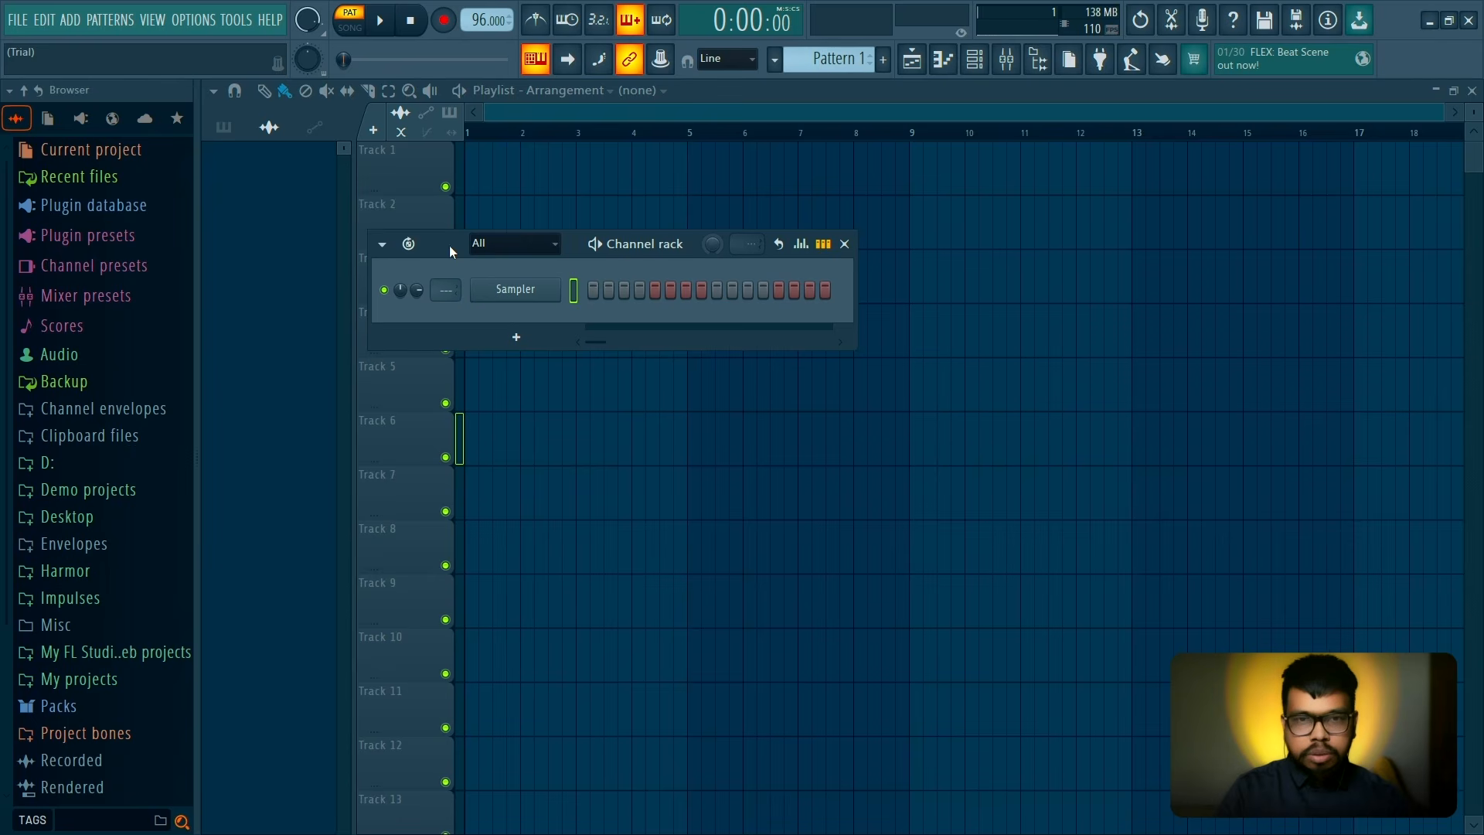
Replace the Sampler channel's instrument with the FLEX synth and close its plugin window
left_click_drag(451, 248, 544, 297)
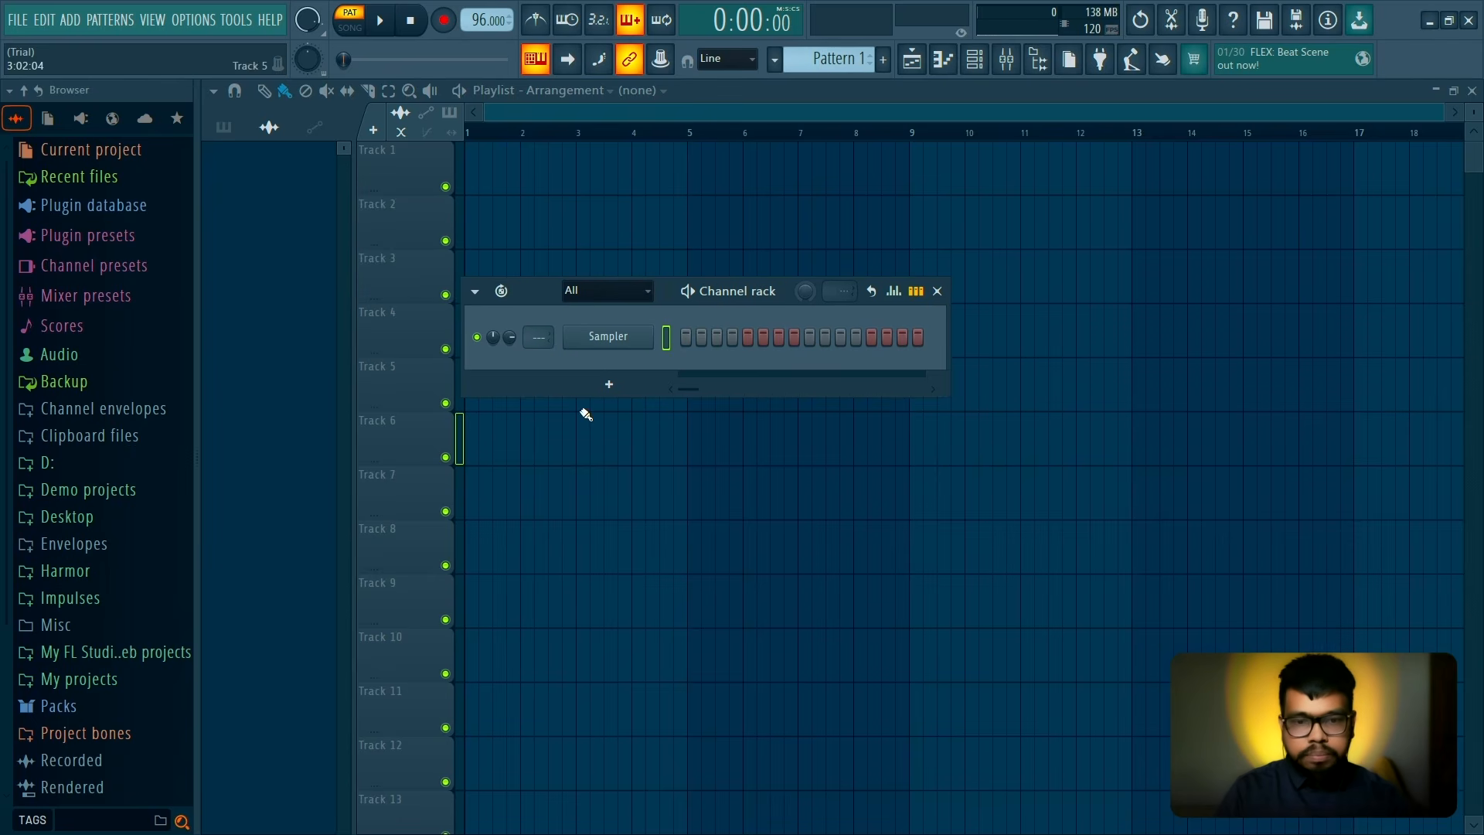
right_click(608, 337)
mouse_move(770, 522)
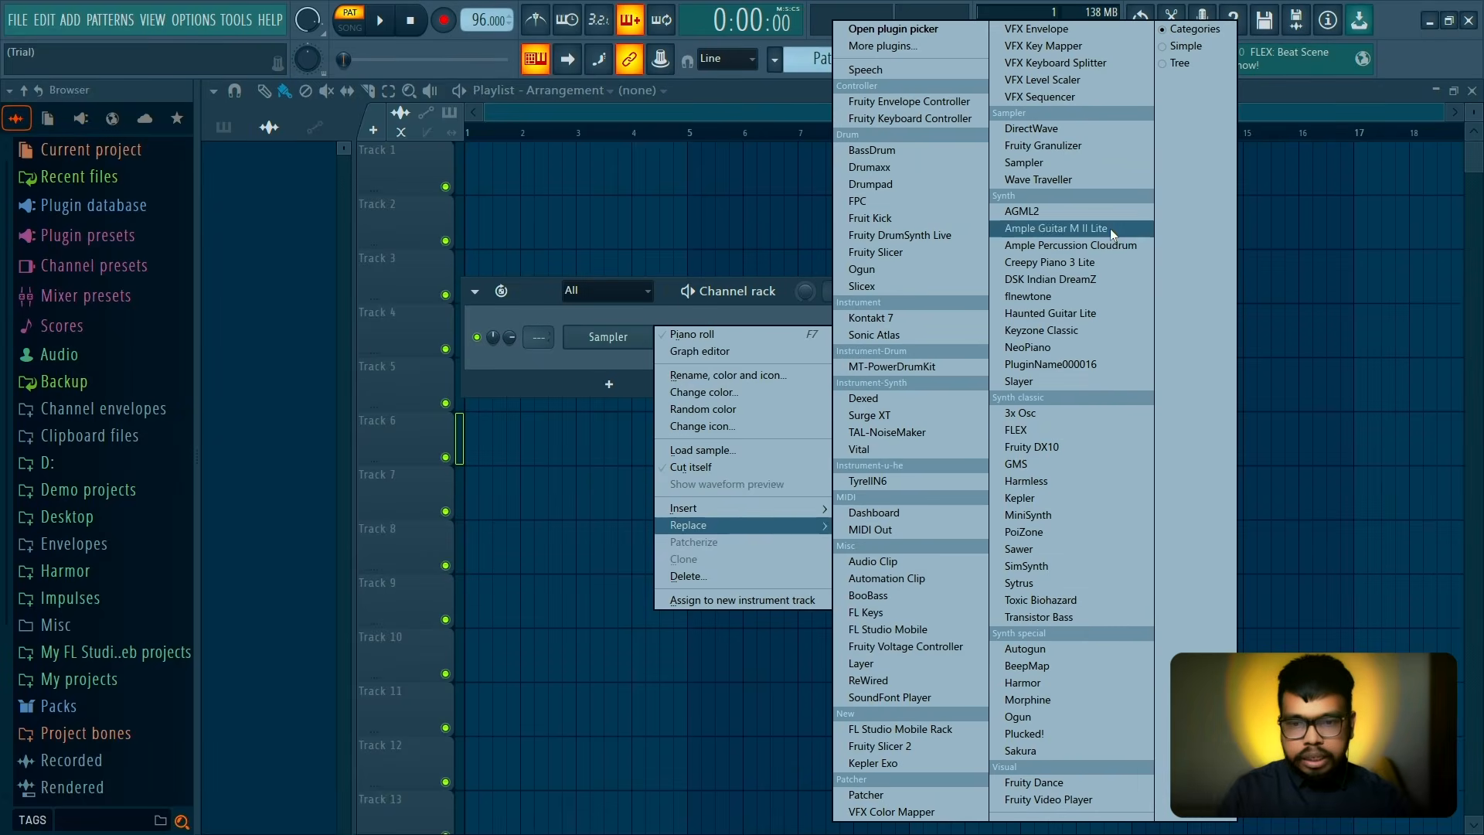
left_click(1032, 436)
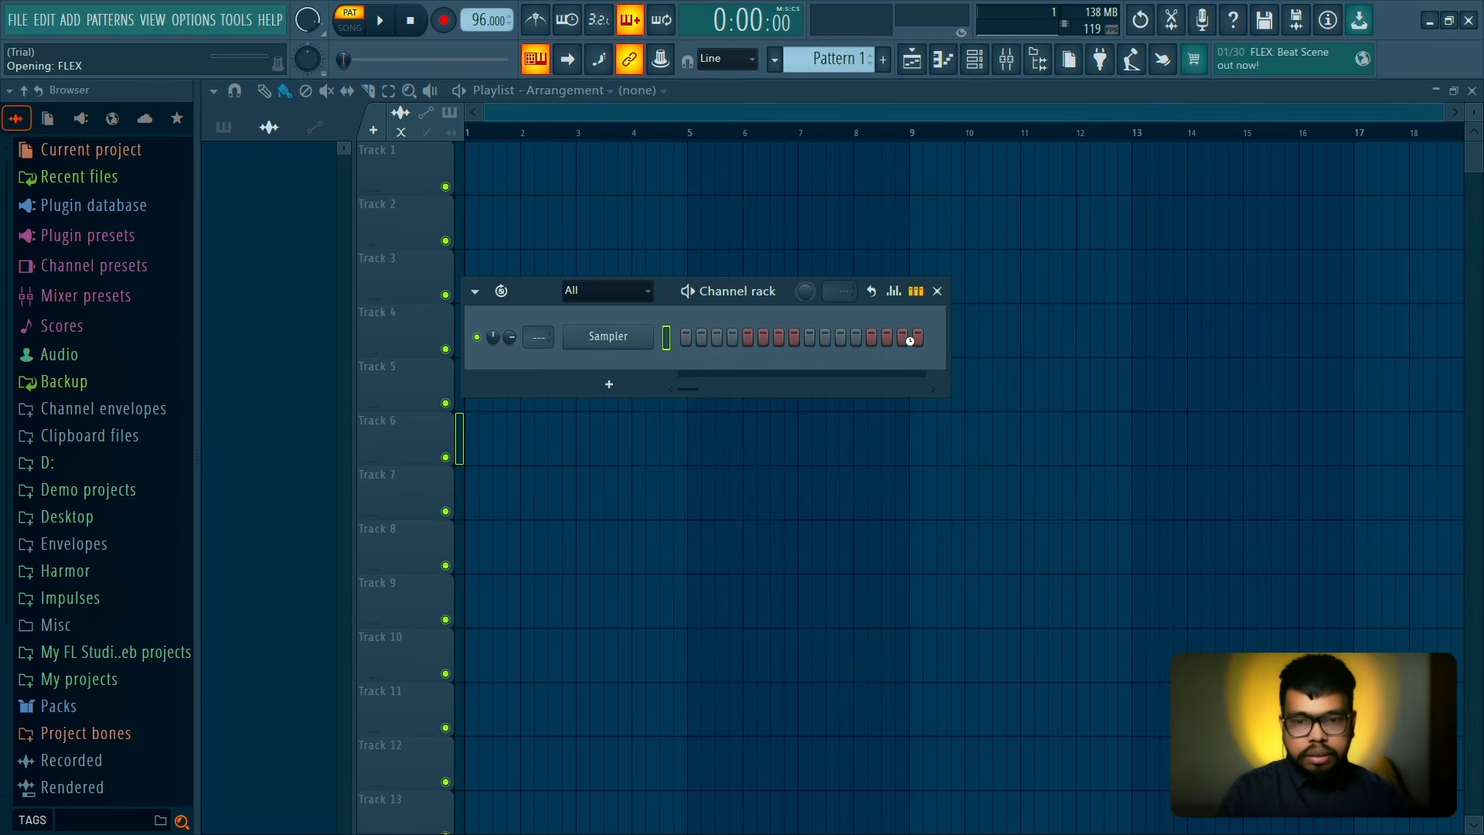
left_click_drag(749, 360, 704, 159)
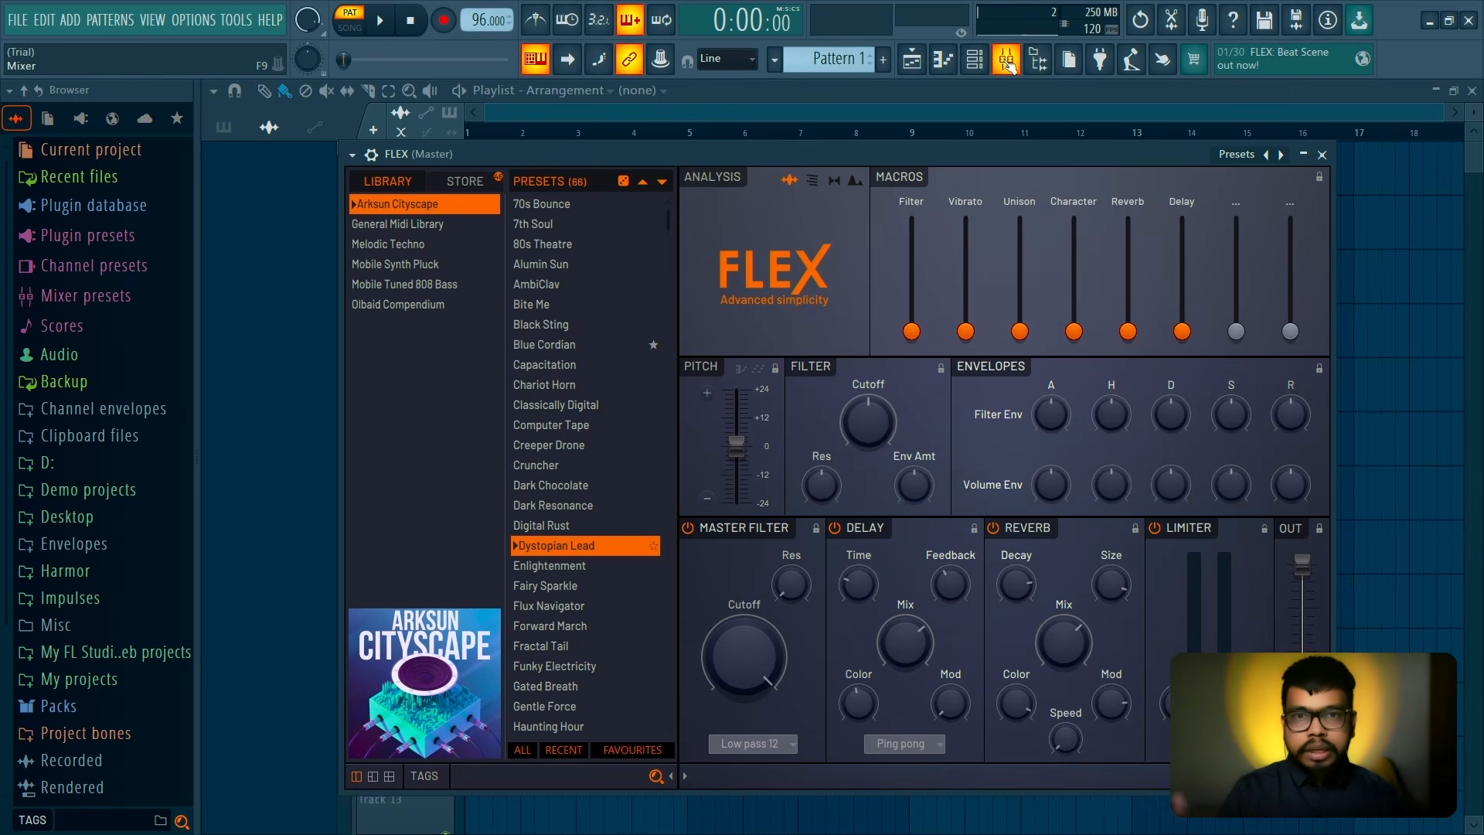
left_click(1322, 154)
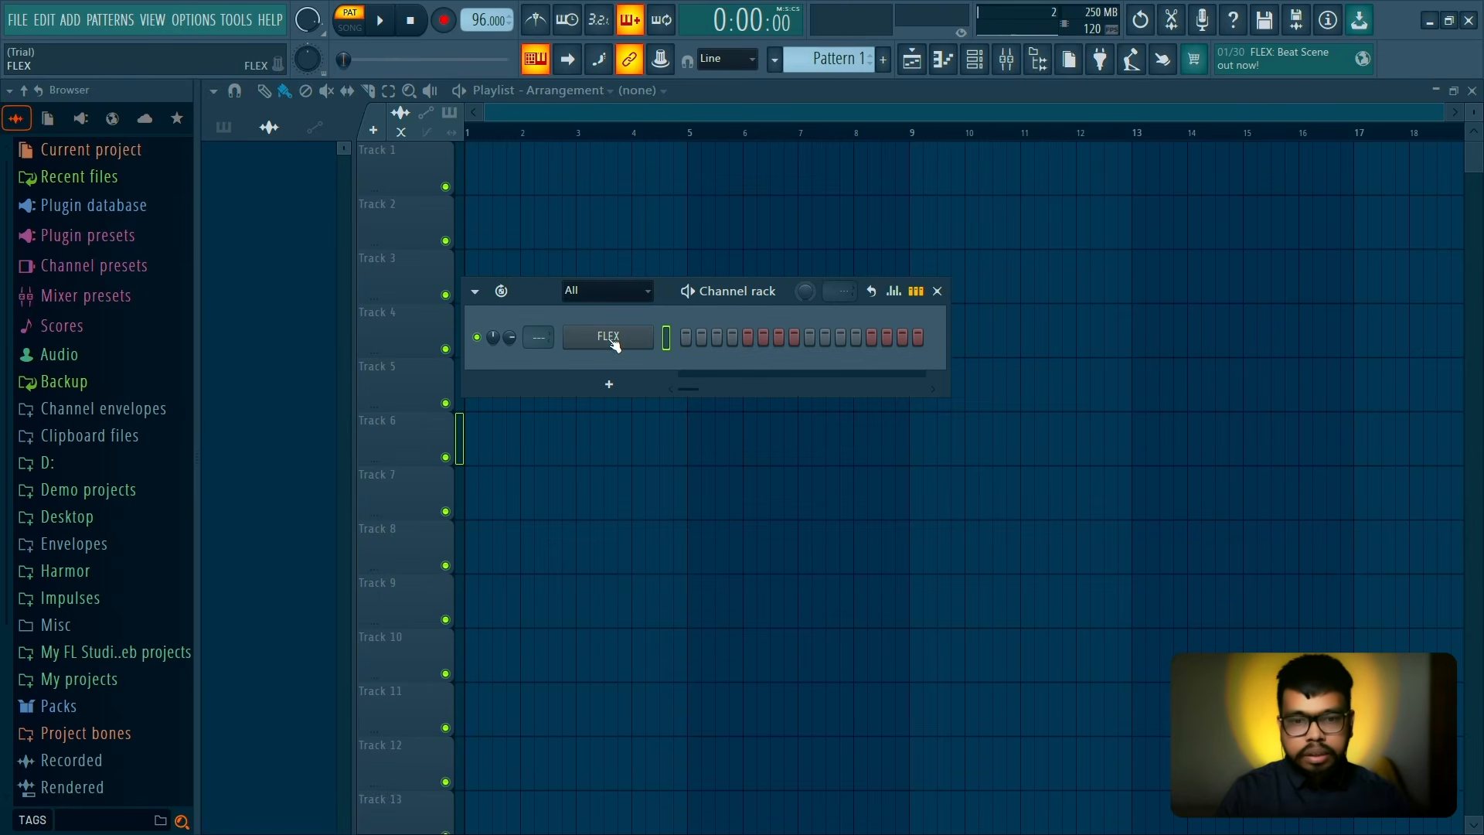
Bring up FLEX again from the FLEX channel's instrument list
right_click(616, 345)
mouse_move(774, 509)
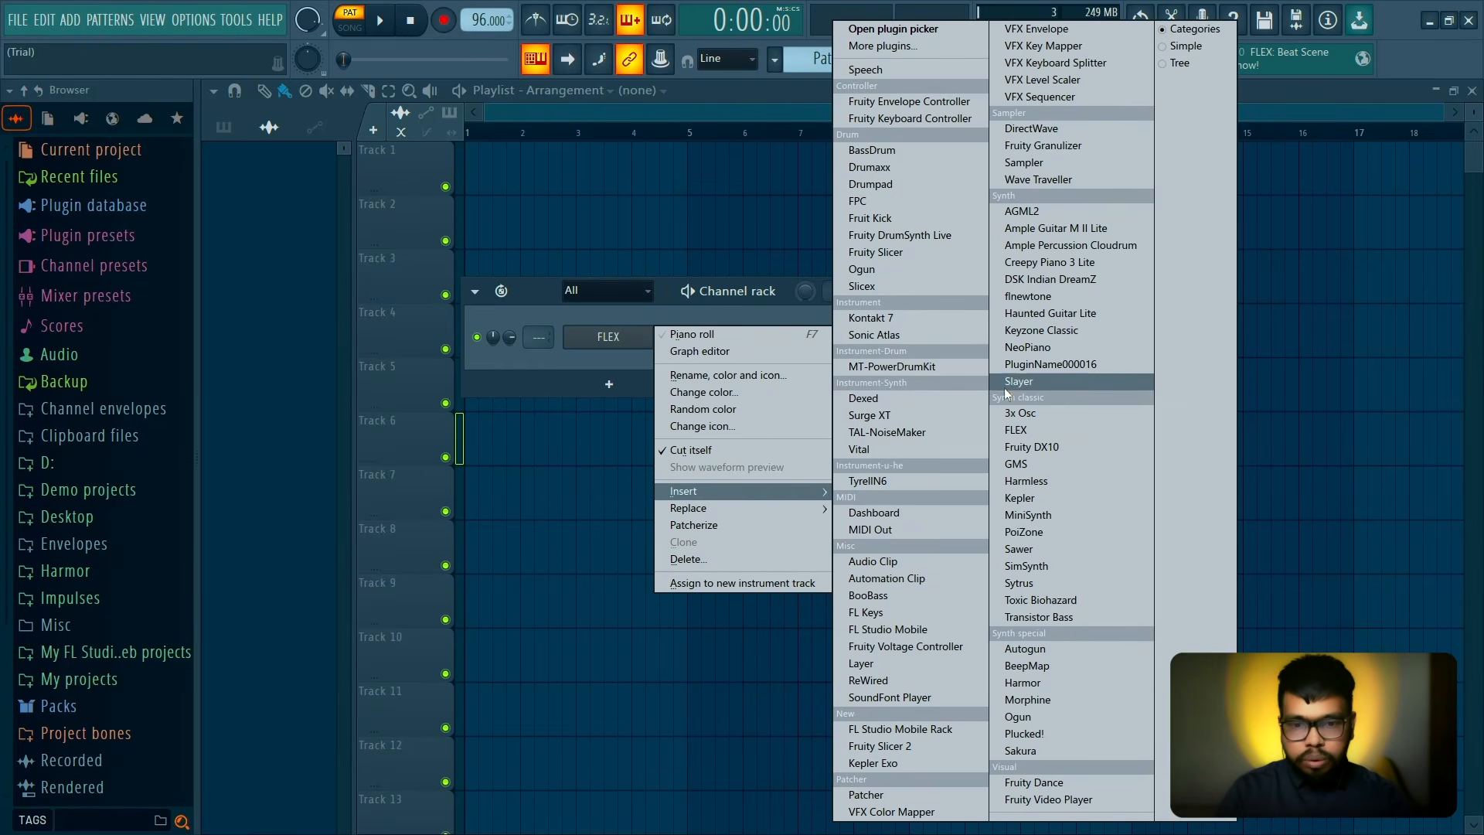
left_click(1015, 430)
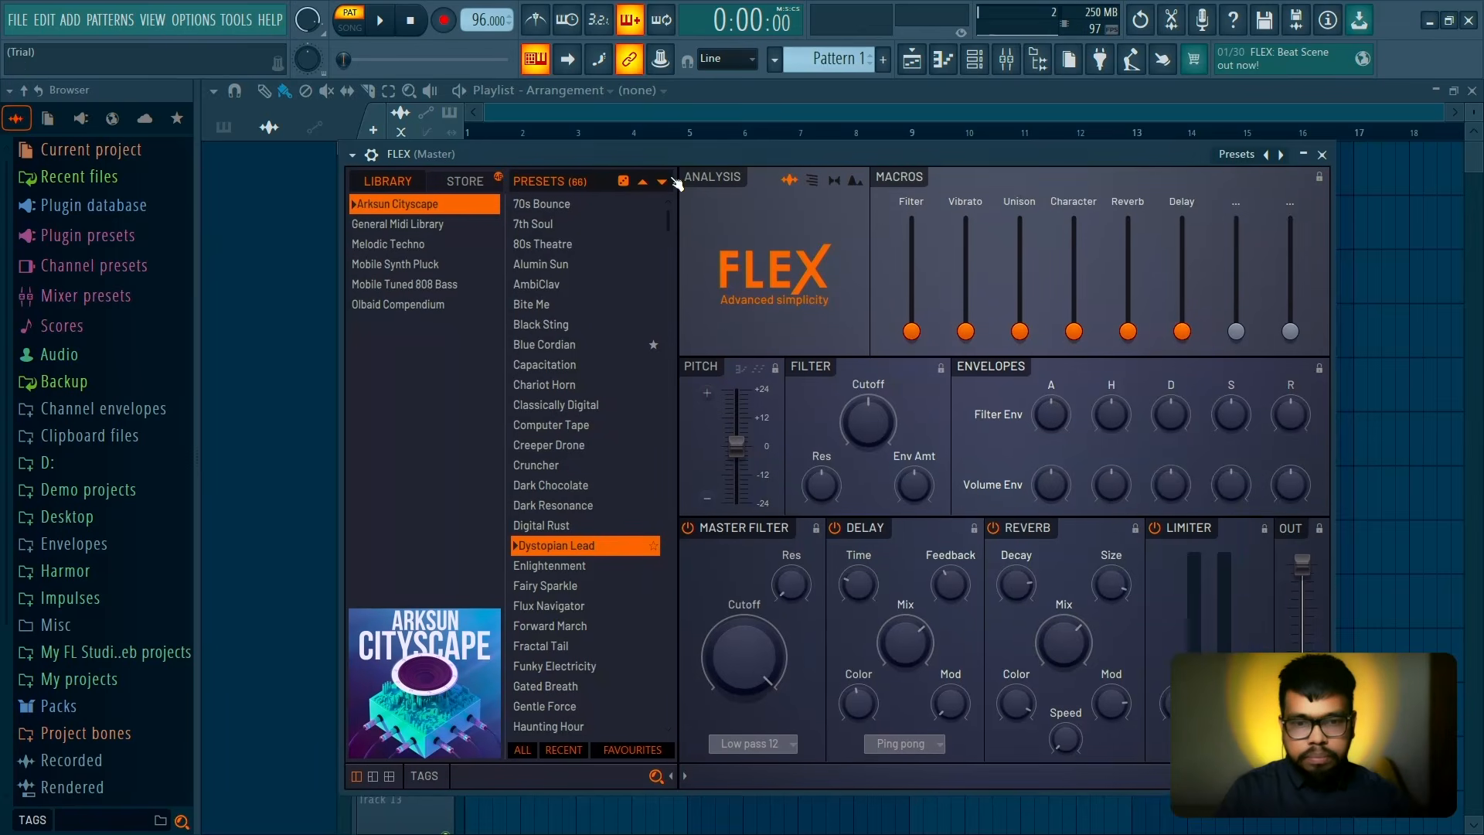
left_click_drag(683, 158, 685, 156)
Filter the FLEX presets by the Guitar type, load Jazz Guitar from the General Midi Library, and close the plugin window
left_click(433, 777)
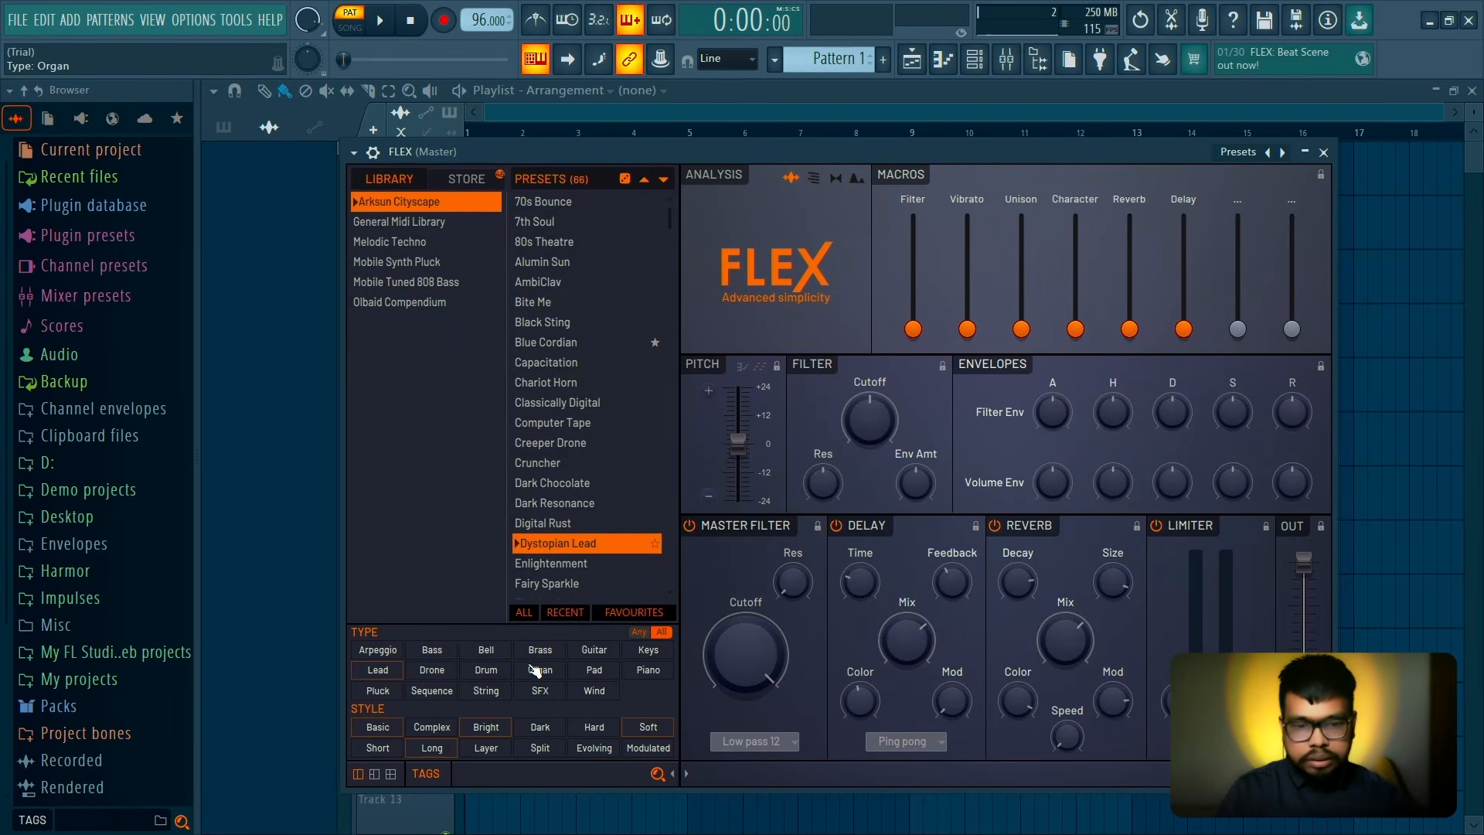
left_click(580, 651)
left_click(439, 240)
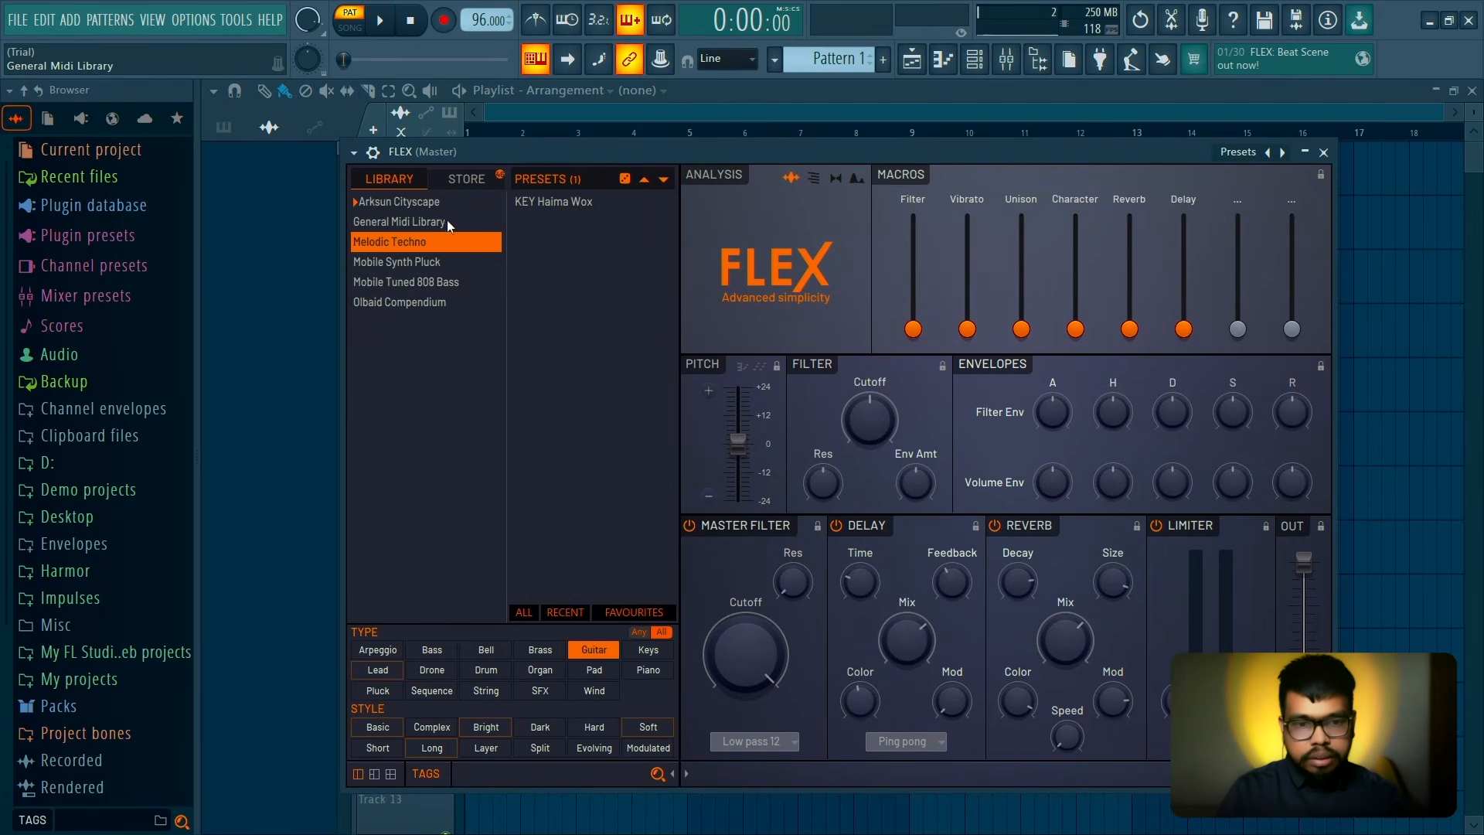
left_click(447, 221)
left_click(553, 503)
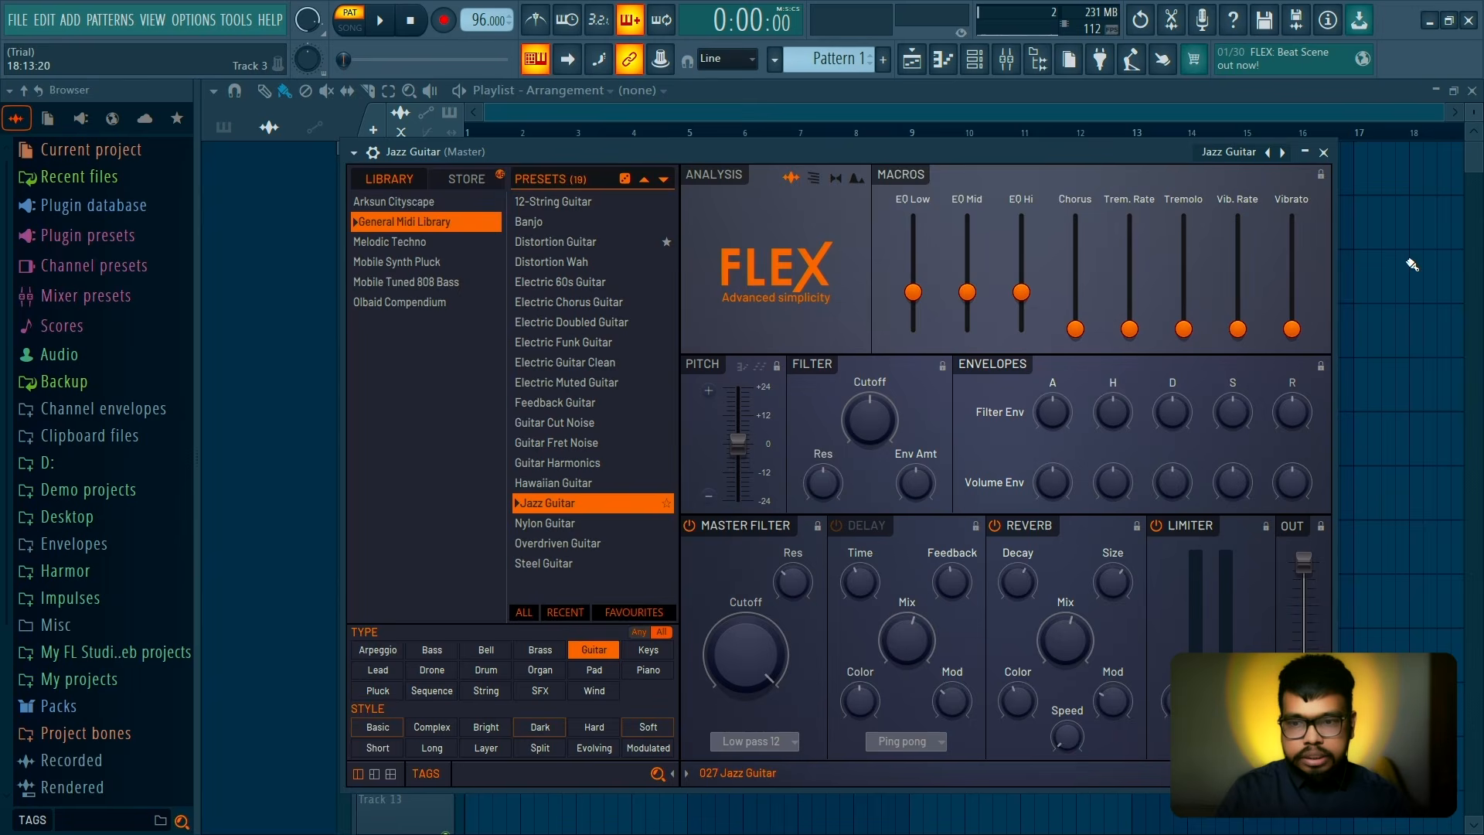
left_click(1324, 152)
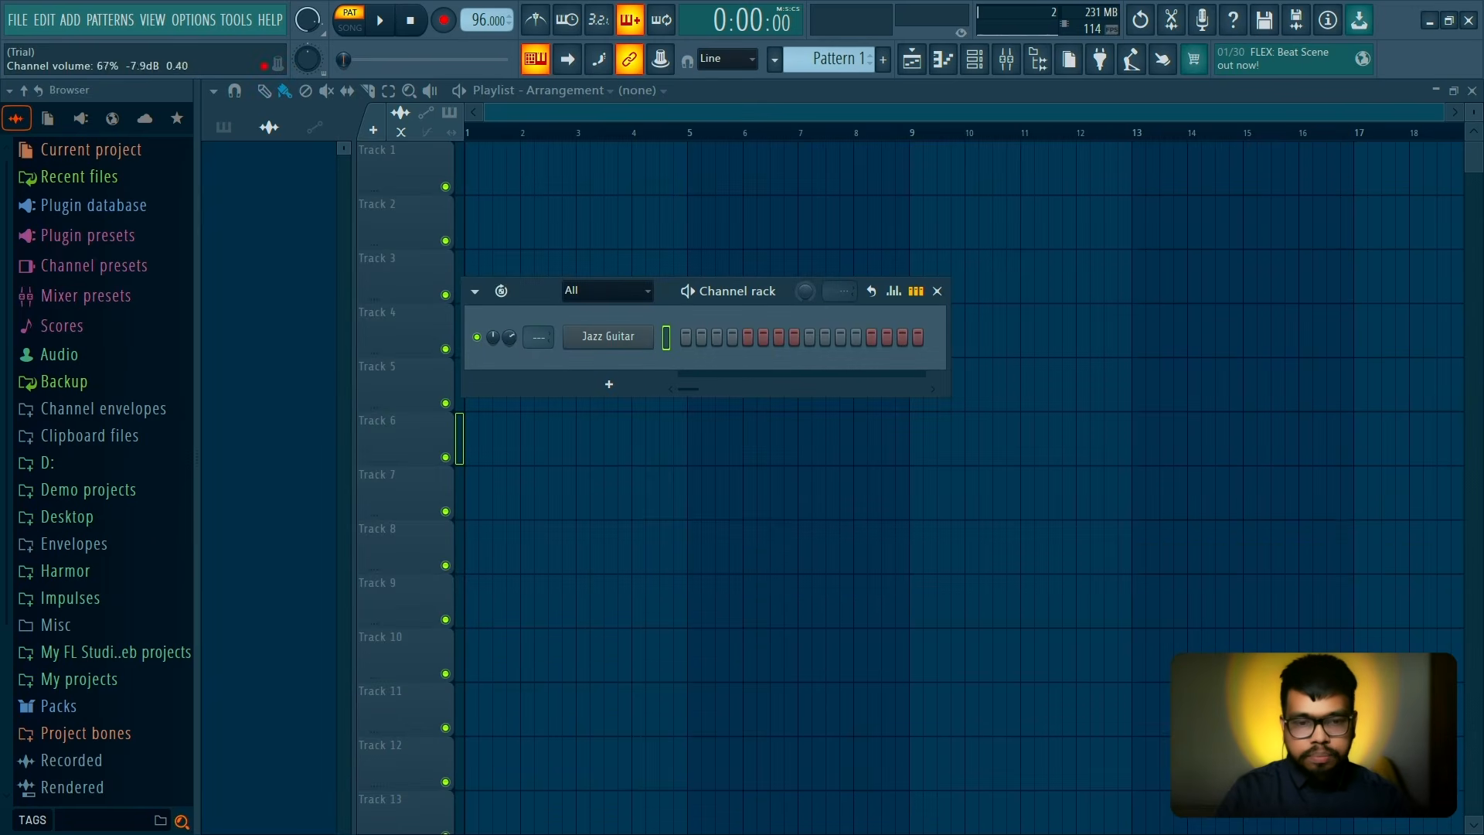
Open the piano roll for the Jazz Guitar channel and choose the Major layout for the typing keyboard
right_click(608, 336)
left_click(727, 334)
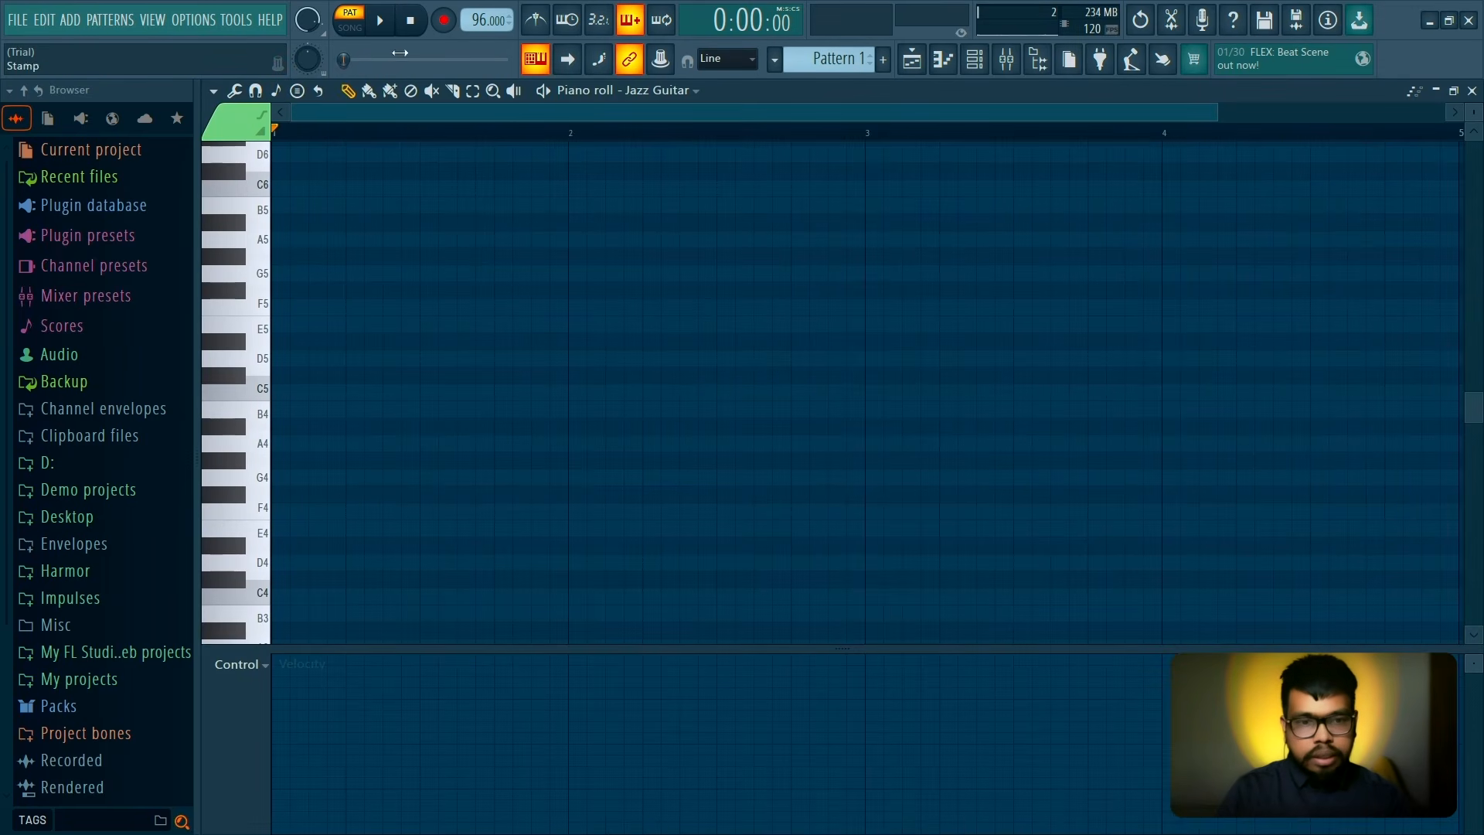
right_click(541, 62)
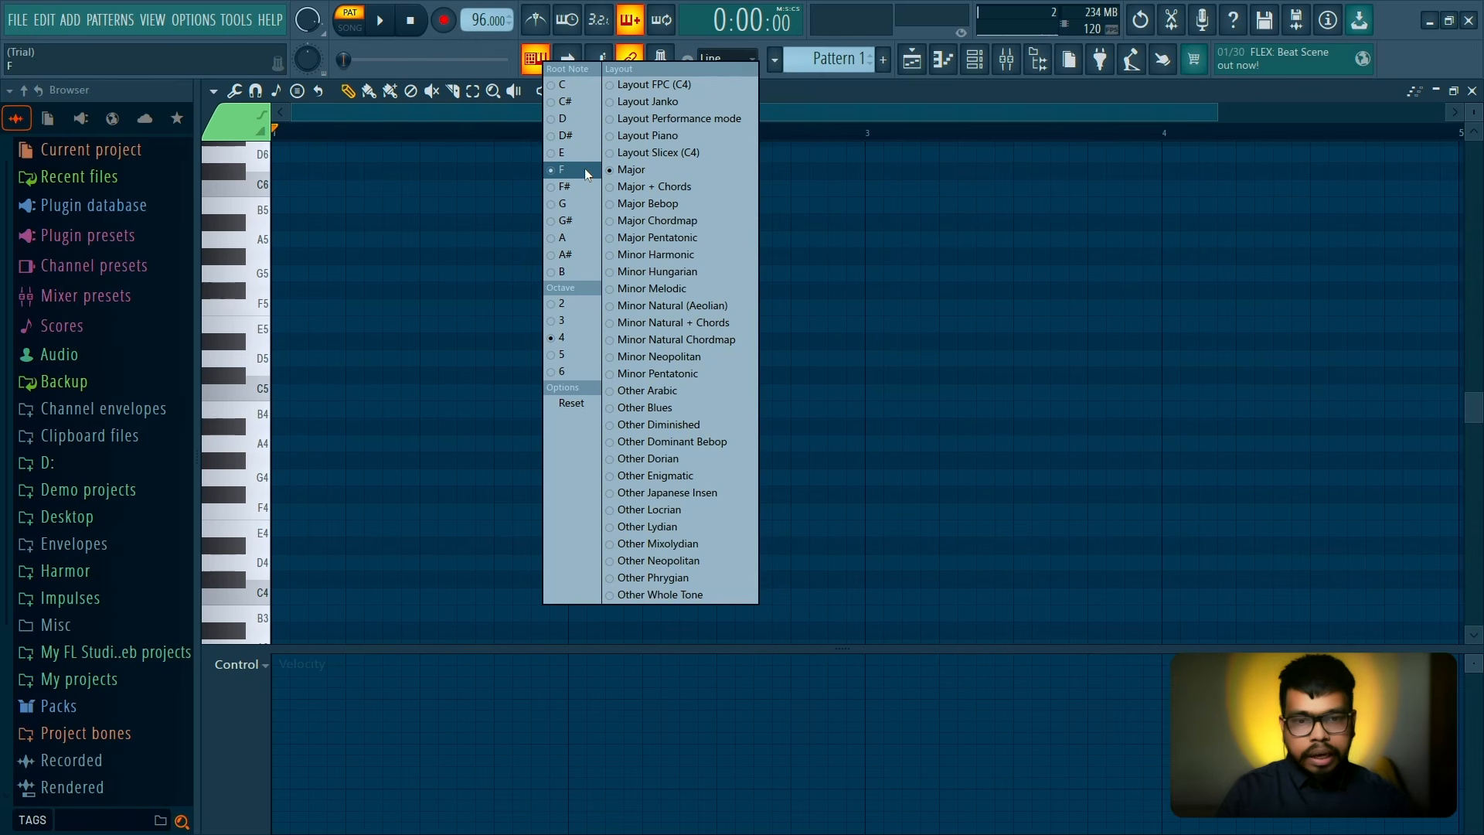
left_click(660, 170)
Set the piano roll's scale highlighting to F# root with the Major (Ionian) scale
left_click(287, 94)
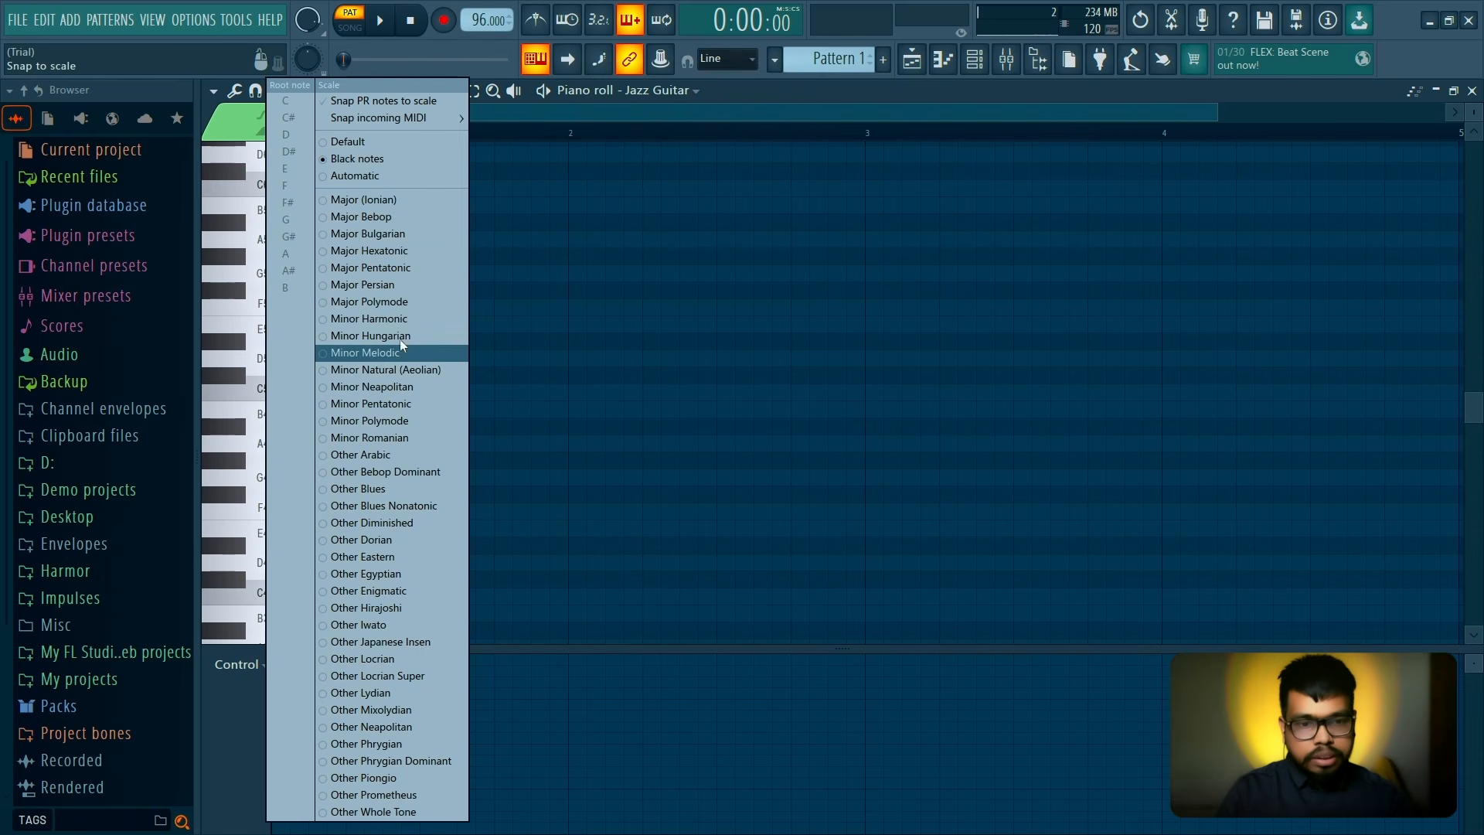
left_click(295, 202)
left_click(363, 200)
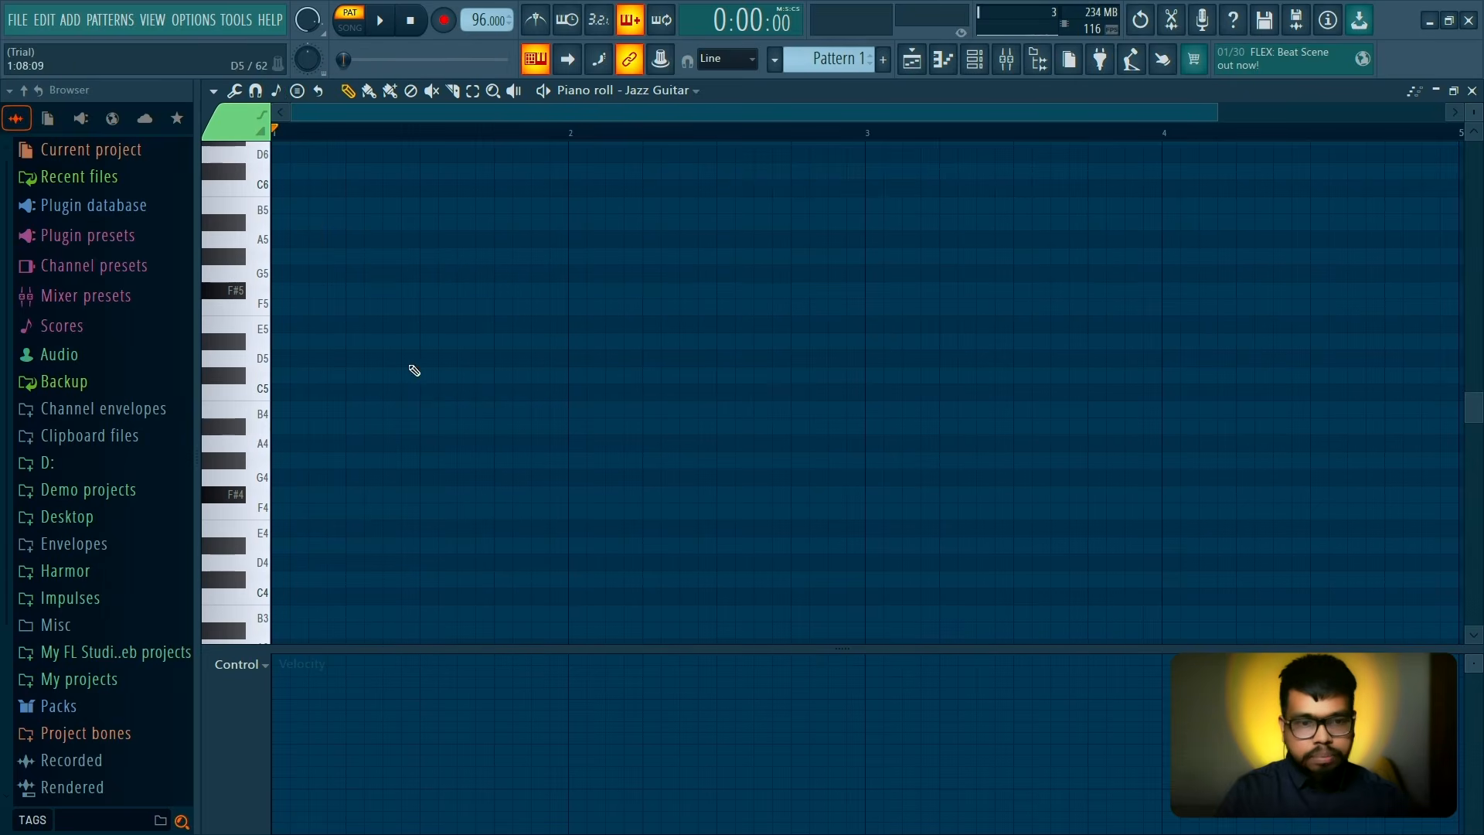
Check the root note and scale in the piano roll's scale highlighting options
left_click(274, 95)
key("Escape")
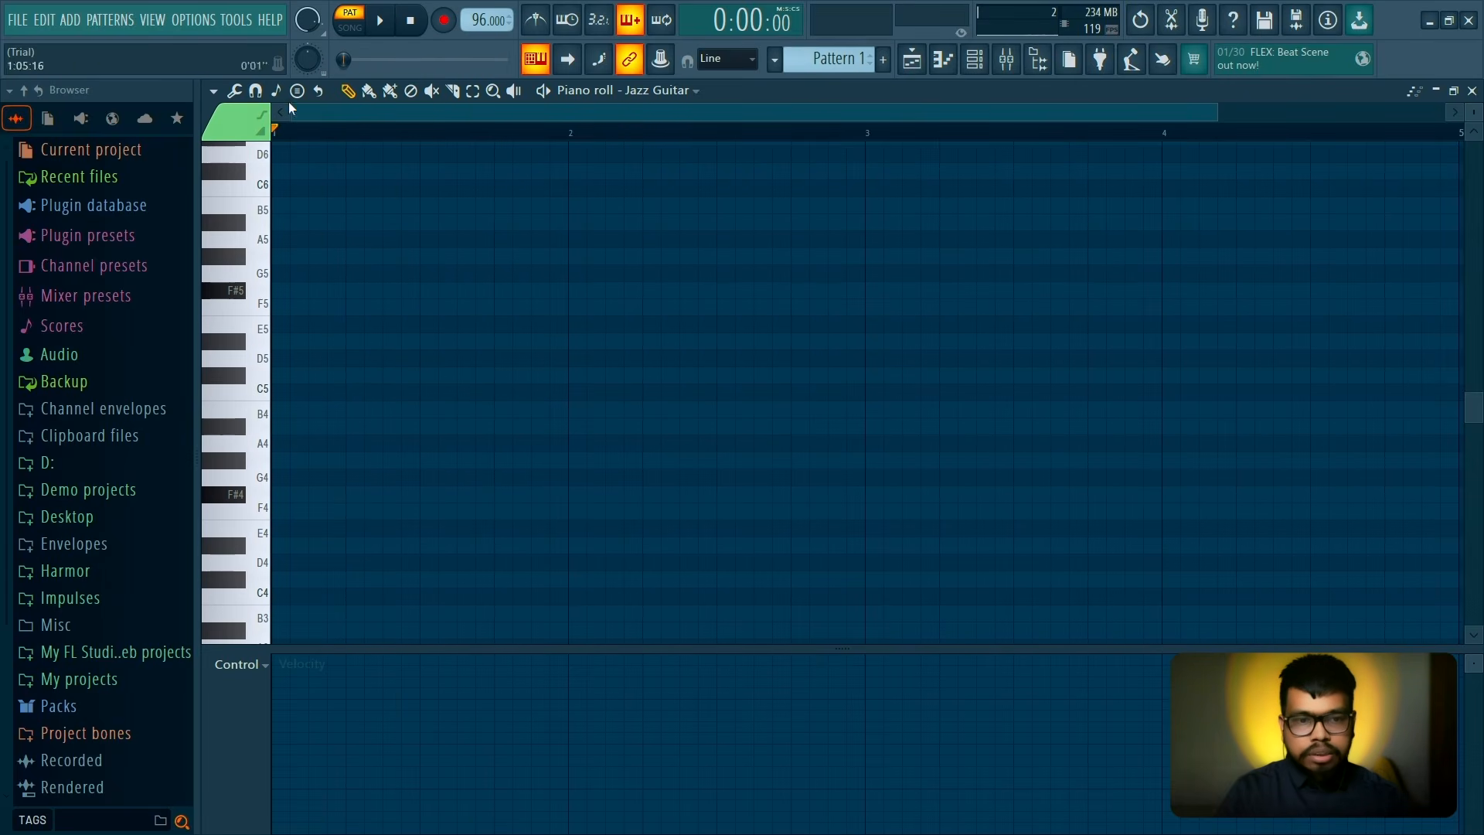
left_click(213, 91)
mouse_move(323, 179)
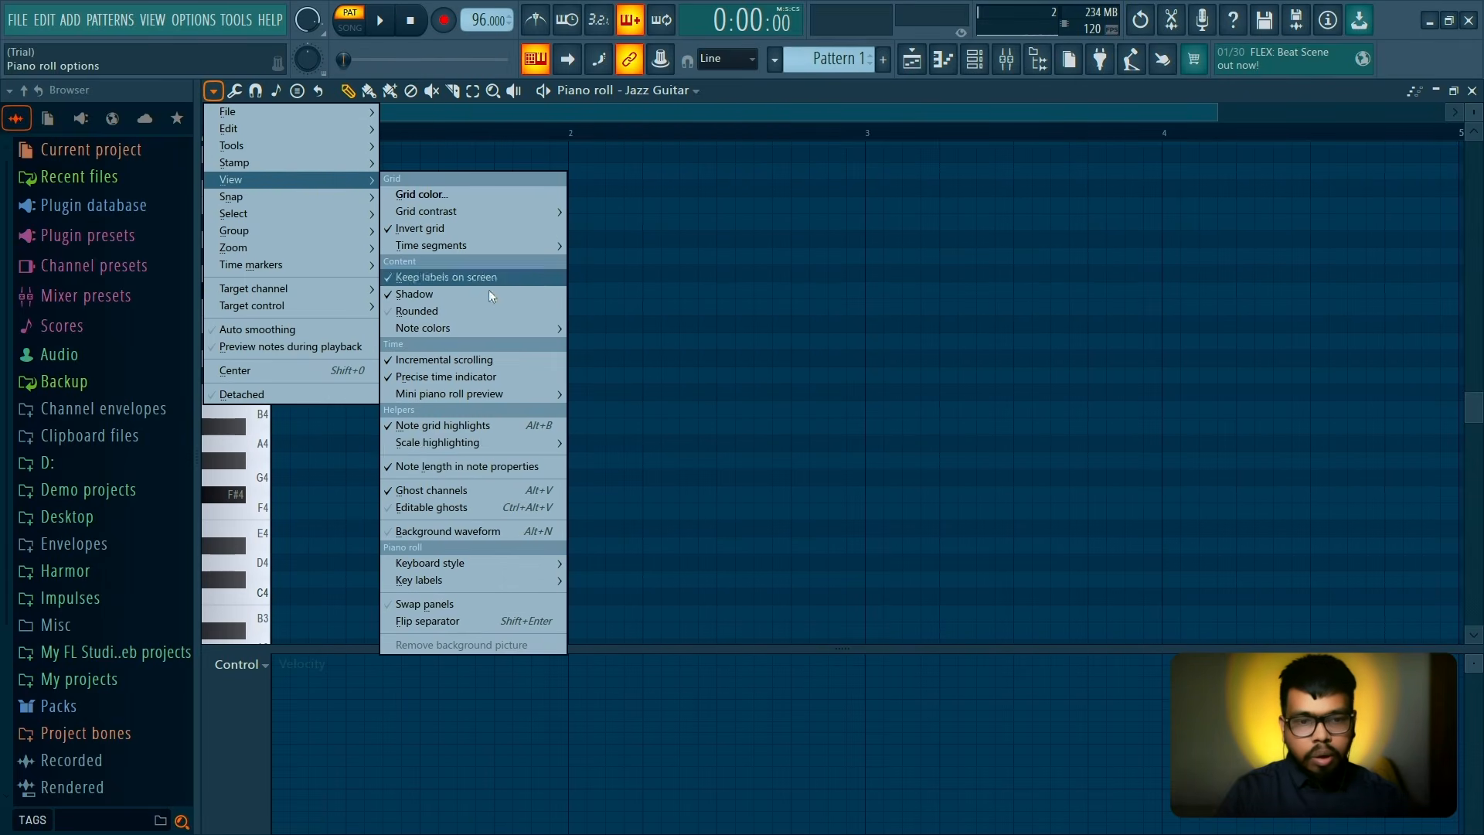
mouse_move(502, 442)
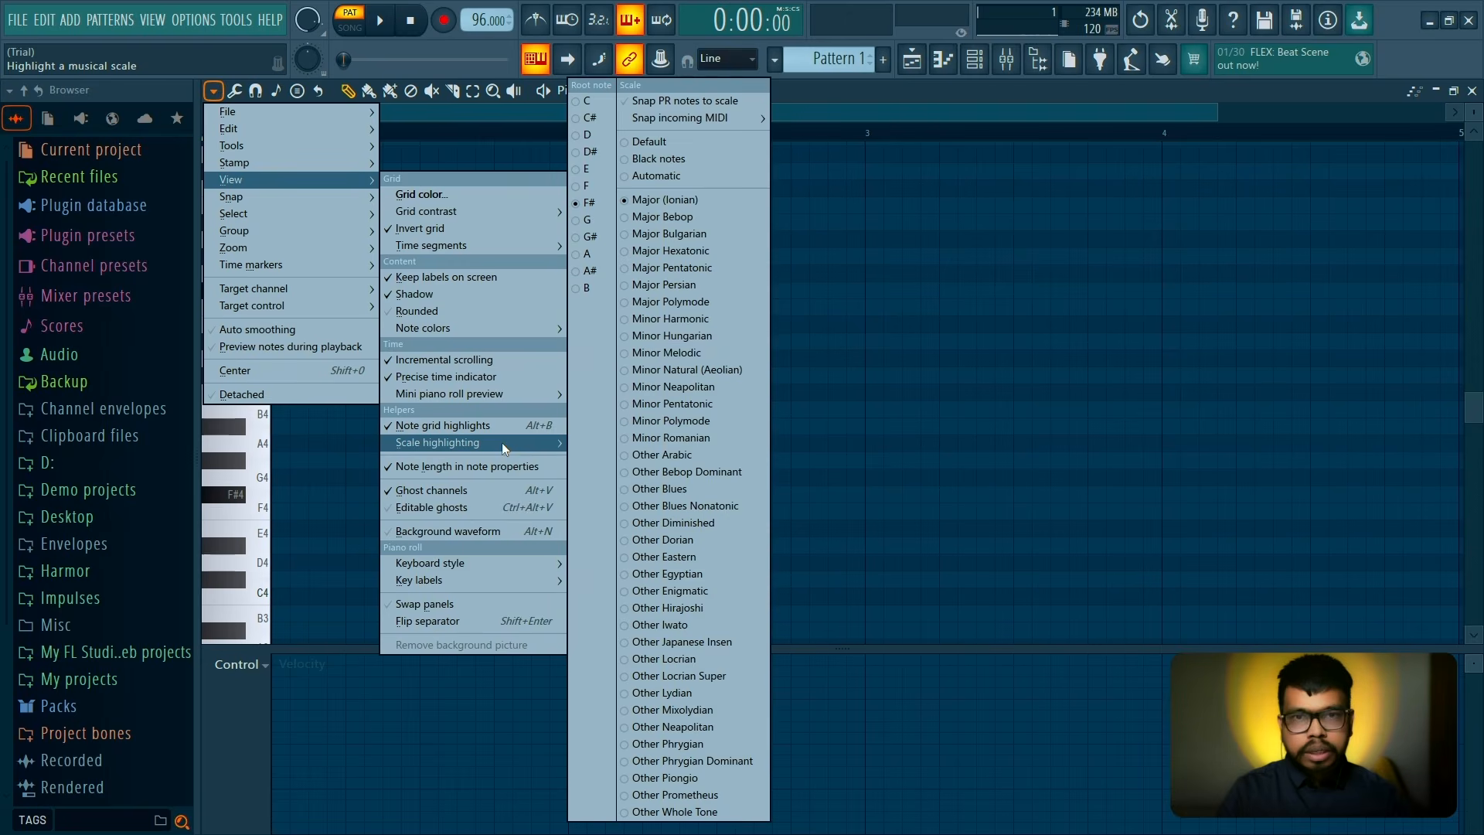
left_click(680, 352)
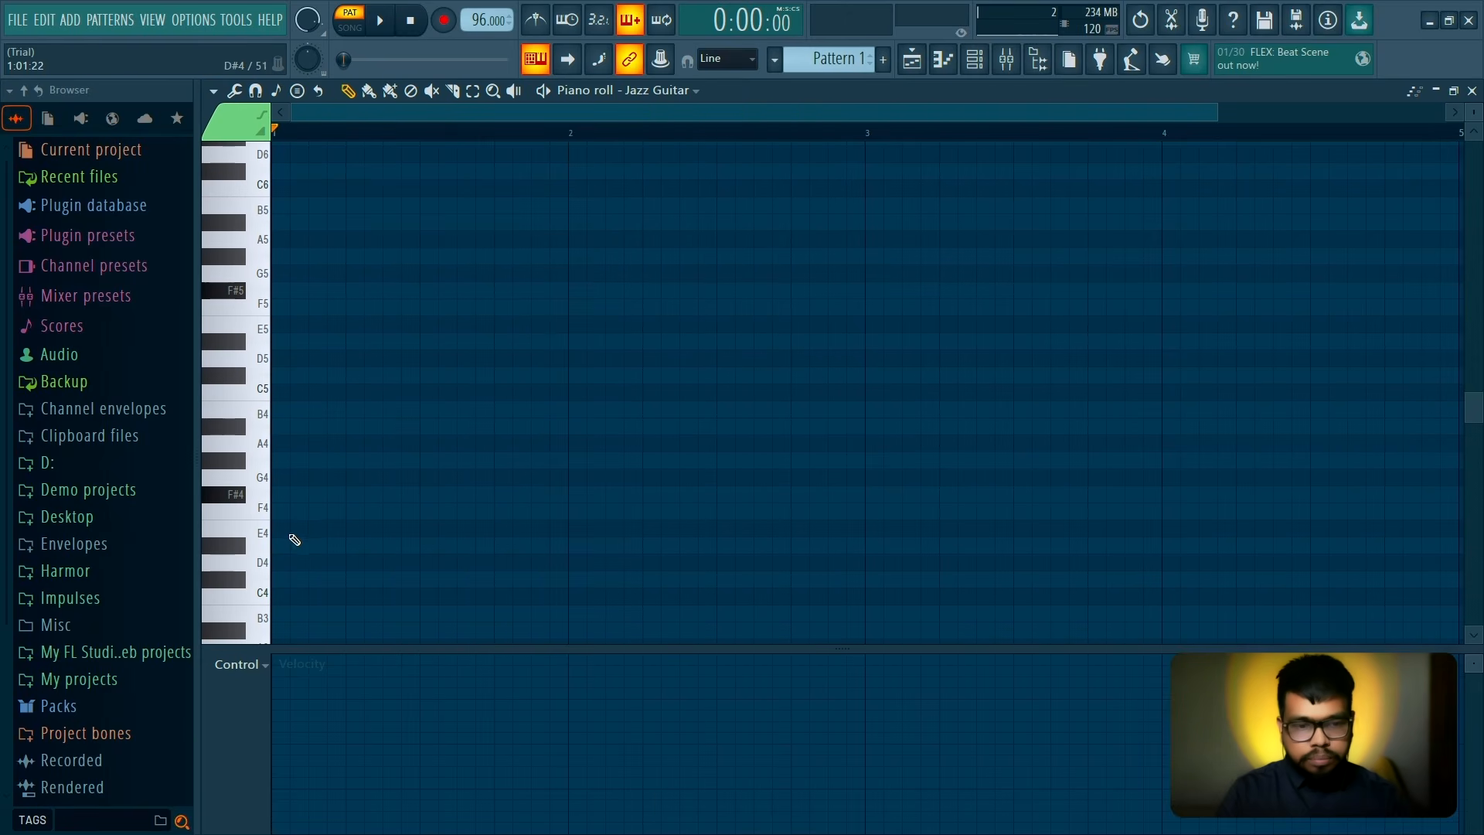
Draw a one-bar chord in bar 1 with the notes F#4, A#4 and C#5
left_click(291, 499)
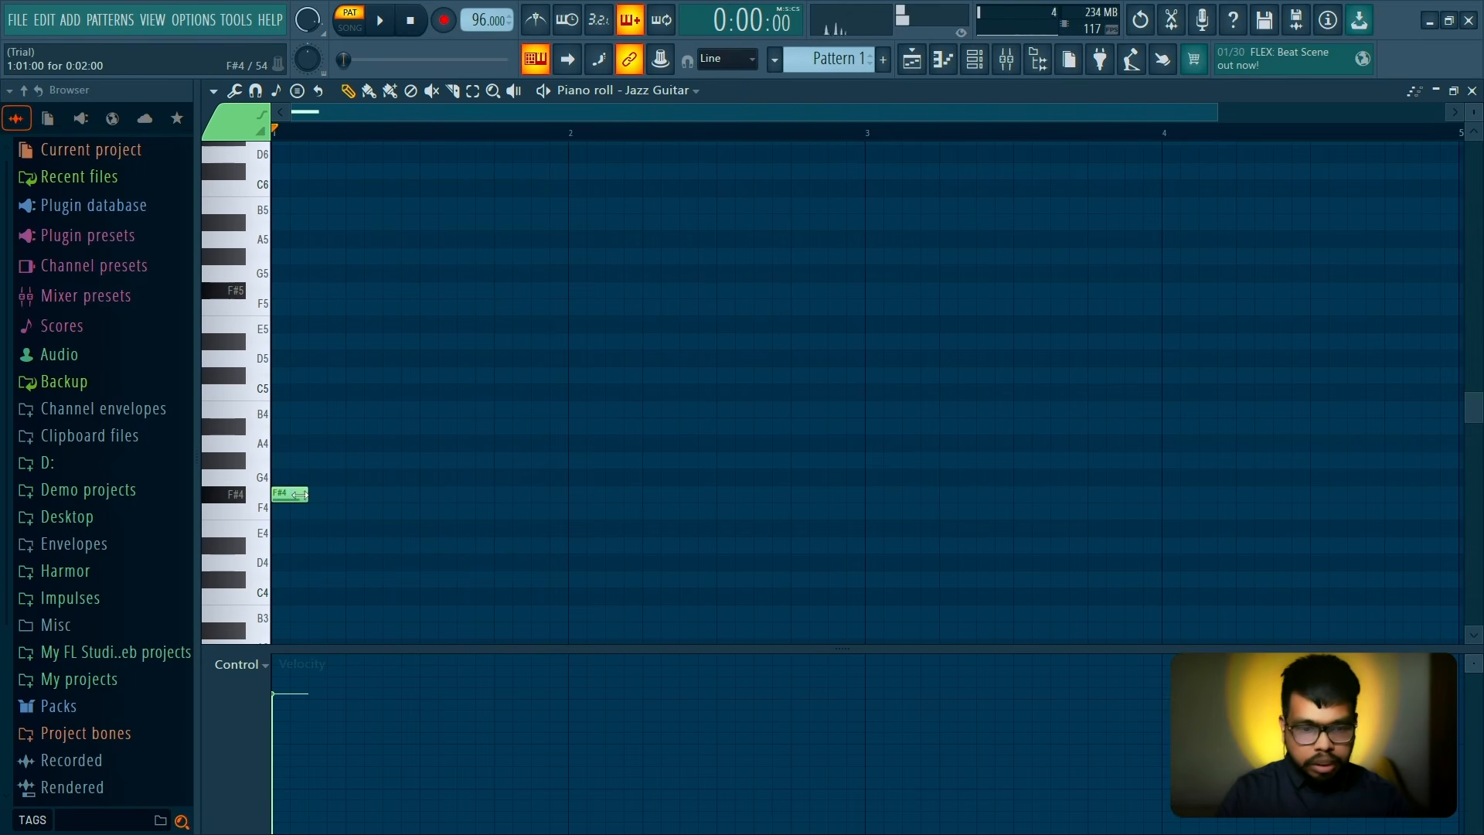
left_click_drag(304, 496, 592, 522)
left_click(290, 429)
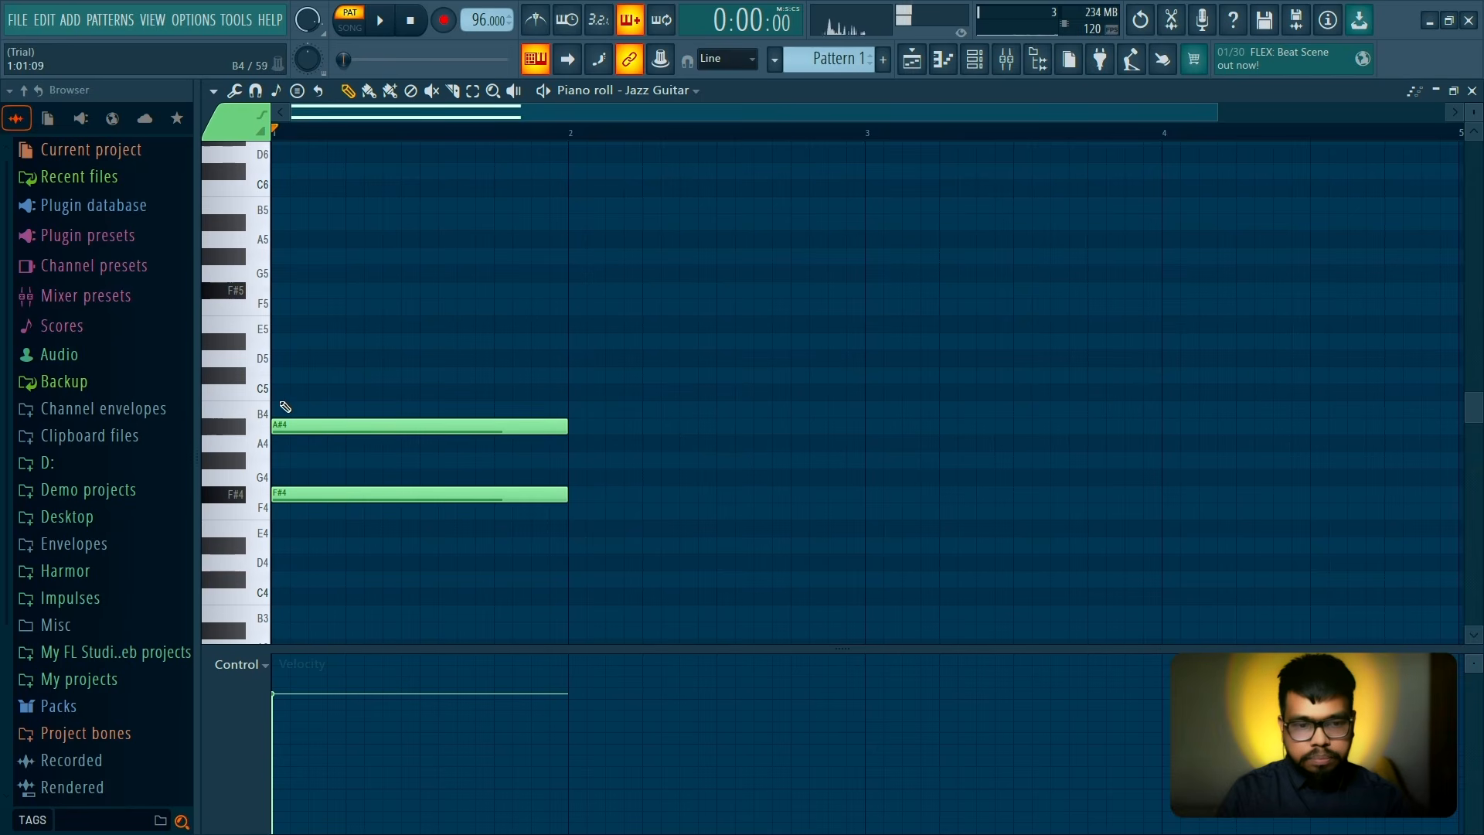
left_click(278, 374)
scroll(723, 373, "down", 1)
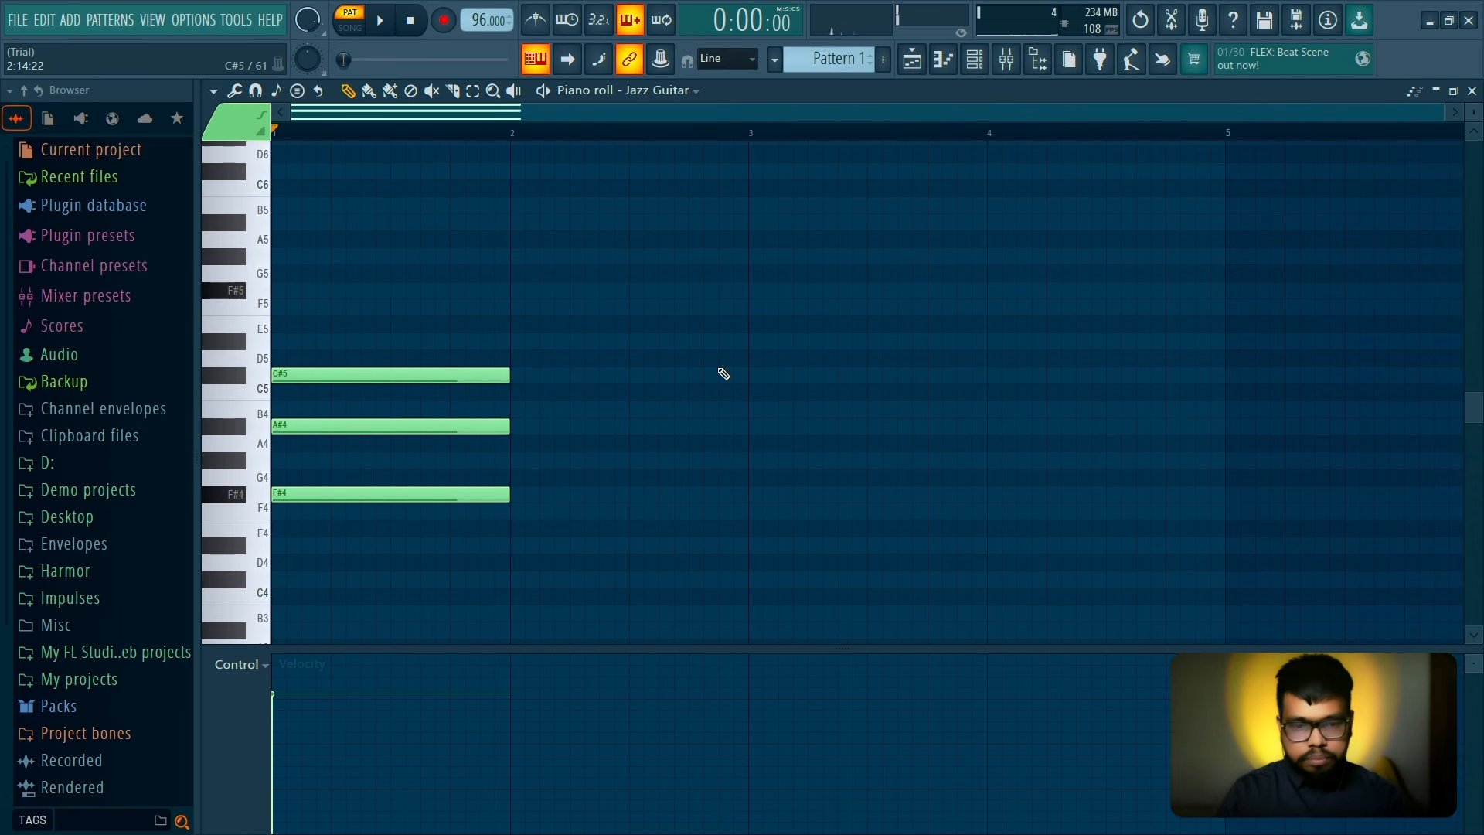
Play back the first chord and slightly lower the velocity of its three notes
key("space")
key("space")
left_click_drag(575, 336, 440, 536)
key("ctrl+d")
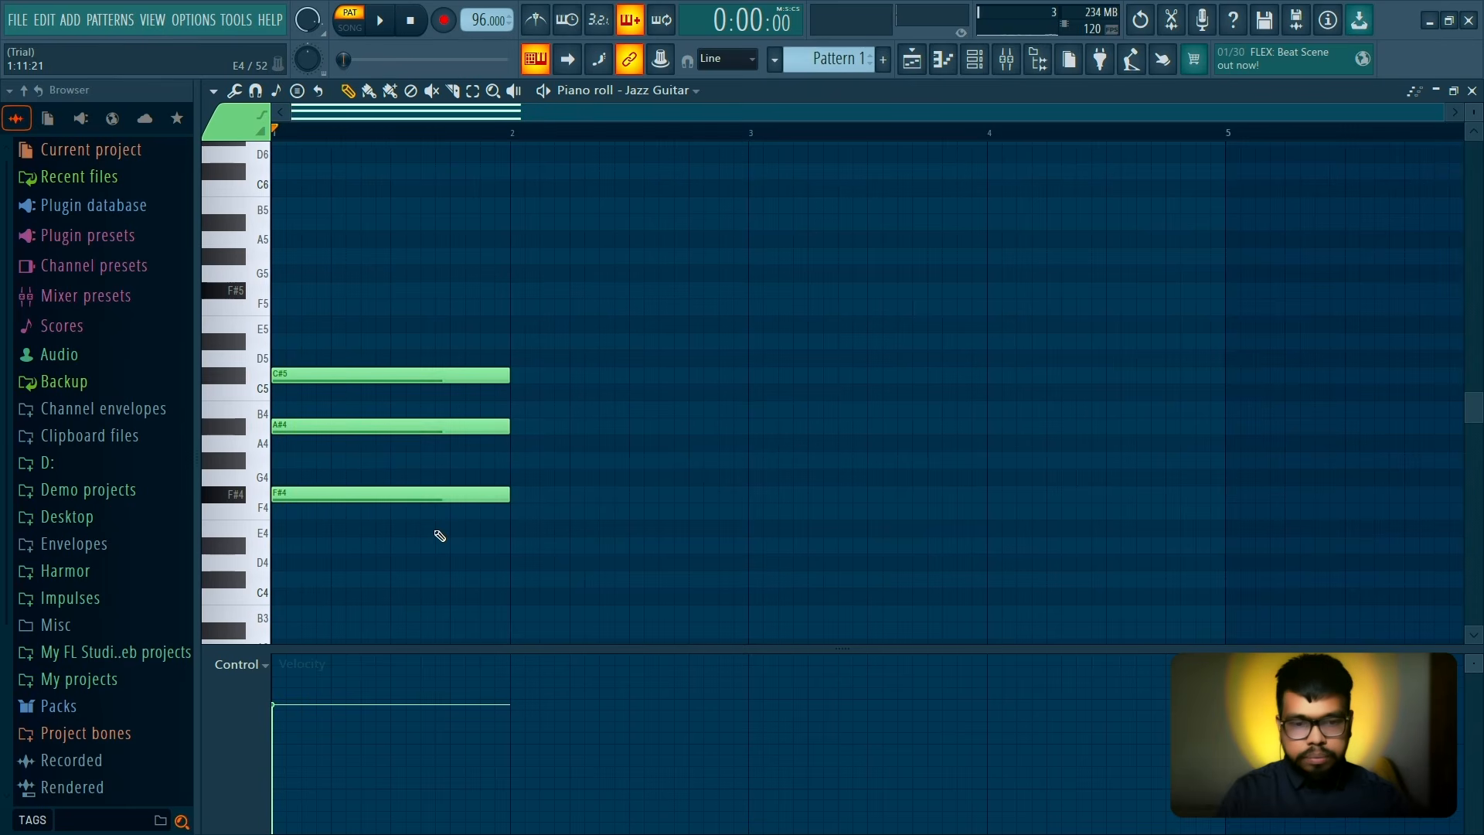
key("space")
key("space")
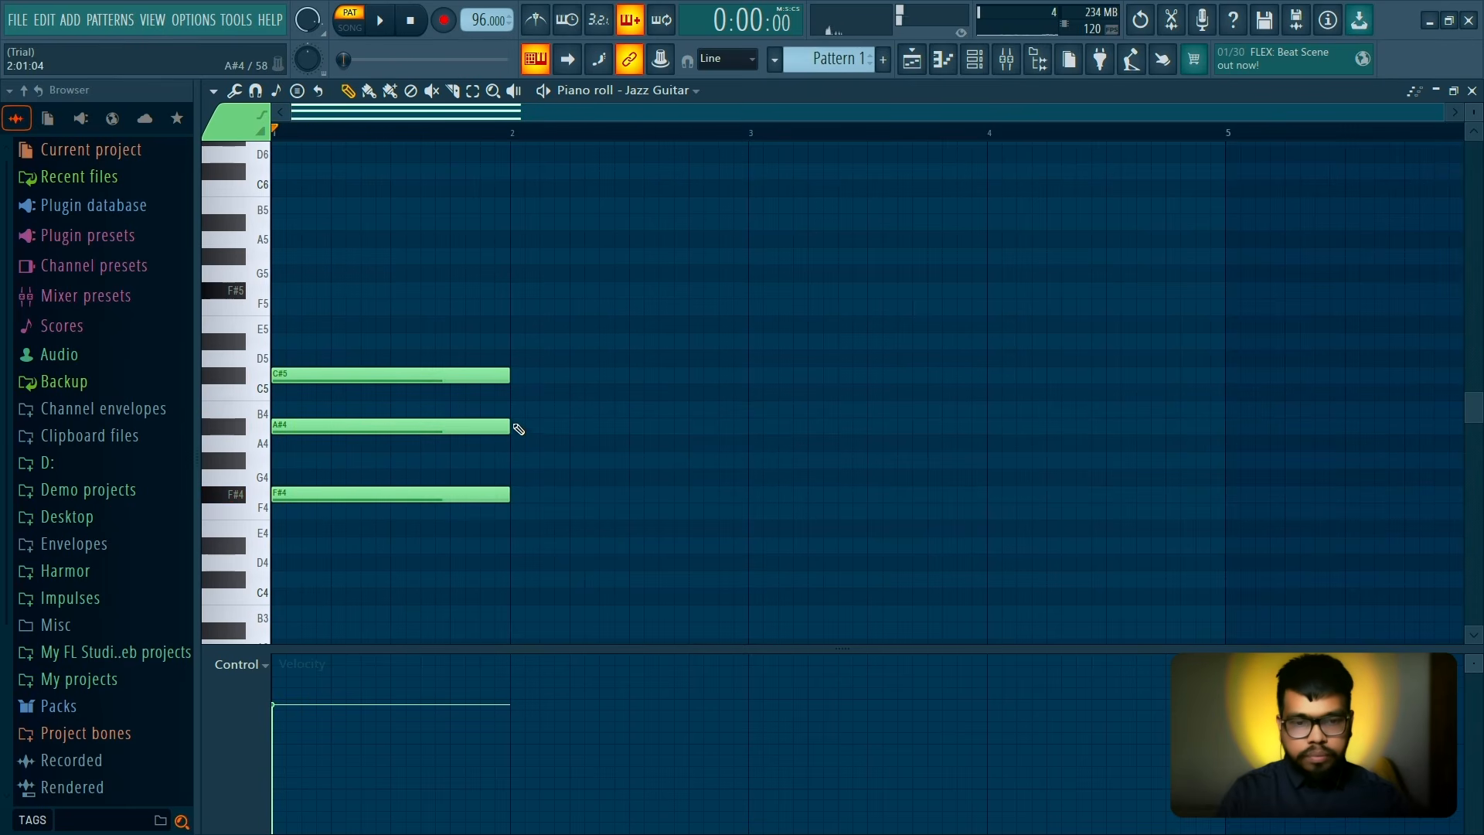
Add a one-bar chord in bar 2 with the notes B4, D#5 and F#5
left_click(518, 409)
left_click(519, 341)
left_click(519, 290)
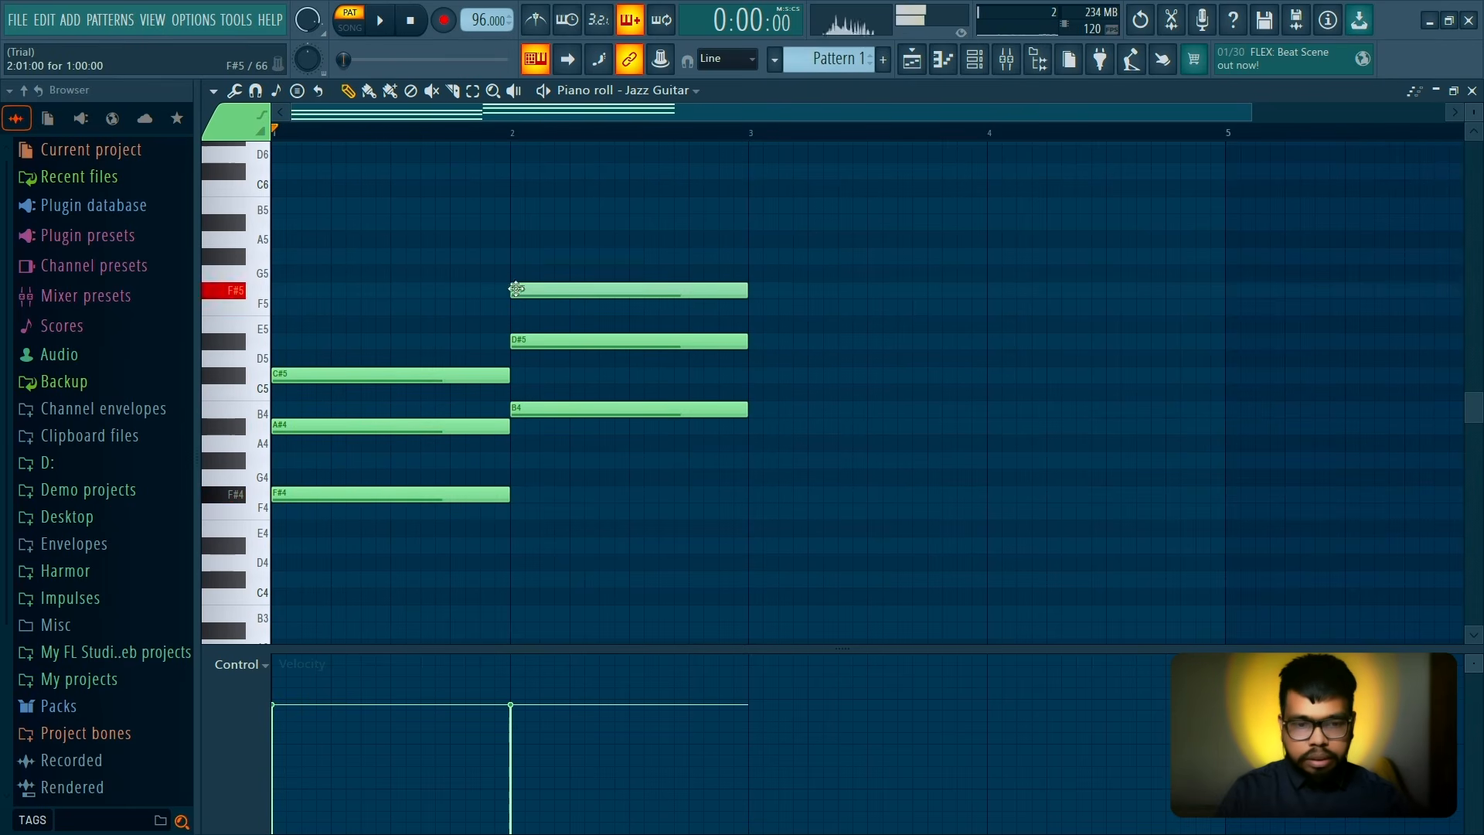
Add a one-bar chord in bar 3 with the notes C#5, F5 and G#5
scroll(661, 289, "down", 1)
scroll(660, 289, "down", 1)
left_click(672, 344)
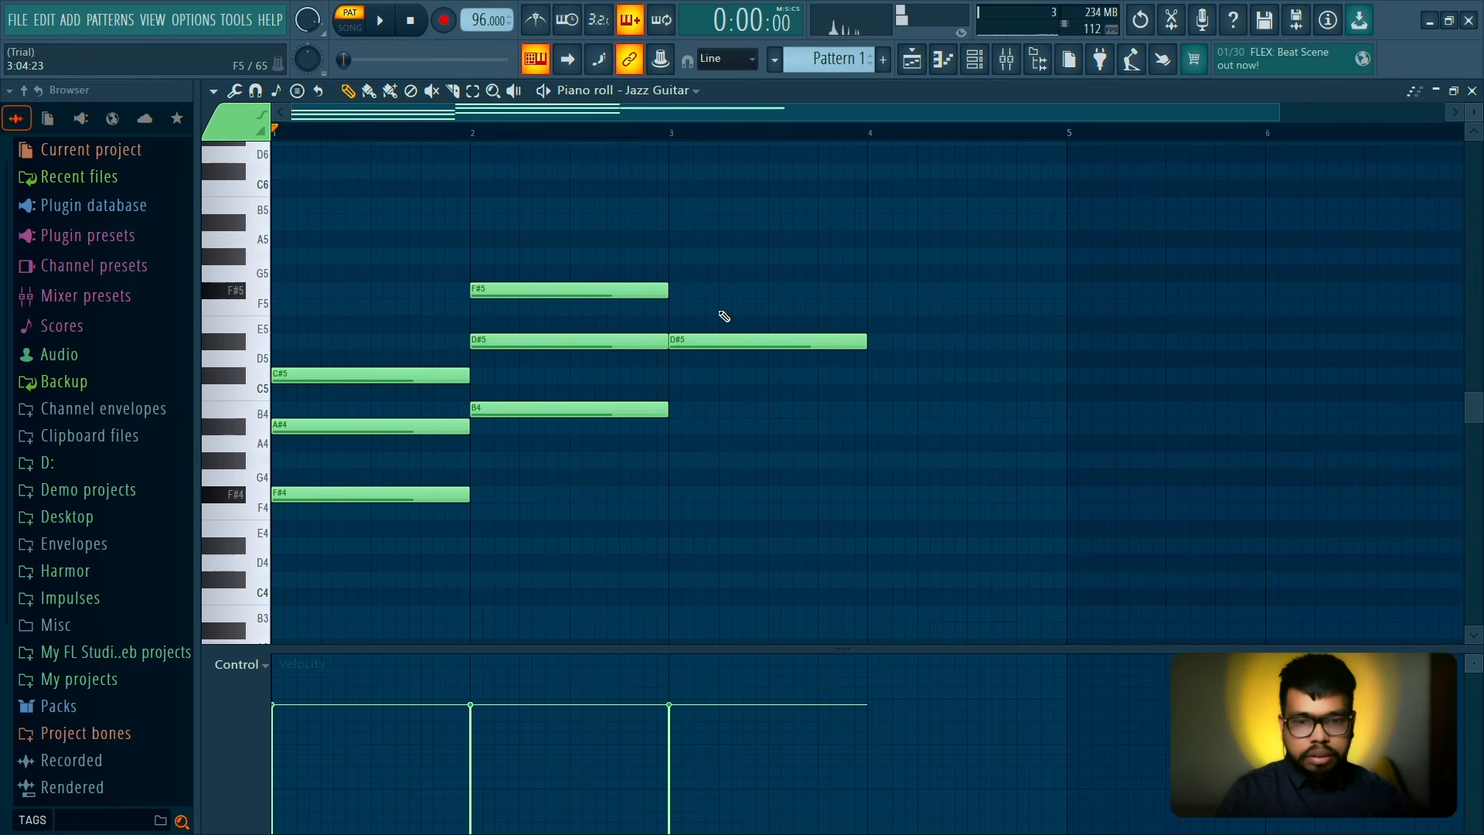
left_click_drag(685, 341, 698, 372)
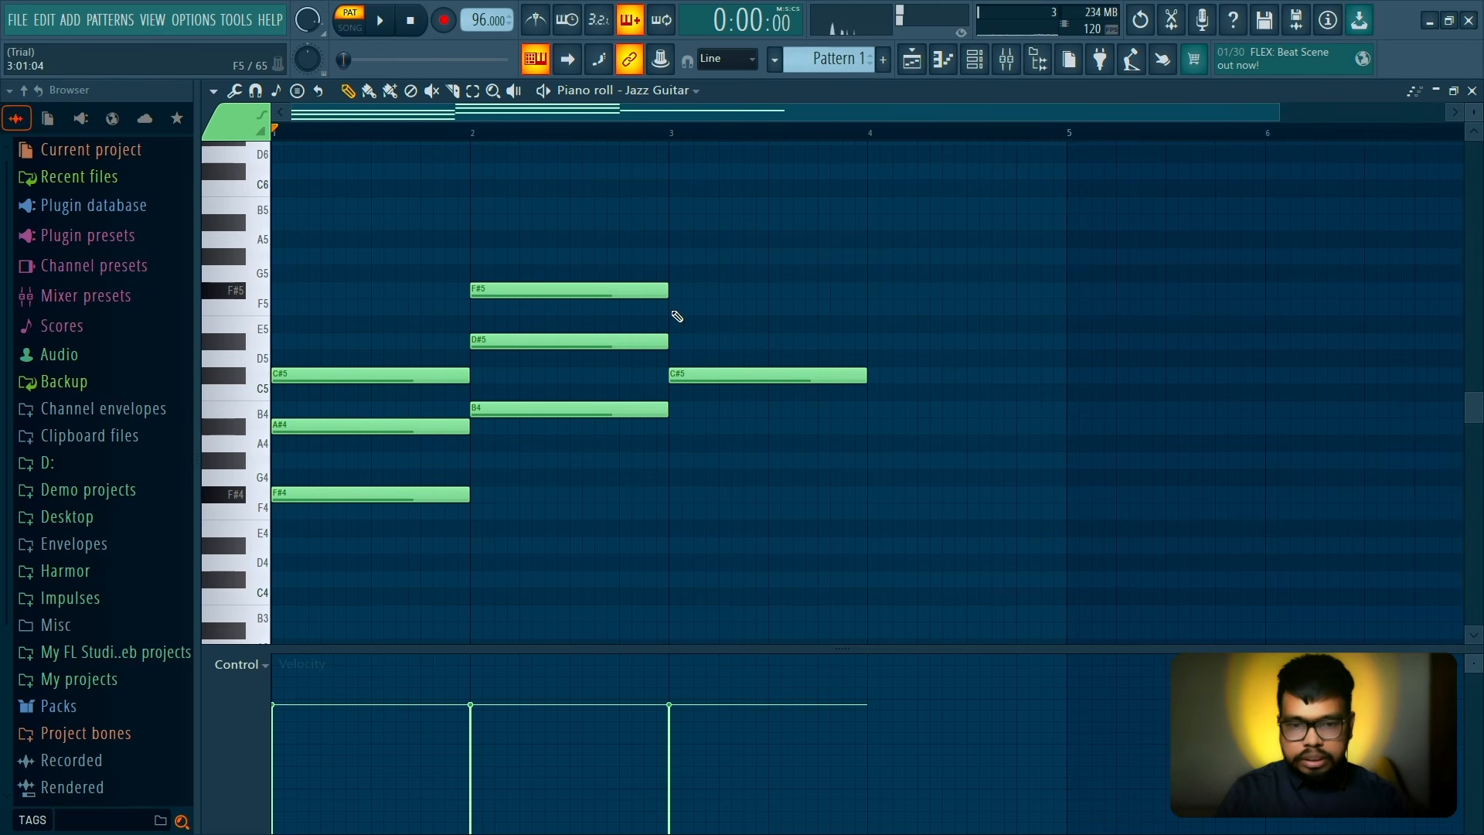
left_click(677, 306)
left_click(672, 257)
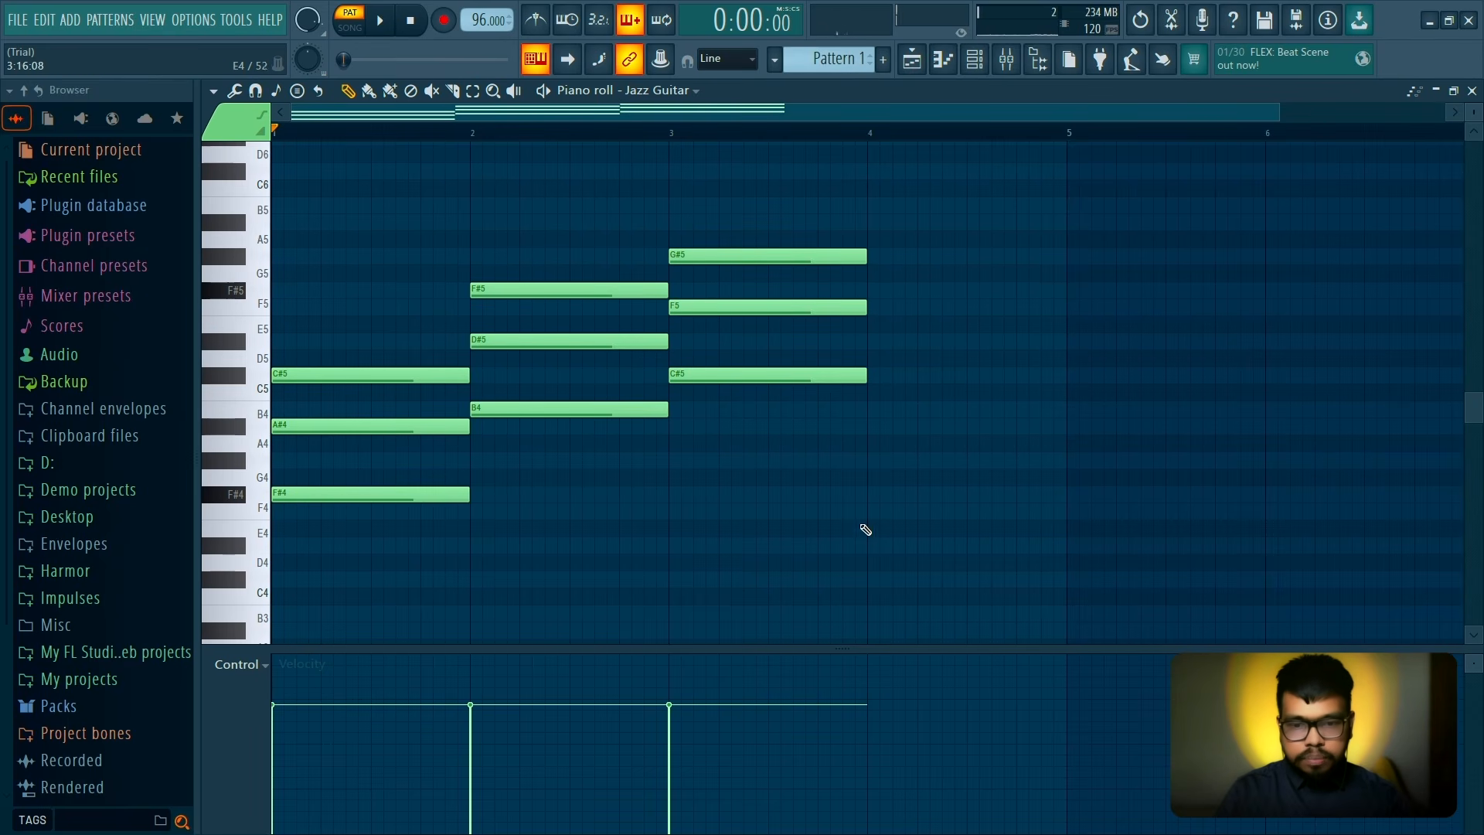
Move the upper two notes of the bar 2 and bar 3 chords down one octave
left_click_drag(581, 233, 697, 345)
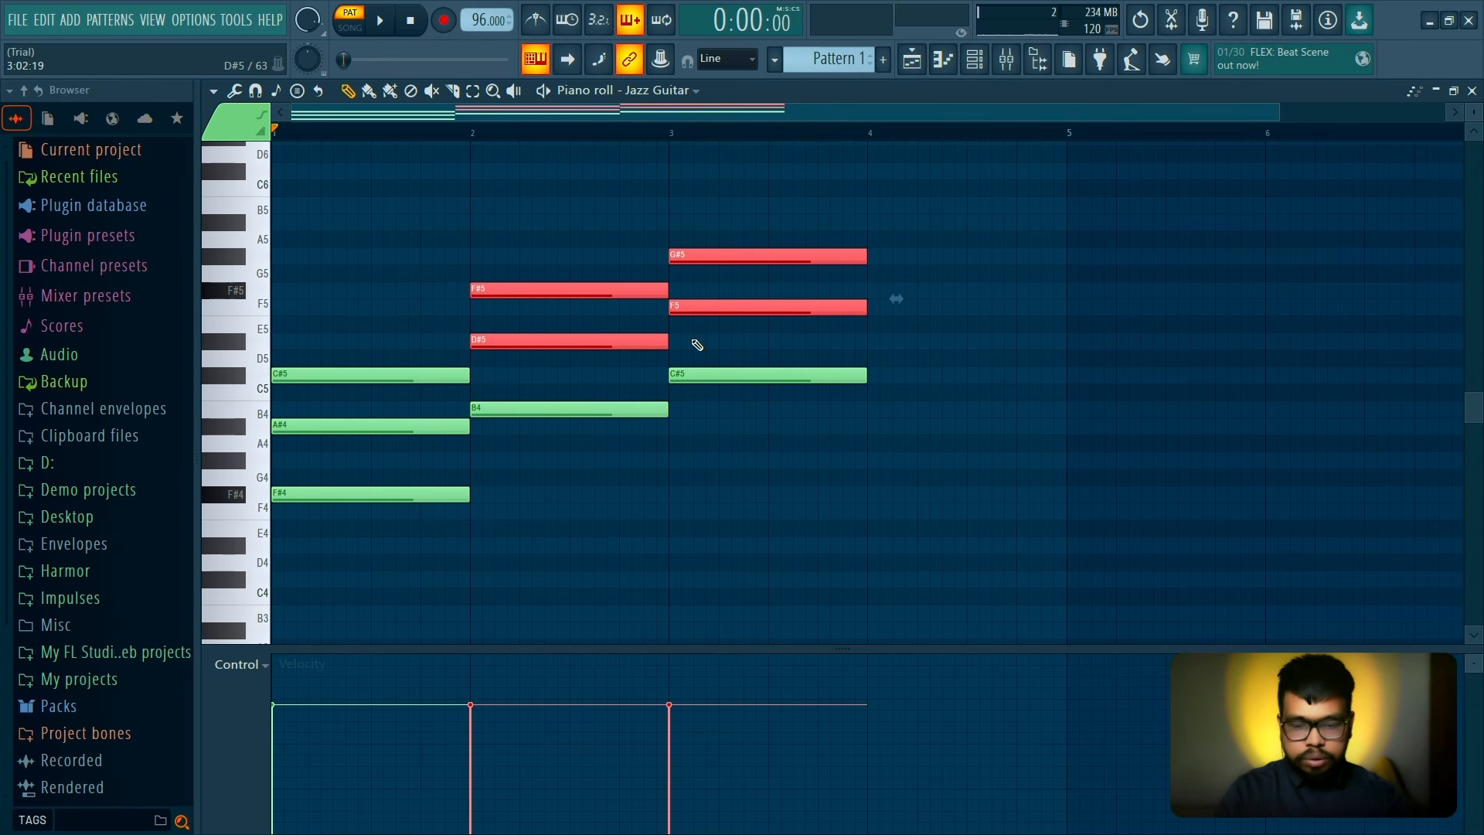
key("ctrl+Down")
left_click(699, 348)
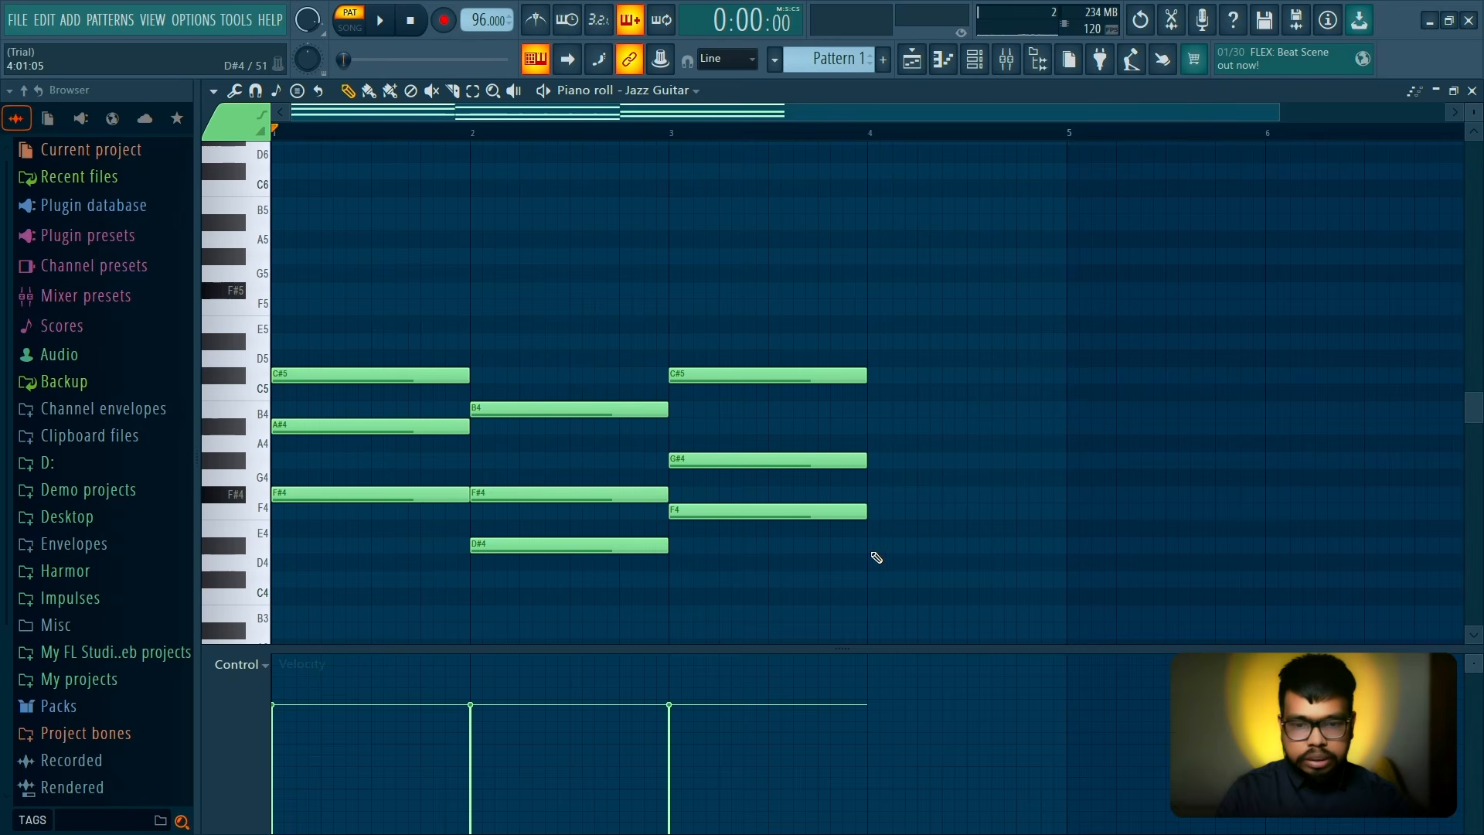
Add a one-bar chord in bar 4 with D#4, G#4 and B4, and play back the progression
left_click(875, 545)
left_click(875, 460)
left_click(874, 426)
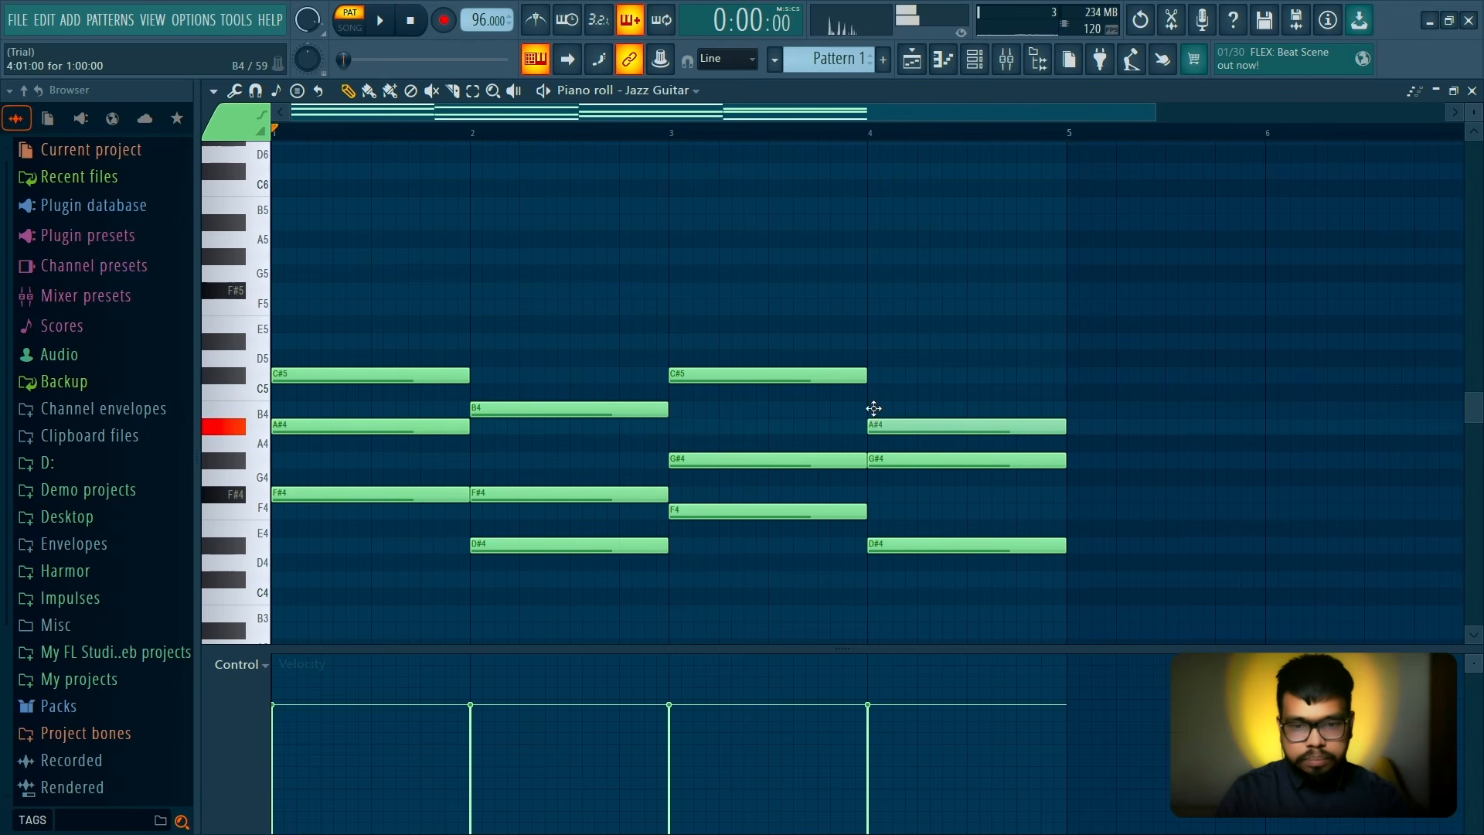
left_click_drag(874, 409, 875, 408)
key("space")
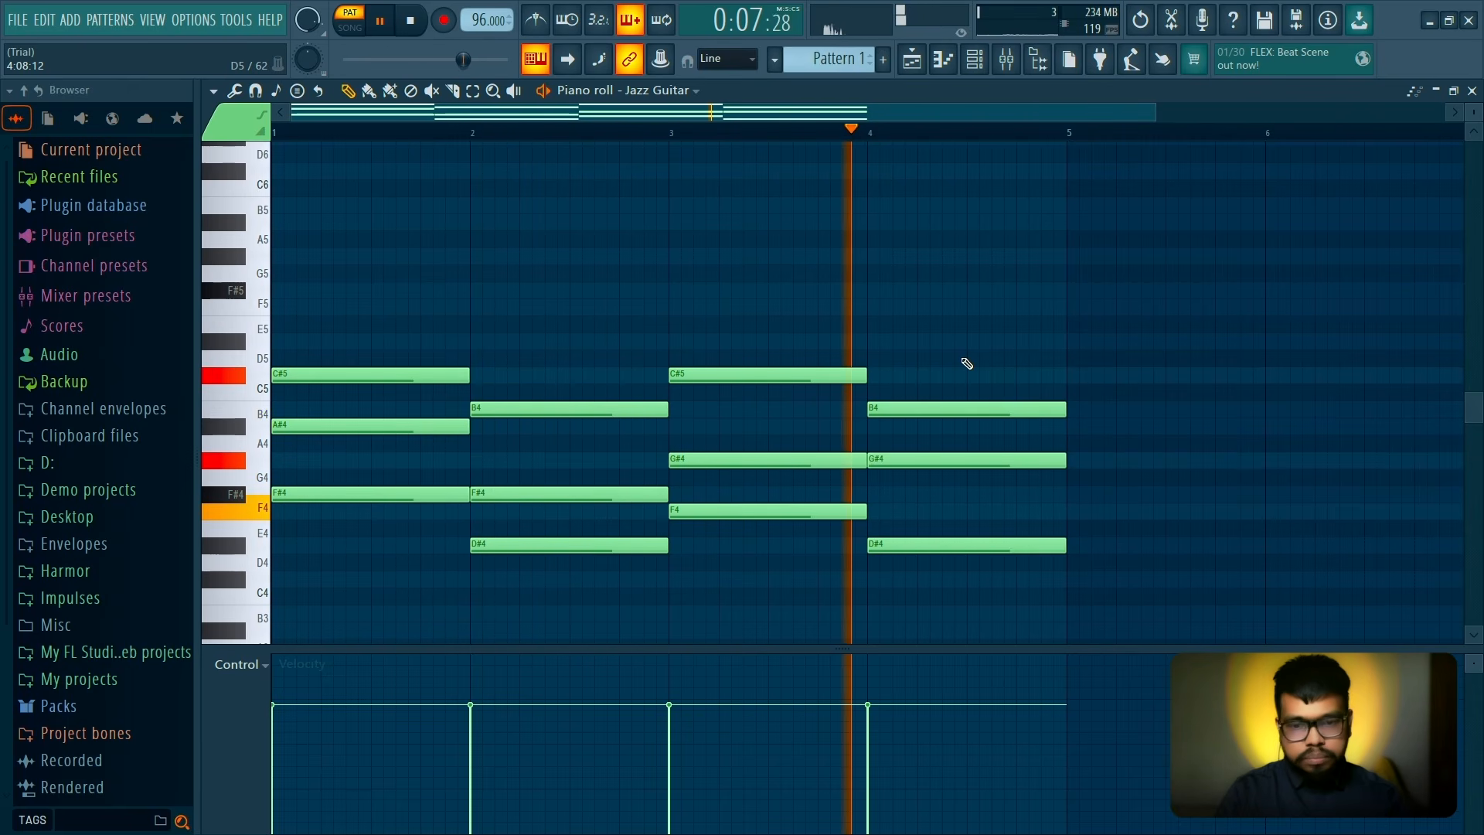
key("space")
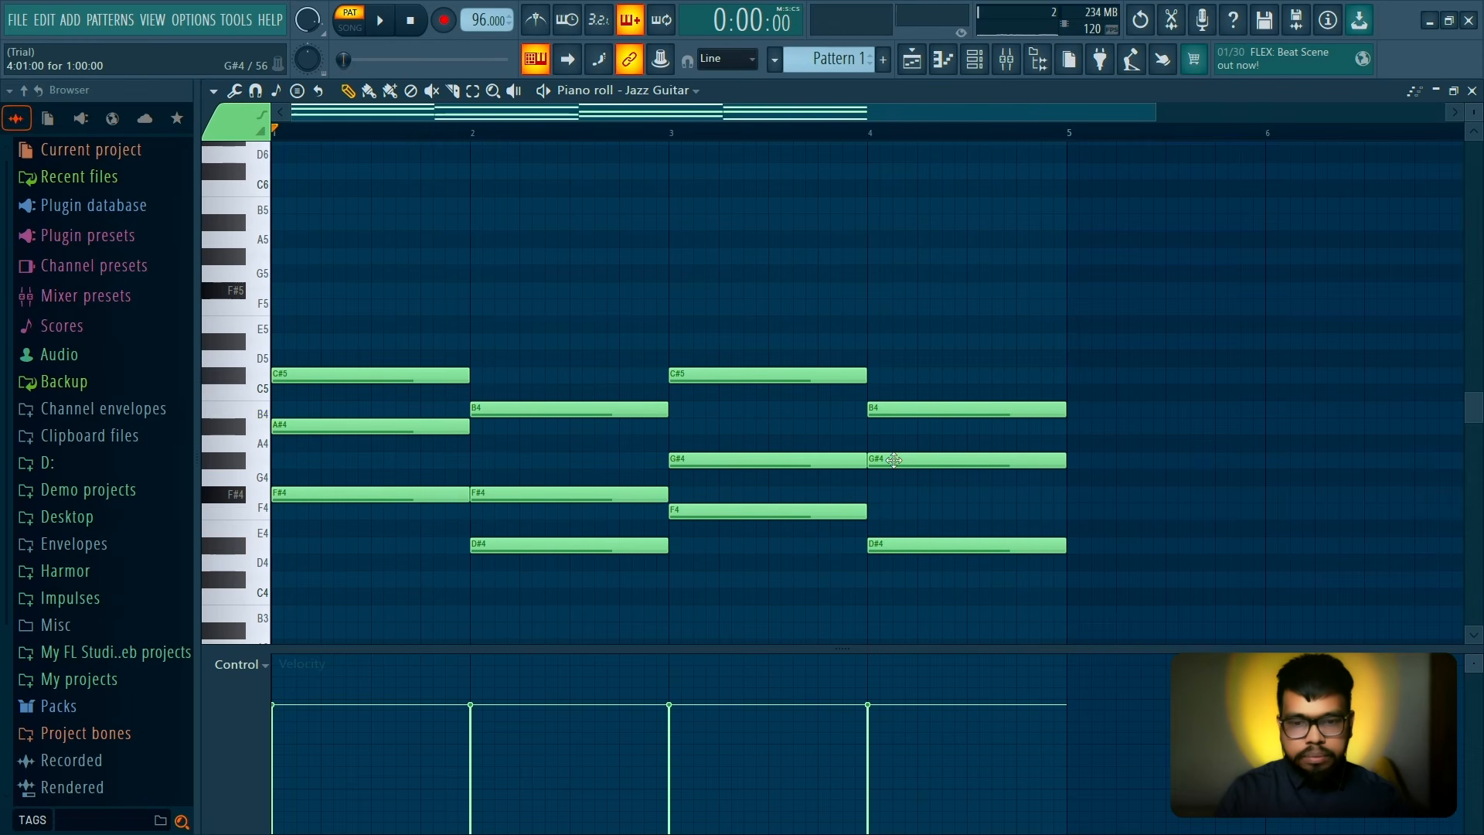
Lower the middle note of the bar 4 chord to F#4 and audition the bar 3 and bar 4 chords
left_click_drag(894, 460, 921, 494)
right_click(732, 381, "alt")
right_click(957, 417, "alt")
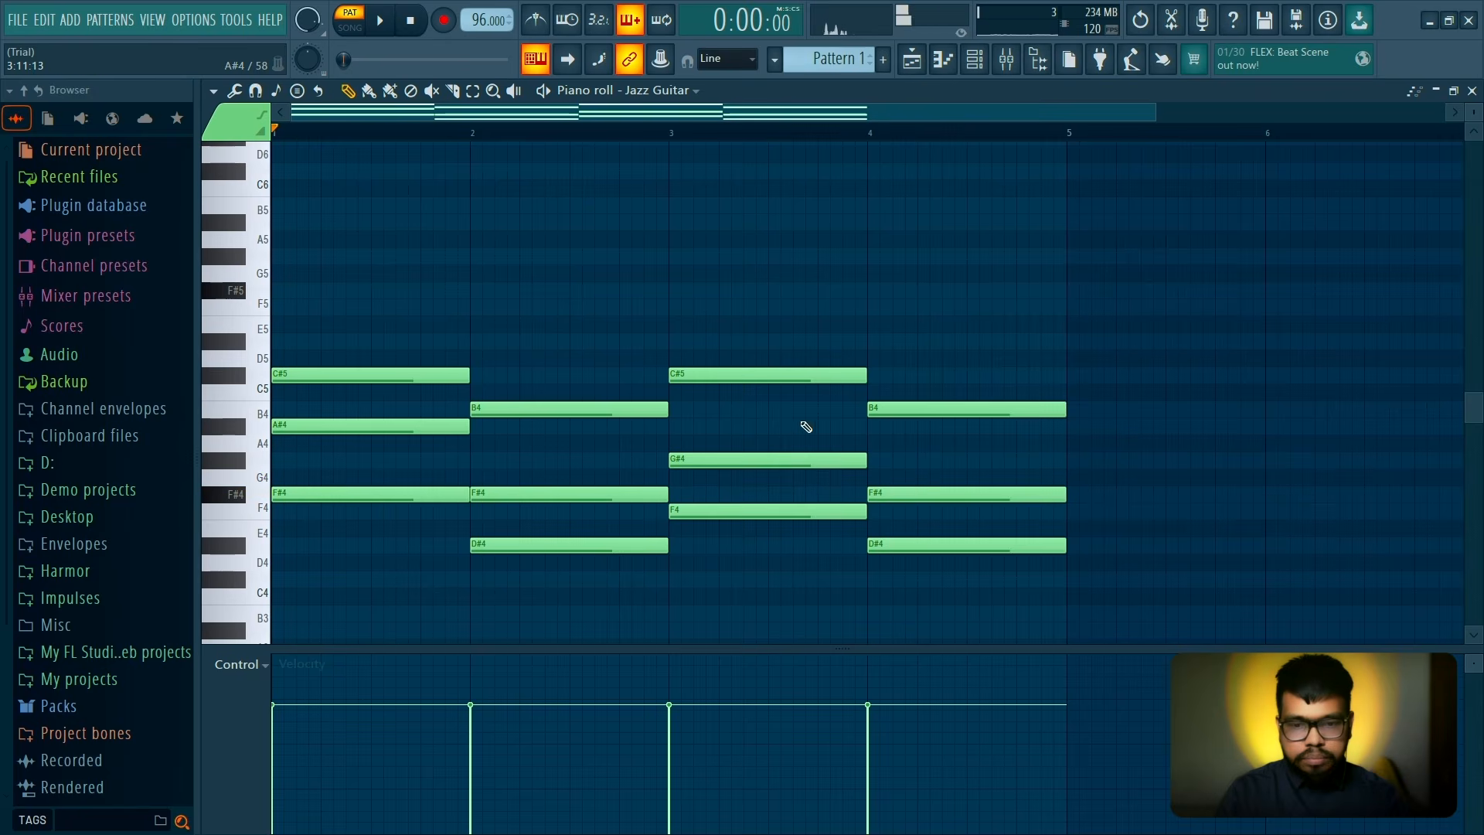
right_click(804, 425, "alt")
right_click(931, 452, "alt")
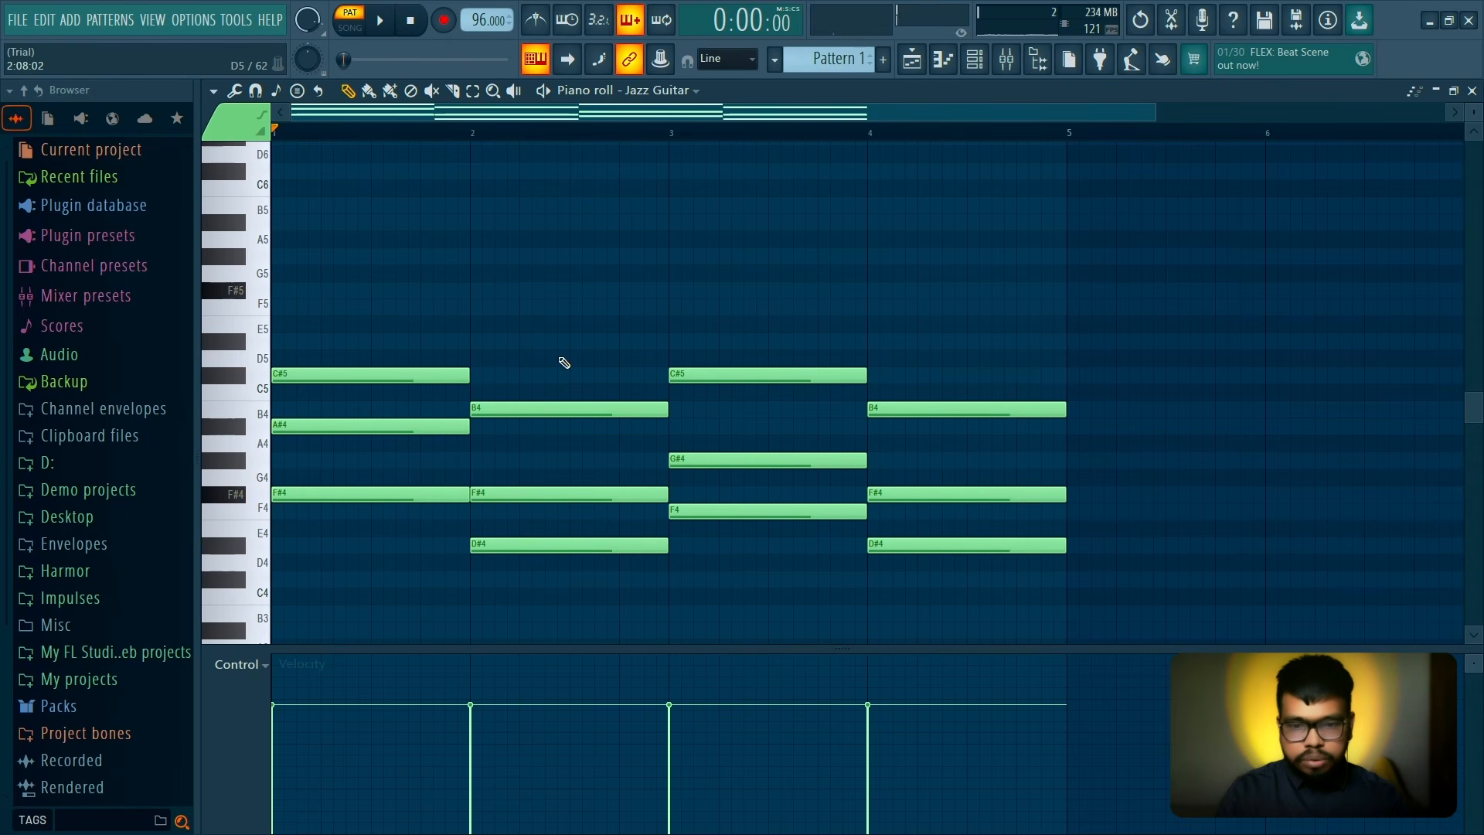
Lower the bar 4 chord's notes to C#4, F4 and A#4 and play back the progression
right_click(568, 367, "alt")
right_click(884, 464, "alt")
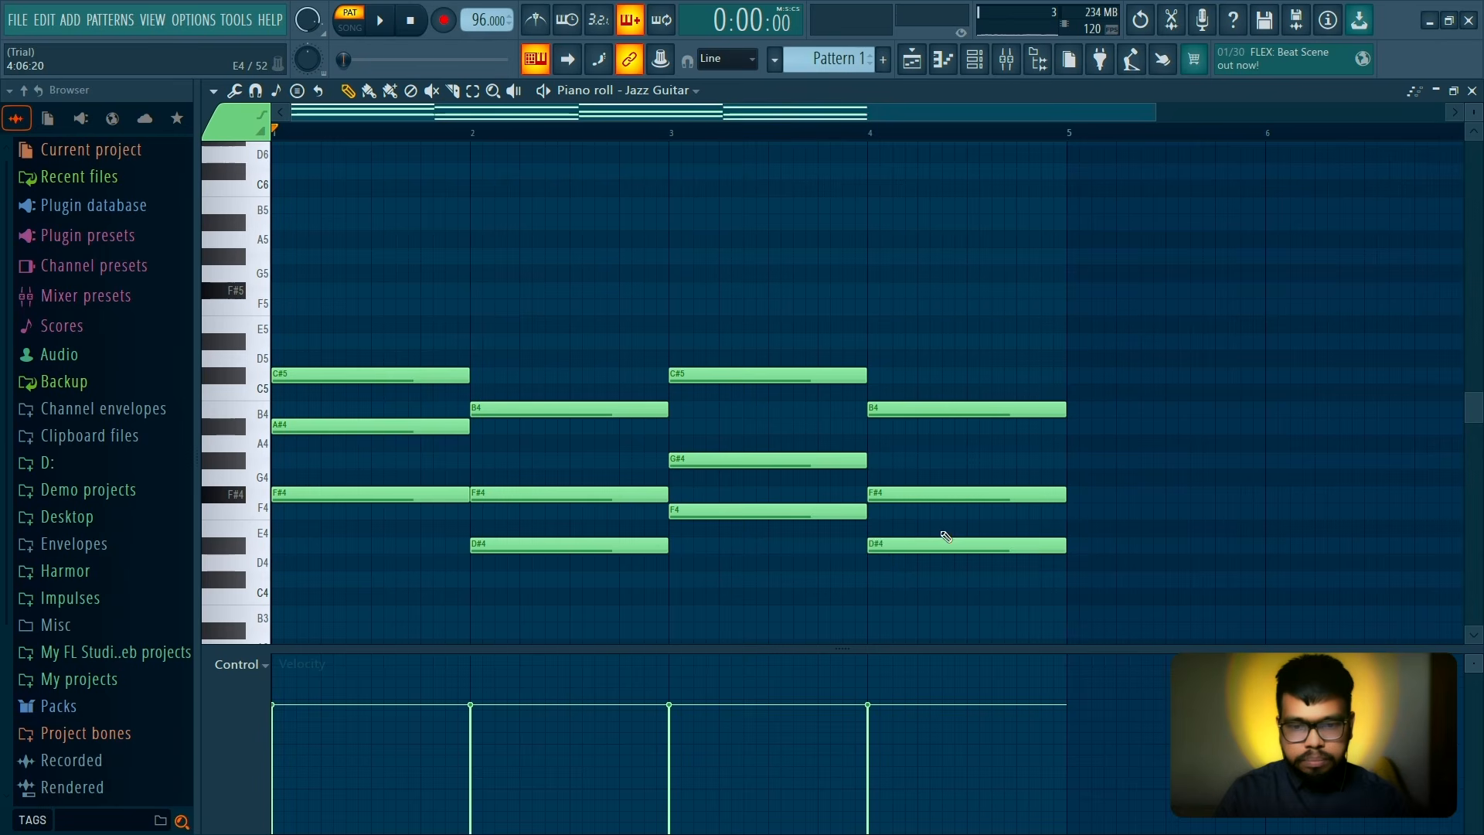
left_click_drag(946, 536, 928, 572)
left_click_drag(911, 497, 906, 511)
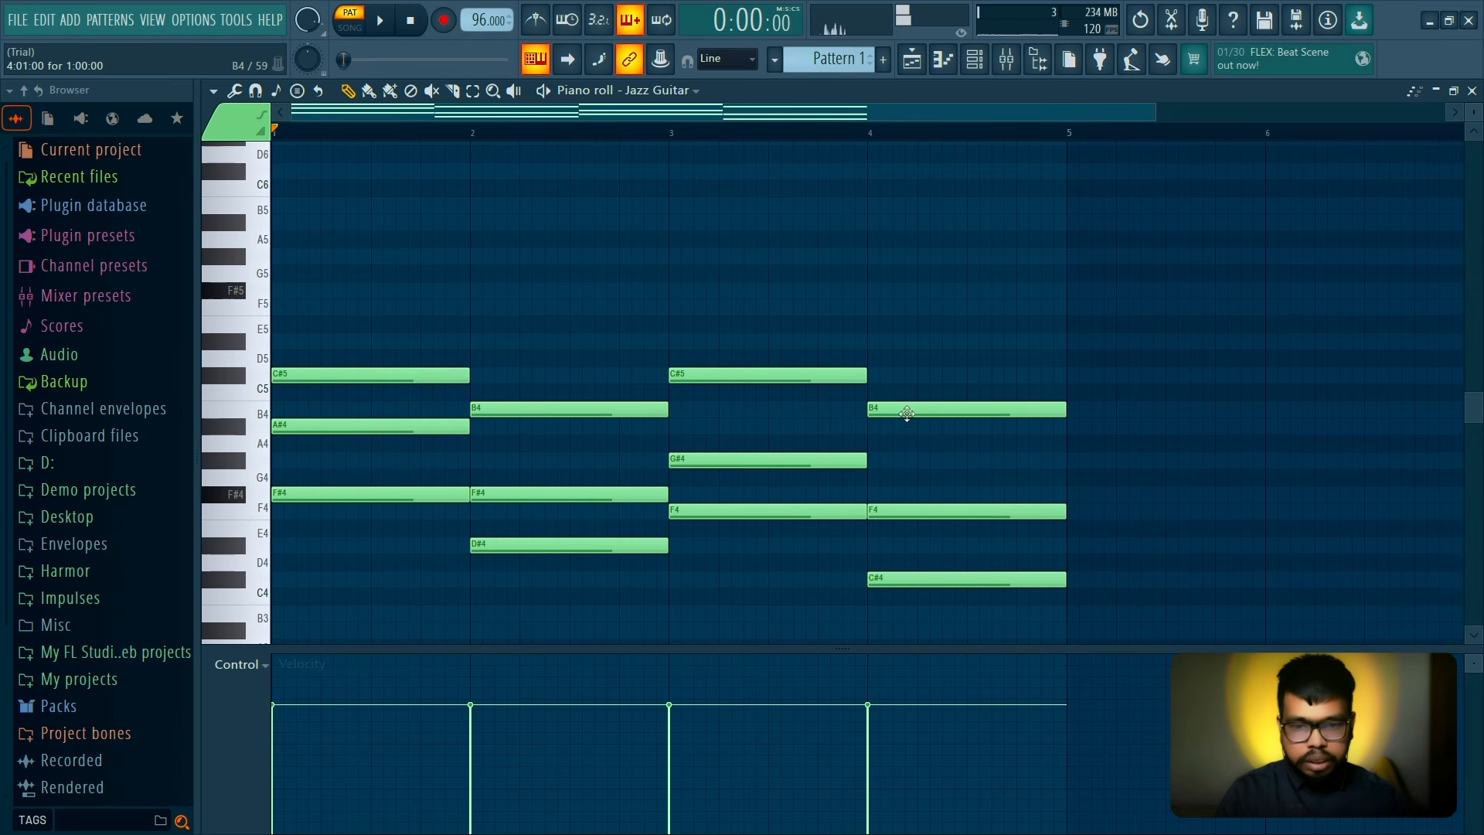
left_click_drag(907, 414, 905, 430)
key("space")
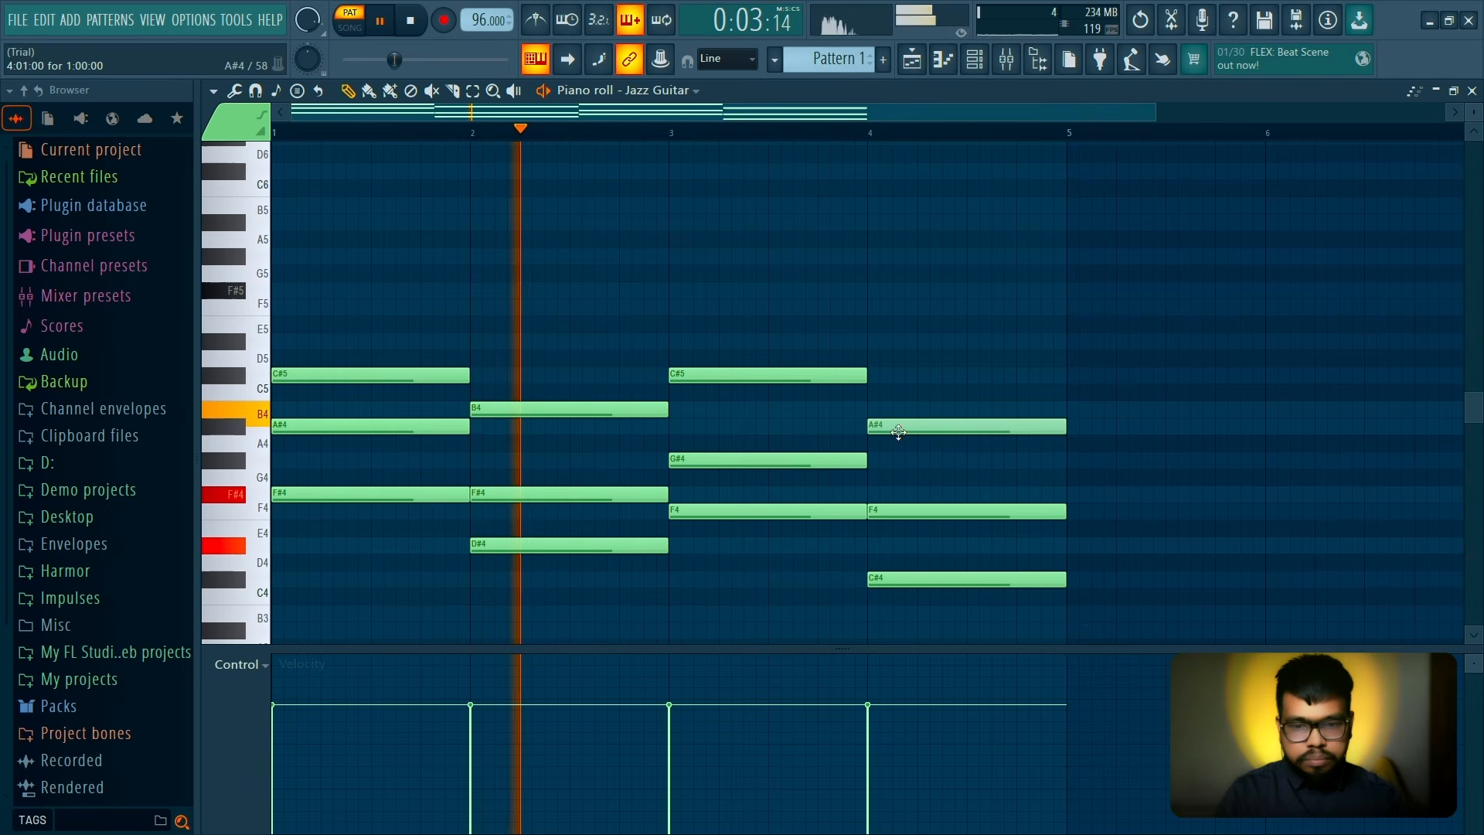
Try the bar 4 chord's top note at G#4 and return it to A#4
left_click_drag(898, 431, 898, 468)
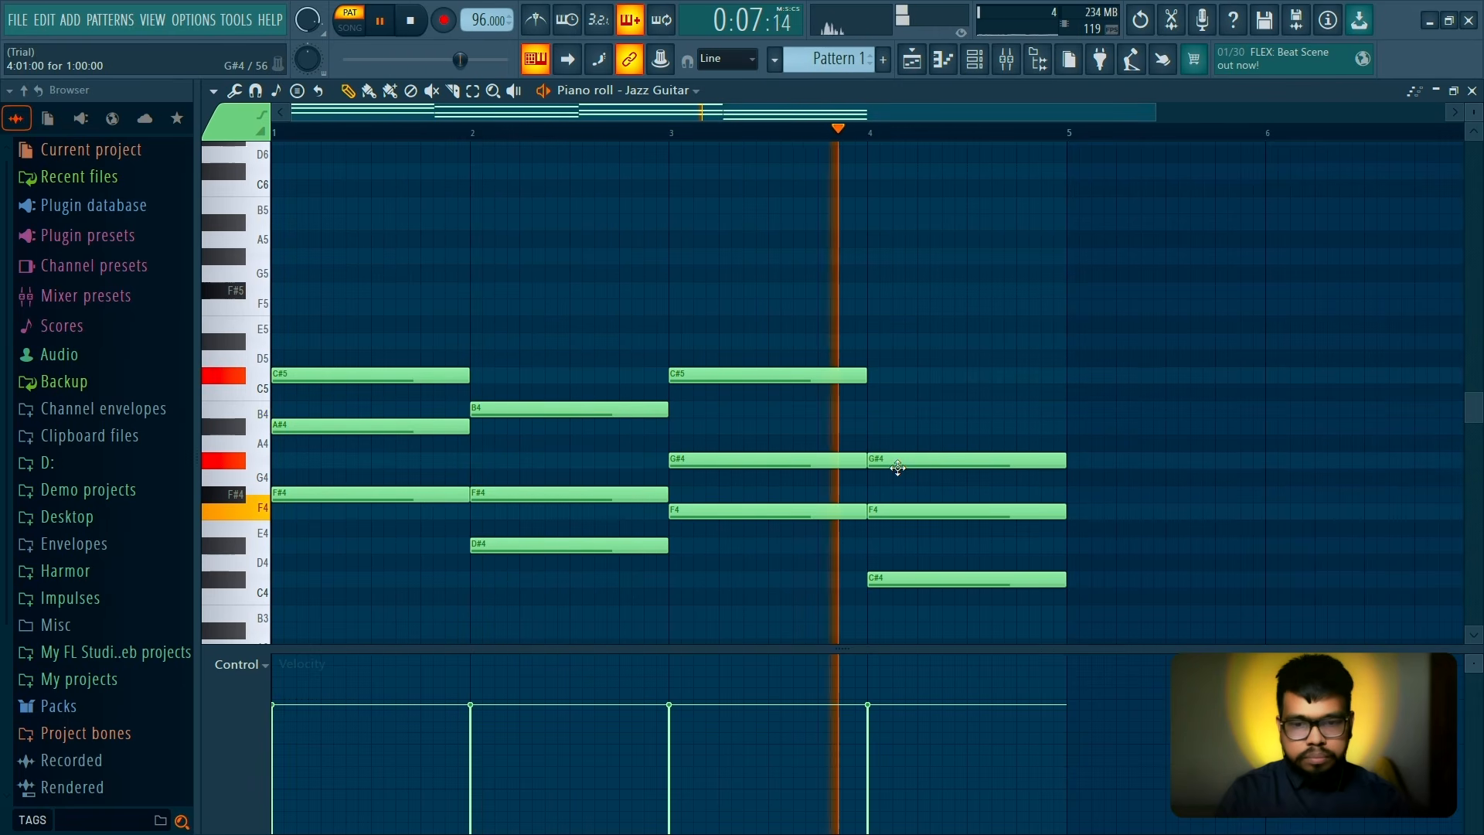
key("space")
left_click_drag(898, 467, 898, 431)
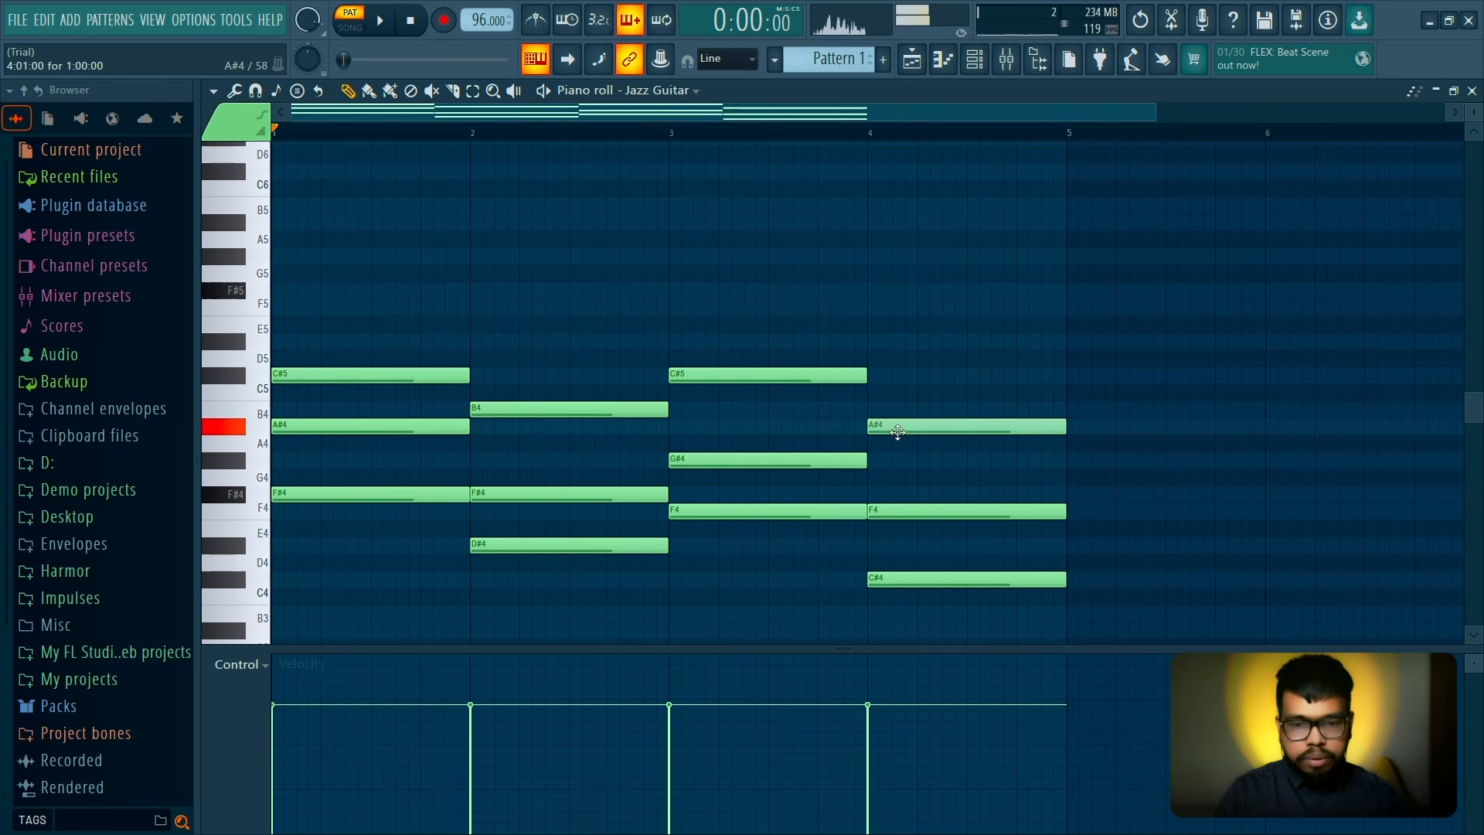
Raise the two lower notes of the bar 4 chord to D4 and F#4 during playback
mouse_move(897, 578)
left_mouse_down()
mouse_move(894, 535)
mouse_move(897, 566)
left_mouse_up()
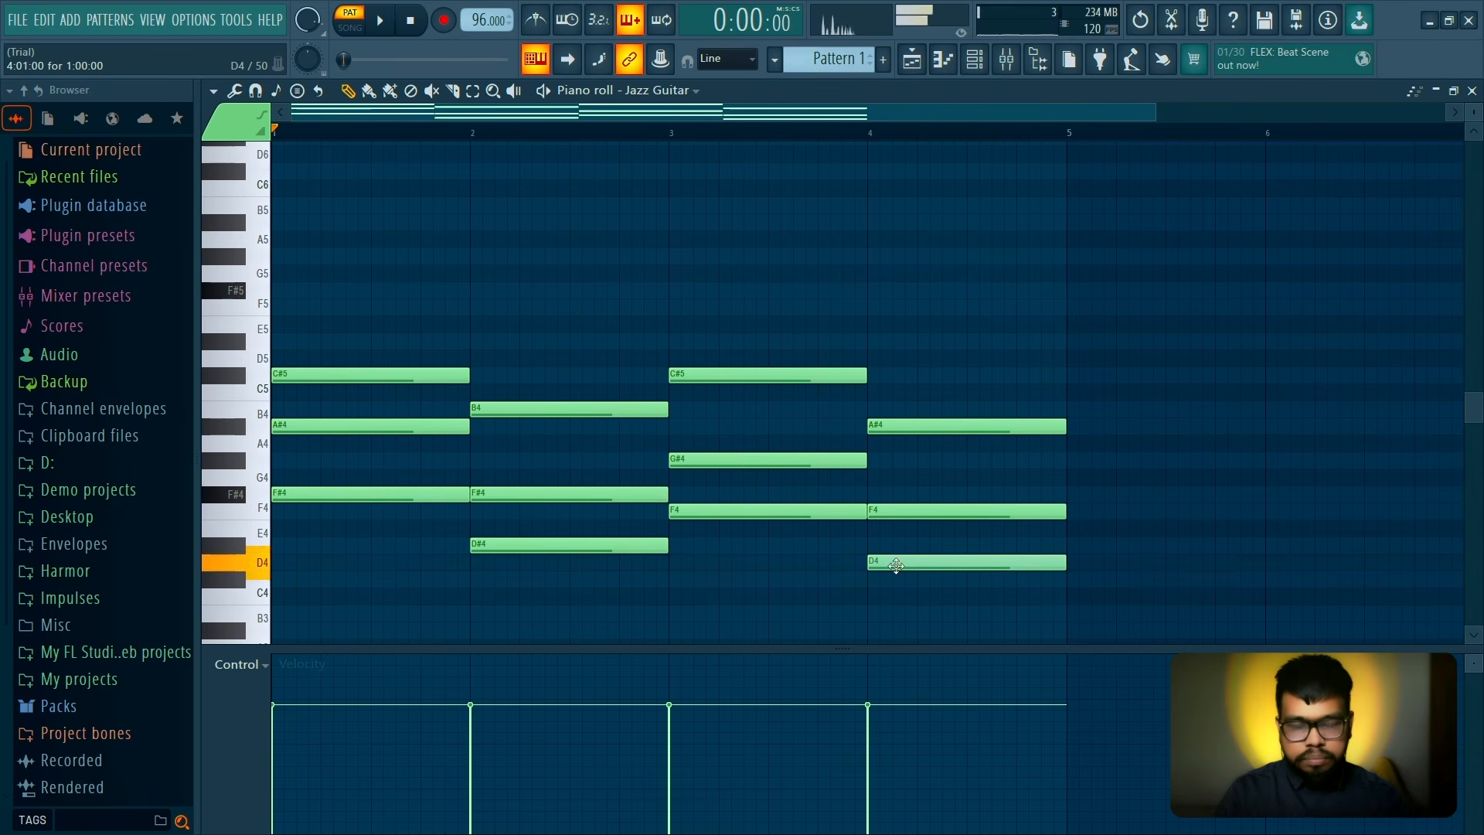
key("space")
left_click_drag(889, 511, 889, 494)
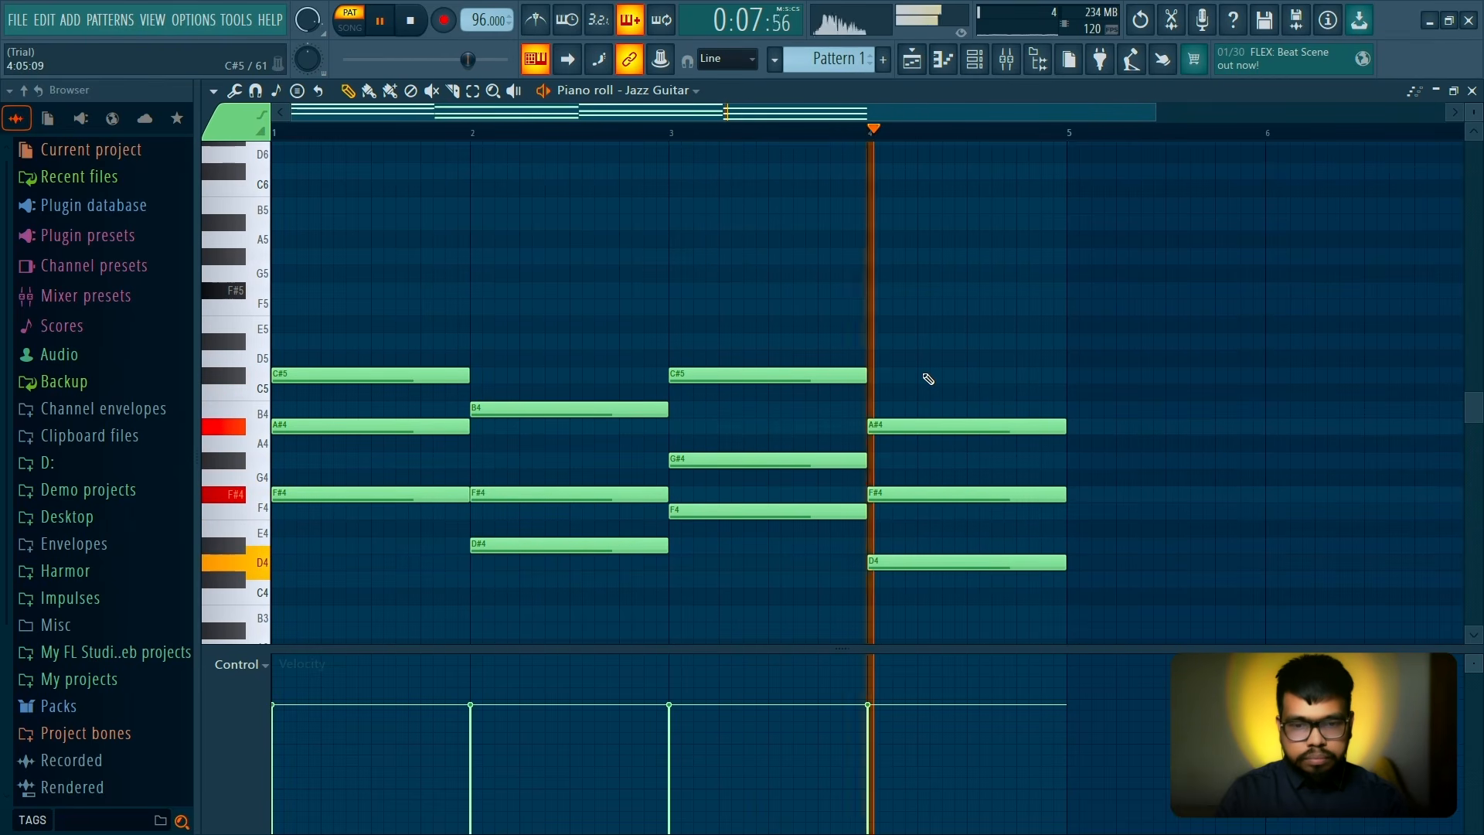
key("space")
Raise the lowest note of the bar 4 chord to D#4 and play back the progression
left_click(904, 529)
right_click(905, 529)
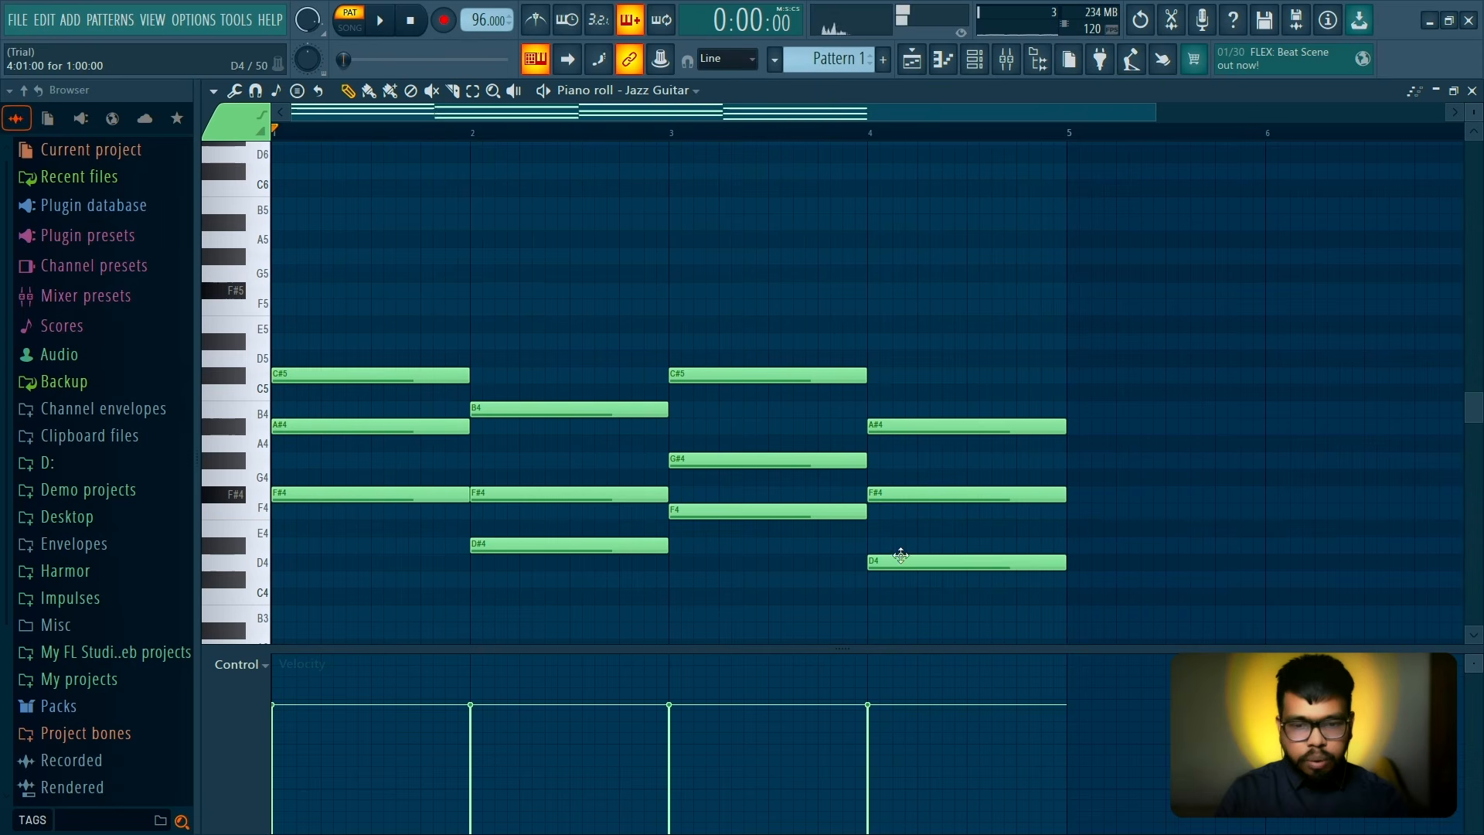
left_click_drag(901, 554, 894, 537)
left_click(897, 431)
key("space")
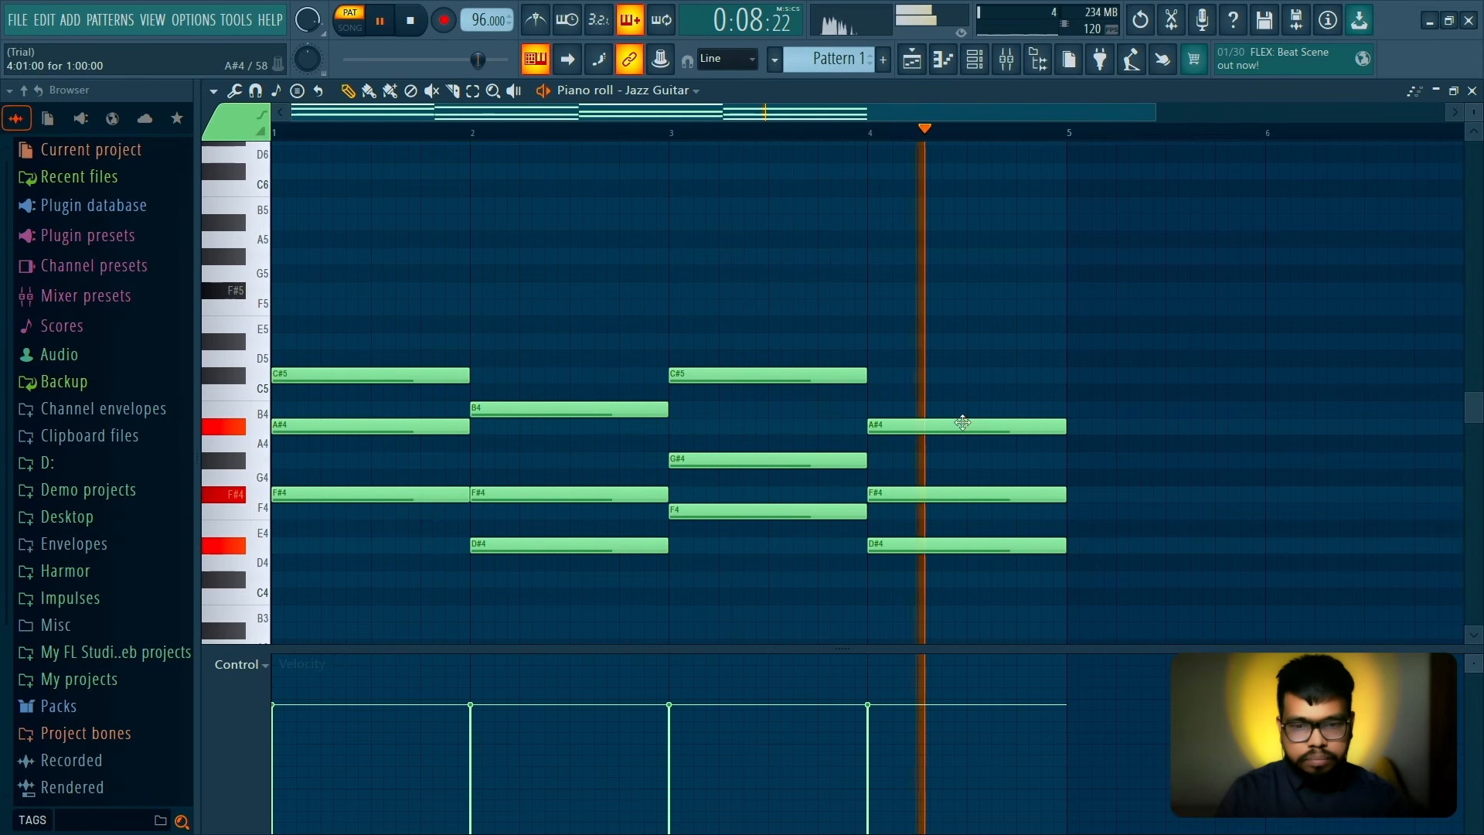
key("space")
Transpose the whole progression up one octave and play it back
key("ctrl+Up")
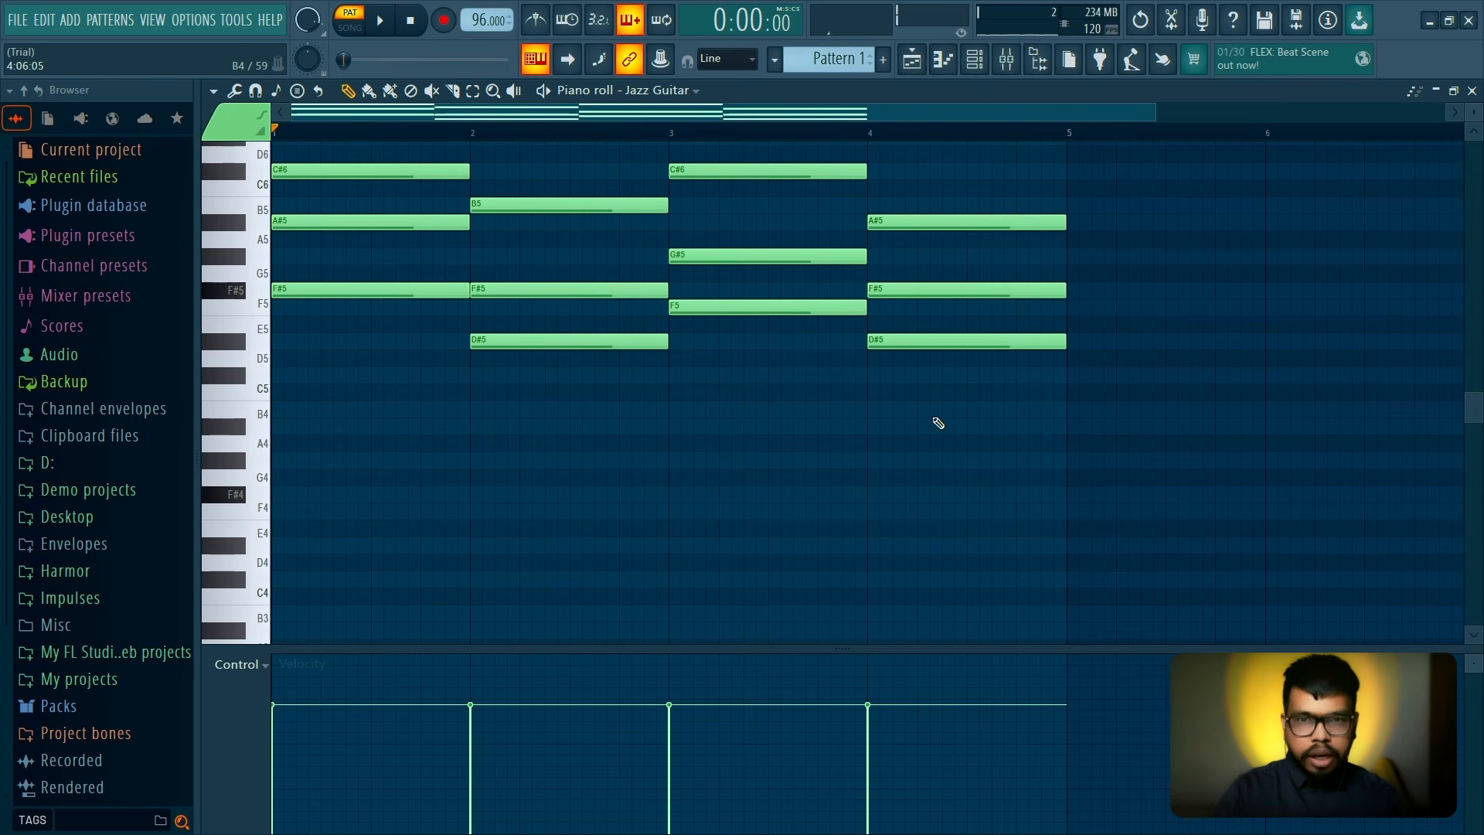
scroll(937, 422, "up", 1)
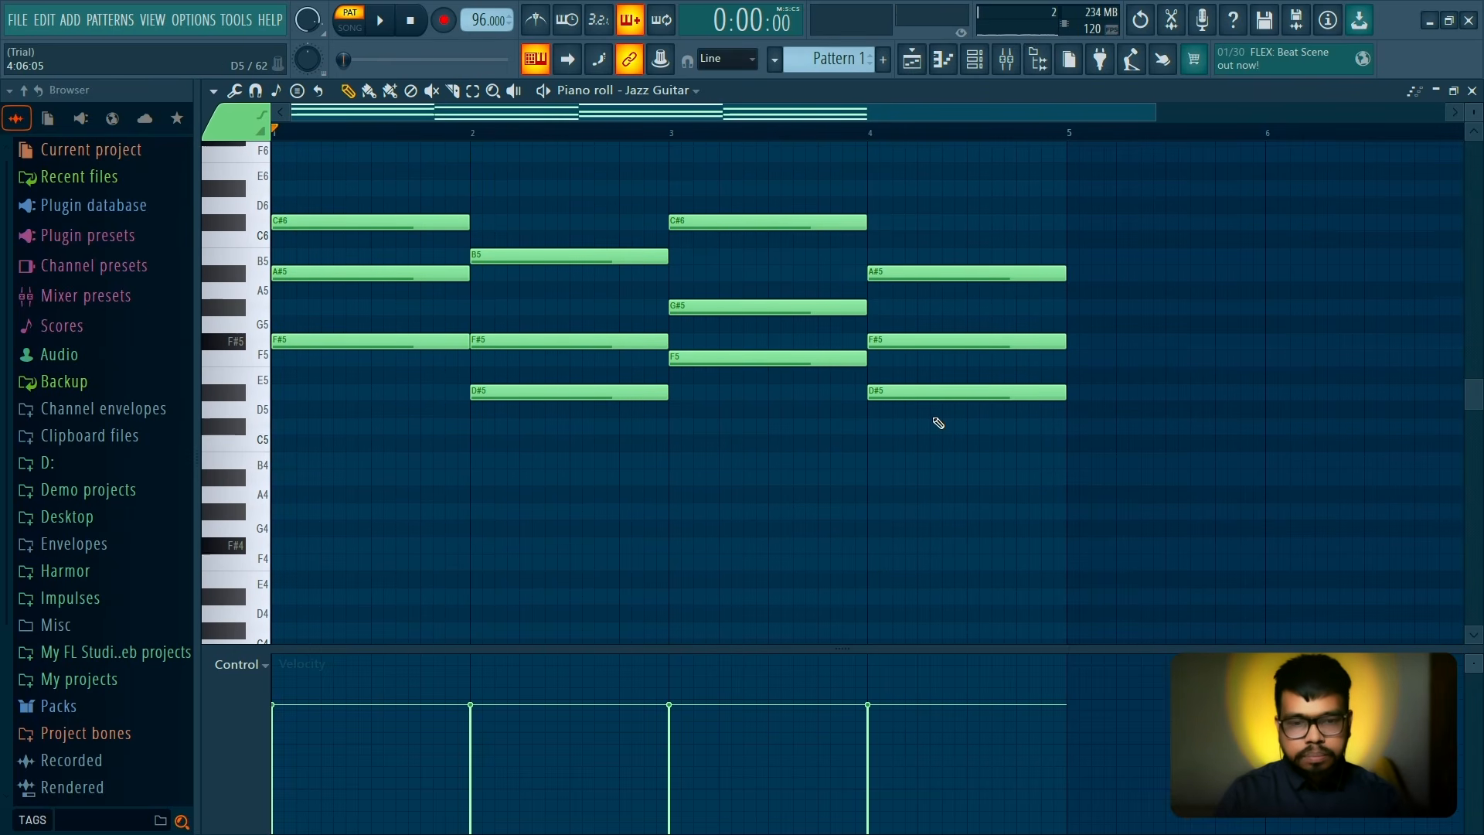
key("space")
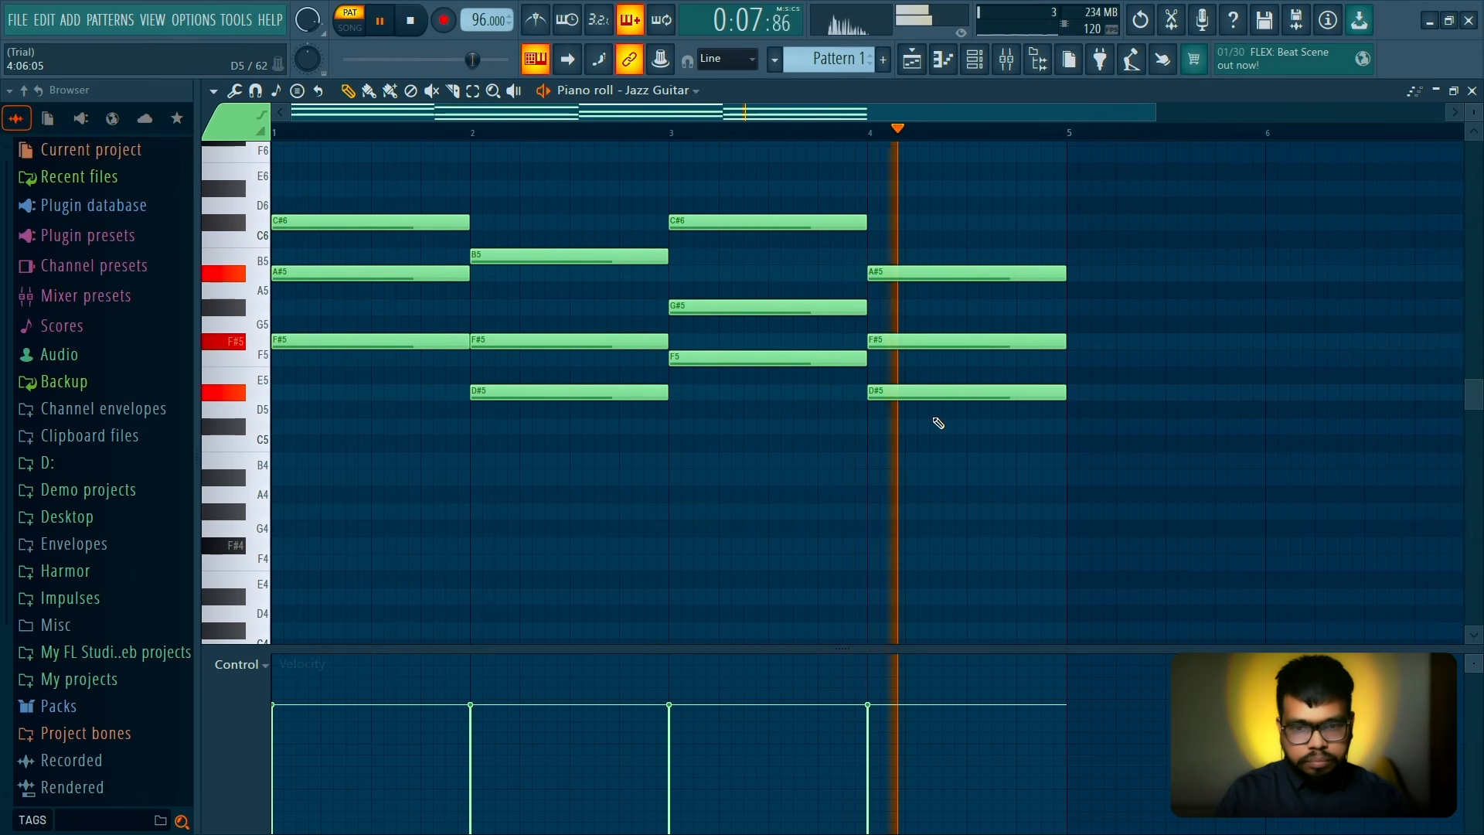
key("space")
Duplicate the progression into bars 5 to 8 and transpose all chords down one octave
key("ctrl+b")
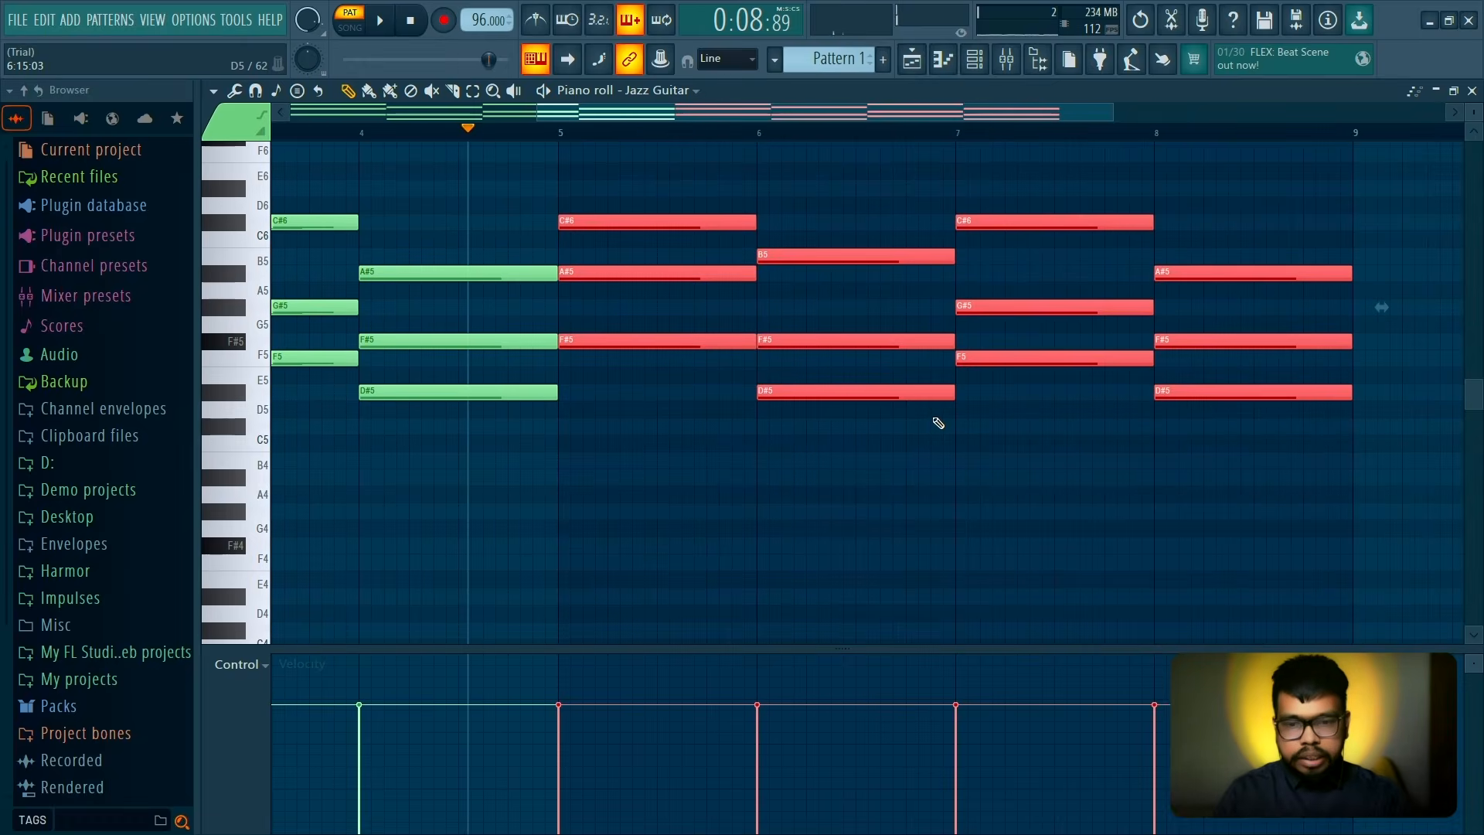
key("ctrl+d")
scroll(939, 423, "down", 3)
key("ctrl+Down")
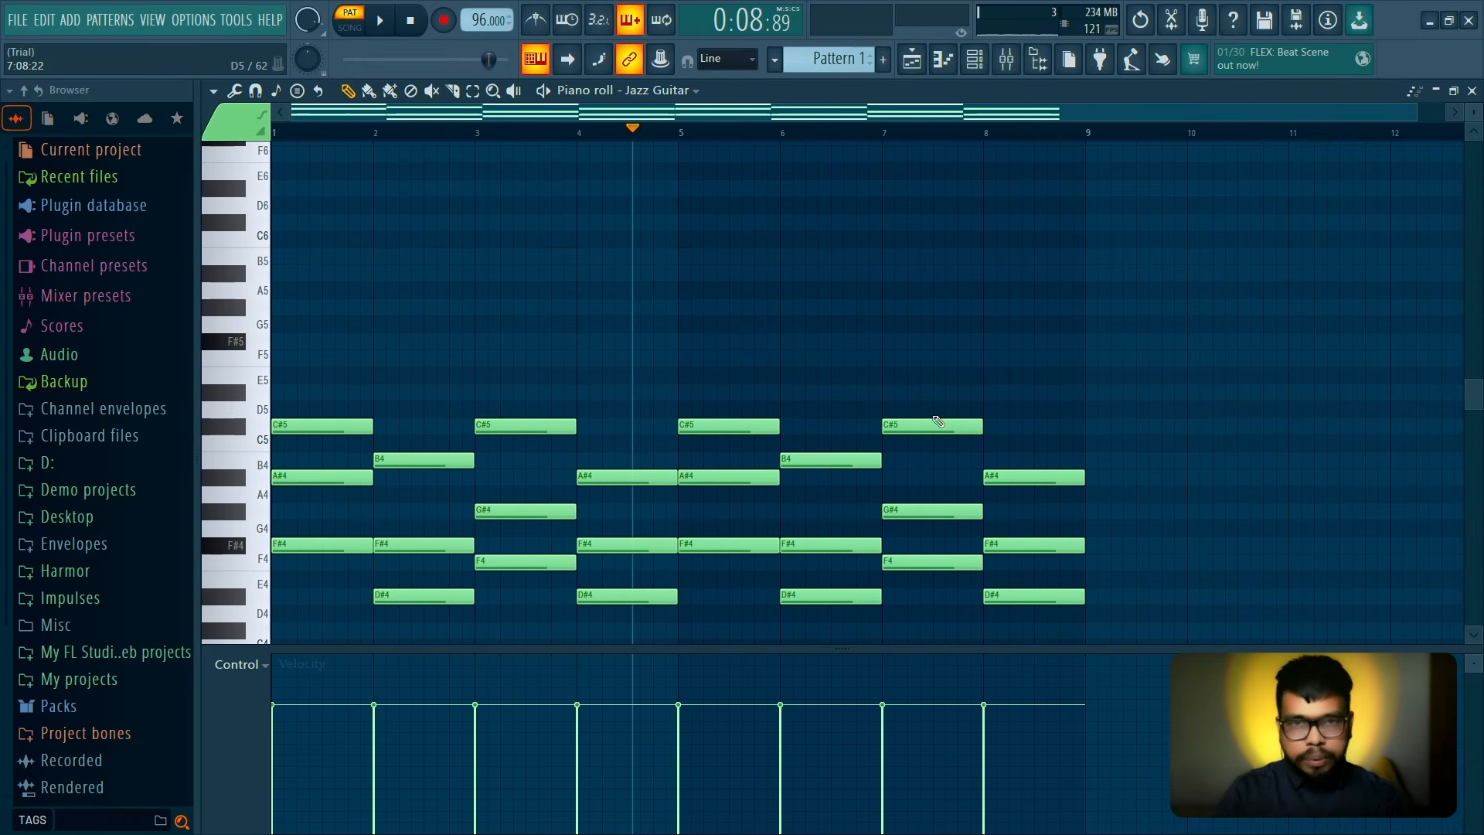
Return the playhead to the start and delete the chords in bars 5 to 8
left_click(277, 133)
scroll(485, 315, "down", 3)
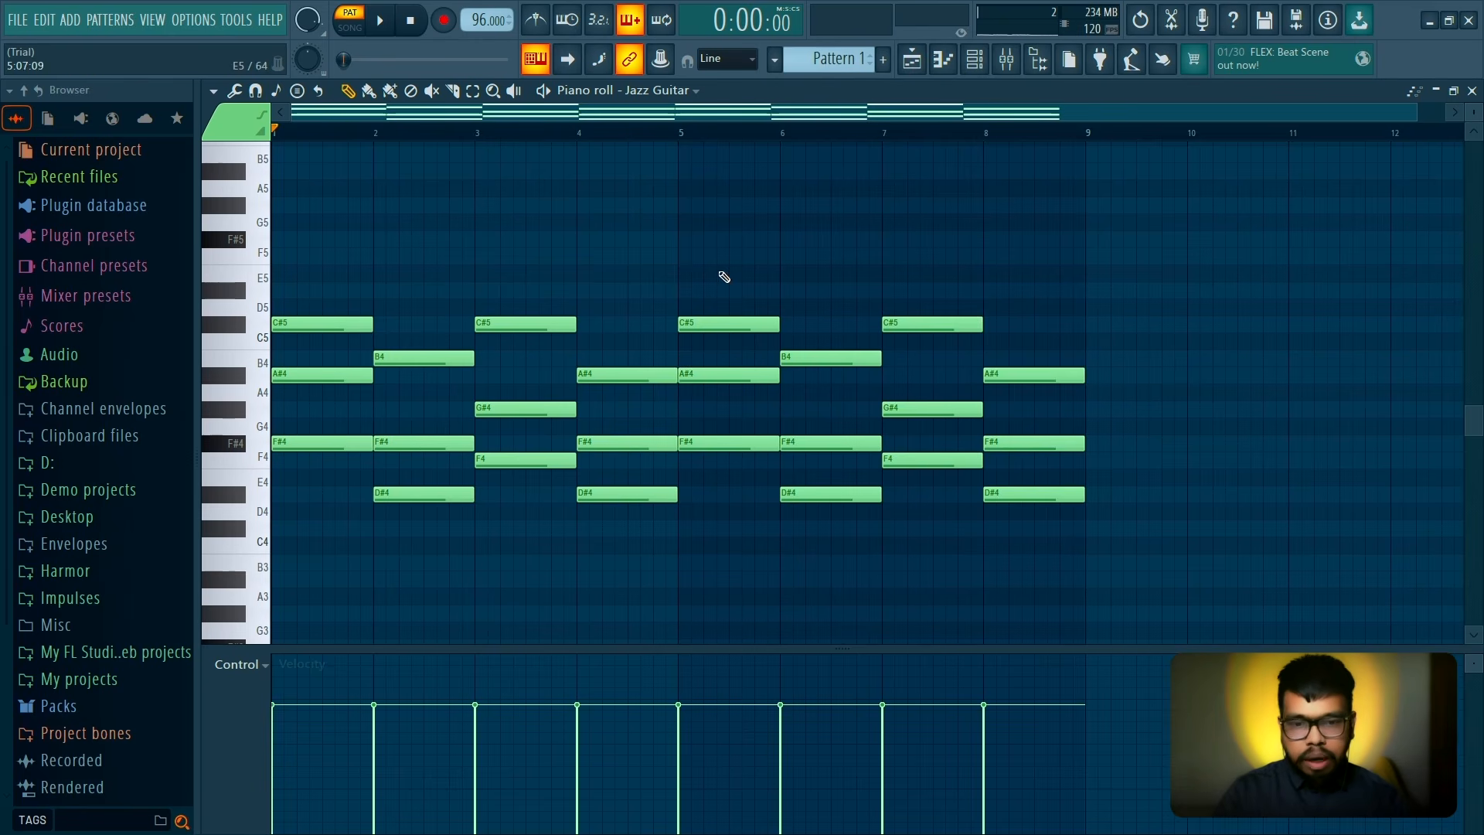
mouse_move(724, 276)
left_mouse_down()
mouse_move(934, 583)
mouse_move(884, 355)
left_mouse_up()
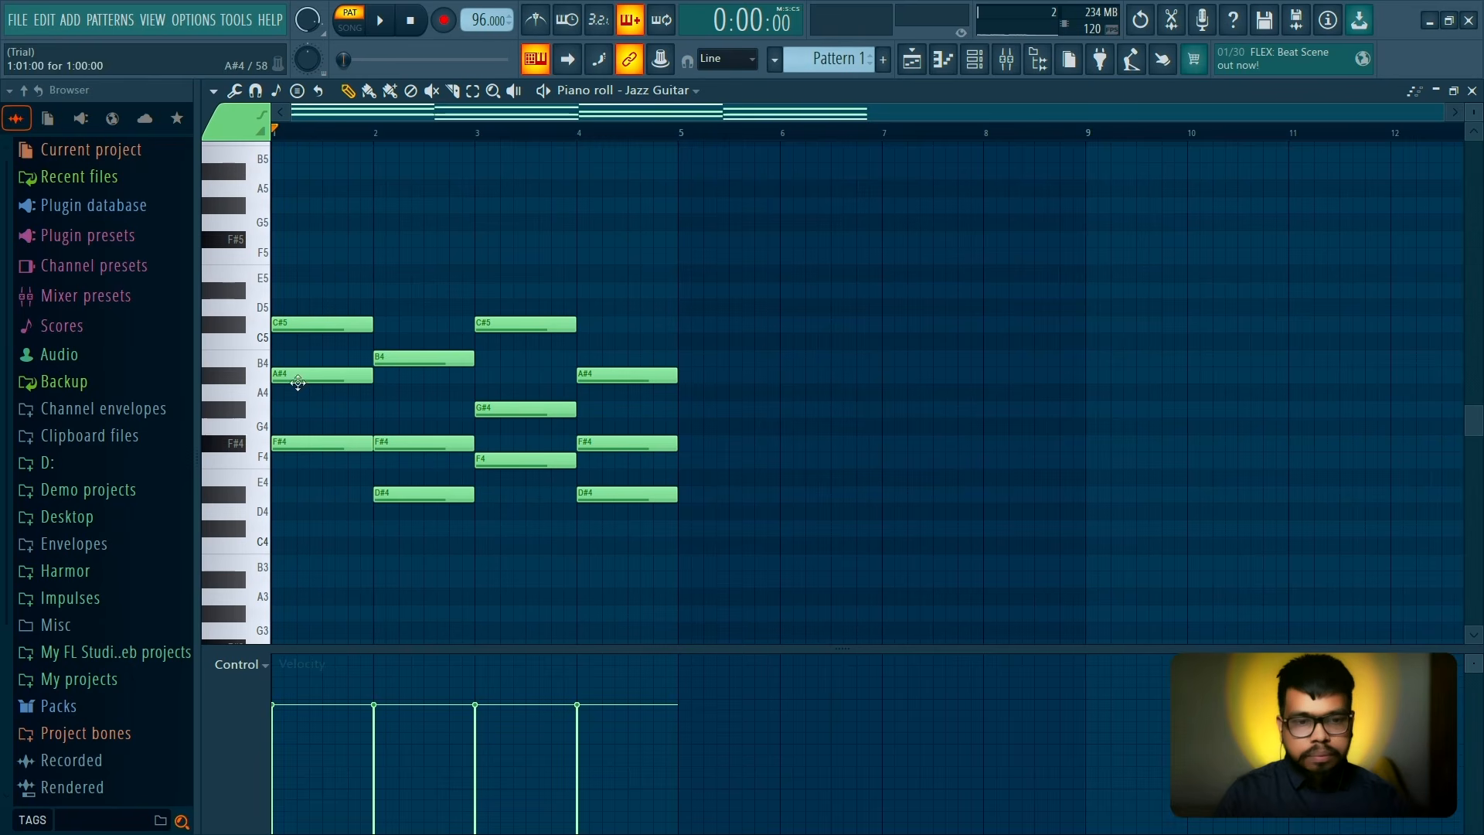
Stagger the bar 1 chord by starting A#4 at 1:03:00 and C#5 at 1:05:00, and play it back
scroll(494, 438, "up", 4)
scroll(662, 470, "down", 1)
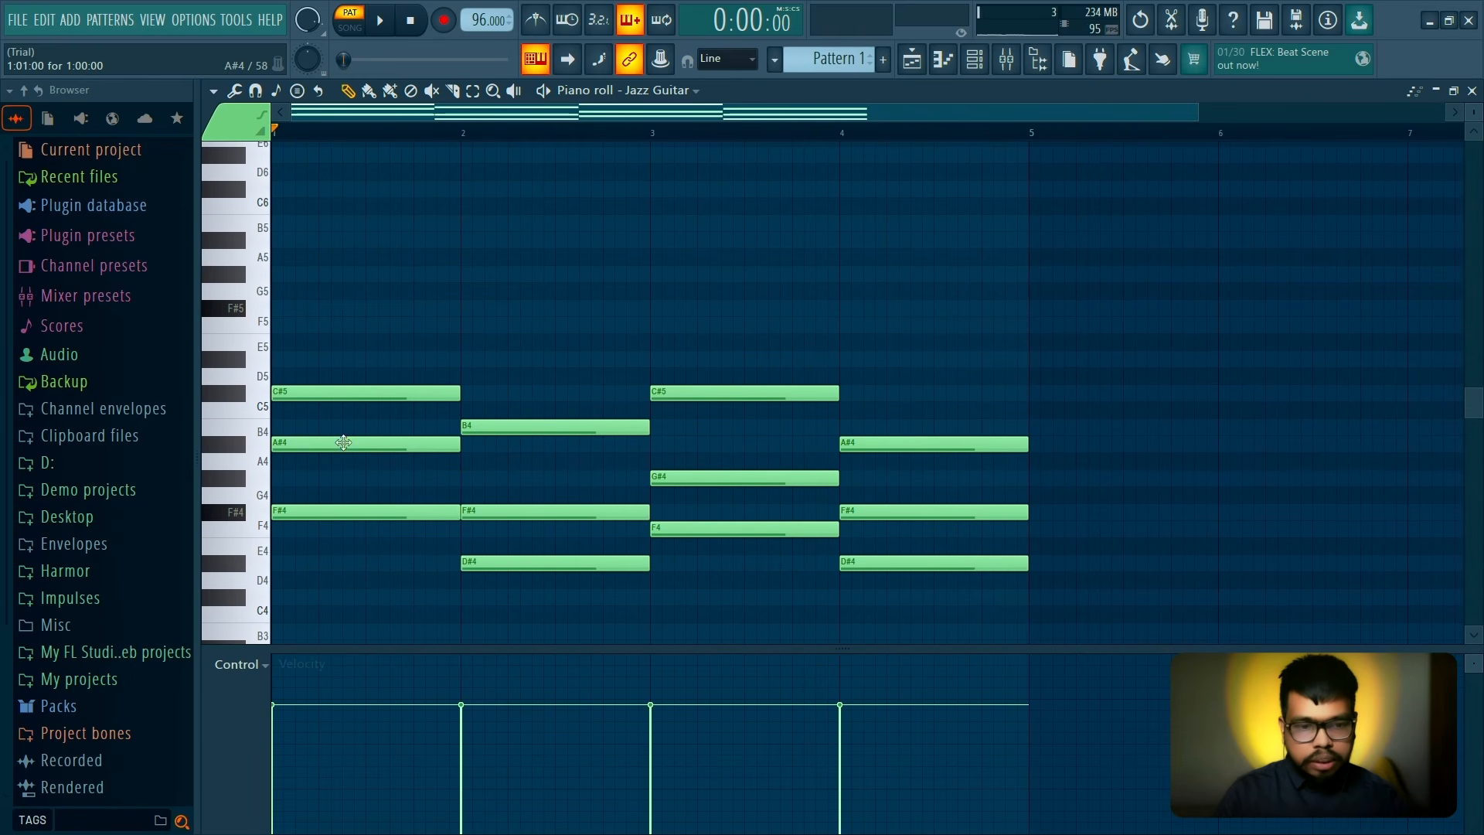
left_click_drag(345, 443, 369, 443)
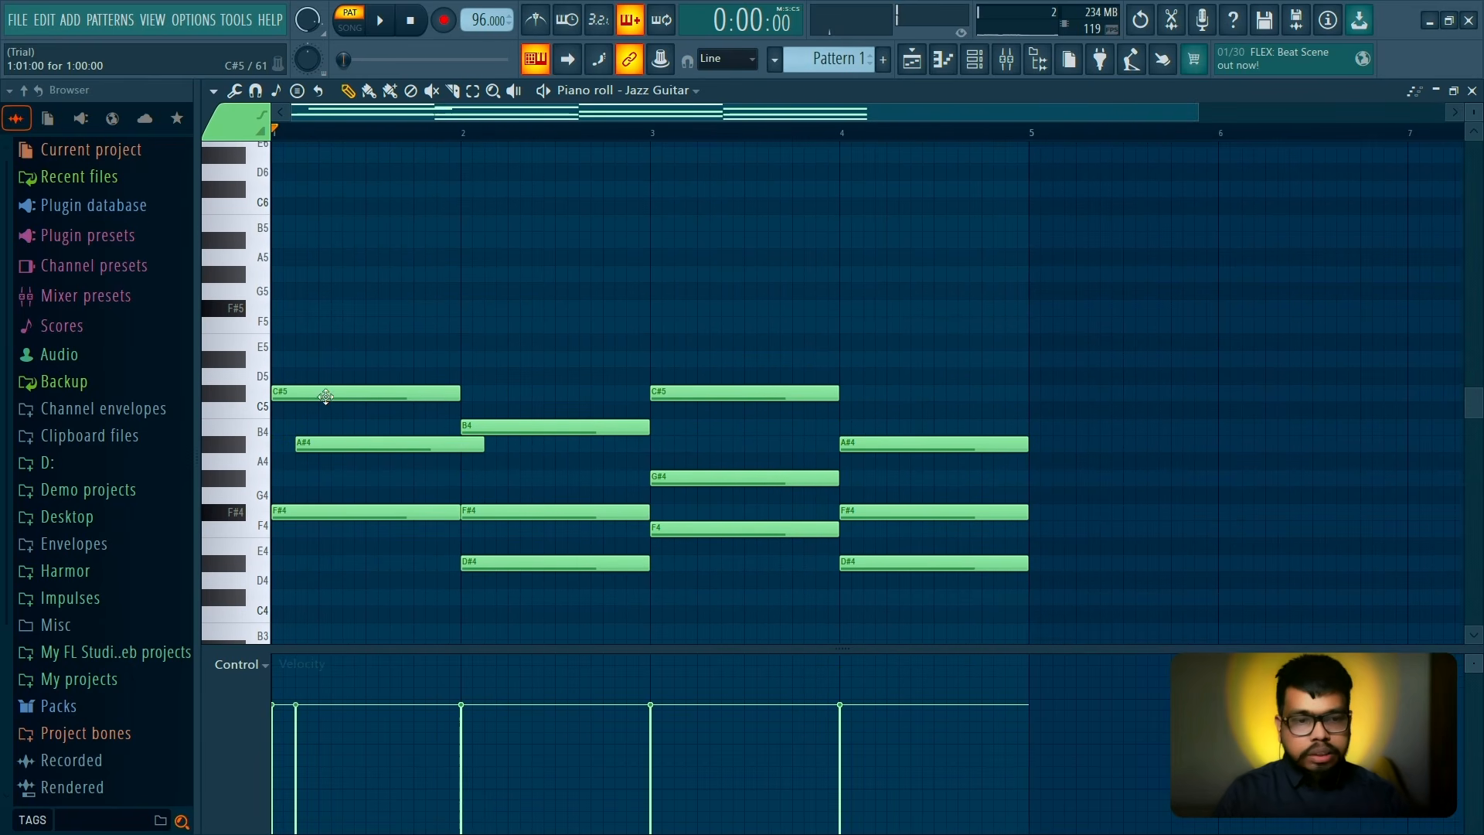
left_click_drag(324, 394, 369, 389)
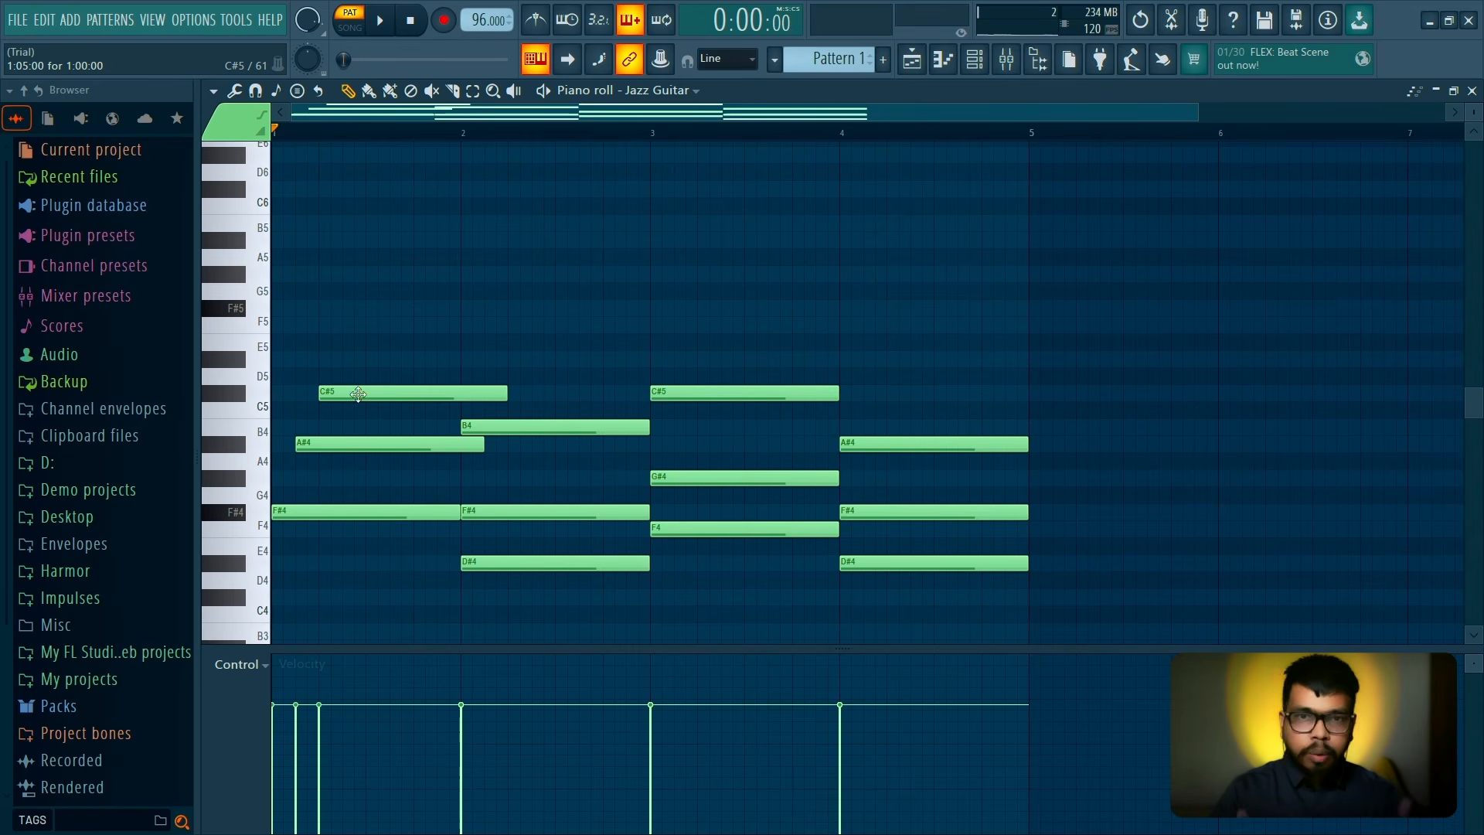
key("space")
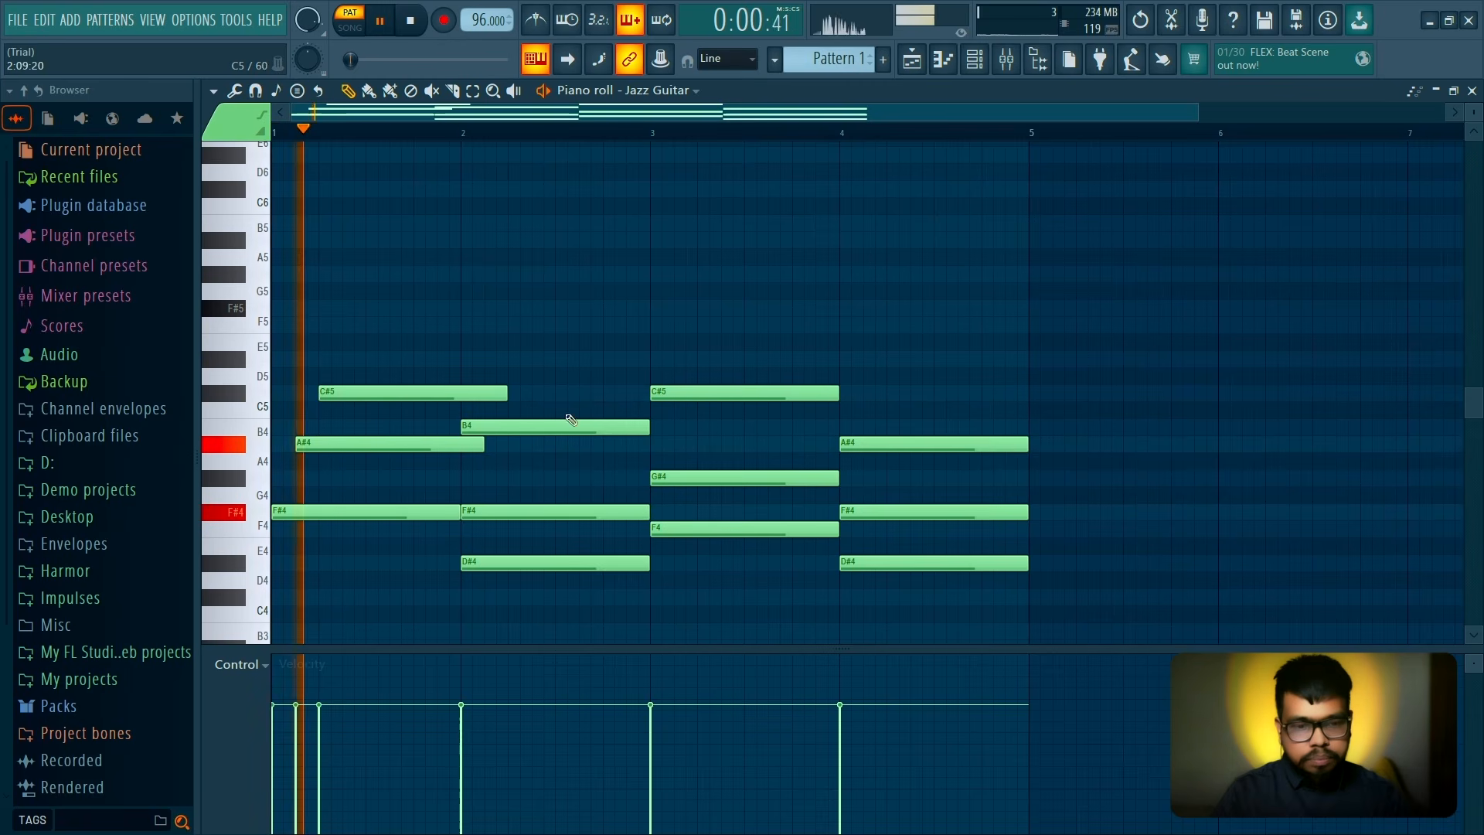
Stagger the bar 2 and bar 3 chords, starting each middle note two steps and each top note four steps after the bar line
left_click_drag(504, 510, 527, 510)
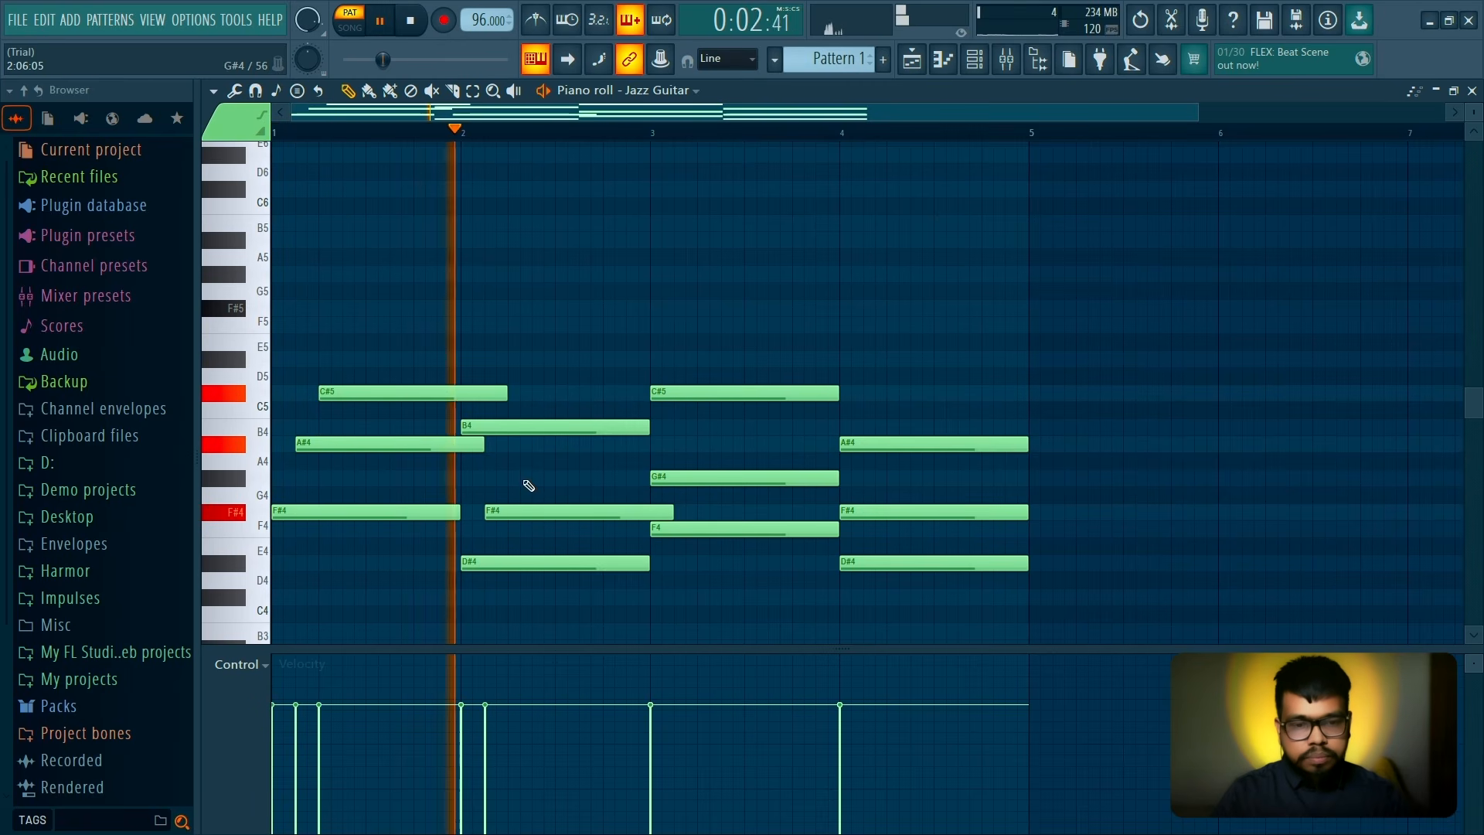
key("space")
left_click_drag(505, 428, 552, 435)
left_click_drag(663, 396, 711, 399)
left_click_drag(673, 479, 697, 479)
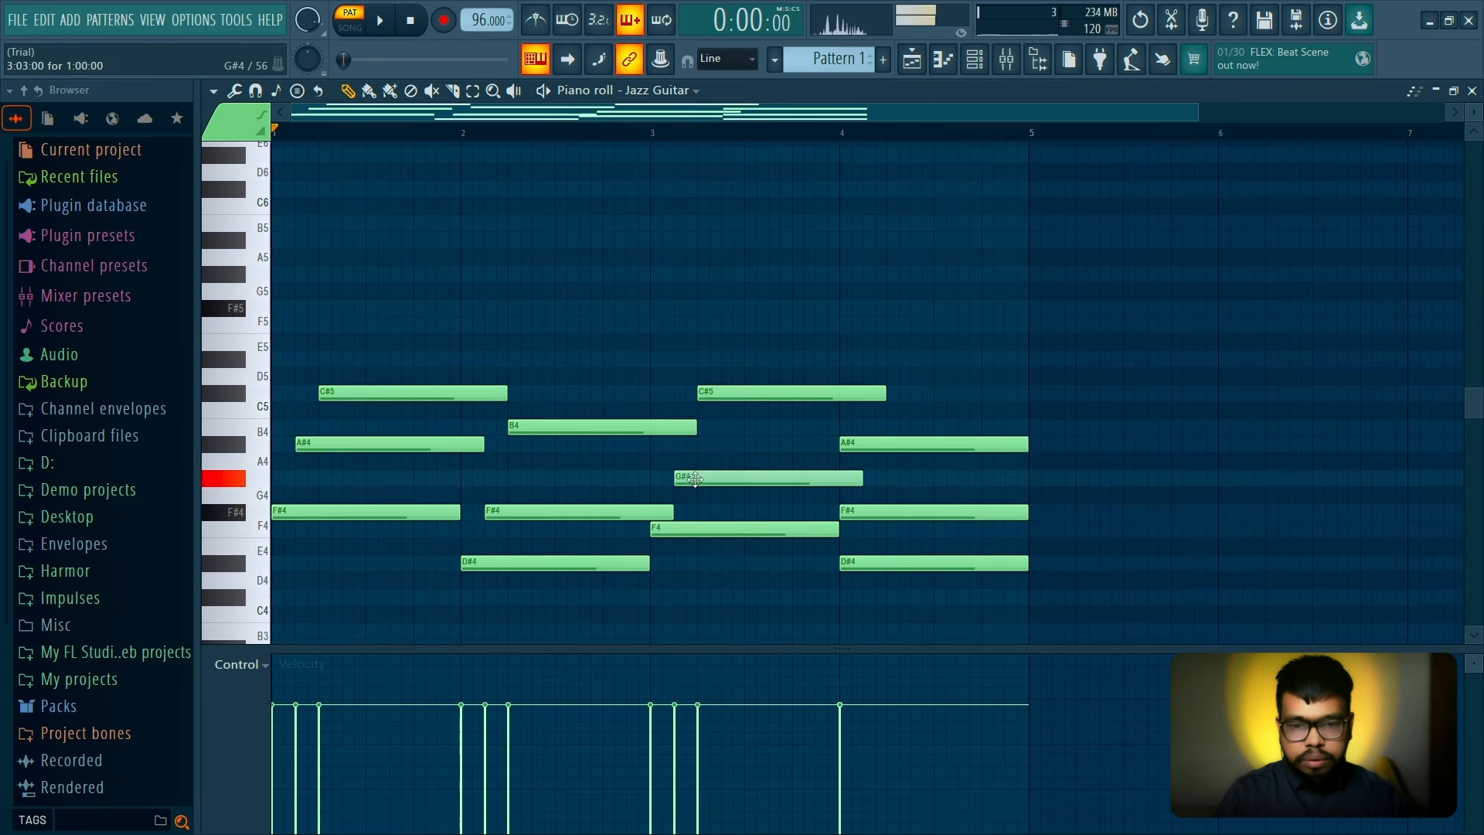
Stagger the bar 4 chord the same way and trim all overhanging notes at the bar lines, then play back the progression
left_click_drag(897, 446, 908, 446)
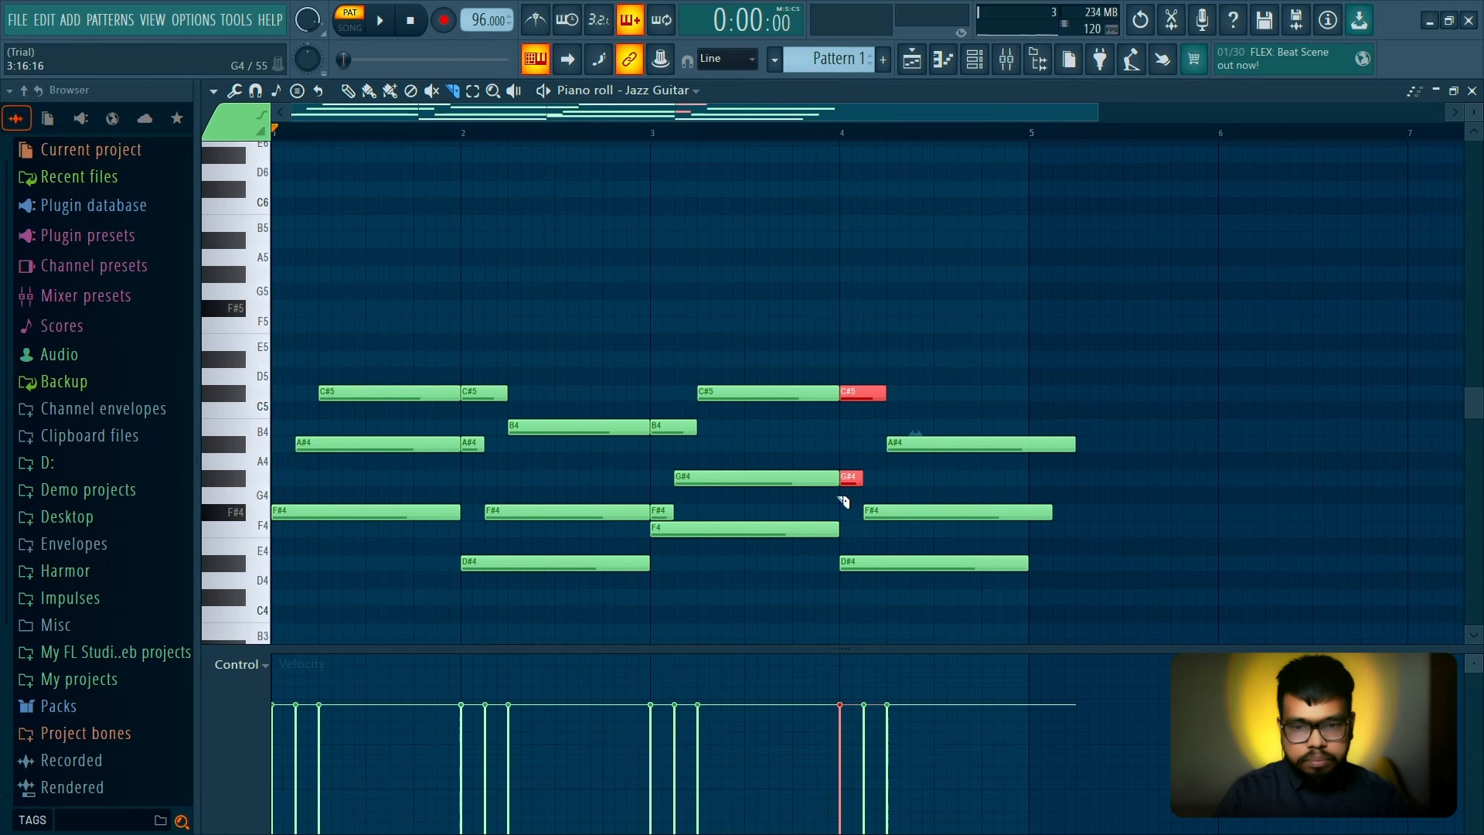
left_click(349, 92)
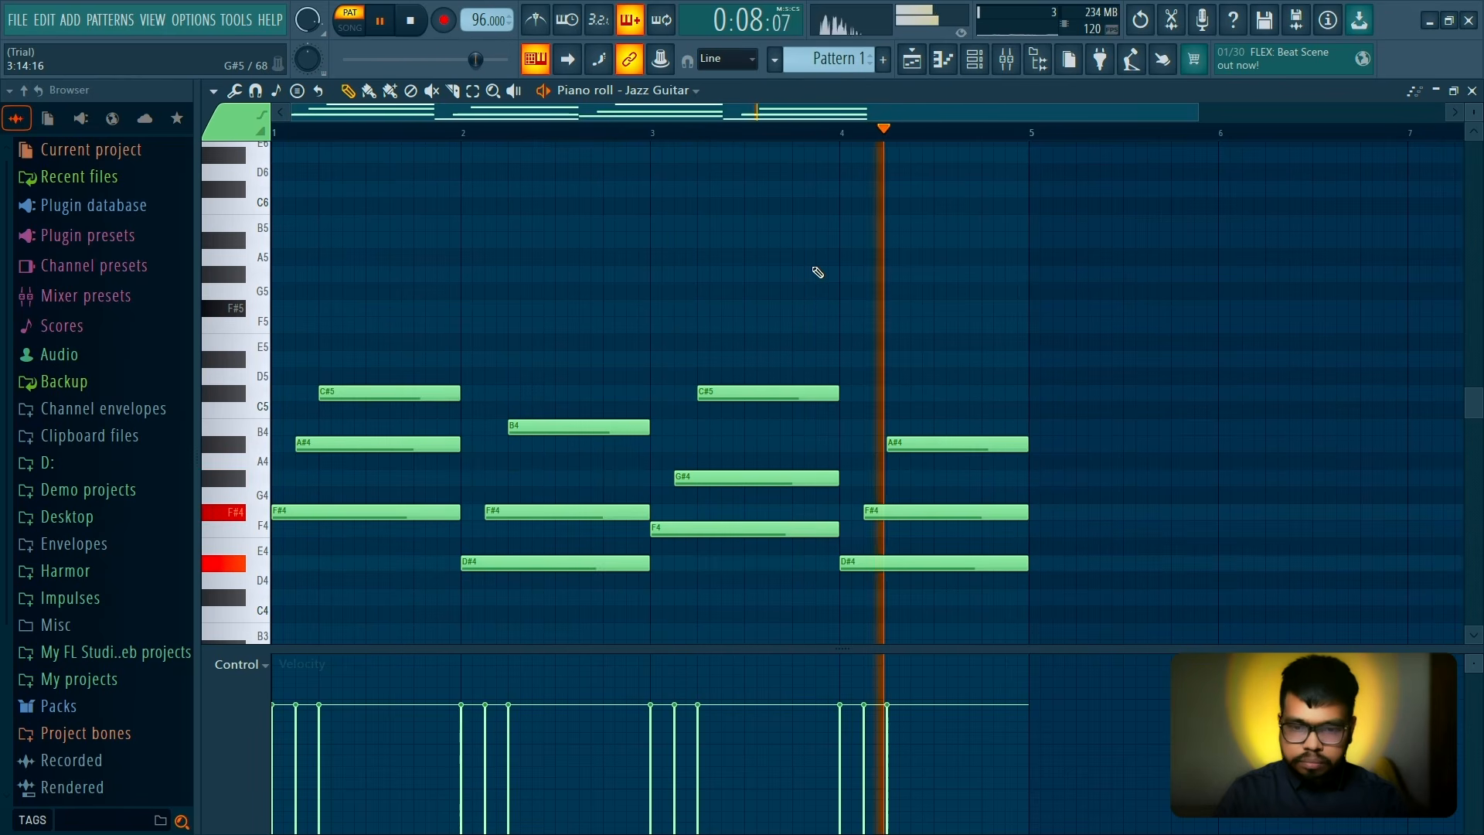
key("space")
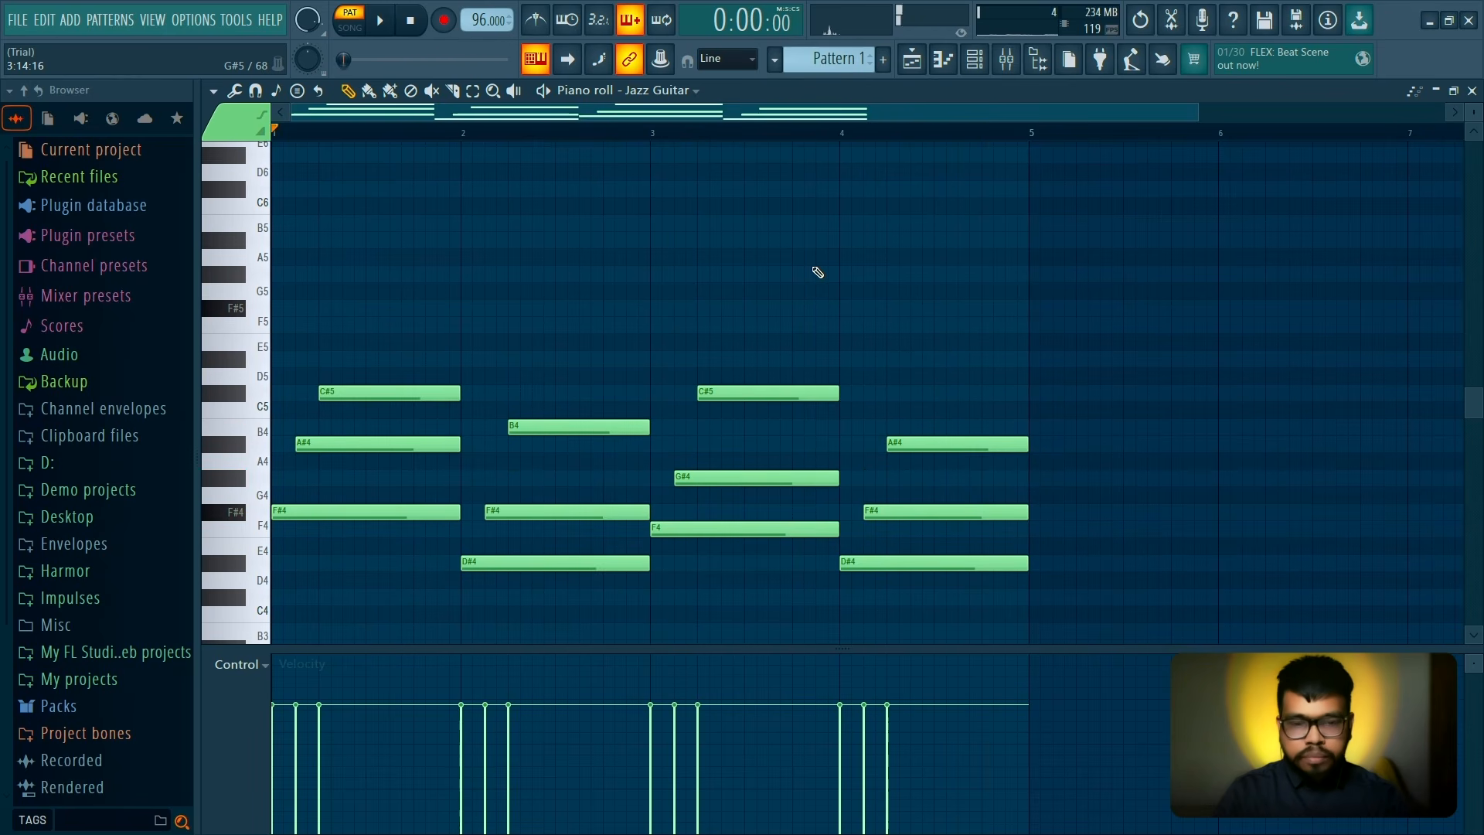
Duplicate the staggered progression into bars 5 to 8 and raise the middle note of every chord one octave
key("ctrl+b")
key("ctrl+d")
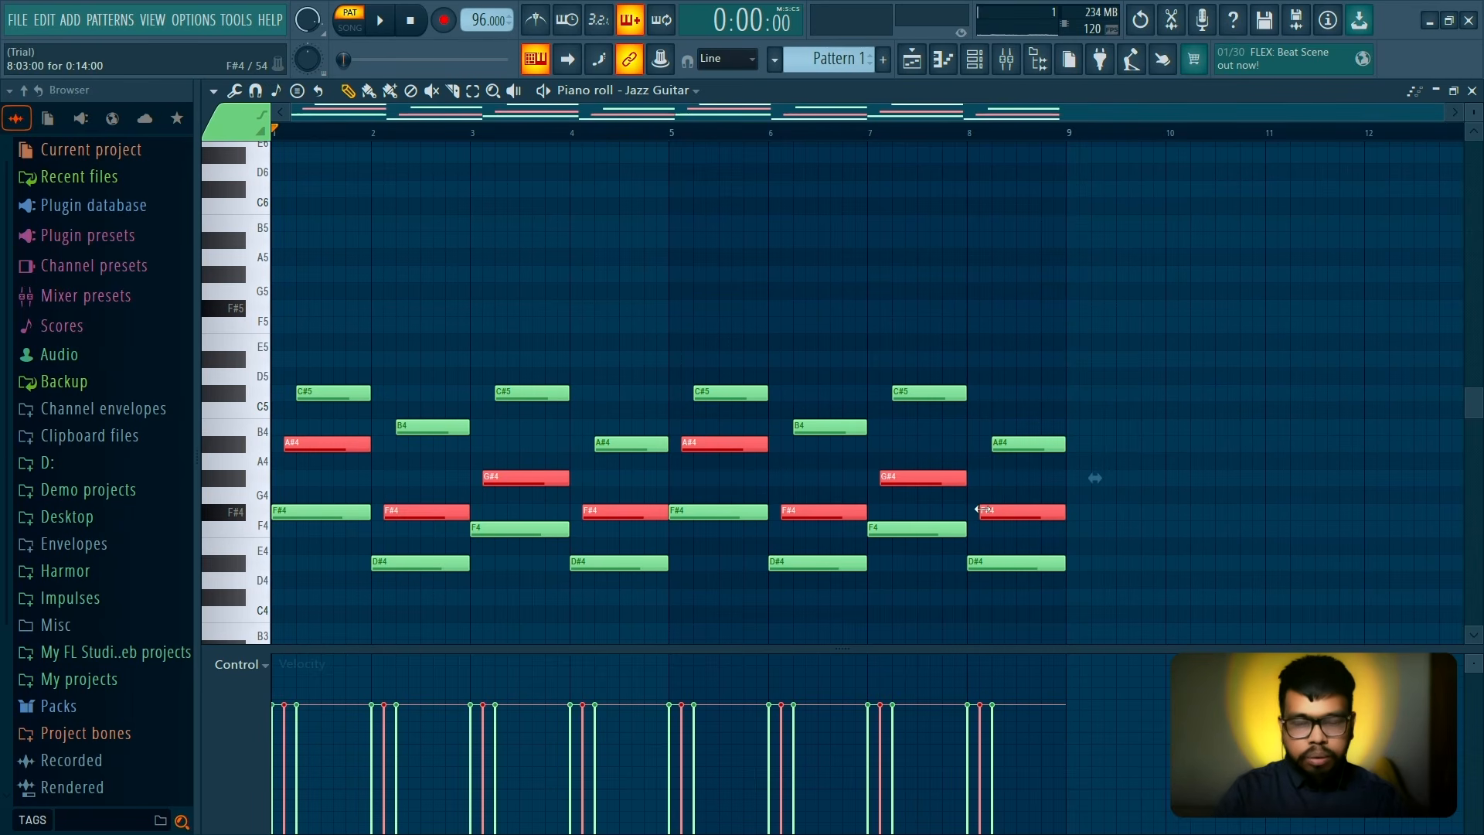
key("ctrl+Up")
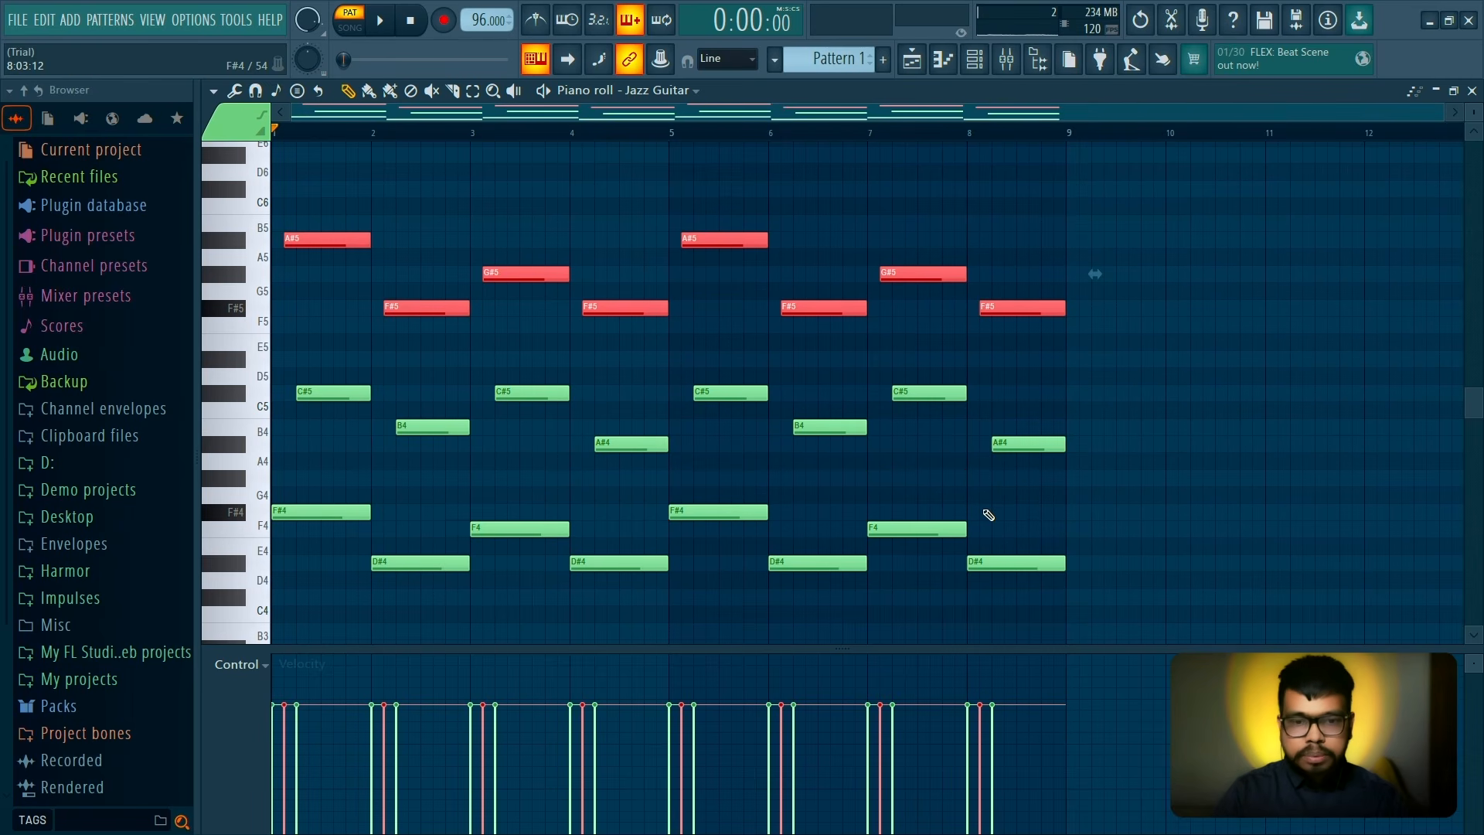
left_click(957, 516)
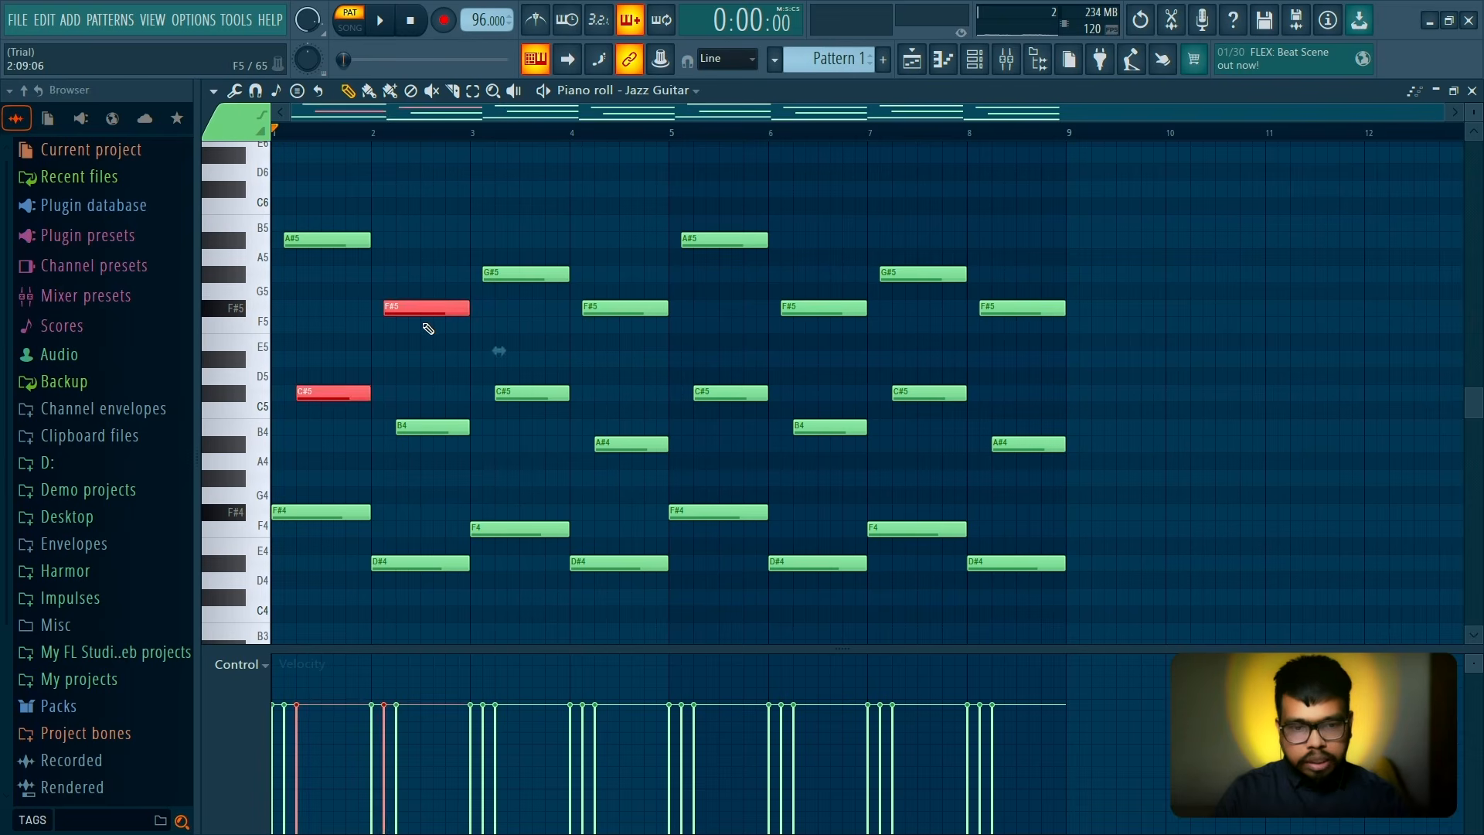
key("space")
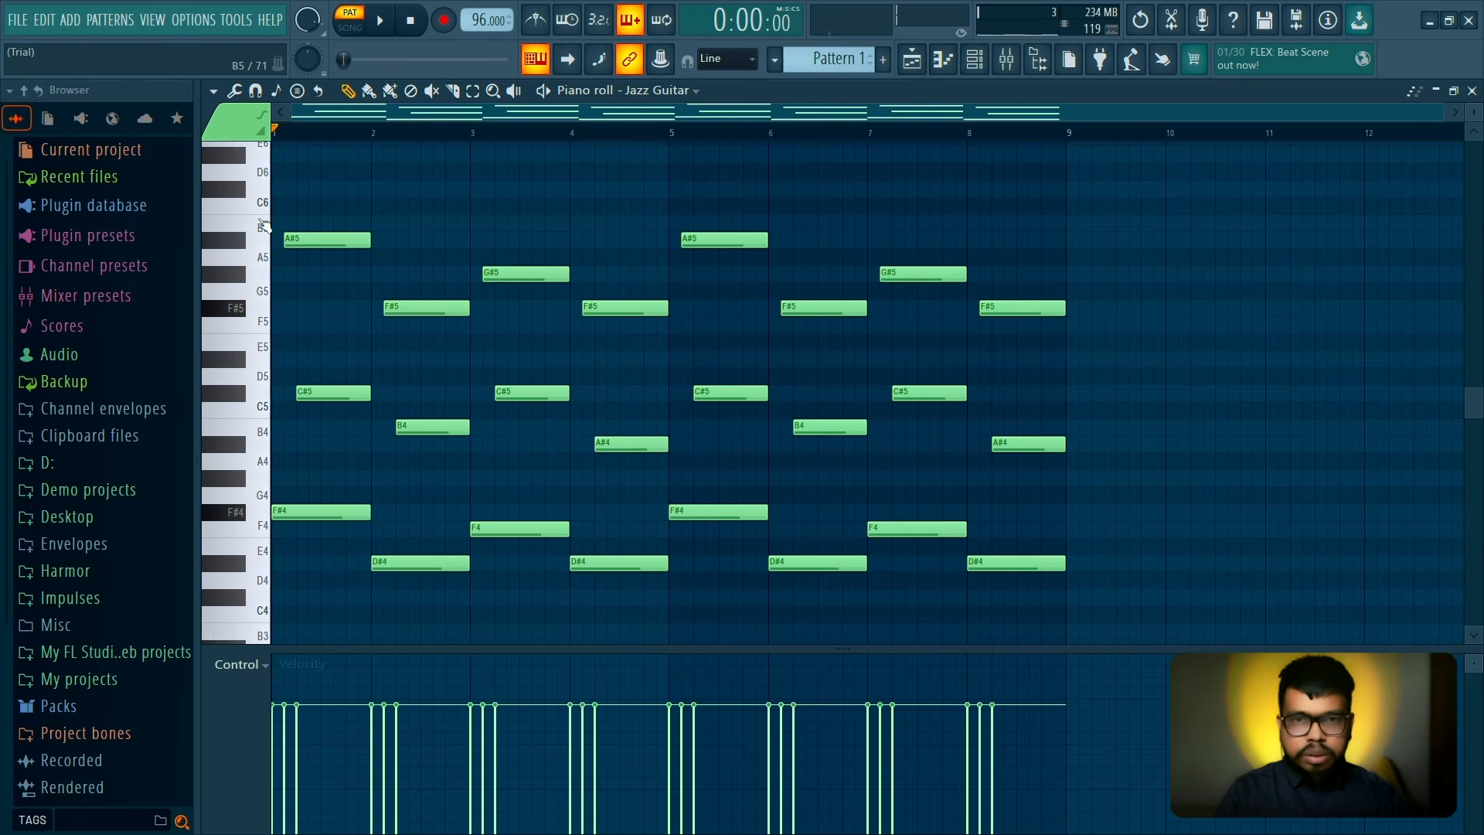
Add a half-bar F5 note at 1:09:00 in bar 1 and lower its velocity to about 59%
scroll(272, 265, "up", 3)
key("space")
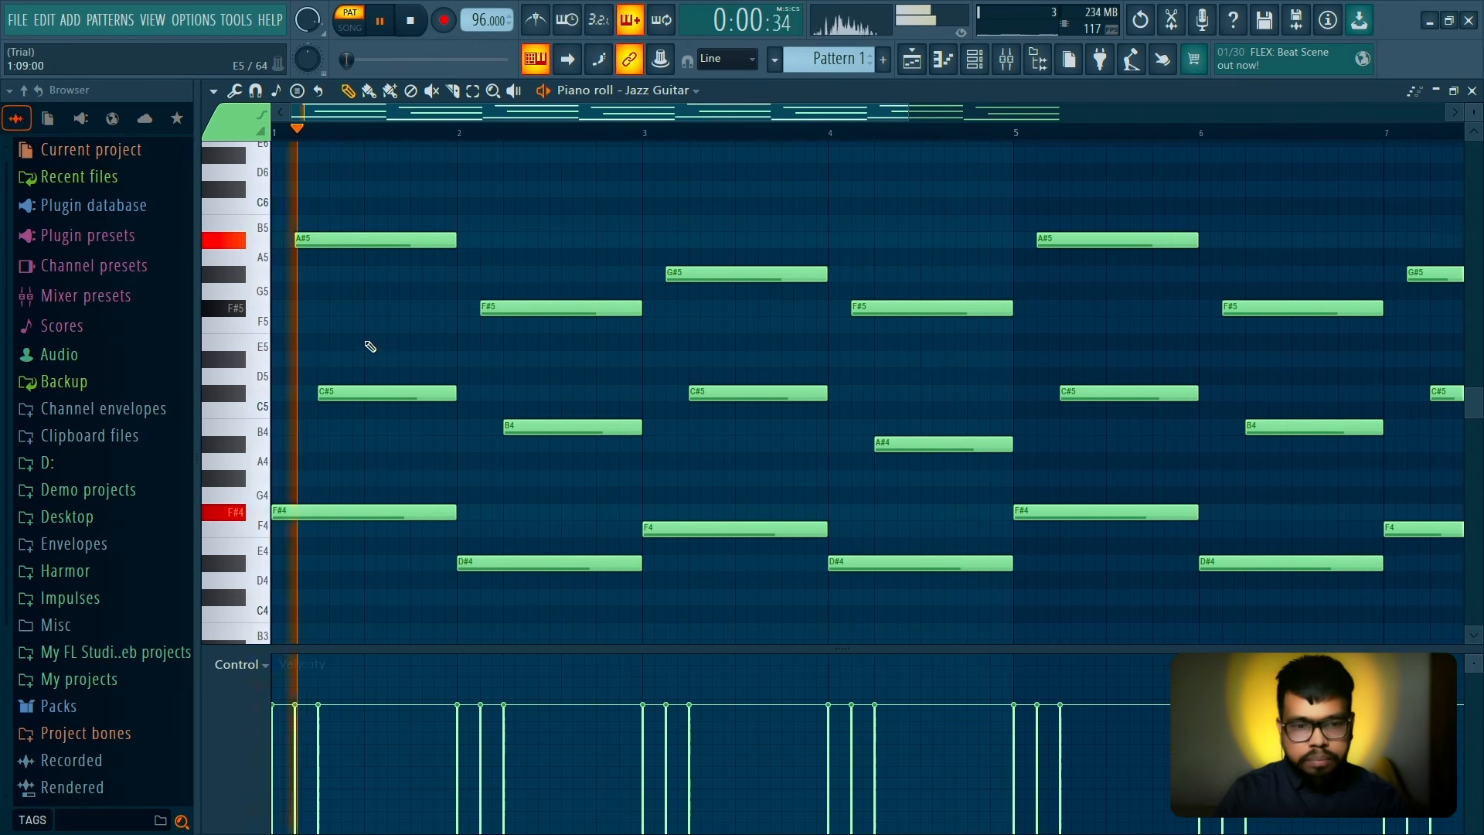
left_click(371, 324)
left_click_drag(539, 328, 451, 333)
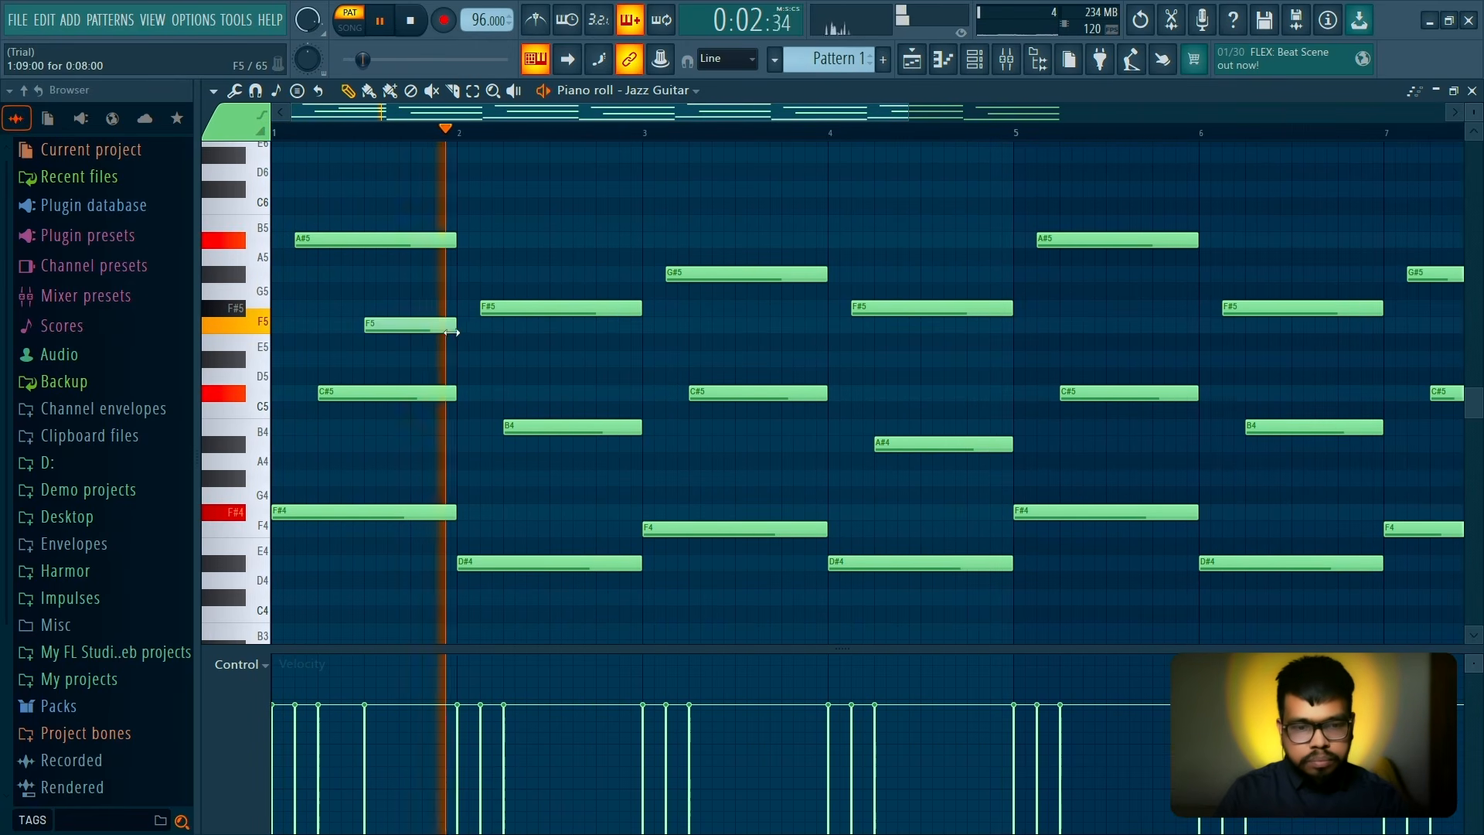
left_click_drag(368, 713, 368, 727)
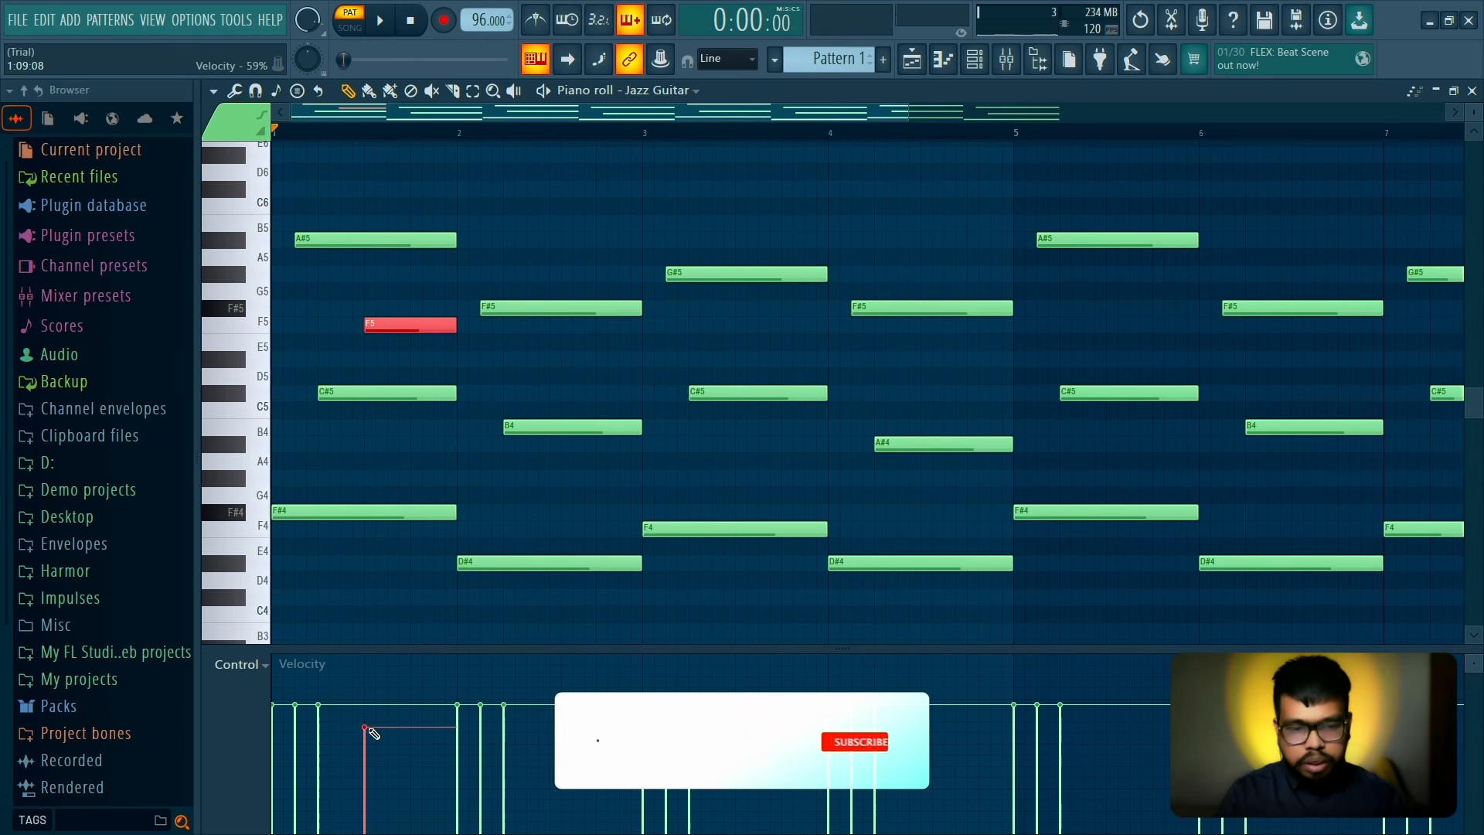
key("space")
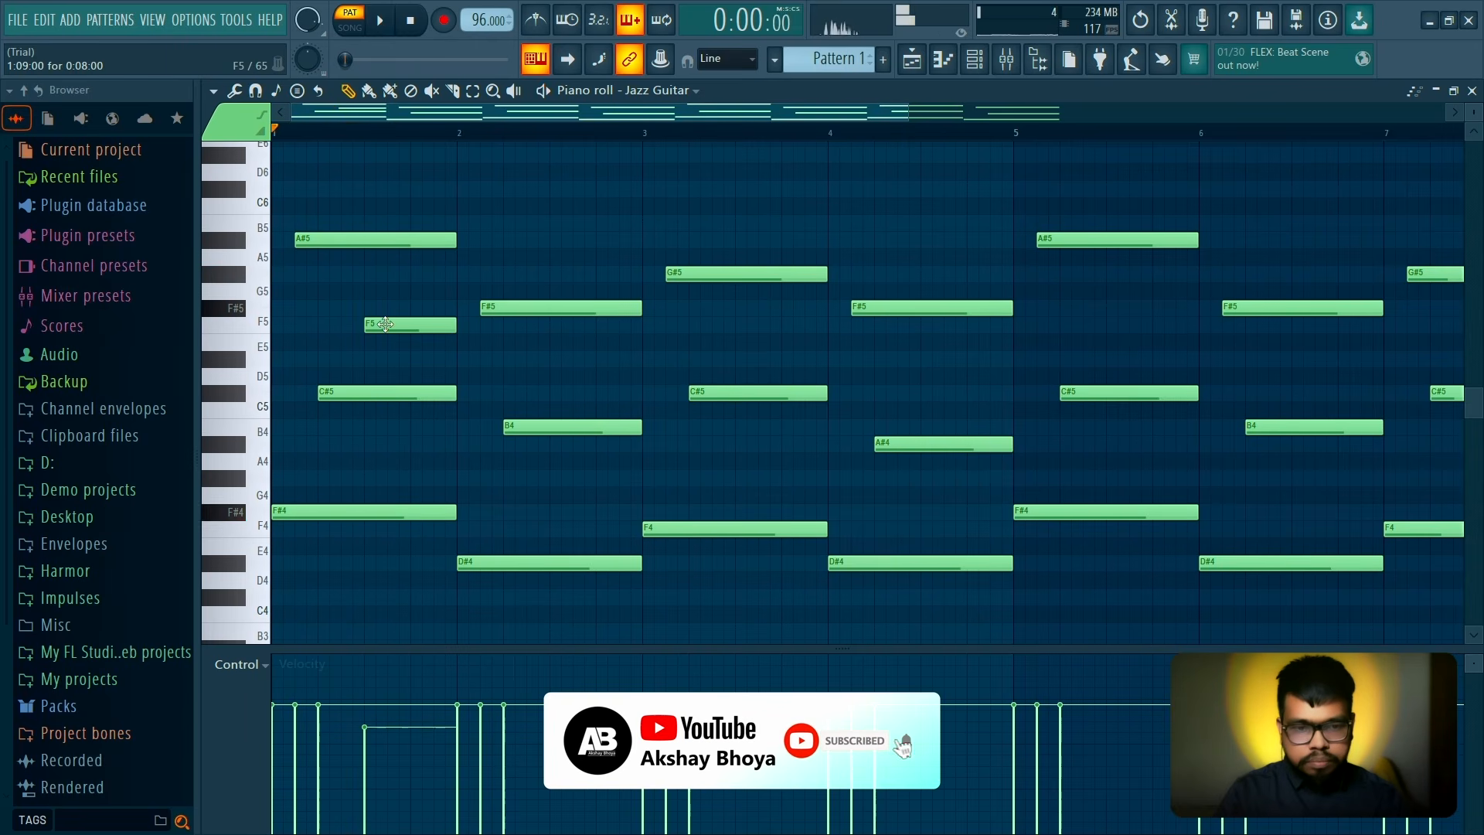
Raise the half-bar note in bar 1 to F#5 and add a half-bar G#4 at 2:09:00
left_click_drag(385, 324, 384, 302)
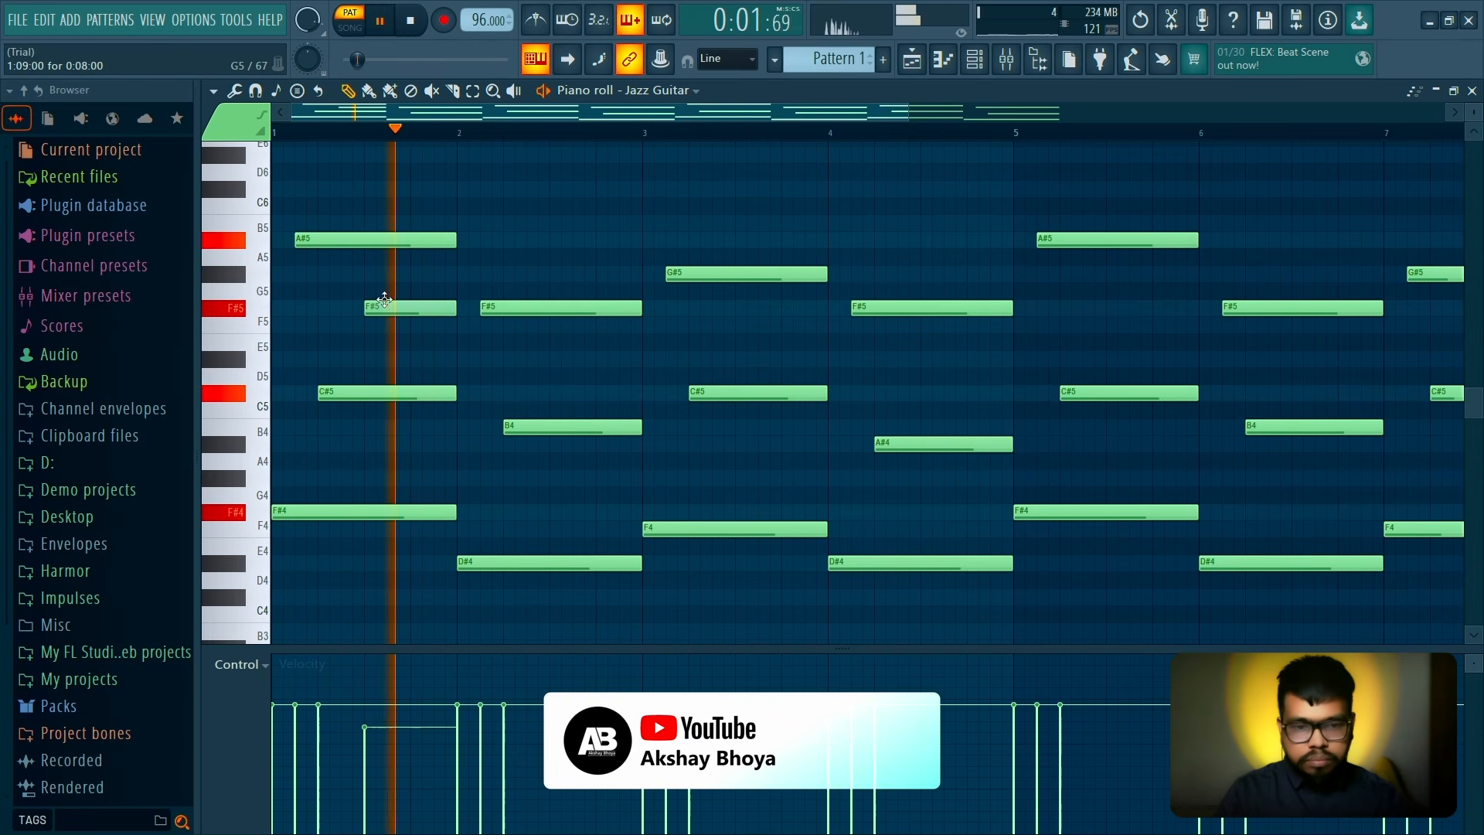
left_click(554, 480)
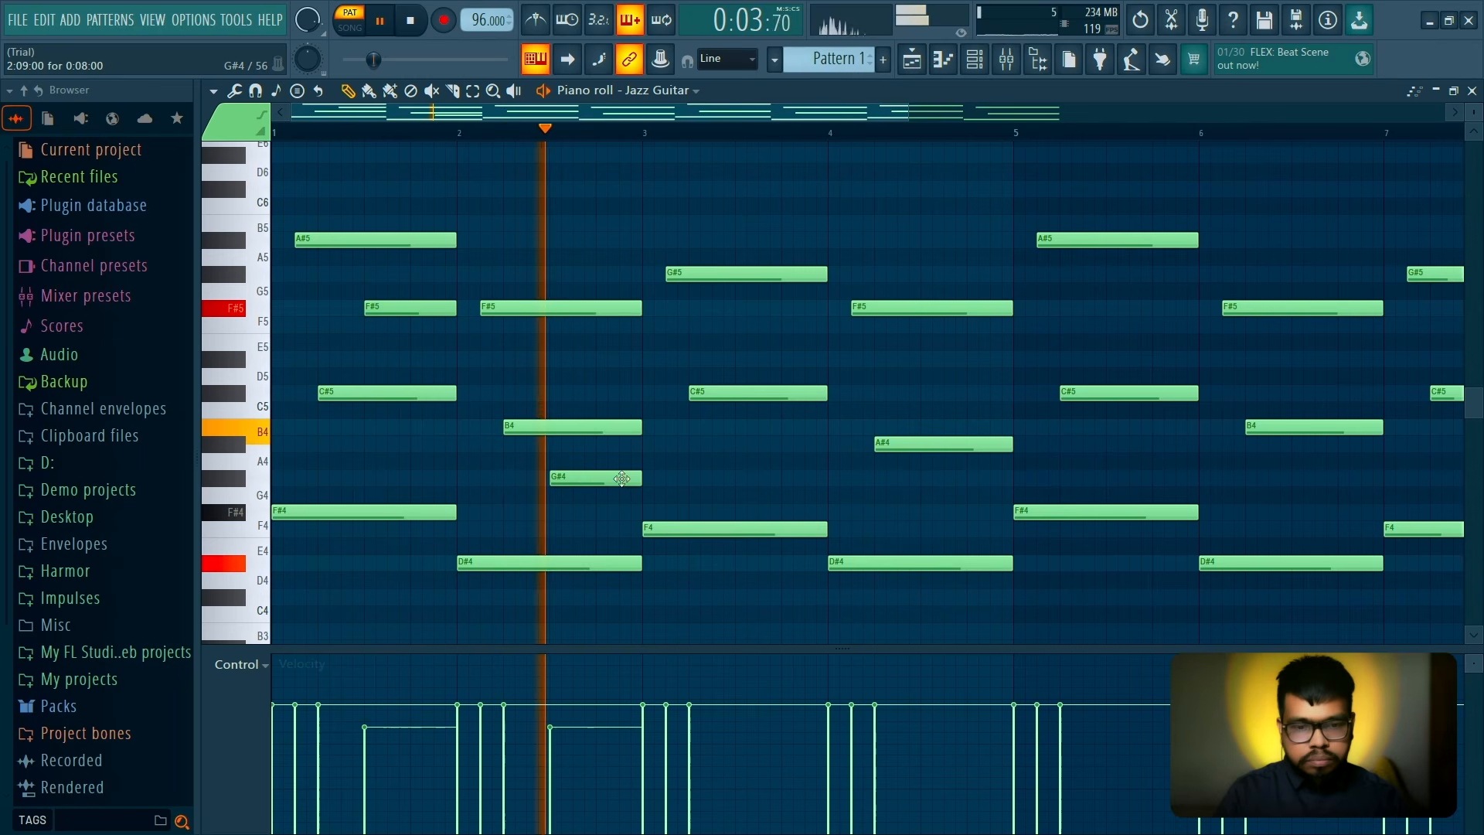
Try the bar 1 half-bar note at A#4 and the bar 2 half-bar note at D#5, and play back the result
left_click_drag(402, 311, 402, 444)
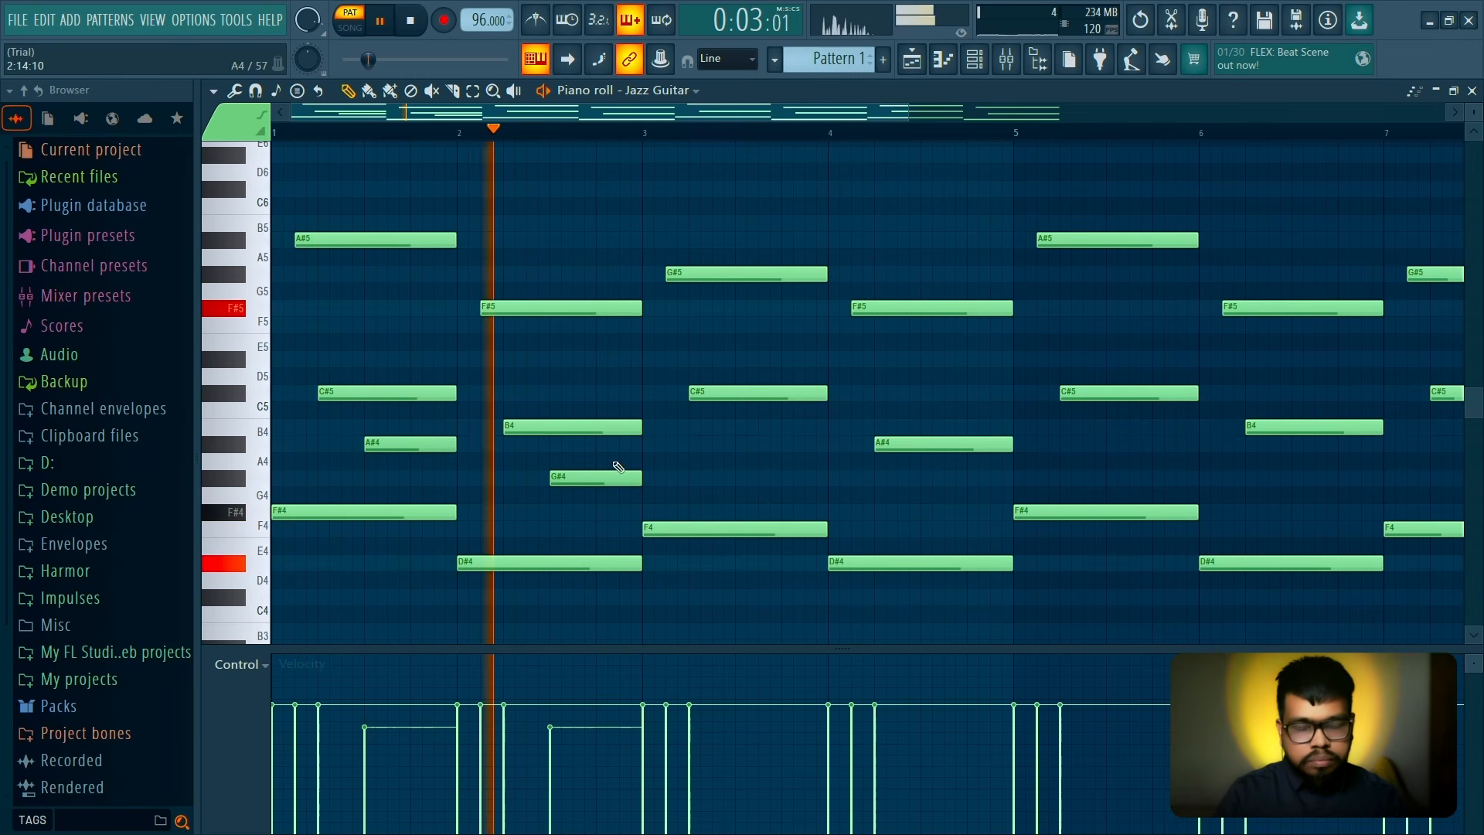
left_click_drag(600, 476, 601, 355)
key("space")
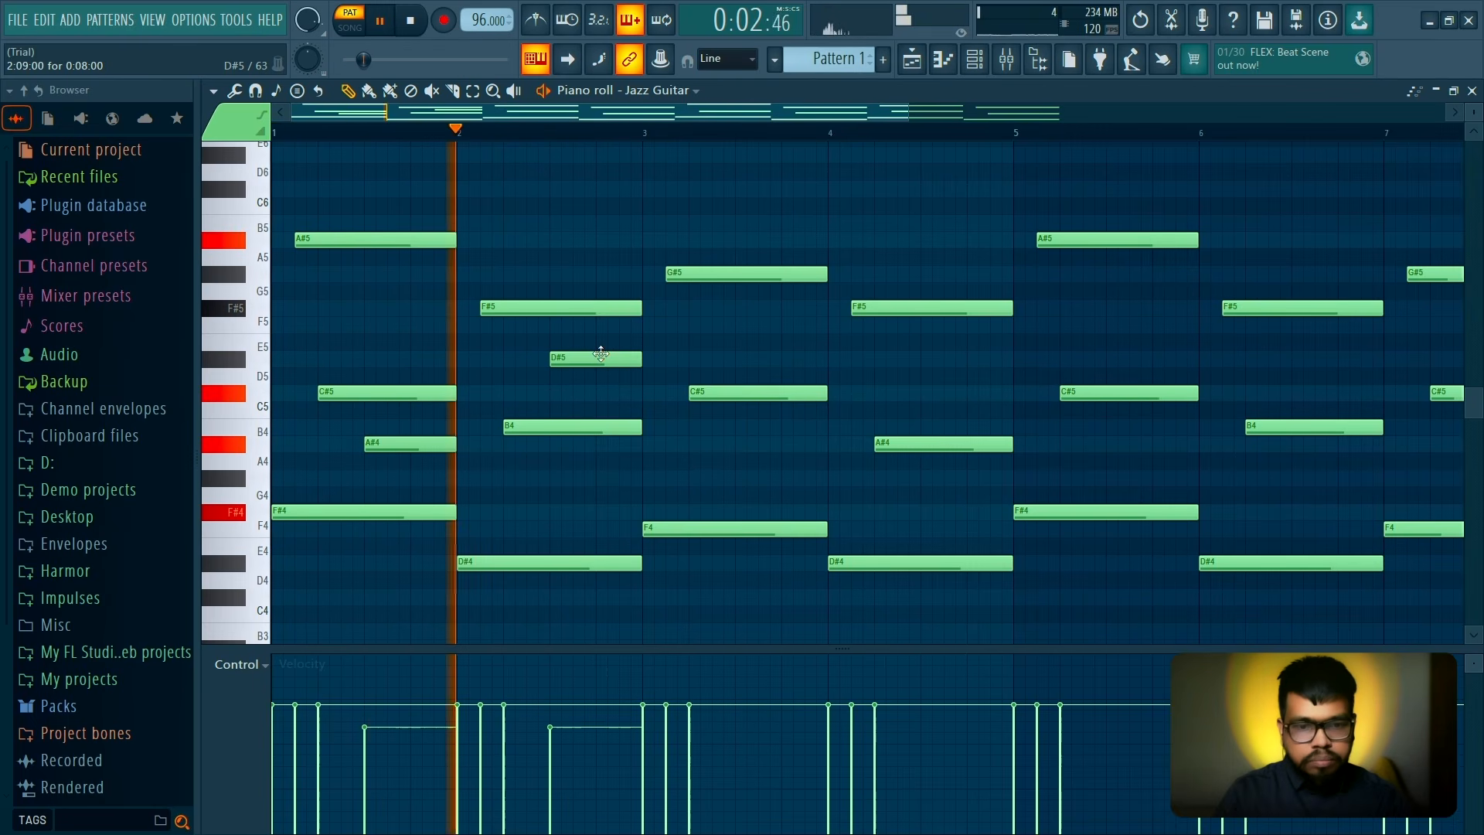
key("space")
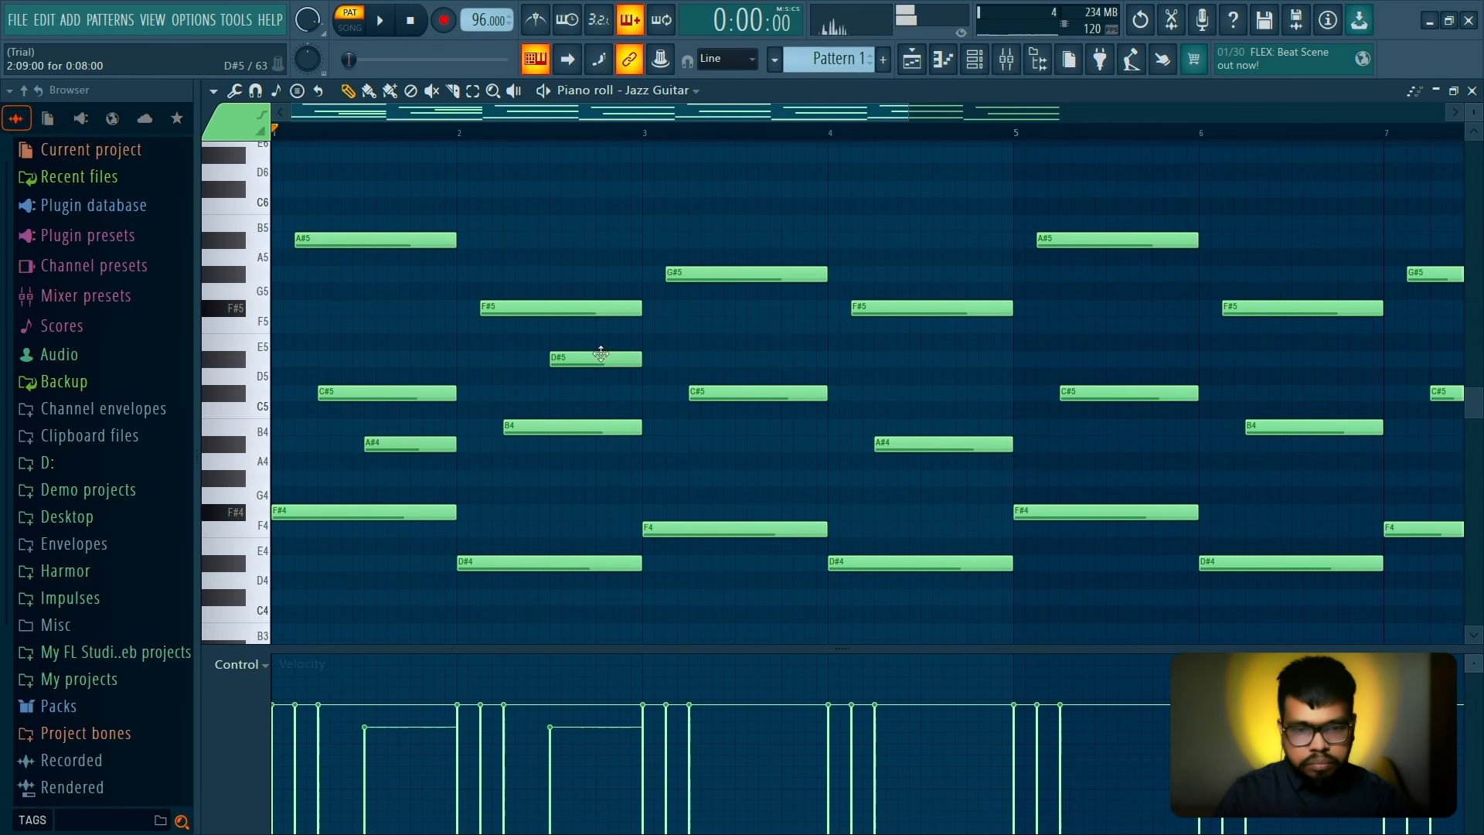
key("space")
key("space")
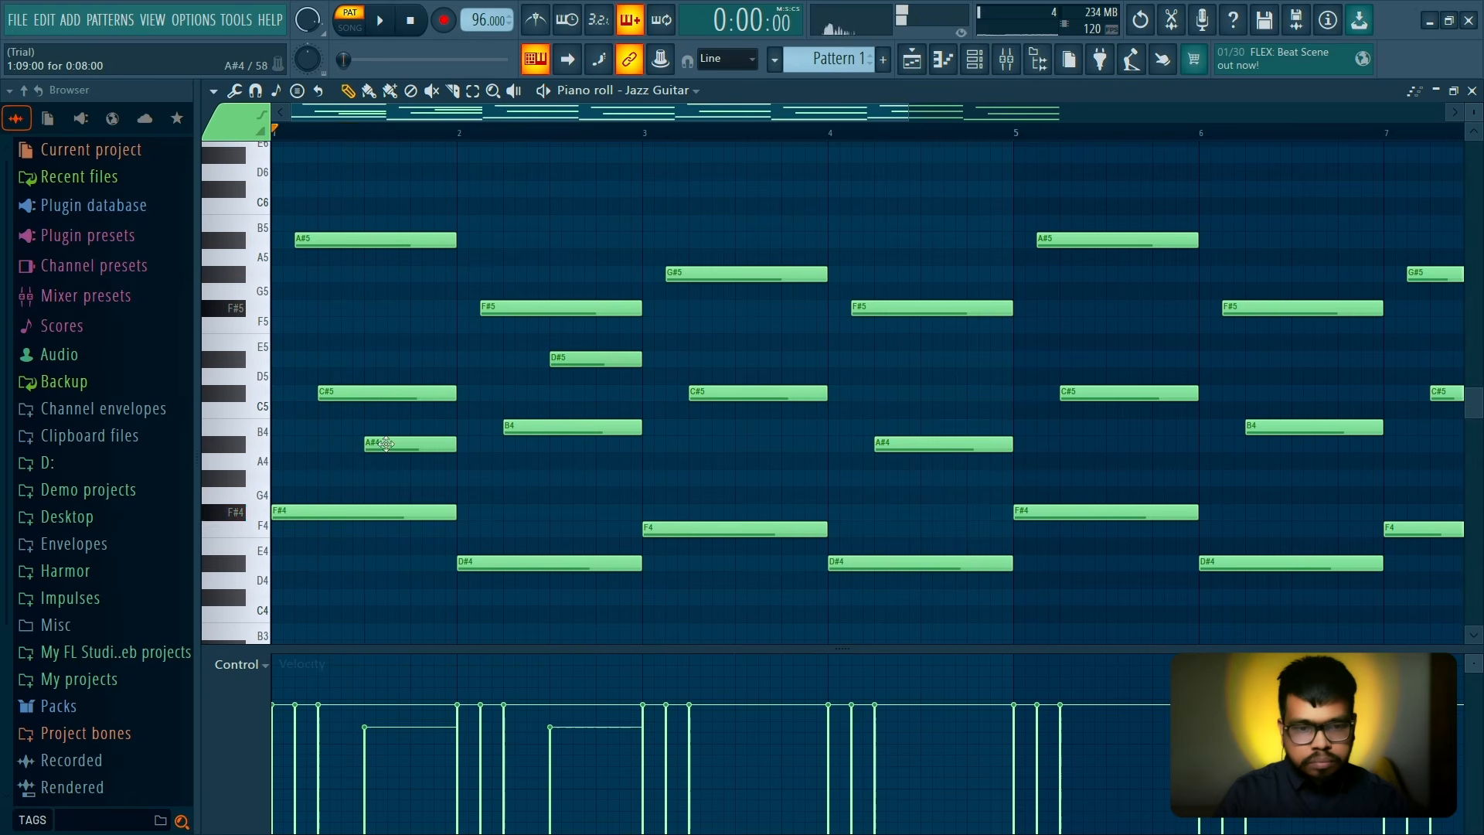
Return the bar 1 half-bar note to F#5 and add an A#4 at 1:13:00, shortened to end at the bar line
key("space")
left_click_drag(399, 436, 381, 292)
left_click(418, 442)
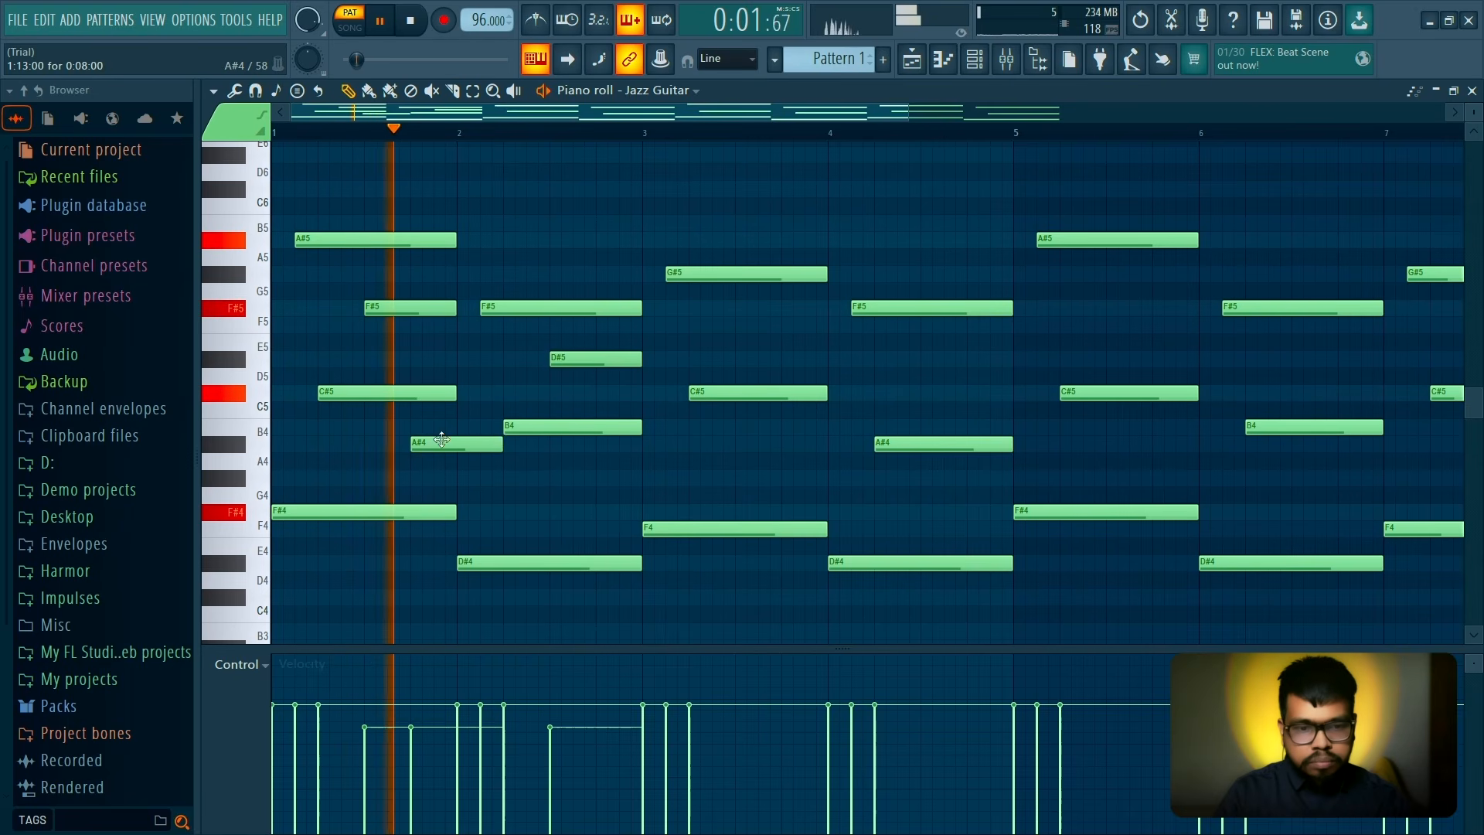
left_click_drag(497, 441, 456, 451)
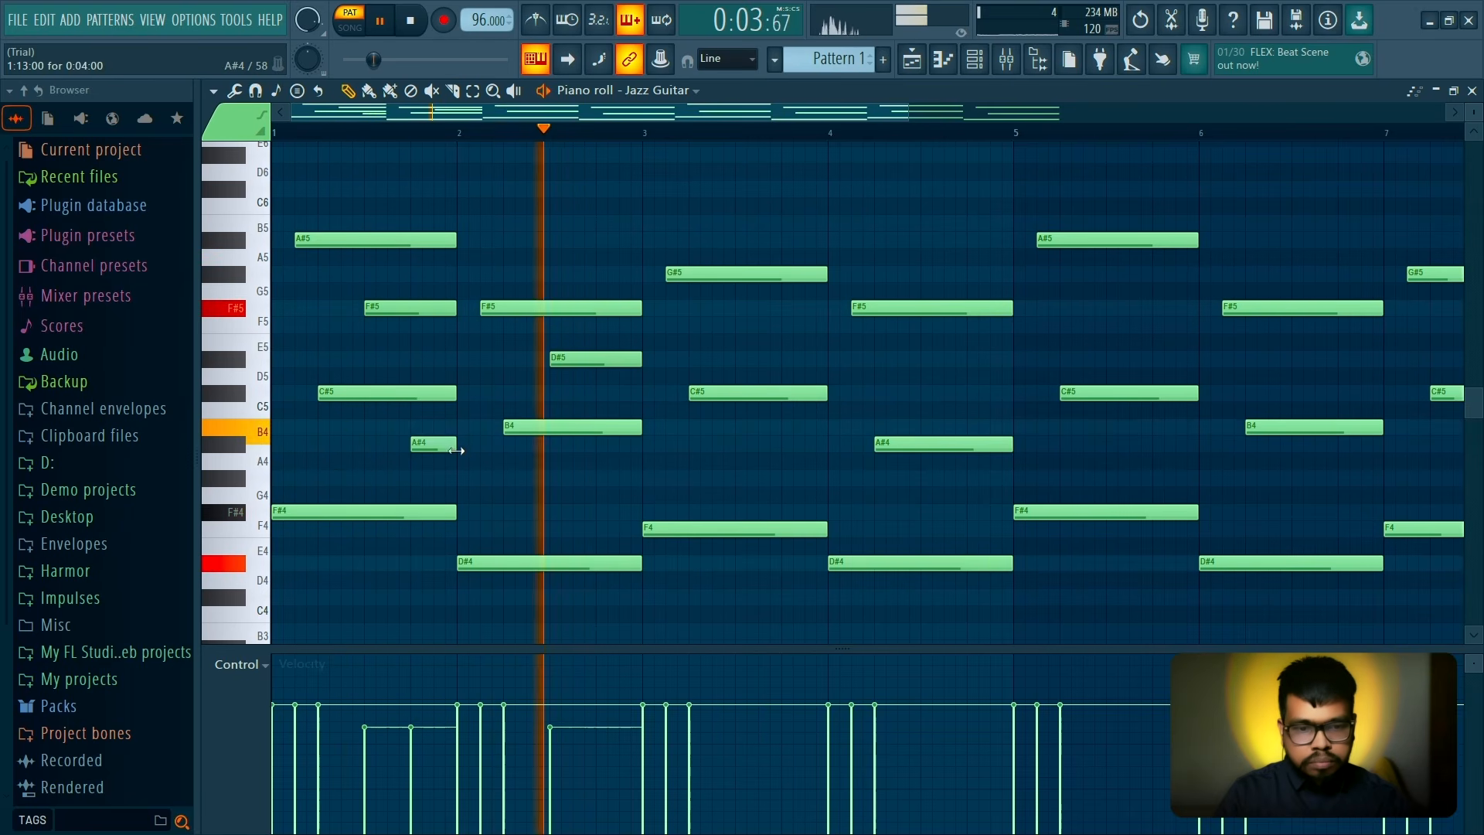
Try the bar 2 half-bar note at C#5, then return it to G#4 and play back the bars
mouse_move(570, 371)
left_mouse_down()
mouse_move(569, 444)
mouse_move(568, 393)
left_mouse_up()
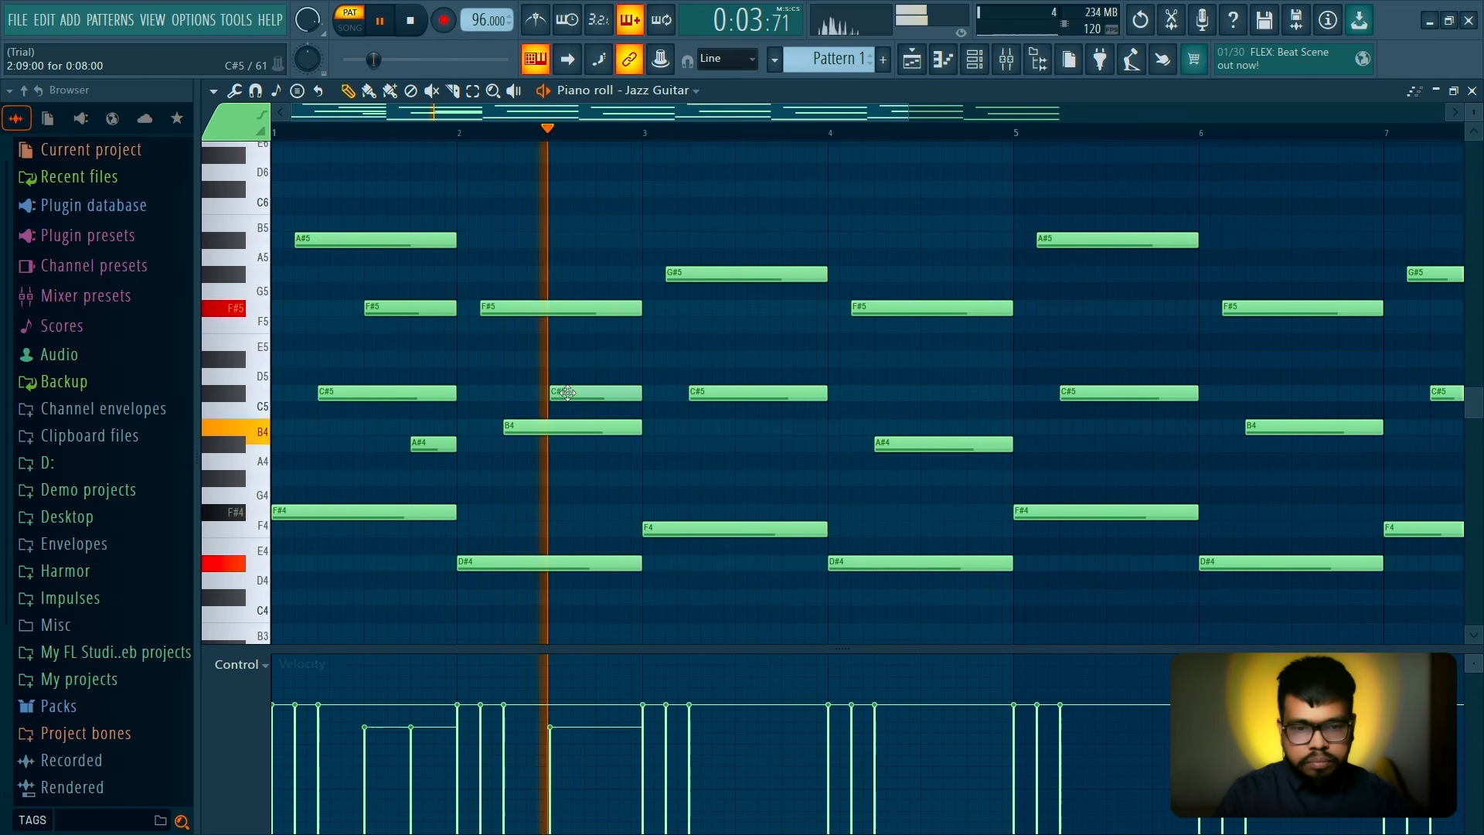
key("space")
key("space")
mouse_move(570, 493)
left_mouse_down()
mouse_move(569, 513)
mouse_move(567, 474)
left_mouse_up()
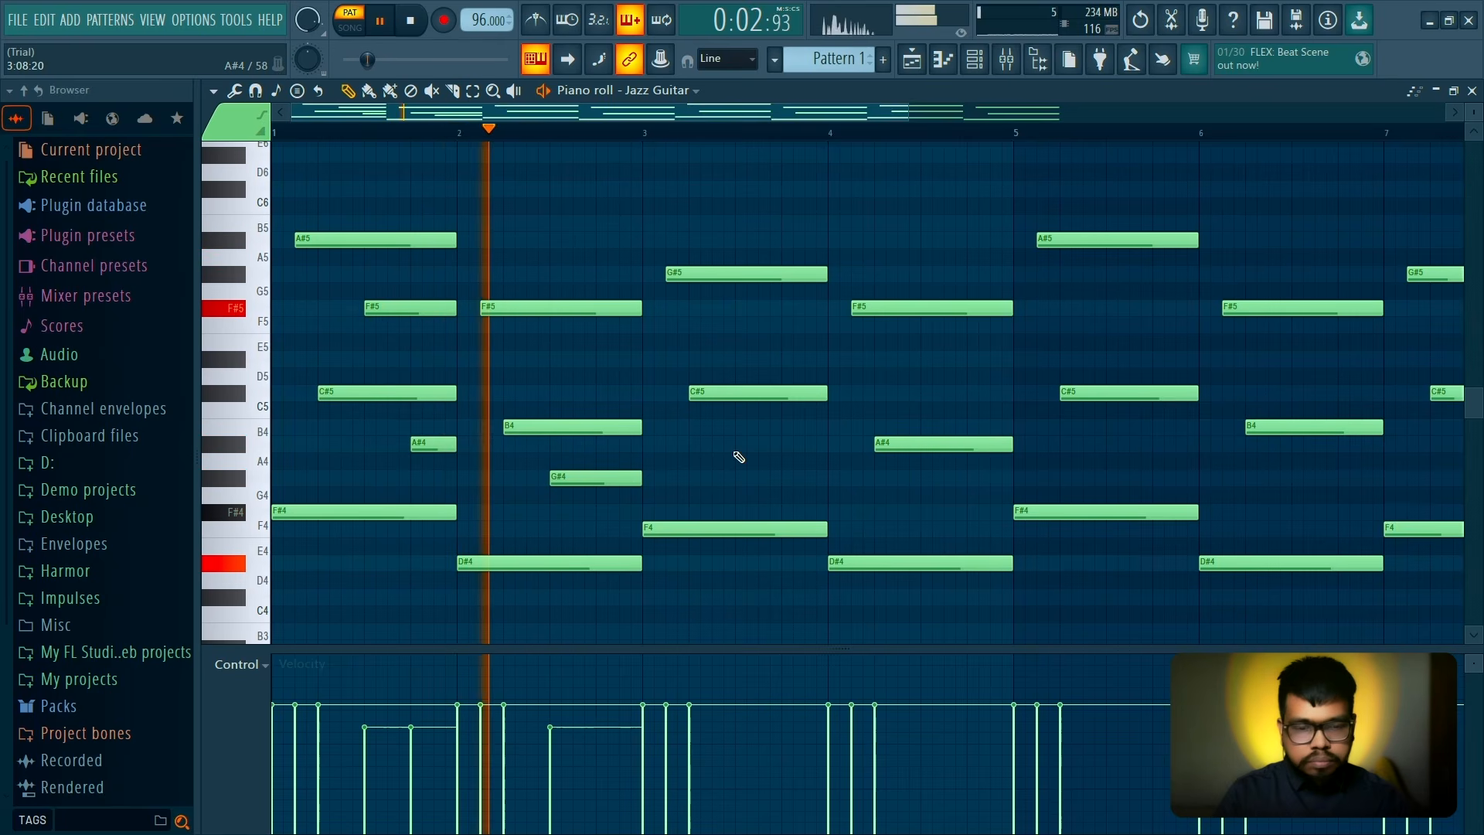
key("space")
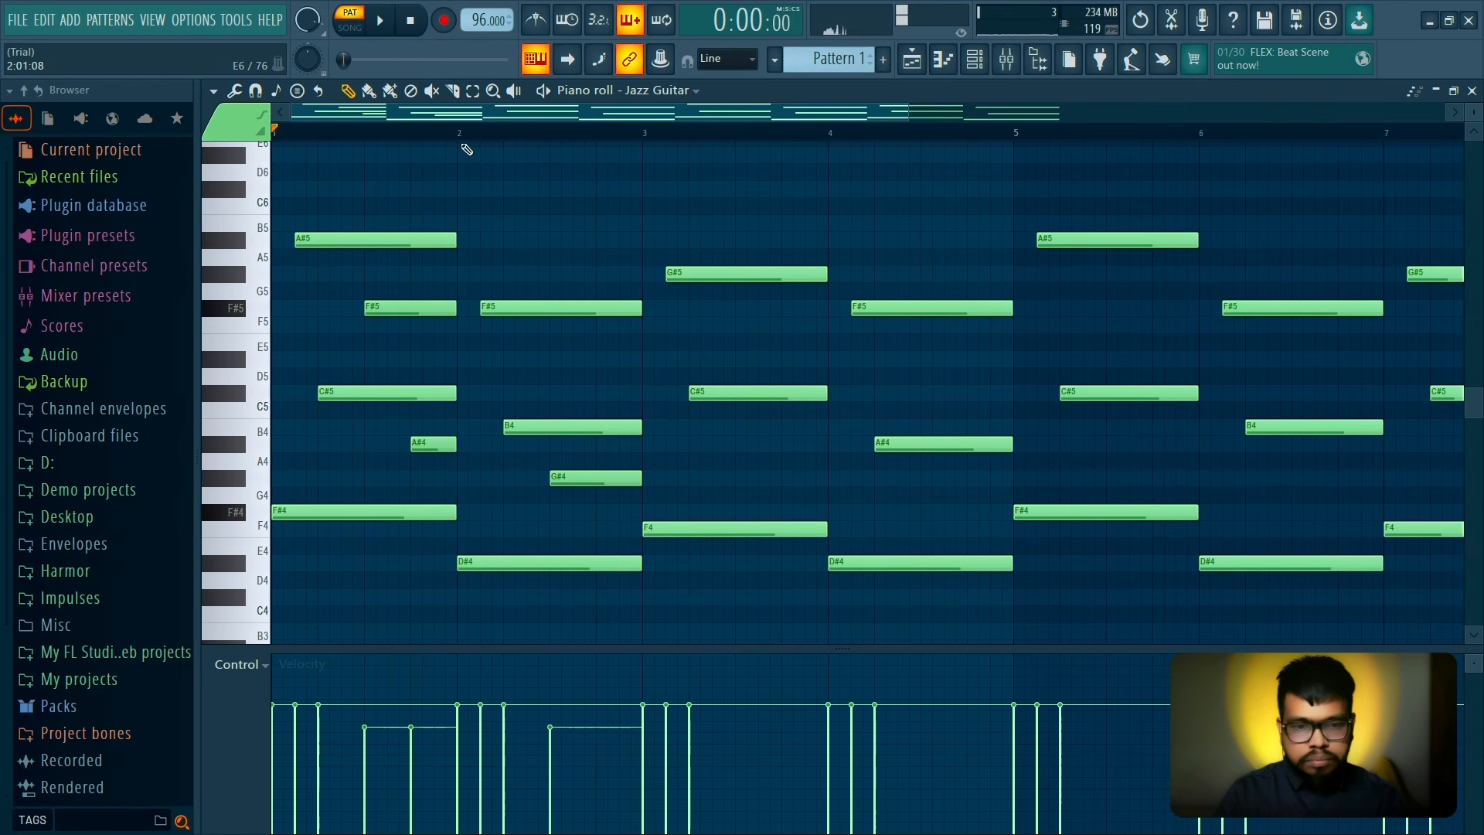
Try the bar 2 half-bar note at F#4 and listen to it from bar 2
left_click_drag(464, 137, 458, 133)
mouse_move(550, 427)
left_mouse_down()
mouse_move(551, 448)
mouse_move(551, 426)
left_mouse_up()
key("space")
key("space")
left_click_drag(572, 478, 571, 514)
key("space")
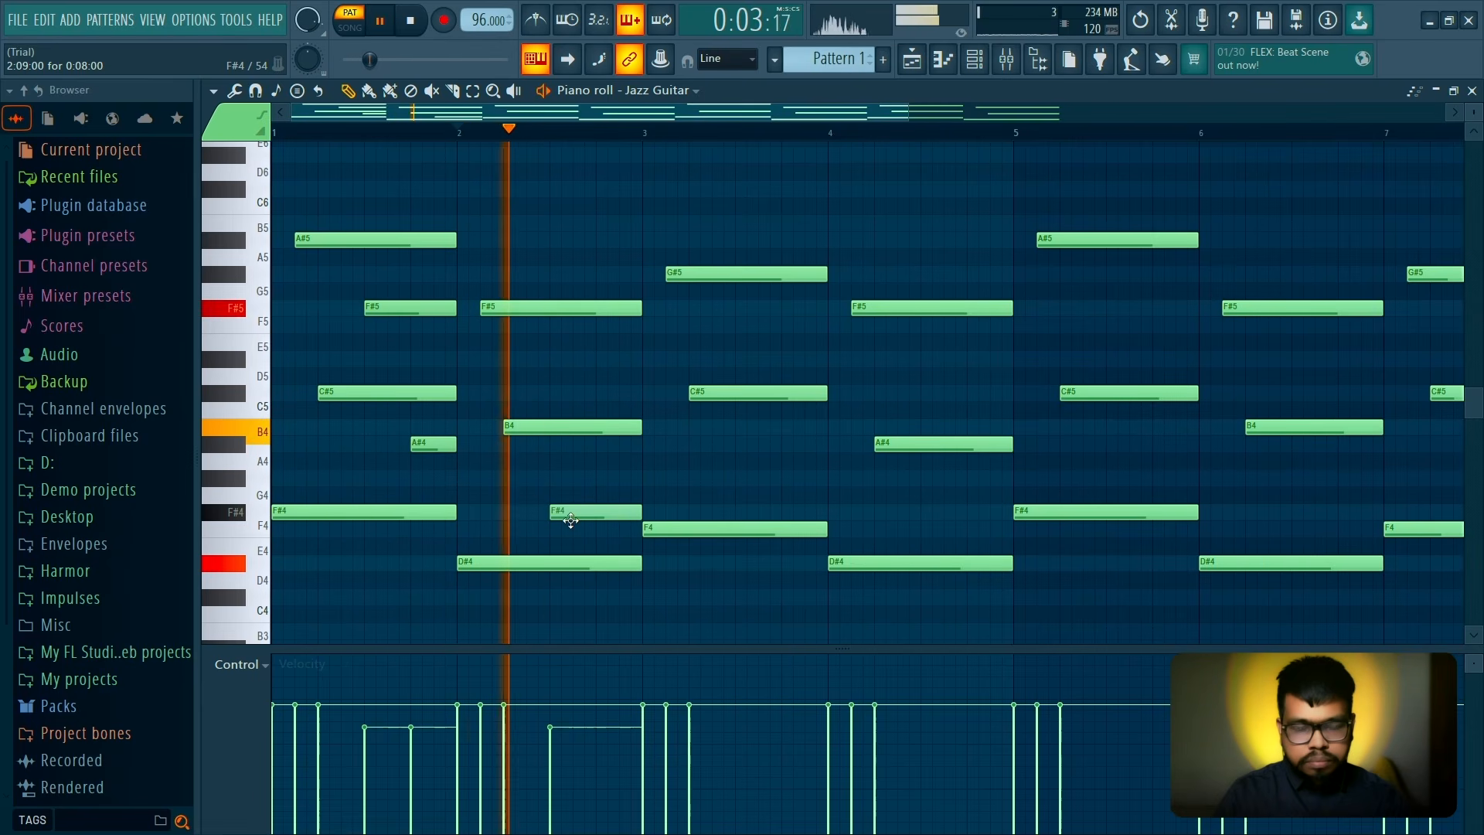
key("space")
Move the bar 2 half-bar note to D#5 at 2:07:00, add a half-bar G#4 at 2:09:00, and play back
scroll(397, 157, "down", 1)
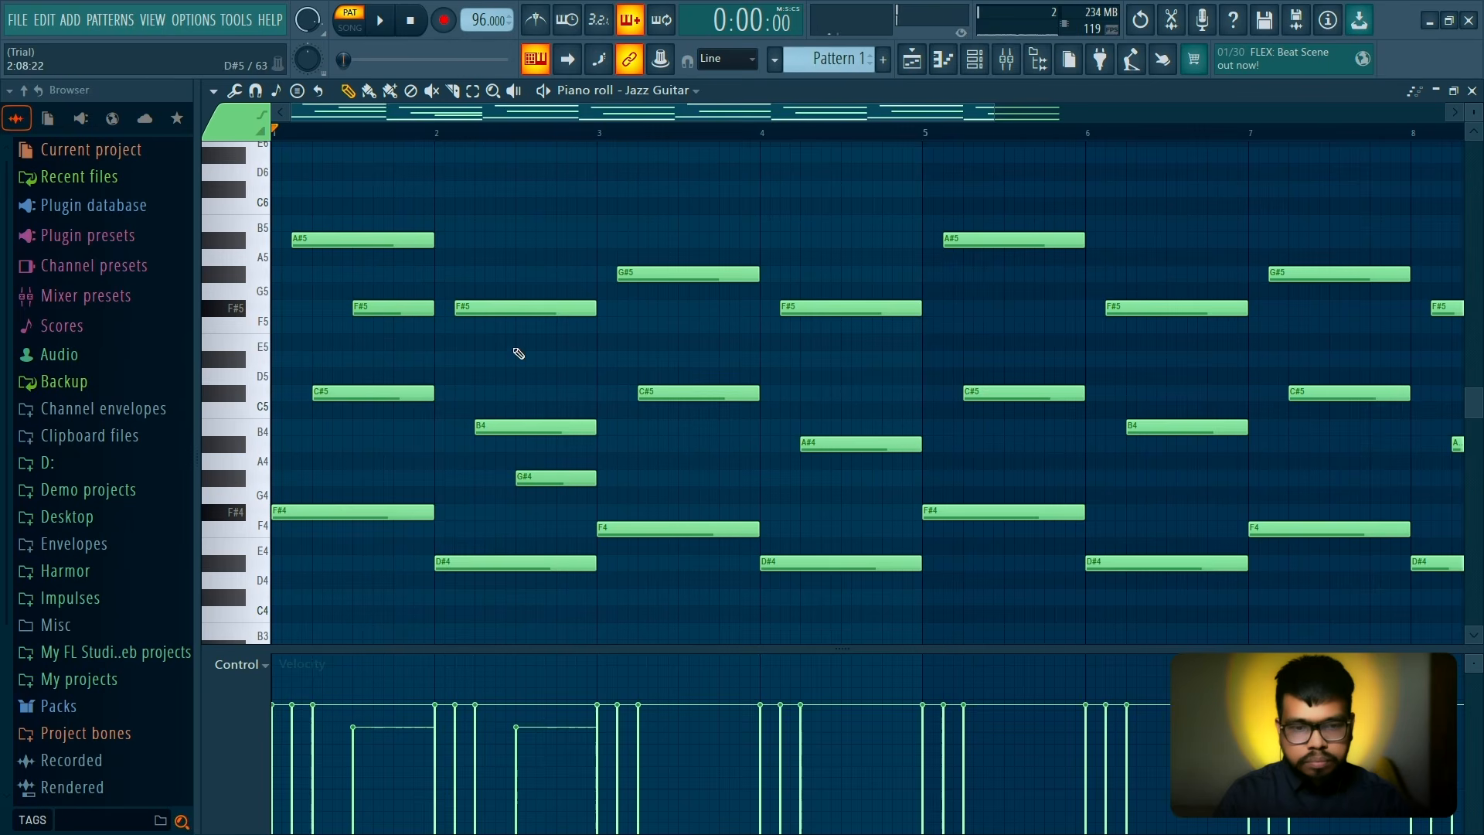
scroll(448, 139, "up", 1)
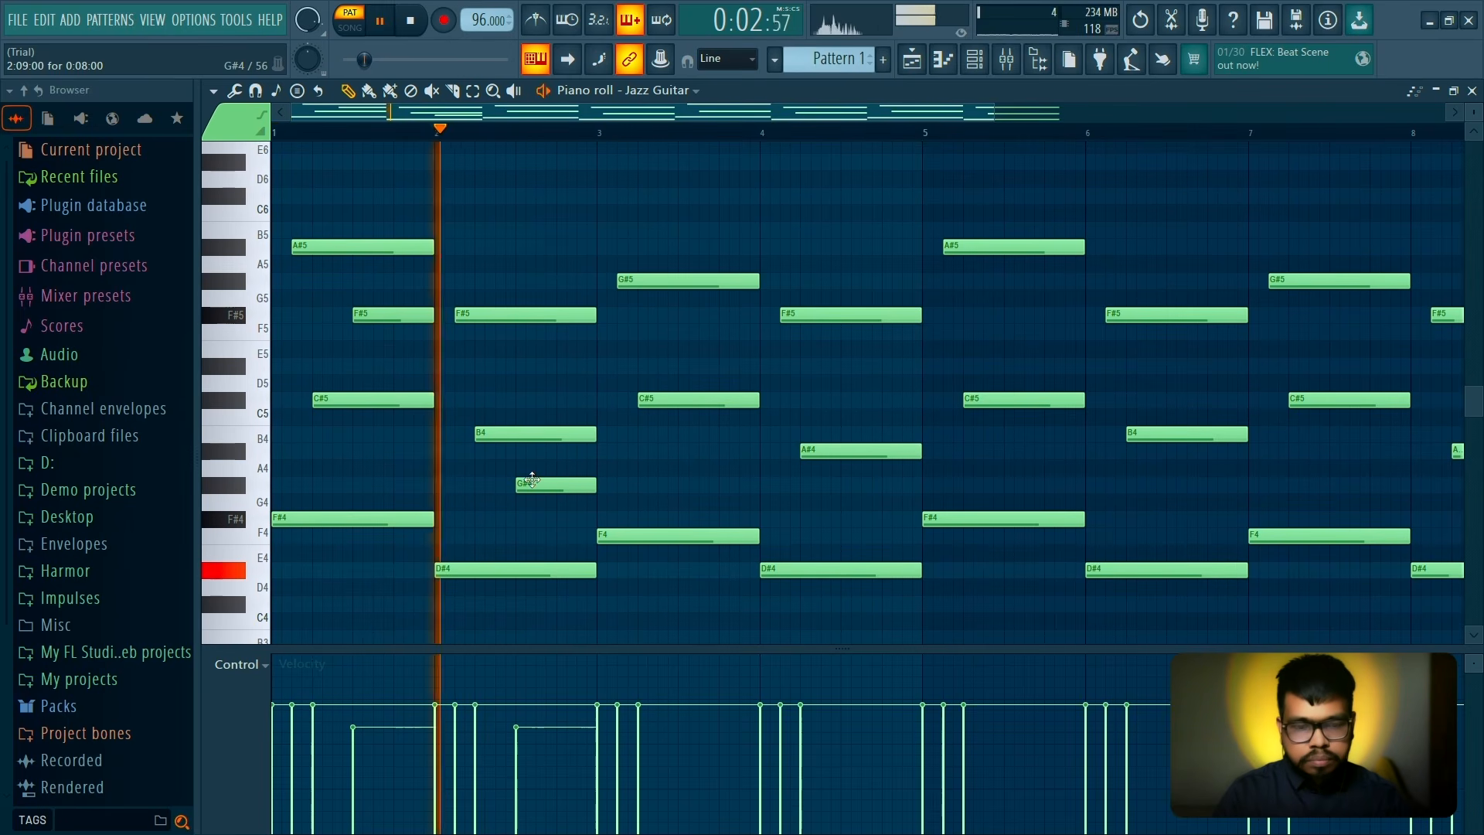
left_click_drag(535, 482, 511, 367)
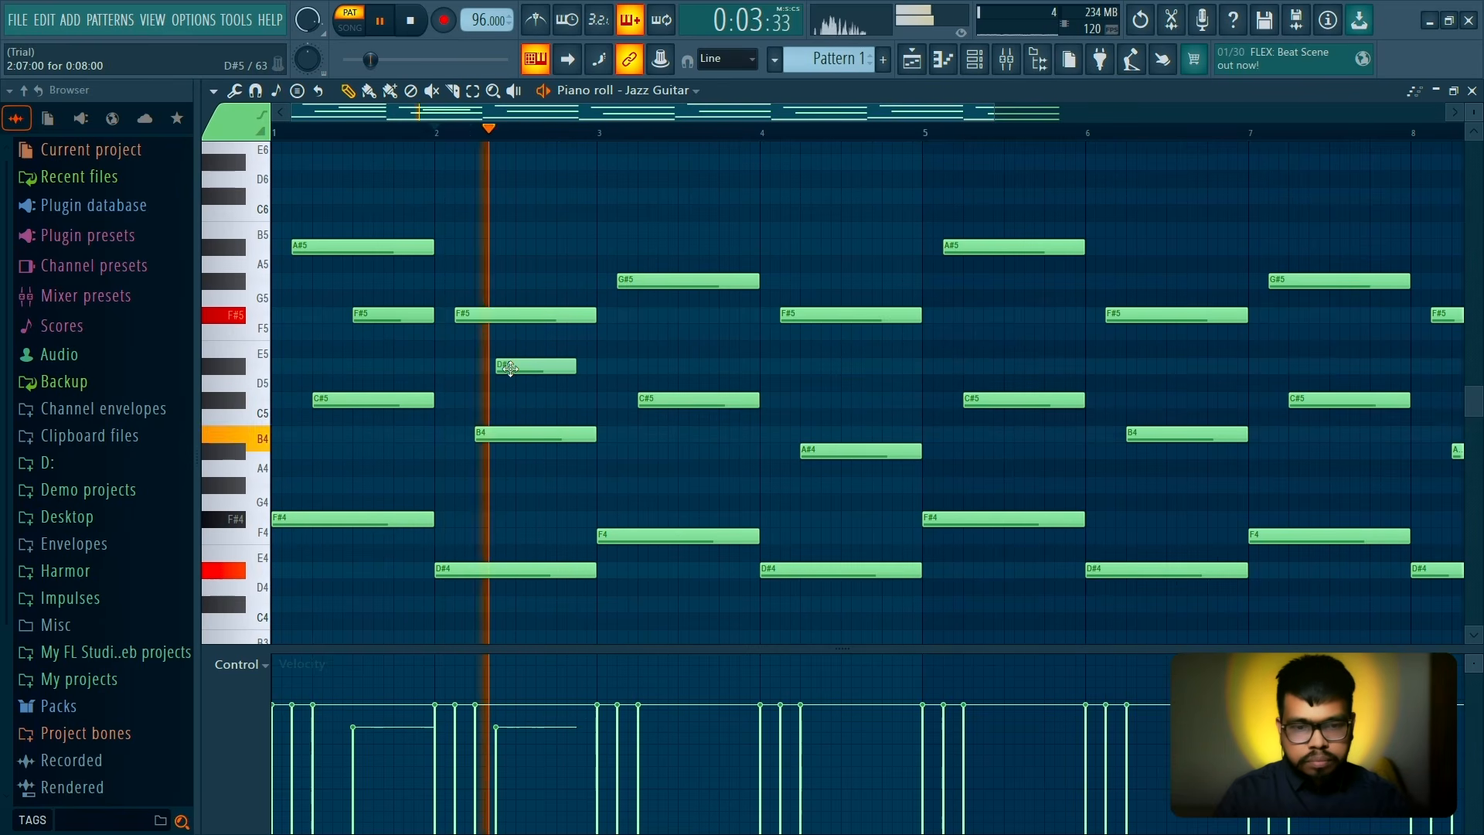
left_click(533, 518)
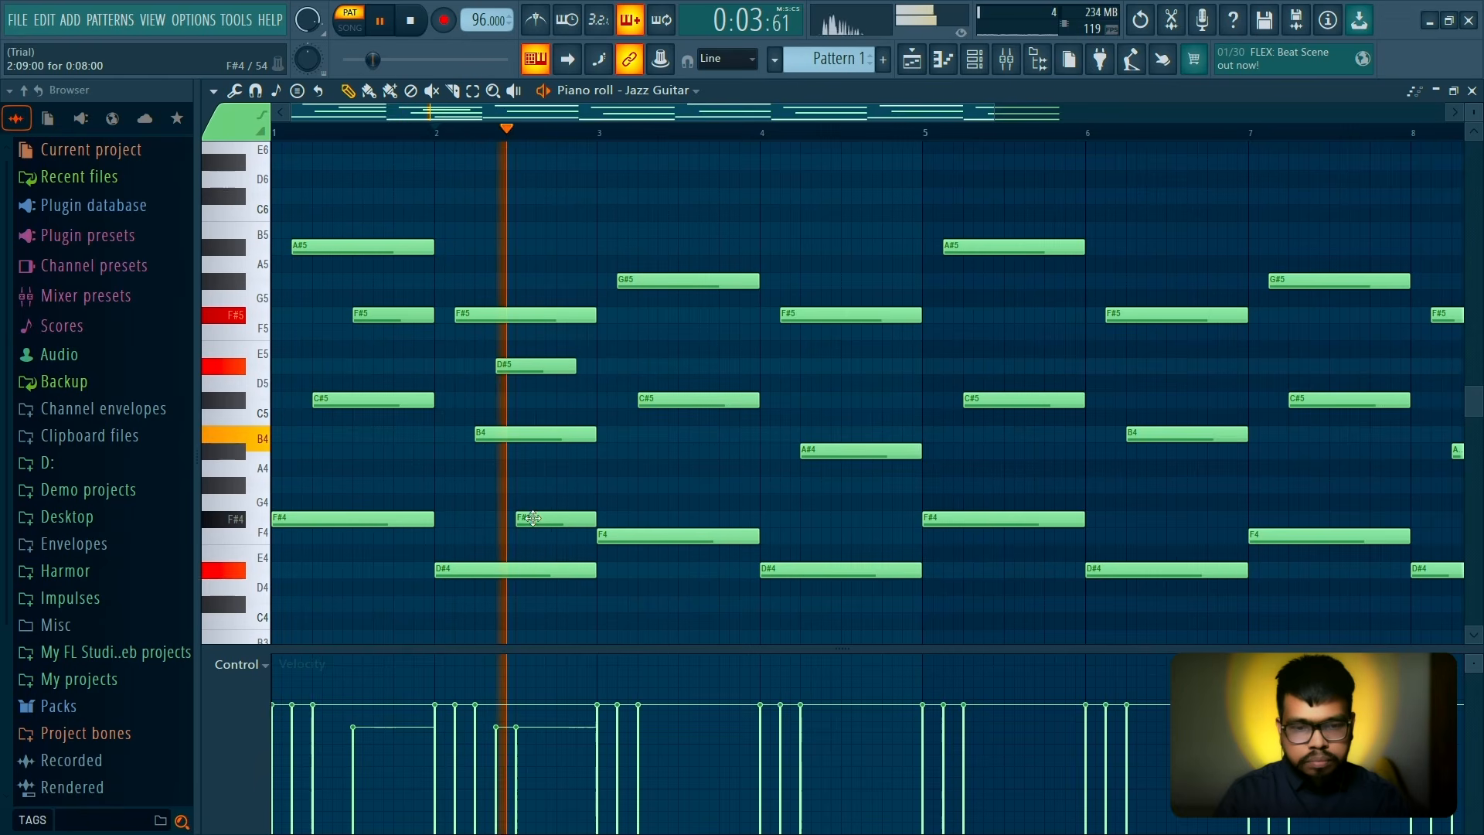
key("space")
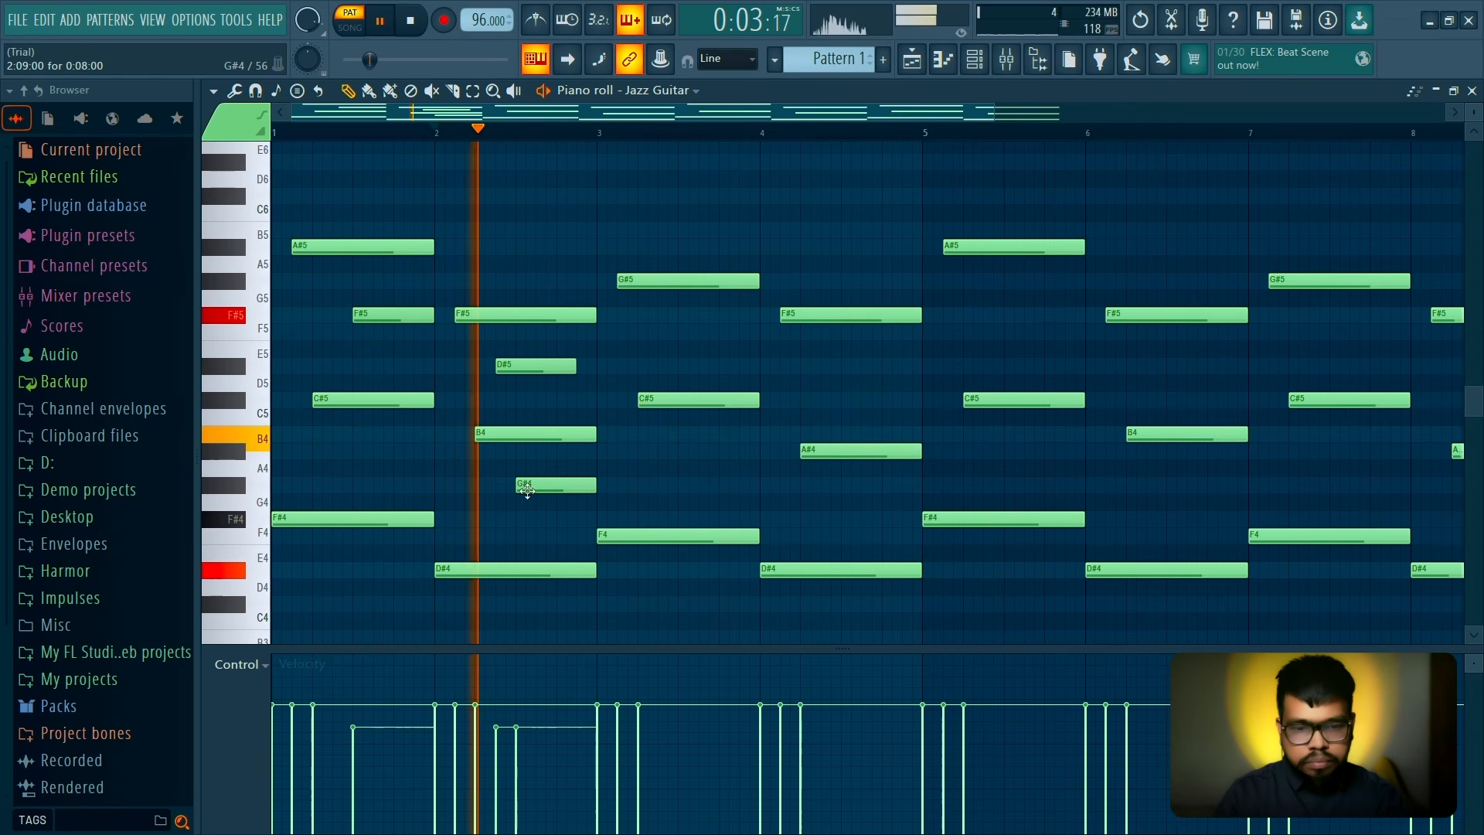
key("space")
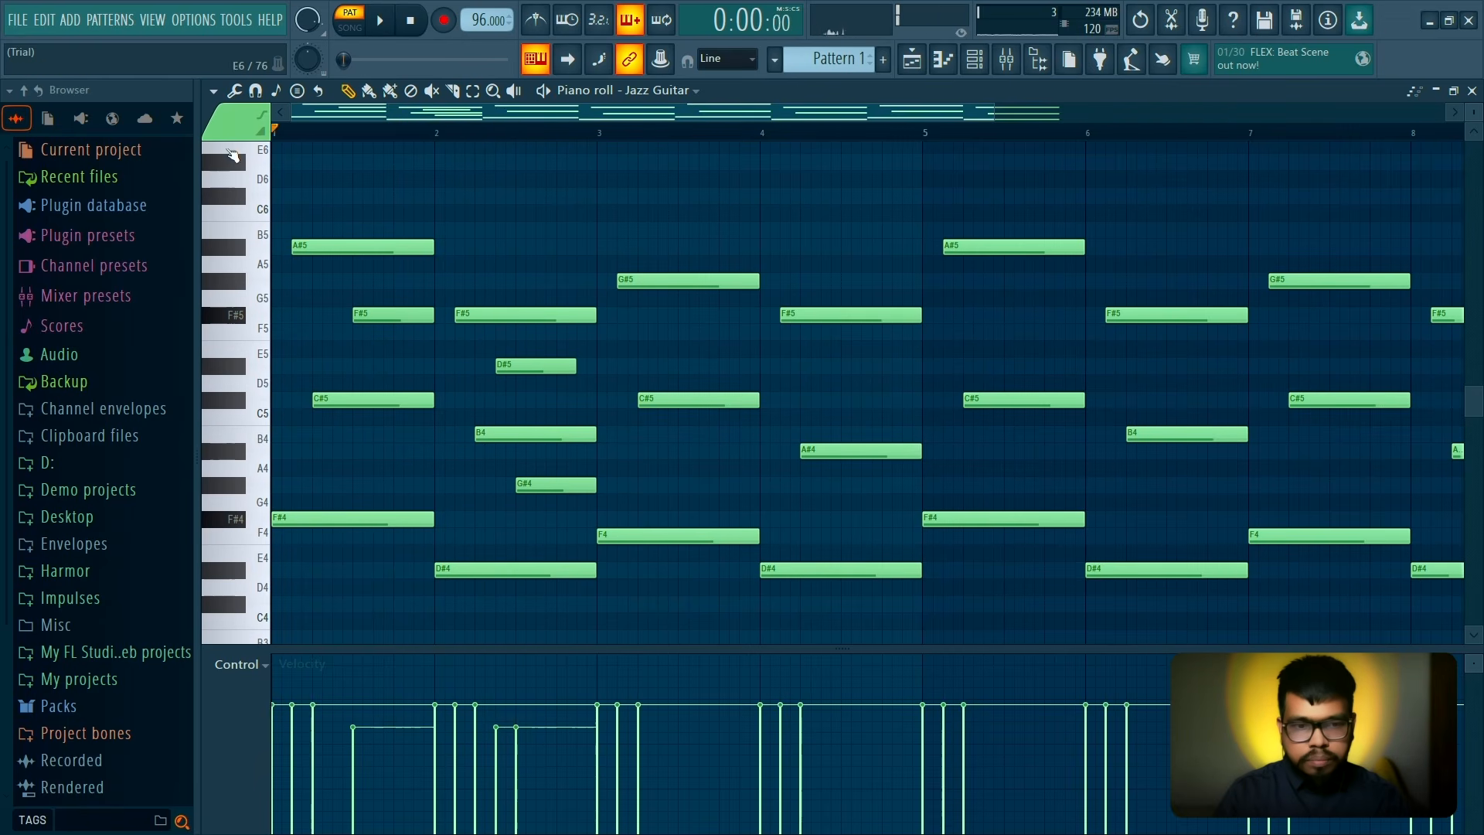
key("space")
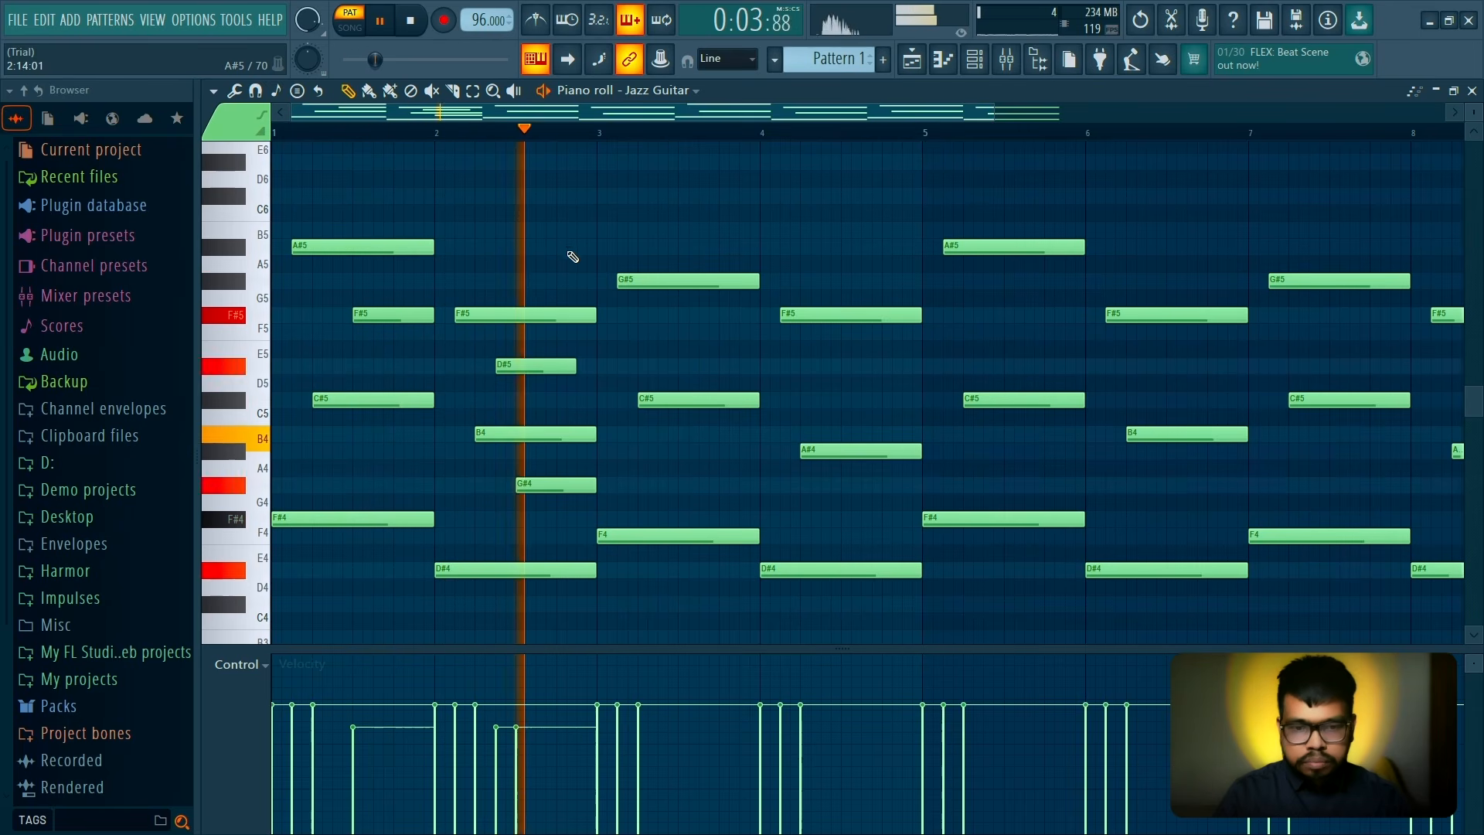
key("space")
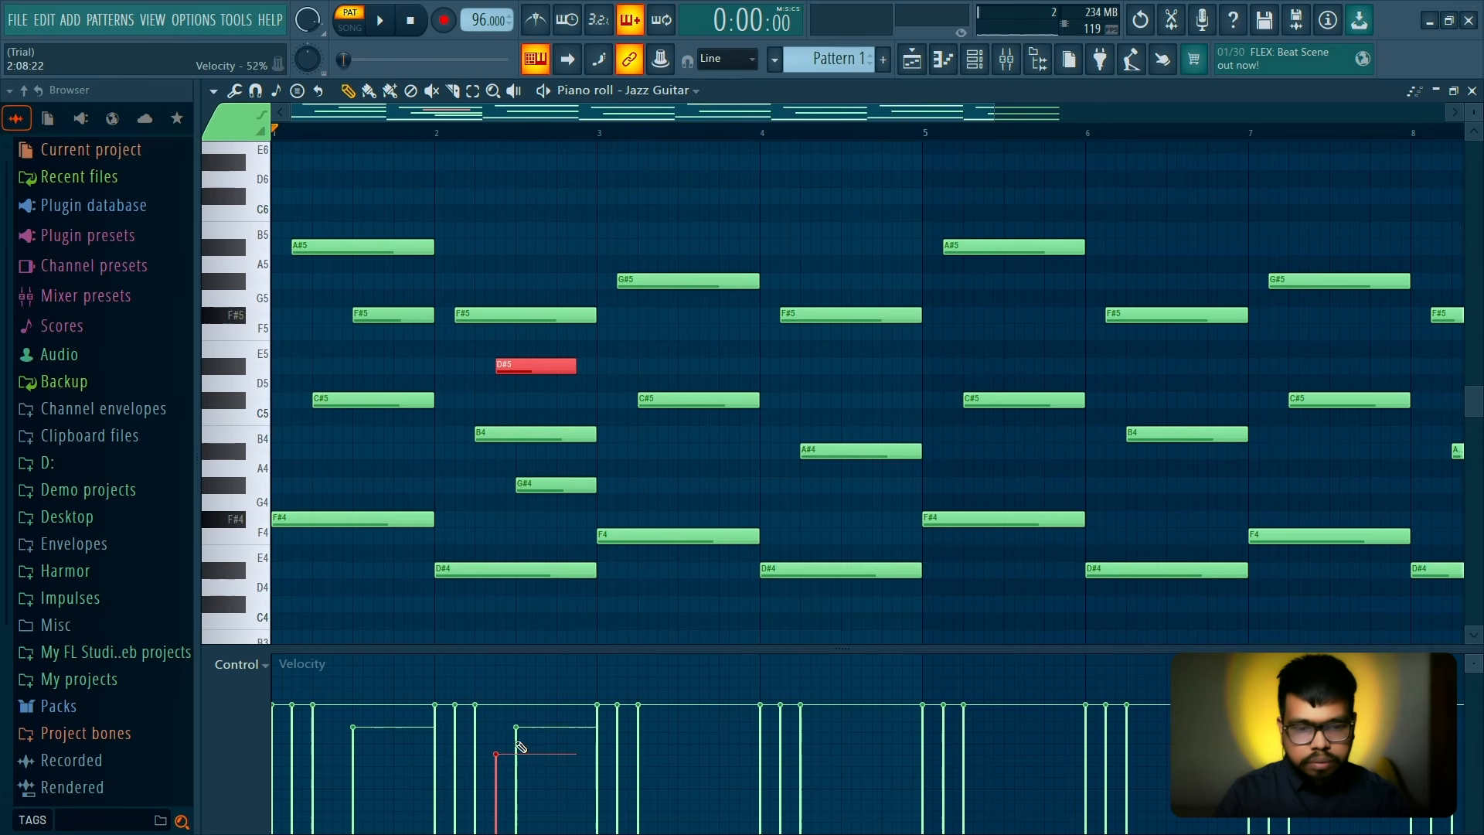
Lower the velocities of the bar 2 D#5 to about 52% and G#4 to about 46%, checking the balance by playback
left_click_drag(523, 741, 507, 746)
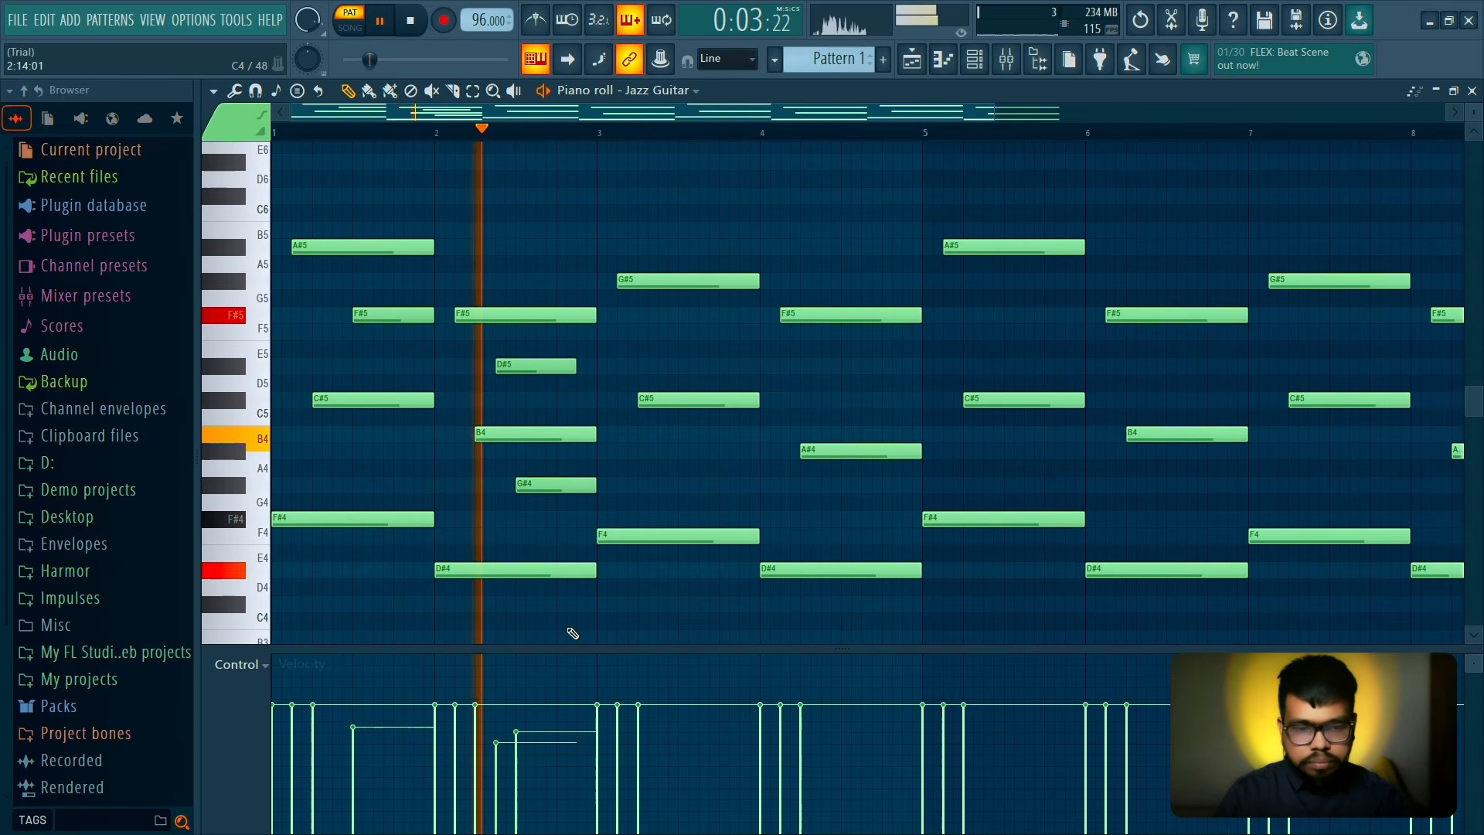
key("space")
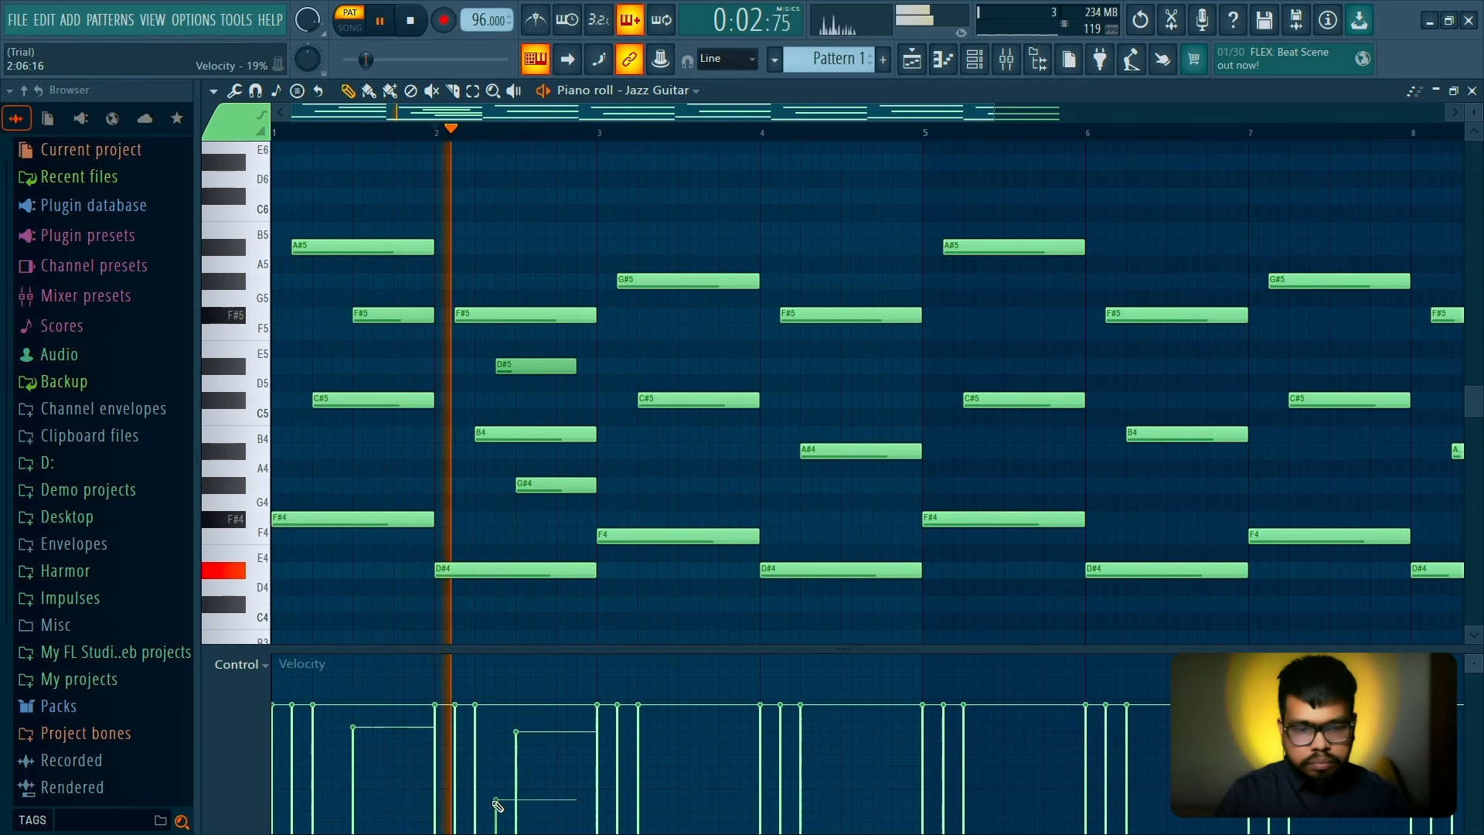
left_click_drag(497, 806, 497, 744)
key("space")
key("space")
key("space")
key("space")
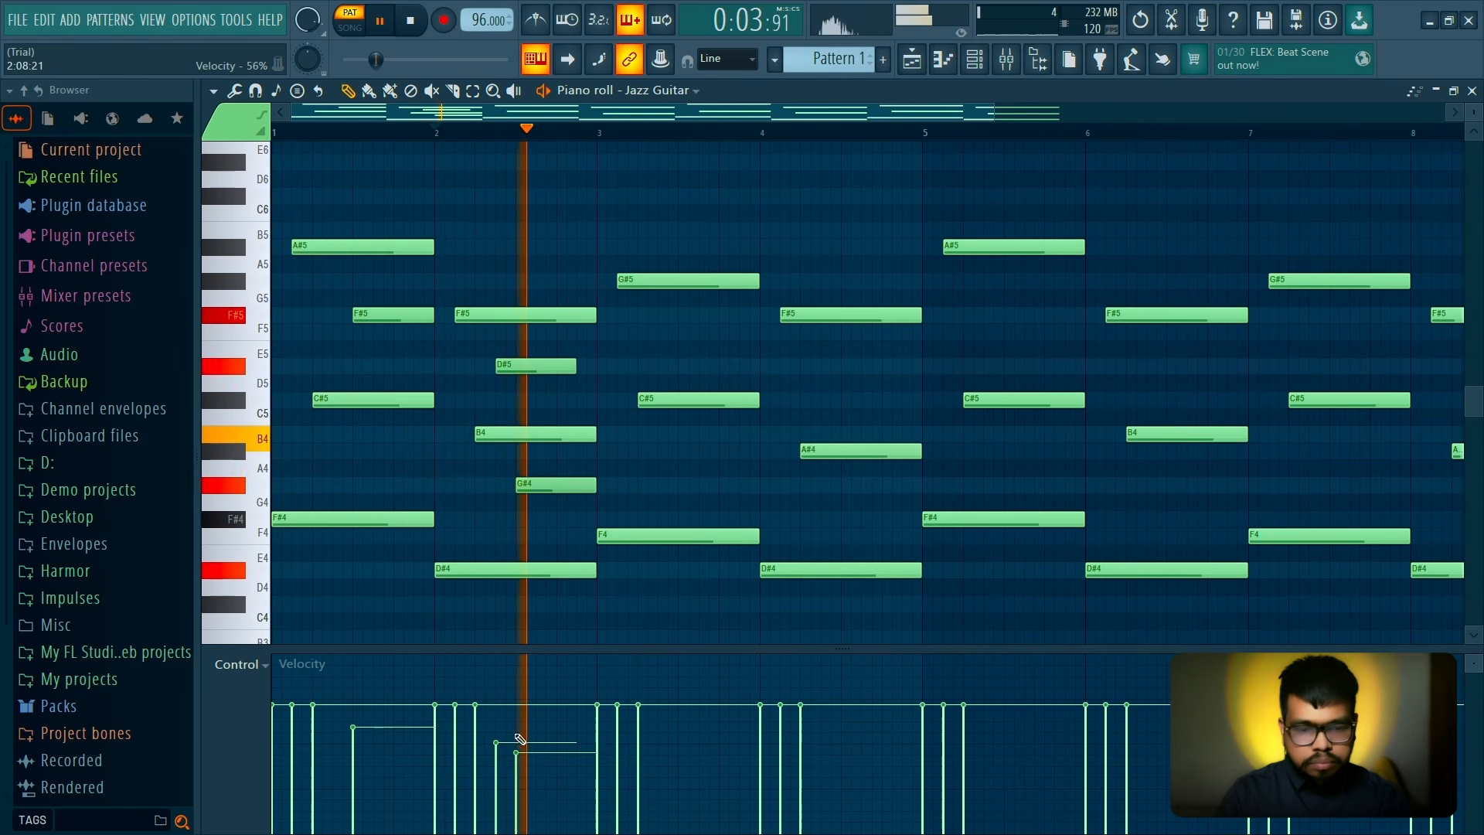
key("space")
key("space")
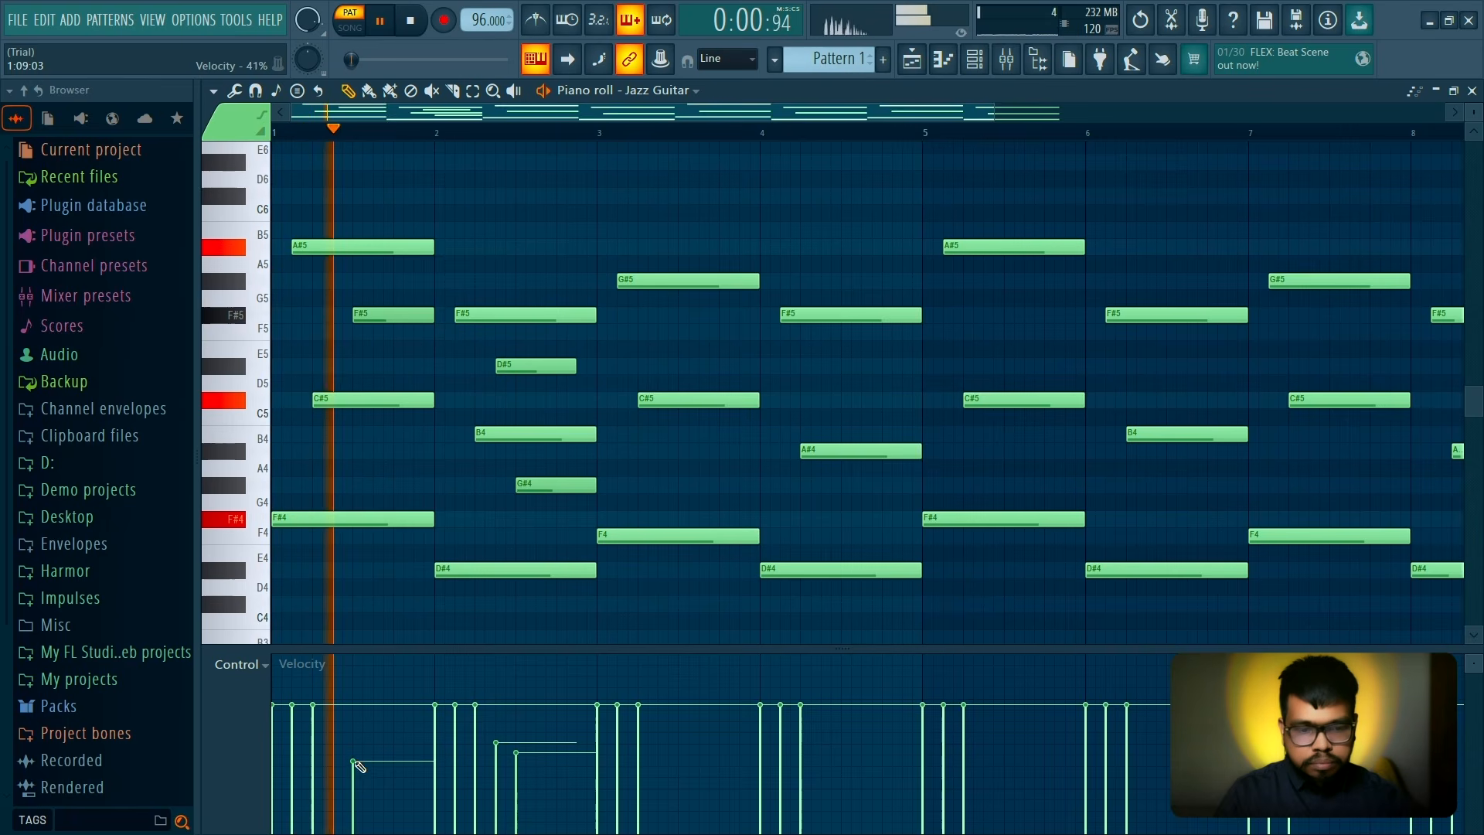
Lower the bar 1 half-bar F#5's velocity slightly and raise the bar 2 D#5's velocity to nearly match it
left_click_drag(354, 769, 357, 732)
key("space")
key("space")
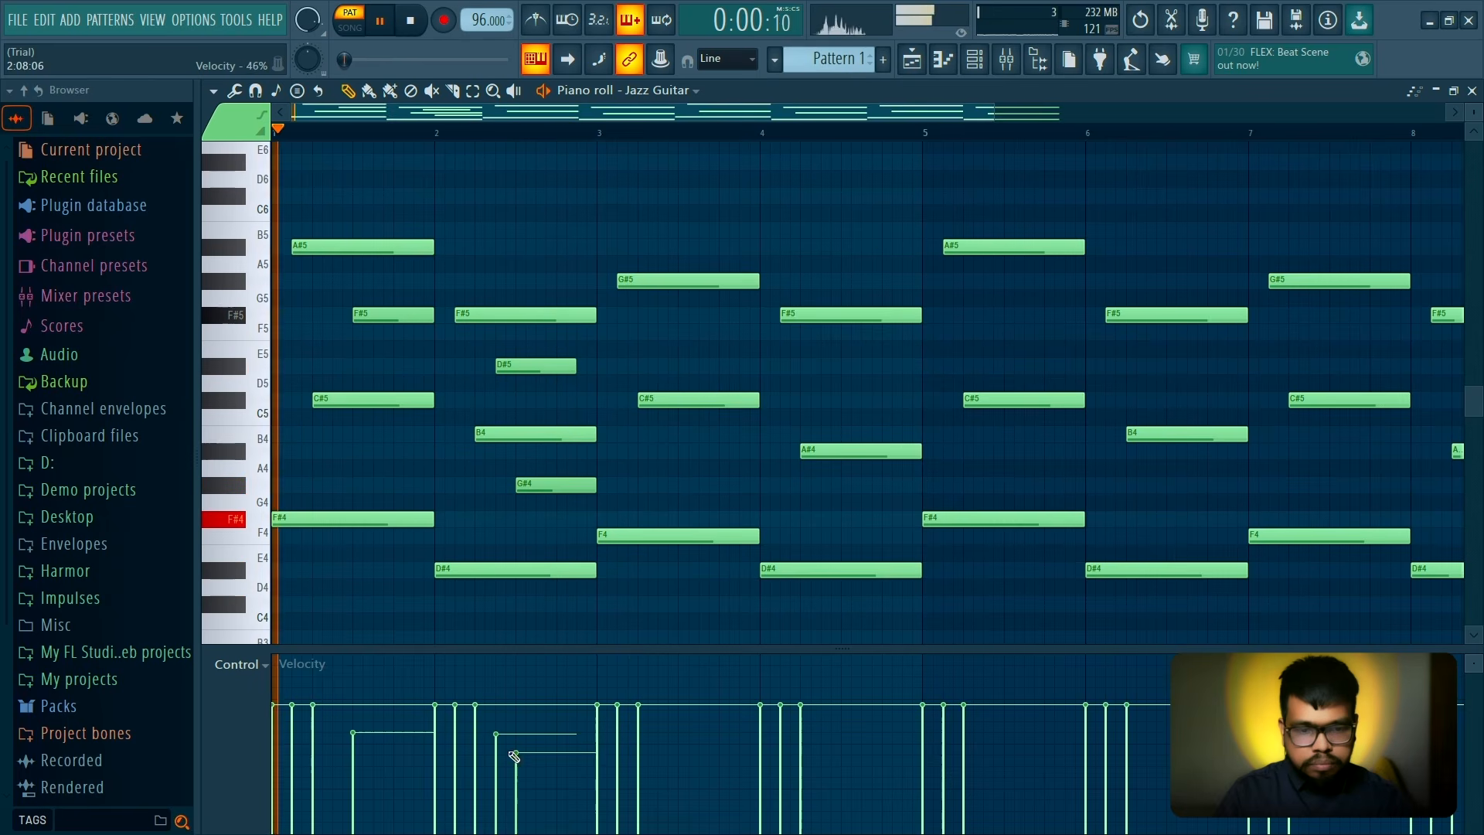
Replace the two added bar 2 notes with a single G#4 running from 2:07:00 to the bar line, and play back
left_click_drag(544, 486, 551, 519)
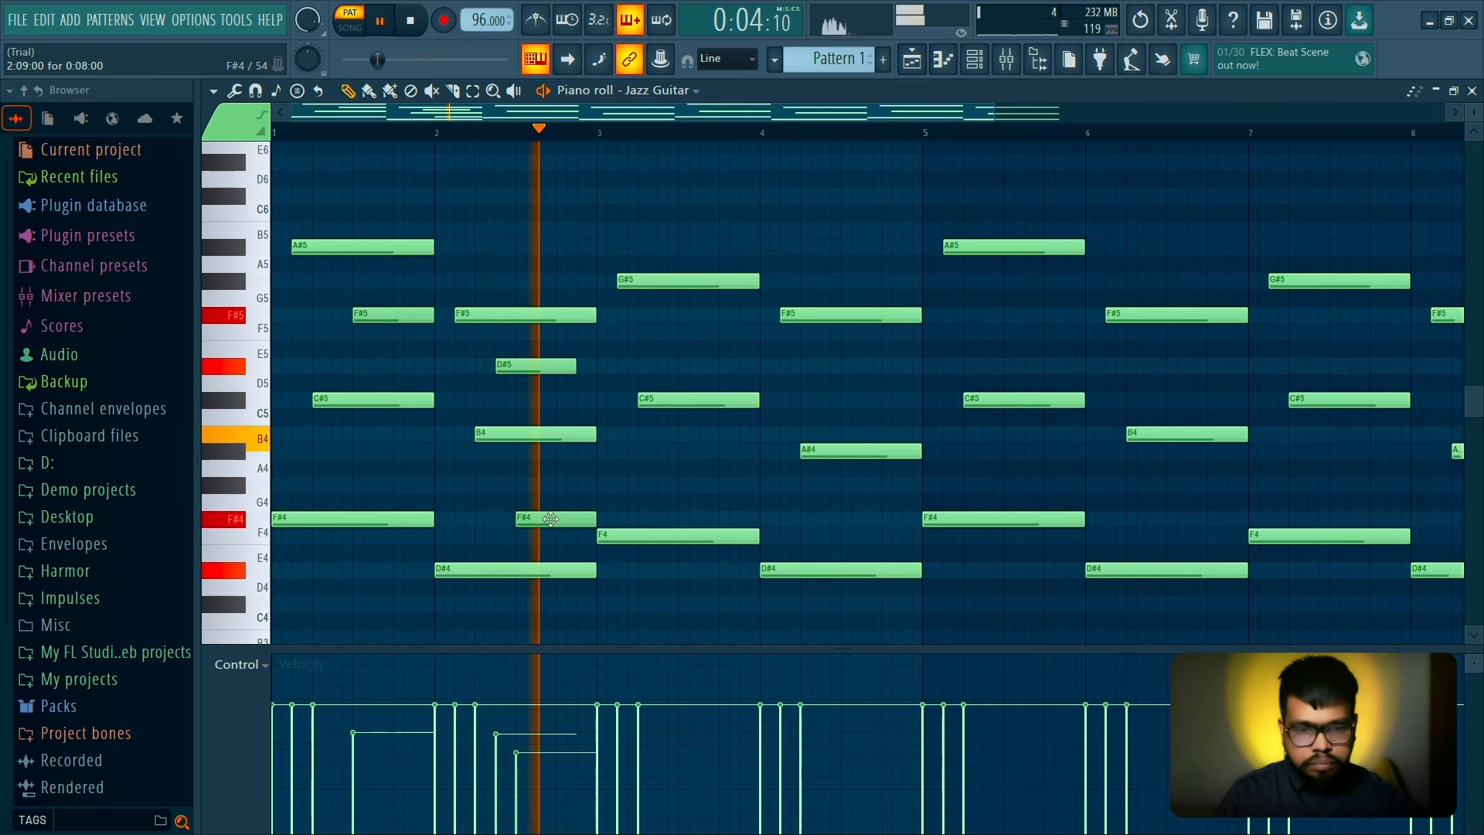
key("space")
left_click_drag(506, 363, 515, 482)
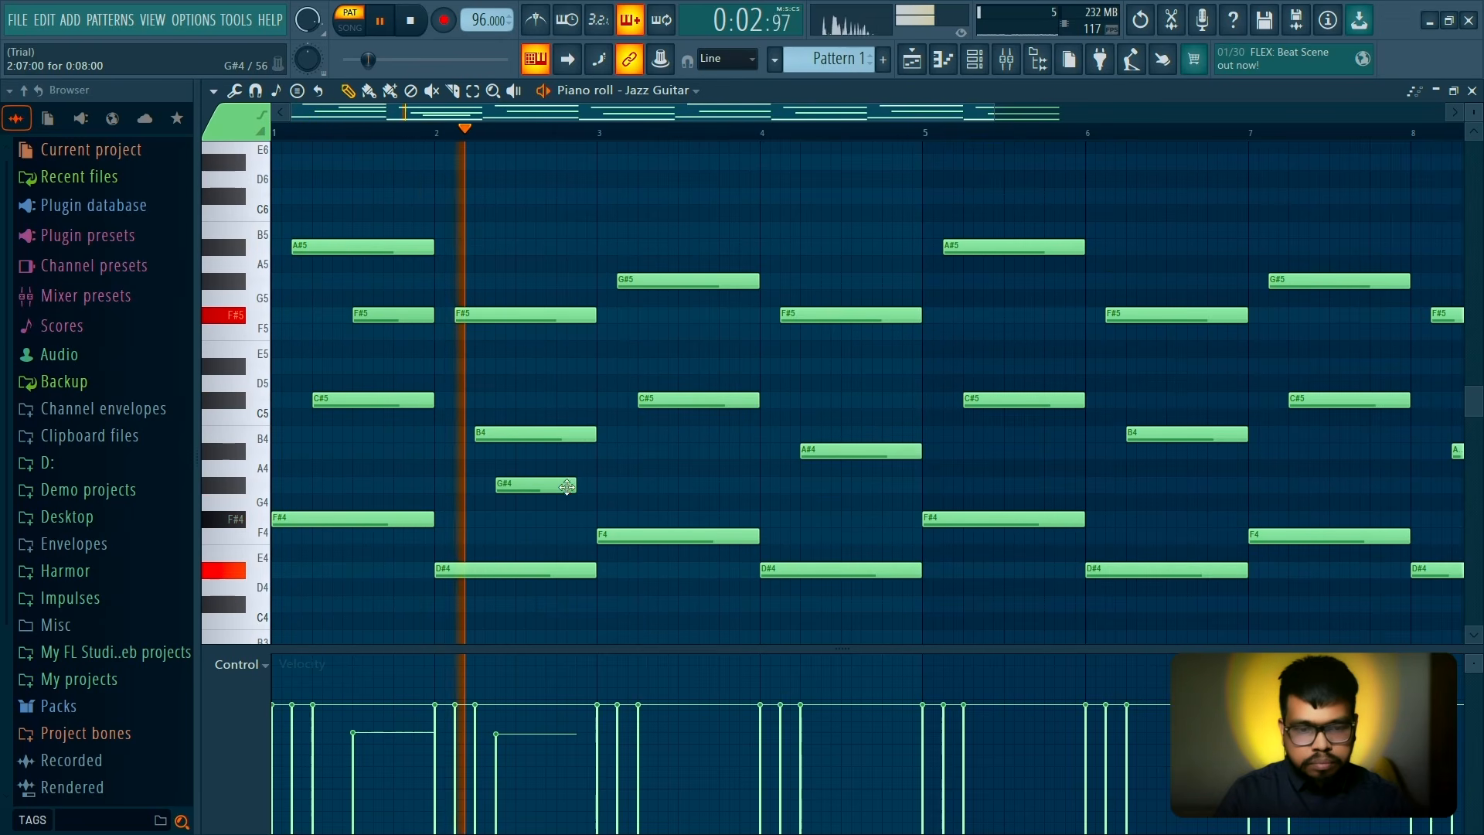
left_click_drag(569, 486, 603, 486)
key("space")
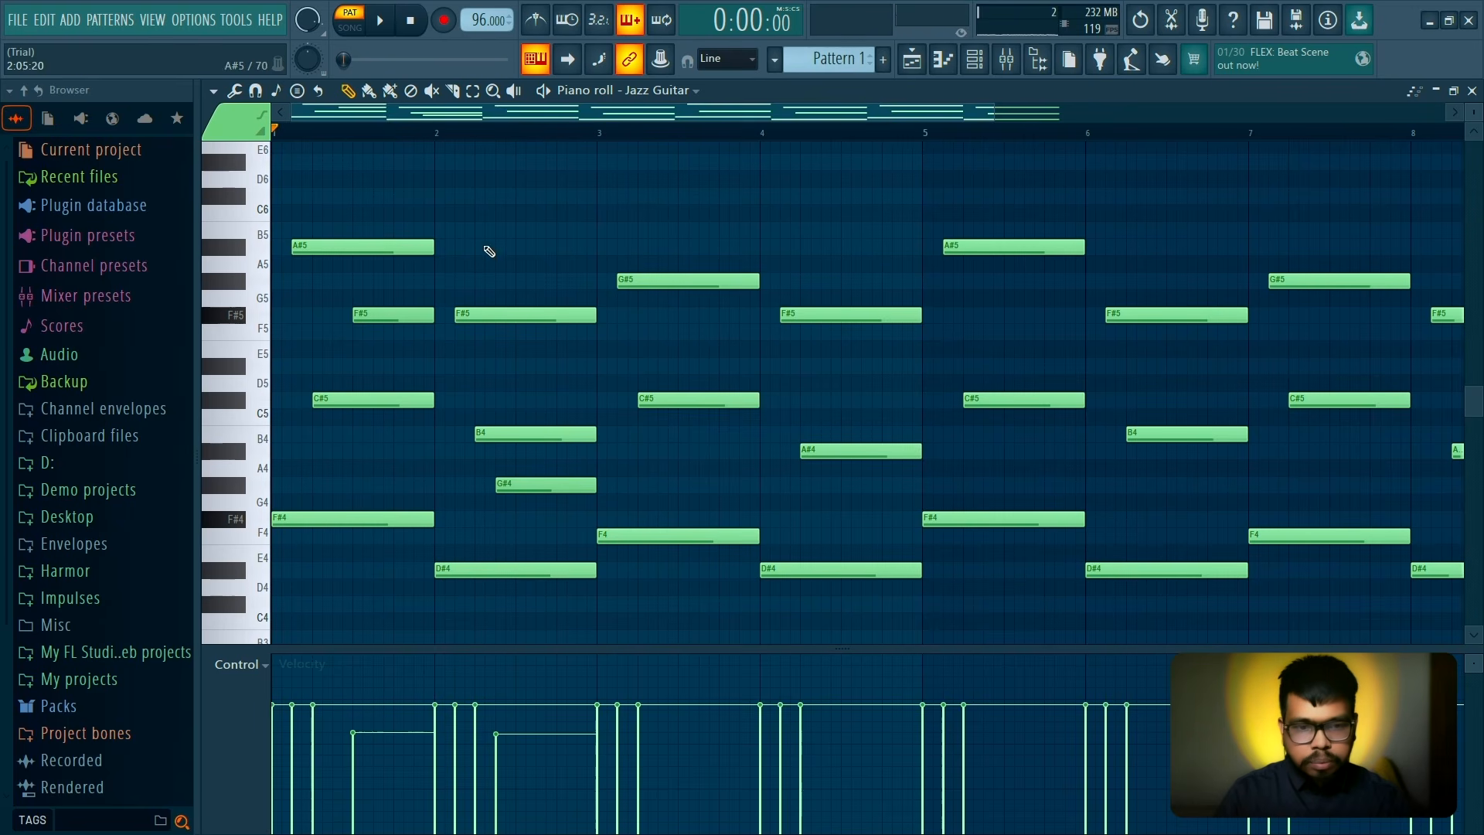
key("space")
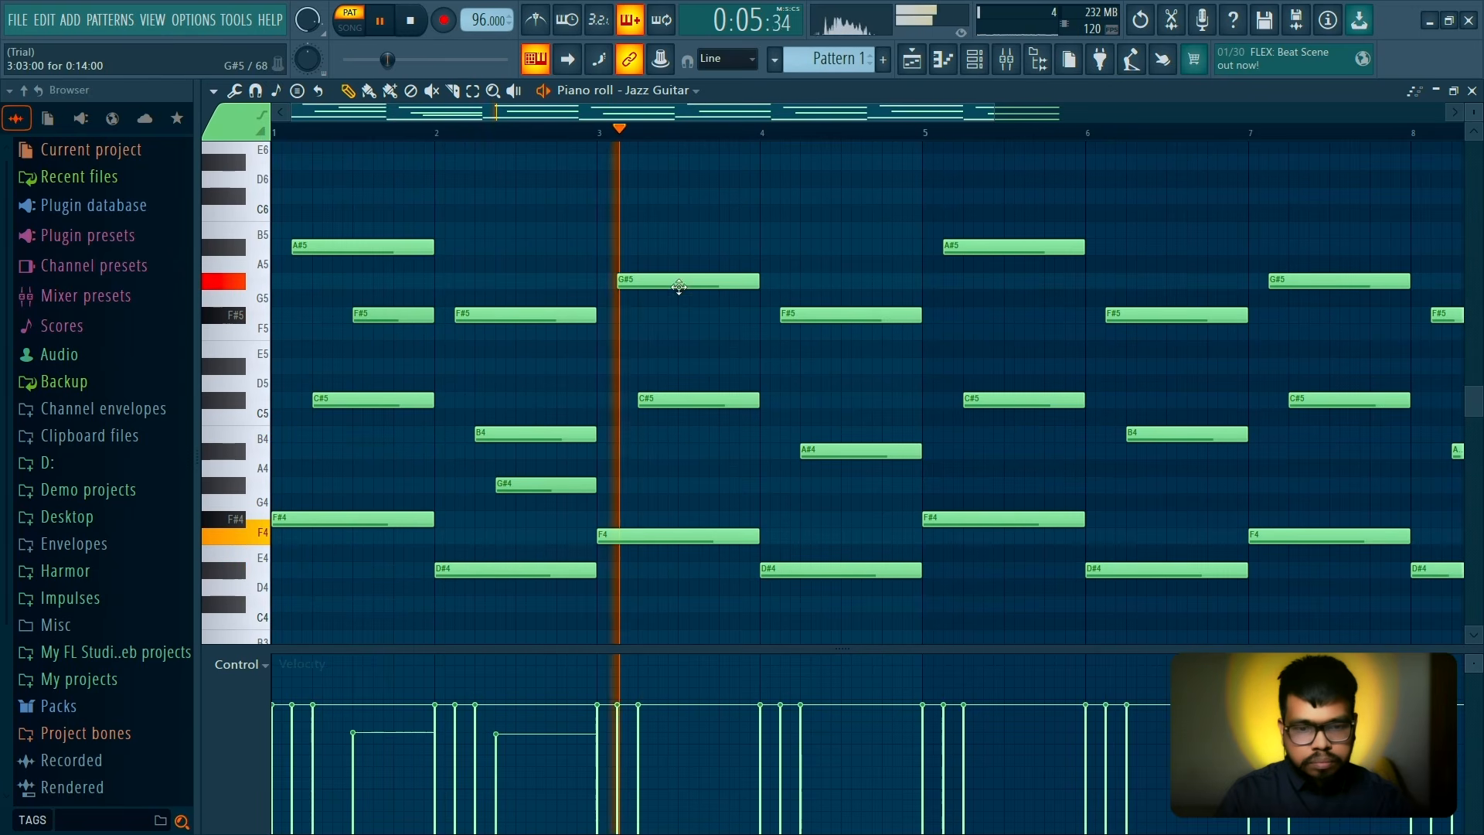
Trim the start of the bar 2 G#4 to 2:09:00, keeping its end at the bar line, and play back
left_click_drag(495, 485, 515, 486)
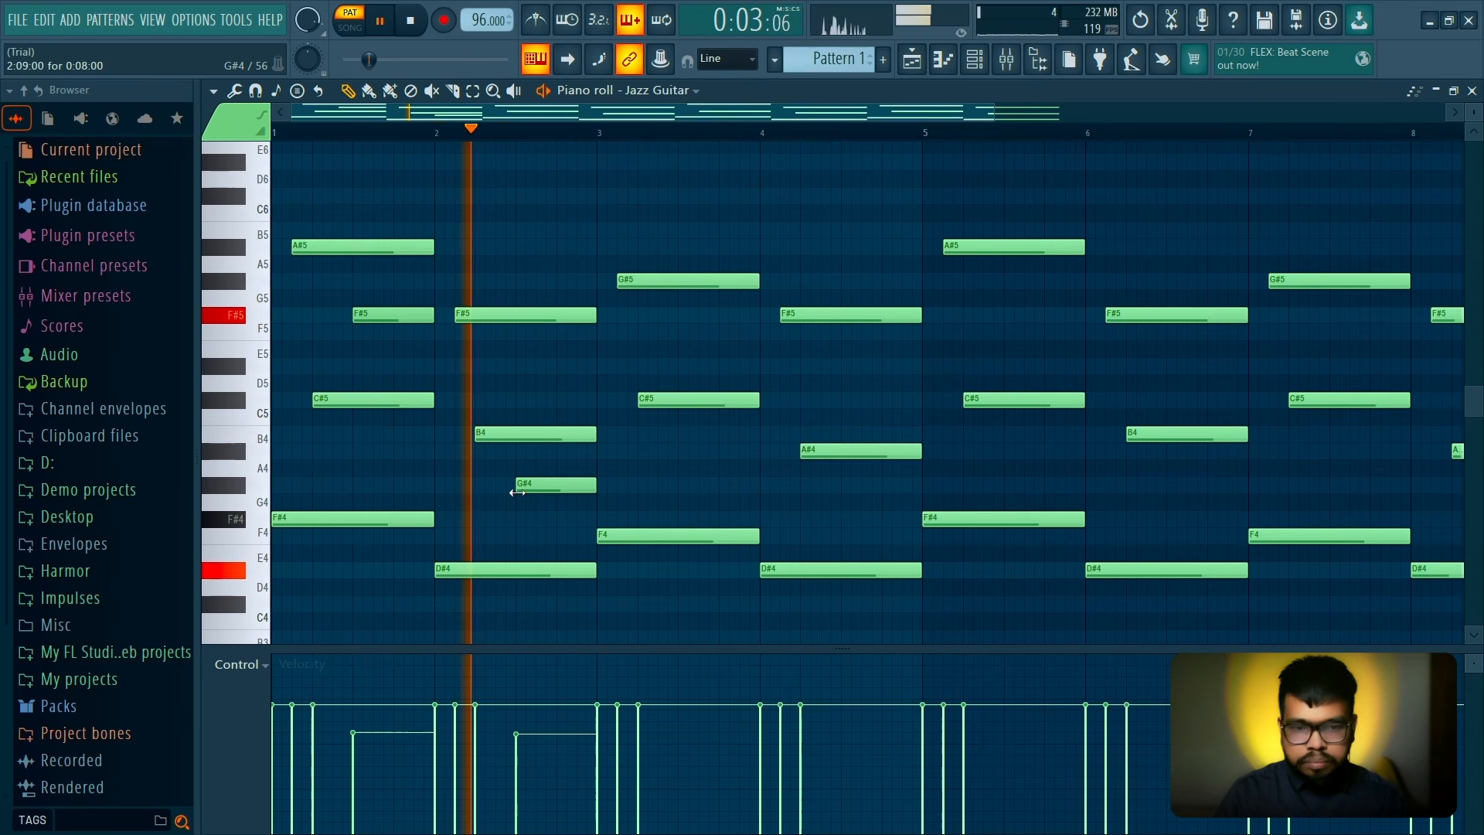
left_click_drag(517, 492, 548, 493)
key("space")
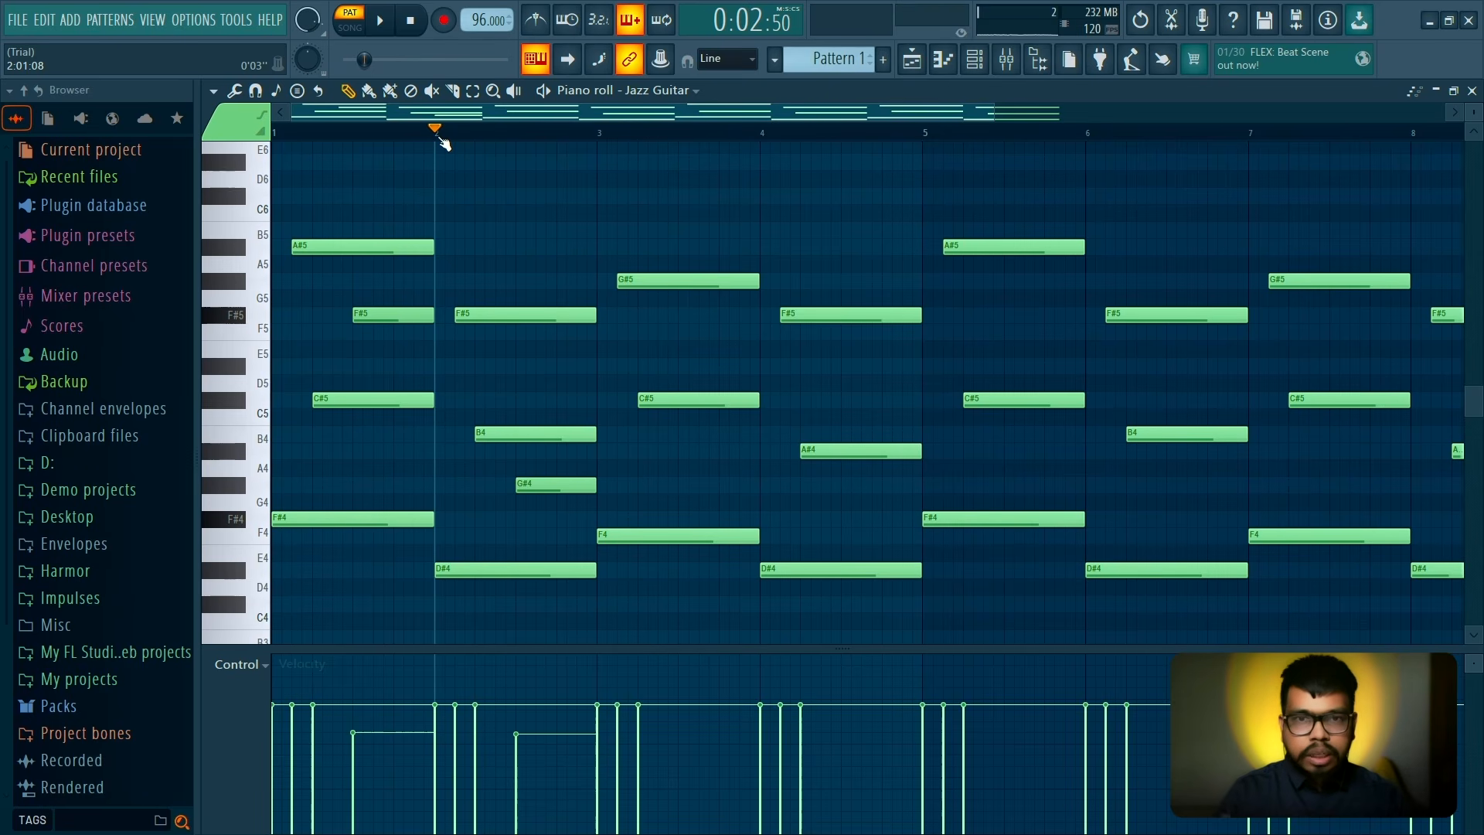
key("space")
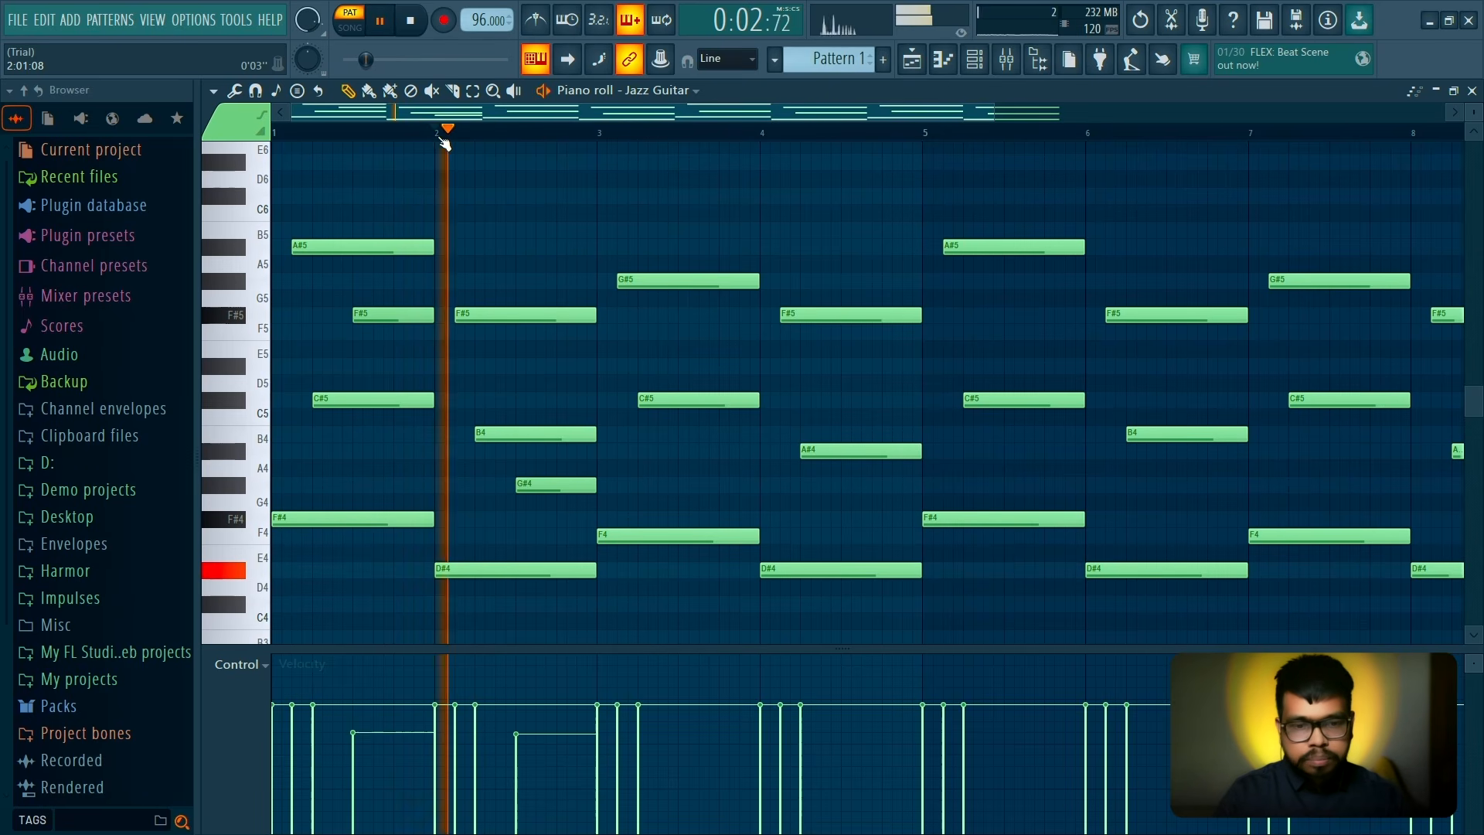
key("space")
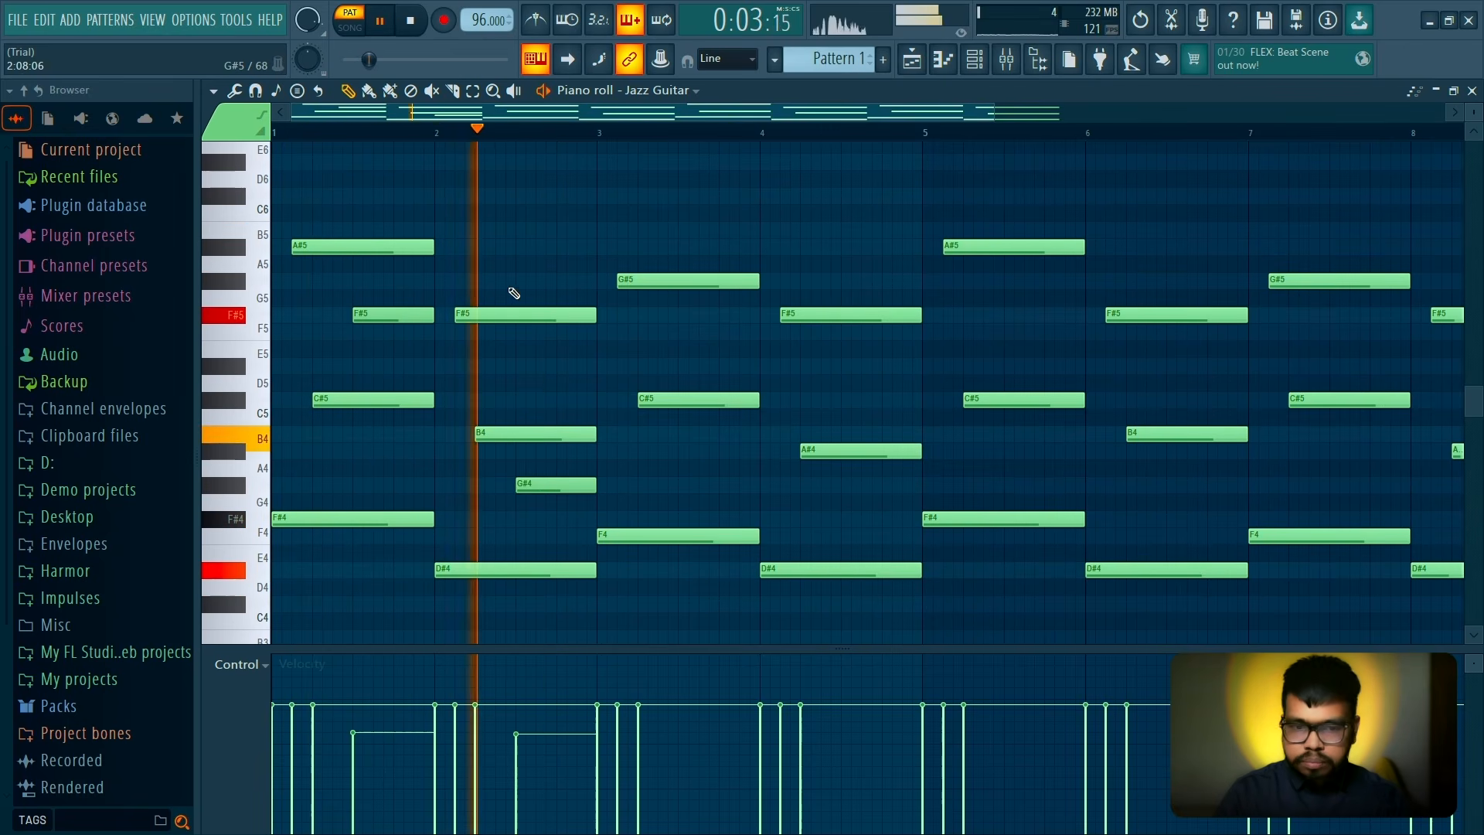
key("space")
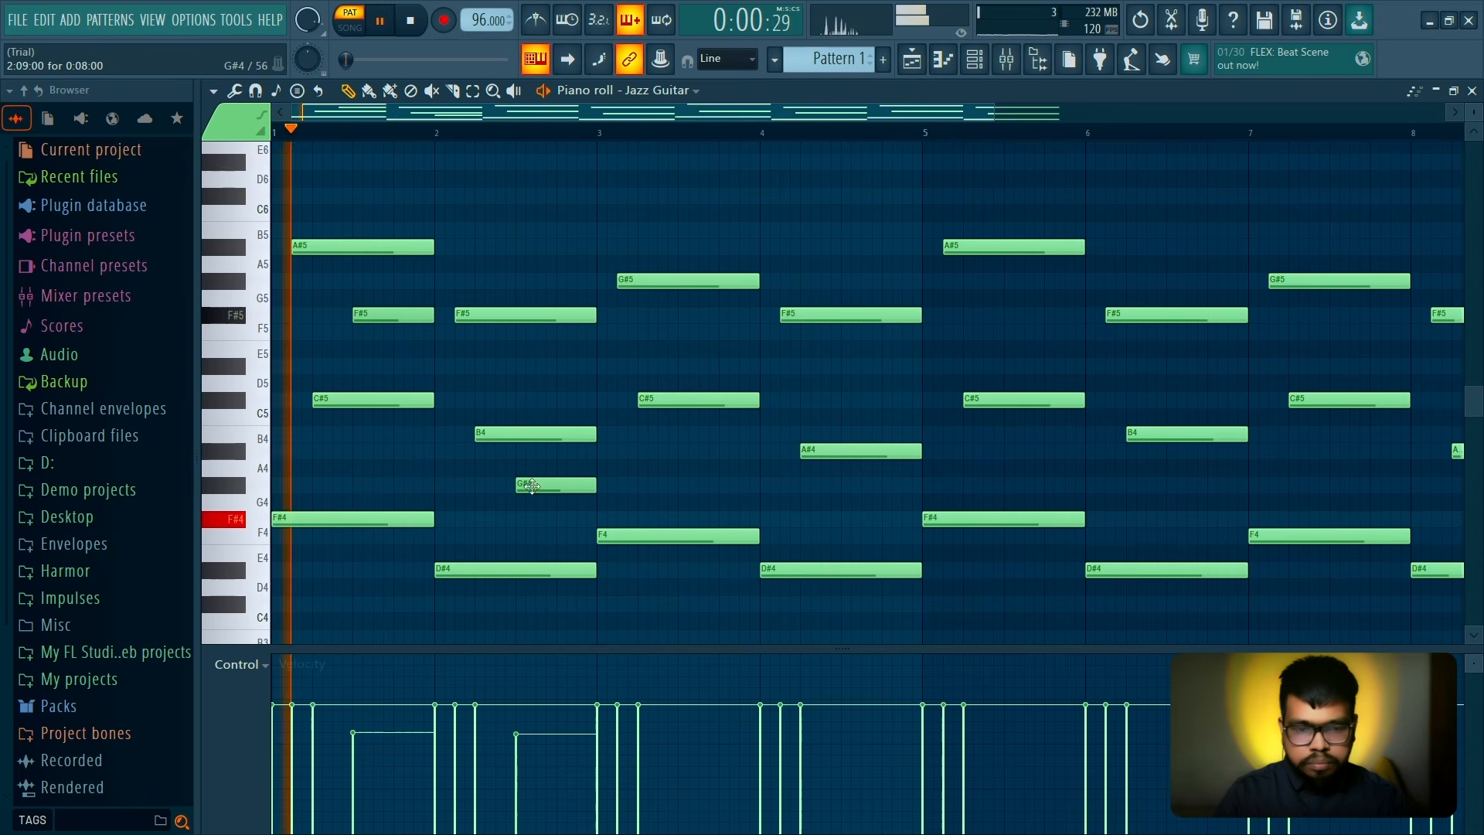
Lower the velocity of the bar 2 half-bar G#4 and listen to it from just before bar 2
left_click_drag(514, 736, 516, 749)
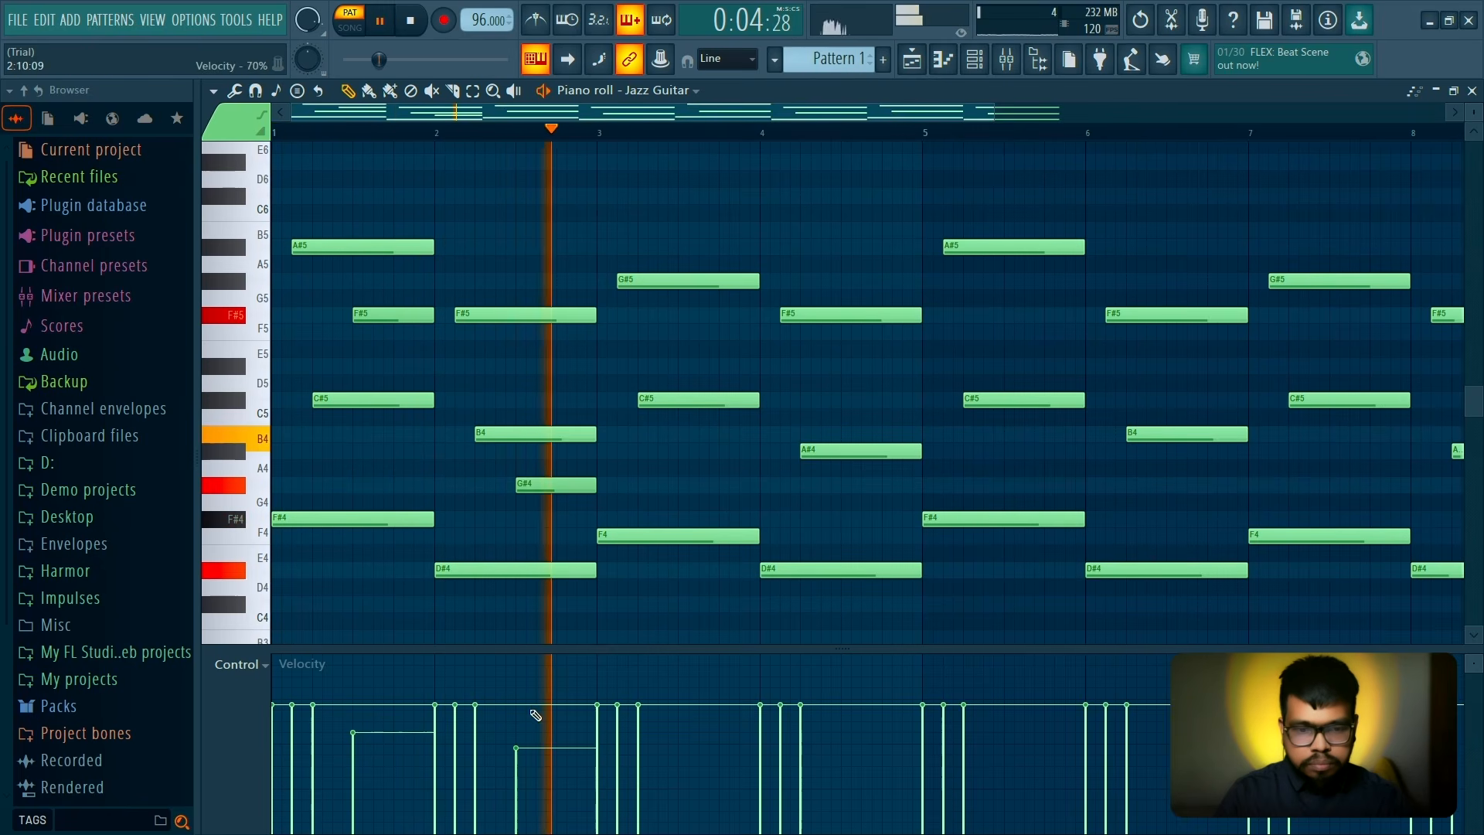
key("space")
key("space")
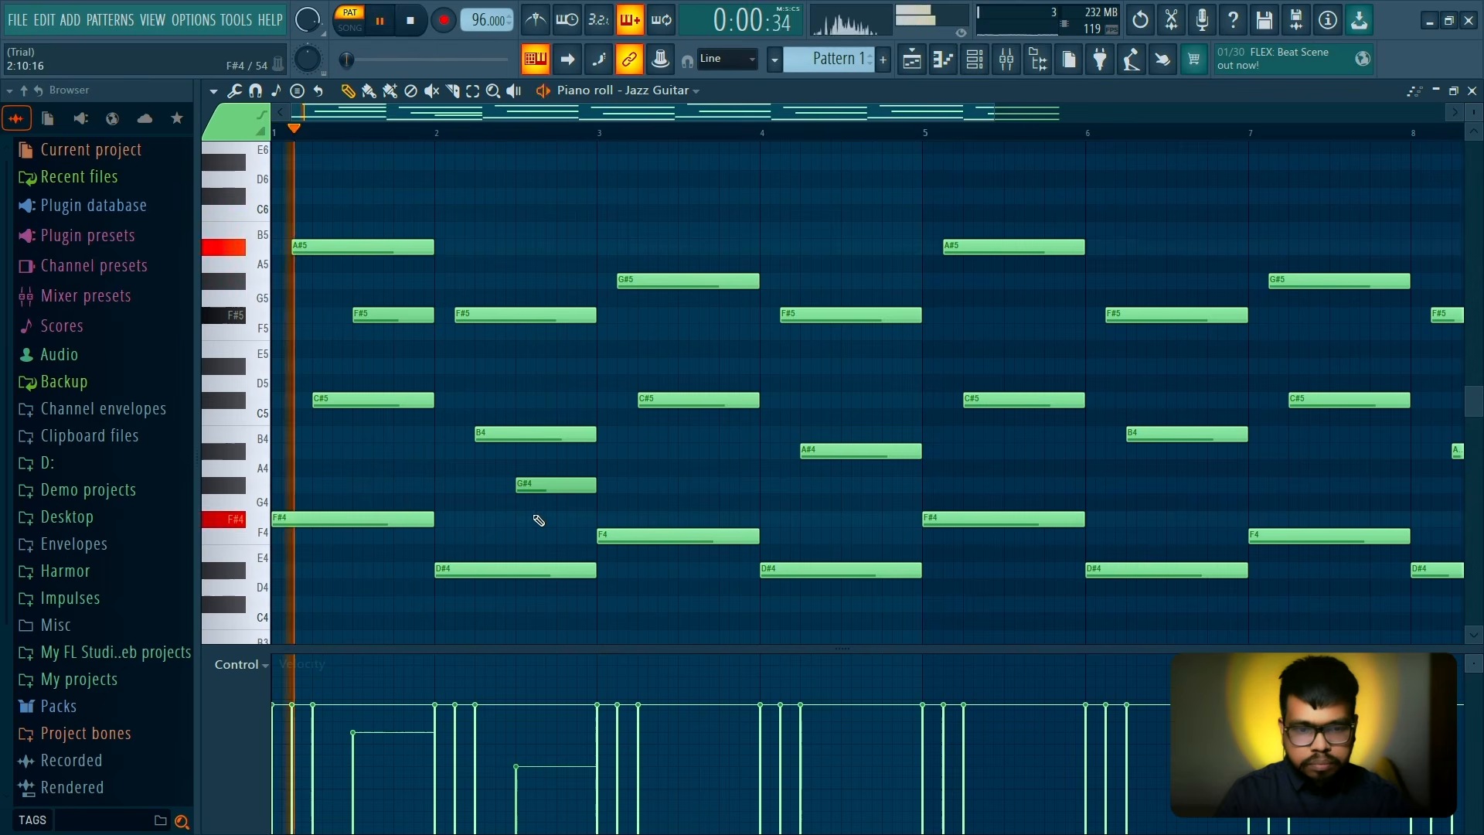
left_click(424, 133)
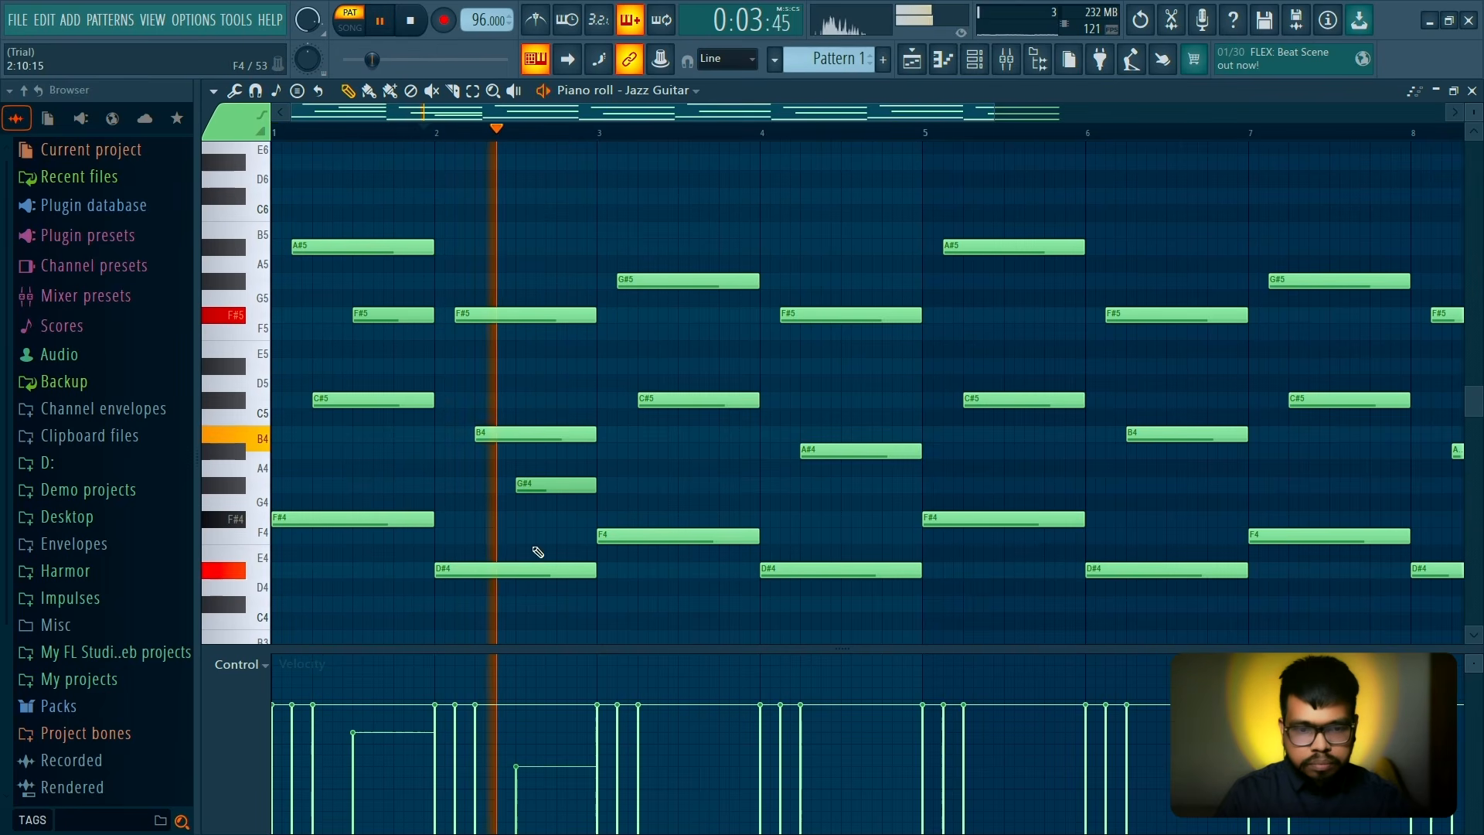
Try the bar 2 half-bar G#4 as a D#5, listen to it, undo the pitch change, and play back again
key("space")
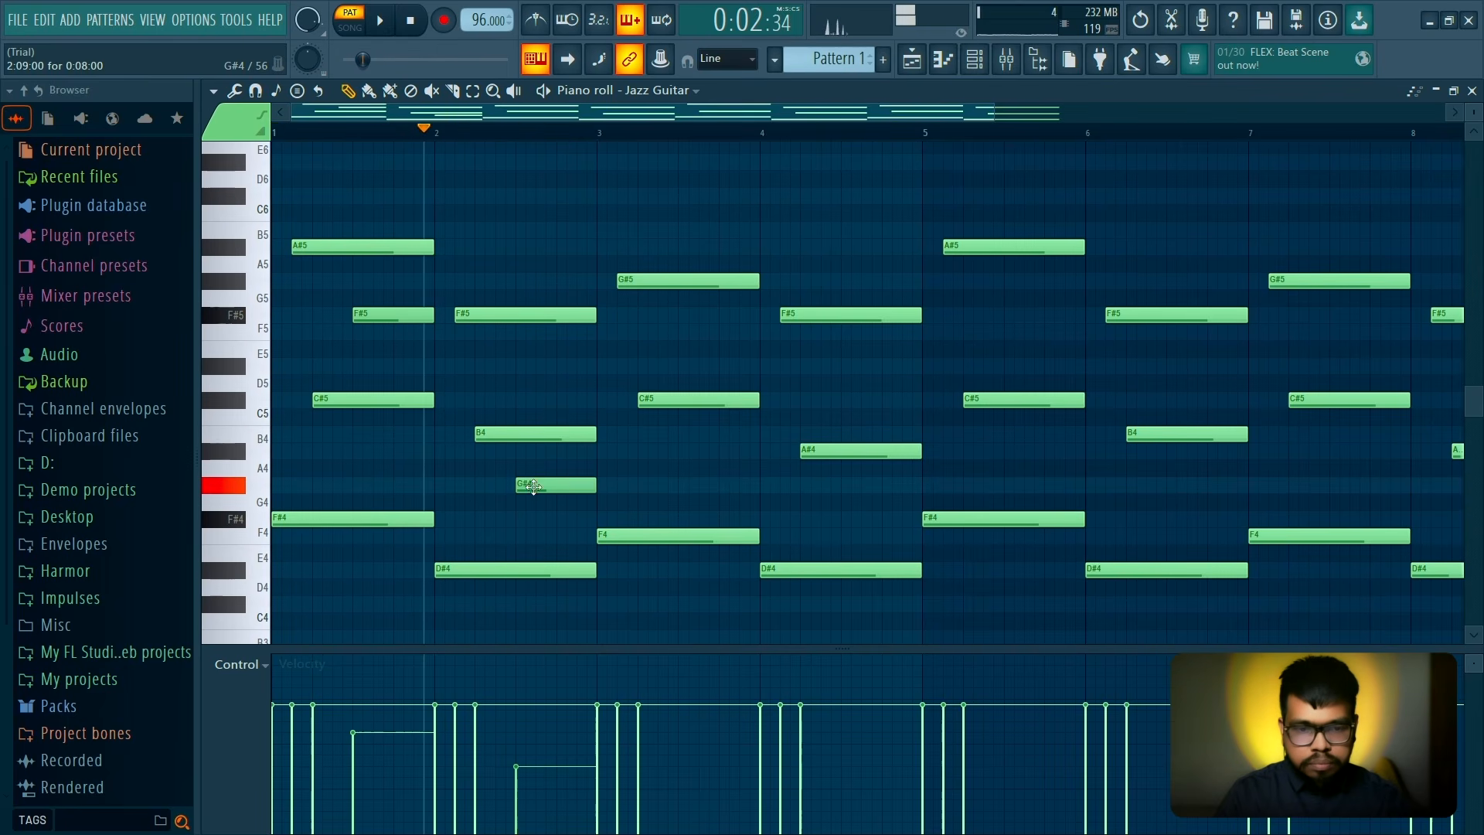
key("space")
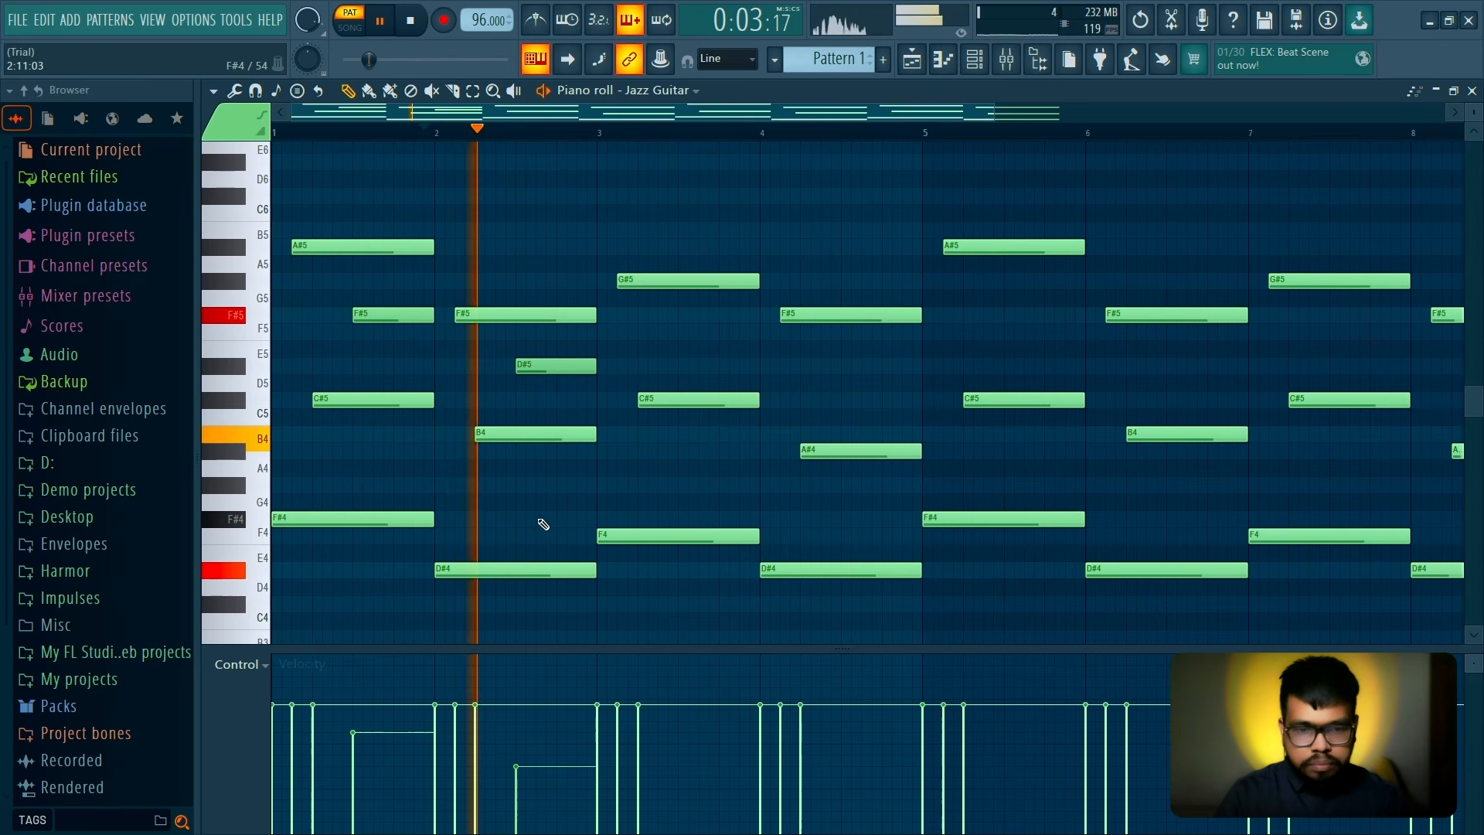
key("space")
key("ctrl+z")
key("space")
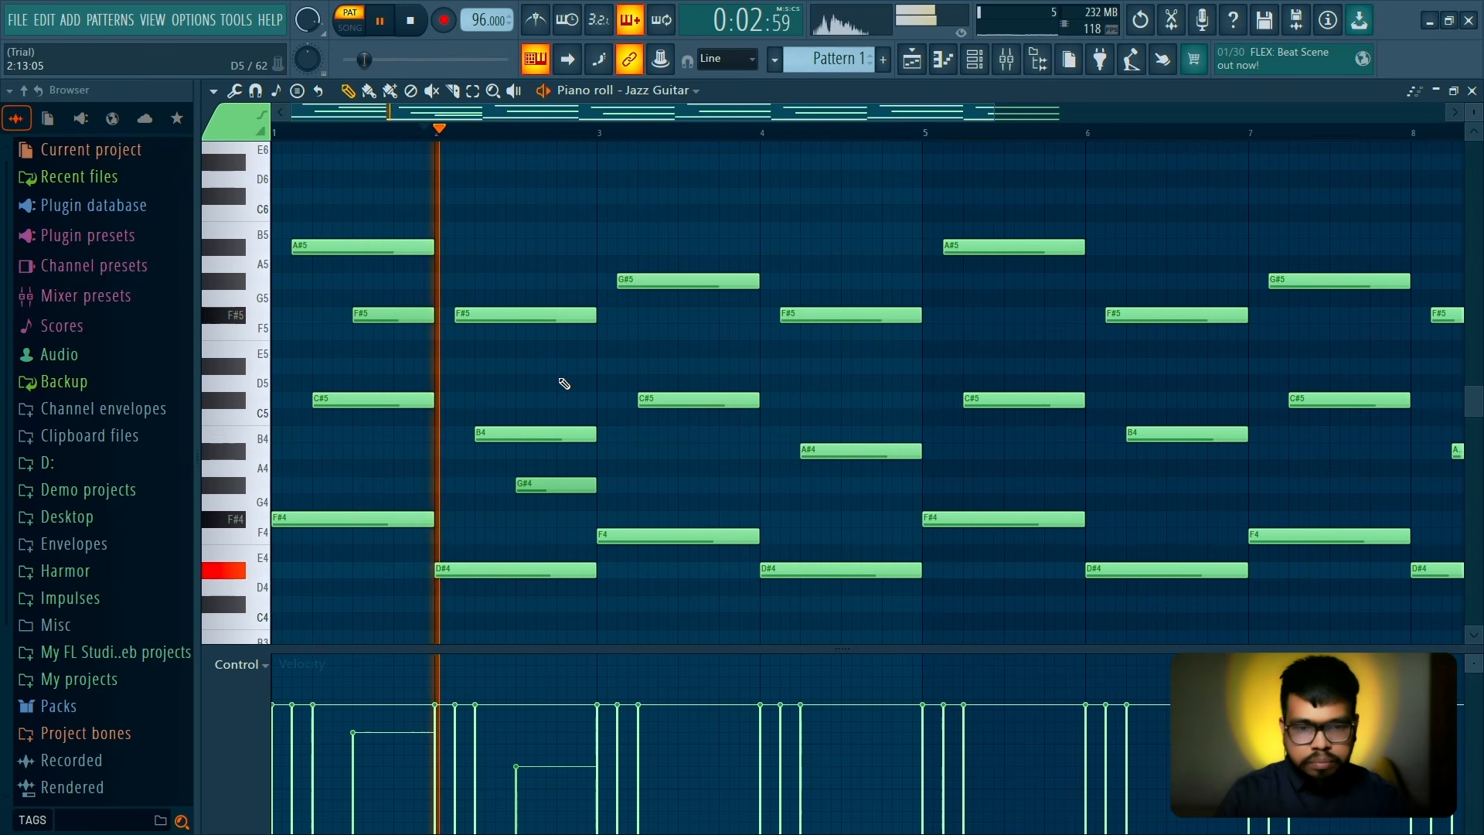
key("space")
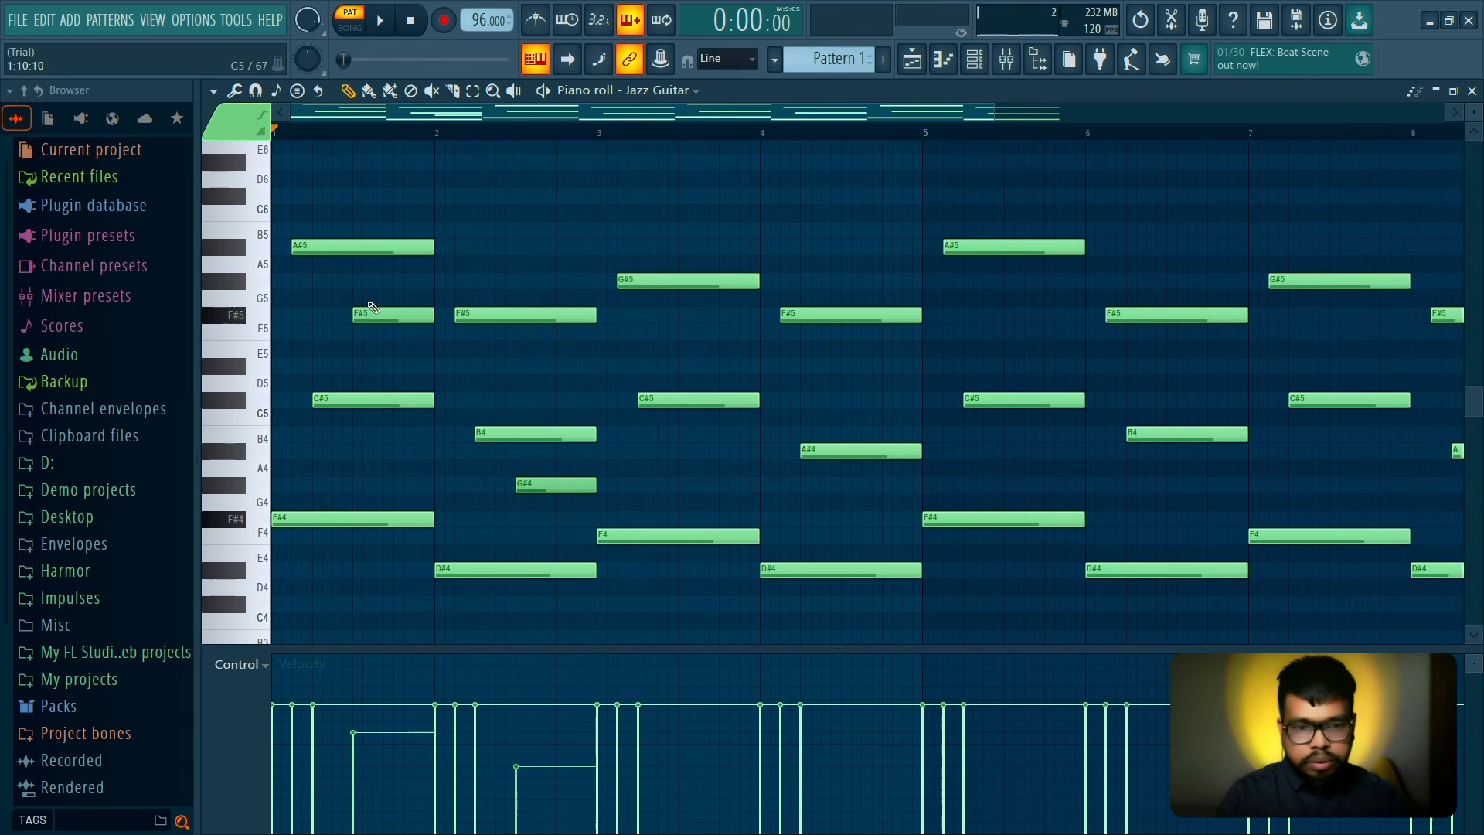
Add a softer F5 from 3:09:00 to the end of bar 3, and play back from bar 3
key("space")
left_click_drag(697, 348, 707, 316)
left_click(616, 140)
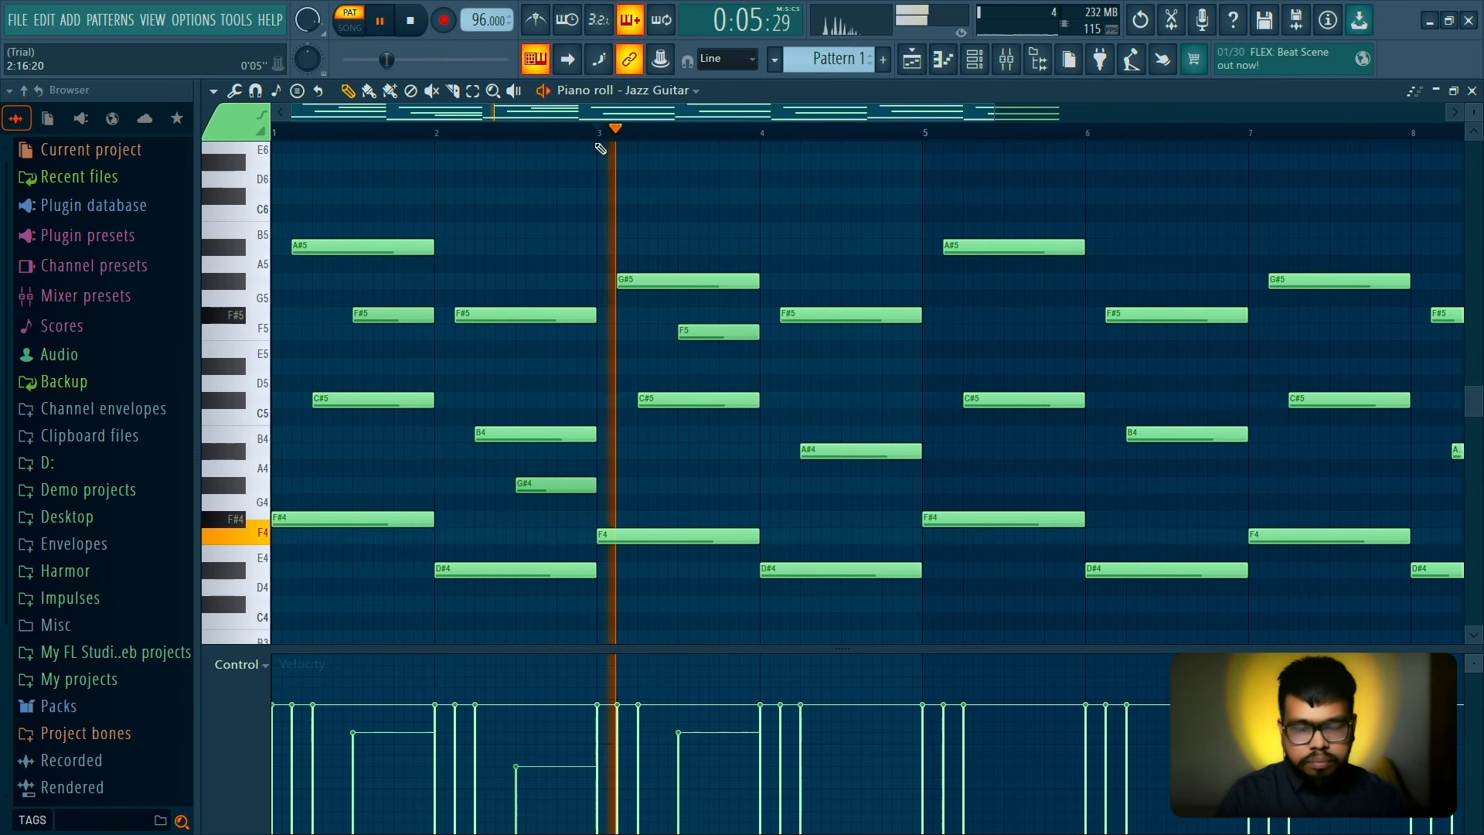
key("space")
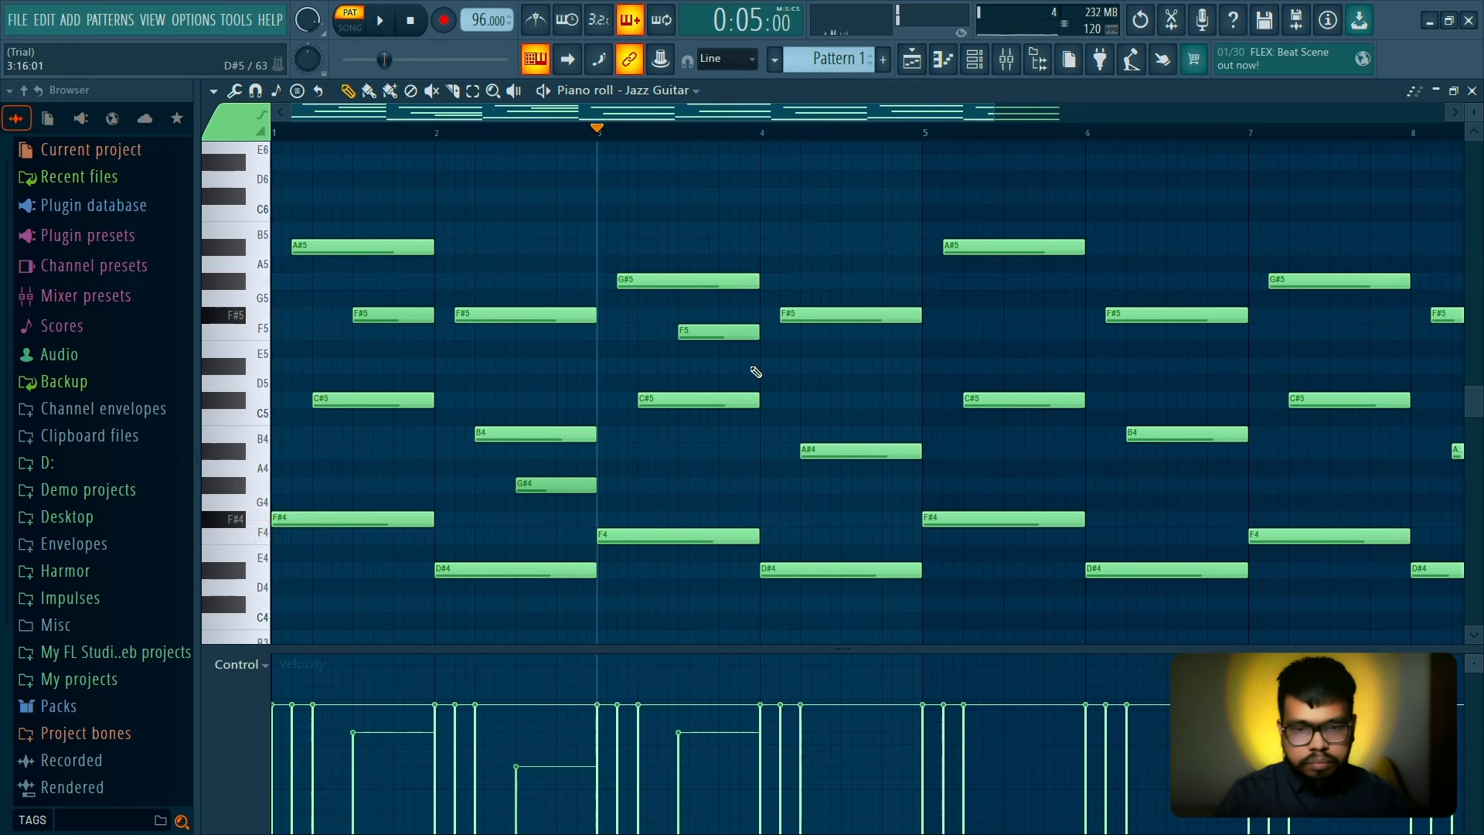
key("space")
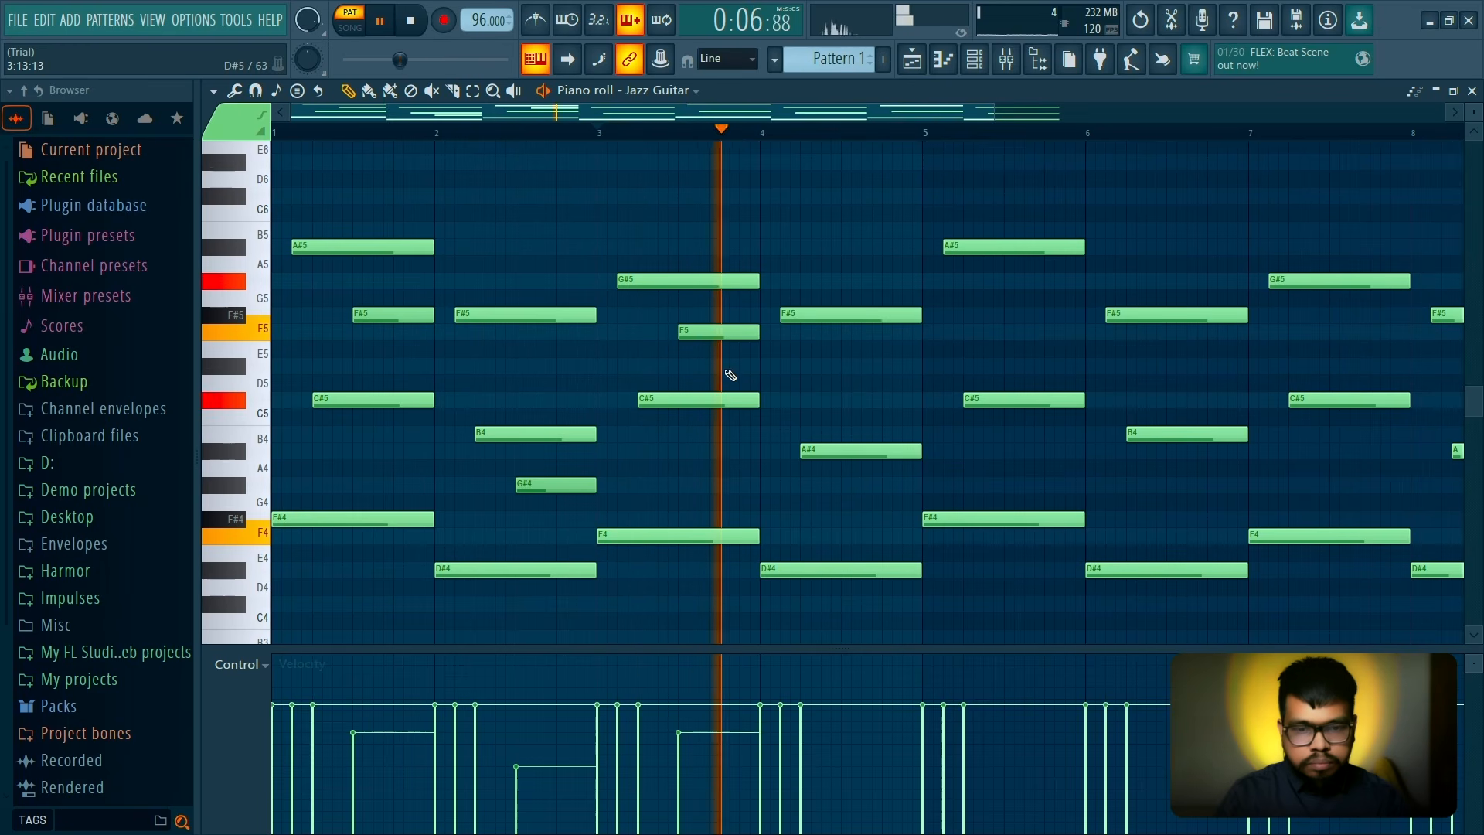
Copy the bar 2 half-bar G#4 to 4:09:00, auditioning it as F#4 before settling on G#4
left_click_drag(558, 489, 879, 524)
key("space")
key("space")
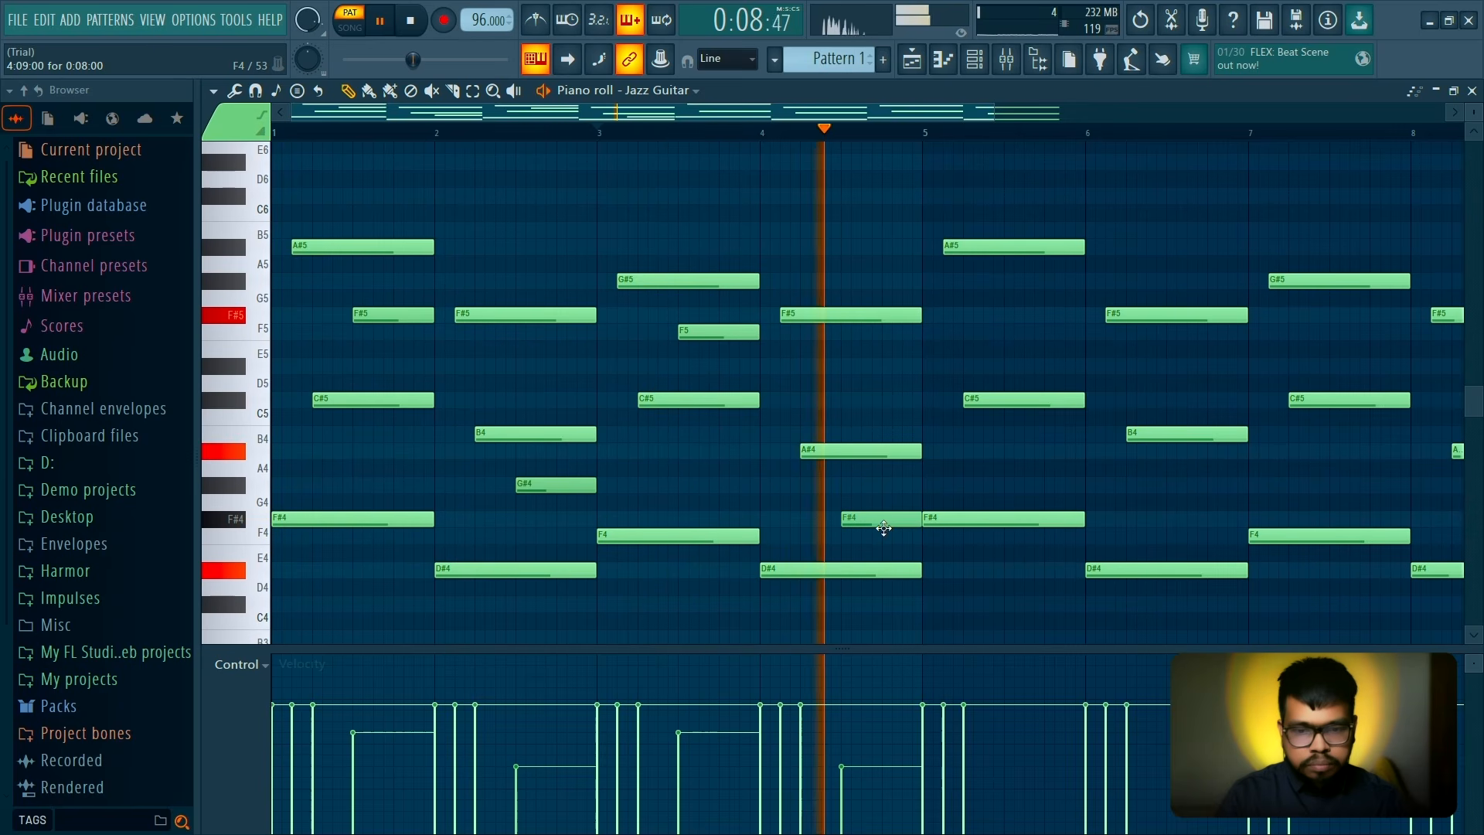
key("space")
key("space")
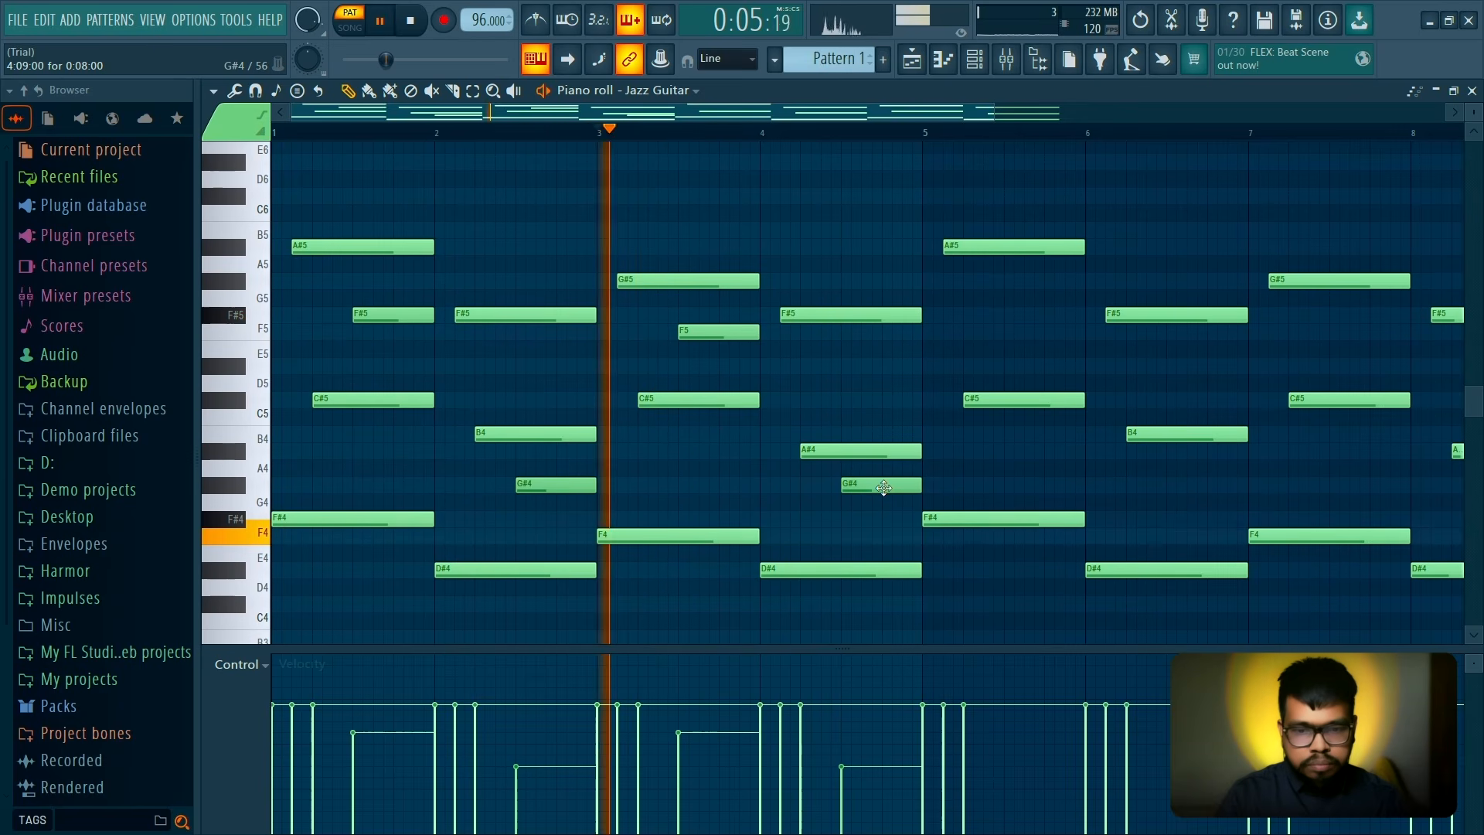
Raise the velocity of the bar 4 half-bar G#4 slightly and play back from bar 4
scroll(883, 487, "down", 2)
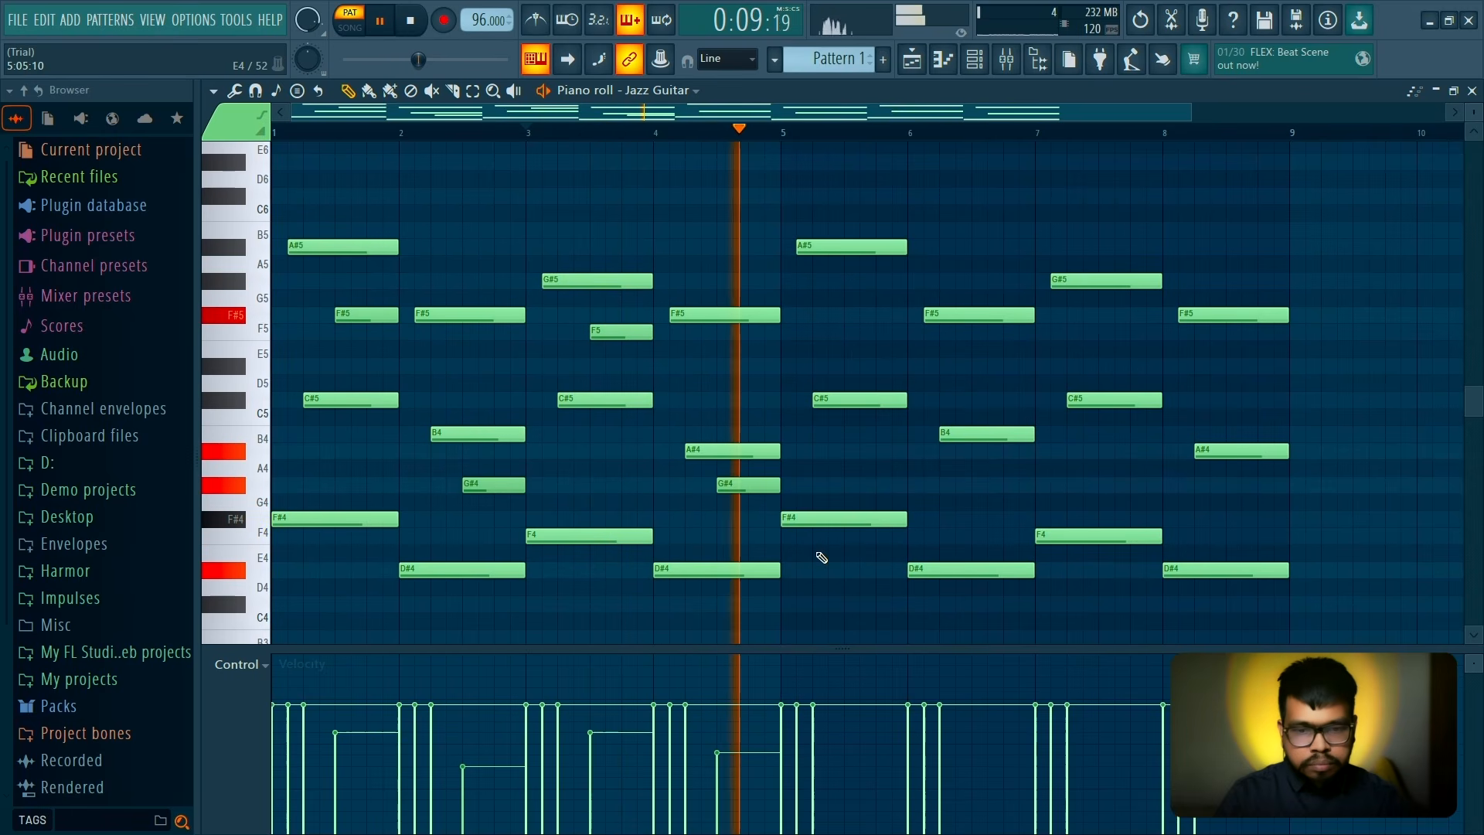
key("space")
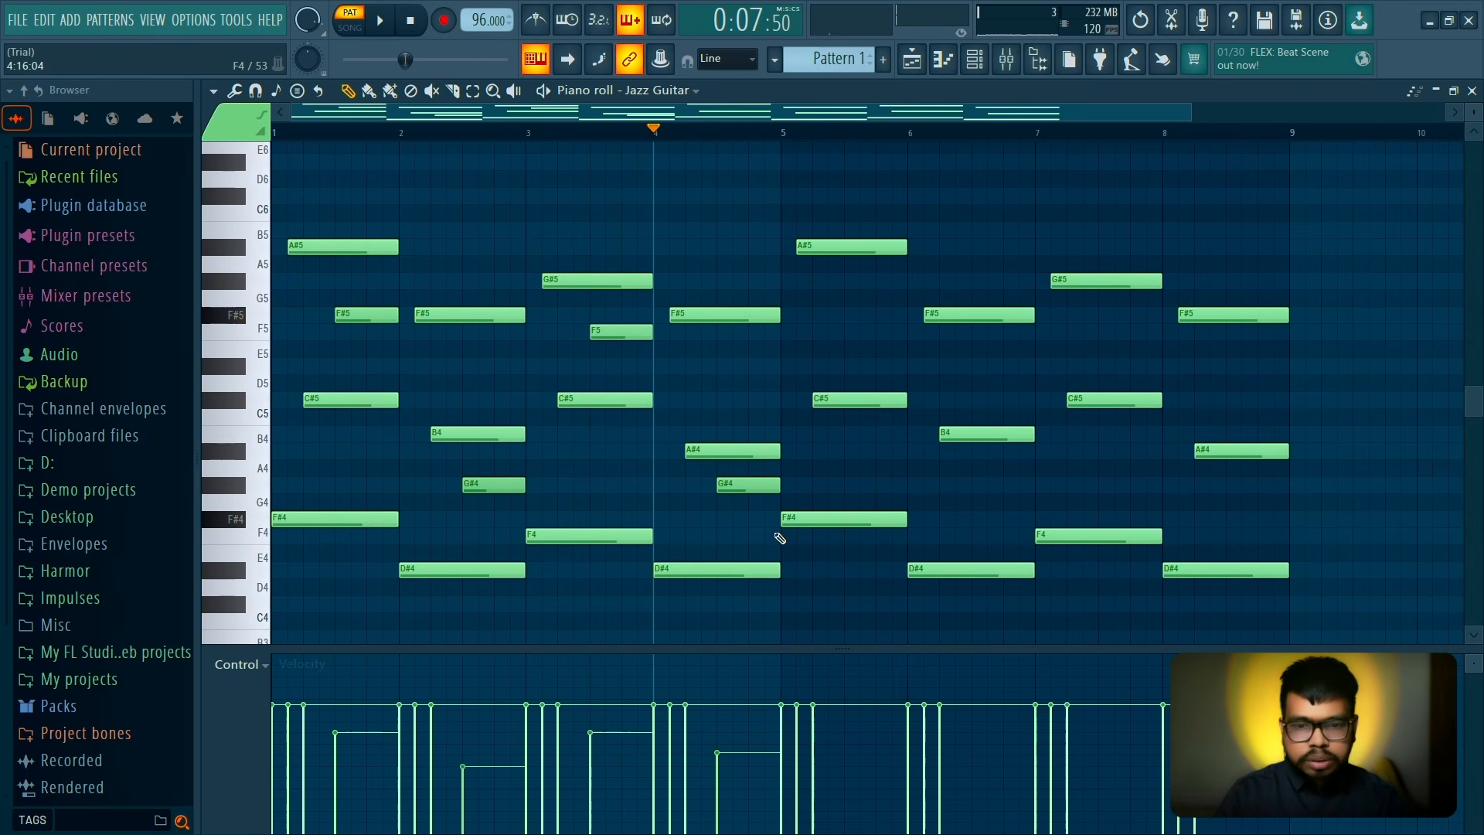
key("space")
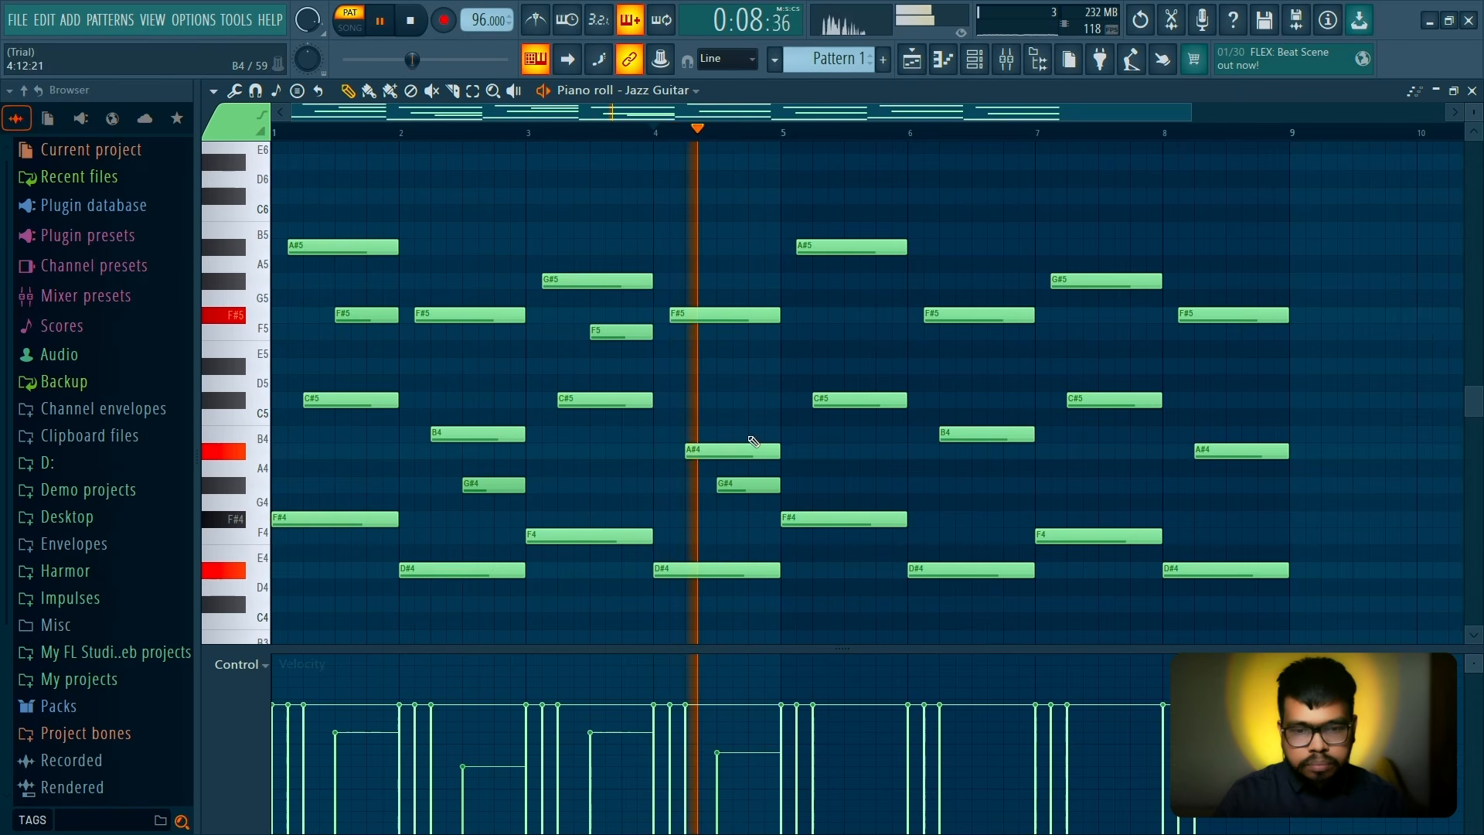
Add a soft C#5 filling the last quarter of bar 4, and listen to it from bar 4
left_click(754, 434)
key("space")
key("space")
left_click_drag(809, 435, 765, 365)
key("space")
key("space")
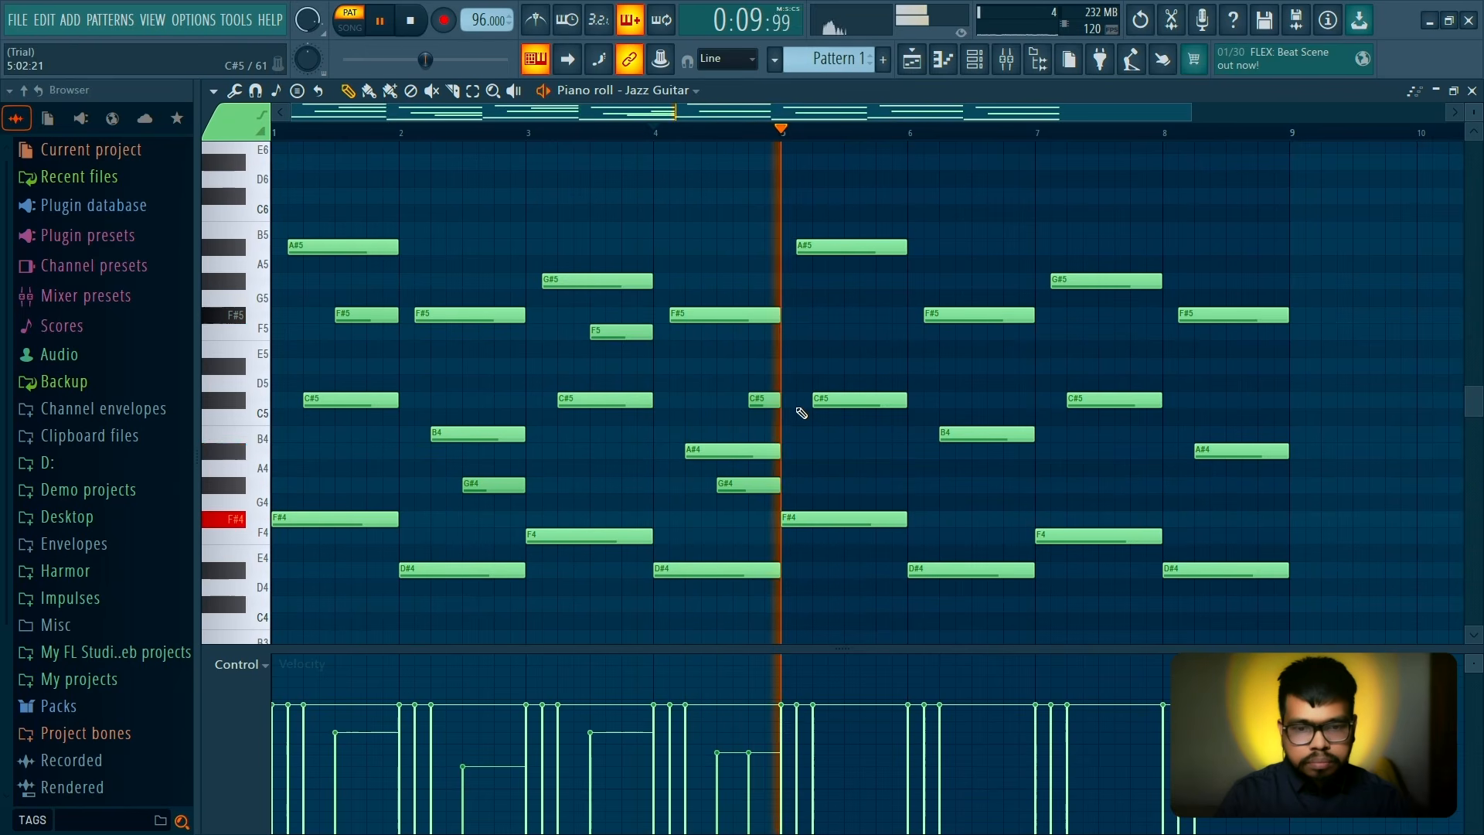
key("space")
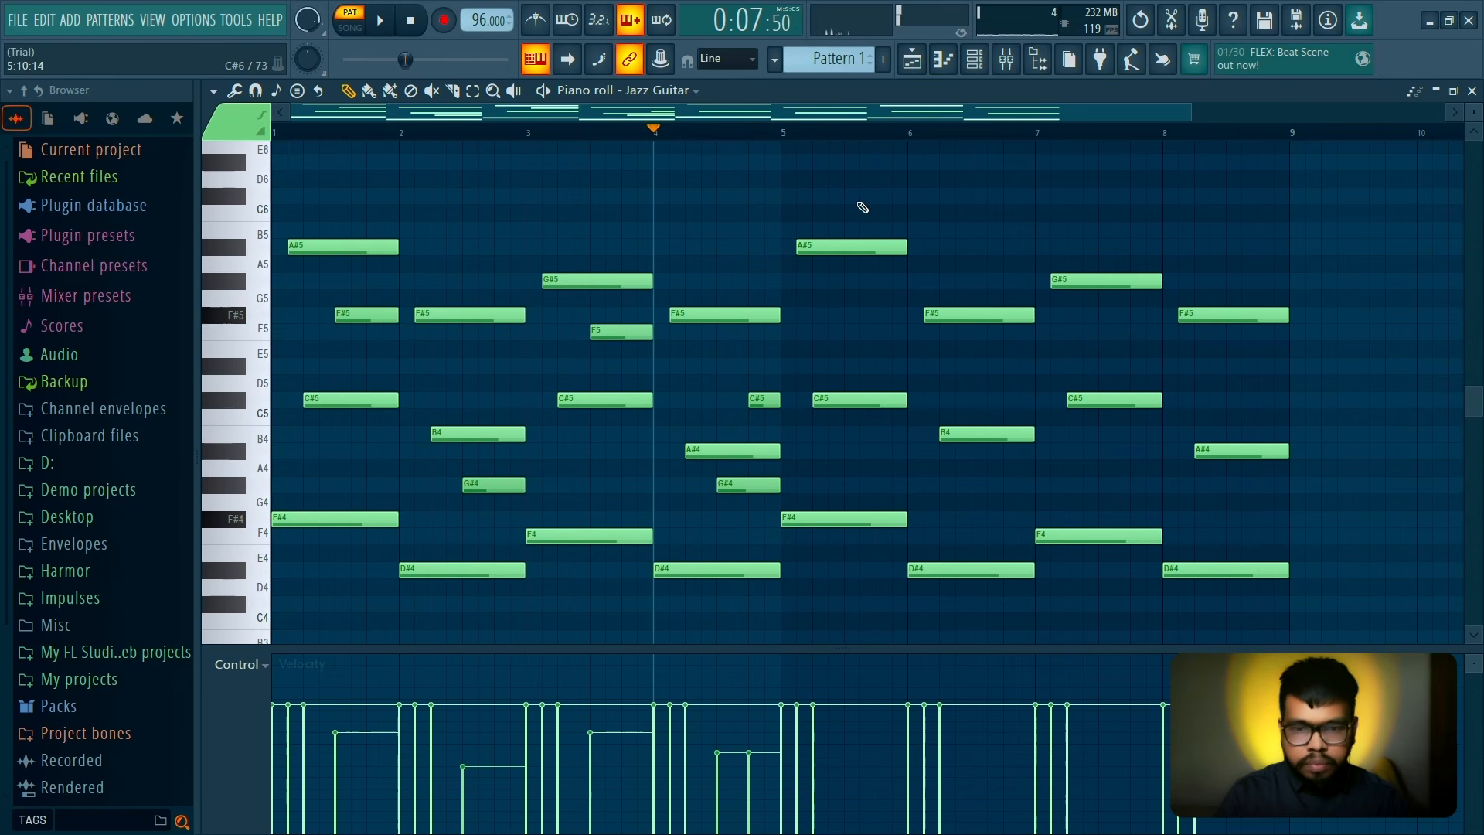
Delete all the notes in bars 5 to 8 and duplicate bars 1 to 4 in their place
left_click_drag(984, 392, 1073, 600)
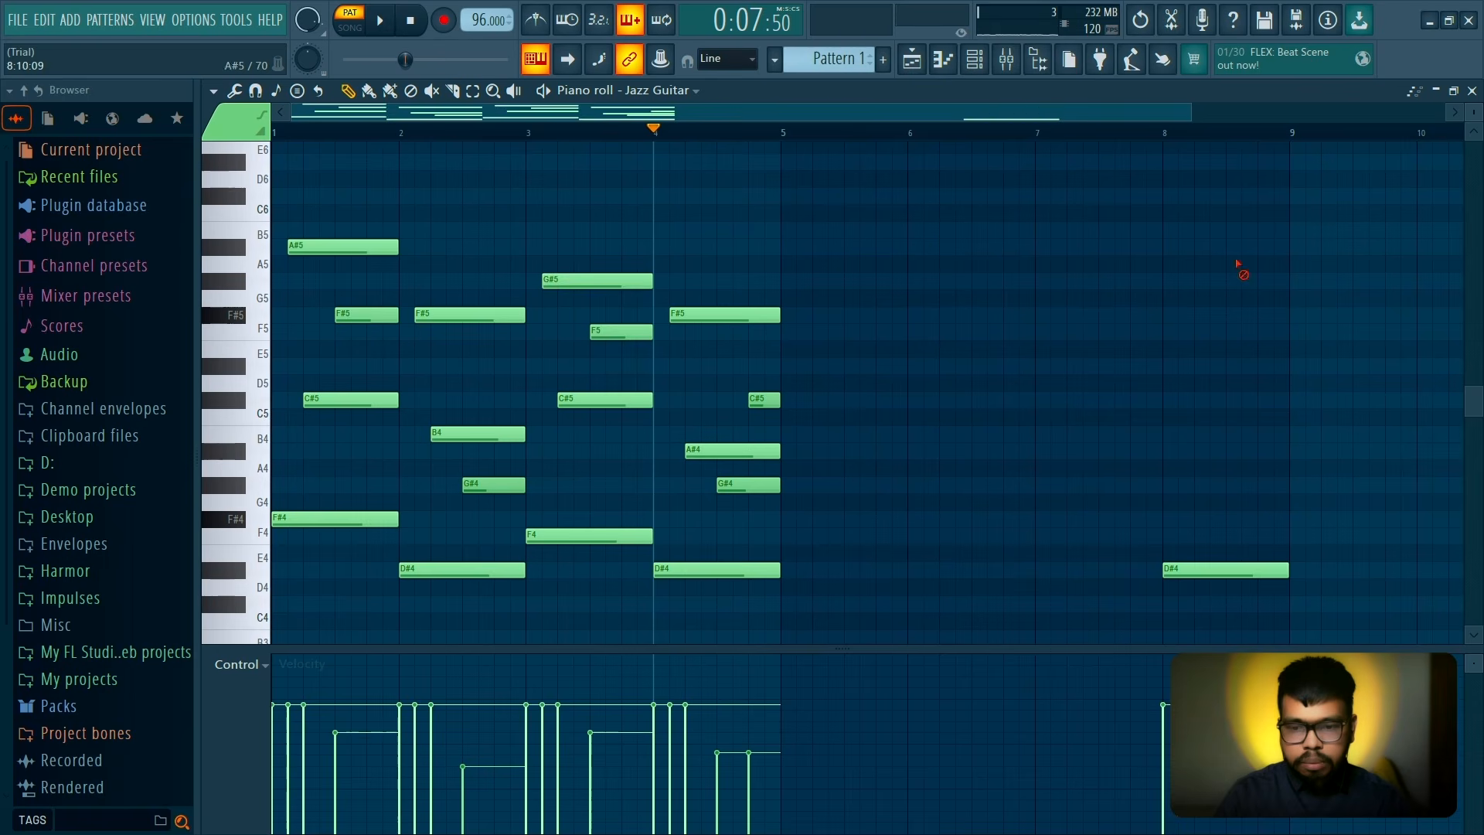
right_click(1225, 570)
key("ctrl+b")
left_click(607, 172)
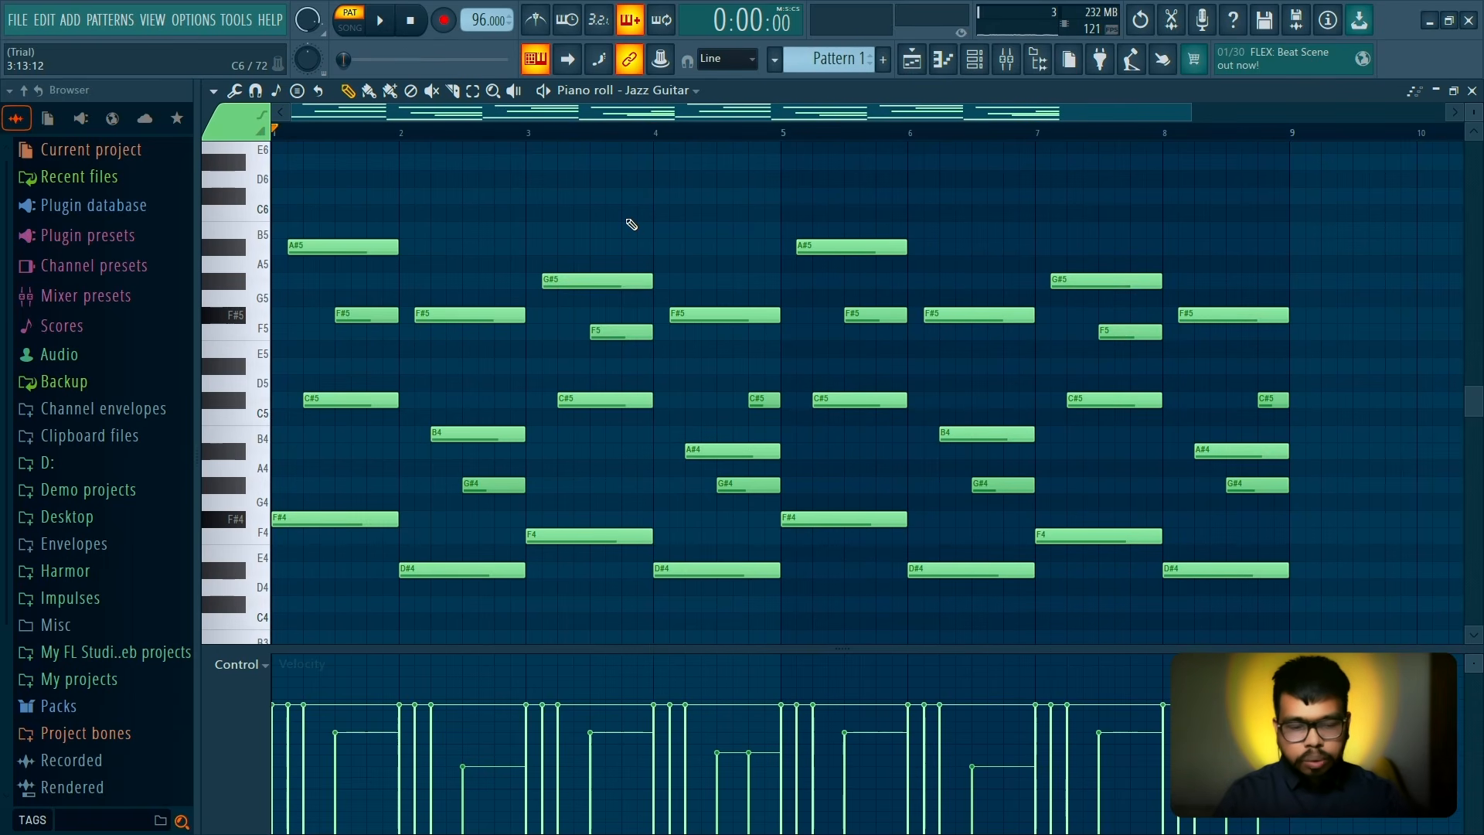
Apply a small bipolar velocity randomization to all the notes and play the pattern back
key("alt+r")
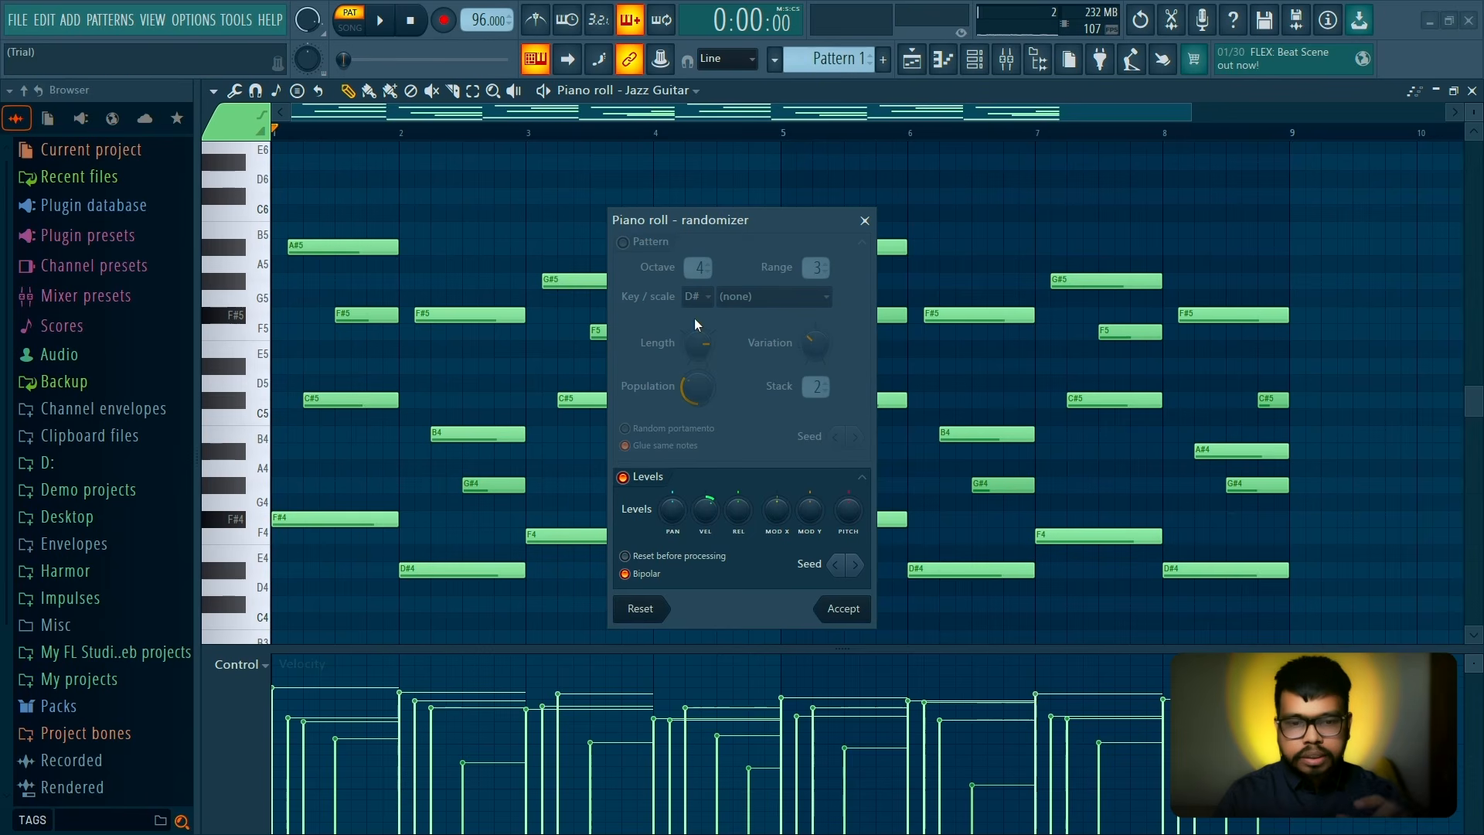
left_click_drag(715, 499, 715, 479)
key("space")
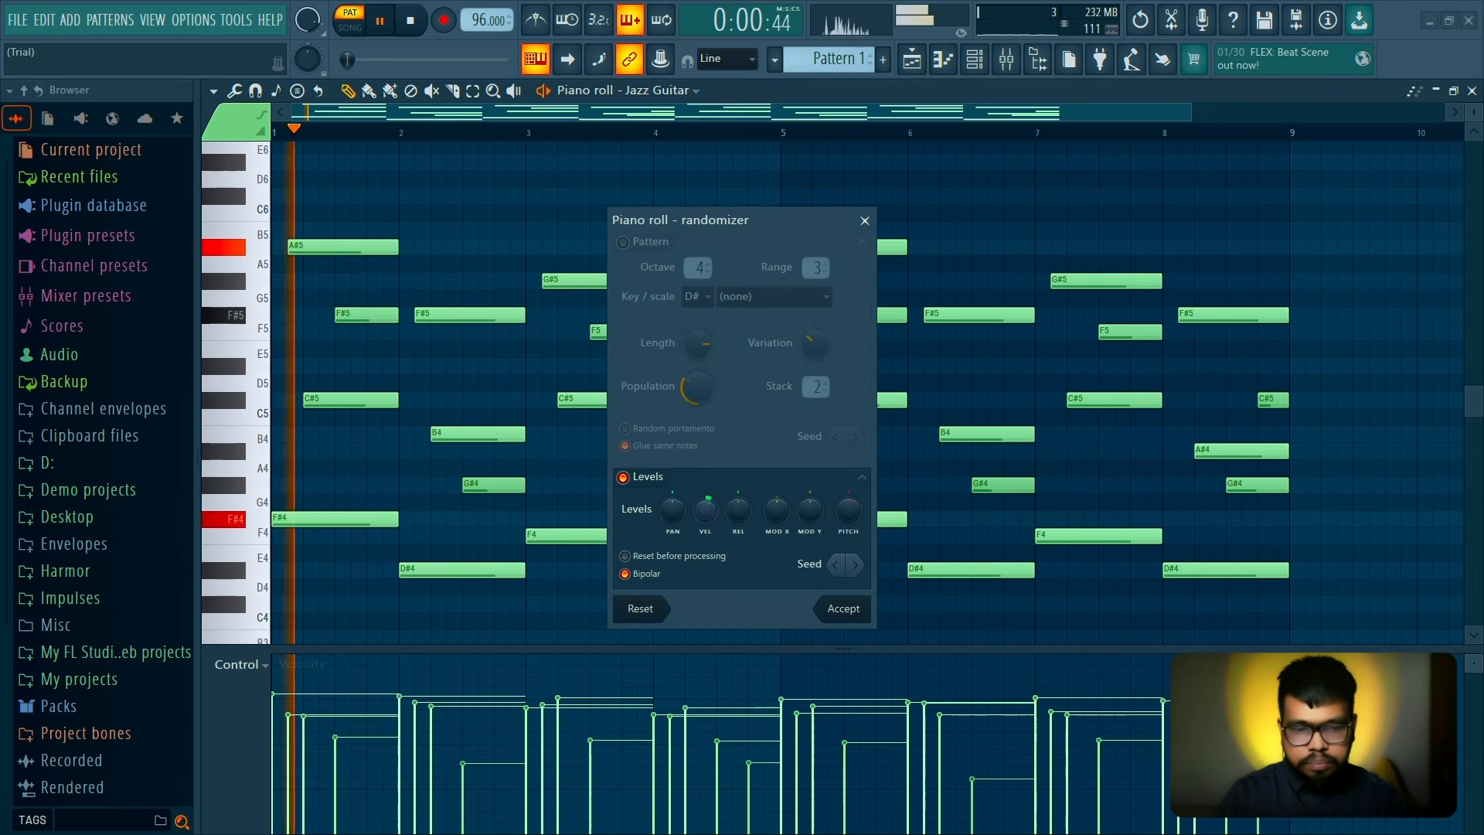
left_click(849, 610)
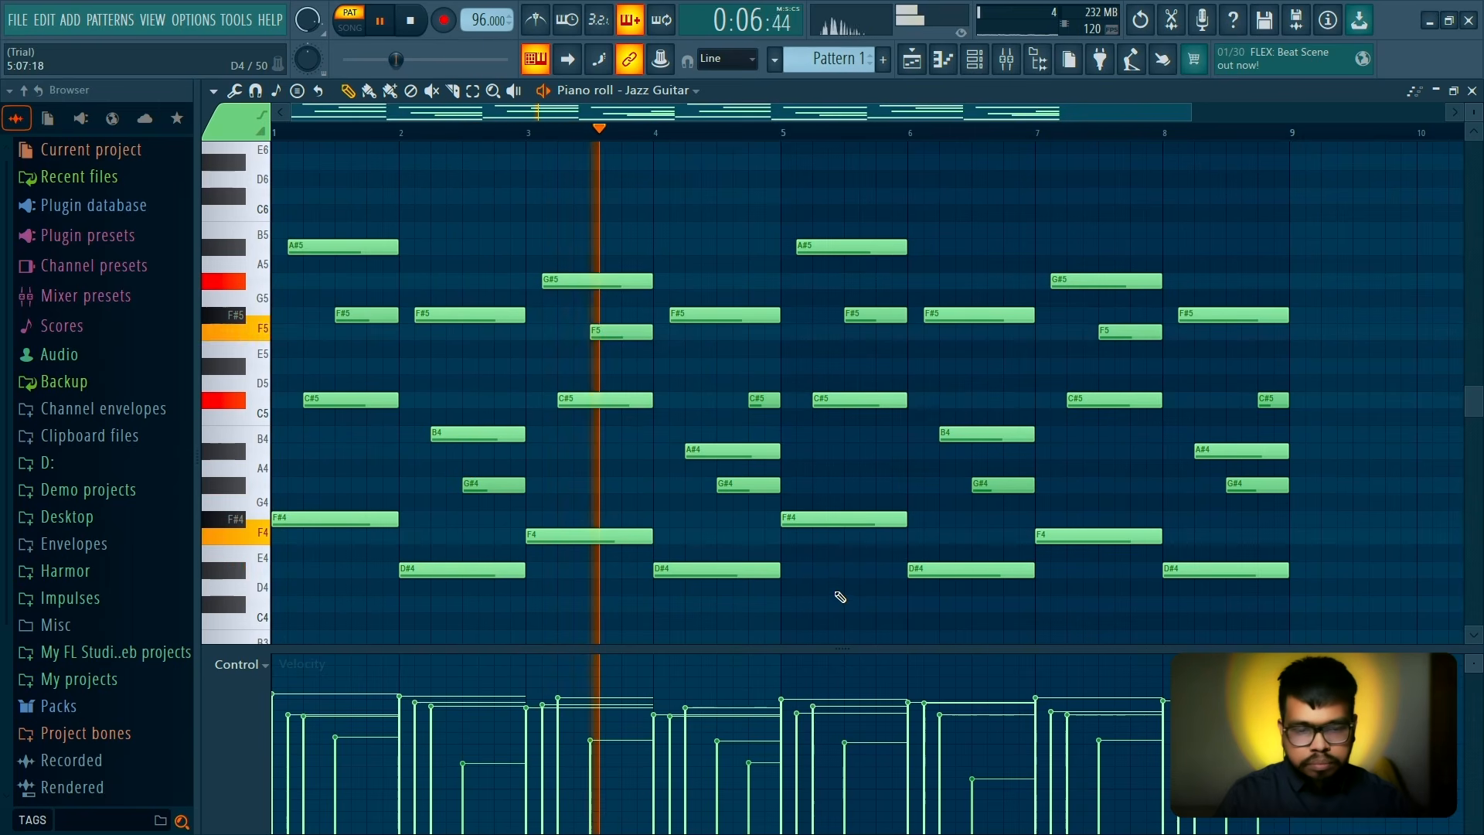
key("space")
Select the lowest note of each of the eight bars, lower their velocities slightly, and play back
left_click_drag(356, 513, 1185, 607)
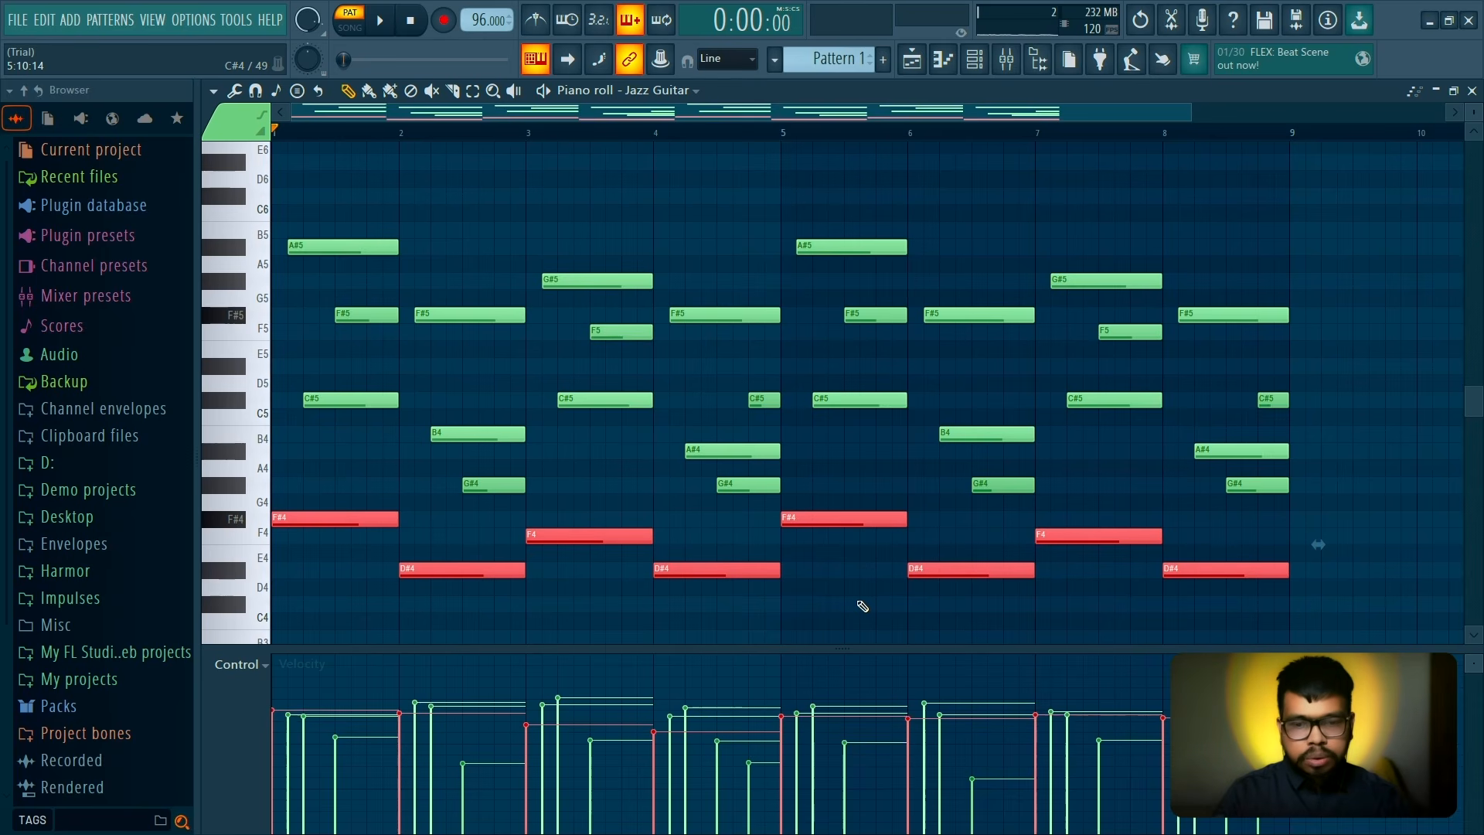
key("space")
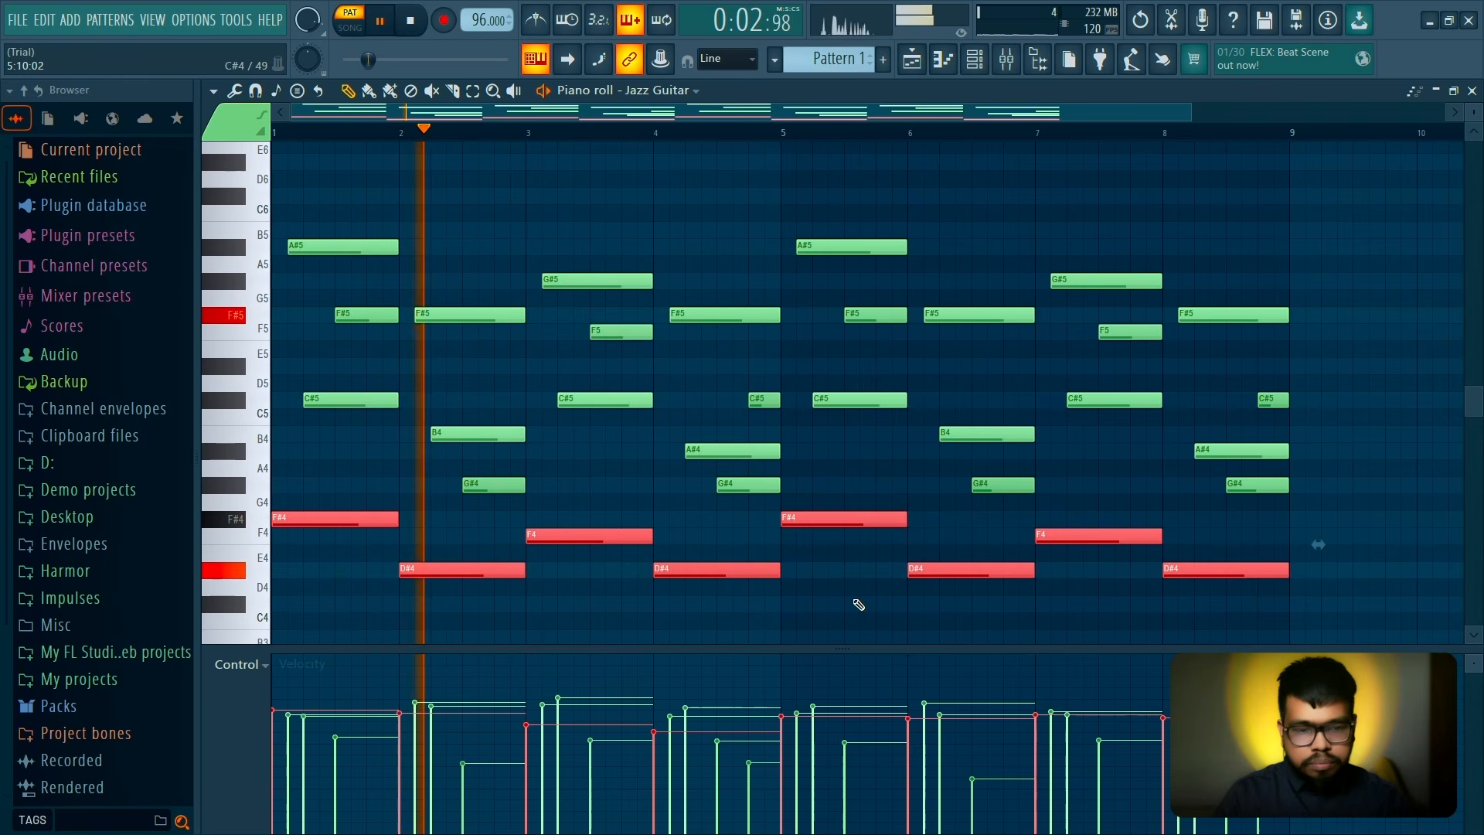
key("space")
Randomize the selected bass notes' velocities by 5% with the randomizer, deselect the notes, and play back
key("alt+r")
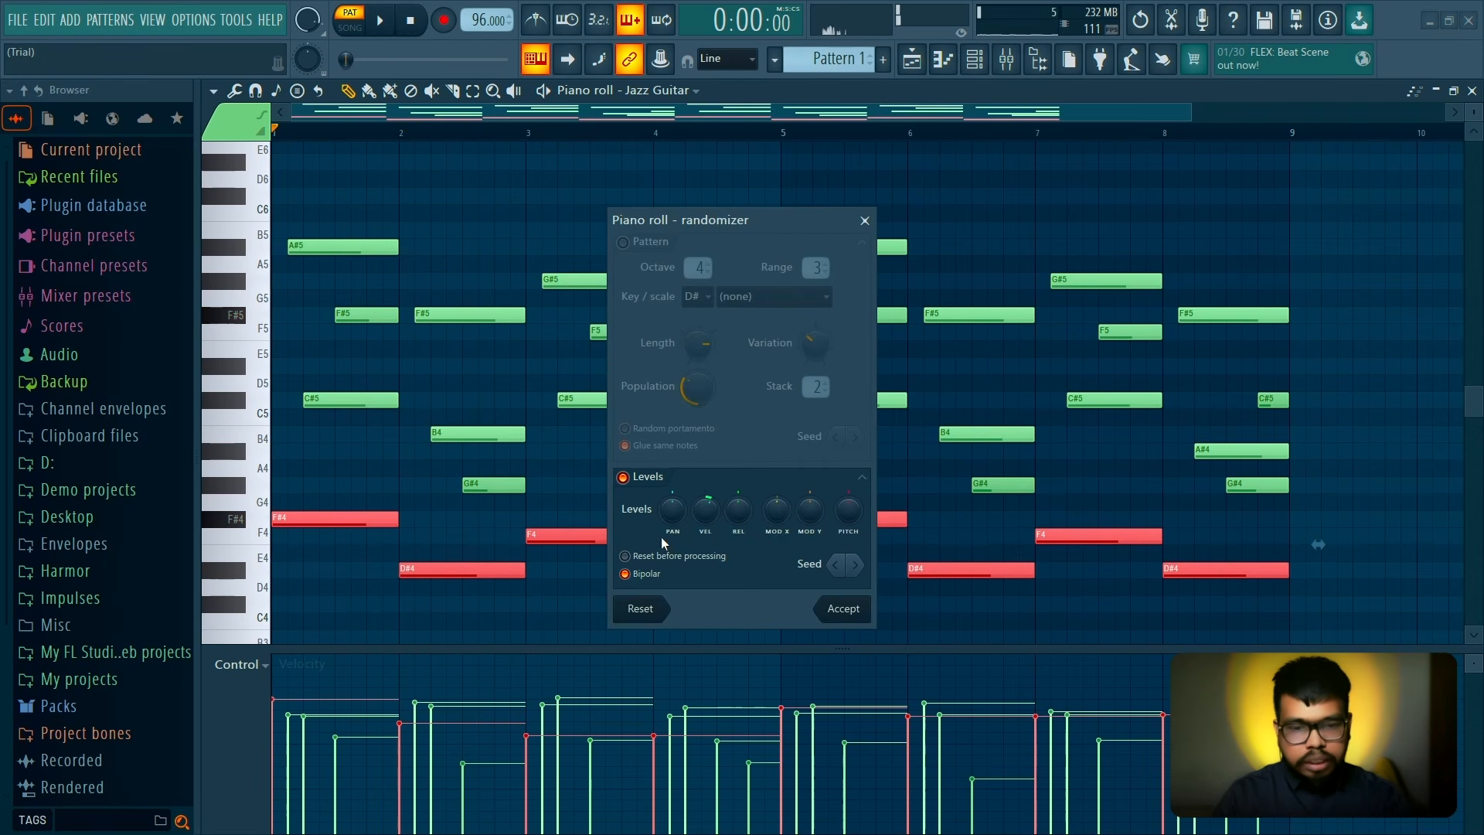
mouse_move(704, 516)
left_mouse_down()
mouse_move(705, 550)
mouse_move(704, 538)
left_mouse_up()
key("space")
key("space")
key("space")
key("space")
key("space")
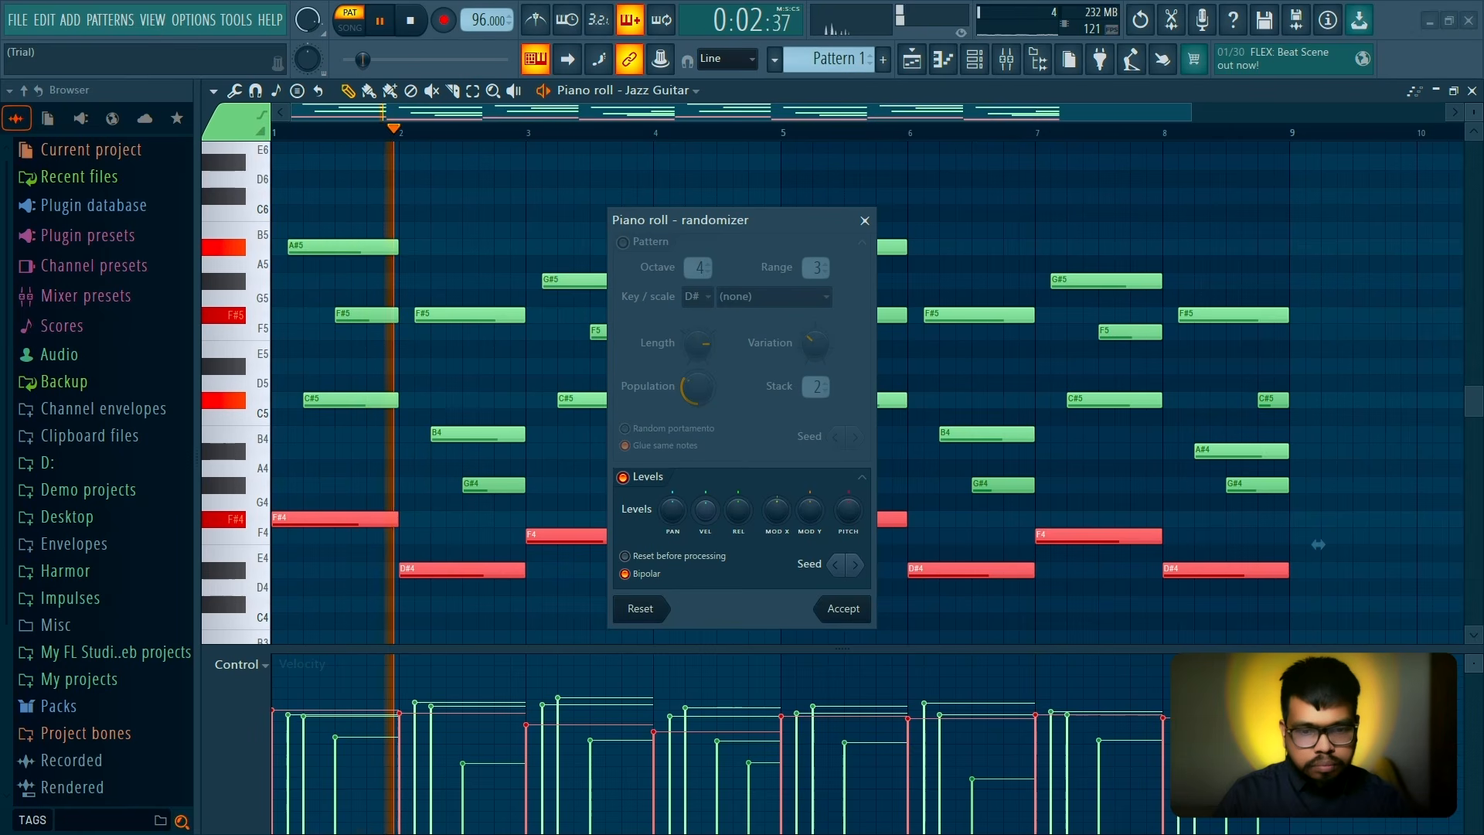
left_click_drag(704, 538, 704, 533)
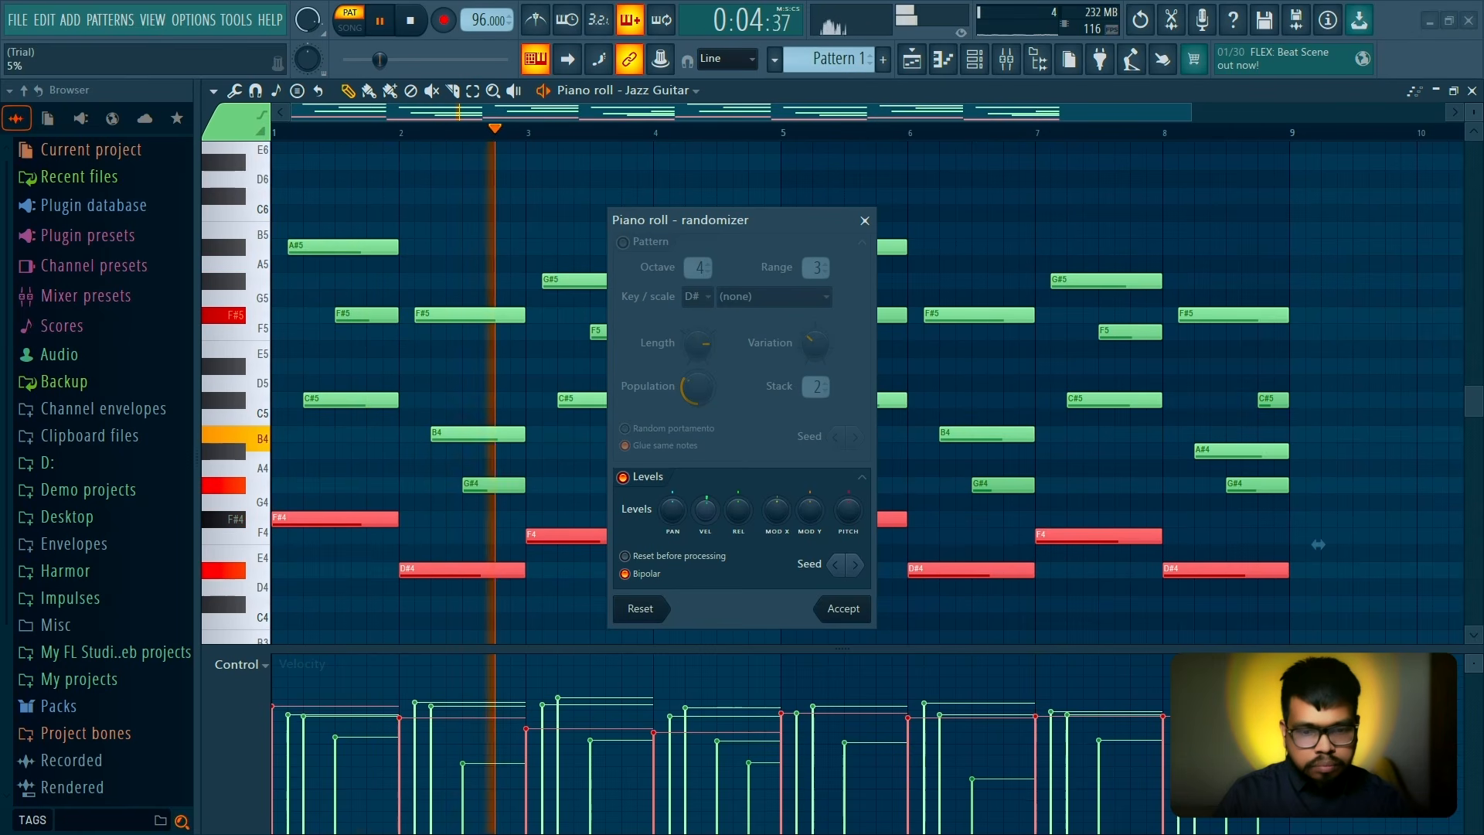
left_click(843, 609)
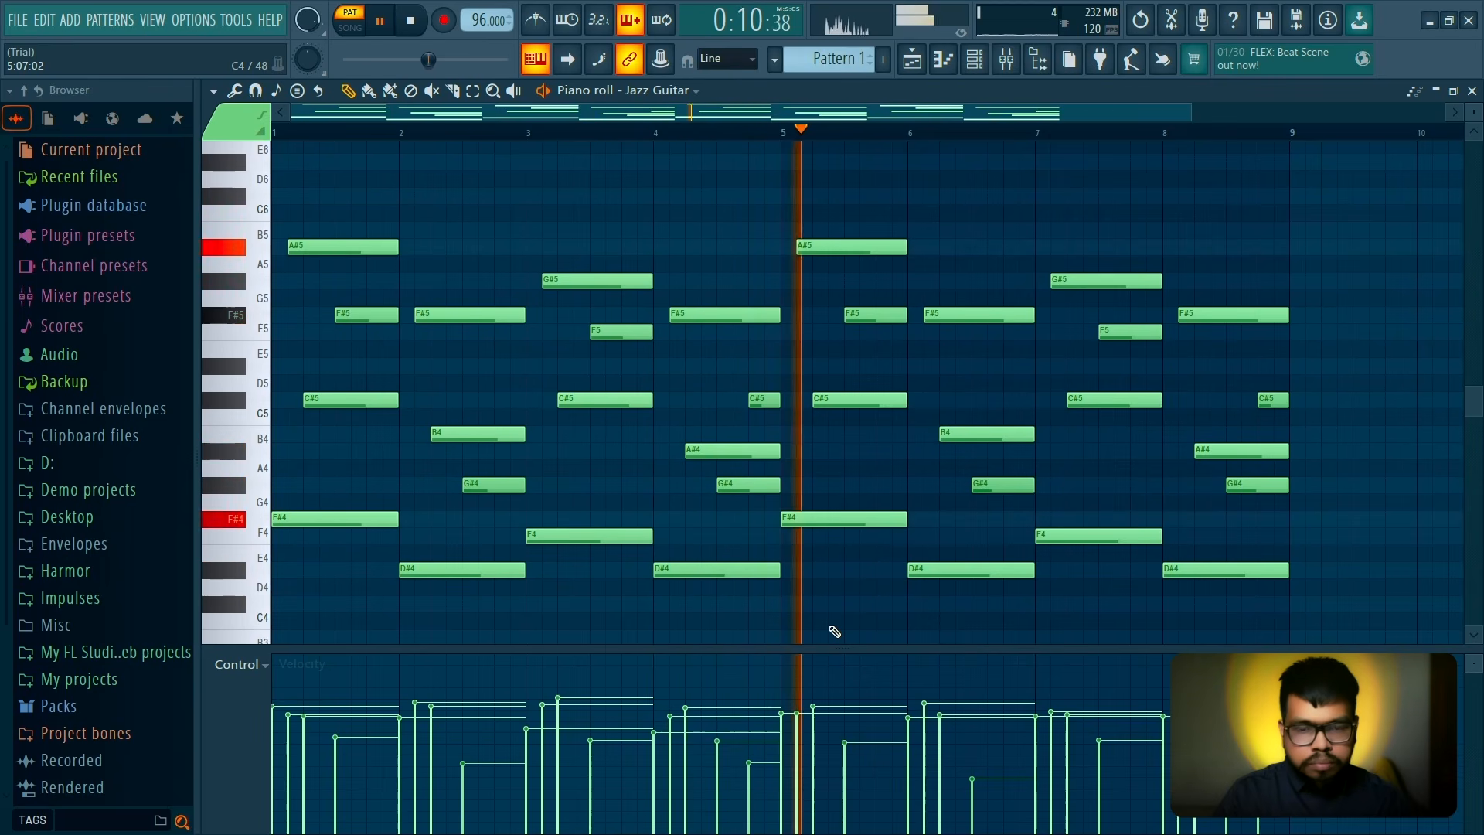
key("space")
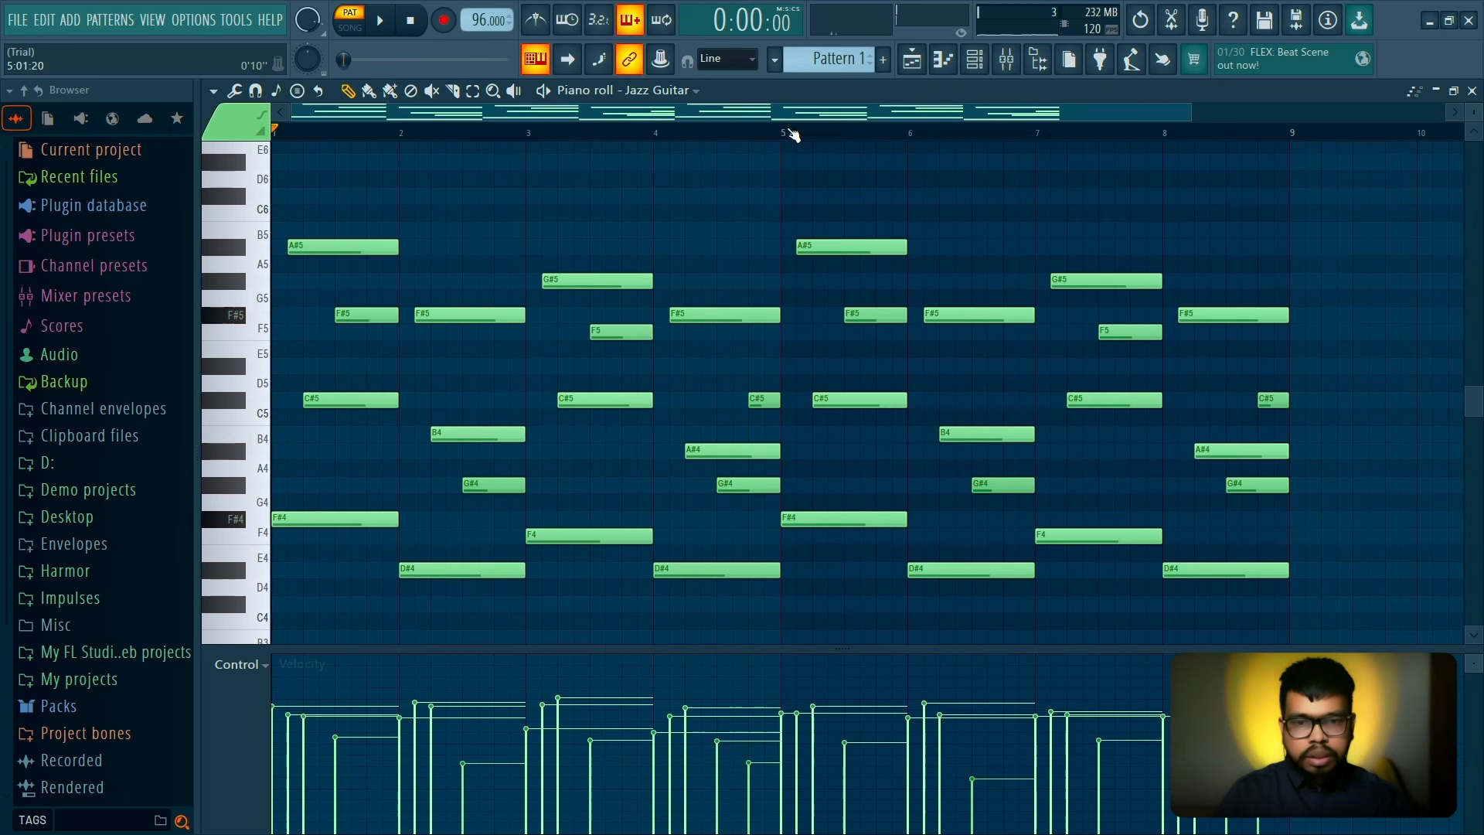
Play back from bar 5 and add a B5 at 8:09:00 and an A#5 at 8:13:00, each a quarter bar long
key("space")
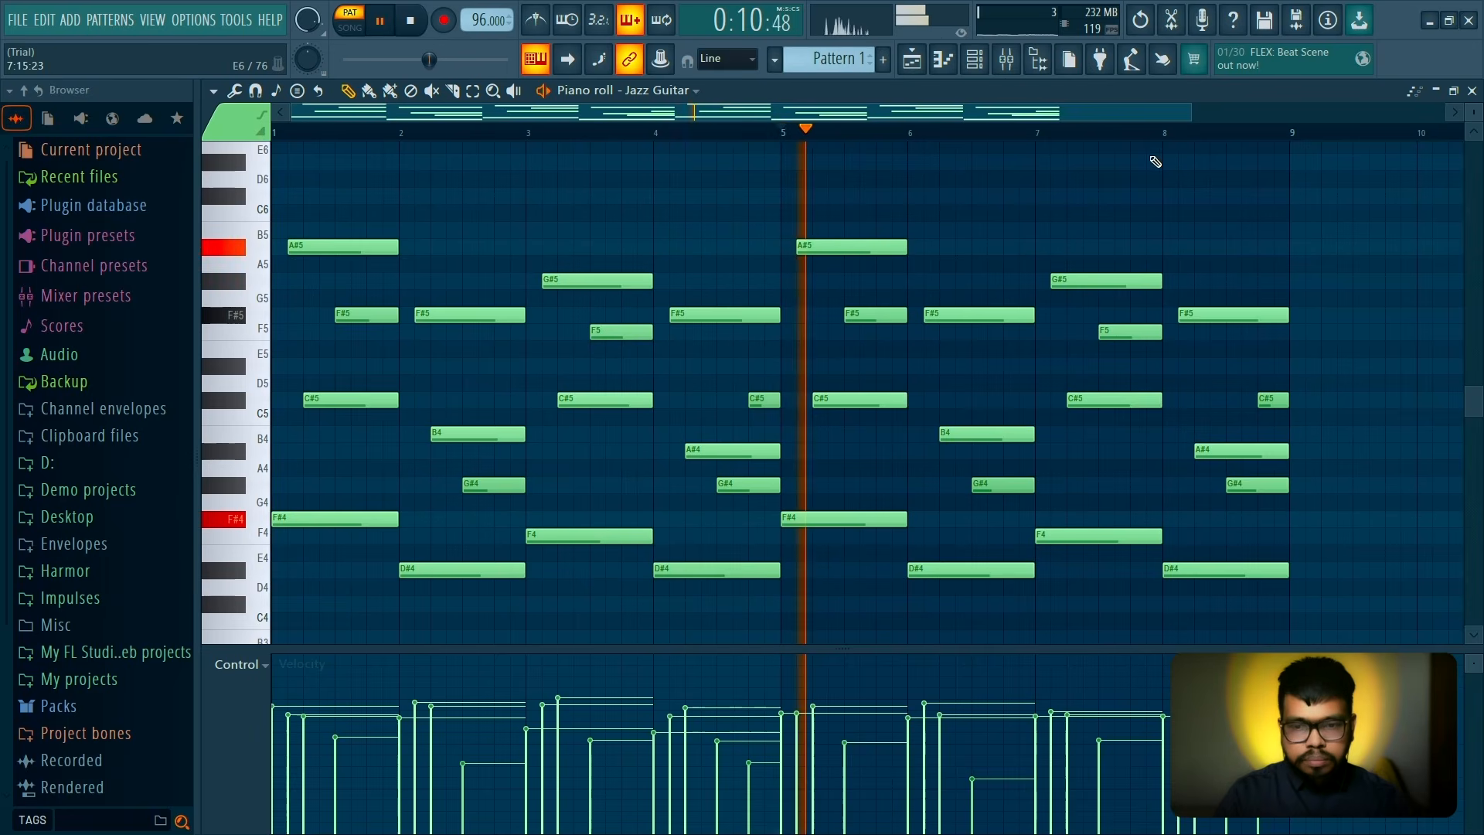
scroll(889, 277, "up", 2)
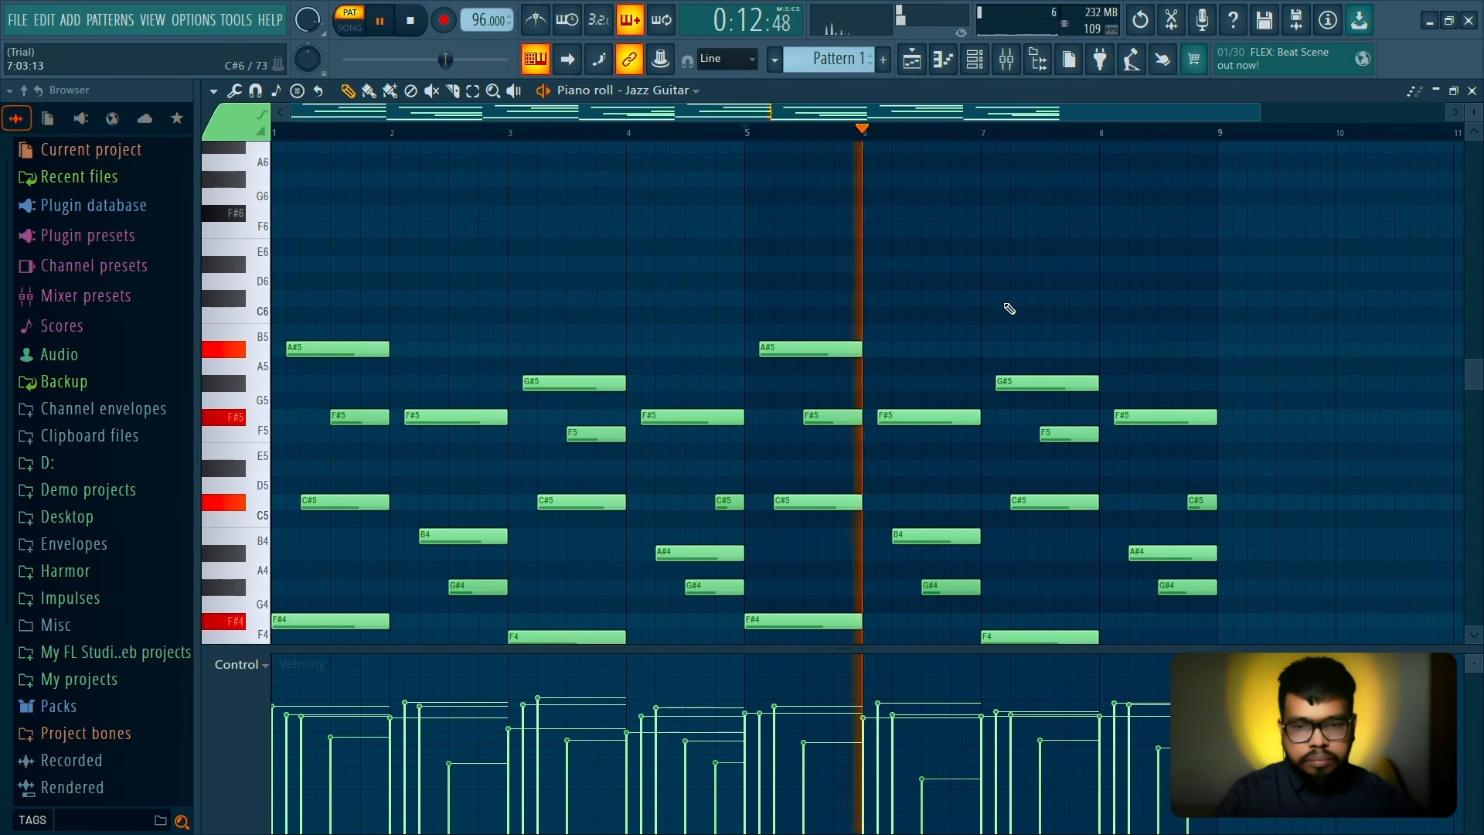
scroll(1095, 328, "down", 2)
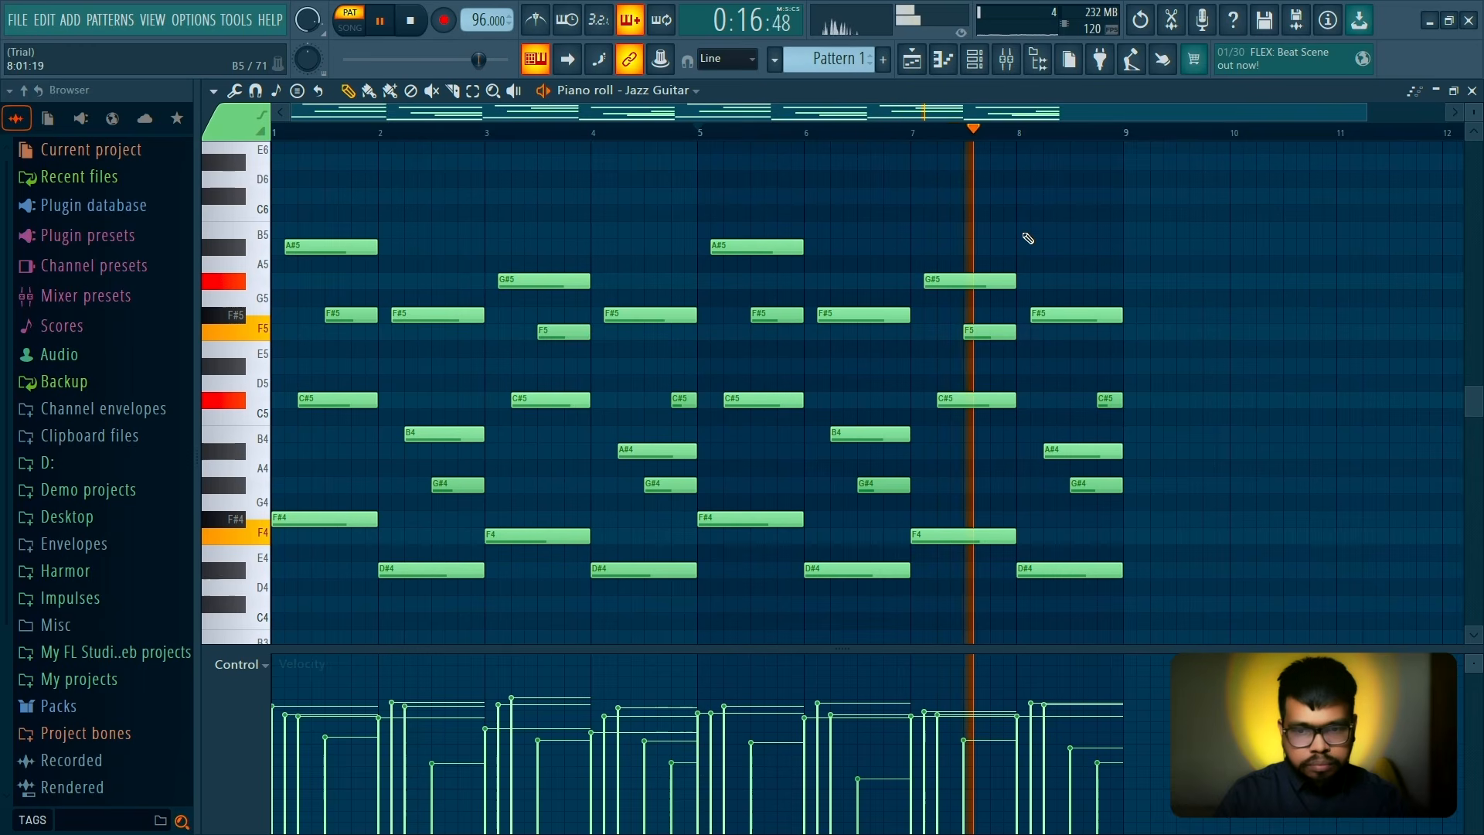
left_click(1078, 229)
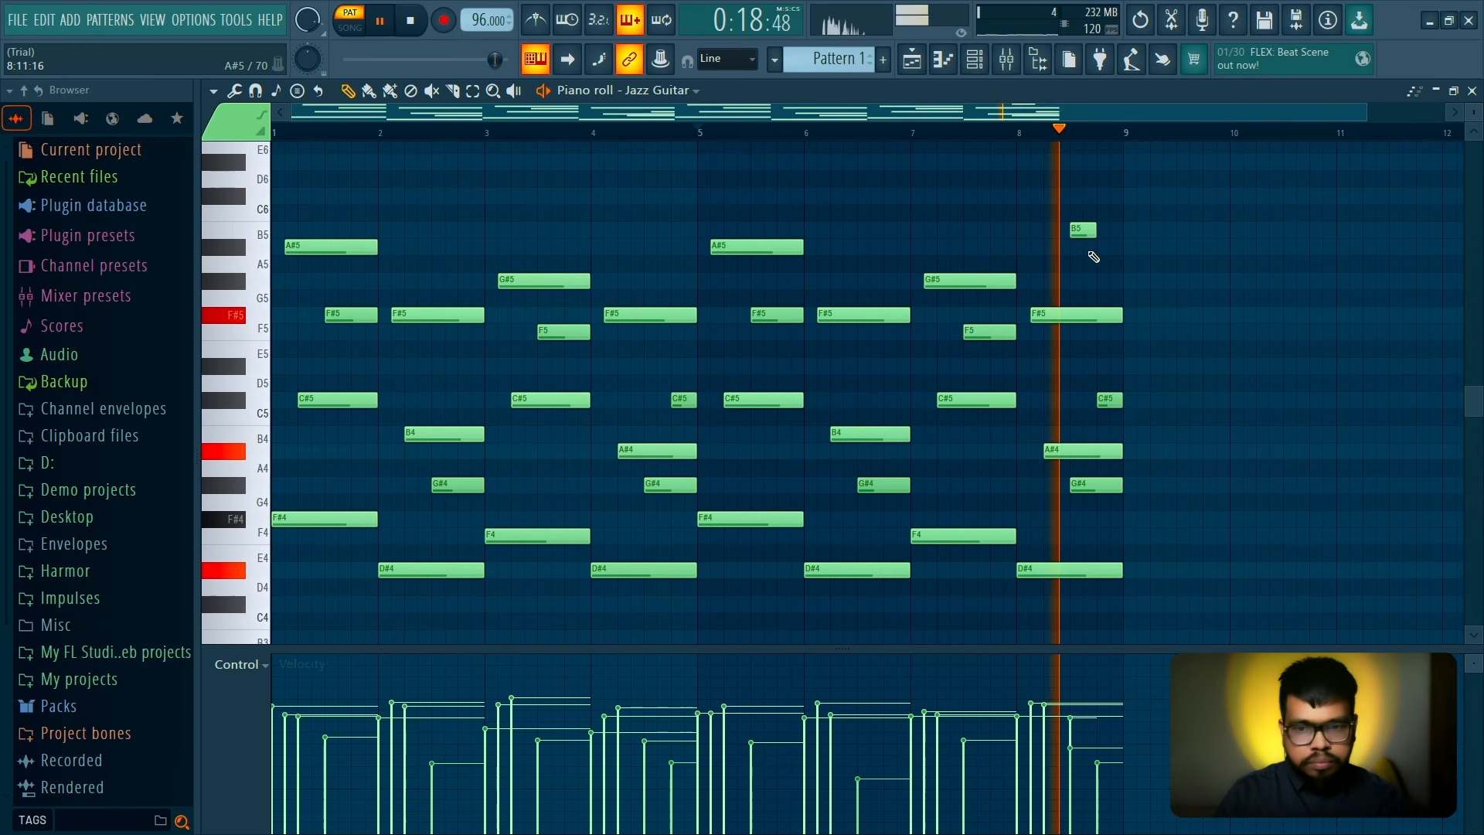
left_click(1101, 246)
key("space")
Fine-tune the velocities of the bar 8 B5 and A#5 while playing back from bar 8, and close the piano roll
left_click_drag(1131, 206, 1071, 255)
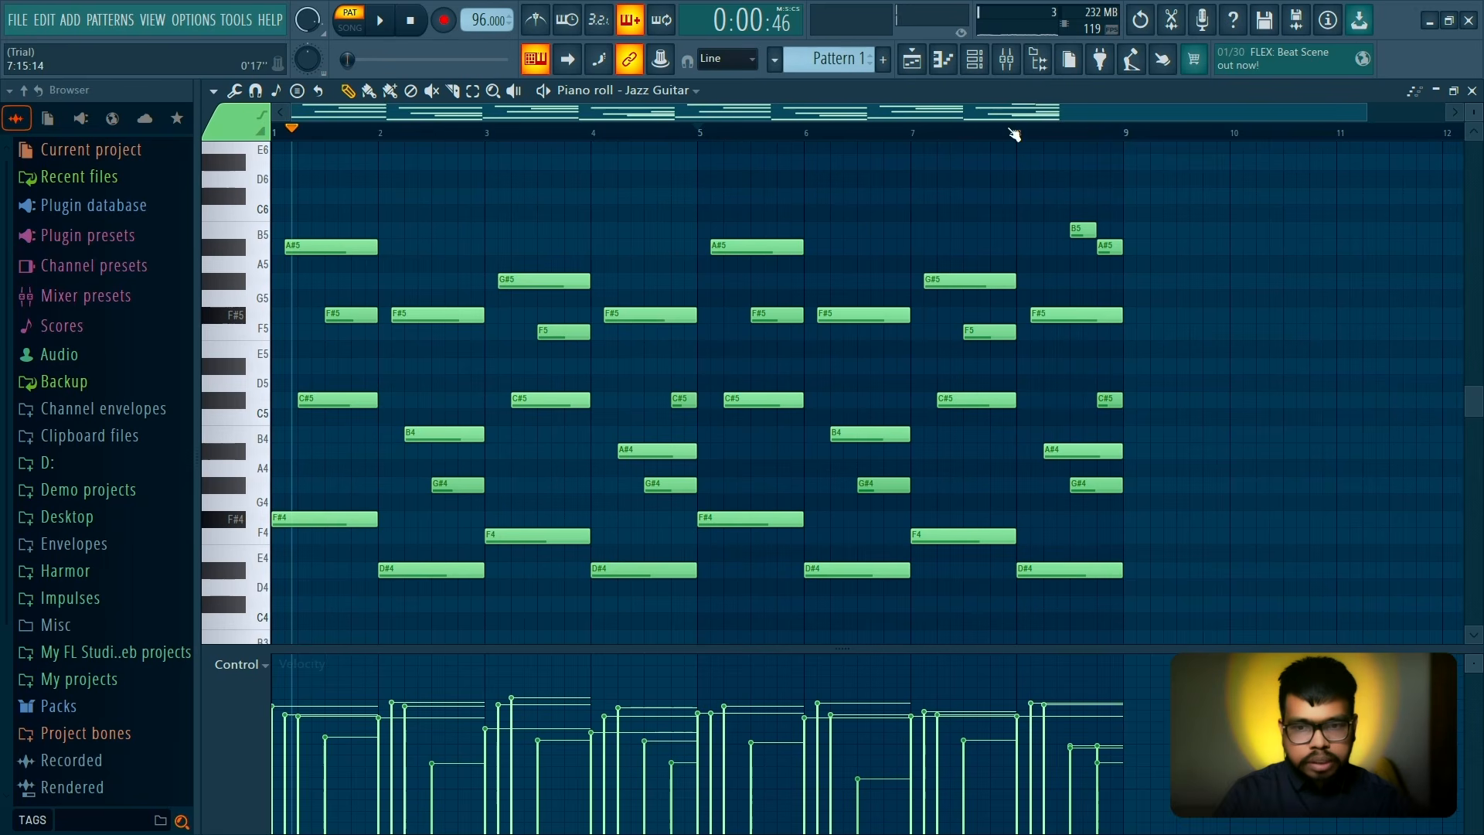
left_click(1015, 135)
key("space")
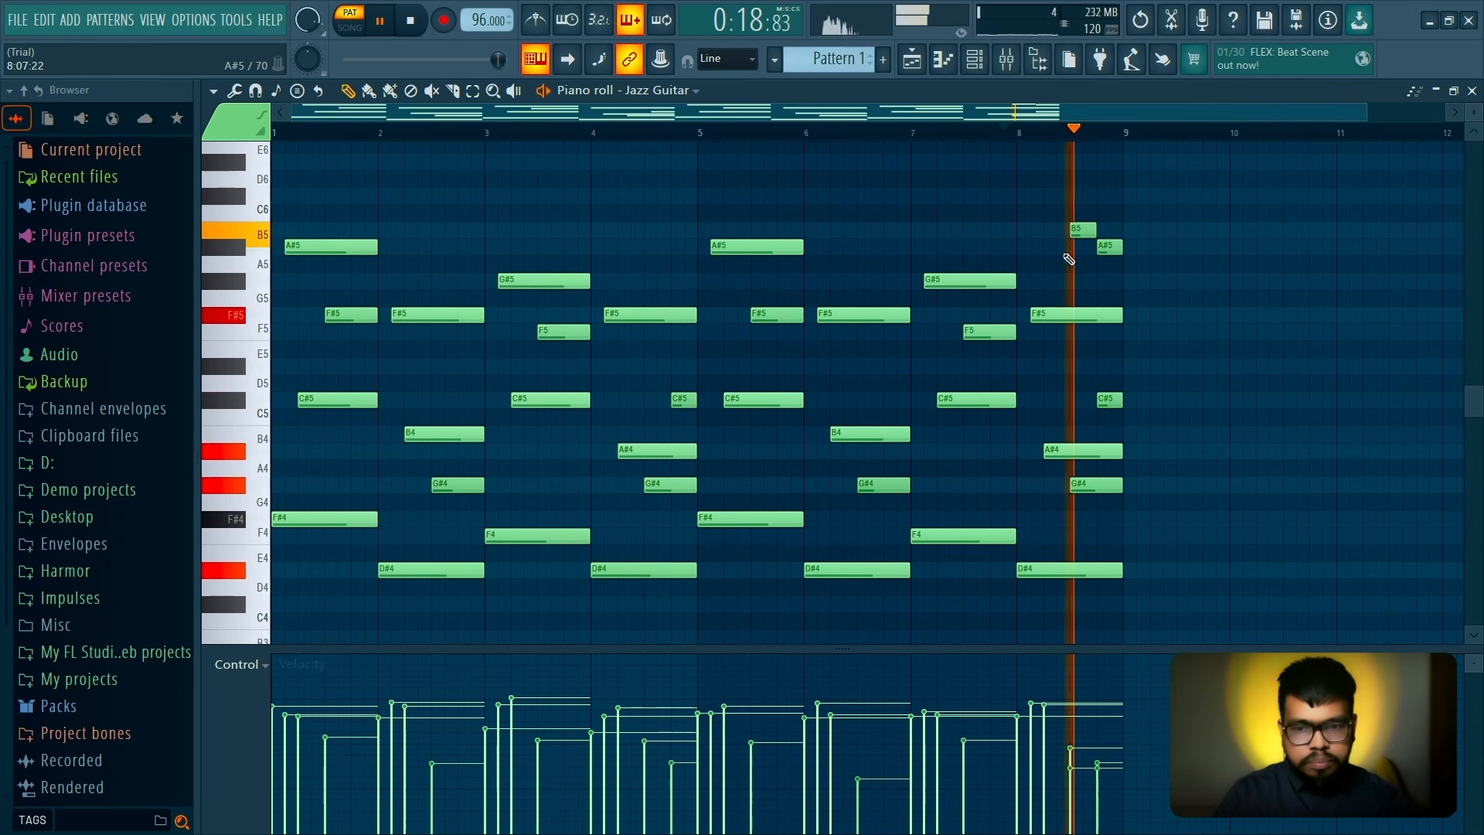
key("space")
key("ctrl+d")
key("space")
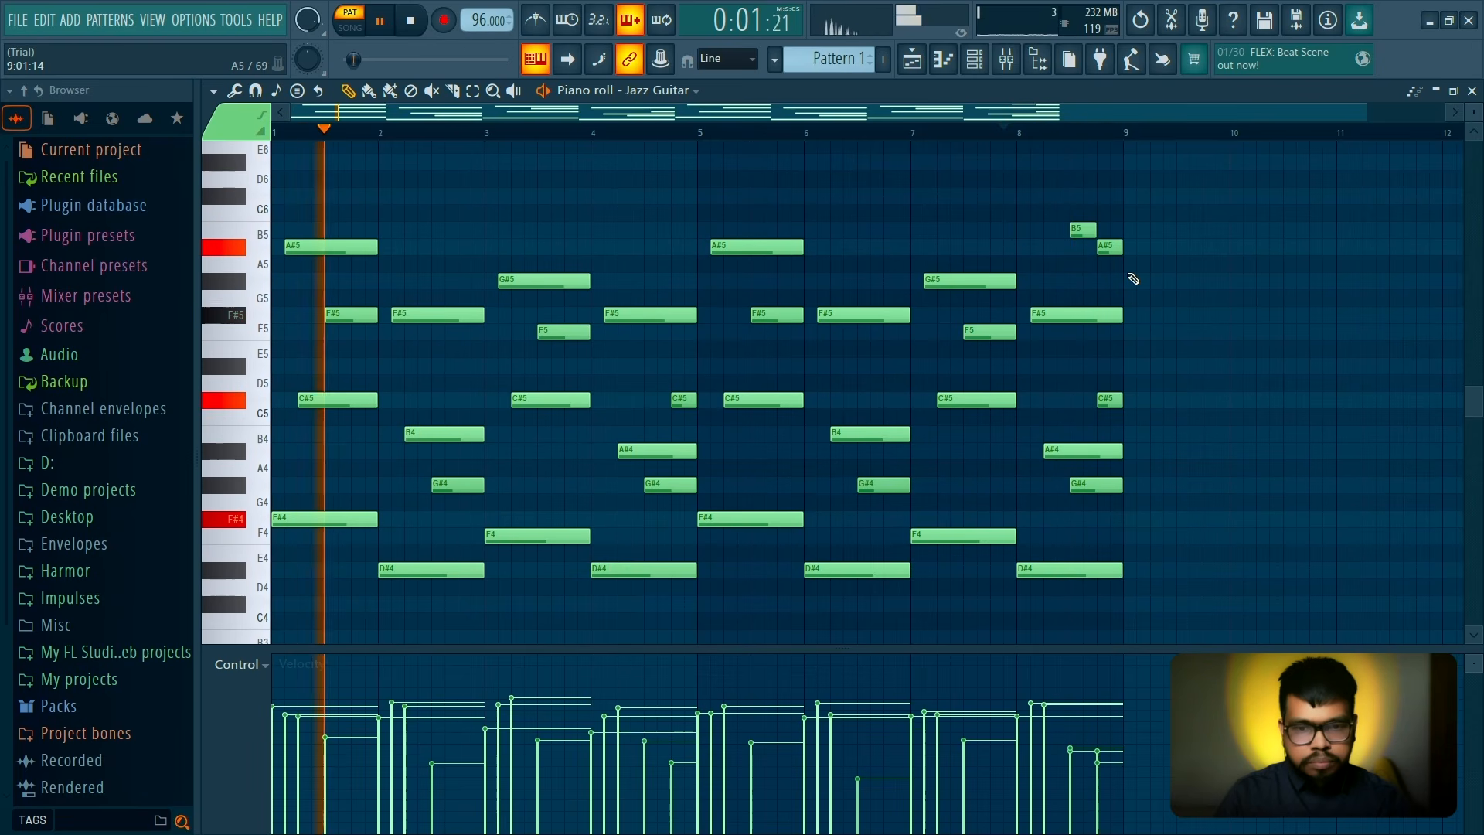
scroll(1133, 278, "down", 1)
key("space")
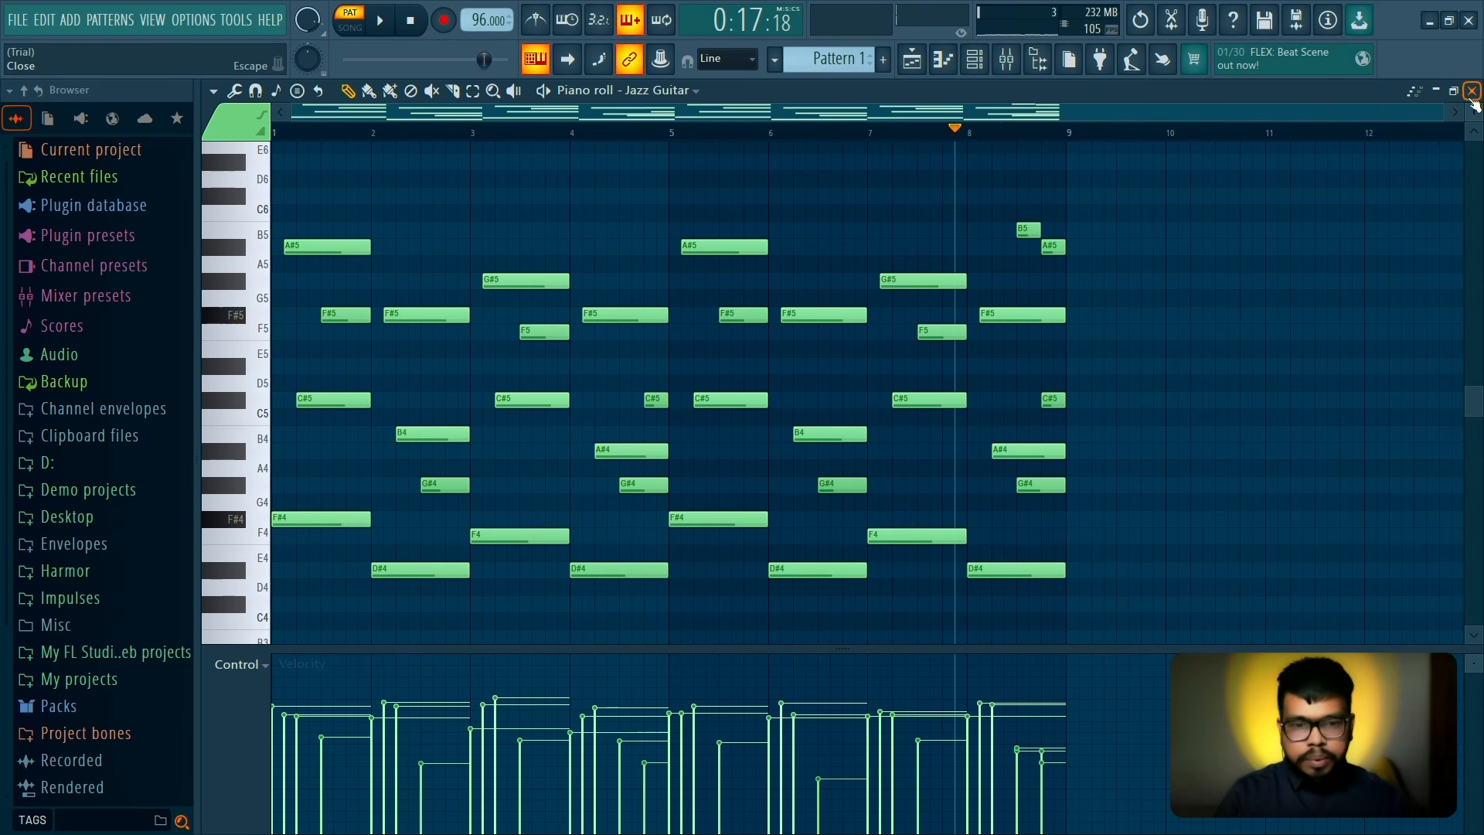
left_click(1471, 91)
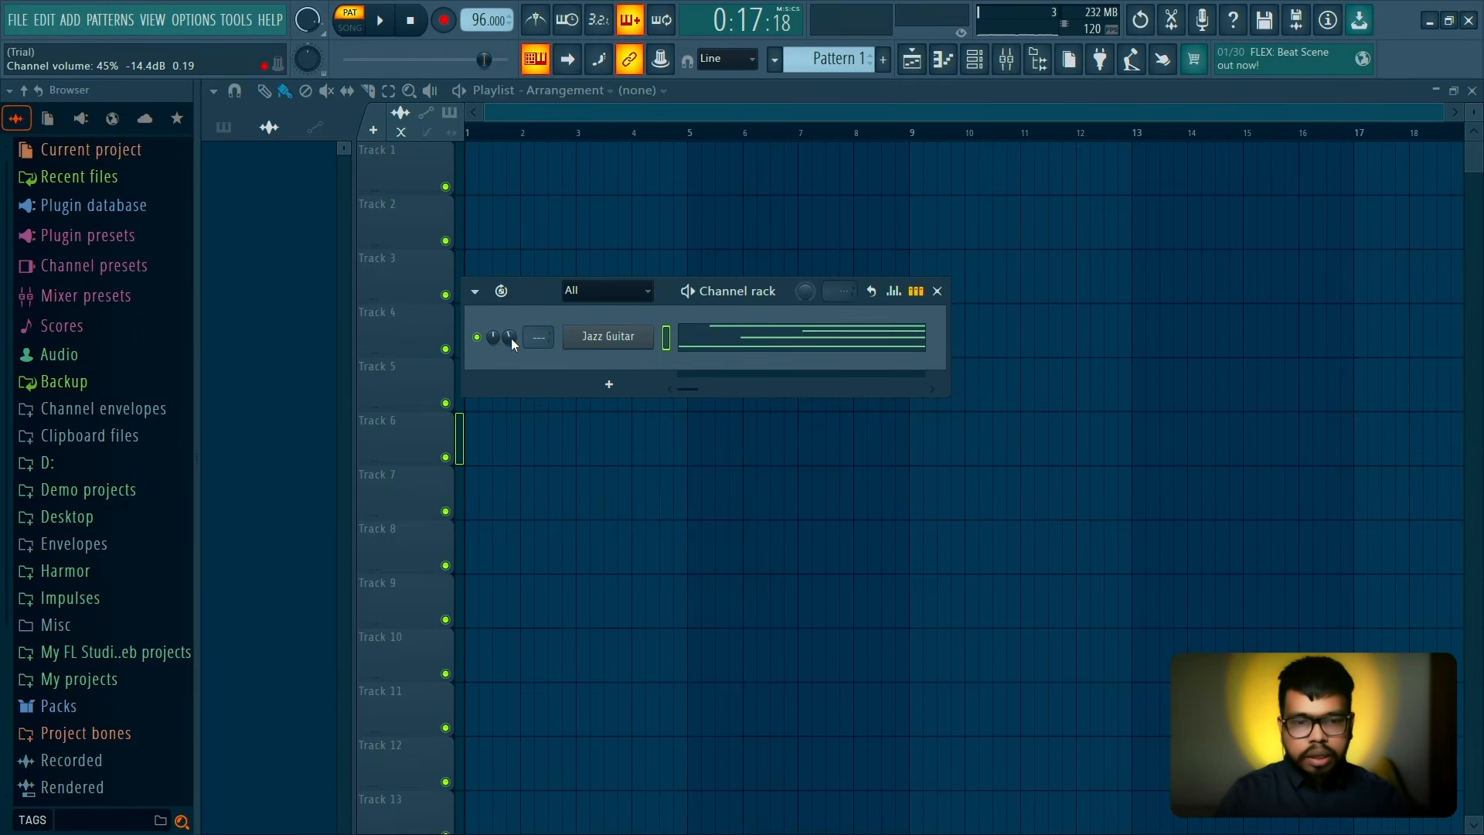
Change the Jazz Guitar channel's color to bright blue (#282876) and move the channel rack slightly
left_click_drag(536, 295, 560, 291)
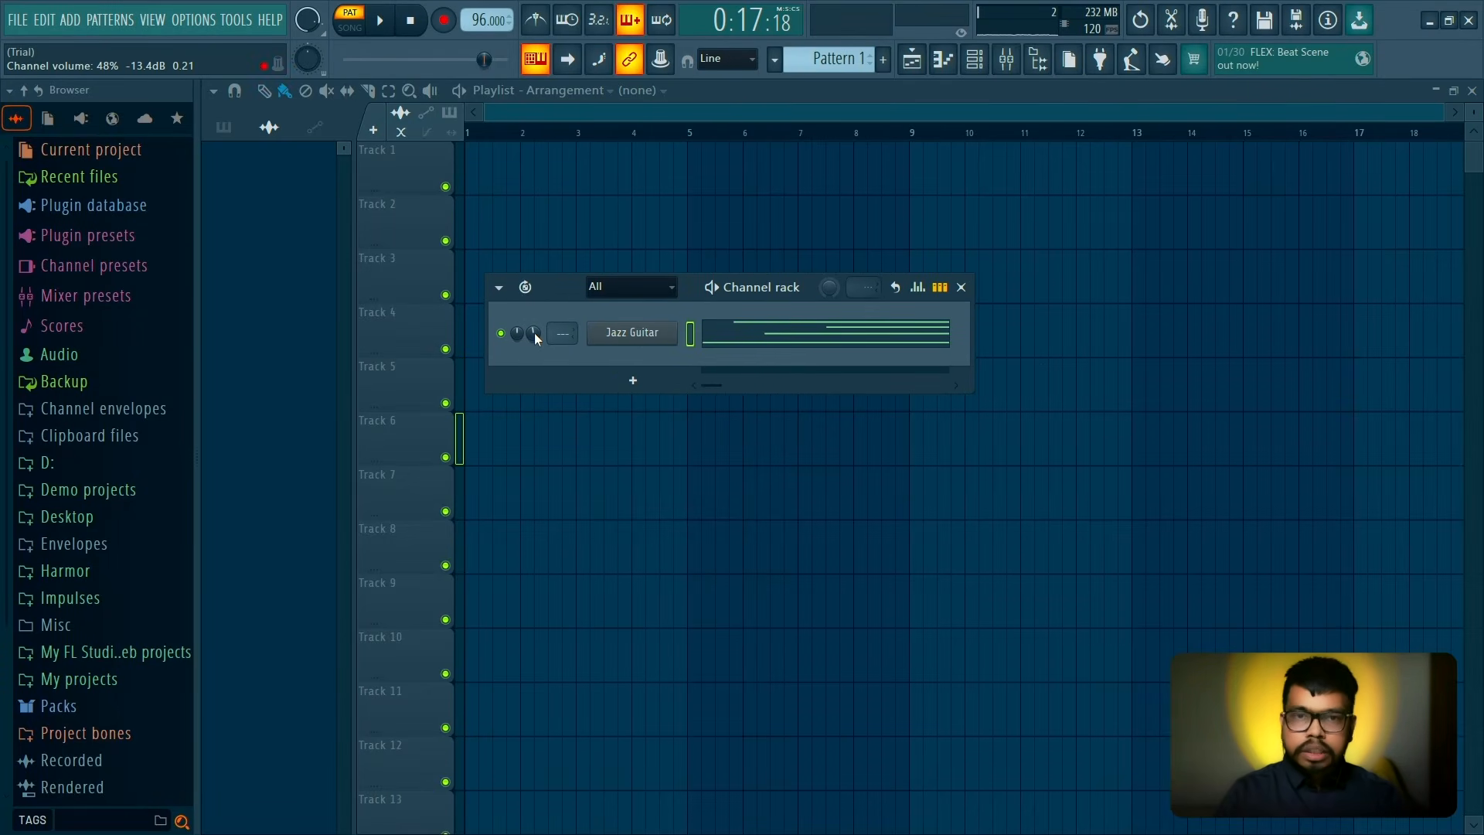
right_click(601, 334)
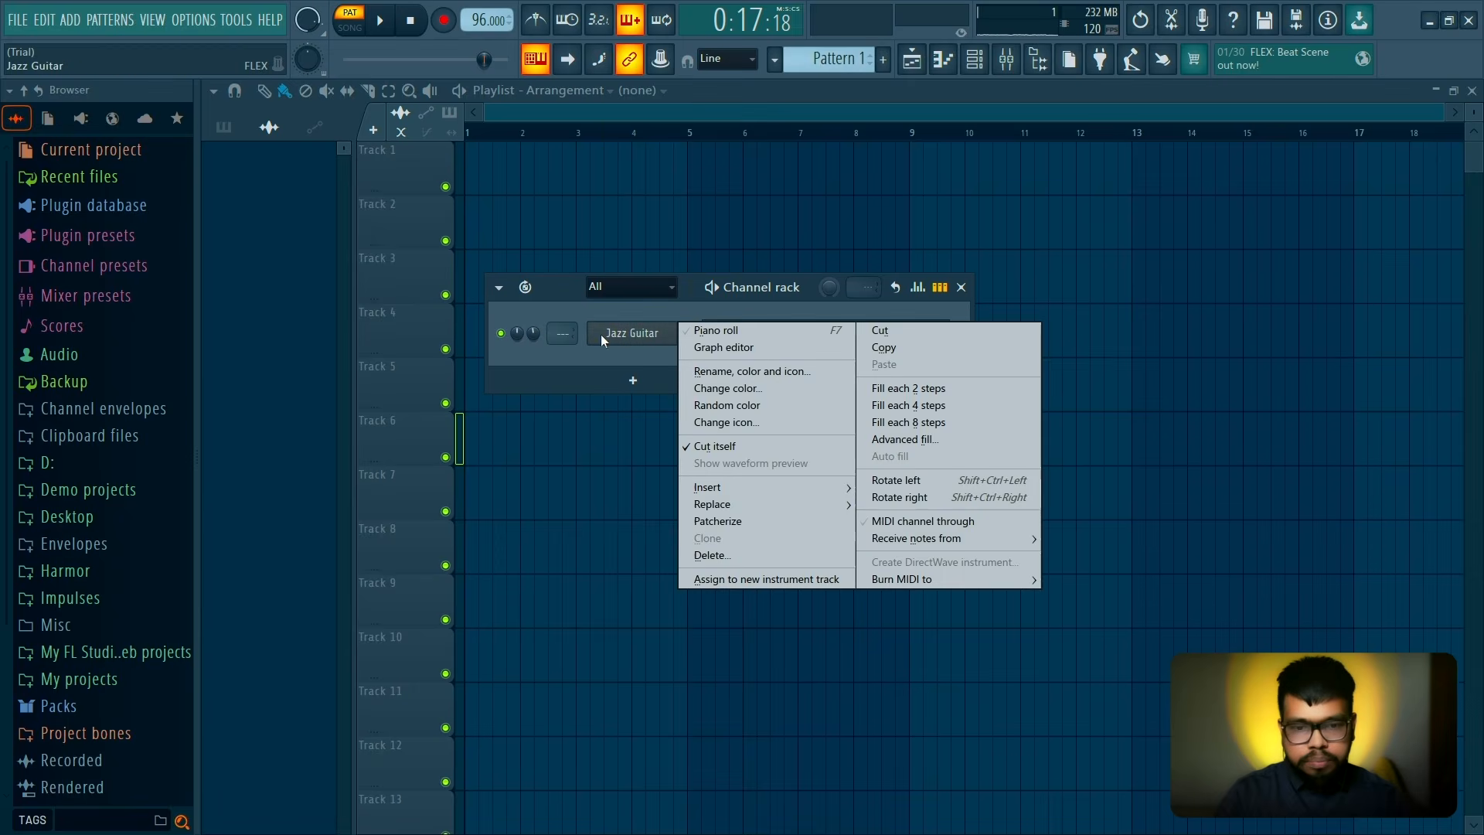
left_click(688, 369)
left_click(693, 354)
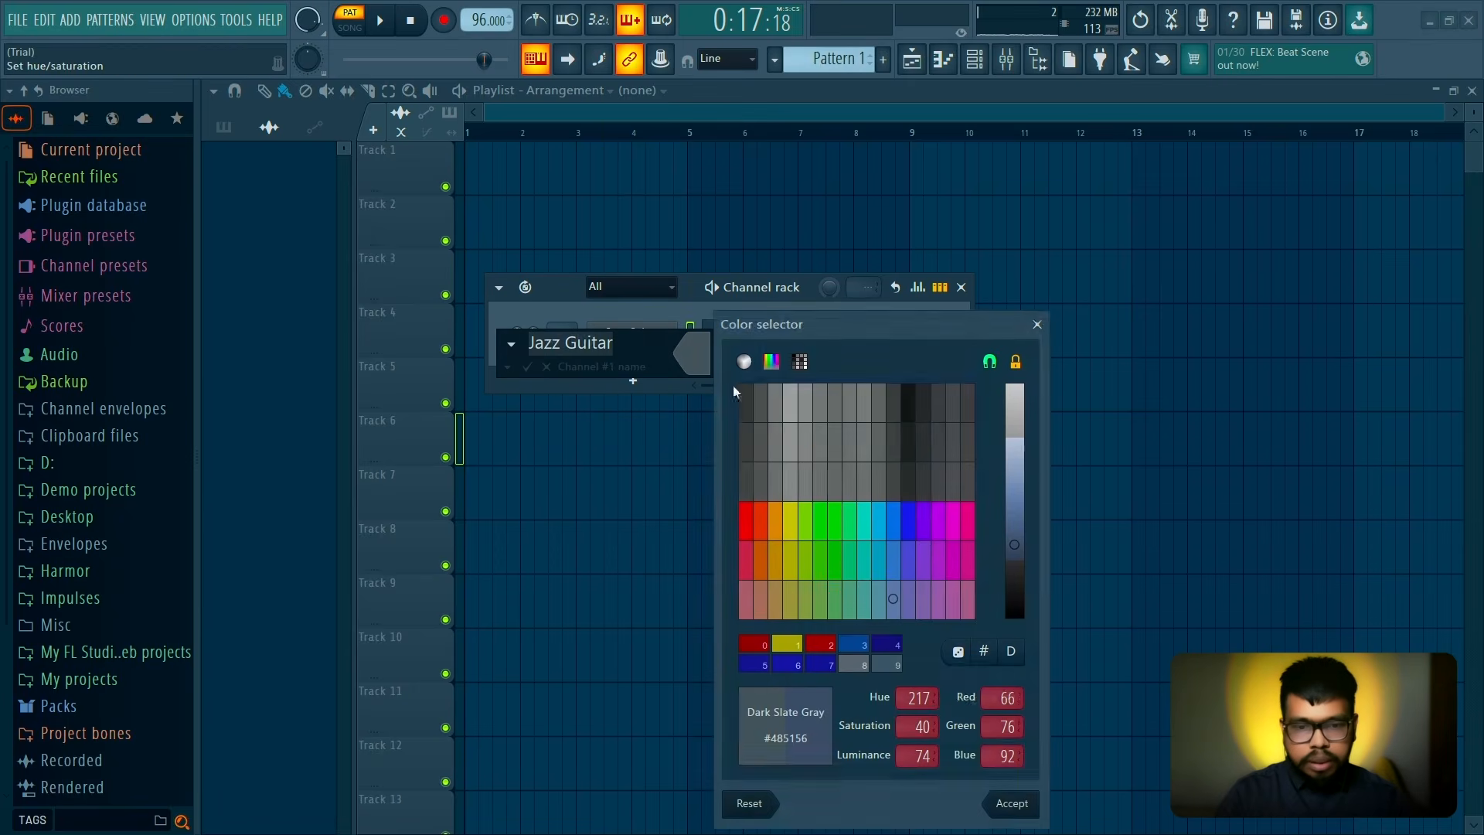
left_click(899, 528)
left_click(905, 526)
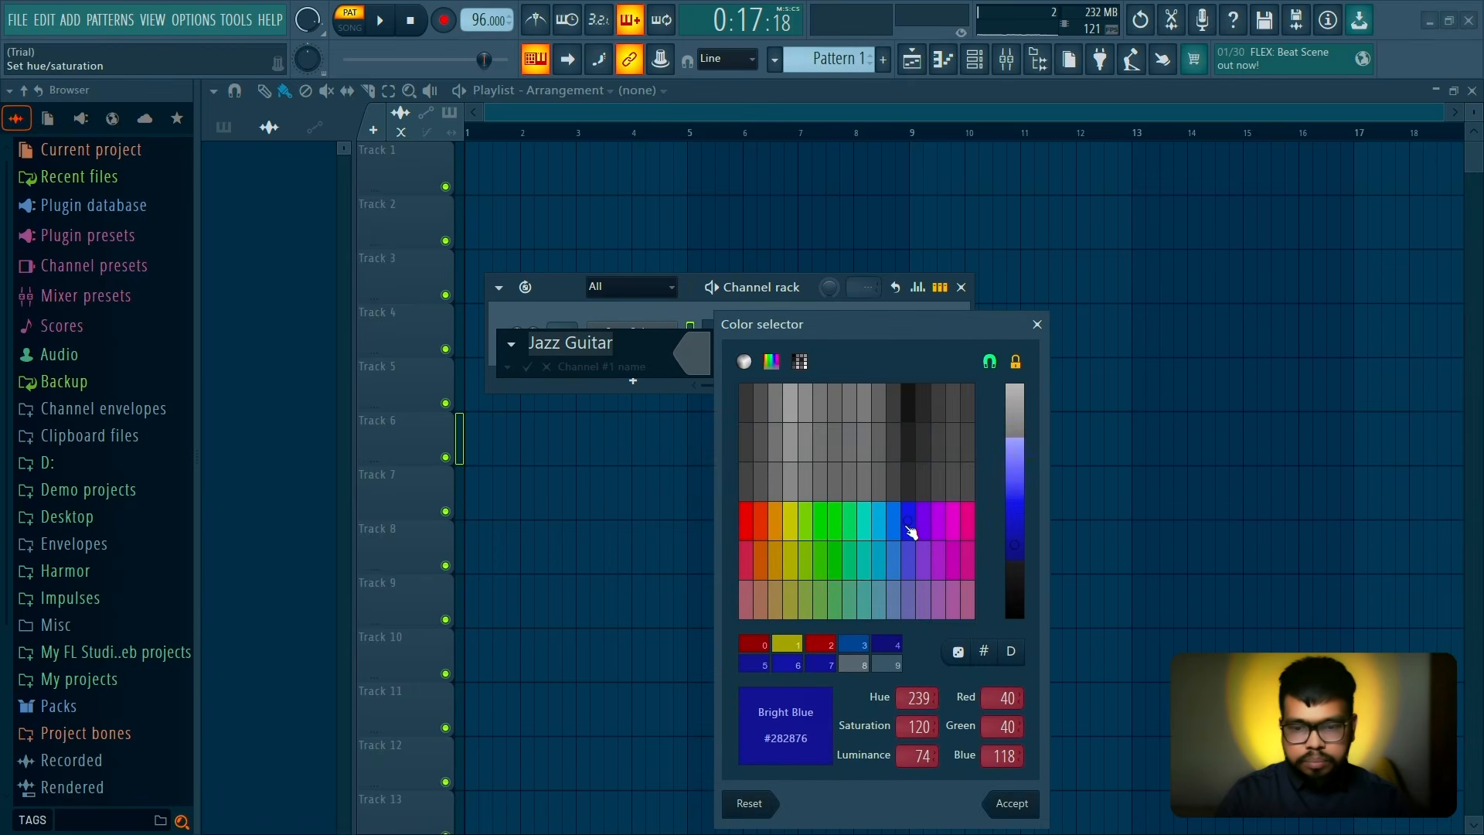
key("Return")
key("Return")
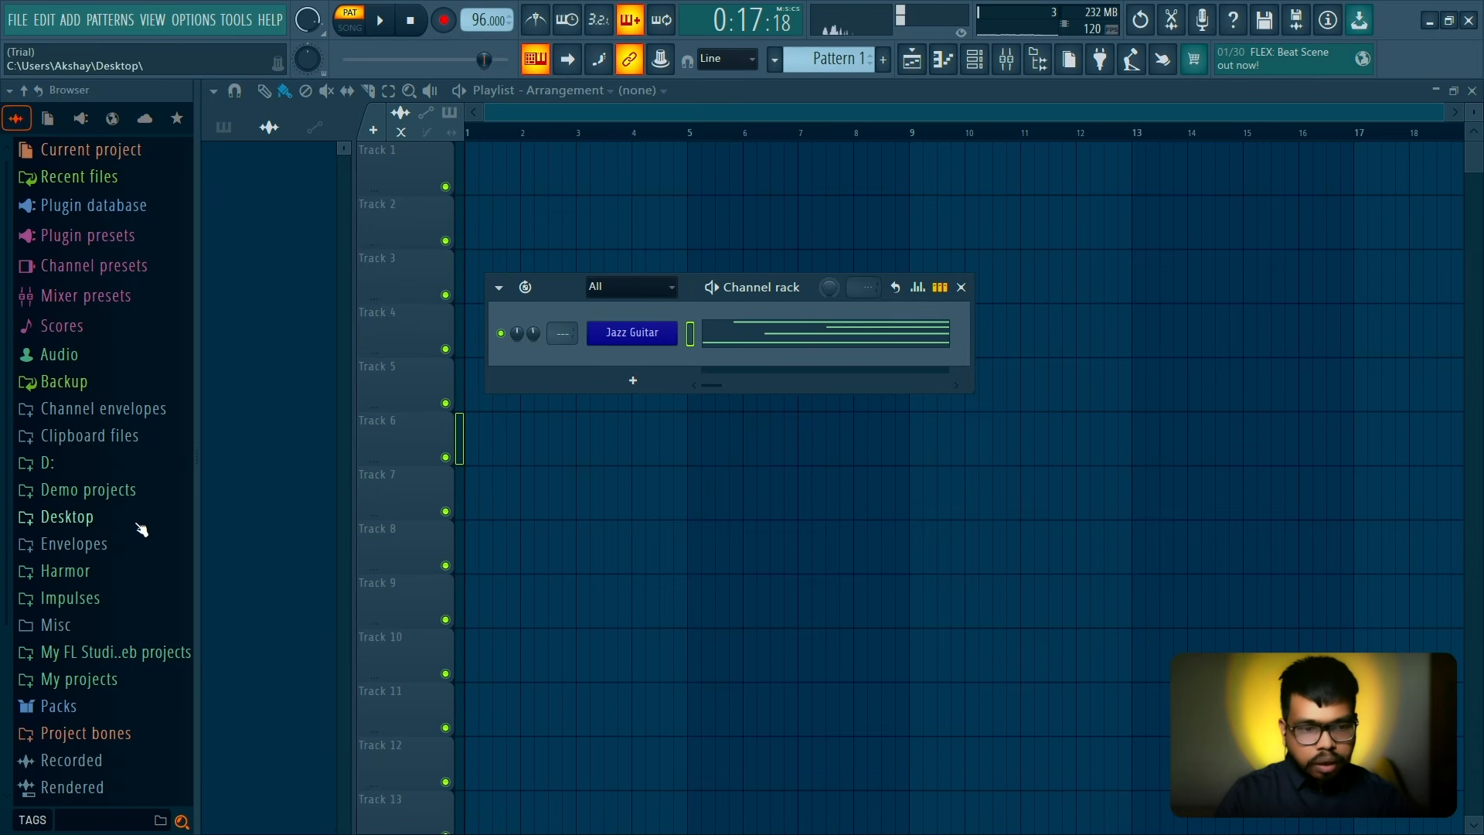
Add the Close Grand keyboard instrument from the Packs library as a new channel, close its plugin window, and collapse the browser folders
left_click(138, 704)
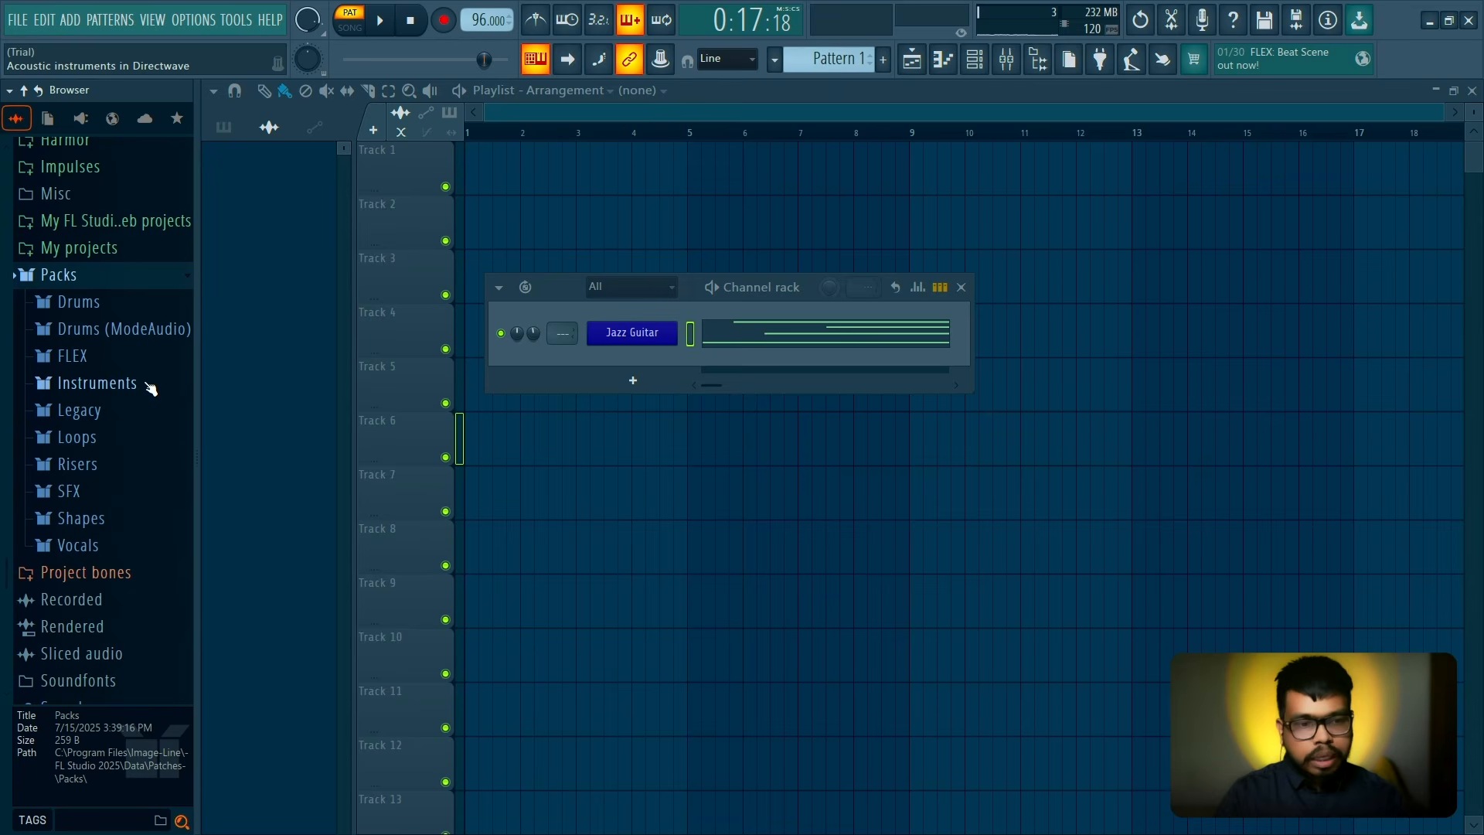
left_click(151, 384)
left_click(154, 464)
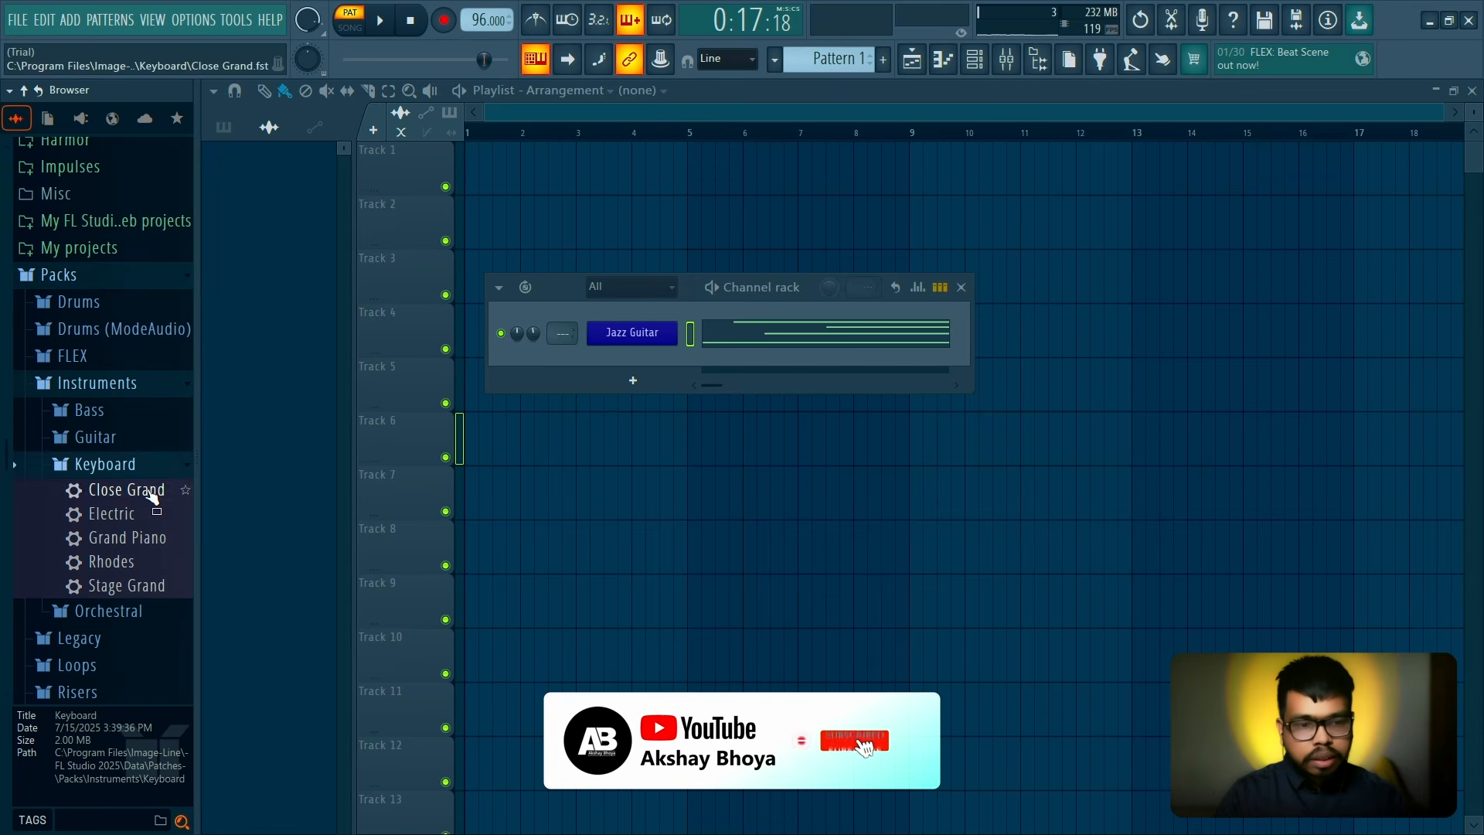
left_click_drag(153, 497, 661, 369)
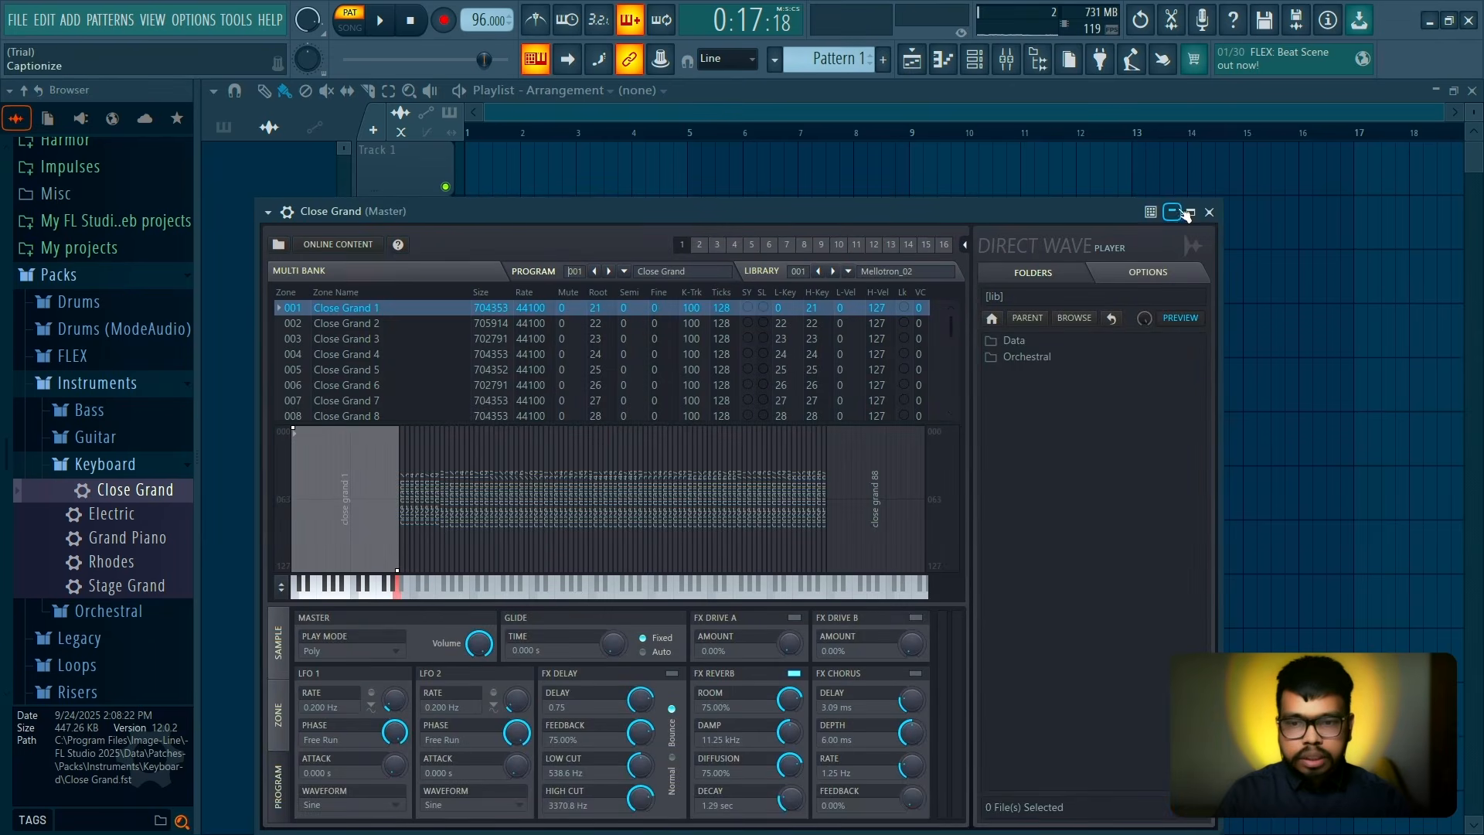
left_click(1210, 212)
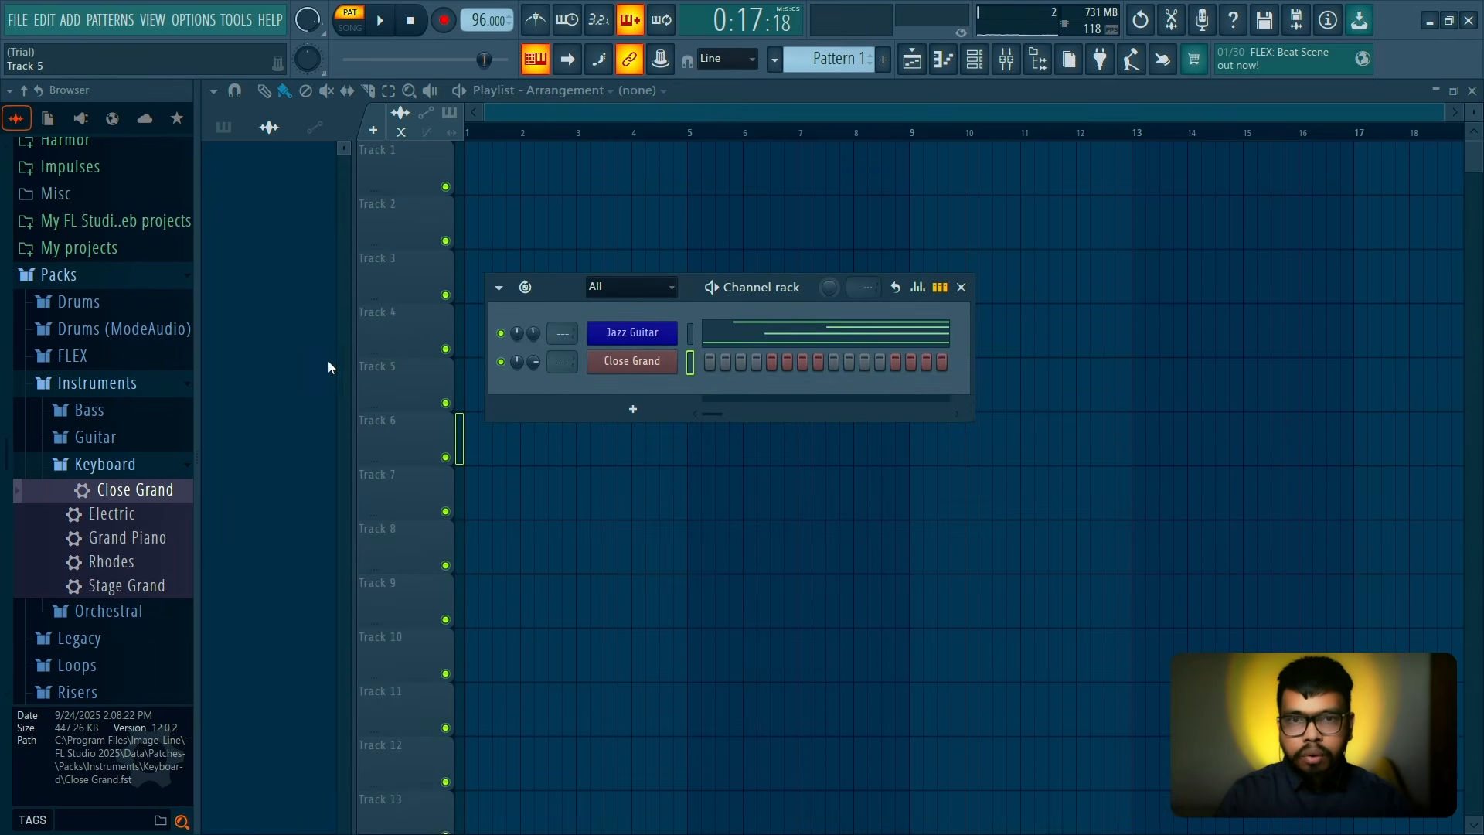
left_click(25, 92)
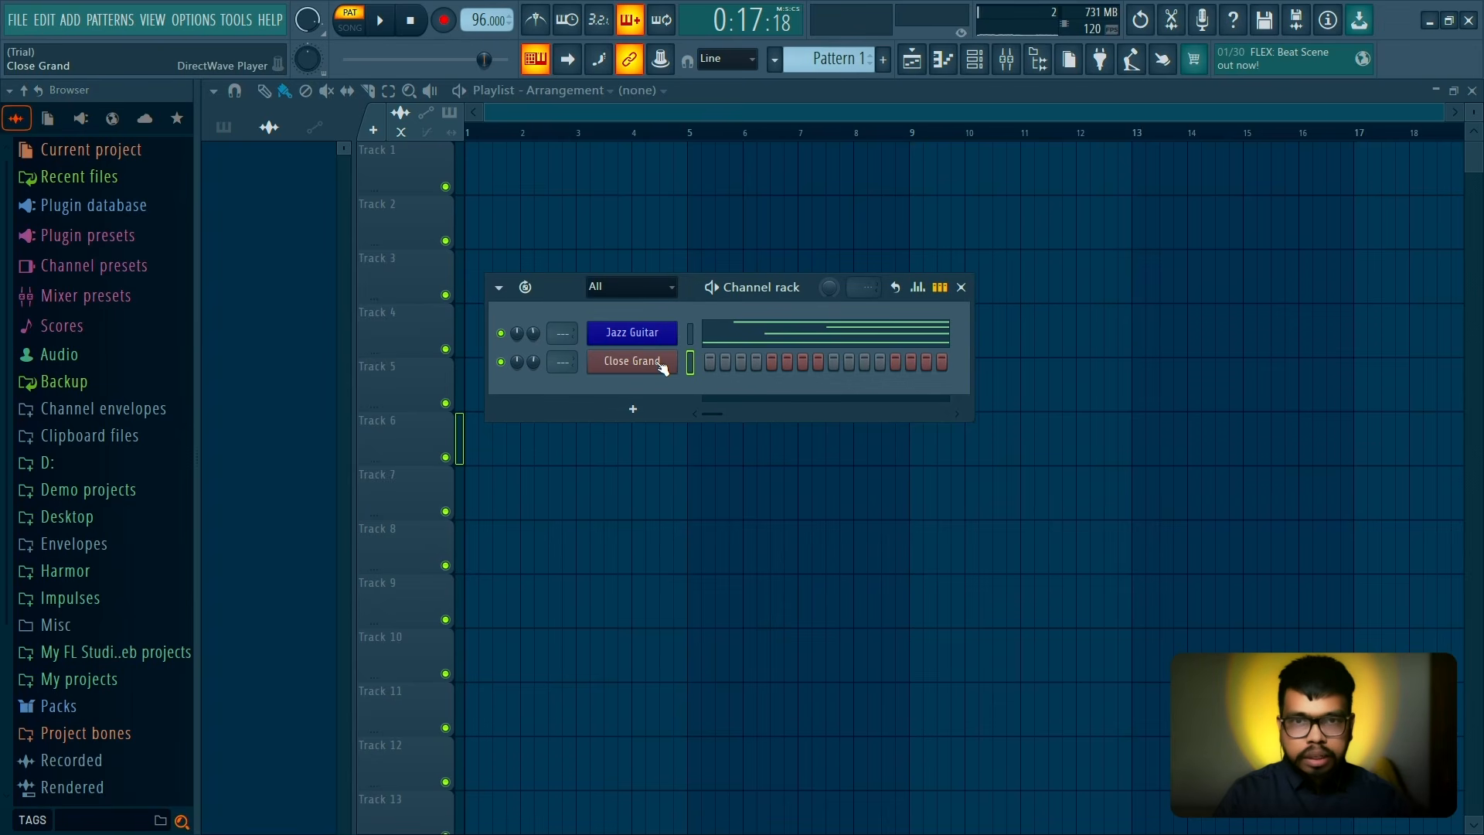
In the Close Grand piano roll, enter one-bar chords in bars 1–4: F#4-A#4-C#5, D#4-F#4-B4, F4-G#4-C#5, and D#4-F#4-A#4
right_click(687, 354)
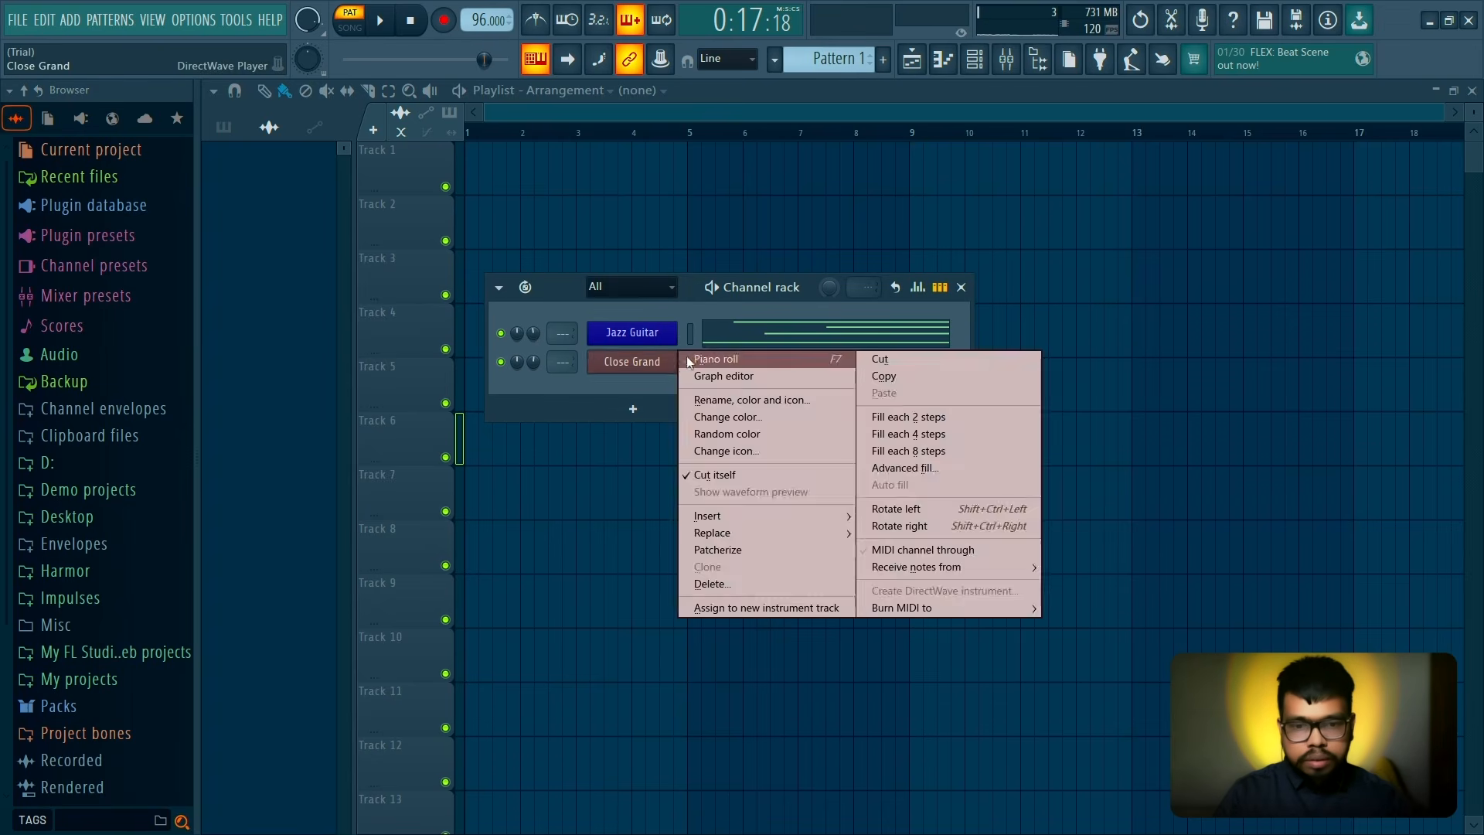
left_click(695, 360)
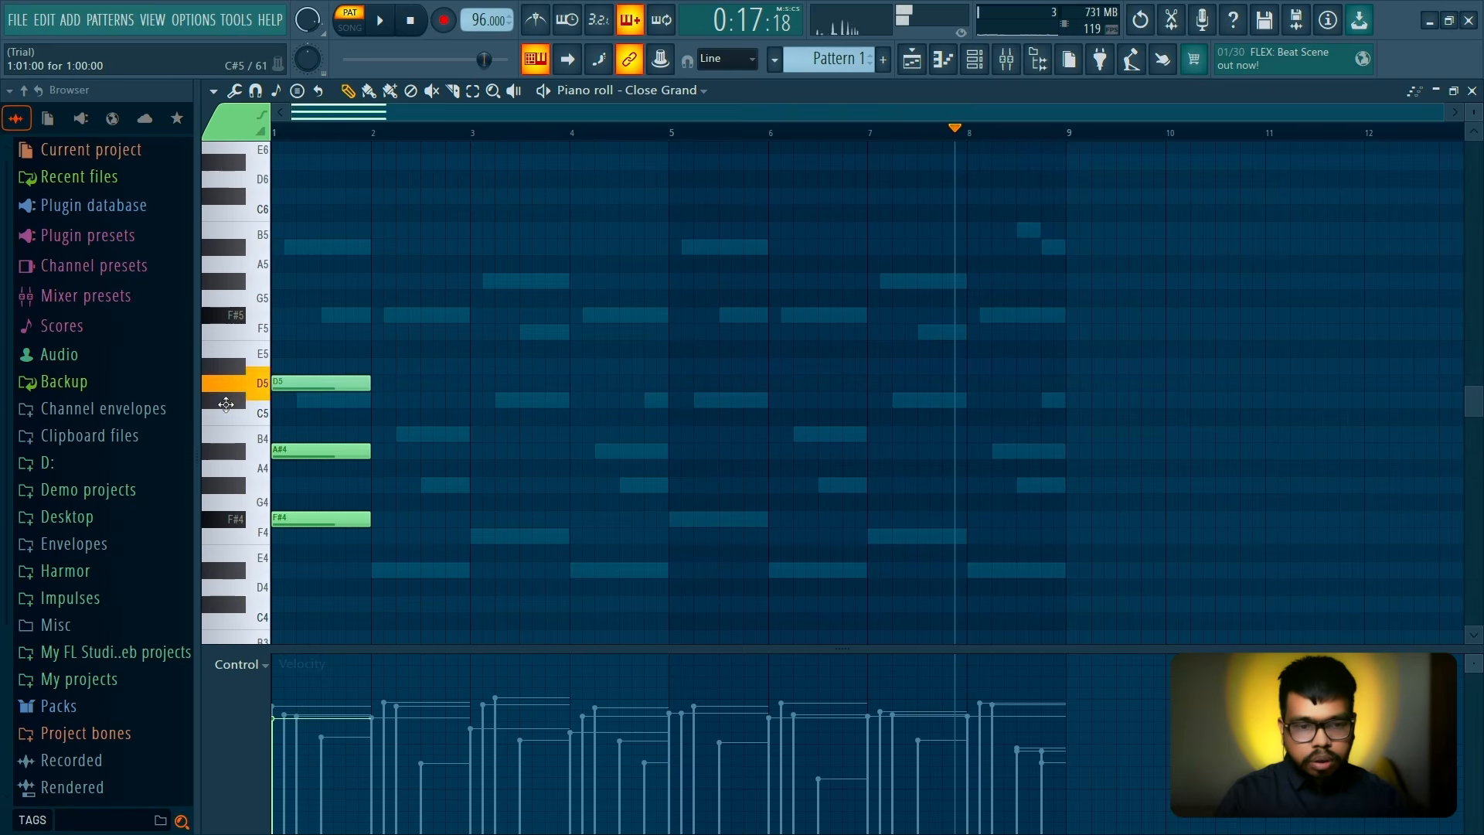
left_click_drag(369, 341, 292, 596)
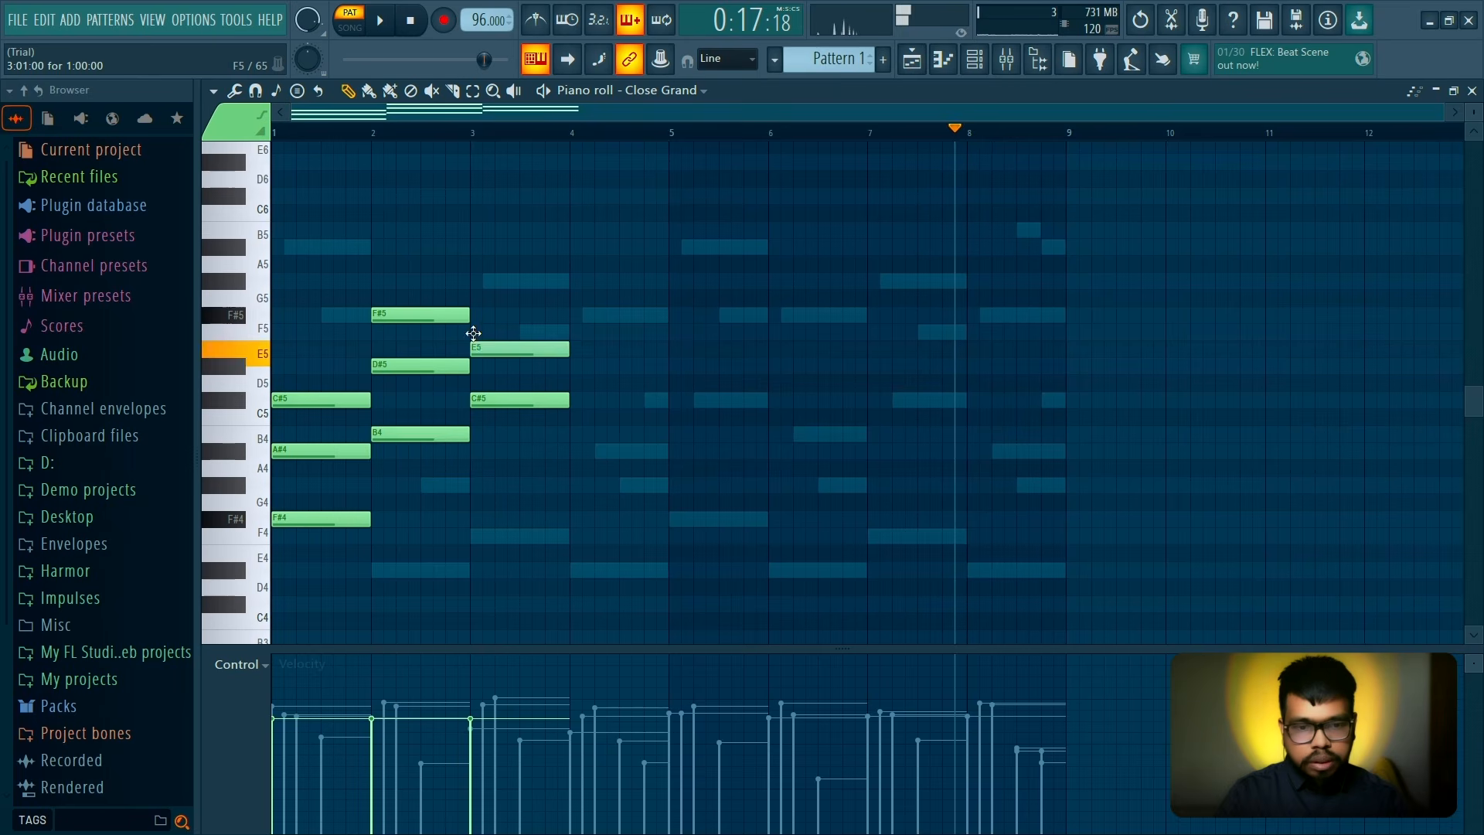
left_click_drag(496, 255, 422, 376)
key("ctrl+Down")
left_click(426, 379)
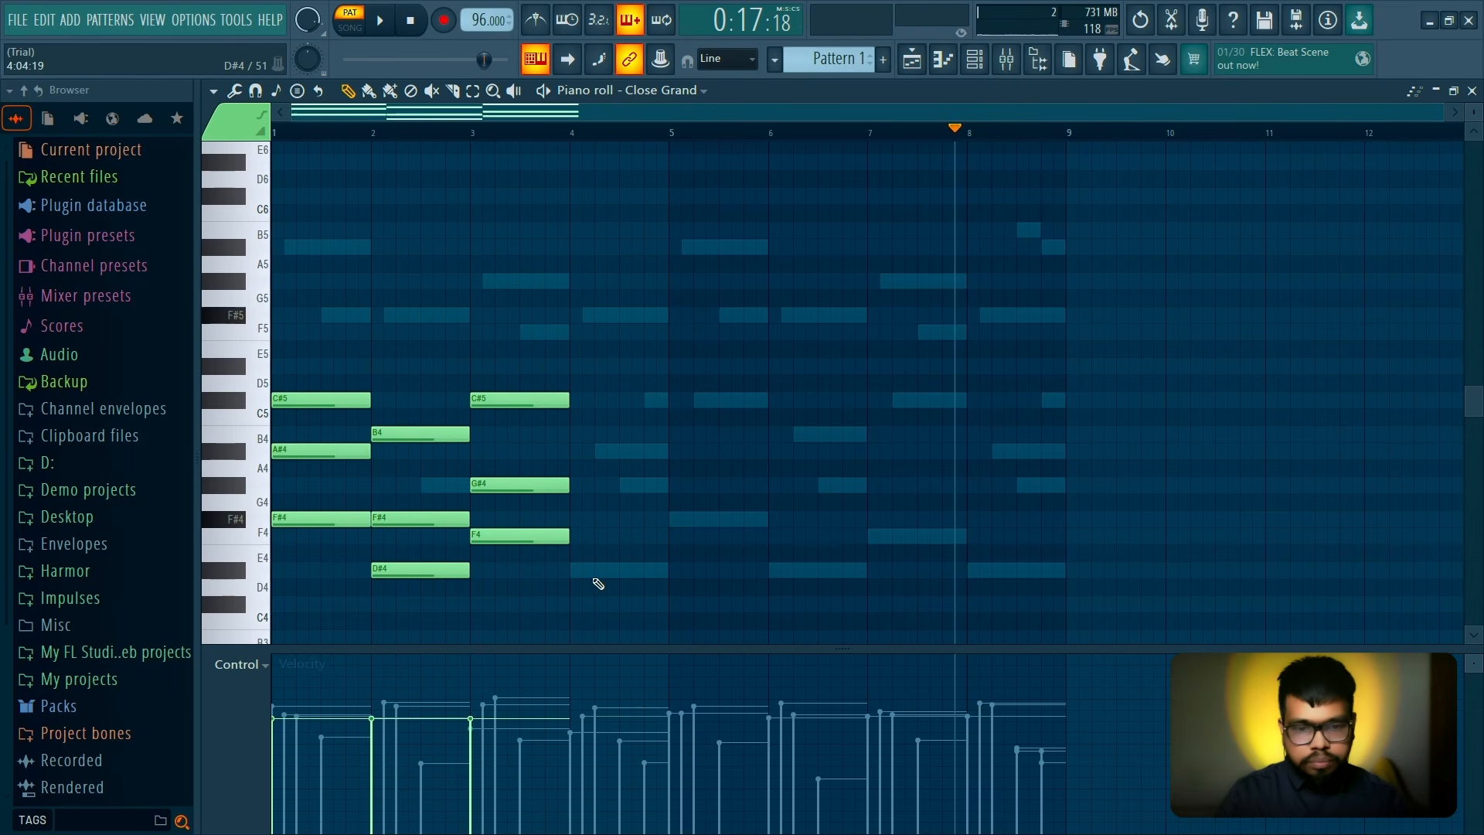
left_click(574, 452)
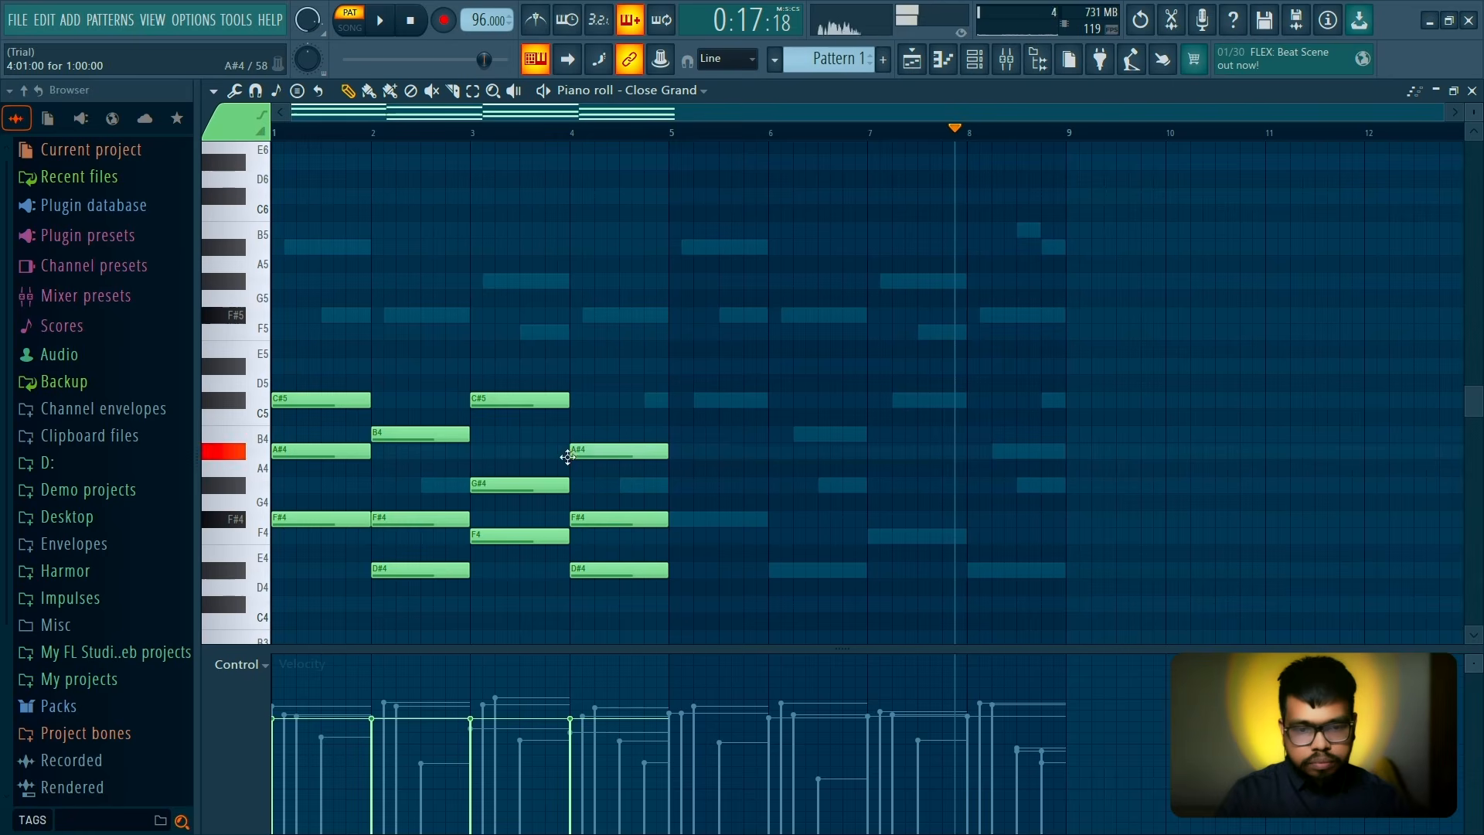
Duplicate the four Close Grand chords into bars 5–8 and play the pattern back with the guitar
key("ctrl+b")
key("space")
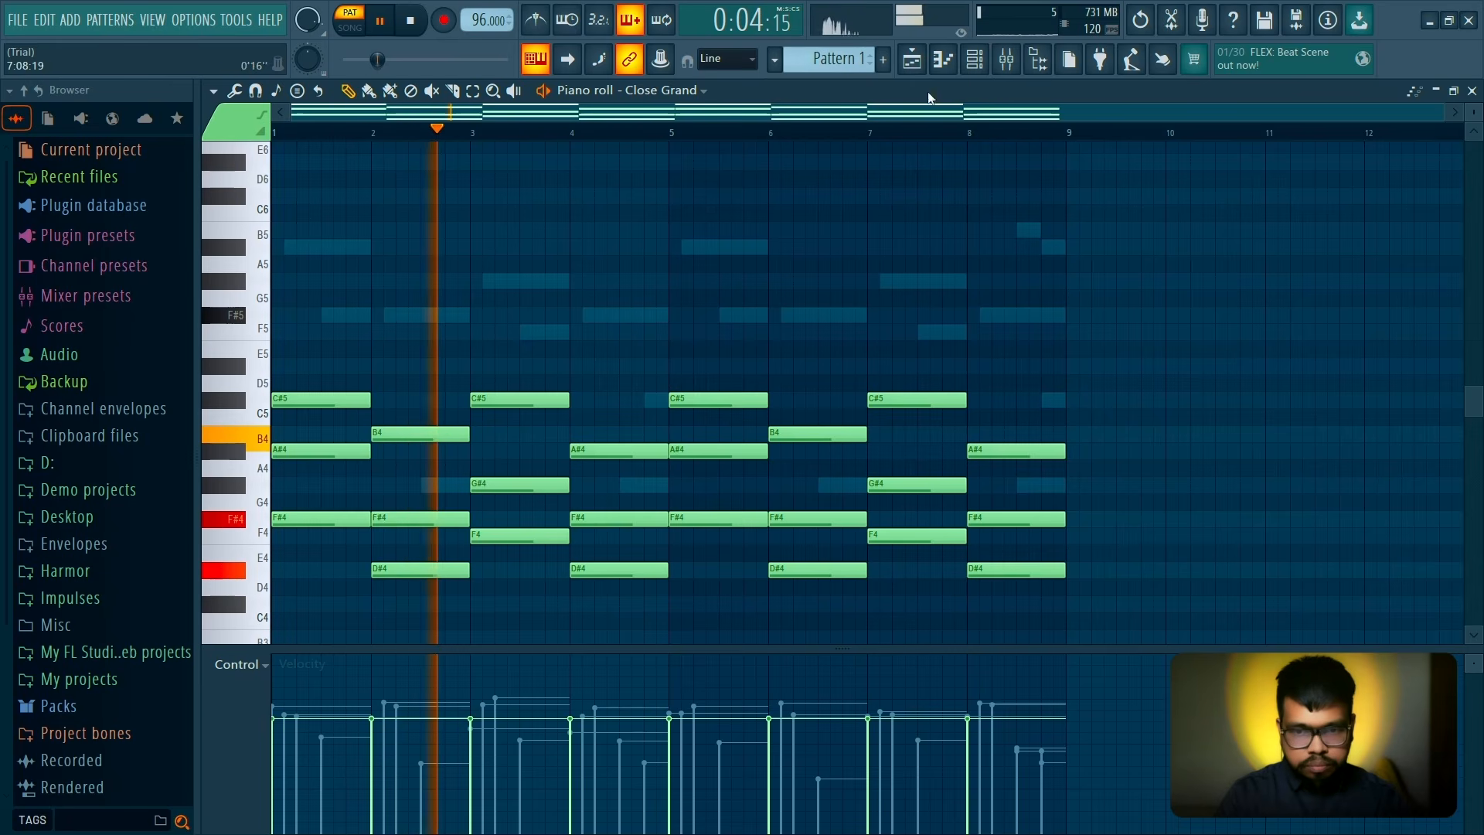
key("F6")
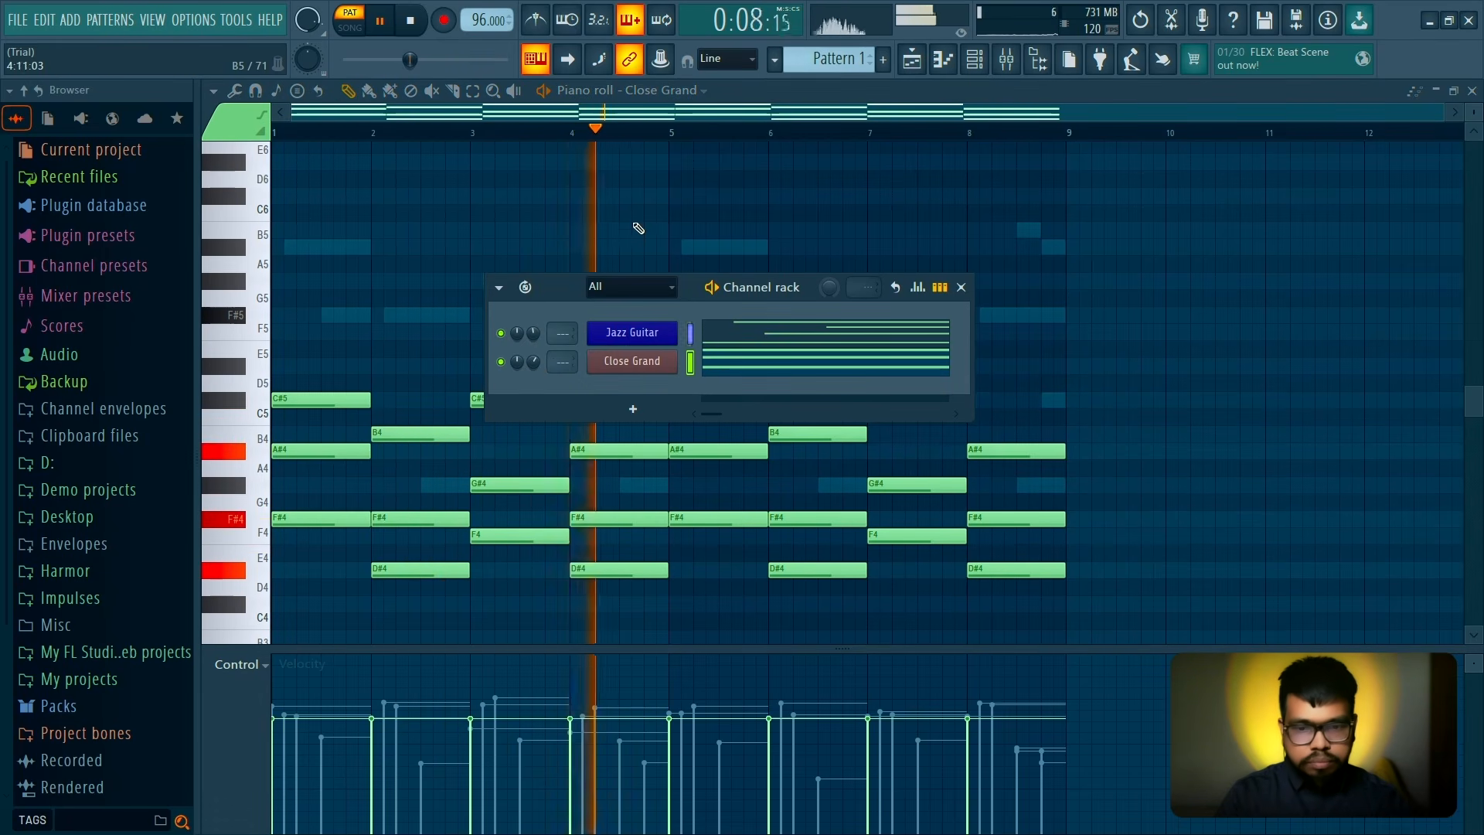
key("F6")
key("space")
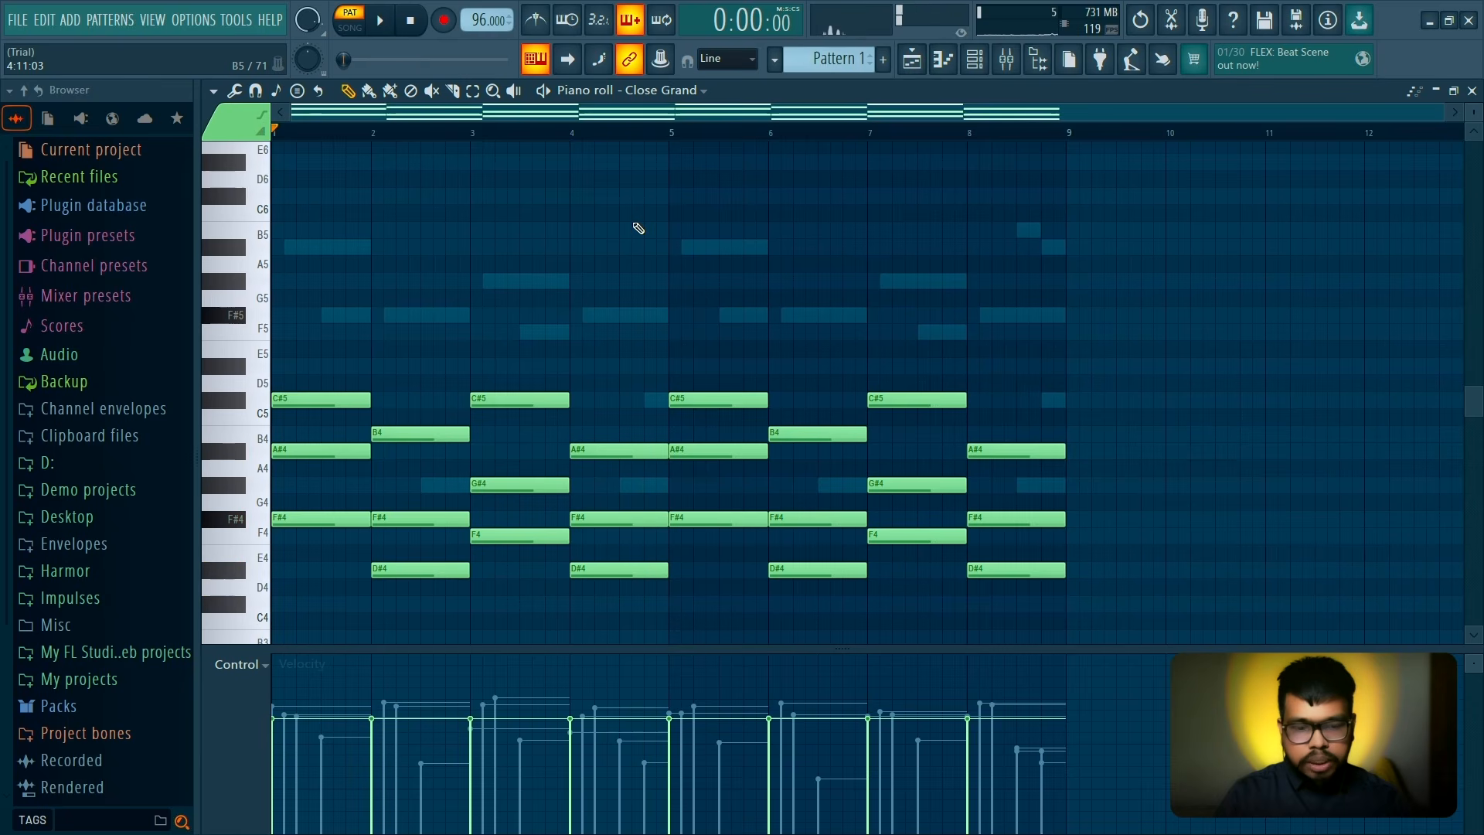
Randomize the Close Grand notes' velocities by 8% with the randomizer and close the piano roll
key("alt+r")
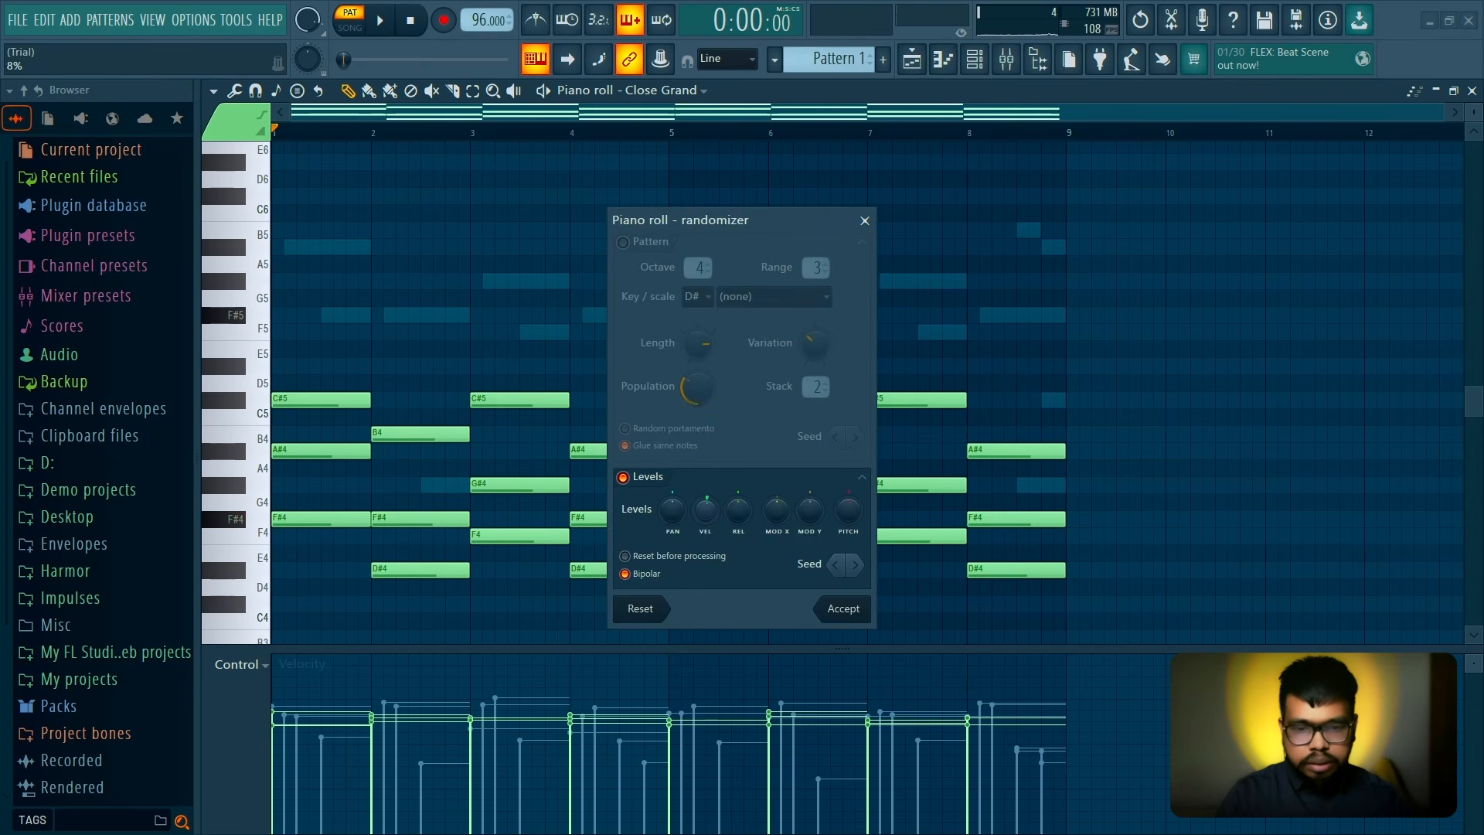
left_click(854, 616)
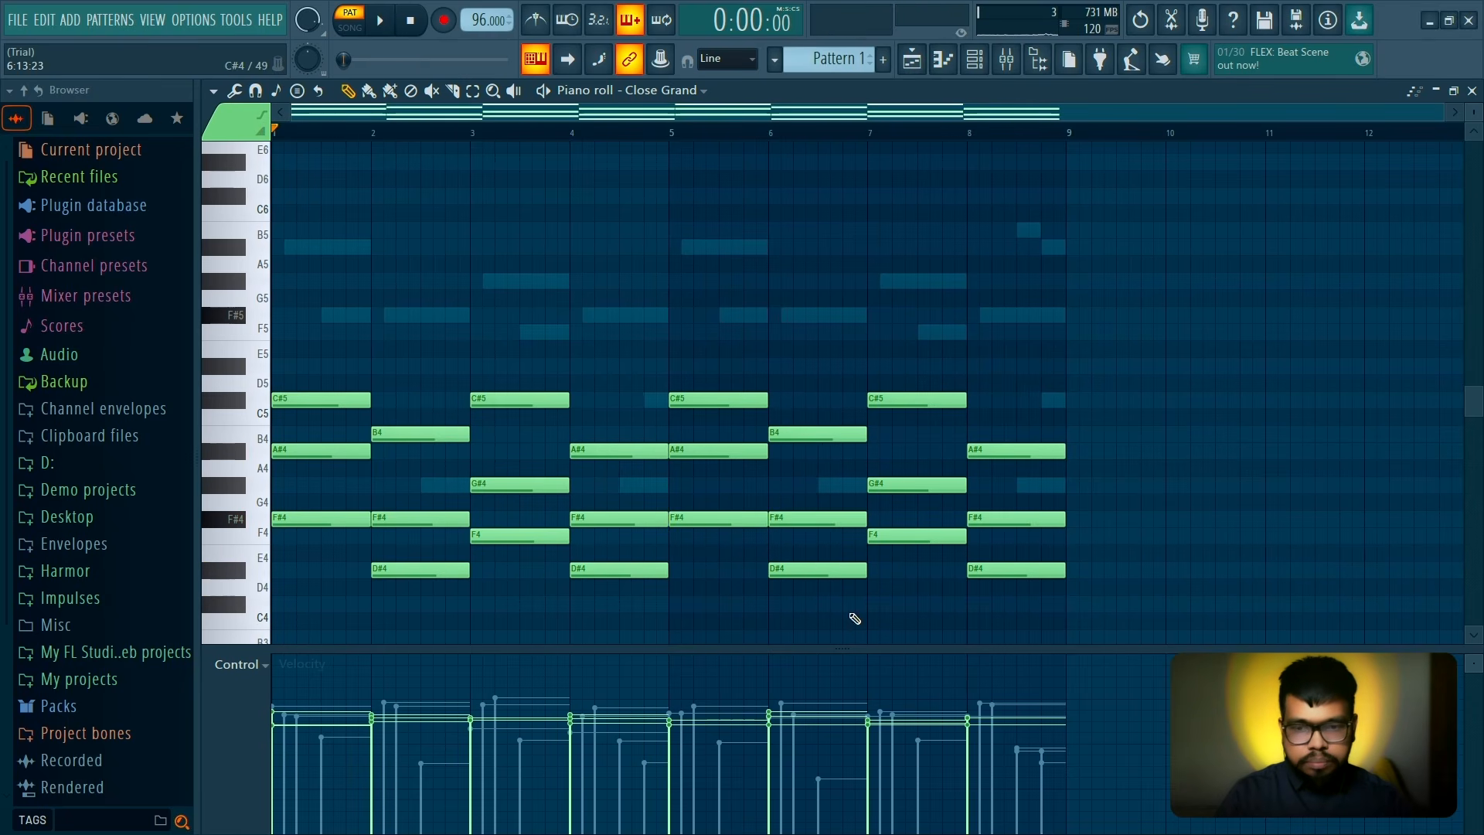
left_click(1472, 90)
Rename the Close Grand channel to Piano and color it blue like the Jazz Guitar channel
right_click(674, 361)
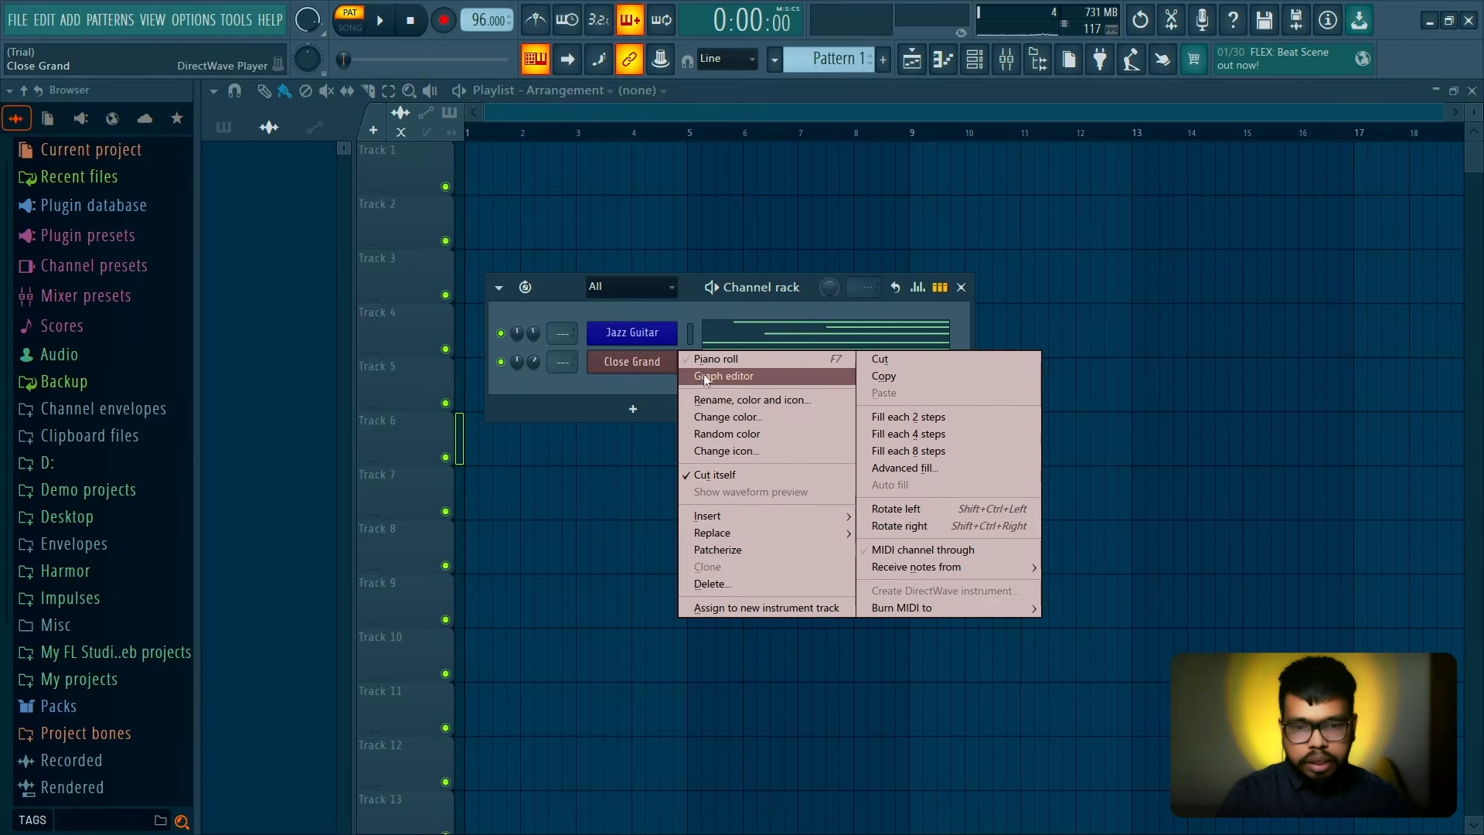
left_click(716, 392)
type("Piano")
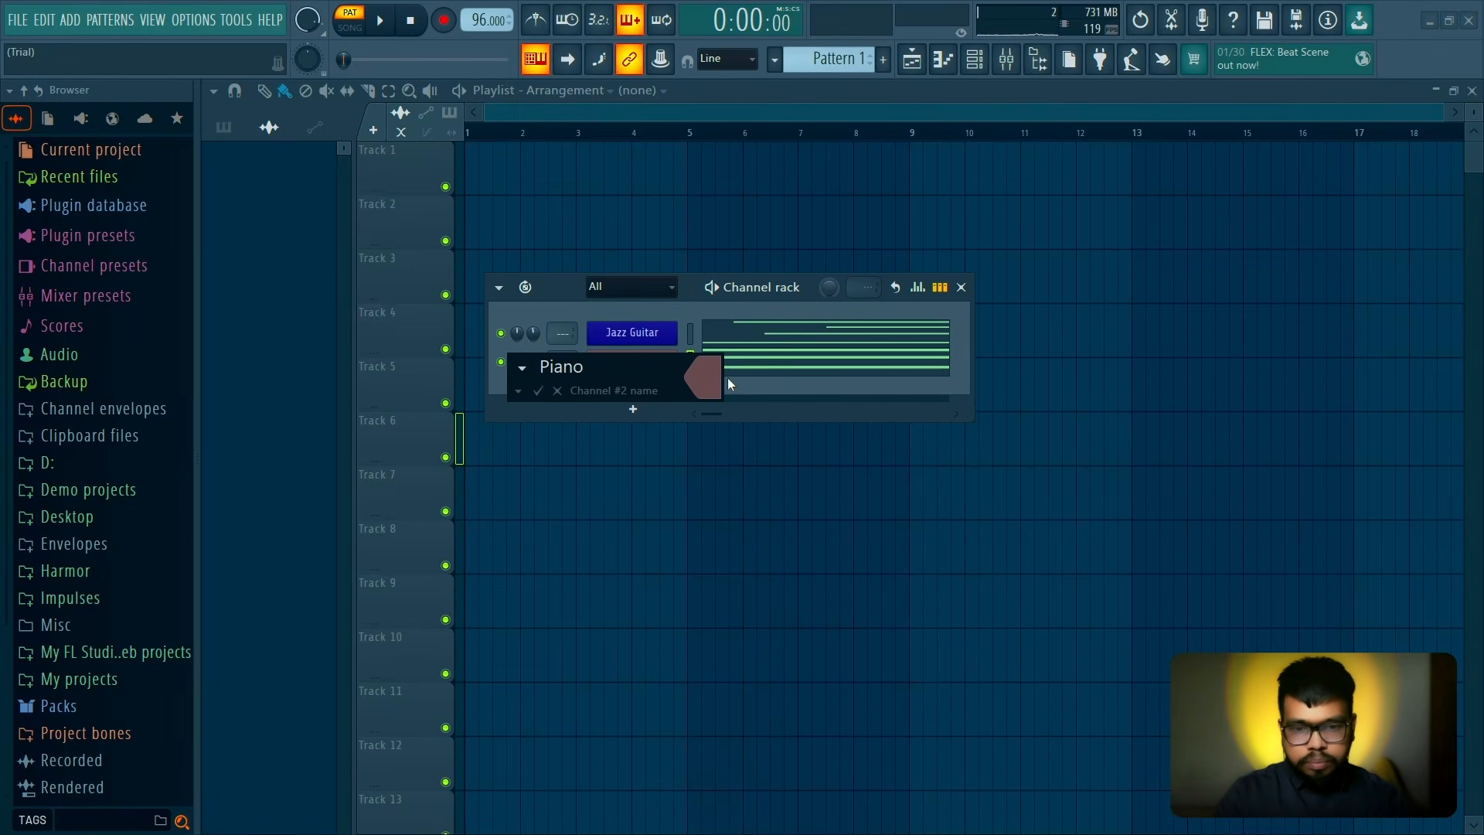
left_click(719, 377)
left_click(919, 521)
key("Return")
key("Return")
key("Return")
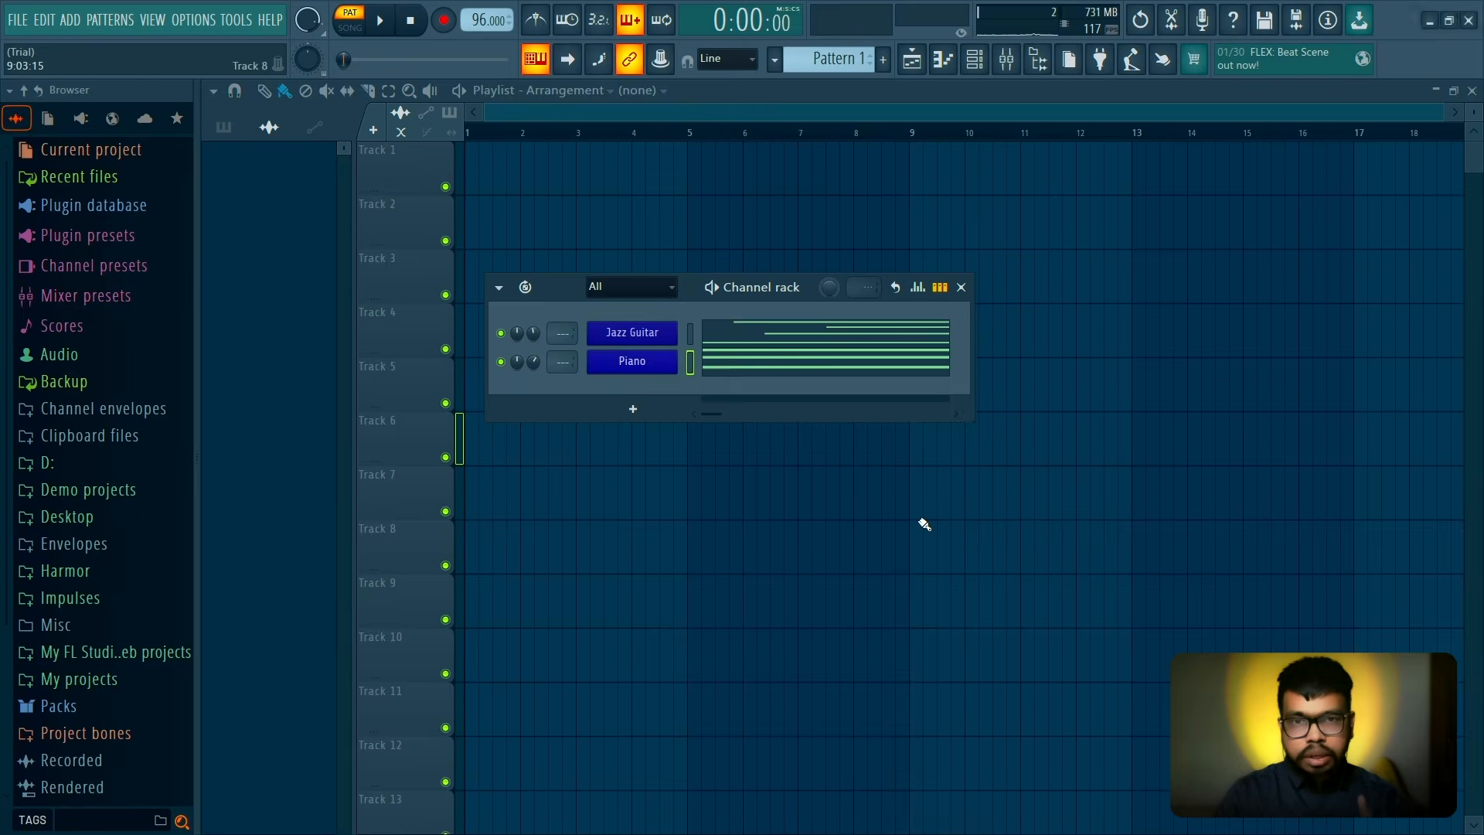
key("Return")
Play back the pattern to check the guitar and piano together, and reopen the channel rack
key("space")
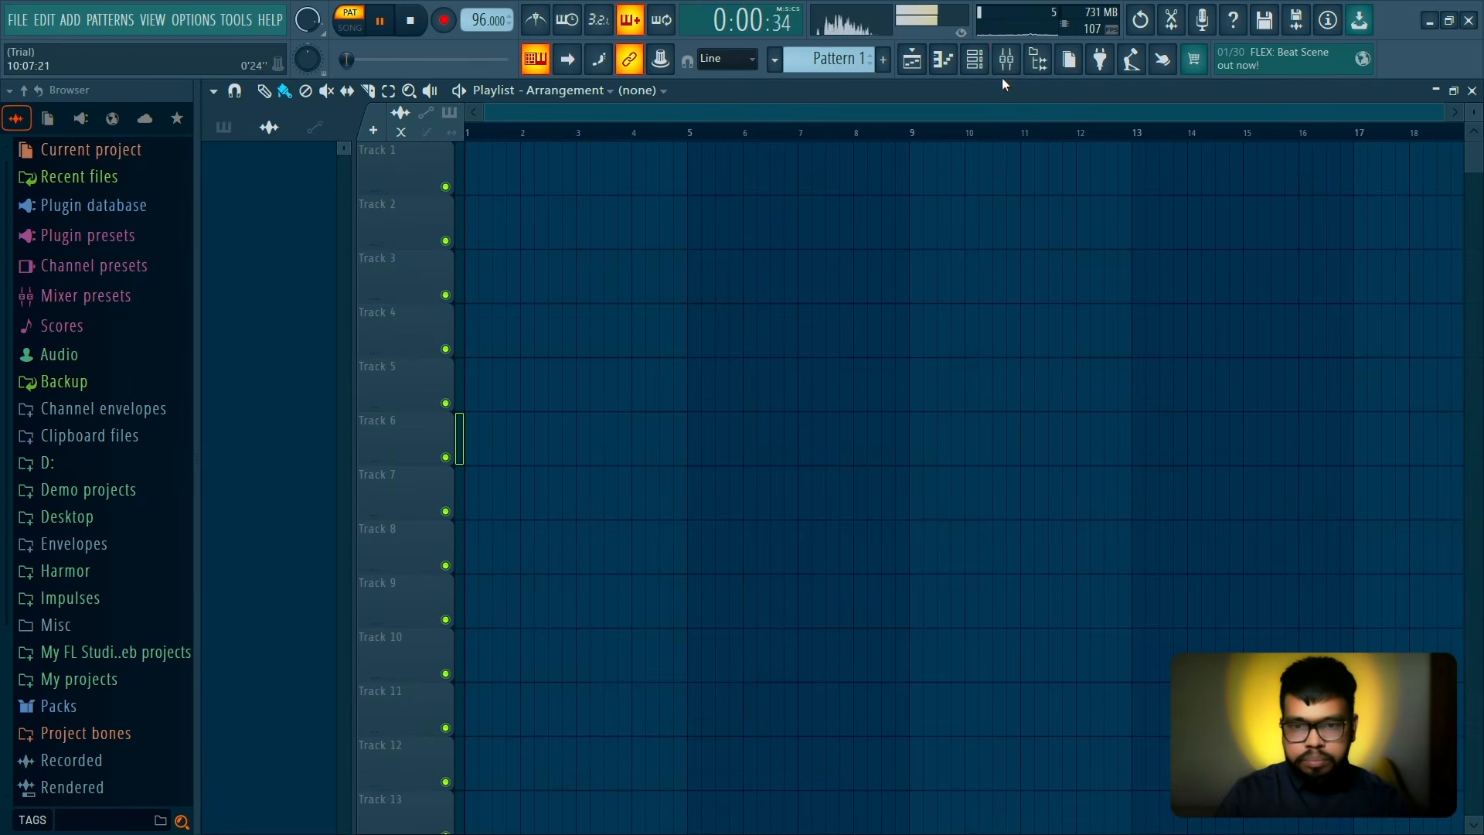
left_click(975, 59)
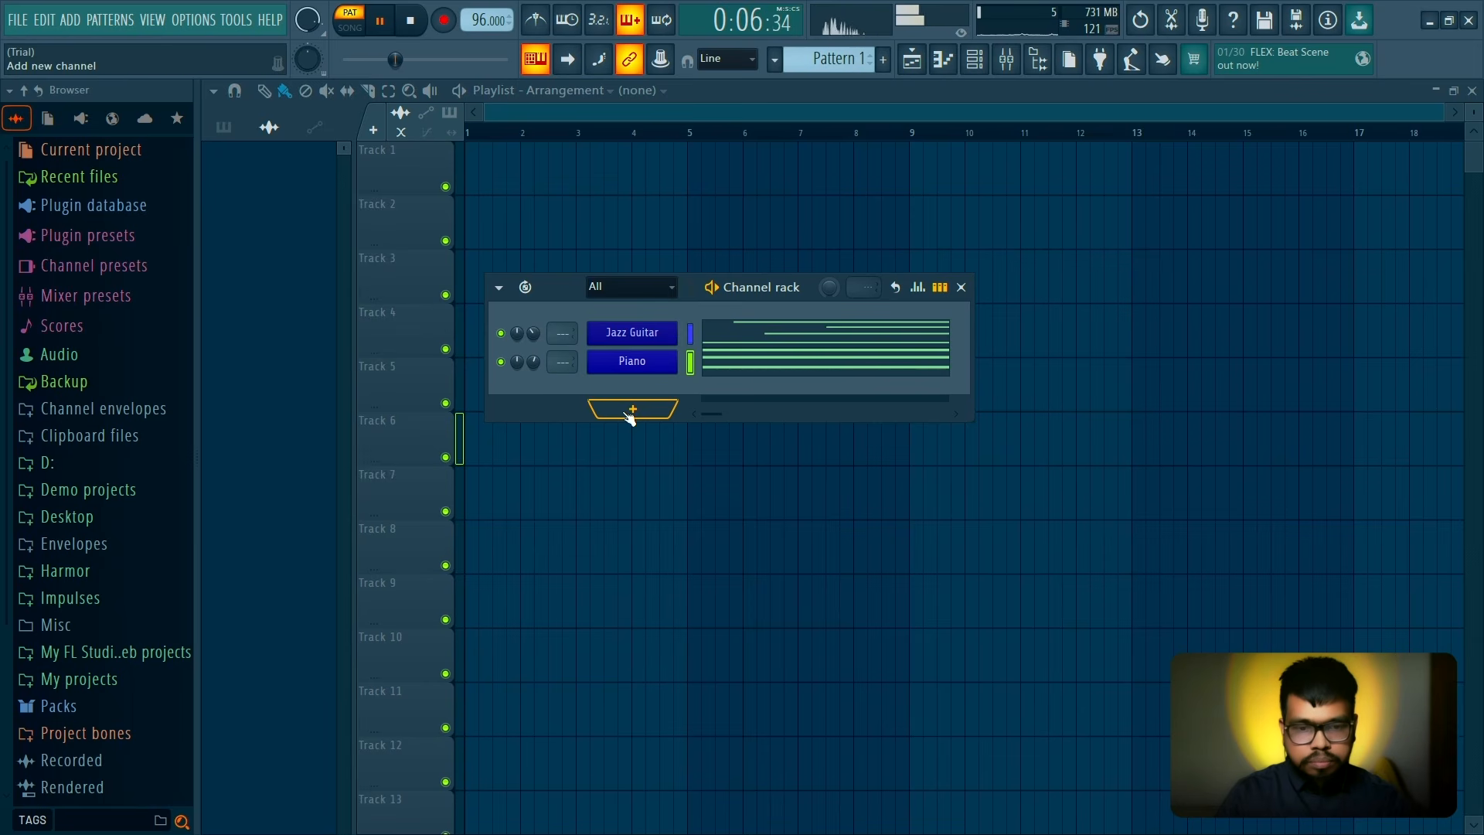
key("space")
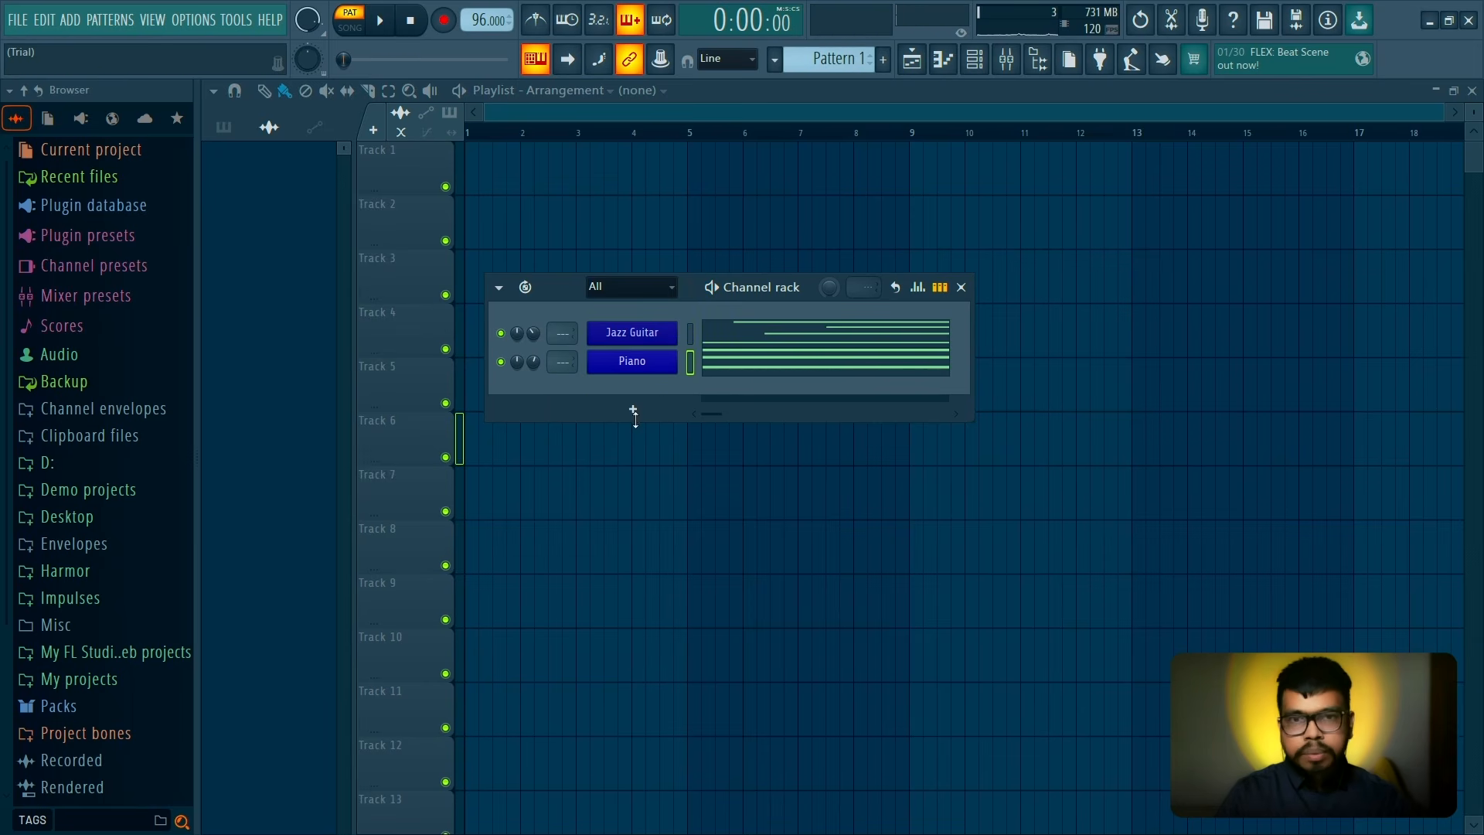
Add a Sakura channel, load its KEY Concert Hall DS preset, and close the plugin window
left_click(641, 416)
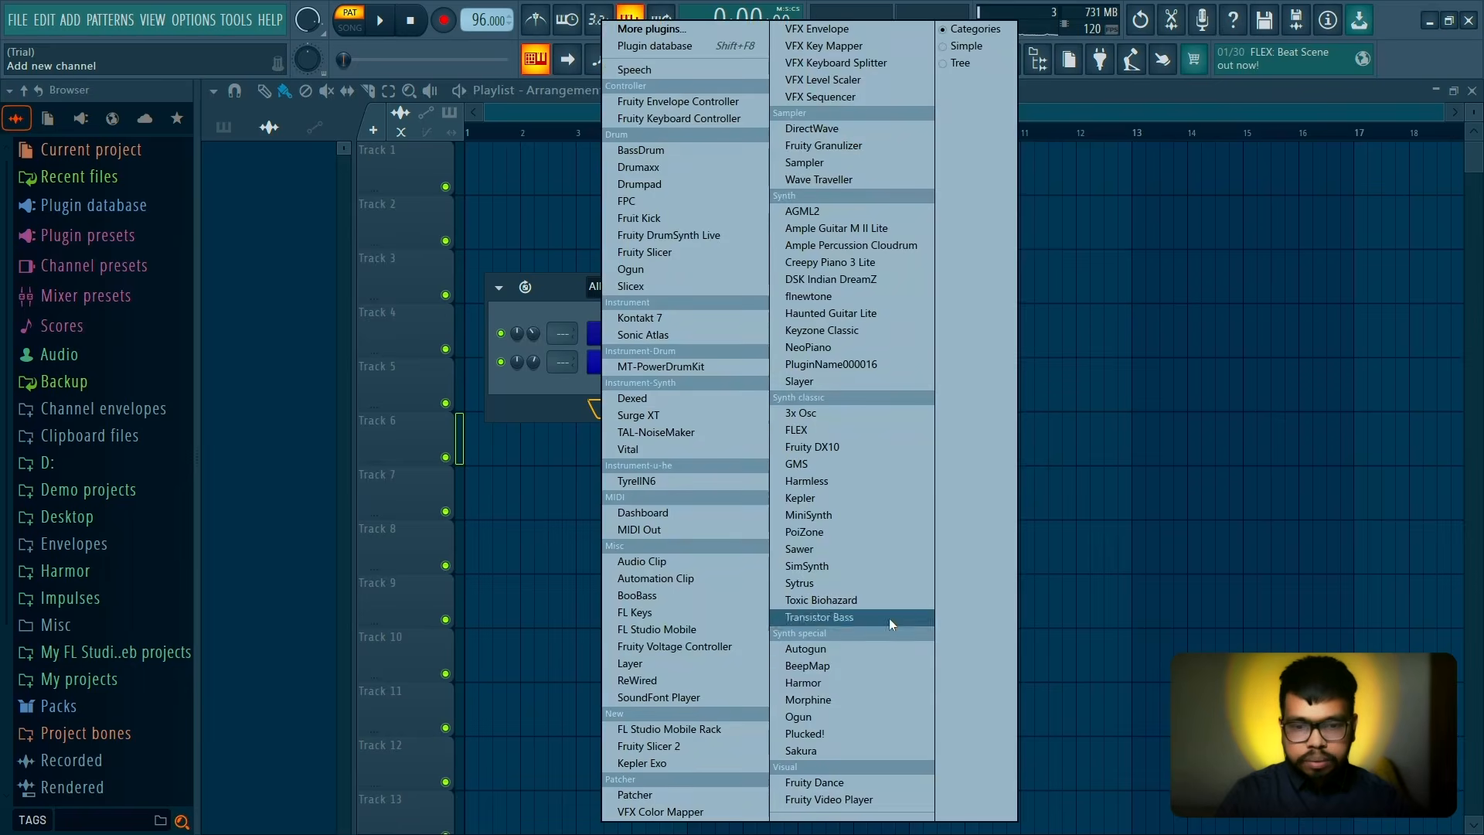
left_click(818, 750)
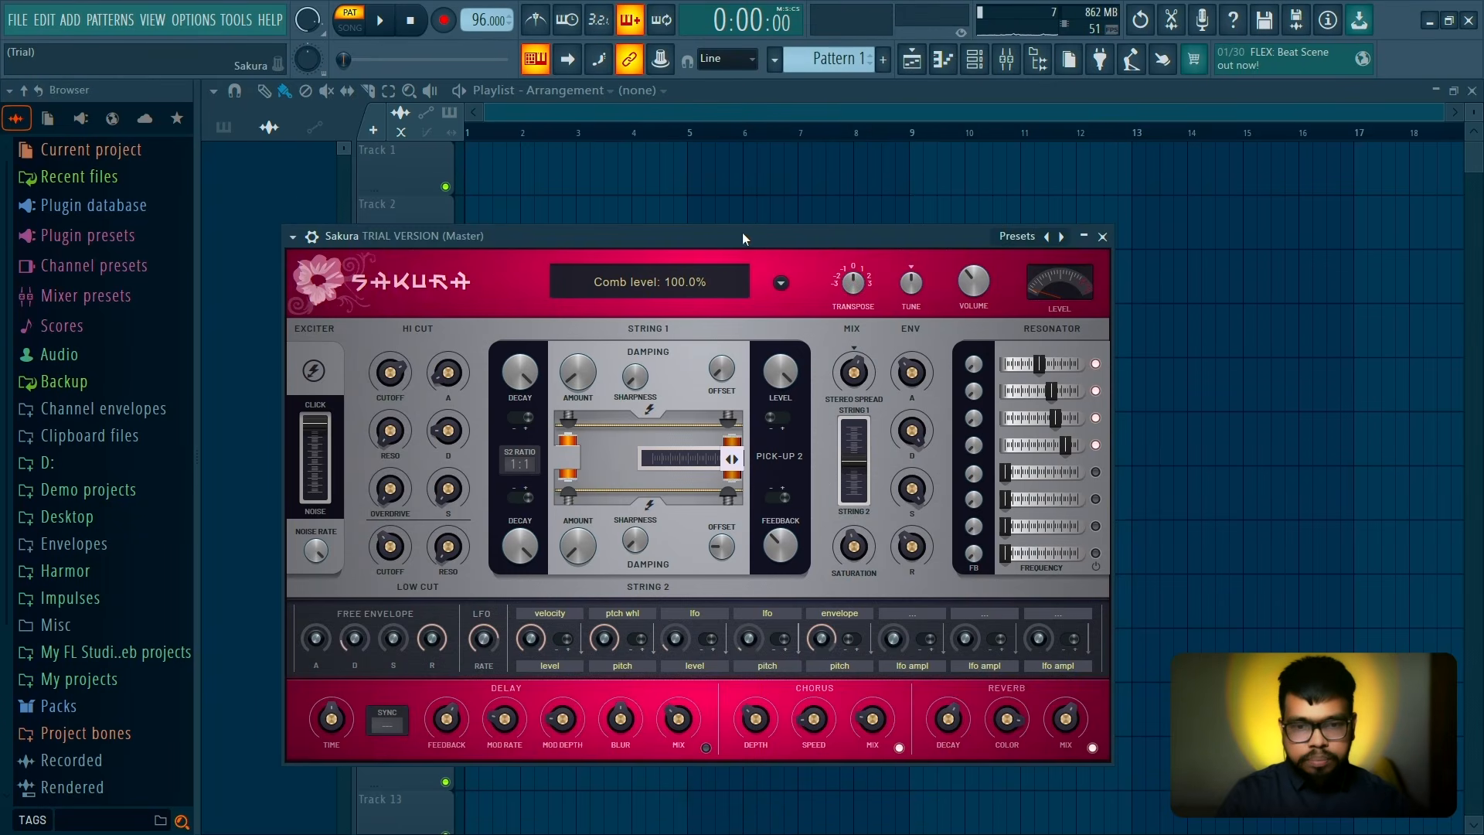
left_click_drag(742, 232, 757, 211)
left_click(1032, 220)
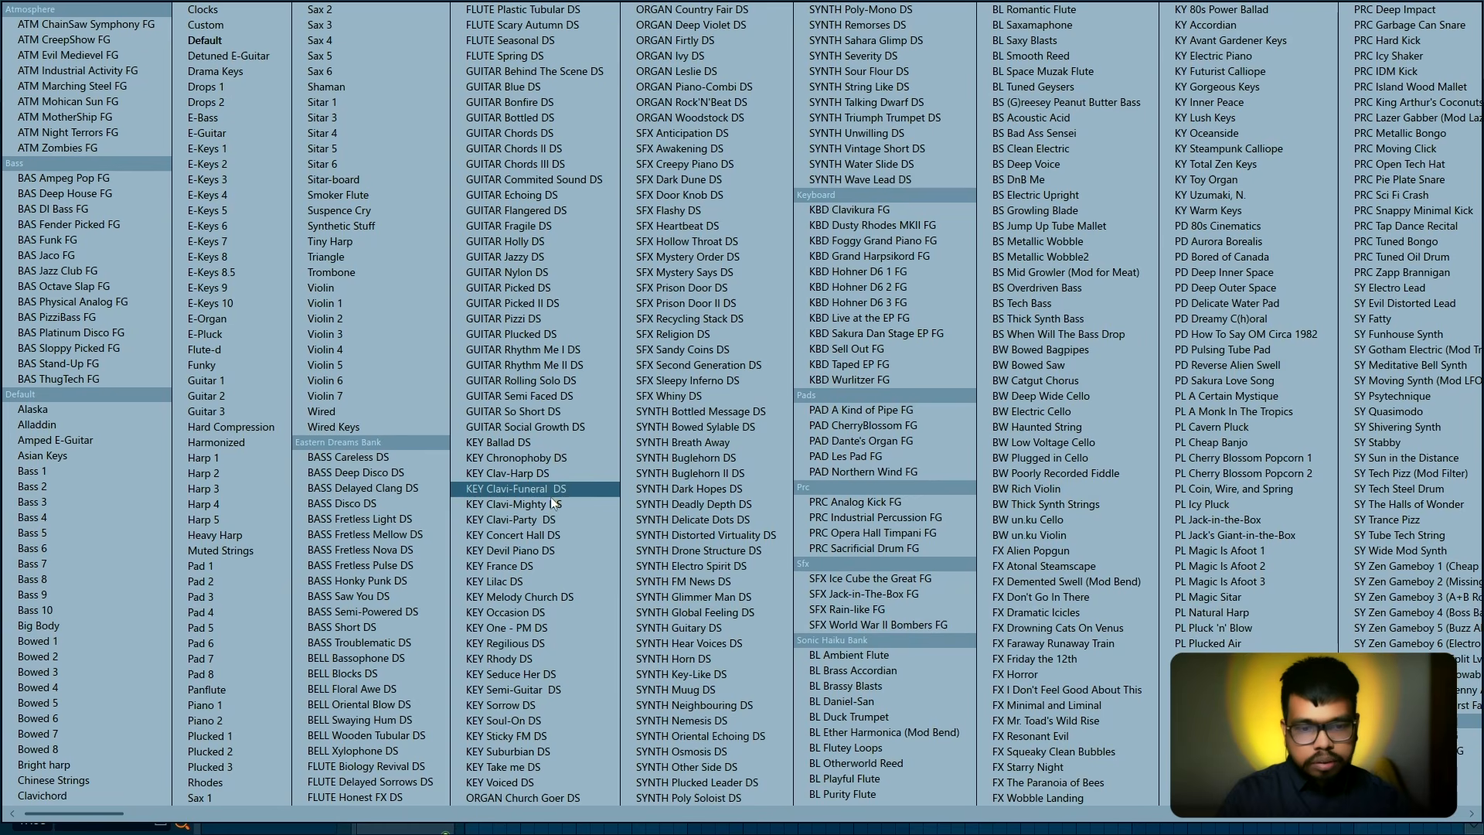
left_click(535, 538)
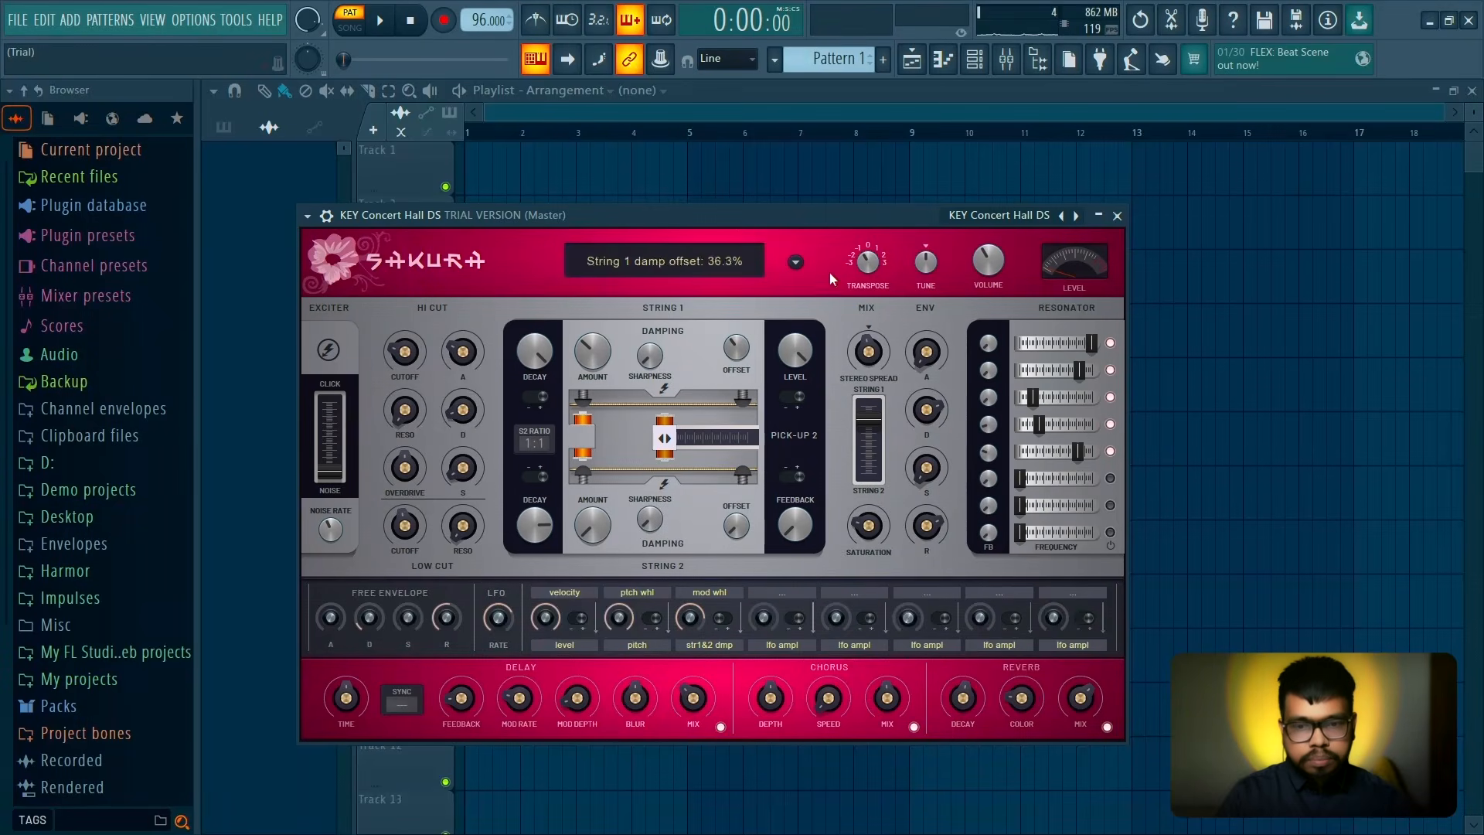
left_click(1122, 218)
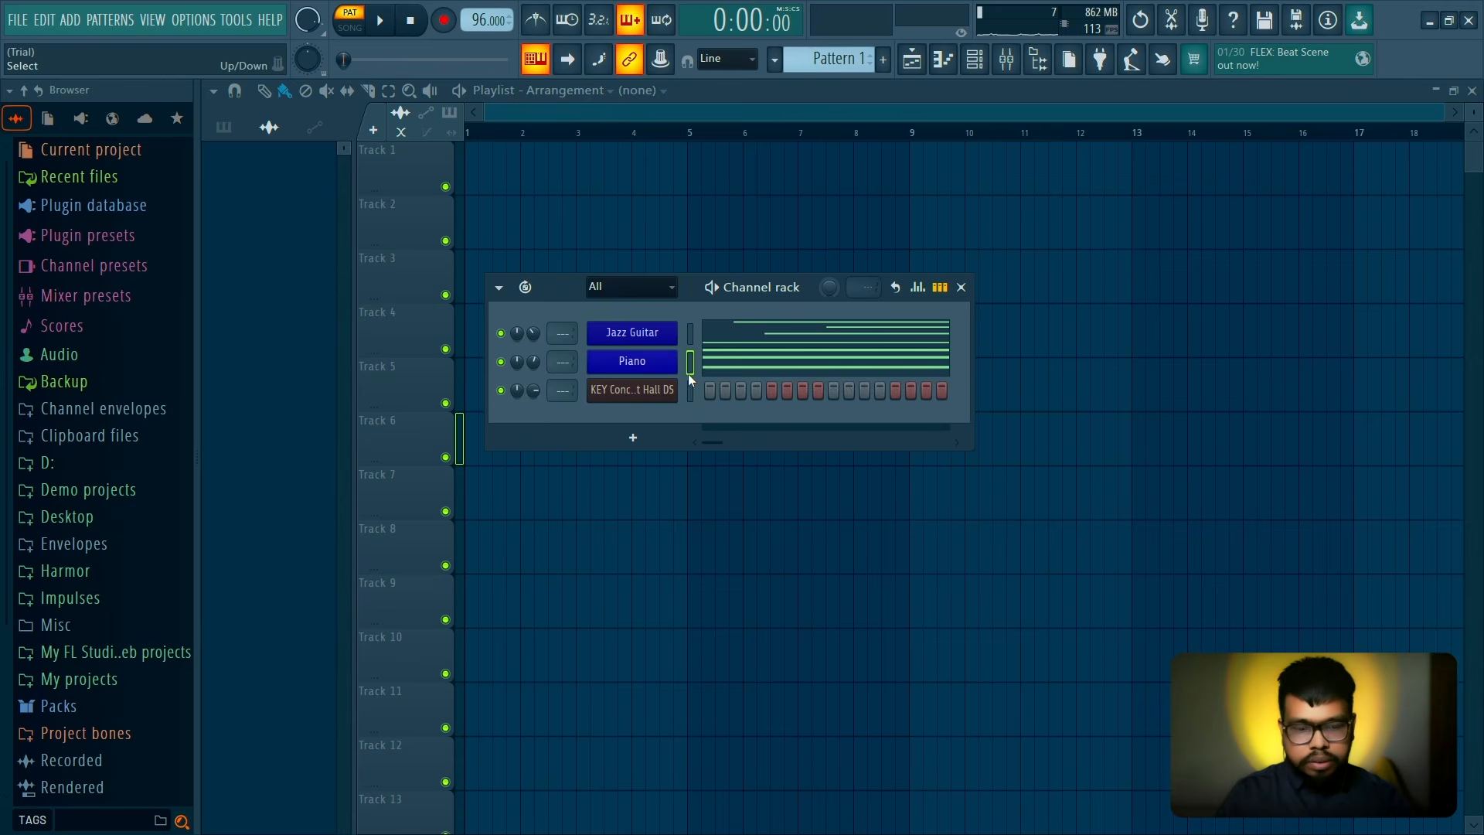
Copy the piano chords to the KEY Concert Hall DS channel and solo that channel
left_click(690, 393)
right_click(500, 391)
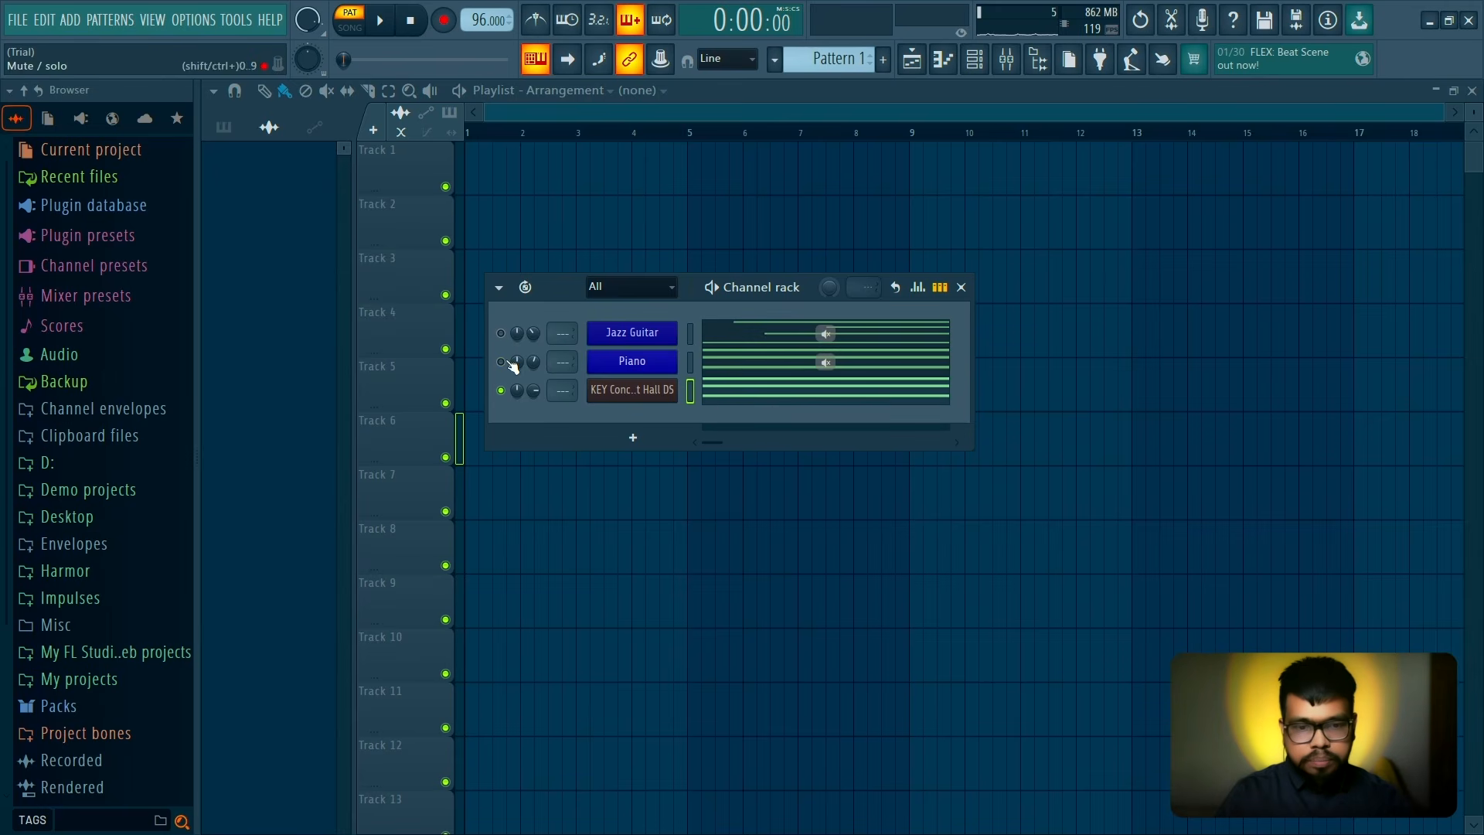
Transpose the KEY Concert Hall DS notes up one octave, close the piano roll, and unmute the Piano channel
left_click(718, 396)
key("ctrl+Up")
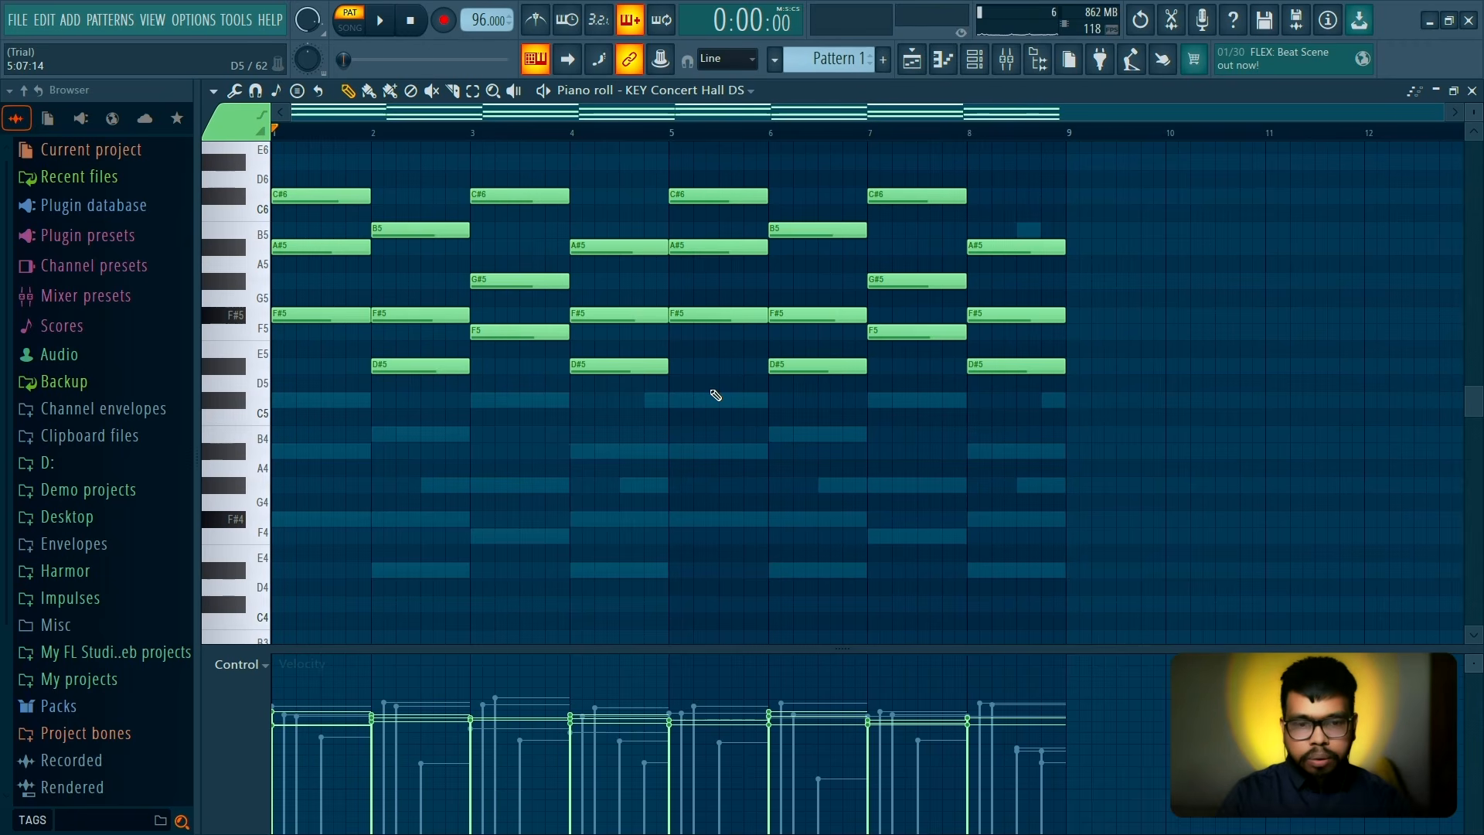
left_click(1472, 92)
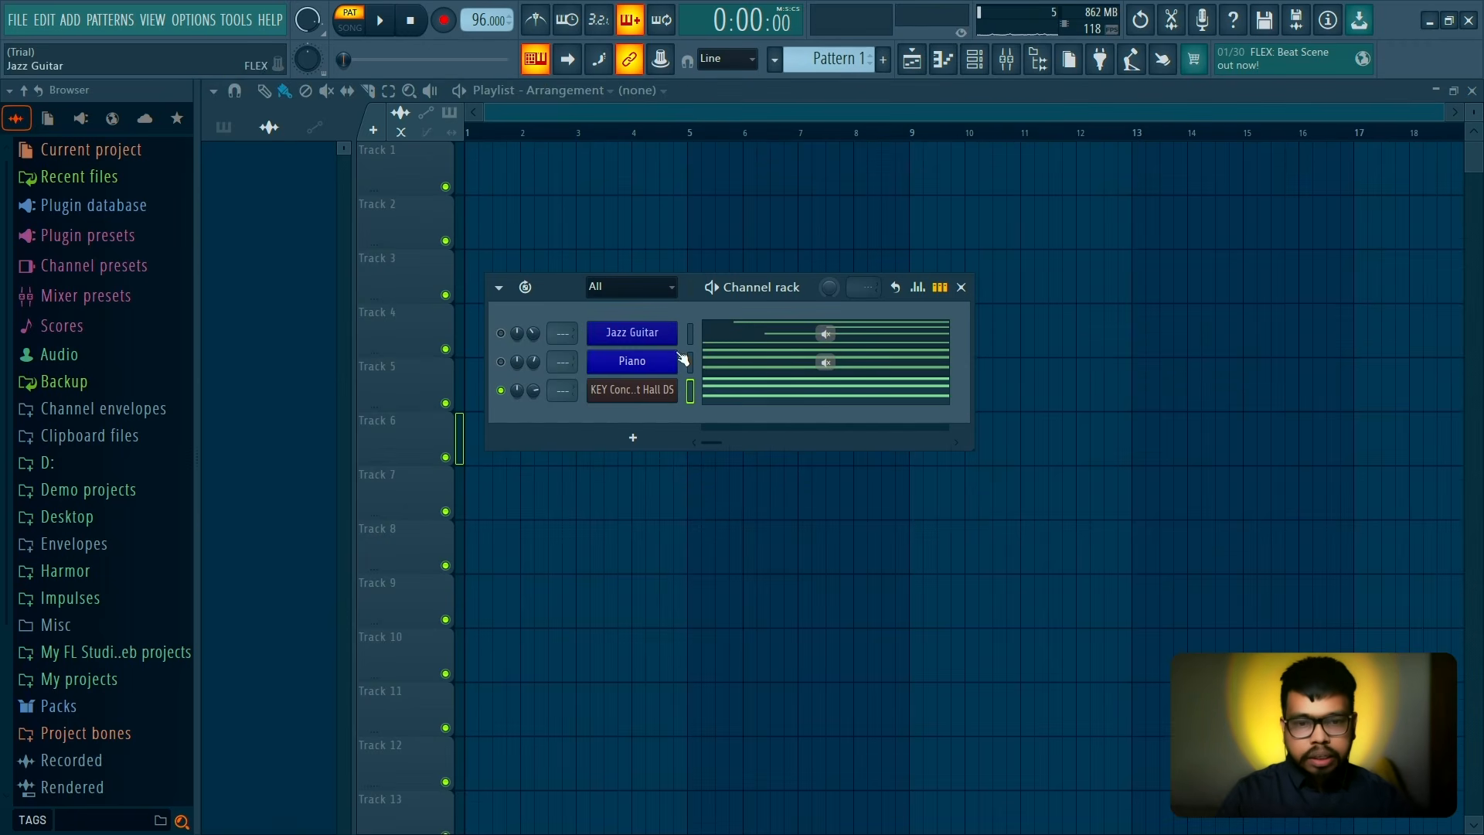
left_click(501, 362)
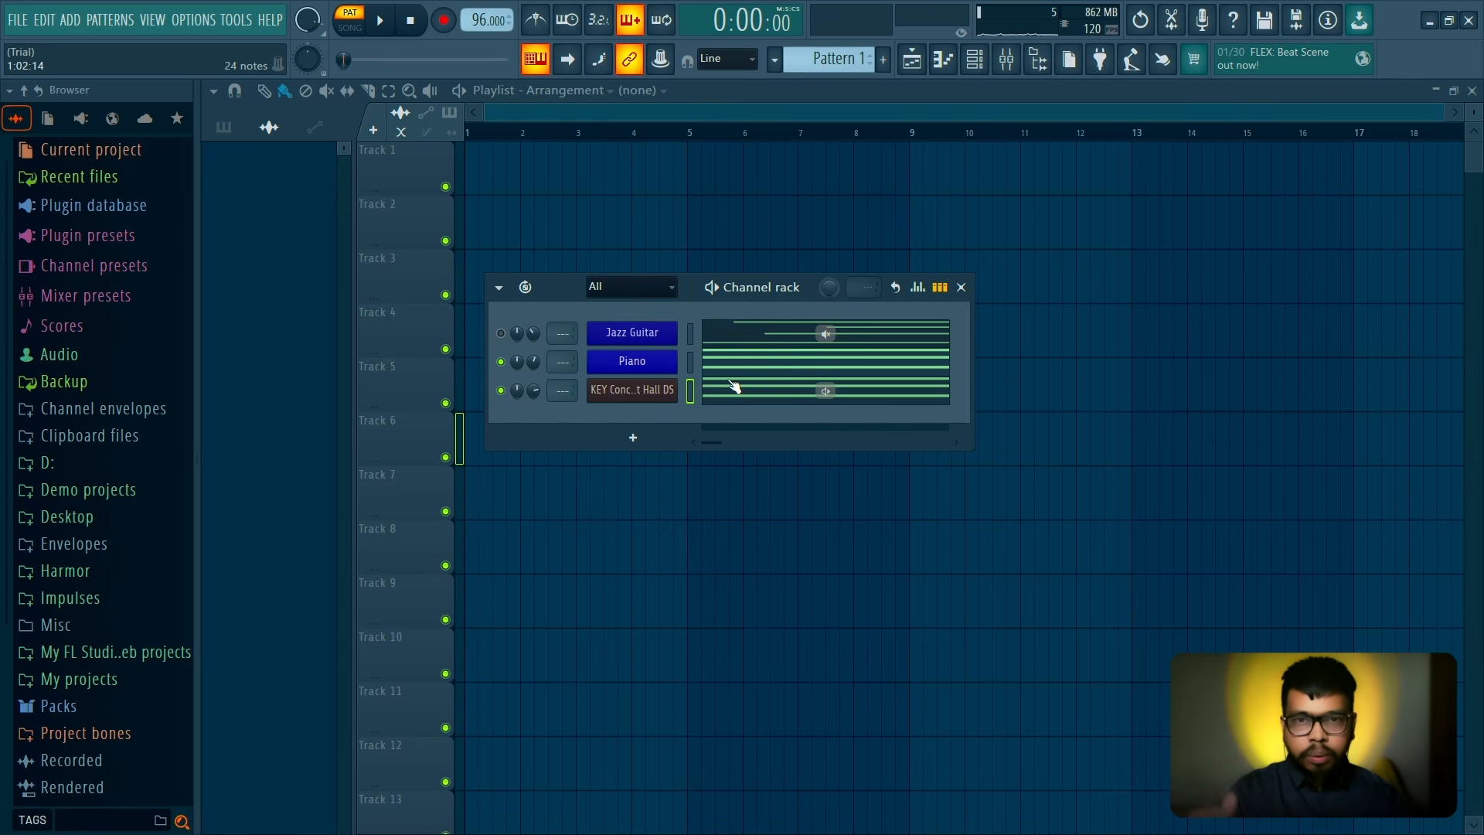
Play the pattern and lower the KEY Concert Hall DS channel volume to 57%
key("space")
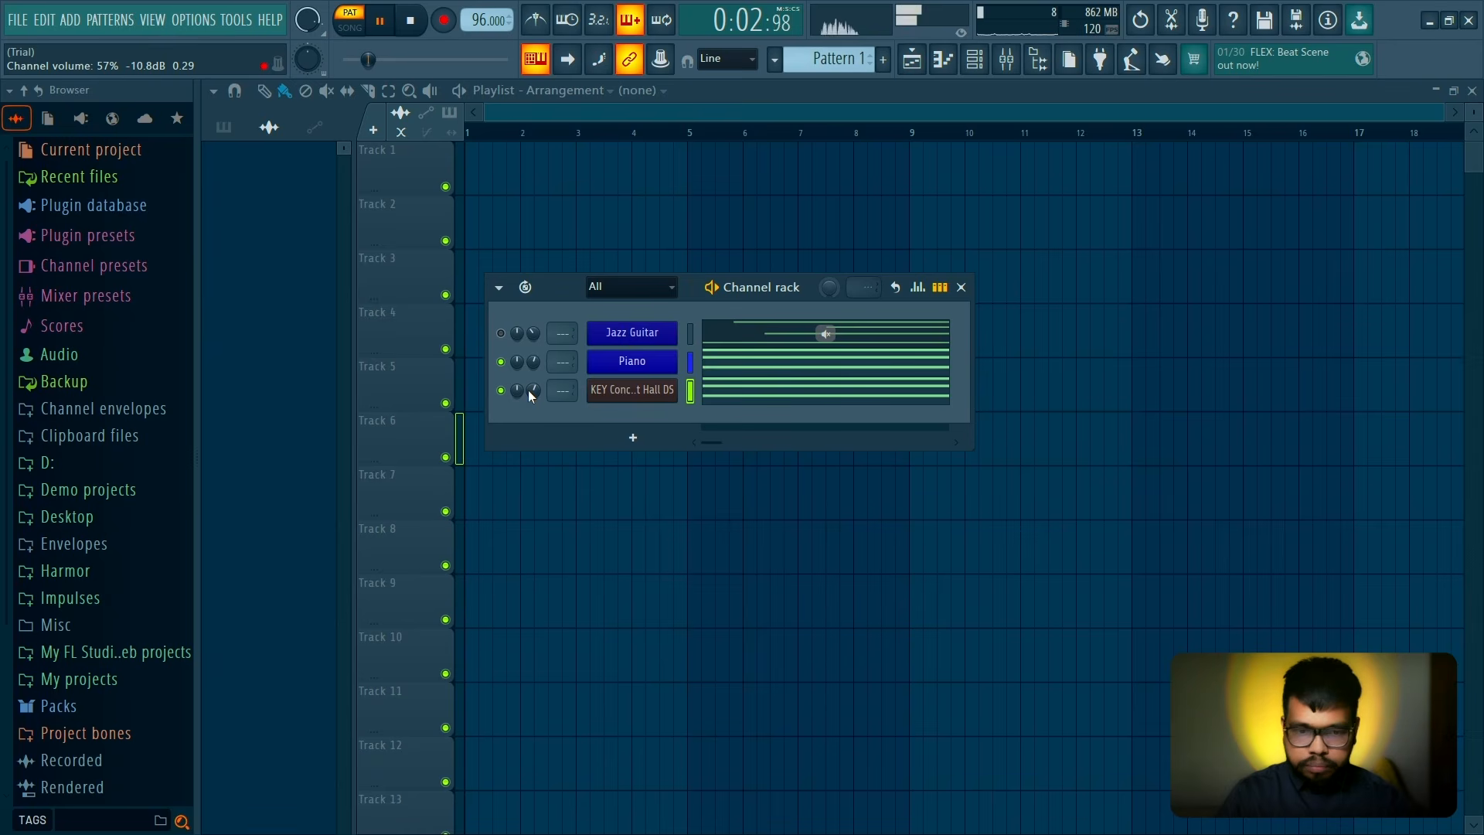
key("space")
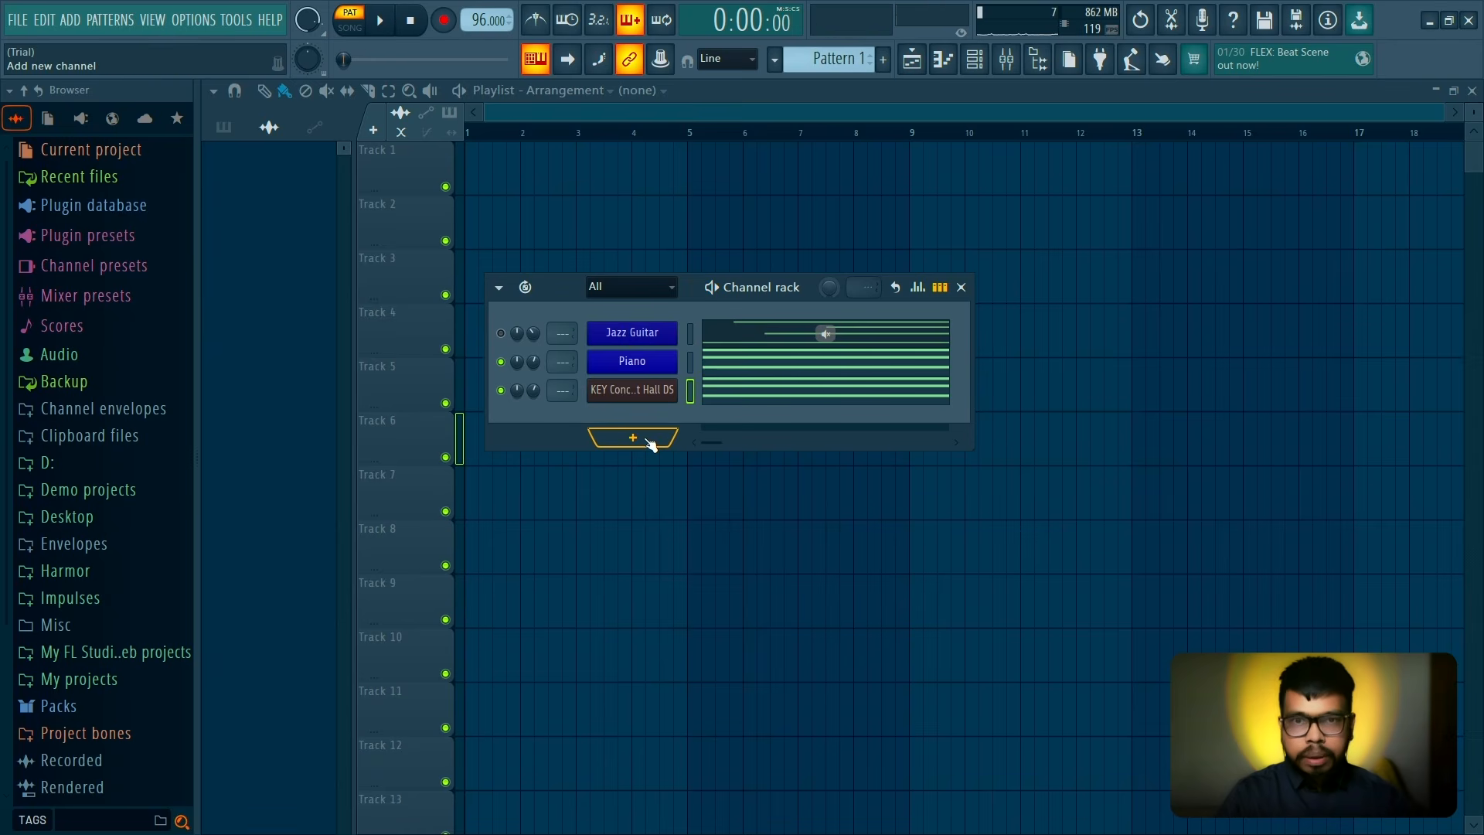
Add a FLEX channel, load the Simmering Spheres preset from Olbaid Compendium, and close the plugin window
left_click(618, 428)
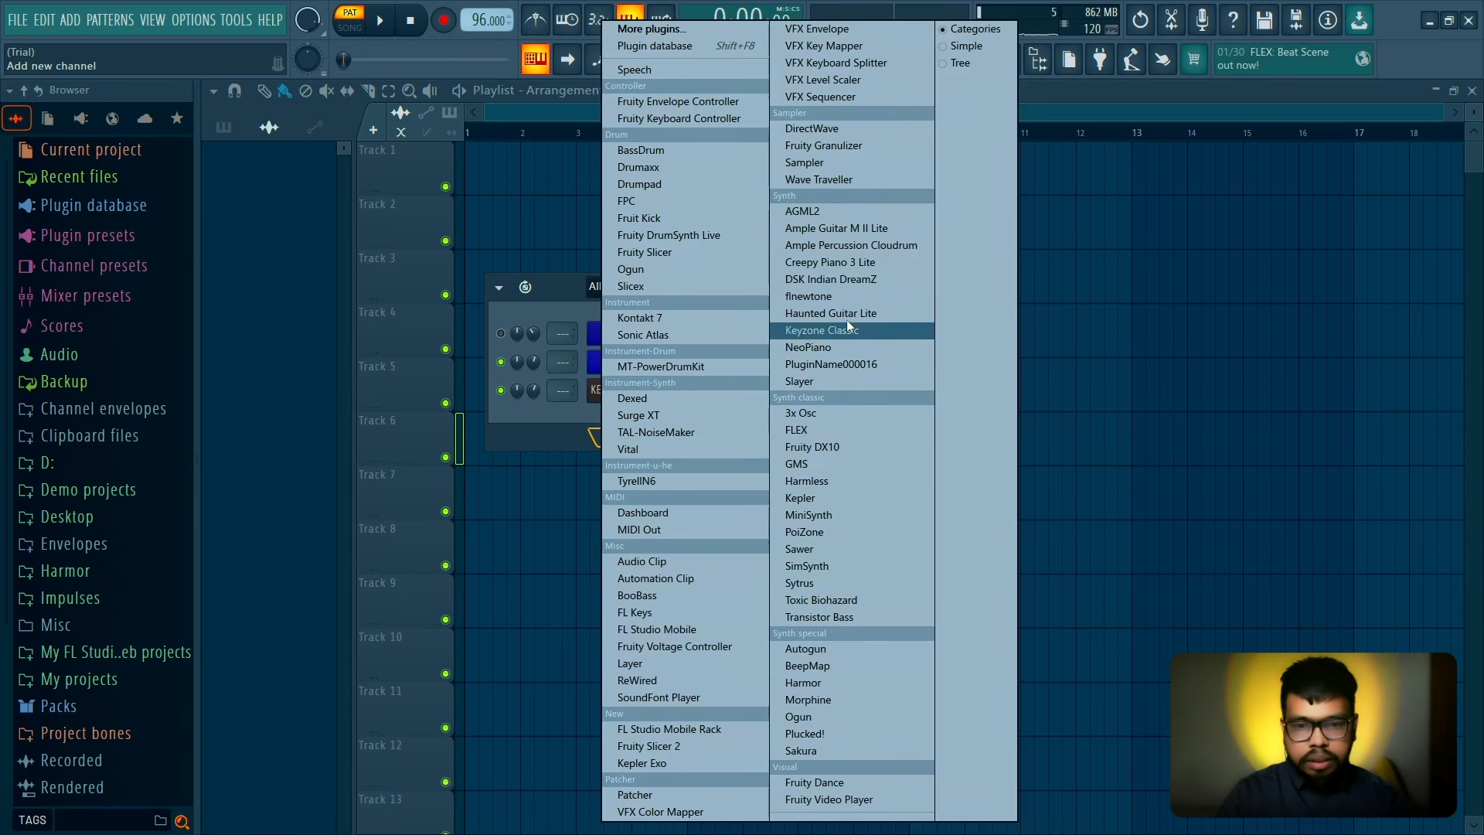
left_click(827, 429)
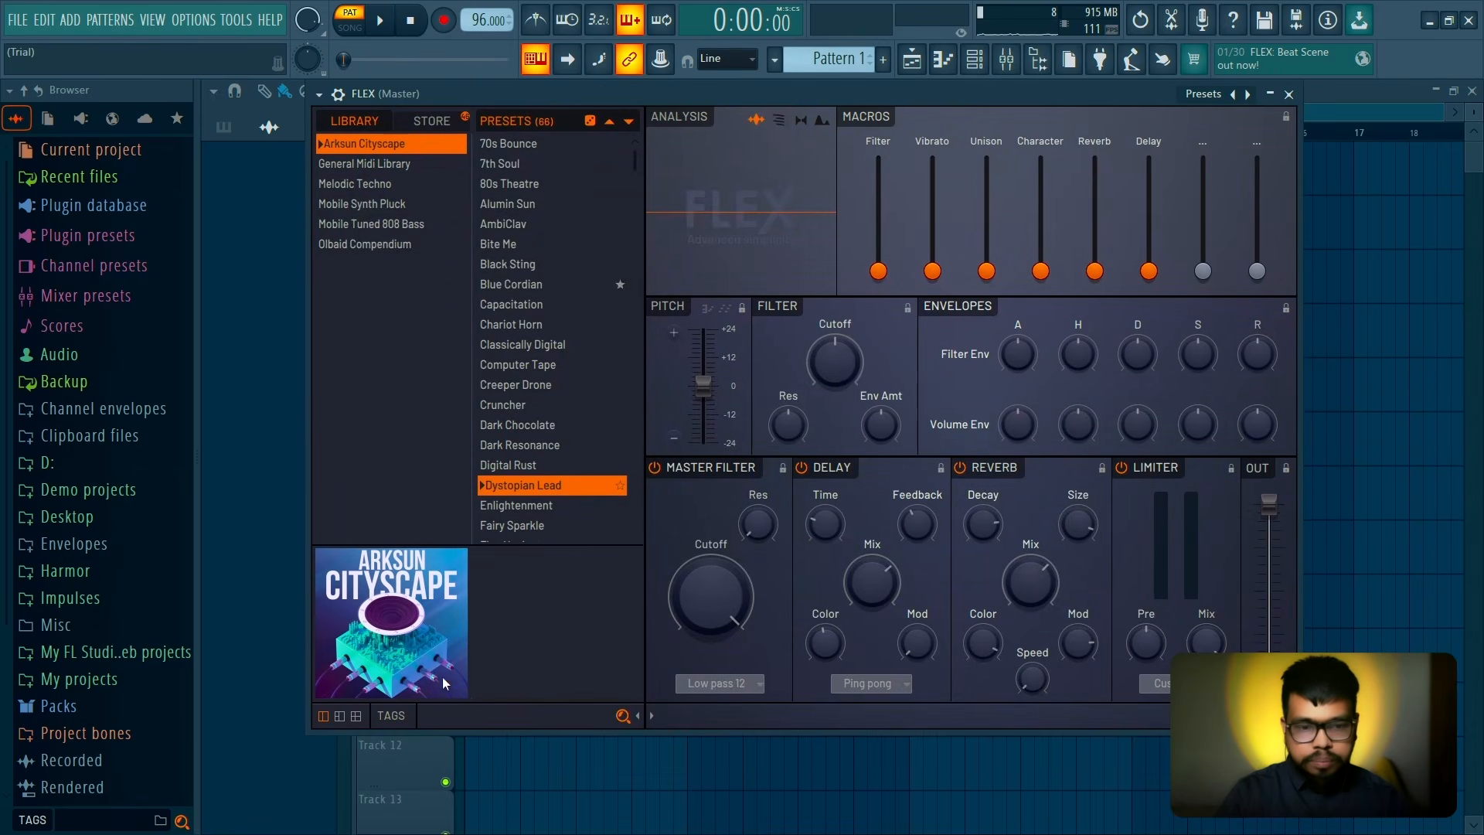
left_click(382, 244)
scroll(548, 423, "down", 15)
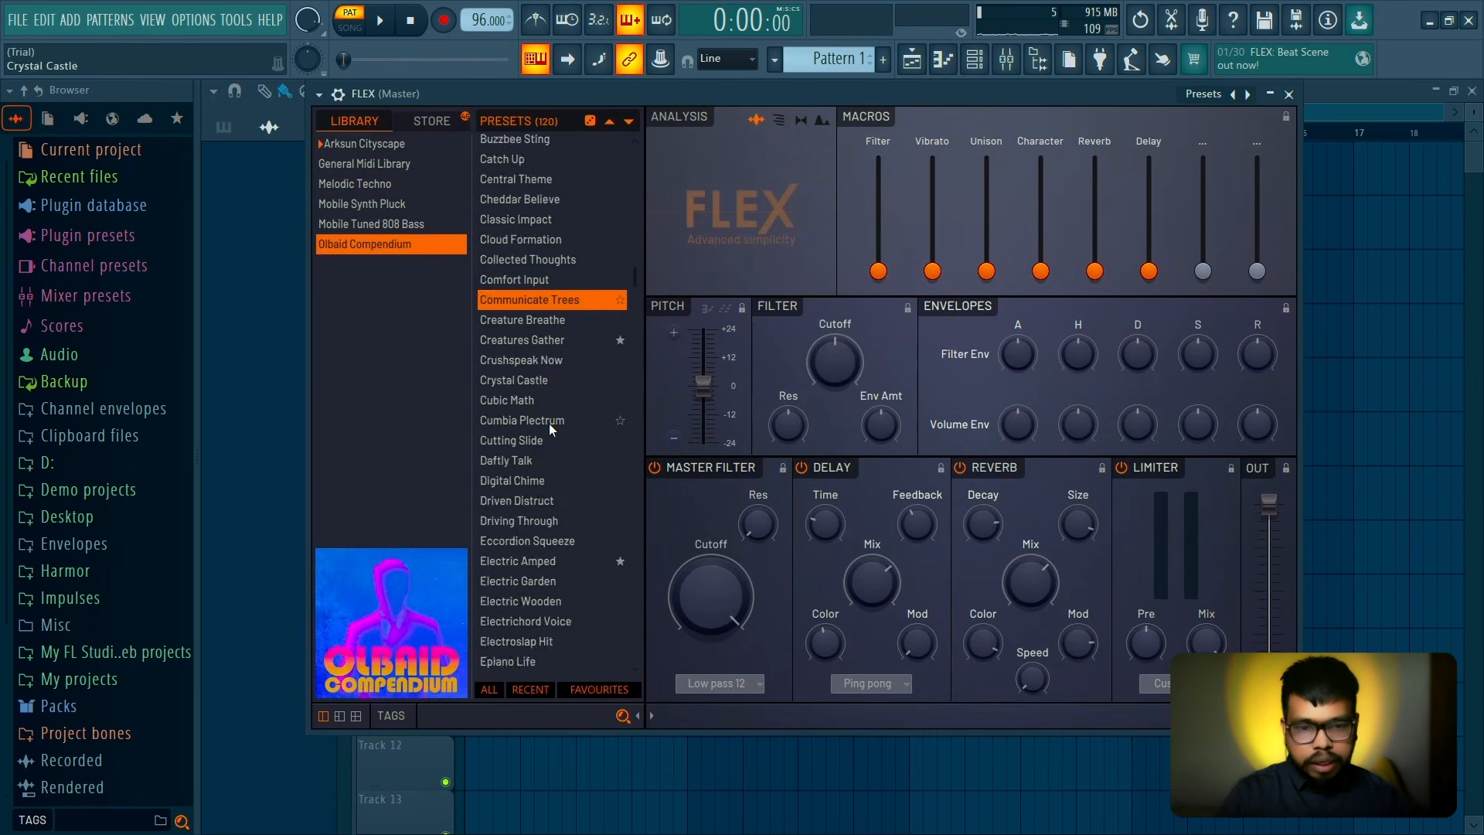
scroll(544, 433, "up", 5)
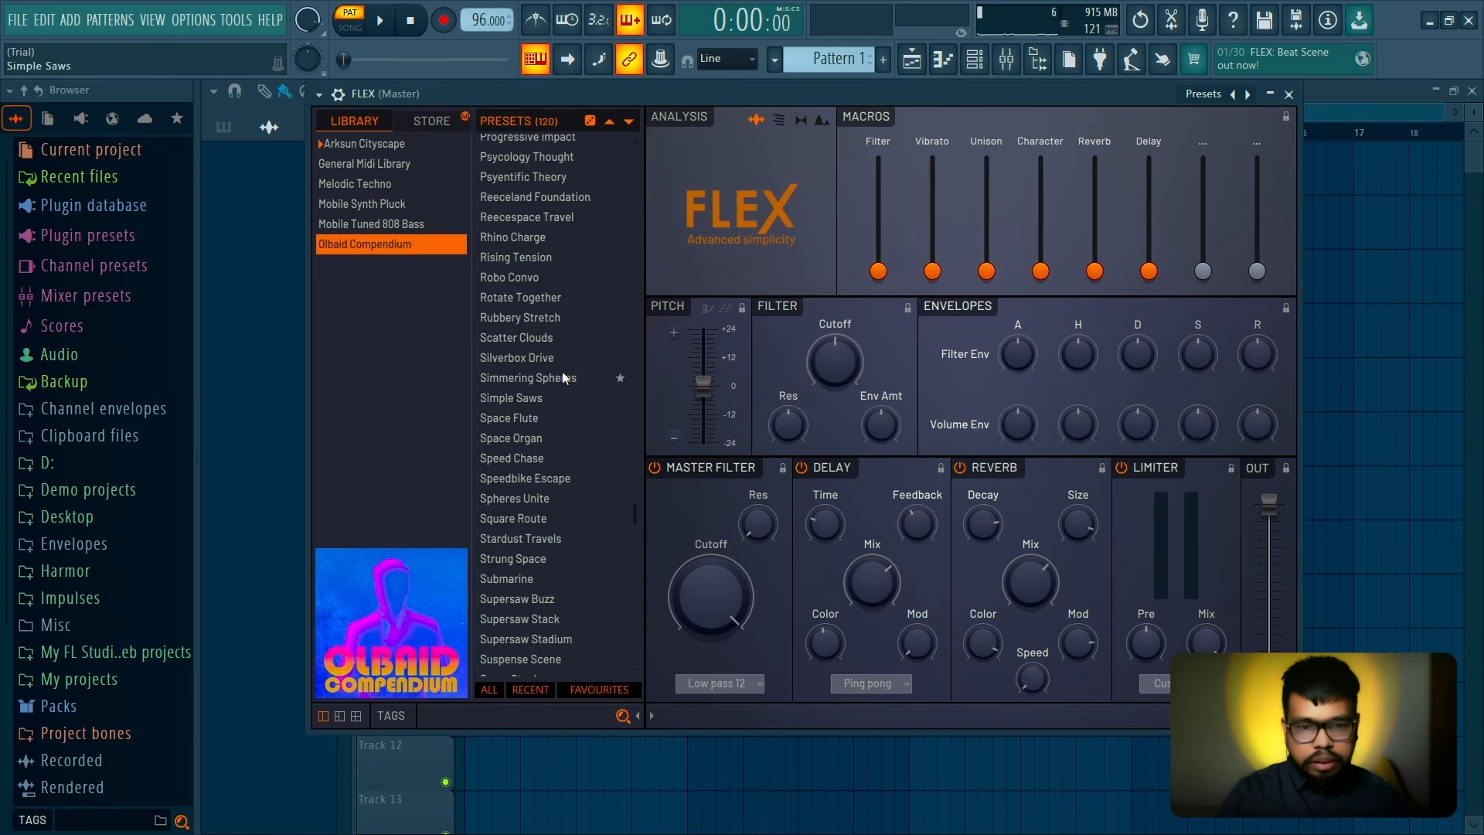
left_click(589, 463)
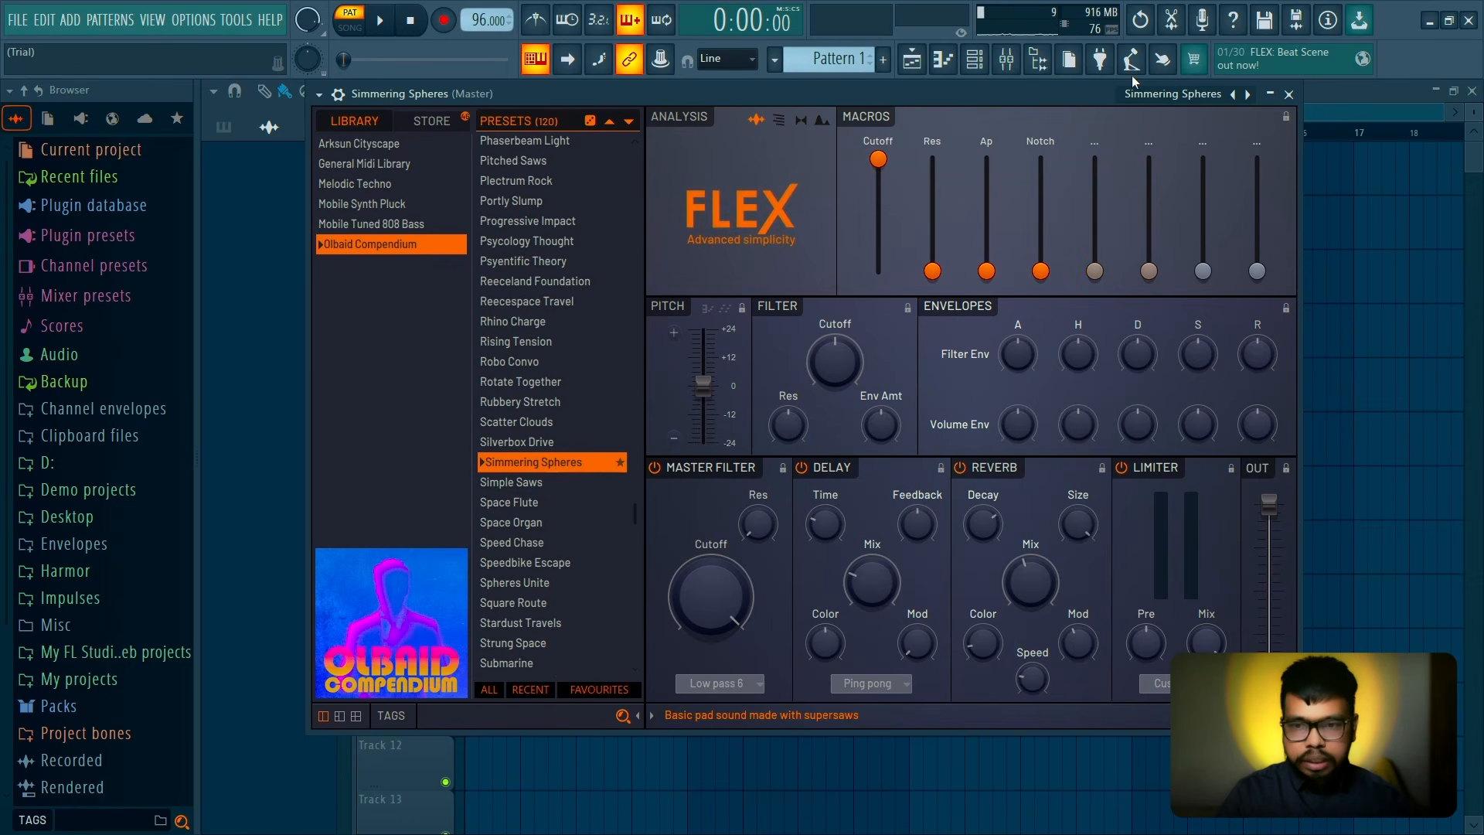
left_click(1289, 94)
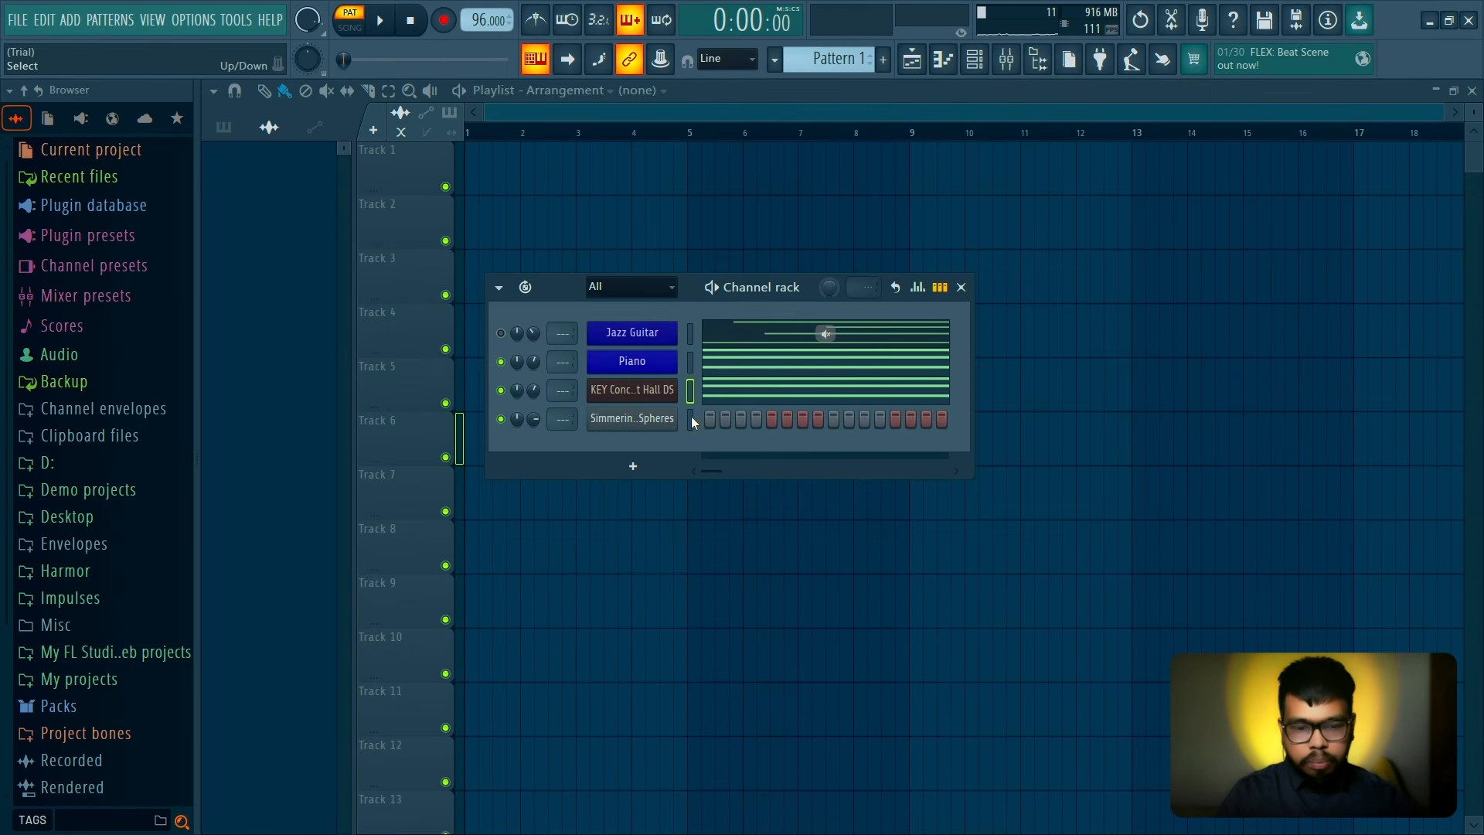
Copy the chords to the Simmering Spheres channel and solo it during playback with its piano roll open
key("space")
right_click(500, 418)
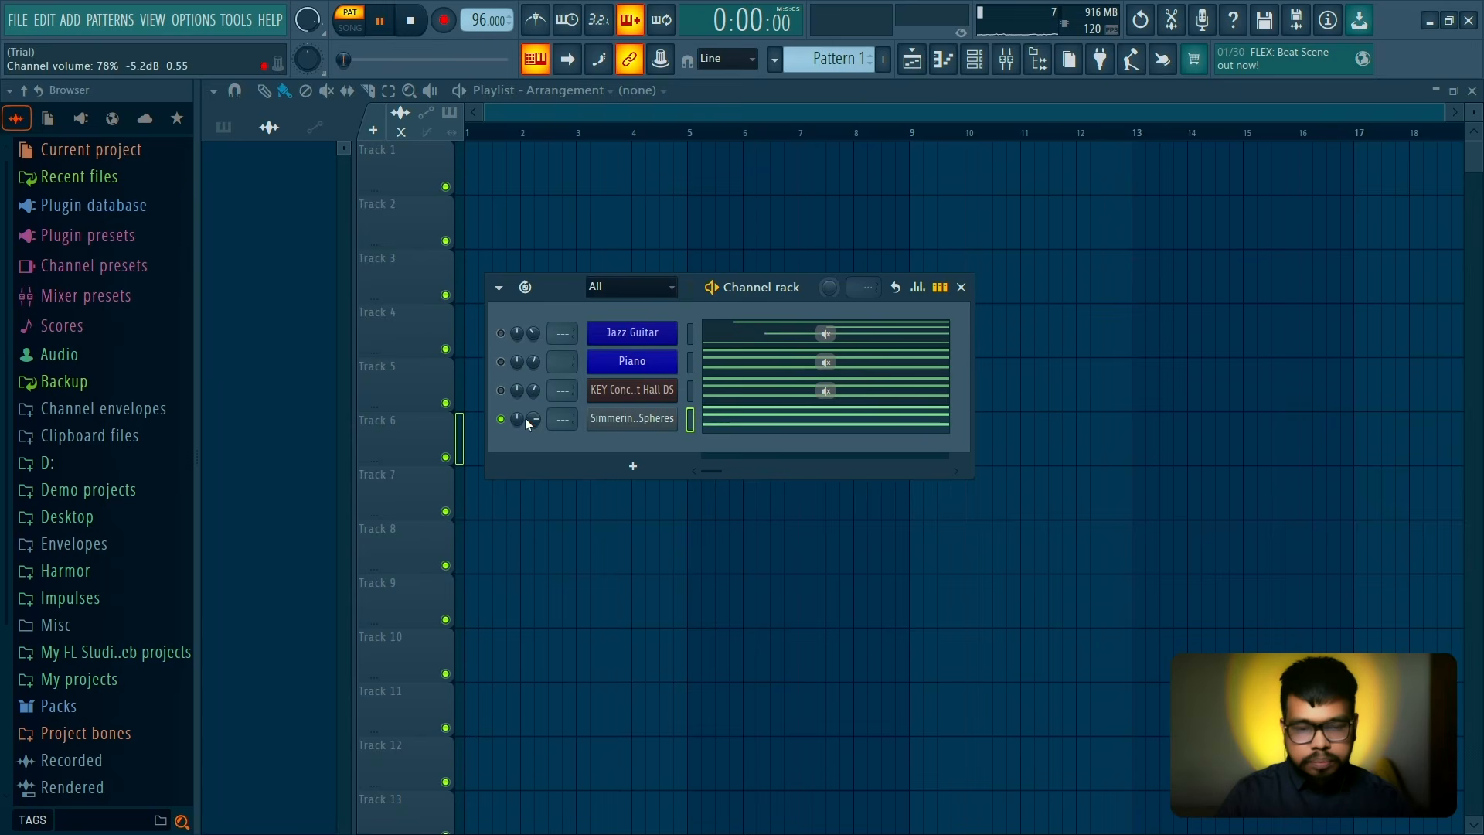
left_click(782, 421)
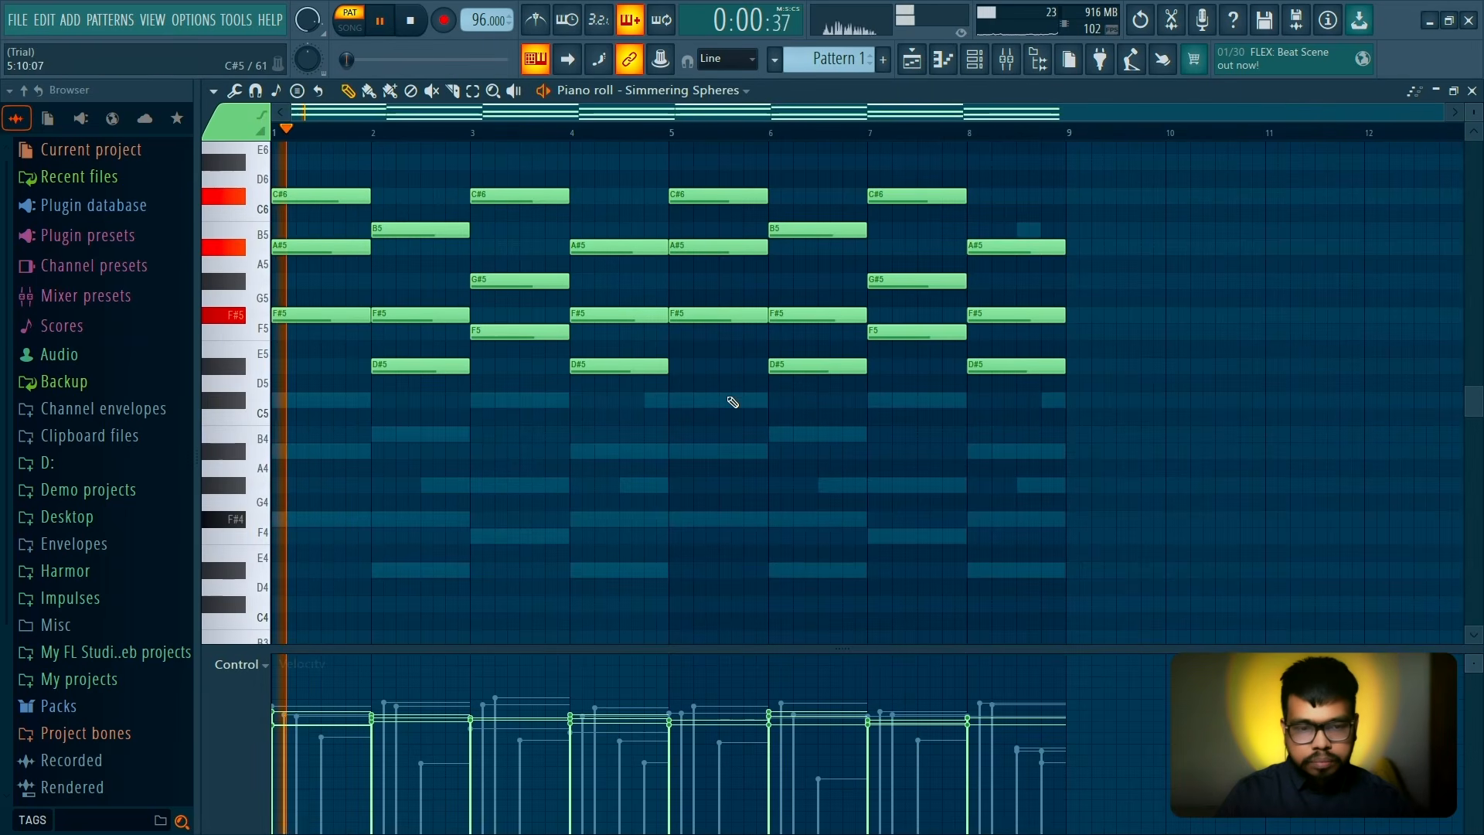
Lower the Simmering Spheres channel volume to 47% and transpose its notes down one octave
key("F6")
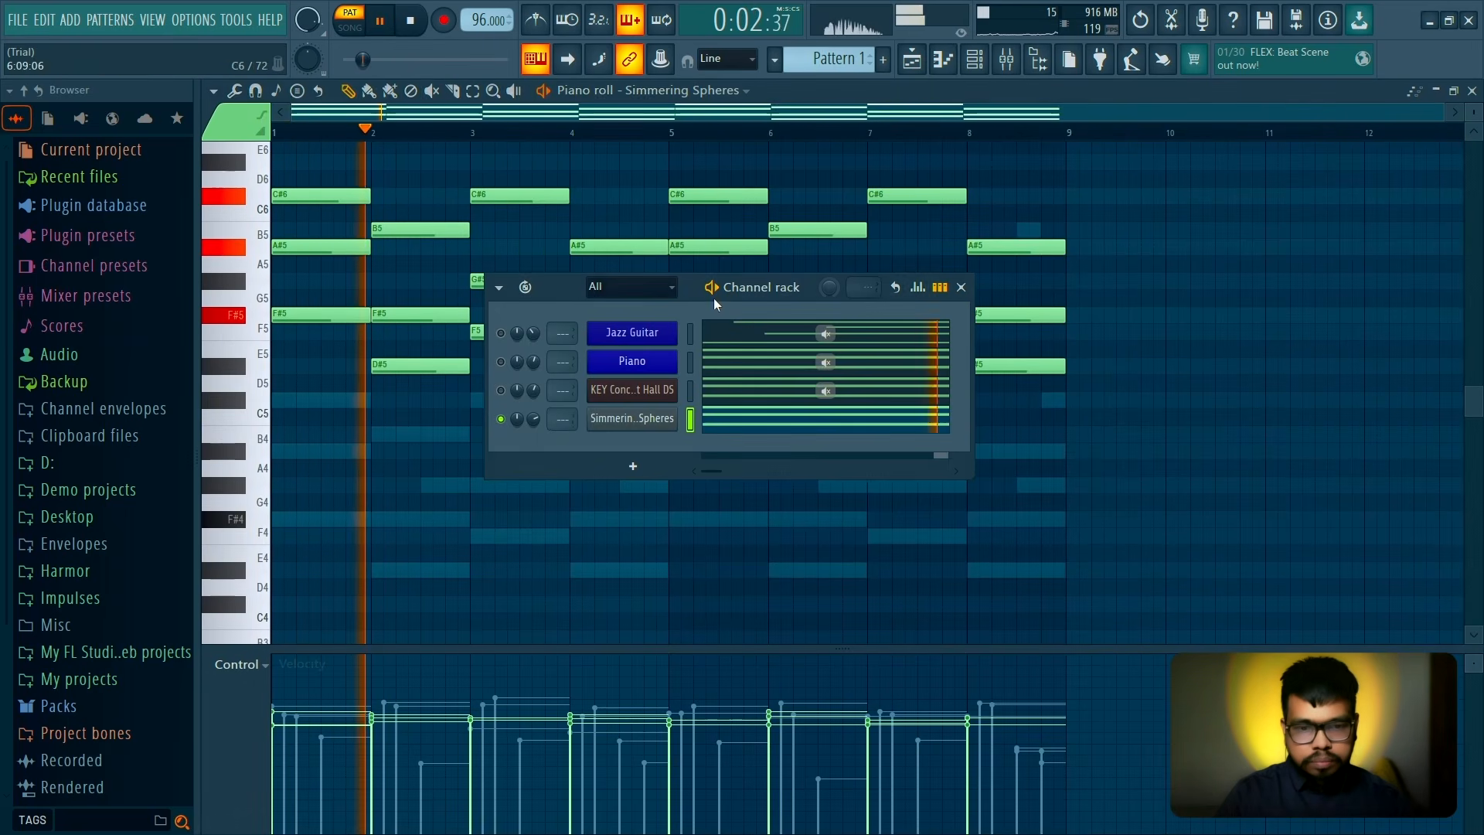
left_click_drag(533, 419, 533, 466)
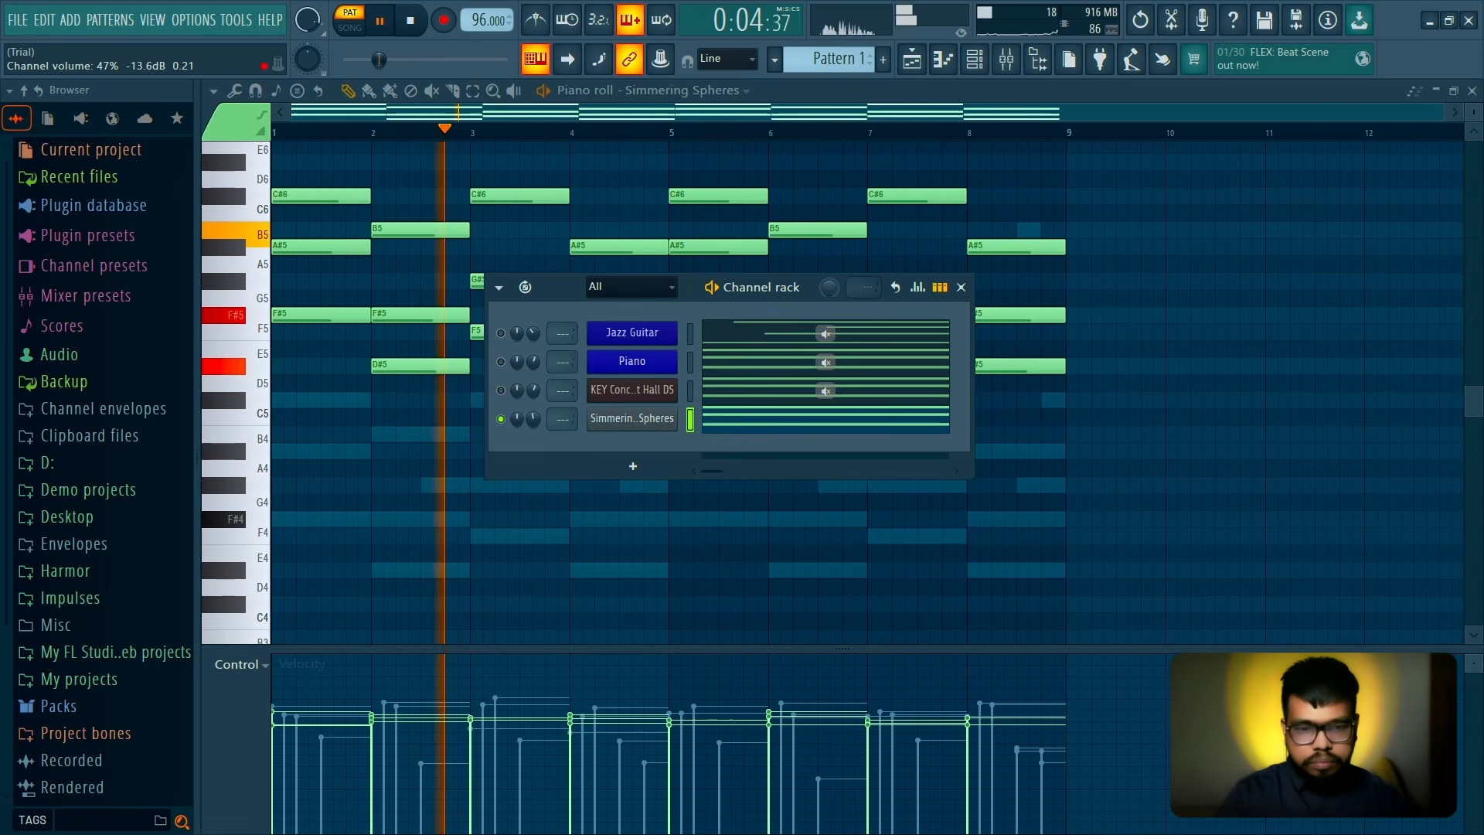
key("F6")
key("space")
key("ctrl+Down")
key("space")
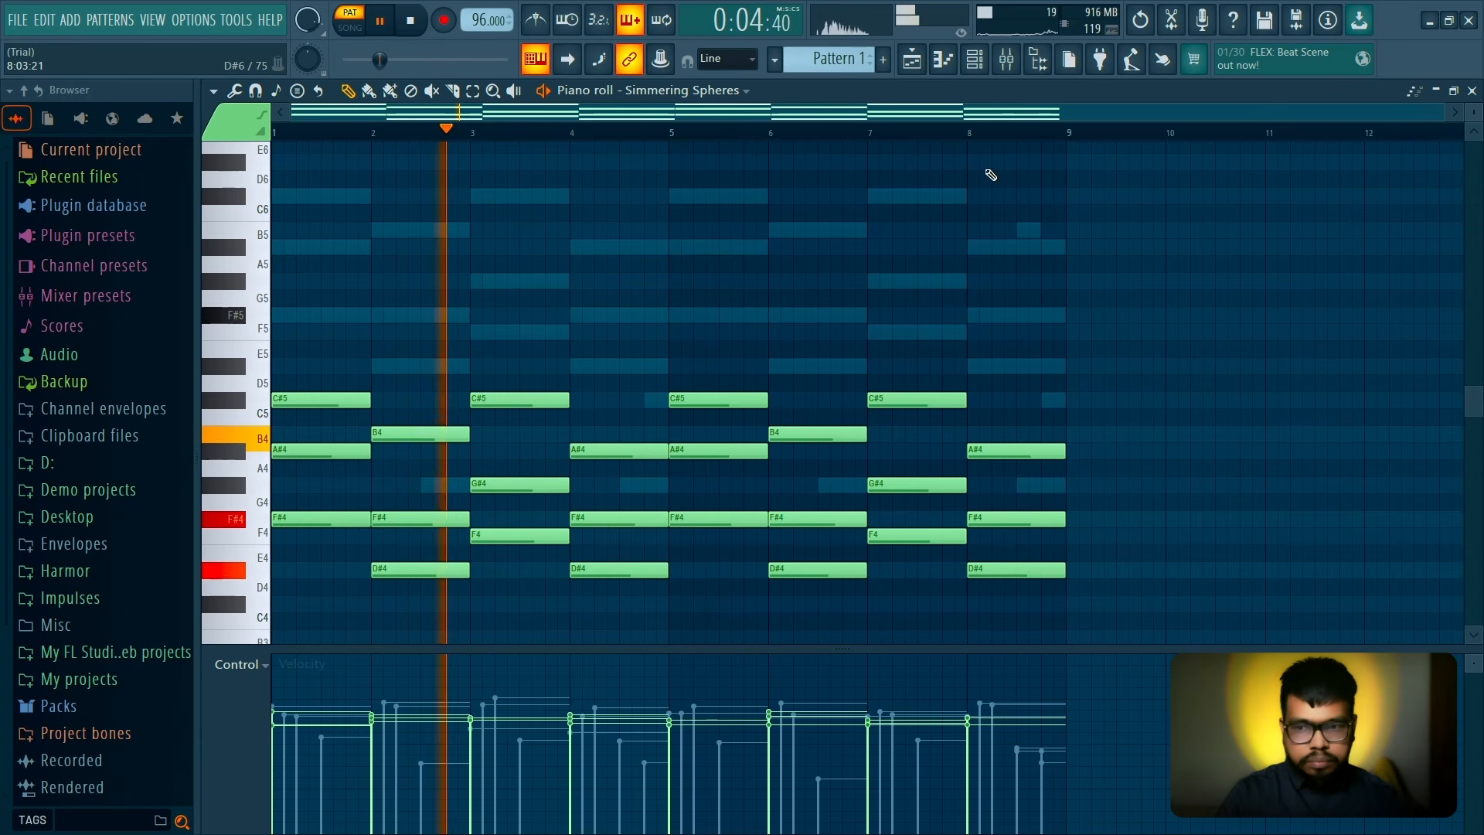
Lower the Cutoff macro of the Simmering Spheres preset to 64% during playback, and close the plugin window
key("F6")
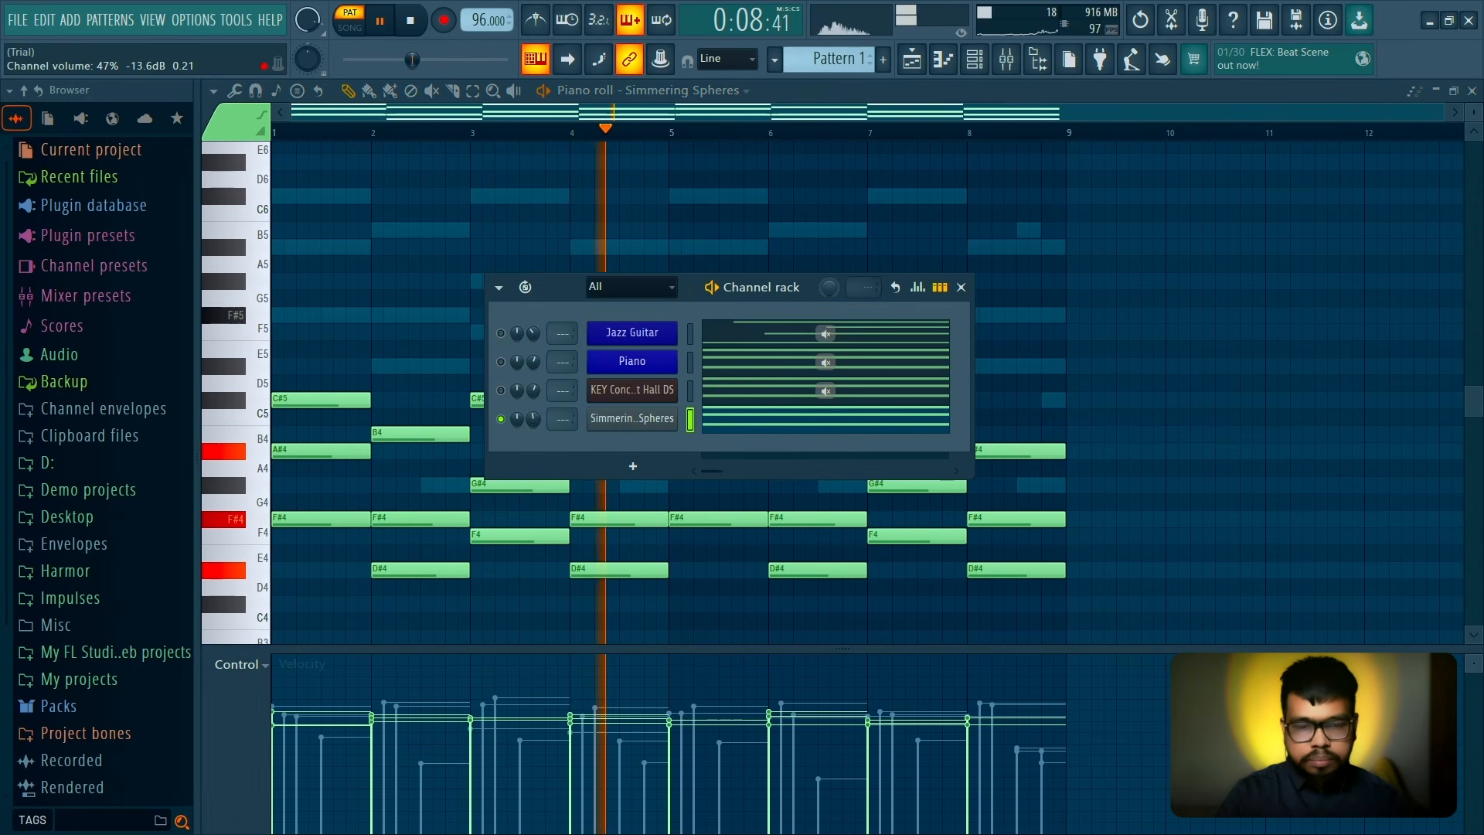
left_click(632, 418)
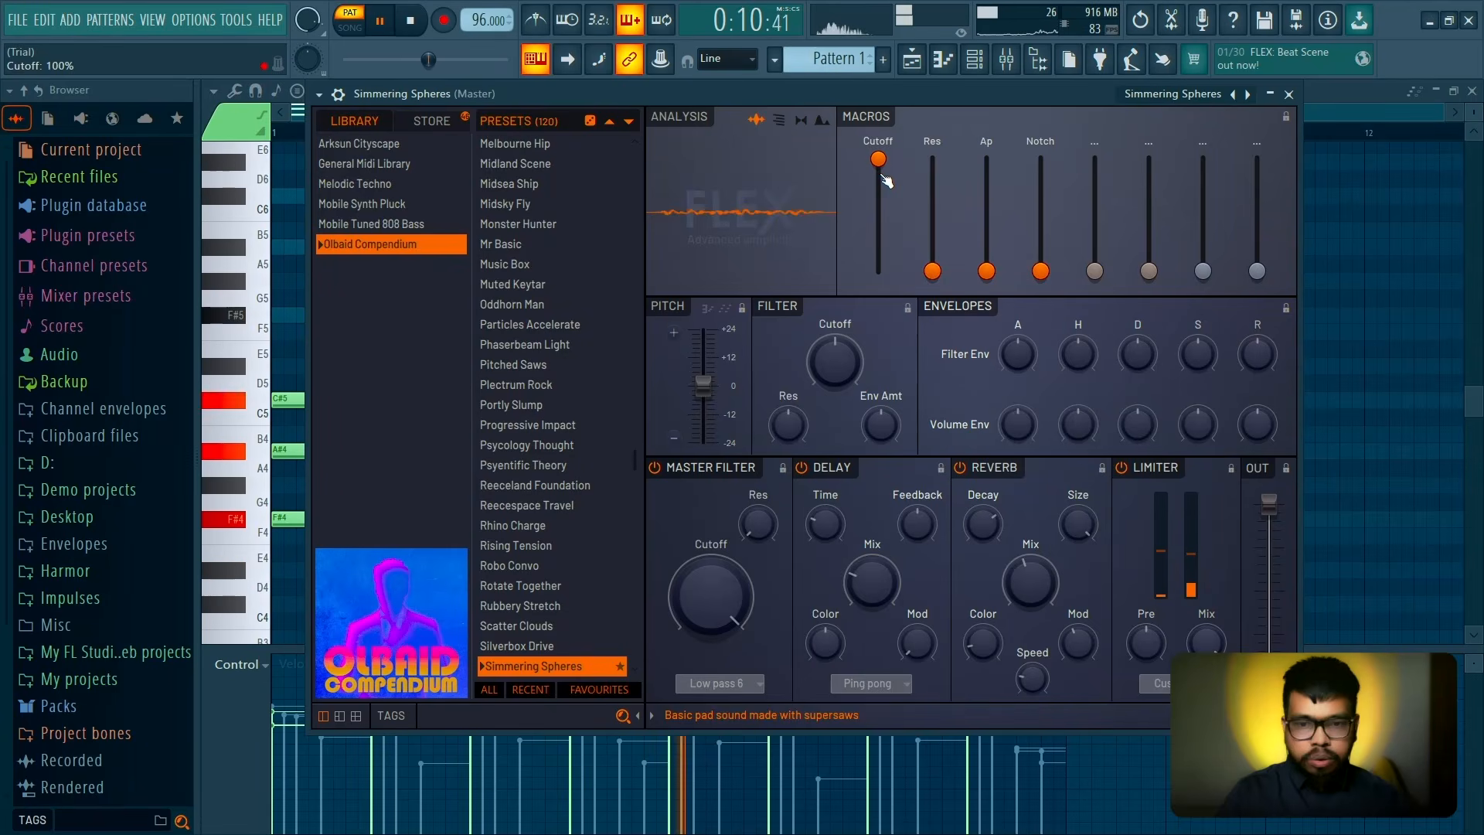
key("space")
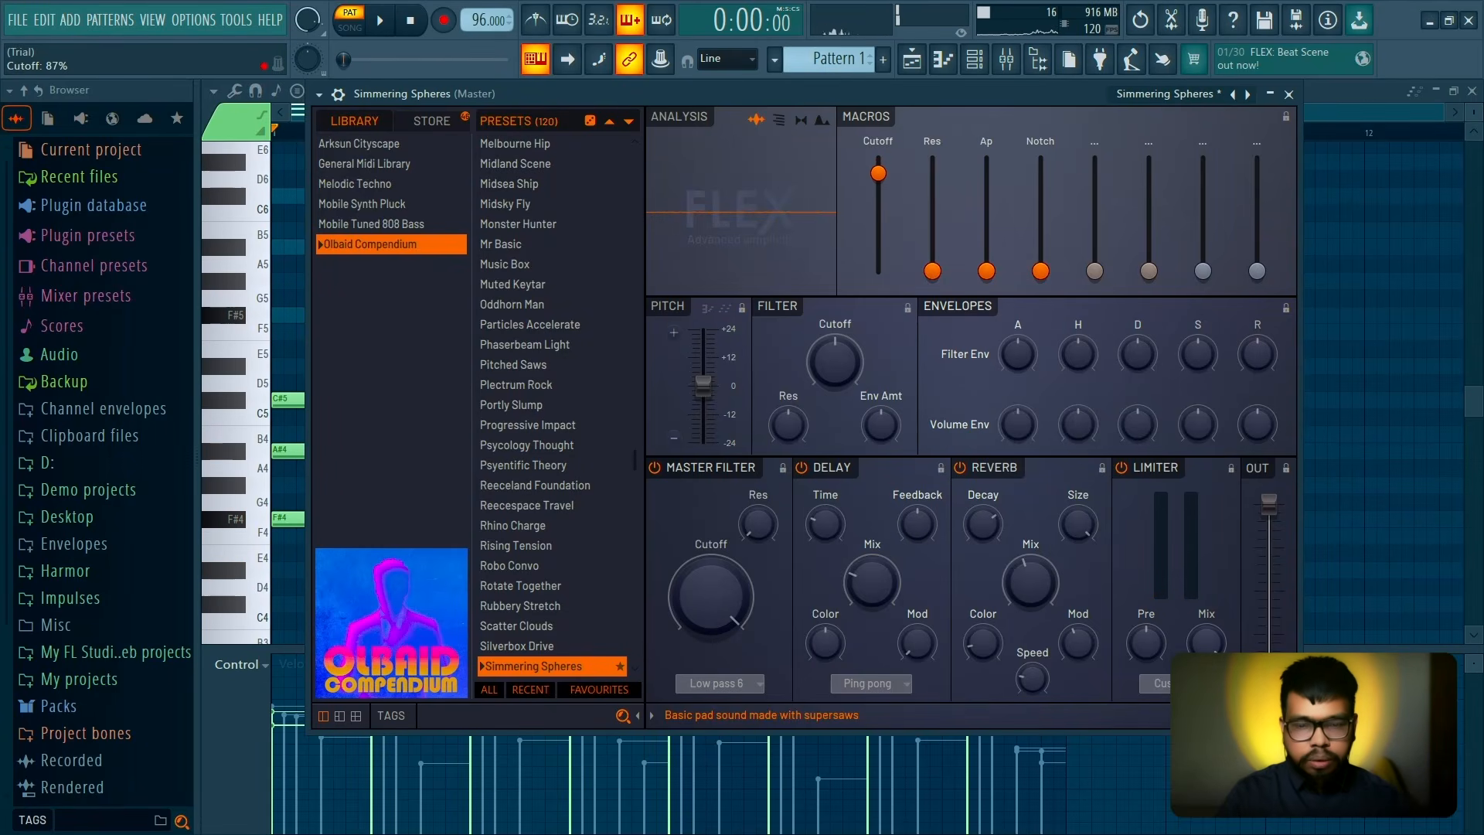
key("space")
mouse_move(878, 173)
left_mouse_down()
mouse_move(878, 214)
mouse_move(878, 199)
left_mouse_up()
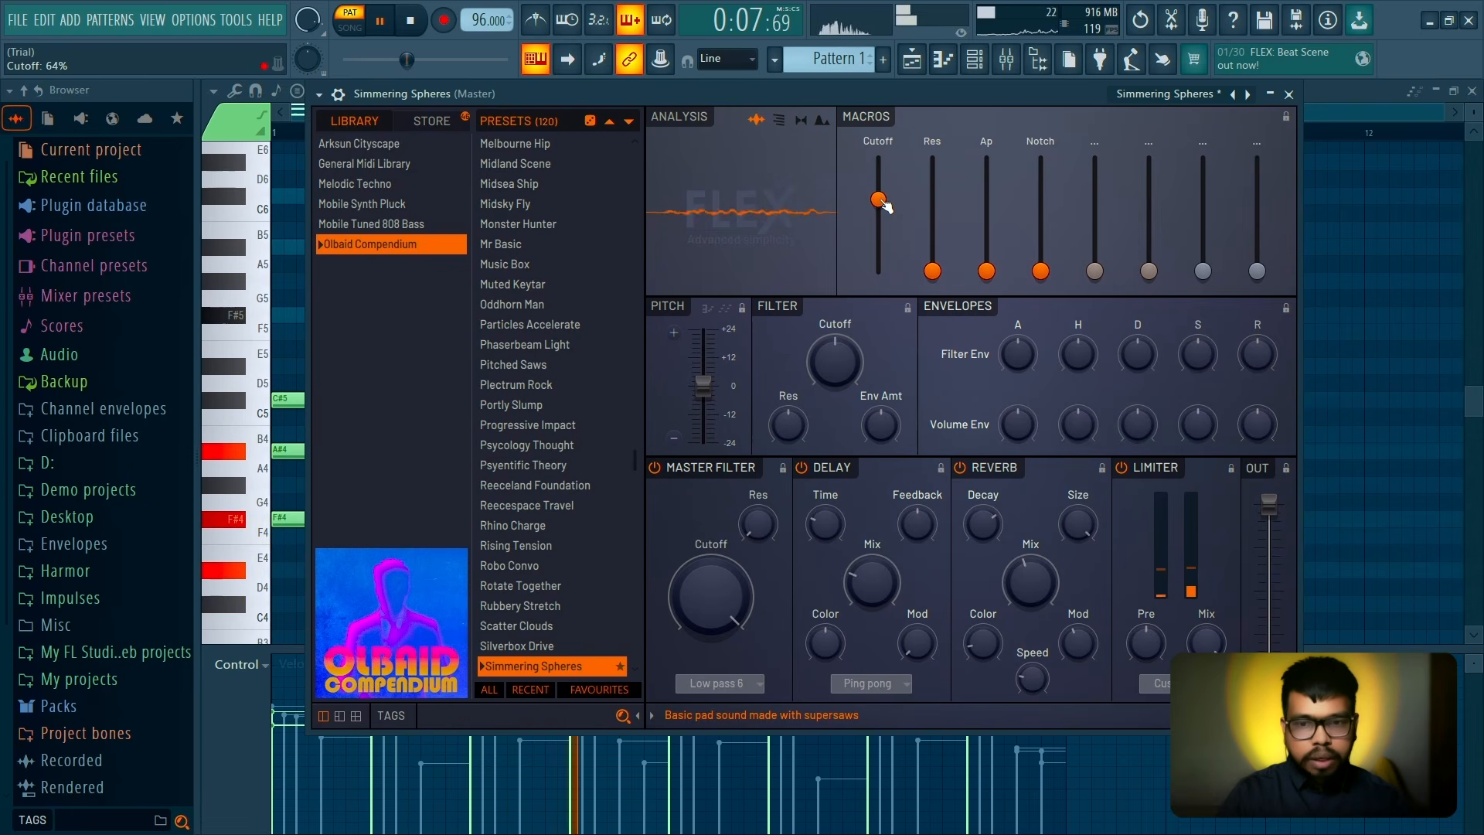
key("Escape")
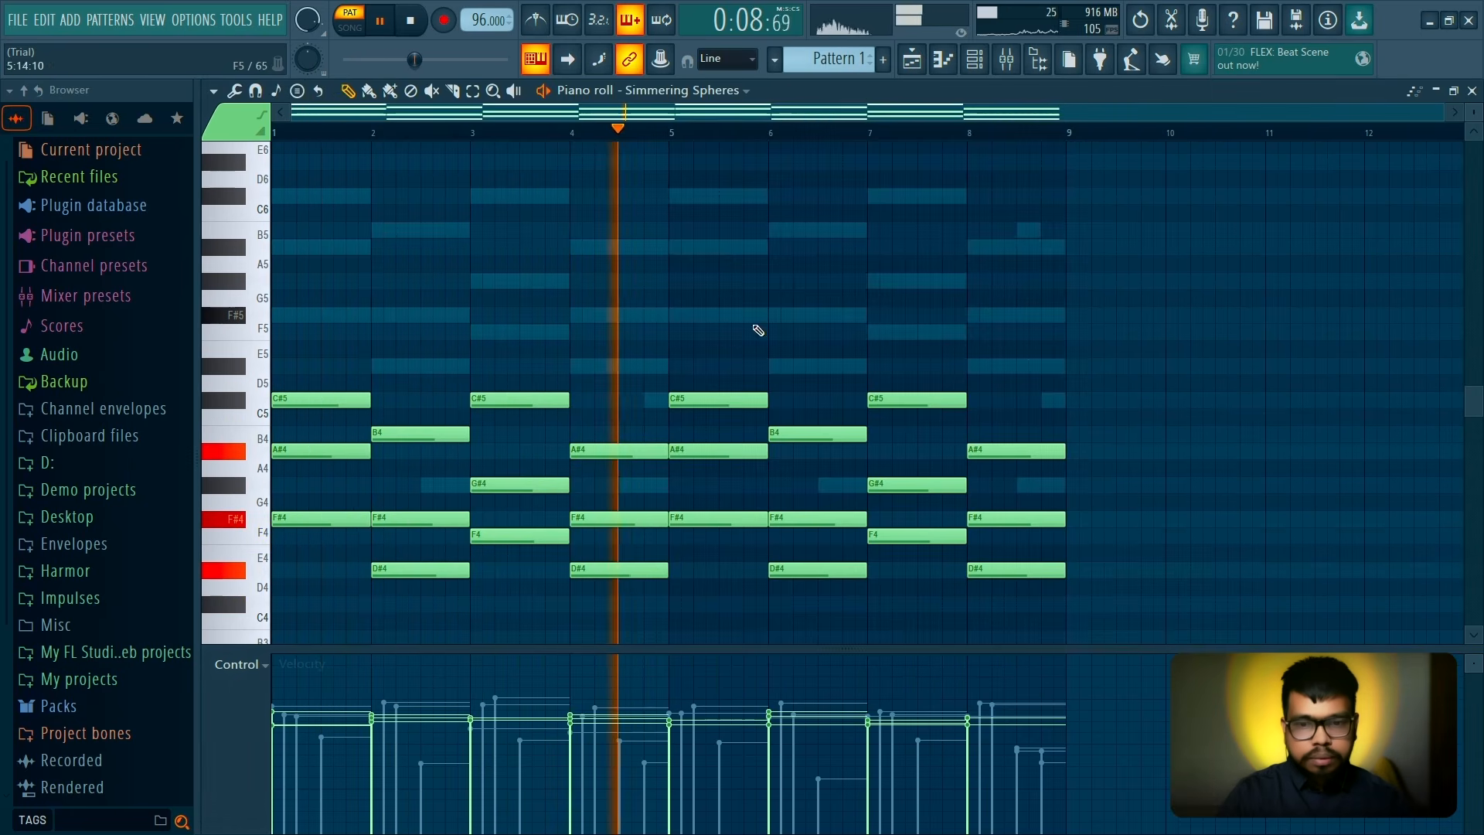
Stop playback, close the piano roll, and unsolo Simmering Spheres so all channels are active
left_click(1473, 90)
key("space")
left_click(1288, 94)
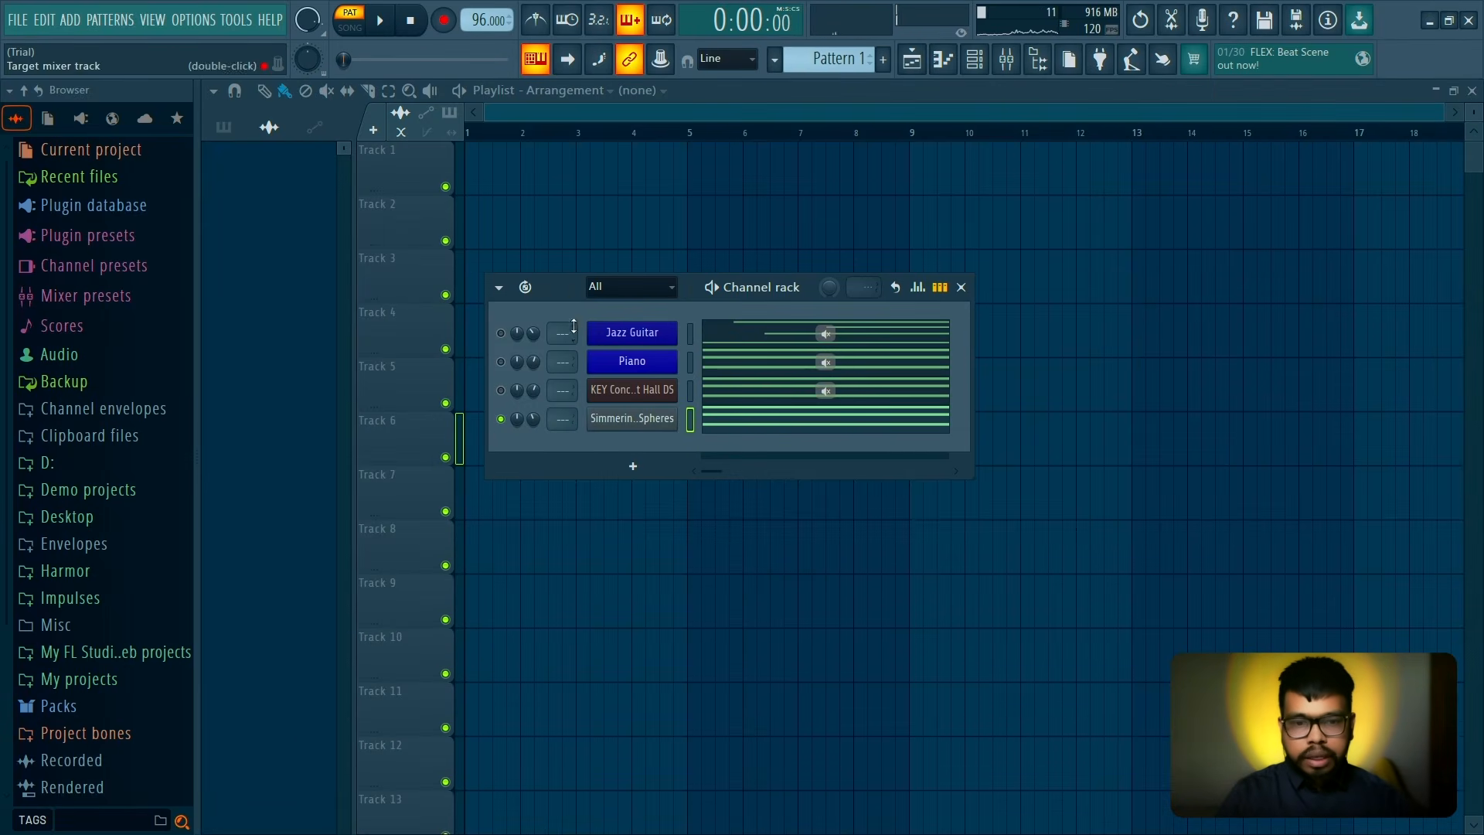
right_click(501, 420)
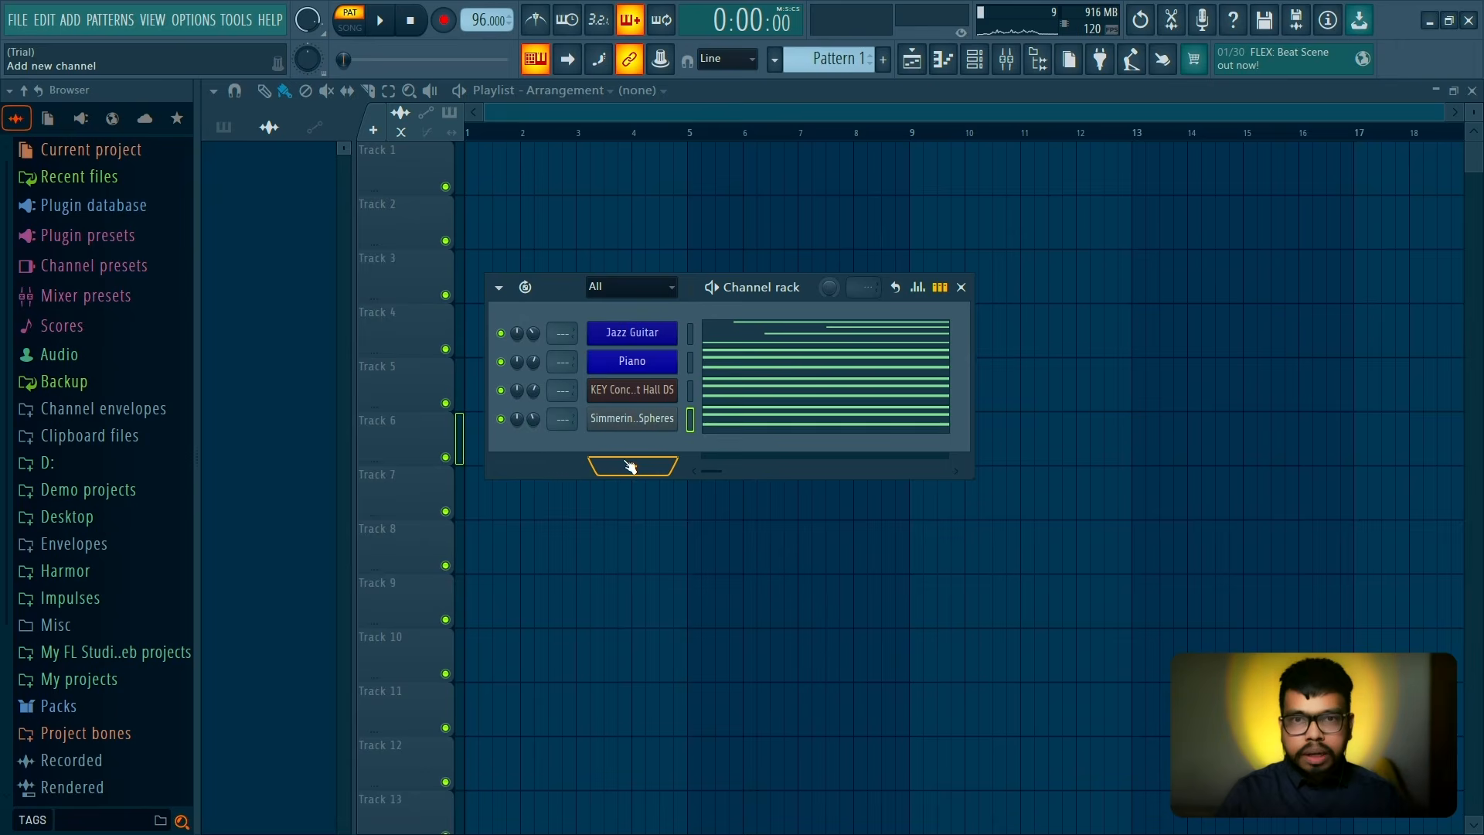
Add a Harmless channel, load its Chasing a Crush AG pad preset, and close the plugin window
left_click(632, 467)
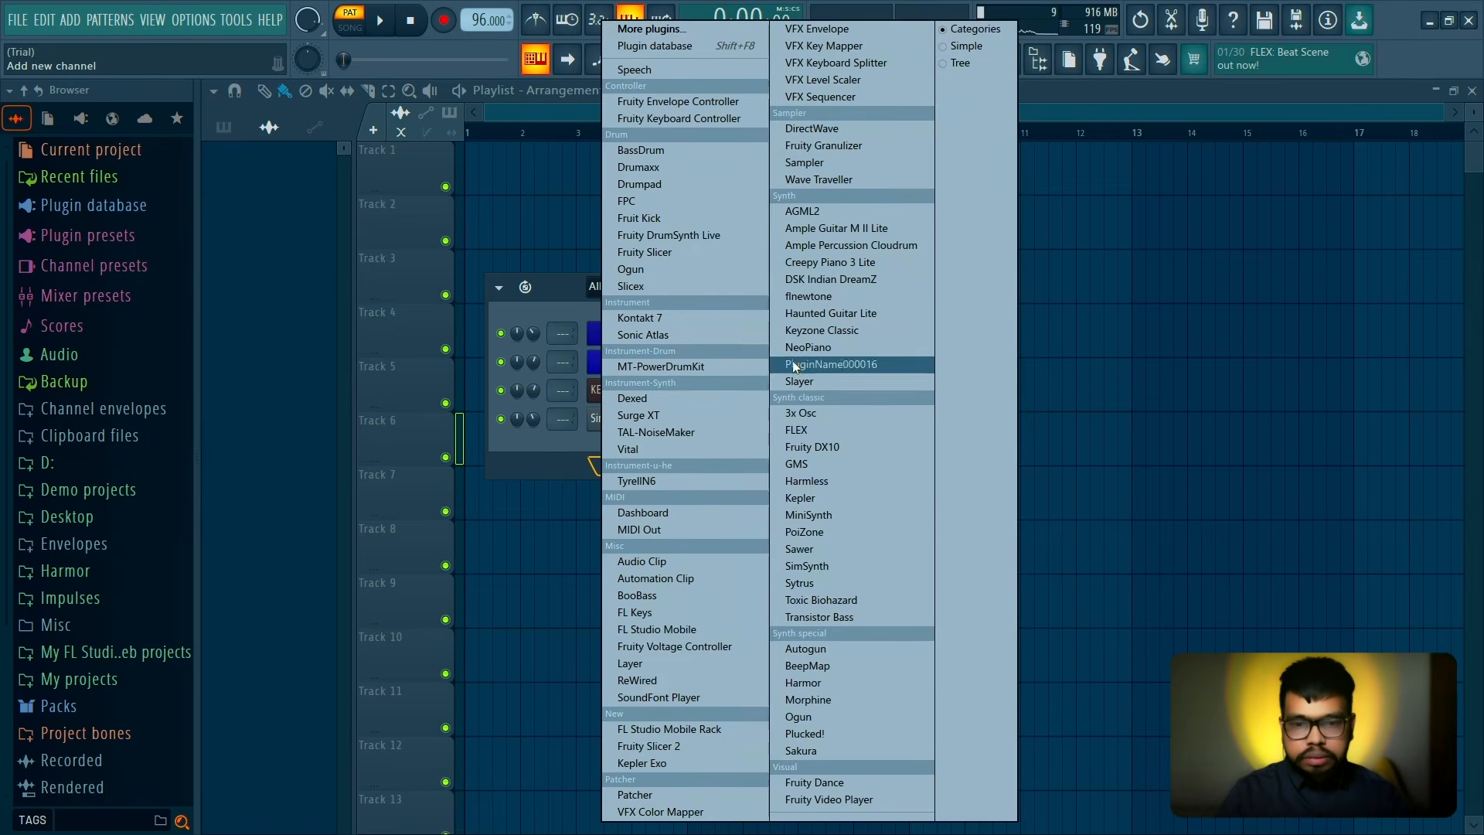
left_click(839, 471)
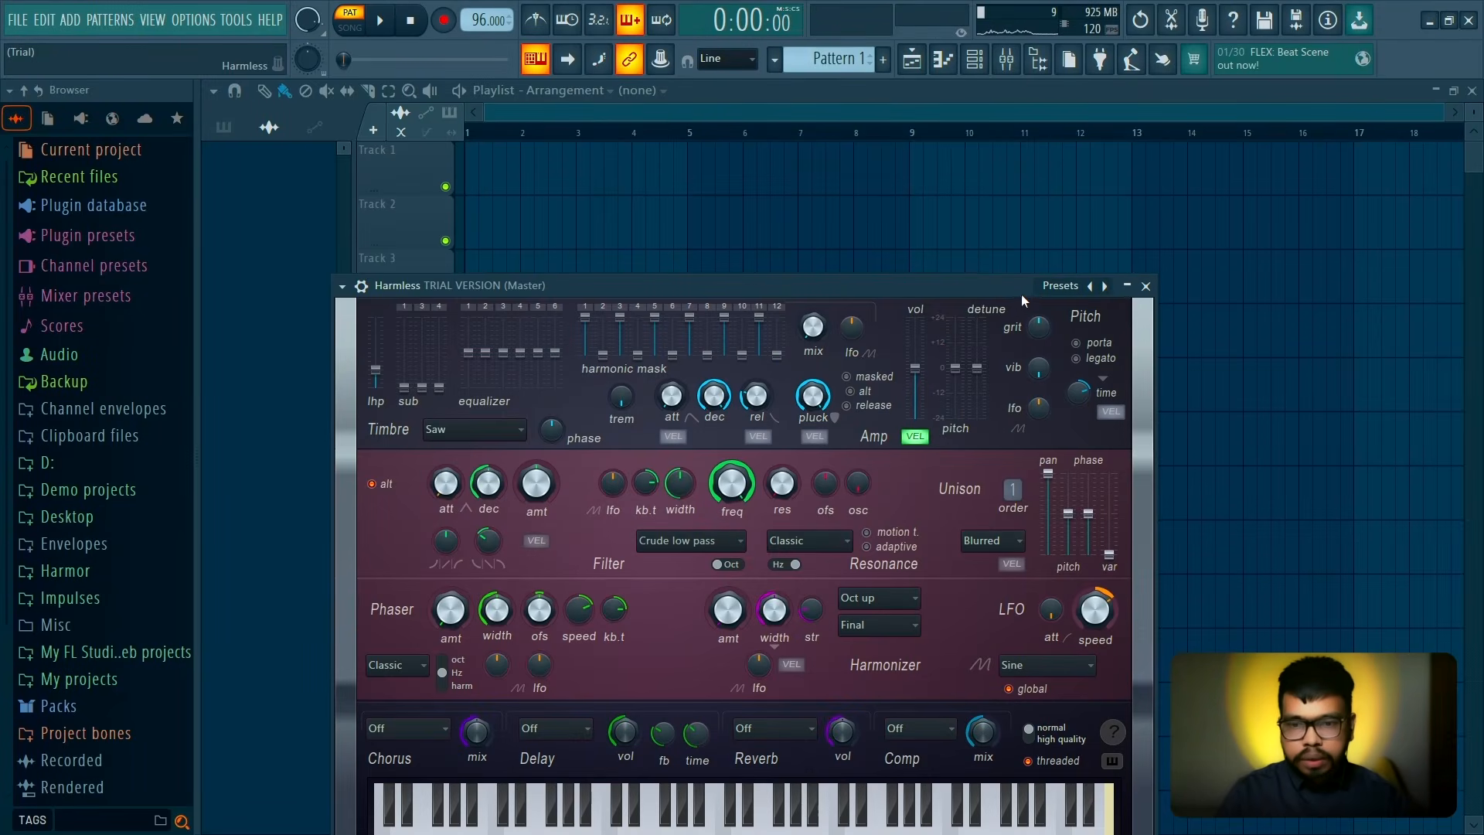
left_click_drag(1022, 294, 986, 200)
left_click(1055, 197)
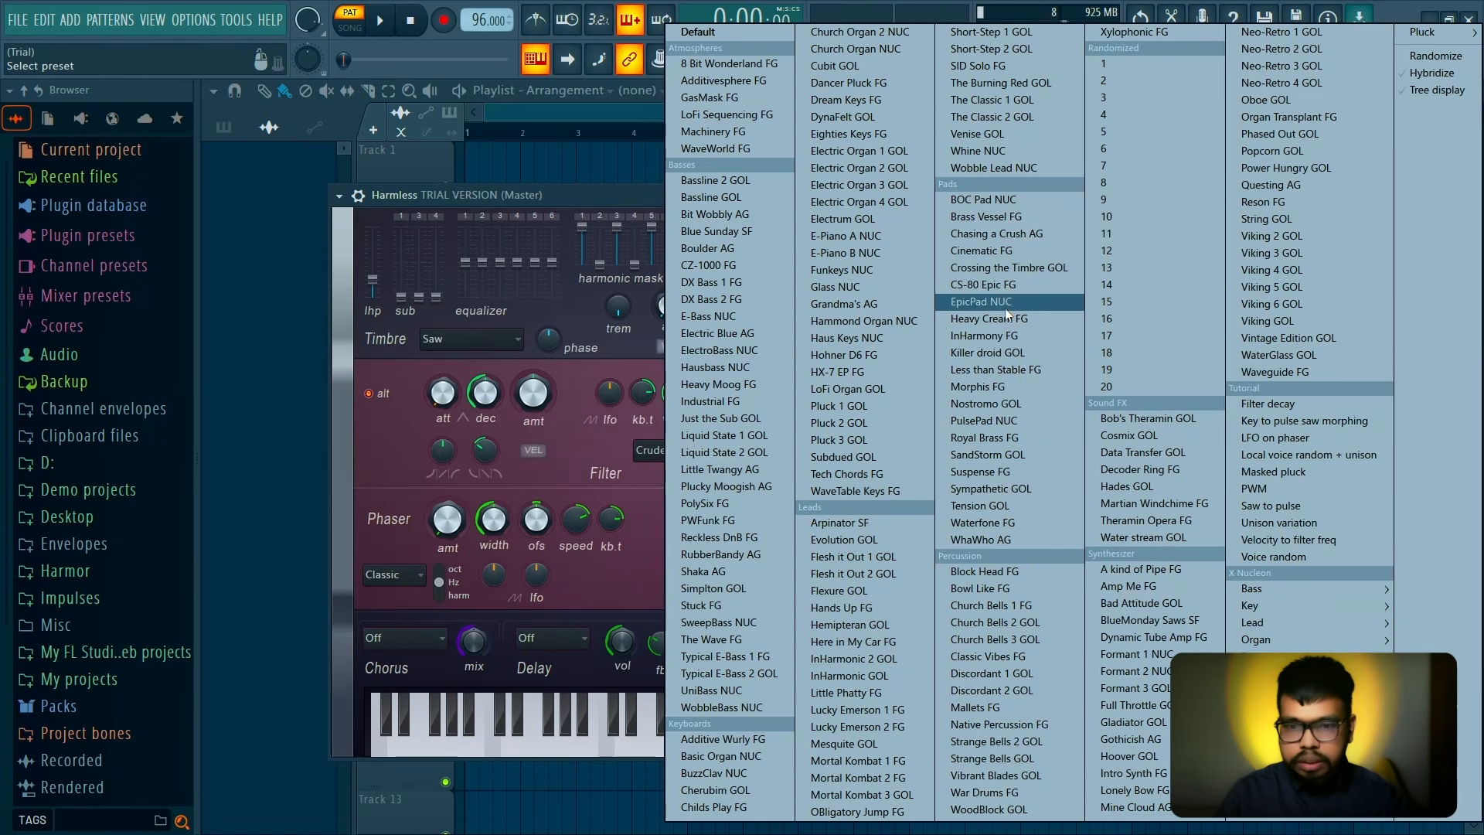
left_click(999, 234)
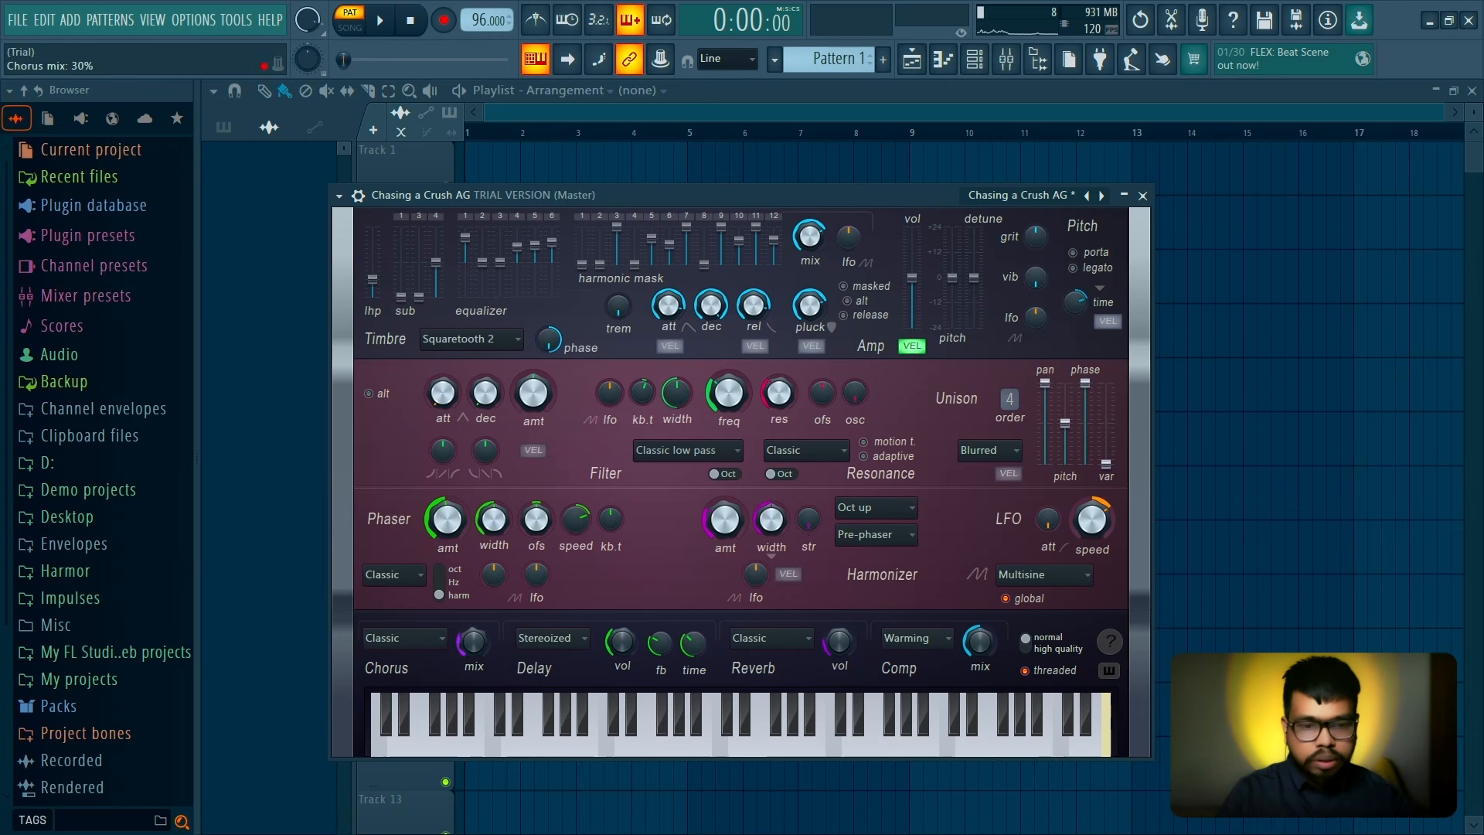
left_click(1142, 196)
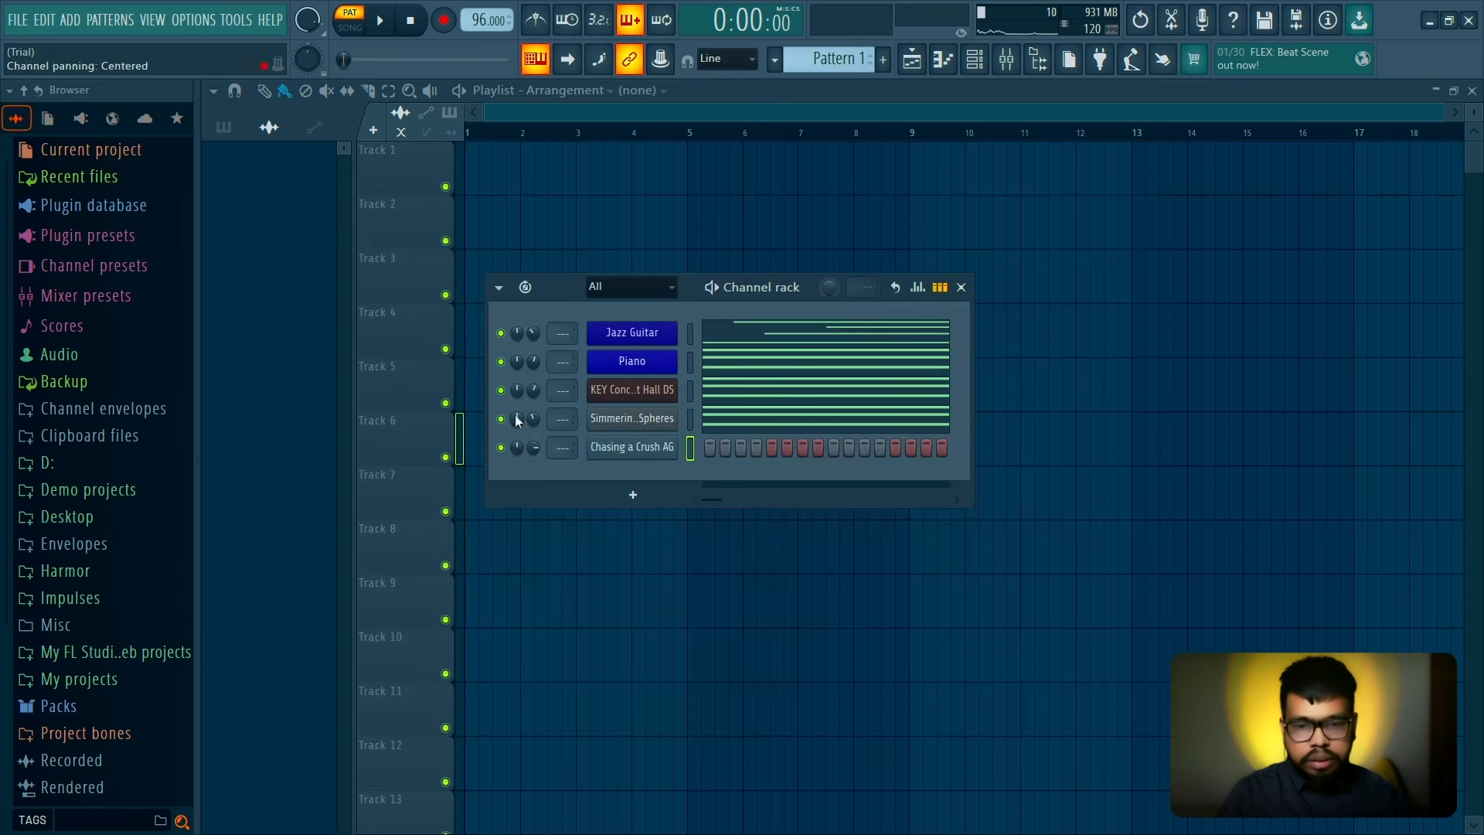
Copy the chords to the Chasing a Crush AG channel and solo it for playback
left_click(691, 444)
key("ctrl+v")
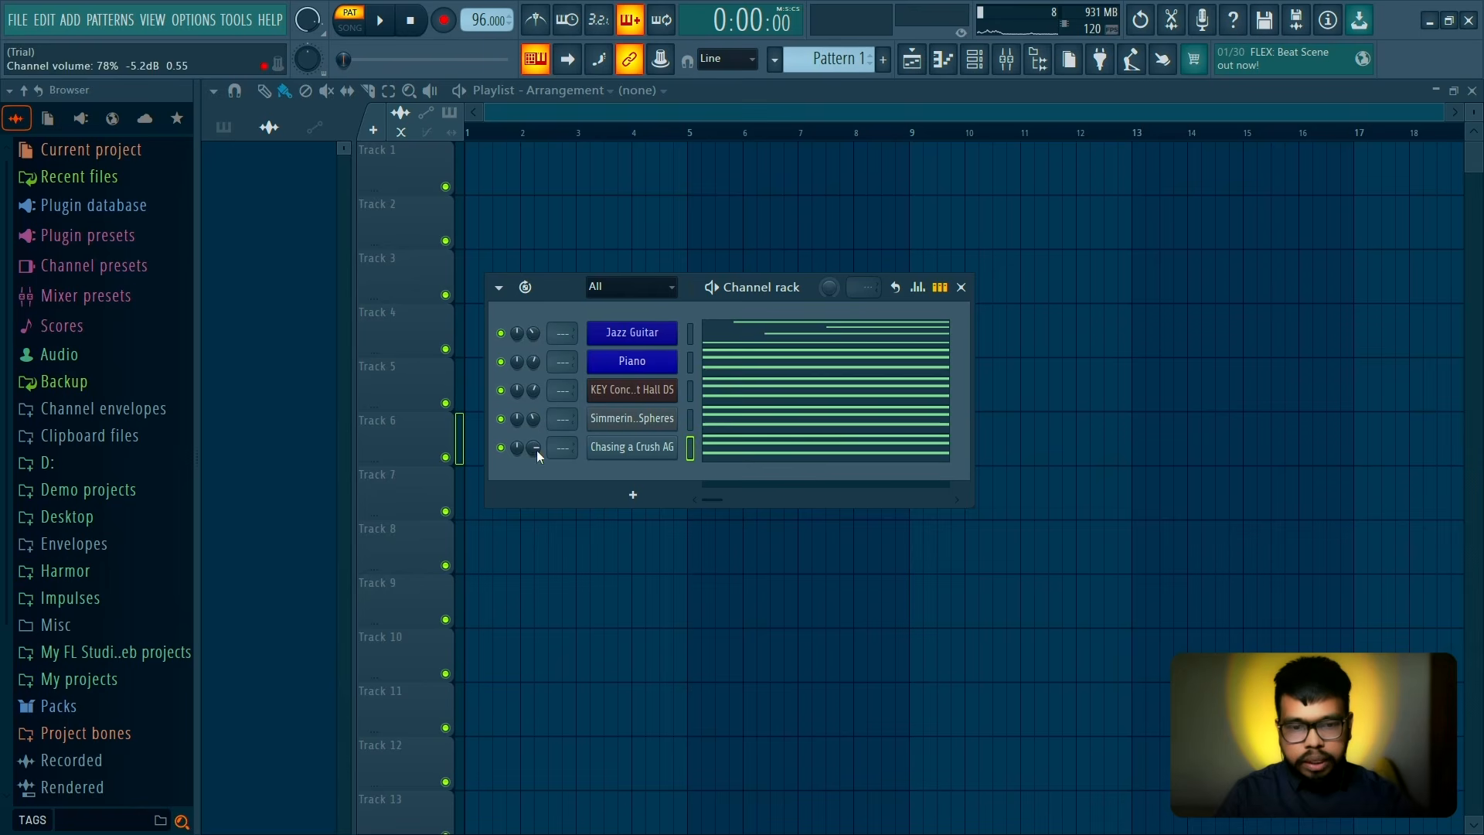
right_click(502, 448)
key("space")
Transpose the Chasing a Crush AG notes up one octave in the piano roll and play them
left_click(756, 450)
key("space")
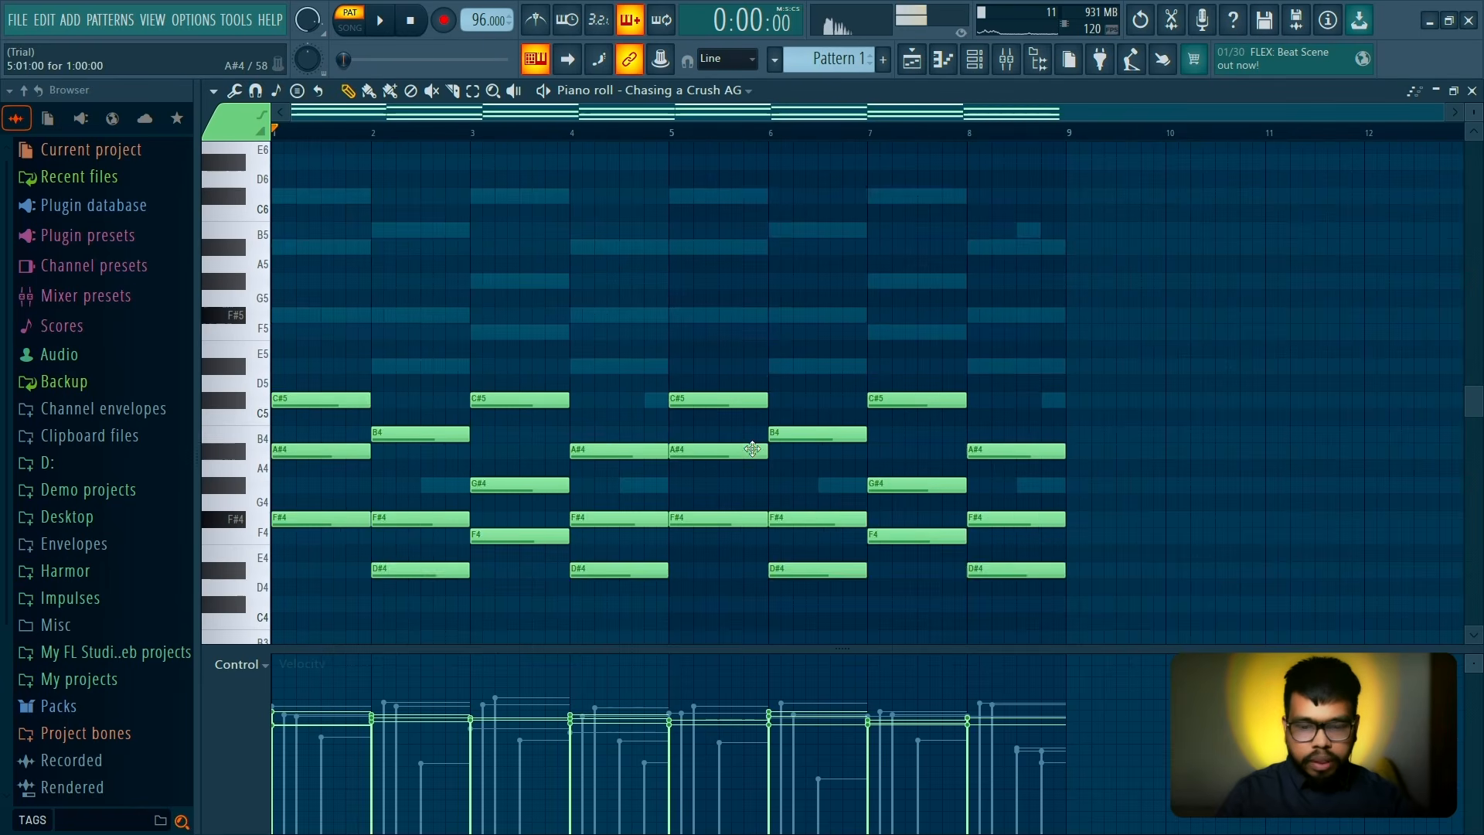
key("ctrl+Up")
key("space")
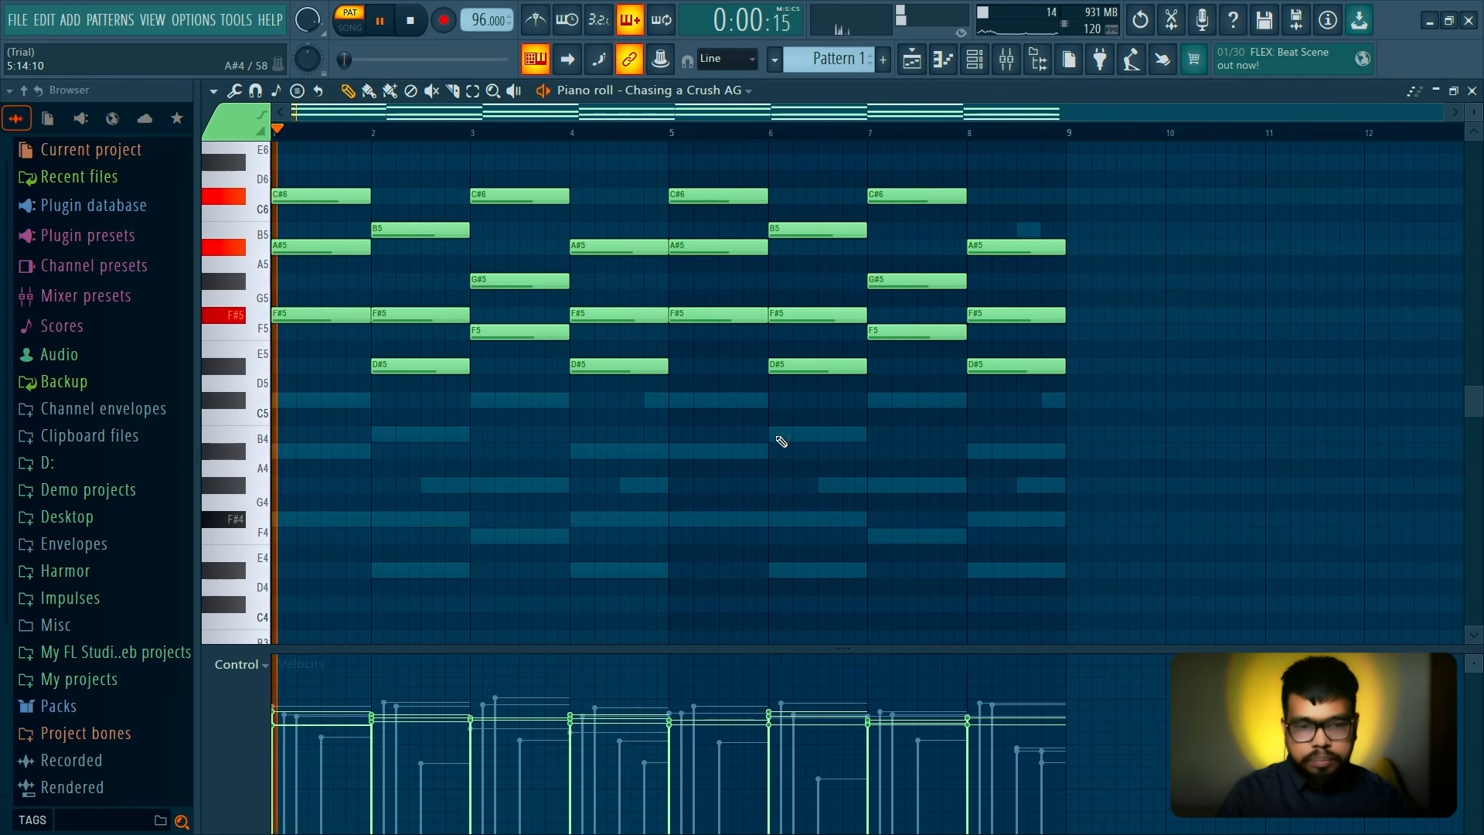
Unmute Simmering Spheres to play both pads together, and lower the Chasing a Crush AG channel volume to 36%
key("F6")
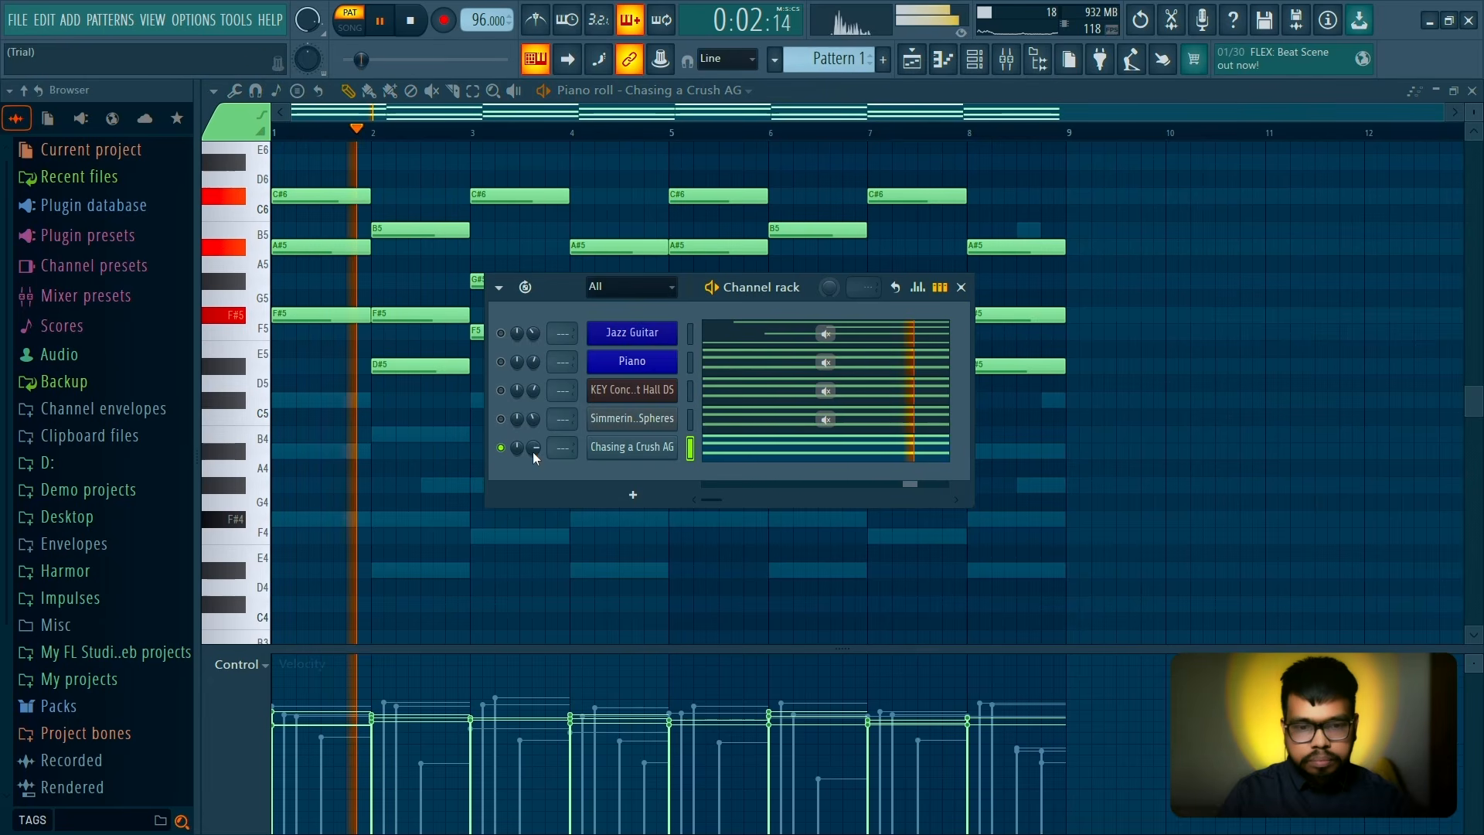
key("space")
left_click(501, 419)
key("space")
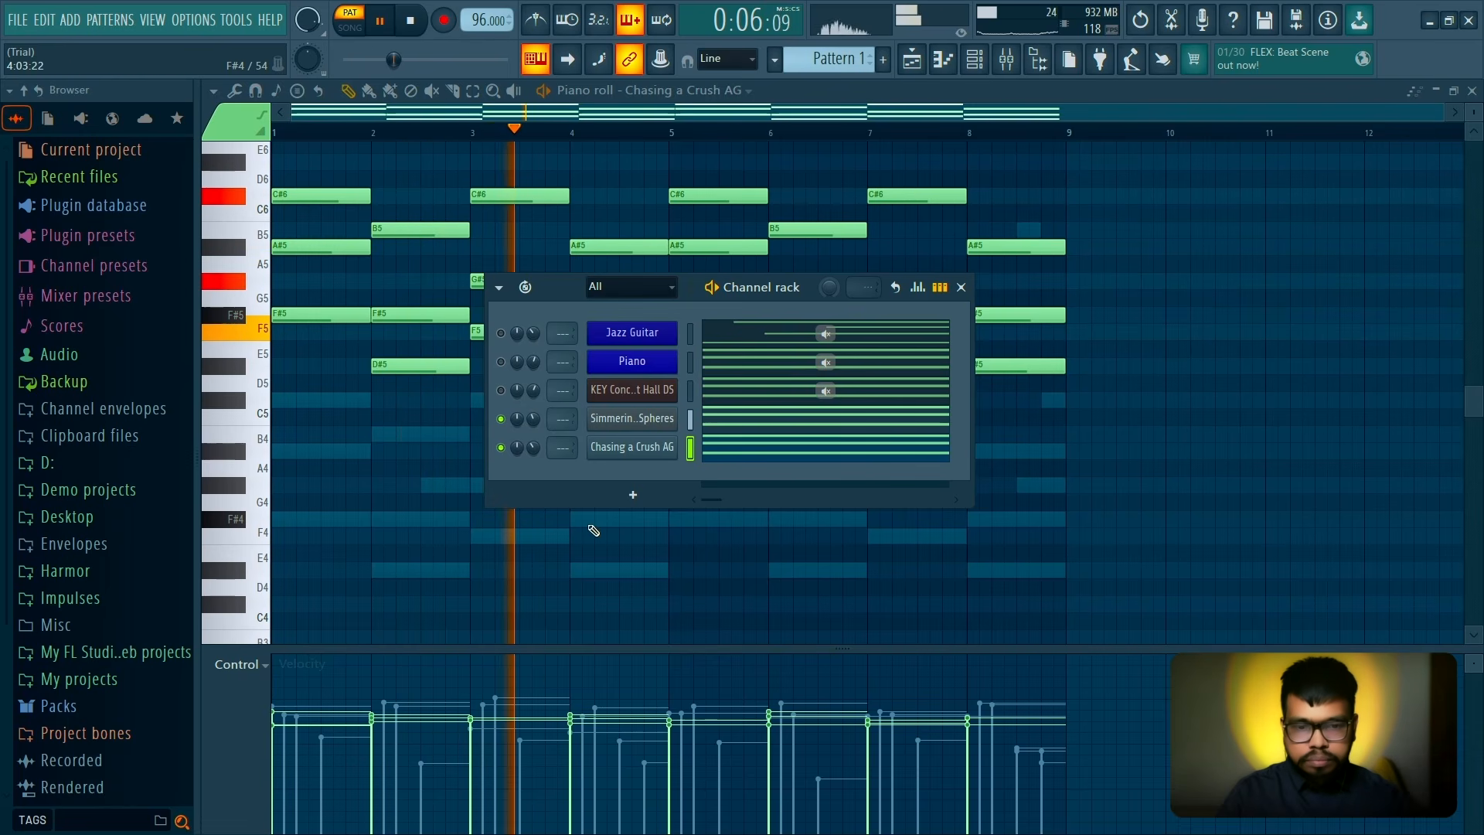
scroll(530, 451, "down", 1)
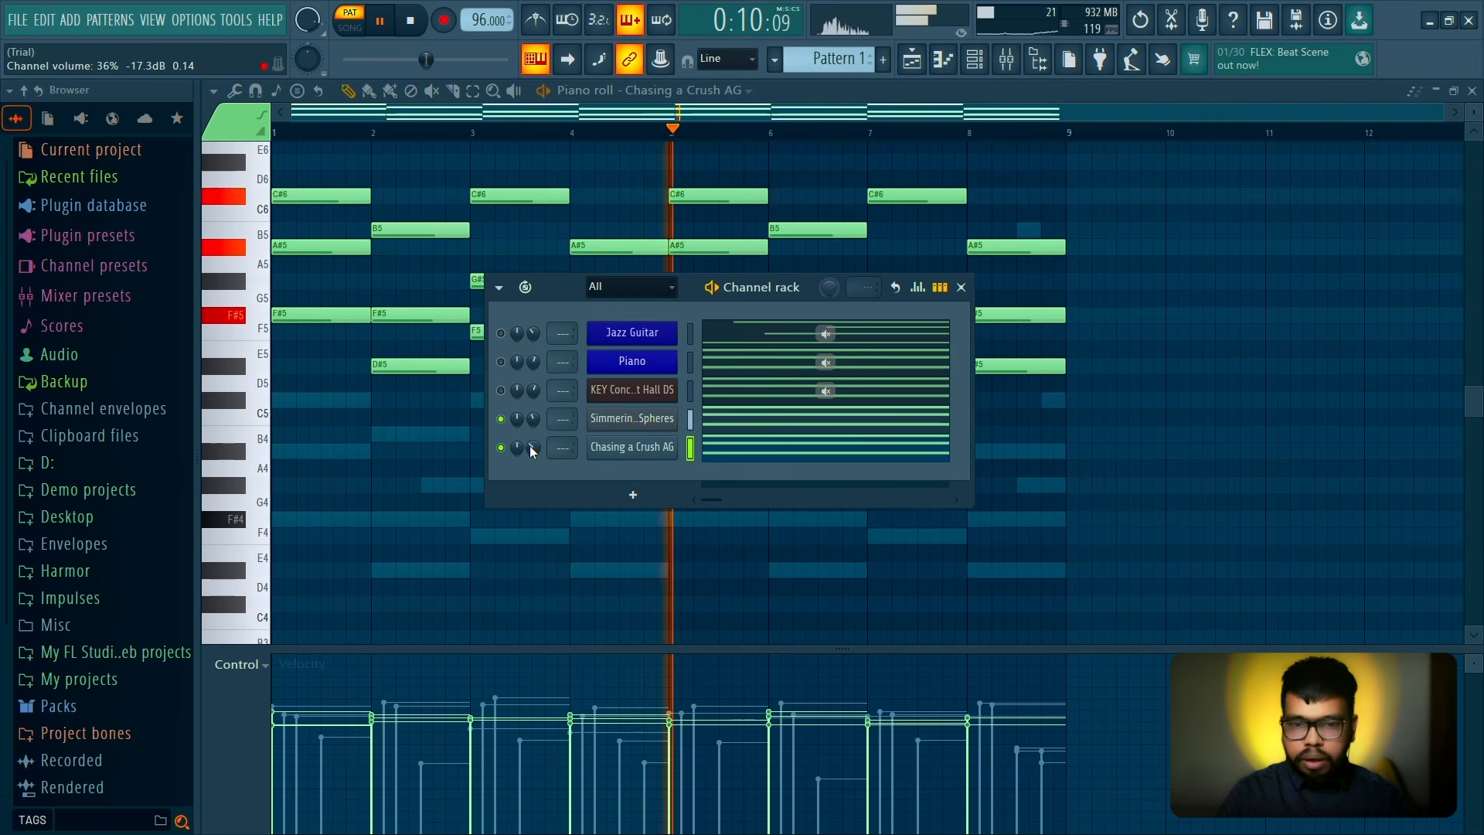
Stop playback, reactivate all five channels, and hide the channel rack
key("space")
right_click(503, 419)
right_click(502, 420)
key("F6")
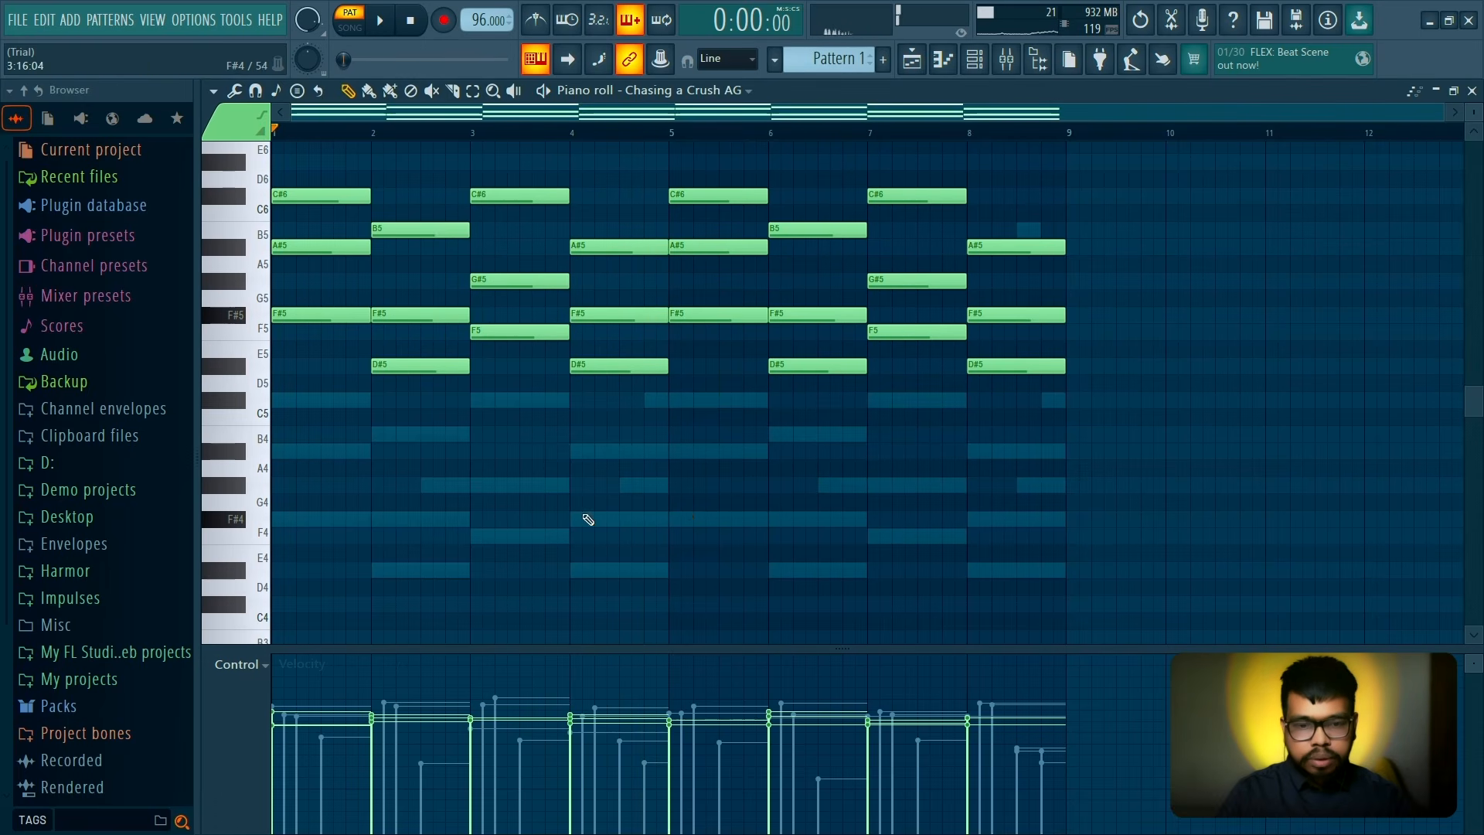
Play all layers with the channel rack open over the playlist, and slightly lower the Simmering Spheres channel volume
key("space")
key("F5")
key("F6")
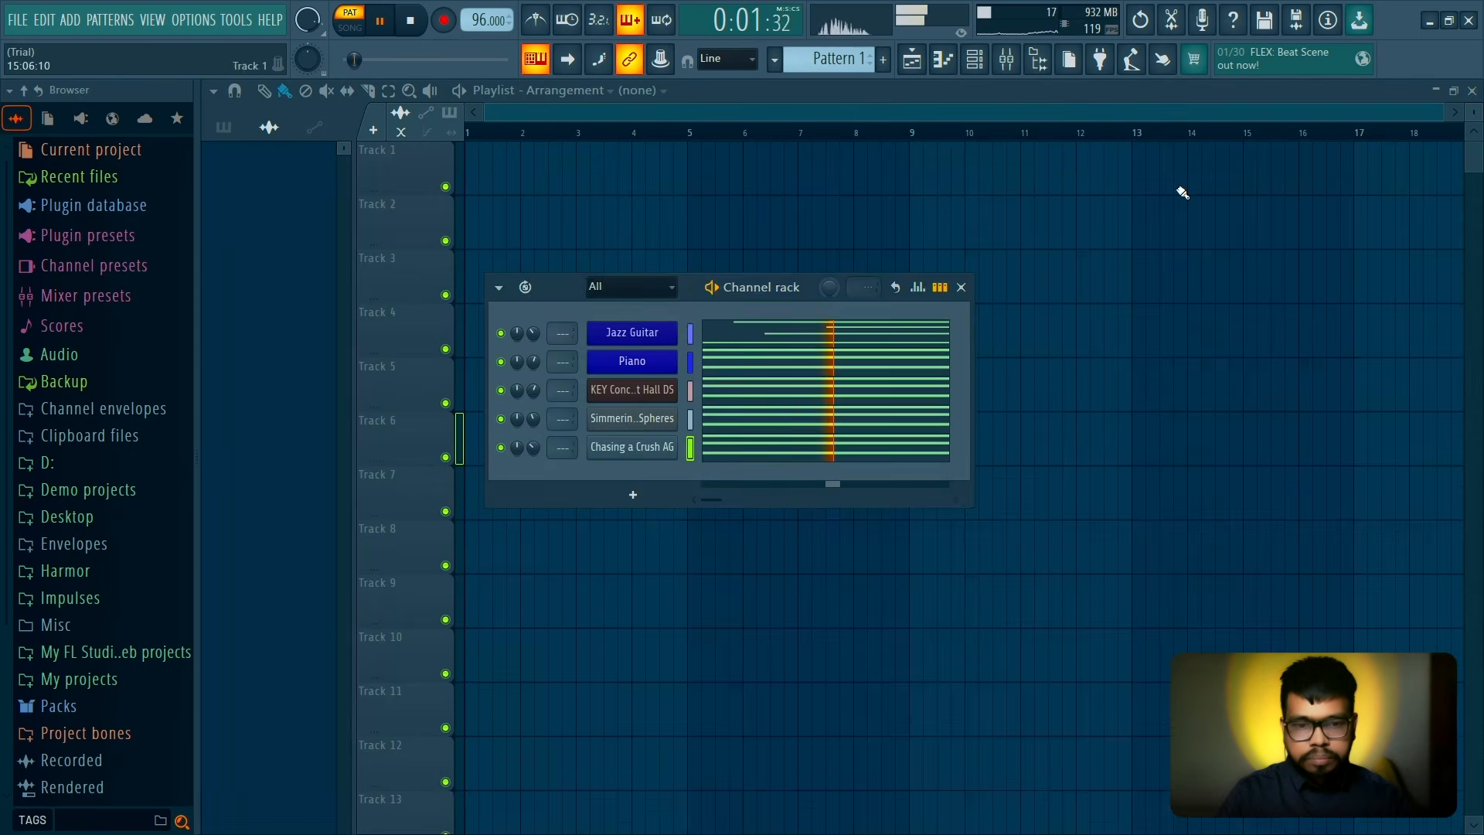
left_click_drag(533, 420, 534, 436)
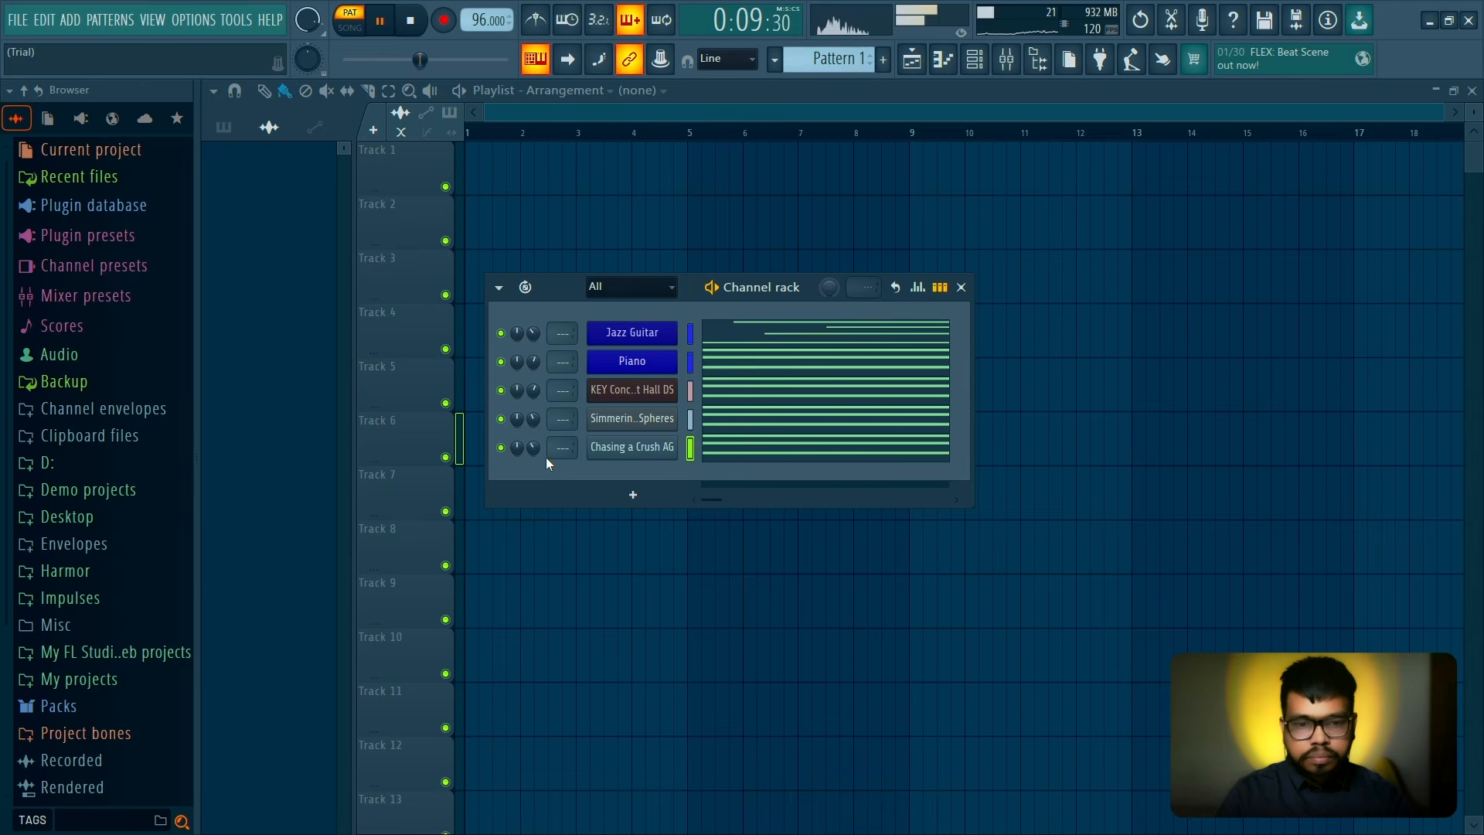
key("space")
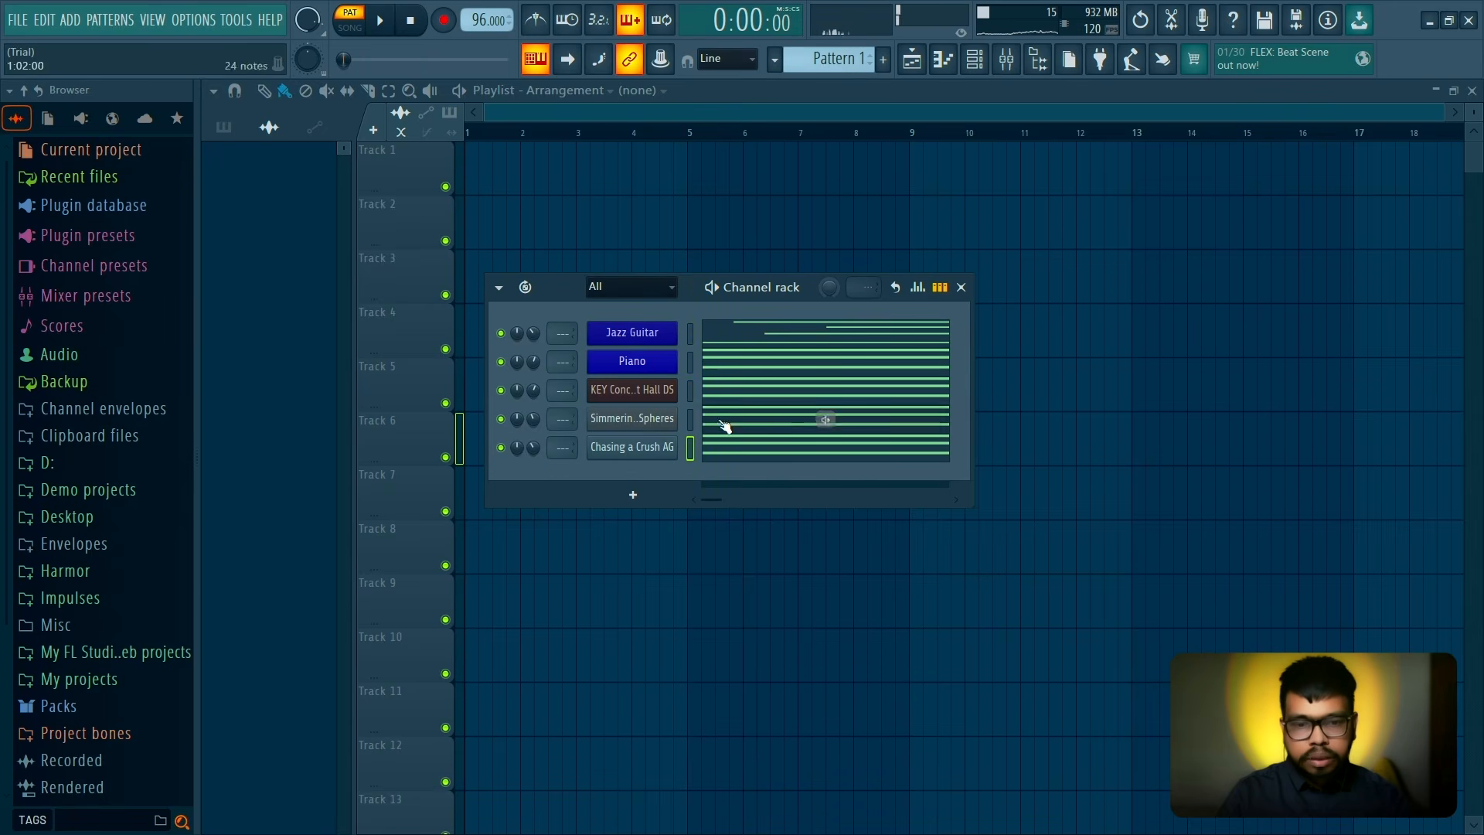
Rename the KEY Concert Hall DS channel to Key 2 and color it dark blue
right_click(675, 384)
left_click(702, 423)
type("{")
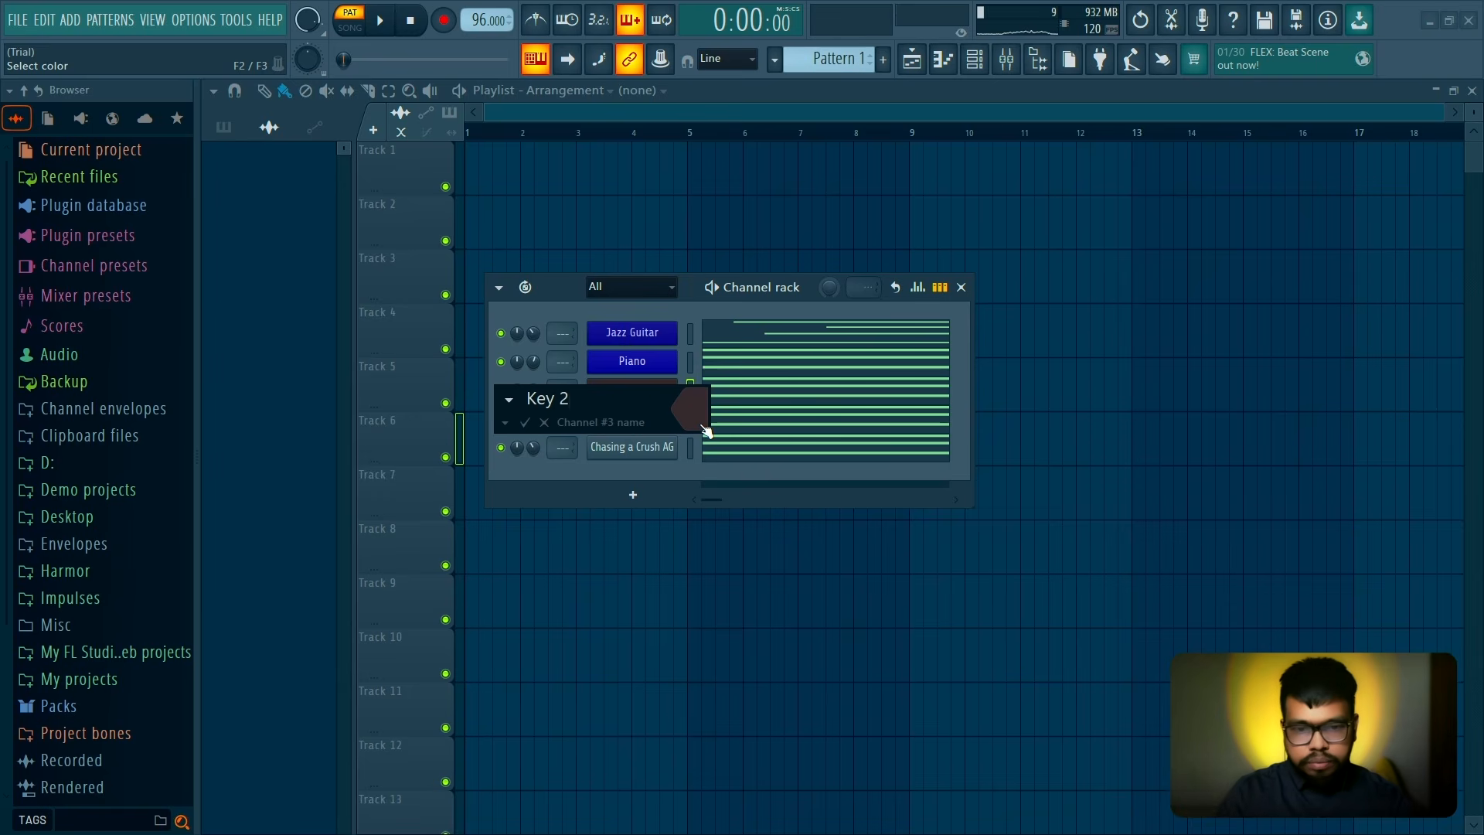
left_click(704, 428)
left_click(926, 528)
key("Return")
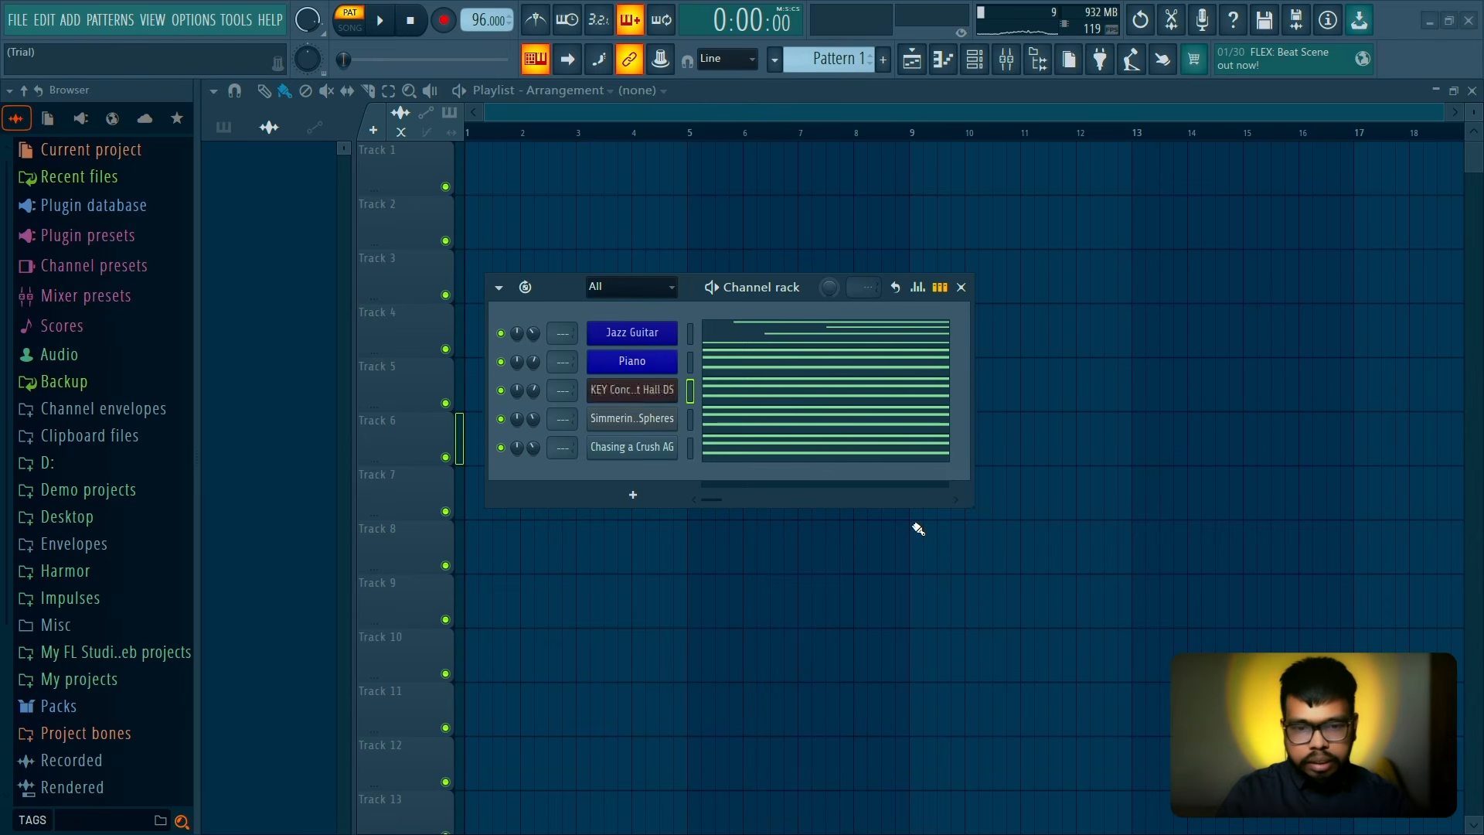
Rename the Simmering Spheres channel to Pad 1 and give it a medium blue color
right_click(632, 418)
left_click(708, 455)
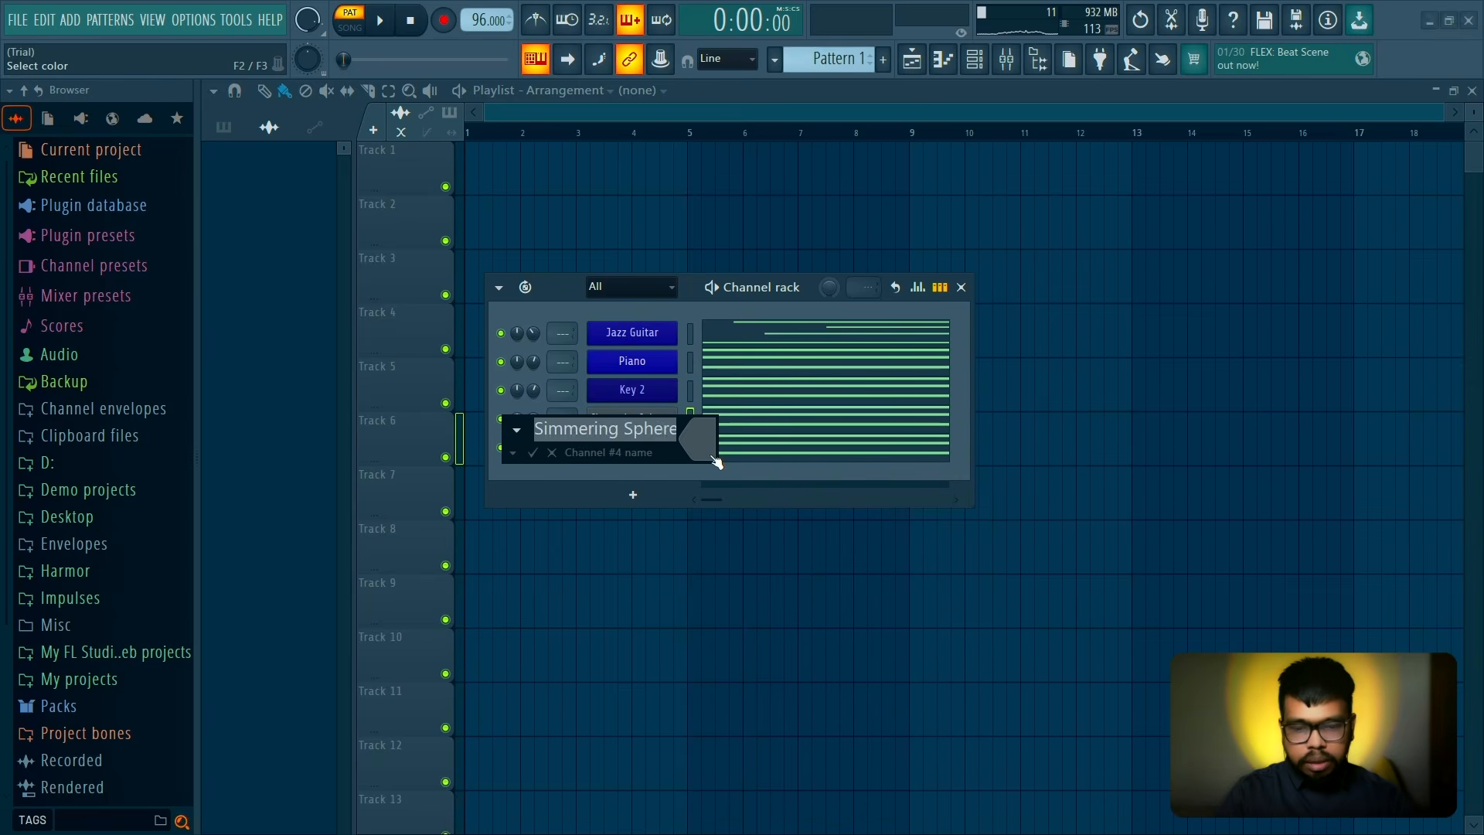
type("Pad 1")
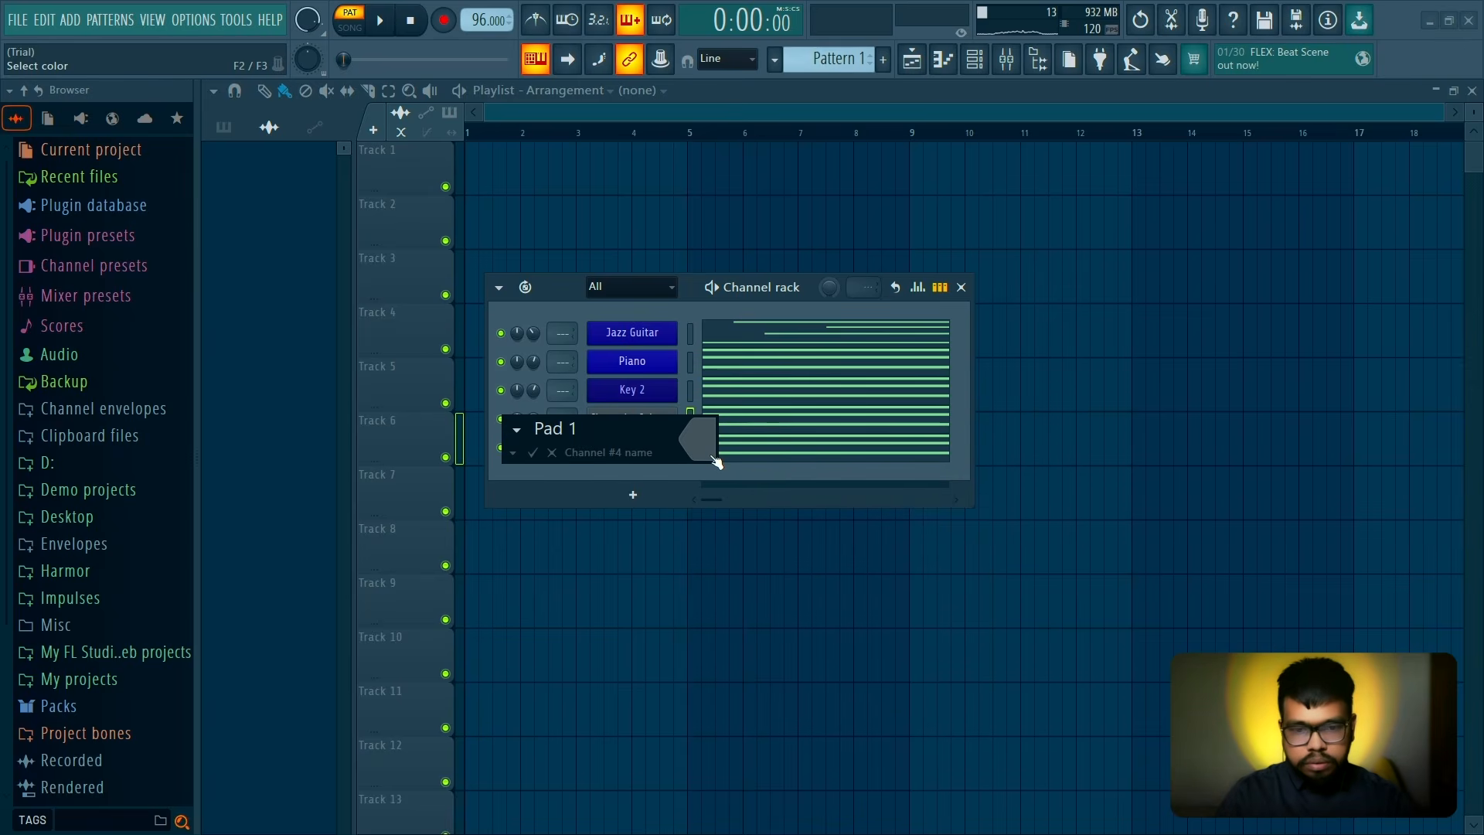
left_click(713, 457)
left_click(889, 531)
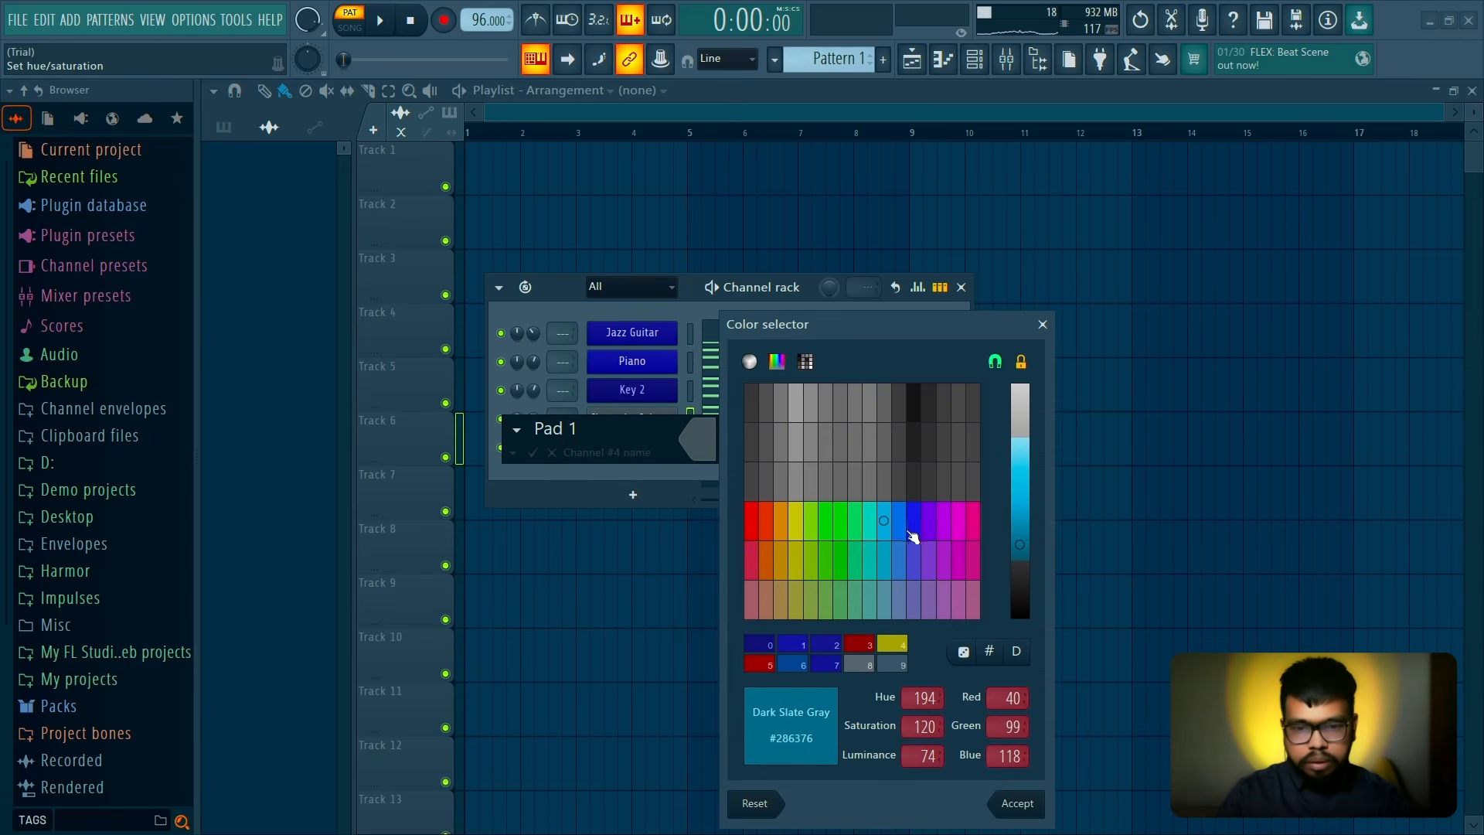
left_click(906, 534)
key("Return")
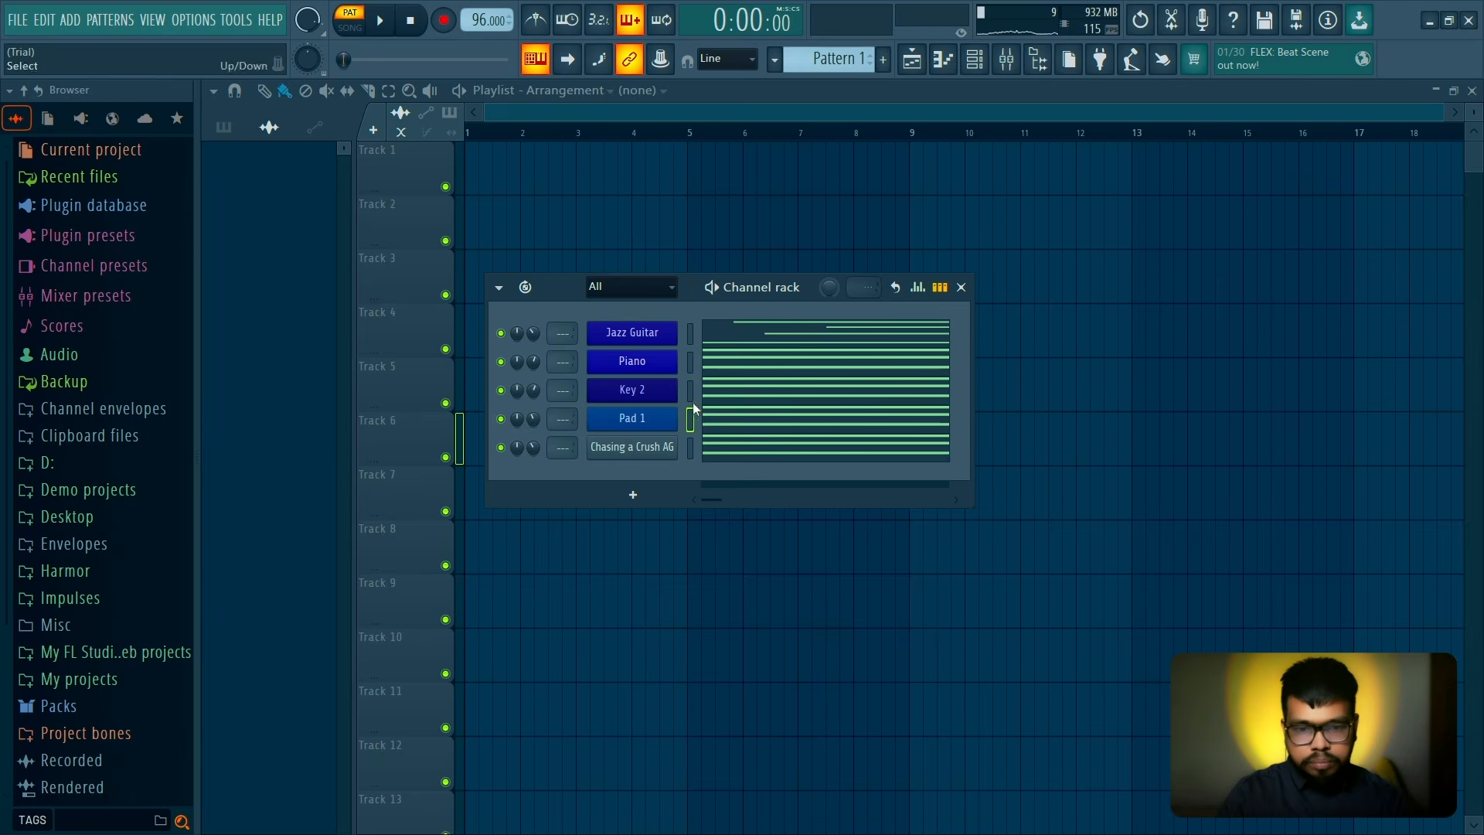
Rename the Chasing a Crush AG channel to Pad 2, color it the same blue as Pad 1, and briefly play the pattern
right_click(671, 445)
type("Pad 2")
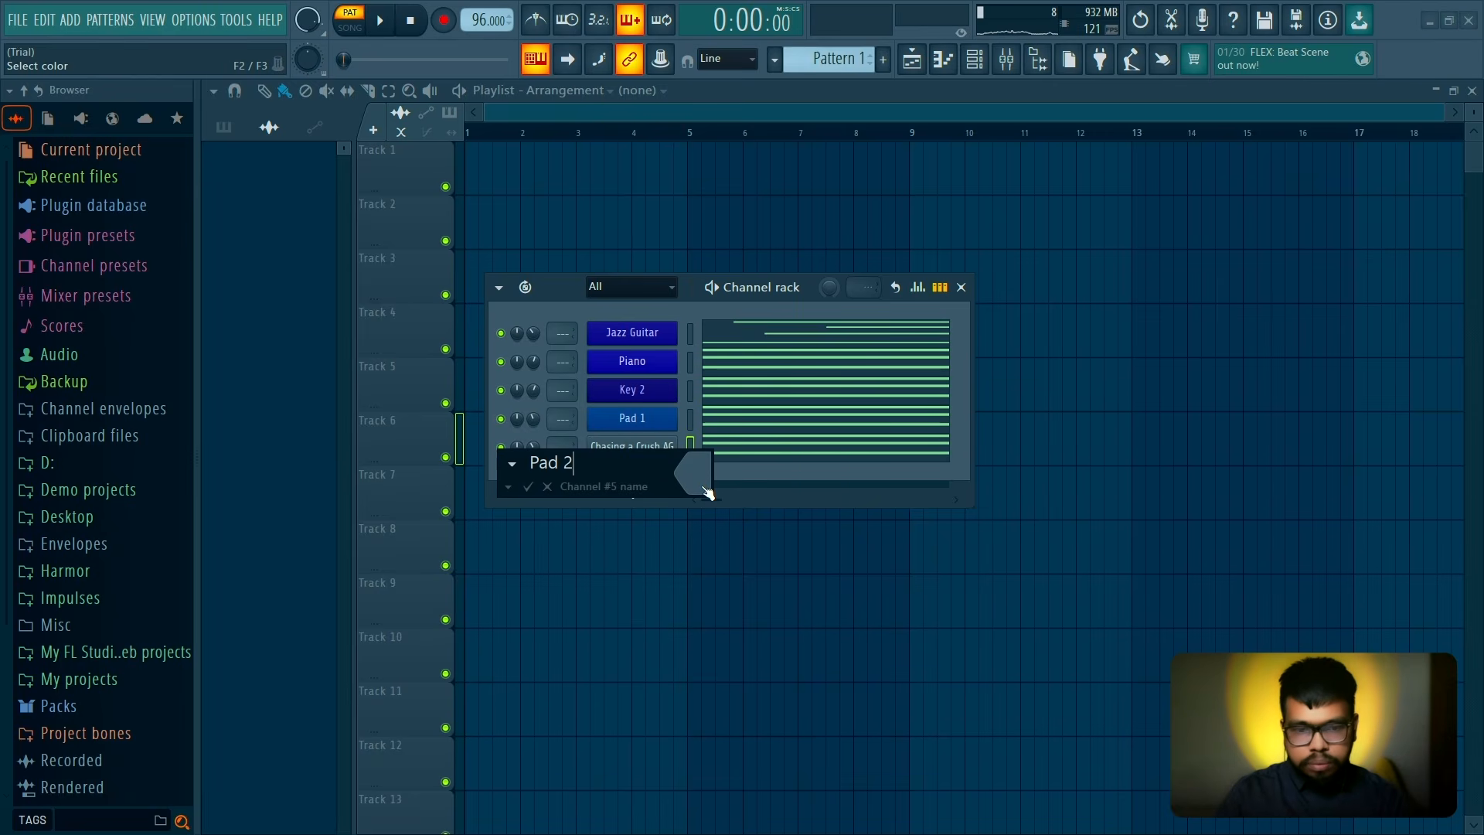
left_click(708, 492)
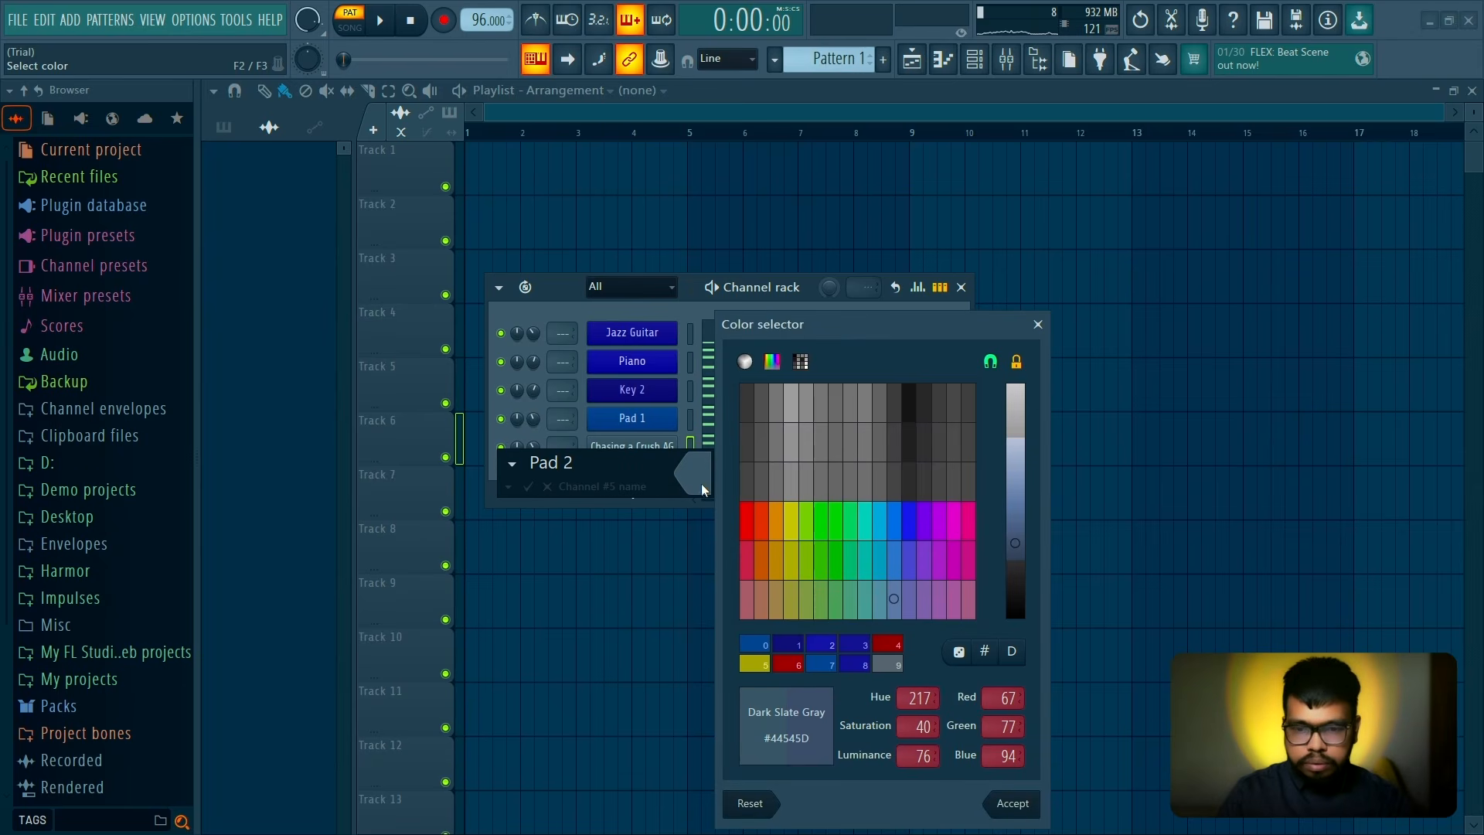
double_click(903, 531)
type("d 2")
key("Return")
key("space")
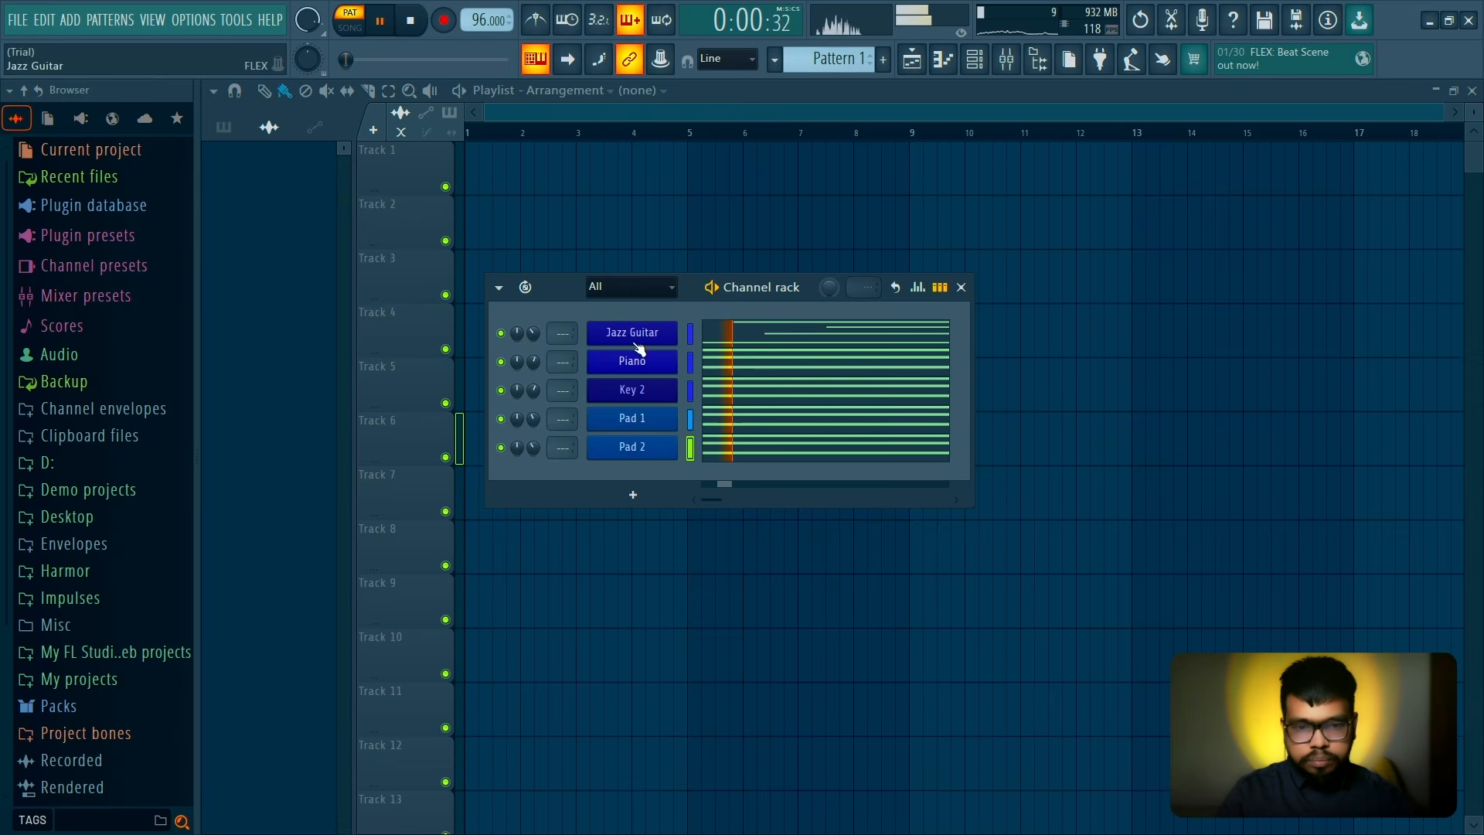
key("space")
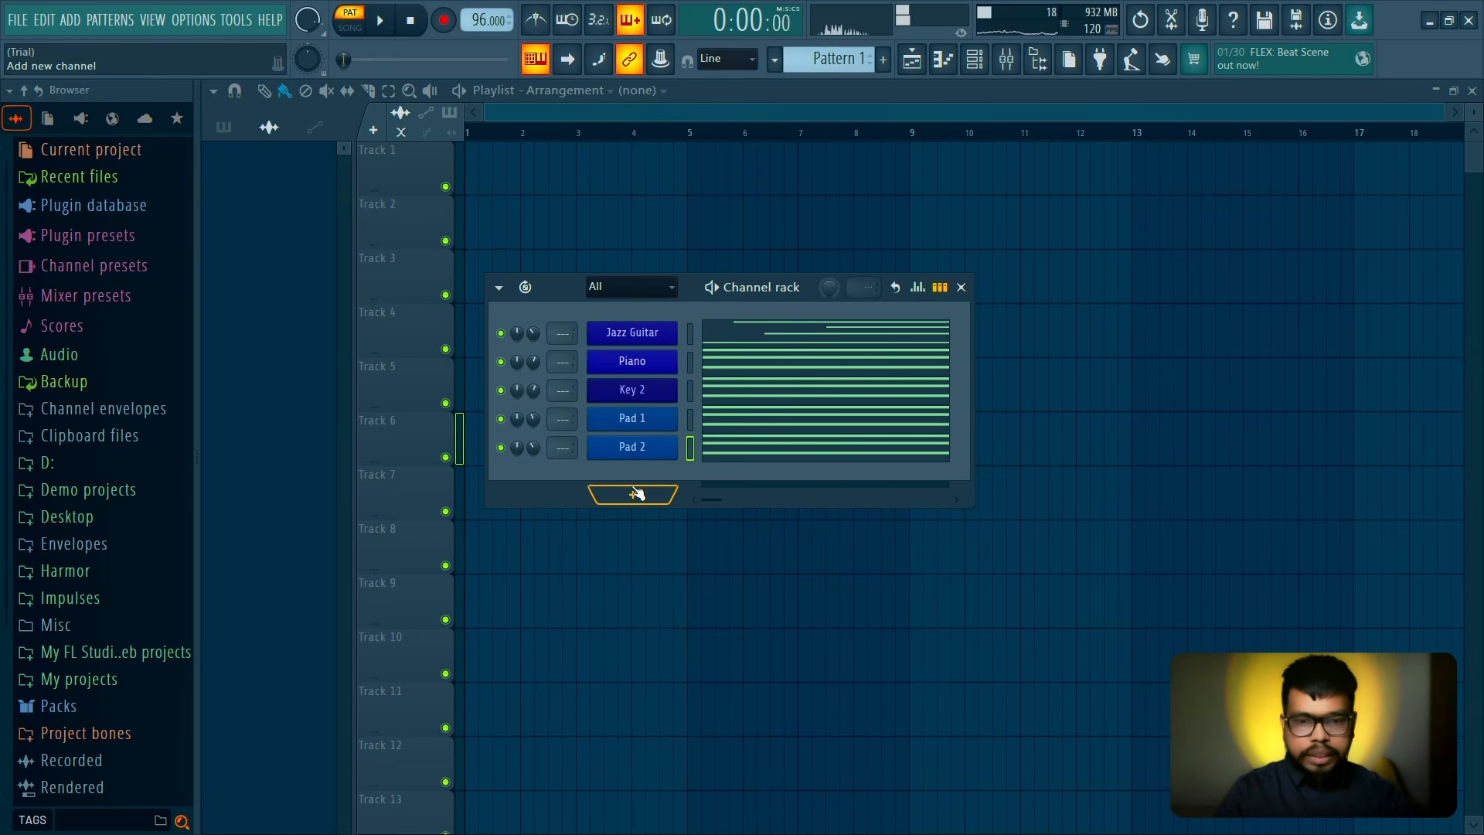
Add a Morphine channel, load its BAS EP-Source Bass FG preset, audition it, and close the plugin
left_click(637, 494)
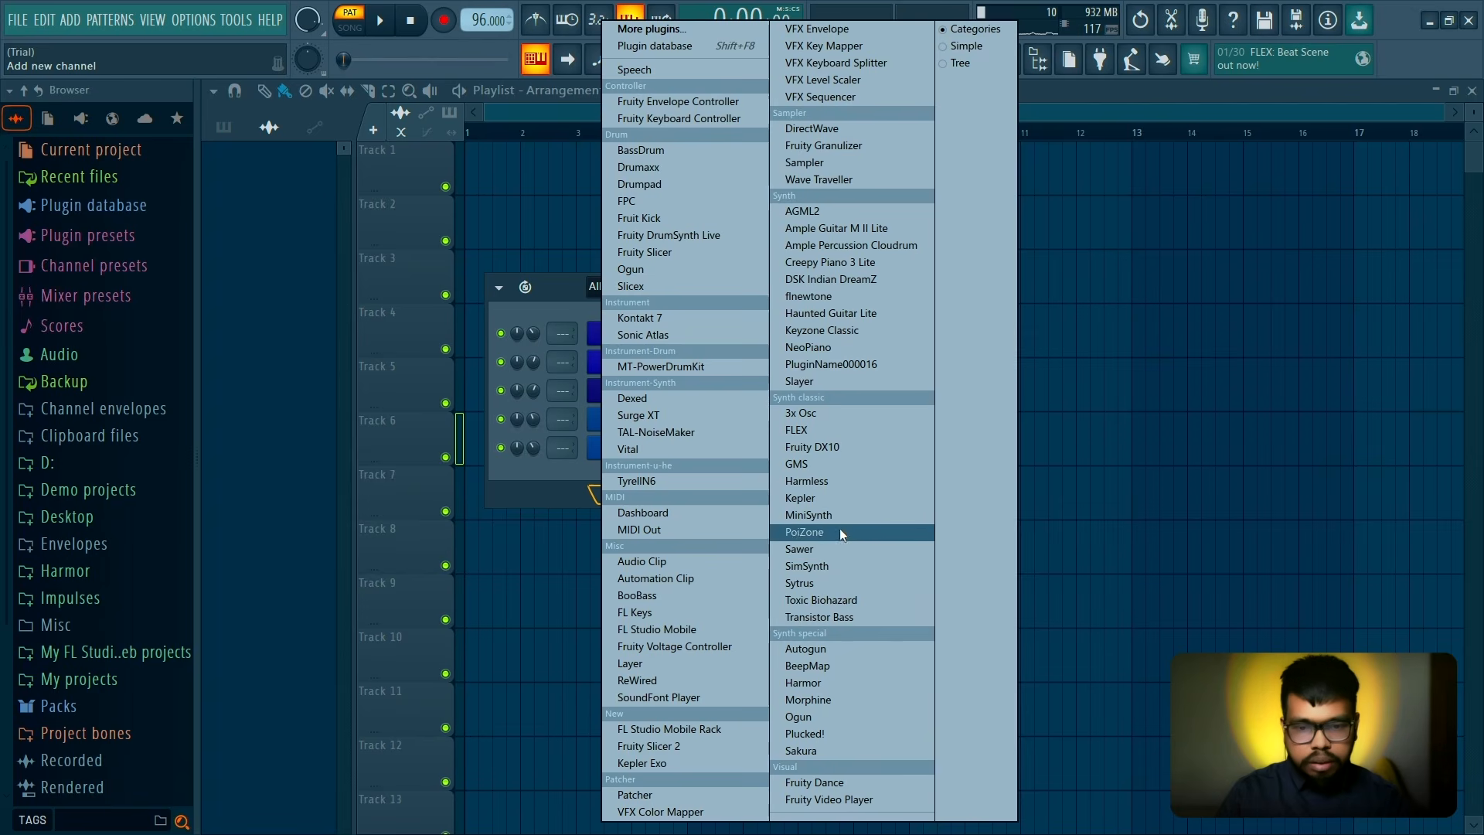
left_click(832, 701)
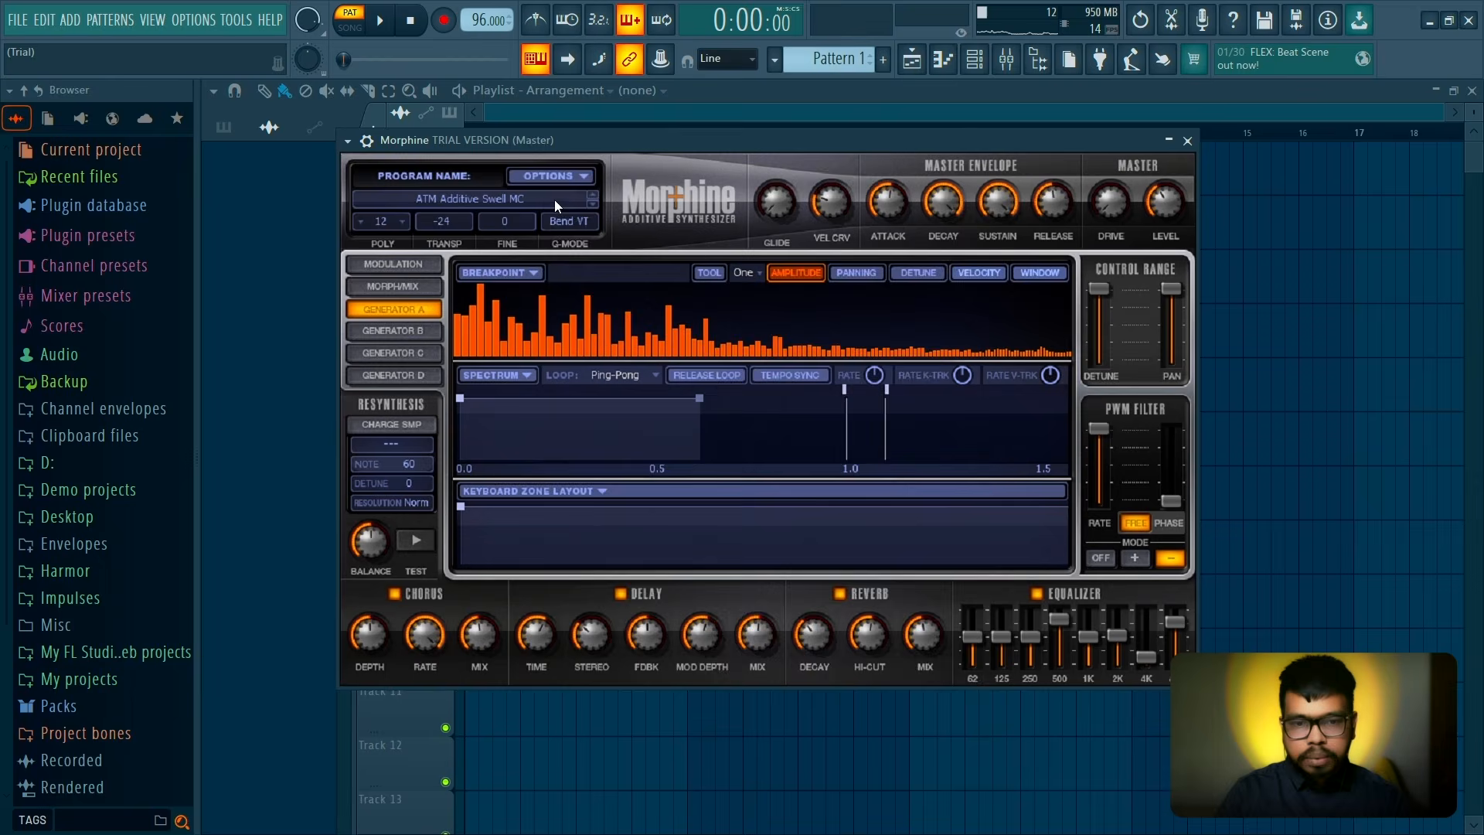
left_click(554, 199)
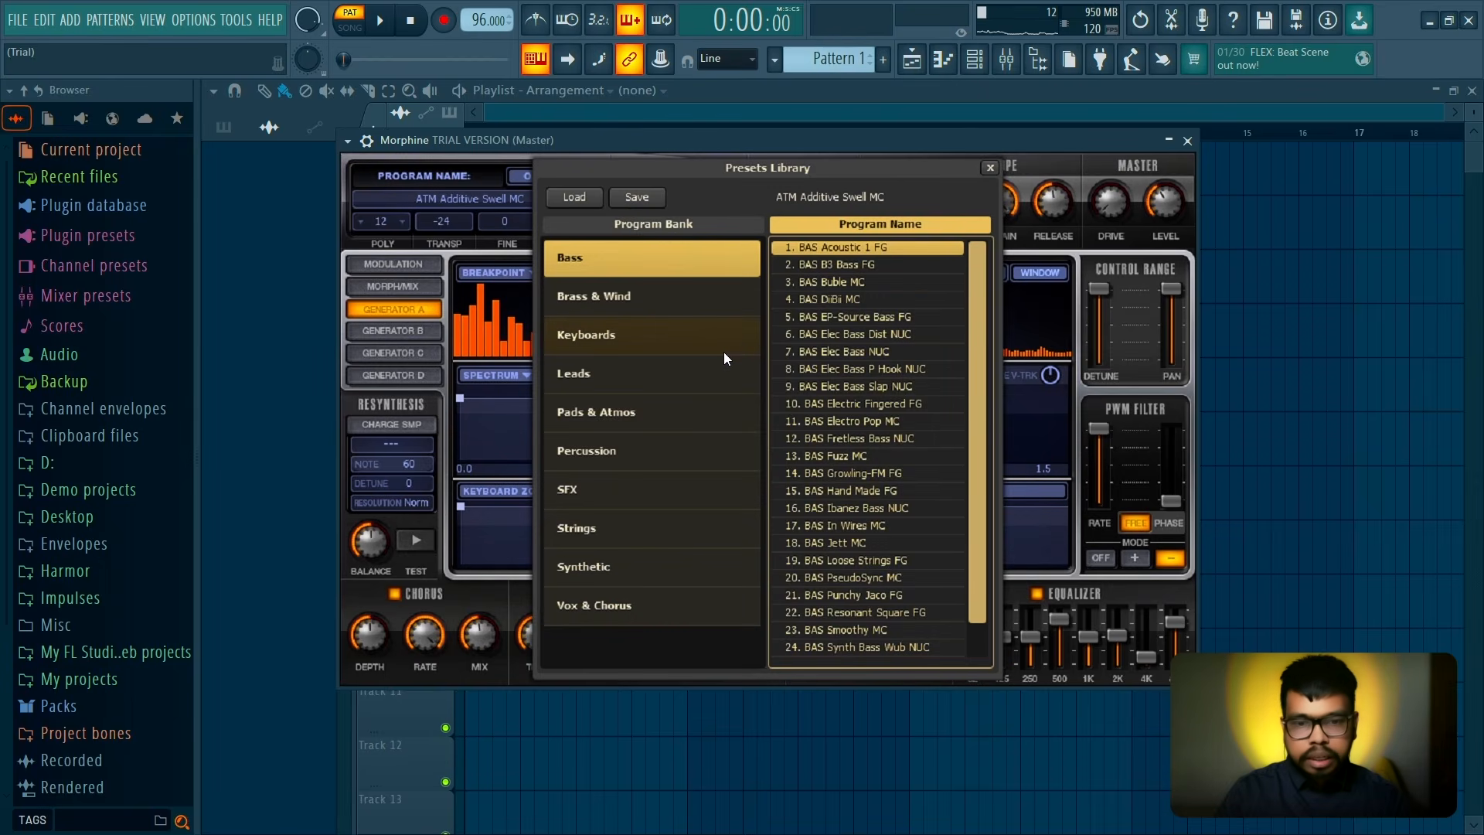
left_click(892, 317)
key("g")
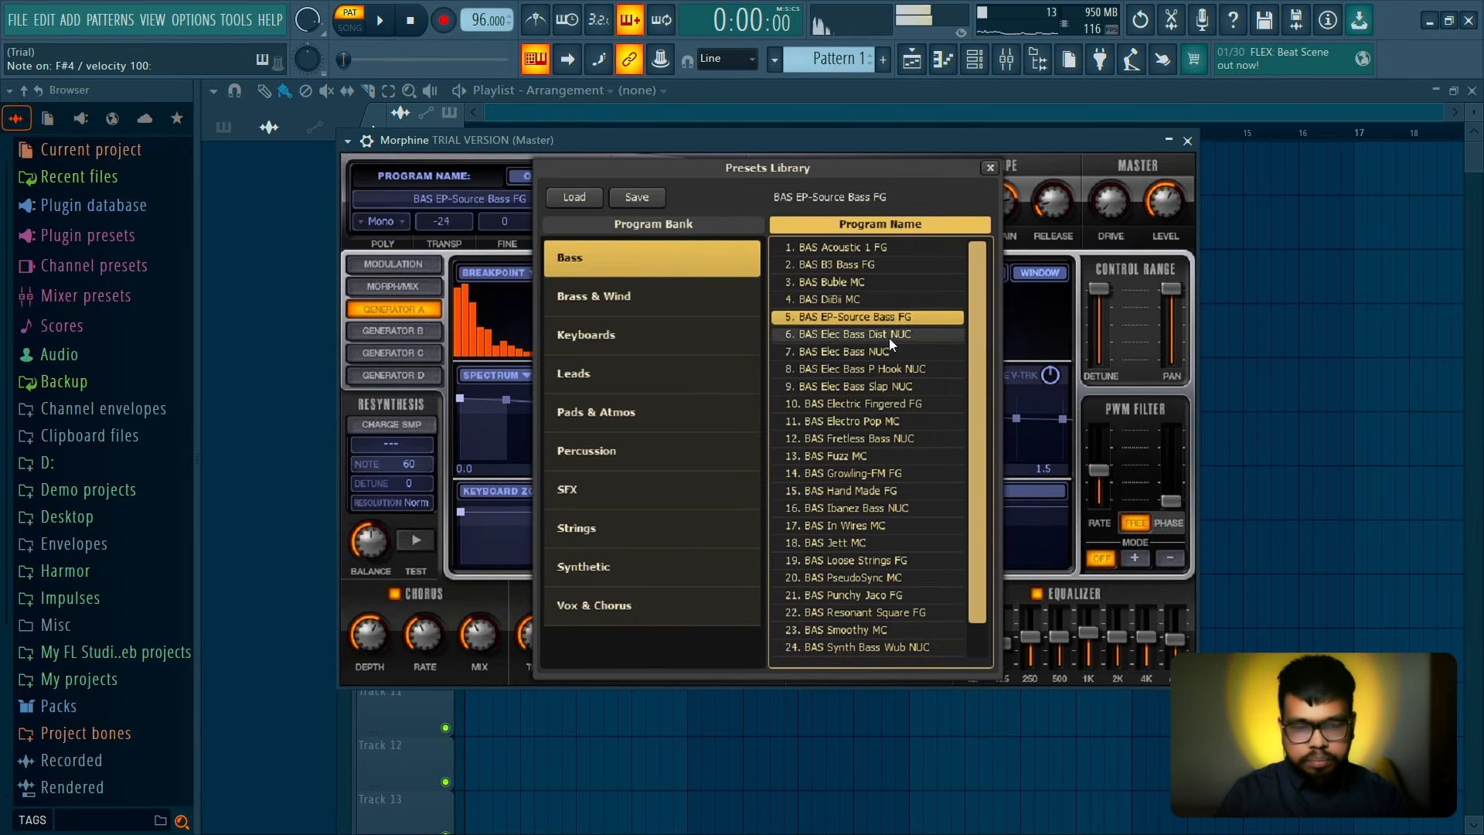
left_click(1188, 141)
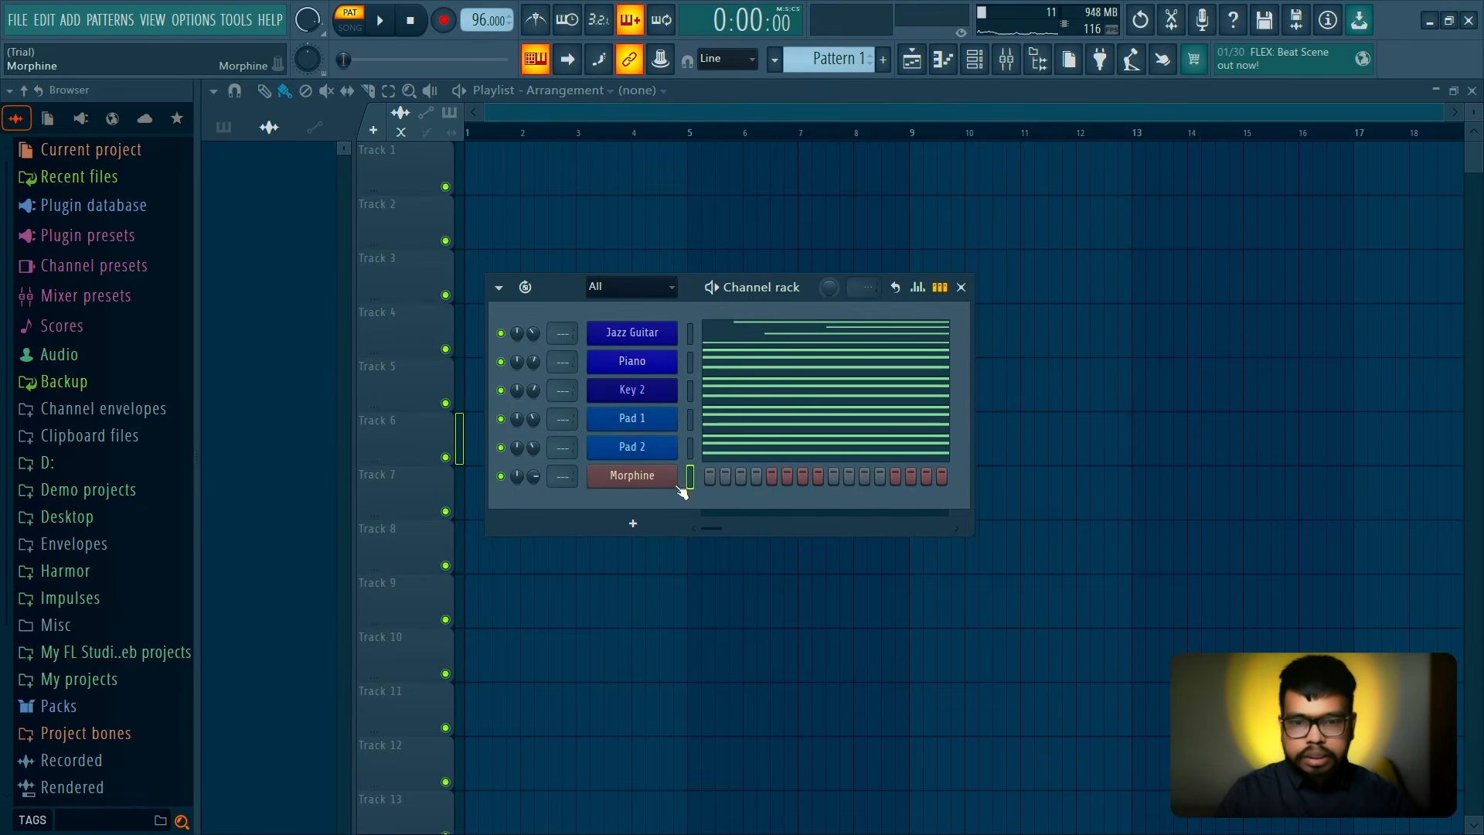
Rename the Morphine channel to Bass and color it red
right_click(652, 476)
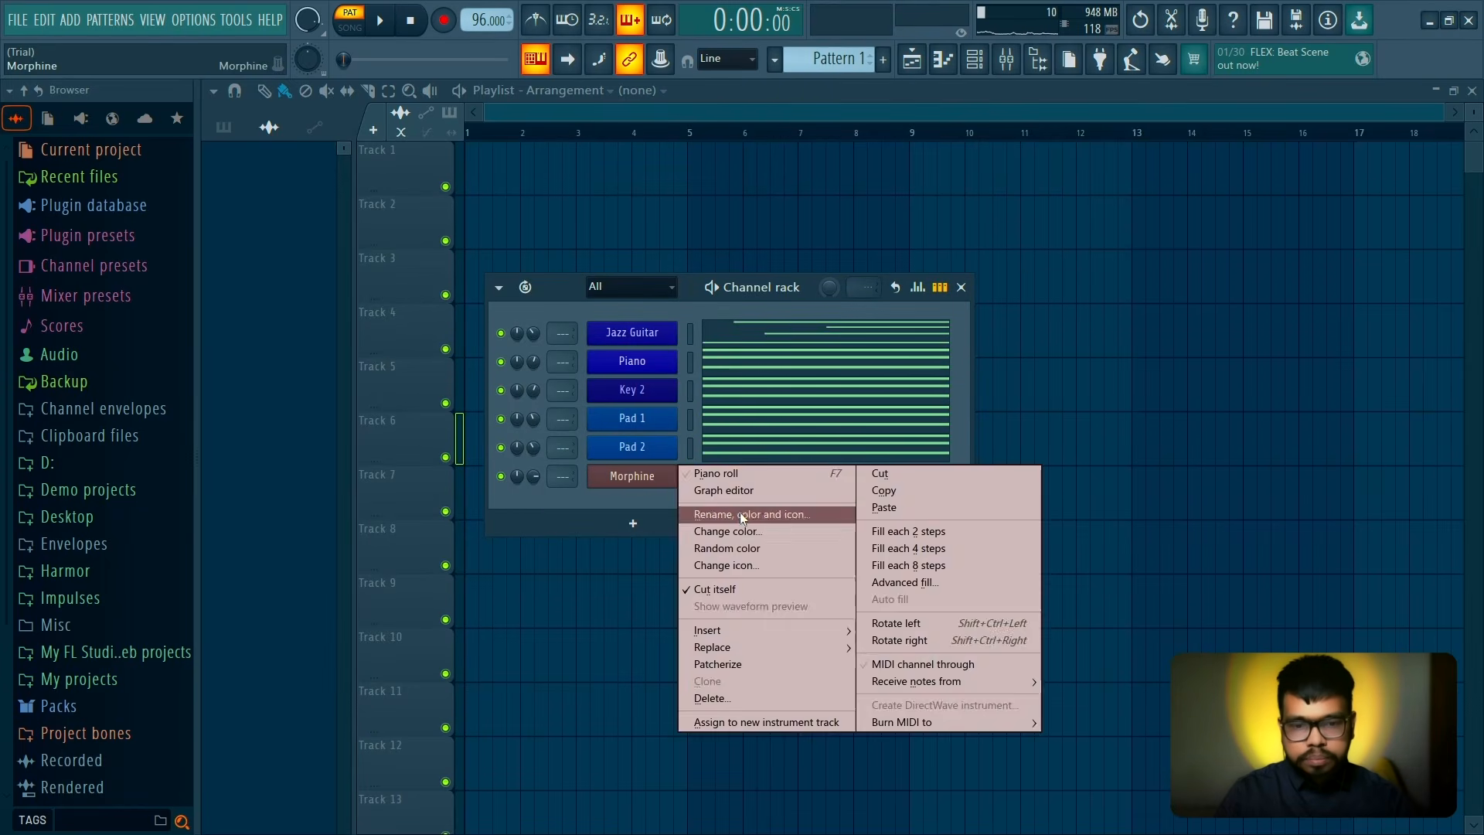
left_click(740, 511)
type("Bass")
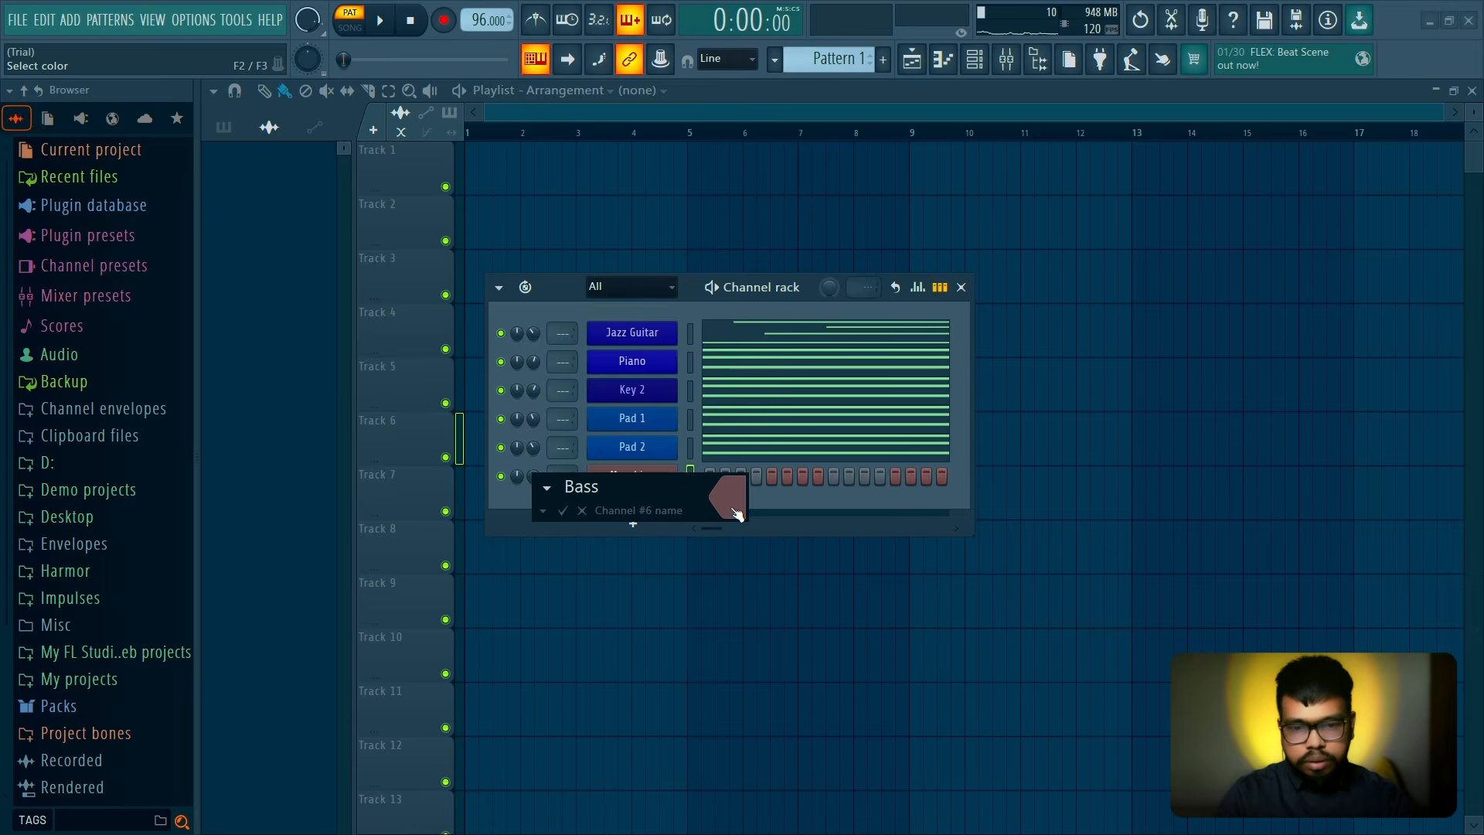
left_click(736, 514)
left_click(776, 531)
key("Return")
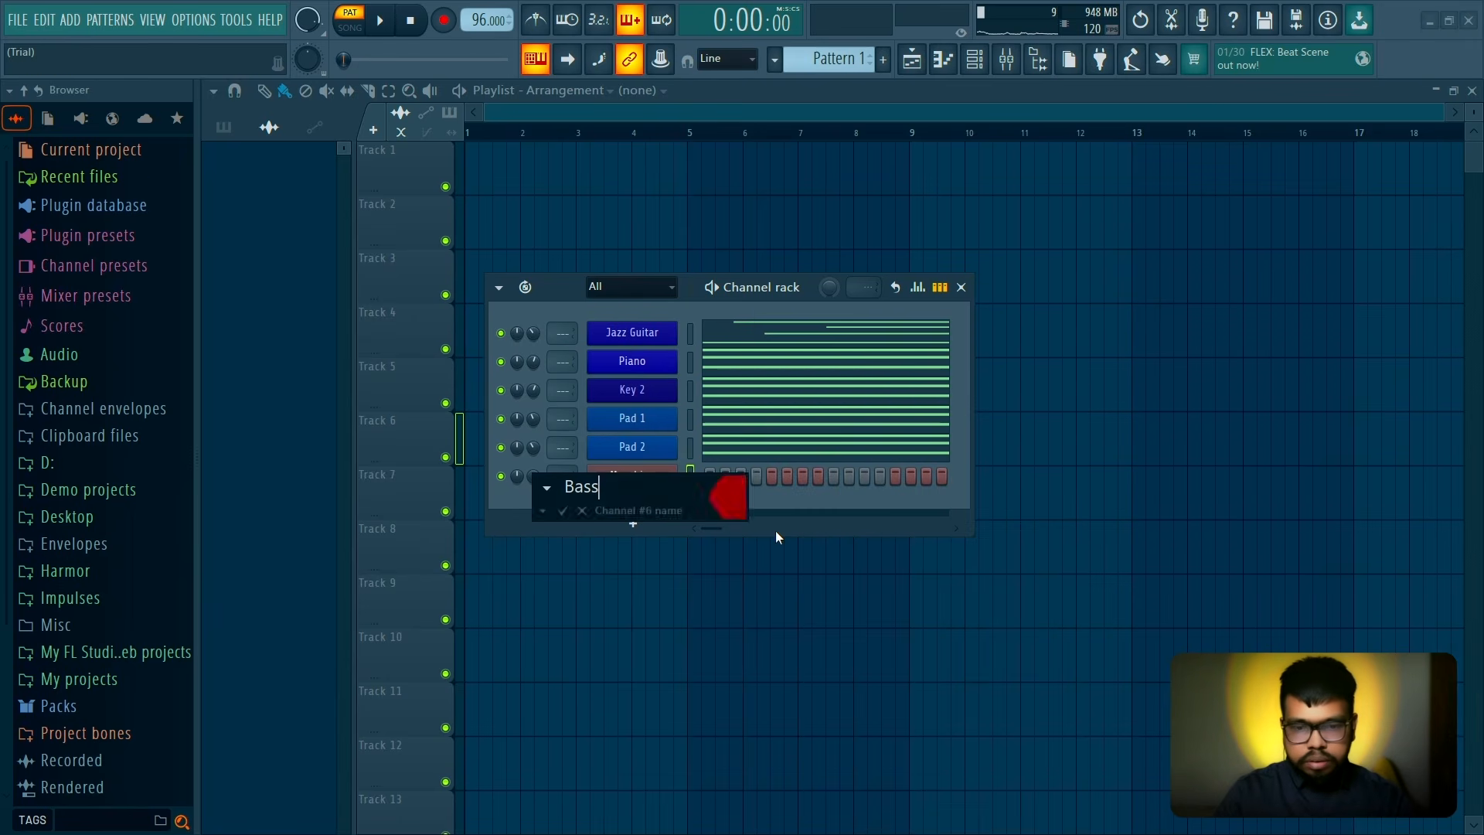
key("Return")
Draw one-bar bass notes F#4, D#4, F4 and D#4 in bars 1 to 4, duplicate them into bars 5 to 8, and close the piano roll
right_click(672, 473)
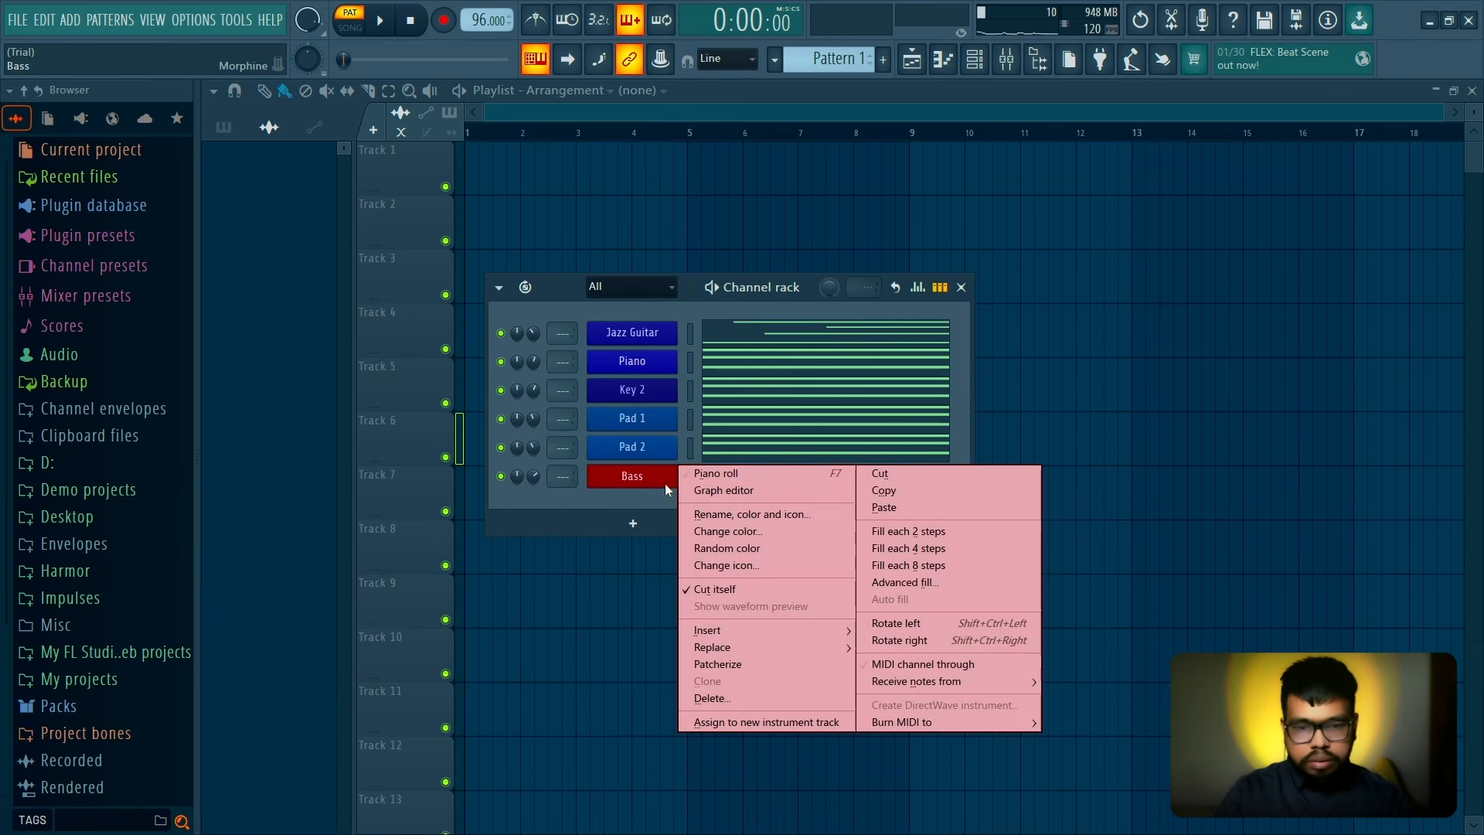
left_click(741, 474)
left_click(280, 518)
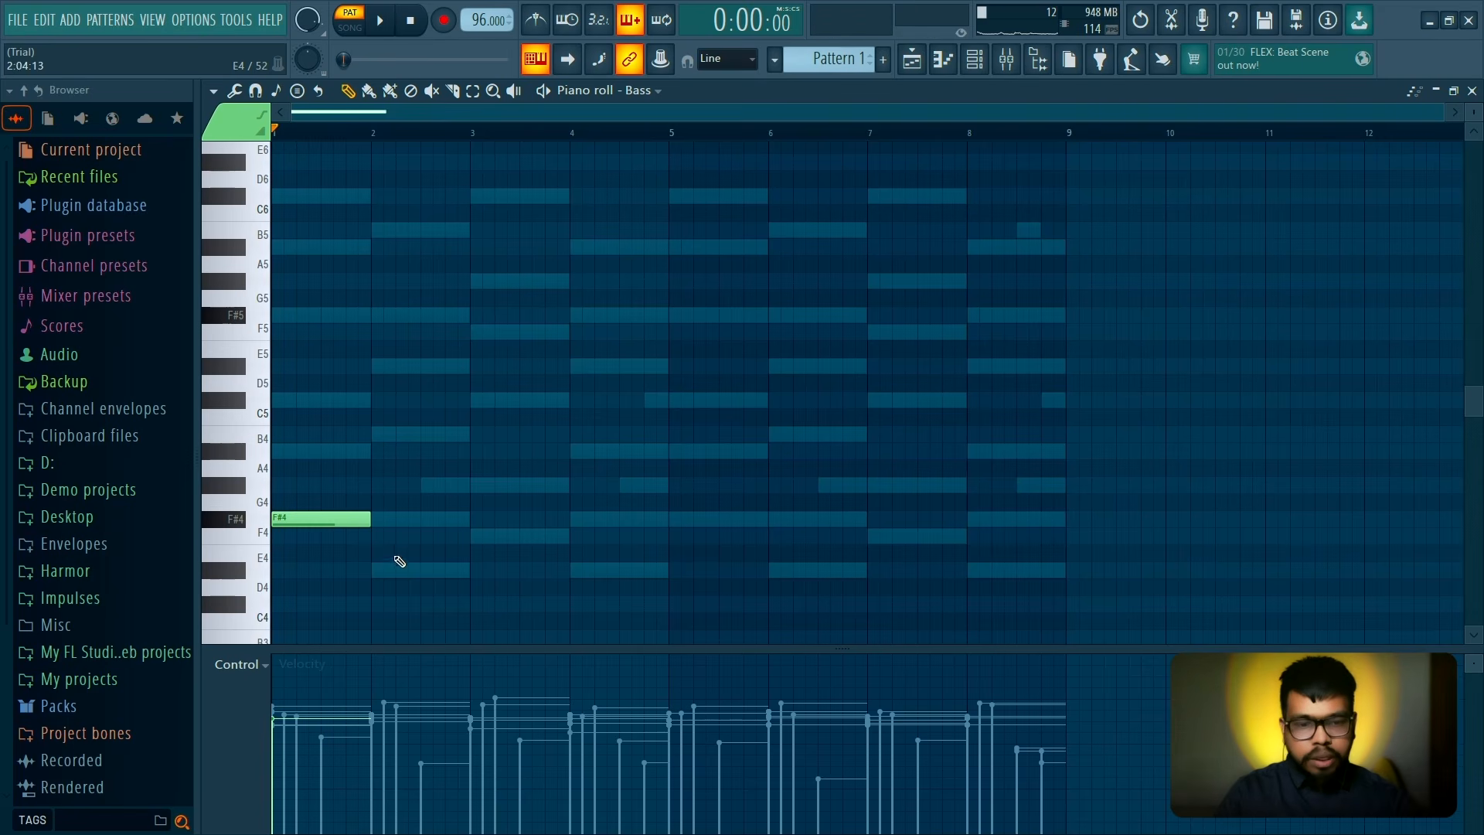
left_click(379, 571)
left_click(474, 536)
left_click(574, 570)
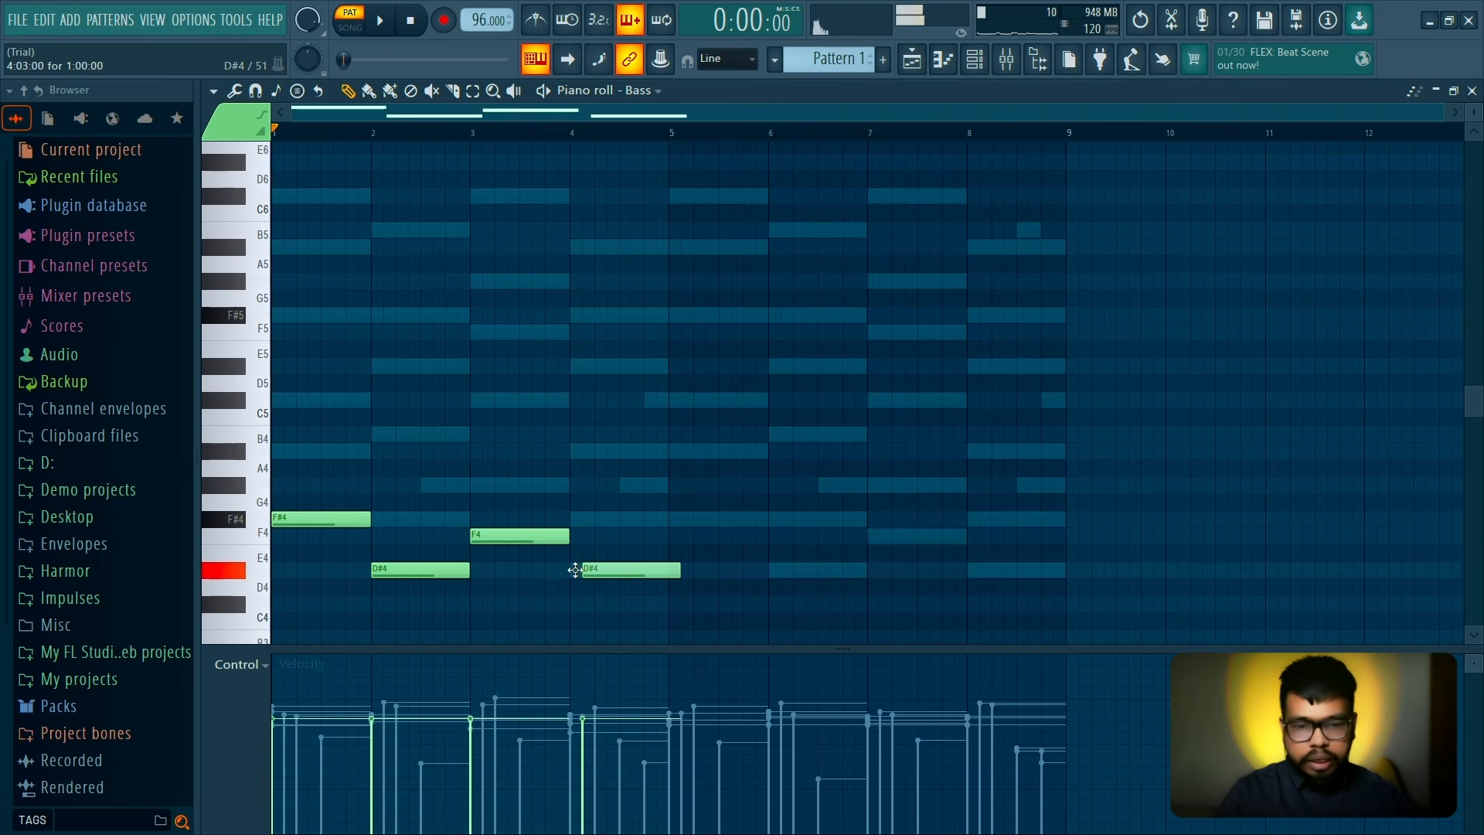
left_click_drag(578, 574, 581, 569)
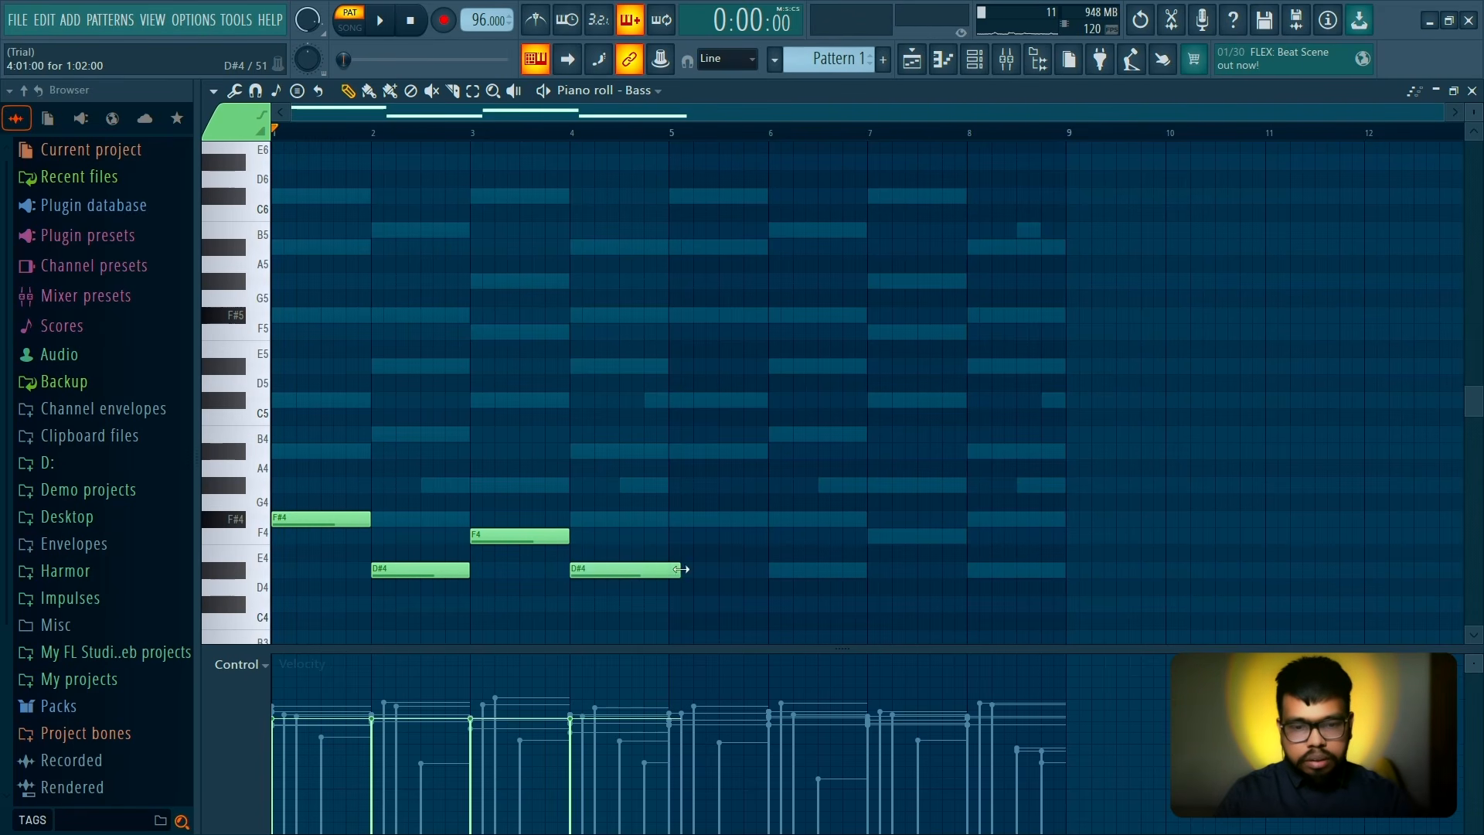
left_click_drag(680, 570, 669, 569)
key("ctrl+b")
key("ctrl+d")
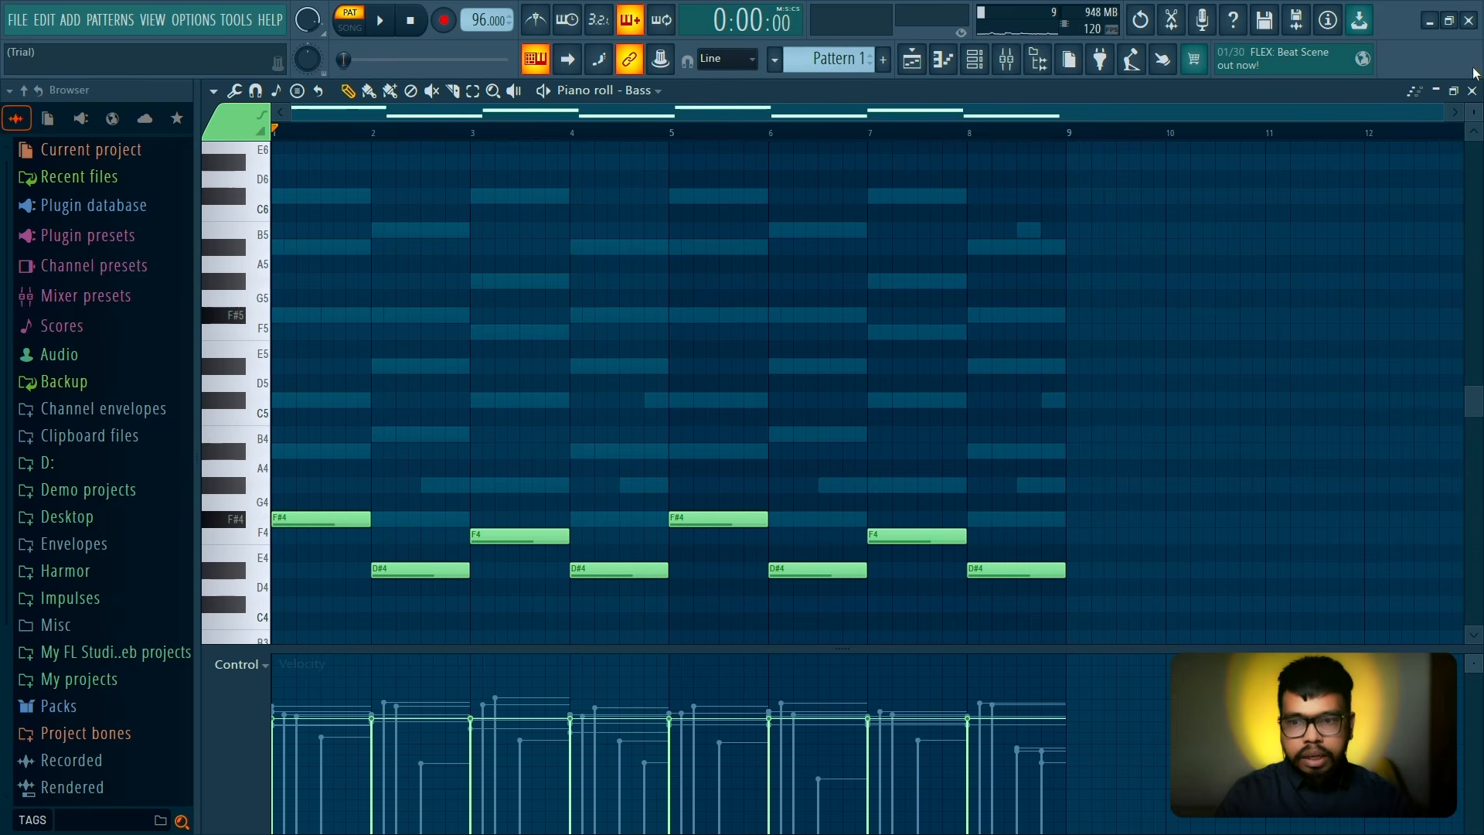
left_click(1472, 91)
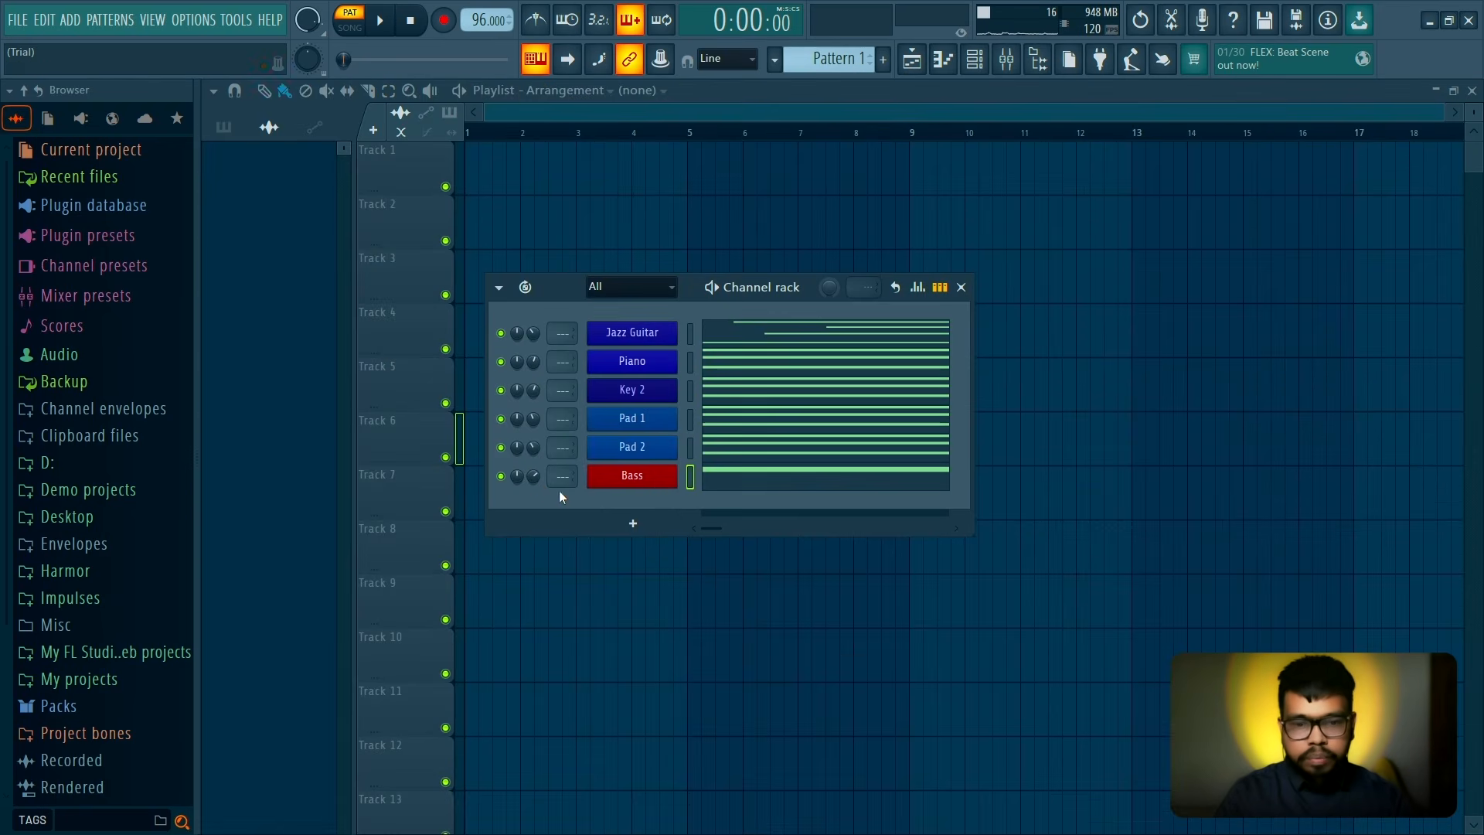
Play all layers, try the bass notes one octave lower in the piano roll, and move them back up
key("space")
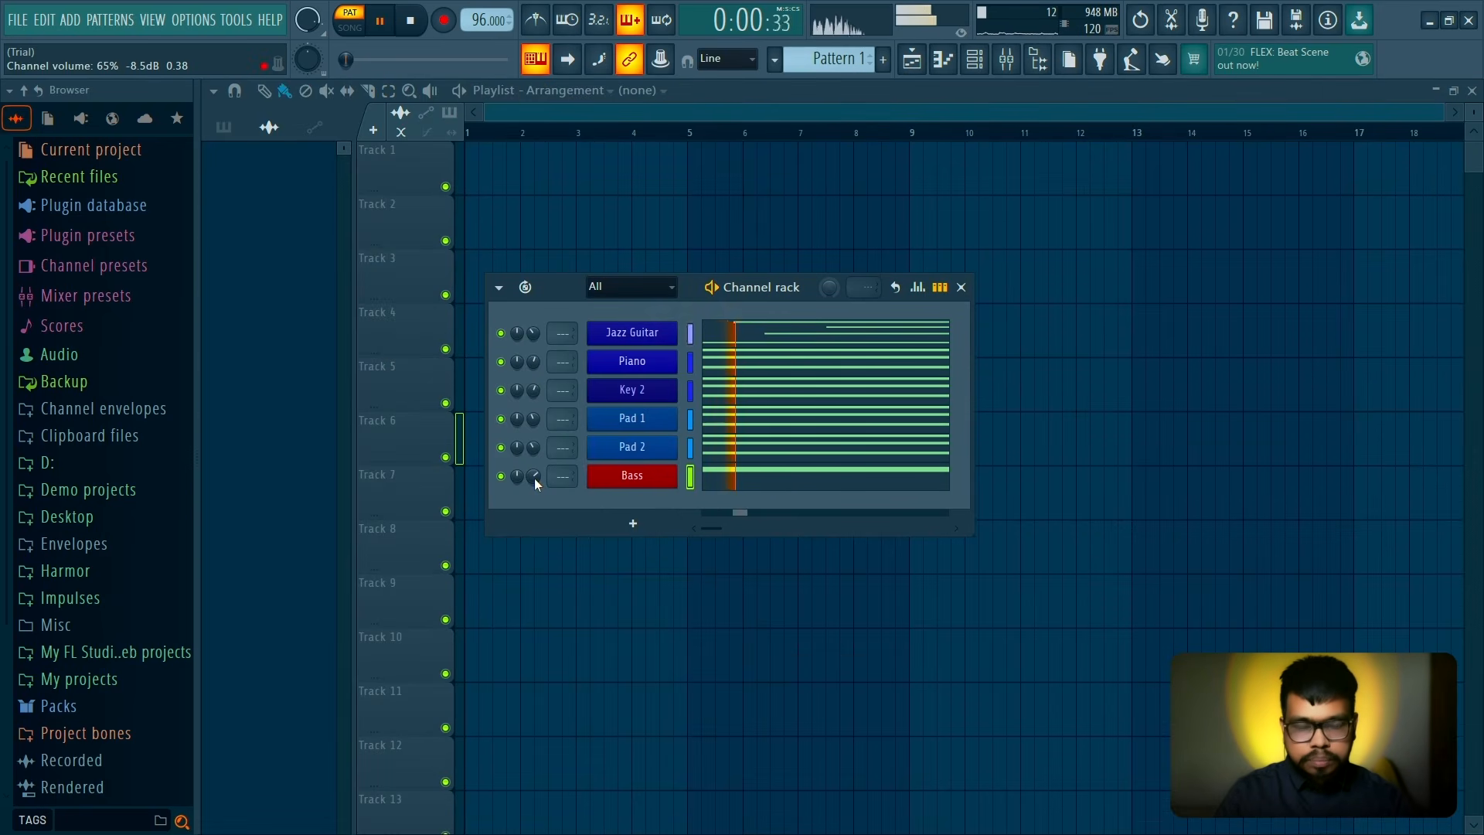
left_click(770, 483)
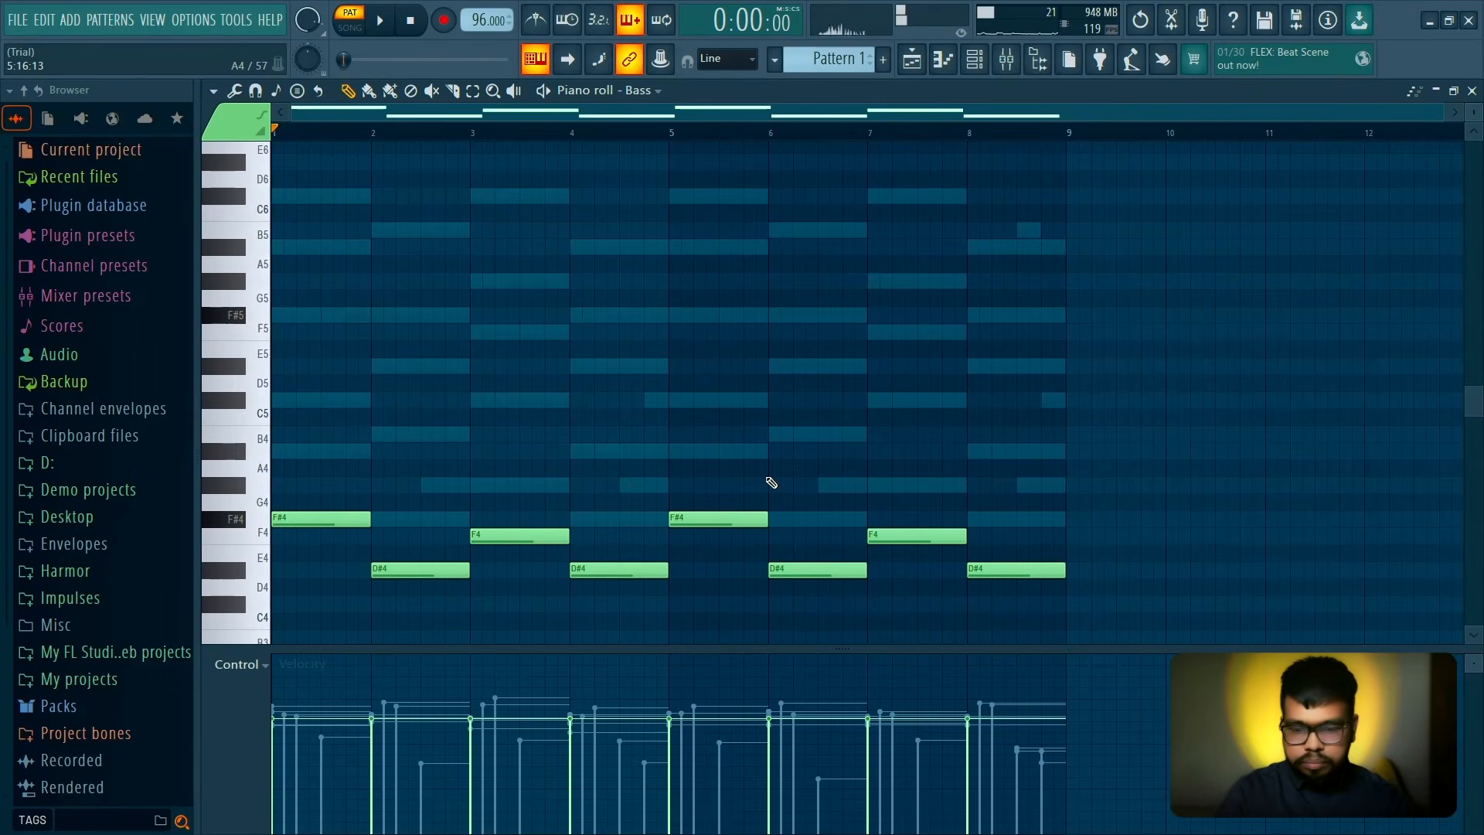
key("ctrl+Down")
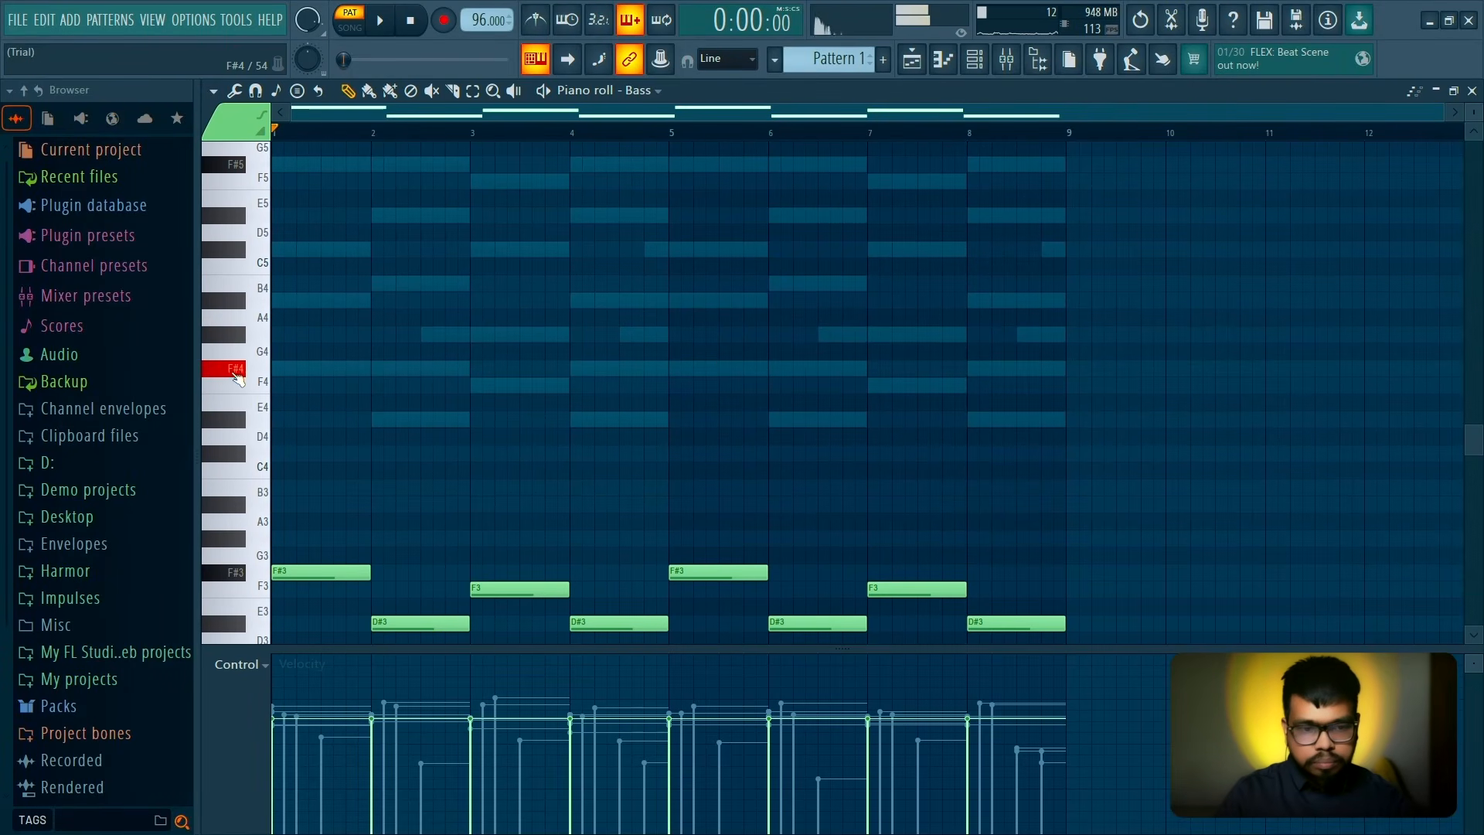
key("ctrl+Up")
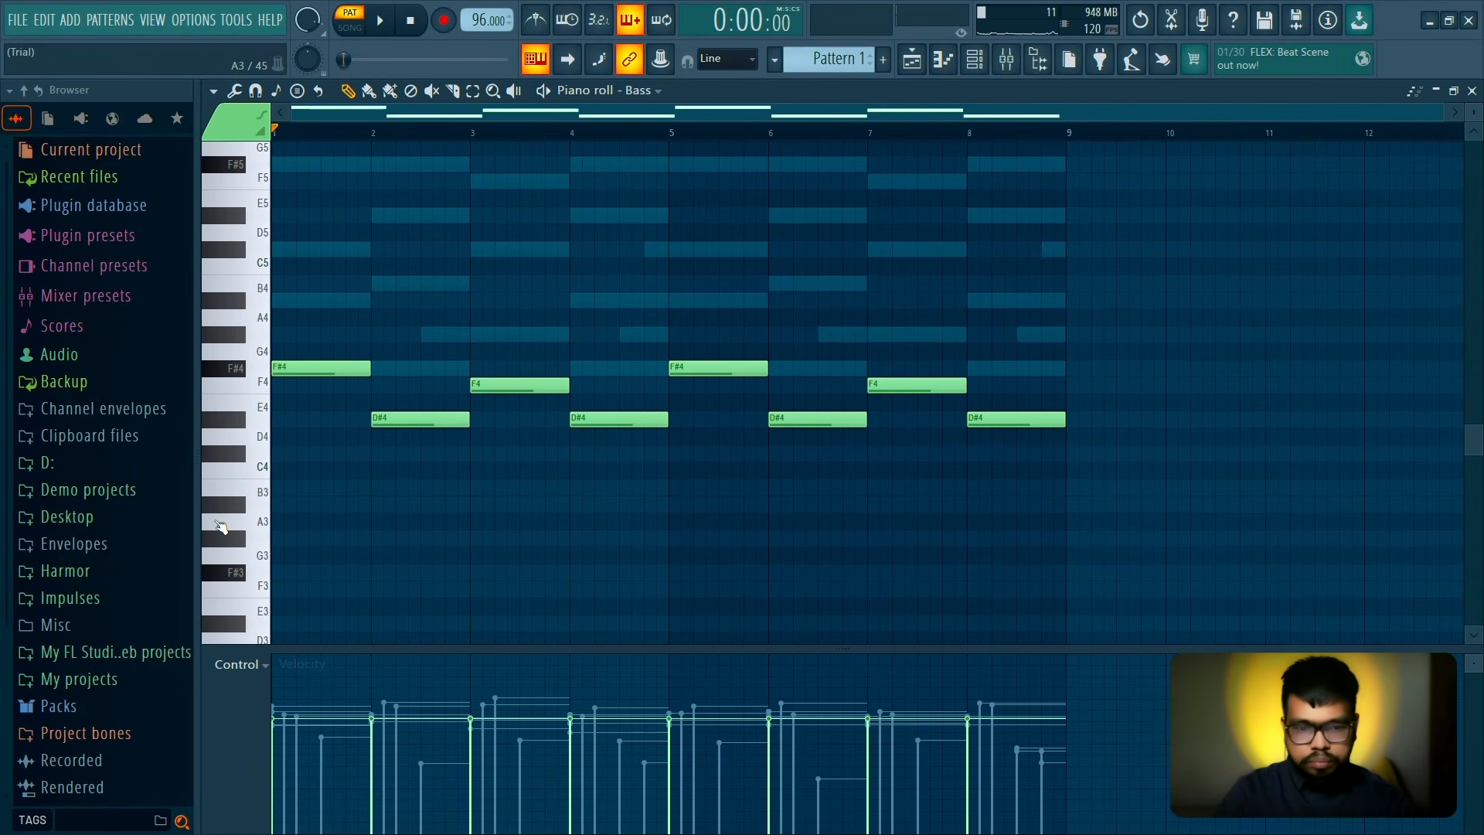
Raise the velocity of all bass notes to maximum and close the piano roll
key("ctrl+a")
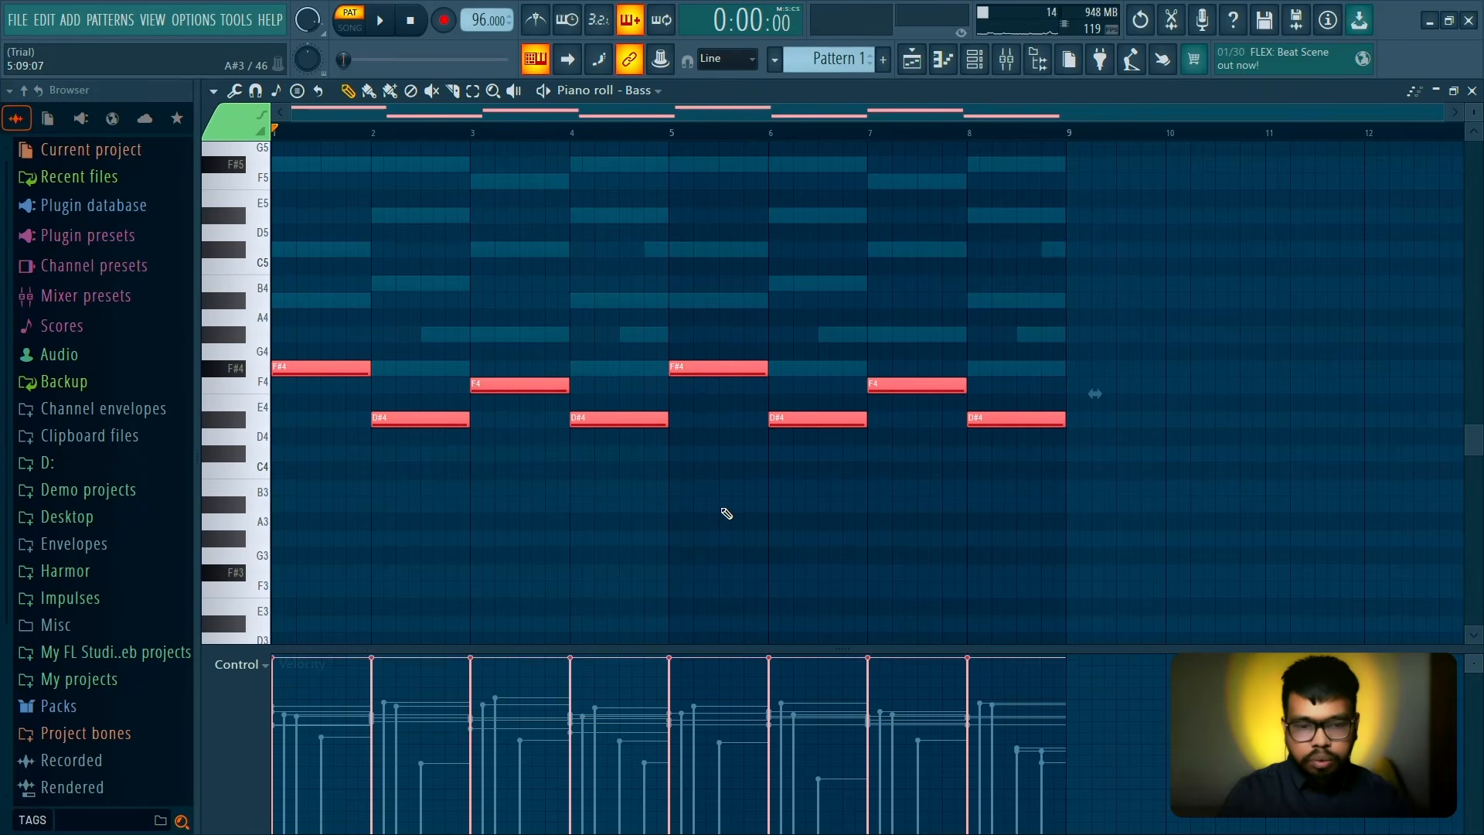
left_click(724, 510)
left_click(1472, 91)
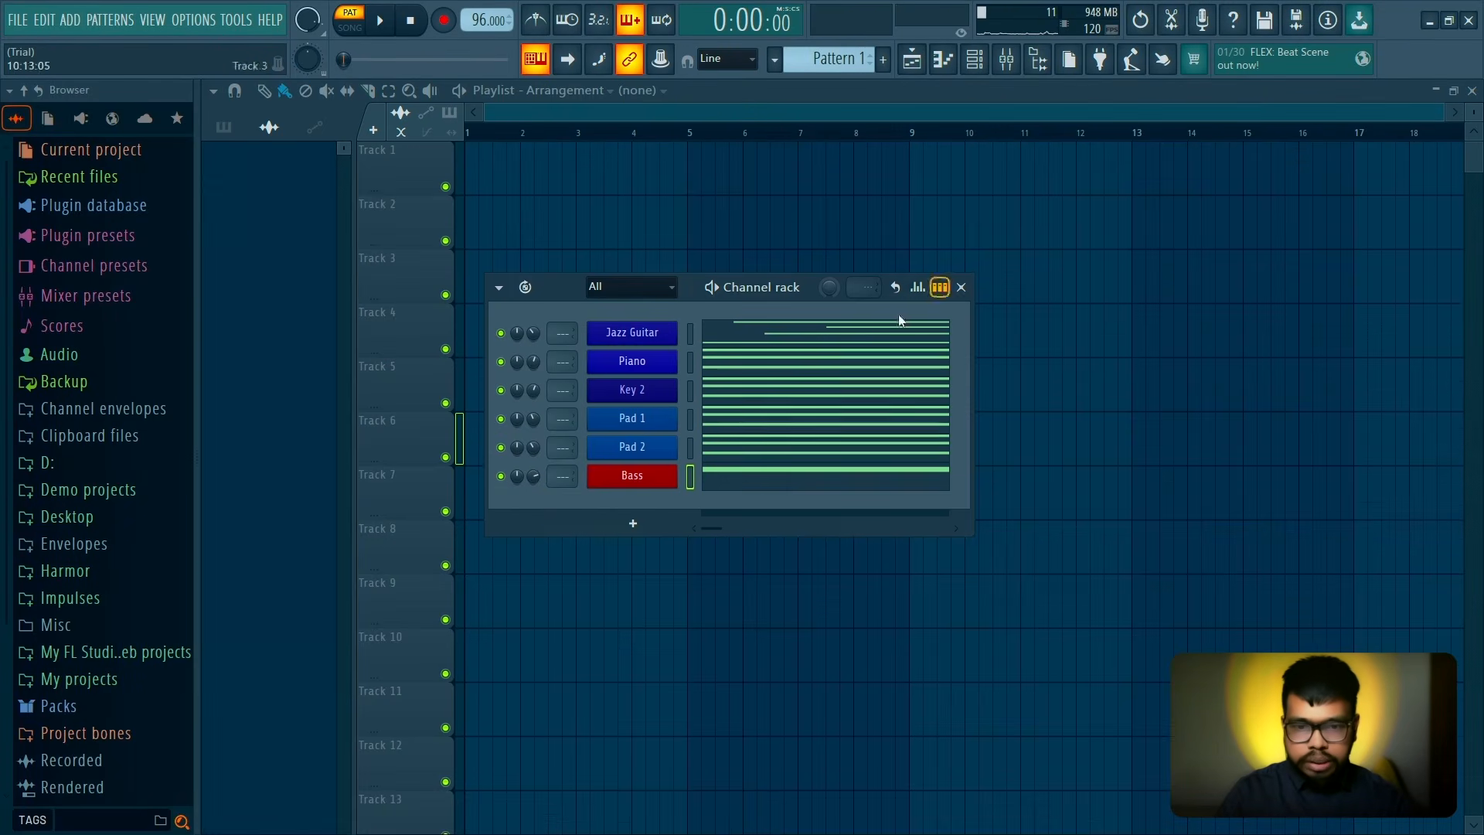
Play all layers together, set the Bass channel volume to 74%, and replay the pattern to check the balance
key("space")
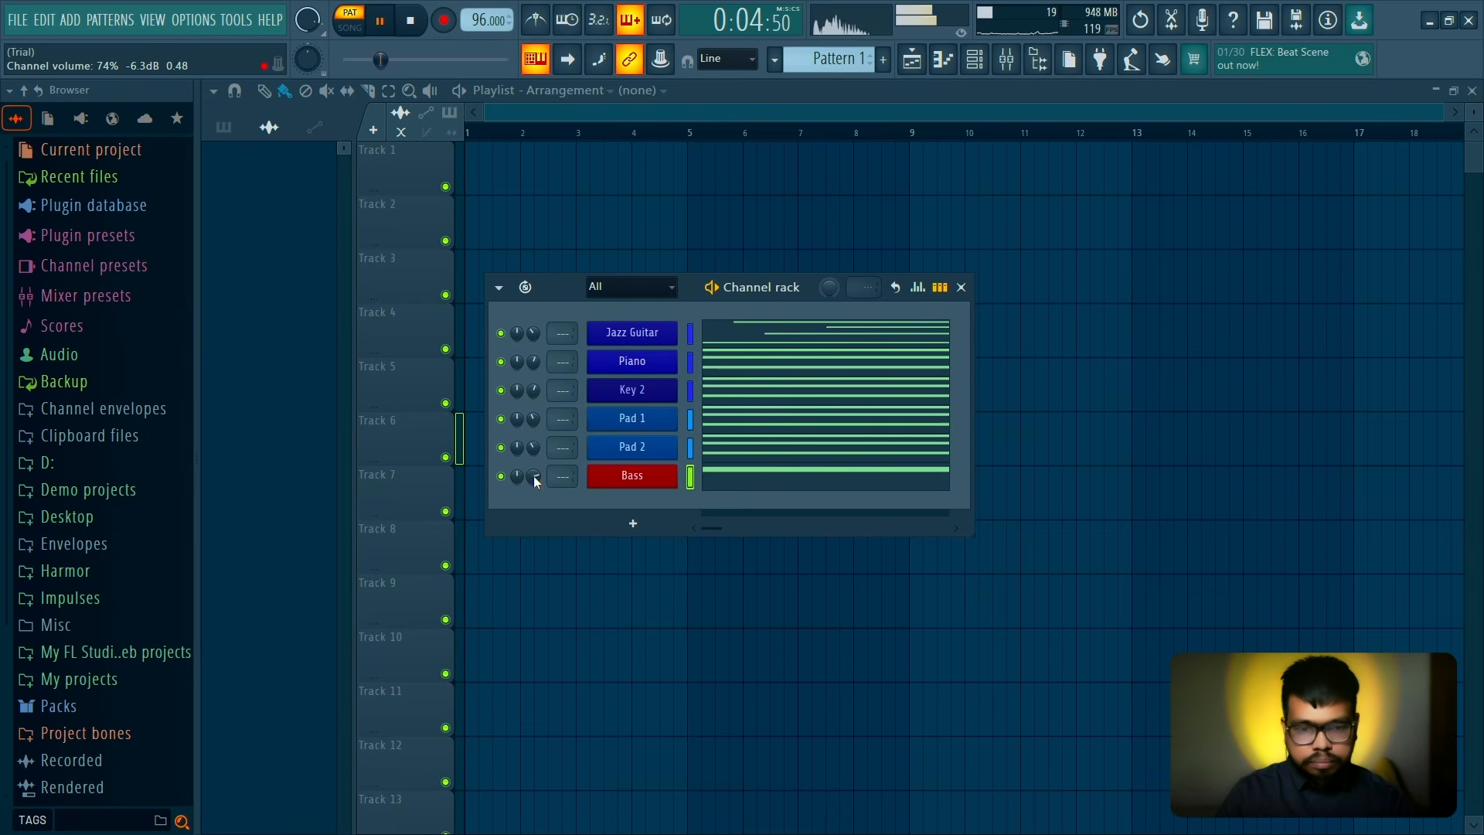
key("space")
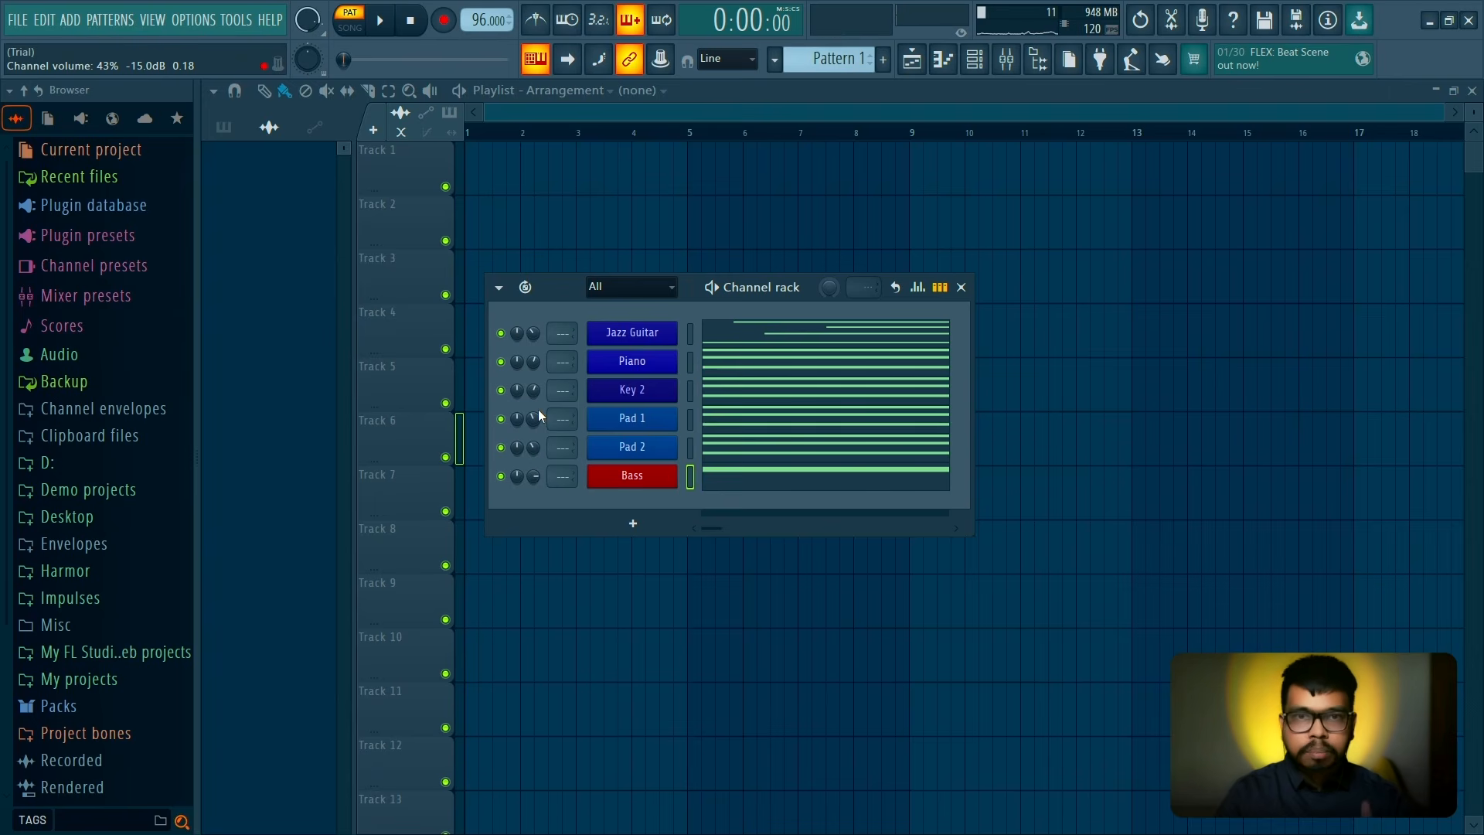
key("space")
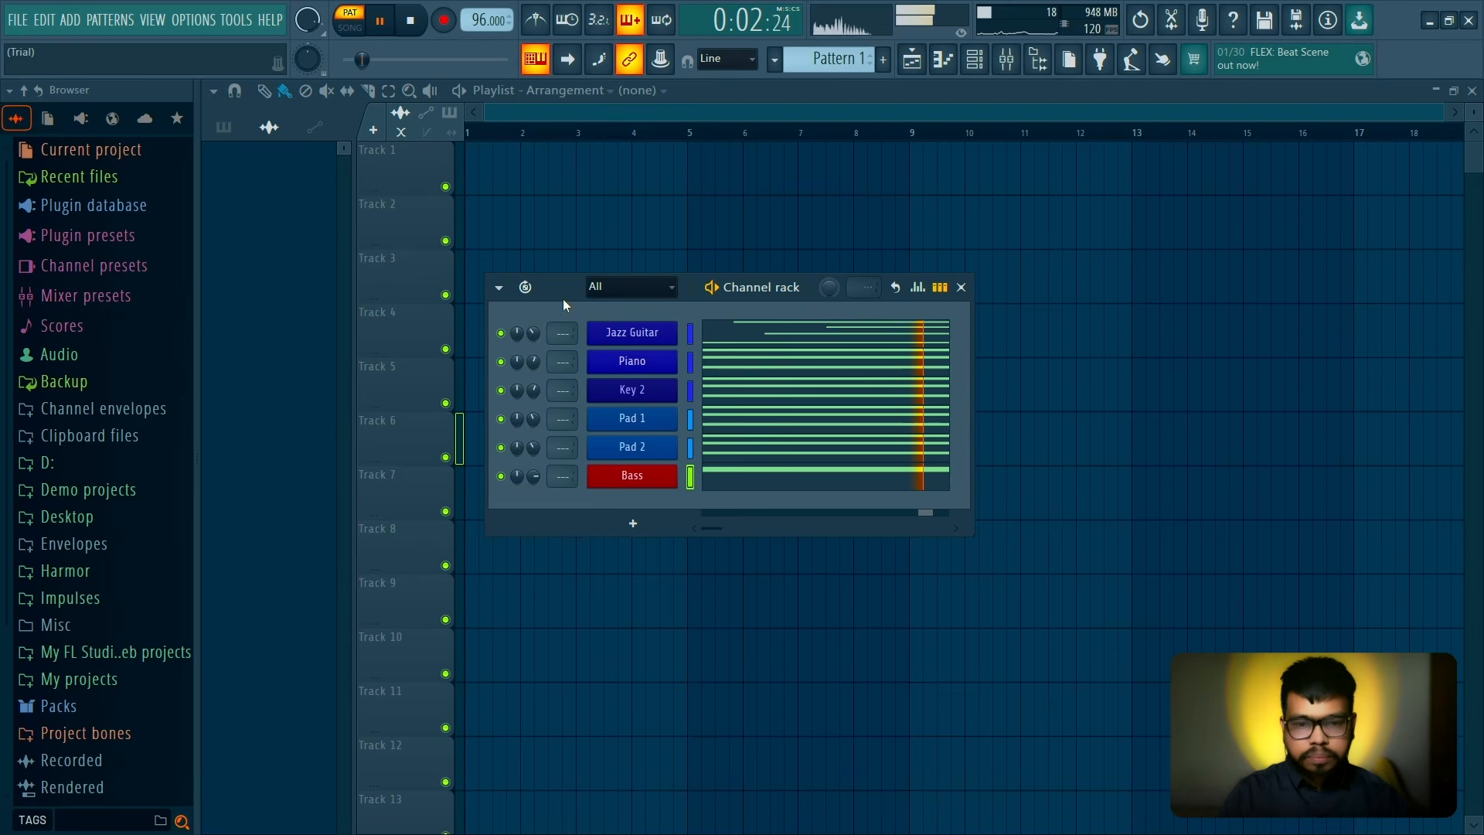
key("space")
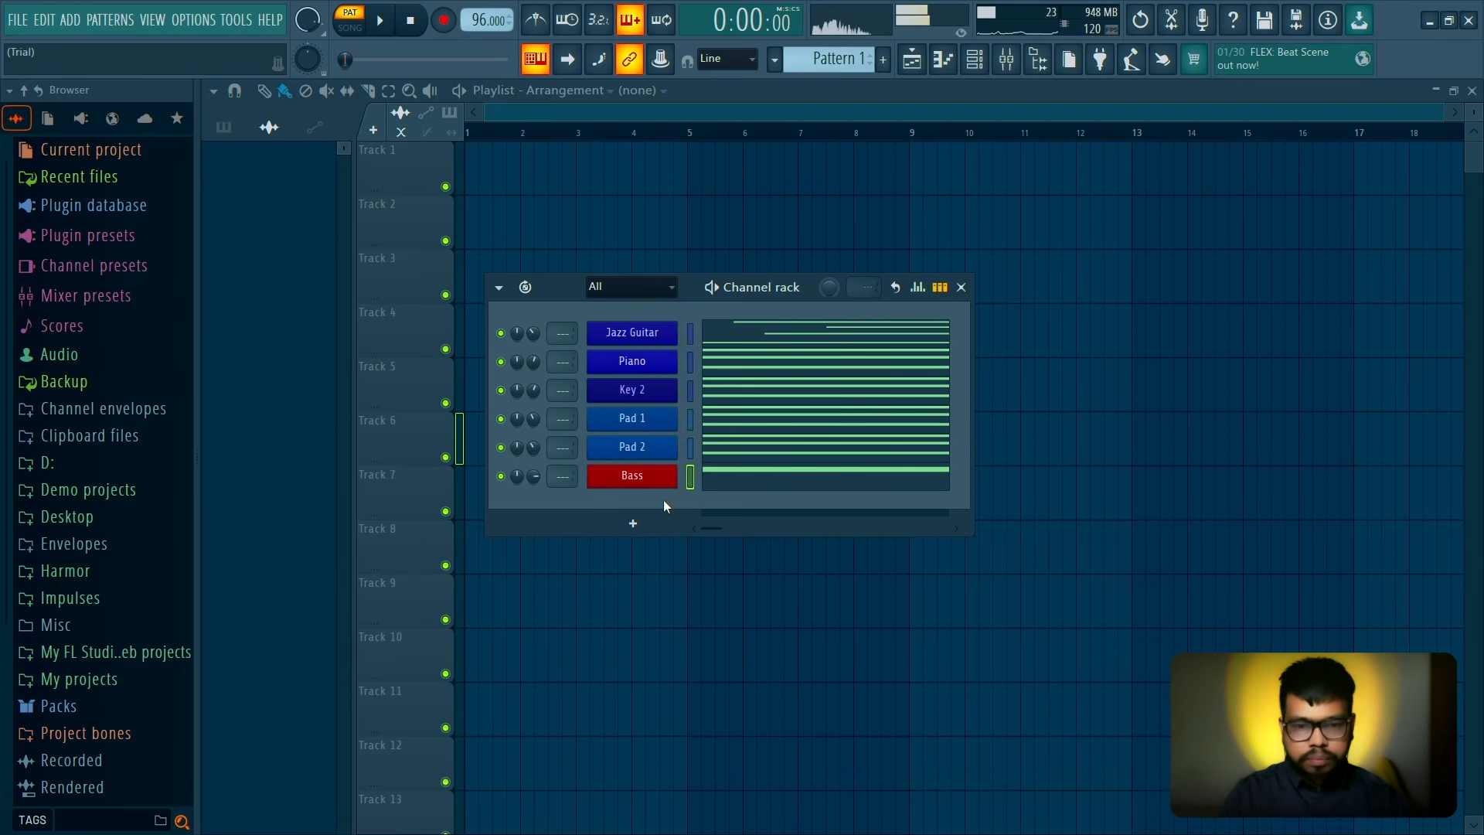
Add a Patcher channel and load its Electric piano preset from the Keys category
left_click(650, 523)
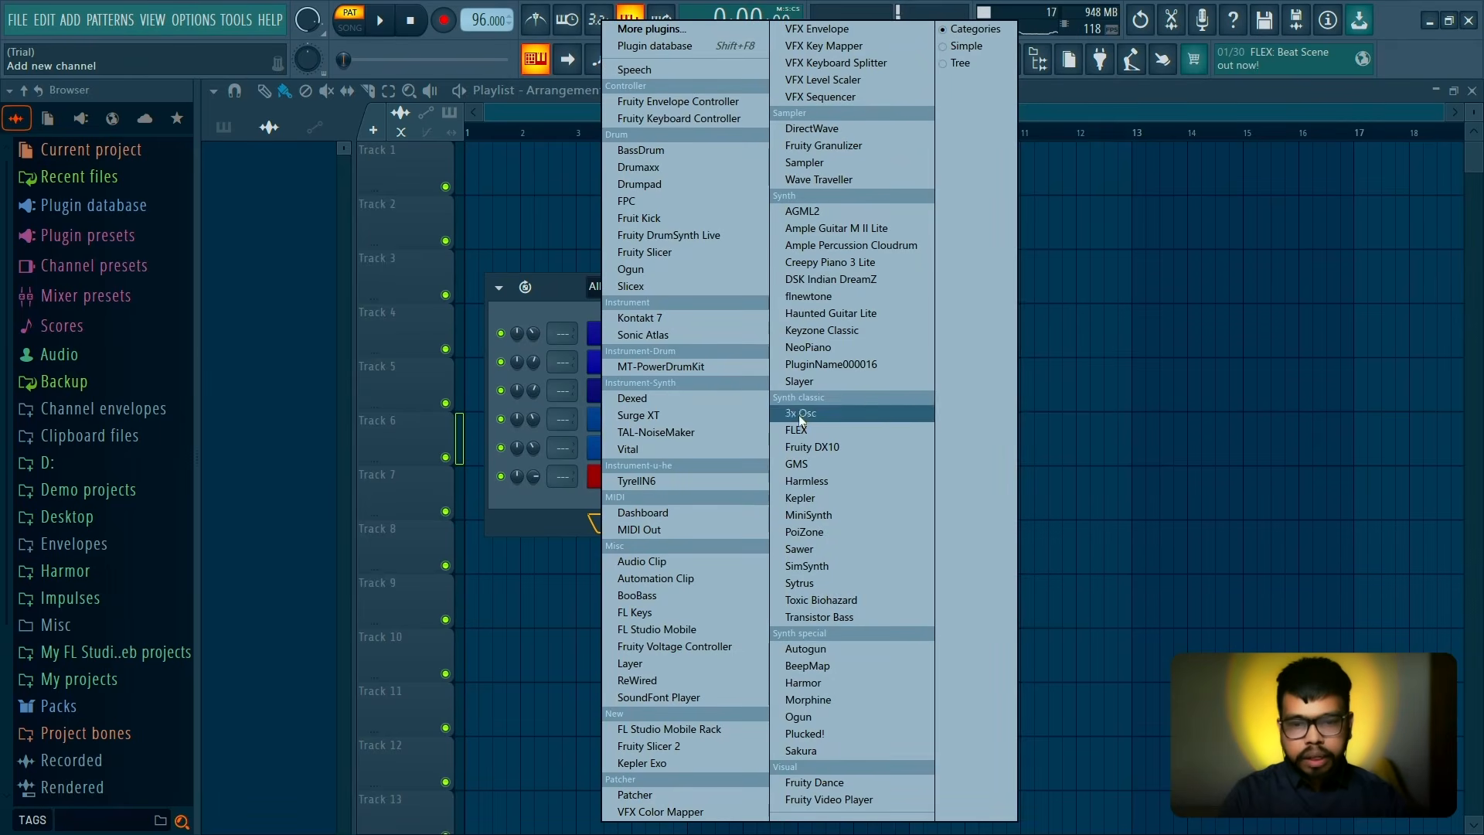
left_click(666, 793)
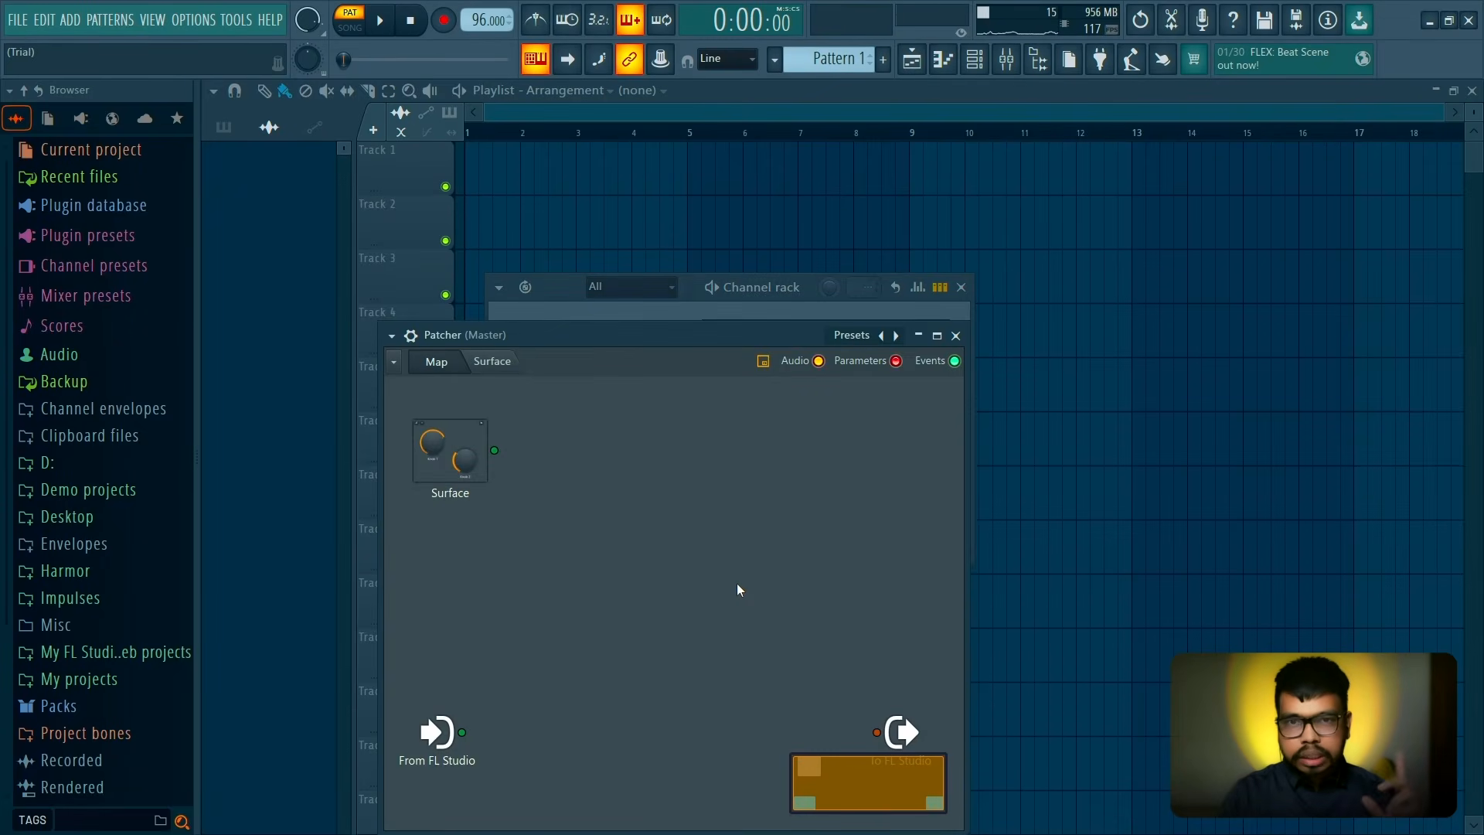
left_click_drag(735, 335, 834, 262)
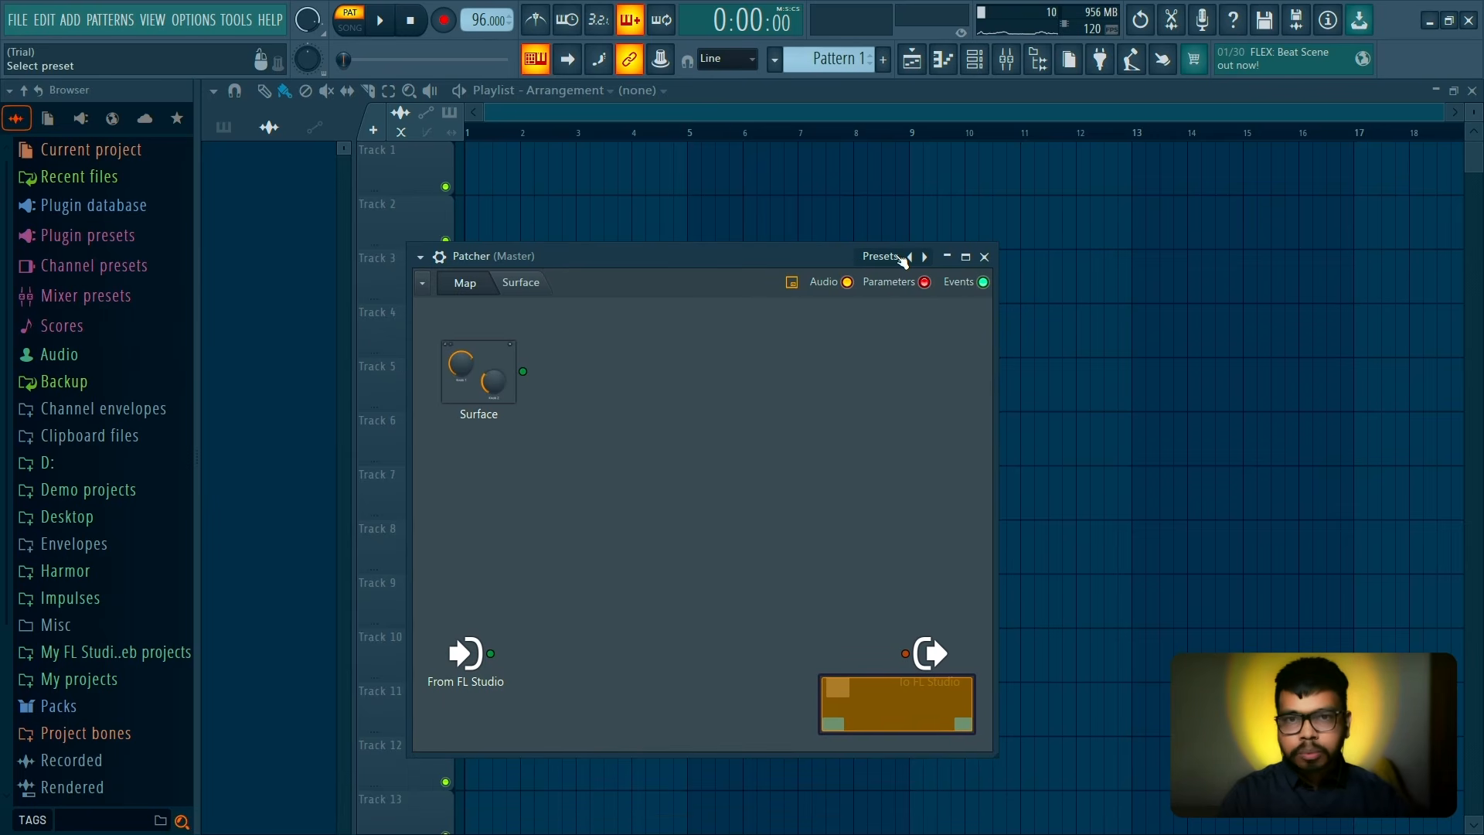
left_click(903, 261)
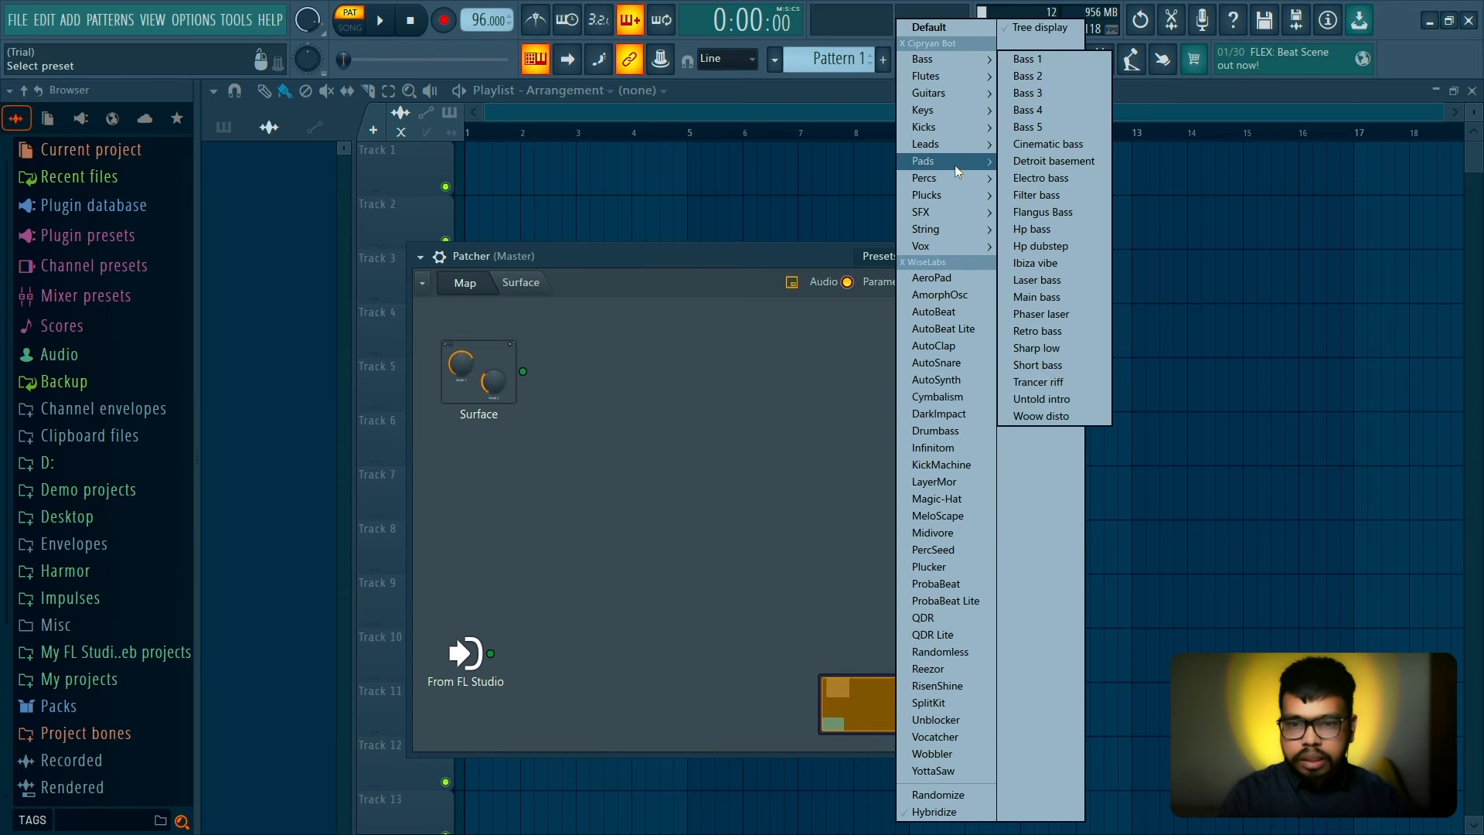
mouse_move(956, 178)
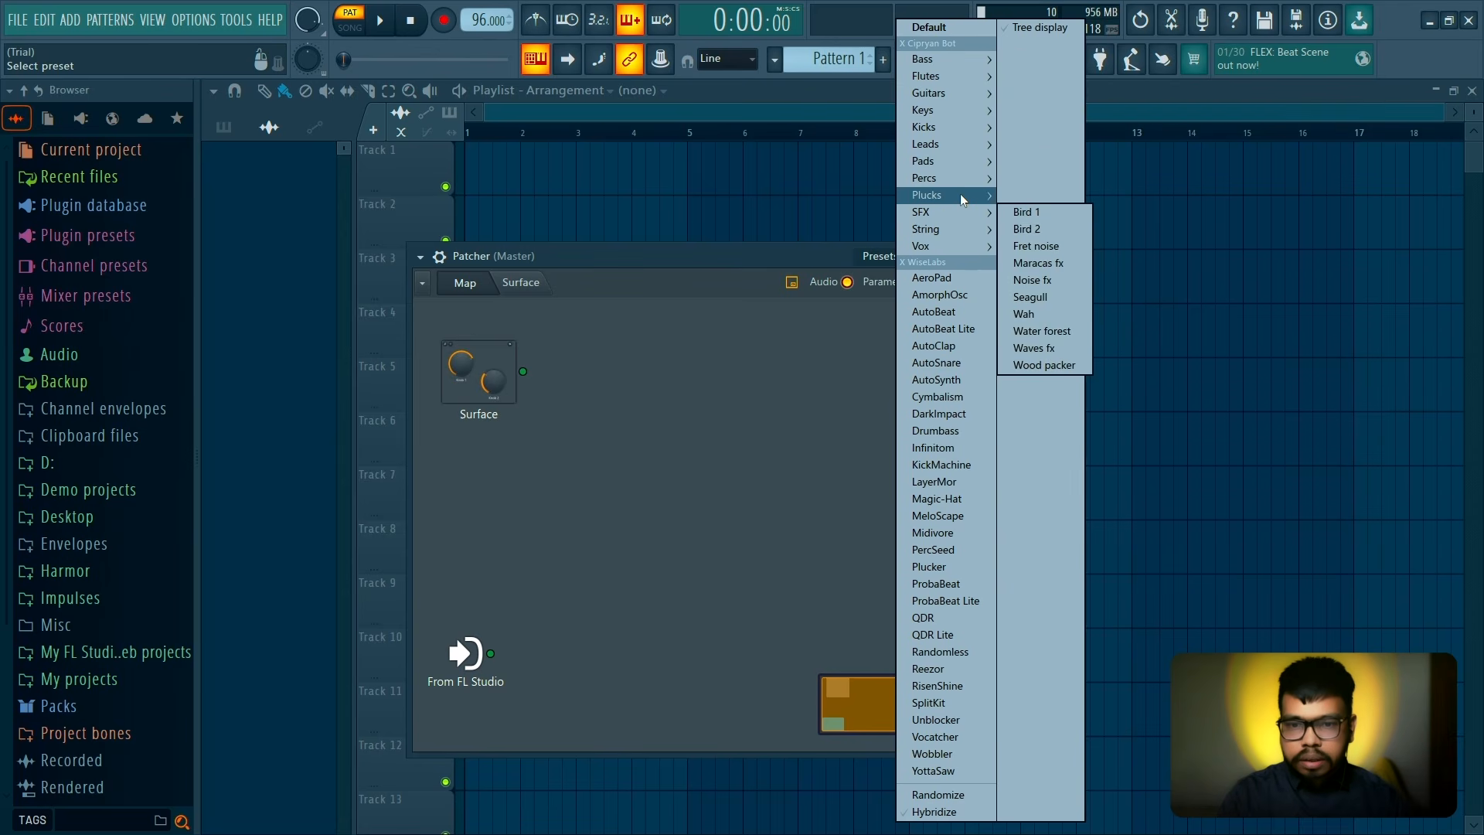
mouse_move(958, 108)
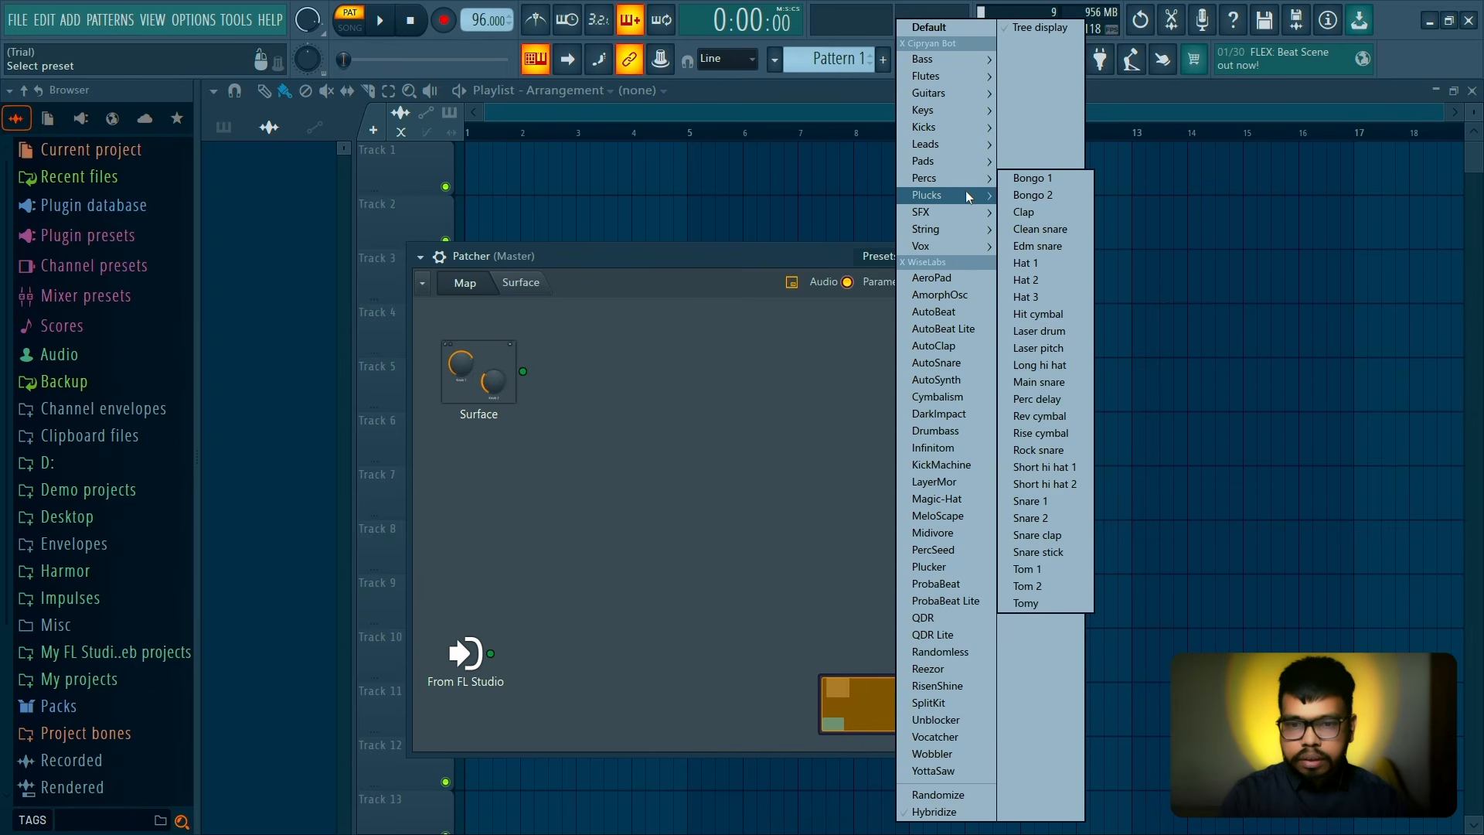
mouse_move(963, 229)
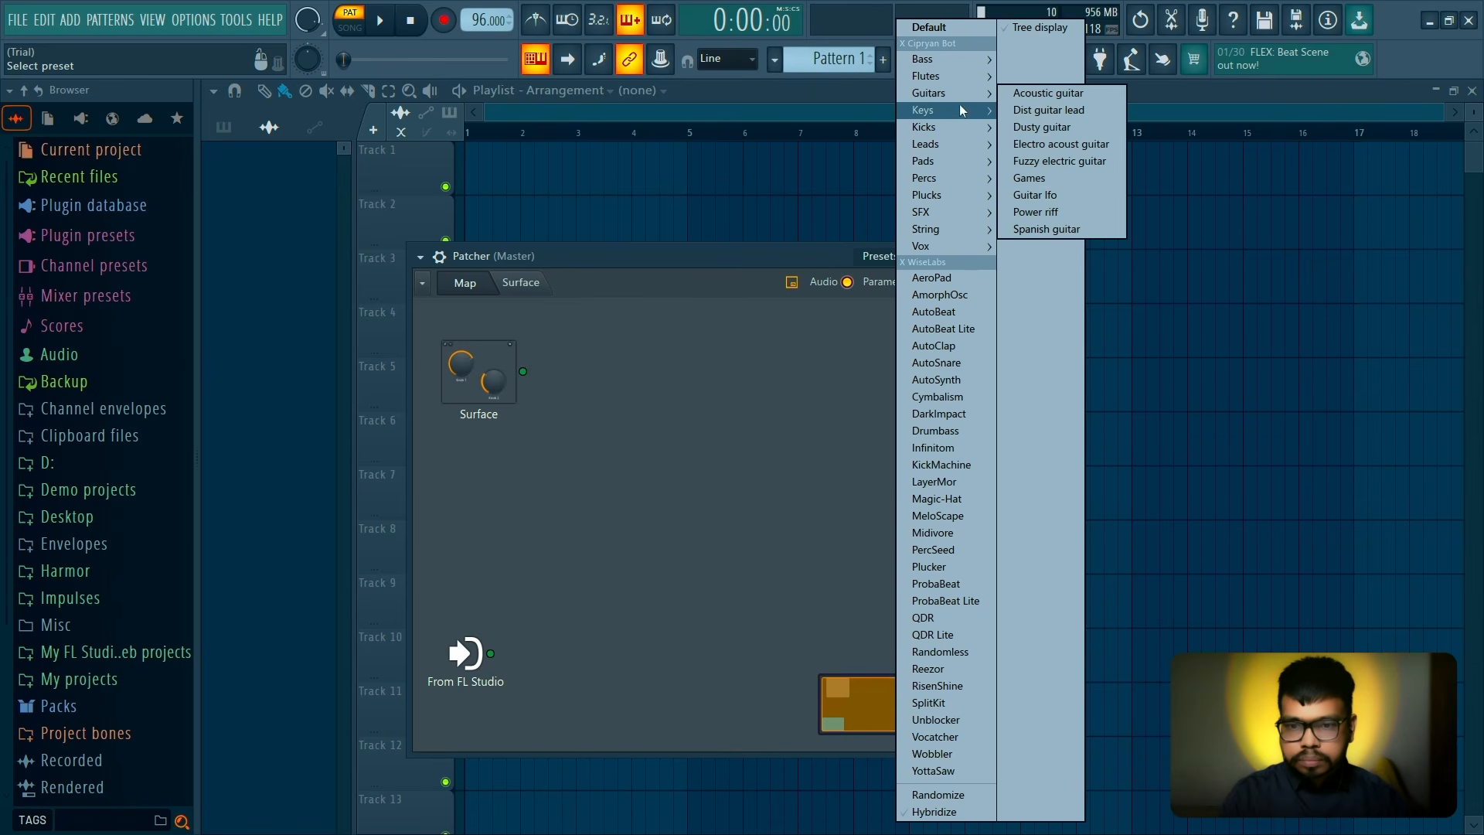
left_click(1017, 109)
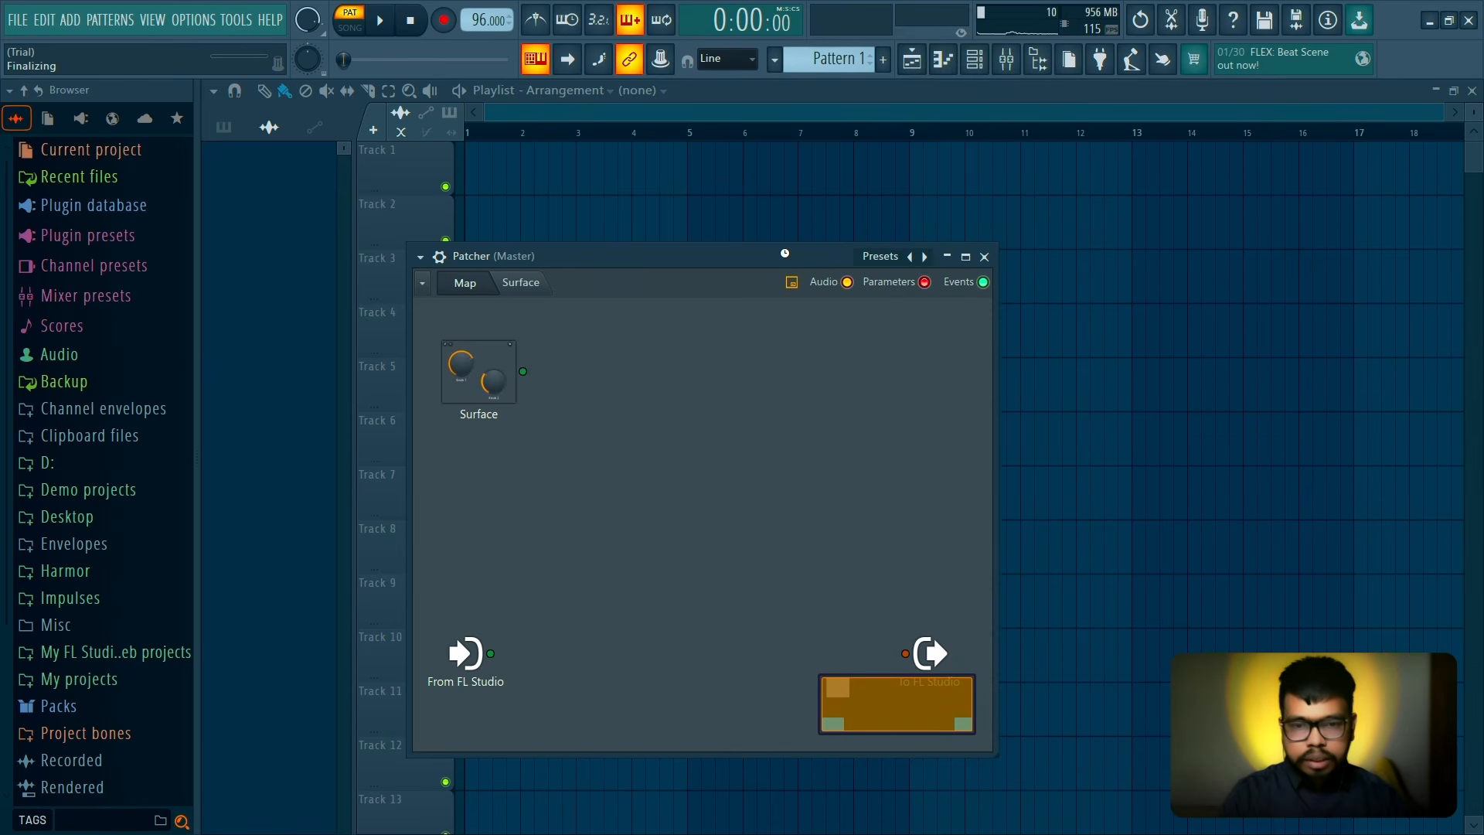
left_click_drag(787, 257, 790, 239)
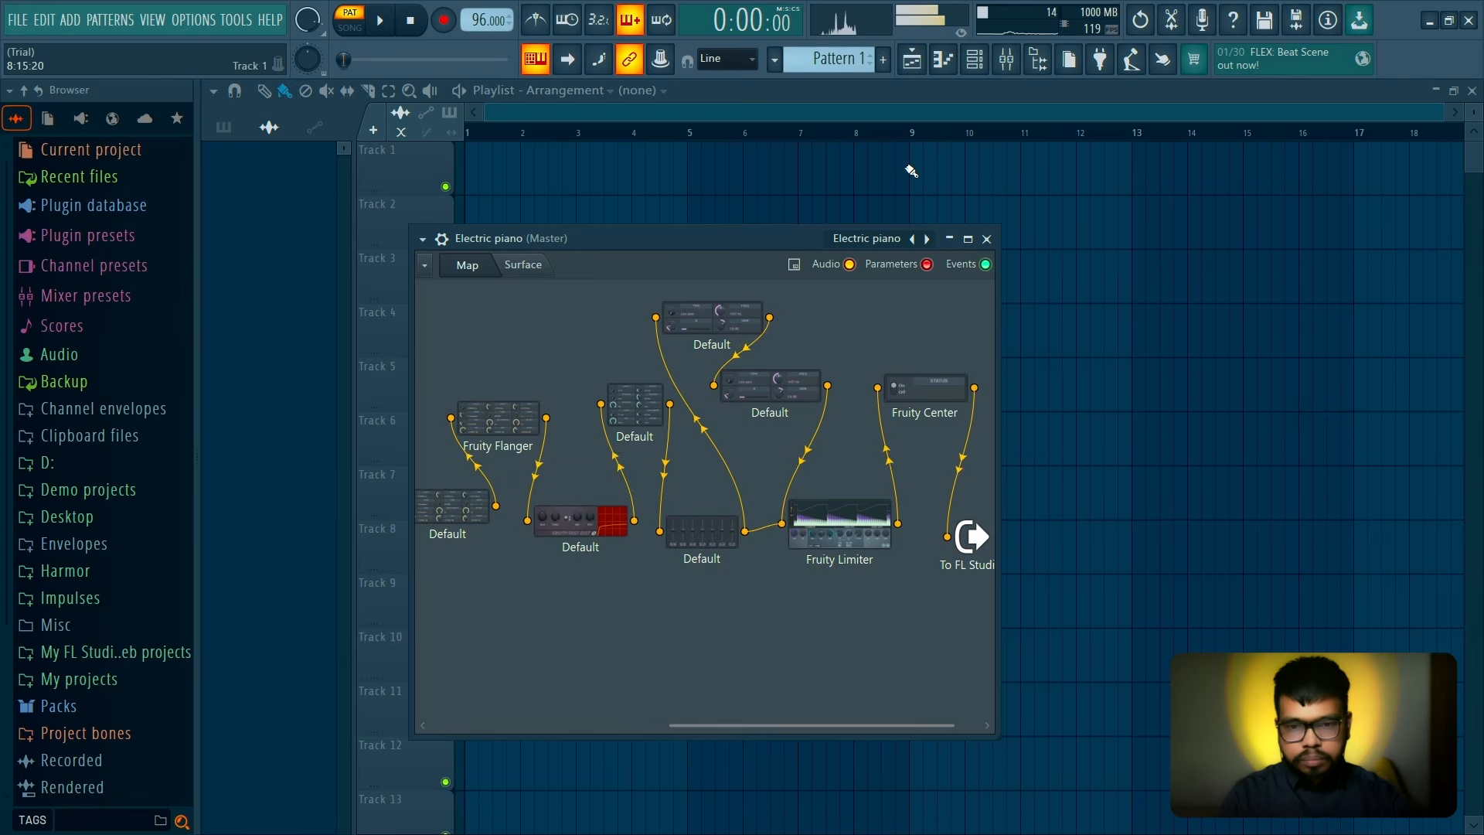
Set the Electric piano channel volume to 36% and play the pattern to try the sound against the other layers
key("F6")
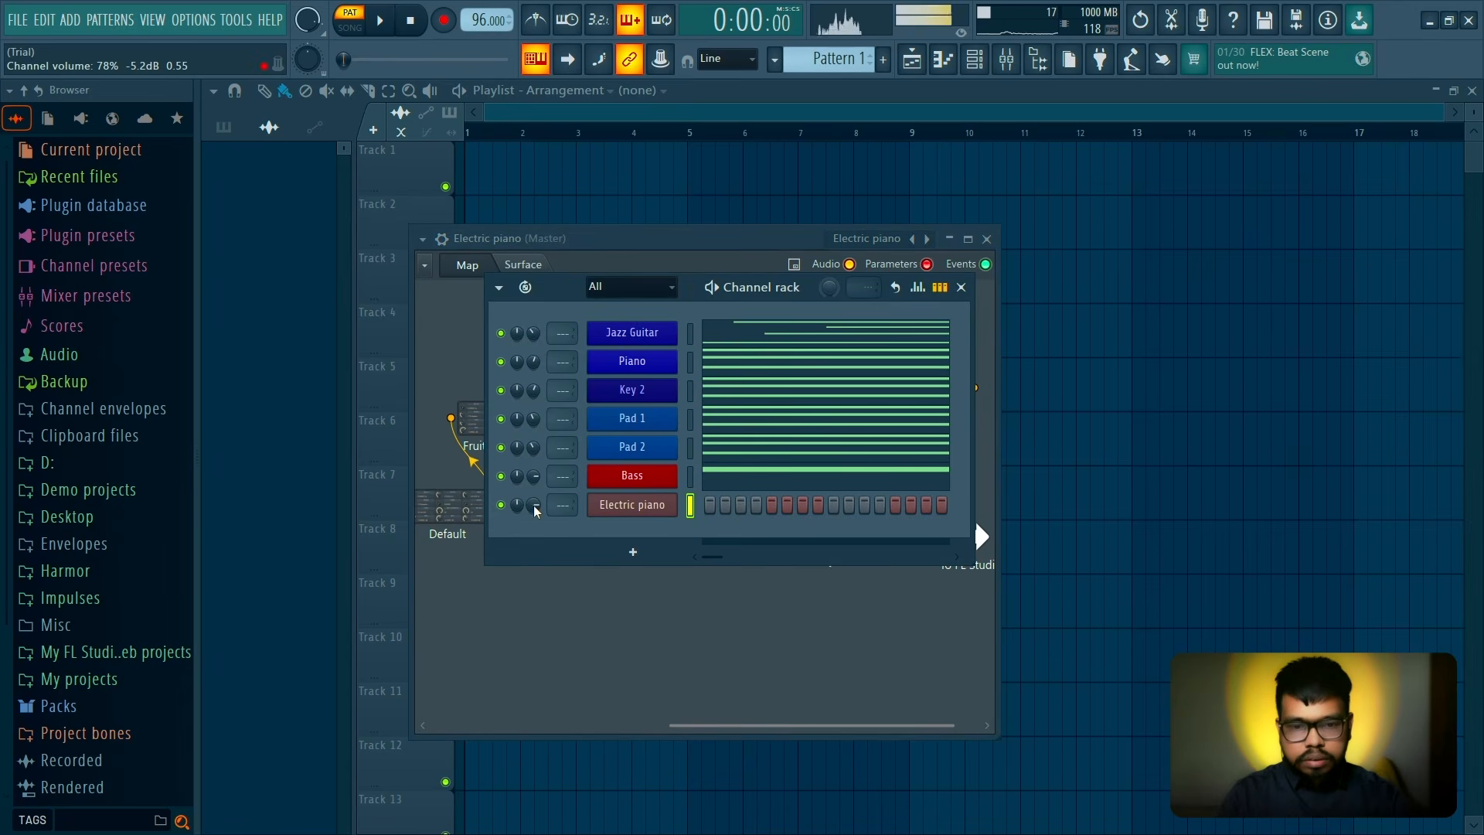
left_click_drag(533, 507, 534, 545)
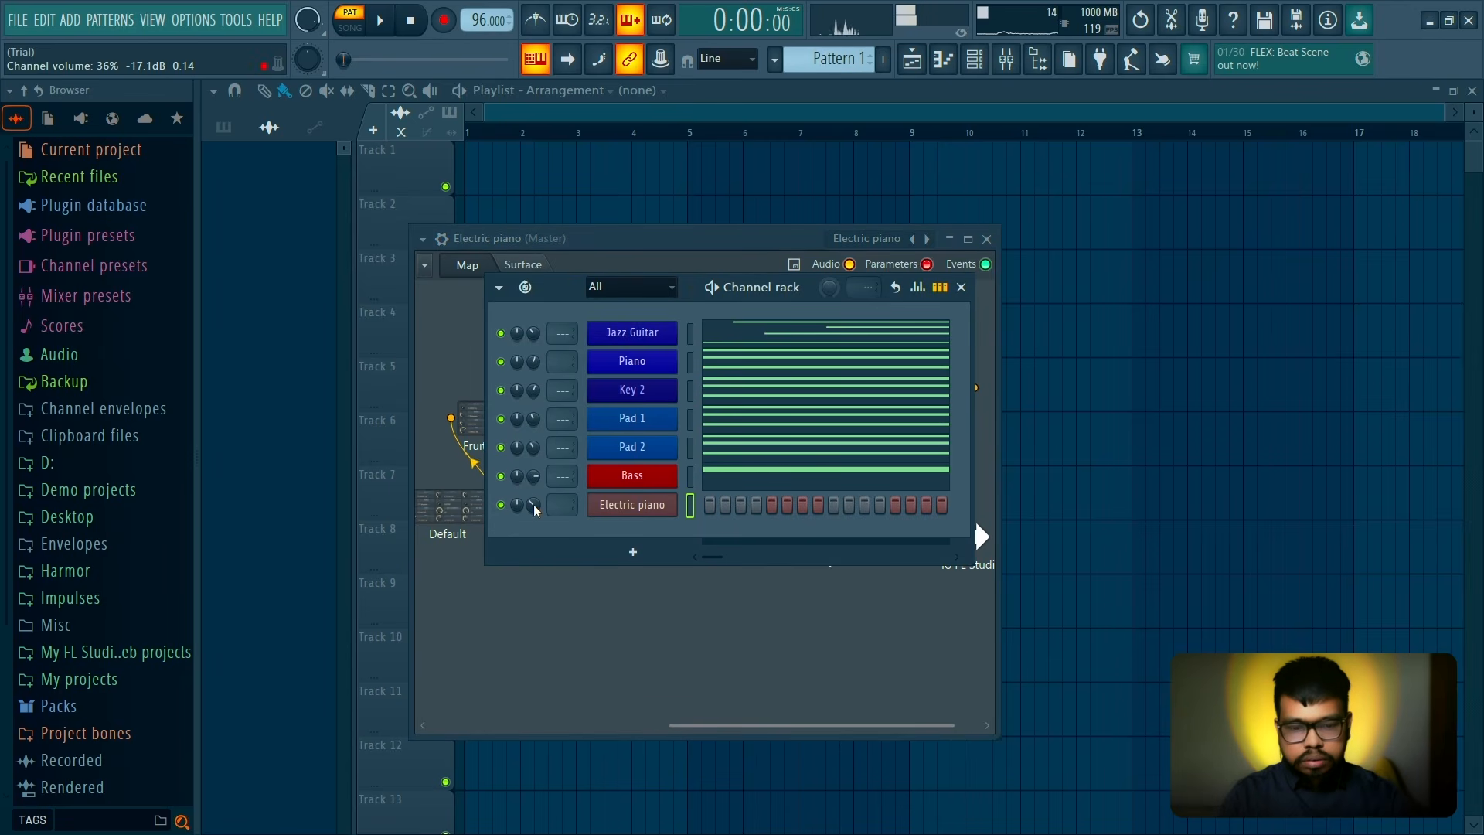
key("space")
left_click_drag(710, 242, 711, 232)
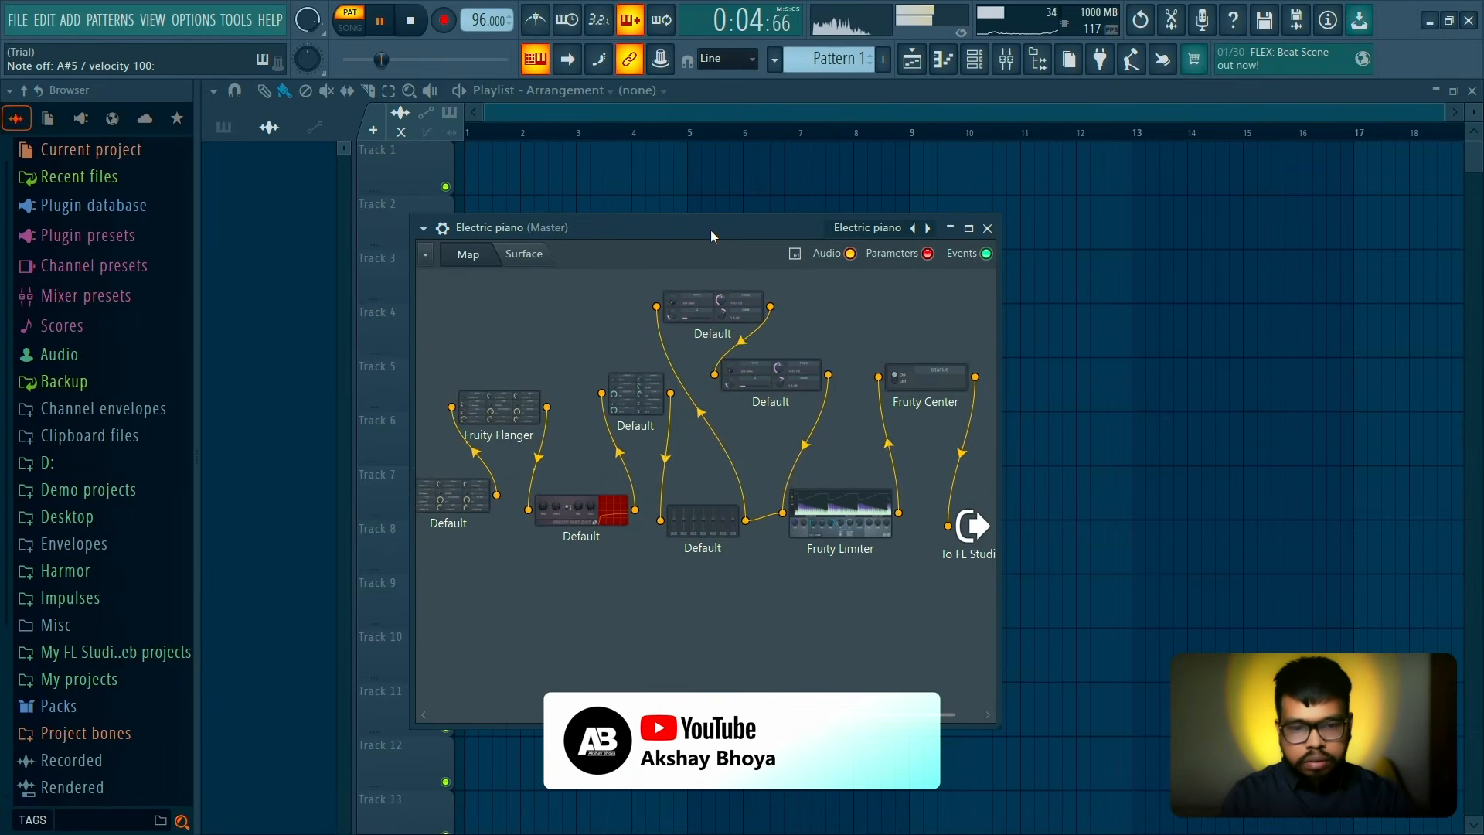
key("space")
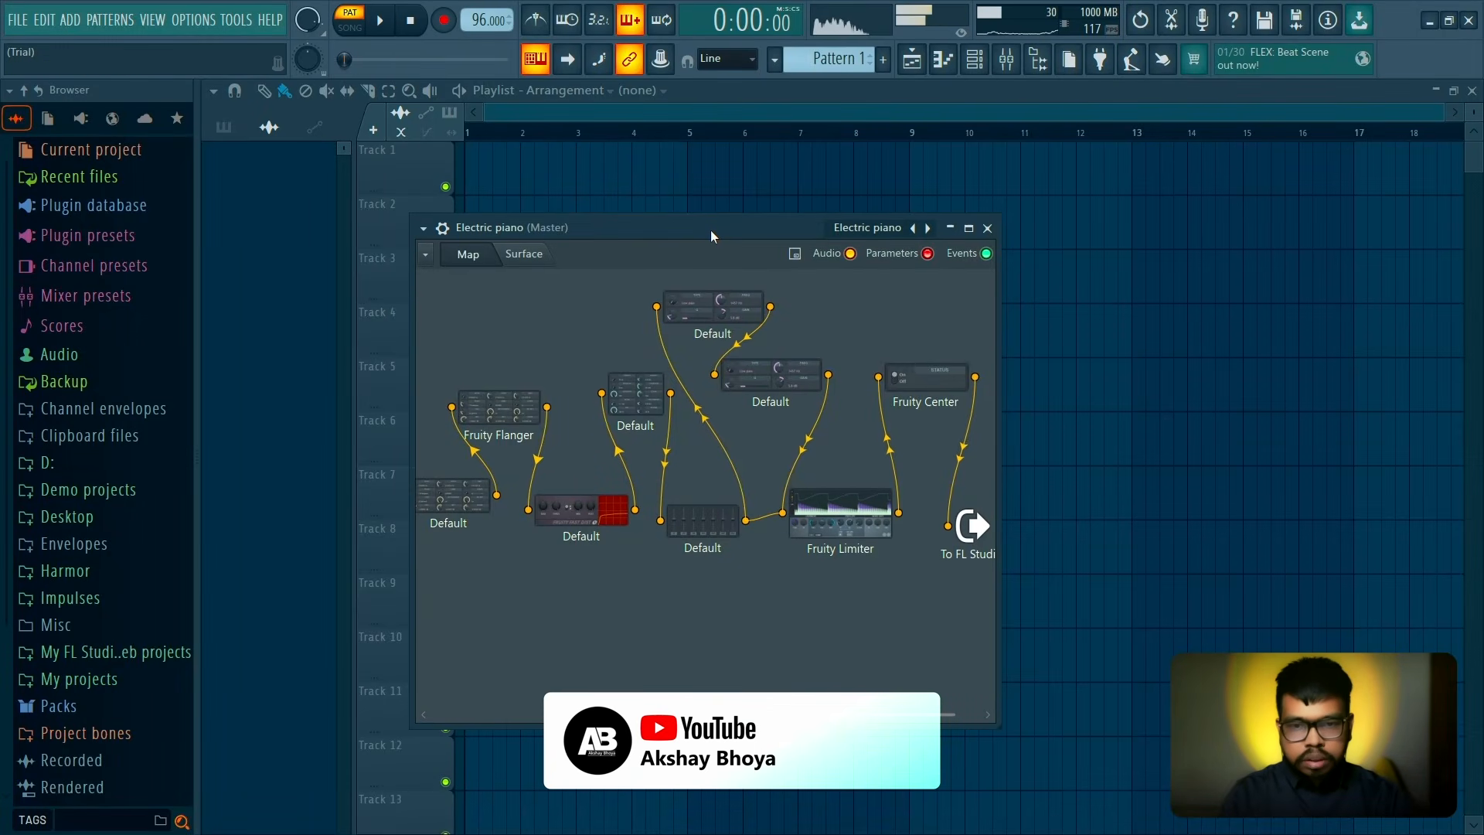
Try the Grand piano and Hard key presets in Patcher against the pattern, and go back to the Electric piano preset
left_click(928, 228)
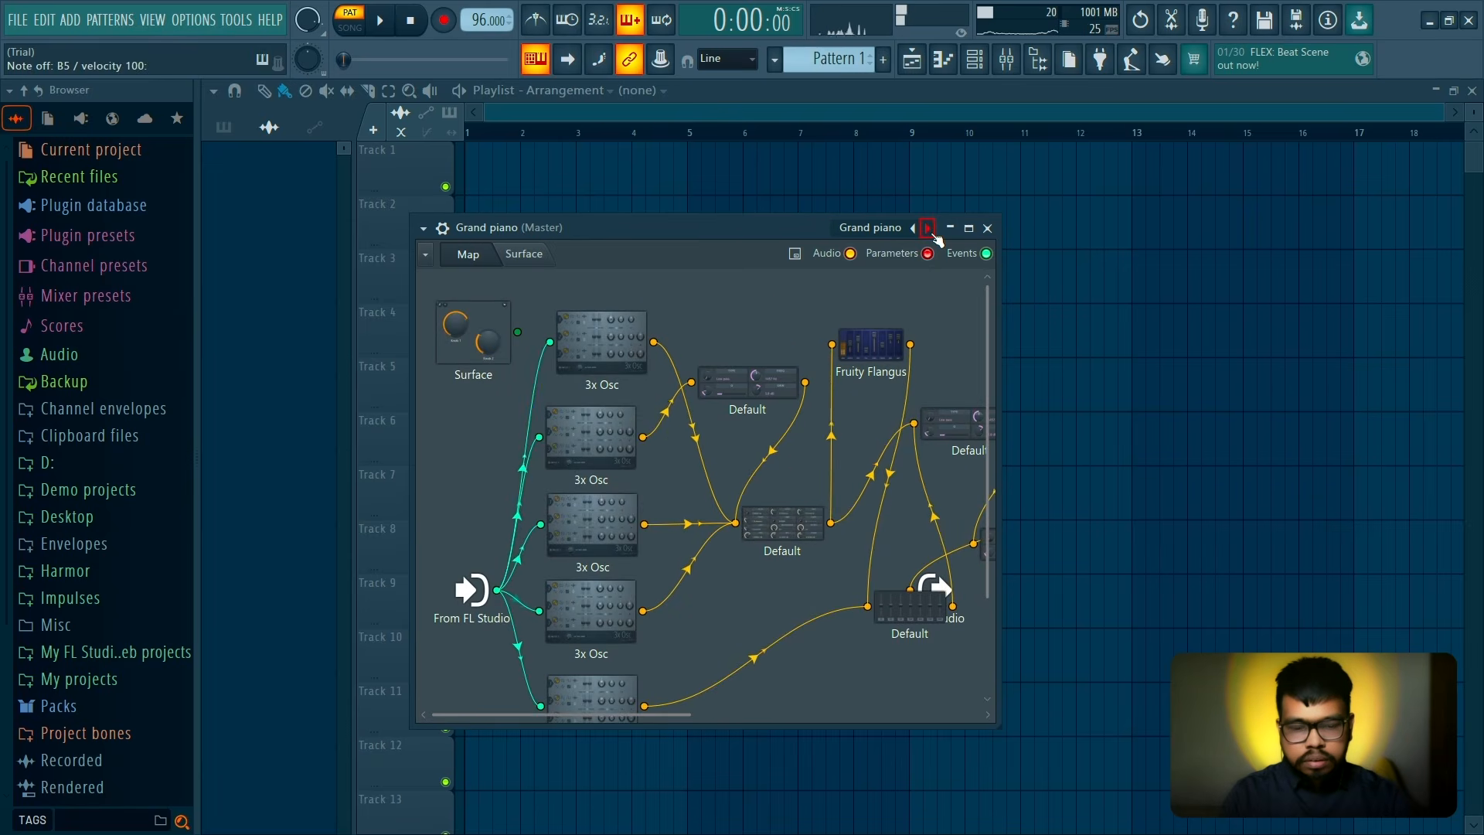
key("space")
left_click(929, 229)
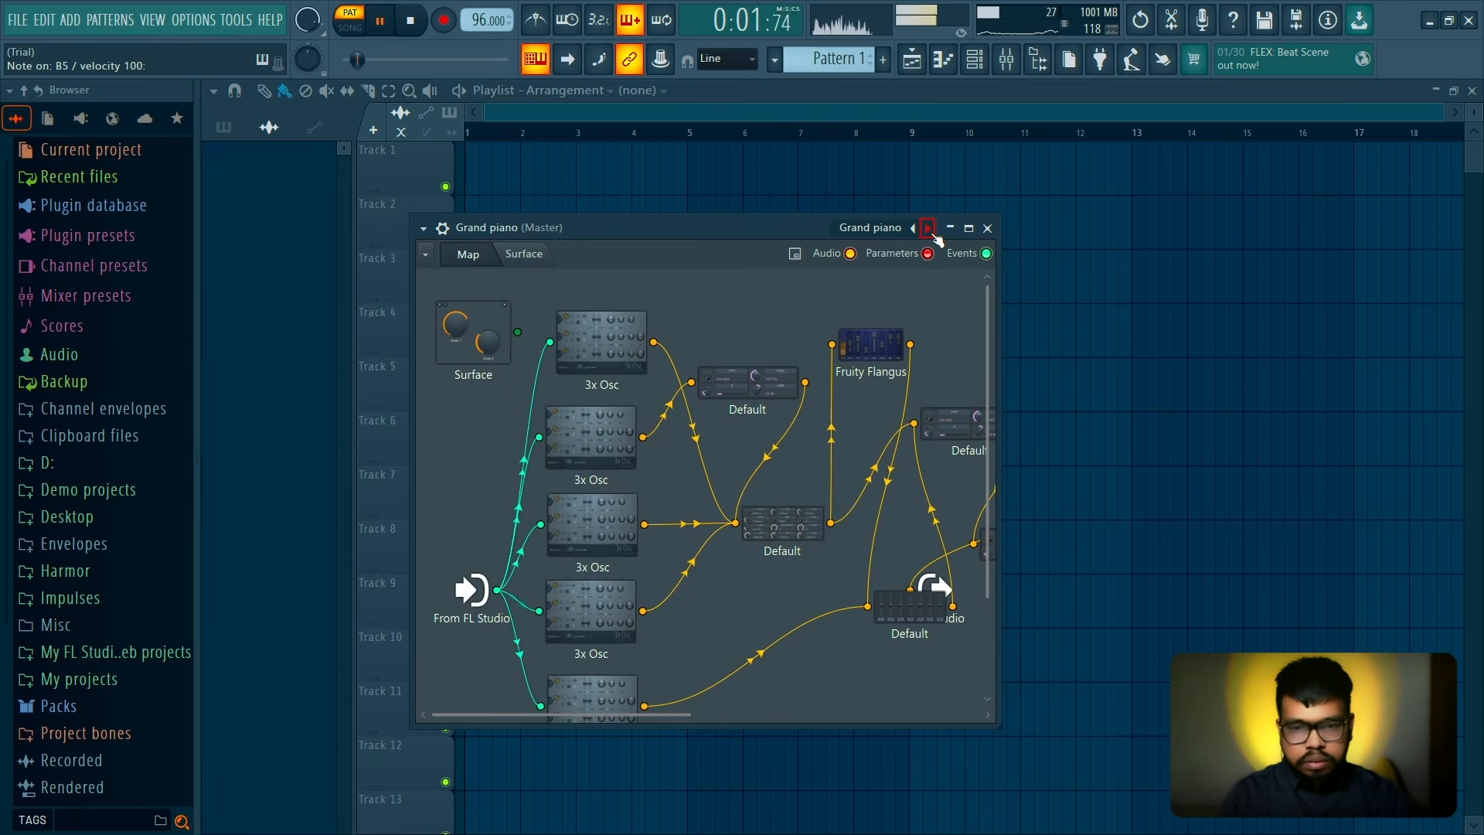
key("space")
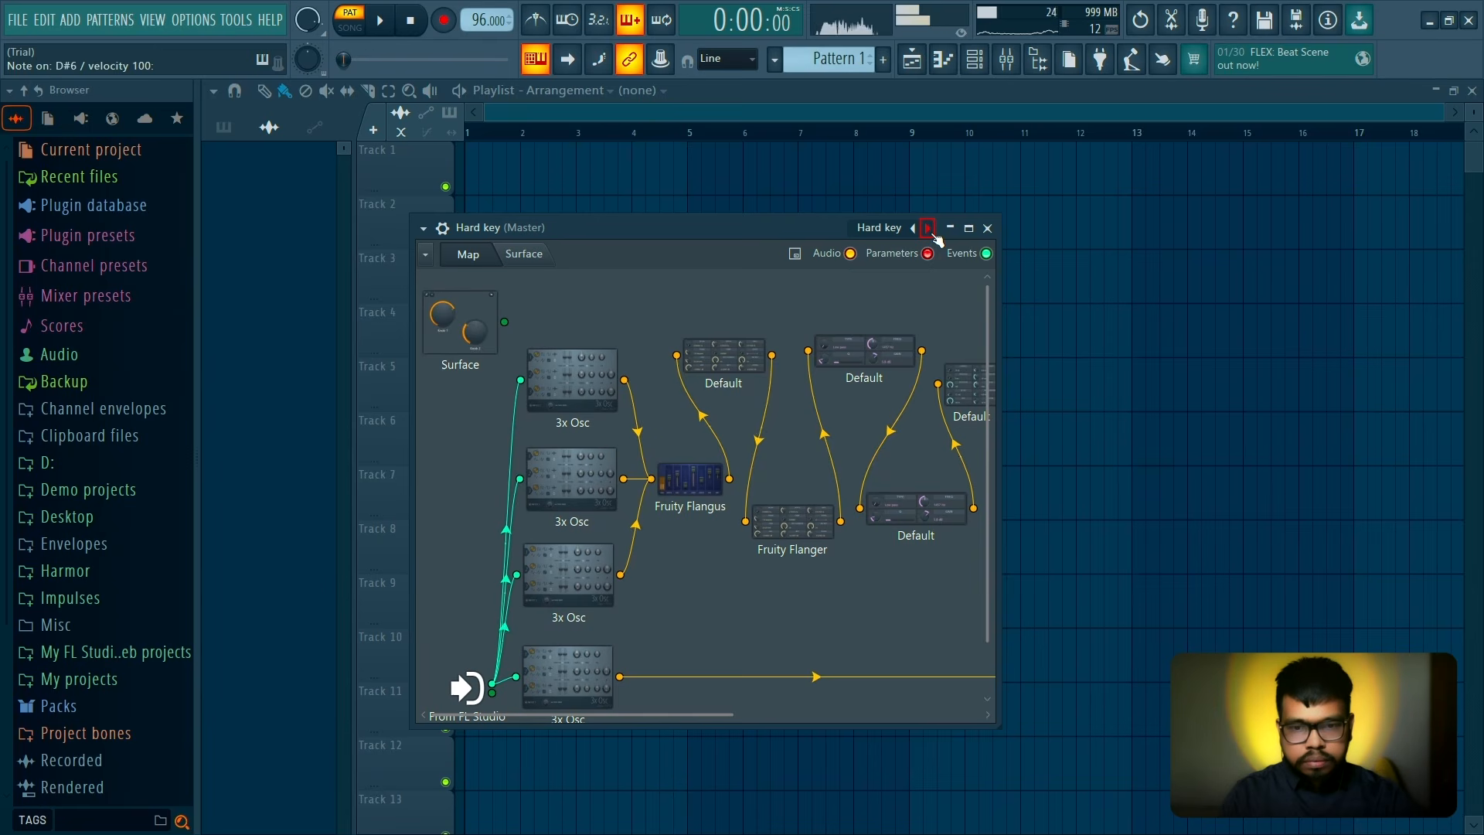
left_click(914, 228)
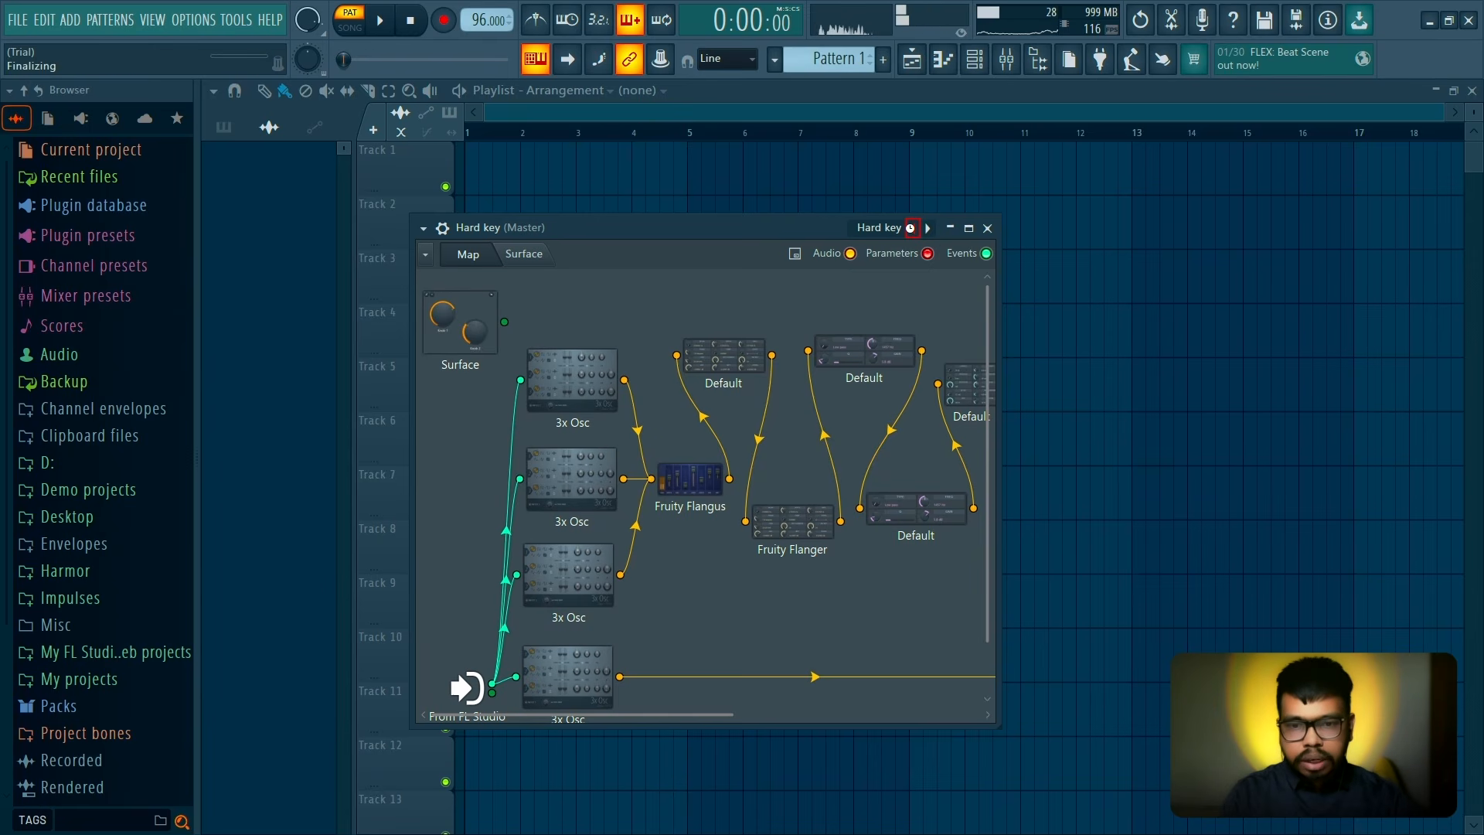
Close Patcher and change the Electric piano channel color to bright blue
left_click(987, 228)
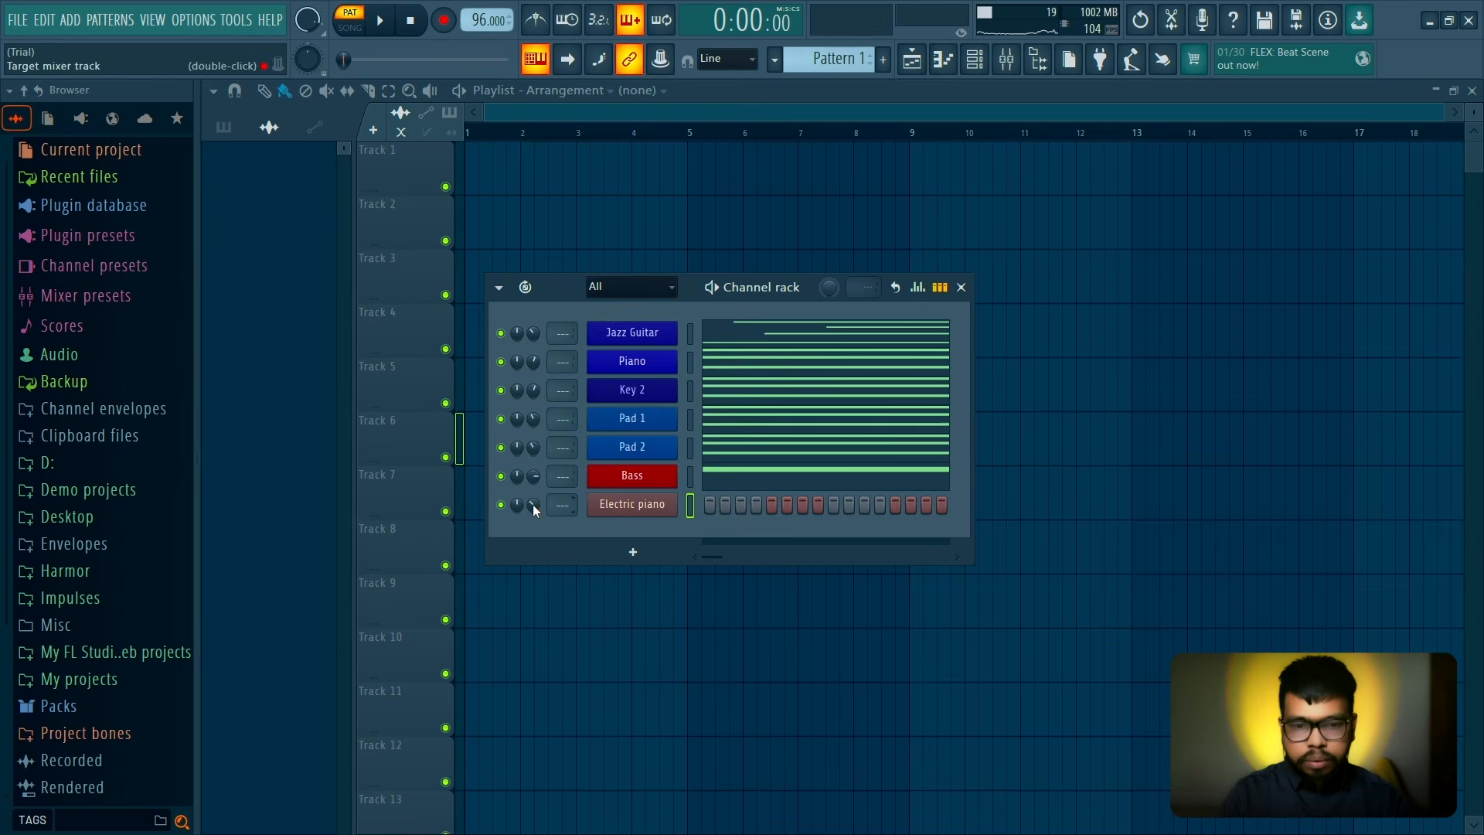
right_click(671, 512)
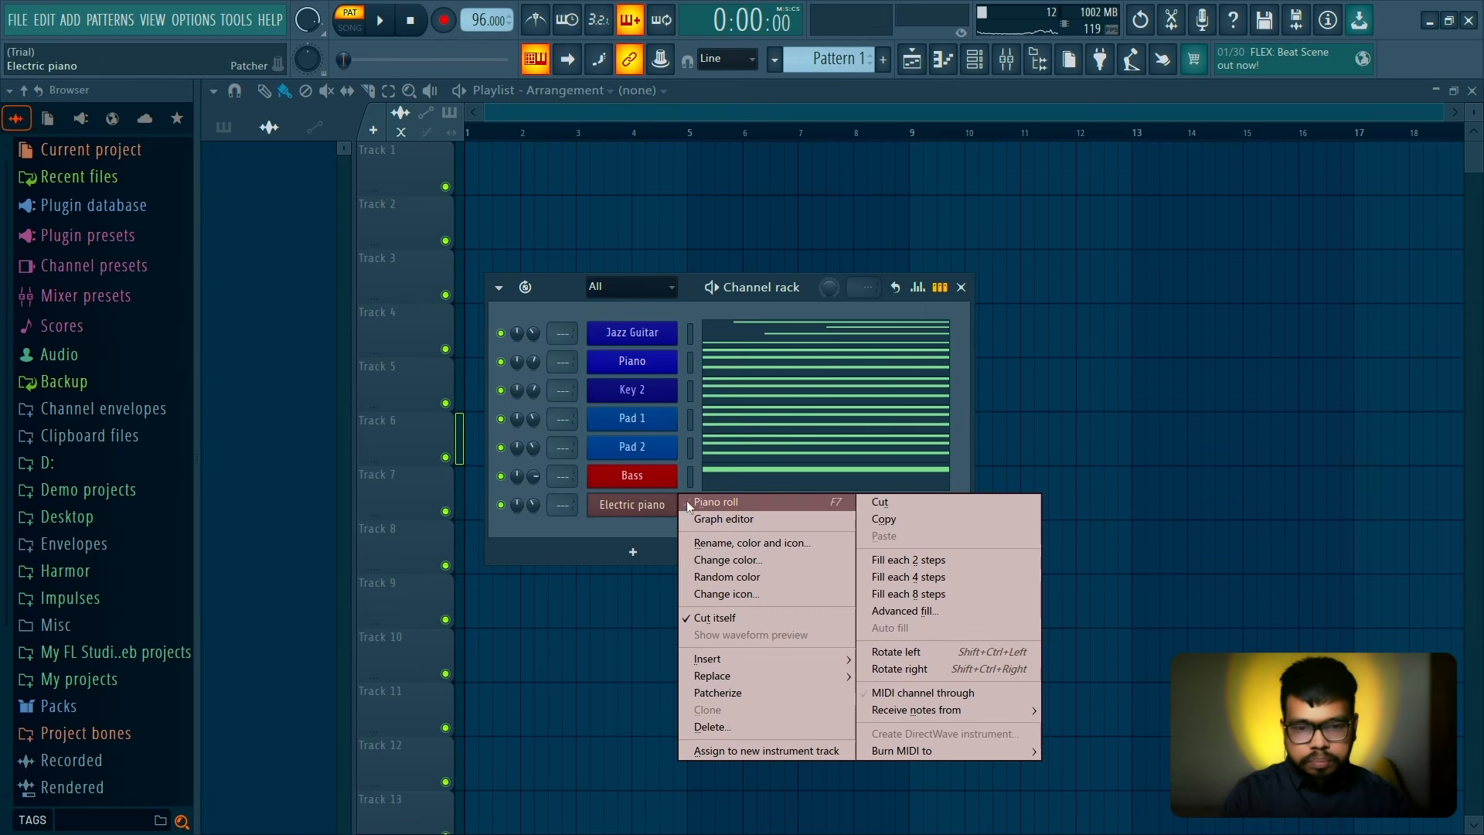
left_click(742, 544)
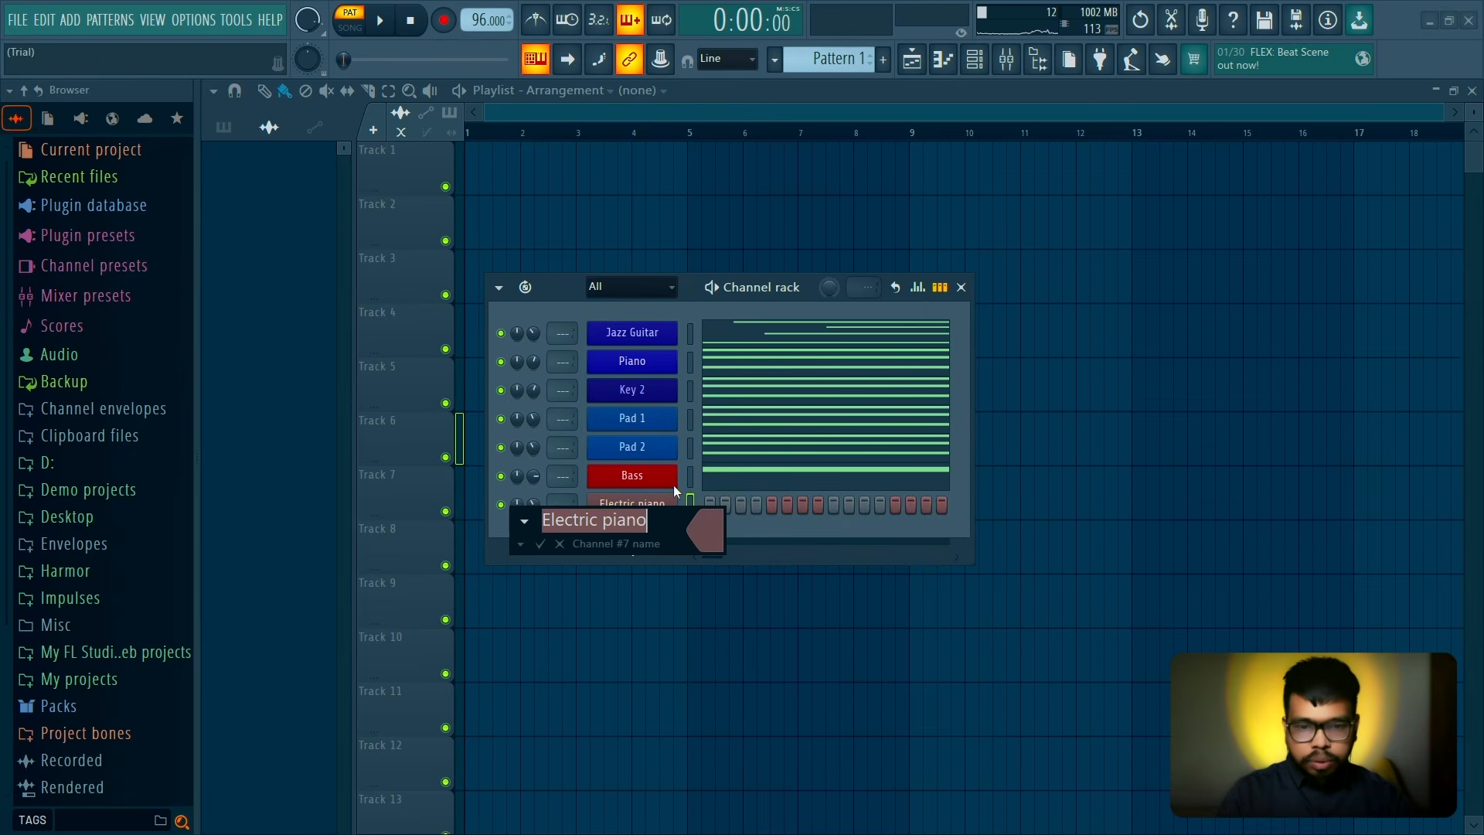
left_click(705, 529)
left_click(925, 519)
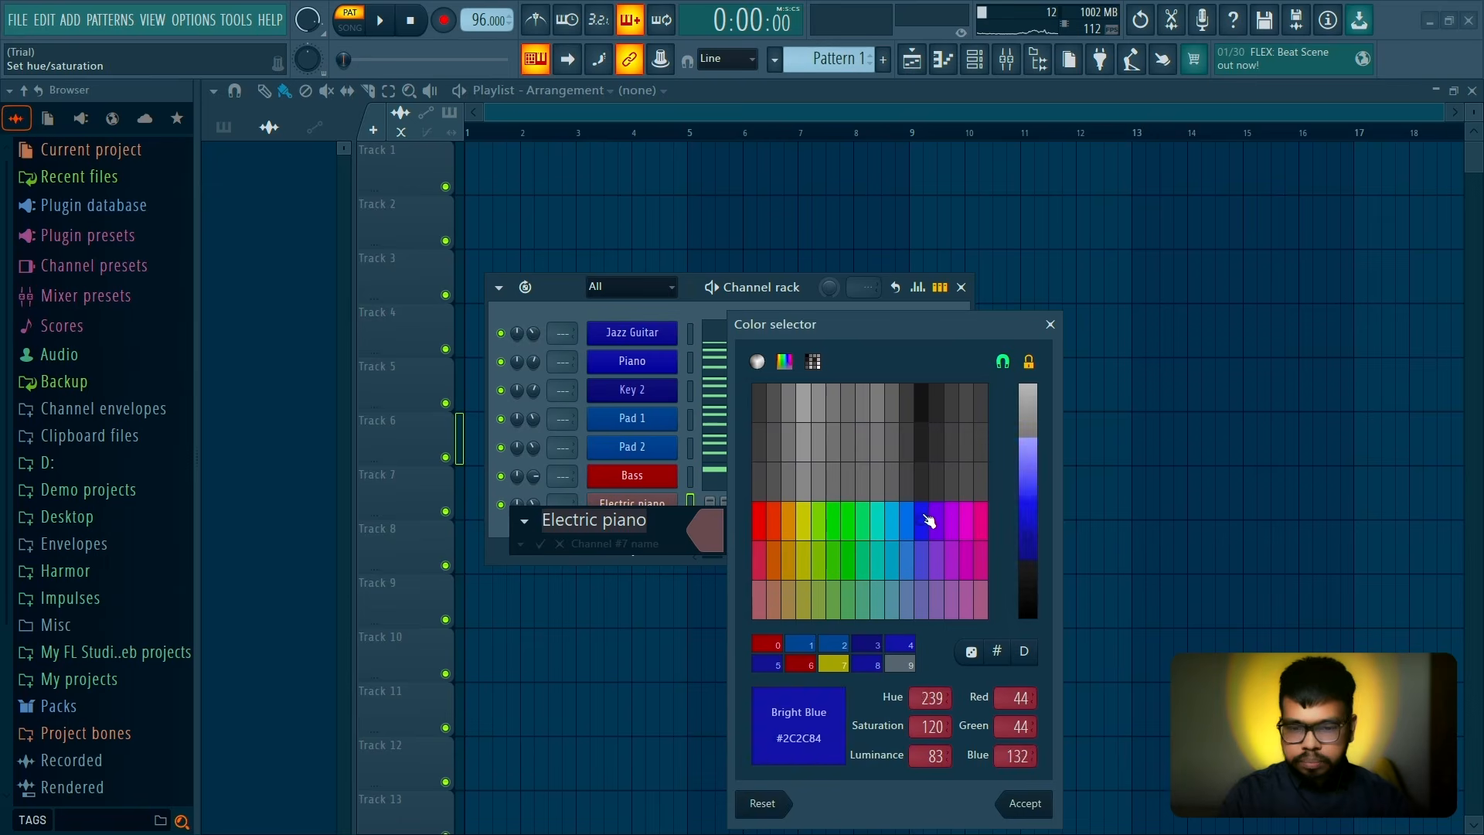
key("Return")
key("Return")
Open the Electric piano channel in the piano roll and play the pattern while trying melody notes in the octaves above the chords
key("space")
right_click(669, 507)
left_click(696, 508)
key("space")
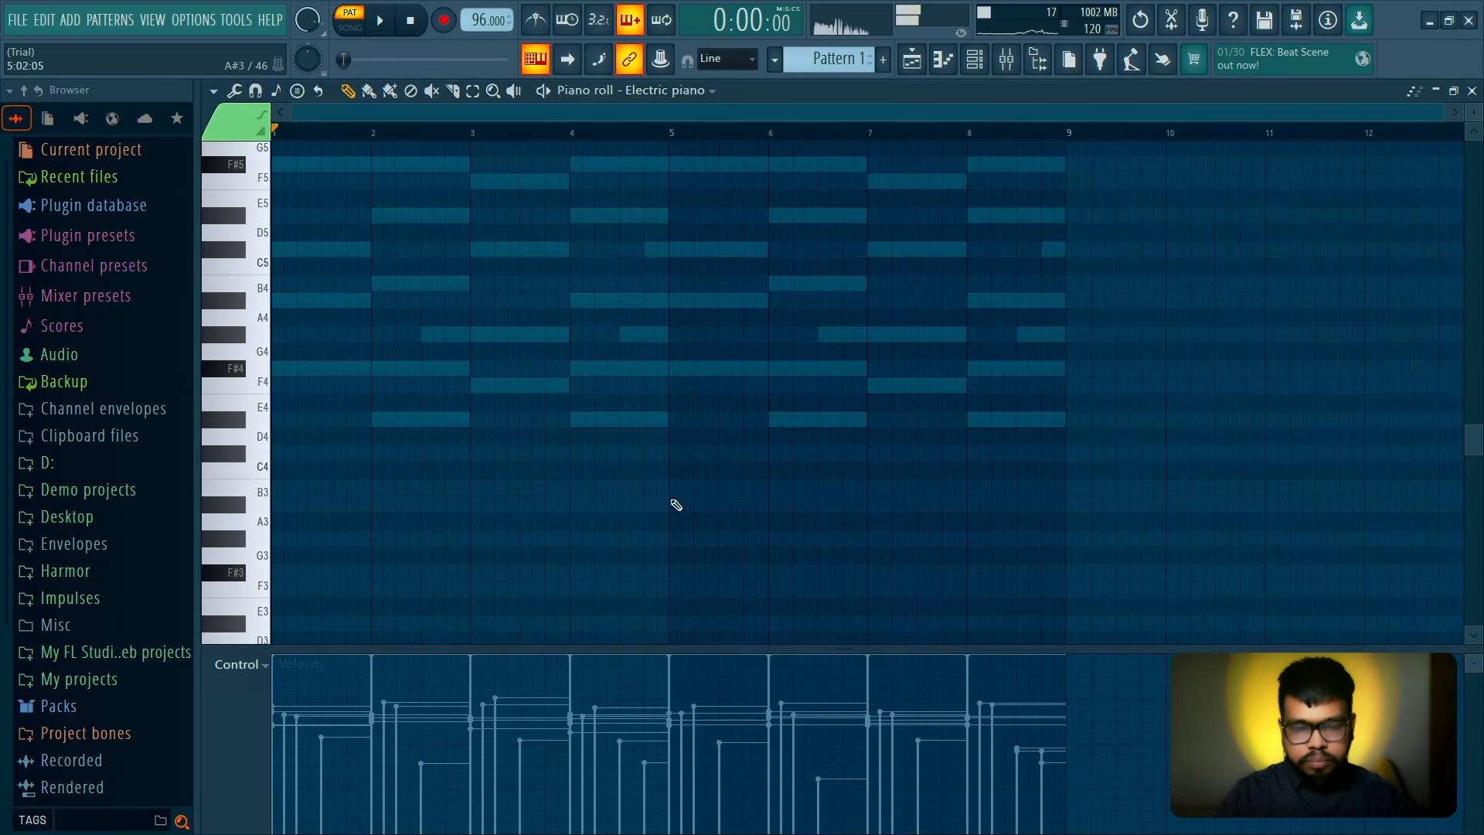
scroll(501, 316, "up", 2)
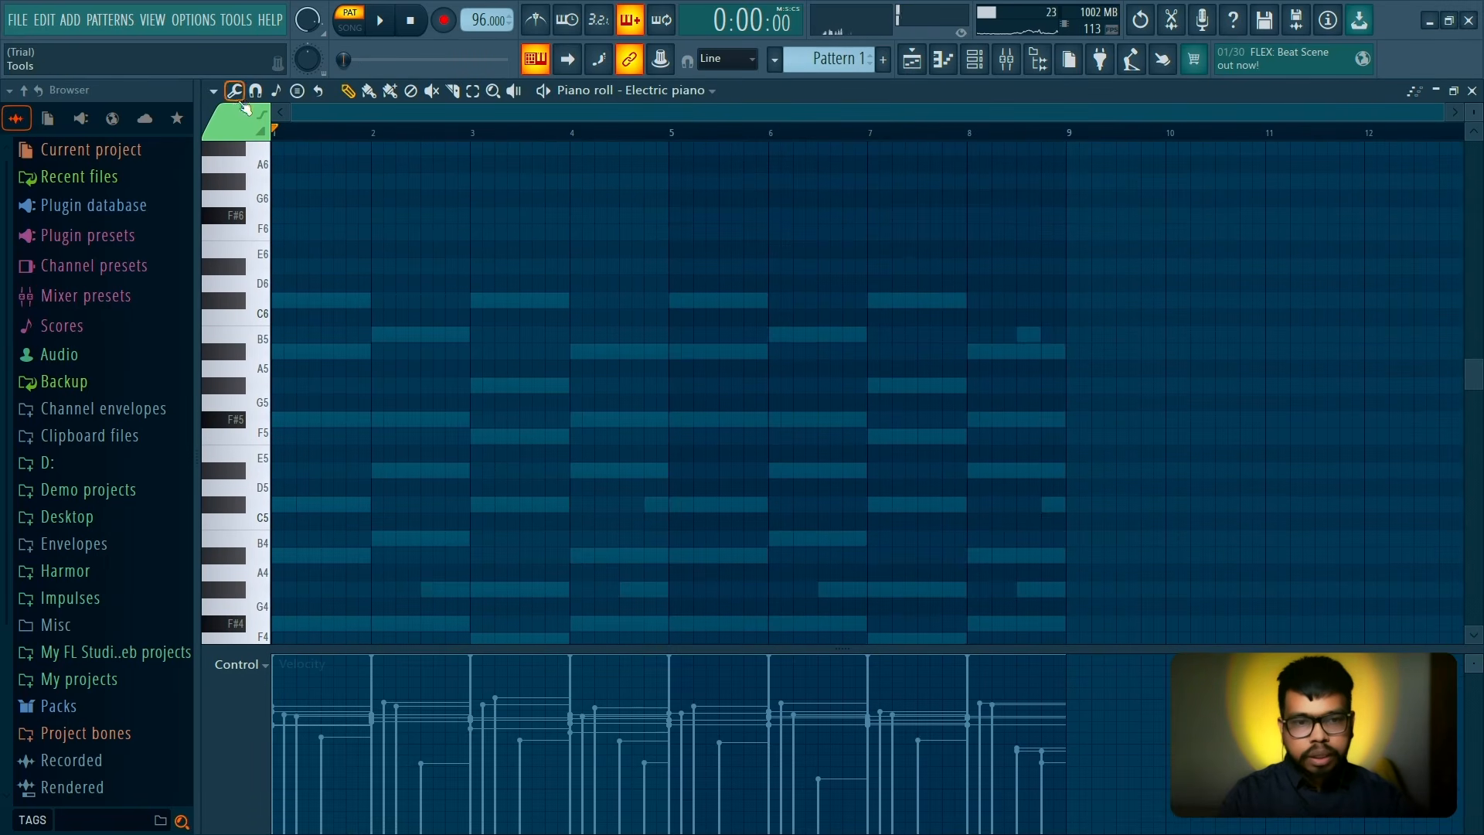
key("space")
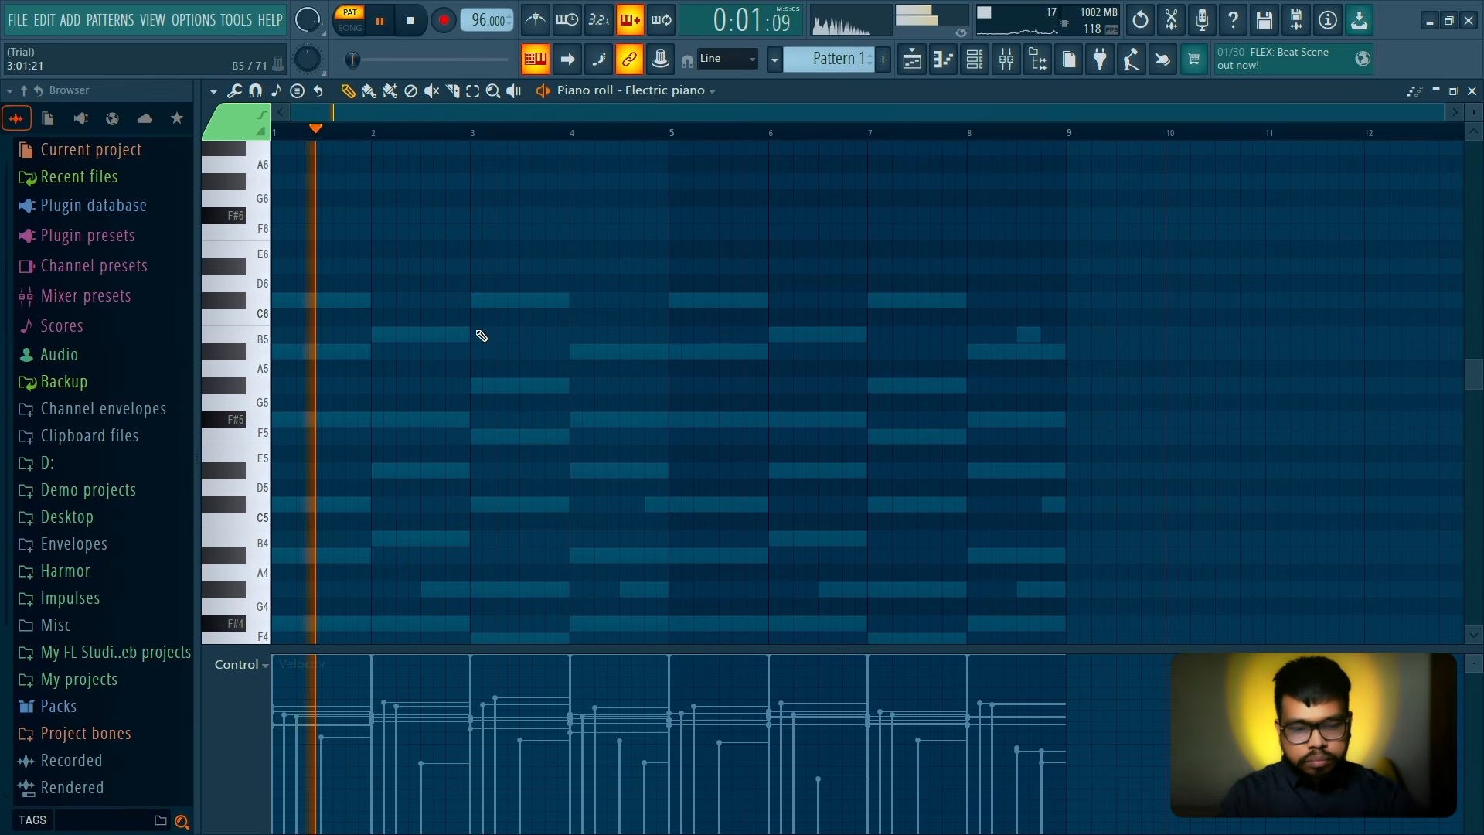
key("space")
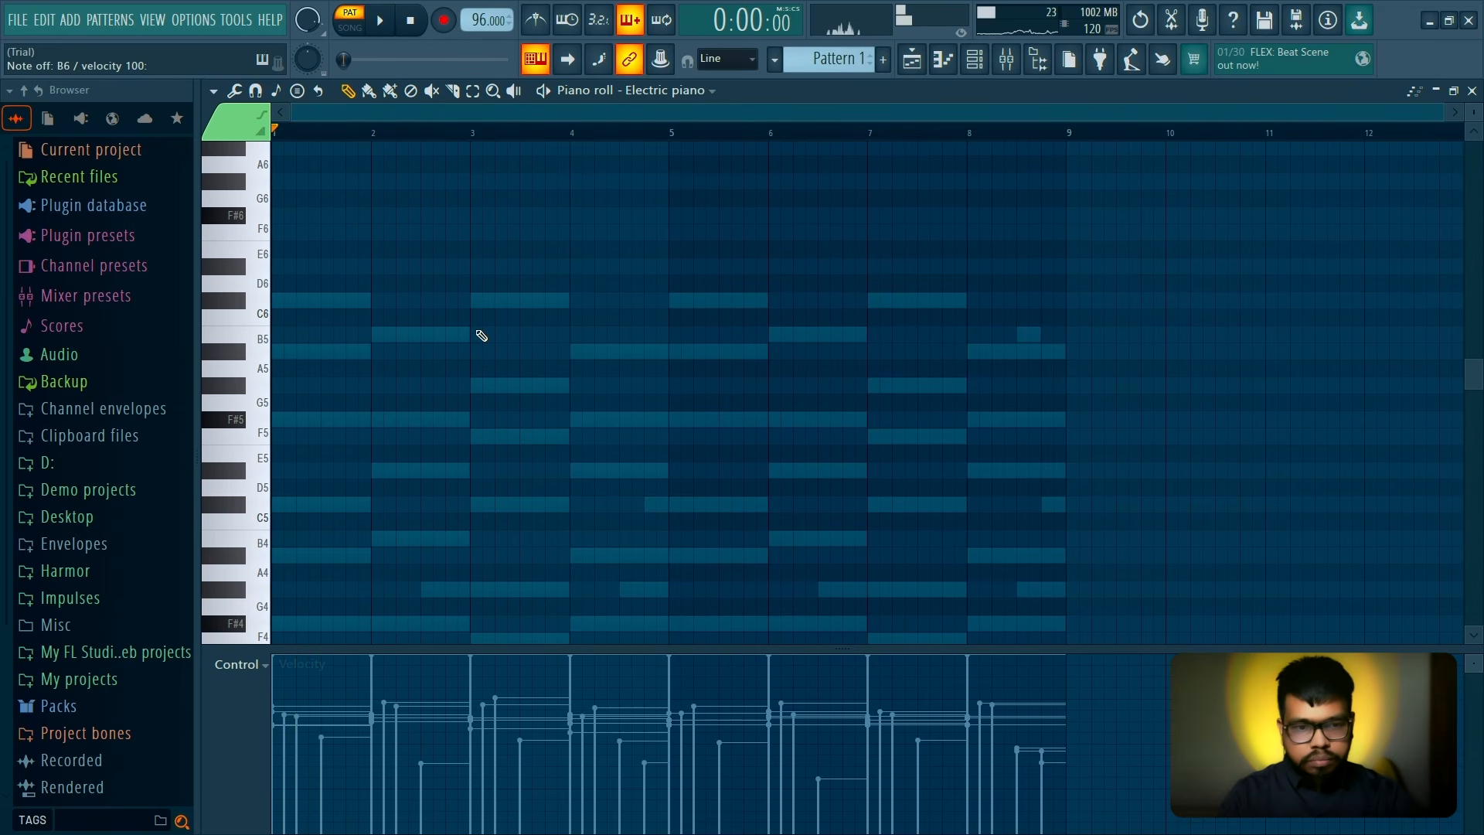
scroll(482, 336, "up", 3)
key("space")
key("space")
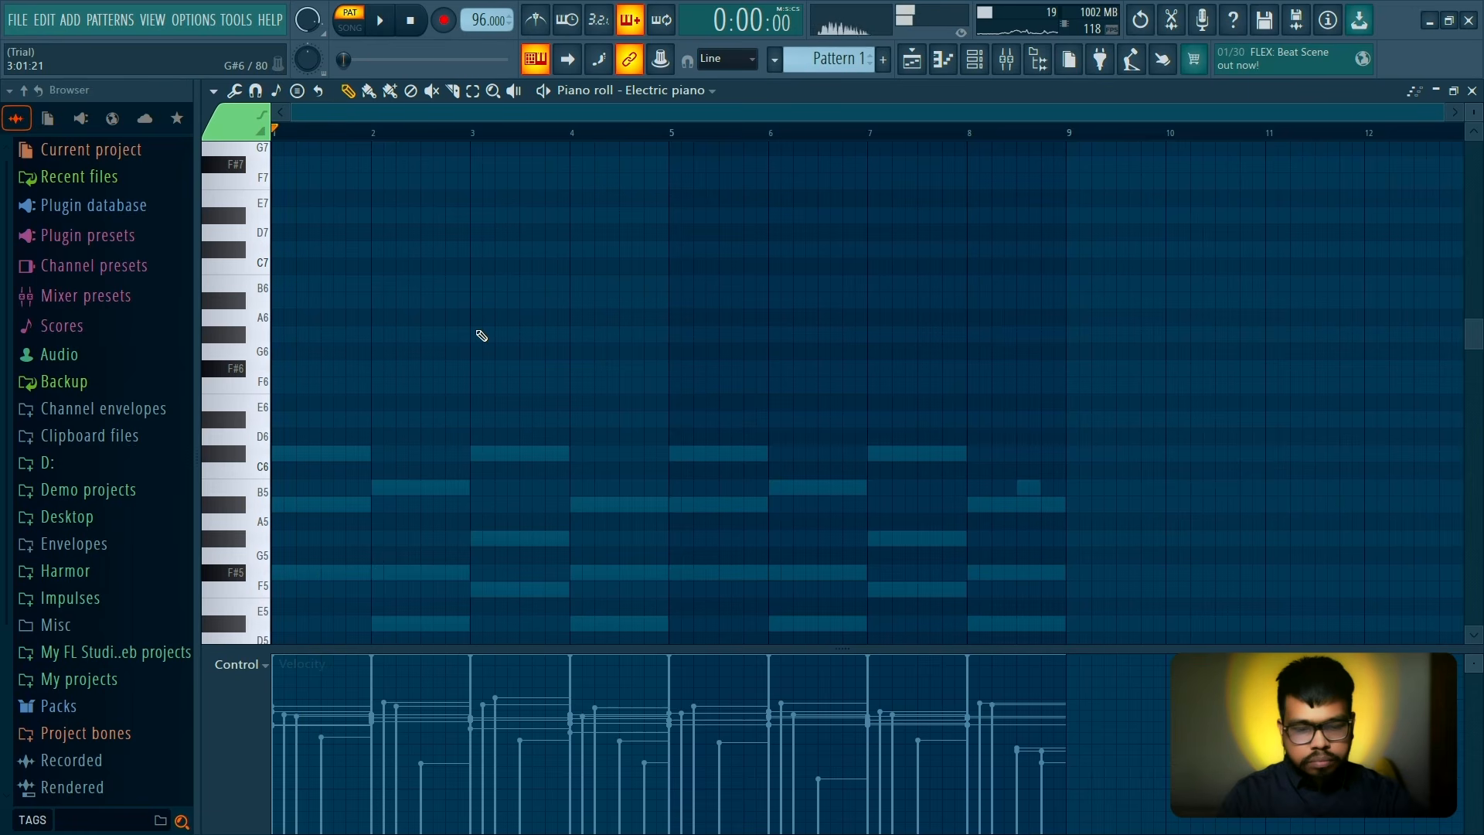
Try the note pairs D#6 with B5 and C#6 with A#5 on the Electric piano
key("3")
key("m")
key("3")
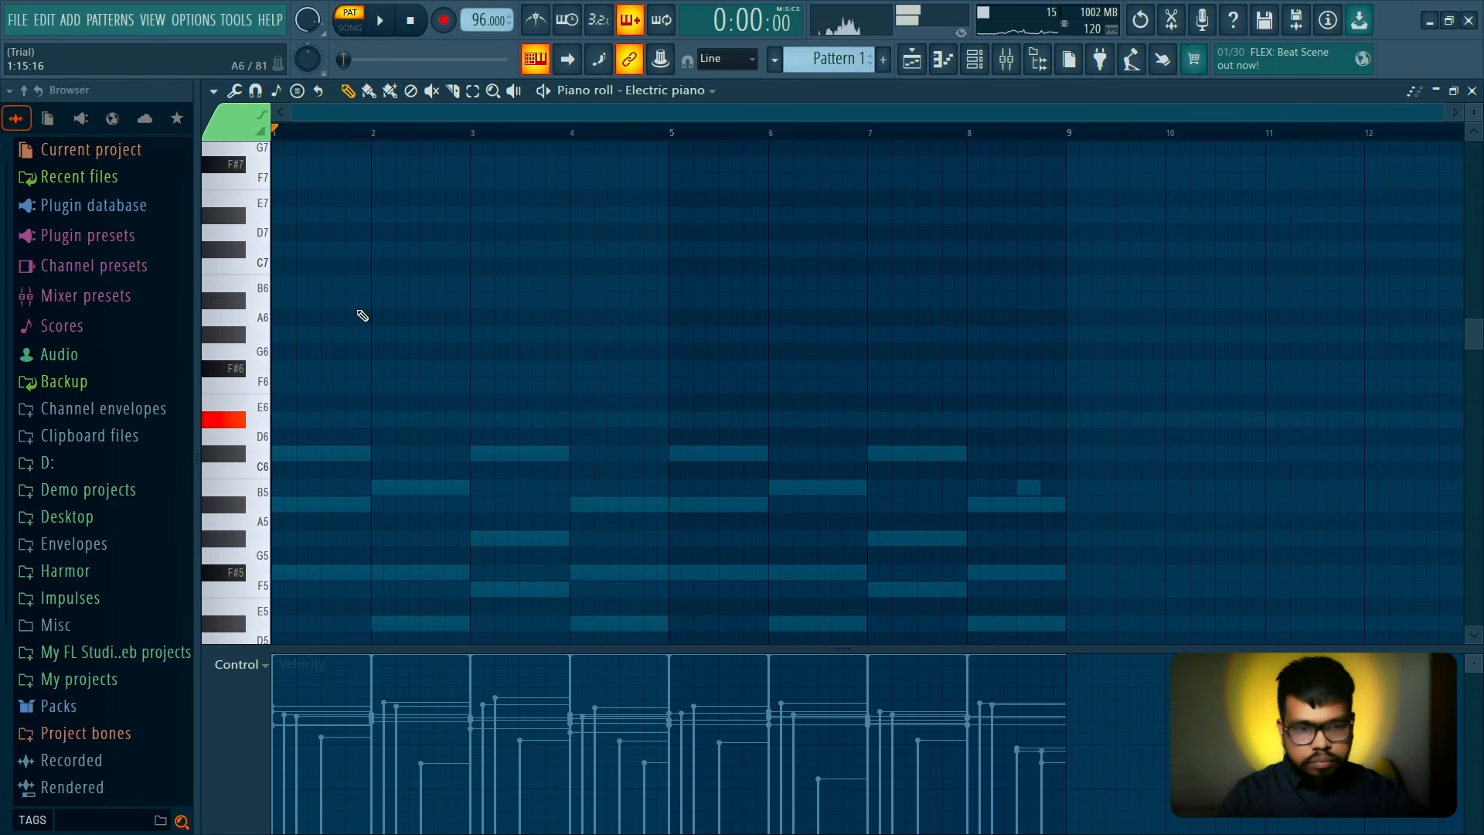
key("3")
key("m")
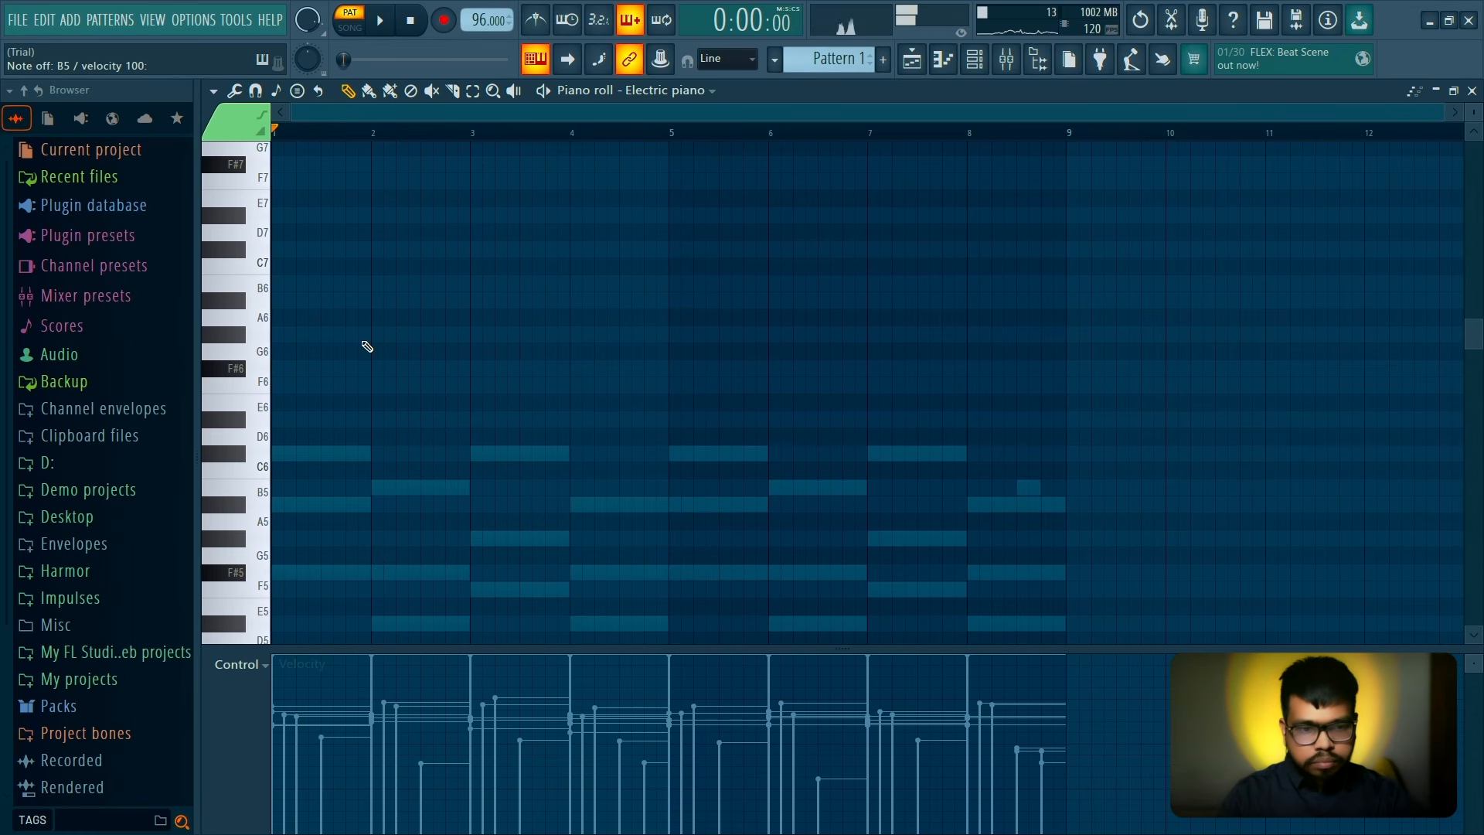
scroll(365, 345, "down", 4)
key("2")
key("2")
key("j")
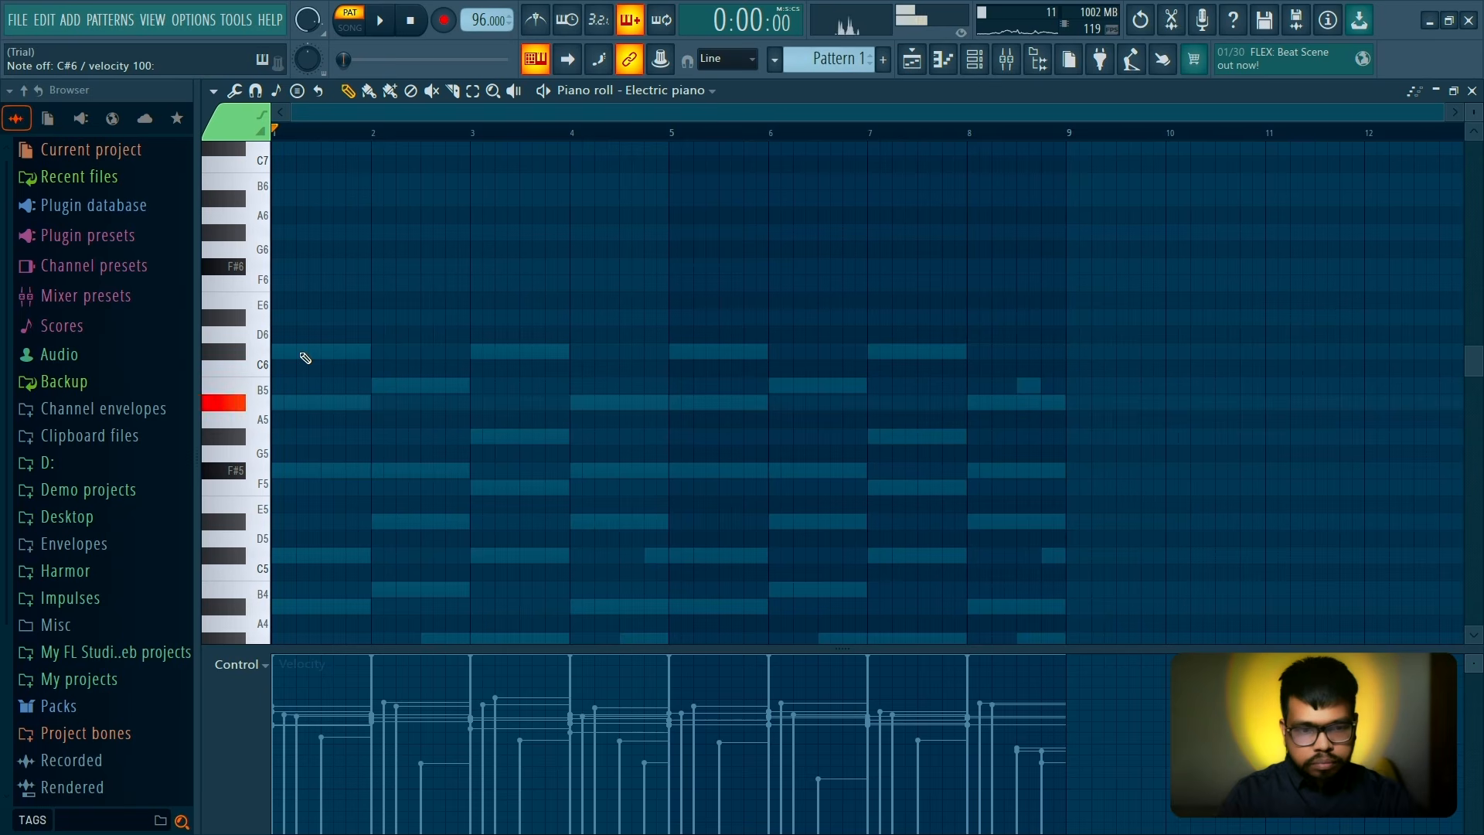
key("2")
key("j")
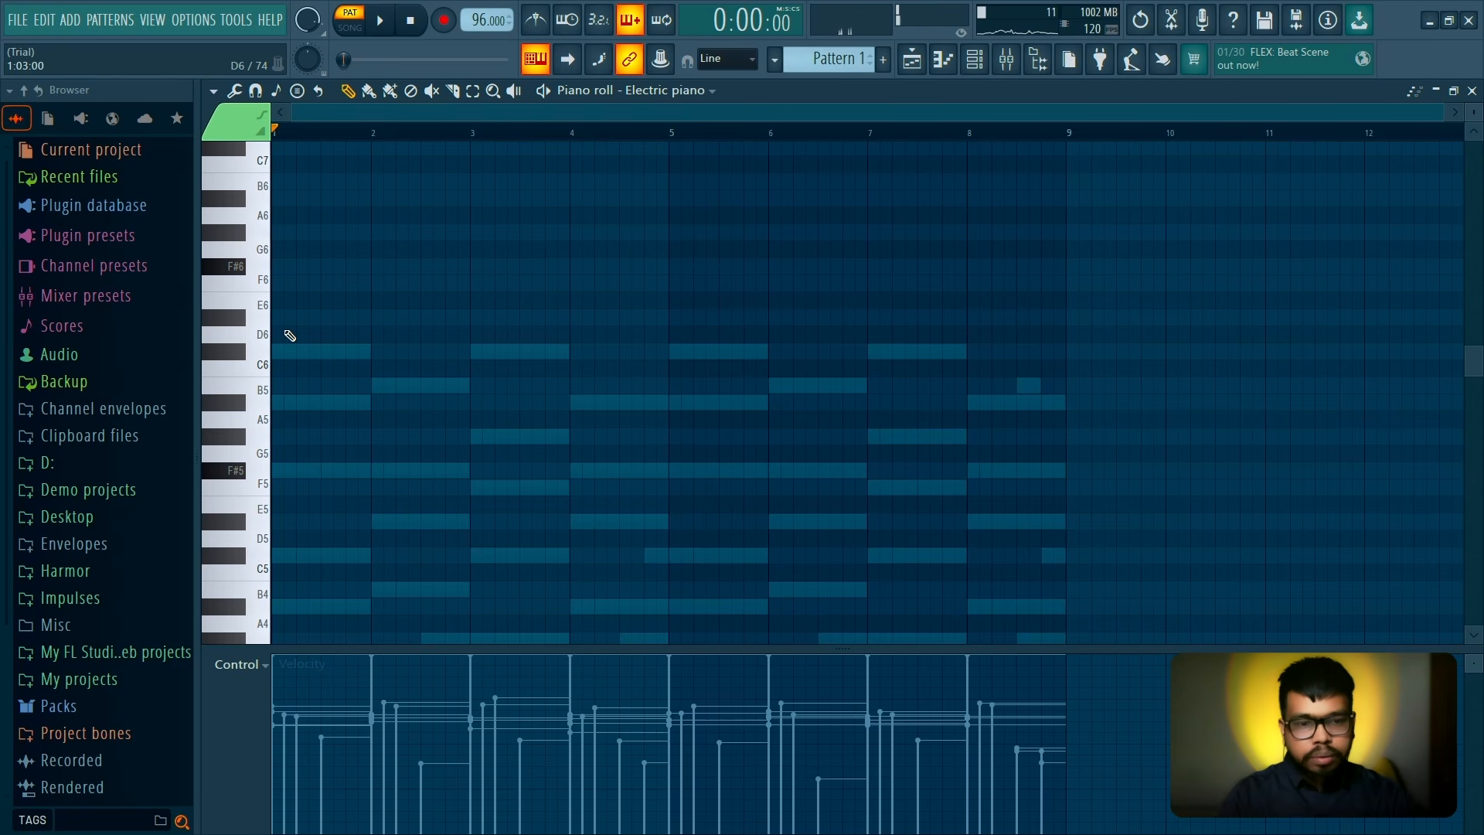
key("j")
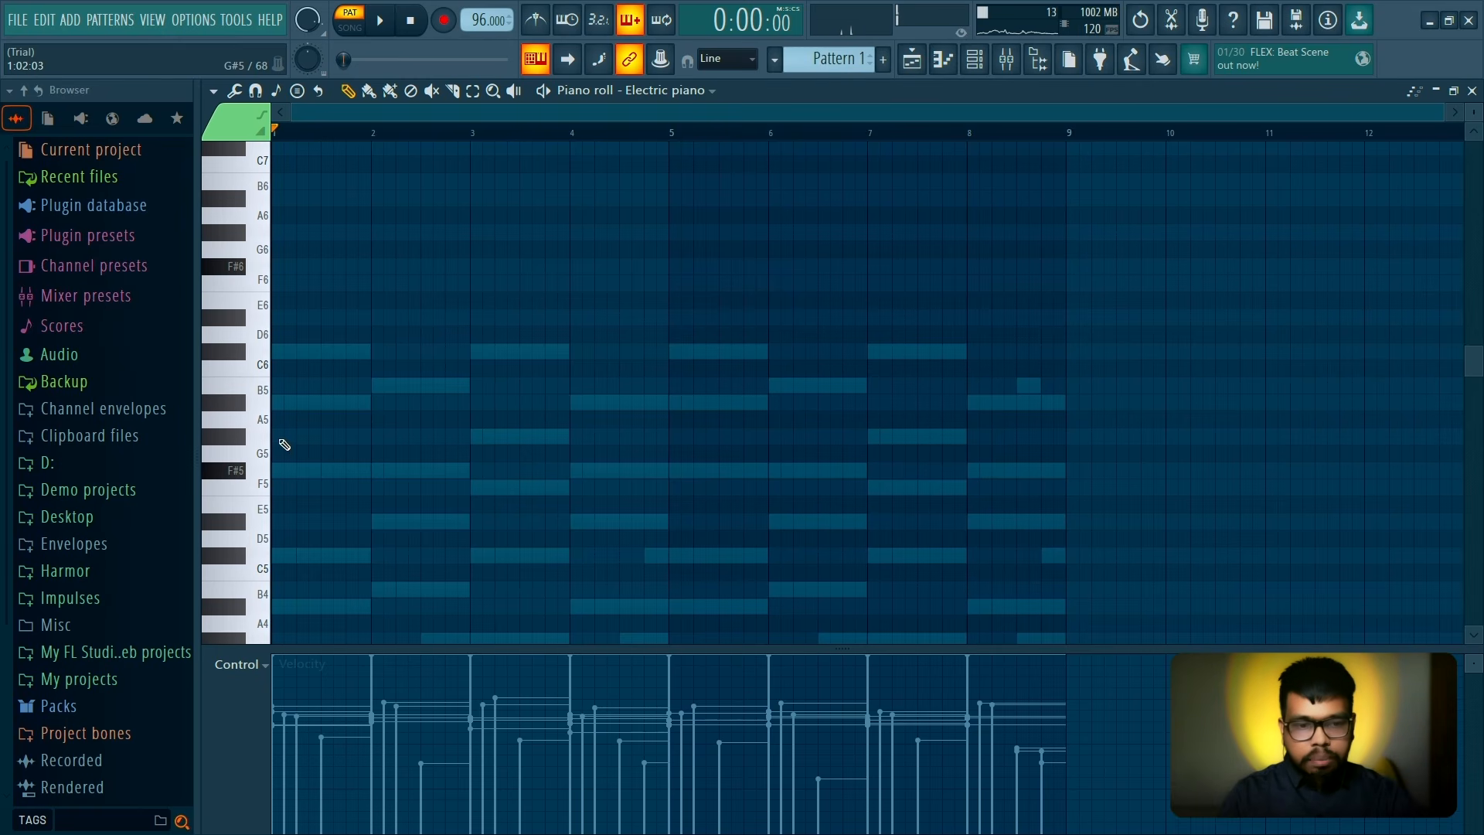
Try a one-bar A#5 note at the start of bar 1 on the Electric piano and clear it again
left_click_drag(285, 445, 287, 402)
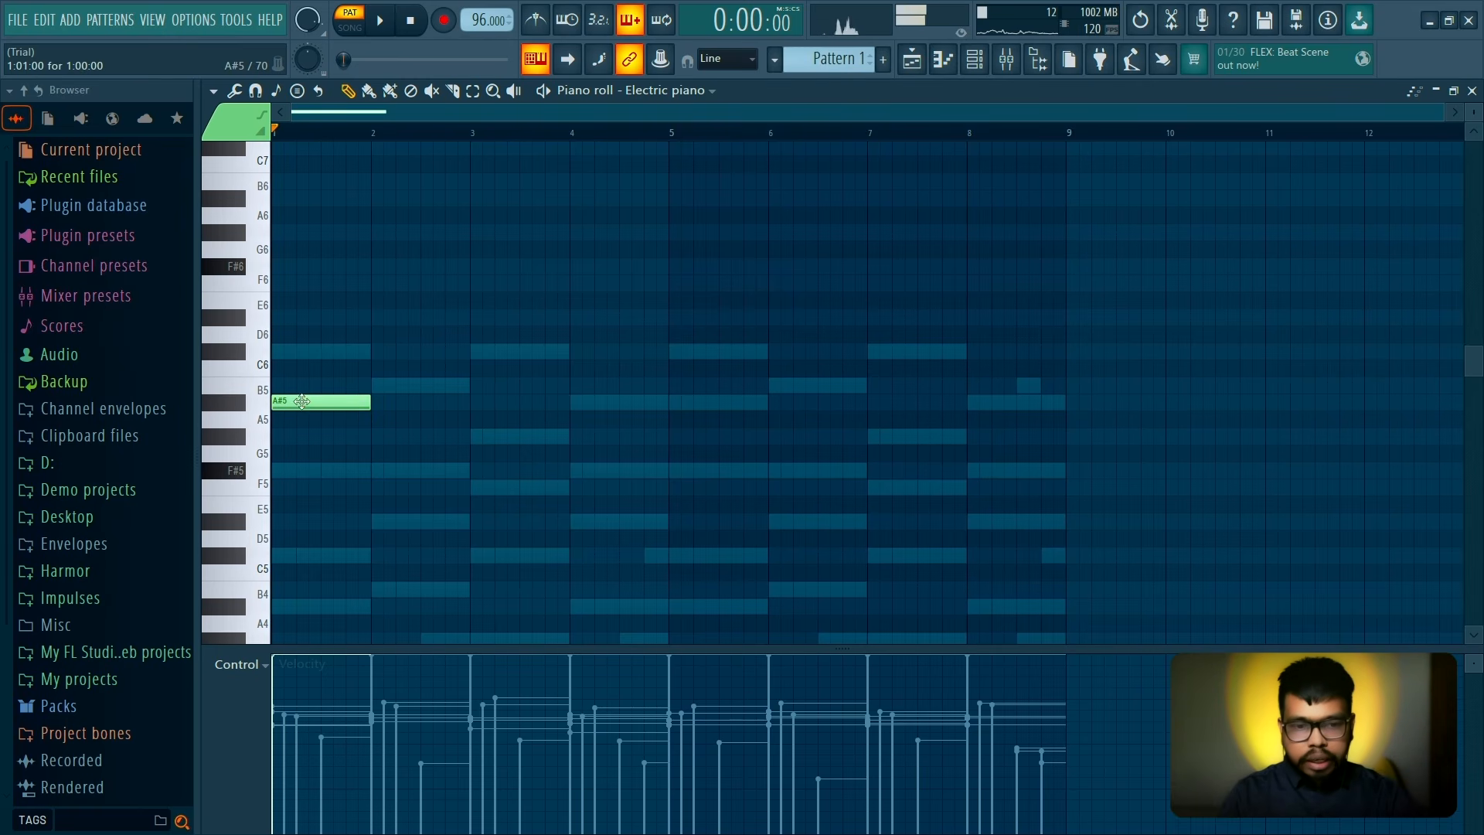
left_click(296, 355)
right_click(303, 348)
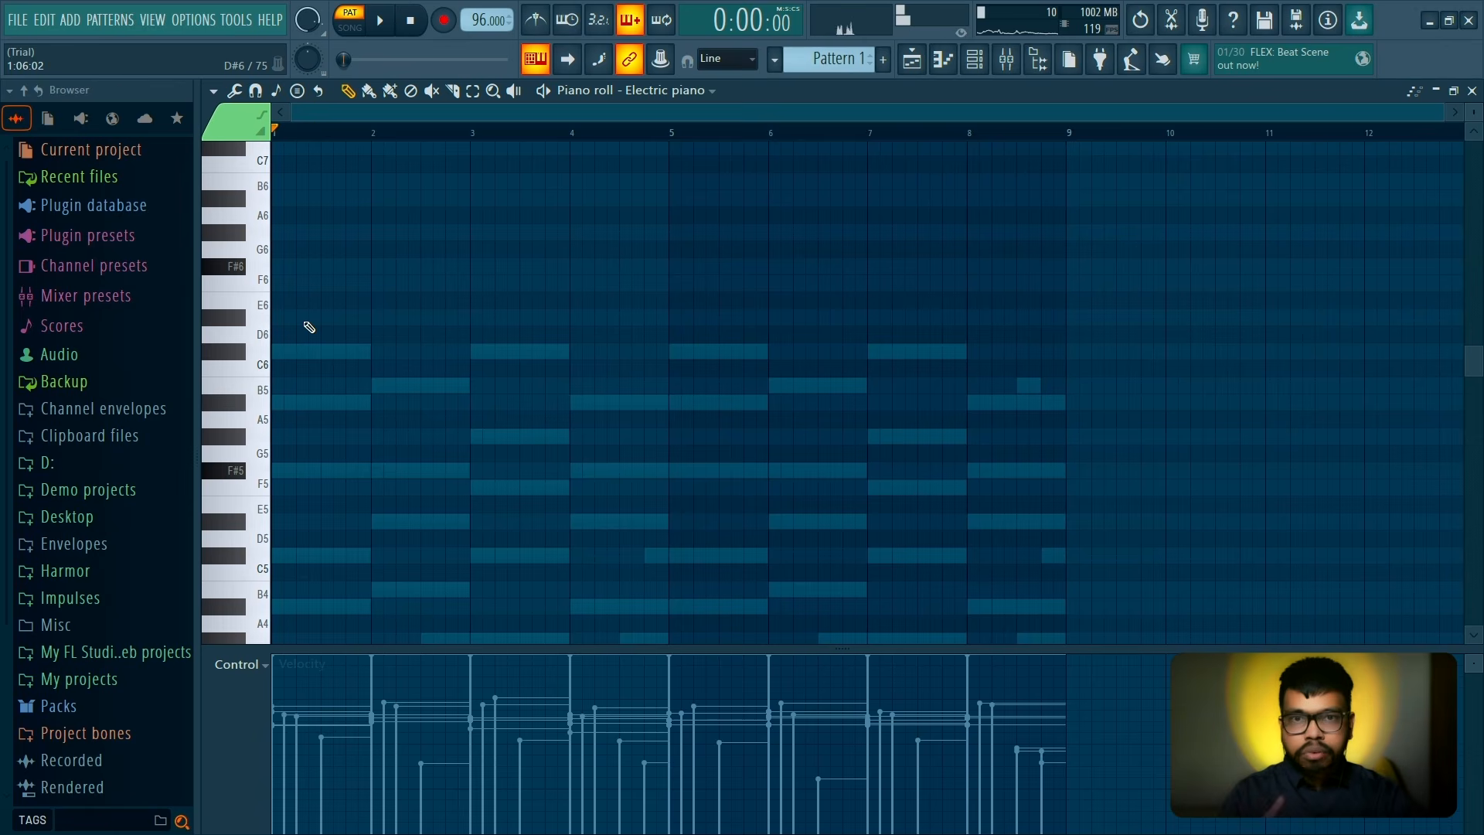
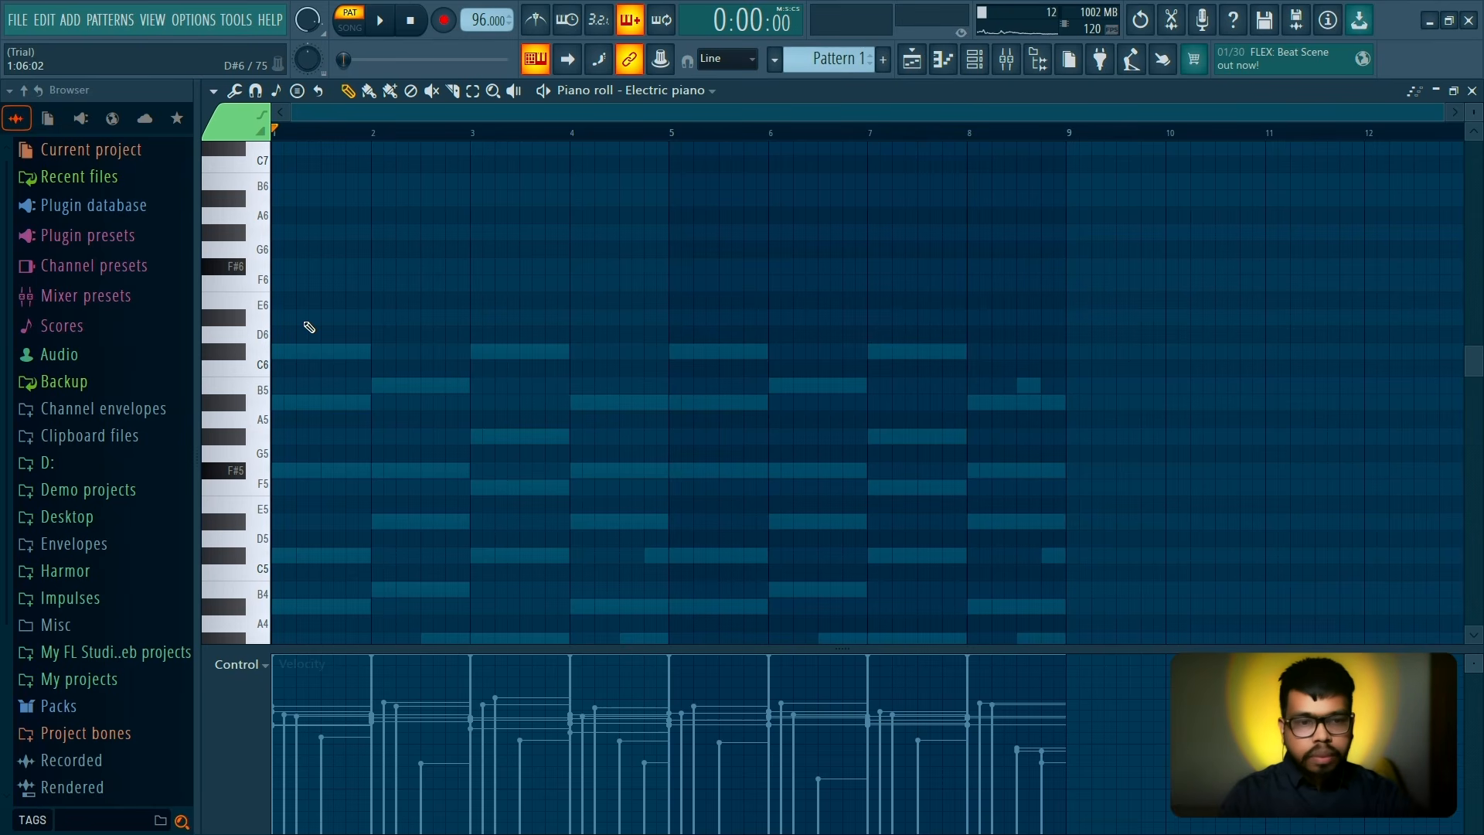
key("2")
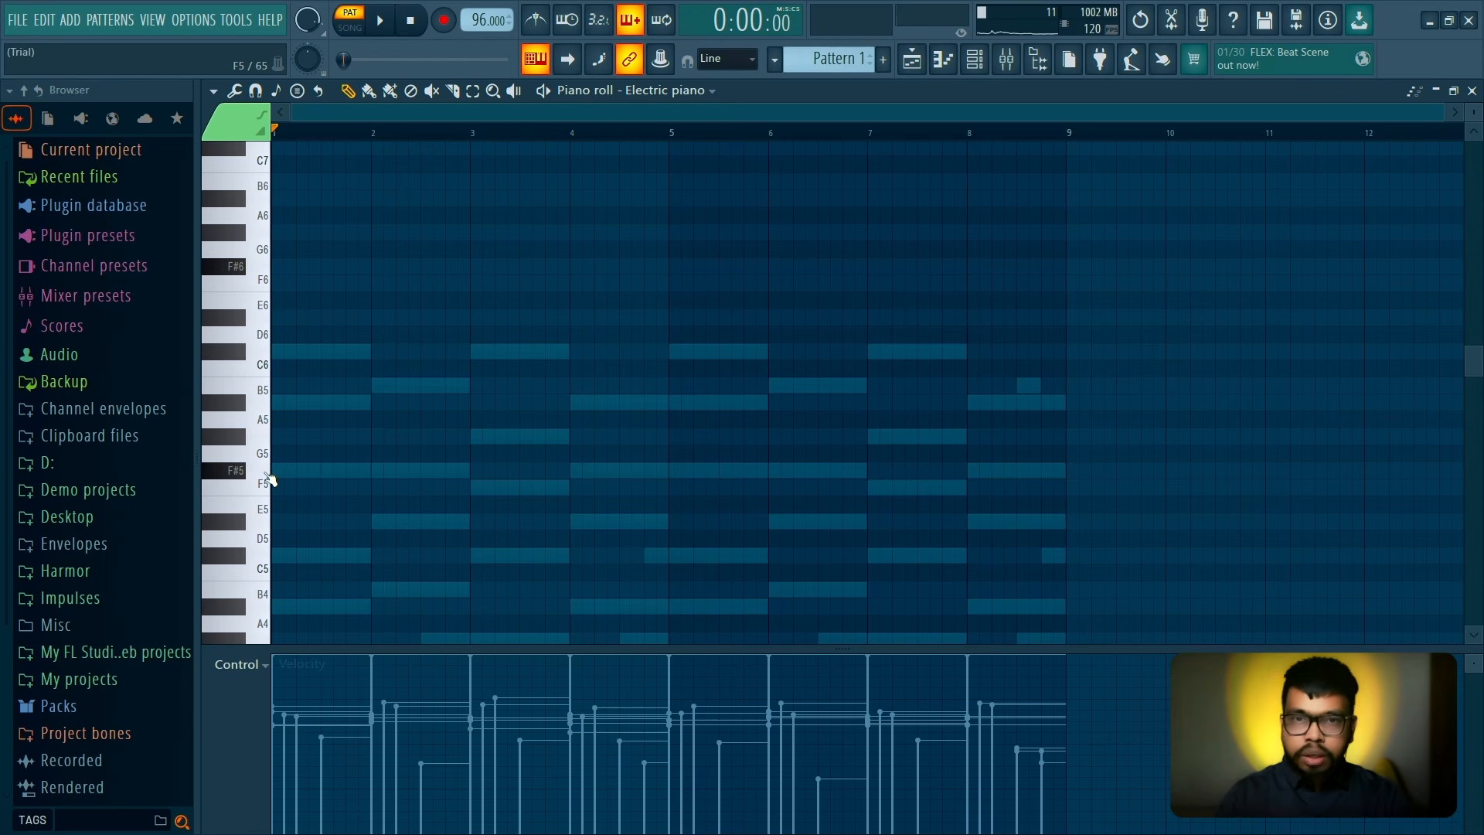
Audition C#6 and A#5, add them as short notes in the second half of bar 1 on the Electric piano, and play them back
key("2")
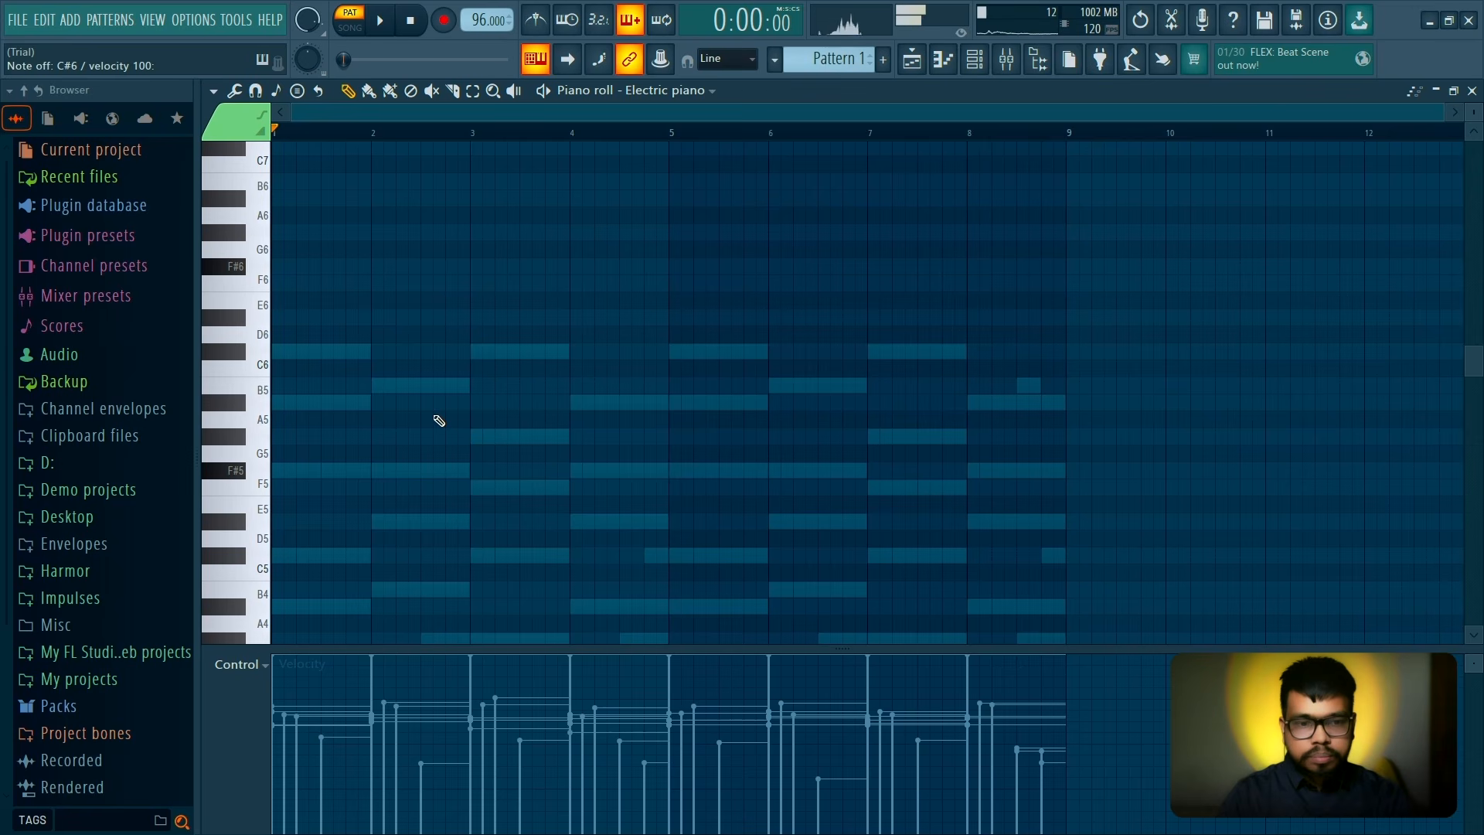
key("2")
key("j")
key("space")
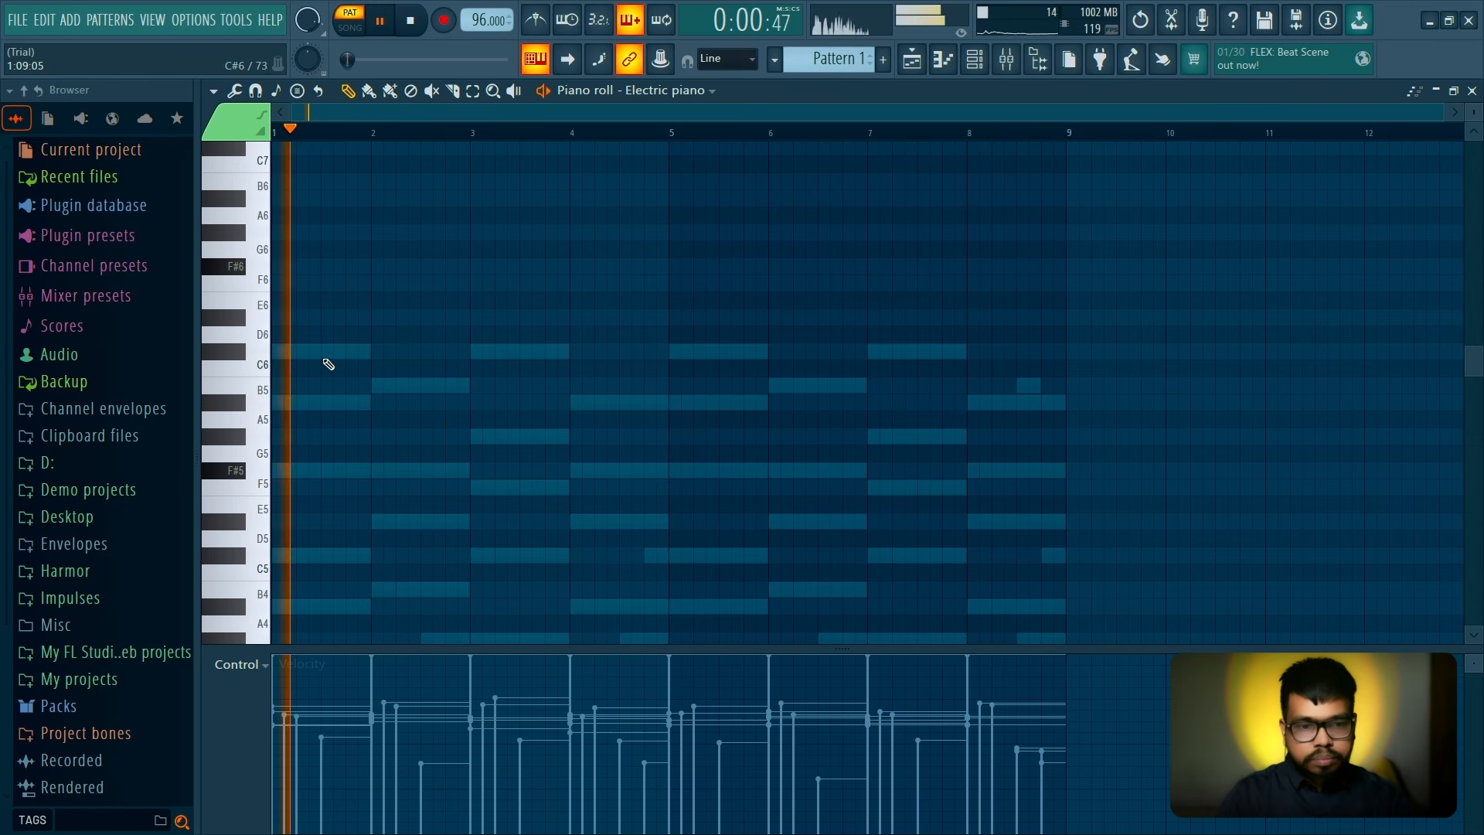
left_click(325, 353)
left_click(350, 384)
key("space")
left_click_drag(374, 386, 362, 405)
key("space")
right_click(406, 402)
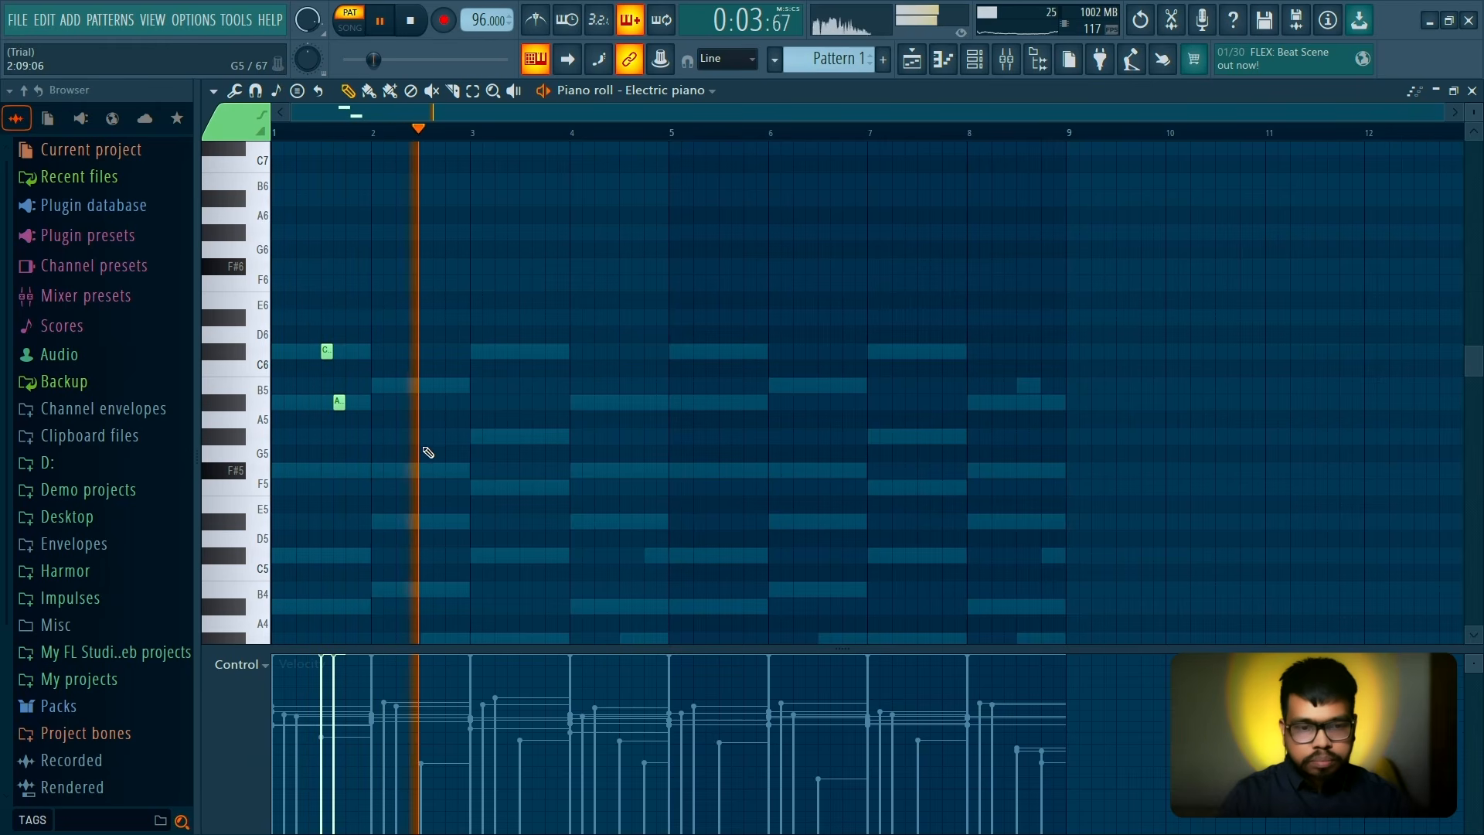
key("space")
scroll(289, 424, "up", 2)
key("space")
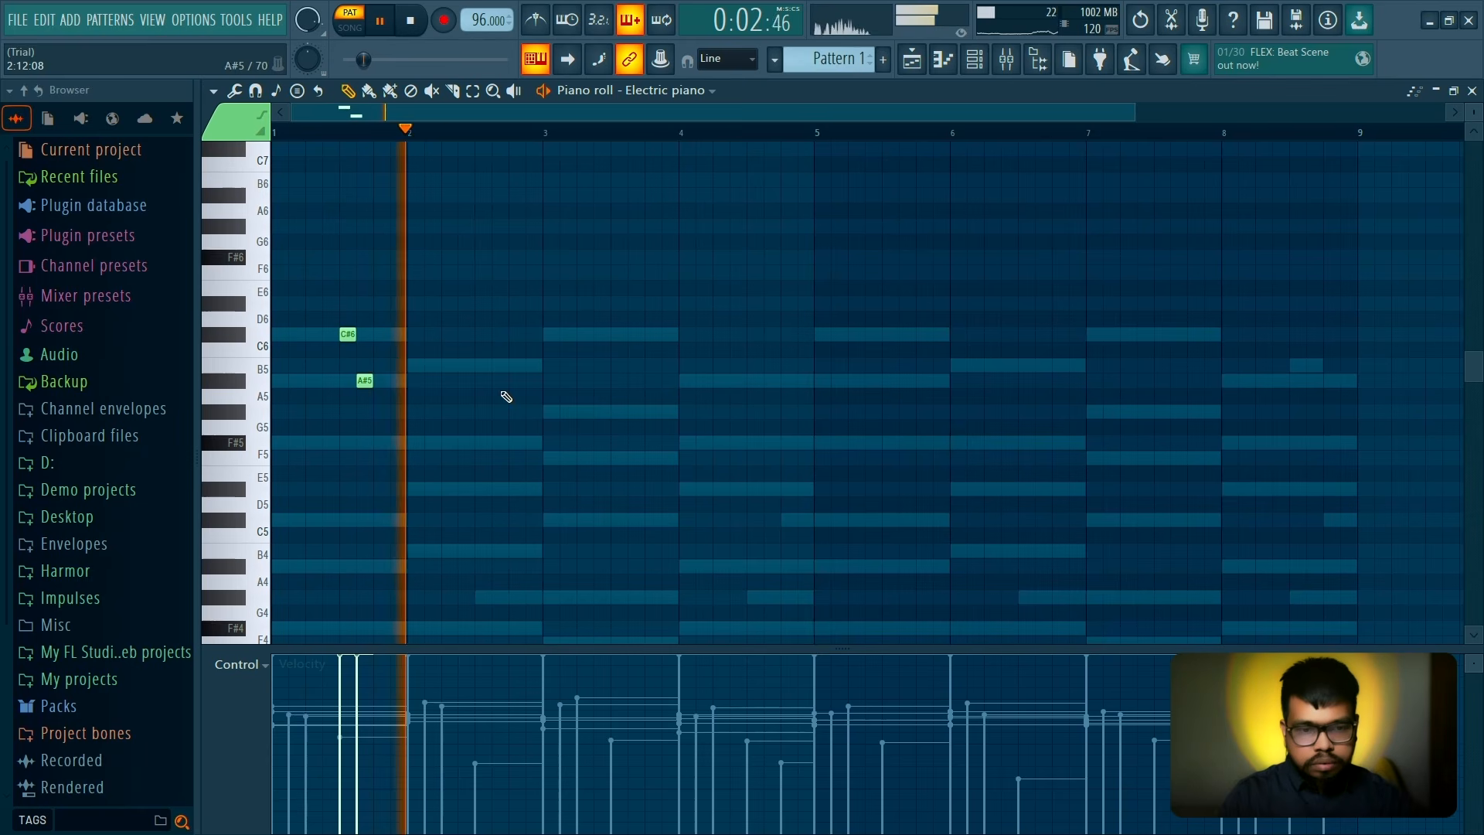
Limit the ghost notes shown behind the Electric piano melody to the Pad 2 channel
scroll(474, 444, "down", 1)
key("space")
scroll(483, 451, "down", 1)
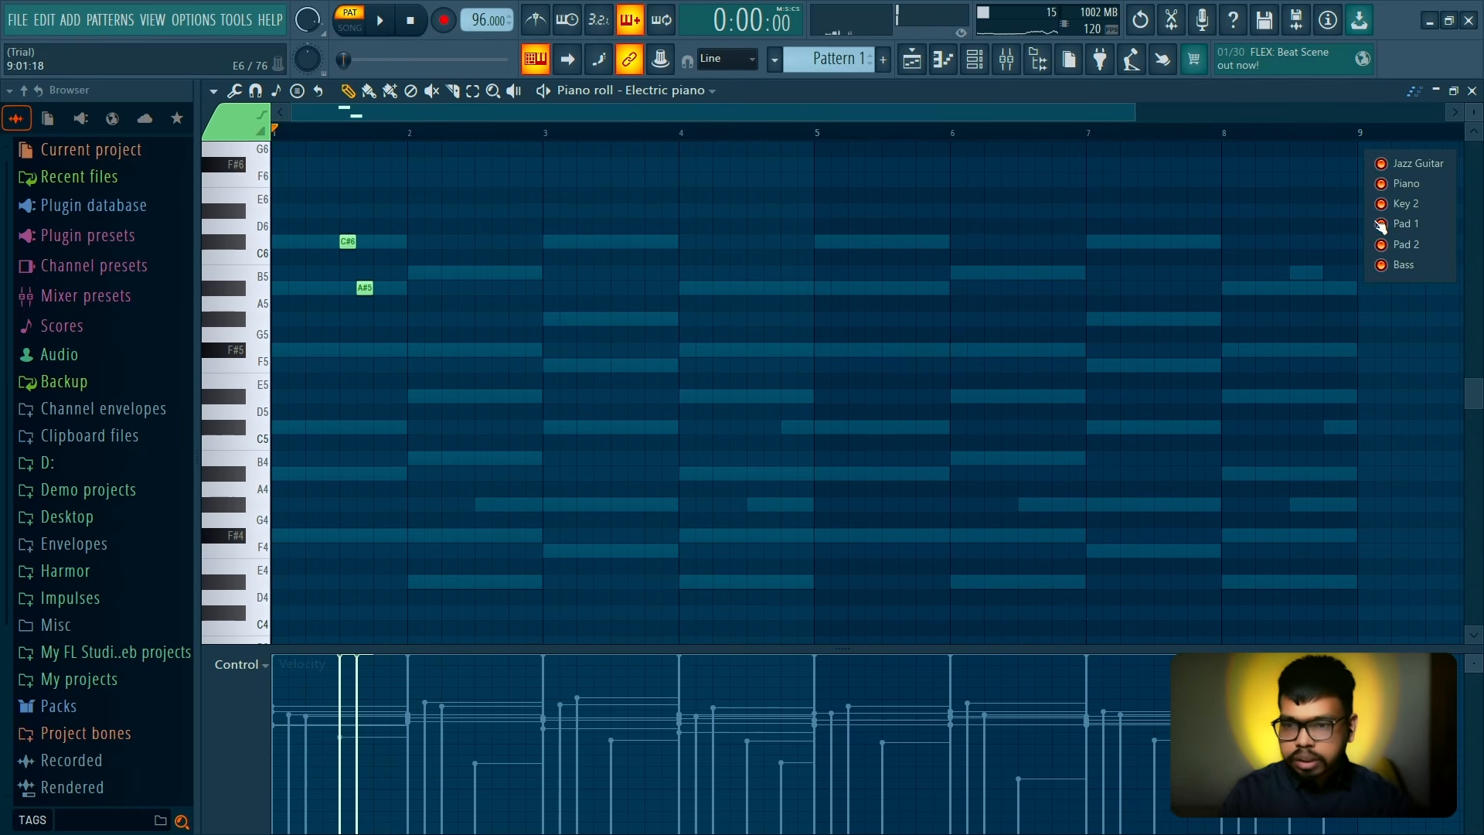
left_click(1382, 245)
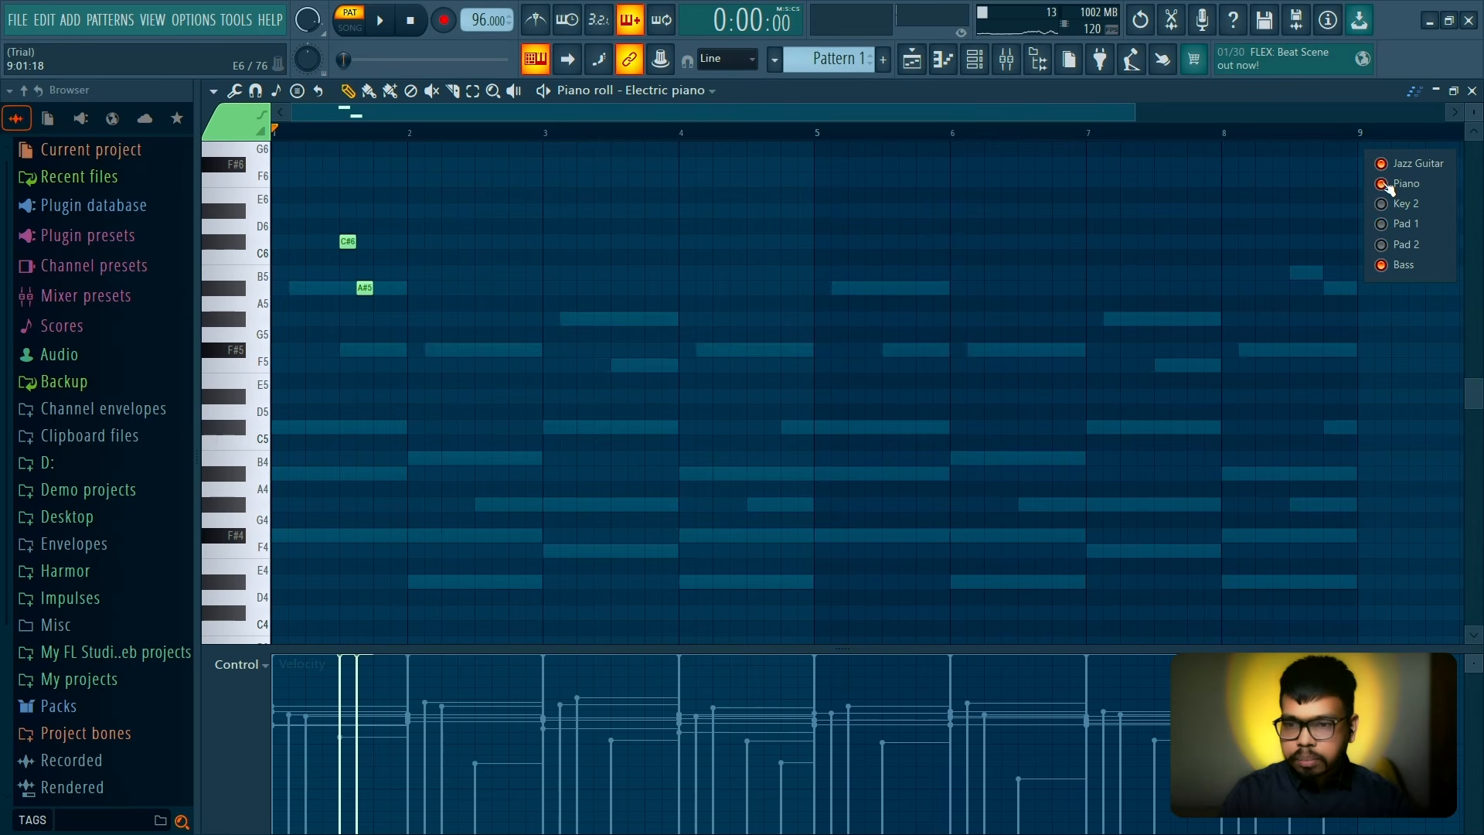
left_click(1383, 246)
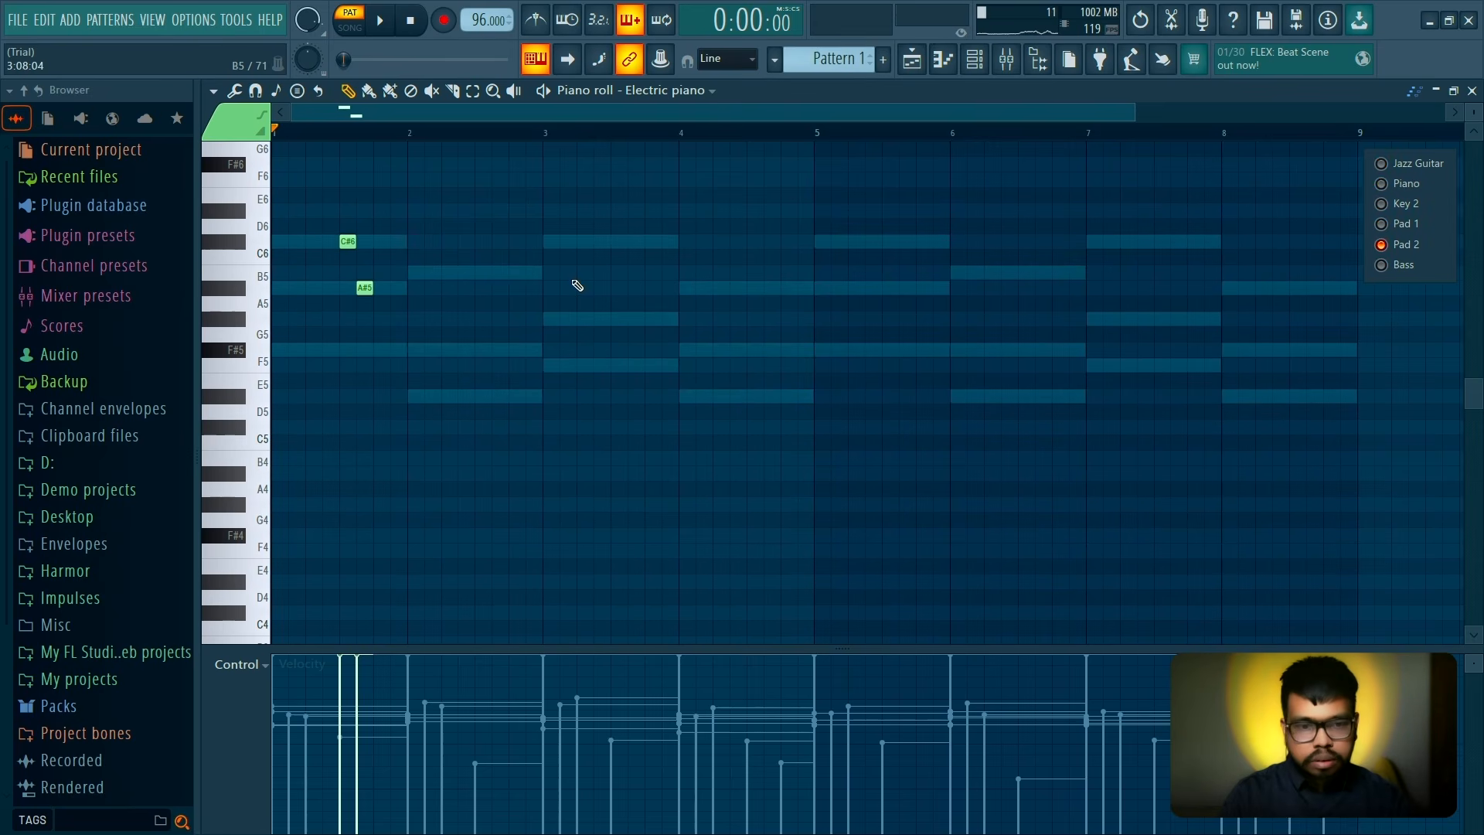
left_click(1416, 93)
Add short B5 and F#5 notes in the second half of bar 2 on the Electric piano and play the pattern
key("space")
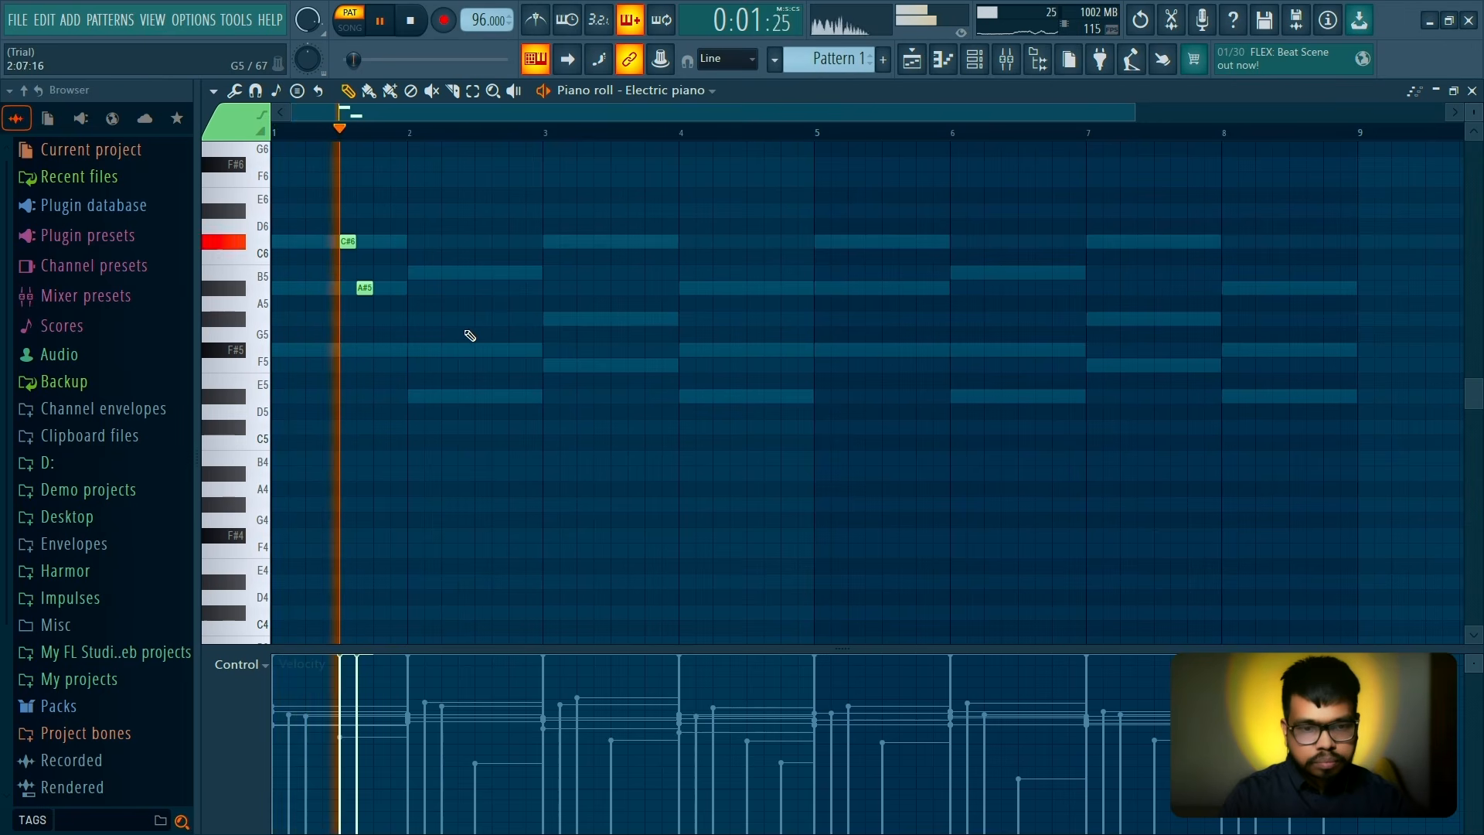
left_click(477, 272)
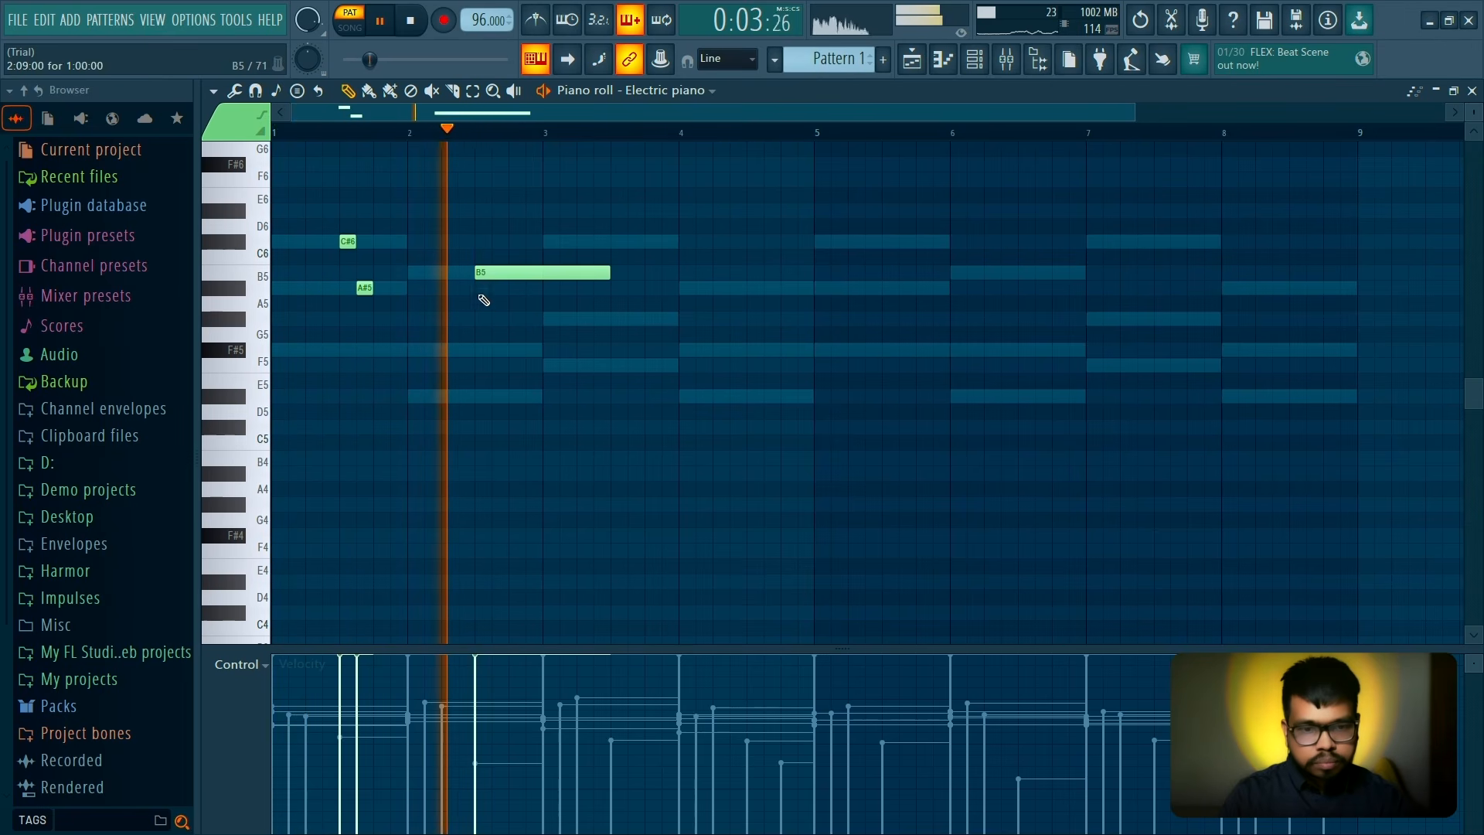
left_click(497, 349)
key("space")
left_click_drag(537, 349, 551, 350)
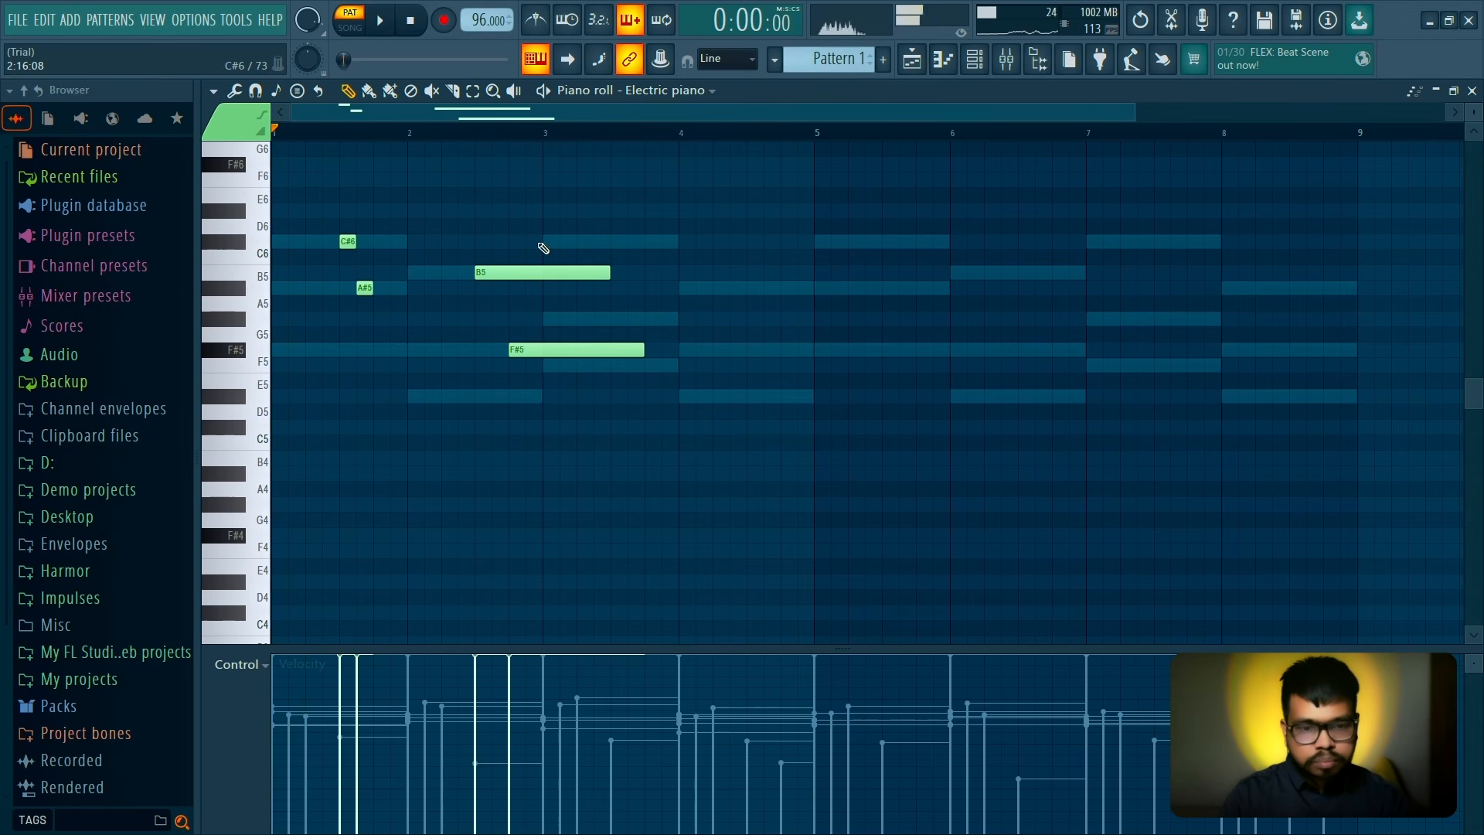
key("shift+d")
key("space")
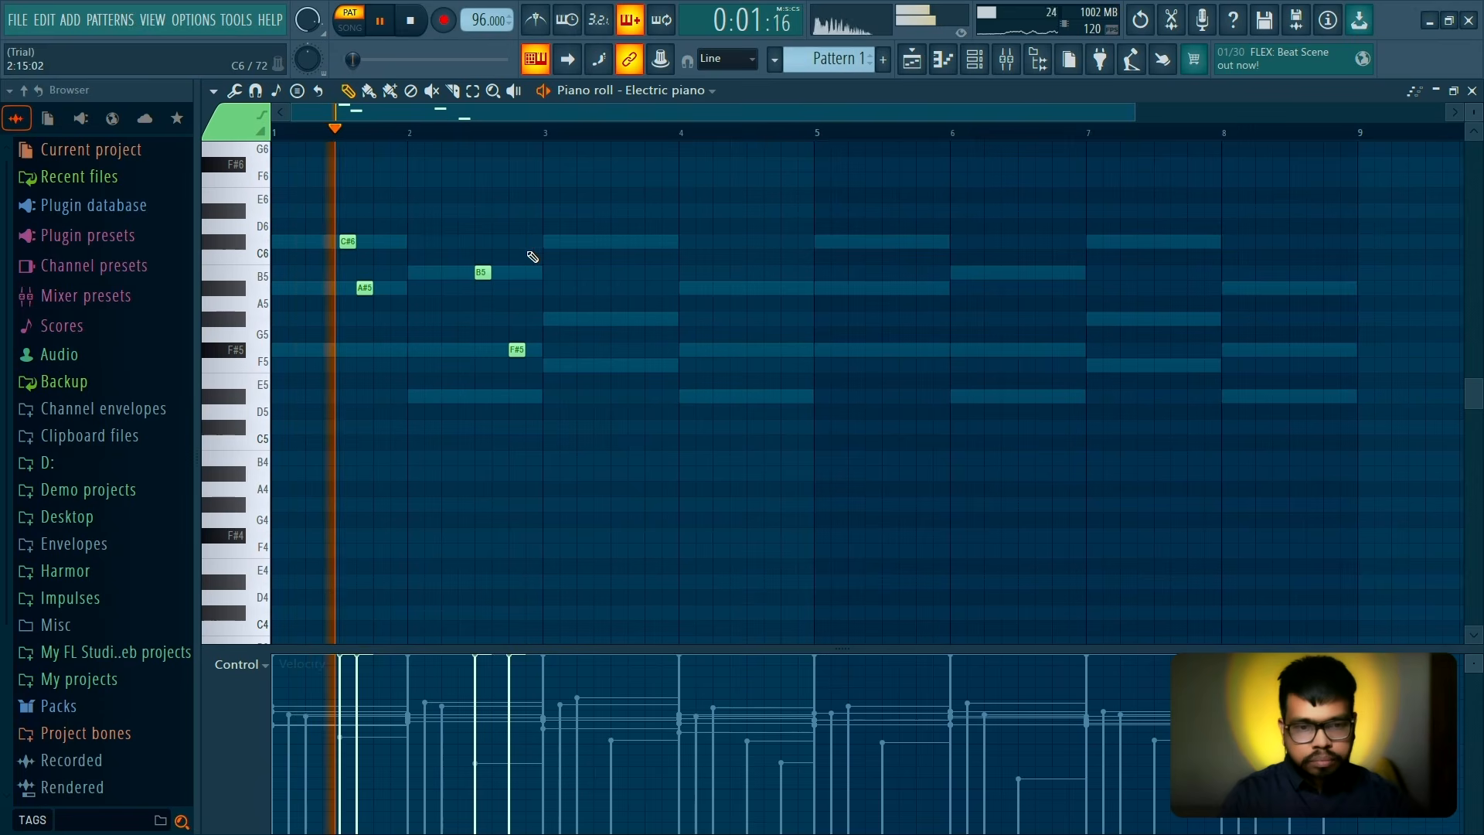
Lower the Electric piano channel volume to about 37% while the pattern plays
left_click(974, 60)
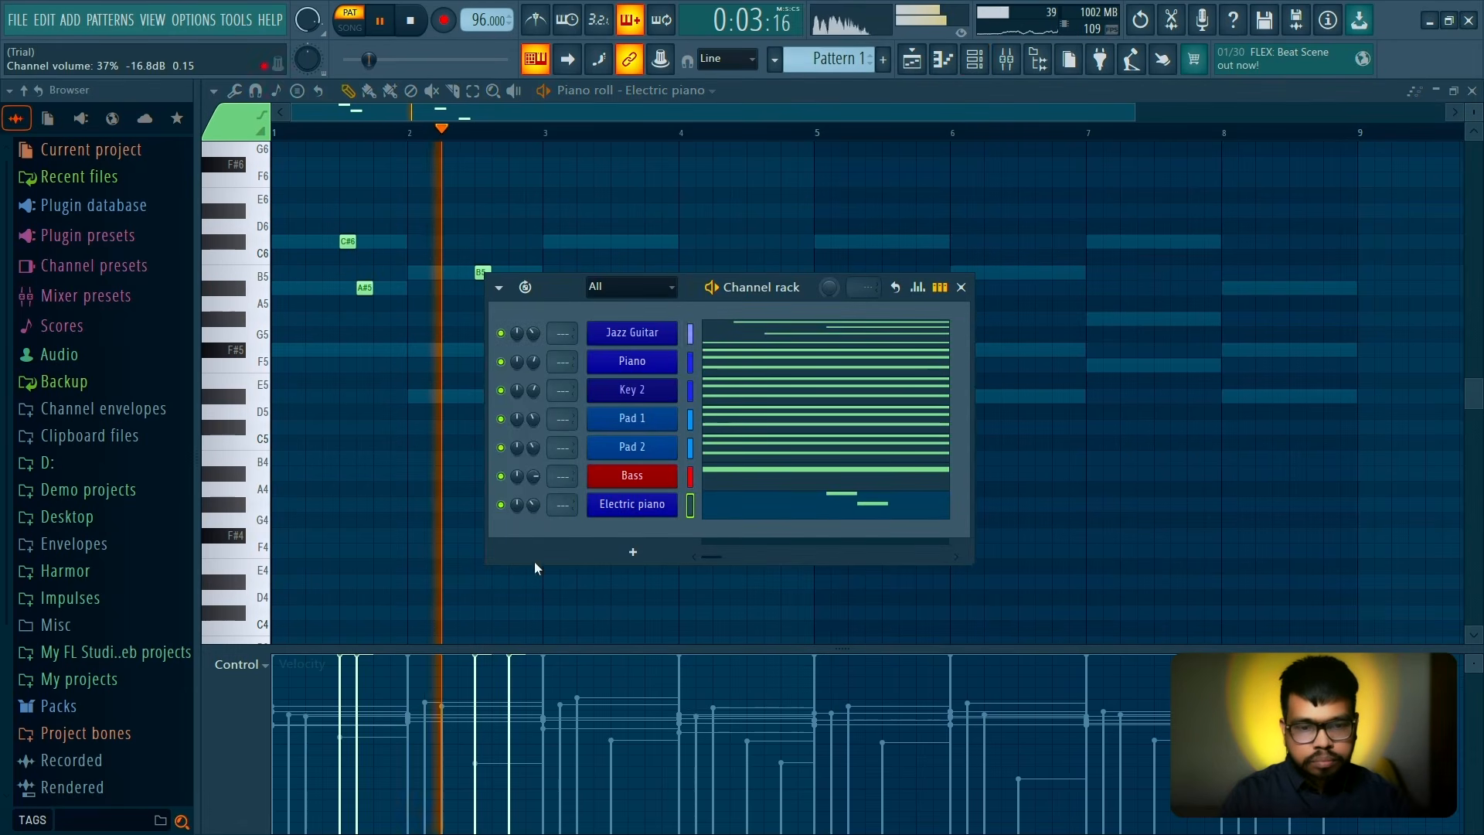
key("F6")
key("space")
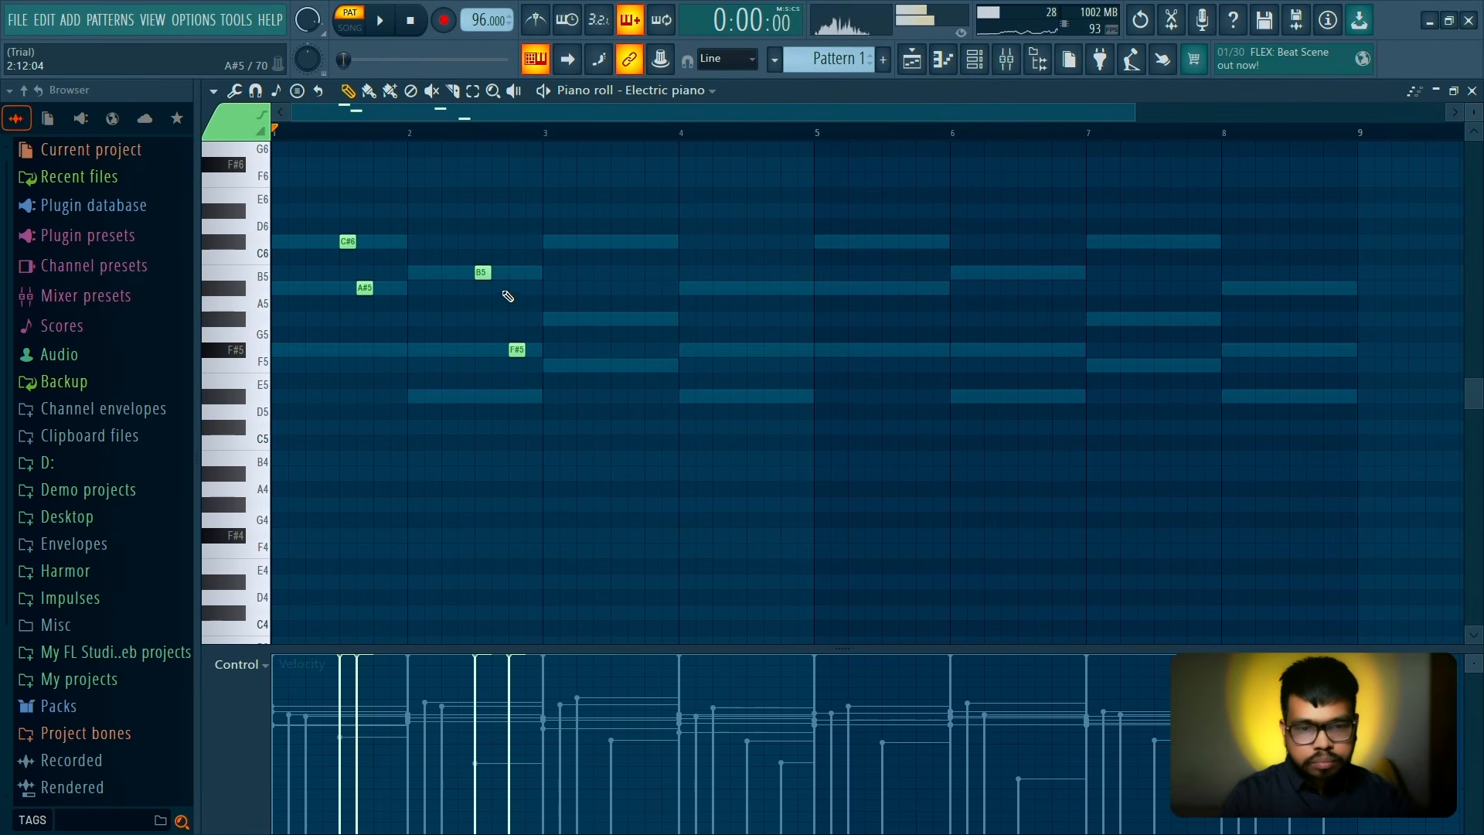
Lengthen the B5 and F#5 notes in bar 2 to one beat each and play the melody
left_click_drag(520, 352, 522, 353)
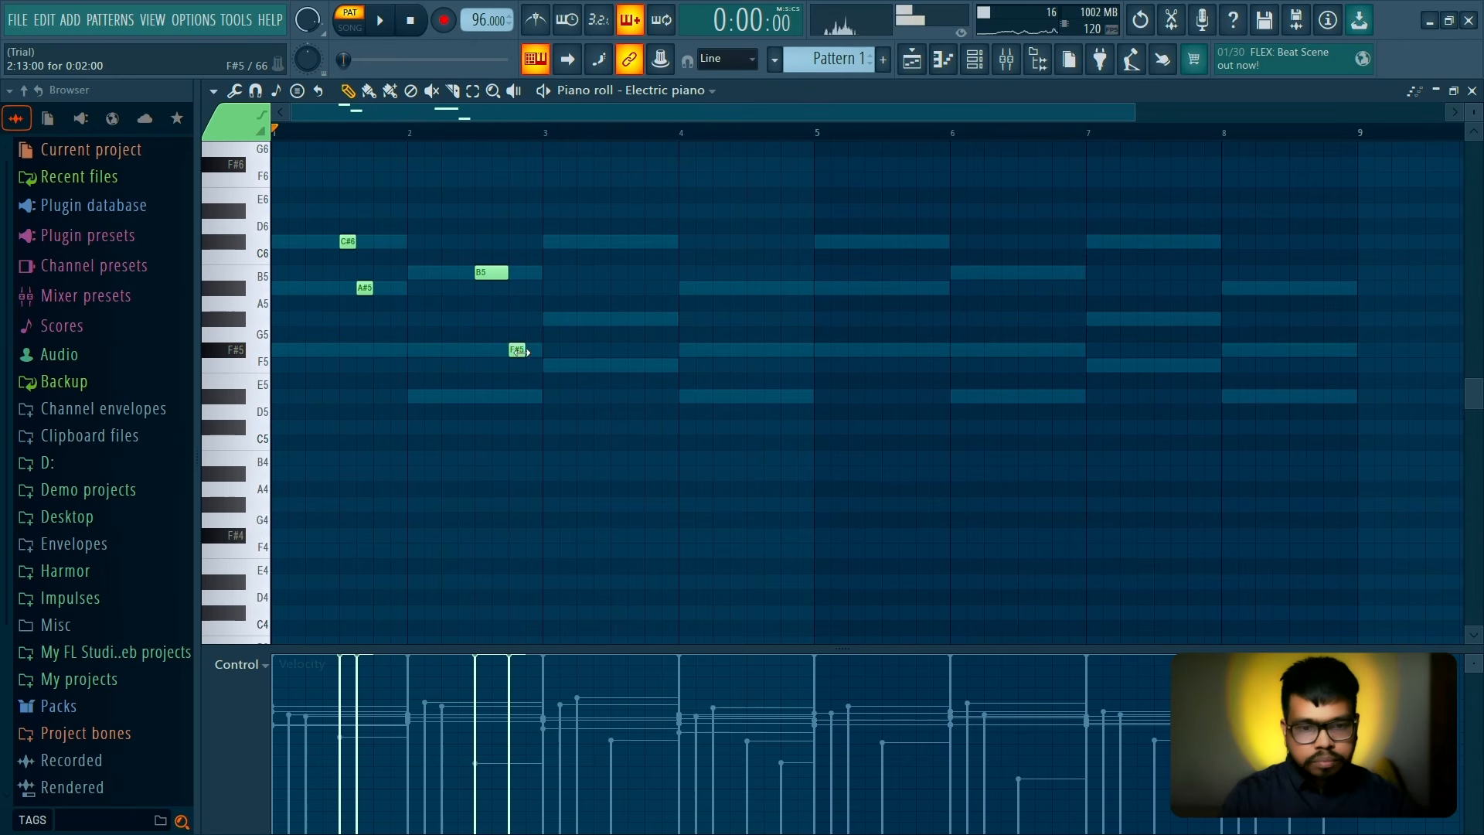
scroll(558, 297, "up", 2)
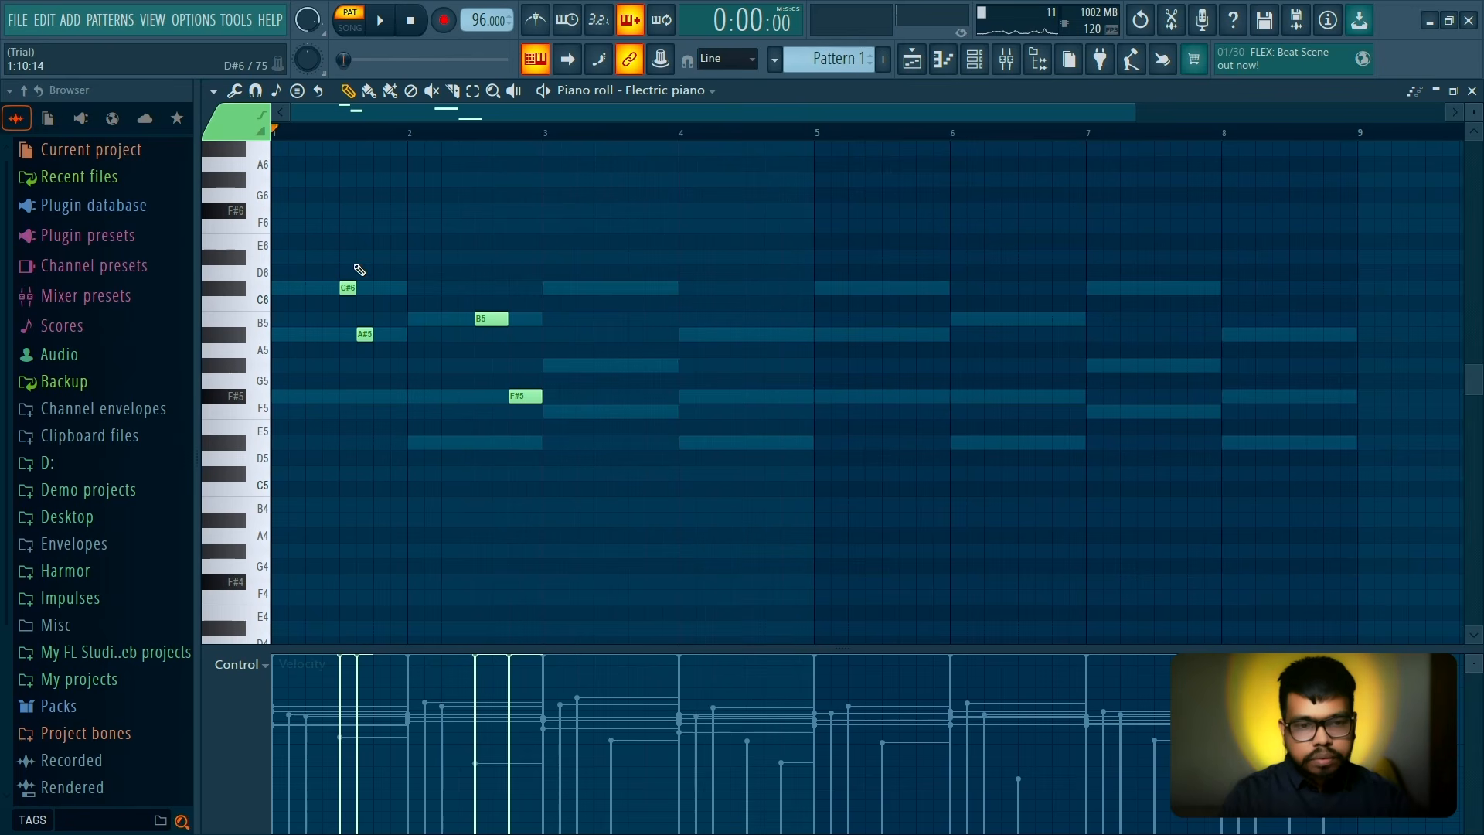
key("space")
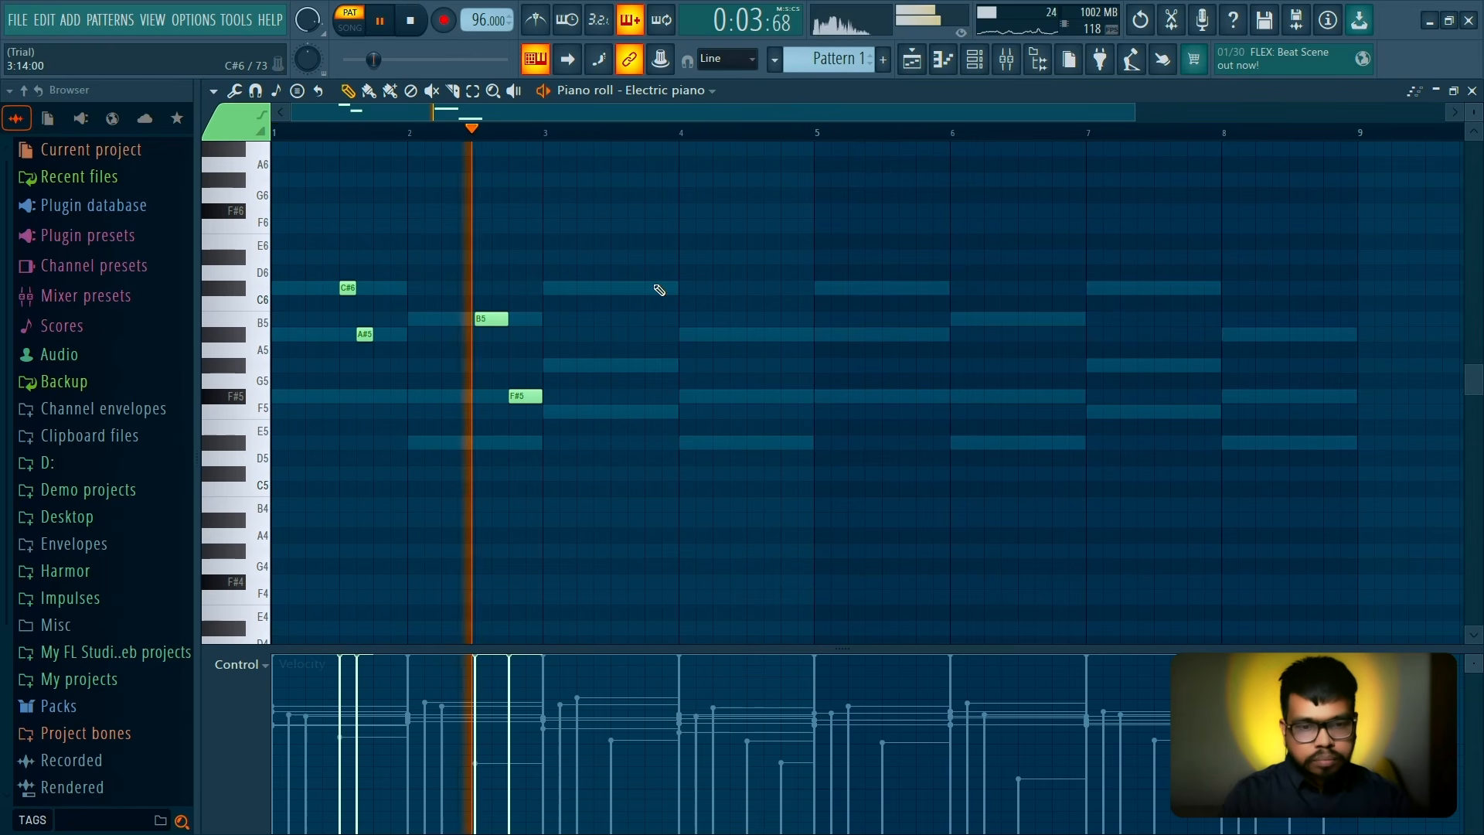
key("space")
left_click_drag(402, 253, 322, 381)
left_click_drag(449, 269, 541, 433)
left_click(541, 281, "ctrl")
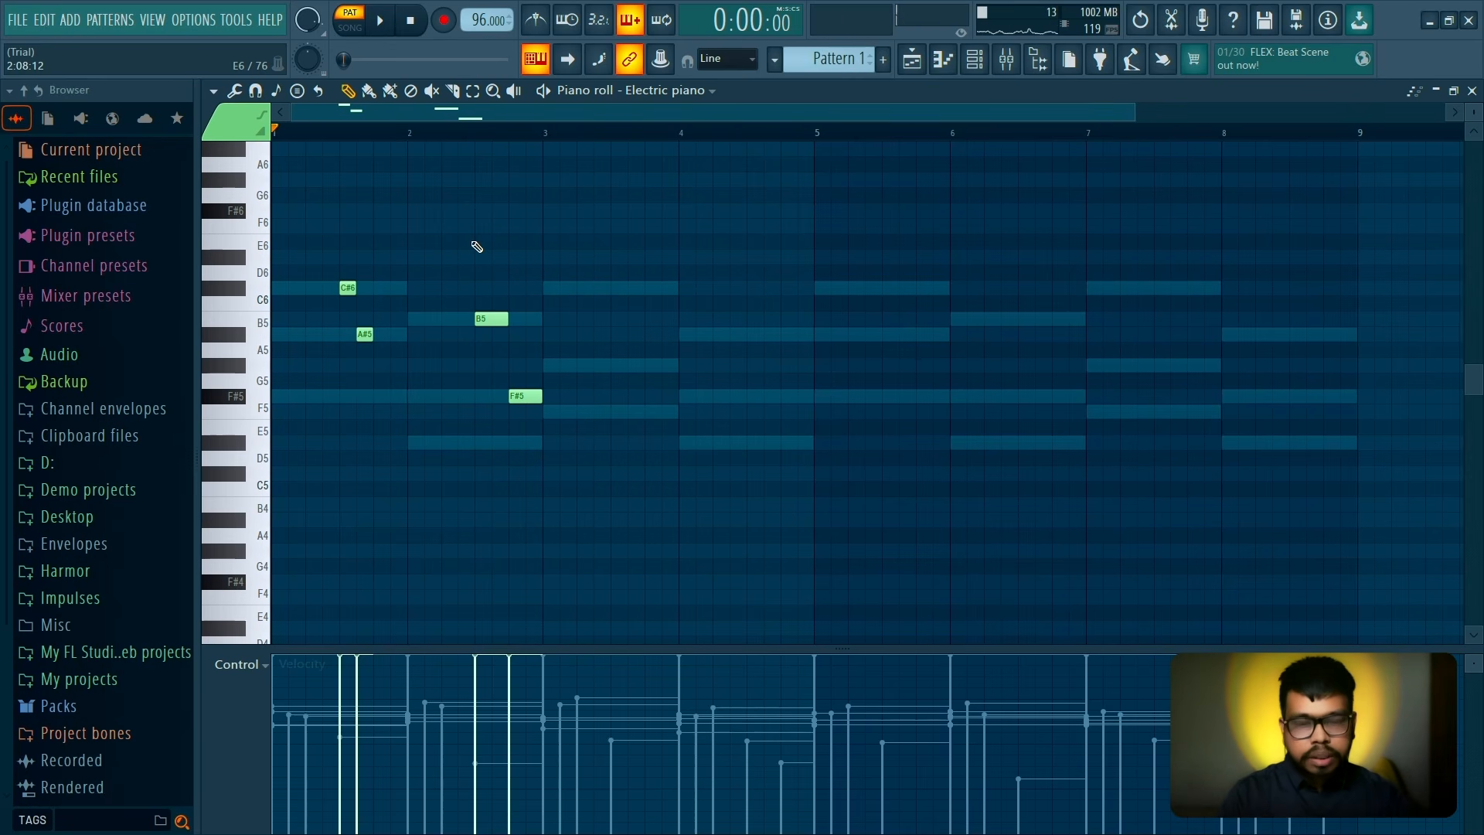
left_click_drag(547, 137, 272, 139)
left_click(531, 137)
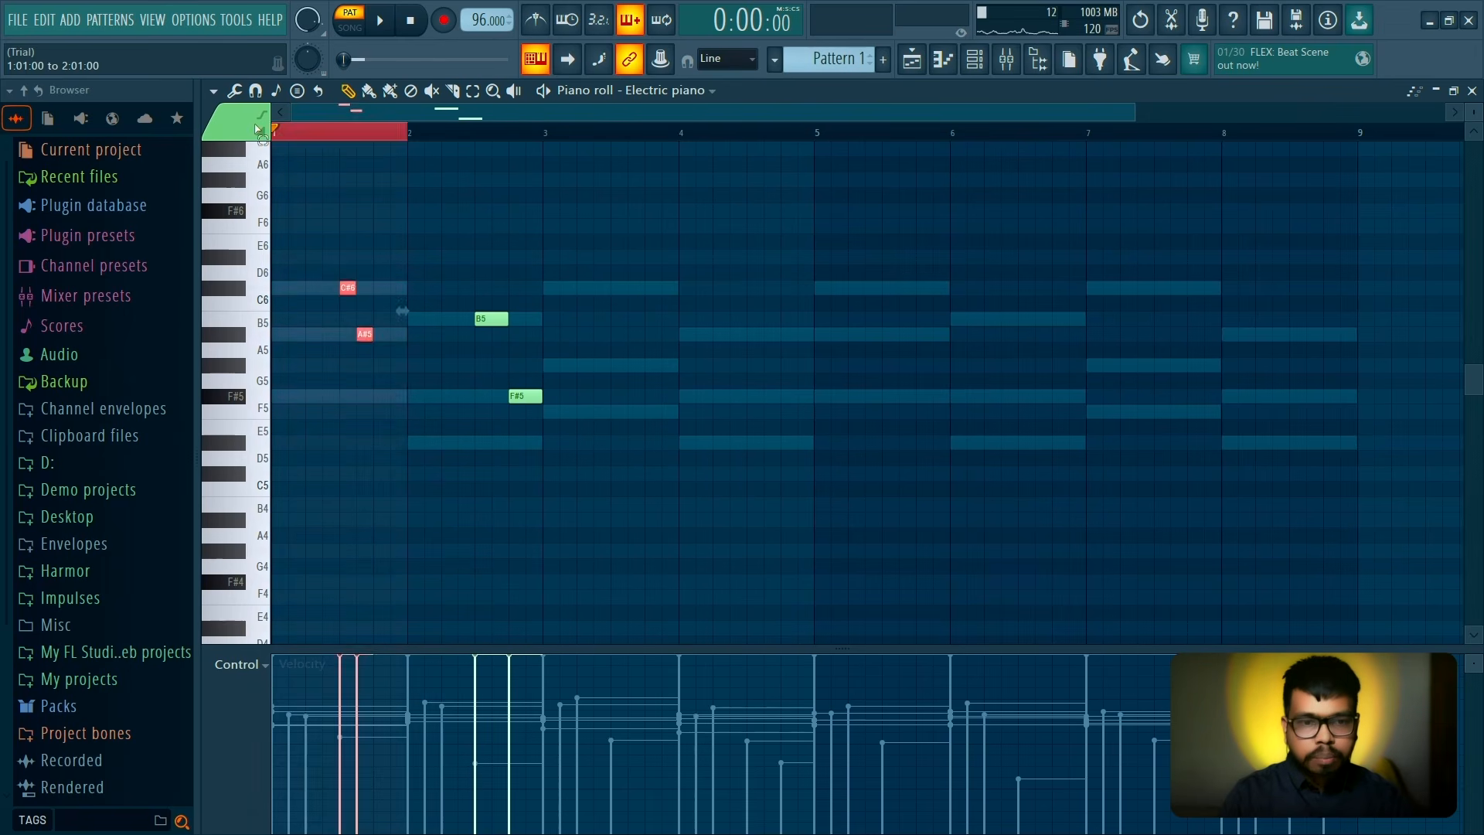
left_click(331, 132)
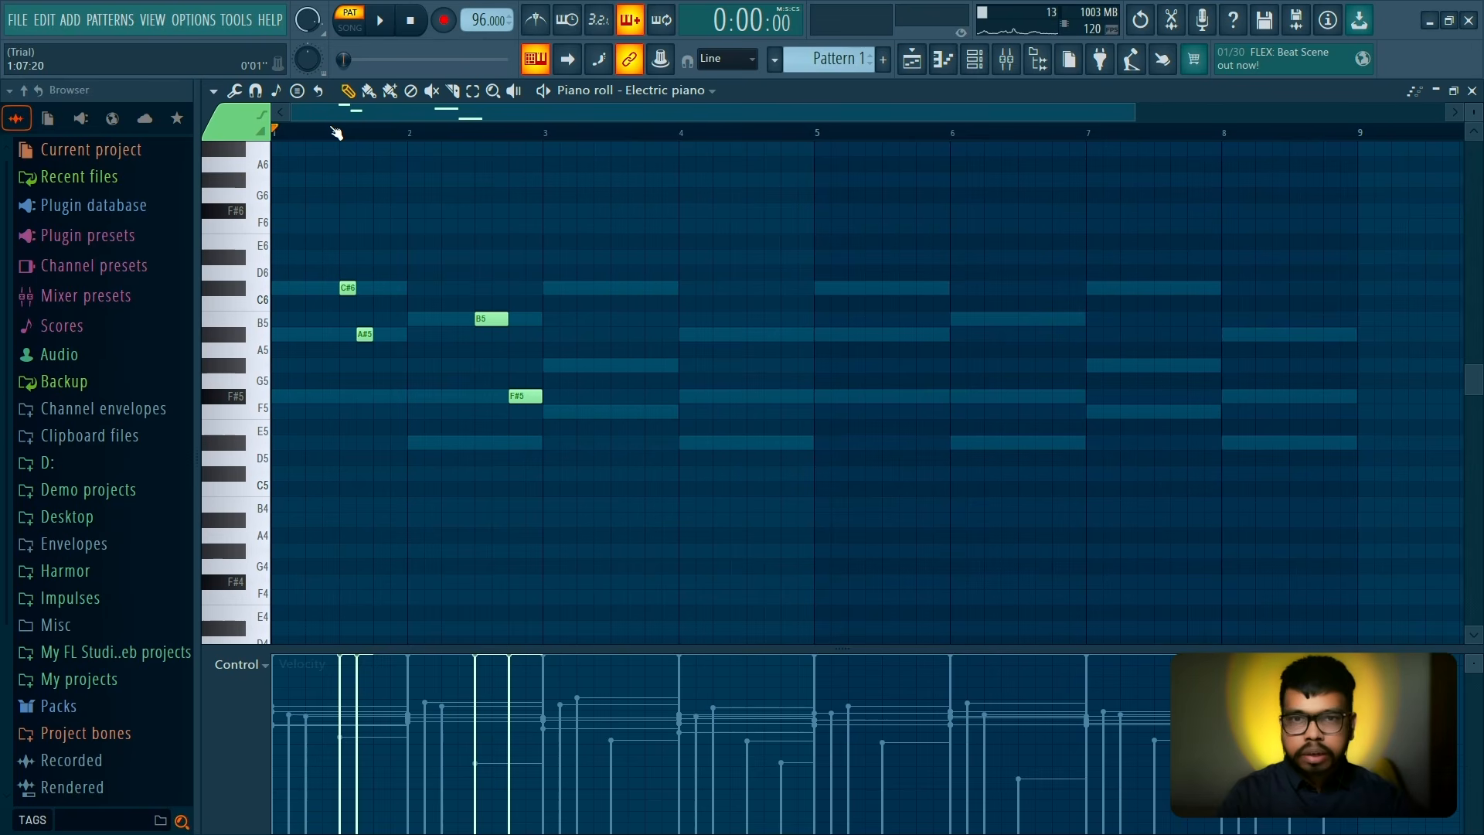
Play the two-bar melody, then copy its four notes to the same positions in bars 3 and 4
key("space")
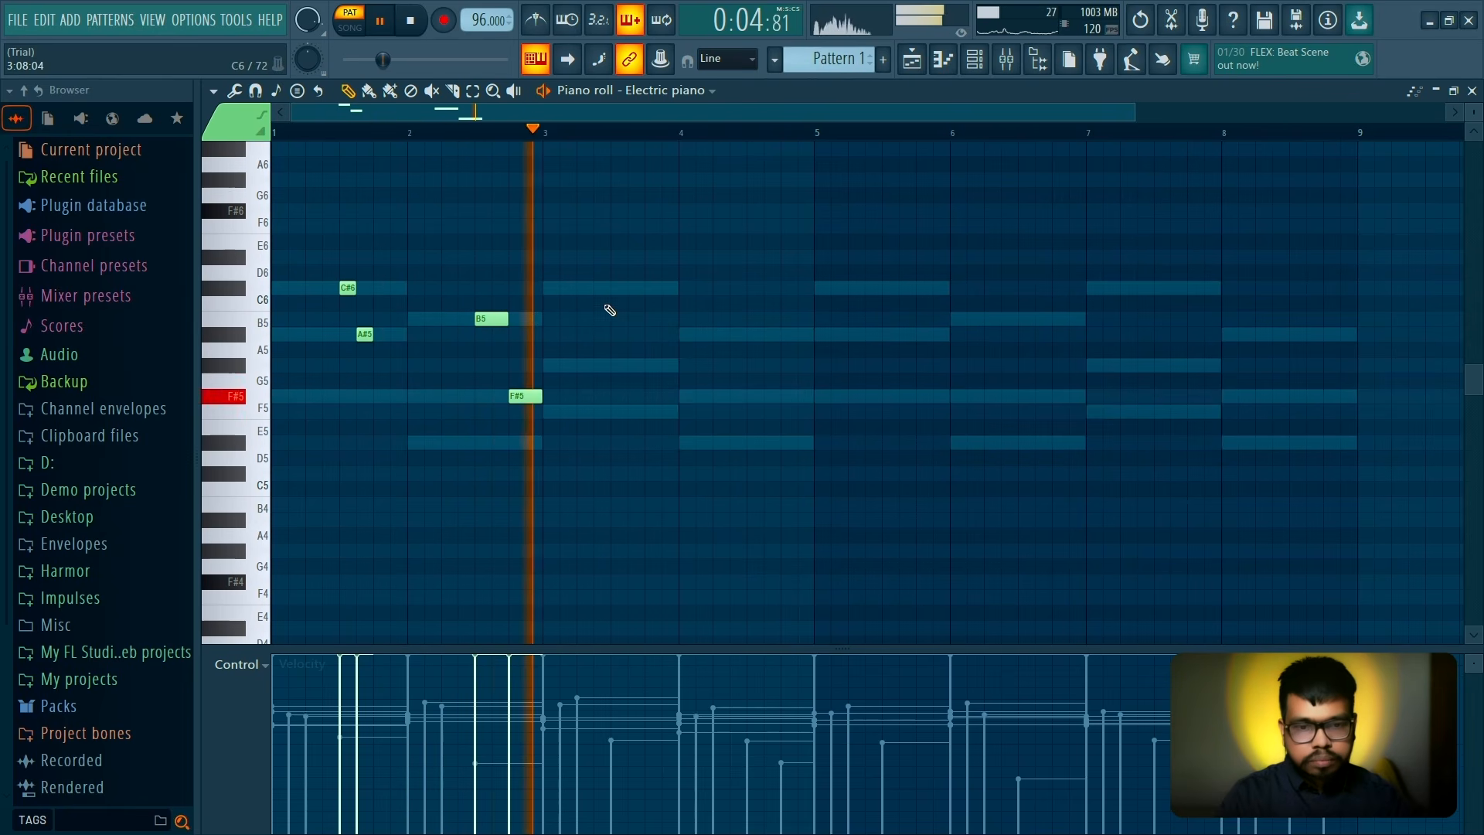
key("space")
left_click_drag(577, 276, 350, 438)
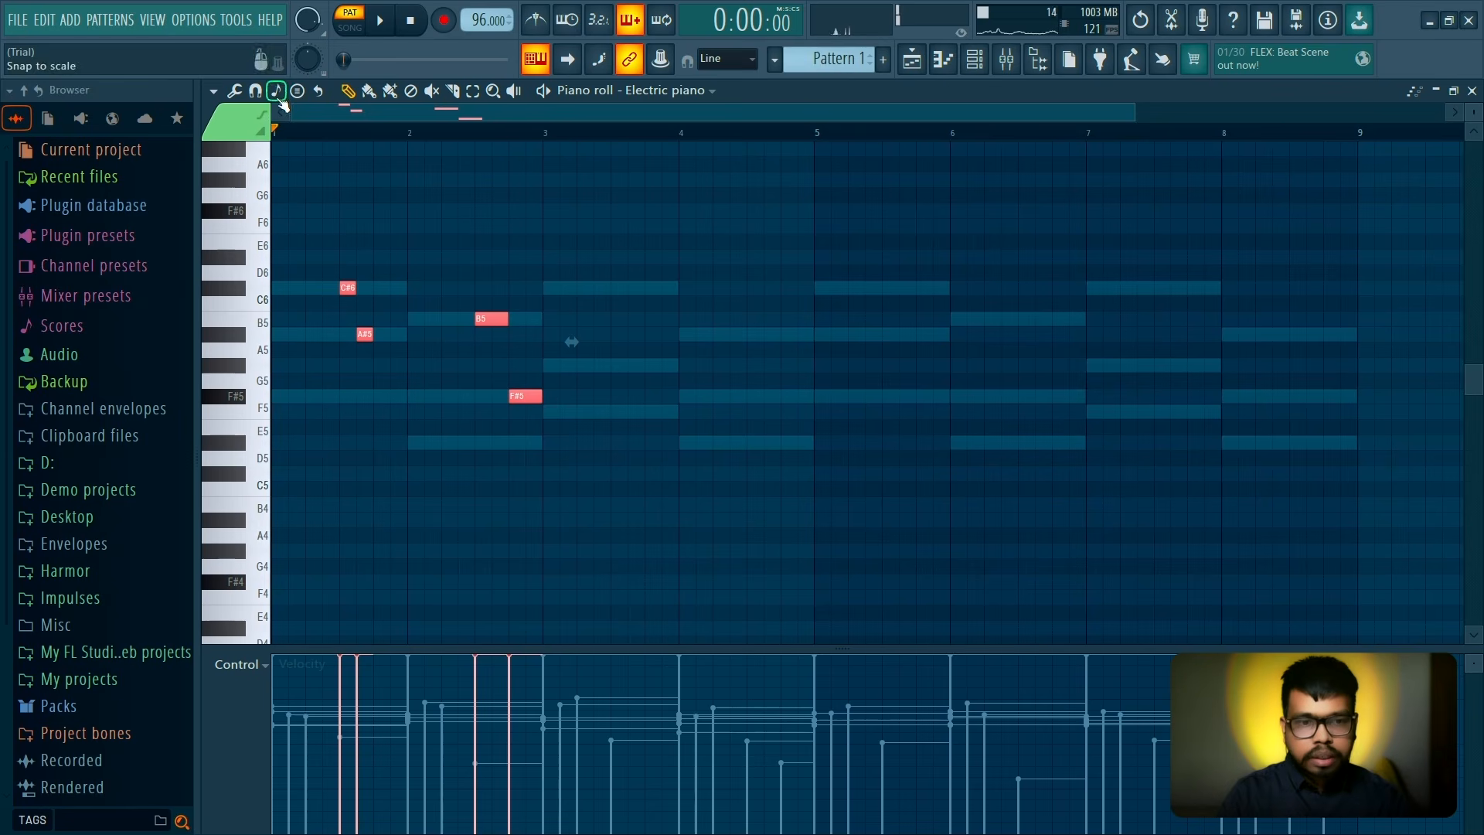
left_click_drag(346, 288, 619, 287)
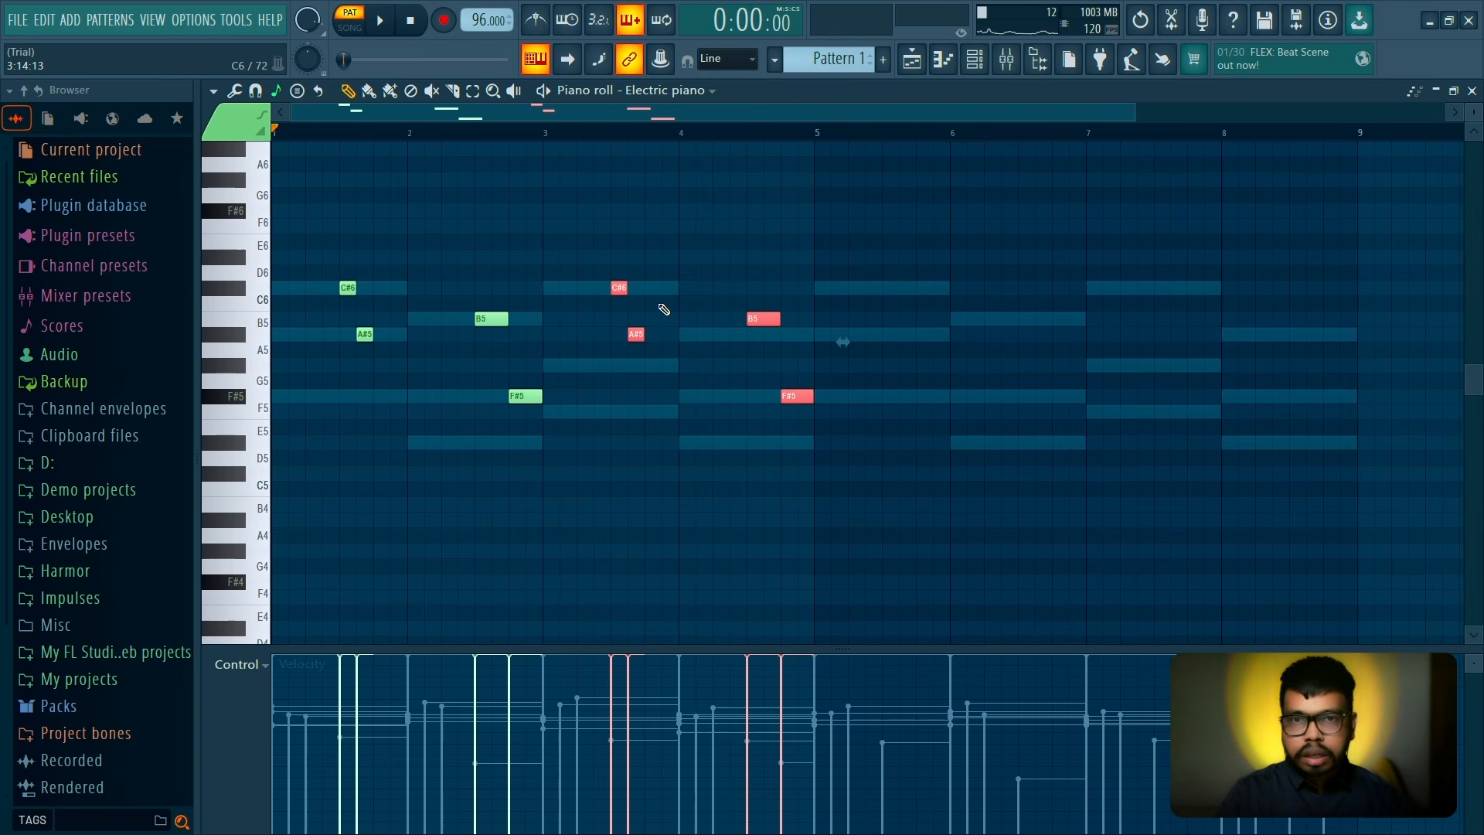
left_click(707, 292)
Play the four-bar melody and duplicate it into bars 5 to 8, keeping the same position within each bar
key("space")
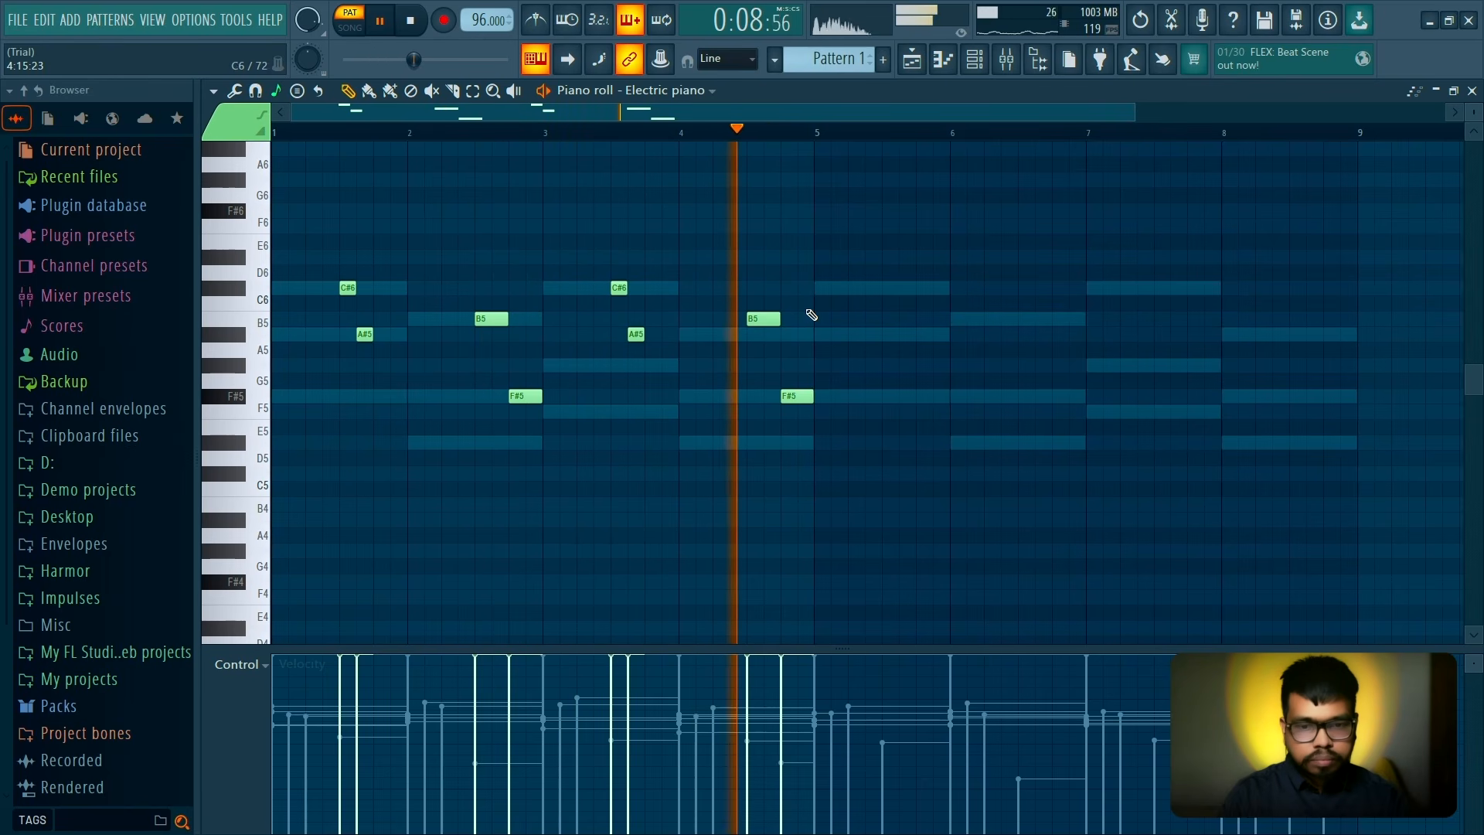
key("ctrl+b")
key("space")
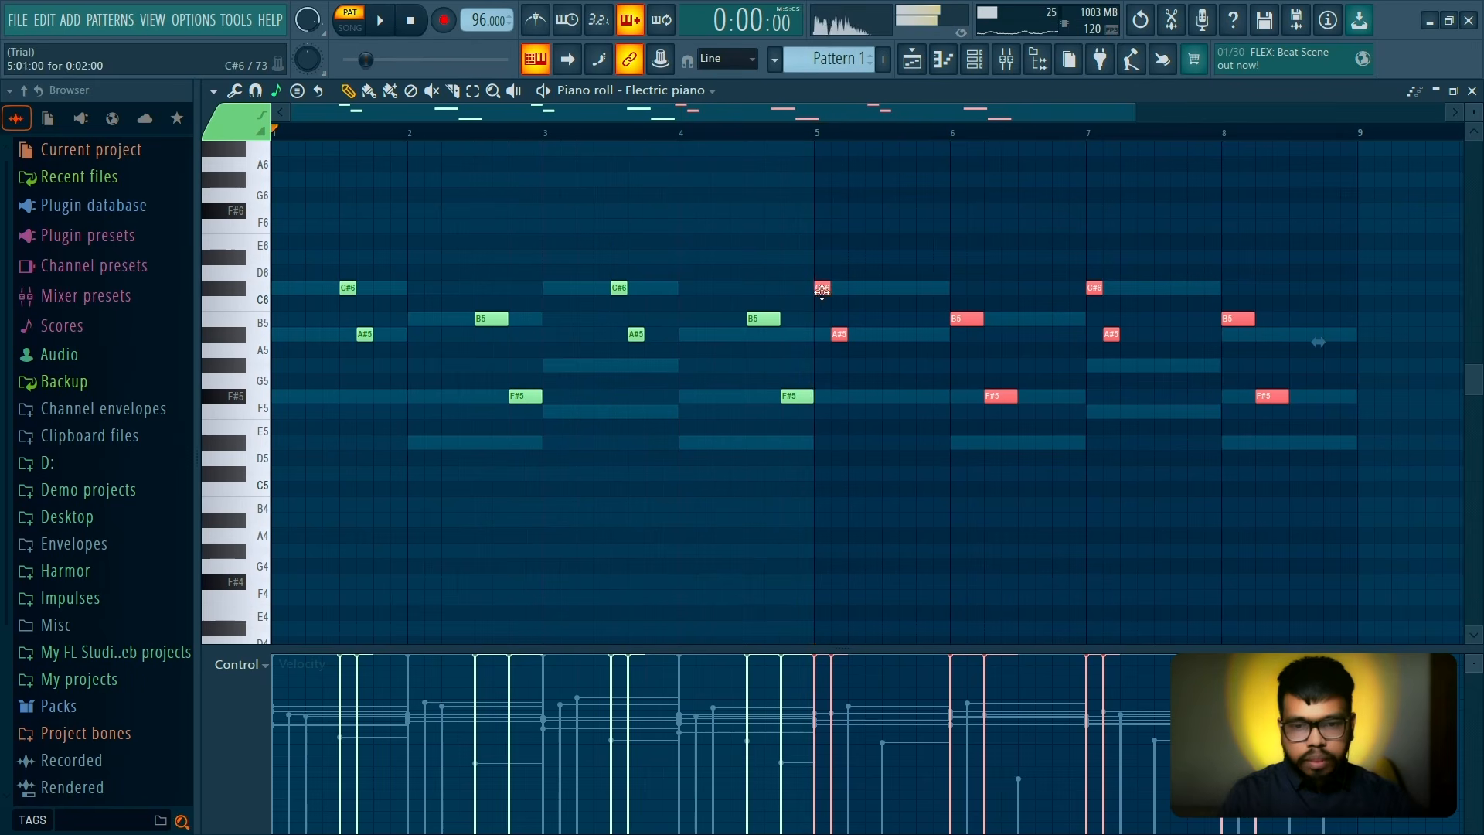
Return to the Channel rack and lower the Electric piano volume to about 18% during playback
left_click(1473, 89)
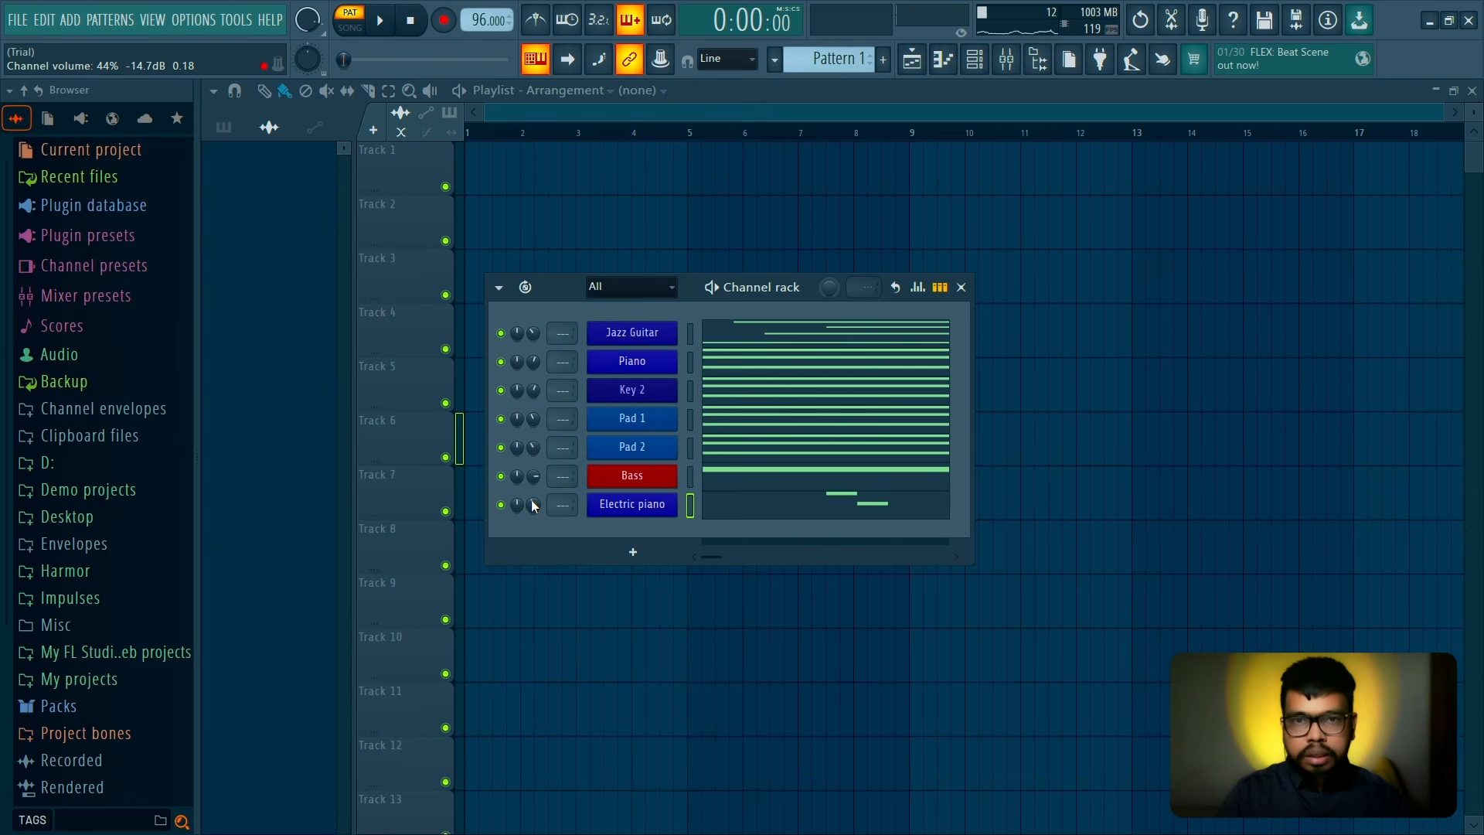
key("space")
left_click_drag(531, 499, 531, 544)
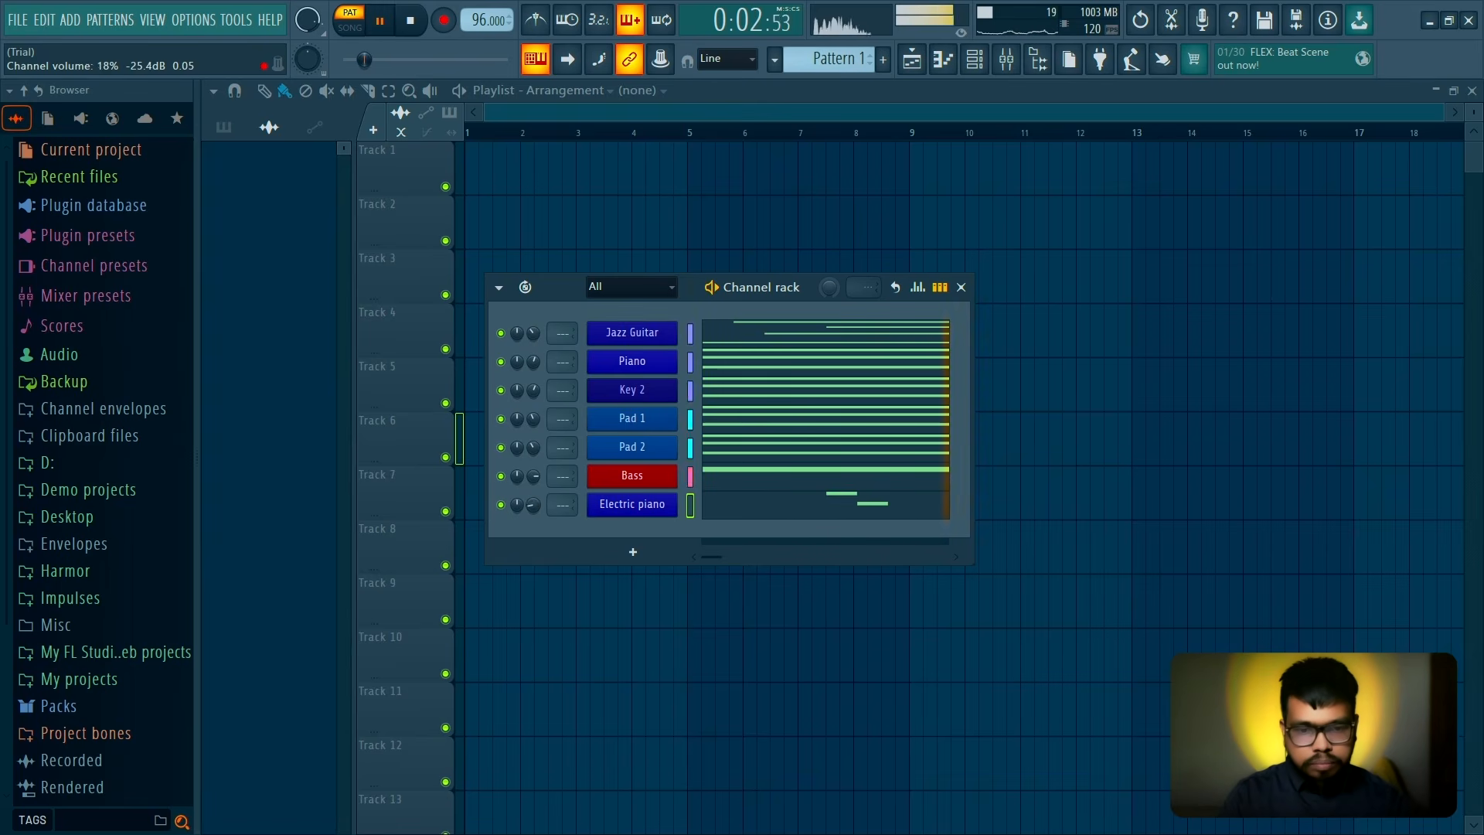
Select all Electric piano melody notes in the piano roll, reduce their velocities evenly, and play the pattern
left_click(837, 502)
key("space")
left_click_drag(1358, 220, 278, 529)
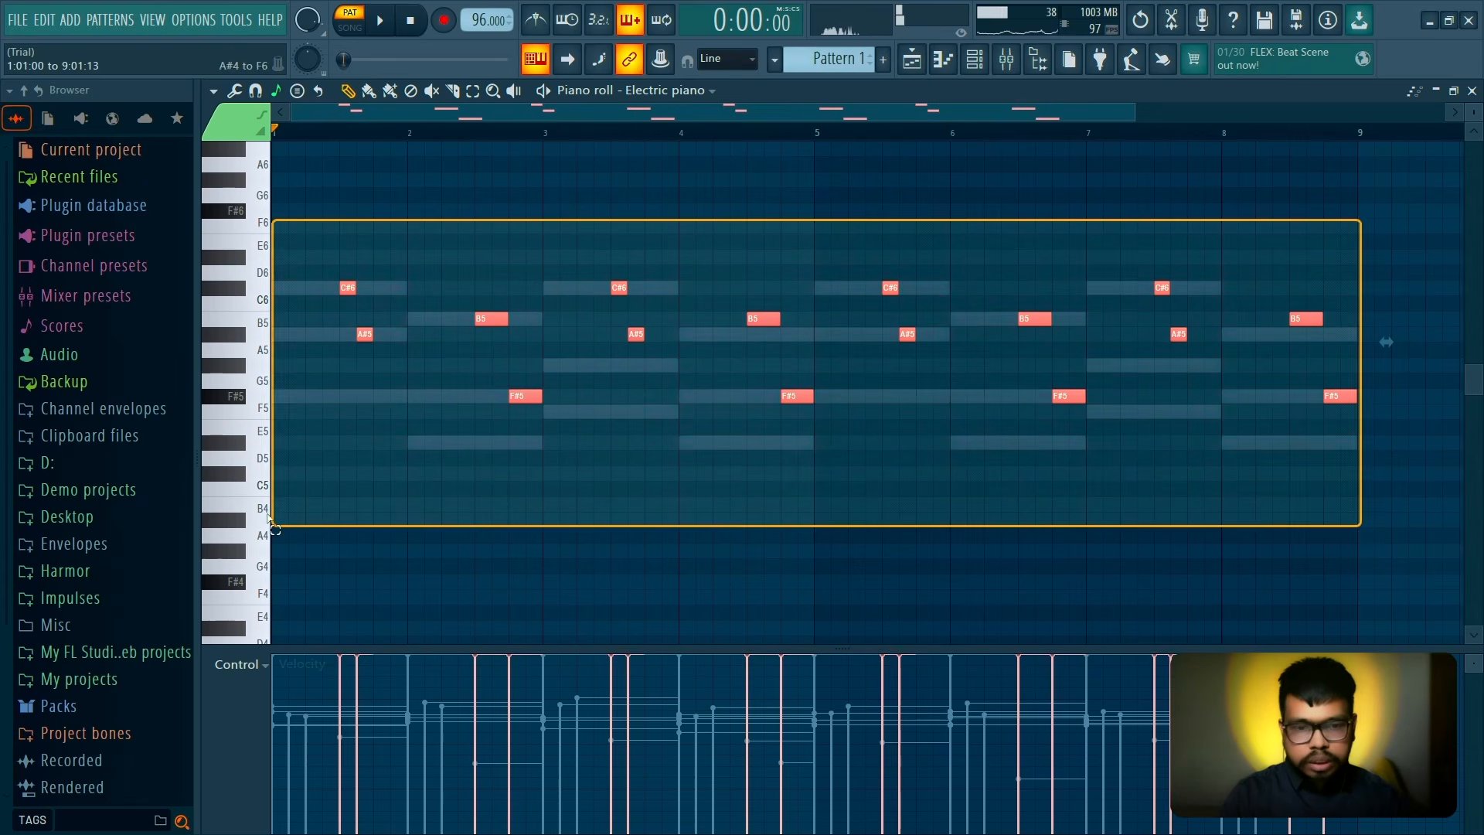
left_click(892, 616)
key("space")
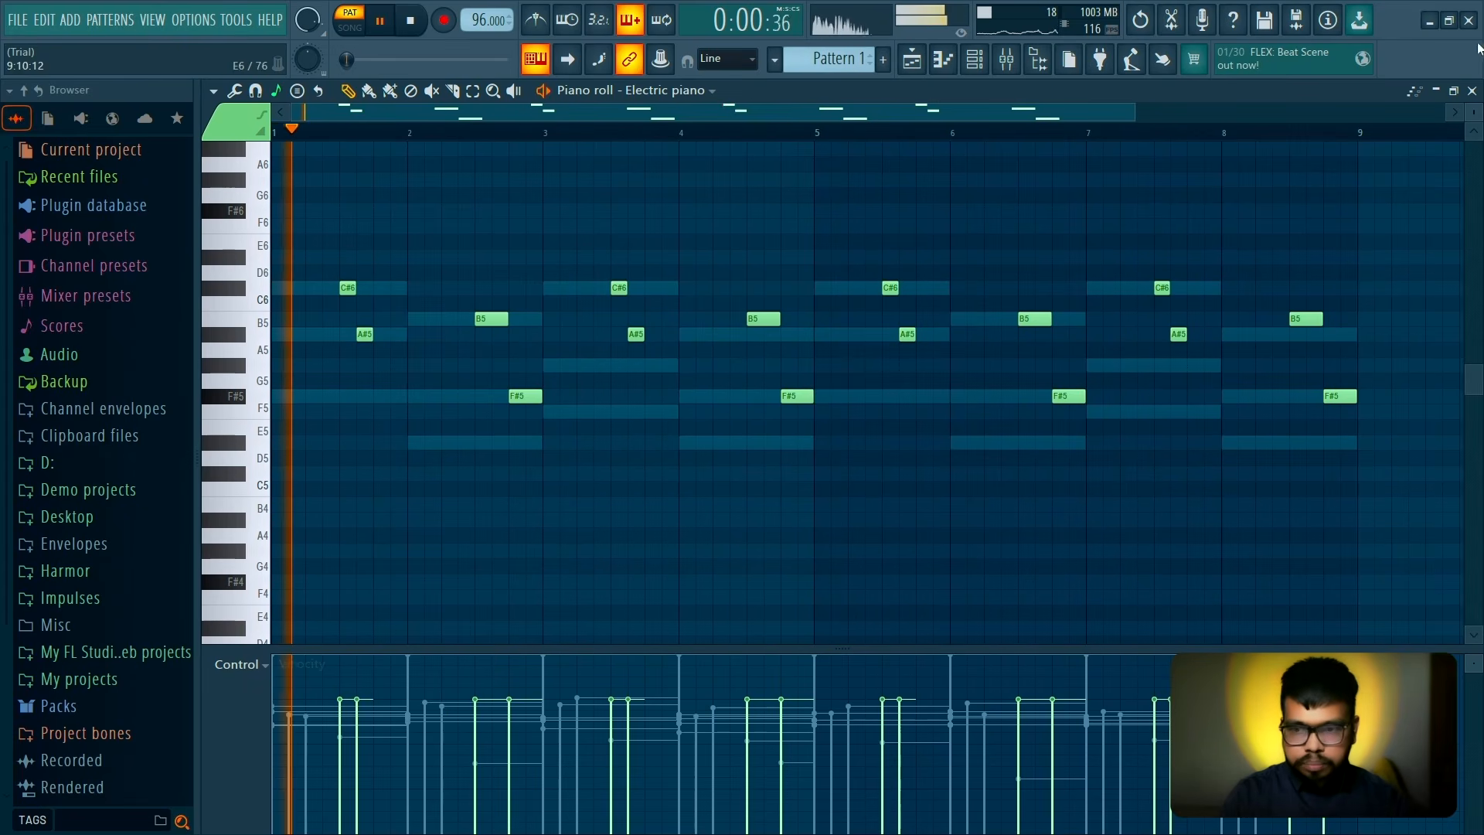
Close the piano roll and move the Channel rack higher over the playlist while listening to the pattern
left_click(1473, 91)
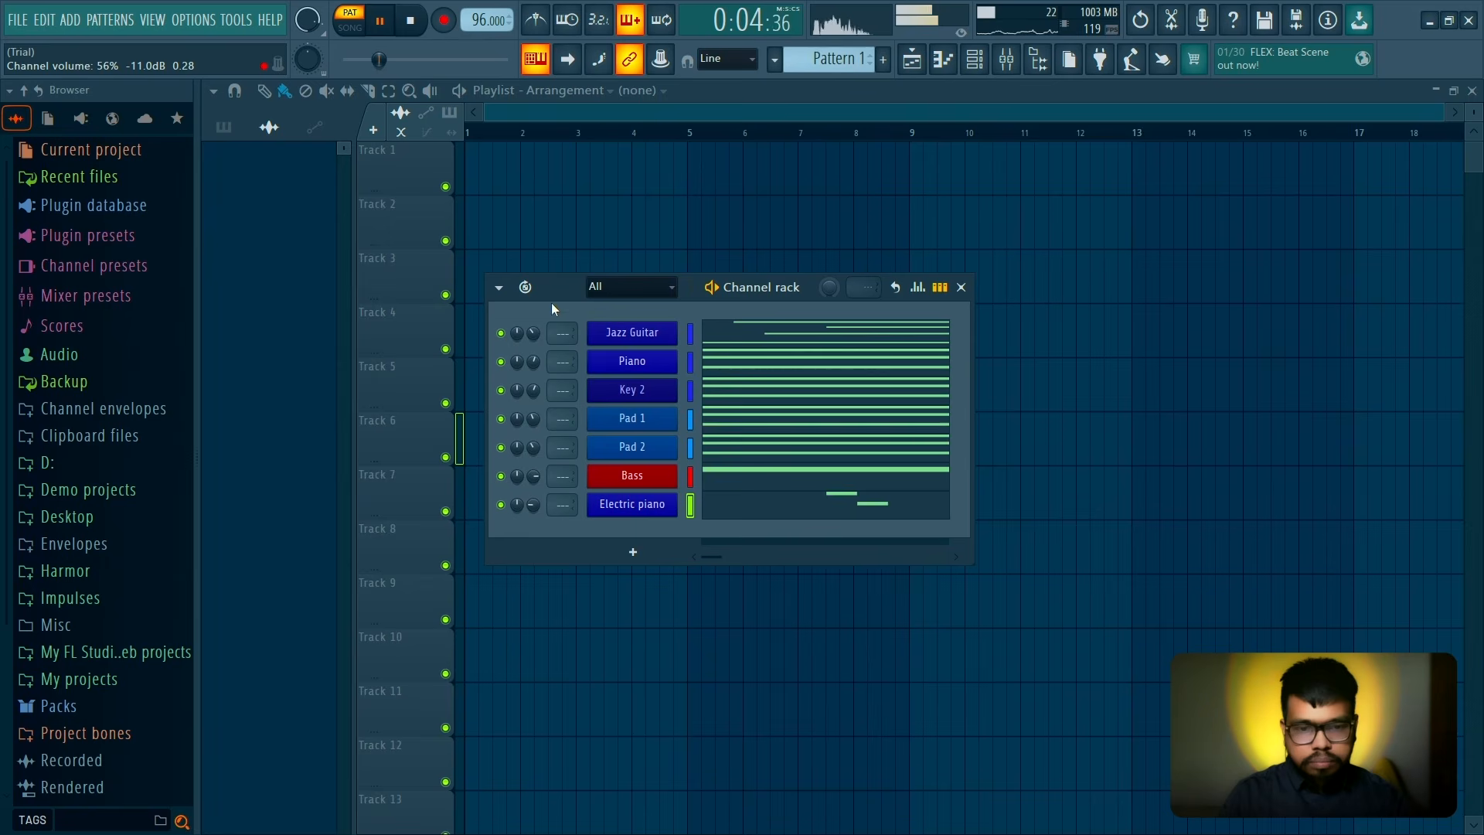
left_click_drag(554, 309, 553, 222)
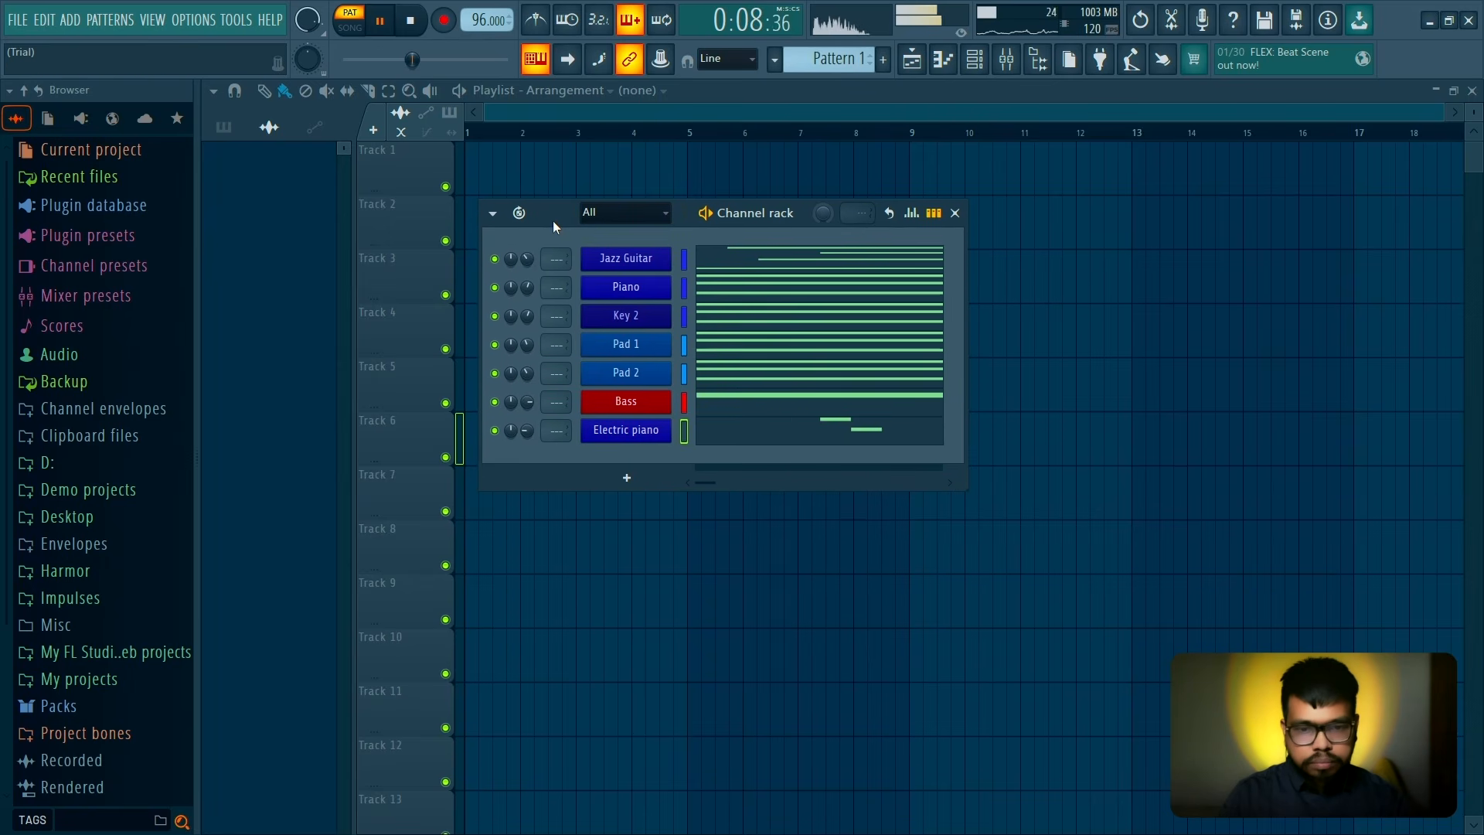
key("space")
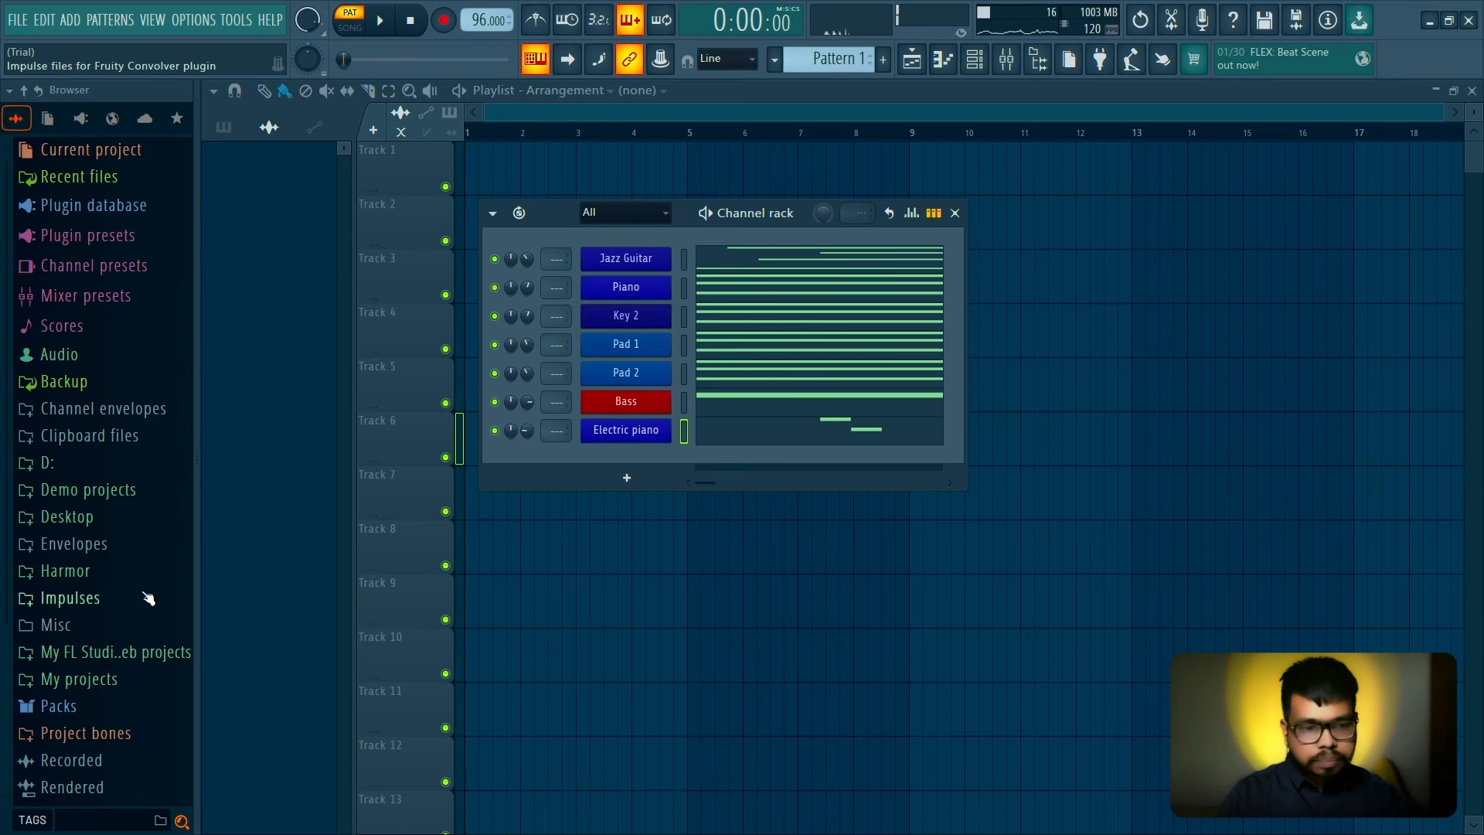
Open the Drums folder in the Packs library and look through its Kicks samples
left_click(155, 705)
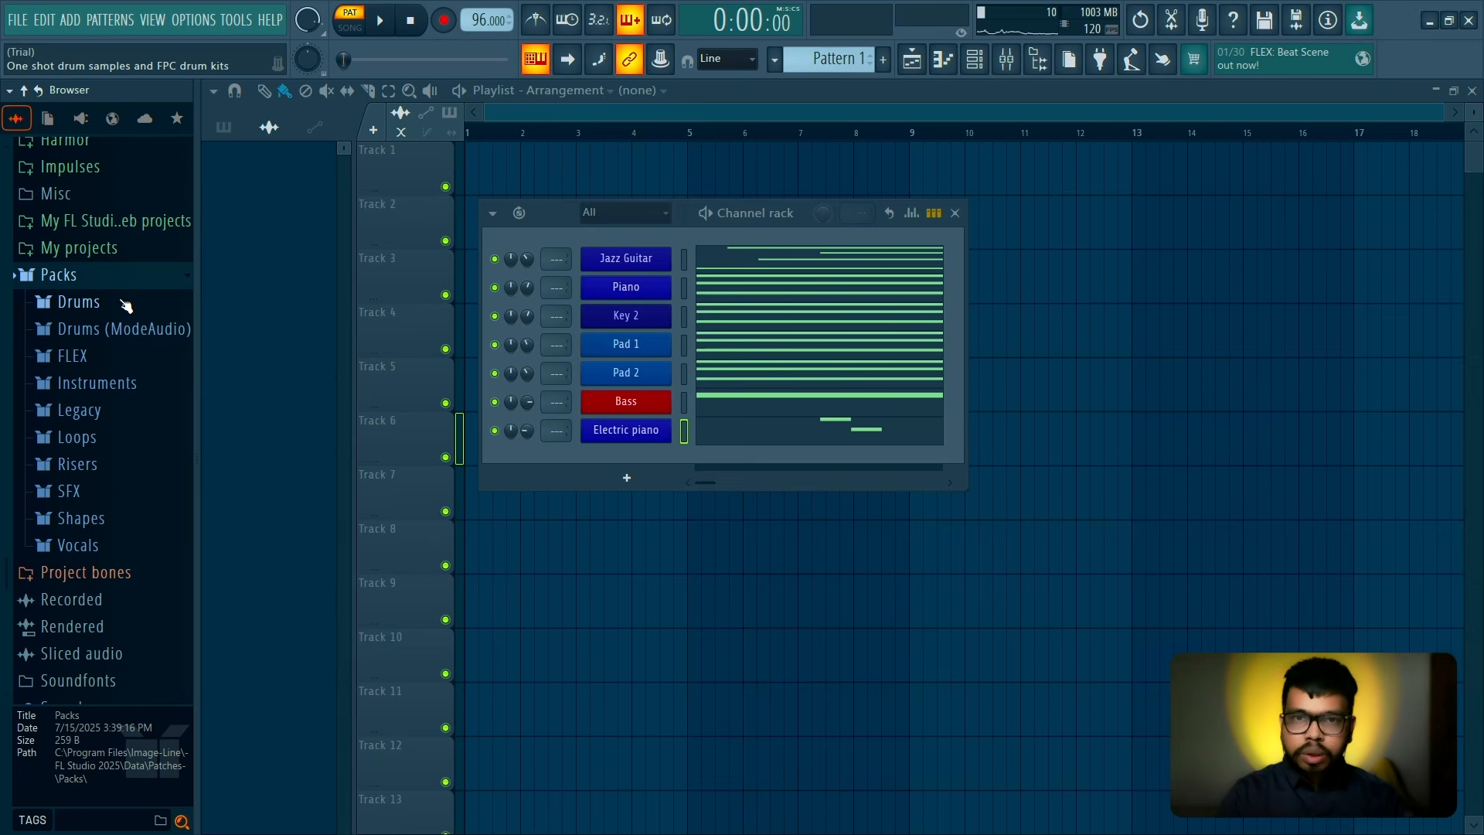
left_click(126, 304)
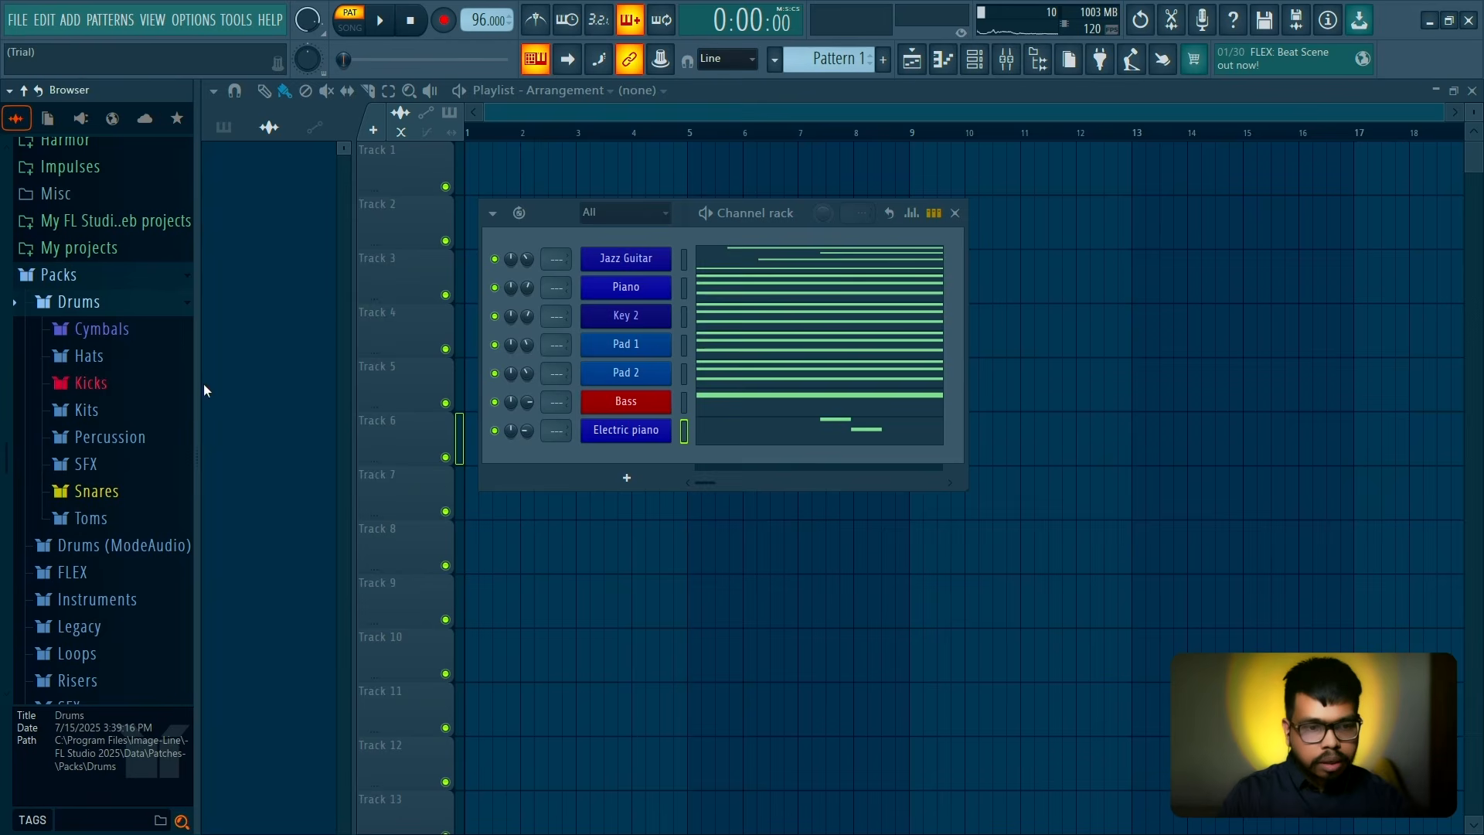
left_click(149, 386)
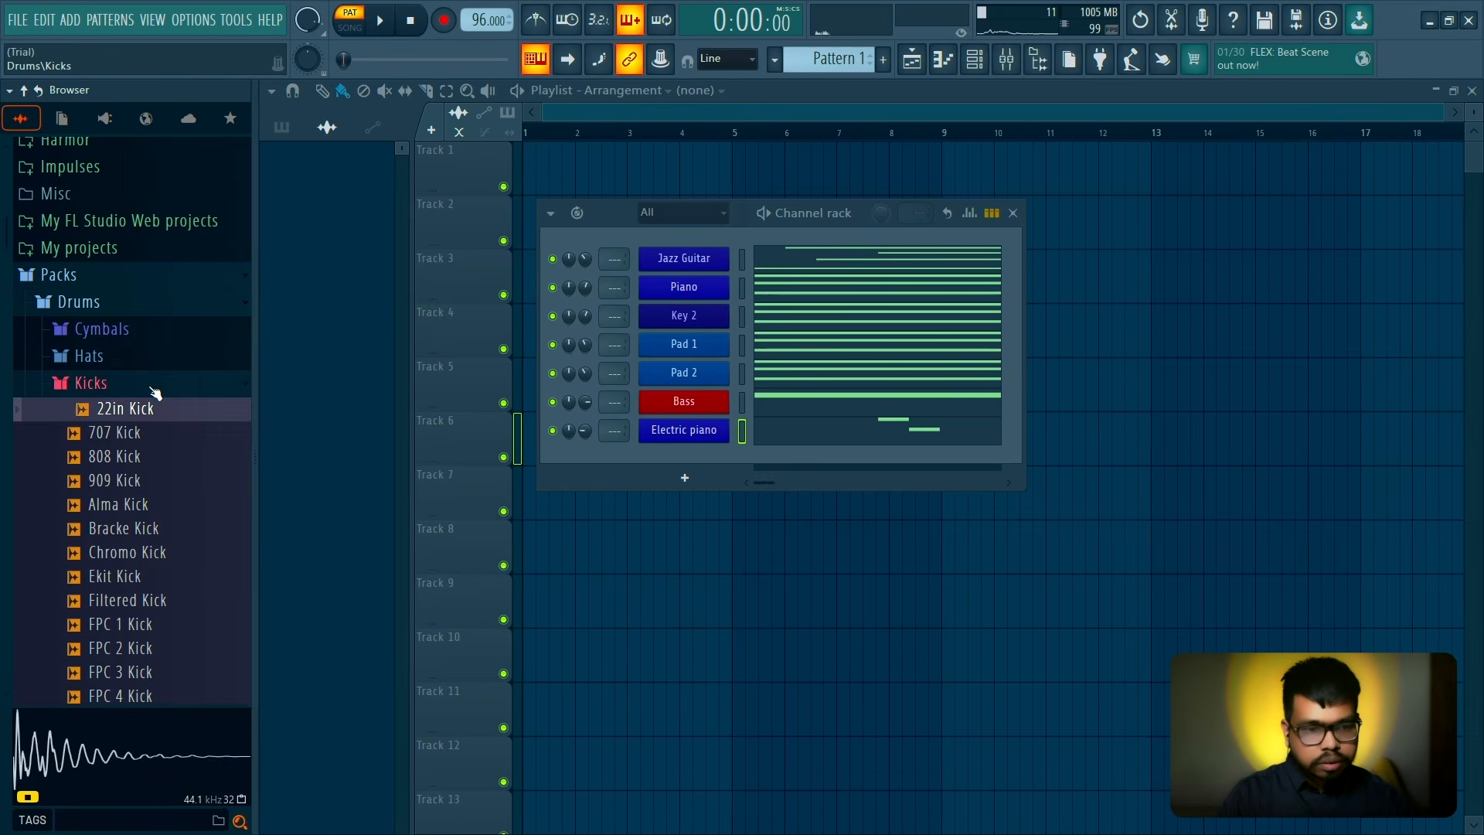
left_click(155, 385)
left_click(154, 386)
left_click(159, 384)
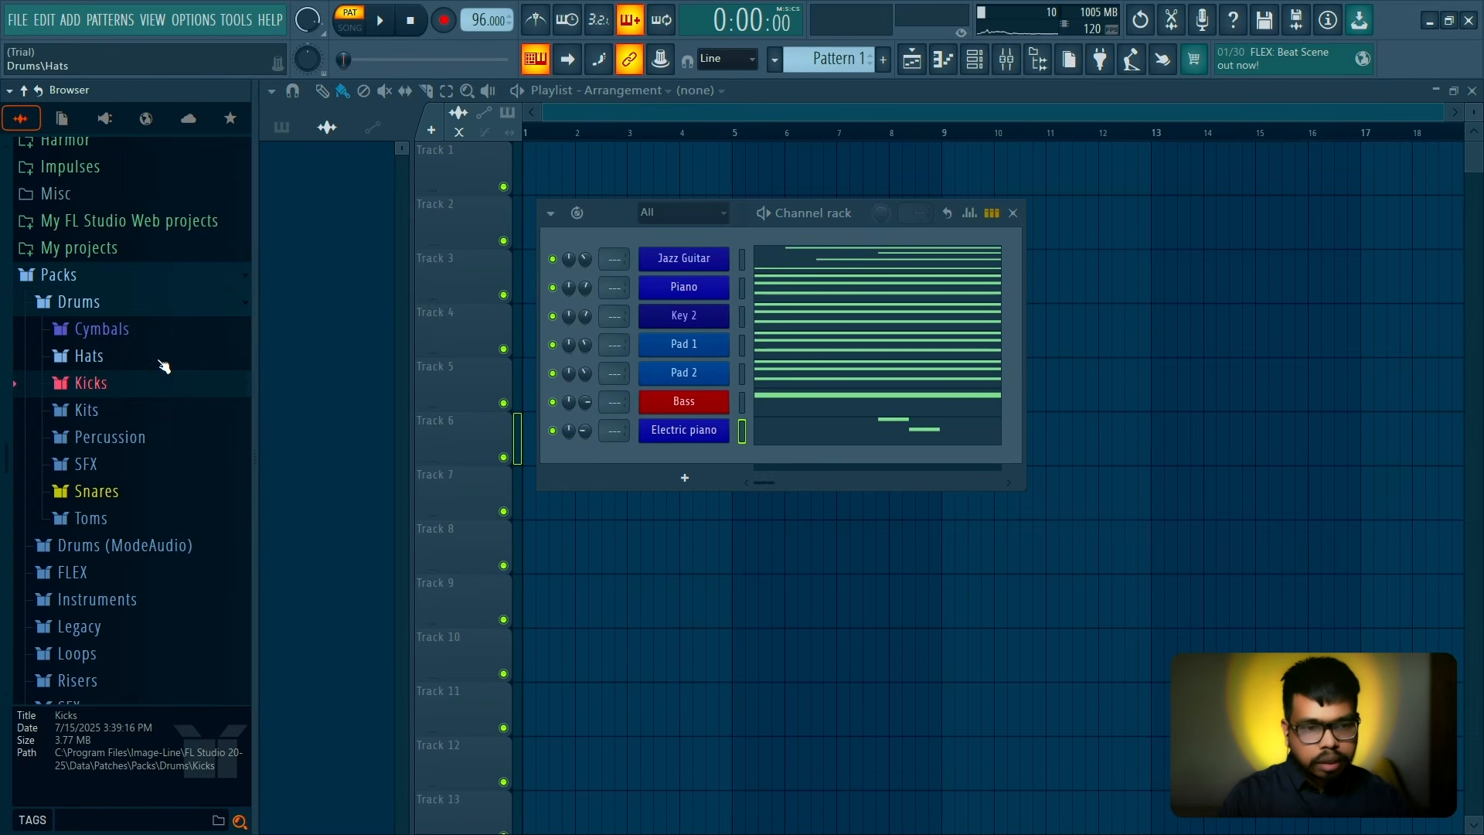
Audition rim and snare samples in the Drums pack's Snares folder and add 707 Rim as a new channel
left_click(160, 439)
left_click(157, 437)
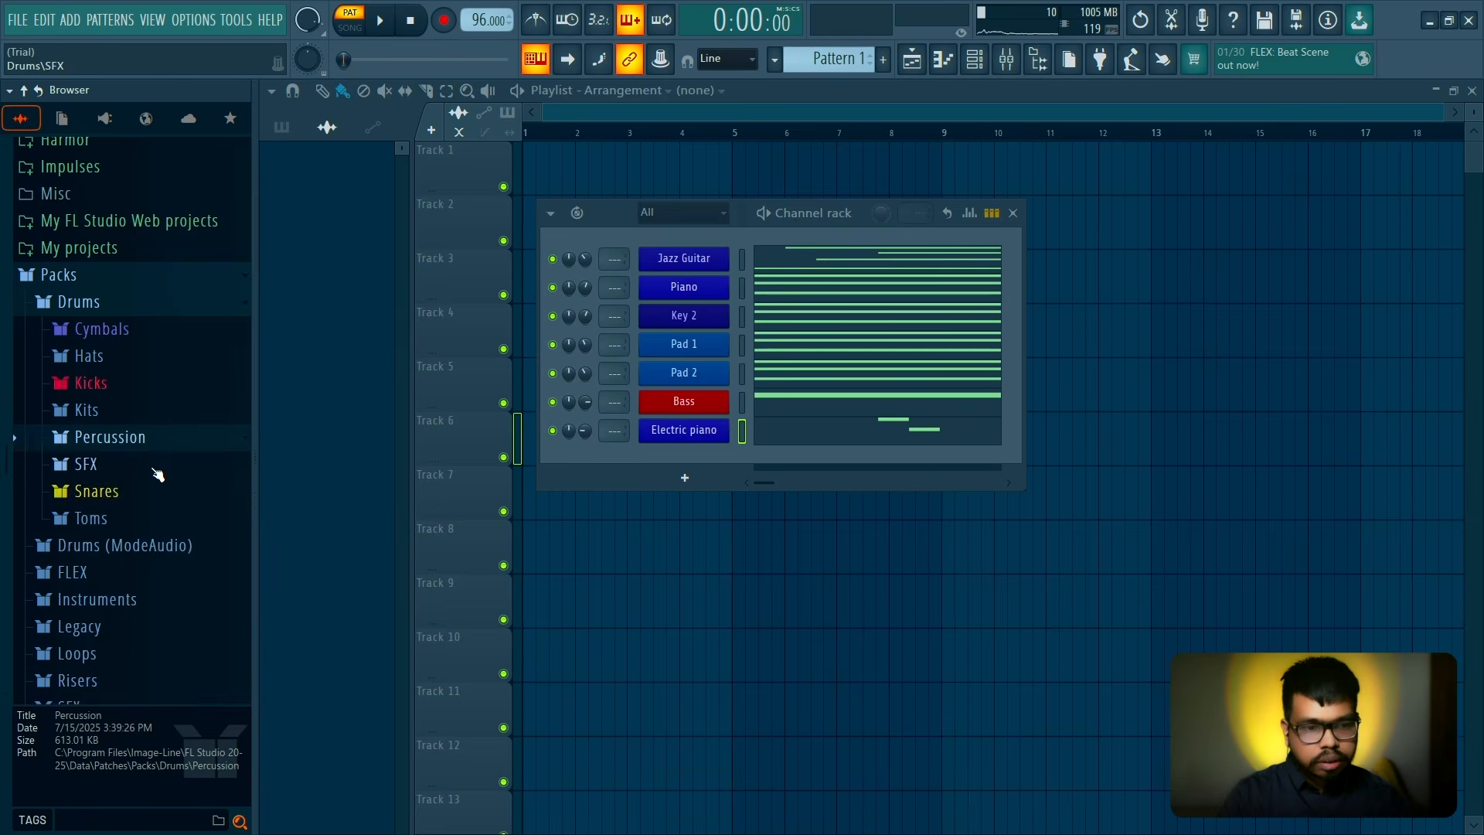
left_click(153, 487)
left_click(156, 429)
left_click(158, 442)
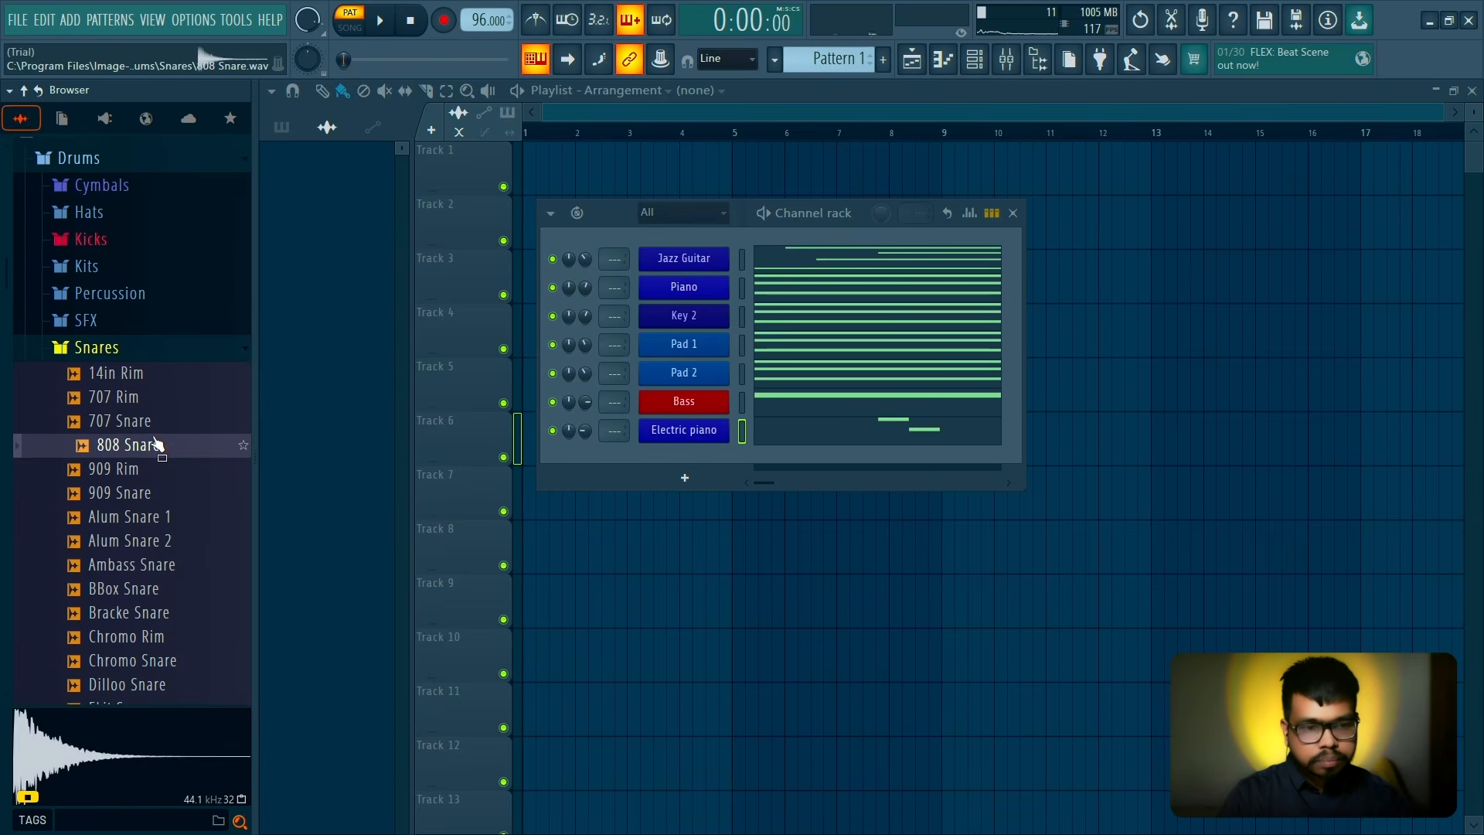
left_click(146, 403)
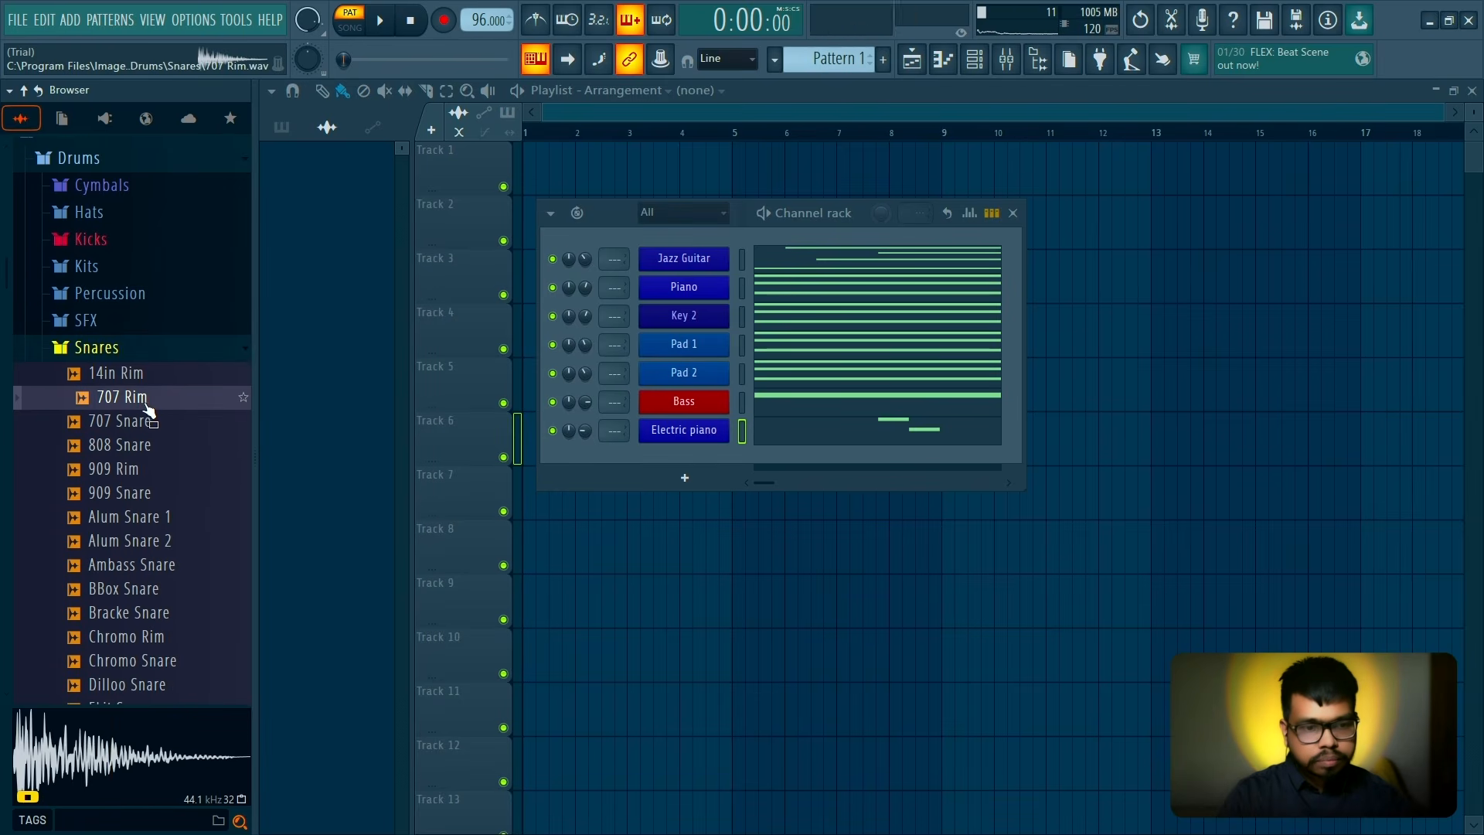
left_click(139, 470)
left_click_drag(139, 398, 685, 462)
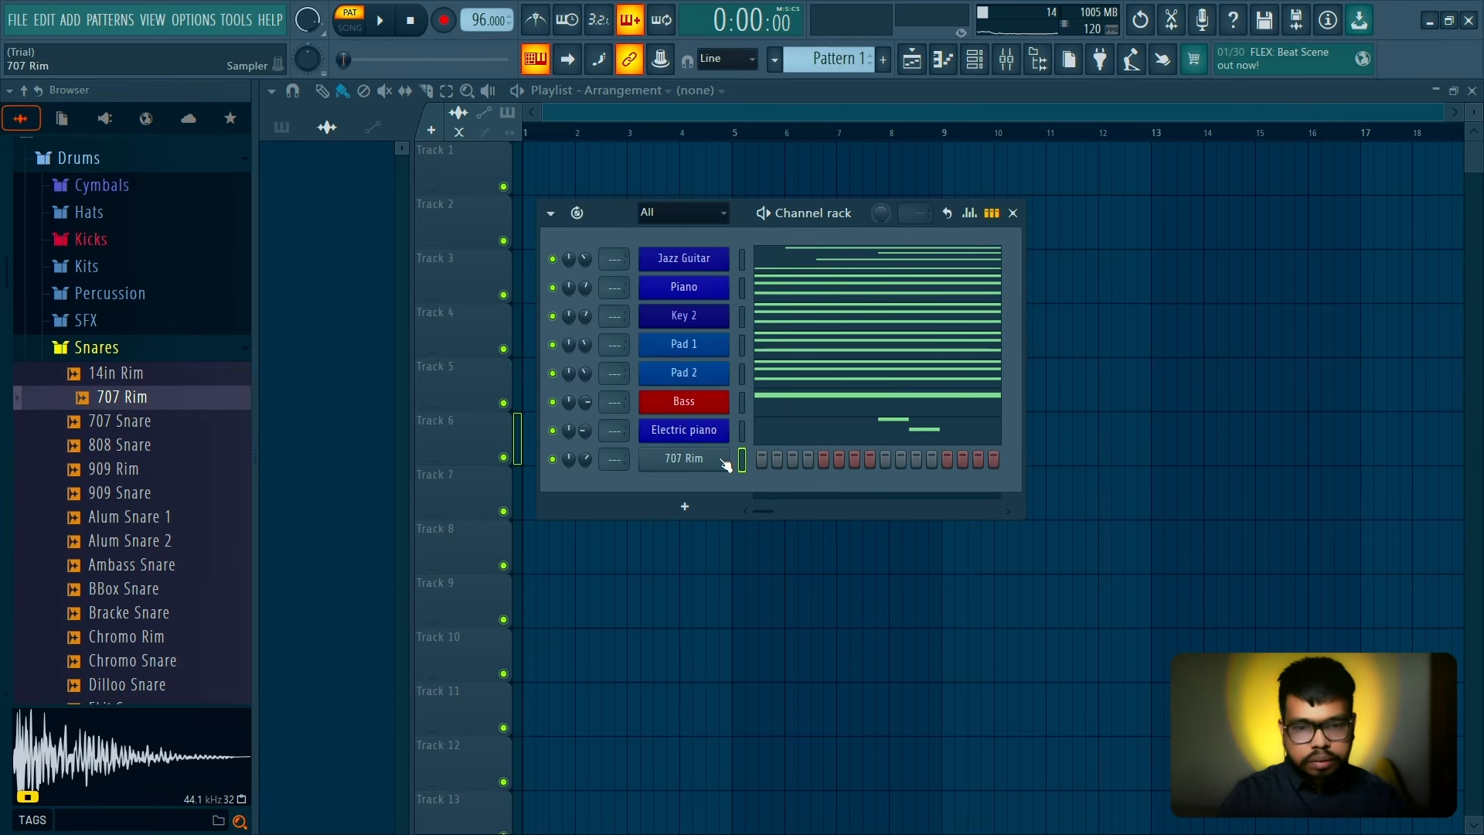
Rename the 707 Rim channel to RimShot with a red colour and move the Electric piano channel above Bass
right_click(684, 458)
left_click(776, 484)
left_click(627, 471)
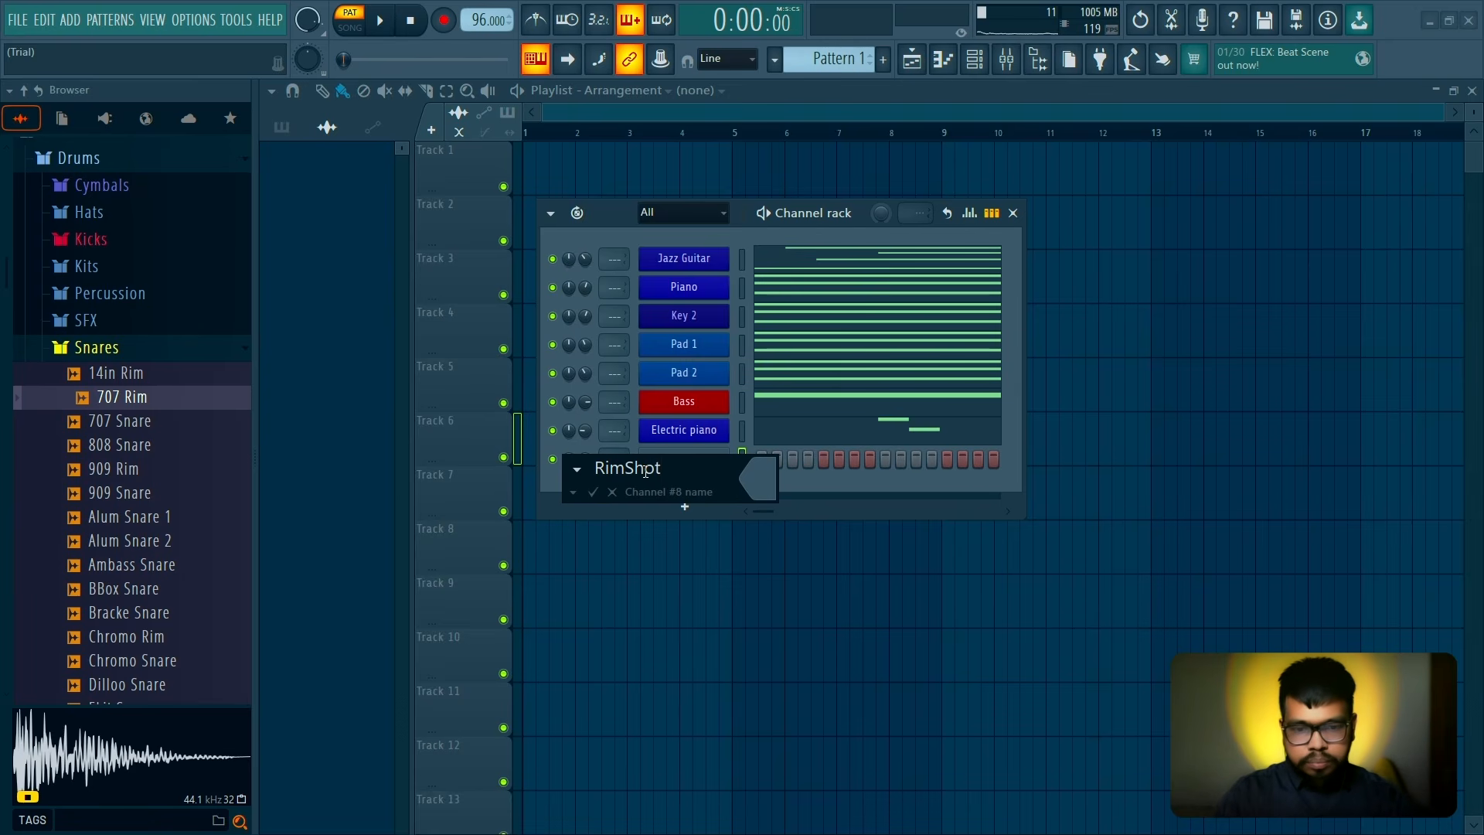
left_click(770, 484)
double_click(824, 535)
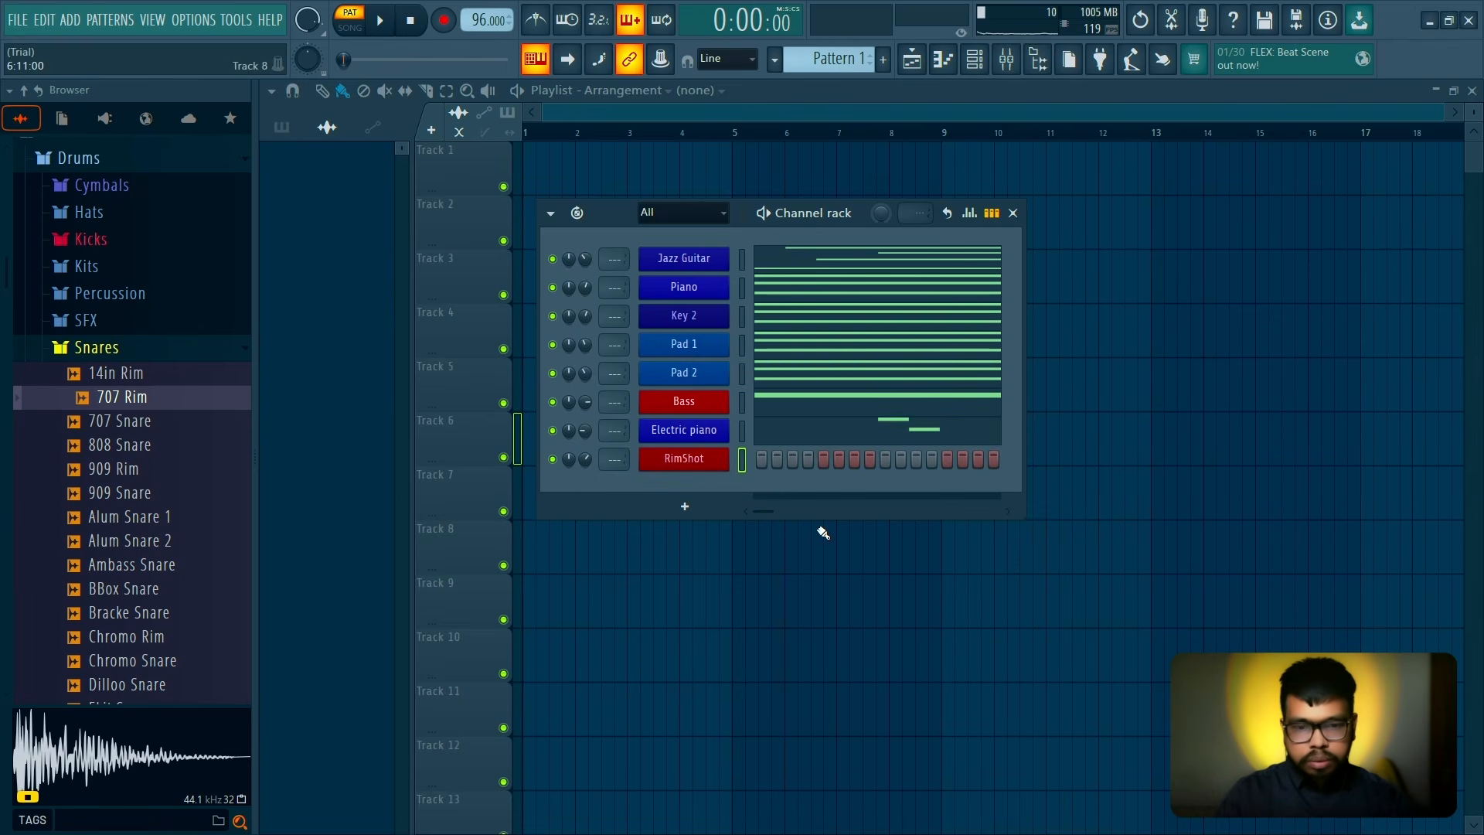
key("alt+Up")
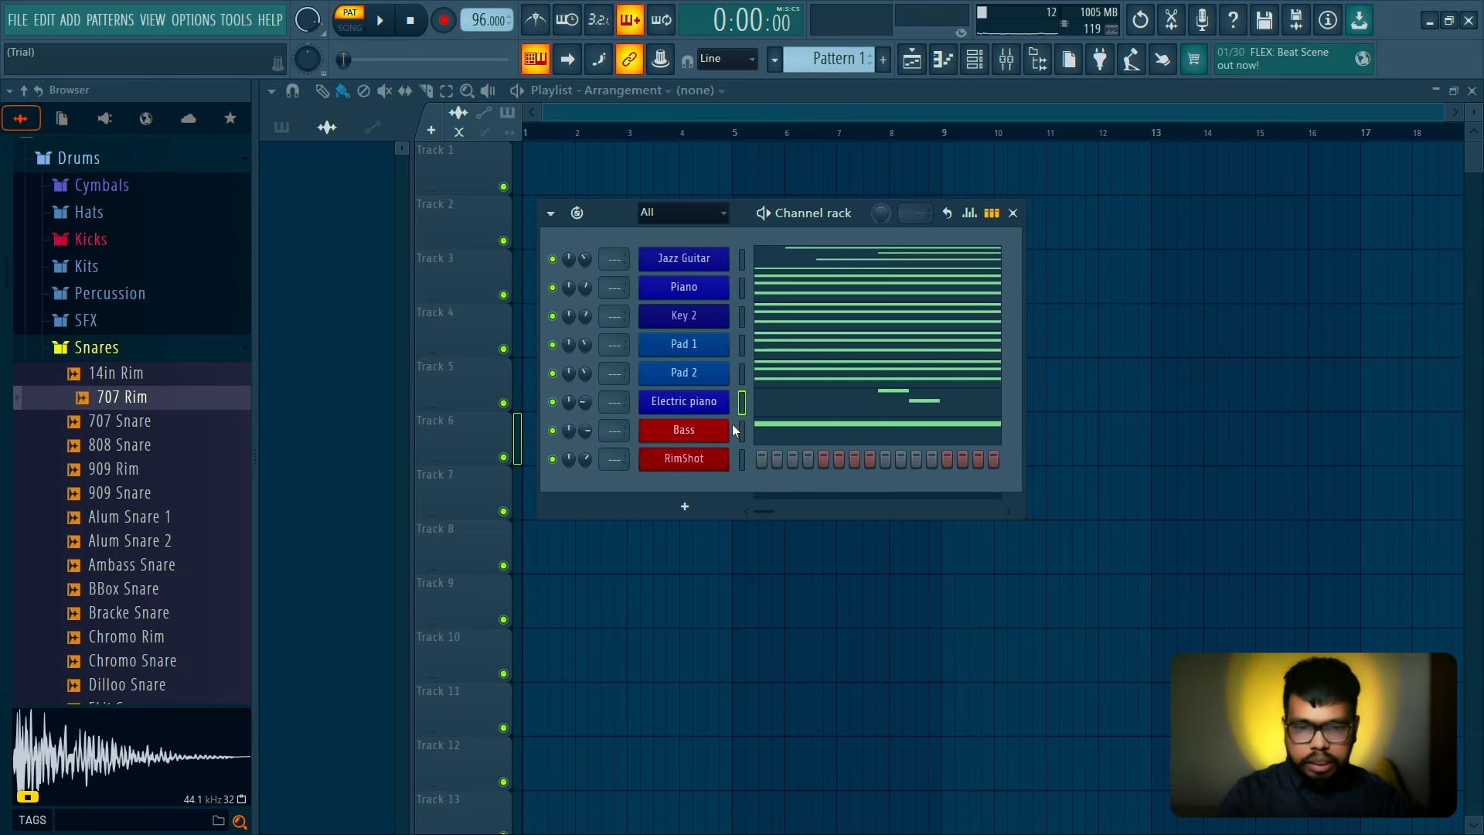
Open the RimShot piano roll, draw a two-step C5 note at step 4 of bar 1, and play the pattern
right_click(723, 463)
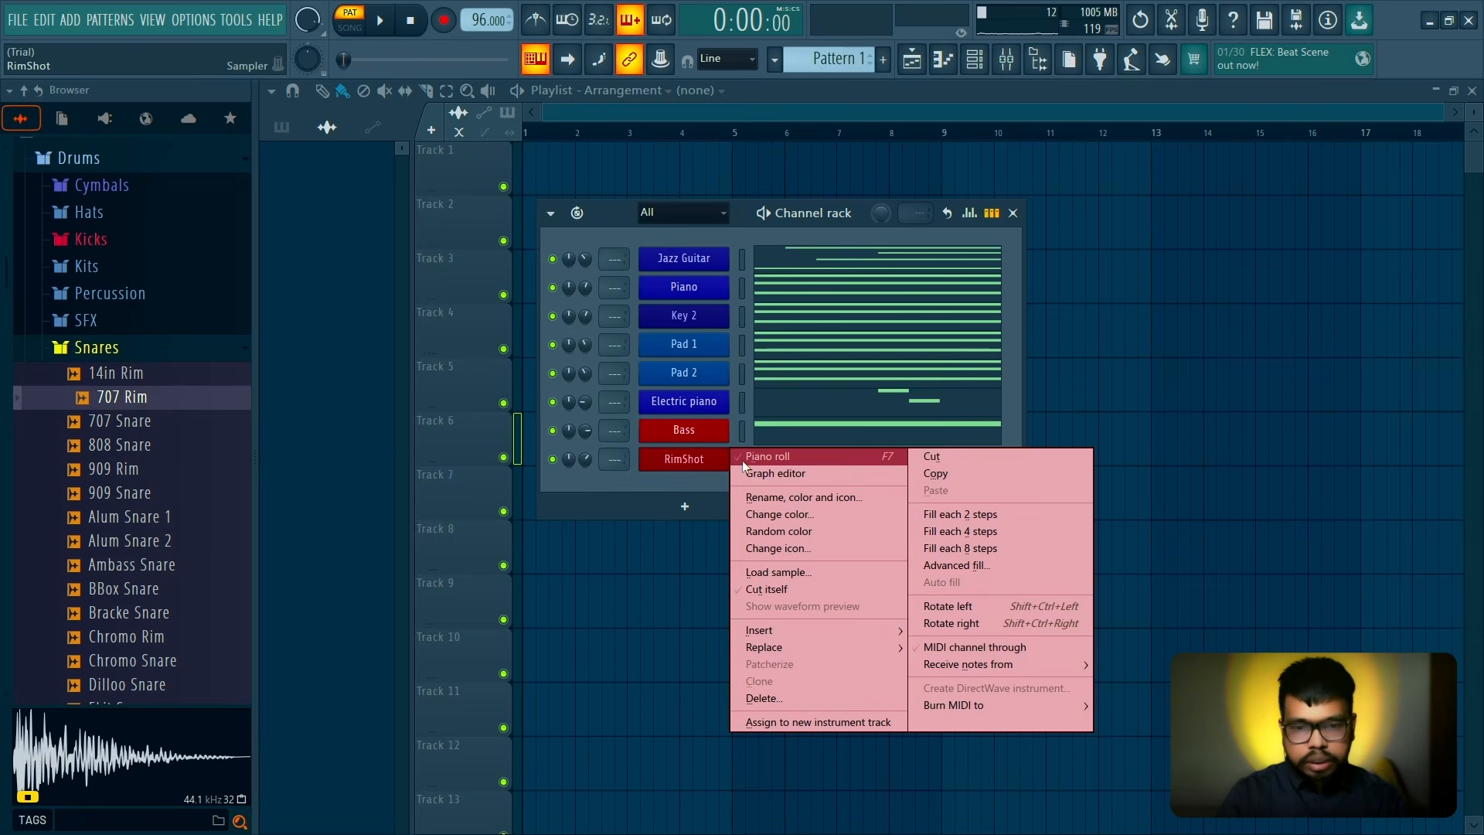
left_click(761, 457)
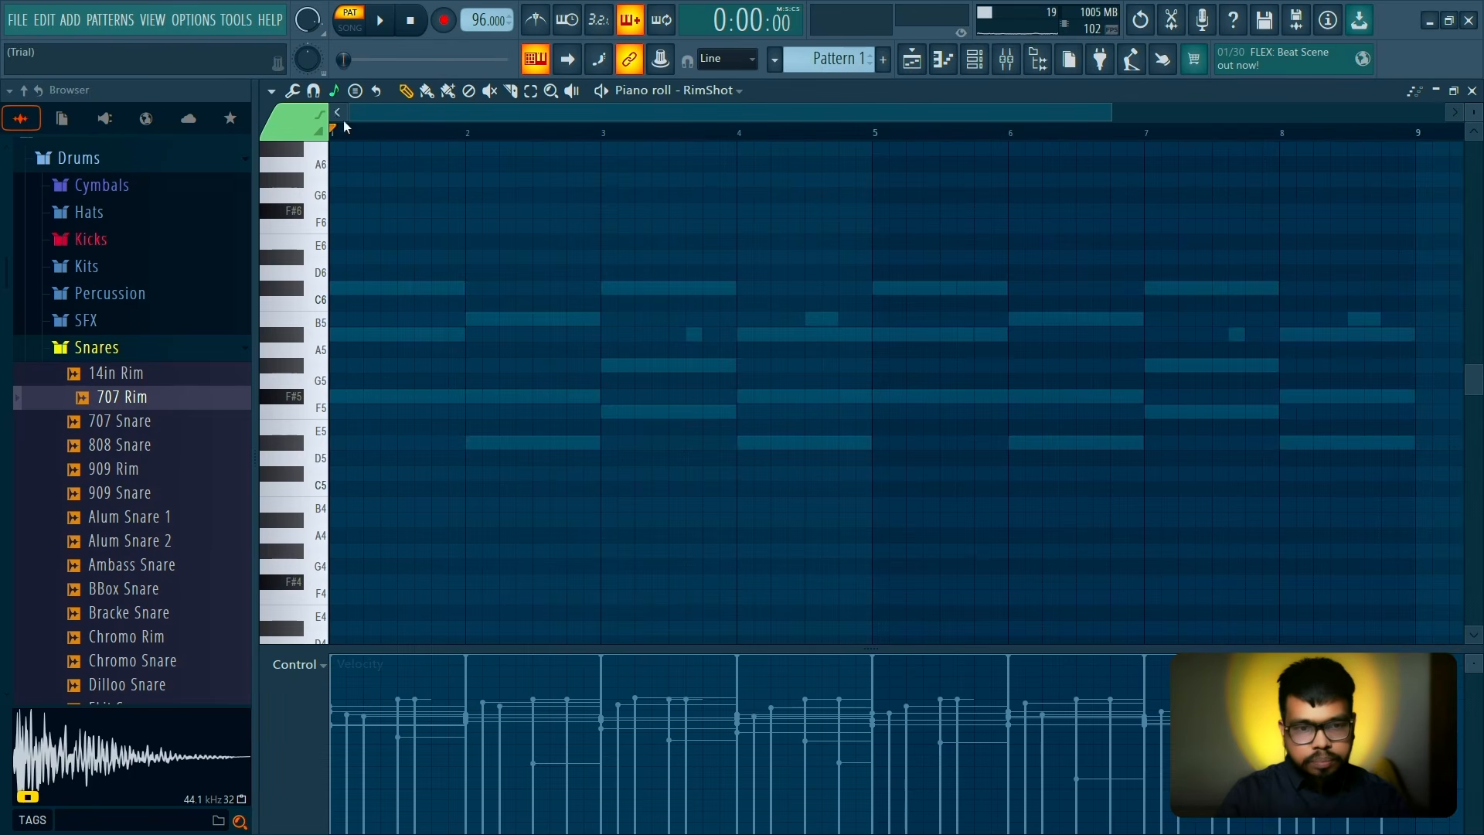
left_click_drag(371, 381, 357, 493)
scroll(716, 536, "up", 3, "ctrl")
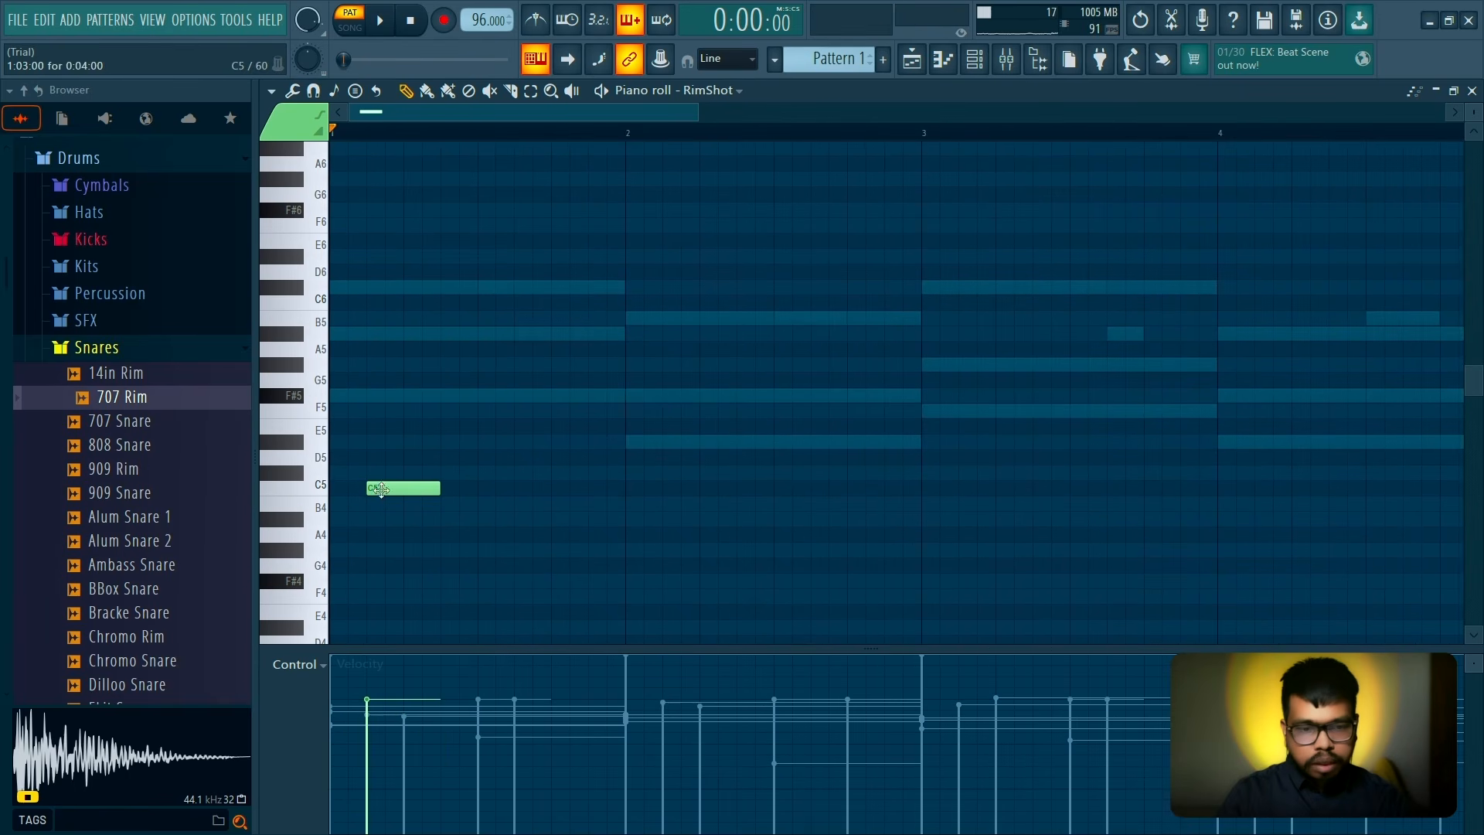
scroll(1474, 113, "down", 1)
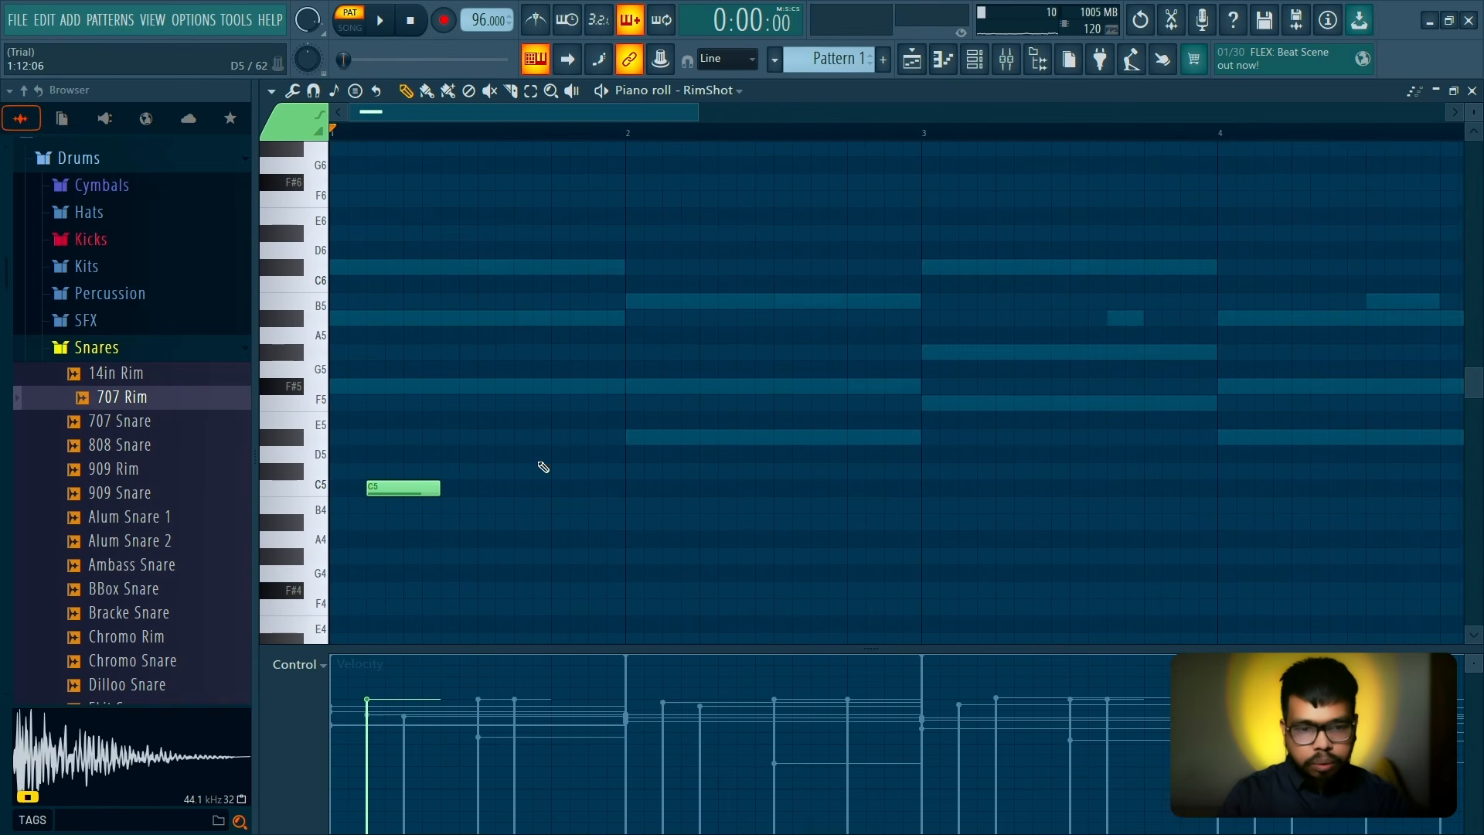
mouse_move(421, 488)
left_mouse_down()
mouse_move(445, 489)
mouse_move(413, 489)
left_mouse_up()
key("space")
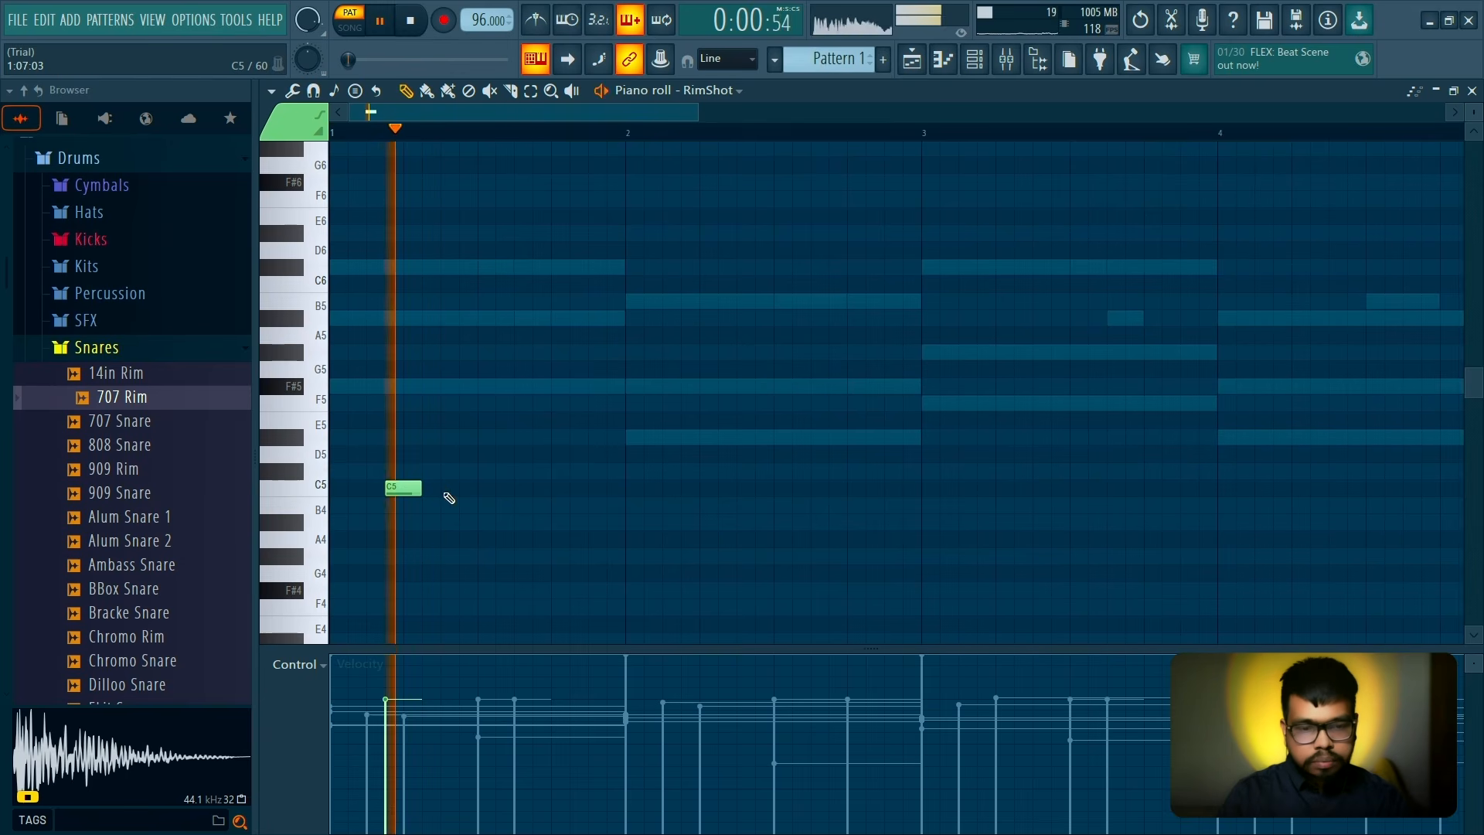
Add two-step C5 notes at steps 7, 11 and 13 of bar 1, adjusting their timing by ear
left_click(448, 492)
key("space")
key("space")
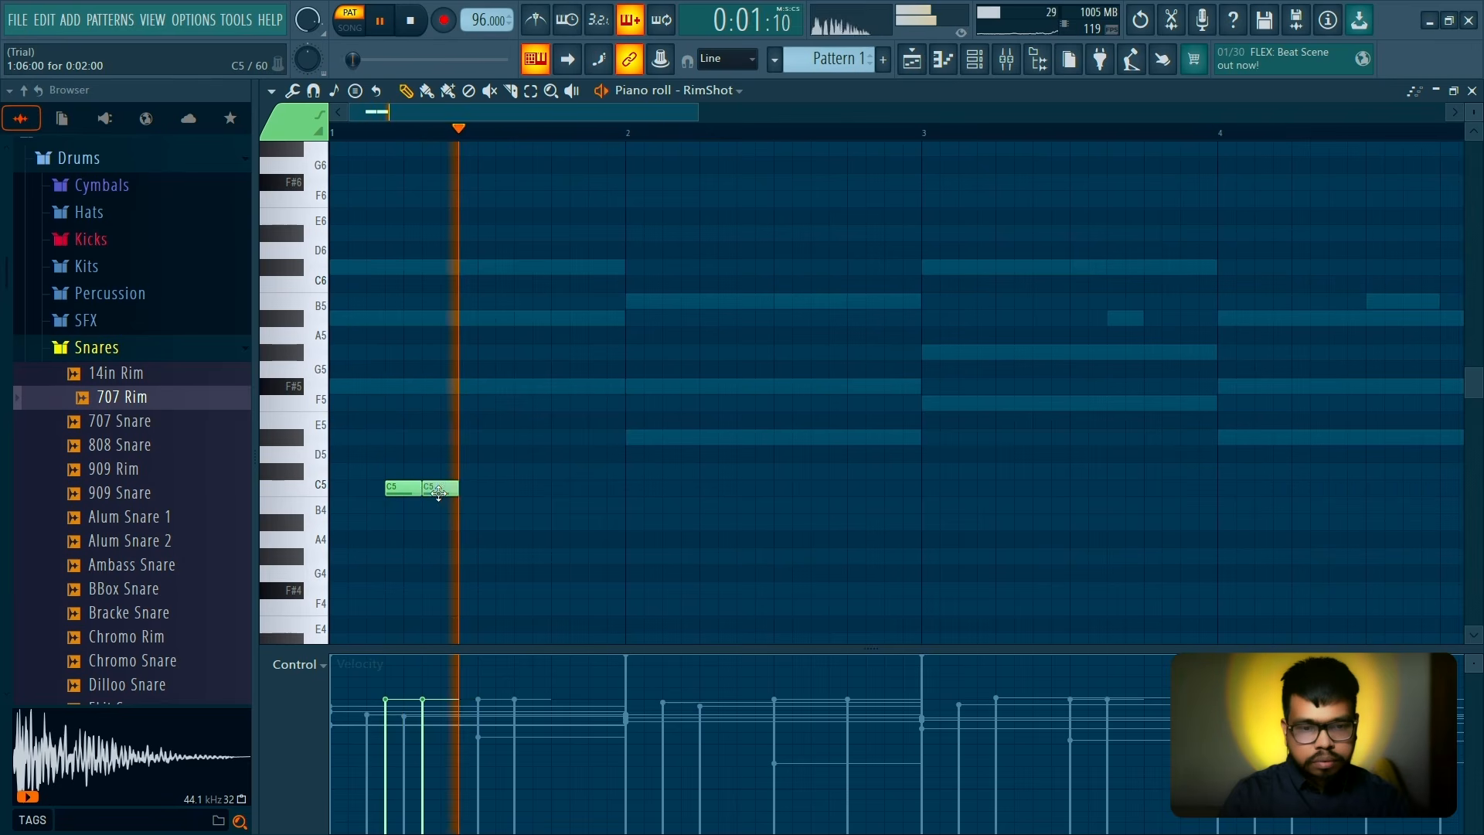
left_click(521, 489)
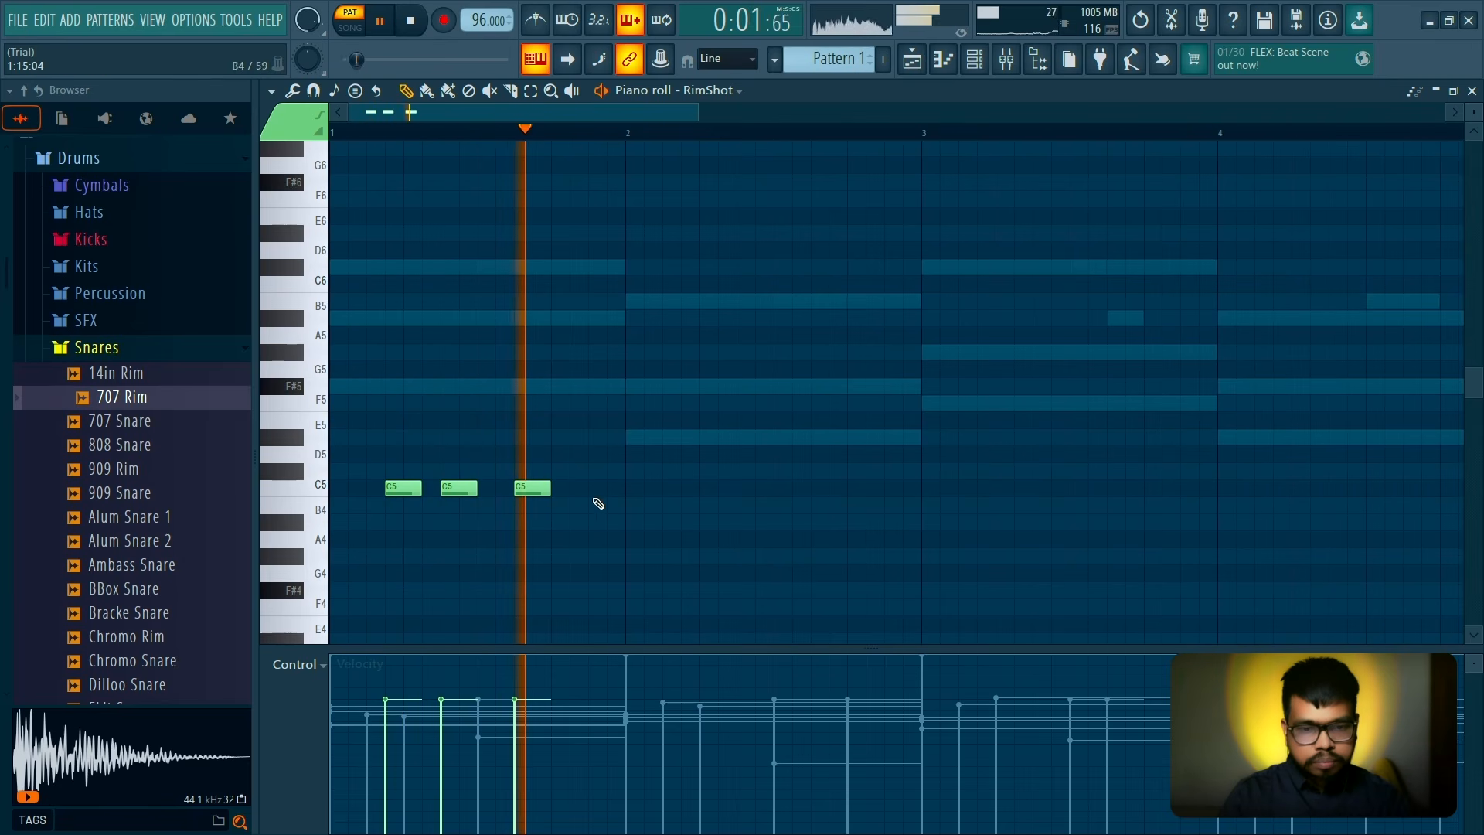
left_click(576, 488)
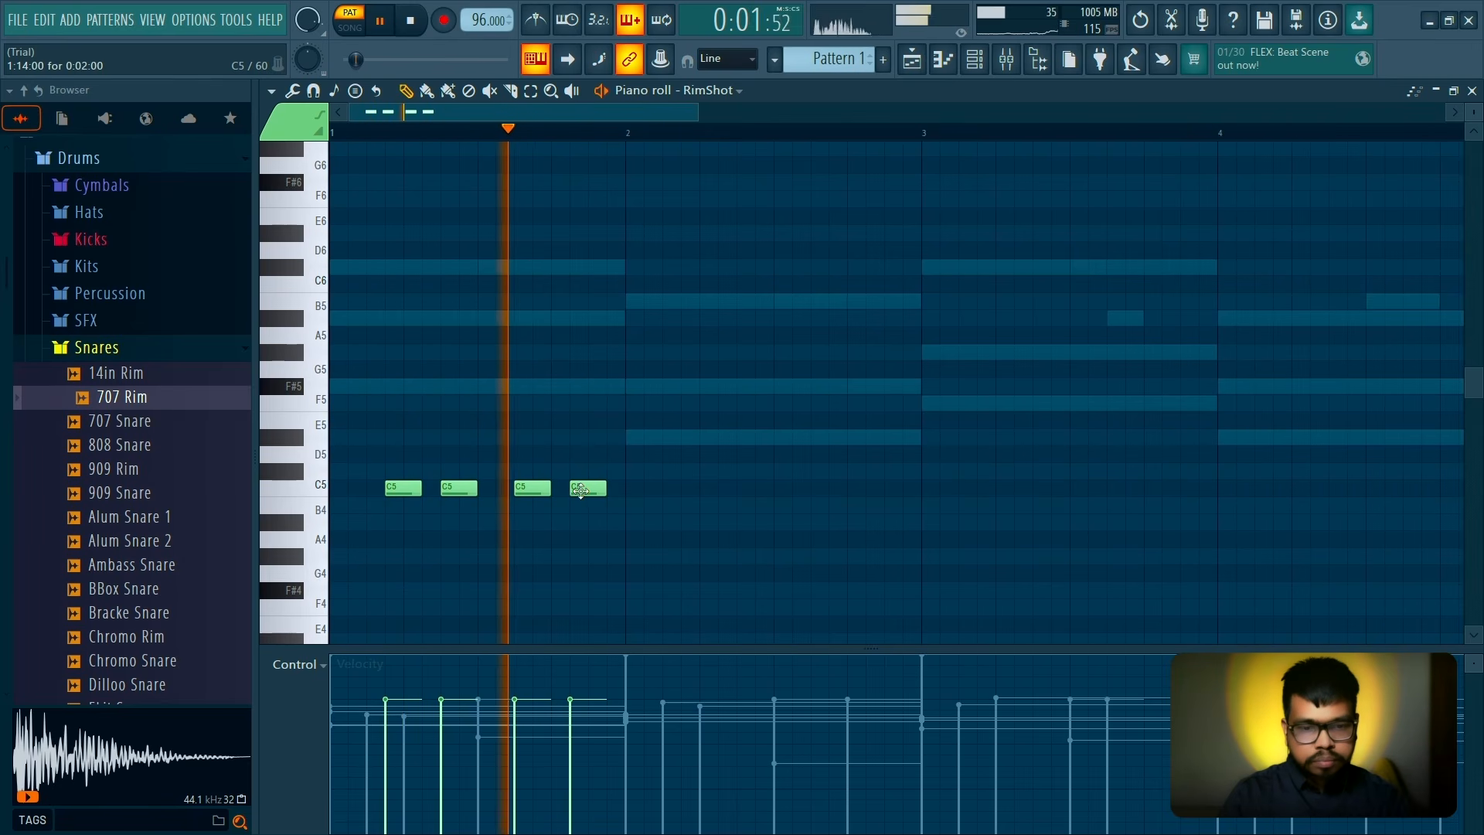
key("space")
left_click_drag(592, 489, 574, 490)
key("space")
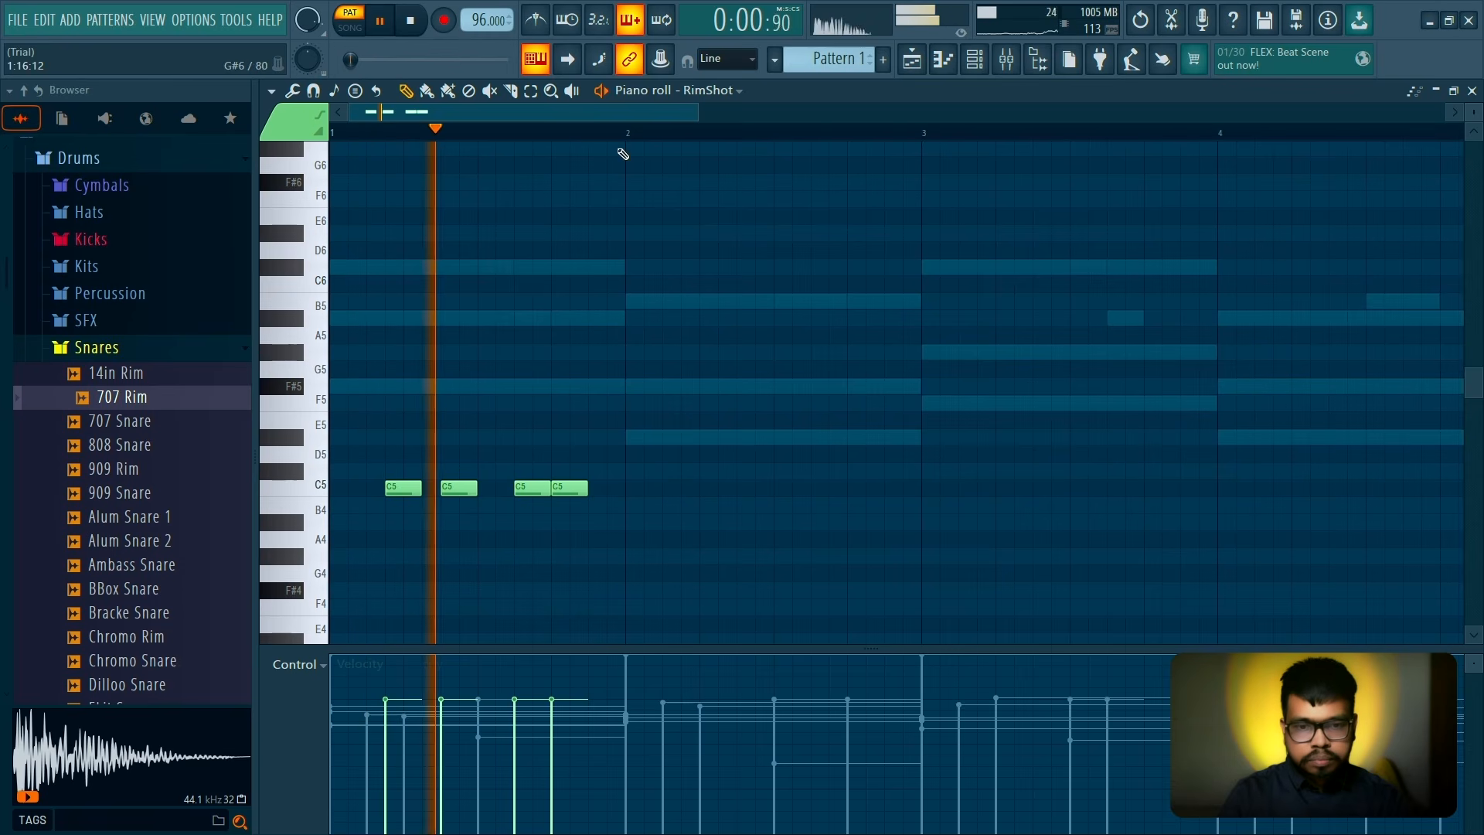
Duplicate all four rimshot notes from bar 1 into bar 2 and play the pattern
key("space")
key("ctrl+a")
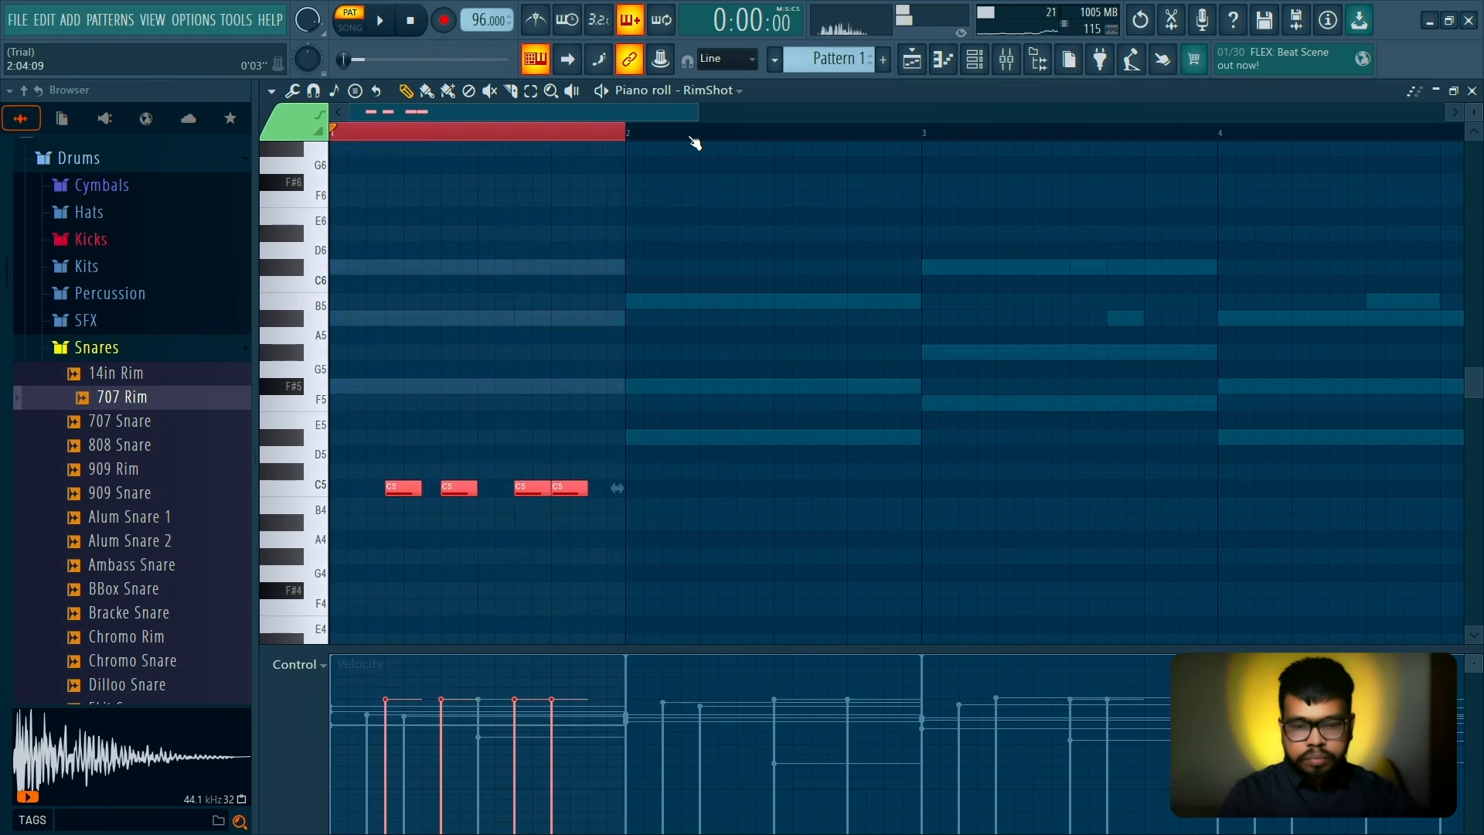
key("ctrl+b")
key("ctrl+d")
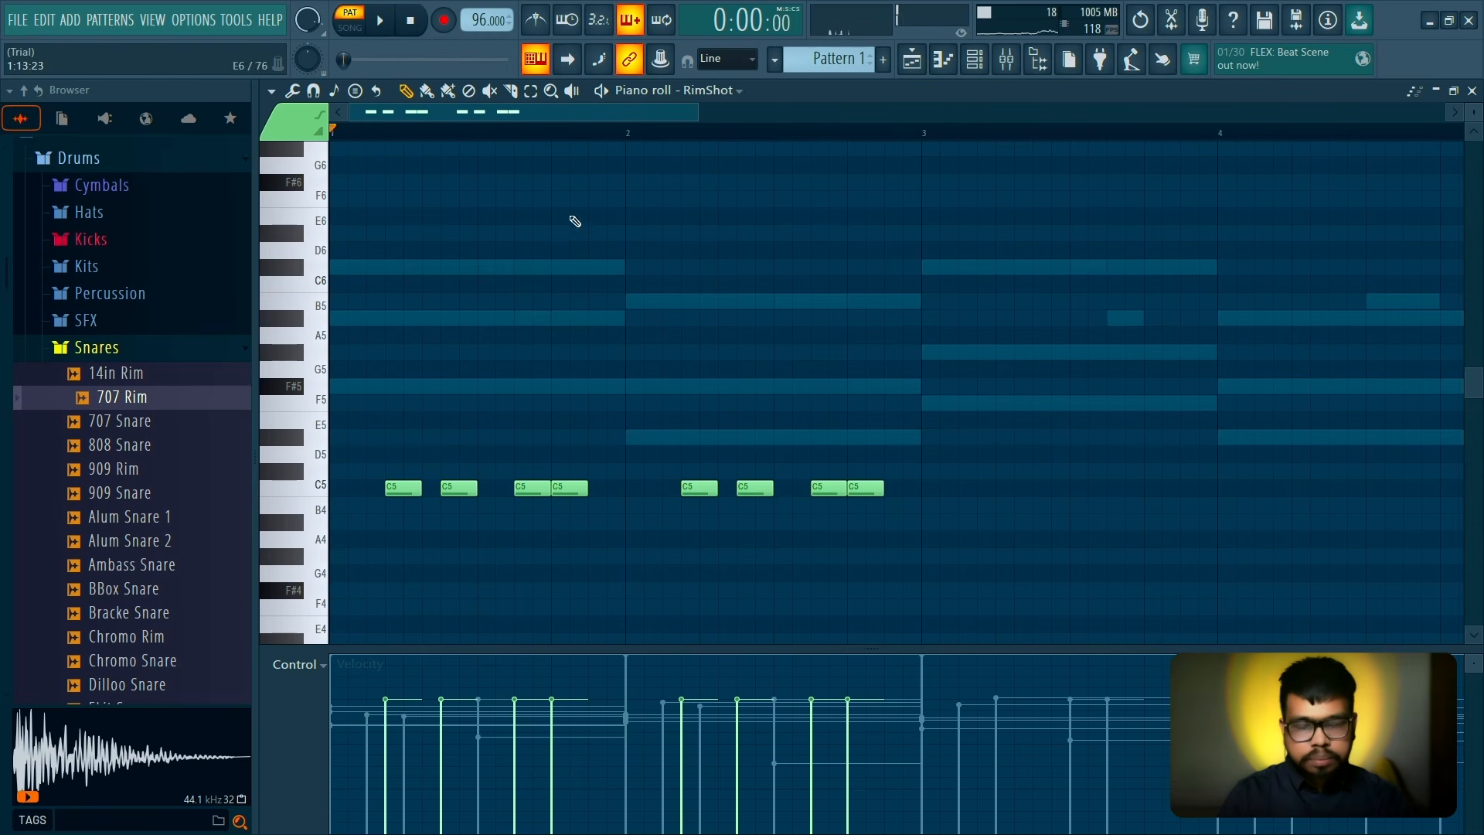
key("space")
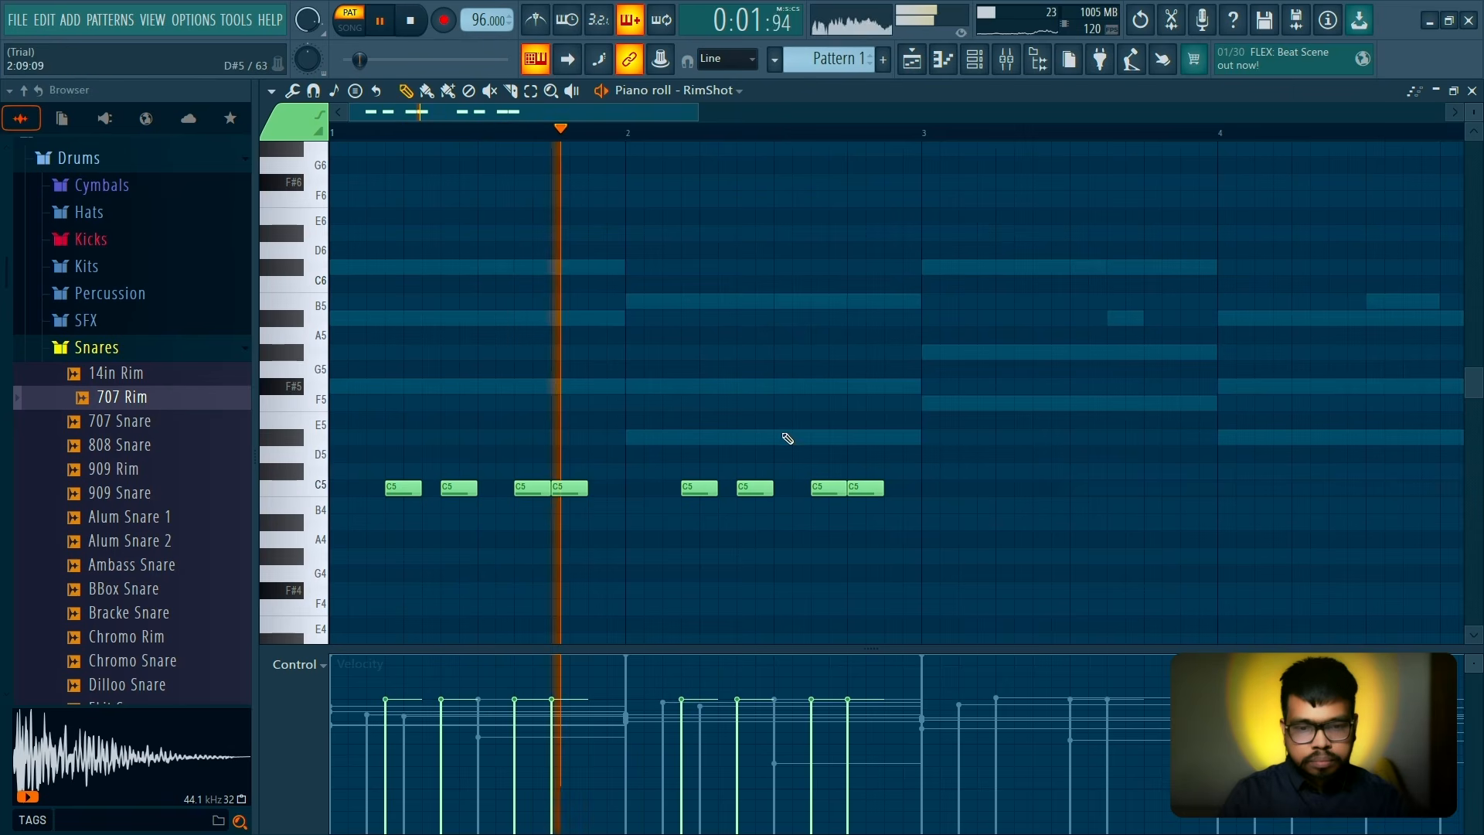
Add a two-step C5 note at step 15 of bar 2, comparing it with an earlier start during playback
left_click(897, 493)
key("space")
key("space")
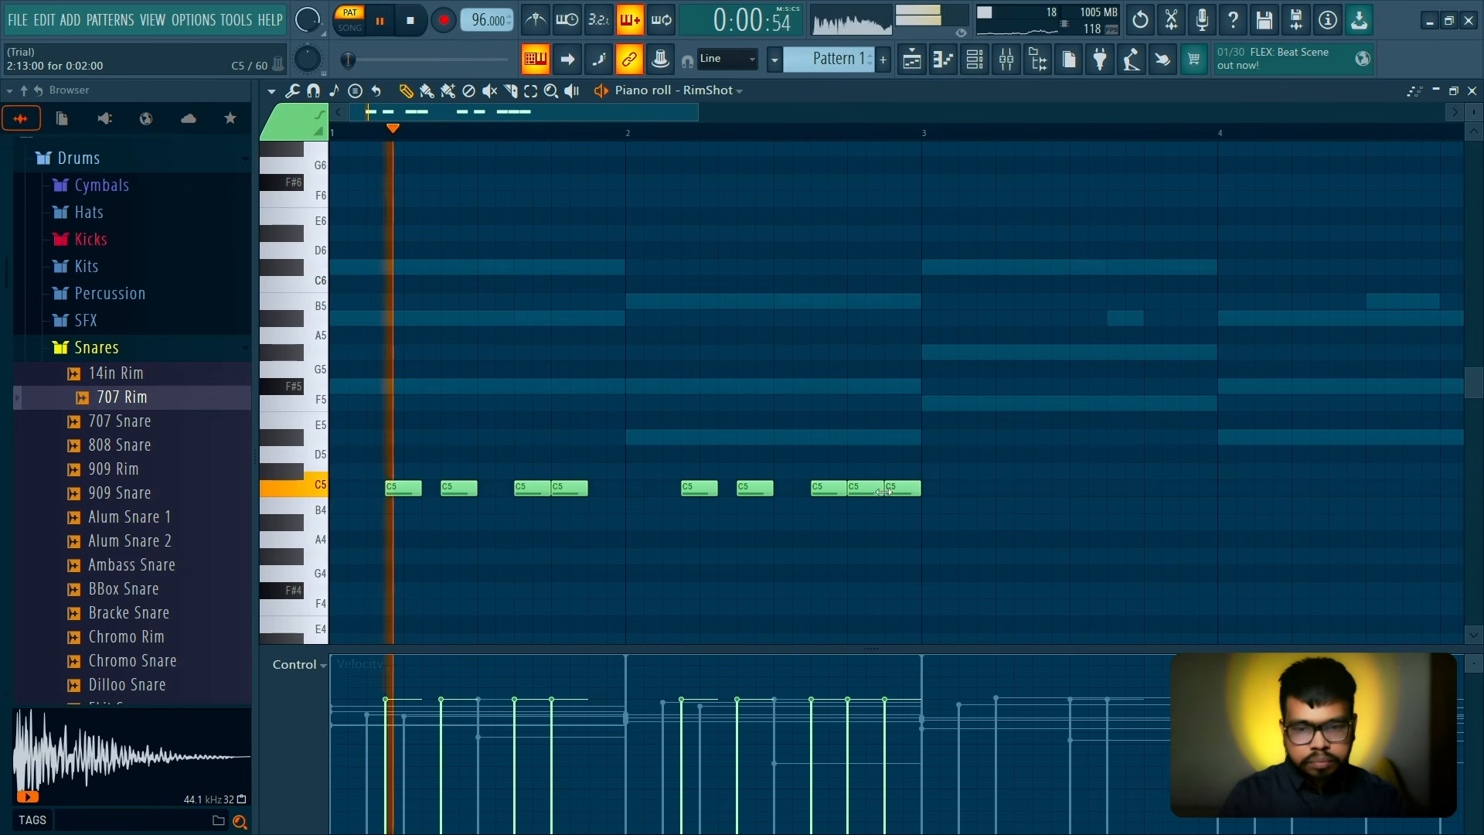
left_click_drag(887, 489, 868, 489)
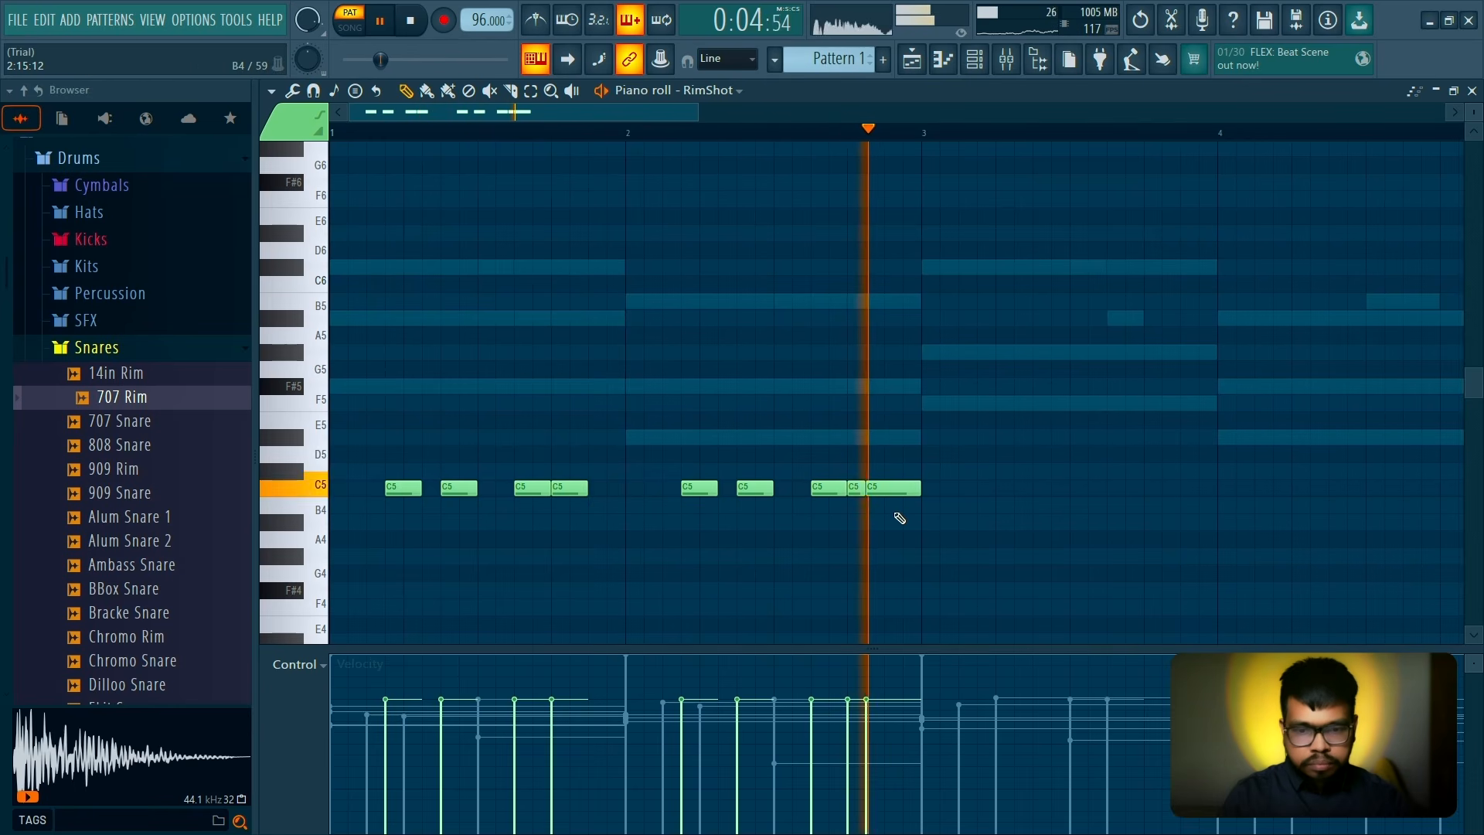
left_click_drag(867, 489, 886, 488)
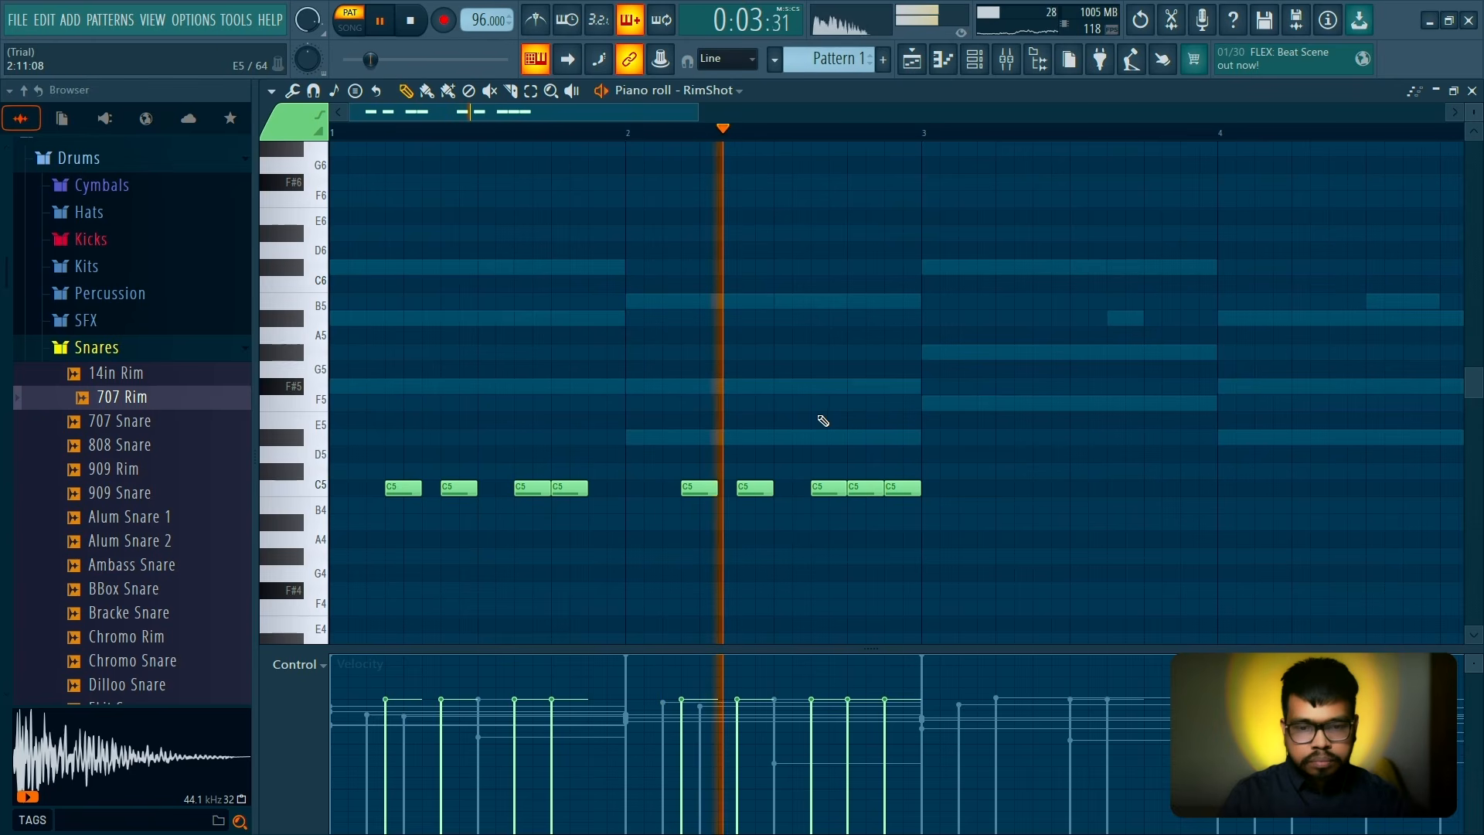
key("space")
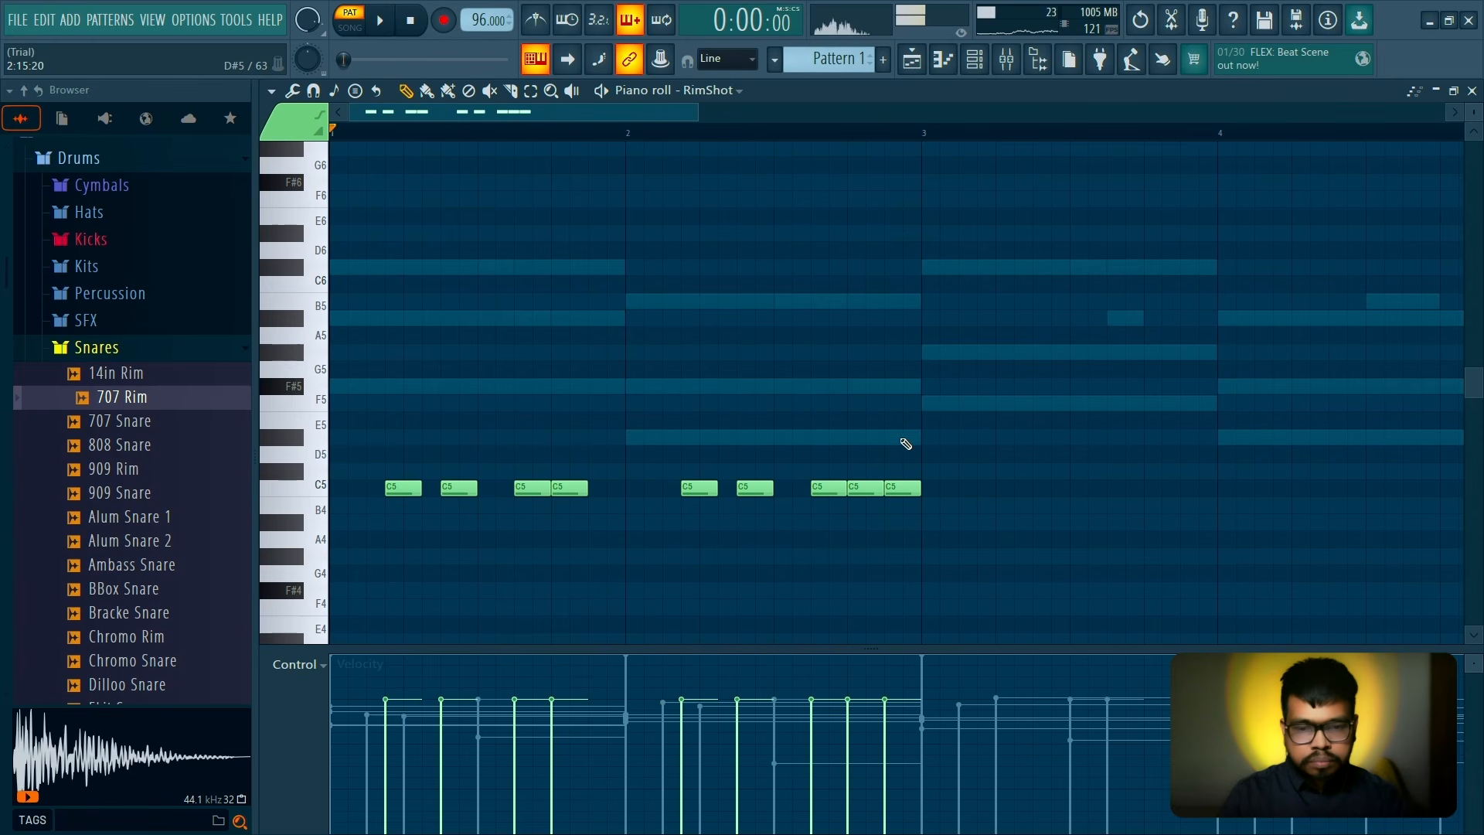
Compare the pattern at tempos such as 108, 102 and 104 BPM and set the tempo to 98 BPM
scroll(908, 440, "down", 2)
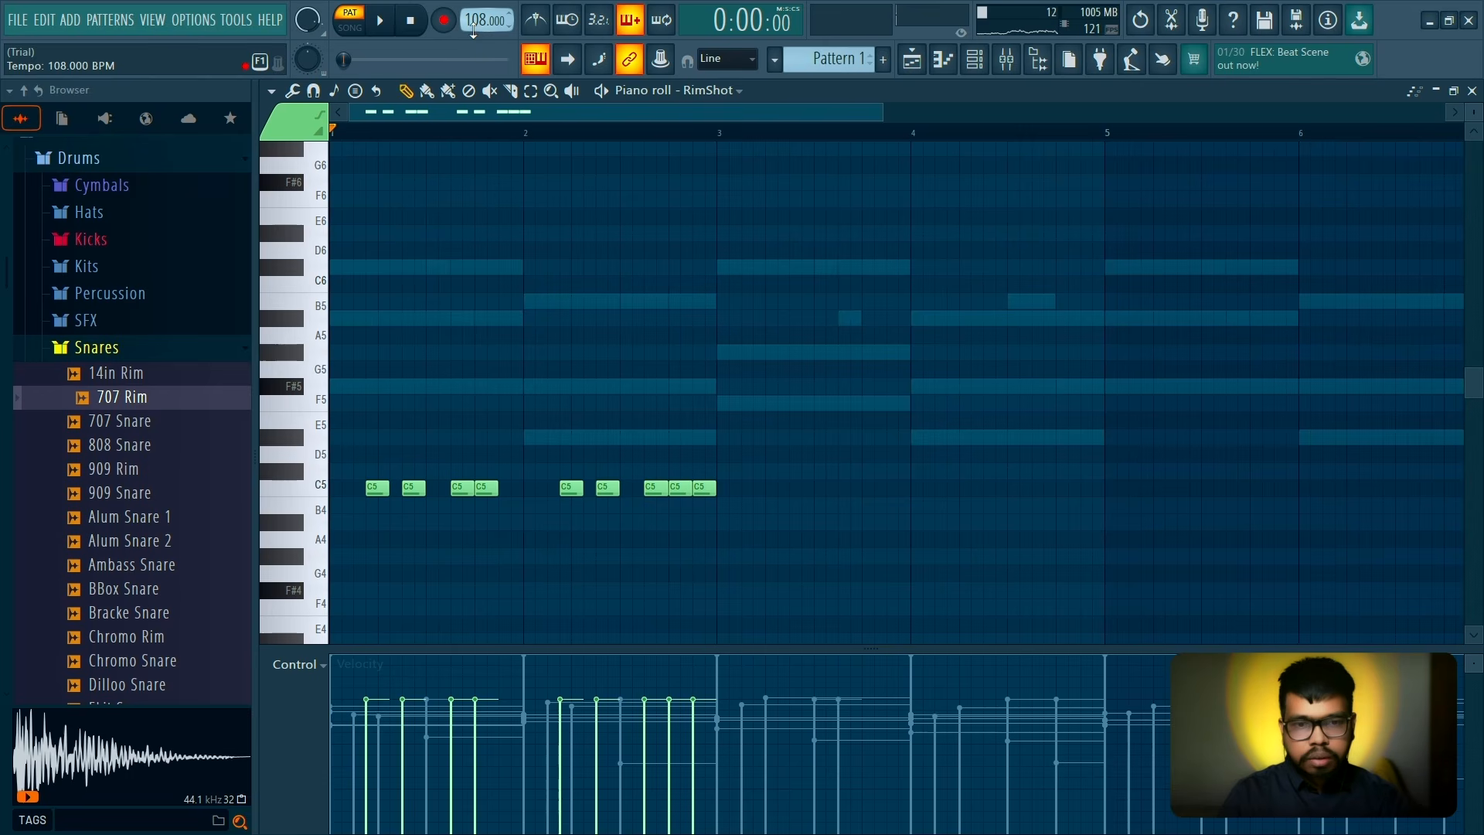
key("space")
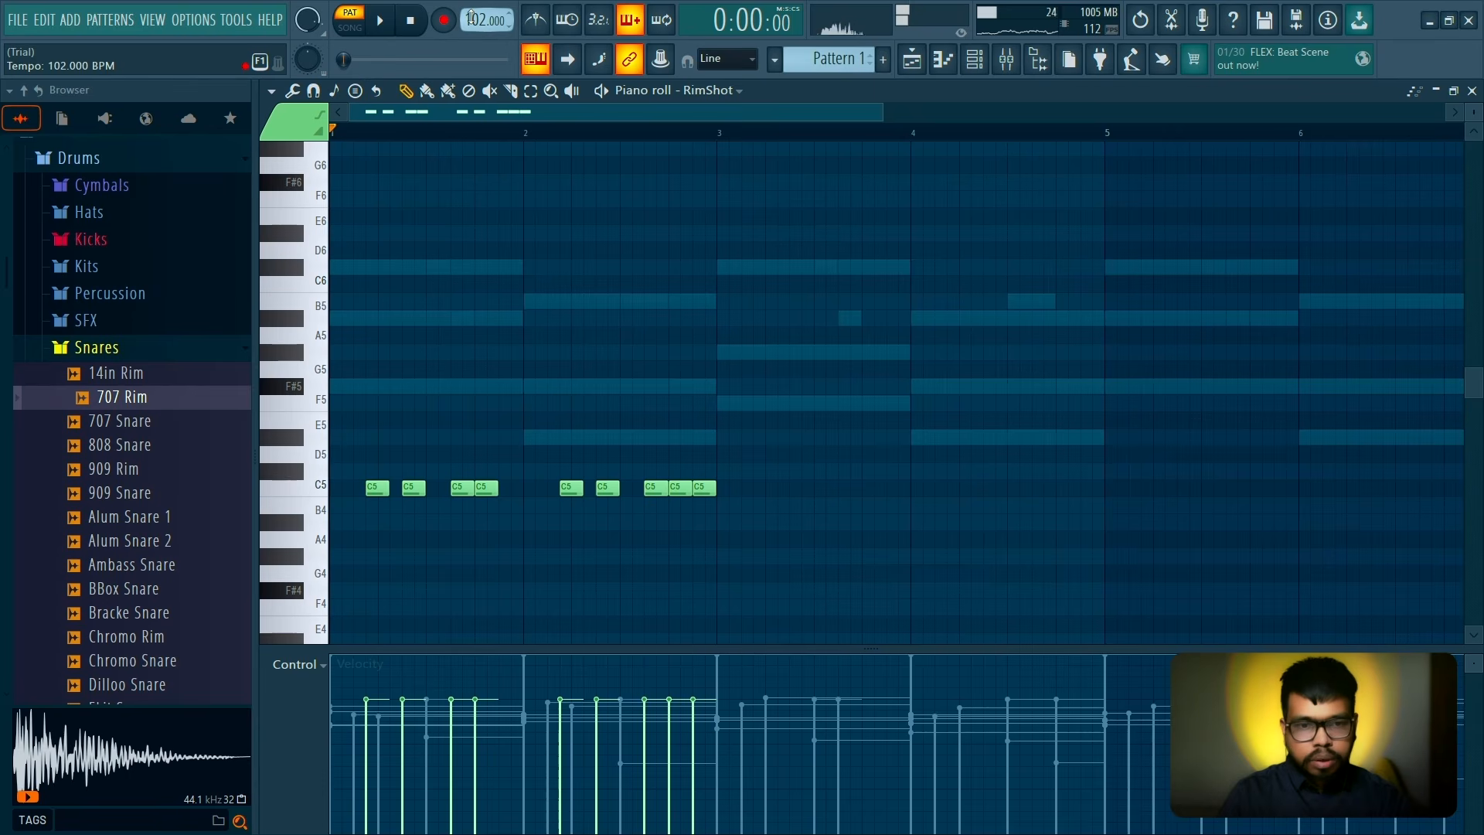
key("space")
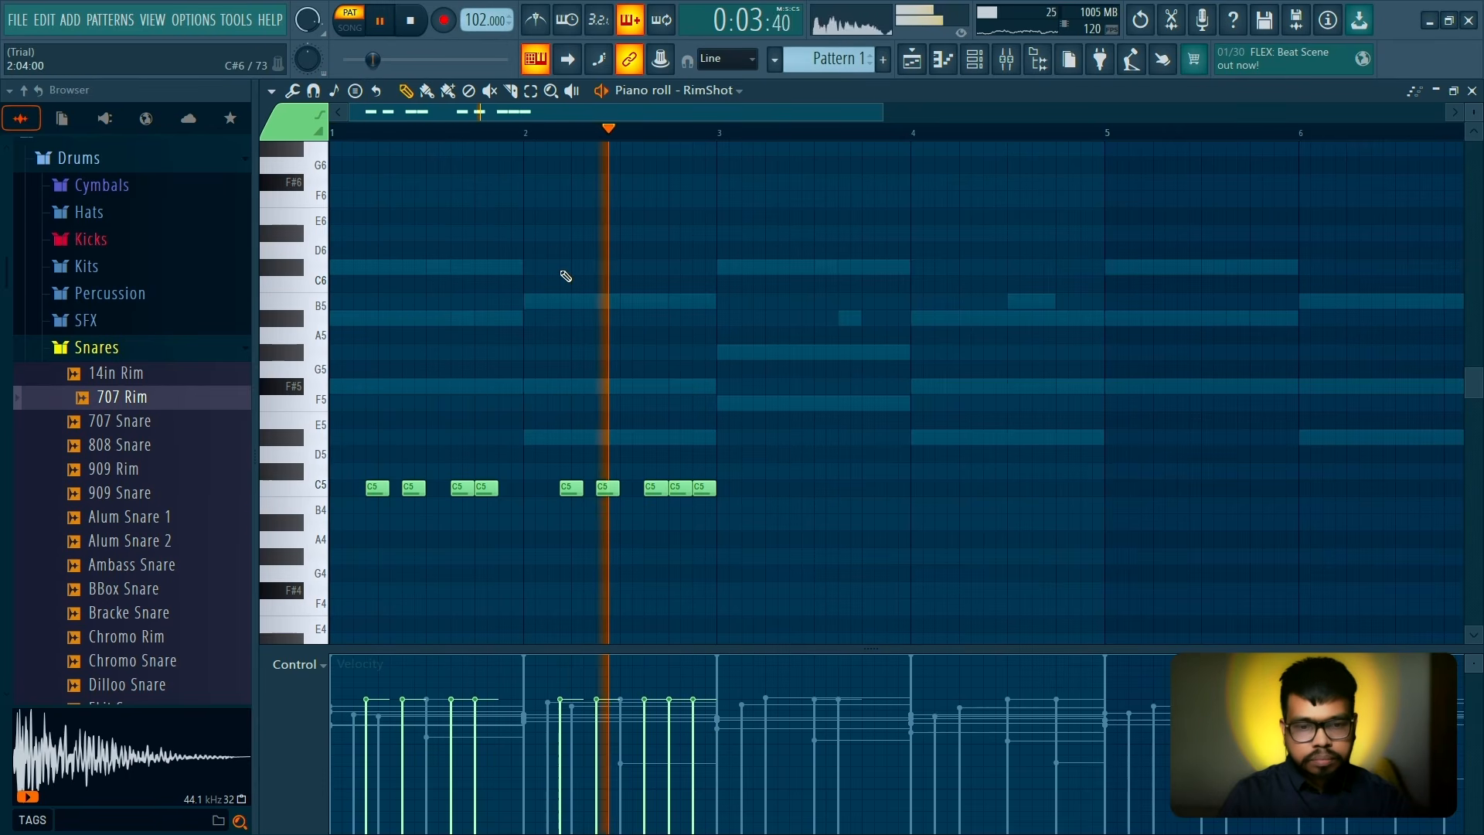
scroll(486, 20, "up", 2)
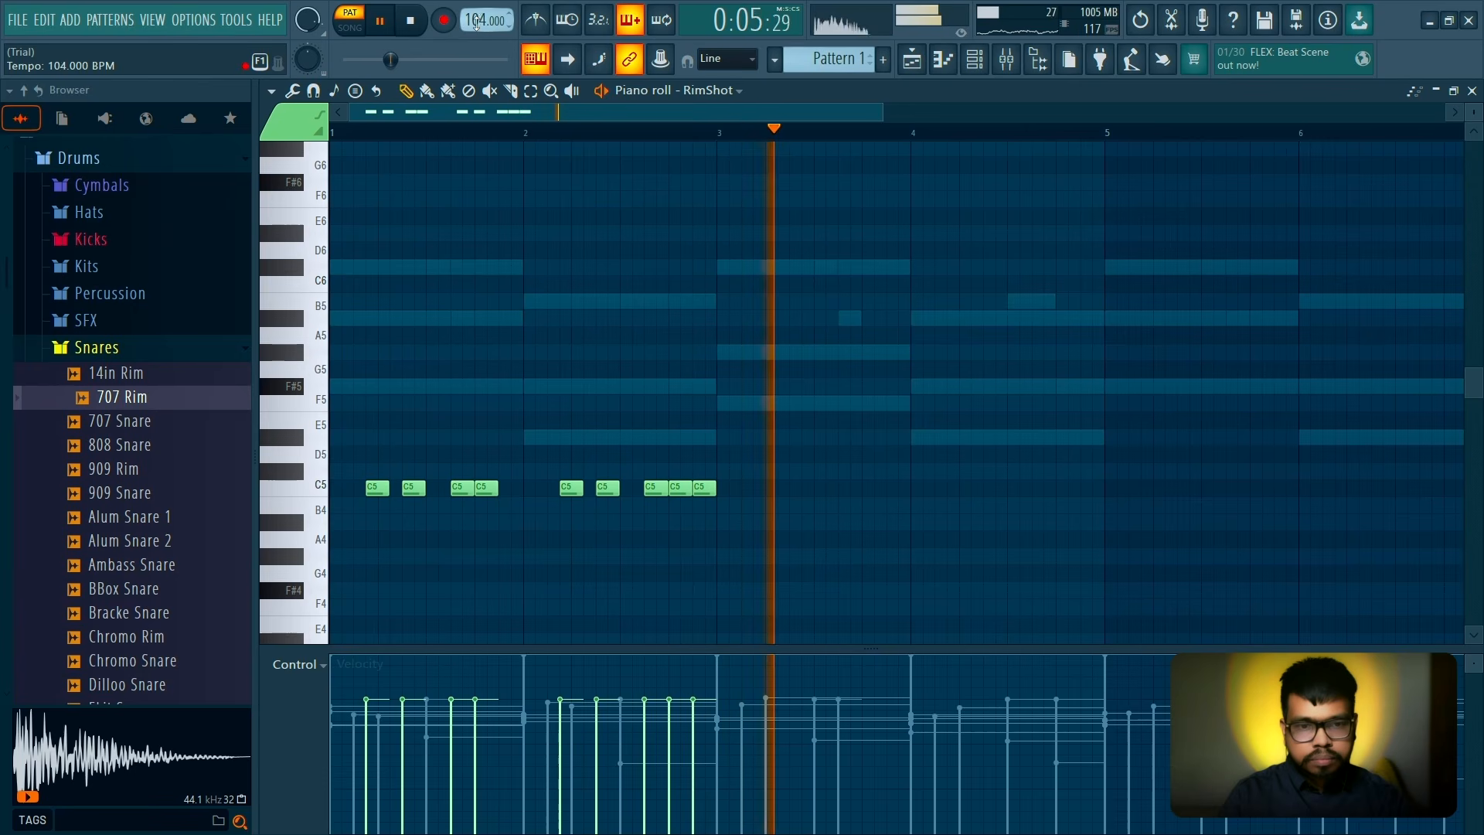
key("space")
key("space")
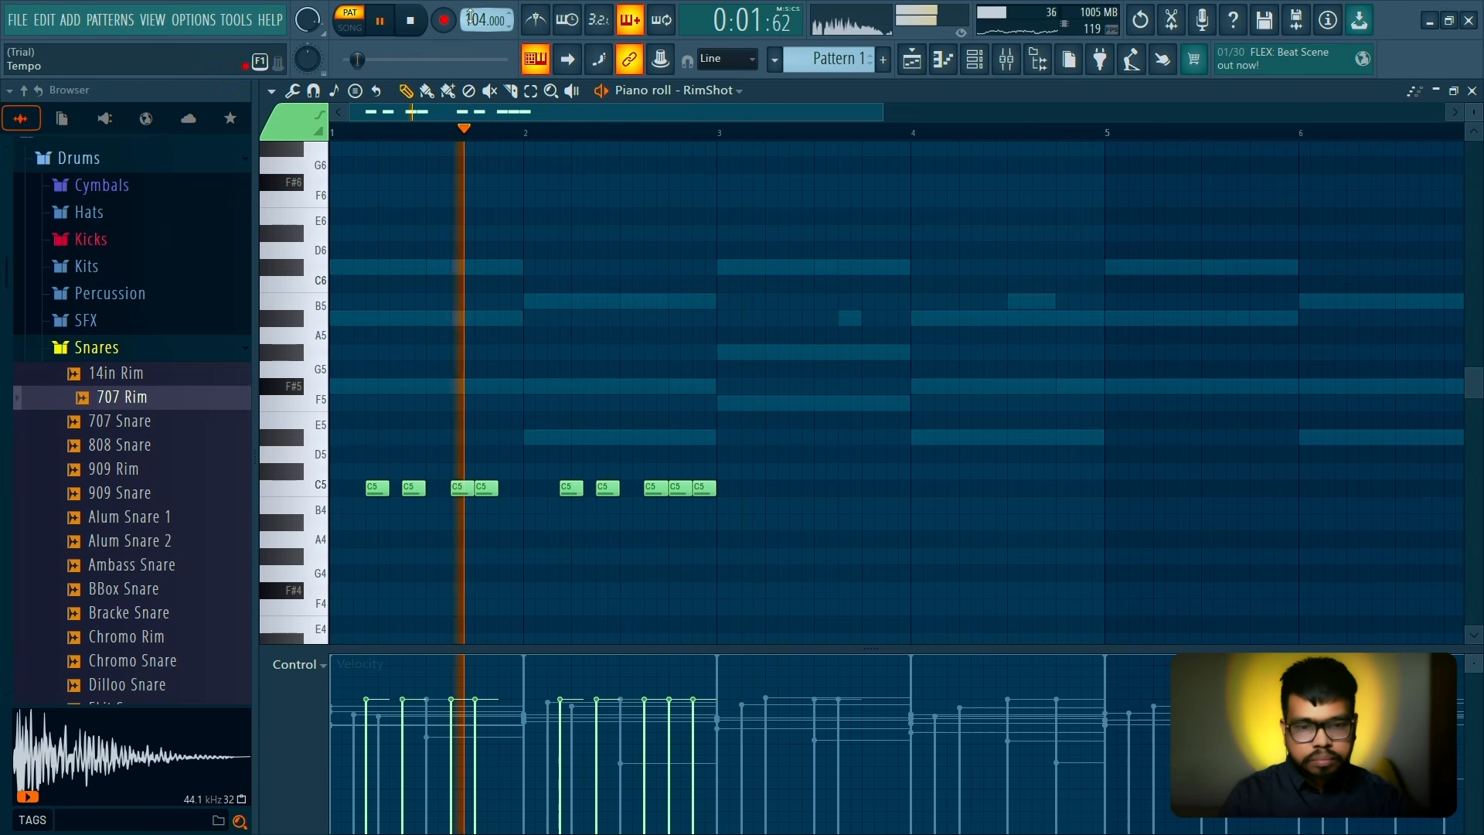
scroll(470, 17, "down", 6)
key("space")
key("space")
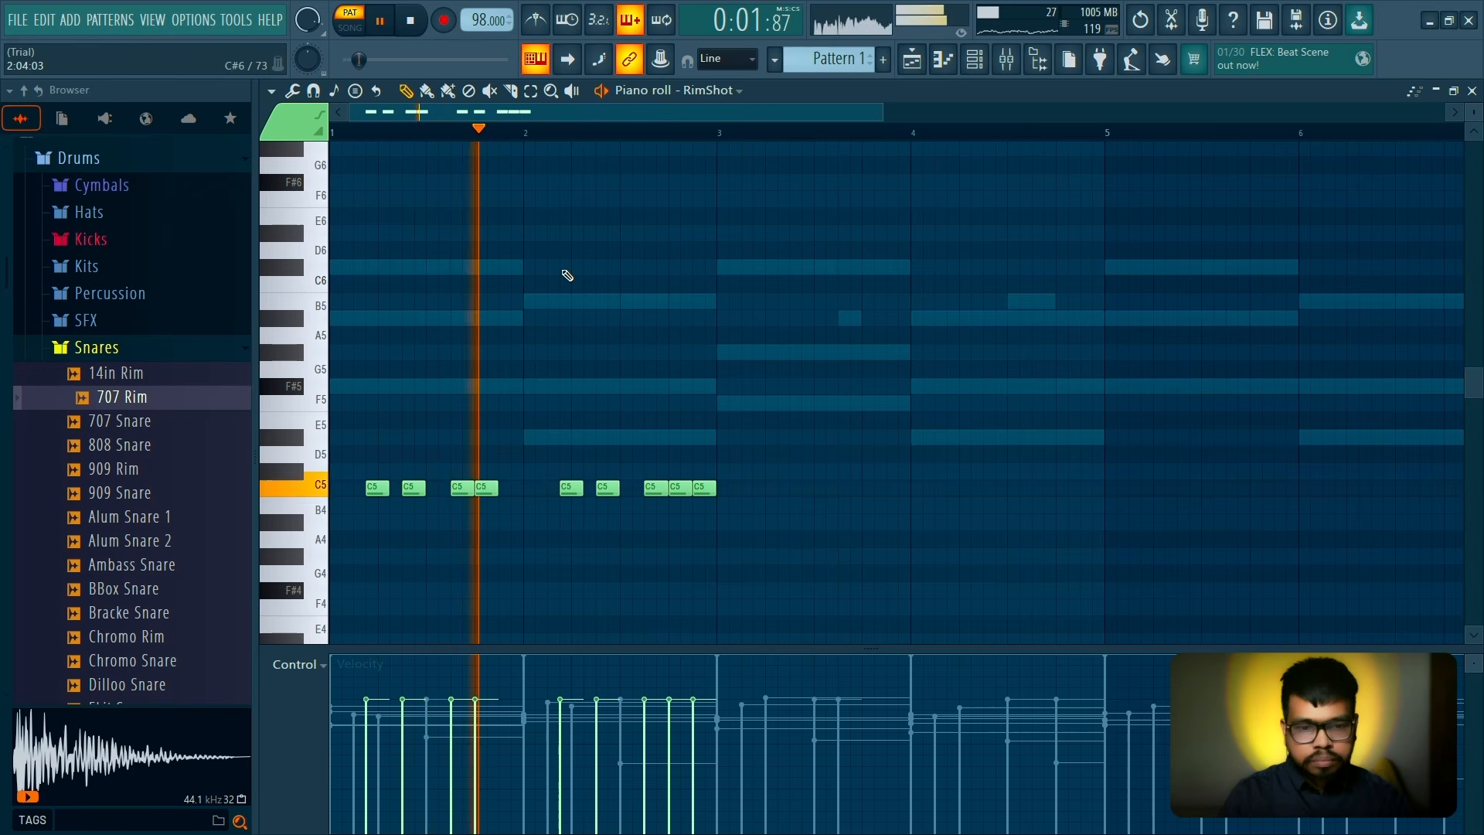
key("space")
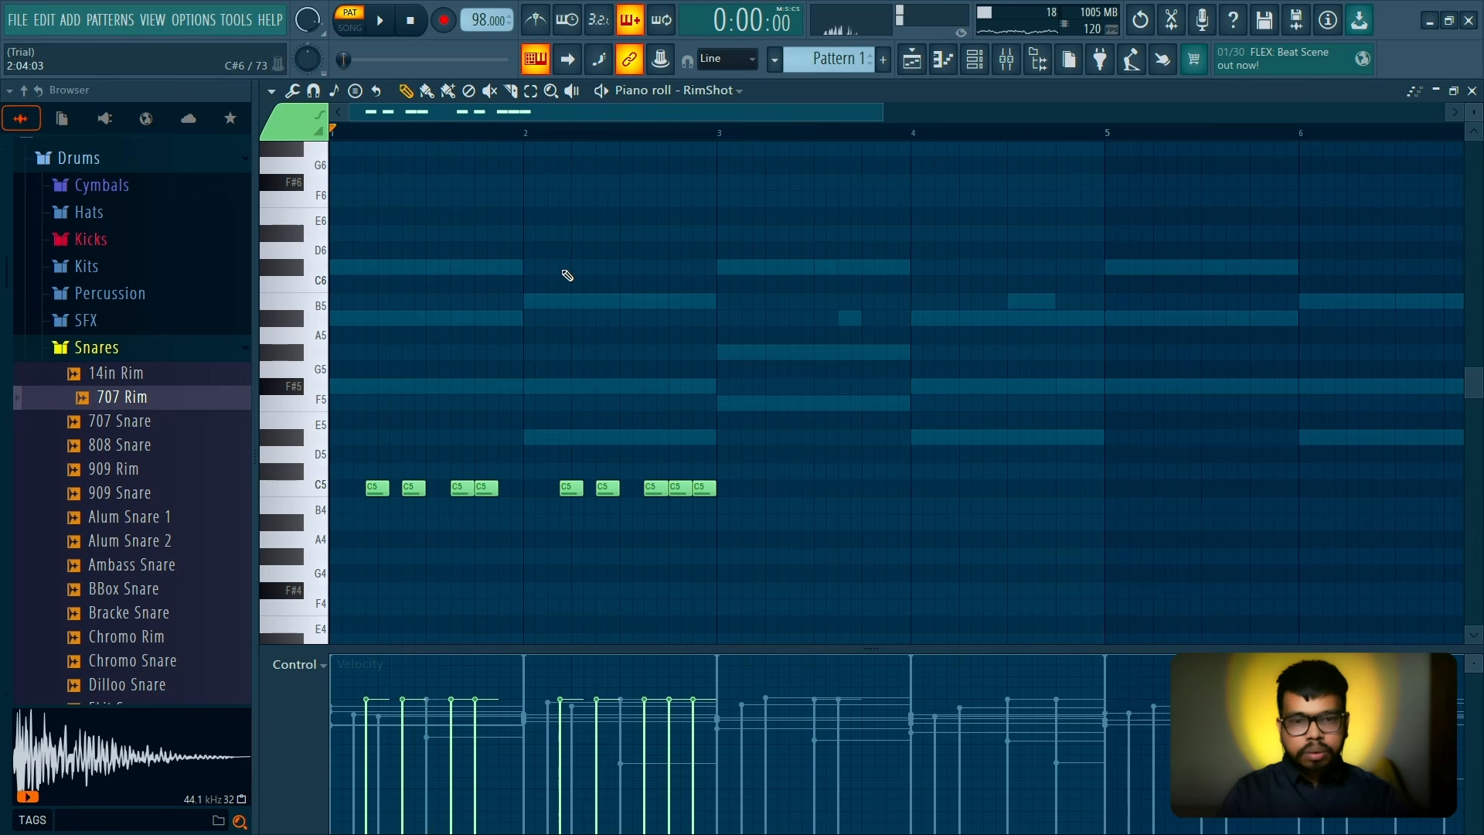
Redraw the last C5 note of bar 2 to end at the bar line and lower its velocity to about 41%
key("space")
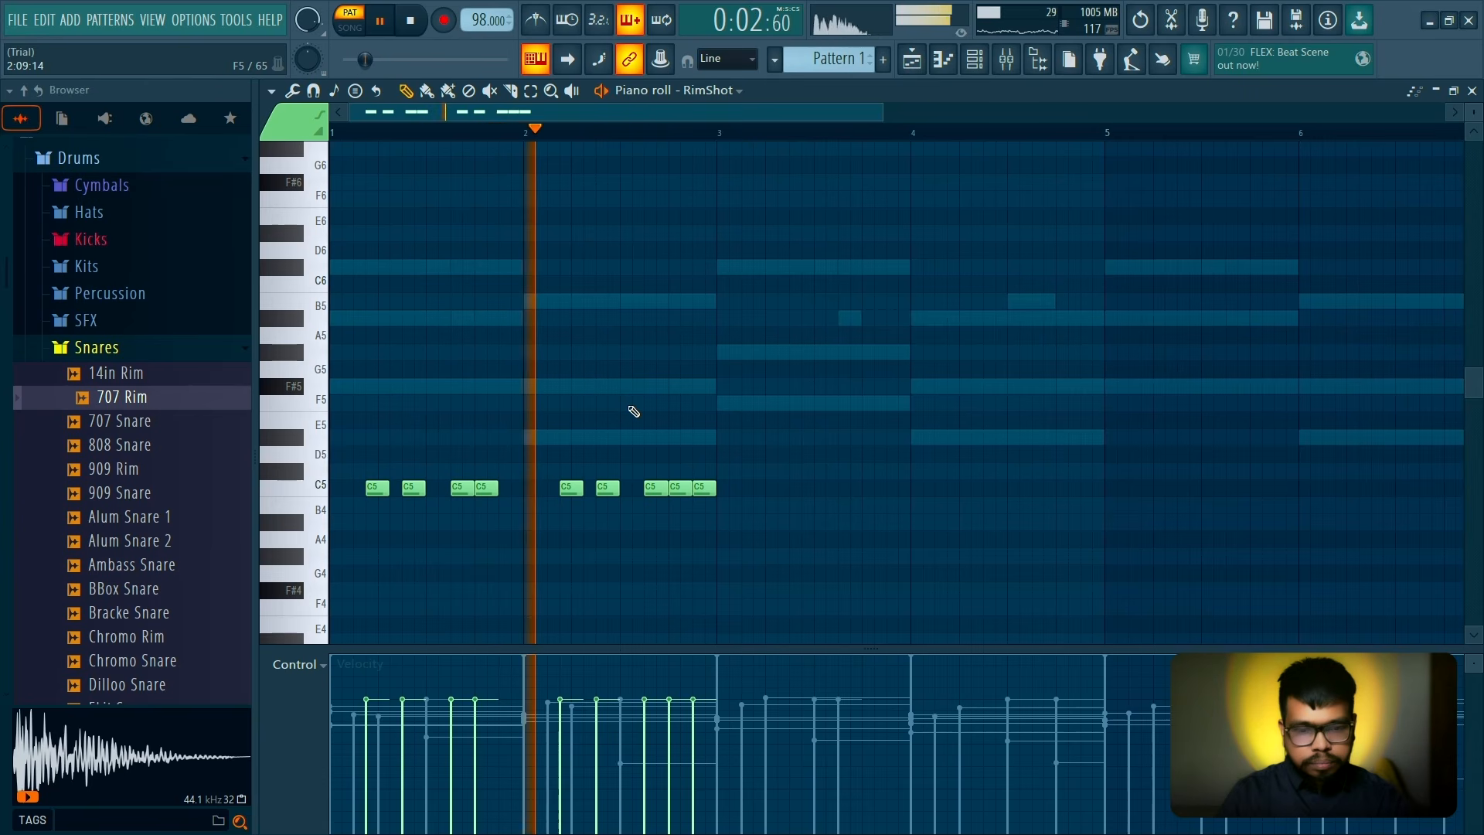
right_click(700, 491)
left_click(700, 492)
key("space")
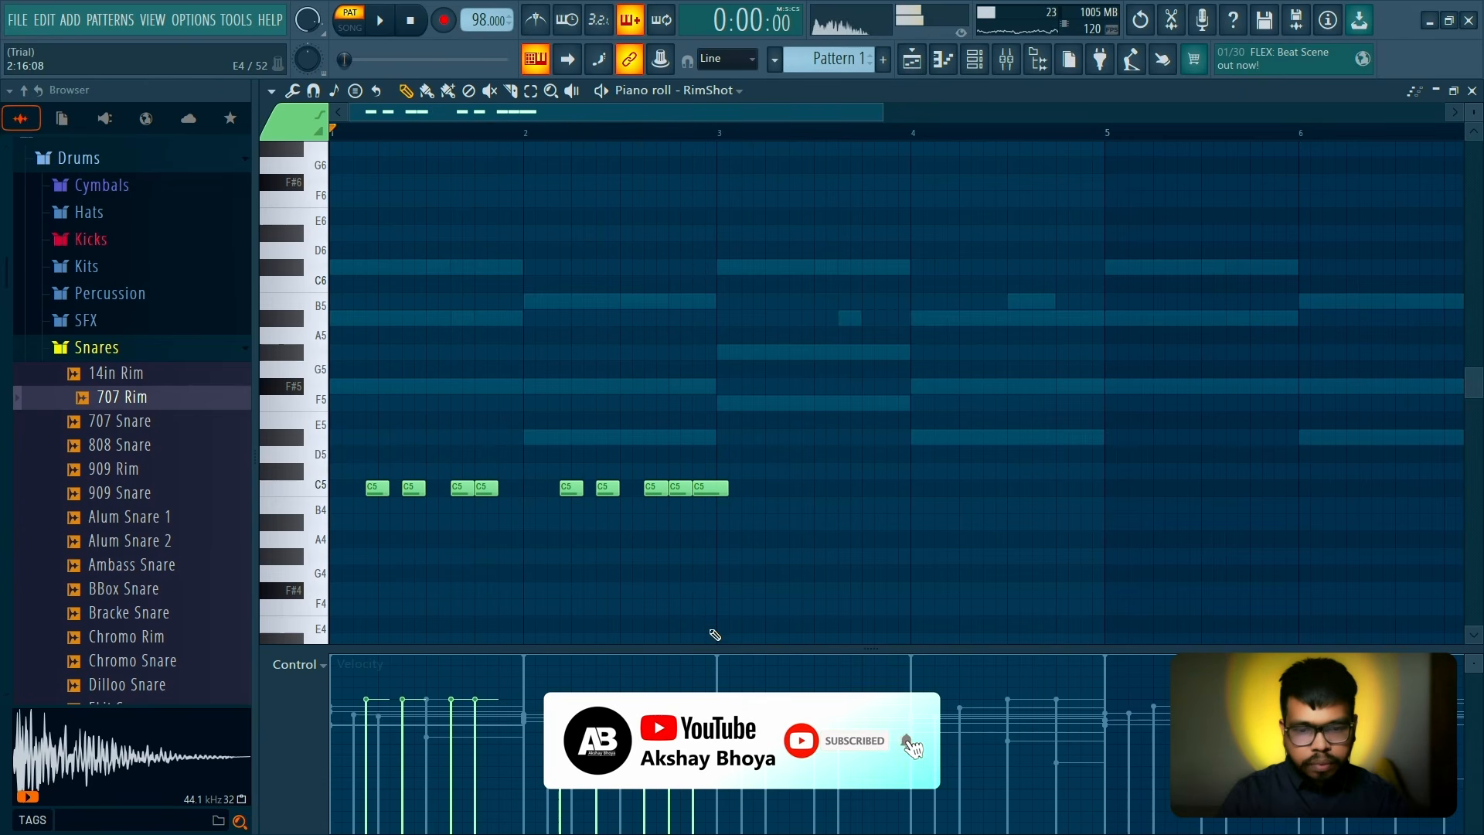
left_click(702, 490)
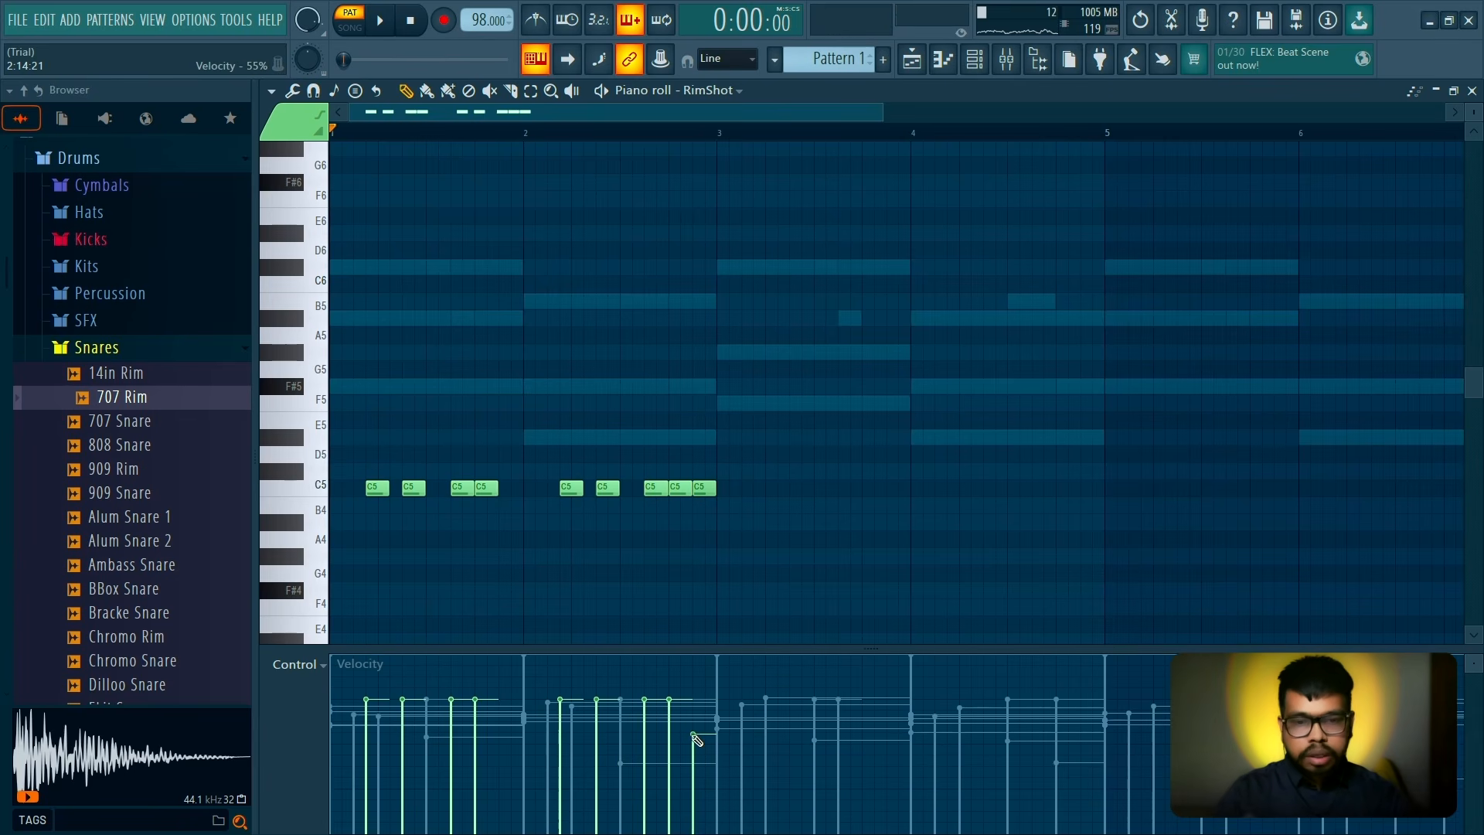
key("space")
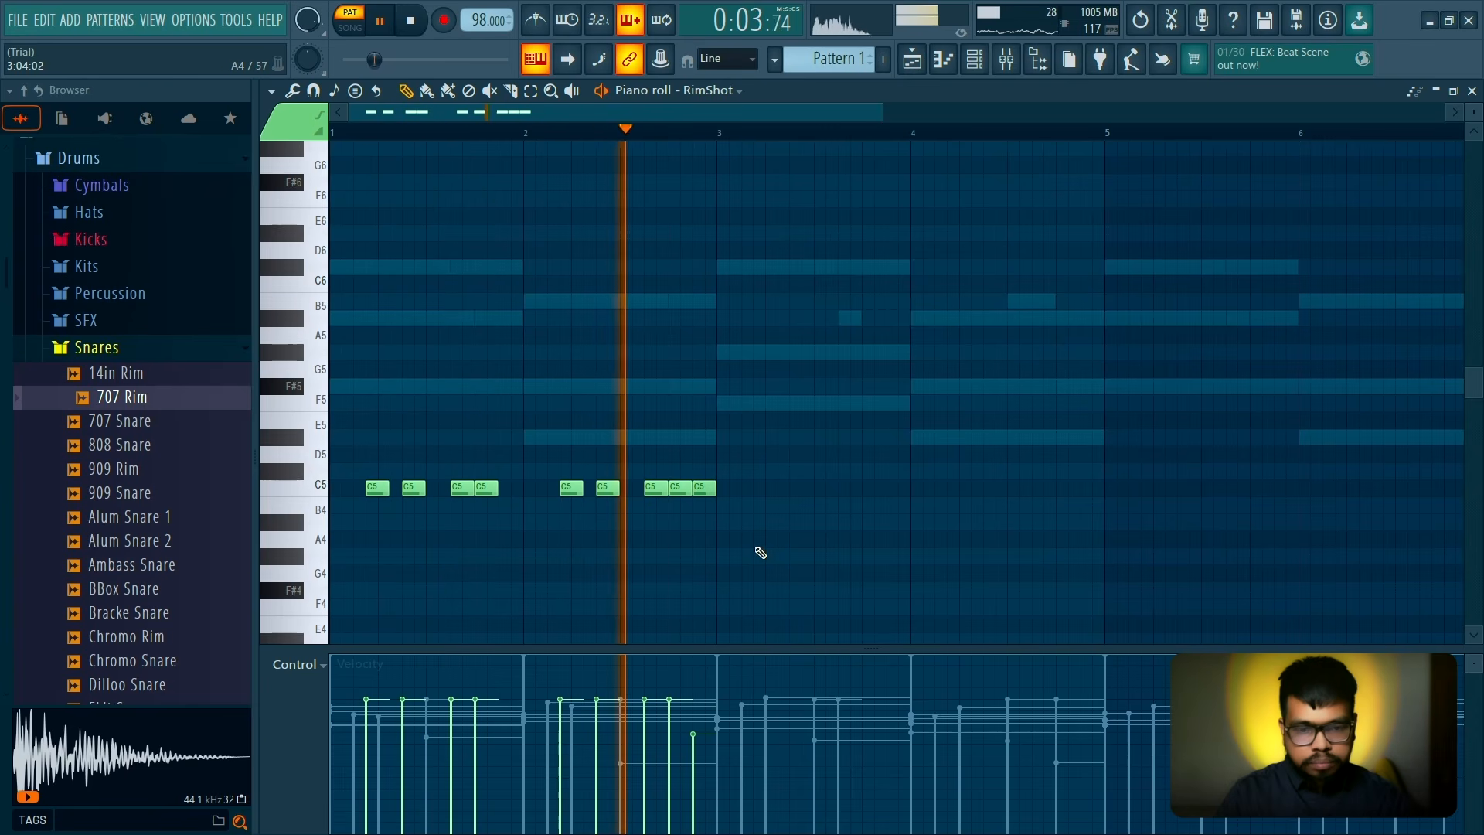
key("space")
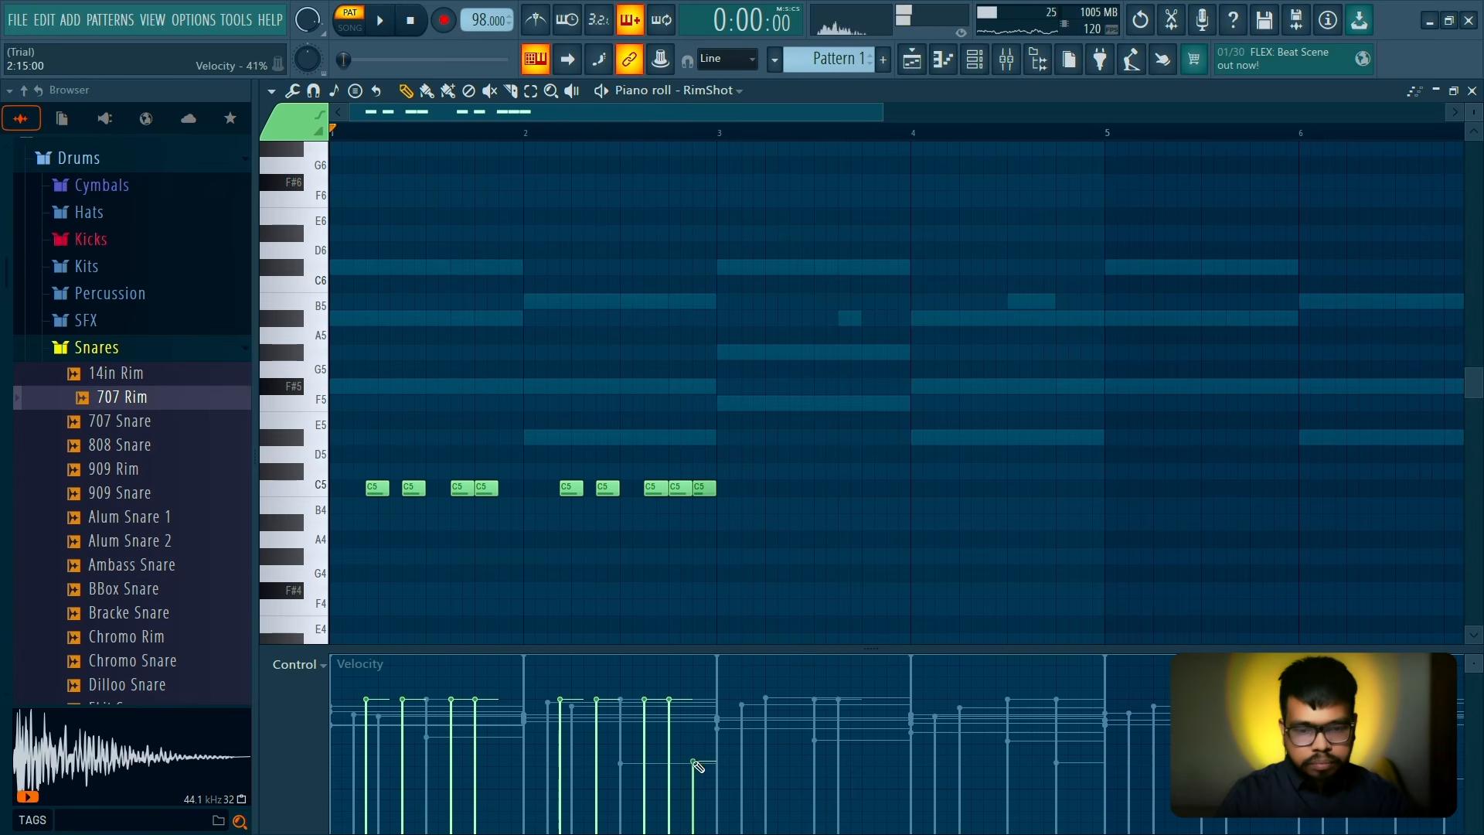
Nudge the first rimshot note of bar 1 slightly later and the second one slightly earlier
key("space")
key("space")
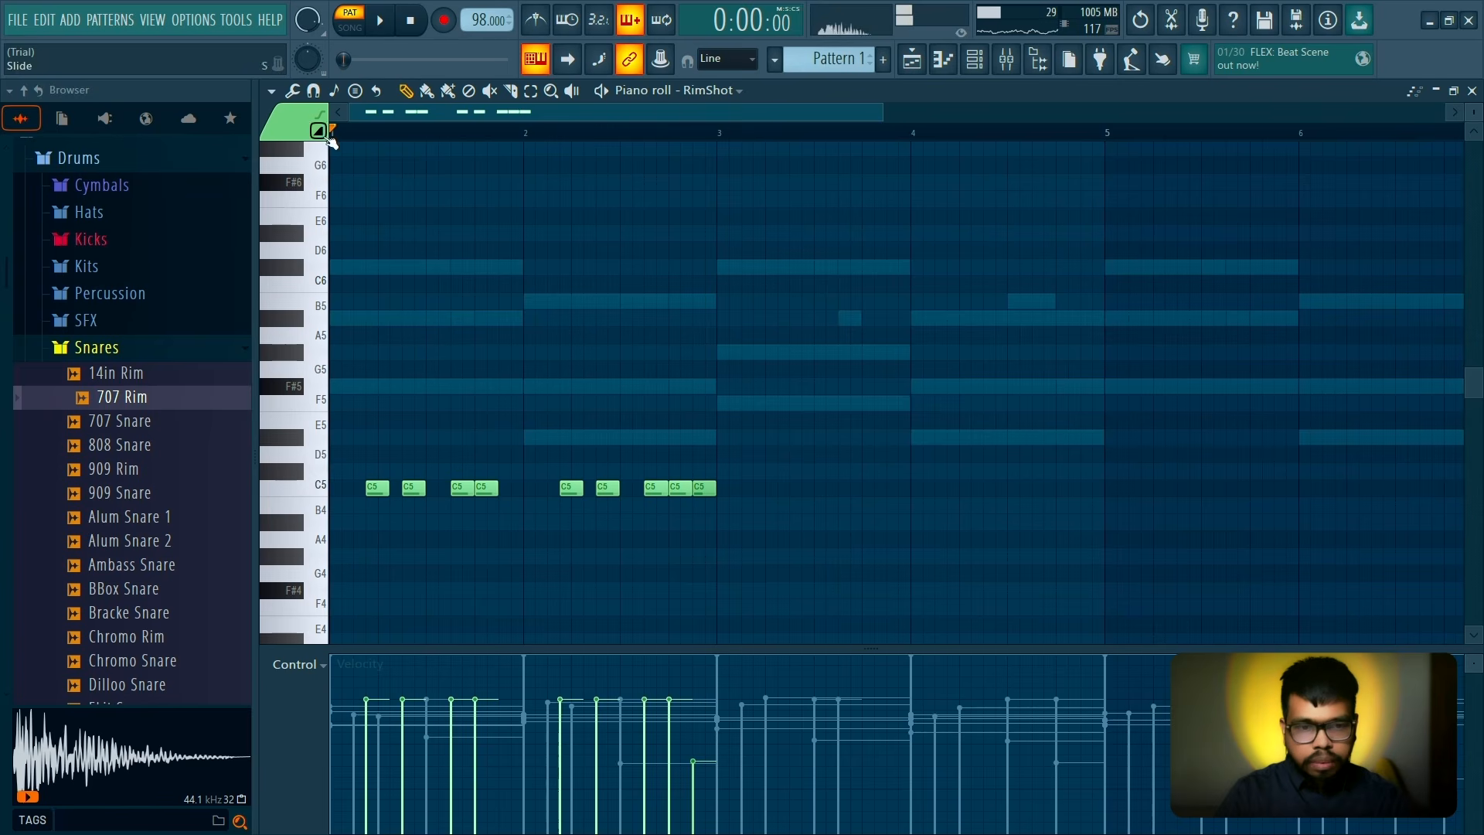
scroll(340, 517, "up", 4)
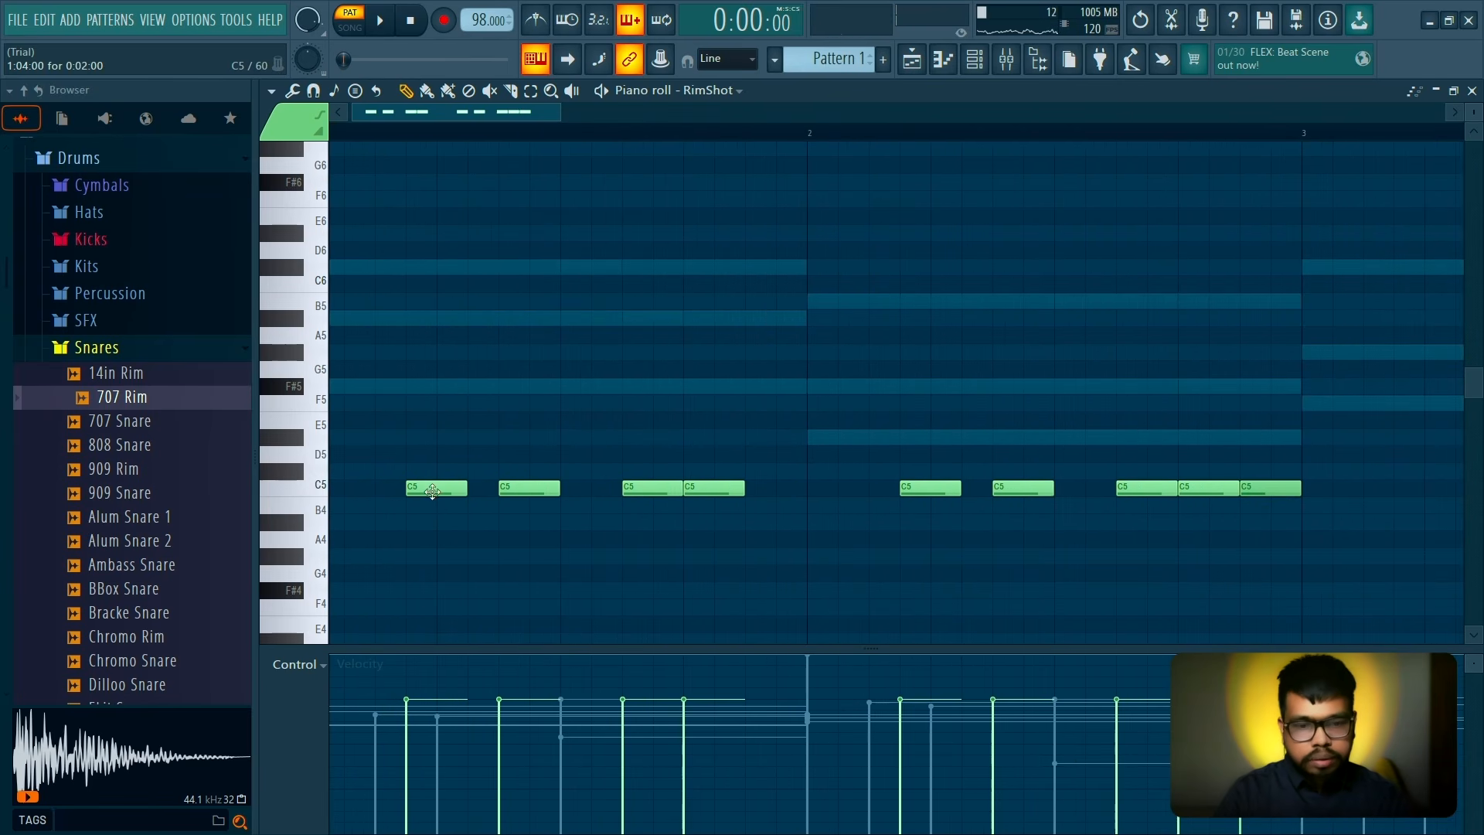
scroll(416, 507, "down", 2)
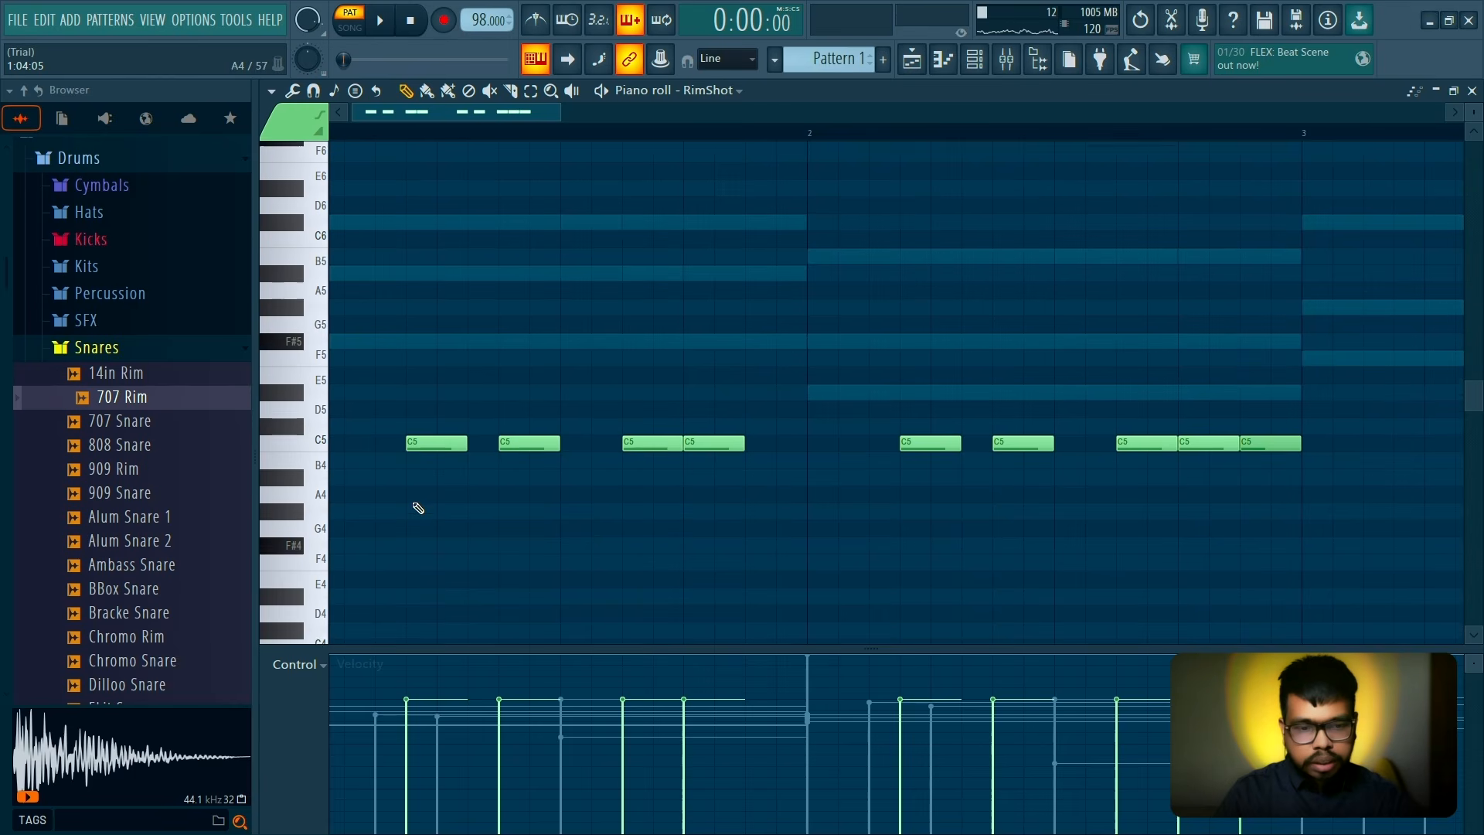
left_click_drag(433, 437, 439, 437)
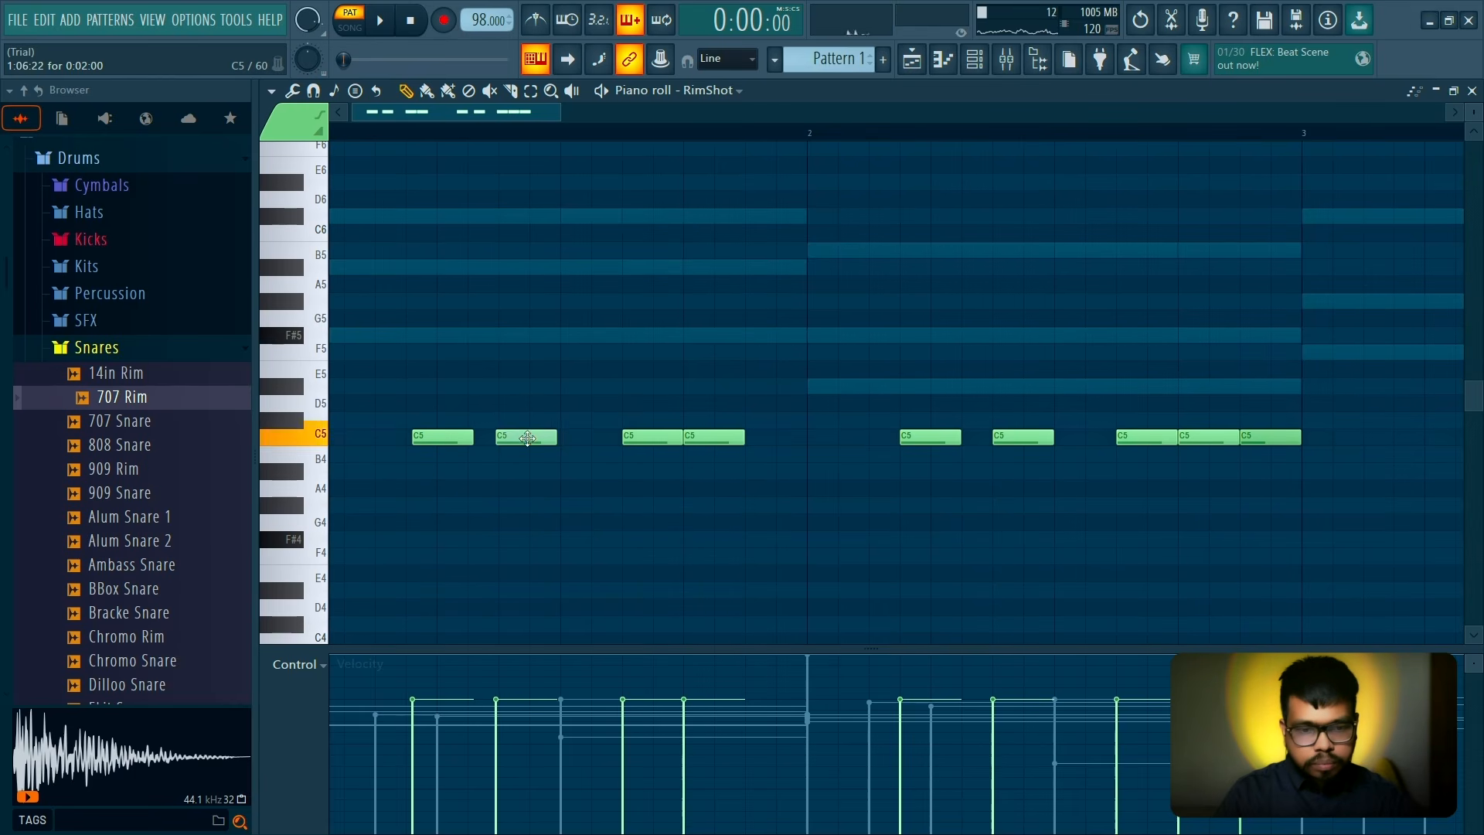
left_click_drag(545, 438, 541, 437)
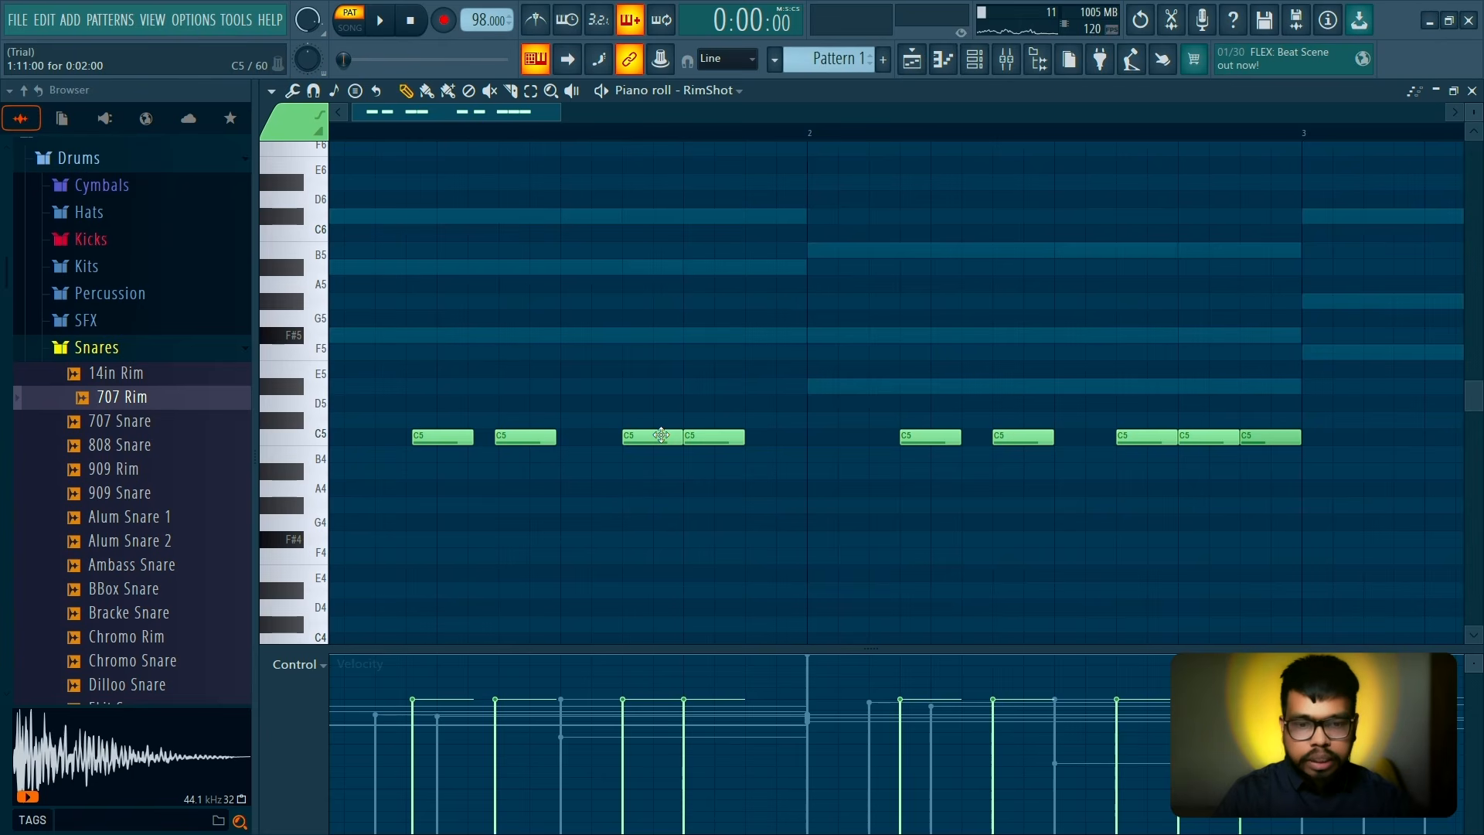
Nudge the third and fourth rimshot notes of bar 1 slightly ahead of the grid, checking the timing in playback
left_click_drag(662, 435, 718, 431)
key("space")
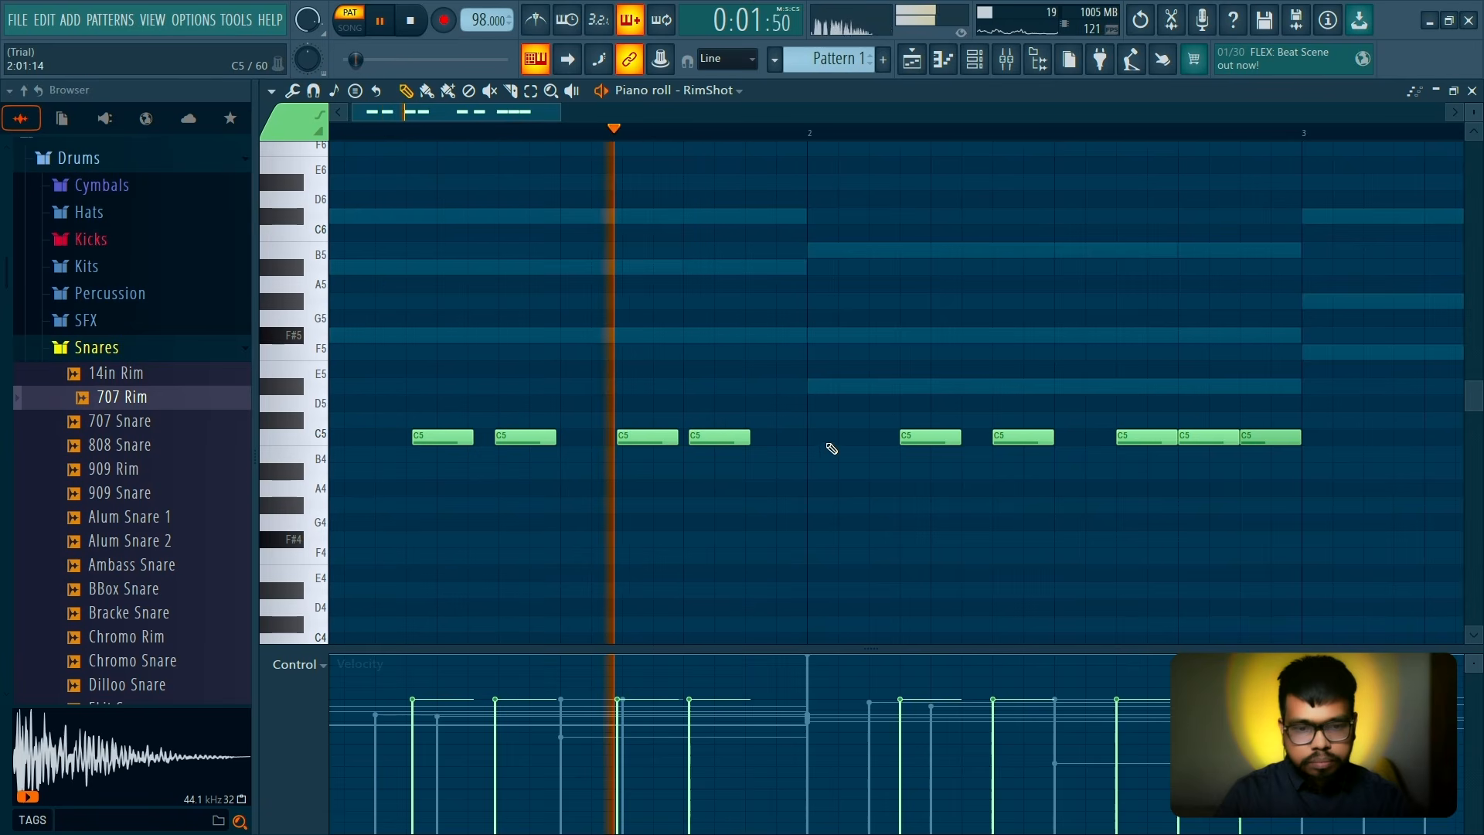
key("space")
left_click_drag(728, 436, 721, 437)
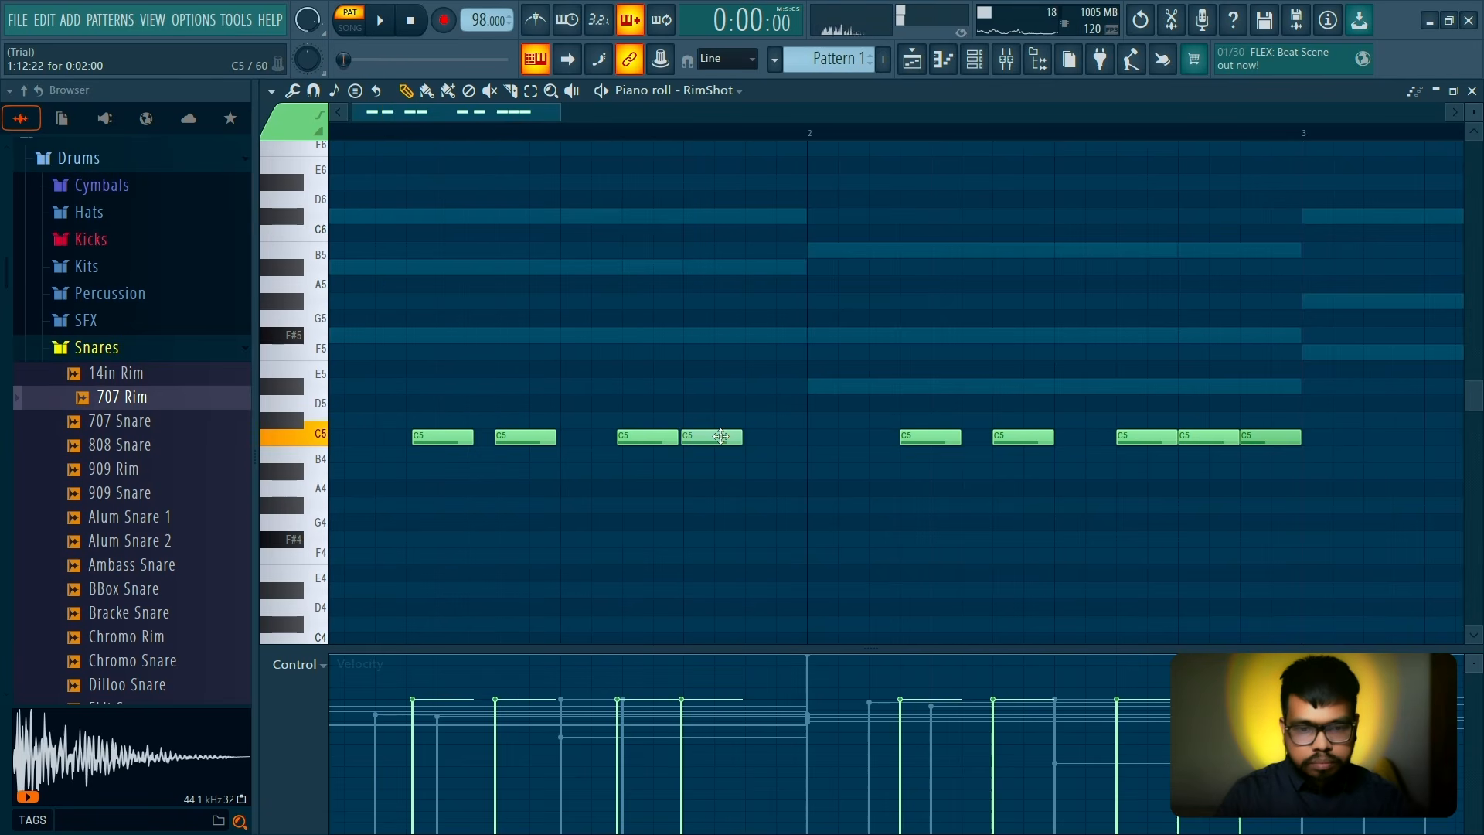
key("space")
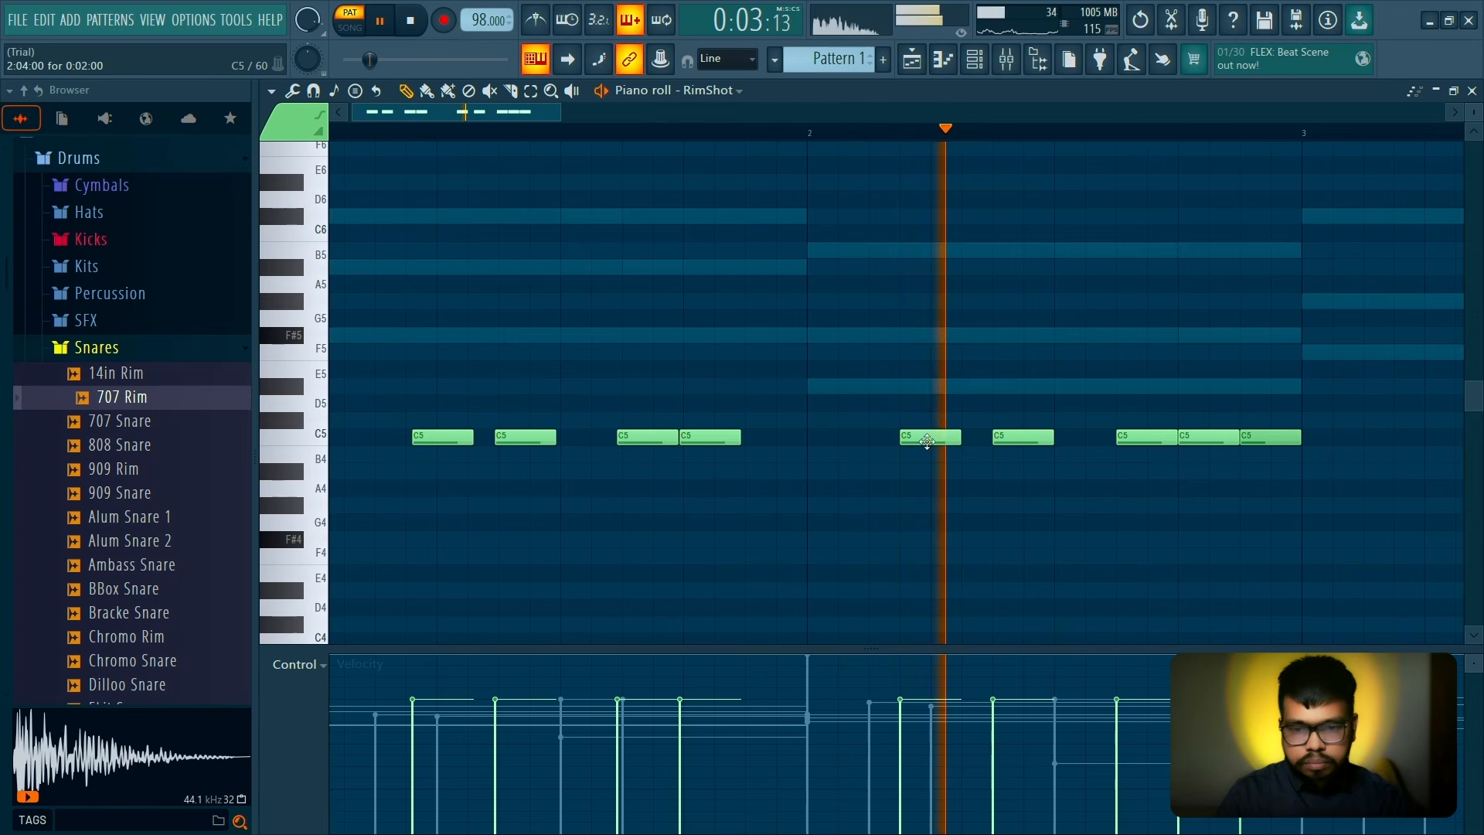
Shift the first four rimshot notes of bar 2 slightly late and extend the last note's start a little earlier
key("space")
left_click_drag(927, 440, 1026, 438)
key("space")
left_click_drag(1130, 438, 1190, 442)
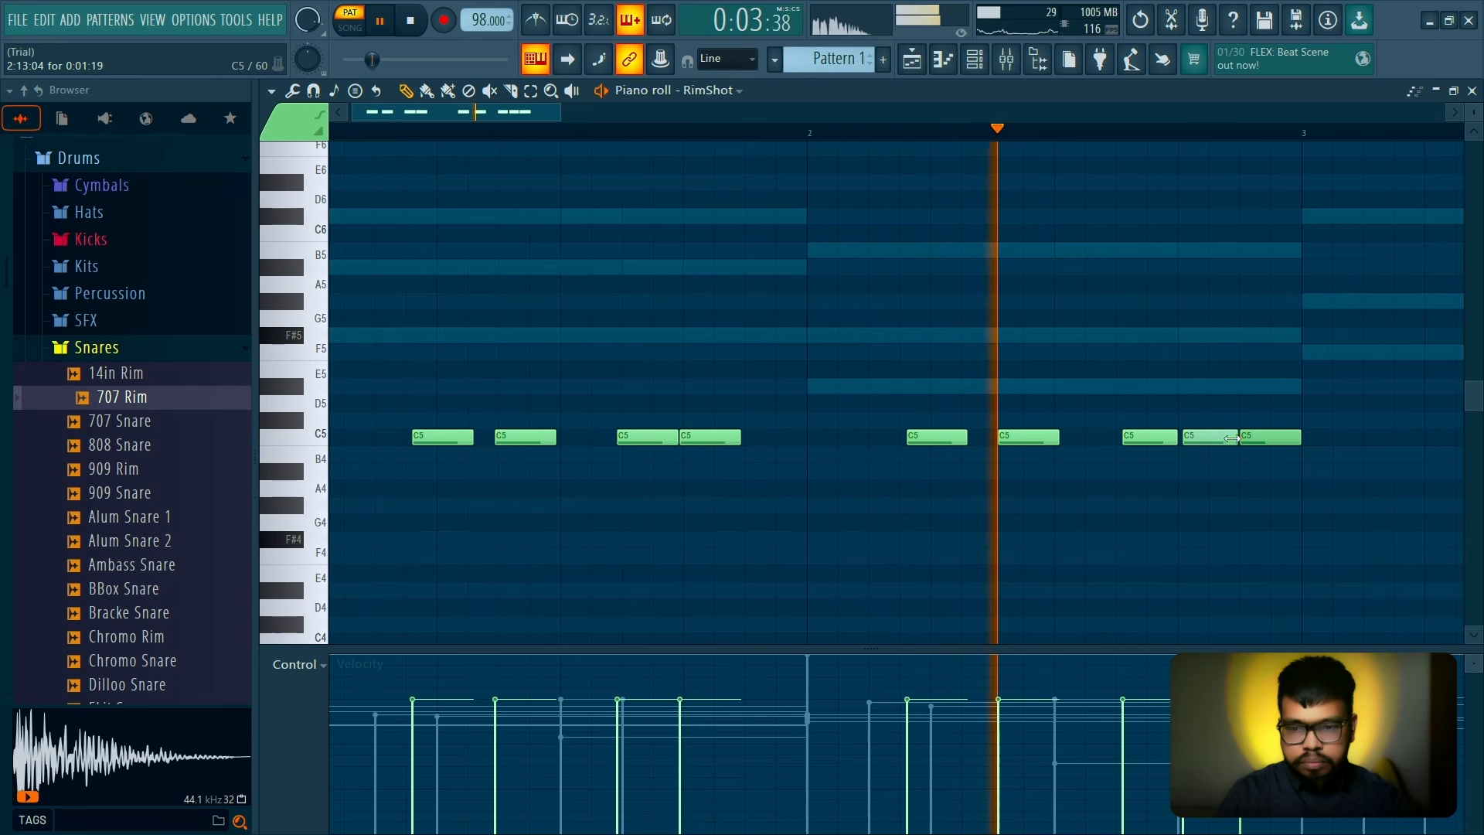
left_click_drag(1238, 438, 1235, 435)
key("space")
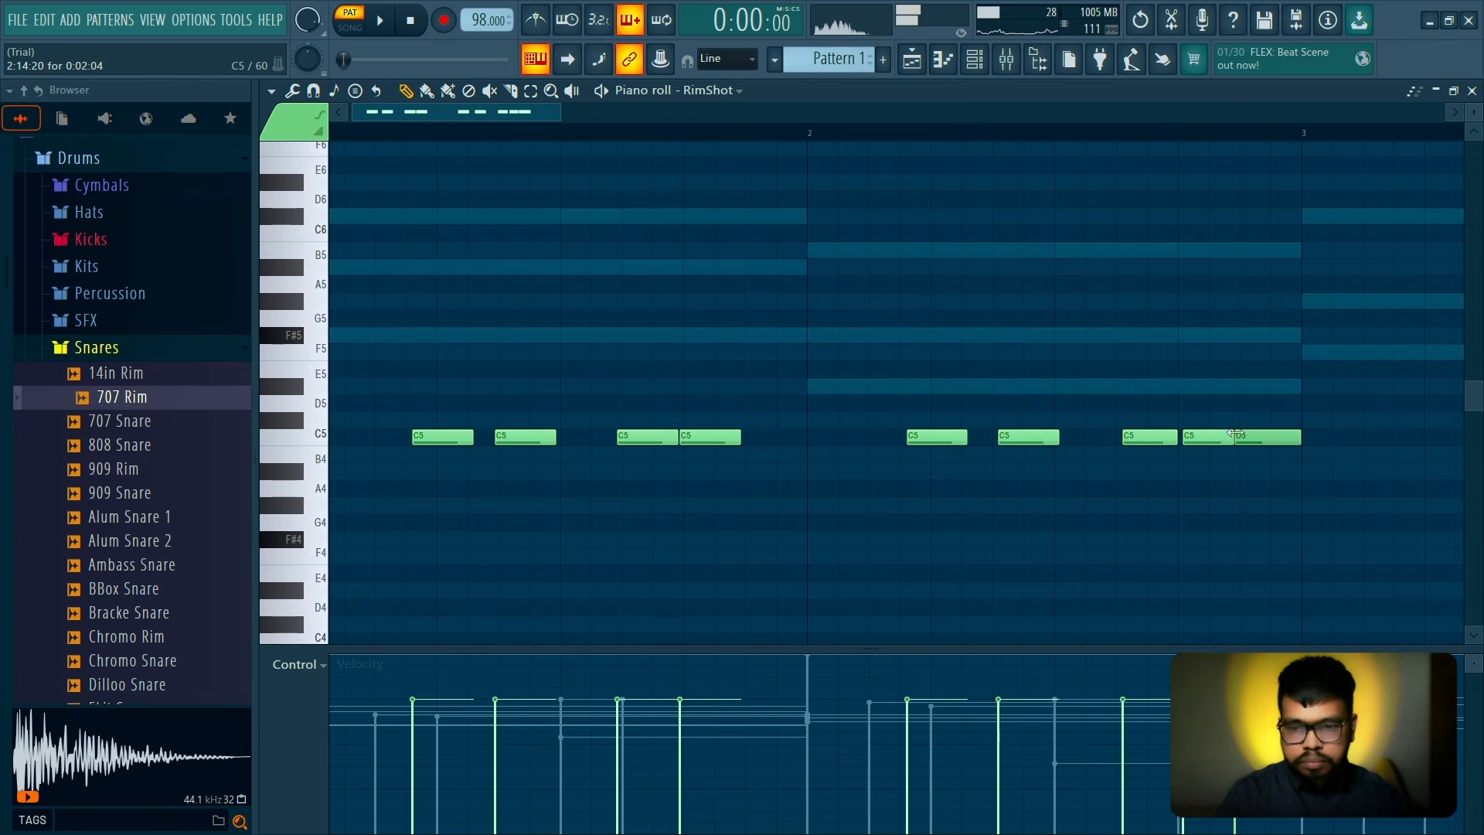
Duplicate the two-bar rimshot pattern across all eight bars, play it and close the piano roll
scroll(972, 396, "down", 2)
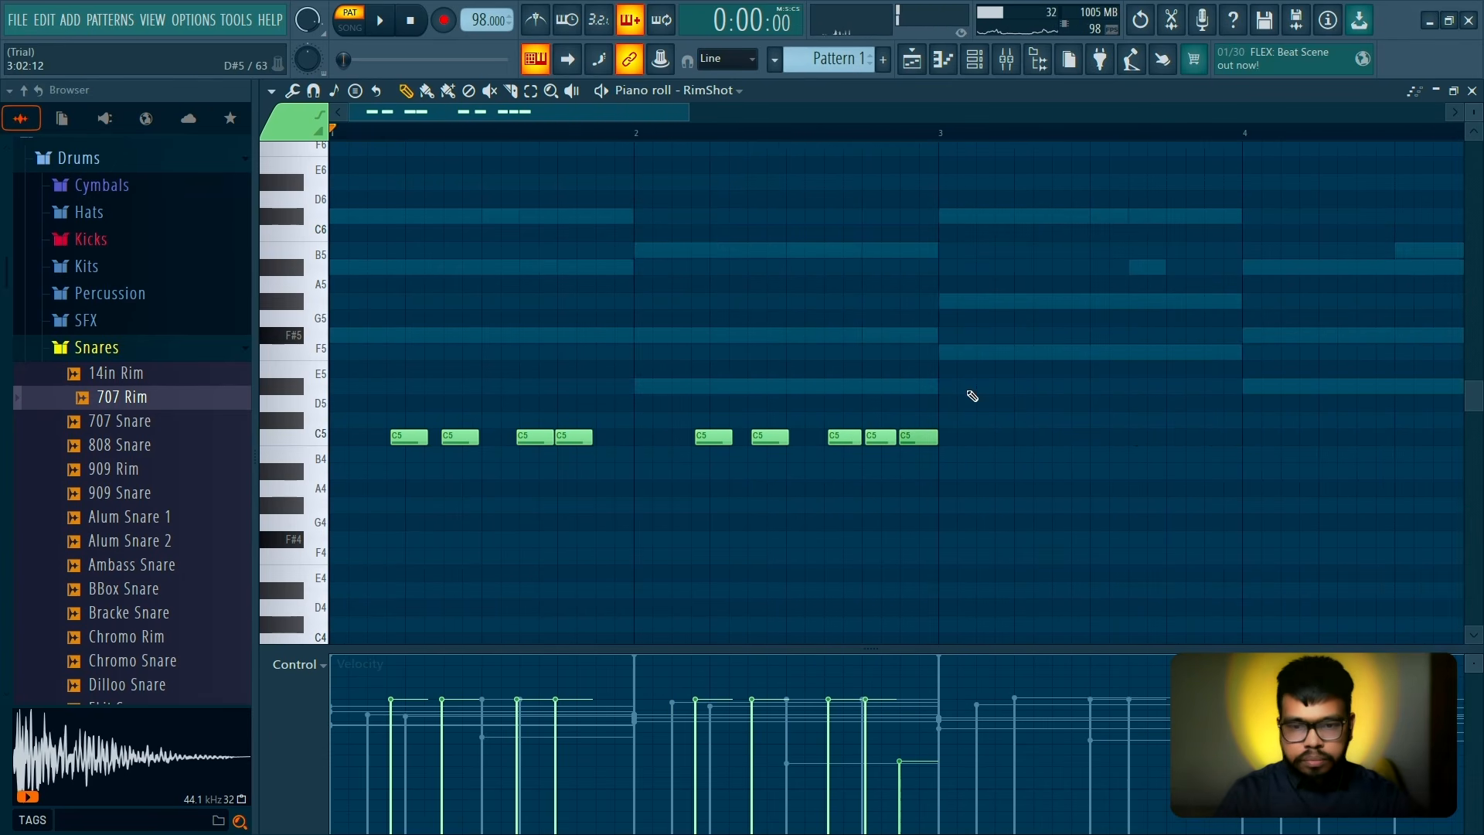
key("ctrl+a")
key("ctrl+b")
scroll(948, 292, "down", 3)
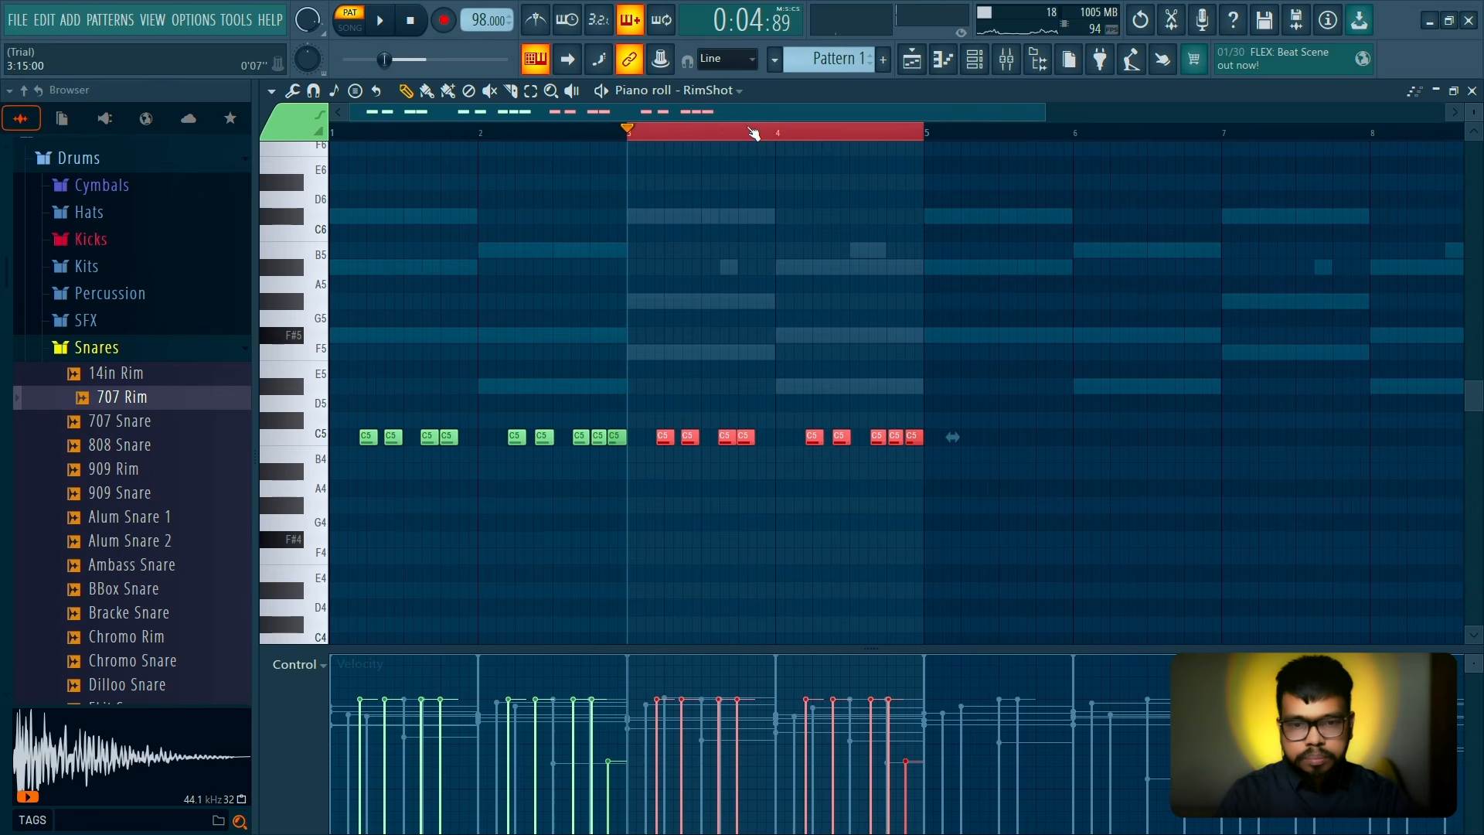
key("ctrl+a")
key("ctrl+b")
key("ctrl+d")
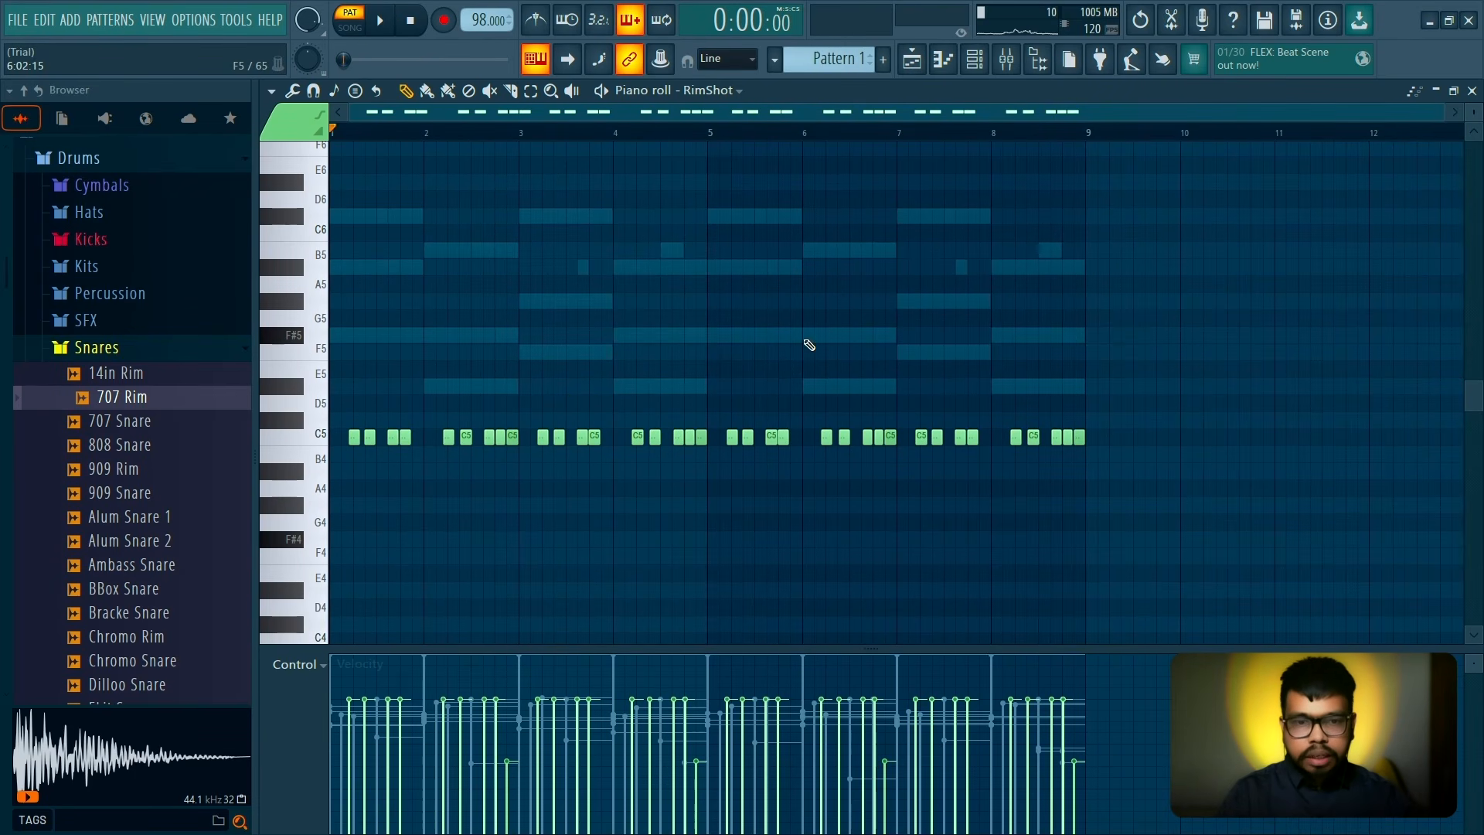
key("space")
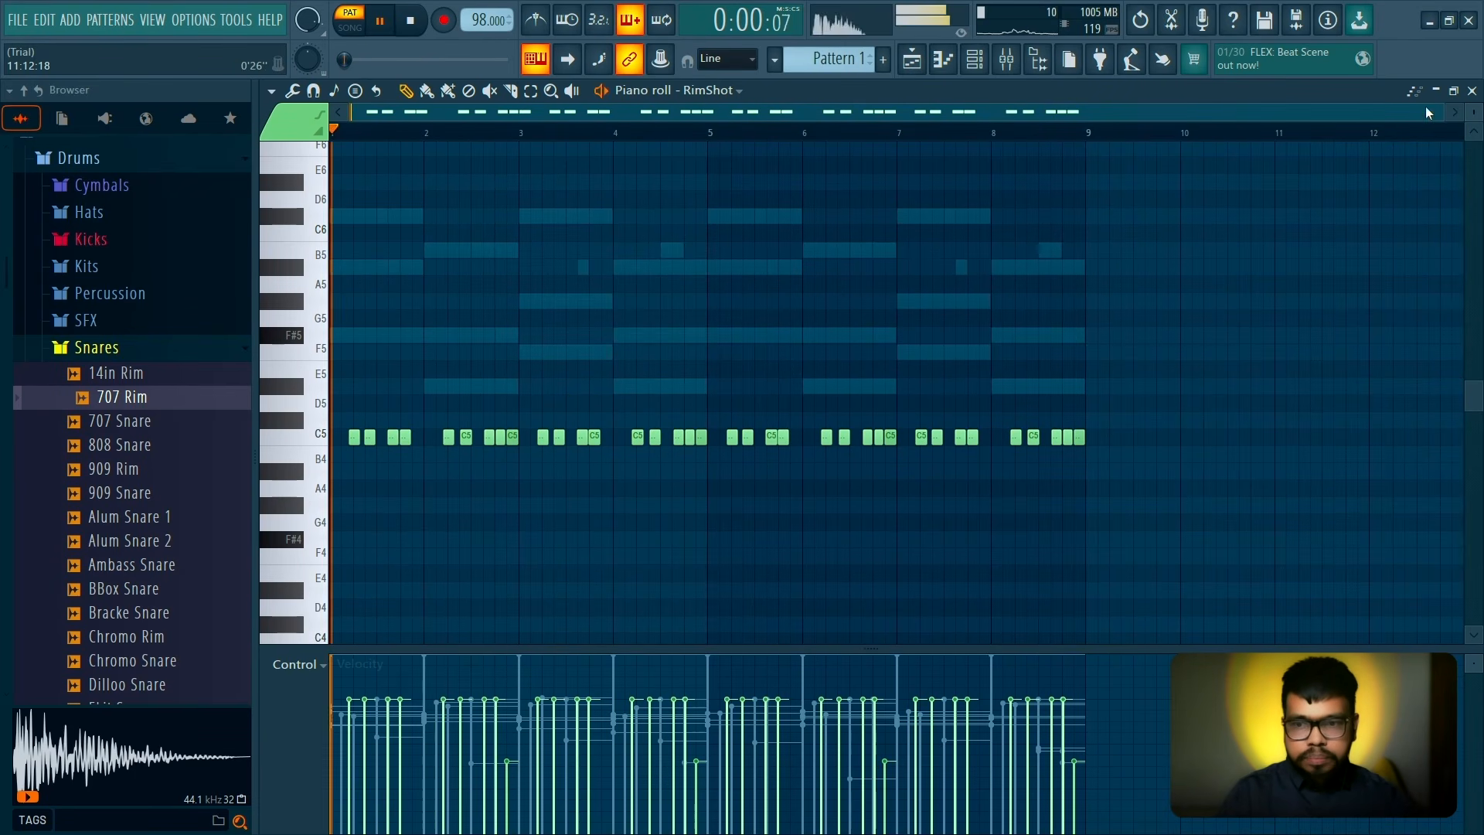
key("space")
left_click(1473, 91)
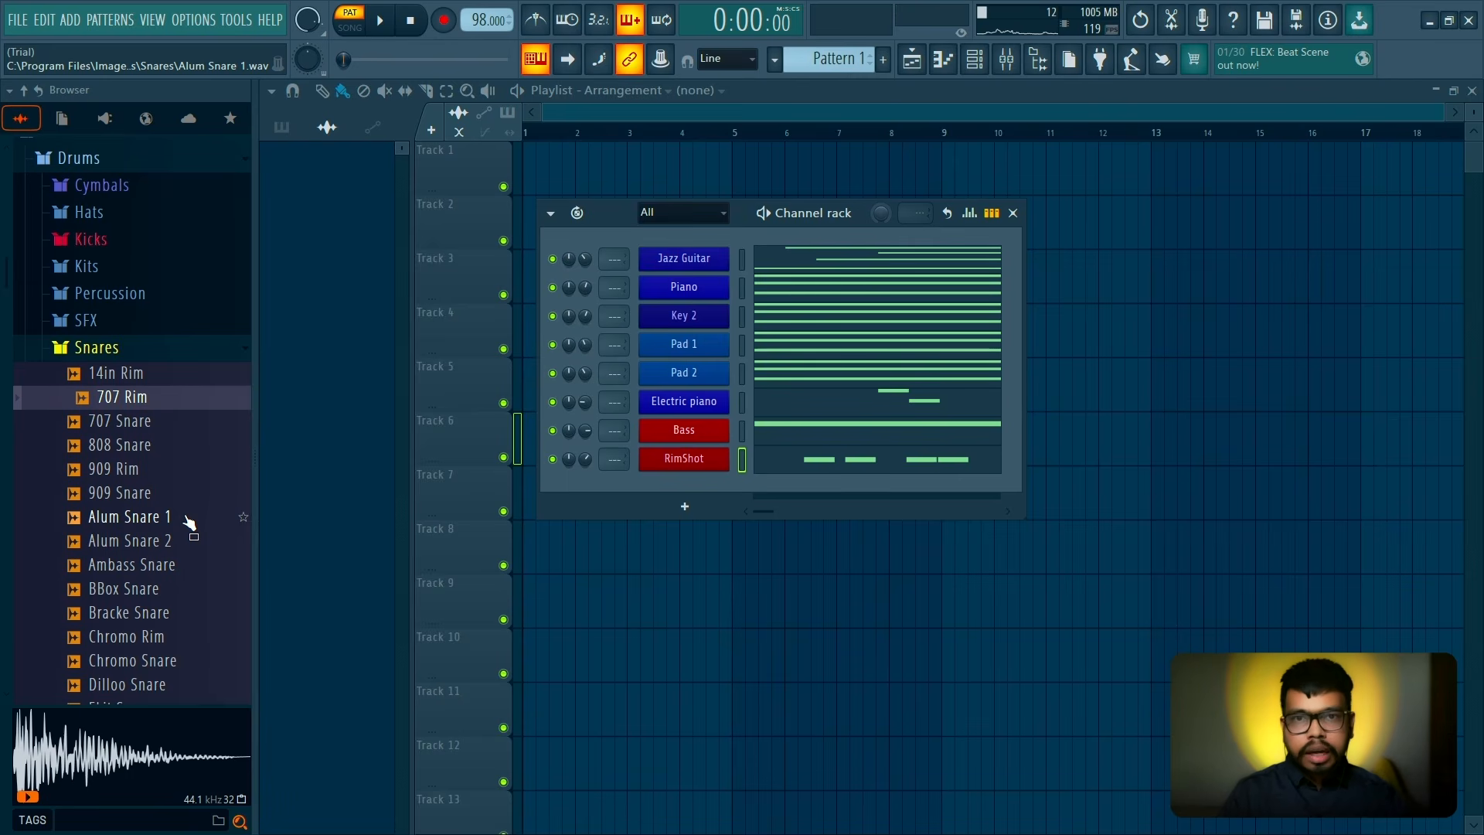
Browse the Drums (ModeAudio) hi-hats and kicks, auditioning samples such as Attack Kick 06 and Attack Kick 08
left_click(146, 347)
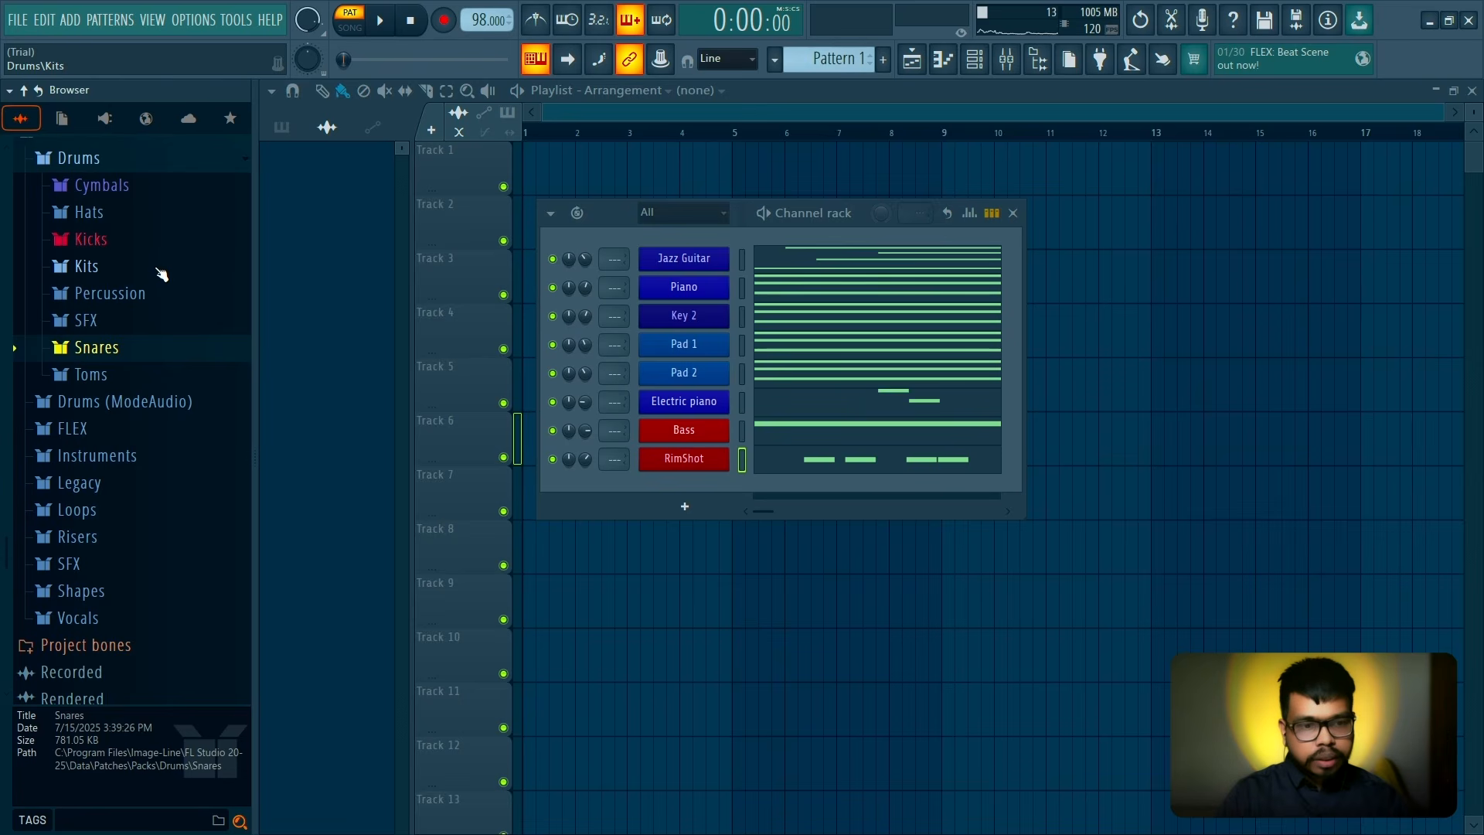
left_click(183, 403)
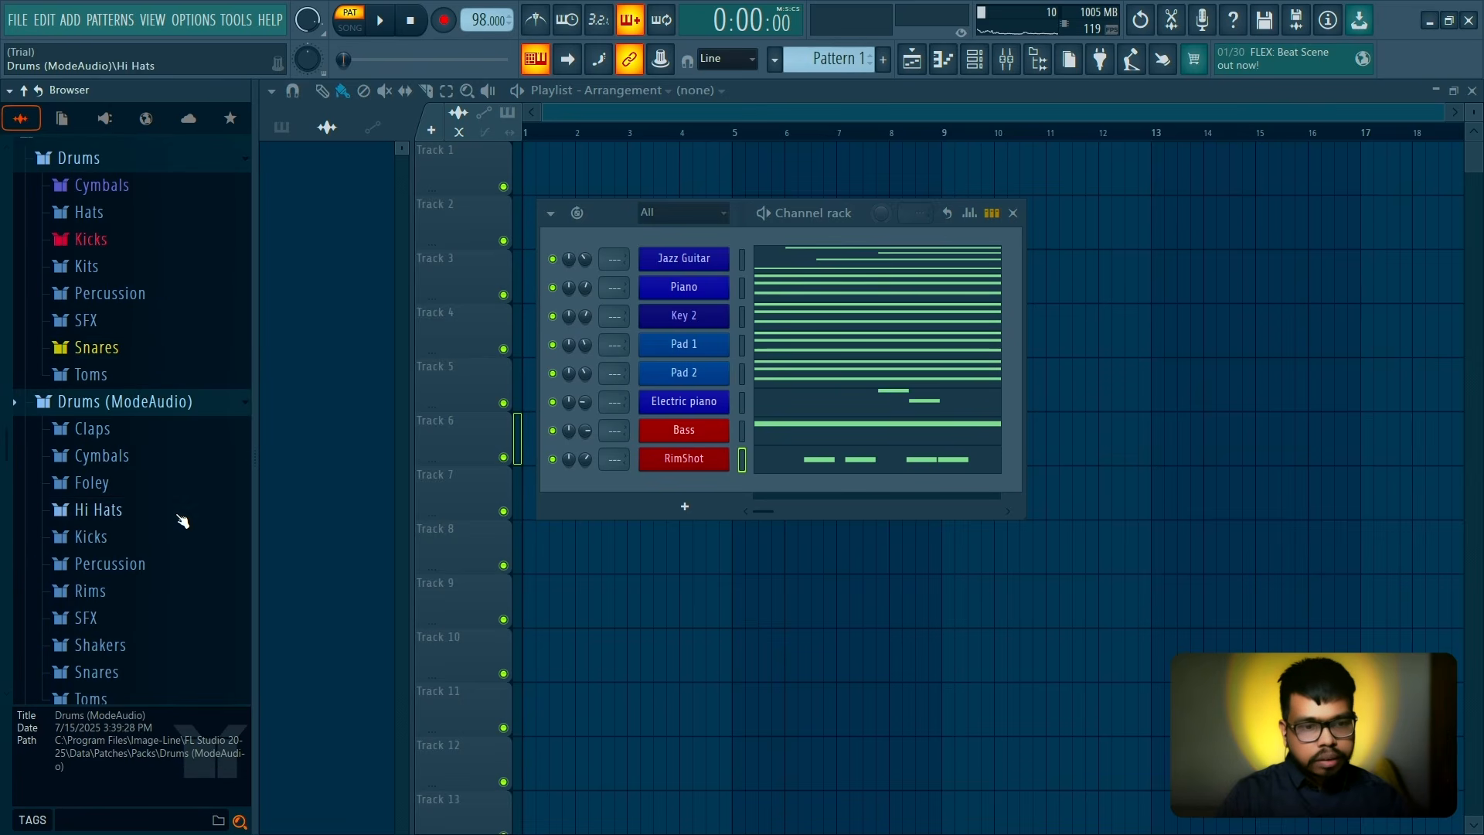
left_click(181, 511)
left_click(178, 520)
scroll(178, 448, "down", 2)
left_click(170, 398)
left_click(175, 540)
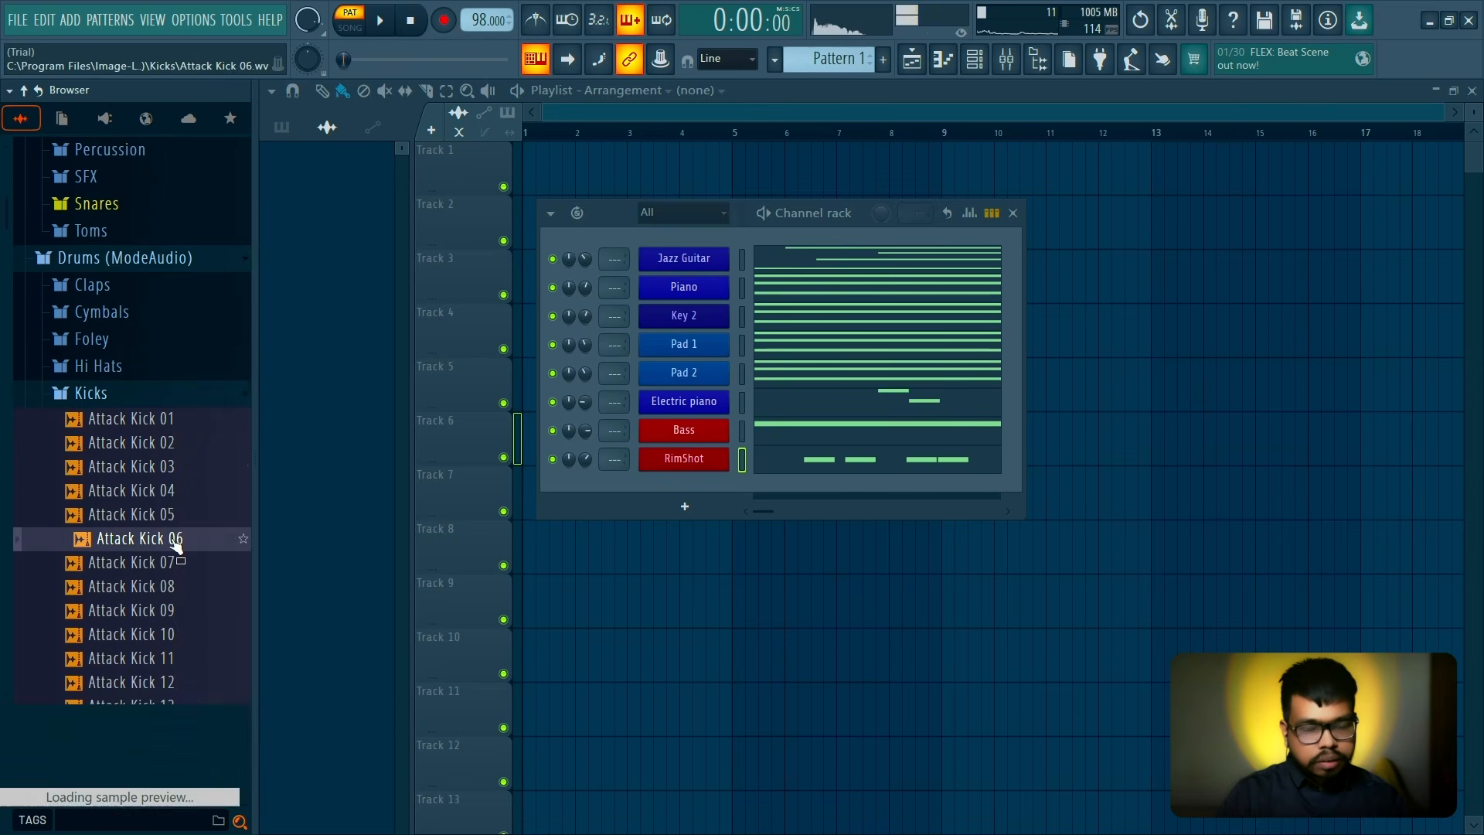
left_click(172, 587)
left_click(154, 394)
scroll(158, 355, "down", 3)
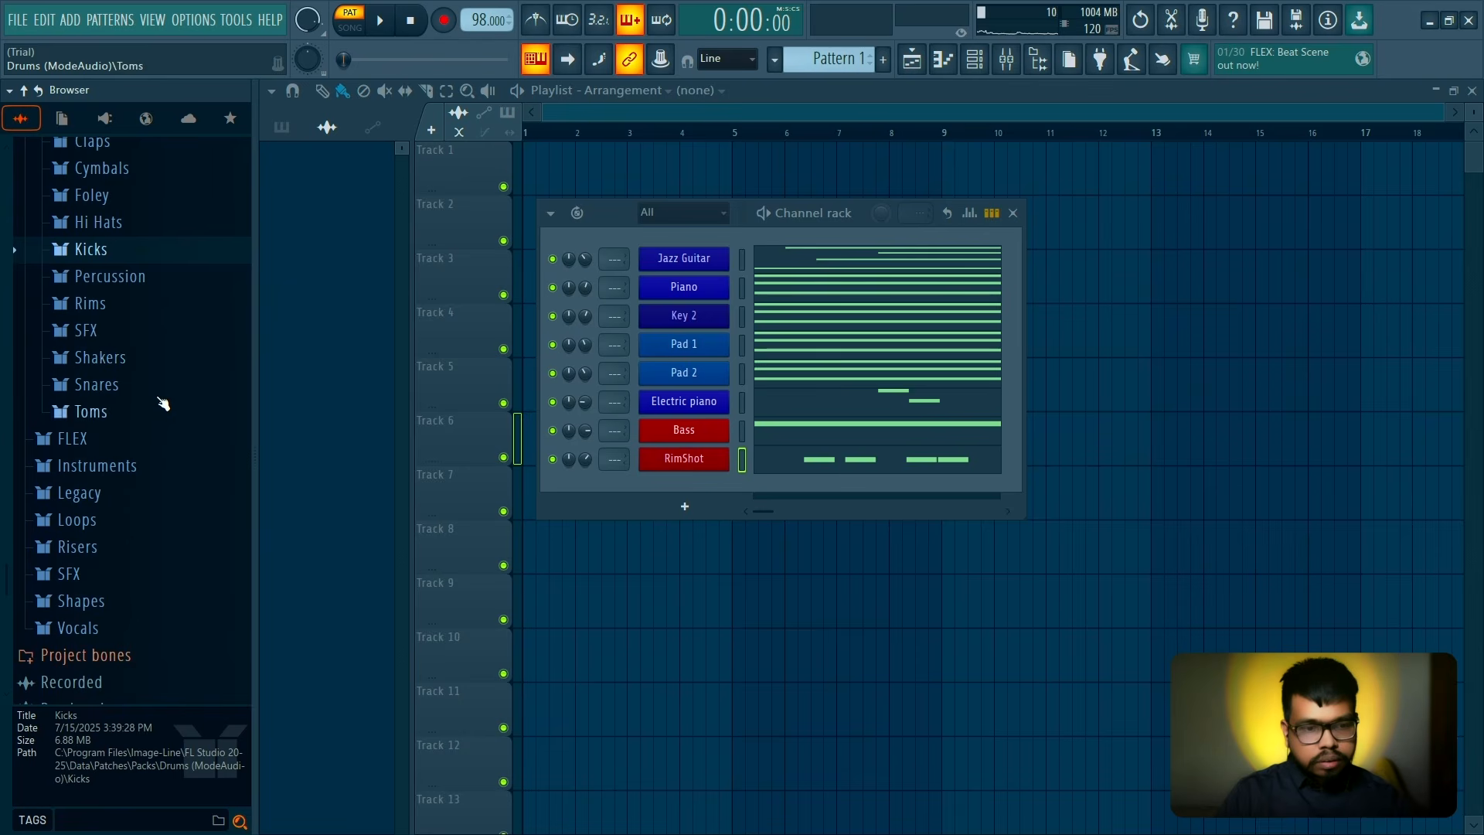
Find HIP_Hat among the Legacy HipHop drum samples and add it as a new channel below RimShot
left_click(163, 495)
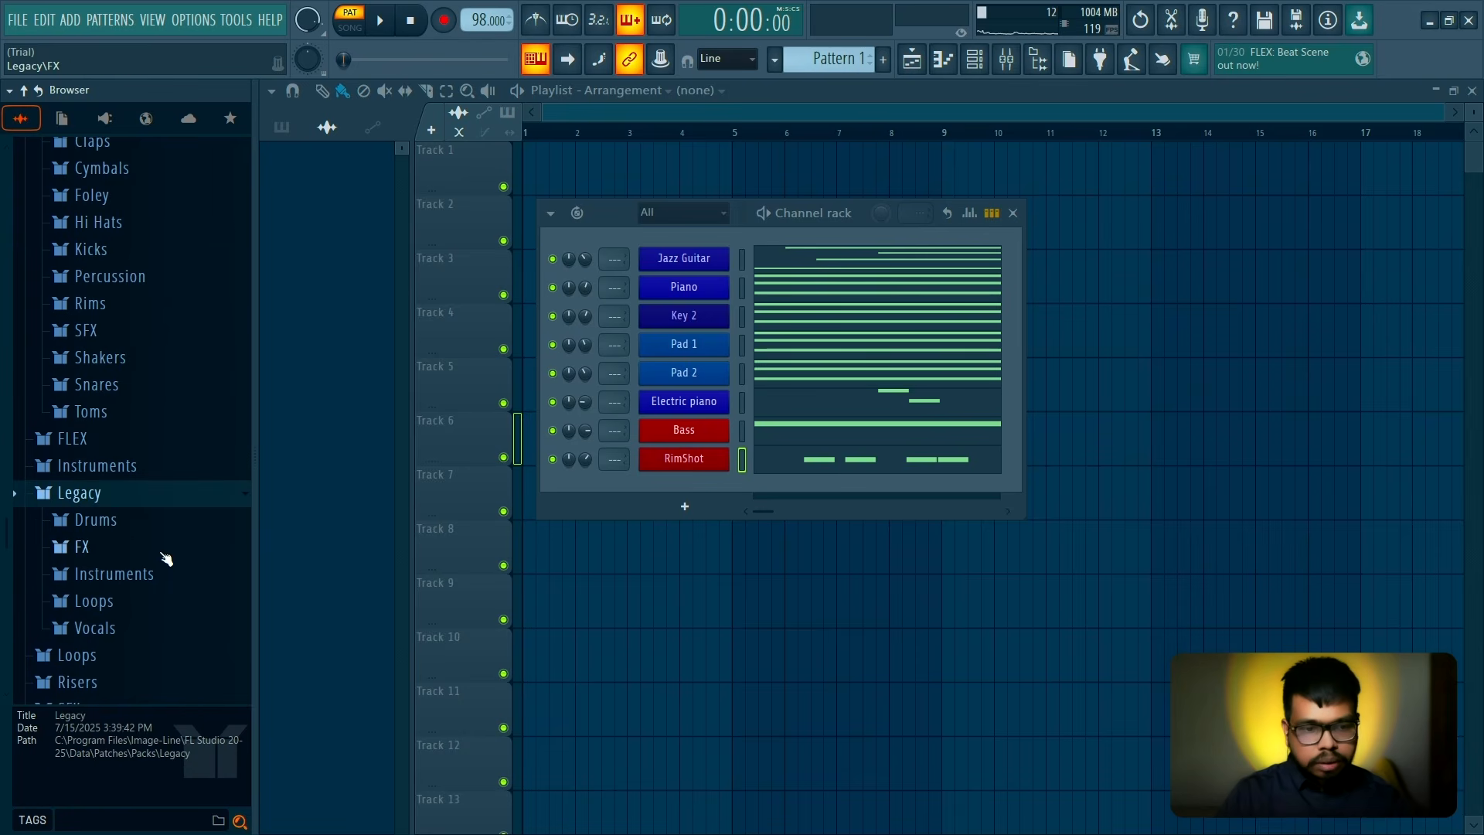
left_click(171, 532)
left_click(173, 537)
scroll(166, 483, "down", 3)
left_click(152, 465)
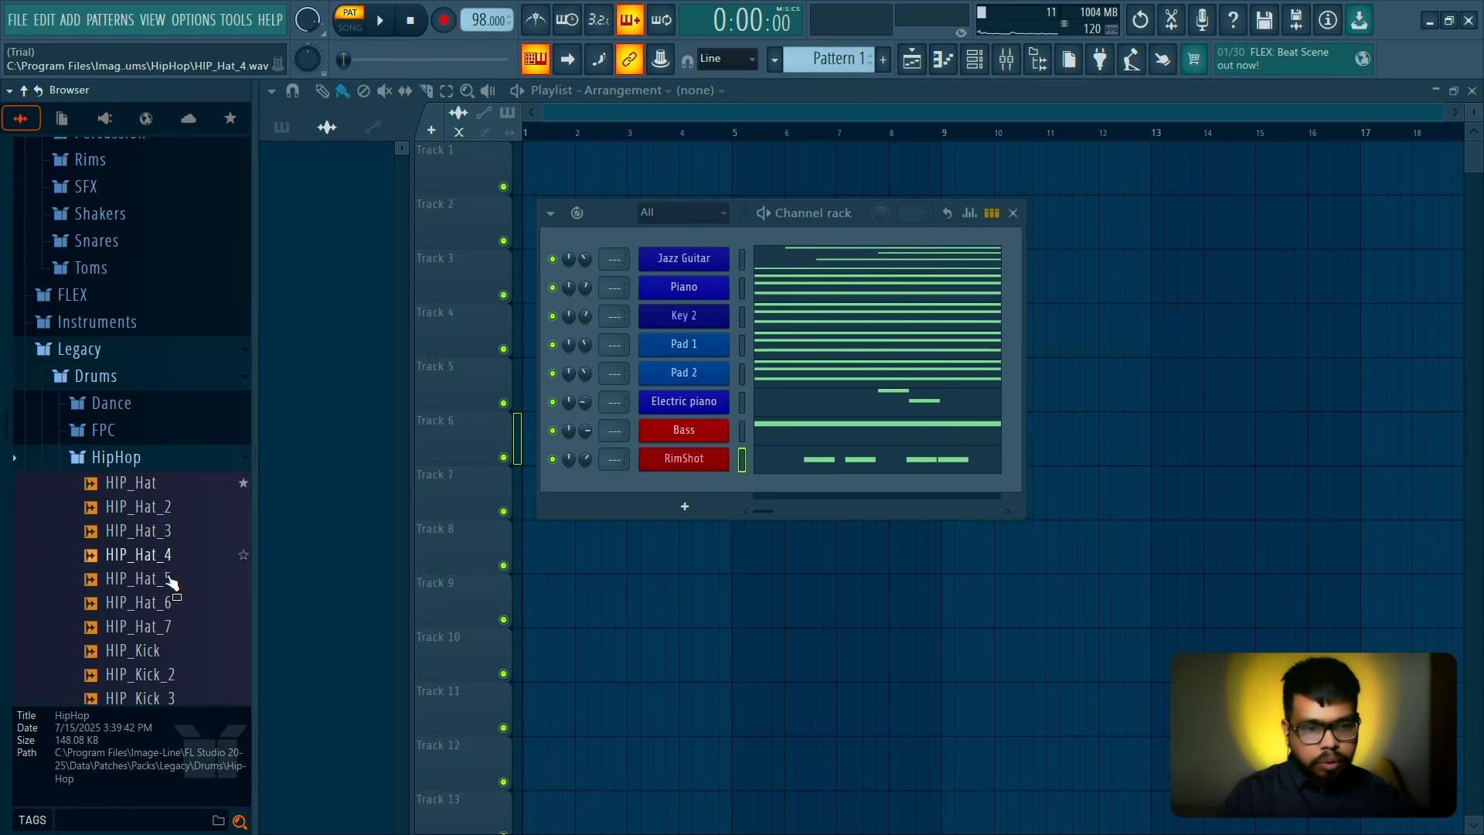
left_click(154, 484)
scroll(154, 487, "down", 3)
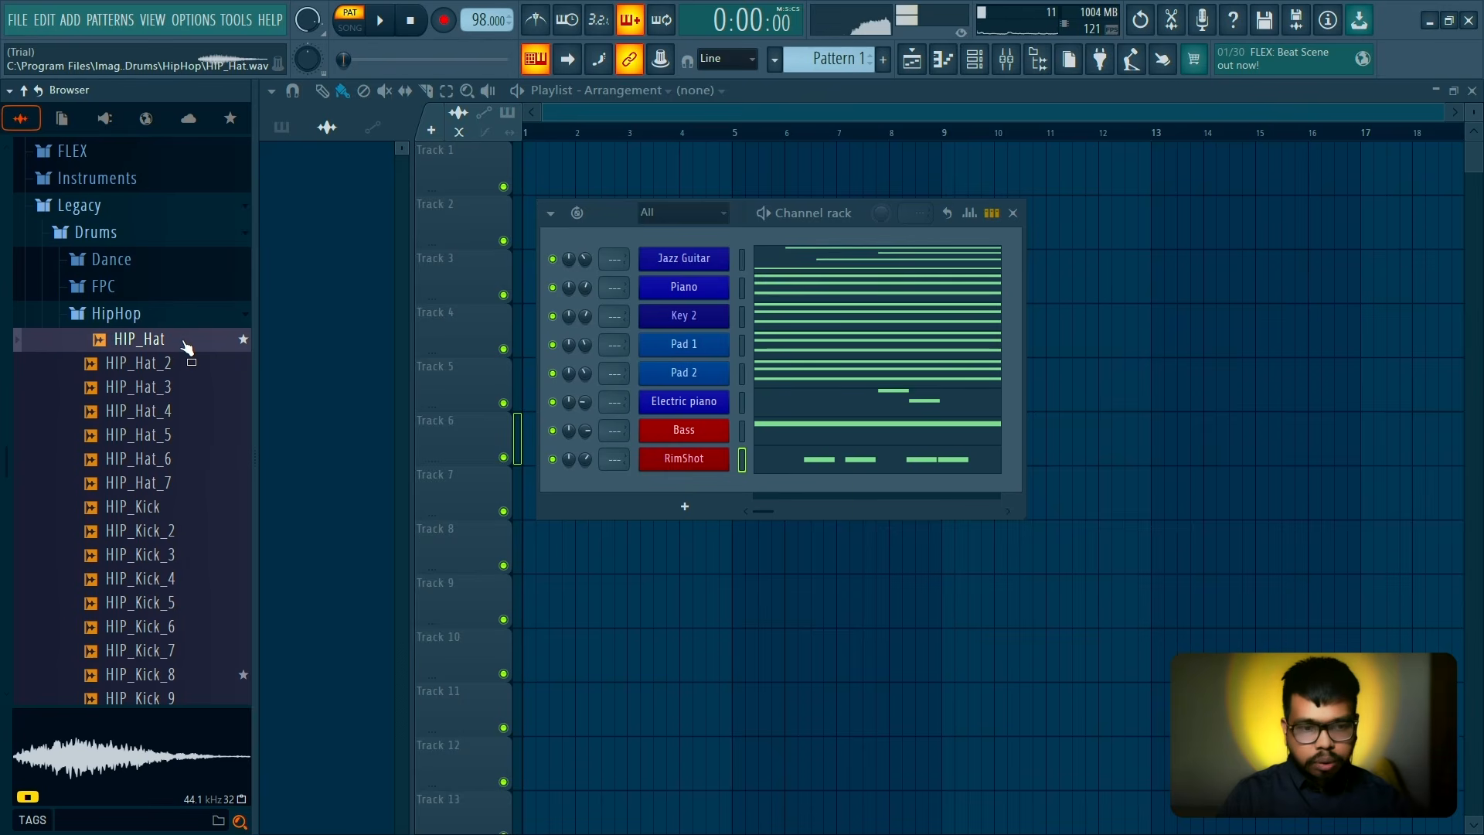
left_click_drag(185, 348, 553, 496)
Rename the HIP_Hat channel to Hat and colour it red
right_click(718, 487)
left_click(801, 526)
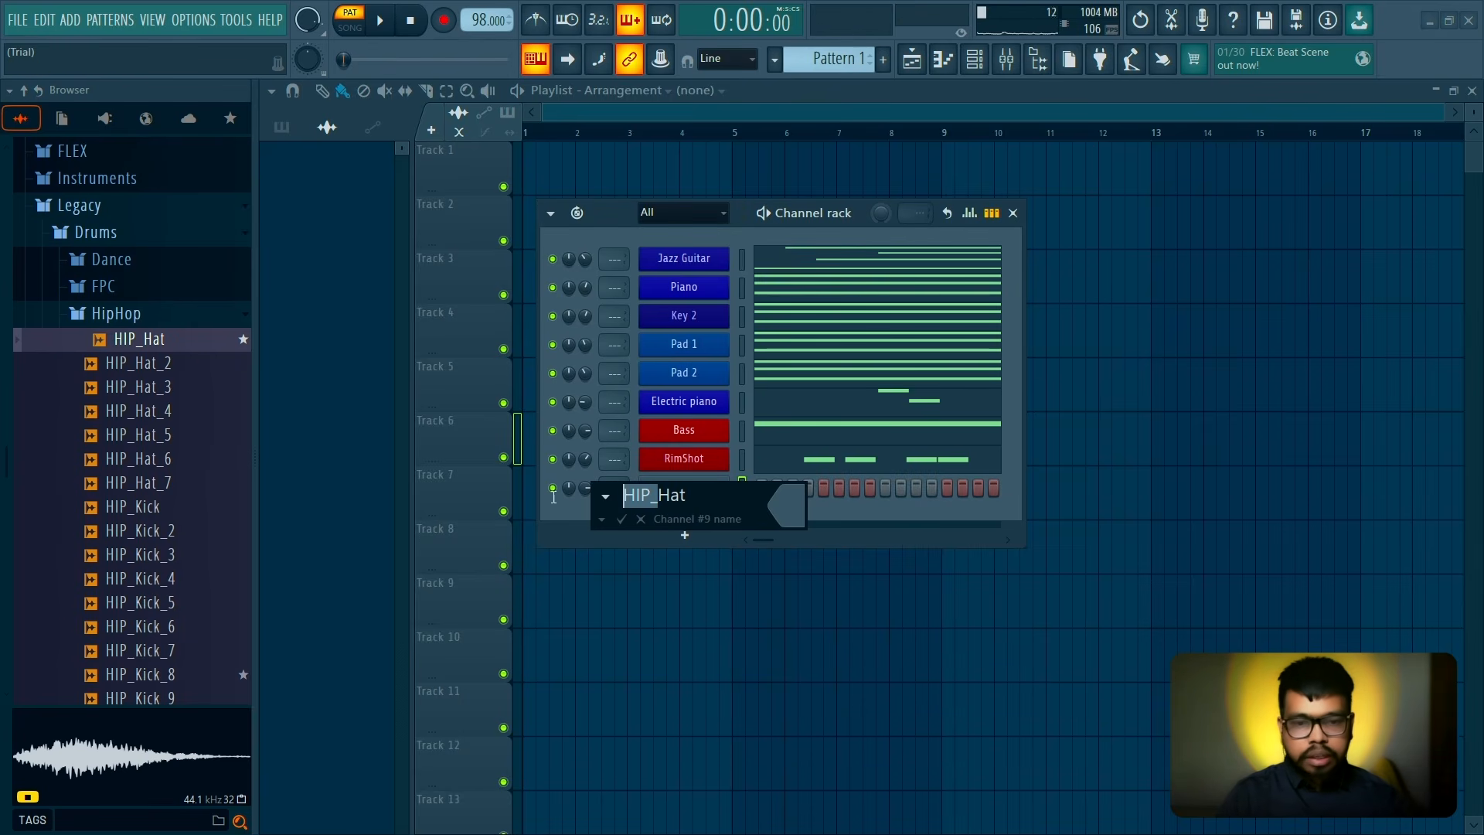
key("BackSpace")
left_click(783, 524)
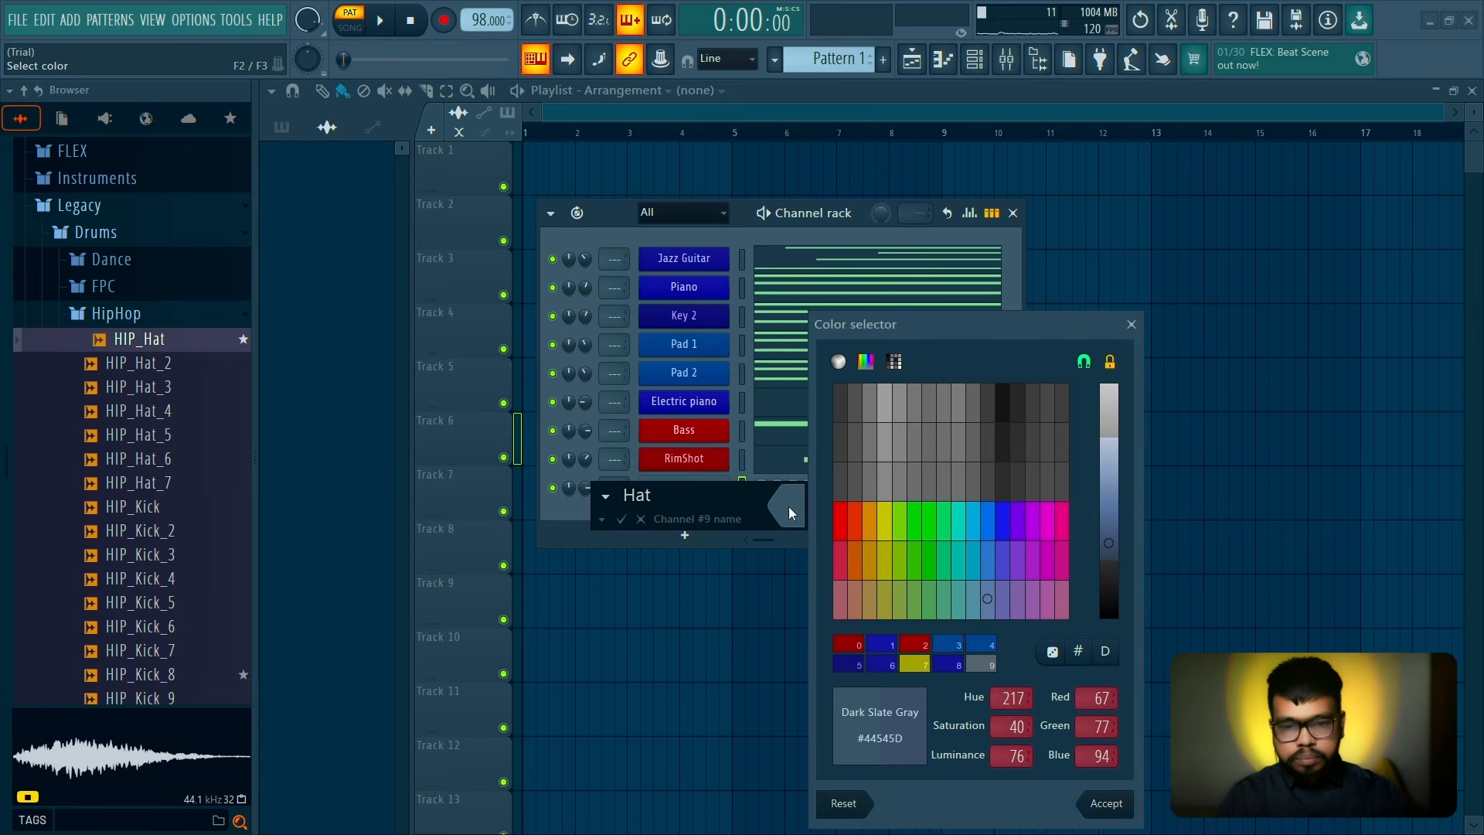
left_click(854, 524)
key("Return")
key("Return")
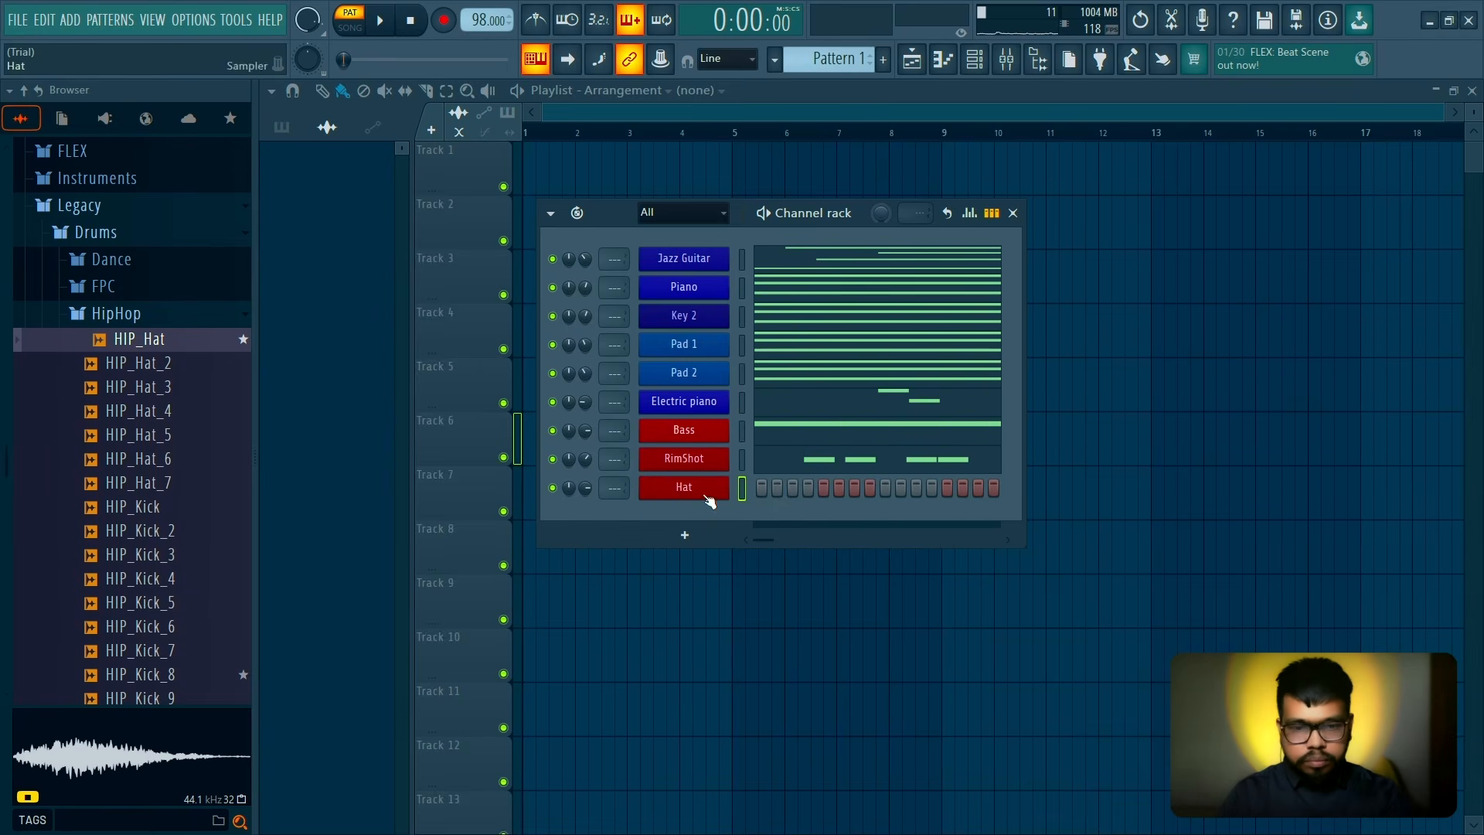
Add the HIP_Kick_8 sample as a new channel below Hat and open its piano roll
left_click_drag(154, 481, 699, 530)
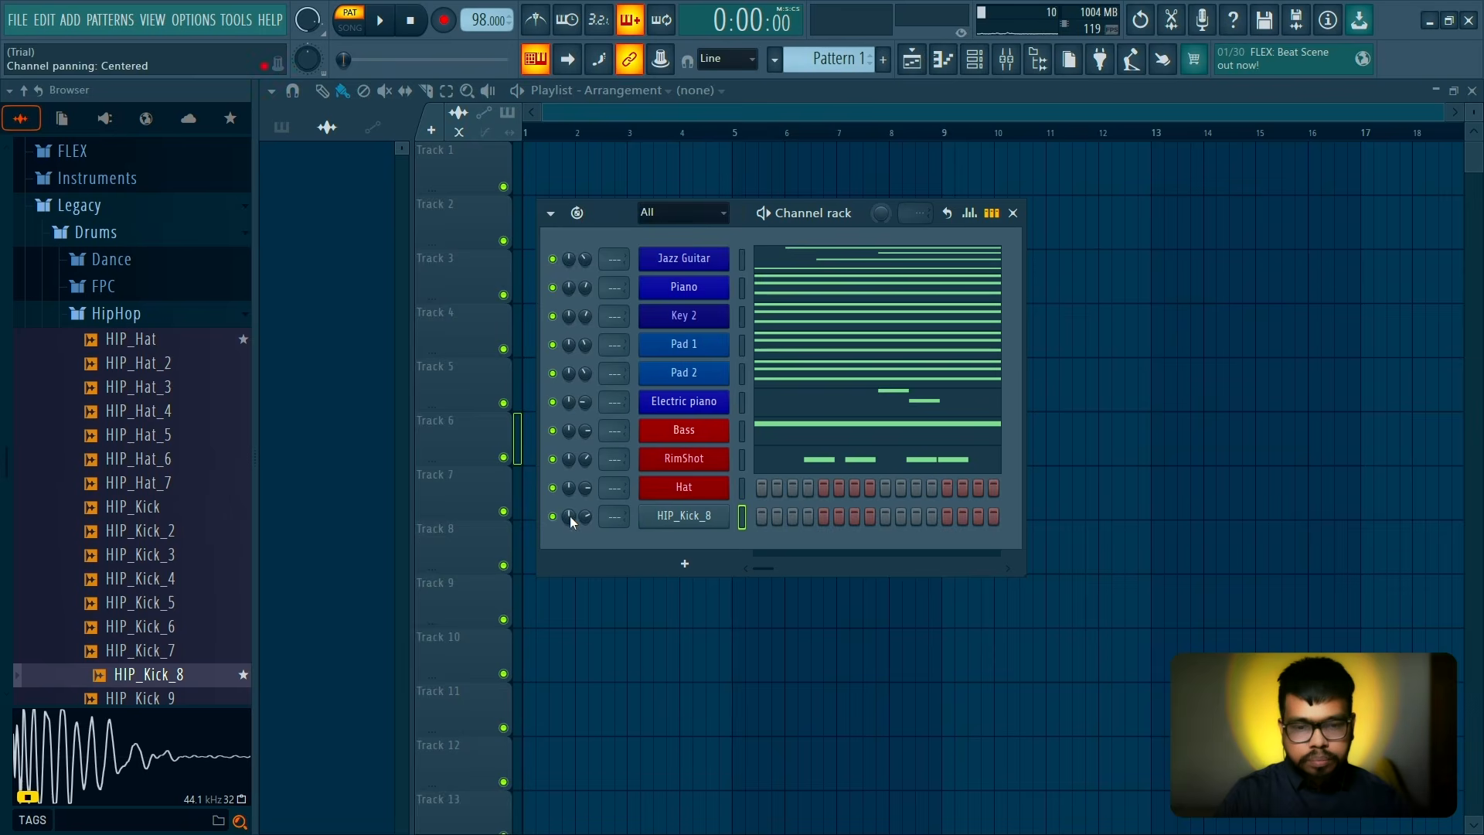
right_click(708, 518)
left_click(754, 514)
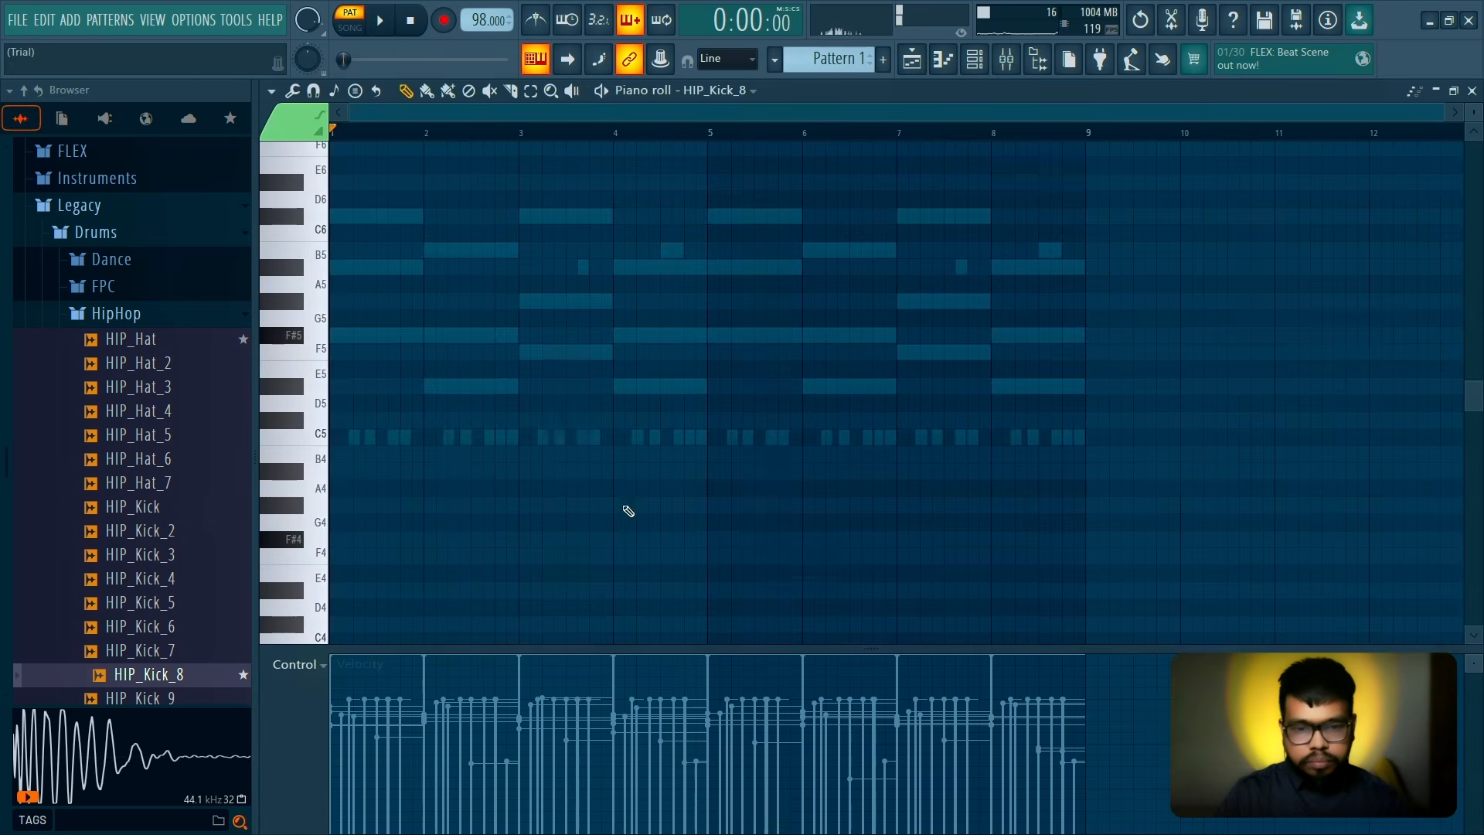
Place a C5 kick note at the start of bar 1 and raise its velocity
left_click(335, 435)
left_click(348, 683)
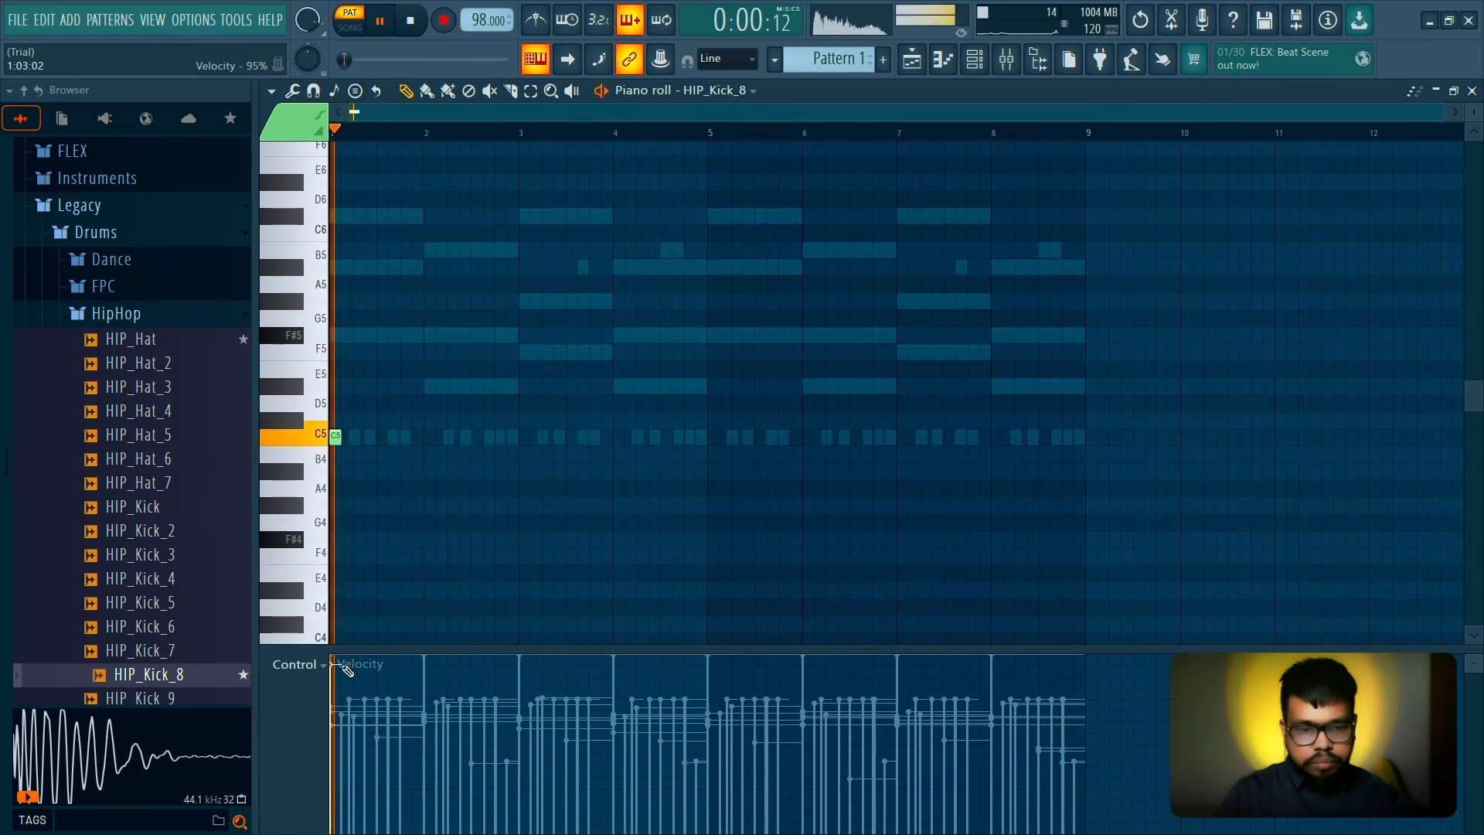
scroll(358, 507, "up", 3)
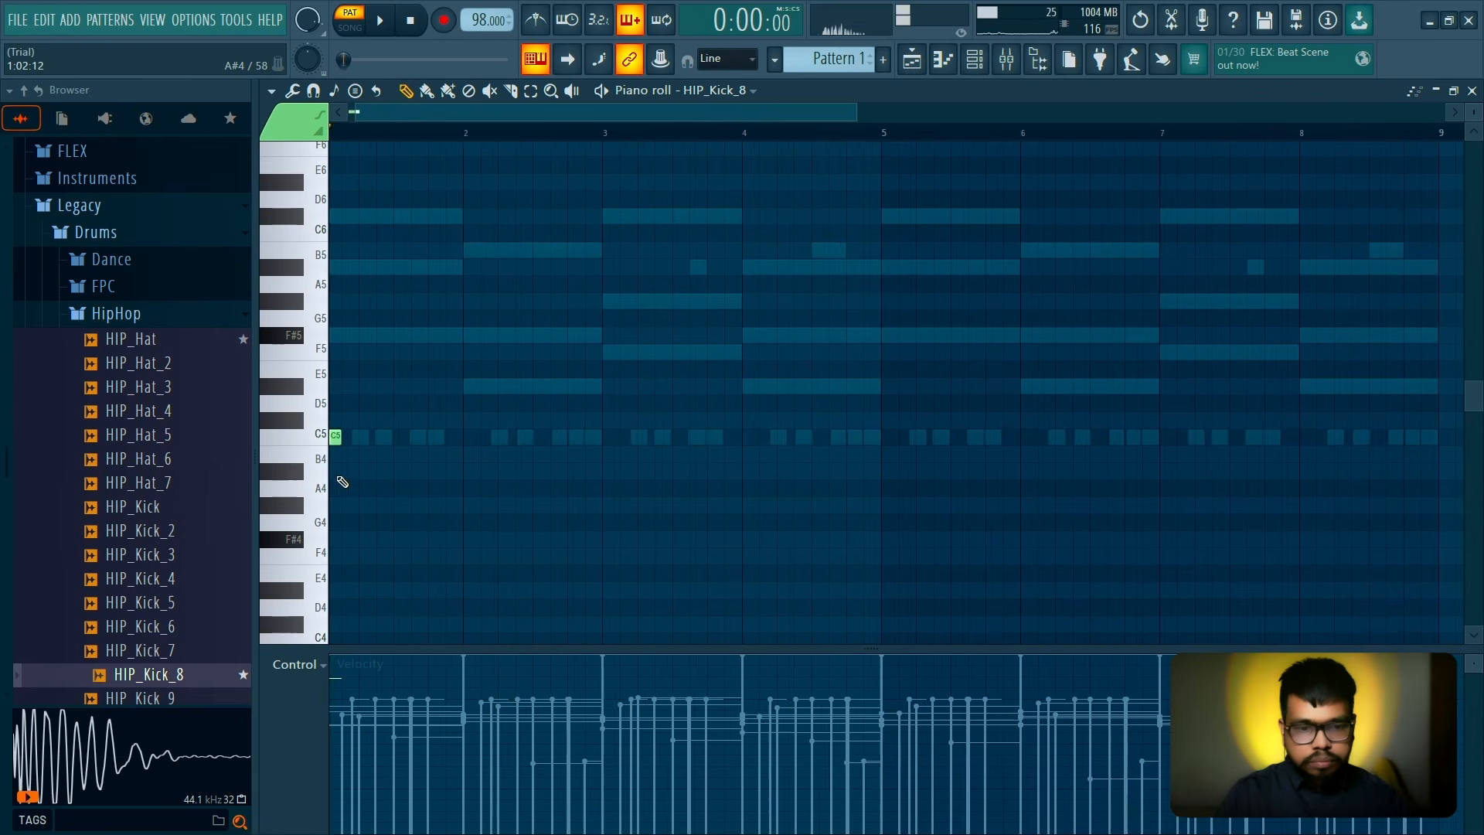
scroll(590, 431, "down", 2)
Add a C5 kick at step 11 of bar 1, discard a trial kick at step 13, and shorten the kicks to about one step
key("space")
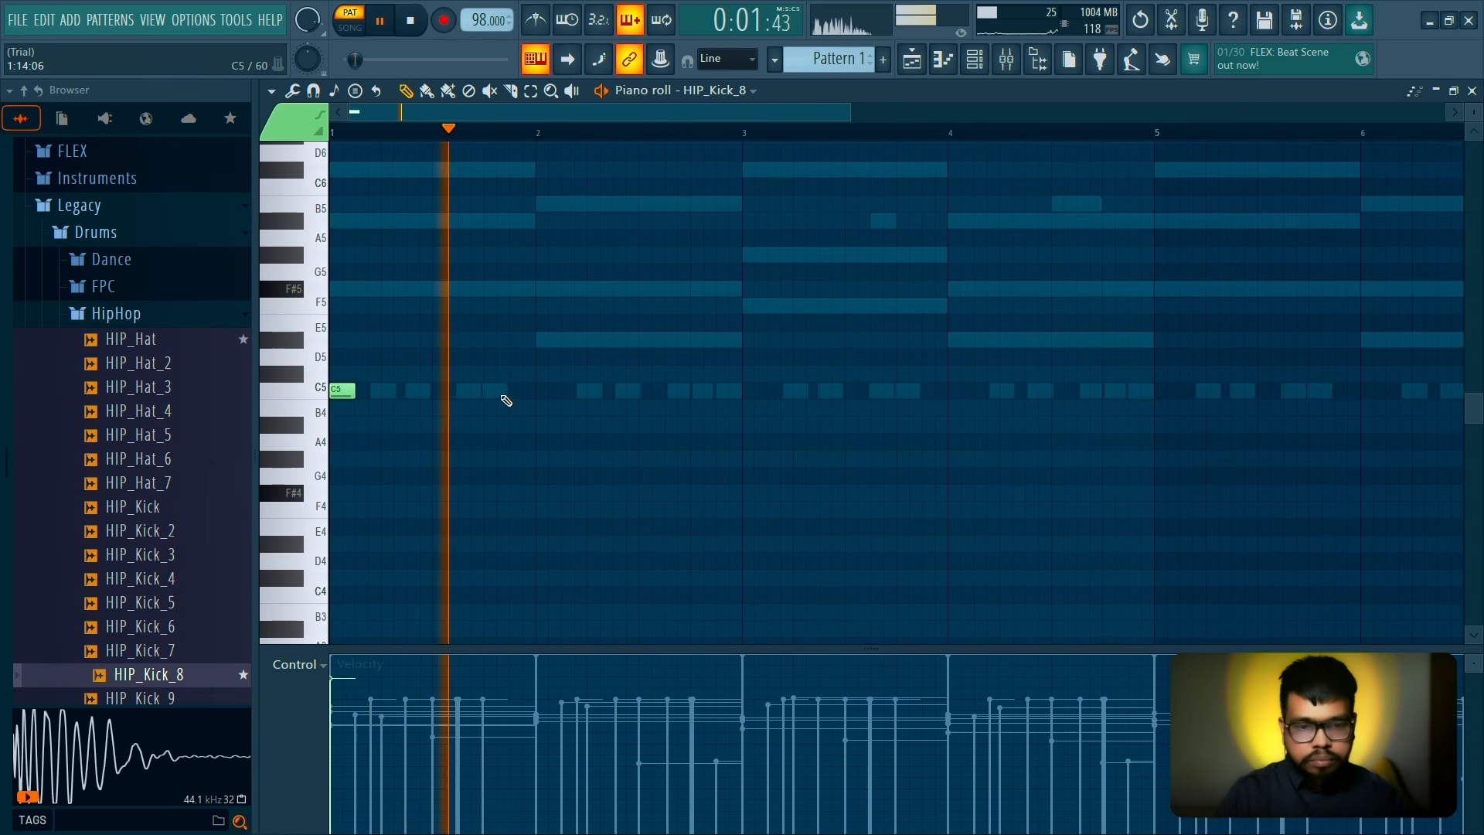
key("space")
key("space")
left_click(470, 391)
left_click(496, 391)
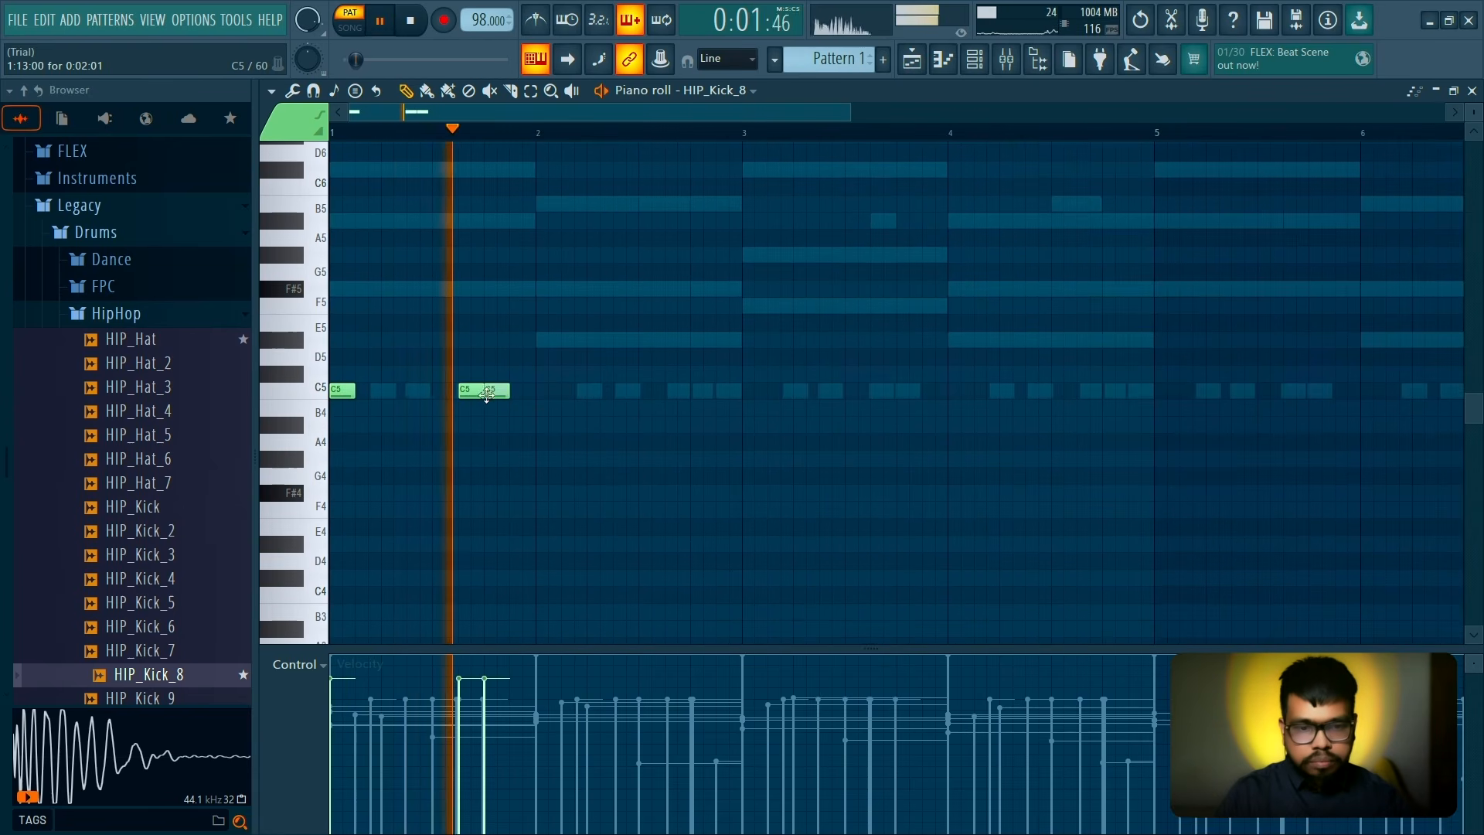
key("space")
right_click(496, 391)
key("space")
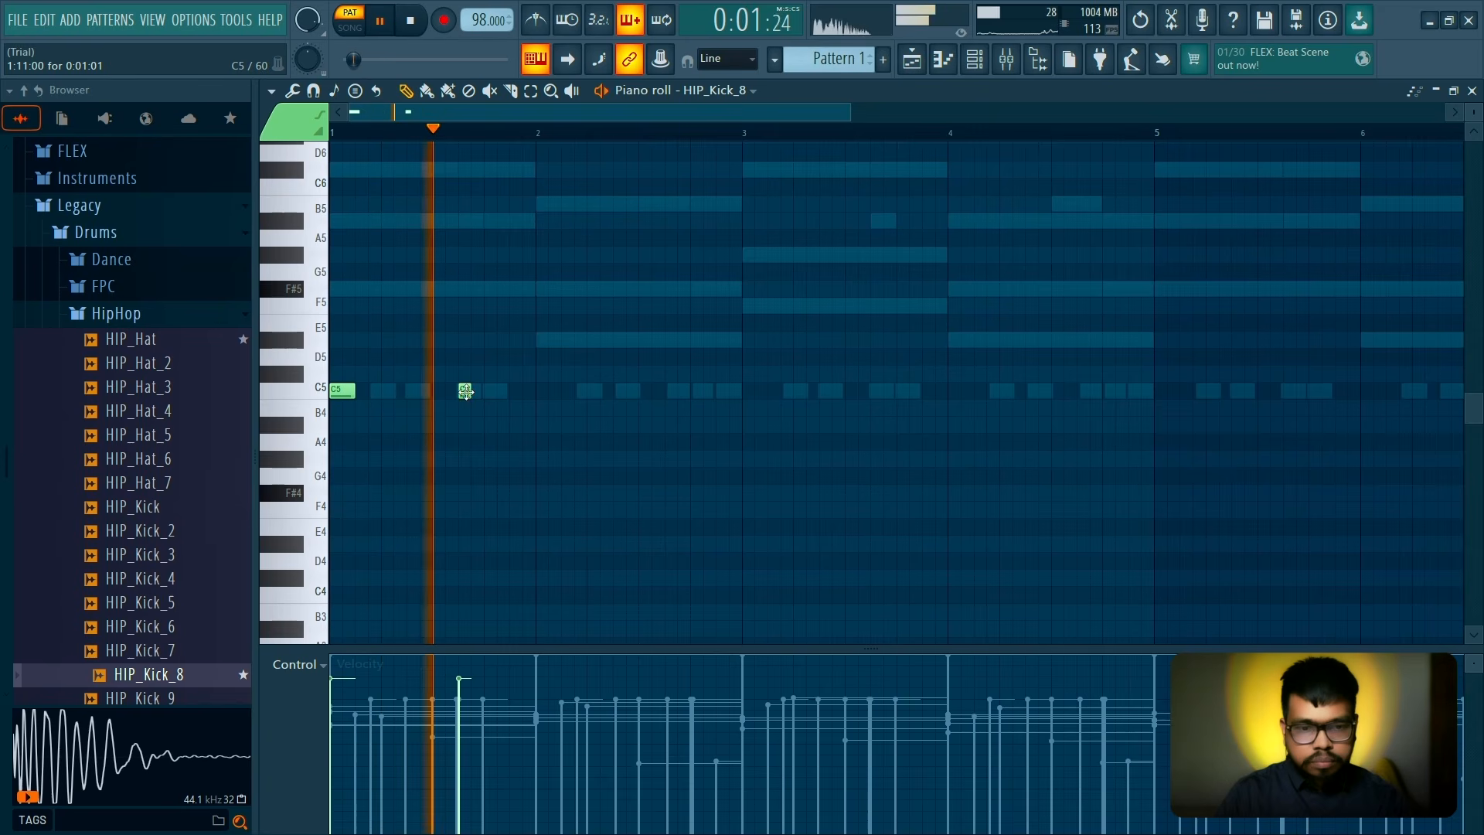
mouse_move(465, 392)
left_mouse_down()
mouse_move(478, 391)
mouse_move(463, 392)
left_mouse_up()
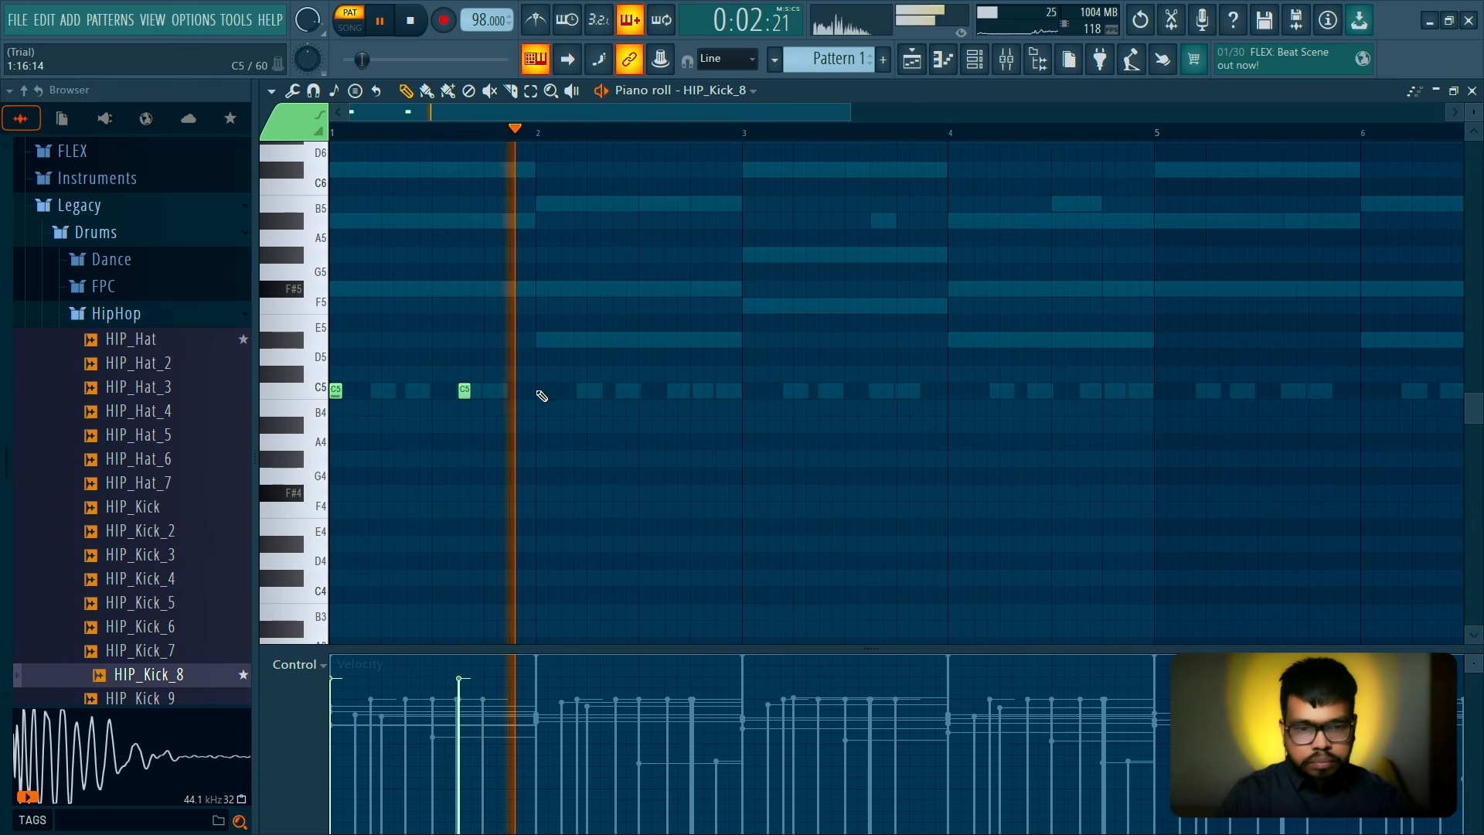
Duplicate the one-bar kick pattern across all eight bars
key("space")
key("space")
scroll(765, 162, "down", 3)
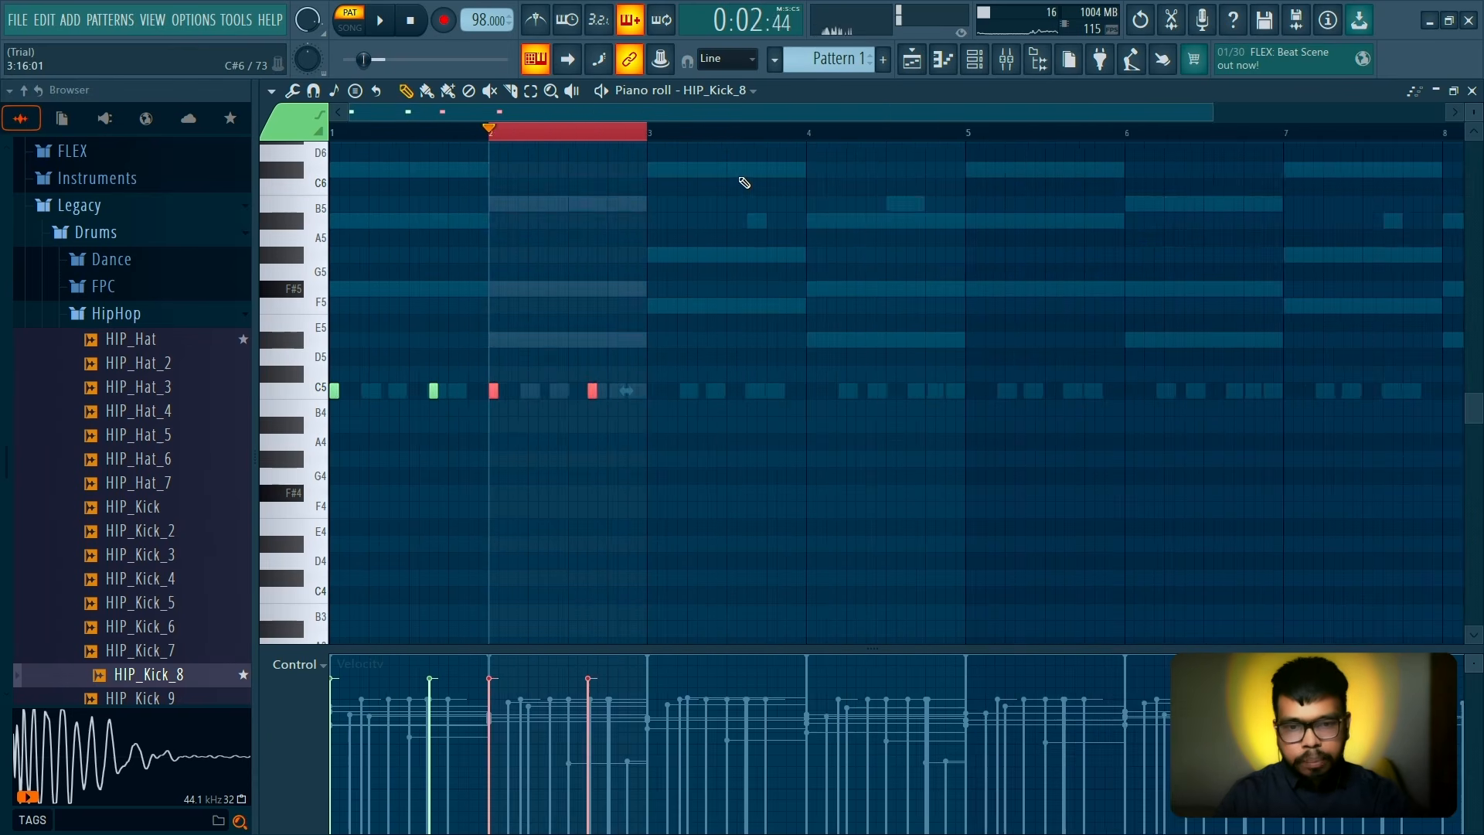
key("space")
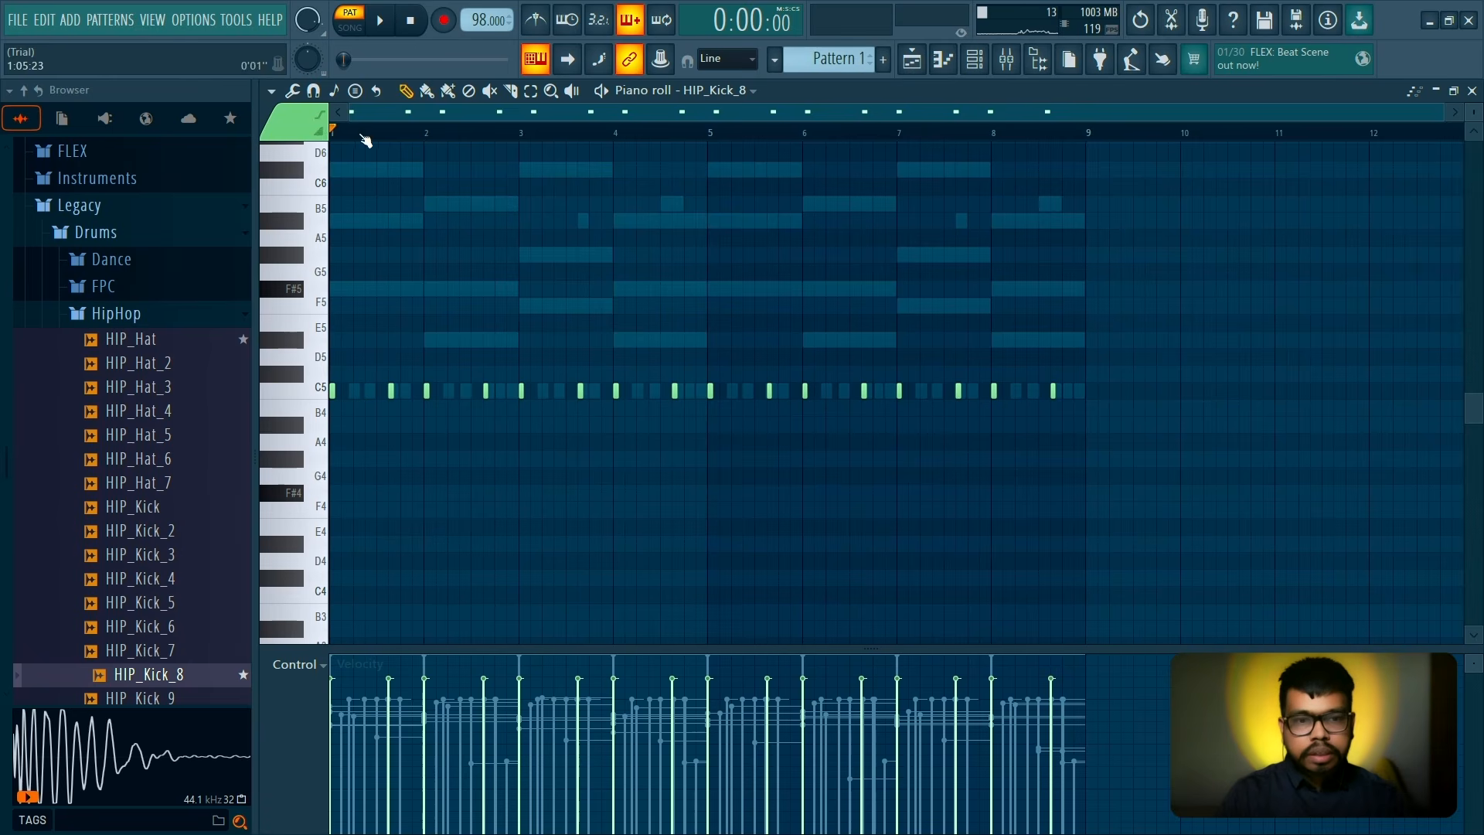
Play back the pattern to check the new kicks against the other channels, closing the kick's piano roll
key("space")
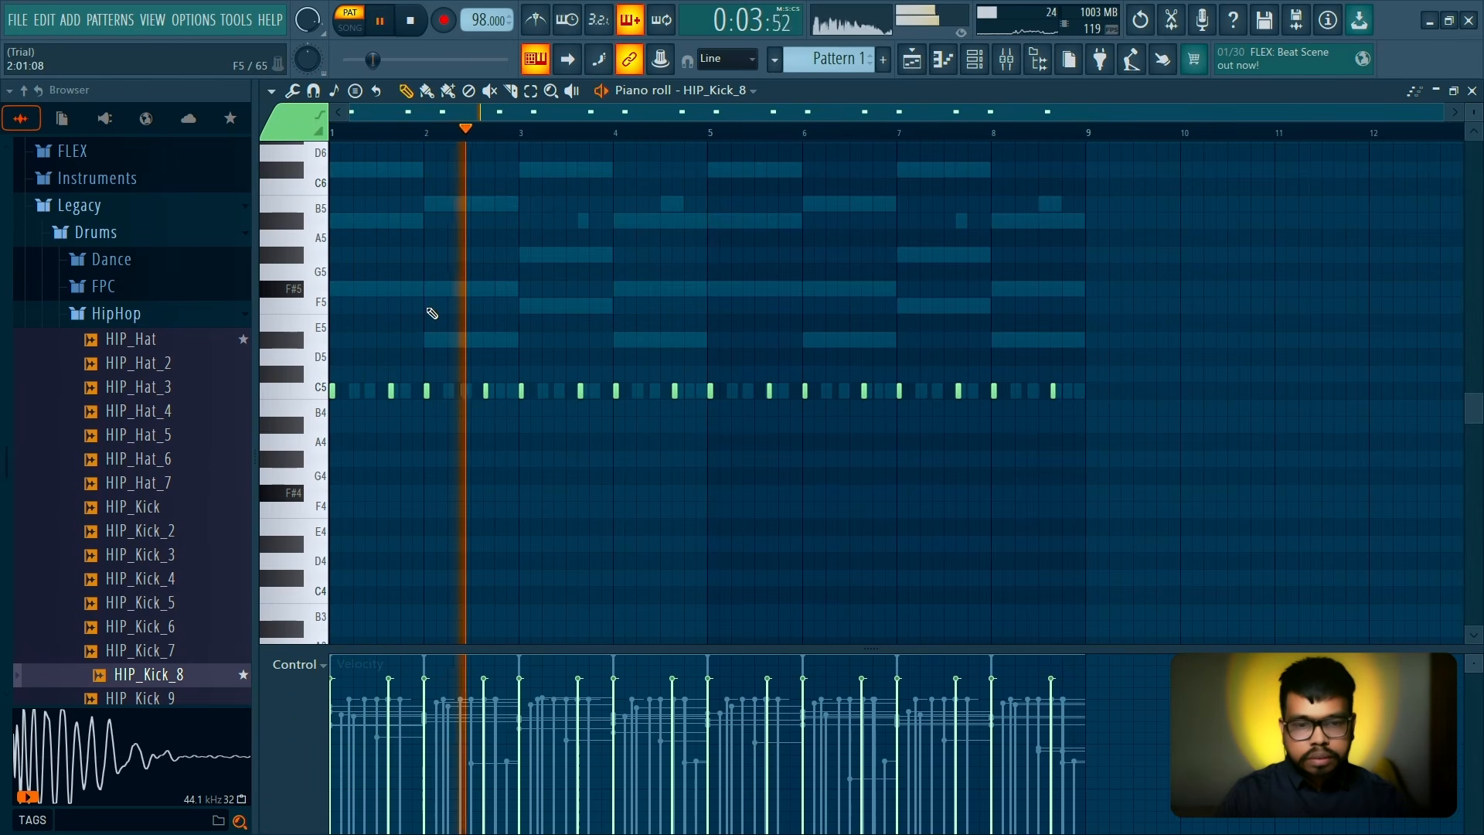
key("space")
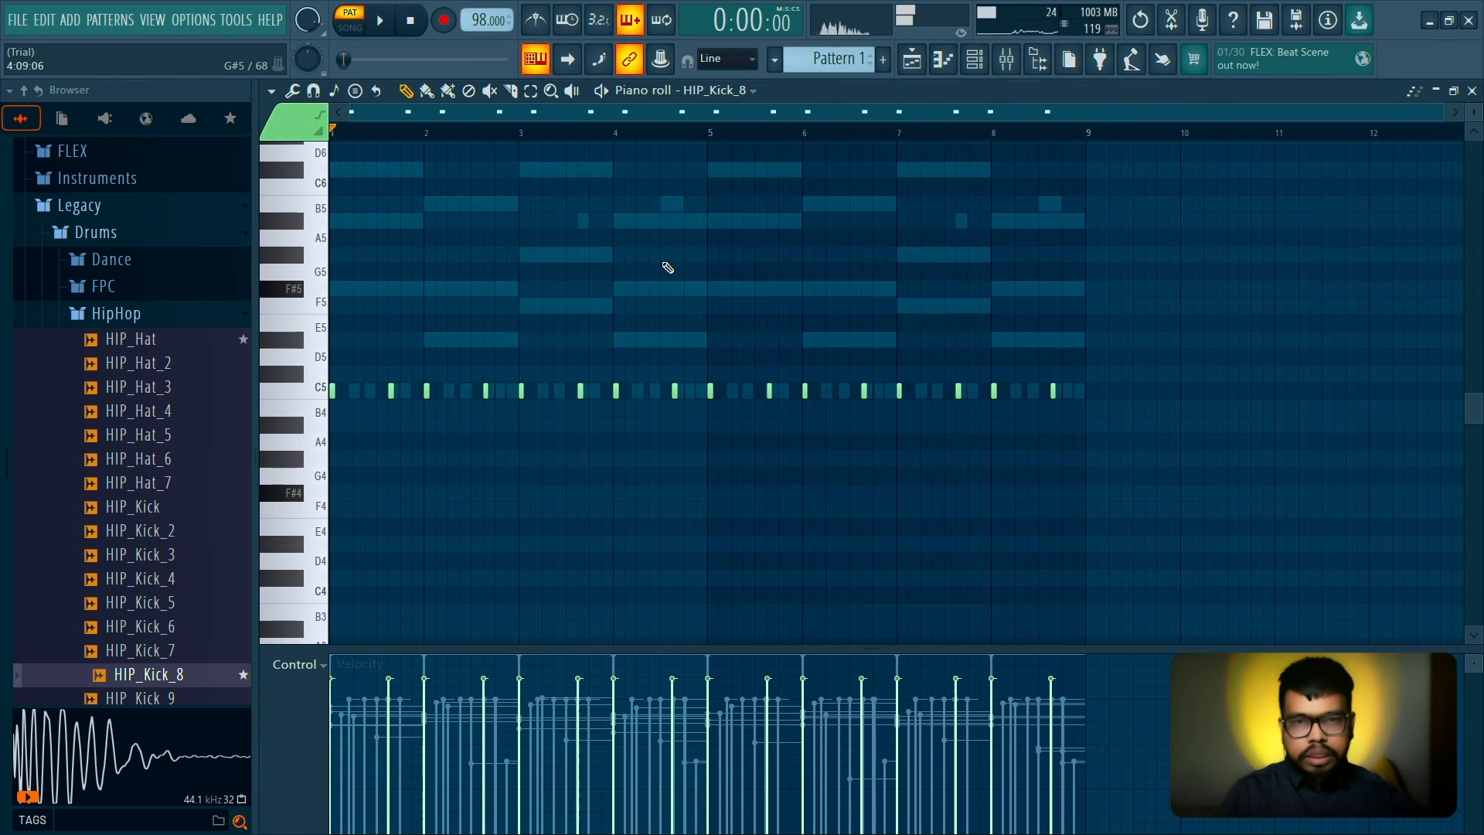
left_click(1472, 91)
key("space")
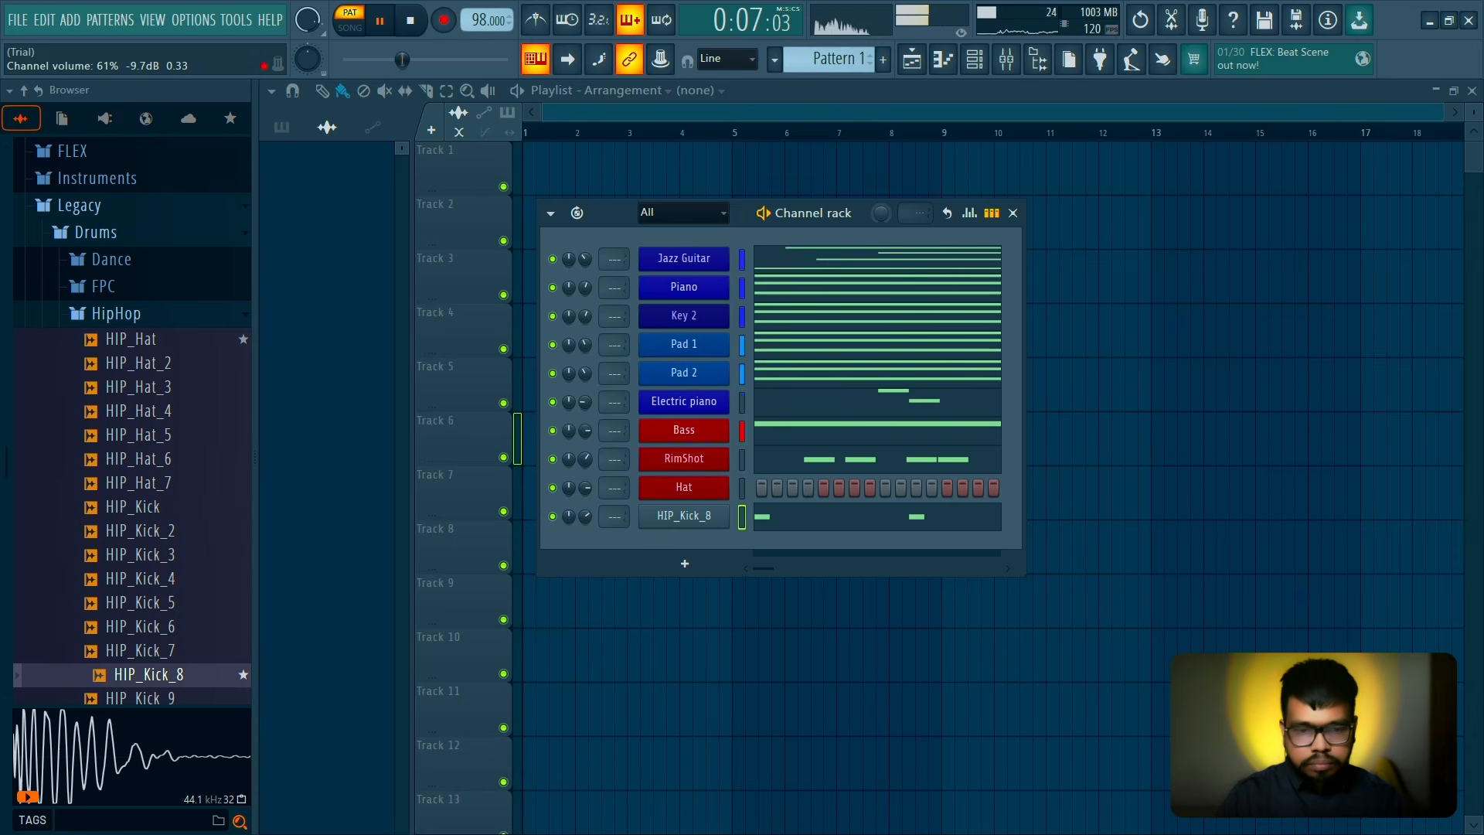
left_click_drag(255, 450, 267, 449)
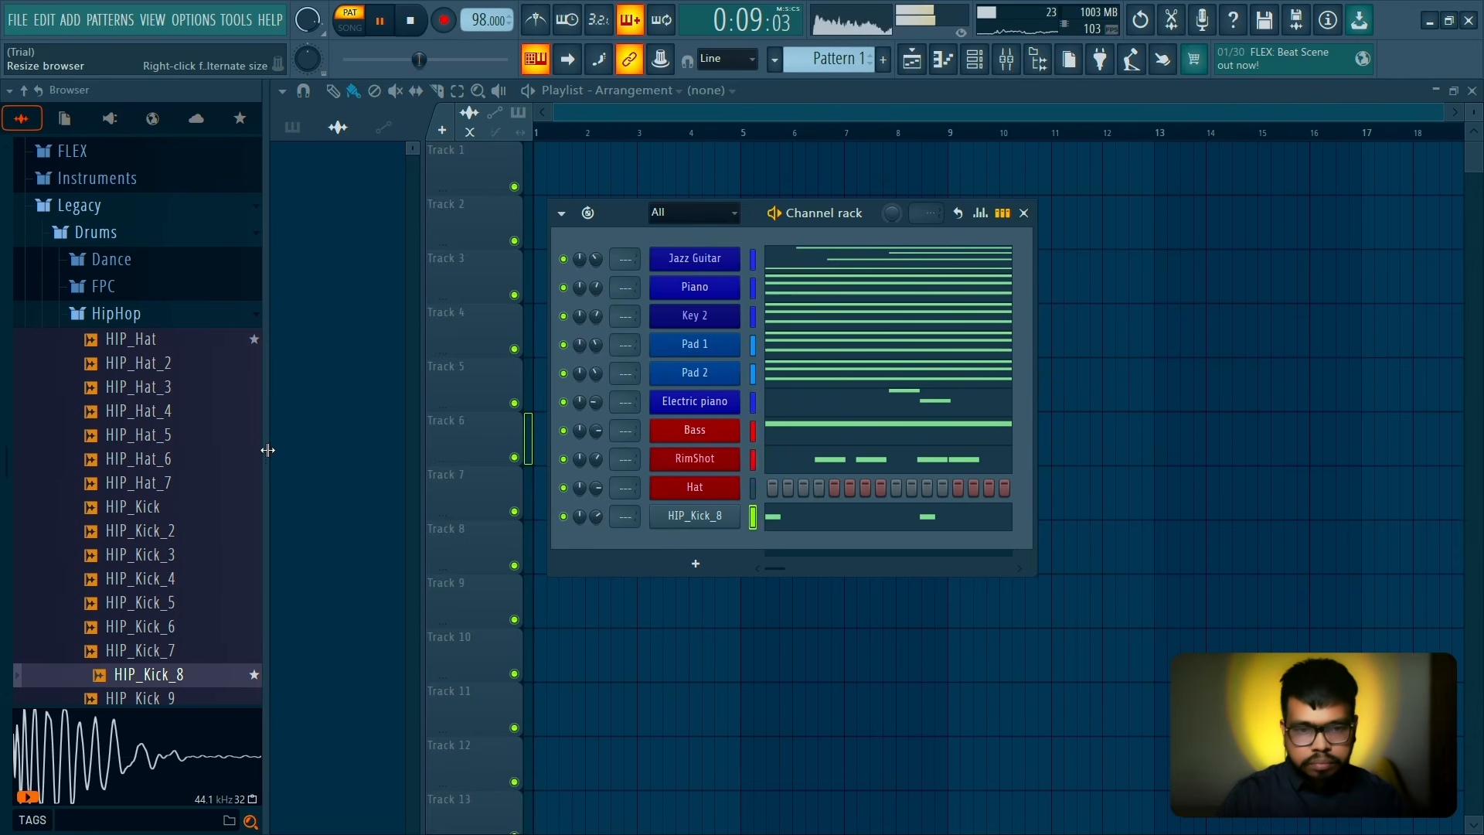
key("space")
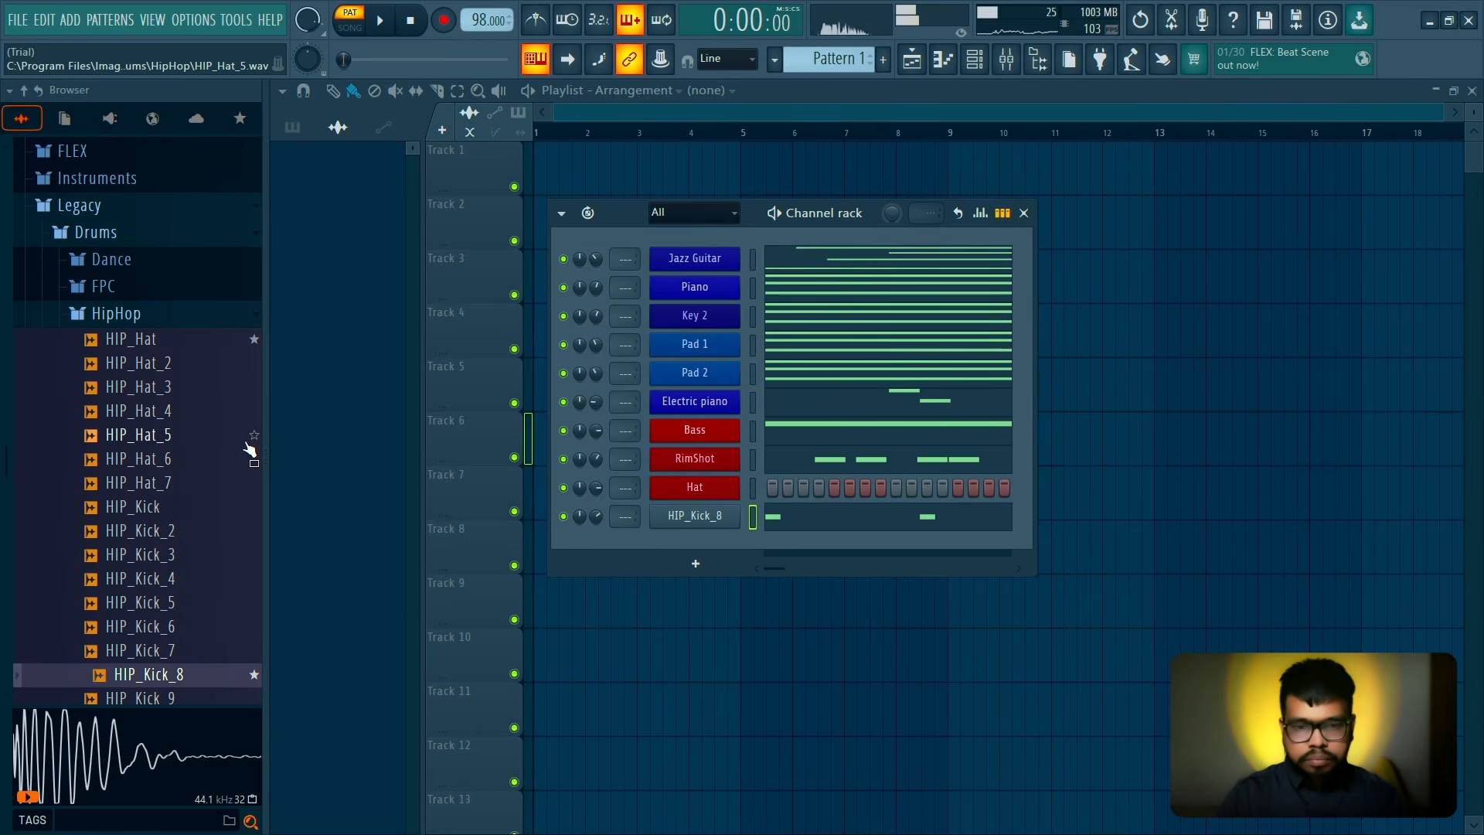
Try a C5 note at step 3 of bar 1 in the Hat piano roll, with its velocity lowered
right_click(568, 492)
right_click(571, 494)
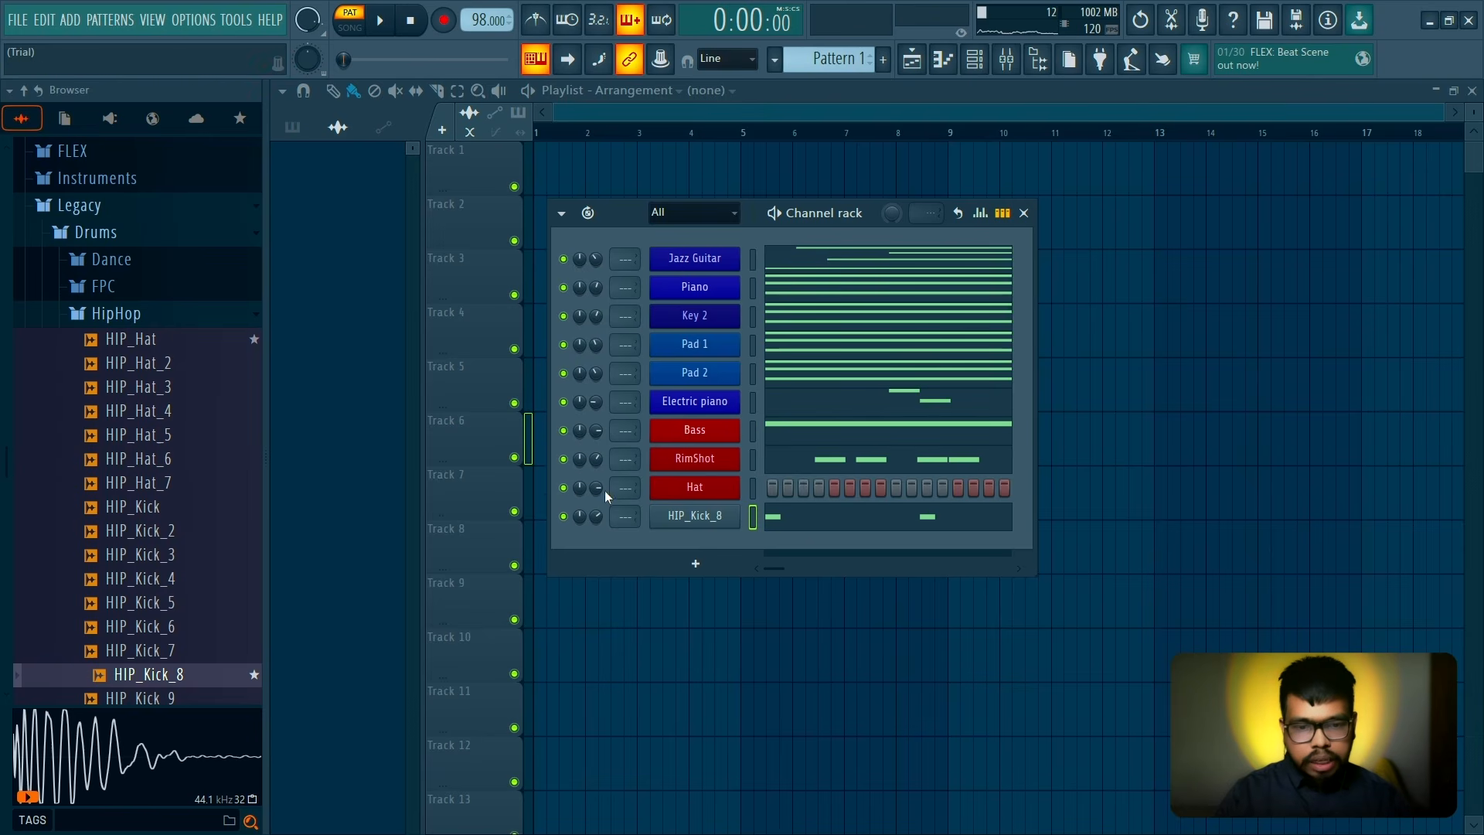
right_click(735, 486)
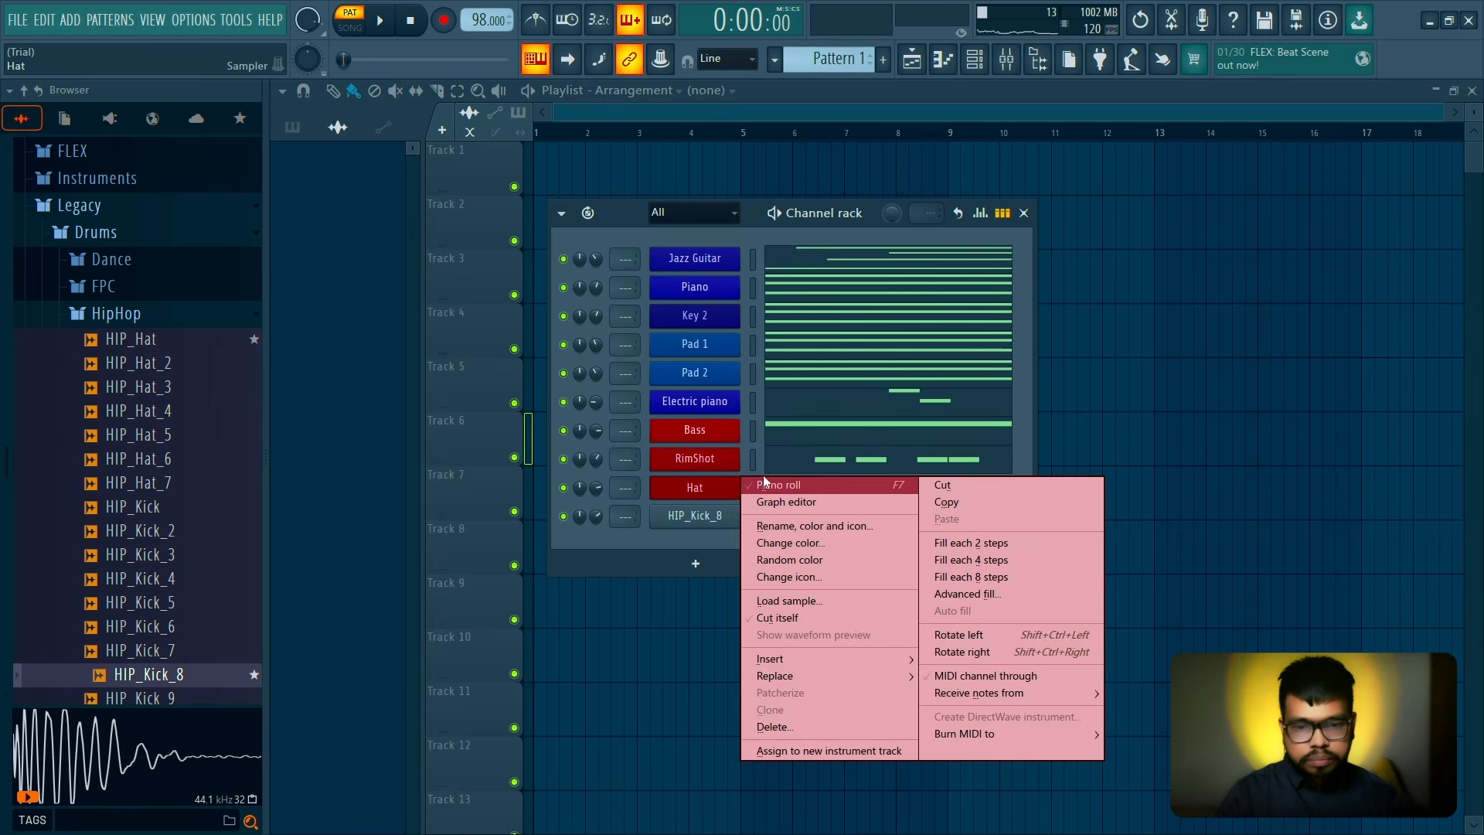
left_click(767, 486)
left_click(351, 391)
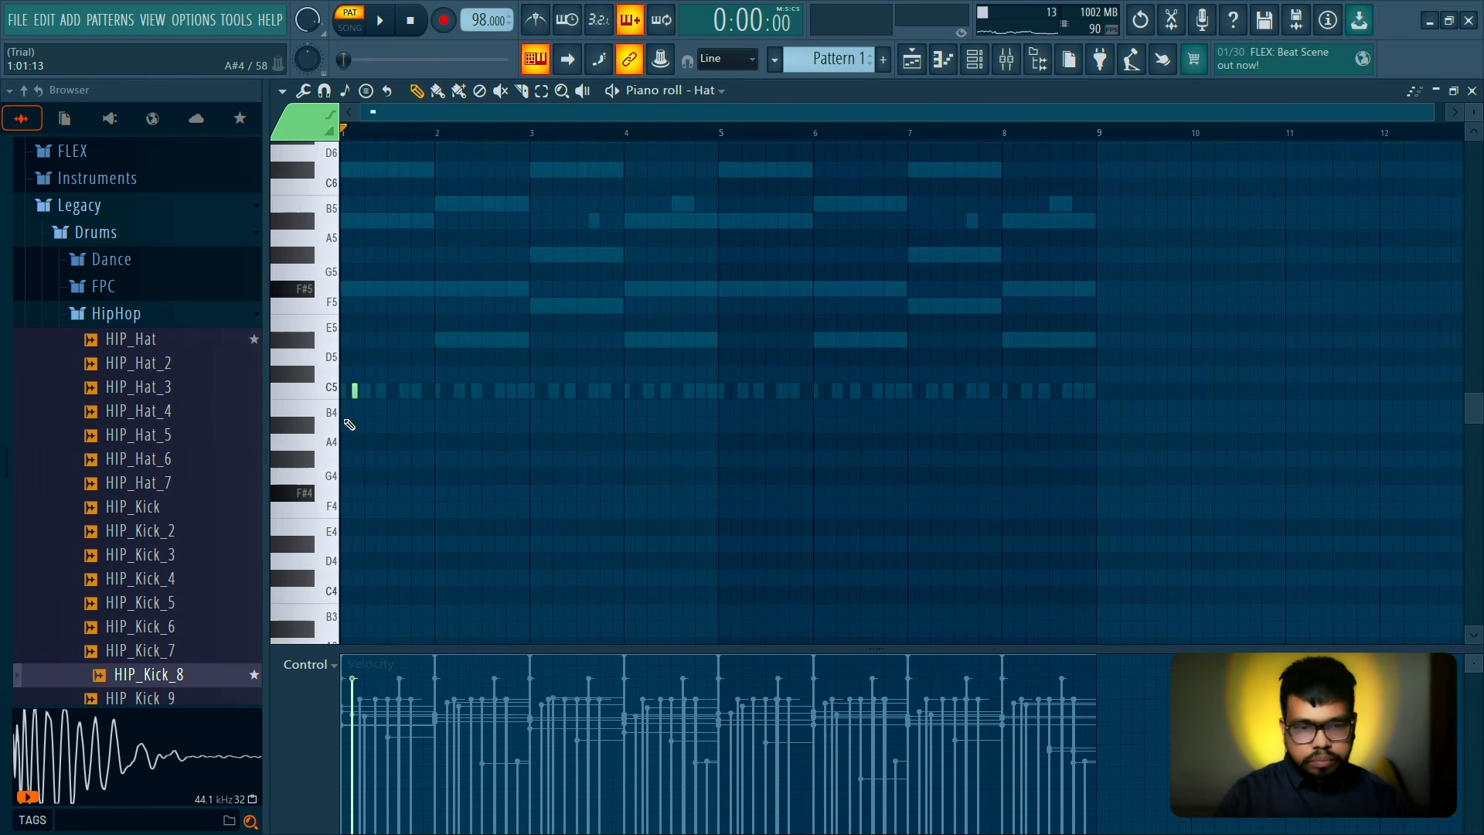
key("space")
scroll(347, 425, "up", 5)
key("space")
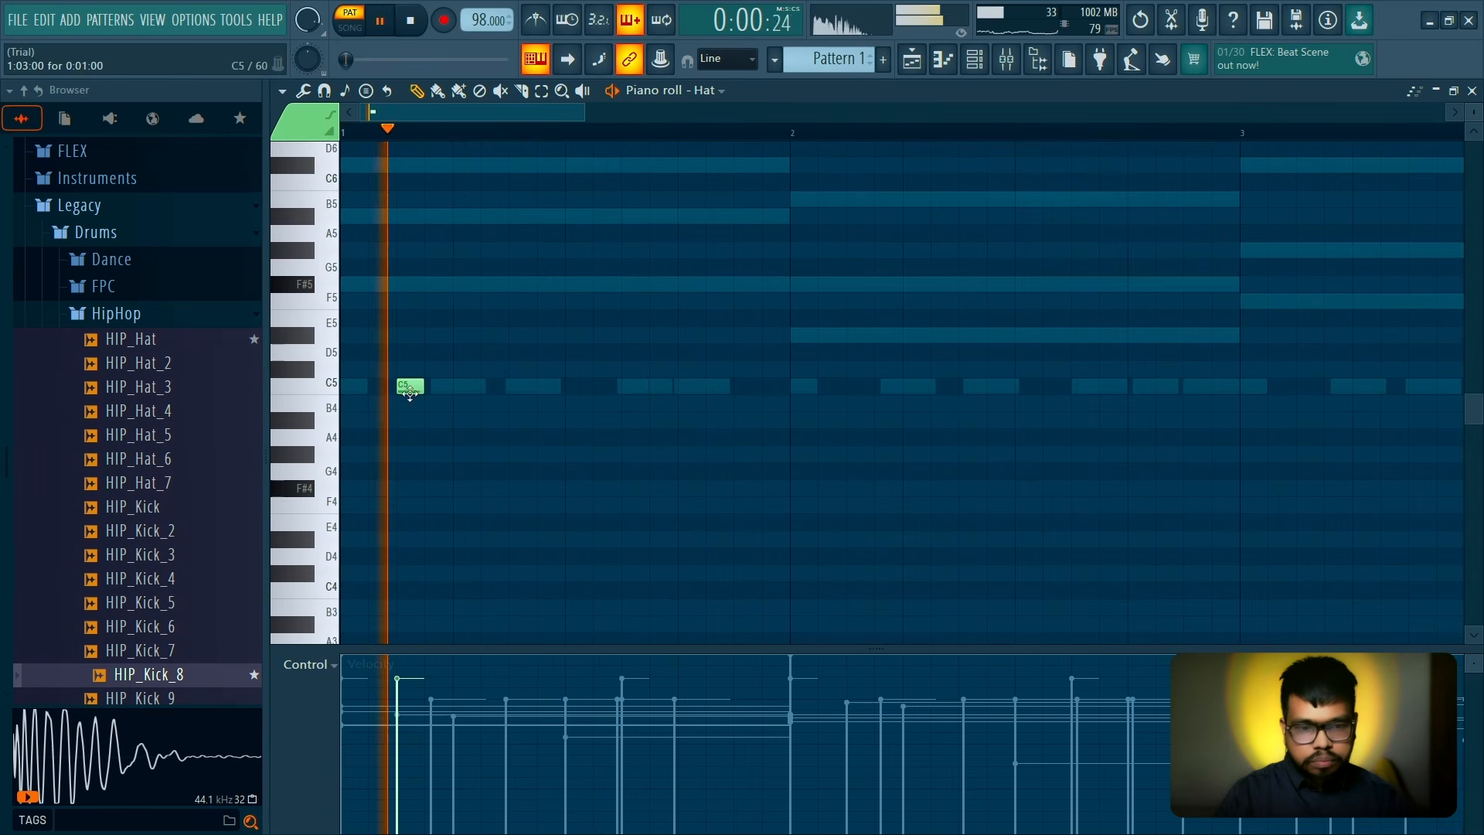
key("space")
left_click(402, 725)
key("space")
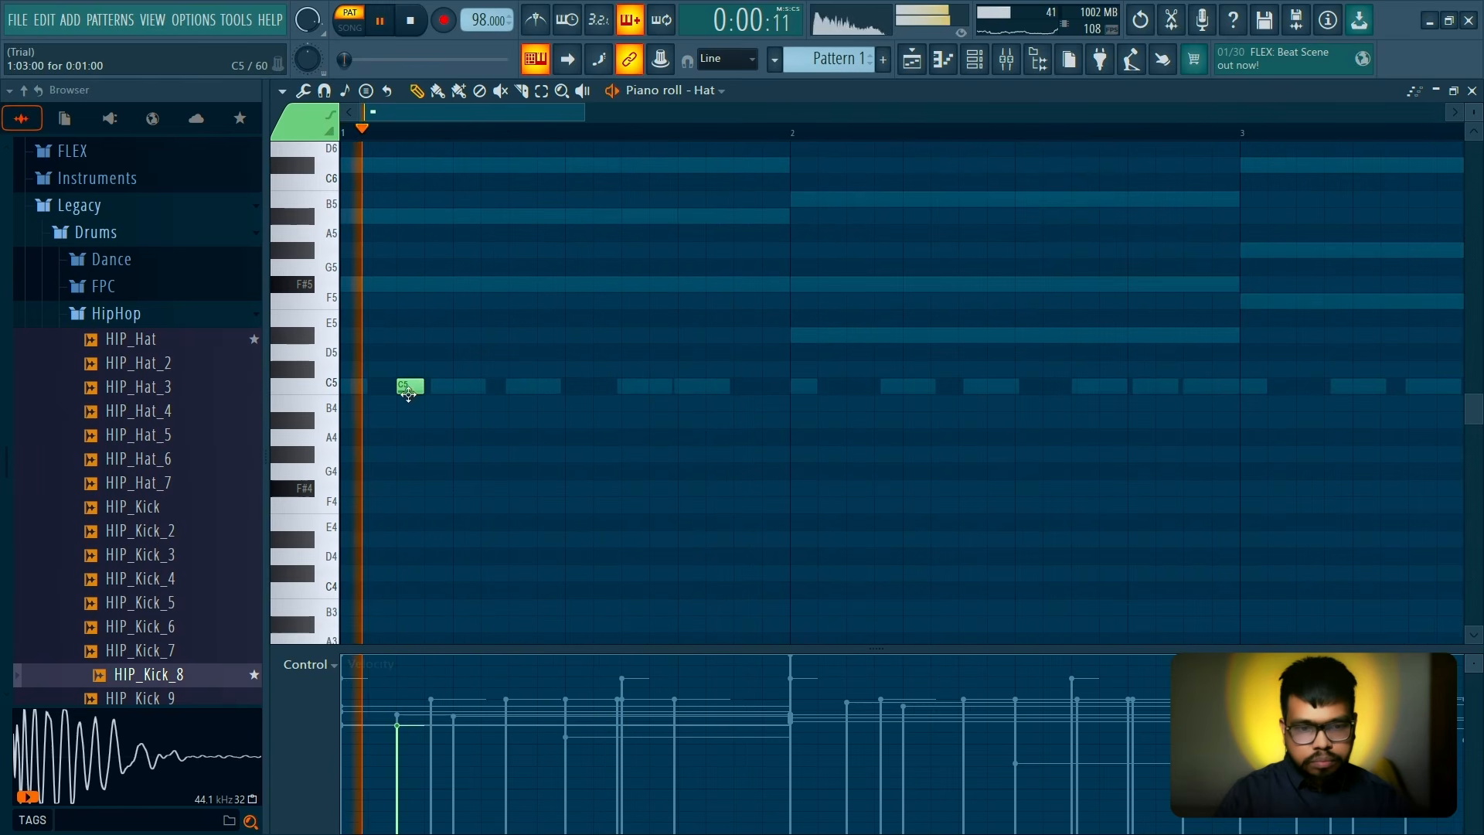
Try the C5 hat note at step 6 of bar 1 and listen to its timing
left_click_drag(421, 386, 500, 389)
key("space")
key("space")
key("space")
key("space")
key("space")
key("space")
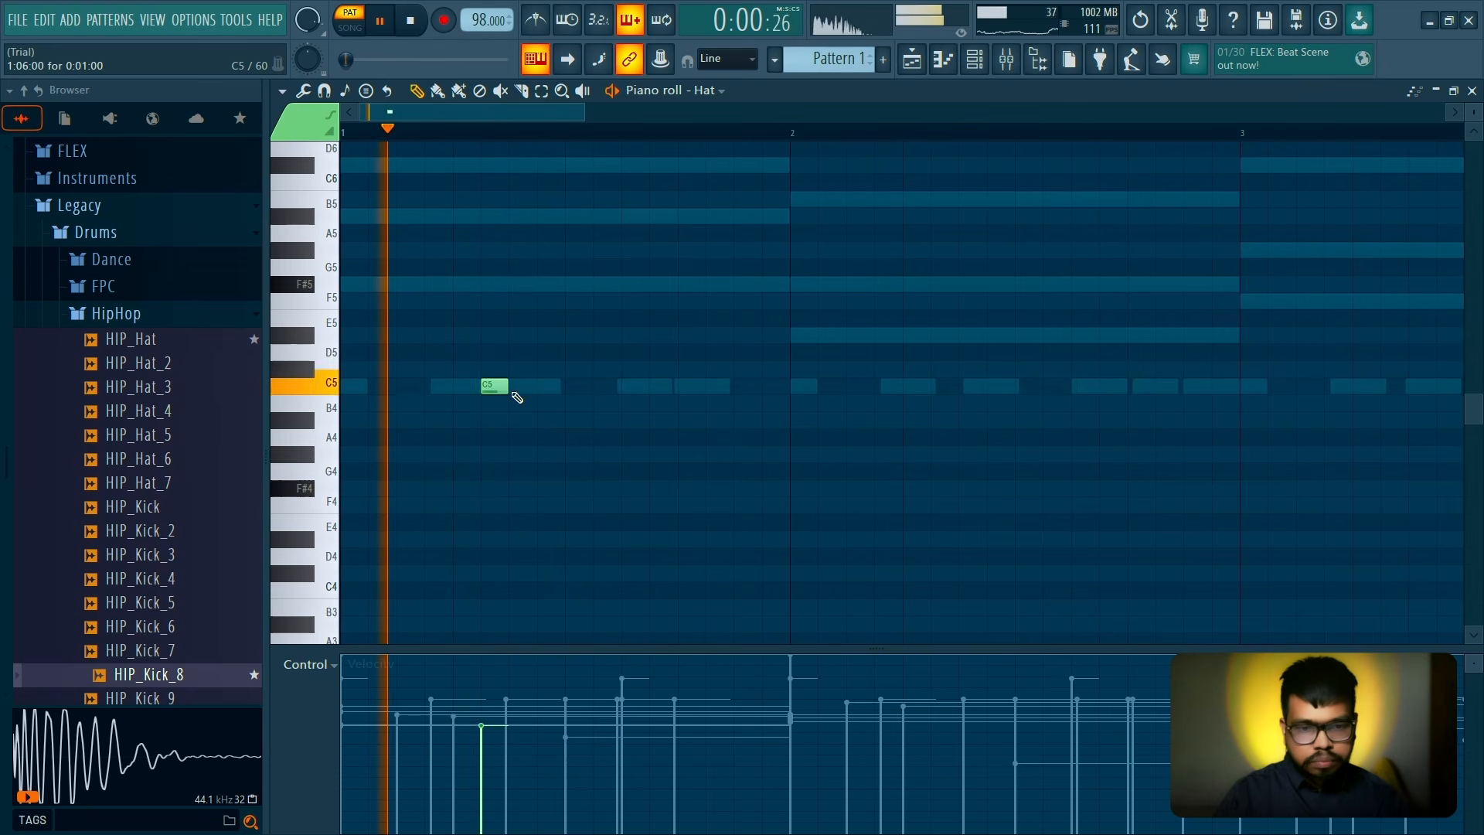
Try a second C5 hat note at step 7, delete both trial hat notes, and close the Hat piano roll
left_click(522, 386)
key("space")
key("space")
right_click(526, 388)
right_click(500, 389)
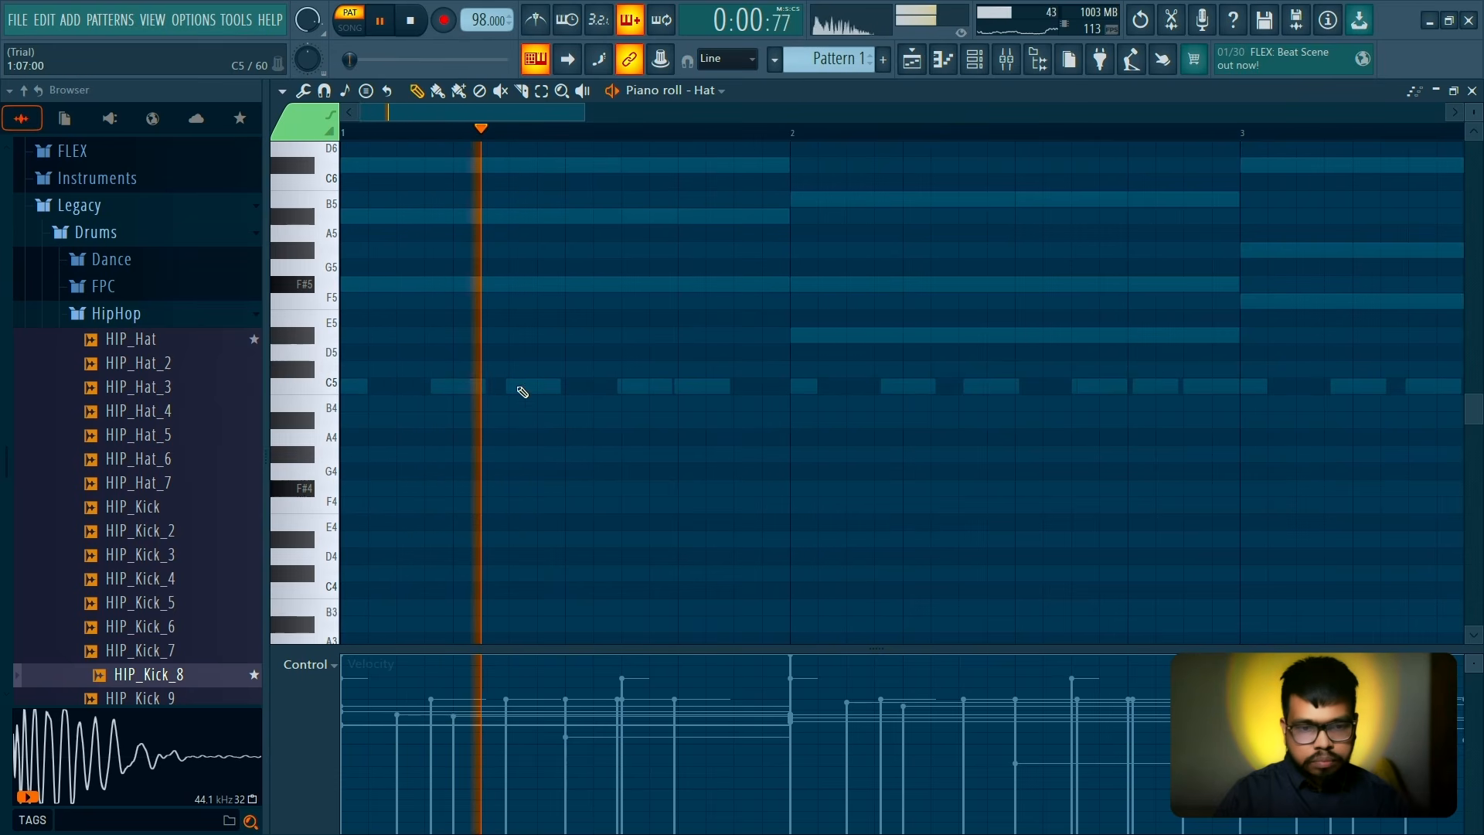
key("space")
left_click(1472, 90)
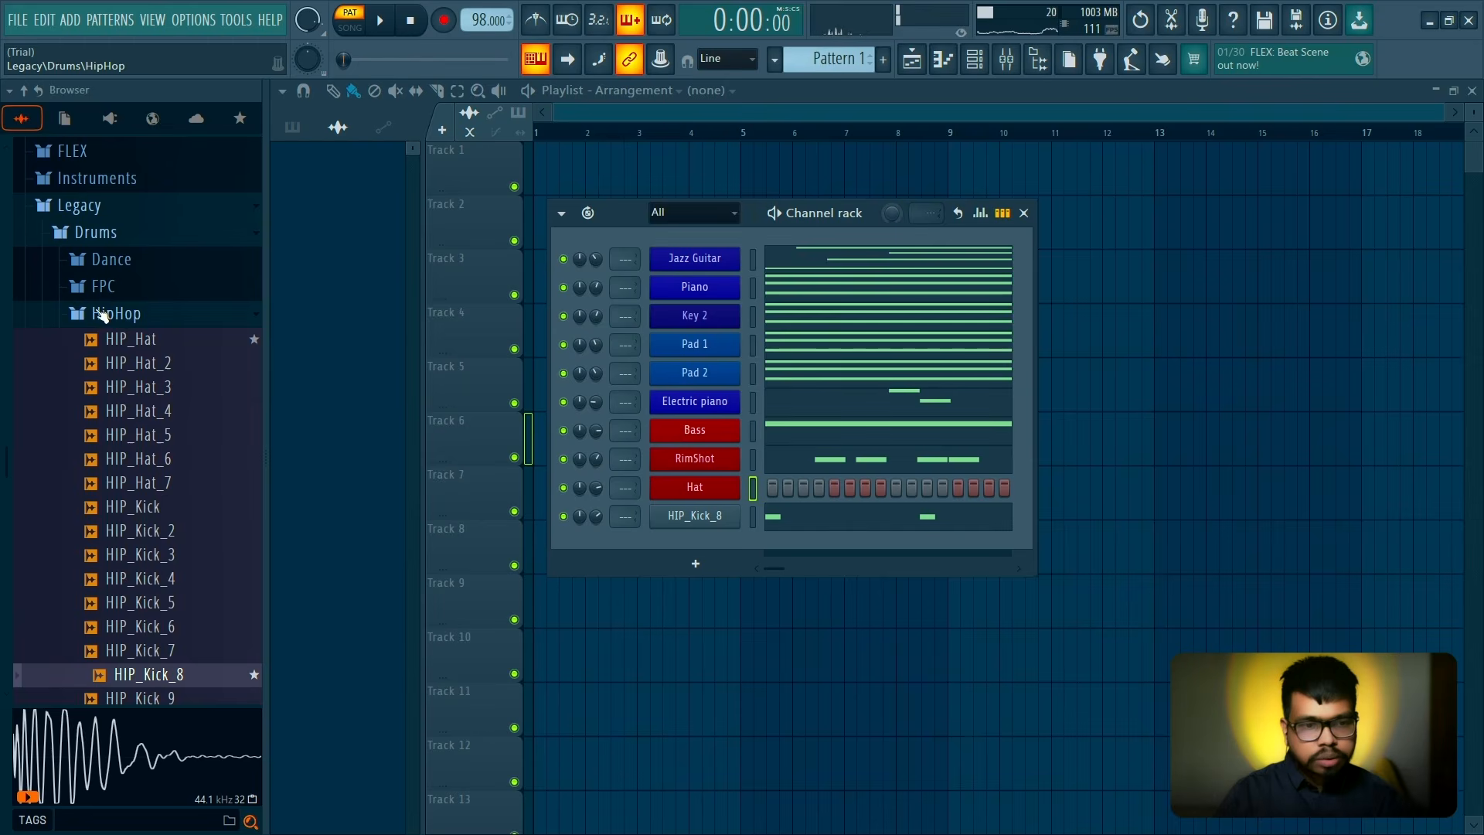
Rename the HIP_Kick_8 channel to Kick and colour it red
left_click(103, 313)
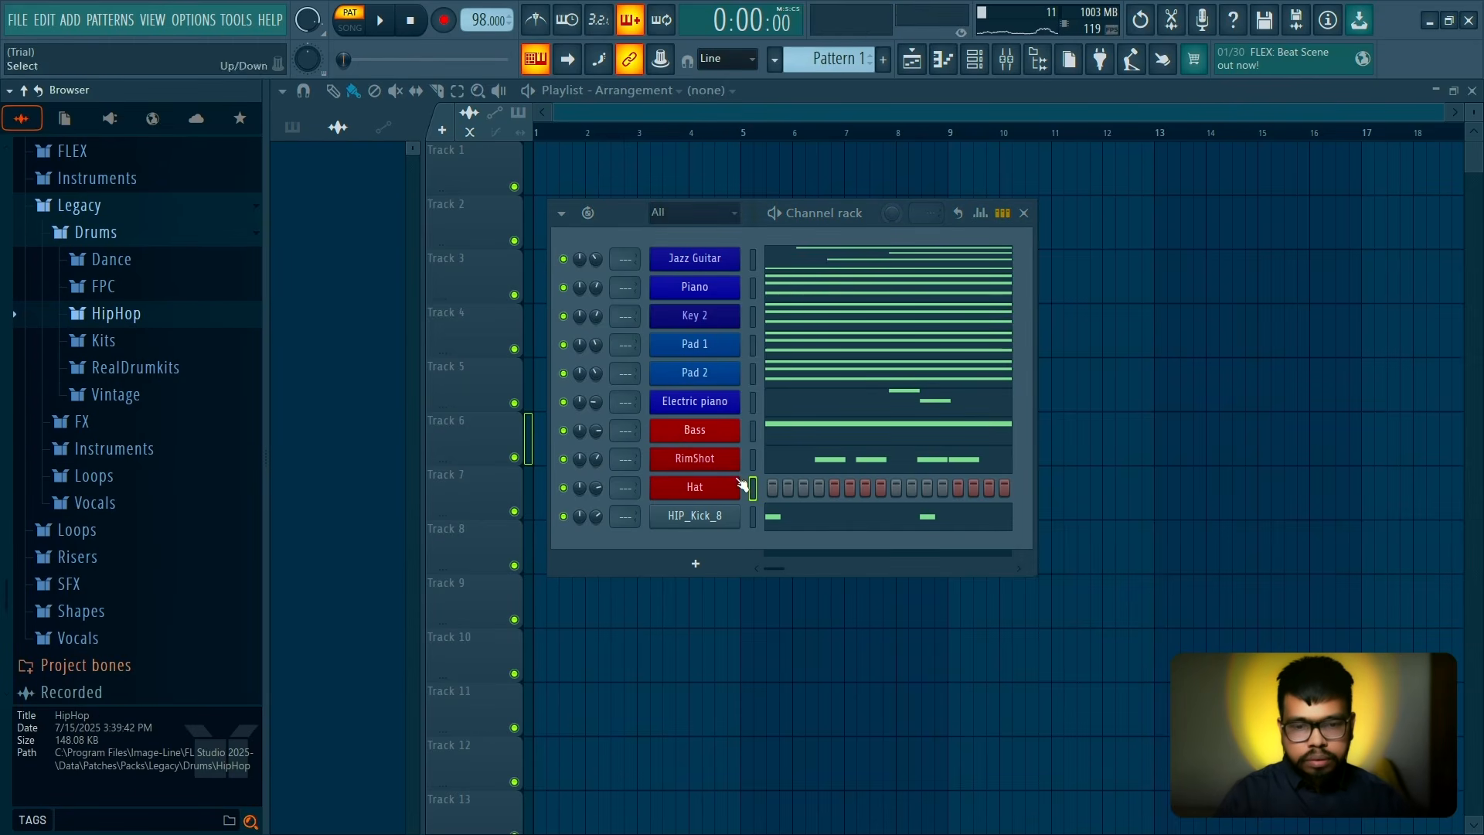
right_click(731, 511)
left_click(785, 550)
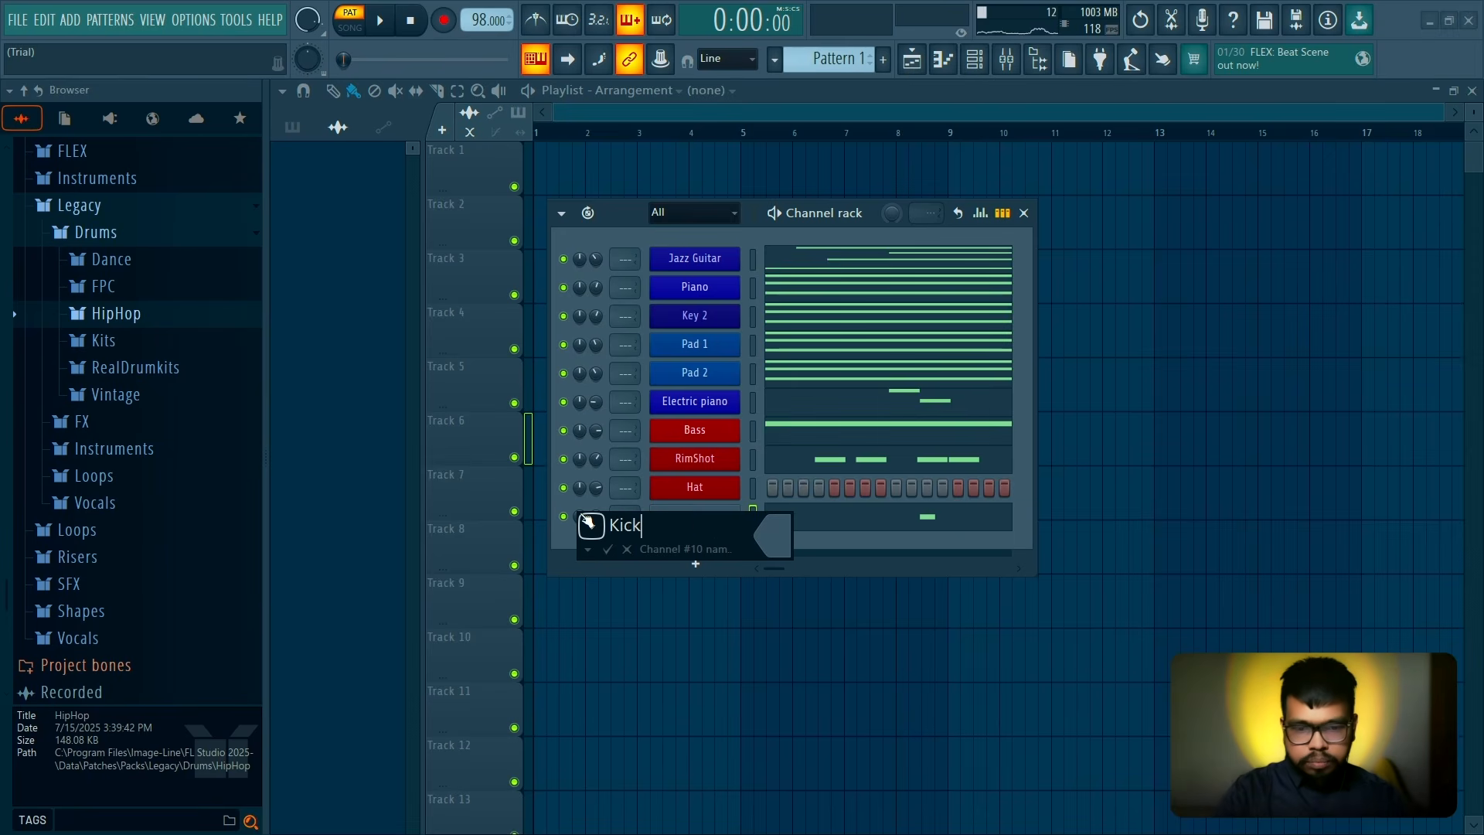
left_click(781, 547)
left_click(826, 519)
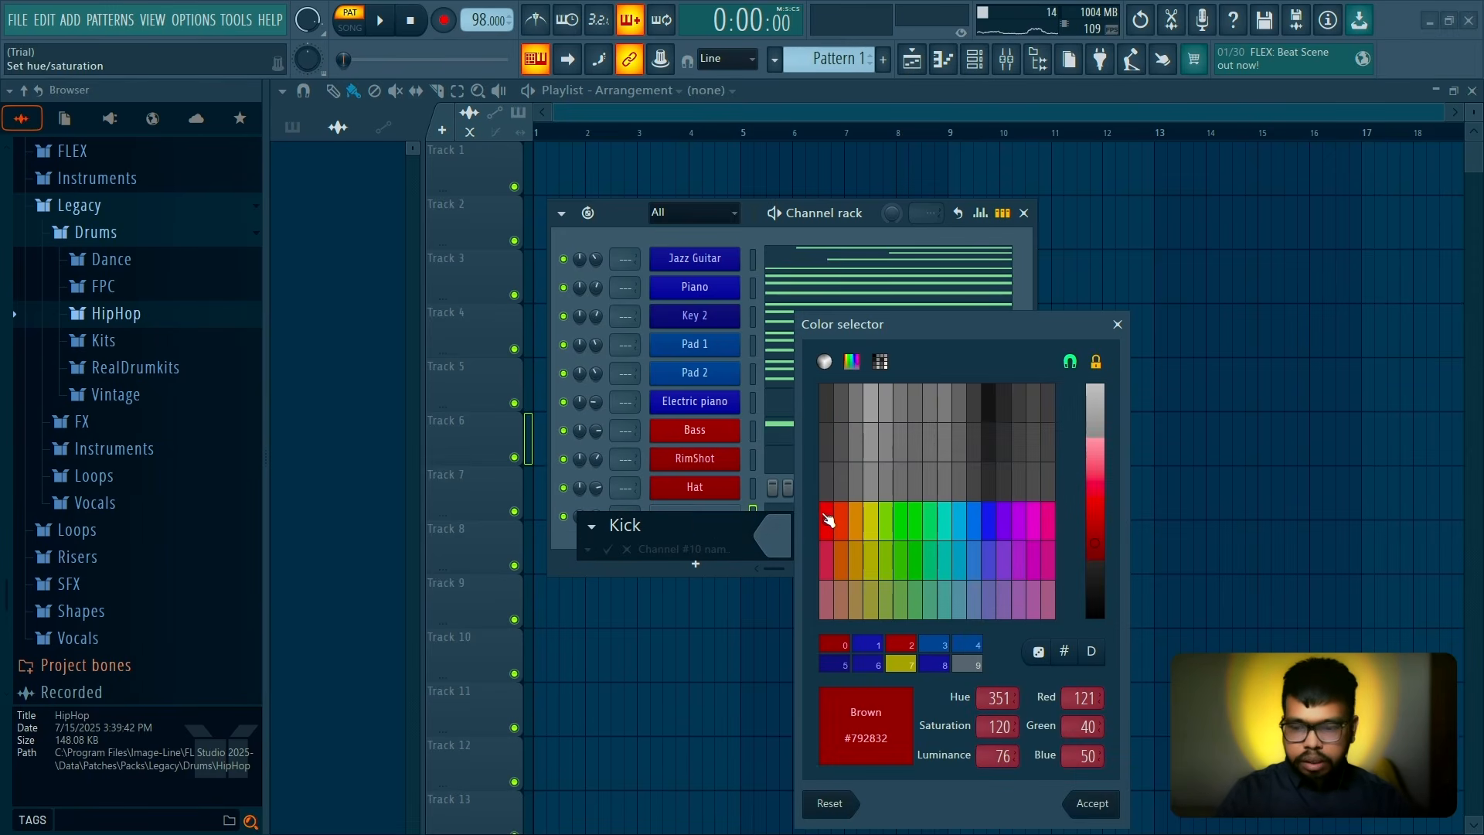
key("Return")
Move the Kick channel up three places in the channel rack so it sits above Bass
key("alt+Up")
key("alt+Up")
key("alt+Up")
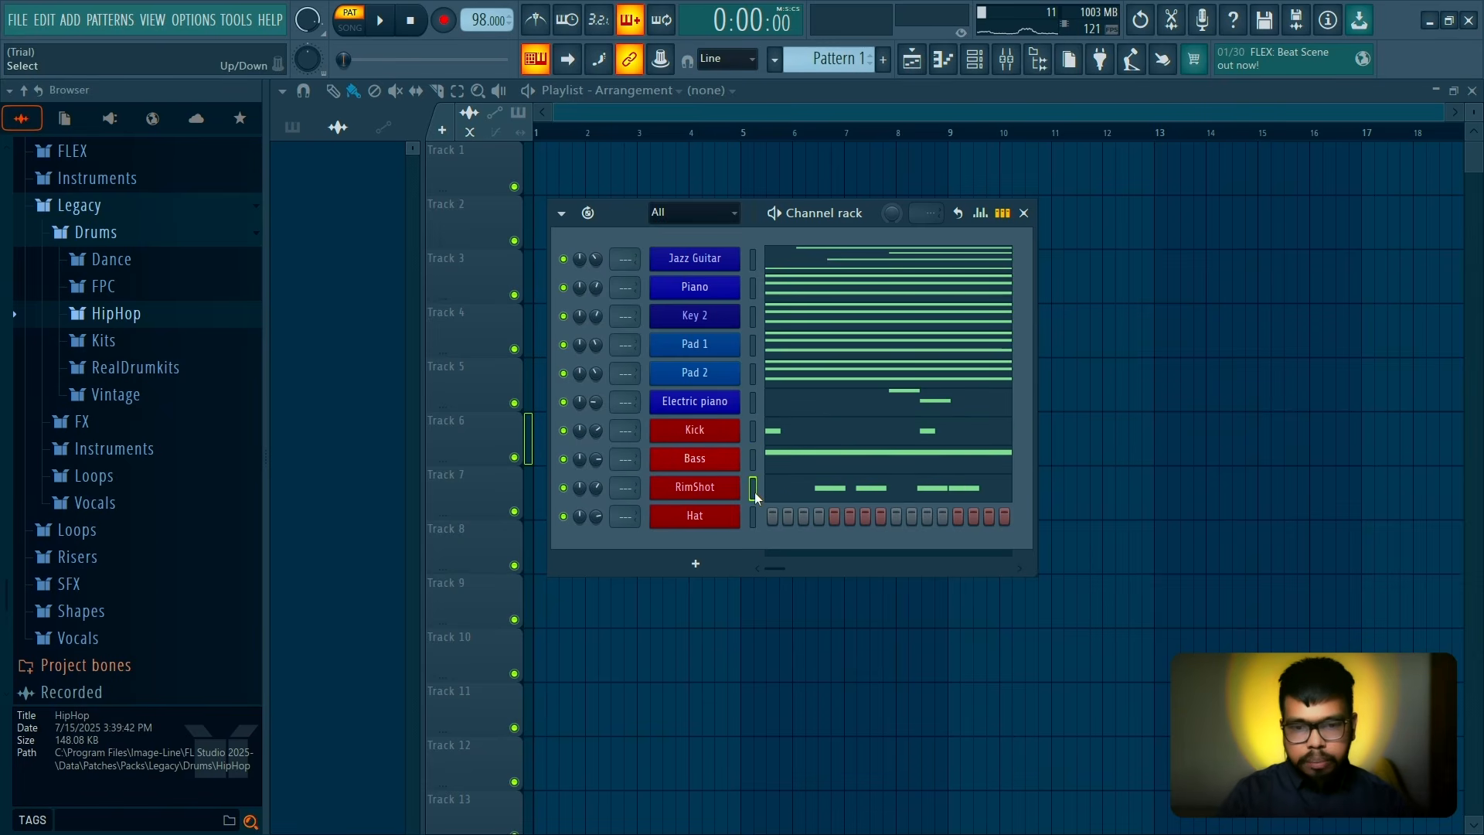
Look through the Dance, HipHop and Kits folders of the Legacy drums for another drum sound, auditioning hip-hop hats, kicks and snares
left_click(167, 261)
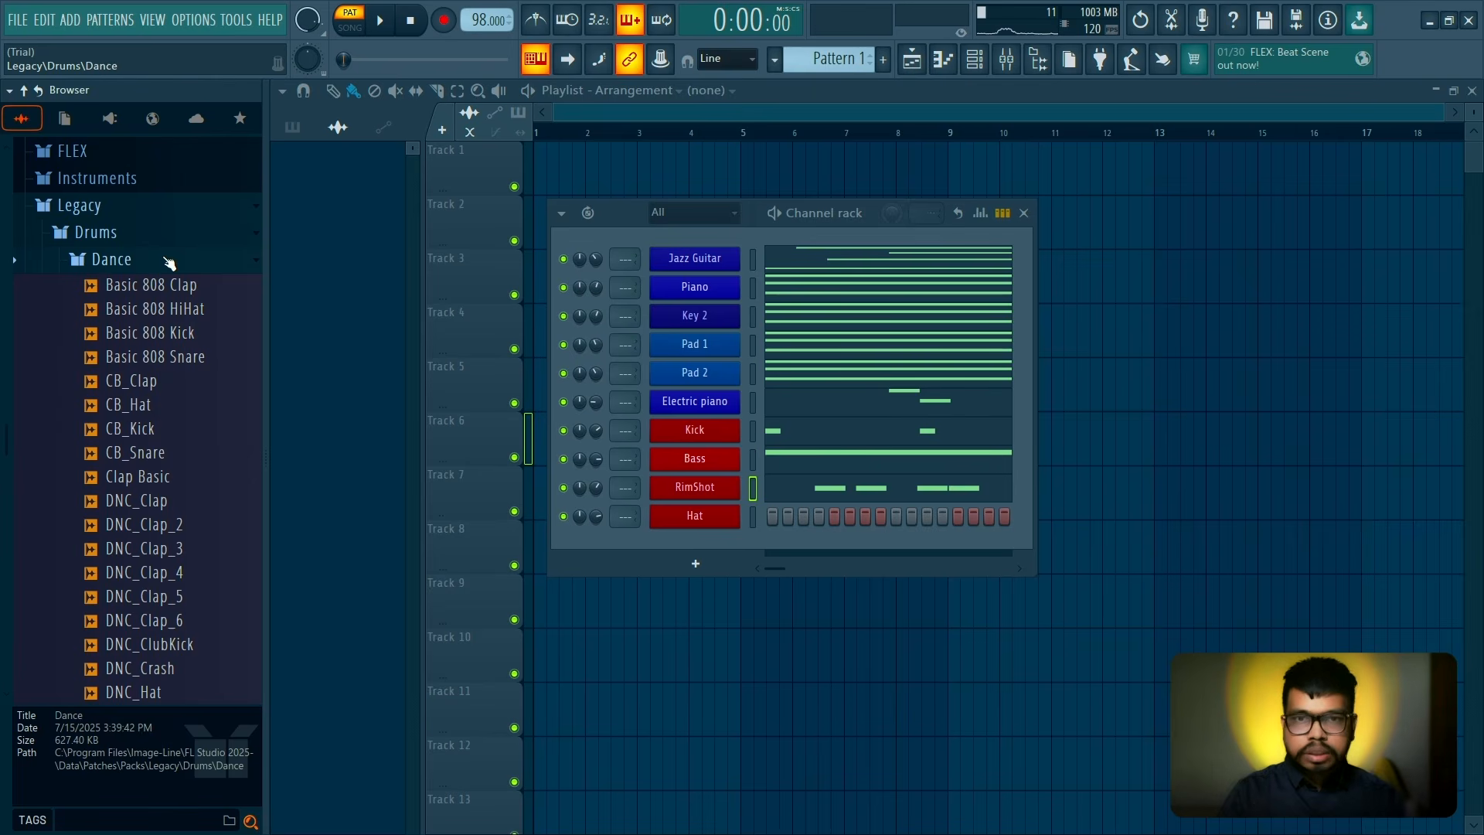
left_click(169, 261)
left_click(163, 316)
left_click(171, 432)
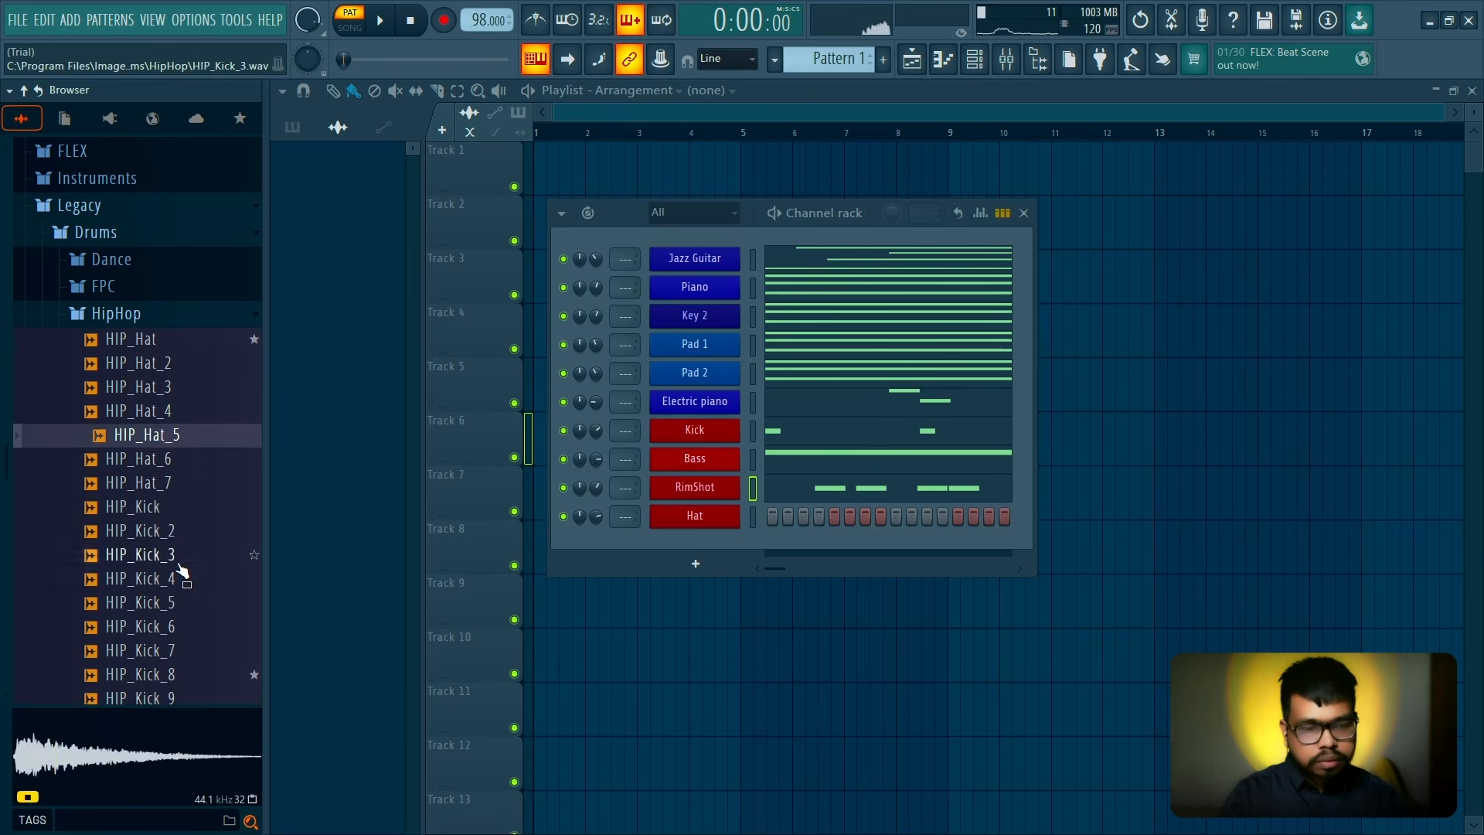
left_click(177, 568)
scroll(175, 549, "down", 5)
left_click(164, 411)
left_click(158, 467)
left_click(164, 530)
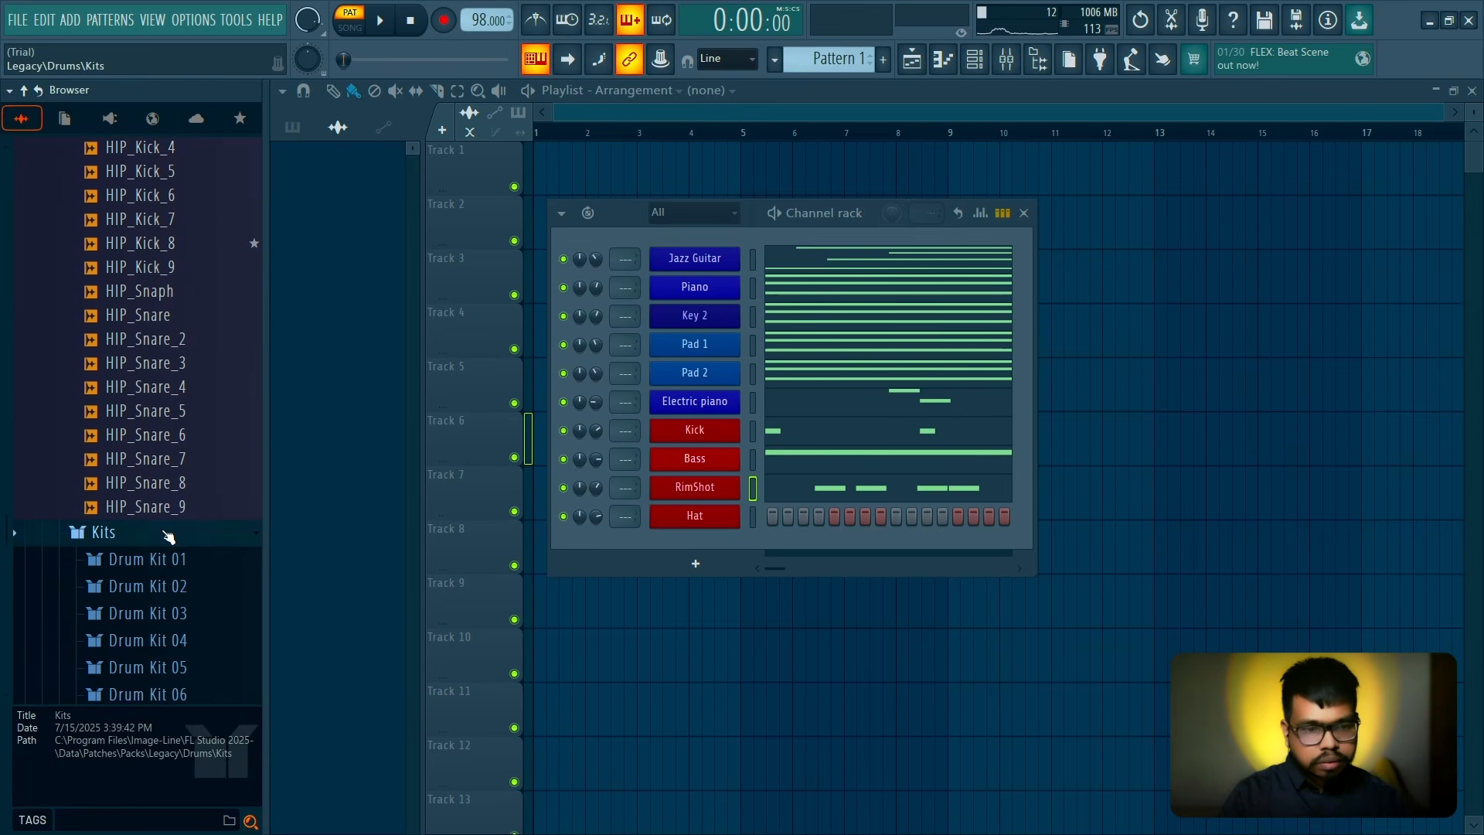
left_click(165, 531)
left_click(166, 487)
left_click(143, 172)
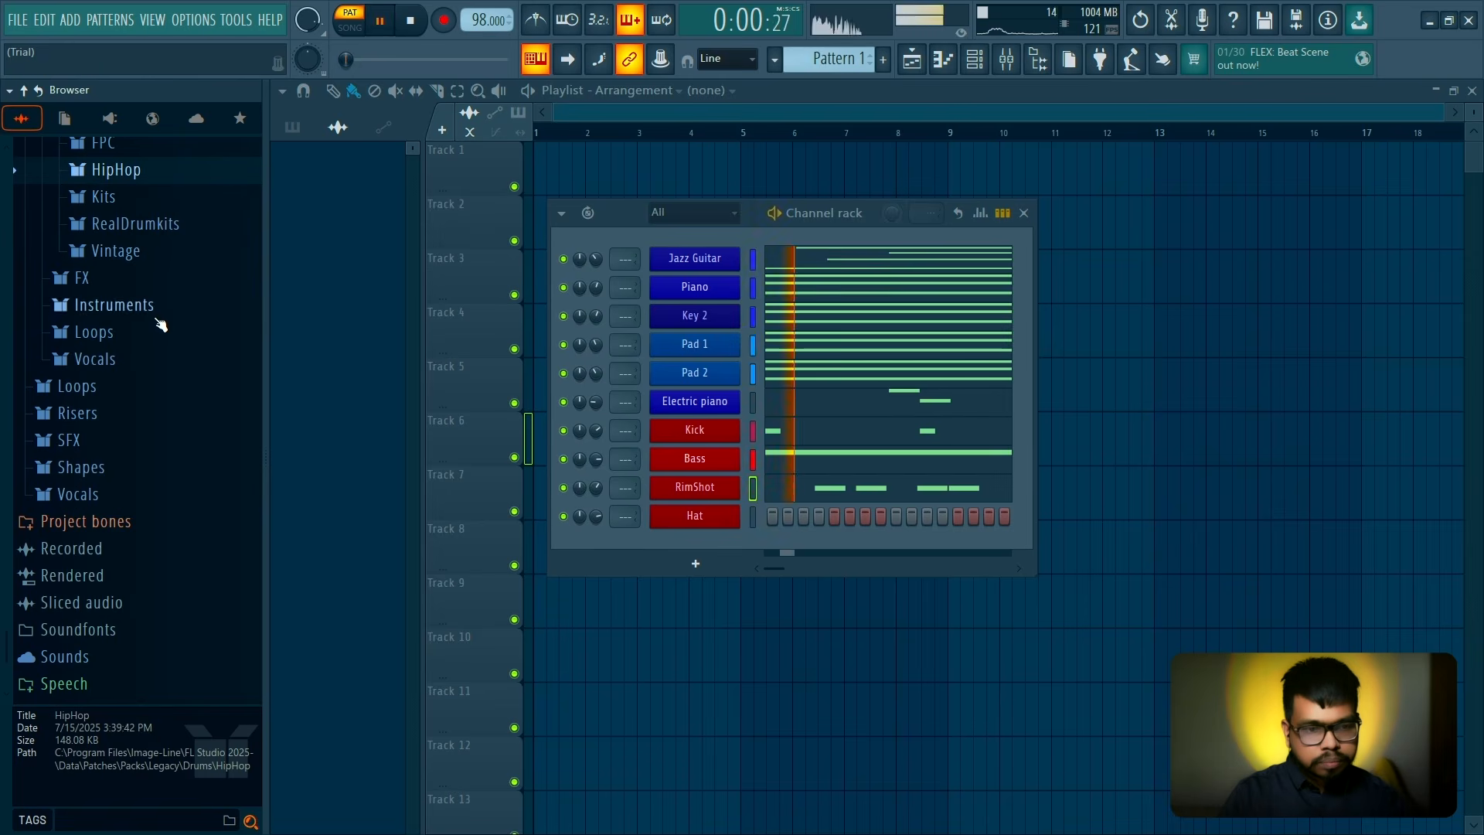
scroll(157, 239, "up", 3)
scroll(166, 207, "up", 4)
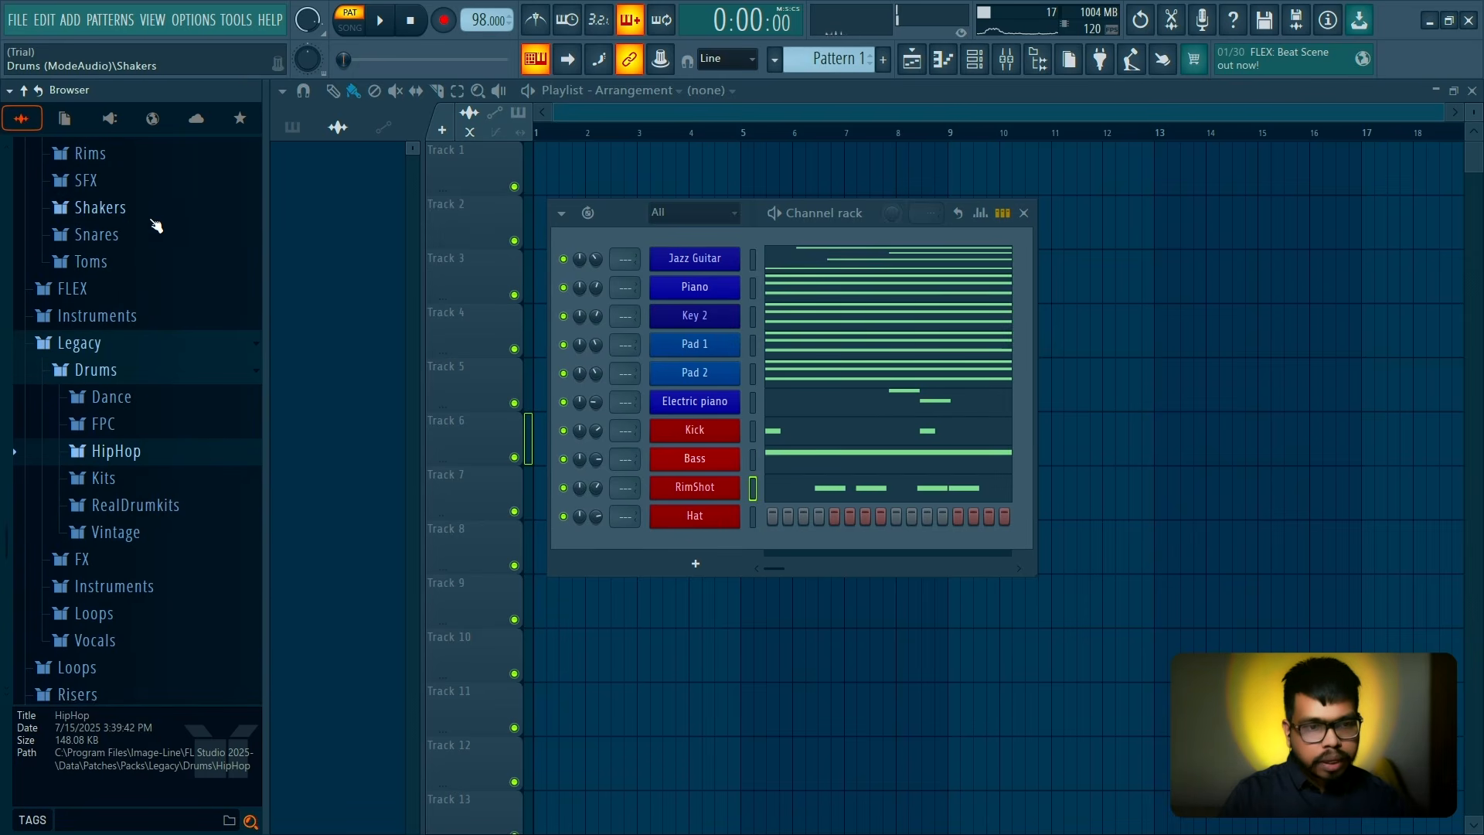
Audition analog bell, glass tap, metal blip and snap samples in the Percussion folder of Drums (ModeAudio)
left_click(133, 278)
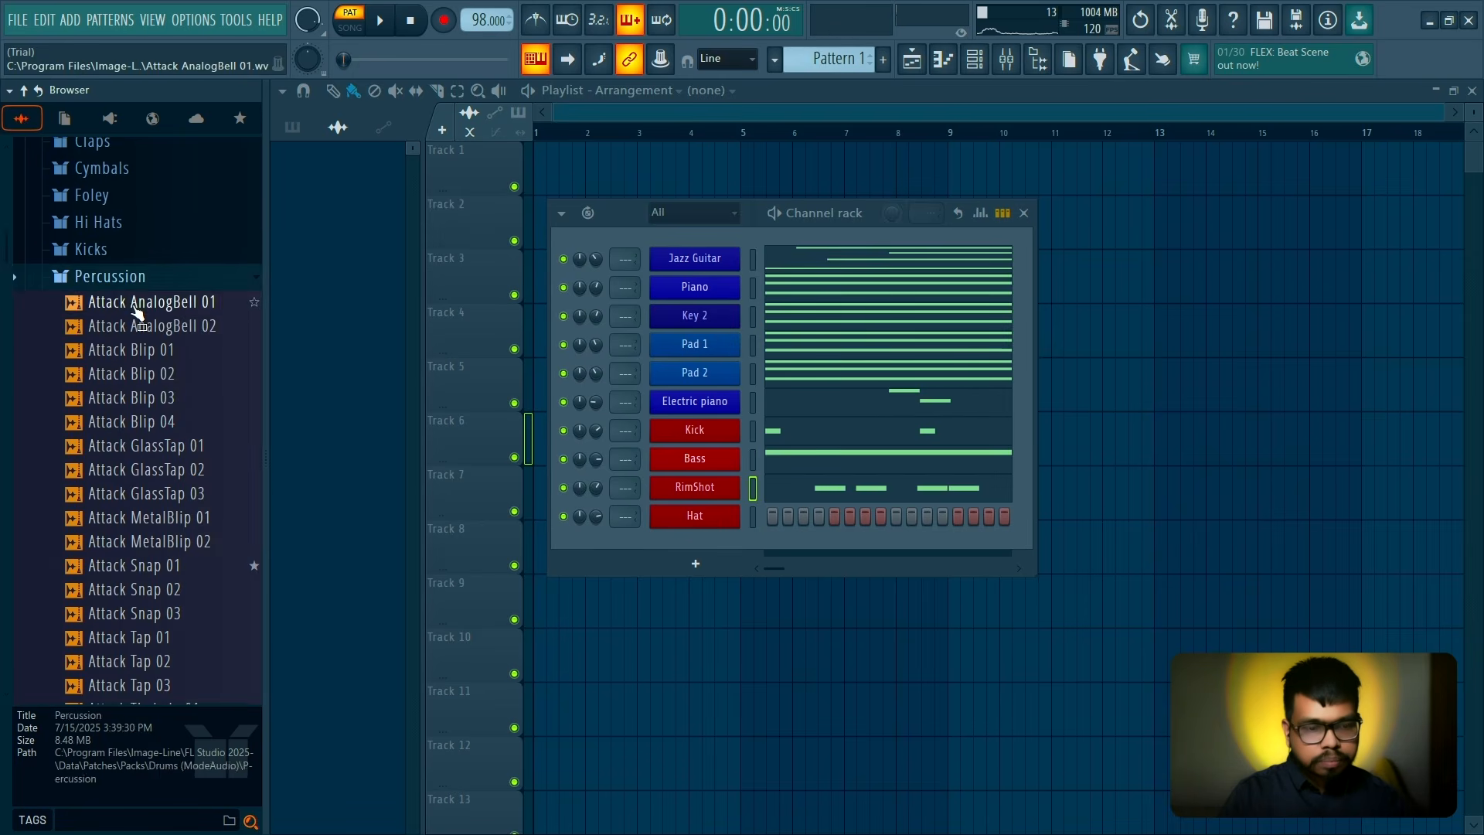
left_click(152, 325)
left_click(147, 446)
left_click(157, 517)
left_click(157, 565)
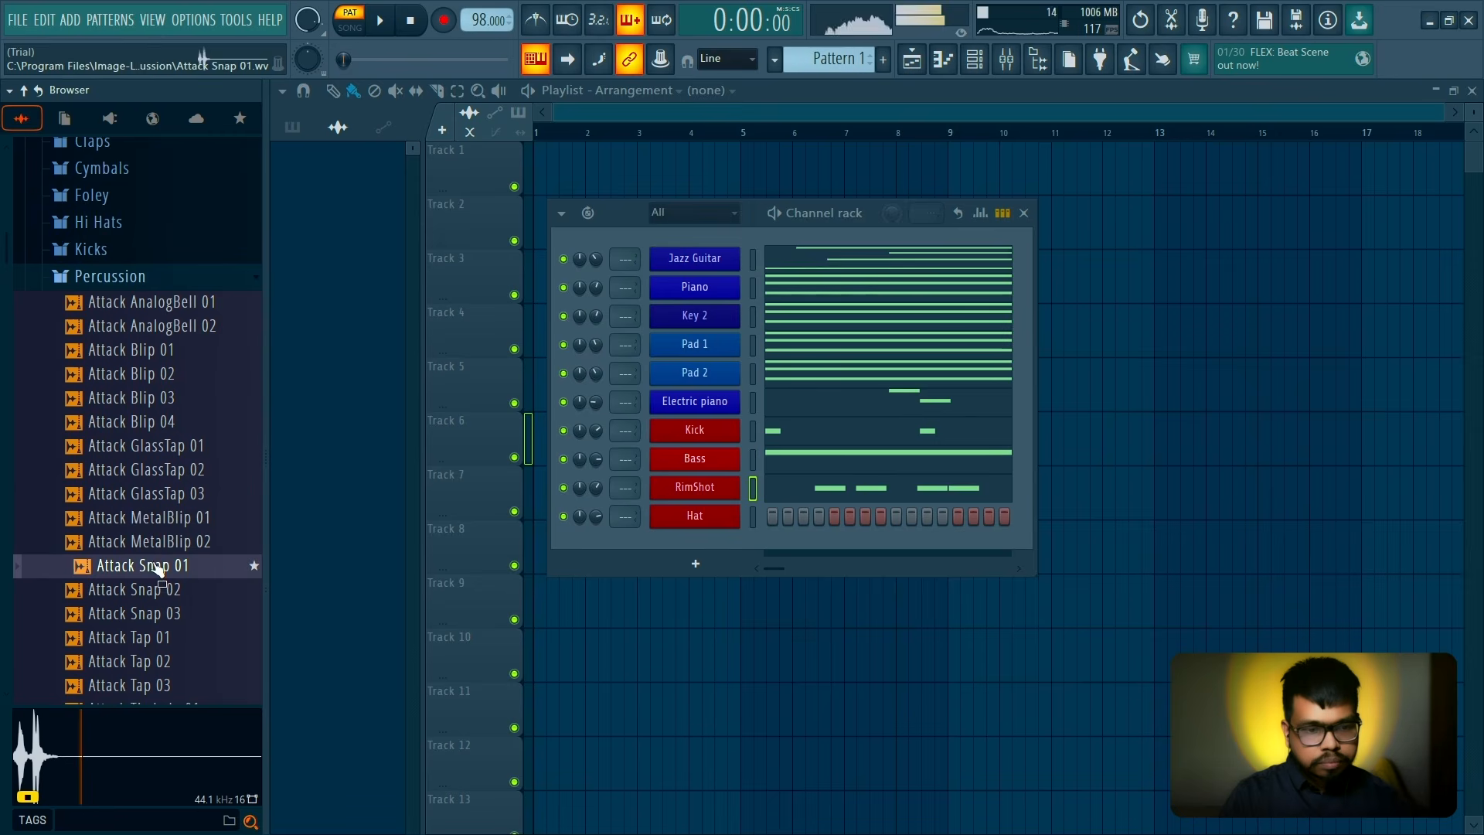
Add the Attack Snap 01 sample as a new channel below Hat in the channel rack
scroll(162, 480, "down", 2)
key("space")
left_click_drag(172, 431, 782, 546)
key("space")
left_click_drag(661, 551, 661, 552)
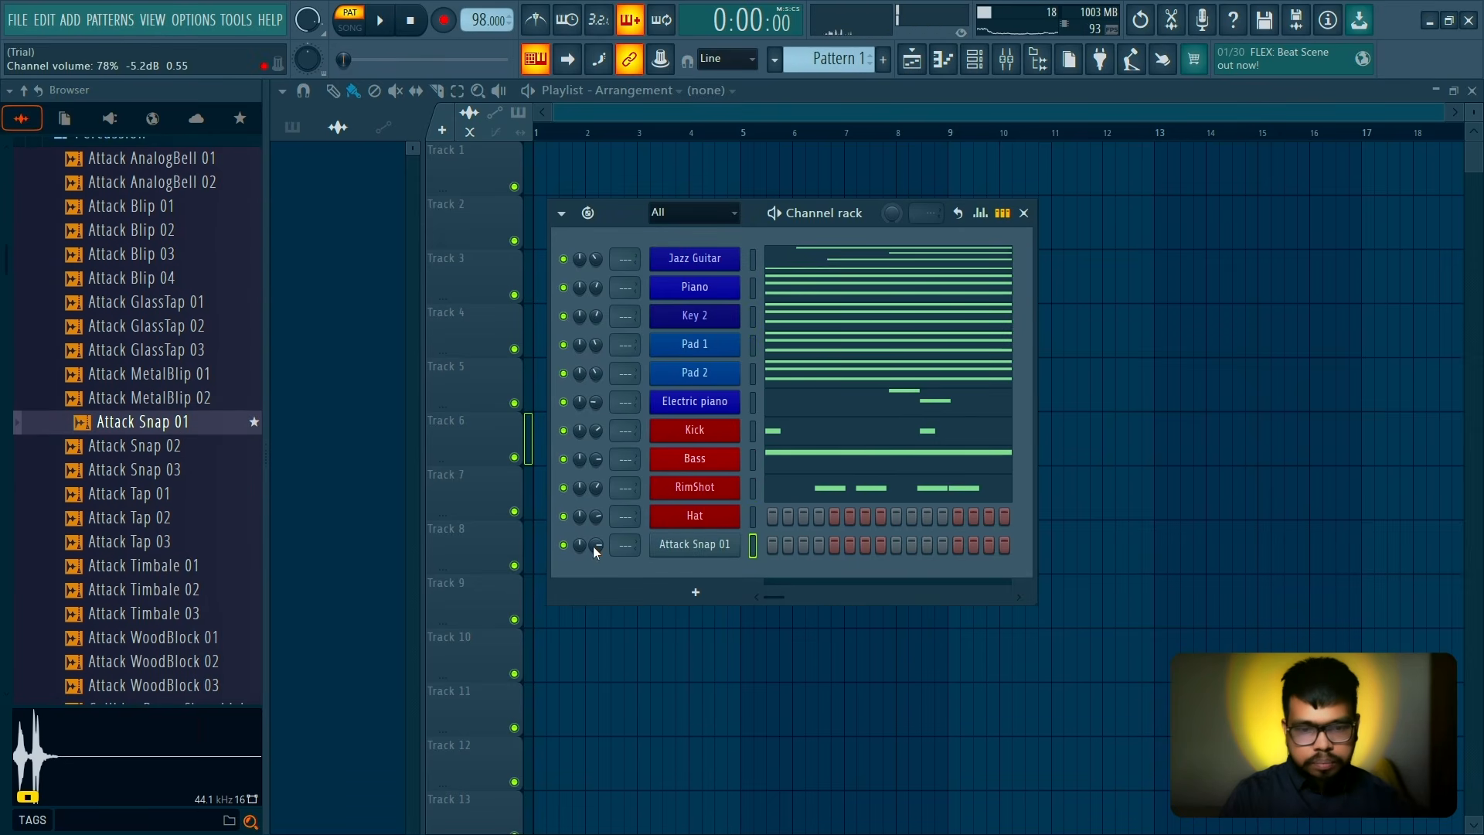
Rename the Attack Snap 01 channel to Snap 01 and colour it red
right_click(708, 548)
left_click(824, 585)
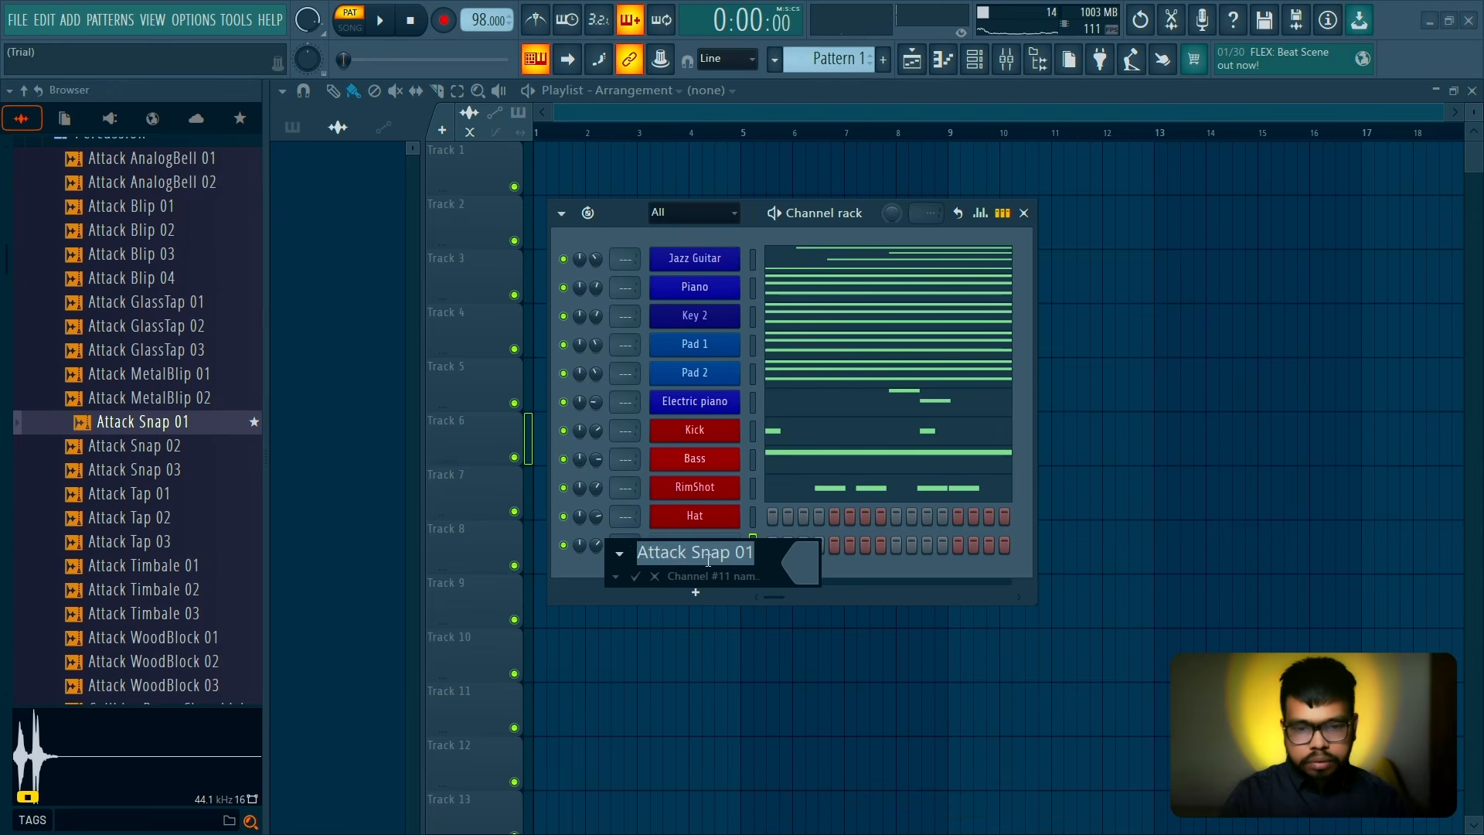
left_click(794, 555)
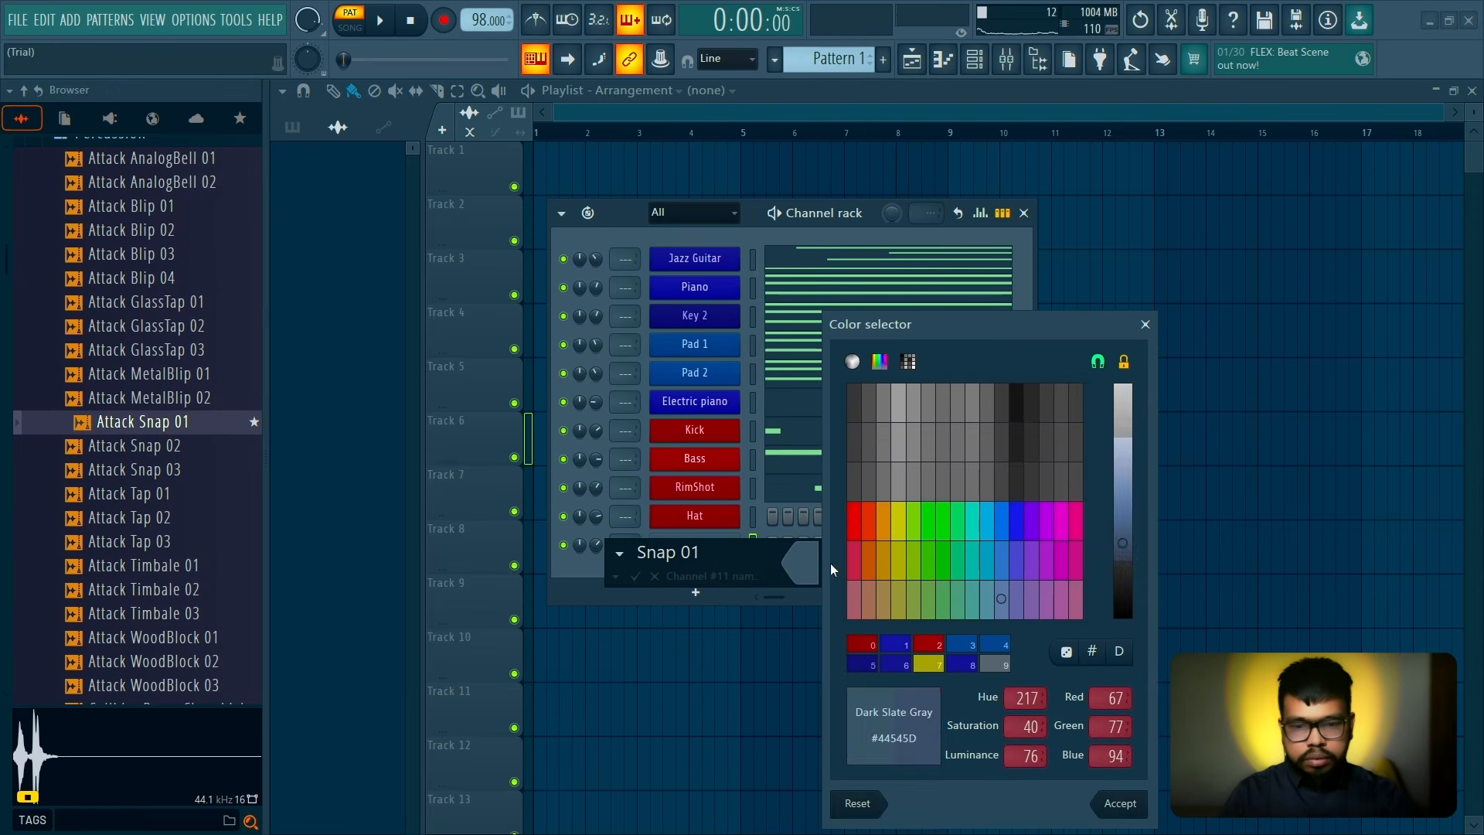
left_click(857, 529)
key("Return")
key("Return")
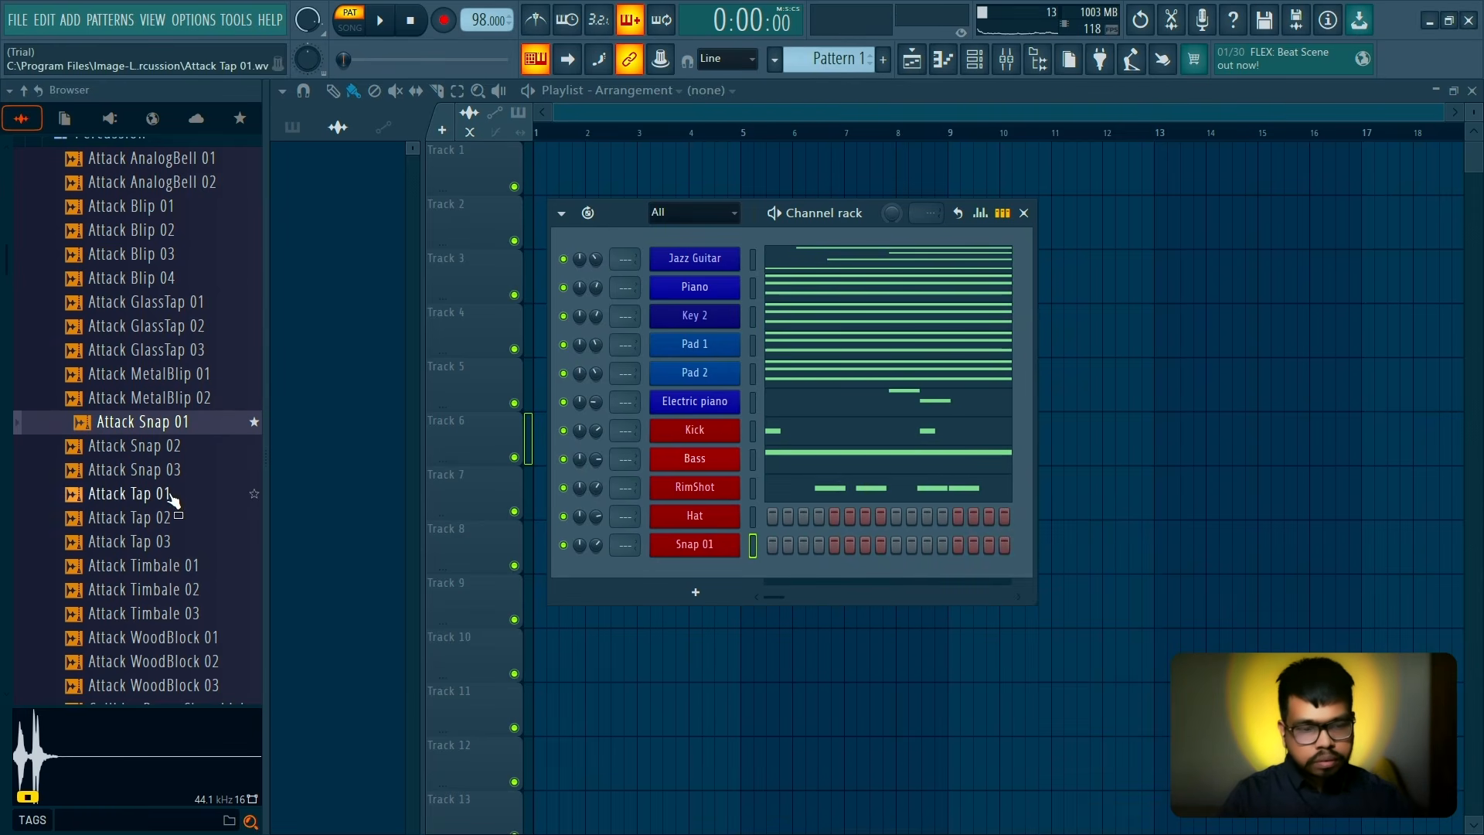
Look through the remaining Percussion samples and switch the browser to the starred favourites
scroll(154, 495, "down", 15)
scroll(147, 456, "down", 15)
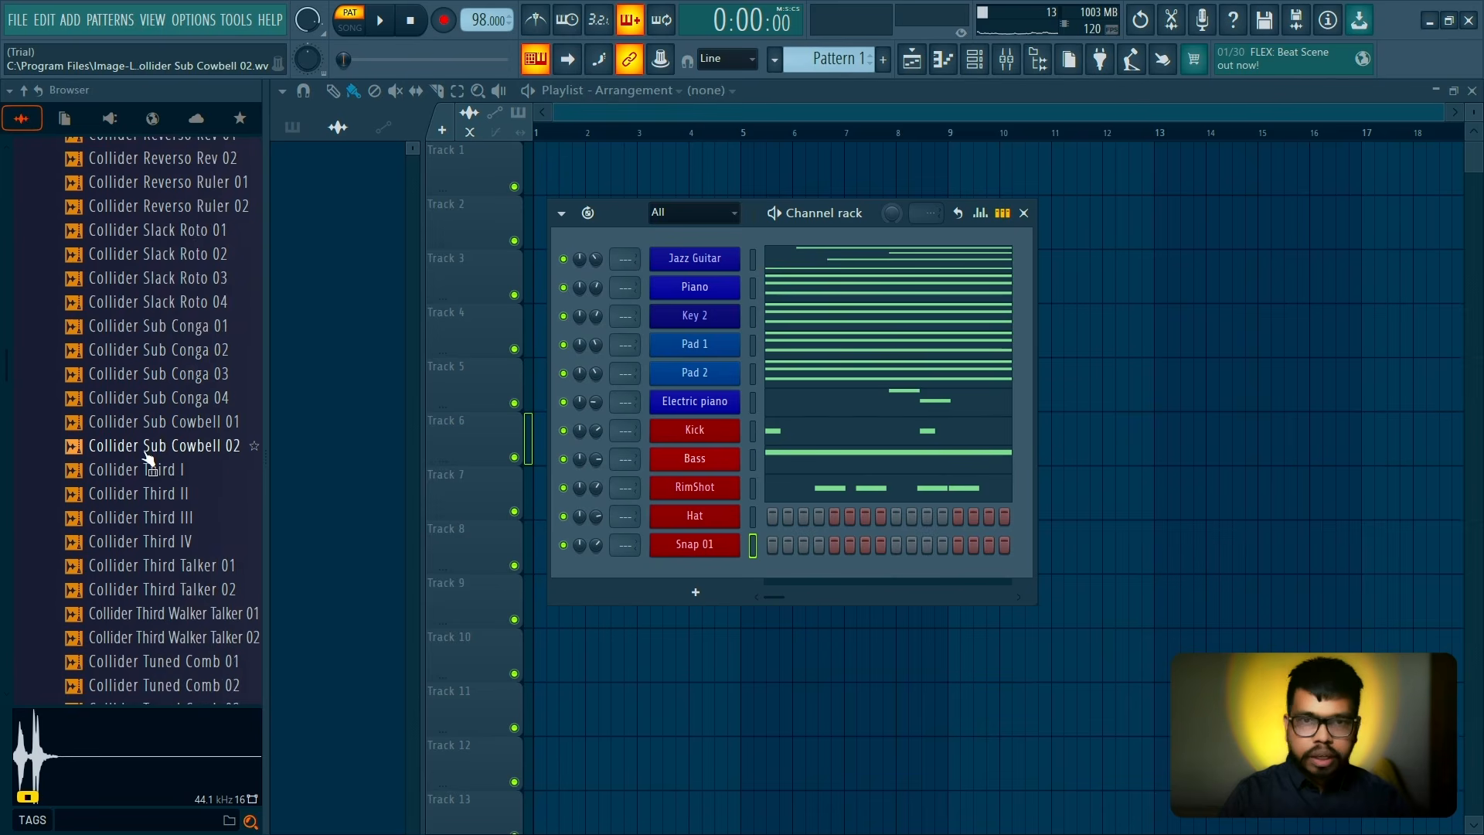
scroll(150, 445, "down", 6)
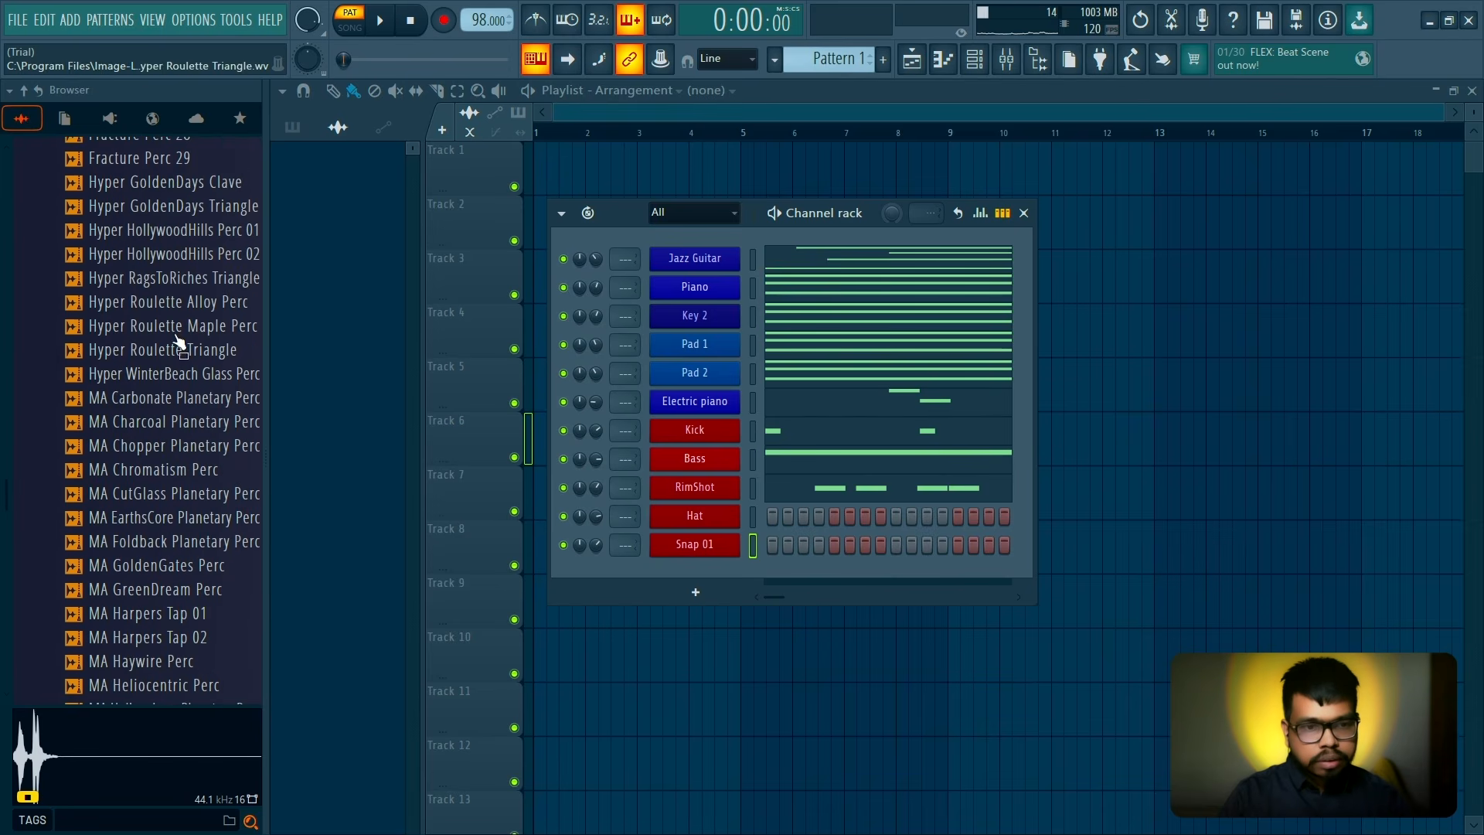
left_click(240, 119)
scroll(165, 267, "up", 15)
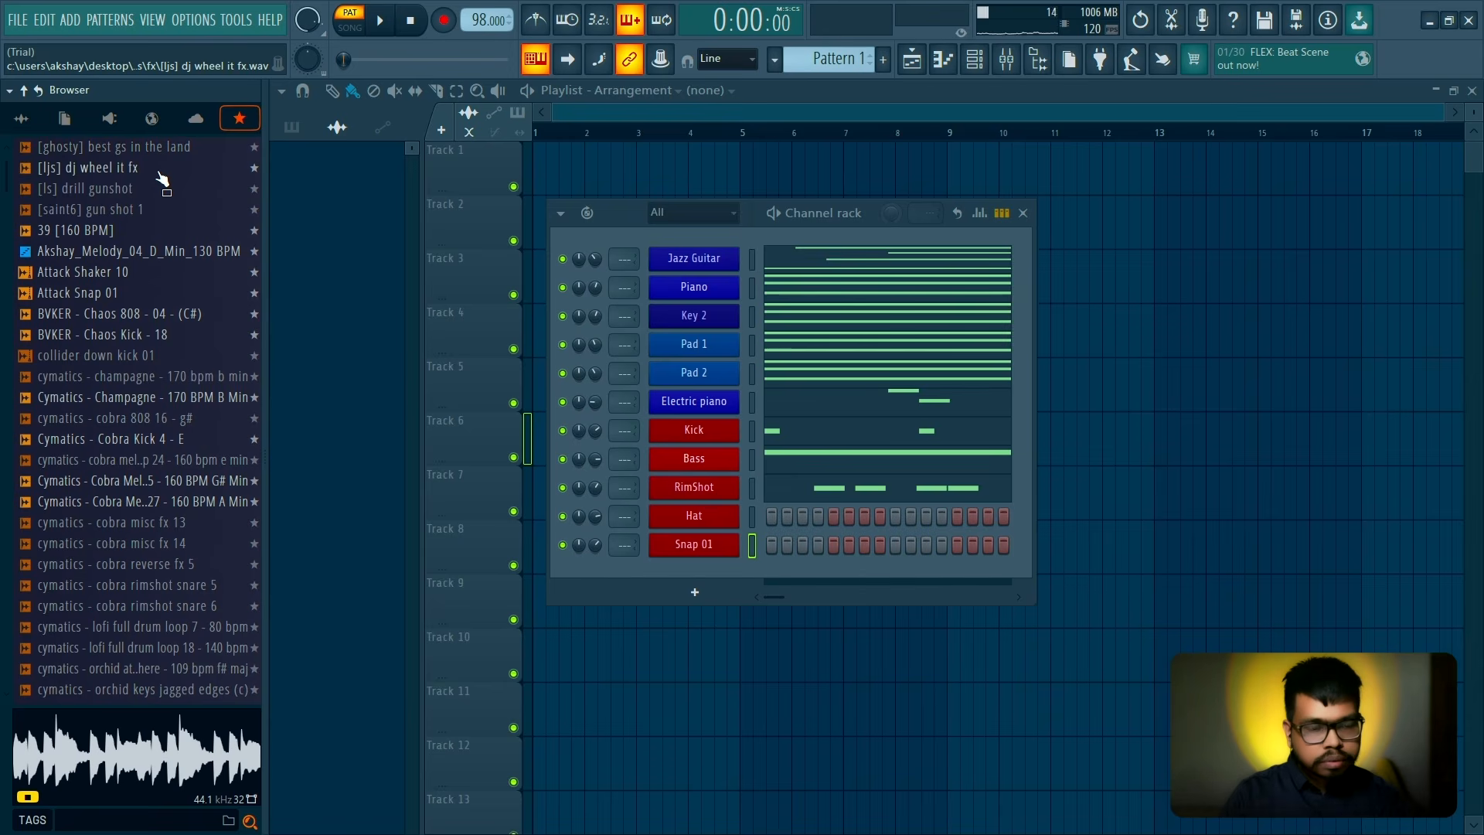
Audition the favourite samples and add Attack Shaker 10 as a new channel below Snap 01
left_click(164, 313)
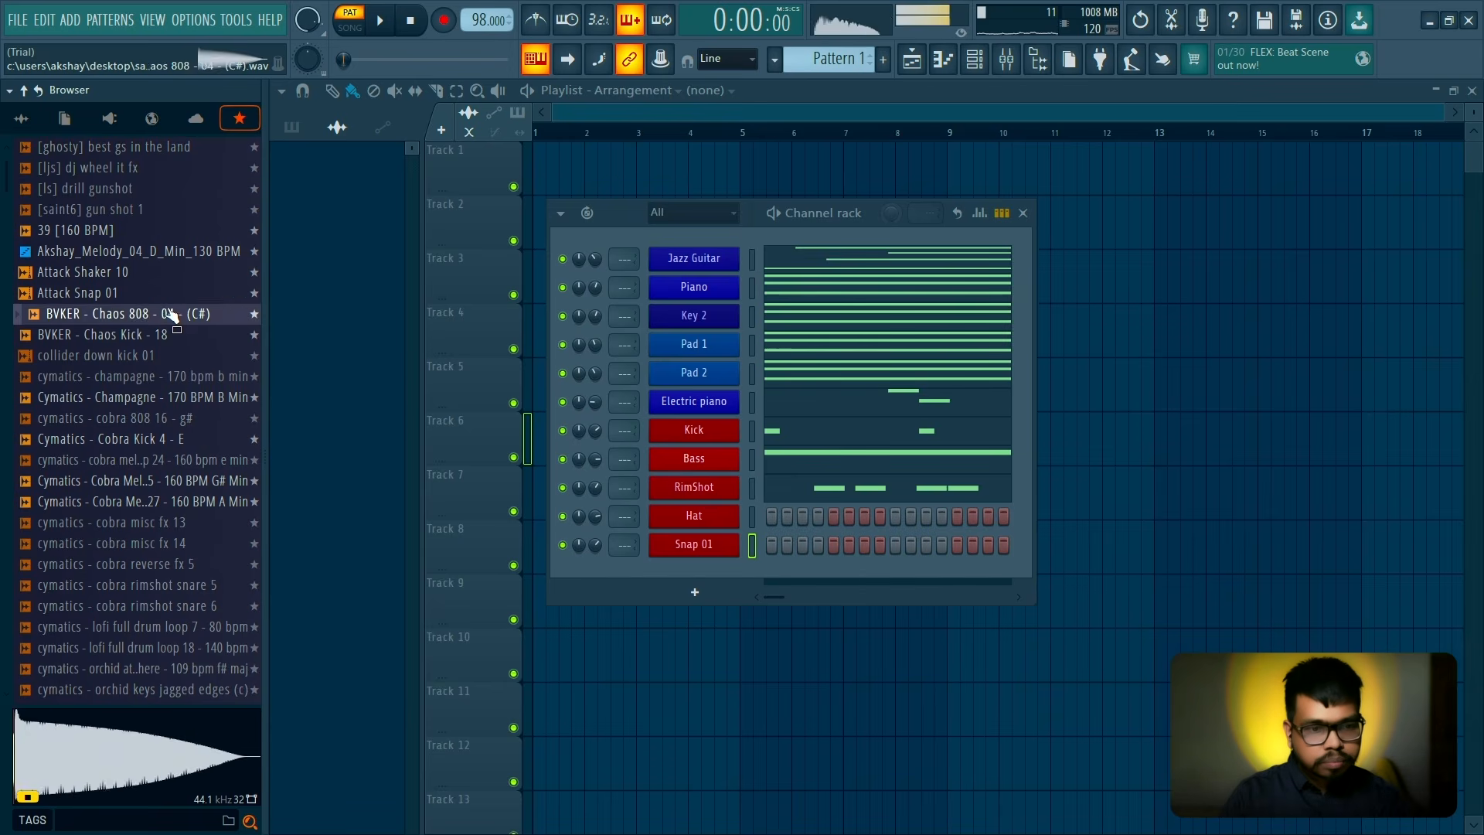
left_click(159, 274)
left_click(158, 293)
left_click(155, 275)
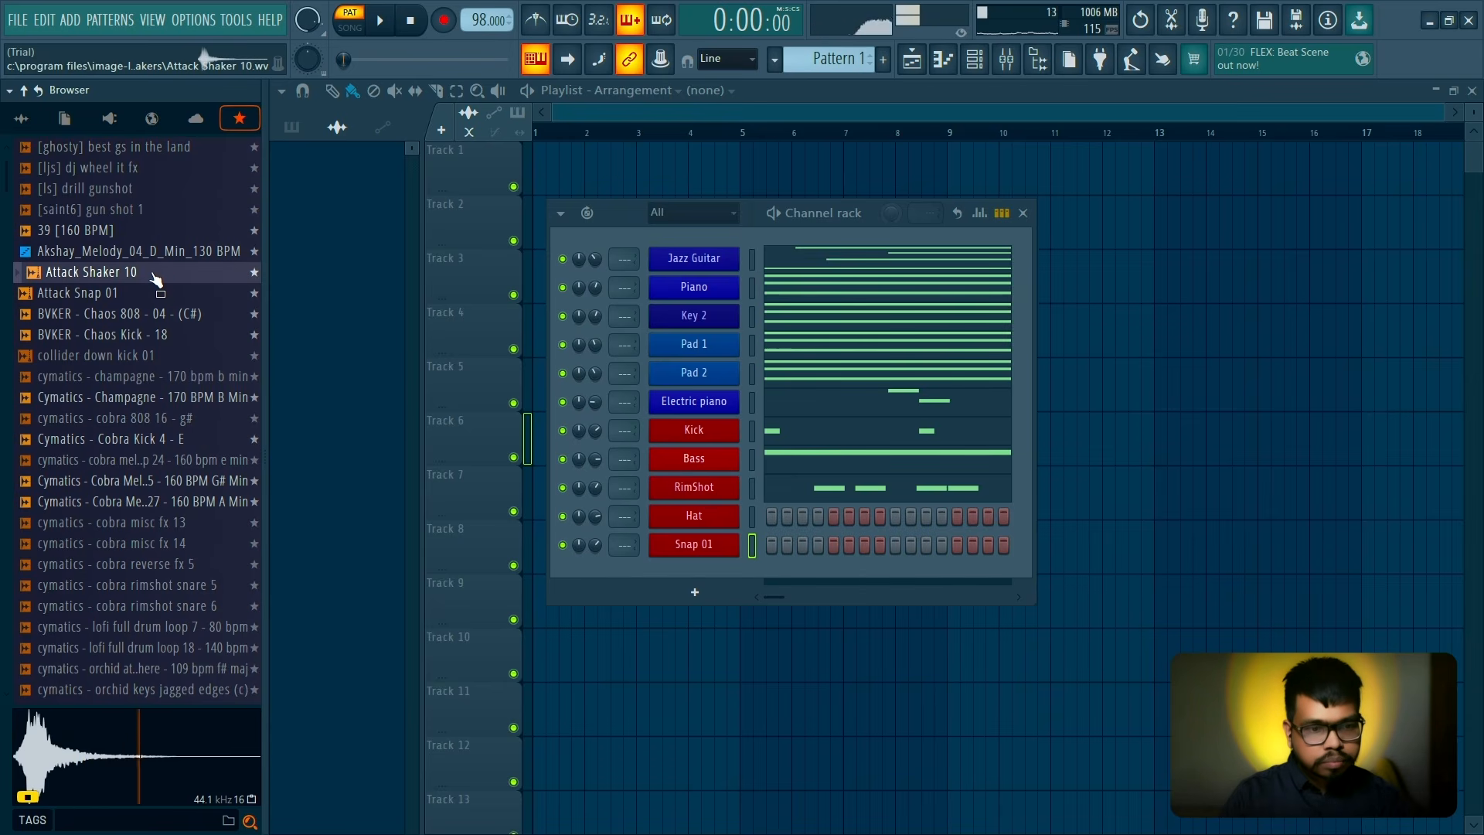
left_click_drag(154, 278, 661, 521)
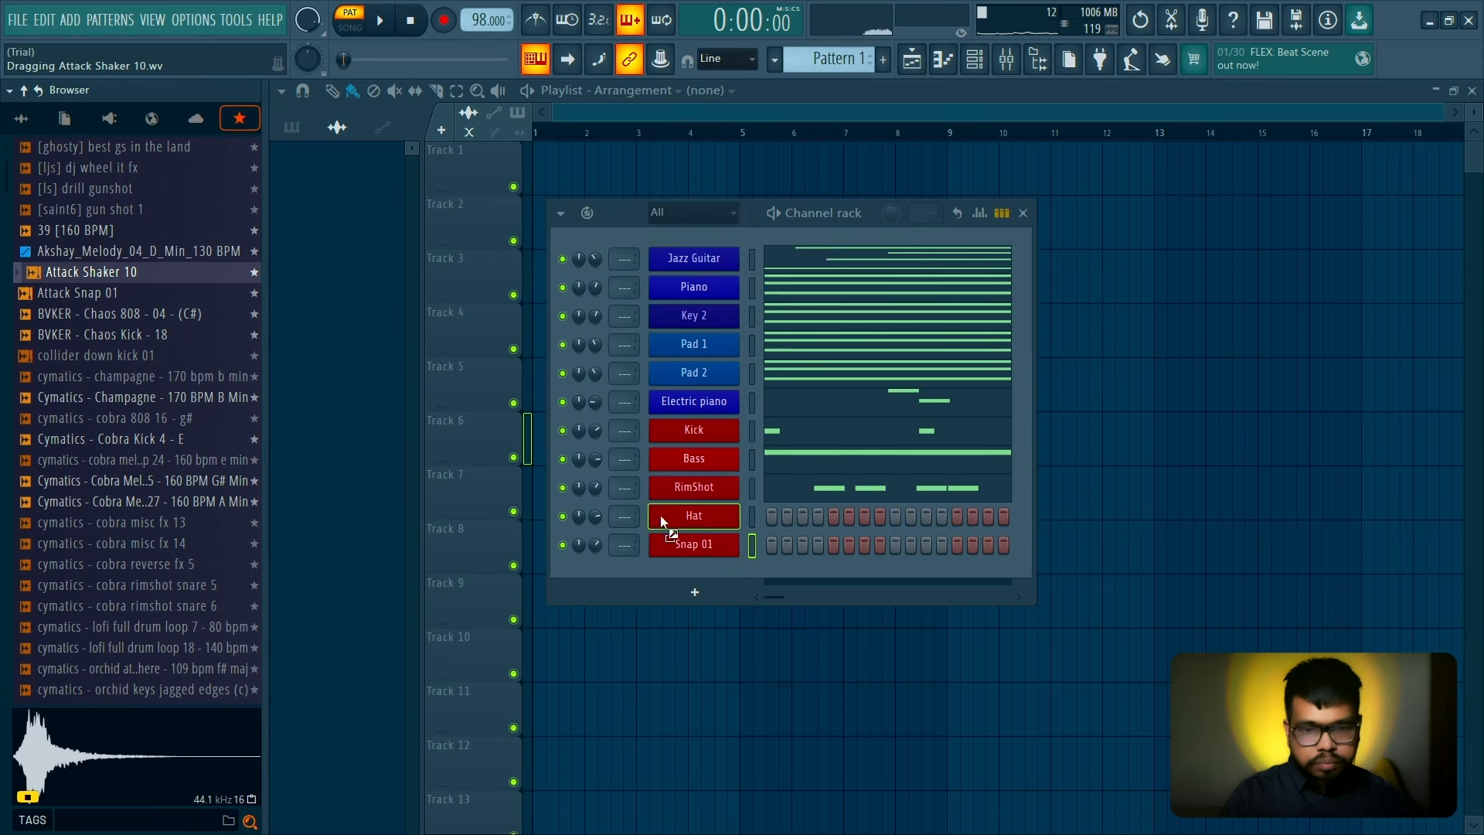
left_click_drag(713, 578, 713, 578)
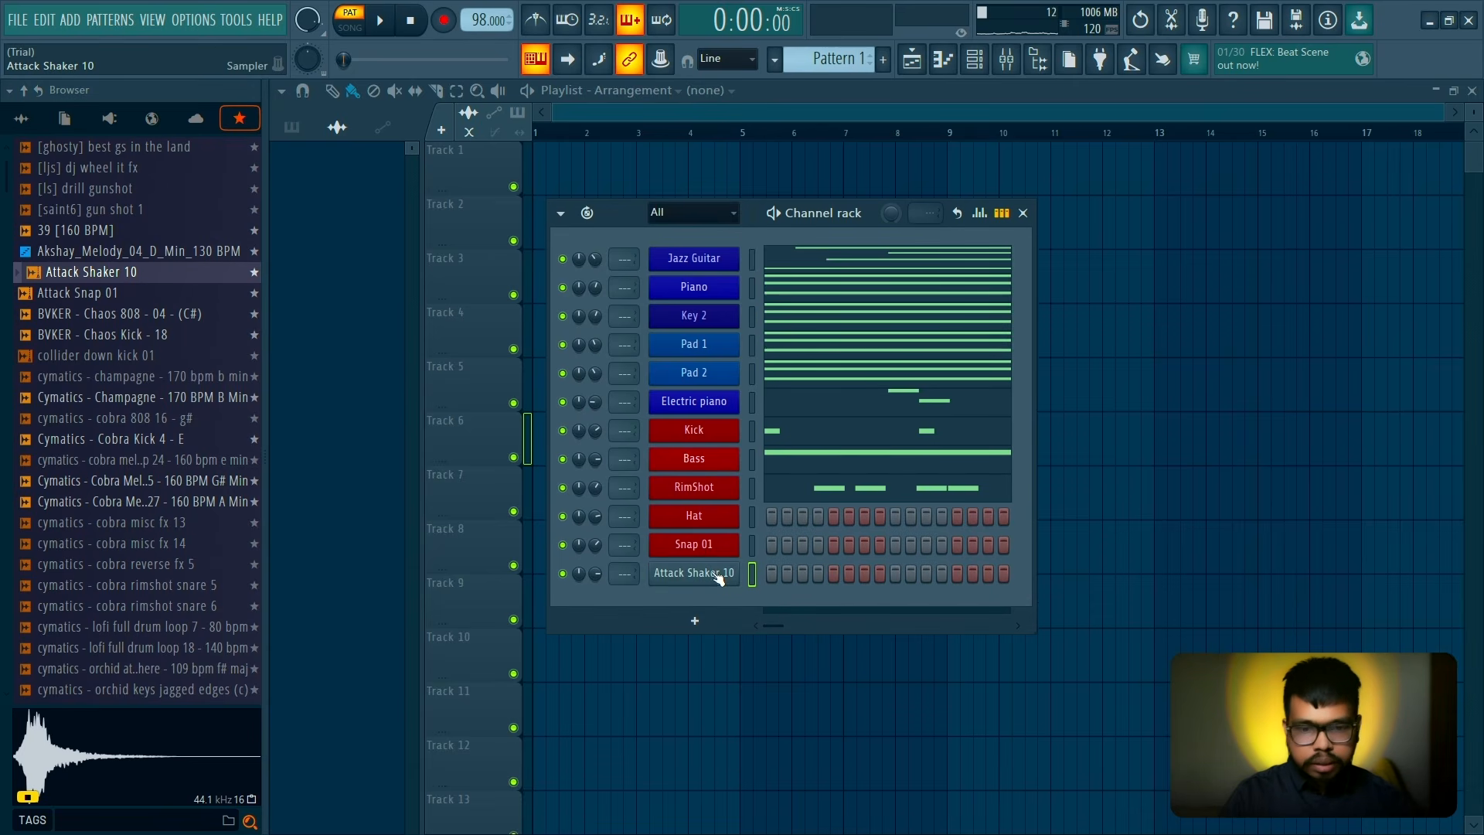
Rename the Attack Shaker 10 channel to Shaker 10 and colour it red
right_click(724, 581)
left_click(777, 596)
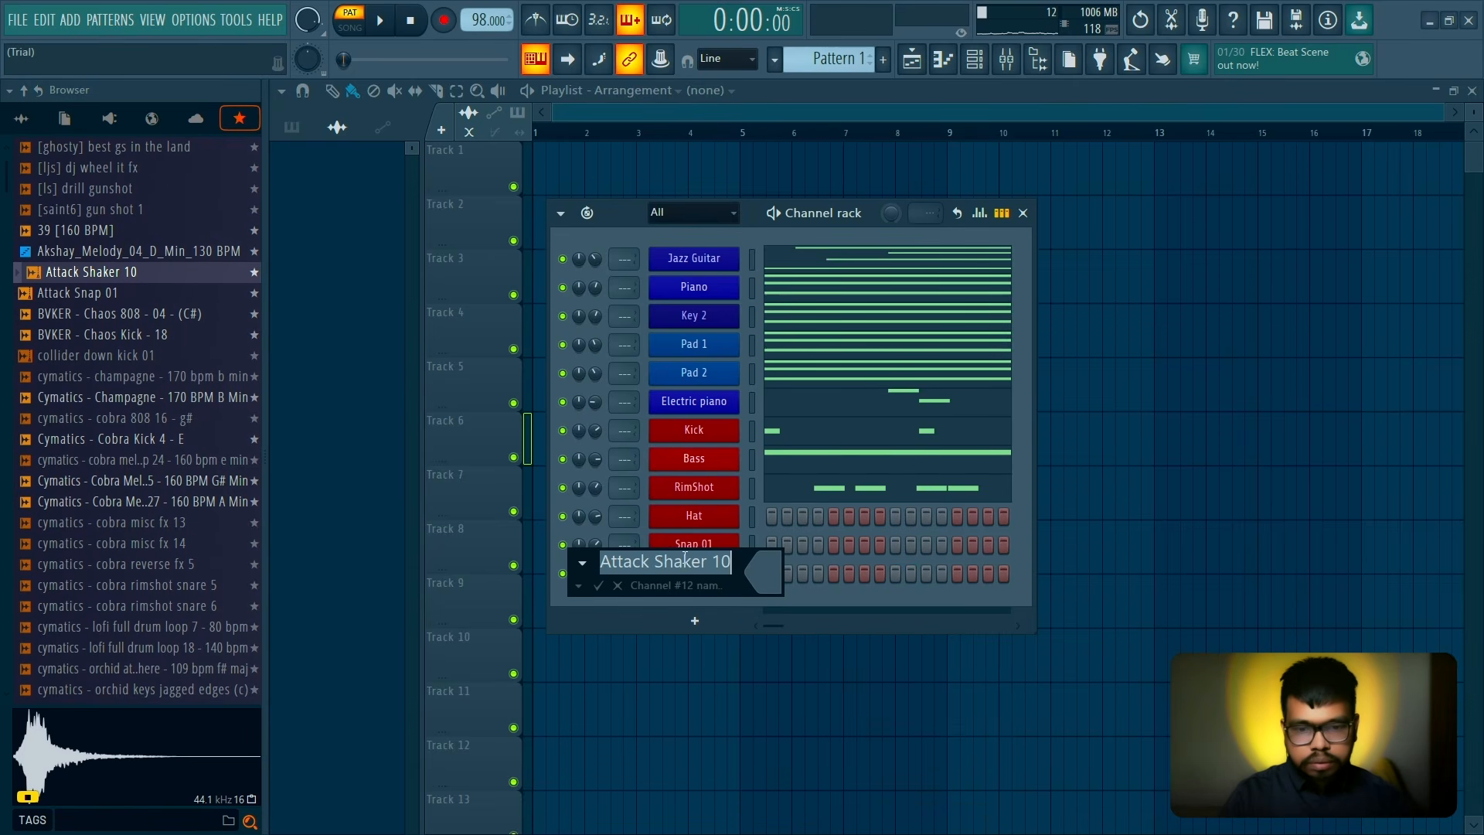
left_click_drag(654, 561, 362, 501)
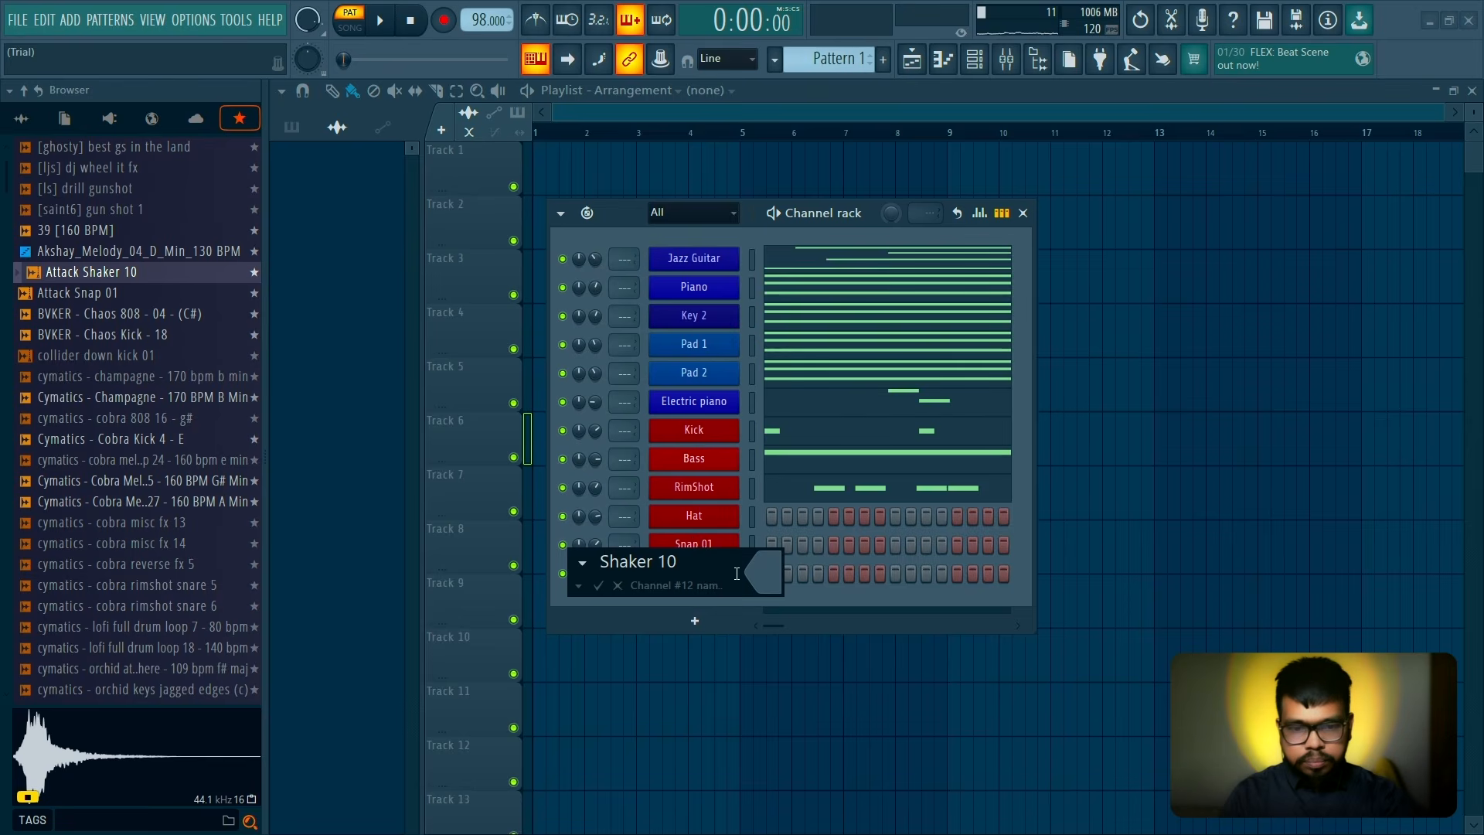
left_click(764, 573)
left_click(816, 524)
left_click(815, 524)
key("Return")
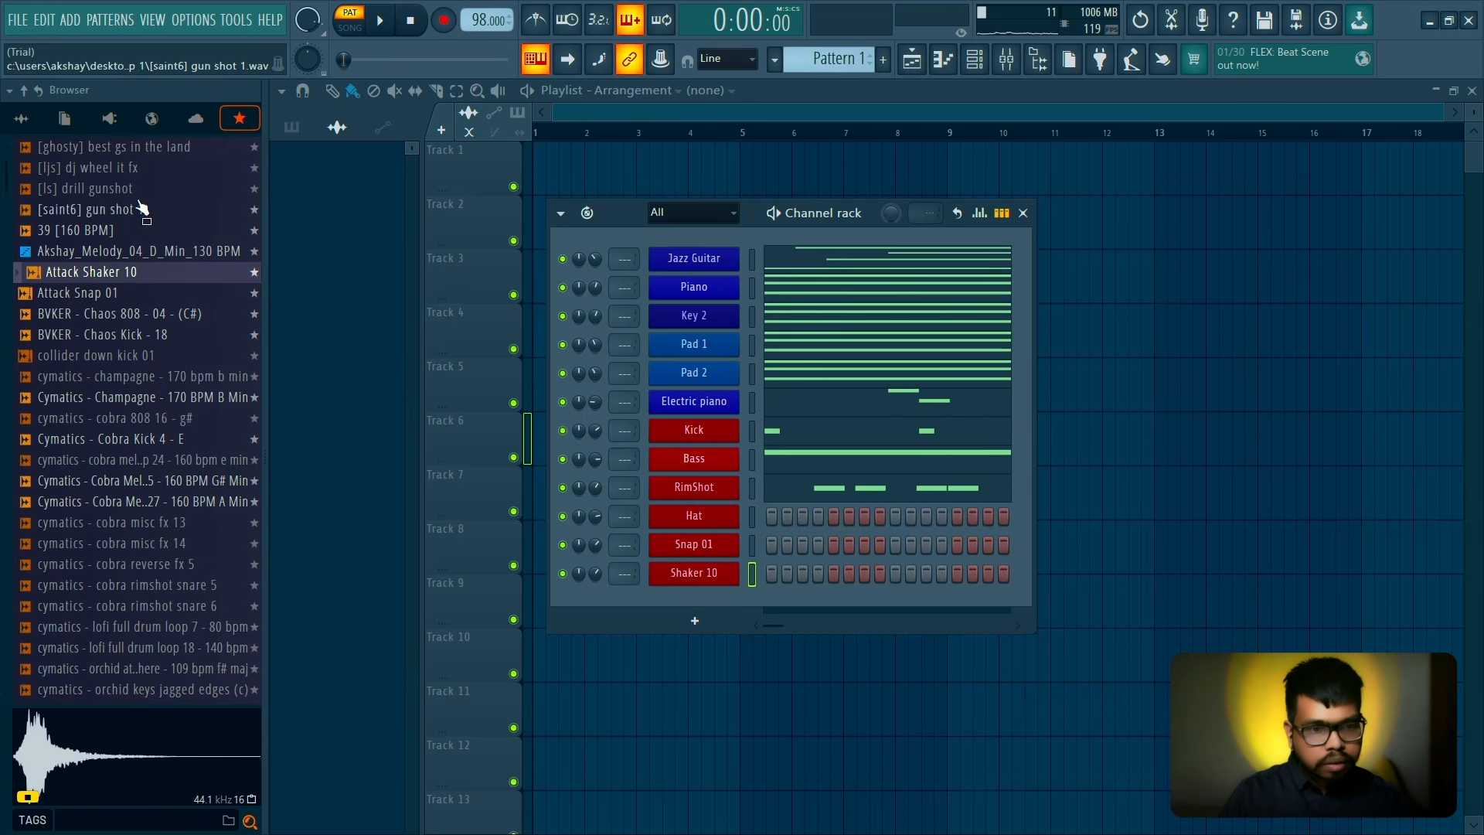
Audition Attack Snap 01, collider down kick 01, Downstream Kick 12 and HIP_Kick_8 among the favourites
left_click(141, 294)
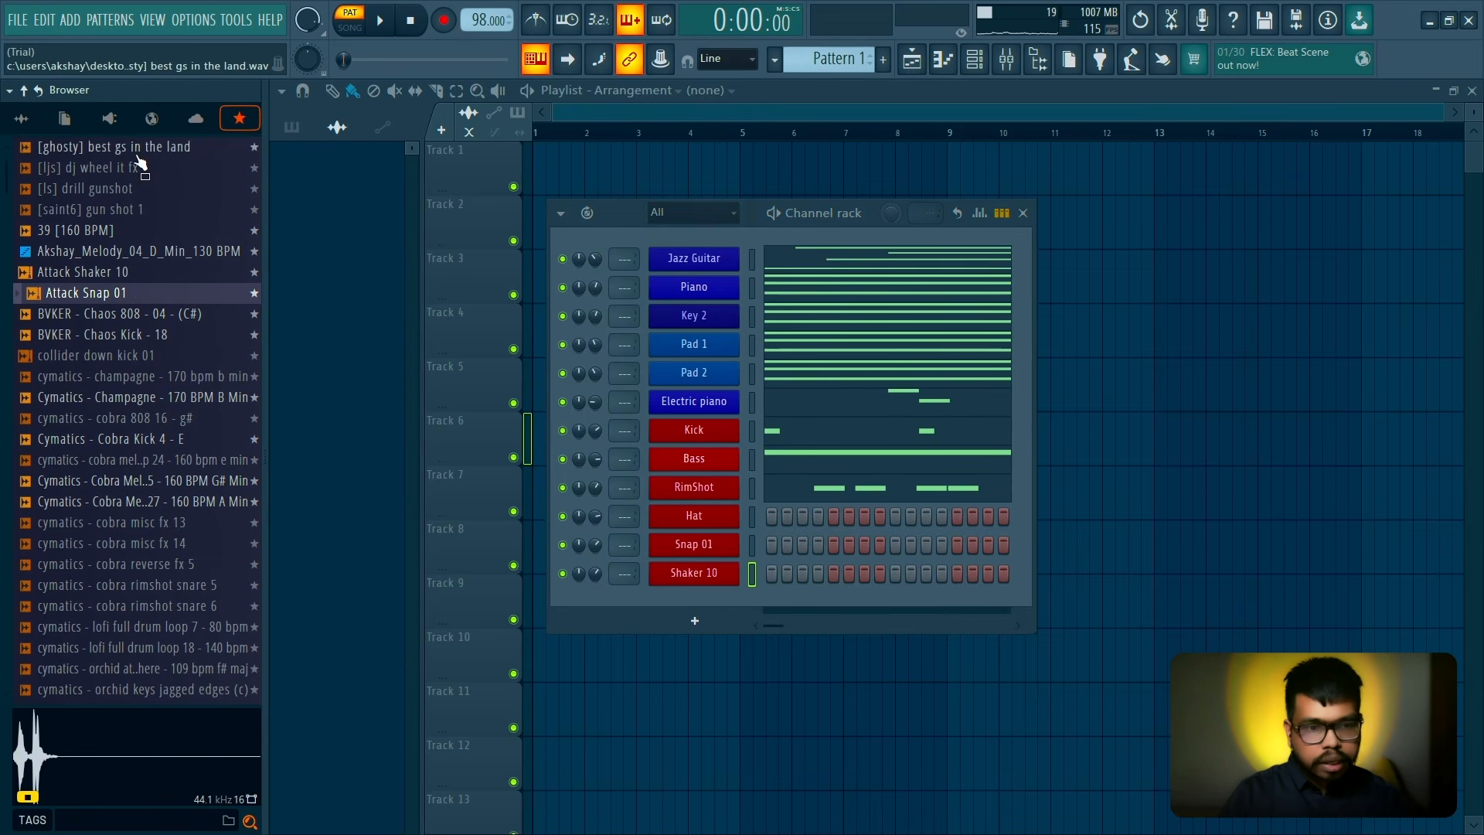
left_click(164, 356)
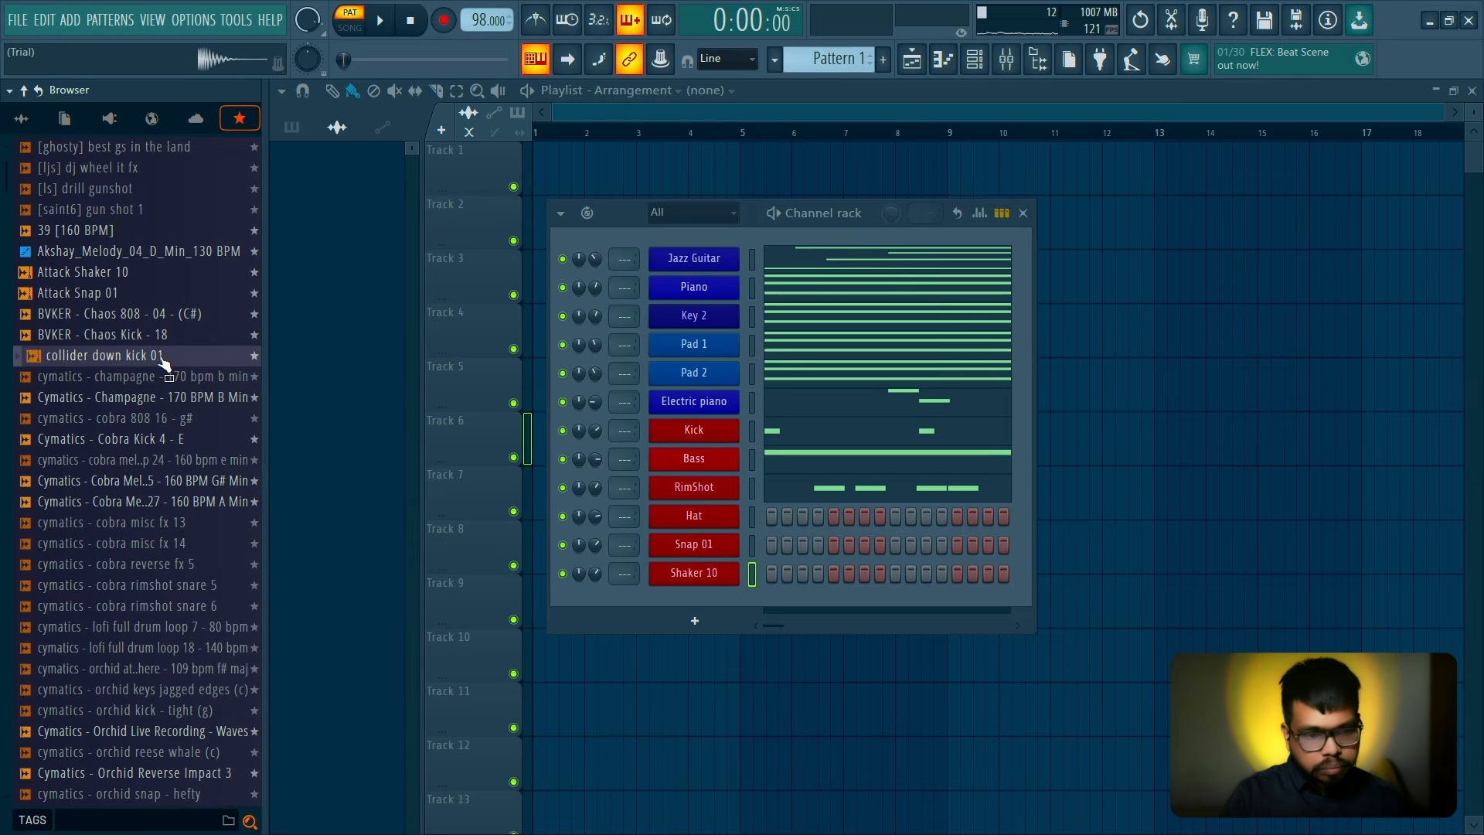
scroll(162, 371, "down", 6)
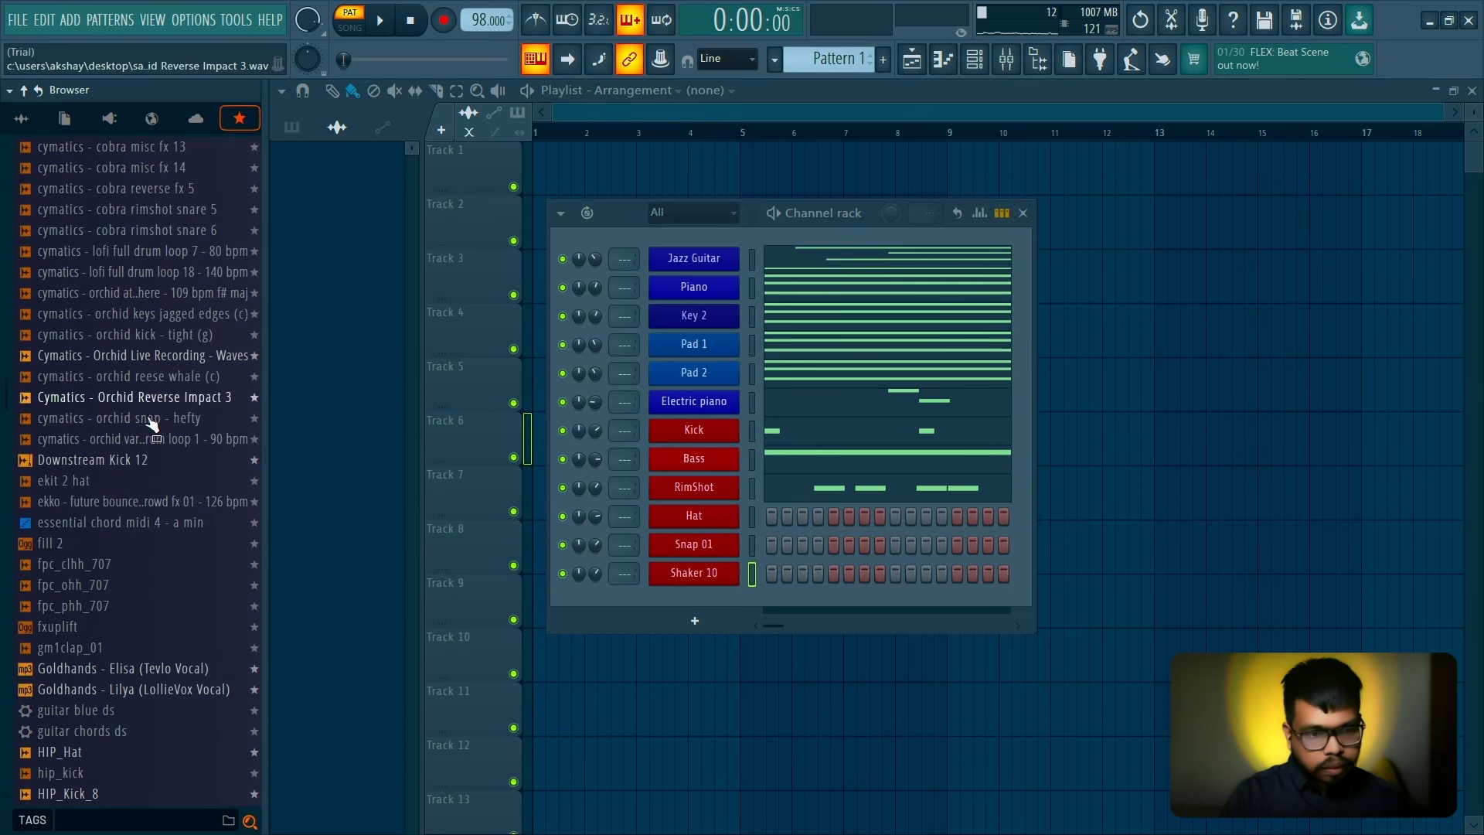
left_click(151, 461)
scroll(154, 462, "down", 4)
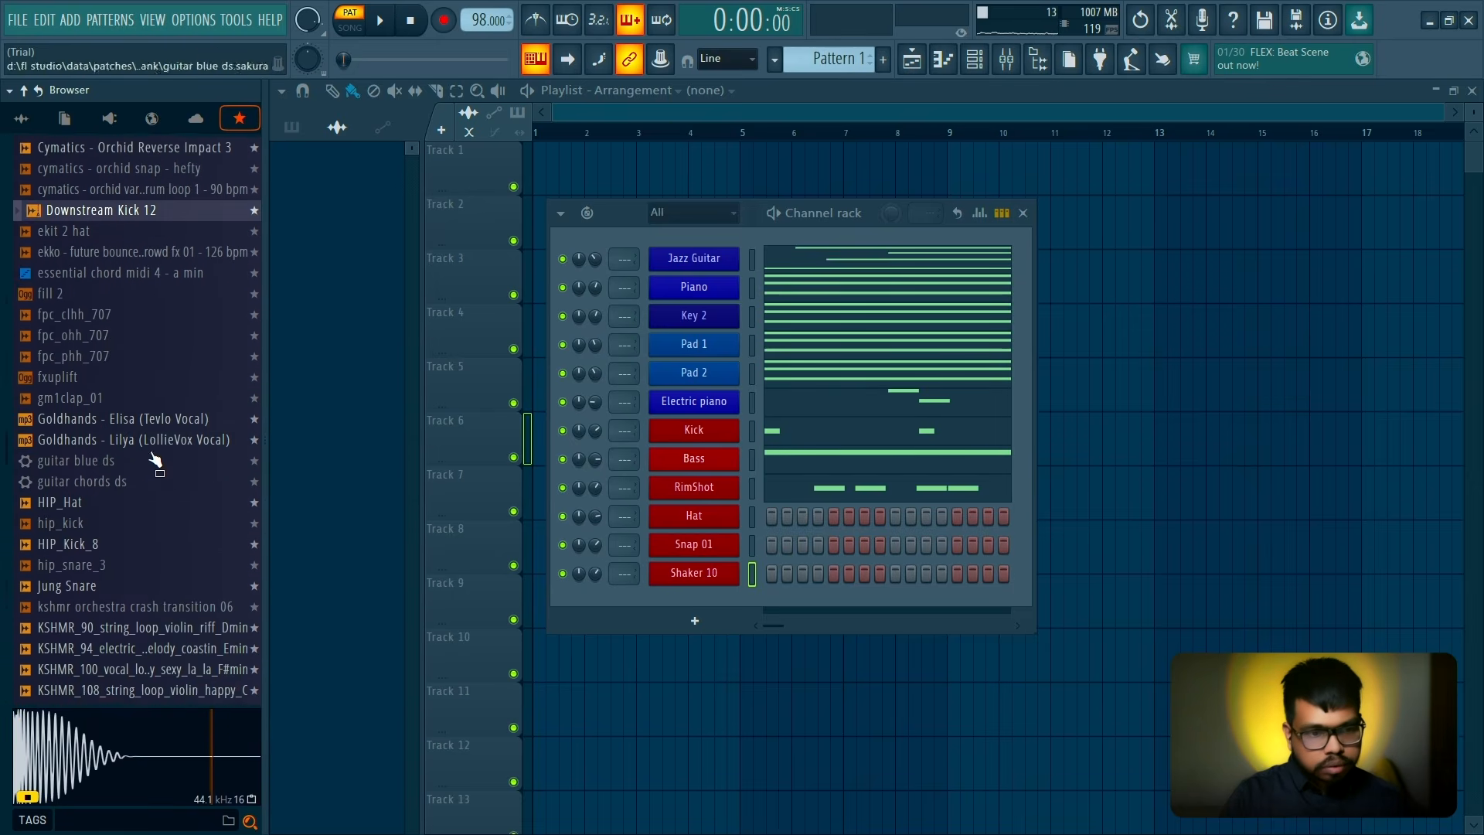
scroll(143, 440, "down", 4)
left_click(135, 298)
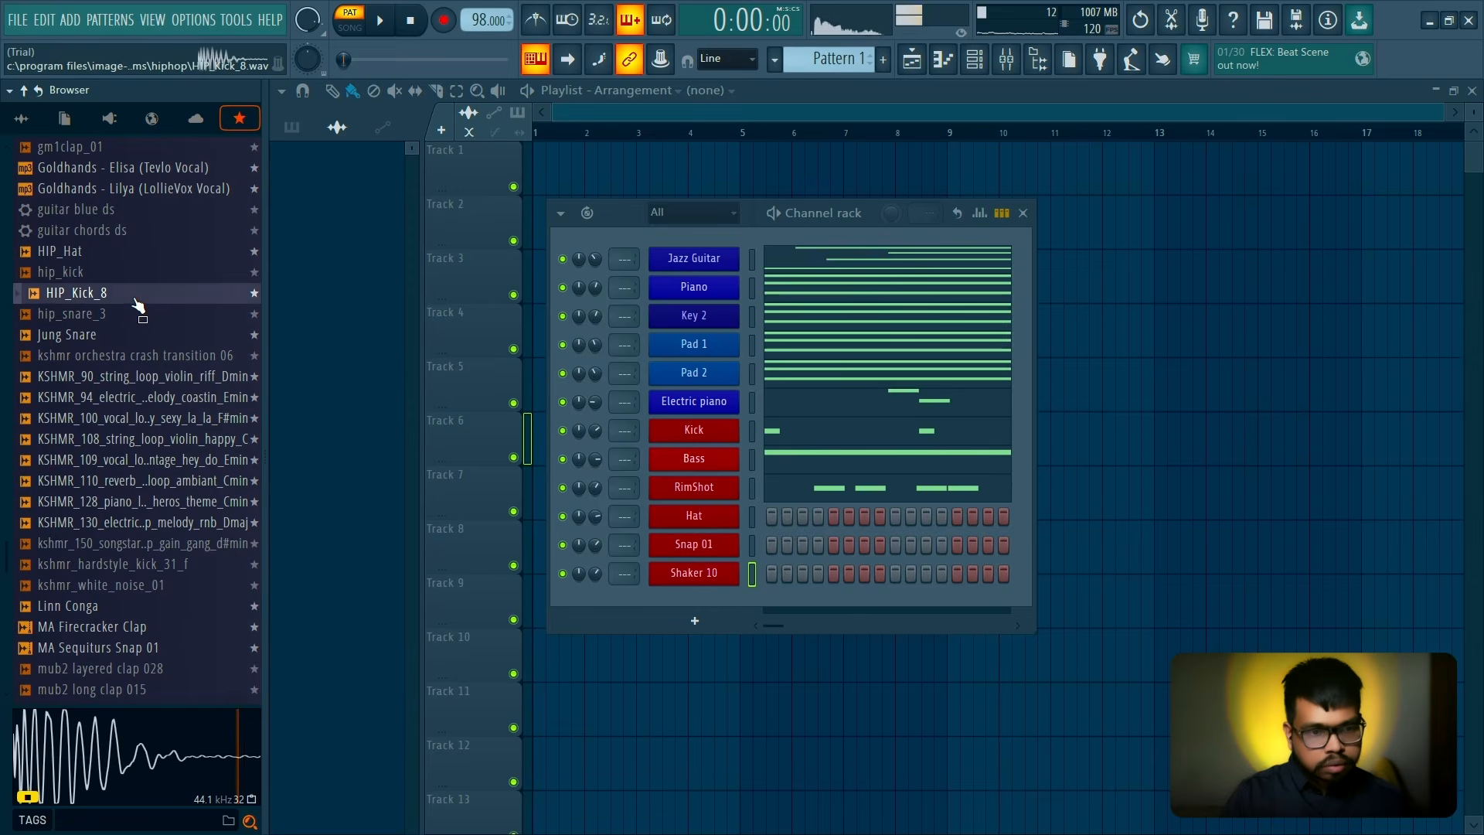
Audition Jung Snare, hip_snare_3 and hip_kick among the favourite samples
left_click(124, 230)
left_click(124, 251)
left_click(128, 337)
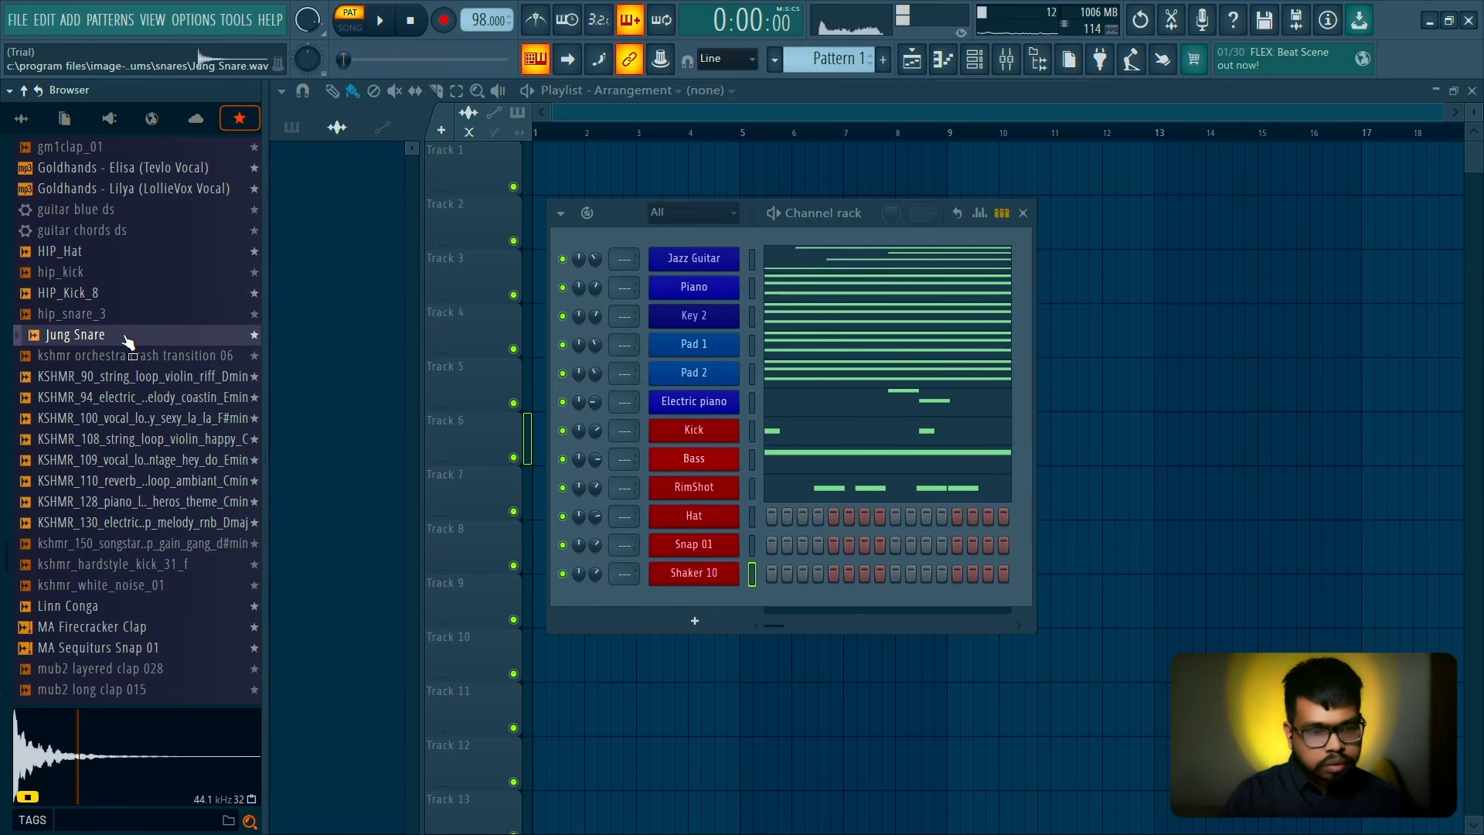
left_click(124, 315)
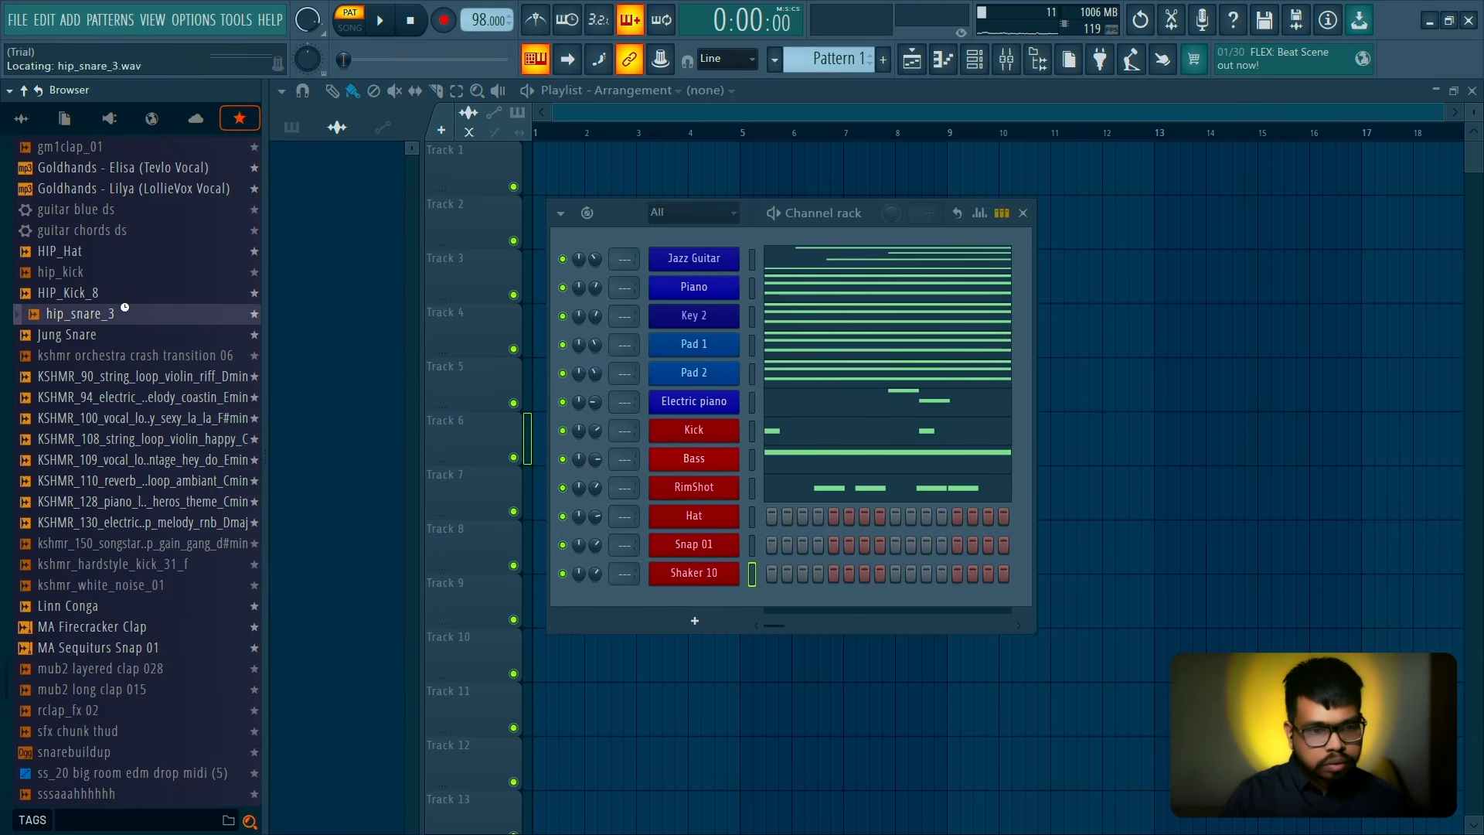
left_click(131, 253)
scroll(131, 232, "down", 4)
left_click(132, 188)
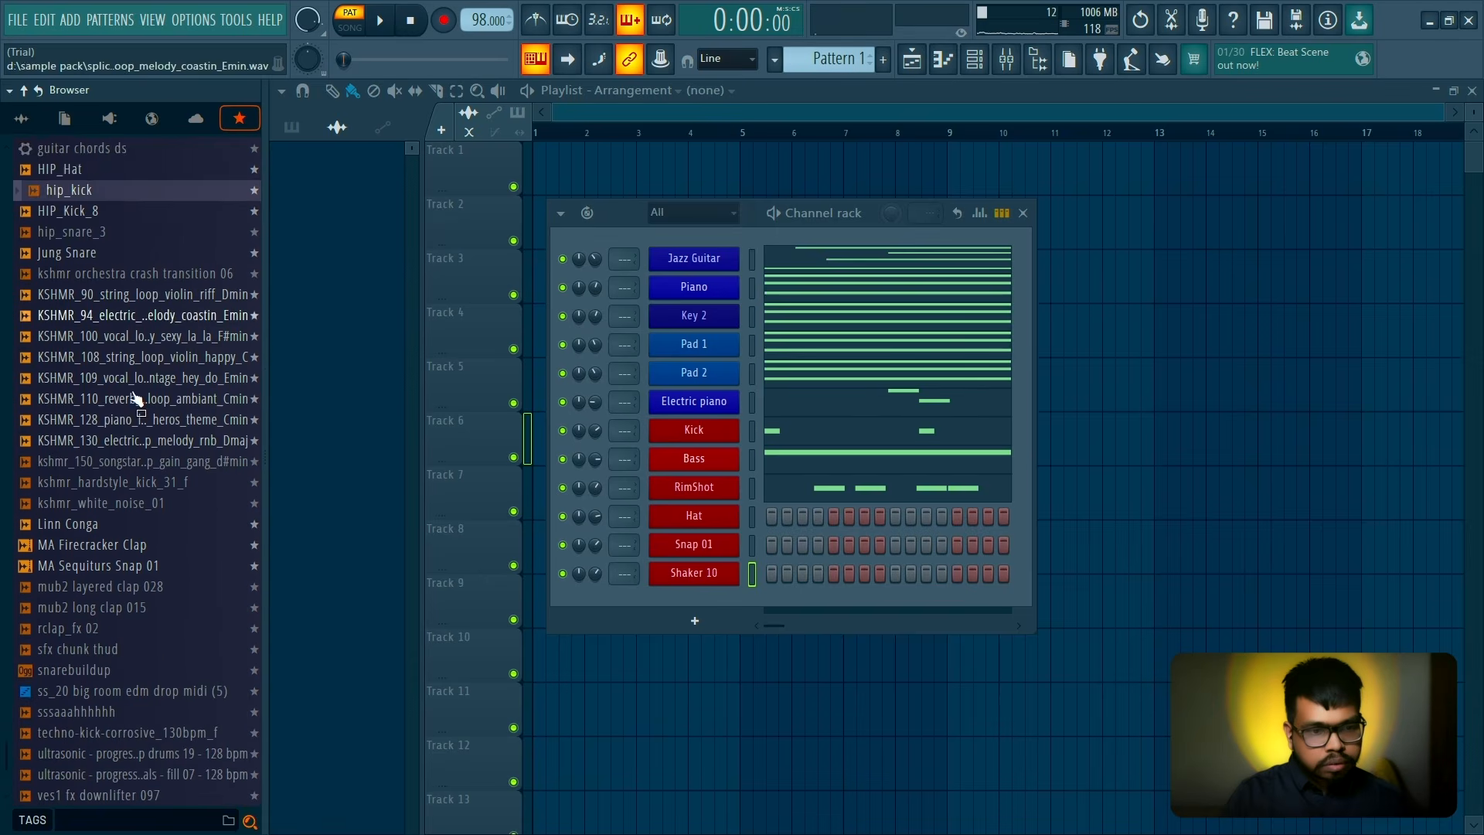
Audition Linn Conga, MA Firecracker Clap and MA Sequiturs Snap 01 further down the favourites
scroll(131, 309, "down", 3)
left_click(141, 462)
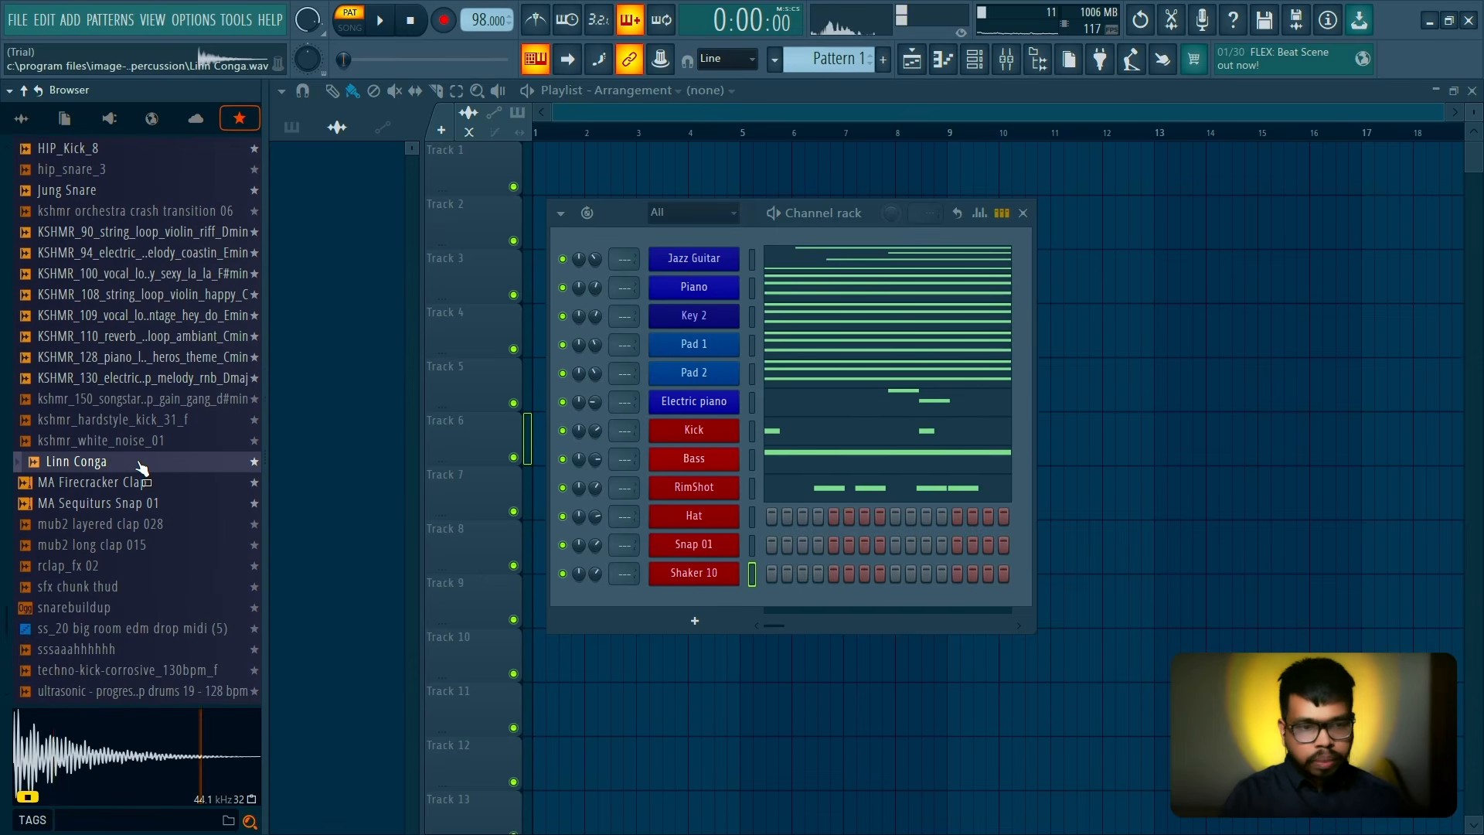
left_click(141, 482)
left_click(138, 503)
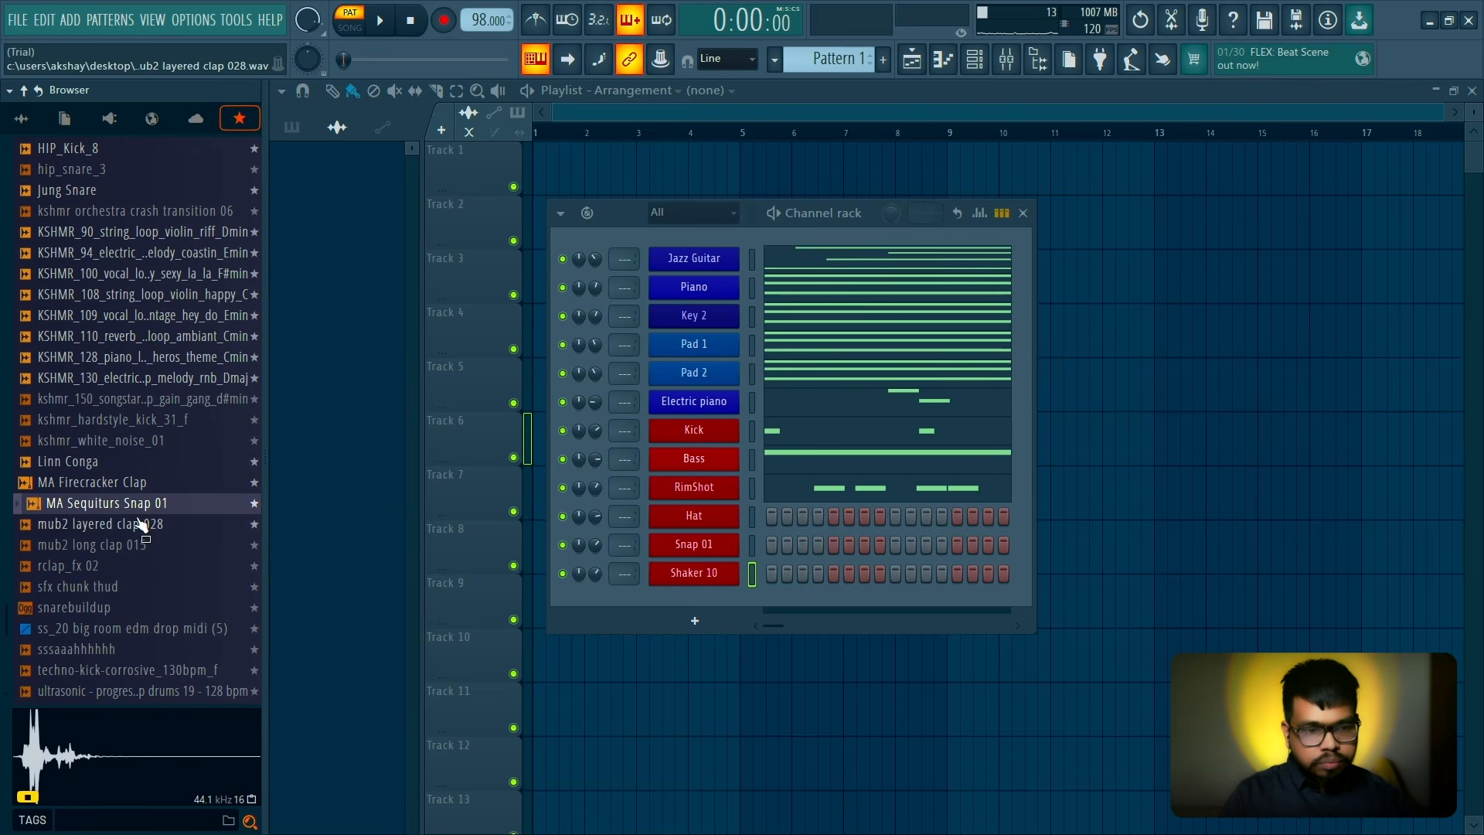
key("Up")
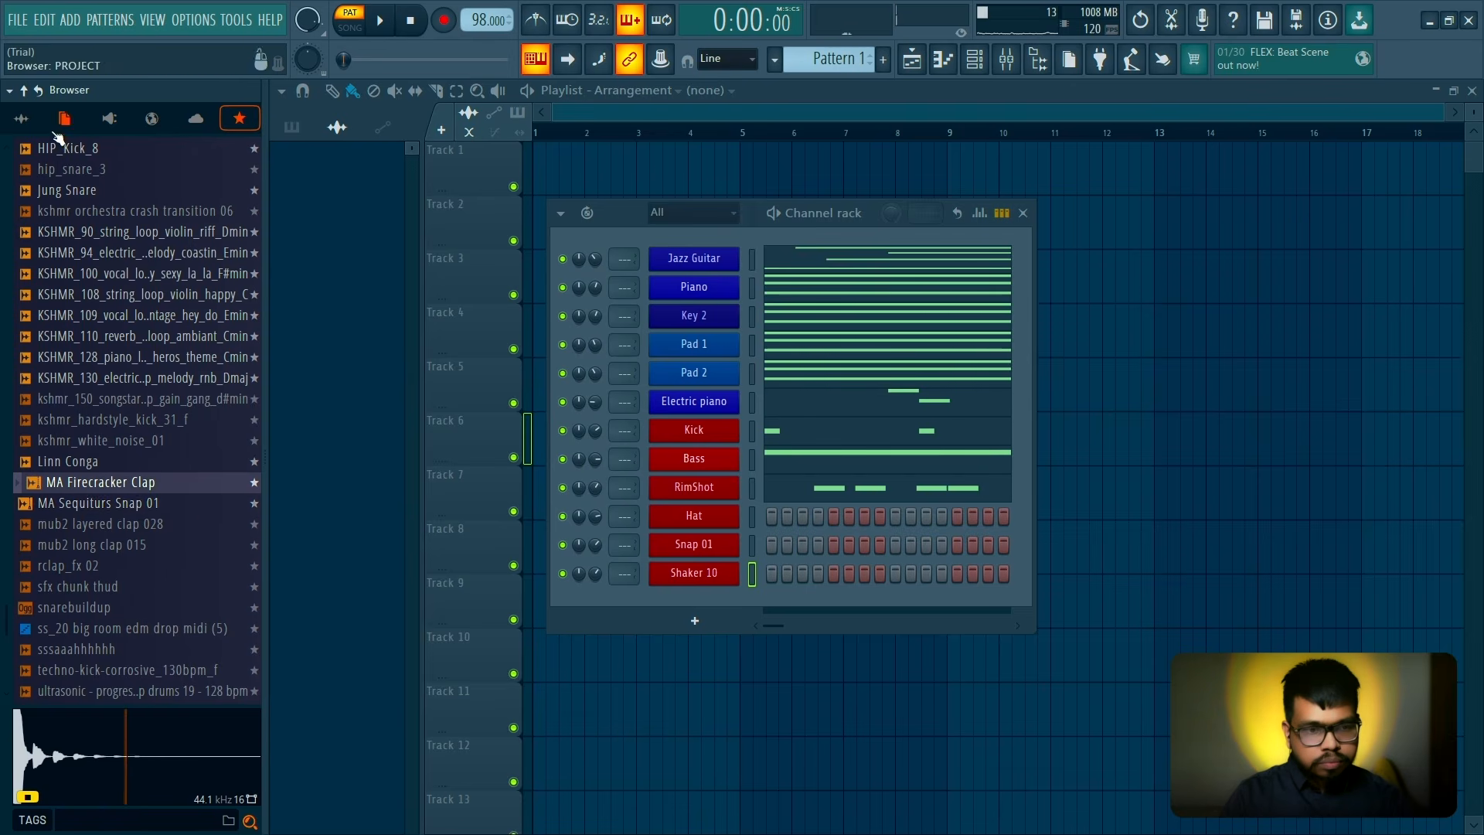
Return to the Percussion sample folder and audition its MA samples as far as MA Jameson Scrape
left_click(155, 389)
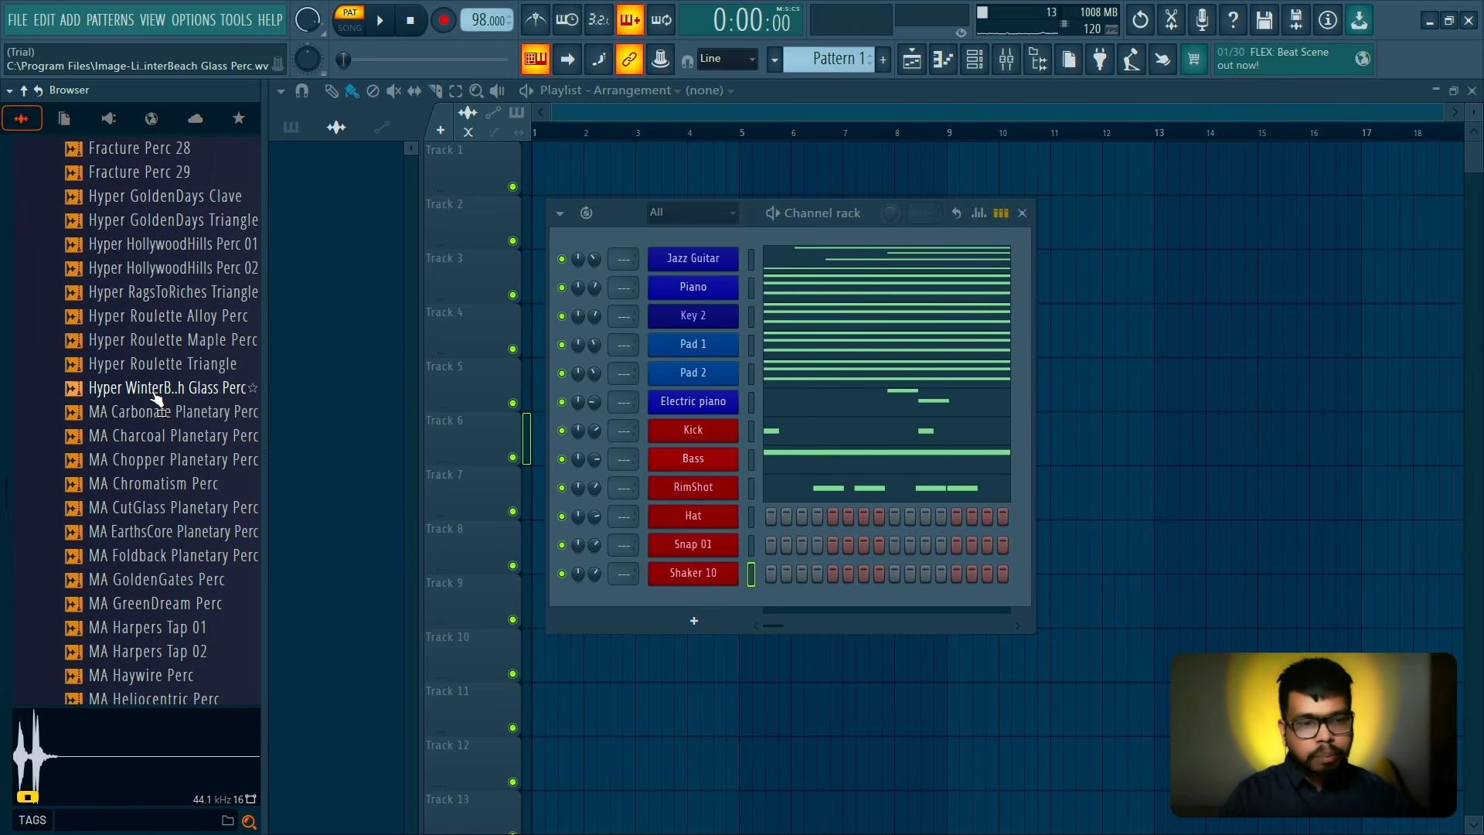
scroll(166, 499, "down", 2)
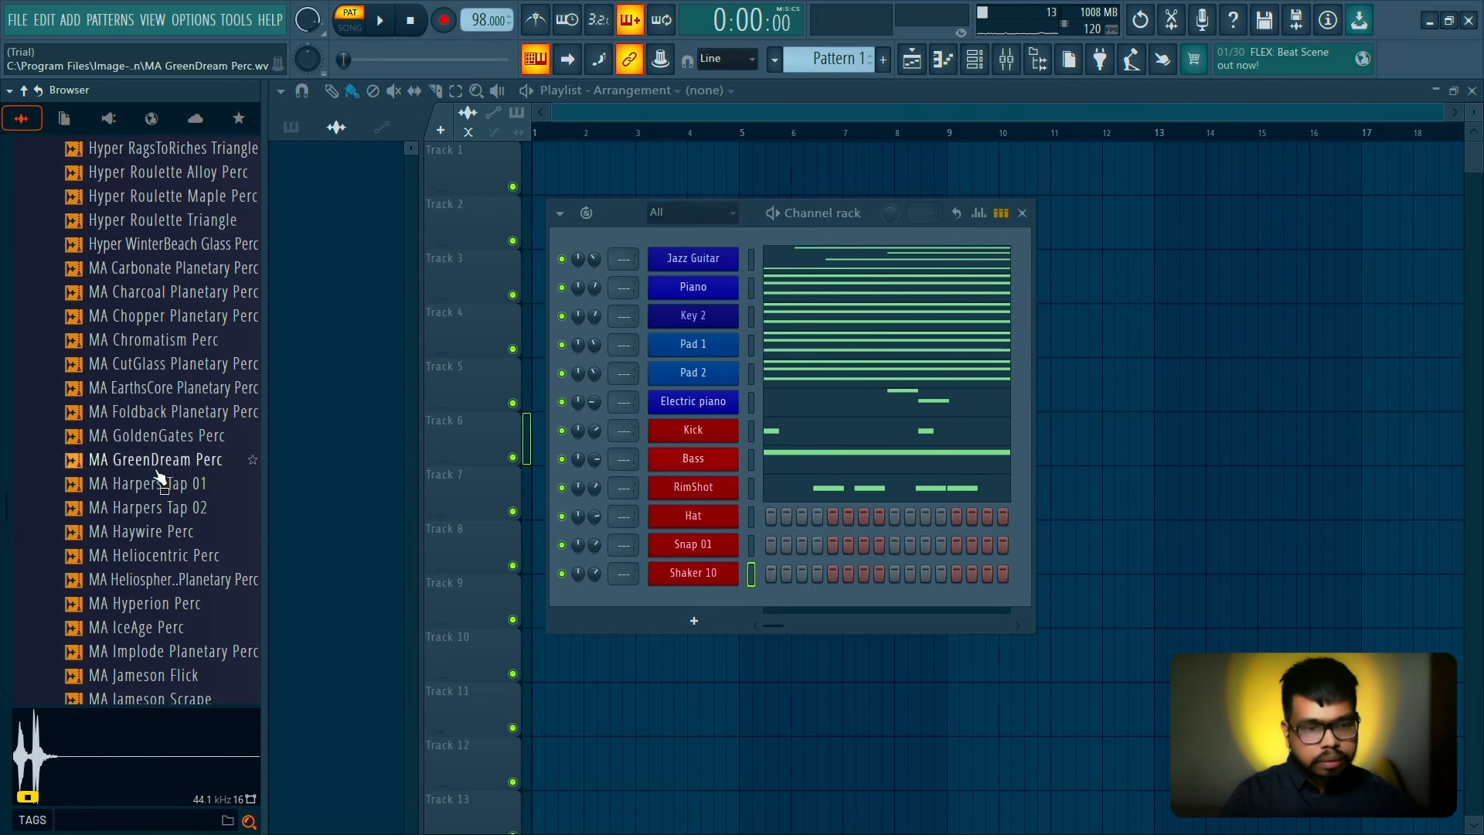
left_click(166, 483)
scroll(166, 475, "down", 4)
left_click(166, 392)
left_click(165, 369)
left_click(165, 345)
left_click(166, 416)
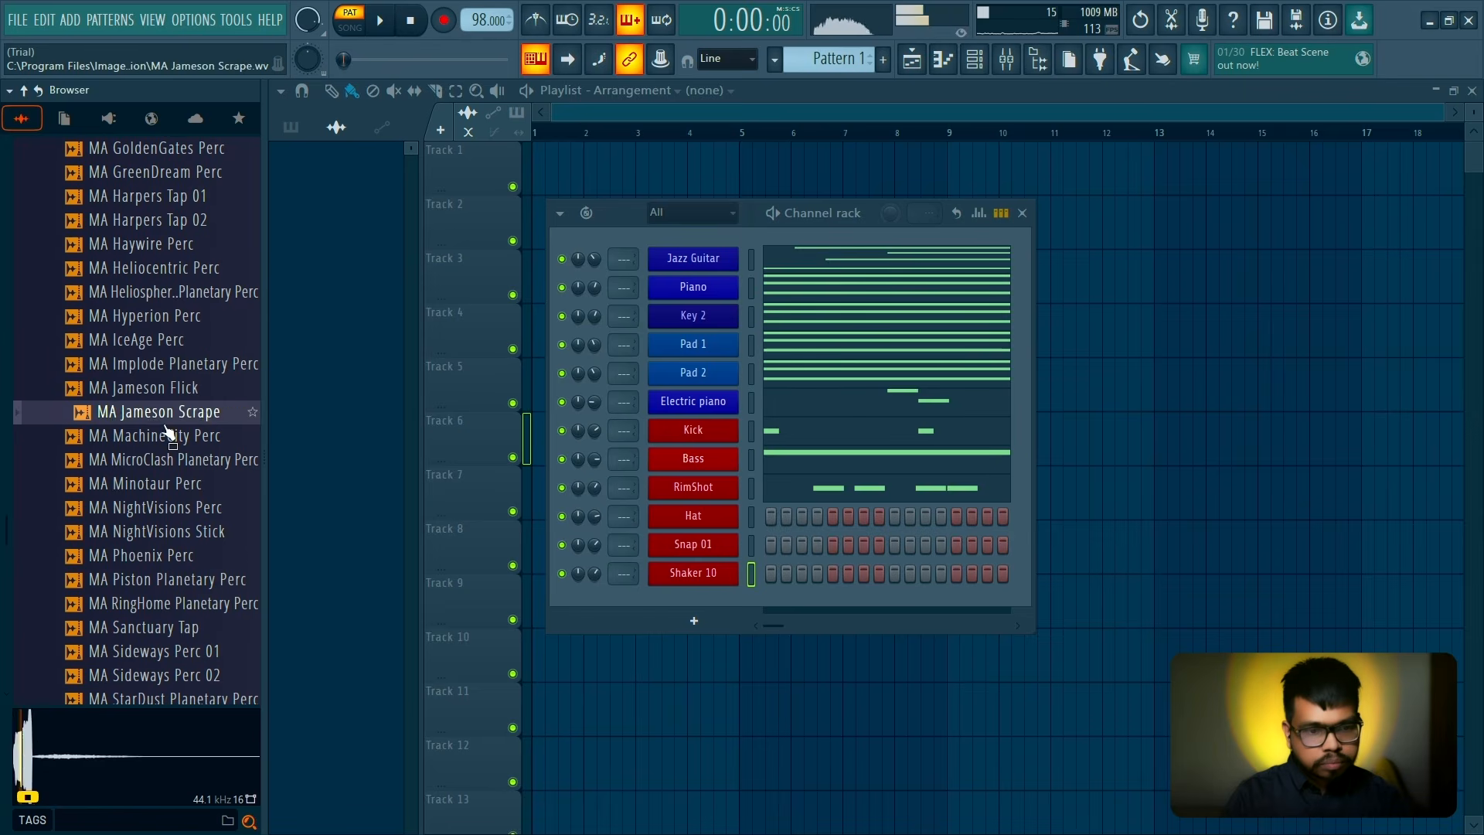
Audition the Percussion samples from MA Phoenix Perc to MA Waca Pop 02
left_click(165, 560)
left_click(164, 627)
left_click(170, 653)
scroll(169, 557, "down", 4)
left_click(165, 387)
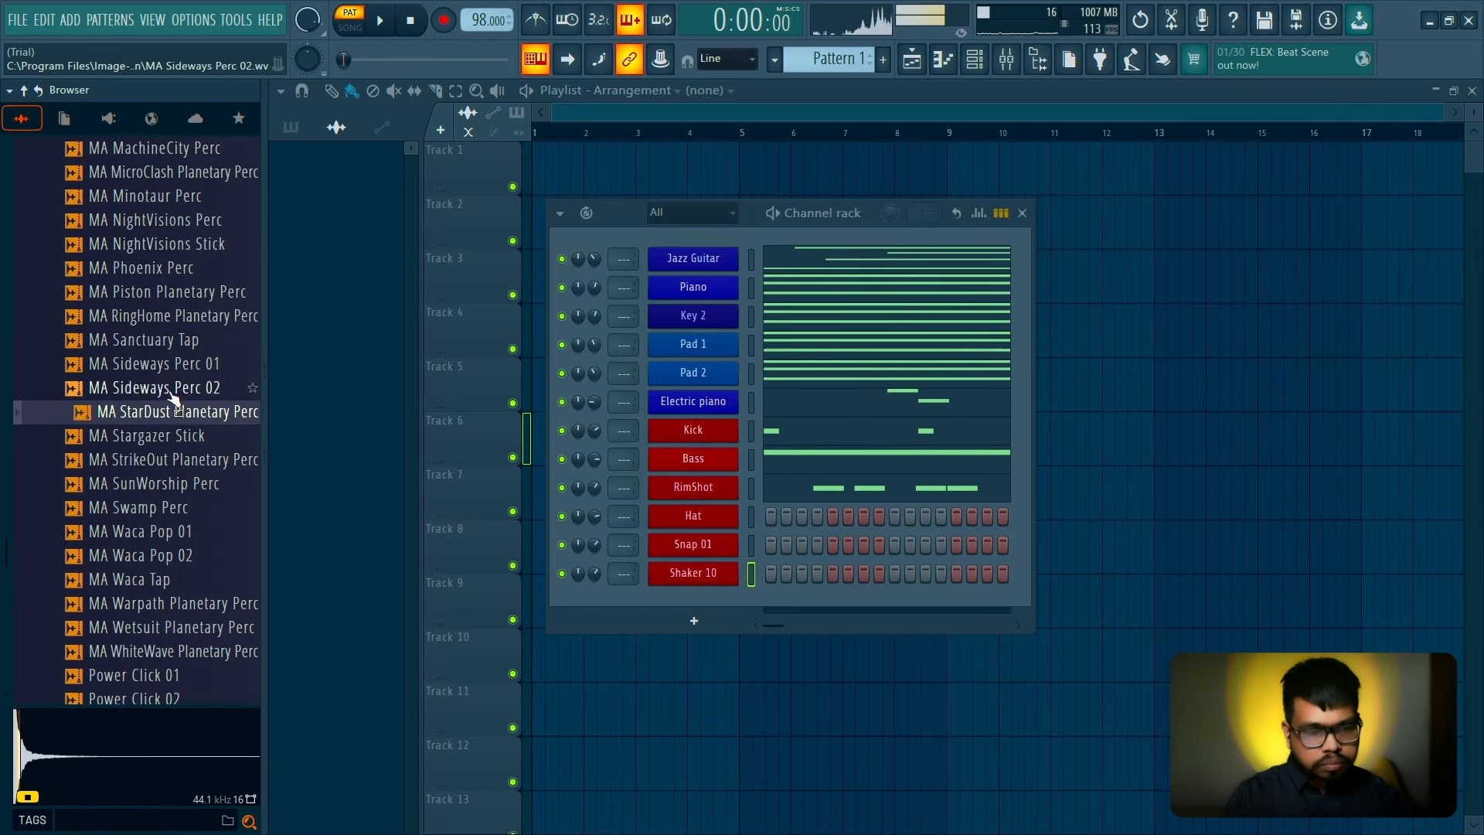
left_click(166, 560)
scroll(167, 576, "down", 4)
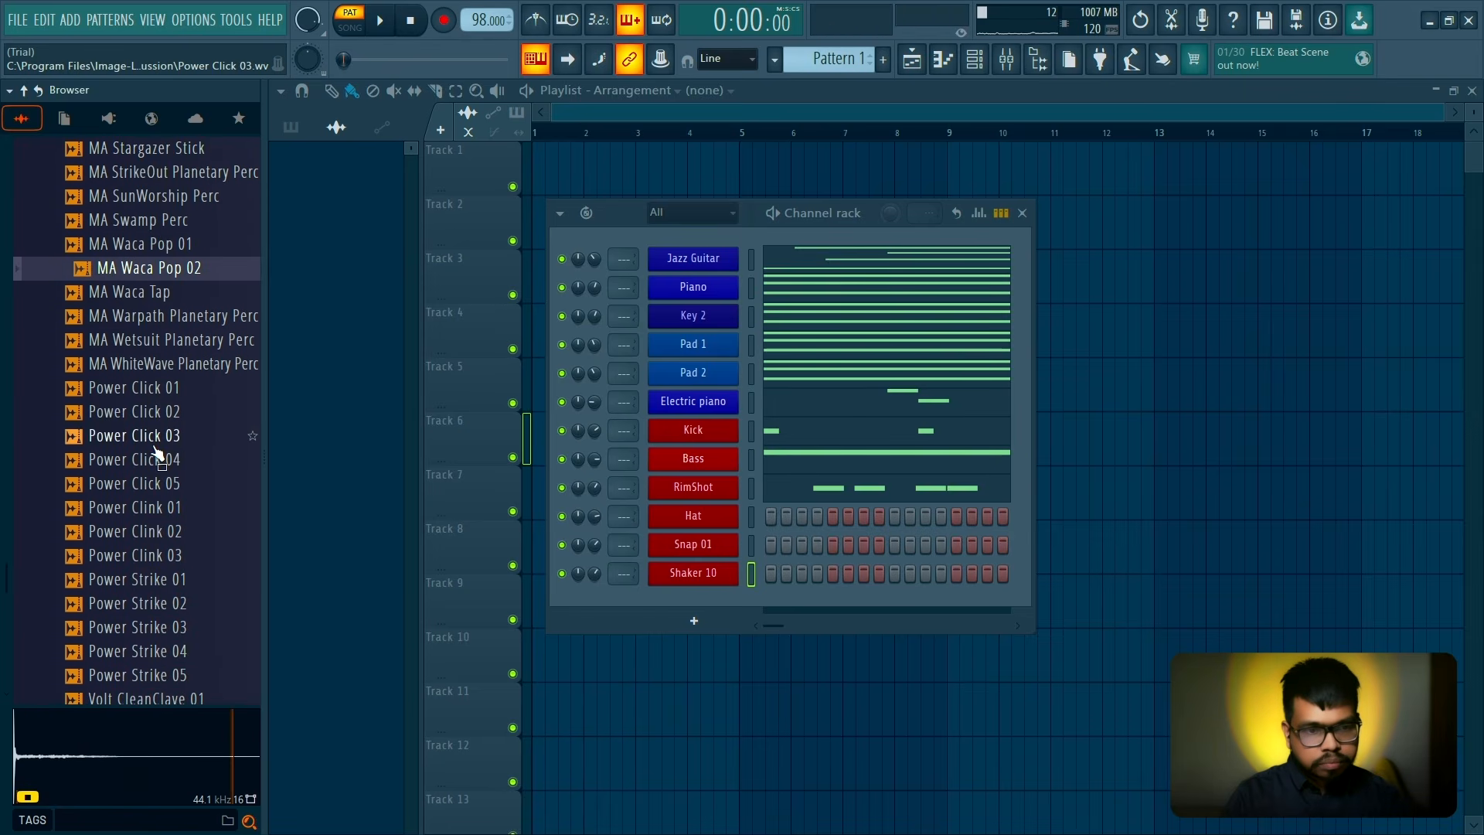
Go back through the earlier Percussion samples and audition MA EarthsCore Planetary Perc
scroll(124, 433, "up", 8)
left_click(149, 385)
scroll(155, 387, "up", 4)
left_click(154, 389)
scroll(152, 387, "up", 2)
scroll(166, 454, "down", 2)
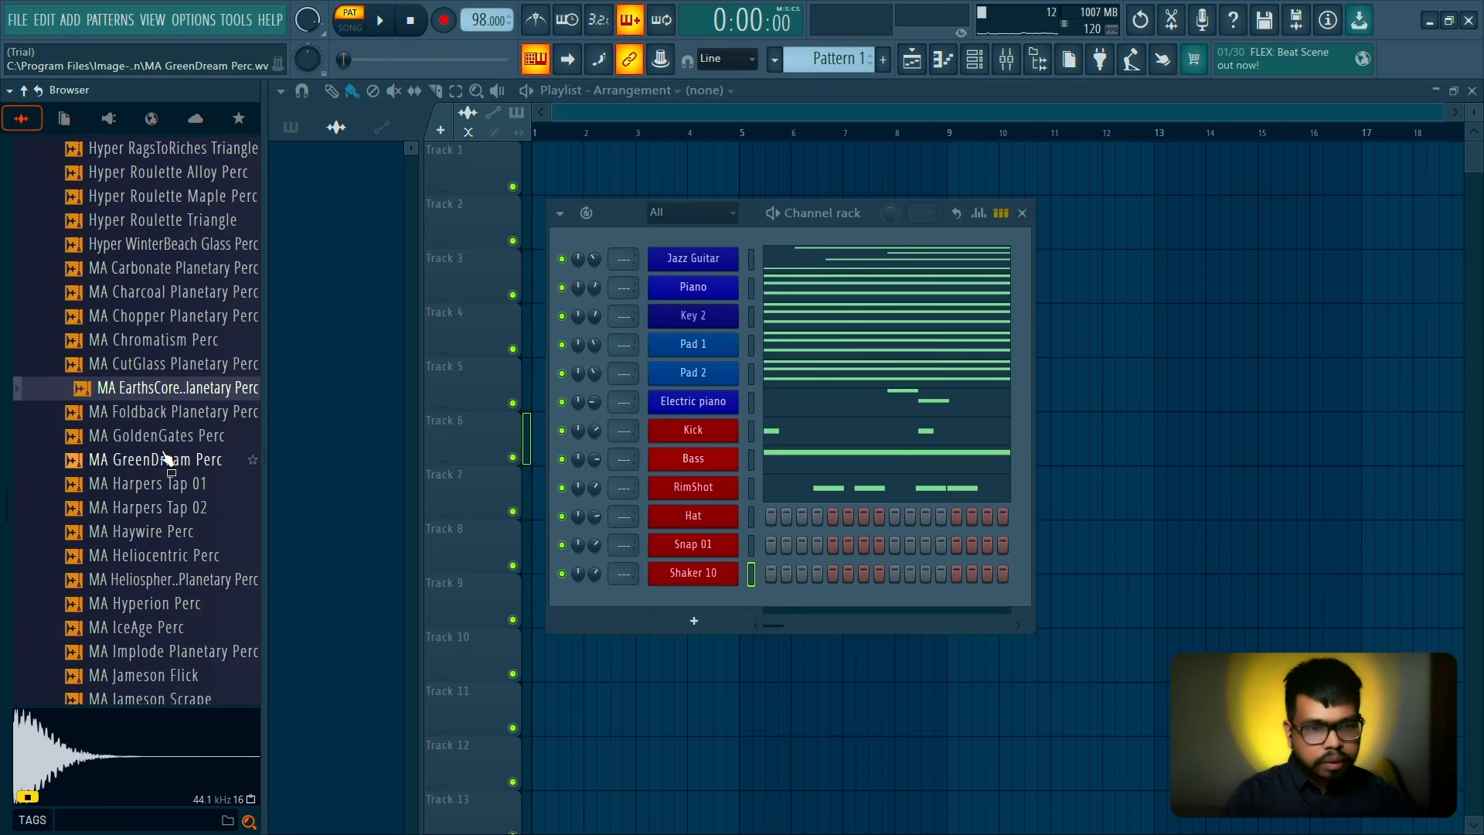
scroll(174, 348, "up", 2)
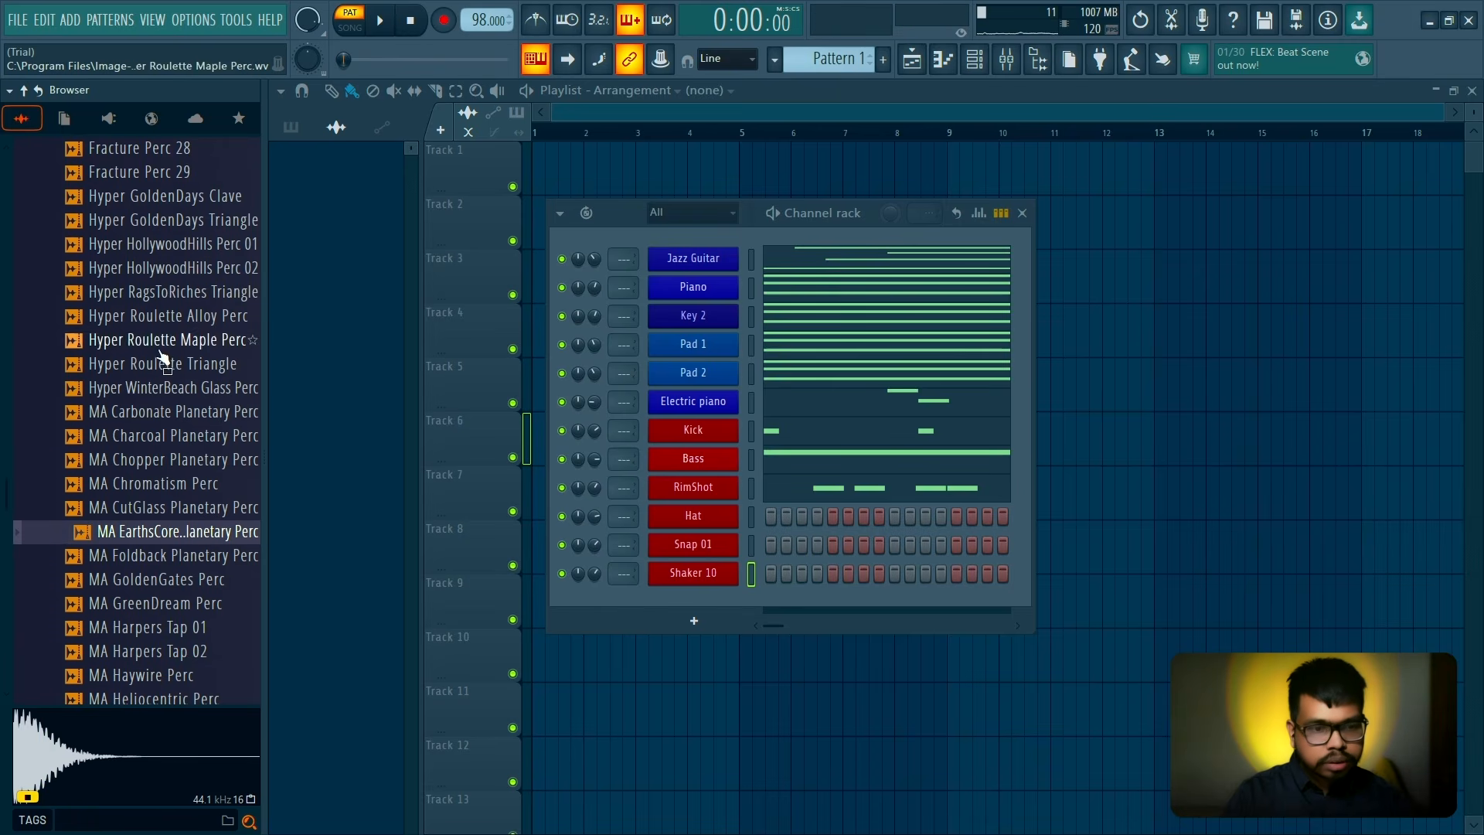
Audition Percussion samples between Hyper WinterBeach Glass Perc and MA MachineCity Perc, including MA GreenDream Perc
left_click(159, 389)
left_click(156, 532)
left_click(152, 603)
scroll(150, 495, "down", 4)
left_click(151, 508)
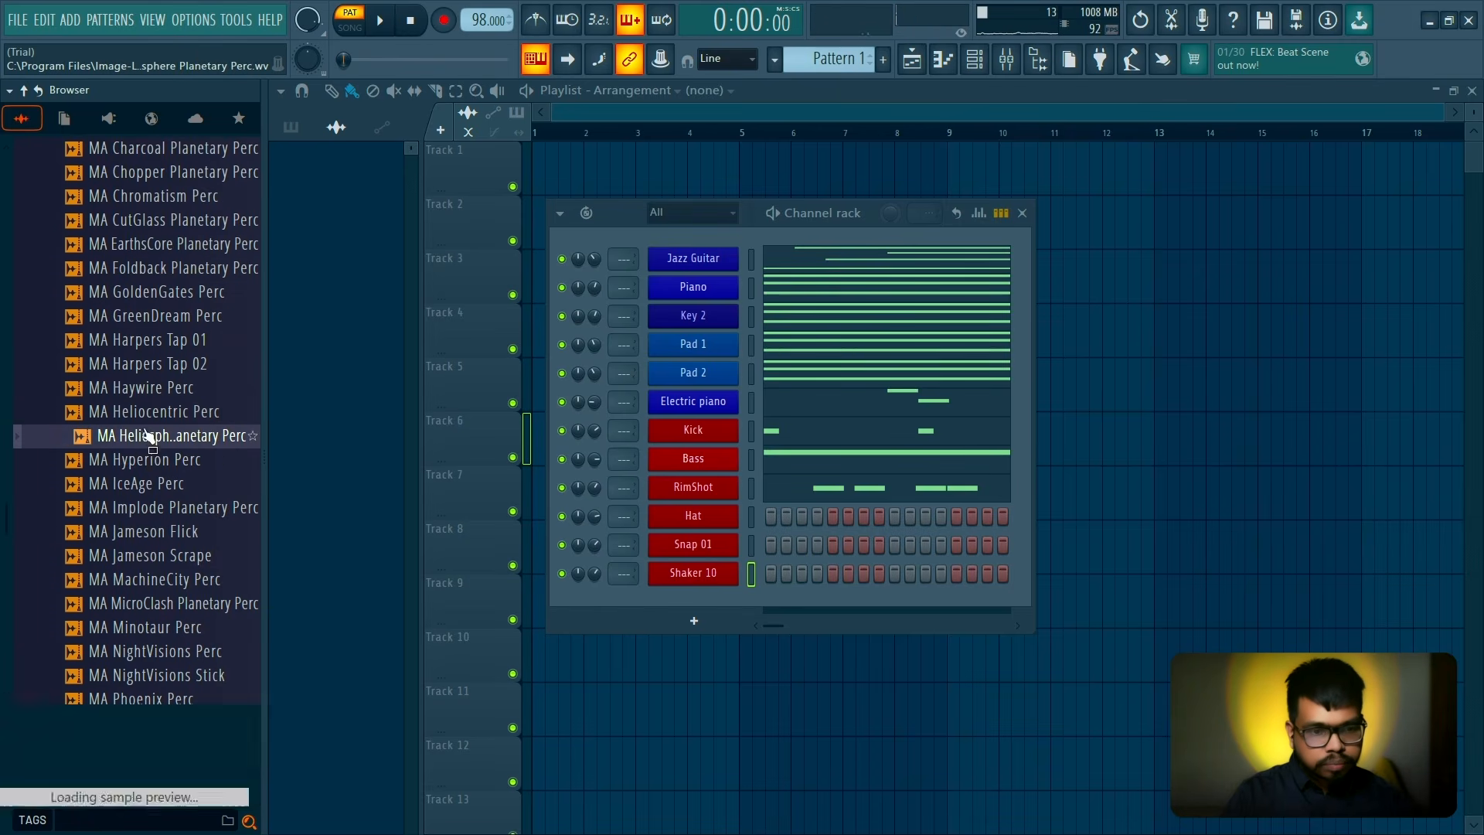
left_click(151, 579)
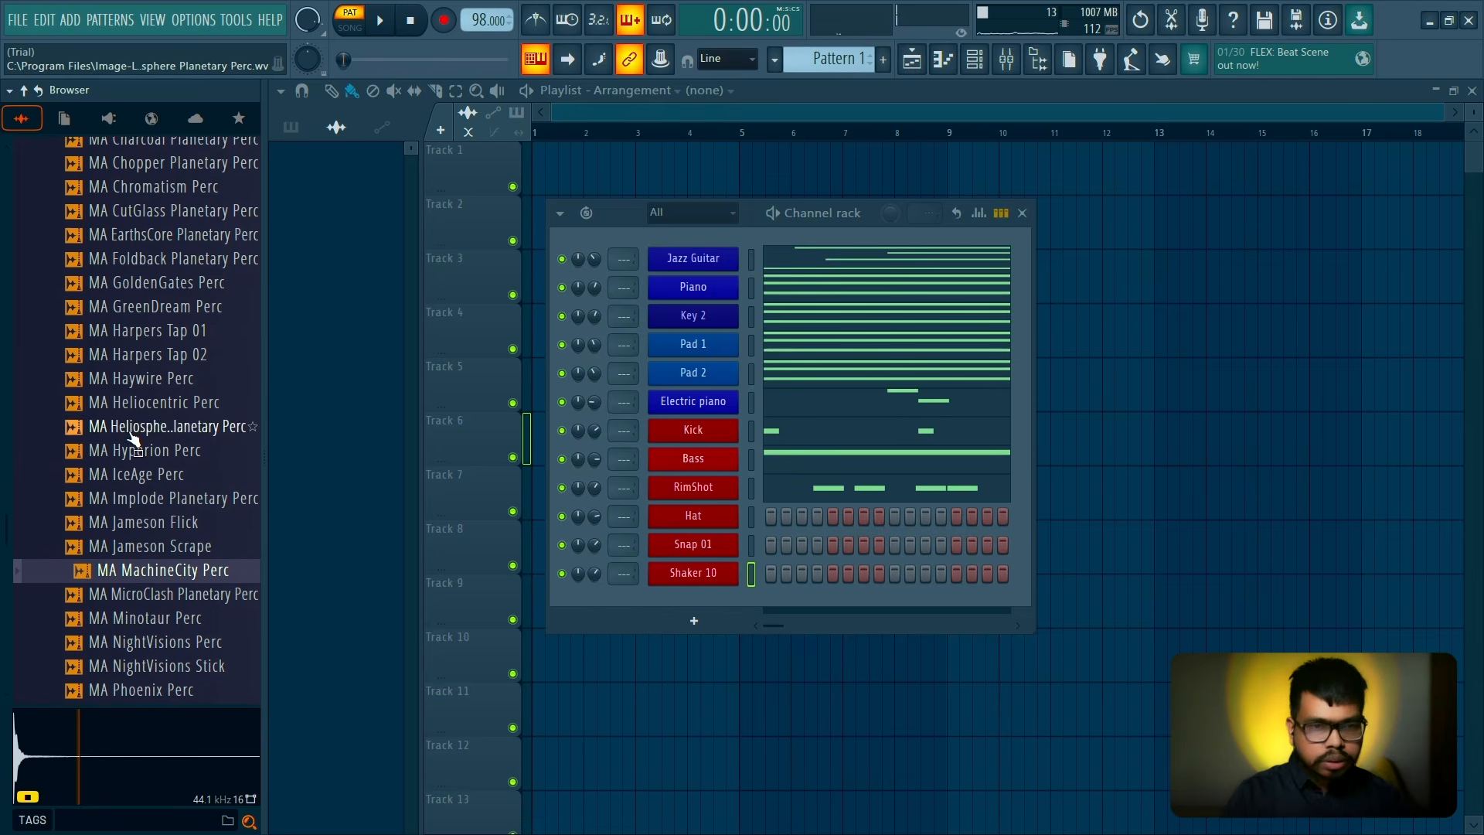
Audition MA Piston Planetary Perc, MA Sideways Perc 01 and their neighbours in the Percussion folder
scroll(142, 479, "down", 2)
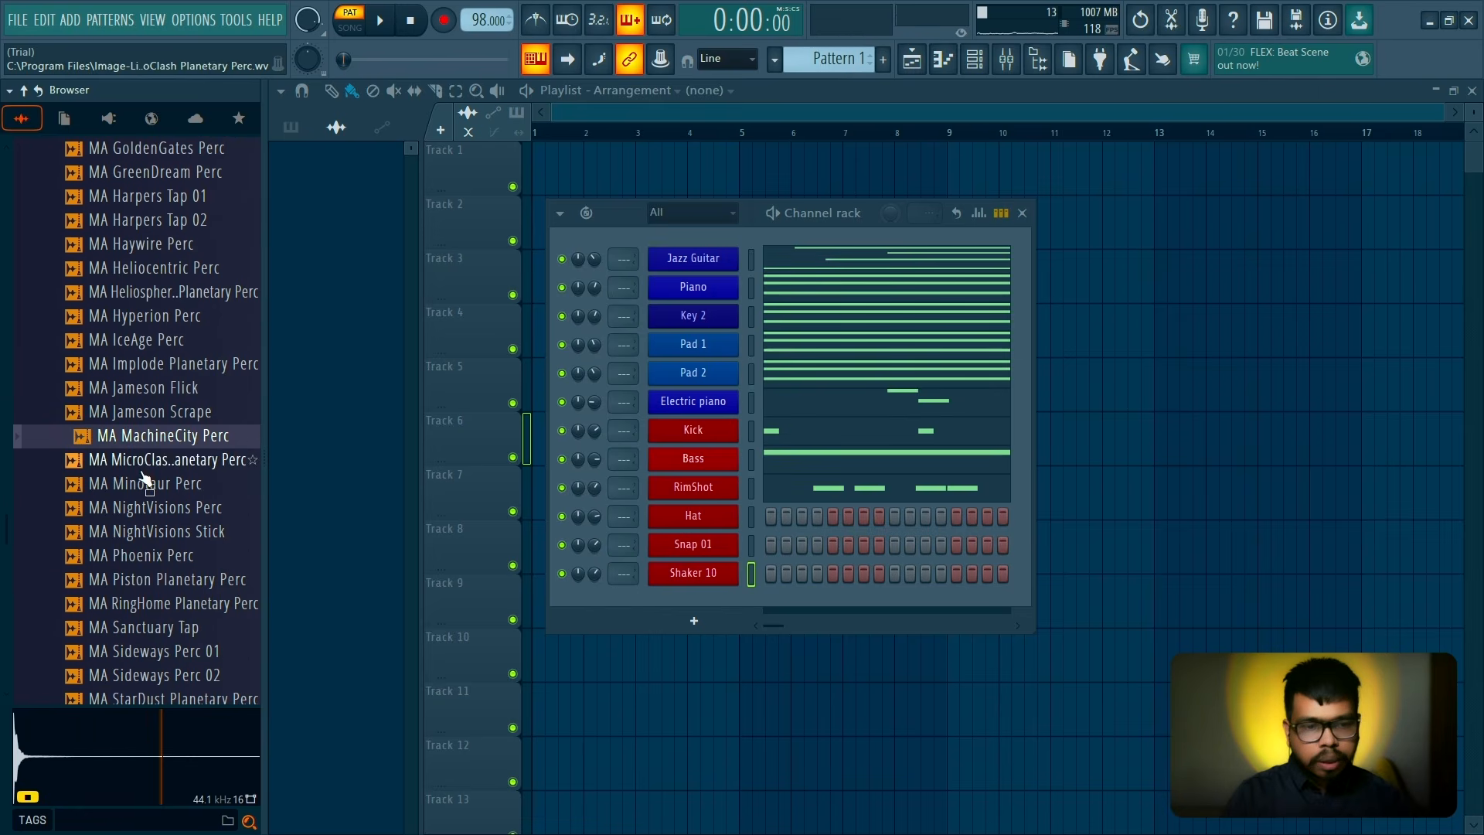
left_click(147, 579)
scroll(143, 479, "down", 4)
left_click(136, 388)
left_click(149, 412)
left_click(157, 363)
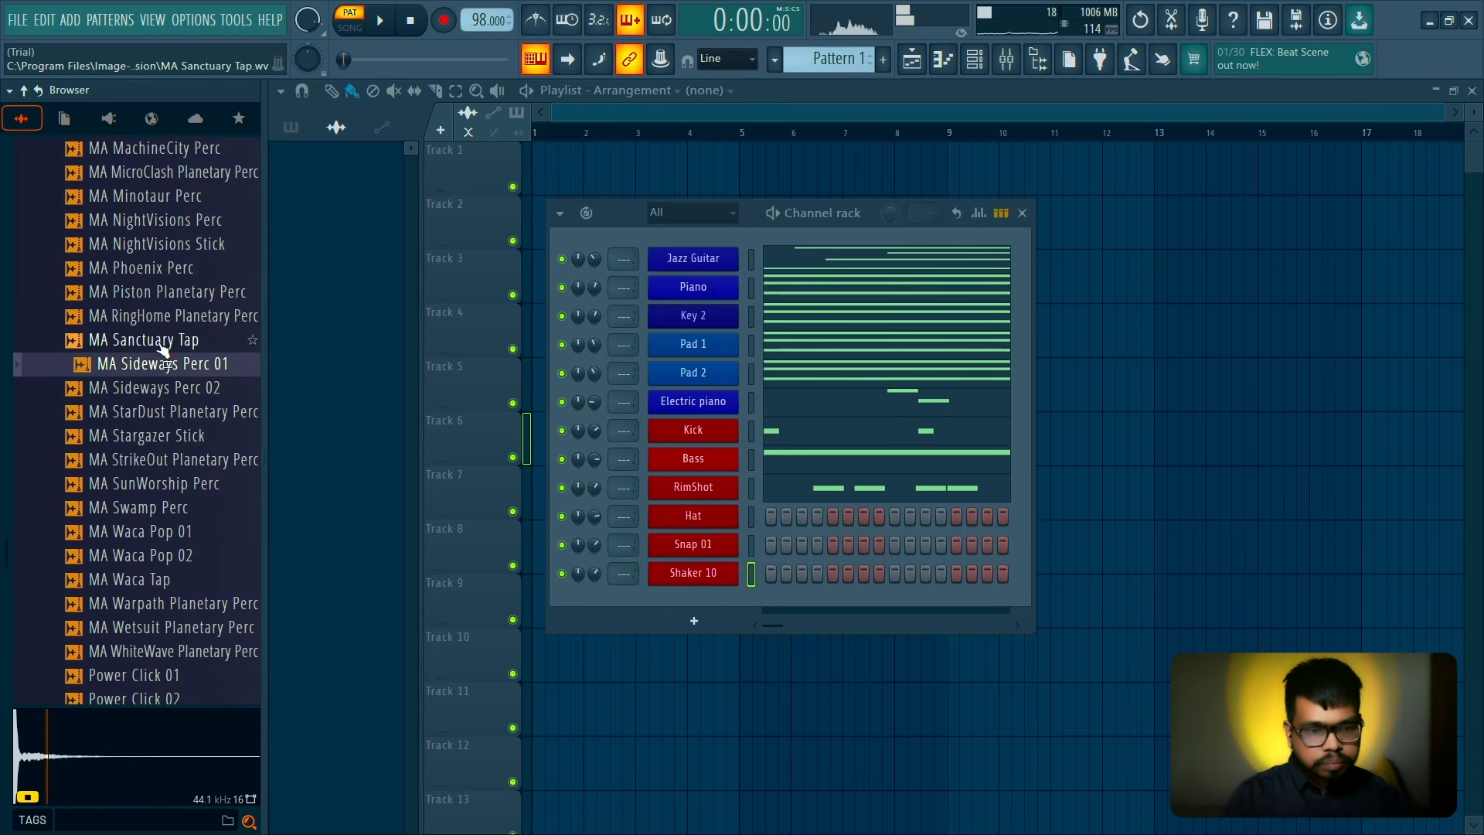
left_click(160, 344)
Audition MA SunWorship Perc and MA Waca Pop 02, and look through the Percussion samples to the folder's end
left_click(145, 480)
left_click(159, 466)
left_click(162, 482)
left_click(123, 555)
scroll(128, 541, "down", 12)
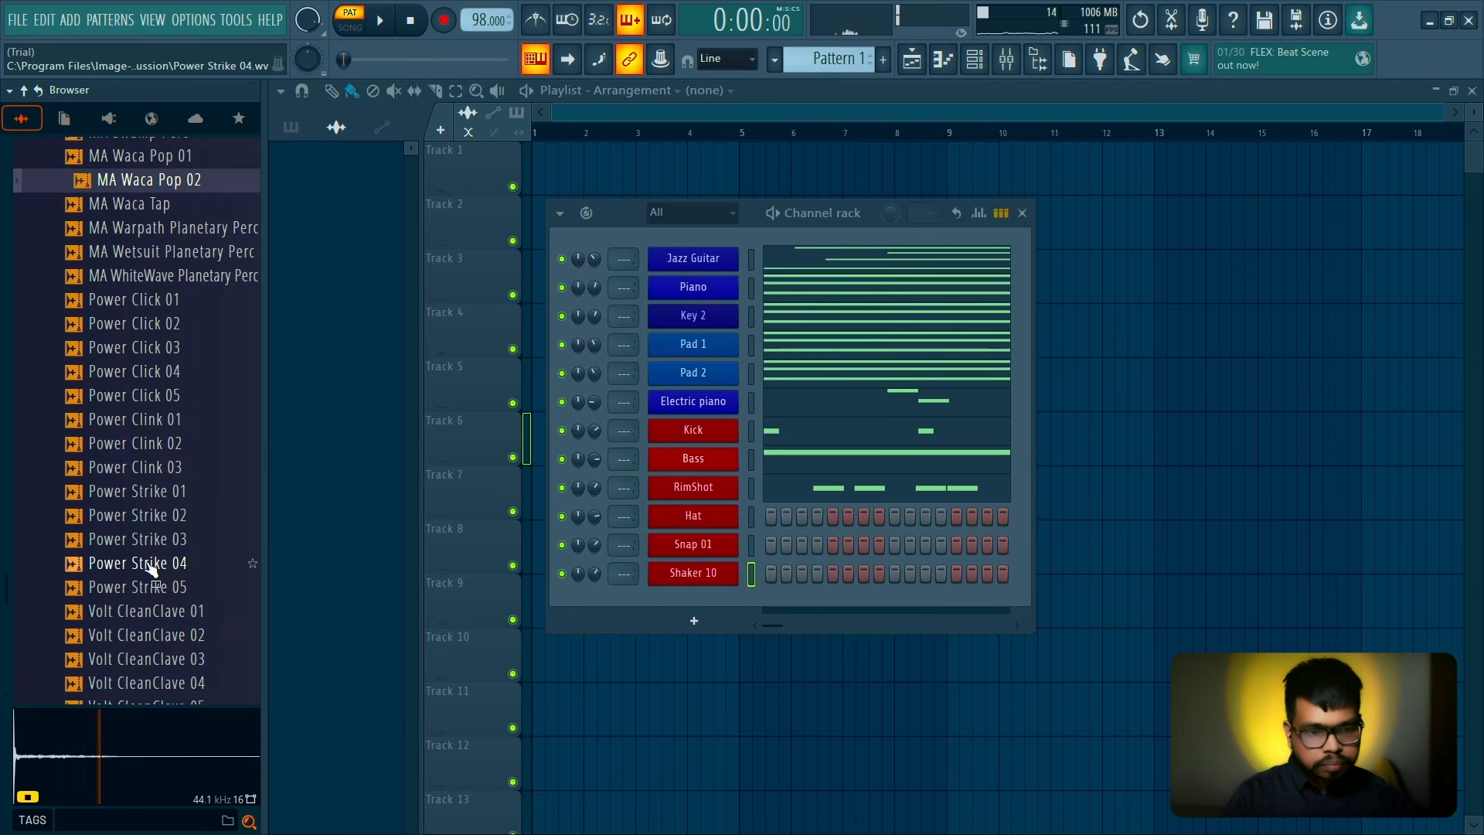
scroll(133, 511, "up", 6)
scroll(133, 510, "down", 4)
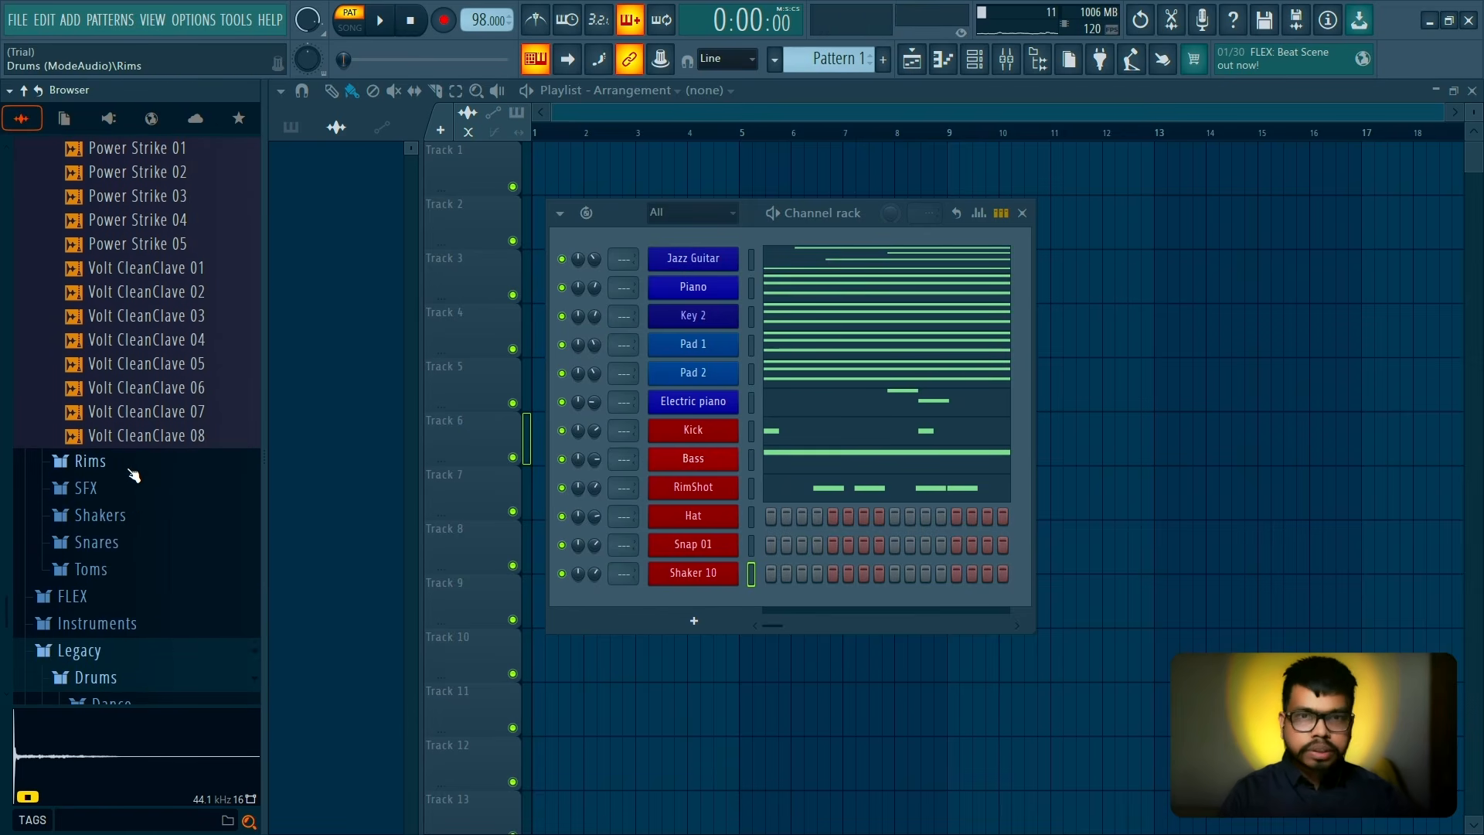
Collapse the Percussion folder and check the contents of the Snares and Legacy Vintage drum folders
scroll(127, 456, "up", 12)
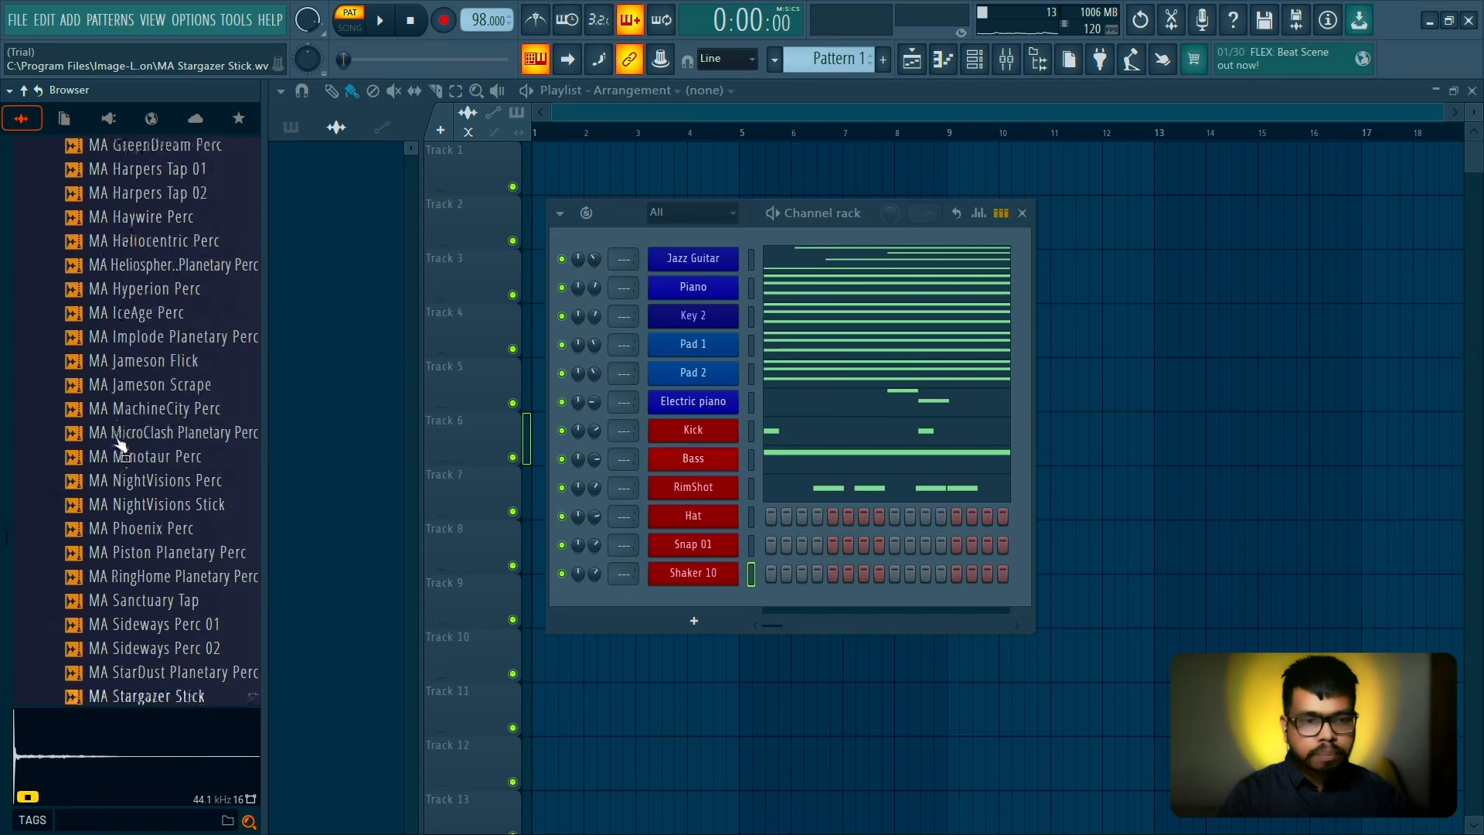
scroll(116, 394, "up", 15)
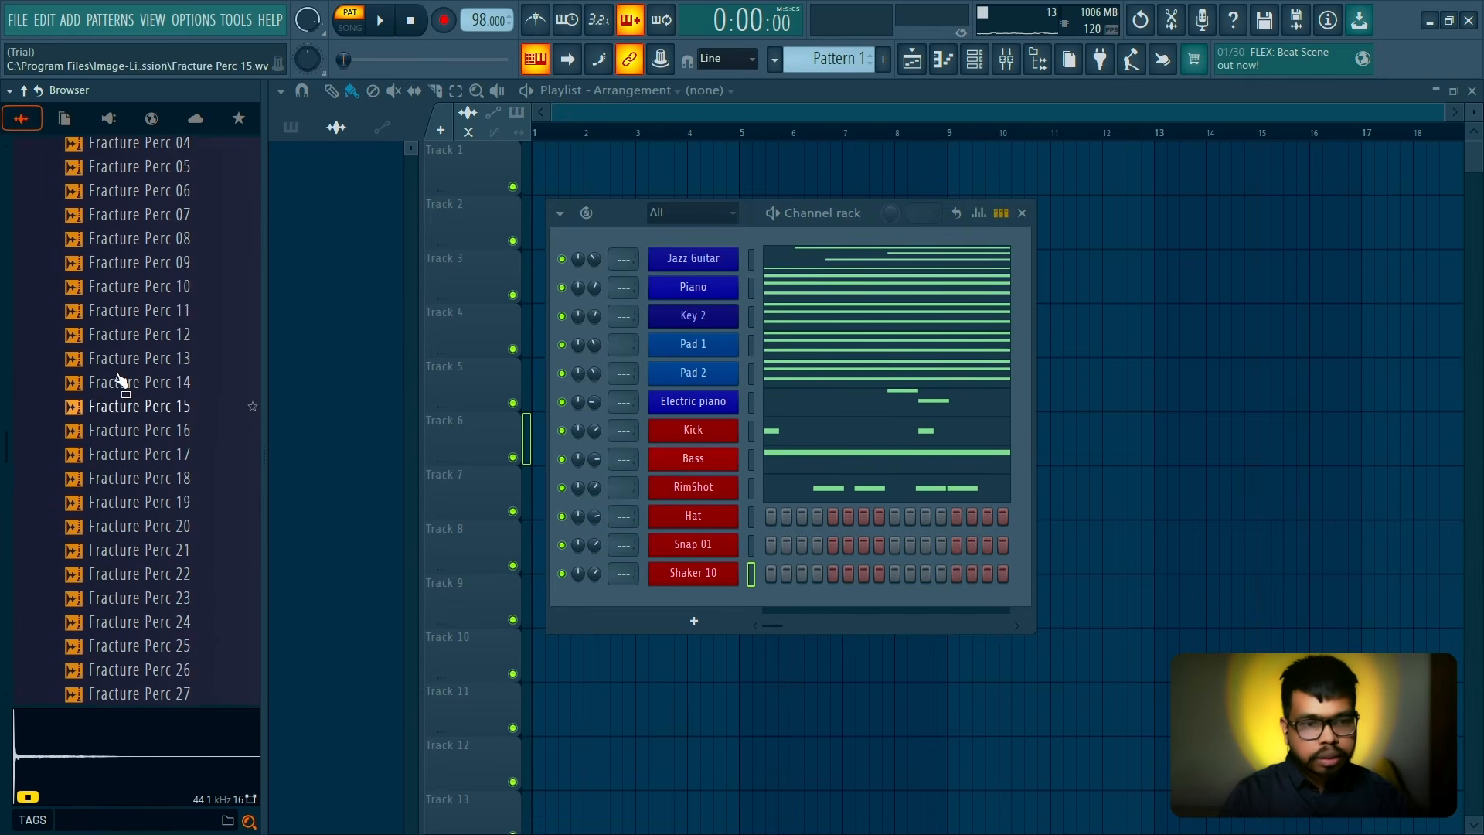
scroll(123, 383, "up", 20)
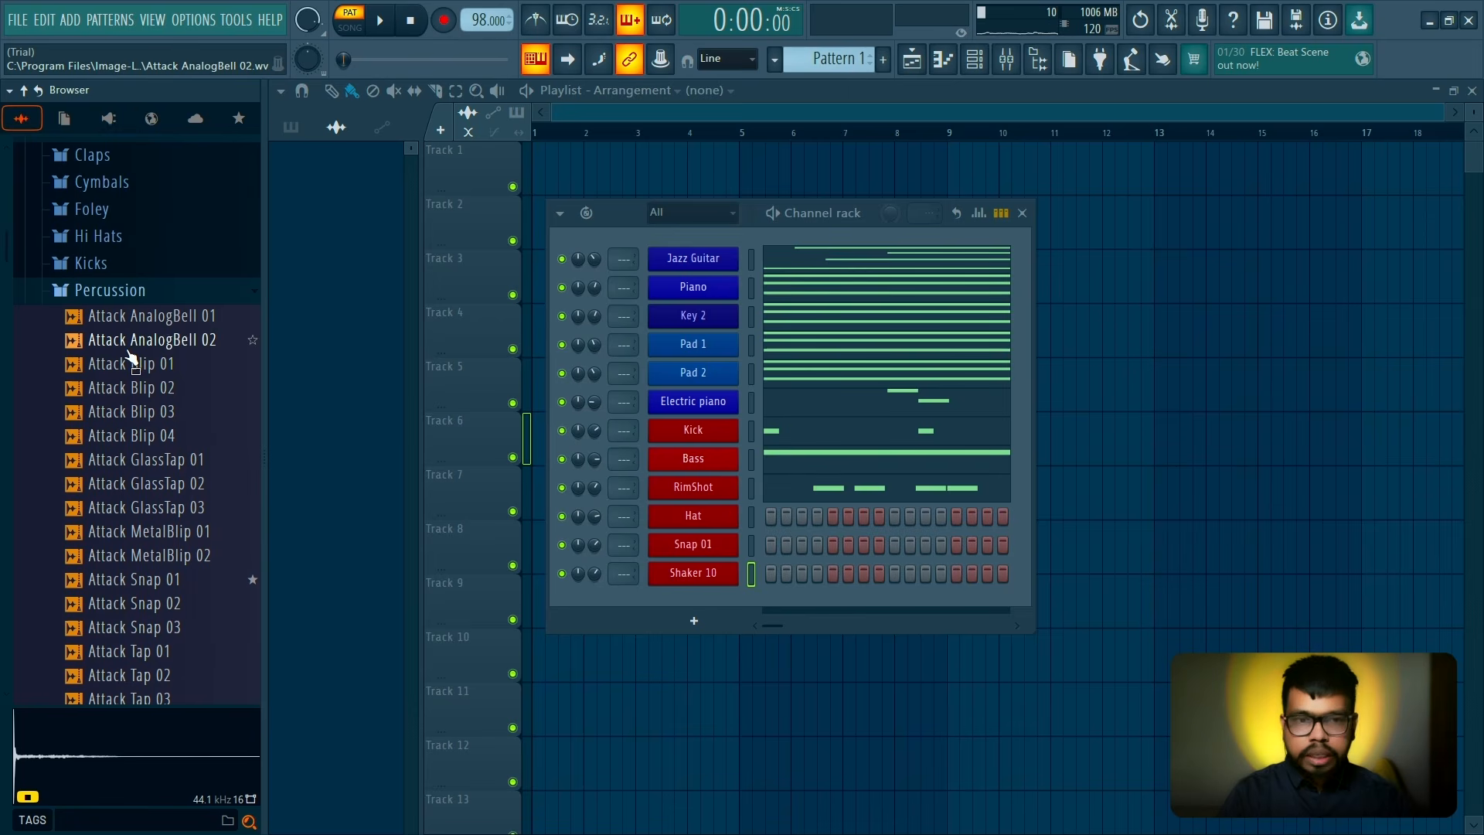
left_click(149, 292)
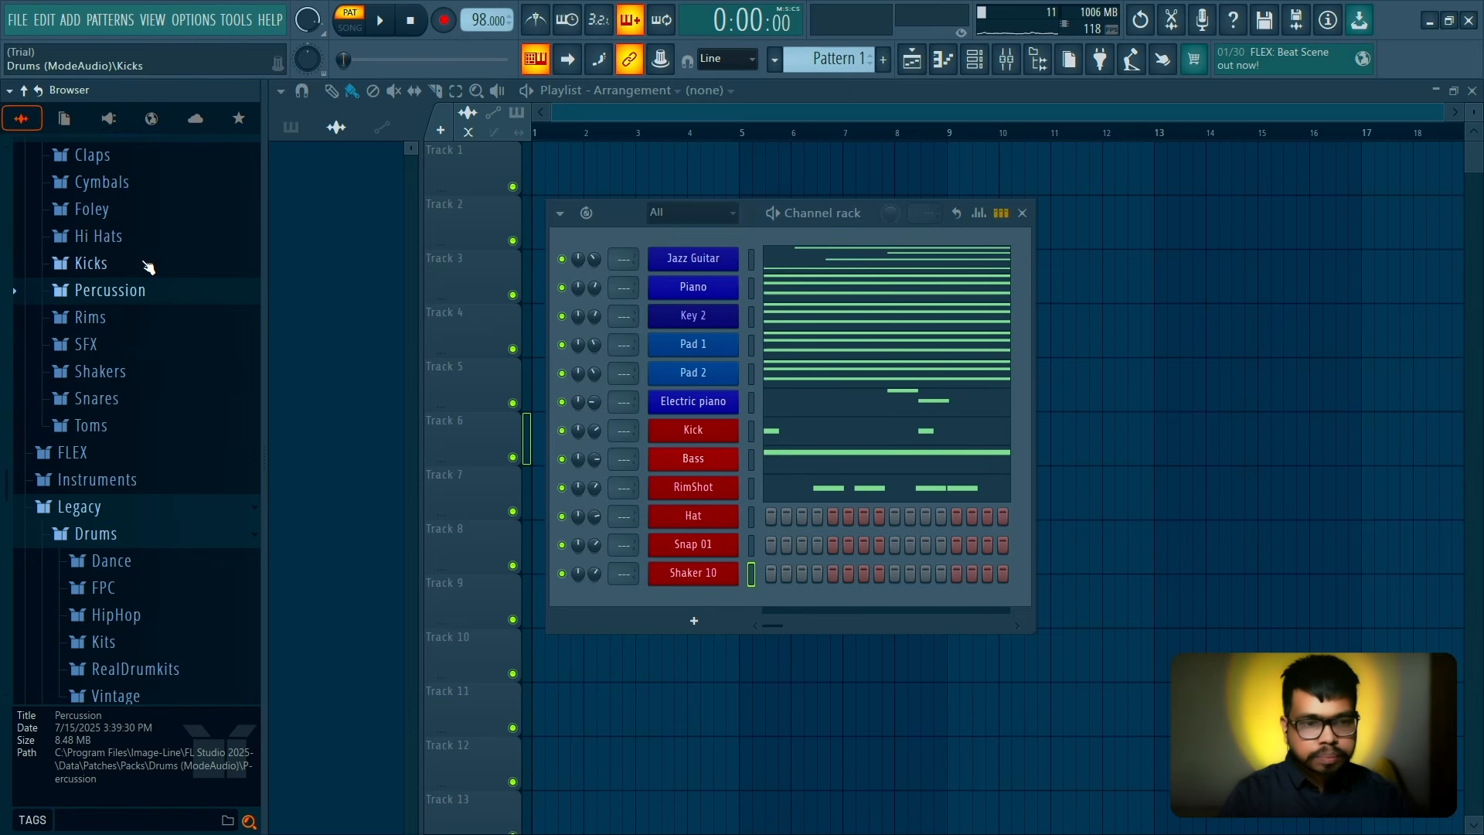
left_click(151, 400)
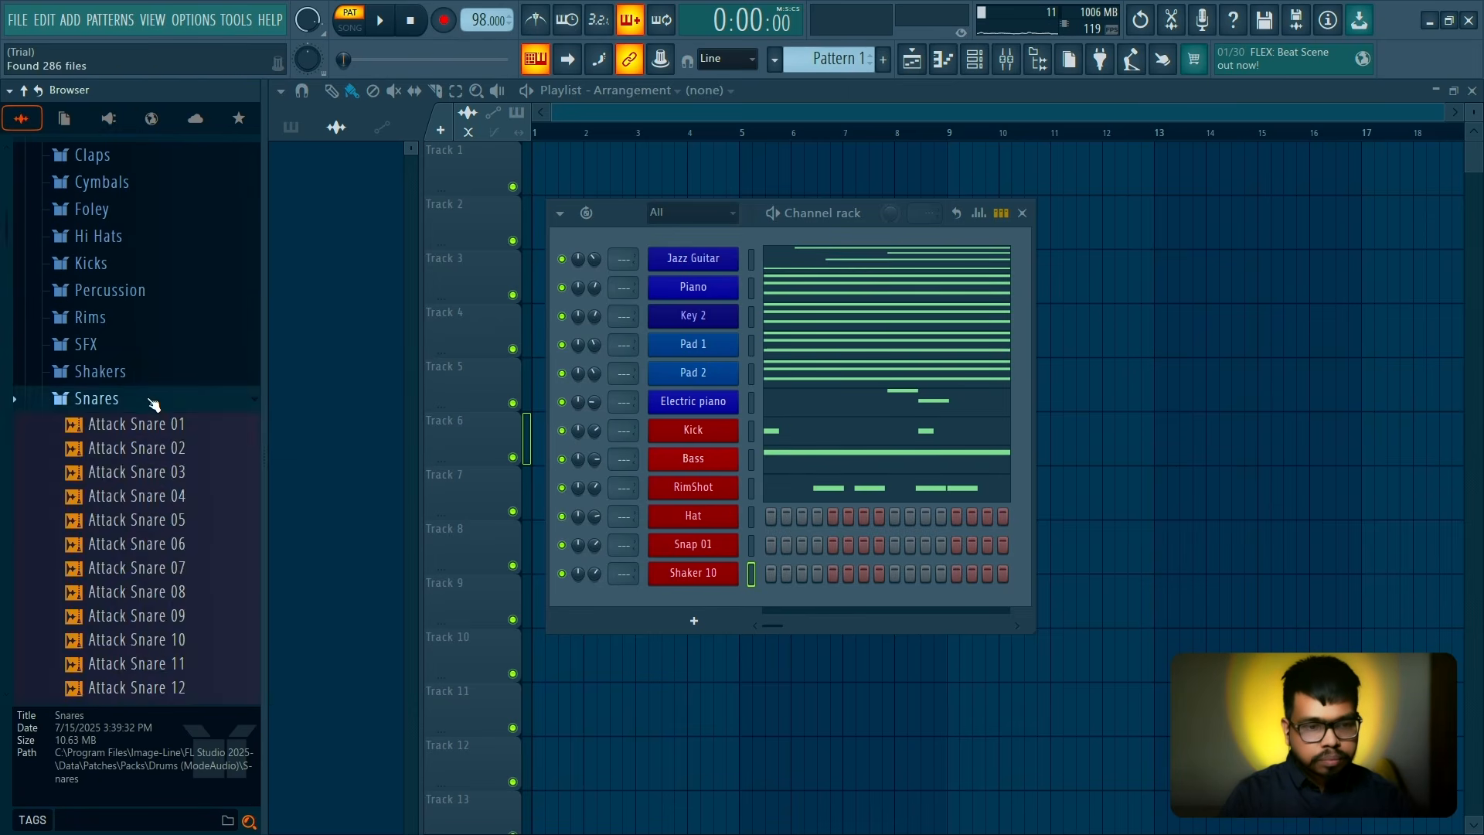
left_click(150, 401)
scroll(131, 510, "down", 4)
scroll(137, 516, "down", 3)
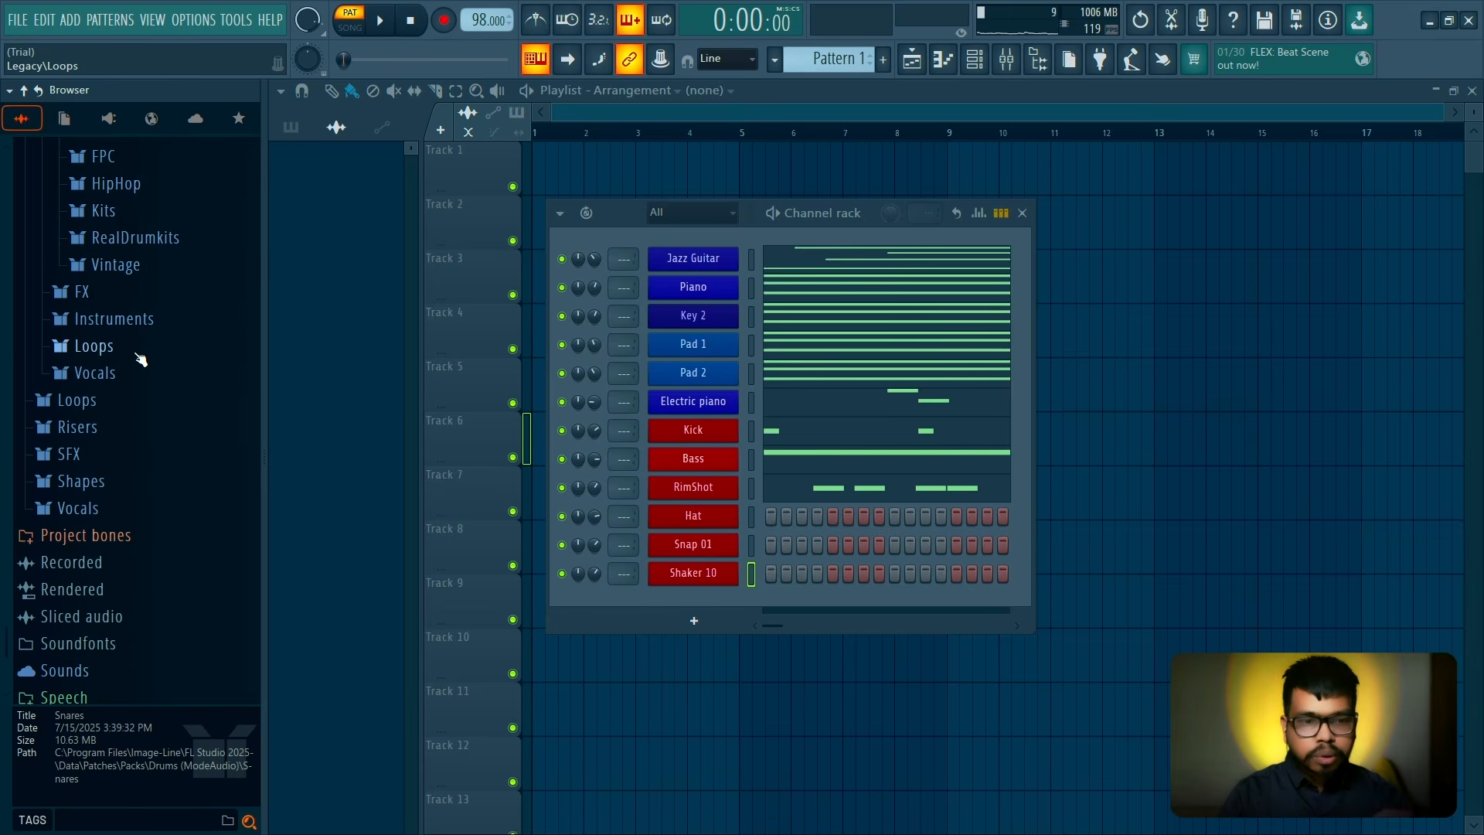
left_click(159, 269)
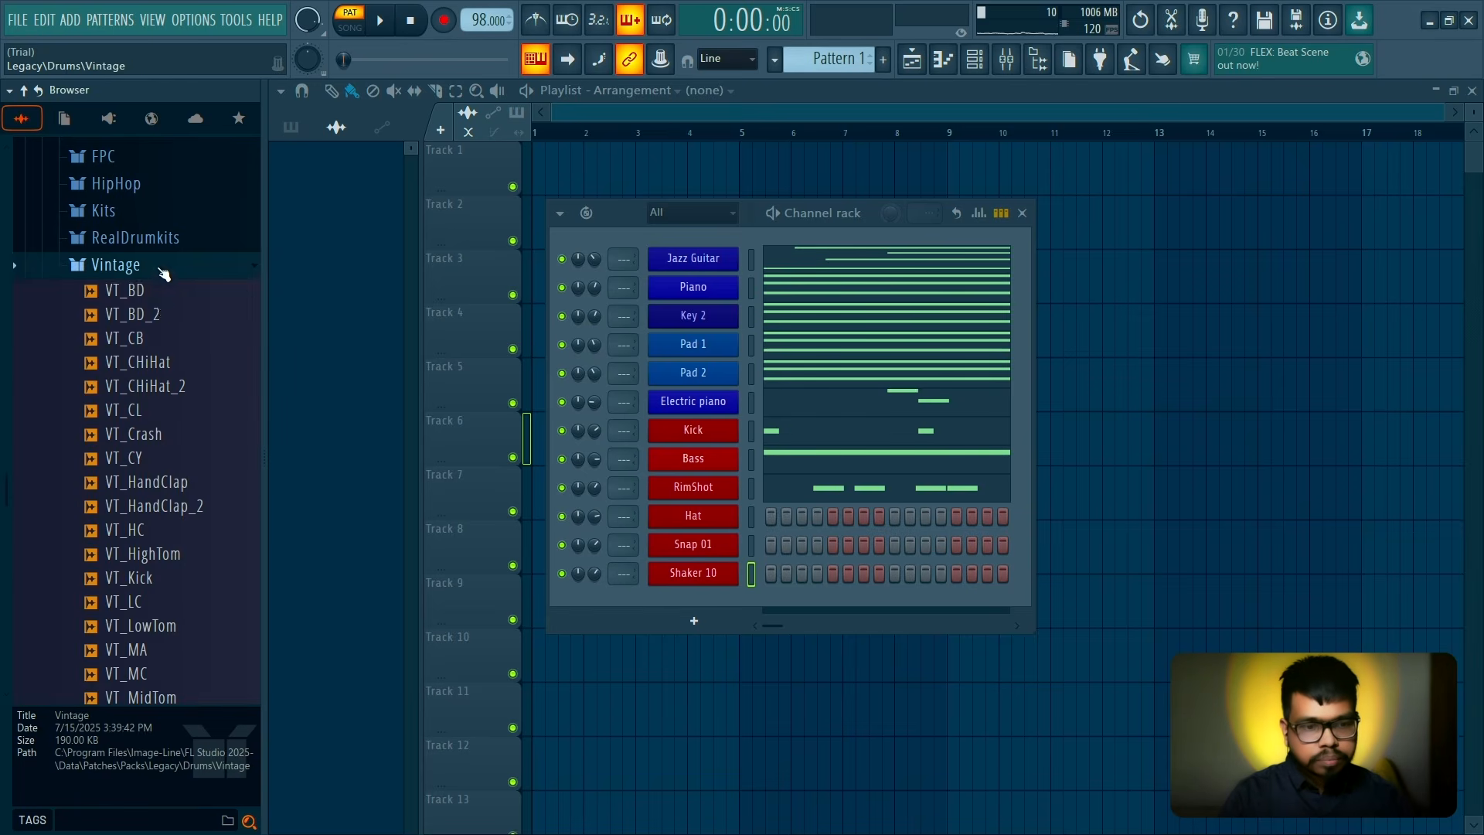
left_click(163, 272)
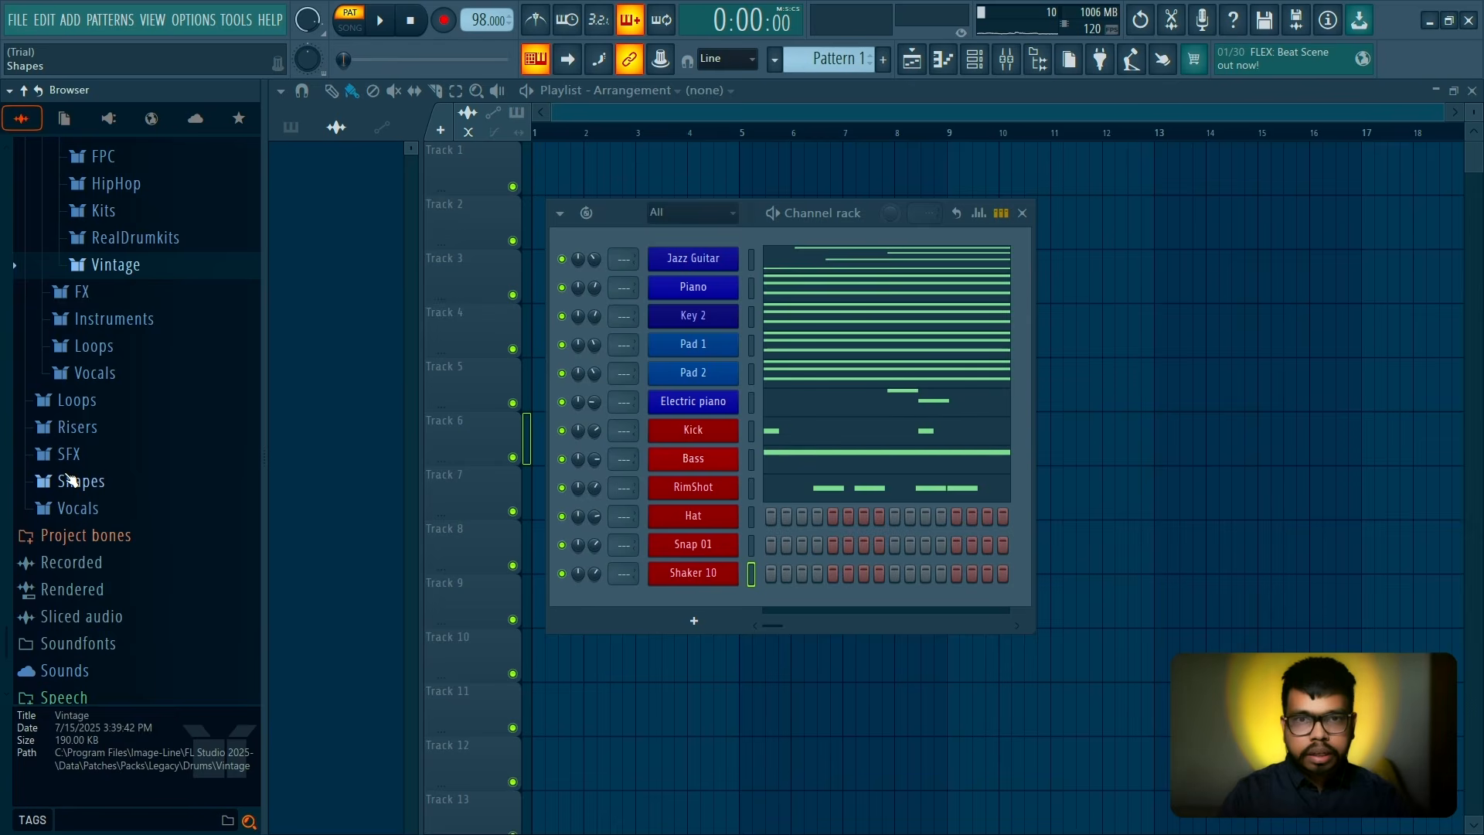
Search the browser for "MA Se" and add MA Sequiturs Snap 01 as a new channel below Shaker 10
type("MA Se")
scroll(189, 479, "up", 2)
left_click(180, 508)
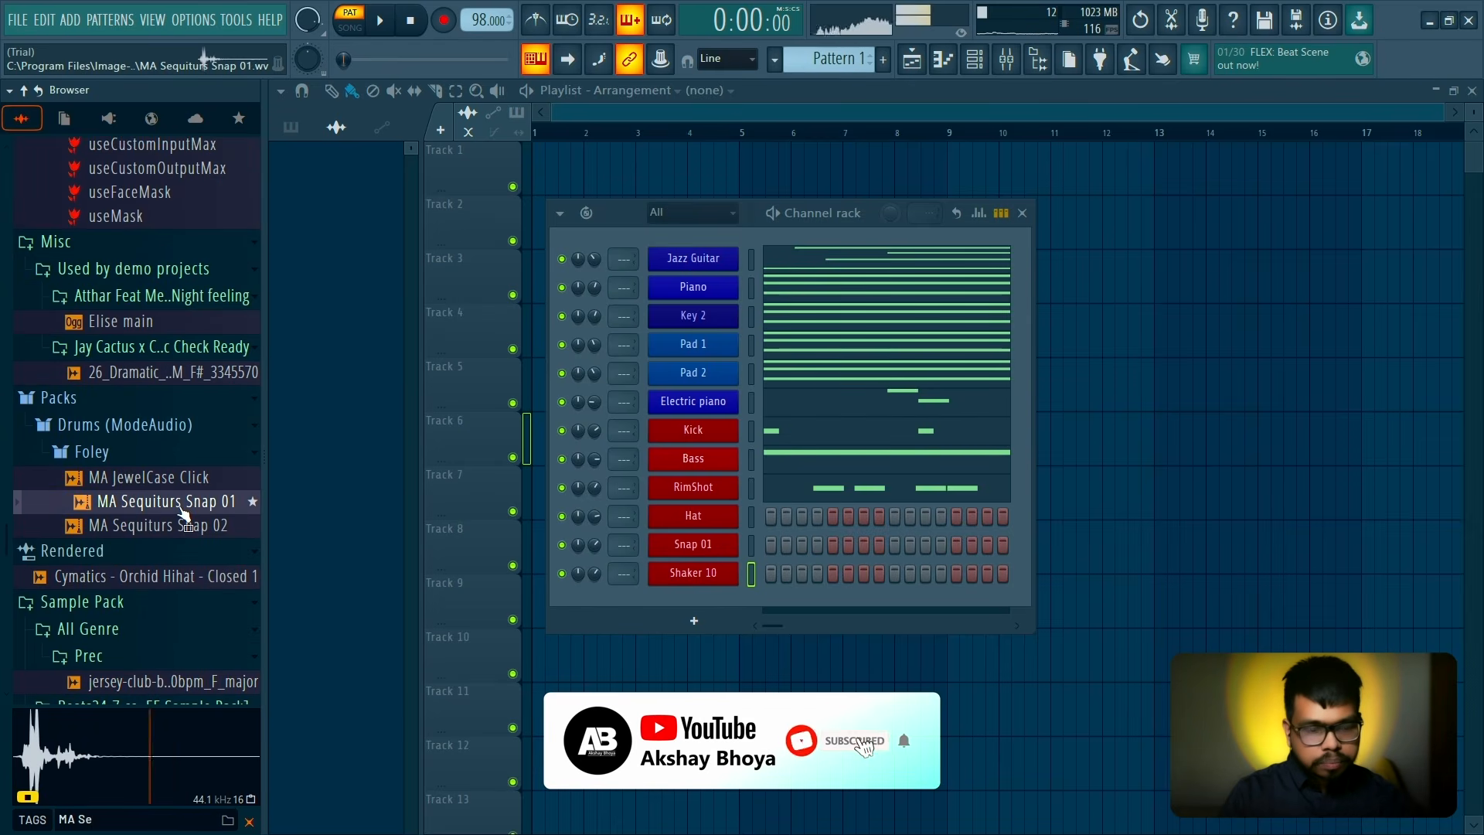
left_click_drag(183, 516, 694, 614)
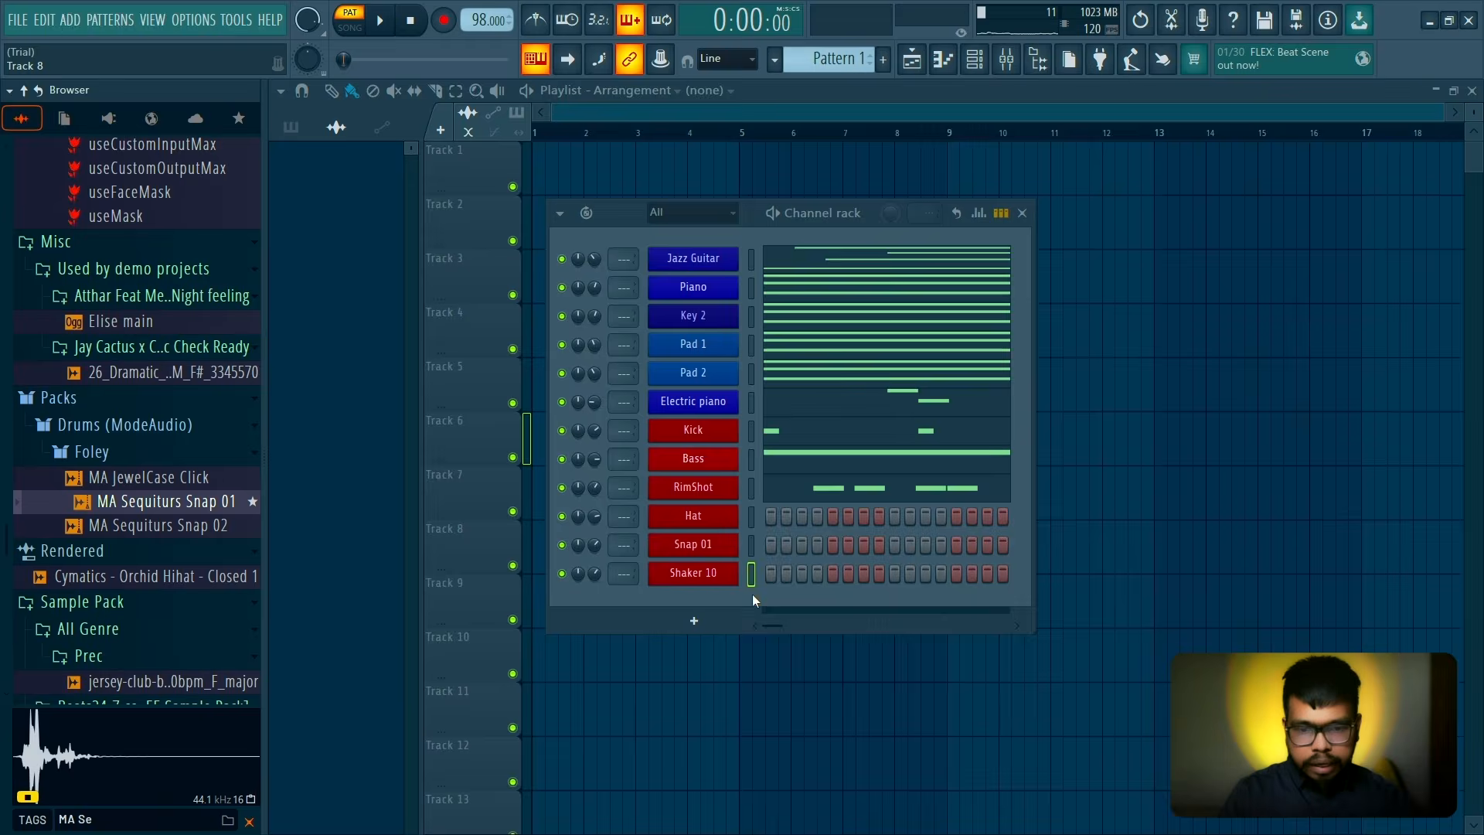
left_click(723, 552)
left_click(884, 236)
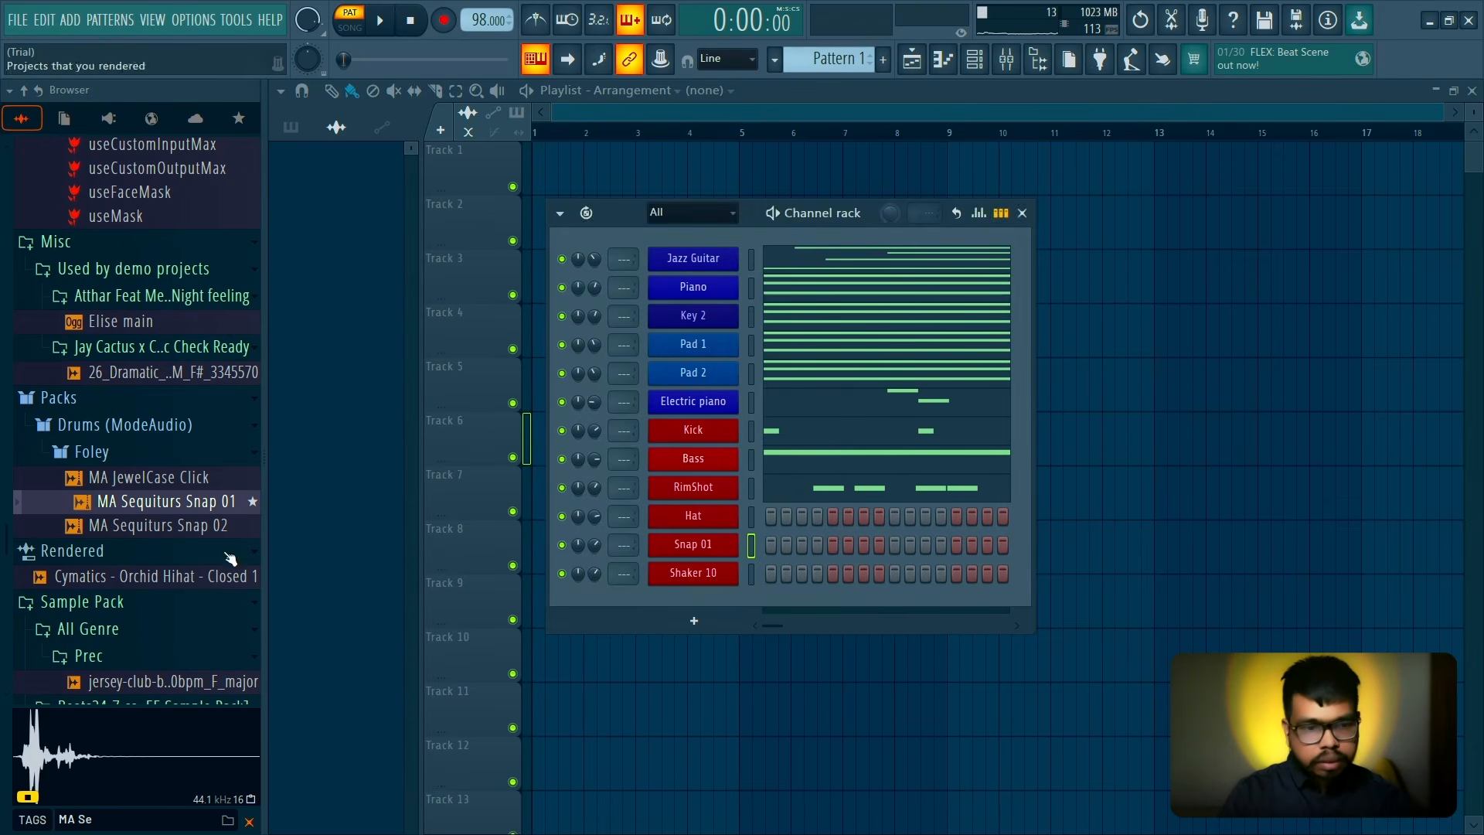
left_click_drag(167, 502, 688, 604)
Rename the MA Sequiturs Snap 01 channel to Snap 02 and colour it red
right_click(726, 603)
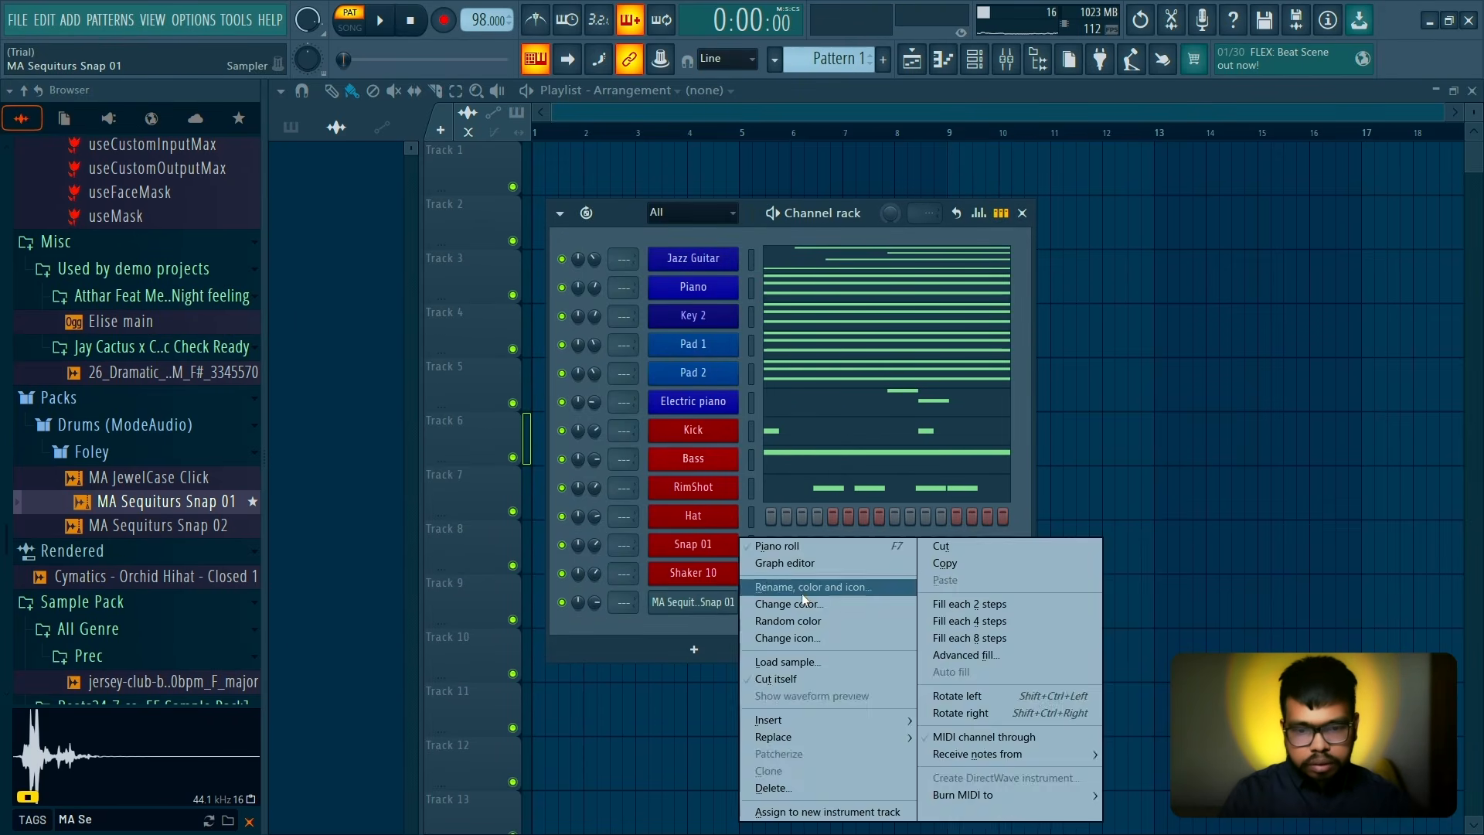
left_click(773, 587)
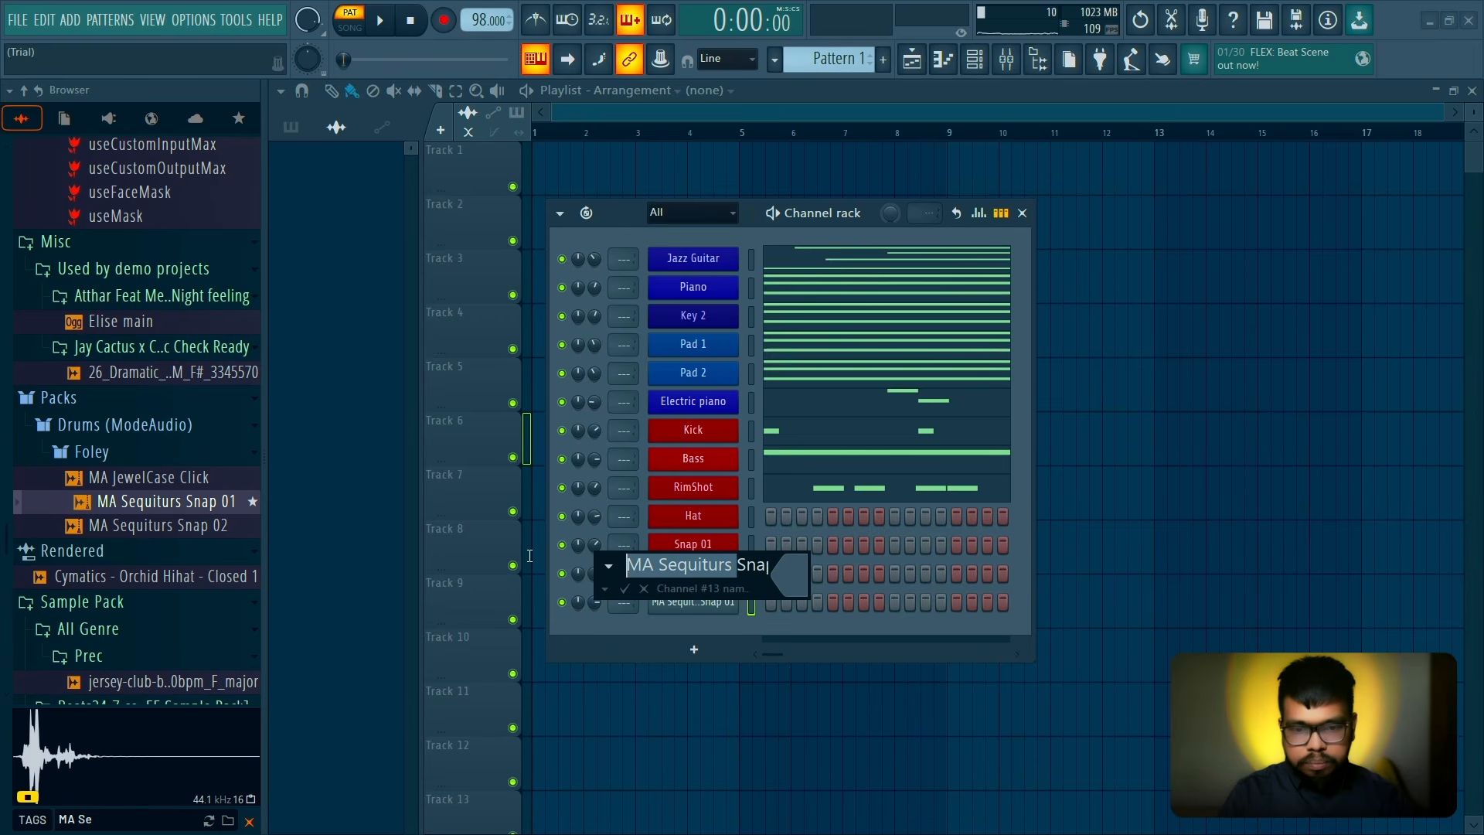
key("BackSpace")
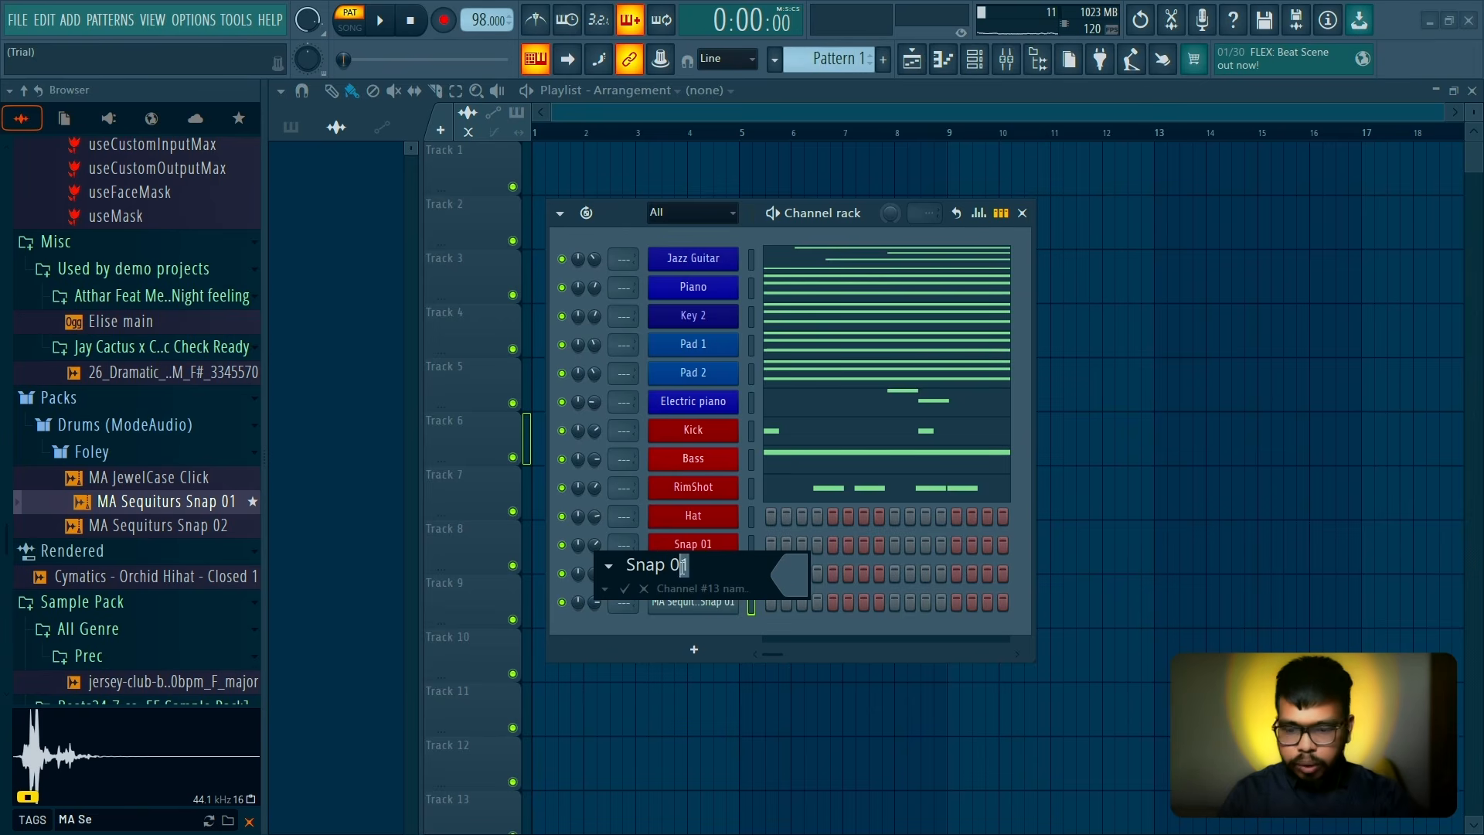
left_click(787, 587)
left_click(842, 515)
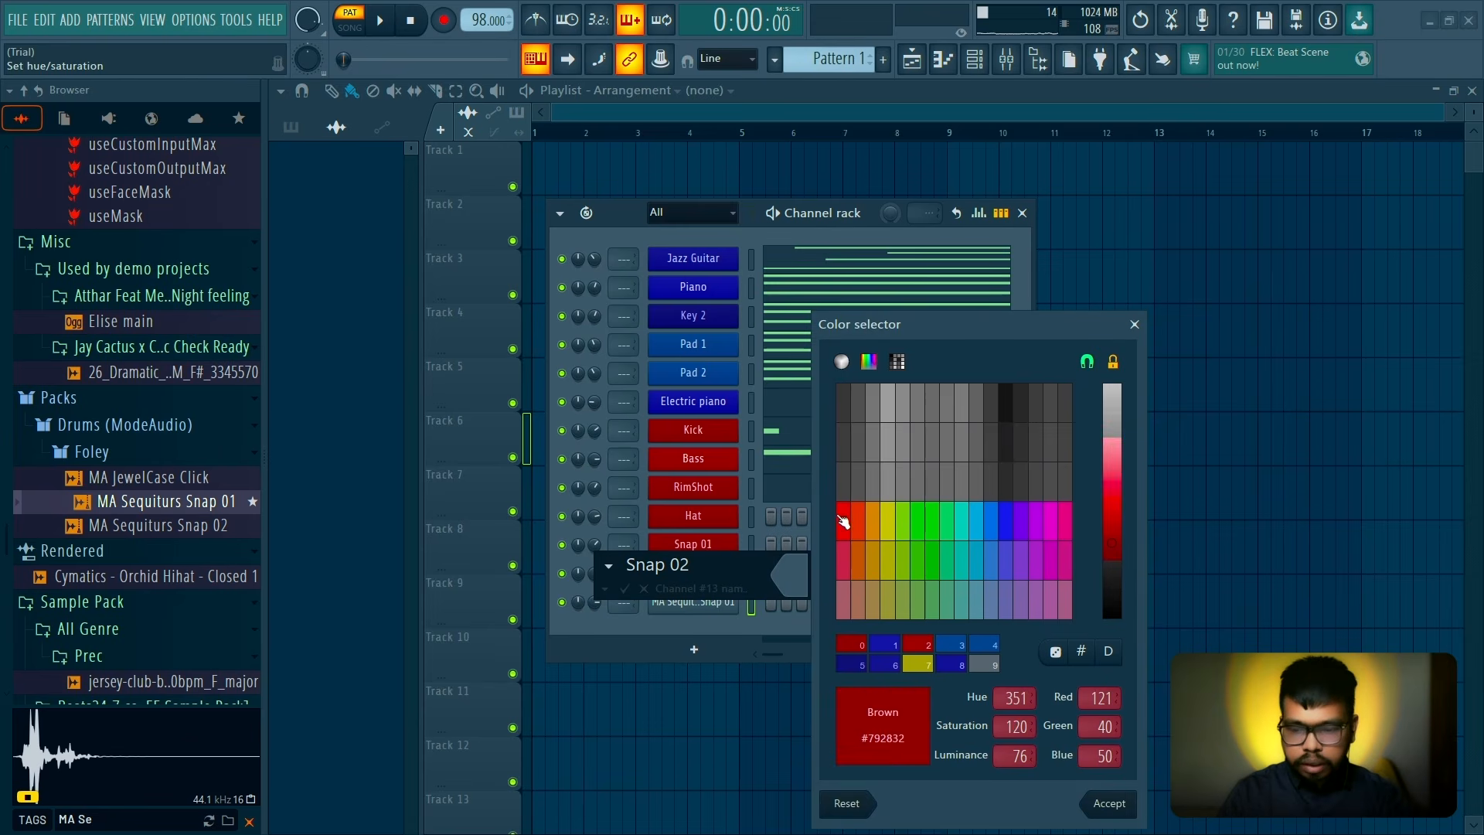
key("Return")
key("Return")
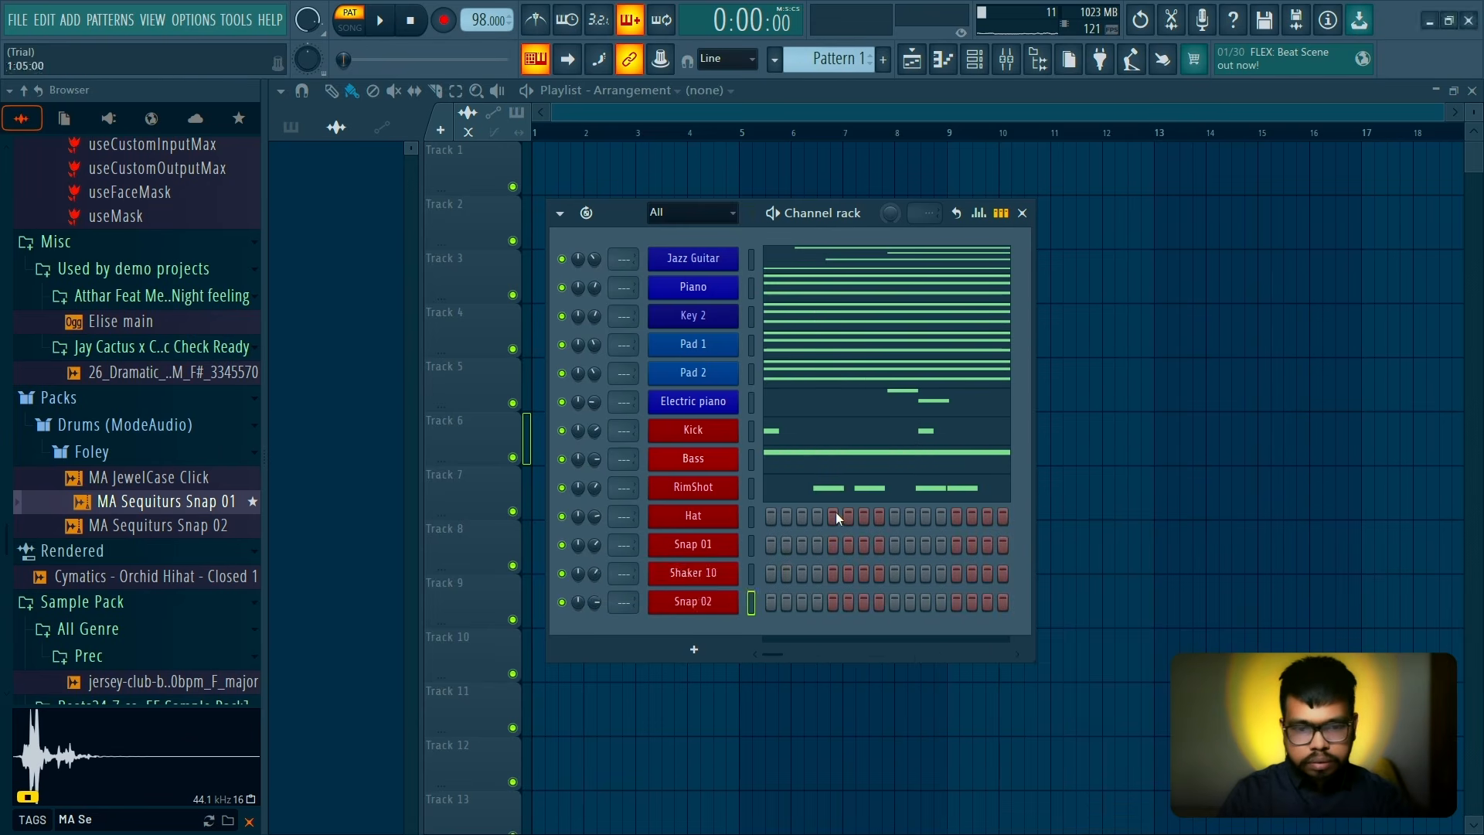
Search the browser for "Cong" and add the Linn Conga sample as a new channel below Snap 02
left_click(250, 822)
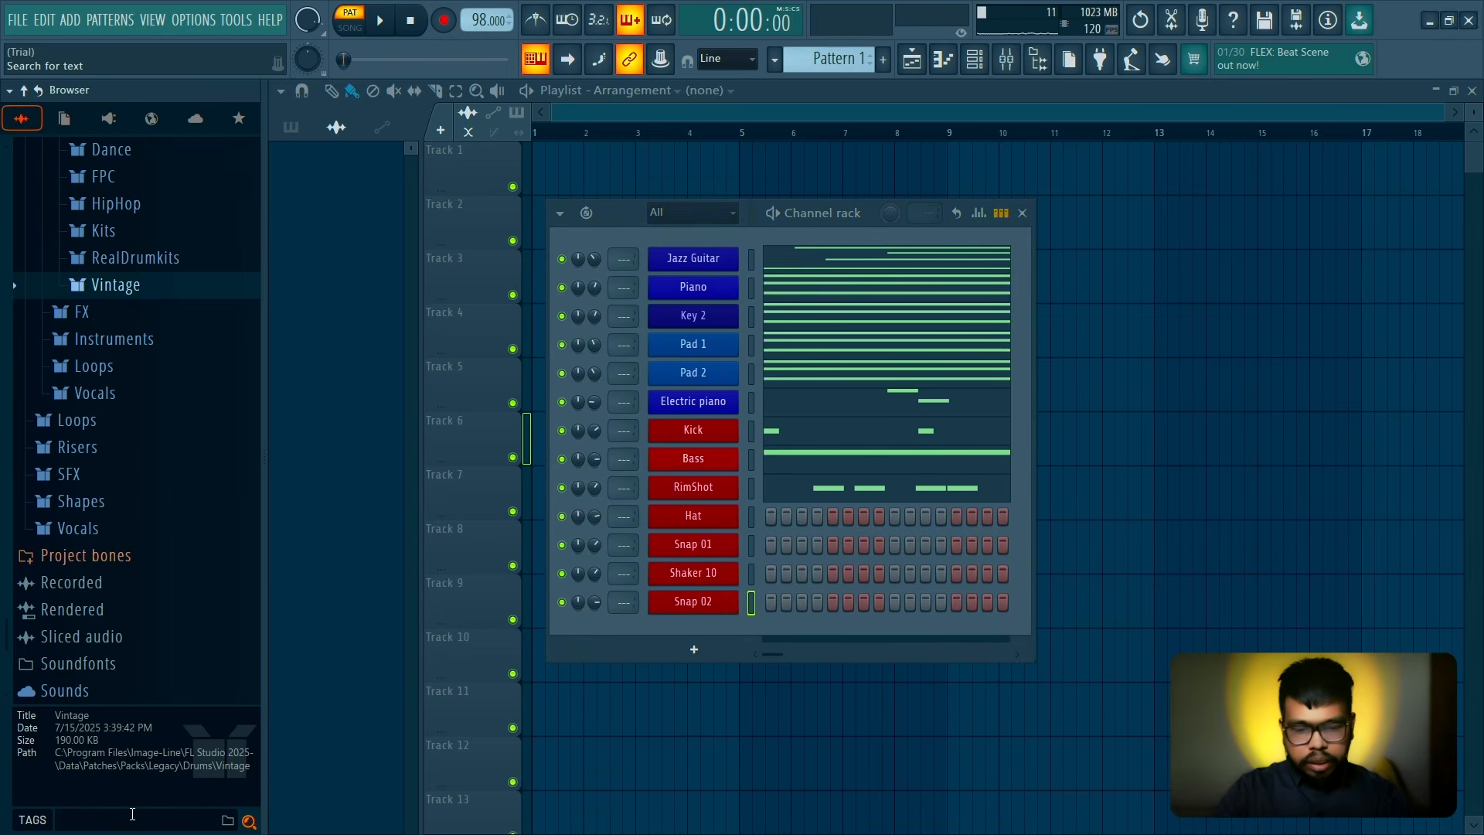
type("Congo")
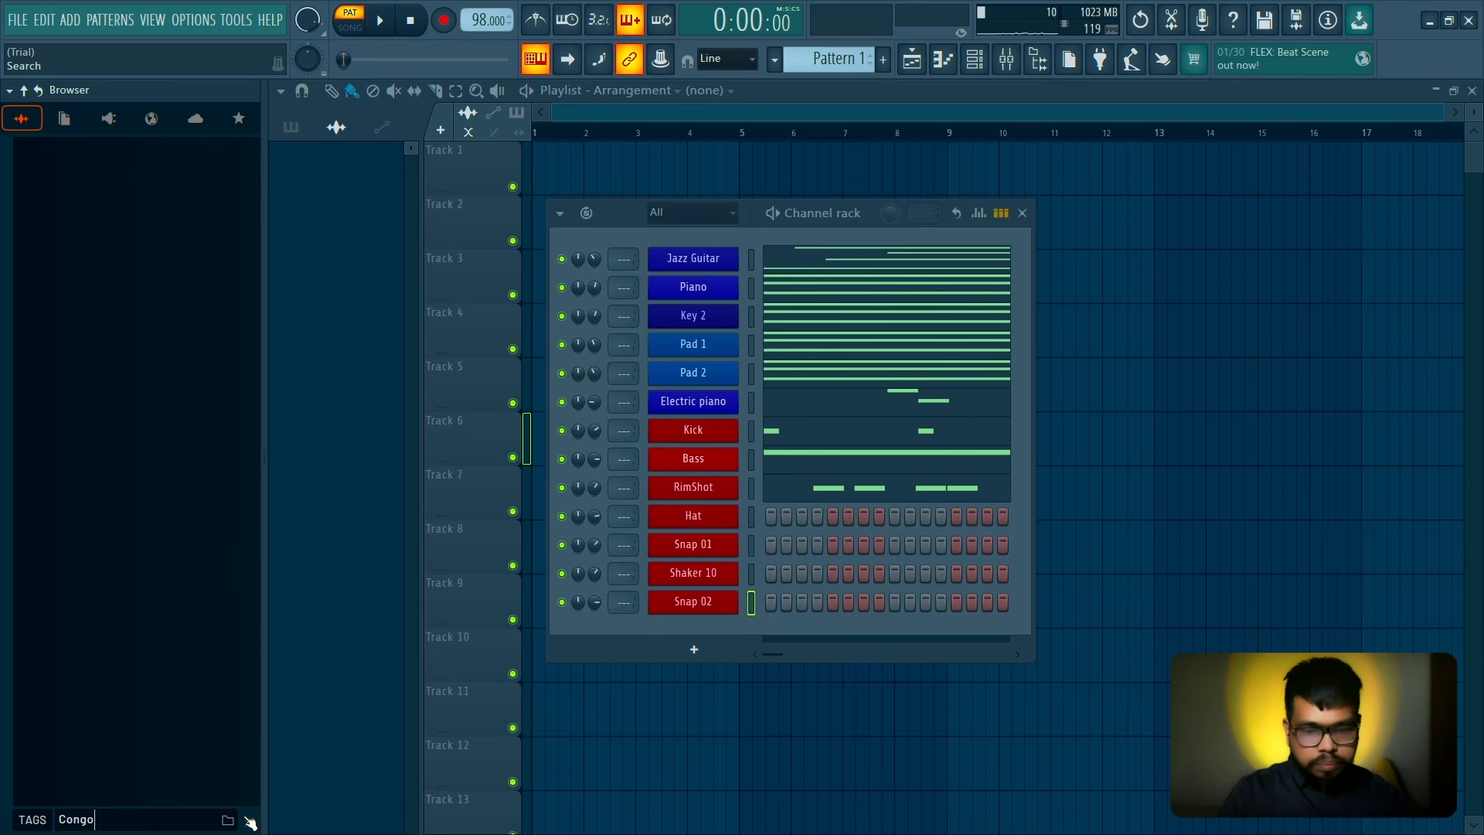
scroll(154, 457, "down", 10)
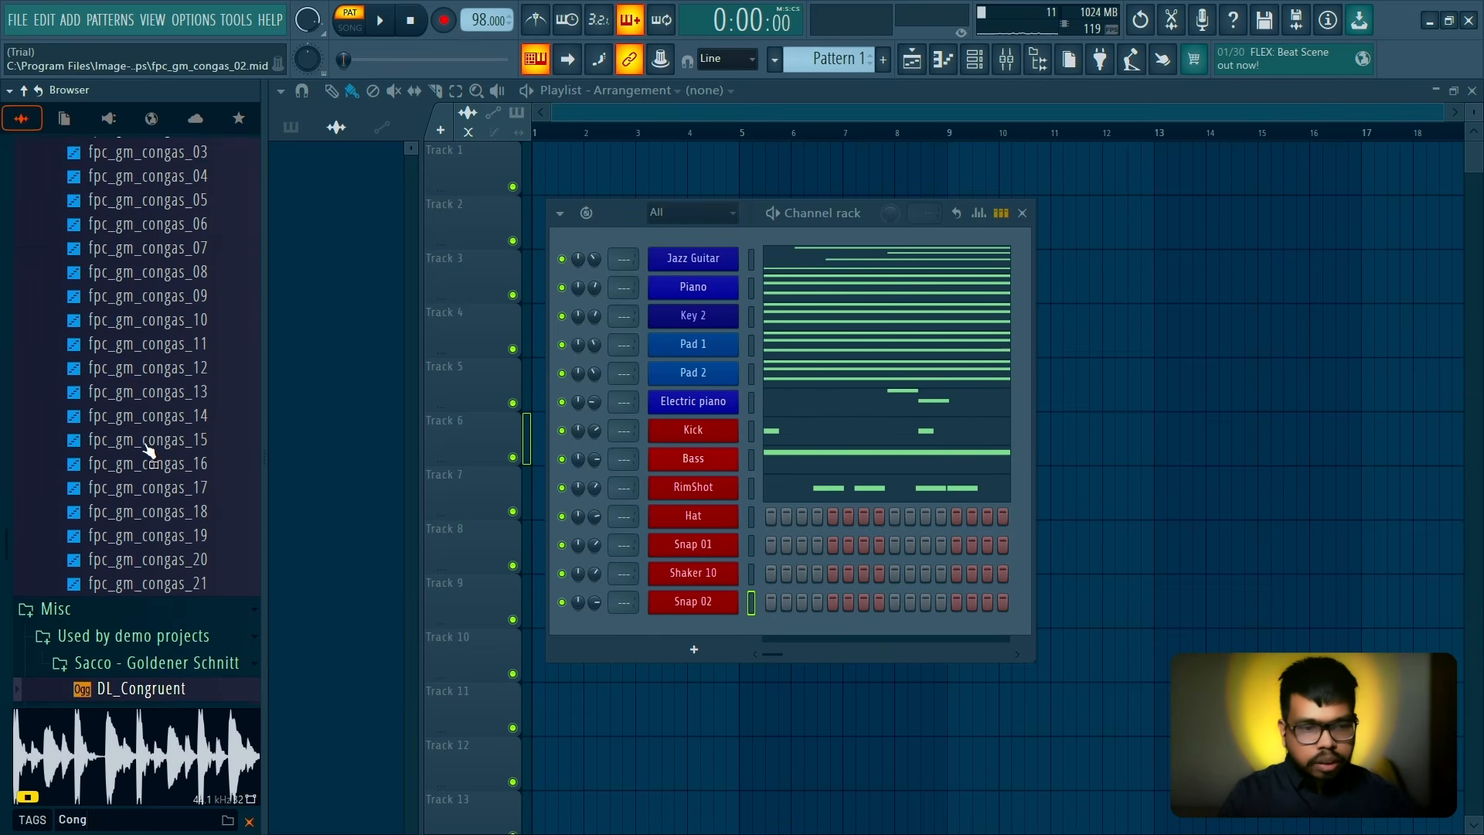
scroll(155, 452, "down", 1)
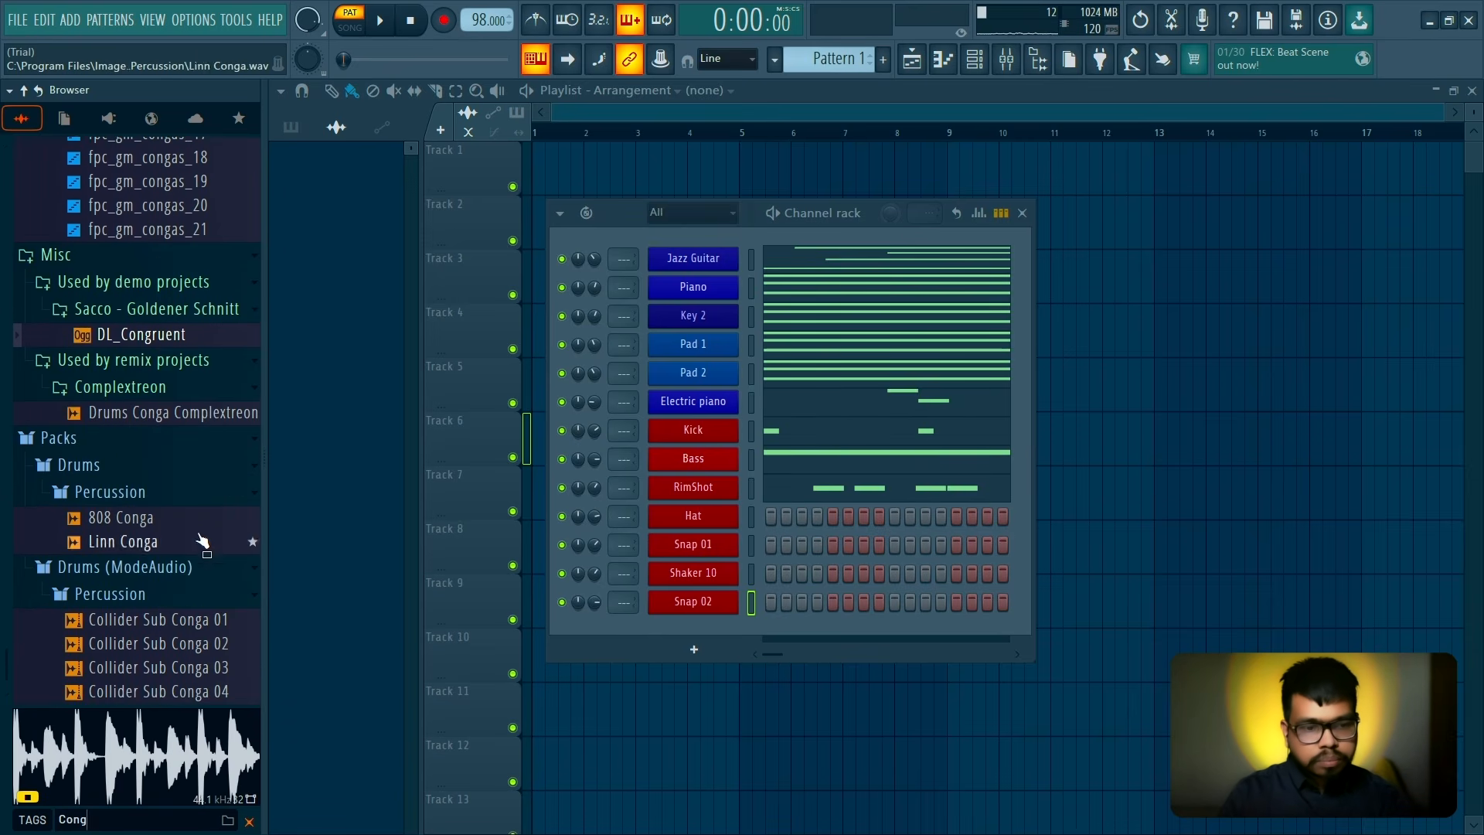
left_click(165, 518)
left_click_drag(154, 542, 365, 576)
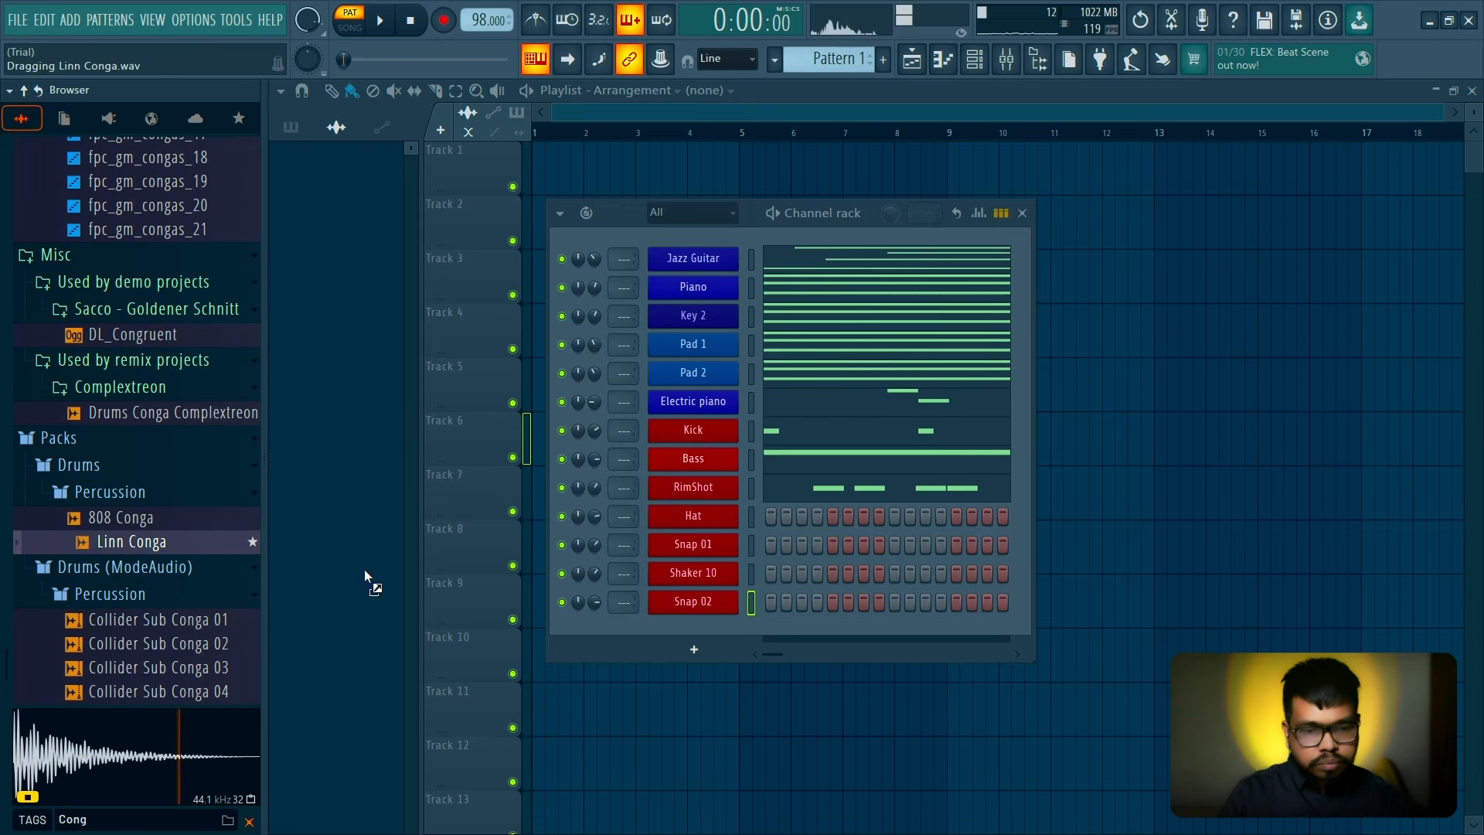
left_click_drag(703, 636, 704, 637)
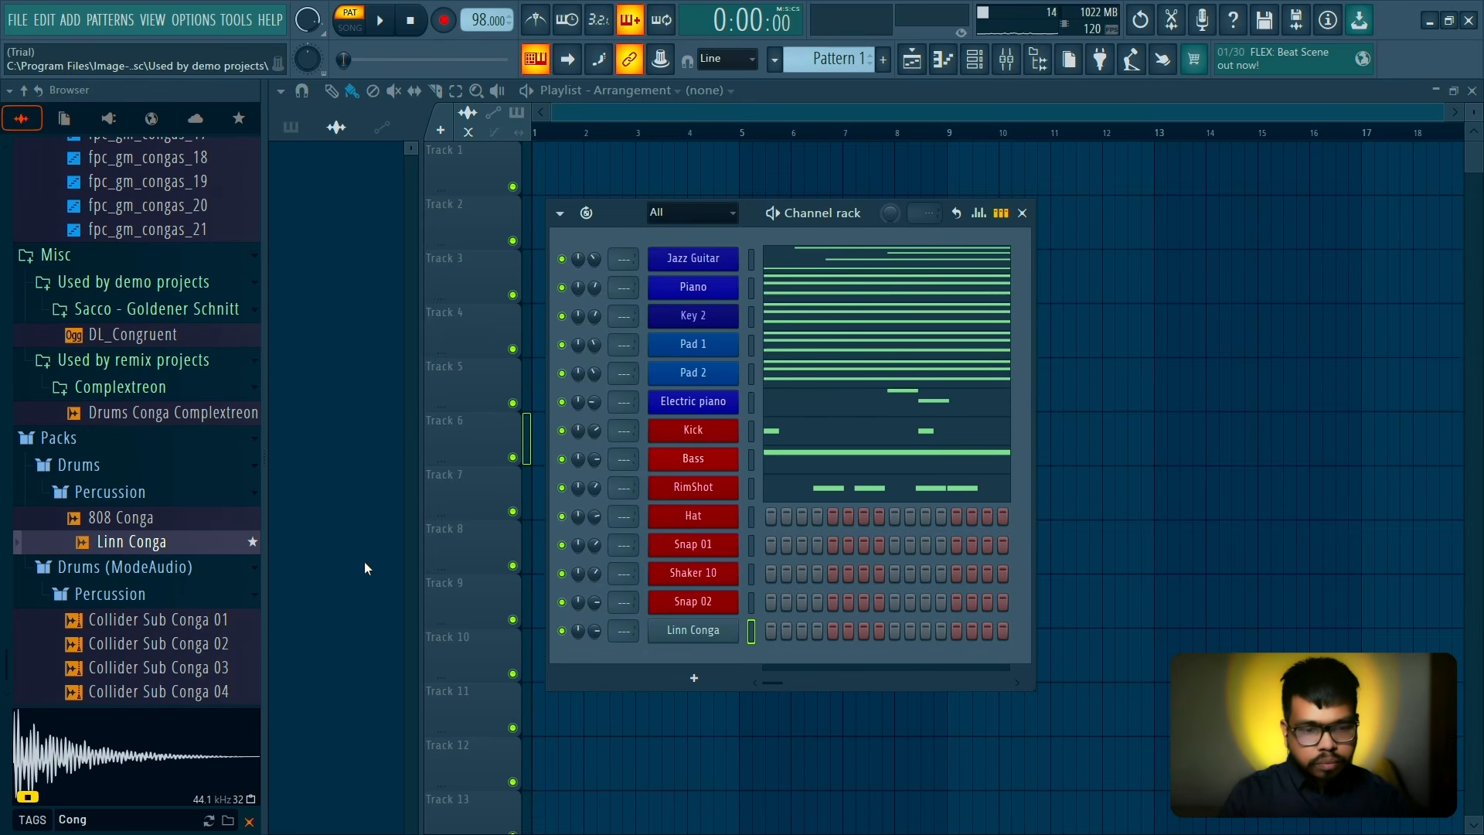
Reset the browser to its collapsed root folder list with the search cleared, and narrow the browser
left_click(249, 821)
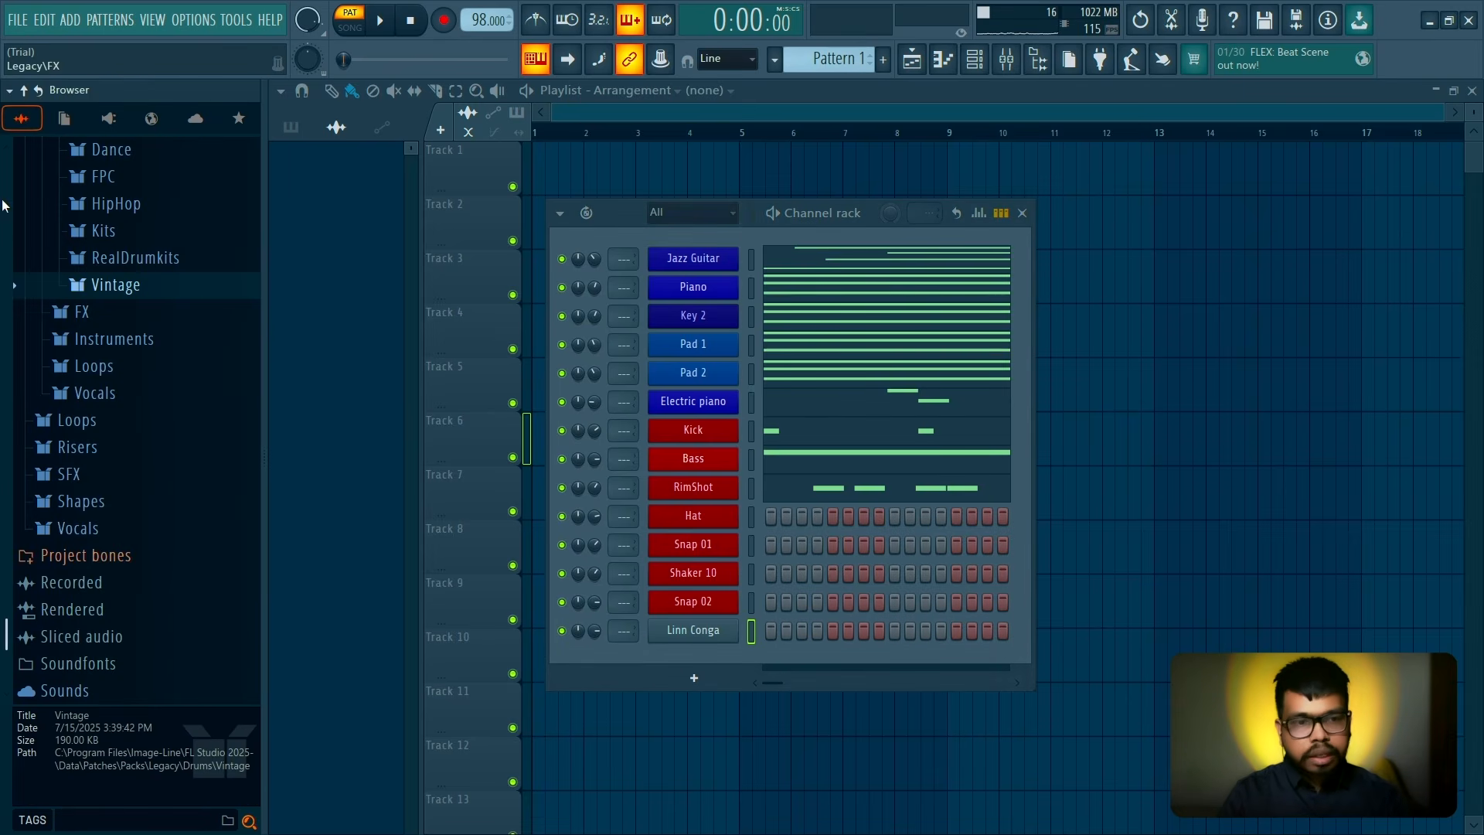
left_click(38, 92)
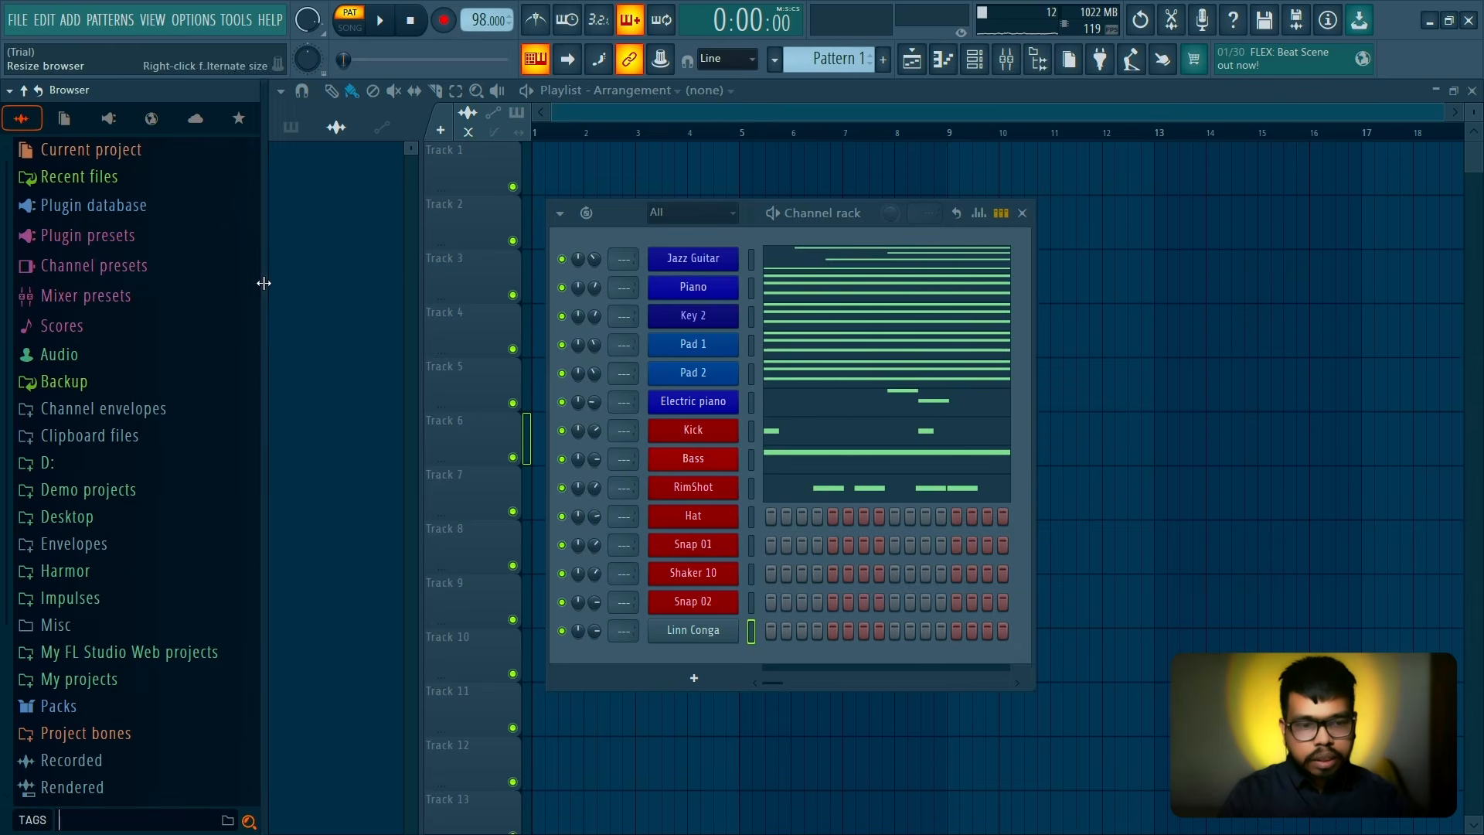
left_click_drag(264, 283, 234, 266)
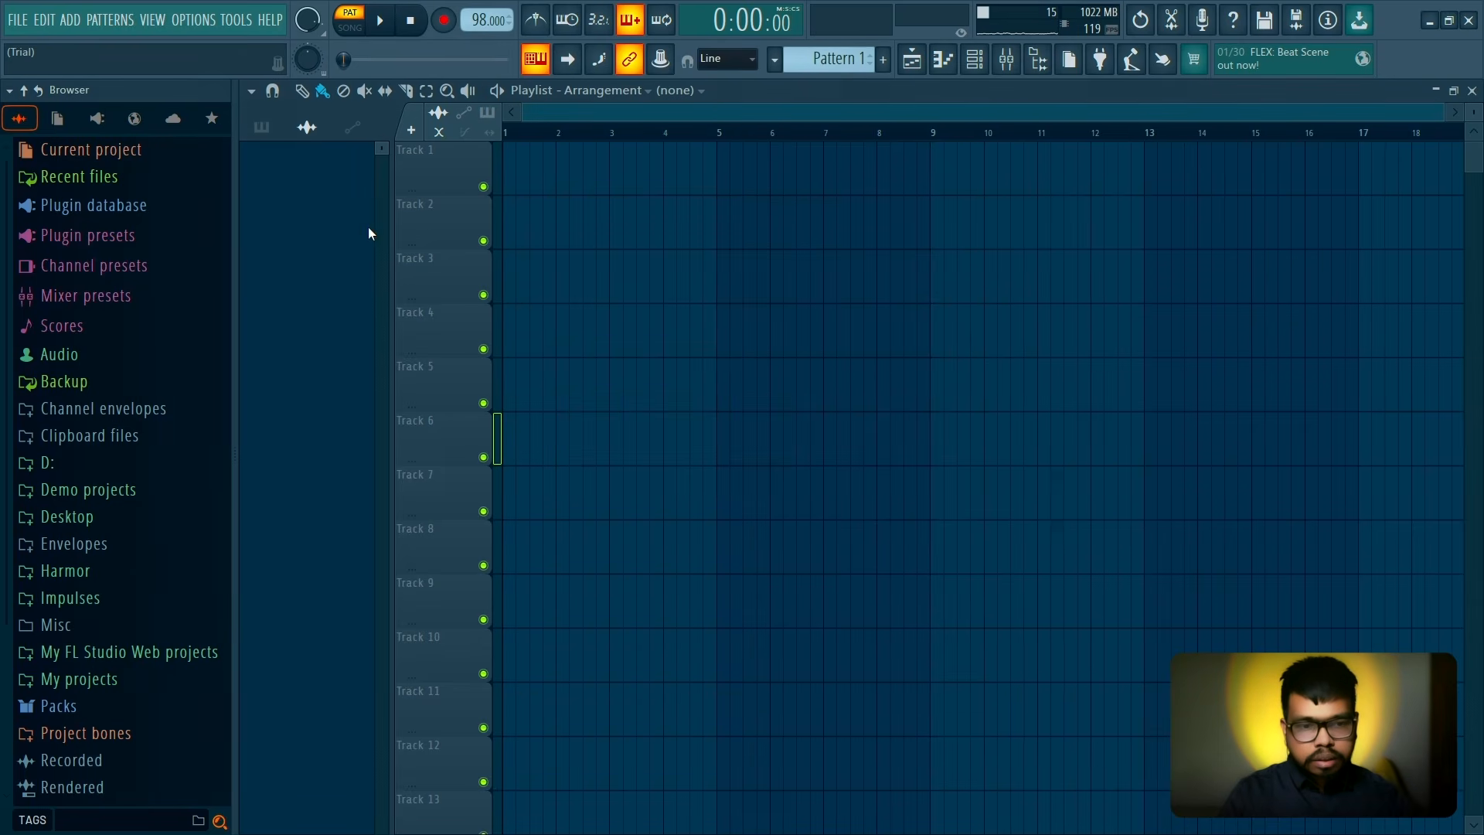
Reopen the channel rack and colour the Linn Conga channel red
left_click(987, 61)
right_click(702, 633)
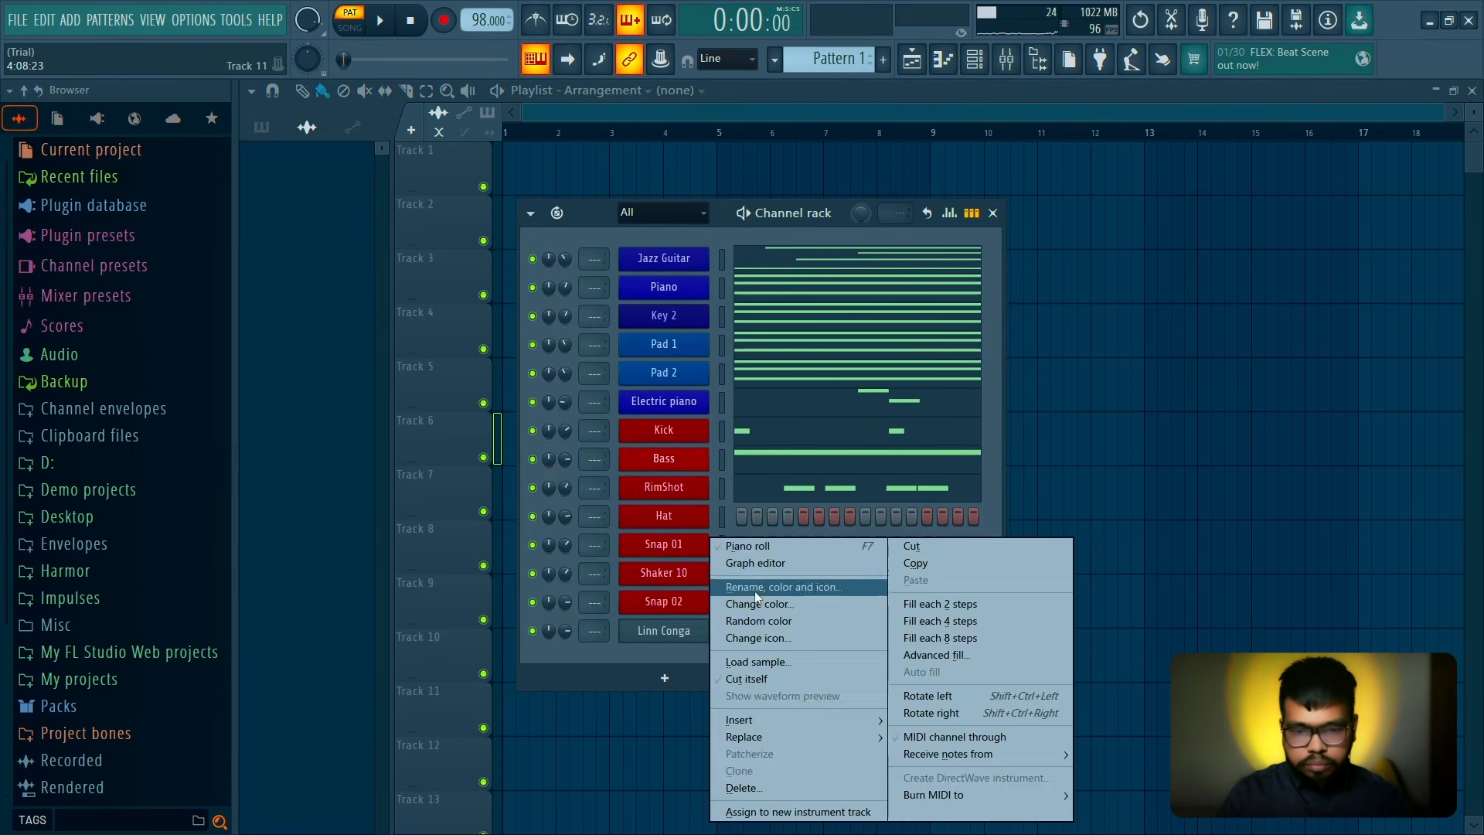
left_click(755, 591)
left_click(793, 524)
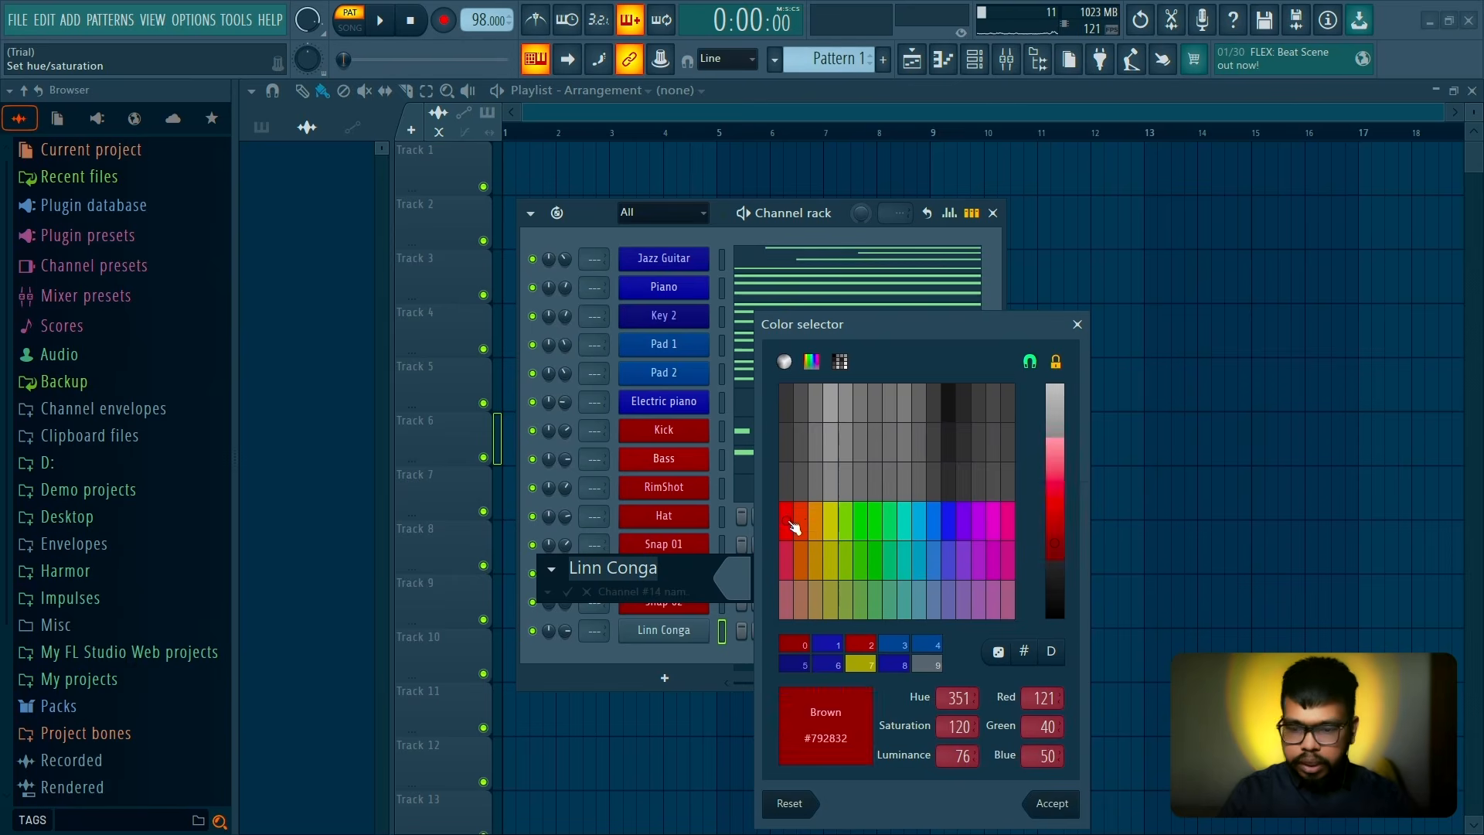
key("Return")
Play the pattern, check the Snap 02 channel's sampler settings and audition its sound
key("space")
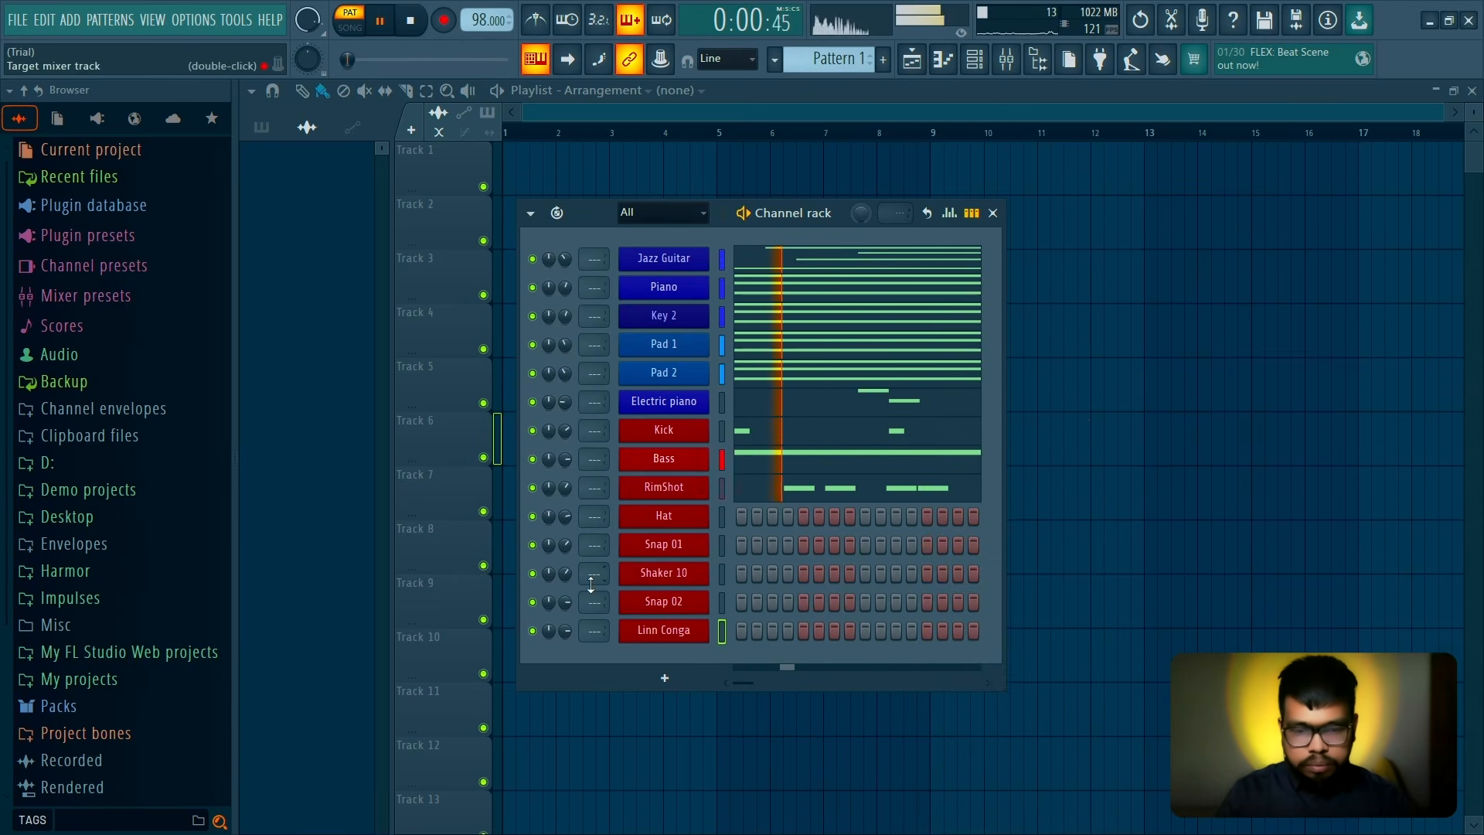
key("space")
key("space")
key("space")
left_click(686, 609)
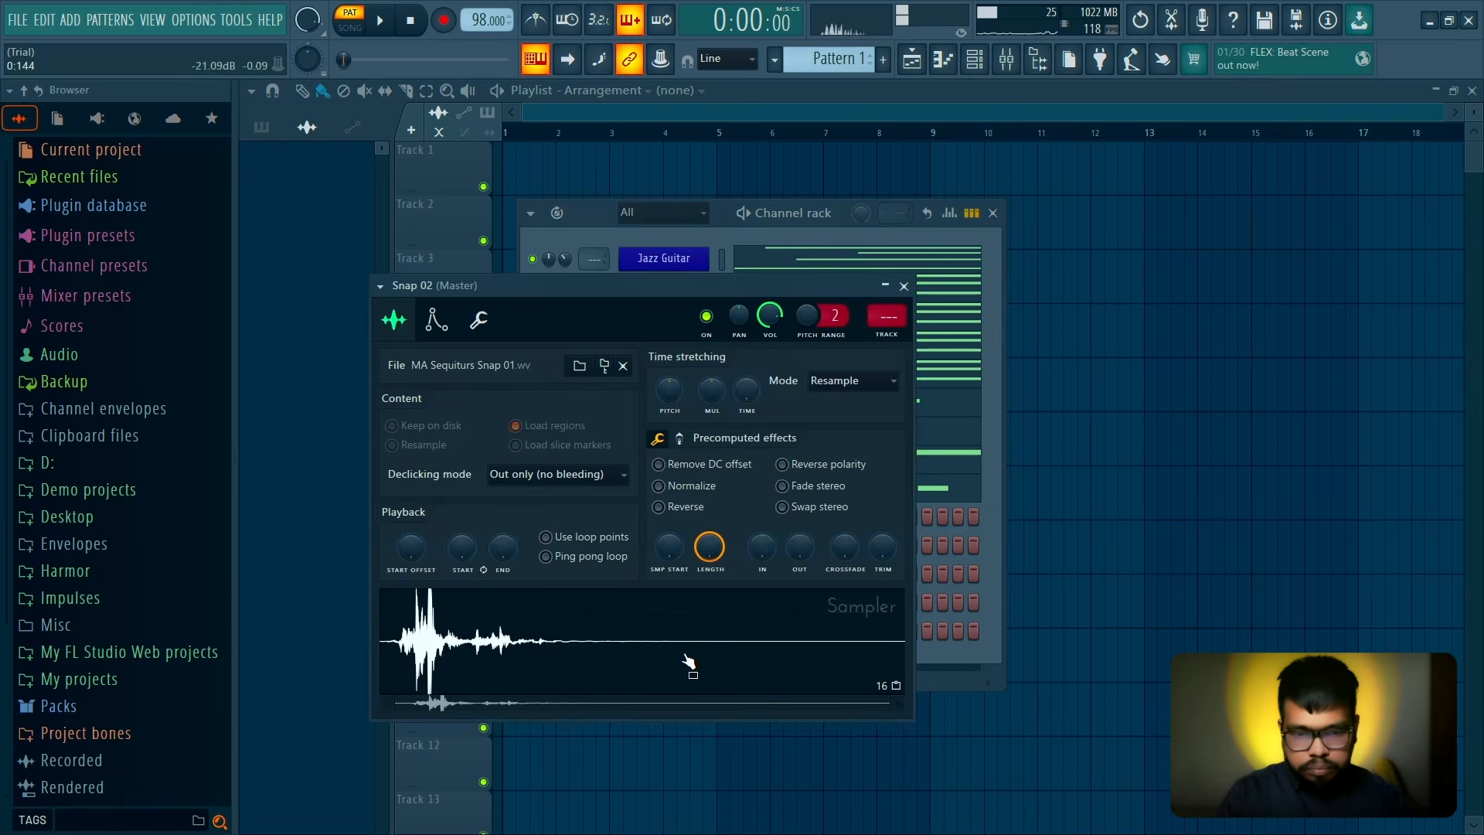
left_click(904, 286)
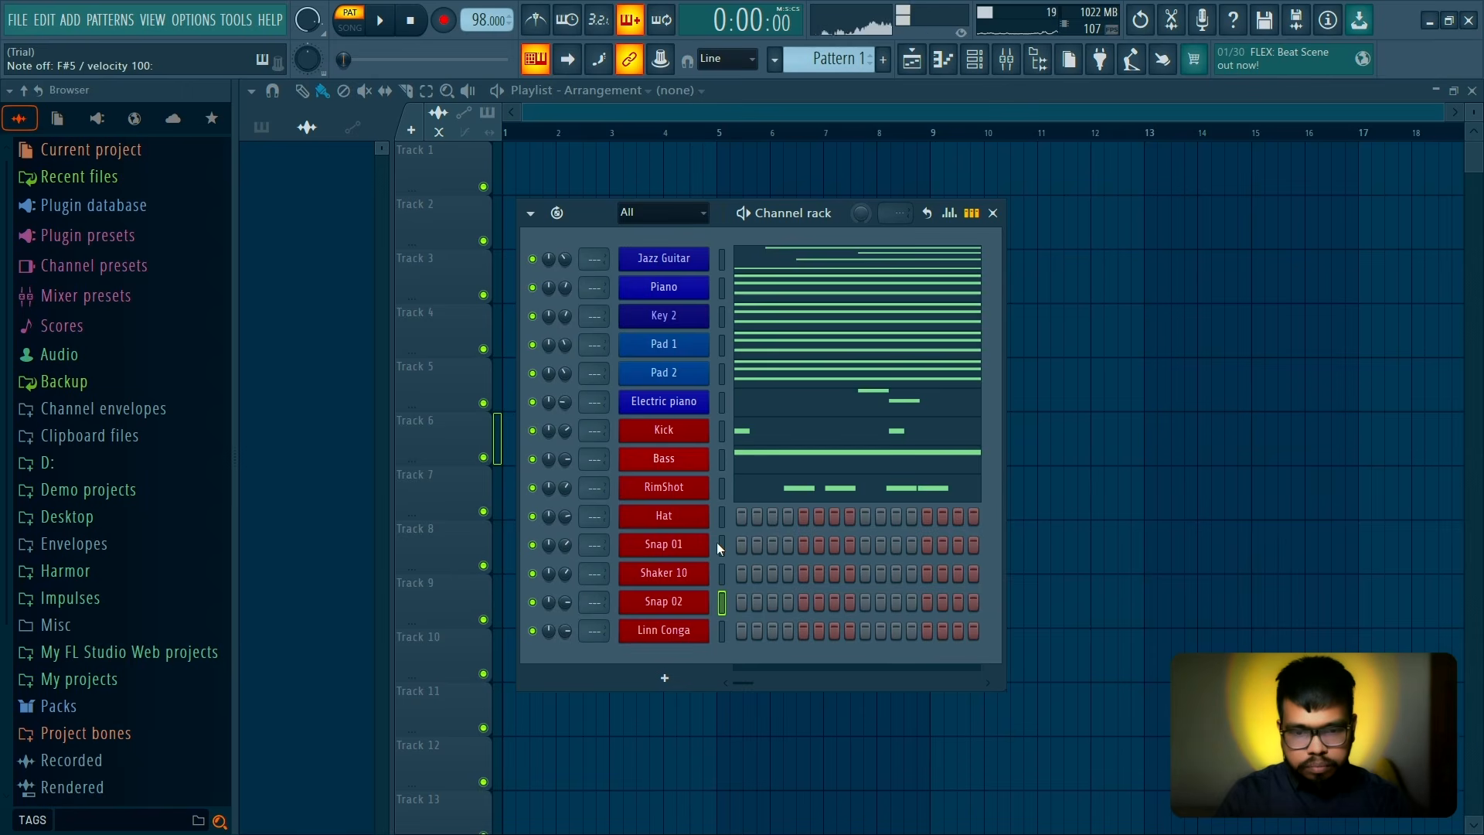
key("2")
key("2")
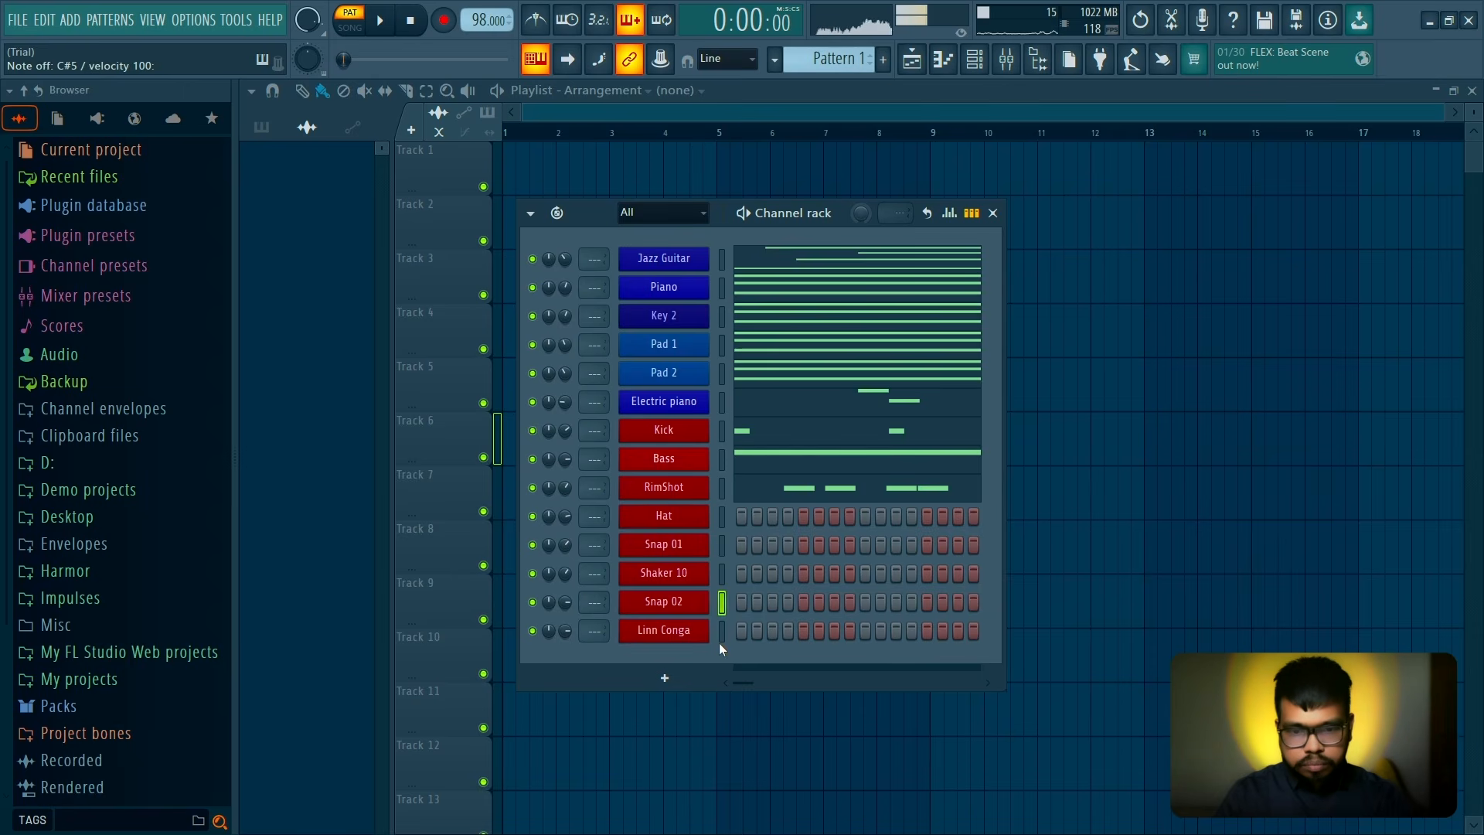
Try a short C5 note near the start of bar 1 in Snap 02's piano roll, then return to the channel rack
right_click(700, 606)
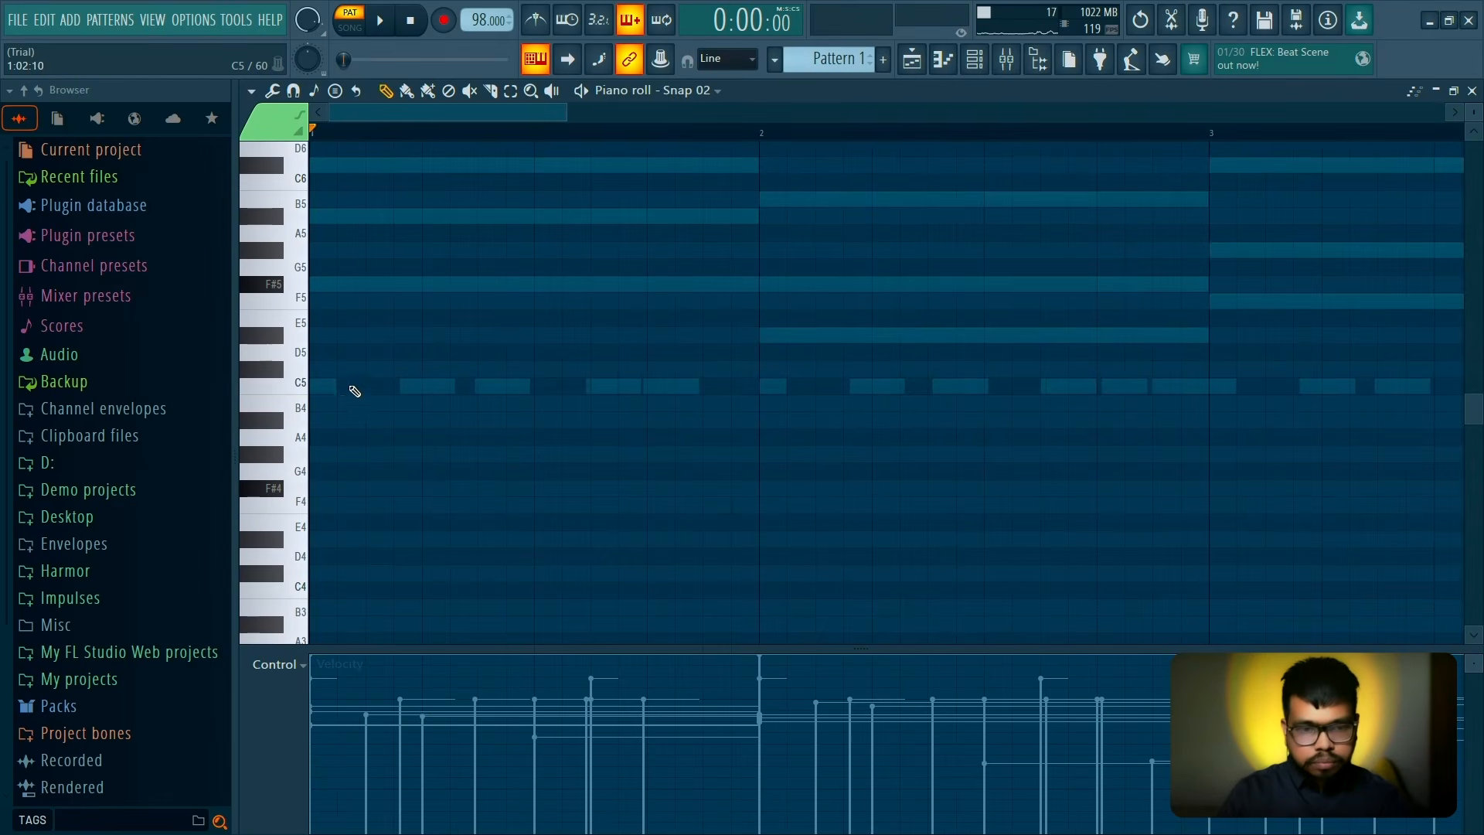
key("space")
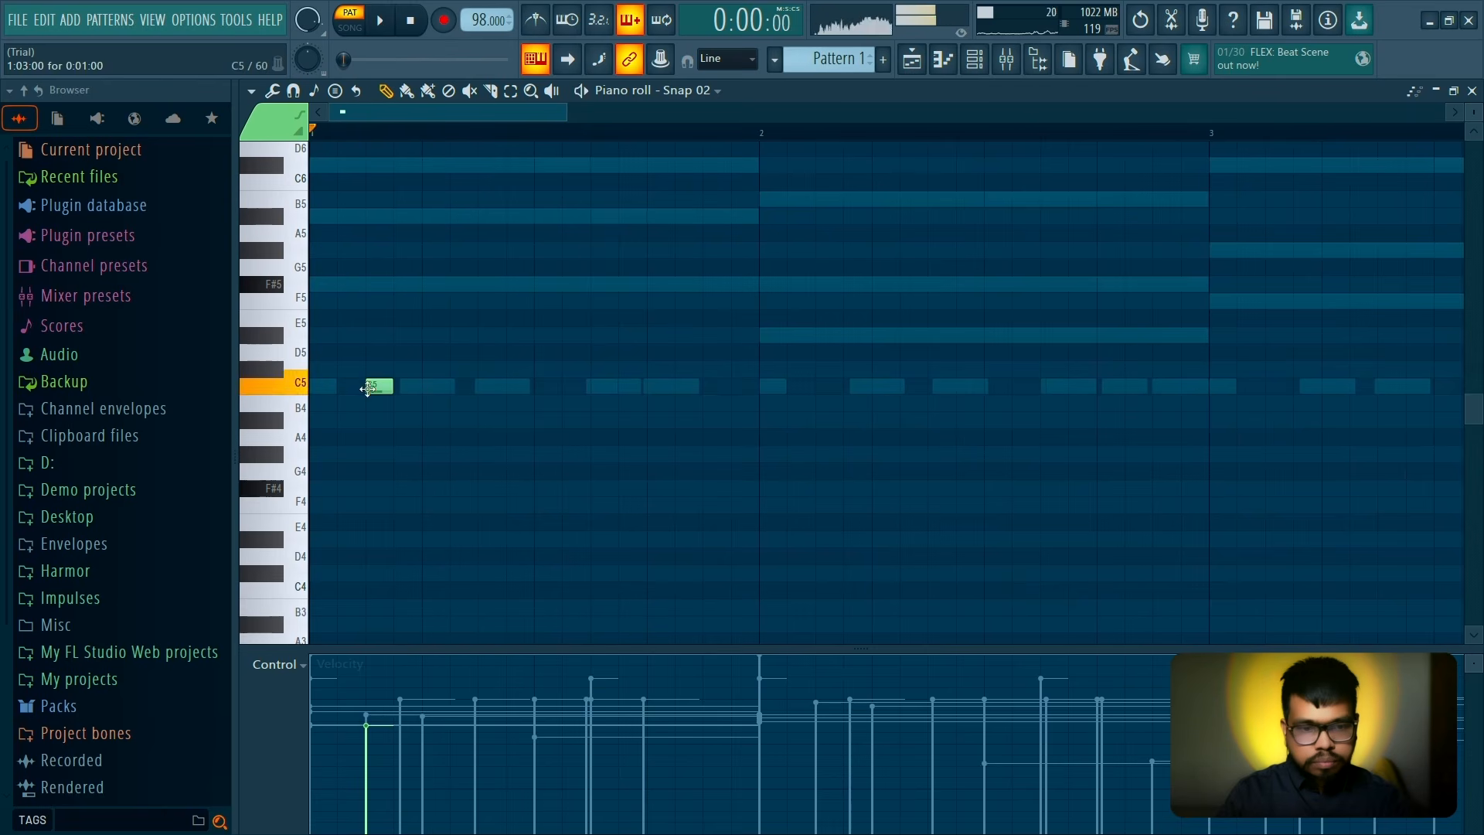
key("space")
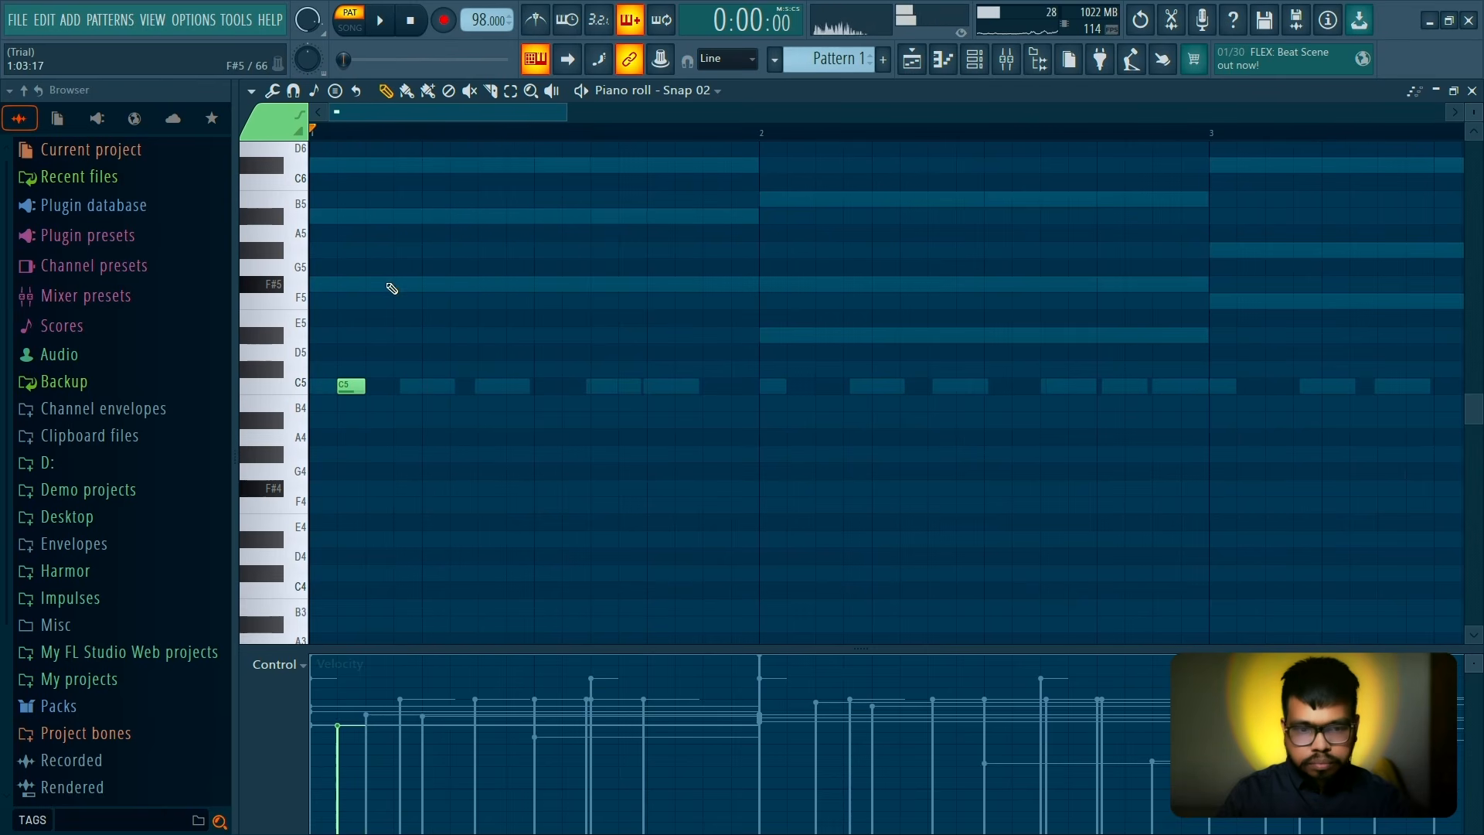
left_click(975, 59)
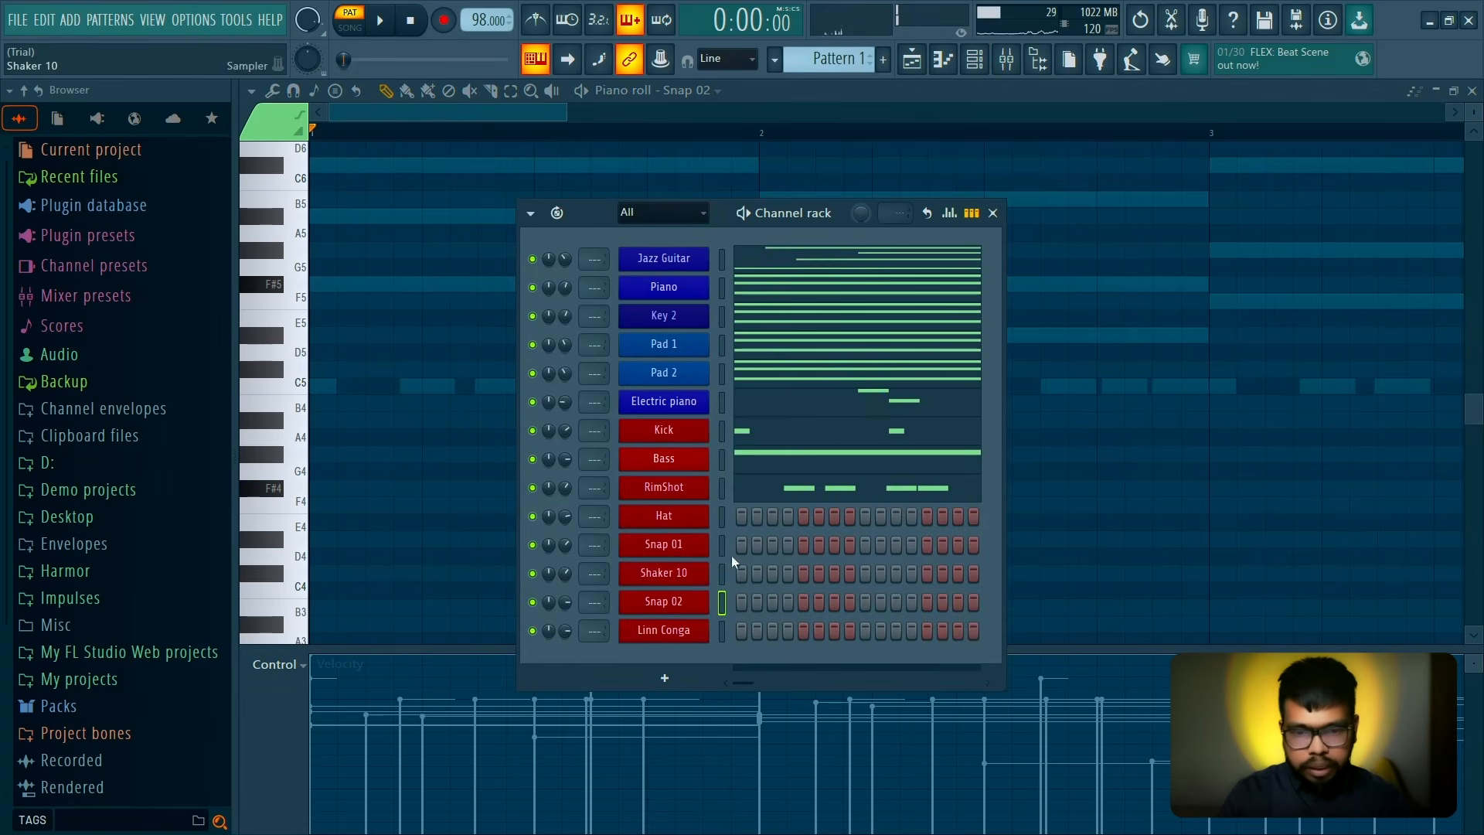
Try a hit on step 3 for Shaker 10 and for Linn Conga, playing the pattern each time
left_click(769, 576)
key("space")
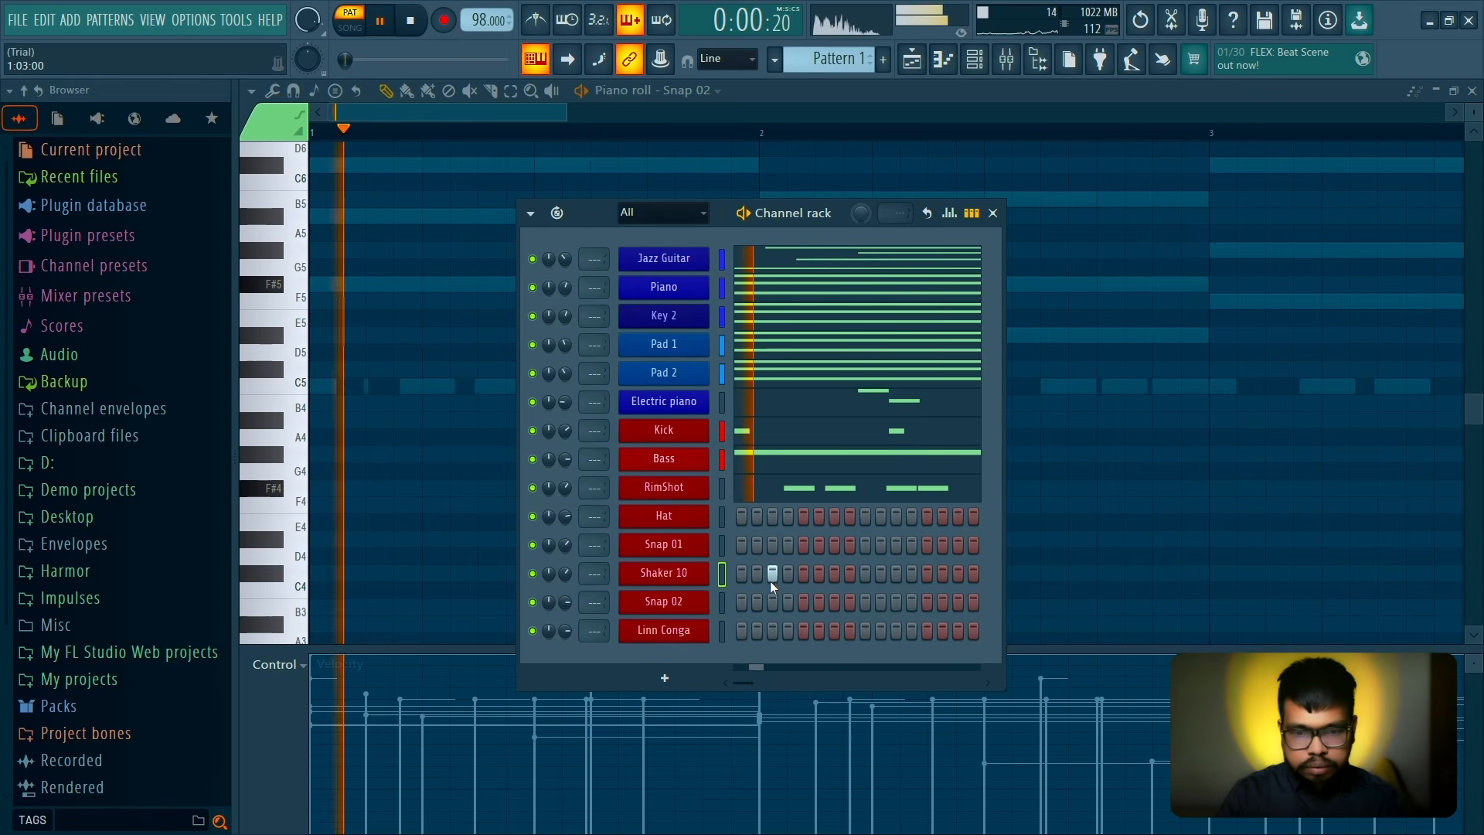
key("space")
right_click(772, 579)
key("space")
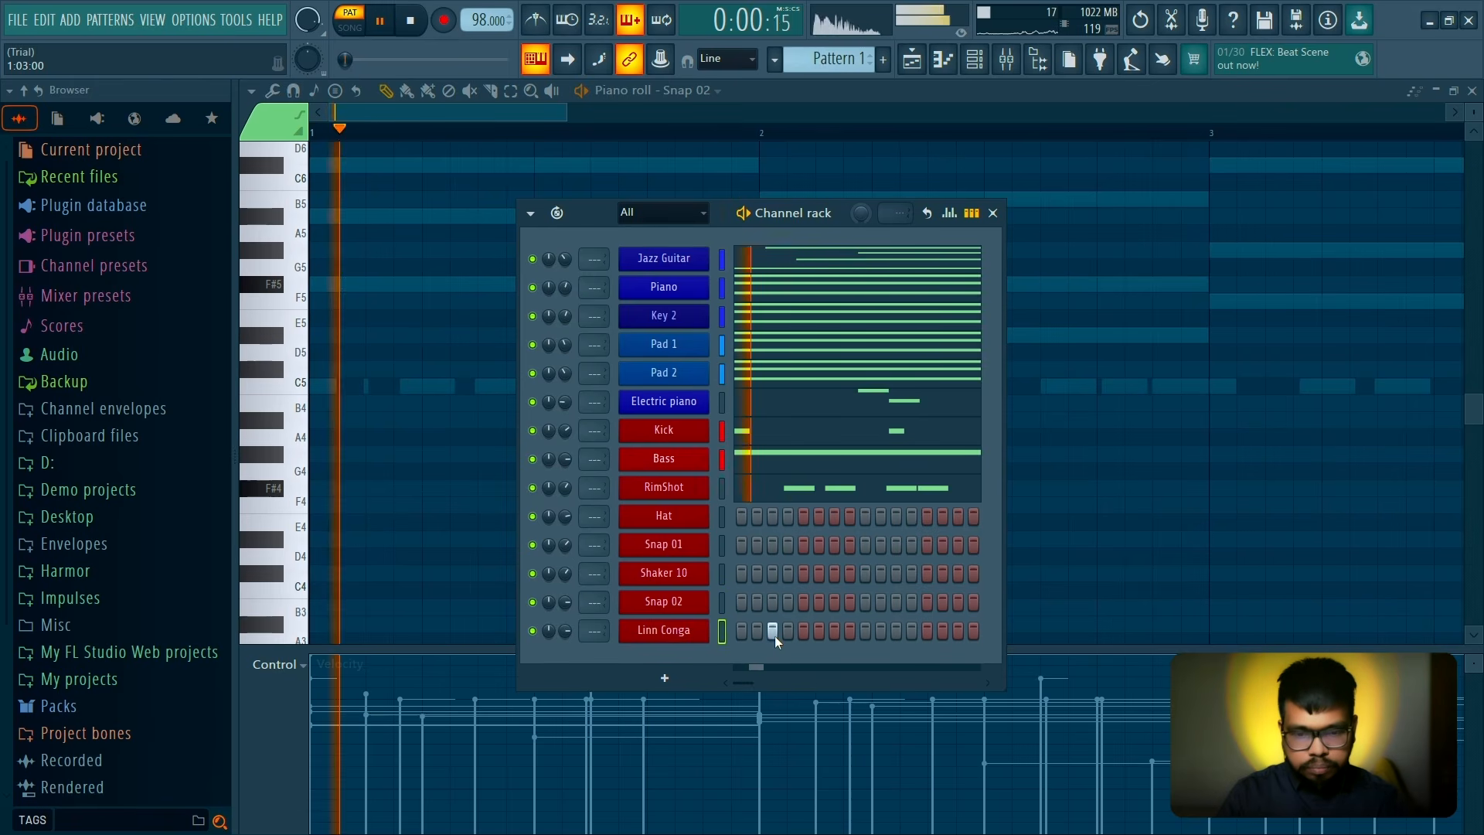
key("space")
Try a Snap 02 hit on step 3 in playback and lower the channel's volume to about 48%
left_click(773, 603)
key("space")
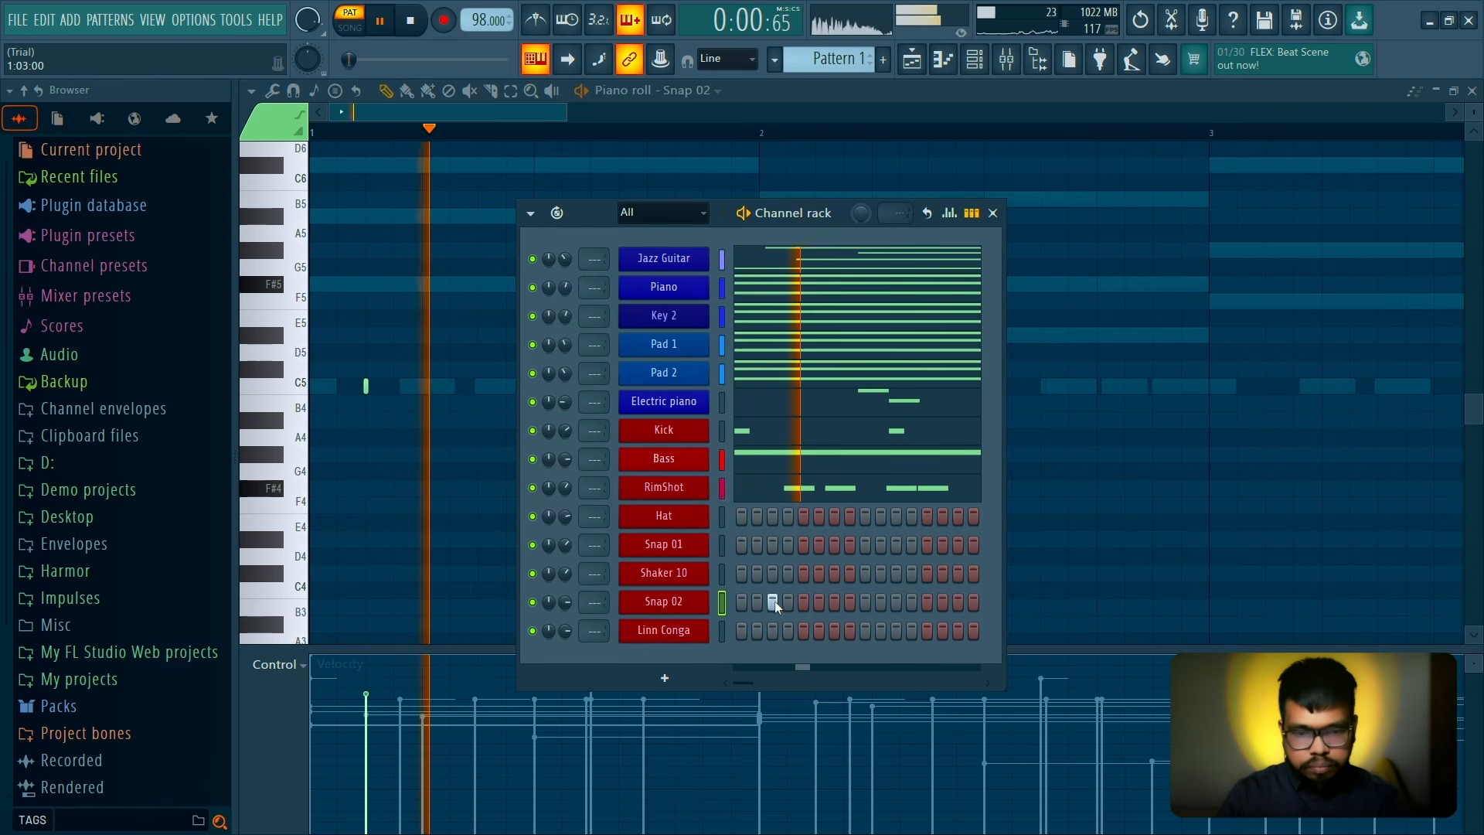
key("space")
key("space")
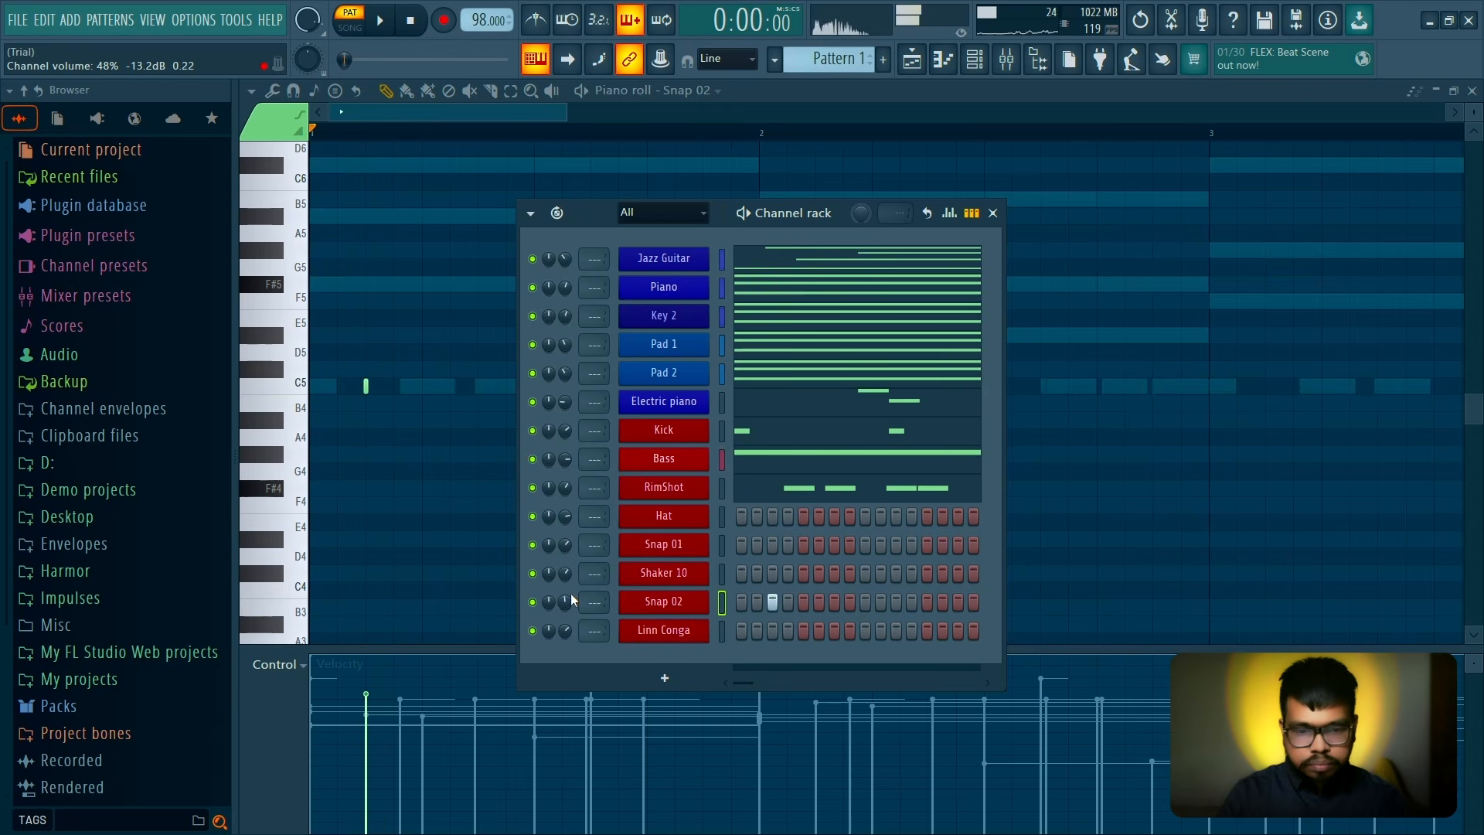
left_click(772, 602)
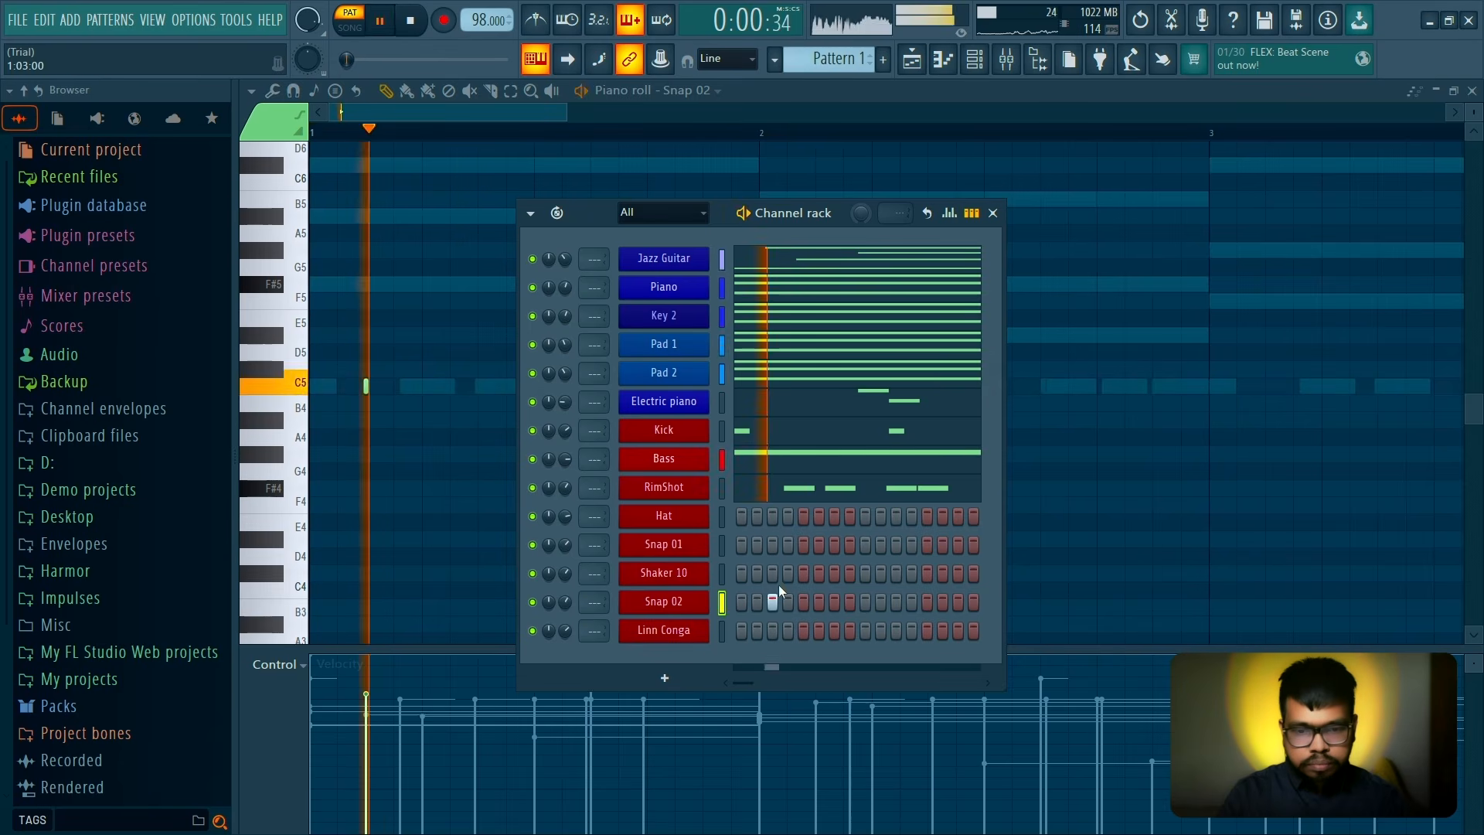
Place a Snap 01 hit on step 3 after trying it on step 2, checking the pattern in playback
left_click(770, 518)
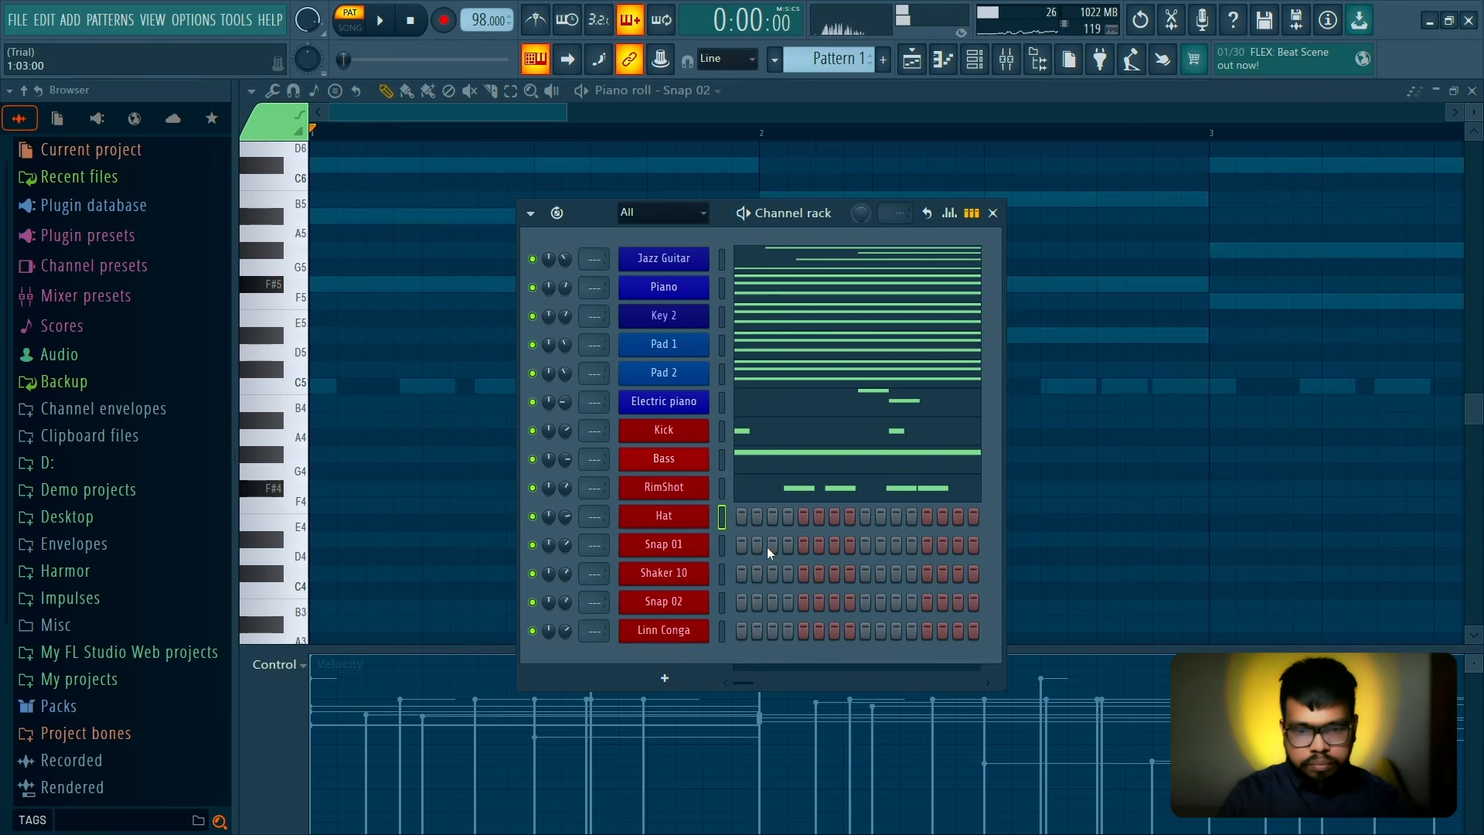
key("space")
left_click(757, 546)
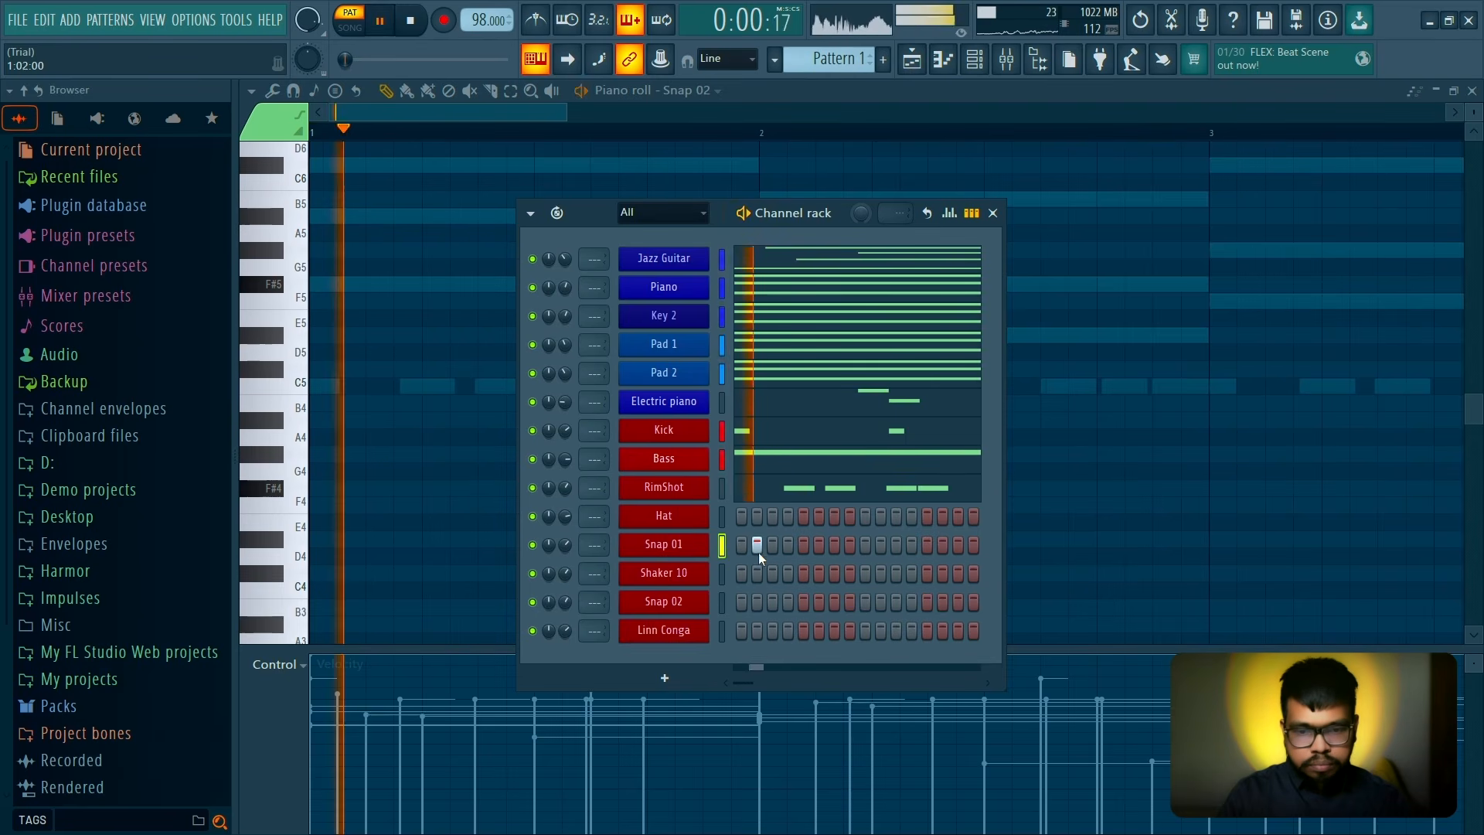
left_click(758, 547)
left_click(773, 546)
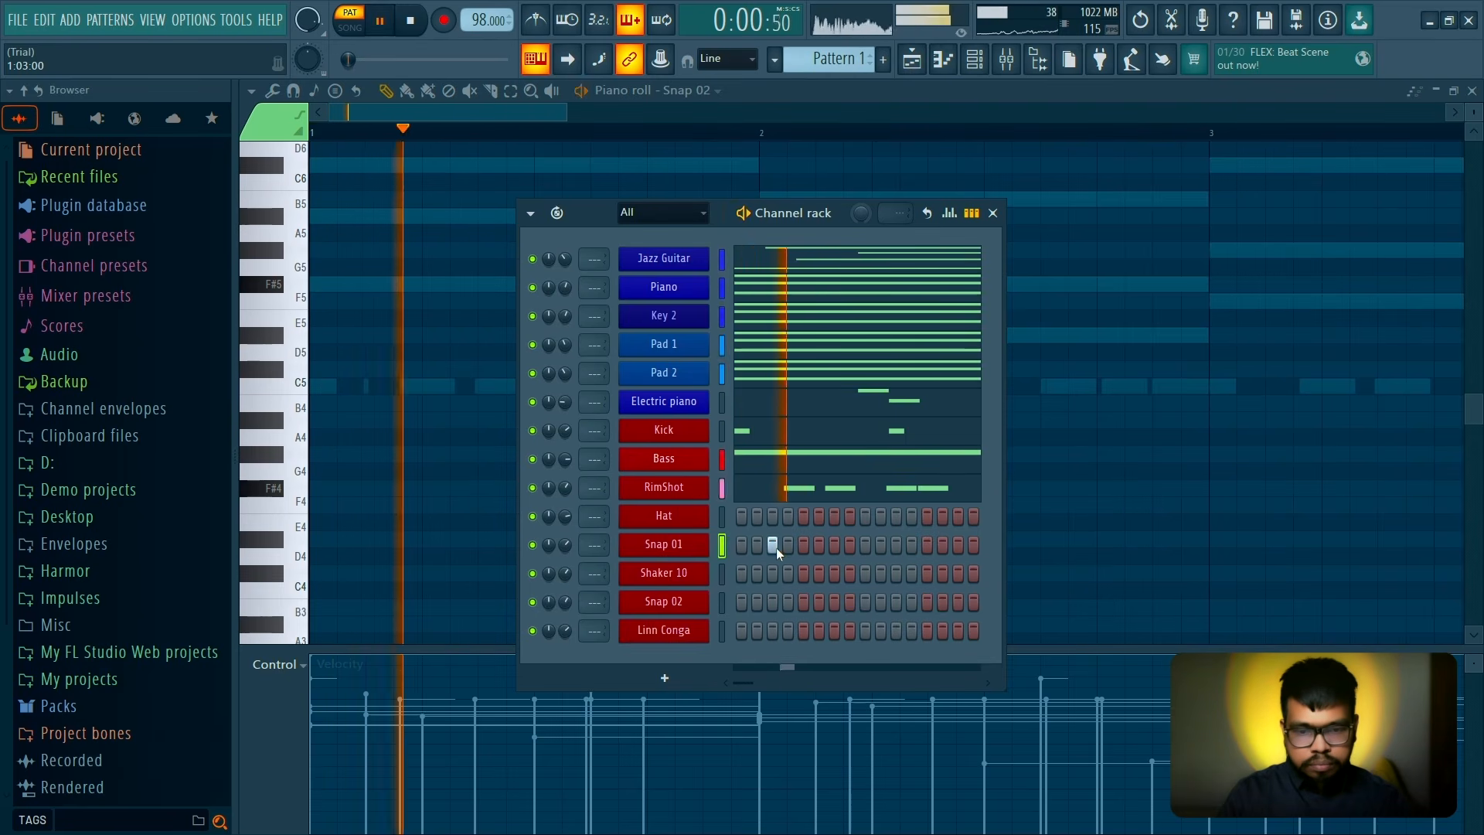
key("space")
key("space")
key("space")
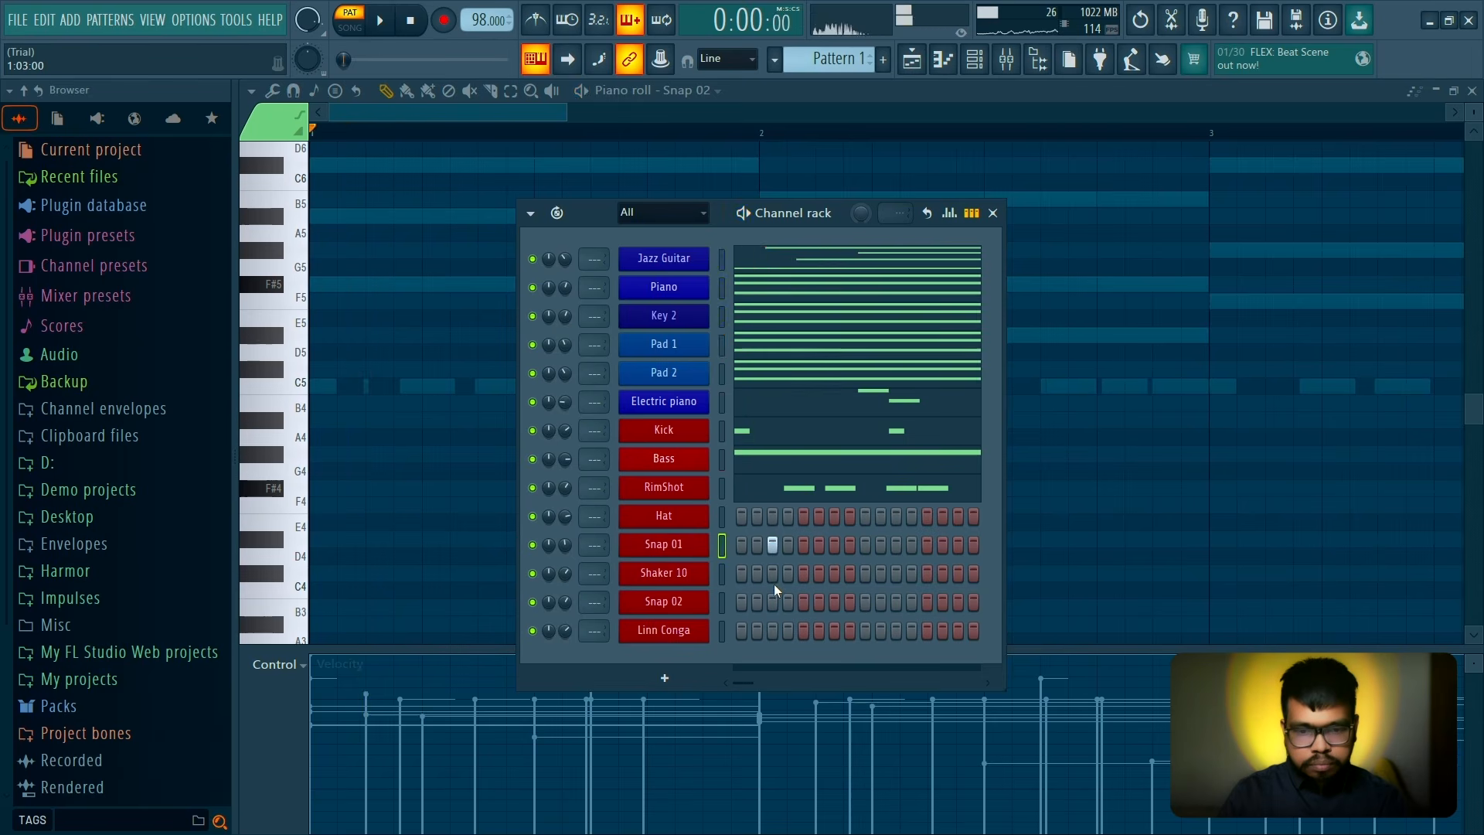
key("space")
Try a Shaker 10 hit on step 2 while playing the pattern
left_click(757, 573)
key("space")
key("space")
key("space")
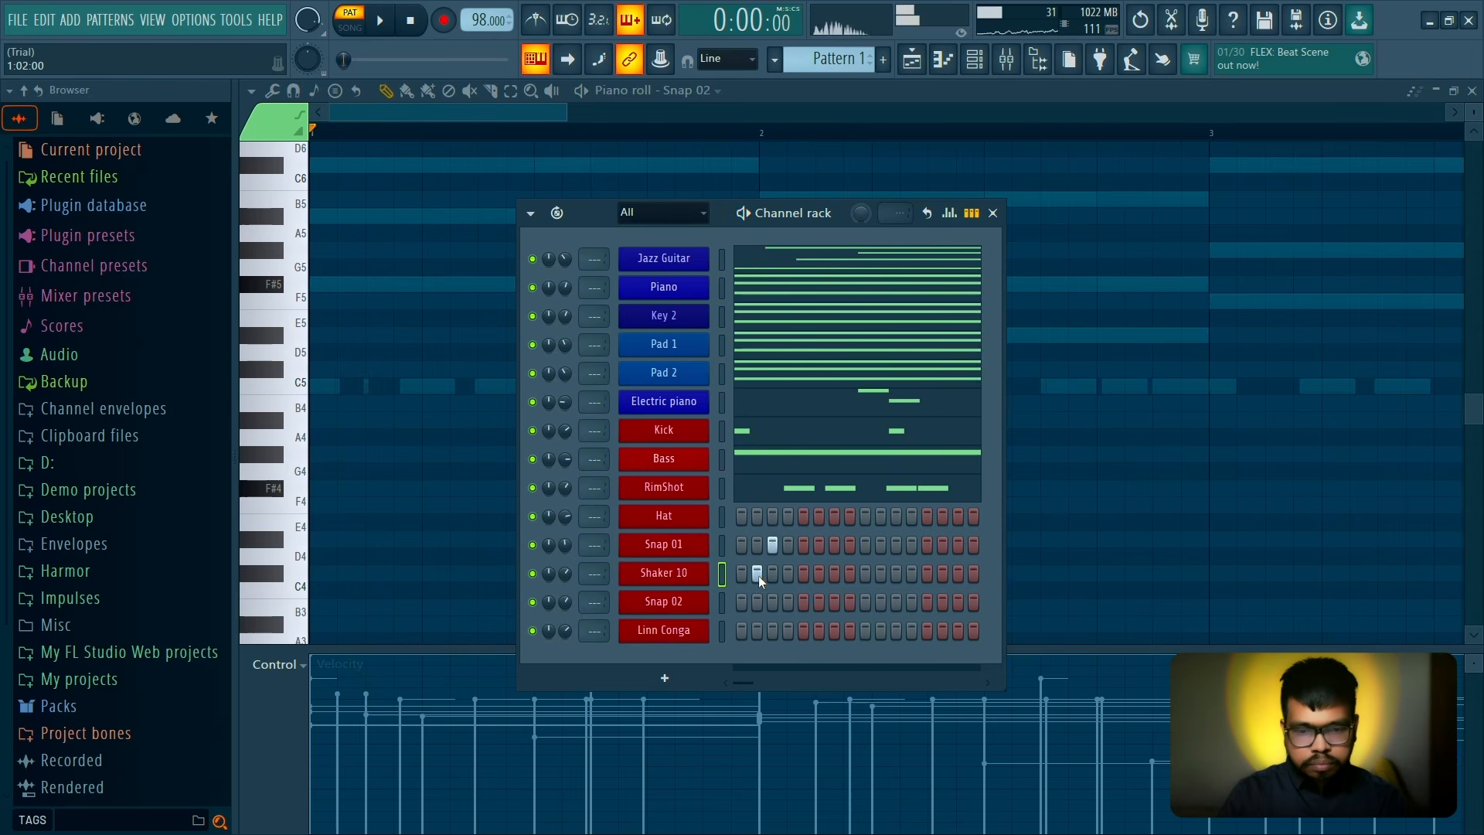
Try Snap 02 hits on steps 2 and 4, clear step 4 again and compare both versions in playback
left_click(770, 604)
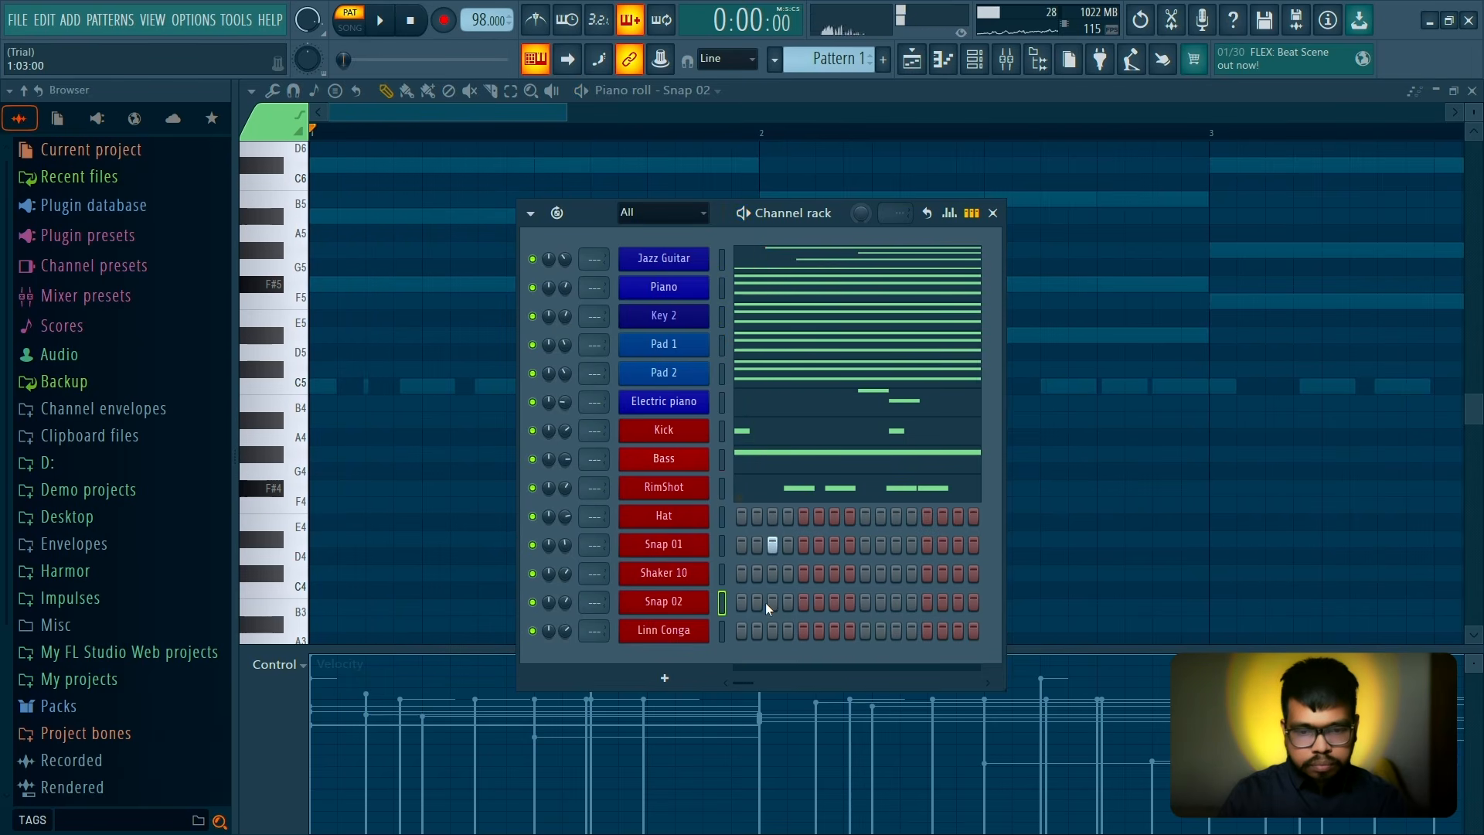
left_click(762, 602)
key("space")
key("space")
left_click(788, 603)
key("space")
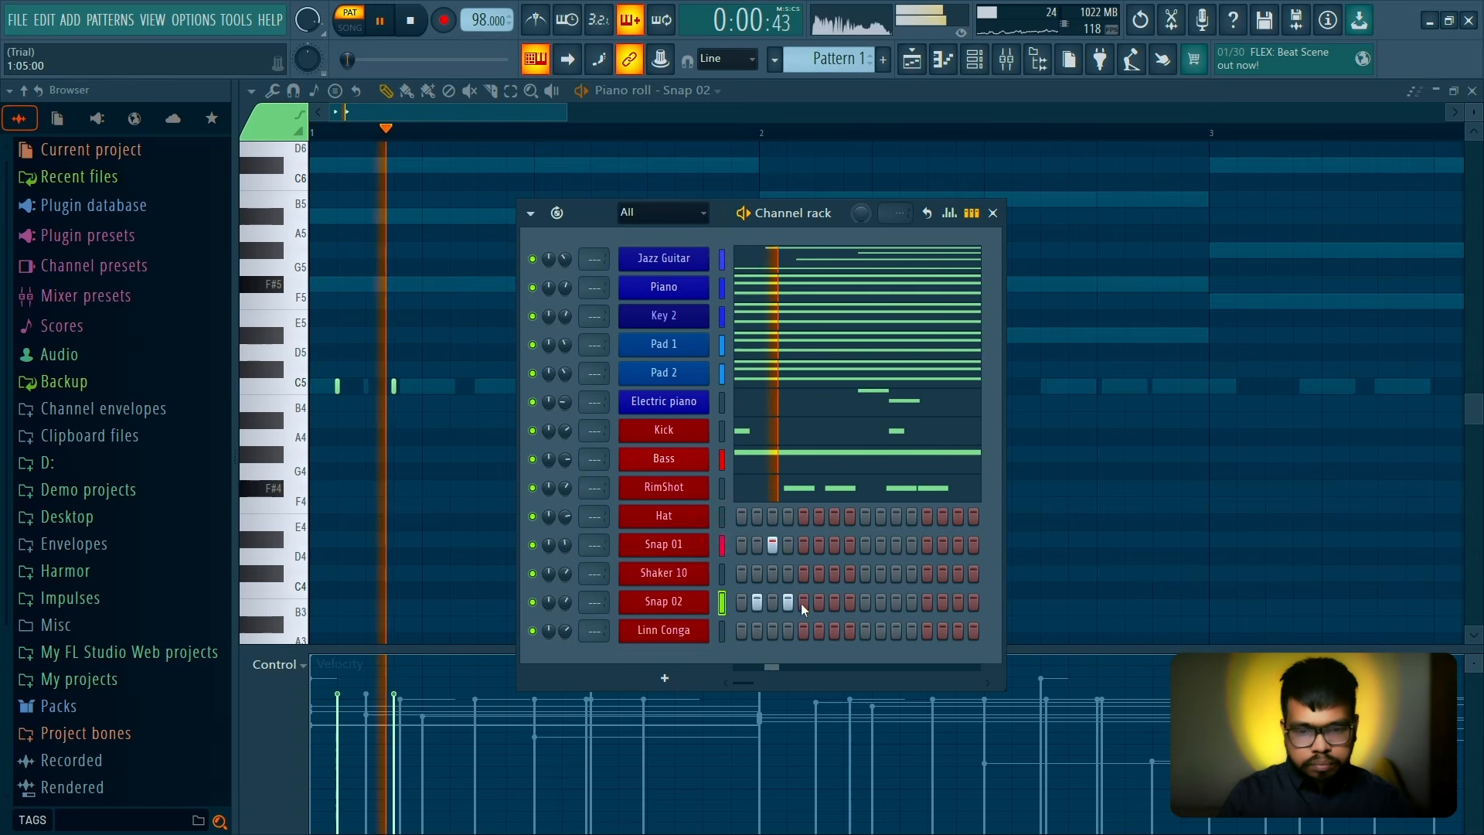
left_click(790, 604)
key("space")
key("space")
key("space")
Try a Hat hit on step 4 and listen to the pattern
left_click(787, 515)
key("space")
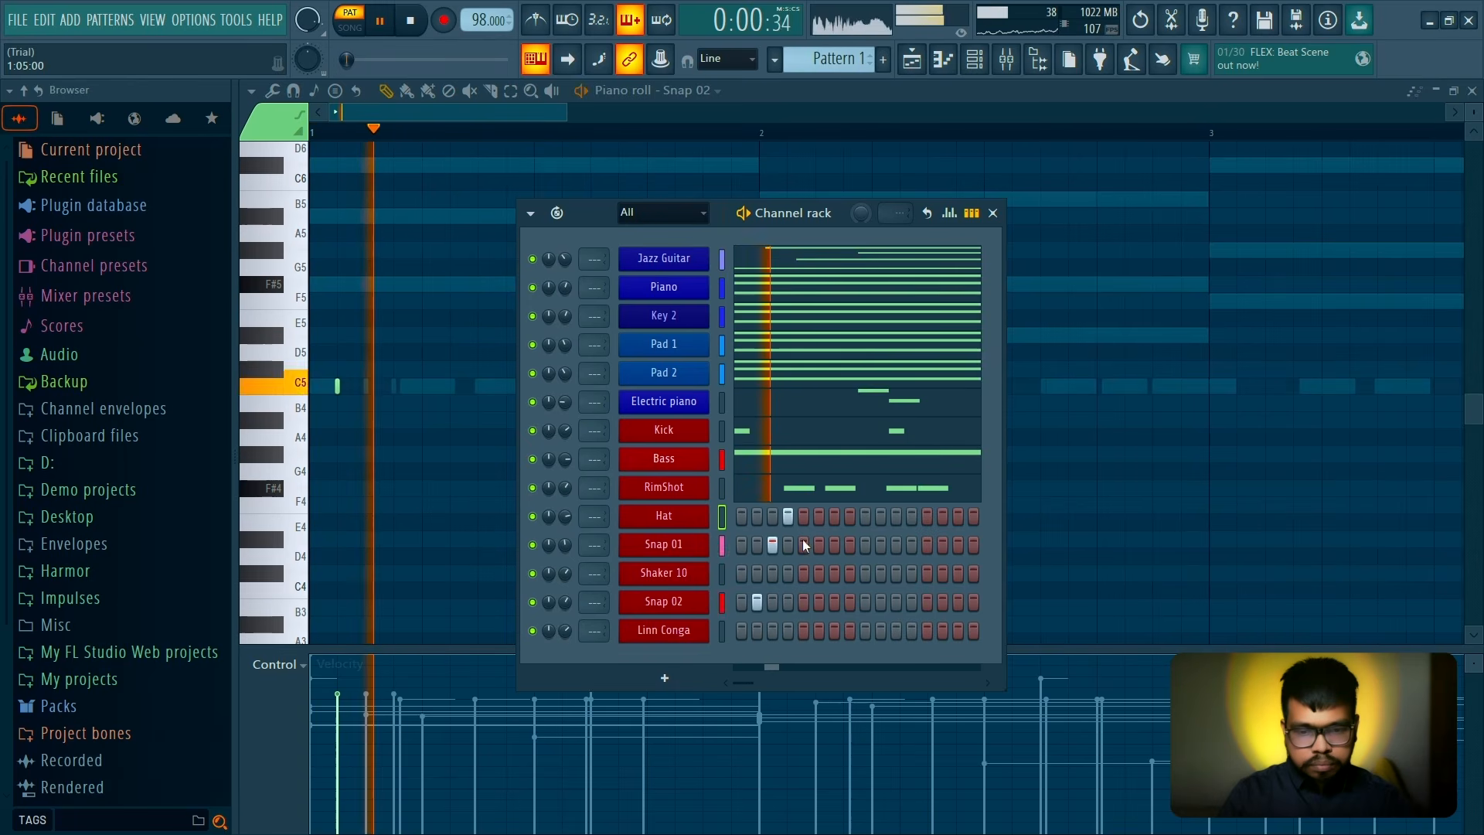
key("space")
key("space")
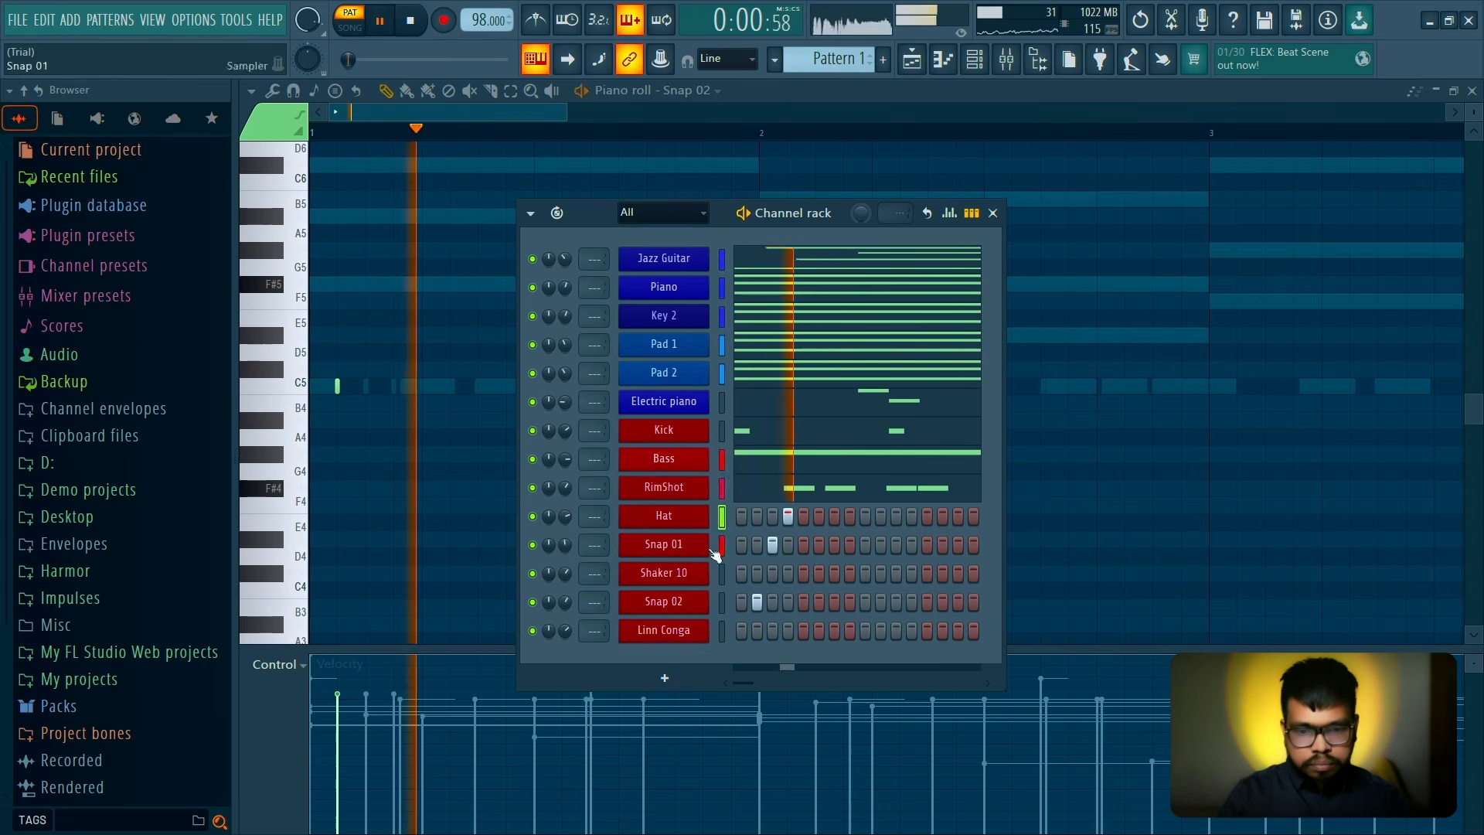
key("space")
Move the Hat hit to step 2 and the Snap 02 hit to step 4, checking the pattern in playback
left_click(757, 516)
left_click(757, 601)
left_click(787, 601)
key("space")
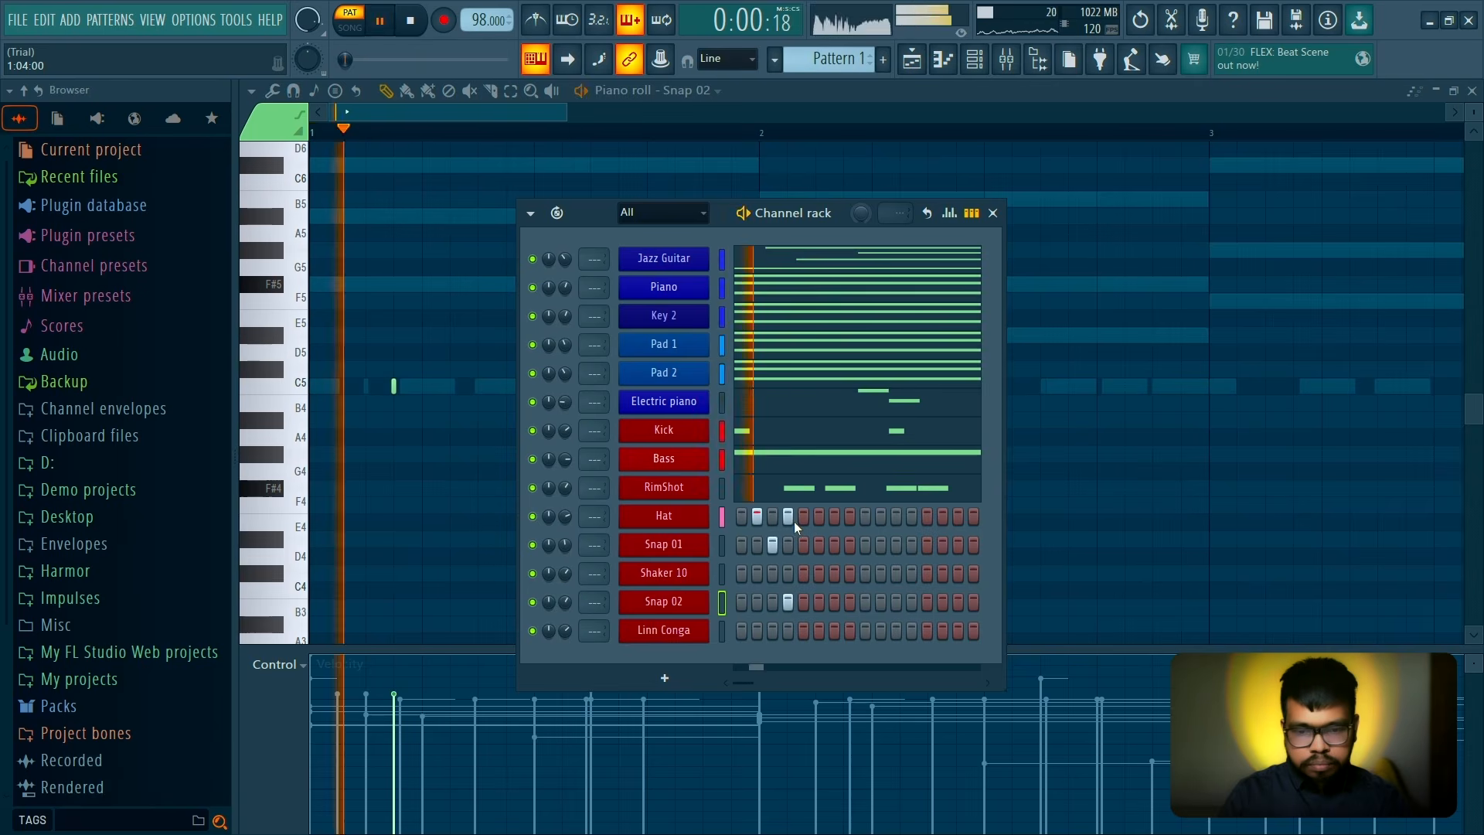
key("space")
left_click(787, 516)
key("space")
key("space")
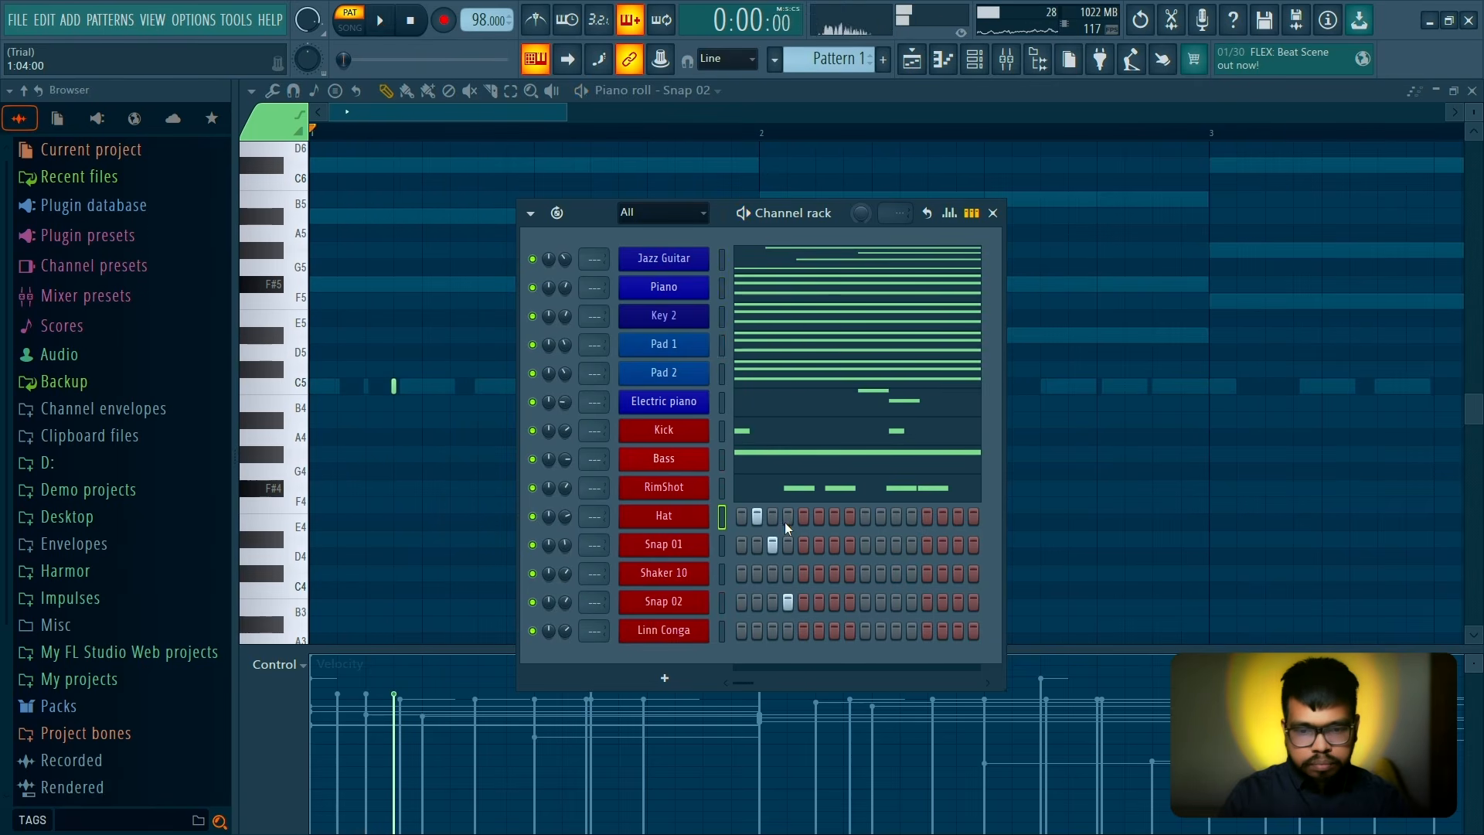
Add a Hat hit on step 4, clear the Snap 02 hit there and listen to the pattern
key("space")
left_click(788, 517)
left_click(788, 602)
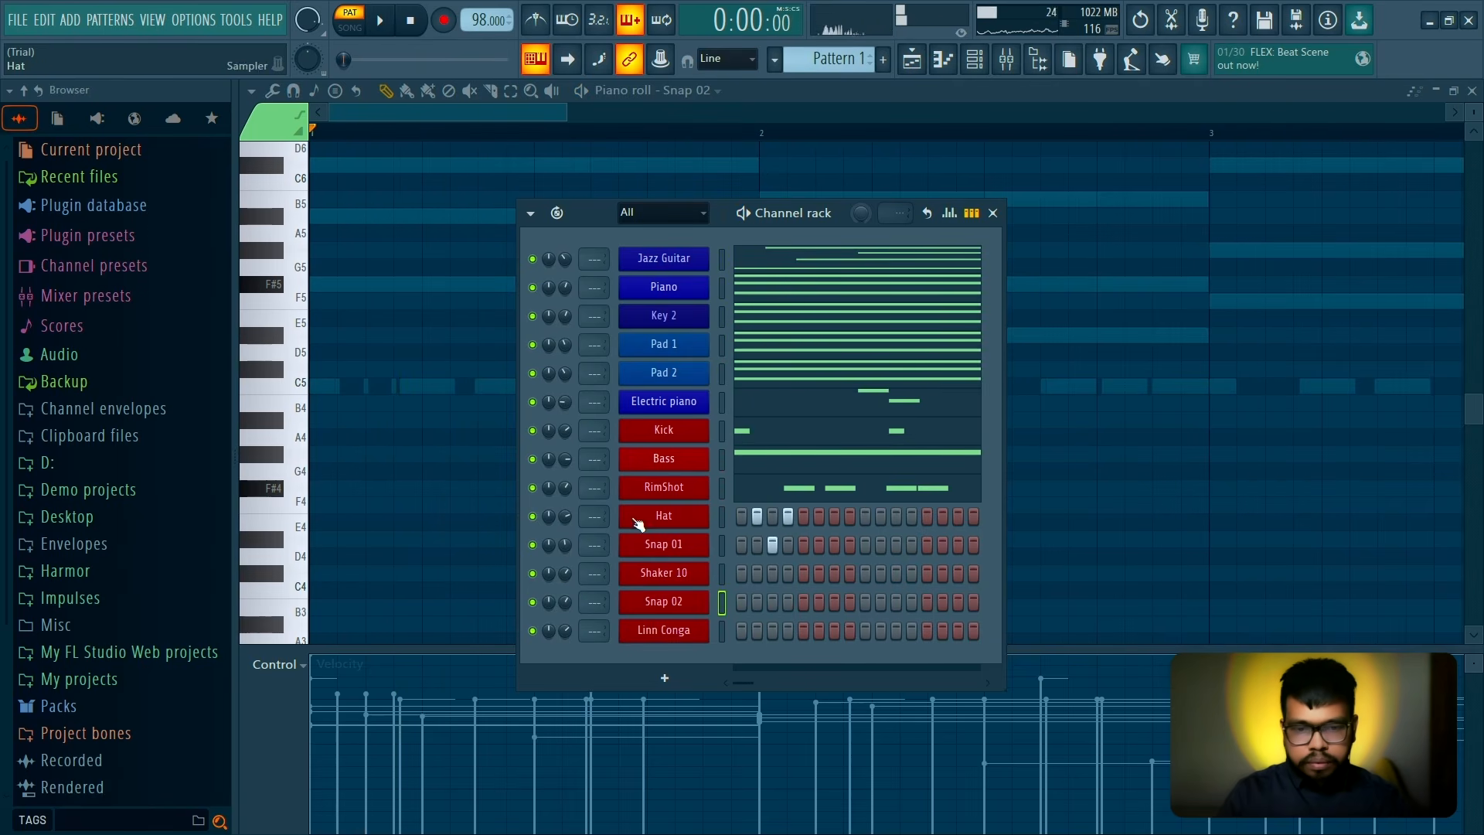
key("F6")
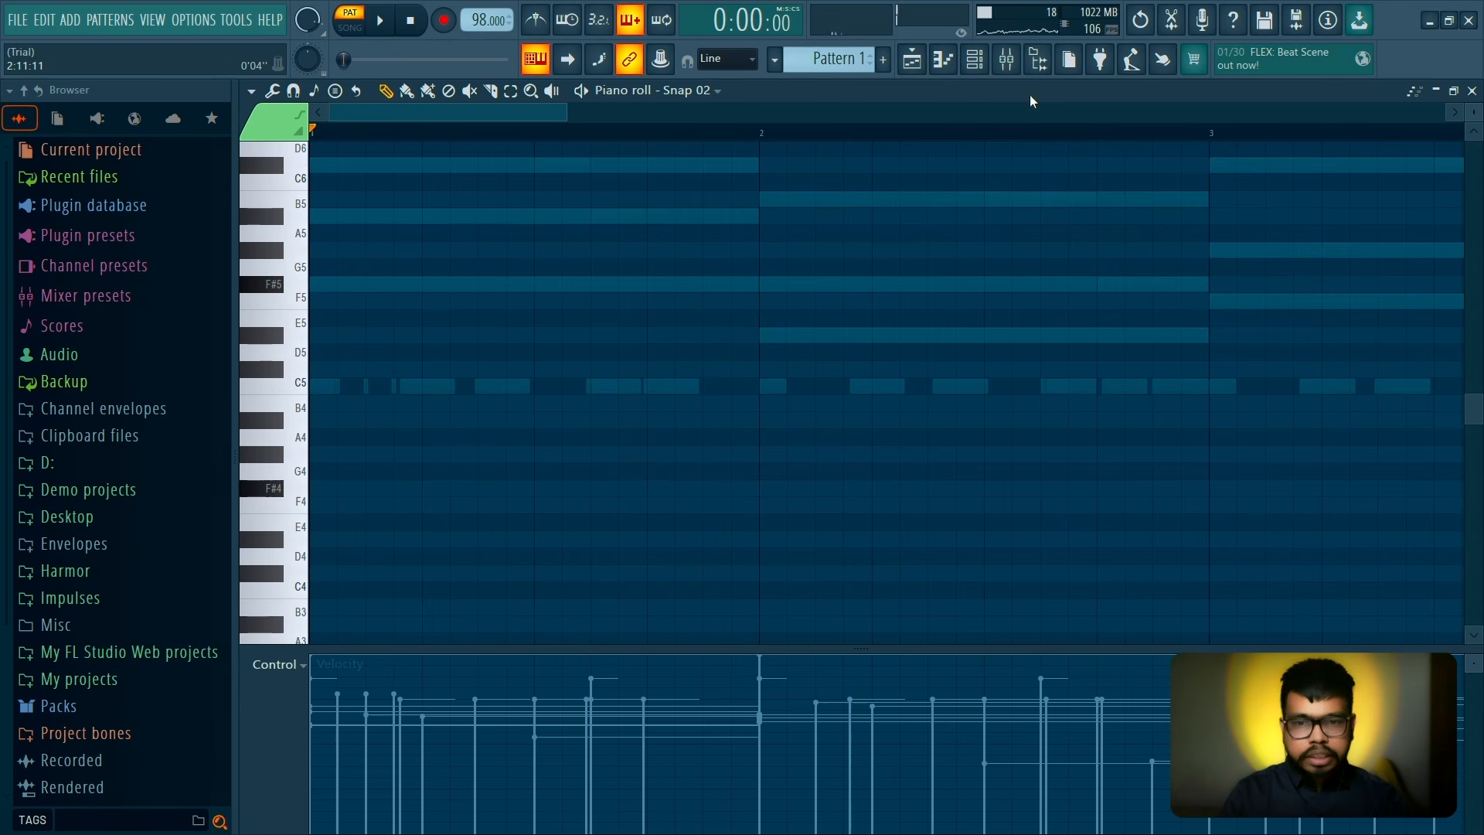
left_click(974, 59)
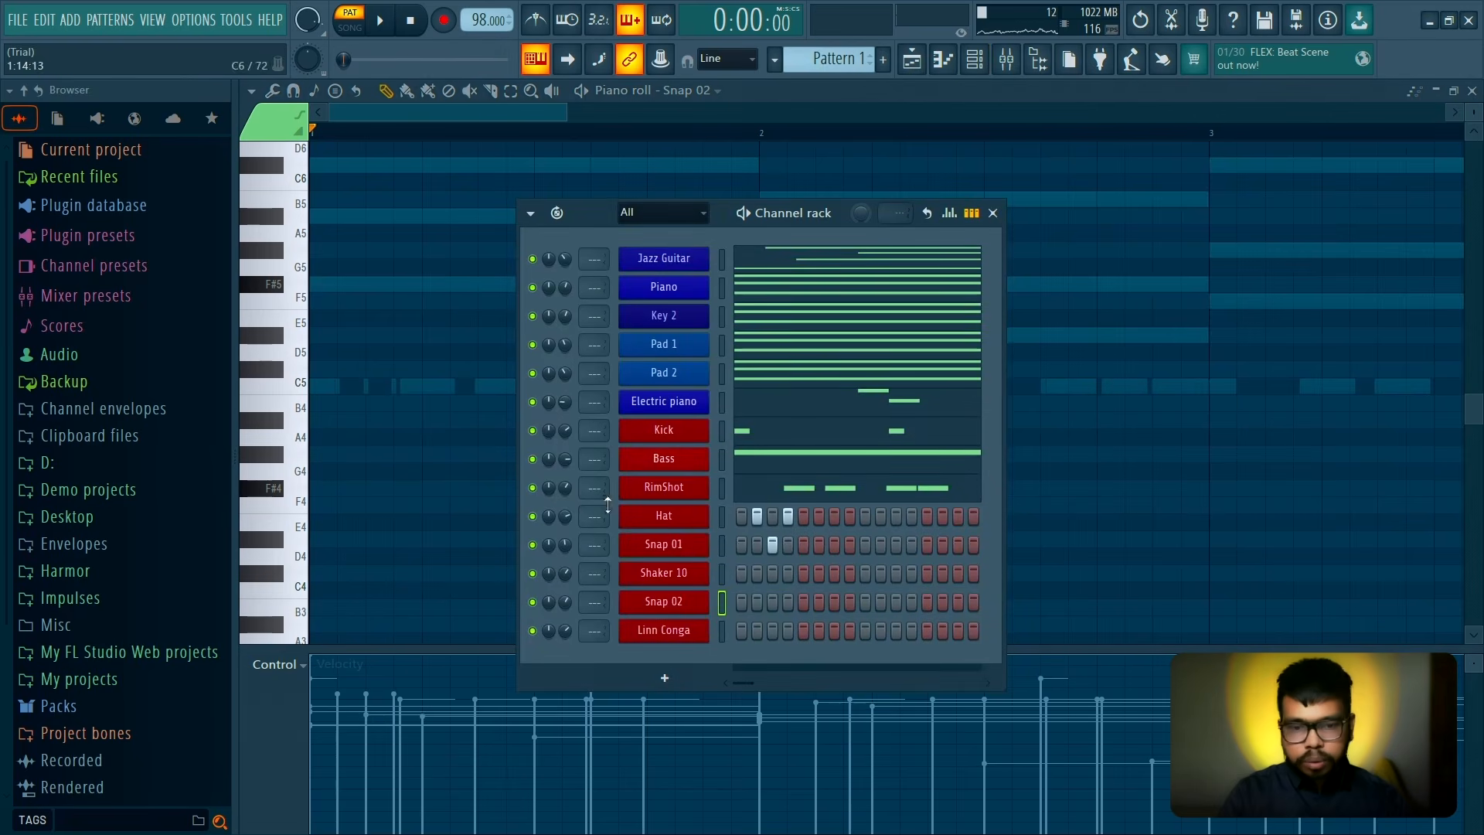
key("space")
key("space")
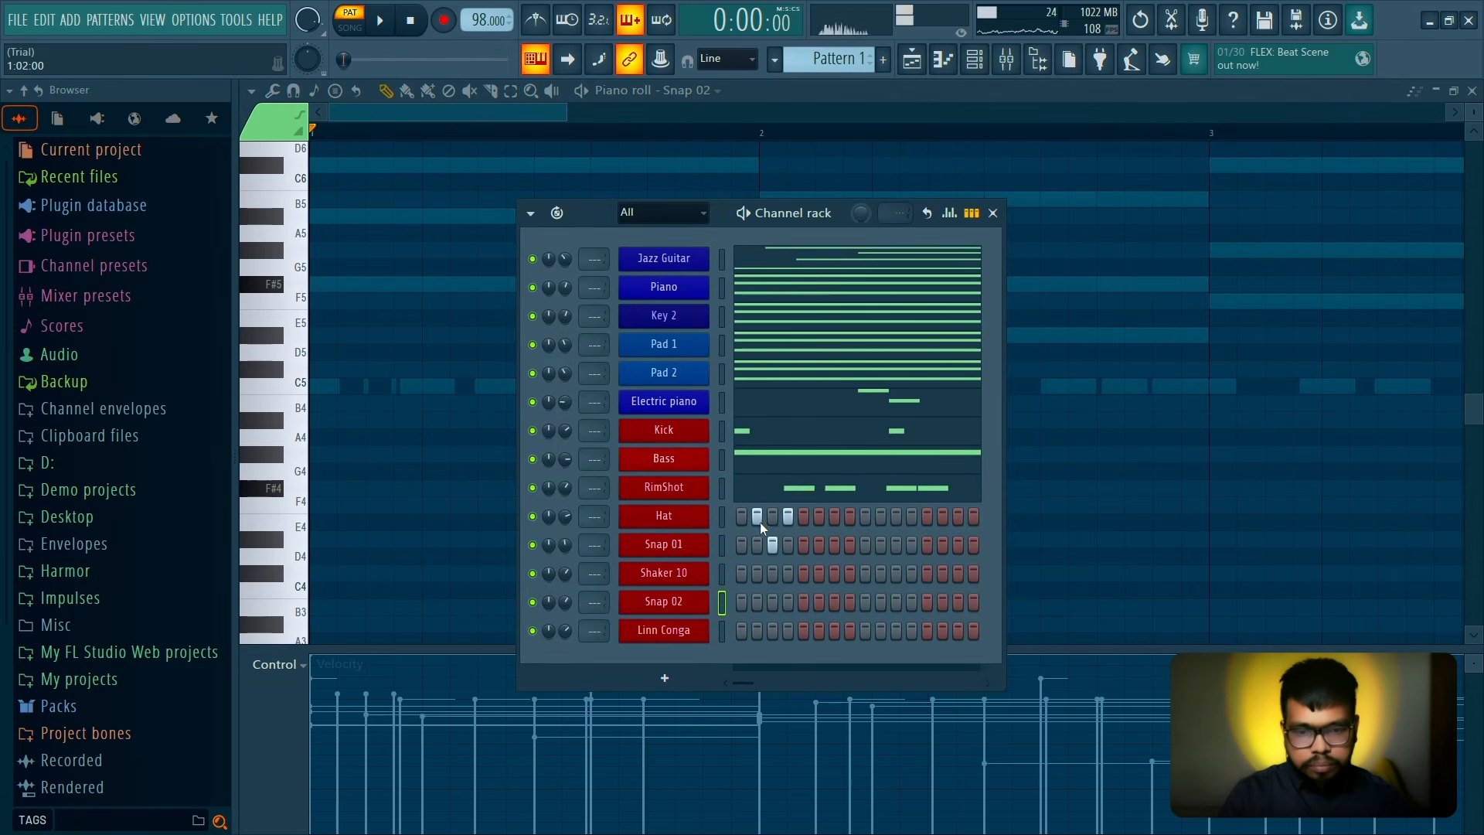
Clear the Hat hits on steps 2 and 4 and the Snap 01 hit on step 3
left_click(775, 545)
key("space")
key("space")
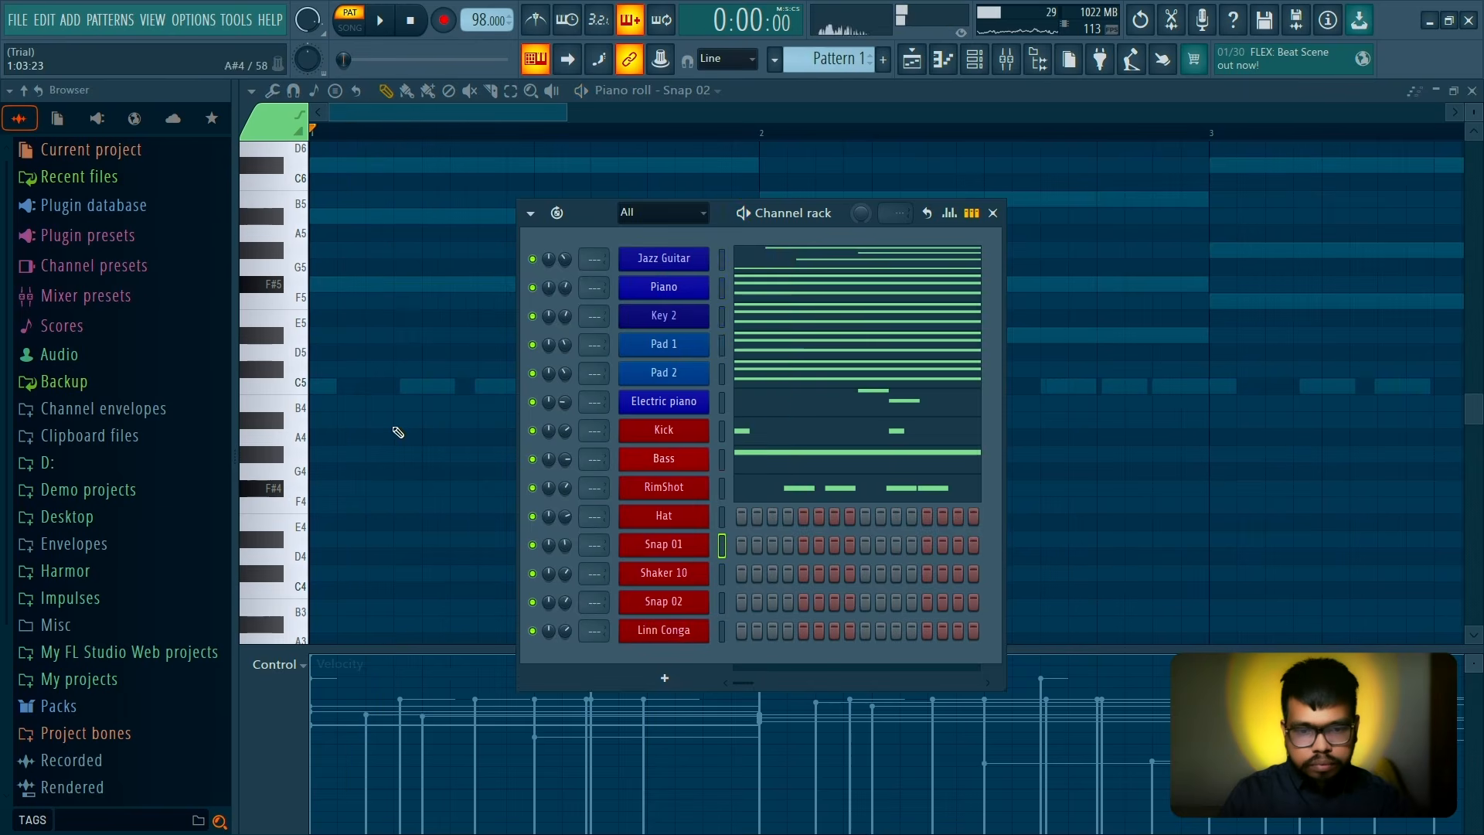
Try a Snap 02 C5 note on steps 3, 4 and 2 in the piano roll, listening to each position
key("F6")
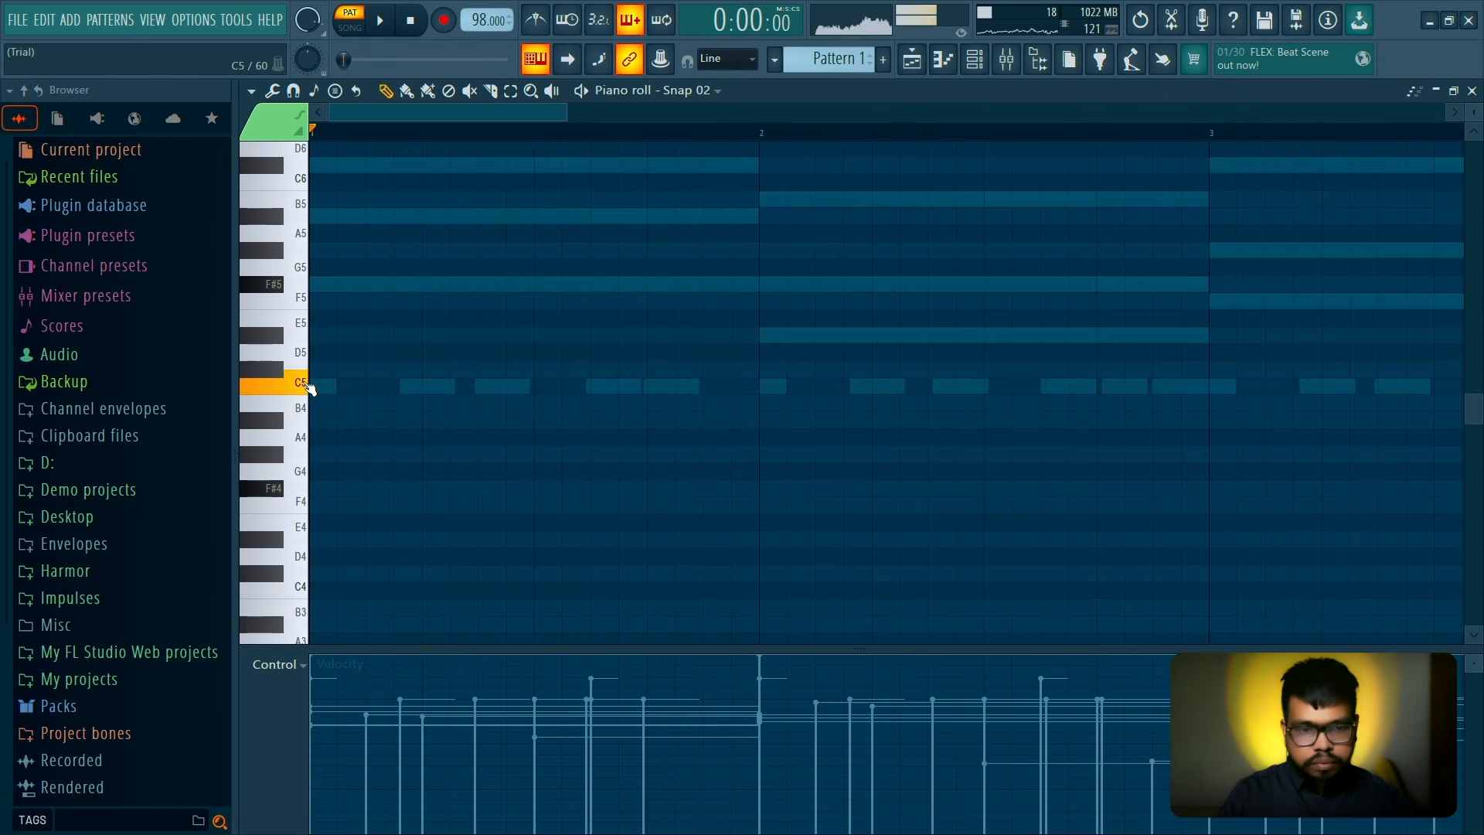
key("space")
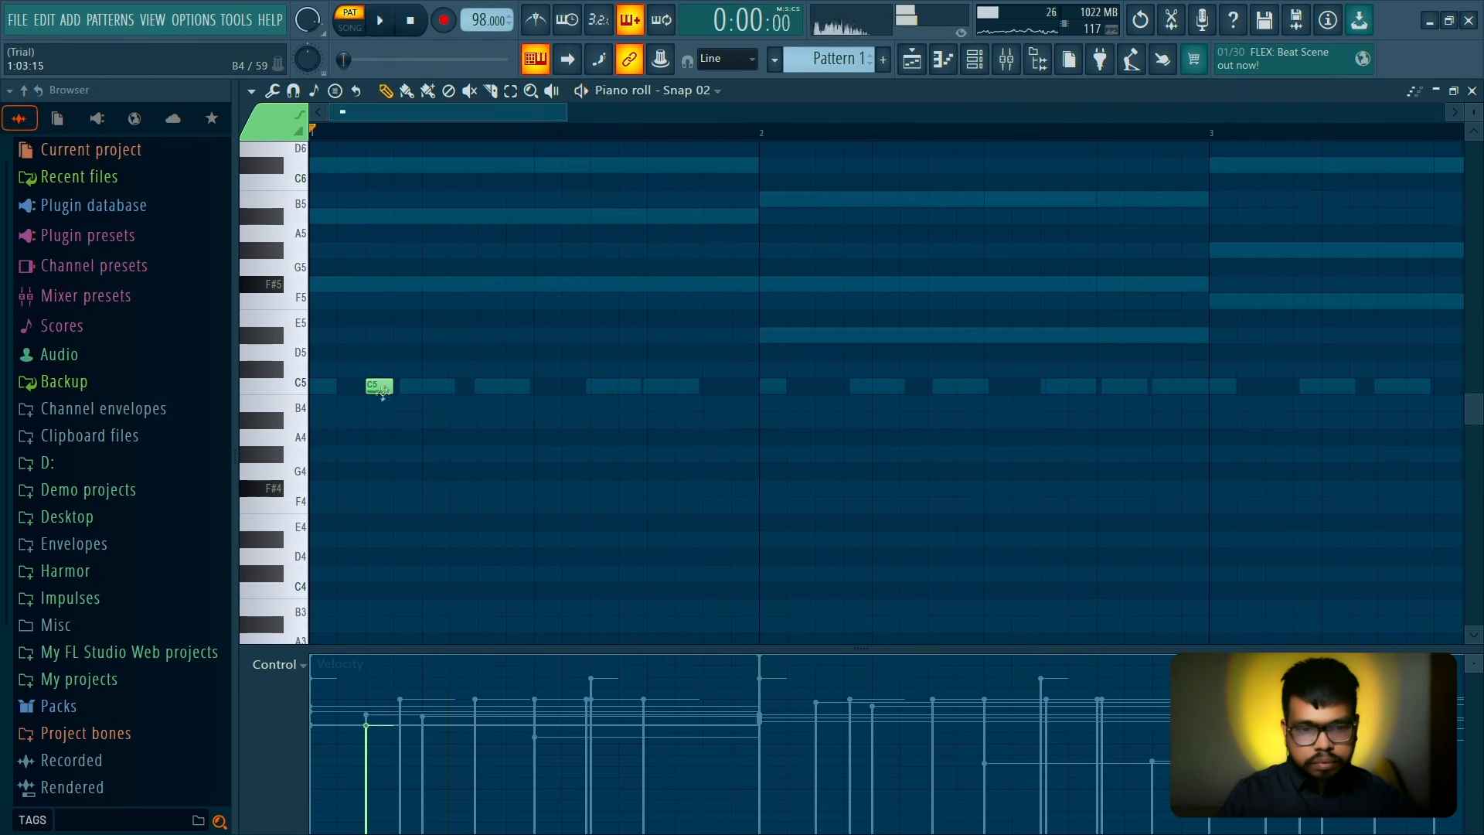
key("space")
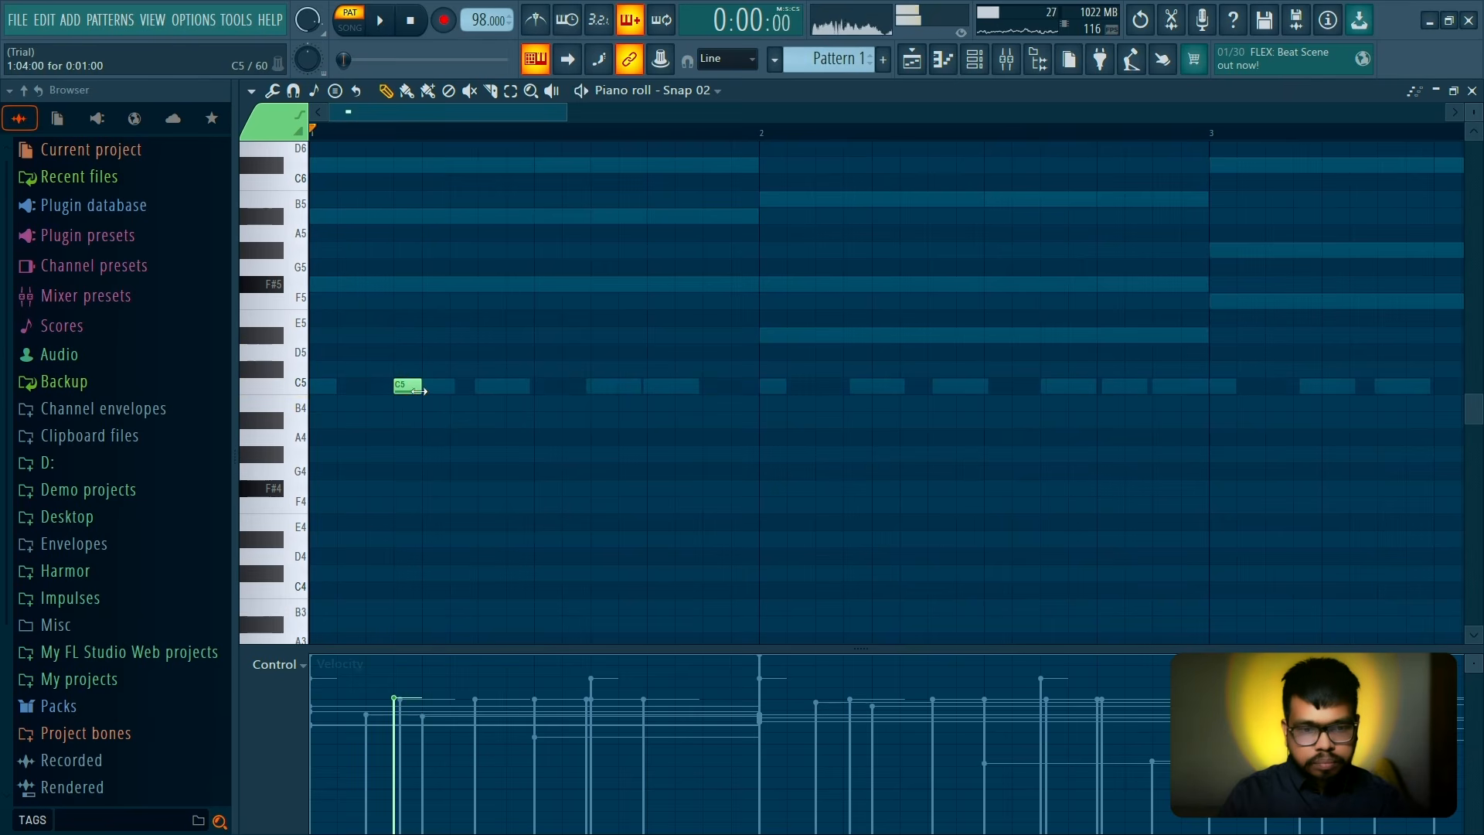
left_click_drag(417, 386, 361, 384)
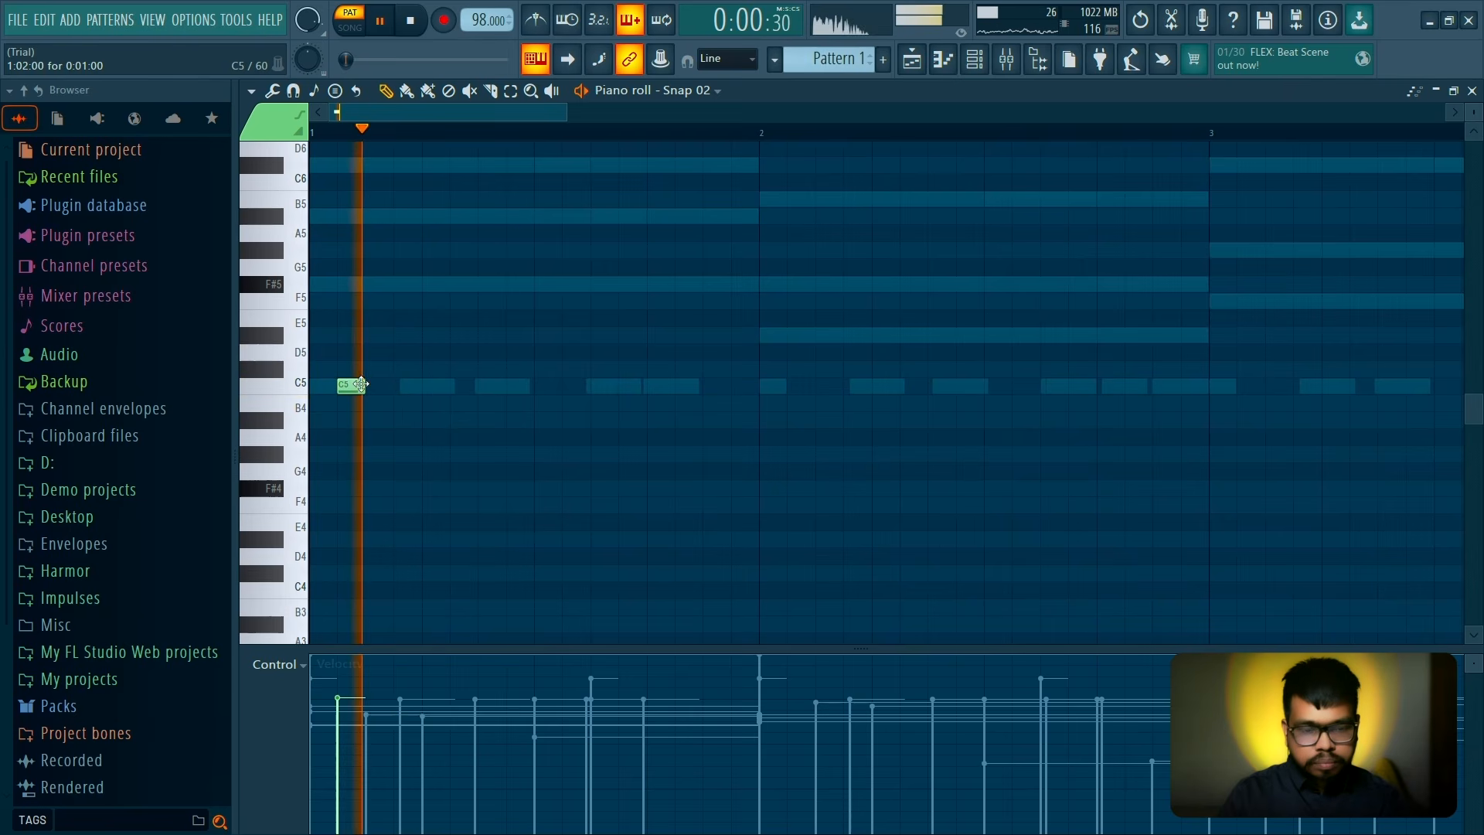
left_click(457, 386)
key("space")
right_click(467, 386)
key("space")
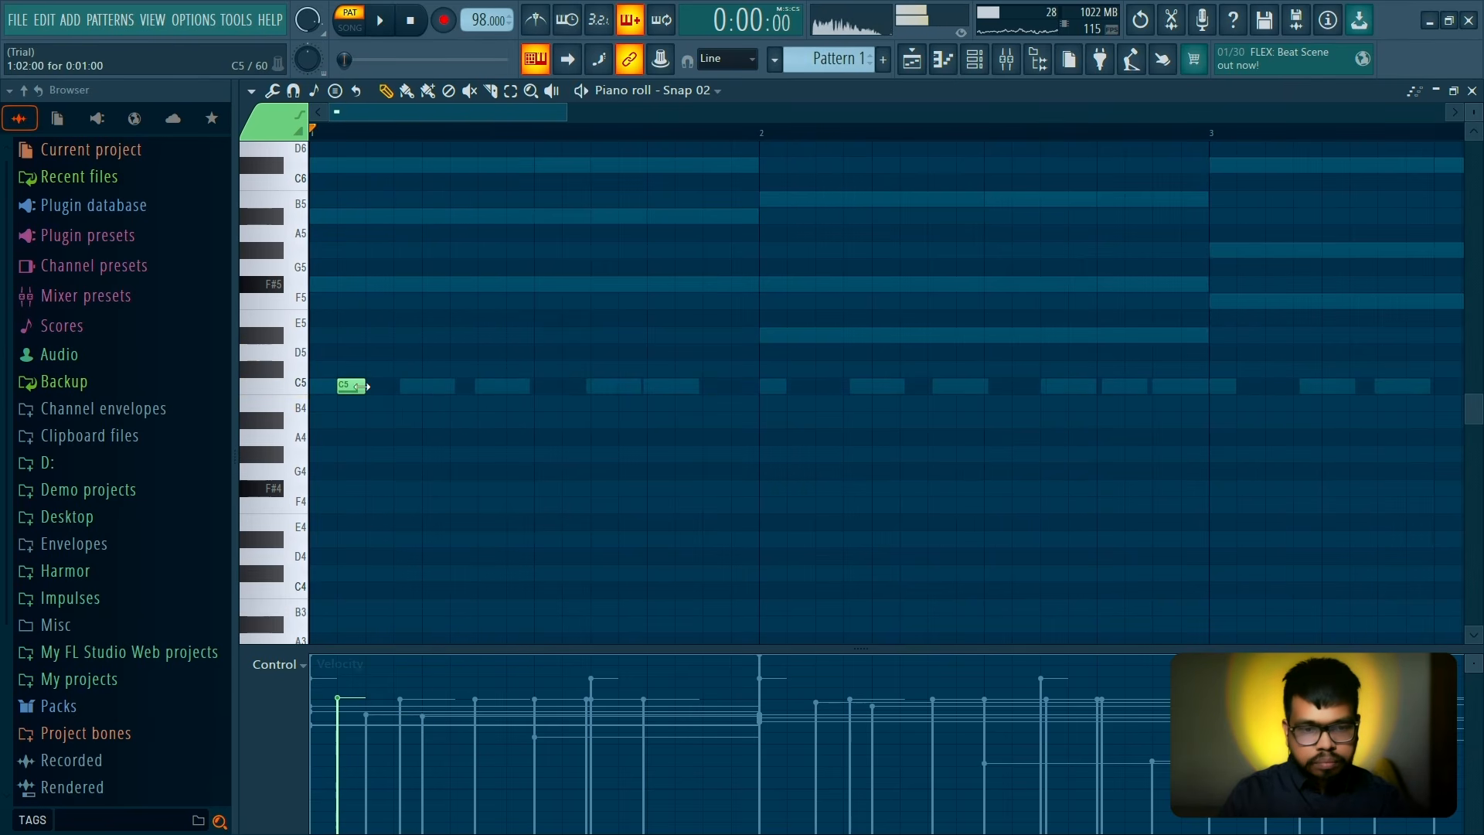
Set Snap 02's C5 notes on steps 3 and 8 of bar 1 in the piano roll during playback
left_click(372, 387)
key("space")
scroll(429, 401, "down", 2)
key("space")
key("space")
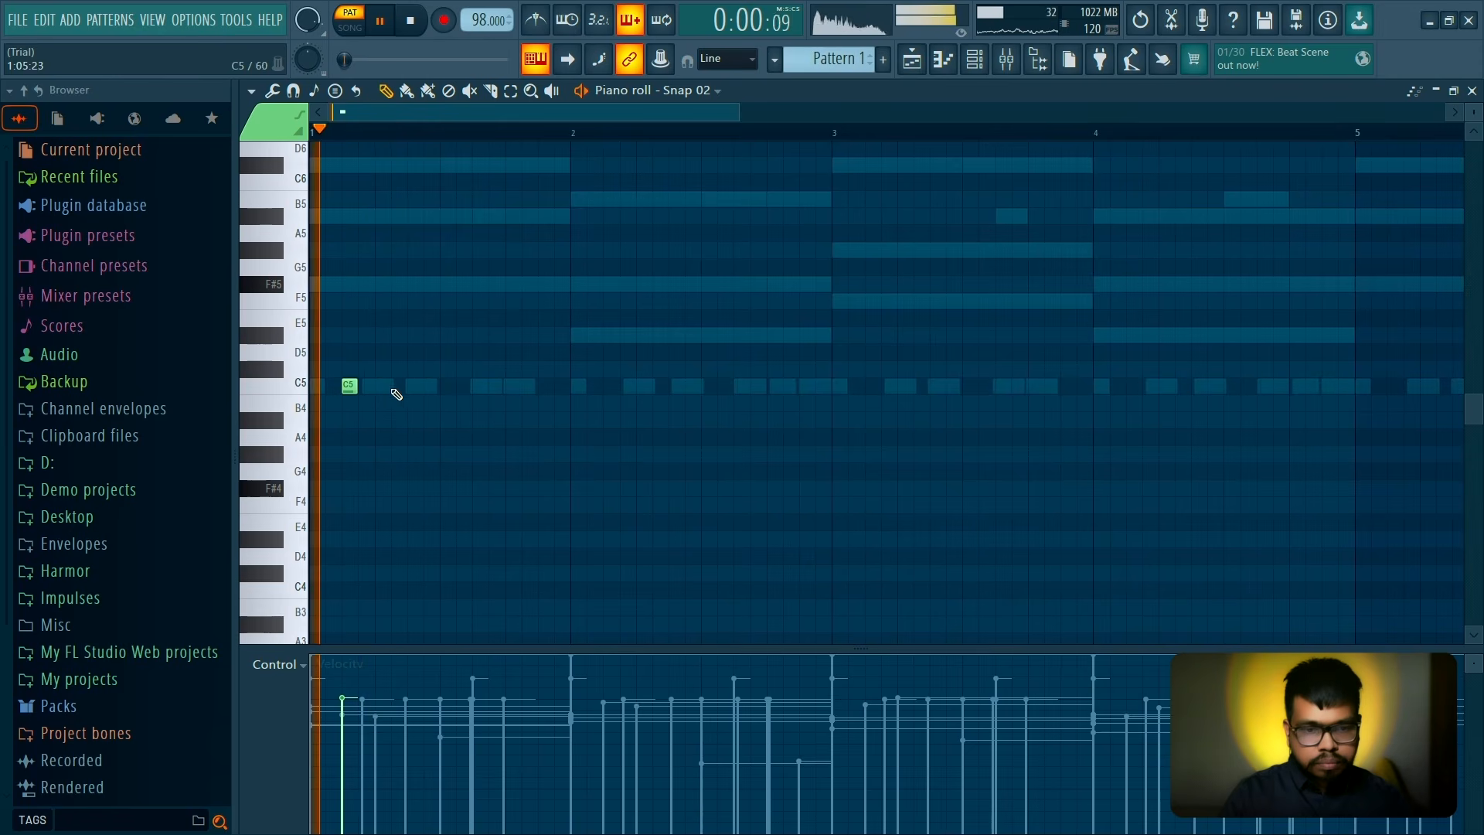
left_click(395, 389)
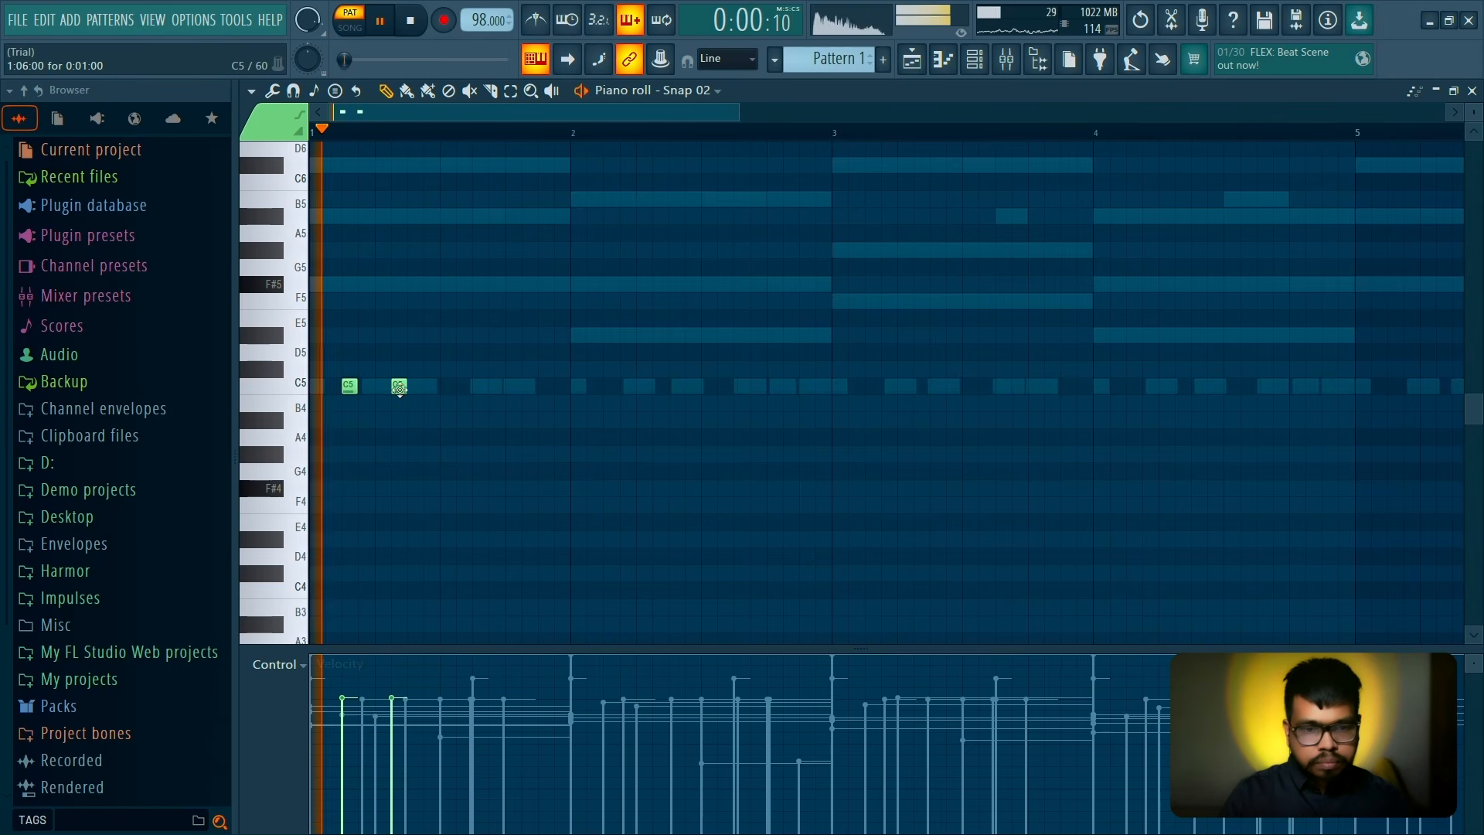
left_click_drag(400, 387, 431, 387)
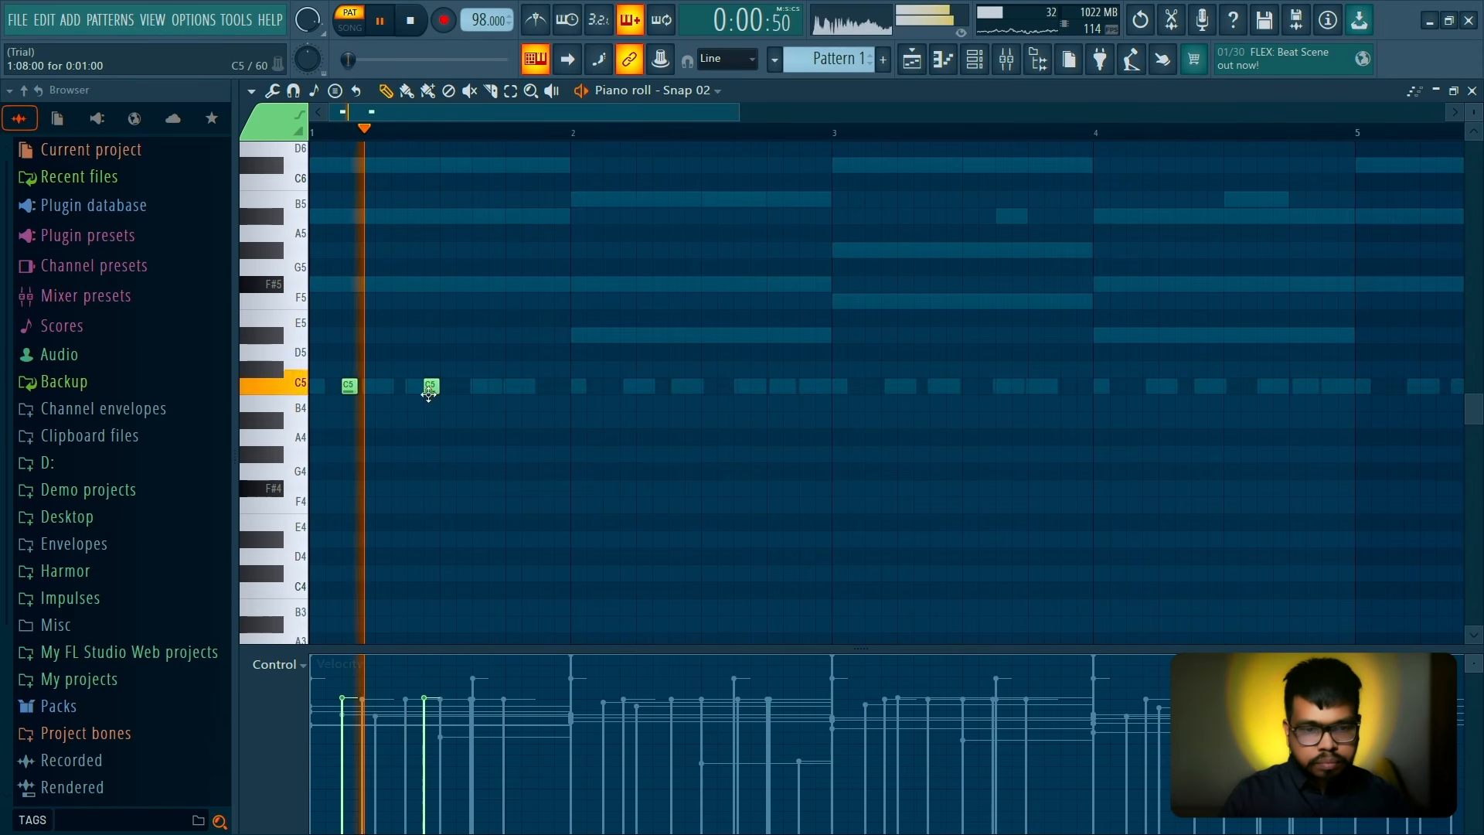
Mute the melodic channels and Bass, leave the other red drum channels audible and listen to the pattern
left_click(971, 66)
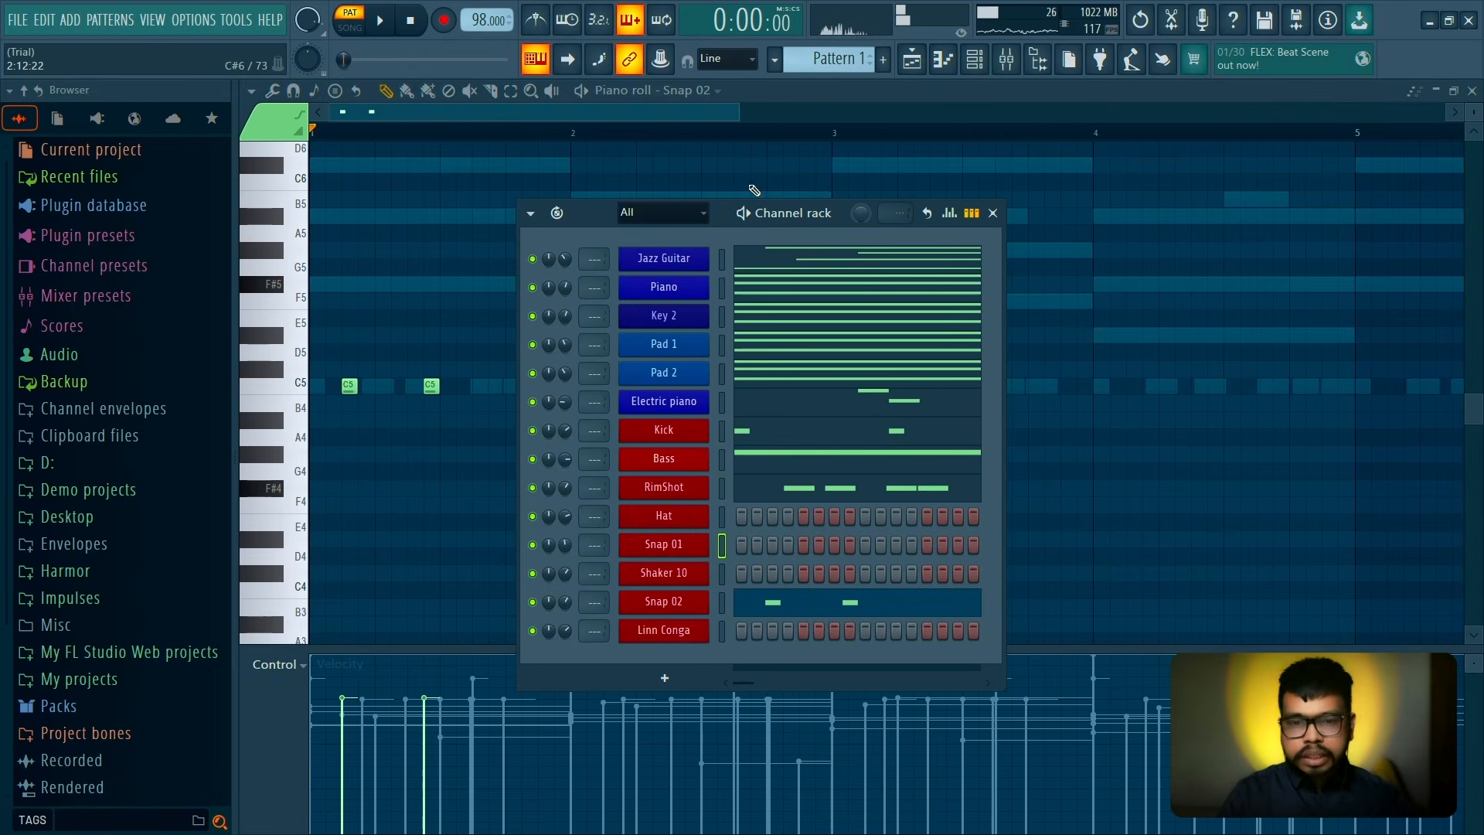
right_click(533, 604)
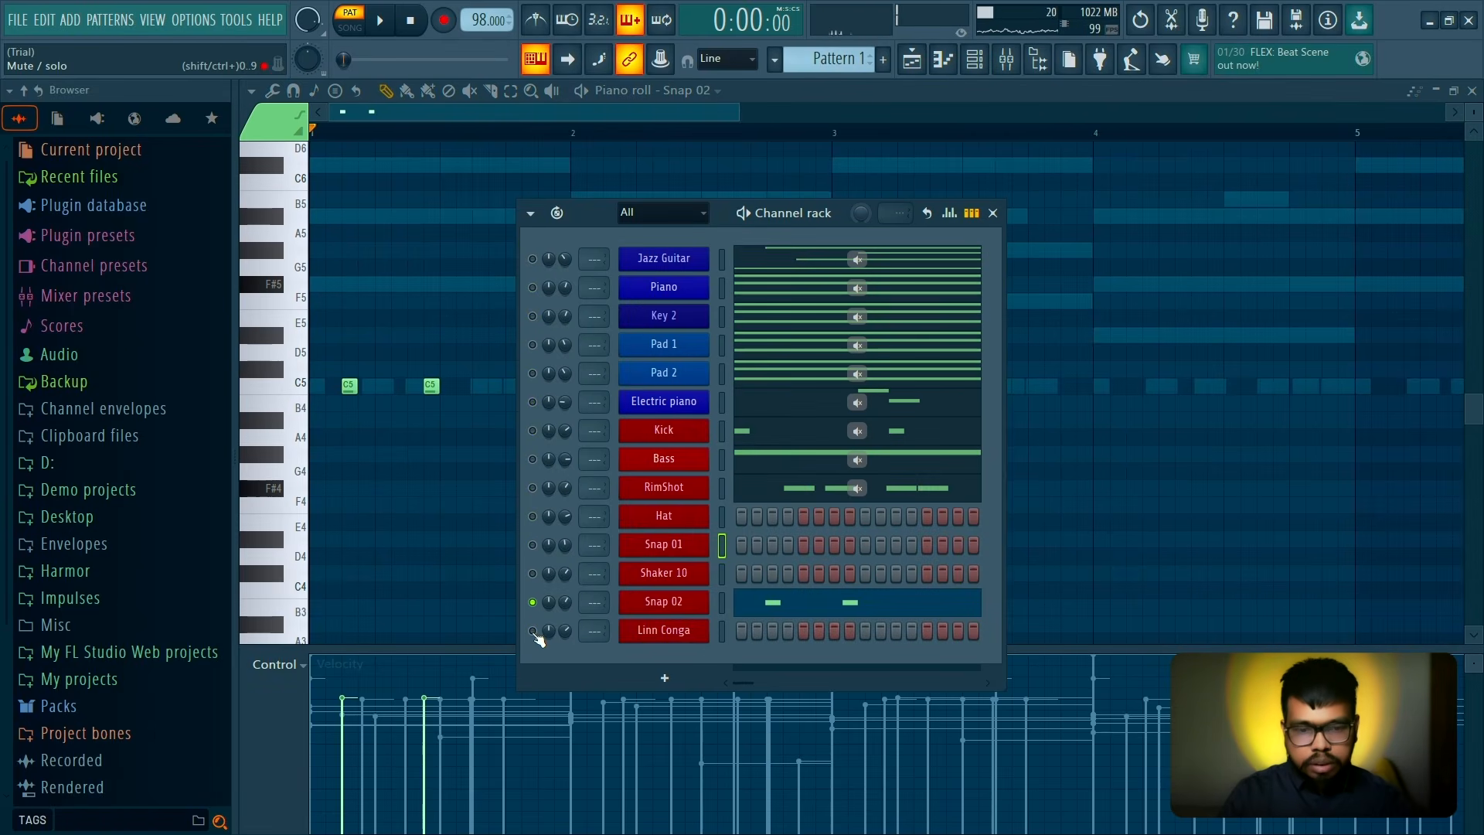
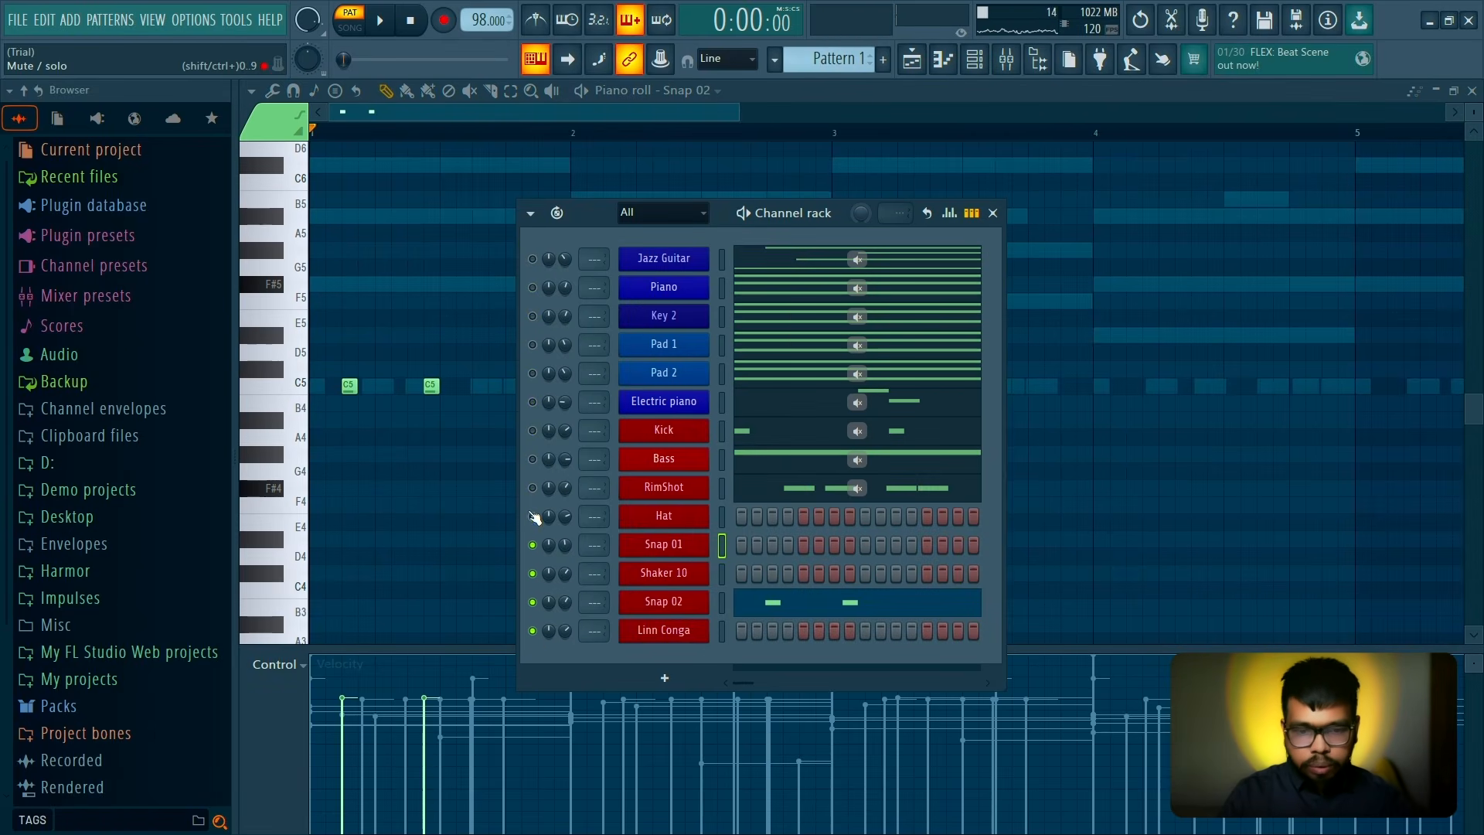
left_click(539, 432)
key("F6")
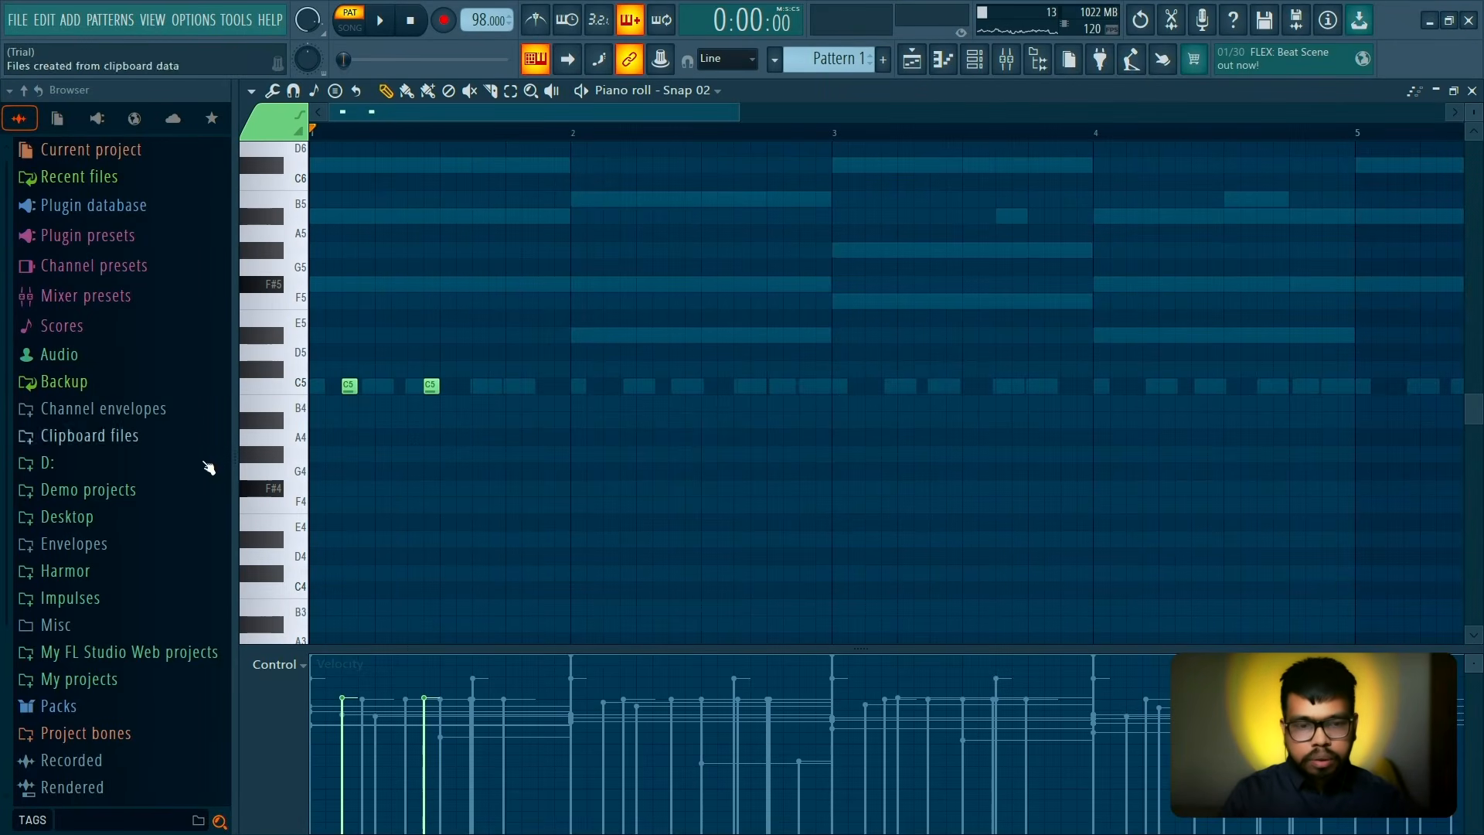
key("space")
key("F6")
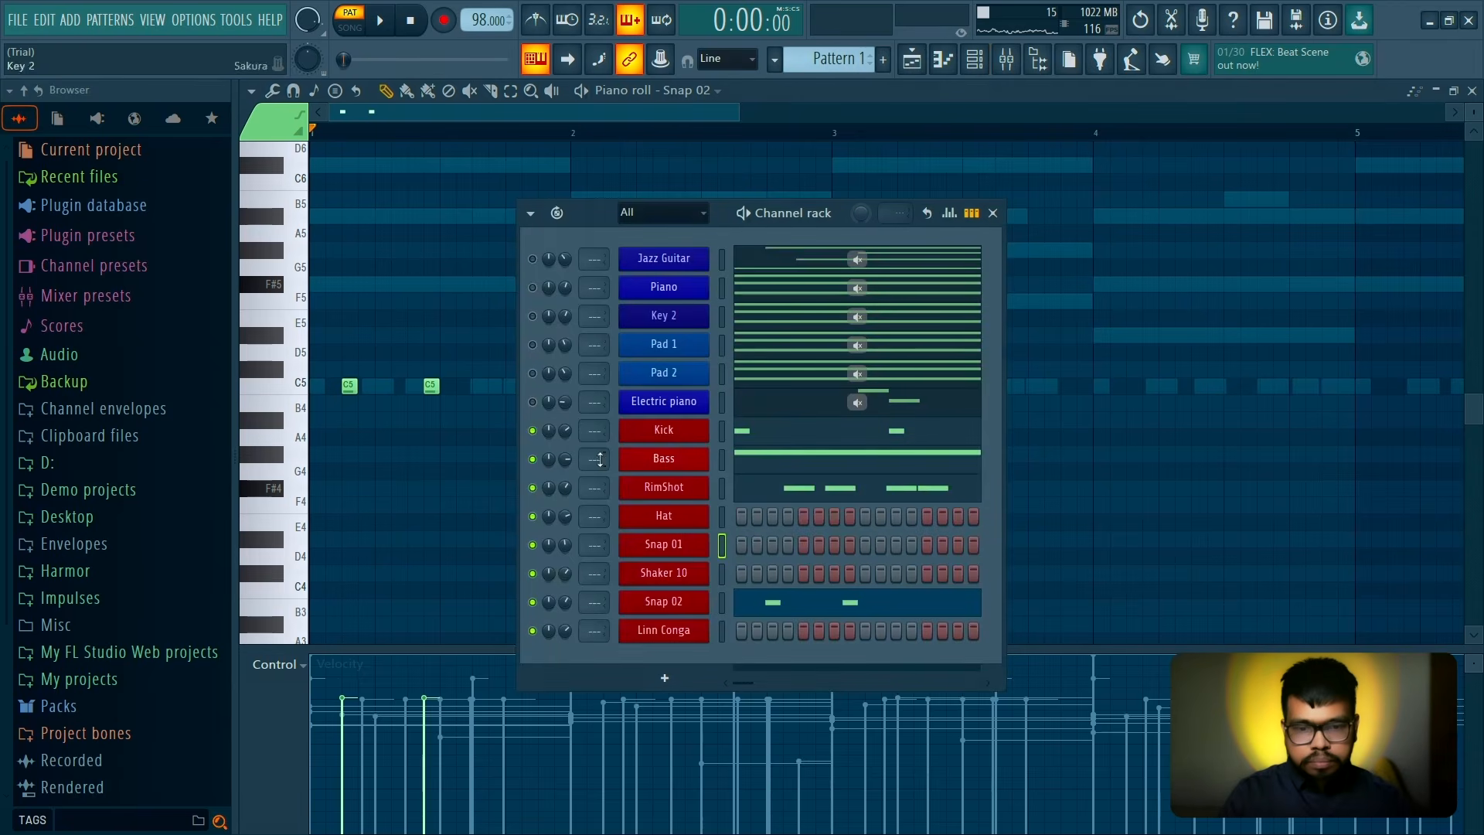
key("space")
key("F6")
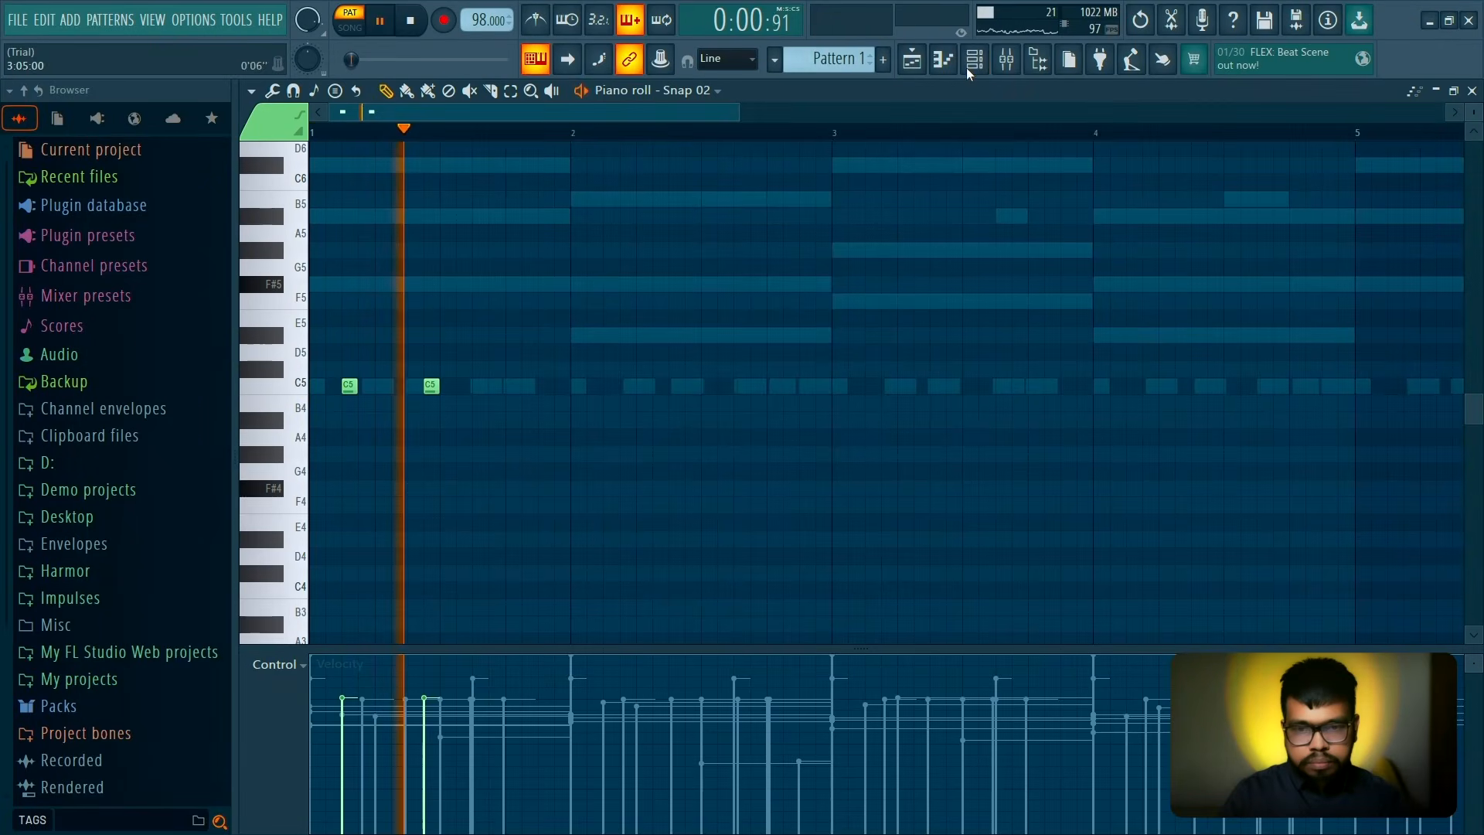
key("space")
key("F6")
key("space")
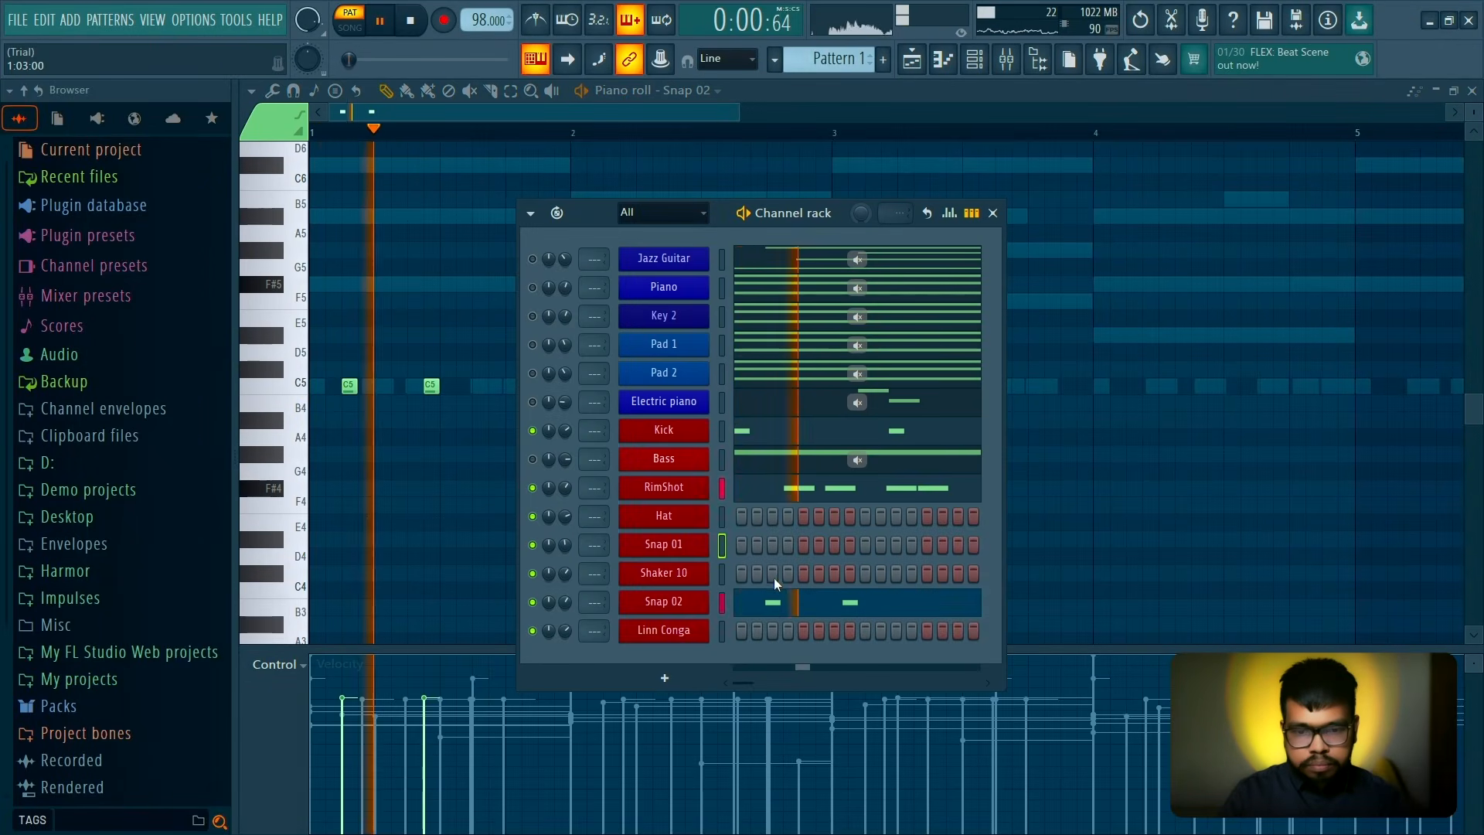
Check the pattern against Shaker 10's empty piano roll and mute the Shaker 10 channel
key("space")
key("space")
right_click(697, 576)
left_click(745, 546)
key("space")
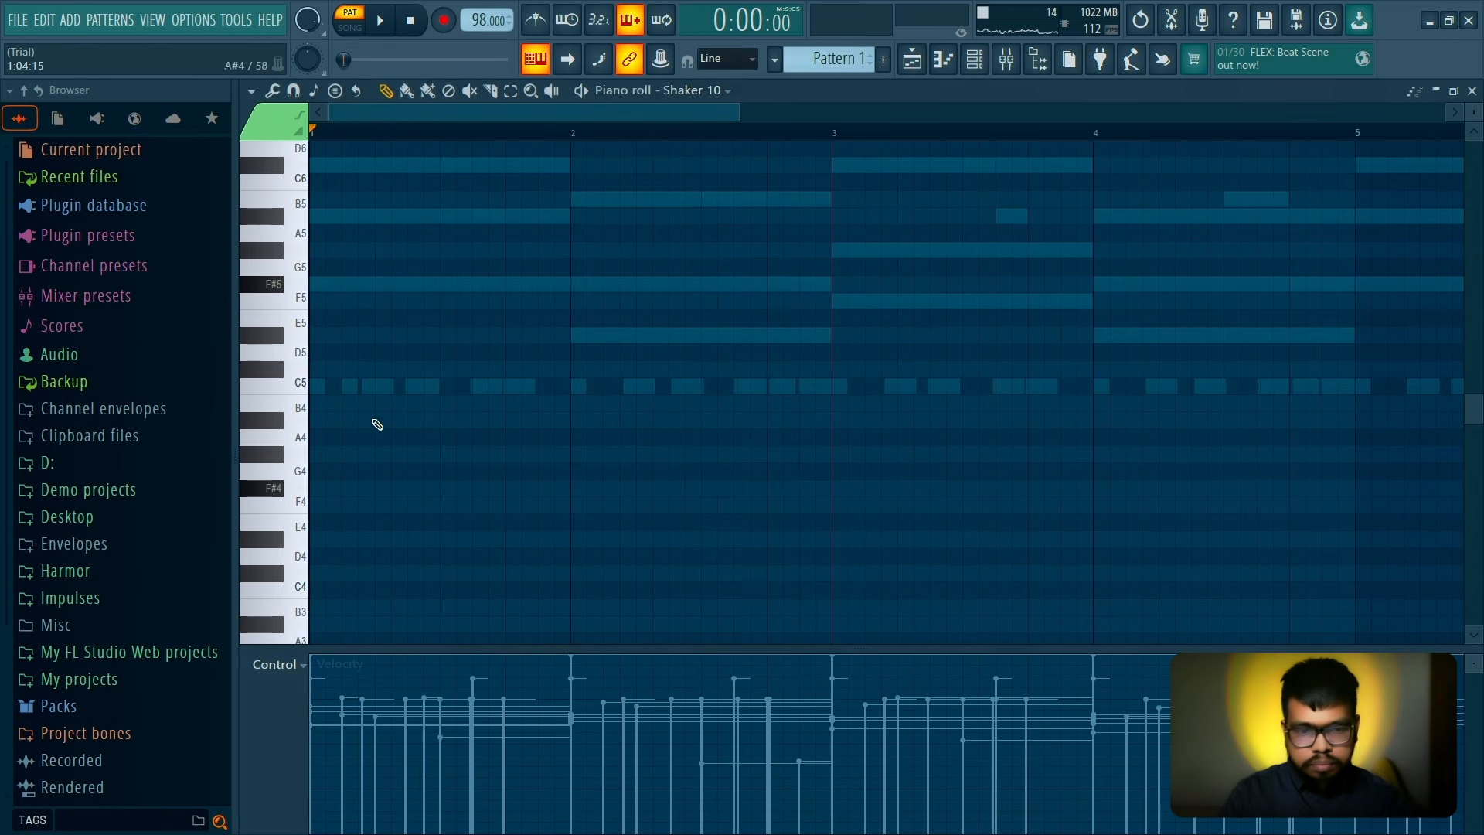
left_click(973, 62)
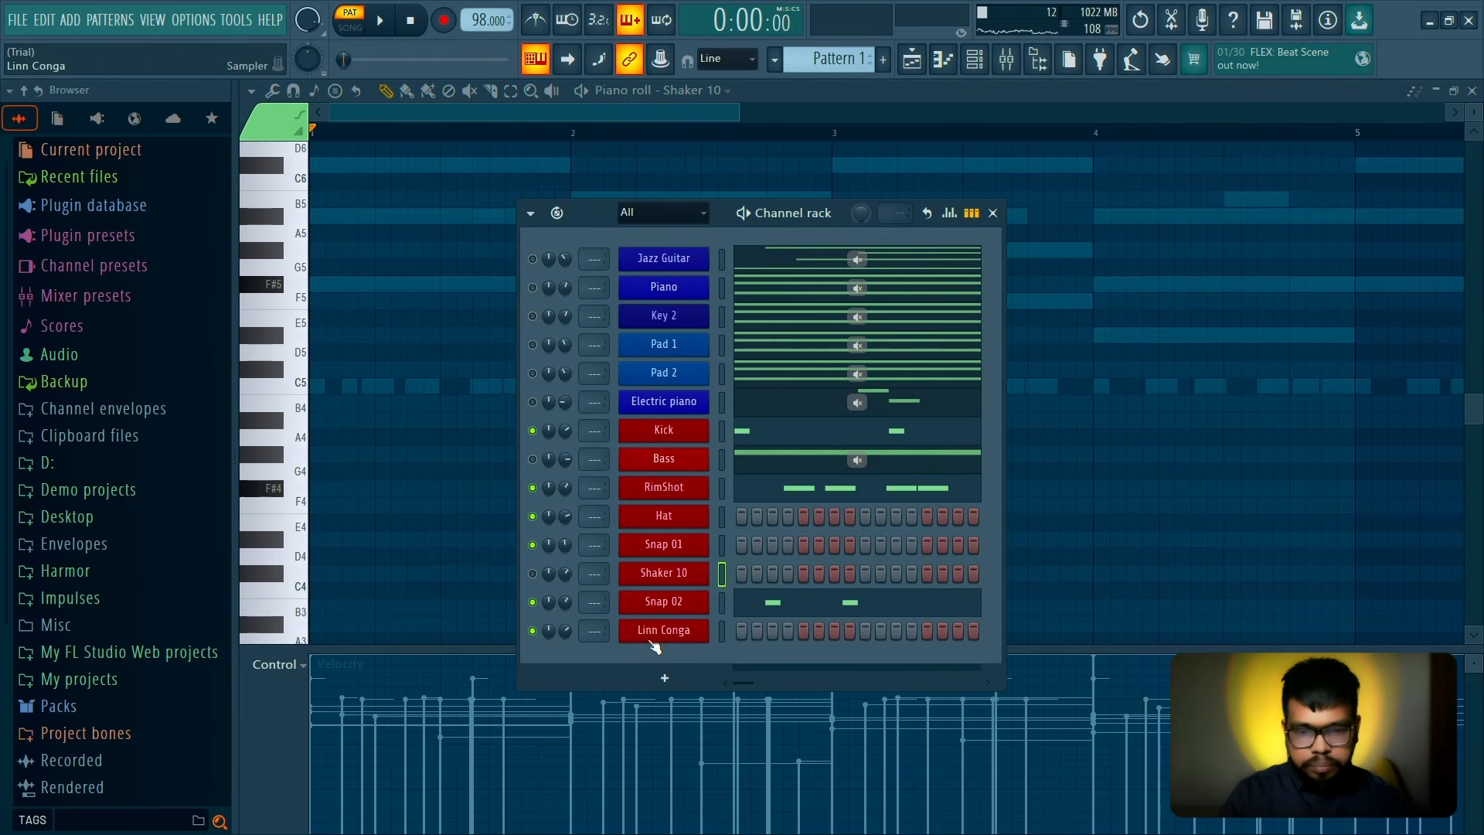
Place a Snap 01 C5 note on step 2 of bar 1 in its piano roll and play the pattern
right_click(712, 551)
left_click(728, 542)
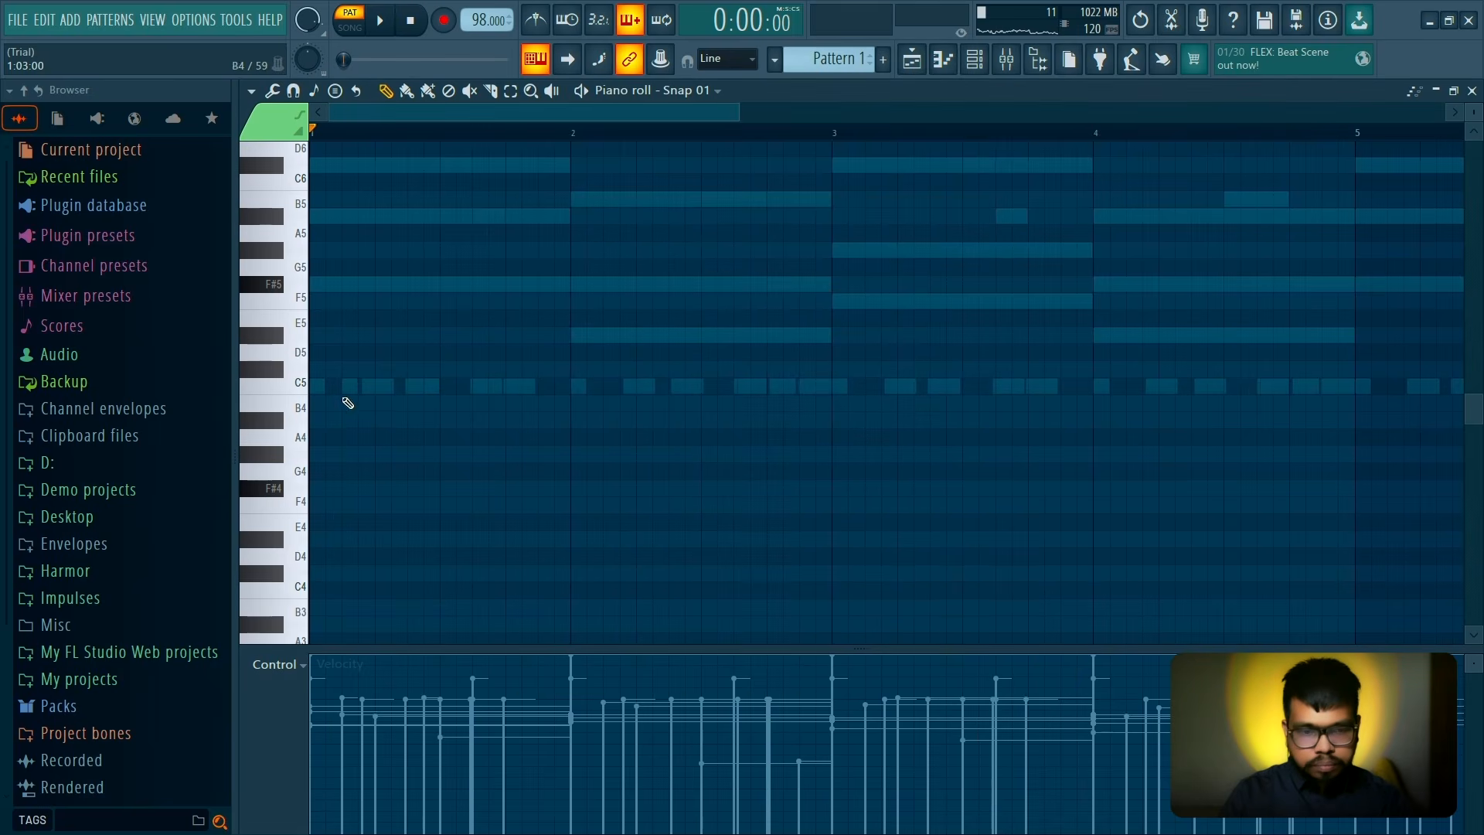
key("space")
key("space")
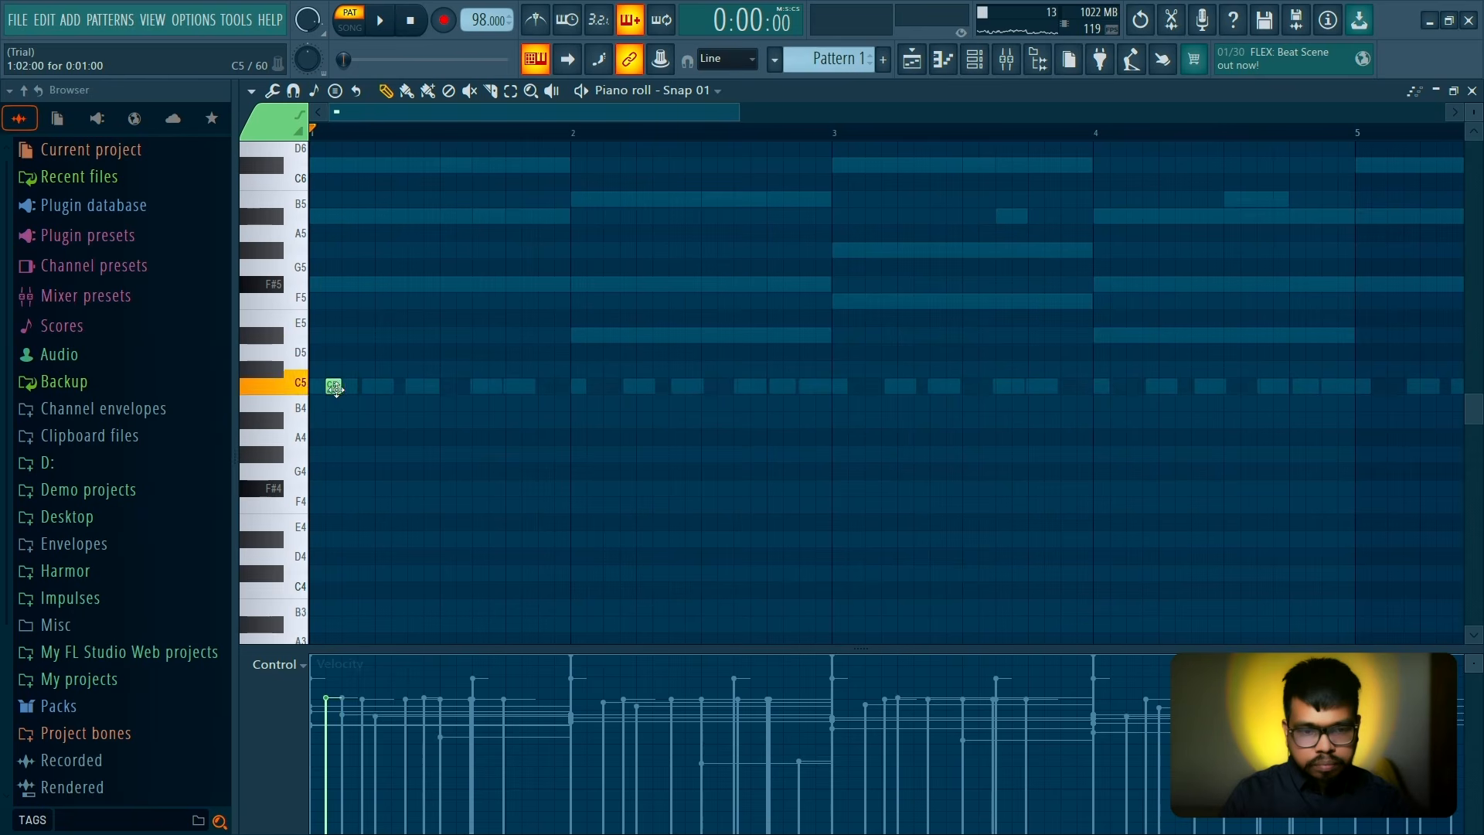
key("space")
scroll(344, 403, "up", 3)
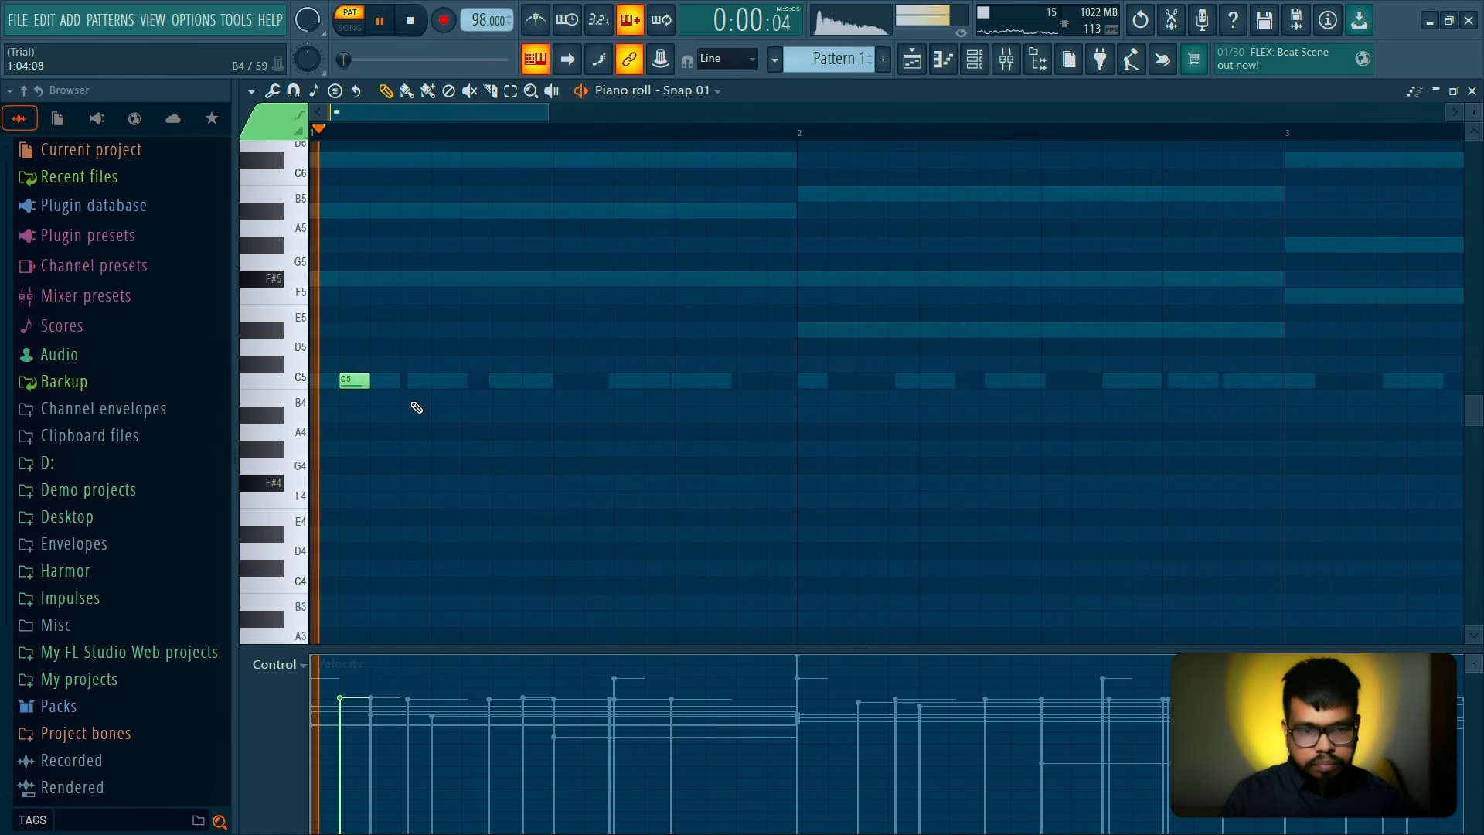
Try a second Snap 01 note at earlier steps, including step 6, and settle it at C5 on step 7
left_click(420, 401)
right_click(427, 398)
key("space")
key("space")
left_click(473, 381)
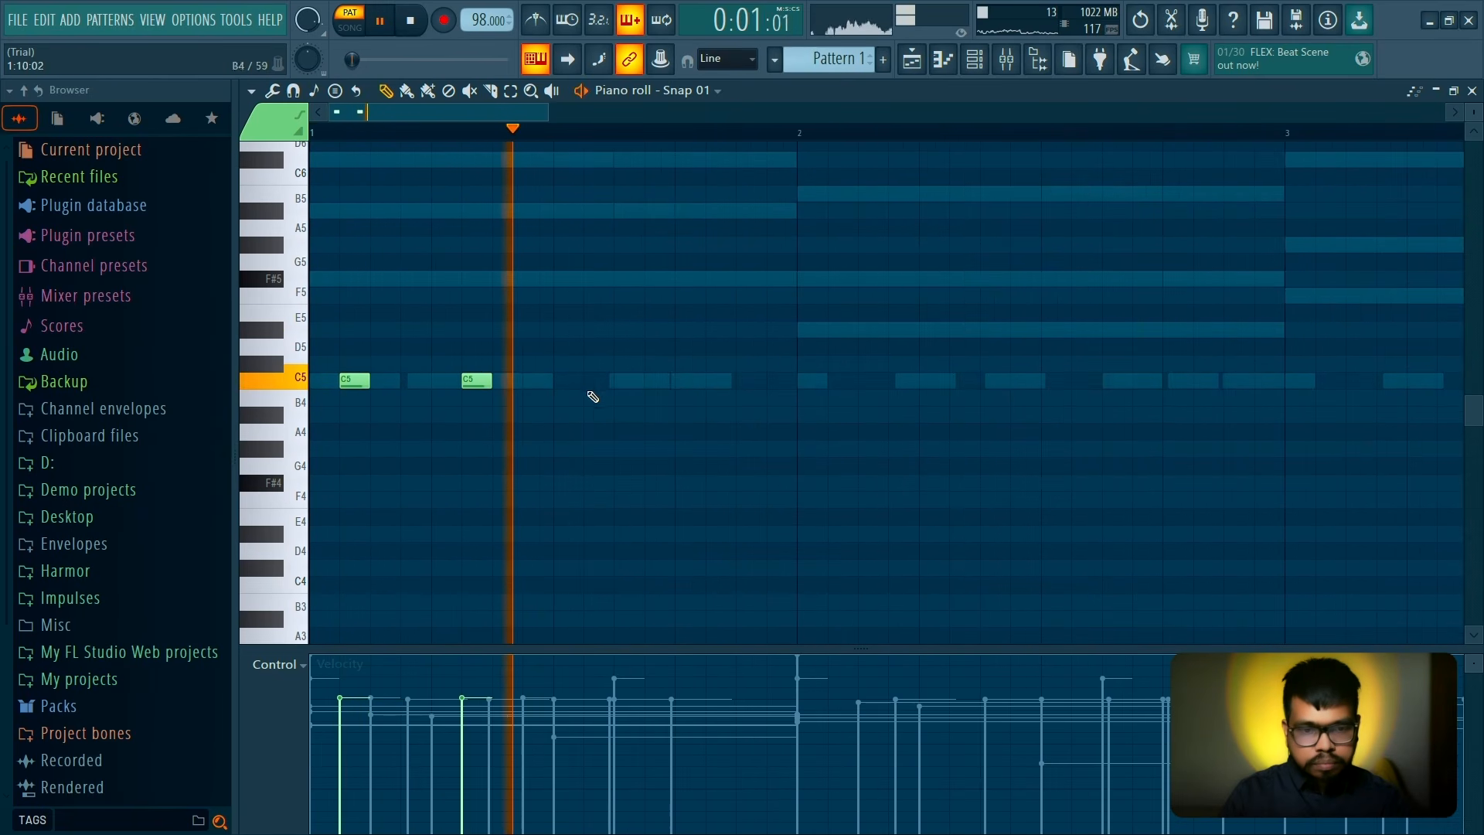
key("space")
key("space")
right_click(483, 385)
left_click(503, 383)
key("space")
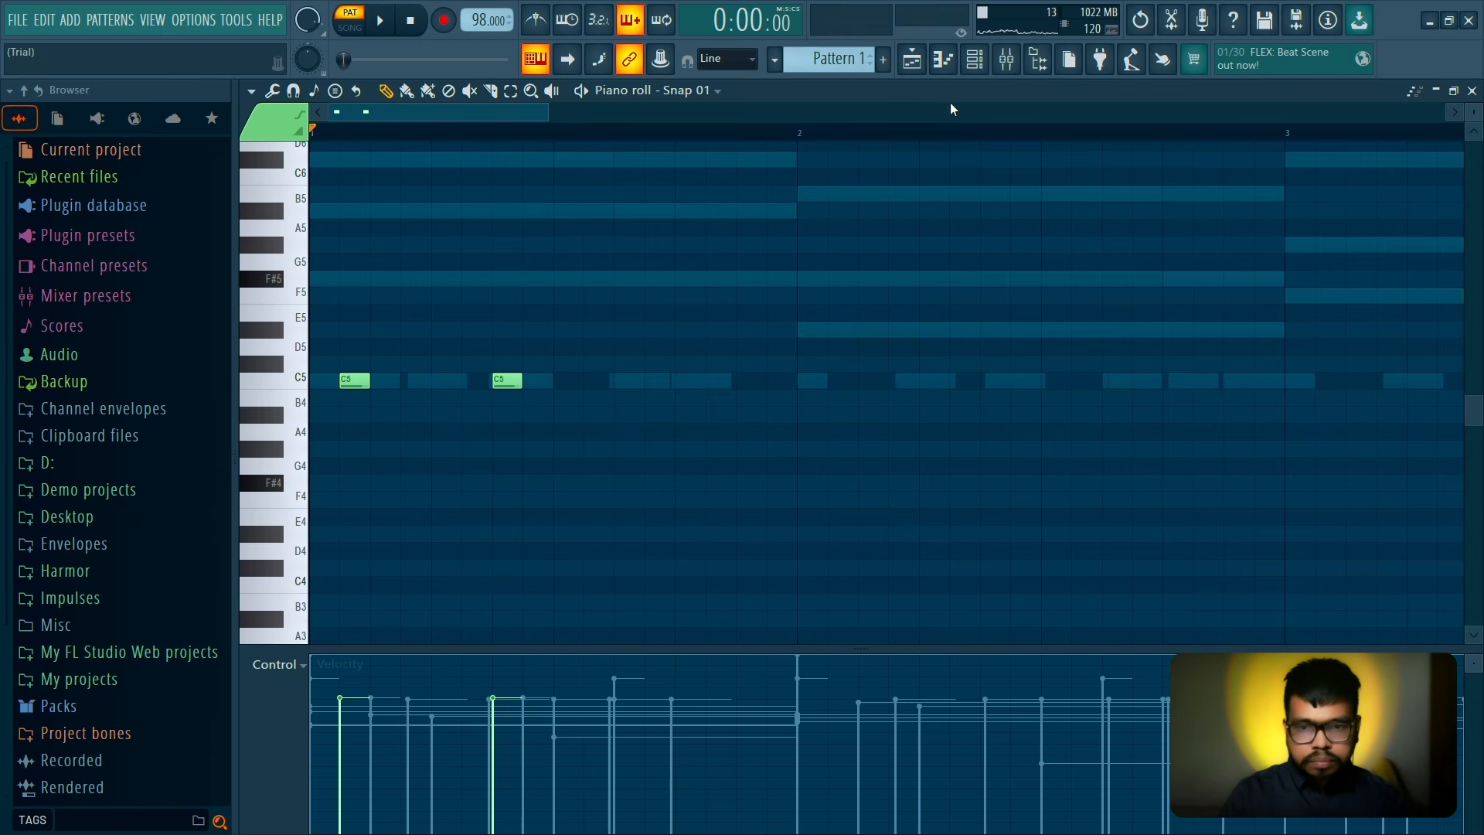
Try a Hat C5 note on step 4 in its piano roll, then place it on step 3 instead
left_click(973, 70)
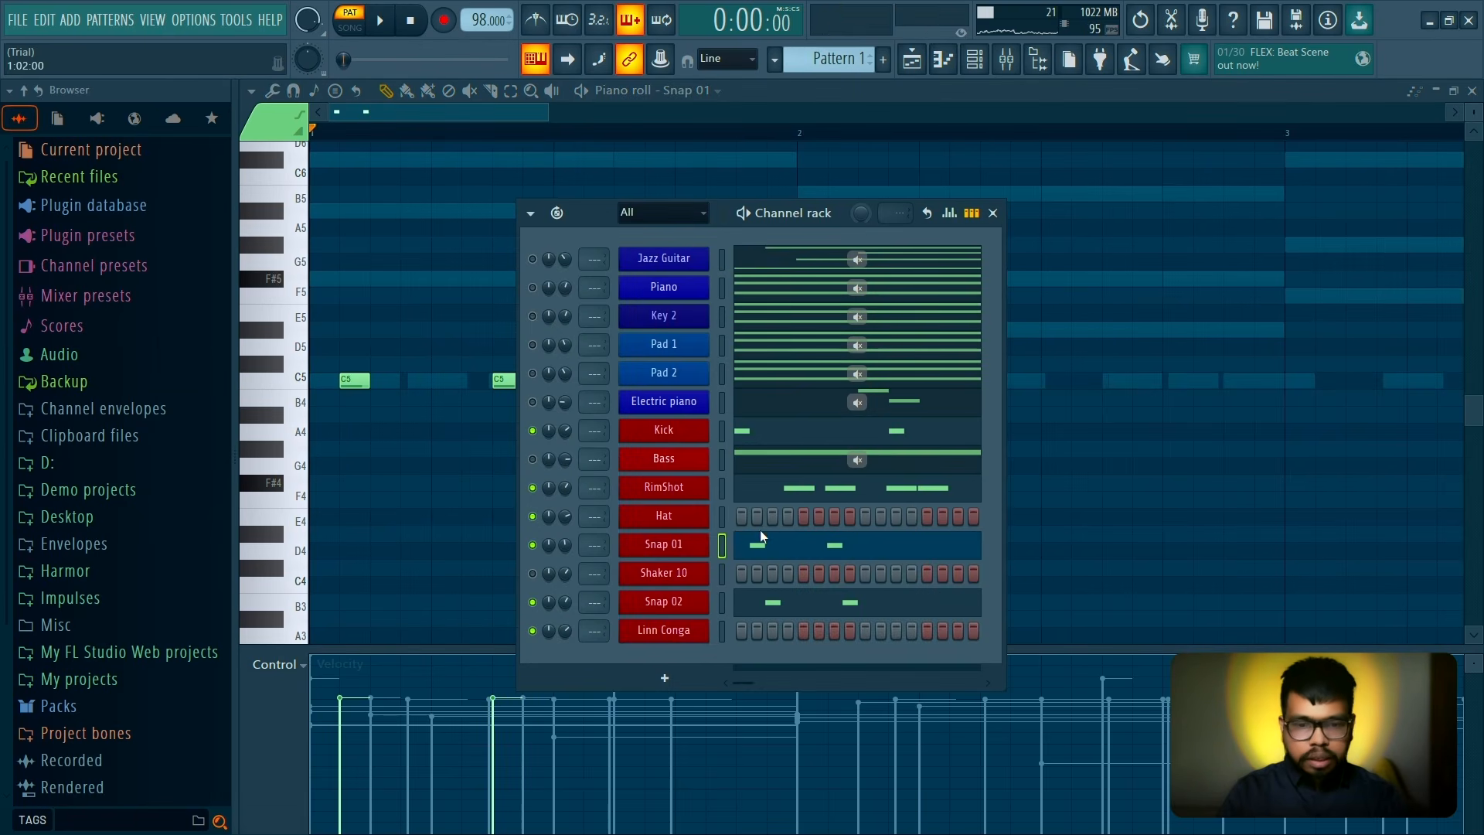
left_click(701, 519)
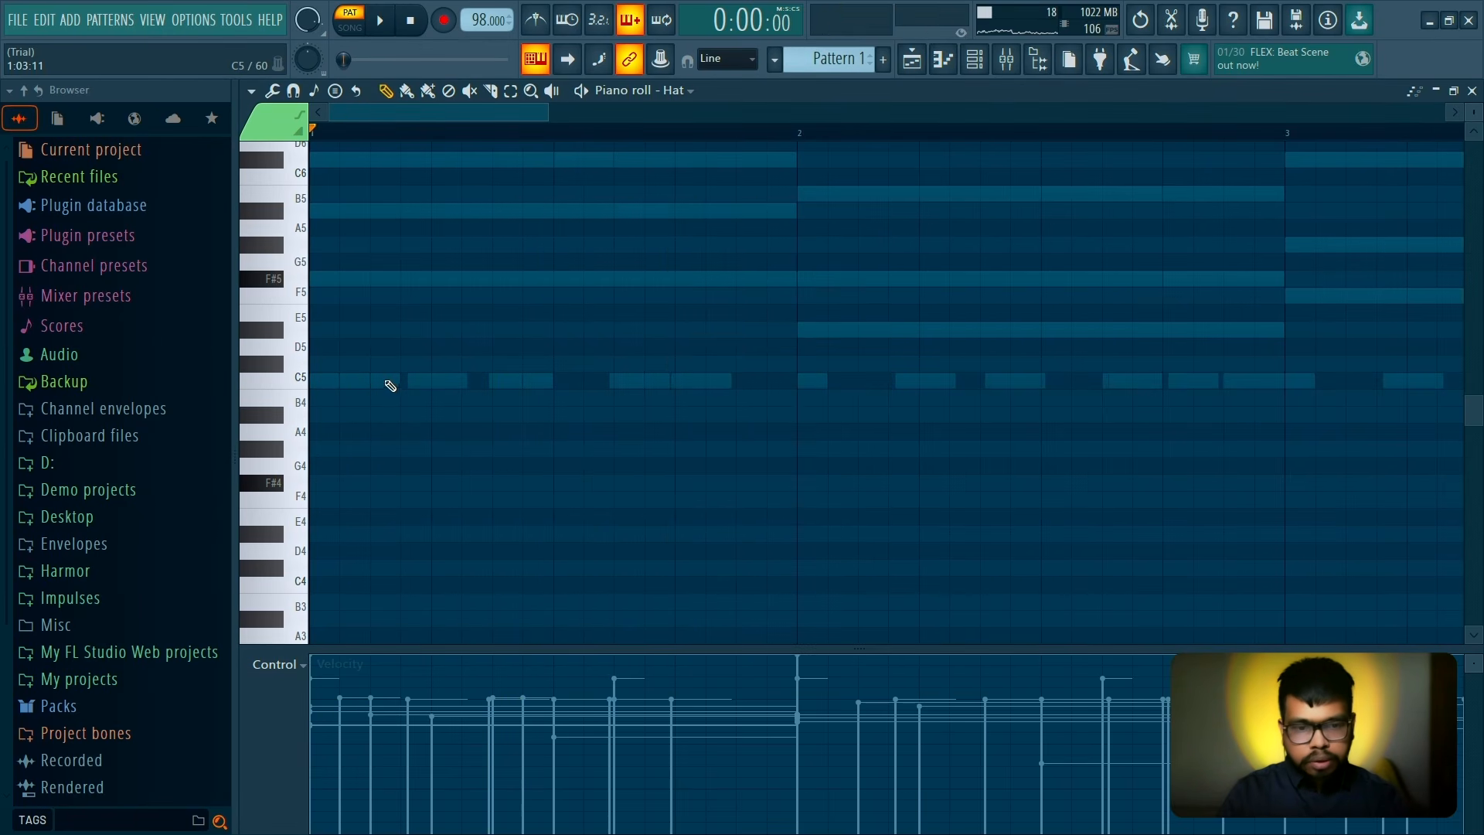
key("space")
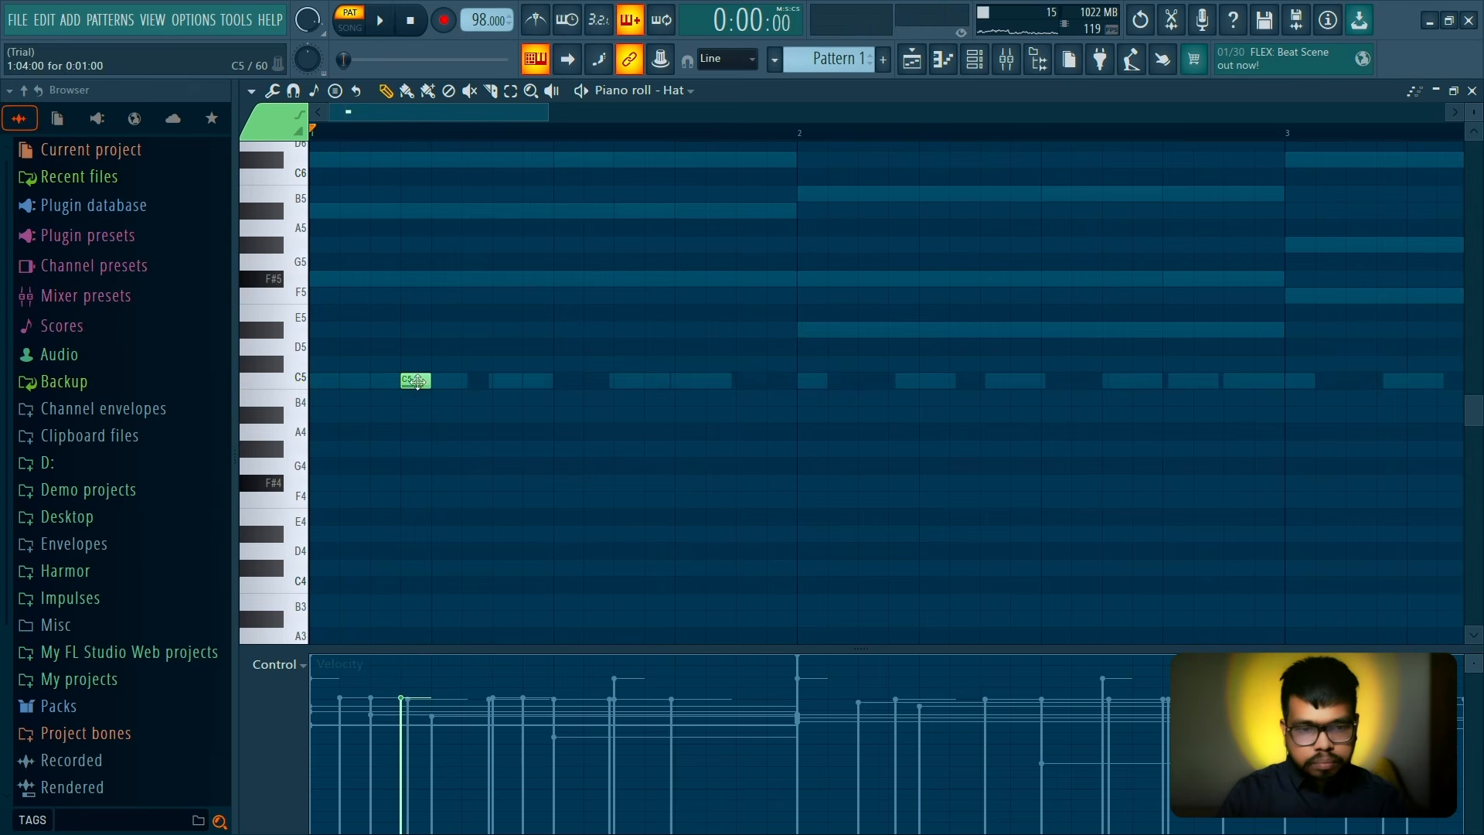
key("space")
left_click(384, 381)
key("space")
right_click(422, 386)
key("space")
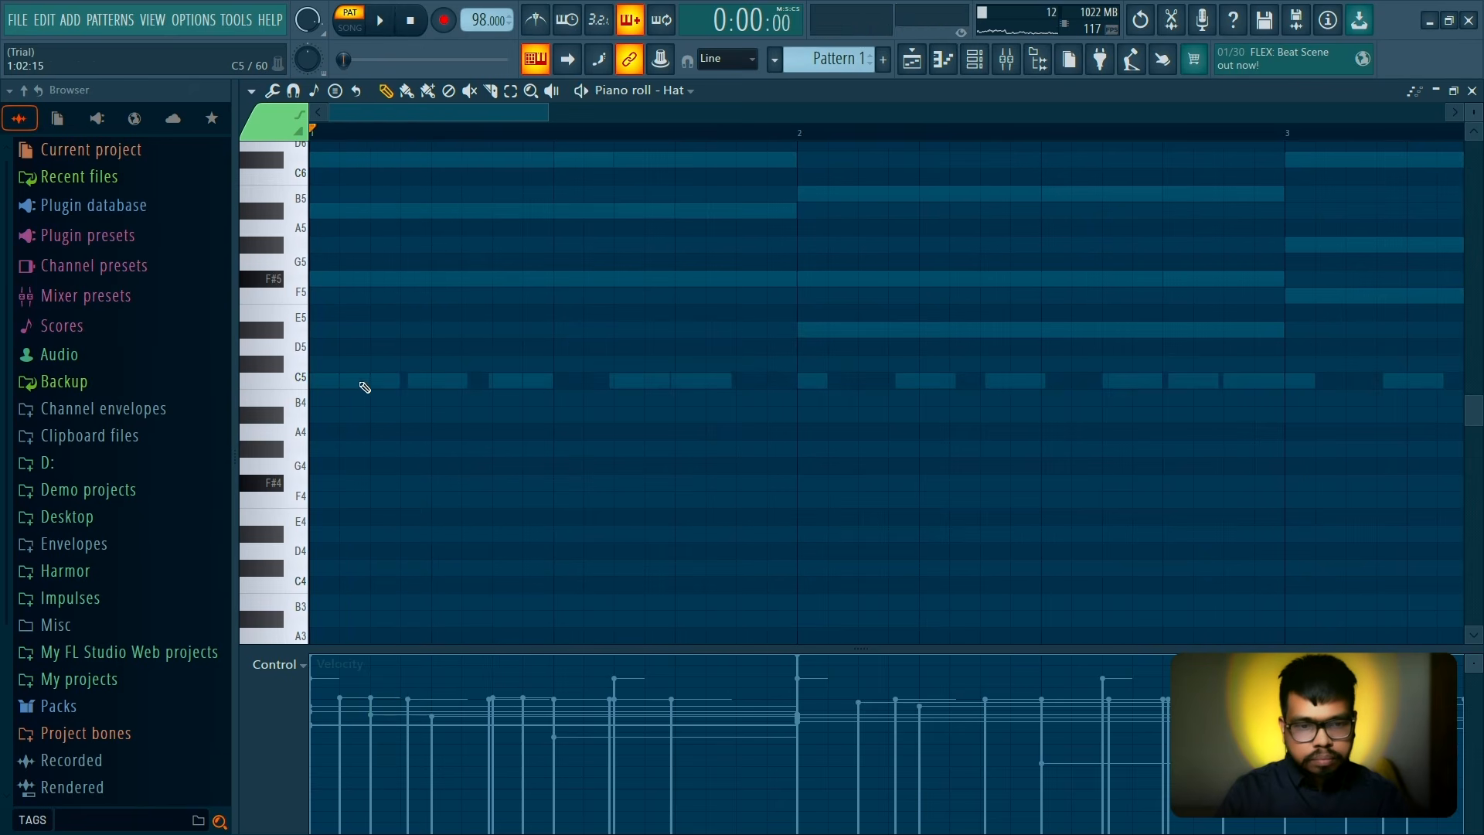
Play the drum pattern with the Hat note several times and mute the Snap 01 channel
left_click(975, 58)
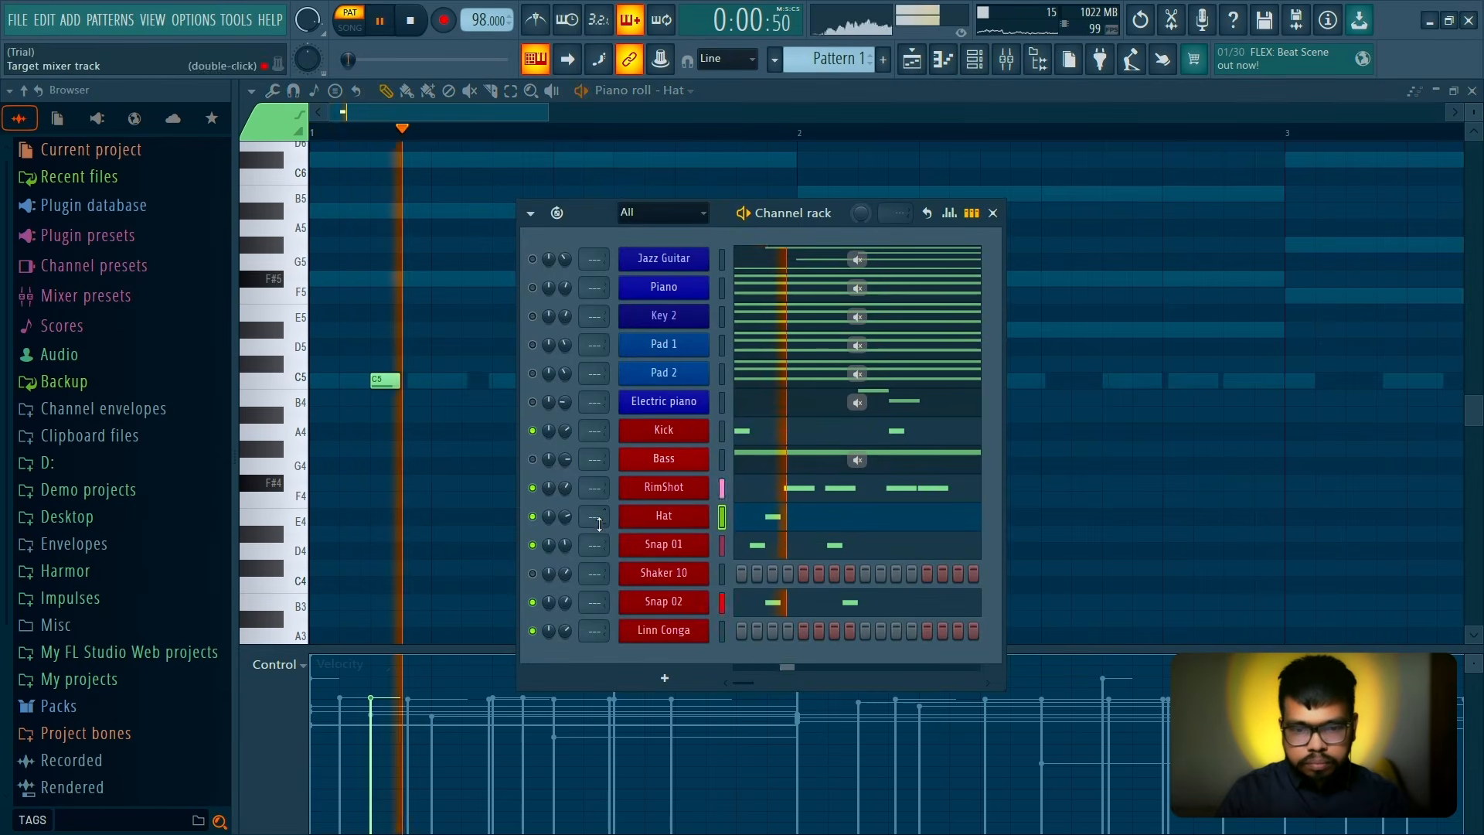
key("space")
key("space")
left_click(993, 212)
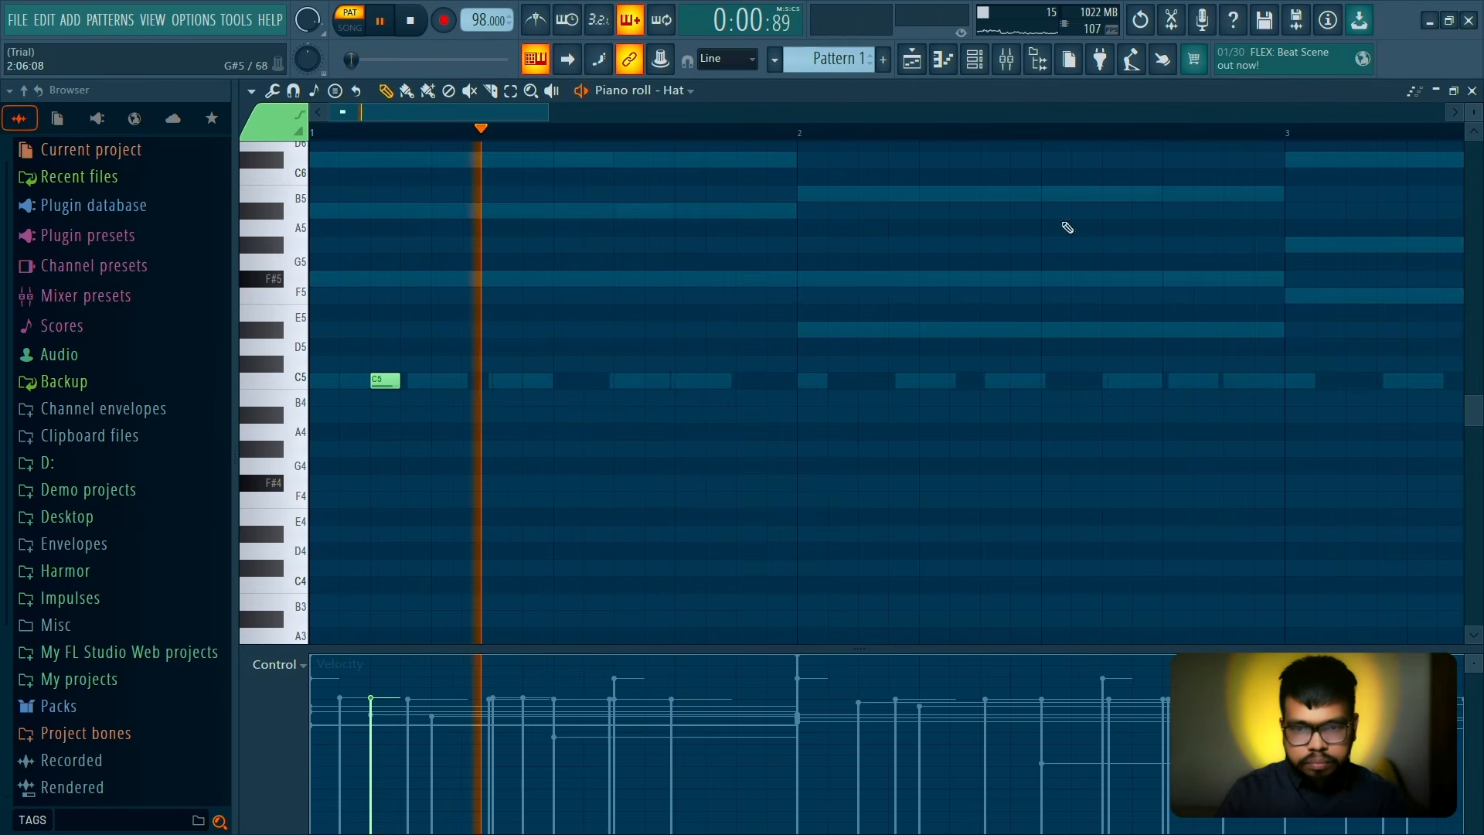
key("space")
key("space")
left_click(975, 58)
key("space")
key("space")
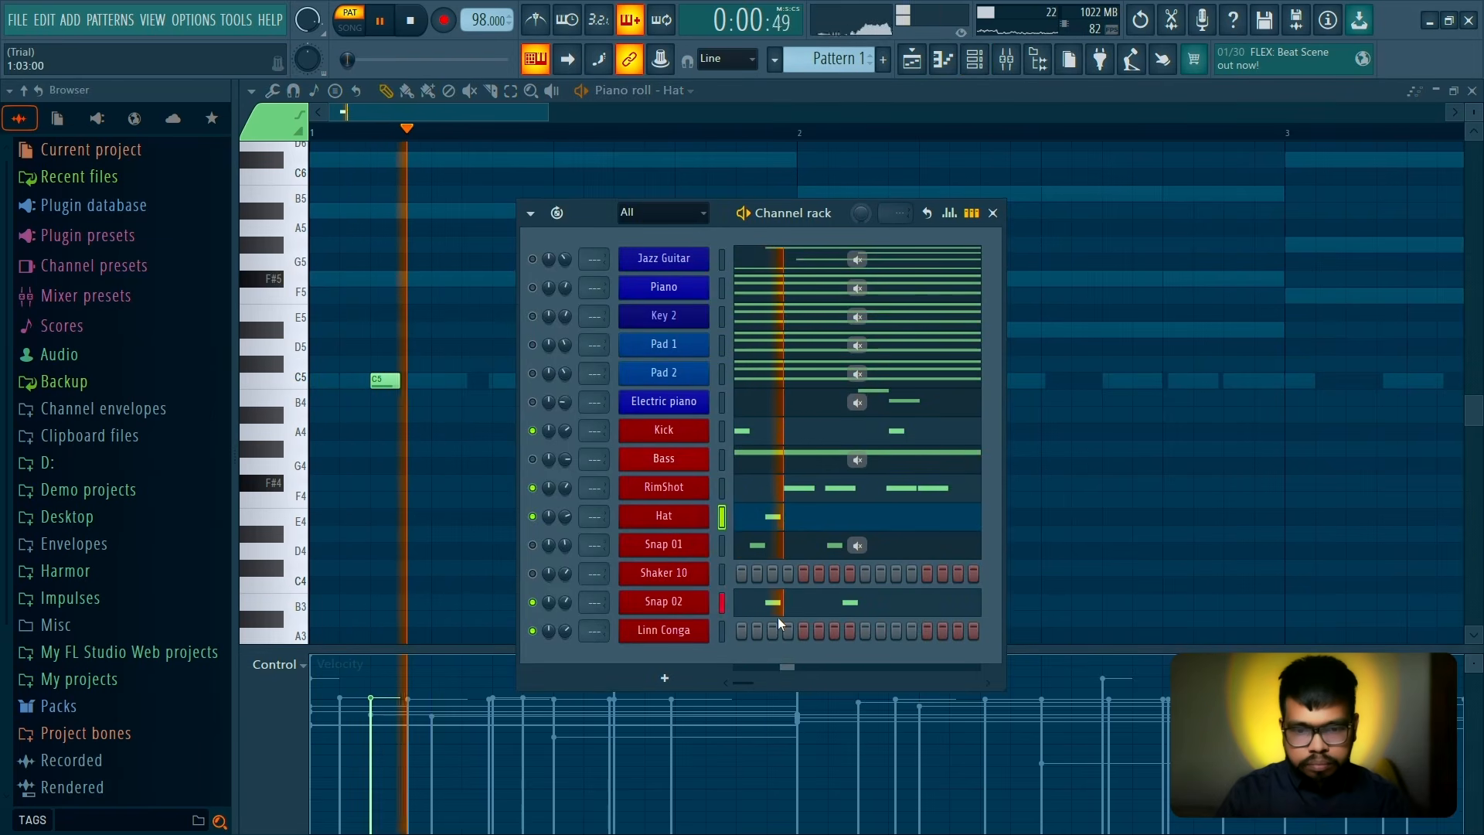
key("space")
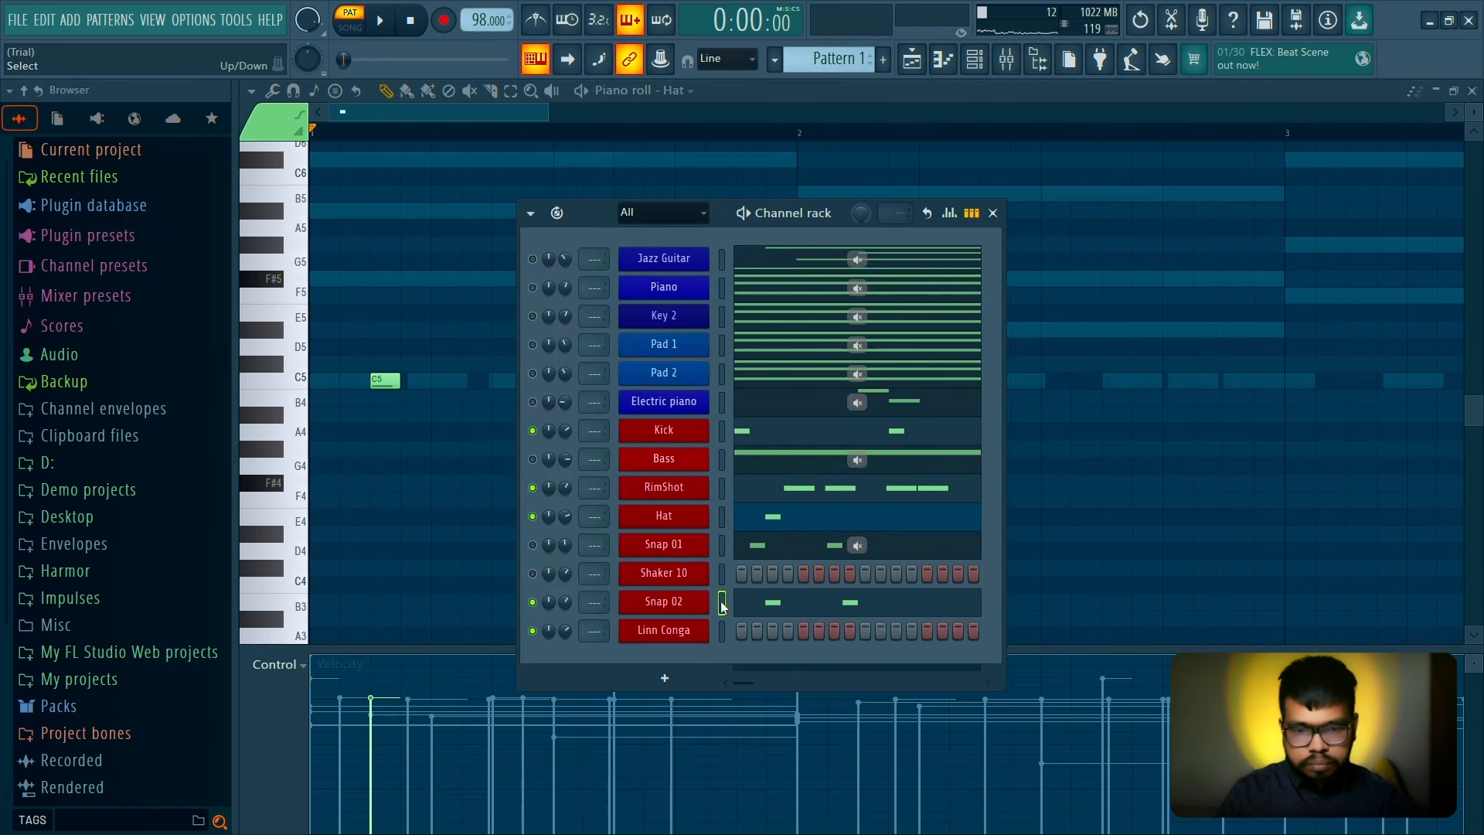
In the Snap 02 piano roll, try the first C5 note on step 2 of bar 1 and play the pattern
key("F6")
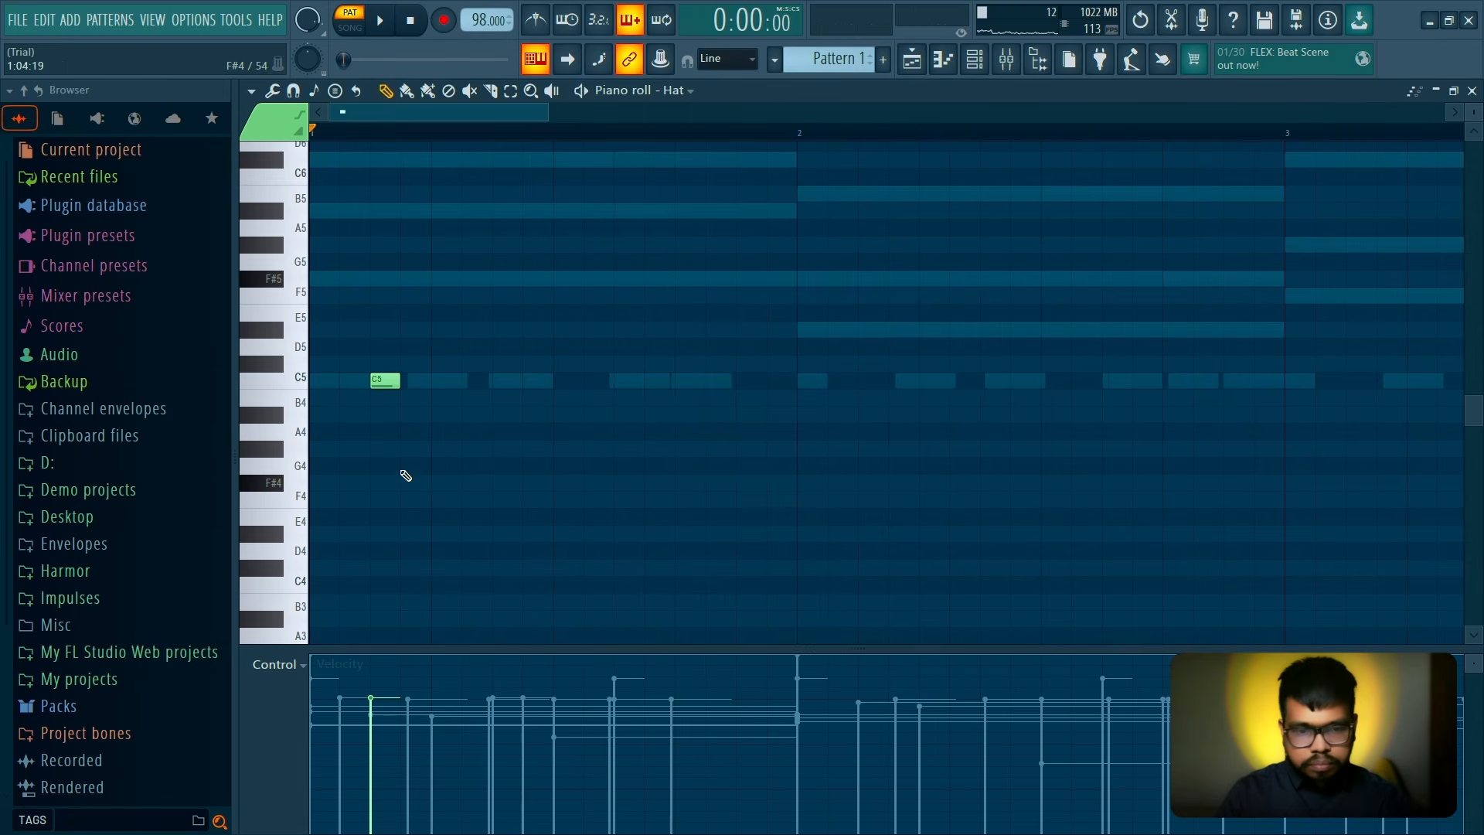
key("space")
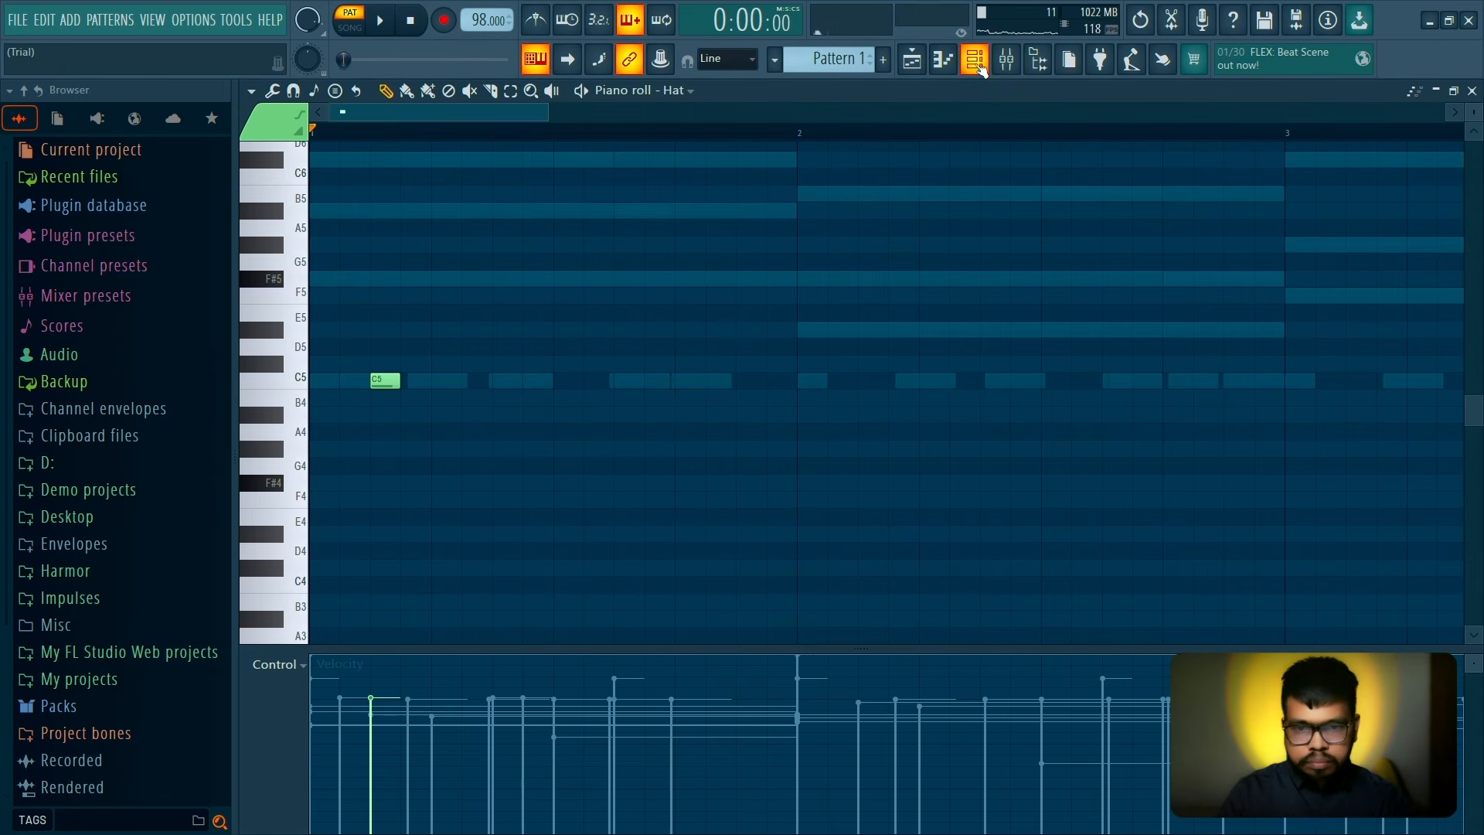
key("F6")
left_click(733, 595)
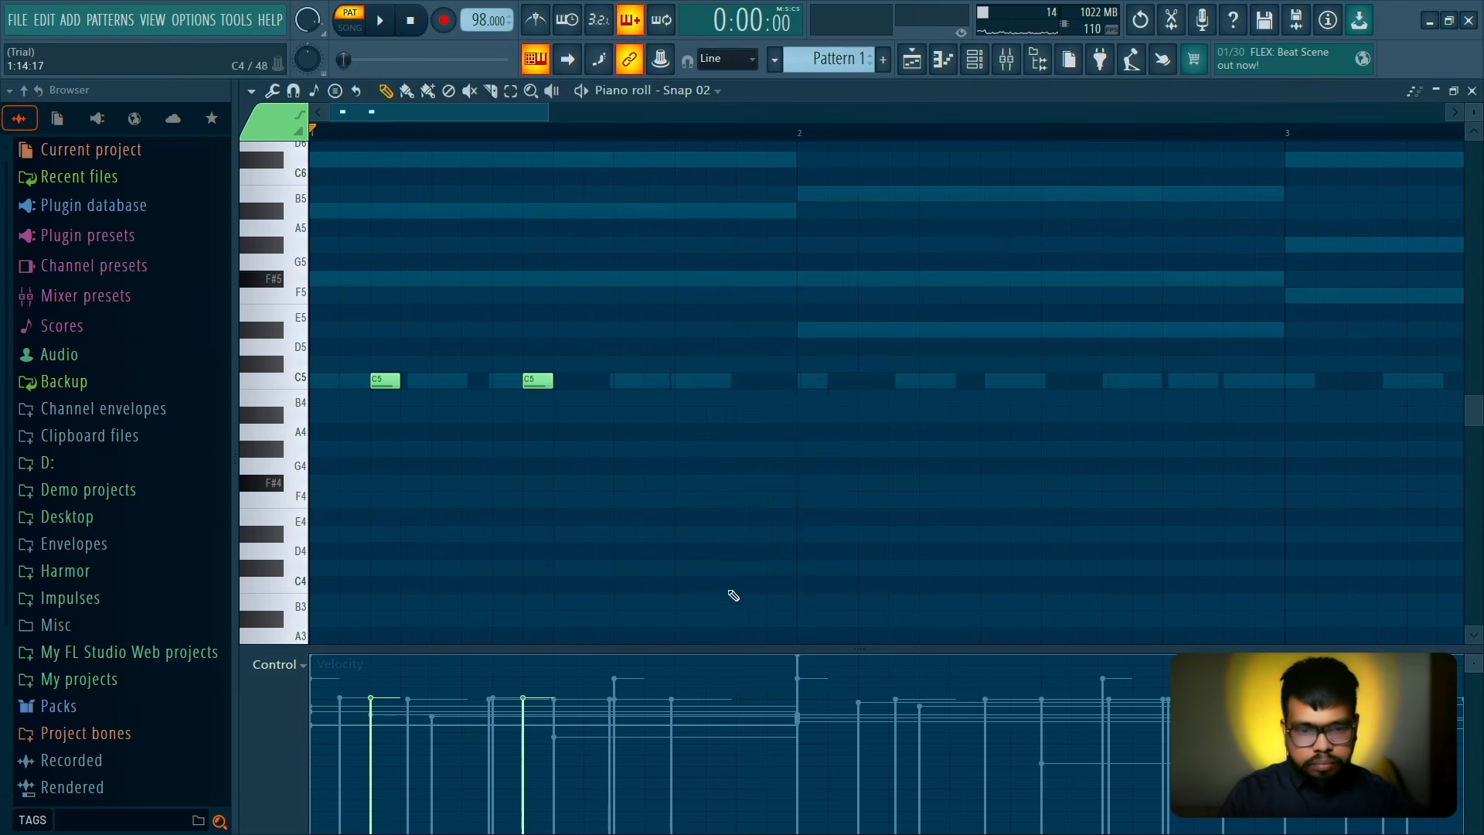
left_click_drag(377, 381, 346, 381)
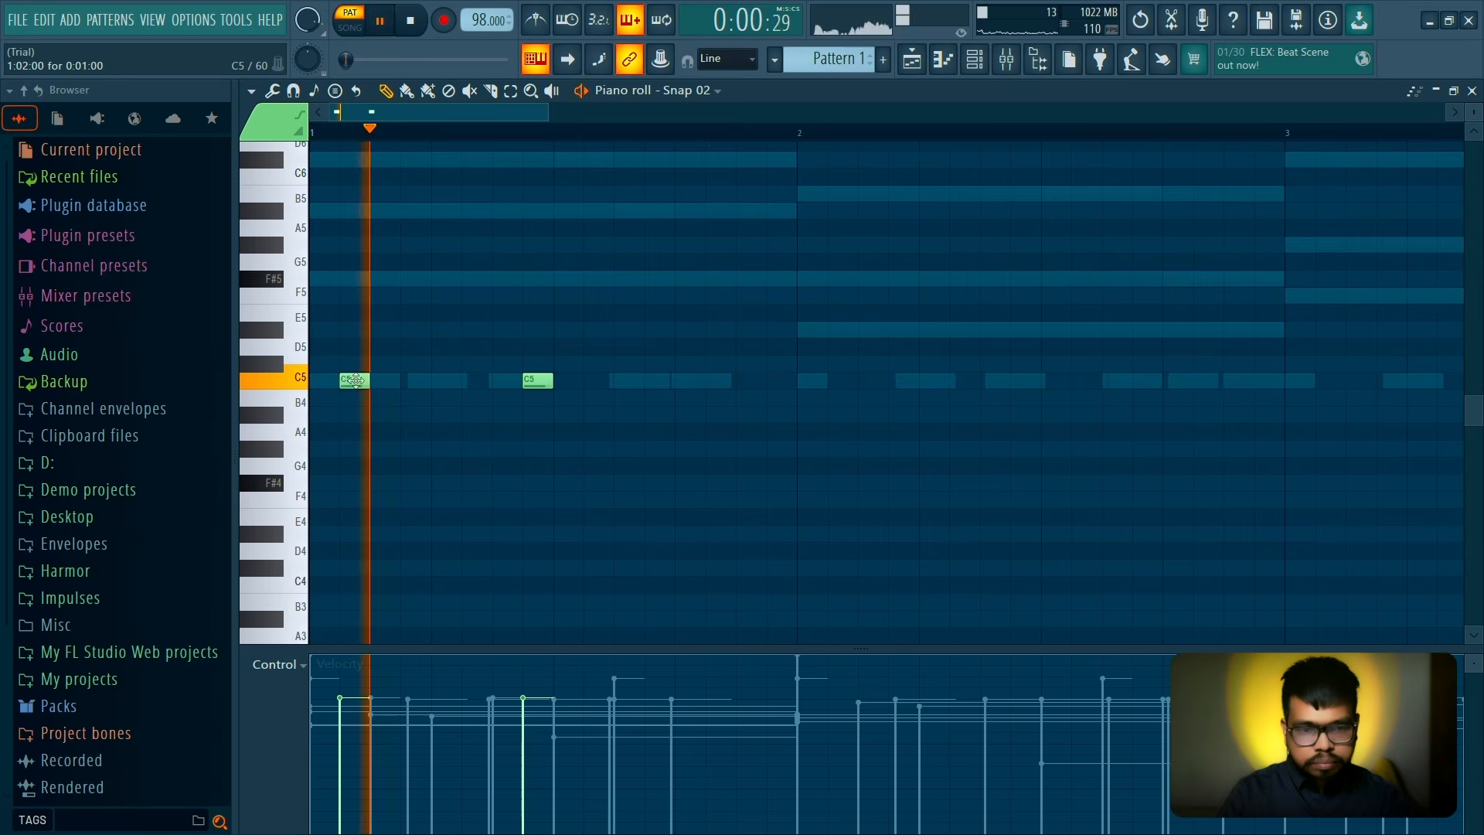
left_click(446, 381)
key("space")
key("space")
right_click(453, 382)
key("space")
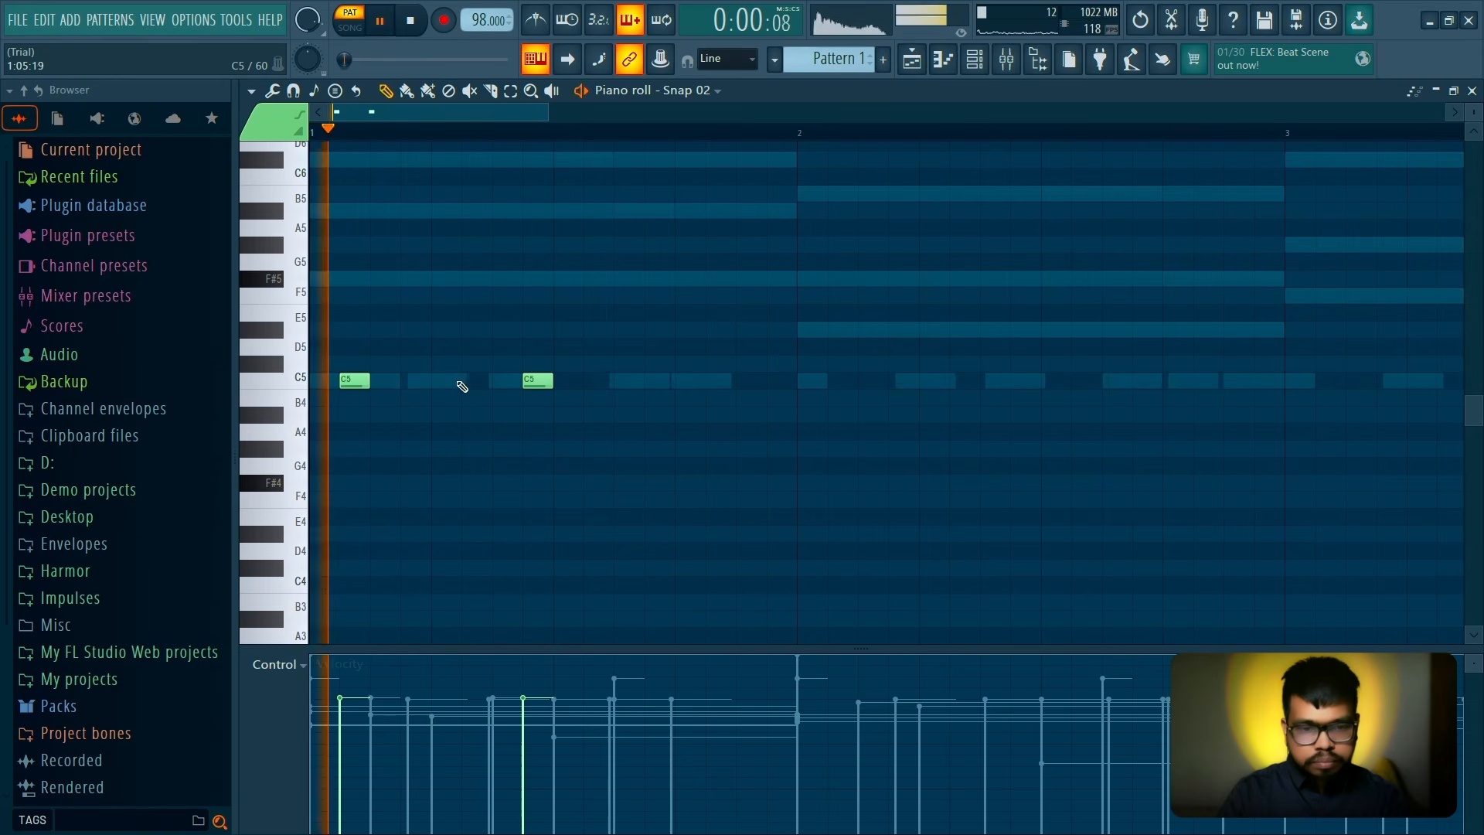
key("space")
Move the first Snap 02 note to step 4, delete its C5 note on step 8, and play the pattern
left_click_drag(357, 379, 418, 379)
key("space")
key("space")
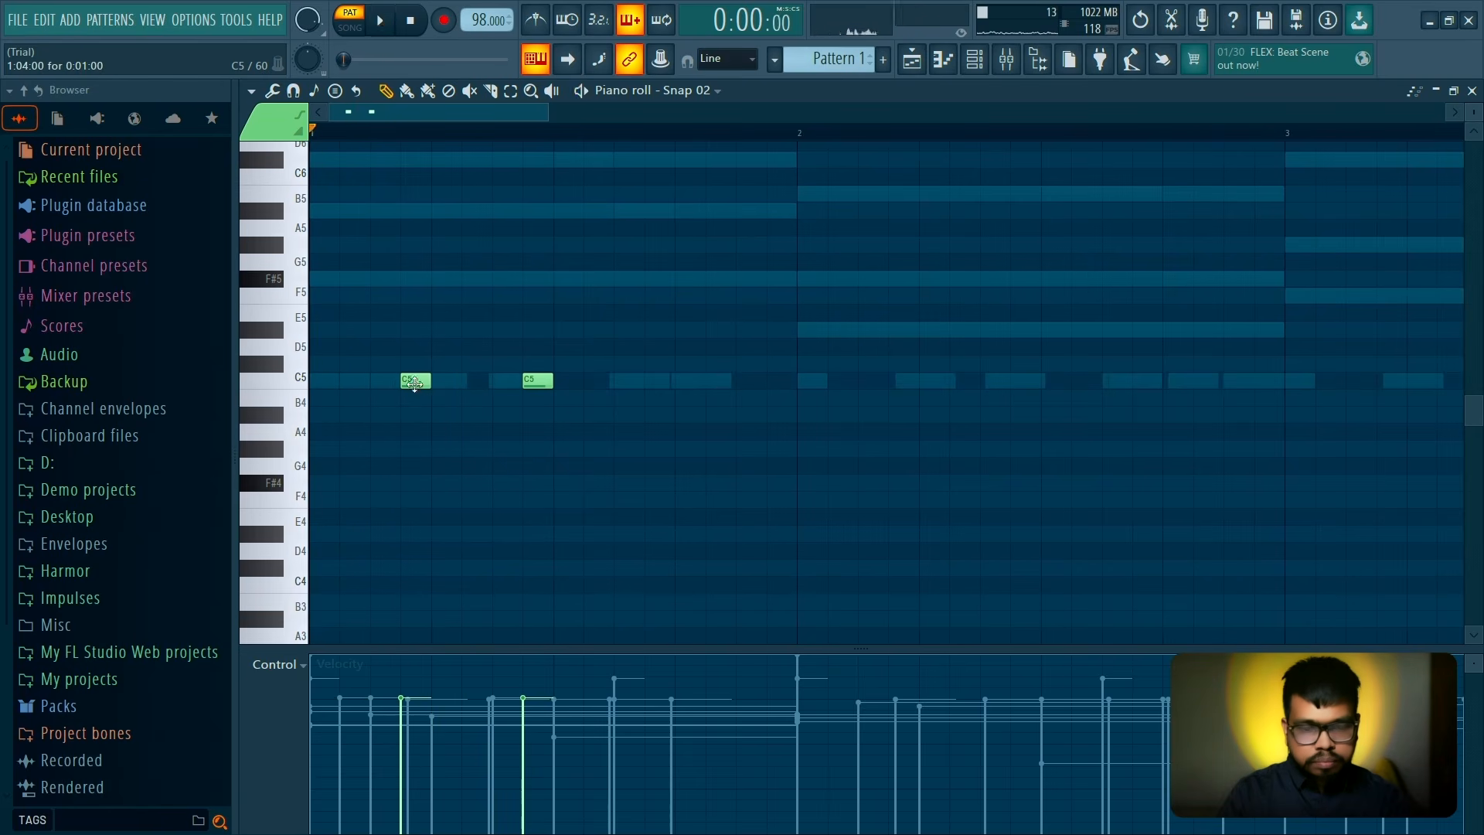
key("space")
key("space")
right_click(541, 380)
key("space")
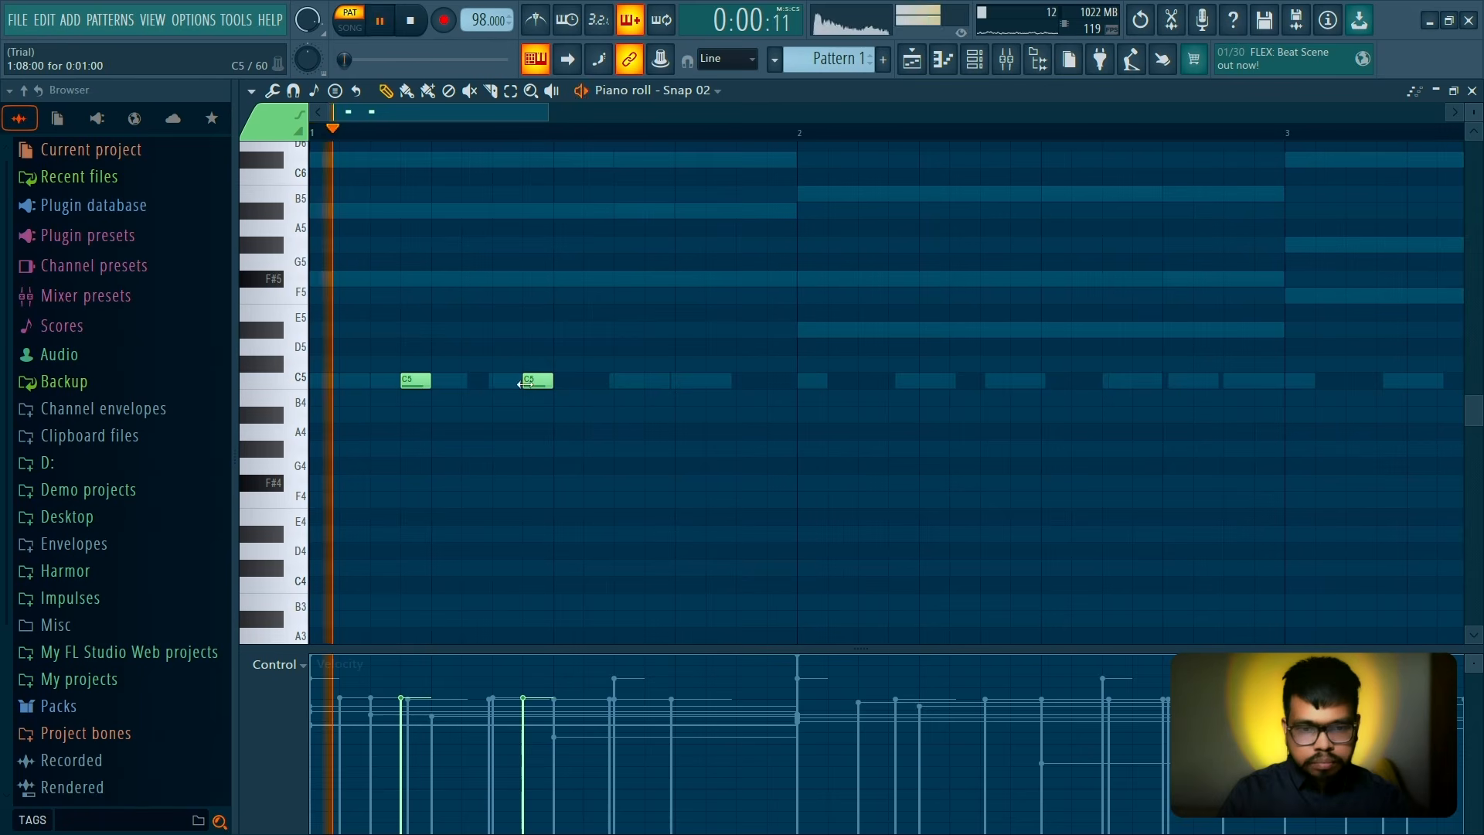
key("space")
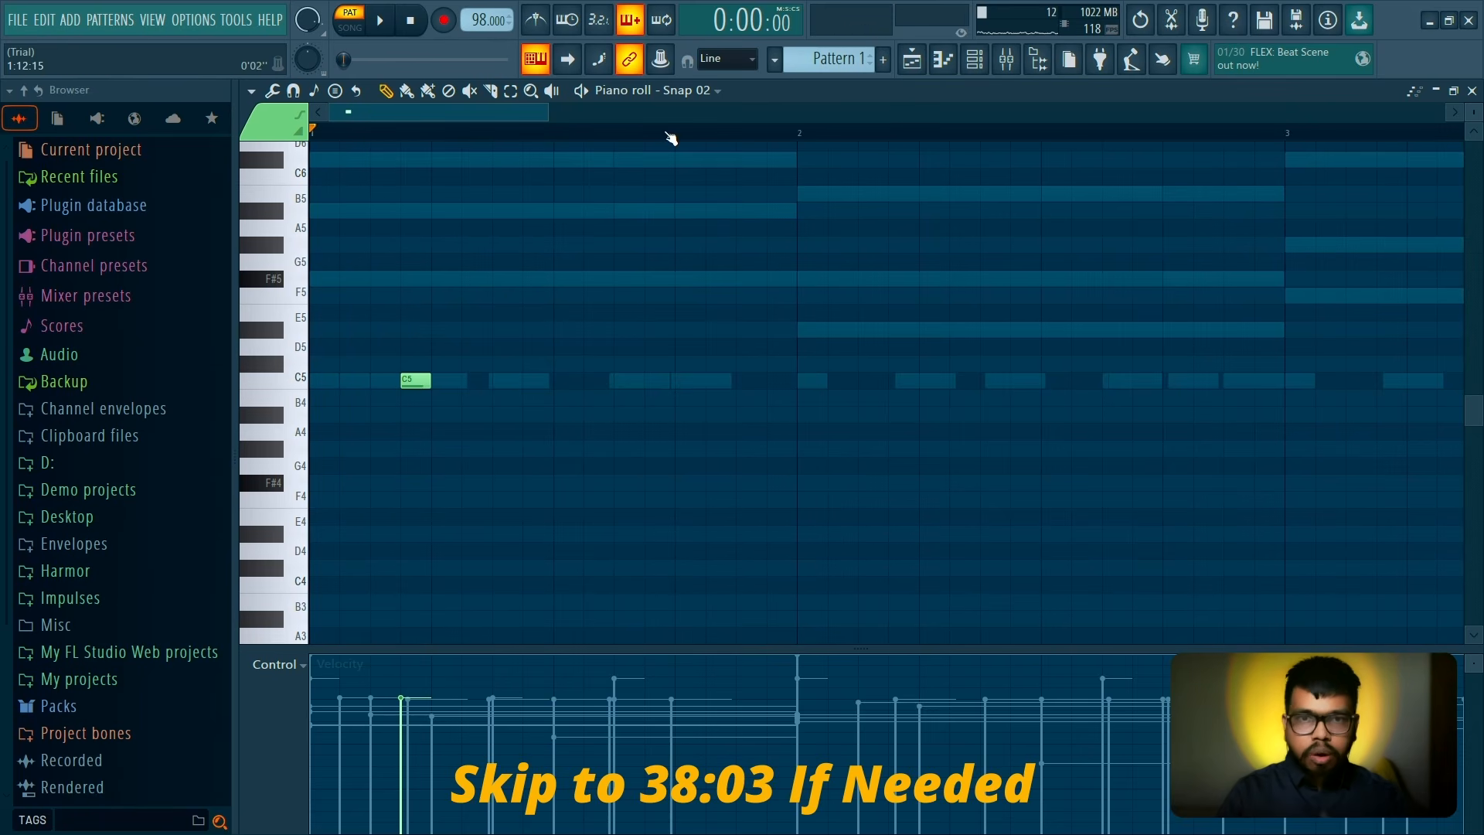
Unmute Snap 01 and reduce its piano roll to a single C5 note on step 4 of bar 1
left_click(975, 62)
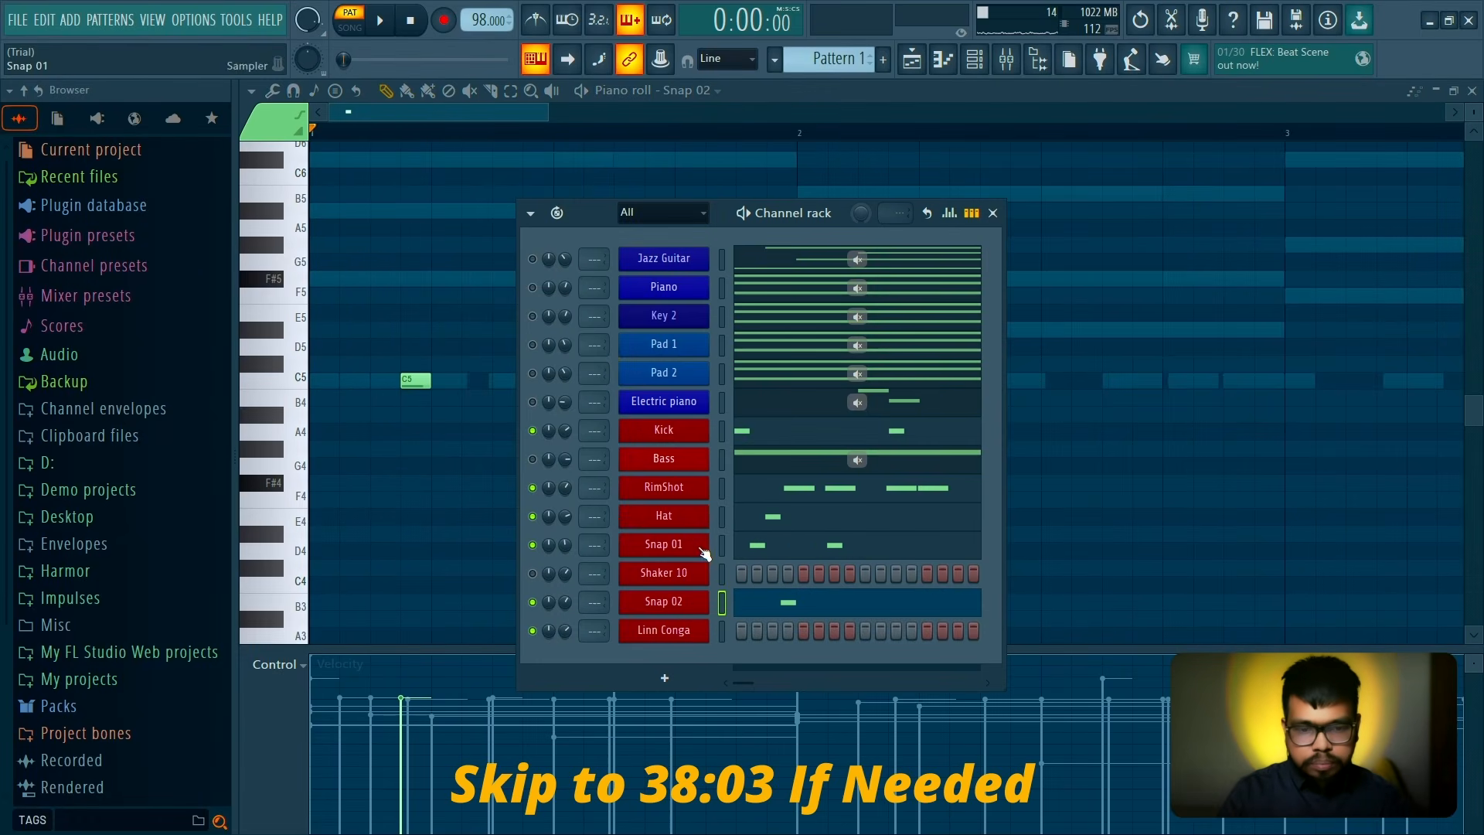
left_click(857, 545)
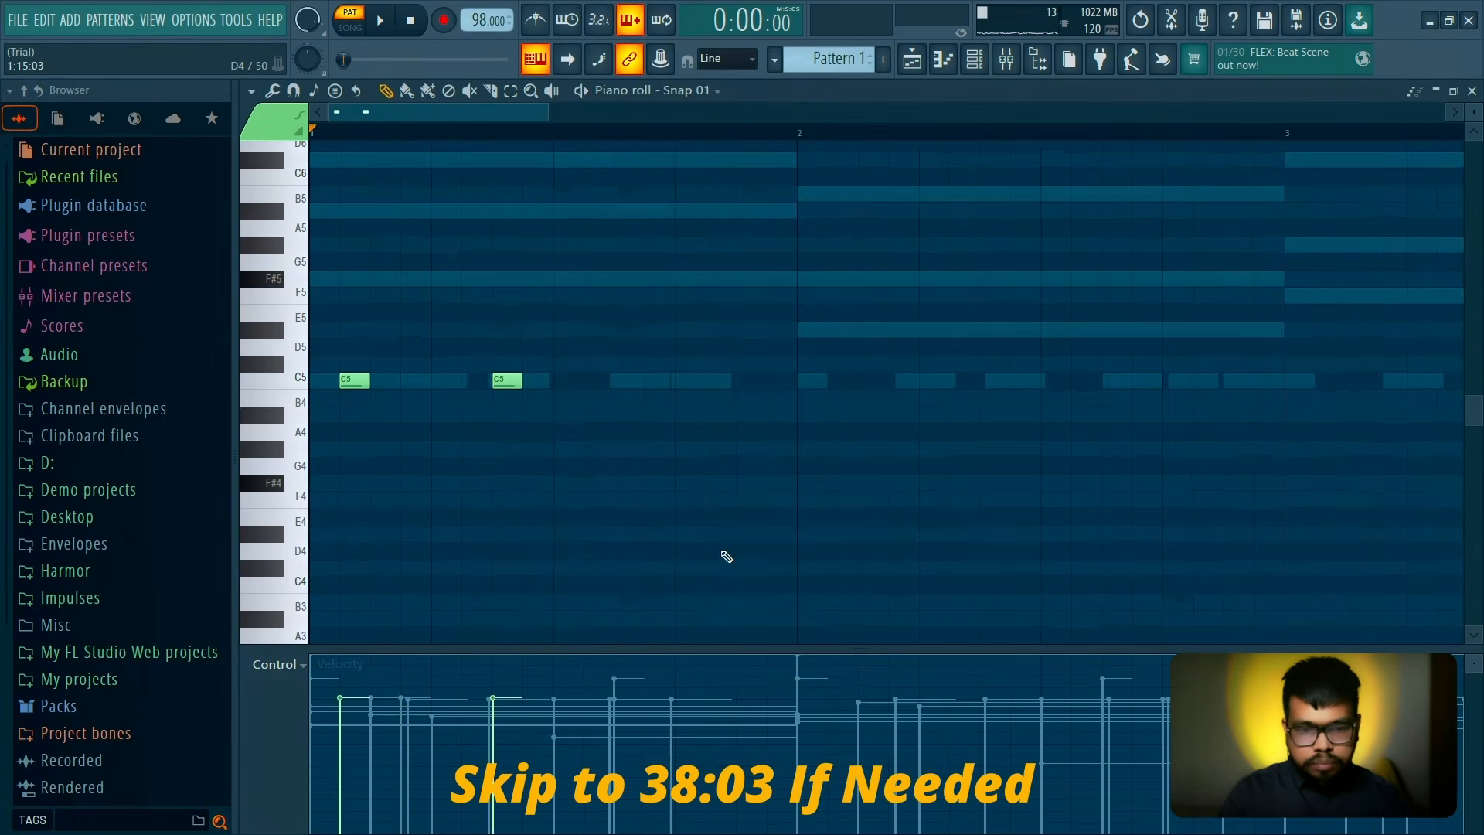
left_click(357, 382)
key("space")
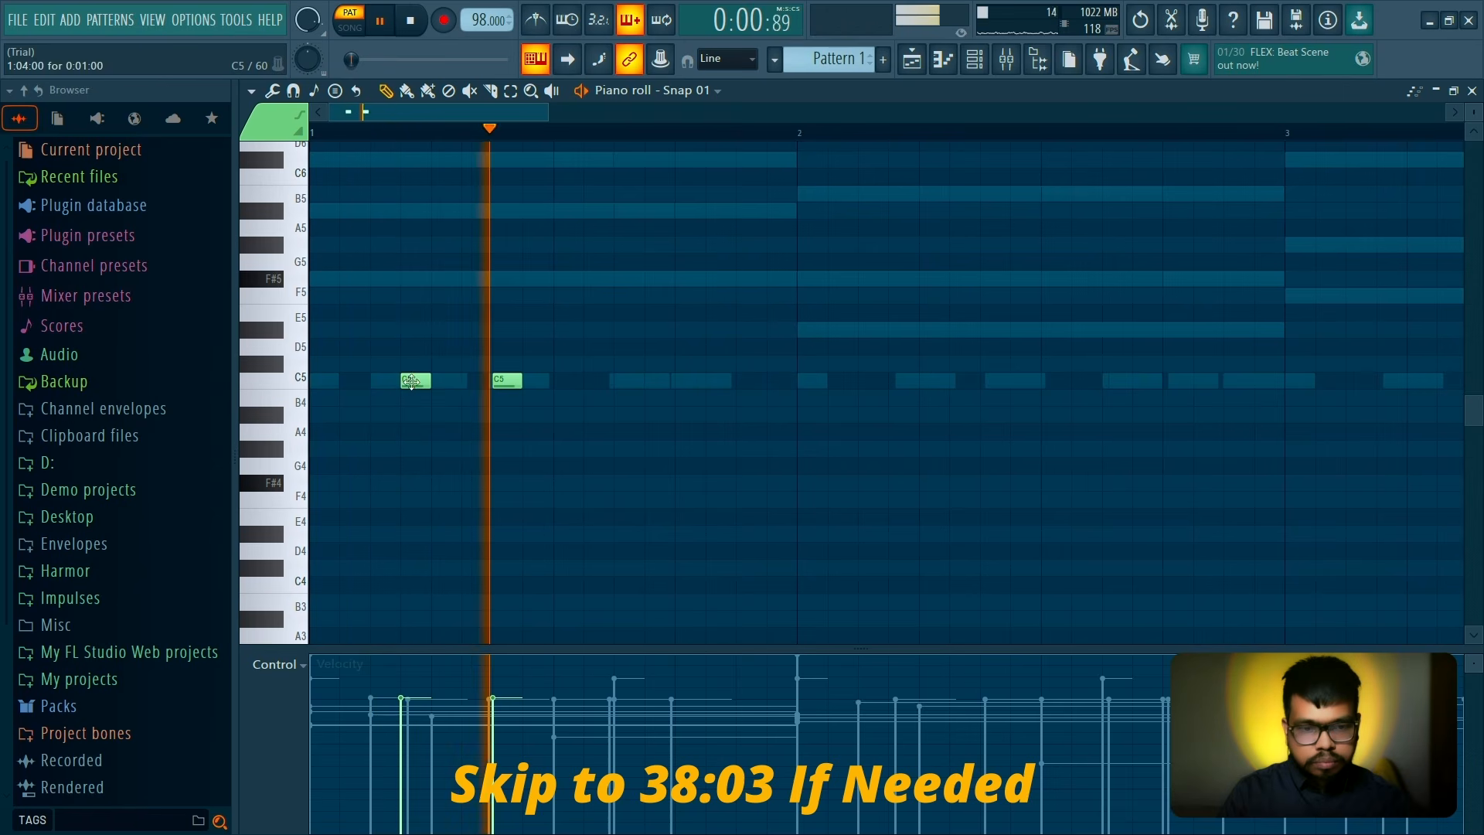
right_click(504, 382)
key("space")
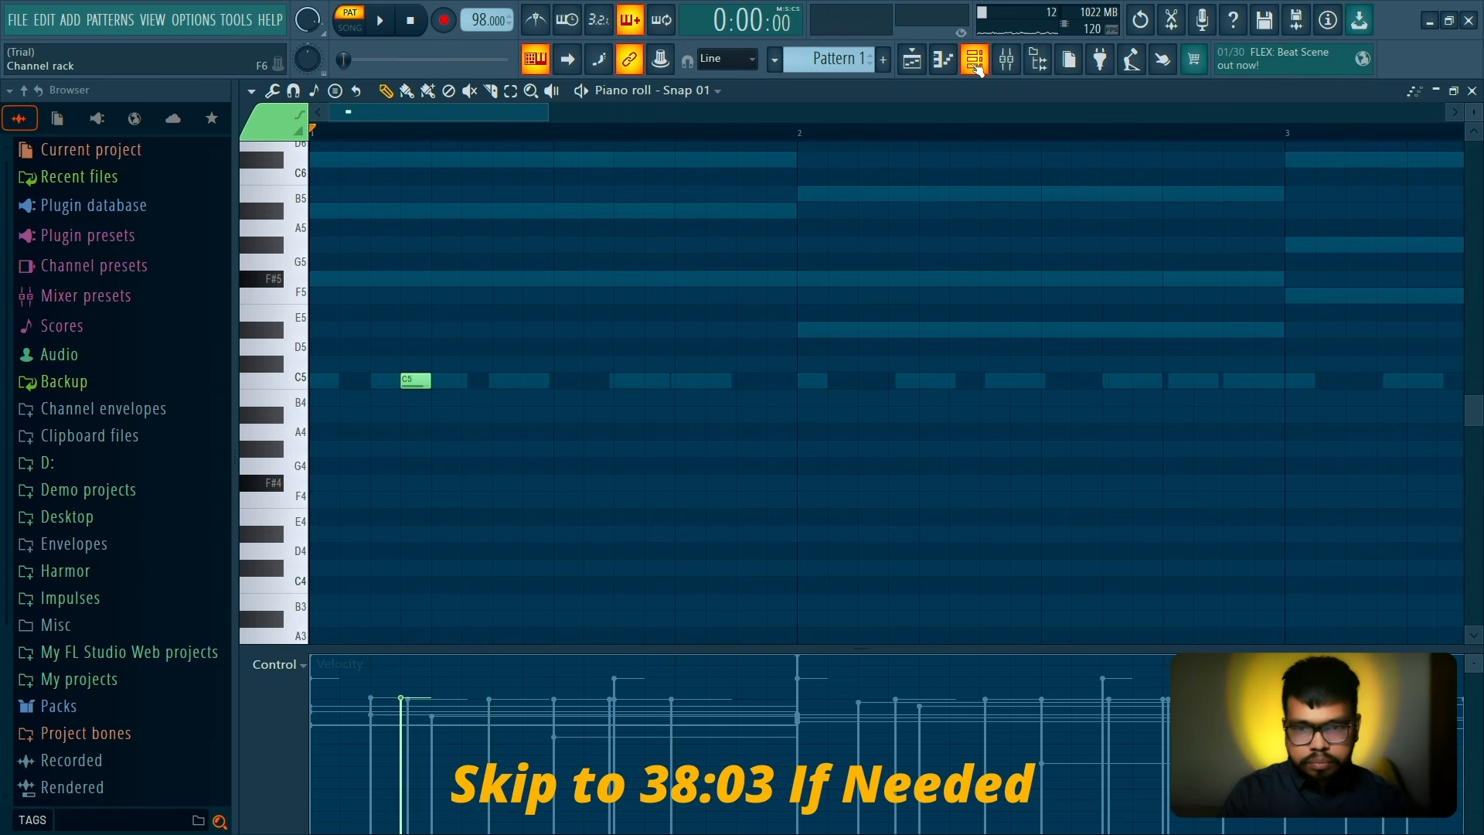
Mute Snap 02, audition the Hat C5 note on steps 2 and 3, and settle it on step 4
left_click(975, 63)
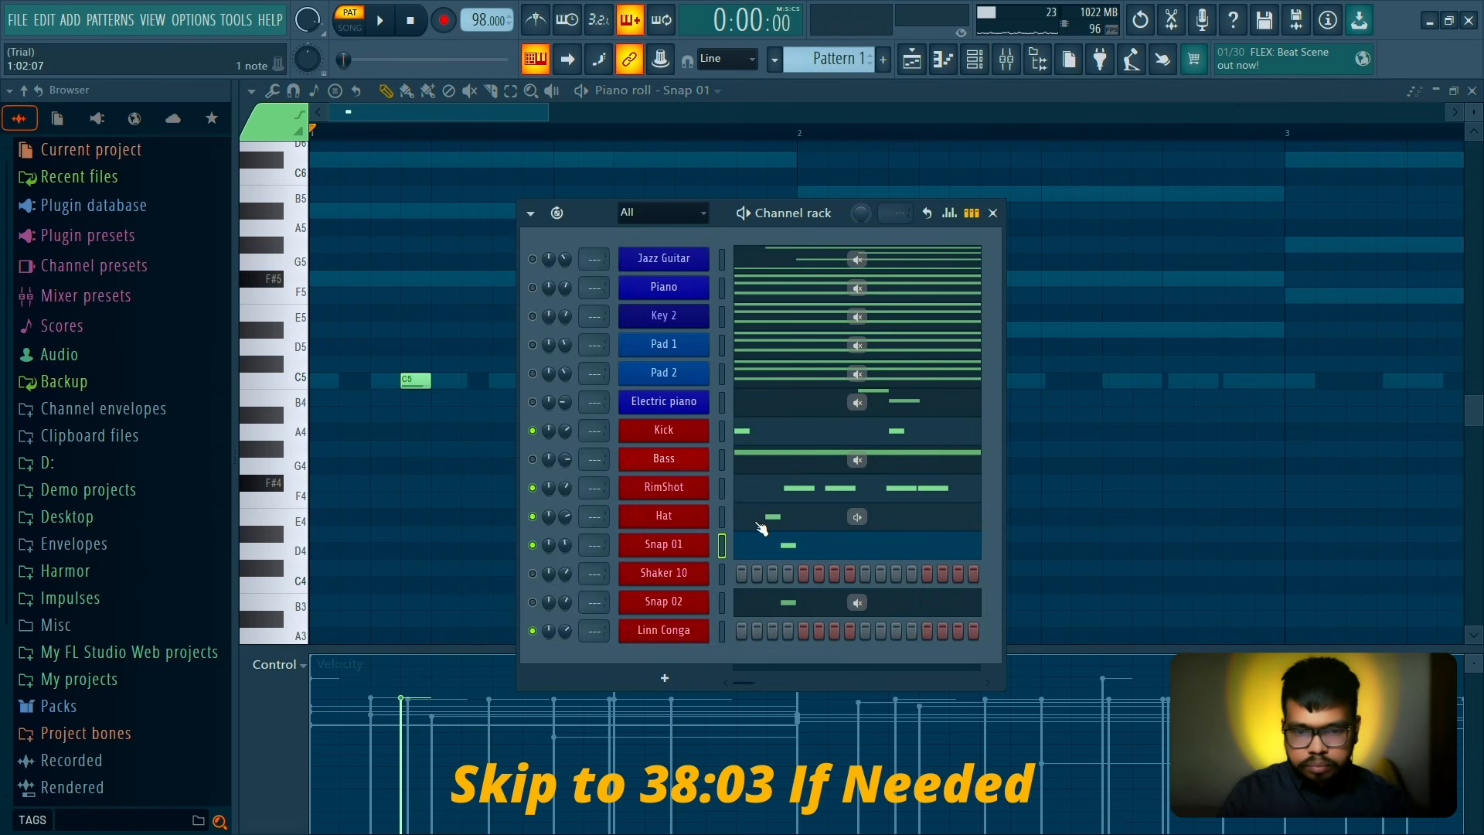
left_click(808, 526)
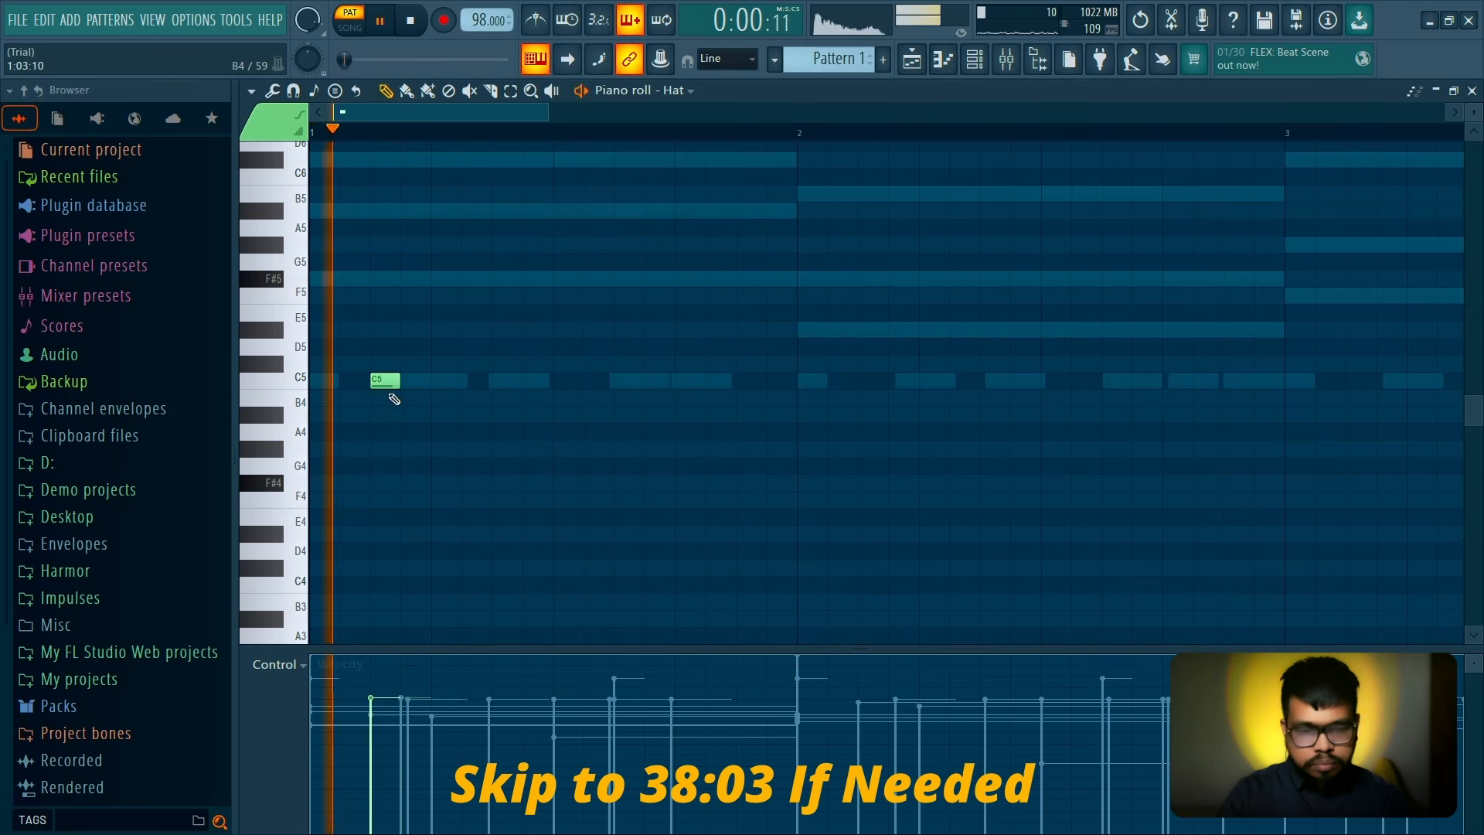
key("space")
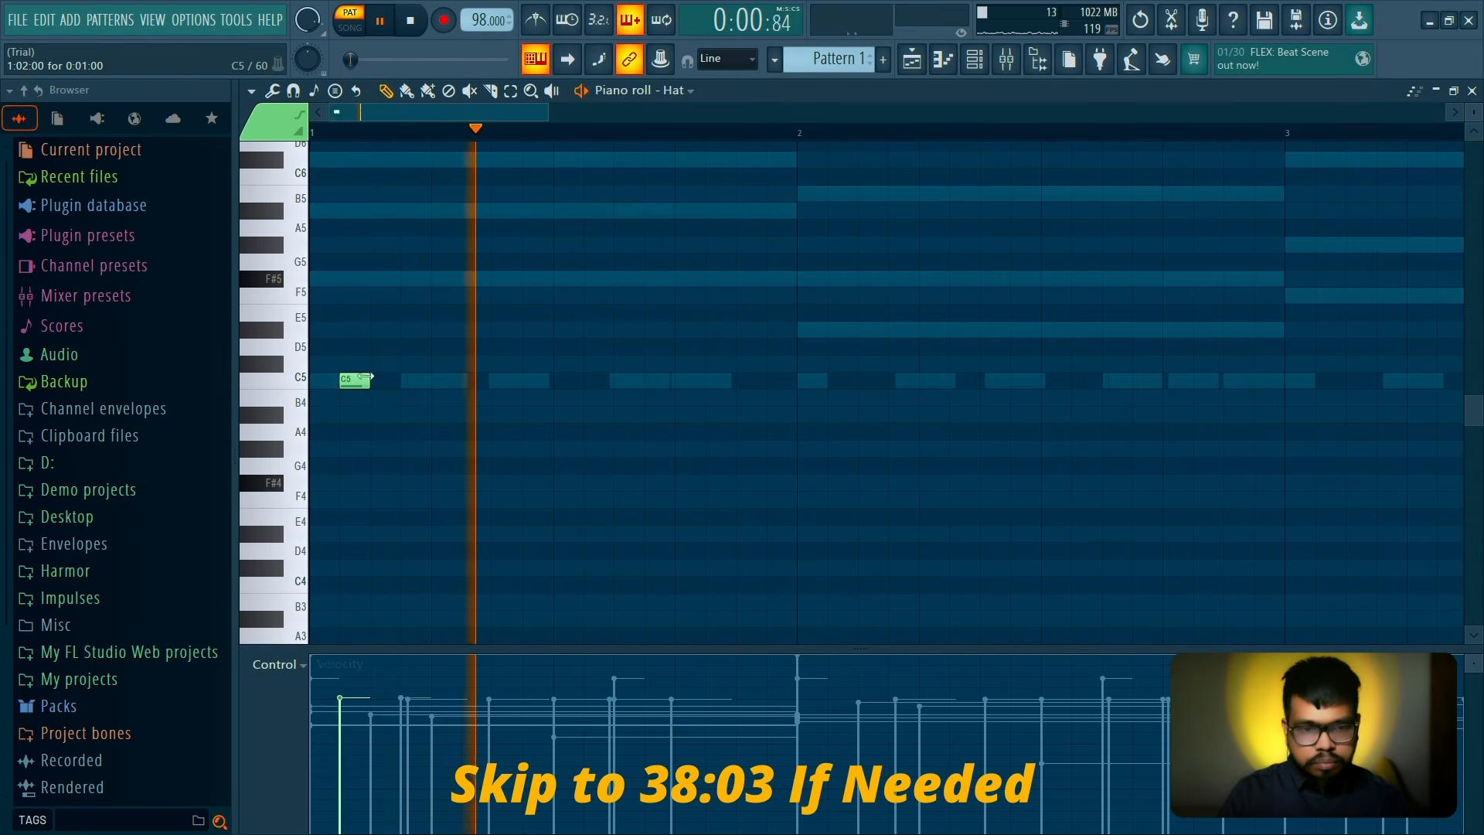
key("space")
key("space")
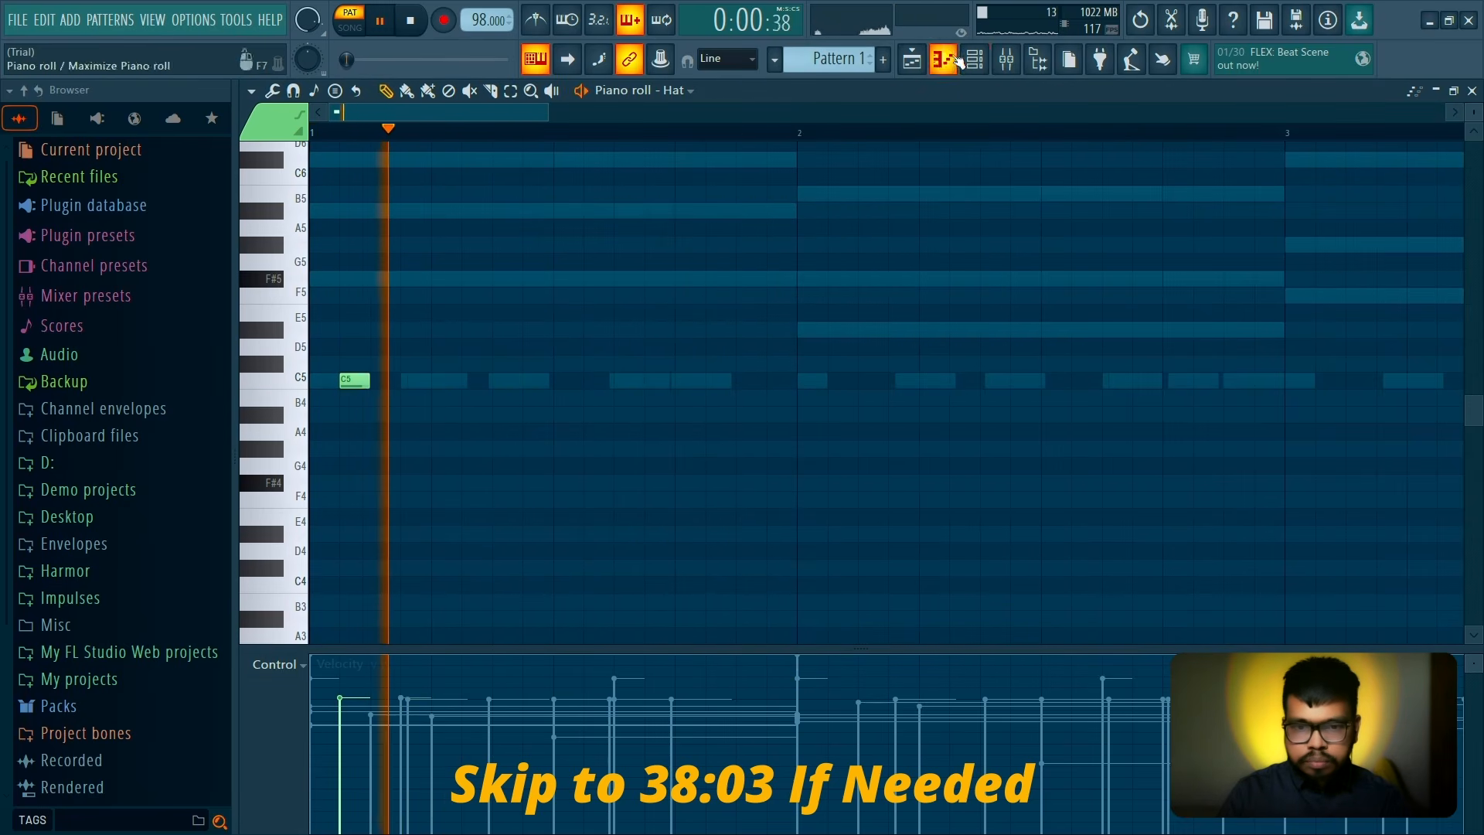
key("space")
key("space")
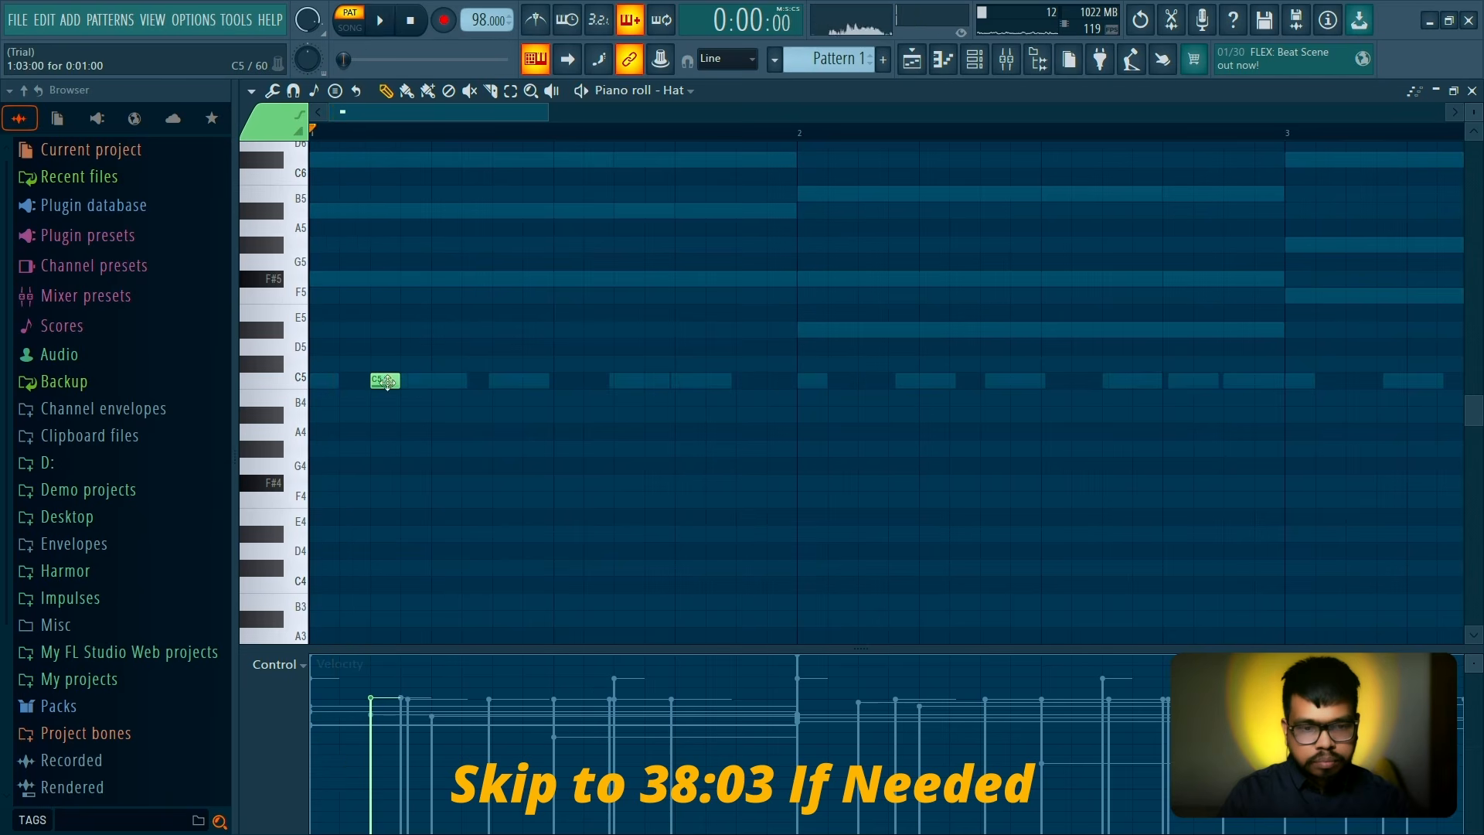
left_click_drag(391, 382, 421, 385)
key("space")
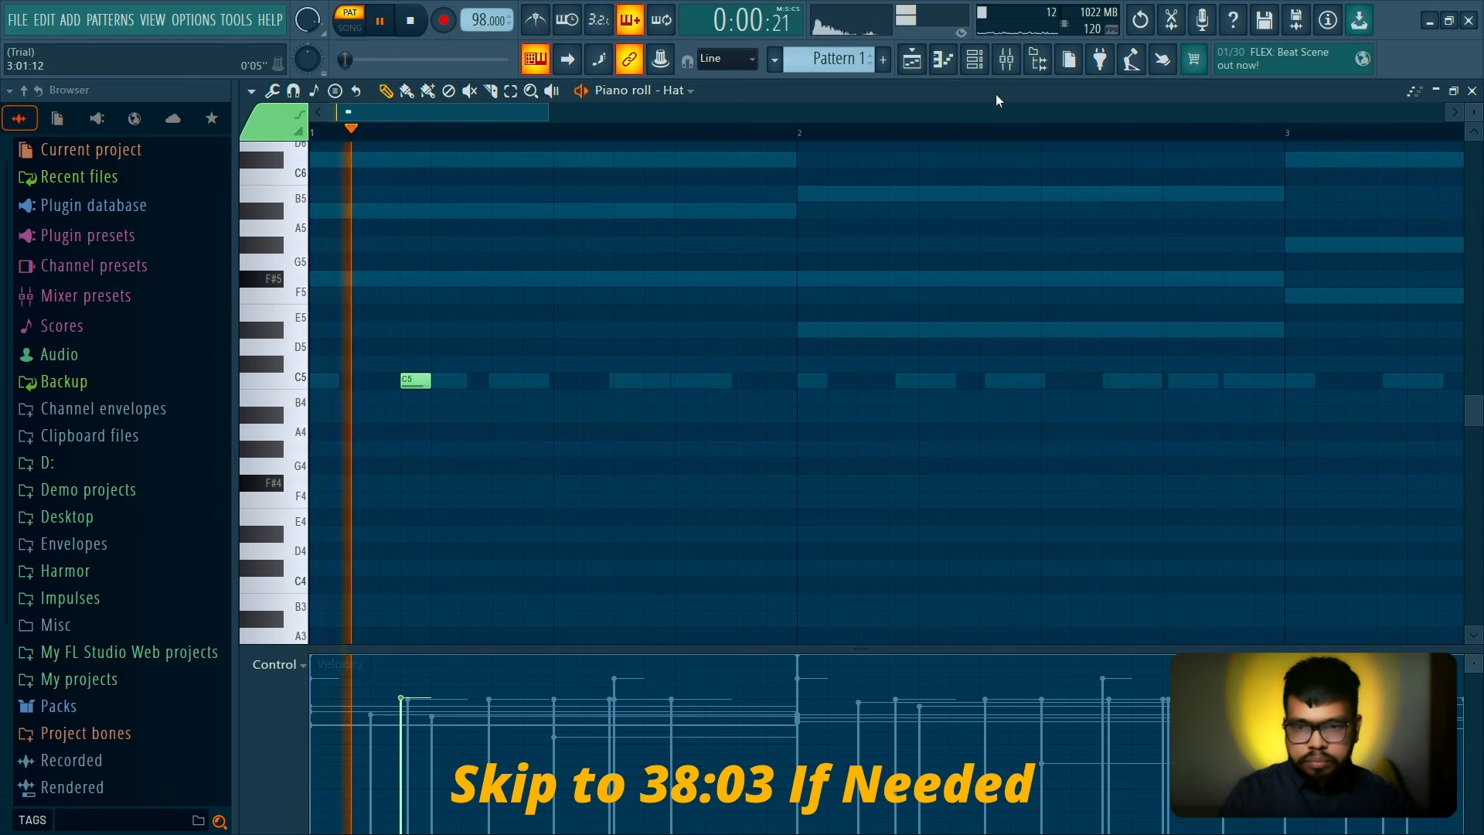
Shift the Snap 01 C5 note to start on step 3 with a length of one step
left_click(974, 60)
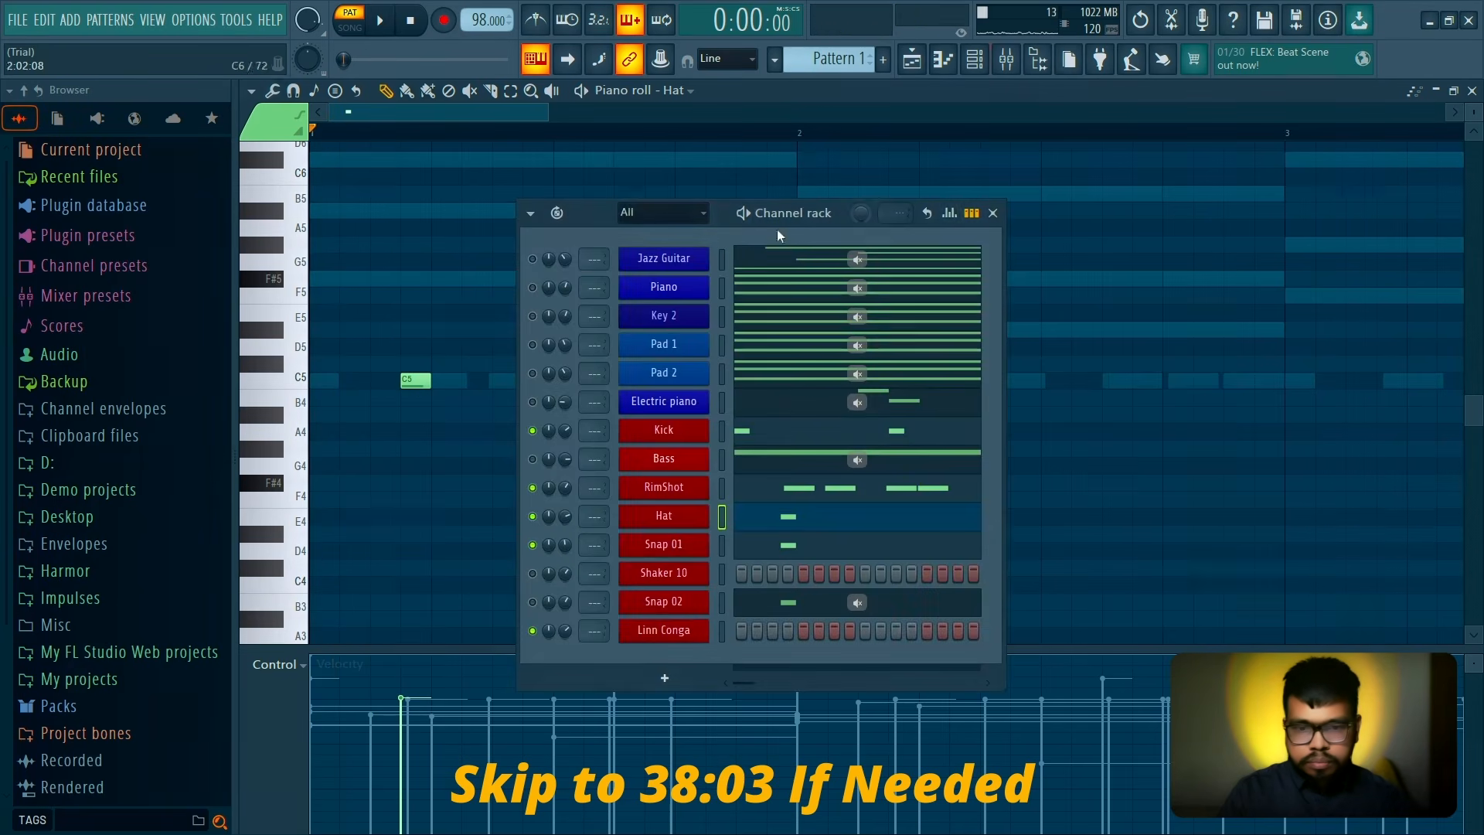
left_click(775, 553)
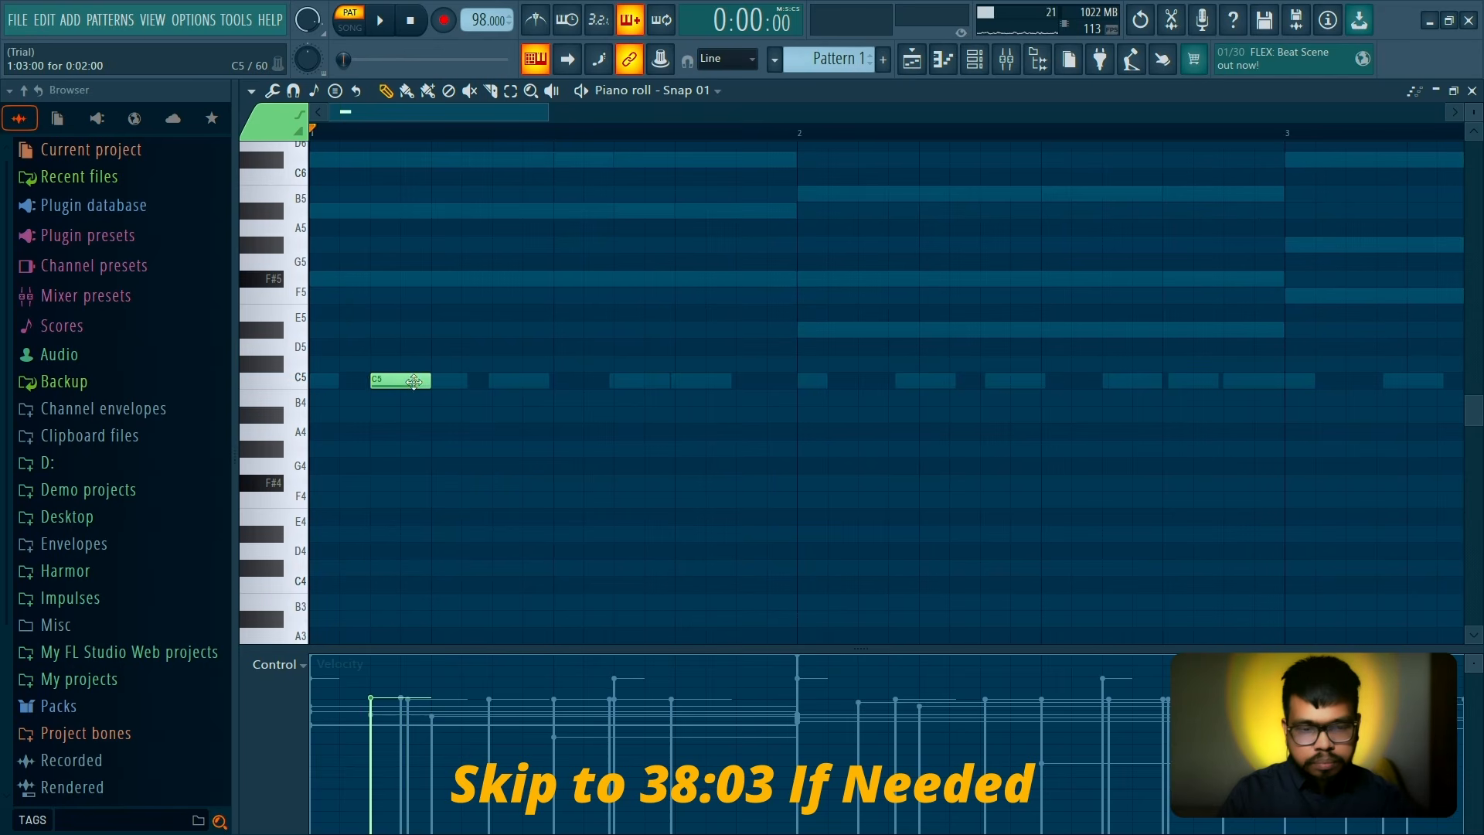
key("space")
key("space")
left_click_drag(430, 382, 400, 382)
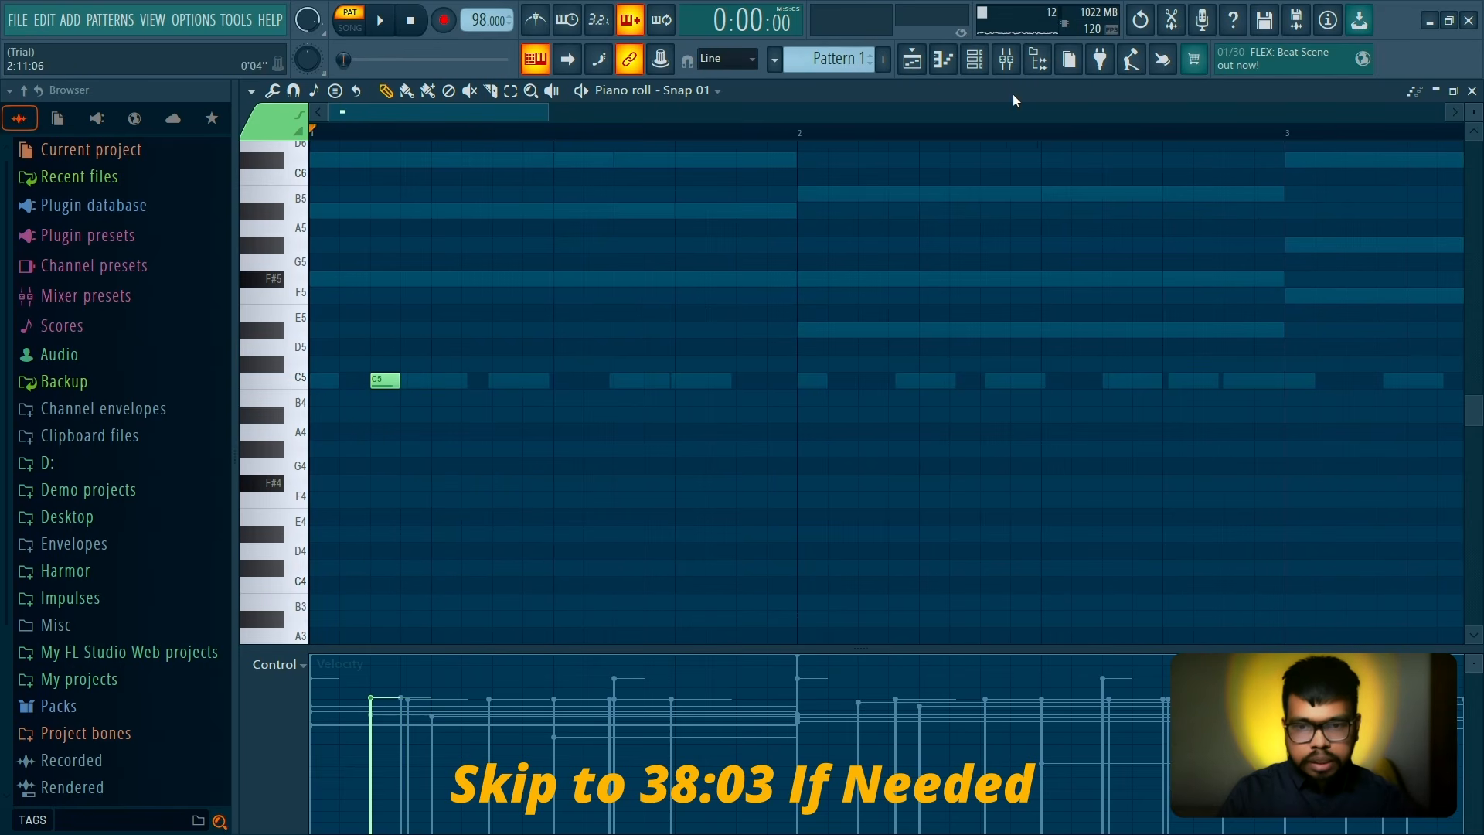
Unmute Snap 02 in the channel rack and play the drum pattern
left_click(974, 61)
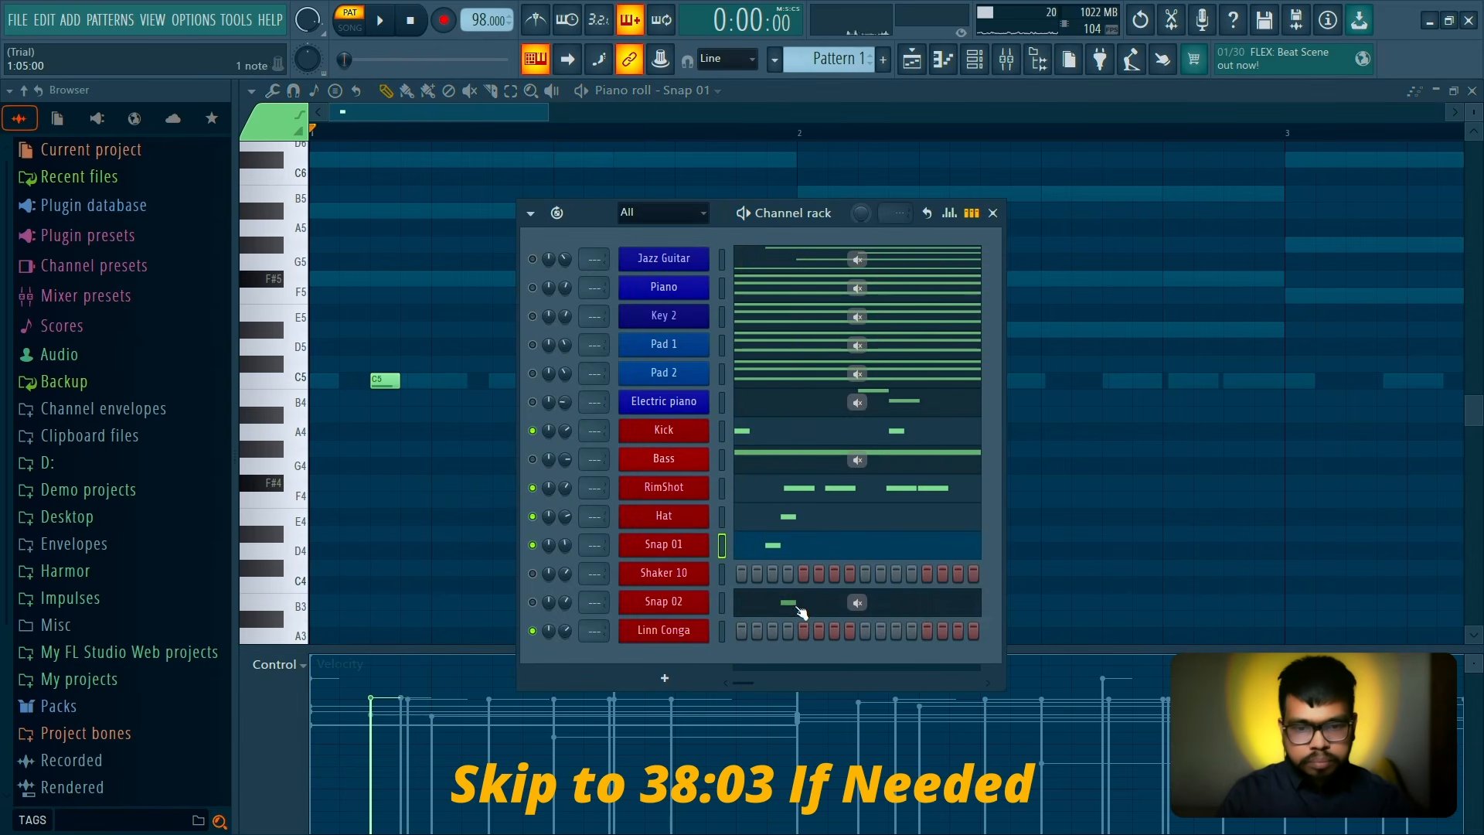
key("space")
left_click(533, 602)
key("space")
key("space")
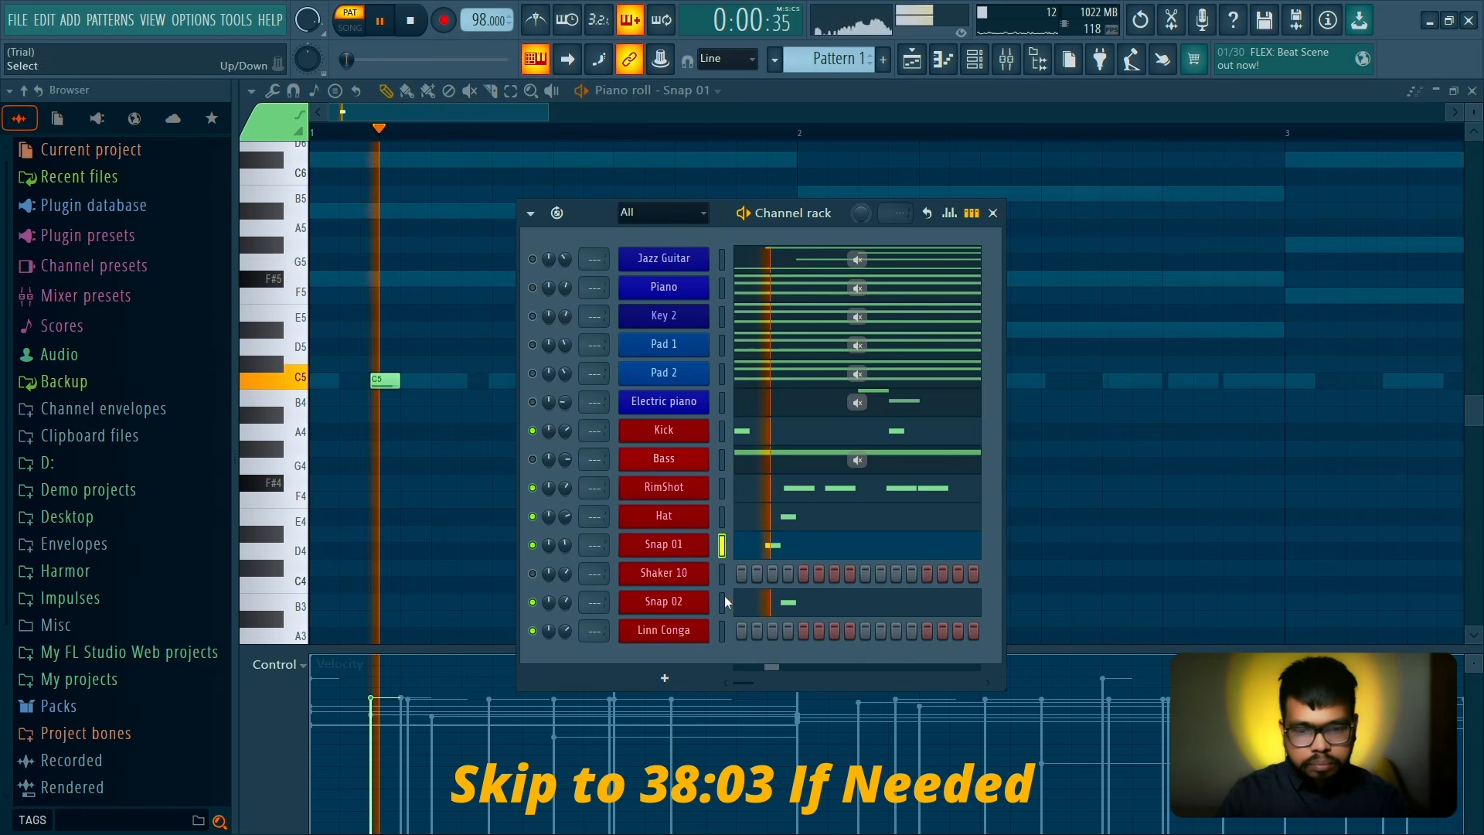
key("space")
Move the Snap 02 C5 note to step 2 of bar 1 in its piano roll and play the pattern
left_click(778, 602)
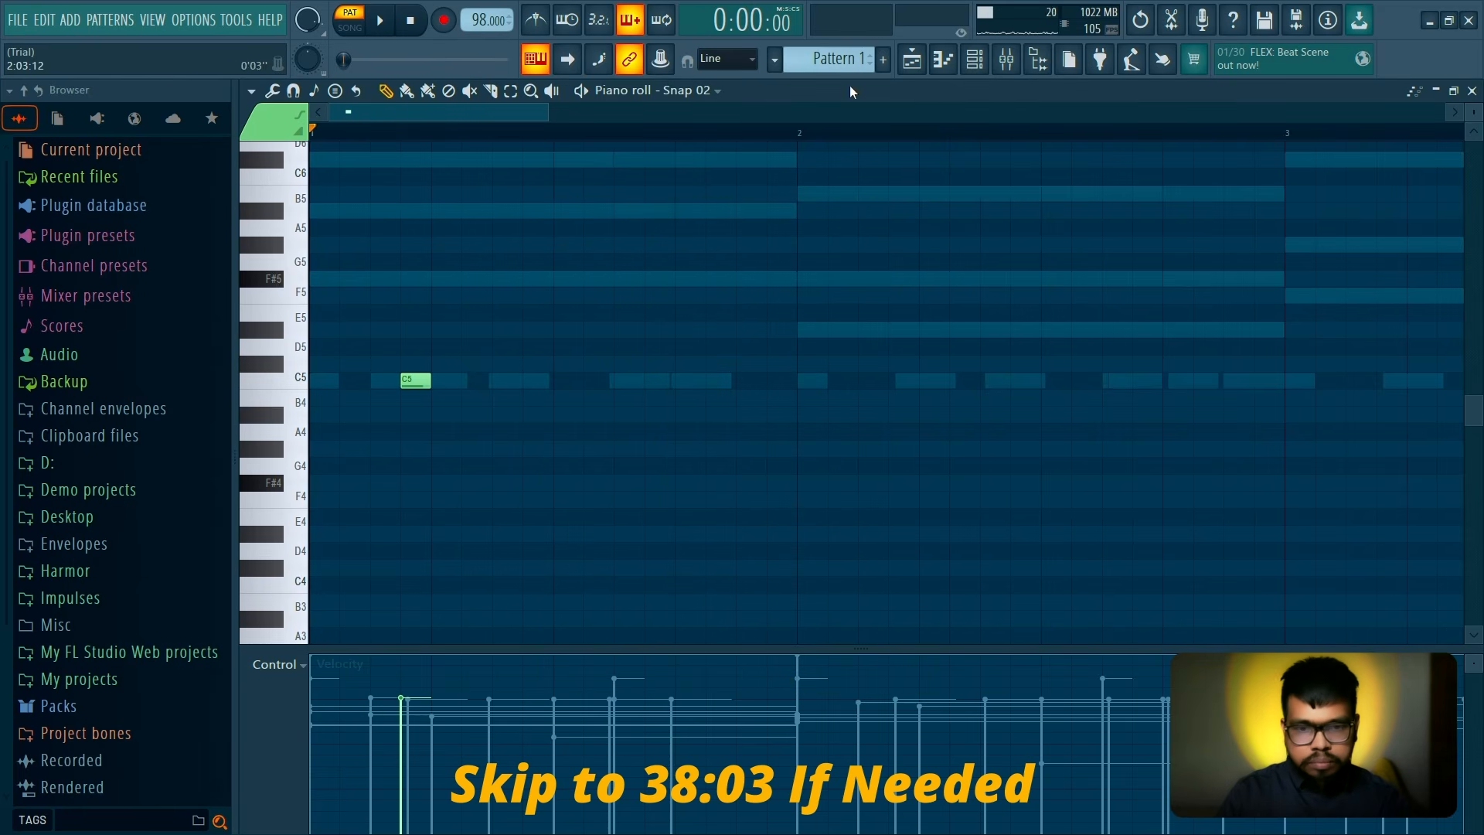
left_click(699, 90)
left_click(713, 547)
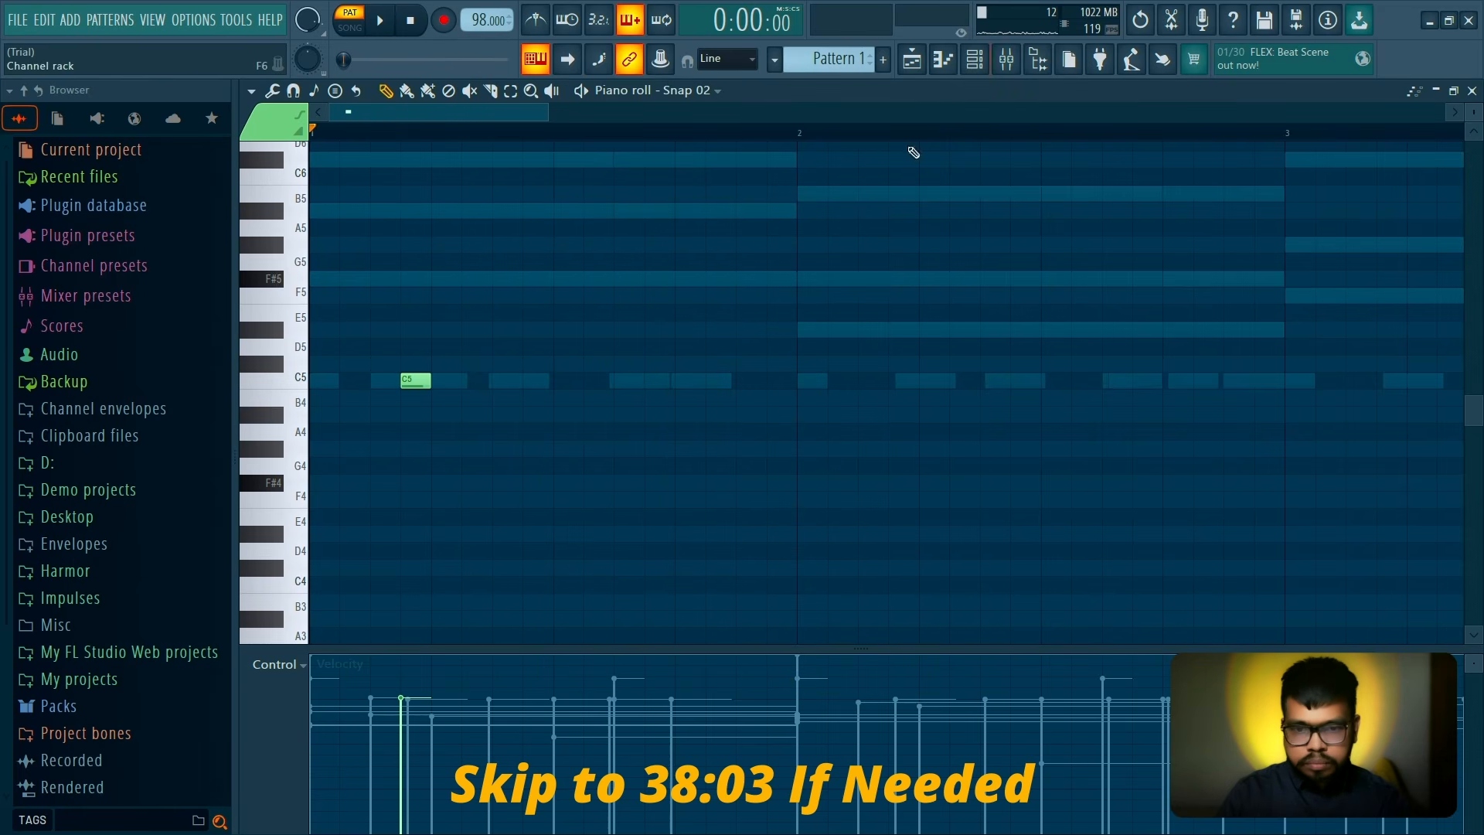
key("F6")
left_click(733, 603)
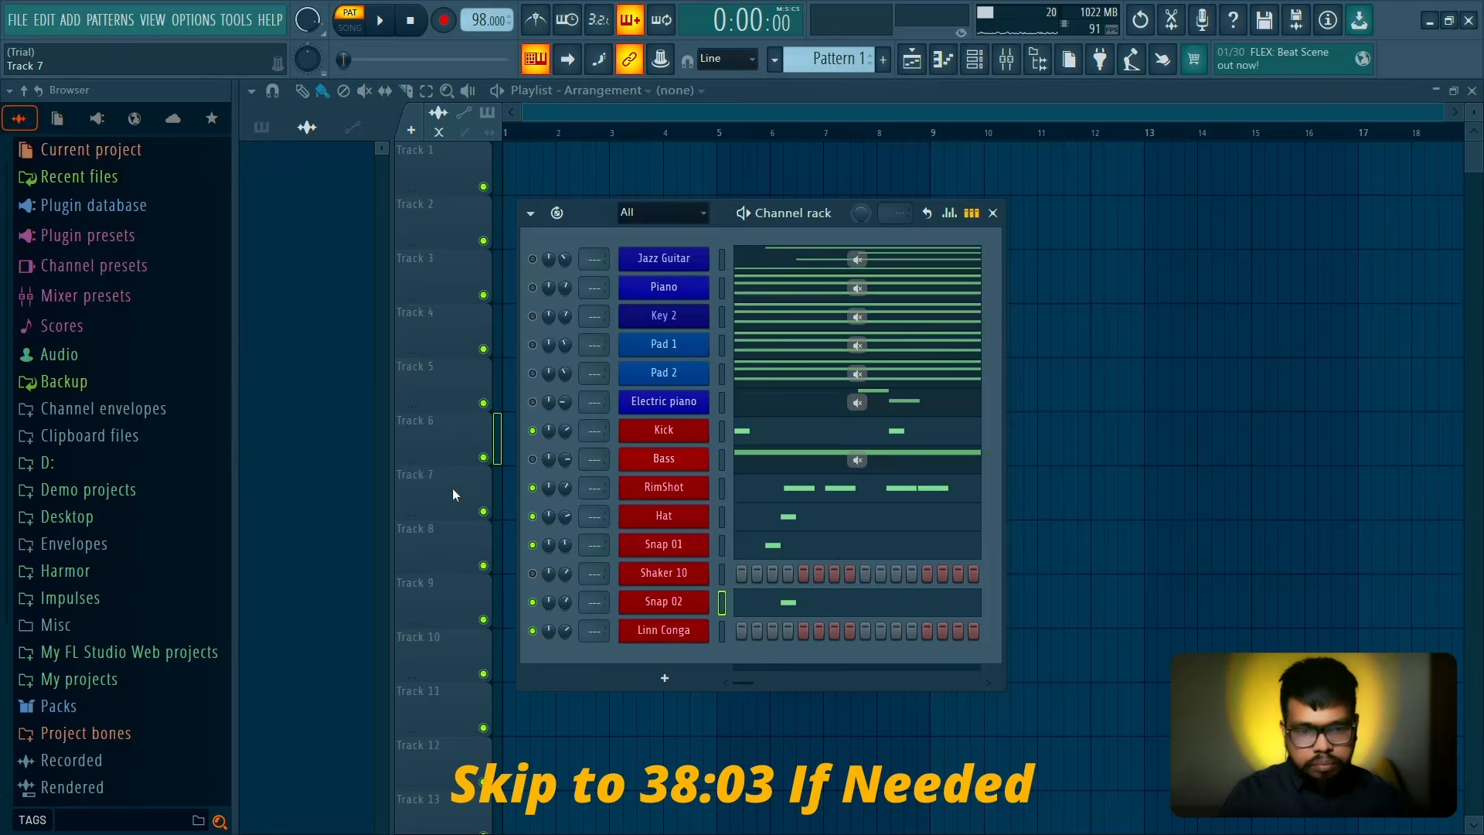
left_click(758, 599)
key("space")
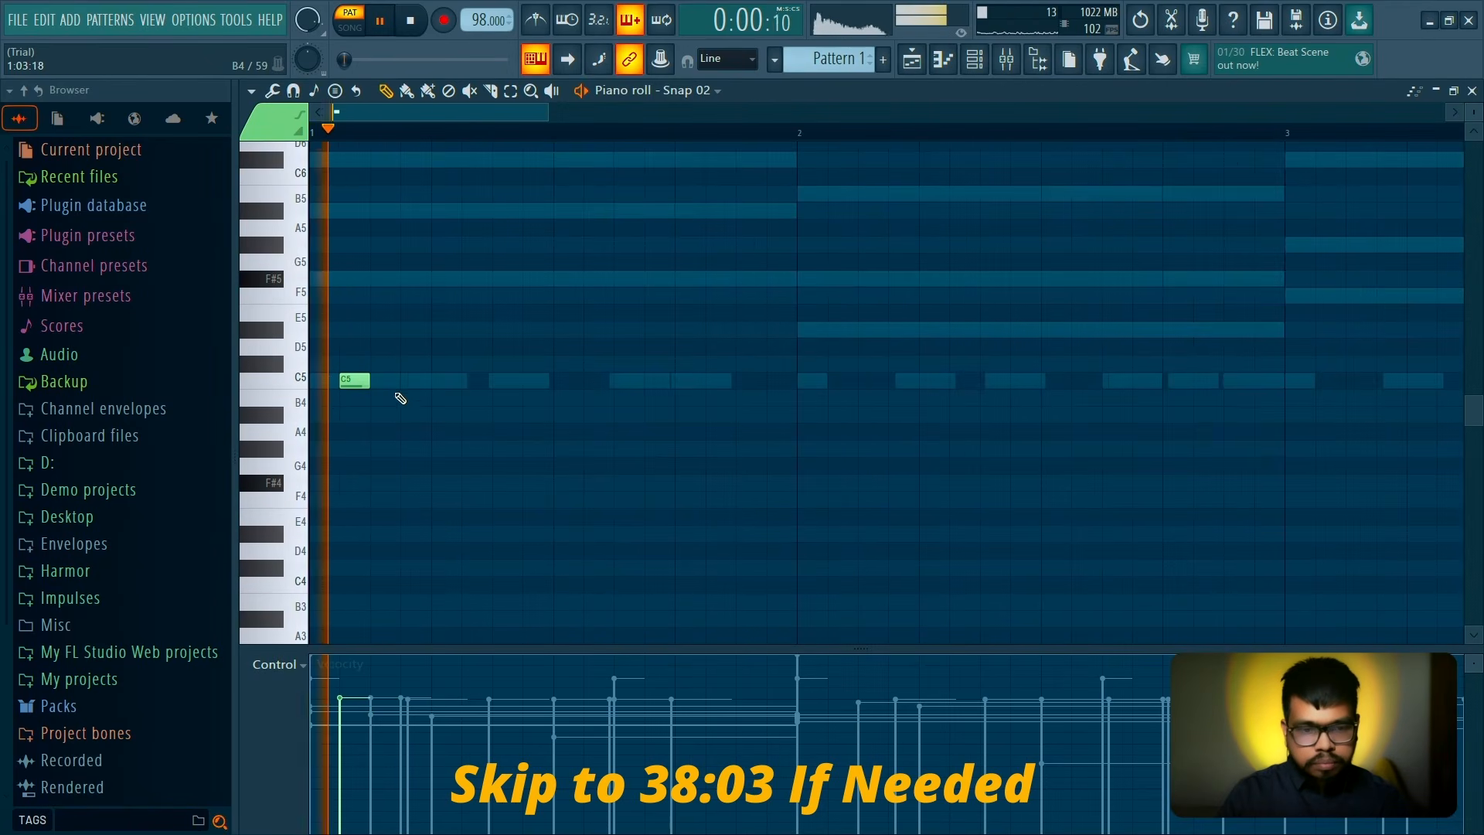
key("space")
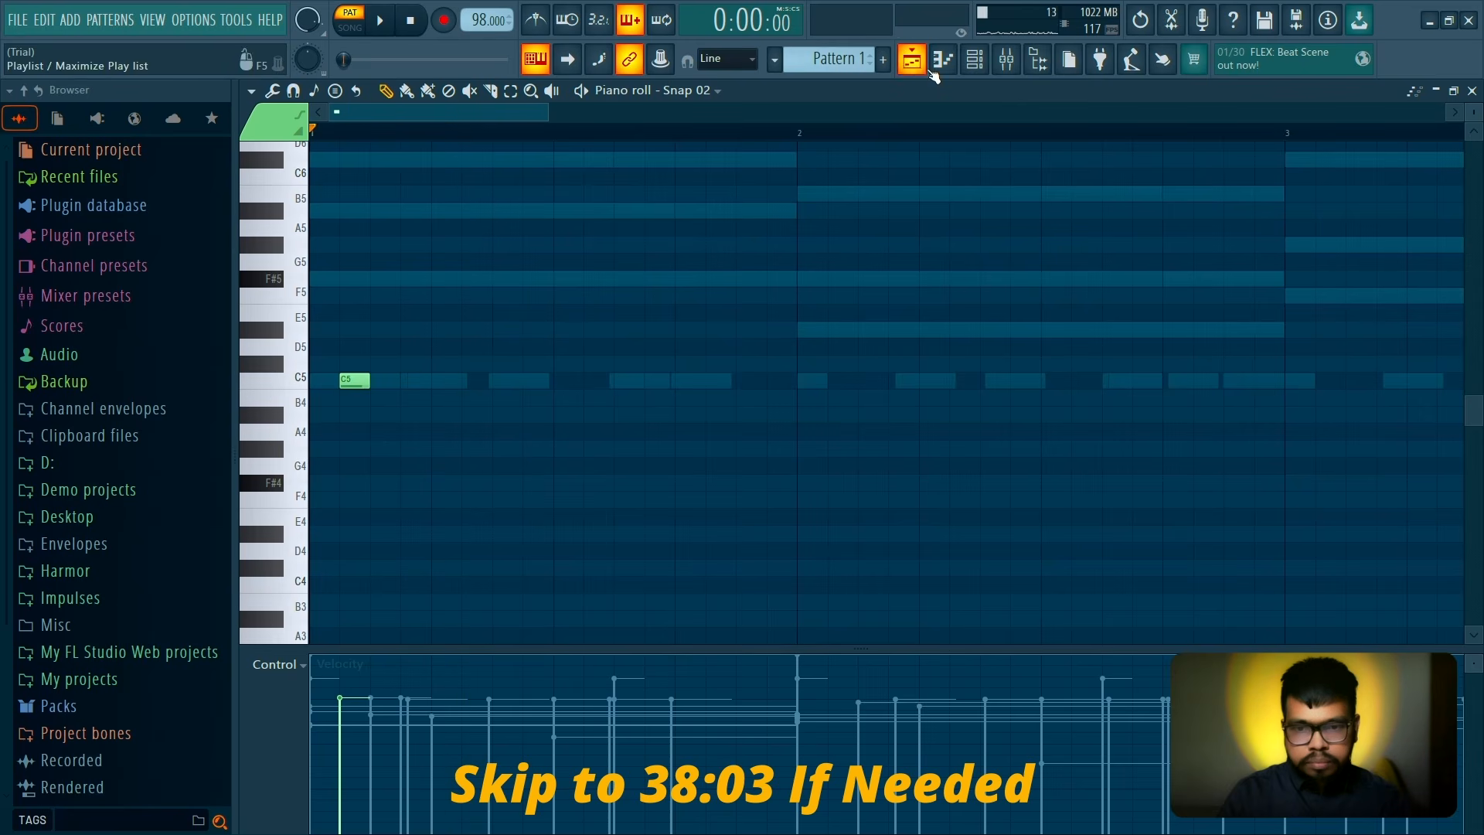
In the Hat piano roll, try extra C5 notes on steps 7, 8 and 9, delete them, and place one on step 10 instead
left_click(977, 65)
left_click(777, 528)
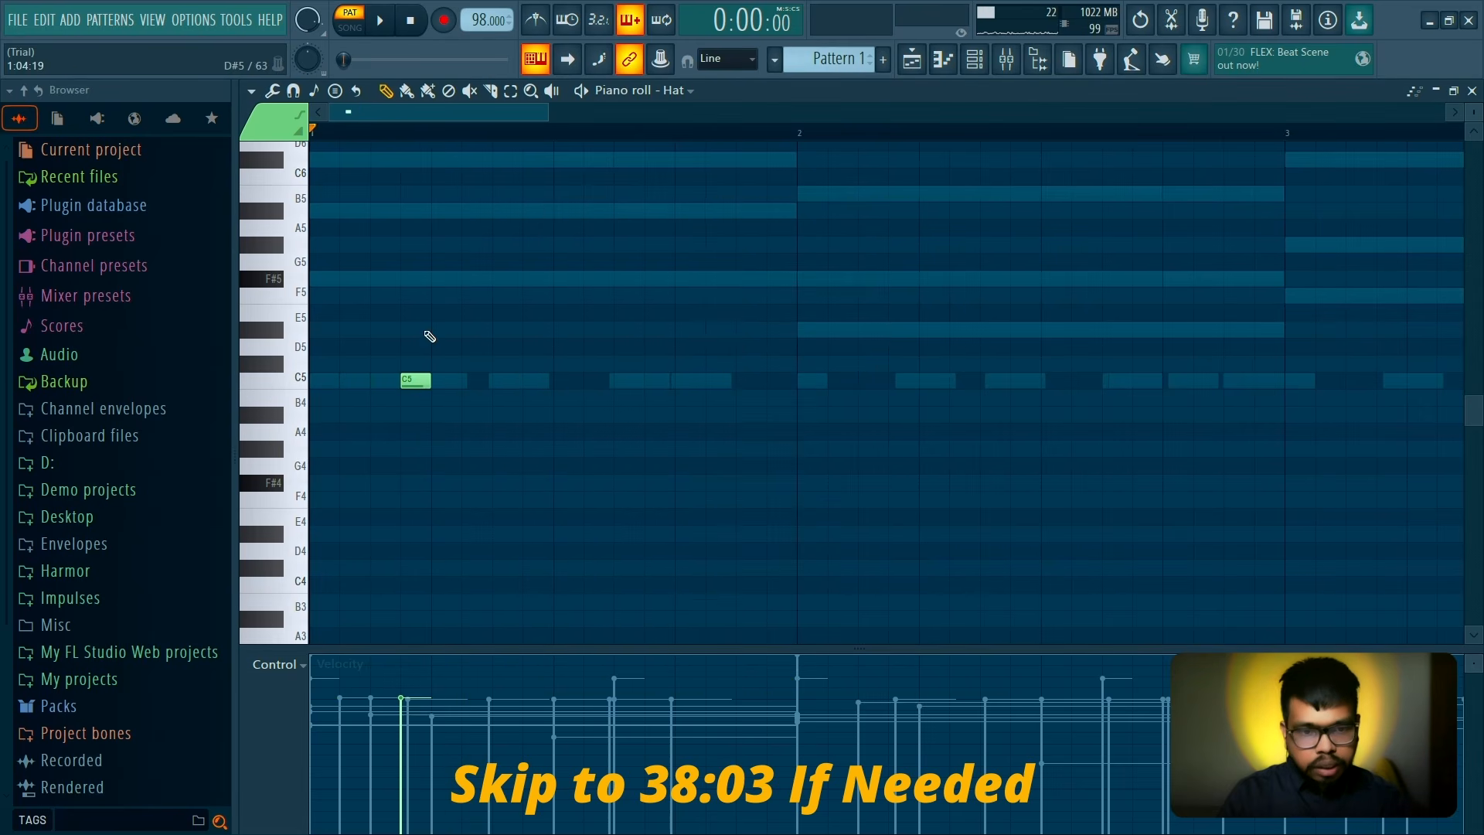
key("space")
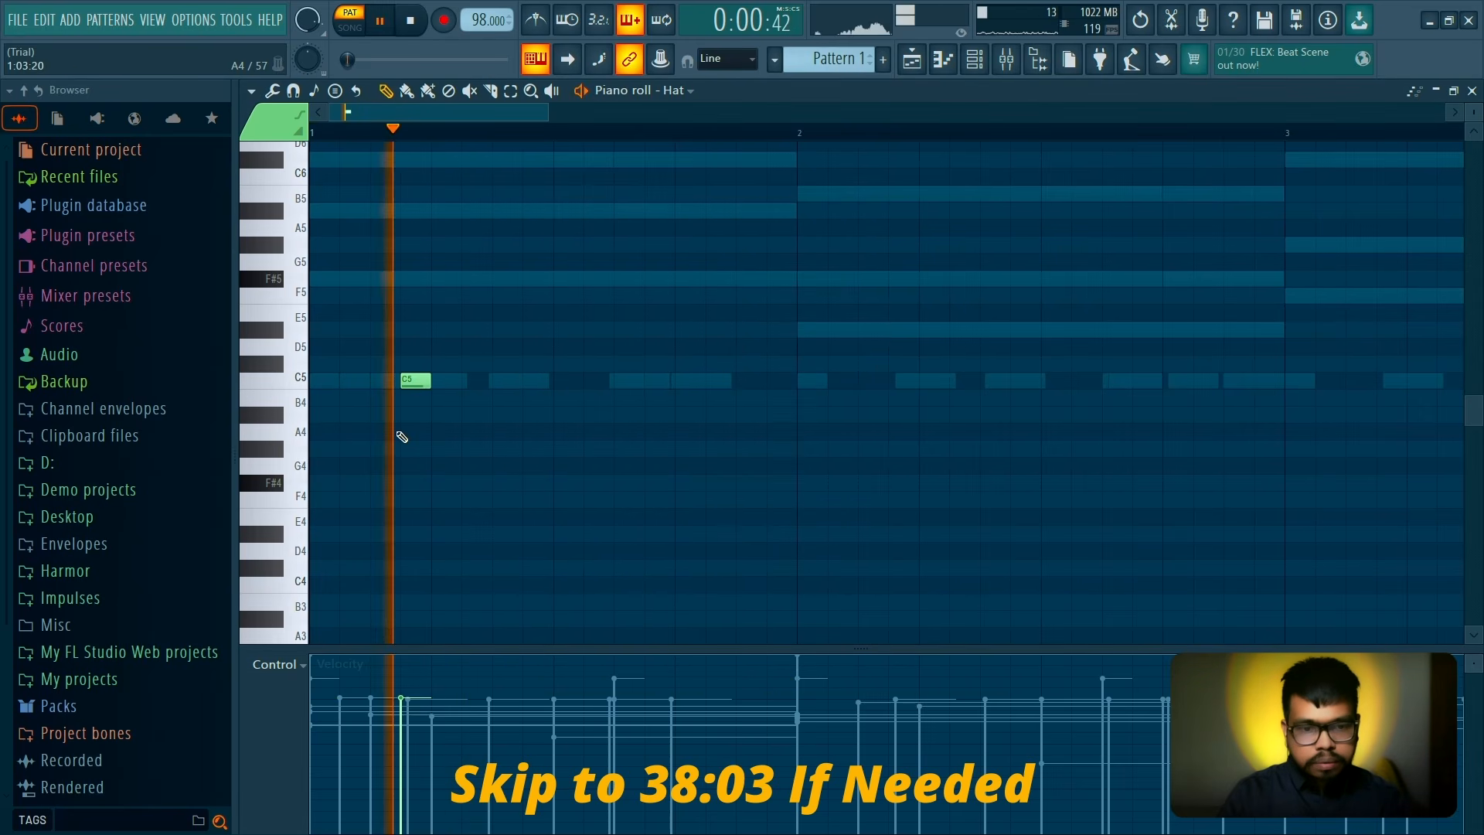
left_click(503, 380)
left_click(533, 387)
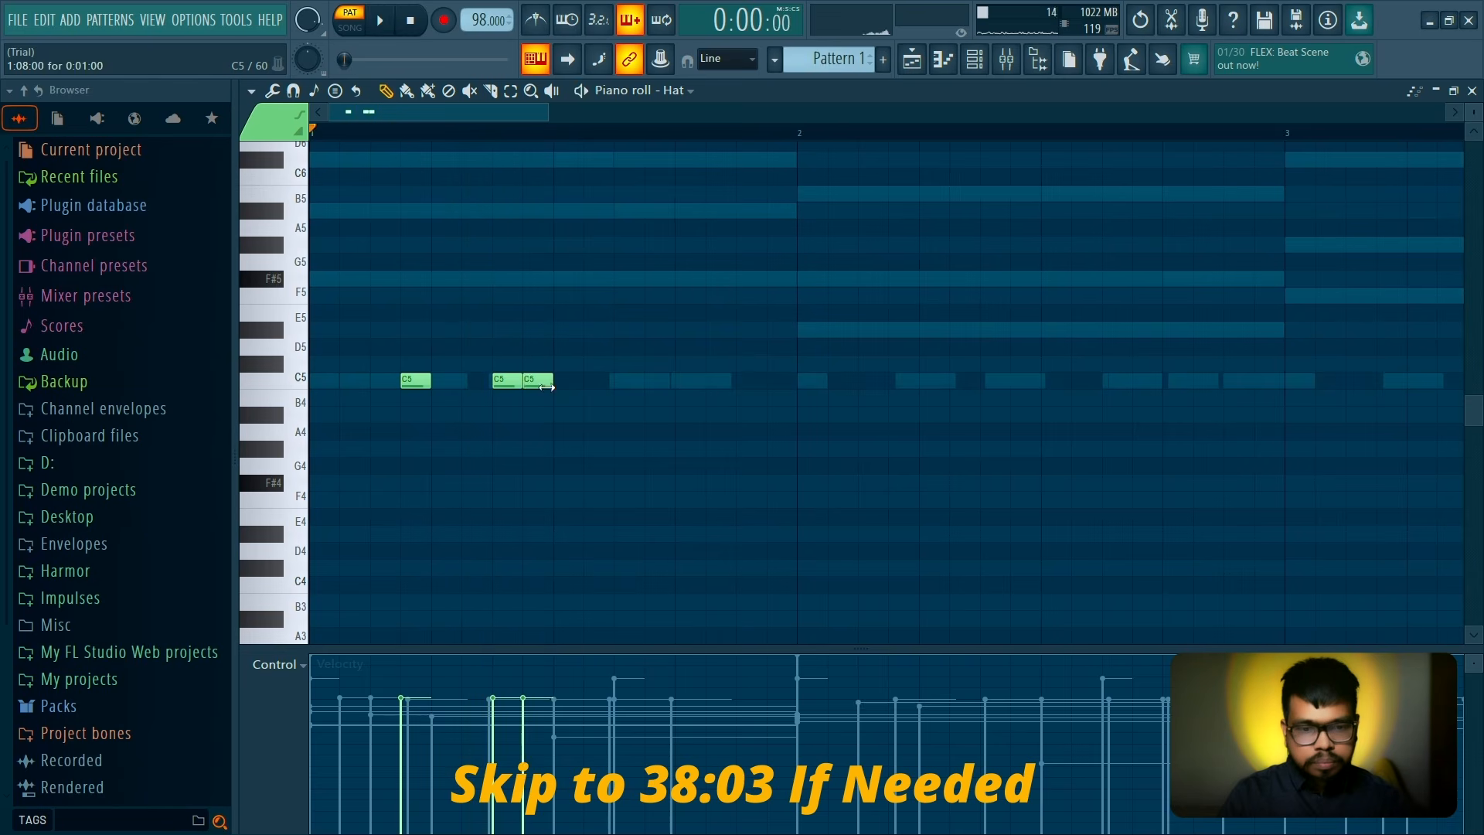
right_click(533, 386)
right_click(512, 385)
left_click(565, 387)
right_click(576, 384)
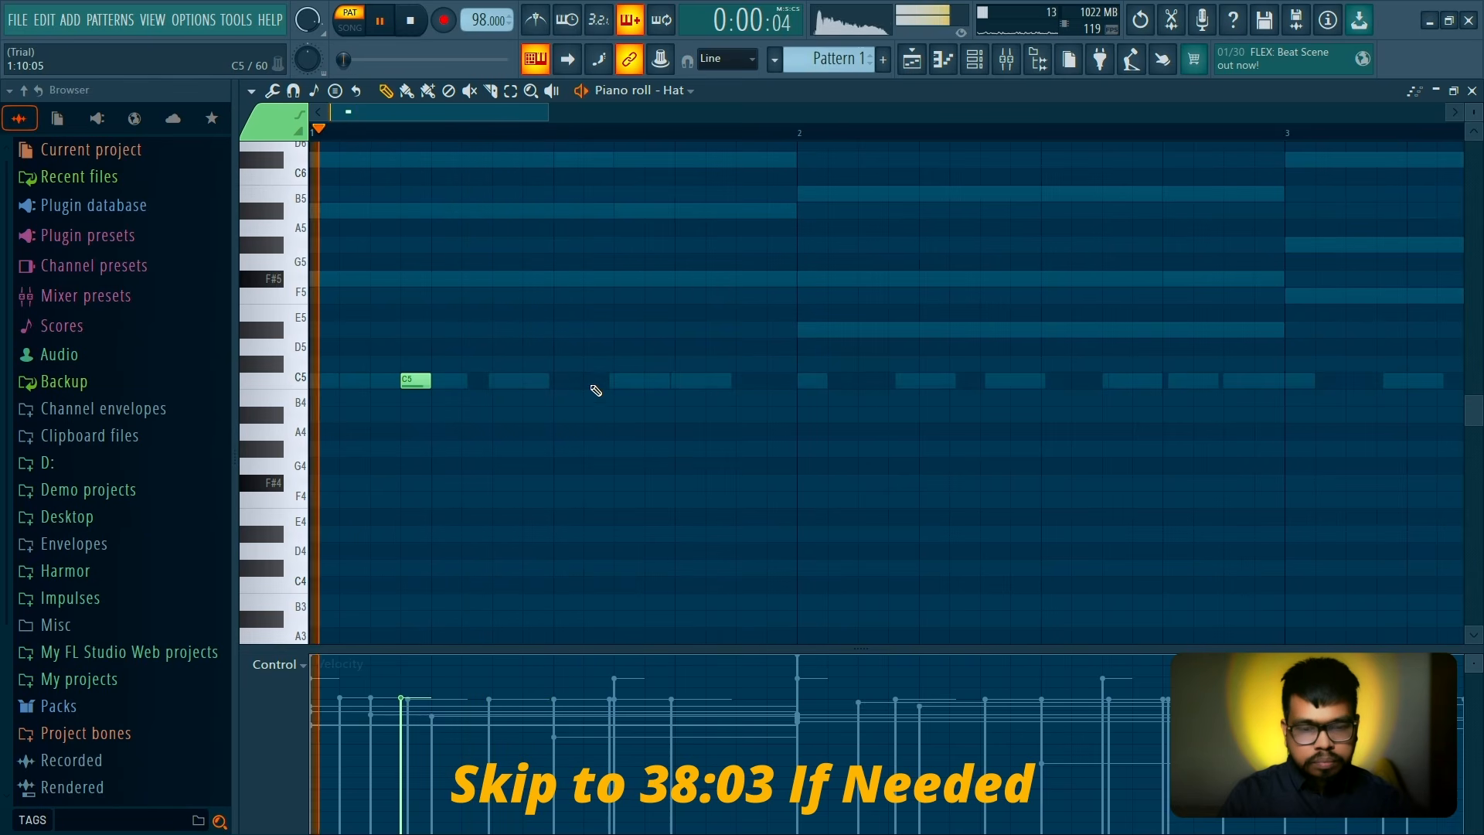
left_click(596, 383)
key("space")
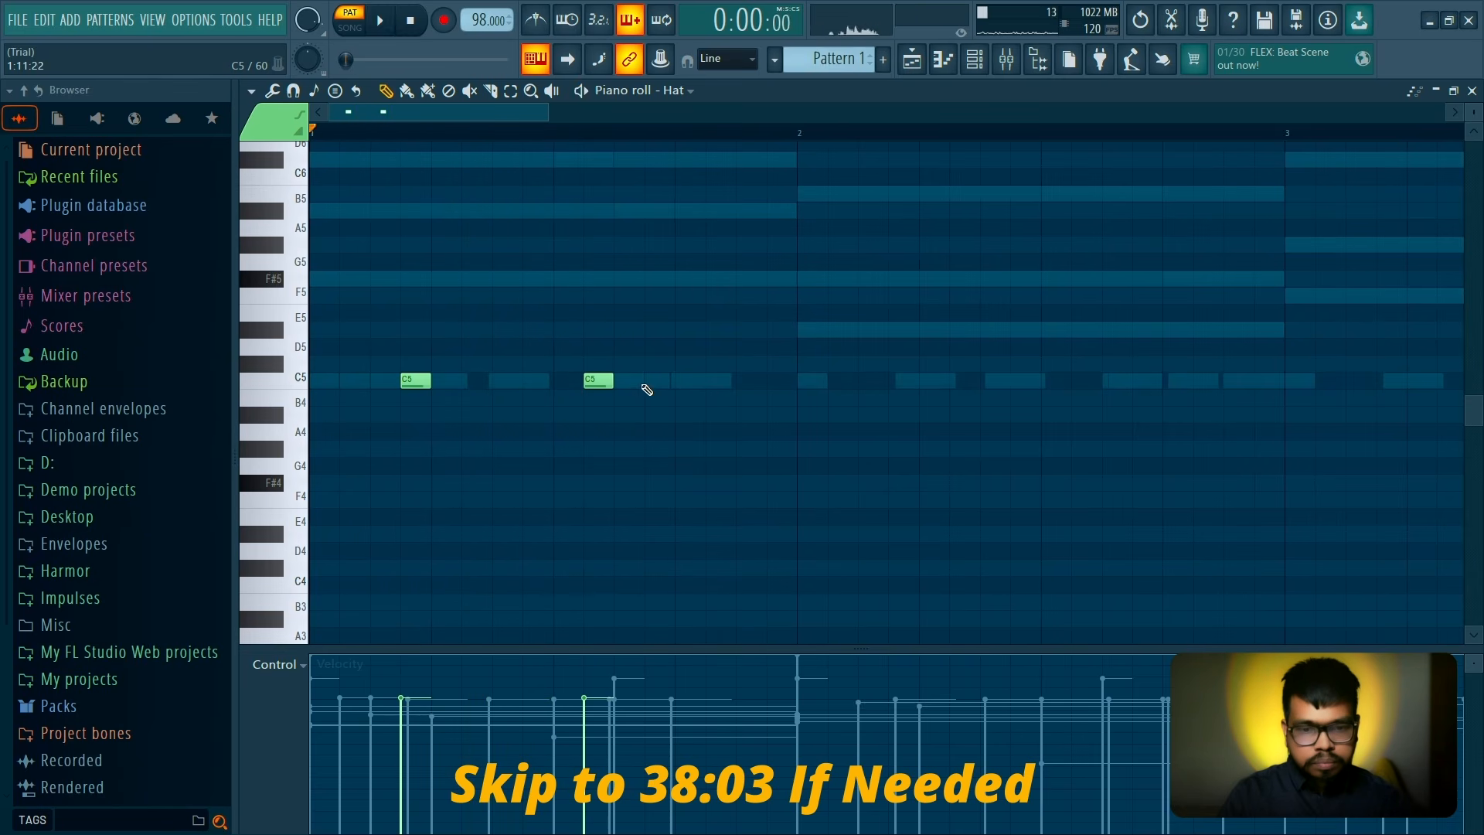
Try the second Hat note on step 11, settle it on step 12, and add another C5 note on step 15
left_click(624, 384)
scroll(599, 371, "down", 2)
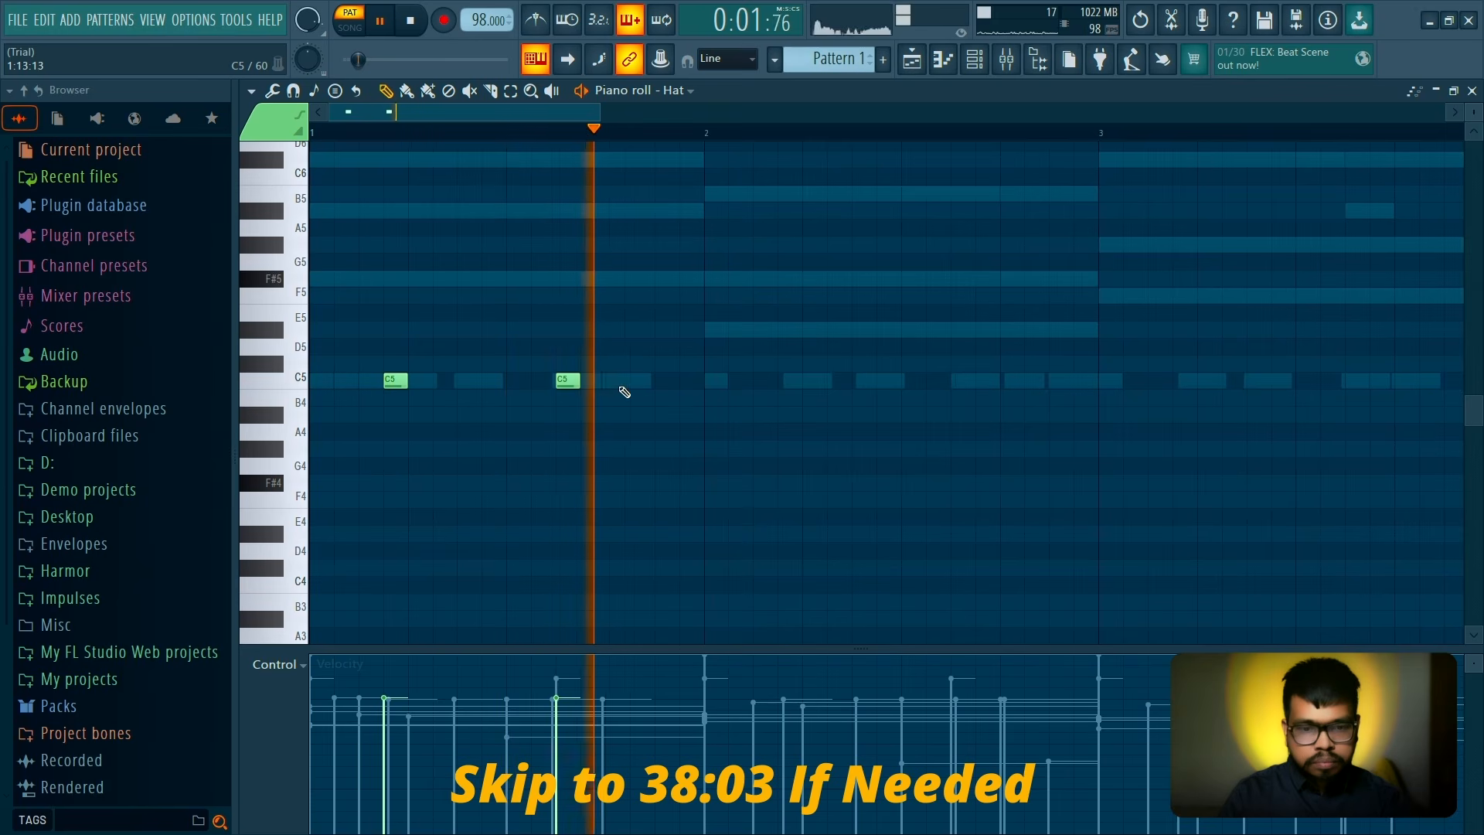
key("space")
left_click(592, 380)
left_click(666, 380)
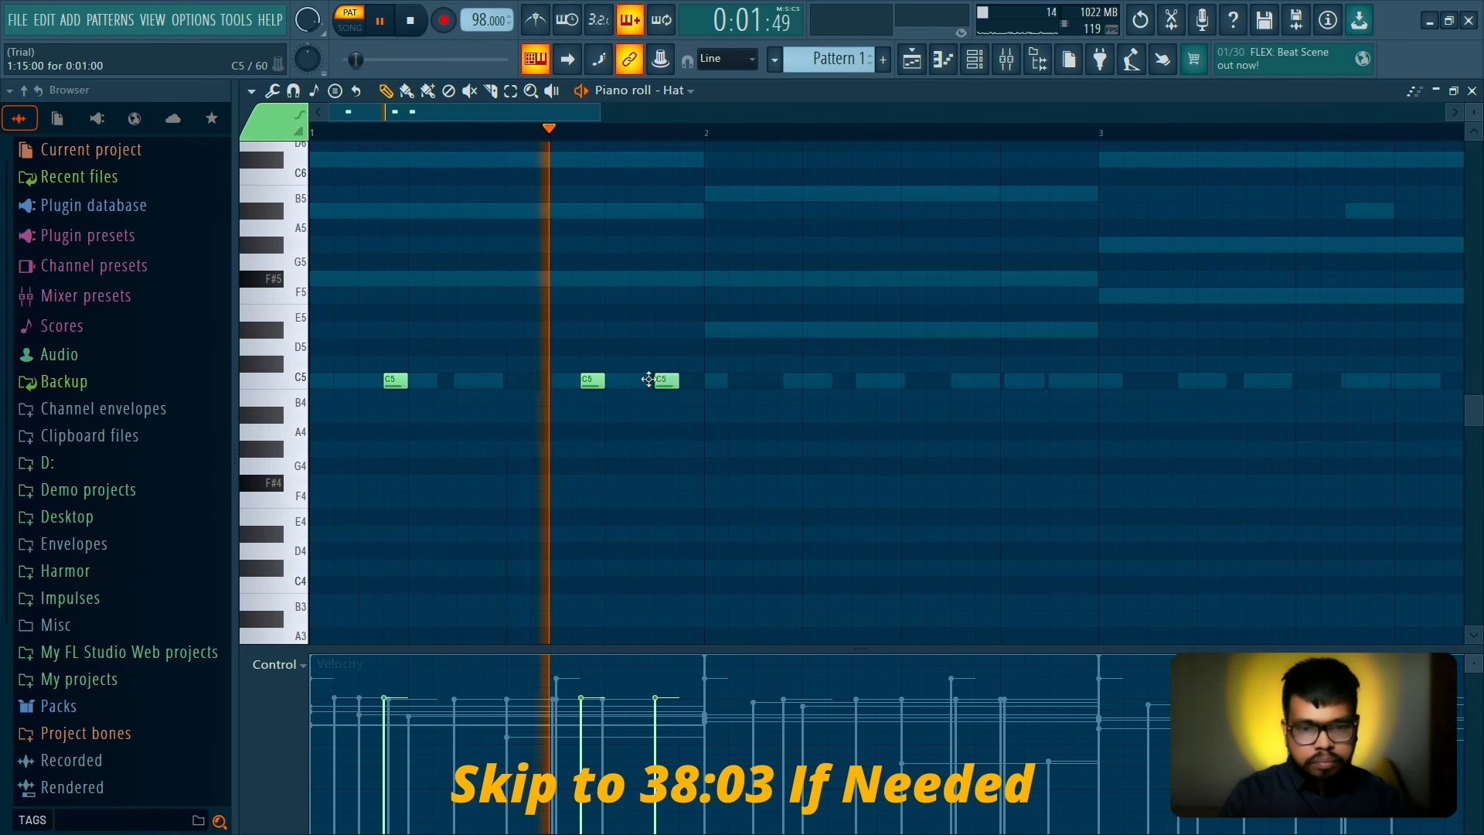
In the Hat piano roll, delete the C5 notes on steps 15 and 12 of bar 1, and place C5 on step 15 again
key("space")
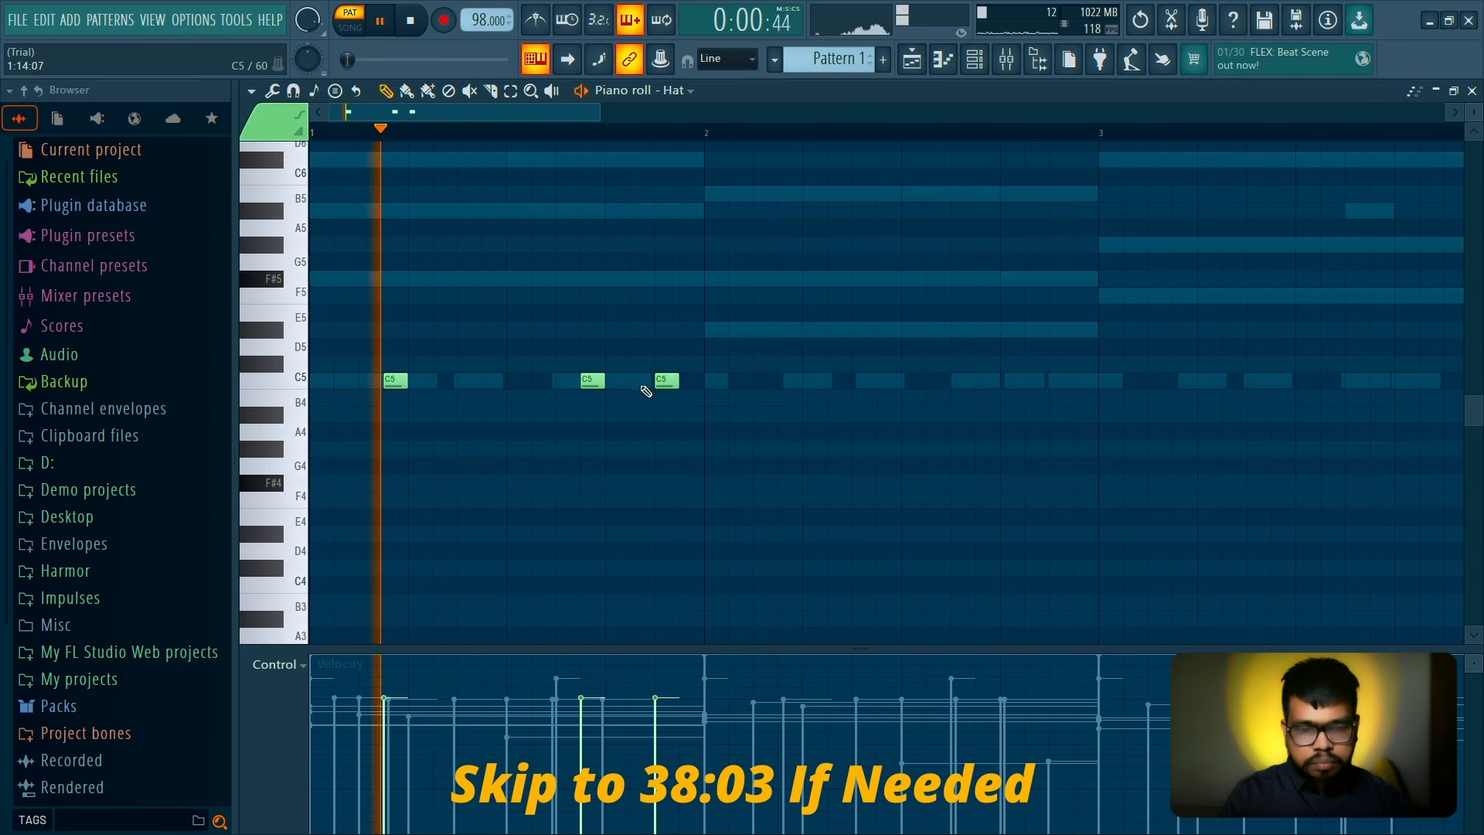
right_click(661, 381)
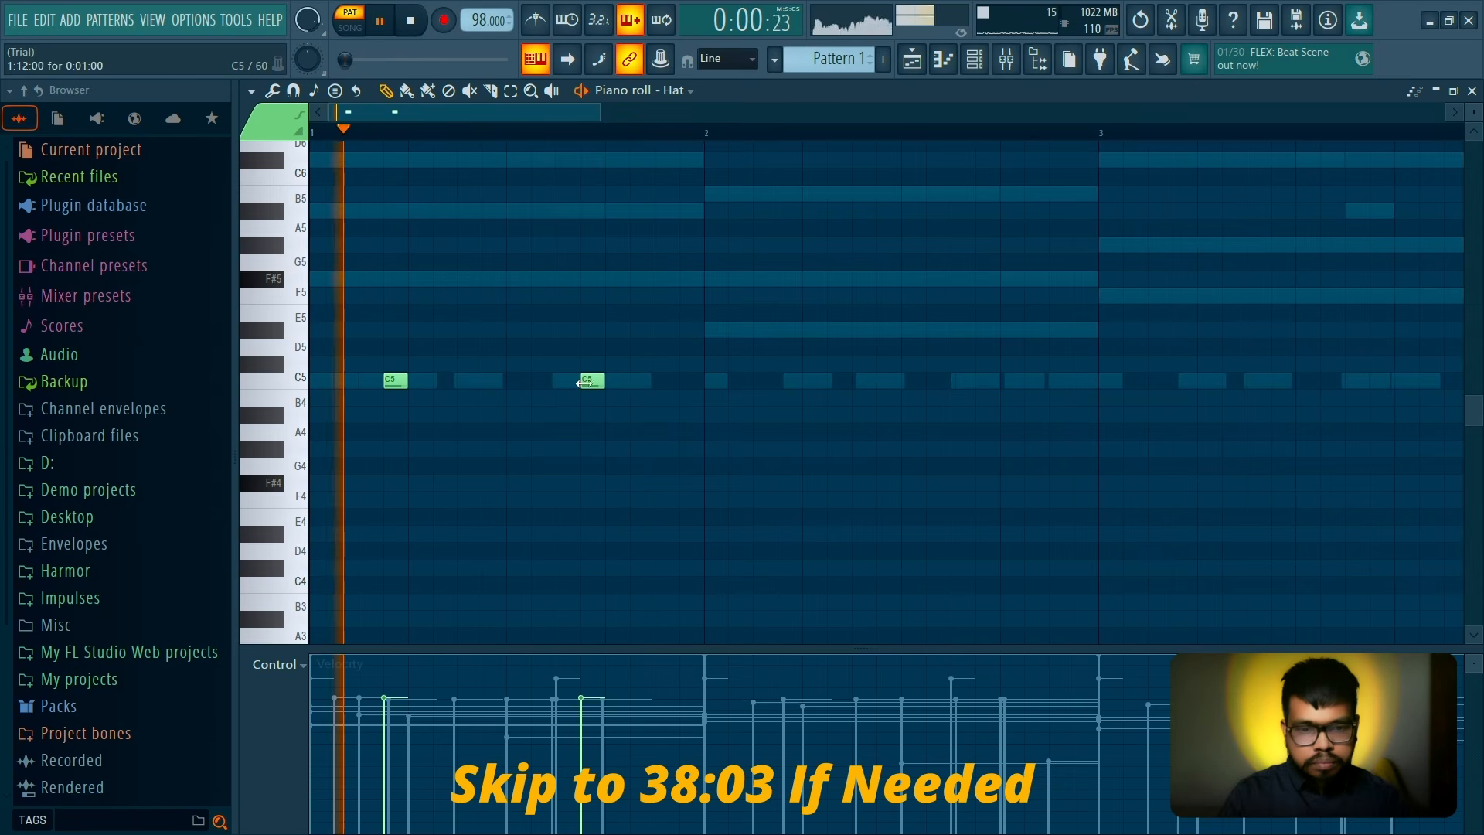
right_click(592, 380)
left_click(657, 382)
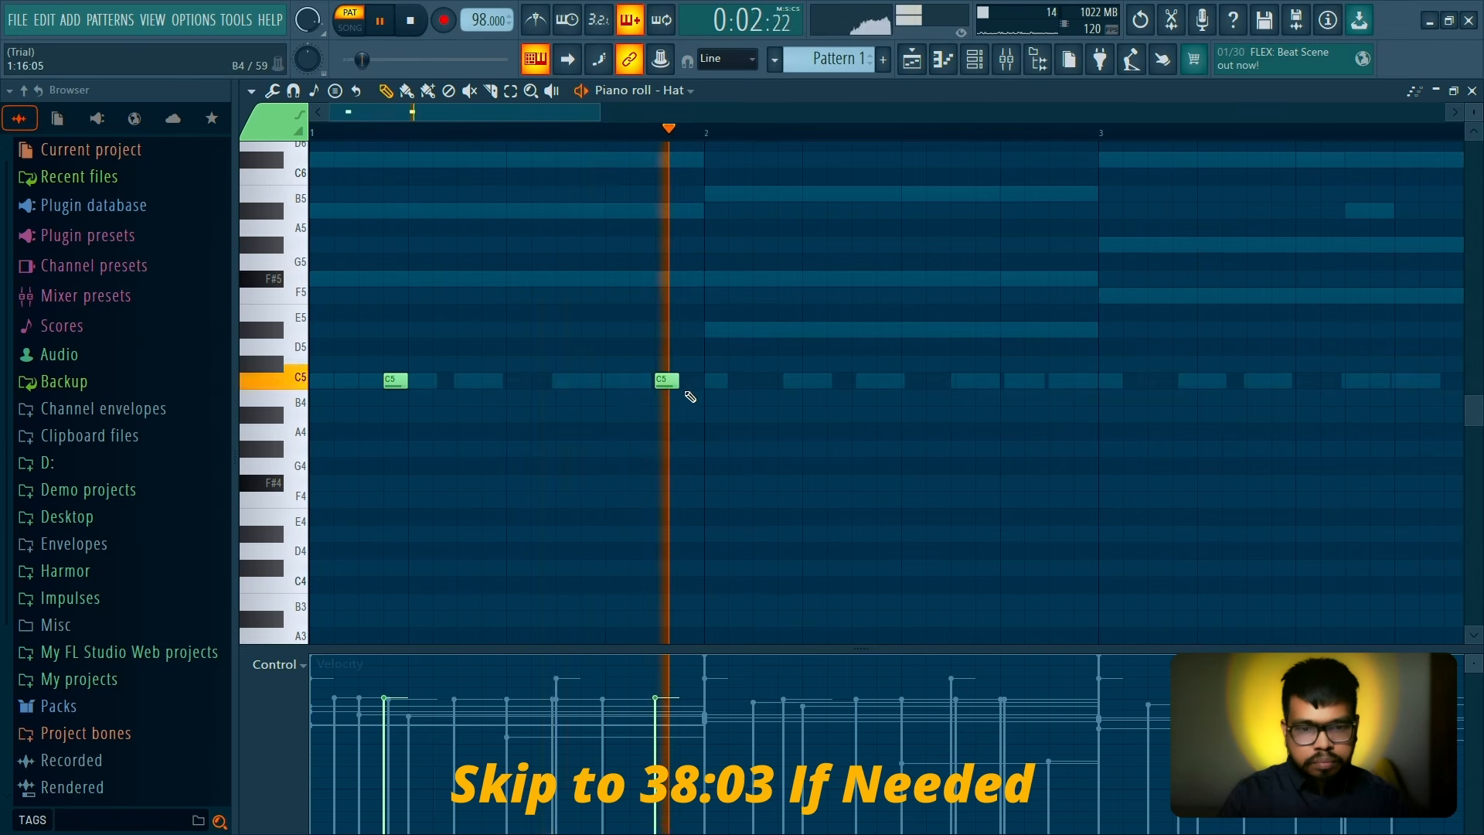
key("space")
In the RimShot piano roll, try the pattern without the fourth C5 note of bar 1 and restore that note
left_click(974, 74)
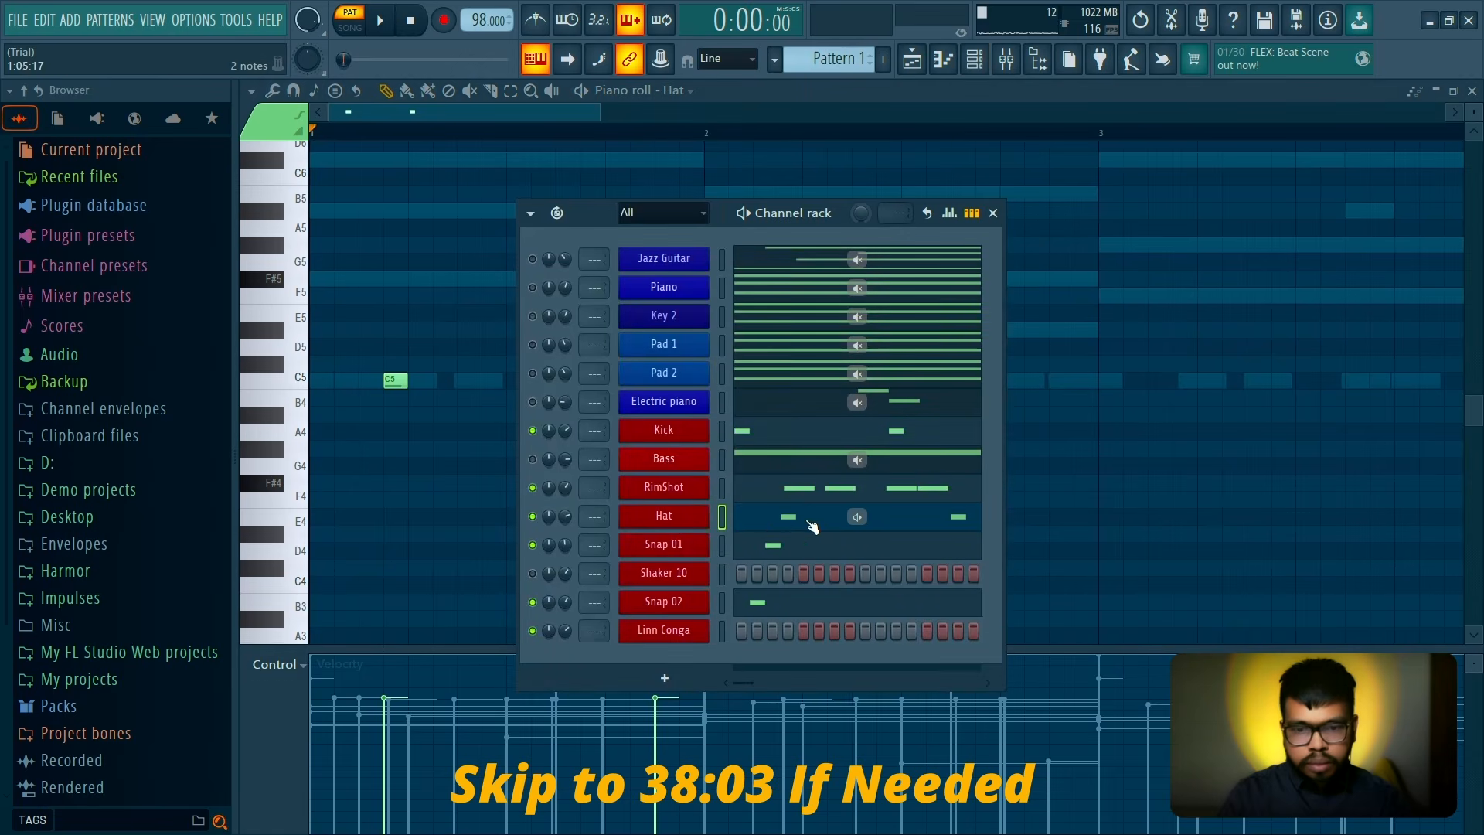
left_click(765, 499)
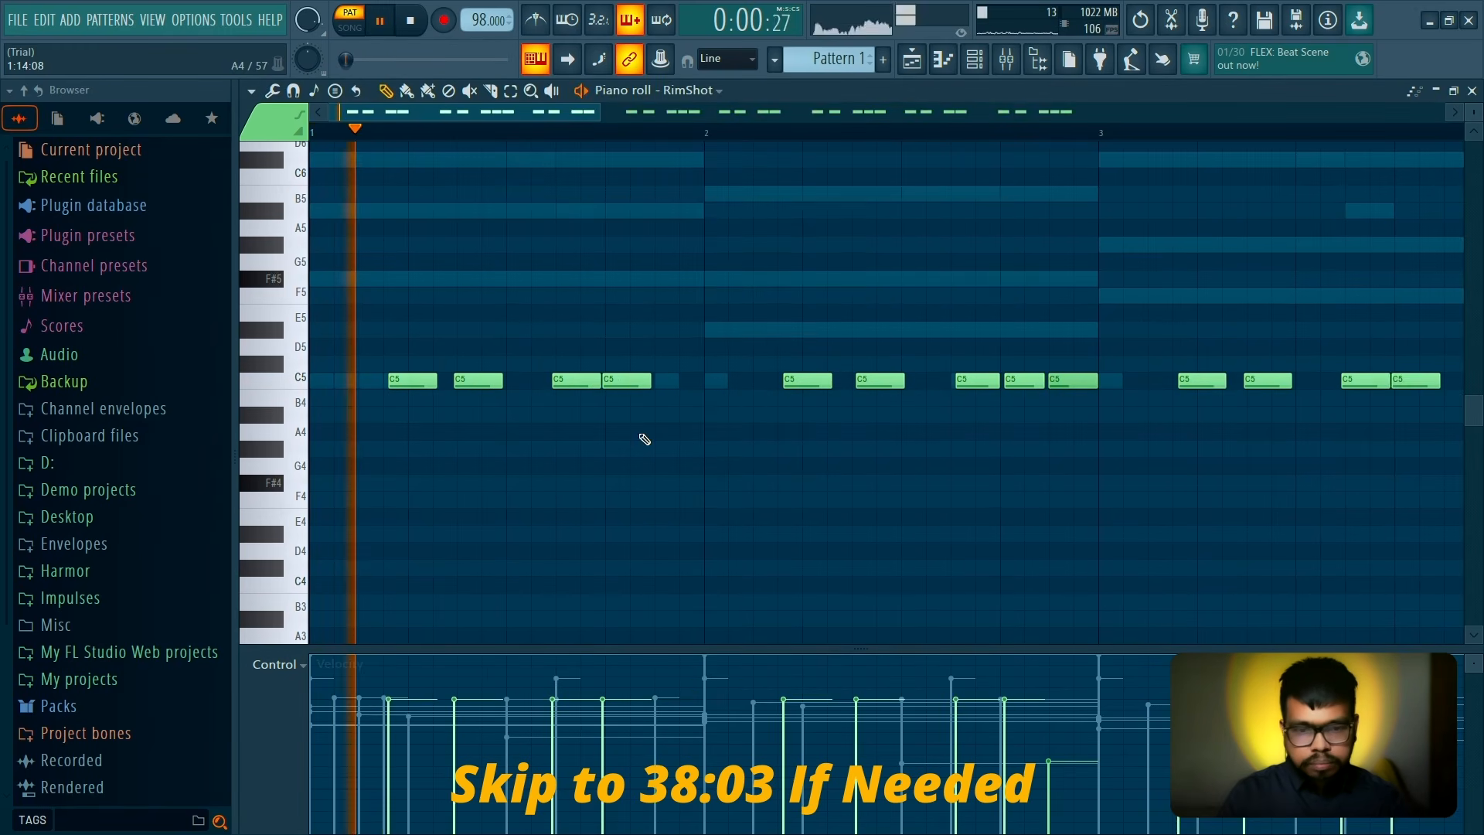
right_click(631, 380)
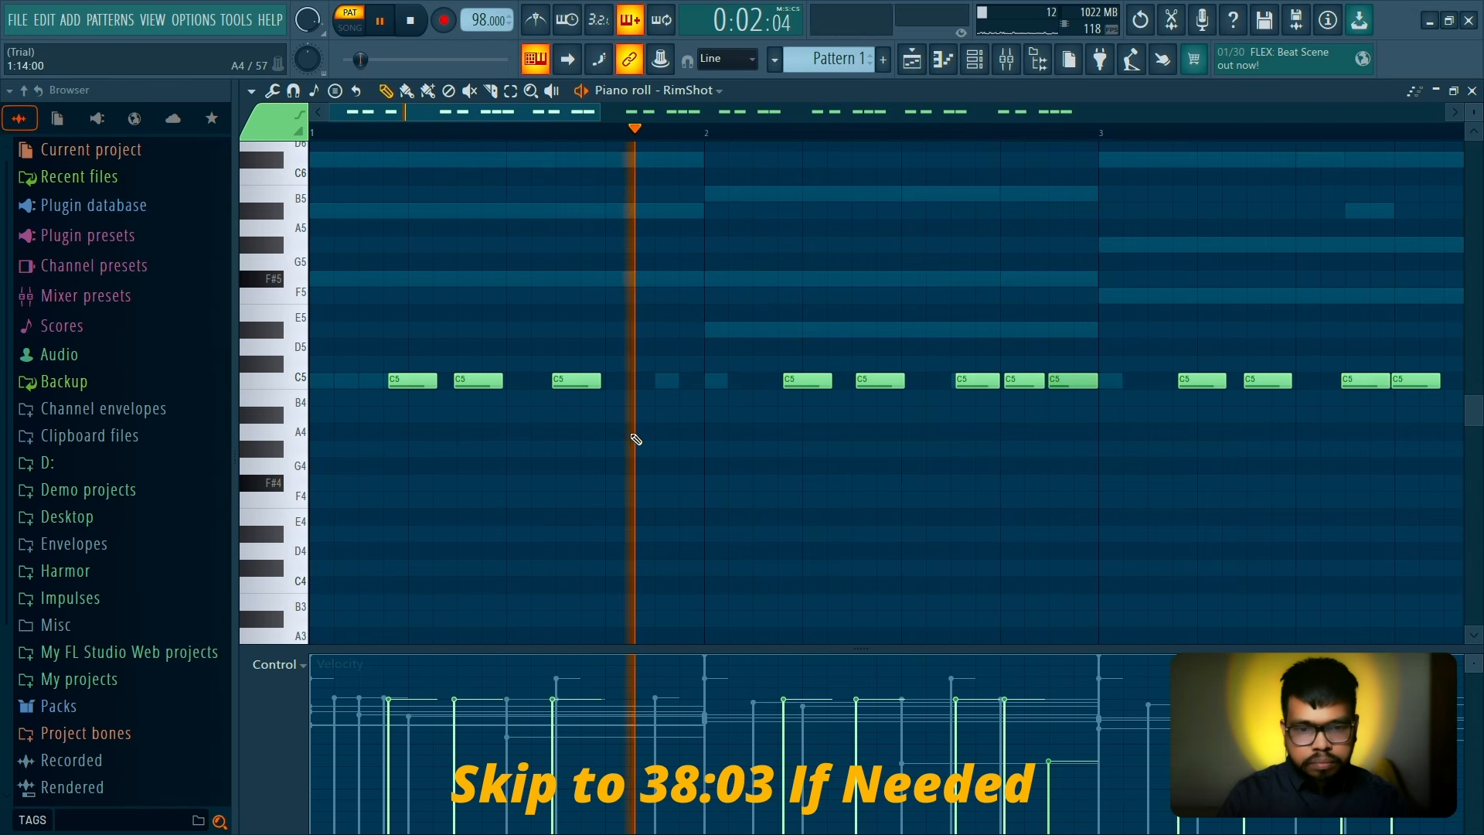
key("ctrl+z")
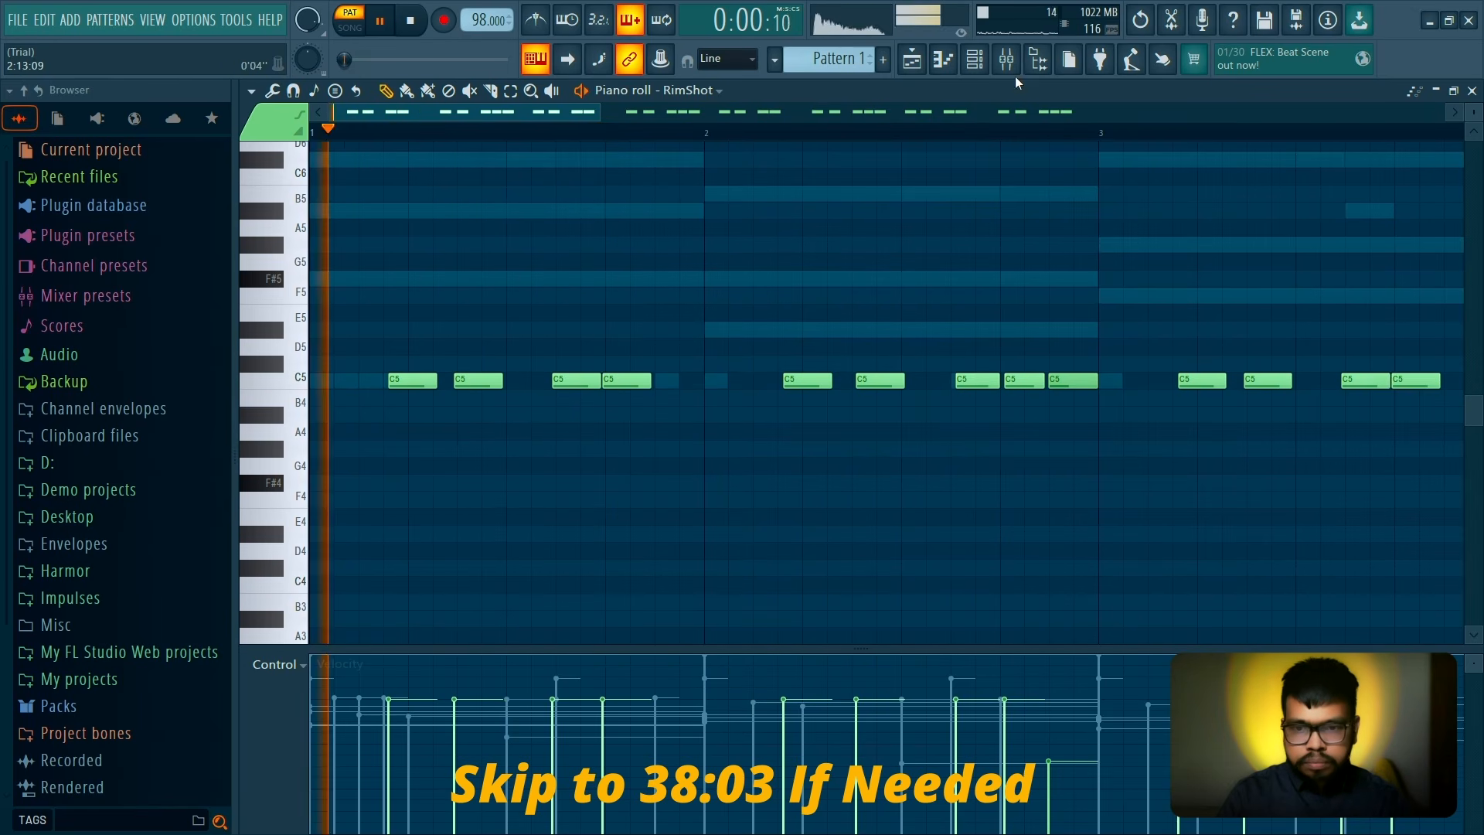
left_click(974, 59)
left_click(972, 60)
key("F6")
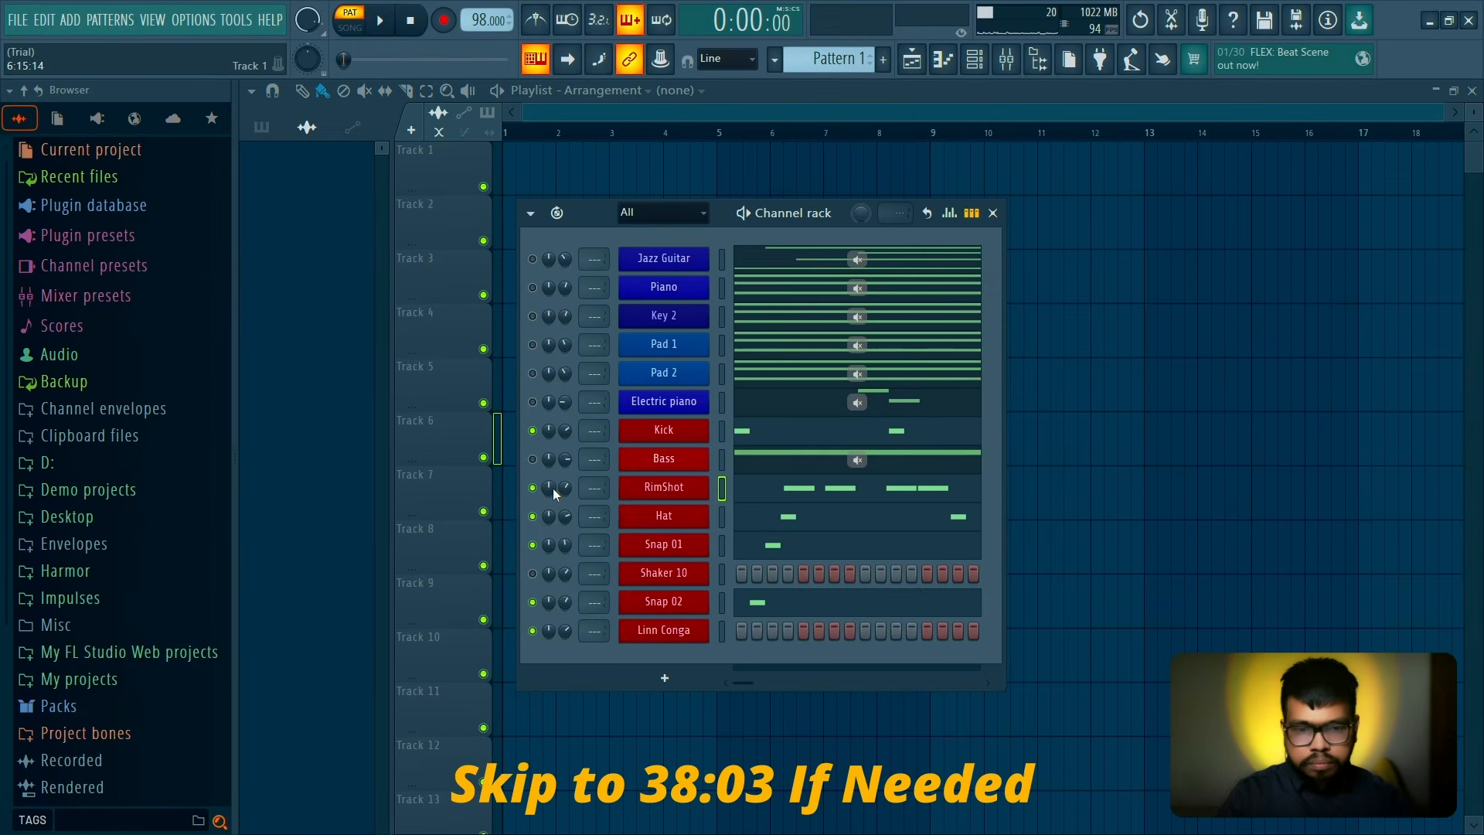
Play the drum pattern with RimShot muted and unmuted to compare the two versions
left_click(779, 525)
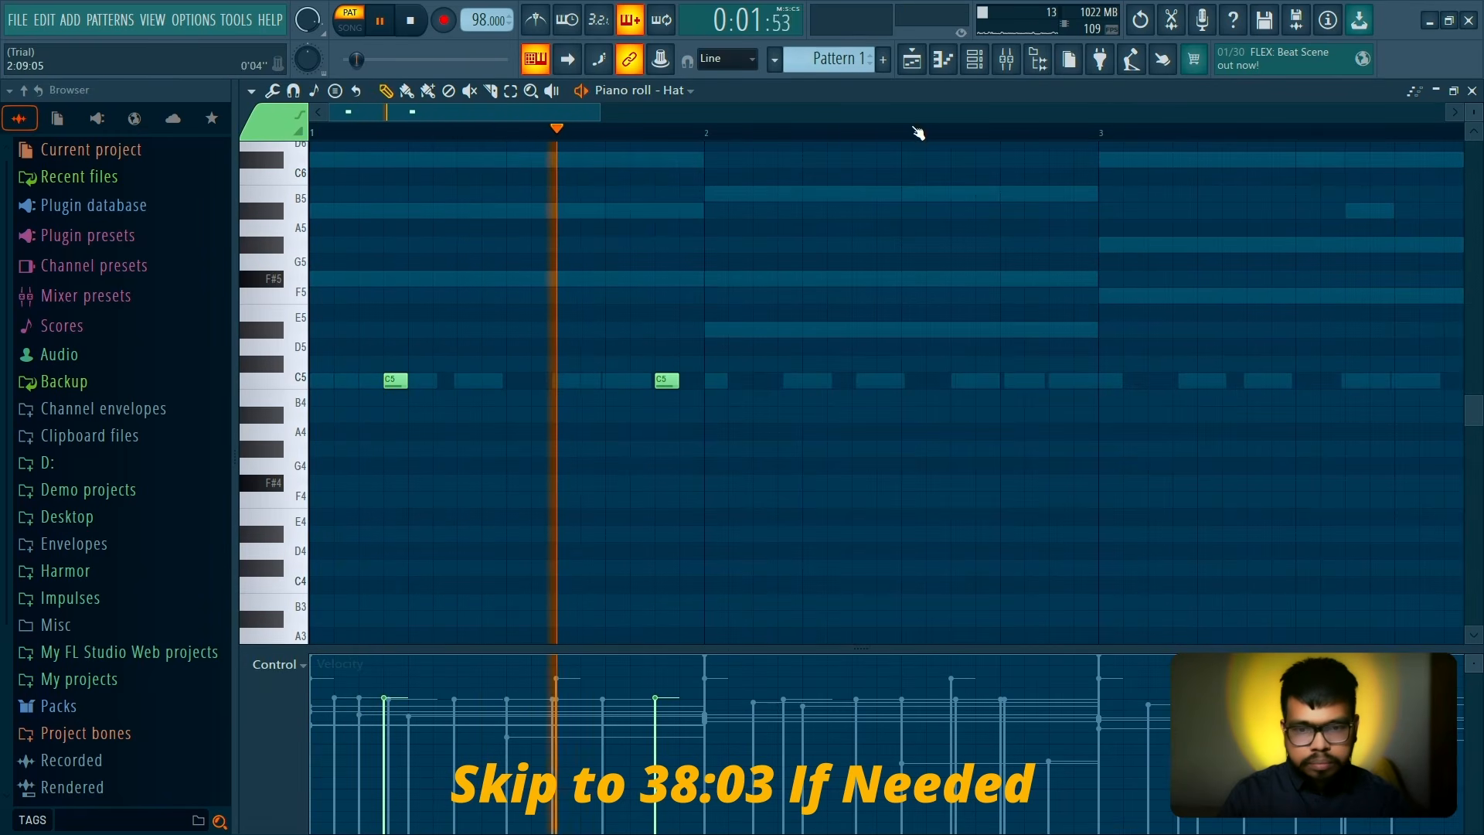
left_click(975, 63)
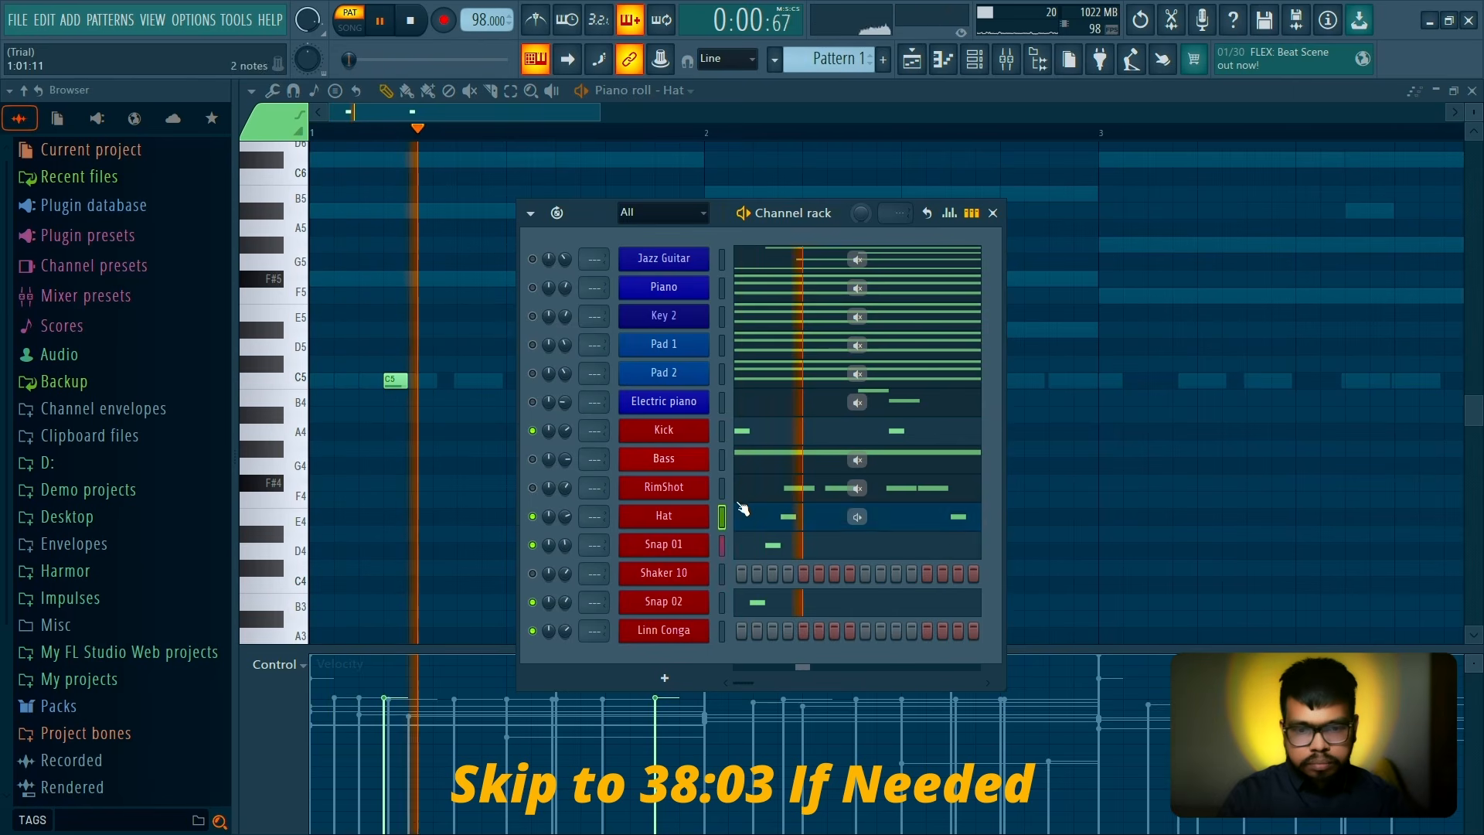
key("space")
key("space")
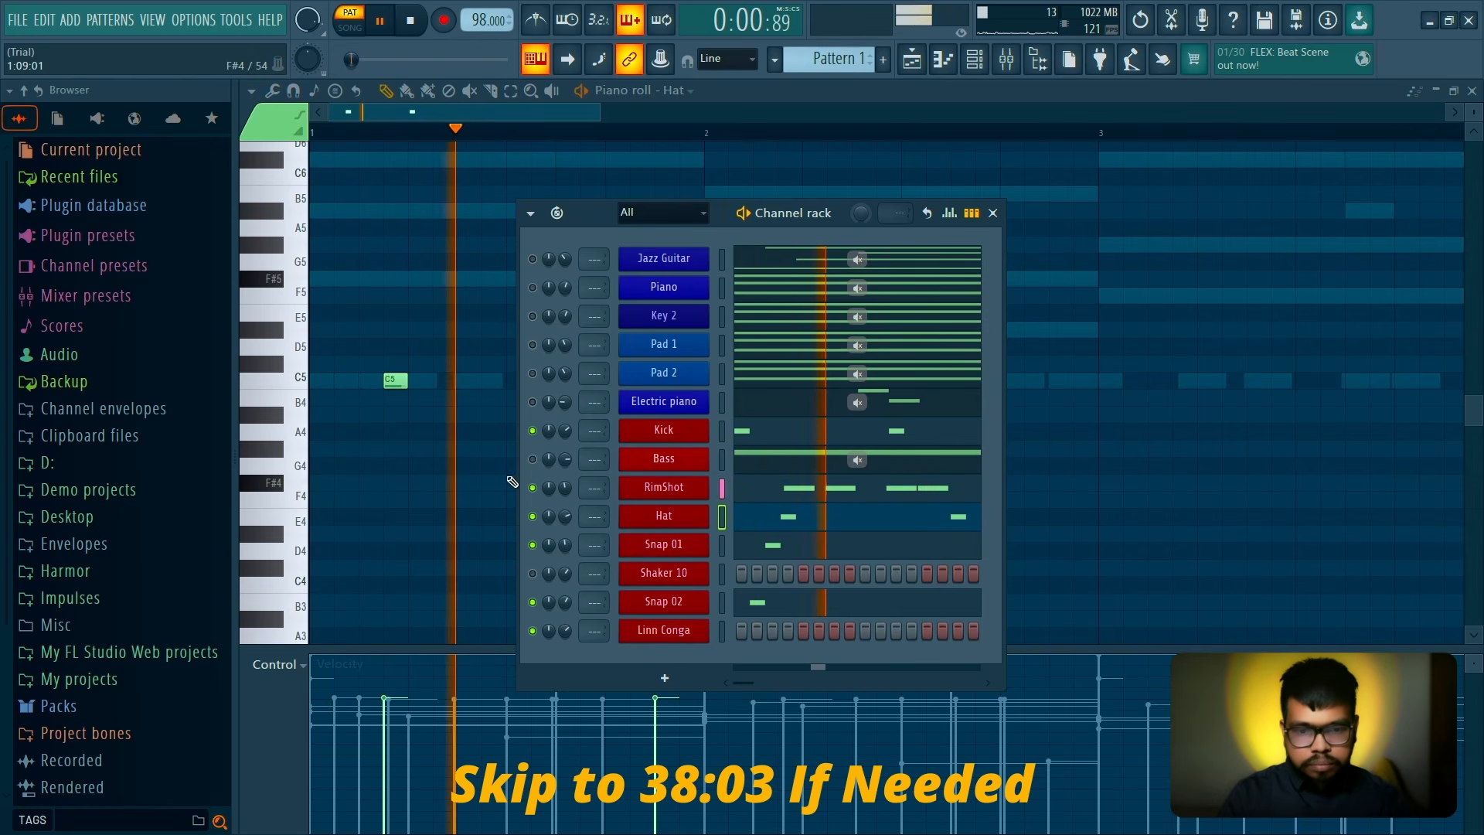
key("space")
left_click(763, 529)
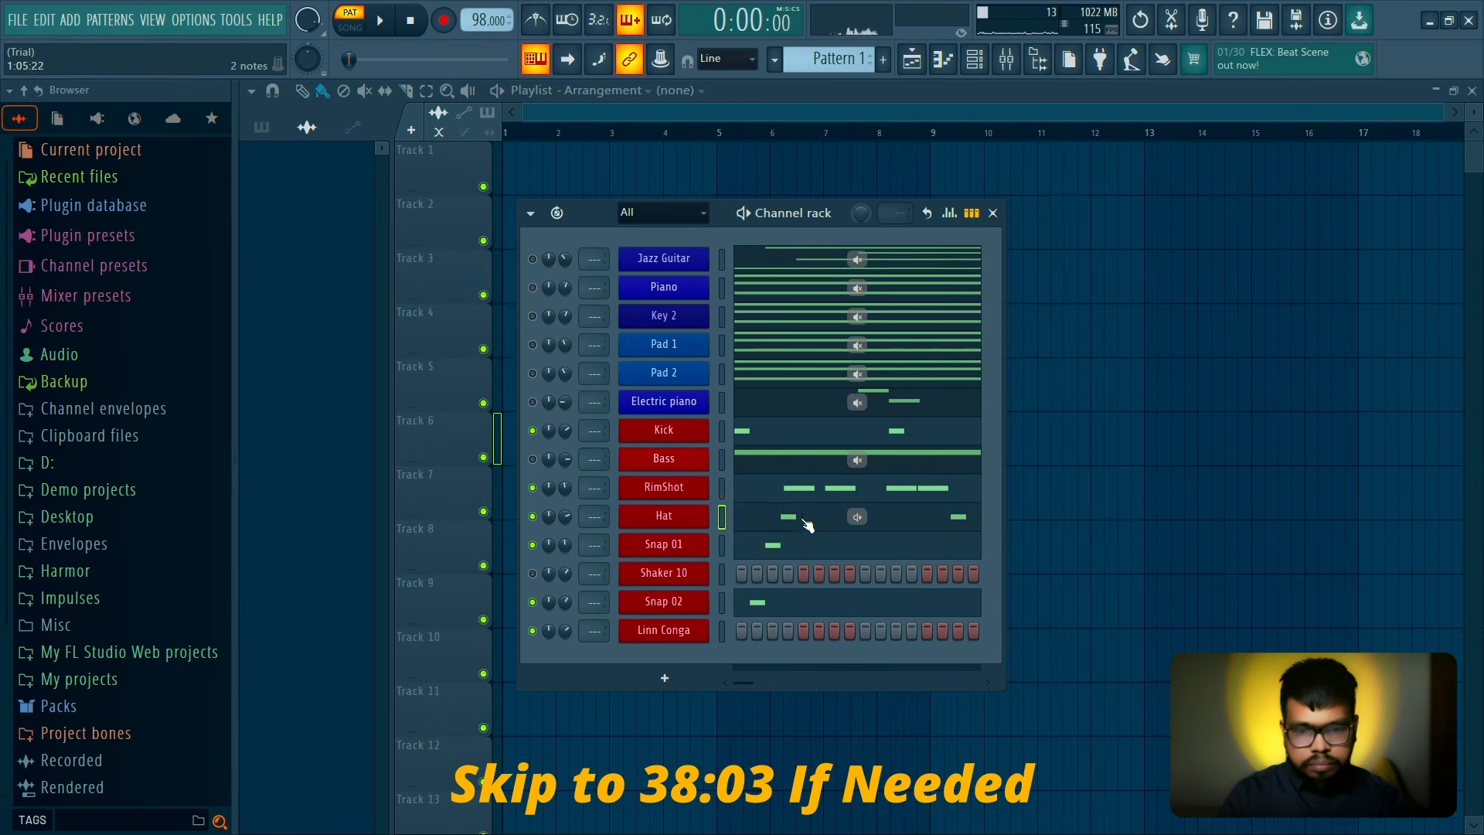
In the Snap 01 piano roll, try a second C5 note on step 8 of bar 1 and settle it on step 6
left_click(796, 545)
key("space")
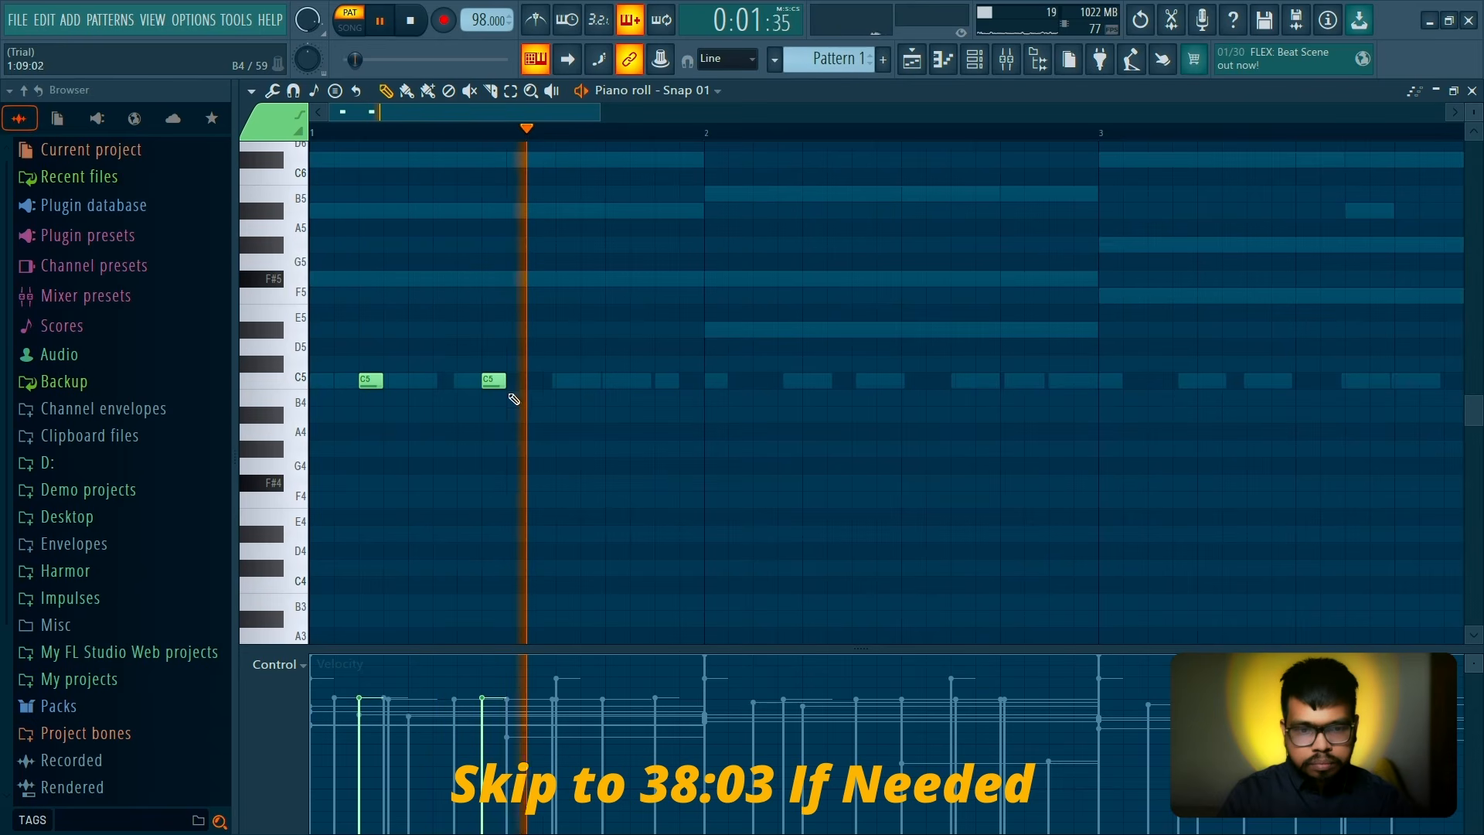
key("space")
key("space")
left_click_drag(493, 383, 447, 386)
key("space")
key("space")
left_click(492, 385)
key("space")
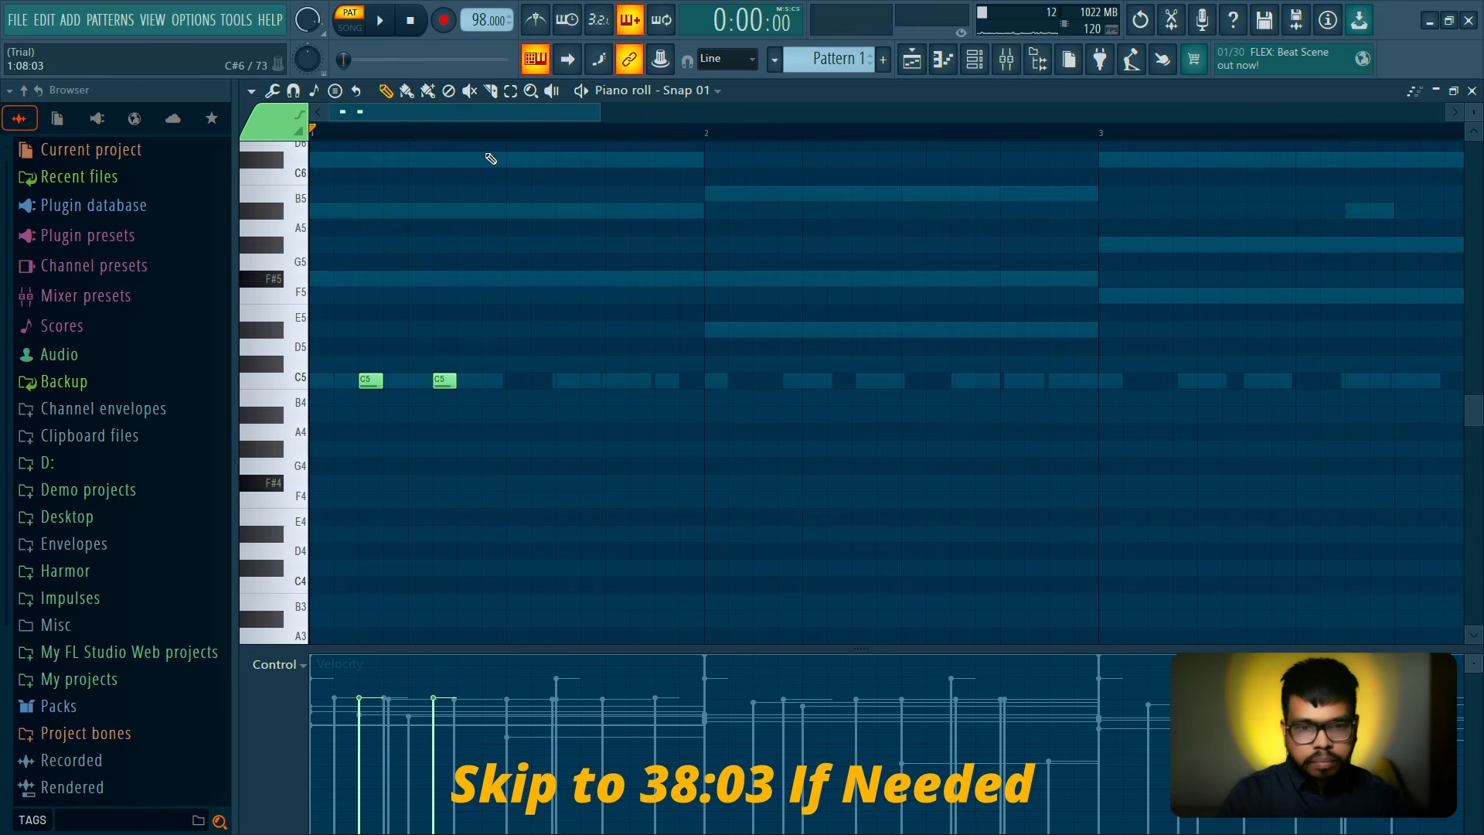
Select the first half of bar 1 in Snap 01 and duplicate it repeatedly through the end of bar 8
left_click_drag(509, 139, 351, 151)
scroll(686, 221, "down", 4)
key("ctrl+b")
key("ctrl+b")
key("ctrl+b")
key("ctrl+b")
key("ctrl+b")
key("ctrl+b")
key("ctrl+b")
key("ctrl+b")
key("ctrl+b")
key("ctrl+b")
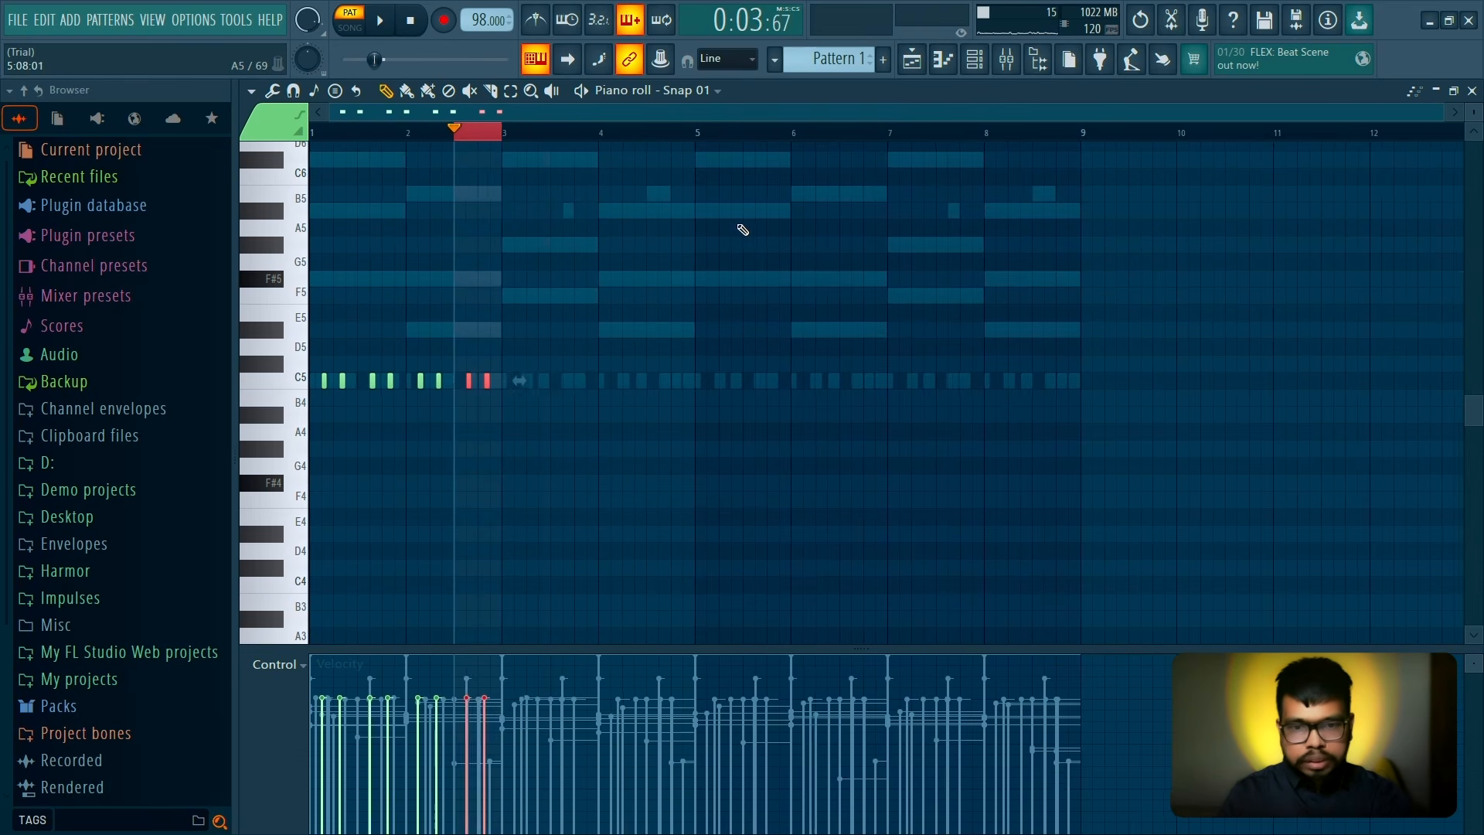
key("ctrl+b")
key("ctrl+b")
key("ctrl+b")
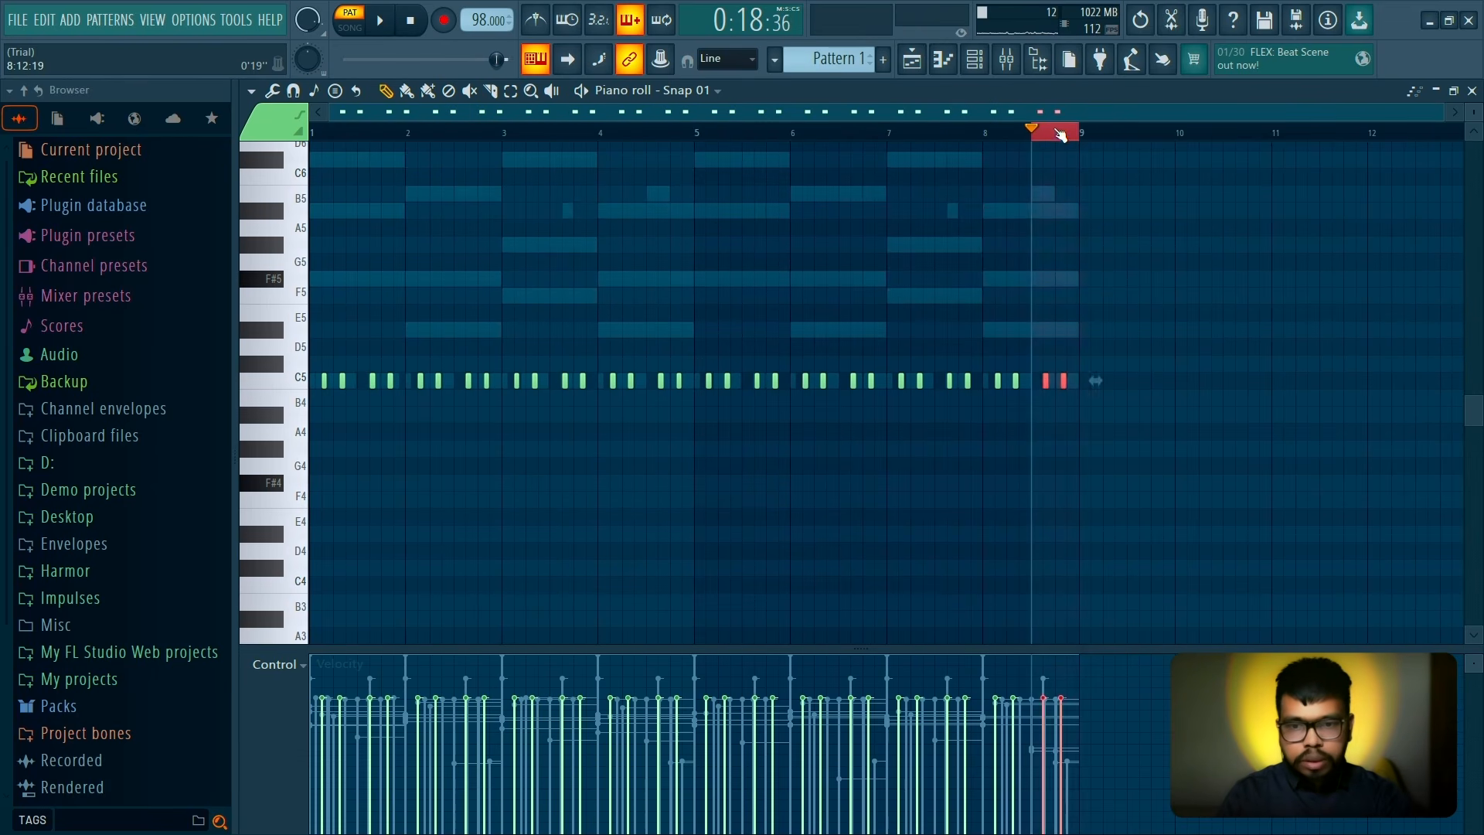
left_click(1471, 91)
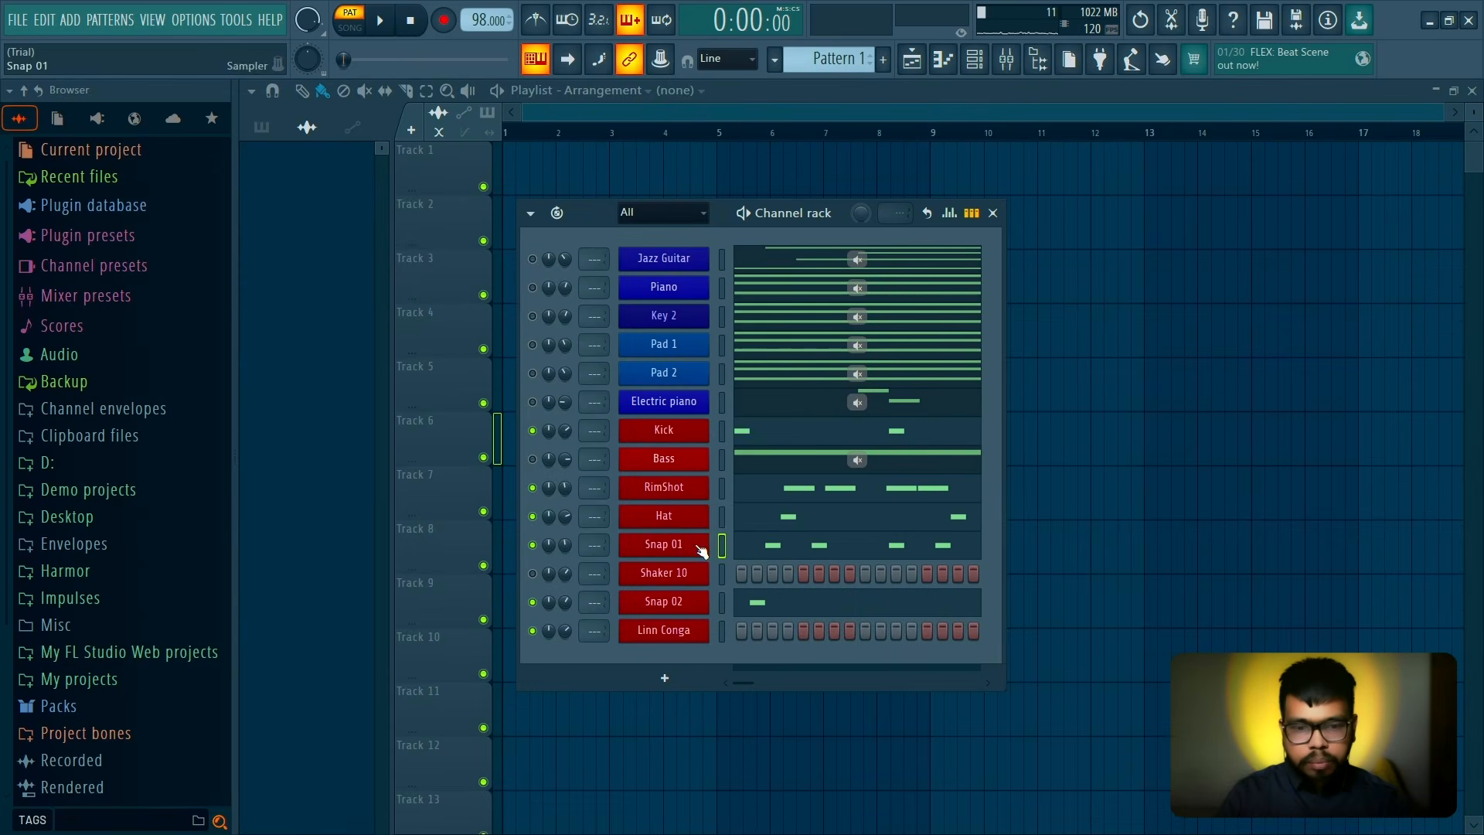
In the Snap 02 piano roll, try the C5 note on steps 3 and 2 of bar 1 and settle it on step 4
left_click(775, 610)
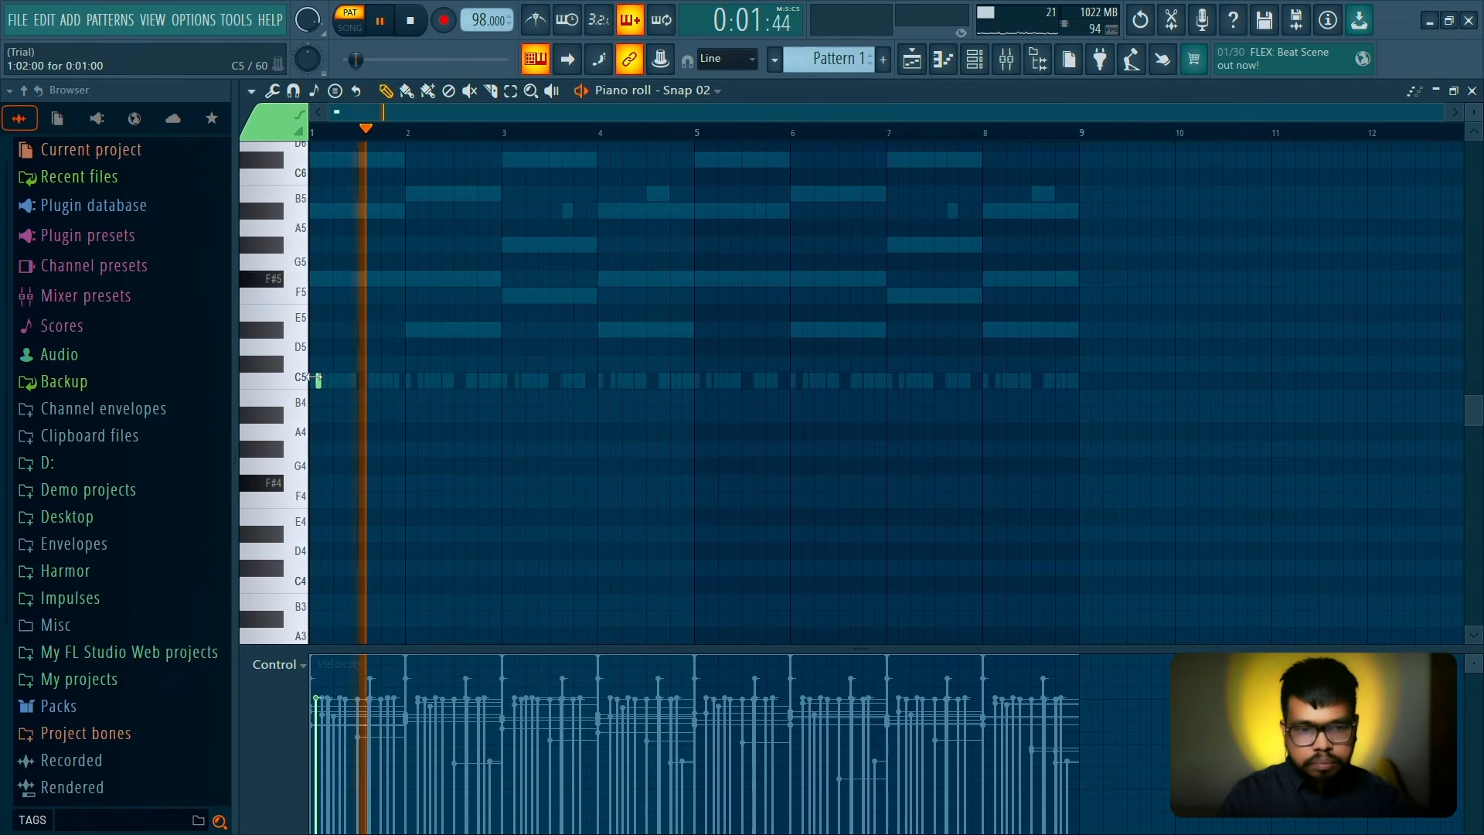
key("space")
scroll(325, 403, "up", 4)
key("space")
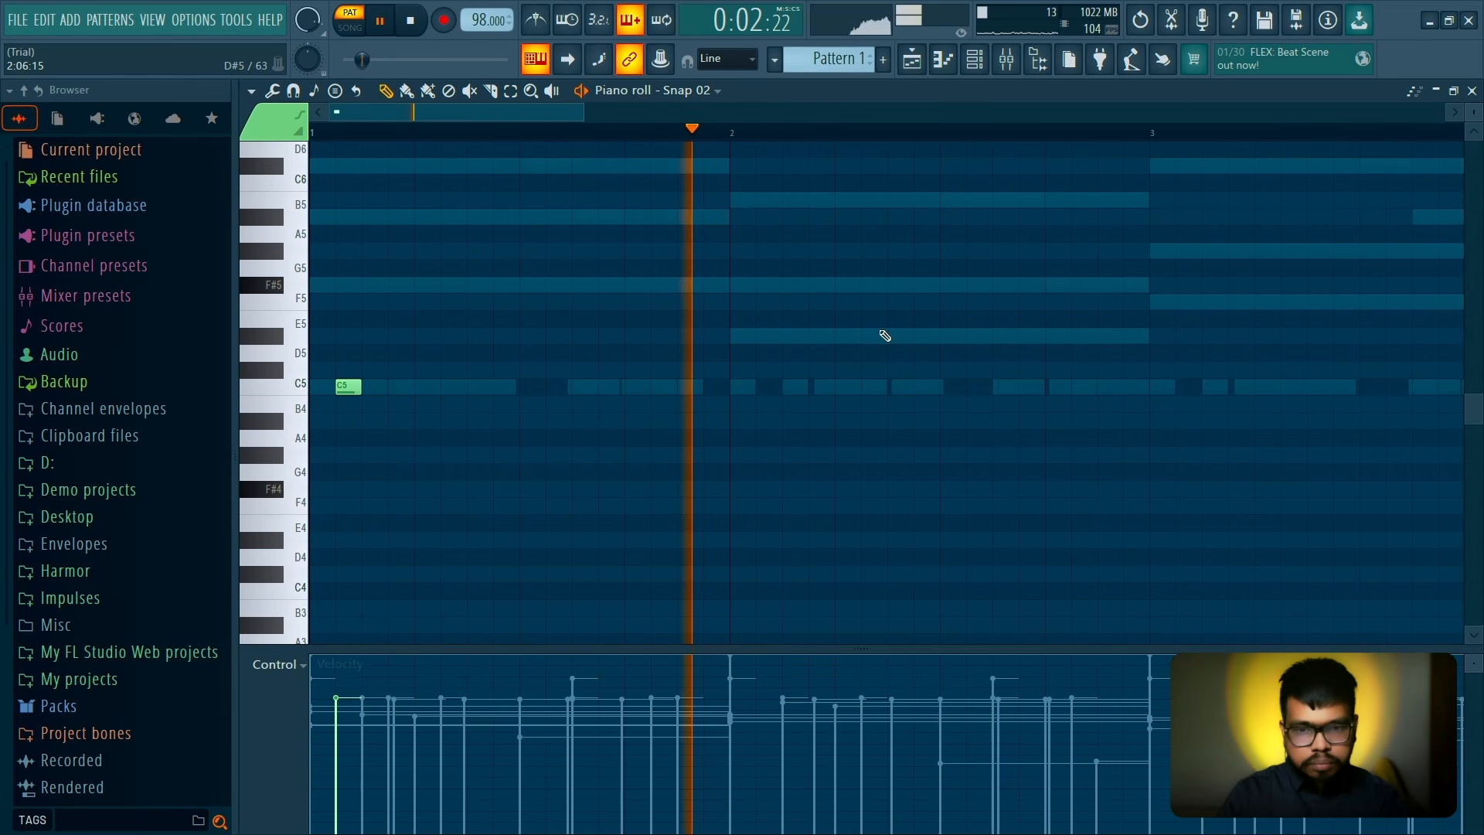
key("space")
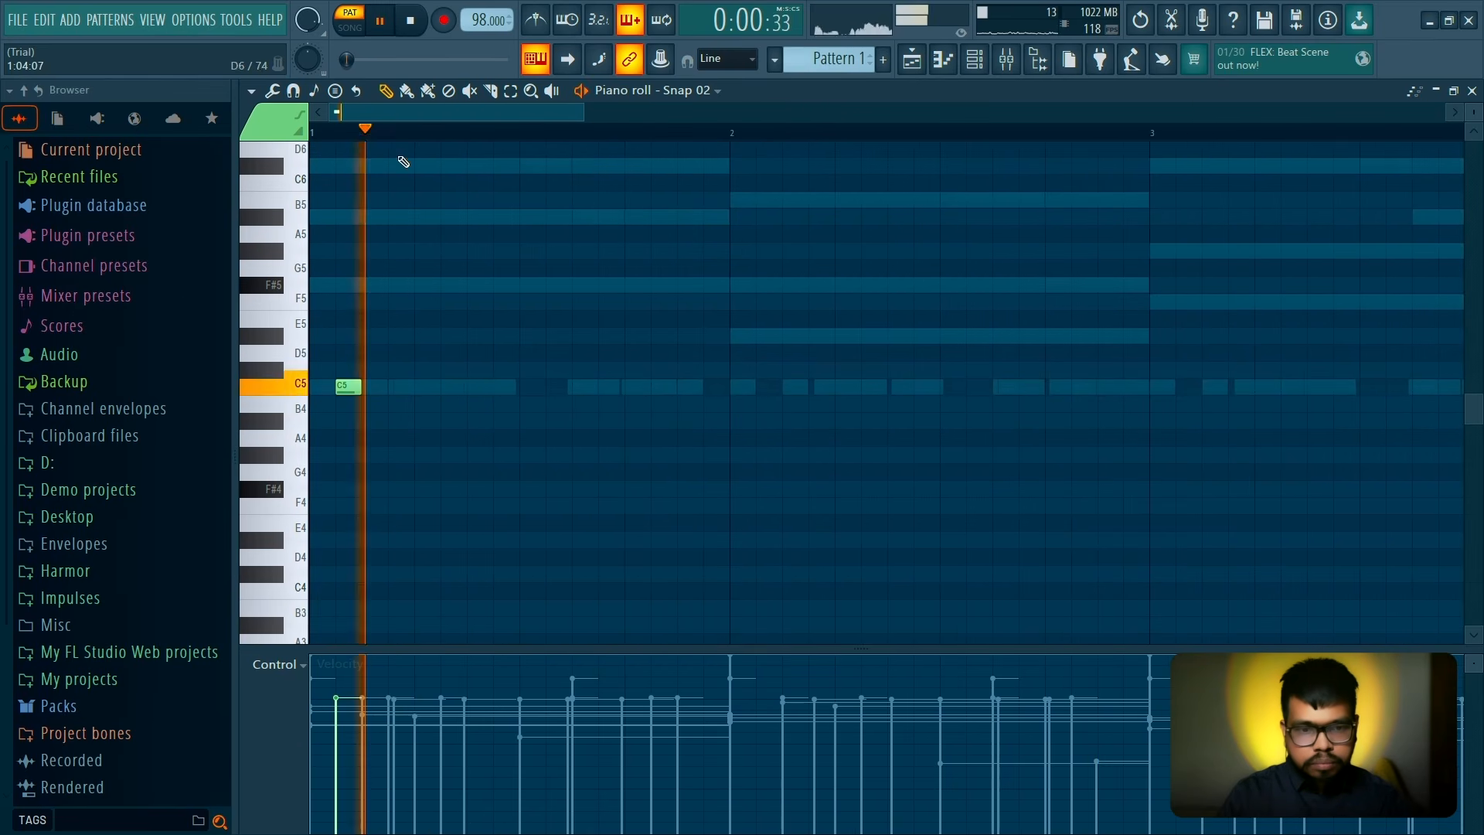
key("space")
key("space")
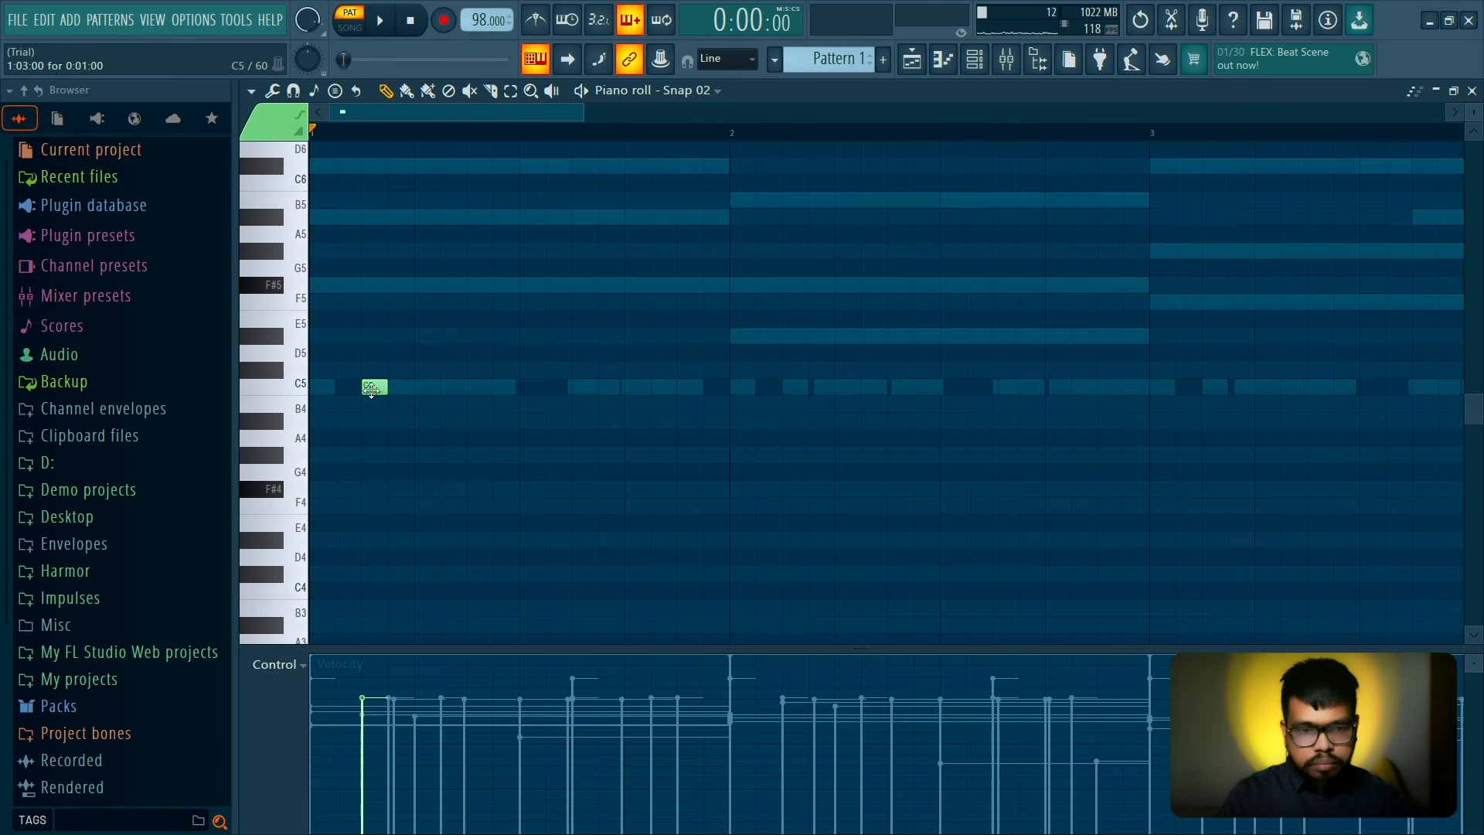
key("space")
key("space")
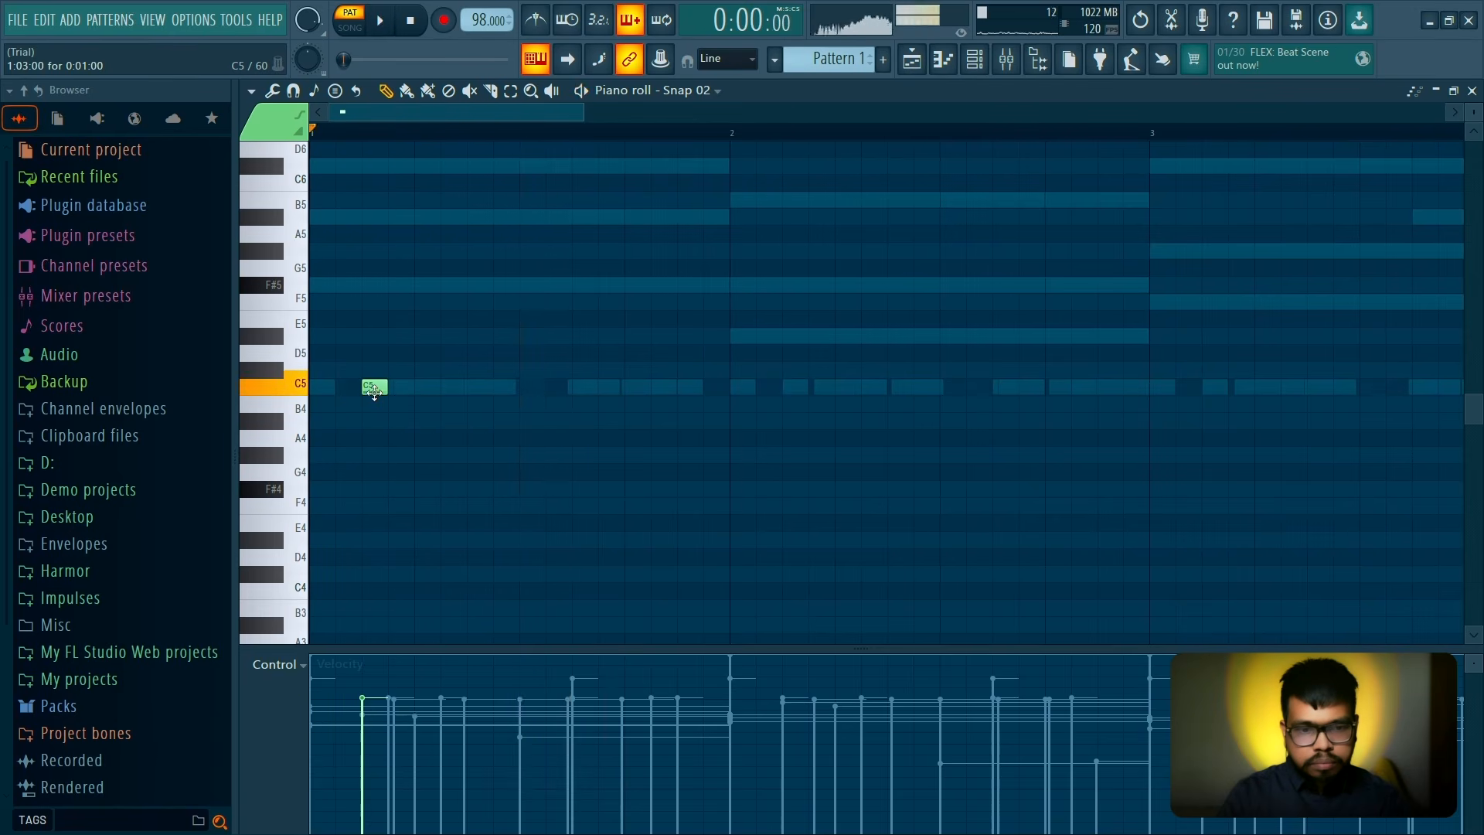
key("space")
key("space")
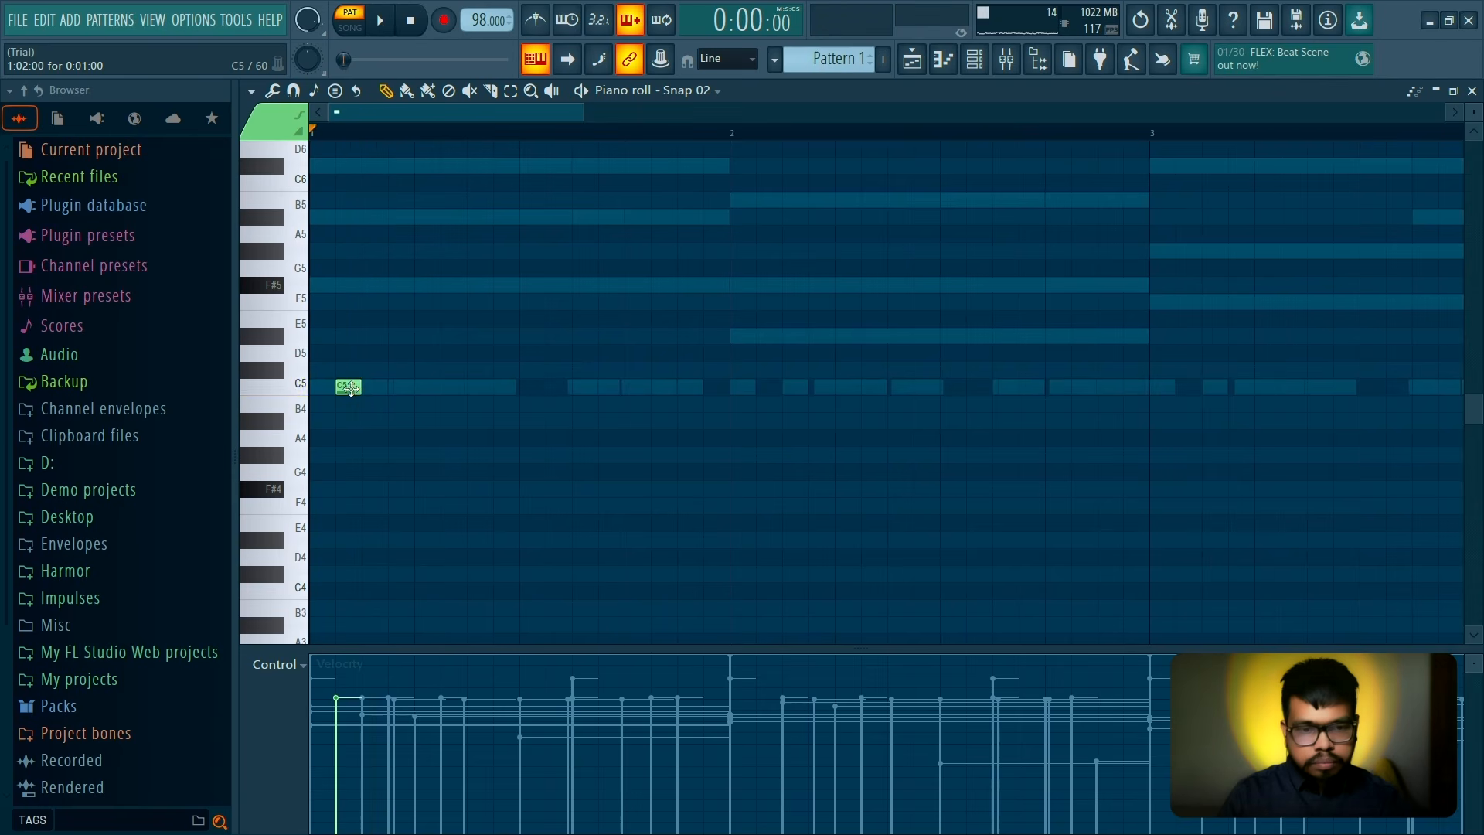
key("space")
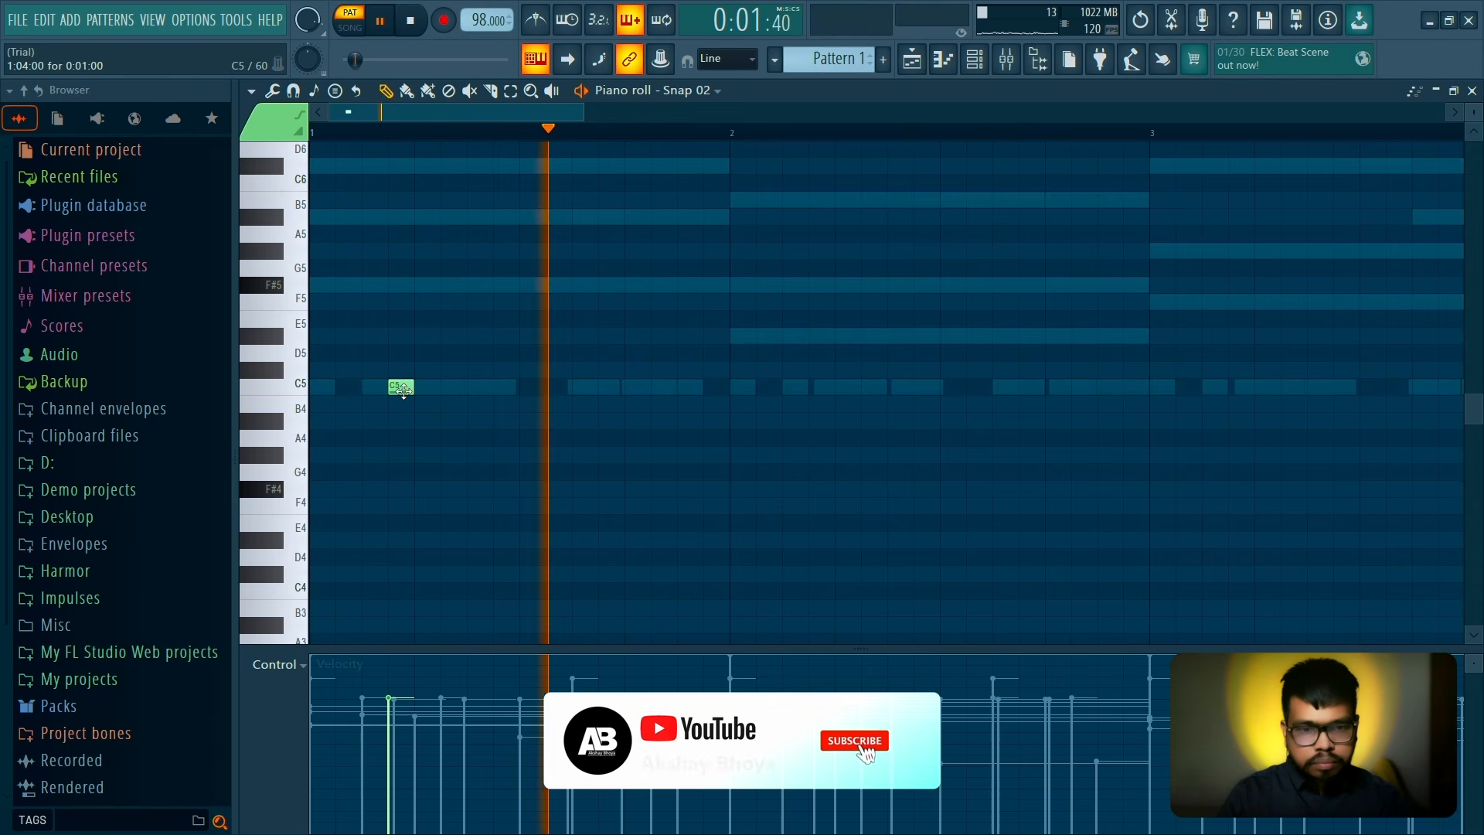
Add a second Snap 02 C5 note in bar 1, try it on steps 8 and 11, and move it to step 15
left_click(480, 386)
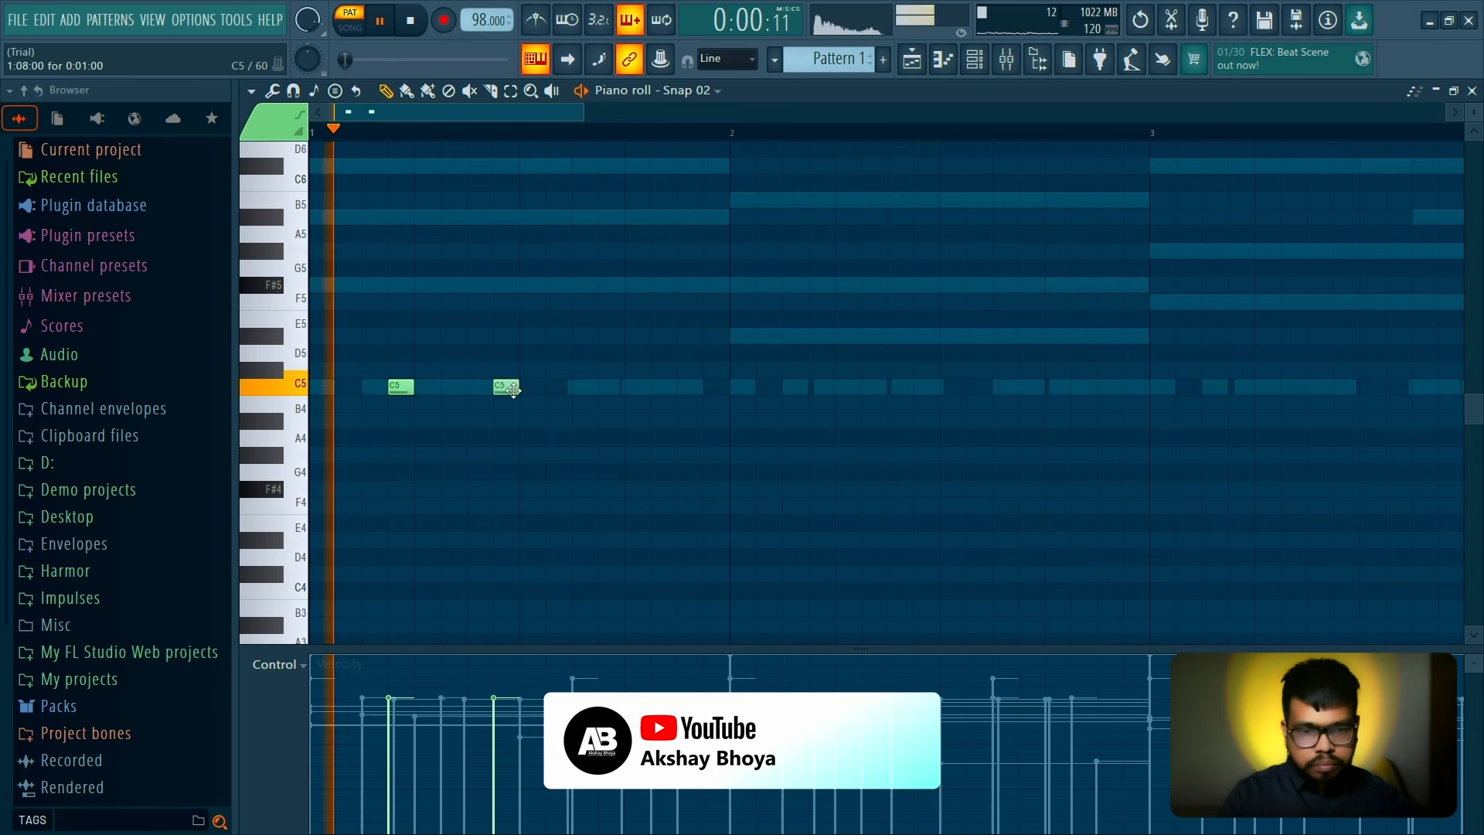
left_click_drag(513, 389, 559, 389)
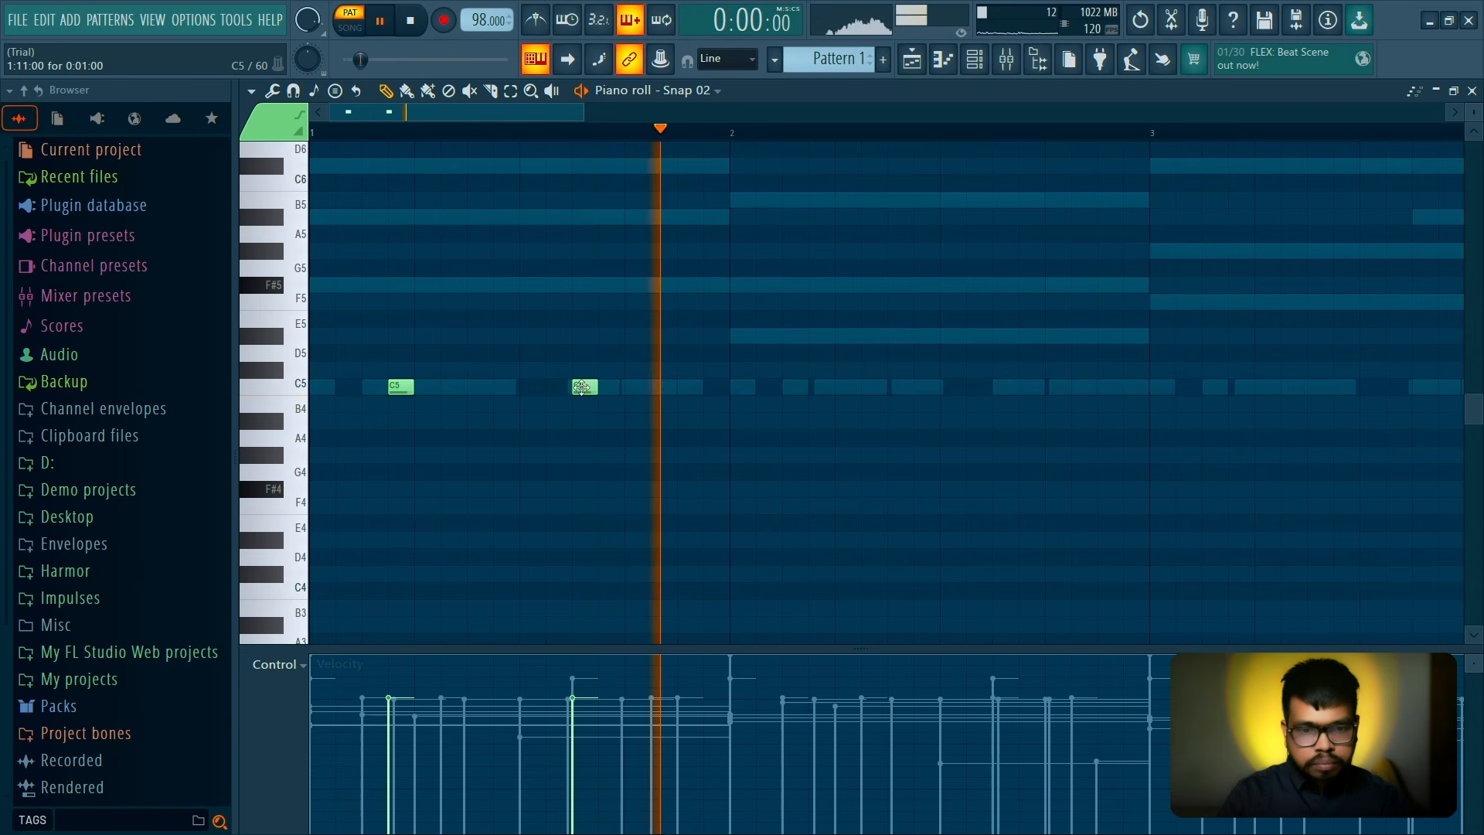
left_click_drag(582, 388, 694, 392)
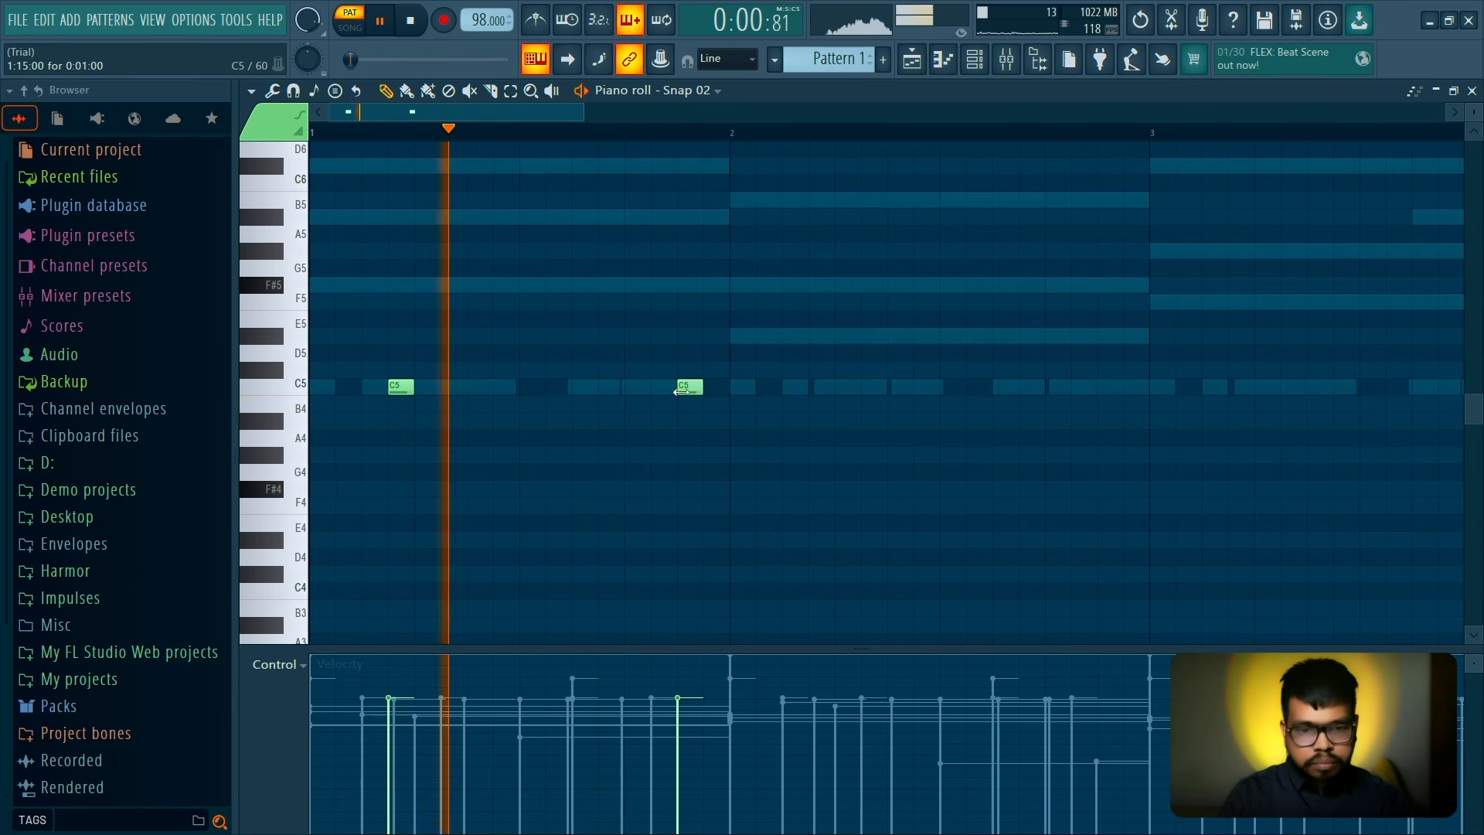
scroll(682, 414, "down", 1)
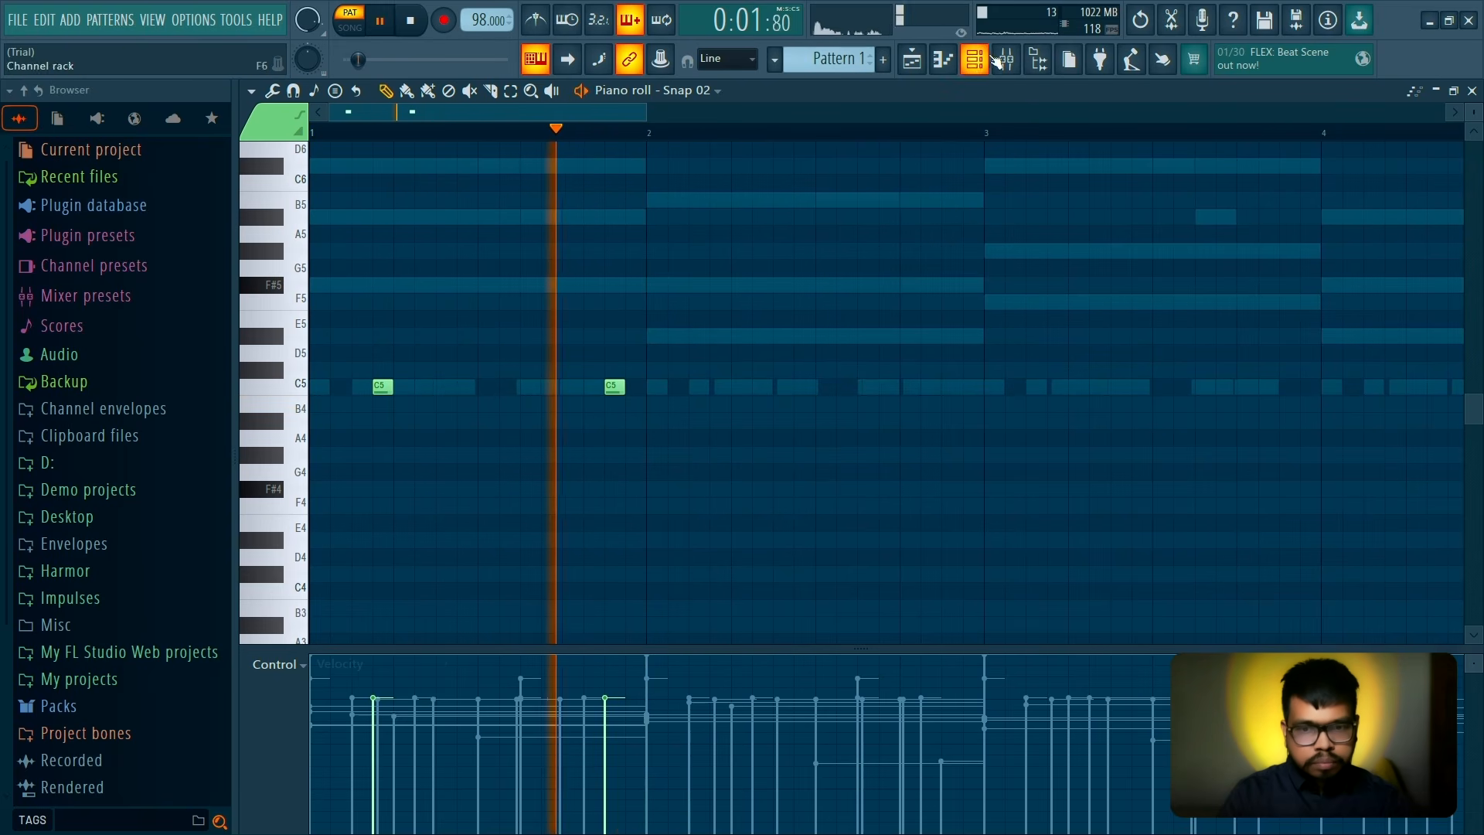
Play the drum pattern with Snap 01 muted, unmute Snap 01, and mute Hat in the channel rack
key("space")
key("F6")
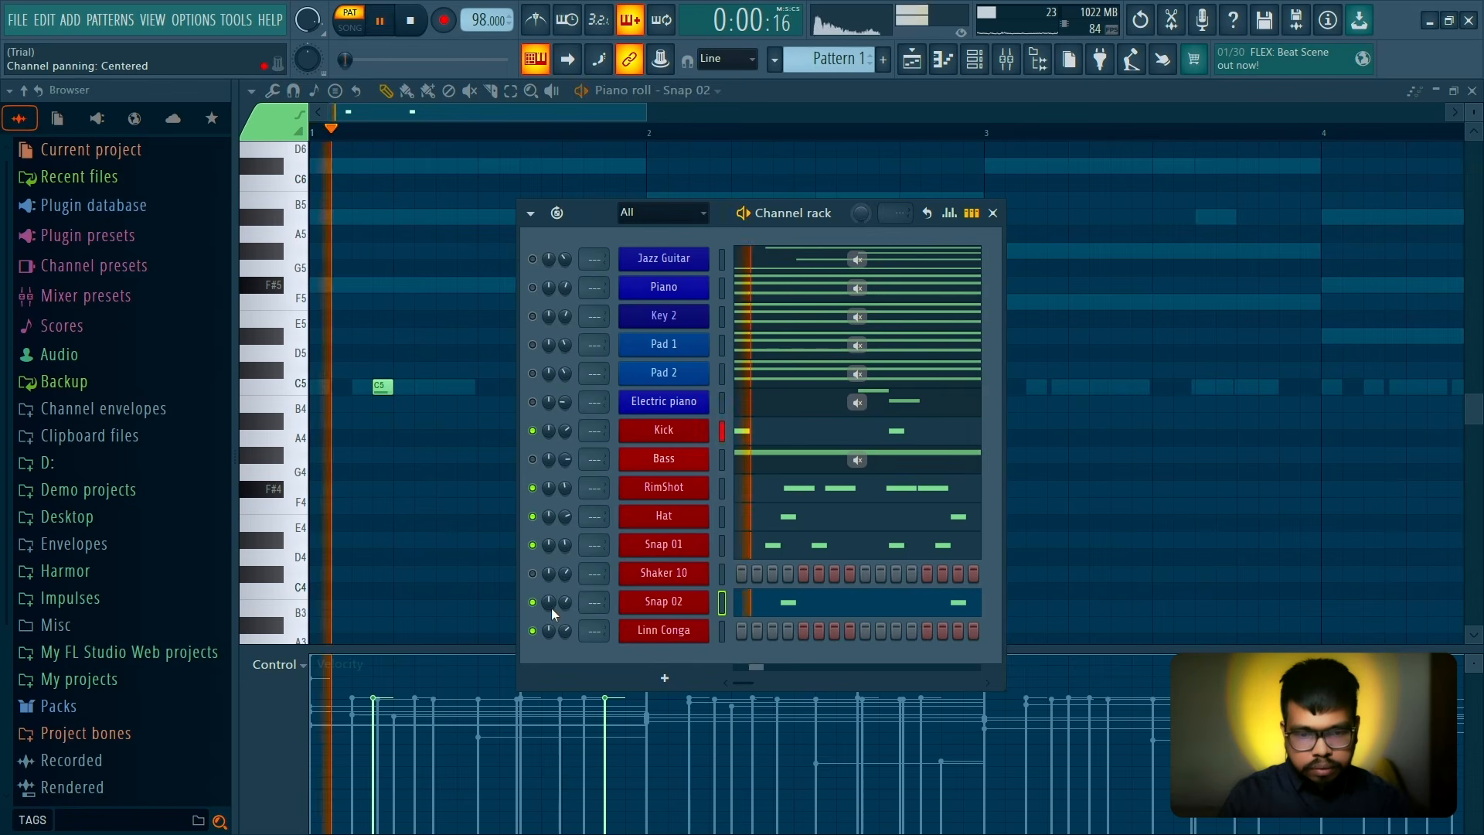
key("space")
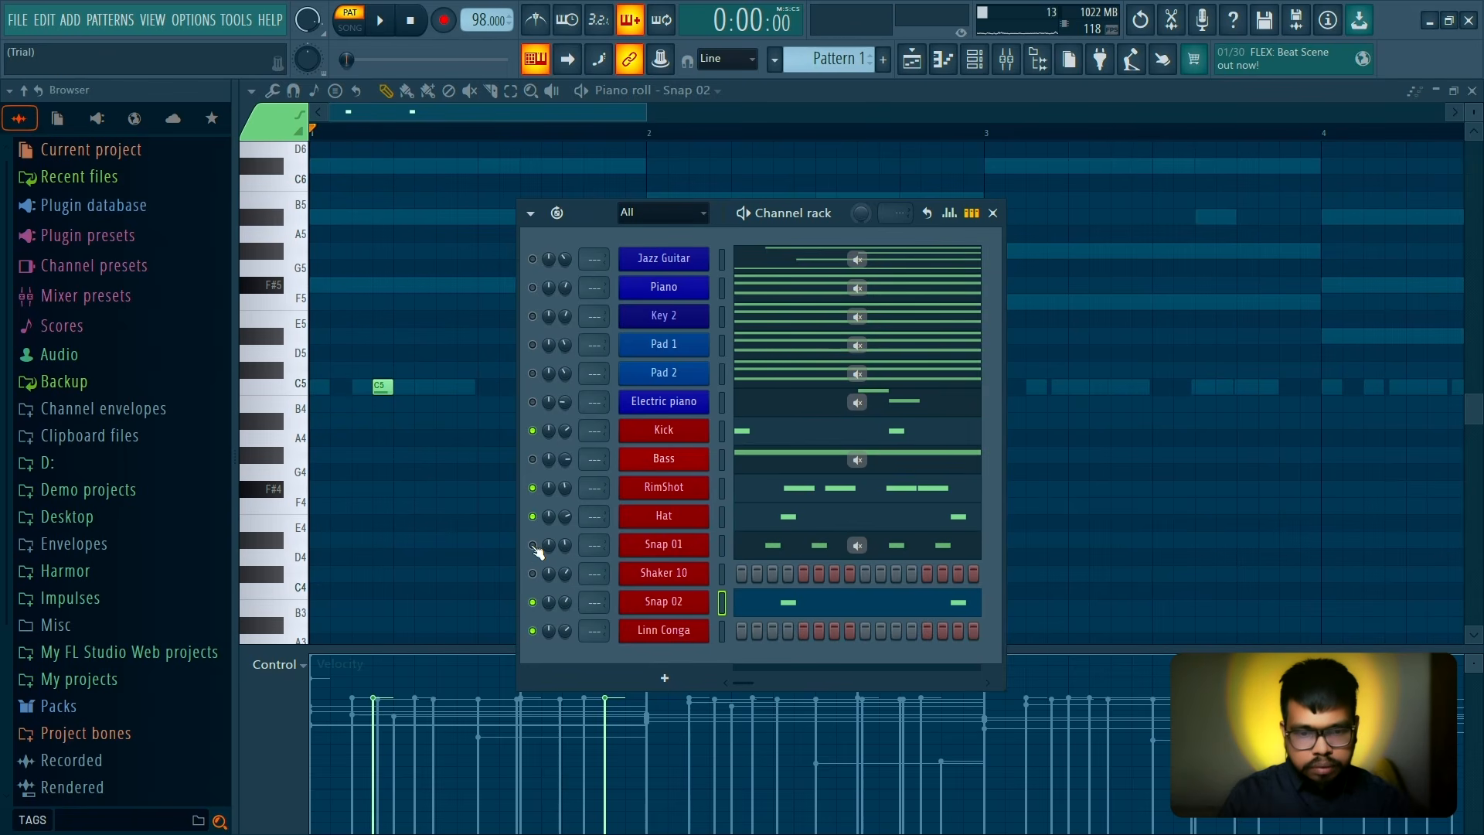
key("space")
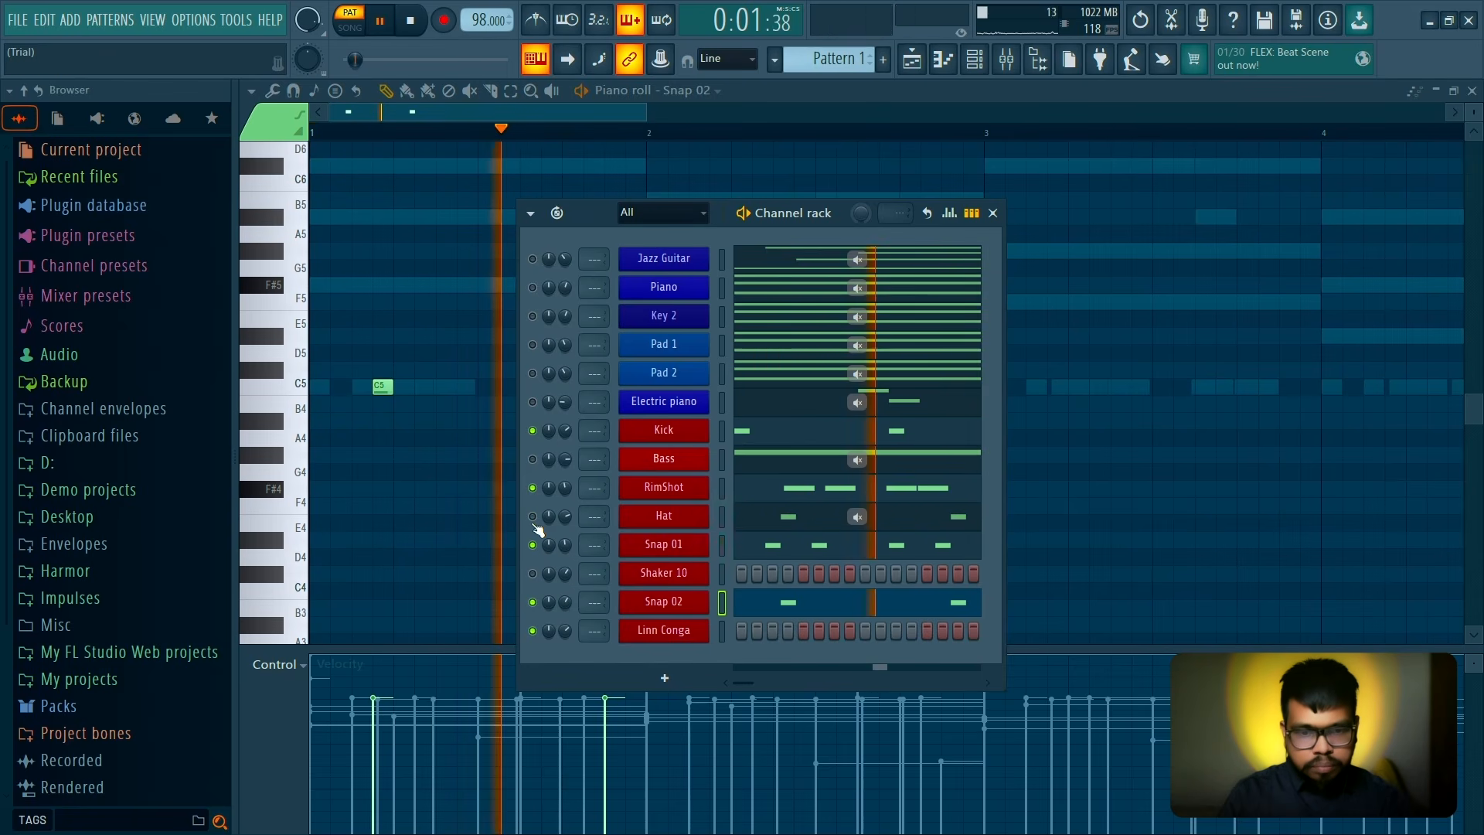
key("space")
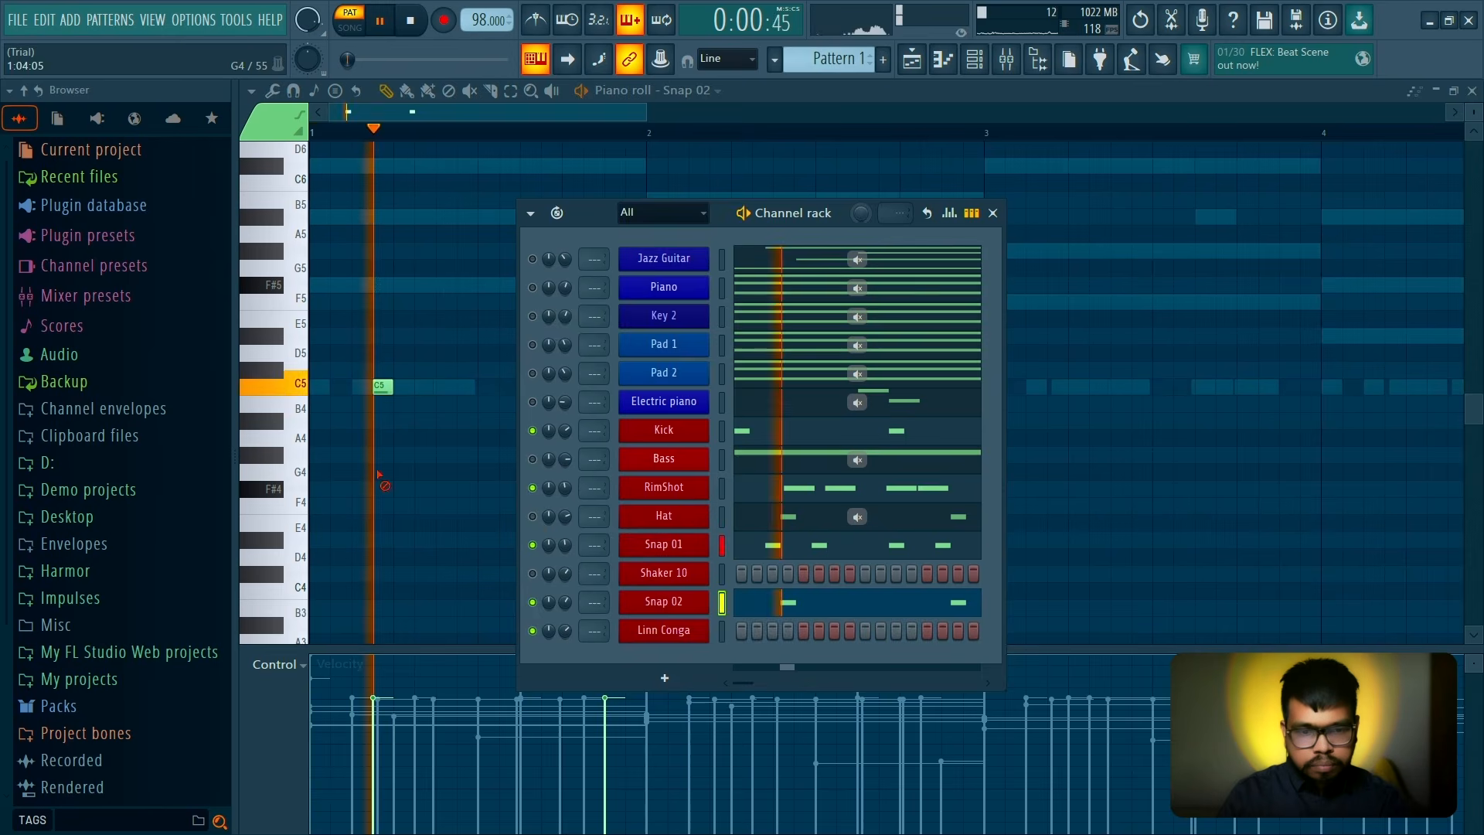
key("F6")
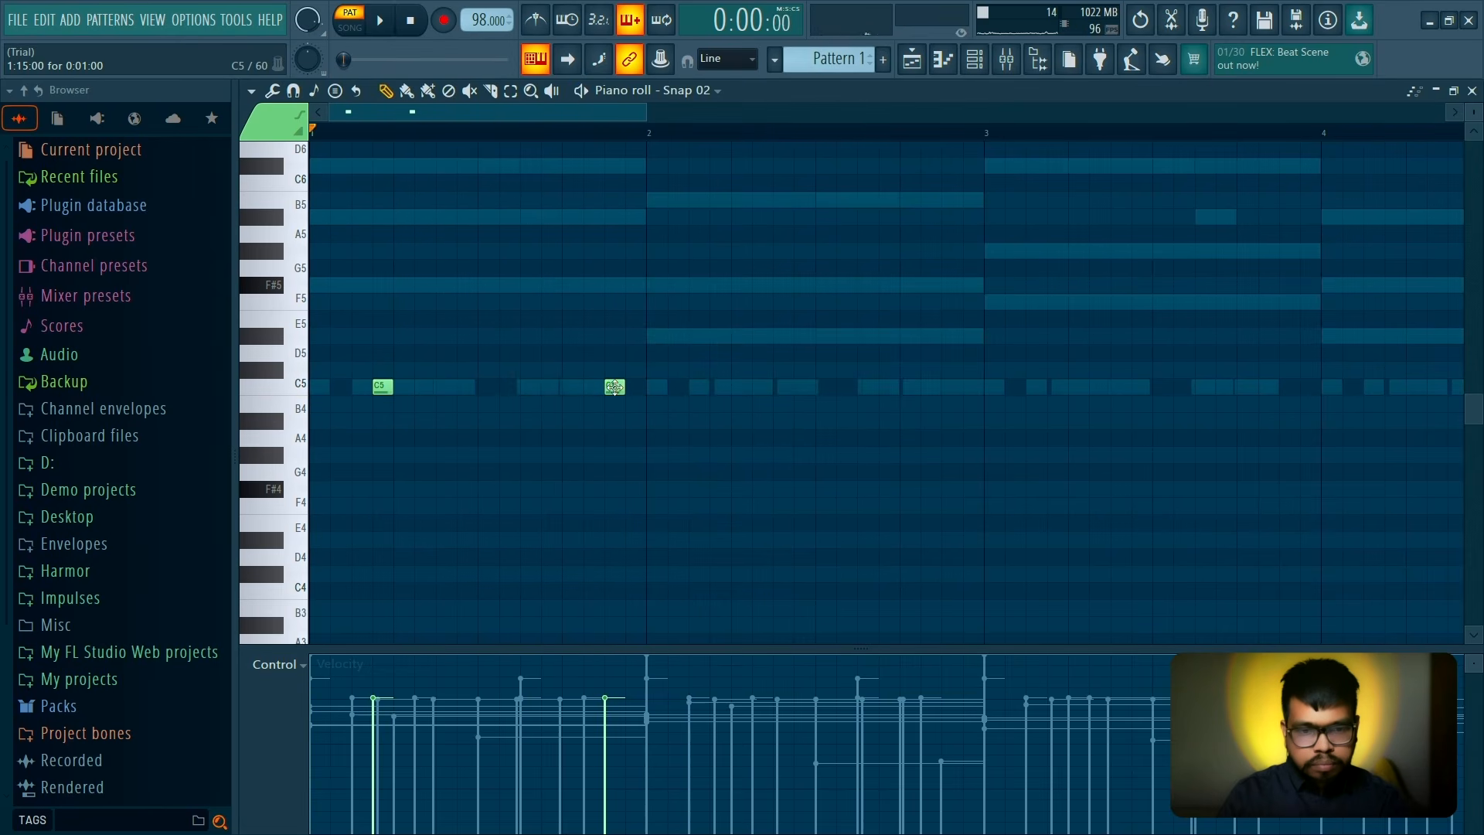
Try the second Snap 02 note on step 14 of bar 1 and move it to step 16 while the pattern plays
left_click_drag(612, 387, 591, 387)
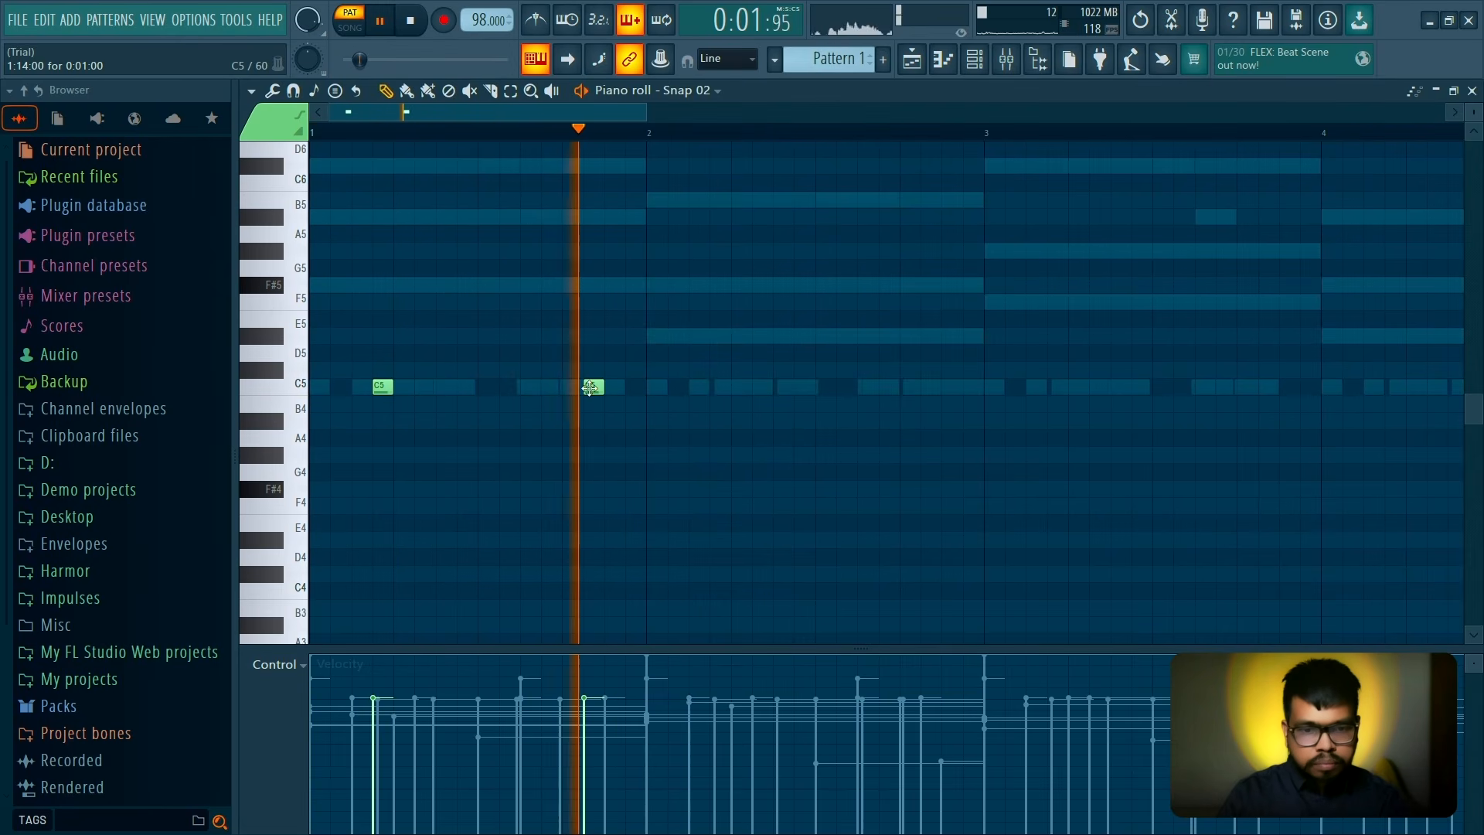
left_click_drag(592, 387, 634, 387)
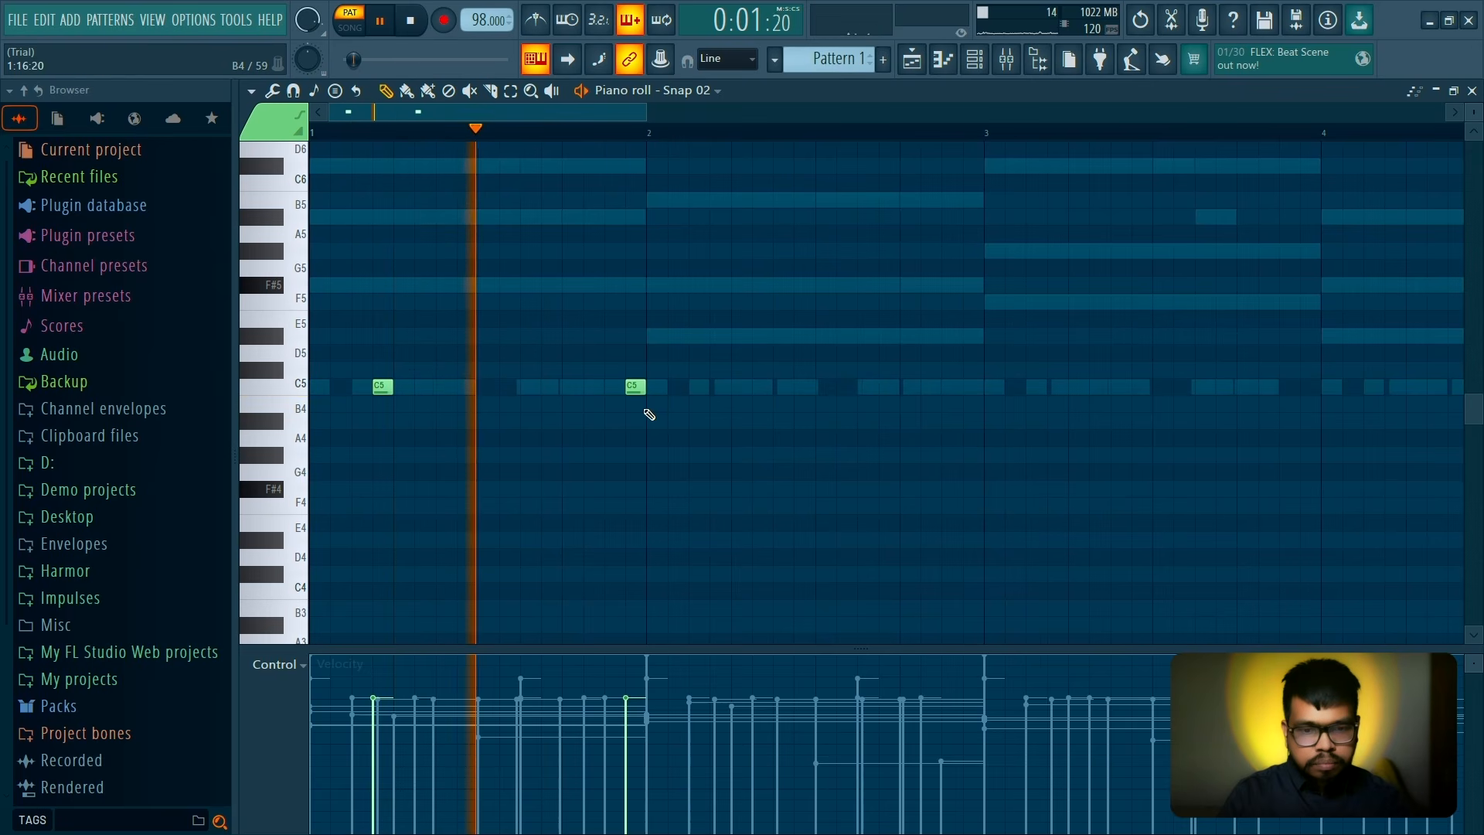
Move the second Snap 02 note to step 15 of bar 1 and play the pattern with Hat unmuted
key("space")
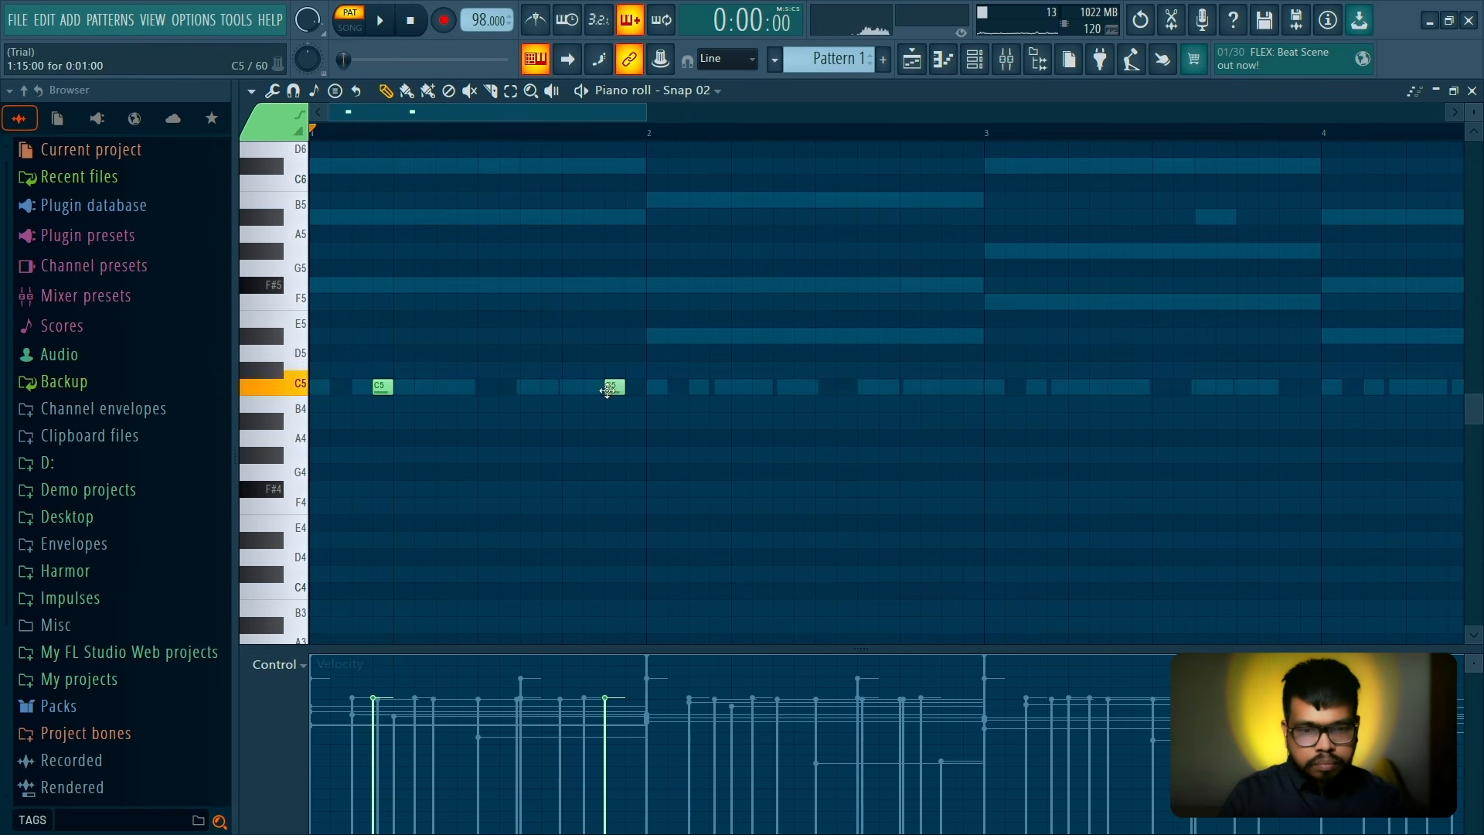
left_click(974, 58)
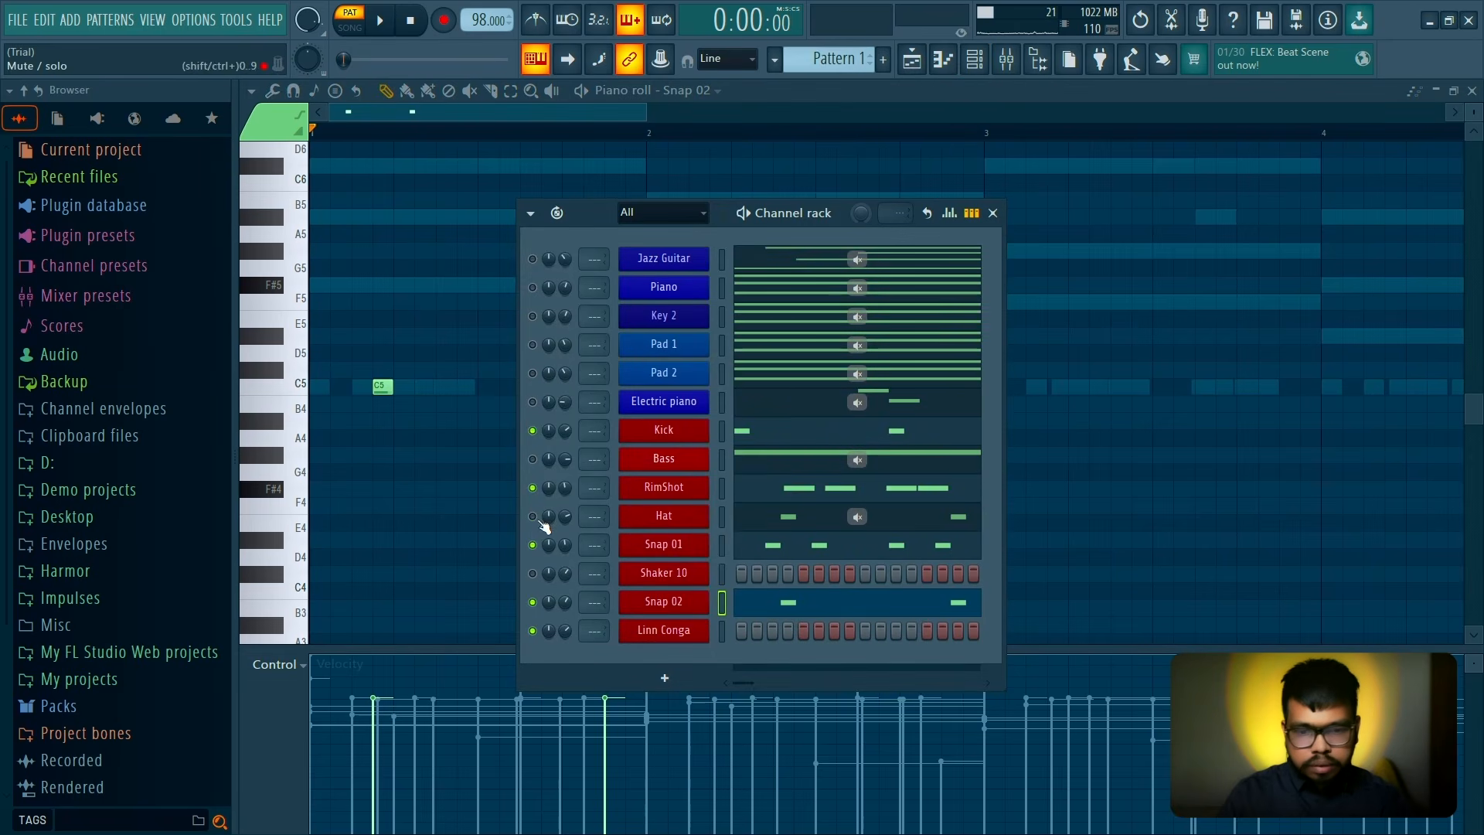
key("space")
left_click(721, 516)
key("F6")
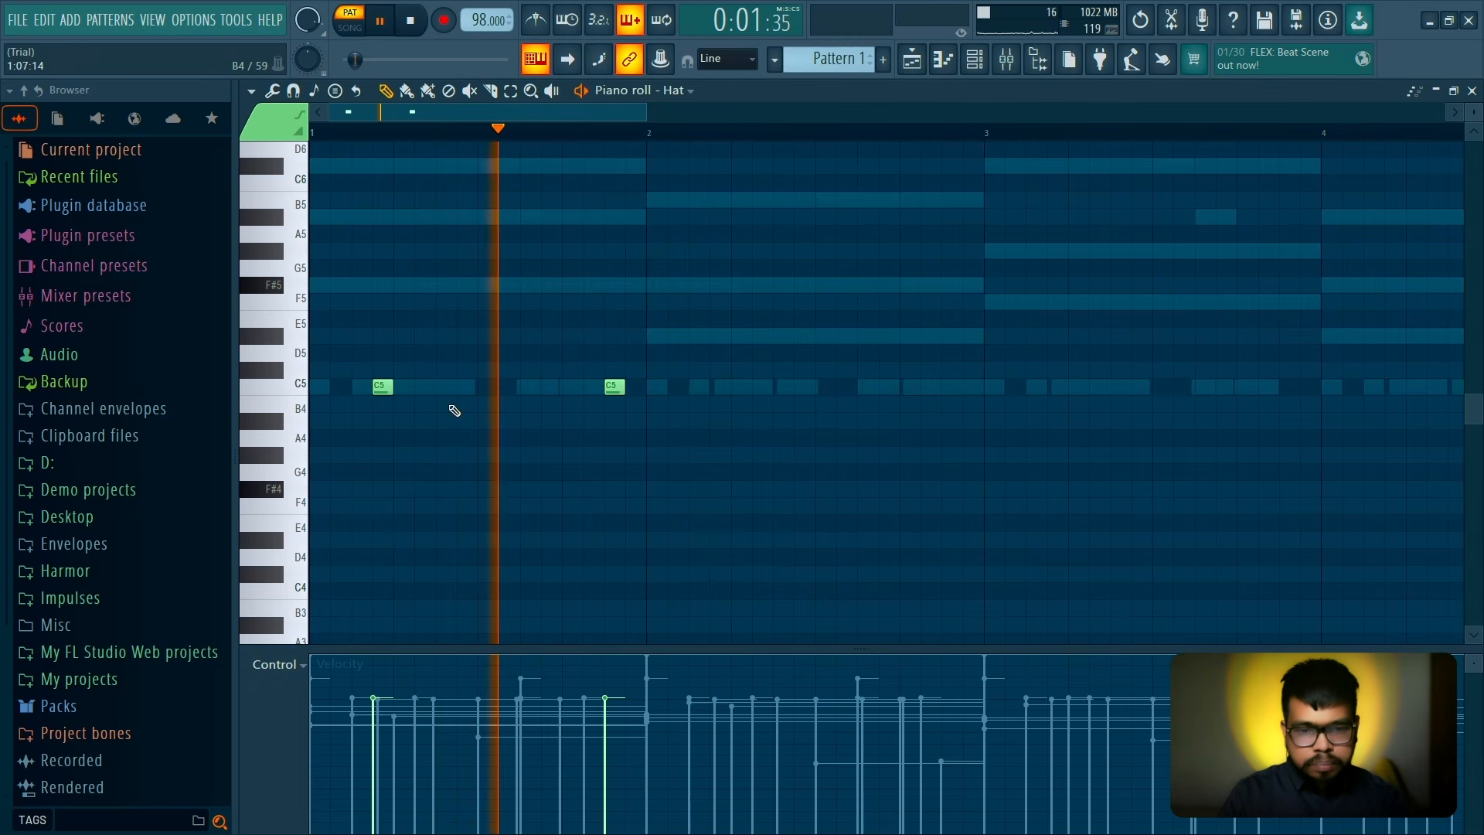
key("space")
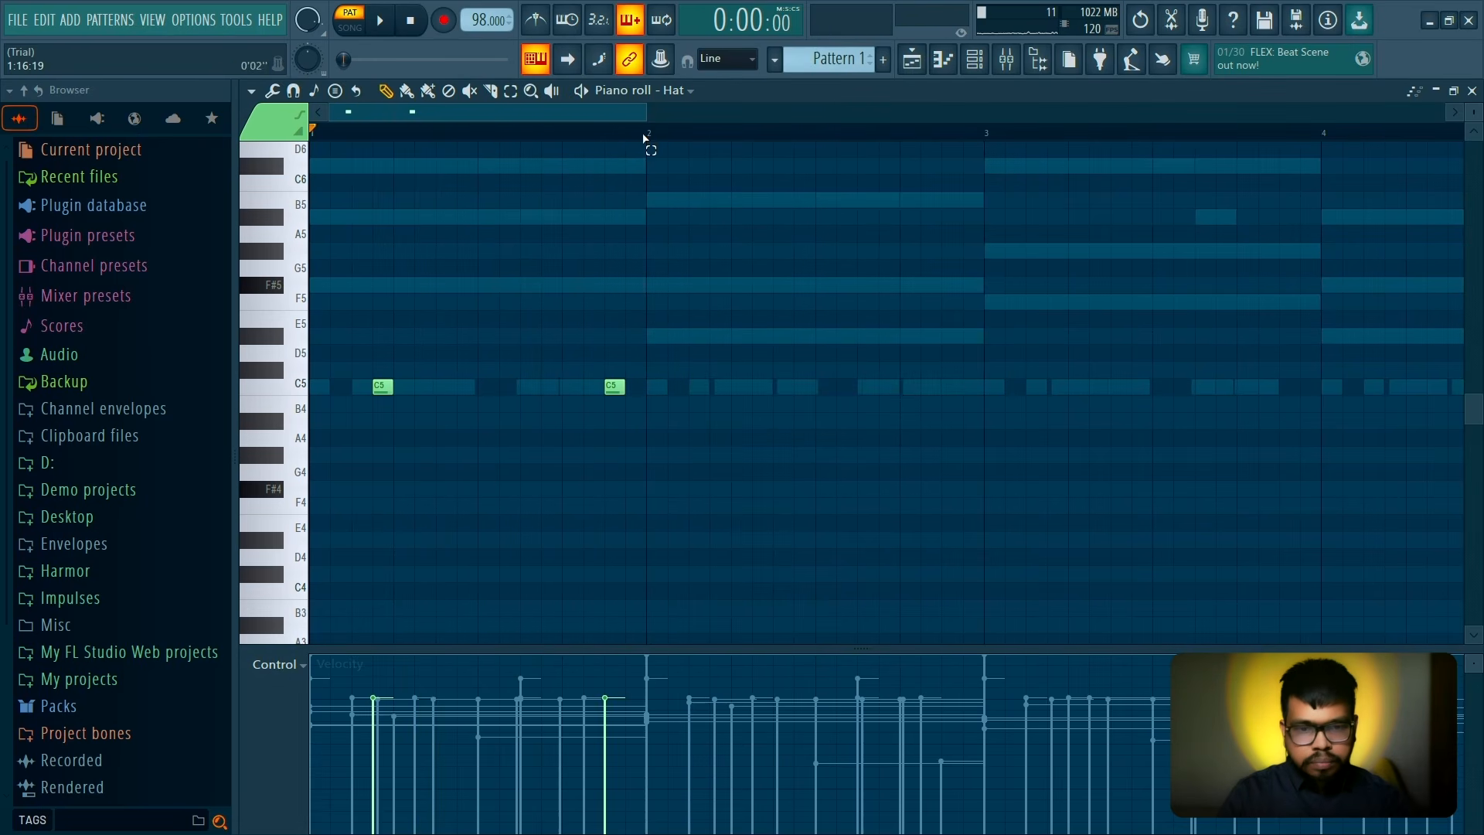
Select bar 1 of the Hat piano roll and repeat its two C5 notes through bar 8
left_click_drag(646, 136, 330, 133)
key("ctrl+b")
key("ctrl+b")
key("ctrl+b")
key("ctrl+b")
key("ctrl+b")
key("ctrl+b")
scroll(662, 192, "down", 5)
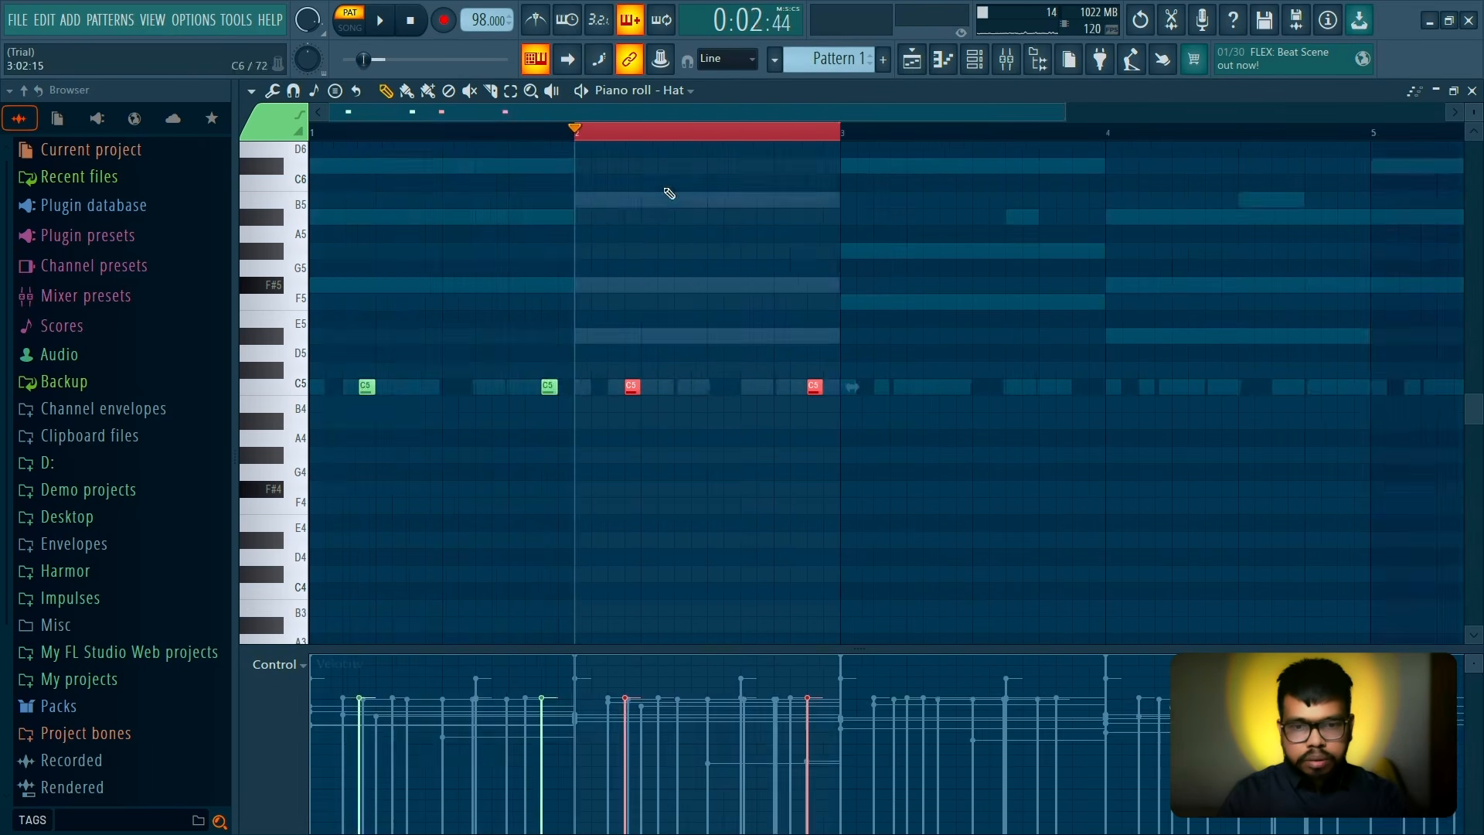
key("ctrl+b")
key("ctrl+d")
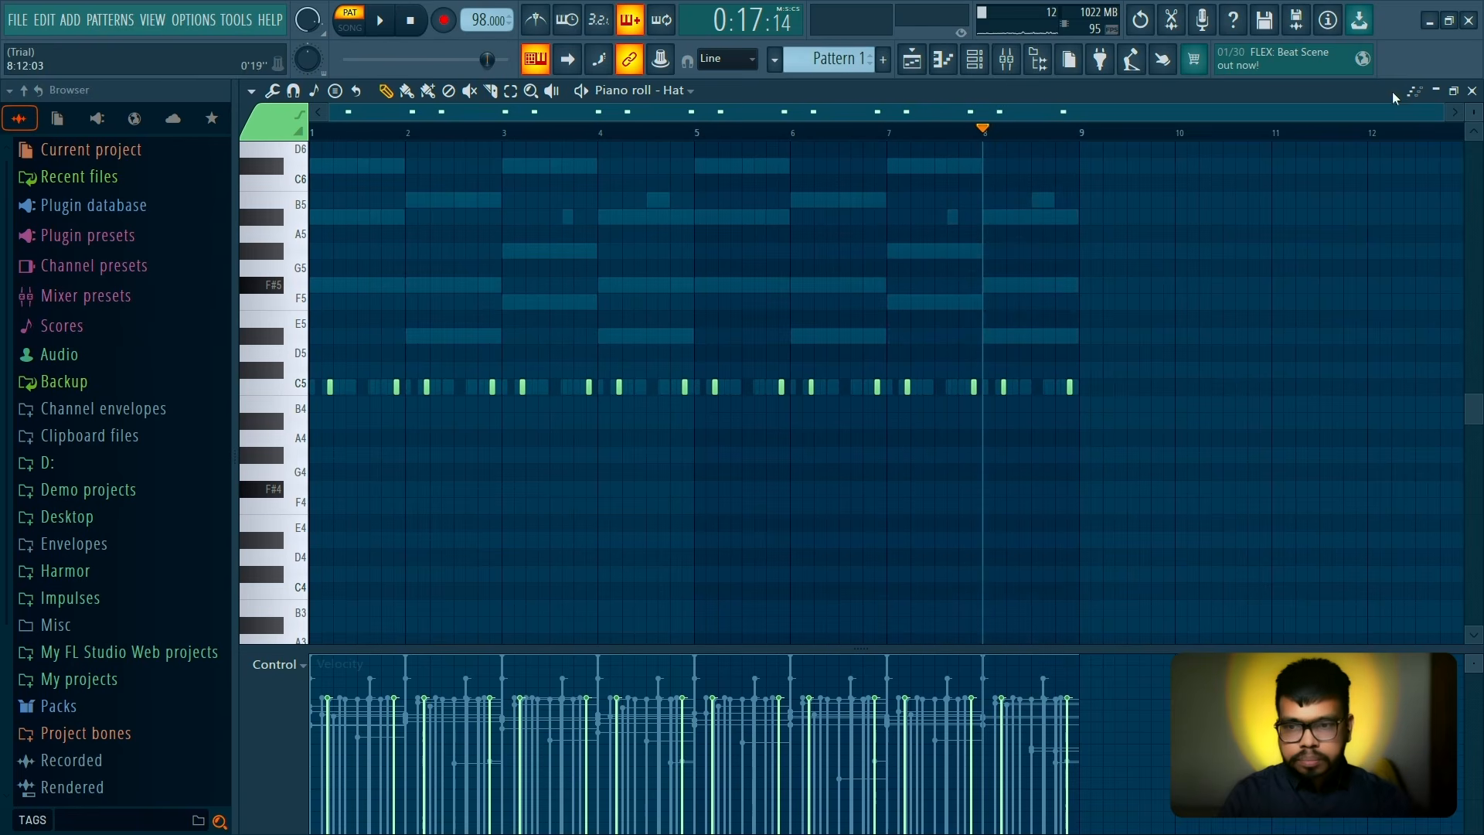
Repeat the two bar 1 notes of Snap 02 through bar 8 and close its piano roll
left_click(977, 61)
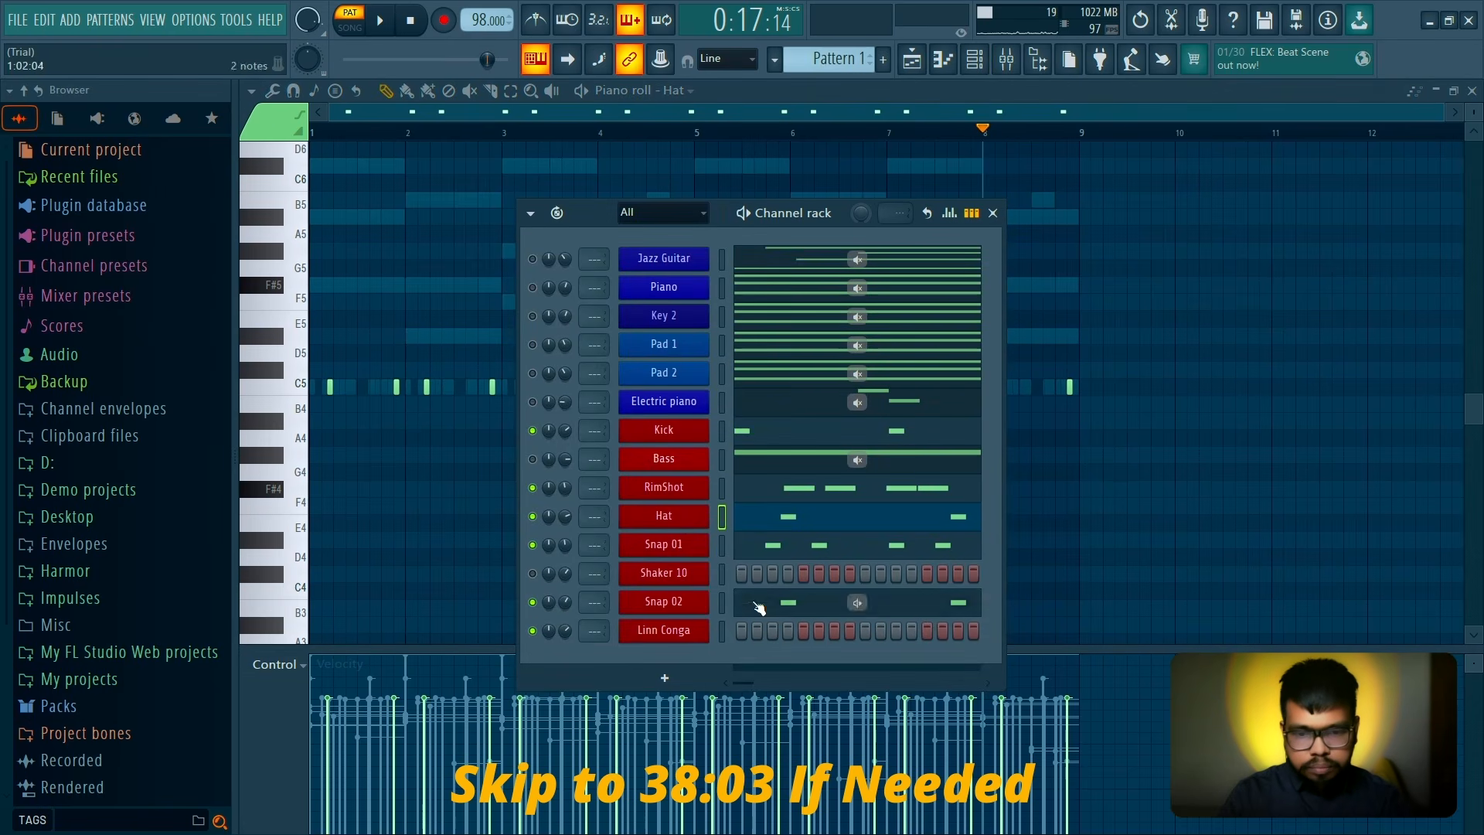
left_click(758, 609)
key("ctrl+b")
key("ctrl+b")
key("ctrl+b")
key("ctrl+b")
key("ctrl+b")
key("ctrl+b")
key("ctrl+b")
key("ctrl+b")
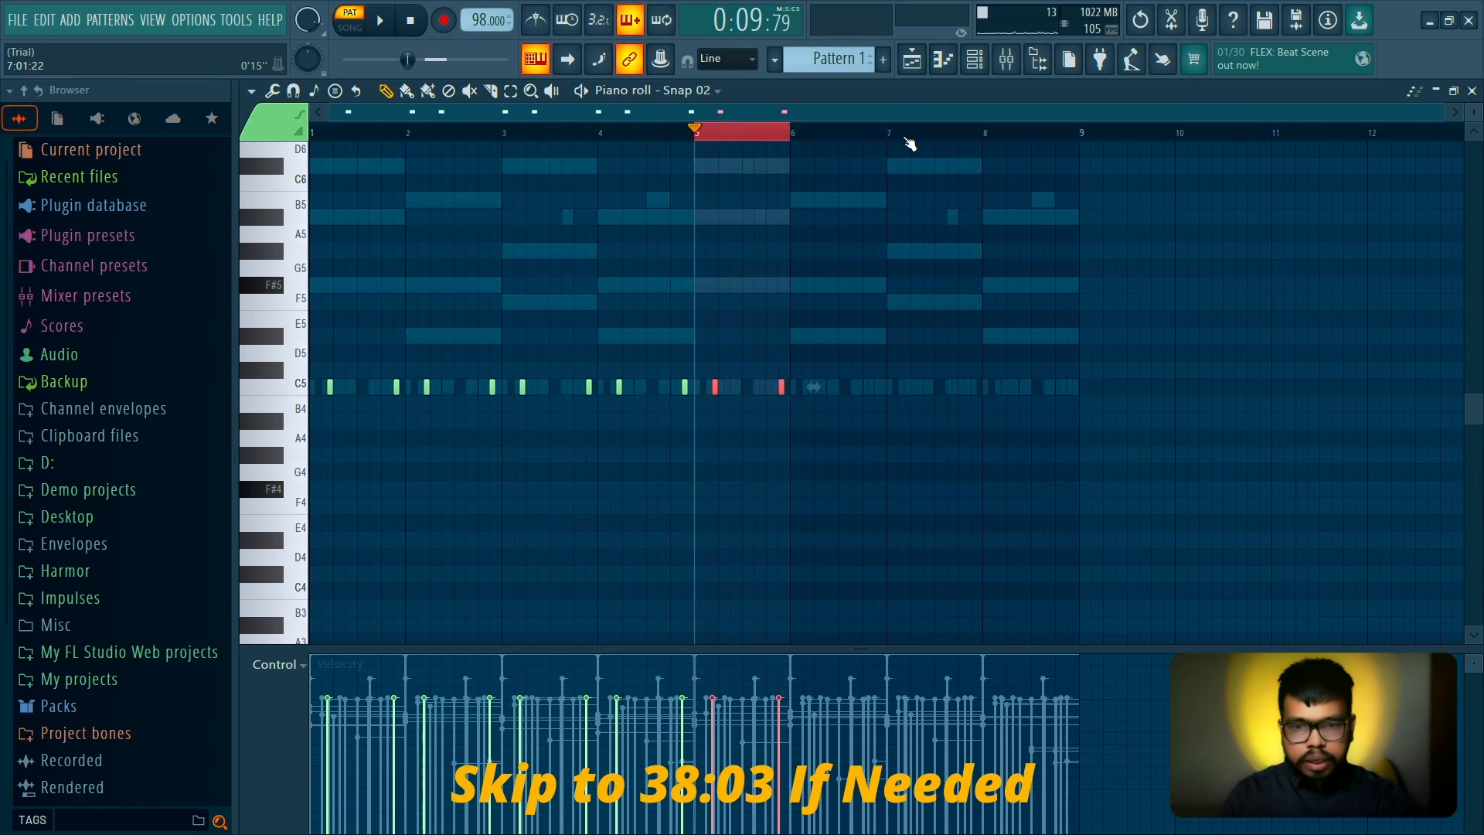
key("space")
right_click(1100, 386)
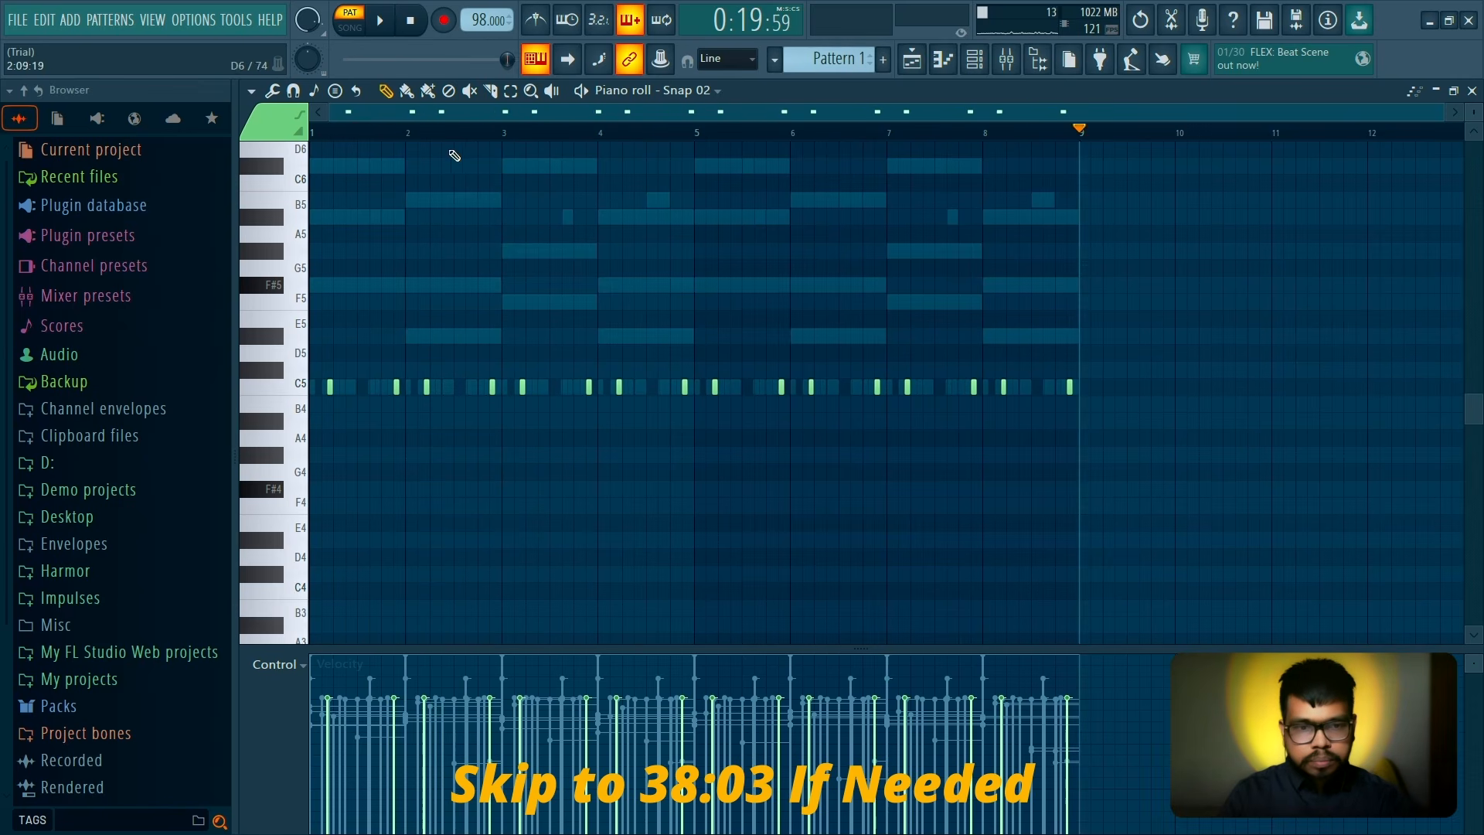
key("Escape")
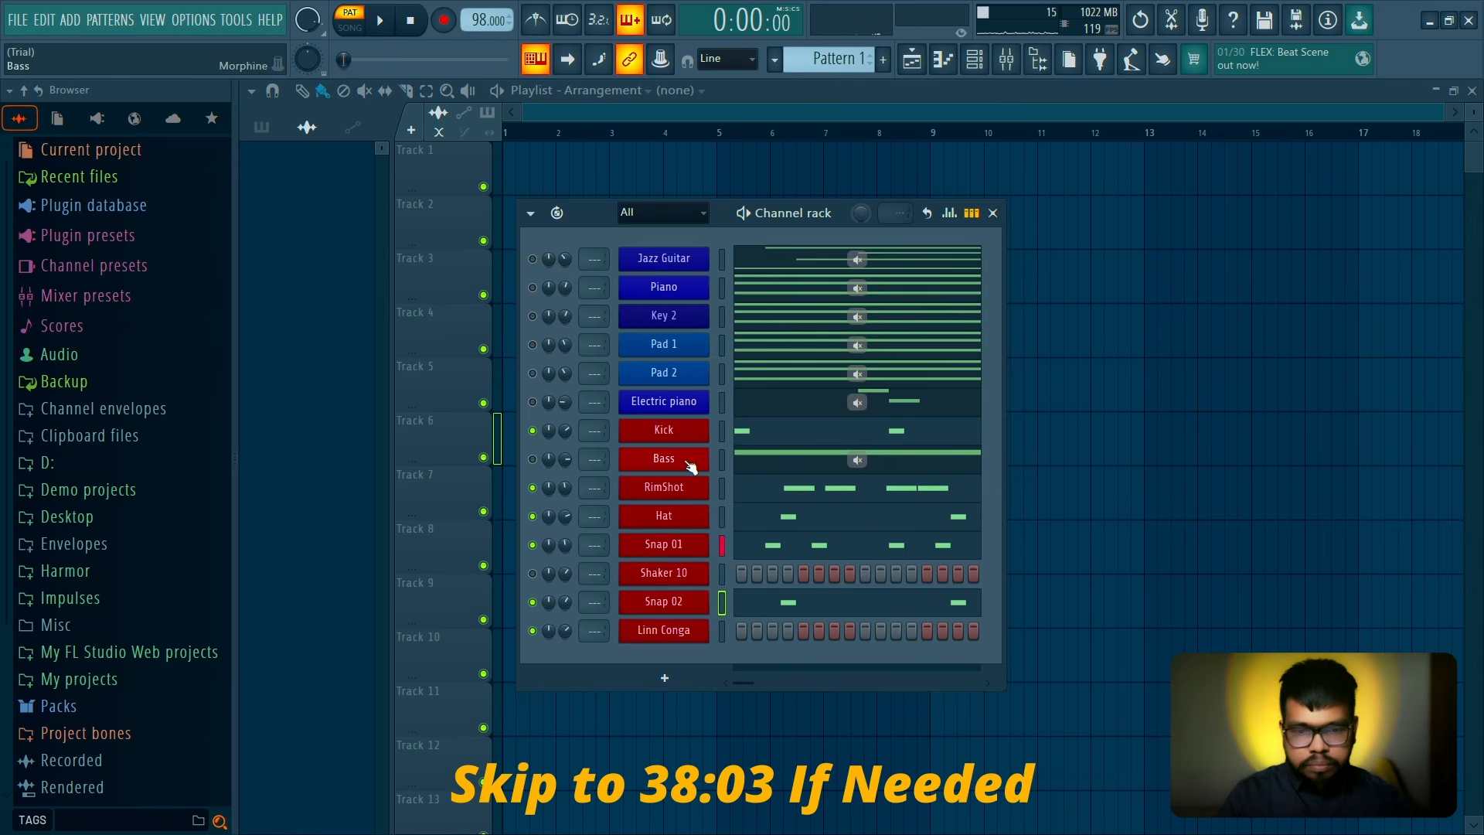
Delete the Hat note on step 15 of bar 1 and check the change by playing the pattern
left_click(786, 517)
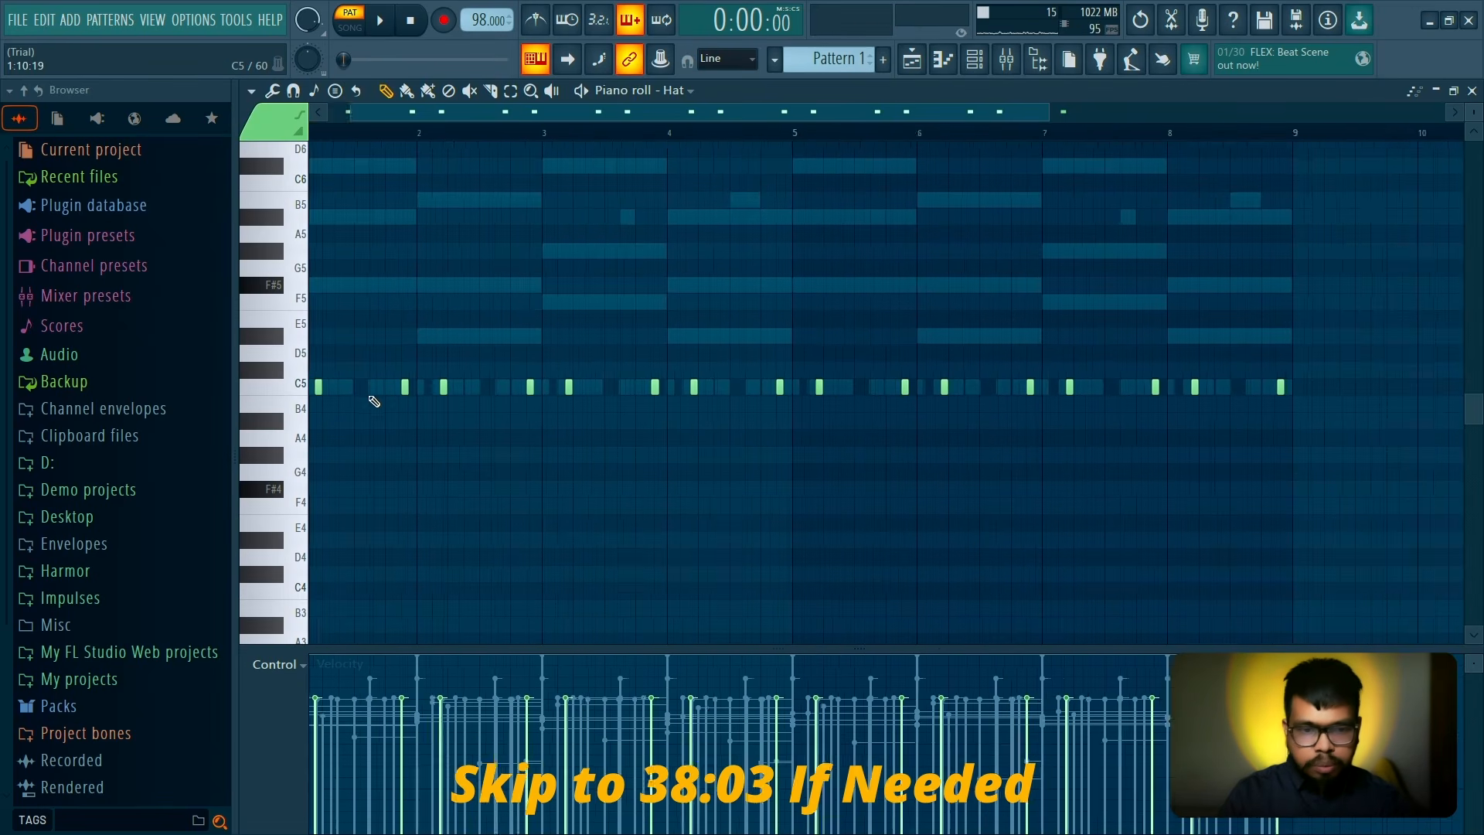
scroll(433, 433, "up", 1)
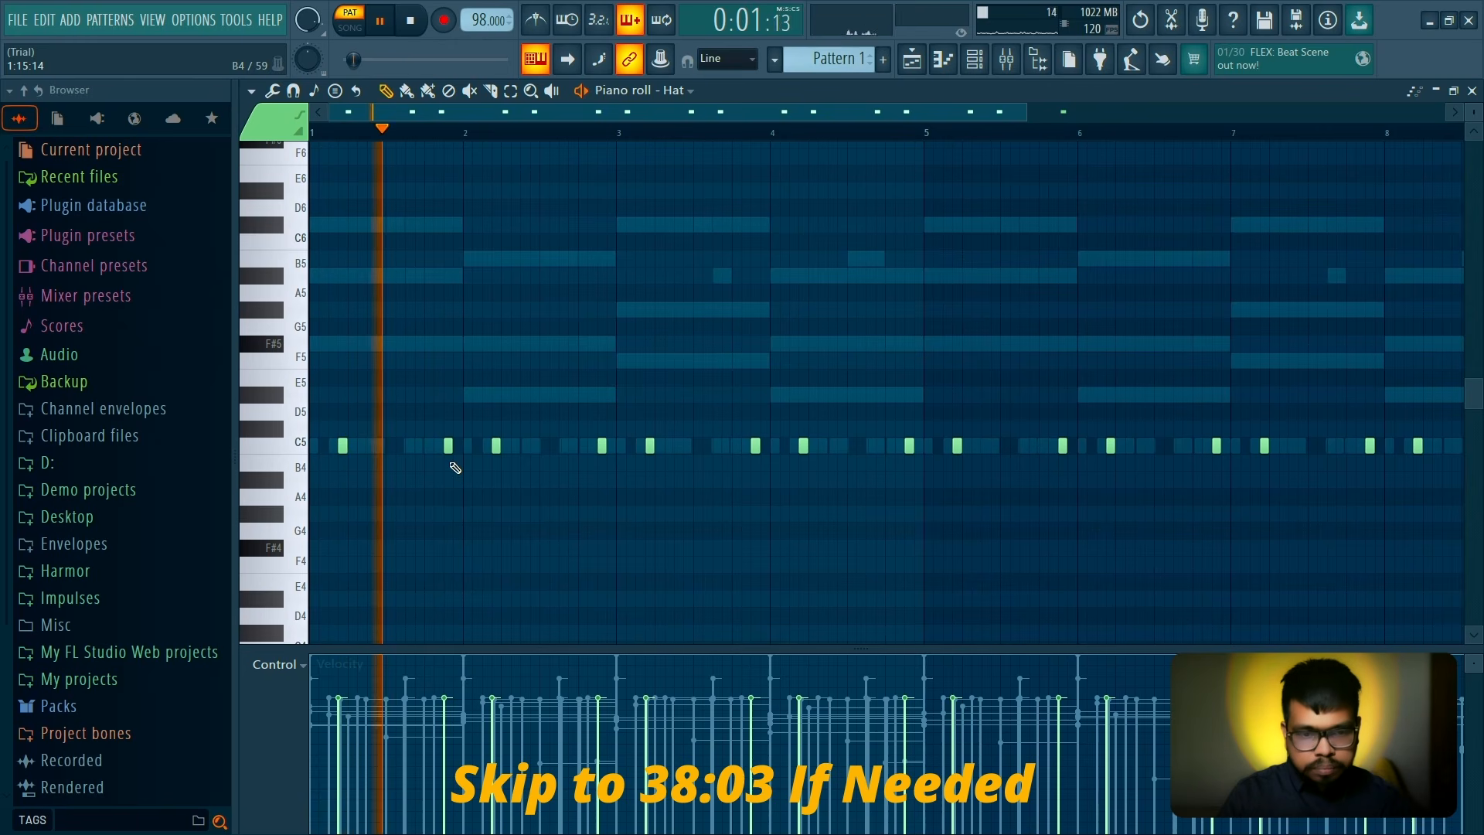
key("space")
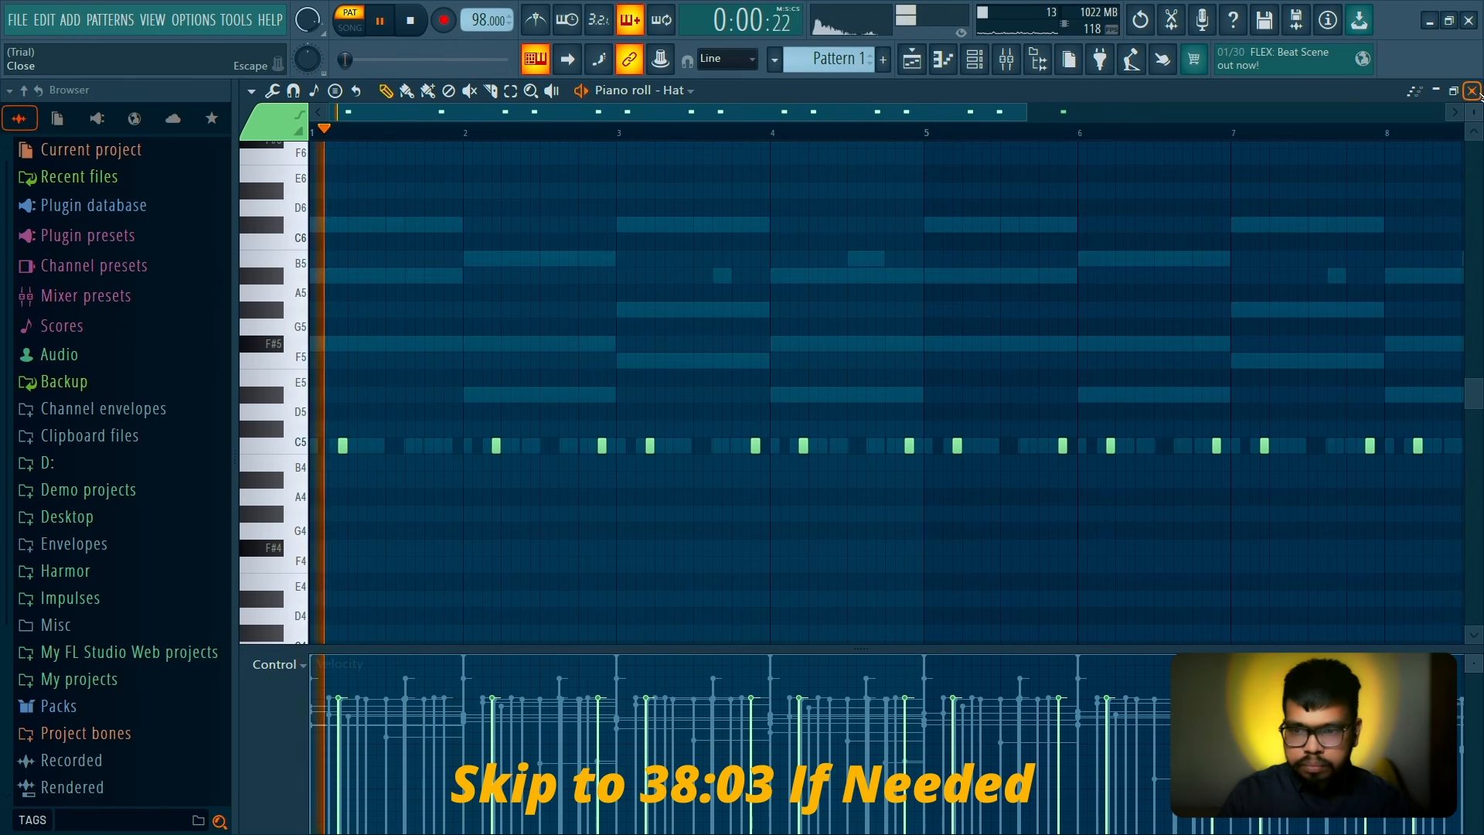
left_click(1473, 90)
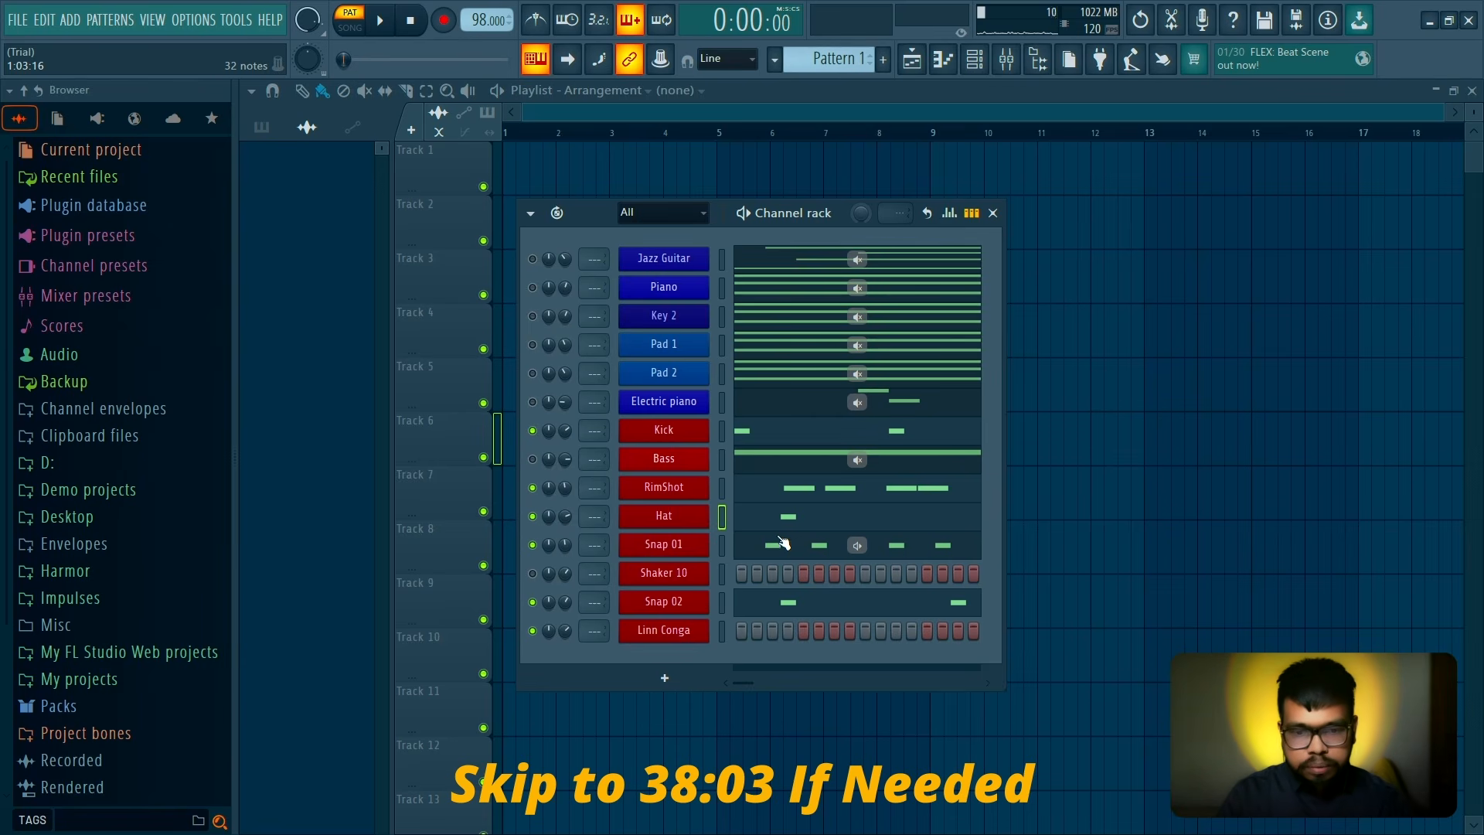
left_click(777, 522)
key("space")
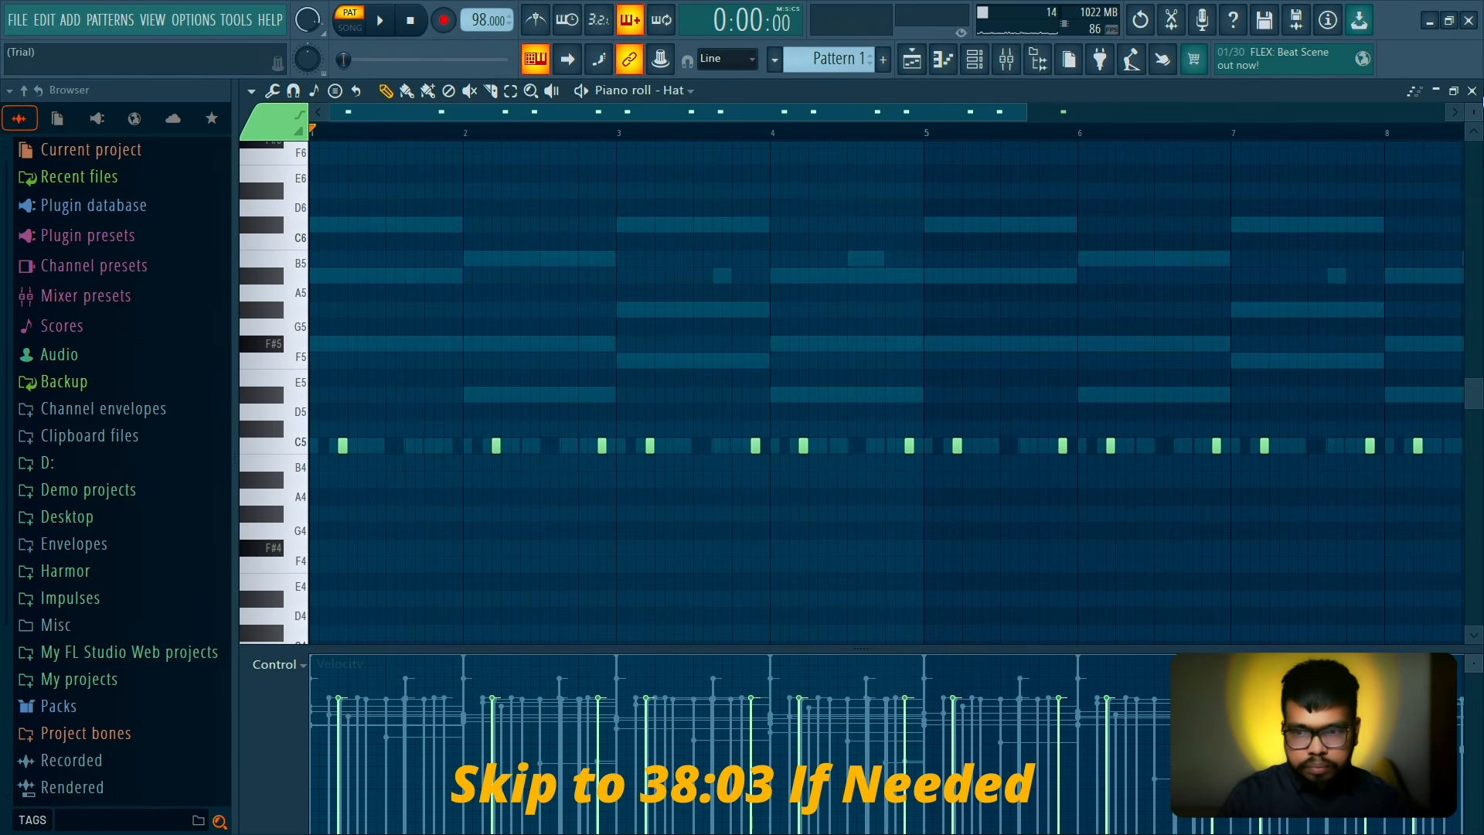
left_click(1472, 90)
In Snap 01, try bar 1 without its step 14 note, restore it, and delete the step 11 note instead
left_click(791, 547)
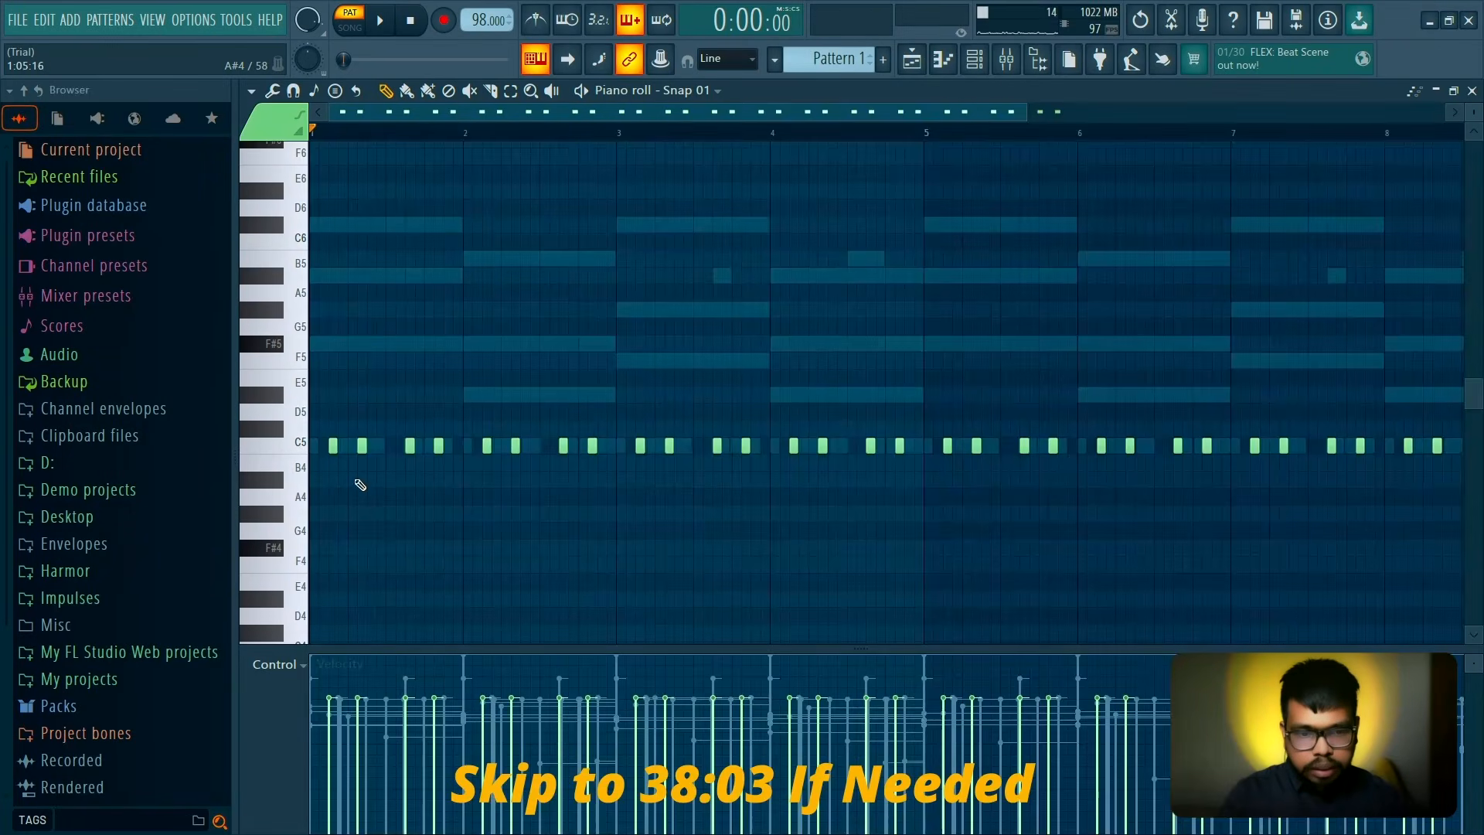
scroll(576, 476, "up", 2)
left_click_drag(575, 476, 738, 471)
key("space")
right_click(520, 434)
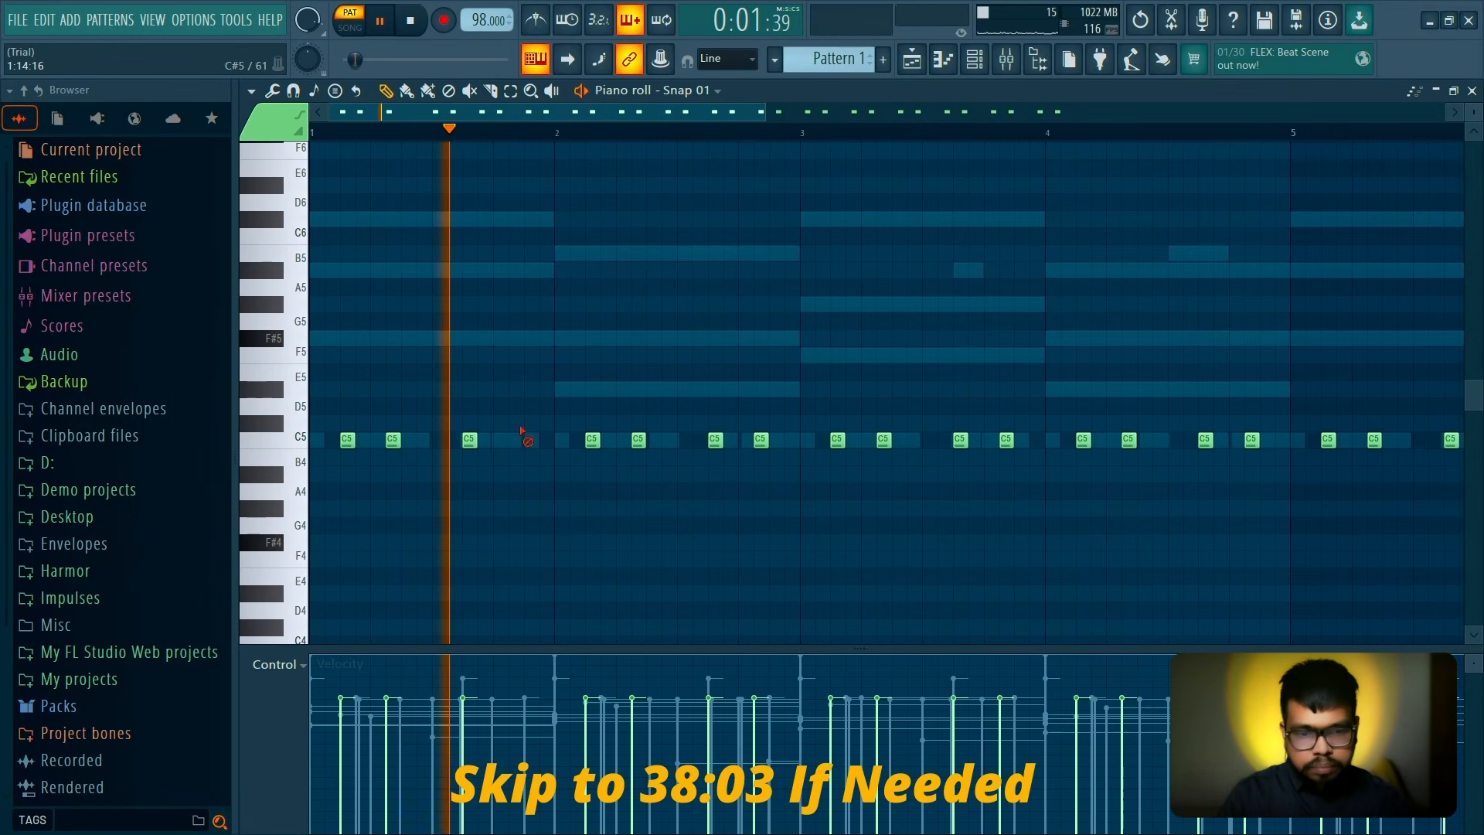
right_click(473, 443)
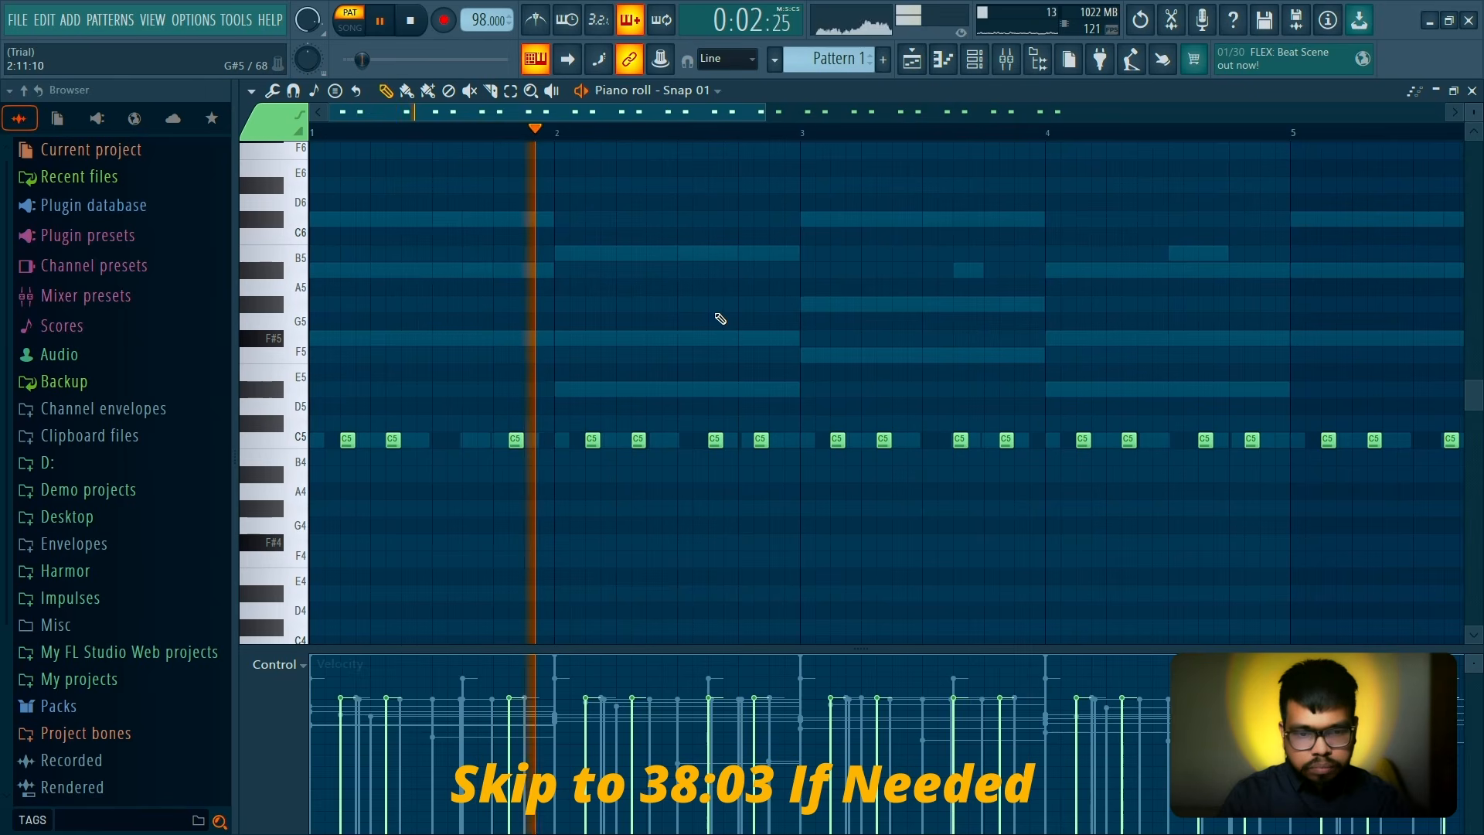
key("space")
Delete the Snap 02 note on step 15 of bar 1 and play the pattern
left_click(998, 61)
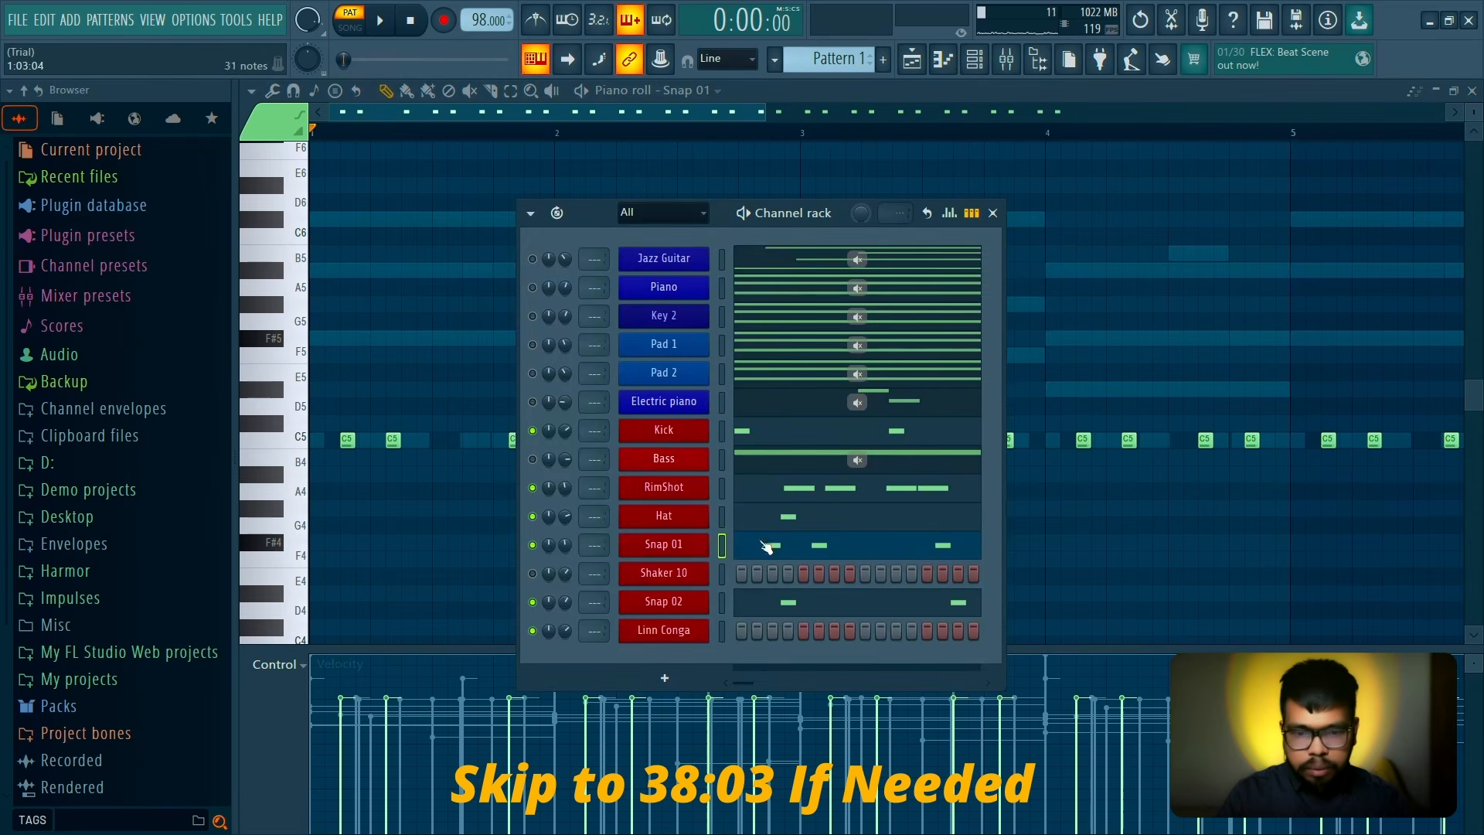
left_click(754, 600)
right_click(531, 439)
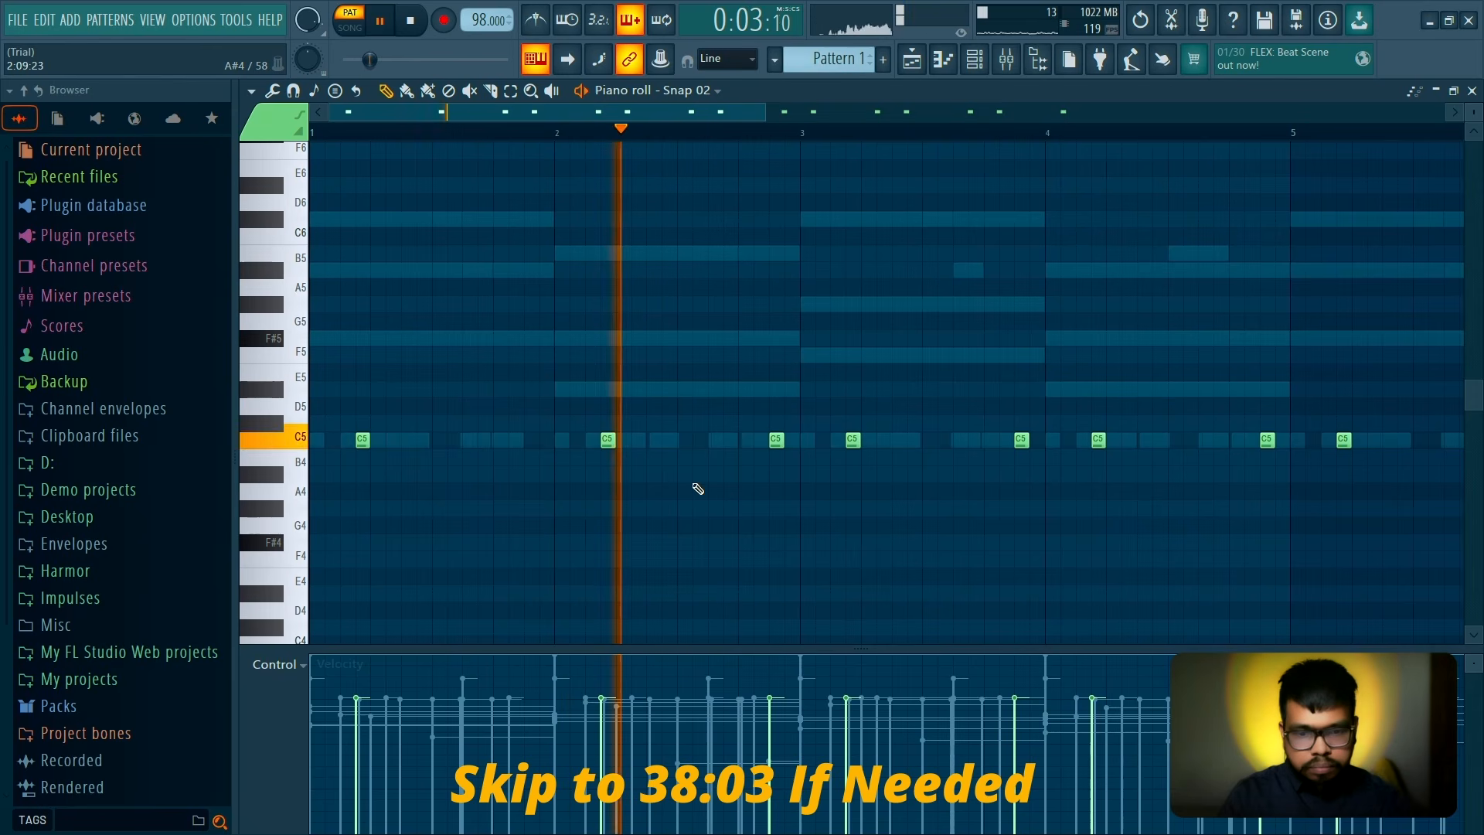
key("space")
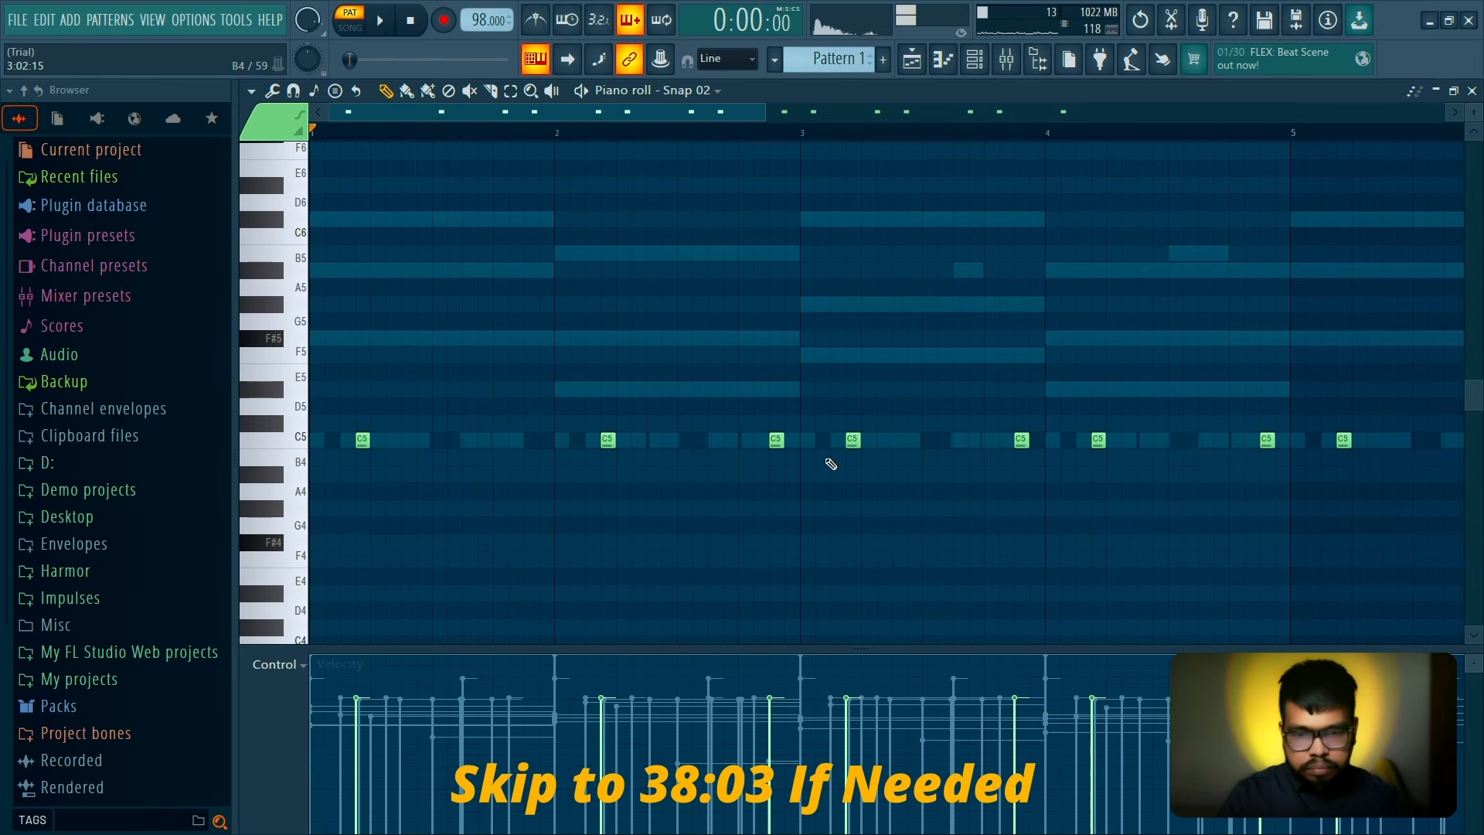
Clear the Snap 02 notes from bars 3 to 8 and repeat the first two bars through bar 8
scroll(777, 458, "down", 3)
scroll(894, 451, "down", 2)
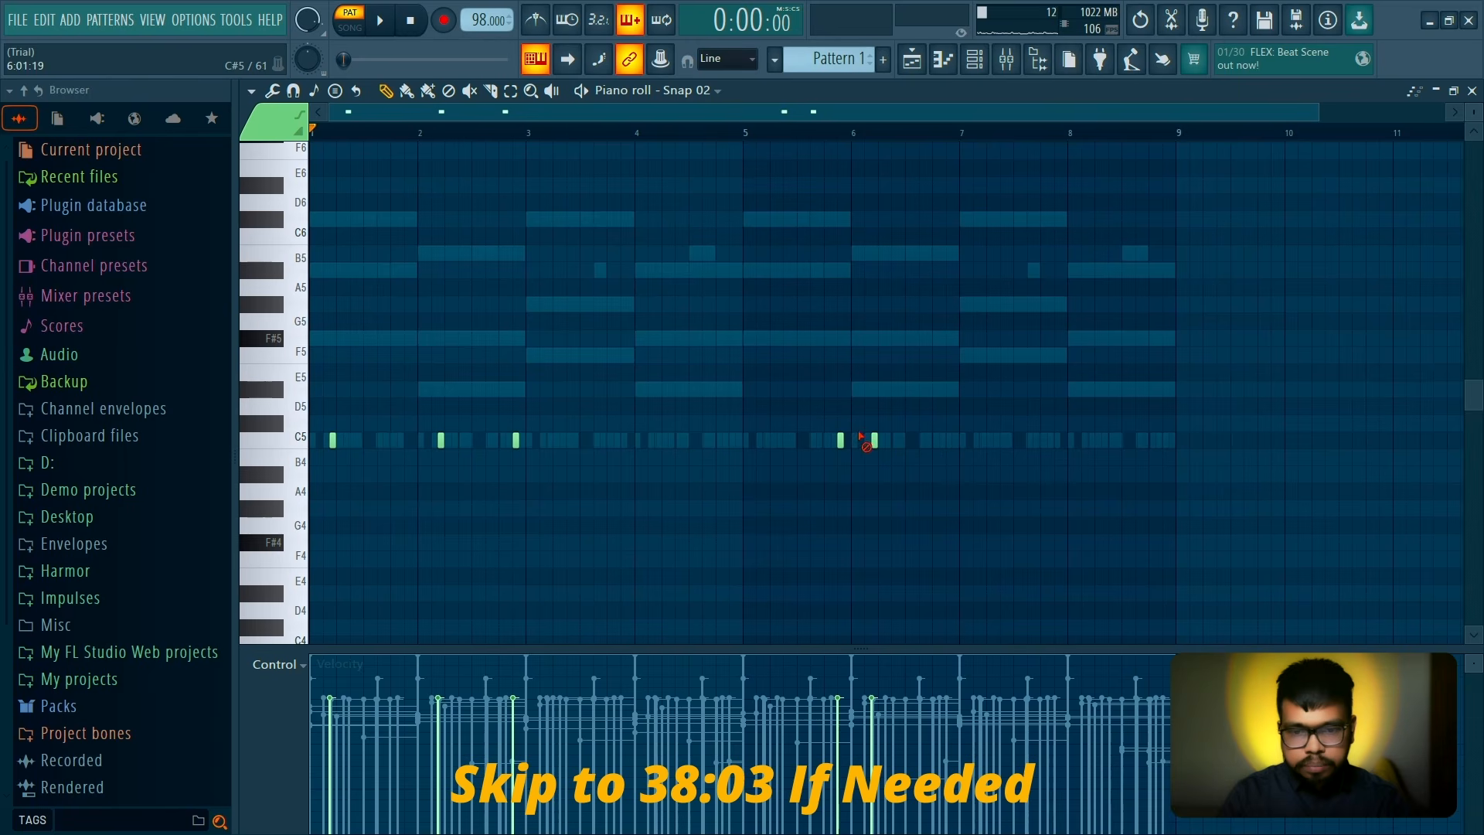
left_click_drag(372, 130, 311, 130)
key("ctrl+b")
key("ctrl+b")
key("ctrl+b")
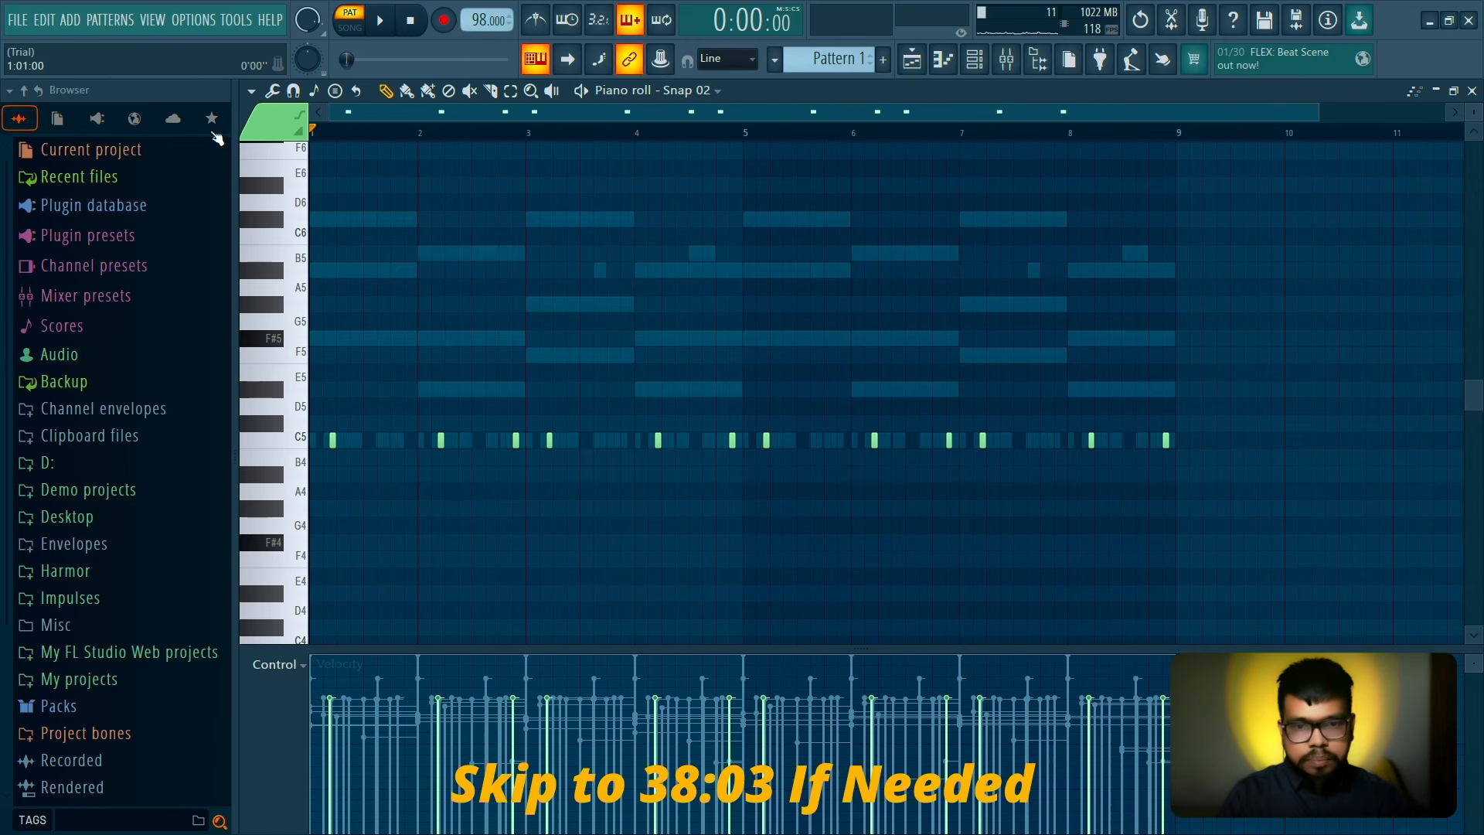
Reopen the Snap 01 piano roll and remove the step 14 note from bar 1
left_click(1471, 92)
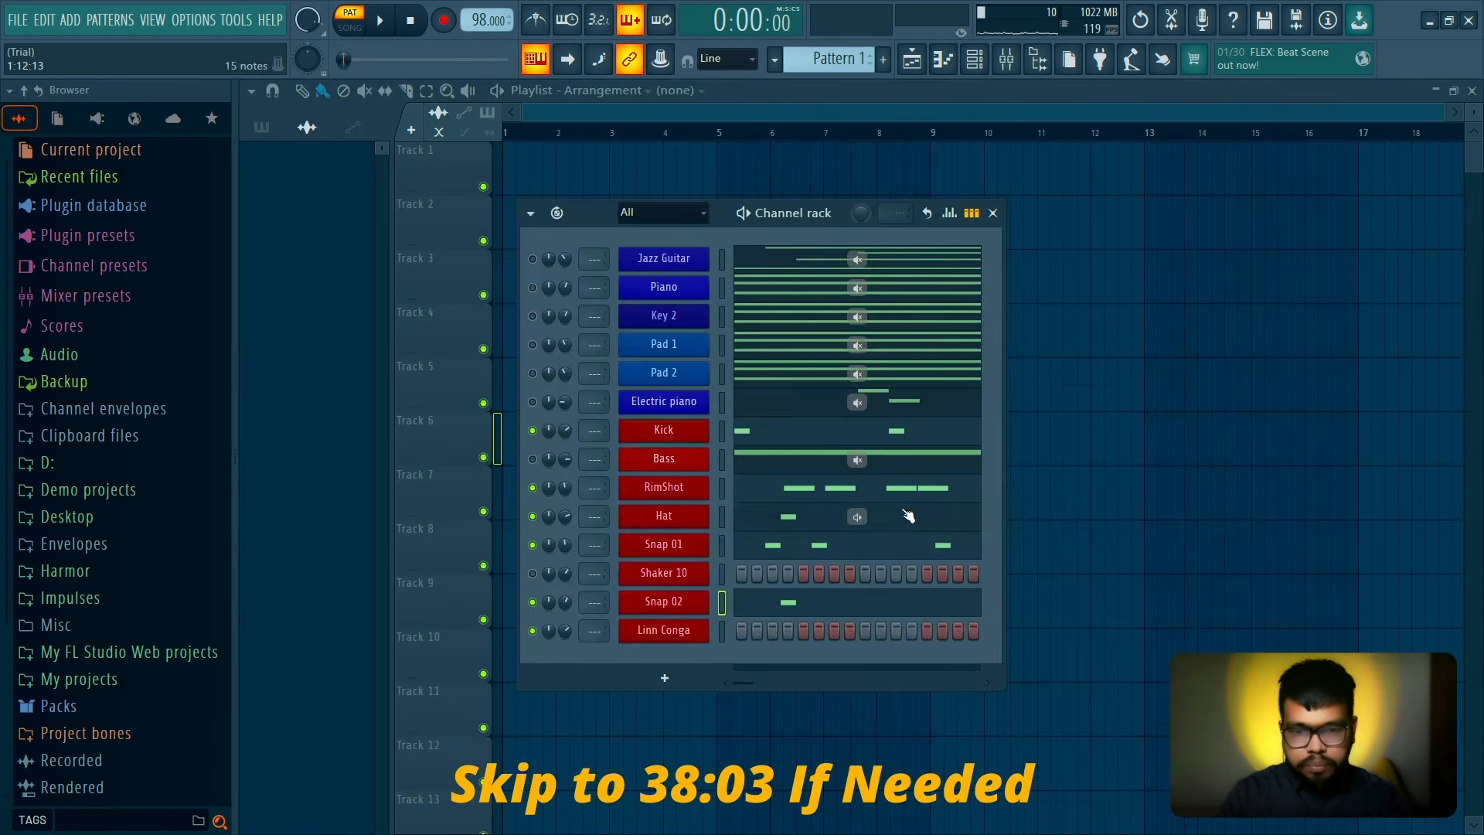
left_click(758, 554)
key("space")
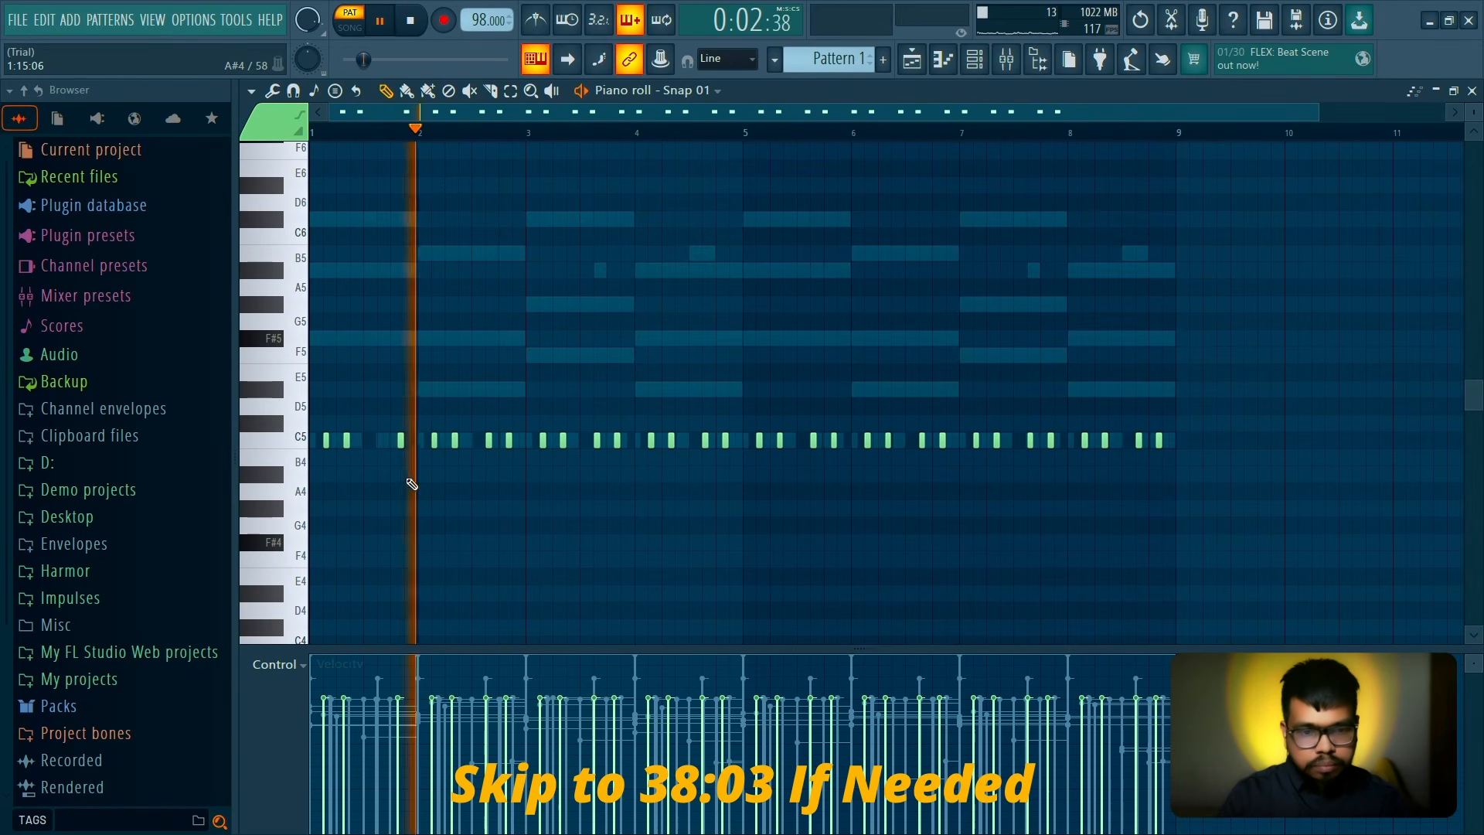
scroll(564, 497, "up", 5)
key("space")
key("space")
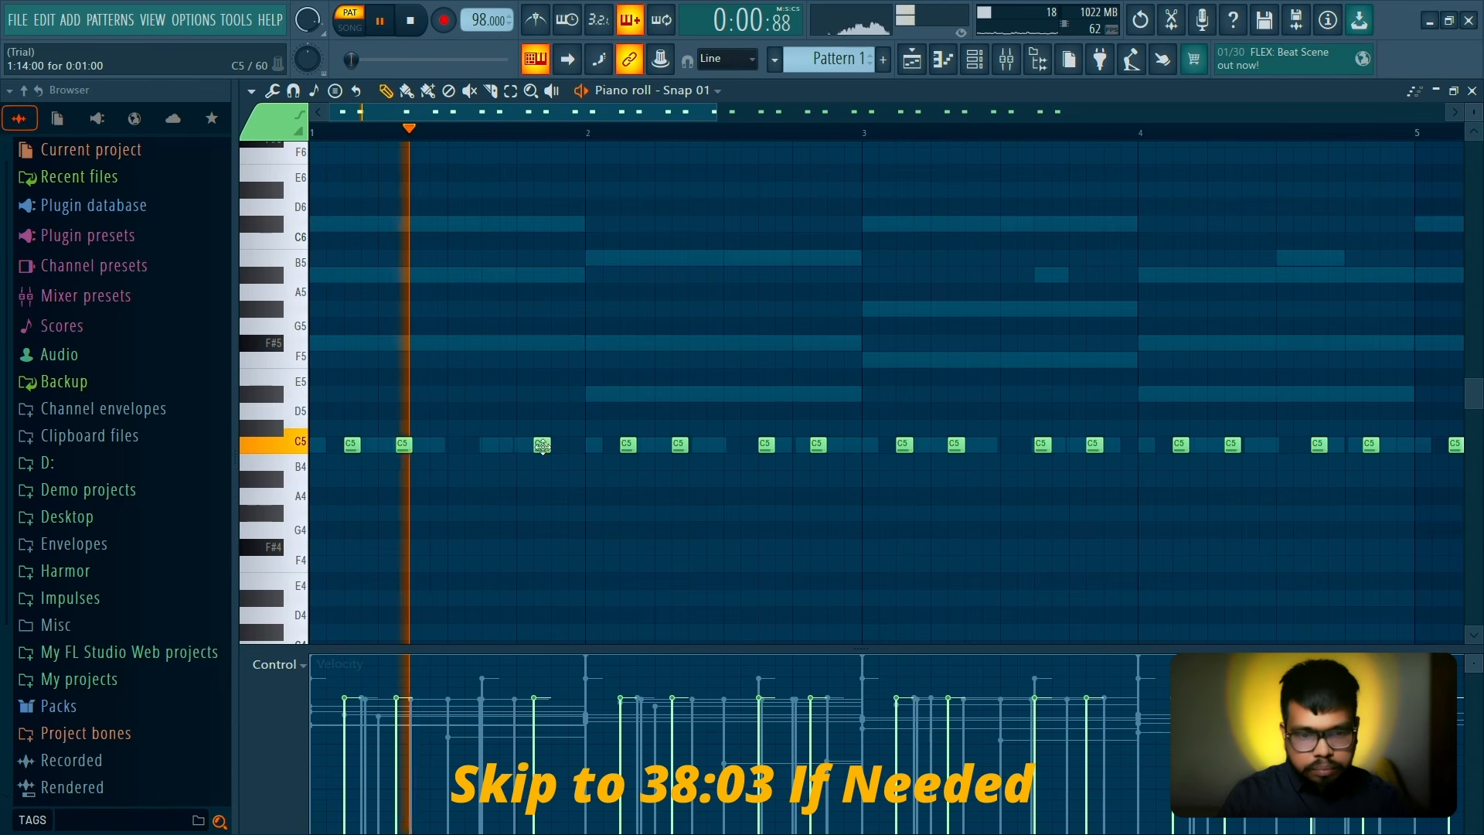
left_click_drag(542, 445, 431, 446)
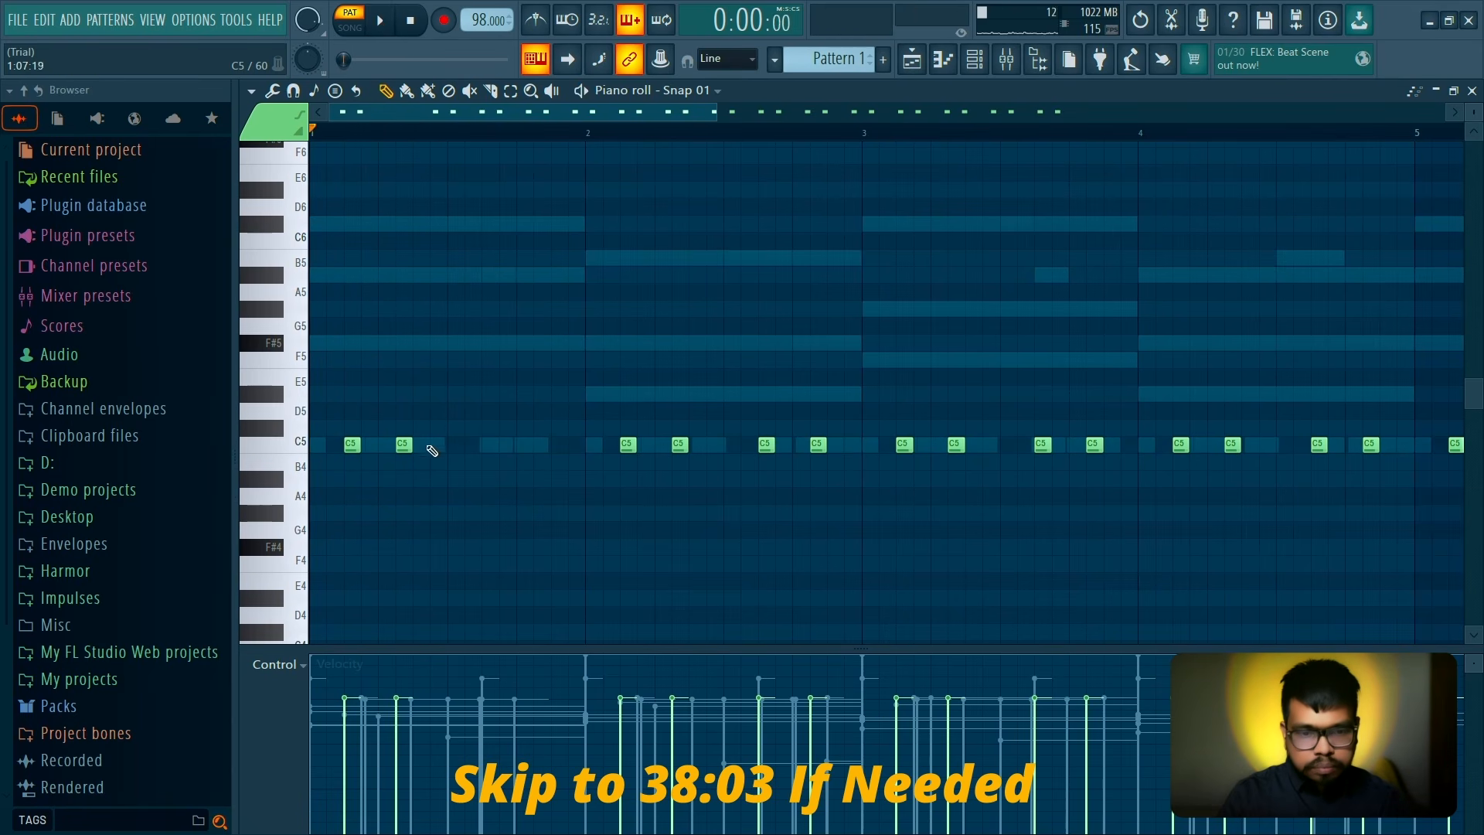
Add a Snap 01 C5 note on step 7 of bar 1 and lower the velocities of the step 6 and 7 notes
key("space")
mouse_move(397, 752)
left_mouse_down()
mouse_move(396, 734)
mouse_move(413, 770)
left_mouse_up()
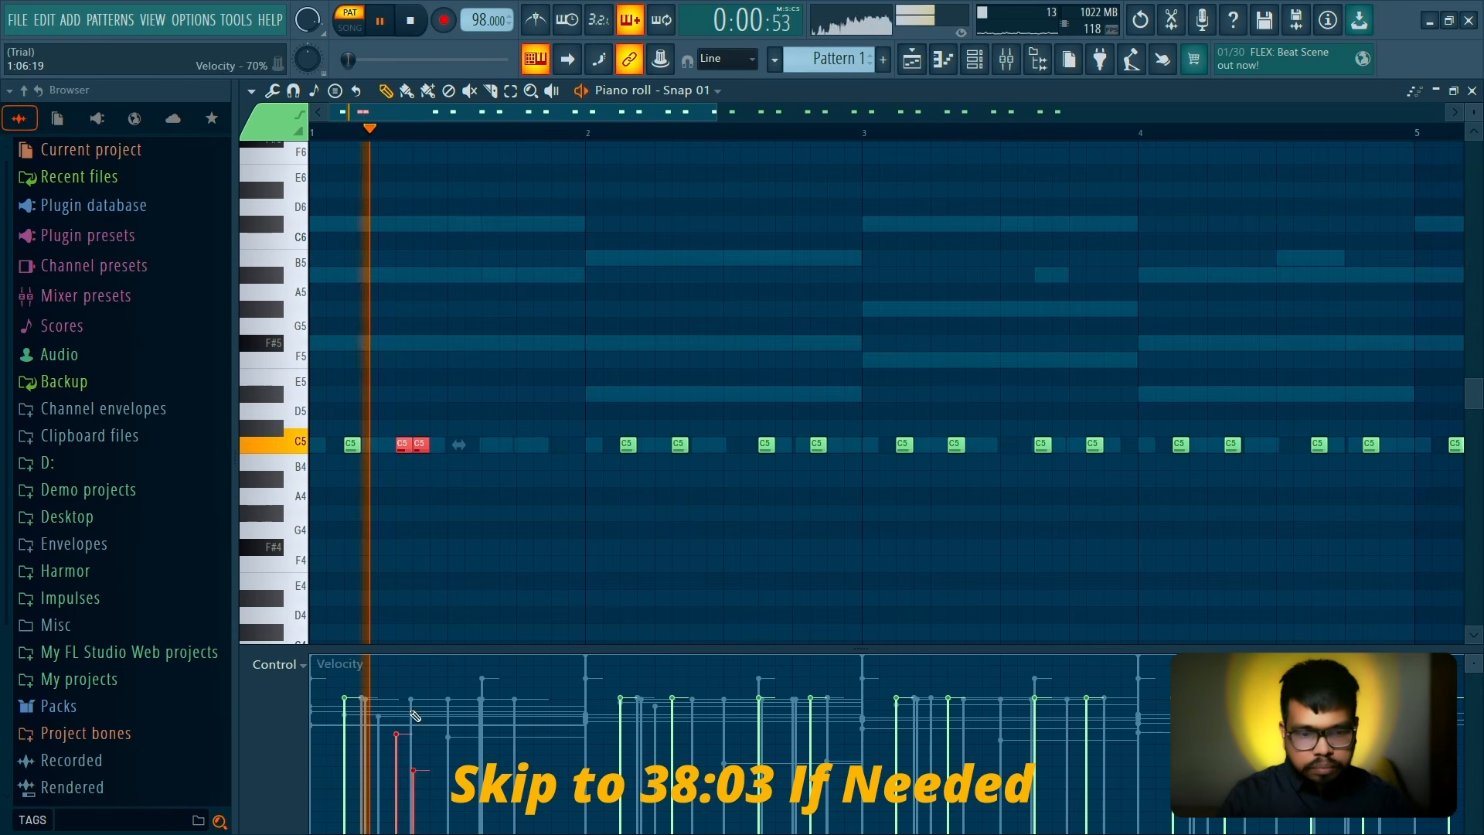
key("space")
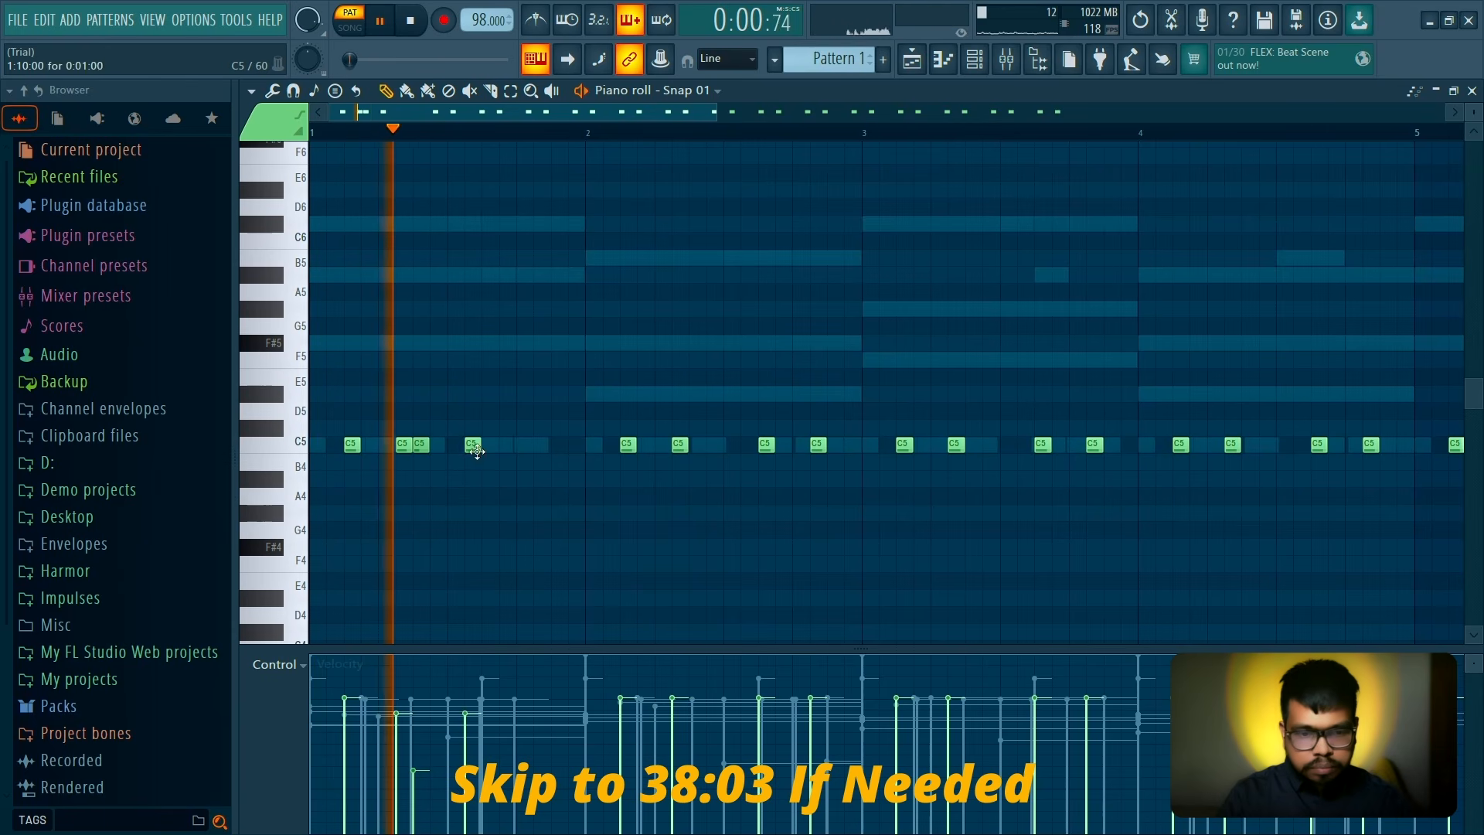
Place a Snap 01 note pair on steps 10 and 11 of bar 1, move it to steps 12 and 13, and soften the second note
left_click(486, 445)
key("space")
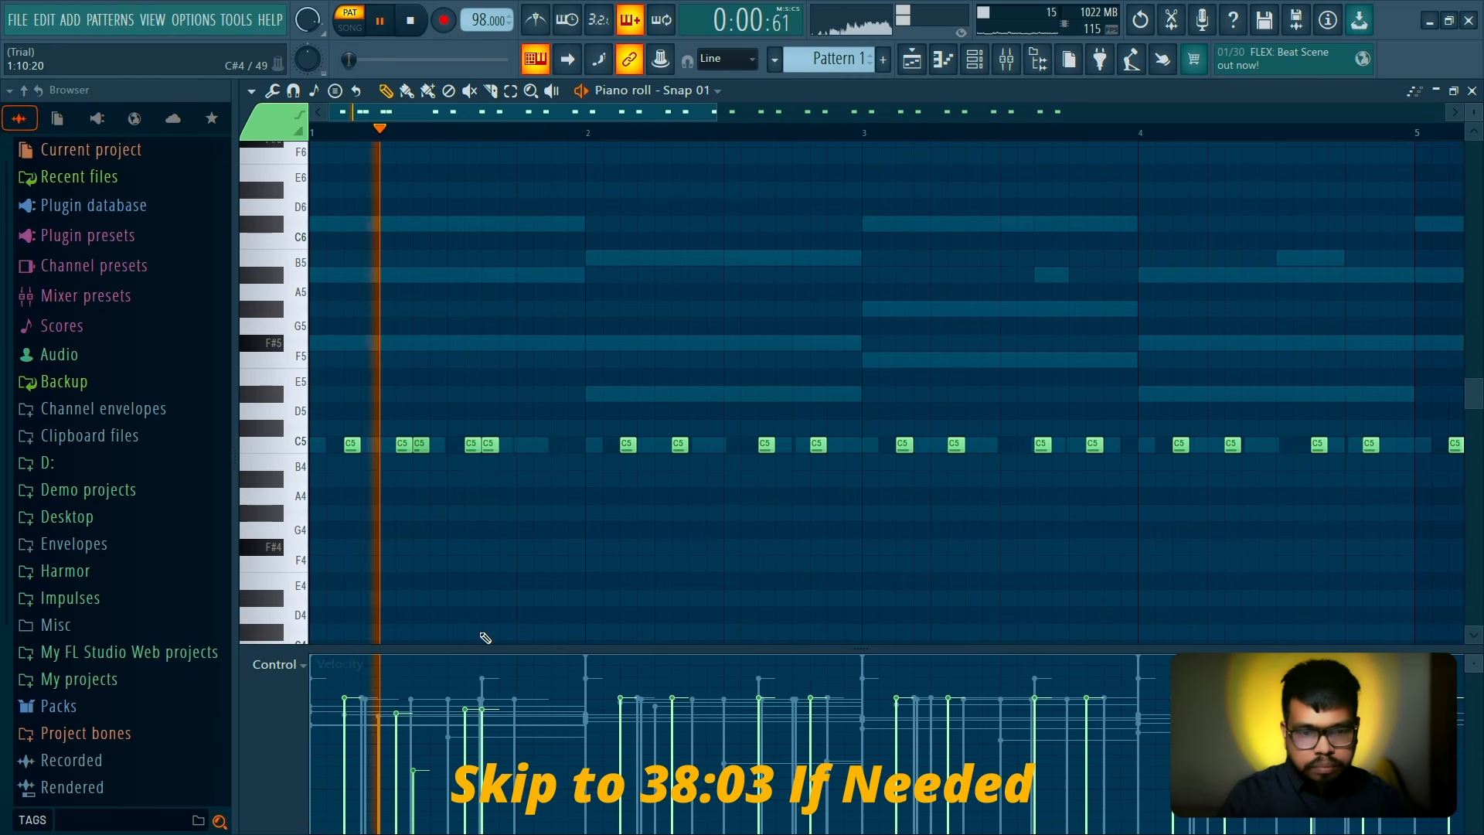
key("space")
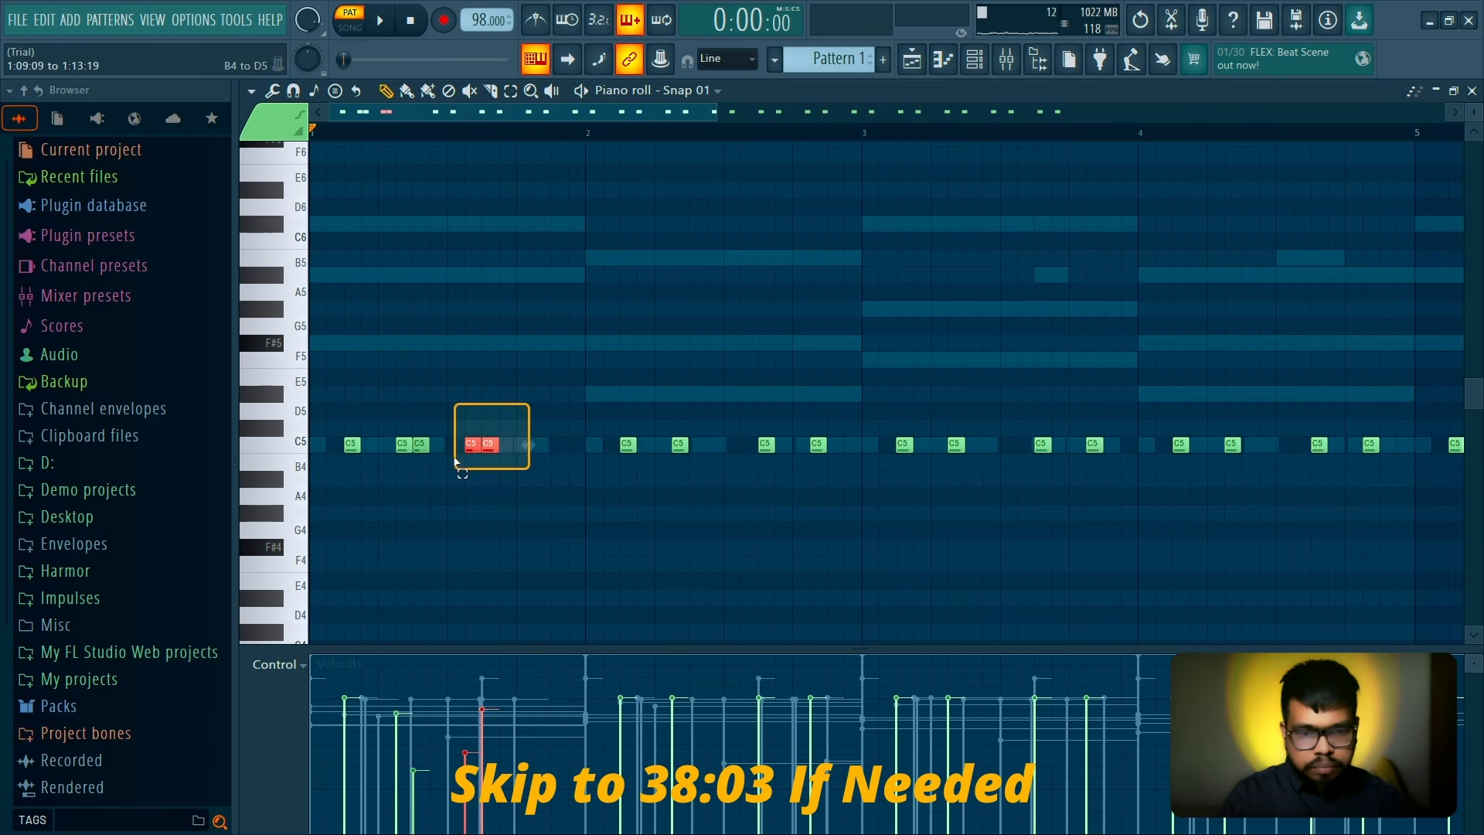
key("space")
left_click_drag(454, 457, 512, 453)
left_click(524, 537, "ctrl")
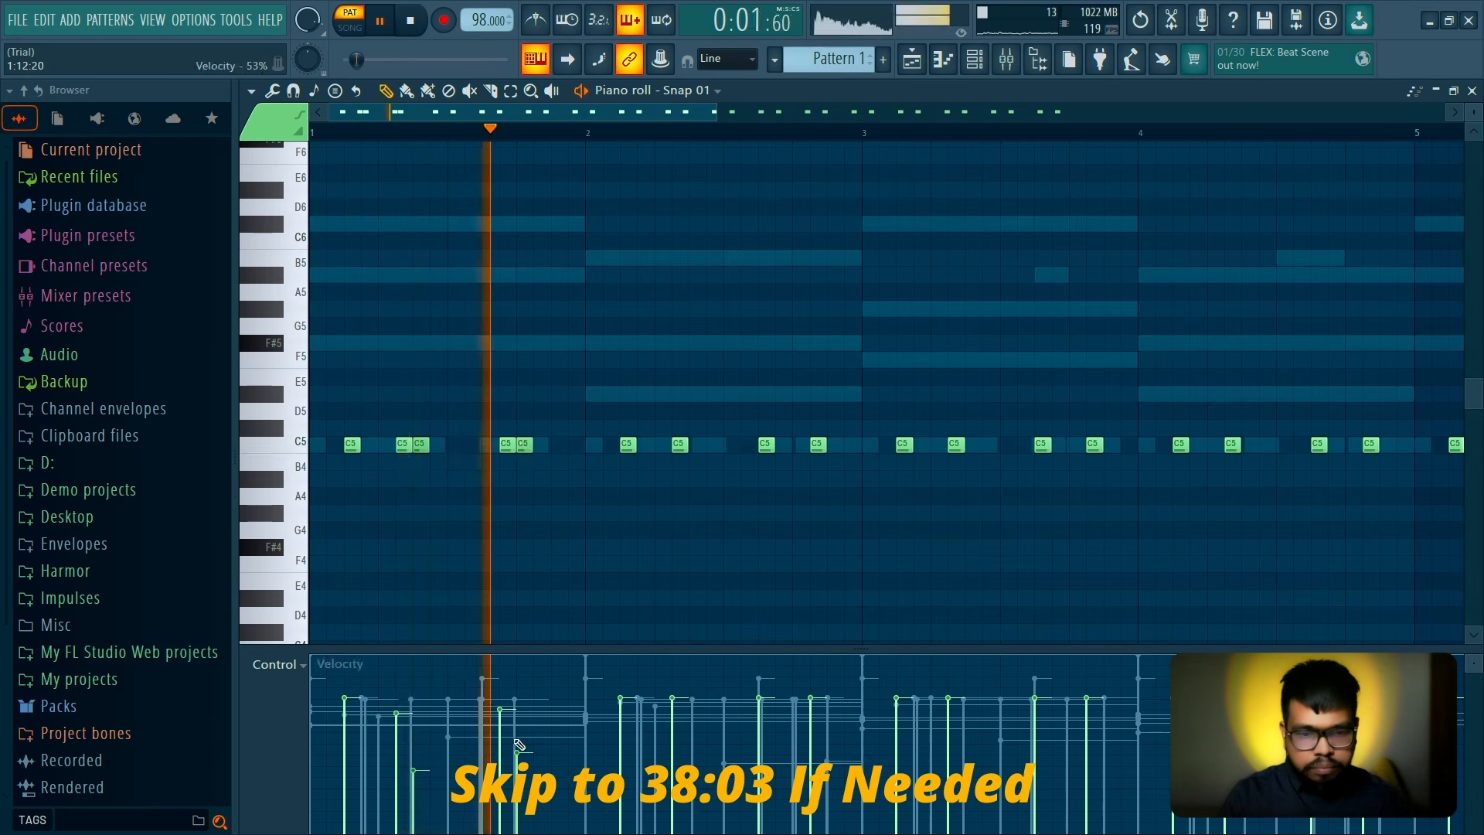
Add a softer Snap 01 C5 note on step 15 of bar 2 and delete all its notes in bars 3 to 8
key("space")
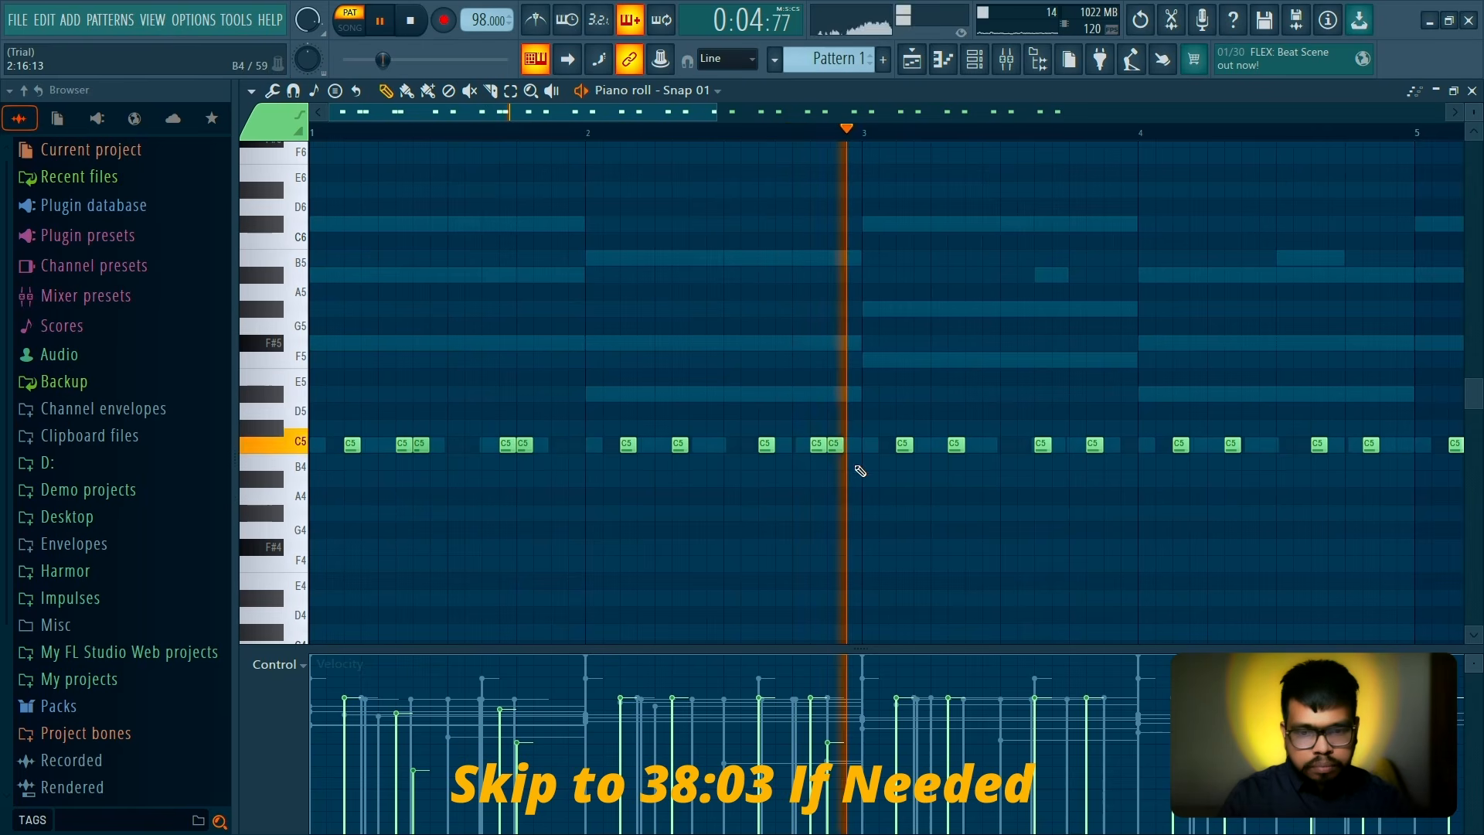
key("space")
scroll(879, 371, "down", 2)
scroll(702, 421, "down", 2)
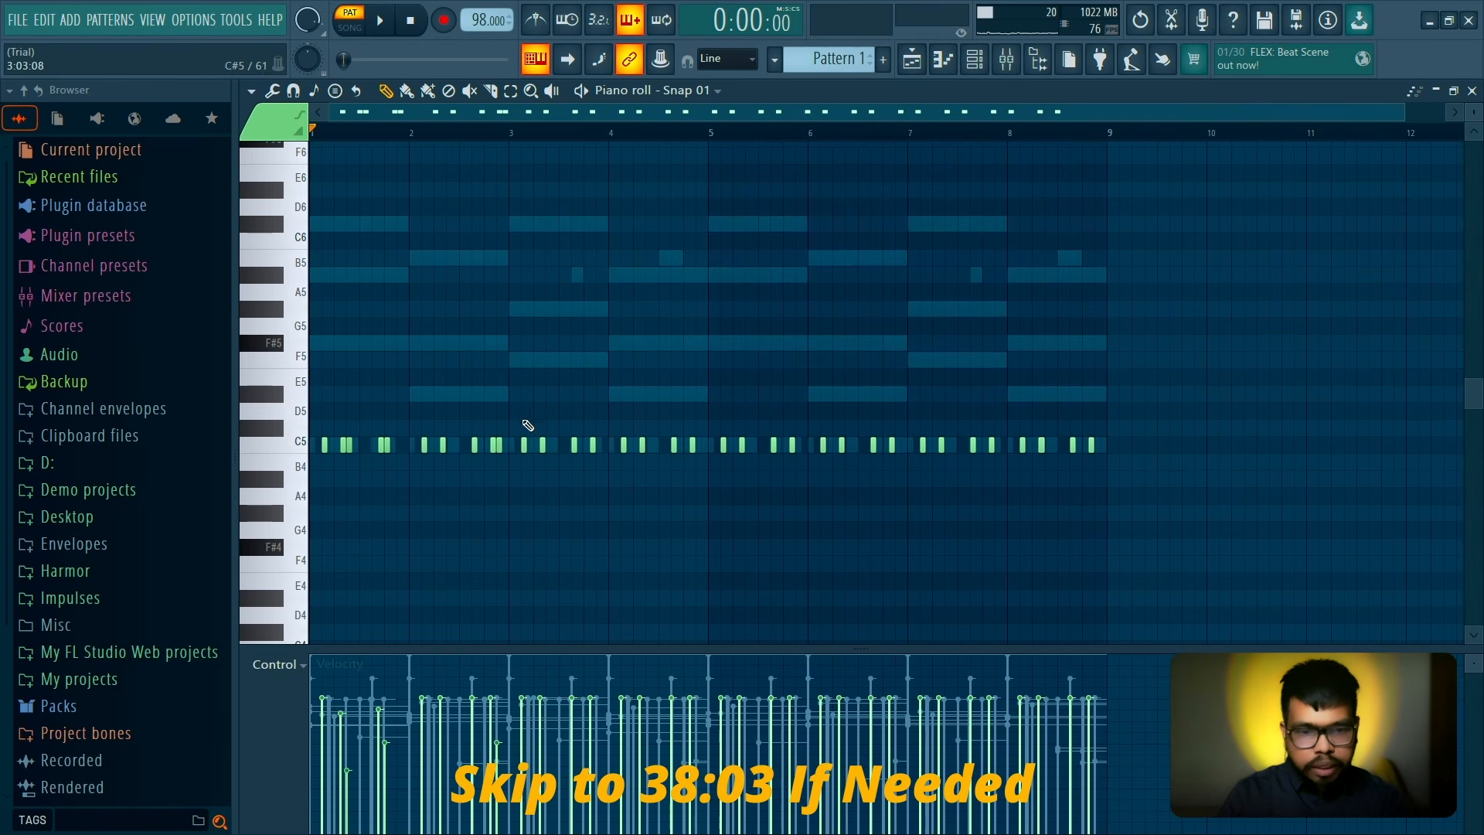
left_click_drag(516, 404, 1126, 532)
key("Delete")
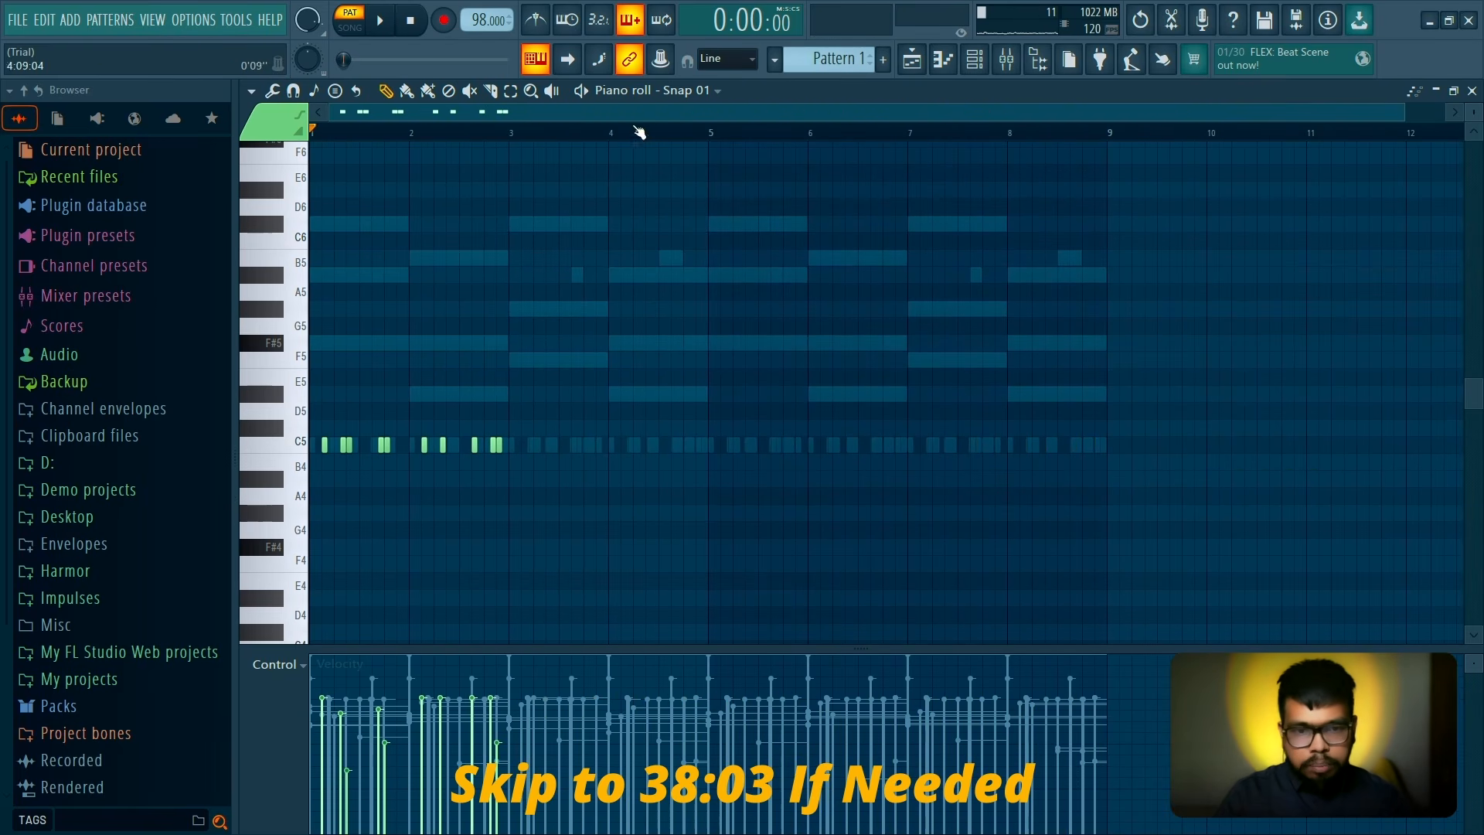
Select the two-bar Snap 01 phrase in bars 1 and 2, duplicate it through bar 8, and close the piano roll
left_click_drag(313, 132, 509, 133)
key("ctrl+b")
key("ctrl+b")
key("ctrl+b")
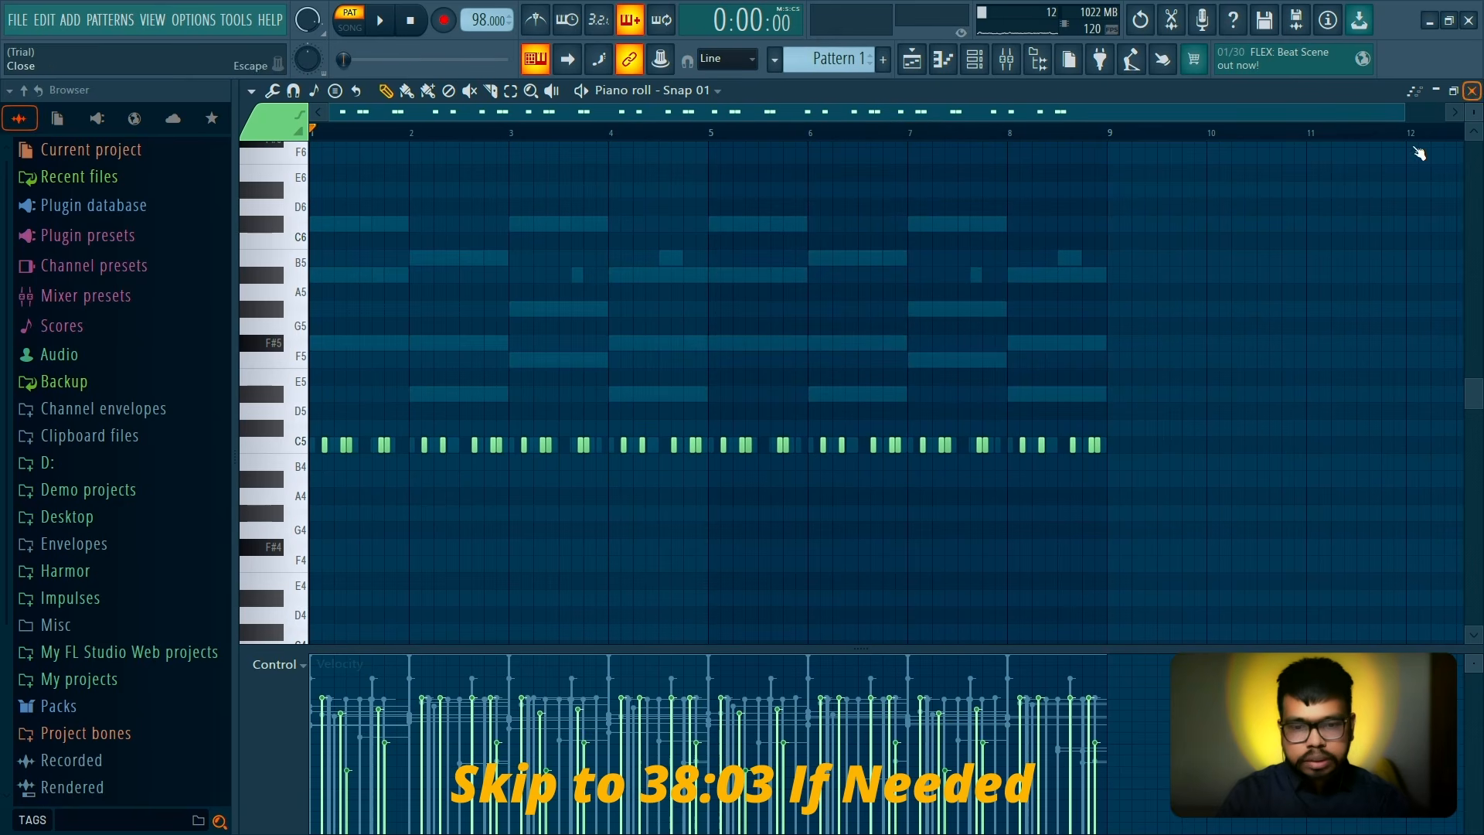
key("Escape")
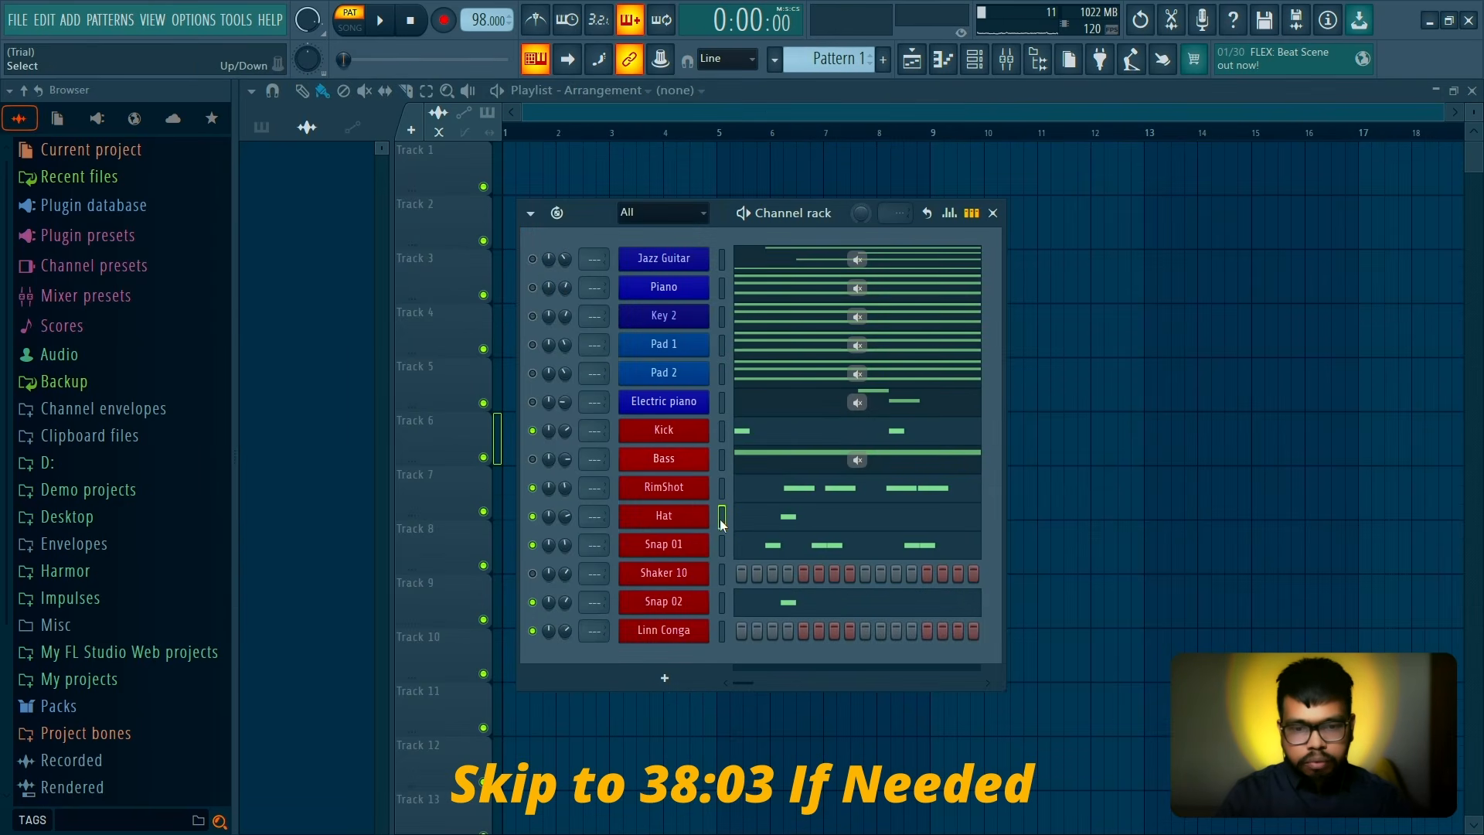
Open the Hat channel's piano roll at bar 1 and play the pattern
left_click(779, 512)
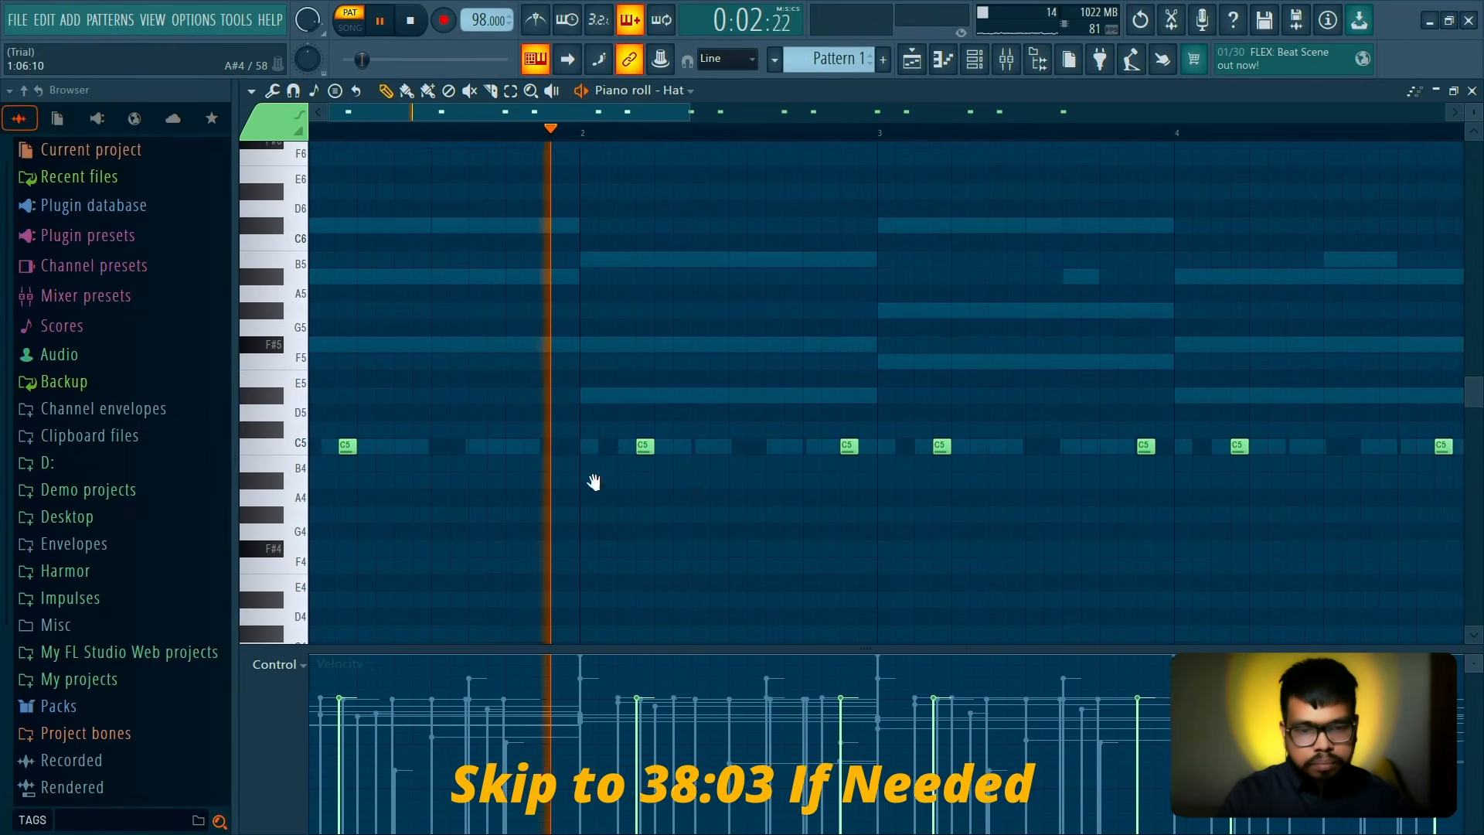
scroll(590, 484, "up", 2)
key("space")
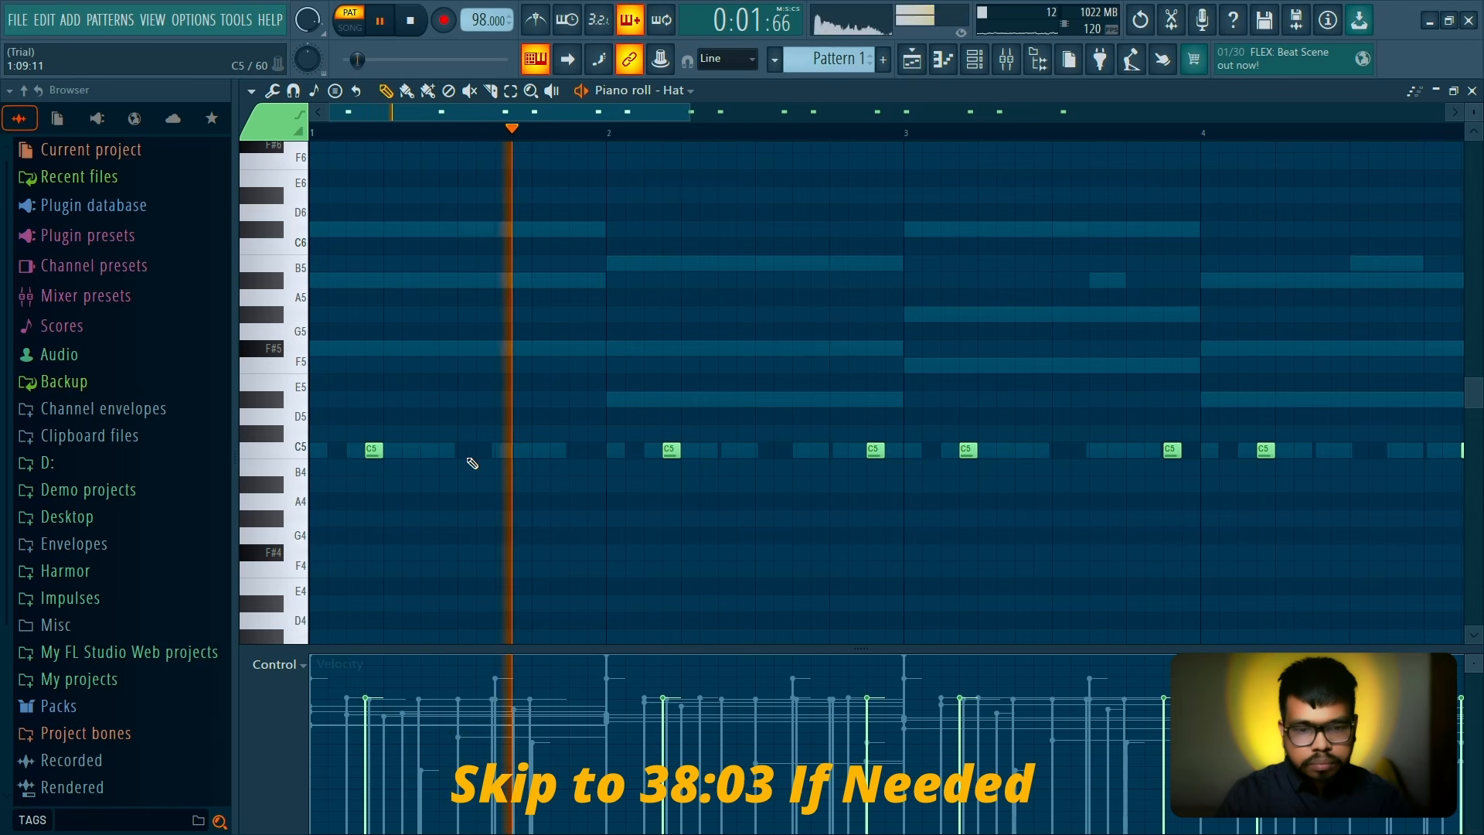
Try Hat C5 notes on steps 9 and 11 of bar 2
left_click(760, 450)
left_click(796, 450)
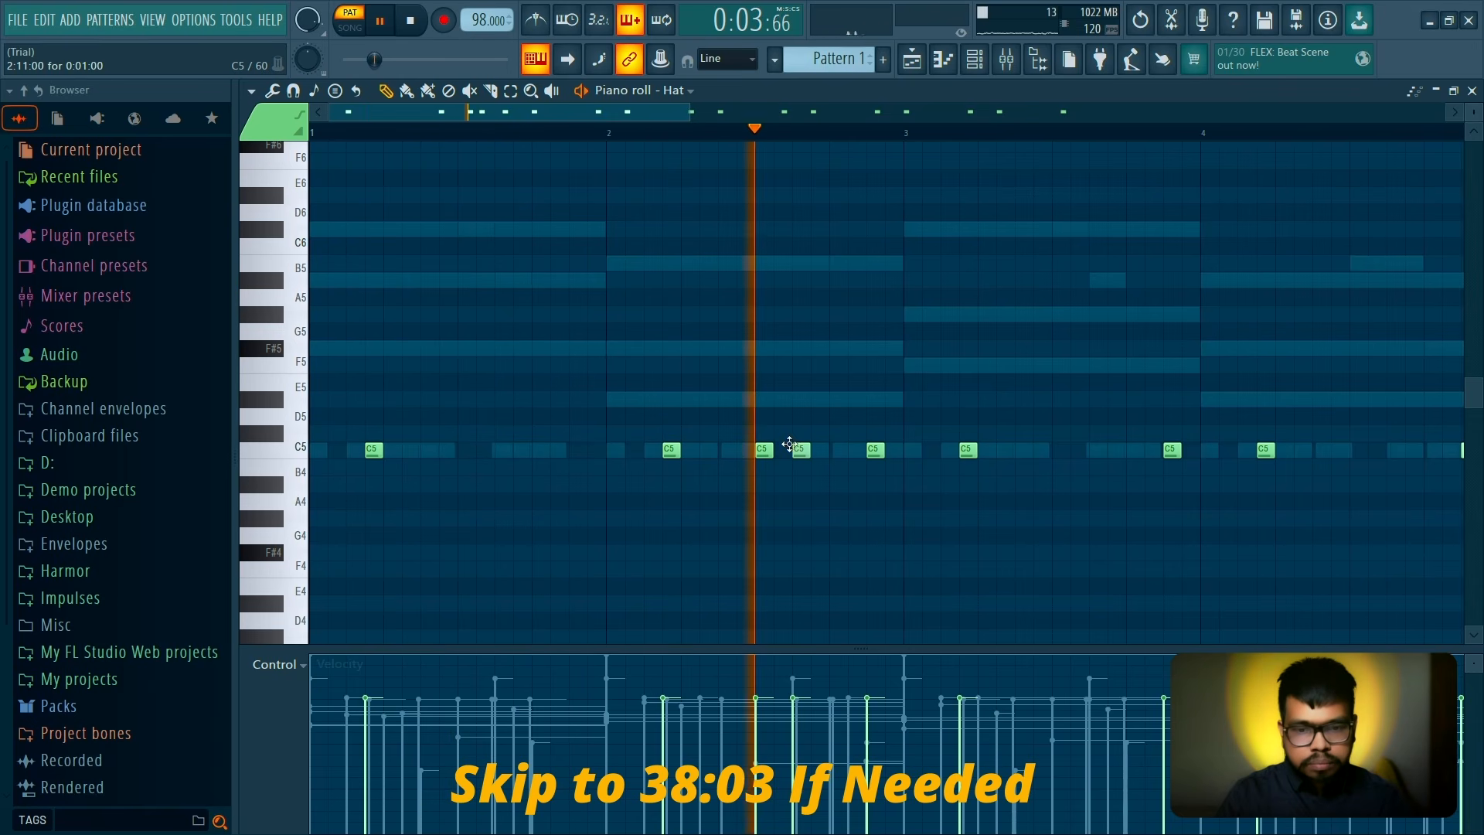
key("space")
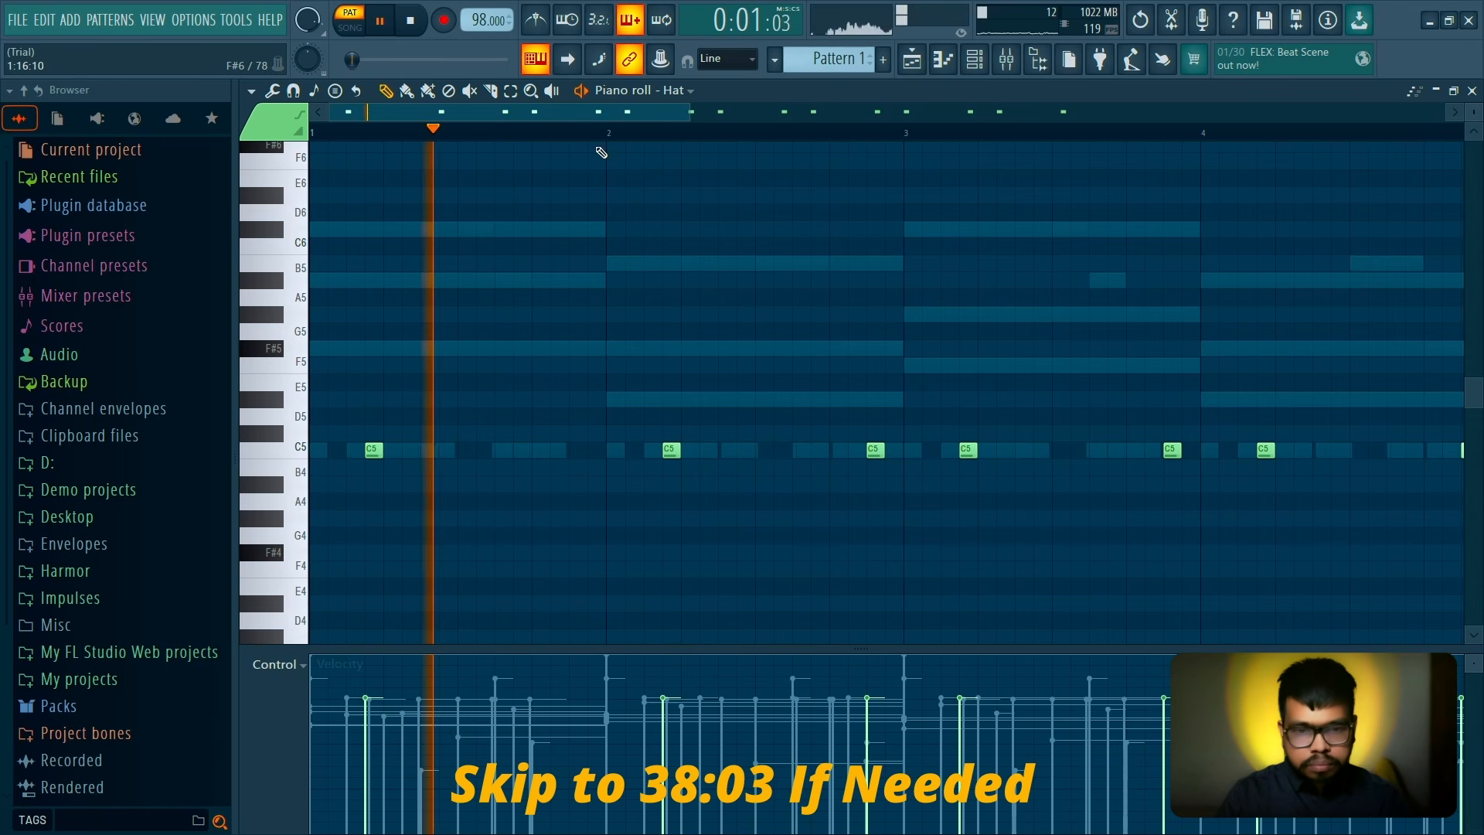
Add softer Hat C5 notes on steps 7 and 12 of bar 2, checking them in playback
left_click(727, 449)
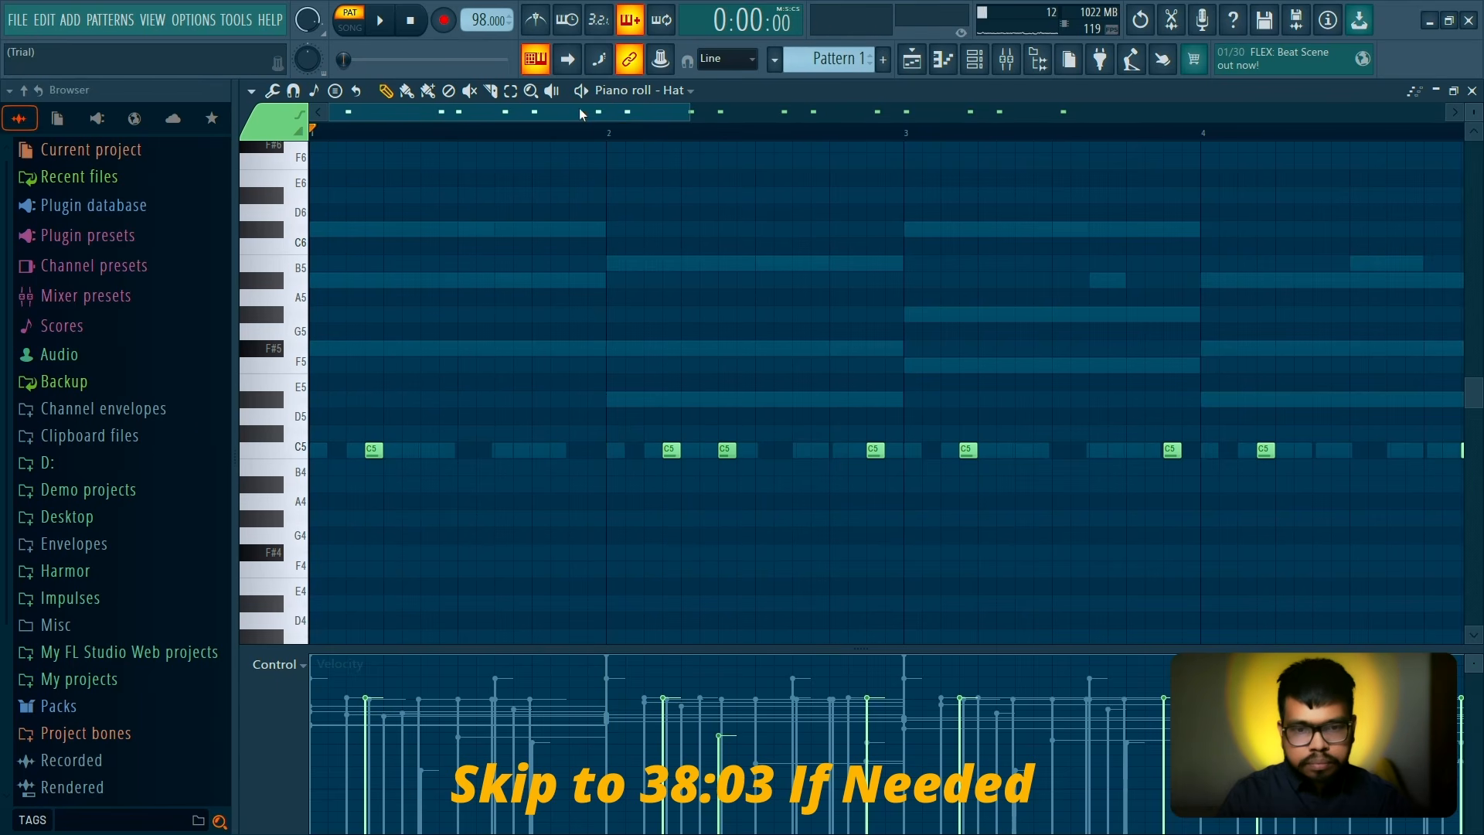
key("space")
key("space")
key("space")
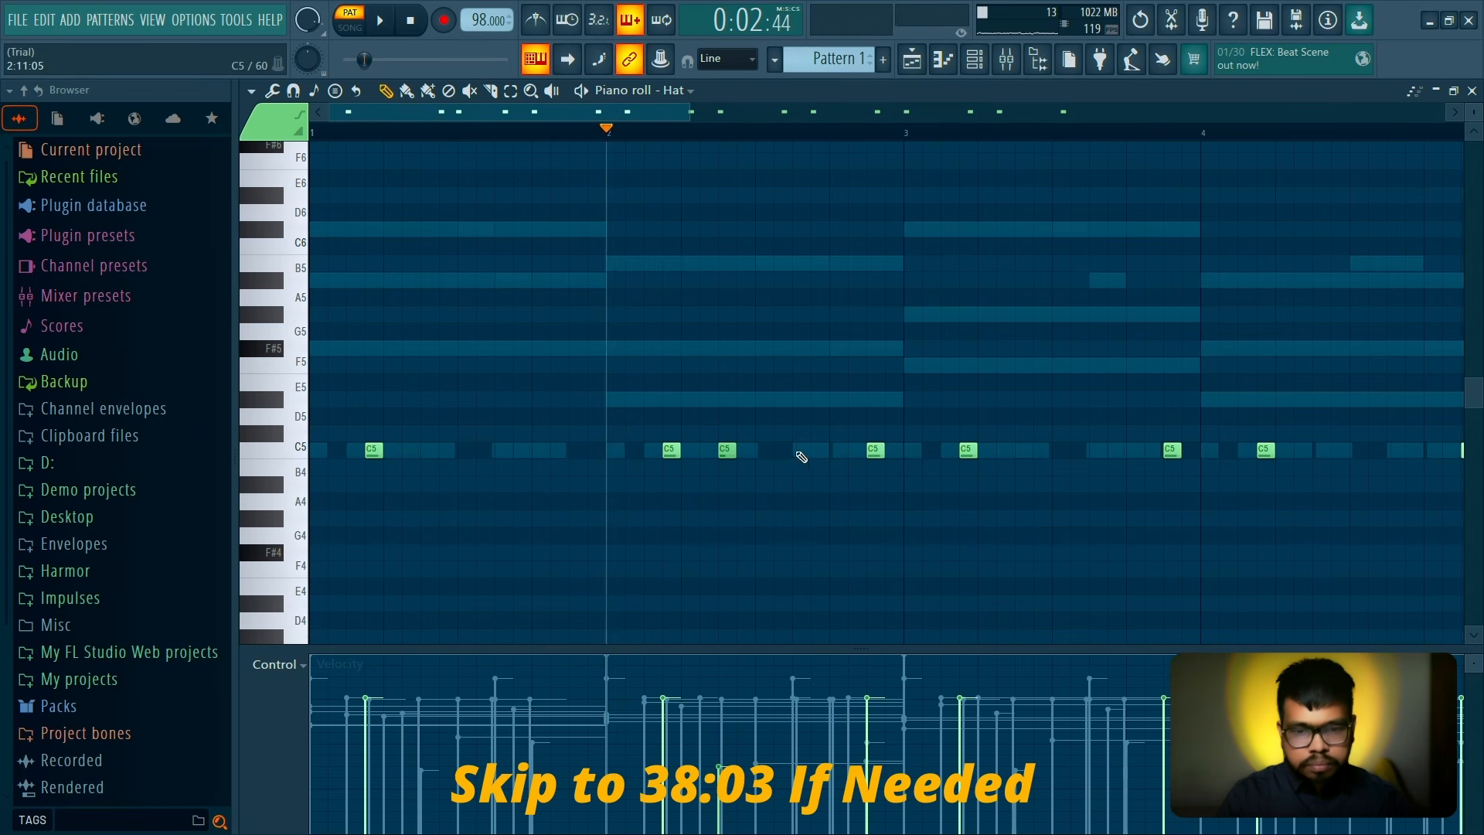
left_click(813, 450)
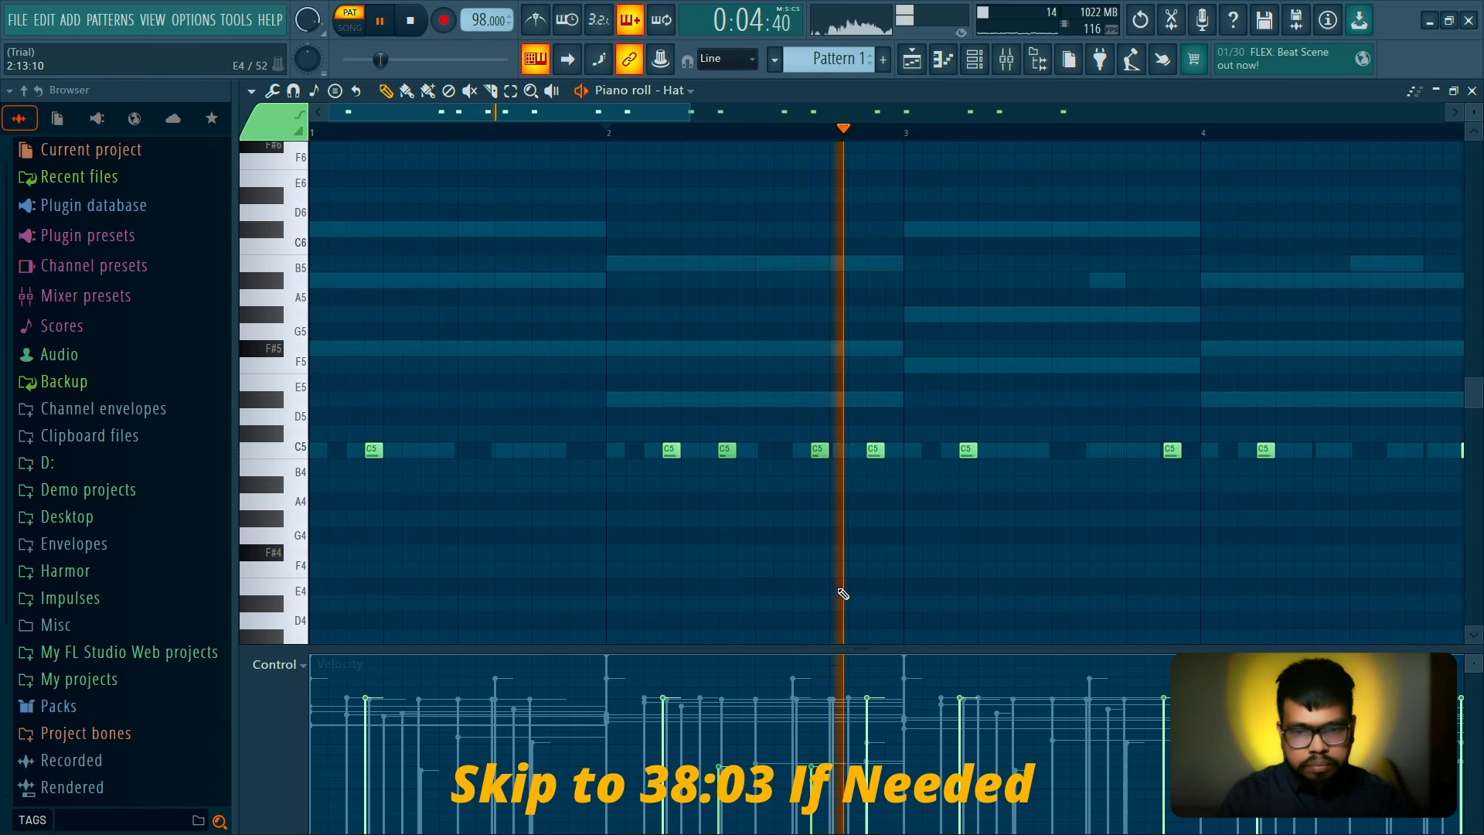
key("space")
key("space")
Delete the Hat notes in bars 3 to 8 and duplicate the bars 1 and 2 phrase through bar 8
scroll(850, 564, "down", 2)
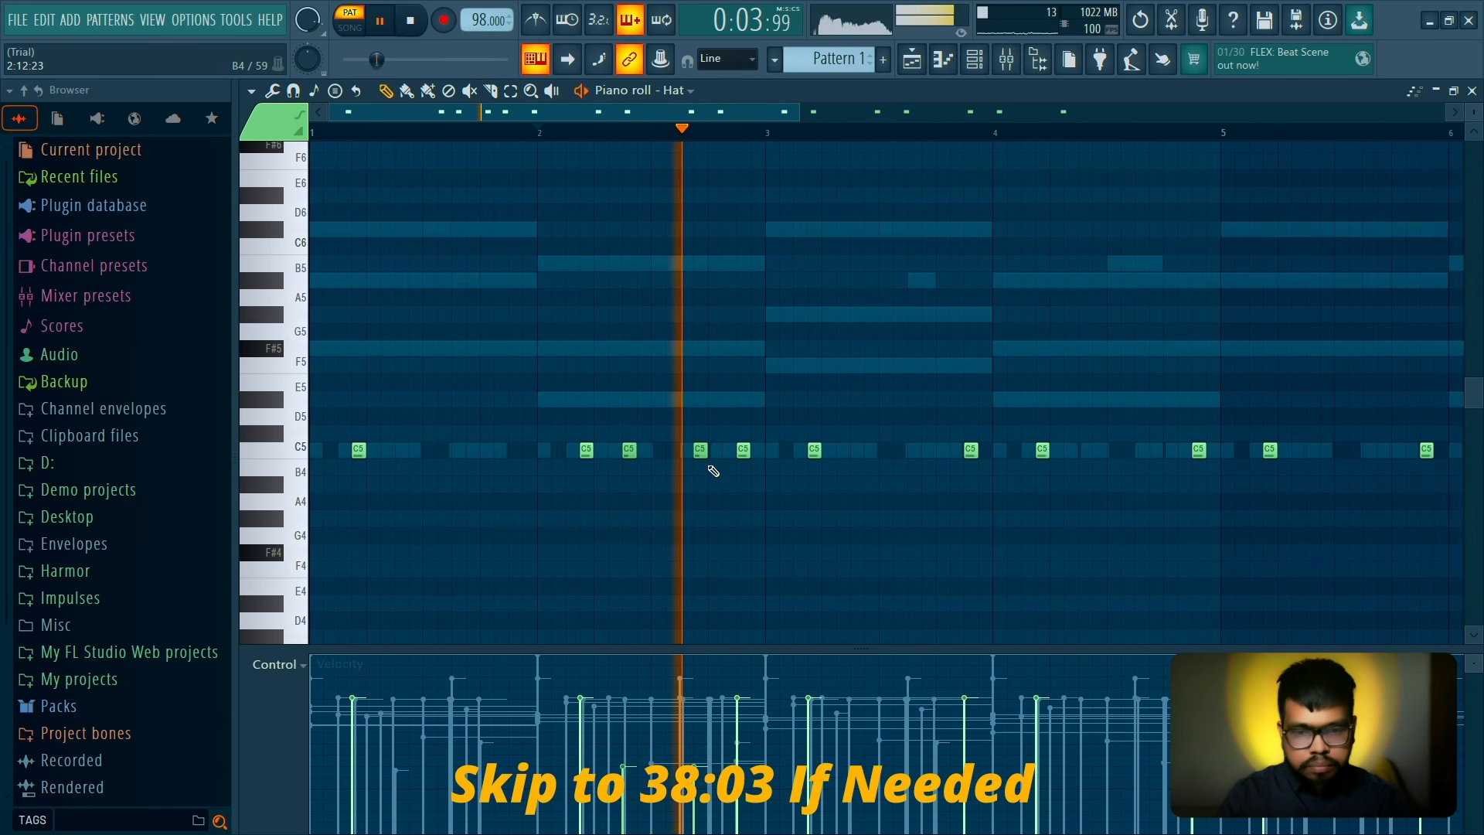
scroll(734, 446, "down", 2)
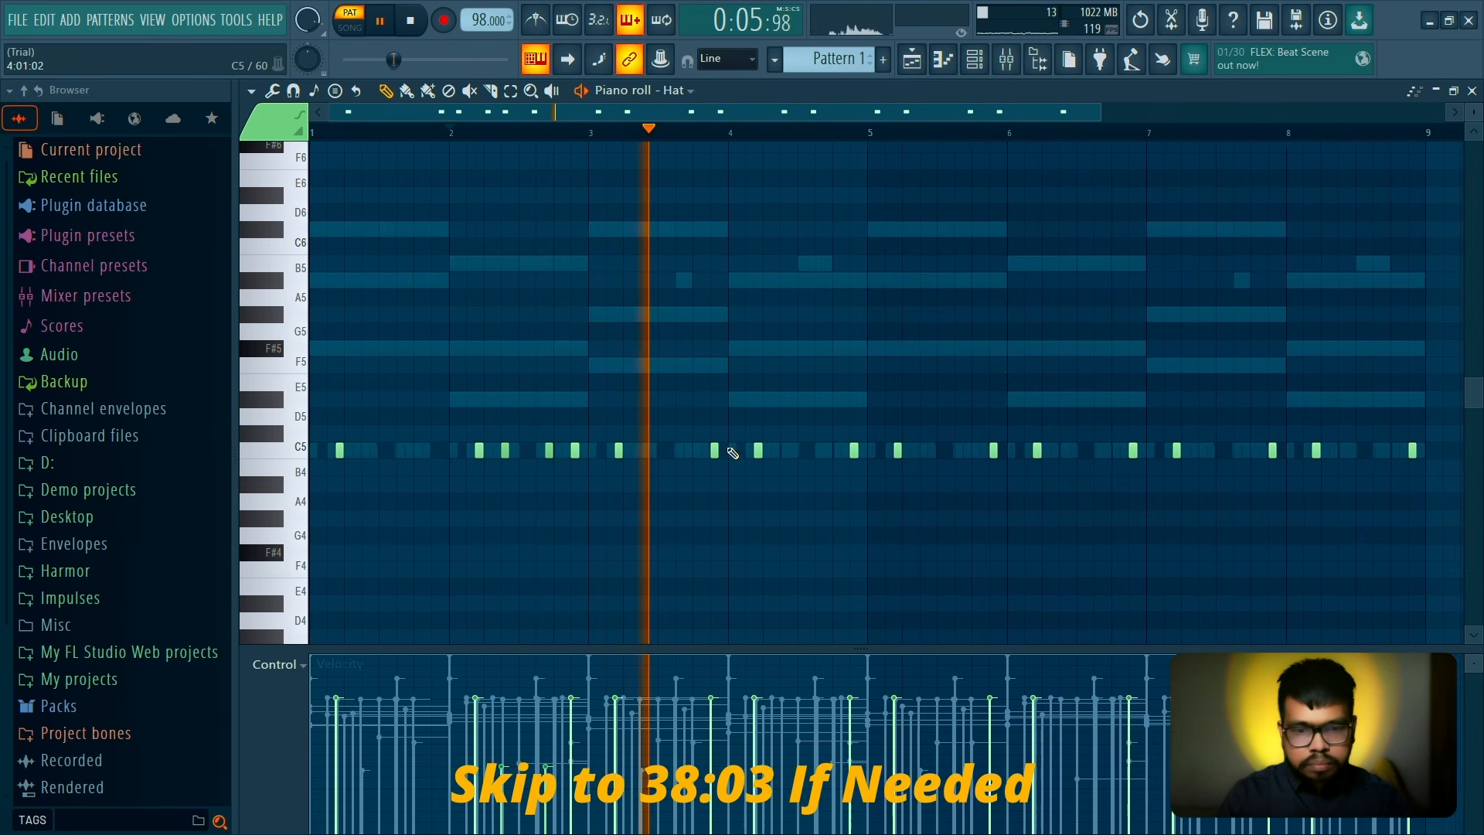
key("space")
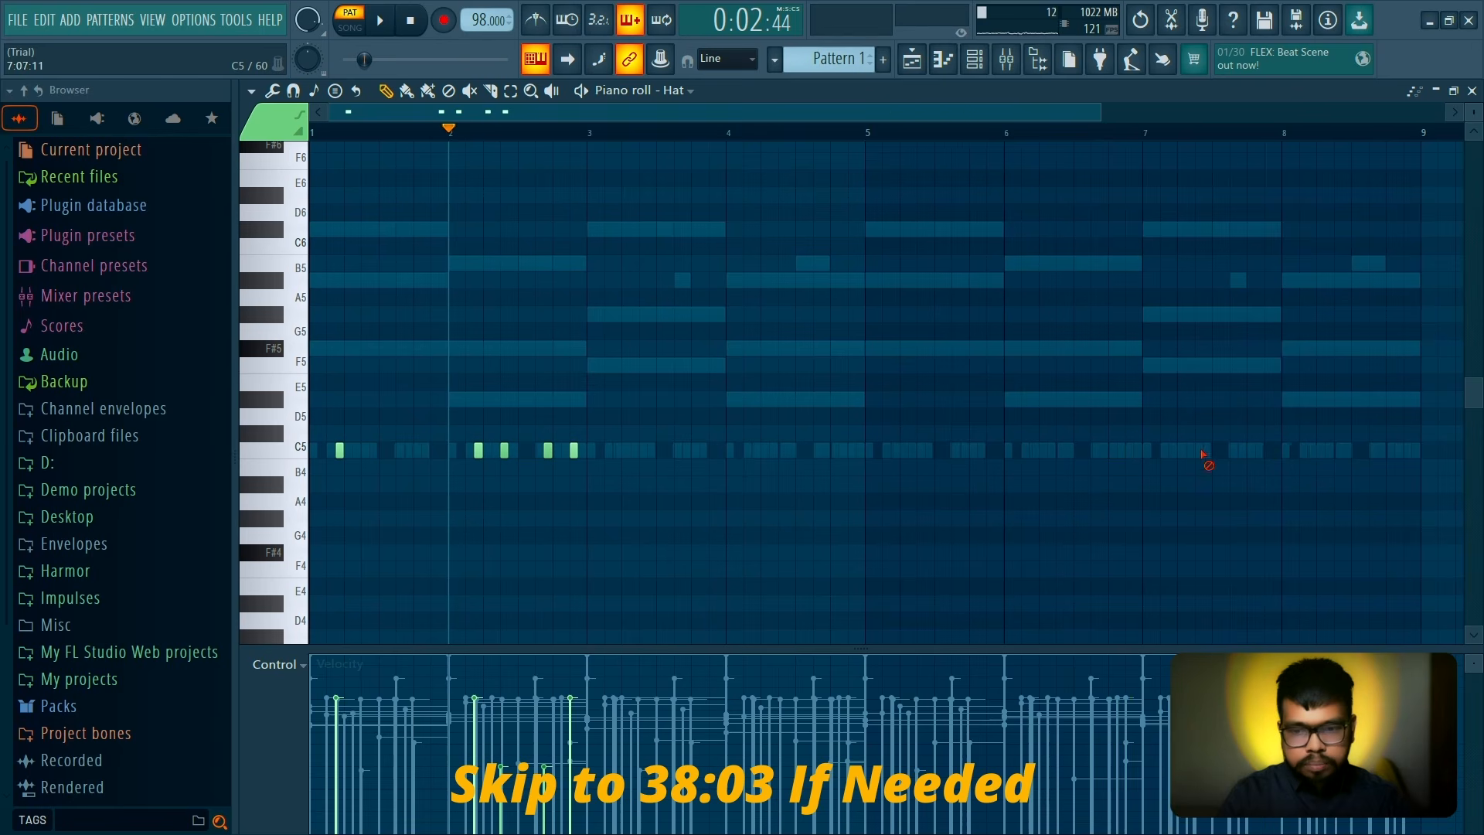
scroll(633, 279, "down", 2)
left_click_drag(504, 134, 311, 134)
key("ctrl+b")
key("ctrl+b")
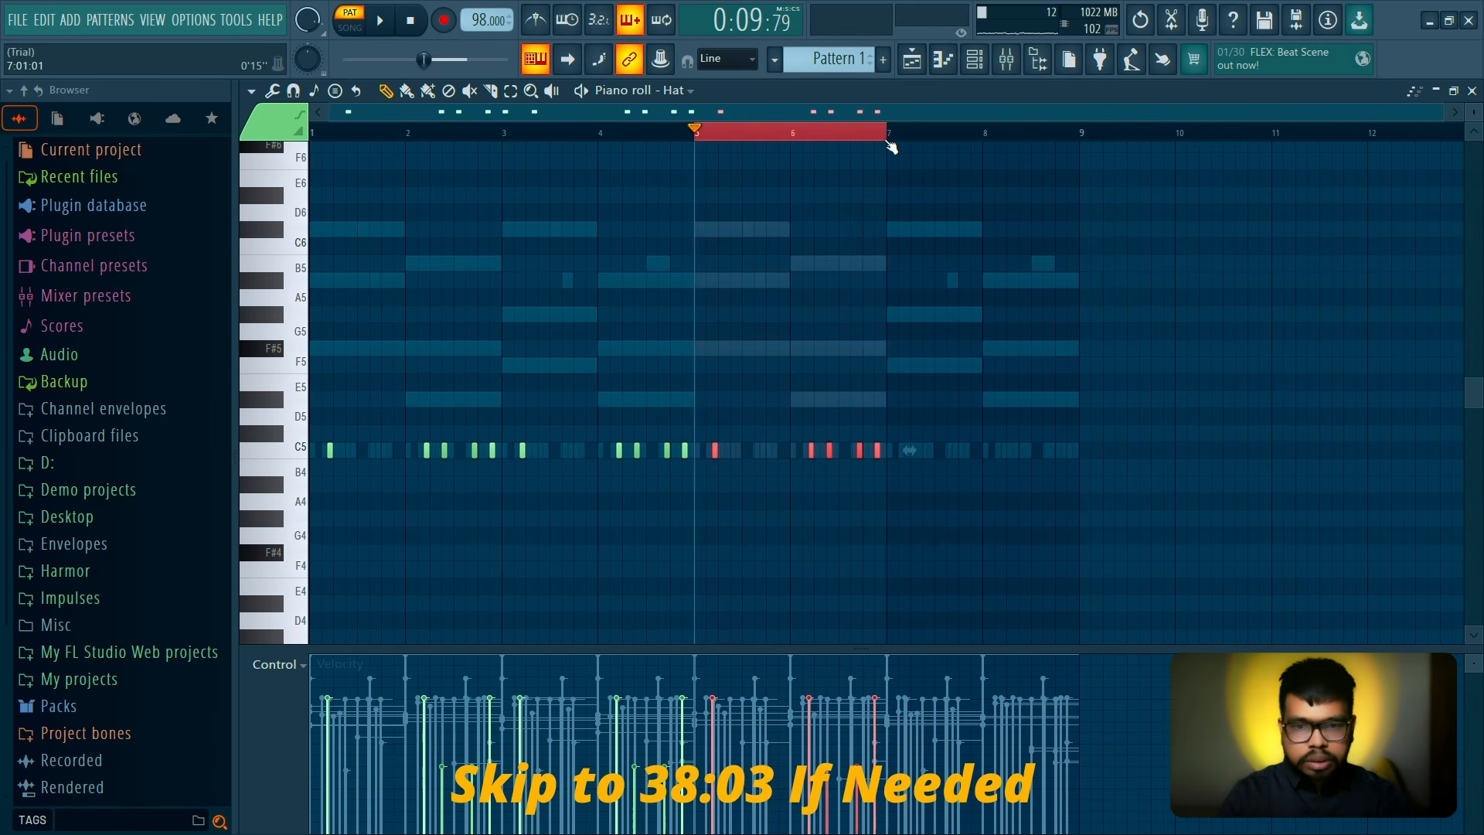
key("ctrl+b")
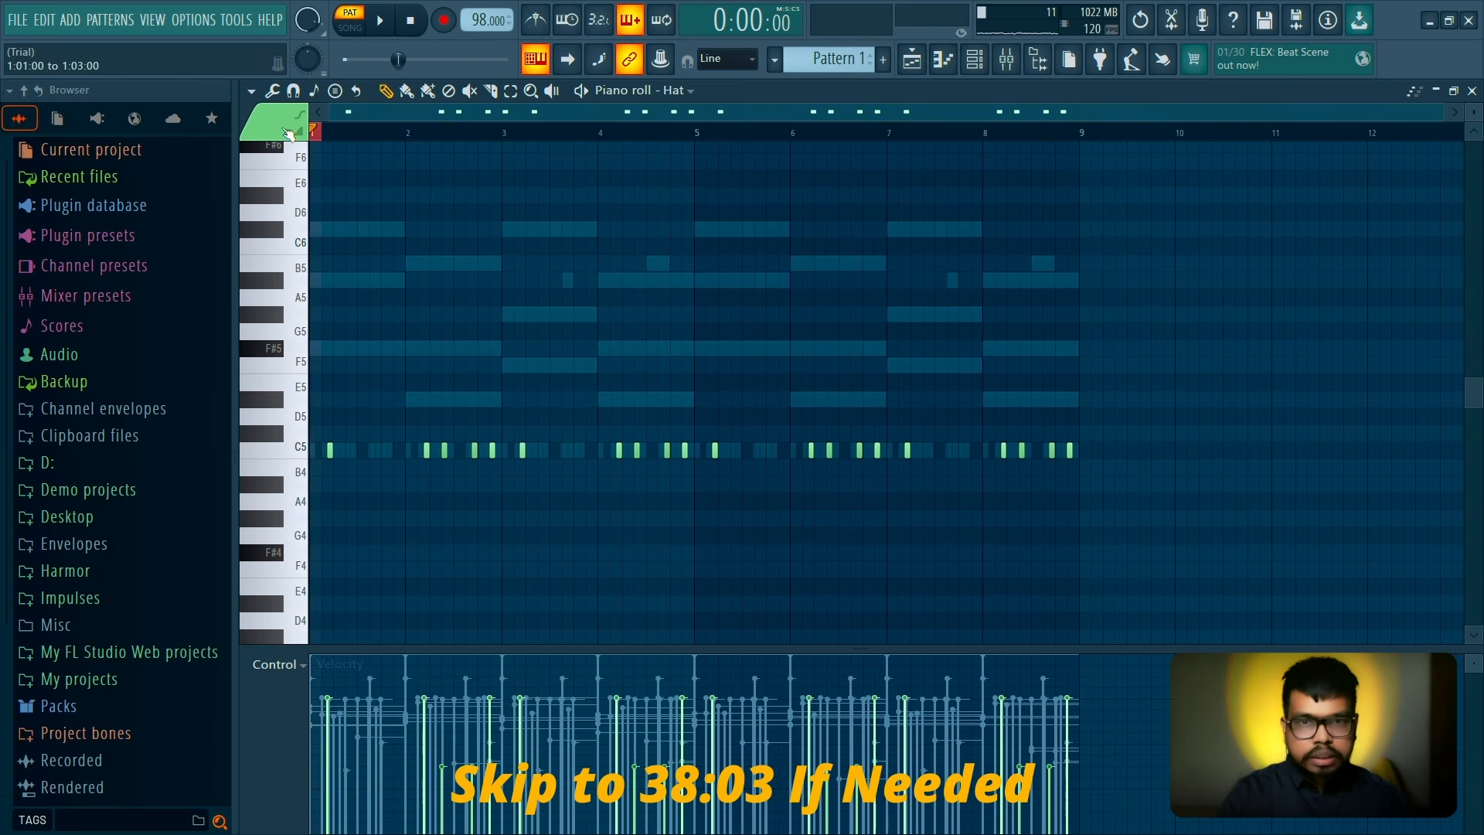
left_click(1473, 91)
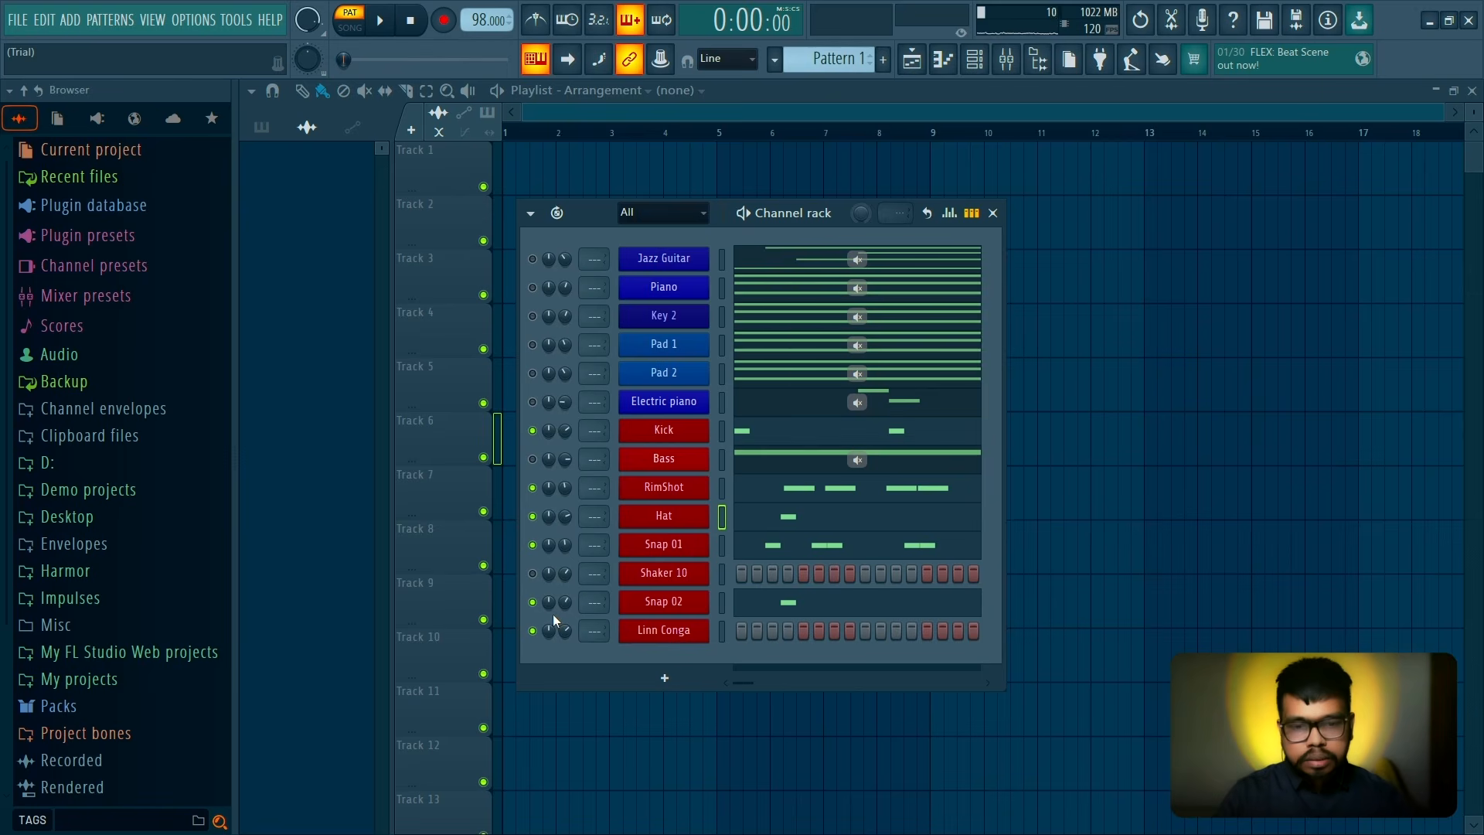
Open the Shaker 10 piano roll and place a softened C5 note on step 1 of bar 1
key("space")
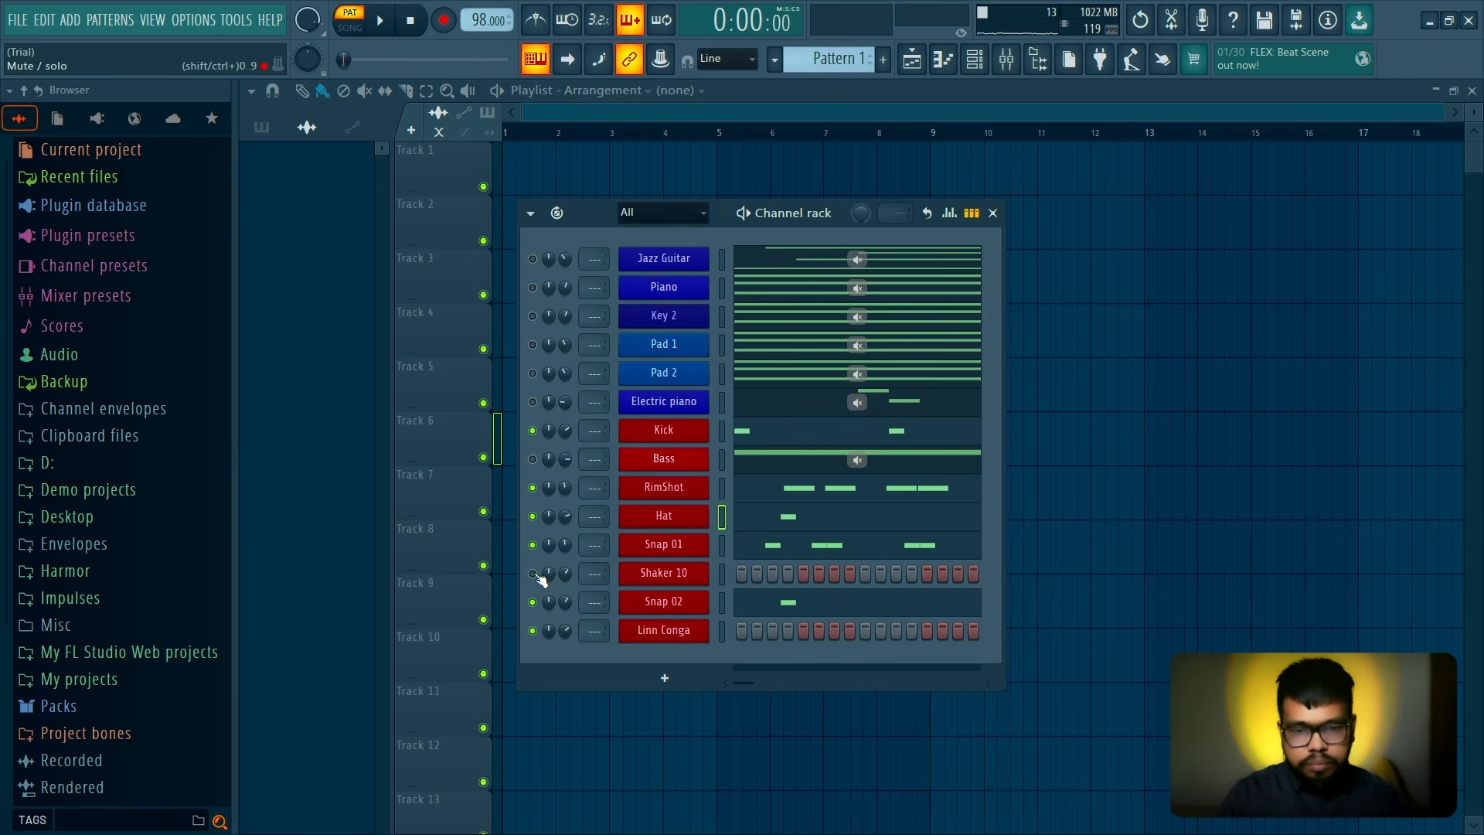
right_click(708, 573)
left_click(721, 554)
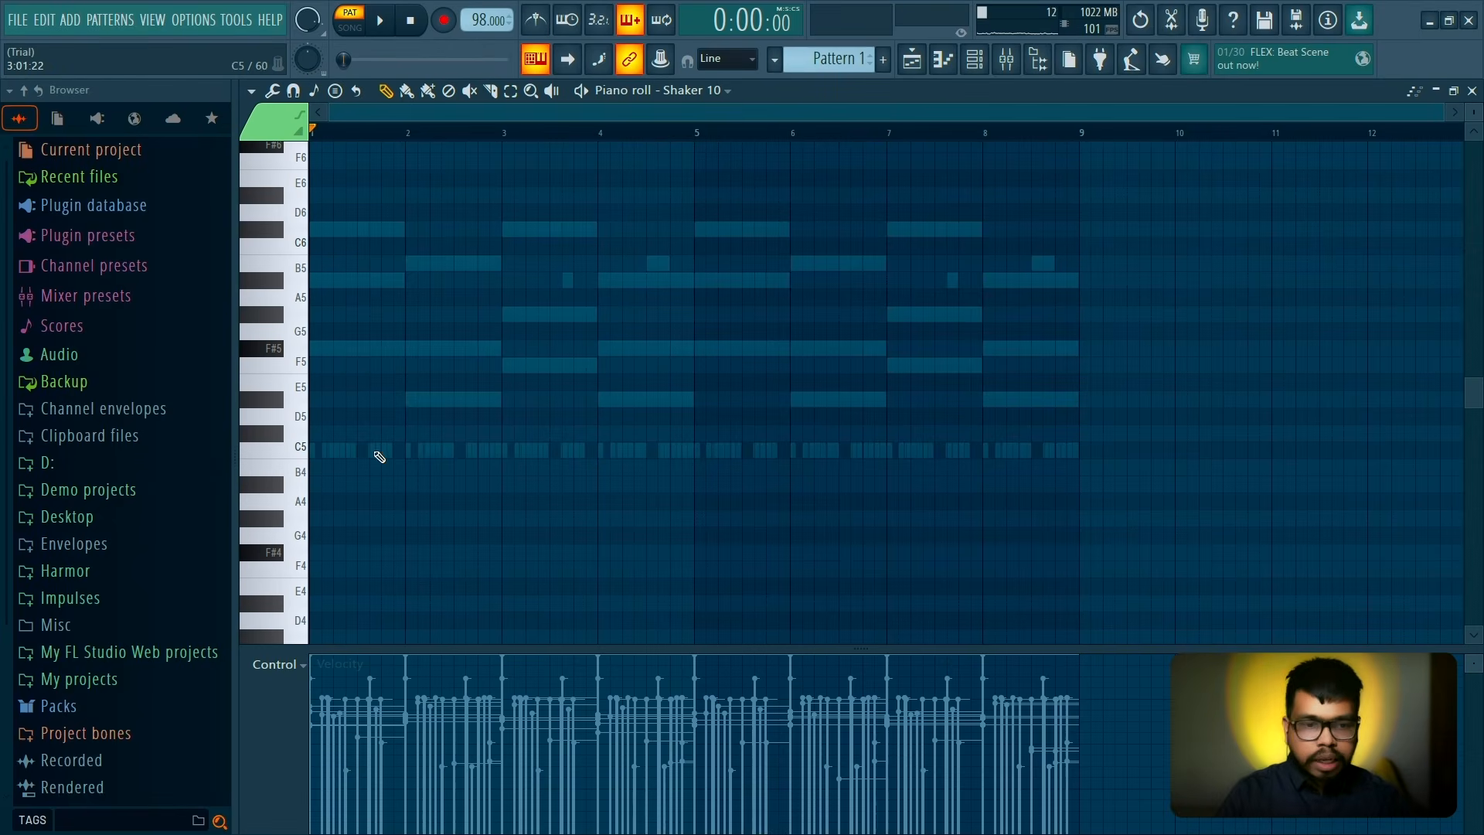
scroll(289, 498, "up", 5)
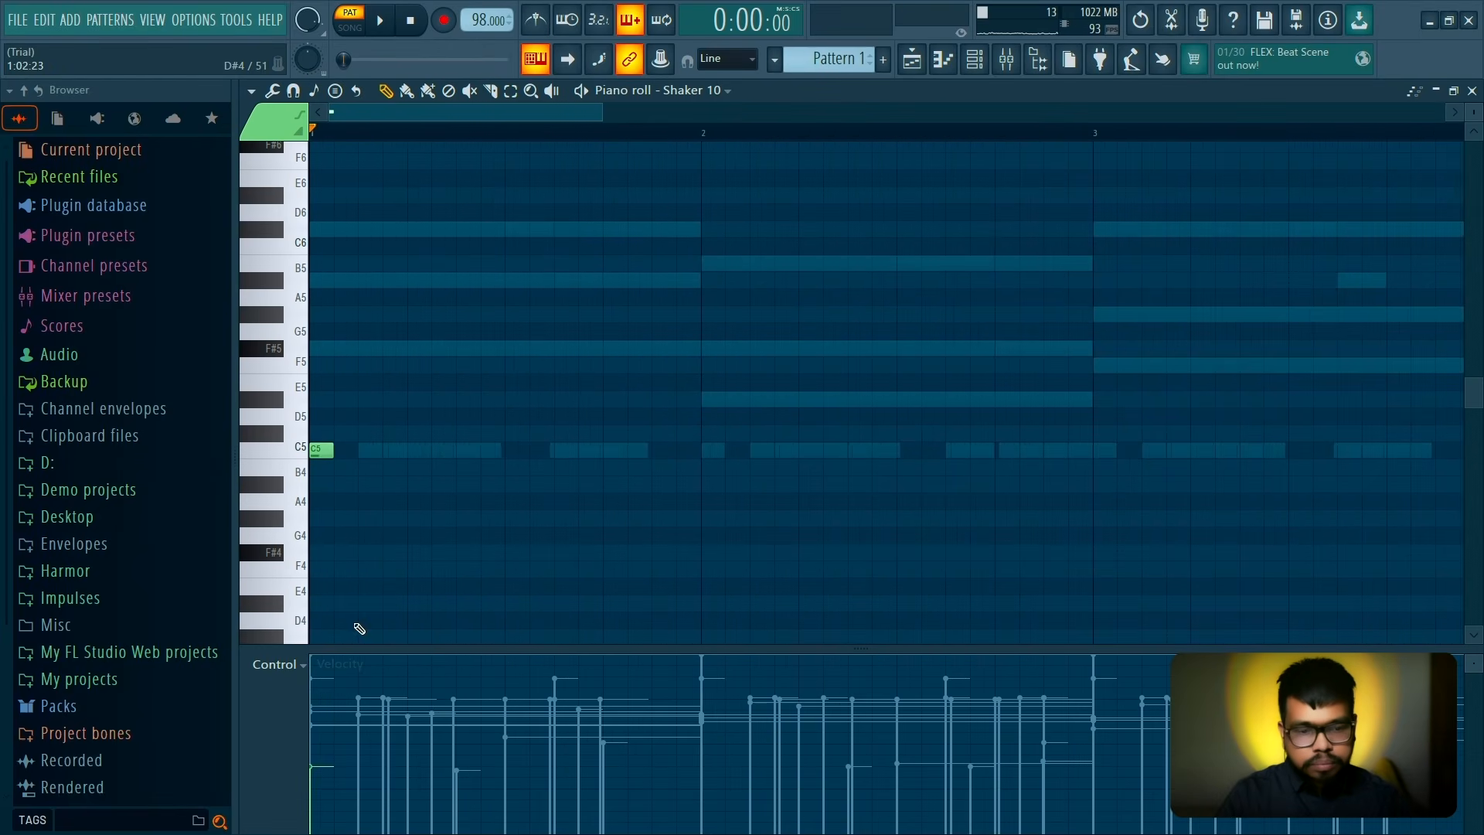
key("space")
key("space")
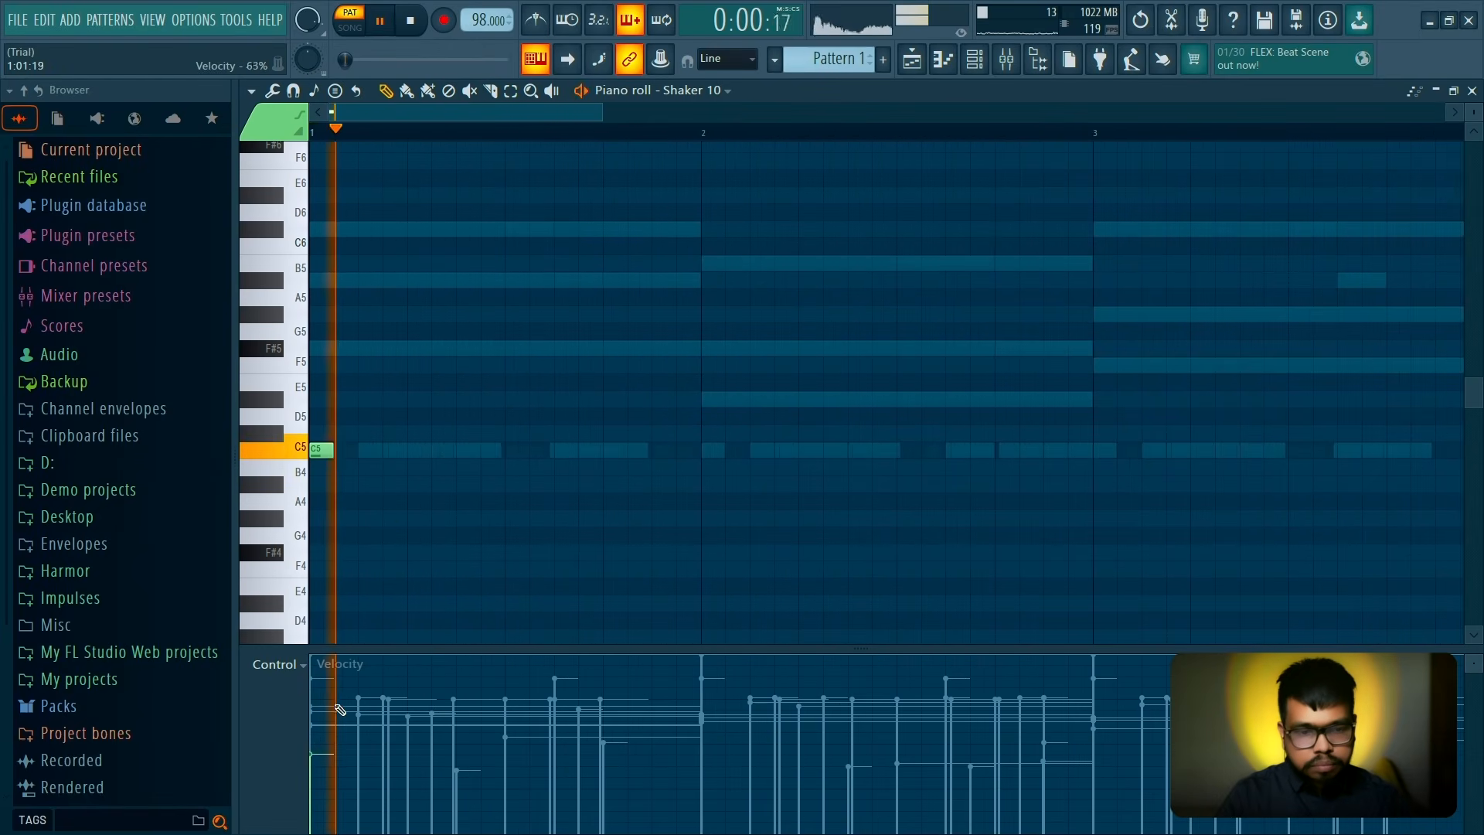
Add Shaker 10 C5 notes on steps 2 and 3 of bar 1, making the step 2 note softer than step 3
left_click(344, 450)
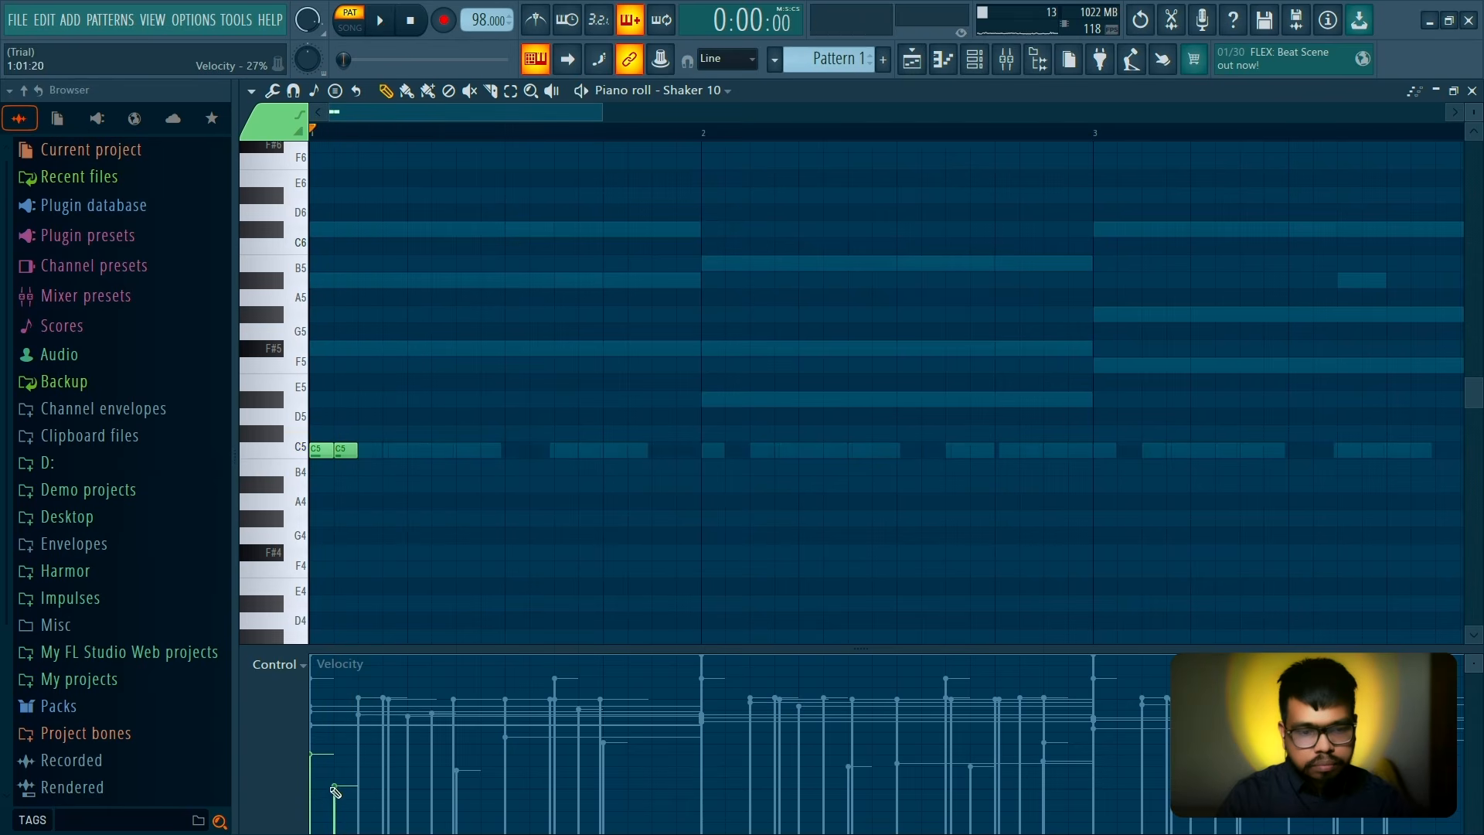
key("space")
key("space")
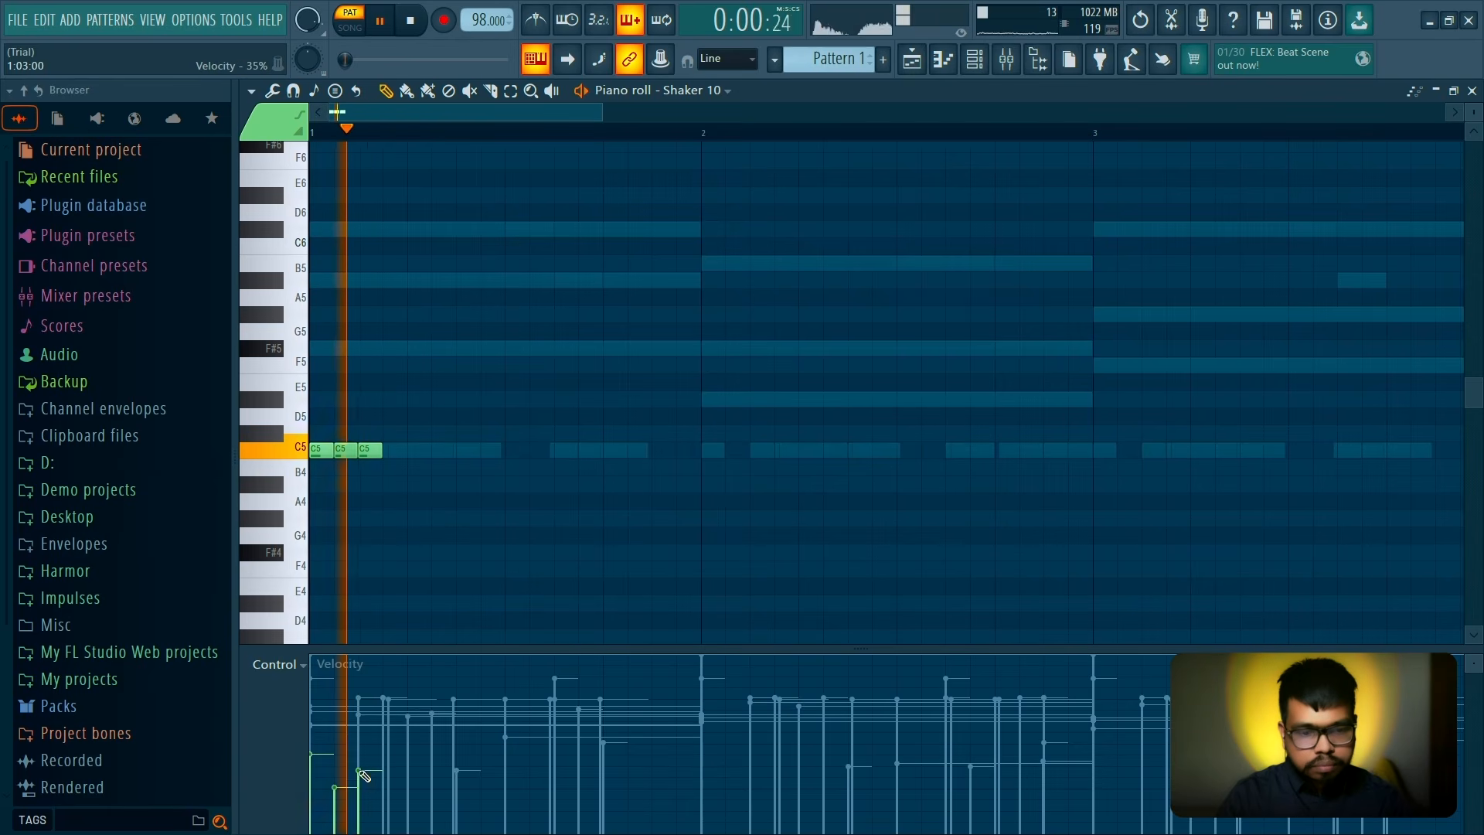
key("space")
left_click_drag(340, 789, 340, 804)
key("space")
key("space")
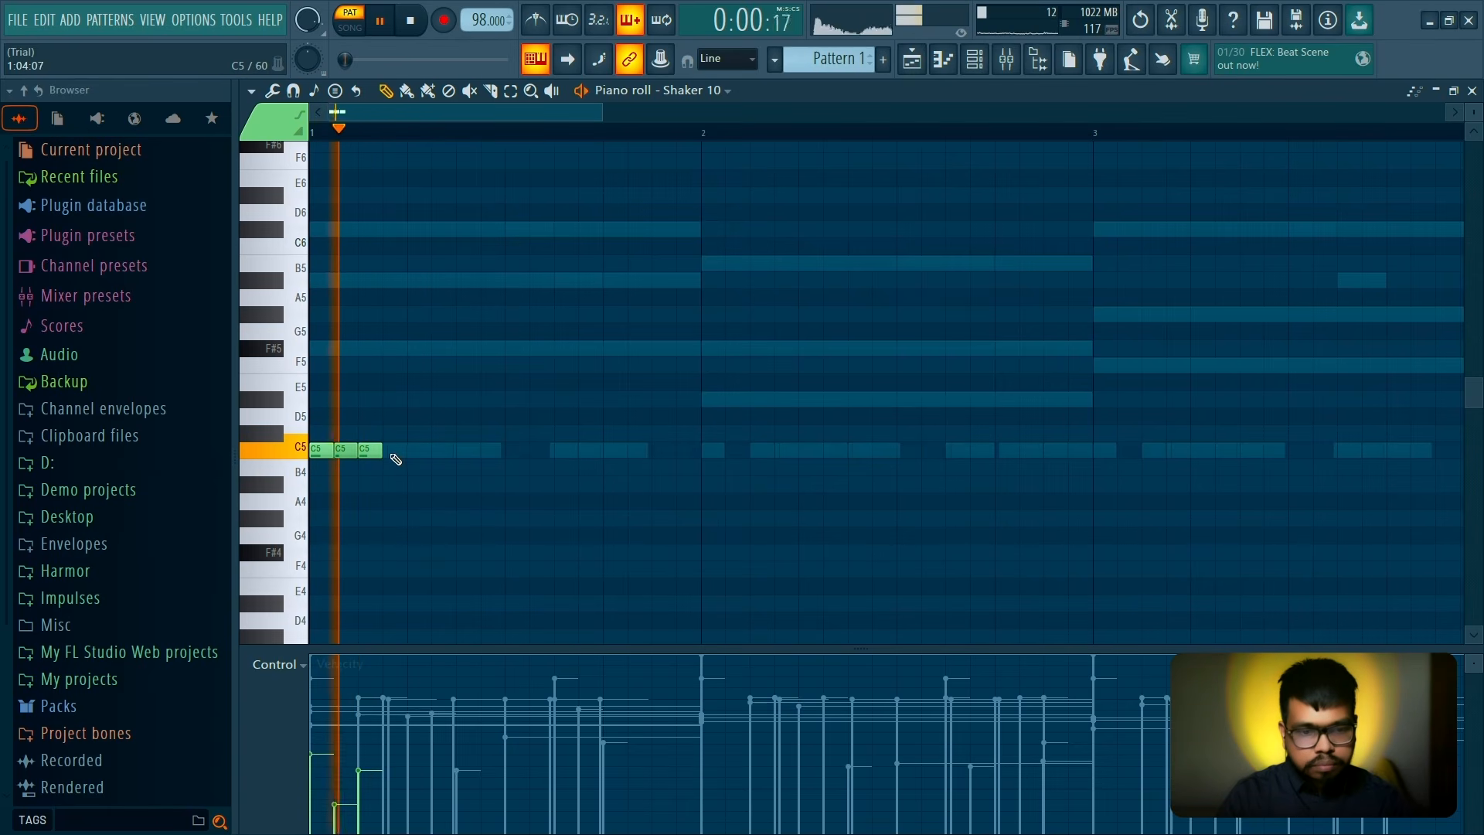
Add Shaker 10 C5 notes on steps 4, 5 and 6 of bar 1, keeping step 5 louder than its neighbours
left_click(393, 451)
left_click(387, 807)
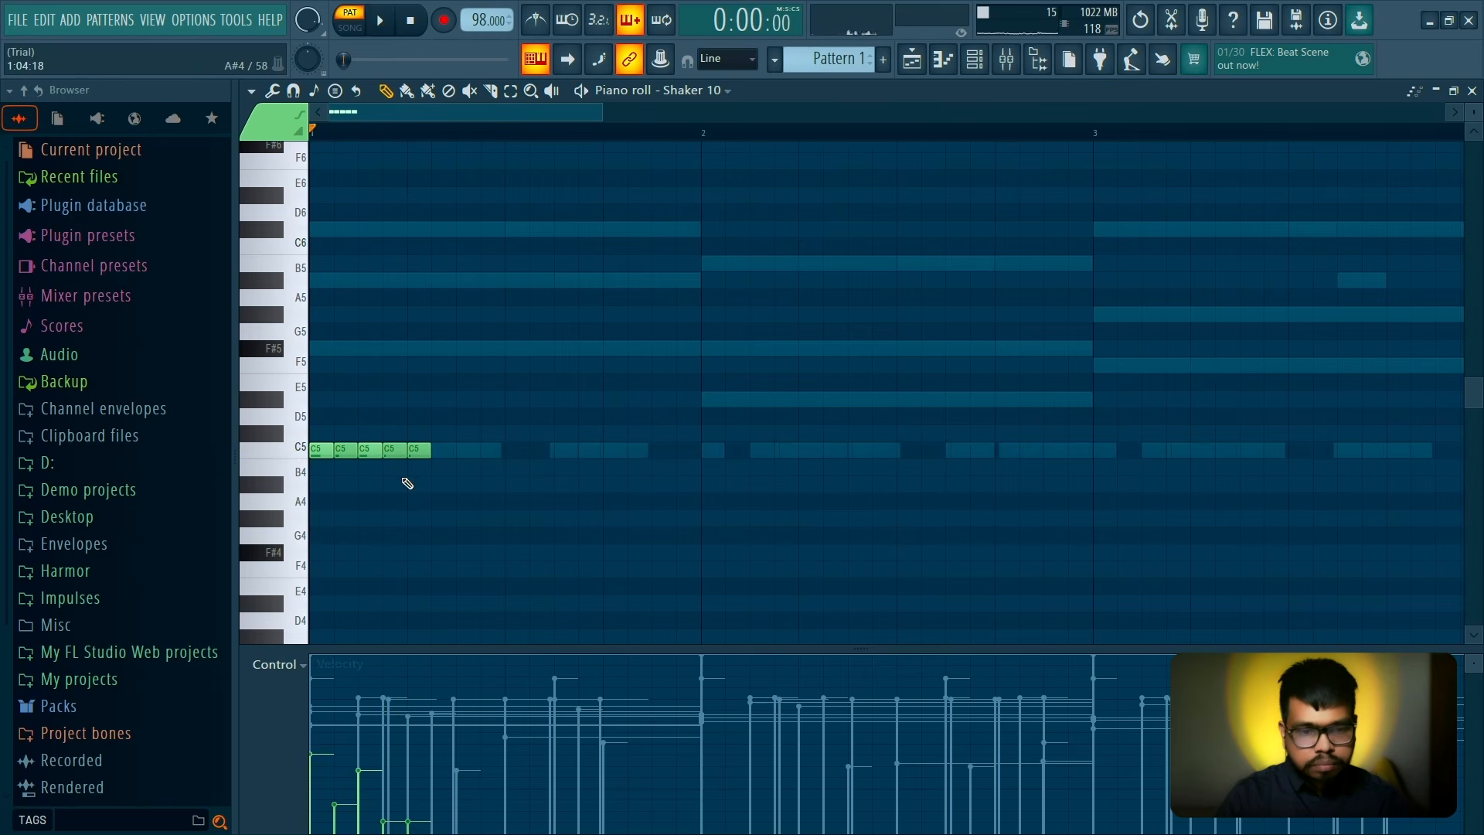
left_click(407, 792)
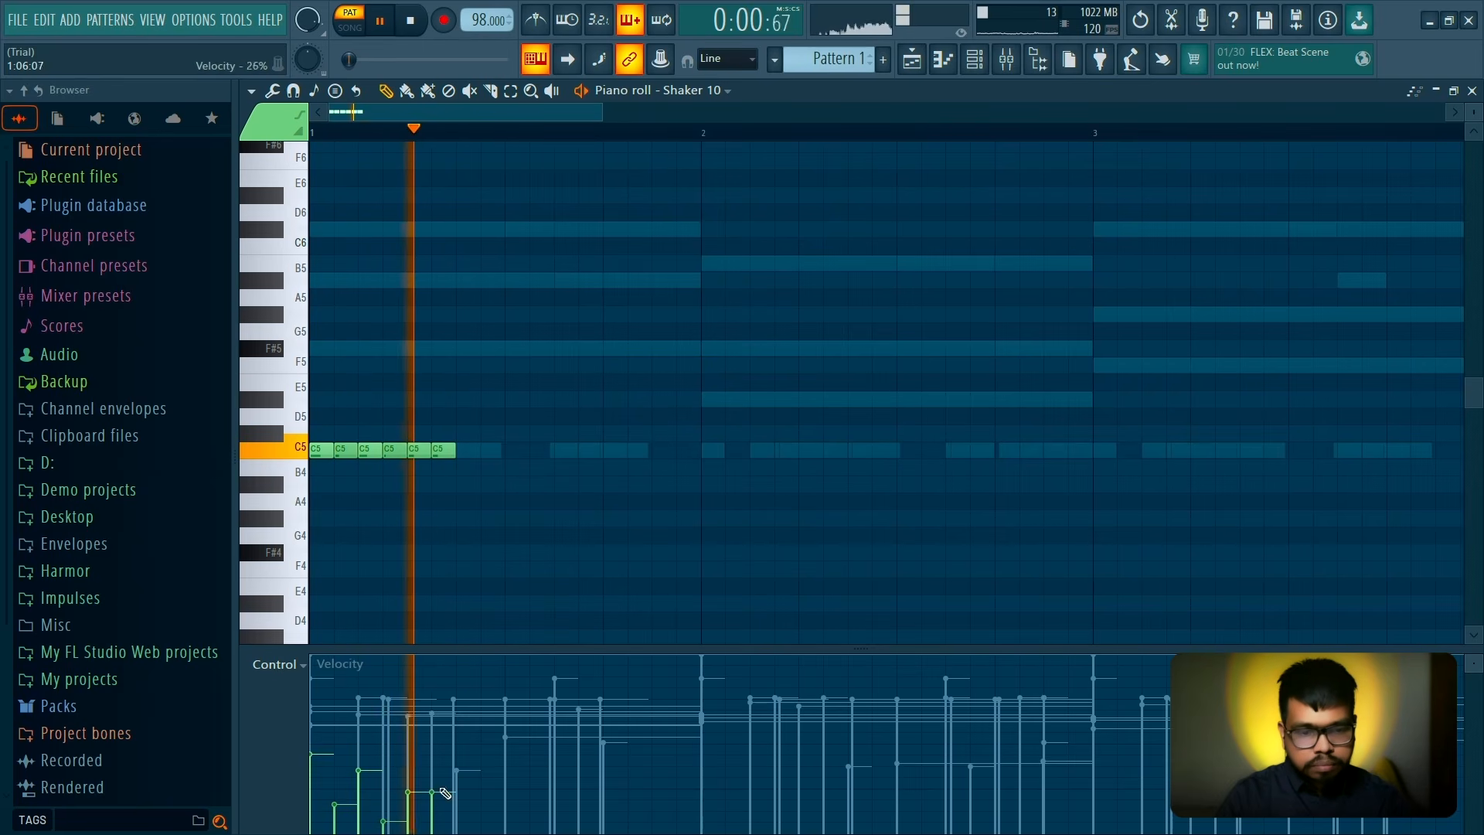
left_click(436, 824)
key("space")
key("space")
left_click(413, 758)
key("space")
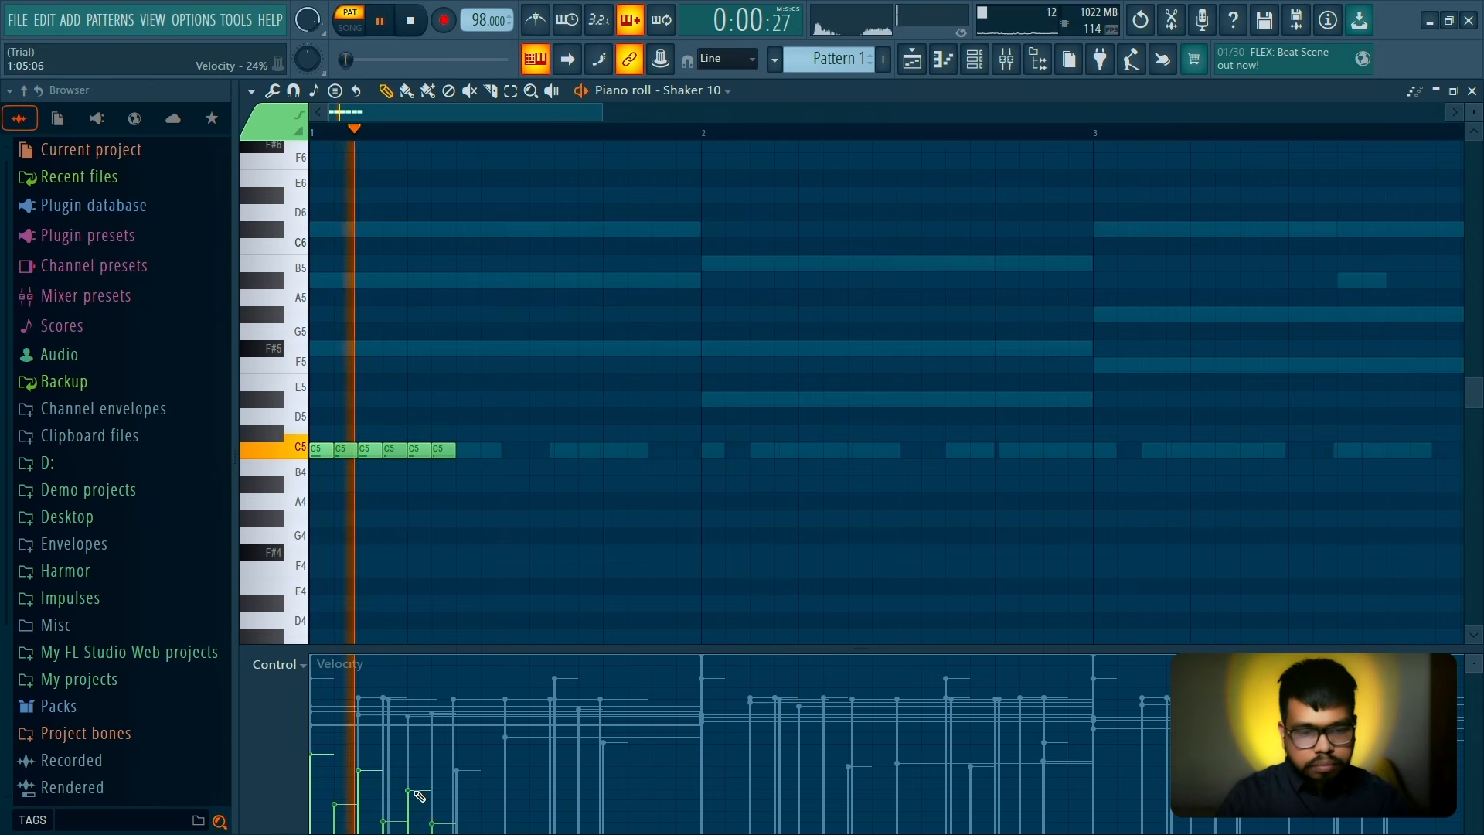
Add very soft Shaker 10 C5 notes on steps 7 and 8 of bar 1, with step 8 the quieter
key("space")
left_click(462, 451)
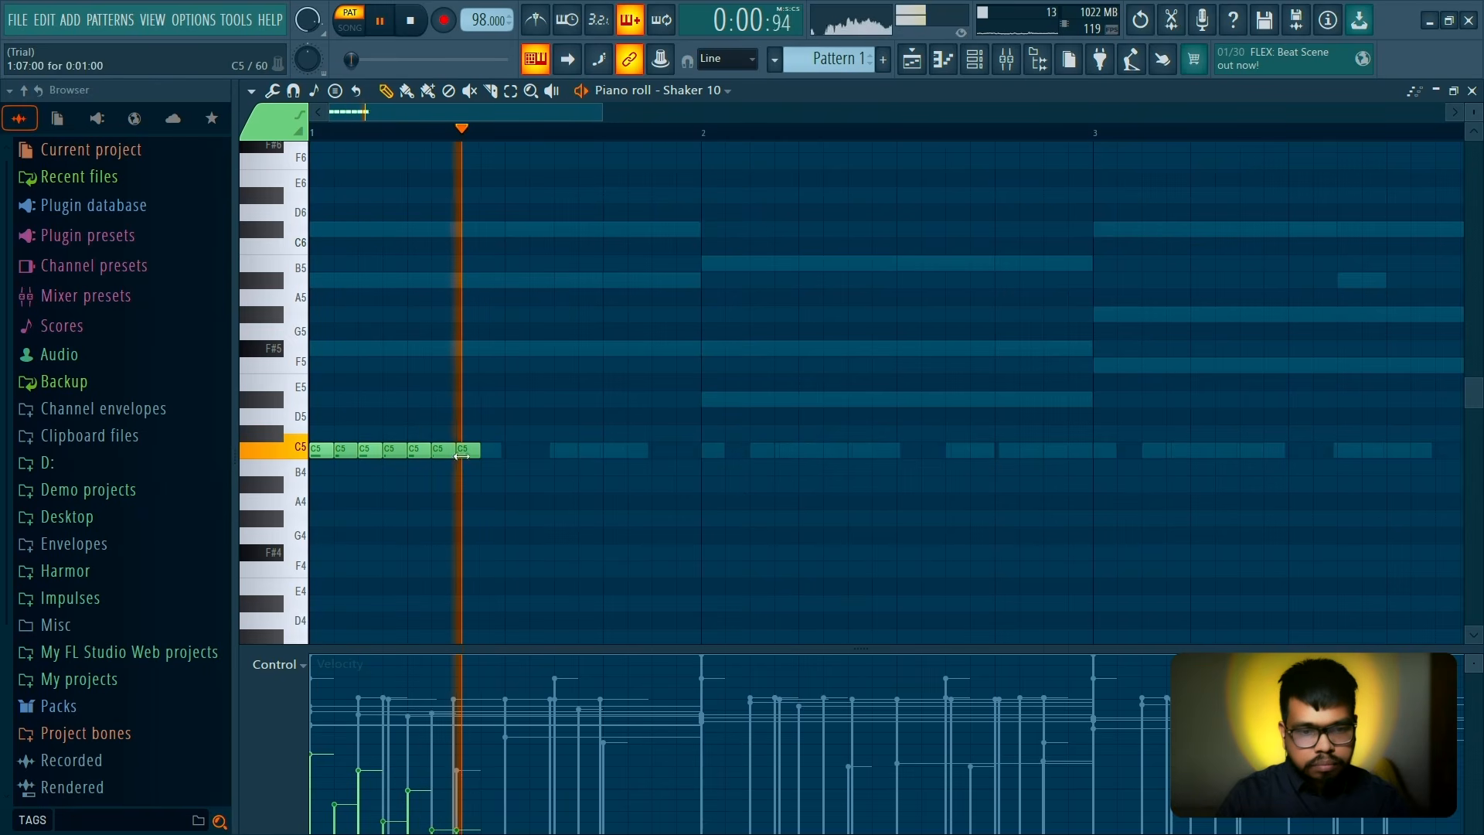
left_click(493, 449)
key("space")
key("space")
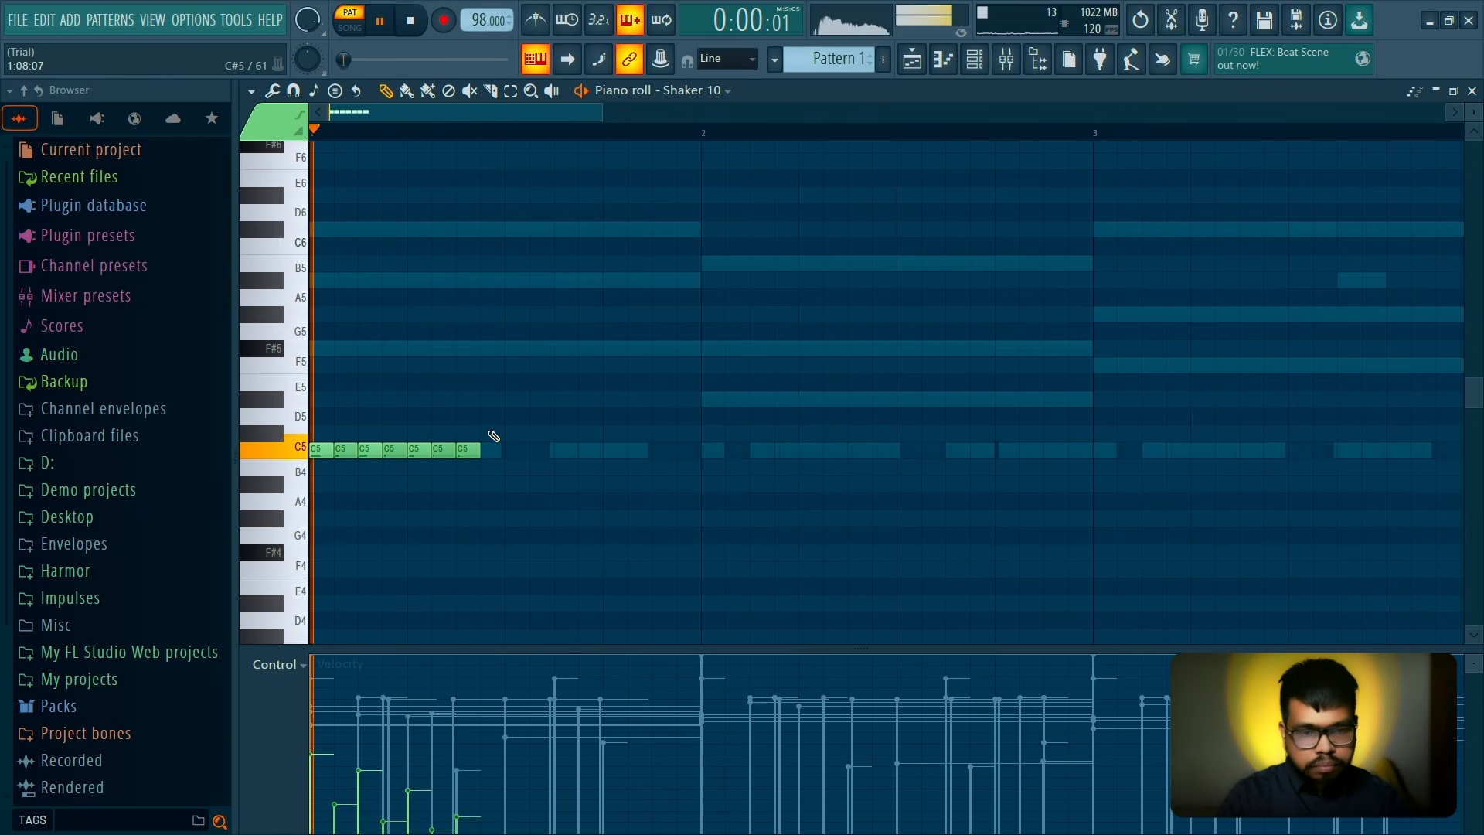
left_click(481, 830)
key("space")
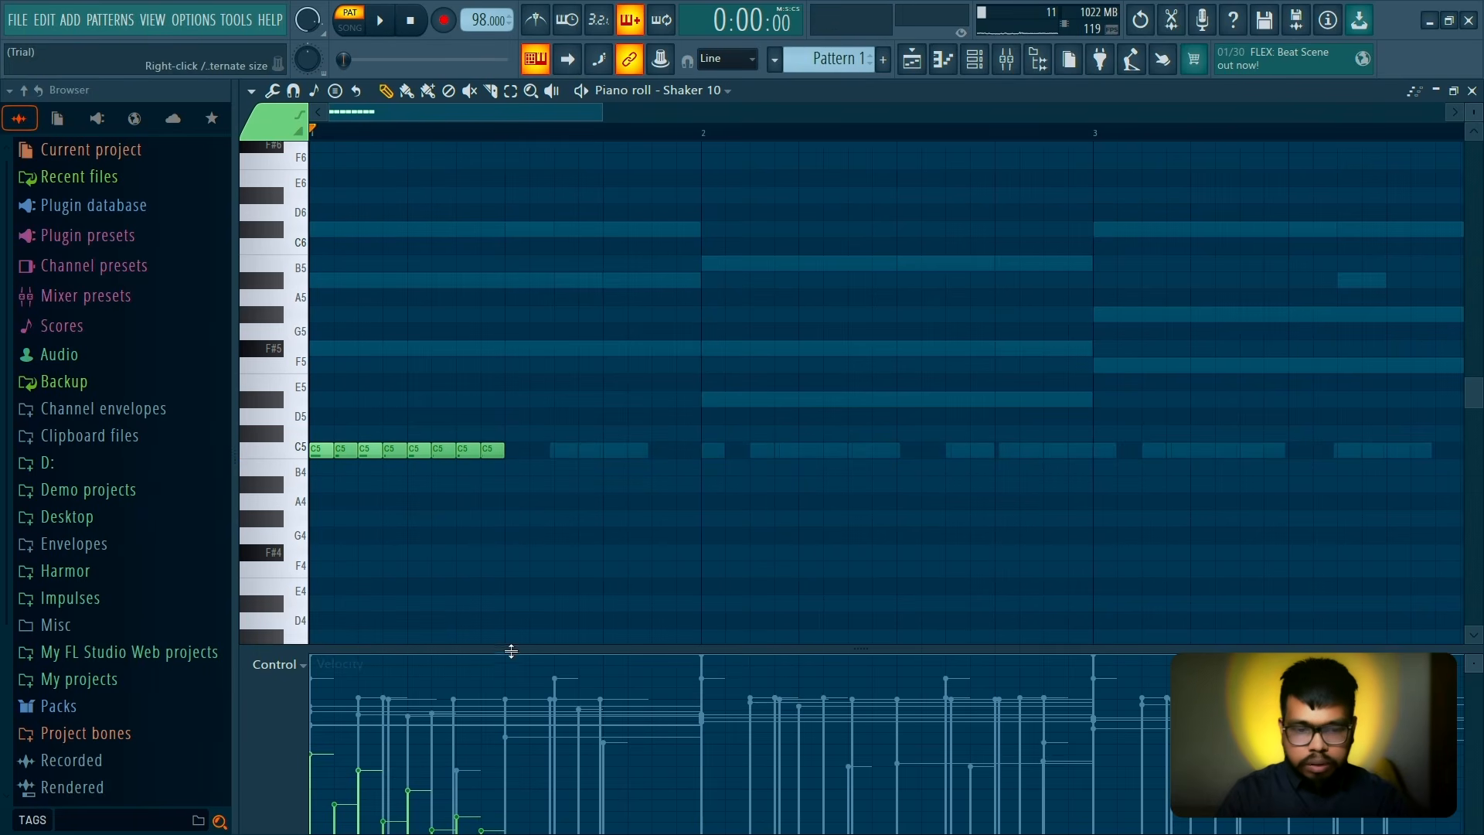
Shrink the velocity lane and duplicate the eight-step Shaker 10 phrase to fill bars 1 and 2
left_click_drag(511, 651, 504, 809)
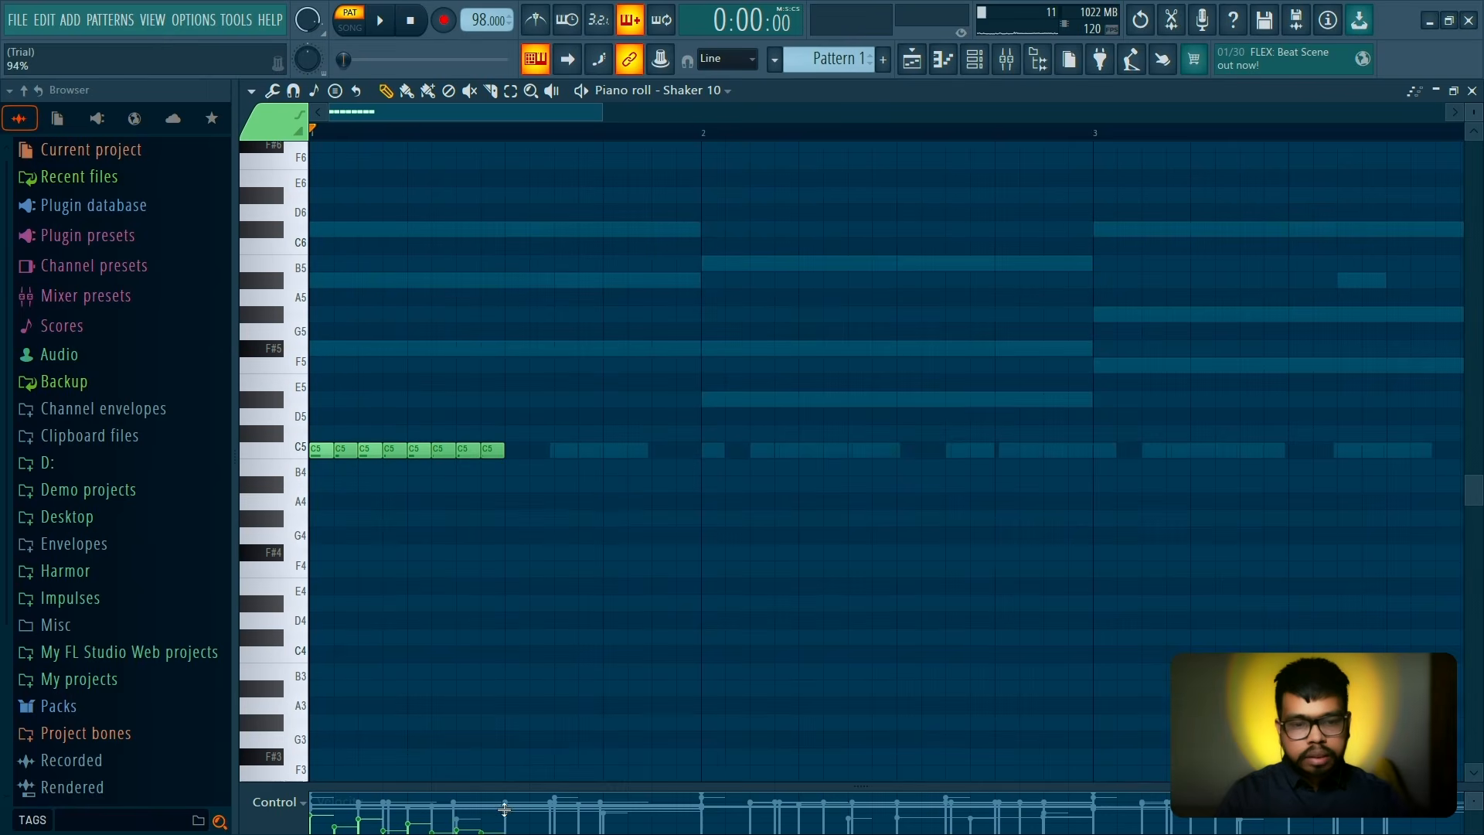
left_click_drag(595, 453, 331, 499)
key("ctrl+b")
left_click(784, 385, "ctrl")
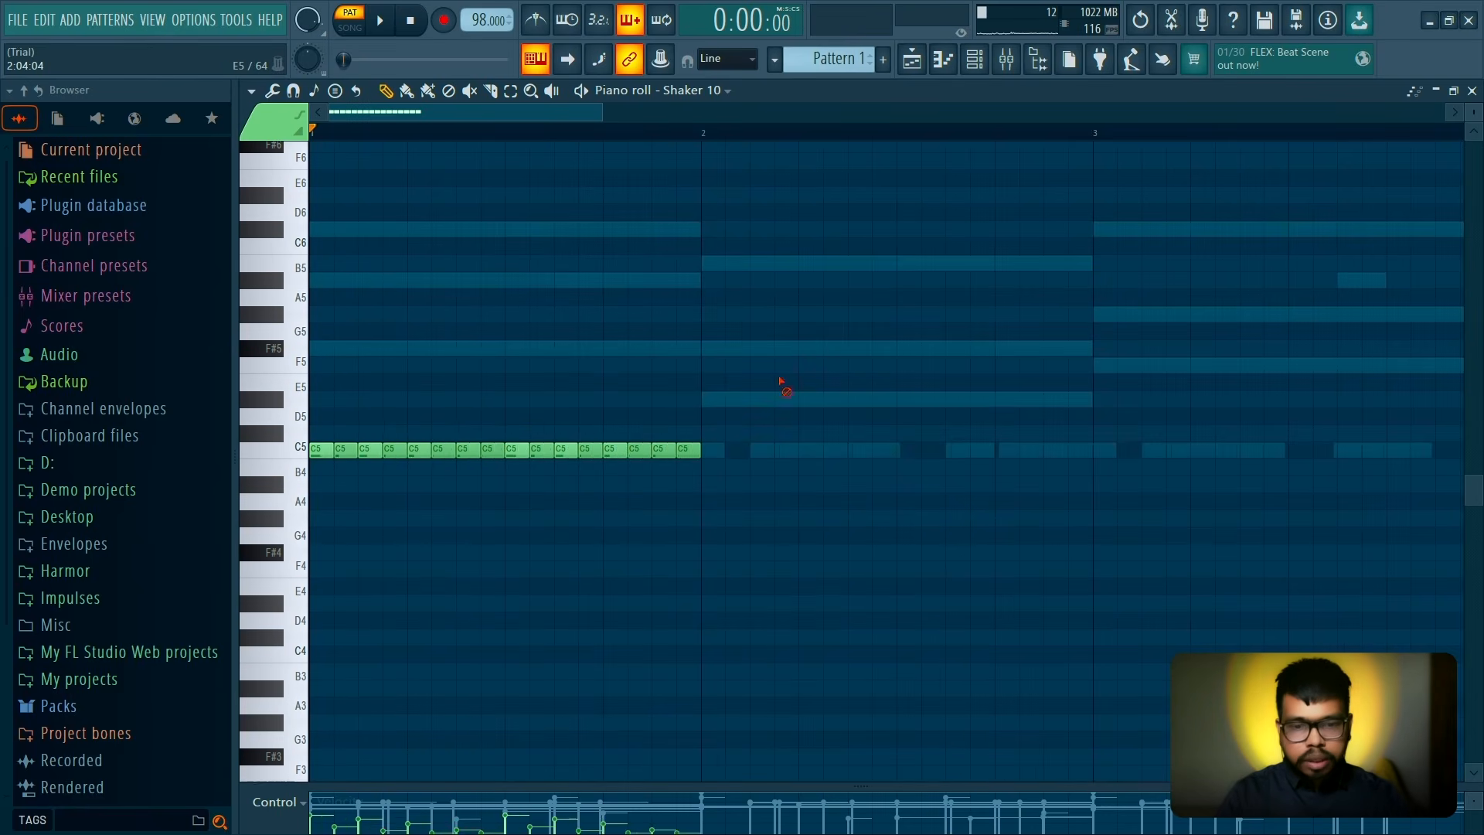
scroll(777, 382, "down", 2)
key("ctrl+b")
key("space")
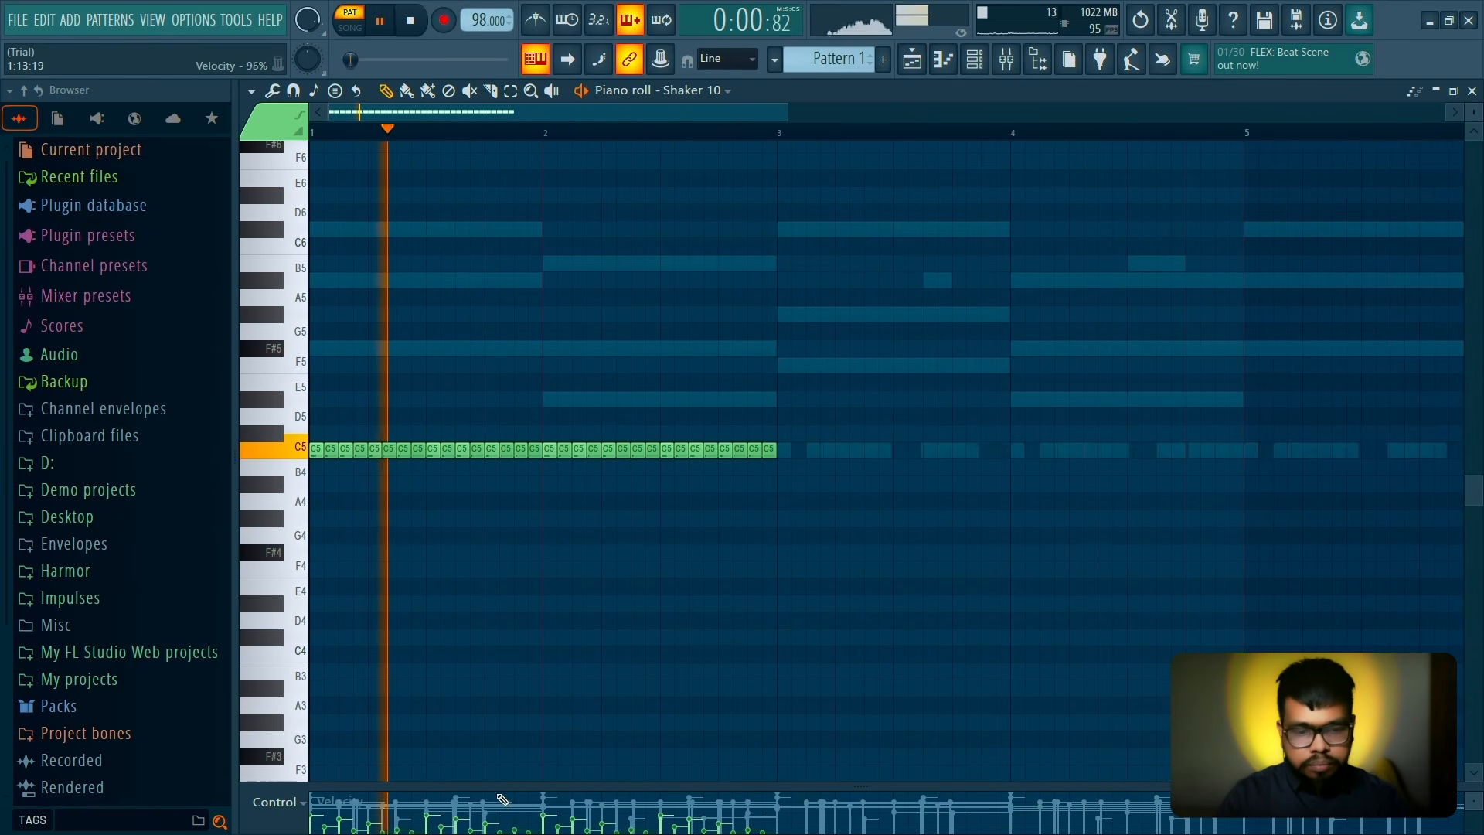
Enlarge the velocity lane again and play back the two-bar Shaker 10 phrase
left_click_drag(490, 787, 489, 743)
left_click_drag(488, 633, 487, 627)
scroll(436, 526, "up", 2)
scroll(464, 502, "down", 2)
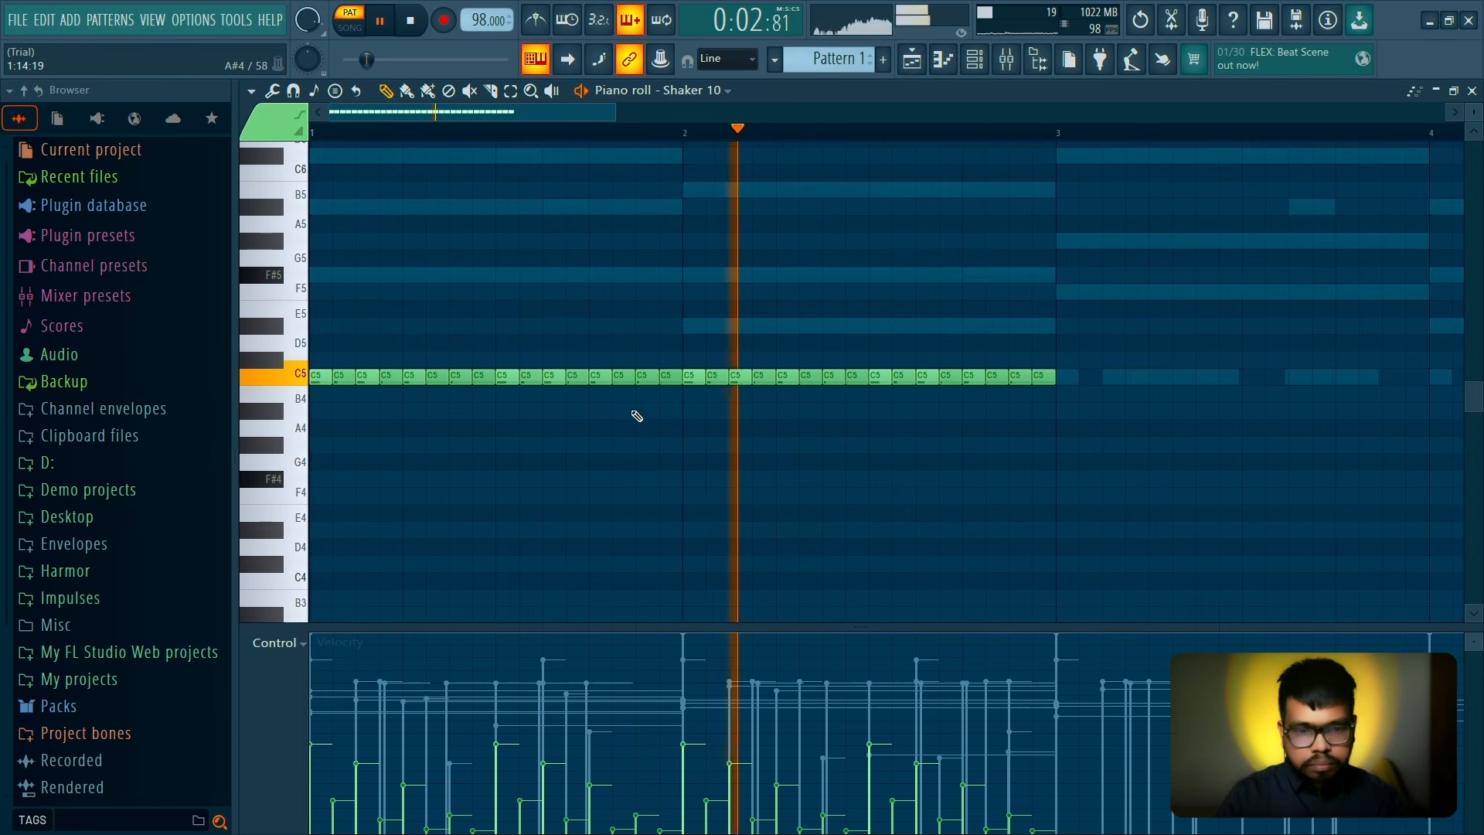
key("space")
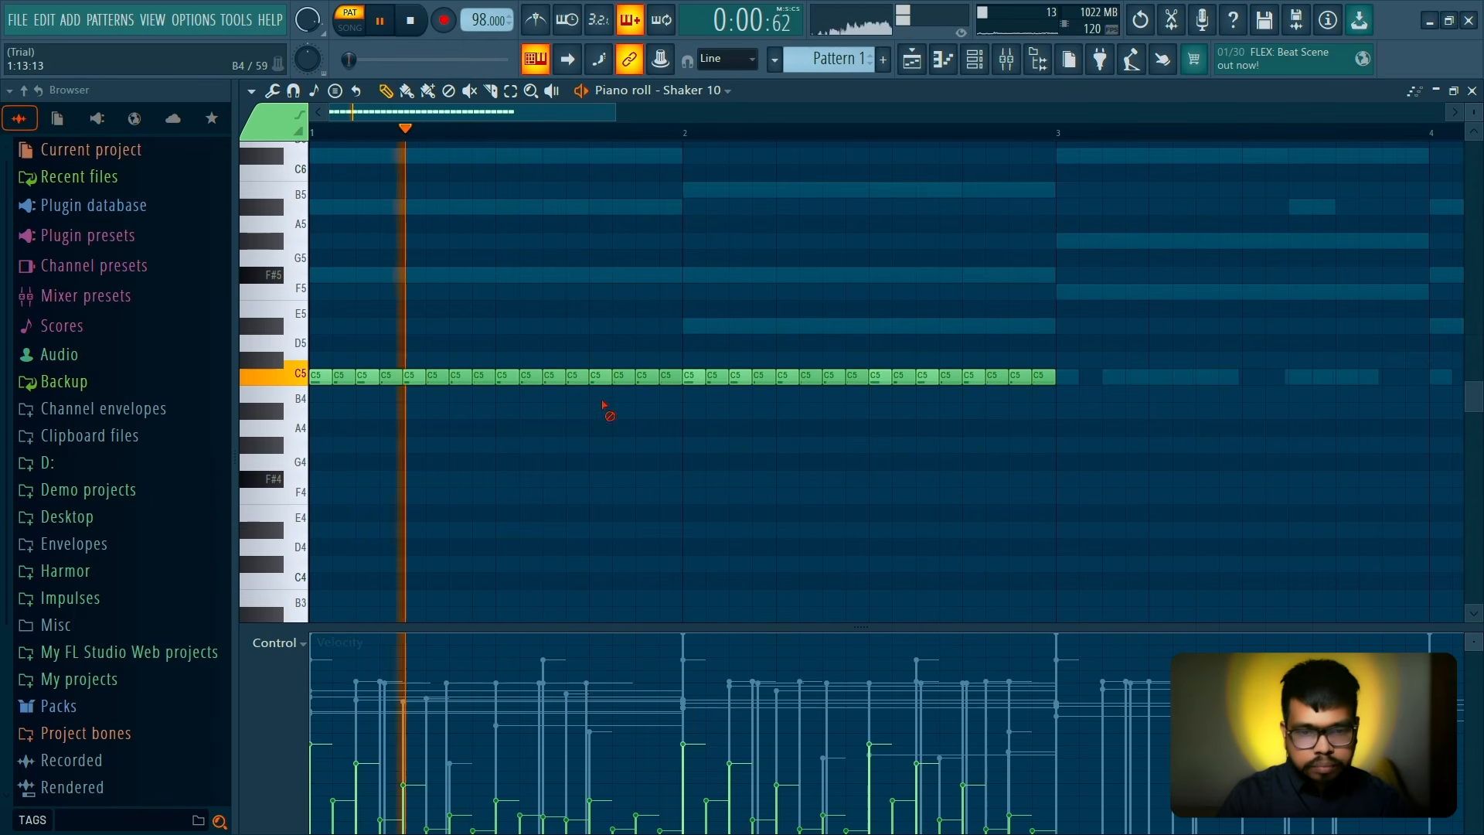
Try removing the Shaker 10 notes on steps 13 to 16 of bar 1 and undo the removal
right_click(601, 376)
right_click(624, 377)
right_click(647, 376)
right_click(670, 377)
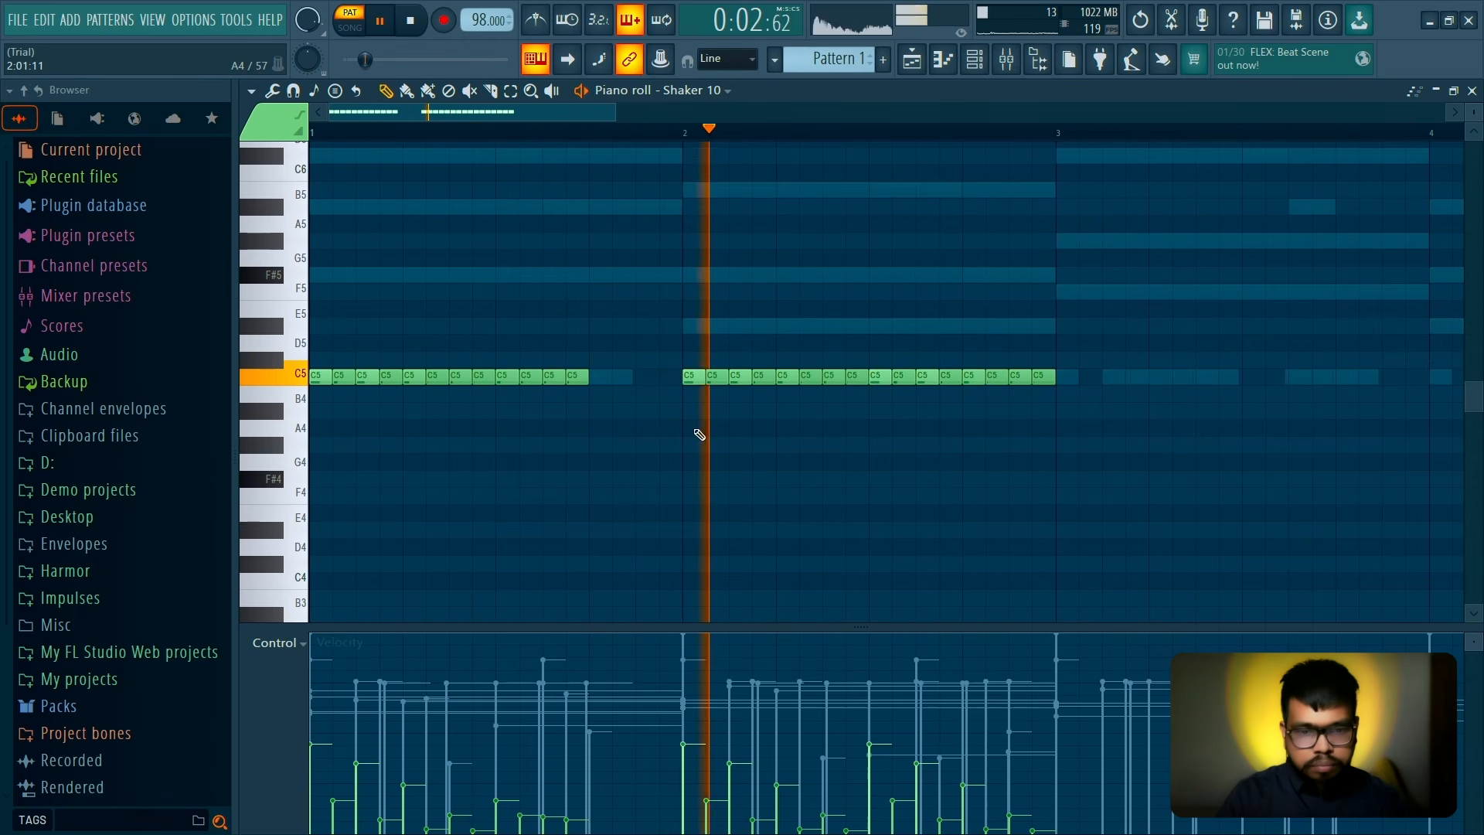
key("ctrl+z")
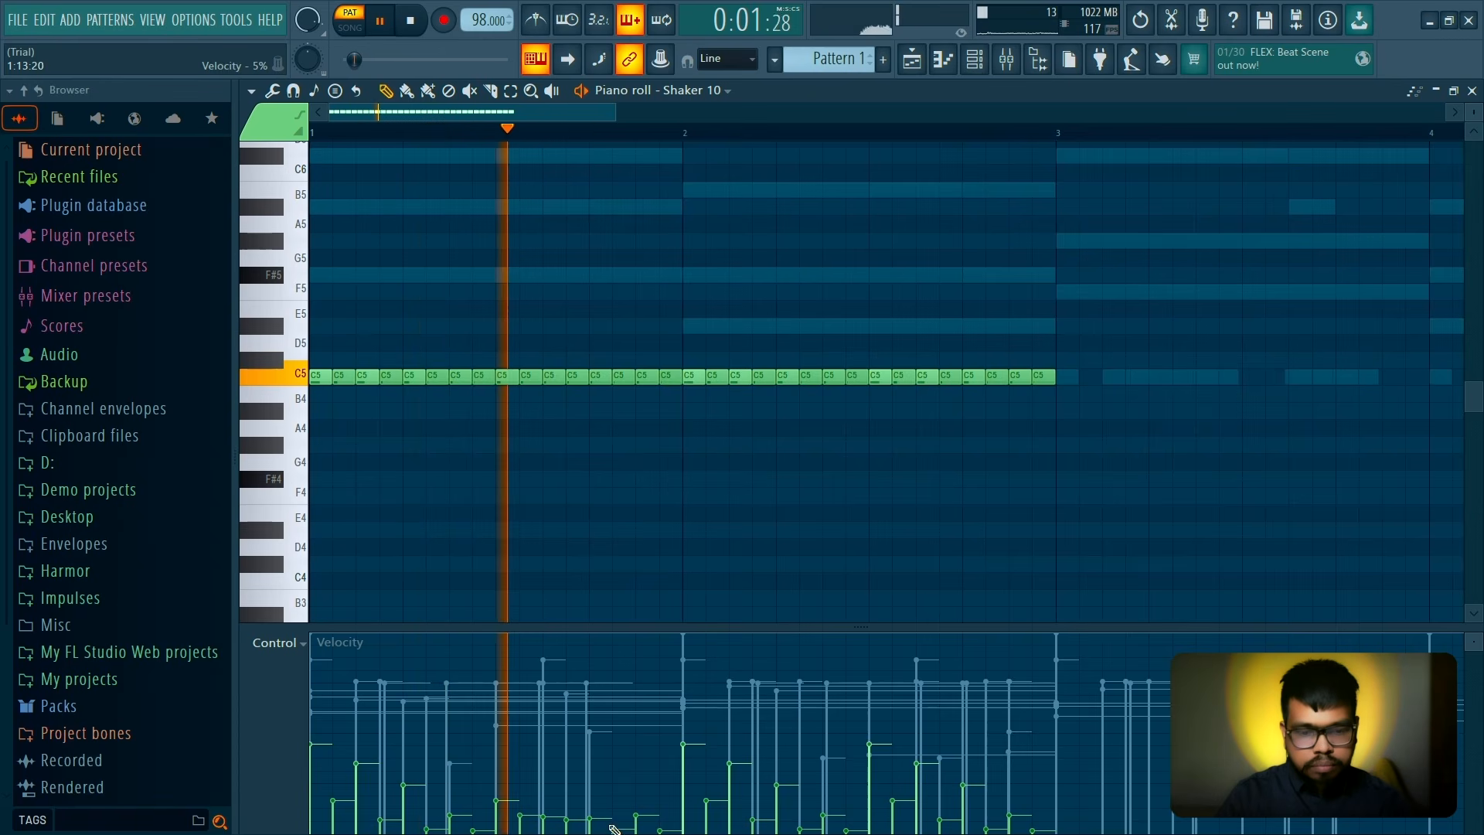
Remove the Shaker 10 notes on steps 15 and 16 of bar 1 and play back the two-bar phrase
key("space")
key("space")
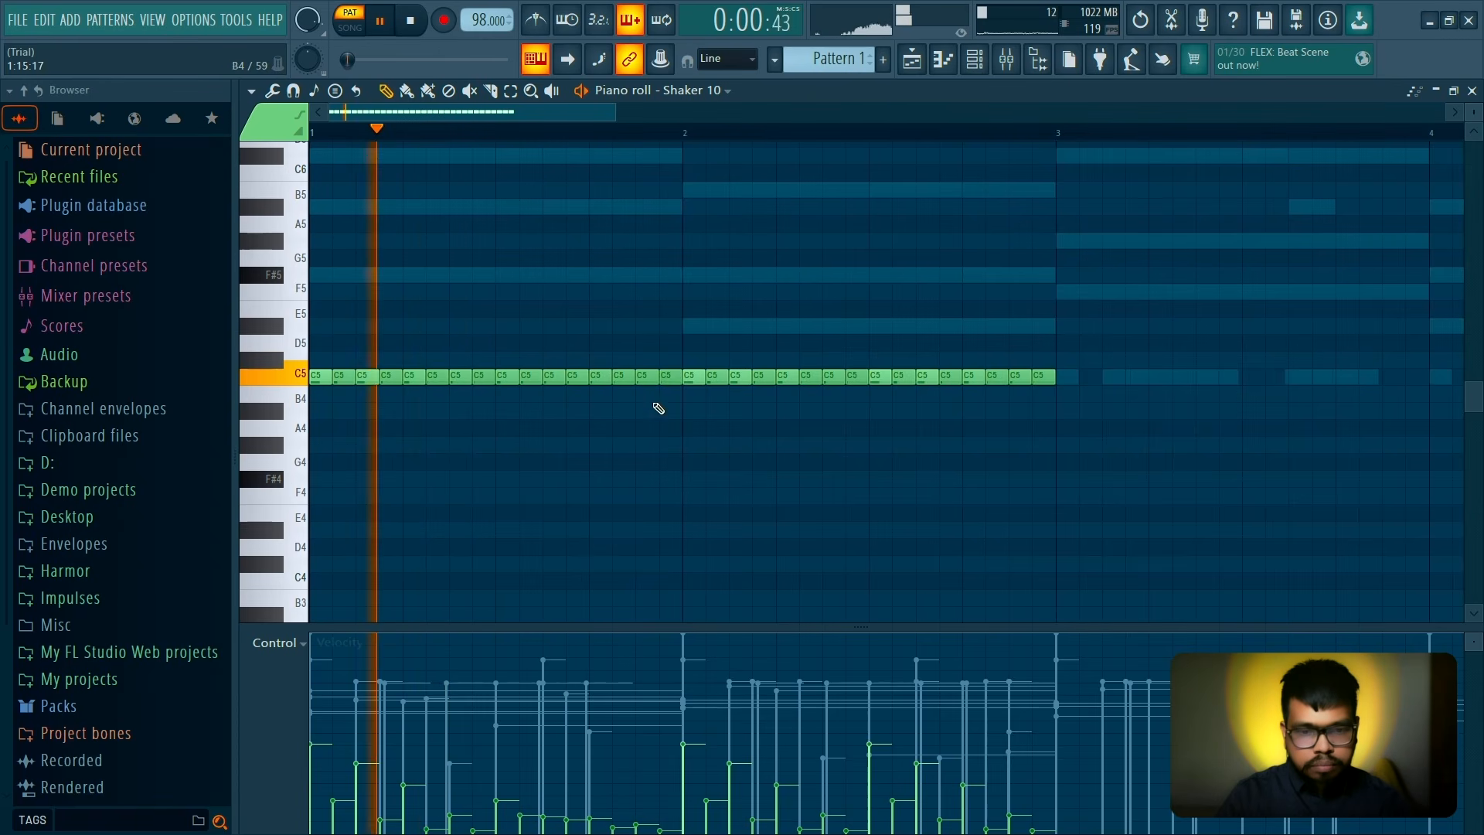
right_click(647, 377)
right_click(670, 377)
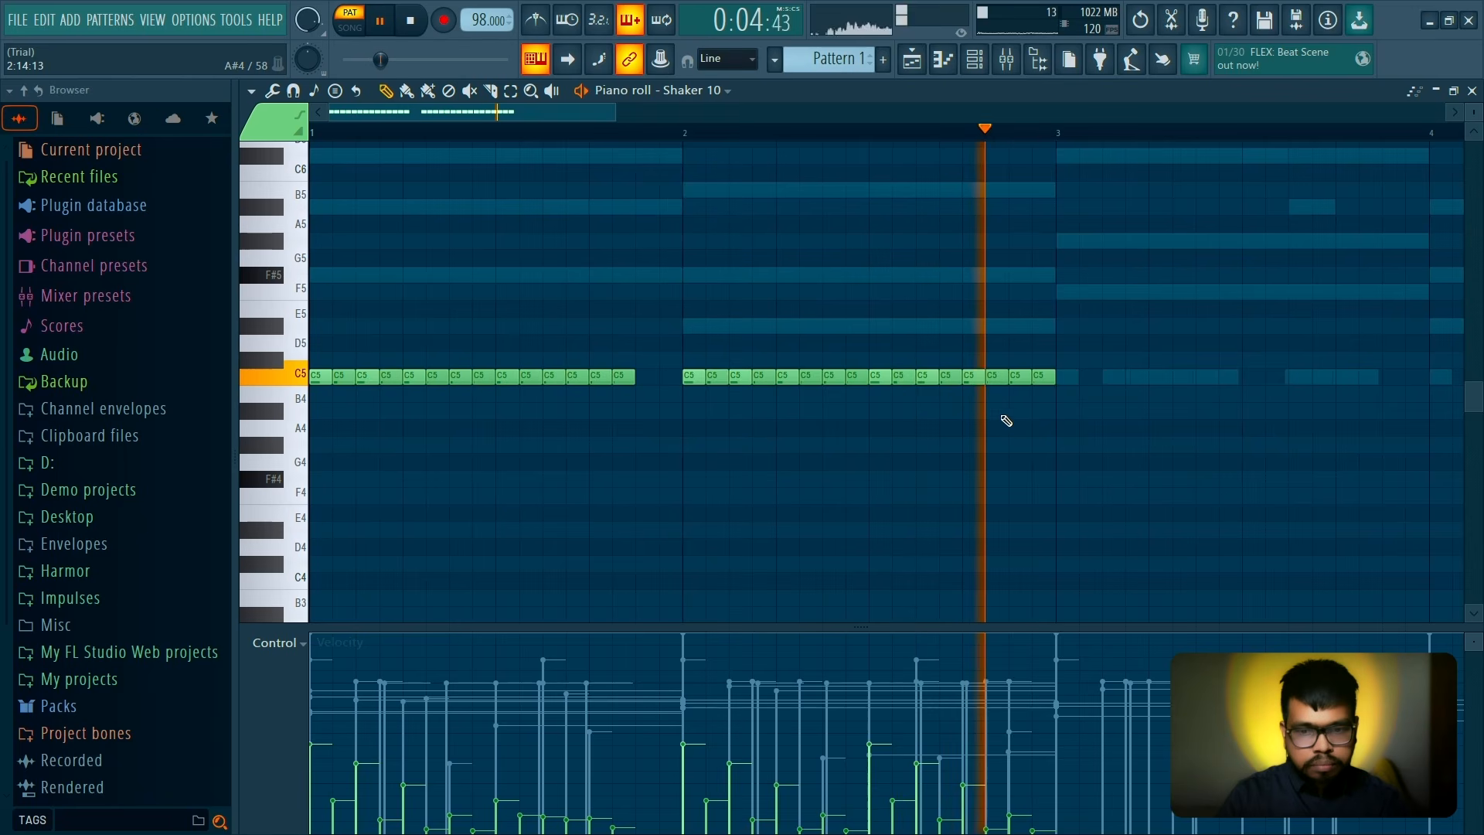
key("space")
Duplicate the two-bar Shaker 10 phrase across all eight bars and close the piano roll
scroll(720, 420, "down", 3)
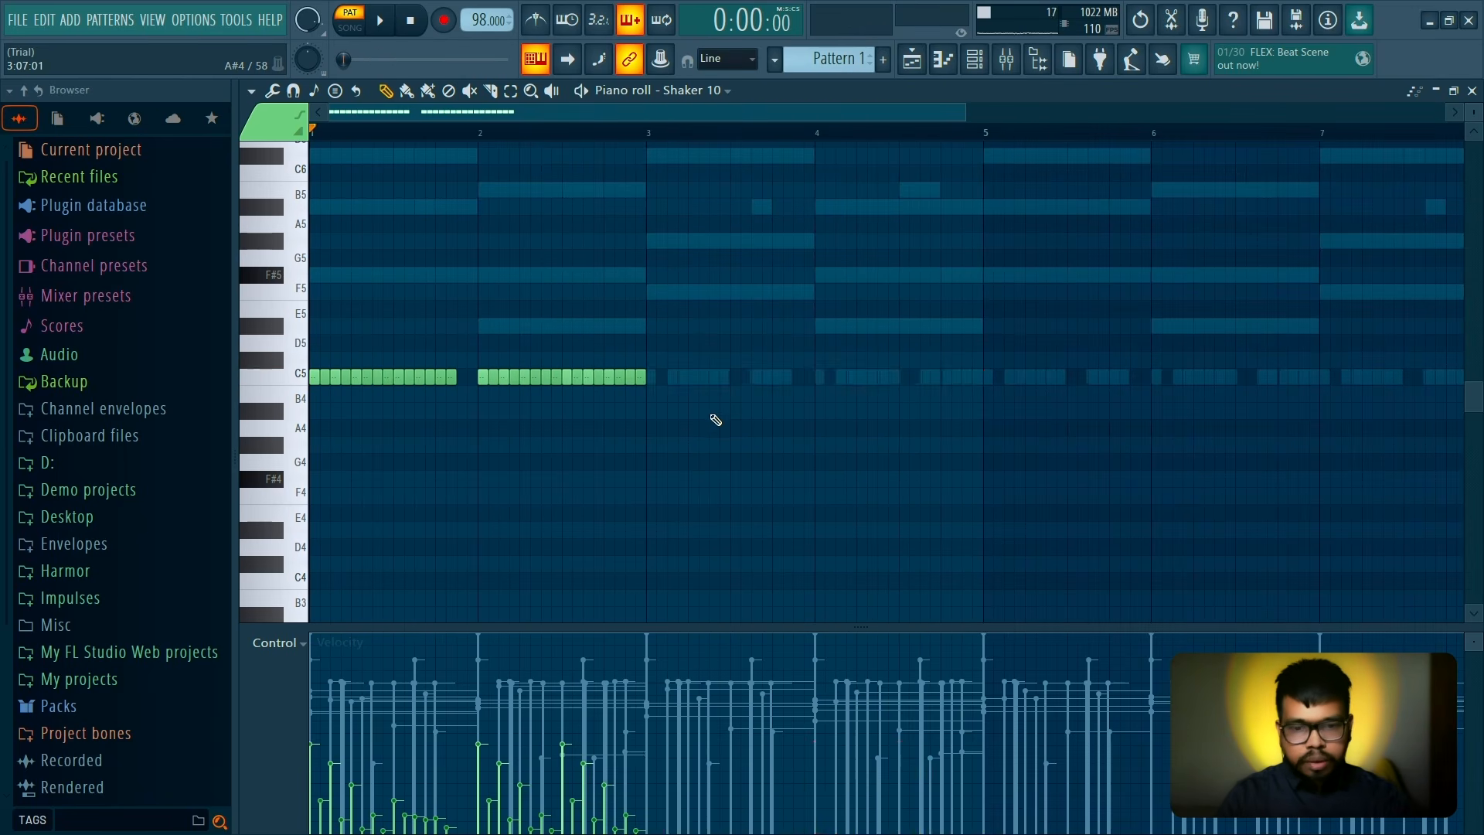
key("ctrl+d")
scroll(715, 421, "down", 3)
key("ctrl+b")
key("ctrl+d")
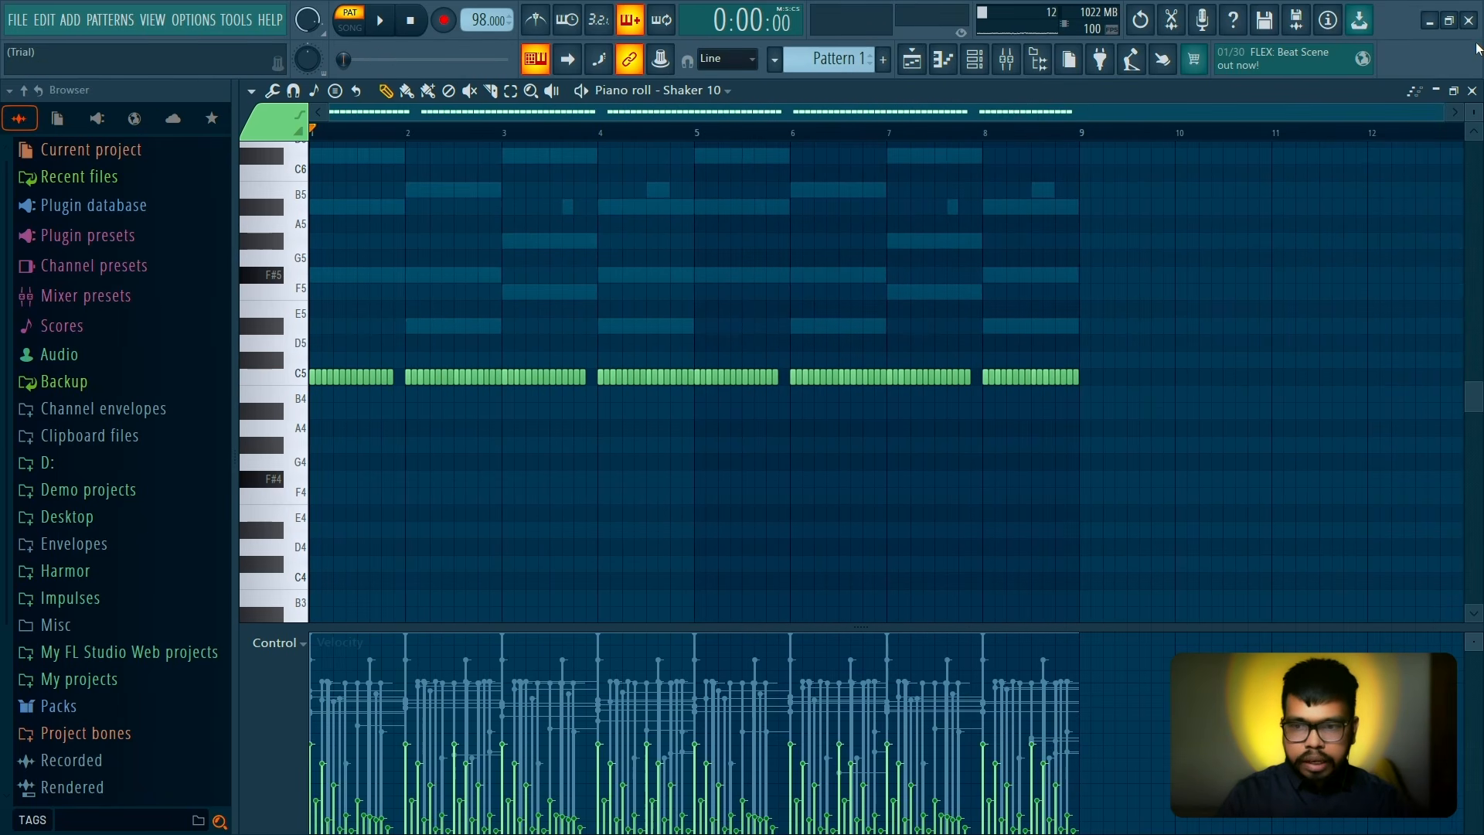
left_click(1472, 90)
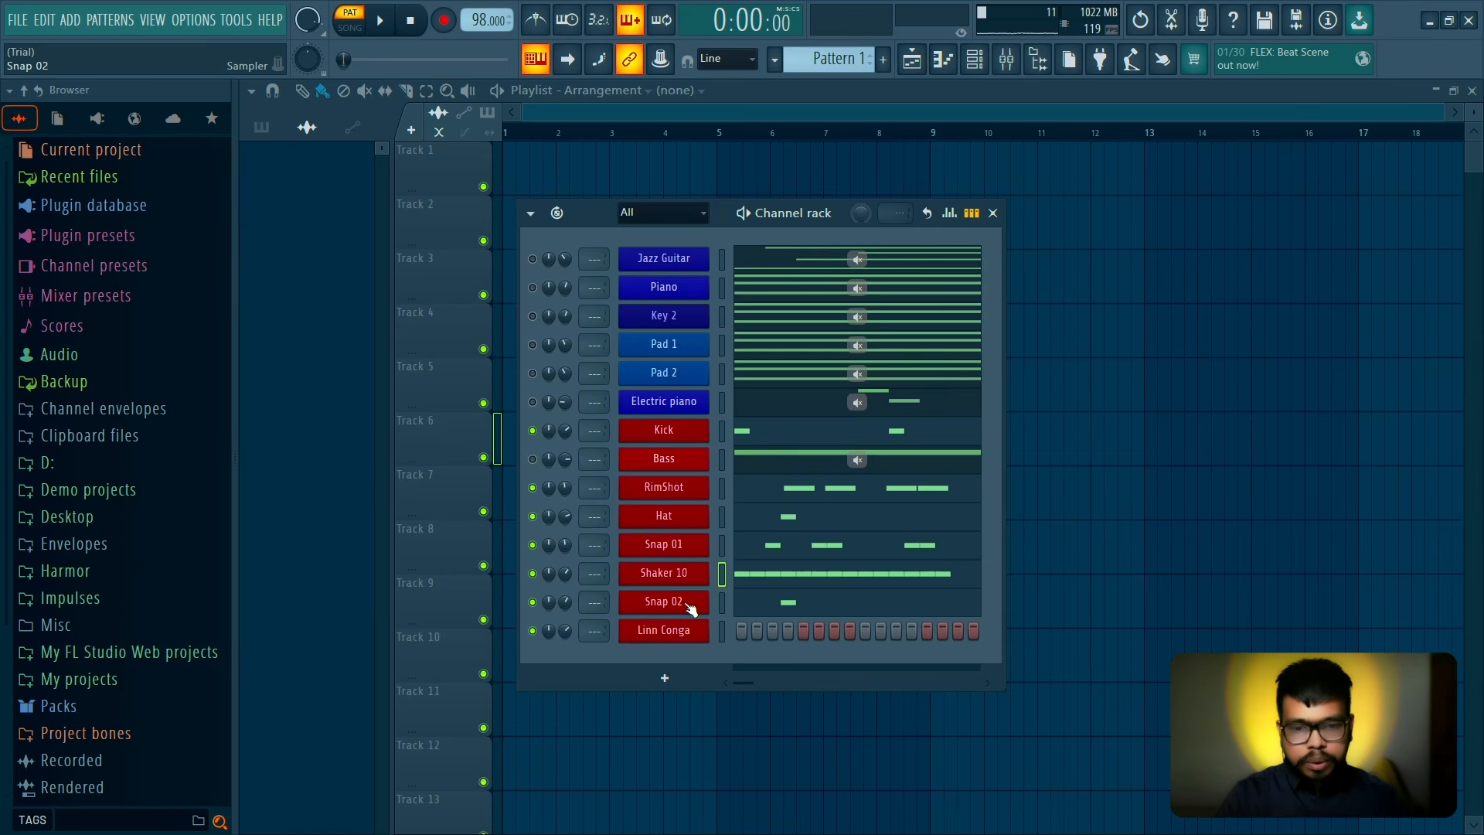
Create a second sampler channel from the Shaker 10 channel's sample and place it directly below Shaker 10
left_click(697, 581)
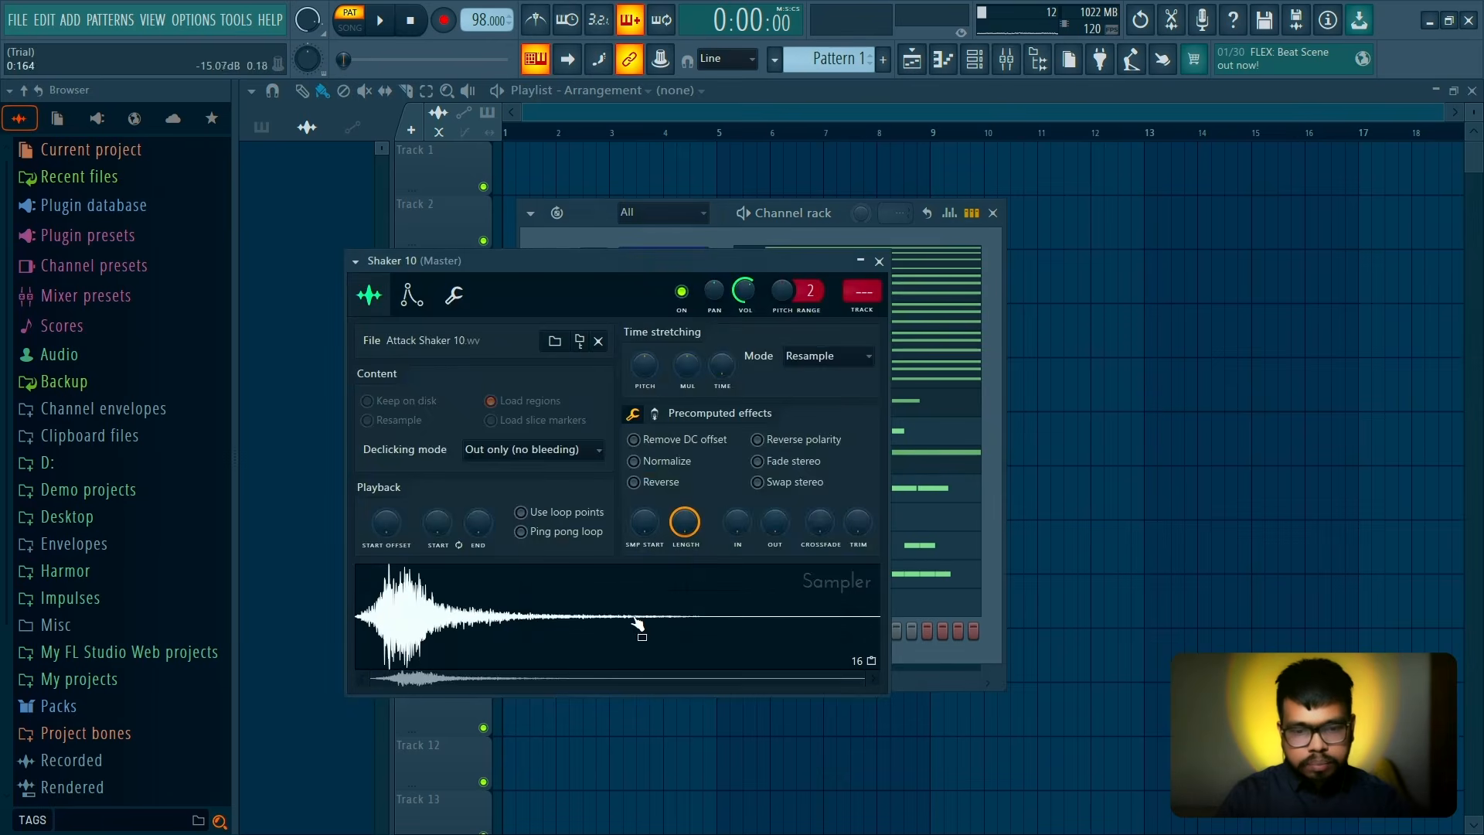
left_click_drag(661, 648, 693, 640)
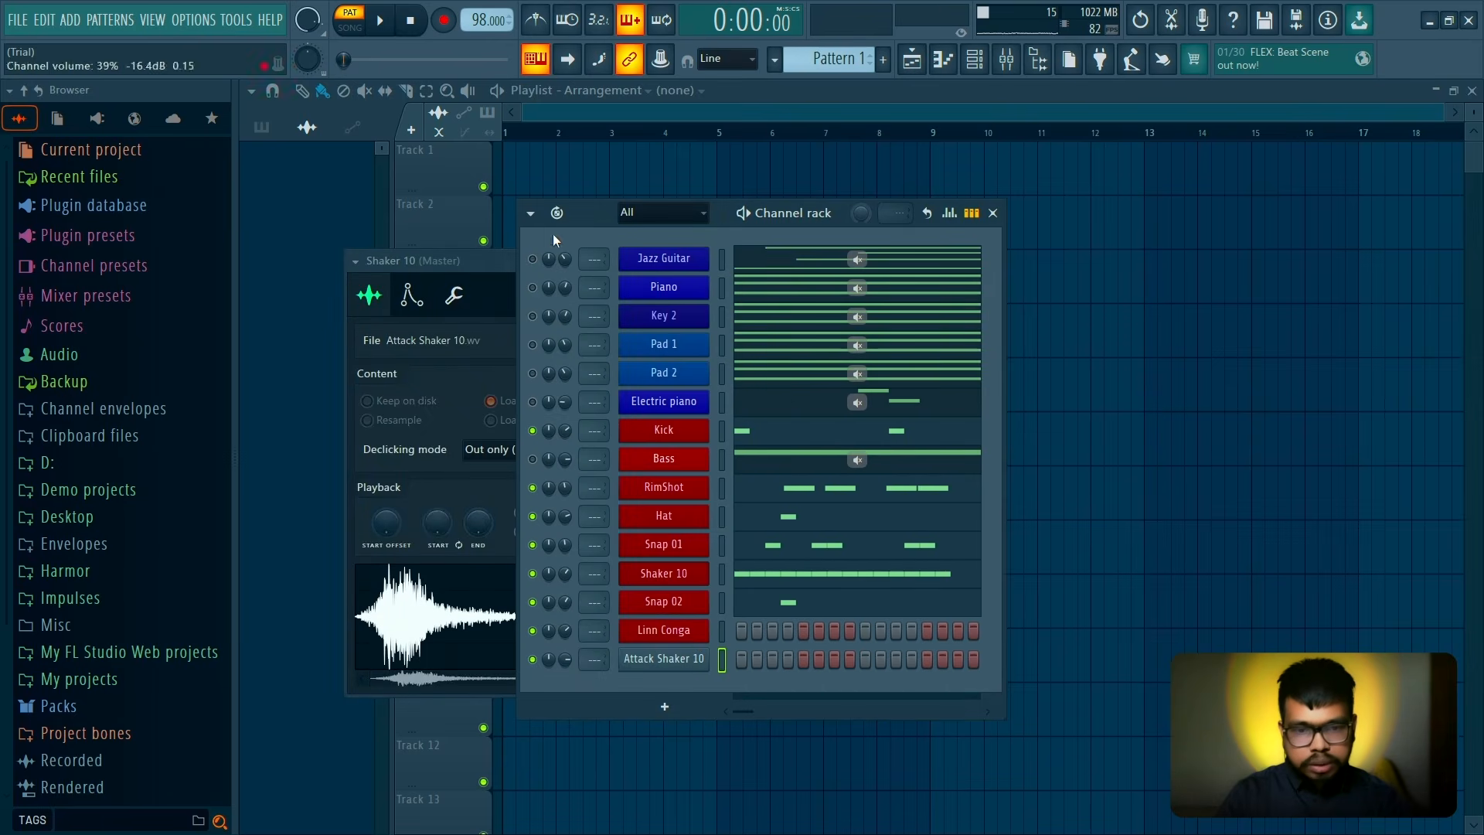
left_click(485, 261)
left_click(879, 262)
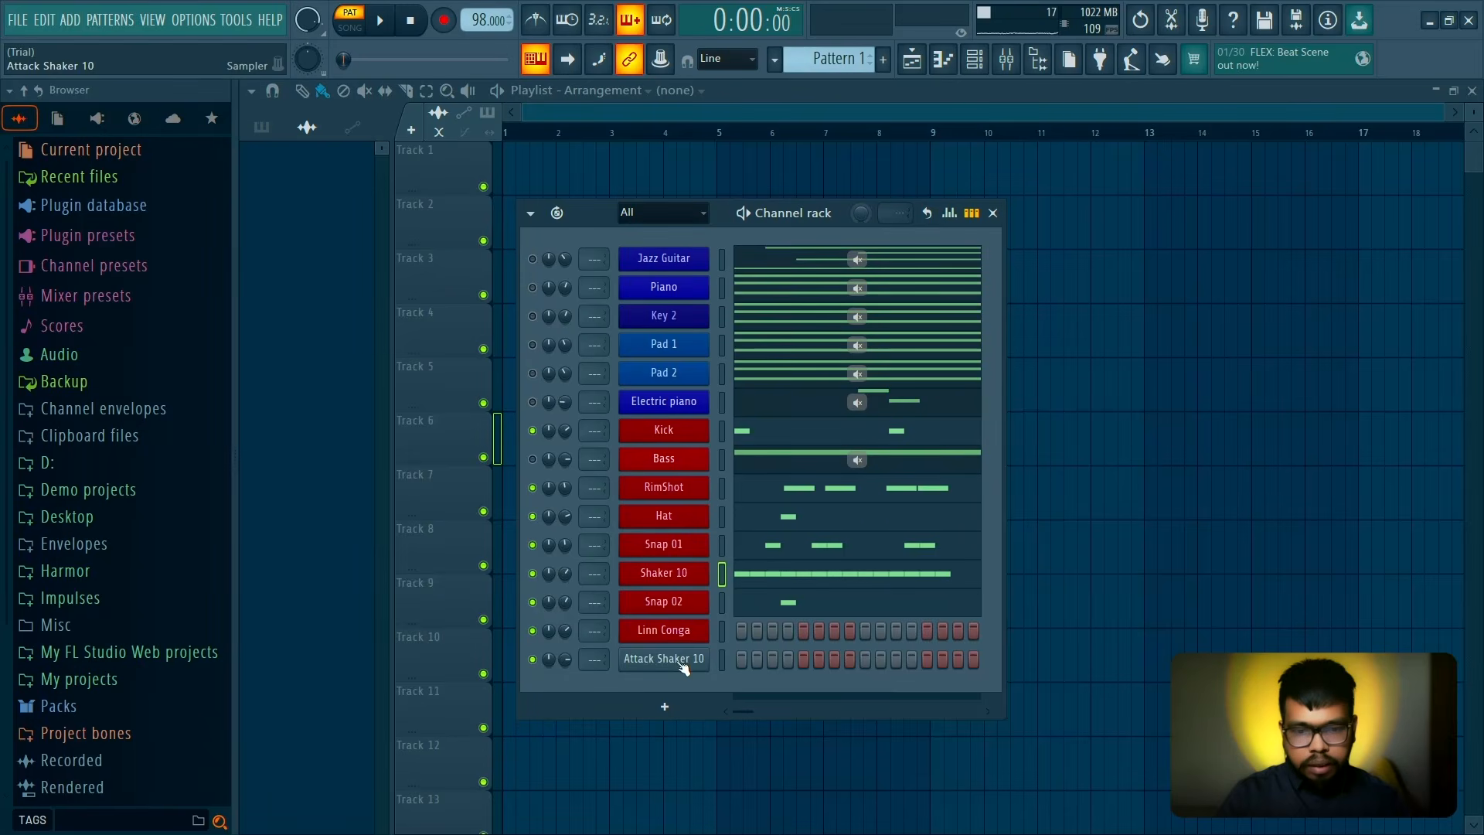
key("alt+Up")
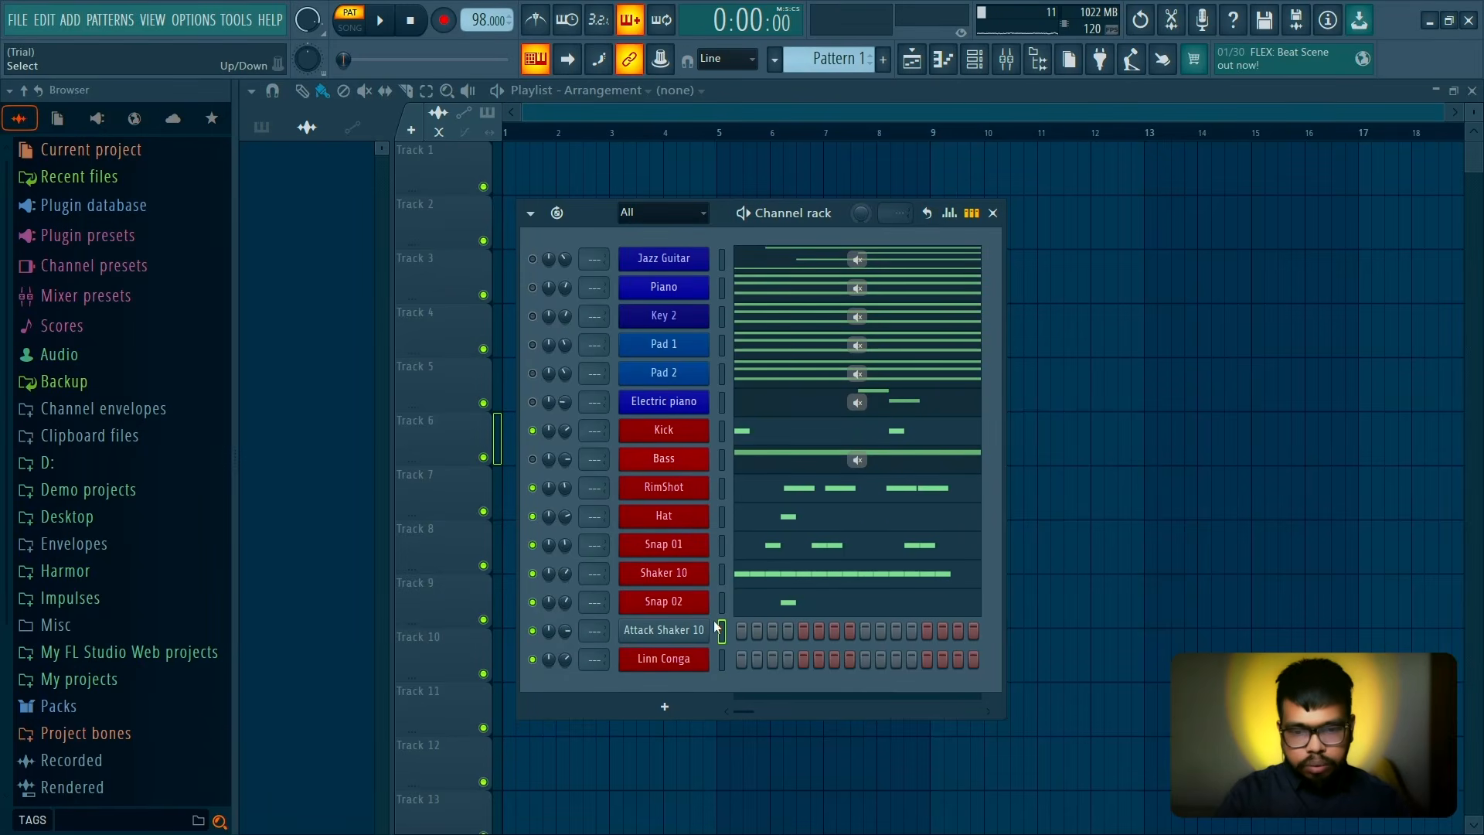
key("alt+Up")
Rename the Attack Shaker 10 channel to Shaker 10-2 and colour it red like the other drum channels
right_click(684, 603)
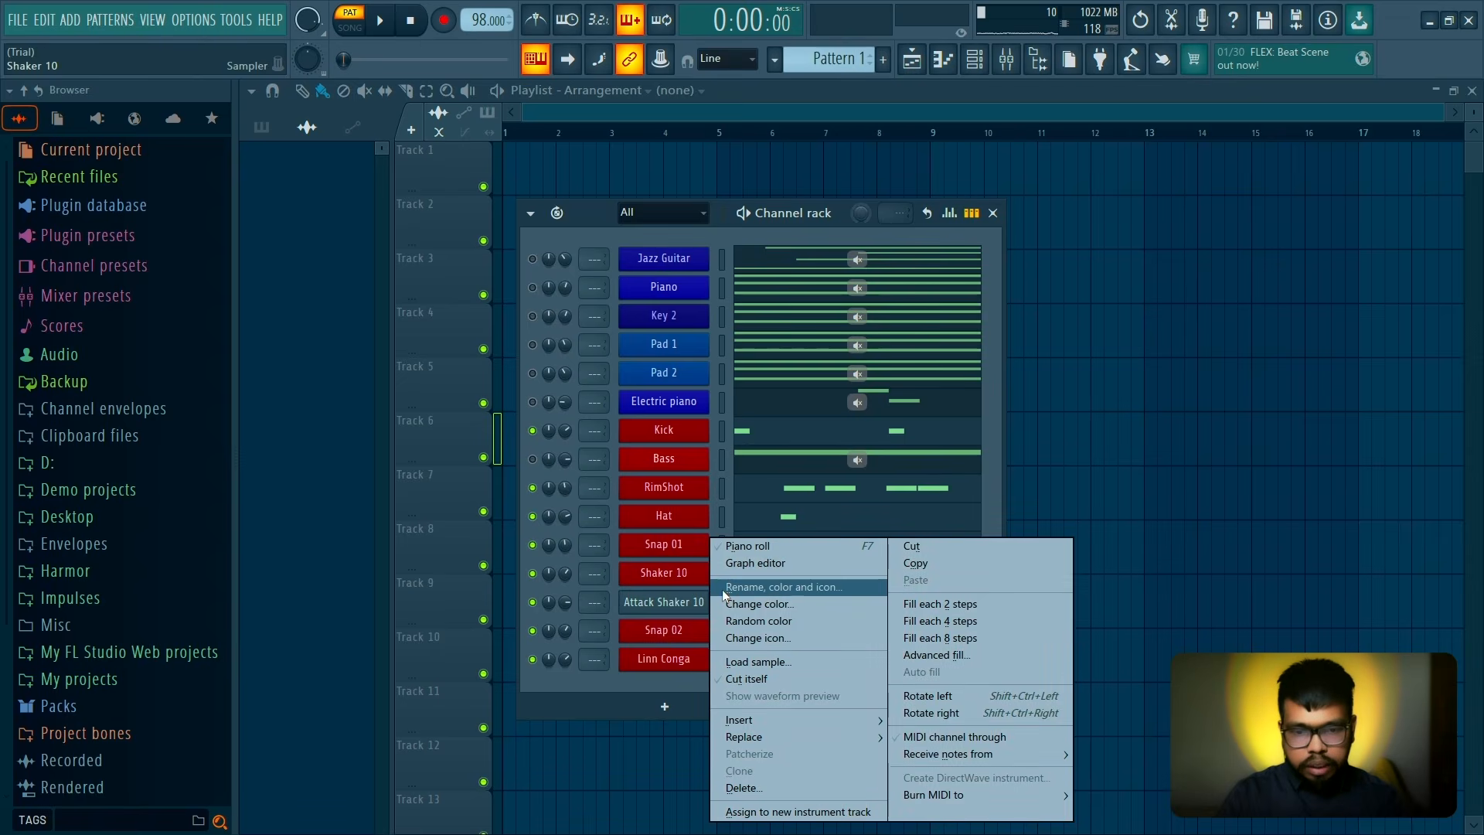
left_click(772, 587)
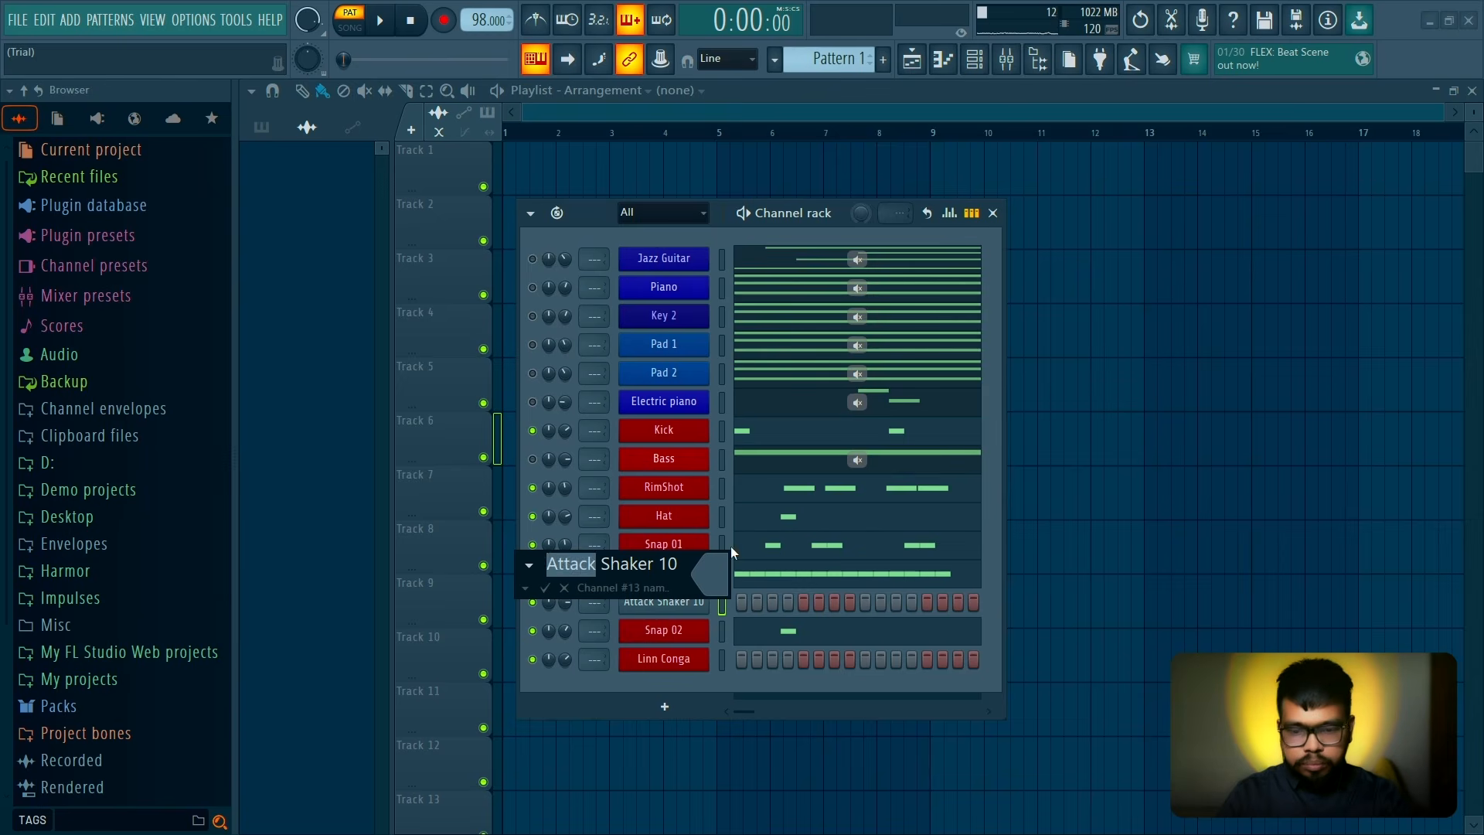
key("Delete")
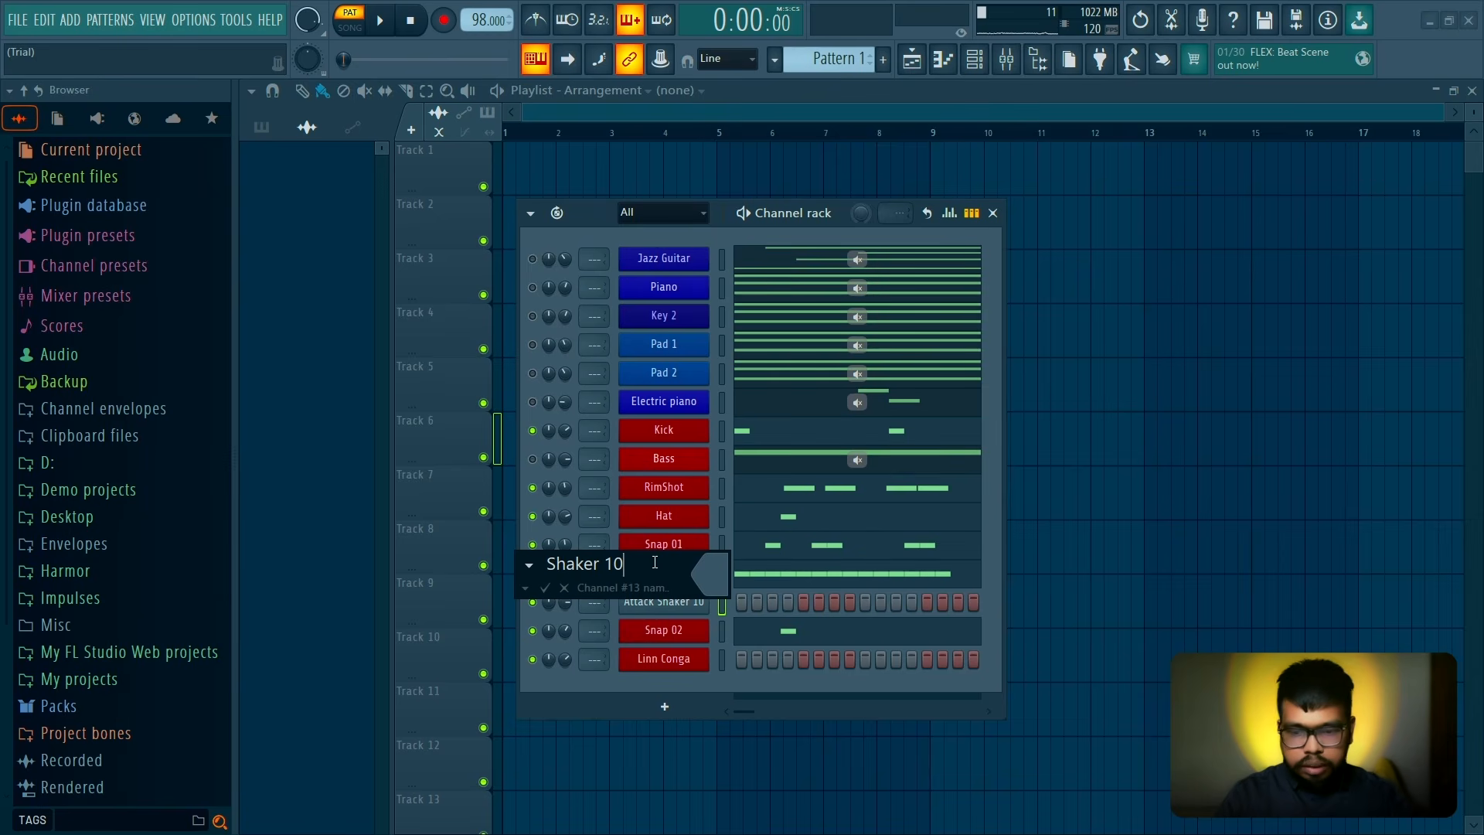
type("-2")
left_click(728, 586)
left_click(776, 532)
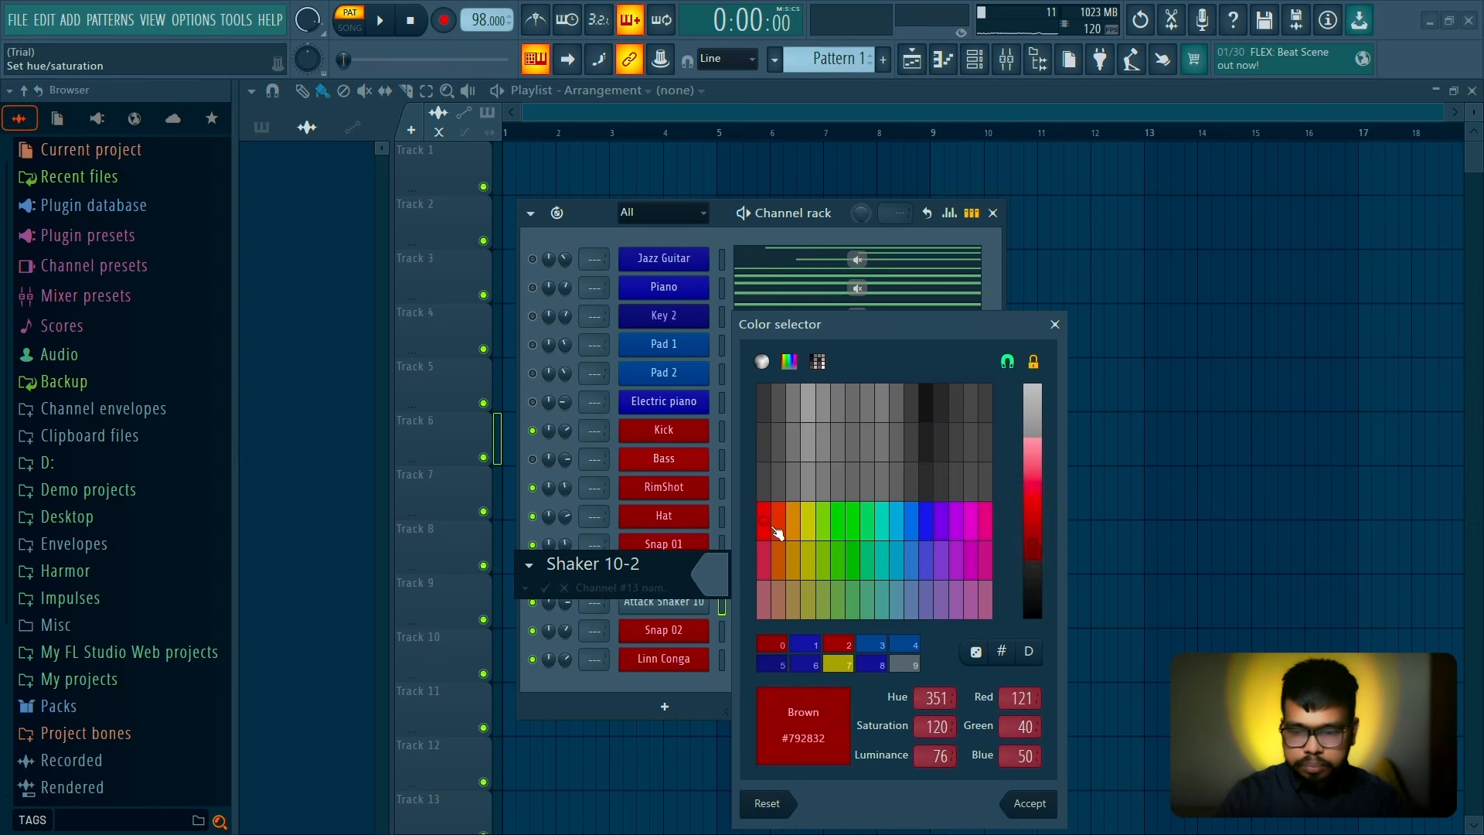
key("Return")
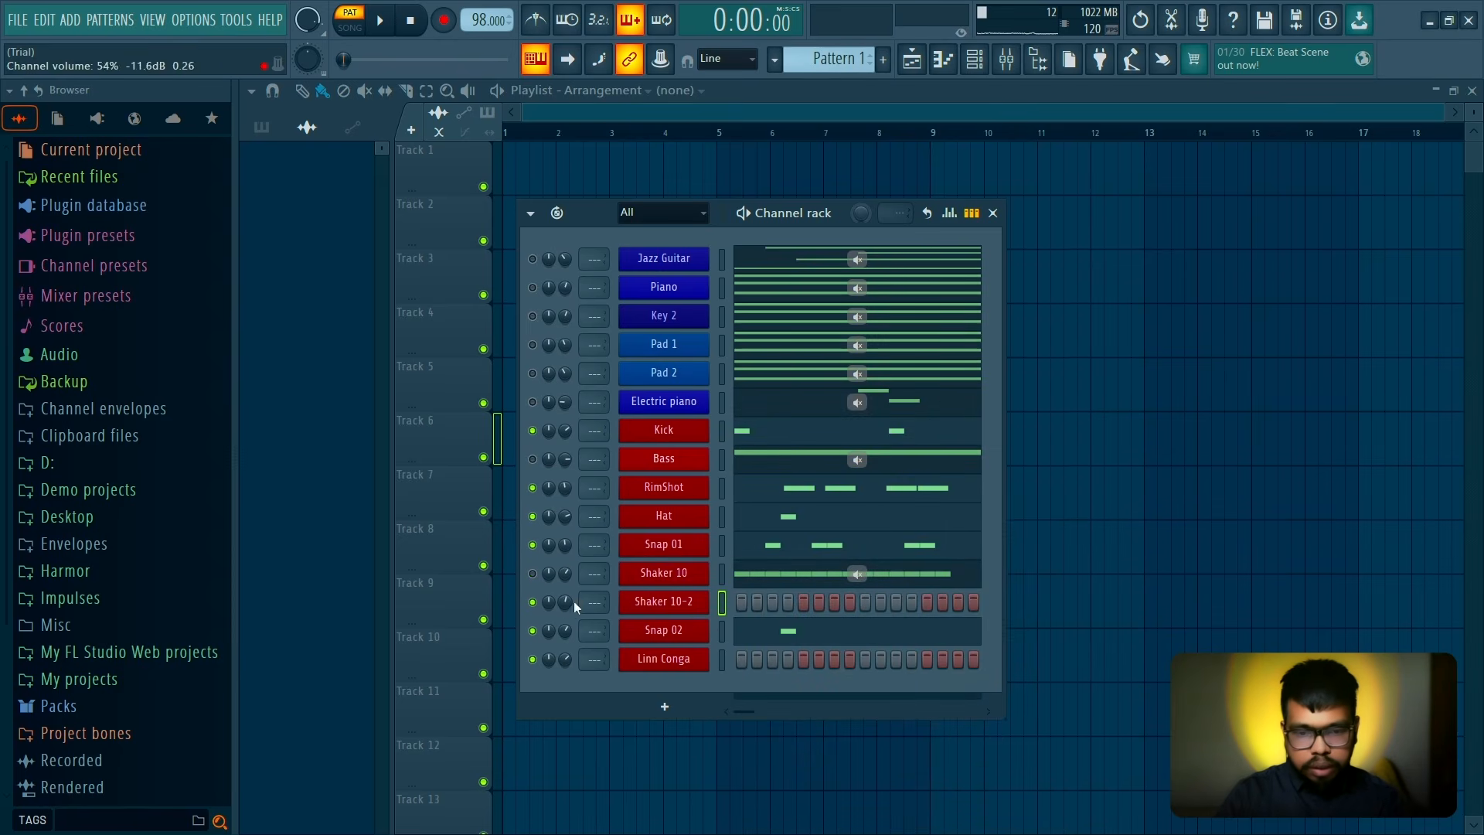
Open the piano roll for Shaker 10-2 and place a C5 note on step 1 of bar 1
right_click(702, 605)
left_click(732, 547)
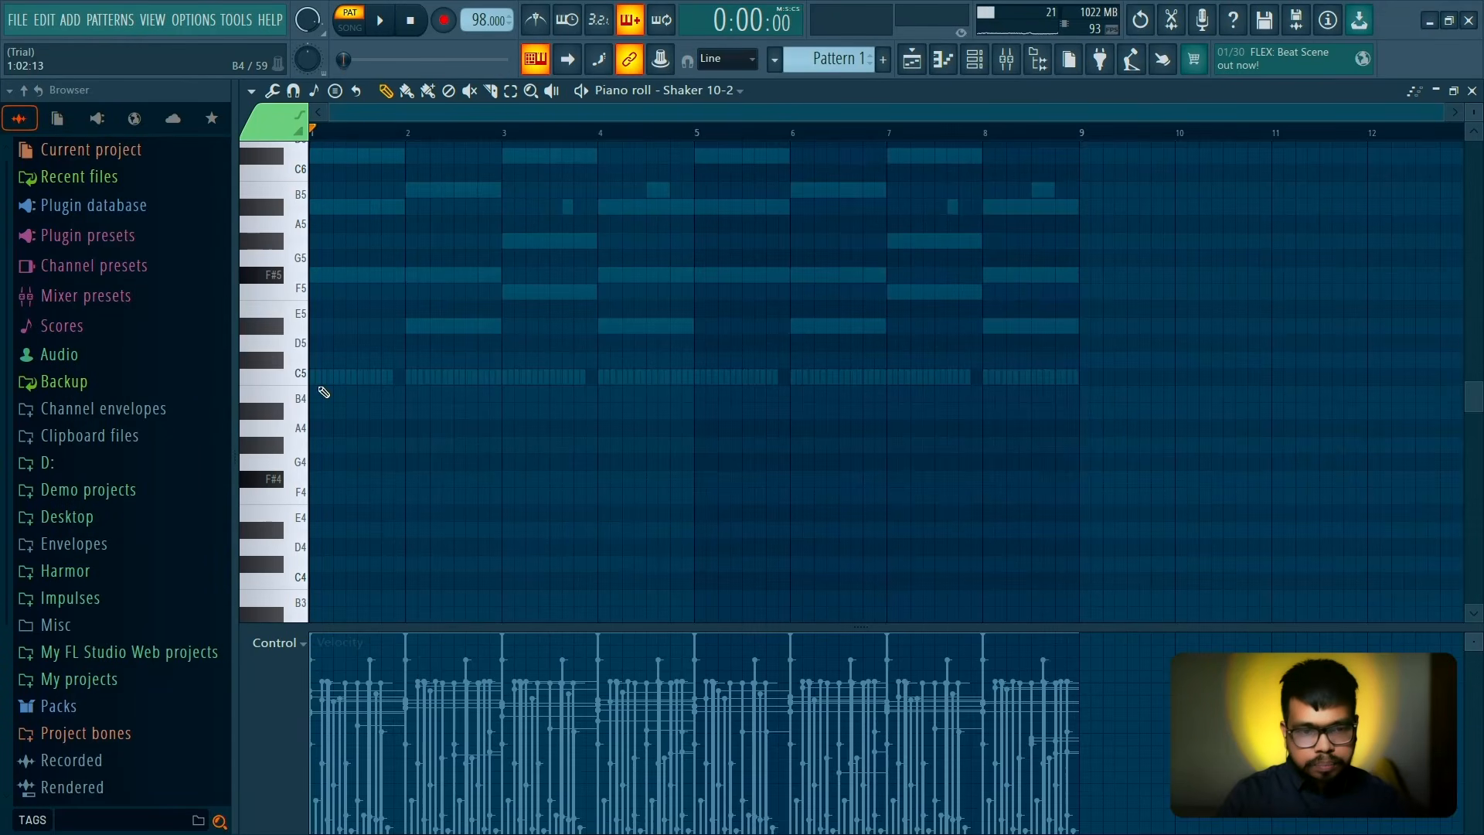
scroll(315, 406, "up", 5)
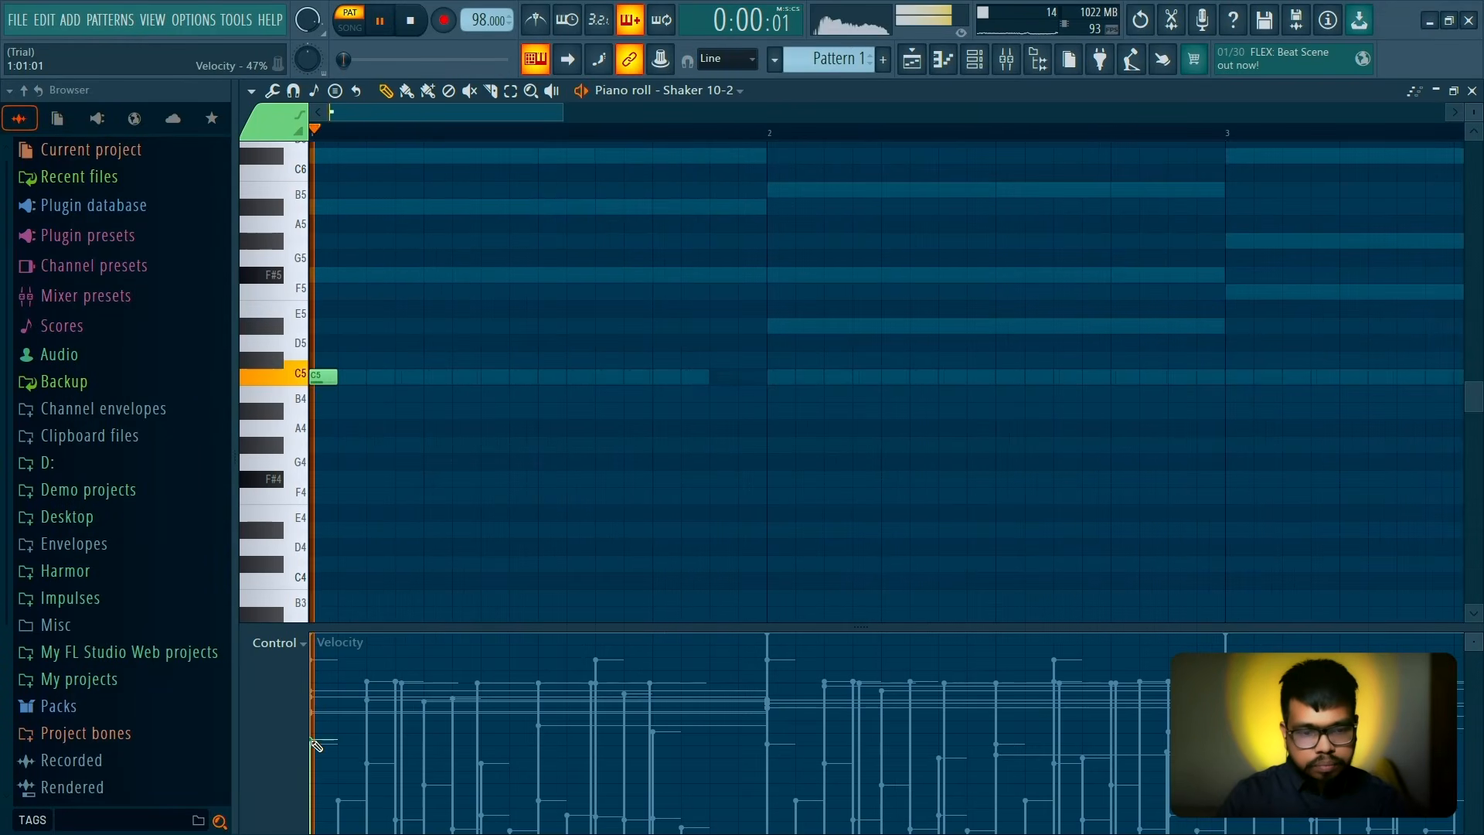
key("space")
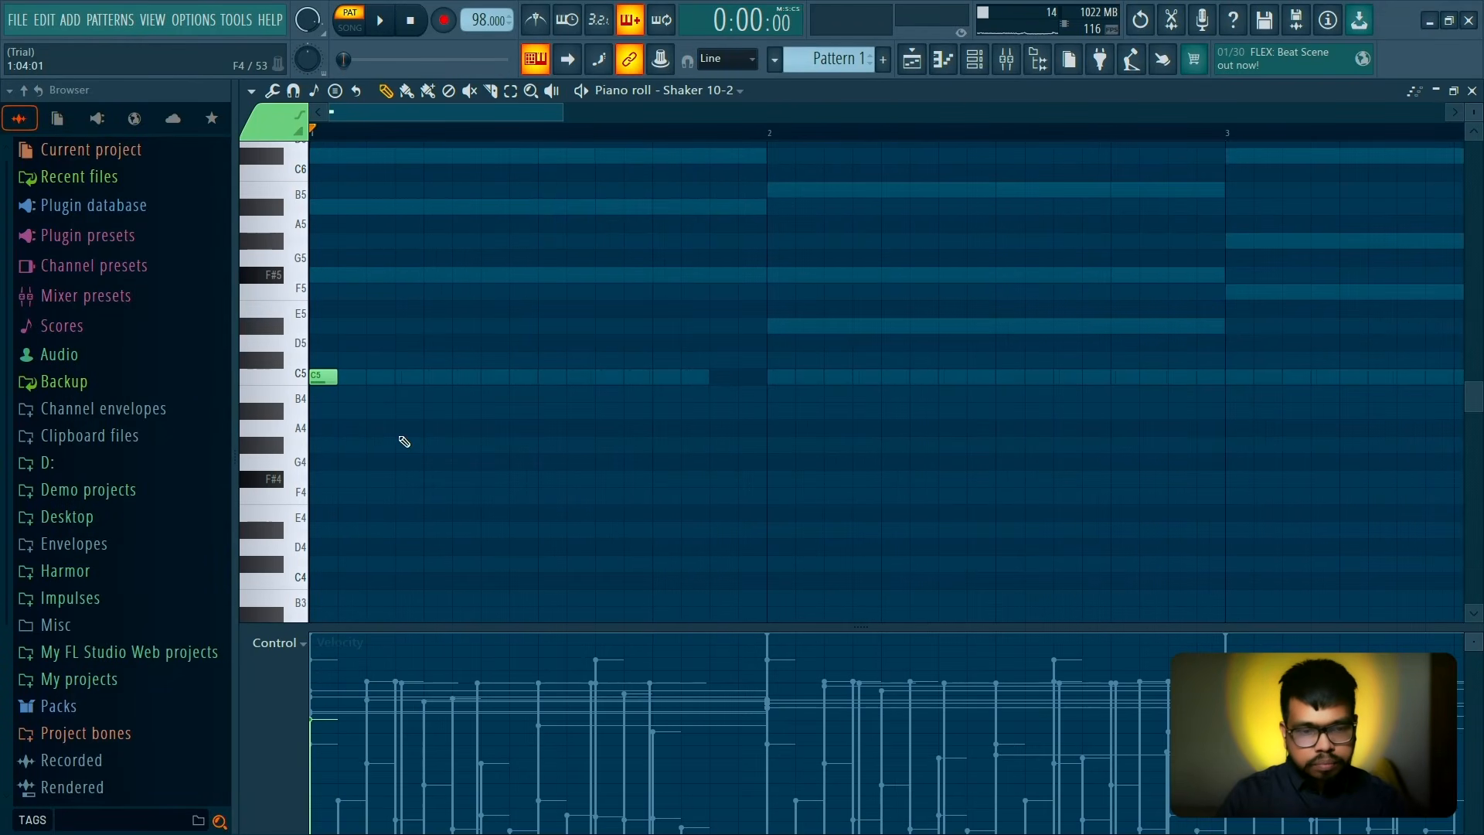
Add Shaker 10-2 C5 notes on steps 3, 4 and 5 with soft rising velocities and a louder one on step 7 of bar 1
left_click(403, 377)
key("space")
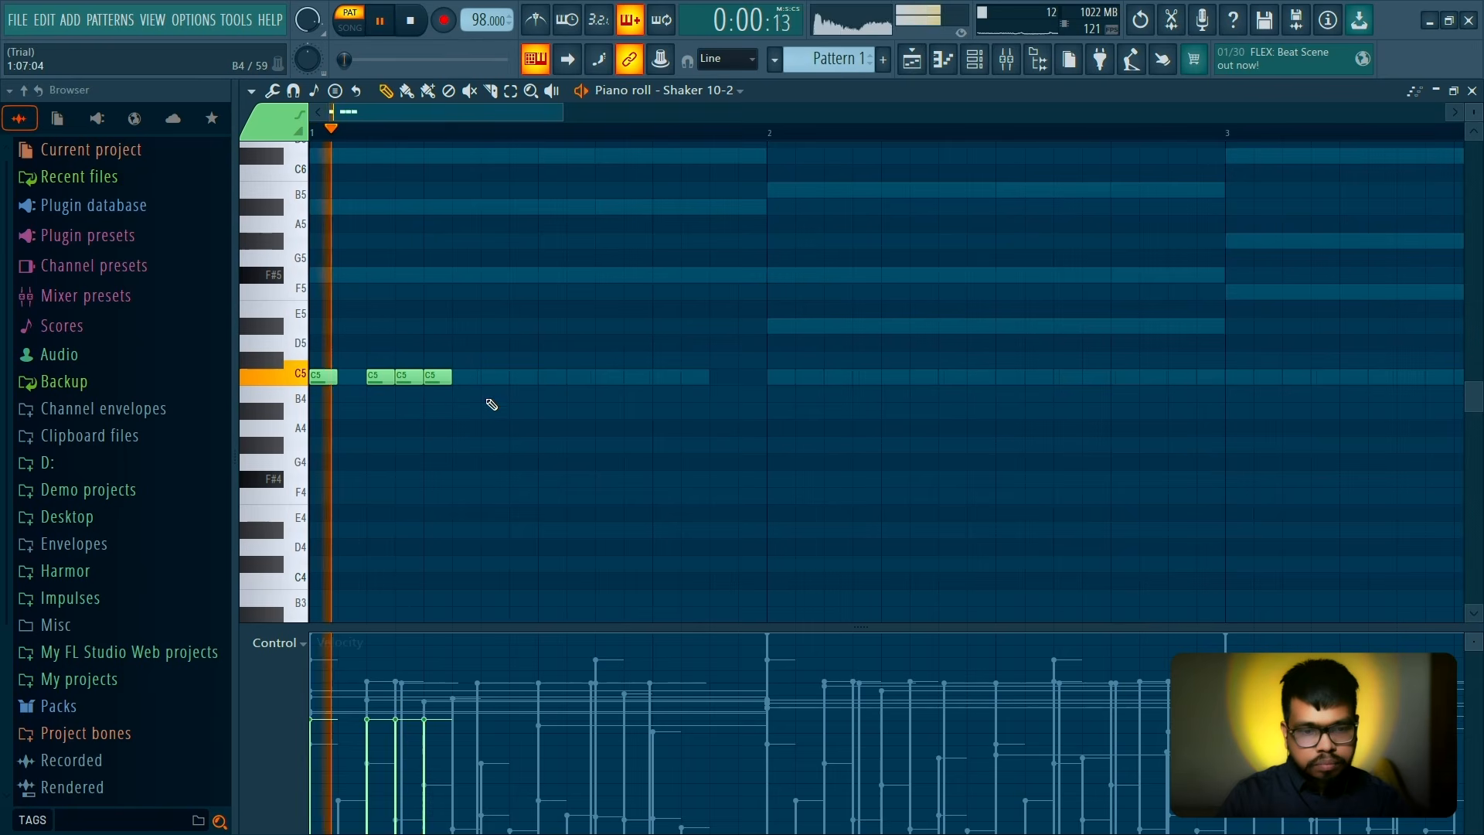
left_click(366, 815)
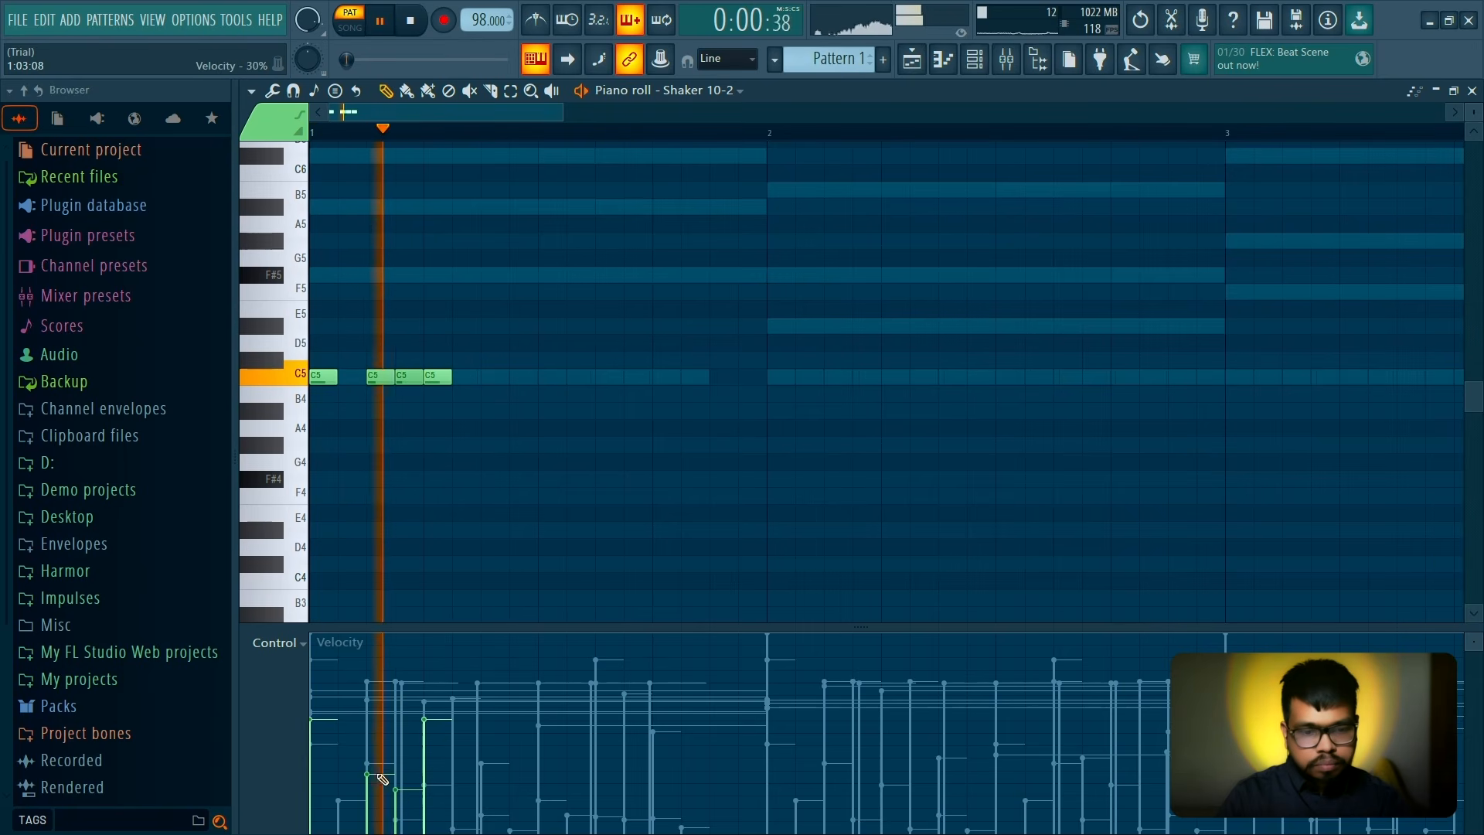
left_click(423, 784)
key("space")
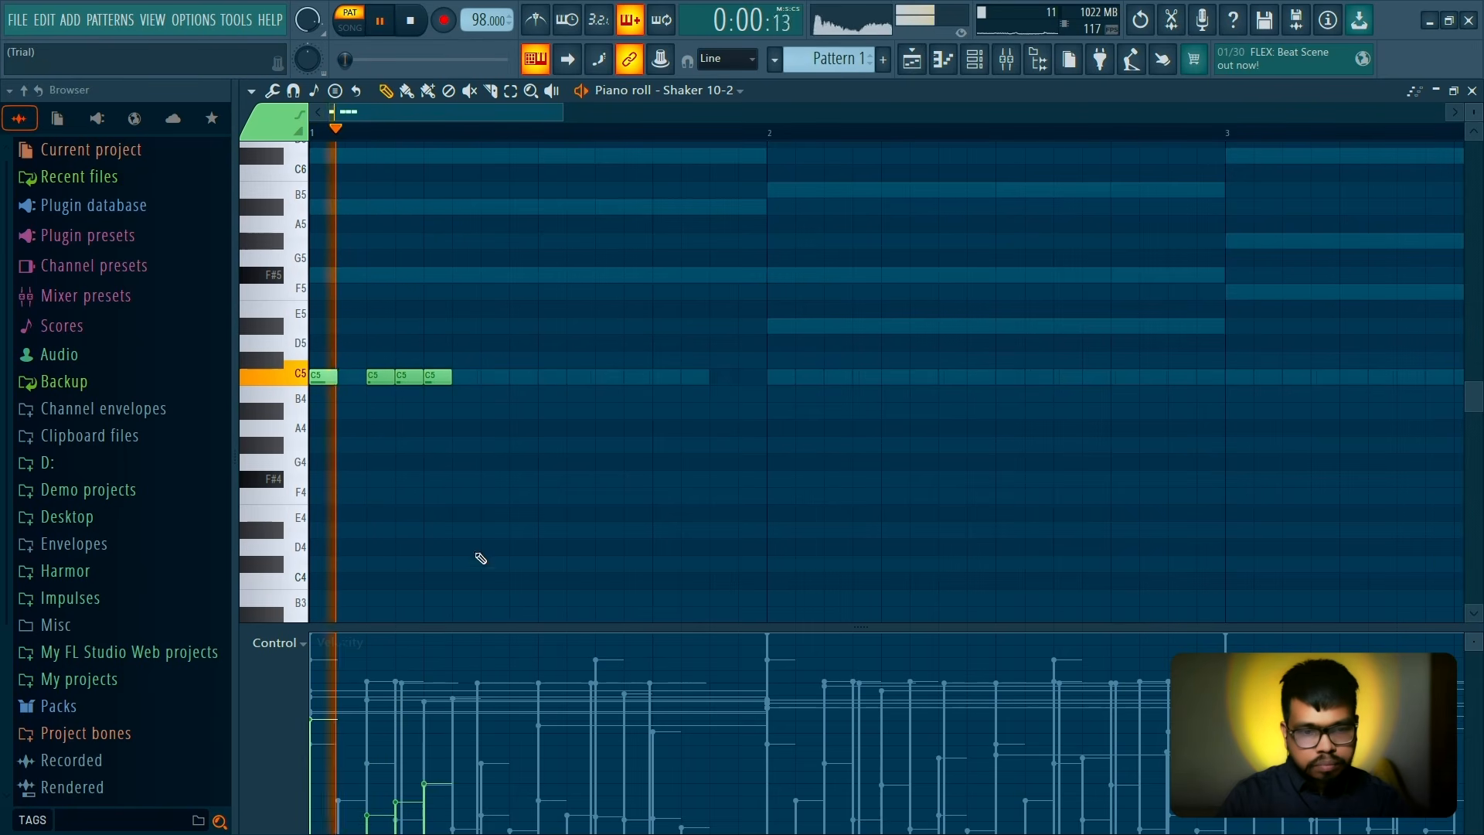
left_click(486, 377)
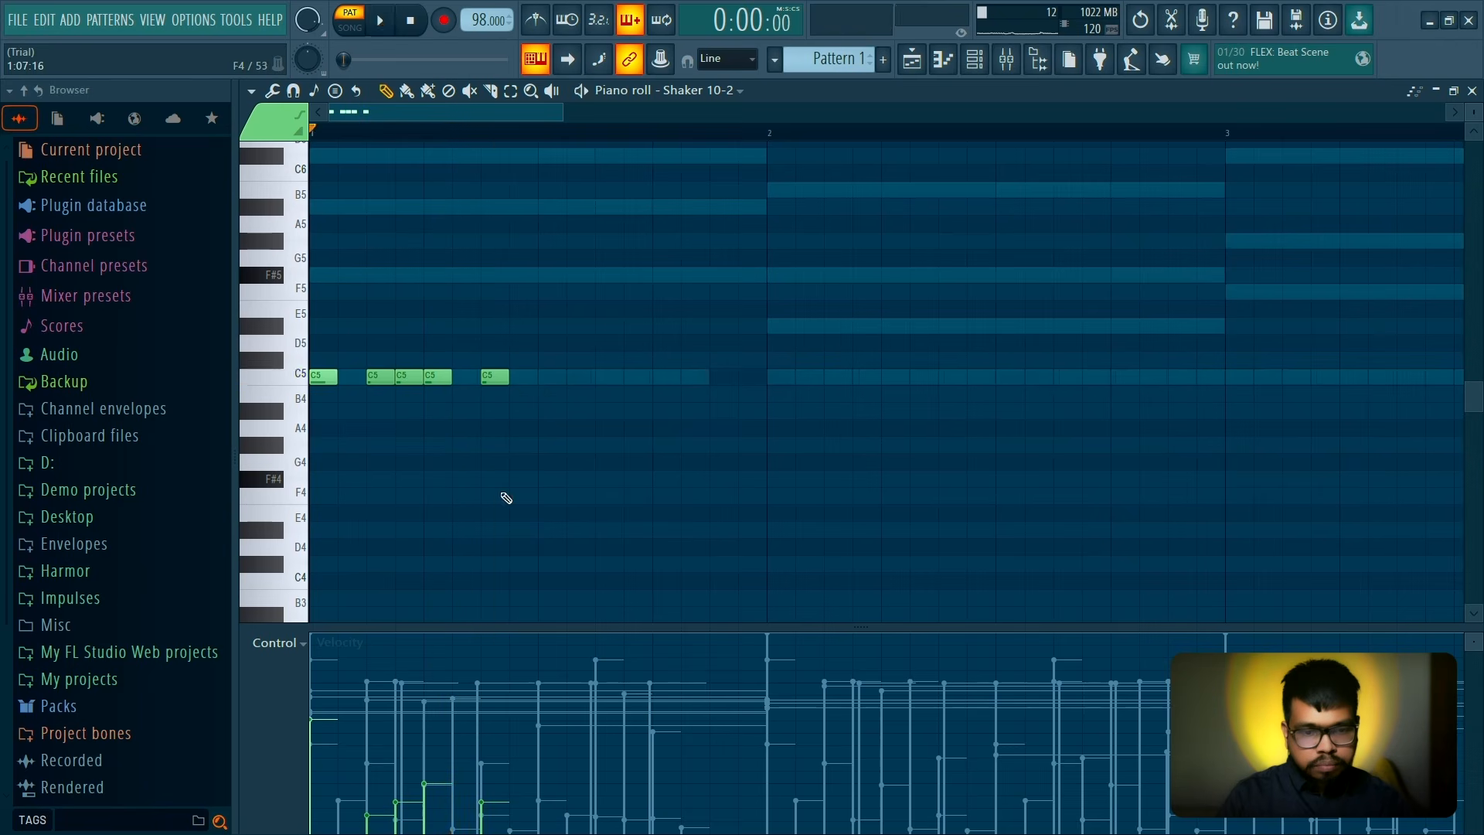
left_click(480, 746)
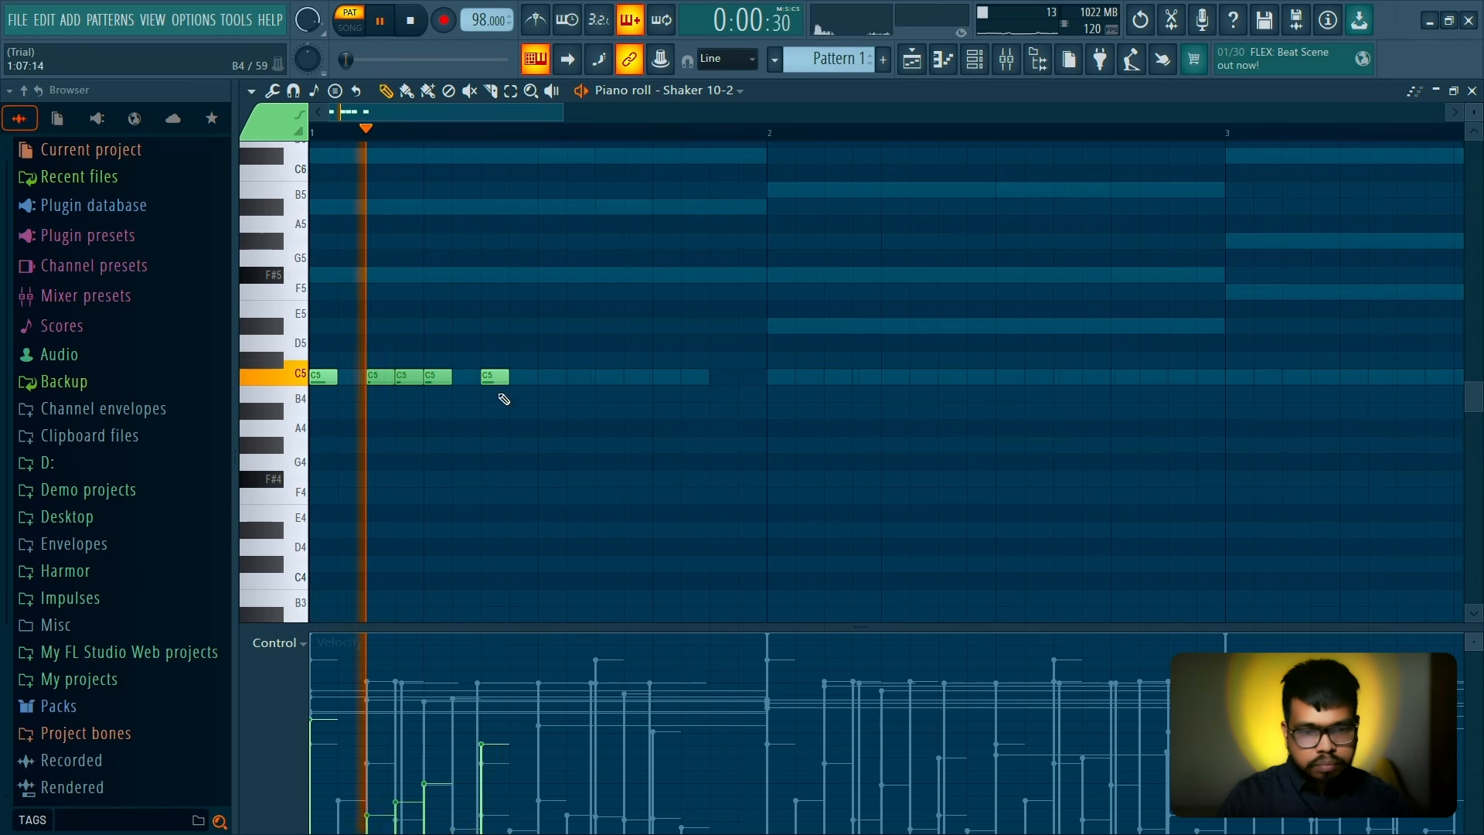
Try moving the step 7 Shaker 10-2 note to step 8 and adding a C5 on step 9, and undo both edits
left_click_drag(502, 377, 532, 376)
left_click(550, 378)
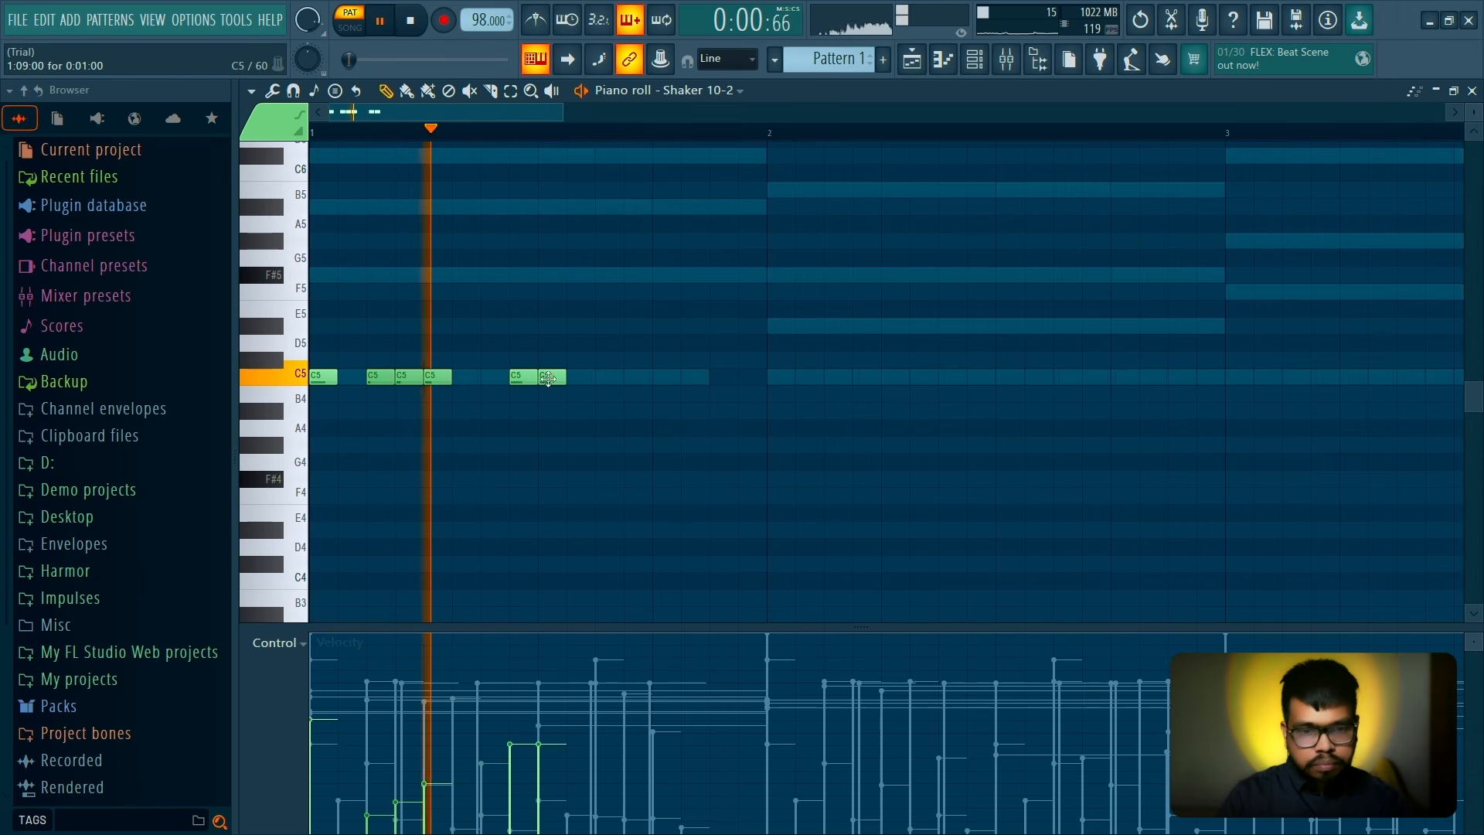
key("space")
key("space")
key("ctrl+alt+z")
key("ctrl+alt+z")
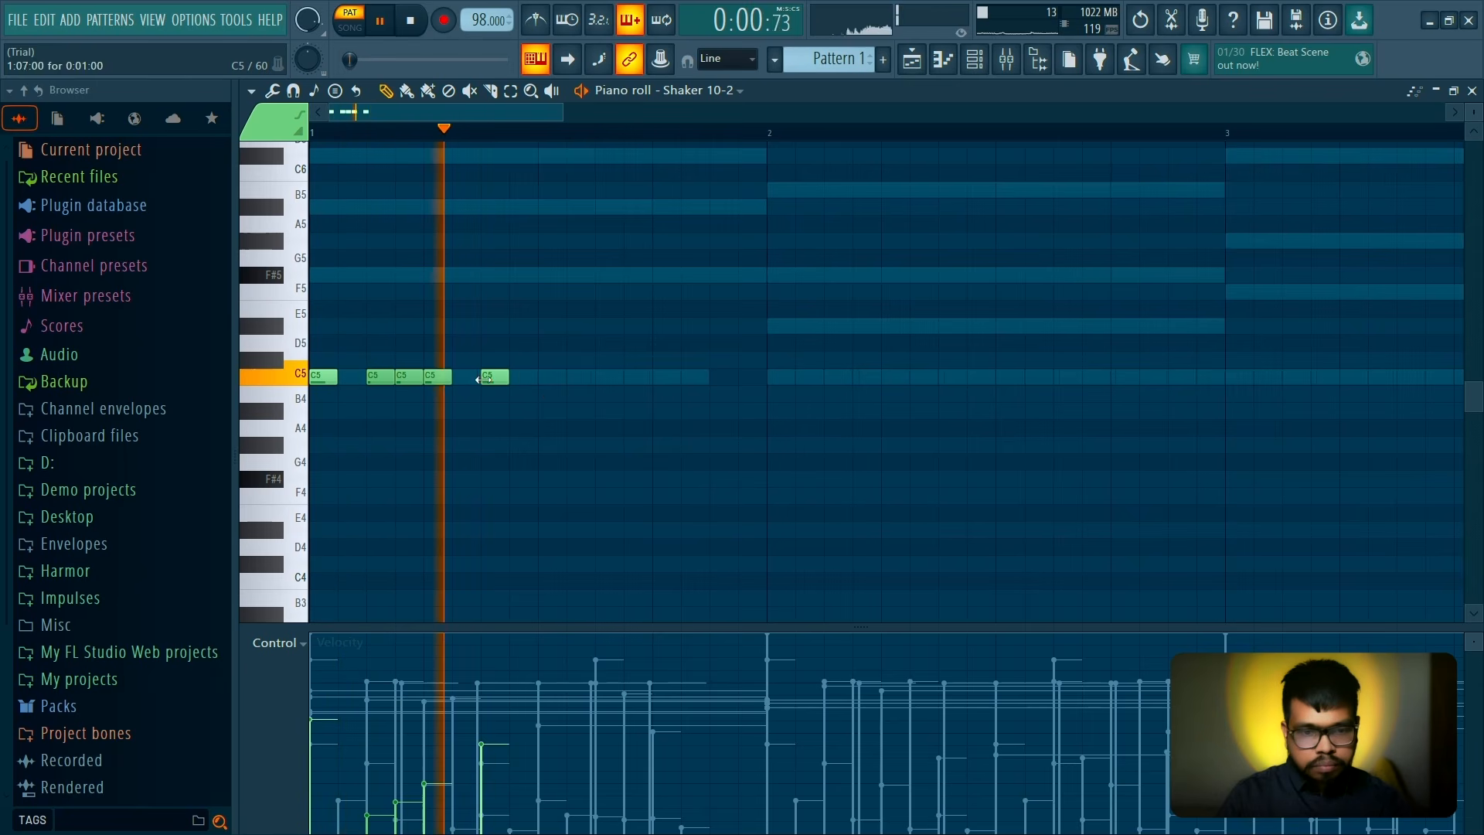
Add Shaker 10-2 C5 notes on steps 11, 12 and 13 of bar 1, with step 12 softer than its neighbours
key("space")
key("space")
left_click(607, 378)
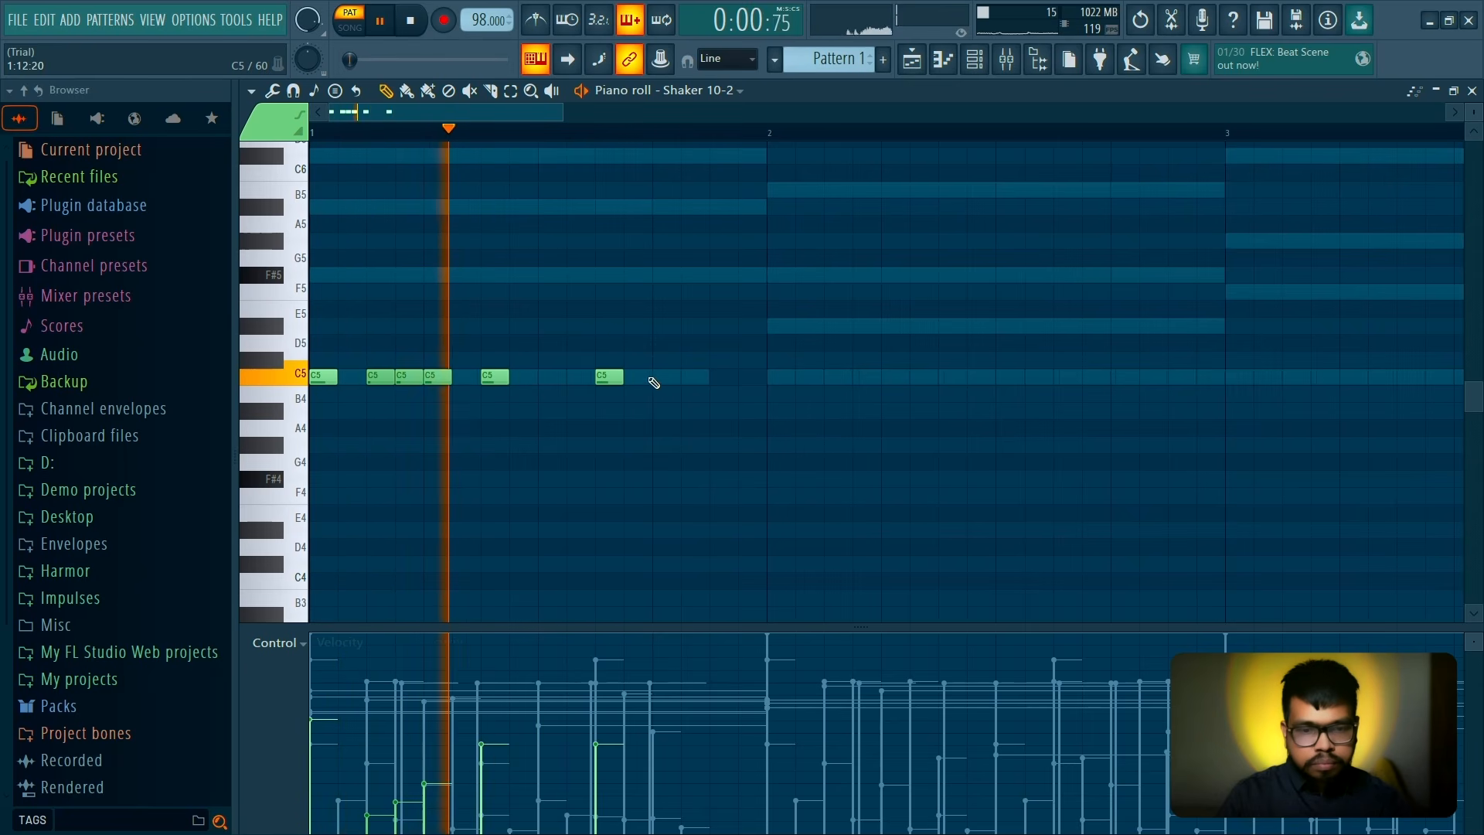
left_click(661, 377)
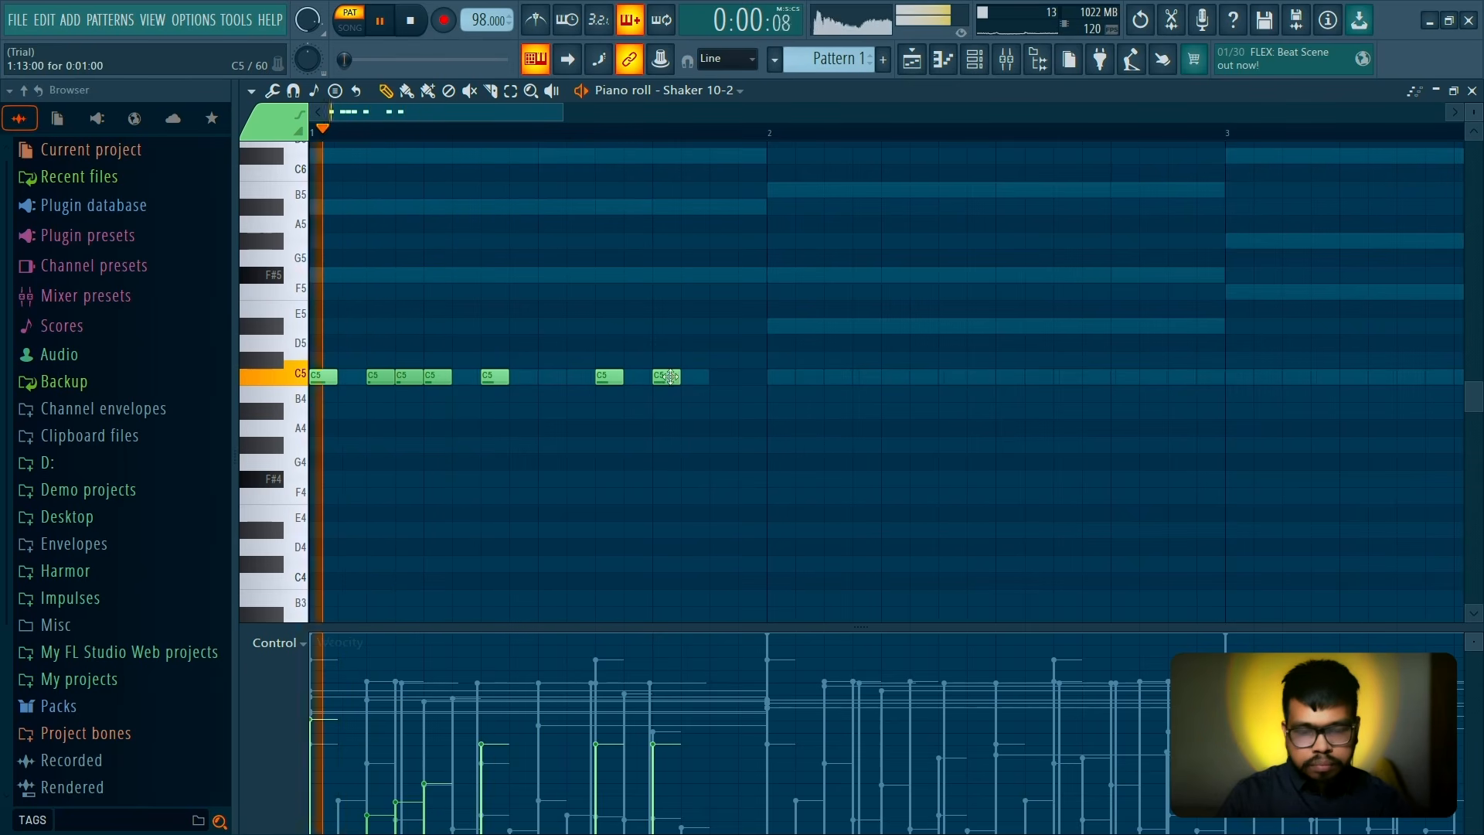
left_click(636, 377)
left_click(624, 779)
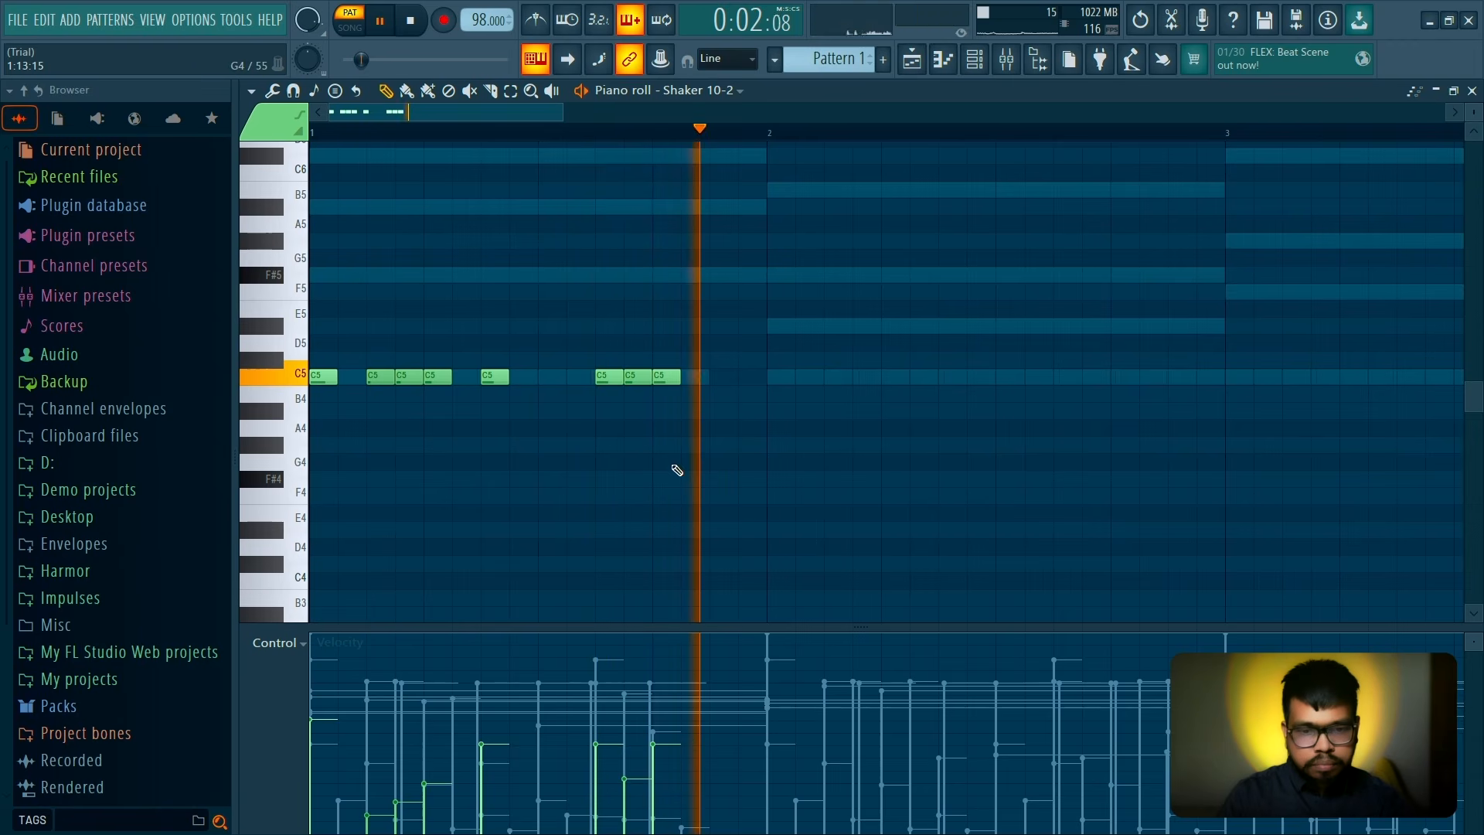
key("space")
Duplicate the one-bar Shaker 10-2 phrase into bar 2
scroll(729, 201, "down", 3)
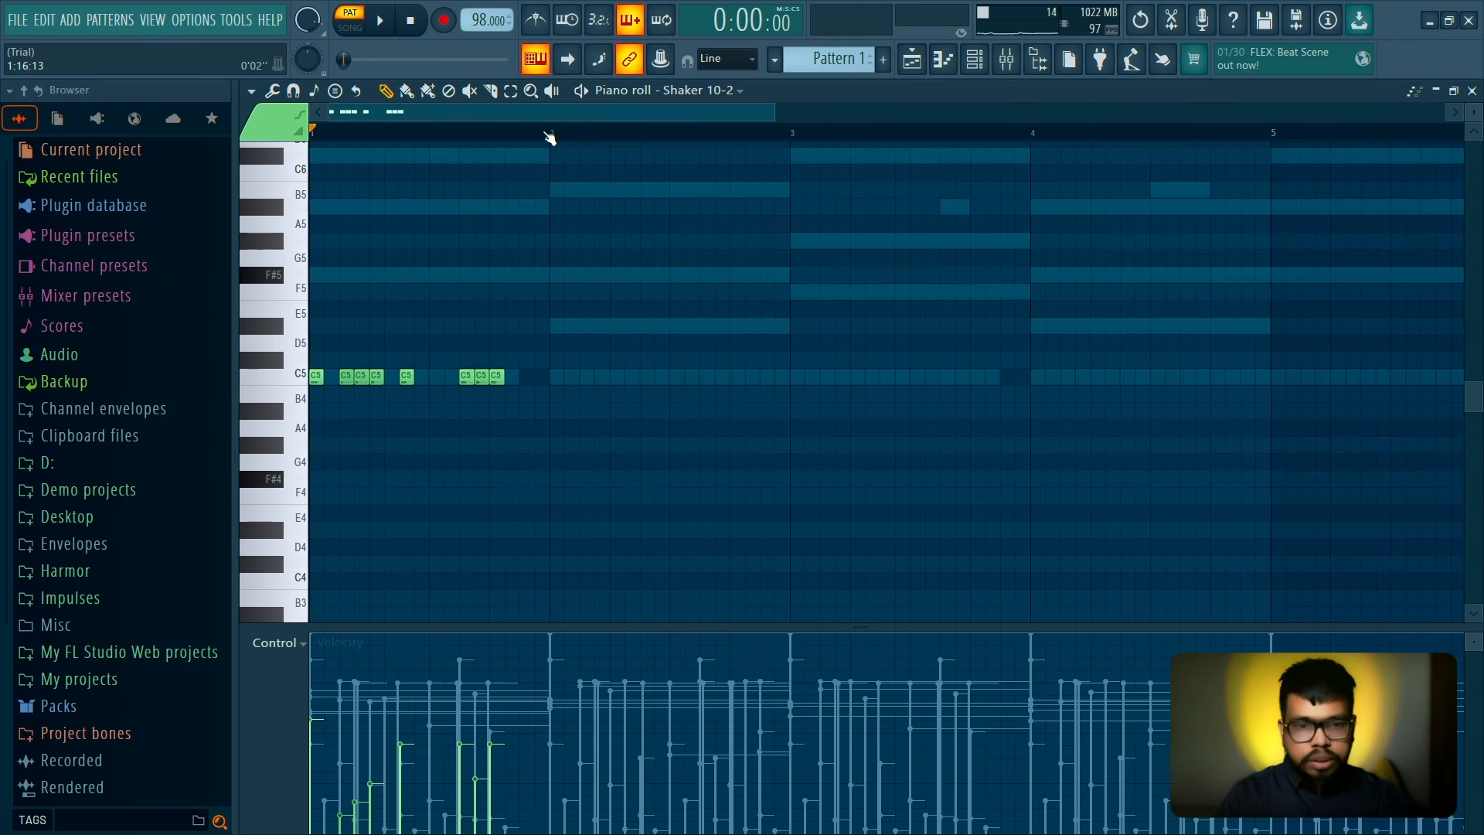
left_click_drag(549, 133, 530, 132)
key("ctrl+b")
key("ctrl+d")
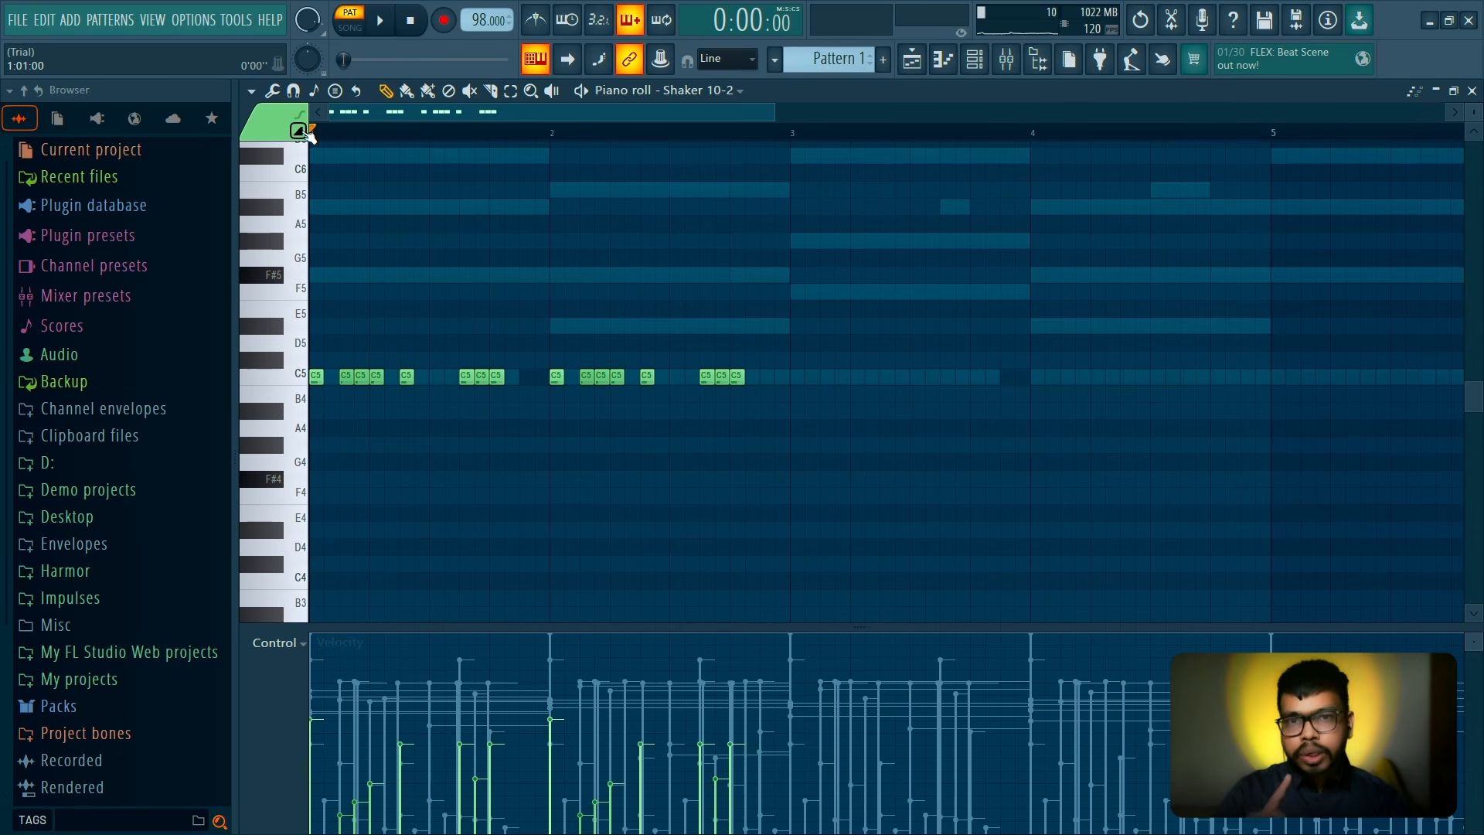
Play the two-bar Shaker 10-2 phrase and add a slightly softer C5 note on step 15 of bar 2
key("space")
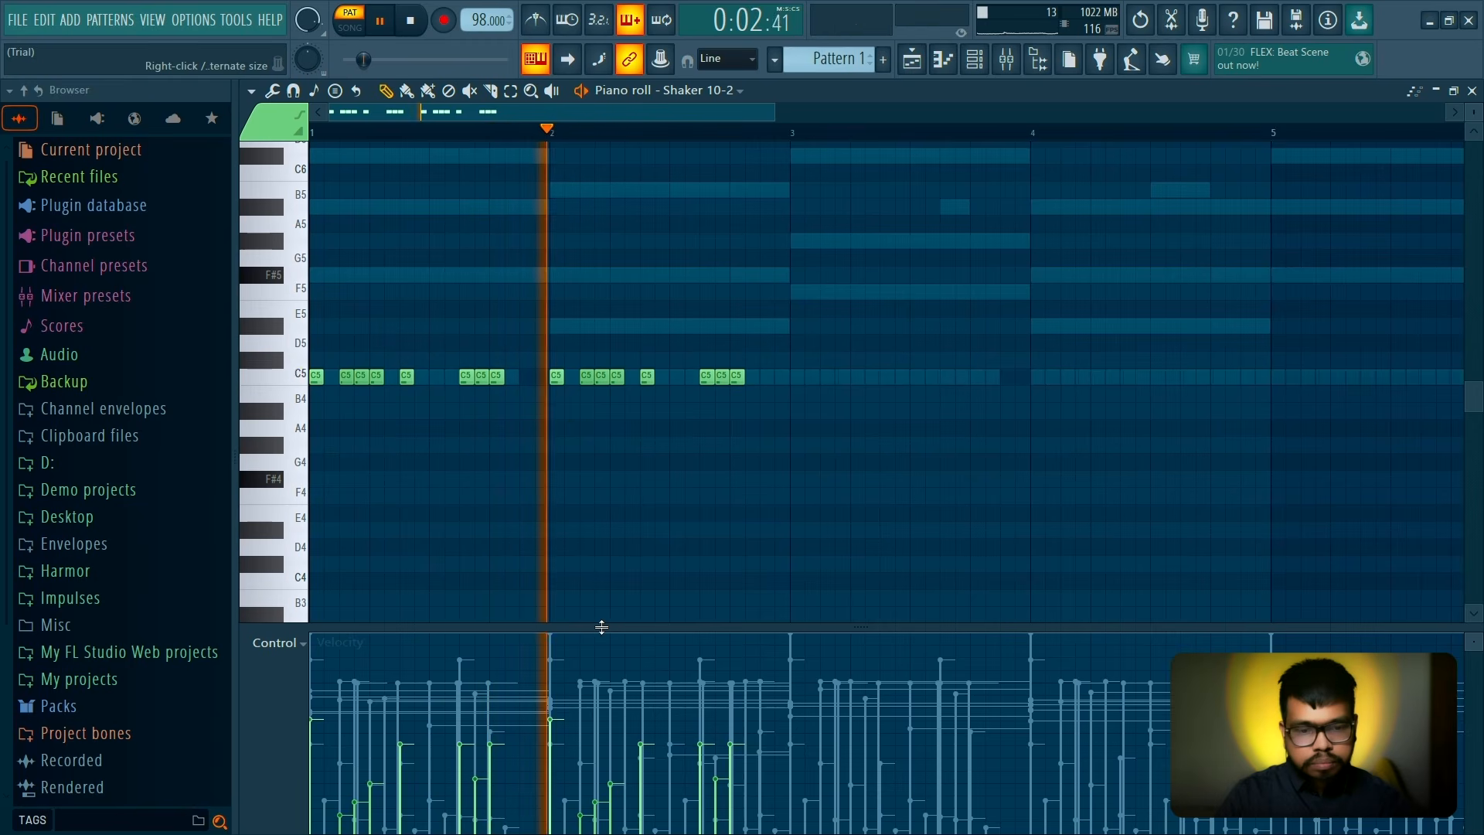
left_click(767, 376)
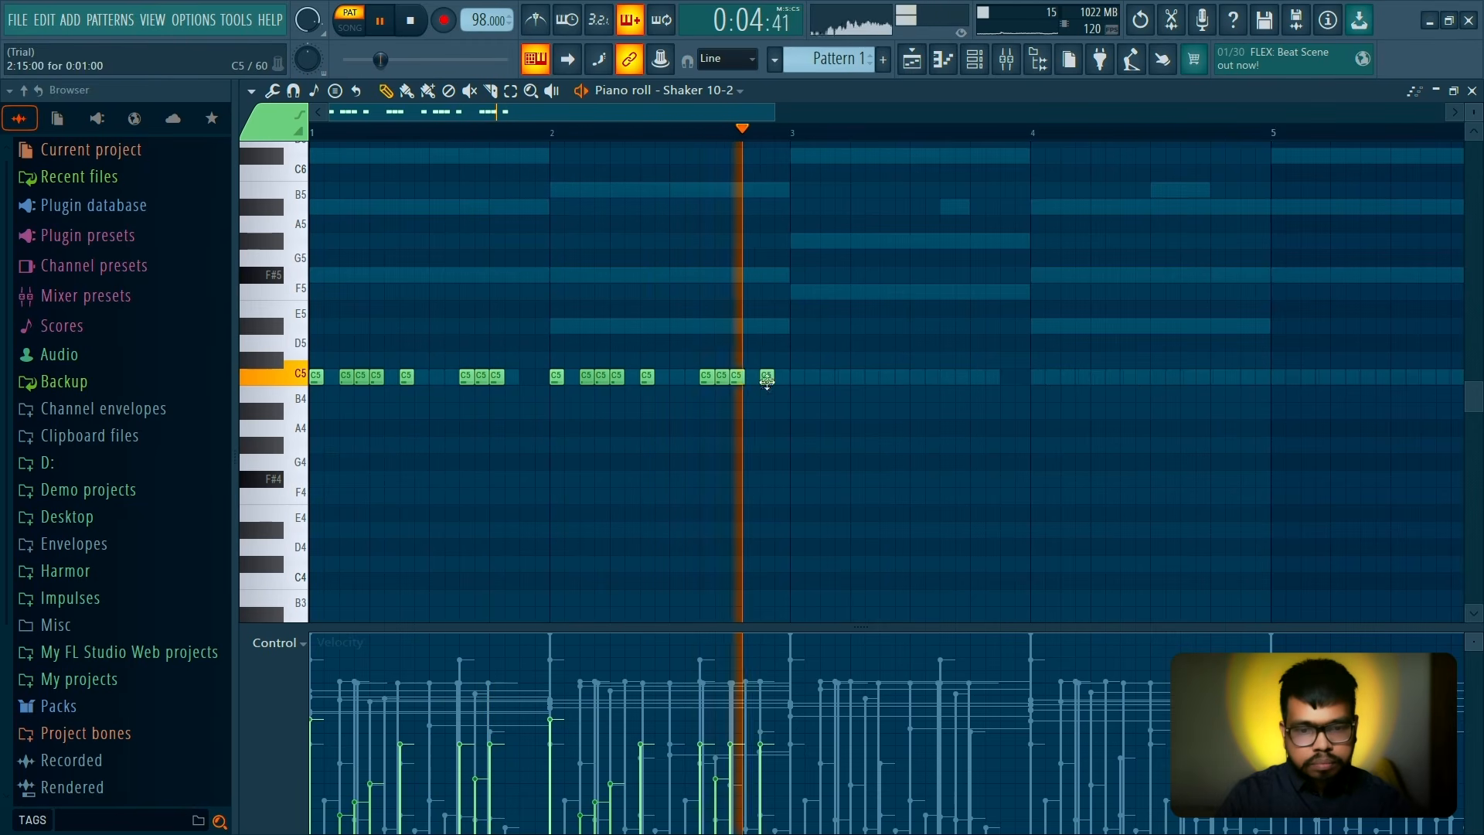
key("space")
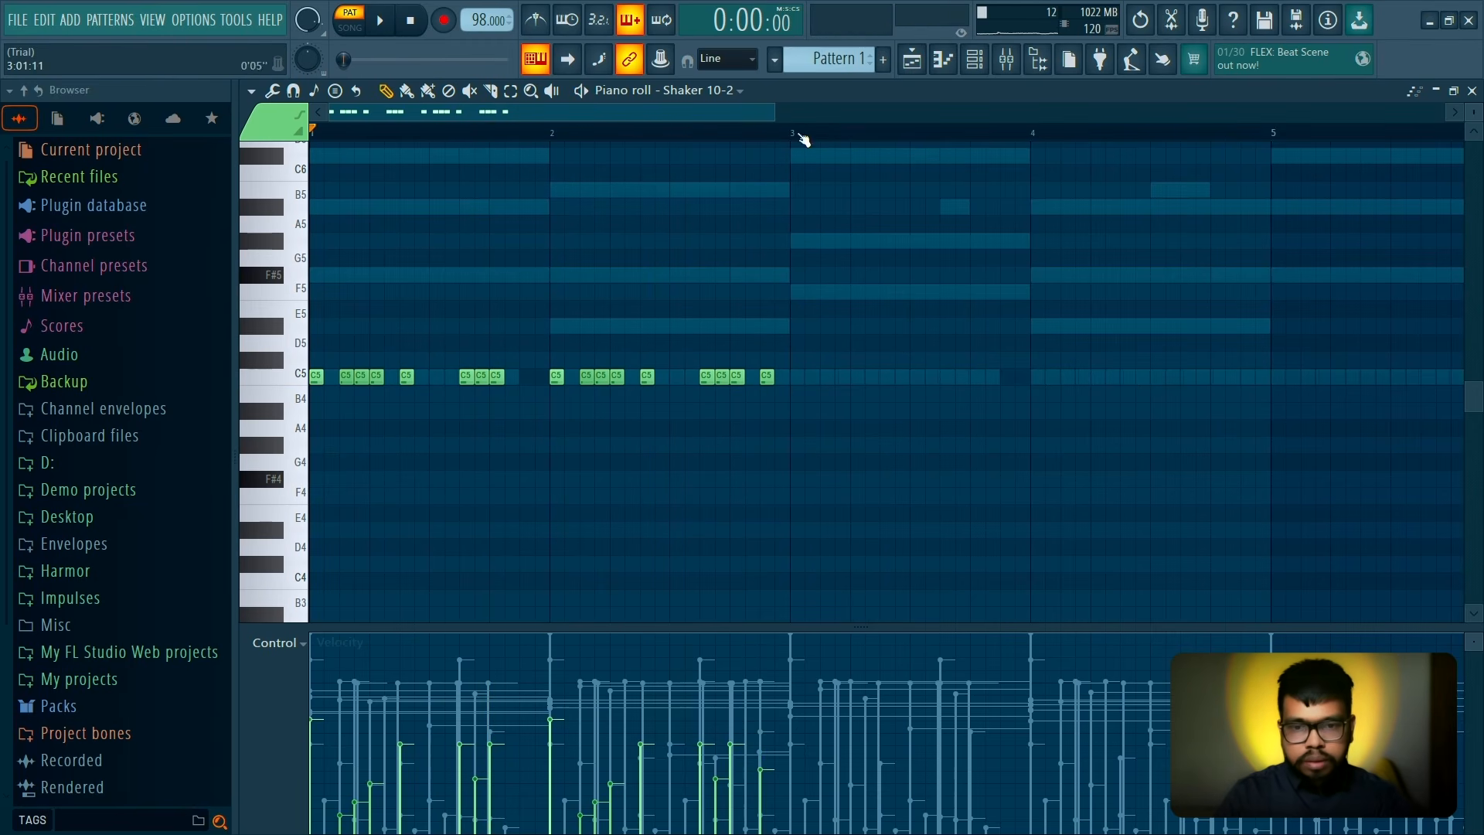
Duplicate the two-bar Shaker 10-2 phrase to fill the eight-bar pattern
key("ctrl+a")
key("ctrl+b")
key("ctrl+b")
key("ctrl+b")
key("ctrl+d")
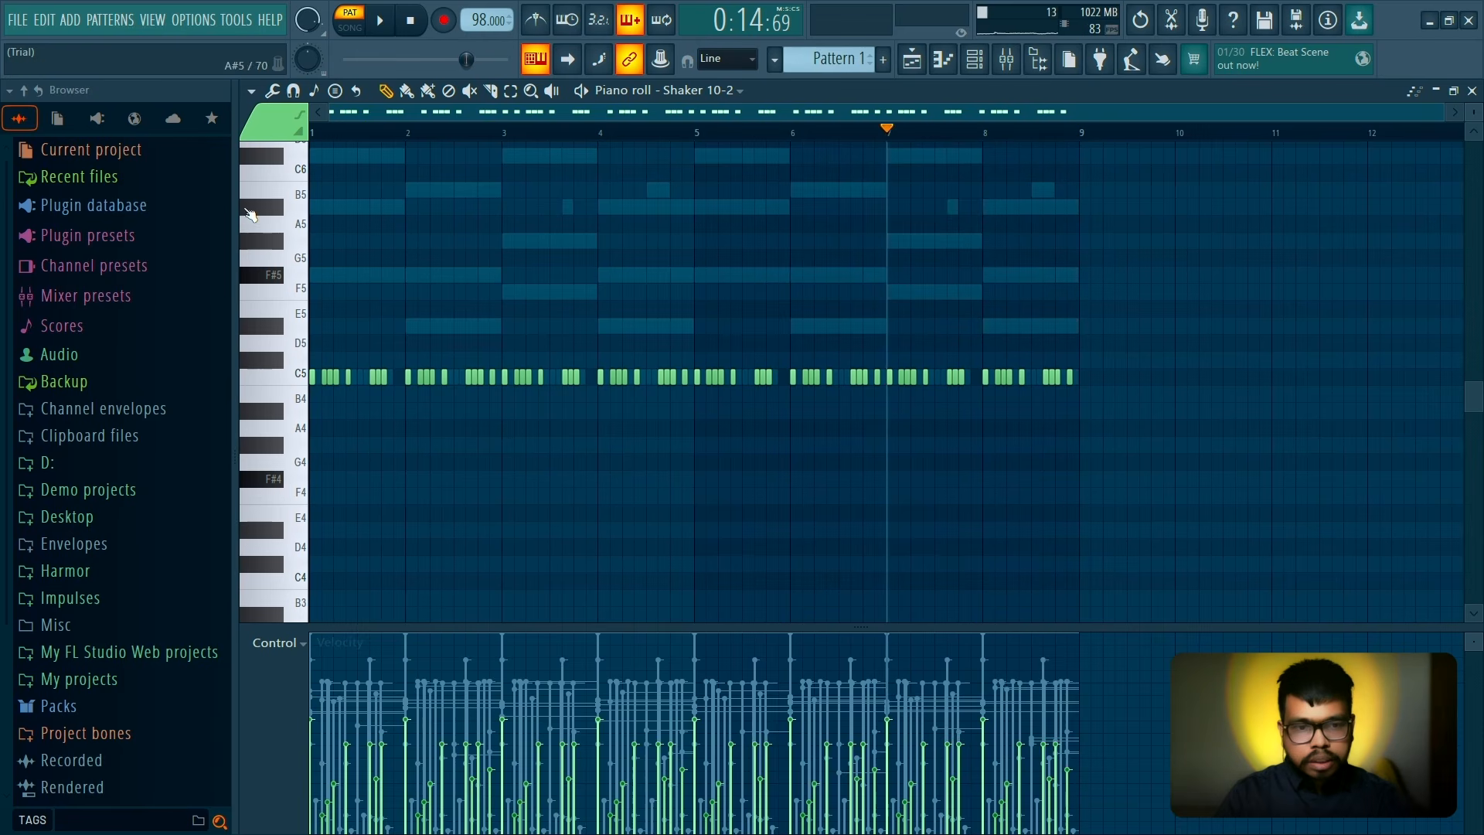
Select all Shaker 10-2 notes, lower their velocities slightly and play back the pattern
left_click_drag(1124, 286, 309, 484)
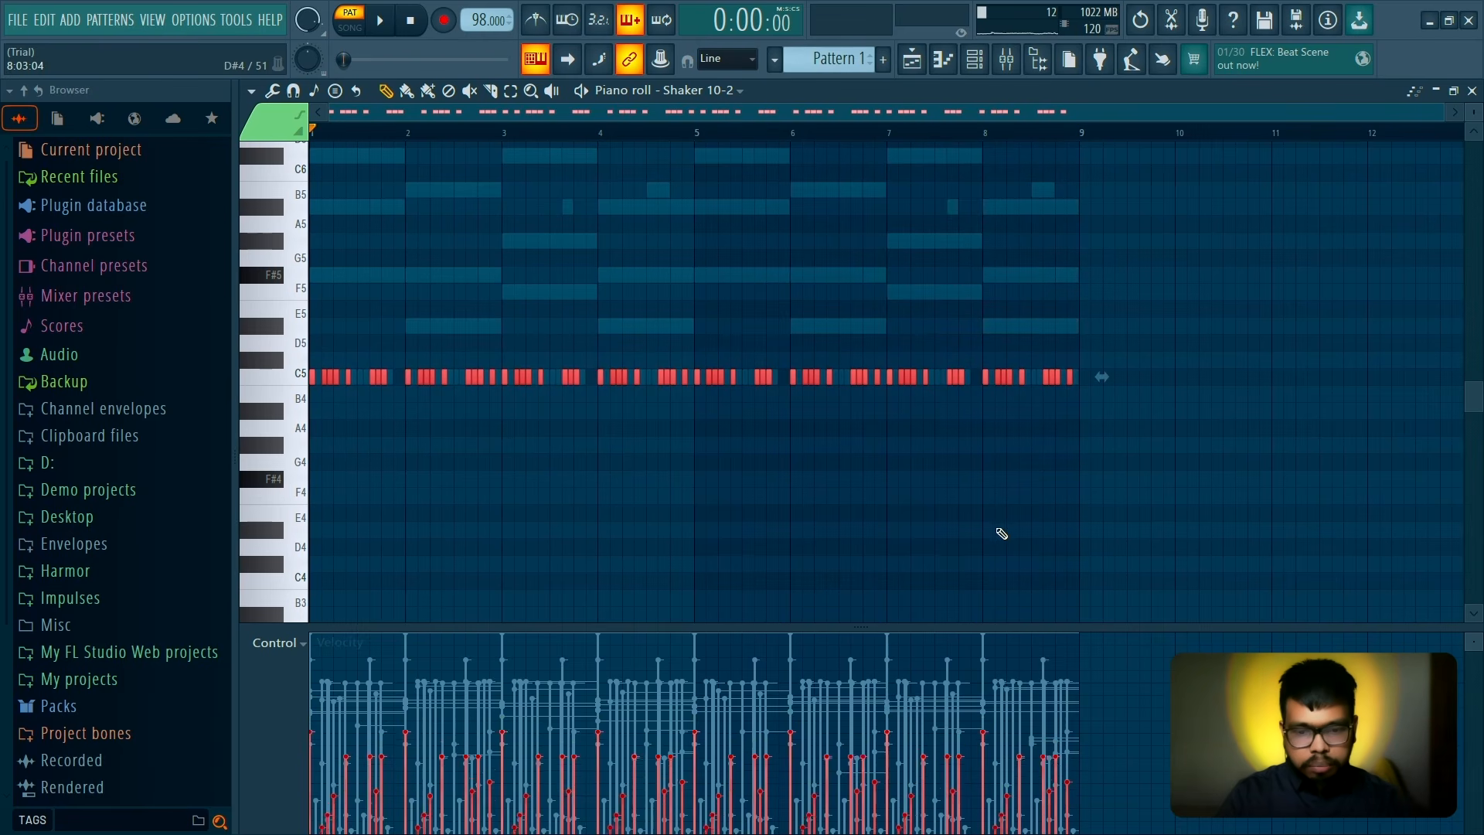
key("space")
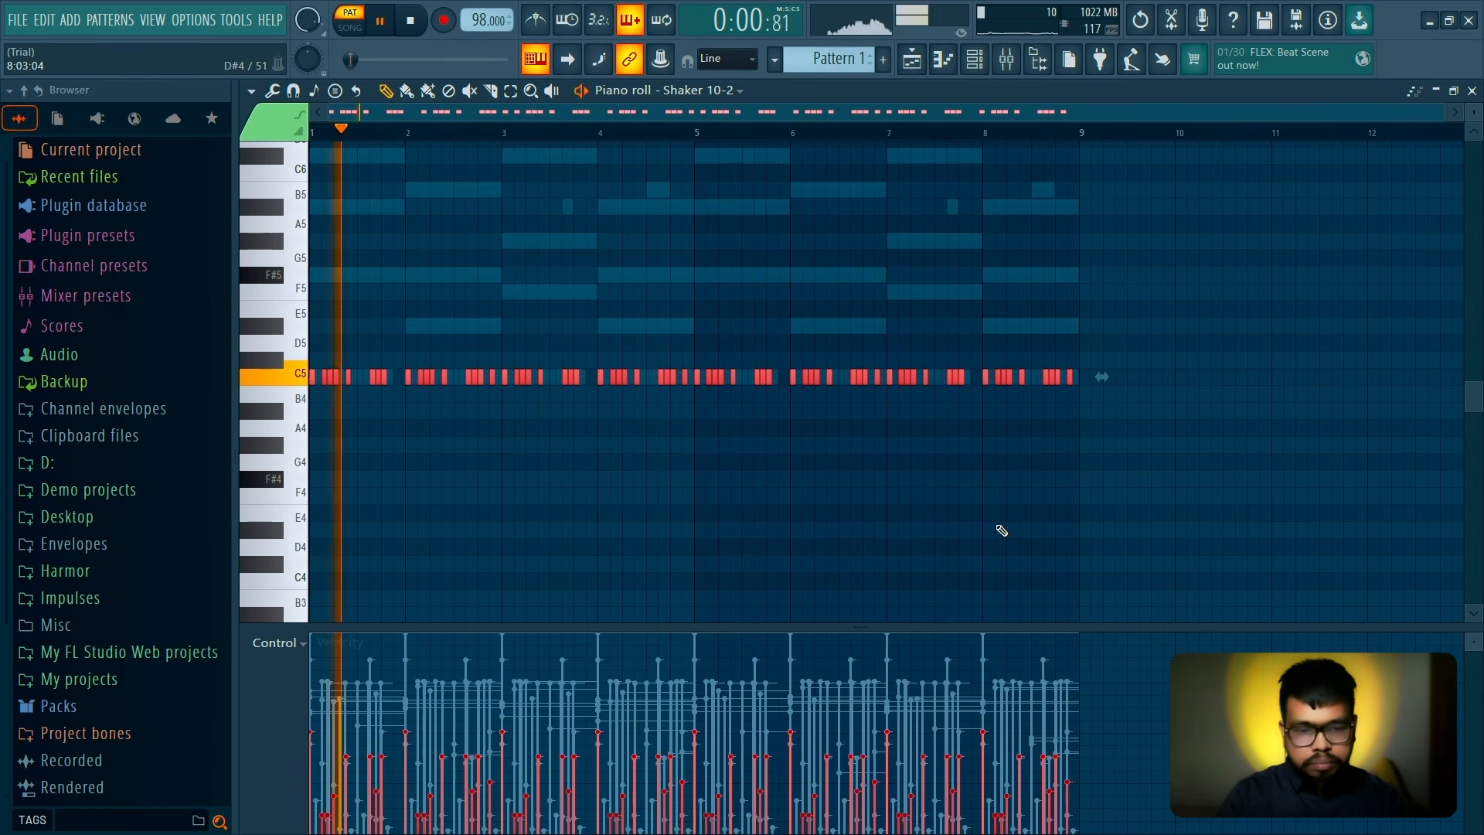
Stop playback, leave the Shaker 10-2 notes deselected and open the Linn Conga channel in the piano roll
key("ctrl+d")
key("space")
left_click(1474, 92)
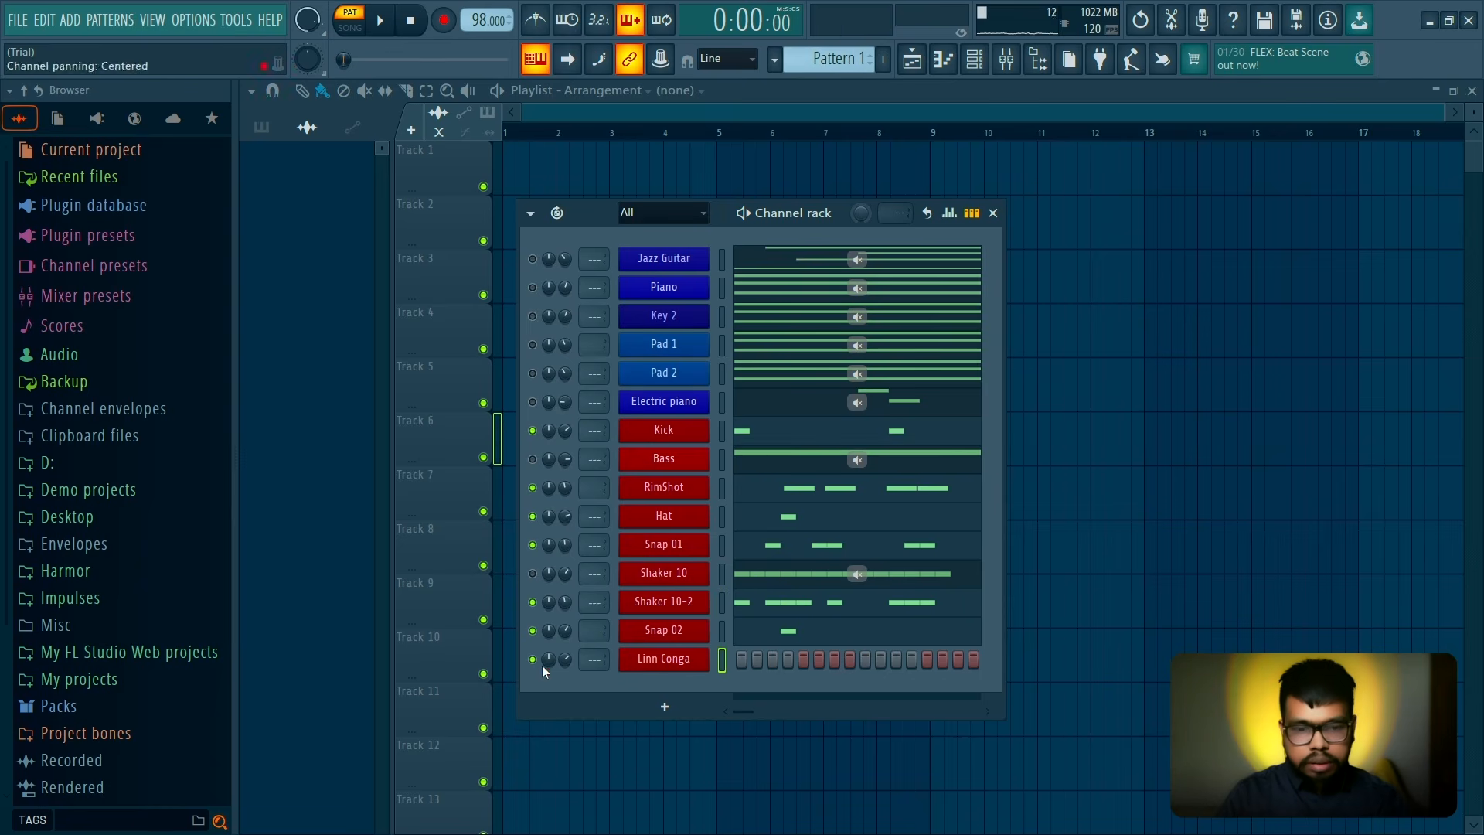
right_click(683, 663)
left_click(761, 550)
scroll(324, 424, "down", 5)
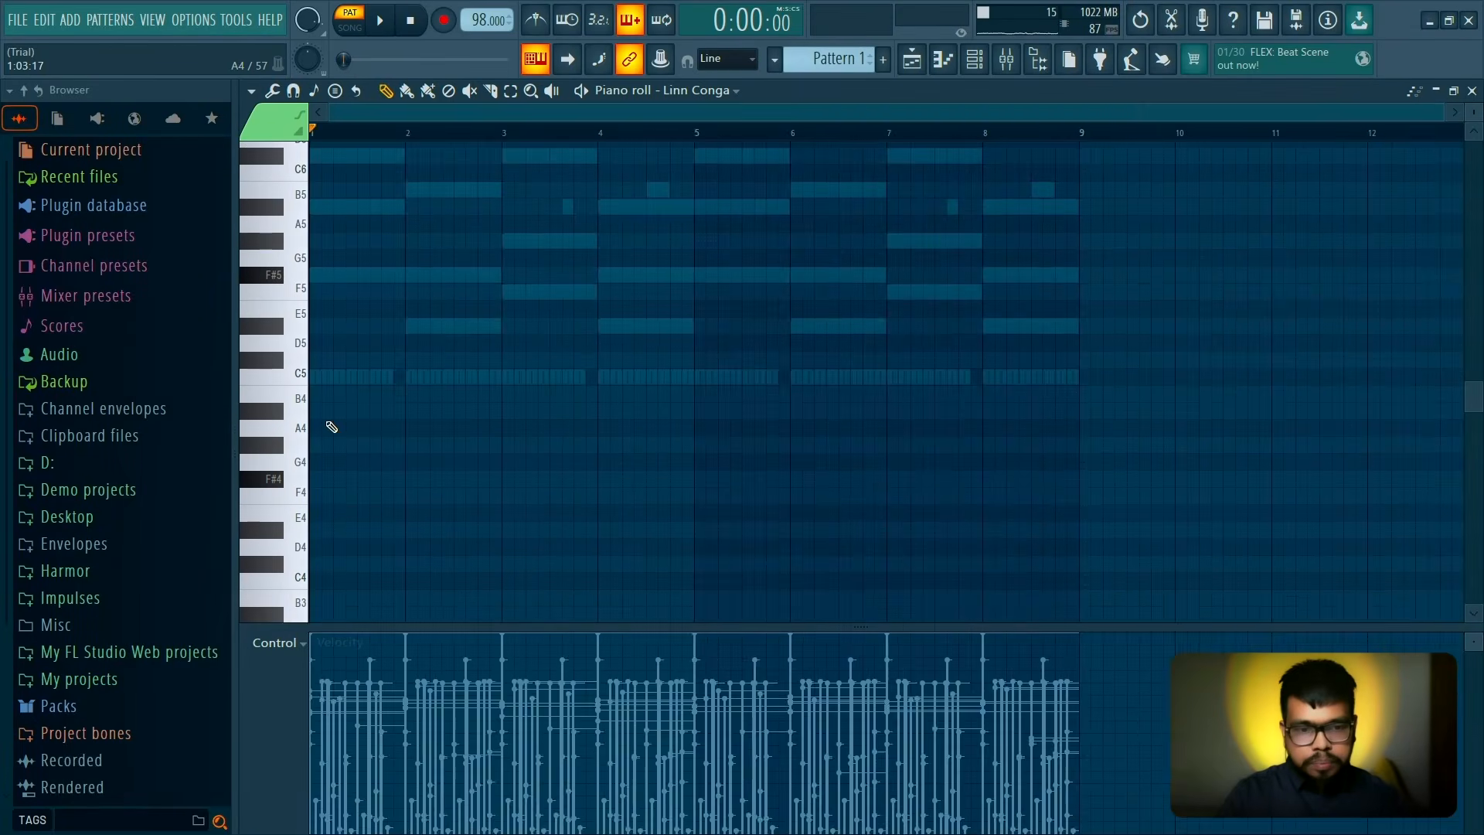
Place a C5 Linn Conga note on step 3 of bar 1 and start playback
scroll(862, 480, "up", 1)
scroll(571, 415, "down", 1)
left_click(358, 411)
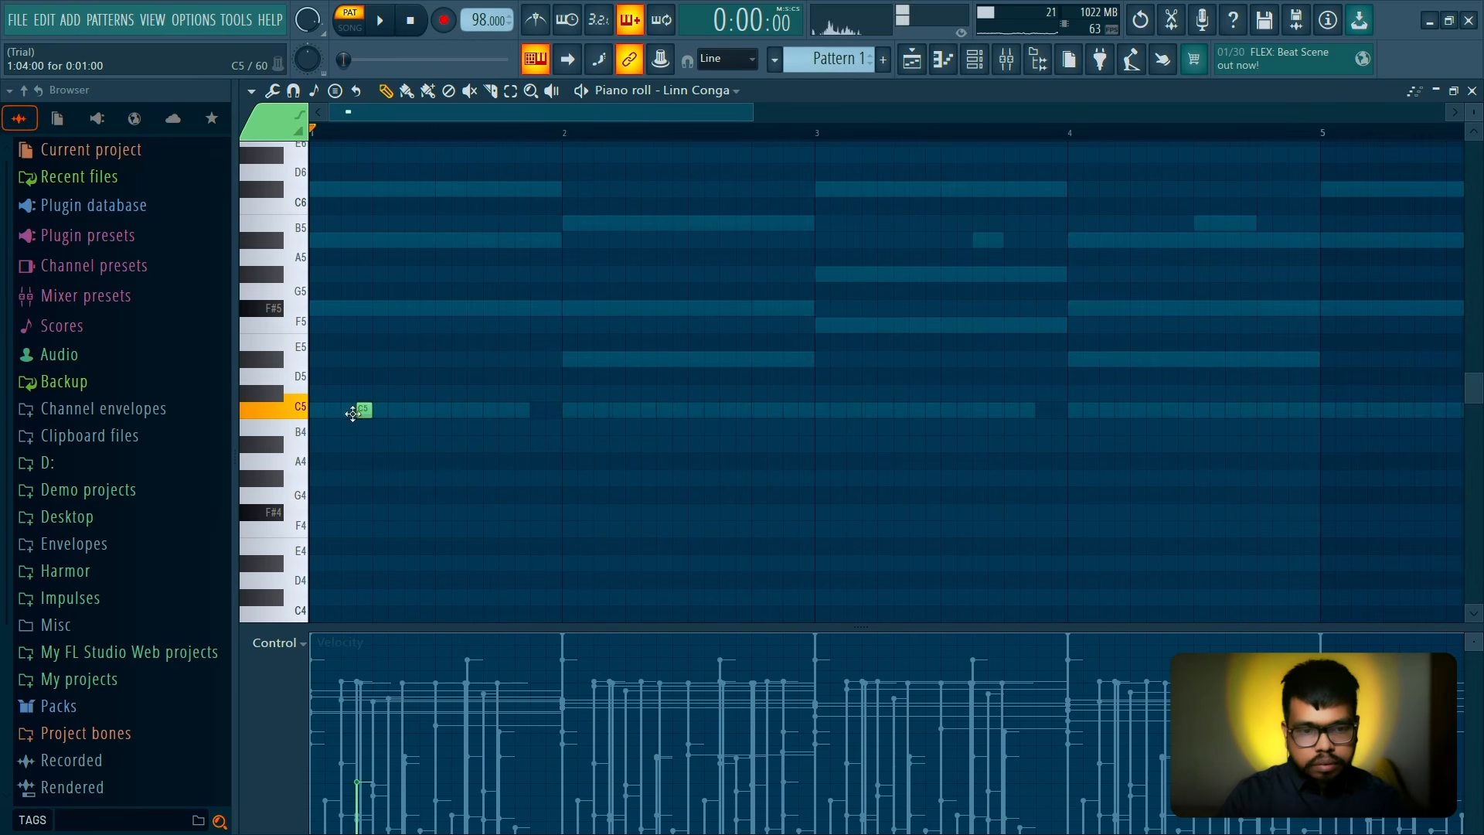
key("space")
key("space")
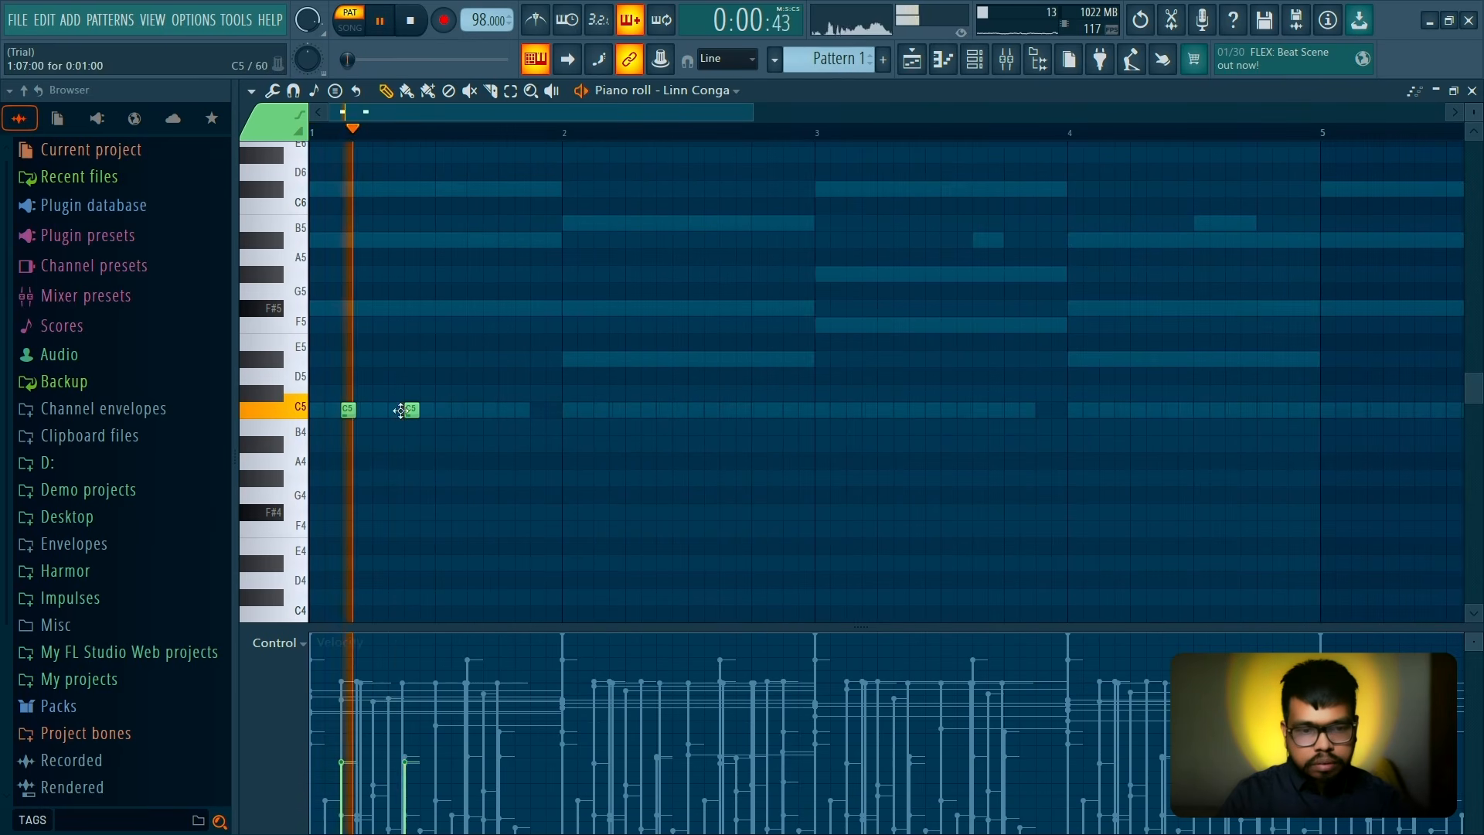
Try additional Linn Conga C5 notes on steps 11, 14 and 16 of bar 1, and remove them
left_click(473, 411)
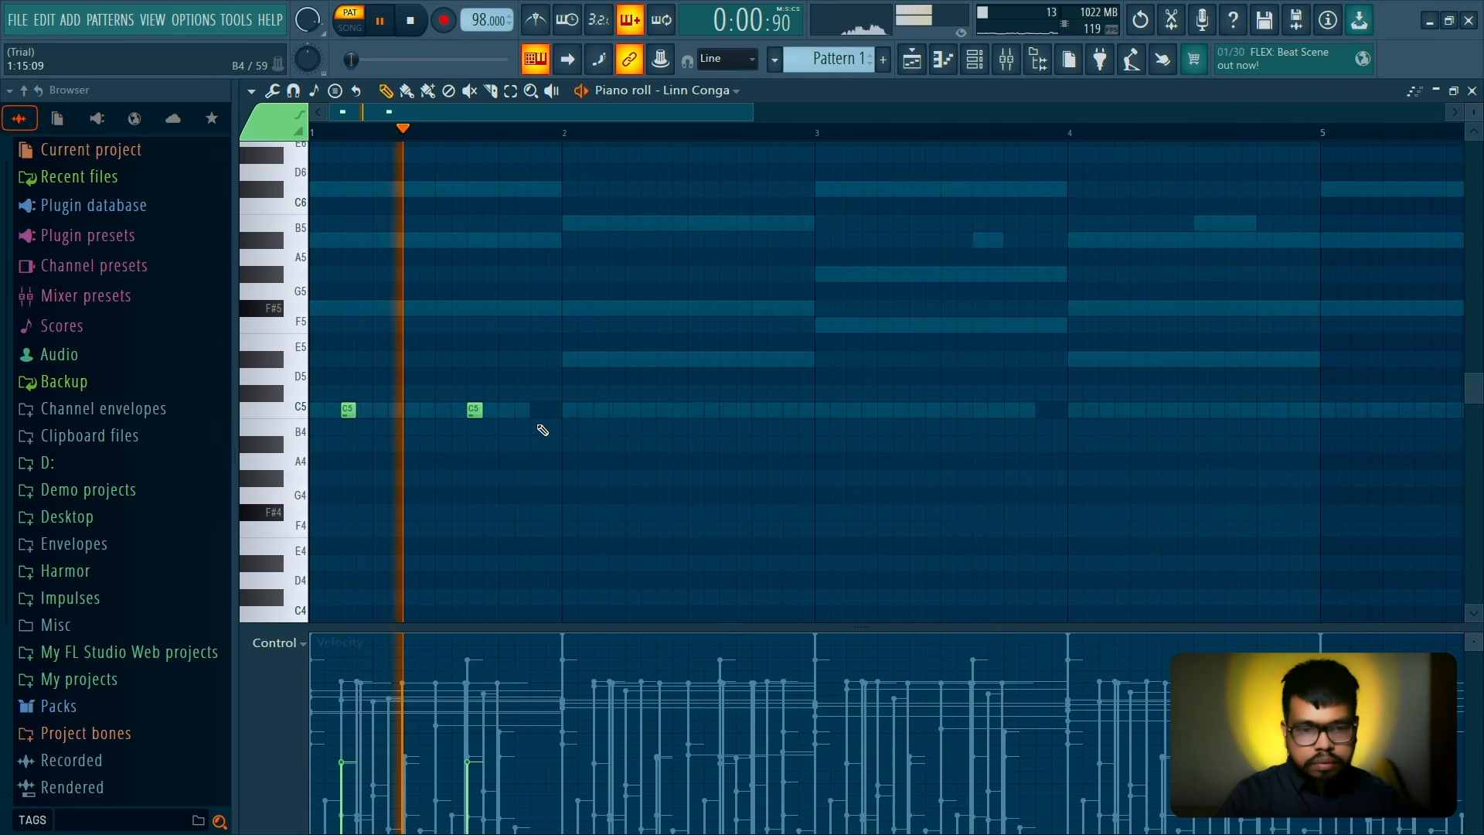
left_click(521, 412)
left_click(552, 411)
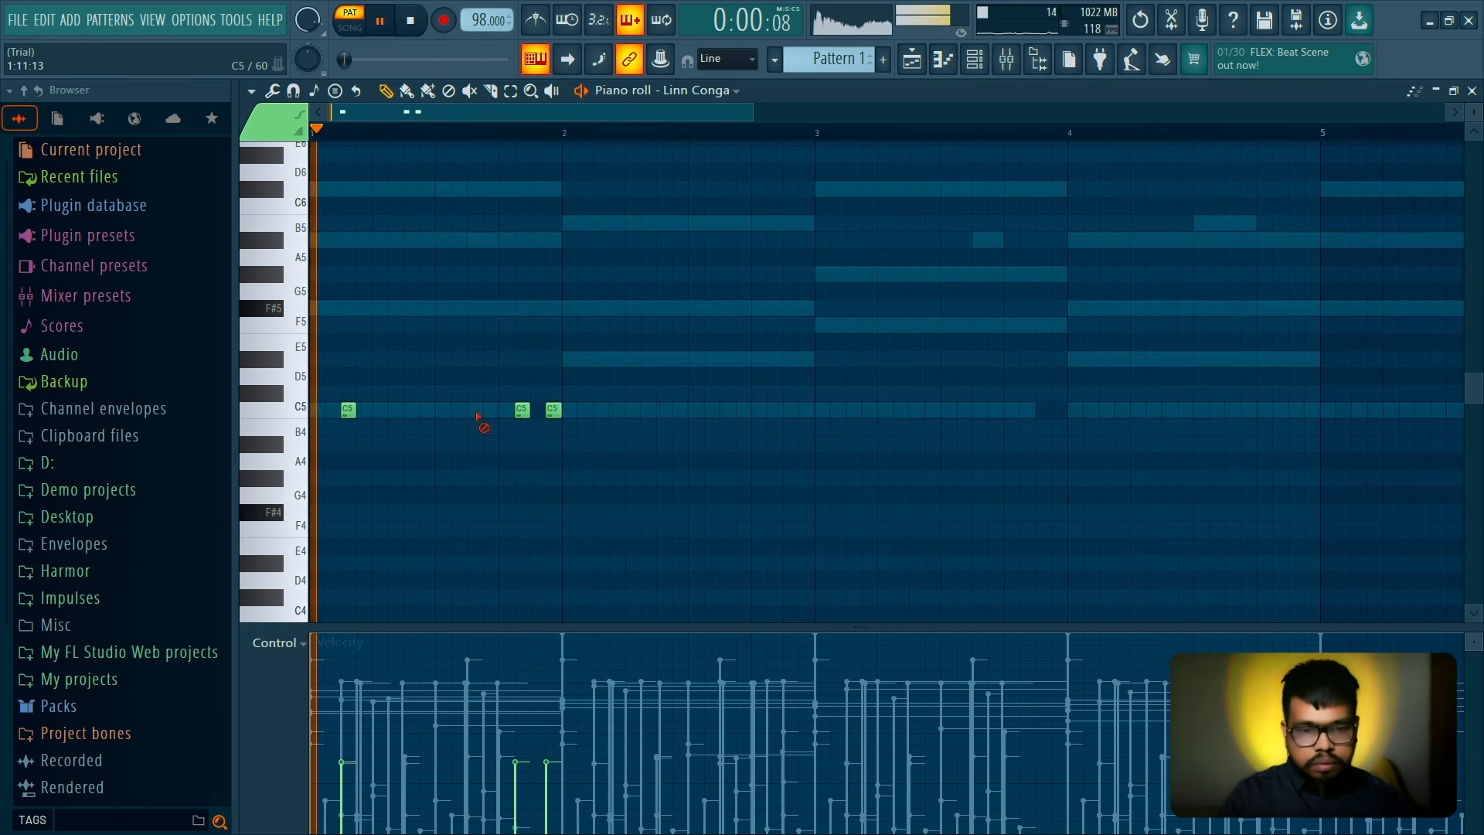
right_click(522, 412)
right_click(553, 411)
Add a C5 note on step 15 of bar 1, stop playback and remove the trial notes from bar 2
left_click(536, 411)
left_click(567, 412)
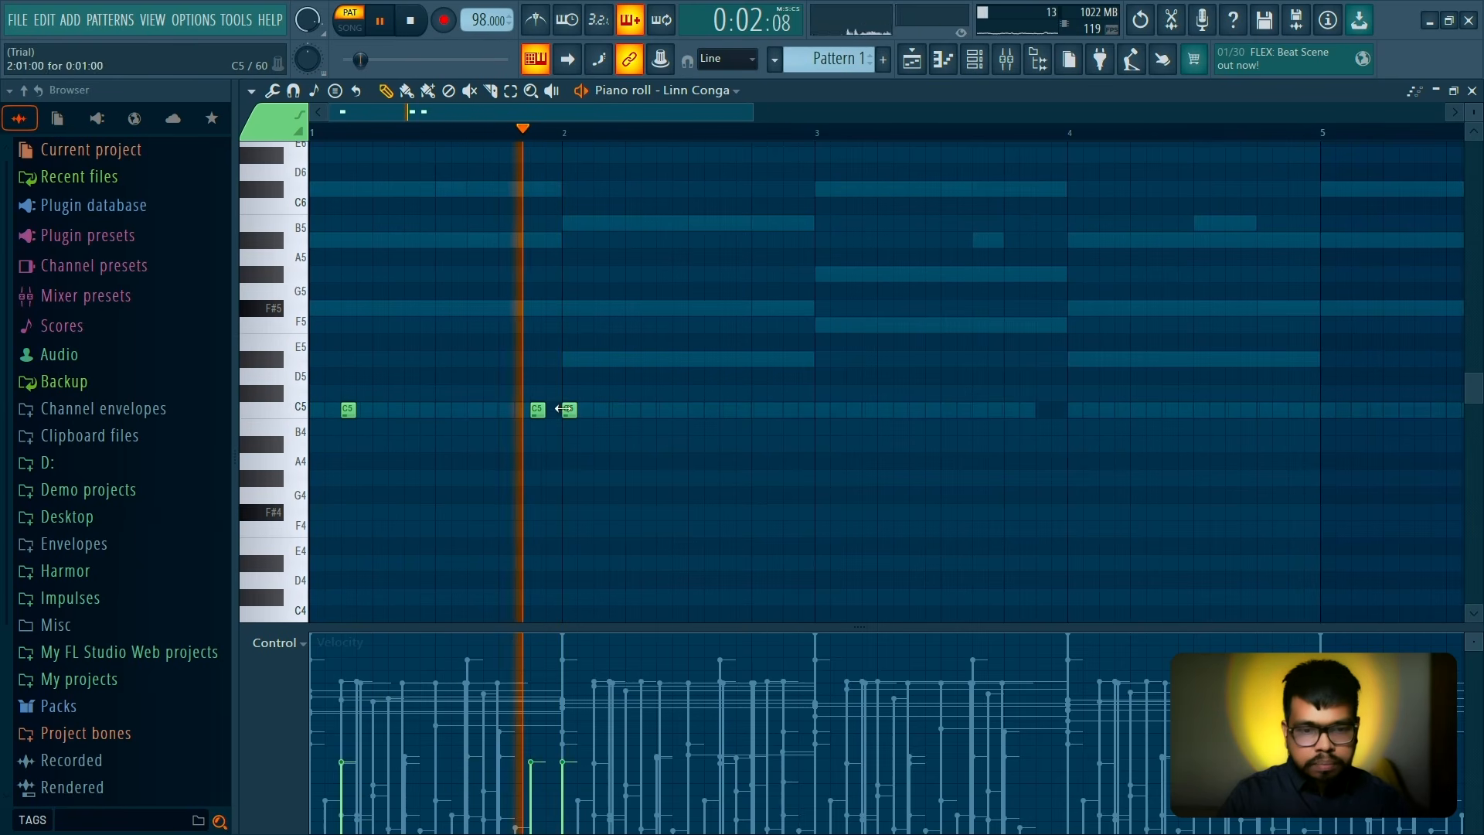
right_click(570, 412)
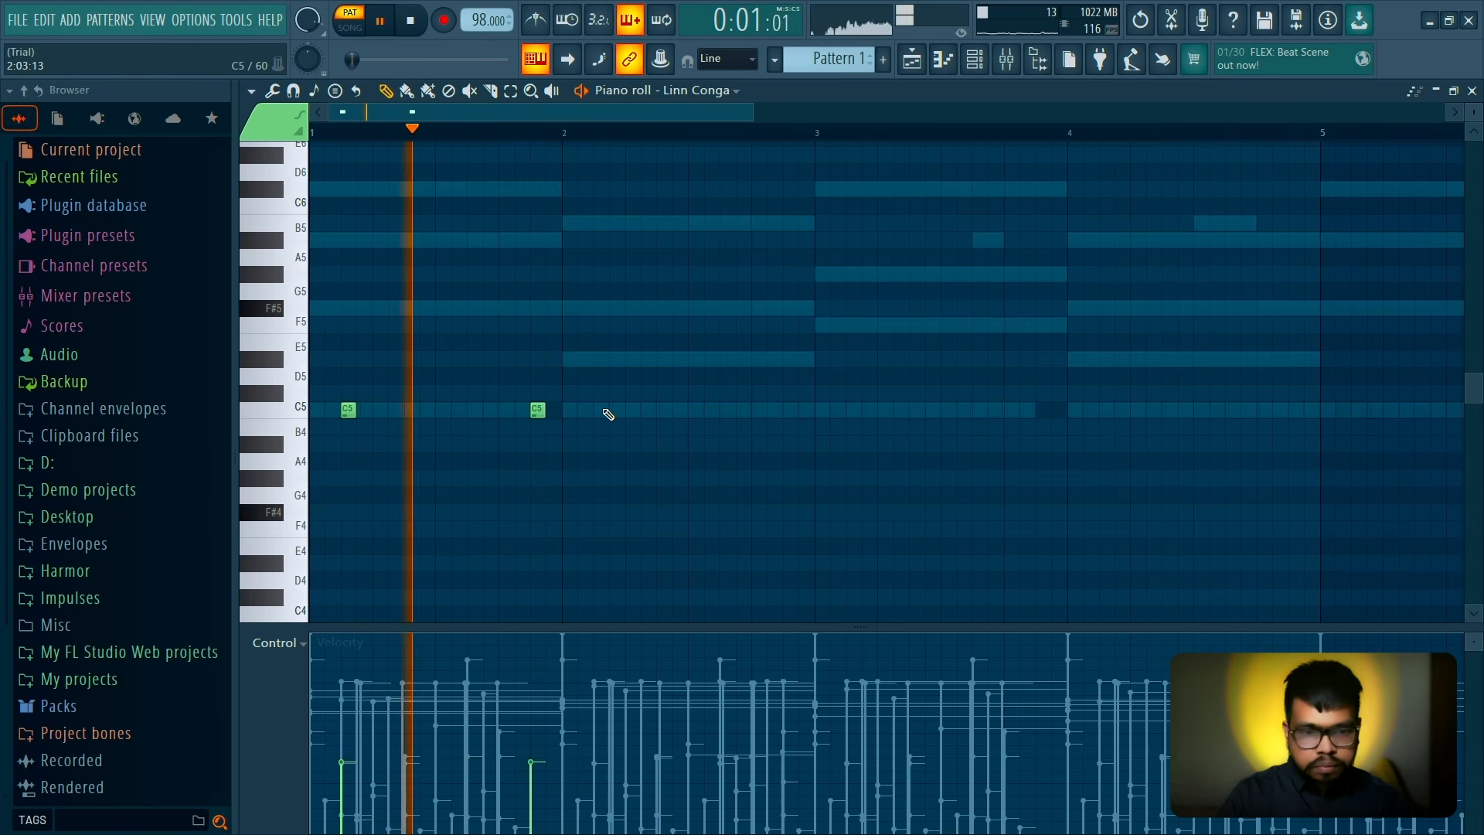
left_click(604, 411)
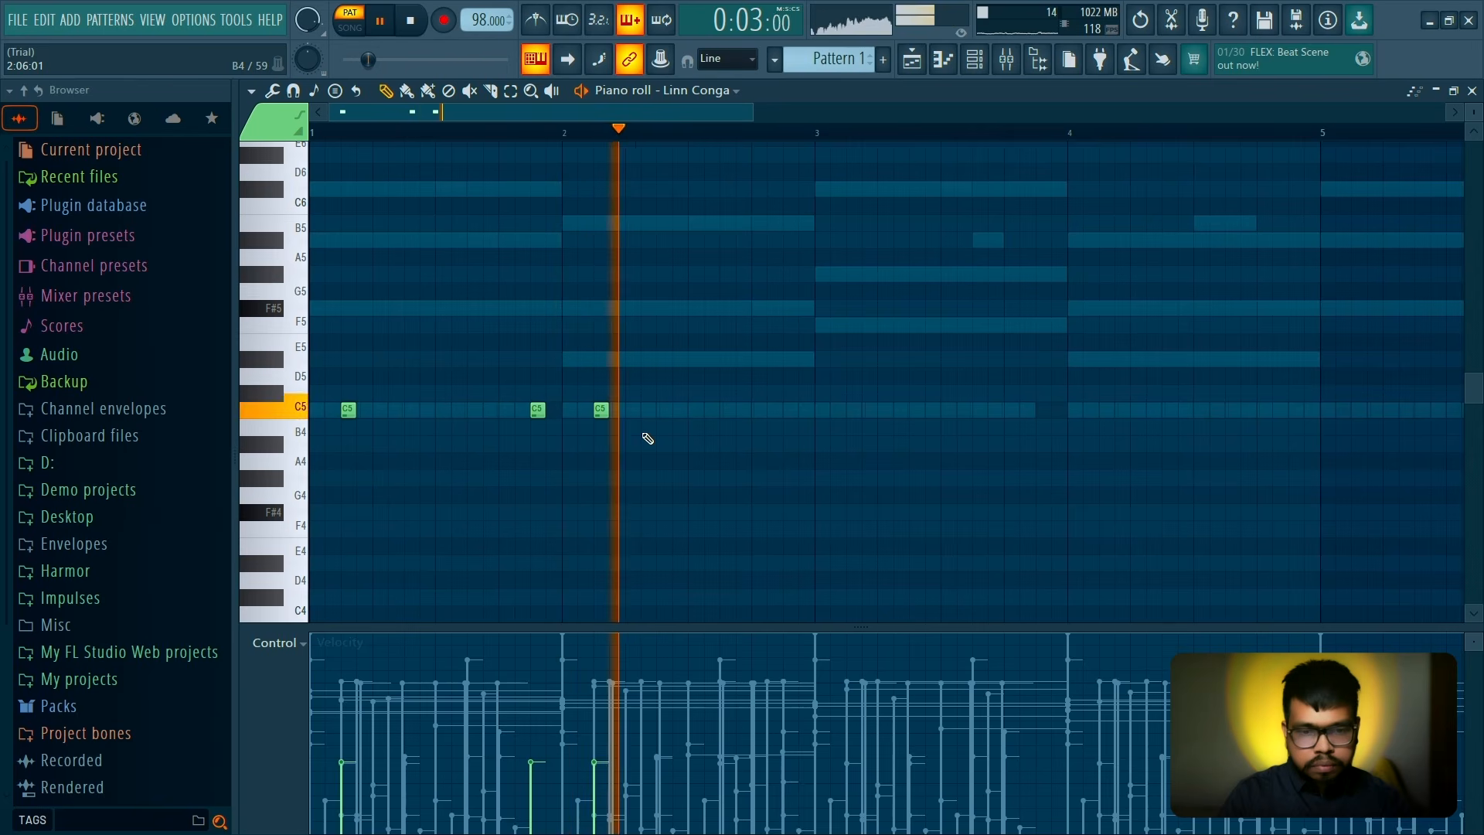
key("space")
right_click(601, 410)
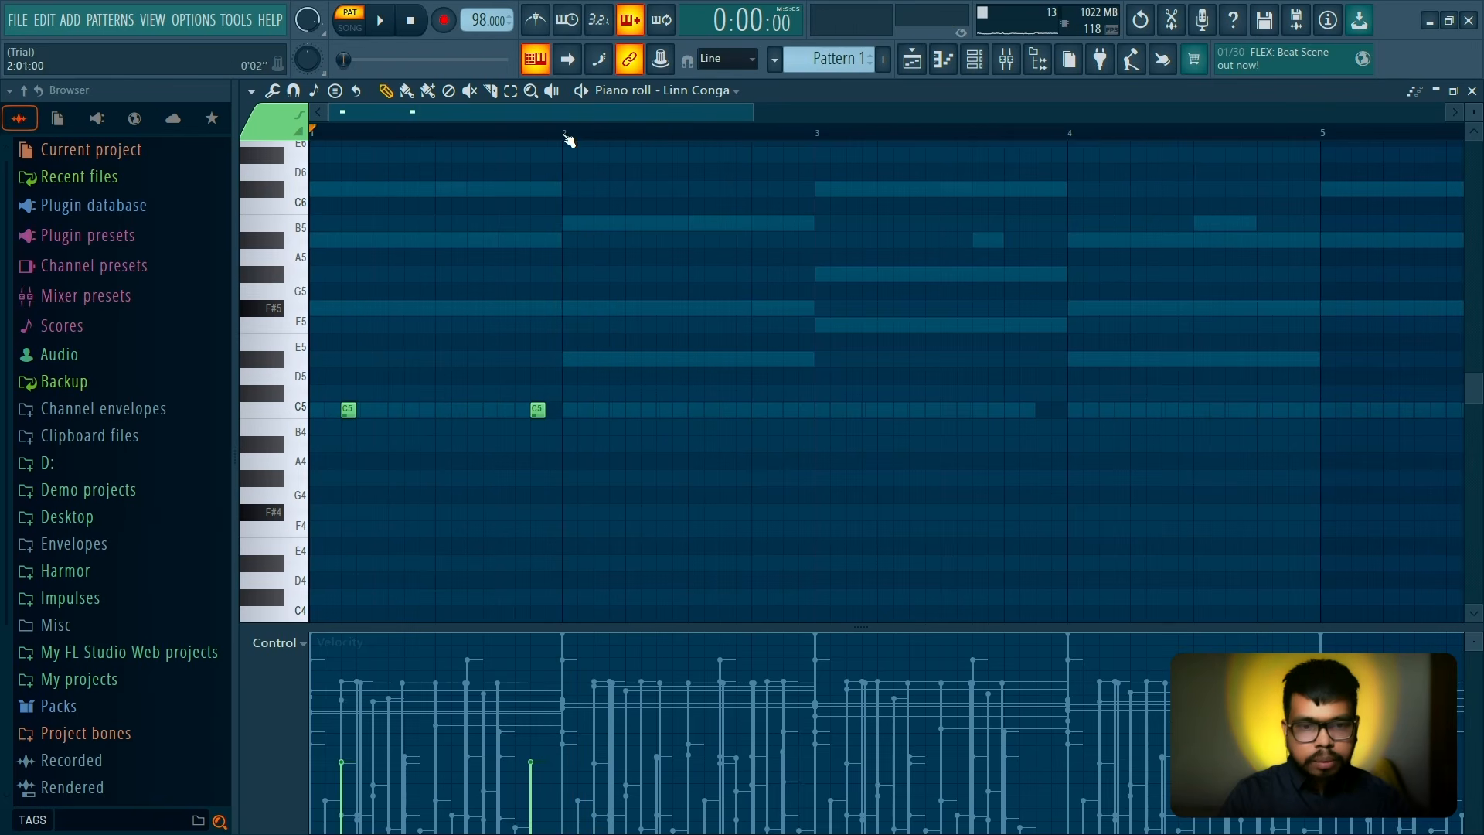
Select bar 1 and duplicate its two Linn Conga notes through bar 8, leaving the notes deselected
left_click_drag(569, 140, 311, 133)
key("ctrl+b")
scroll(816, 231, "down", 2)
key("ctrl+b")
key("ctrl+b")
key("ctrl+b")
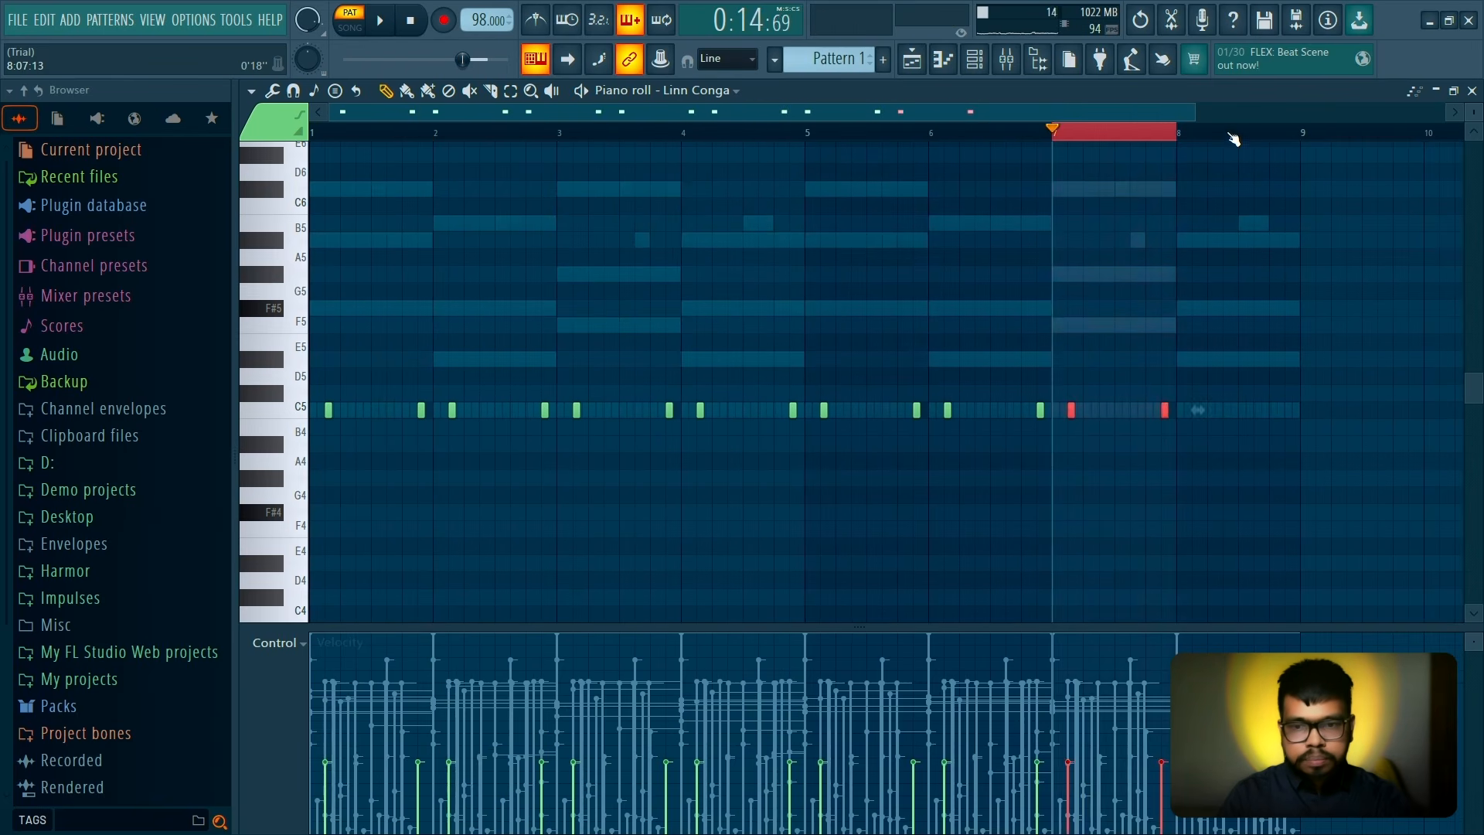
key("ctrl+d")
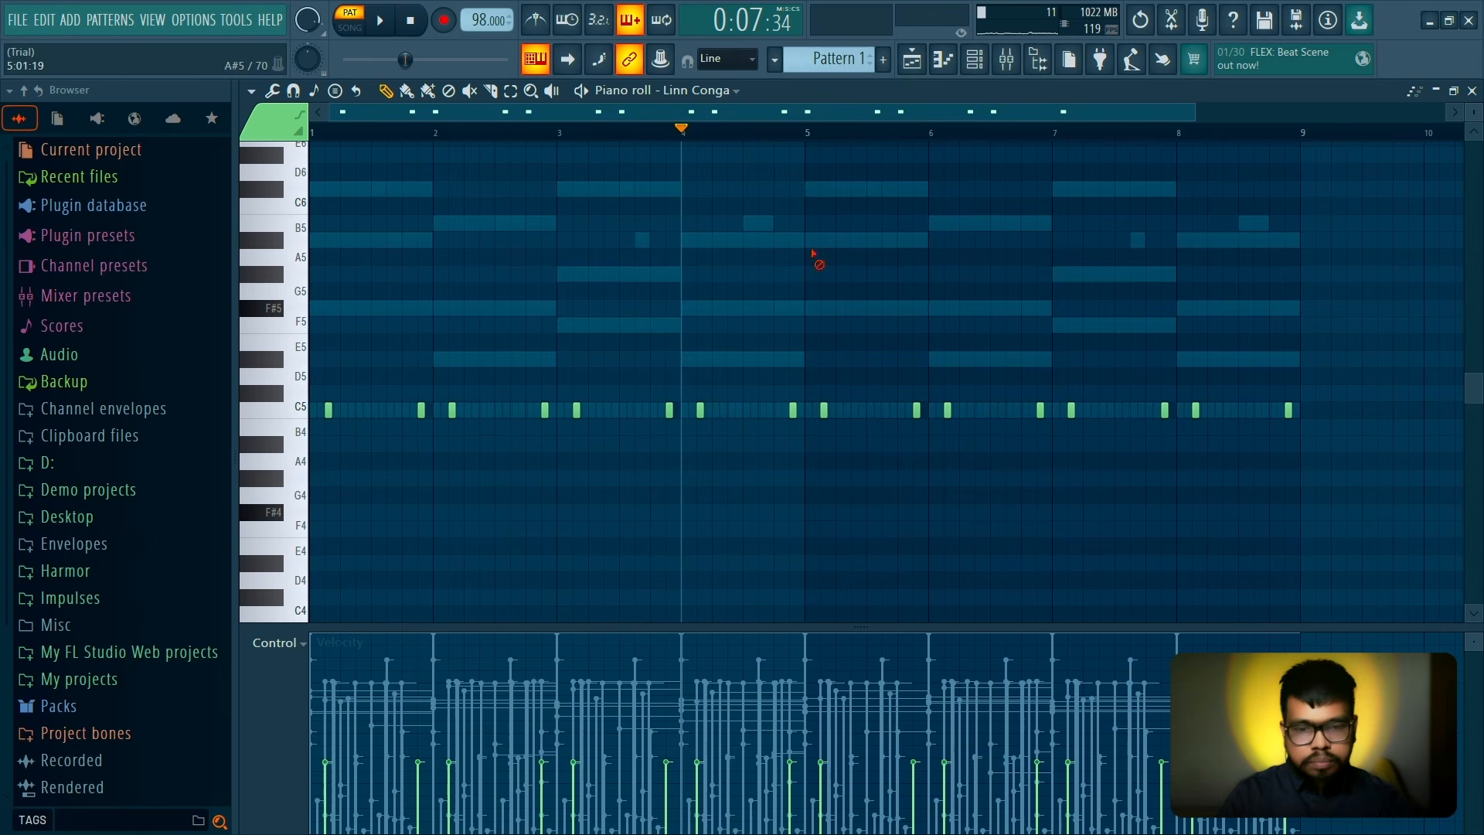
Add C5 Linn Conga notes on steps 12 and 13 of bar 4 during playback
scroll(751, 325, "up", 2)
key("space")
scroll(807, 423, "up", 1)
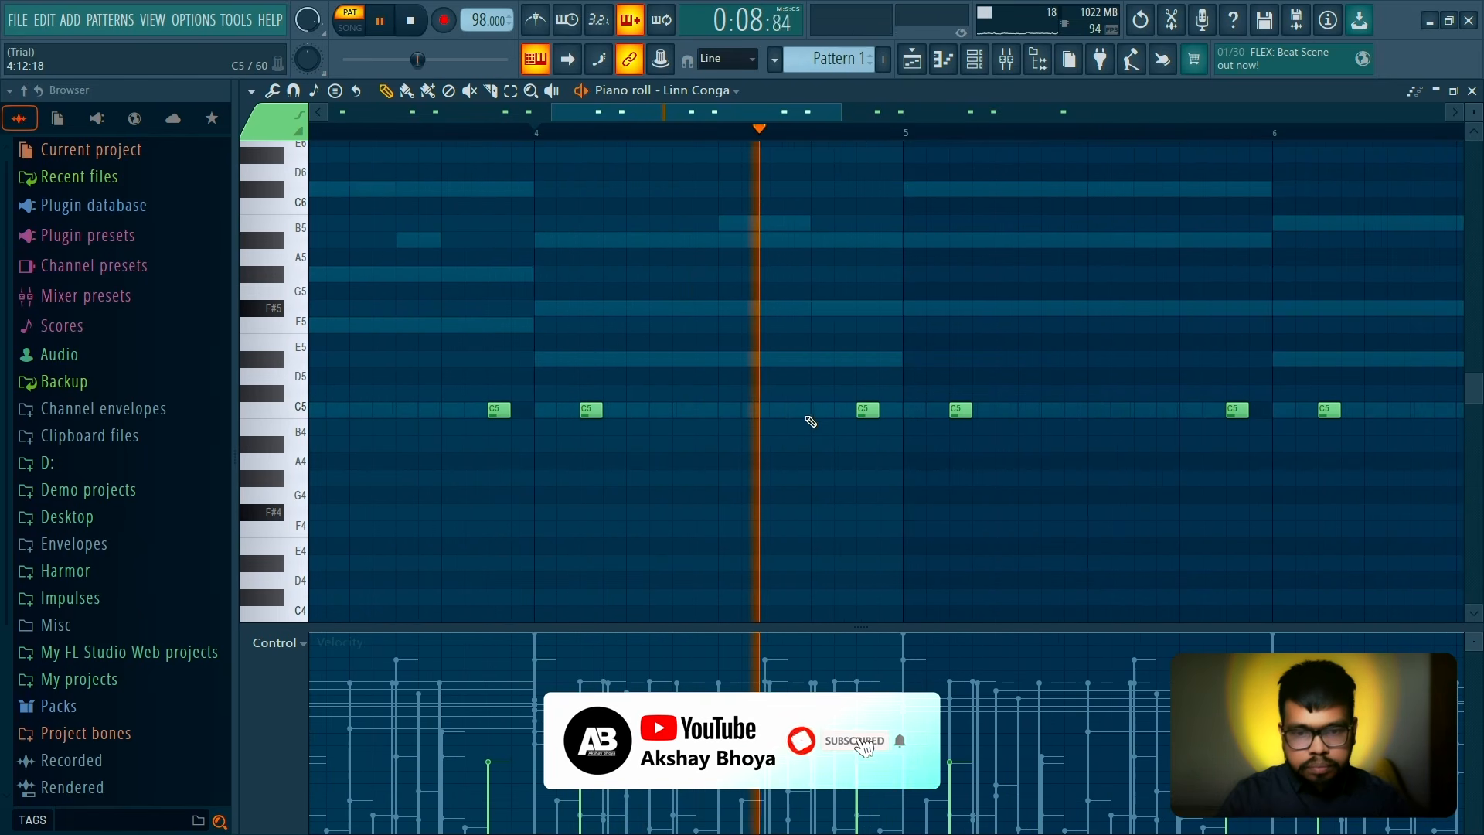
left_click(822, 409)
left_click(798, 410)
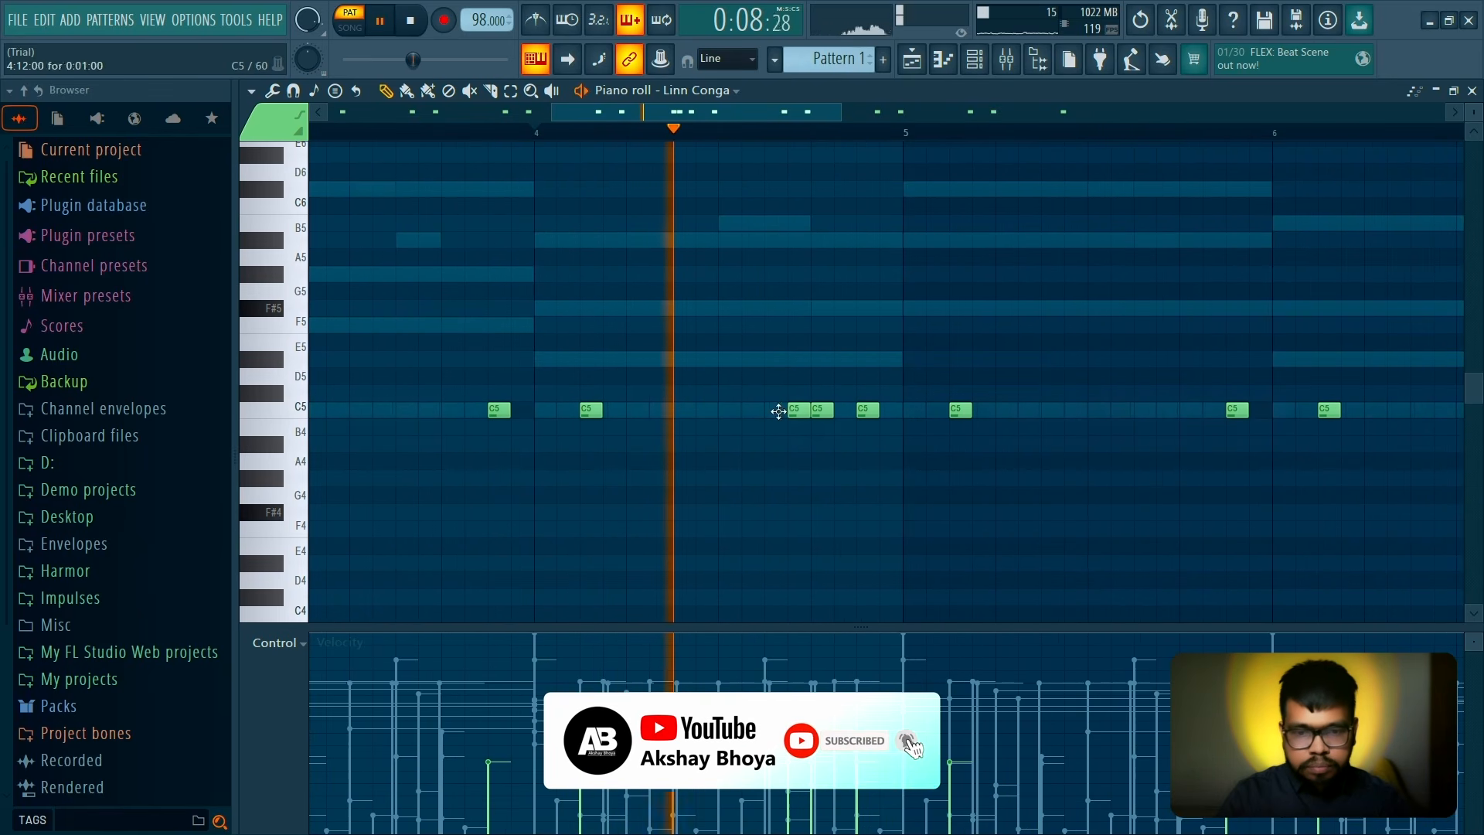
scroll(877, 471, "down", 2)
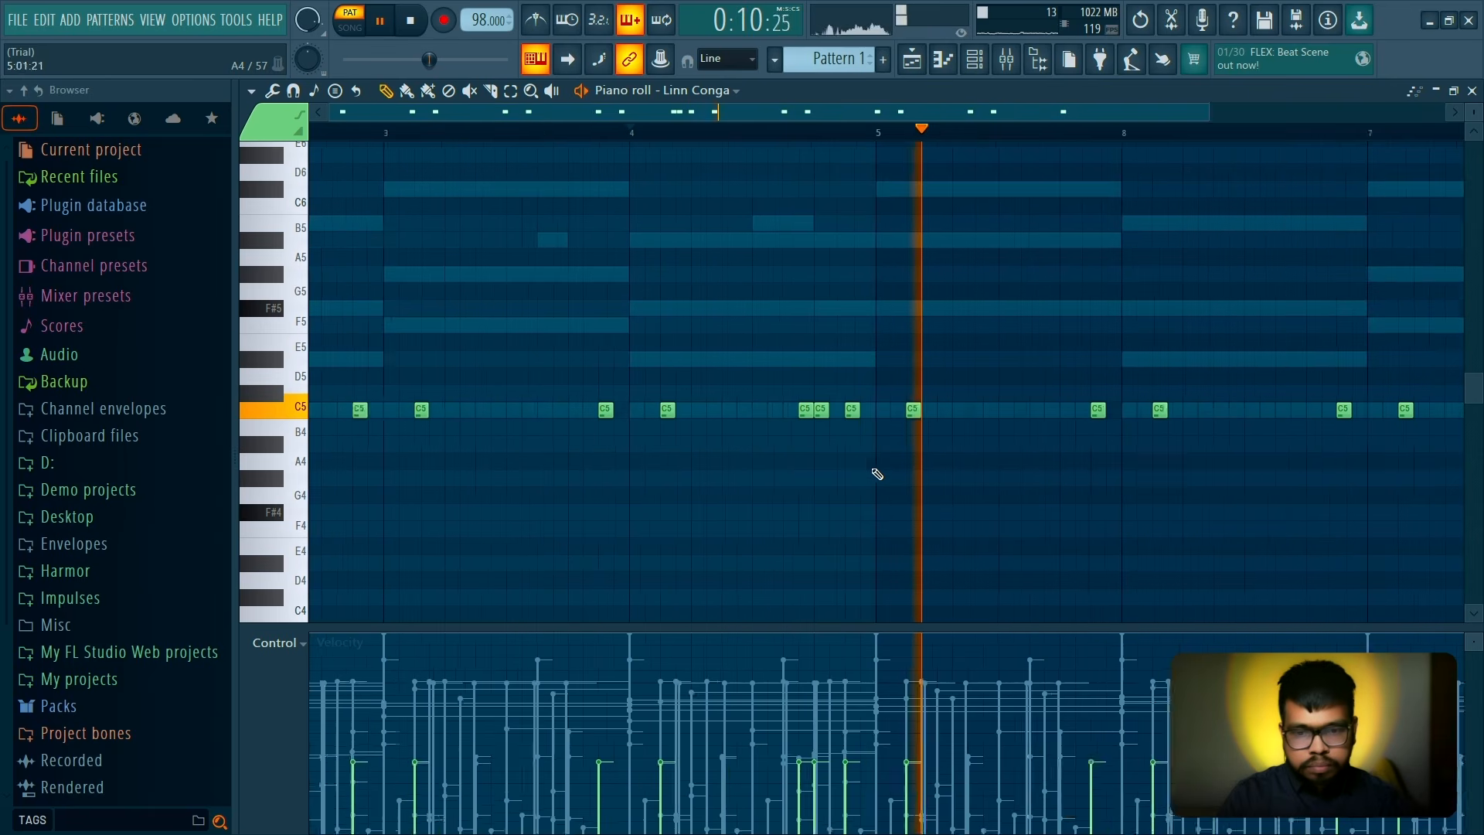
Stop playback, clear the Linn Conga notes from bars 5 to 8 and duplicate the four-bar phrase into them
scroll(850, 456, "down", 3)
key("space")
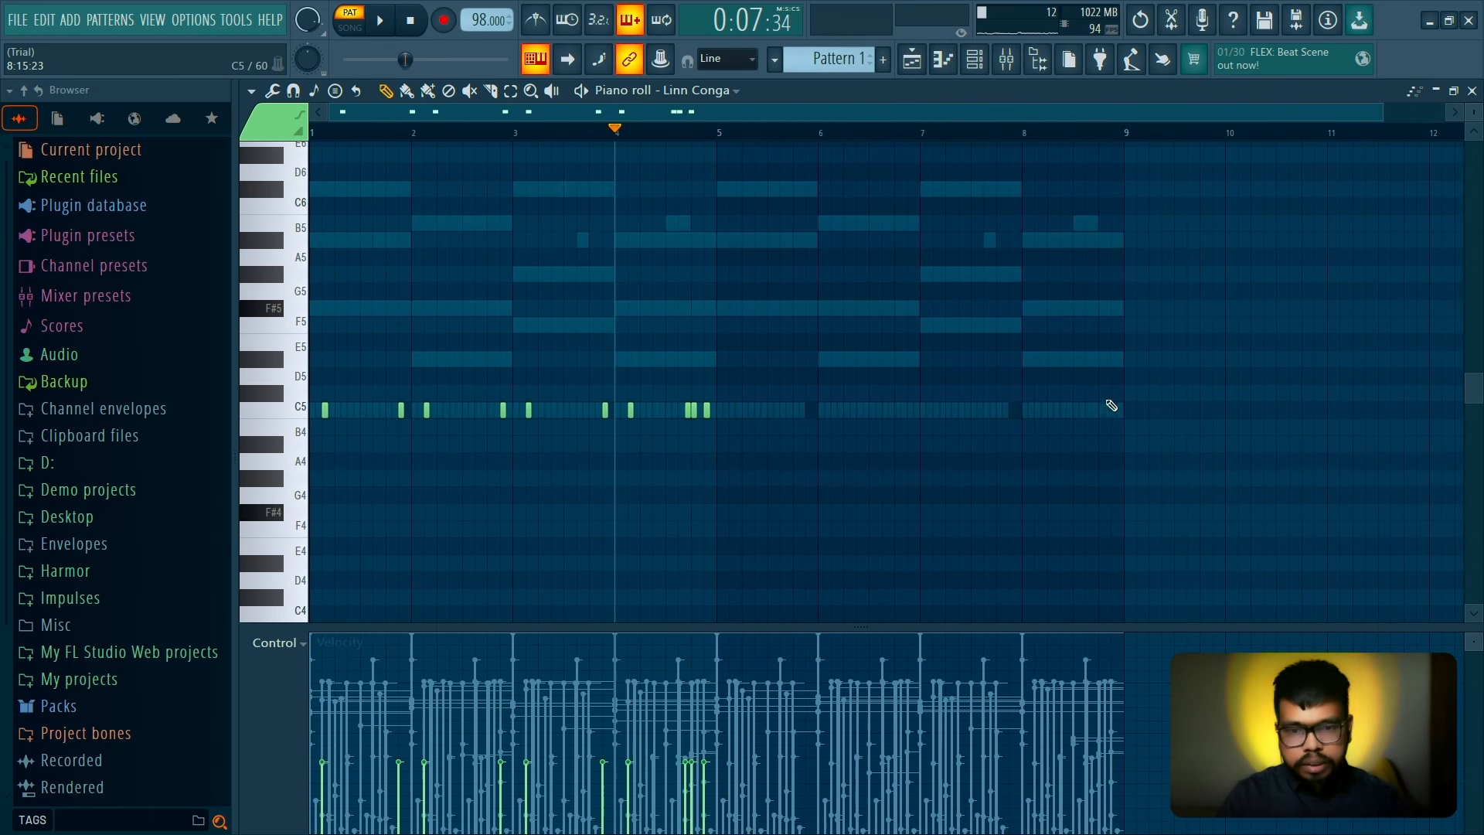
key("ctrl+a")
key("ctrl+b")
key("ctrl+d")
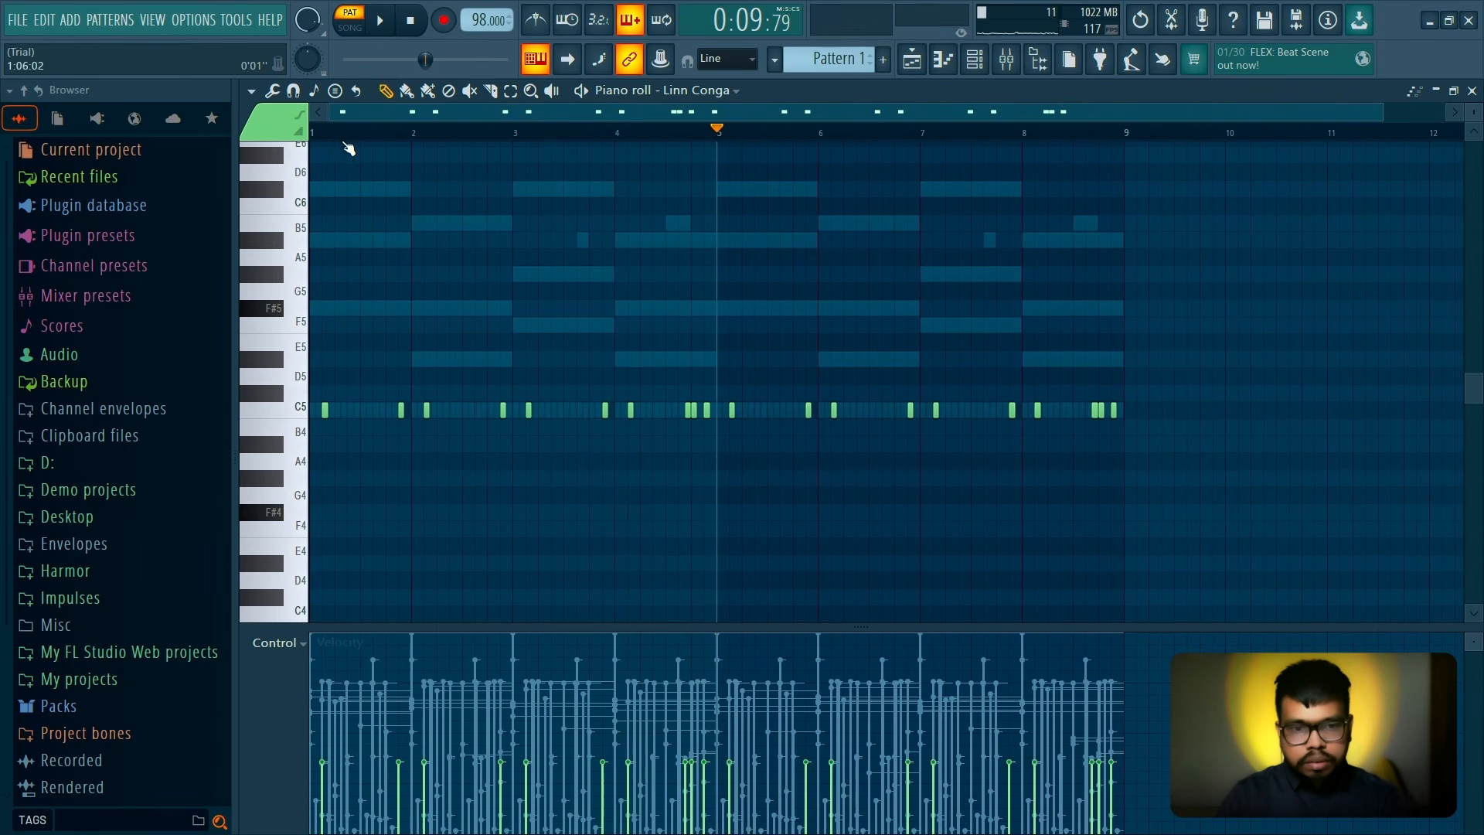
Return to the channel rack with all channels unmuted and play back the full pattern
key("F7")
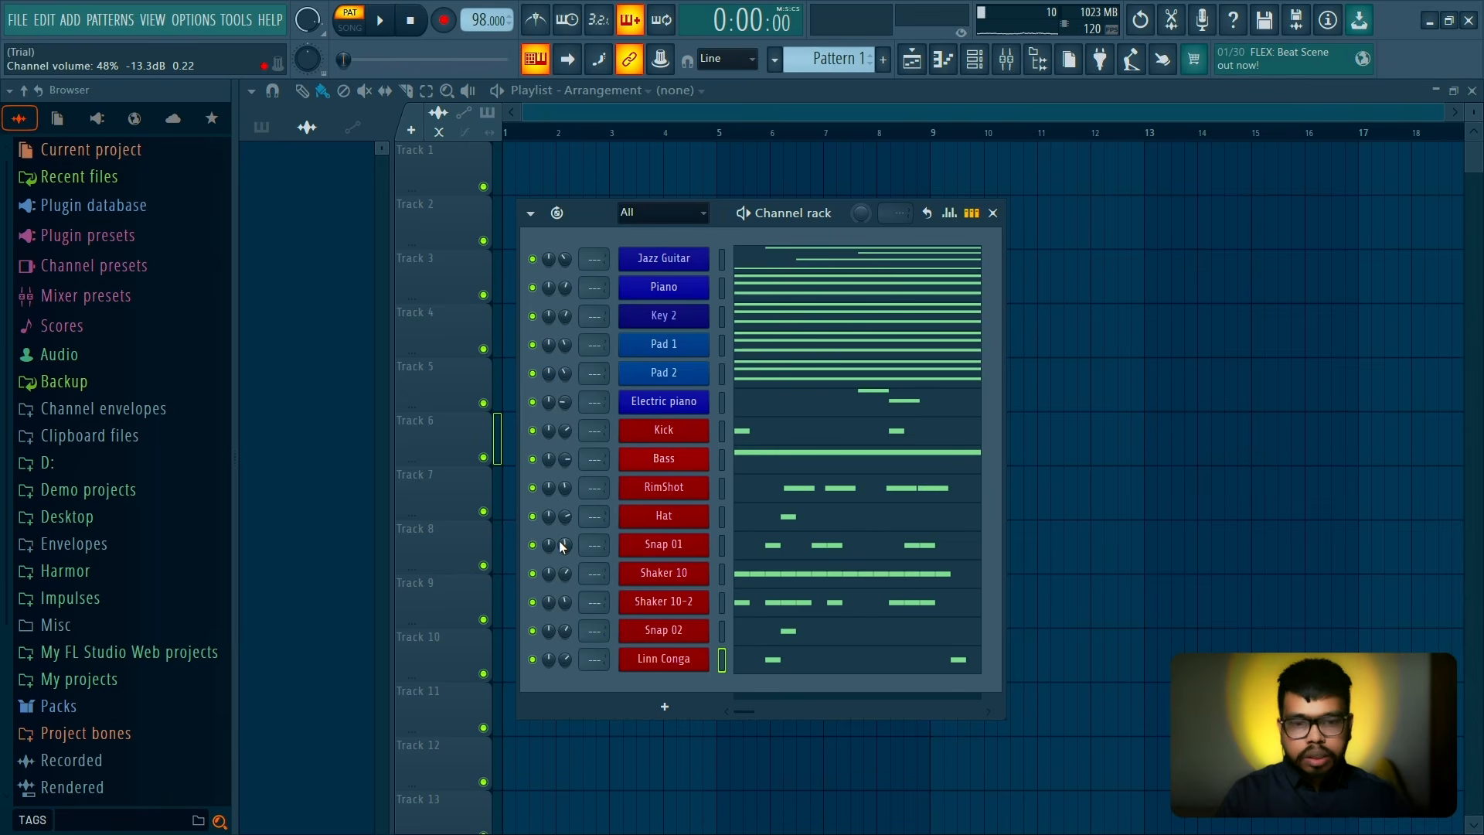
key("space")
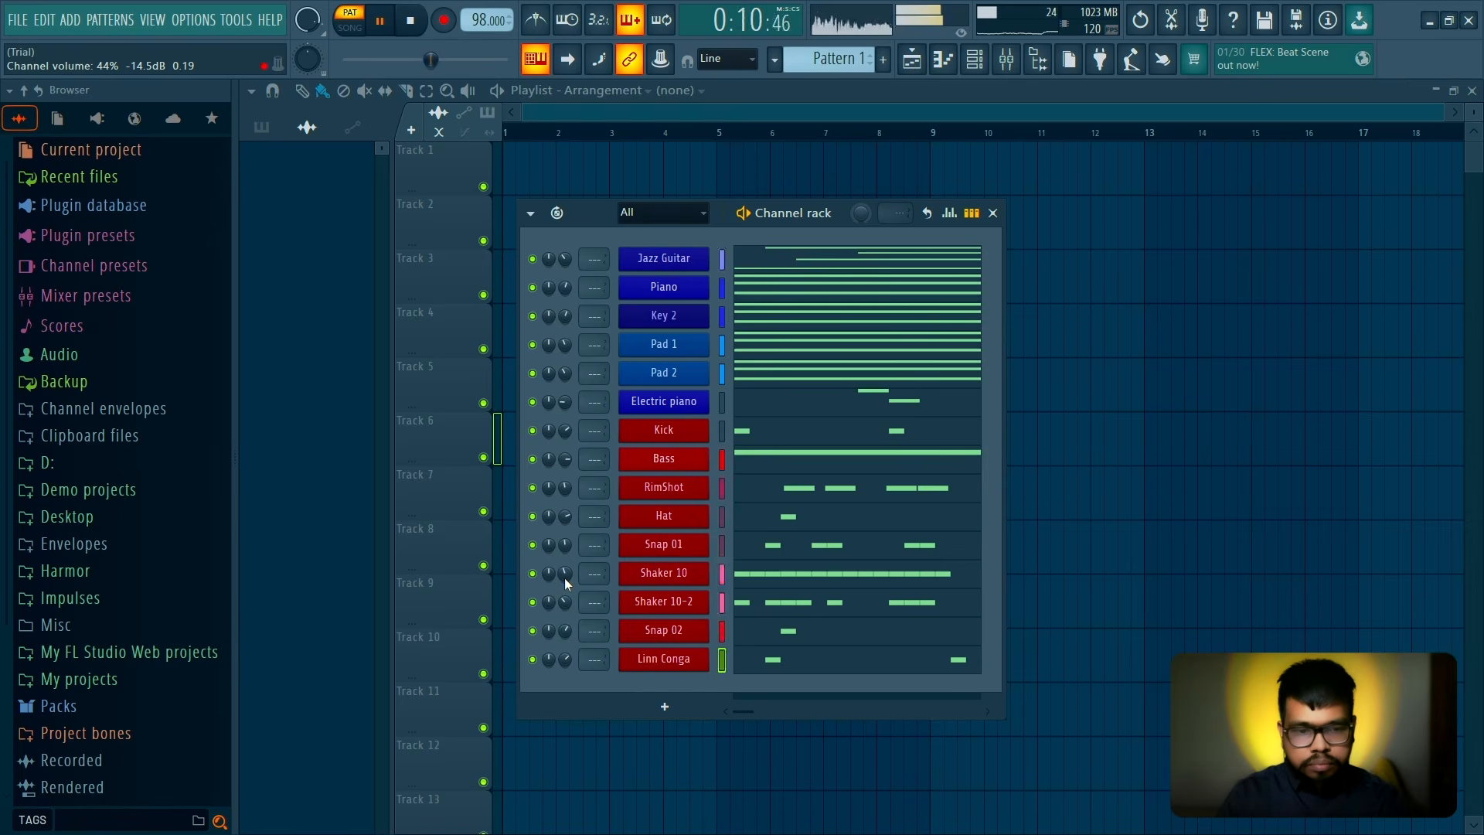
key("space")
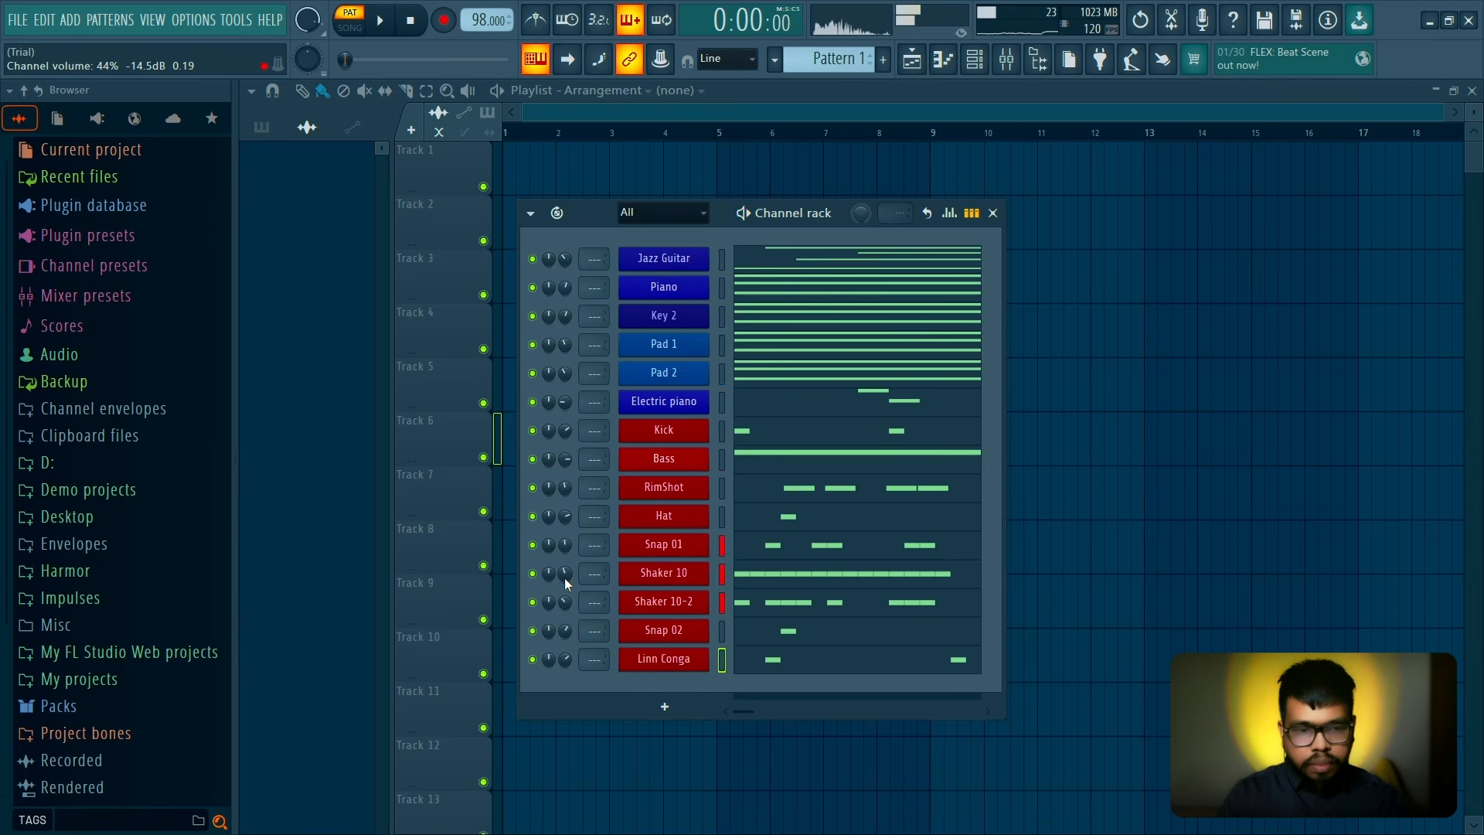
Browse the Packs library to the Legacy Drums folder
left_click(188, 711)
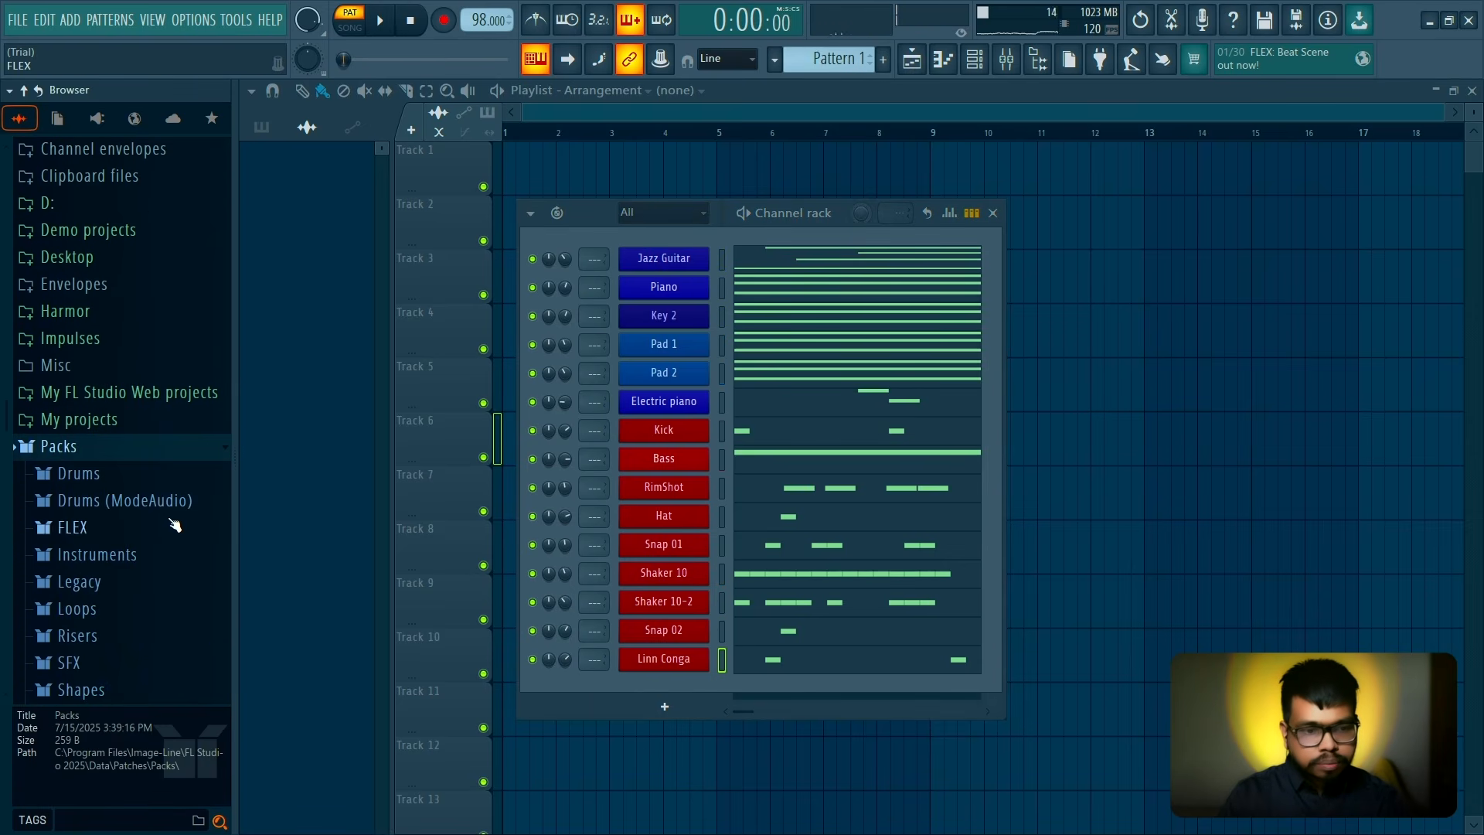
left_click(97, 555)
left_click(157, 581)
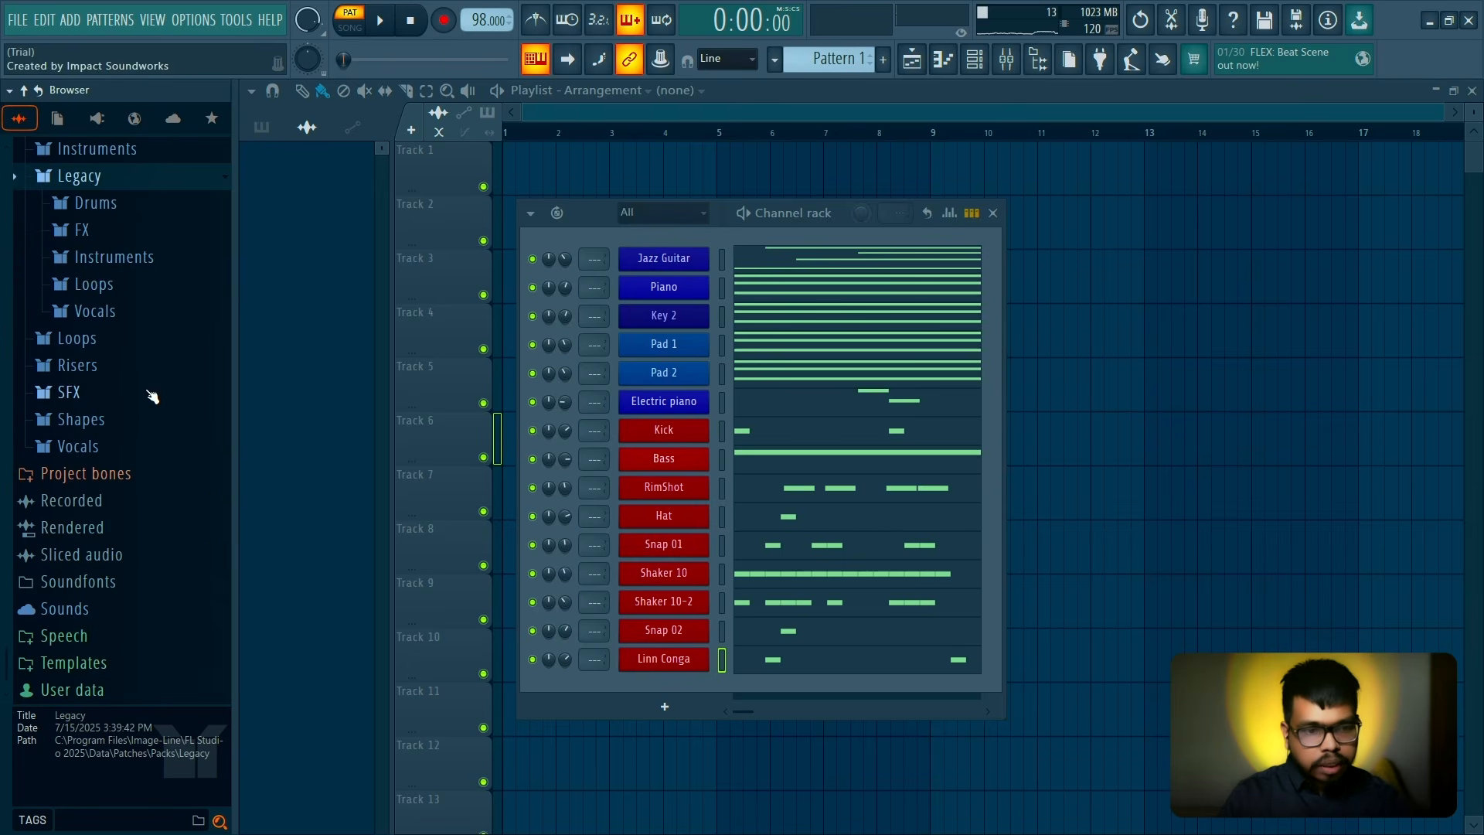
left_click(149, 292)
left_click(155, 258)
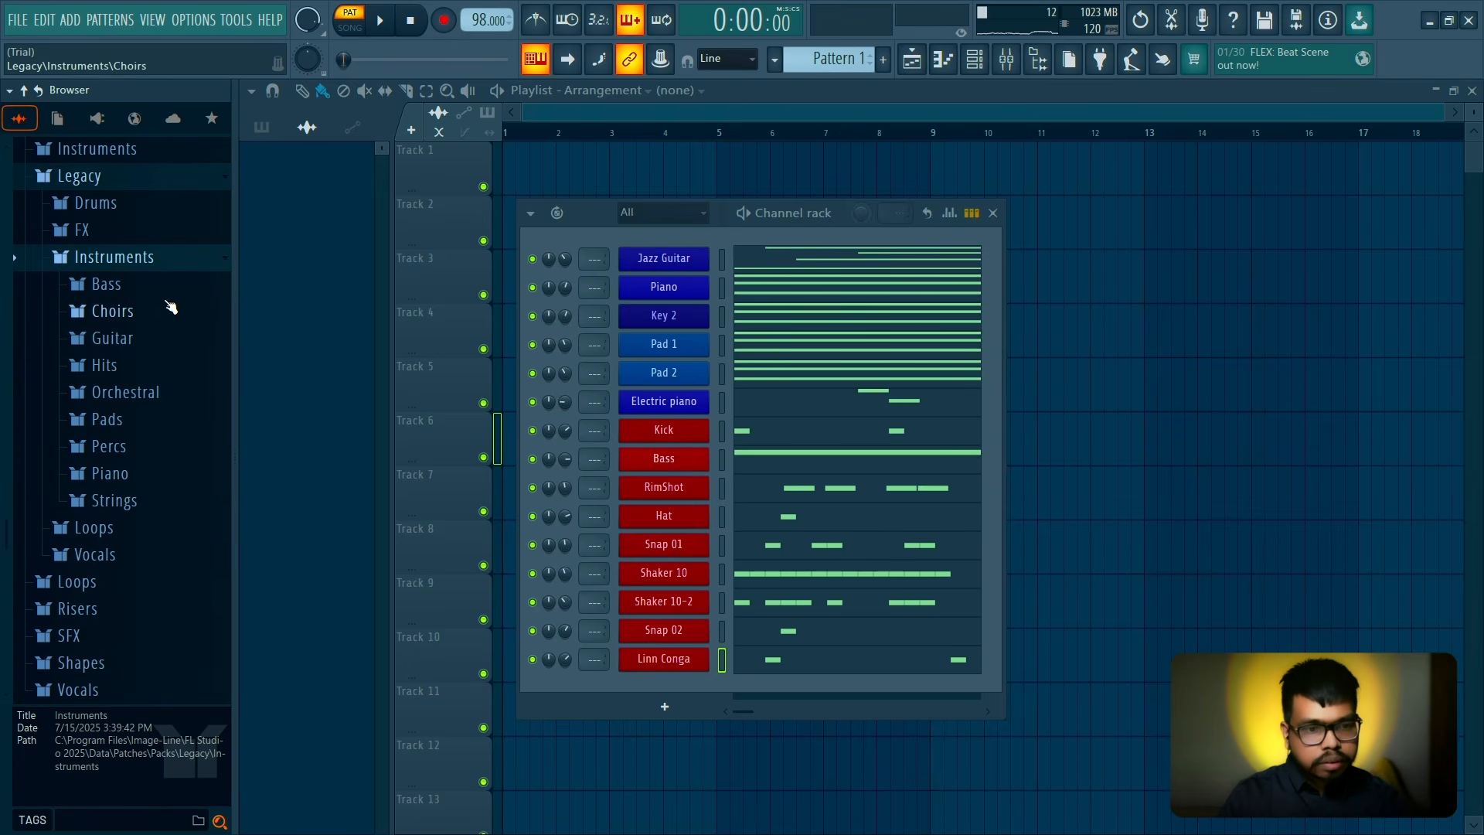
left_click(166, 261)
left_click(168, 231)
left_click(168, 231)
left_click(168, 207)
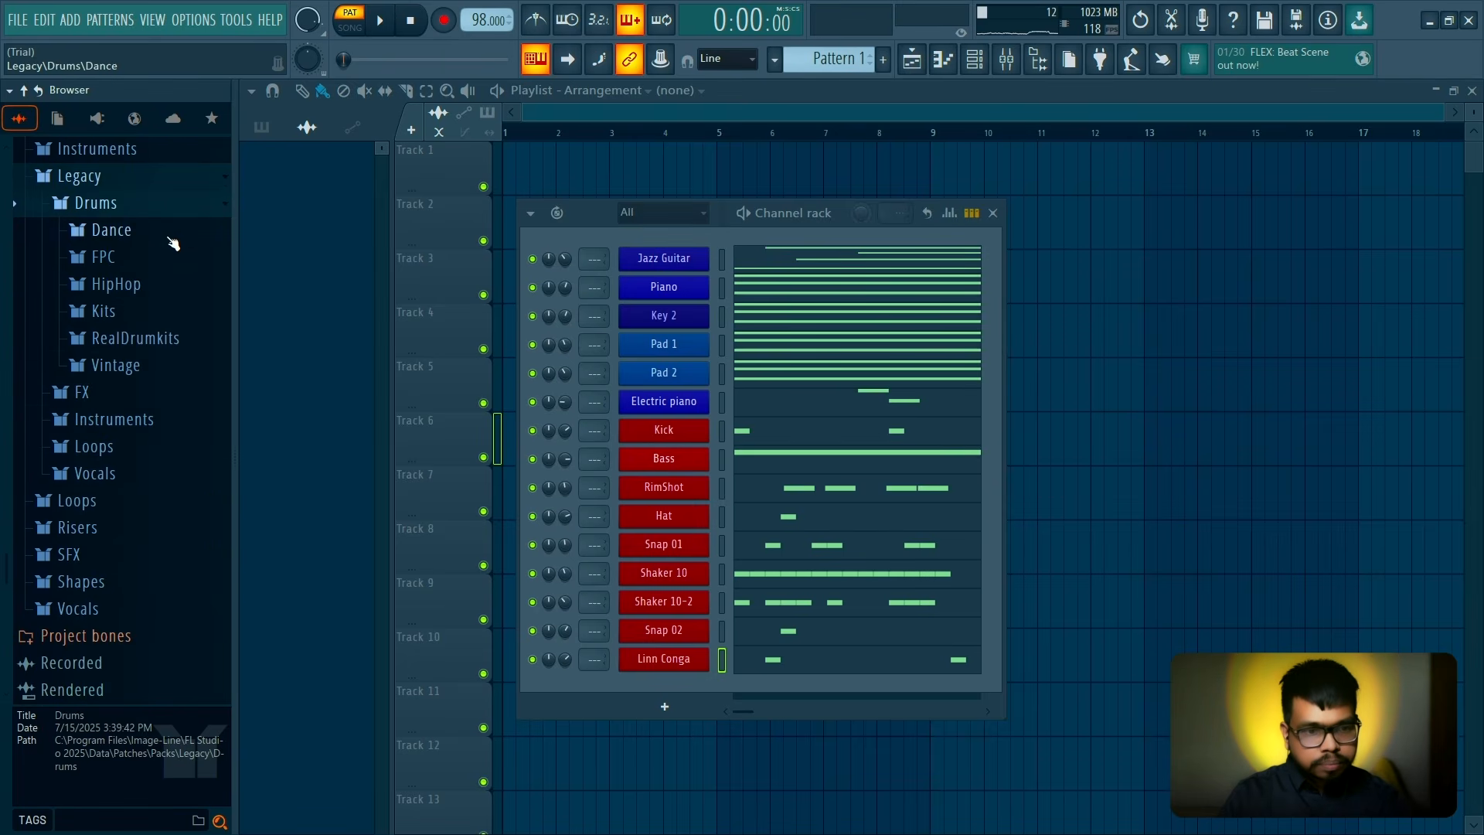
Audition drum samples in the Vintage folder, such as VT_CL, and close the folder
left_click(174, 368)
left_click(176, 438)
left_click(178, 583)
left_click(176, 607)
left_click(159, 511)
scroll(128, 412, "down", 2)
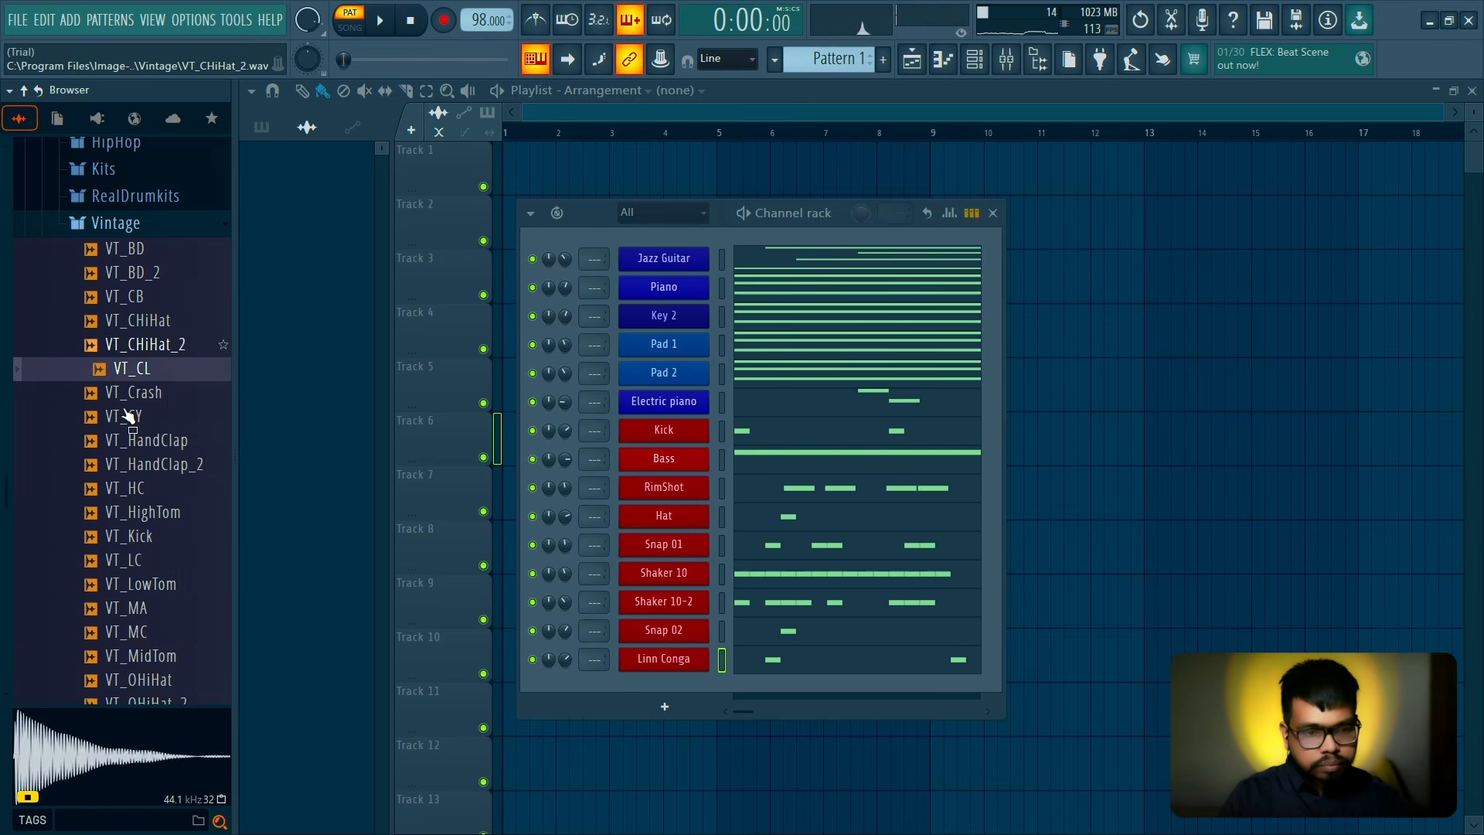
scroll(130, 415, "down", 4)
left_click(143, 416)
left_click(161, 488)
left_click(170, 585)
scroll(169, 576, "up", 6)
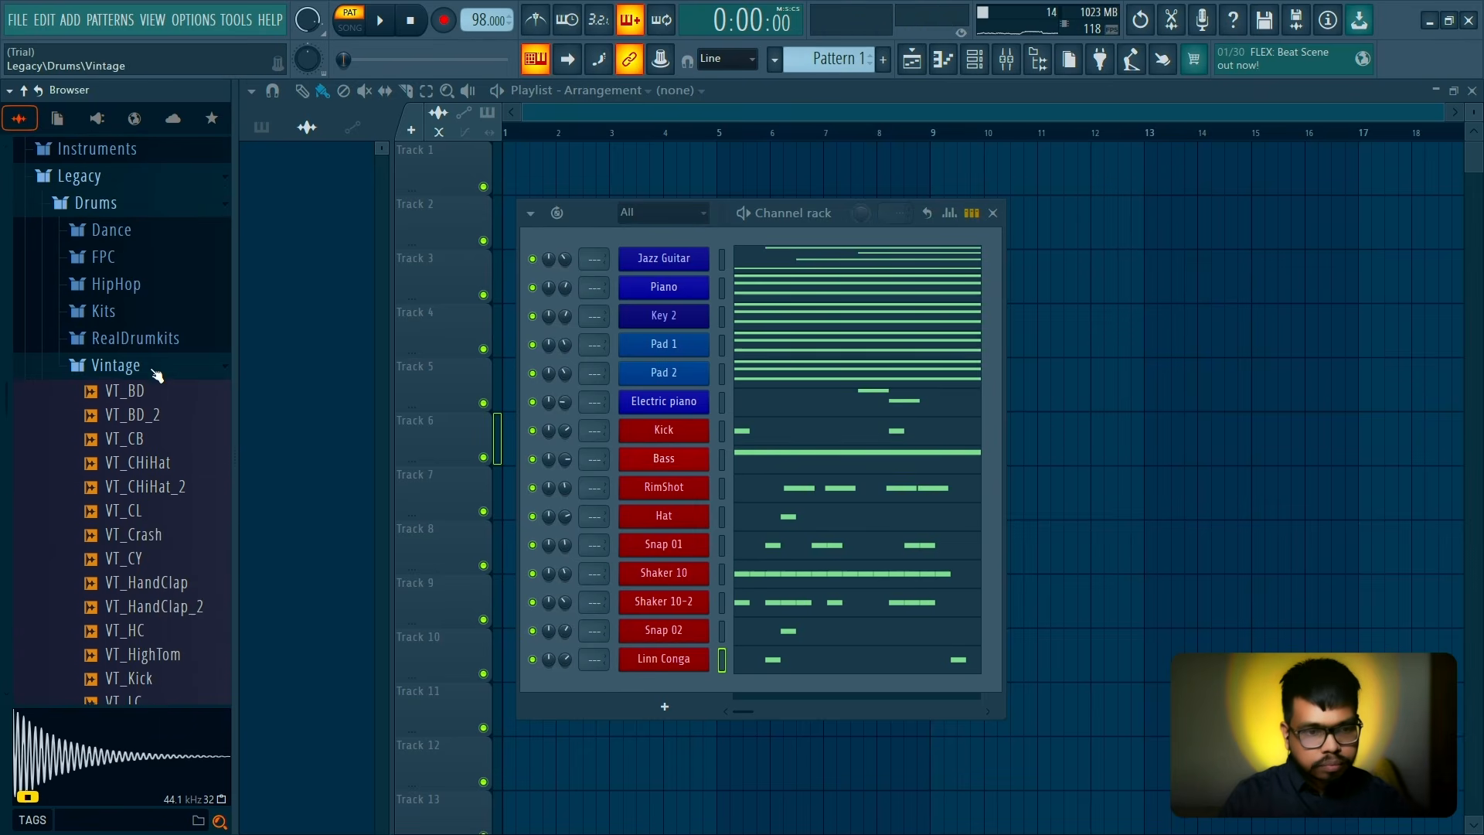
left_click(157, 373)
Open the Toms folder of the FPC drum samples and audition its first toms
left_click(168, 262)
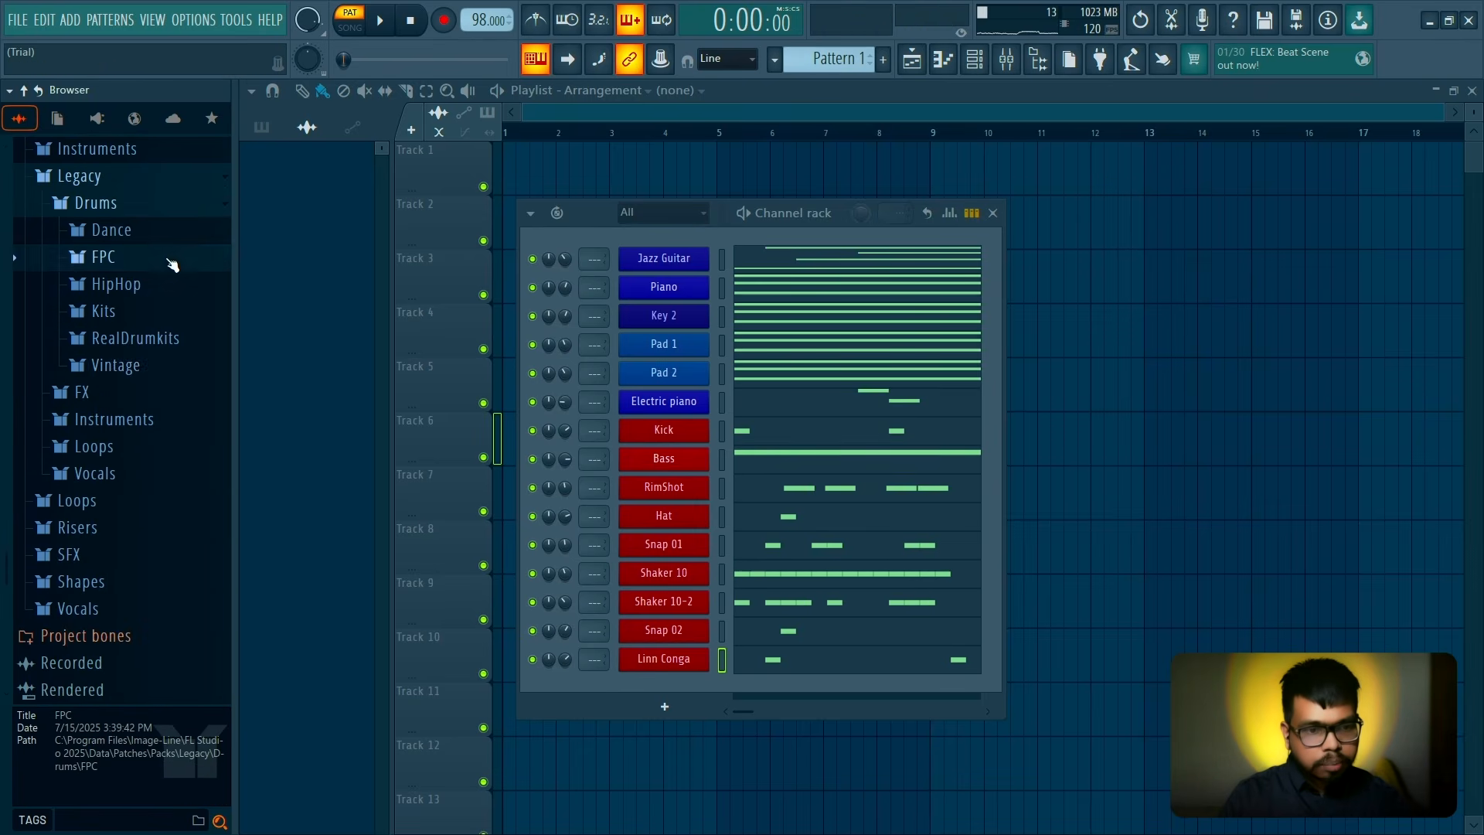
left_click(187, 451)
left_click(187, 501)
left_click(188, 547)
left_click(187, 592)
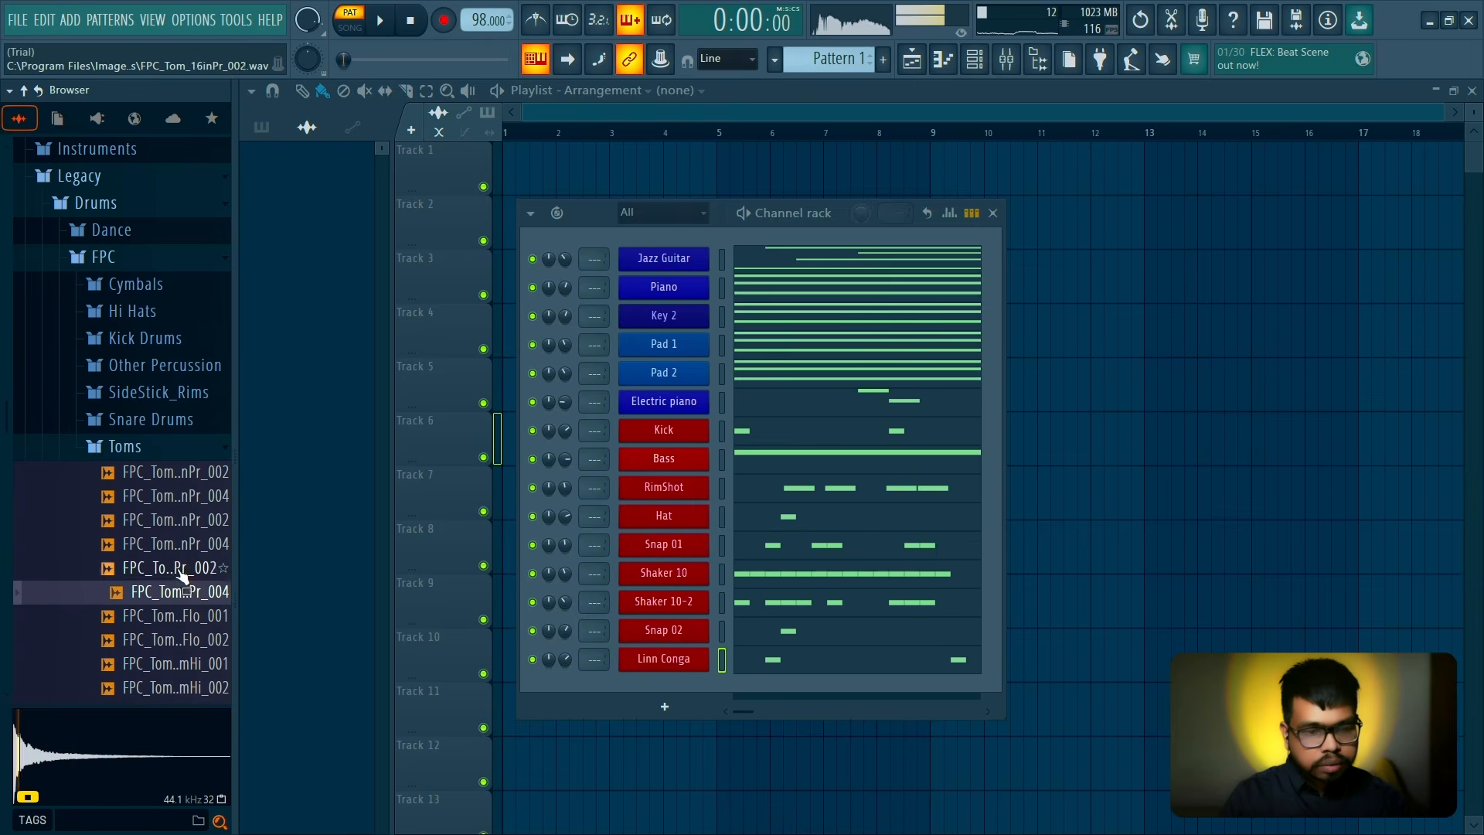
Compare the FPC tom samples and add FPC_Tom_12inPr_004 to the channel rack as a new channel below Linn Conga
scroll(185, 572, "down", 2)
left_click(186, 378)
left_click(185, 355)
left_click(186, 334)
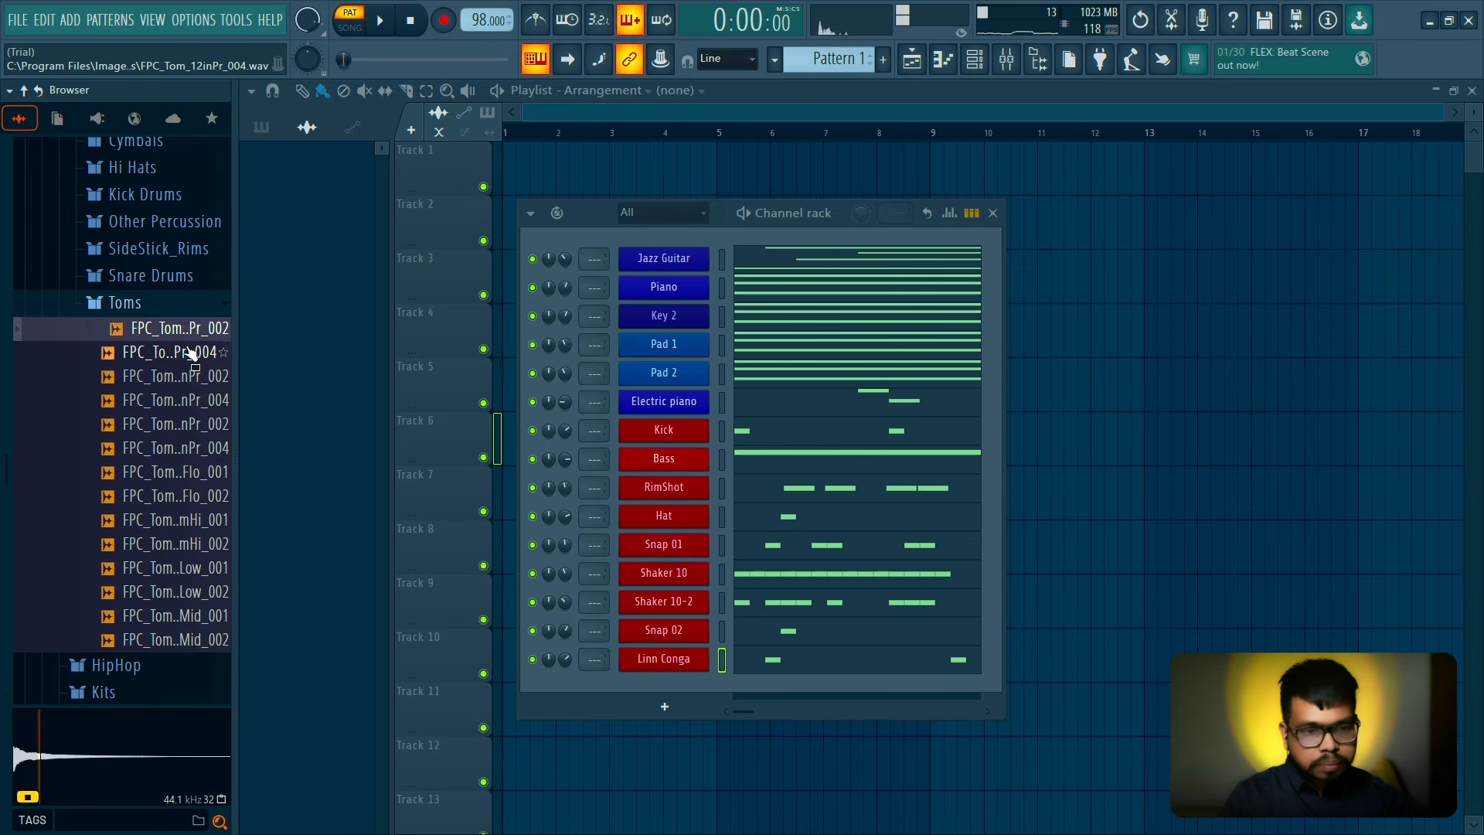
left_click(187, 355)
left_click(187, 407)
left_click(193, 427)
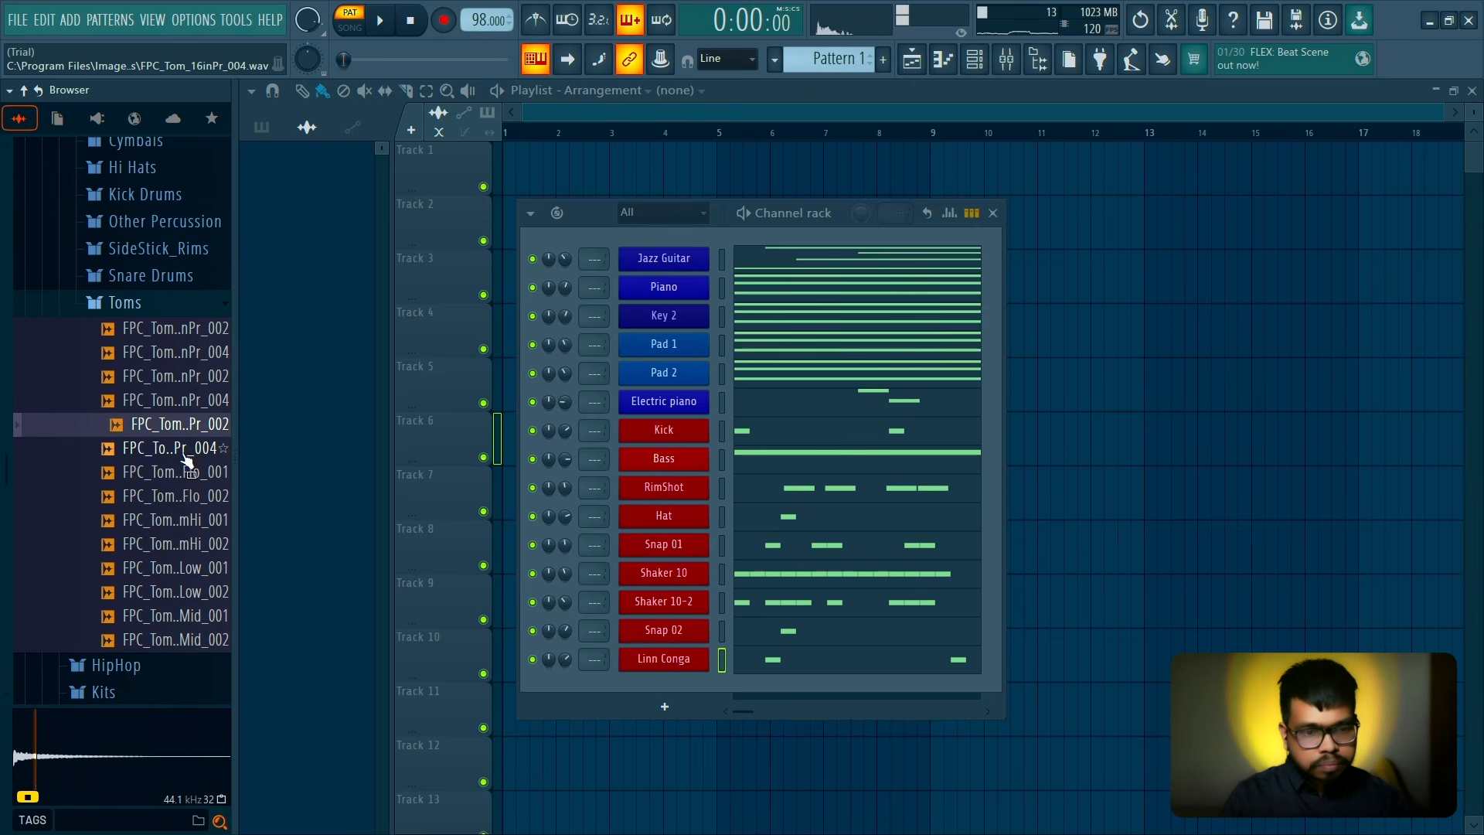
left_click(185, 454)
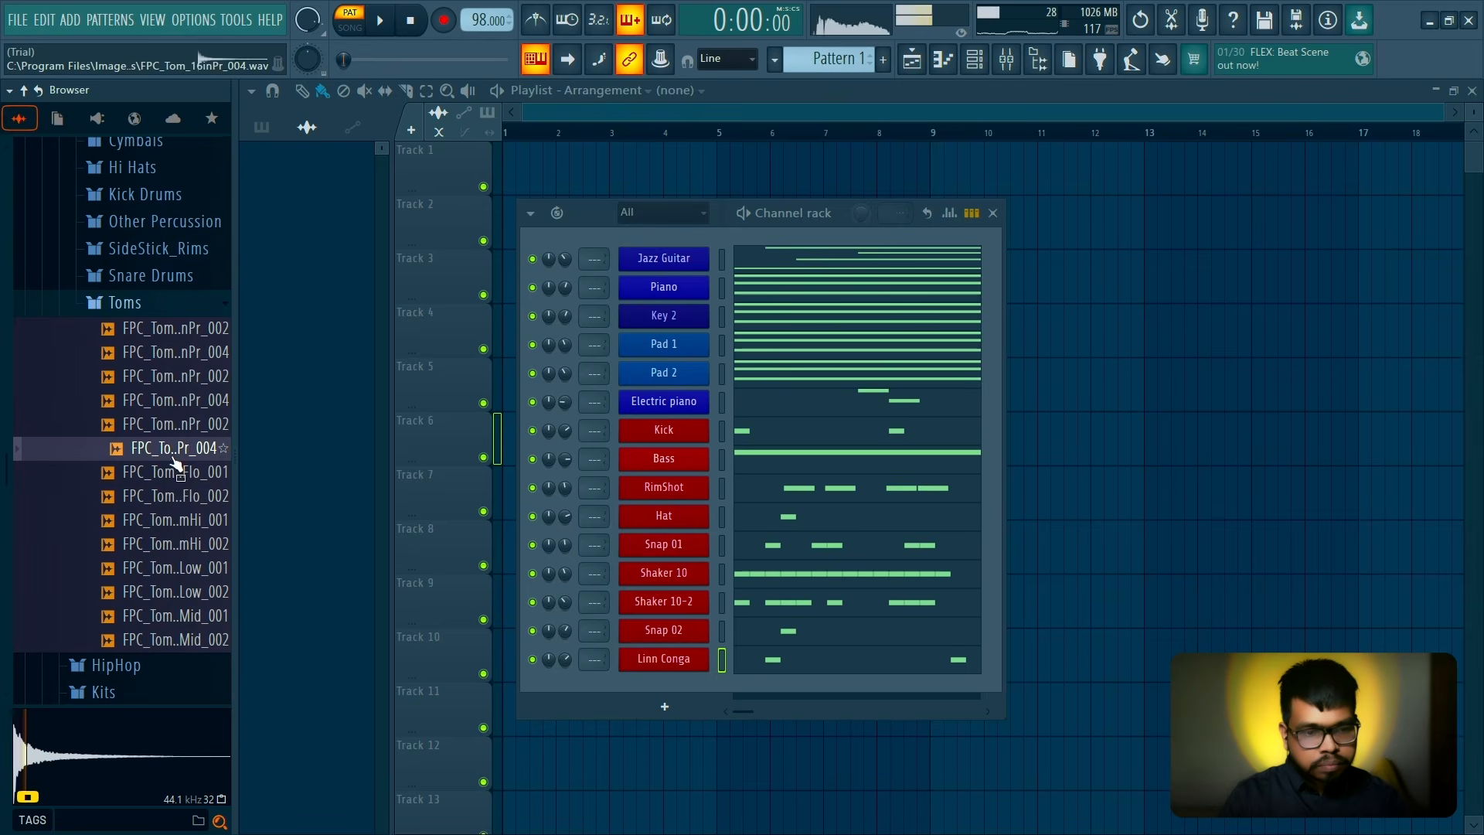
left_click(176, 473)
left_click(176, 448)
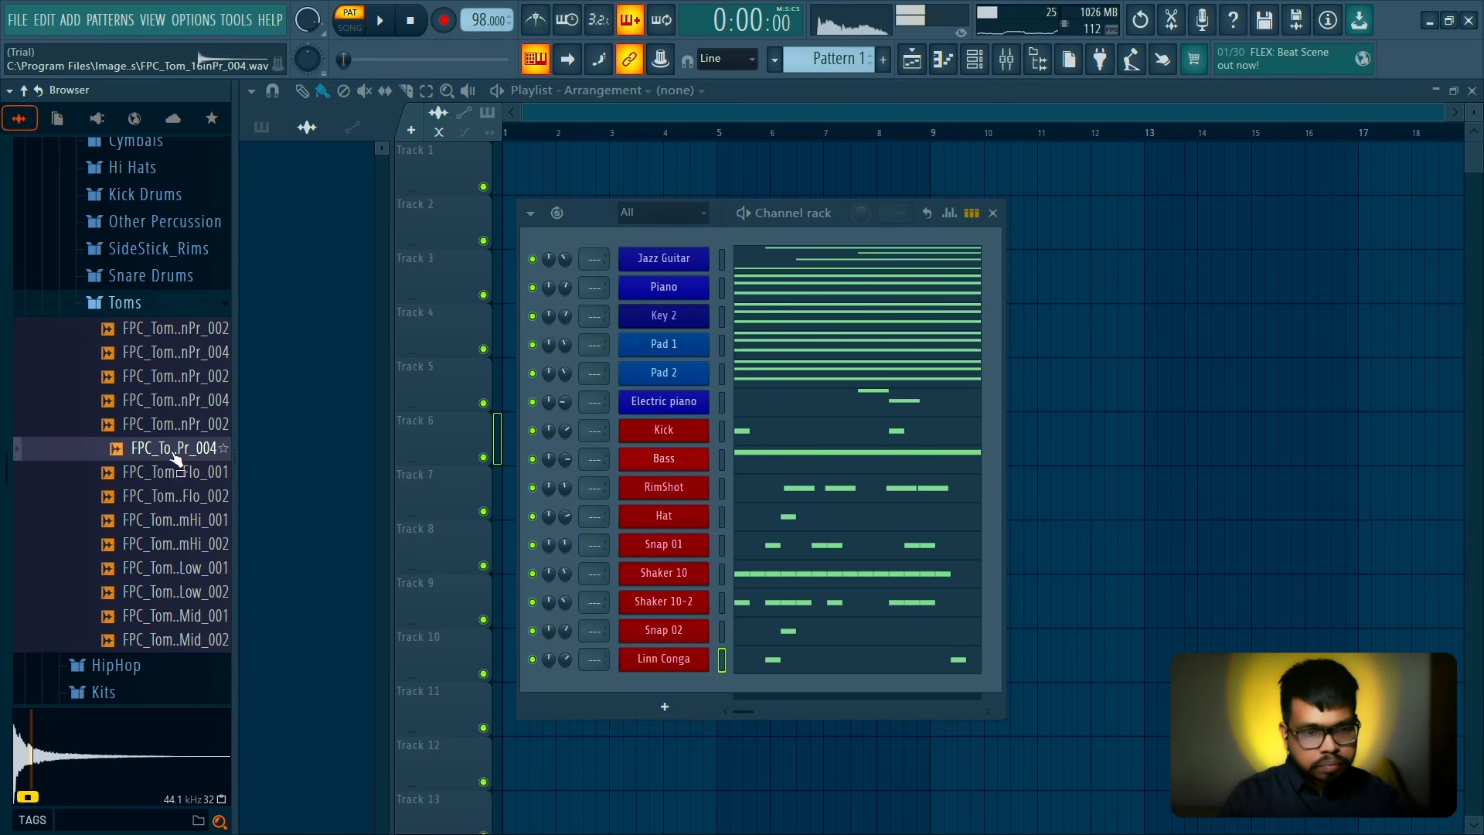
left_click(182, 353)
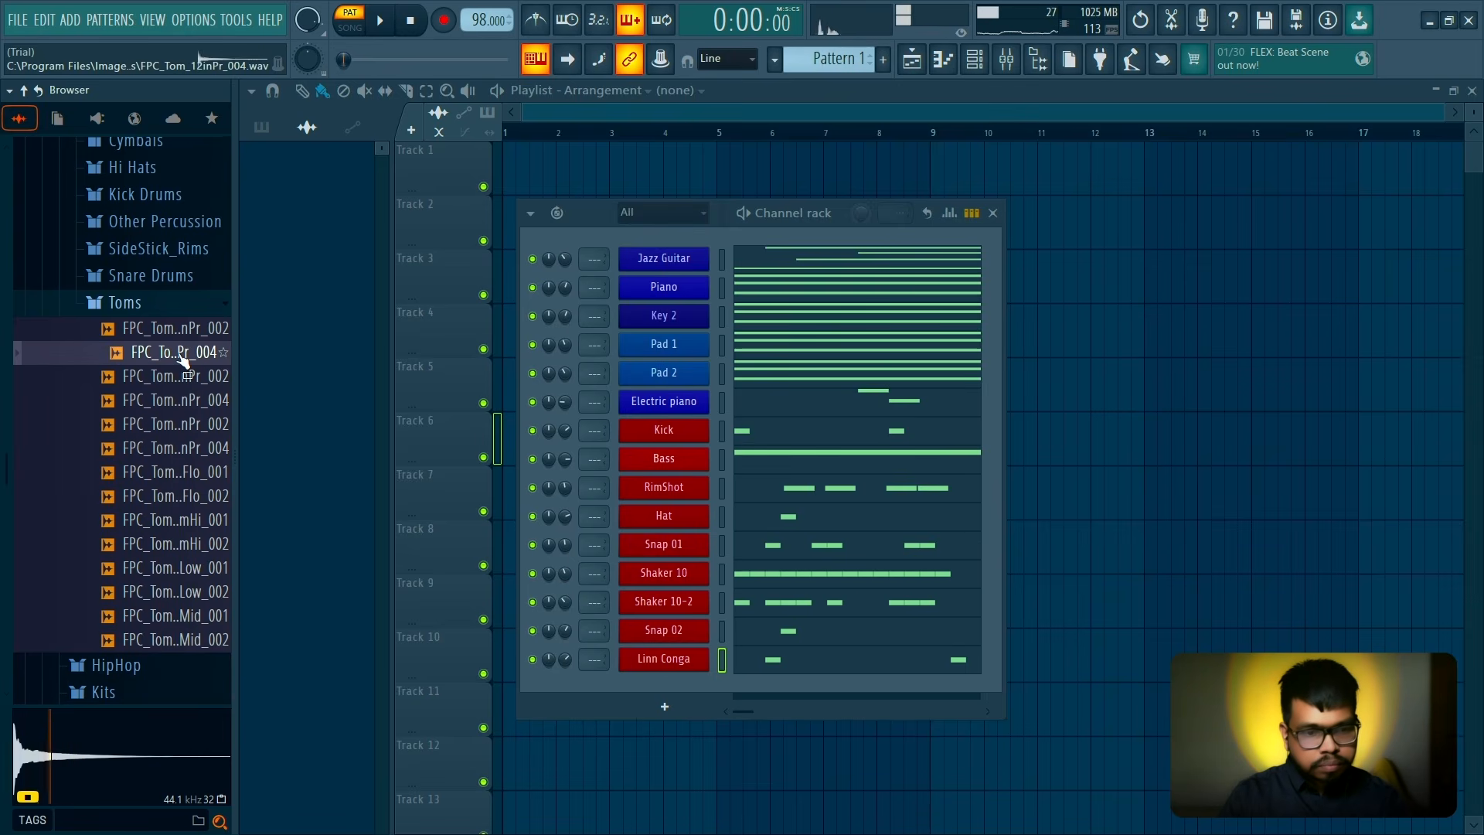
left_click_drag(657, 688, 659, 690)
Audition the remaining FPC tom samples, comparing FPC_Tom_12inPr_004 with the 16-inch and Gtom variants down to FPC_Tom_GtomMid_001
left_click(168, 449)
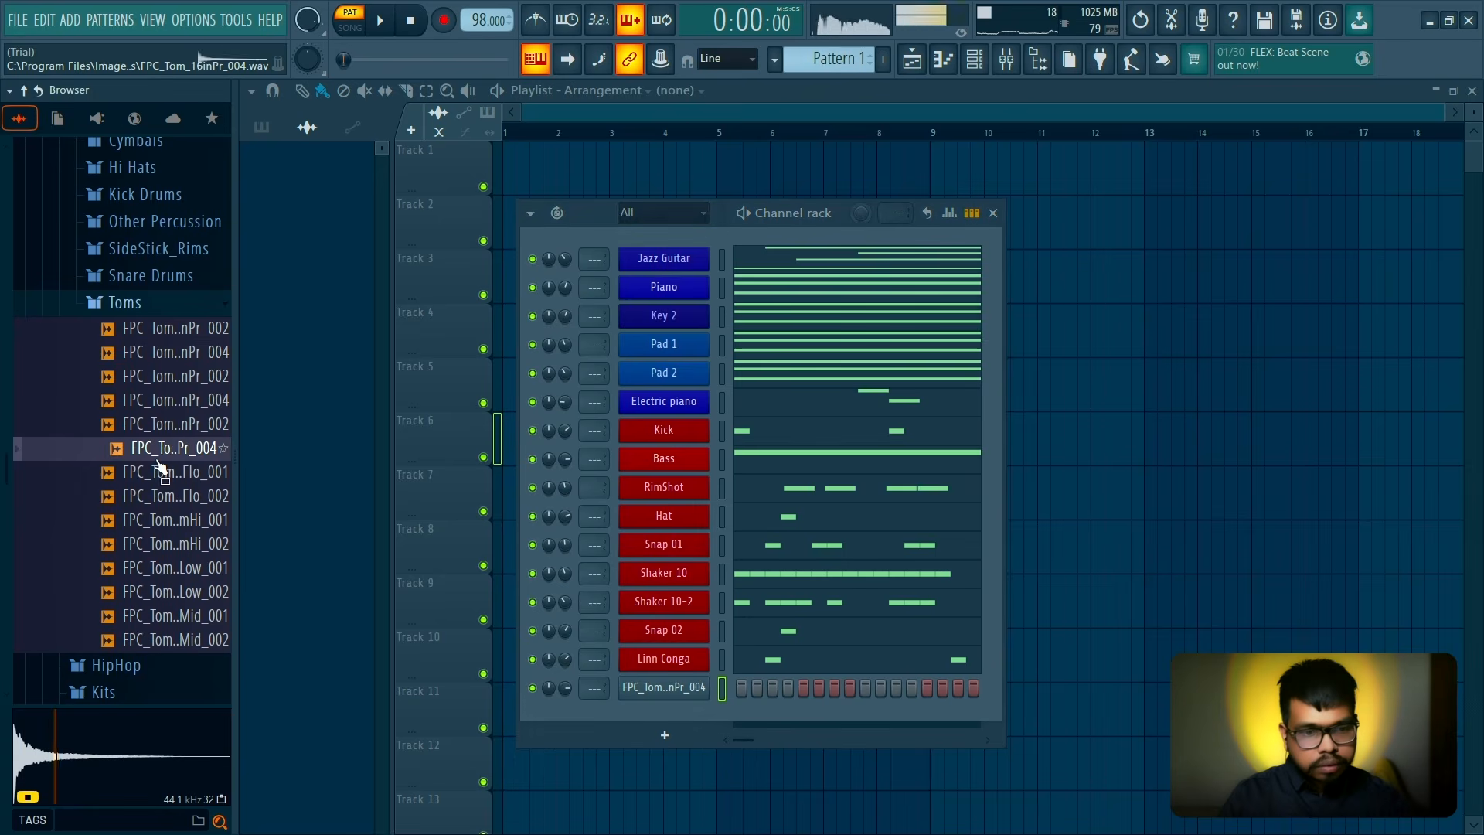
left_click(172, 473)
left_click(175, 360)
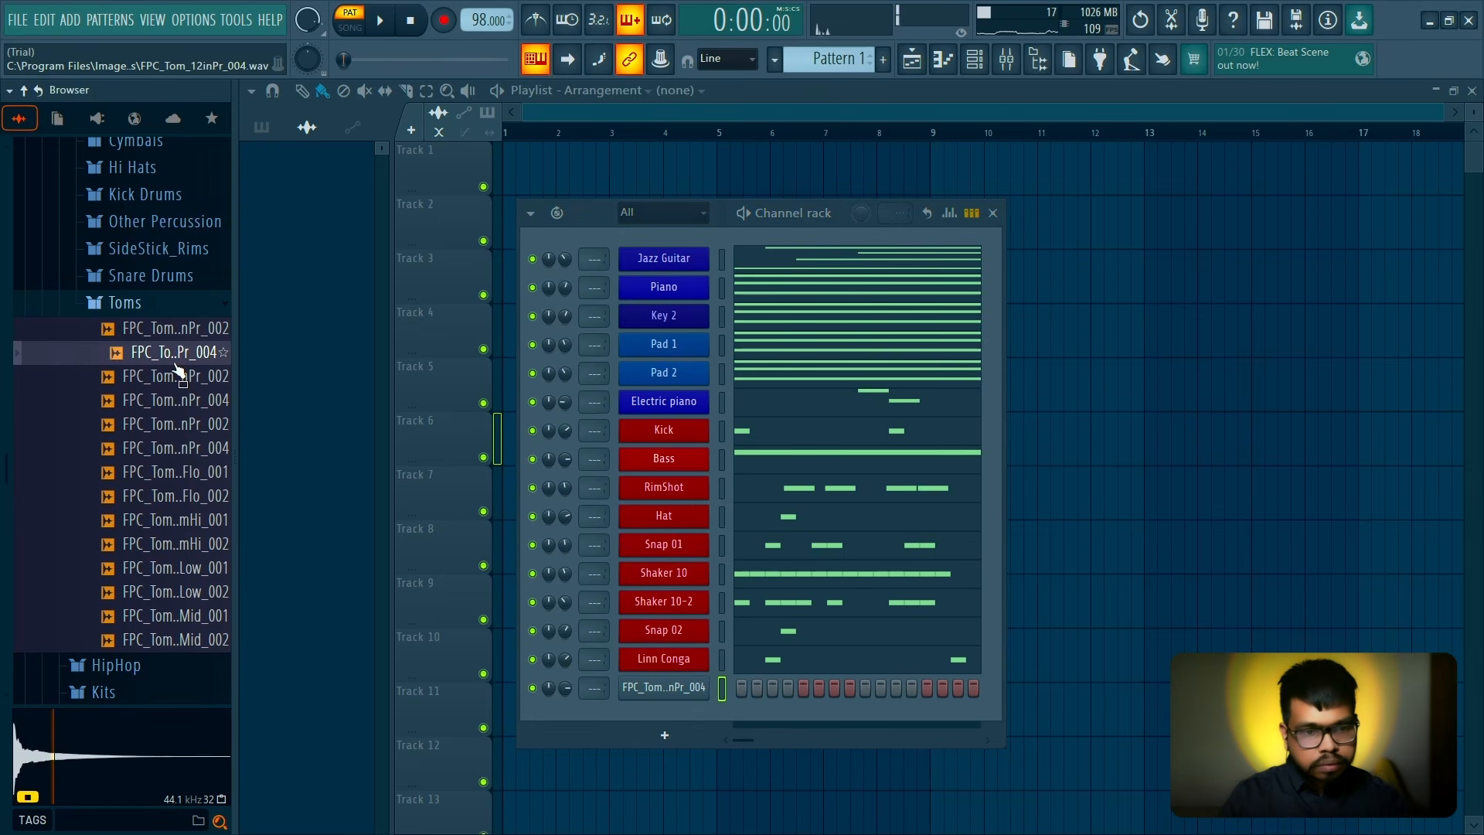
left_click(174, 470)
left_click(181, 494)
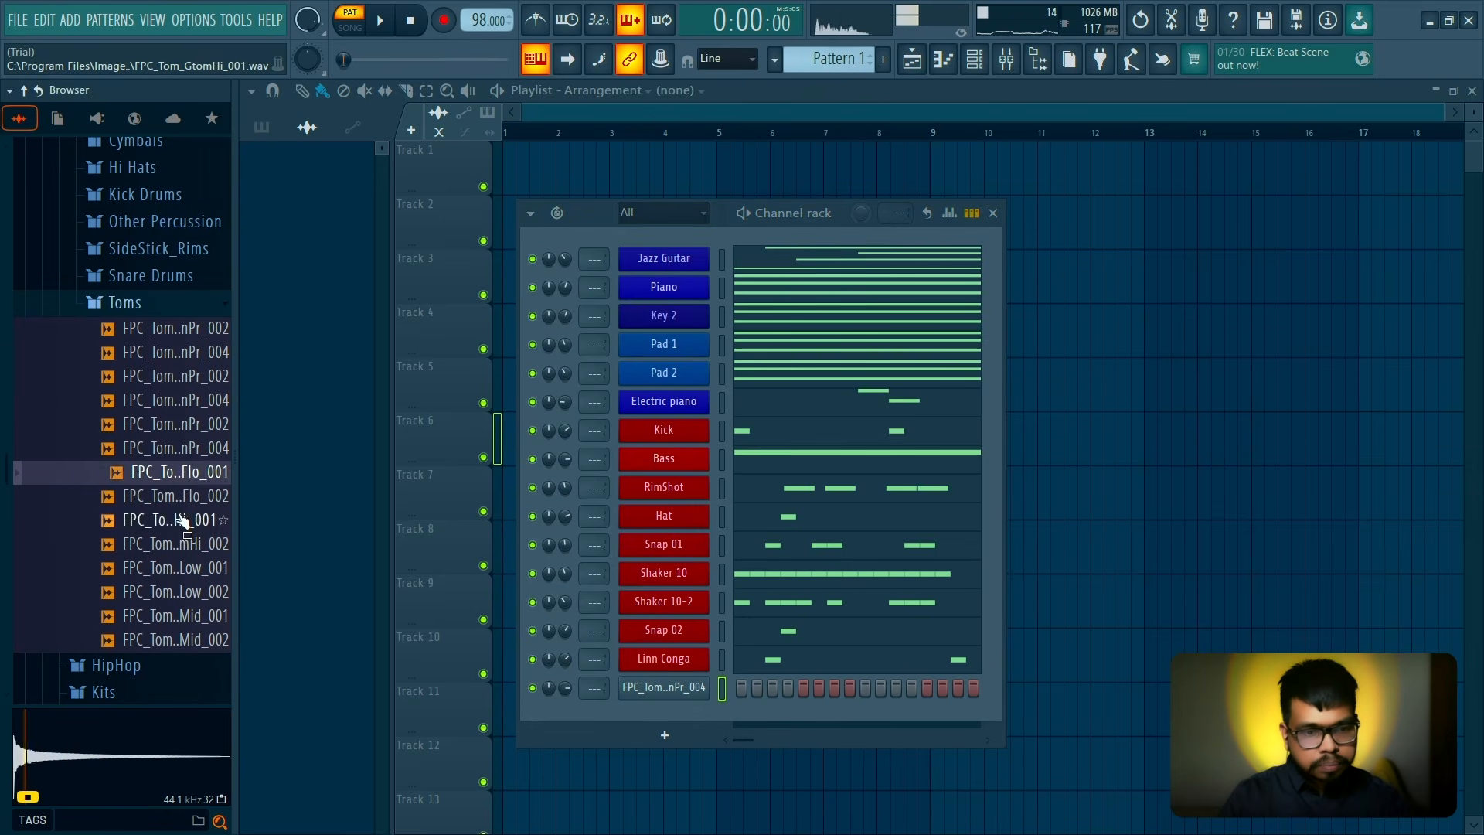
left_click(182, 519)
left_click(184, 569)
left_click(186, 592)
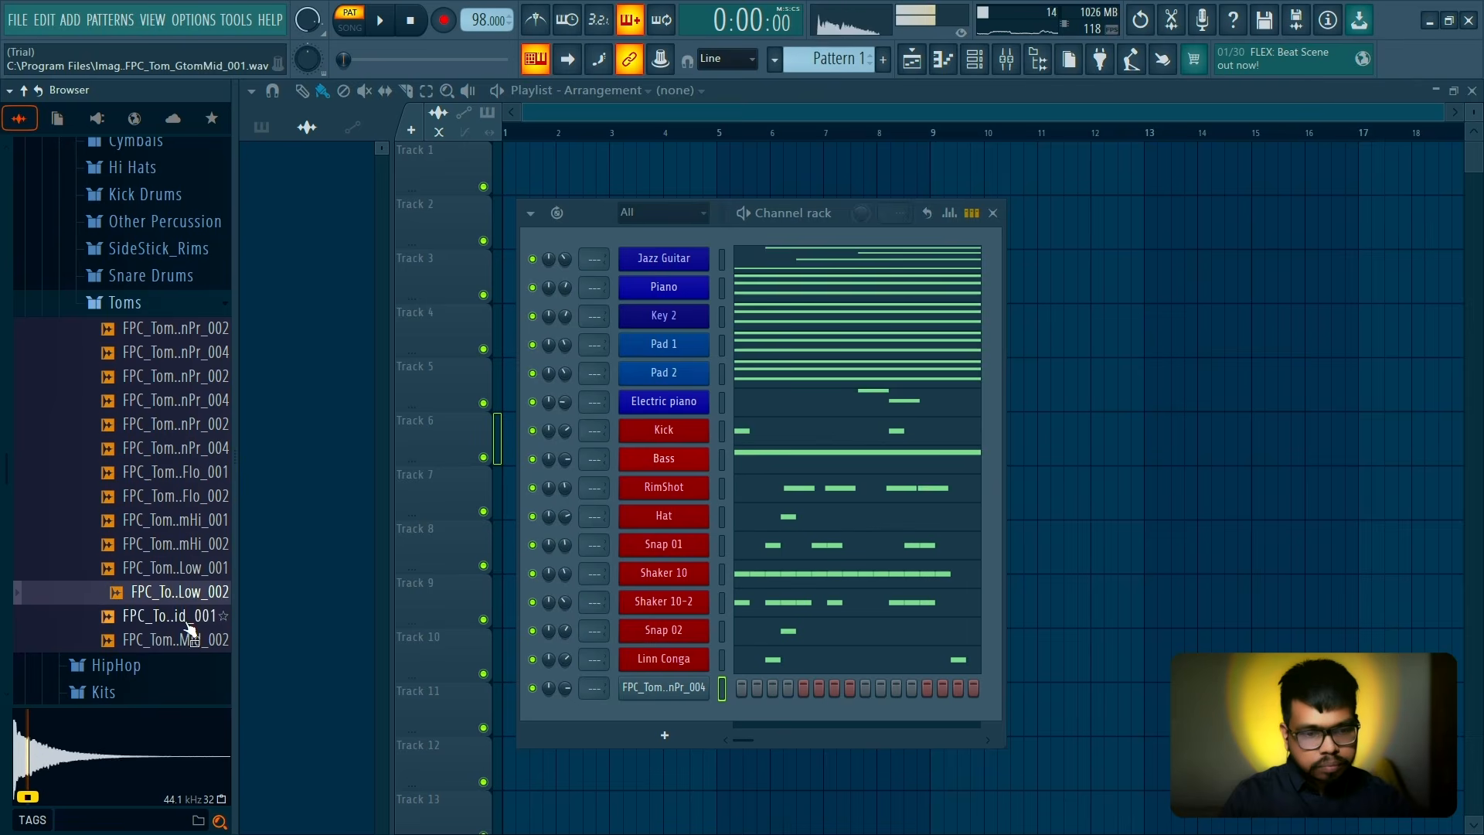
left_click(187, 616)
Solo the FPC_Tom_12inPr_004 channel and place two consecutive C5 notes at the start of bar 1 in its piano roll
right_click(672, 688)
left_click(680, 546)
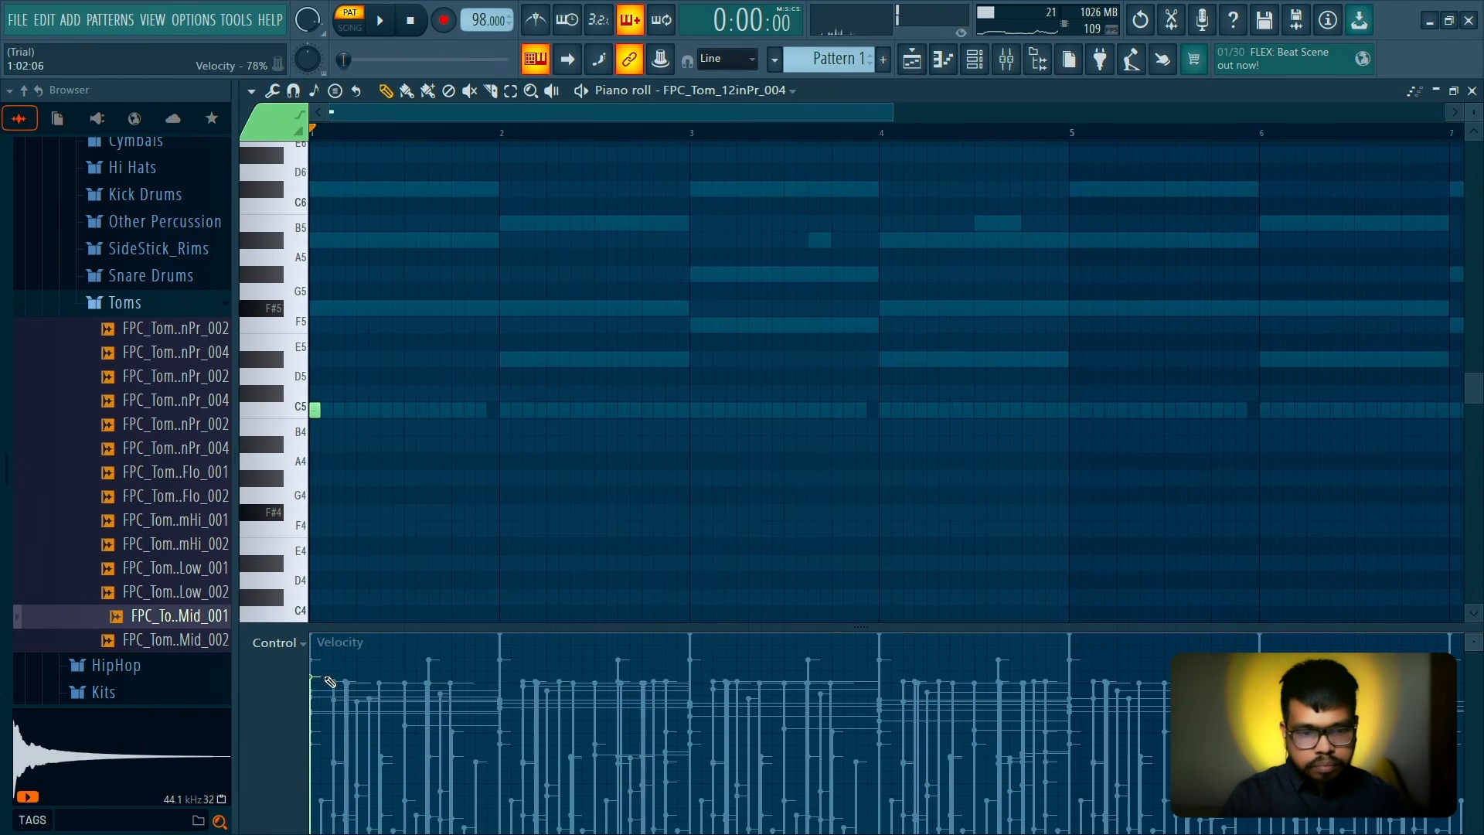
scroll(325, 410, "up", 3, "ctrl")
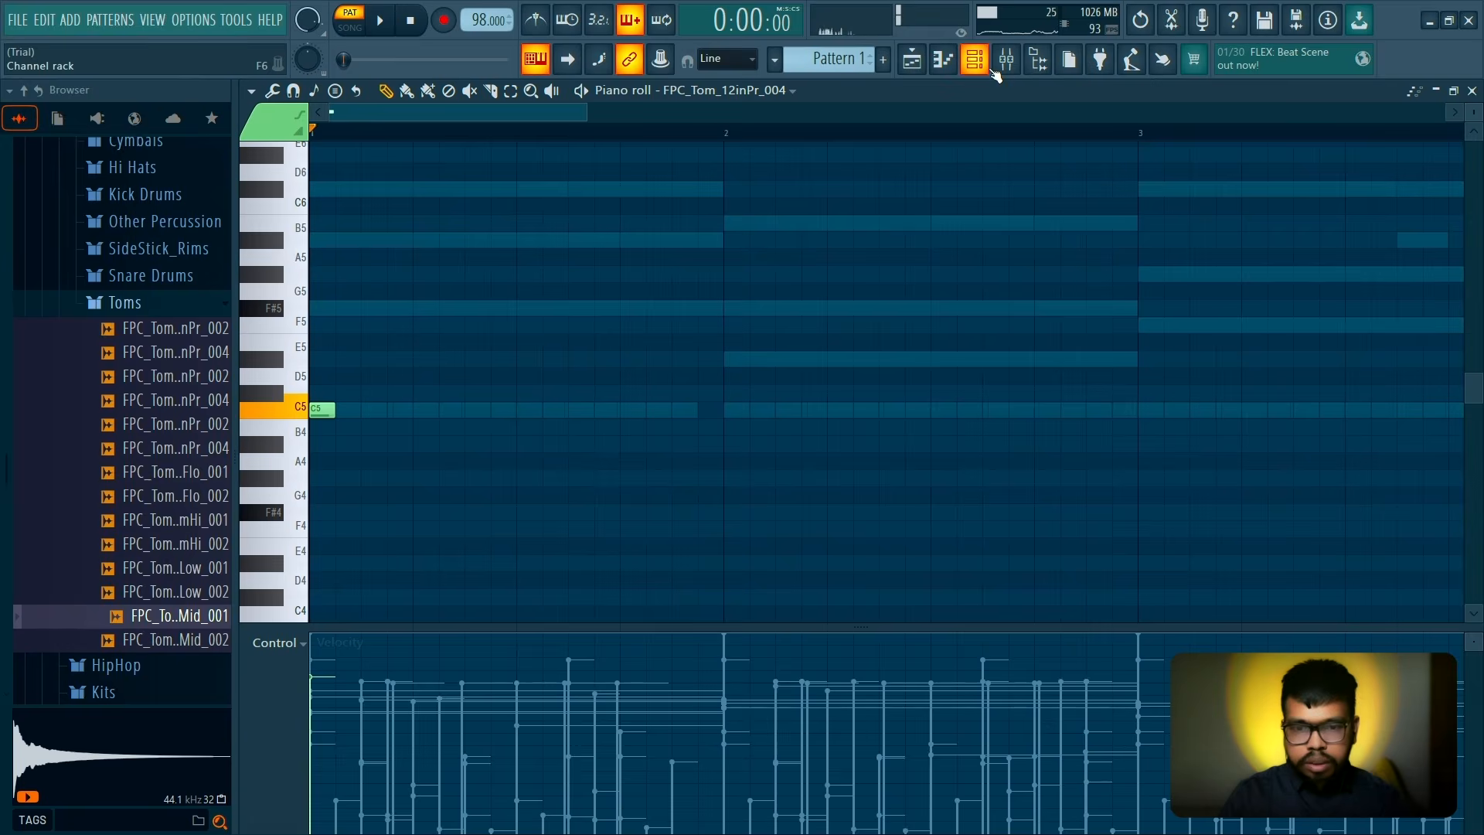
left_click(990, 66)
right_click(535, 689)
left_click(325, 411)
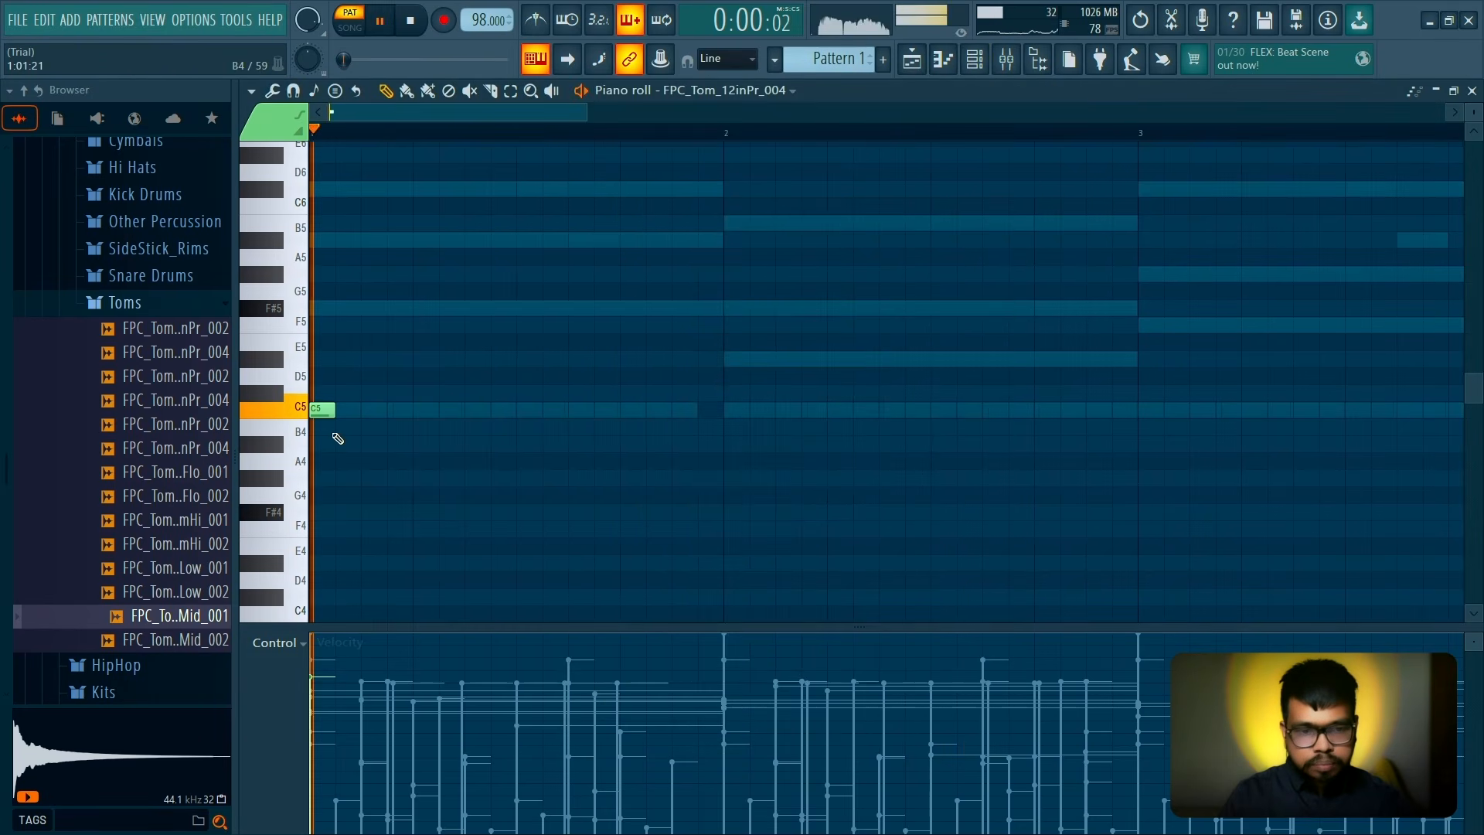
key("space")
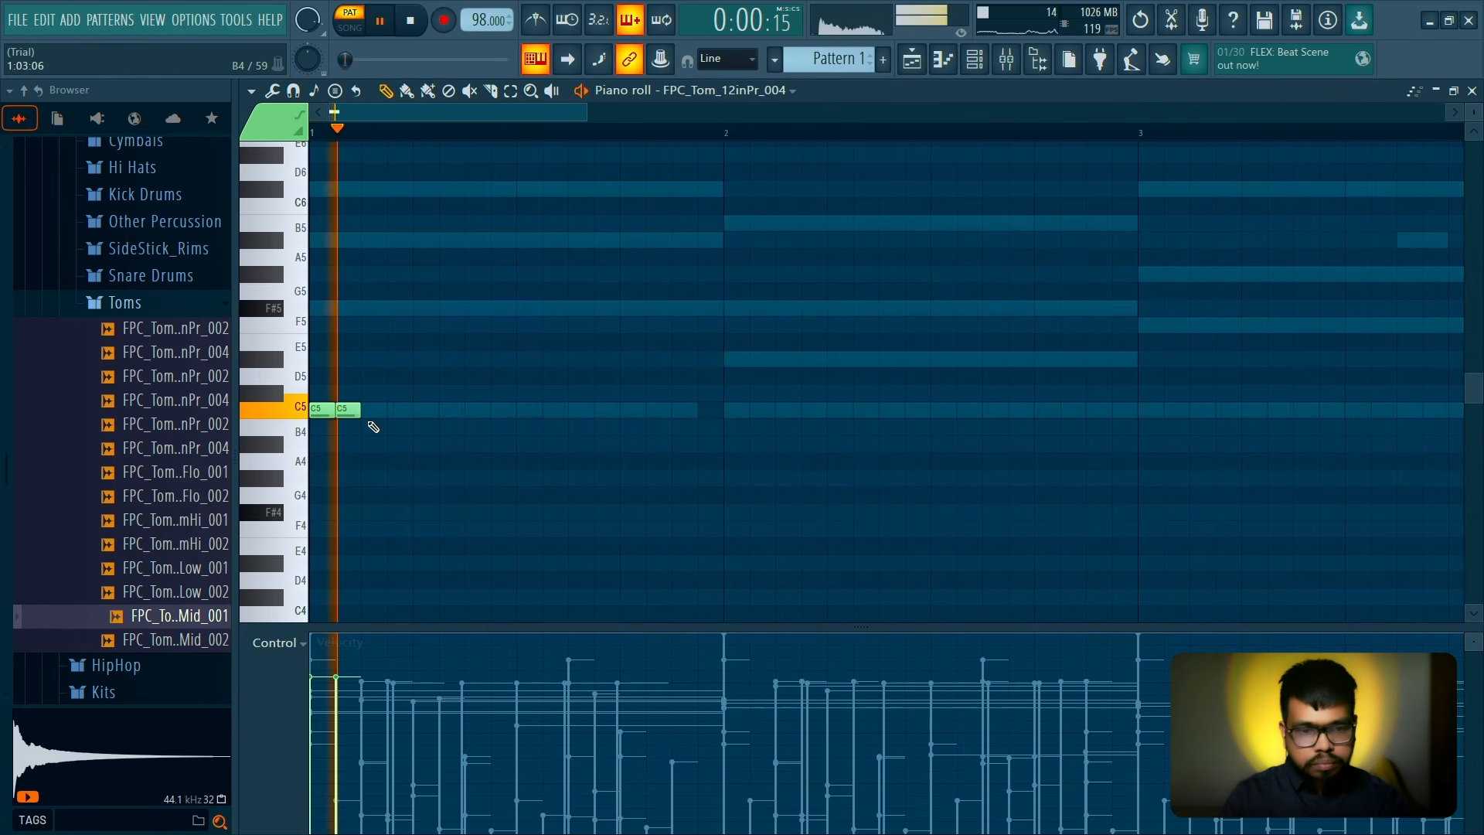
Add A#4 notes on steps 4 and 5 and a G#4 note on step 7 of the tom part, and play it back
left_click(400, 412)
key("space")
left_click_drag(400, 416, 401, 434)
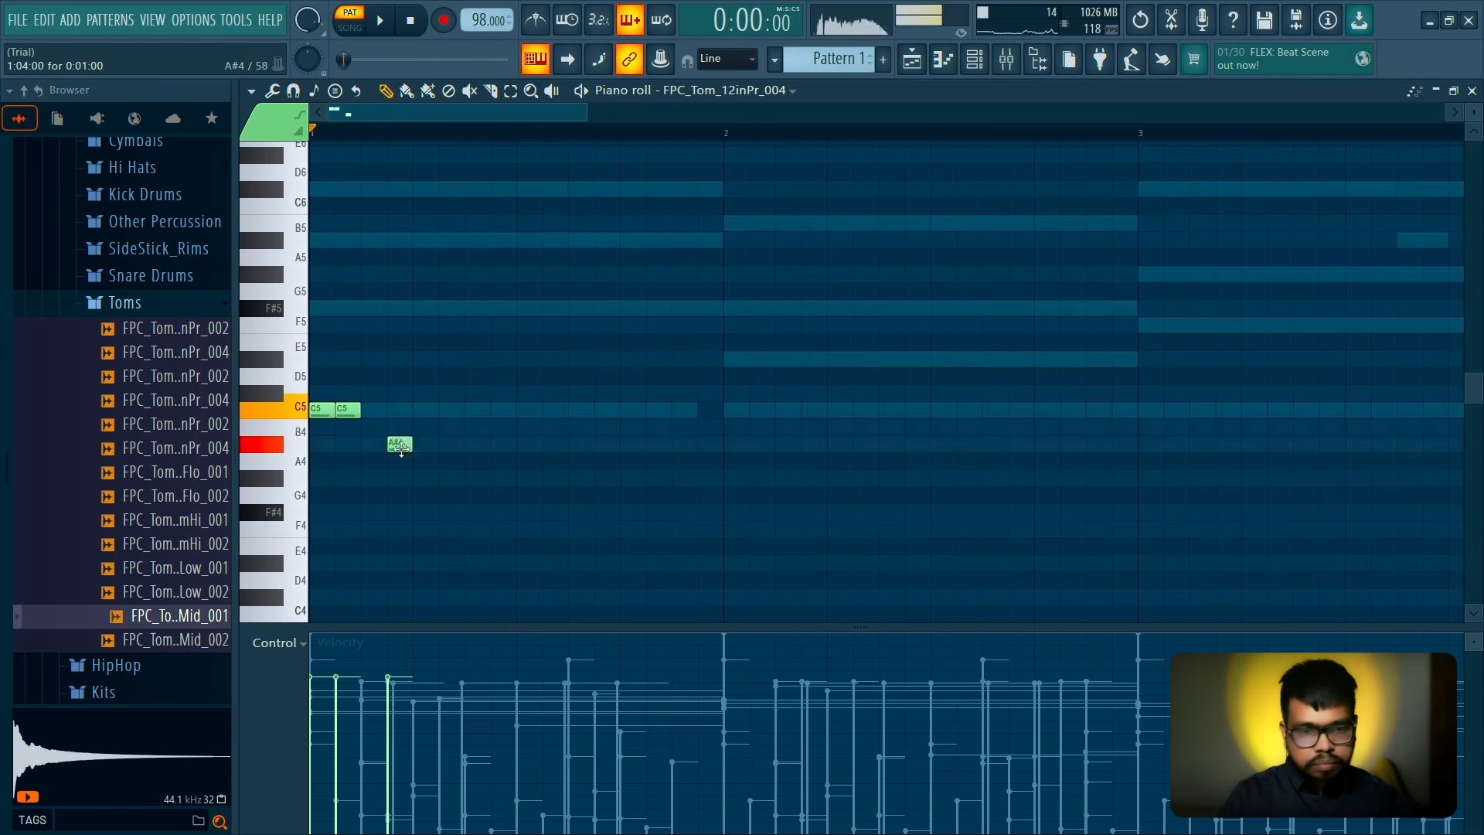
key("space")
left_click(422, 445)
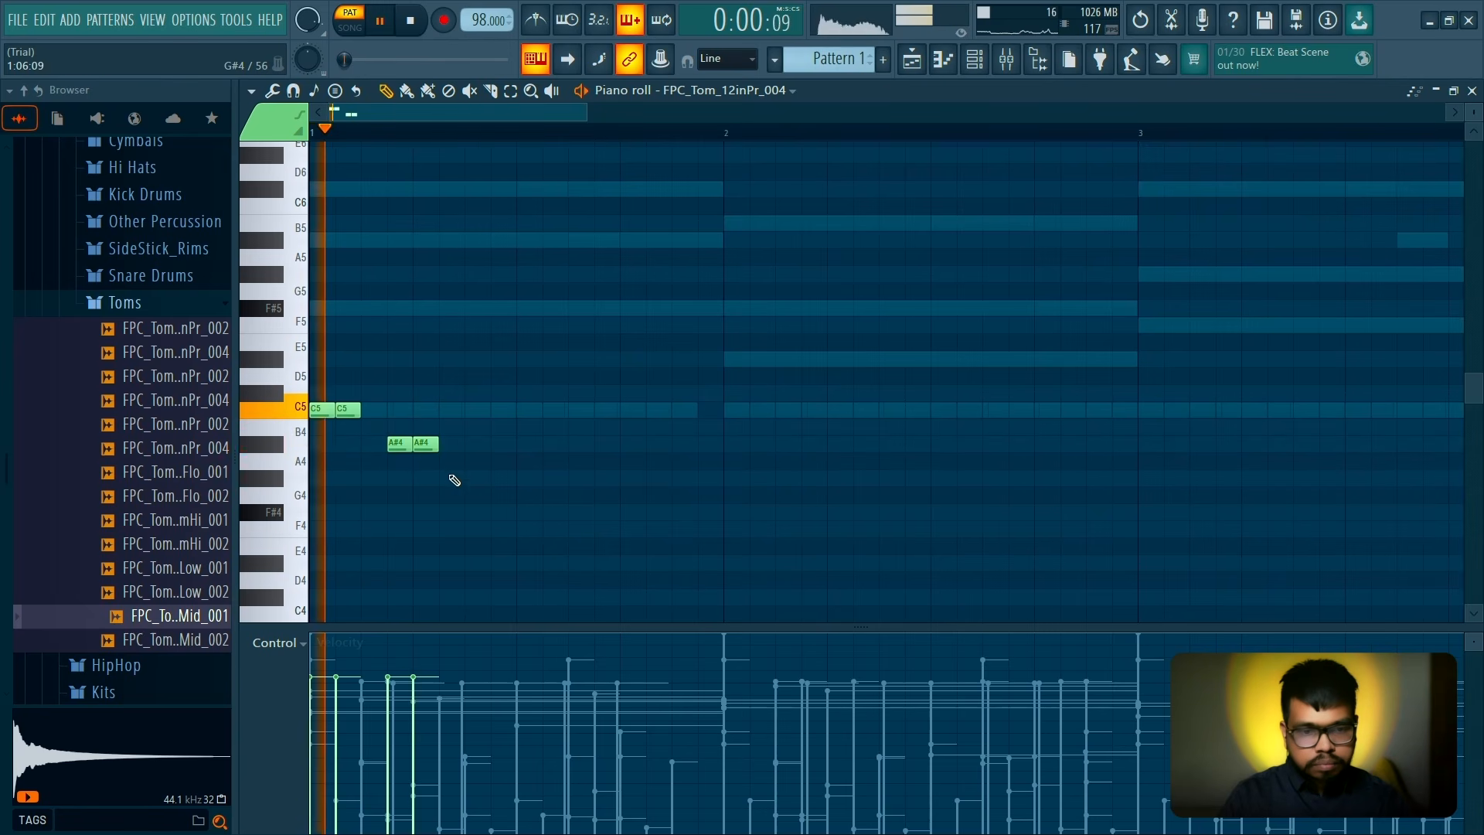
left_click(465, 479)
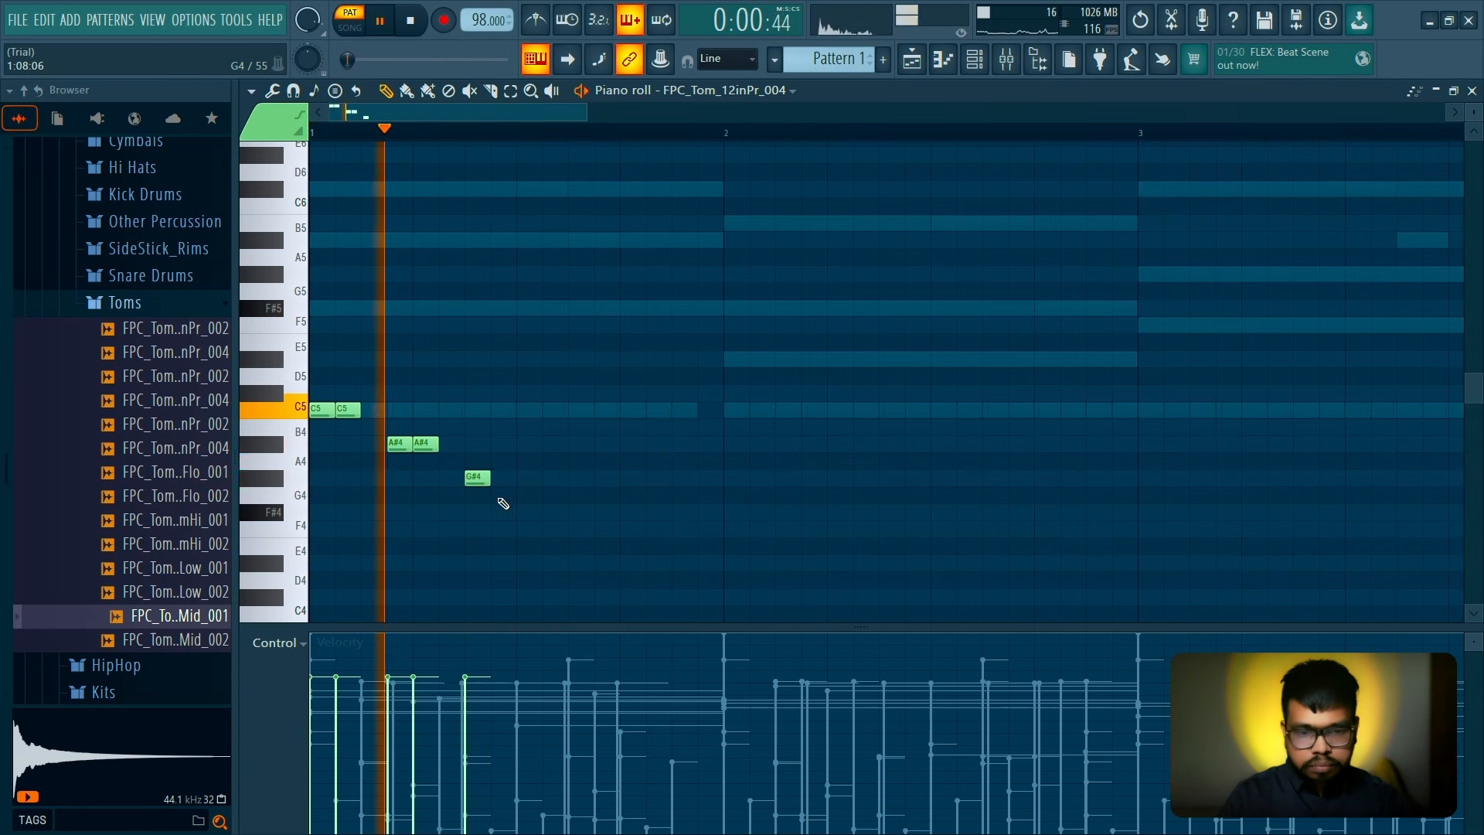
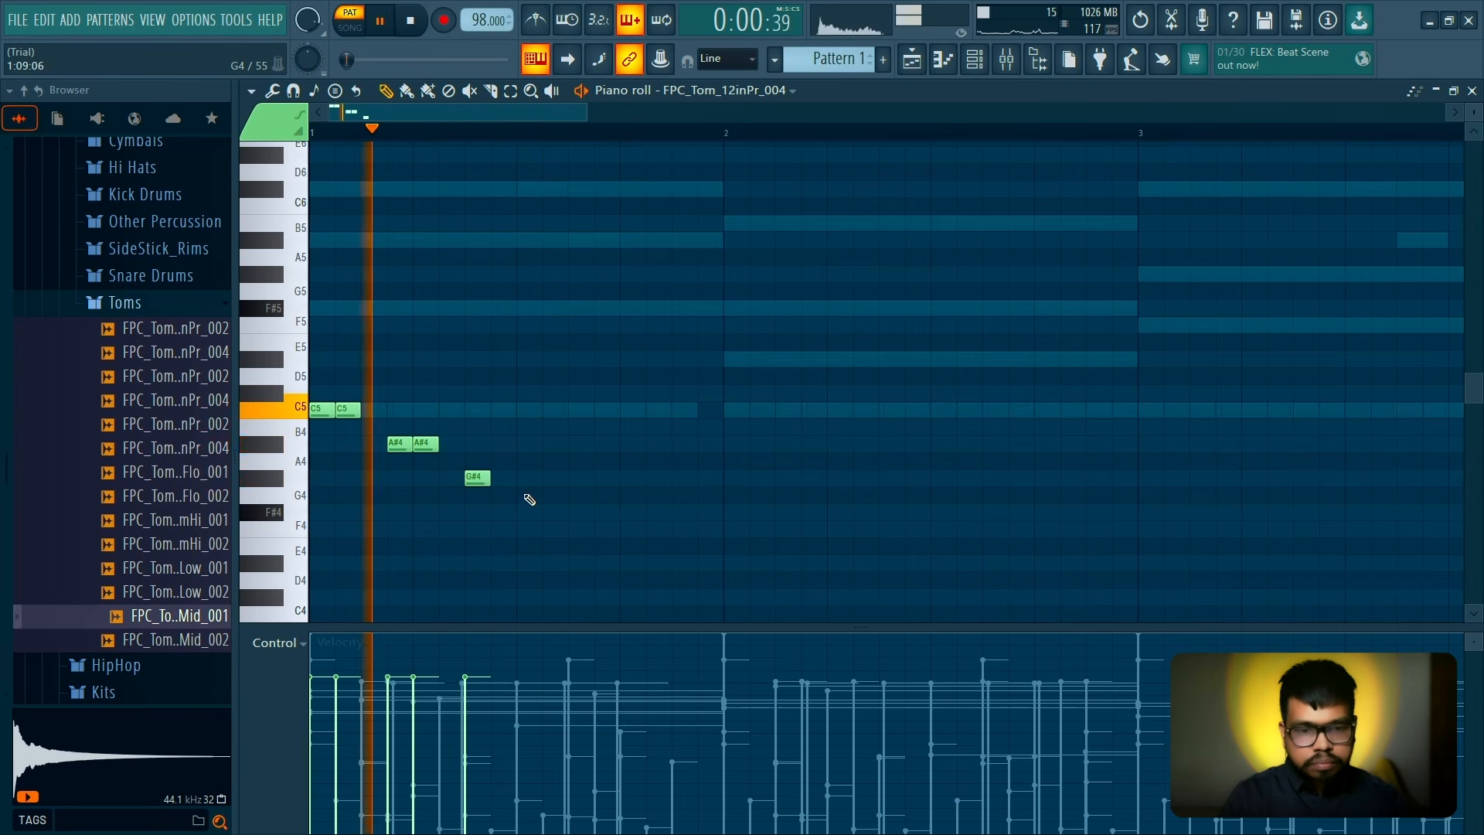
key("space")
left_click(1472, 90)
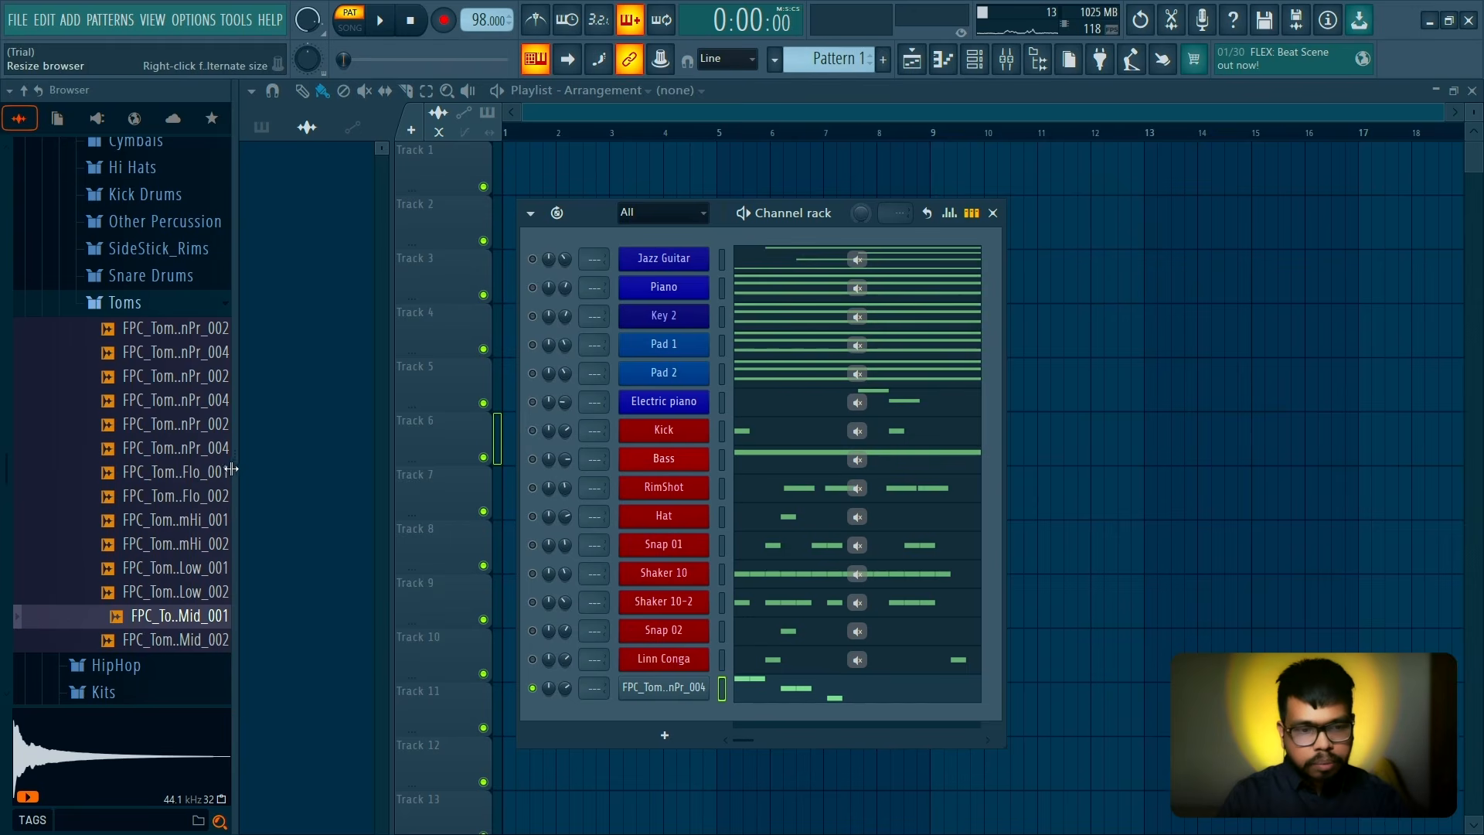
Widen the browser to show full sample names and audition the FPC toms from FPC_Tom_14inPr_004 through FPC_Tom_GtomHi_002
left_click_drag(231, 470, 312, 479)
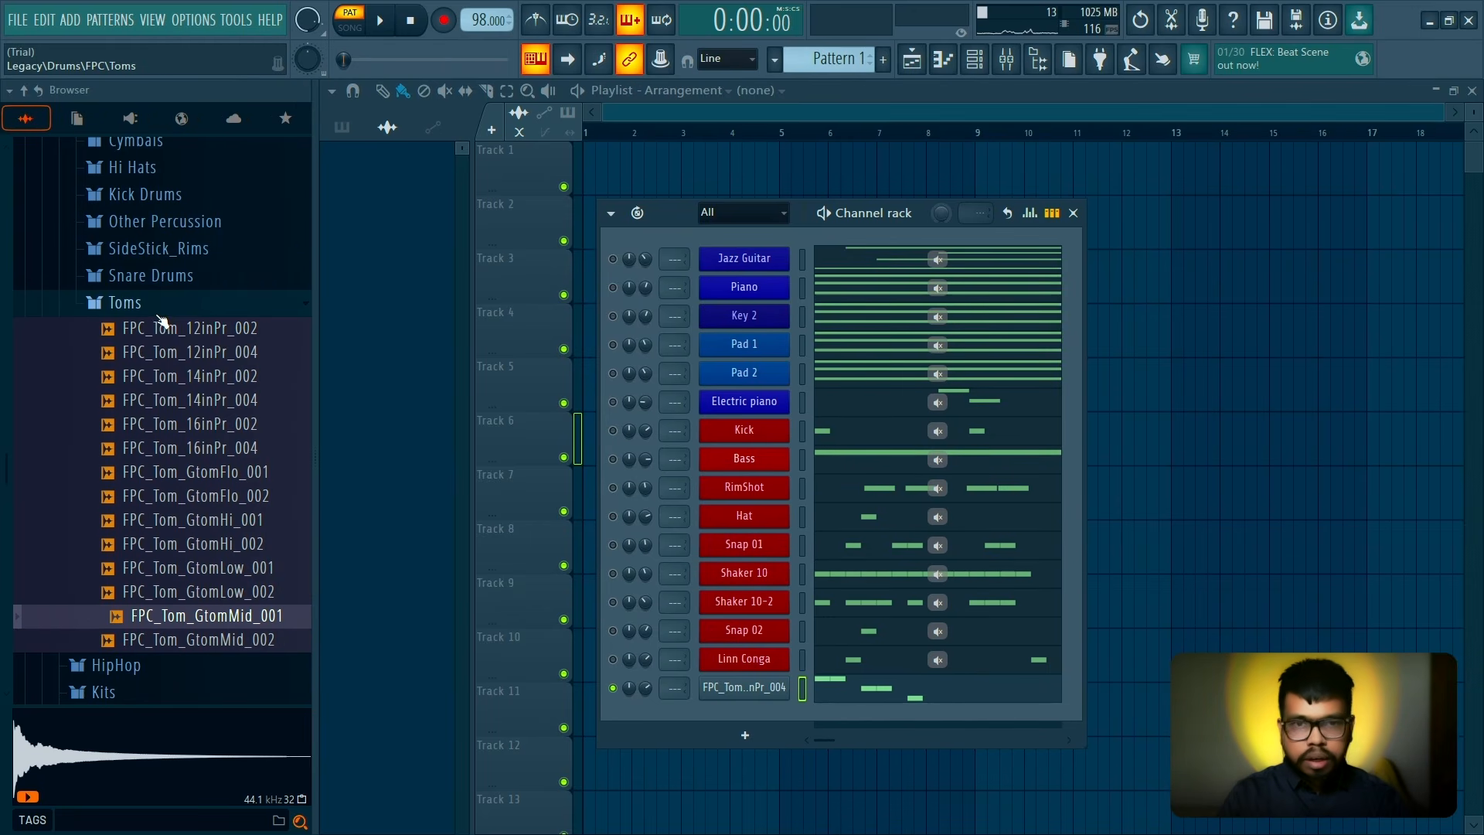
left_click(180, 405)
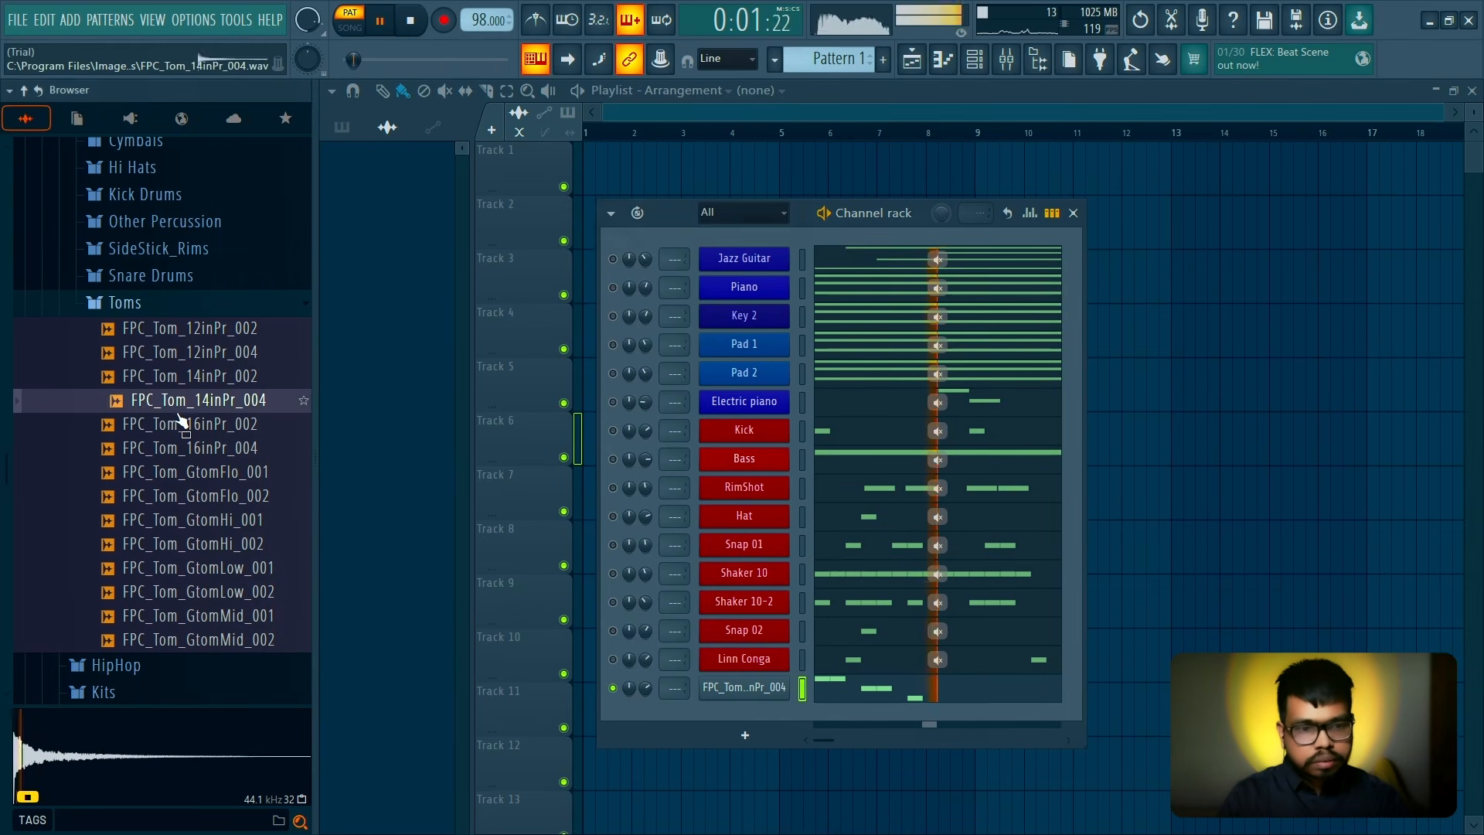
key("space")
left_click(188, 430)
left_click(189, 455)
left_click(193, 472)
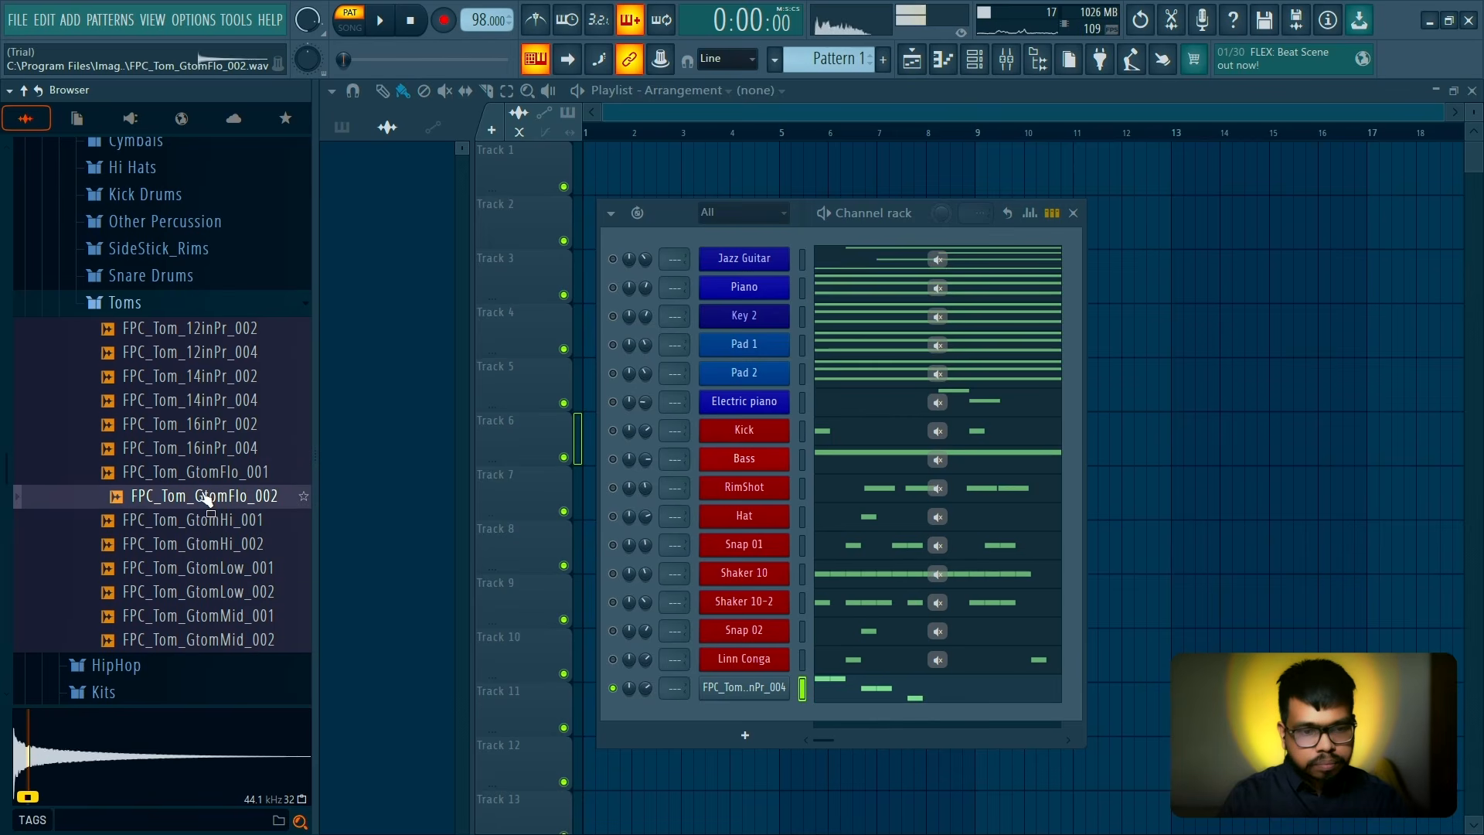
left_click(195, 495)
left_click(200, 520)
left_click(205, 543)
left_click(212, 526)
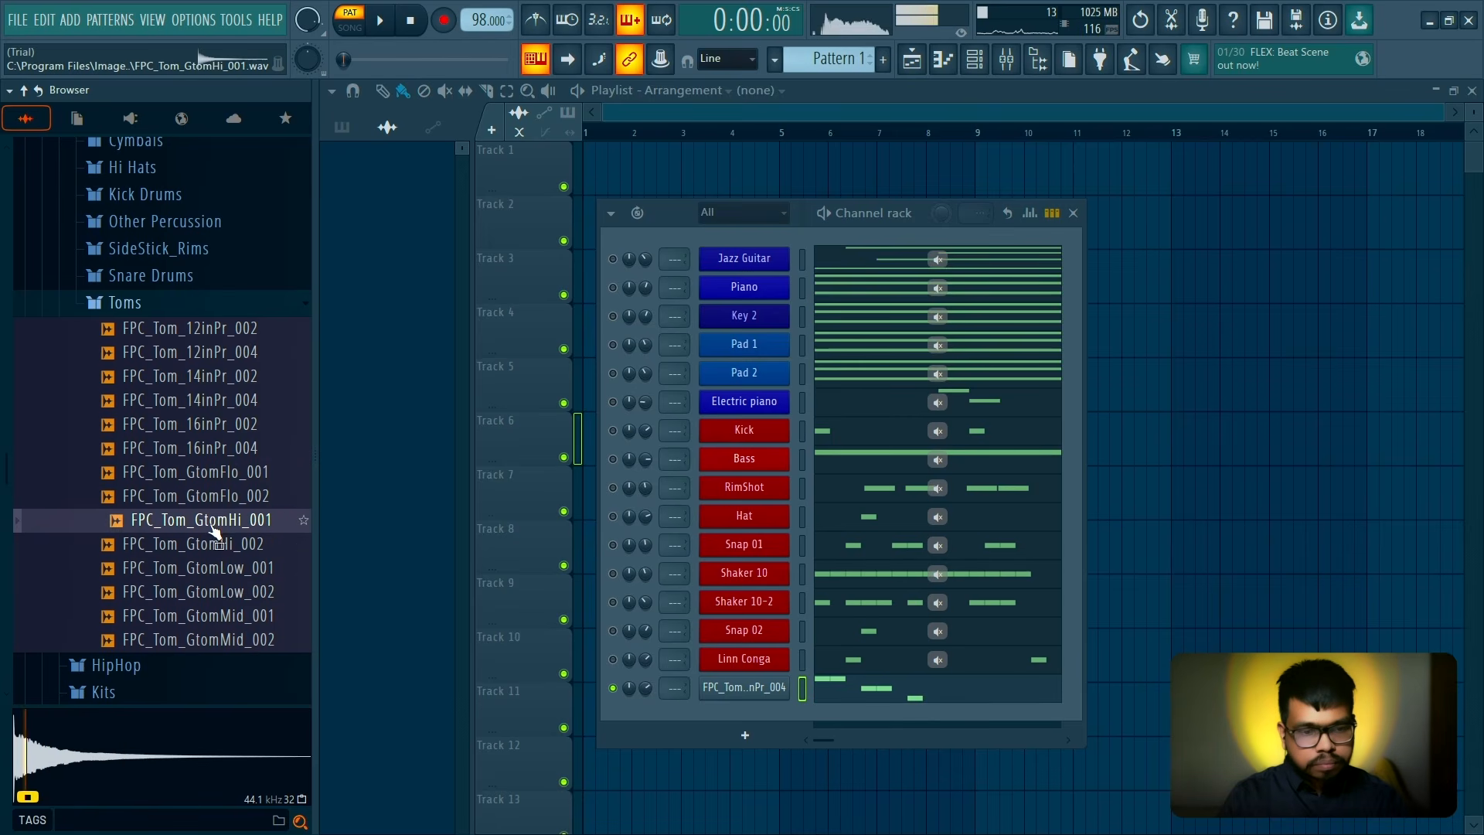
left_click(224, 545)
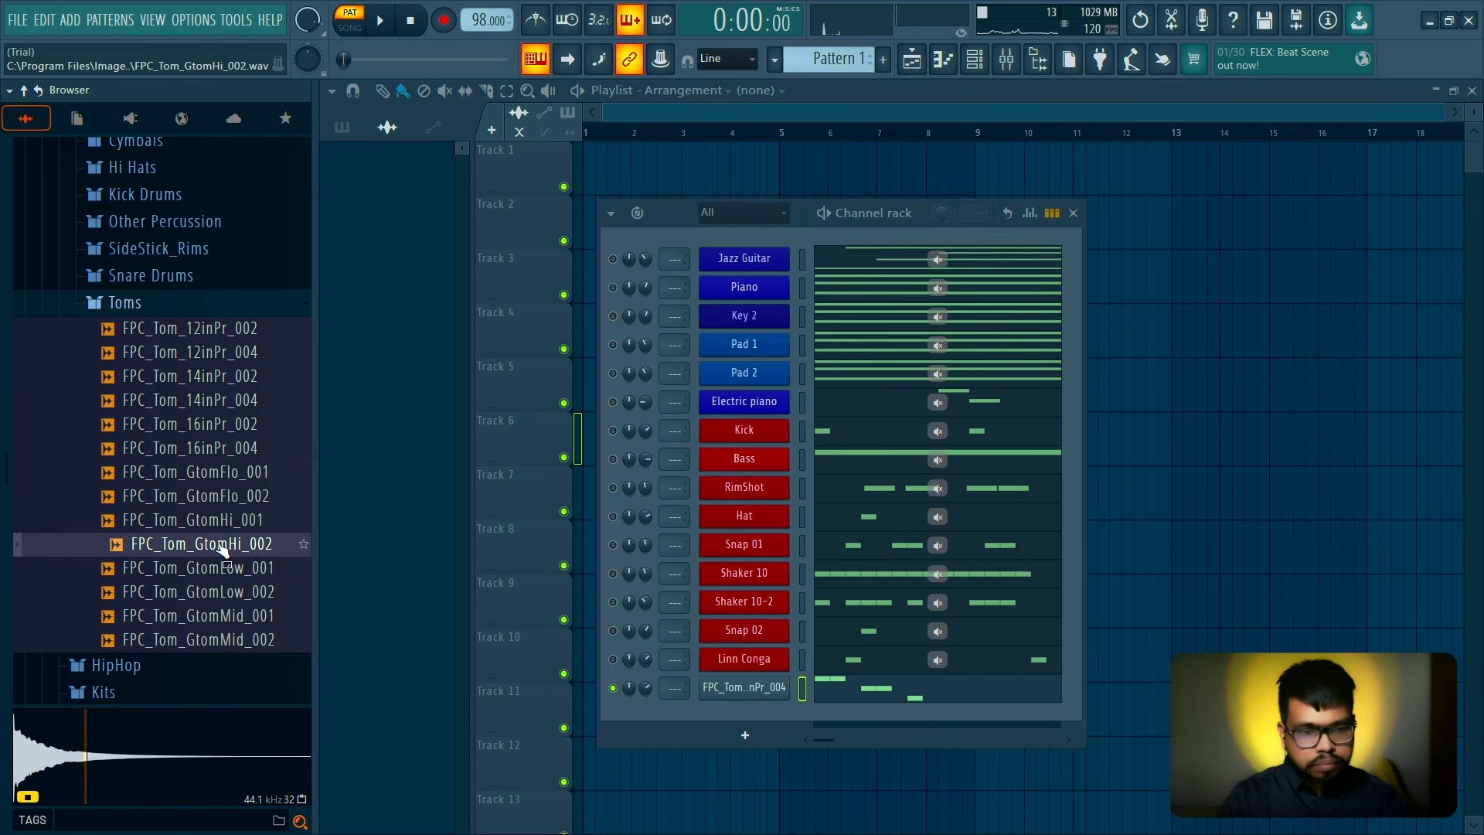
Add FPC_Tom_GtomLow_001 as a new channel below the first tom and delete the starting C5 note in its piano roll
left_click(224, 573)
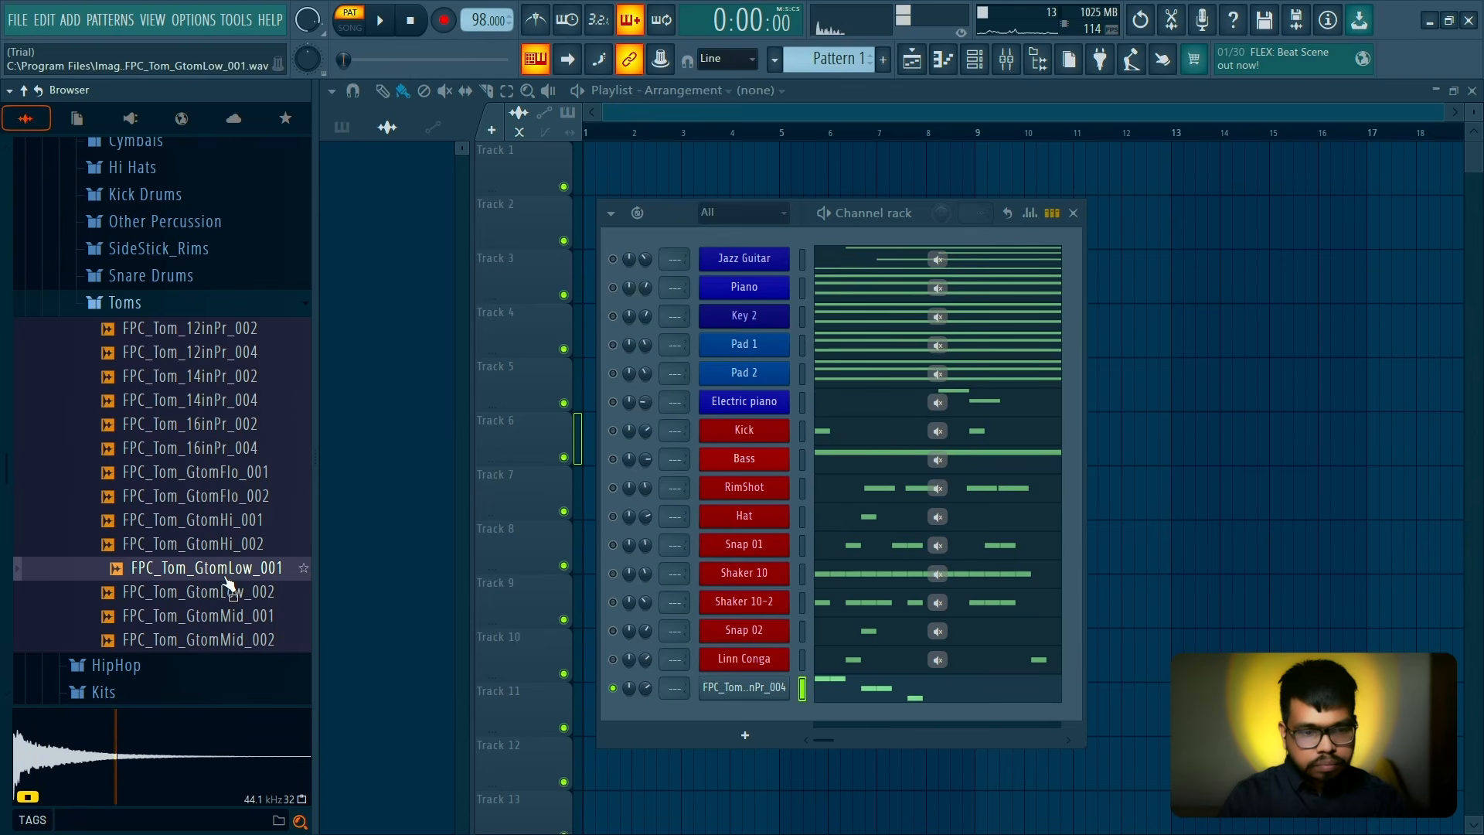
left_click_drag(227, 580, 756, 717)
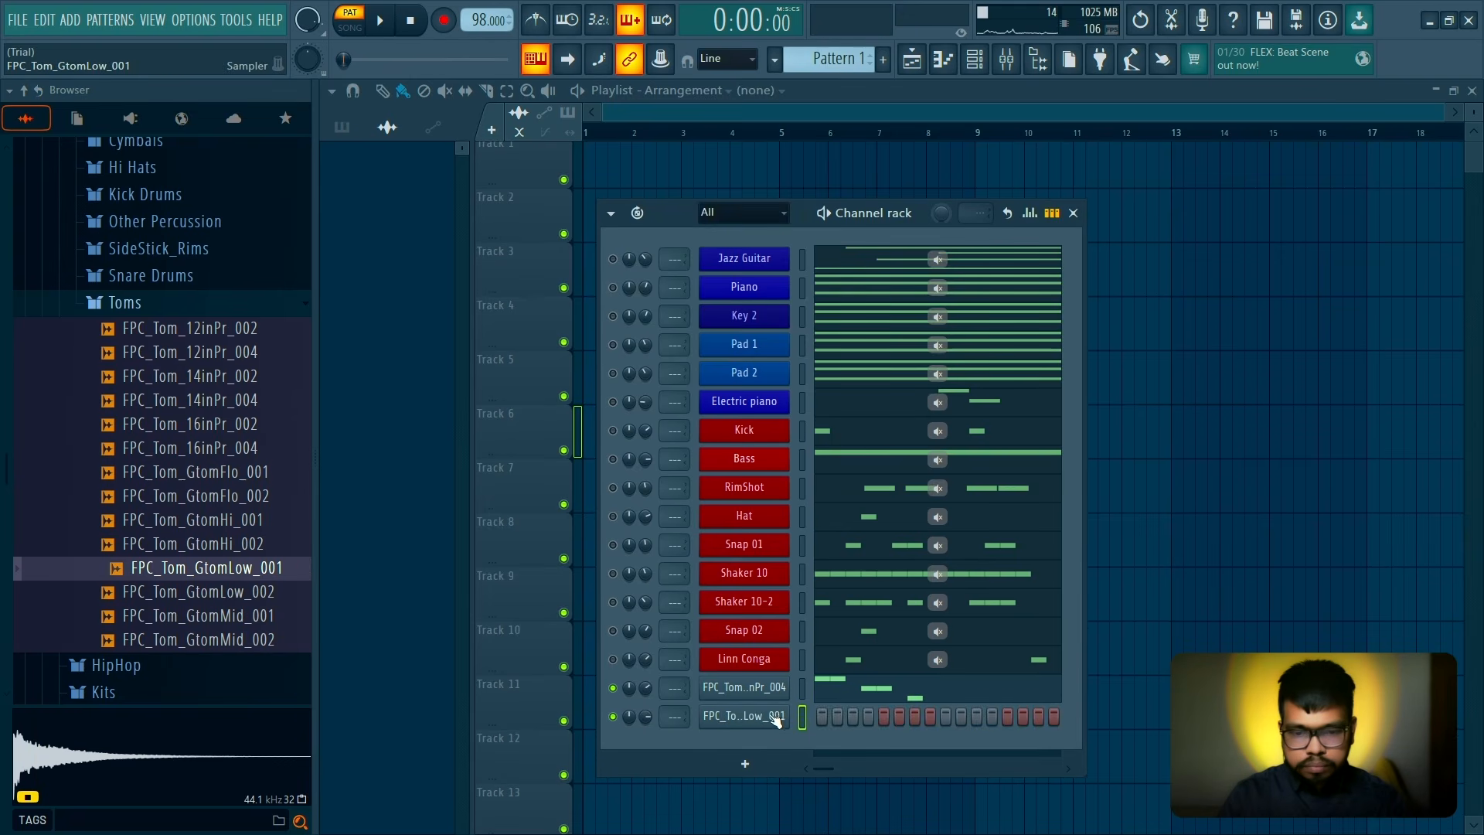
right_click(776, 717)
left_click(830, 561)
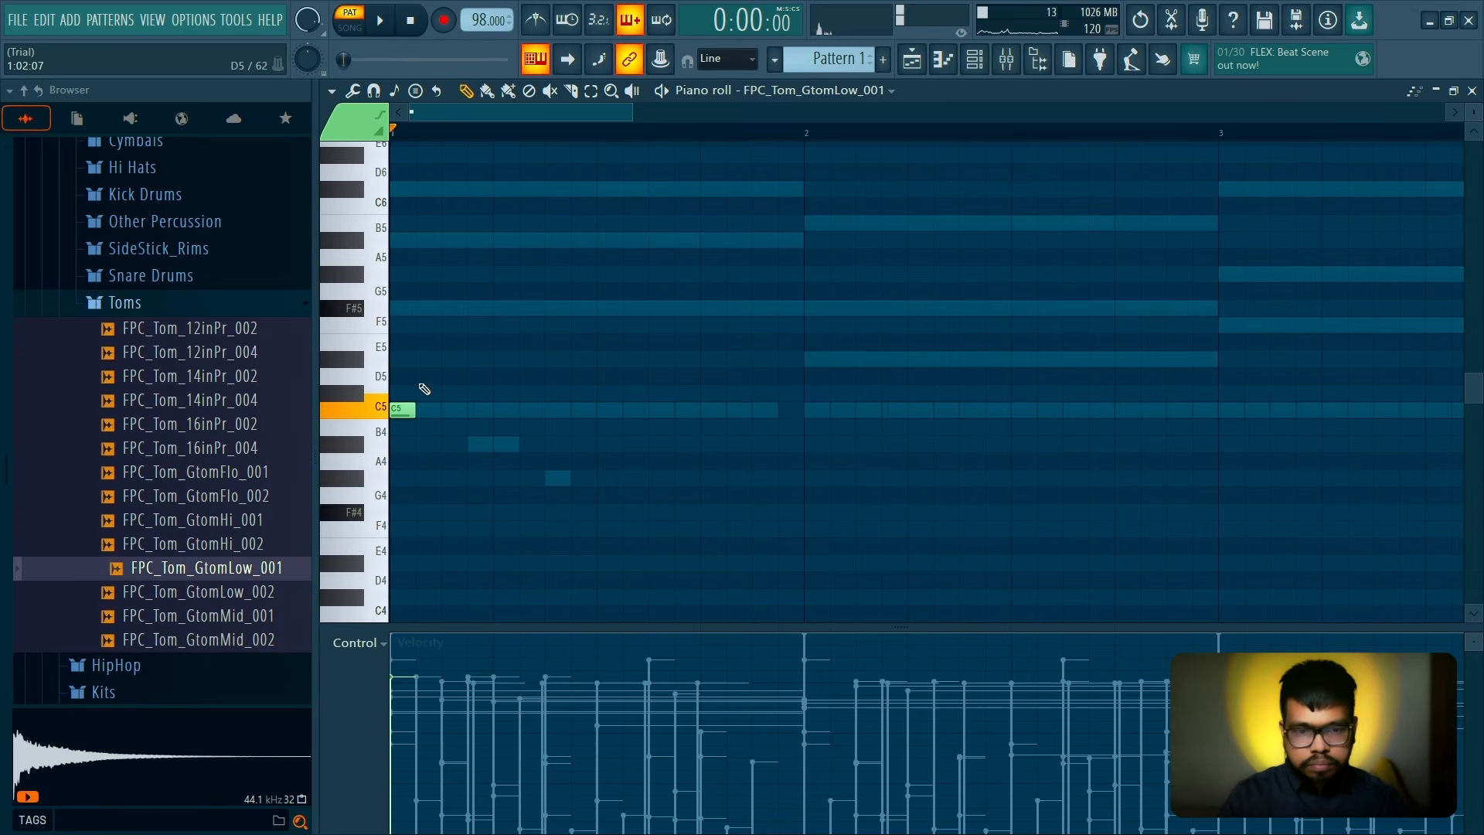
right_click(404, 409)
Try F#4 notes on steps 9, 11 and 13 and a B4 note in the GtomLow_001 part, and remove them
key("space")
left_click(606, 513)
key("space")
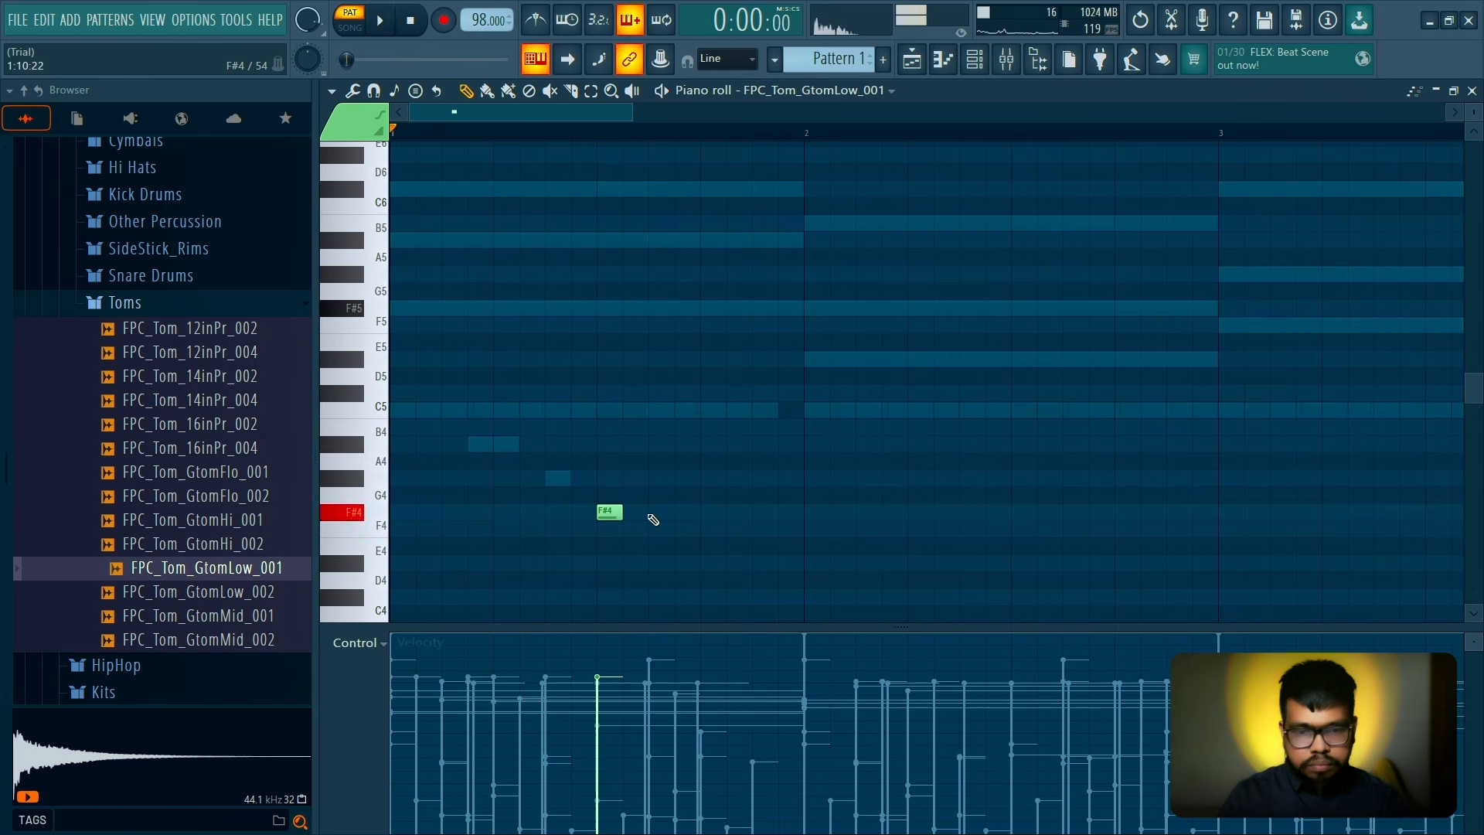
key("space")
left_click(661, 512)
left_click(703, 512)
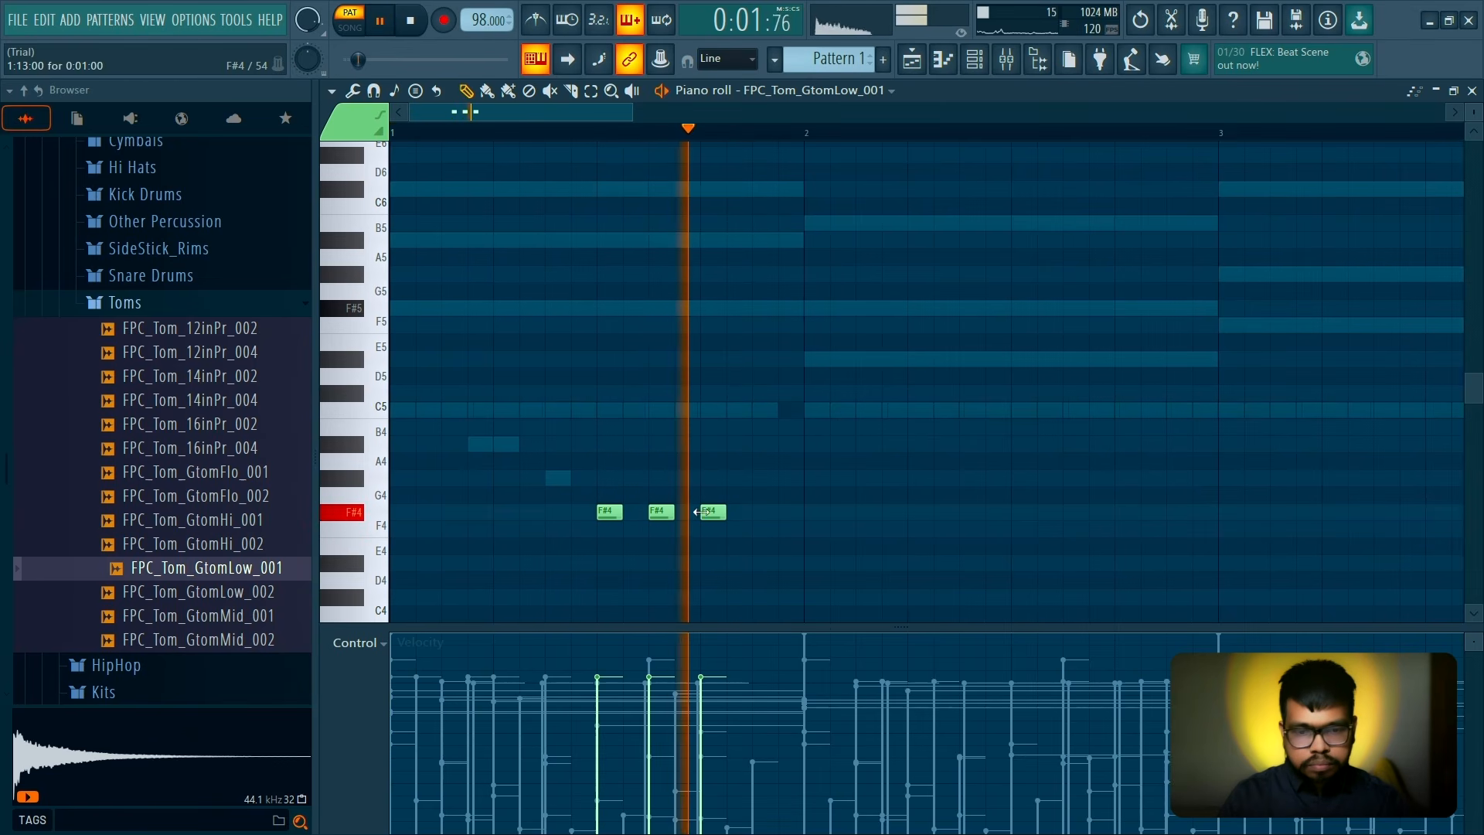
right_click(700, 512)
right_click(661, 513)
right_click(609, 513)
left_click(609, 432)
right_click(621, 437)
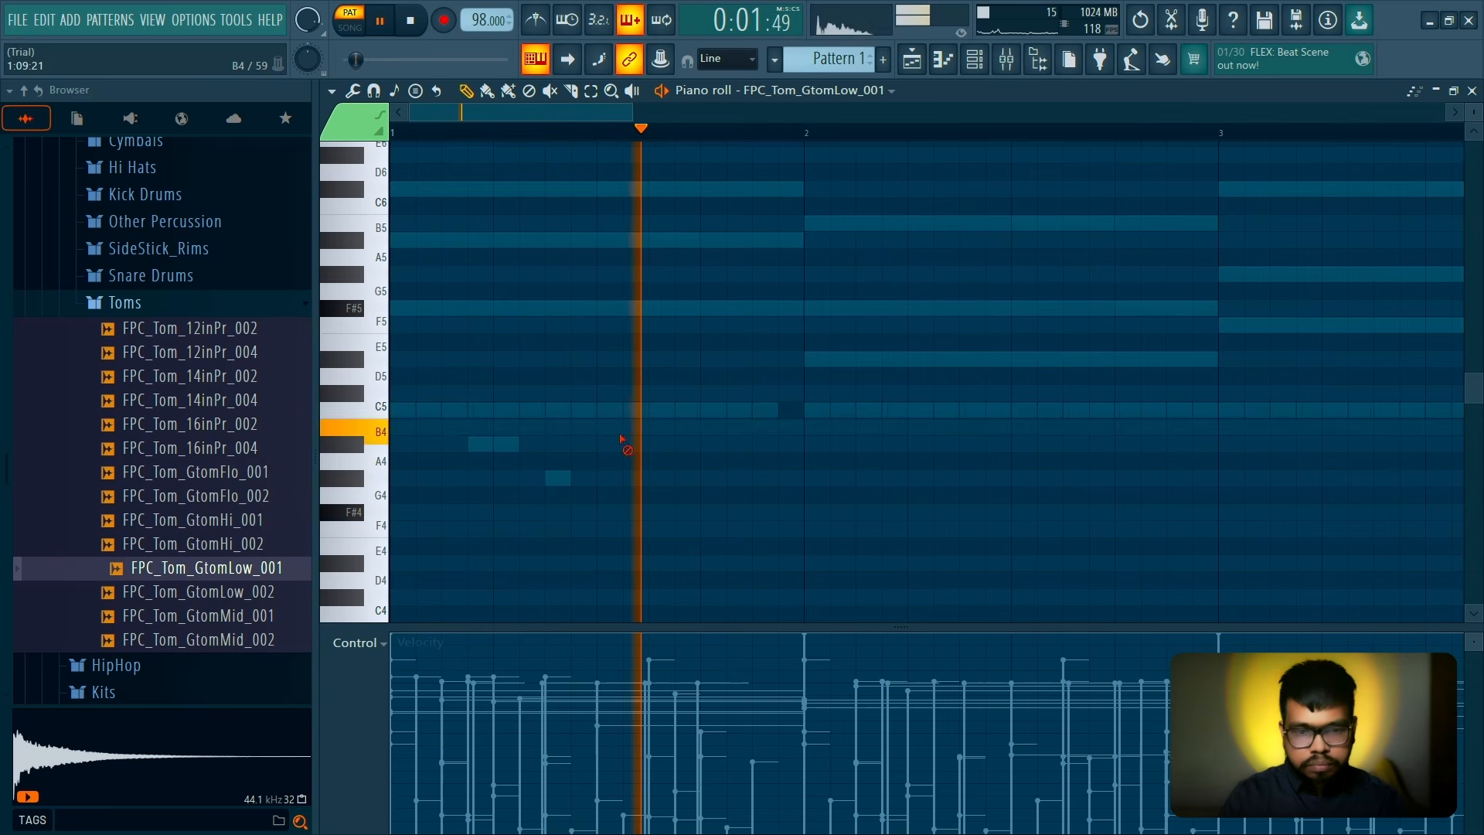
Place C5 notes on steps 9 and 13 of bar 1 in the GtomLow_001 part and close the piano roll
left_click(611, 410)
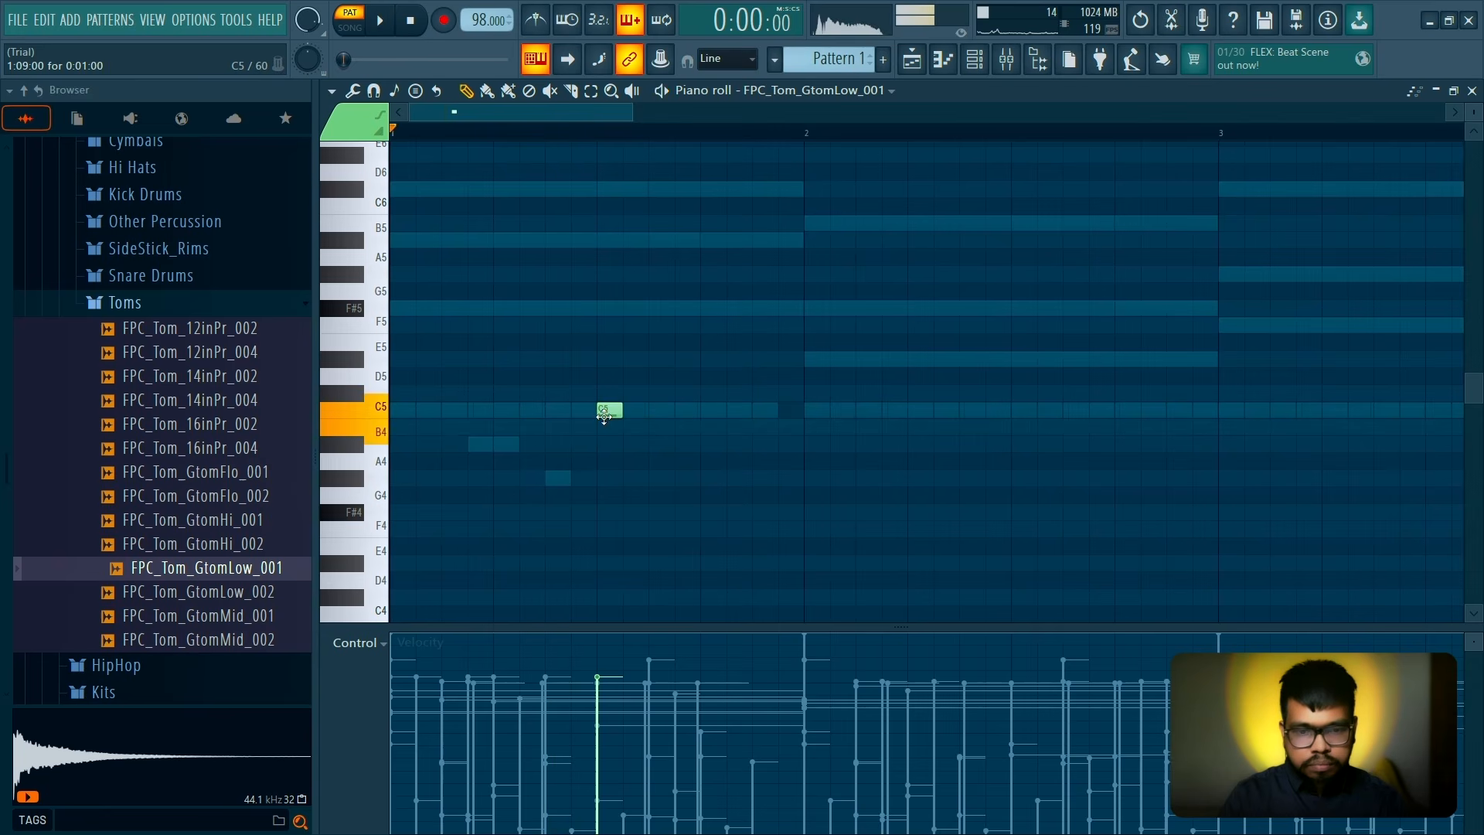
left_click(703, 412)
key("space")
left_click(1472, 90)
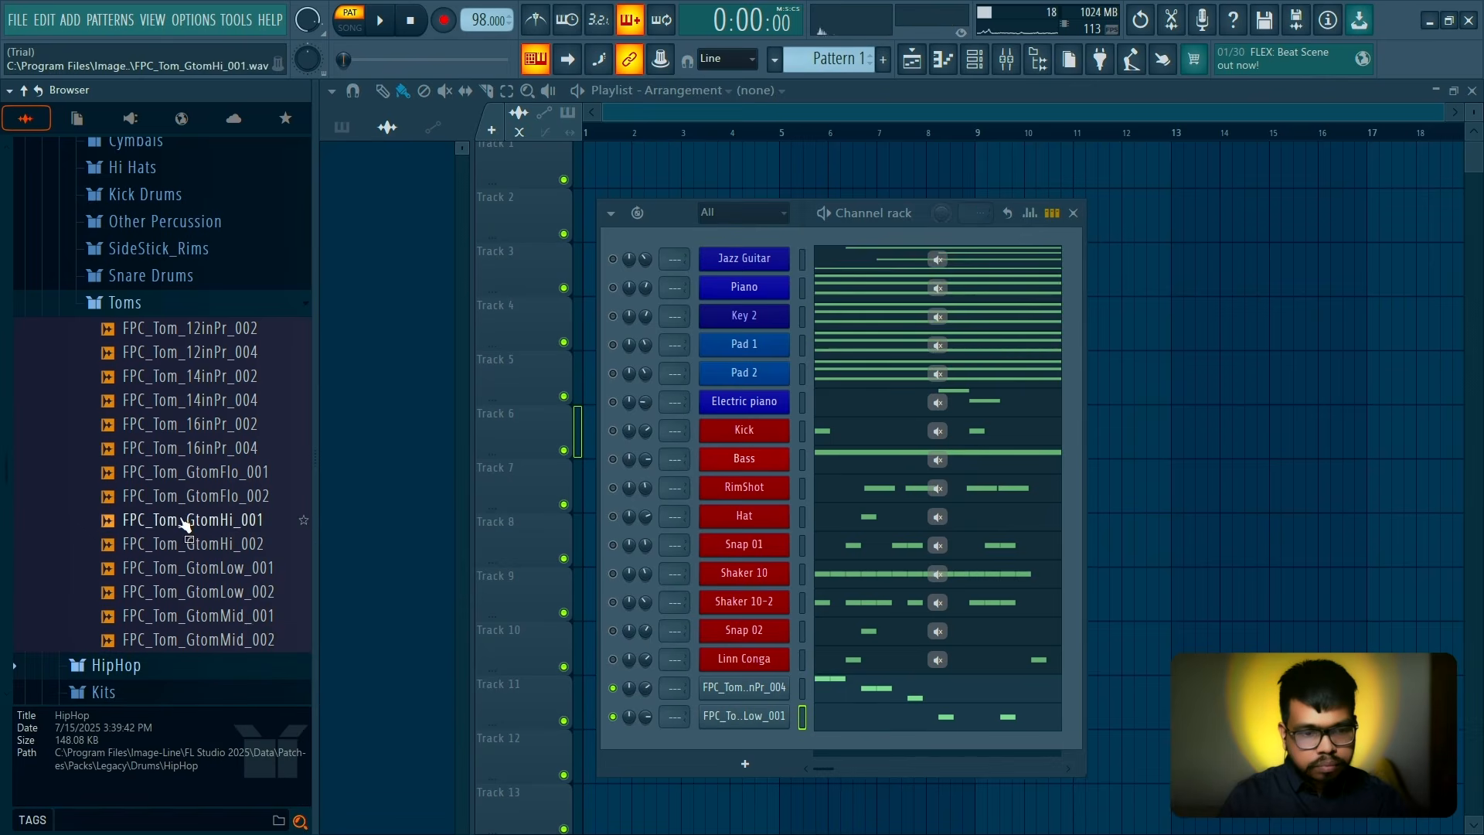
Open the FPC Snare Drums folder and audition its samples, including FPC_Snr_2L003 and FPC_SnrC_3_6
scroll(193, 441, "down", 2)
scroll(193, 437, "up", 3)
left_click(185, 421)
left_click(193, 446)
left_click(194, 493)
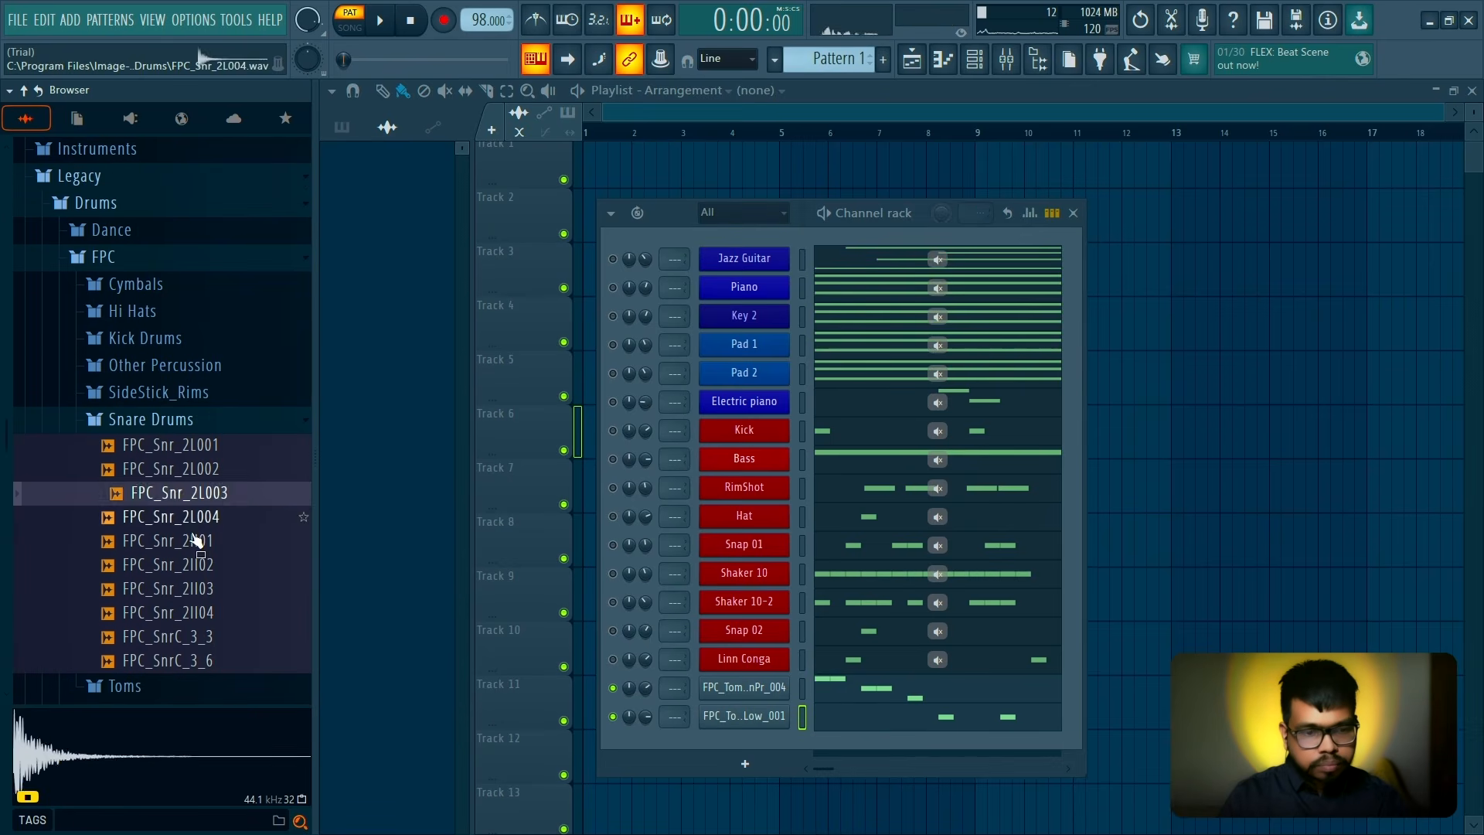
left_click(193, 613)
left_click(195, 636)
left_click(200, 661)
Play the tom pattern, reopen the FPC_Tom_GtomLow_001 piano roll and clear its two C5 notes
key("space")
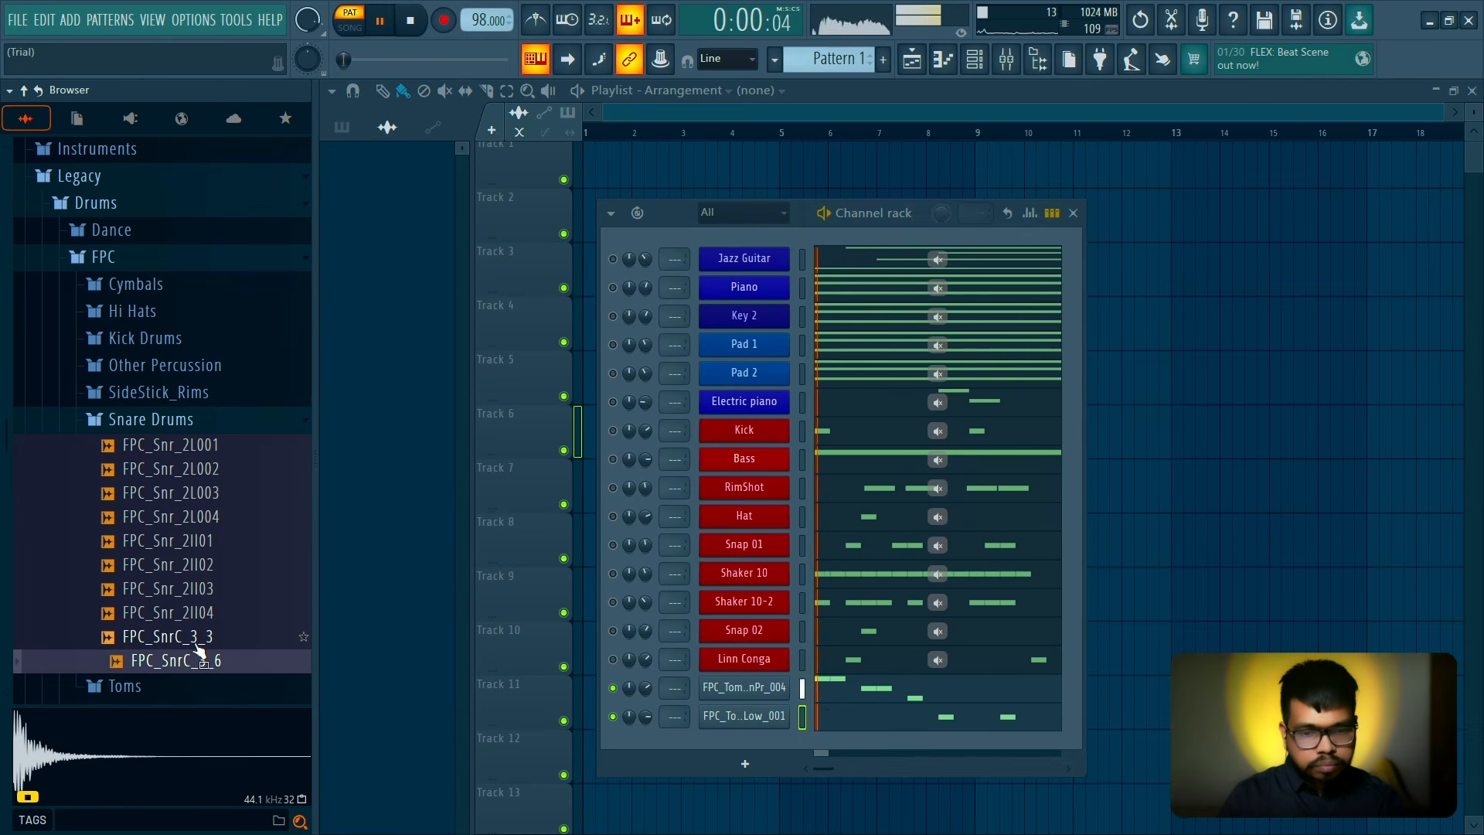
left_click(857, 716)
key("space")
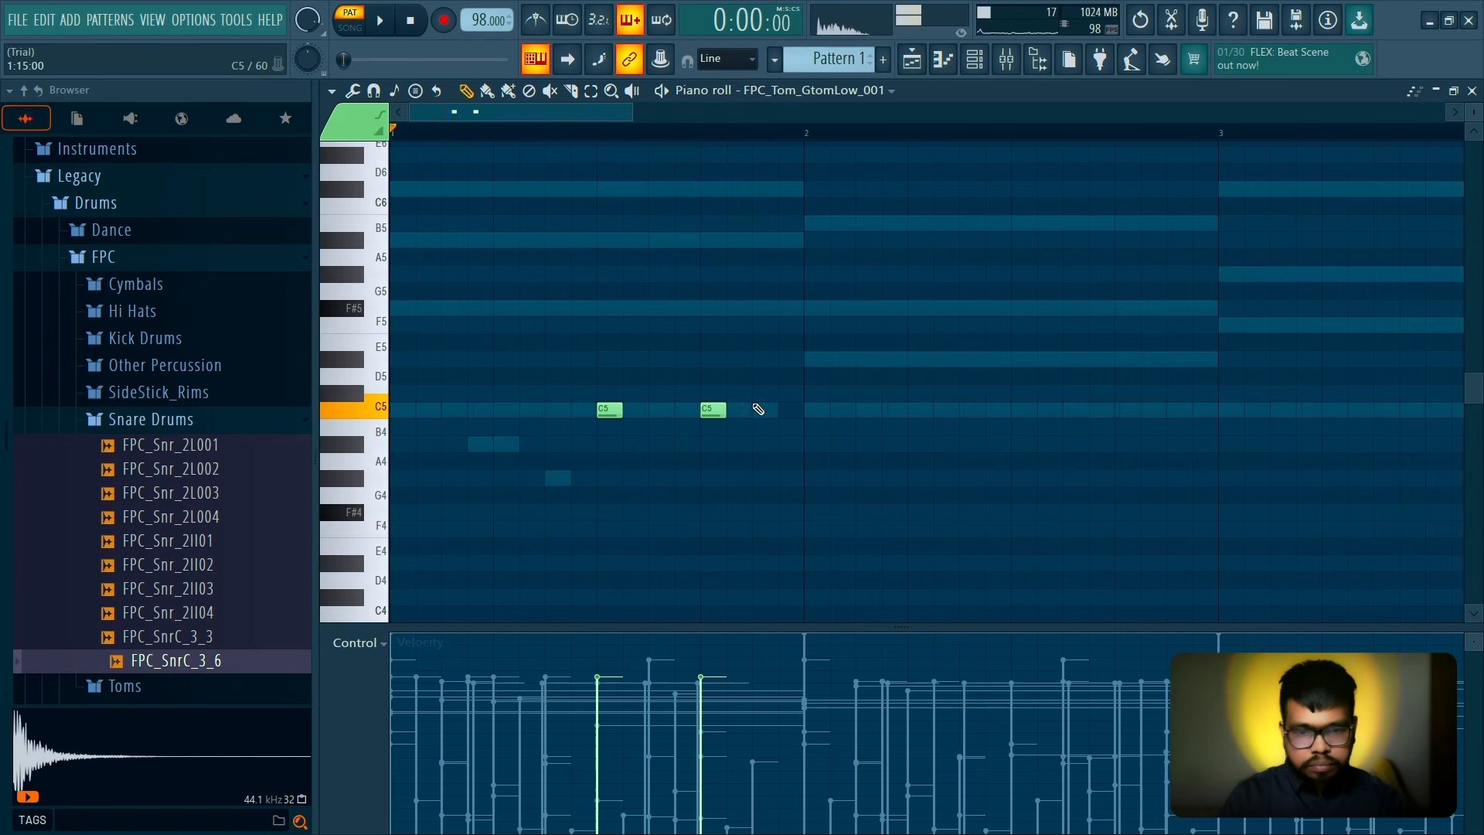
left_click(1472, 90)
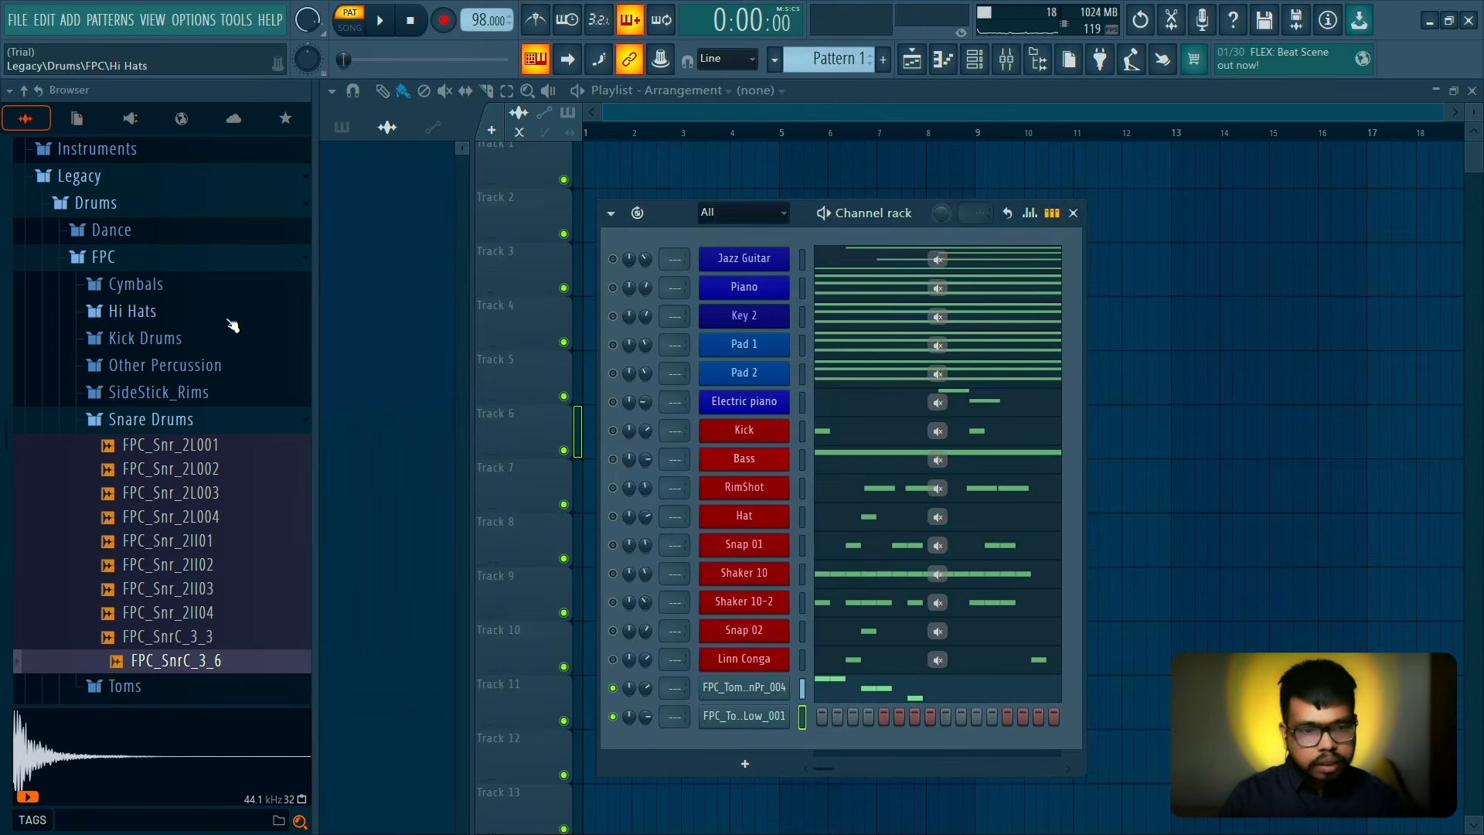
Audition FPC_Snr_2L001, close the Snare Drums folder and check the SideStick_Rims folder
left_click(133, 469)
left_click(152, 454)
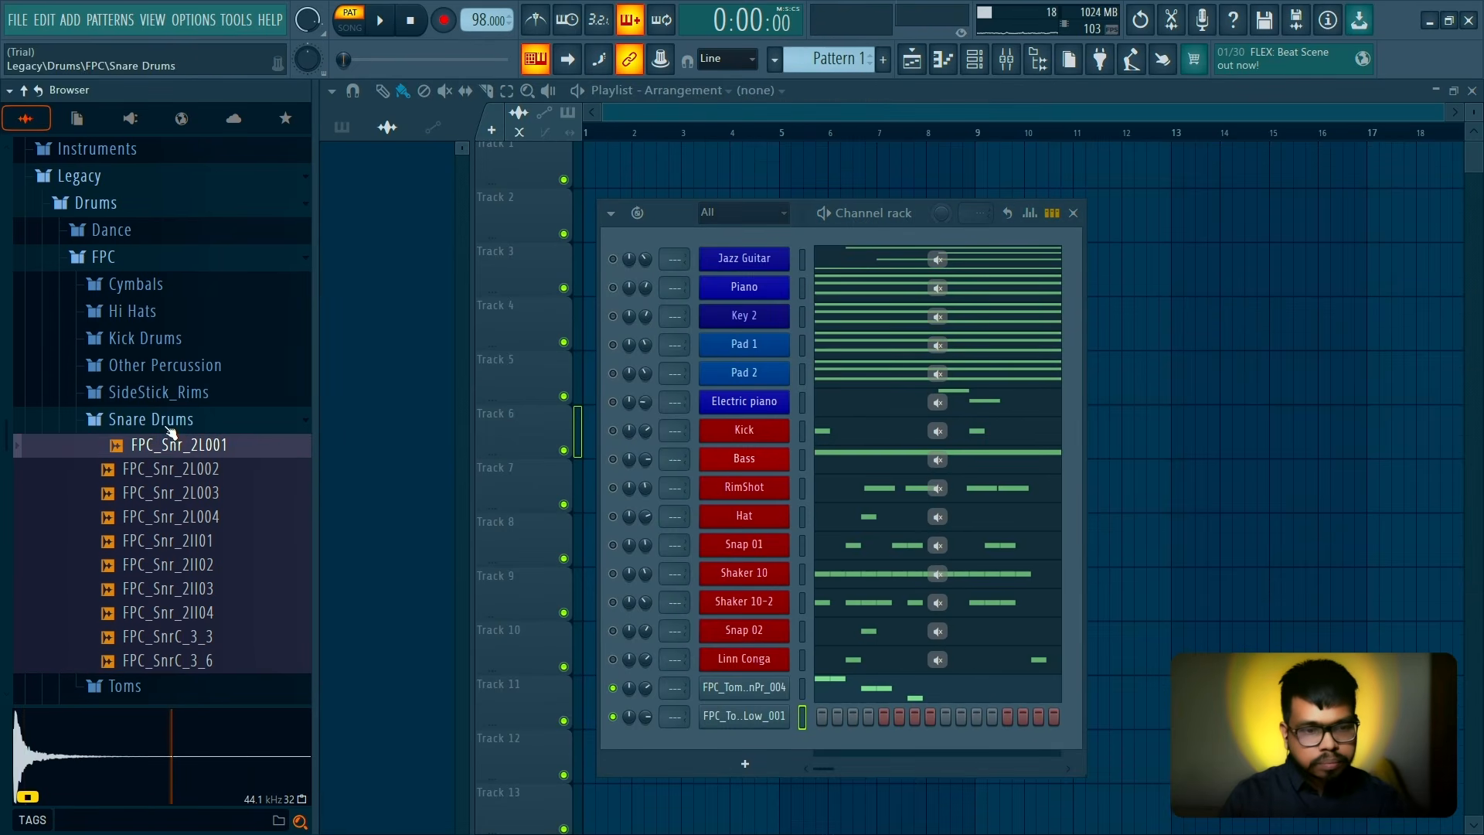
left_click(167, 426)
left_click(182, 398)
left_click(184, 396)
Open the FPC Kick Drums folder and audition its GiReal and Gretc kick samples
left_click(184, 341)
left_click(188, 390)
left_click(190, 439)
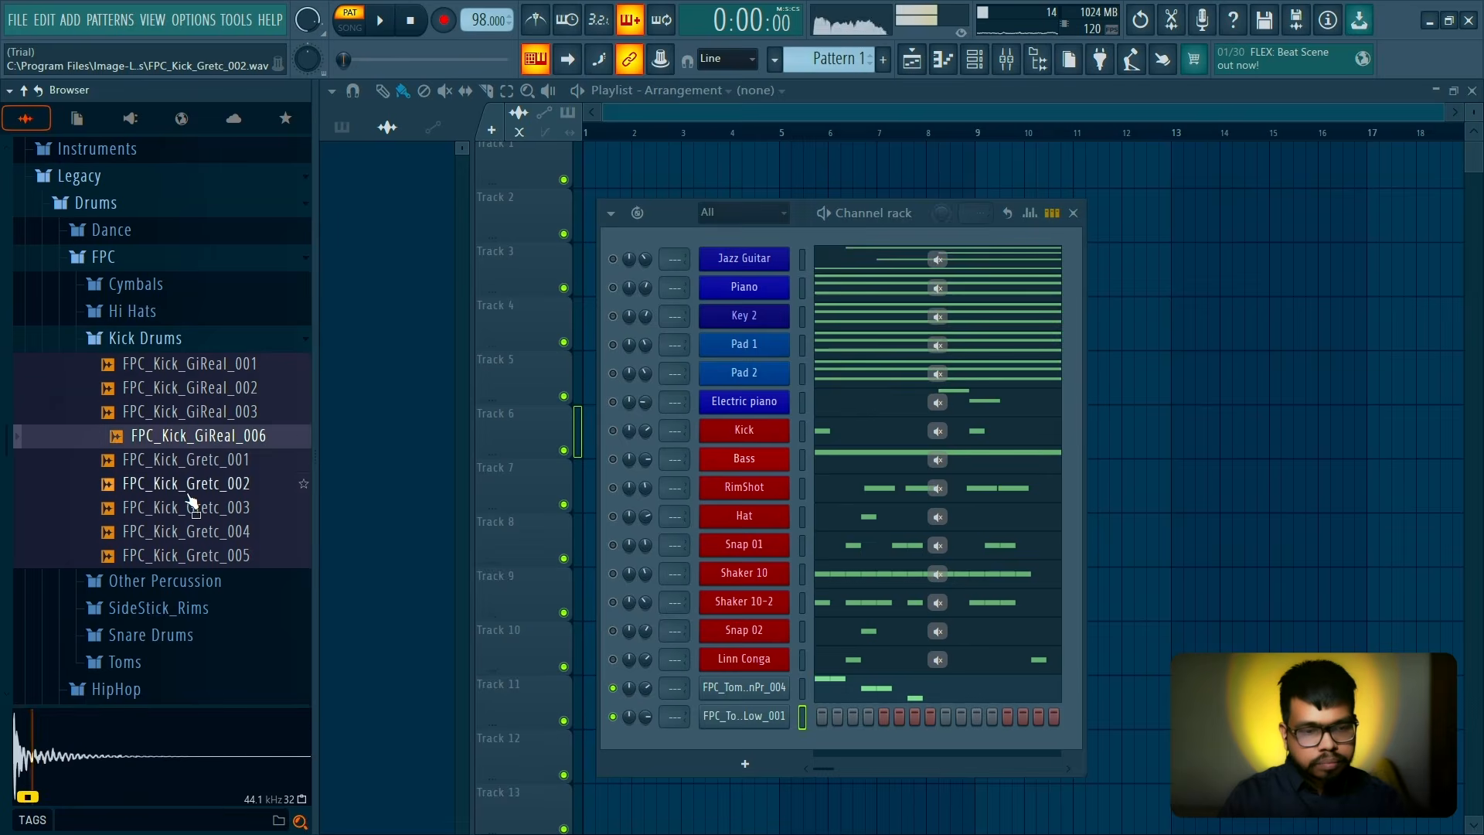
left_click(190, 531)
left_click(191, 555)
Audition closed and open hat samples in the FPC Hi Hats folder and collapse the FPC folder
left_click(132, 311)
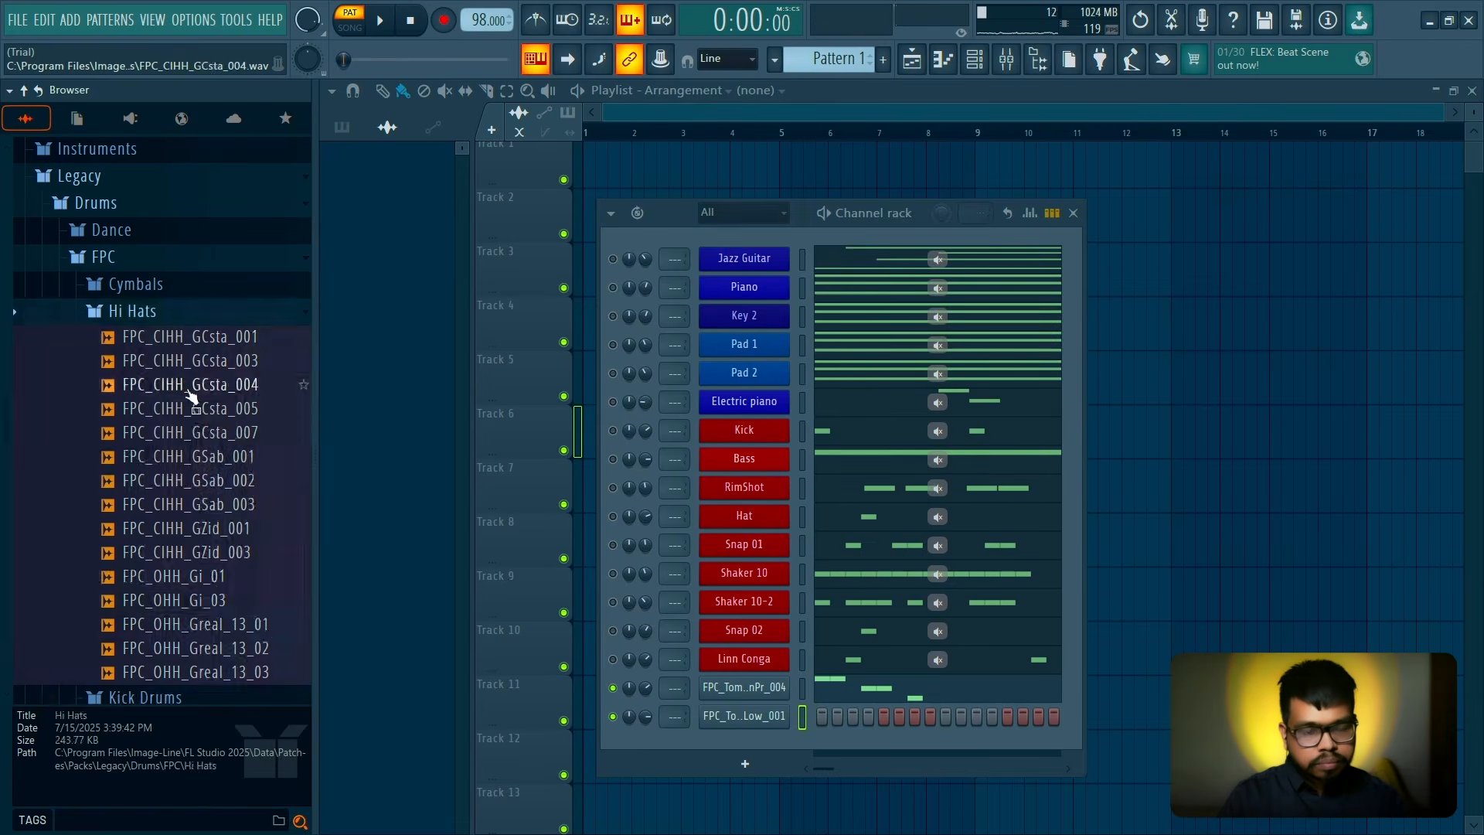
left_click(190, 387)
left_click(190, 432)
left_click(190, 552)
left_click(190, 600)
left_click(132, 310)
left_click(145, 258)
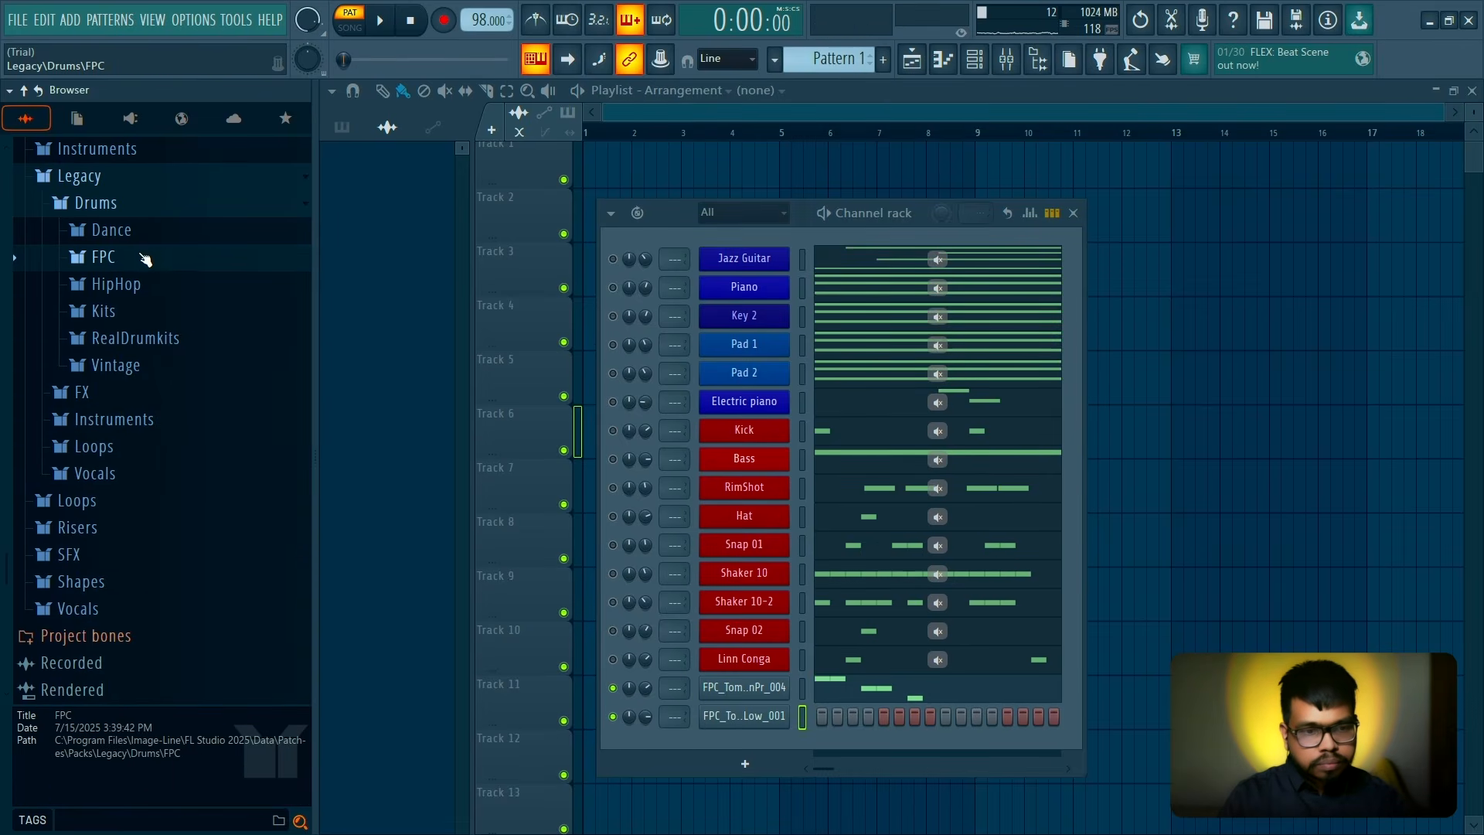
key("space")
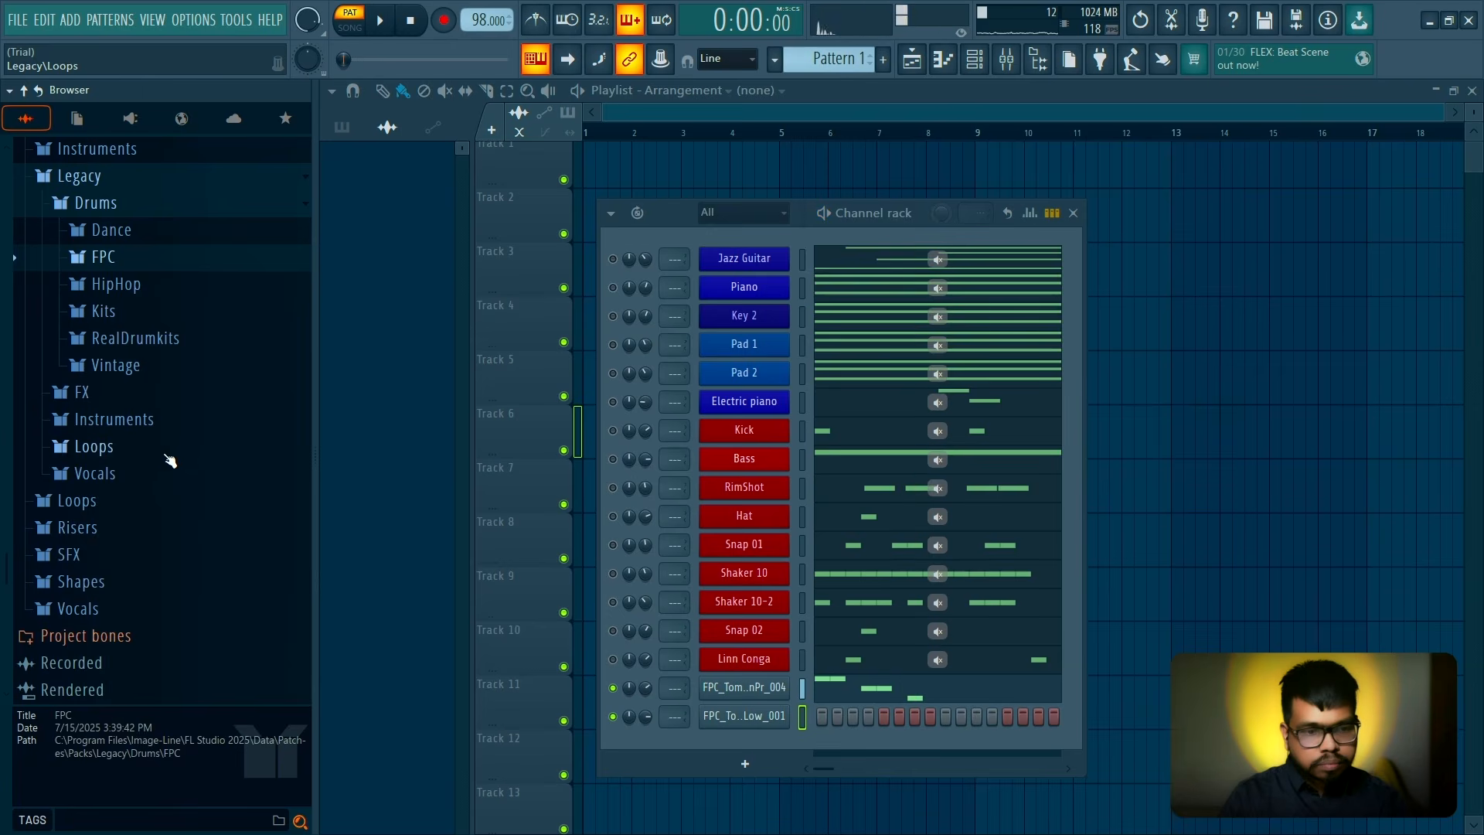
Open the Legacy Loops folder and audition several drum loops from DL_DudaFunk down to DL_Lectrohaus
left_click(166, 455)
left_click(153, 526)
left_click(154, 569)
scroll(153, 543, "down", 2)
left_click(154, 526)
left_click(158, 549)
left_click(184, 596)
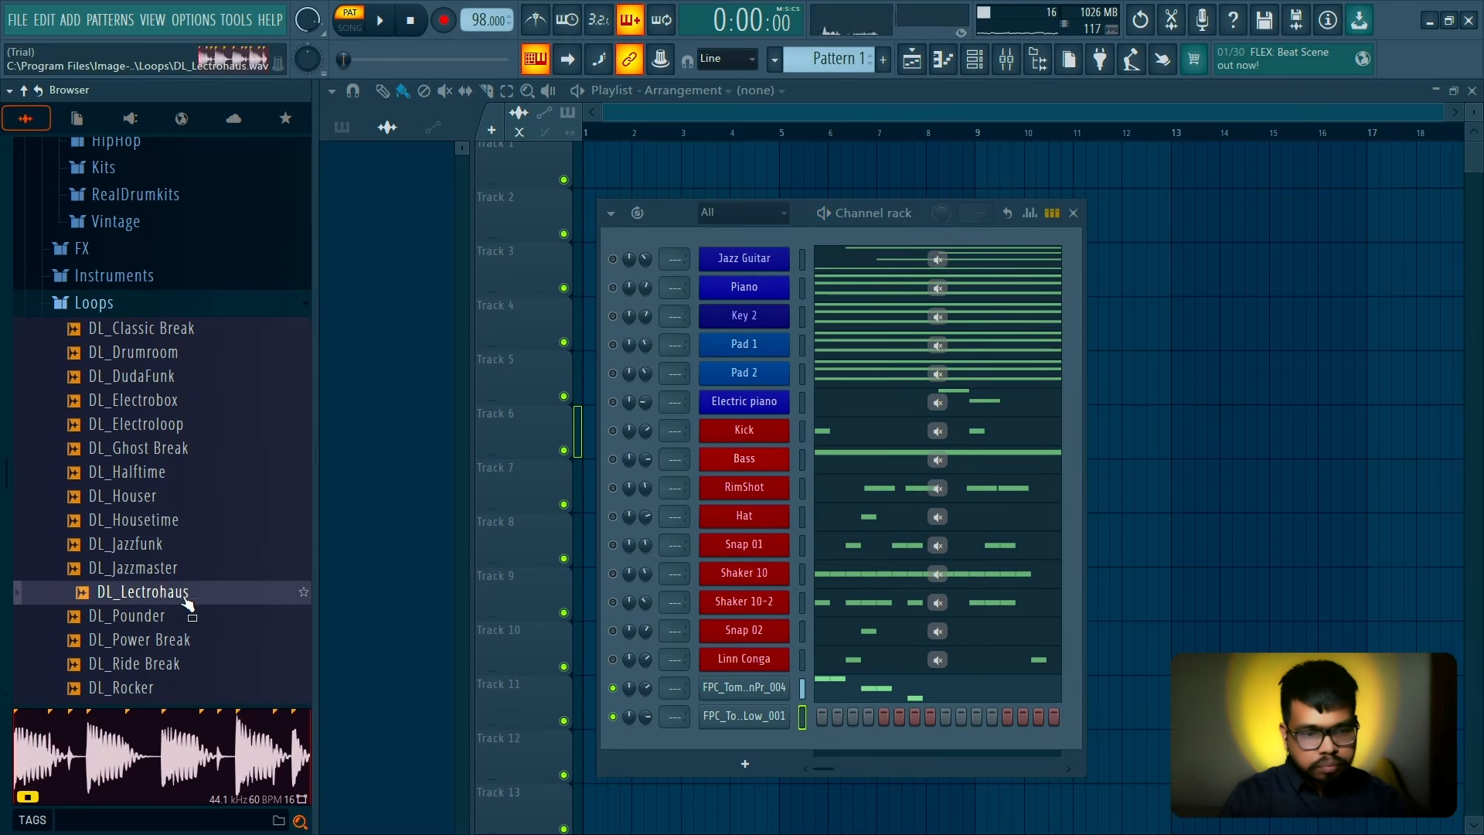
Audition the drum loops listed after DL_Lectrohaus and collapse the Loops folder
scroll(182, 541, "down", 4)
key("Down")
key("Down")
key("Down")
key("Down")
key("Down")
key("Down")
key("Down")
key("Down")
key("Down")
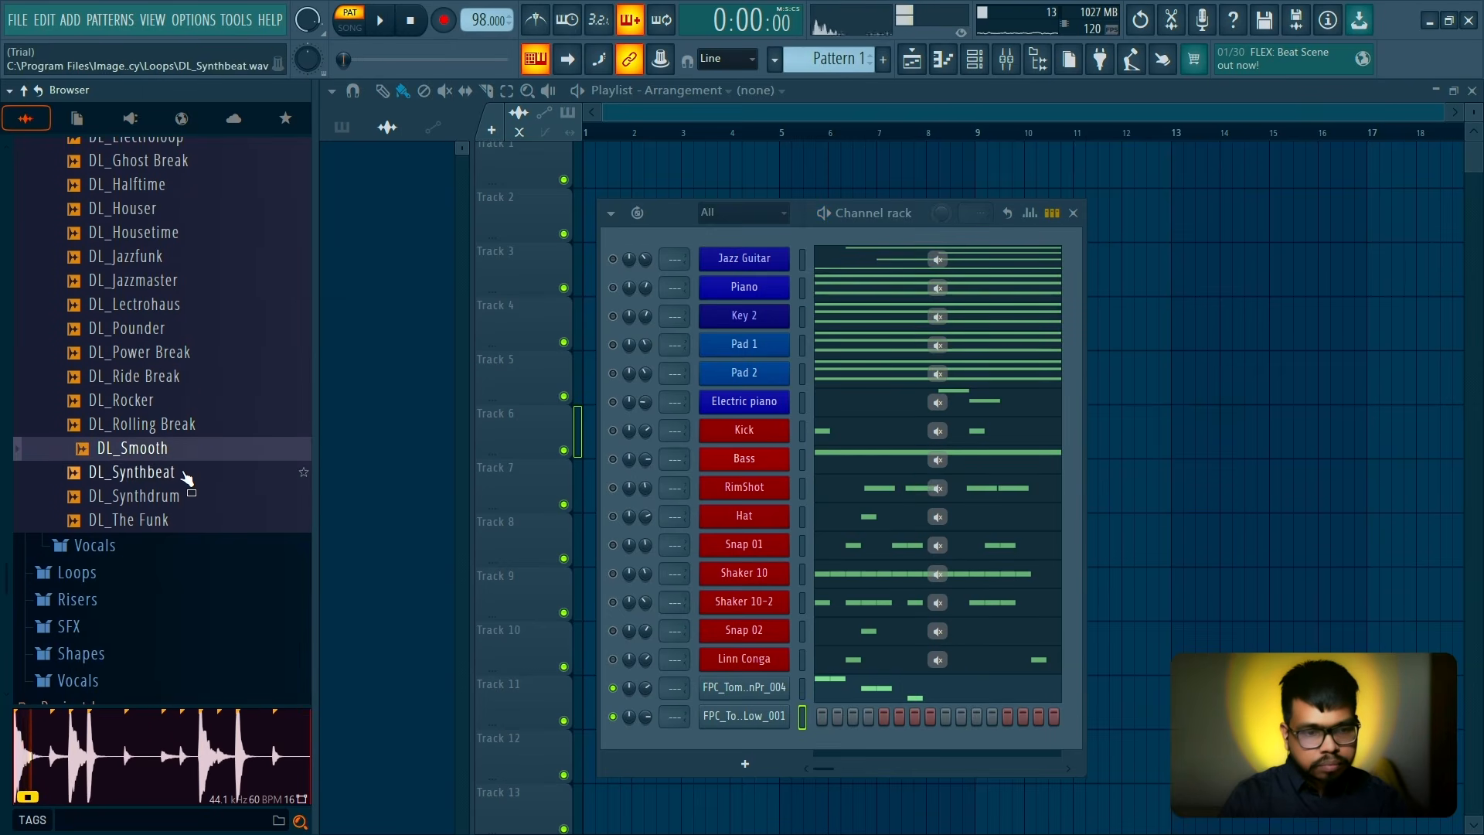
scroll(183, 494, "up", 6)
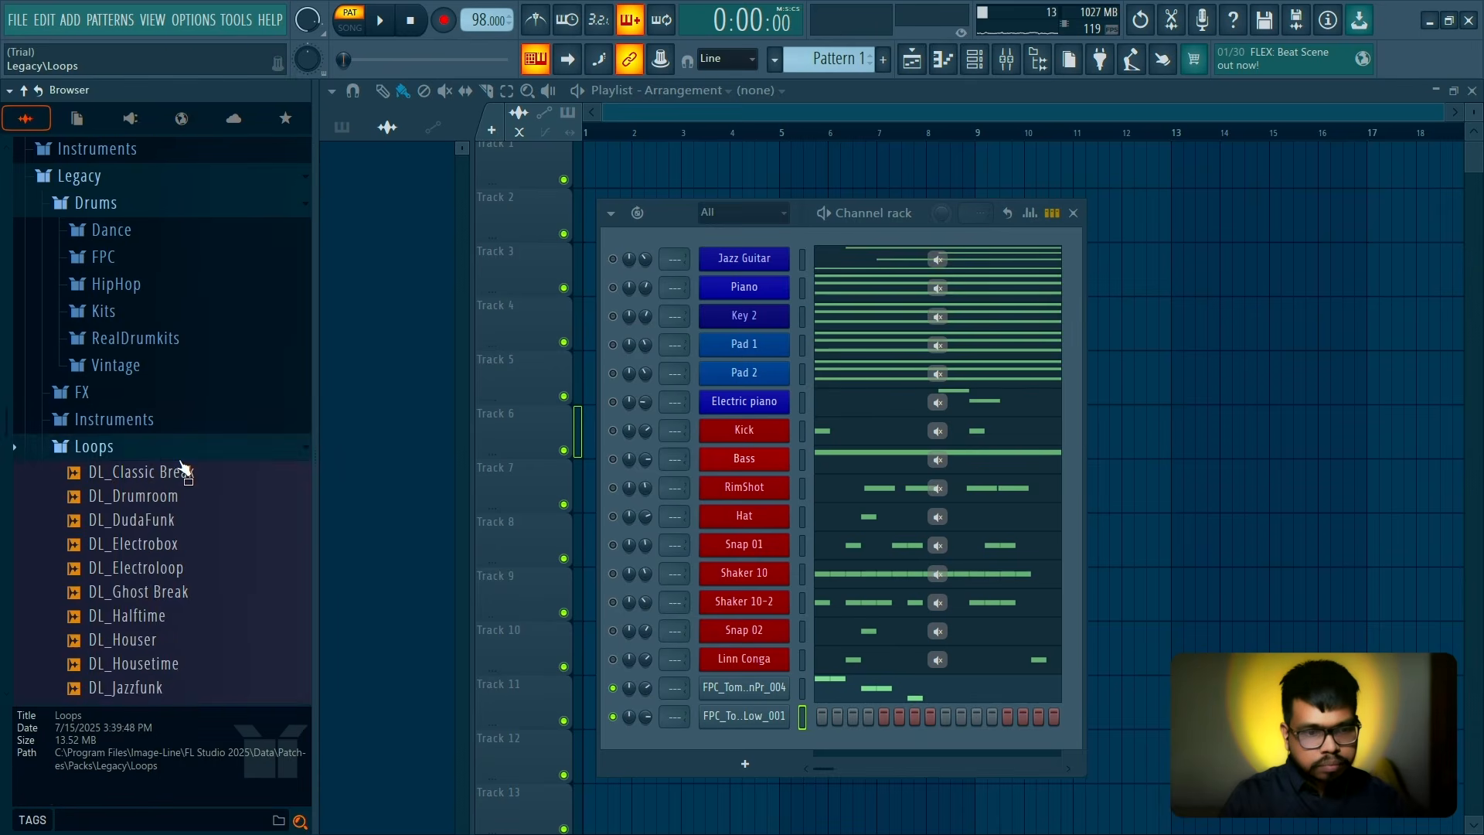
left_click(173, 452)
Check the Legacy Instruments folder, audition VT samples including VT_HandClap_2 in the Vintage drums folder, and collapse it
left_click(165, 421)
left_click(163, 421)
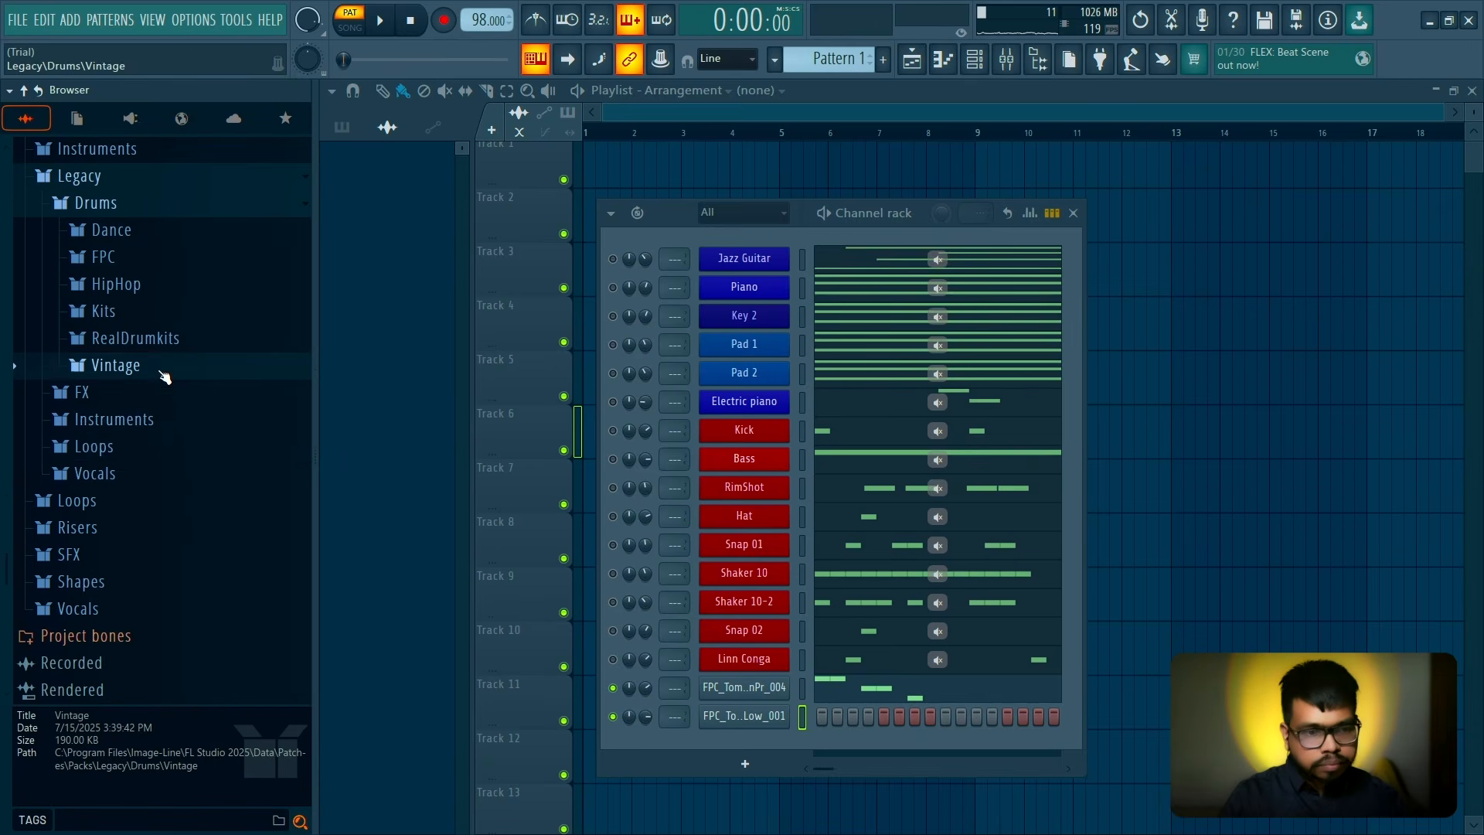
left_click(159, 368)
left_click(184, 509)
left_click(195, 608)
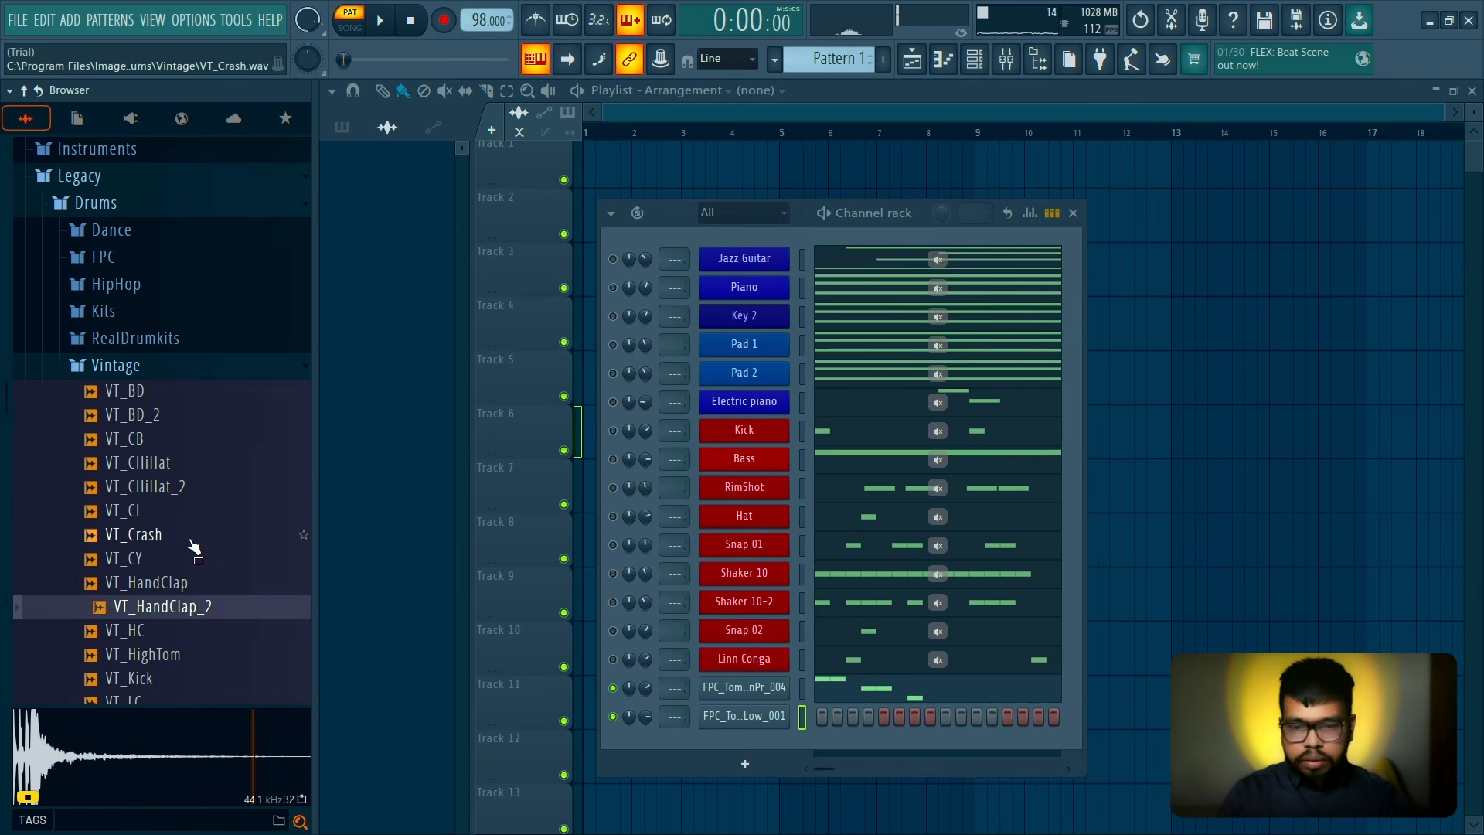
scroll(190, 537, "down", 2)
left_click(171, 229)
scroll(170, 232, "up", 2)
Audition FLS_Snare 02a, FLS_Rim 02 and FPC_Pap_Open TriangleII in the Drum Kit 02 folder and collapse the Kits folder
left_click(159, 315)
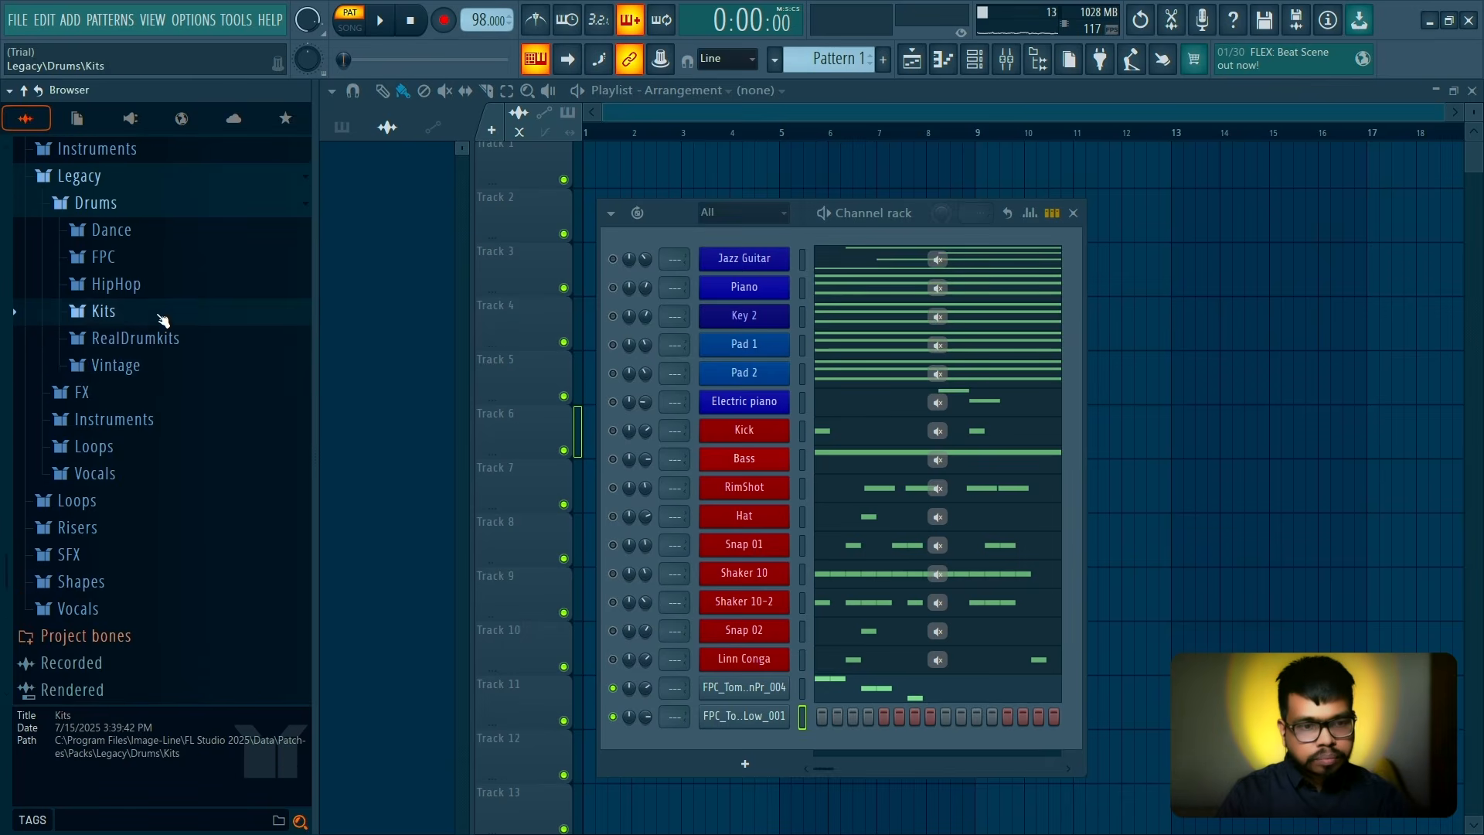
left_click(159, 315)
left_click(166, 366)
key("space")
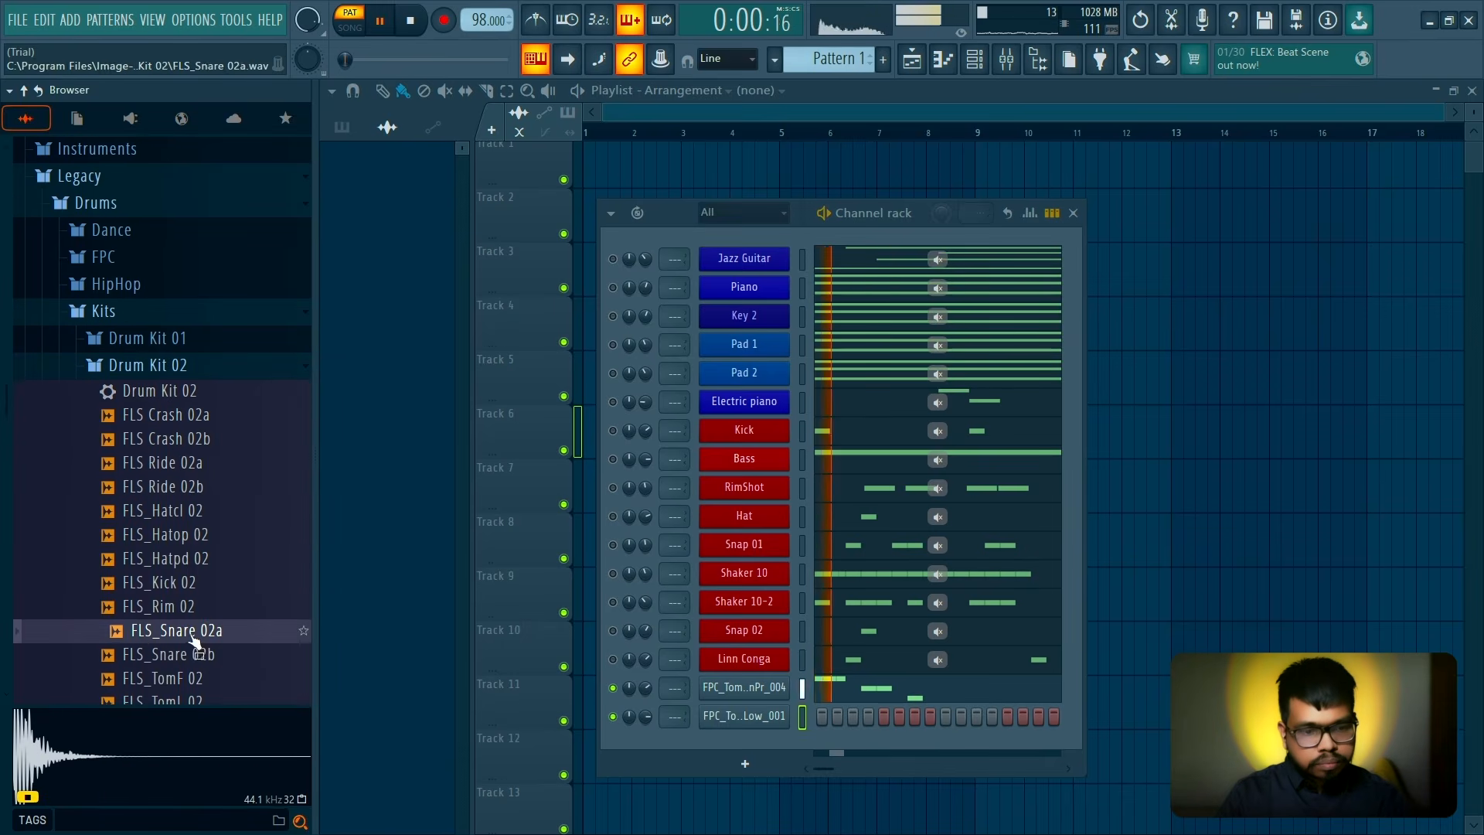
left_click(178, 607)
key("space")
scroll(222, 557, "down", 2)
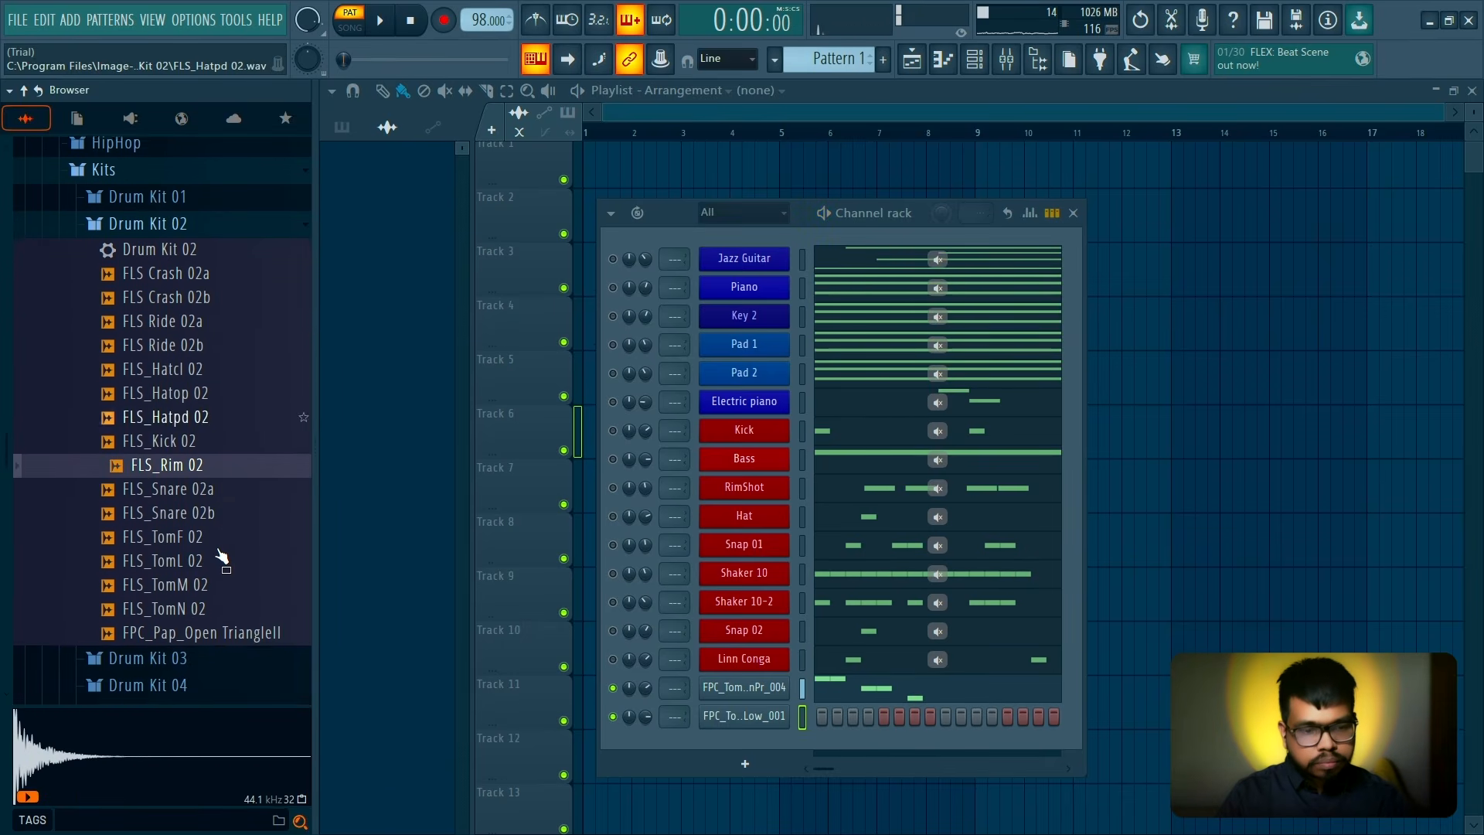
key("space")
left_click(197, 633)
key("space")
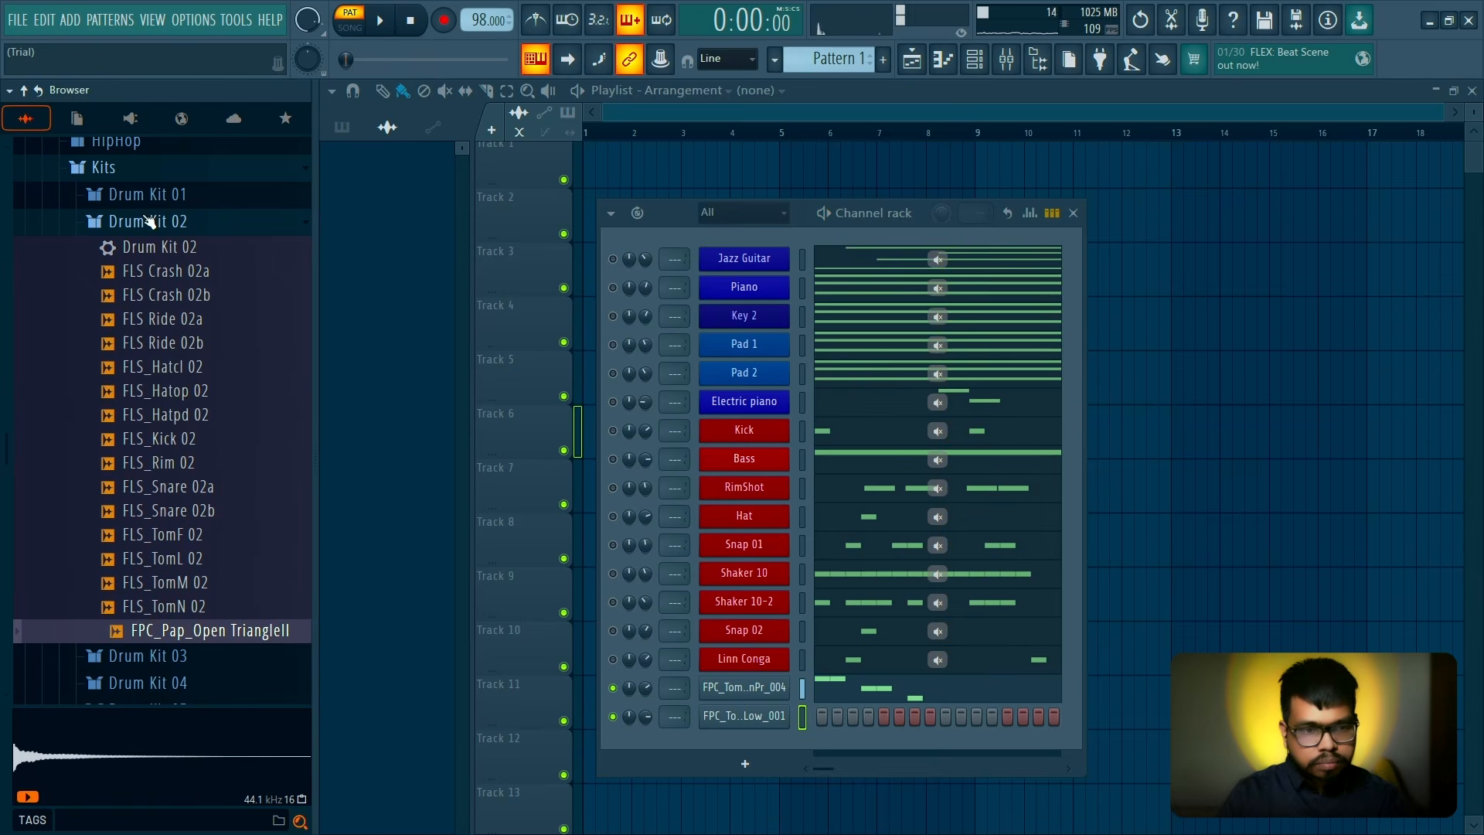
left_click(103, 167)
Try low tom notes in the second half of bar 1 in the FPC_Tom_GtomLow_001 piano roll and erase them
right_click(782, 718)
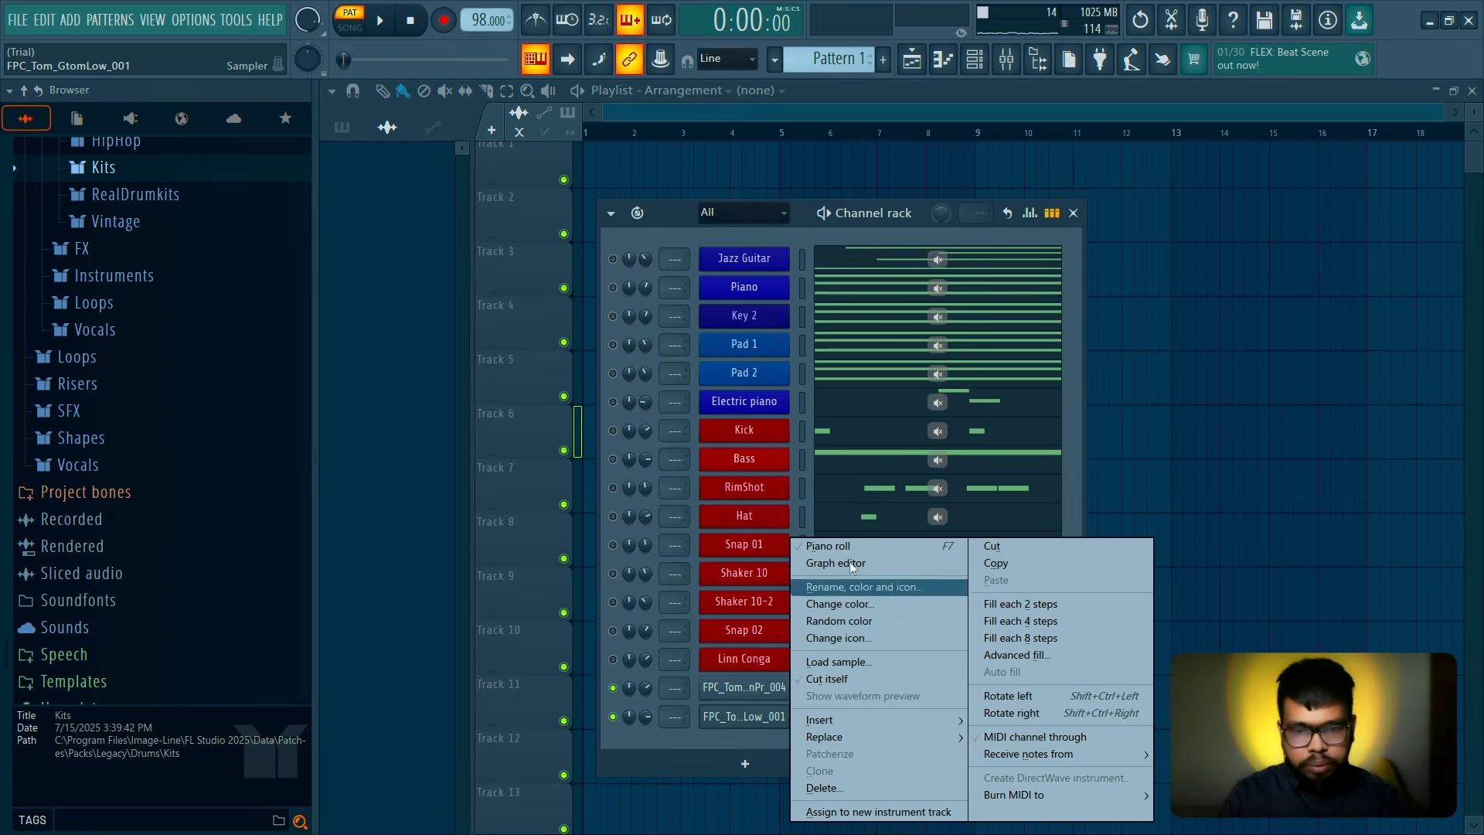
left_click(862, 544)
key("space")
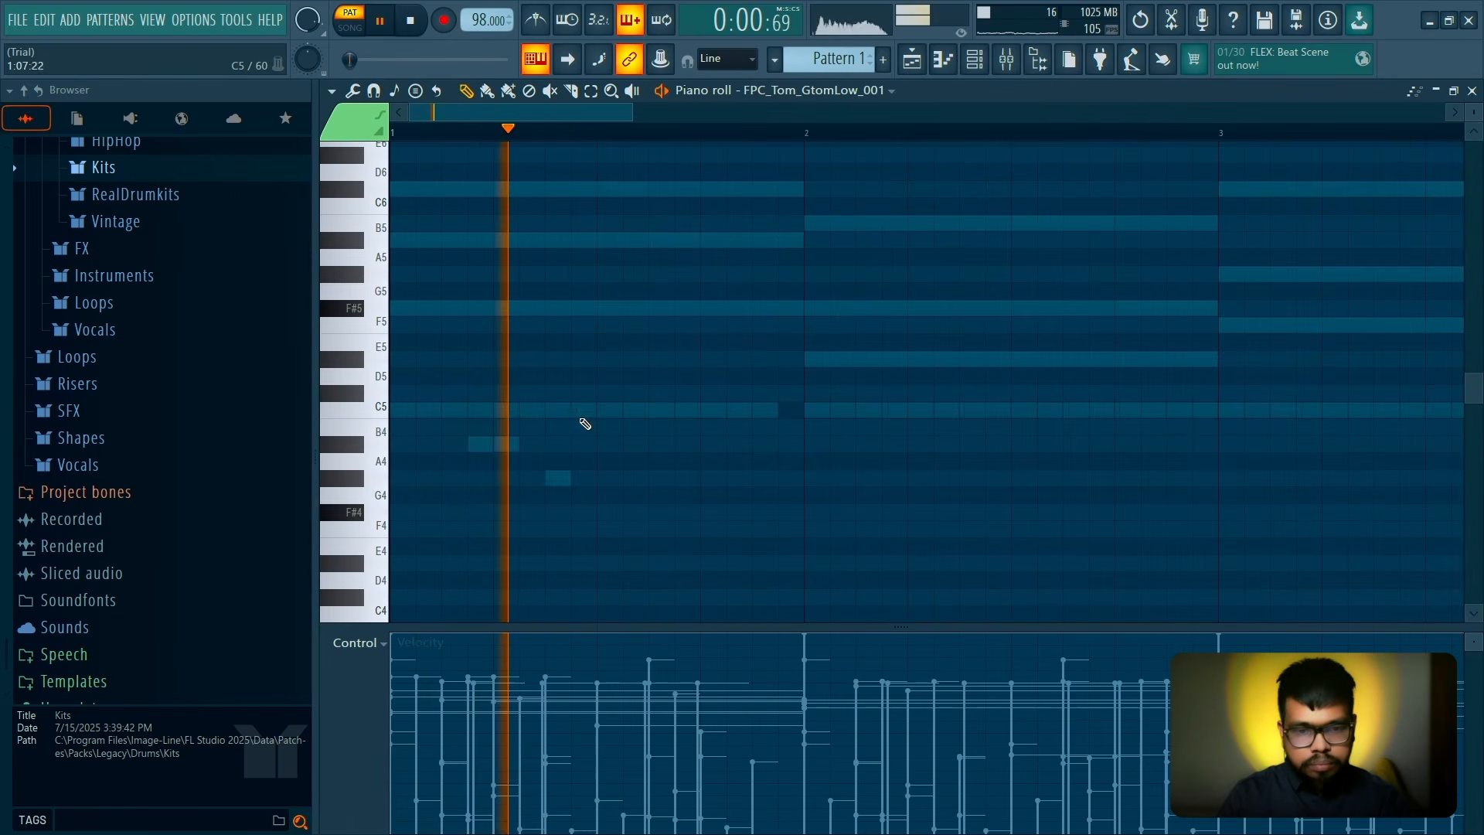
key("space")
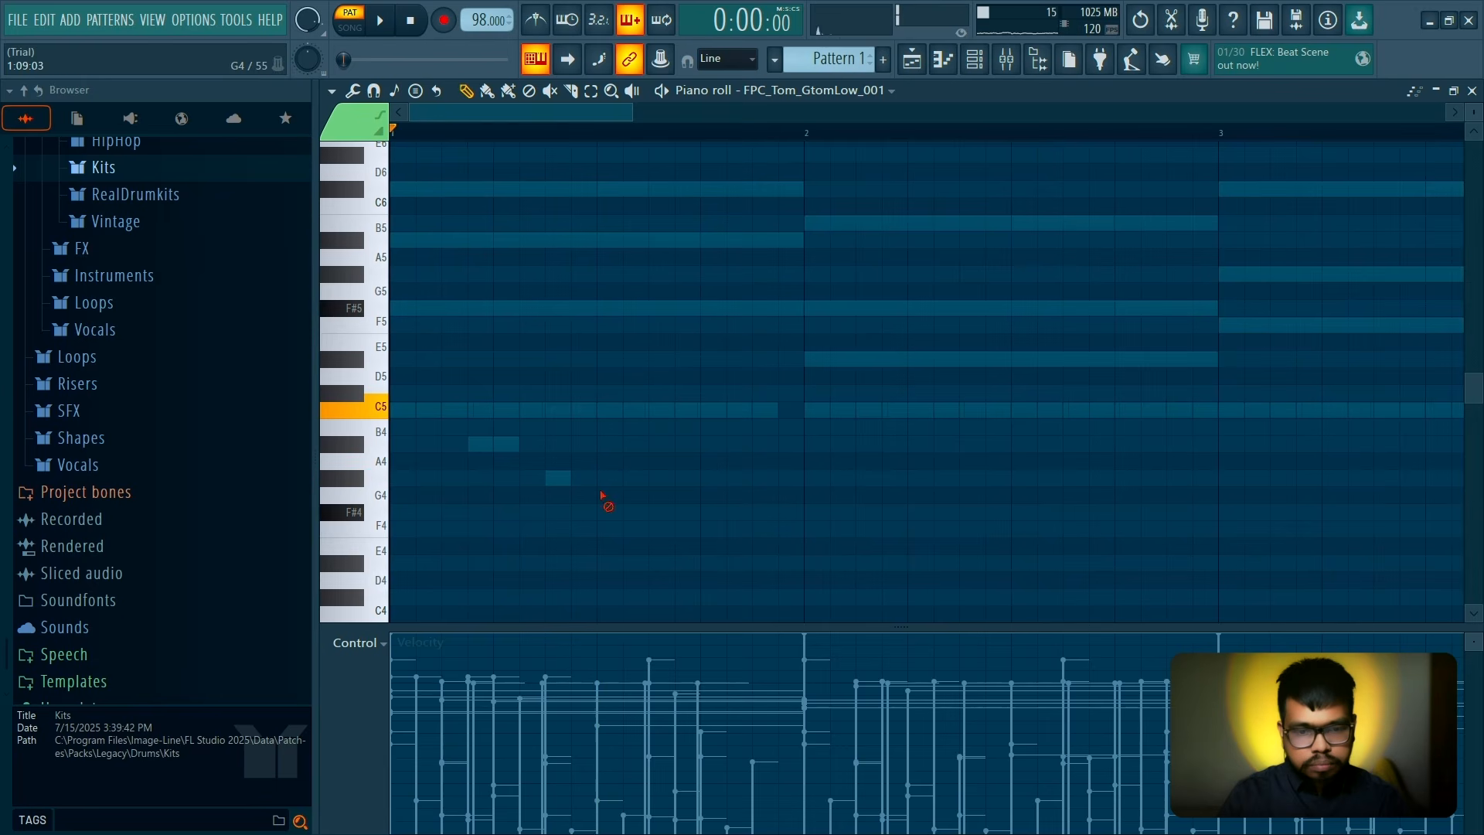
key("space")
left_click_drag(597, 541, 599, 508)
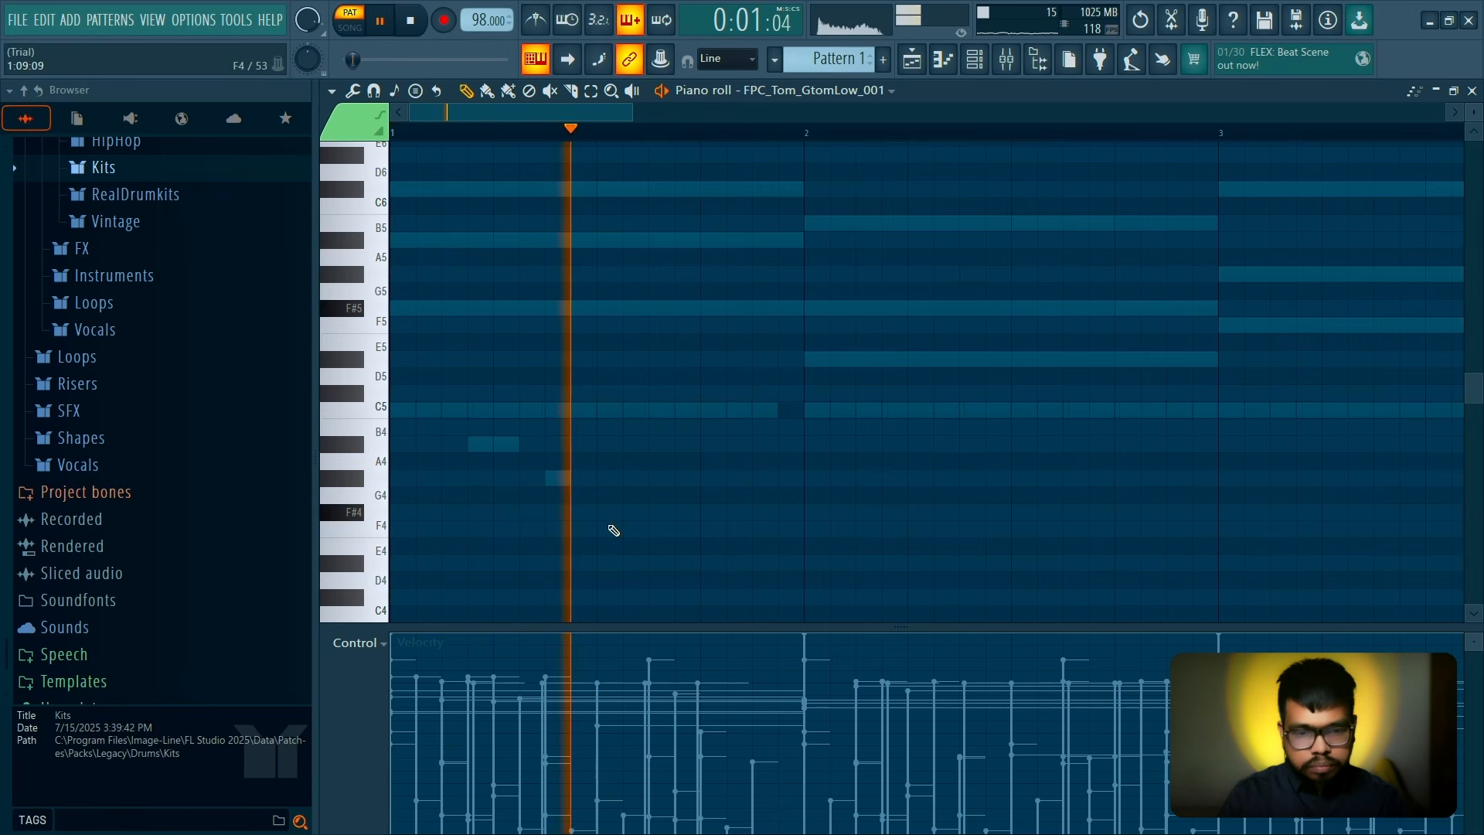
left_click(704, 511)
key("space")
right_click(713, 511)
right_click(608, 512)
key("space")
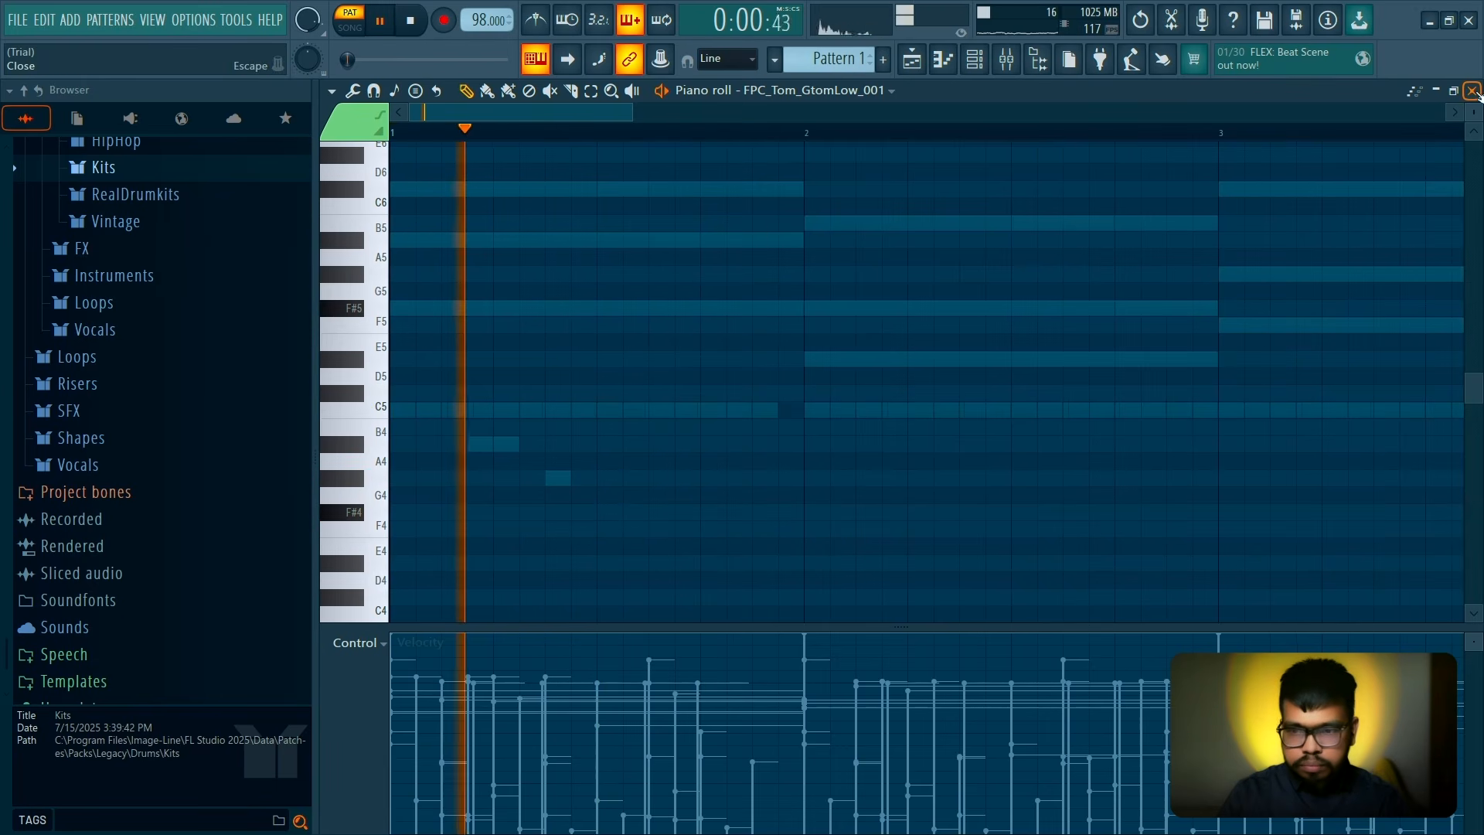
Close the piano roll, stop playback and delete the FPC_Tom_GtomLow_001 channel from the channel rack
left_click(1471, 91)
key("space")
right_click(785, 715)
left_click(829, 788)
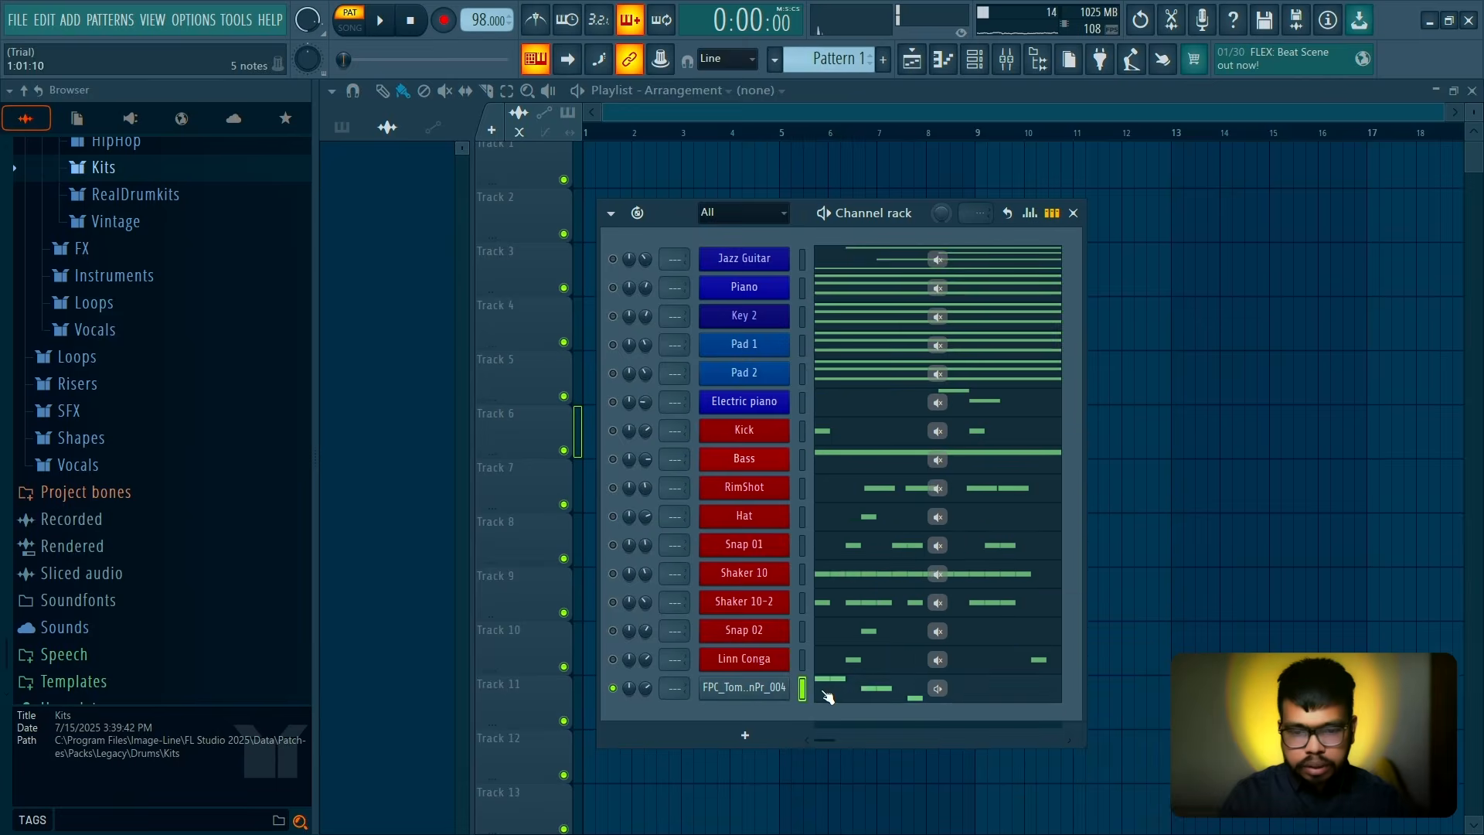
Add C4 notes at steps 9 and 13 of bar 1 in the FPC_Tom_12inPr_004 piano roll, checking them with playback
left_click(828, 690)
key("space")
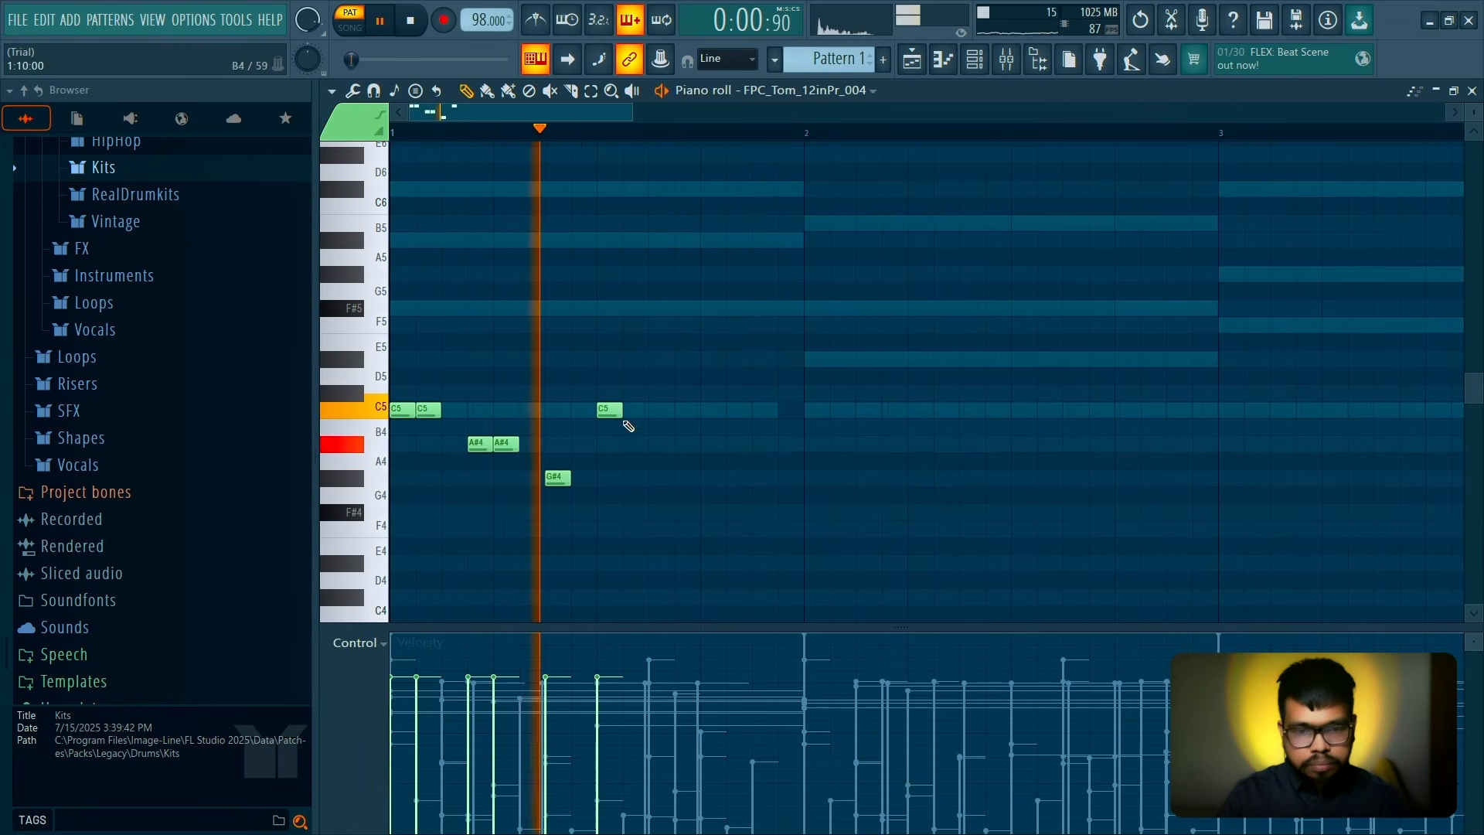
key("space")
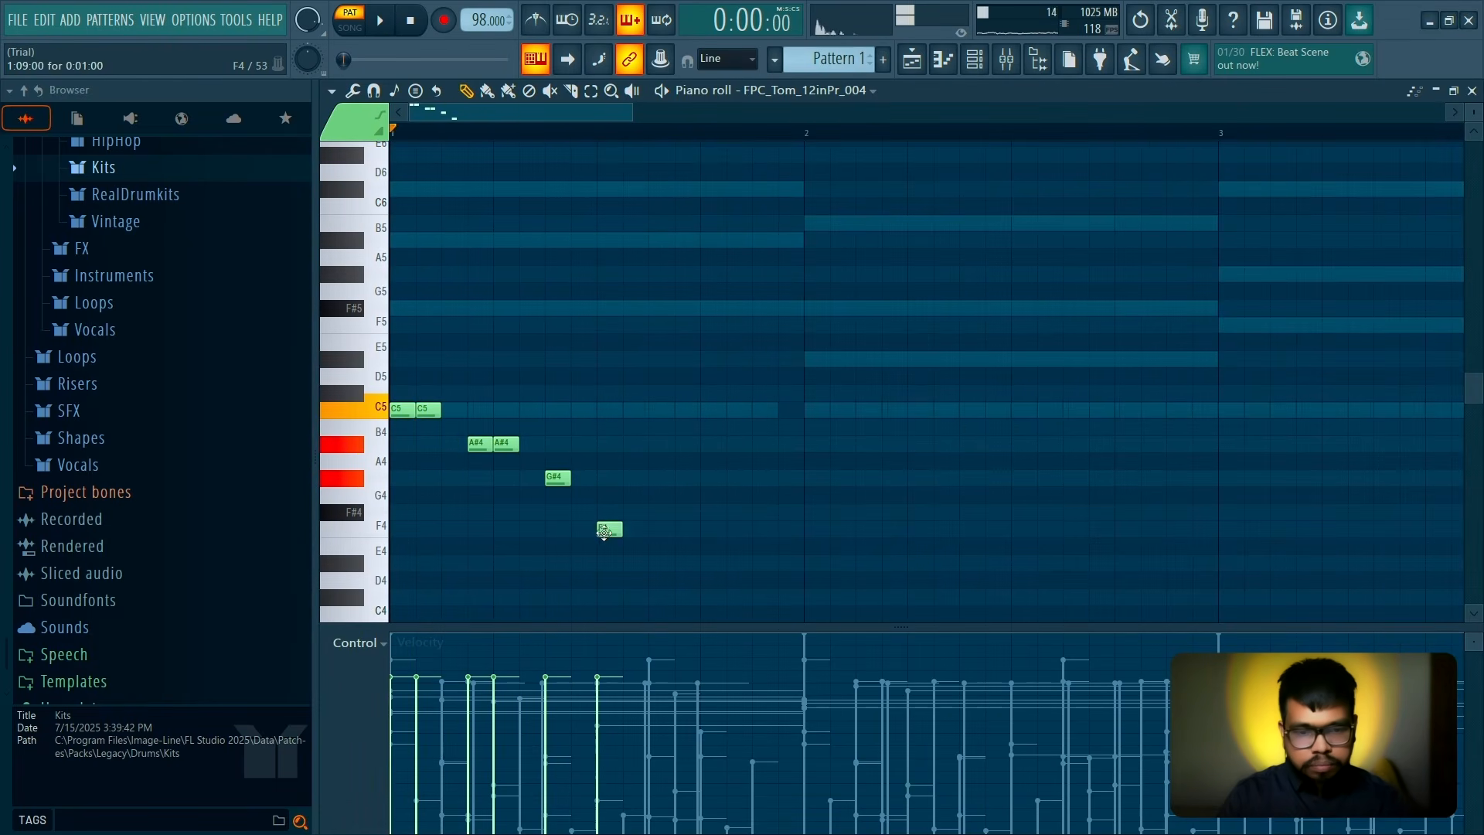
scroll(606, 596, "down", 2)
key("space")
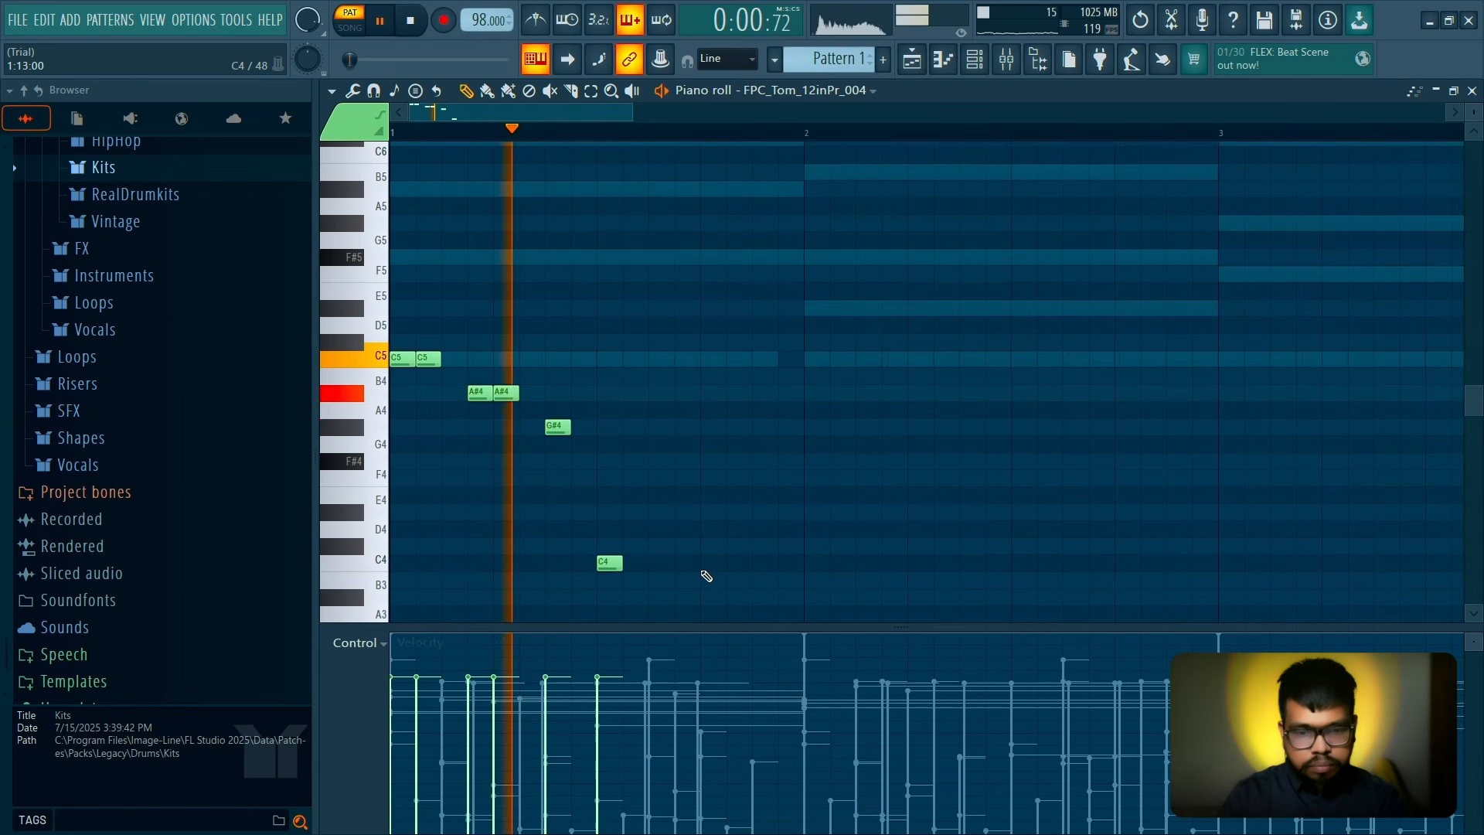
left_click(707, 563)
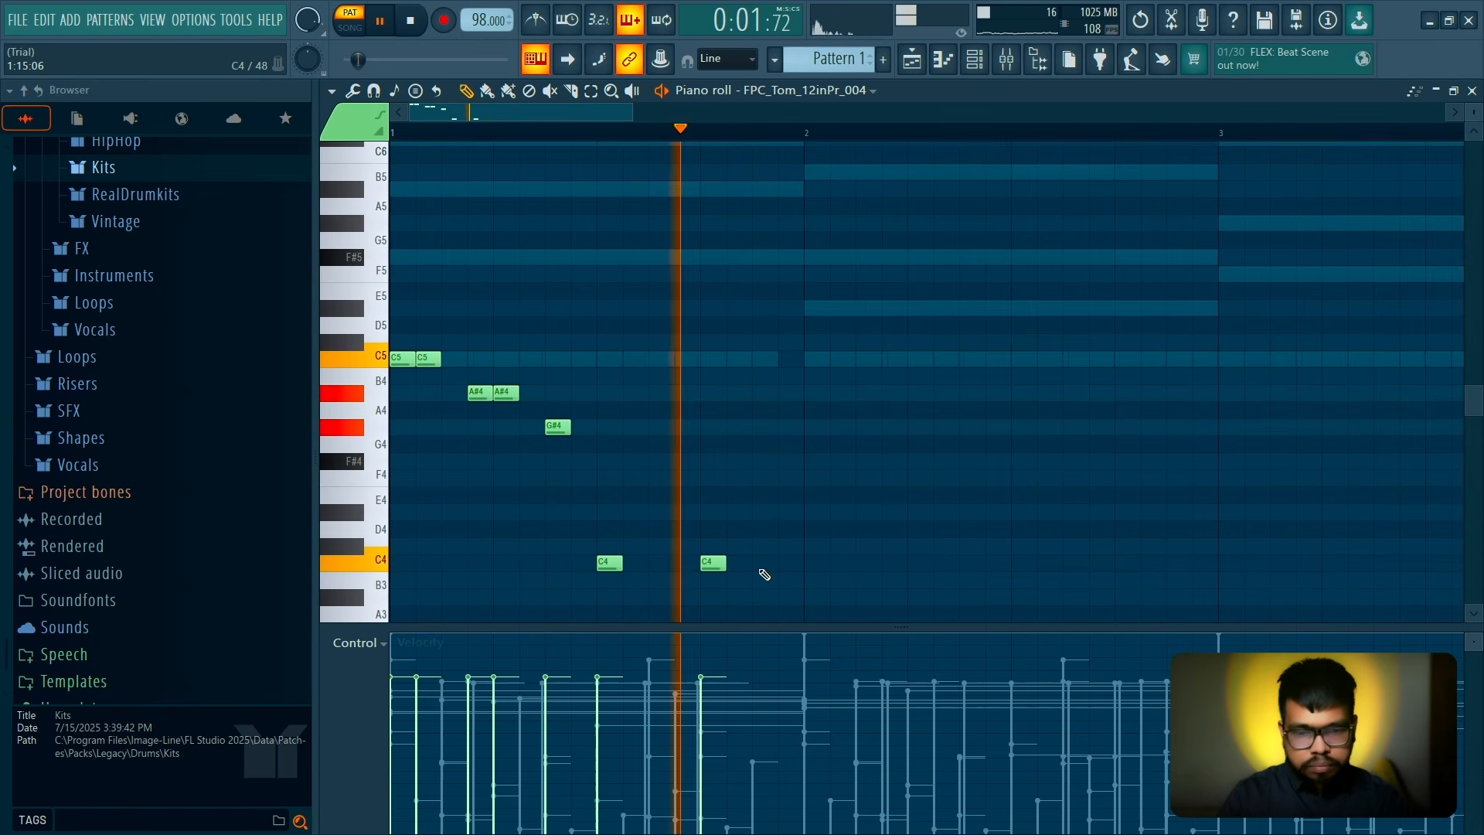
Add two C4 notes just before the last C4 note and give these final three notes descending velocities
left_click(653, 563)
left_click(686, 563)
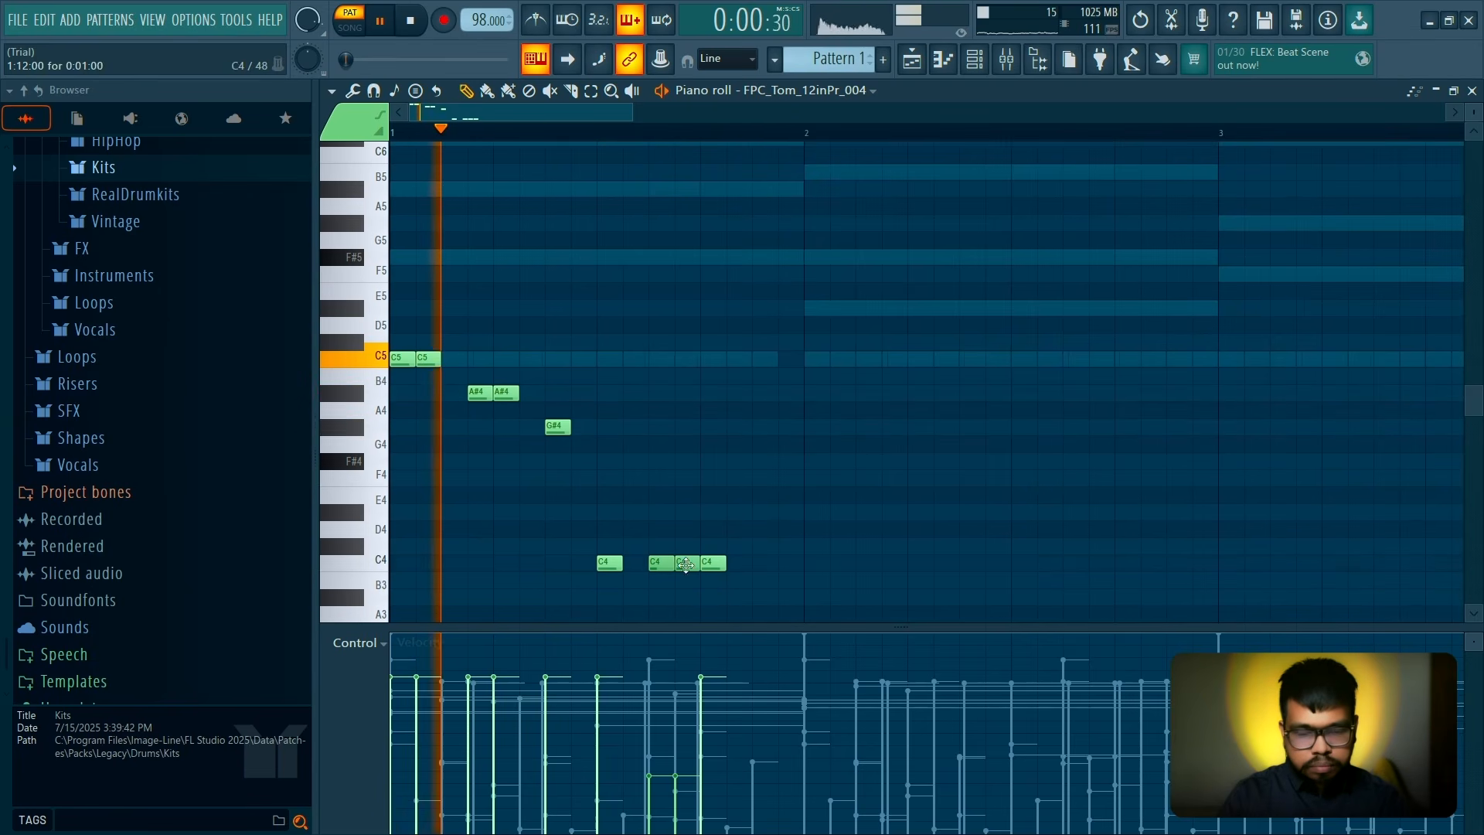
left_click(675, 751)
left_click(673, 781)
left_click(650, 751)
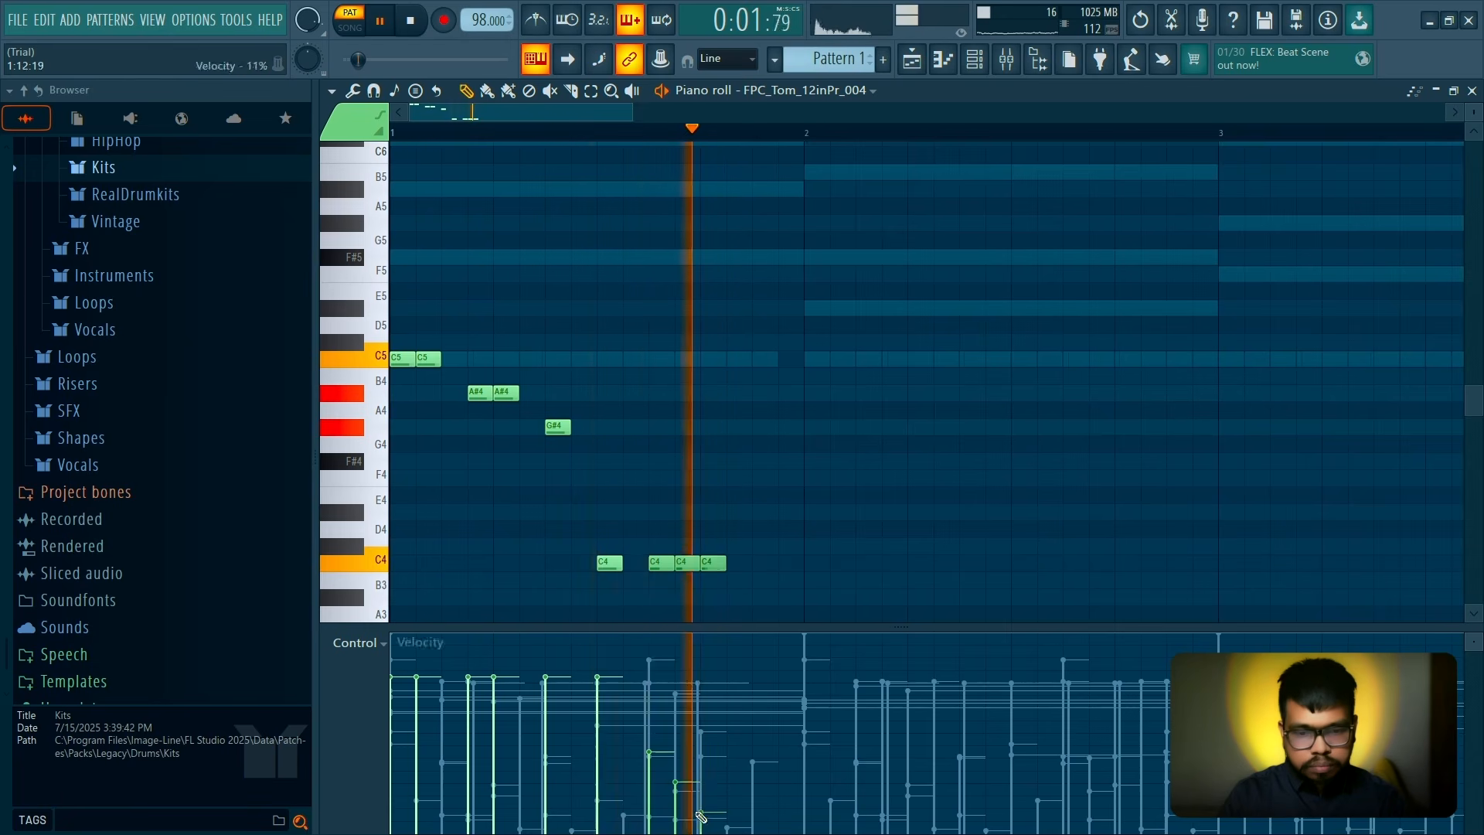
Stop playback and delete all the C4 notes from the tom pattern in bar 1
key("space")
right_click(687, 563)
right_click(661, 564)
right_click(610, 564)
Play back the remaining tom notes, stop playback and close the piano roll
key("space")
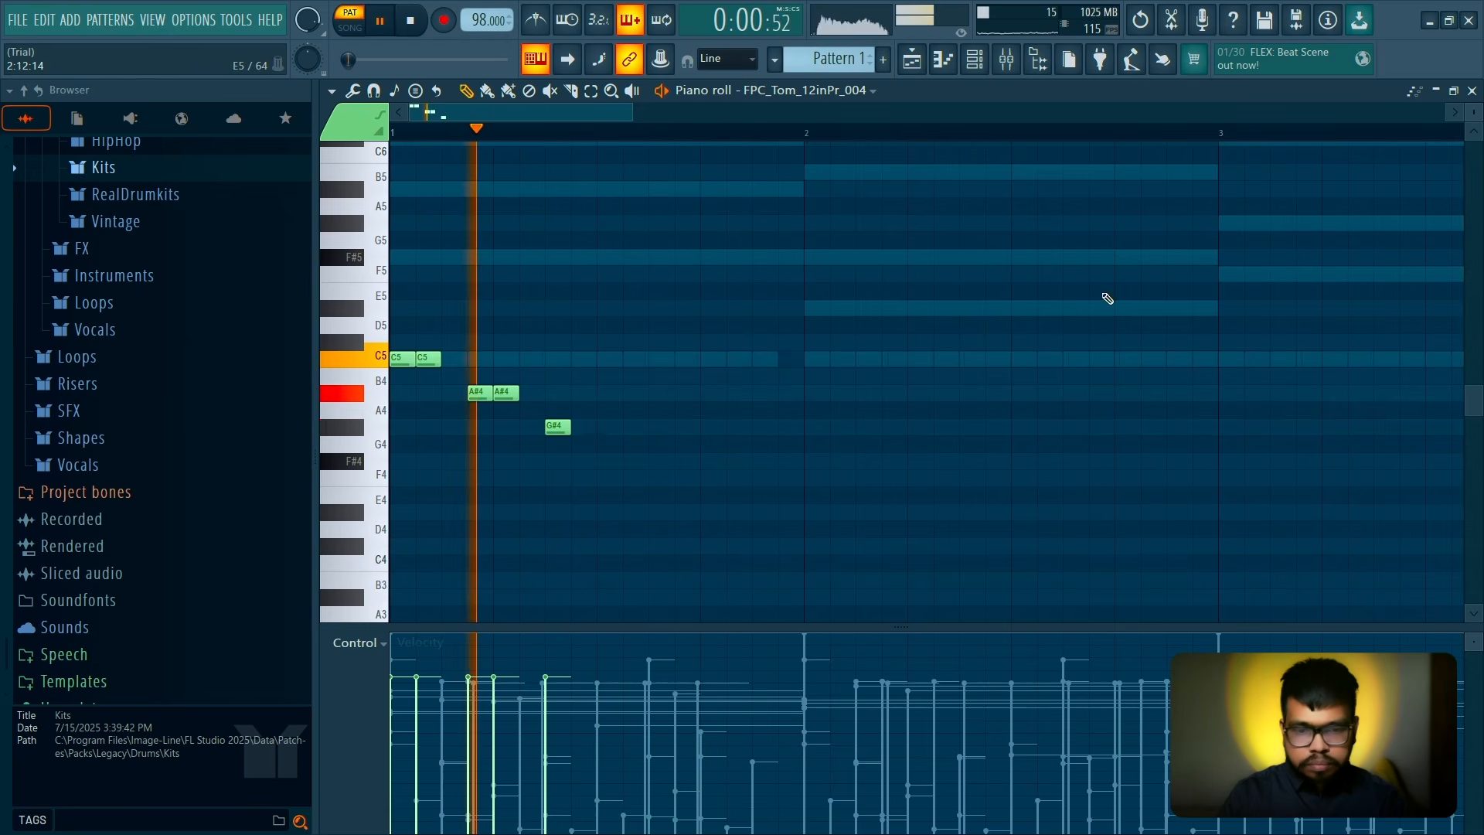
scroll(1066, 309, "down", 1)
key("space")
left_click(1472, 90)
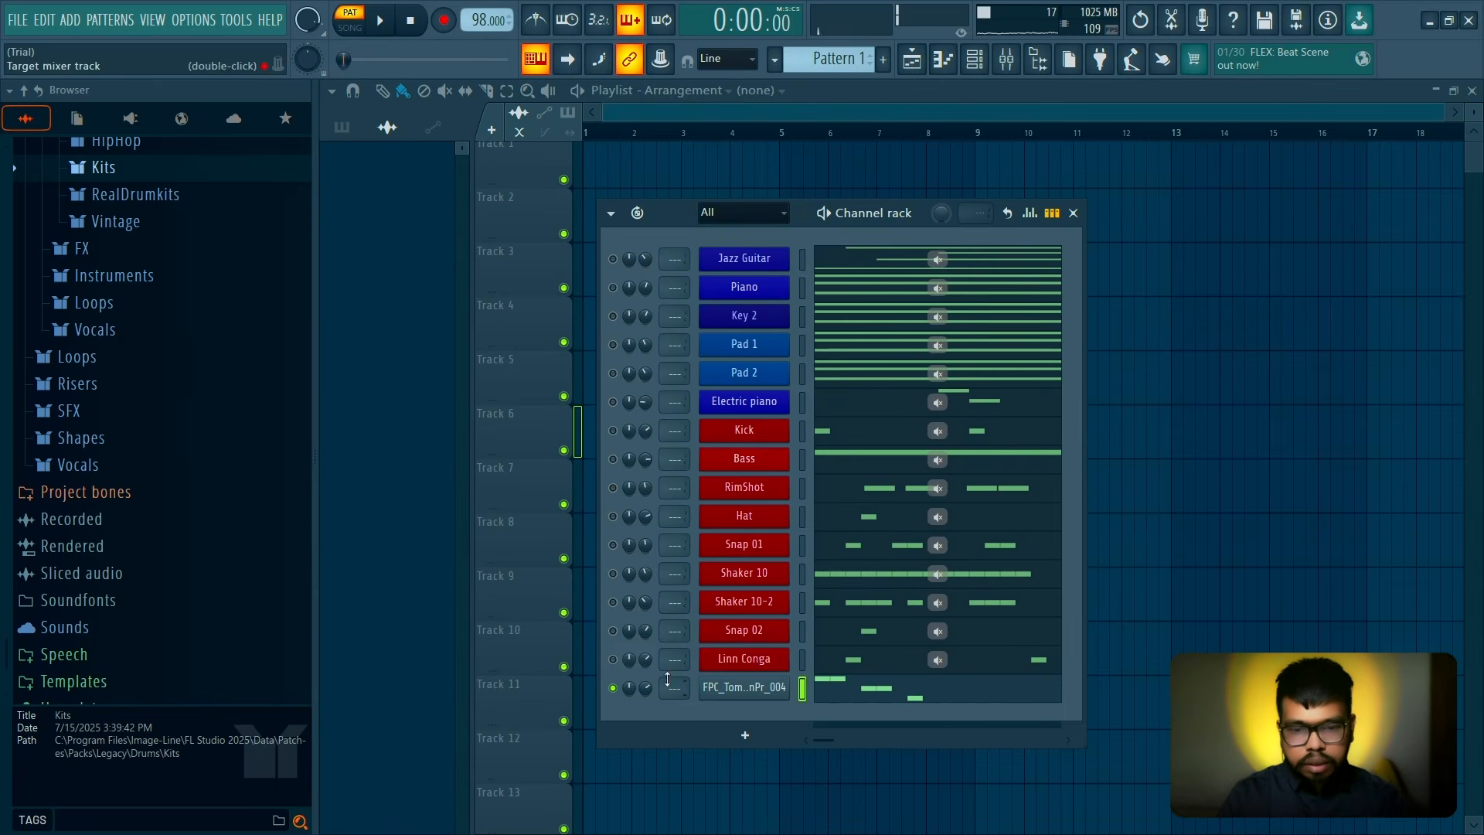
Rename the FPC tom channel to Filler and color it red
right_click(732, 692)
left_click(845, 589)
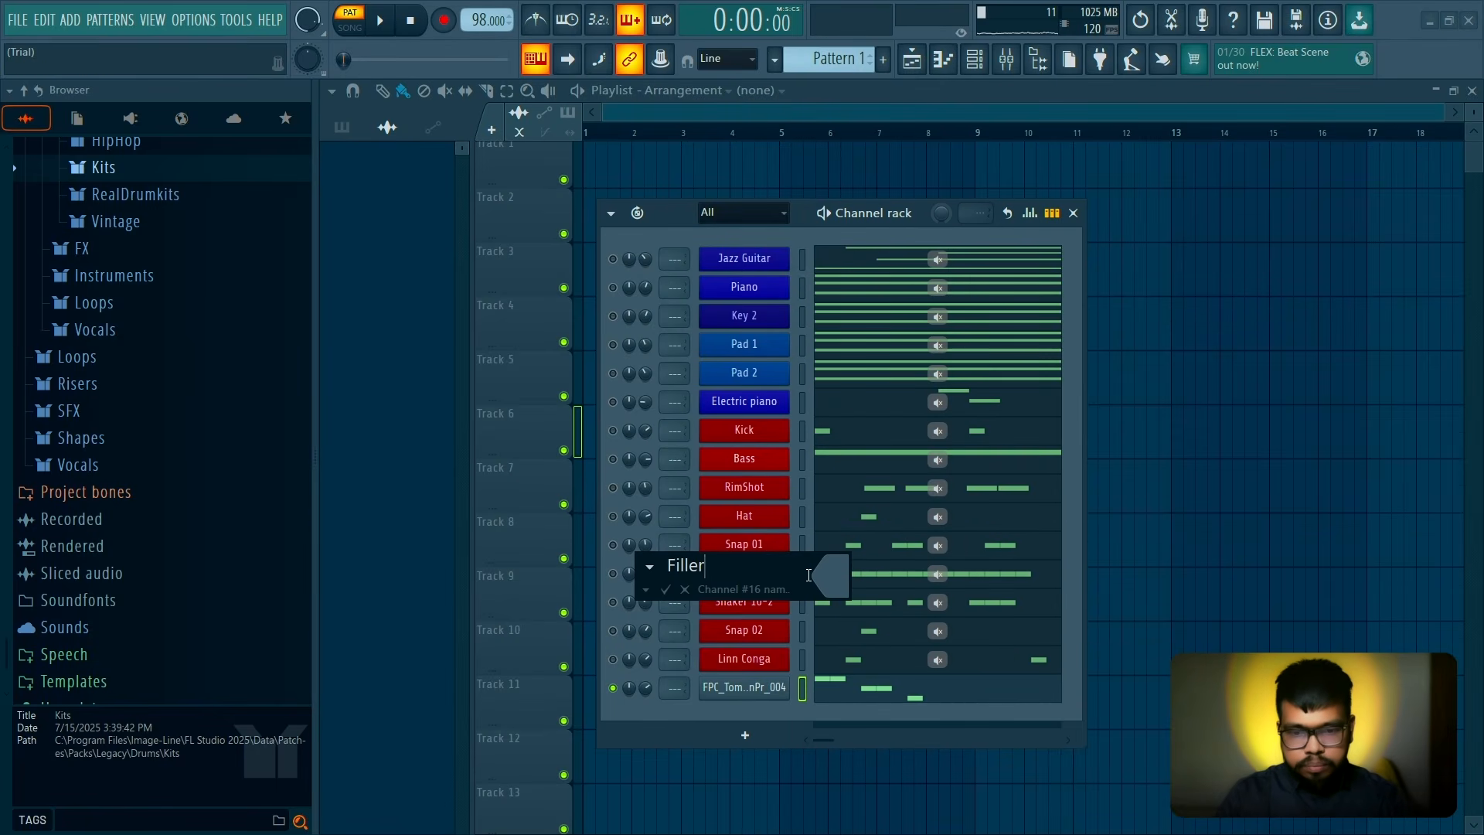
left_click(836, 576)
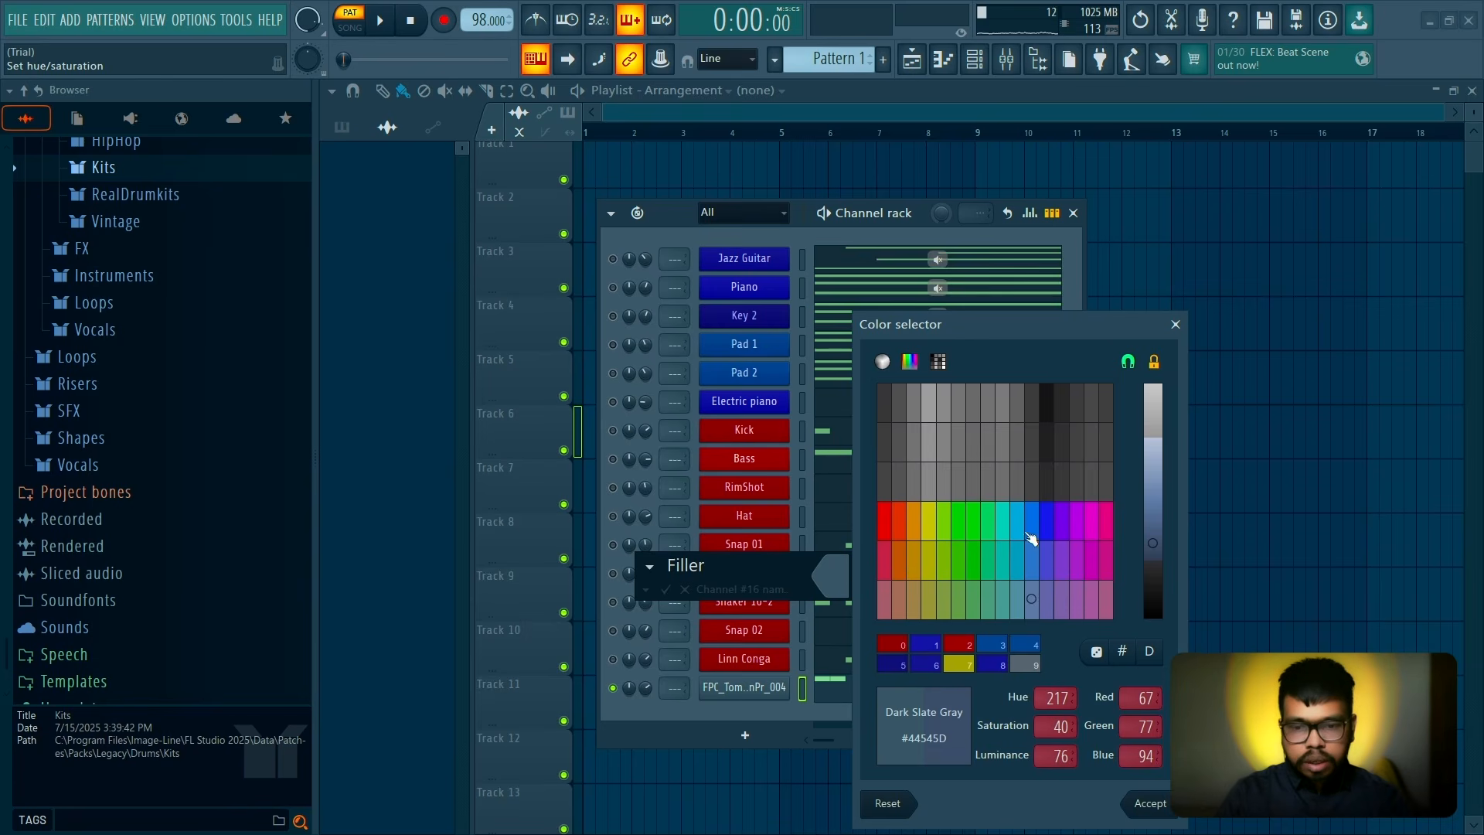
left_click(894, 533)
key("Return")
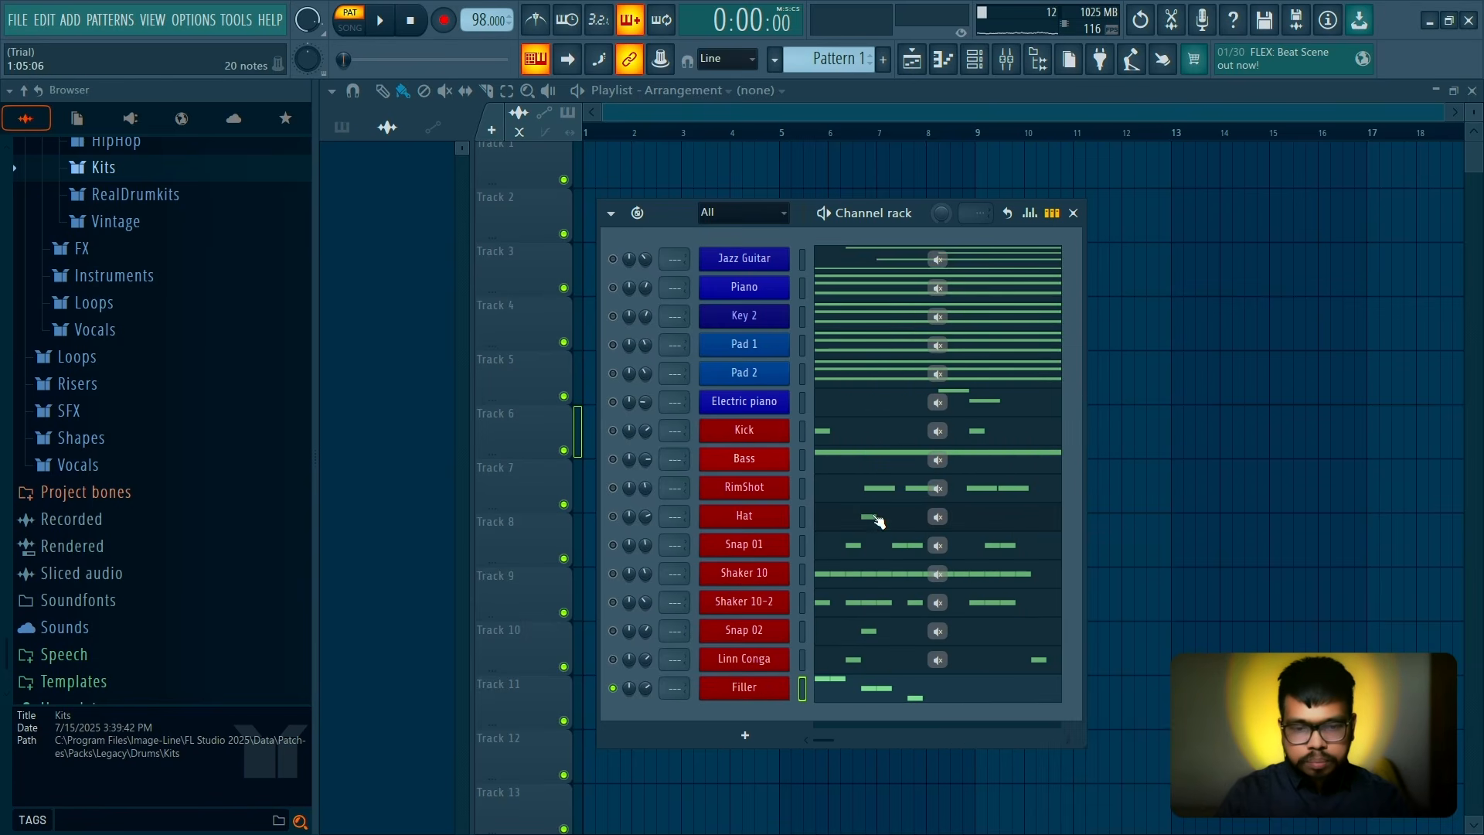
Unsolo the Filler channel and play the full pattern with the browser collapsed and narrowed
right_click(613, 689)
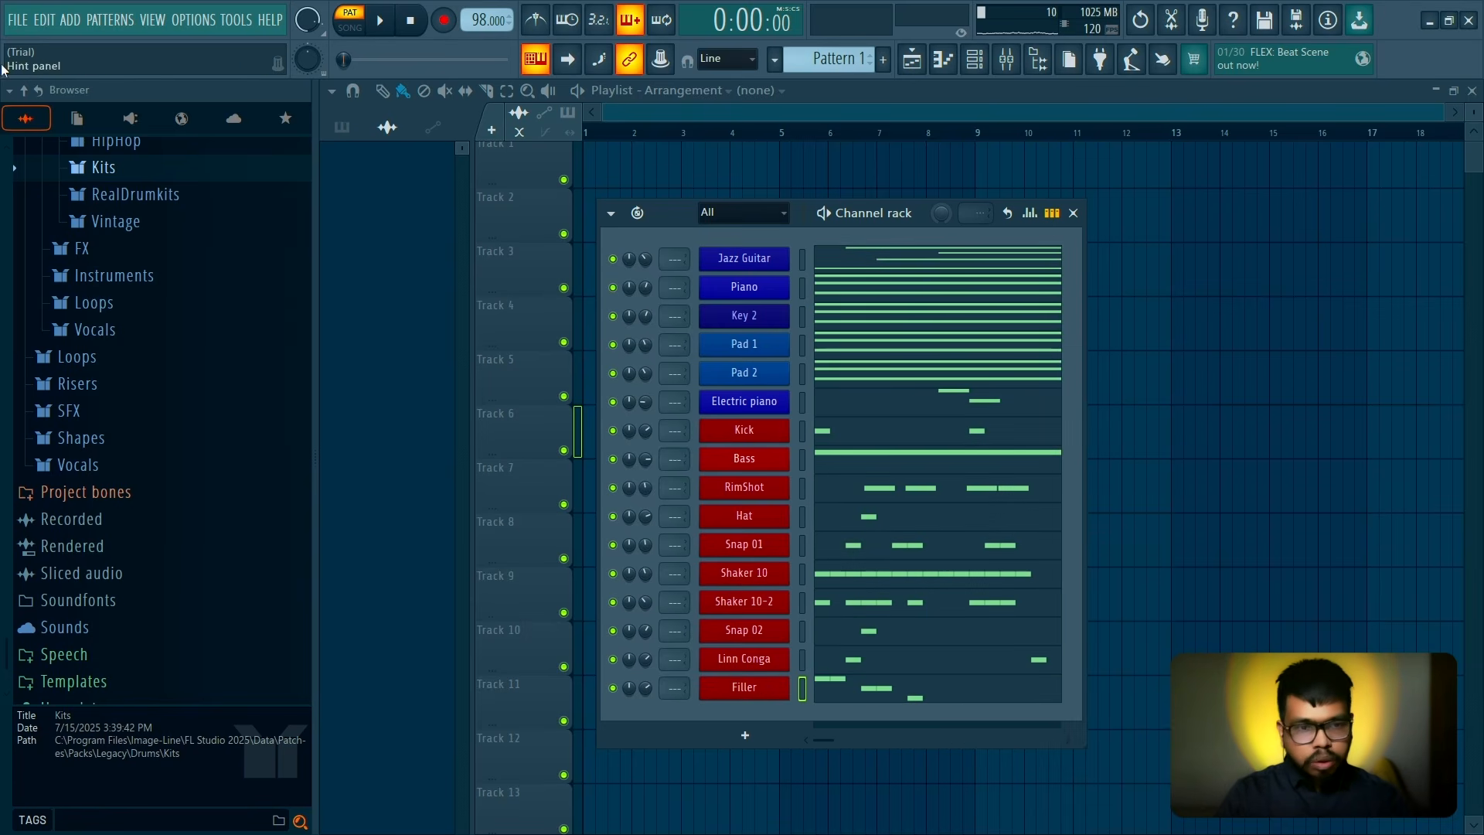
left_click(28, 91)
left_click_drag(309, 334, 244, 334)
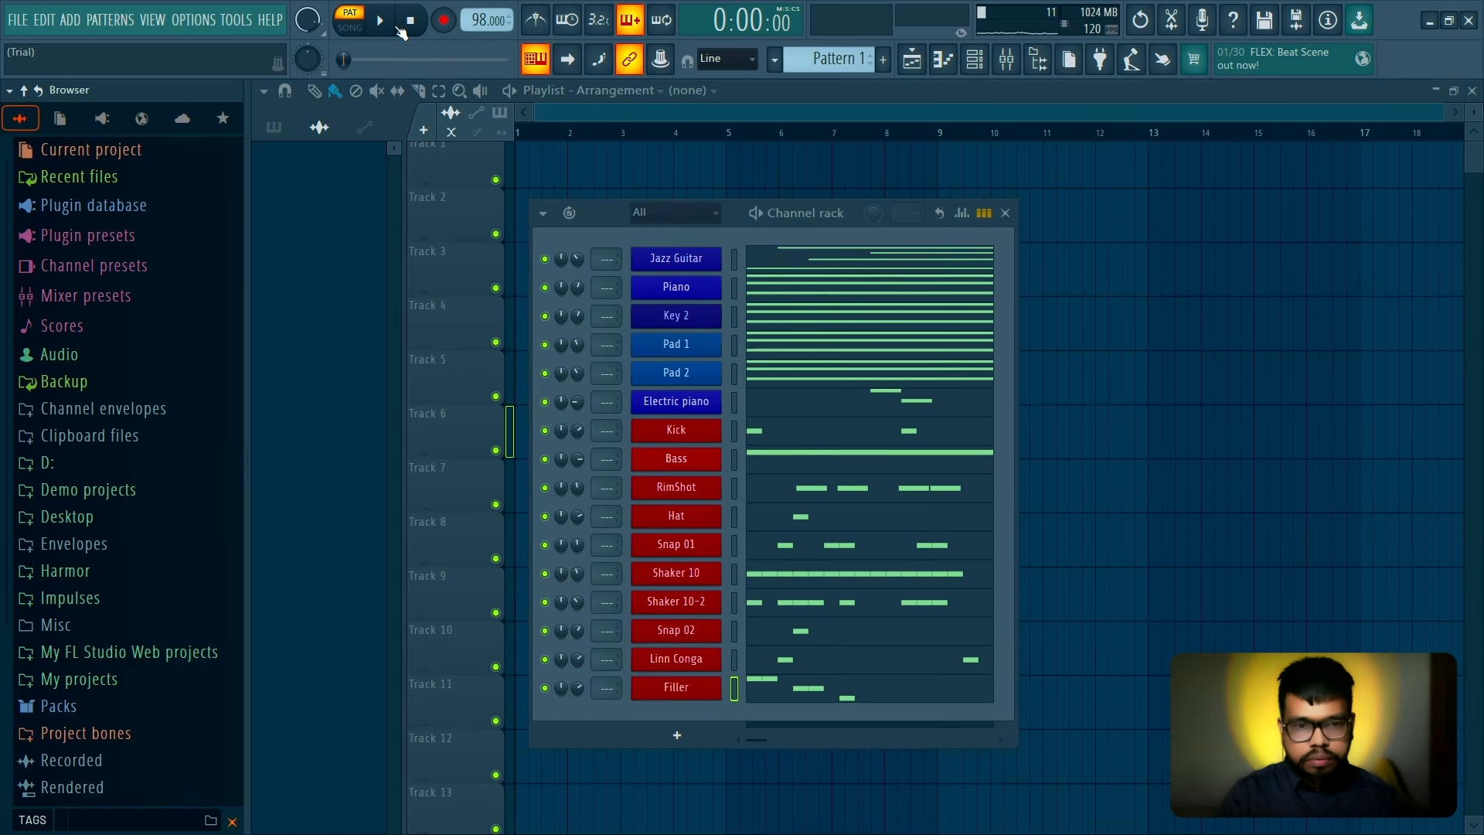
key("space")
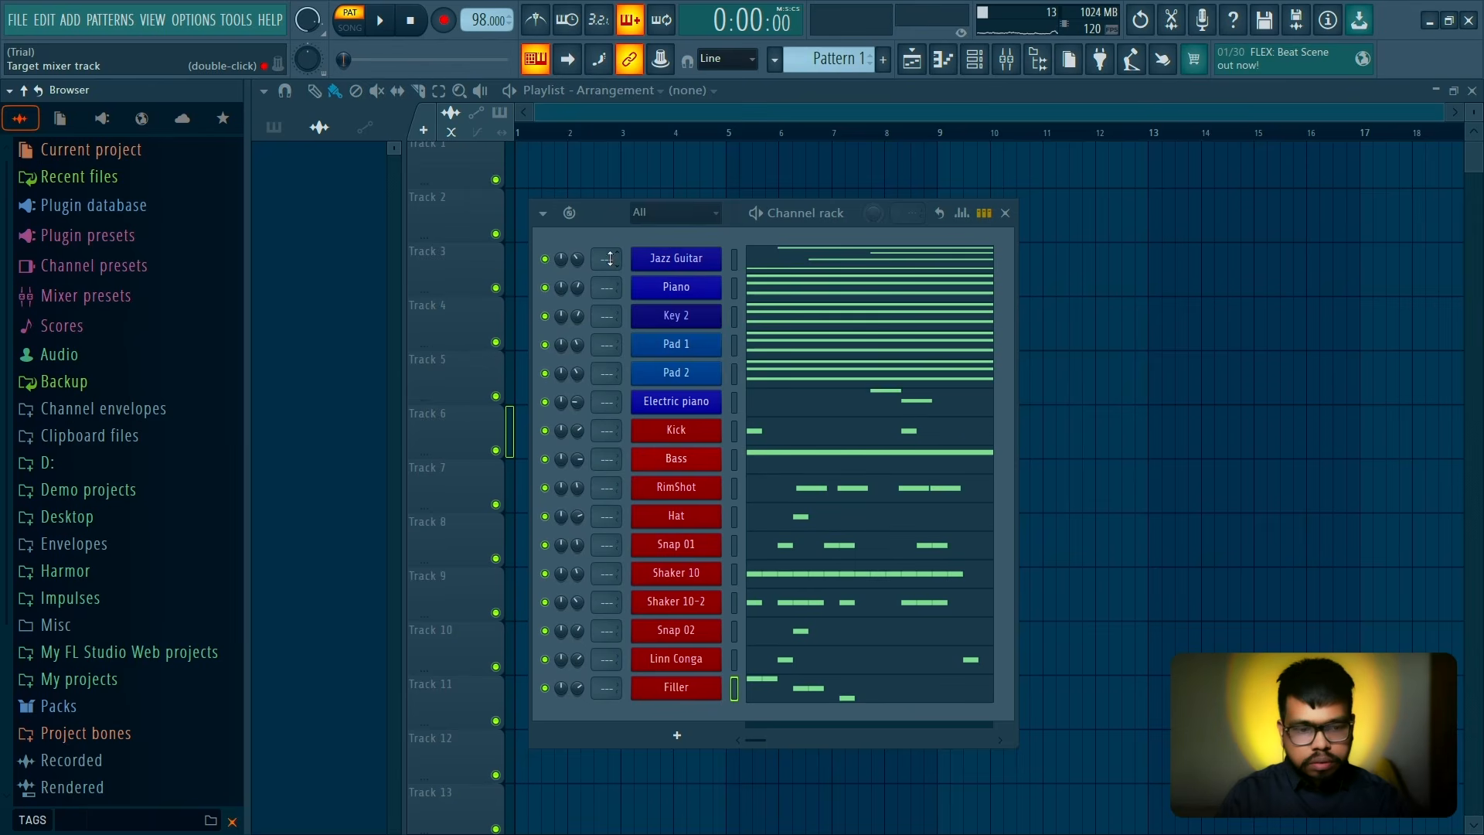
Route all channels, Jazz Guitar to Filler, to mixer tracks 1 to 16 and widen and reposition the mixer to show them
key("F6")
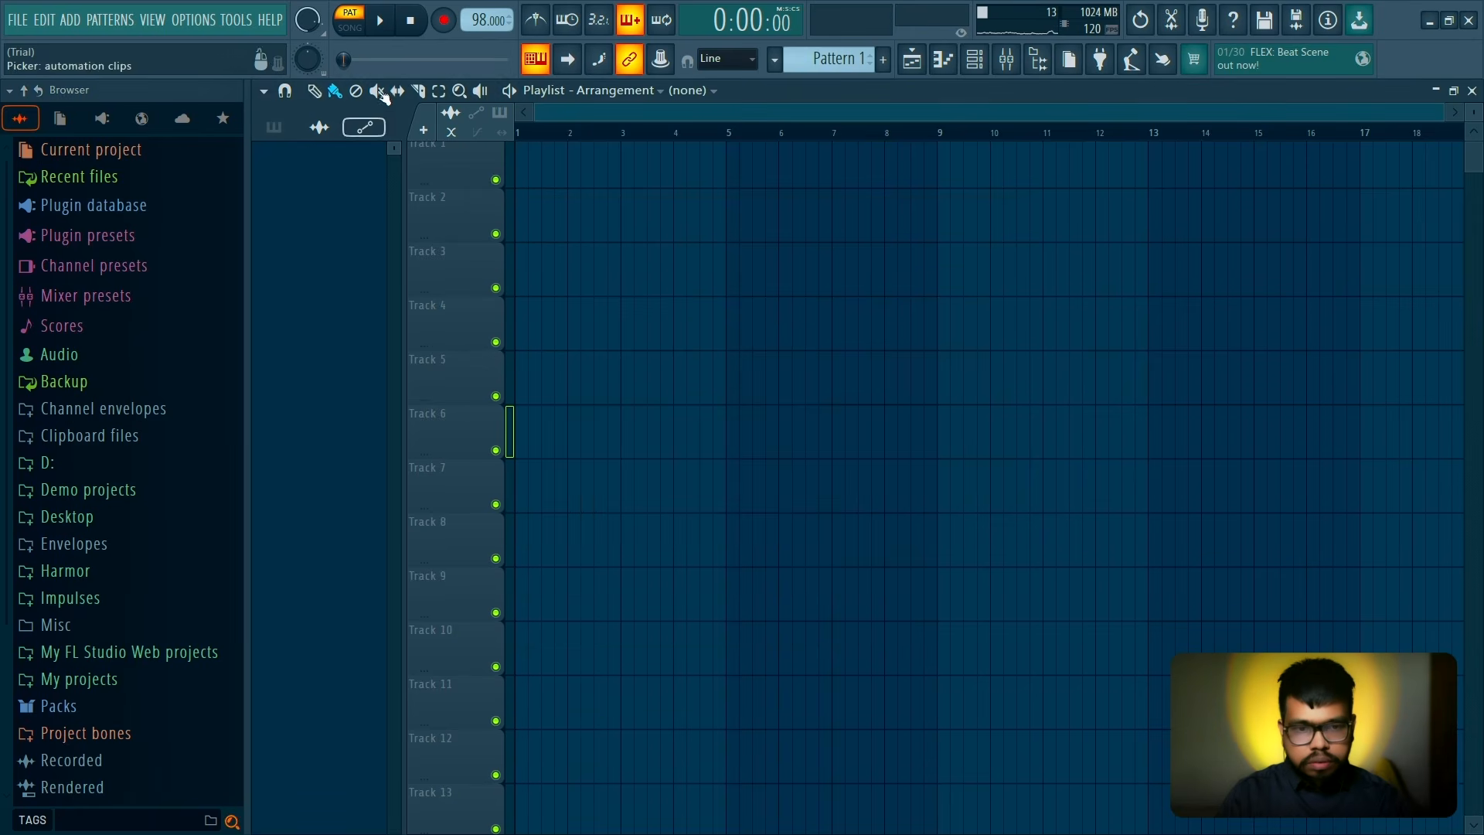
left_click(985, 66)
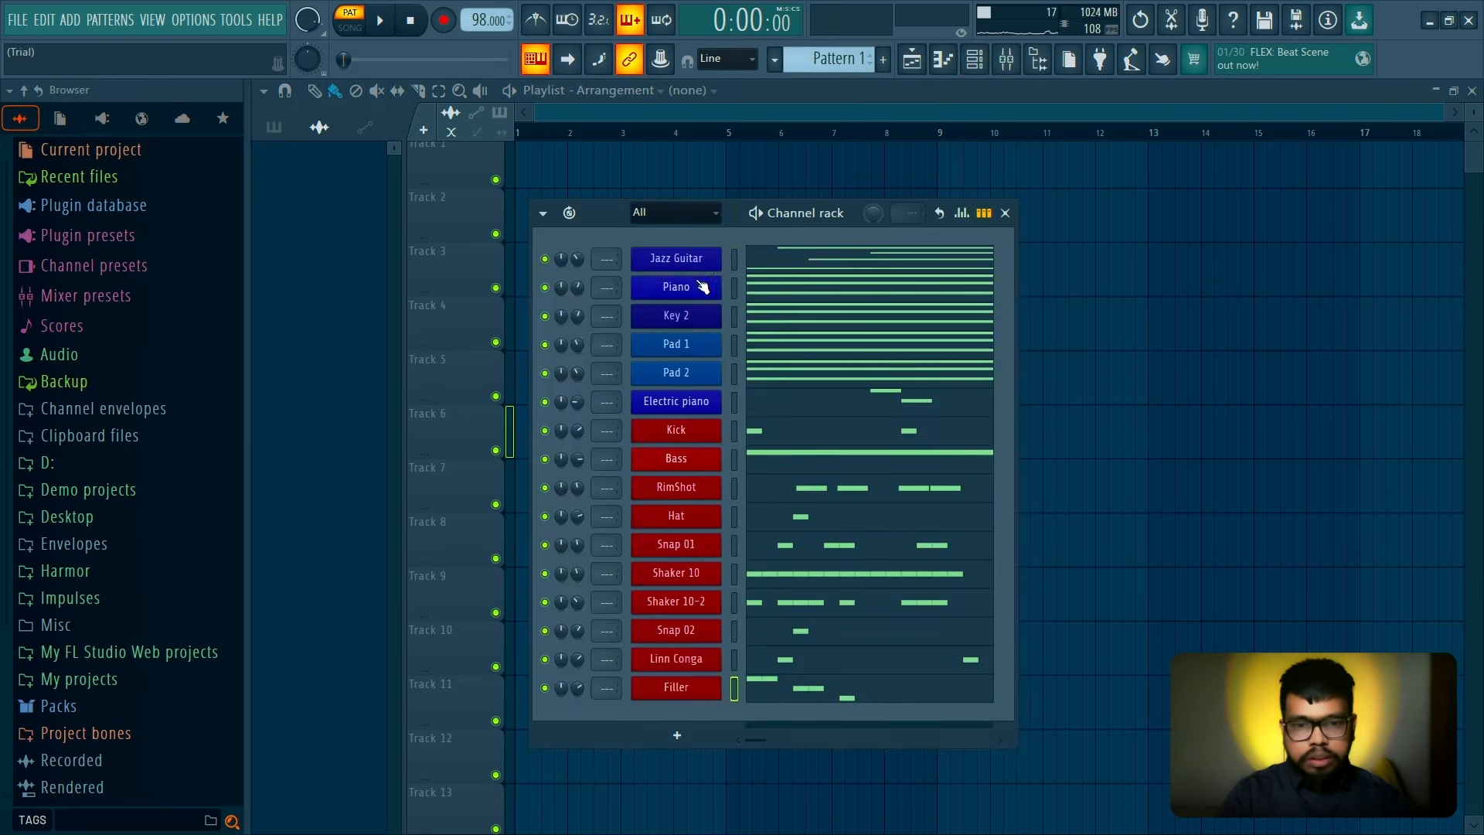
double_click(734, 268)
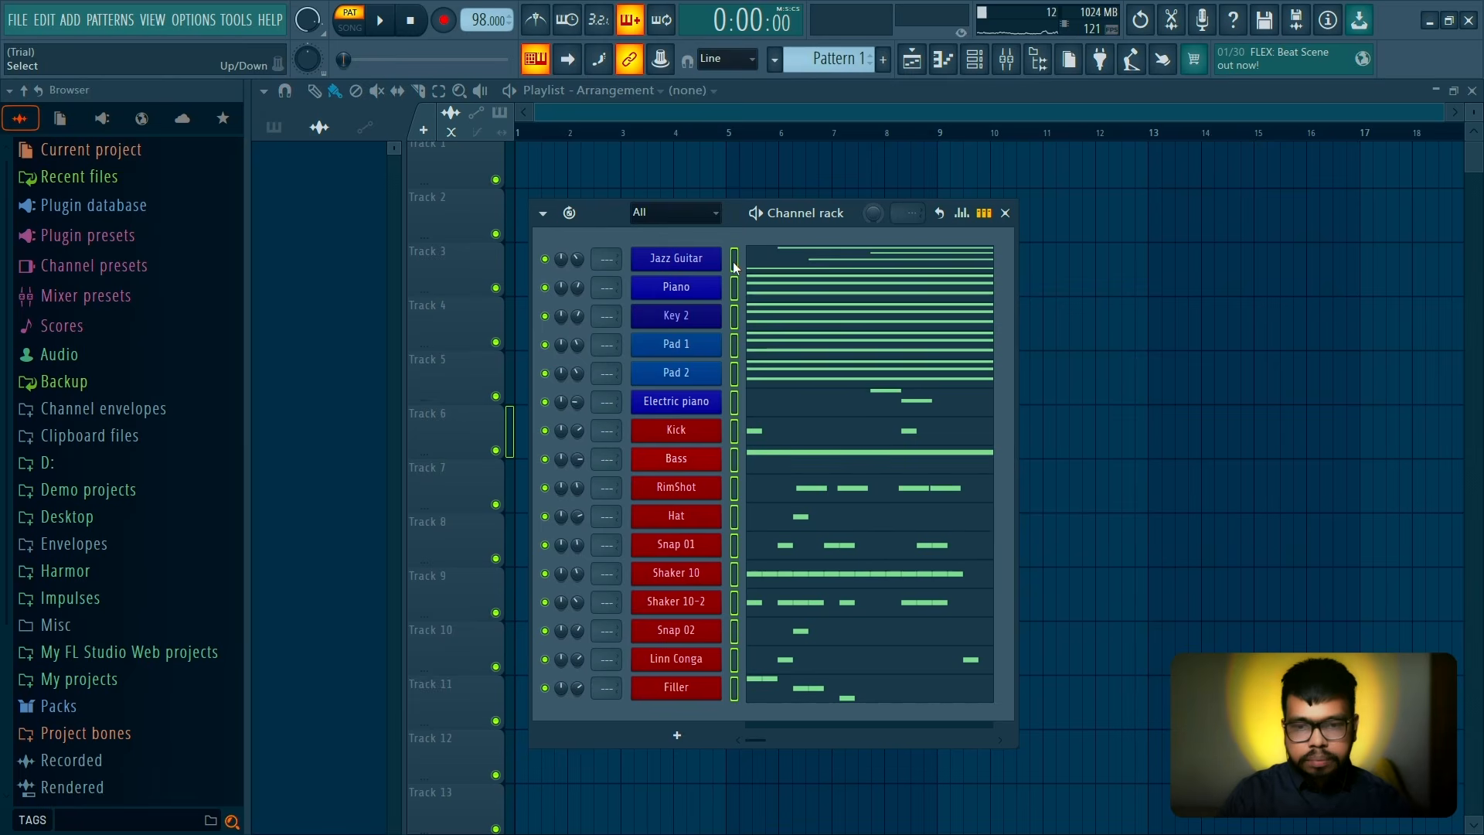
key("ctrl+l")
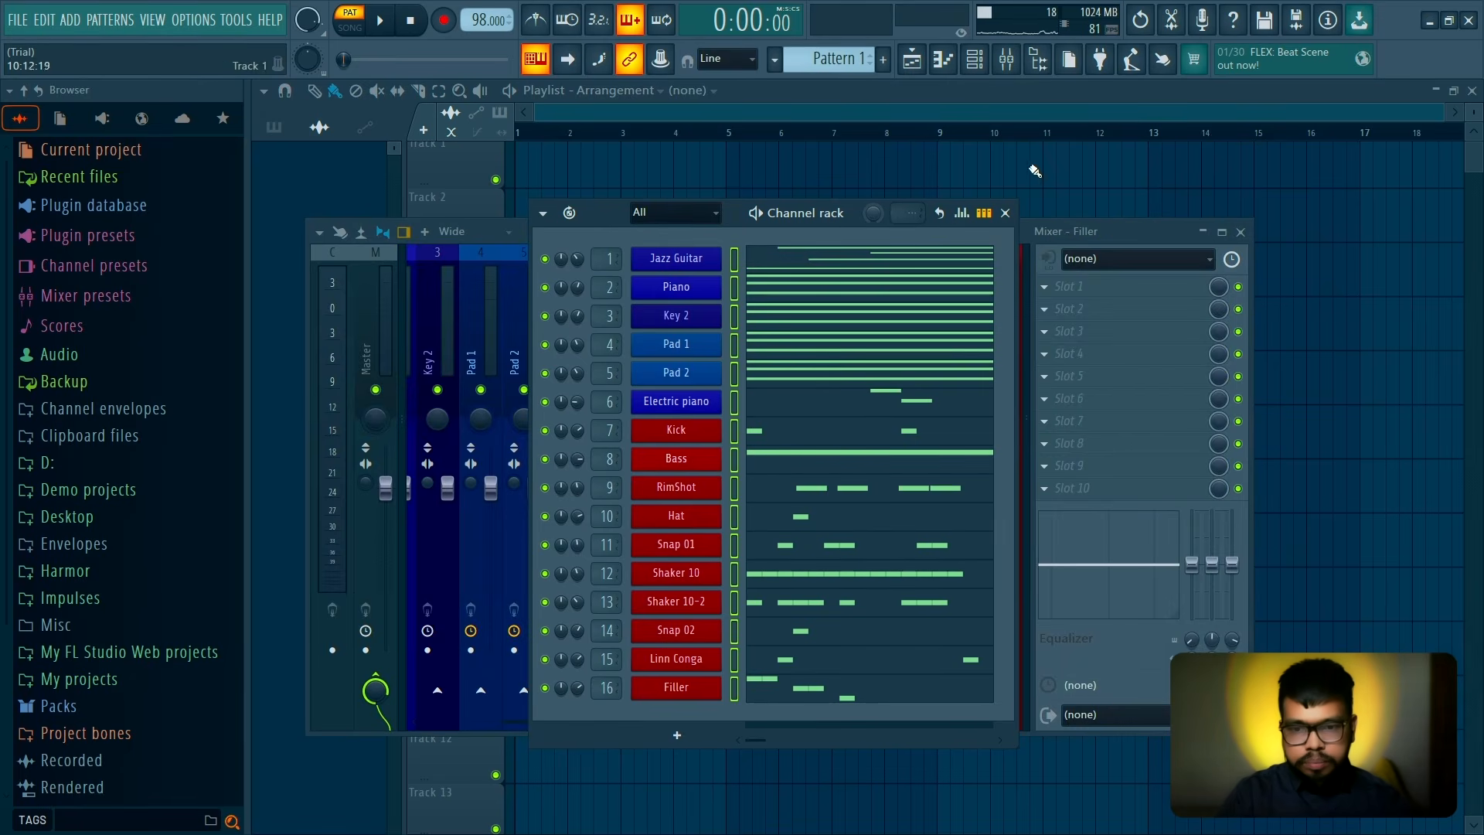
left_click_drag(1250, 276, 1374, 277)
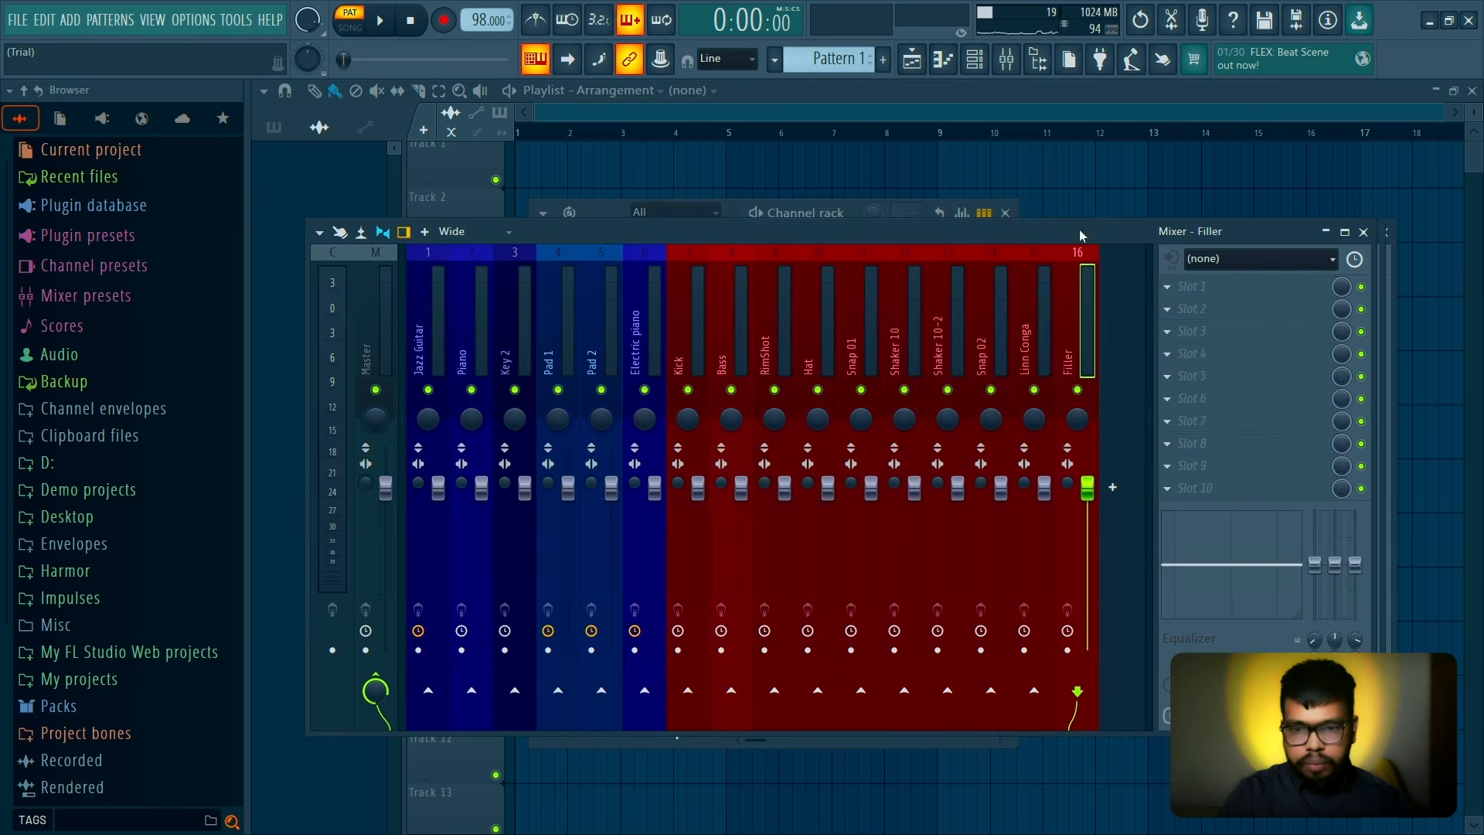
left_click_drag(694, 230, 669, 173)
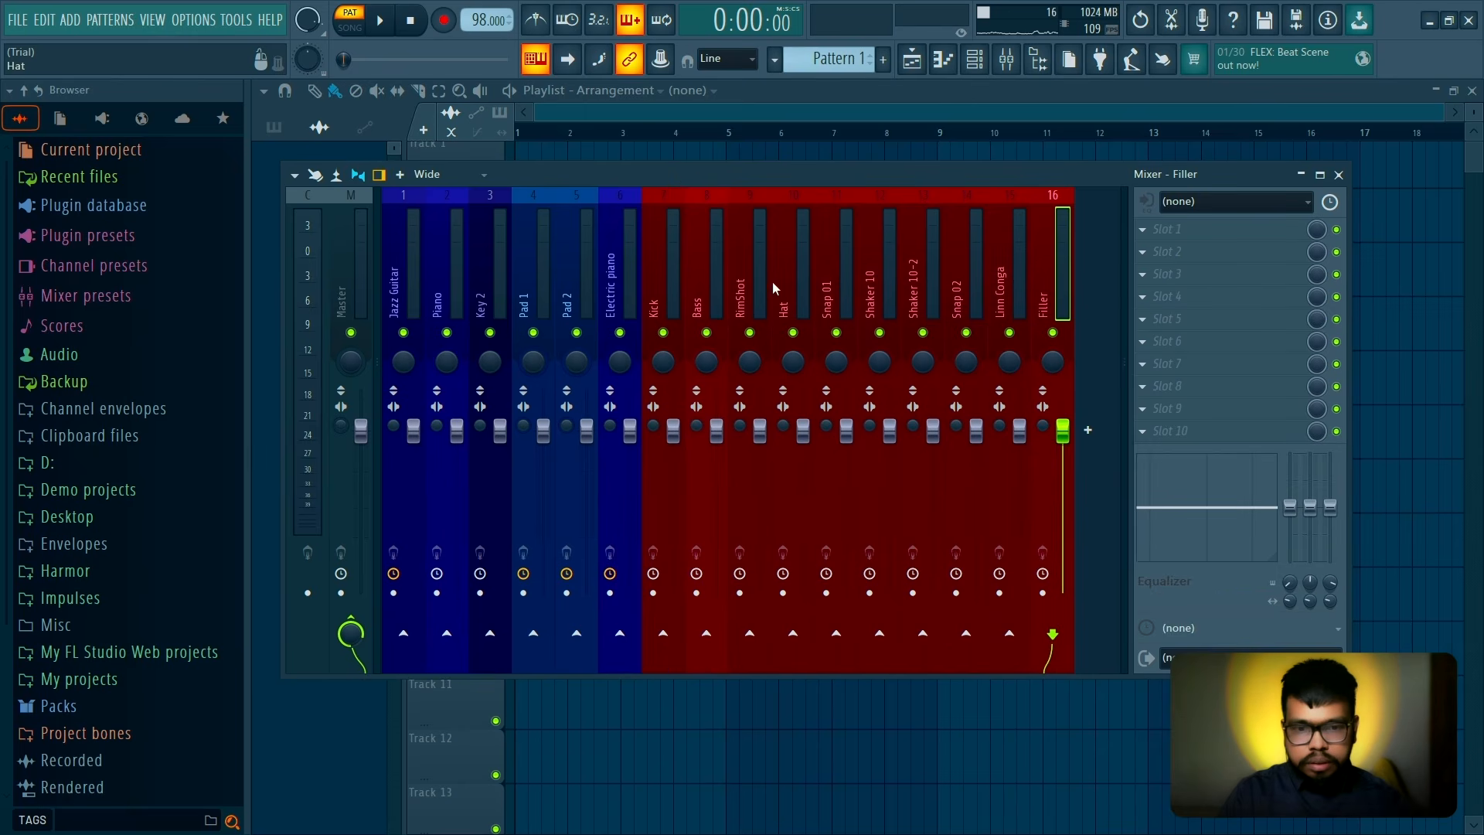
Try moving the Kick to Filler mixer tracks three slots to the right, and move them back
left_click_drag(659, 277, 1034, 295)
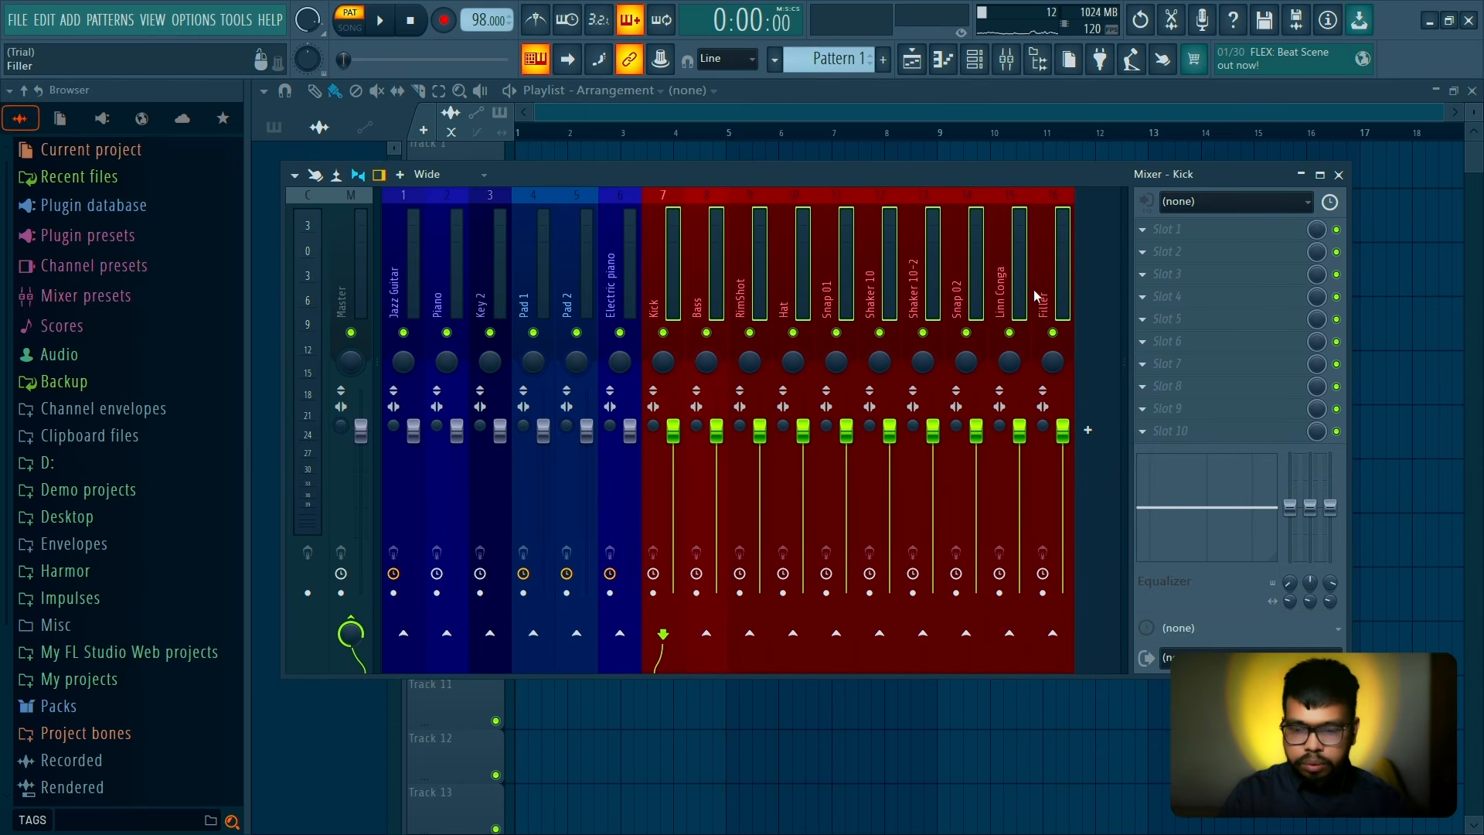
key("alt+Right")
key("alt+Right")
key("alt+Right")
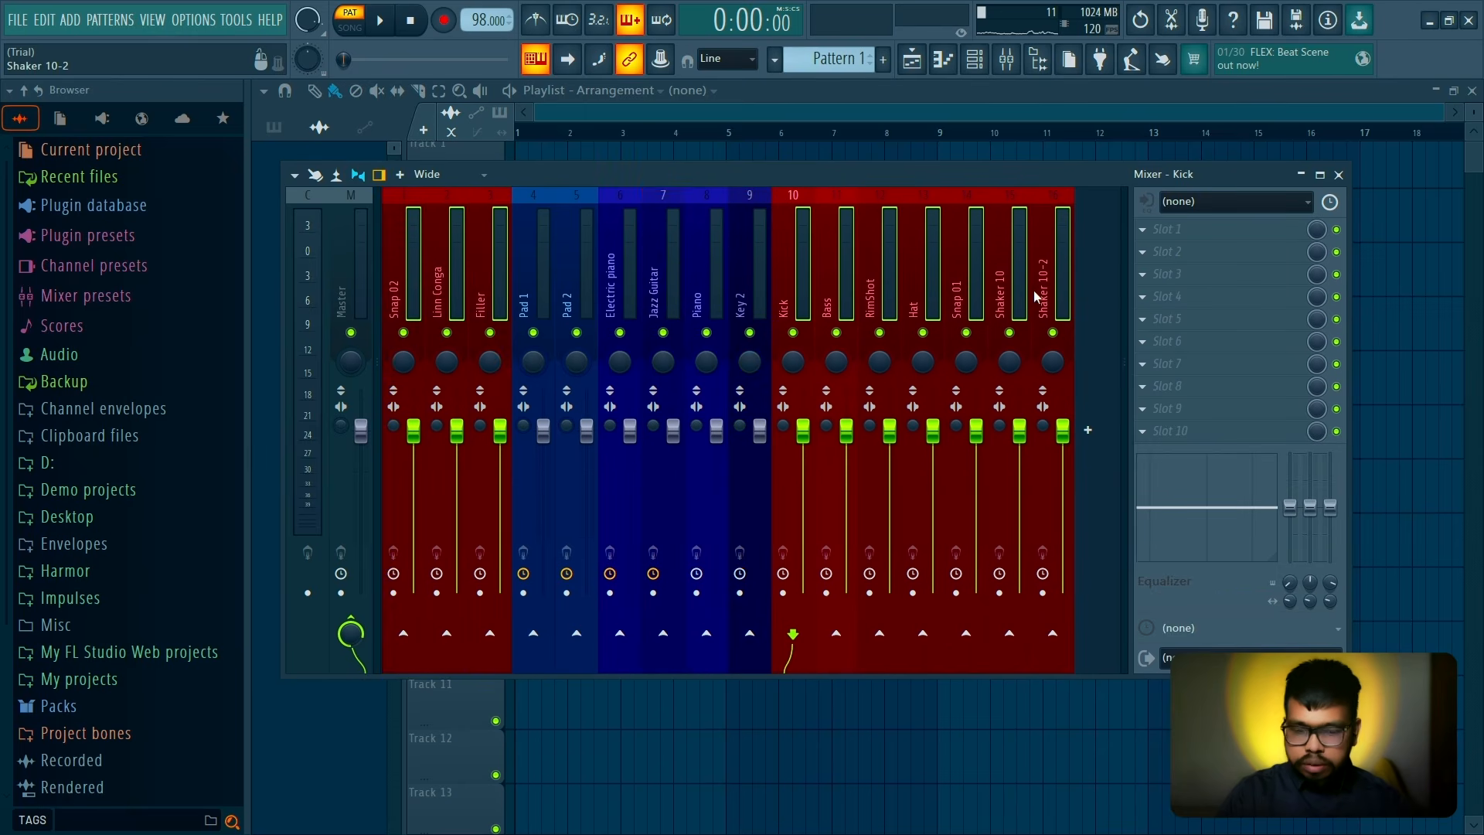
key("alt+Left")
key("alt+Left")
key("alt+Left")
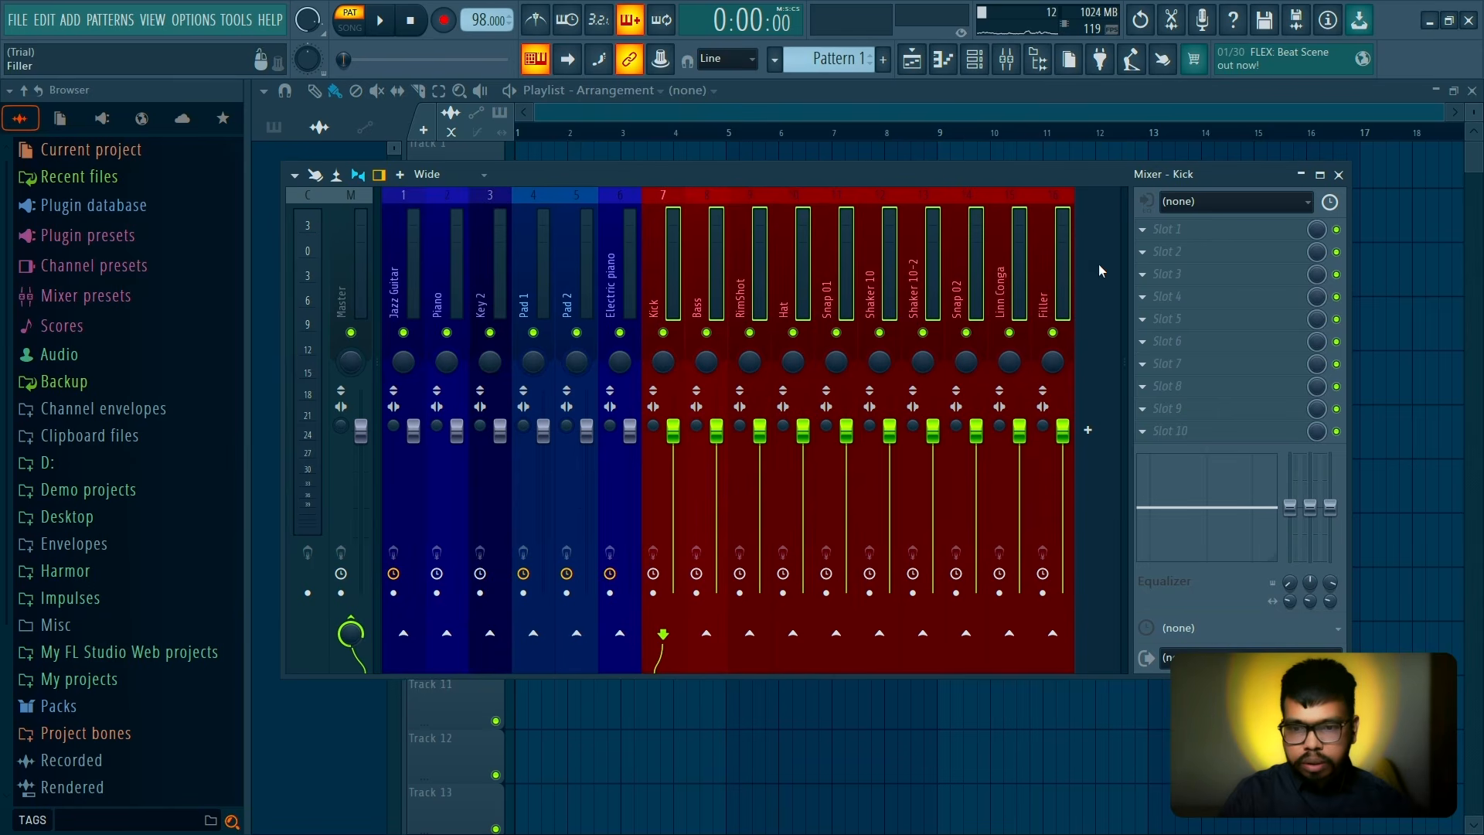
Add empty mixer tracks after Filler up to Insert 40
left_click(1092, 422)
left_click(1111, 423)
left_click(1111, 423)
left_click(1112, 422)
left_click(1112, 423)
left_click(1111, 422)
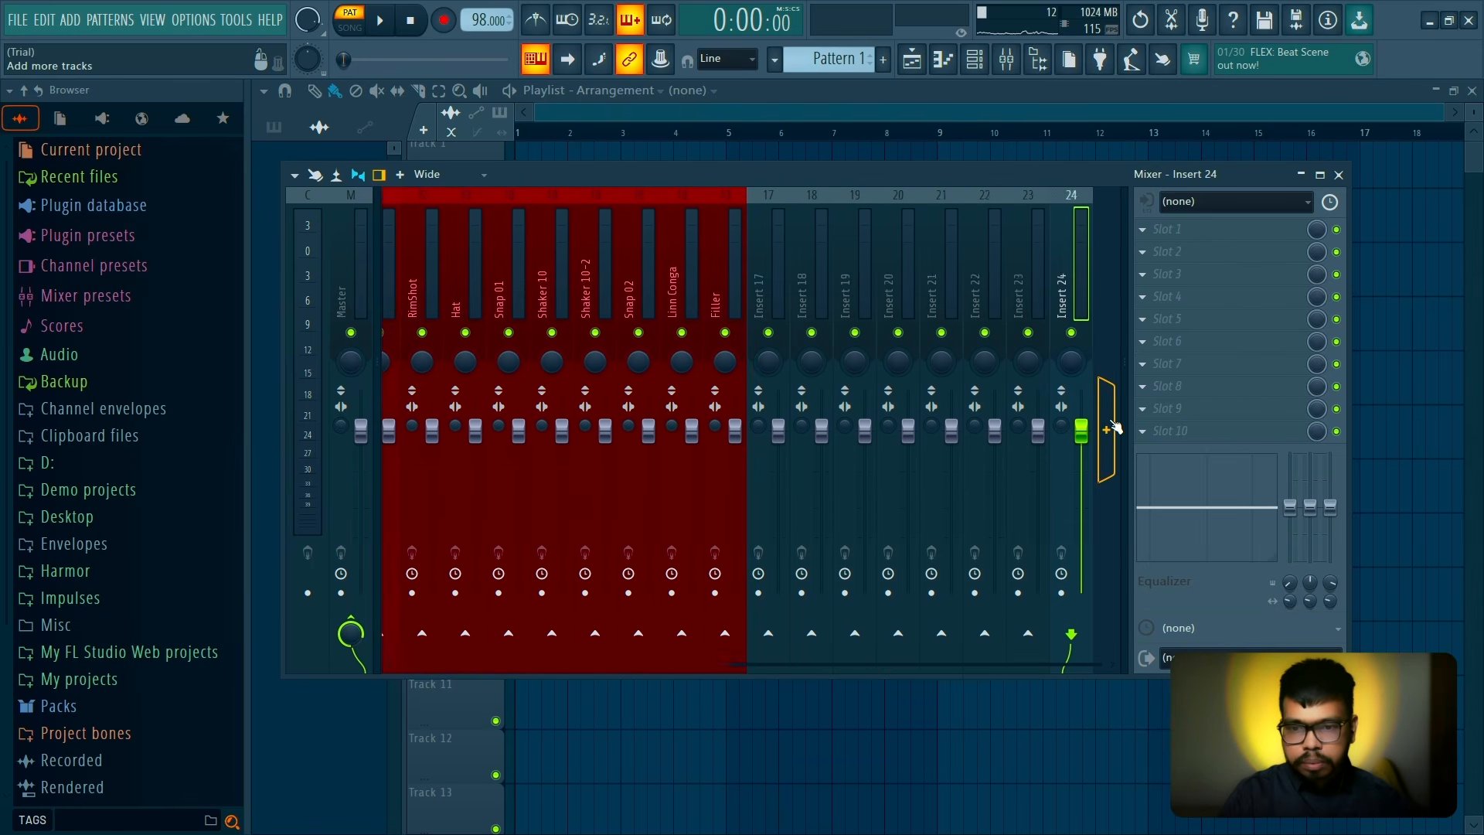
left_click(1112, 423)
left_click(1111, 423)
left_click(1111, 423)
left_click(1111, 422)
left_click(1111, 422)
left_click(1111, 422)
left_click(1112, 423)
left_click(1112, 423)
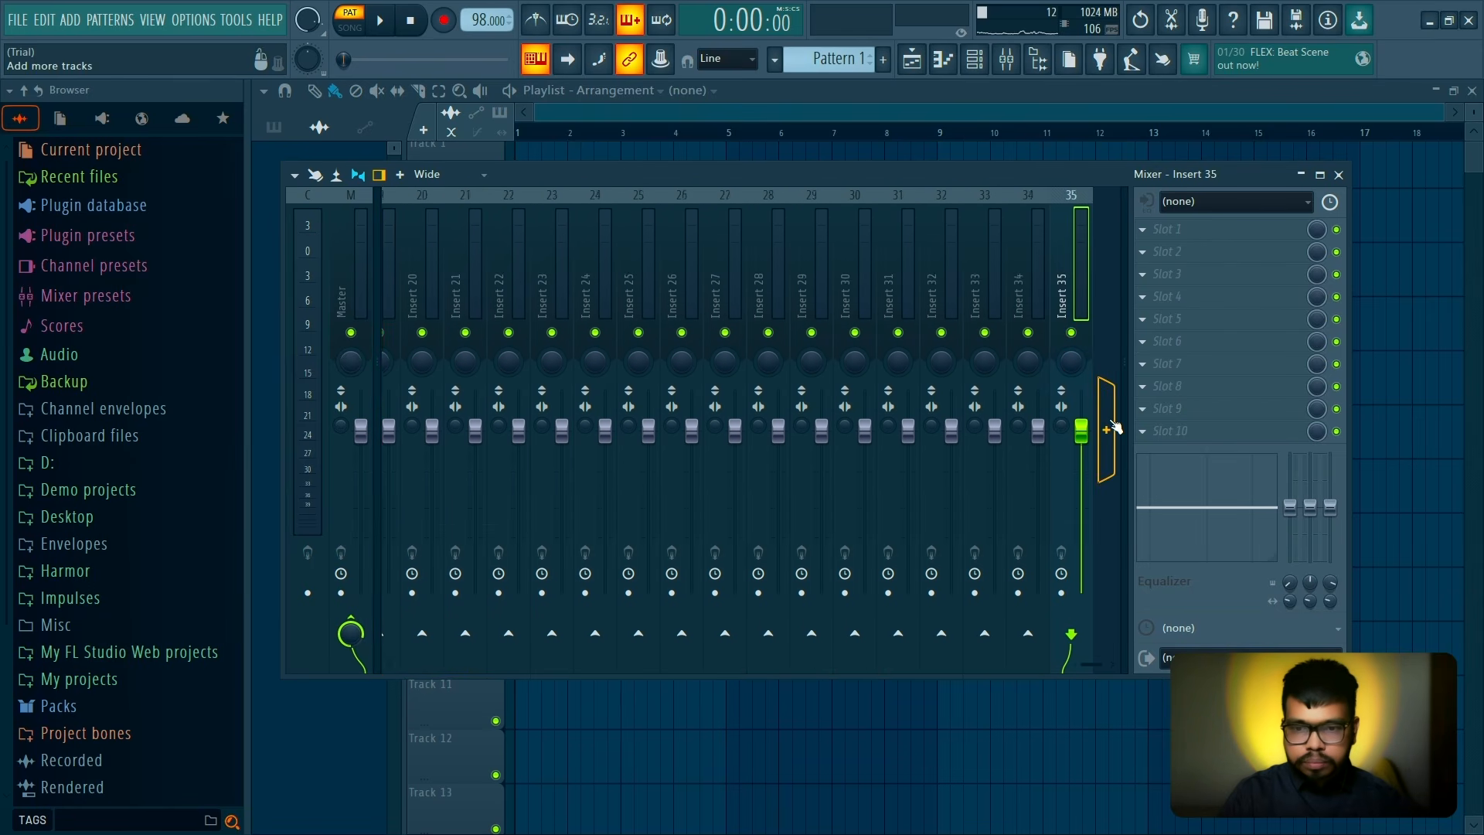
left_click(1111, 423)
Move the Kick to Filler mixer tracks eight slots right so that Kick sits on track 15
scroll(912, 332, "up", 5)
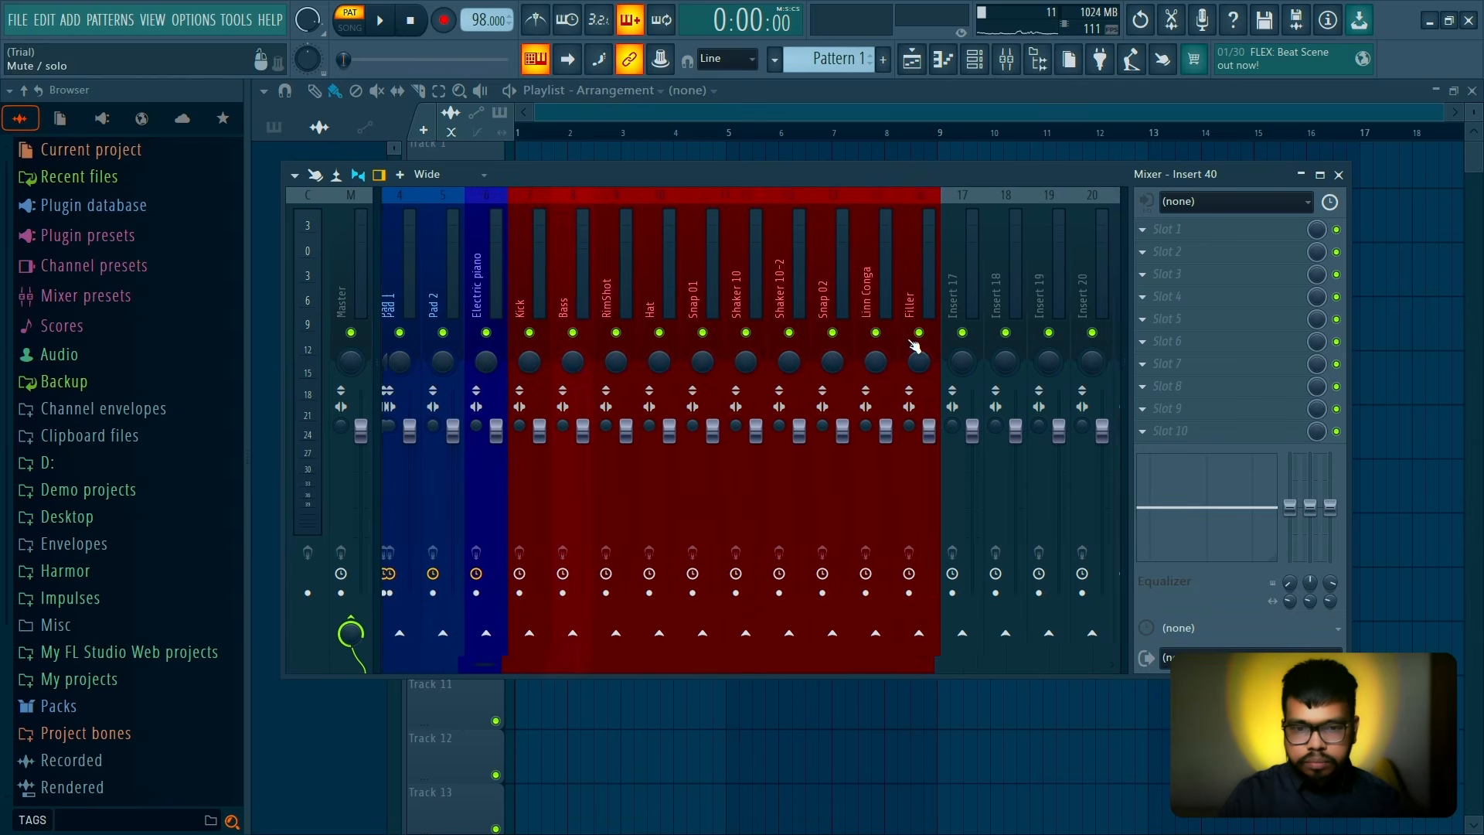
left_click_drag(545, 299, 931, 302)
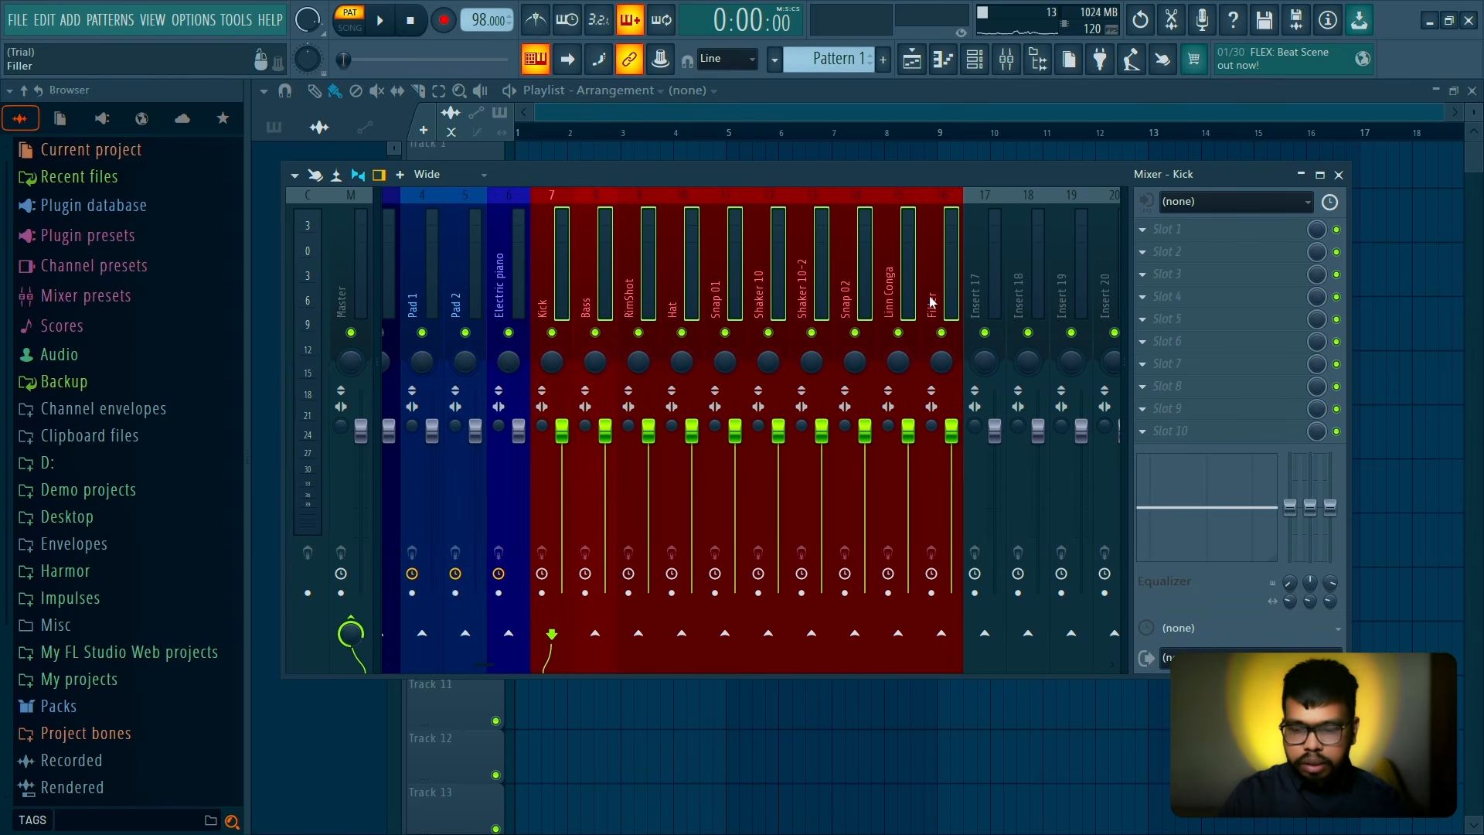
key("alt+Right")
key("alt+Right")
key("alt+Right")
key("alt+Right")
key("alt+Right")
key("alt+Right")
key("alt+Right")
key("alt+Right")
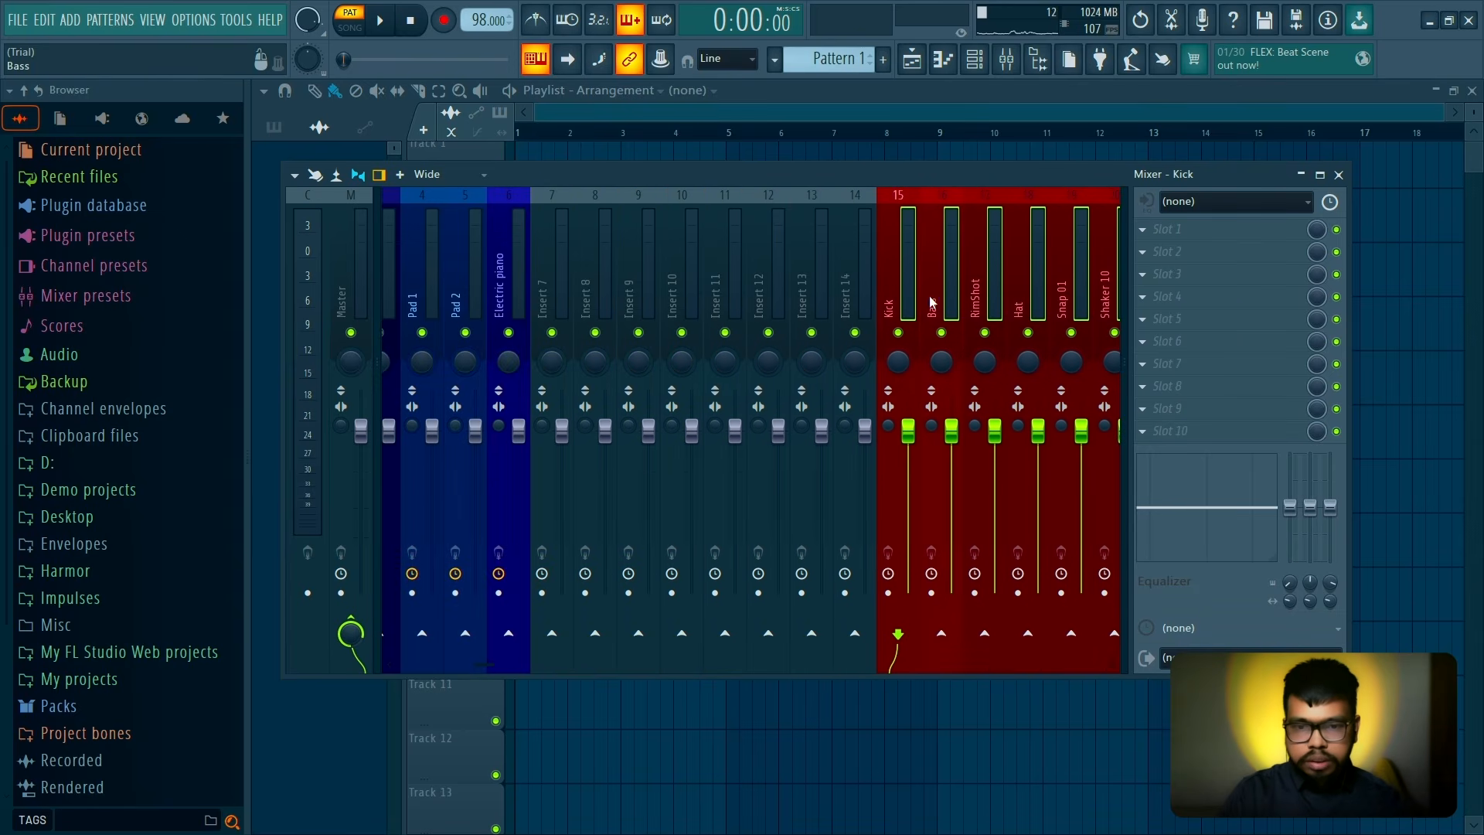
Move the Bass mixer track two slots left to track 14, apart from the drum tracks
left_click(935, 286)
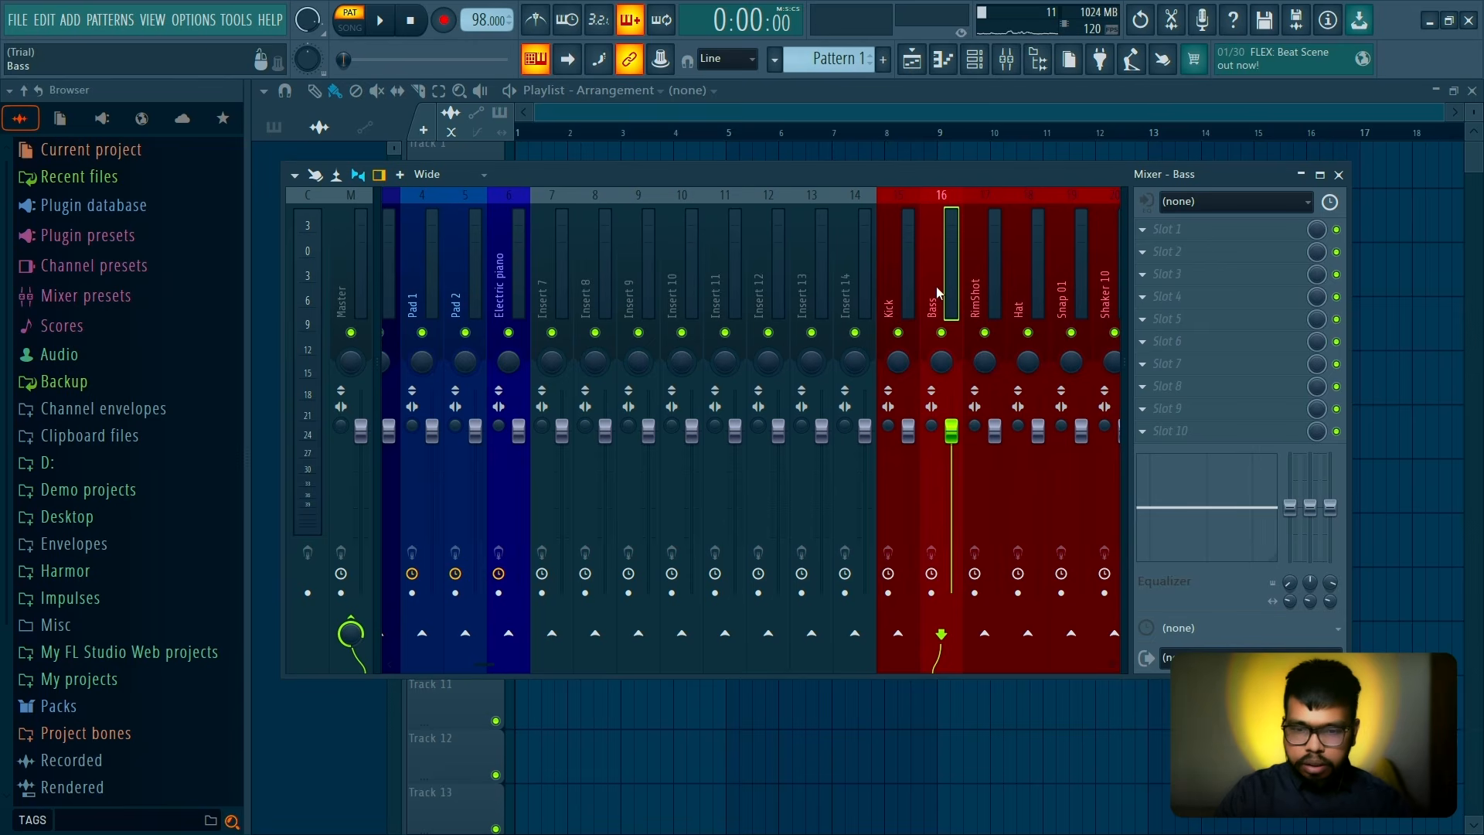
key("alt+Left")
key("alt+Left")
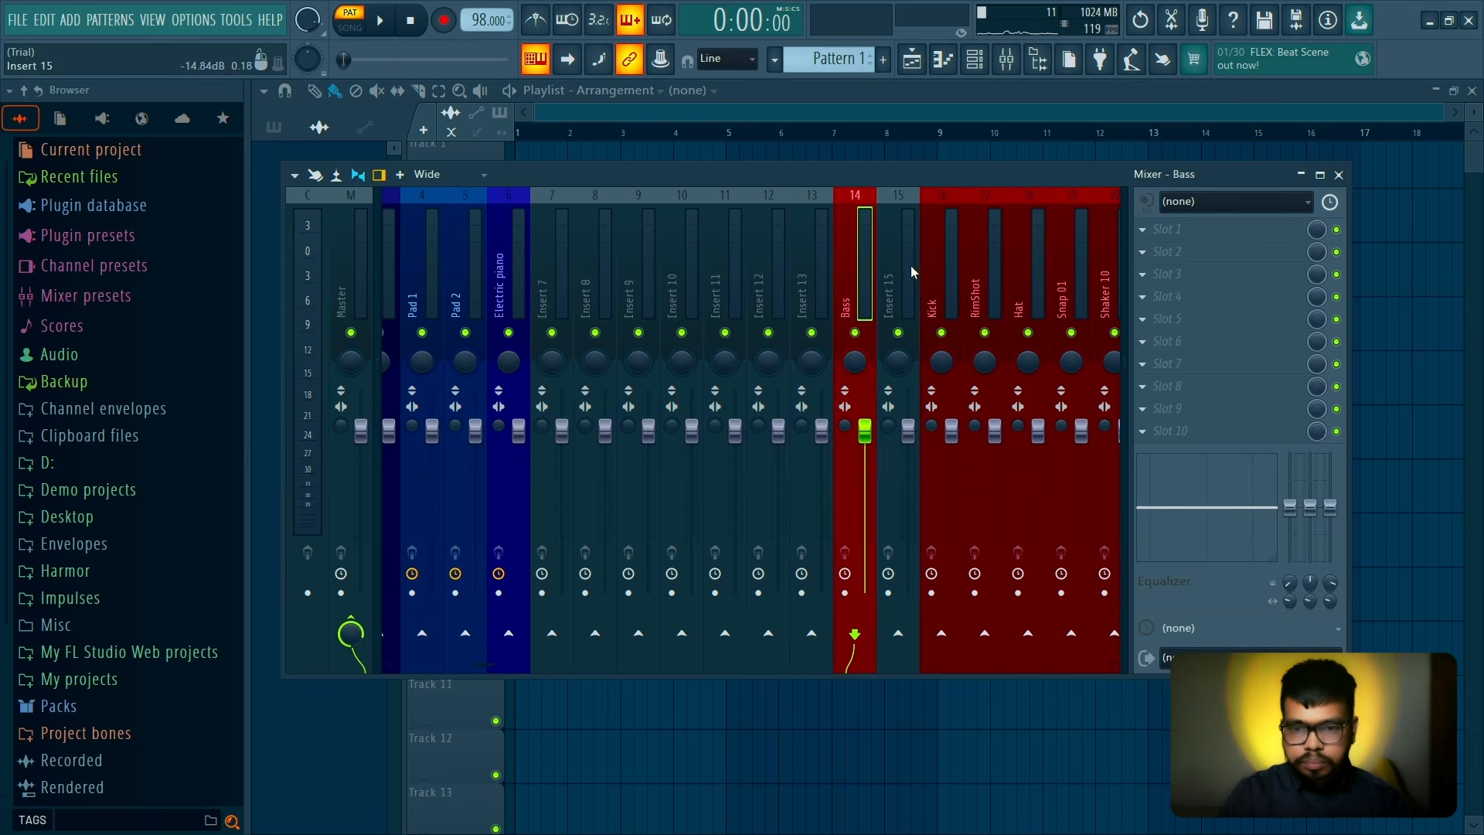
Lower the Master track's volume to about -2.8 dB (88%)
scroll(909, 266, "right", 12)
scroll(909, 266, "left", 3)
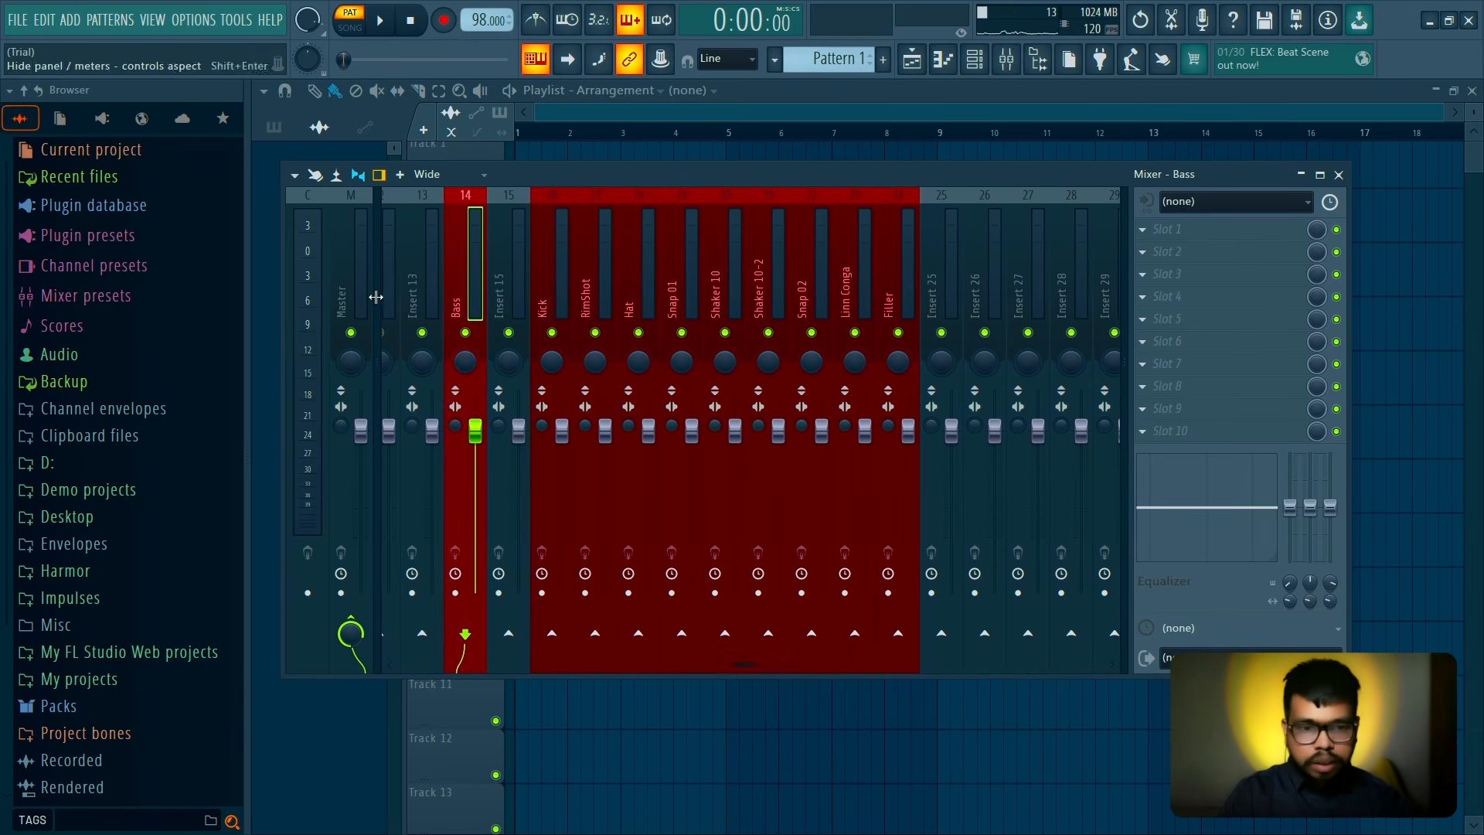
left_click_drag(370, 453, 369, 469)
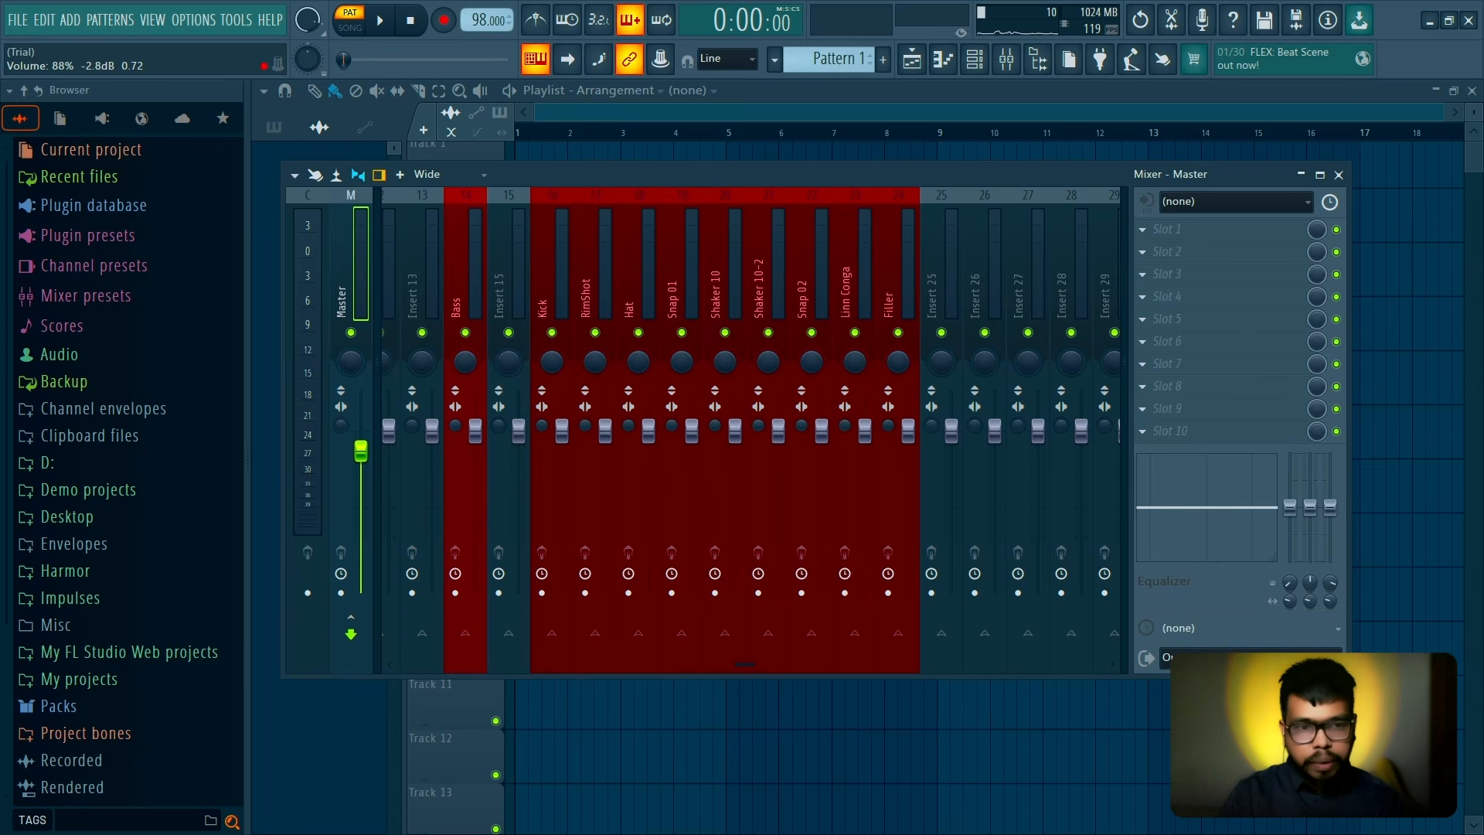
Rename mixer track Insert 30 to Drum Bus(Per) and color it olive (#9F9F35)
scroll(968, 210, "right", 3)
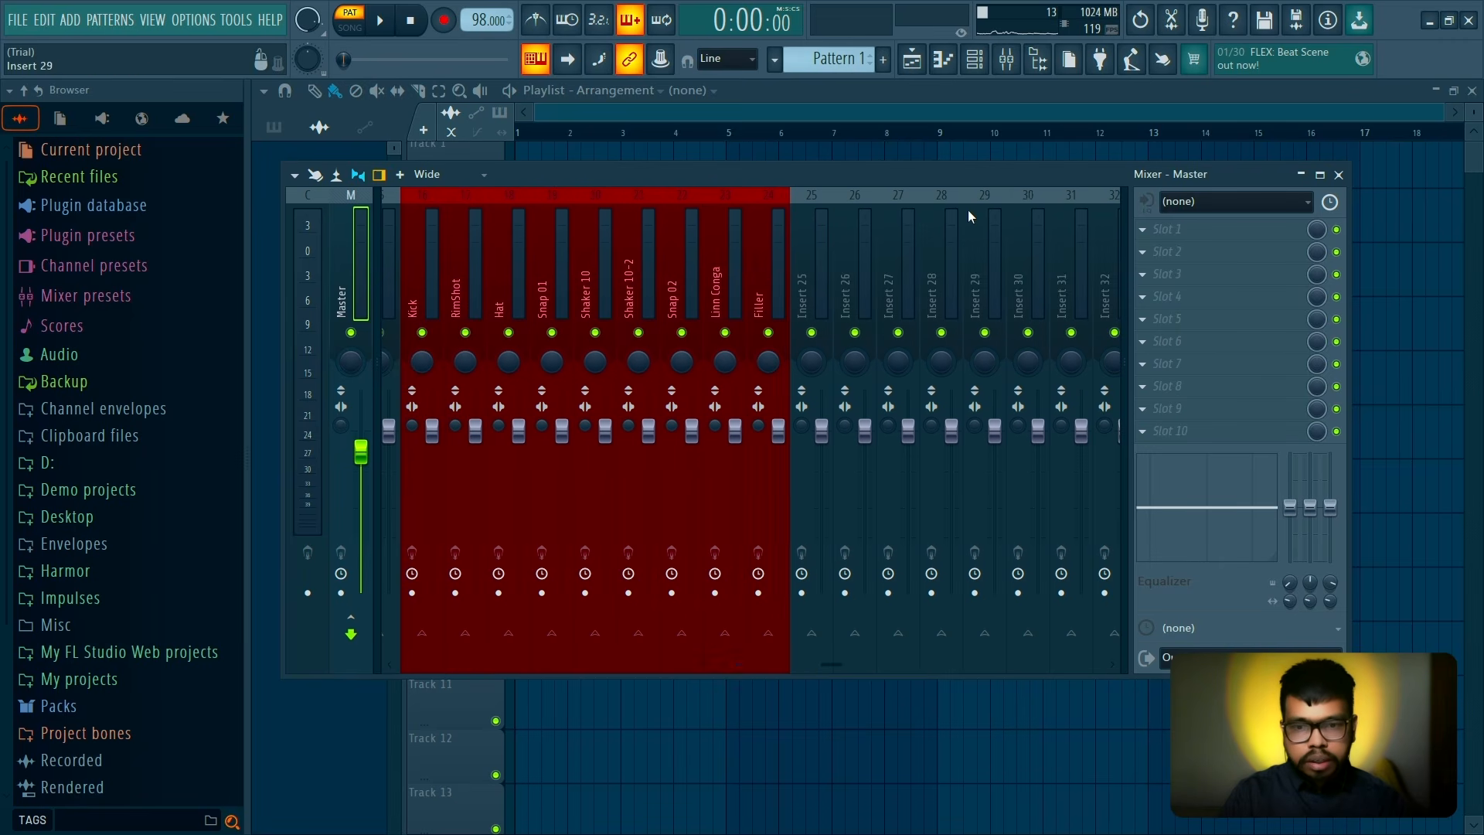
left_click(1032, 222)
right_click(1033, 221)
left_click(1103, 194)
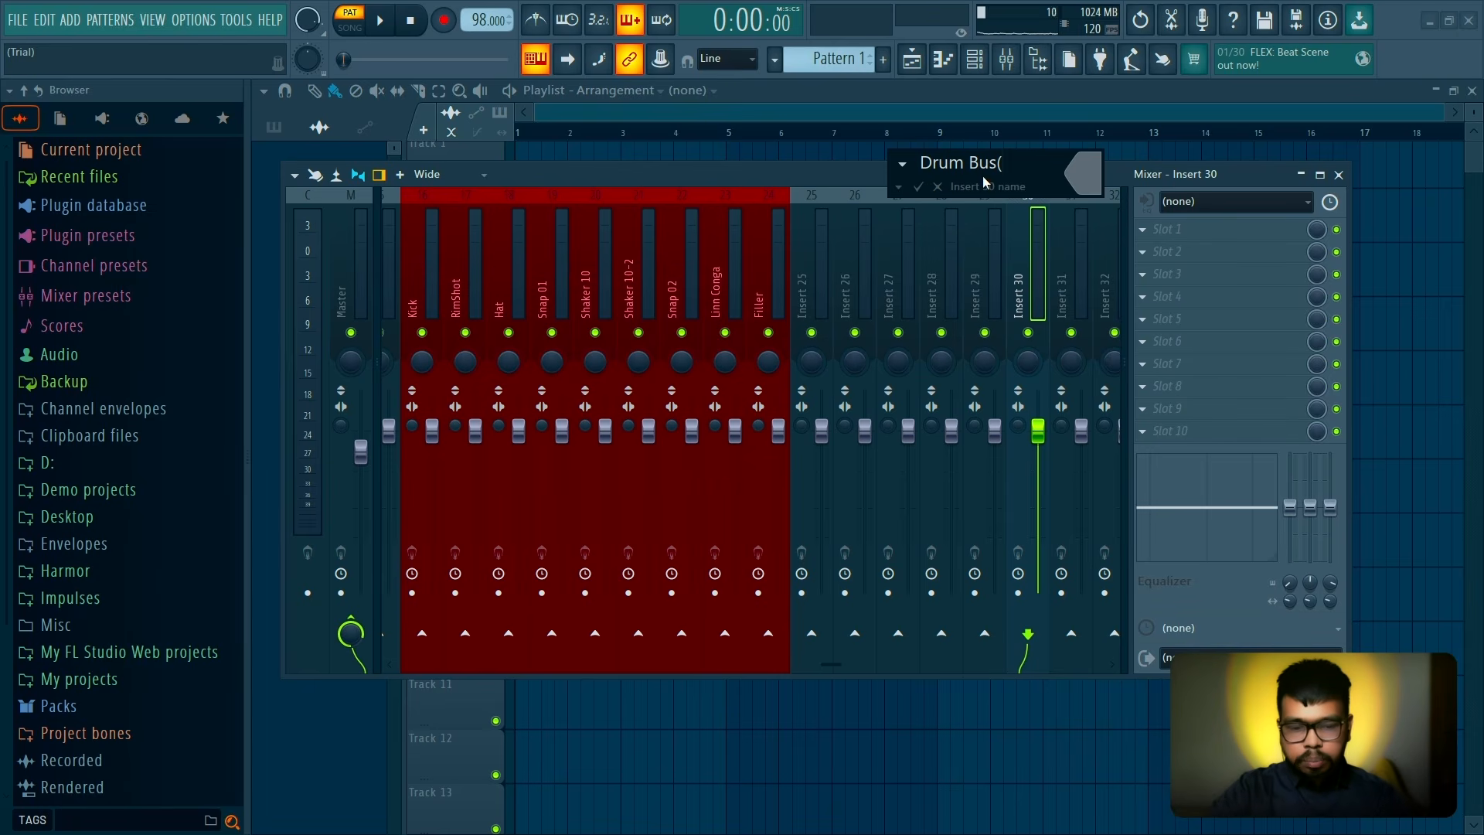
type("Per)")
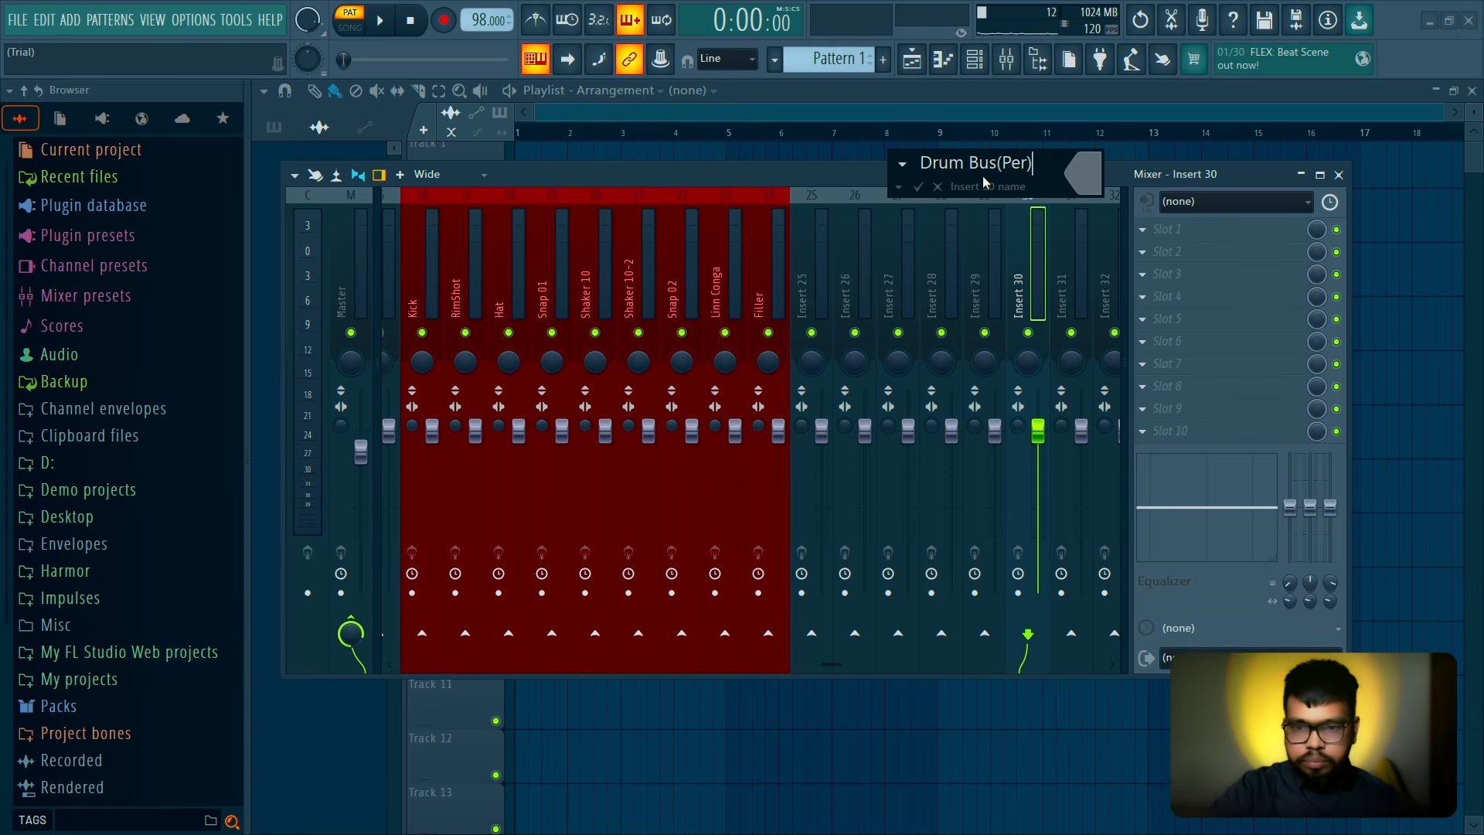
left_click(1082, 174)
left_click(1187, 371)
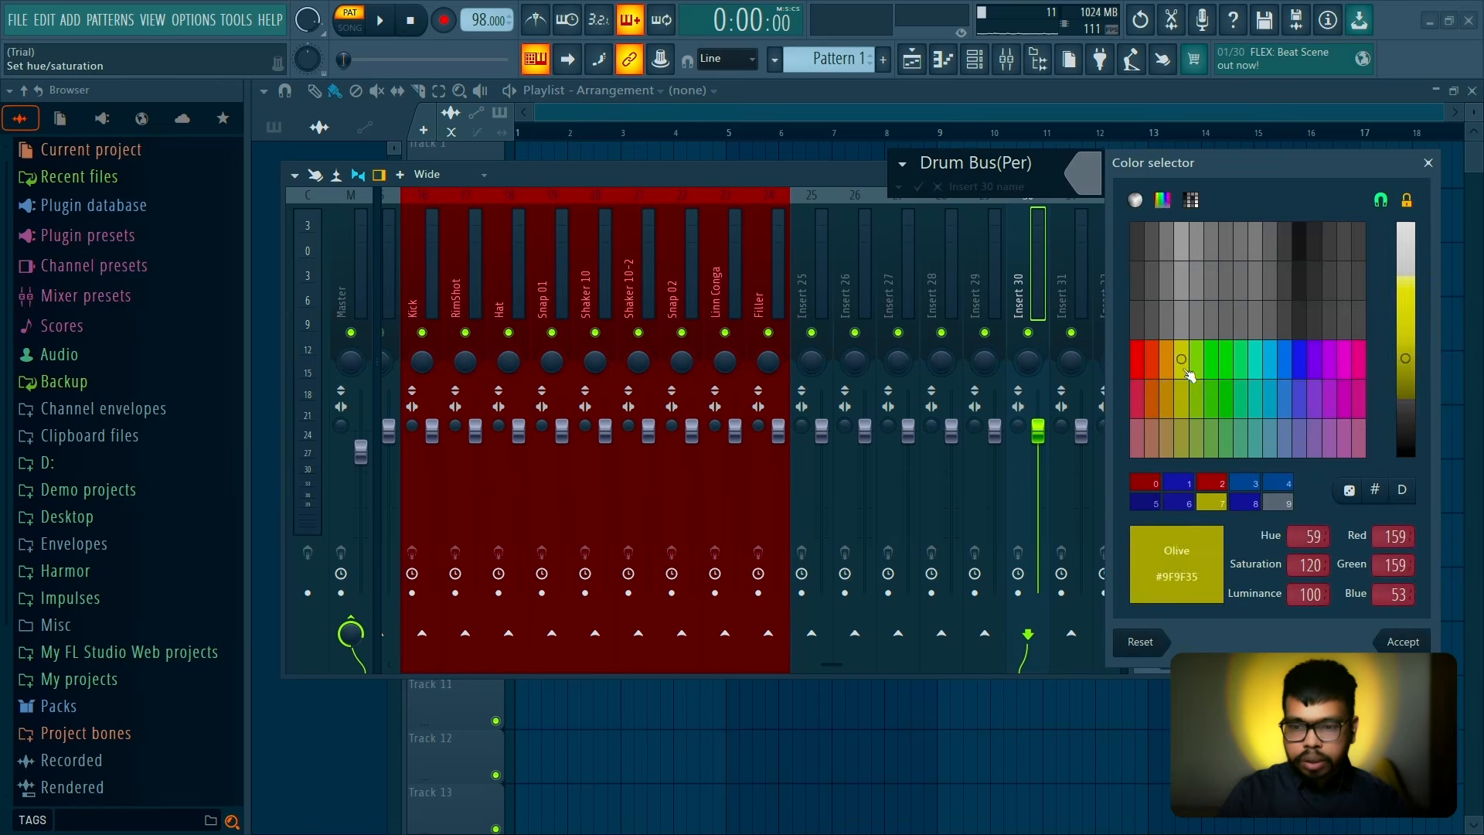
key("Return")
key("Return")
Rename mixer track Insert 10 to Instrument Bus and color it olive (#9F9F35)
scroll(835, 252, "up", 5)
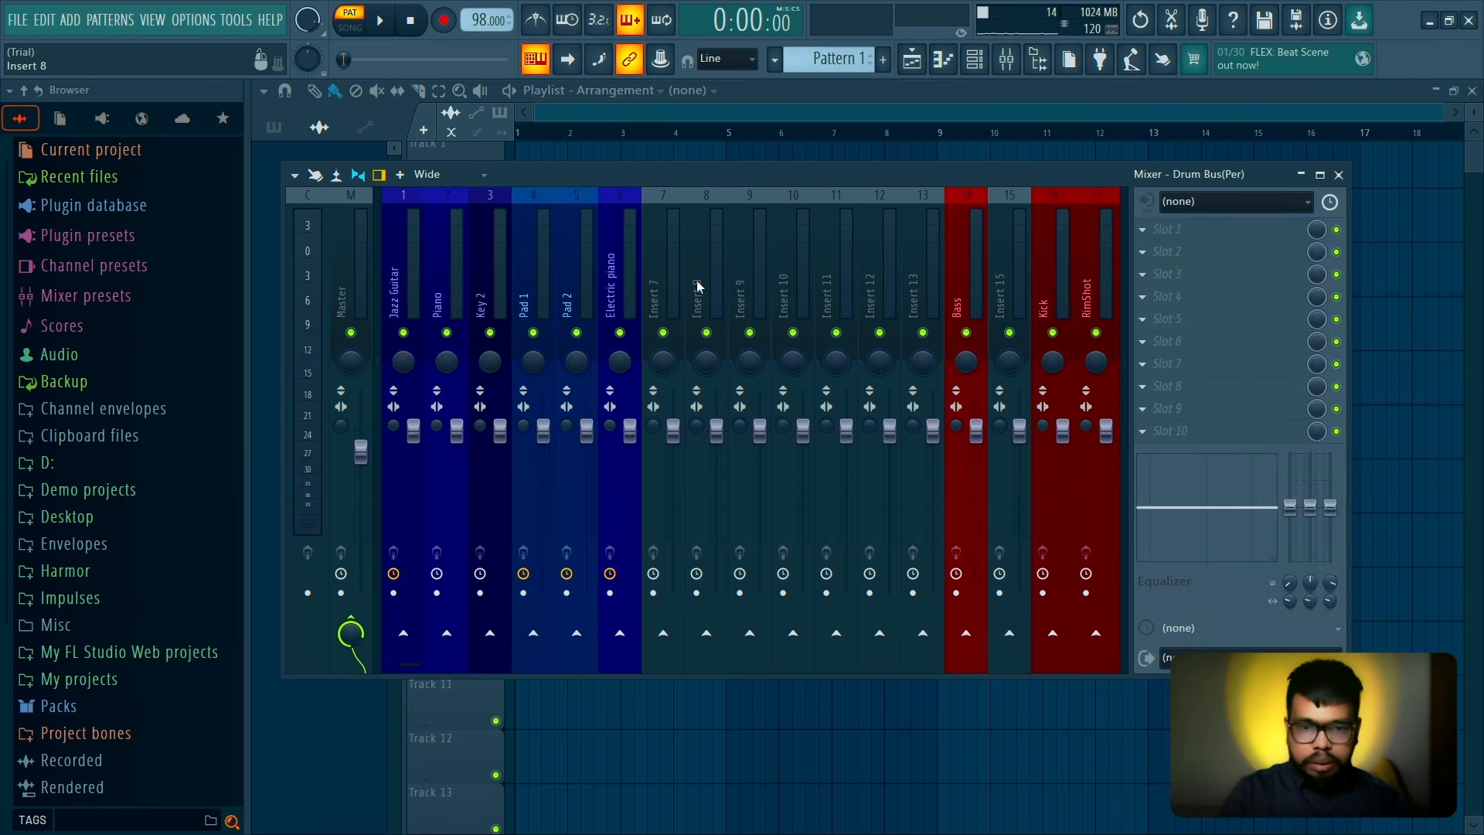
right_click(785, 226)
left_click(841, 192)
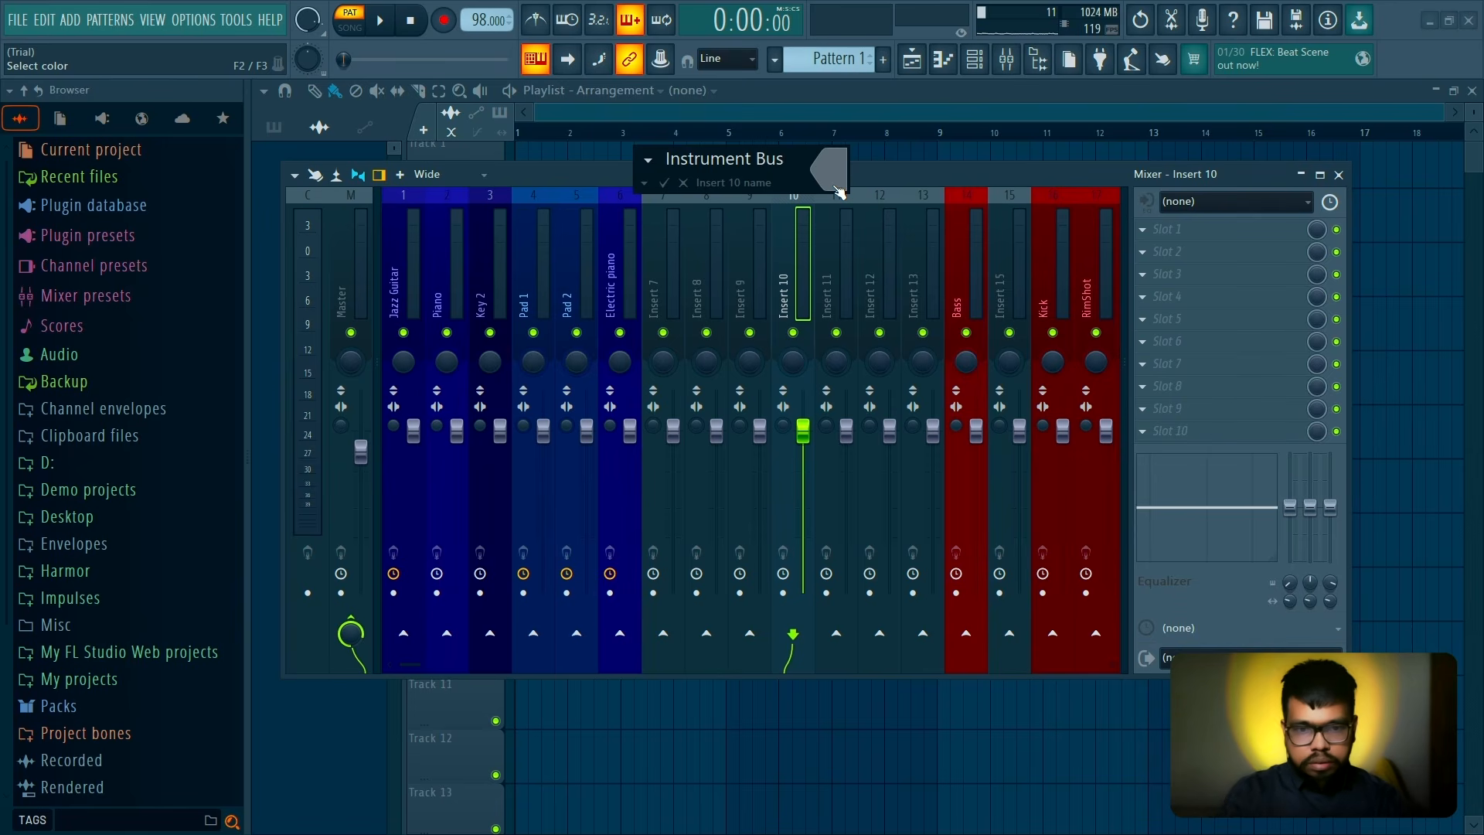
left_click(835, 186)
left_click(926, 361)
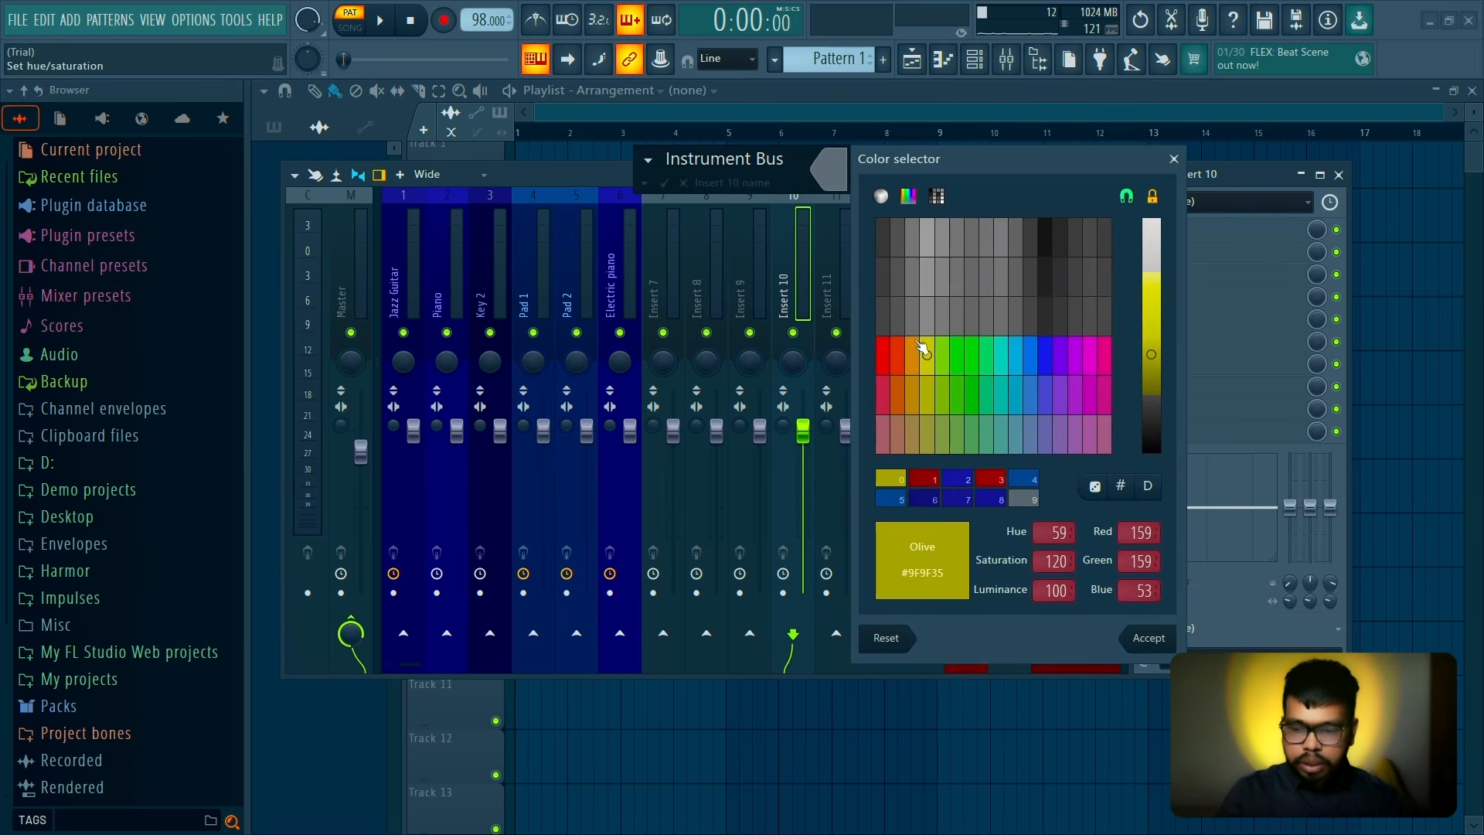
key("Return")
key("Return")
Route the mixer tracks from Jazz Guitar to Electric piano only to the Instrument Bus
left_click_drag(406, 276, 635, 299)
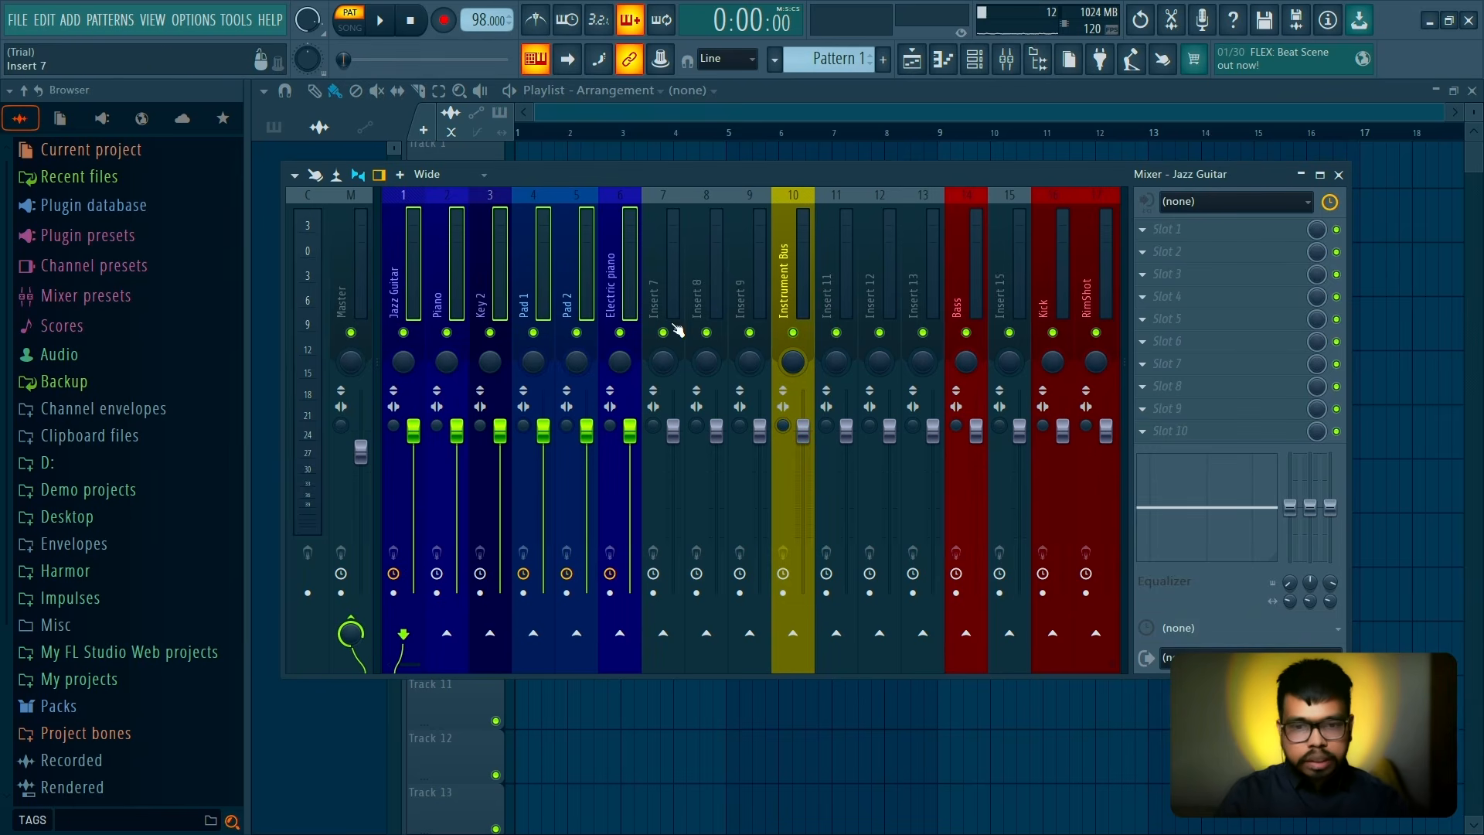
right_click(794, 632)
left_click(822, 660)
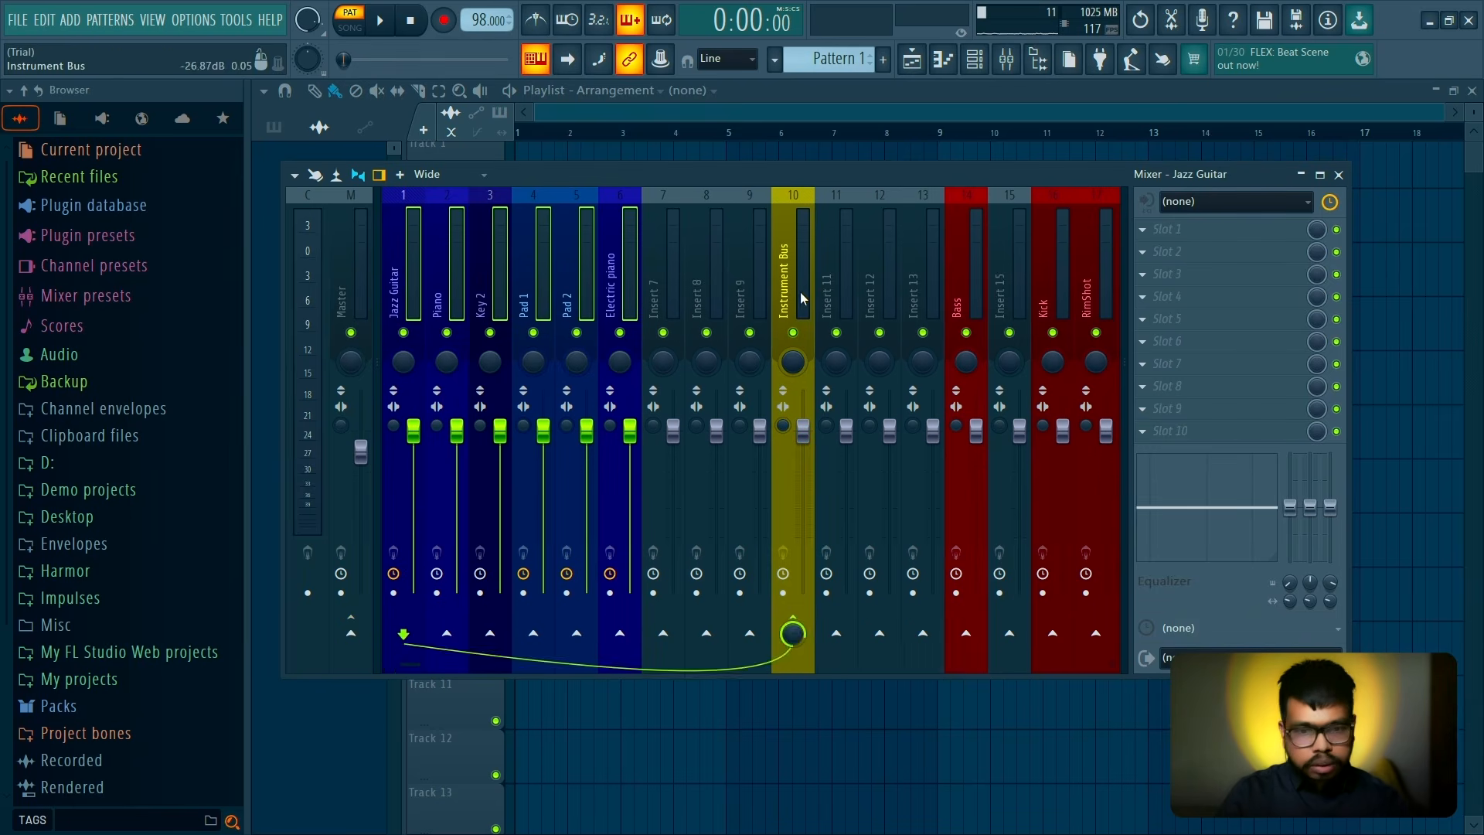
Route the mixer tracks from RimShot to Filler only to Drum Bus(Per), leaving Kick out
scroll(800, 291, "down", 5)
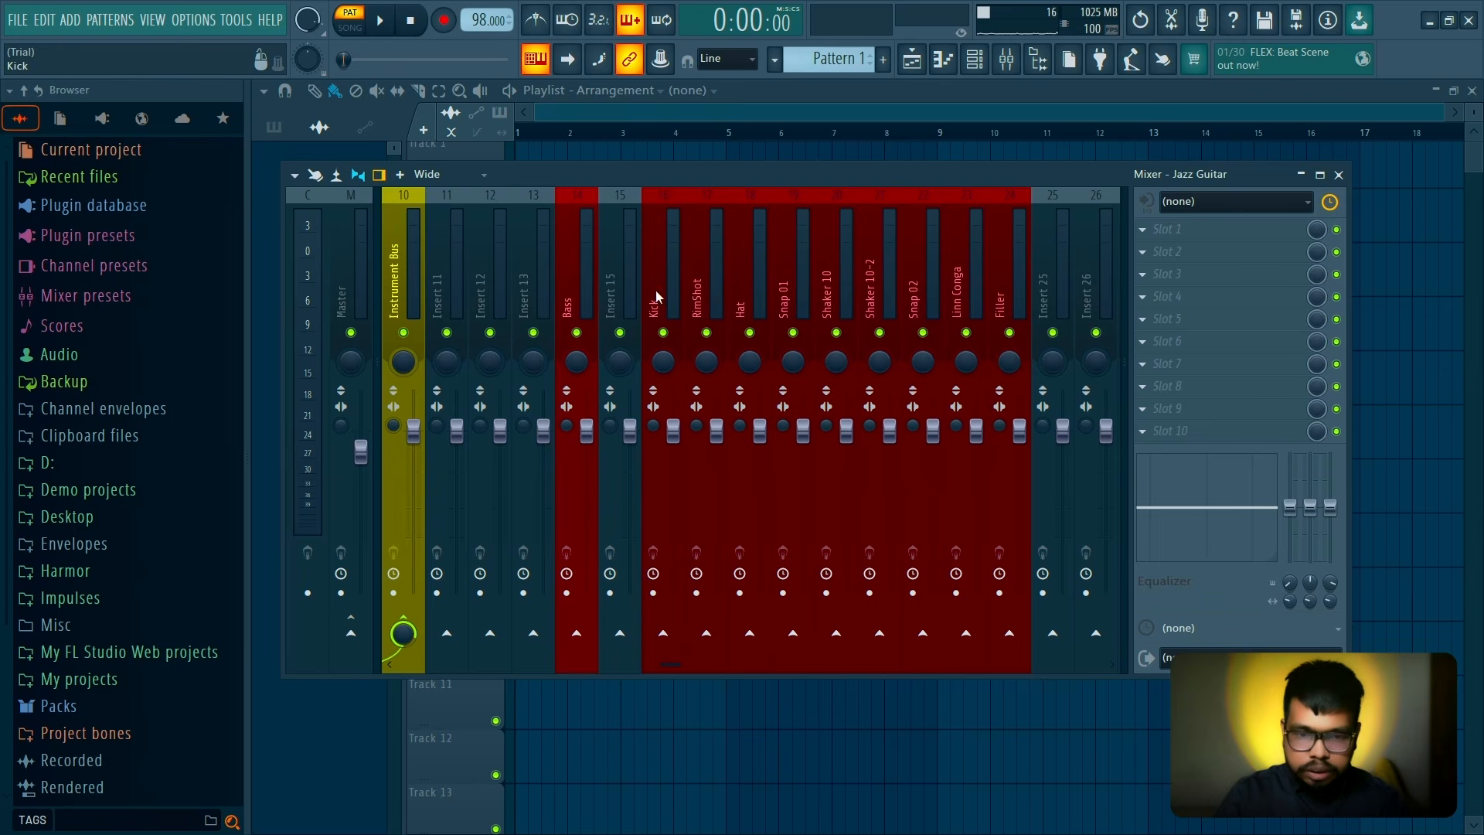
left_click(658, 297)
left_click_drag(717, 293, 1003, 309)
scroll(972, 309, "down", 3)
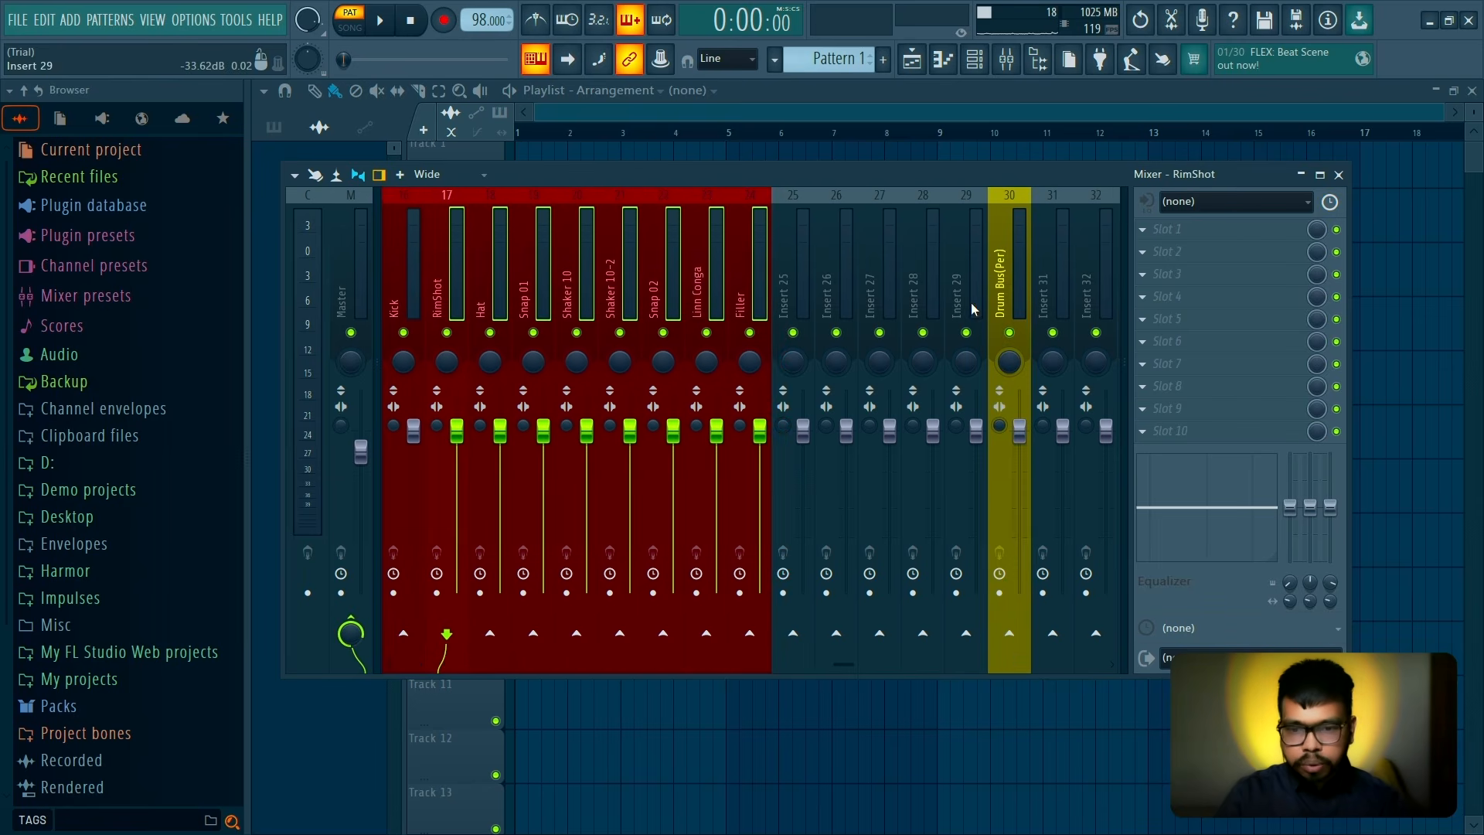
right_click(1010, 635)
left_click(1059, 657)
Lower the volume of Drum Bus(Per) slightly and of the Instrument Bus to about -1.9 dB (92%)
left_click_drag(1020, 433, 1019, 456)
scroll(753, 230, "up", 5)
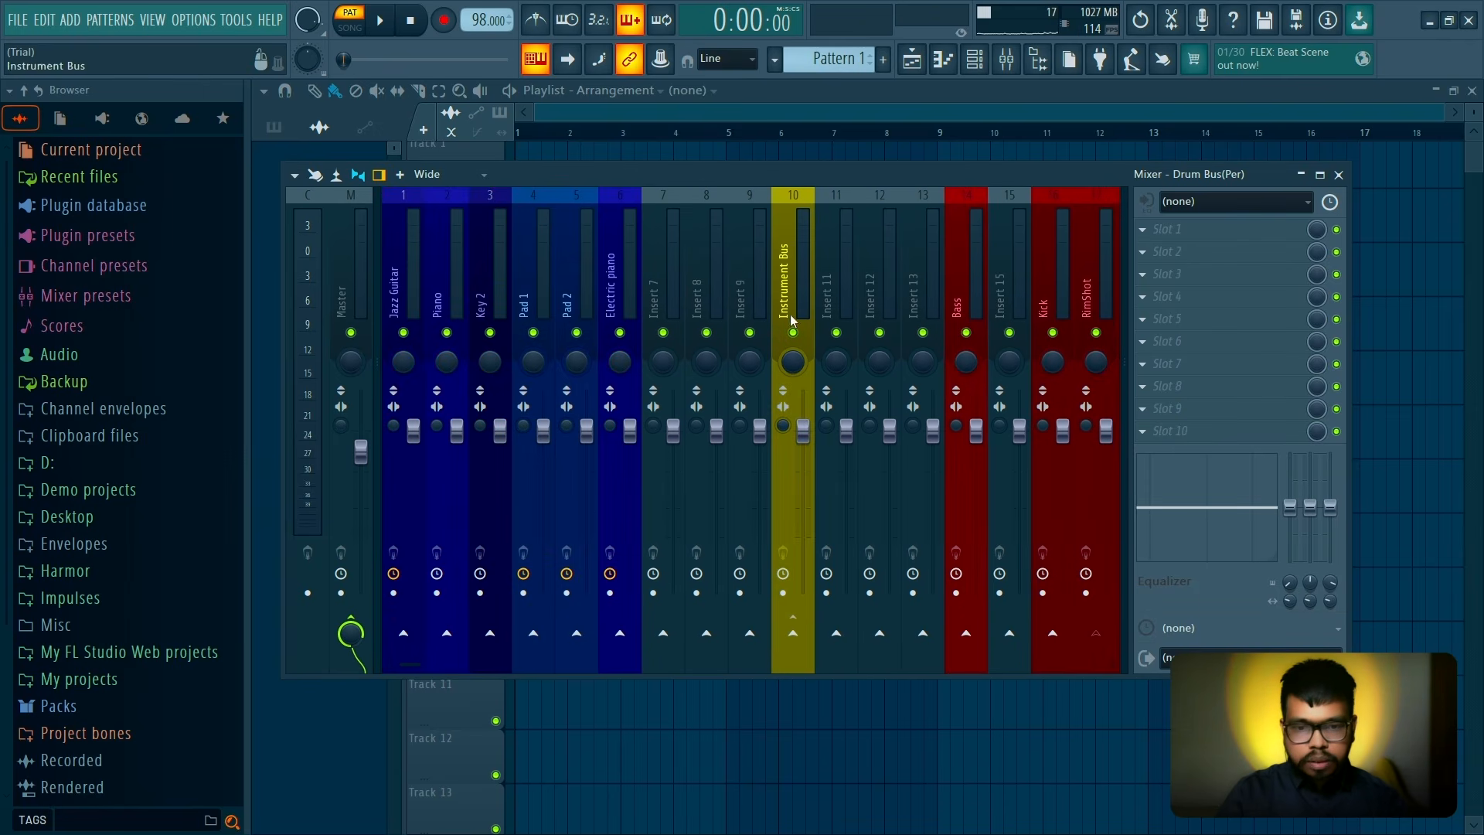
left_click_drag(805, 434, 805, 447)
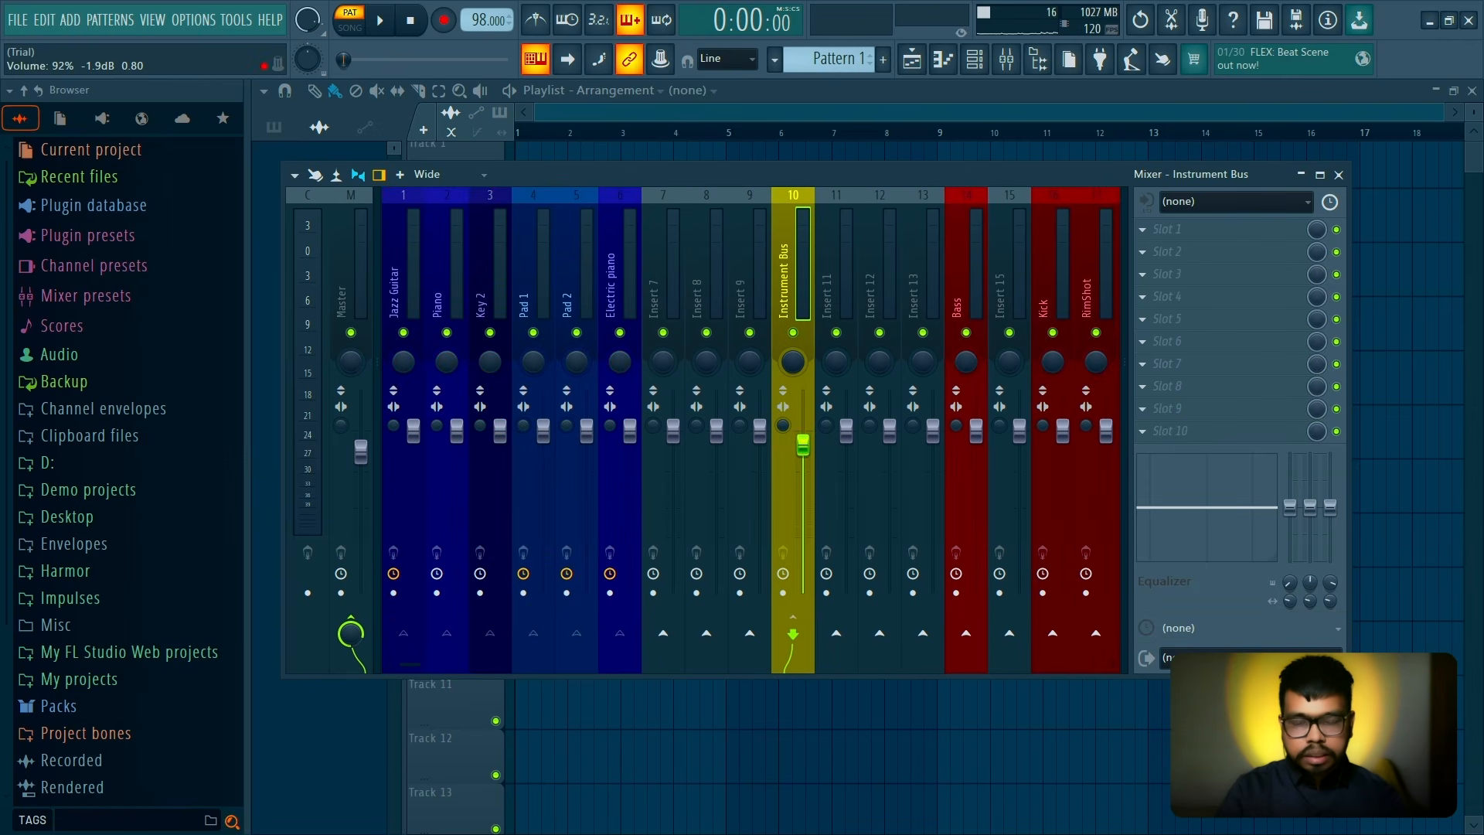
Solo the Jazz Guitar mixer track, audition it, and load Fruity Parametric EQ 2 in its first effect slot
right_click(402, 333)
left_click(410, 292)
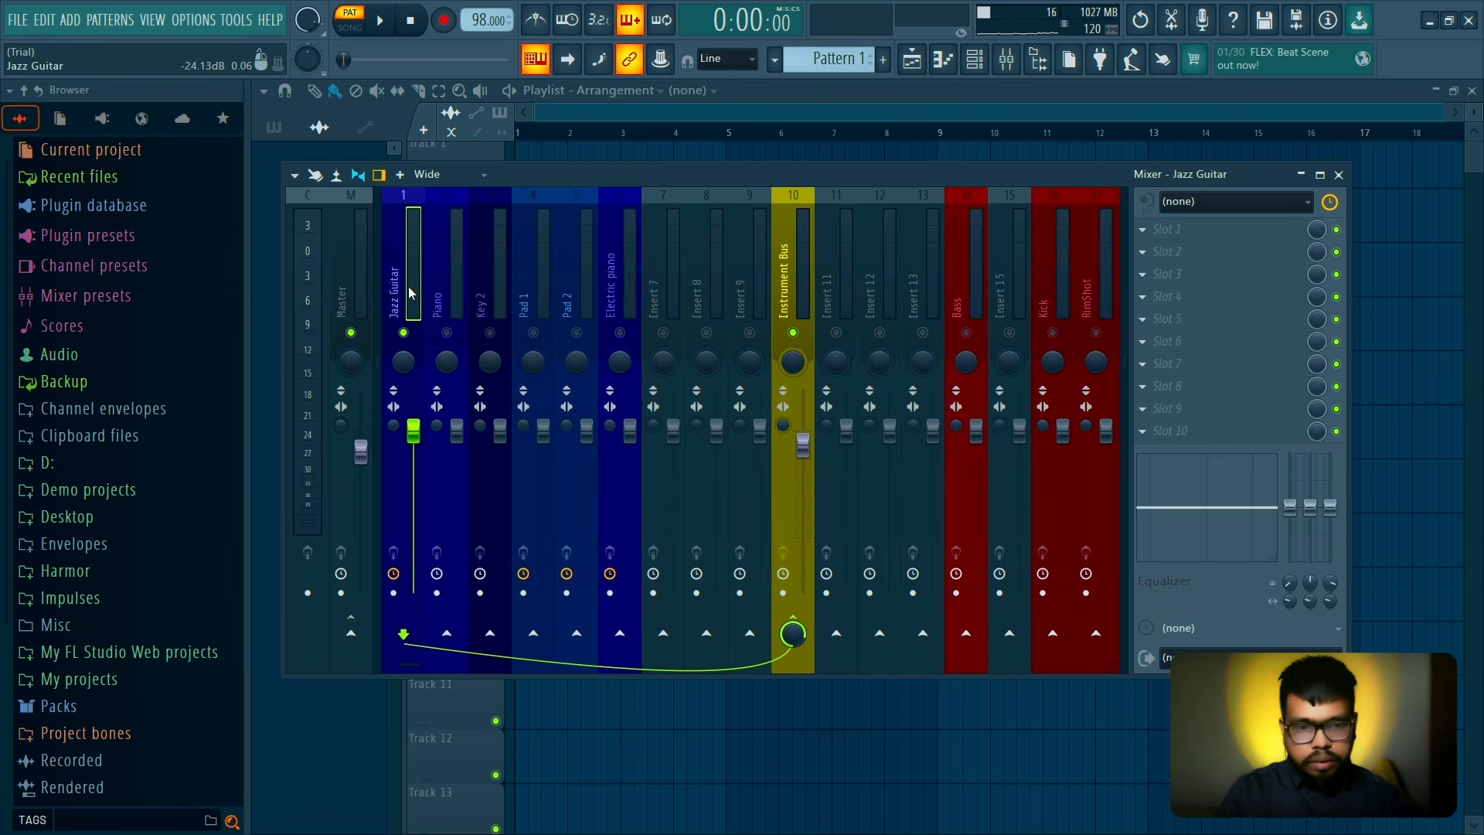
key("space")
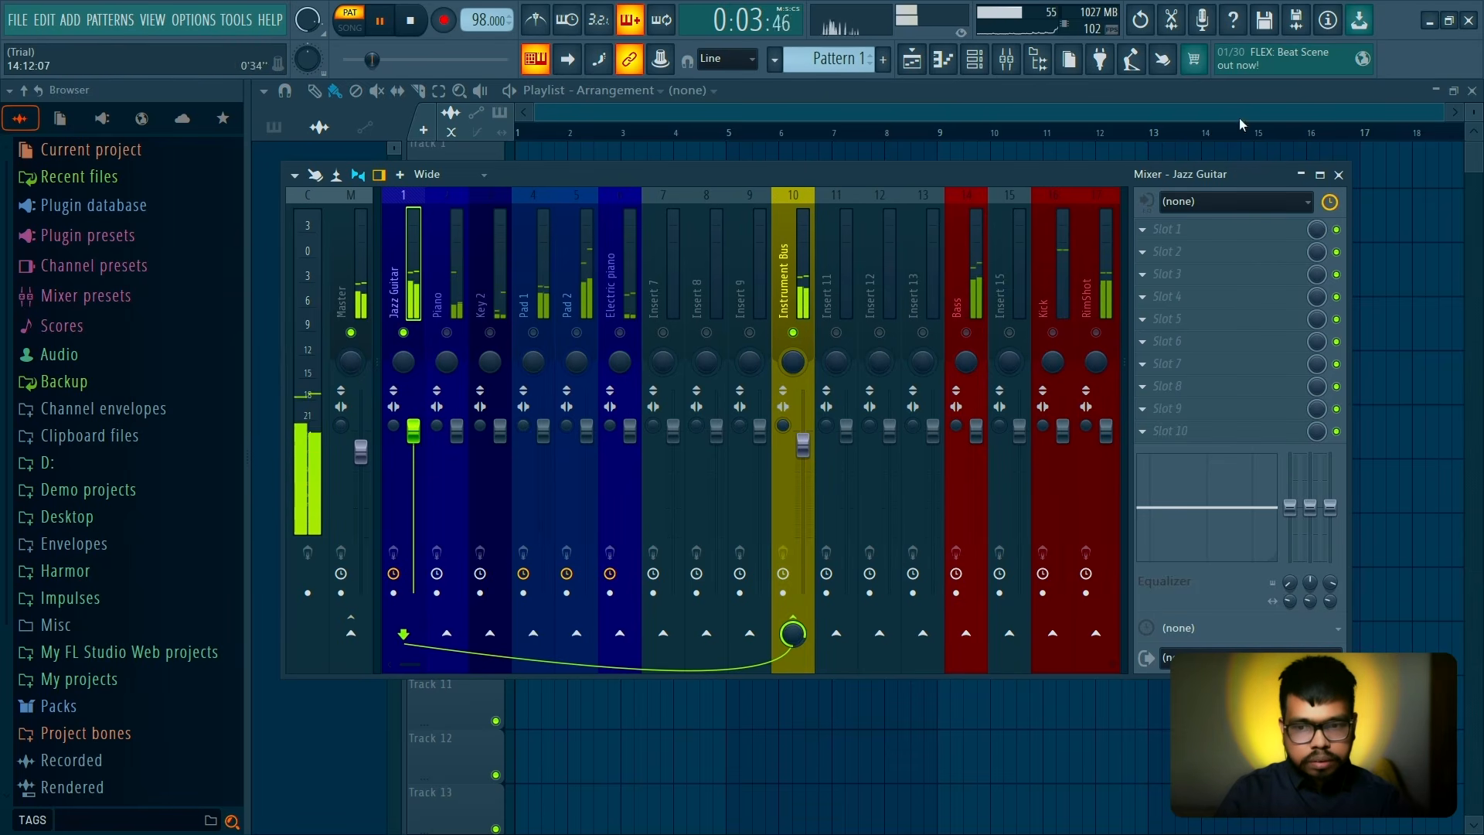
left_click(1244, 230)
key("Escape")
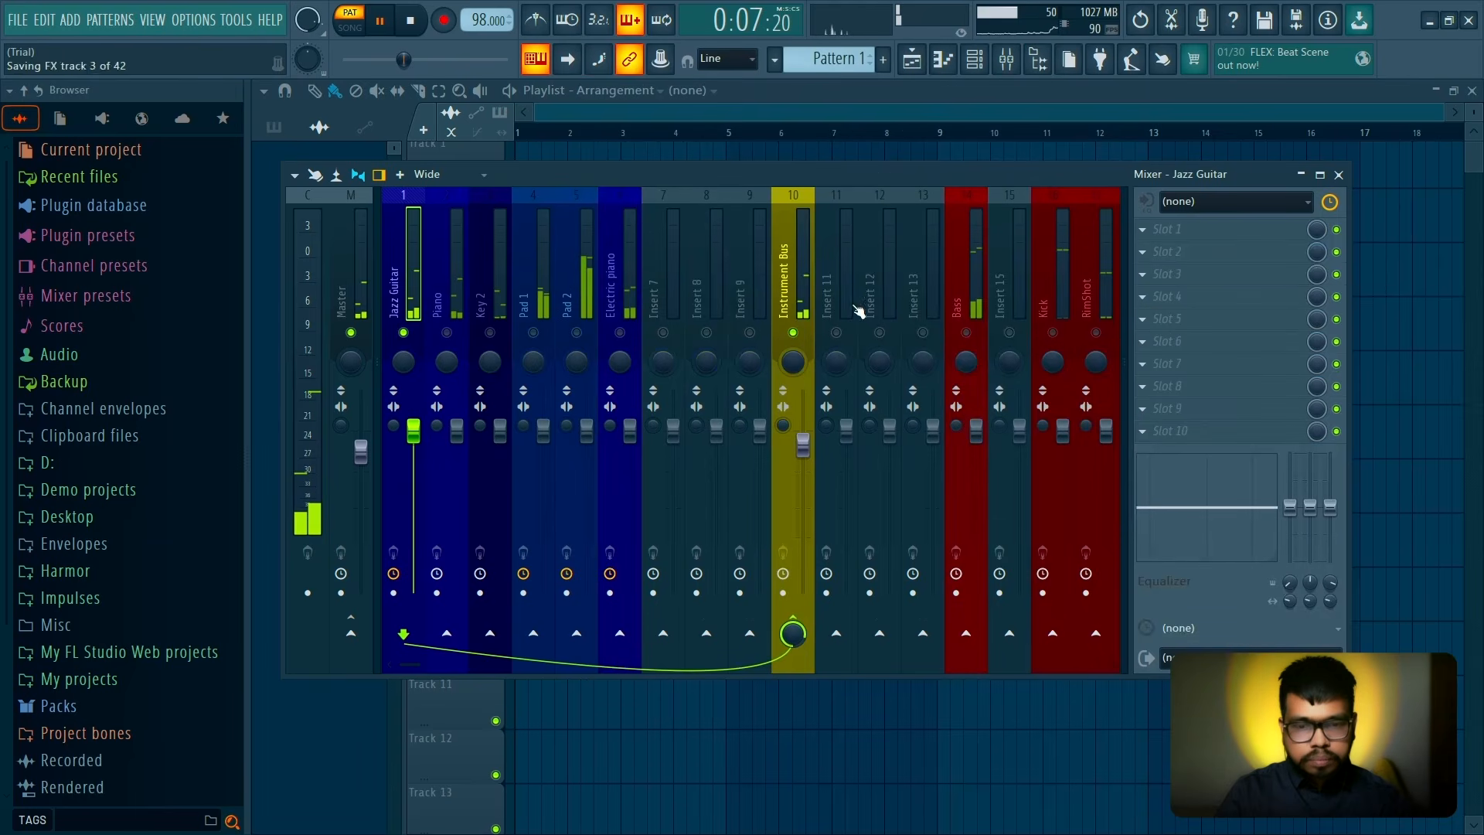
key("space")
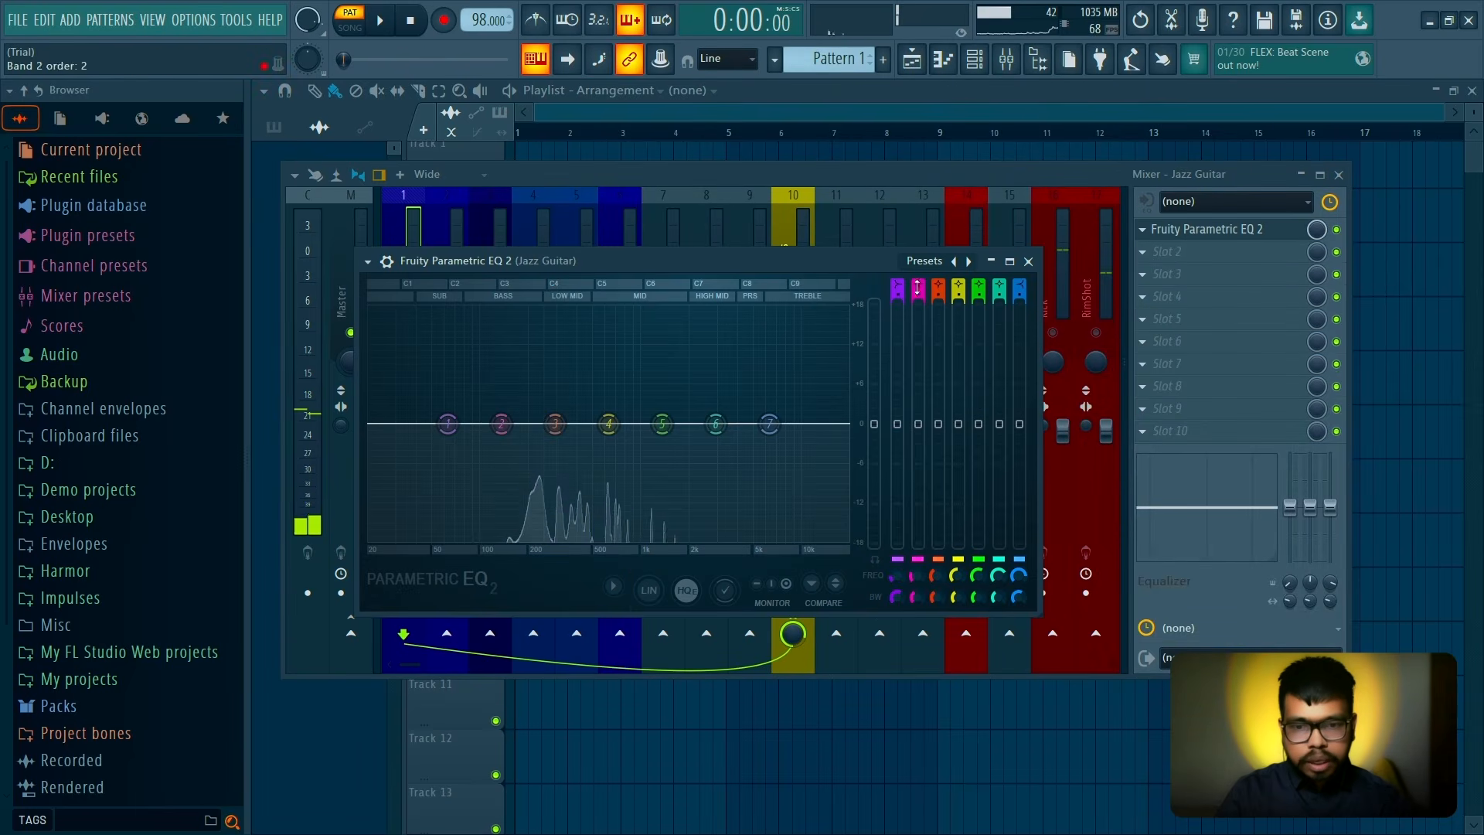
Make EQ band 1 a high pass on the Jazz Guitar and move it to about 80 Hz during playback
mouse_move(898, 285)
left_mouse_down()
mouse_move(898, 300)
mouse_move(897, 275)
left_mouse_up()
key("space")
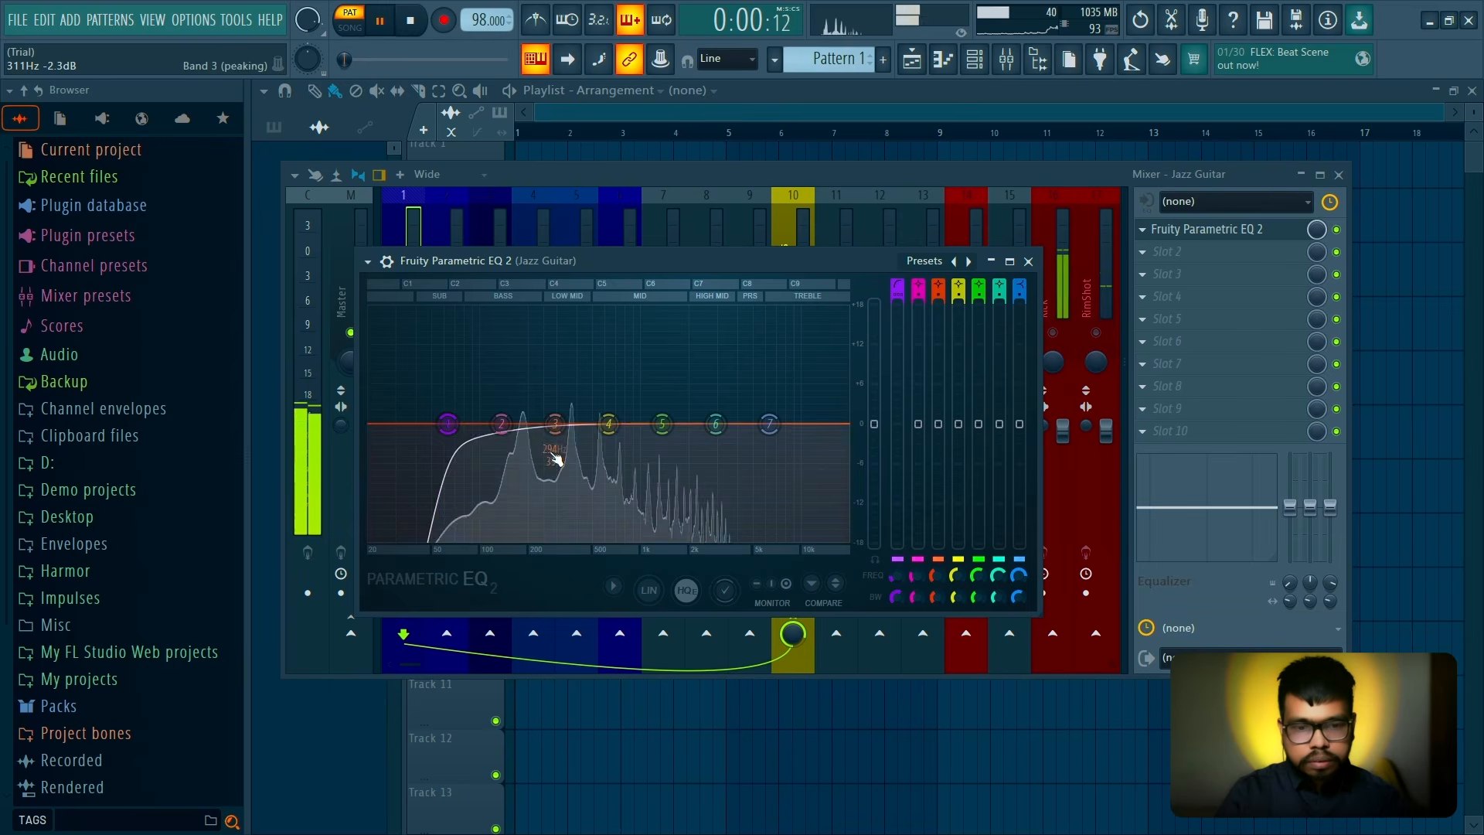
left_click_drag(448, 424, 464, 424)
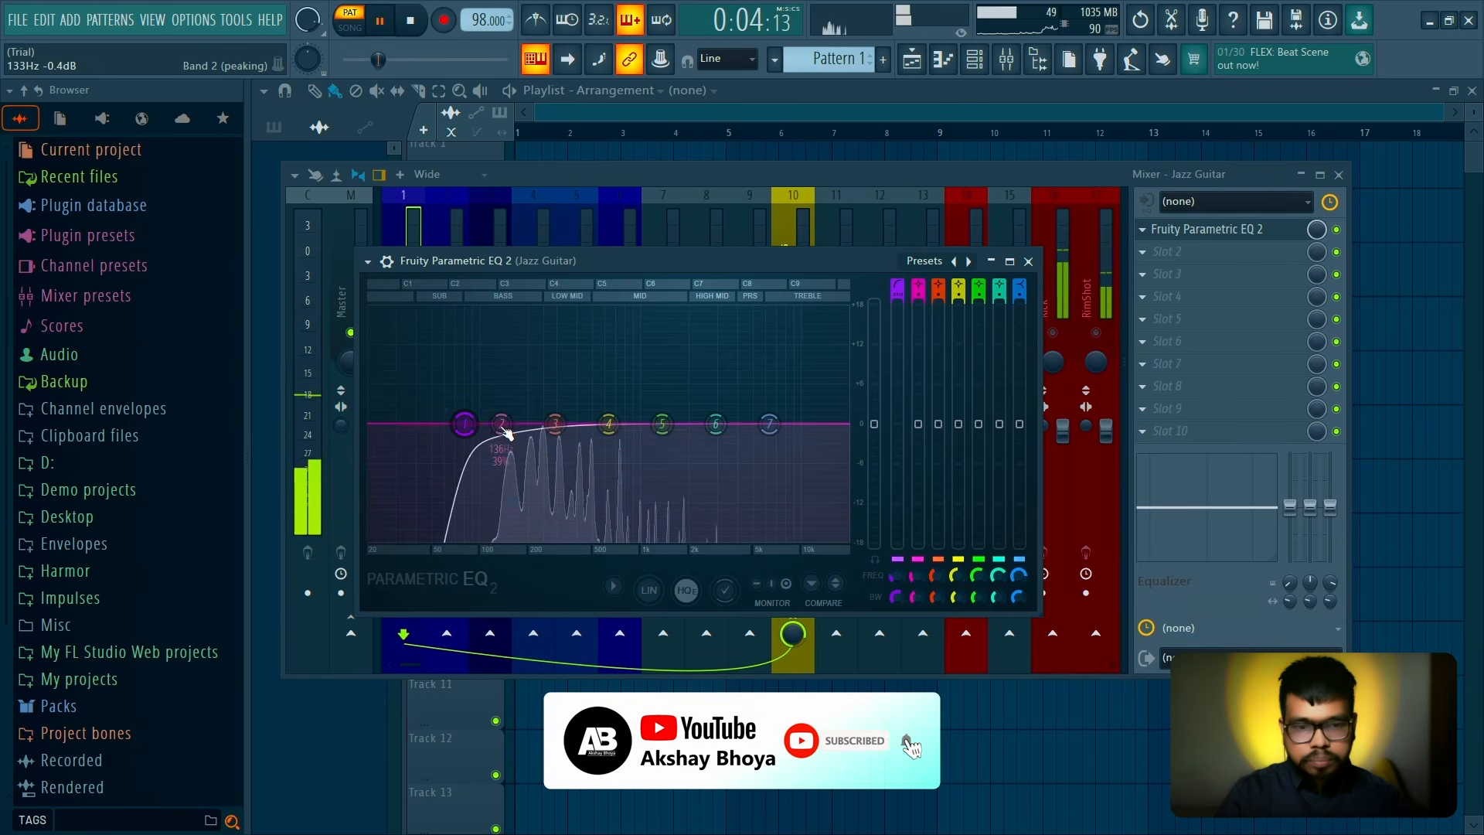
Cut the guitar's low mids with band 2, boost the highs with band 6, and set band 4 to about -1.7 dB at 668 Hz
left_click_drag(503, 424, 545, 439)
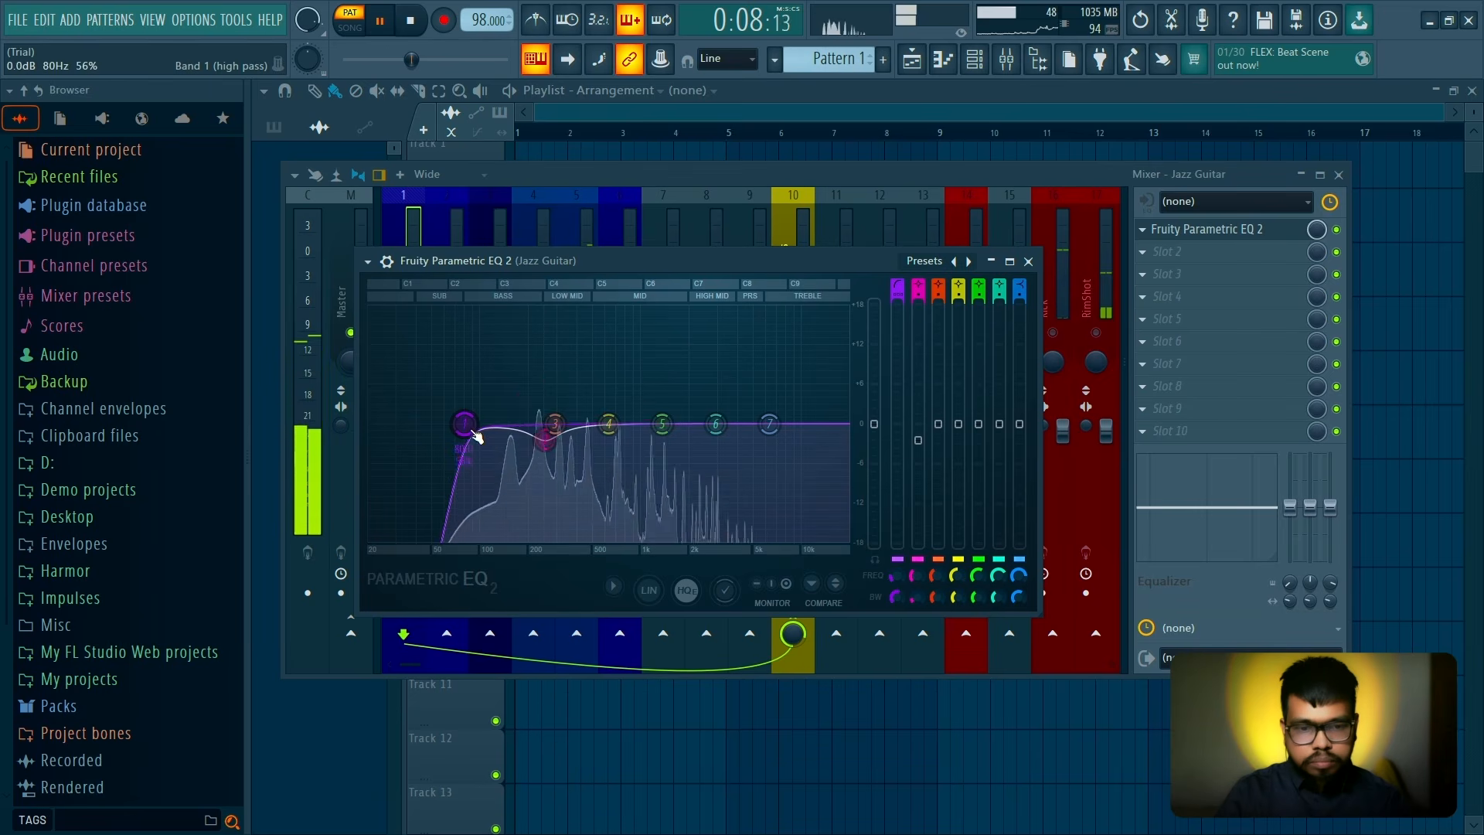
mouse_move(711, 432)
left_mouse_down()
mouse_move(707, 359)
mouse_move(712, 406)
left_mouse_up()
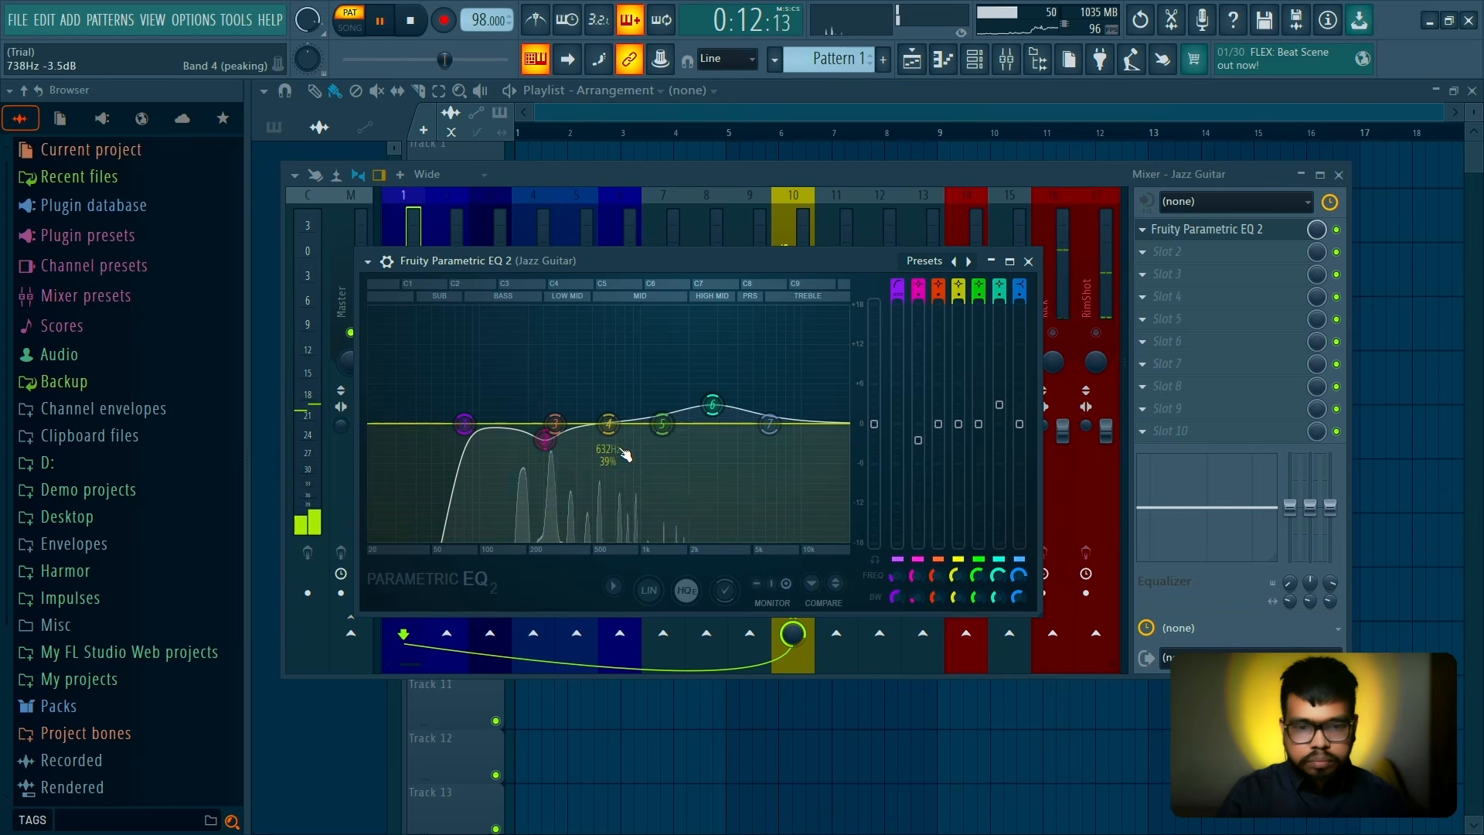
left_click_drag(609, 424, 612, 434)
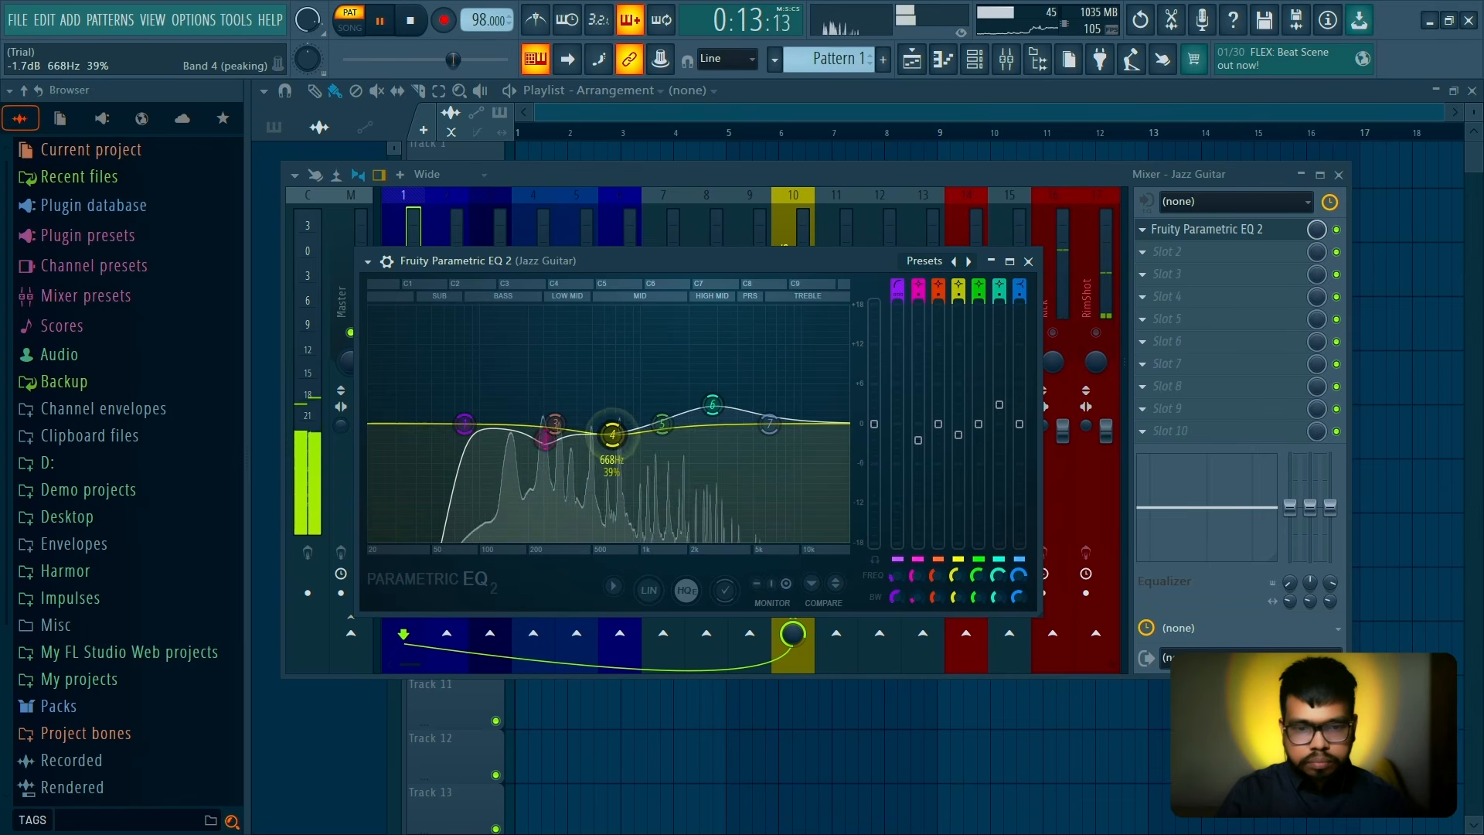
left_click(1028, 261)
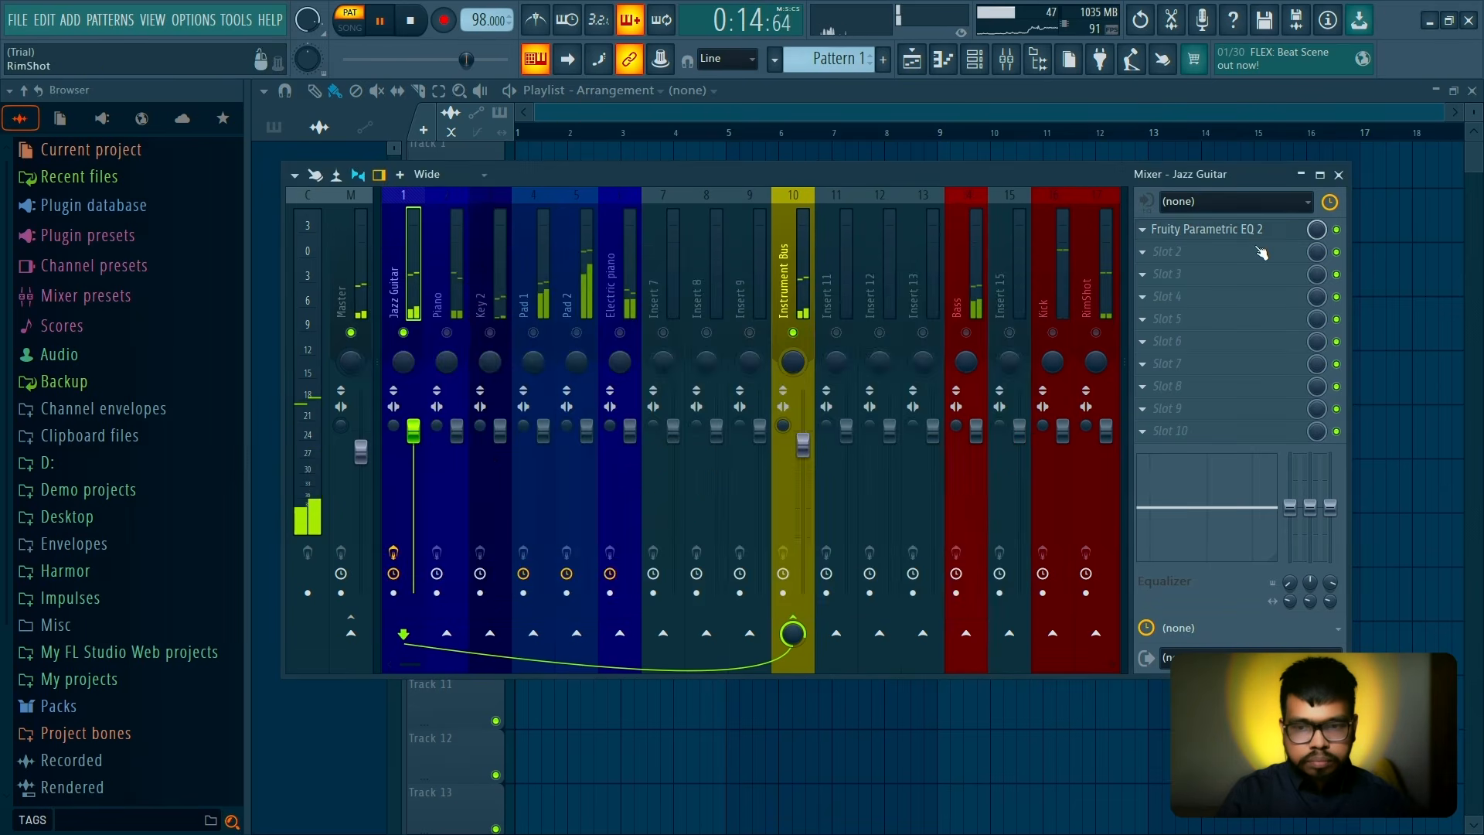
Load Fruity Flangus in the Jazz Guitar's third effect slot and step through its presets around Classic to choose one
left_click(1226, 277)
left_click(792, 203)
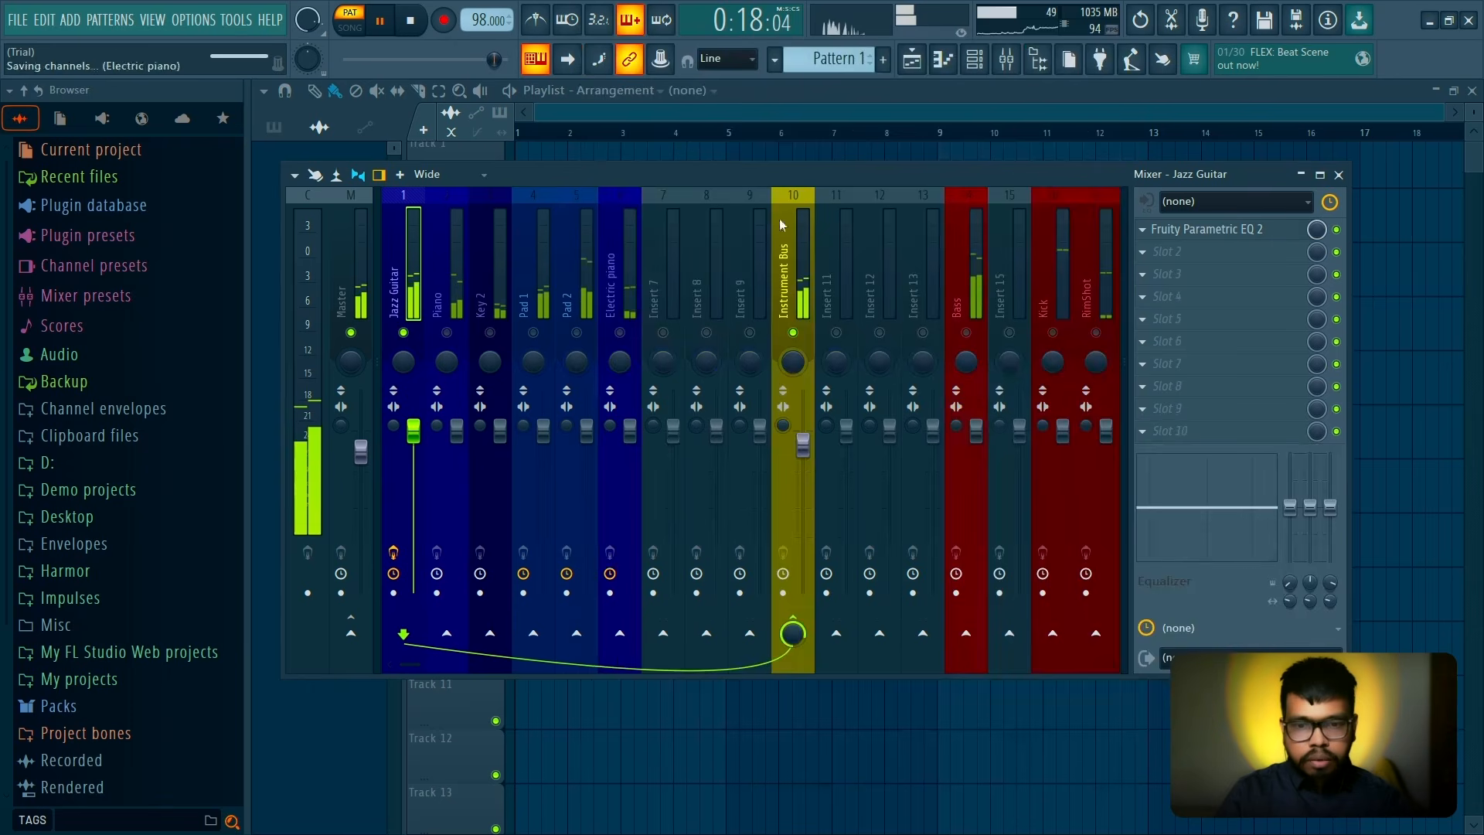
left_click(709, 310)
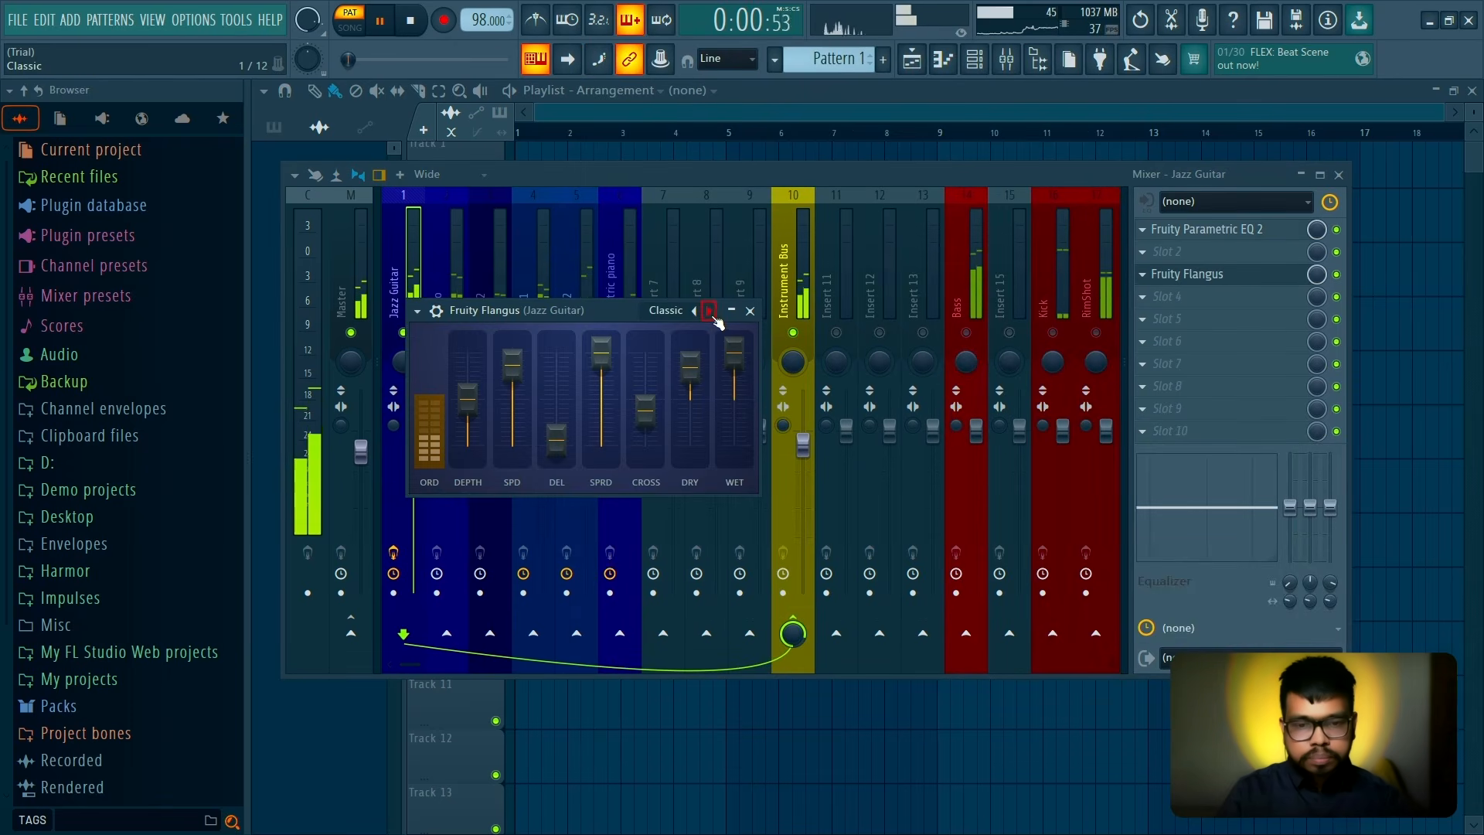
left_click(708, 310)
left_click(694, 310)
left_click(709, 310)
left_click(749, 310)
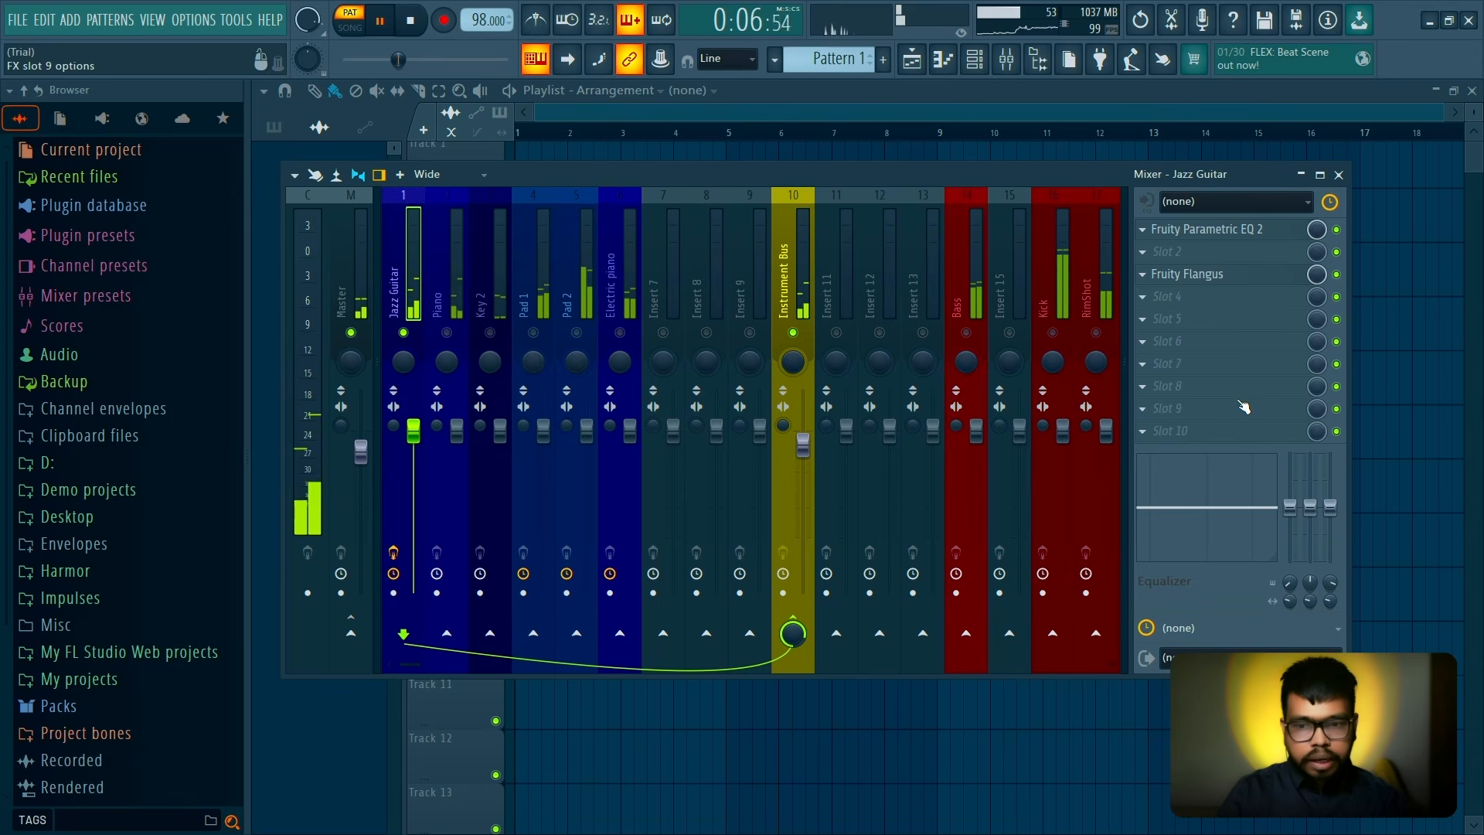
Load Fruity Reeverb 2 in the Jazz Guitar's ninth effect slot
left_click(1242, 377)
left_click(680, 317)
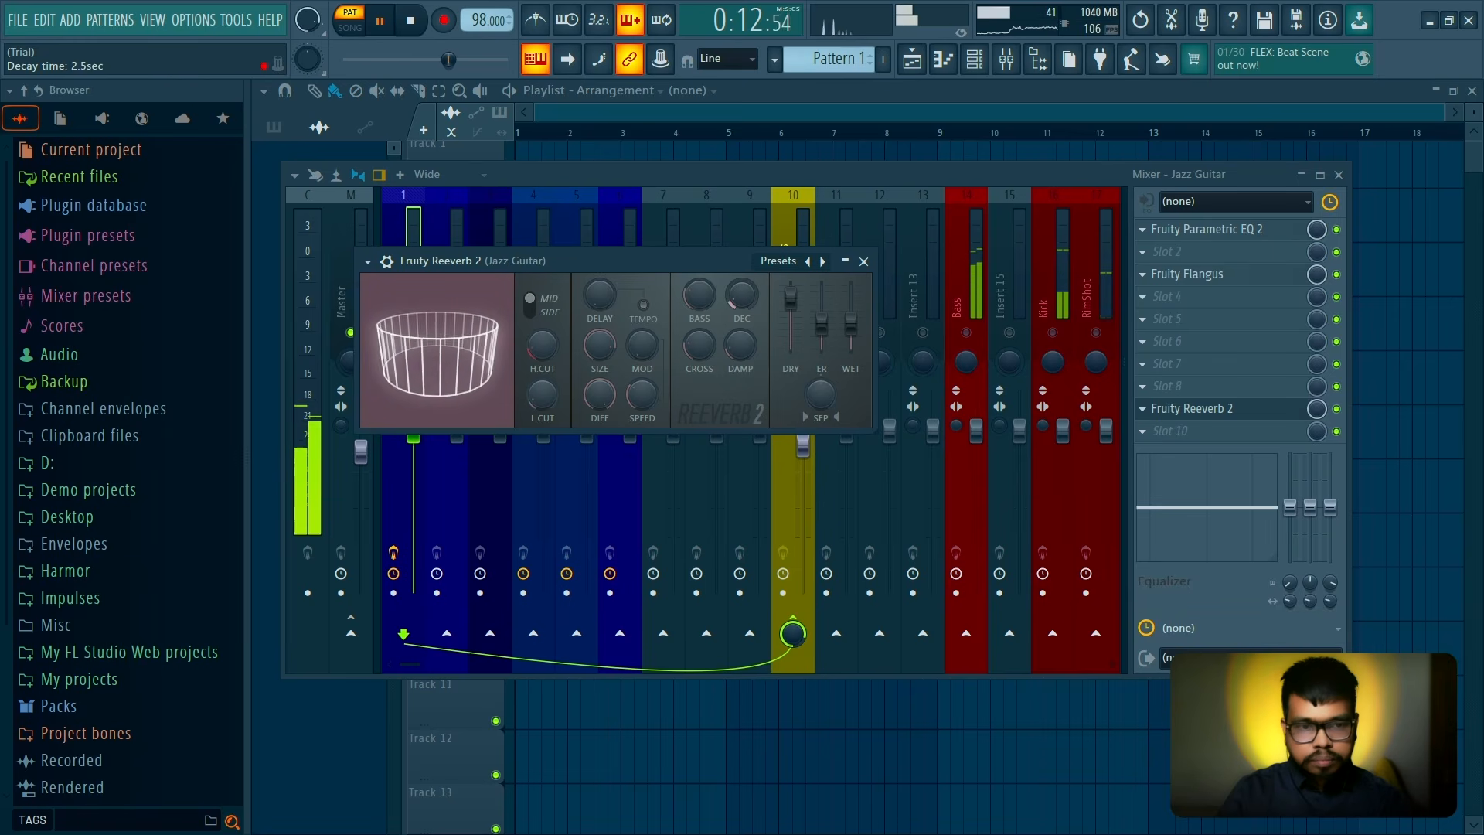
left_click(863, 260)
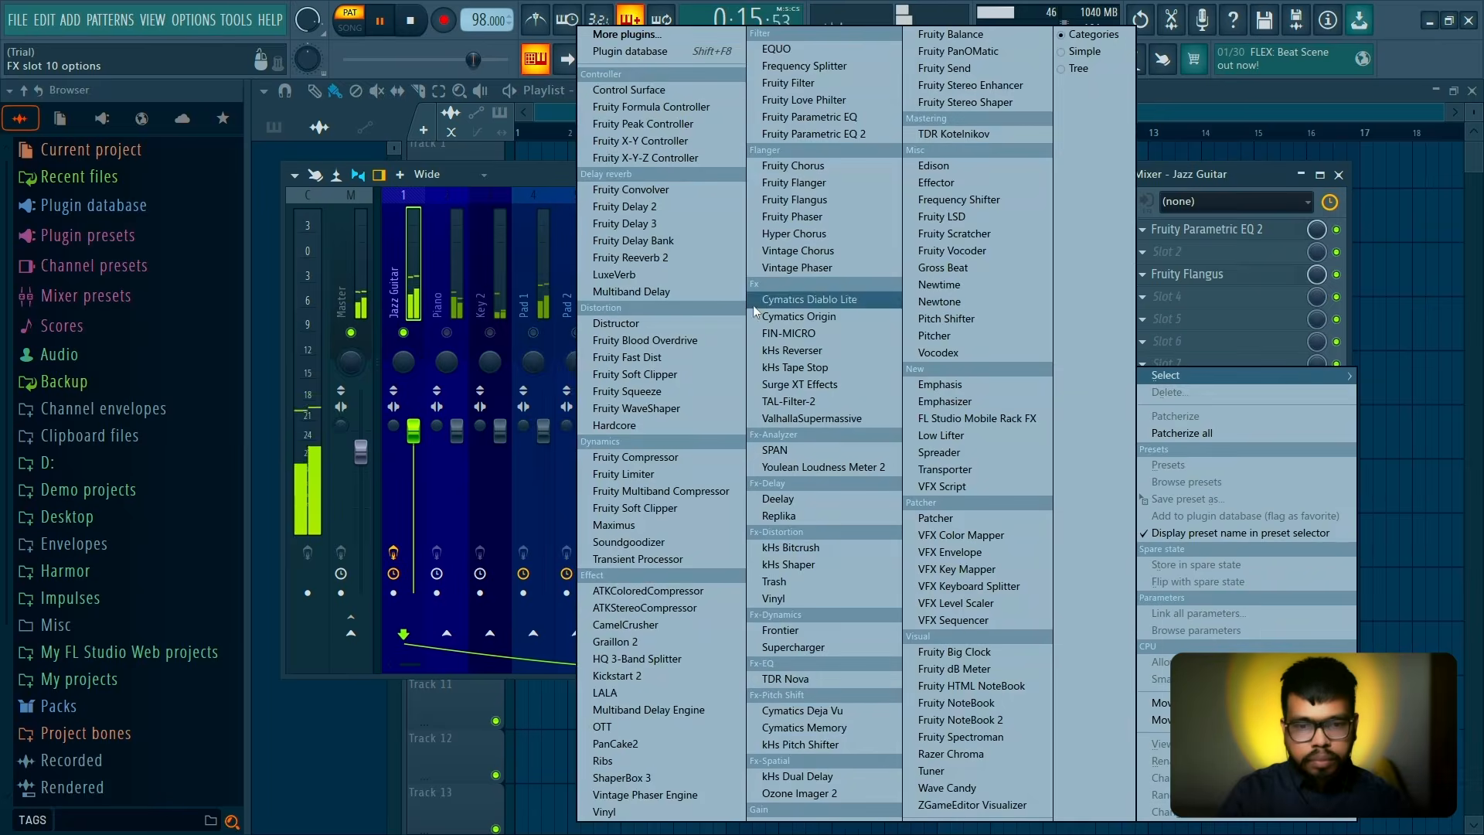
Load Fruity Delay 3 in the tenth effect slot with output wet about 57%, a reduced feedback level, and the Ping pong delay model
left_click(1190, 430)
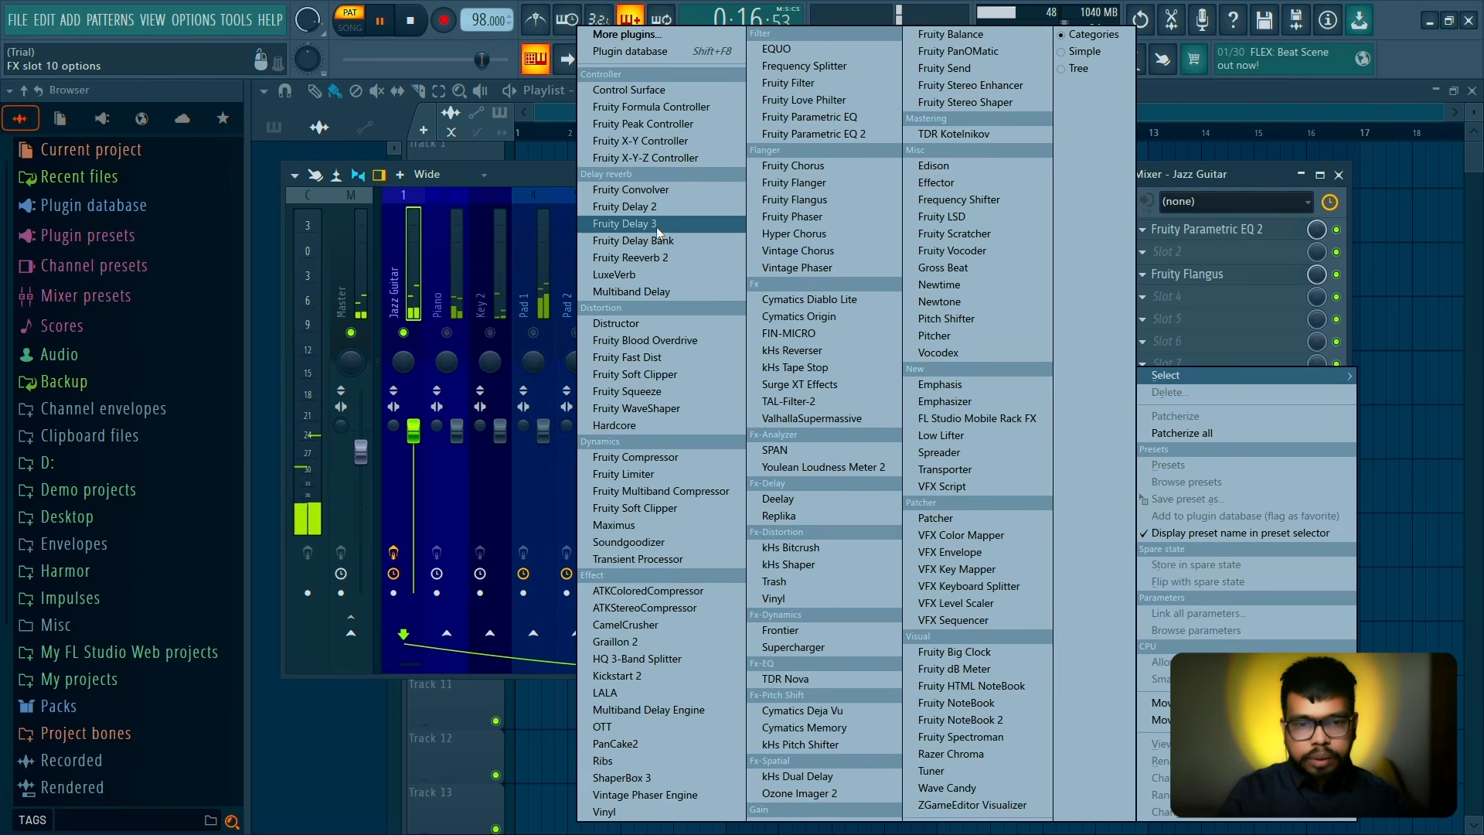
left_click(656, 225)
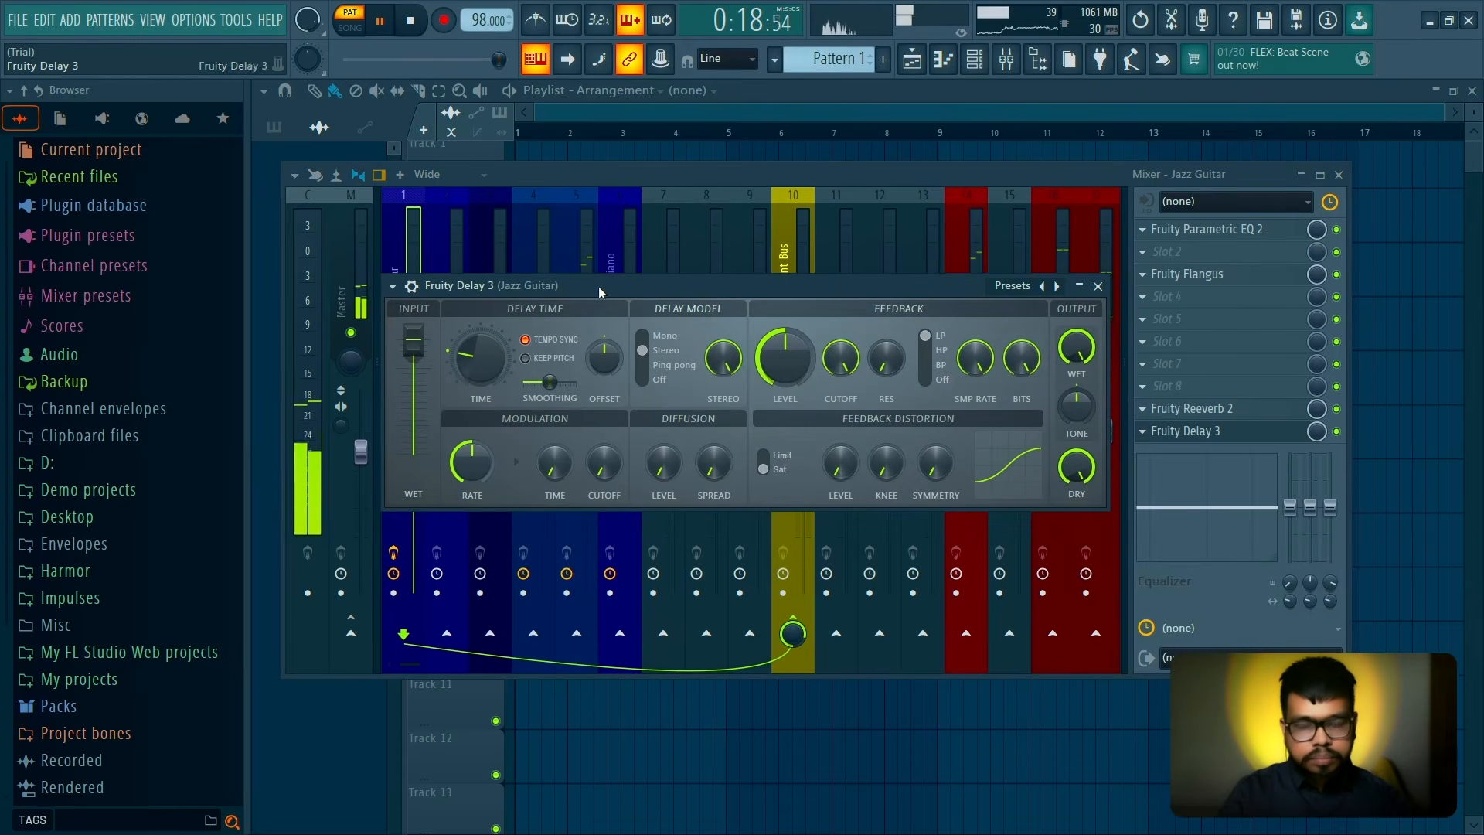
left_click_drag(1077, 347, 1077, 367)
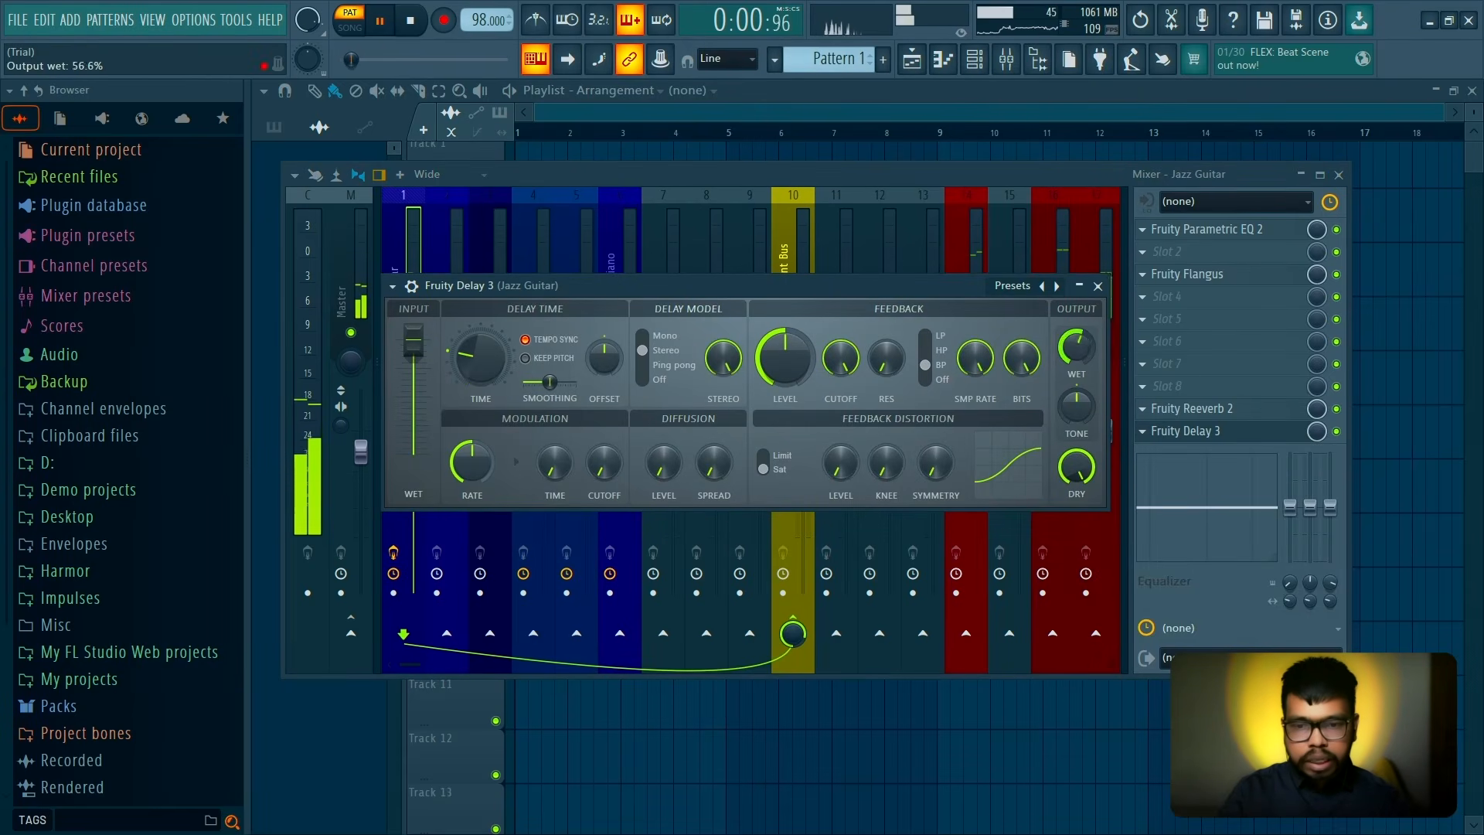
left_click_drag(785, 357, 749, 387)
left_click(643, 365)
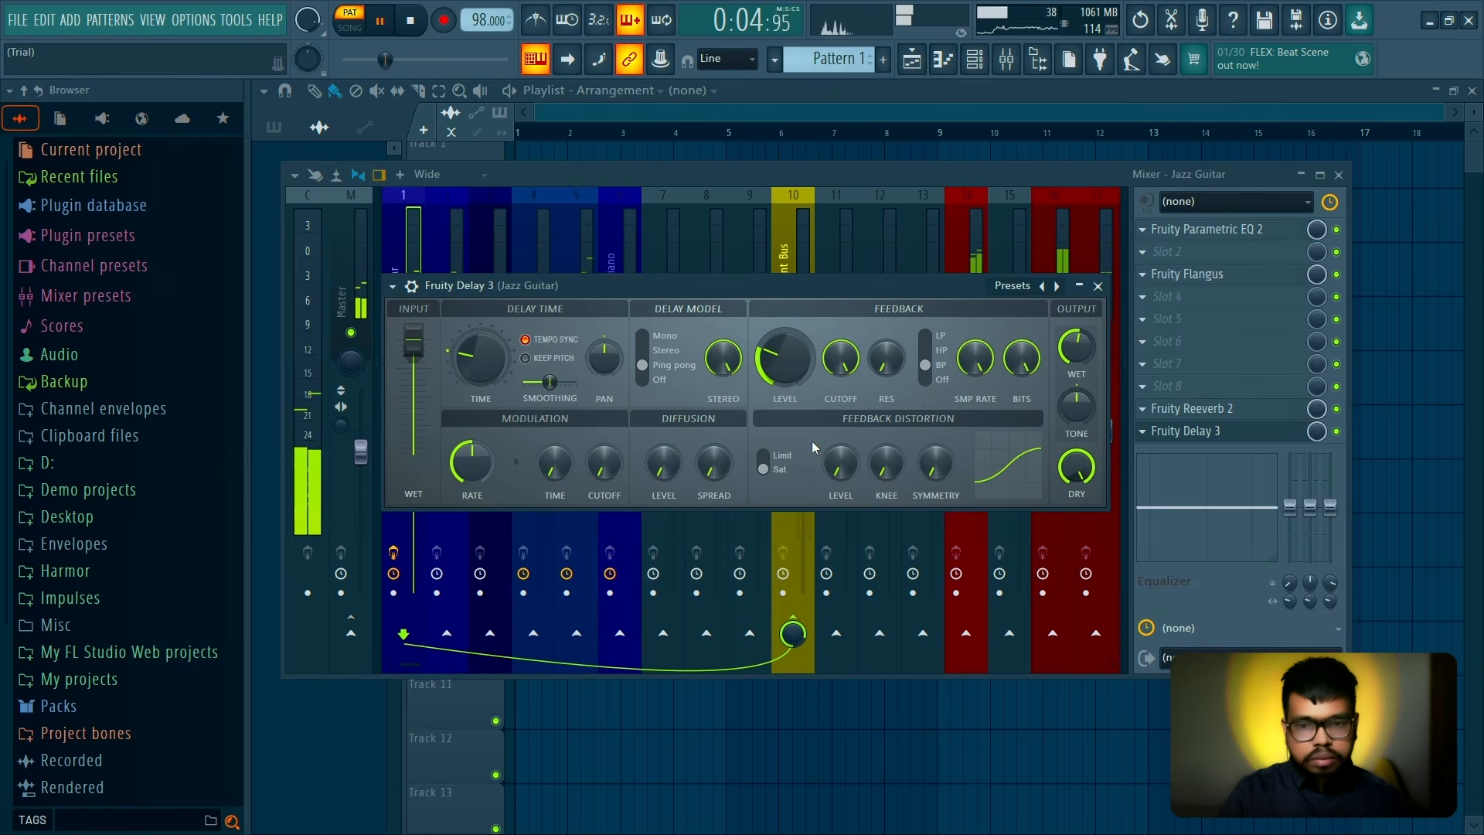
left_click(1099, 286)
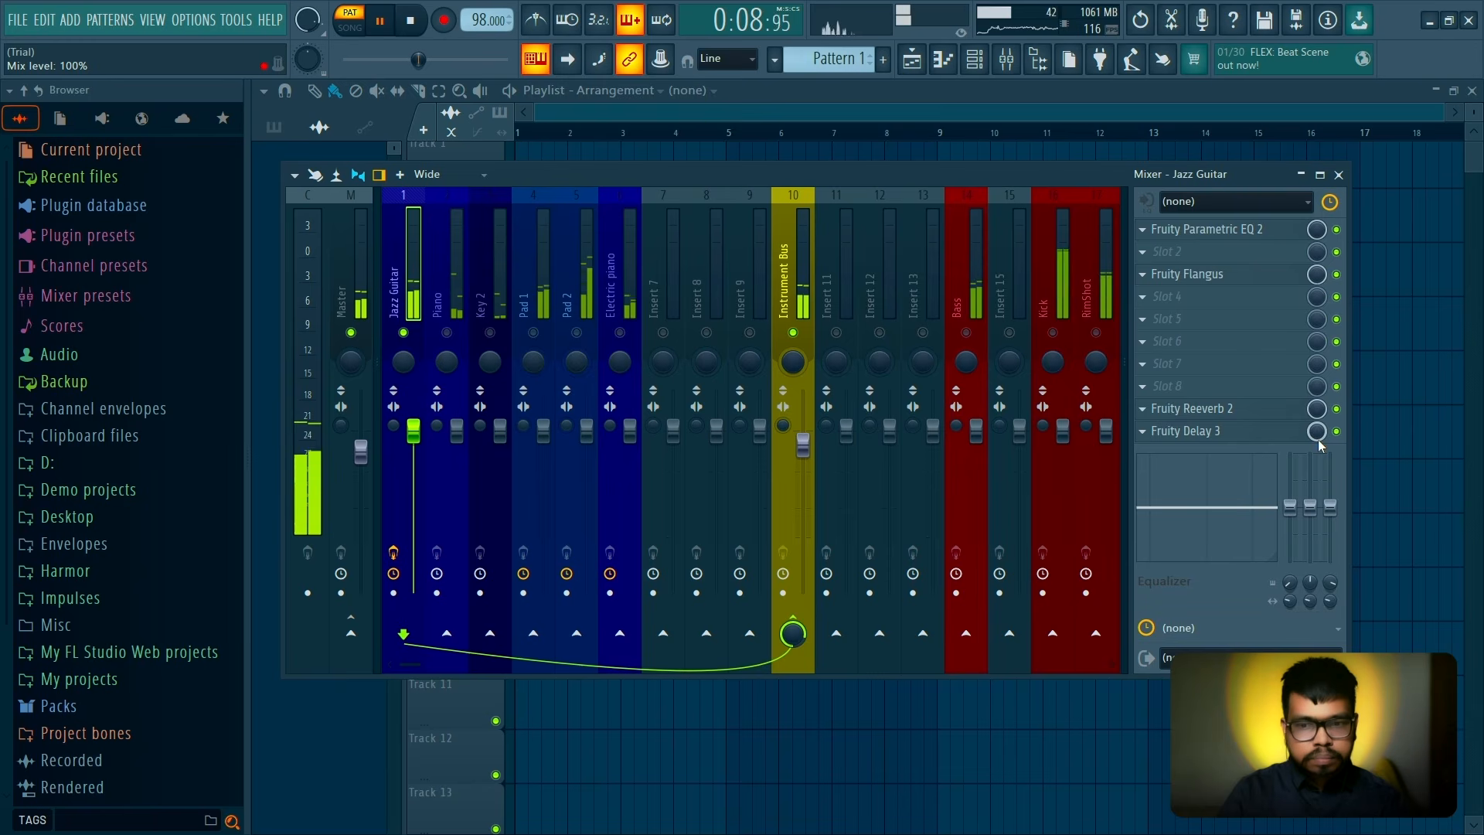
Replay the pattern and lower the Jazz Guitar mixer track's volume to about -3.0 dB (87%)
key("space")
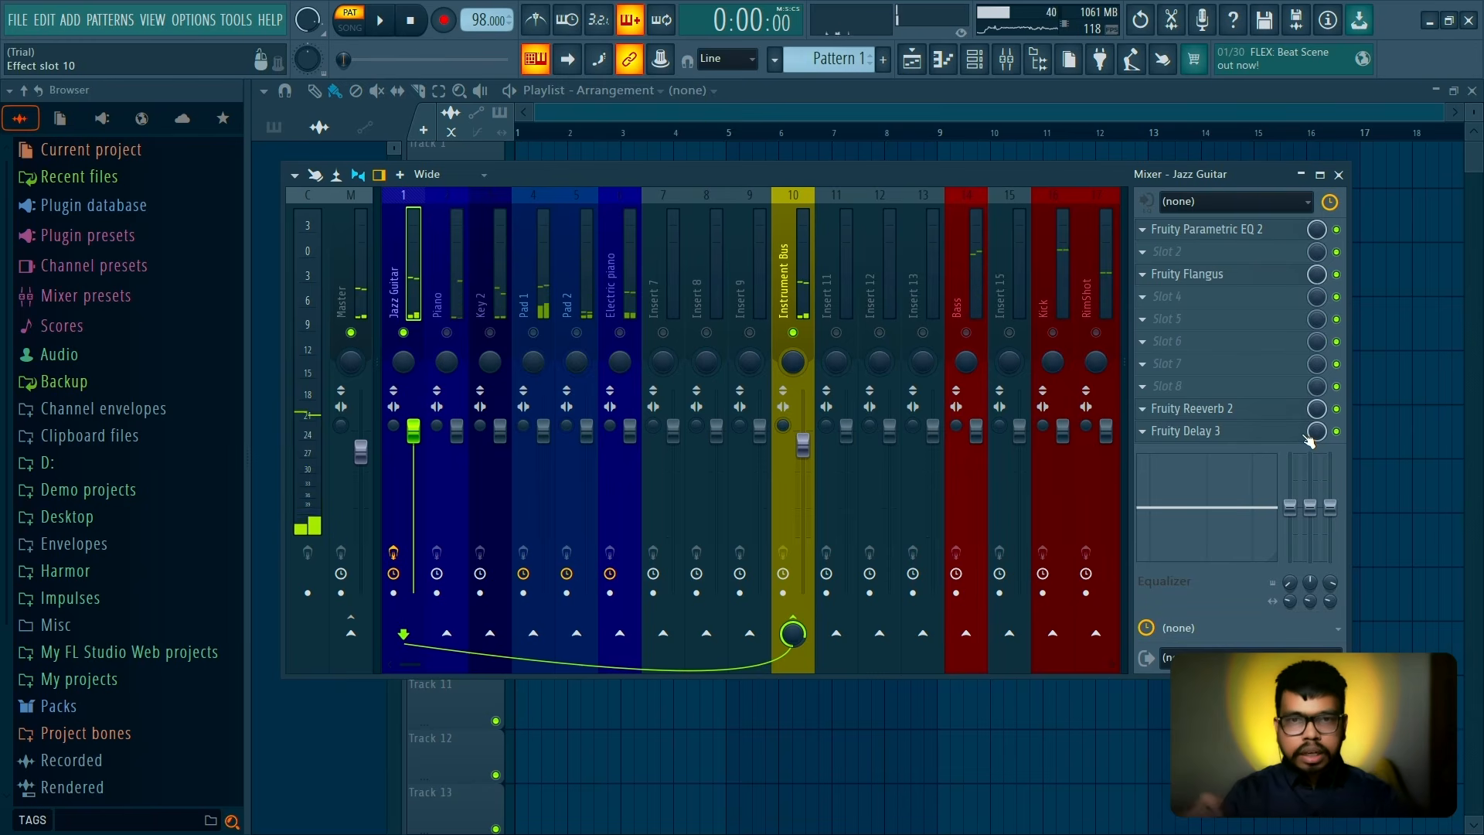
key("space")
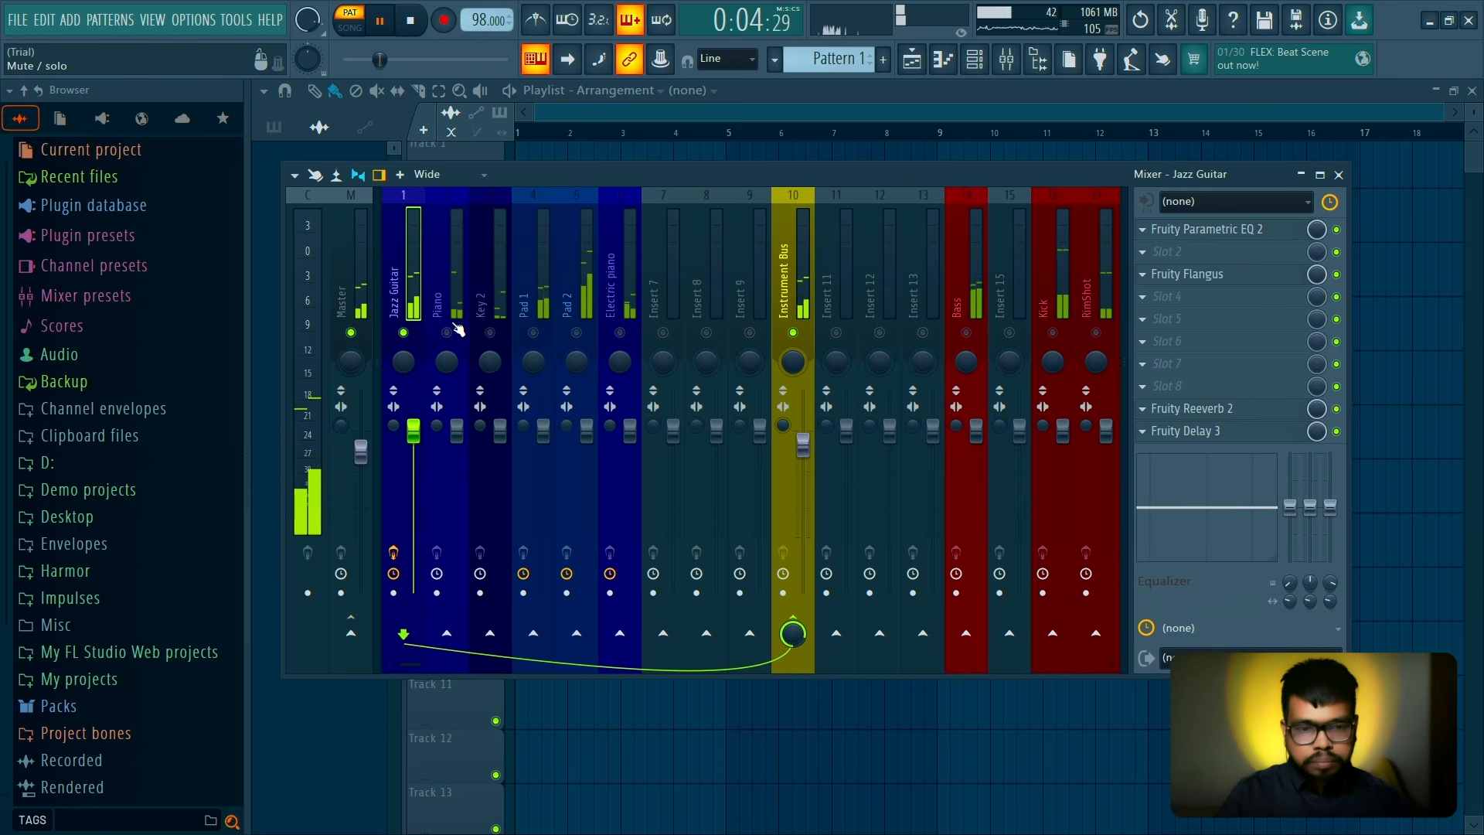
left_click_drag(413, 430, 422, 458)
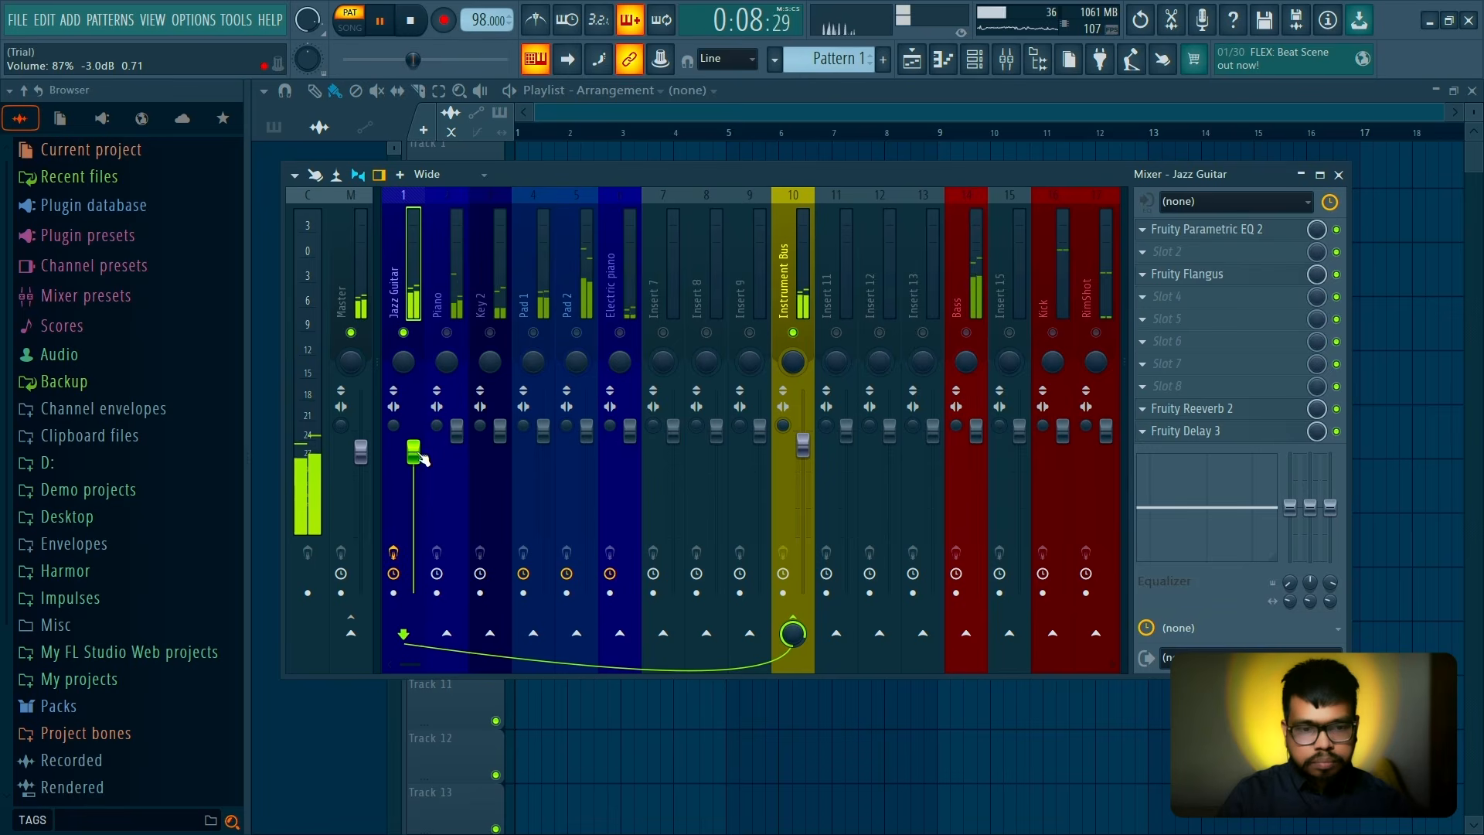
Slightly lower the Jazz Guitar channel's volume in the channel rack
left_click(975, 59)
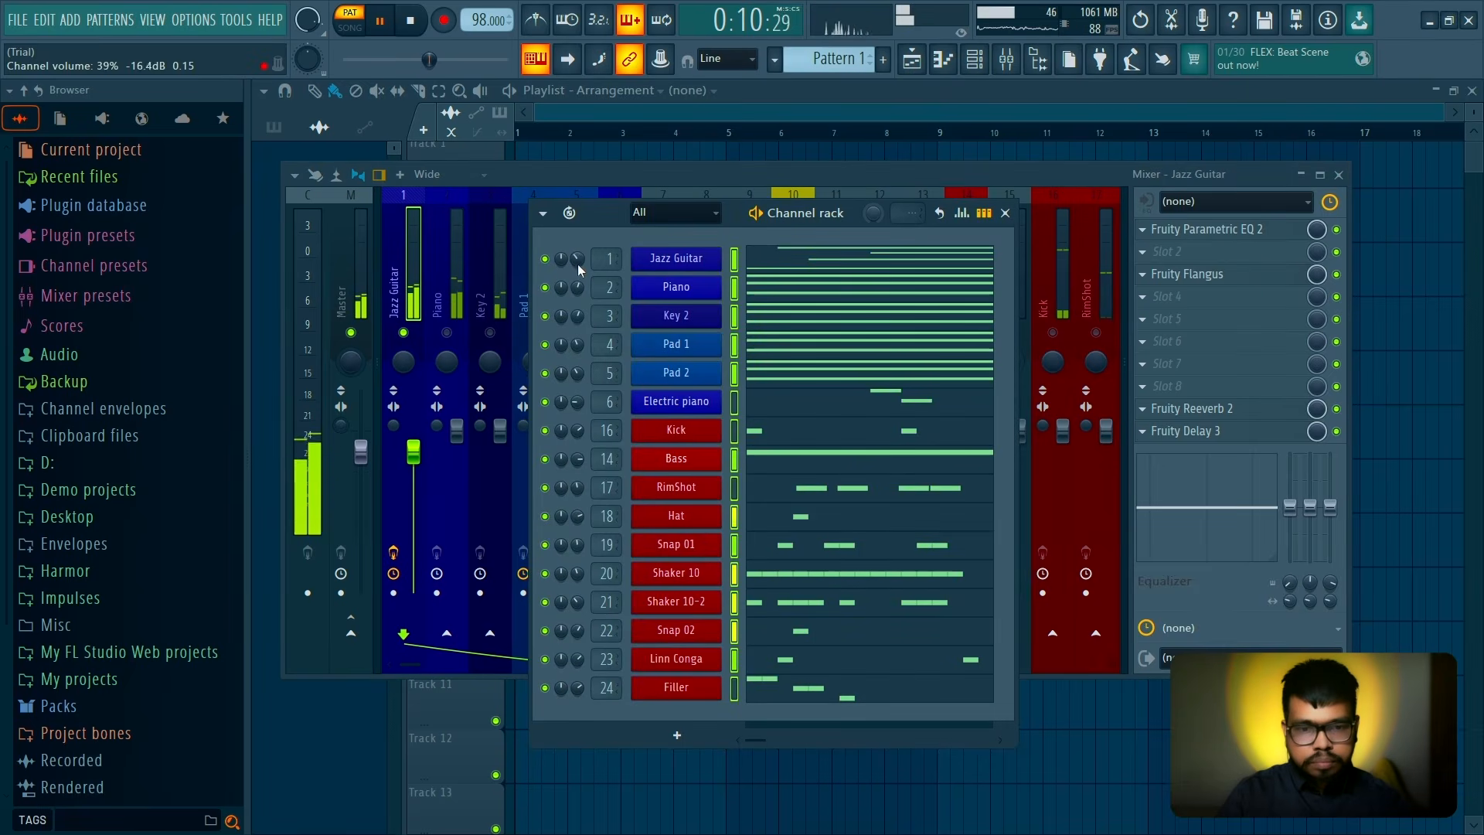
mouse_move(579, 265)
left_mouse_down()
mouse_move(579, 251)
mouse_move(581, 268)
left_mouse_up()
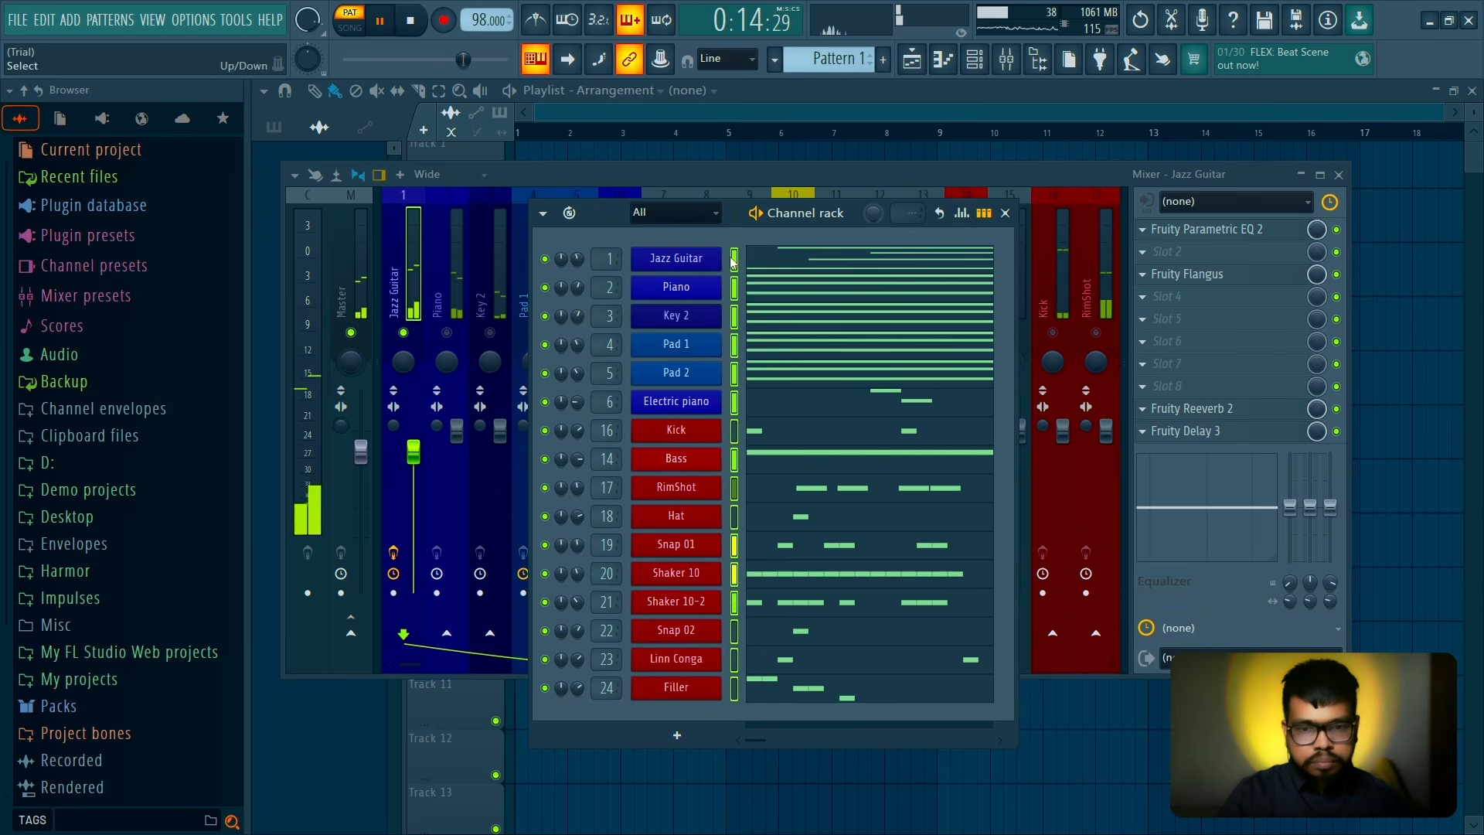
left_click(1007, 213)
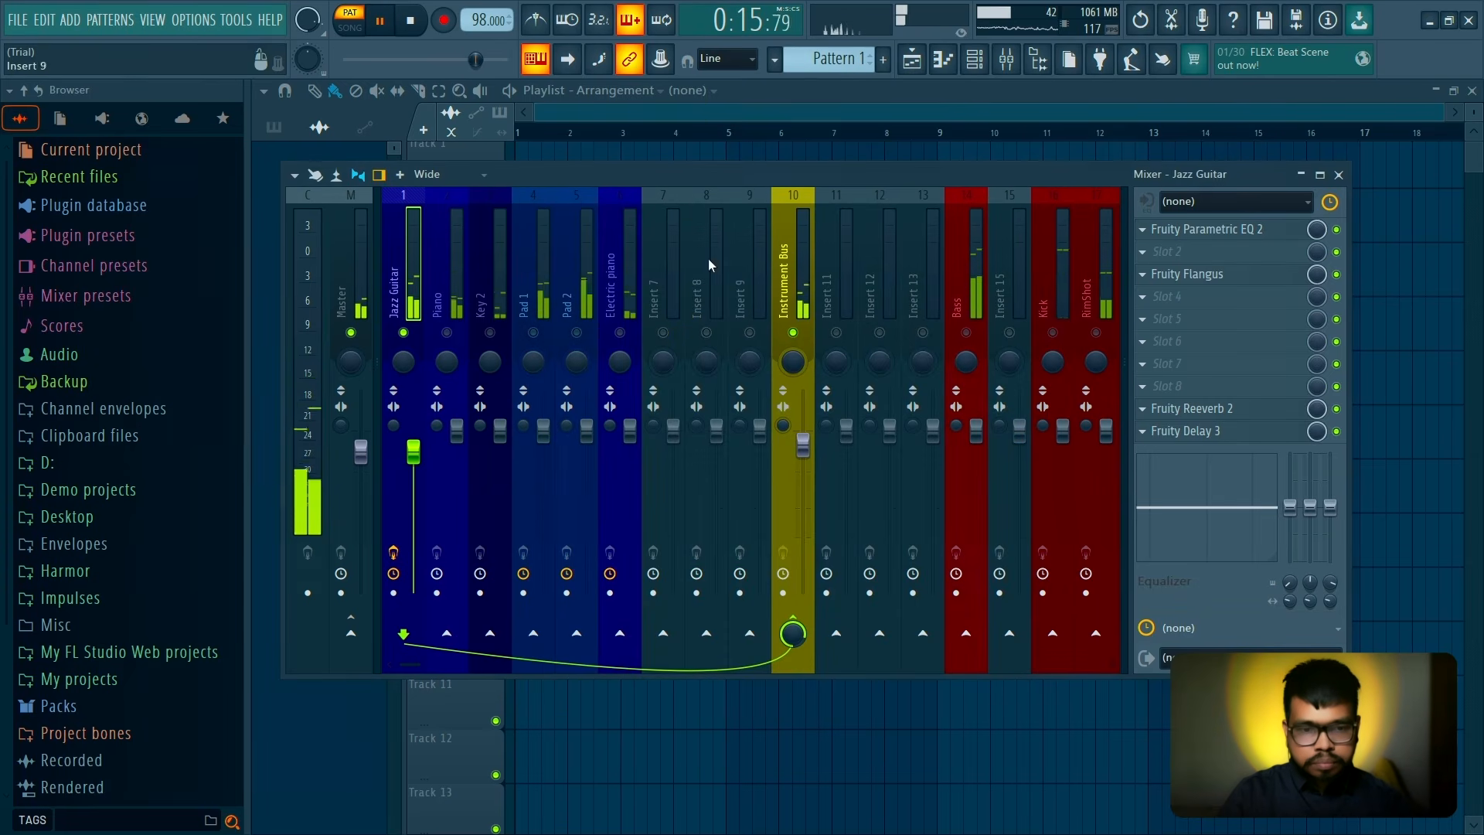
Solo the Piano mixer track, lower its volume to about -2.6 dB (89%) and load Fruity Parametric EQ 2 in its first effect slot
right_click(447, 332)
left_click_drag(457, 431, 456, 450)
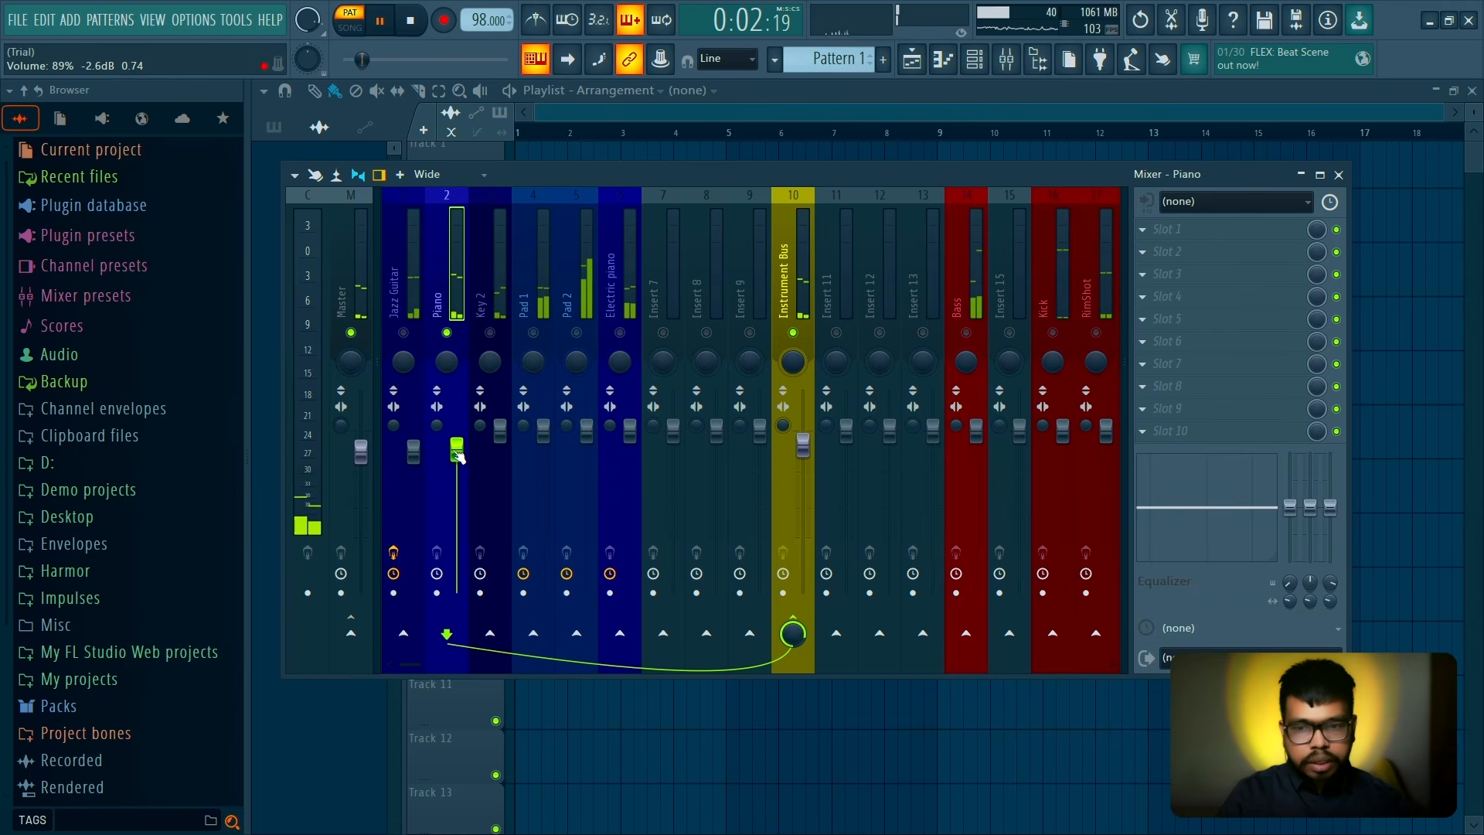
left_click(1256, 234)
left_click(962, 339)
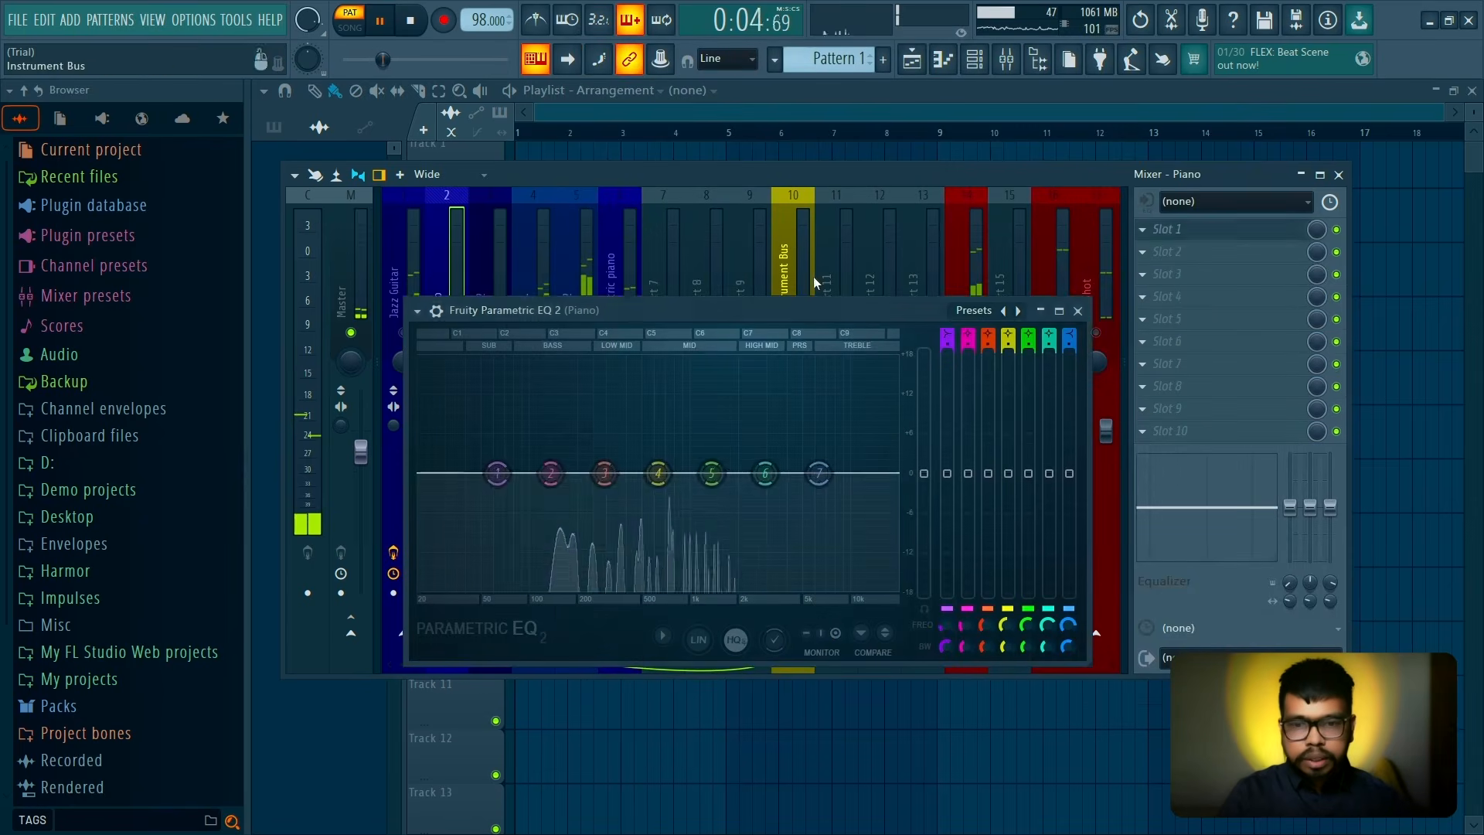
Shape the Piano's EQ with a steep high pass on band 1, a slight band 2 cut and a slight band 4 boost
scroll(947, 337, "down", 2)
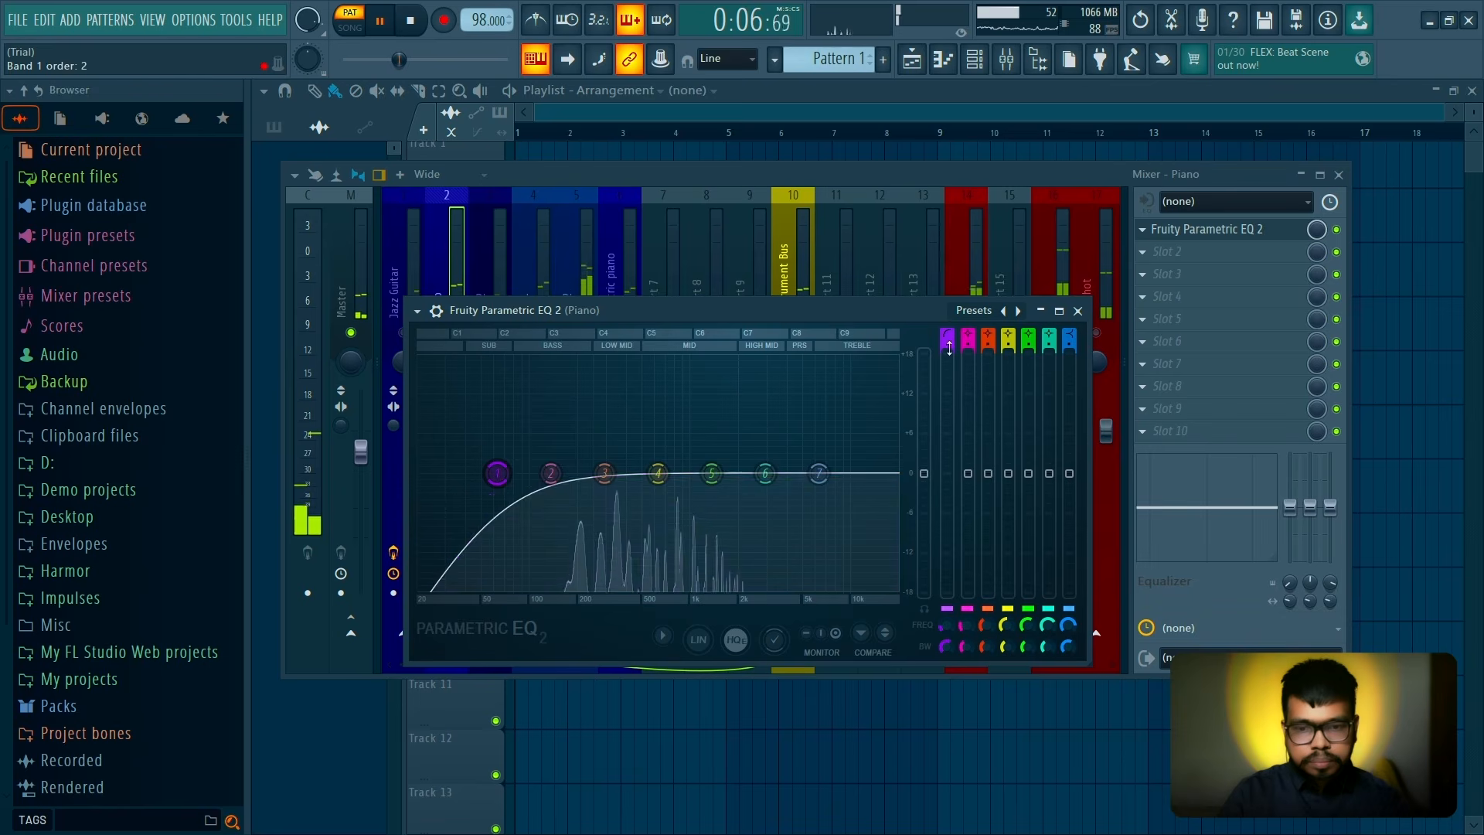
scroll(947, 345, "up", 1)
left_click_drag(550, 472, 565, 437)
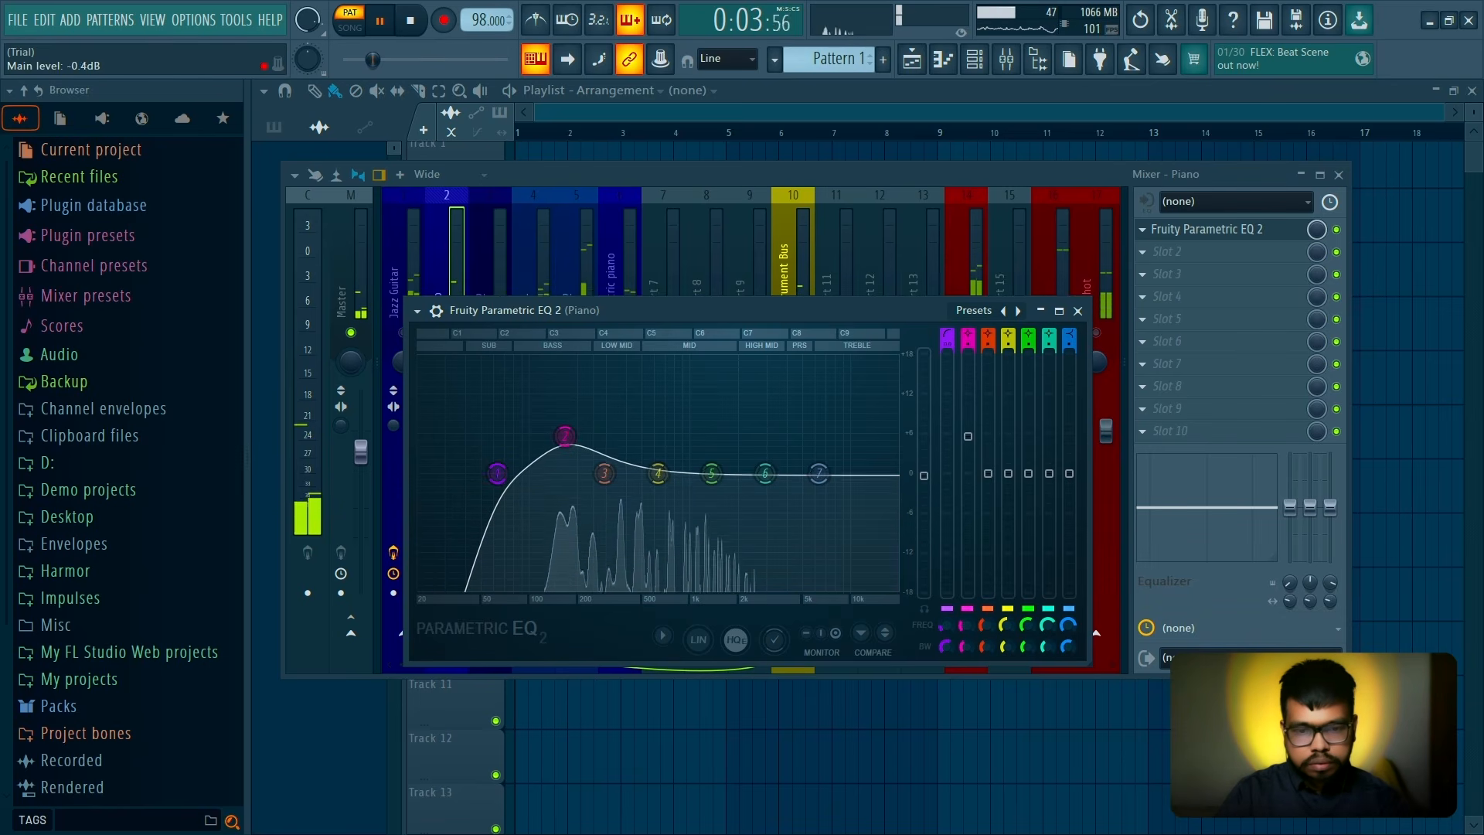
scroll(568, 439, "down", 5)
left_click_drag(567, 438, 548, 472)
scroll(566, 382, "up", 2)
mouse_move(658, 472)
left_mouse_down()
mouse_move(671, 473)
mouse_move(673, 420)
mouse_move(673, 461)
left_mouse_up()
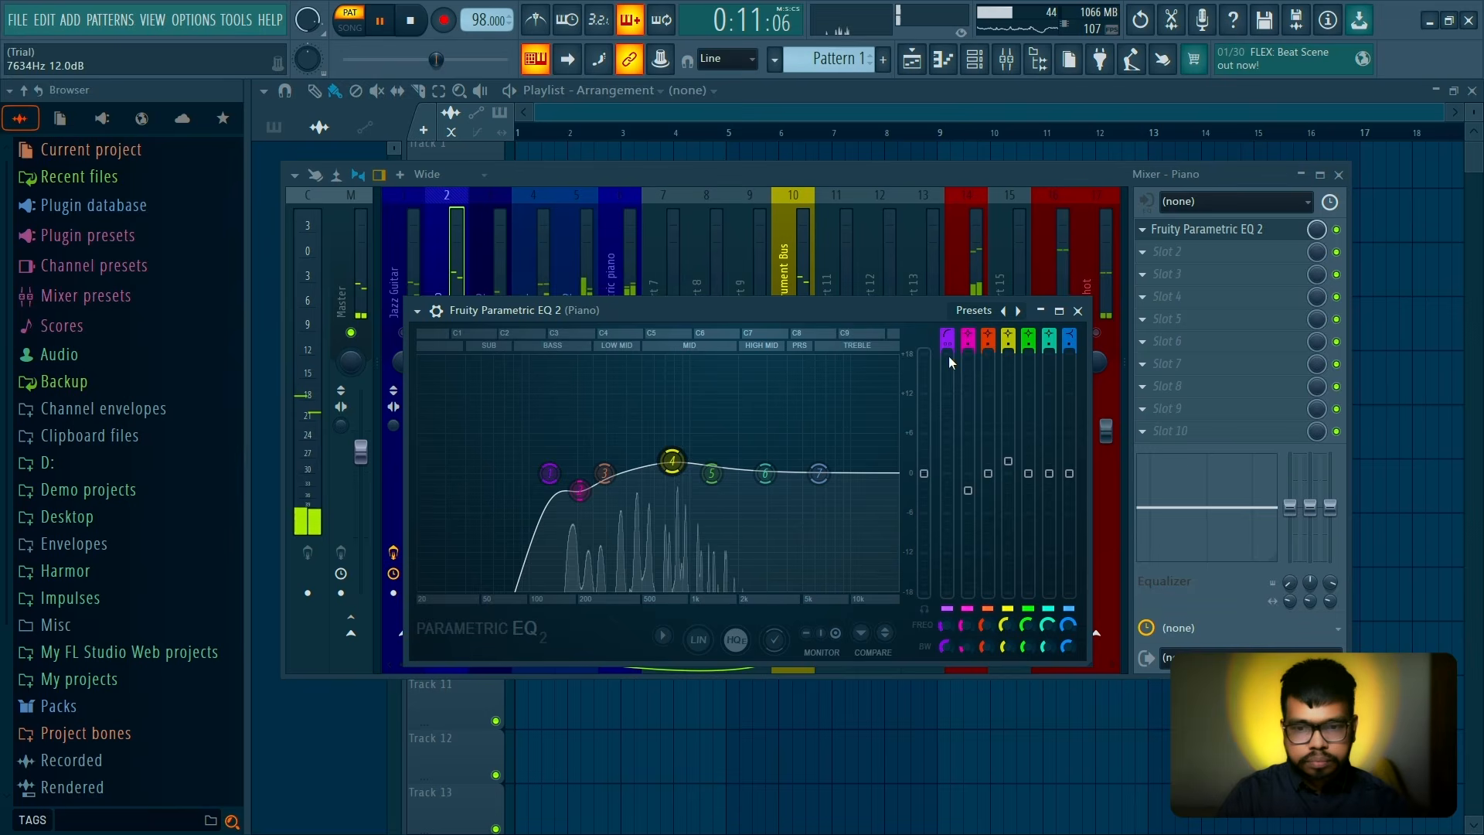
left_click(1079, 311)
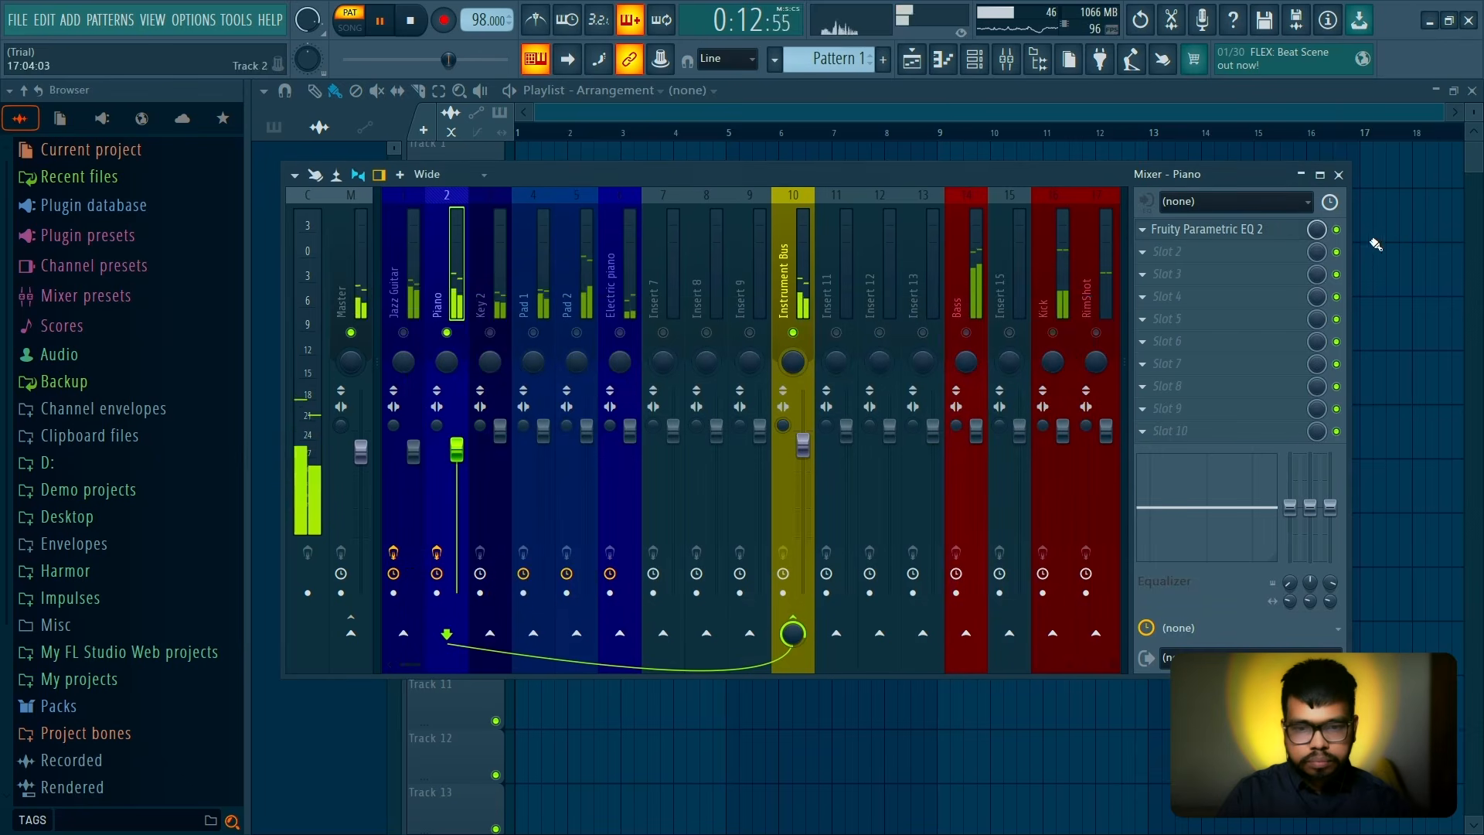
Load Fruity Blood Overdrive in the Piano's fourth effect slot
left_click(1338, 296)
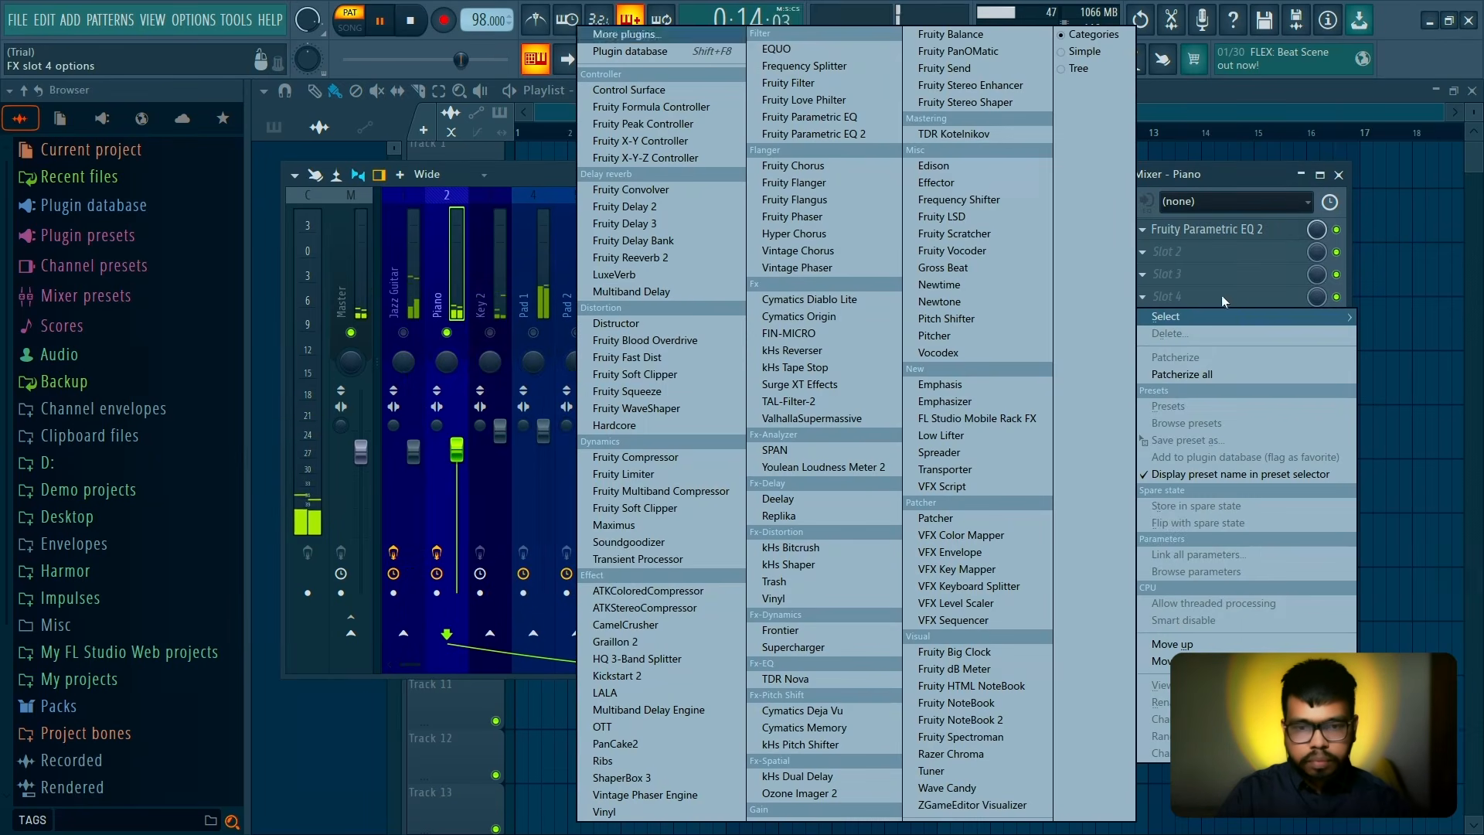
left_click(662, 345)
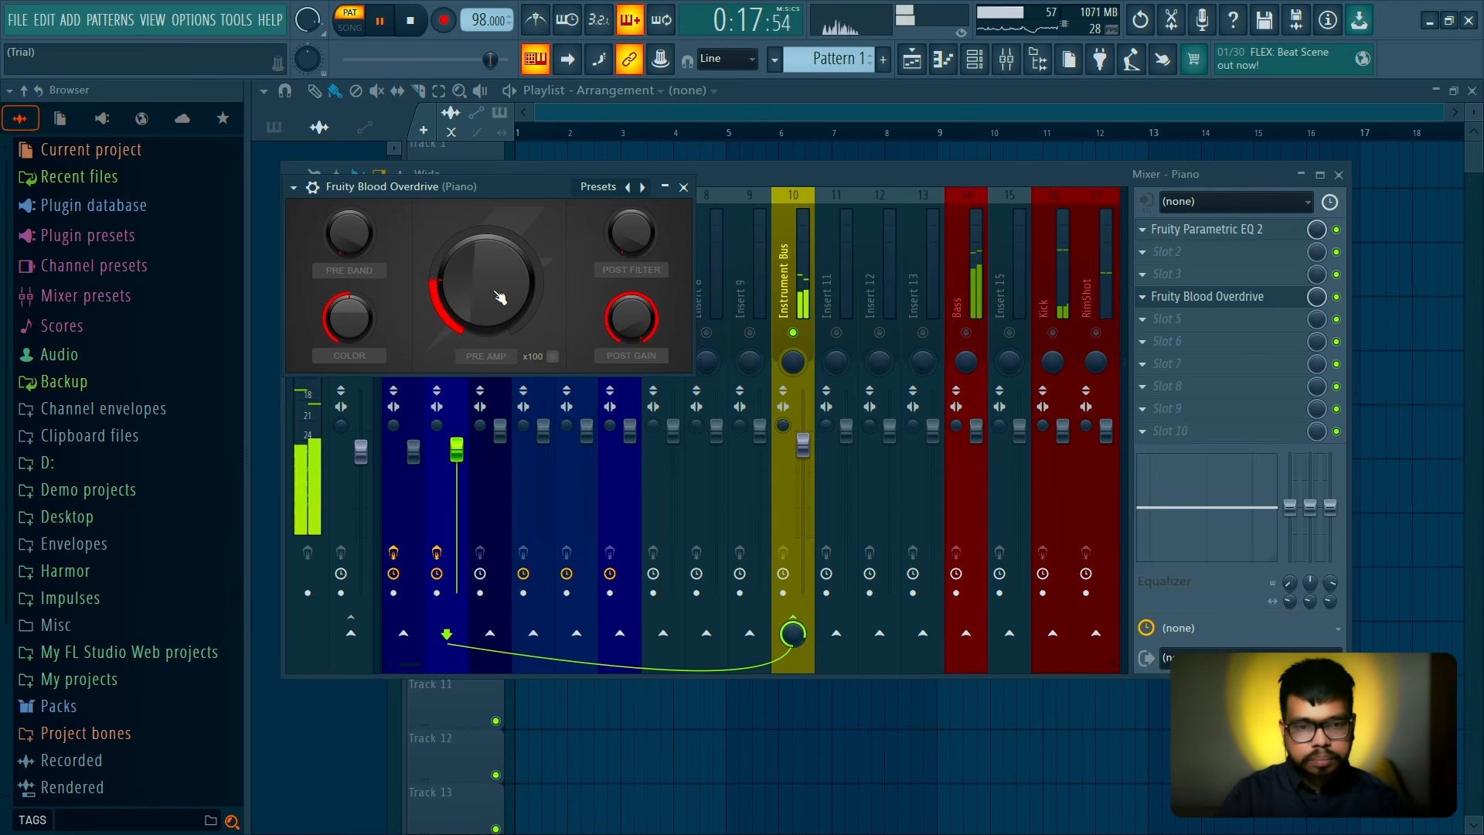
left_click(684, 188)
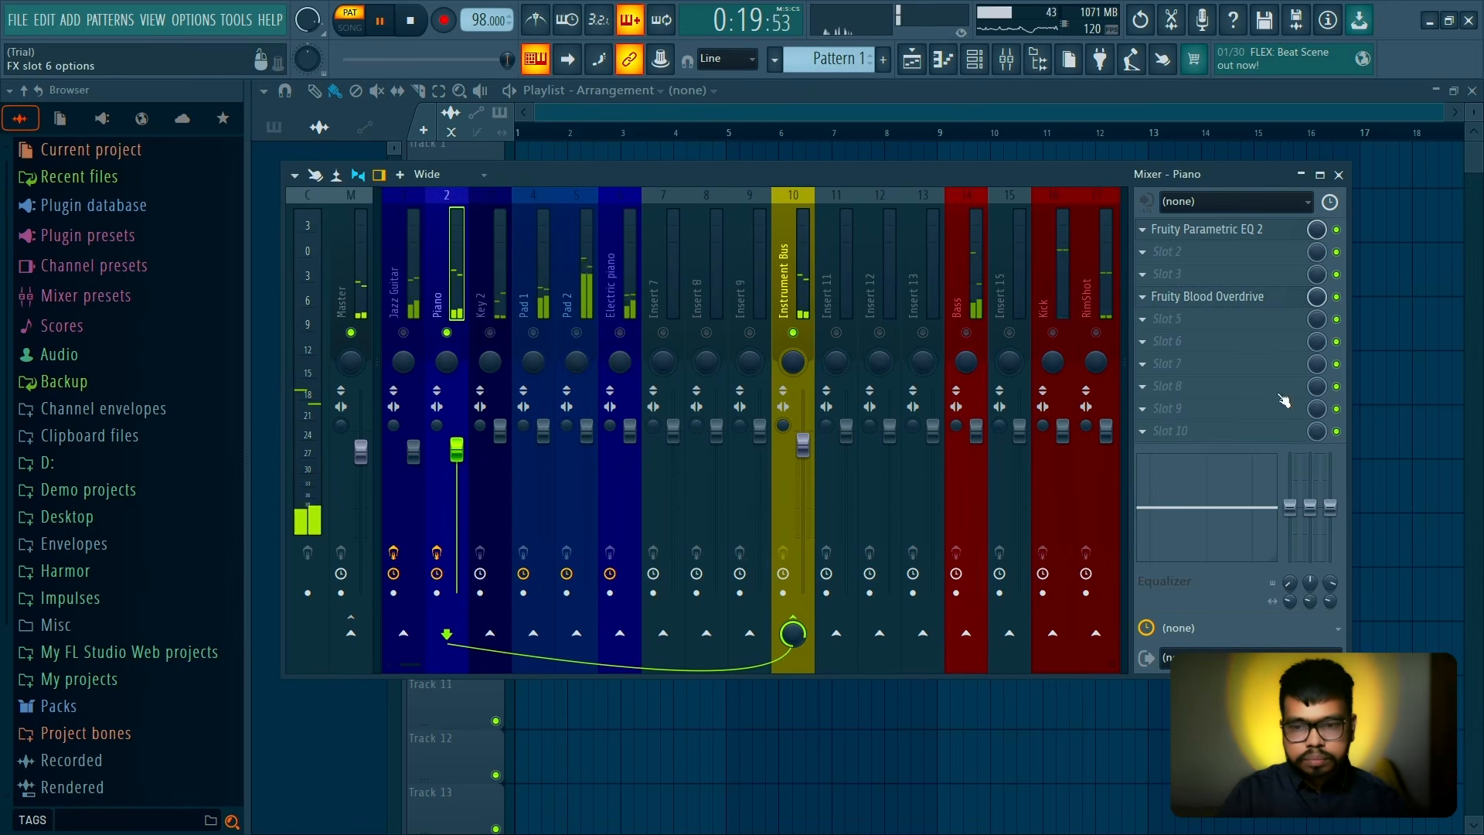
Lower the Piano mixer track's volume to about -4.0 dB (83%) and pan it 10% right
left_click_drag(458, 451, 457, 460)
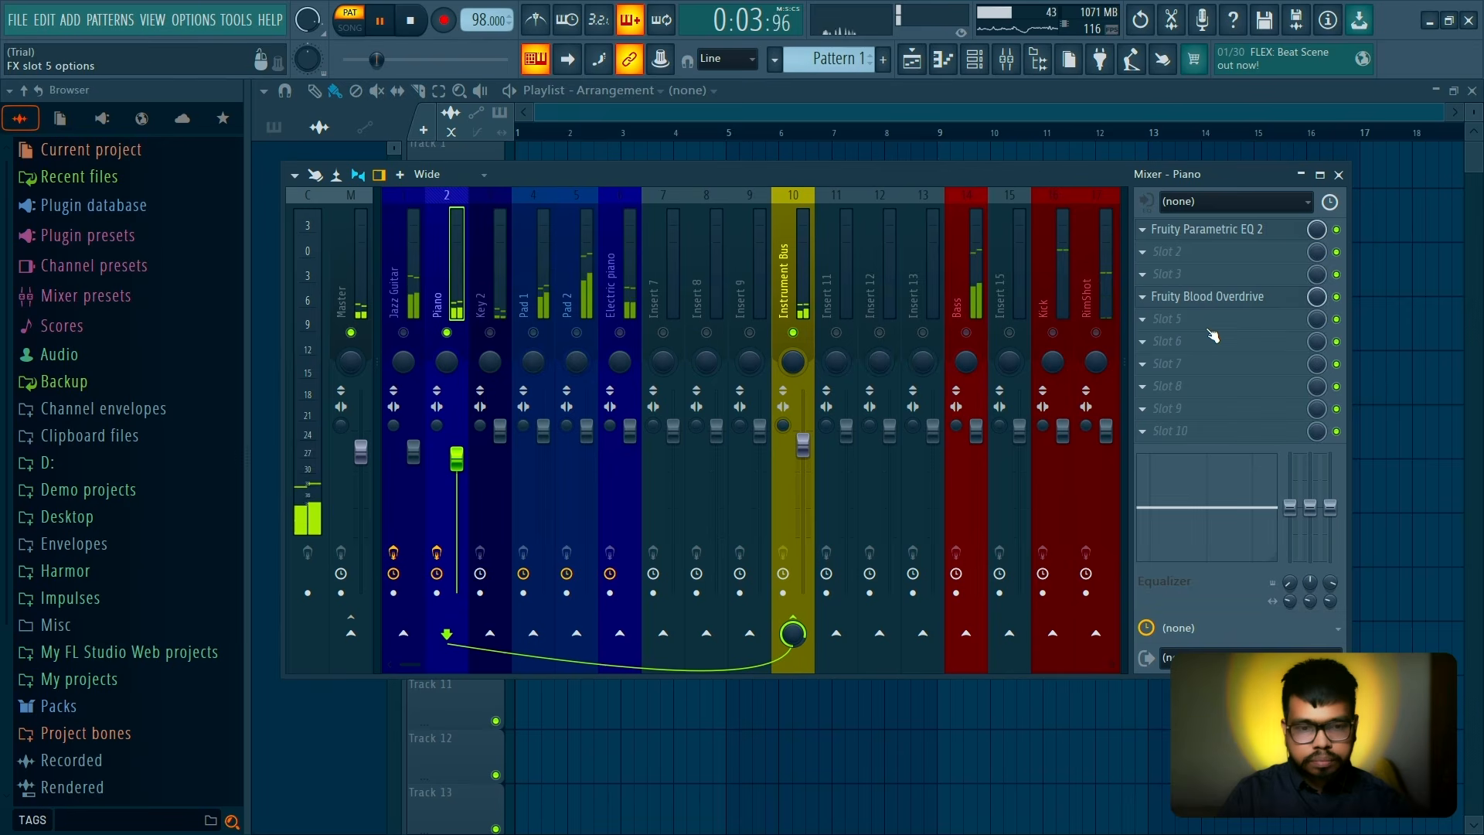
left_click_drag(447, 361, 446, 356)
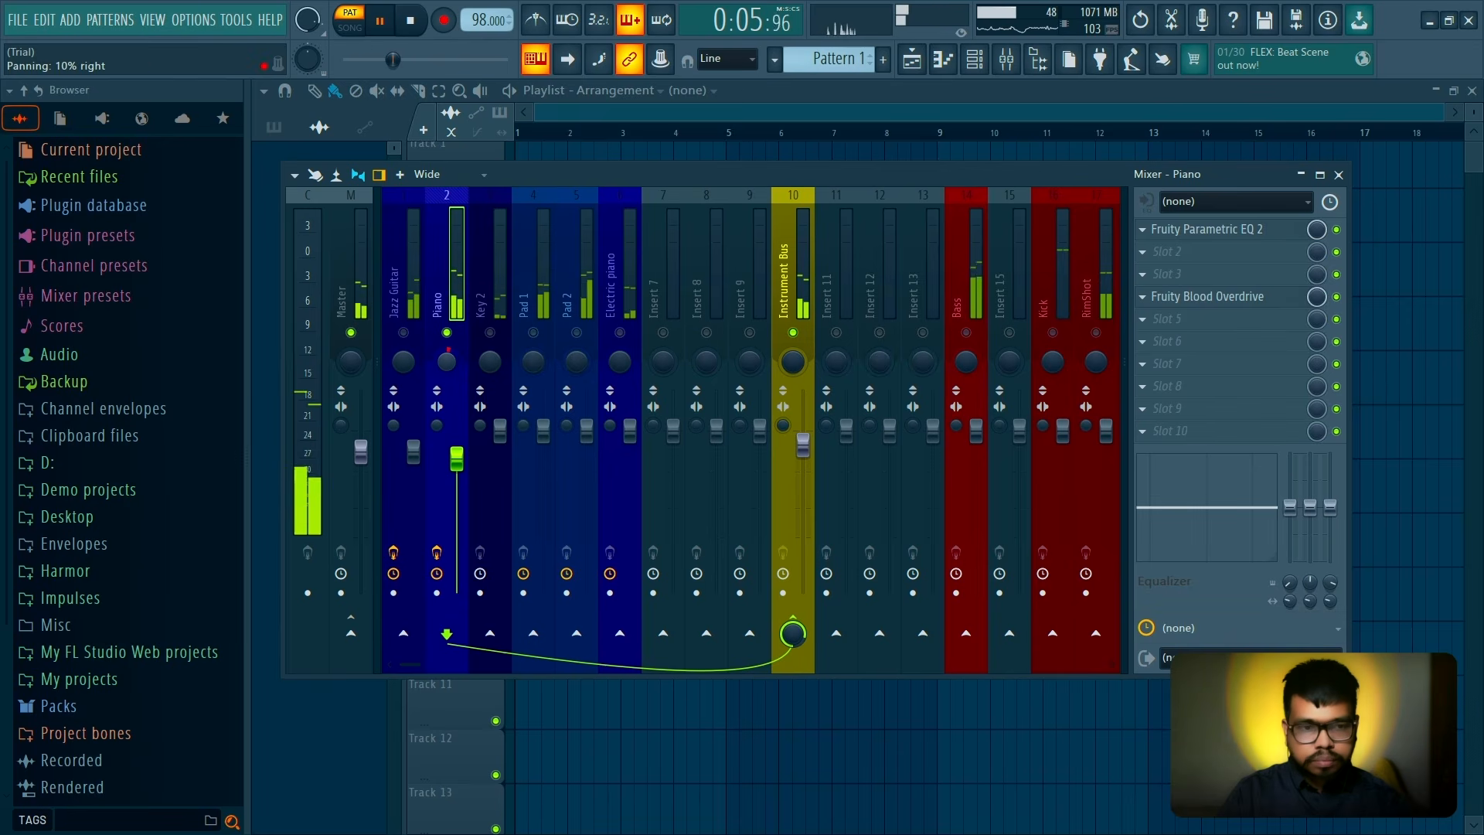
Pan the Key 2 mixer track 10% left, lower its volume to about -3.0 dB (87%) and solo it
left_click_drag(490, 361, 490, 366)
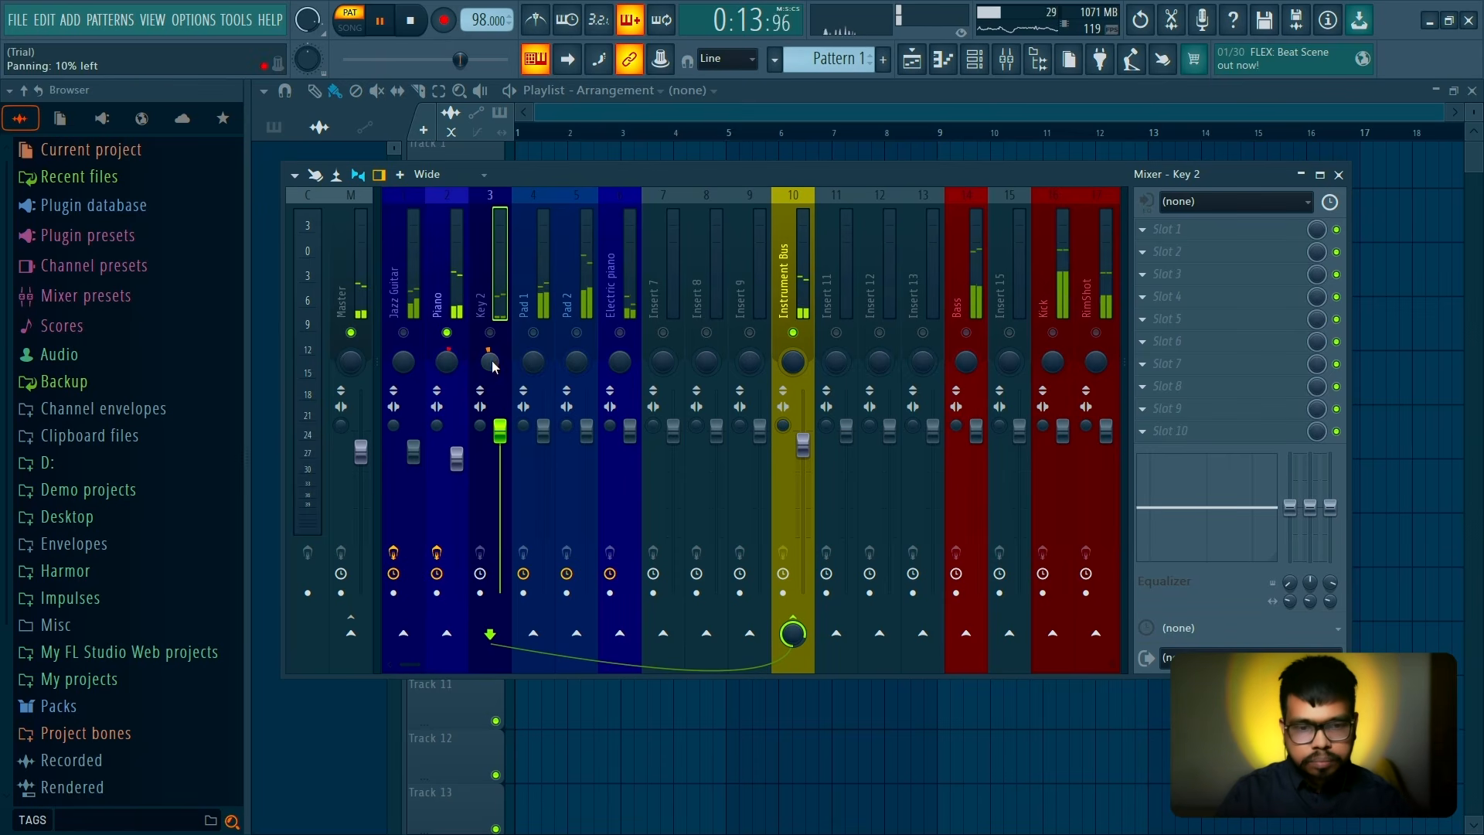
left_click_drag(501, 453, 500, 484)
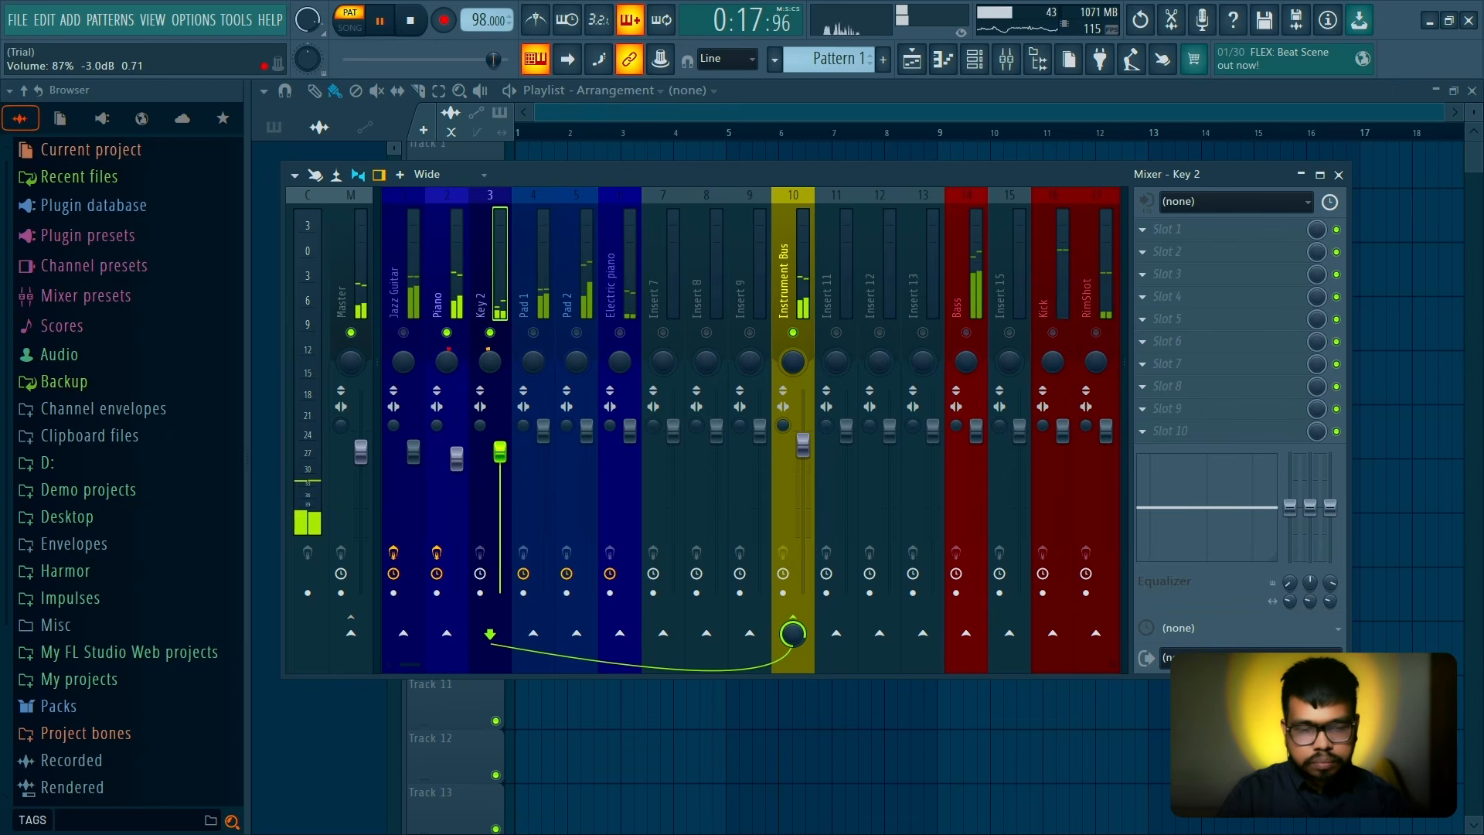
left_click(975, 60)
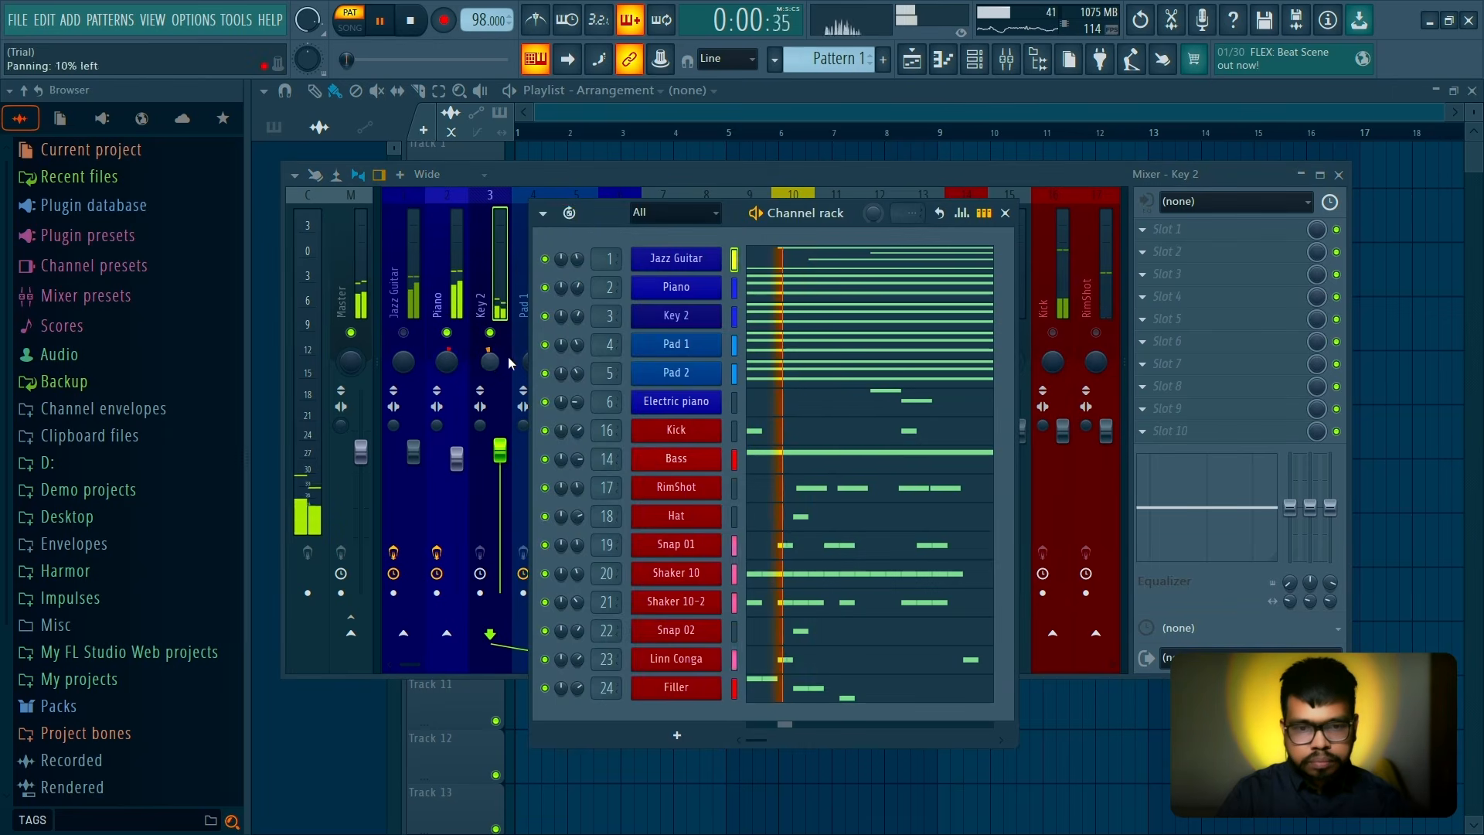
left_click(578, 181)
right_click(491, 333)
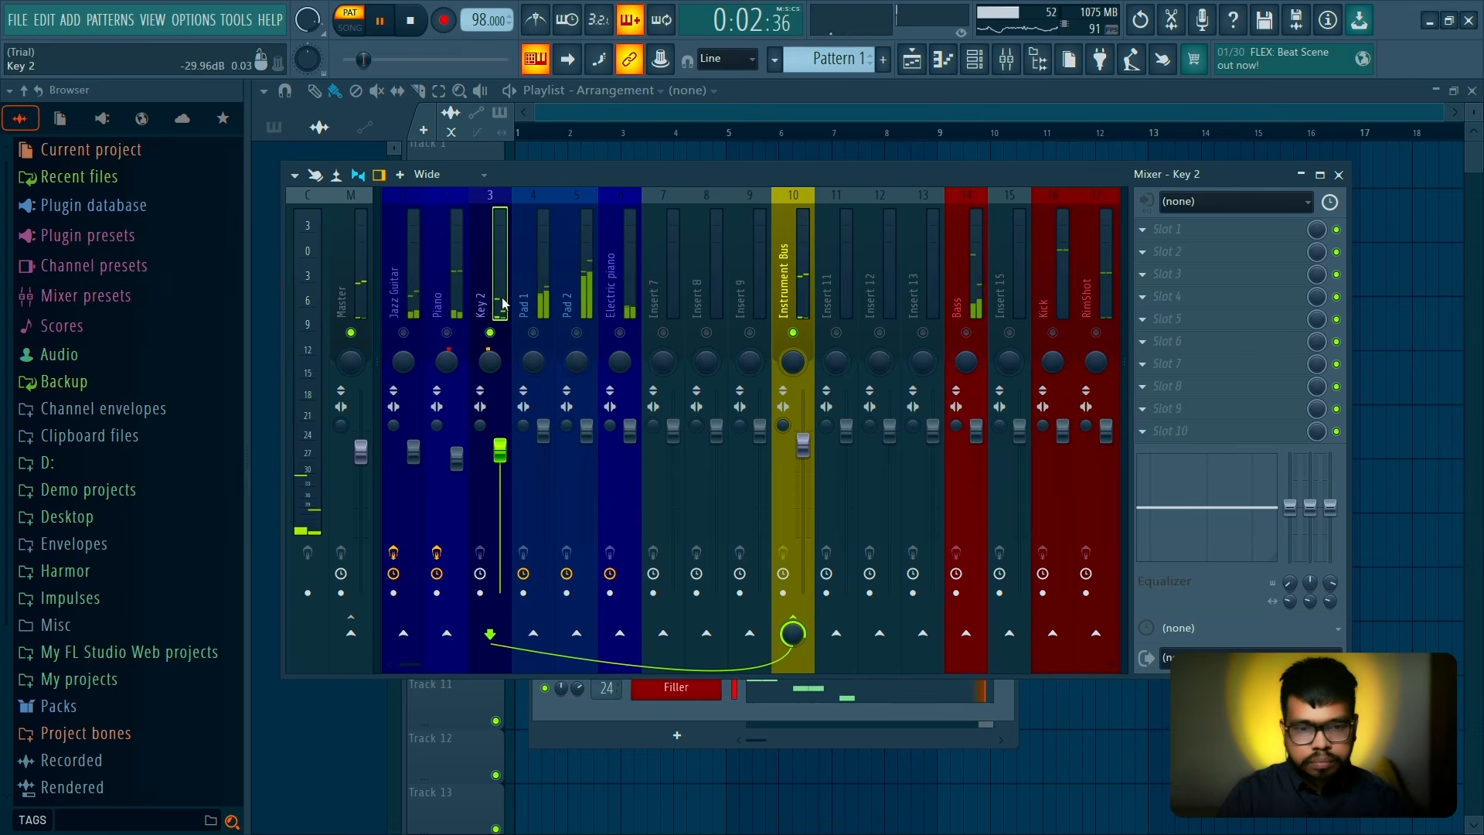
Raise the velocities of Key 2's notes with the piano roll's level scaling, using a higher offset
left_click(975, 60)
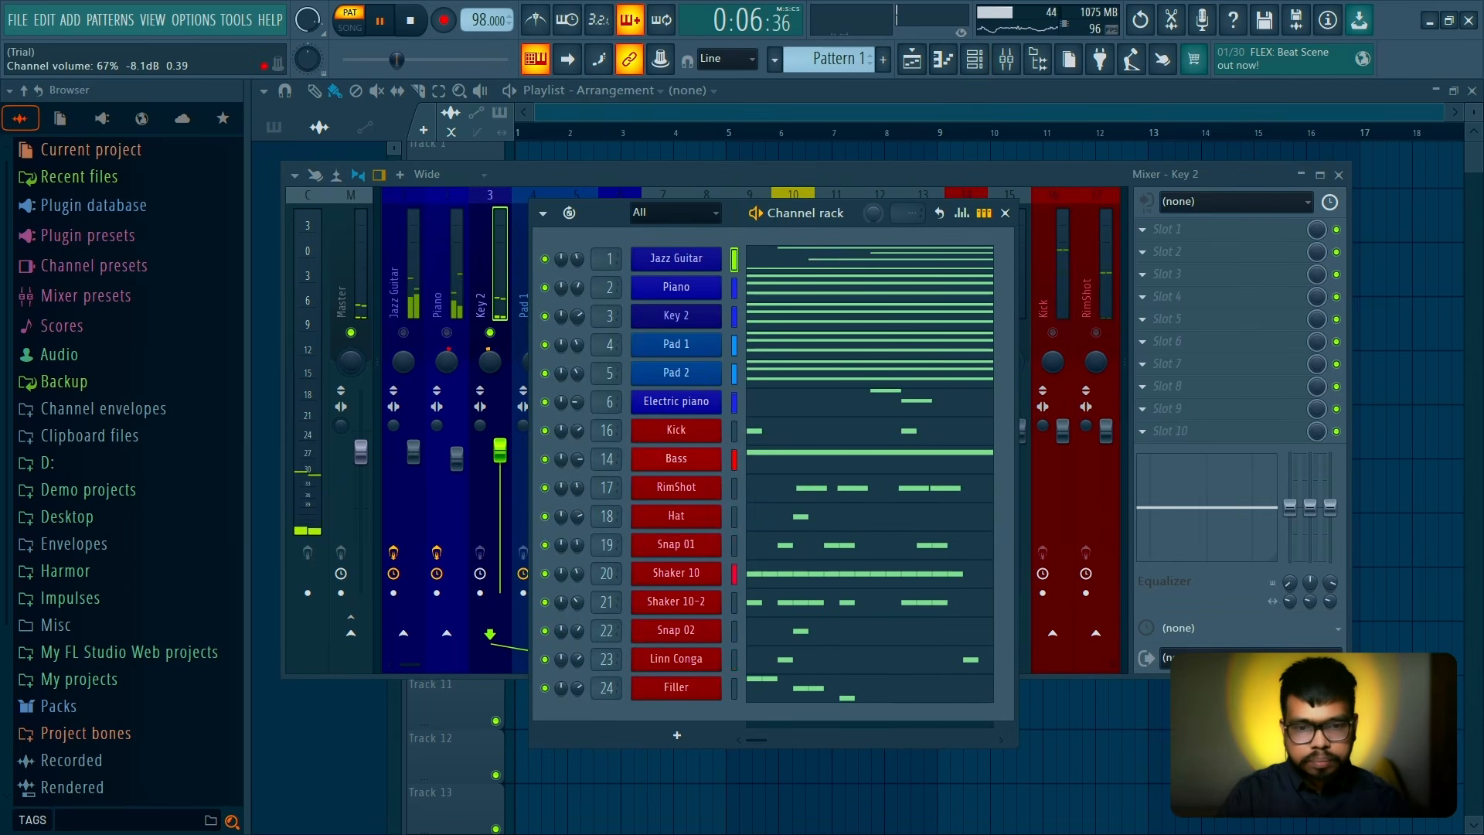
left_click(871, 315)
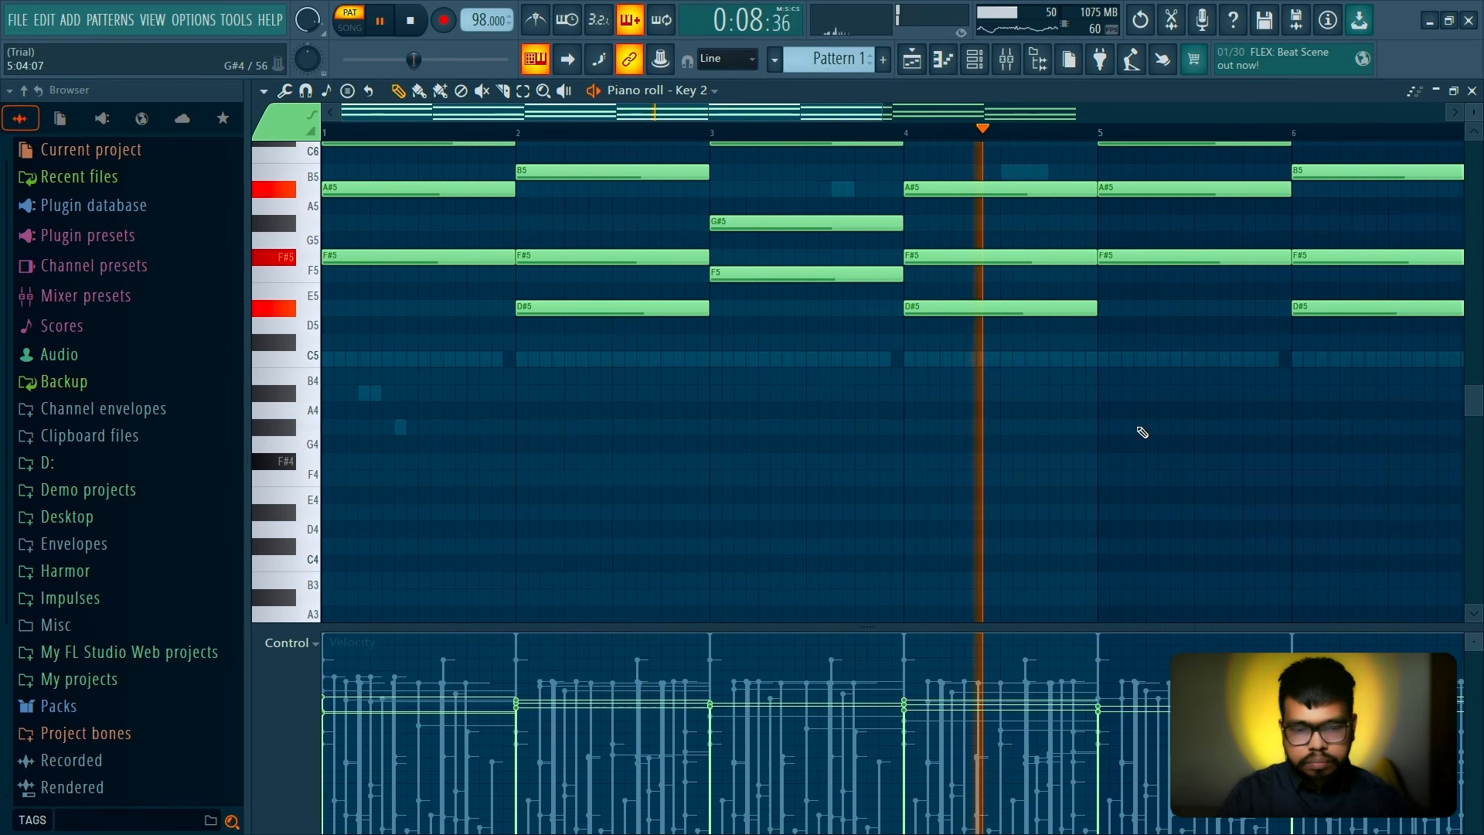
key("alt+x")
key("space")
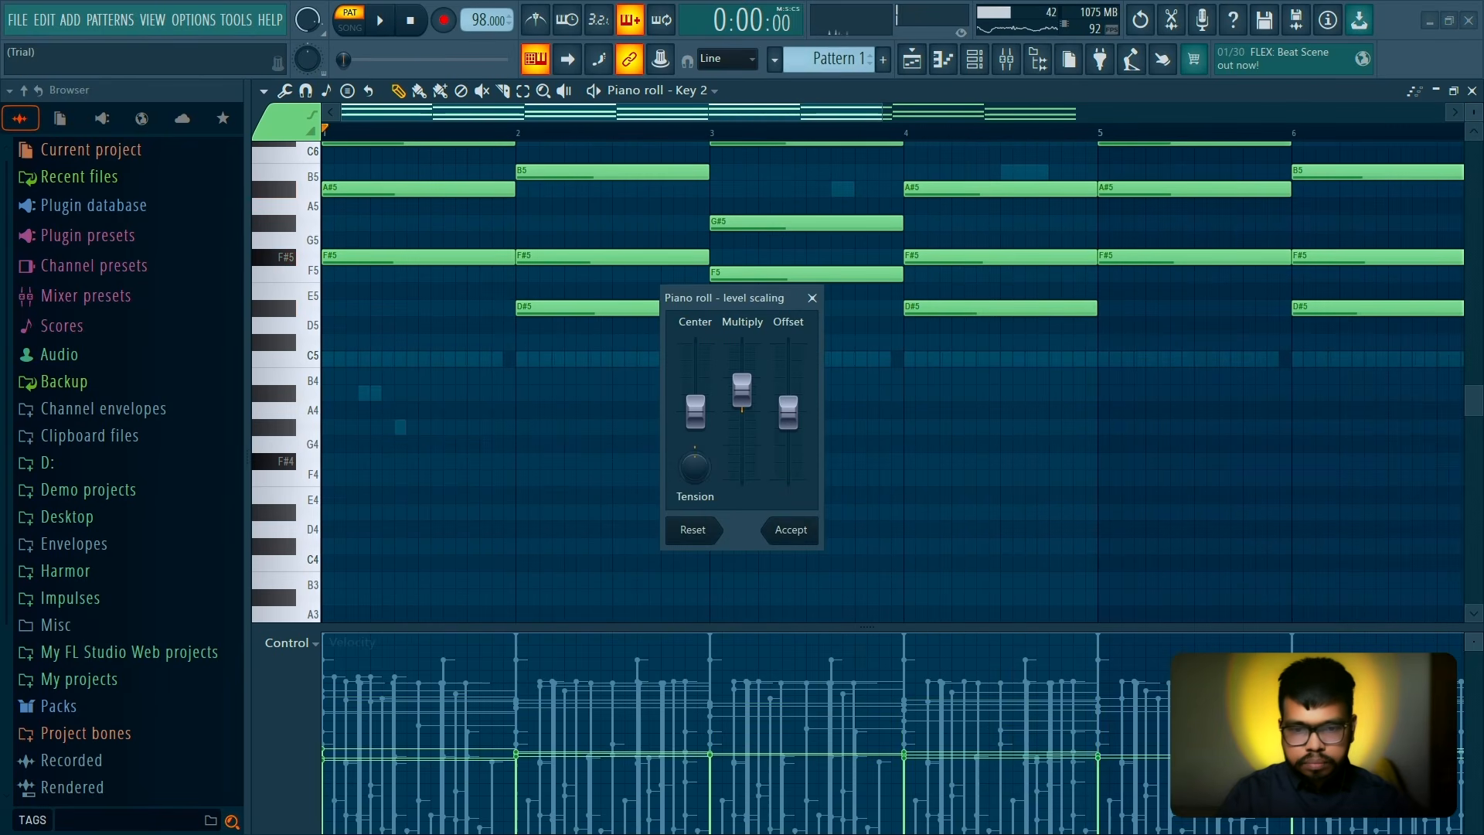
left_click_drag(788, 412, 789, 376)
key("space")
left_click(790, 530)
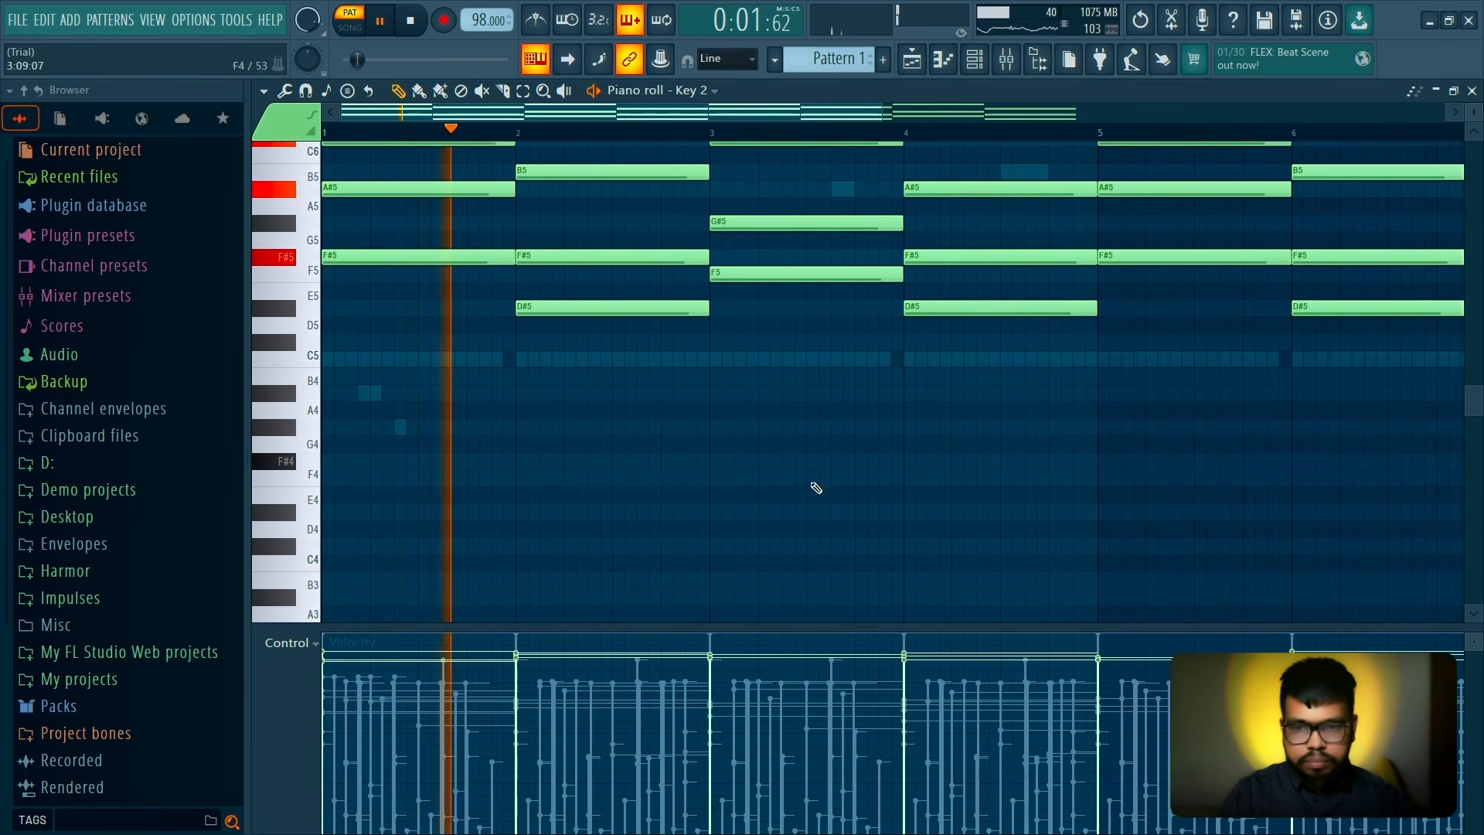
left_click(1471, 91)
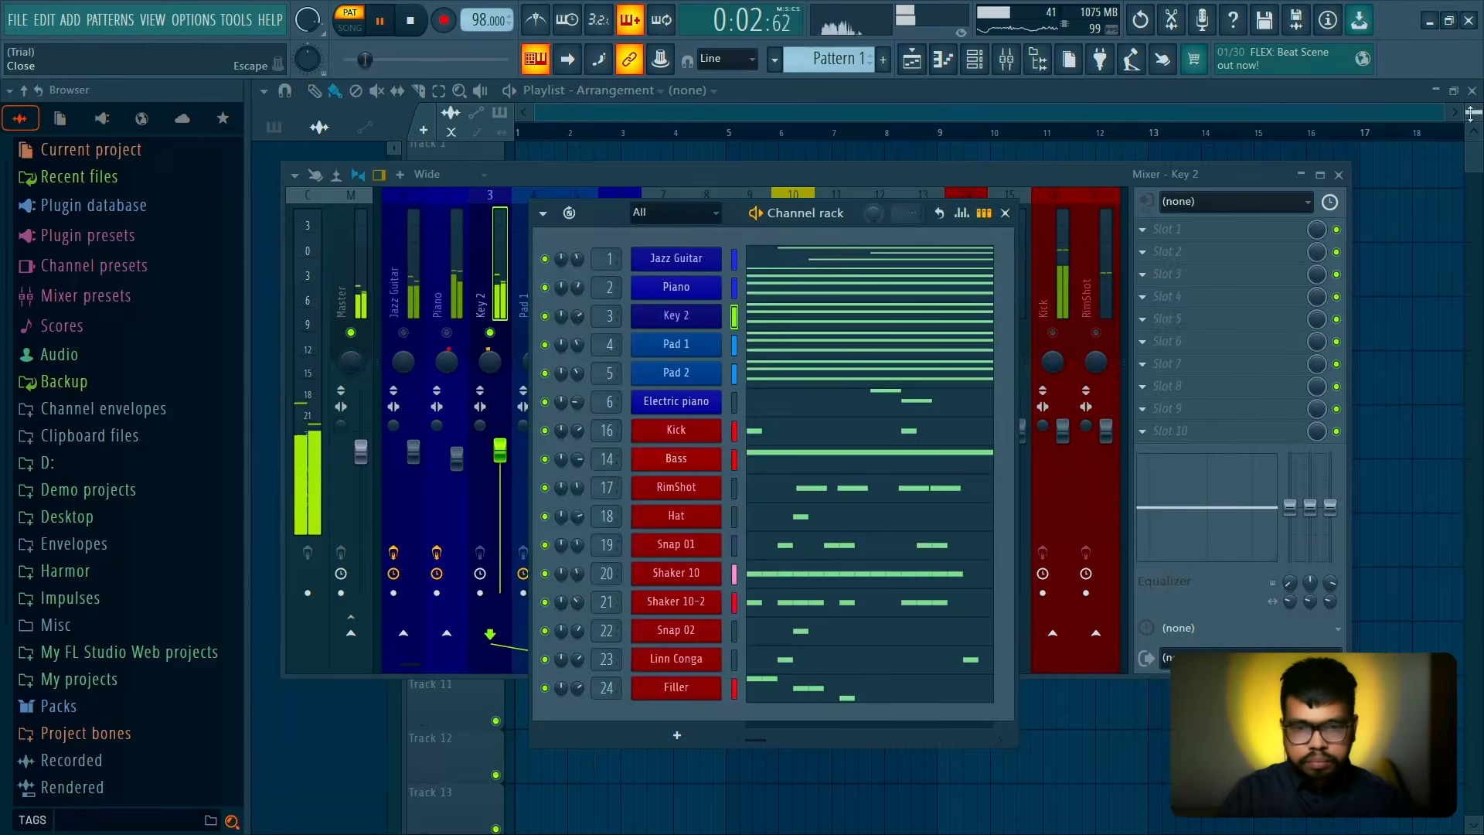
left_click(1005, 214)
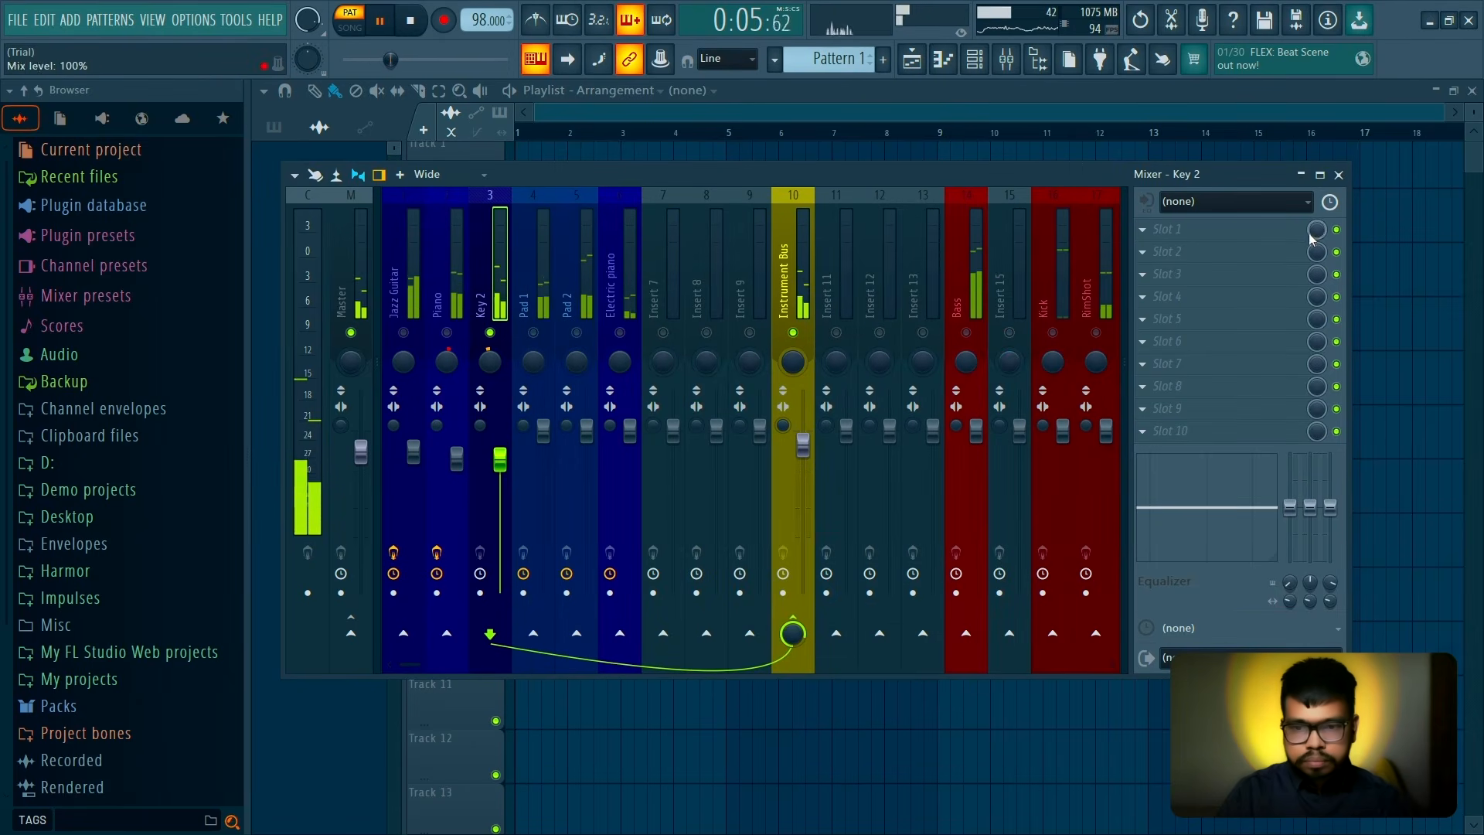
Load Fruity Parametric EQ 2 in Key 2's second effect slot and set band 1 to High pass
left_click(1219, 252)
left_click(884, 242)
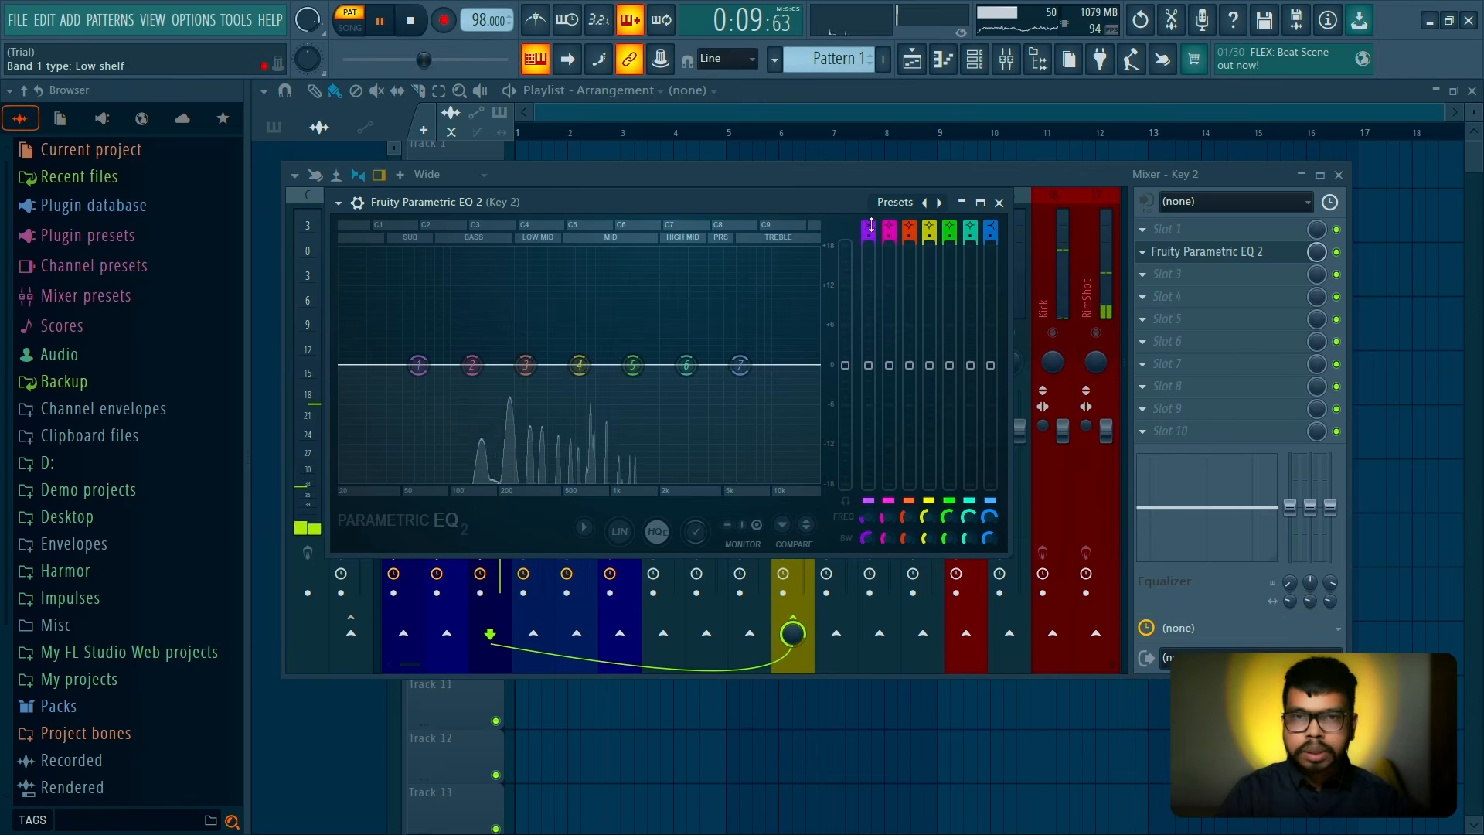
left_click_drag(871, 225, 871, 246)
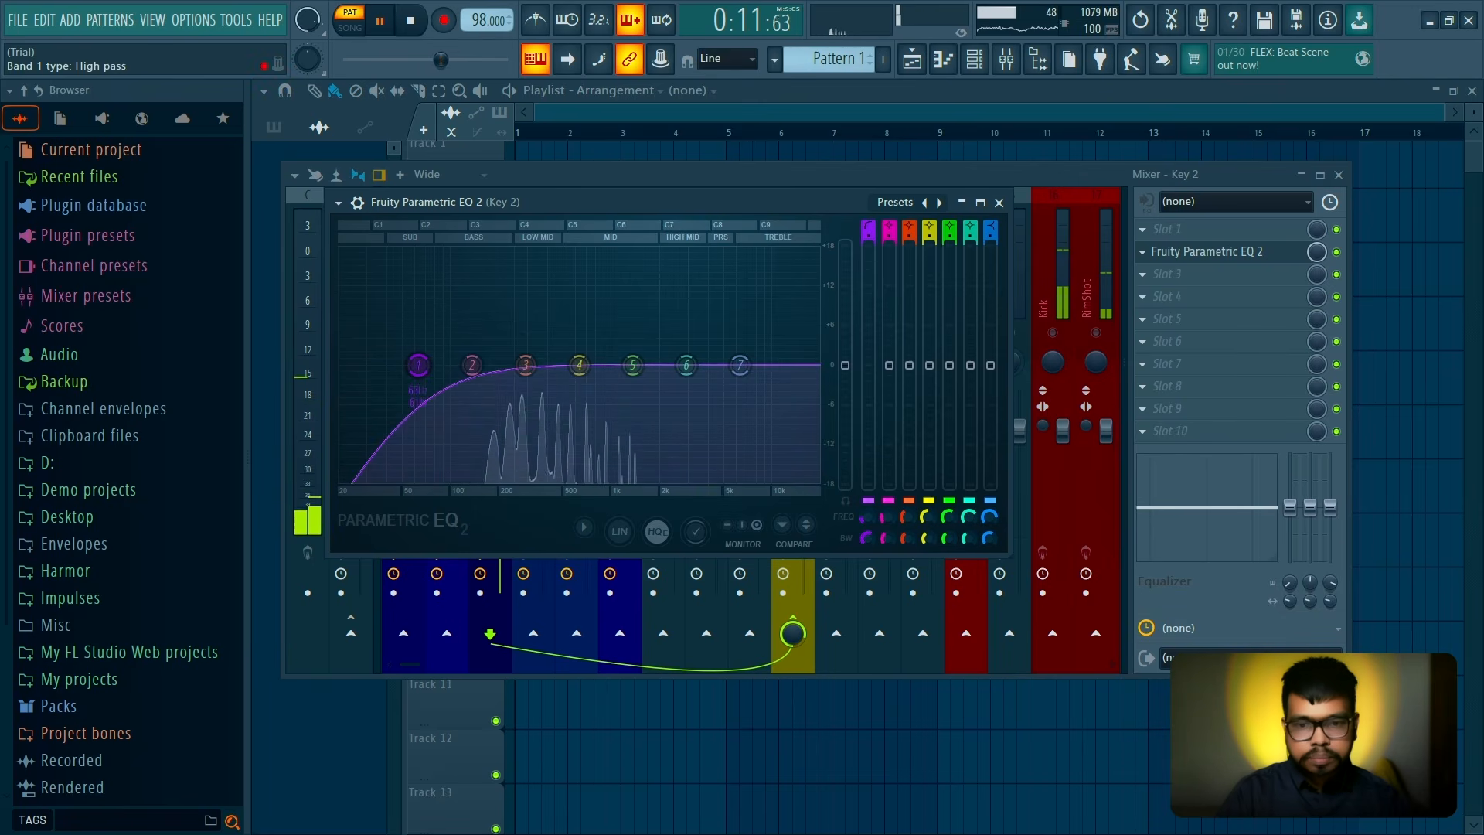
Shape Key 2's EQ with a higher, steeper low cut, about -1.6 dB at 697 Hz and a band 7 boost, then move it to slot 1
left_click_drag(418, 365, 586, 376)
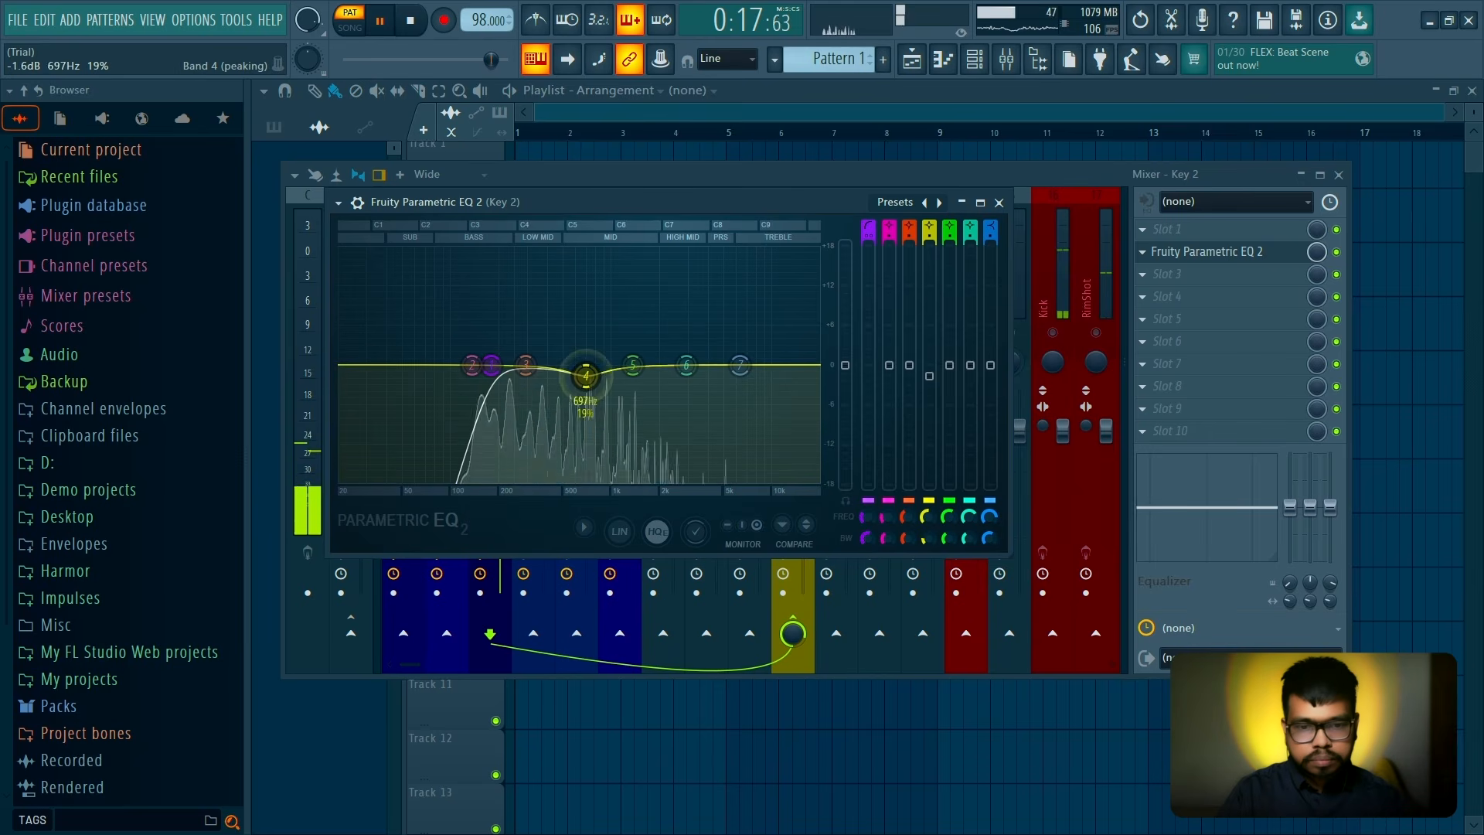
left_click_drag(739, 364, 745, 348)
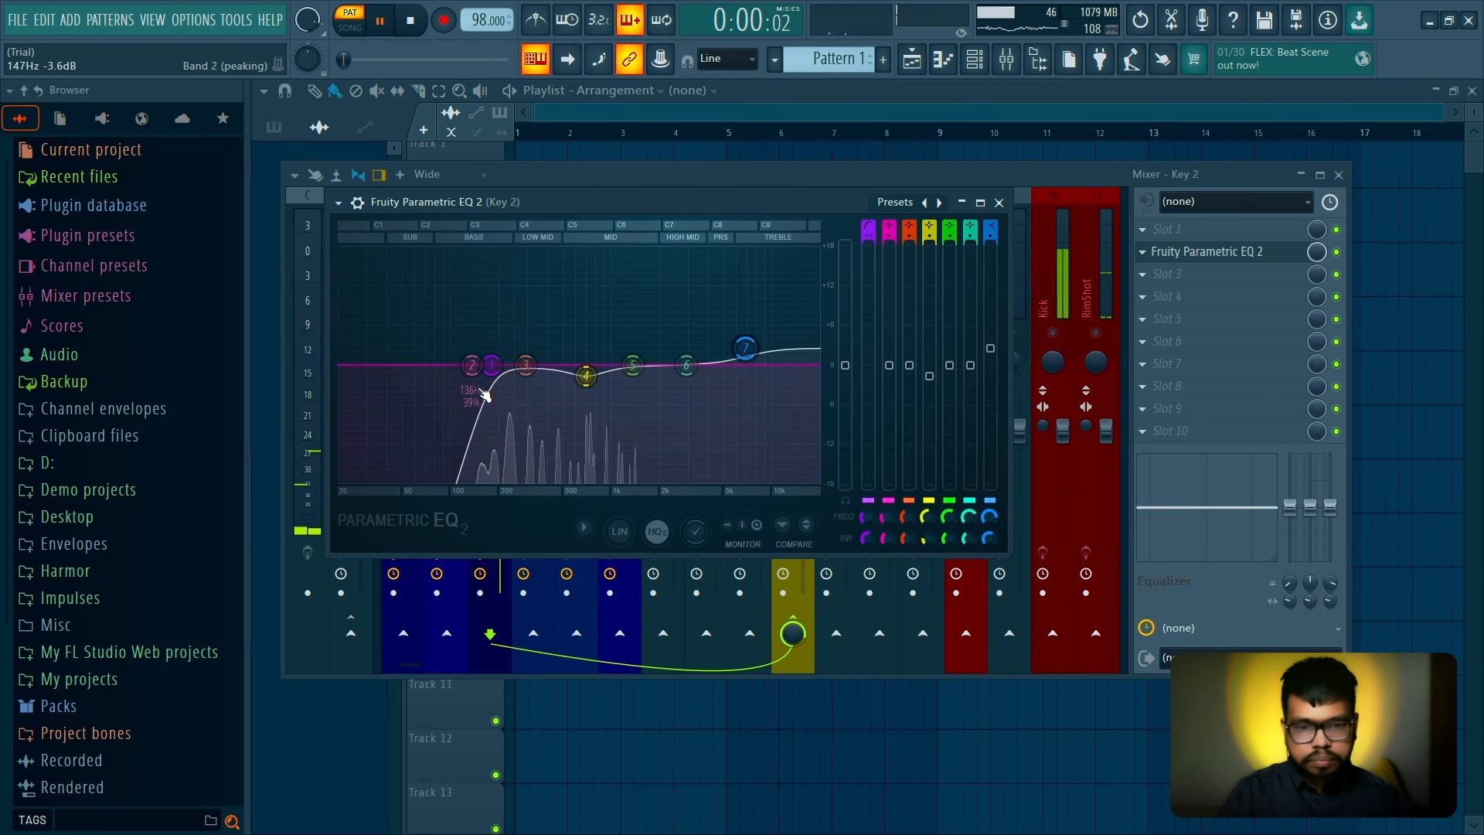
left_click(998, 202)
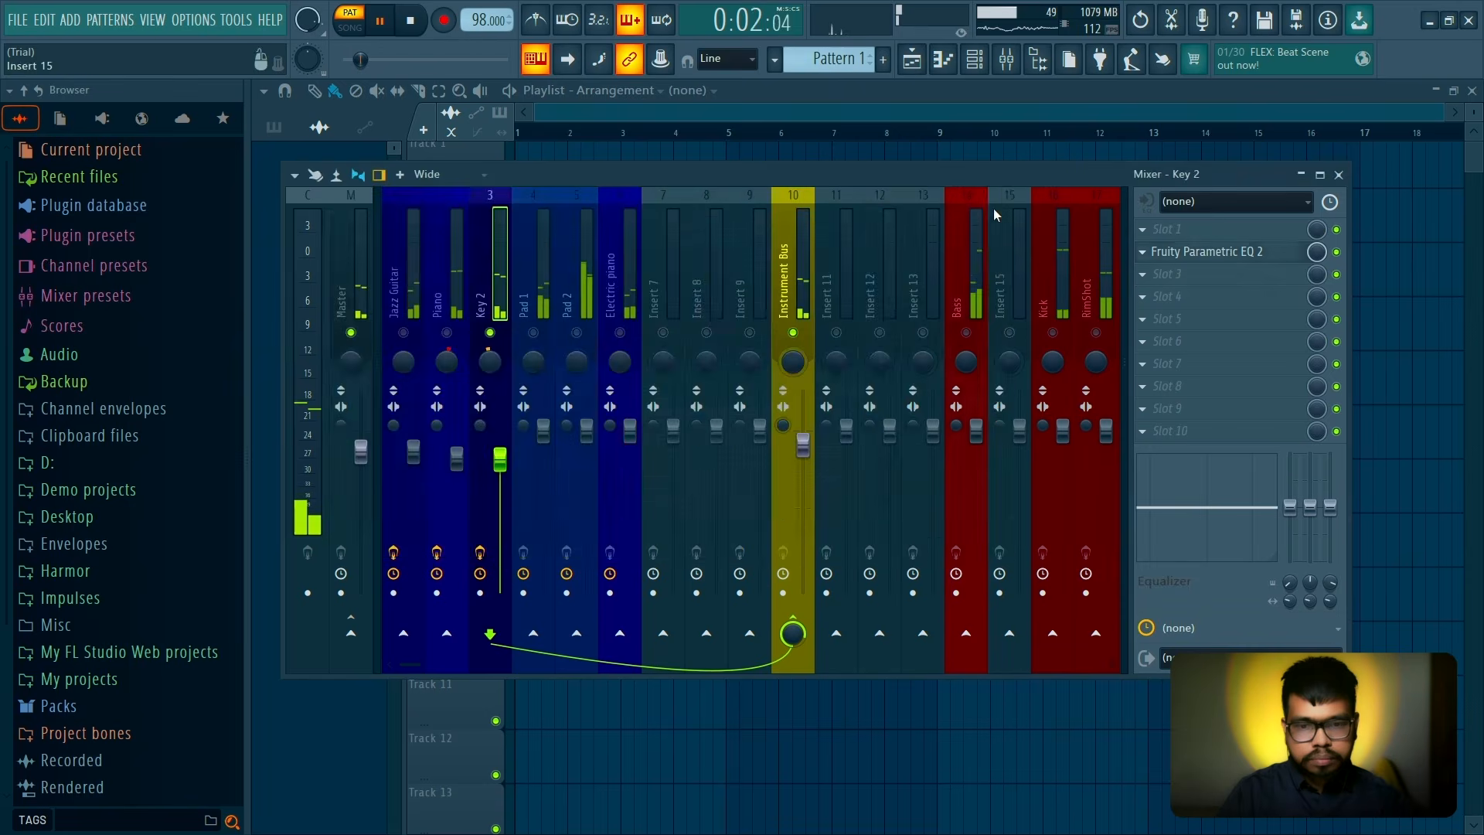
left_click_drag(1229, 255, 1229, 236)
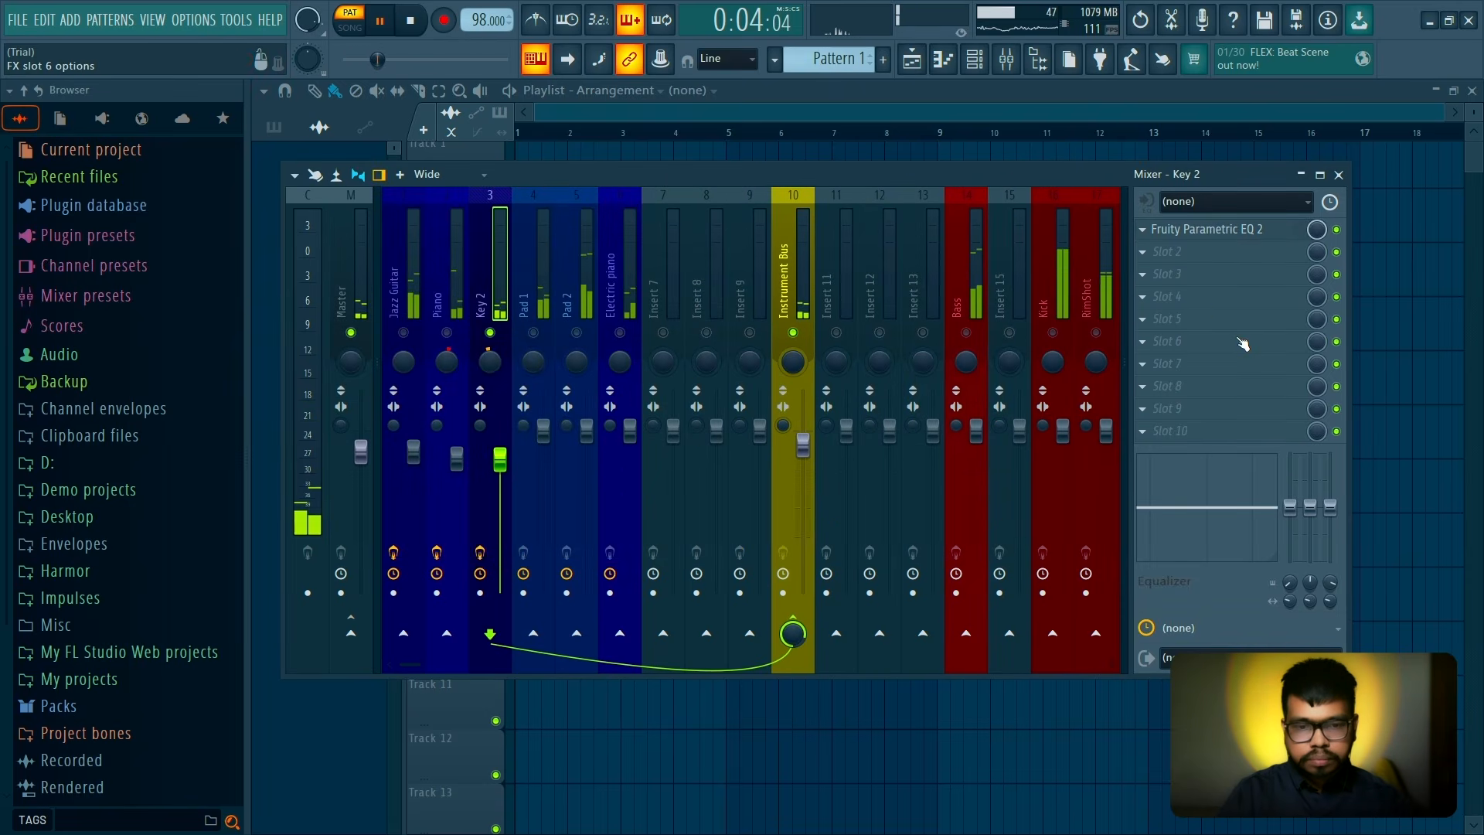
Load Fruity Reeverb 2 in Key 2's seventh effect slot with the wet level at about 57%
left_click(1243, 374)
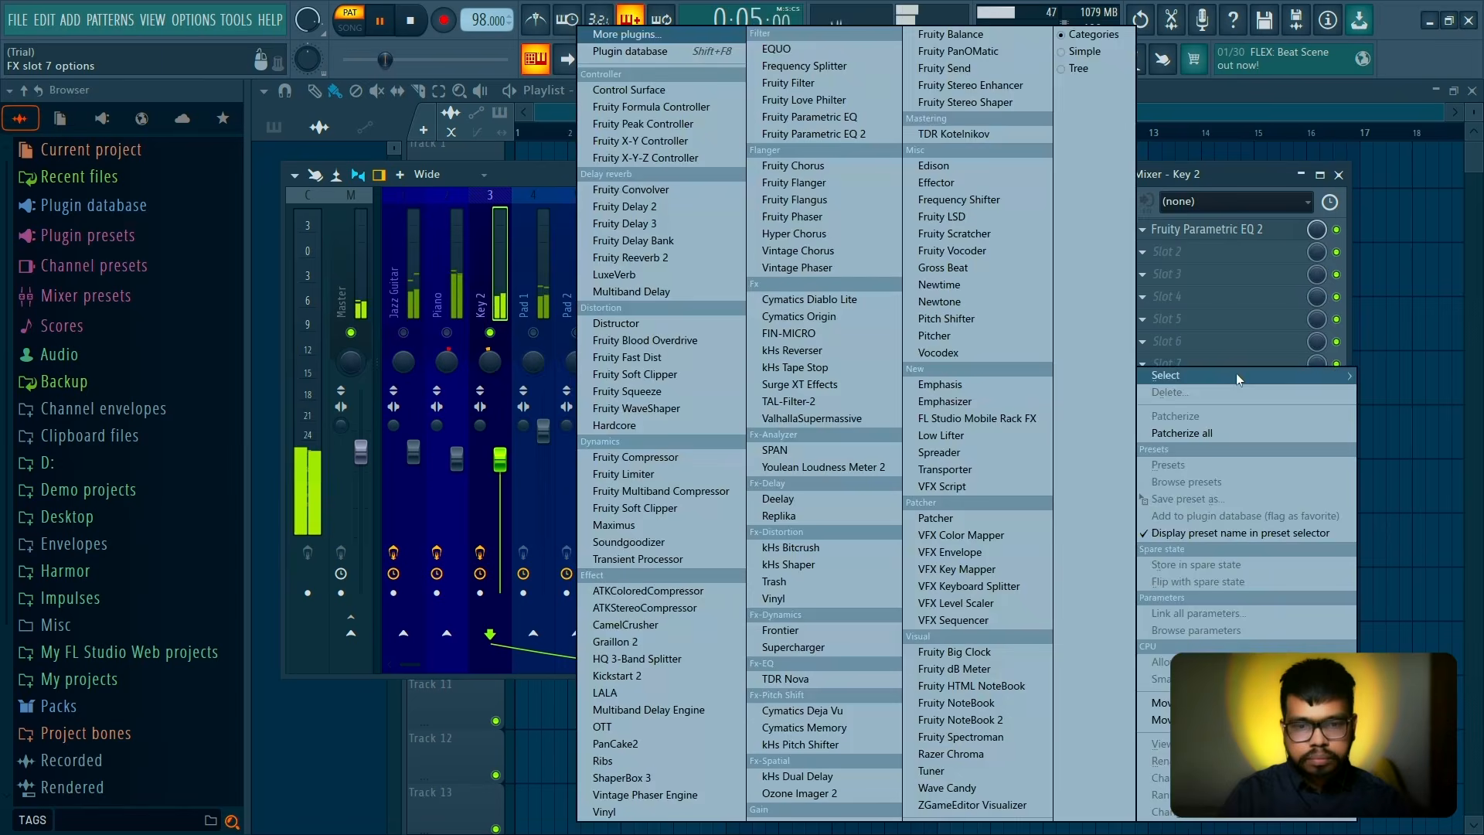
left_click(683, 255)
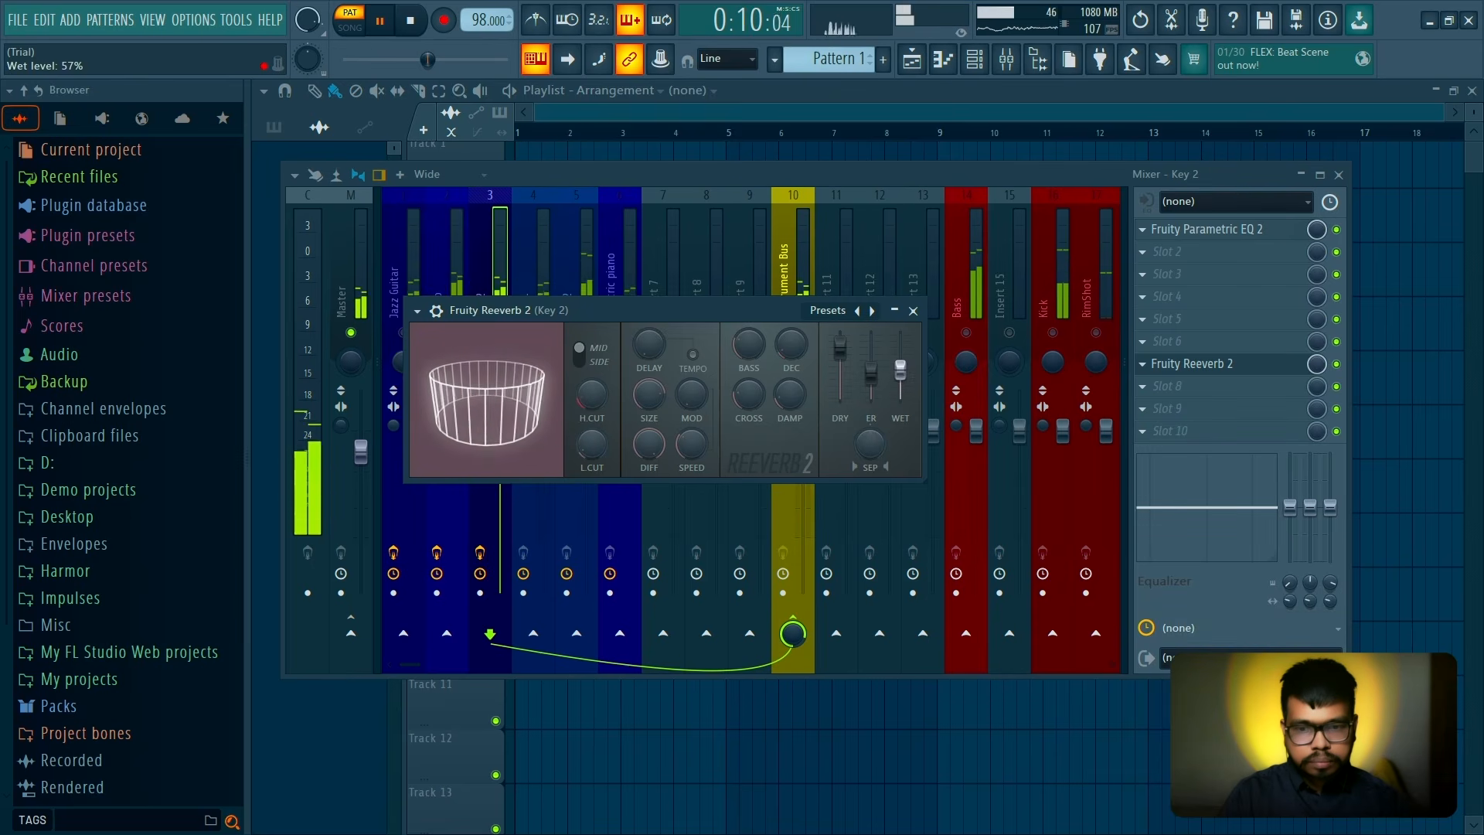
left_click(914, 311)
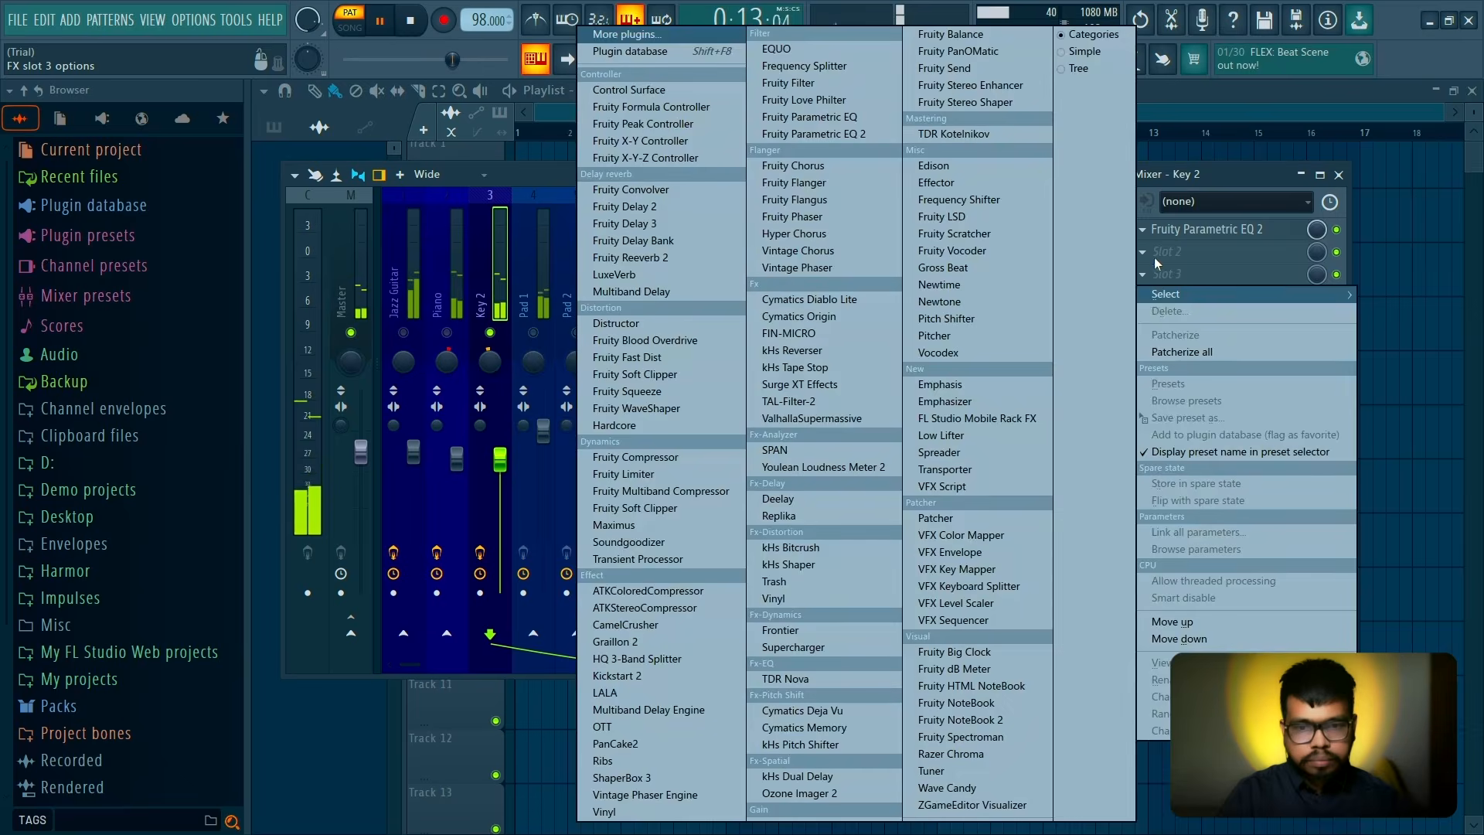
Load Fruity Chorus in Key 2's third effect slot and lower the track's volume to about -5.0 dB (79%)
left_click(1142, 296)
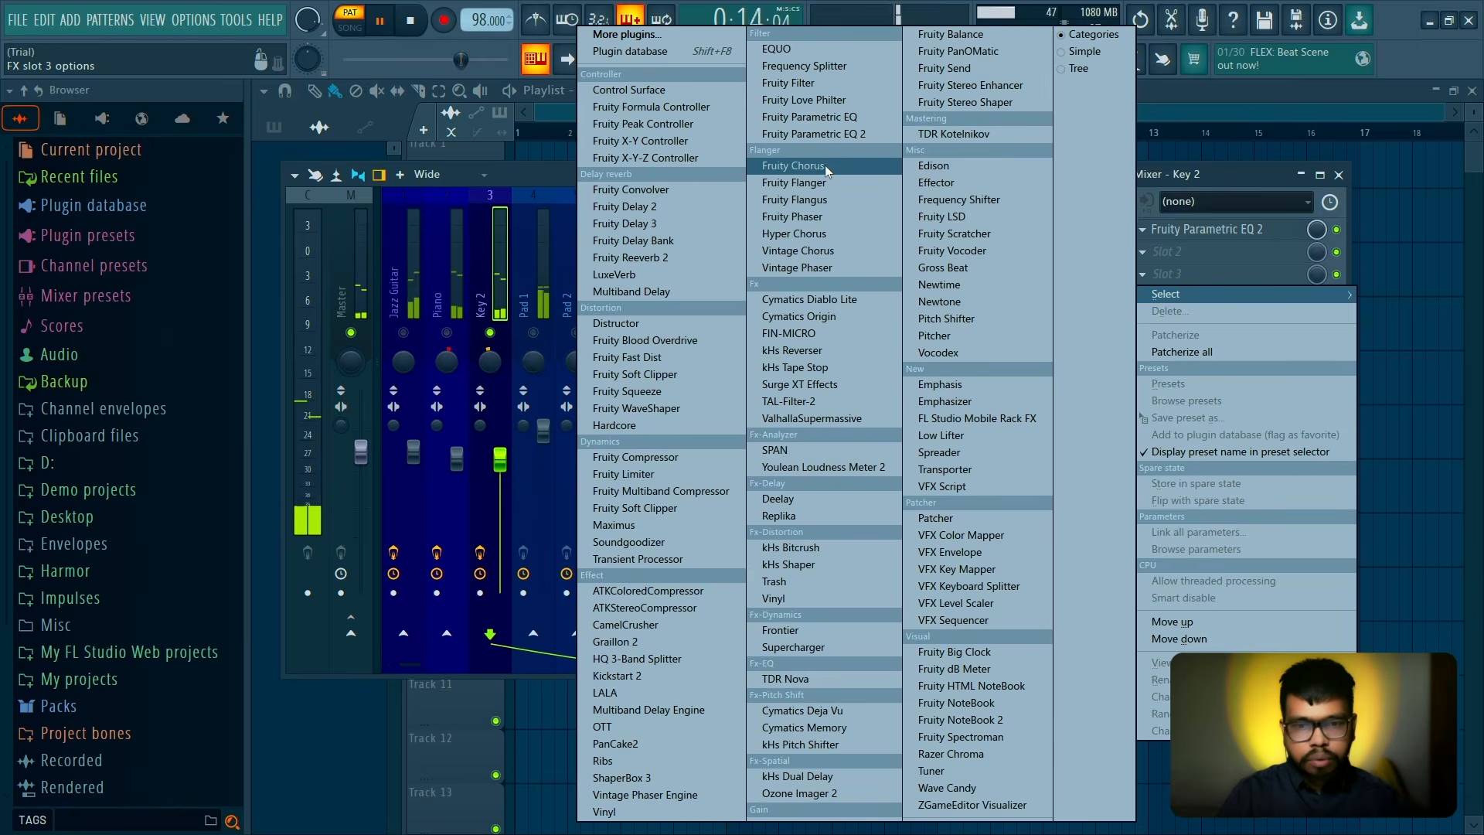
left_click(825, 169)
left_click(794, 211)
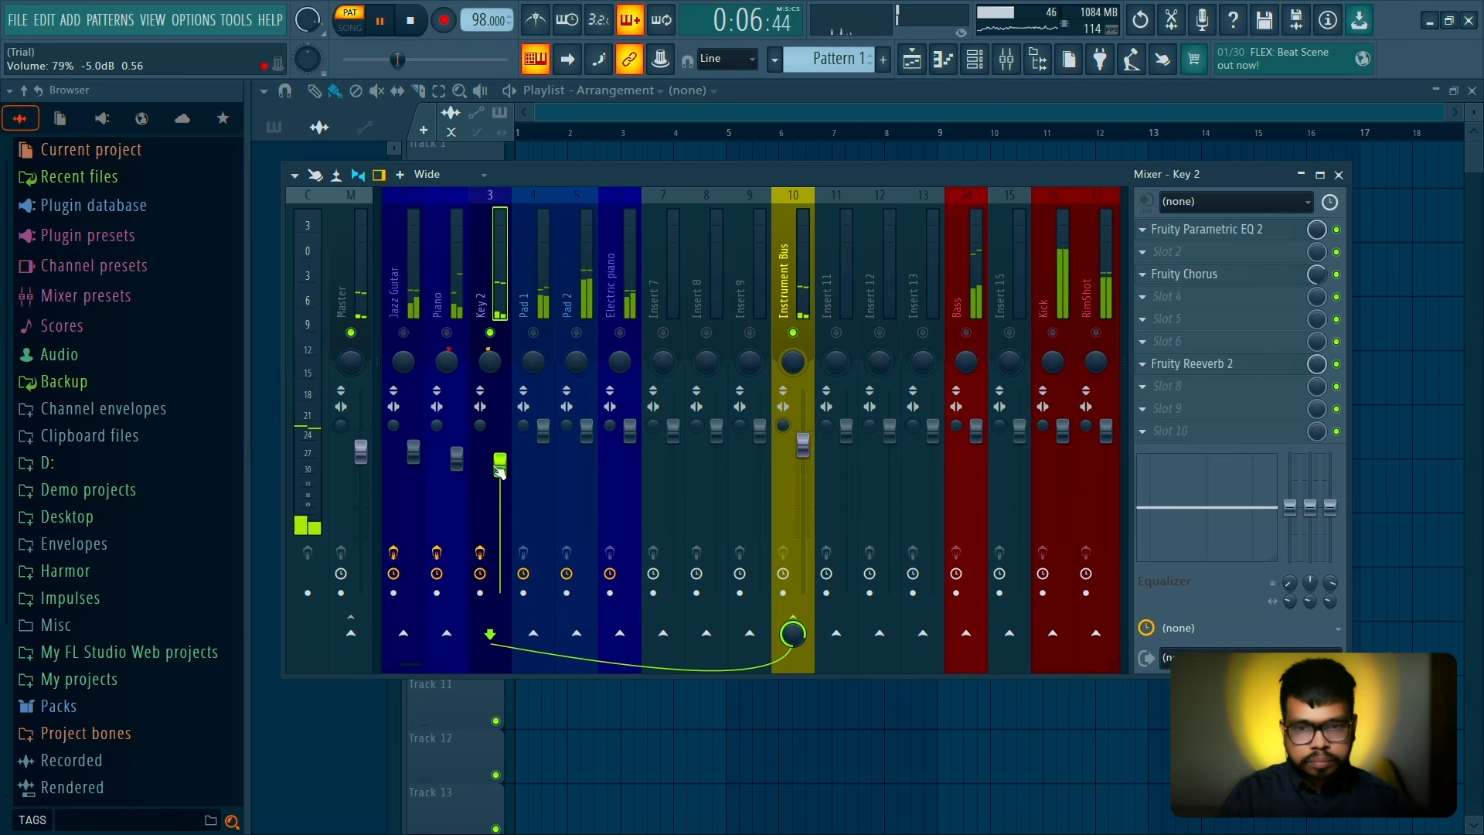
Unmute the Piano and Jazz Guitar alongside Key 2, lower the Piano's volume and set Key 2 to about -5.3 dB (77%) during playback
left_click(446, 333)
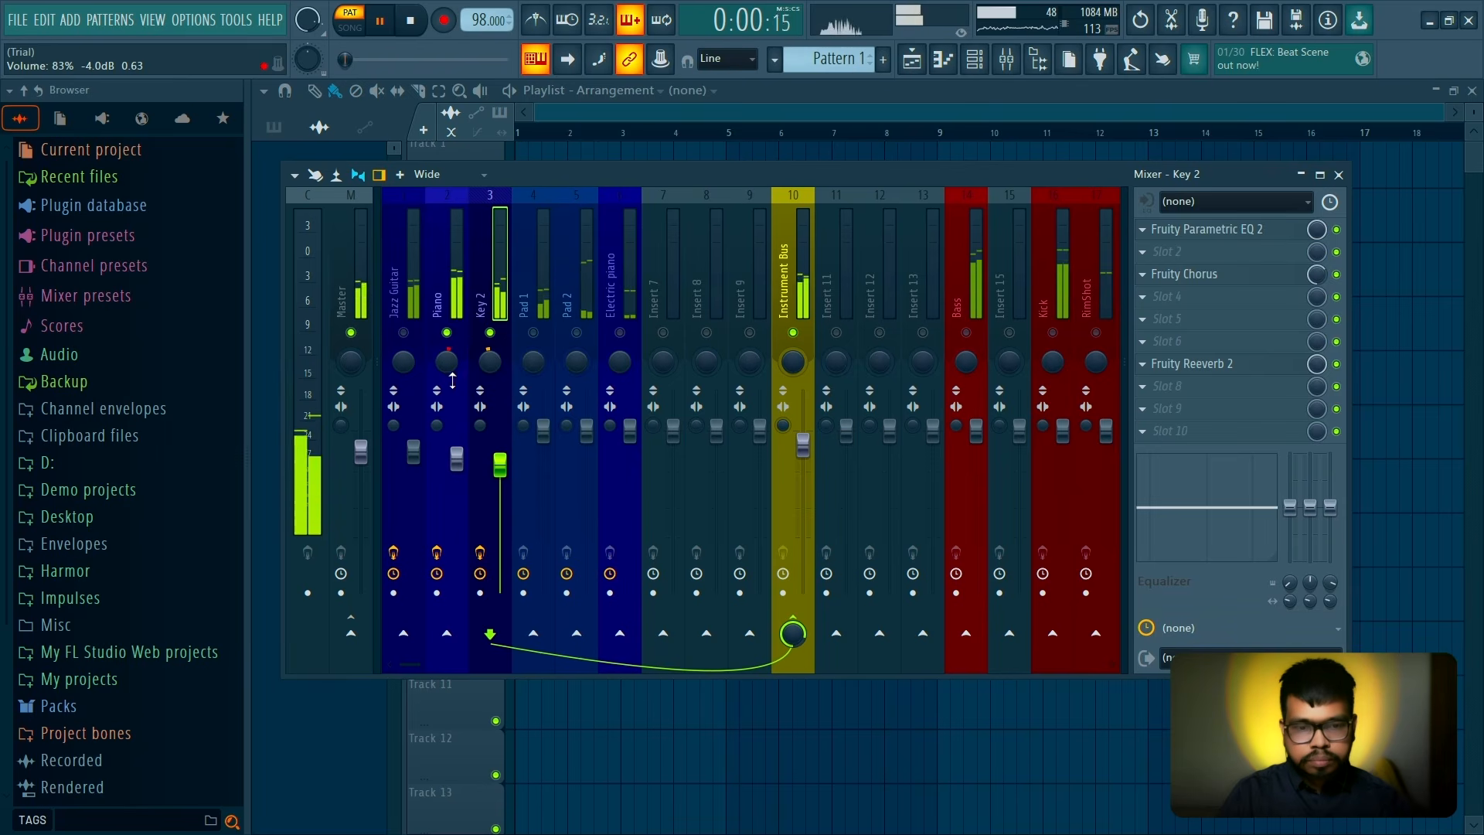
left_click(453, 418)
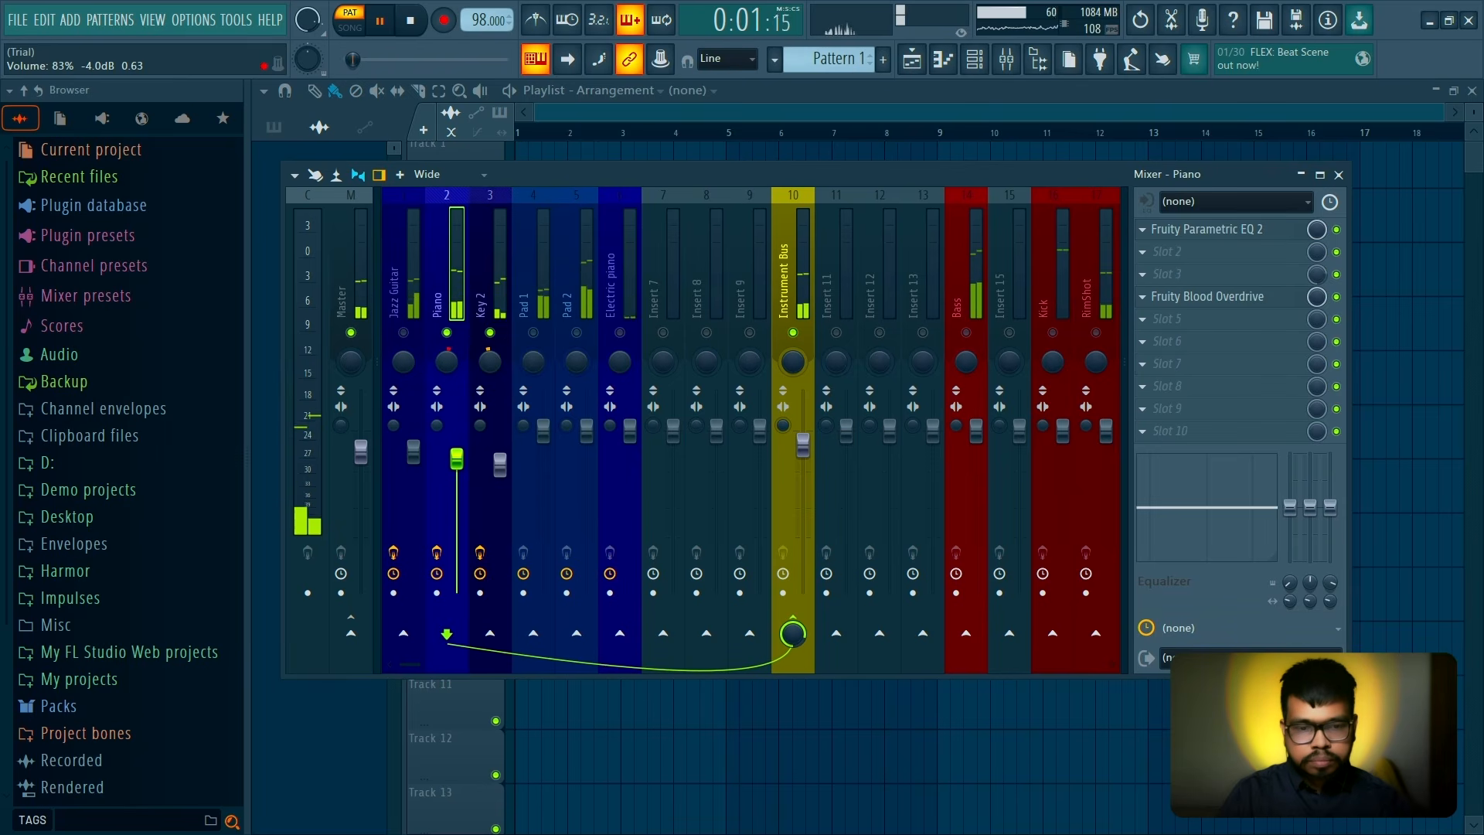
left_click(500, 466)
key("space")
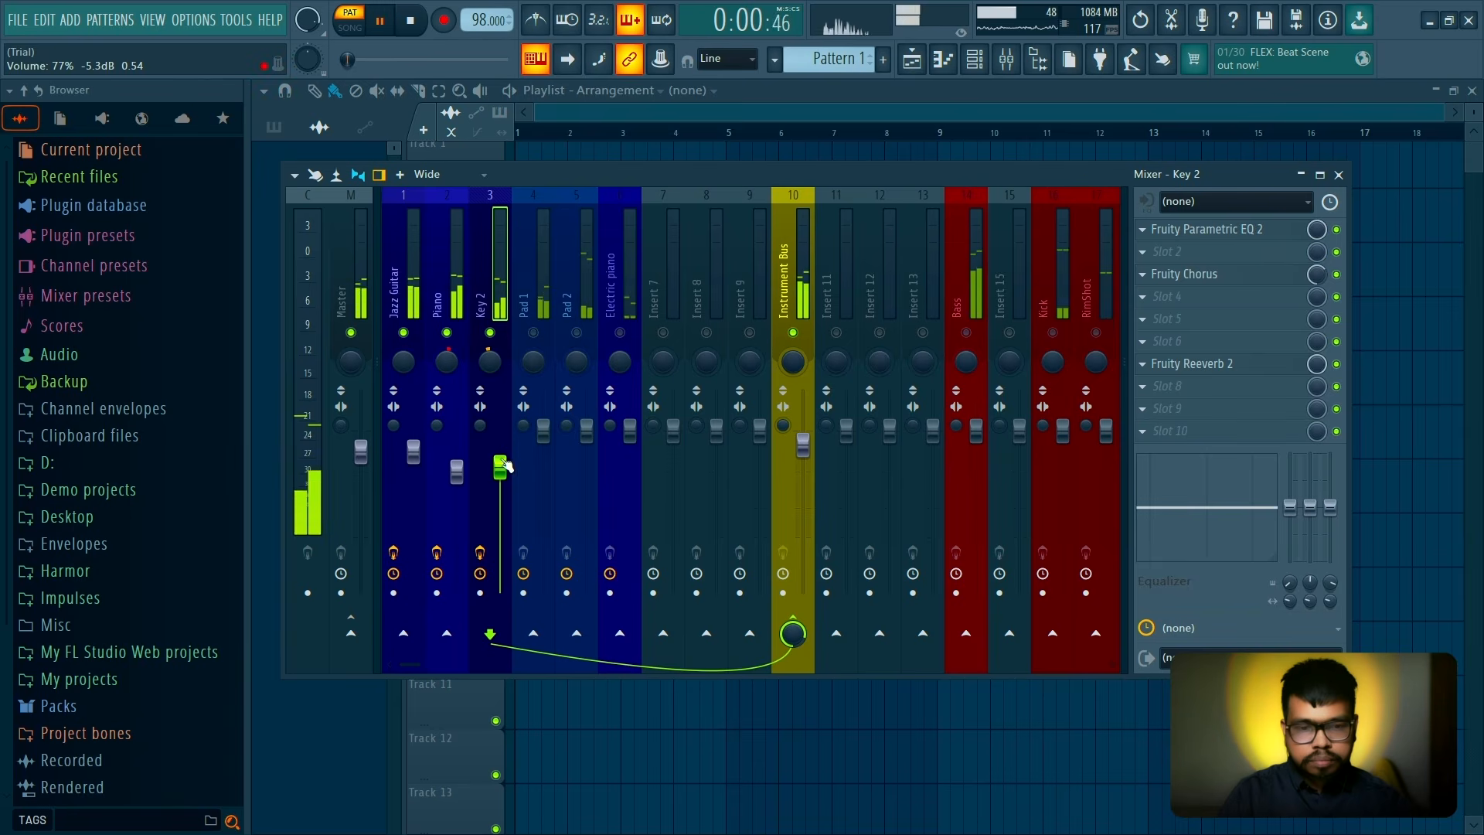
Fine-tune the Jazz Guitar's volume to about -3 dB and nudge the Piano and Key 2 volumes up slightly during playback
left_click(418, 454)
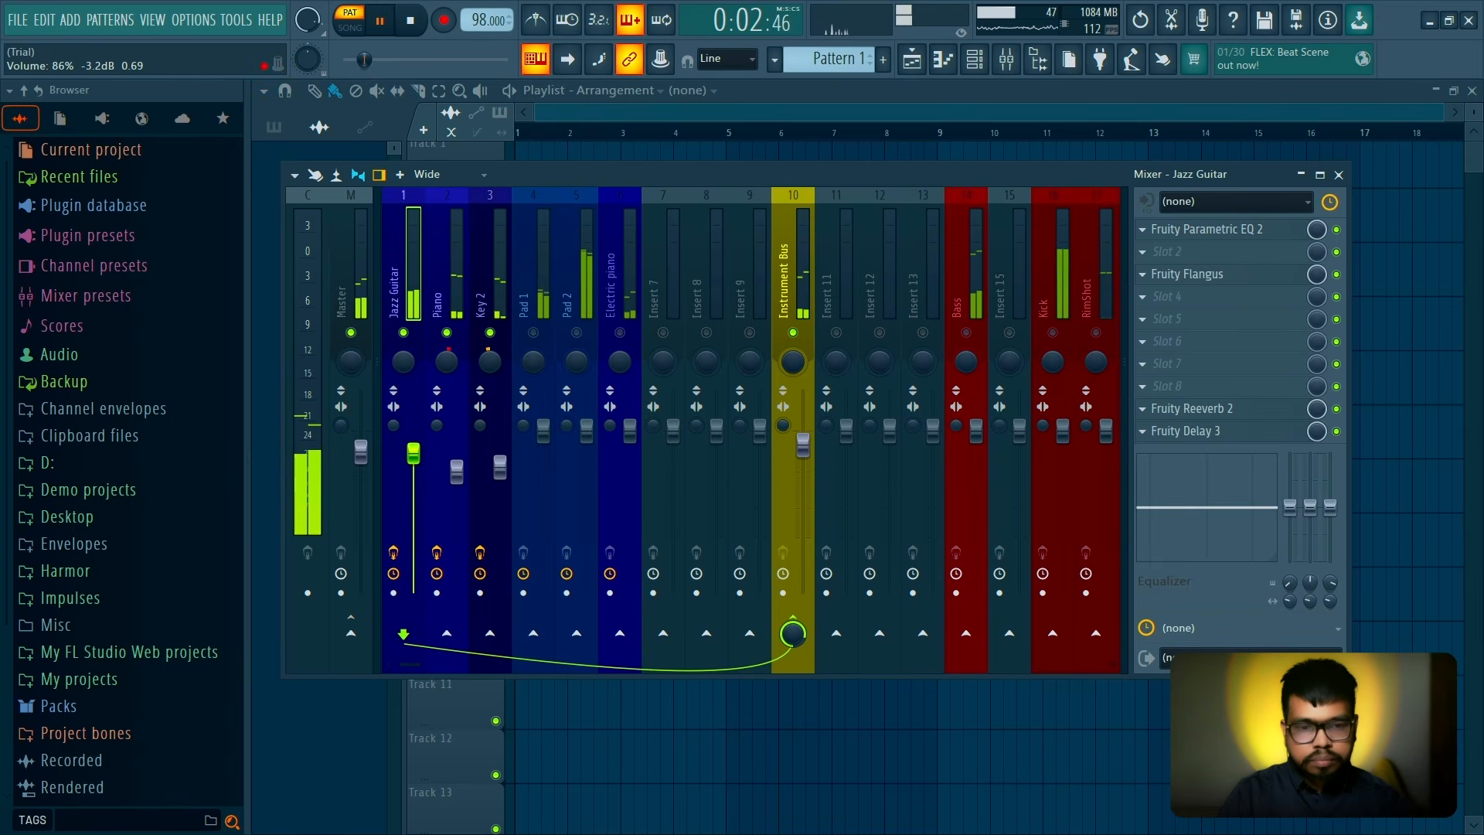
left_click_drag(417, 455, 417, 451)
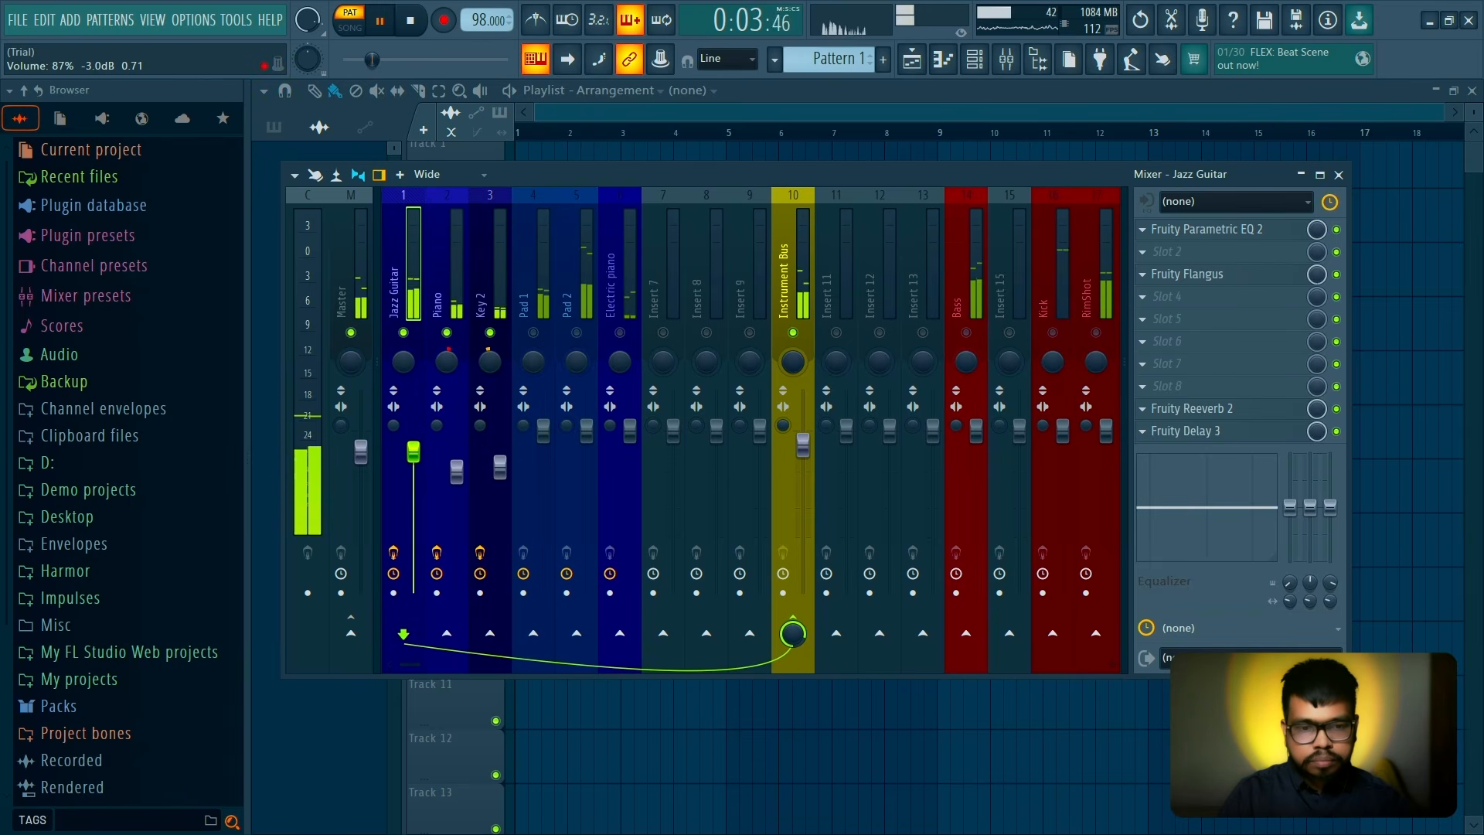
left_click(464, 473)
left_click(500, 466)
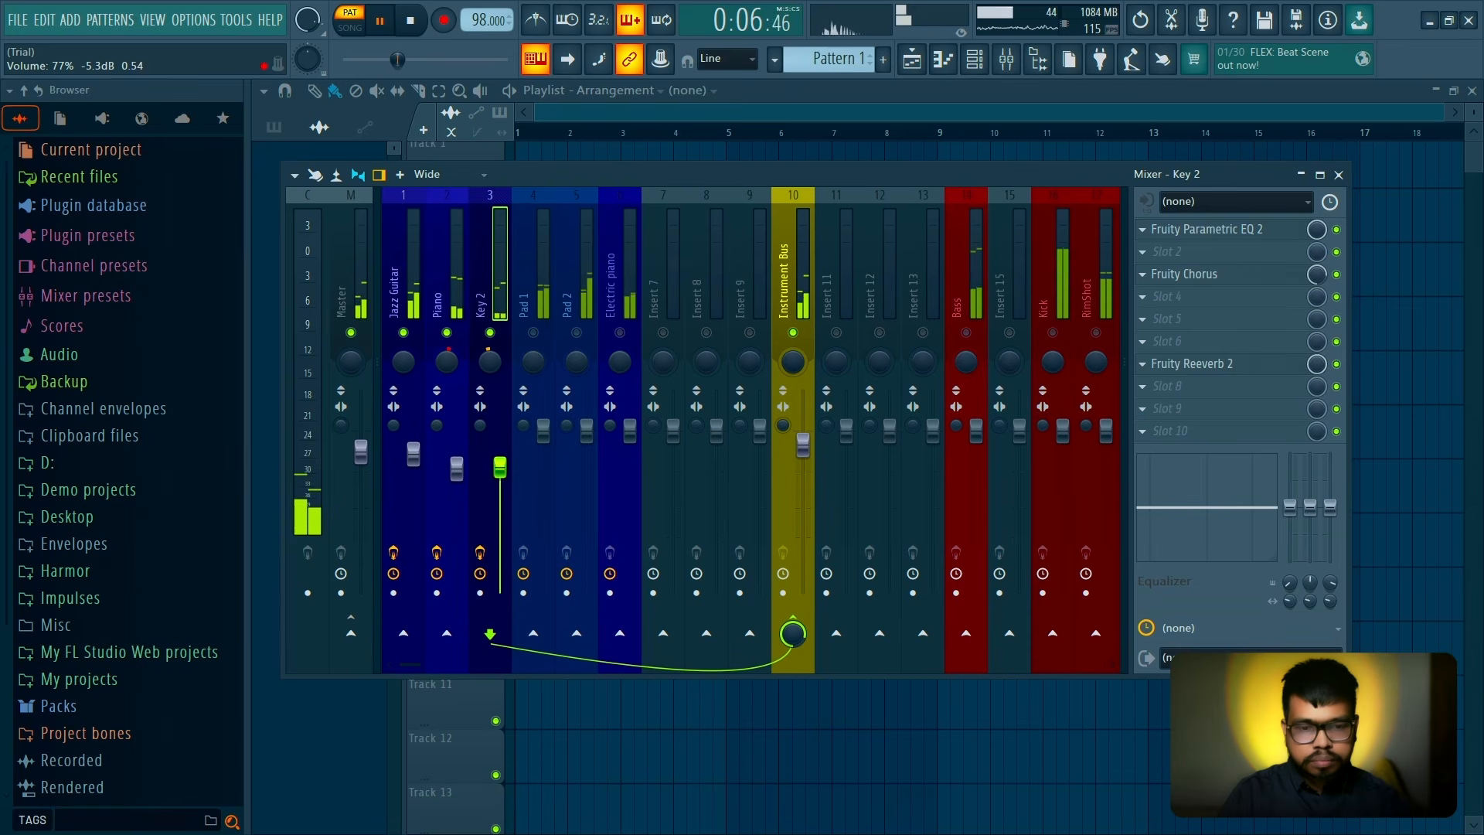
In the Piano's piano roll, copy the lowest note of each of the eight chords one octave lower and deselect the copies
left_click(451, 301)
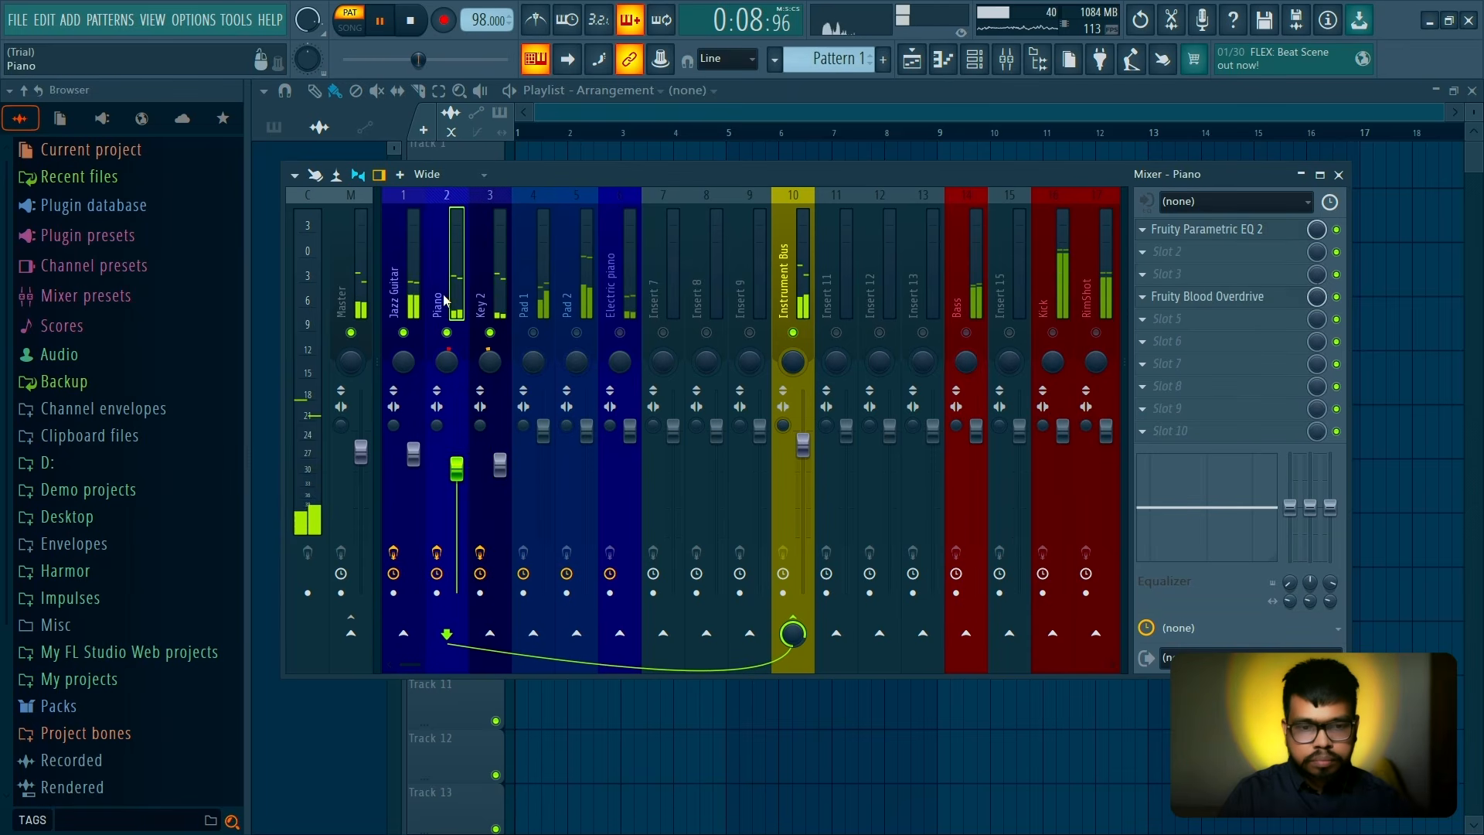
key("space")
left_click(974, 60)
left_click(762, 288)
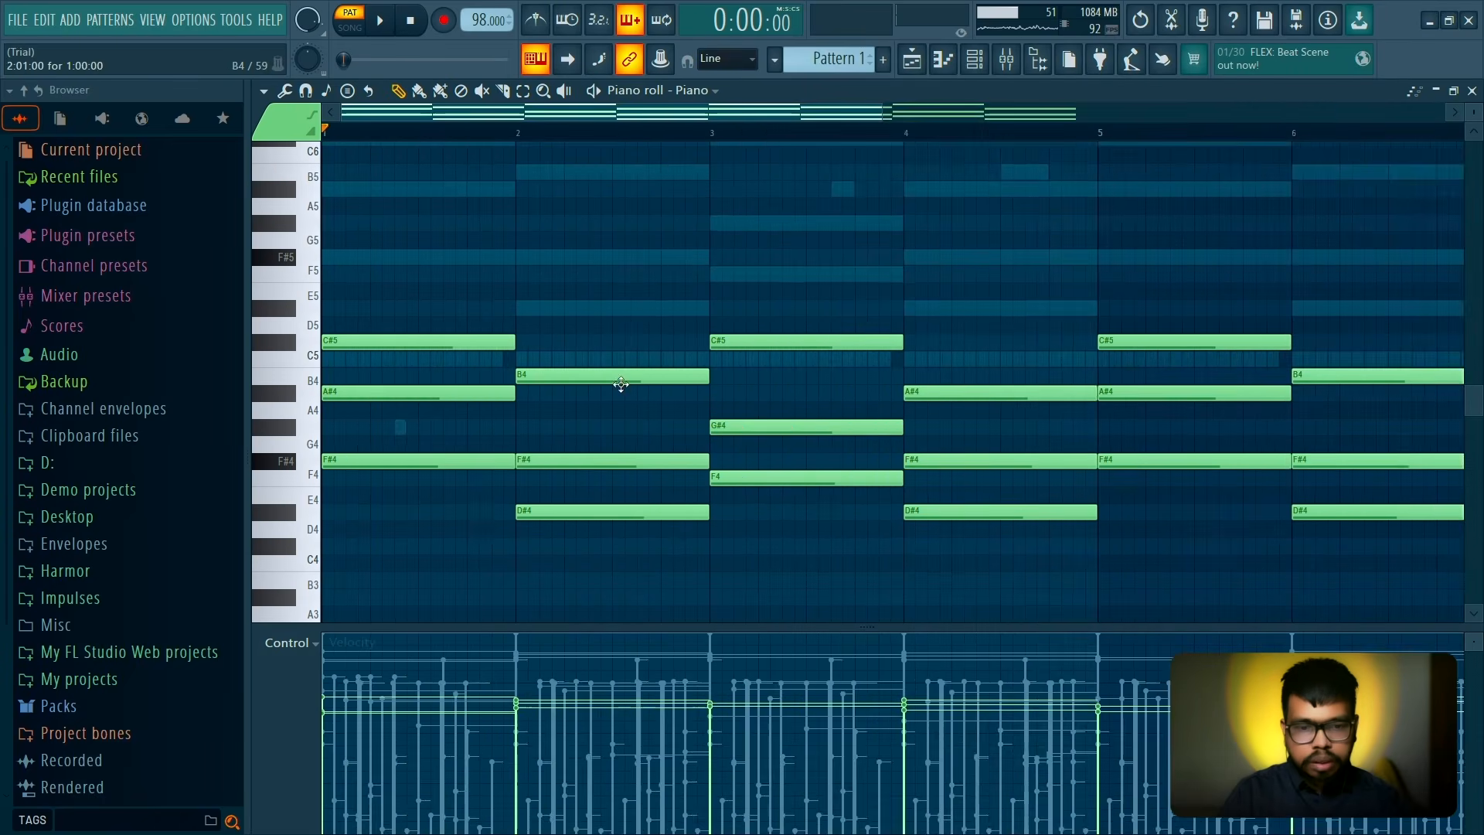
left_click(358, 460, "ctrl+shift")
left_click(481, 513, "ctrl+shift")
left_click(575, 479, "ctrl+shift")
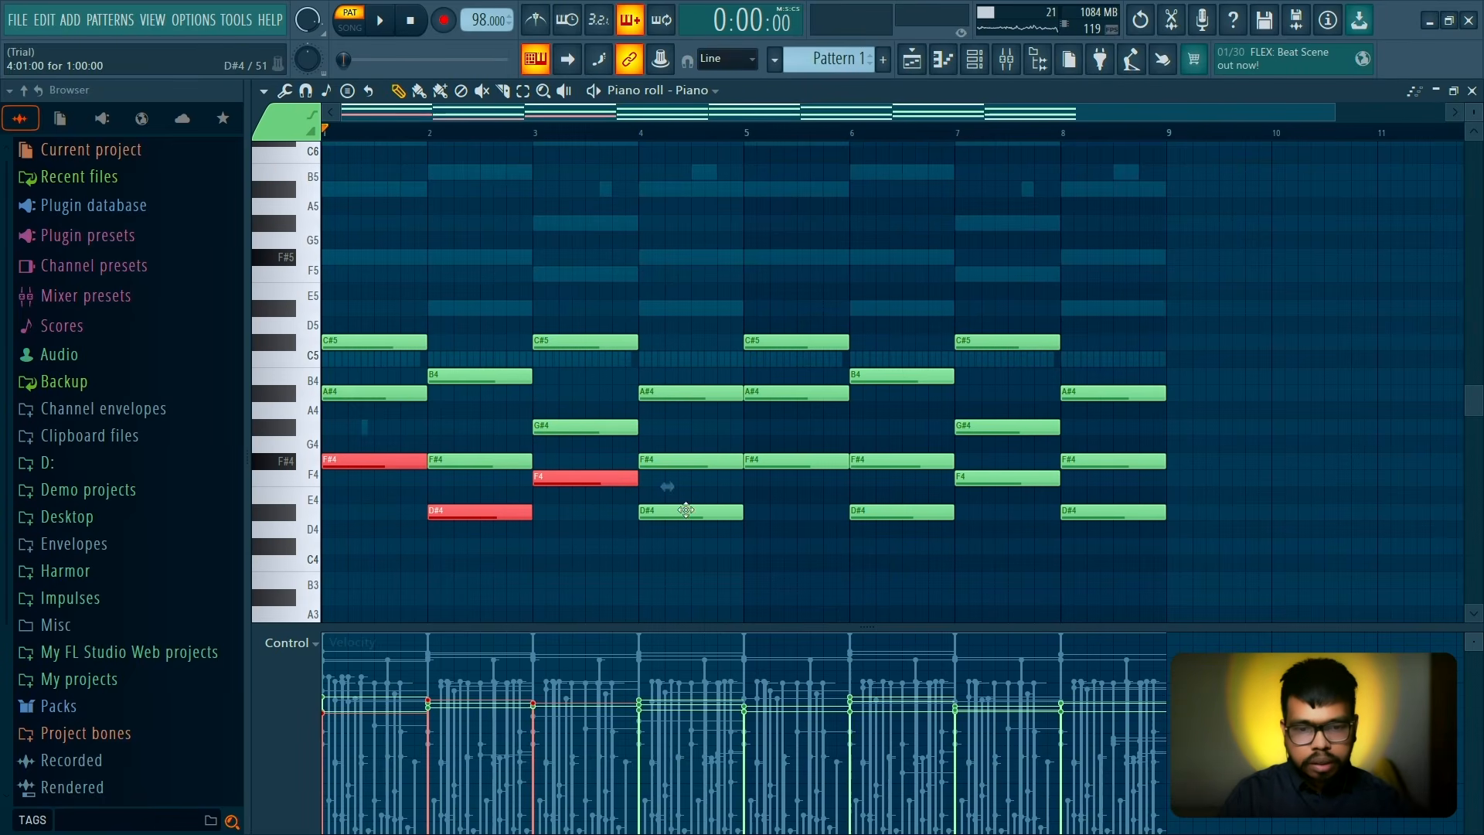
left_click(687, 512, "ctrl+shift")
left_click(810, 462, "ctrl+shift")
left_click(911, 512, "ctrl+shift")
left_click(1001, 479, "ctrl+shift")
left_click(1101, 513, "ctrl+shift")
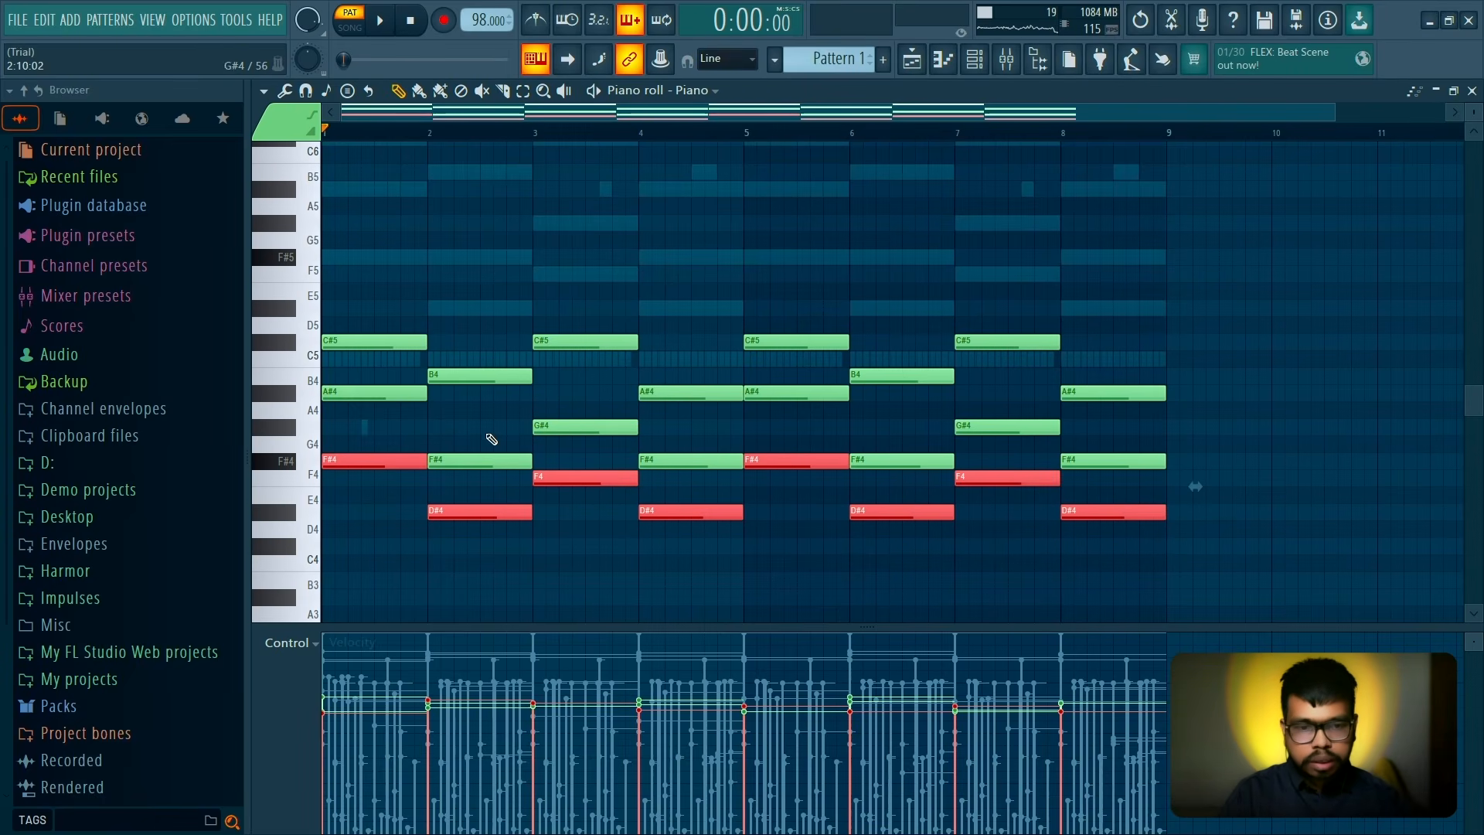
scroll(414, 464, "down", 5)
left_click_drag(380, 258, 381, 462)
key("ctrl+d")
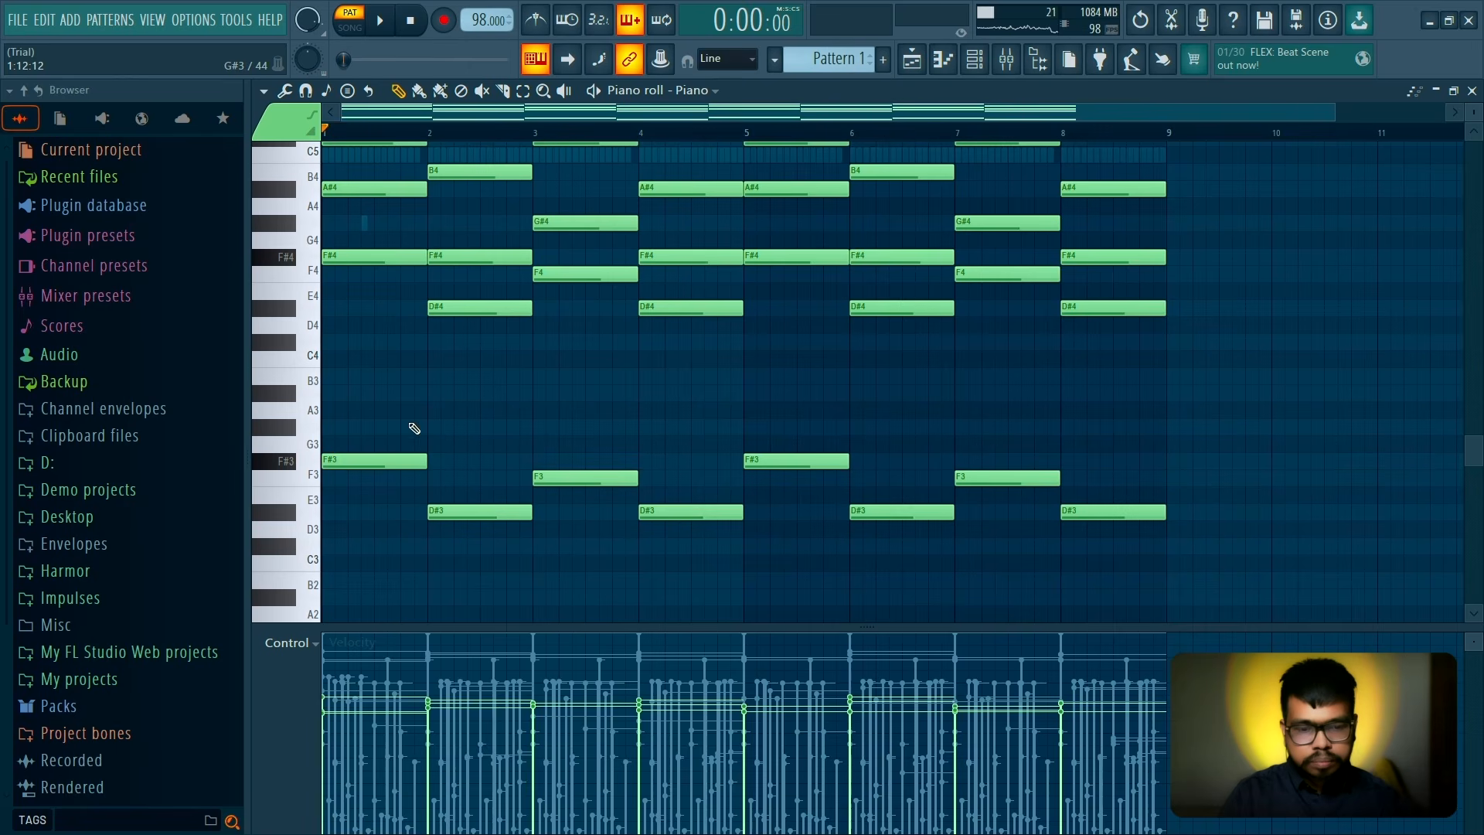
Add a second Fruity Parametric EQ 2 in the Piano's slot 2 and cut band 2 by about -3.7 dB at 101 Hz during playback
key("space")
key("F7")
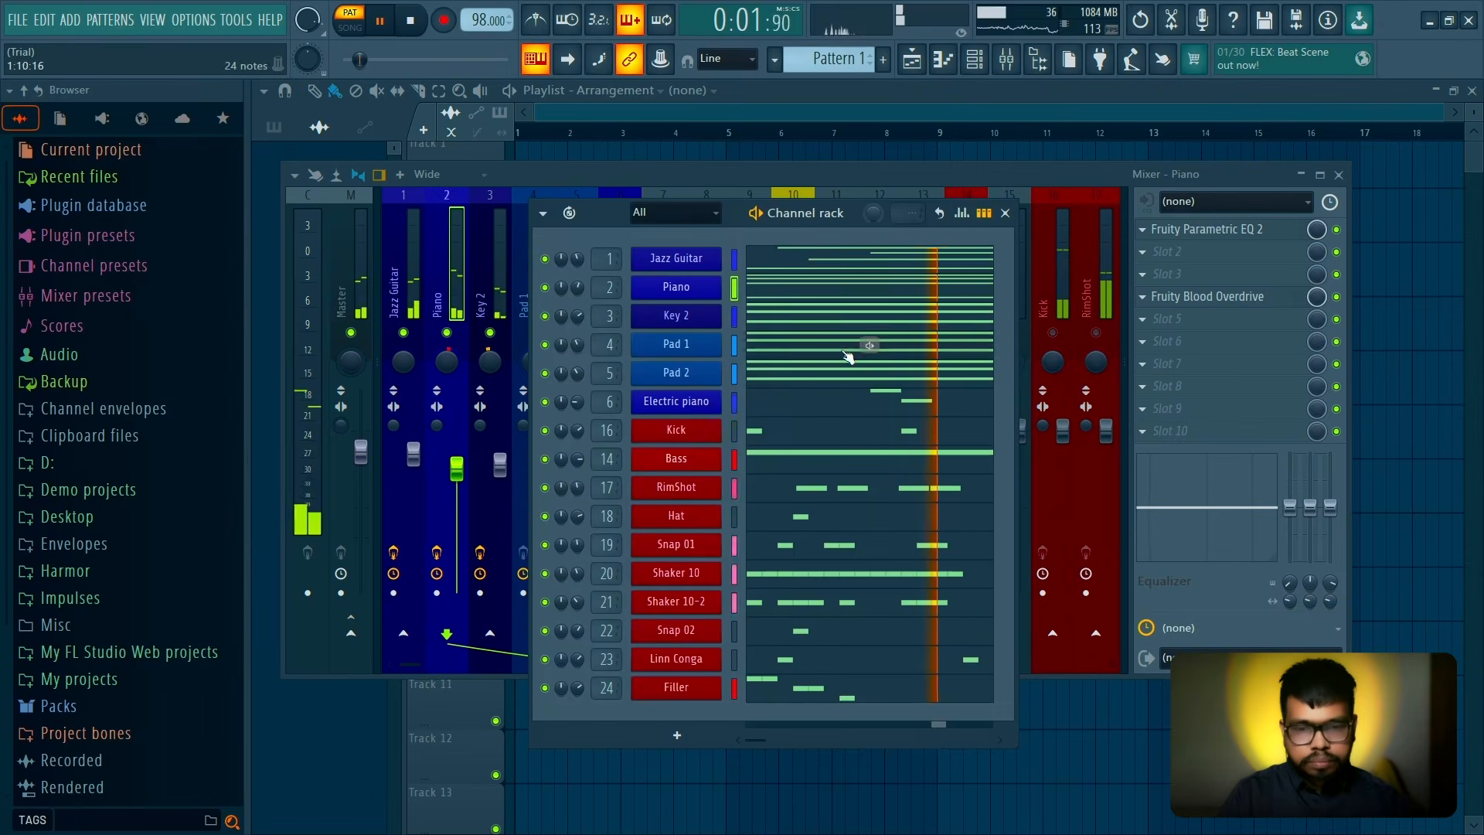
left_click(1006, 213)
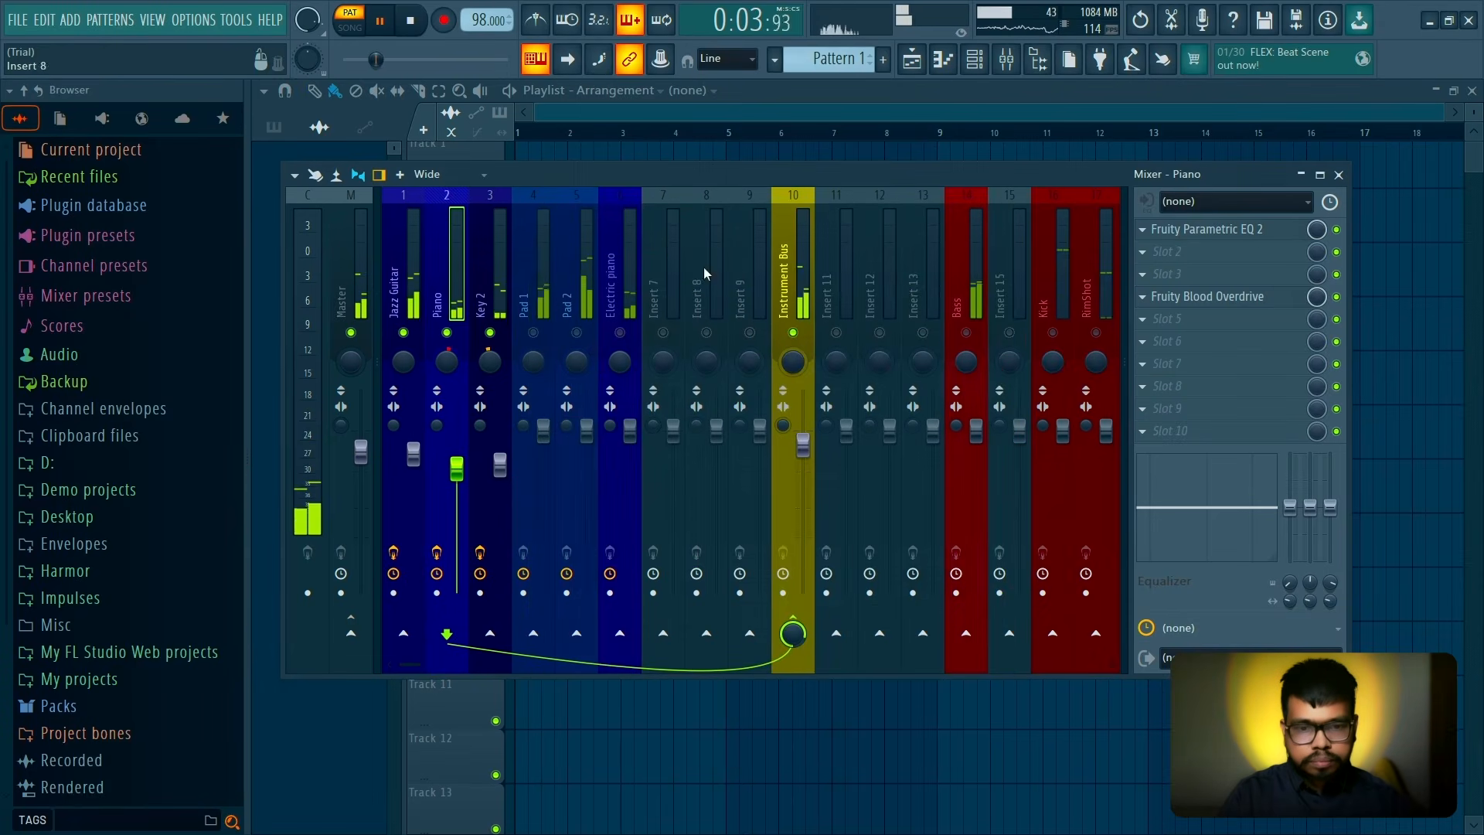
left_click(1229, 230)
left_click(1229, 230)
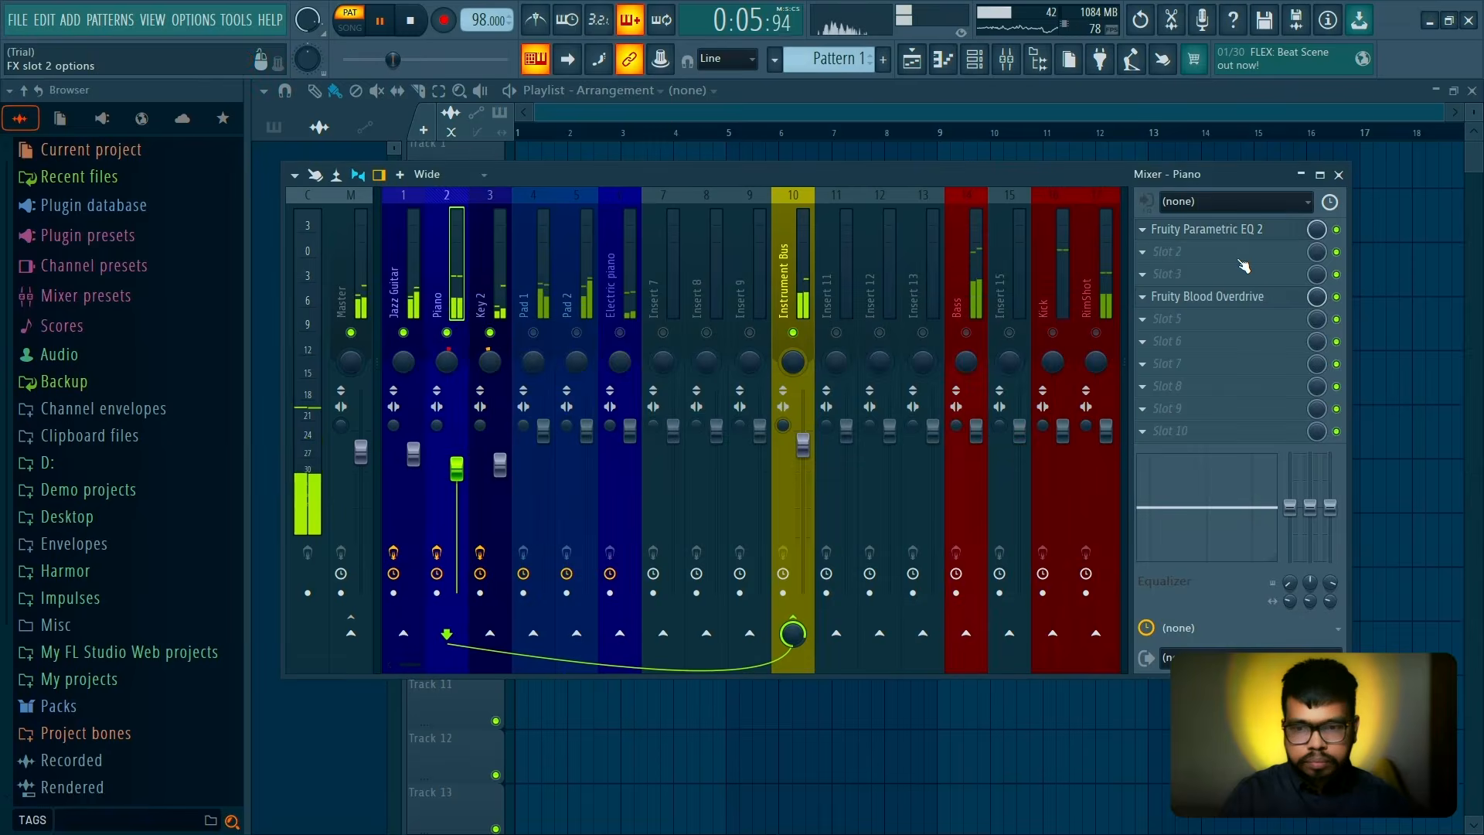
left_click(1174, 251)
left_click(758, 186)
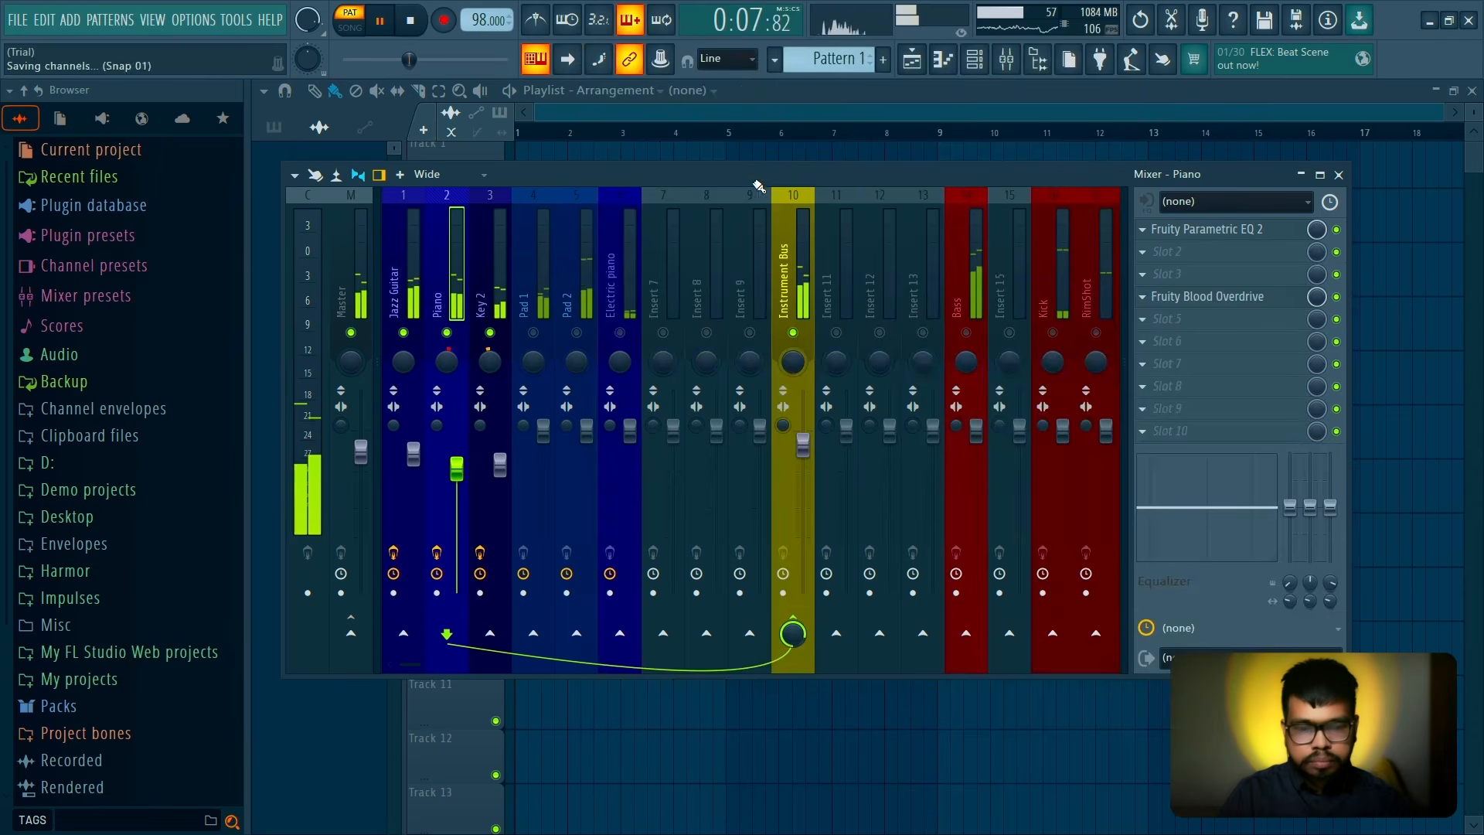
left_click_drag(594, 498, 553, 523)
scroll(553, 392, "up", 3)
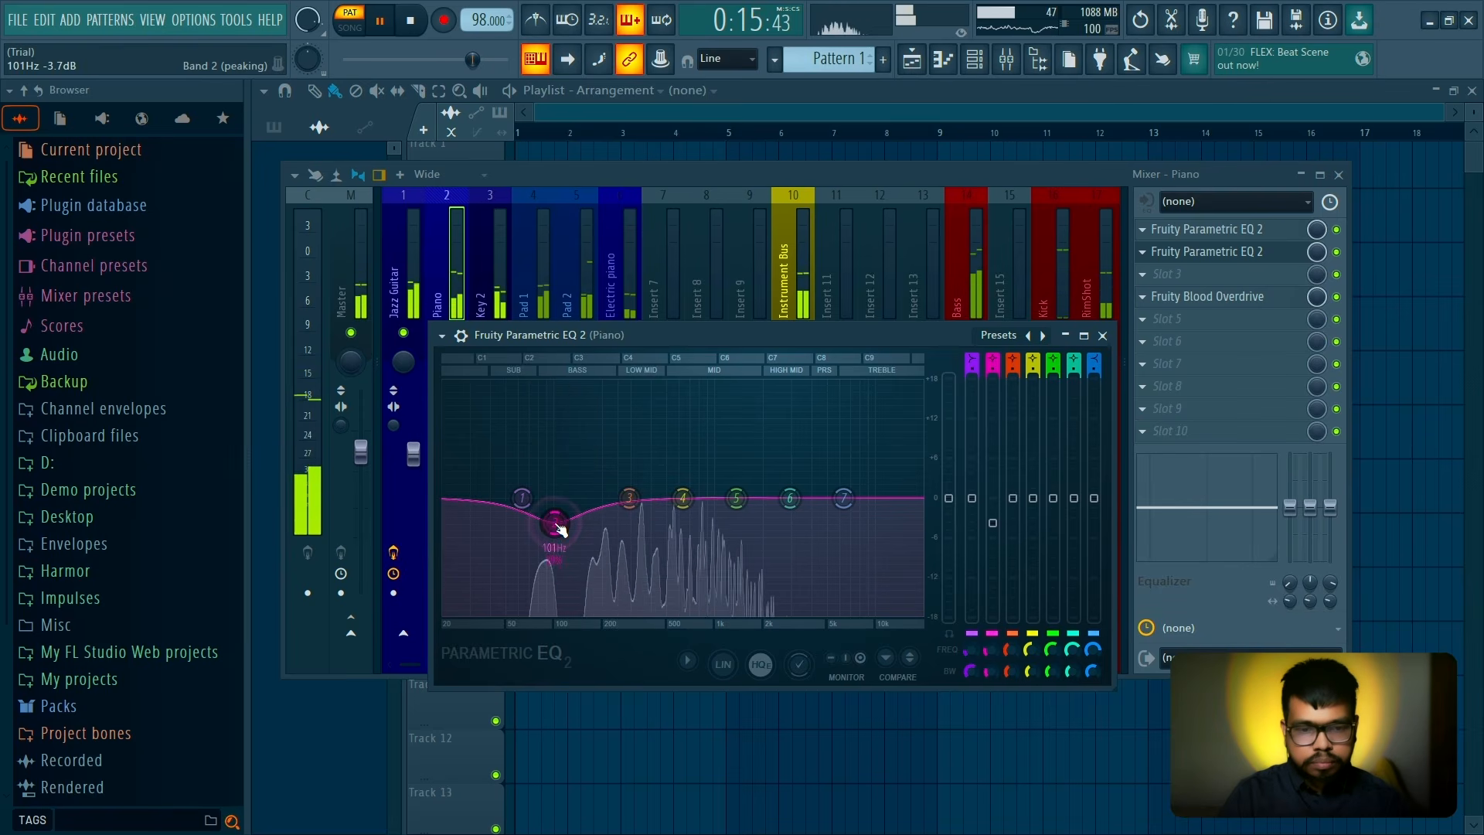
left_click(1102, 336)
Listen to the Piano soloed, restore all tracks and stop playback
right_click(449, 332)
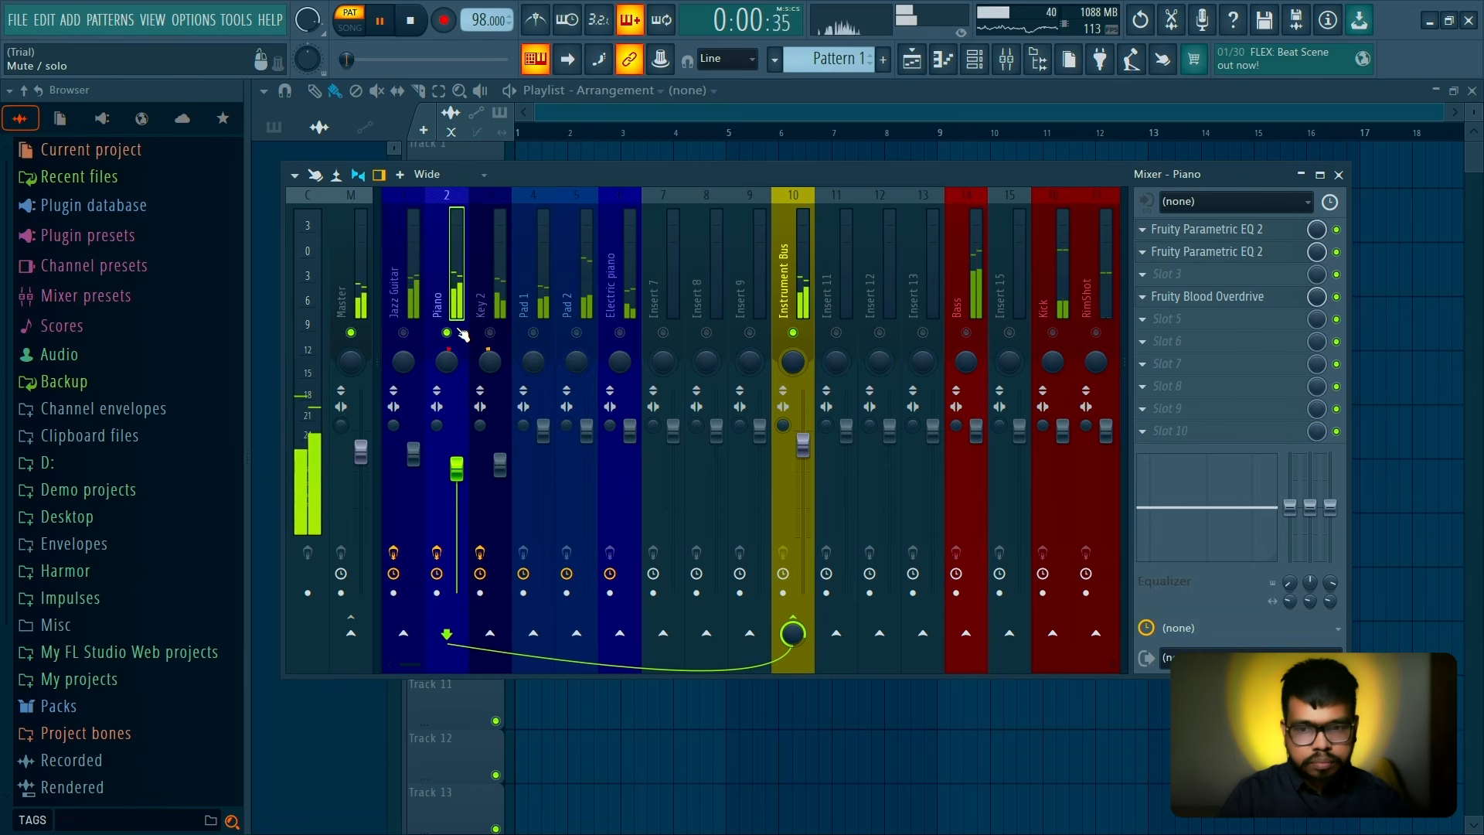
right_click(456, 331)
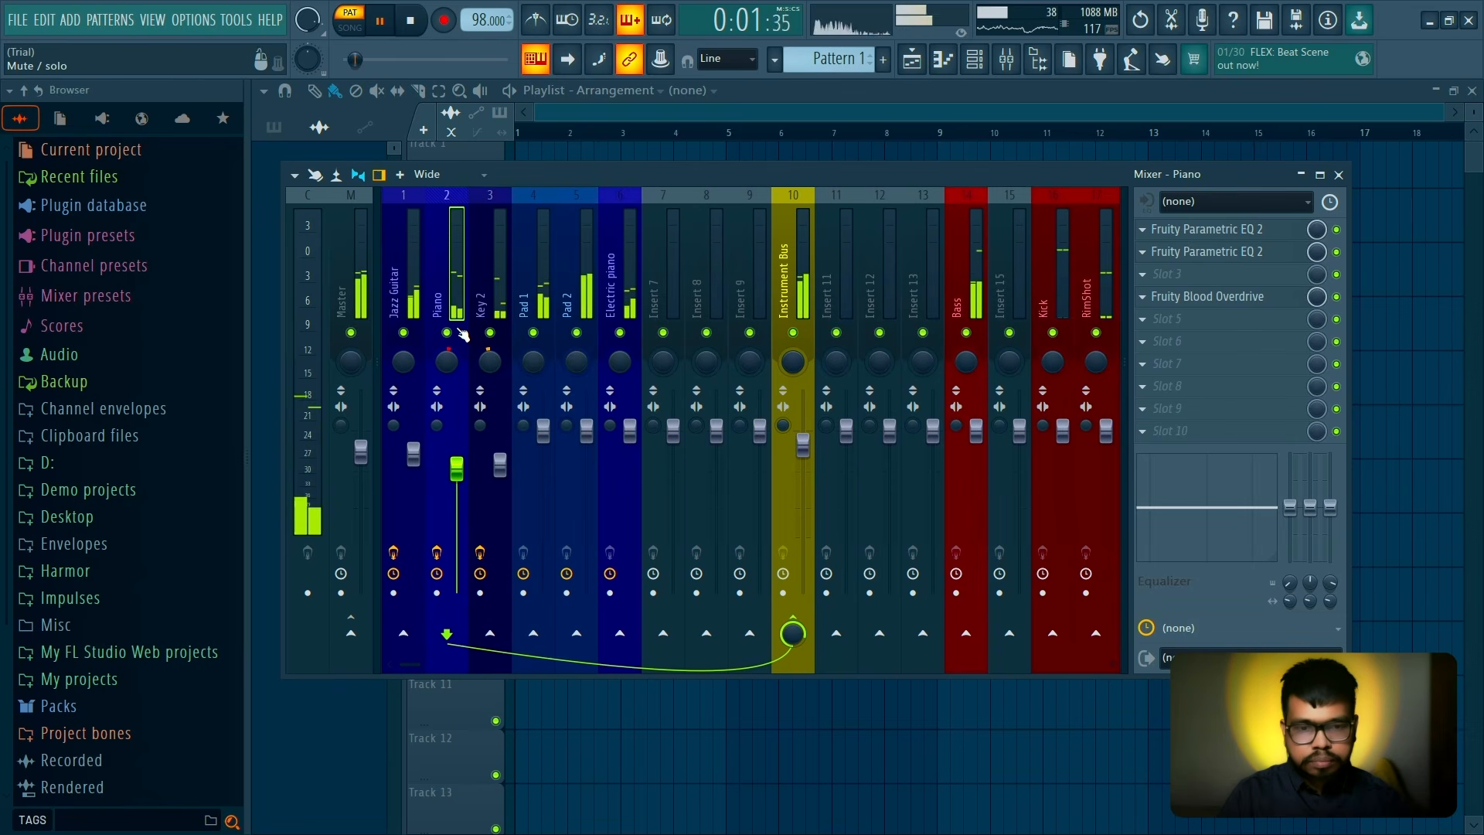
key("space")
Isolate Pad 1 and Pad 2, pan them right and left respectively, and lower both volumes, with Pad 2 lower than Pad 1
right_click(534, 333)
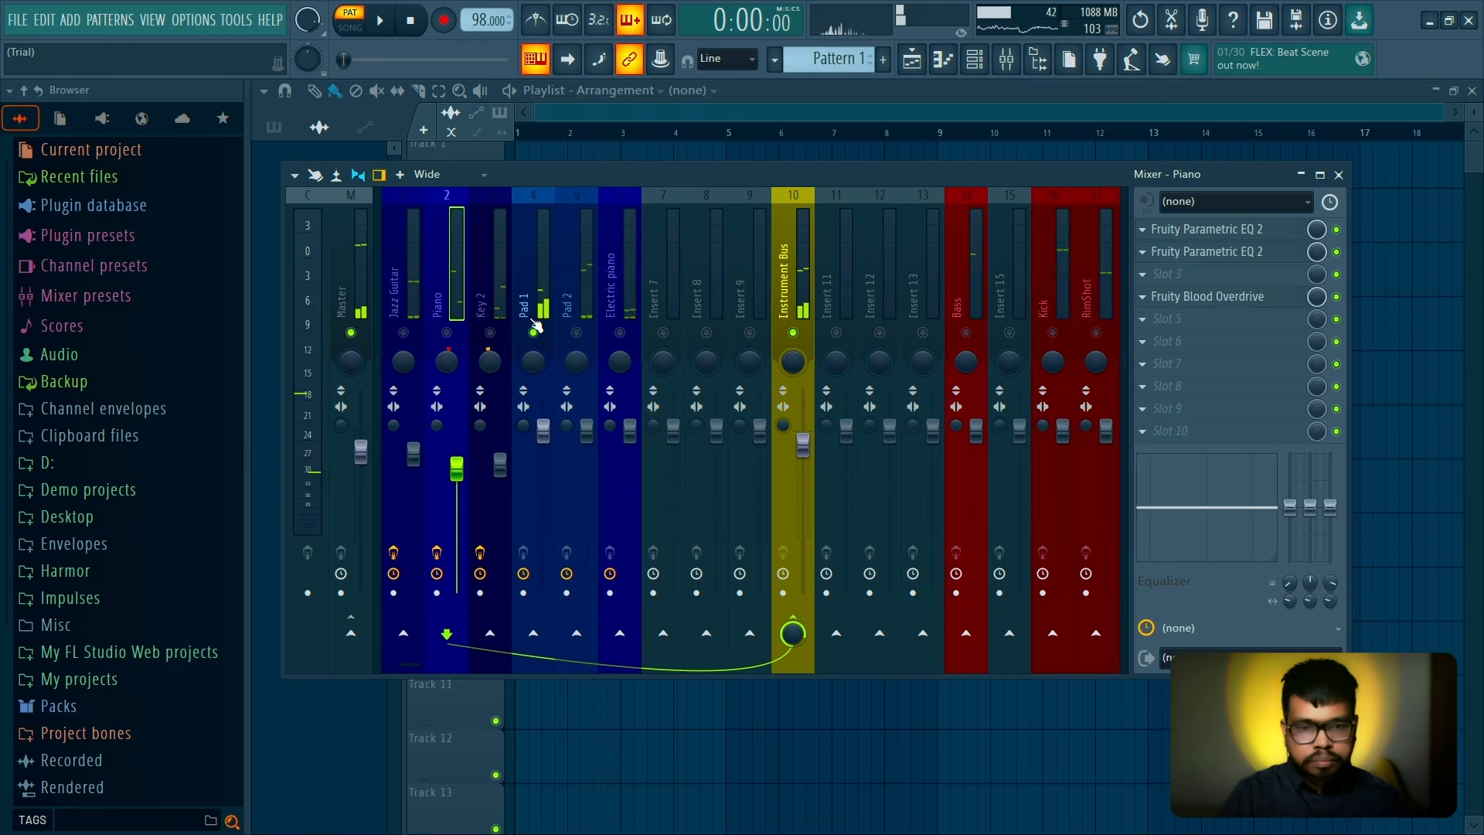
left_click(541, 302)
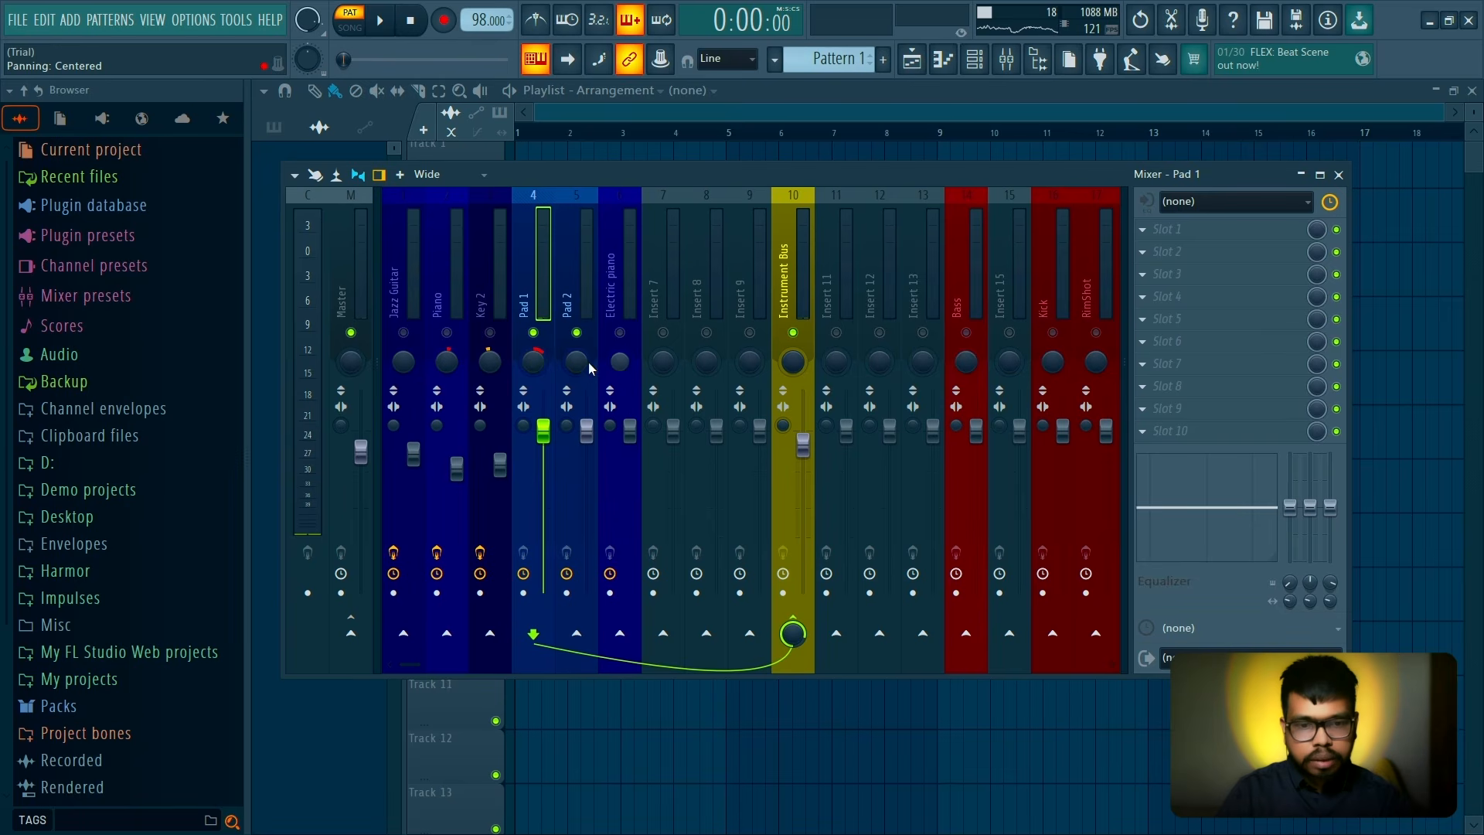
left_click_drag(589, 363, 589, 379)
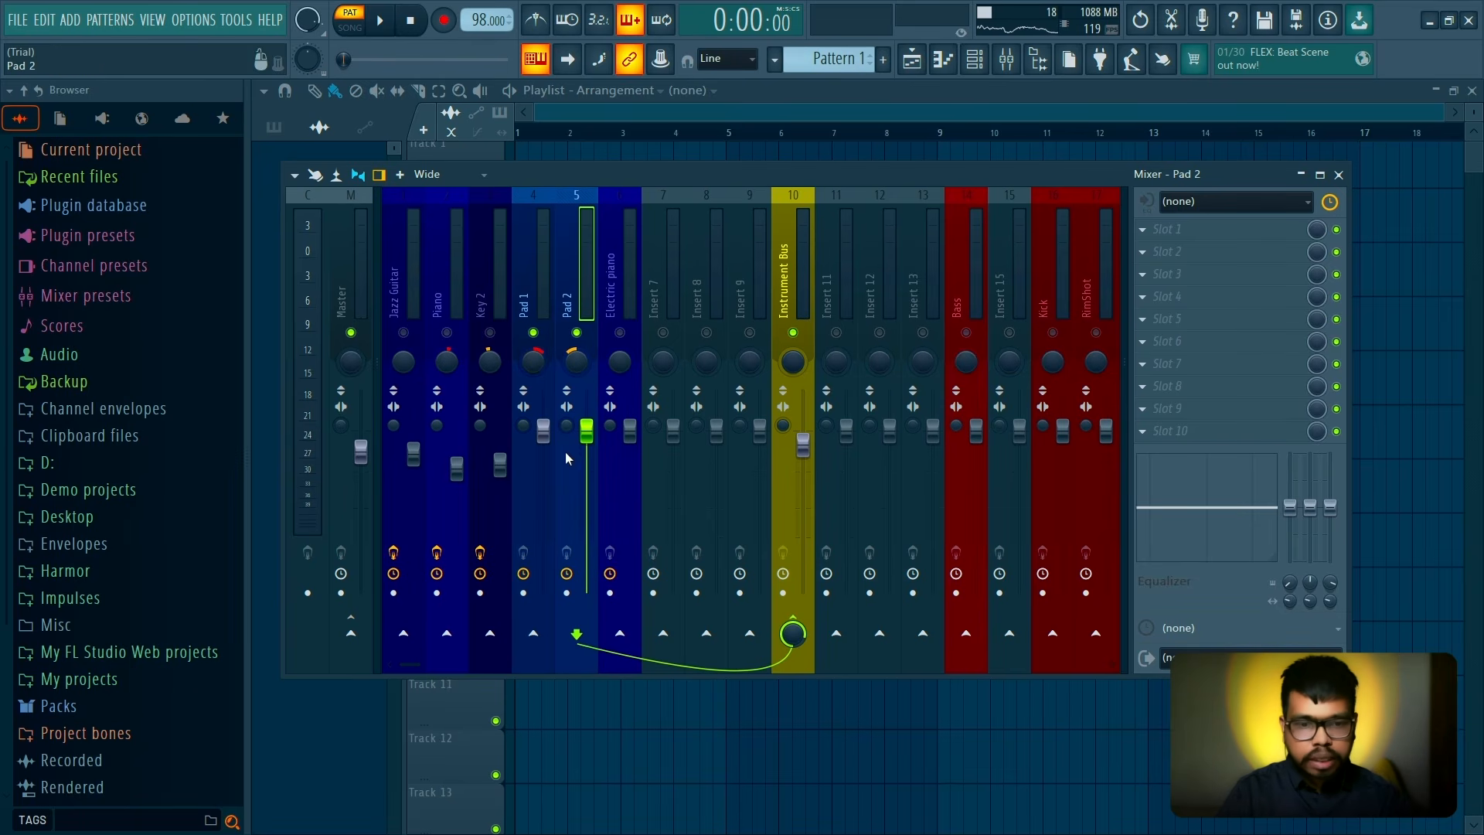
left_click_drag(543, 431, 587, 464)
key("space")
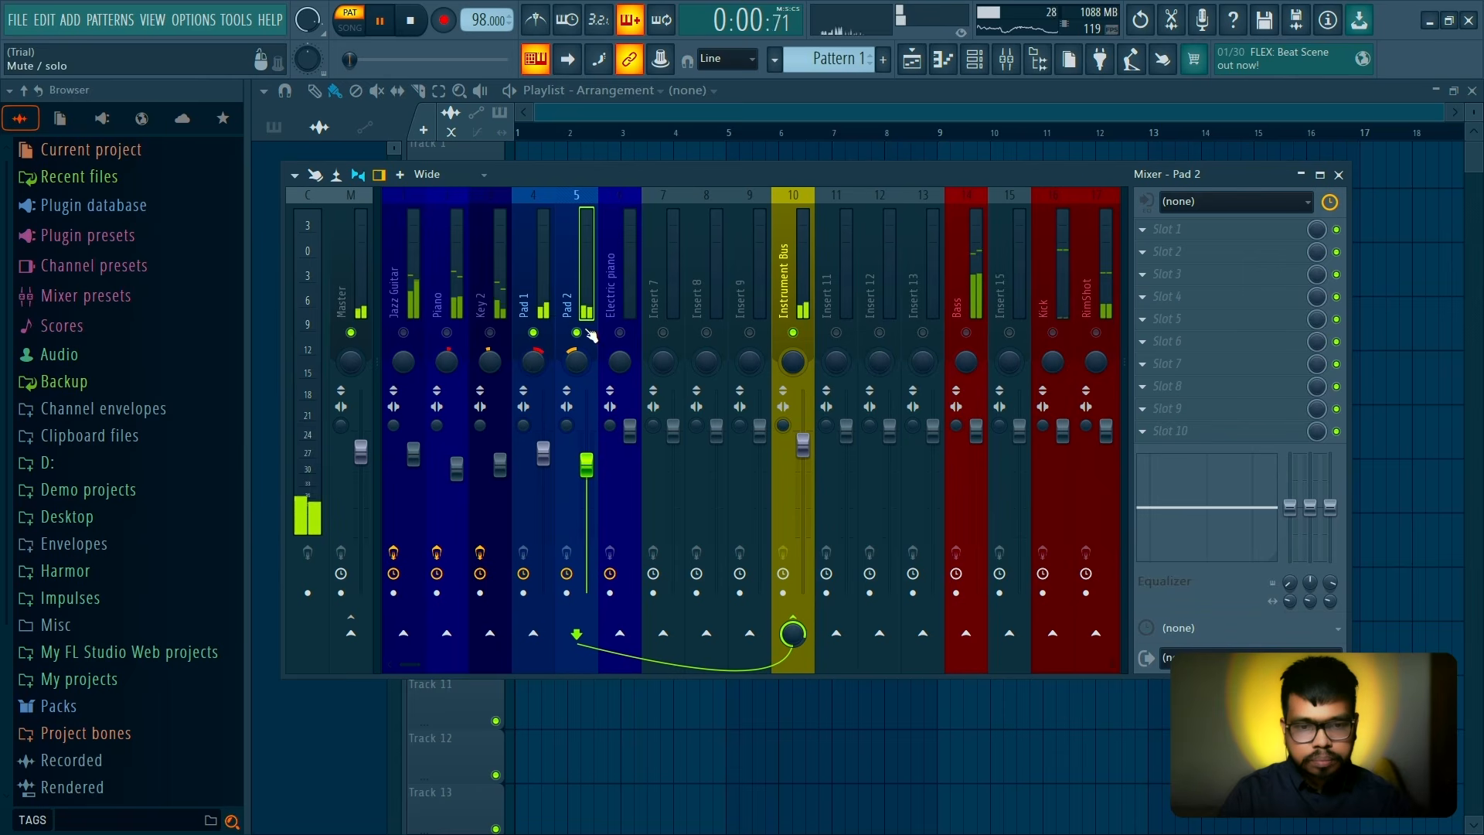
Load Fruity Parametric EQ 2 in Pad 2's slot 1 with the 30Hz + 18kHz cut preset, raising the low cut into the low mids and lowering the high cut
left_click(1256, 235)
left_click(752, 135)
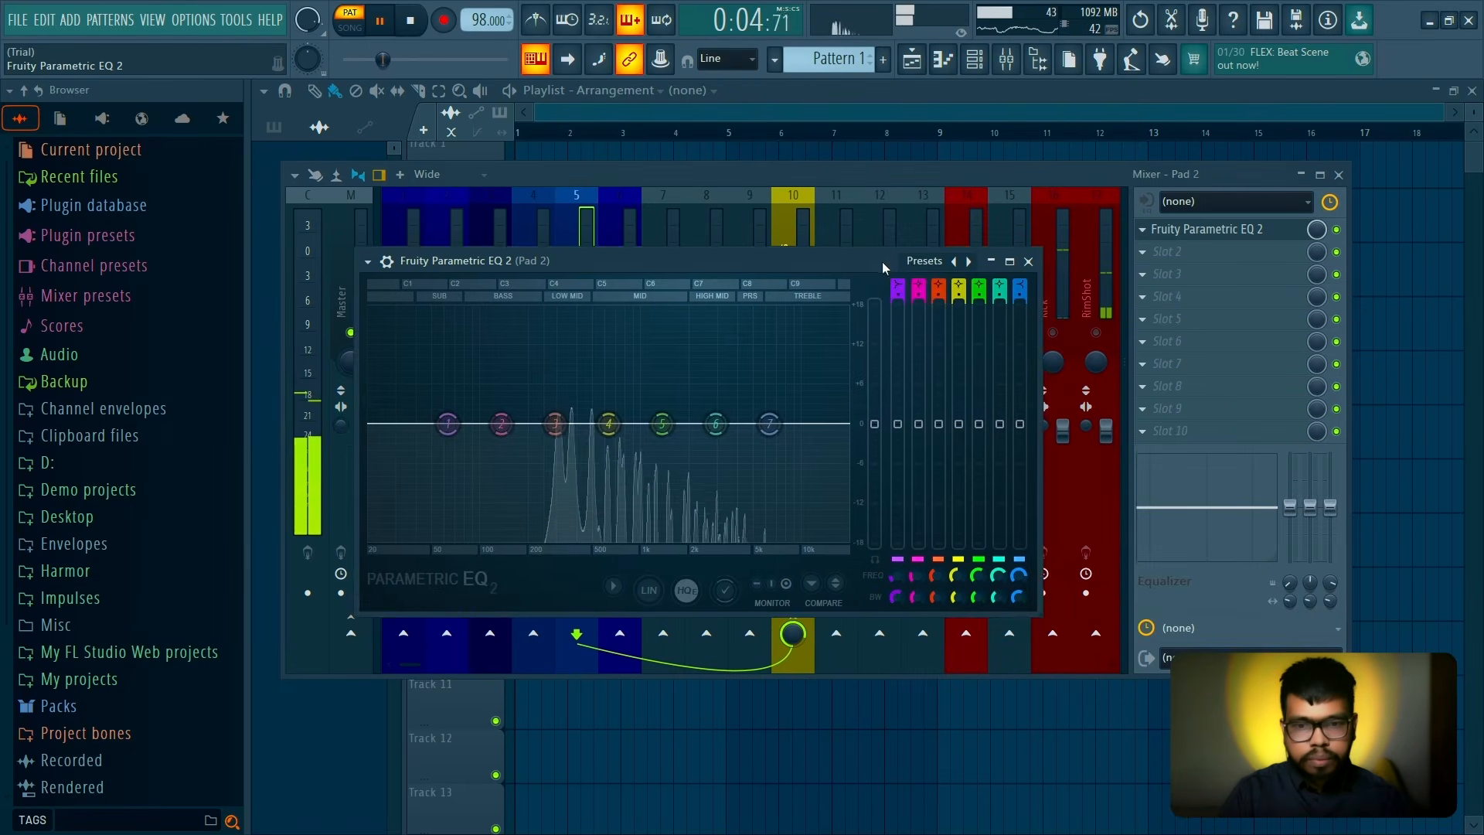
left_click_drag(885, 263, 901, 274)
left_click(934, 276)
left_click(962, 305)
left_click_drag(397, 436, 591, 436)
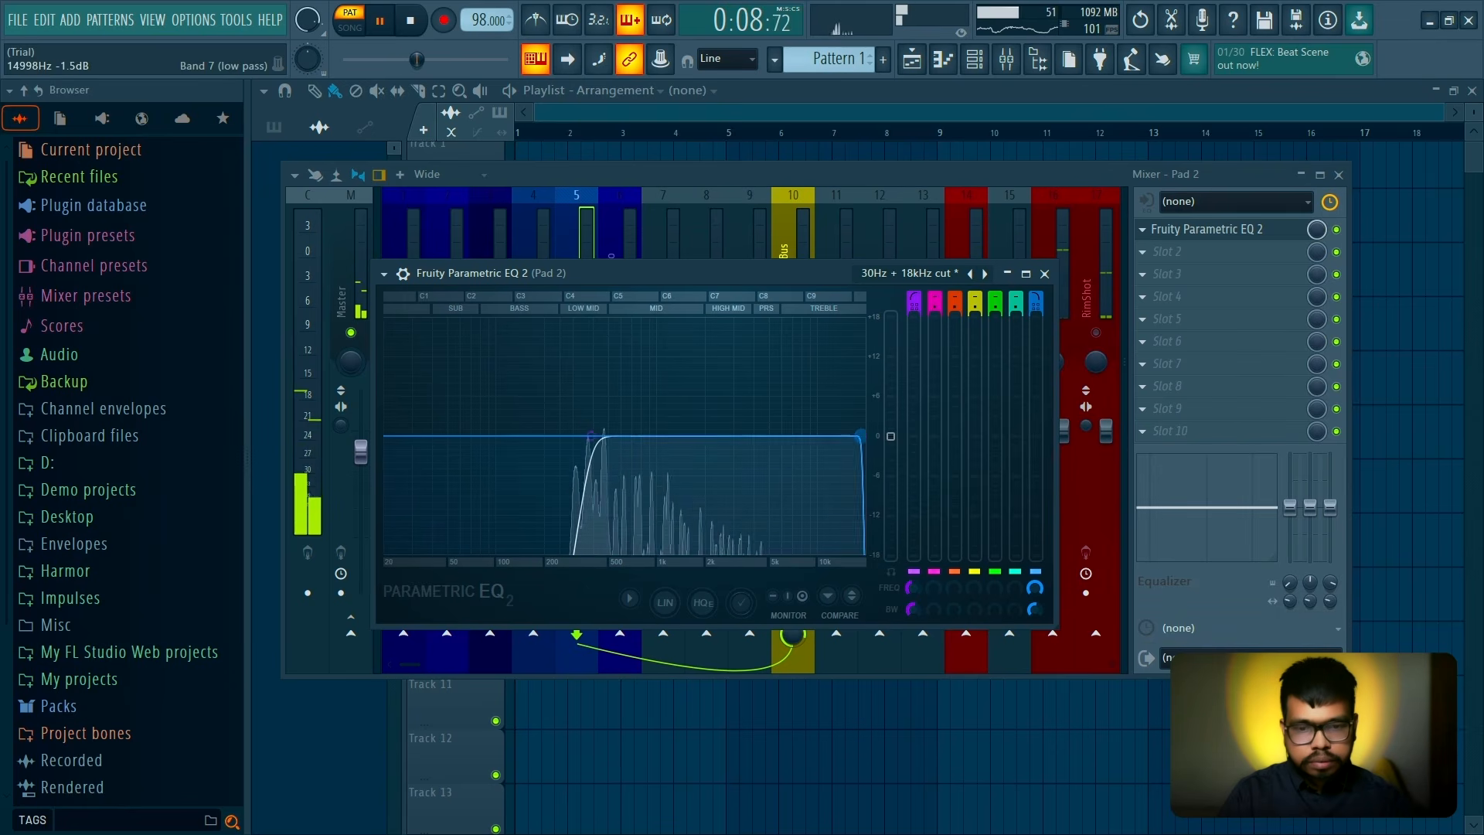
left_click_drag(863, 436, 760, 436)
left_click(1044, 276)
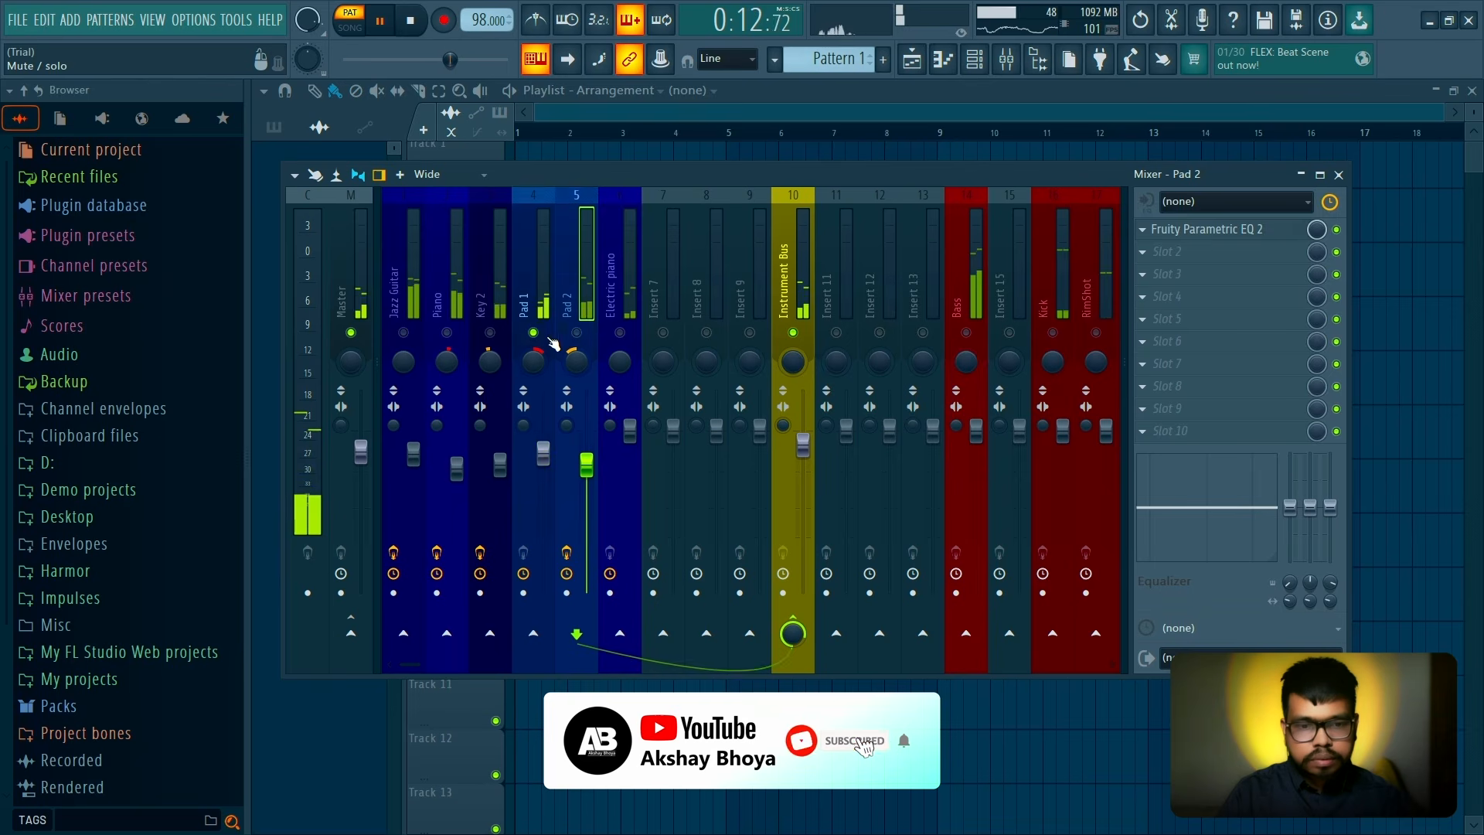
Load Fruity Parametric EQ 2 in Pad 1's slot 2 with the 20Hz + 18kHz cut preset, raising the low cut and lowering the high cut to about 3091 Hz
left_click(553, 427)
left_click(1245, 276)
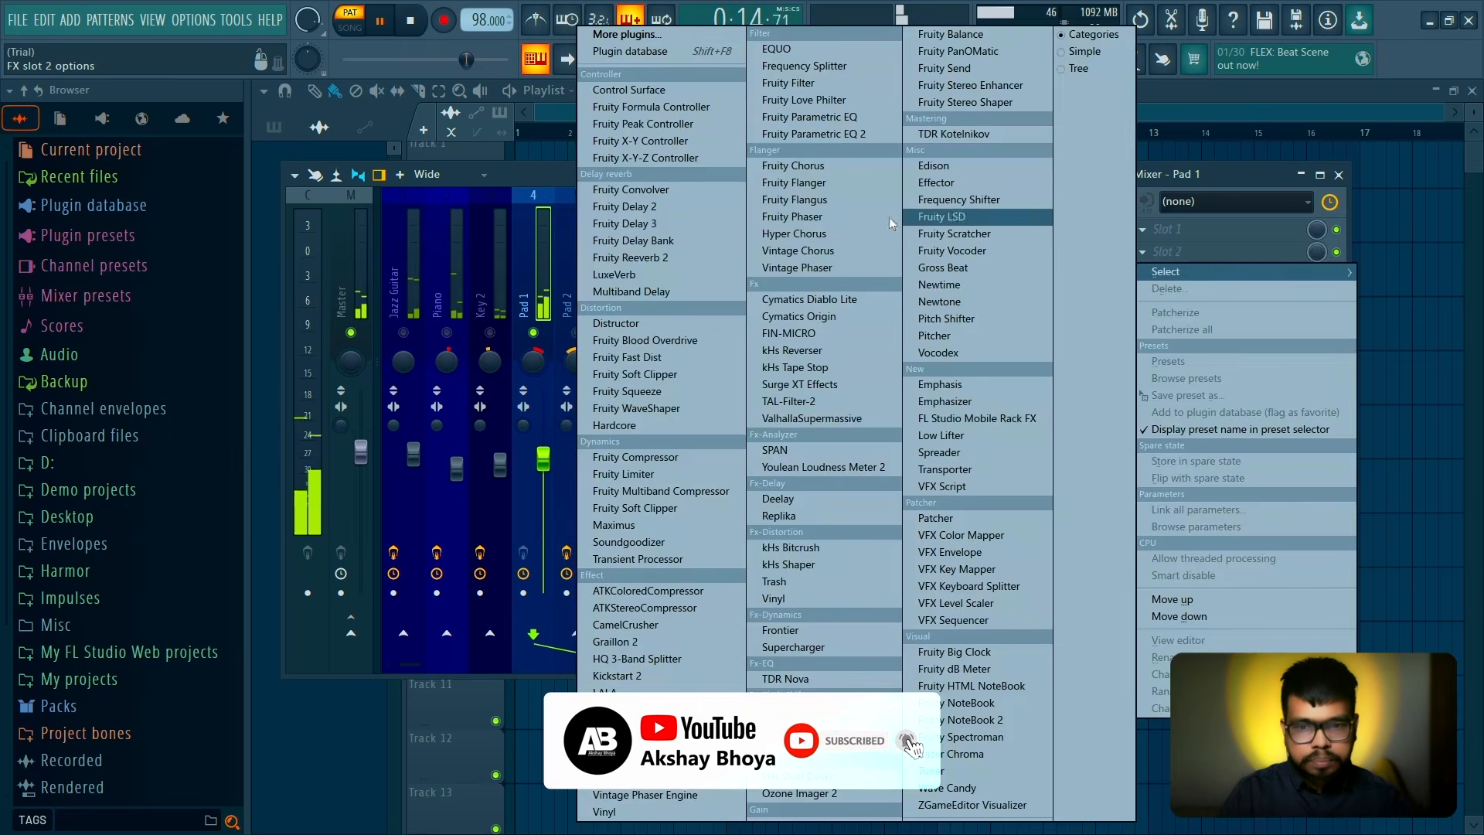
left_click(901, 246)
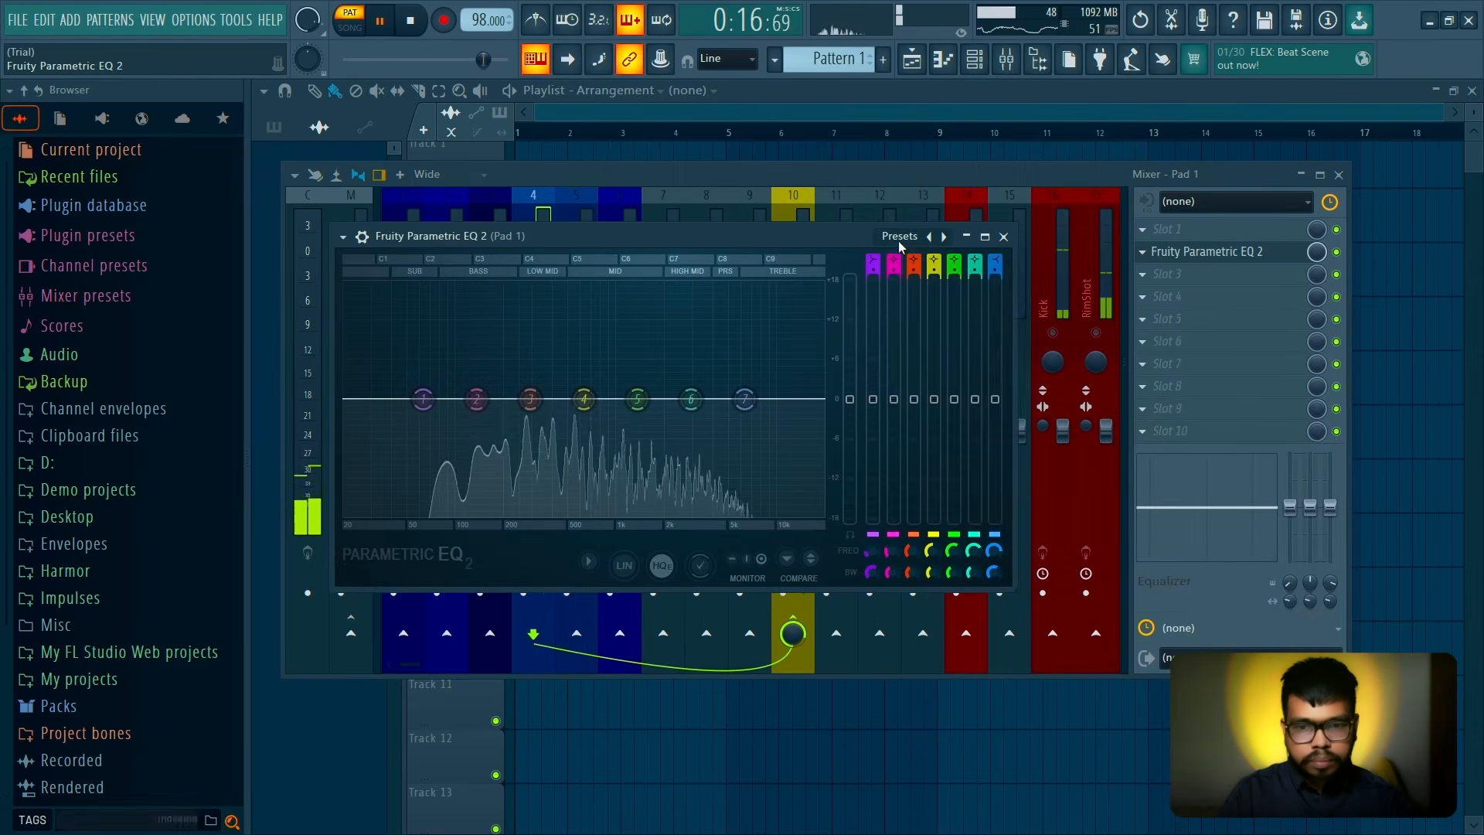
left_click(901, 238)
left_click(936, 270)
left_click_drag(399, 419, 534, 398)
left_click_drag(821, 399, 694, 398)
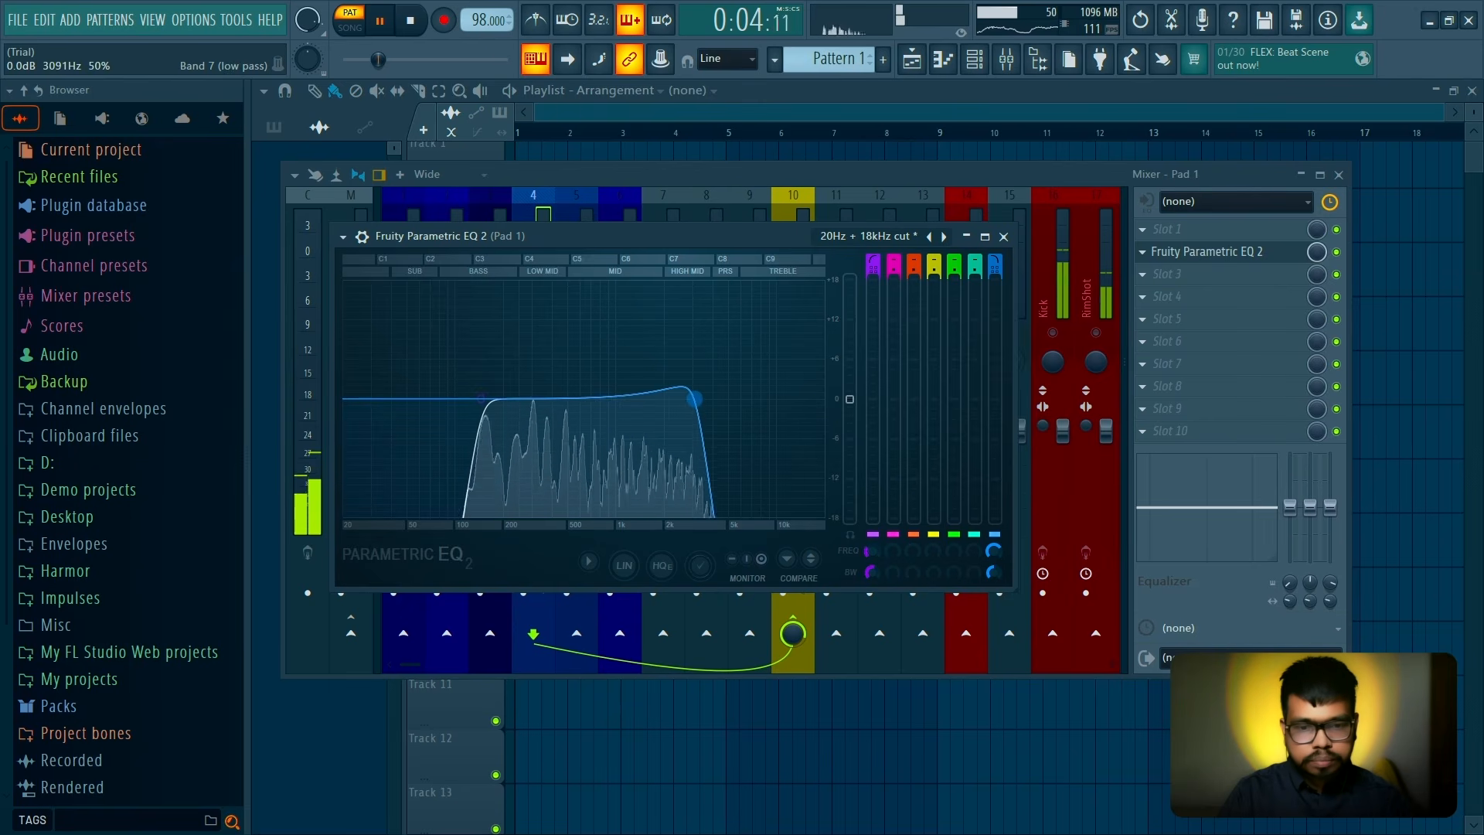
left_click(1003, 237)
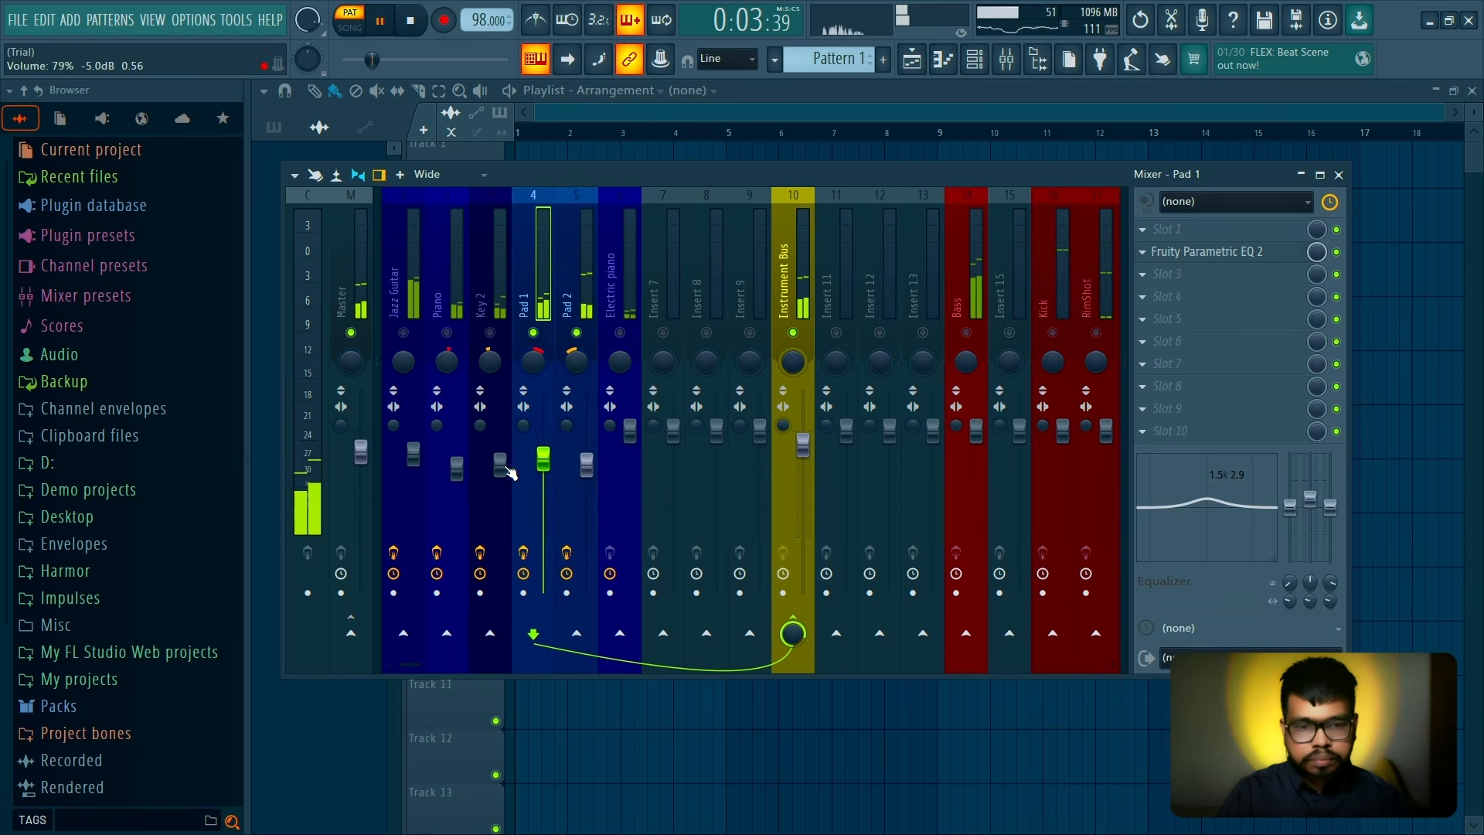
Lower Key 2 slightly, raise Pad 2 a little, and unmute the Jazz Guitar, Piano and Key 2 alongside the pads
left_click_drag(508, 468, 508, 463)
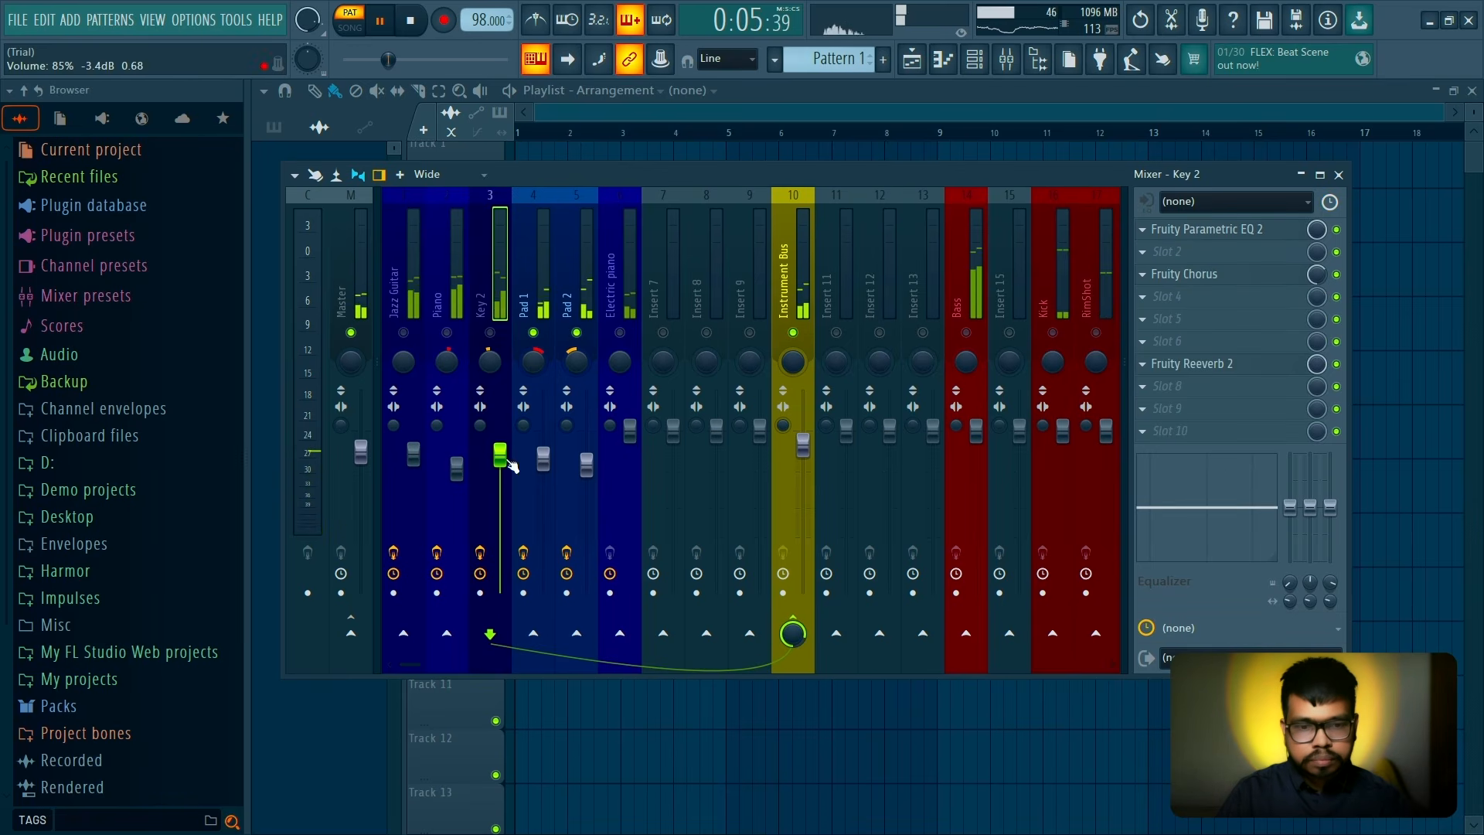
left_click(587, 463)
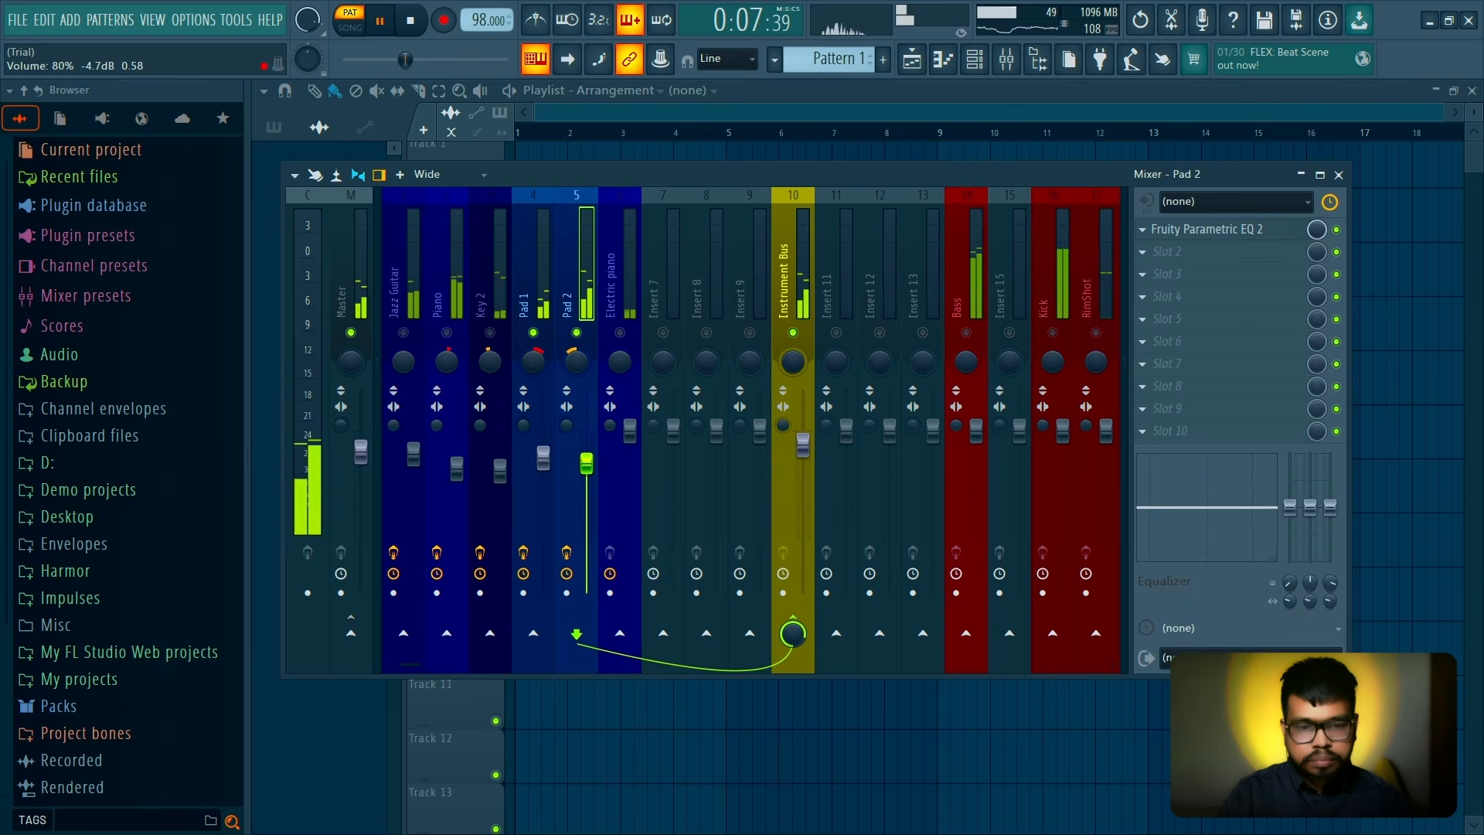
left_click(544, 460)
left_click(404, 333)
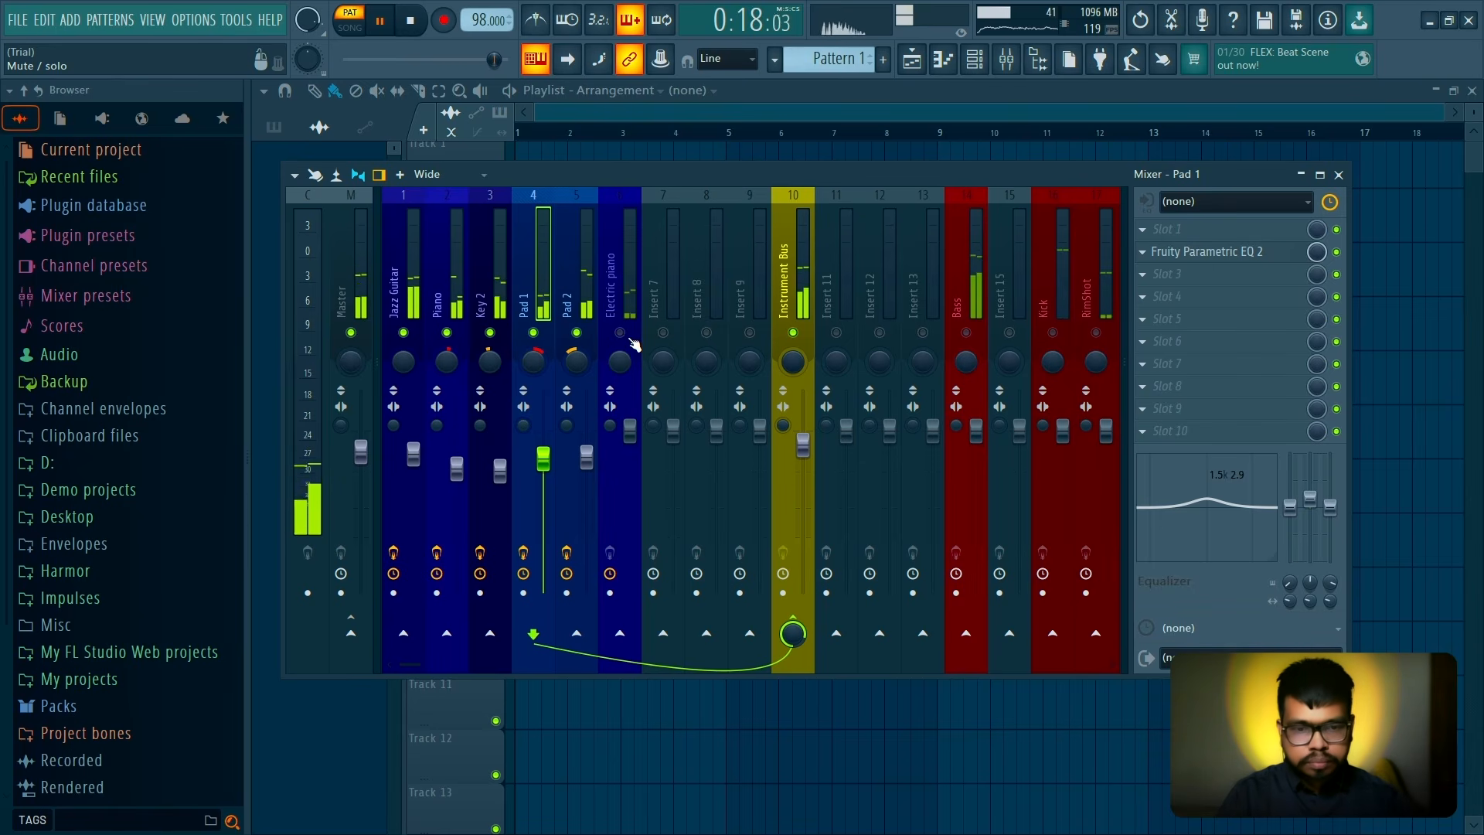
Solo and turn down the Electric piano, then load Parametric EQ 2 in slot 2 with the 20Hz + 18kHz cut preset, narrowing both cuts toward the mids
right_click(620, 332)
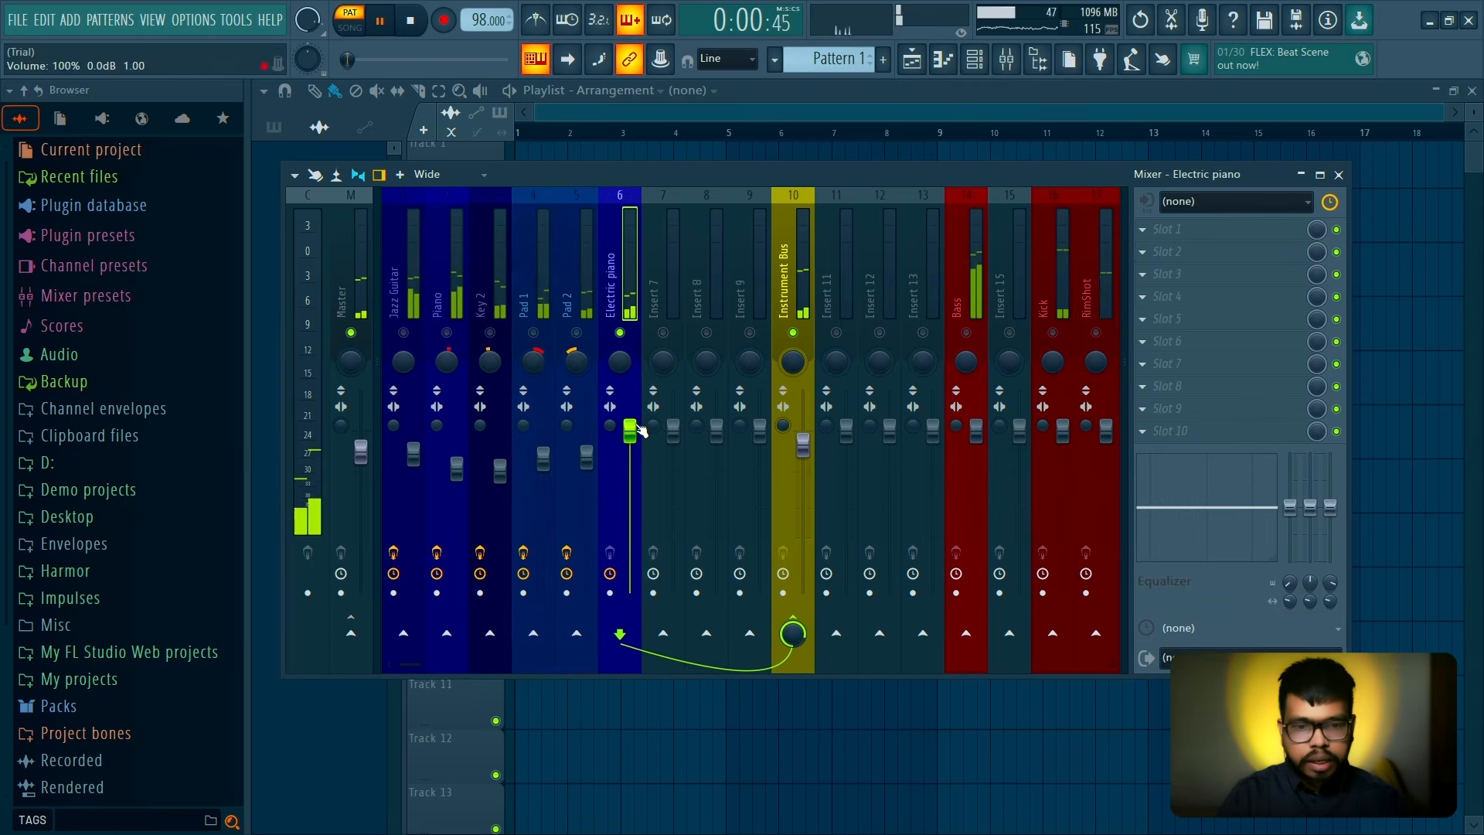
left_click(1223, 253)
left_click(842, 136)
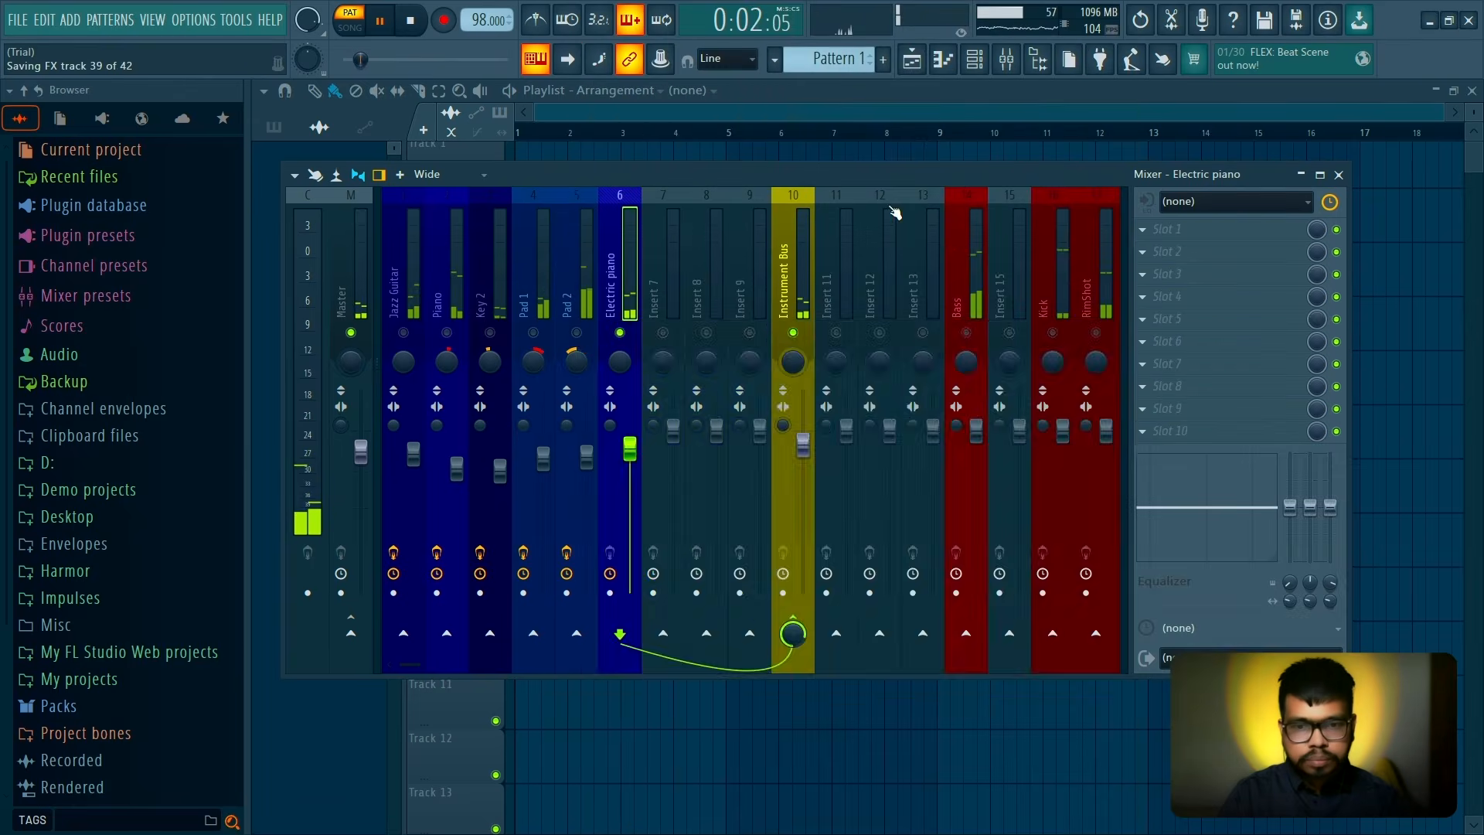
left_click(997, 339)
left_click(1014, 364)
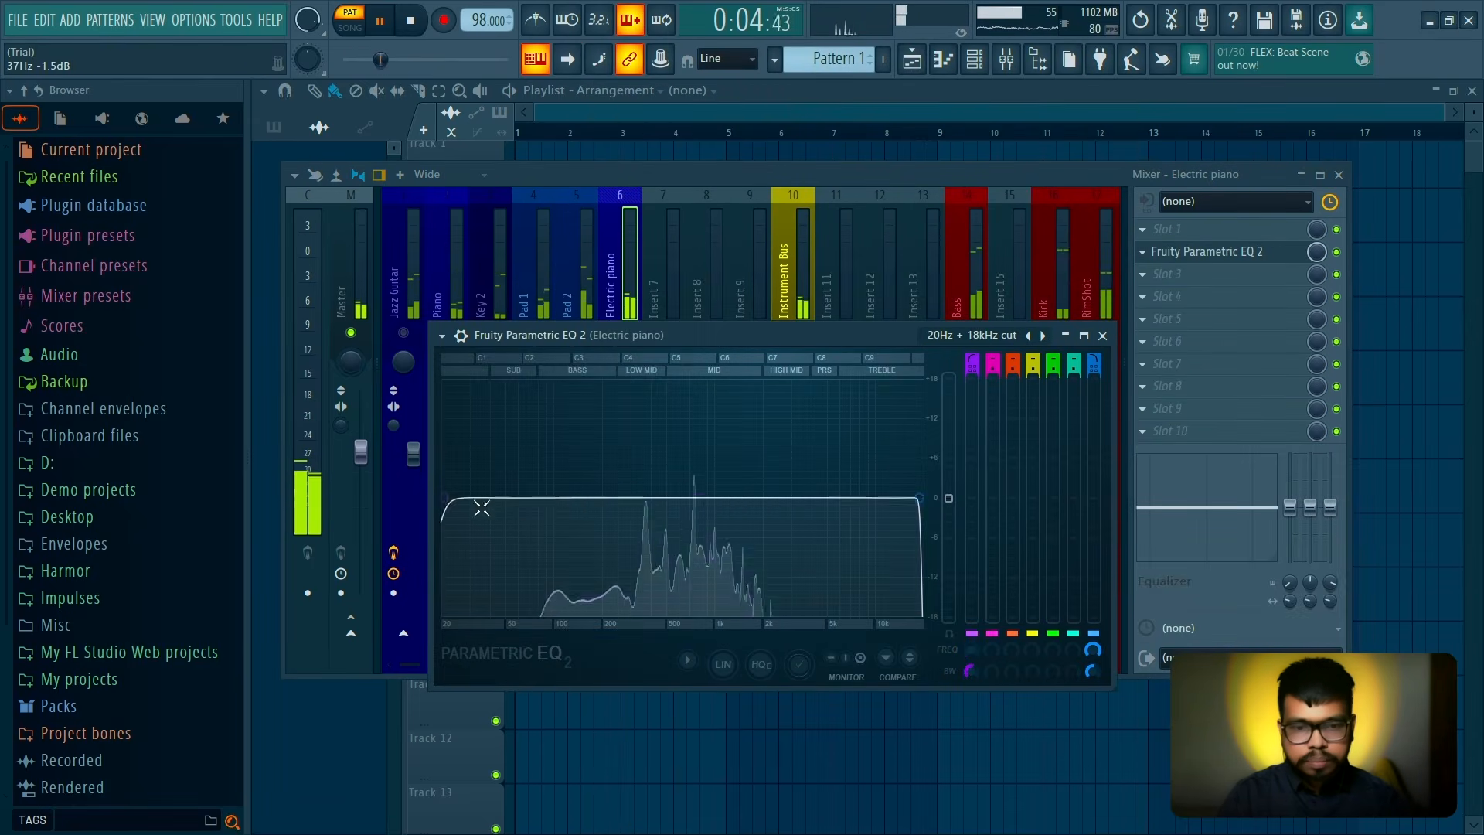
left_click_drag(445, 498, 633, 498)
left_click_drag(920, 499, 766, 497)
left_click(1102, 336)
Add another Fruity Parametric EQ 2 in the Electric piano's slot 3 and boost band 4 in the mids
left_click(1225, 274)
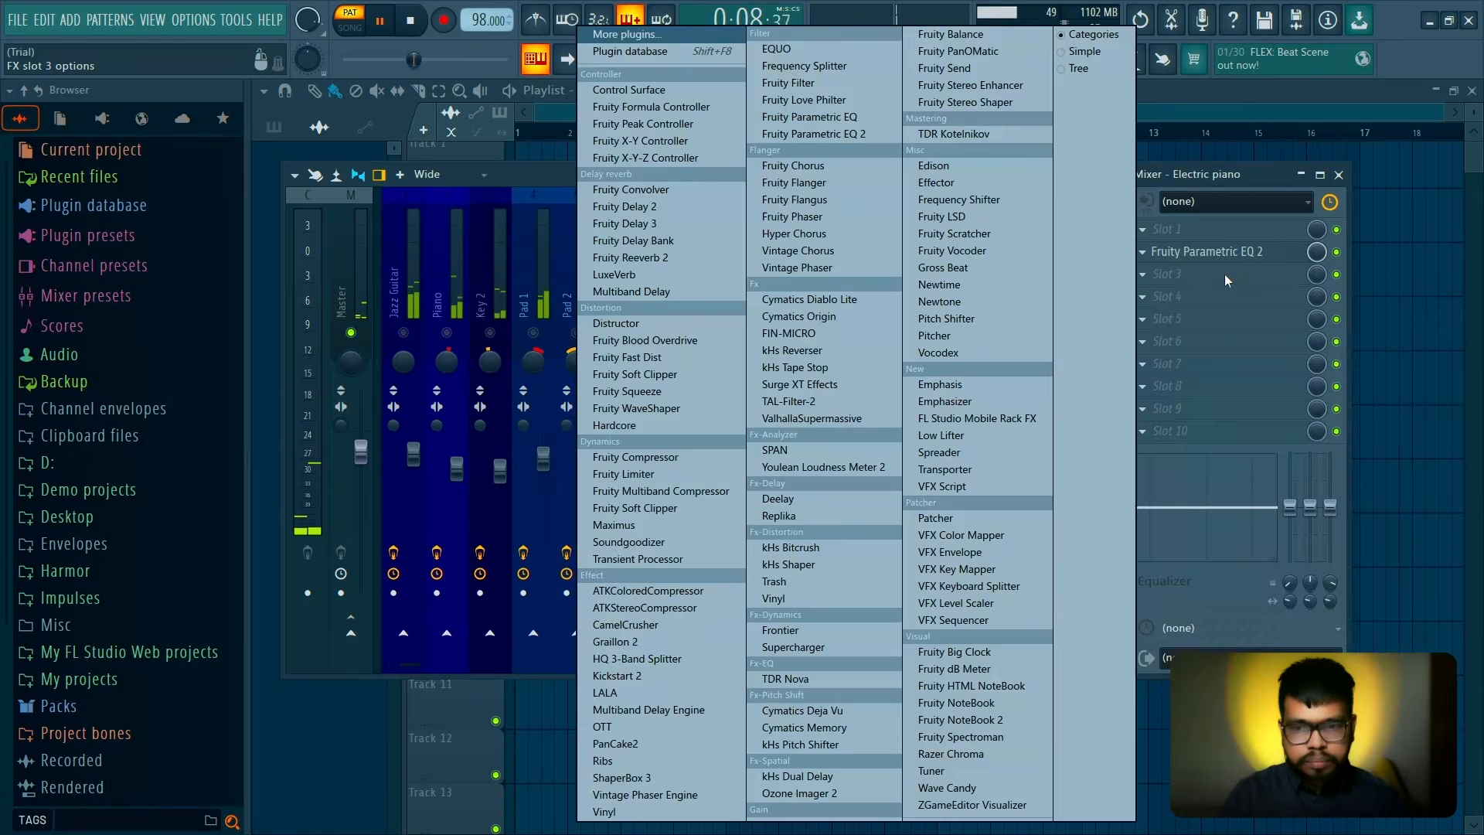
left_click(835, 137)
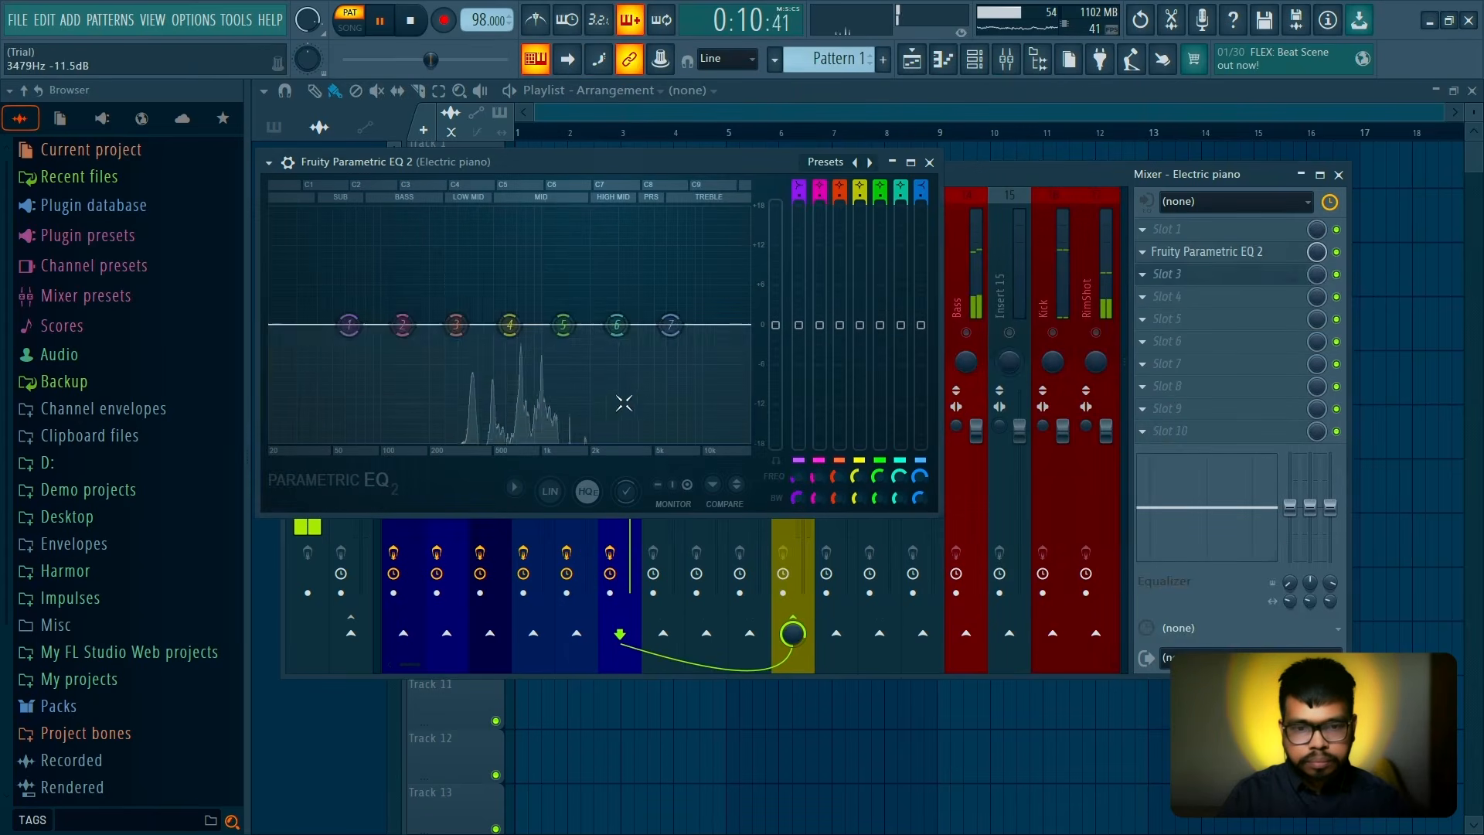
left_click_drag(510, 326, 528, 301)
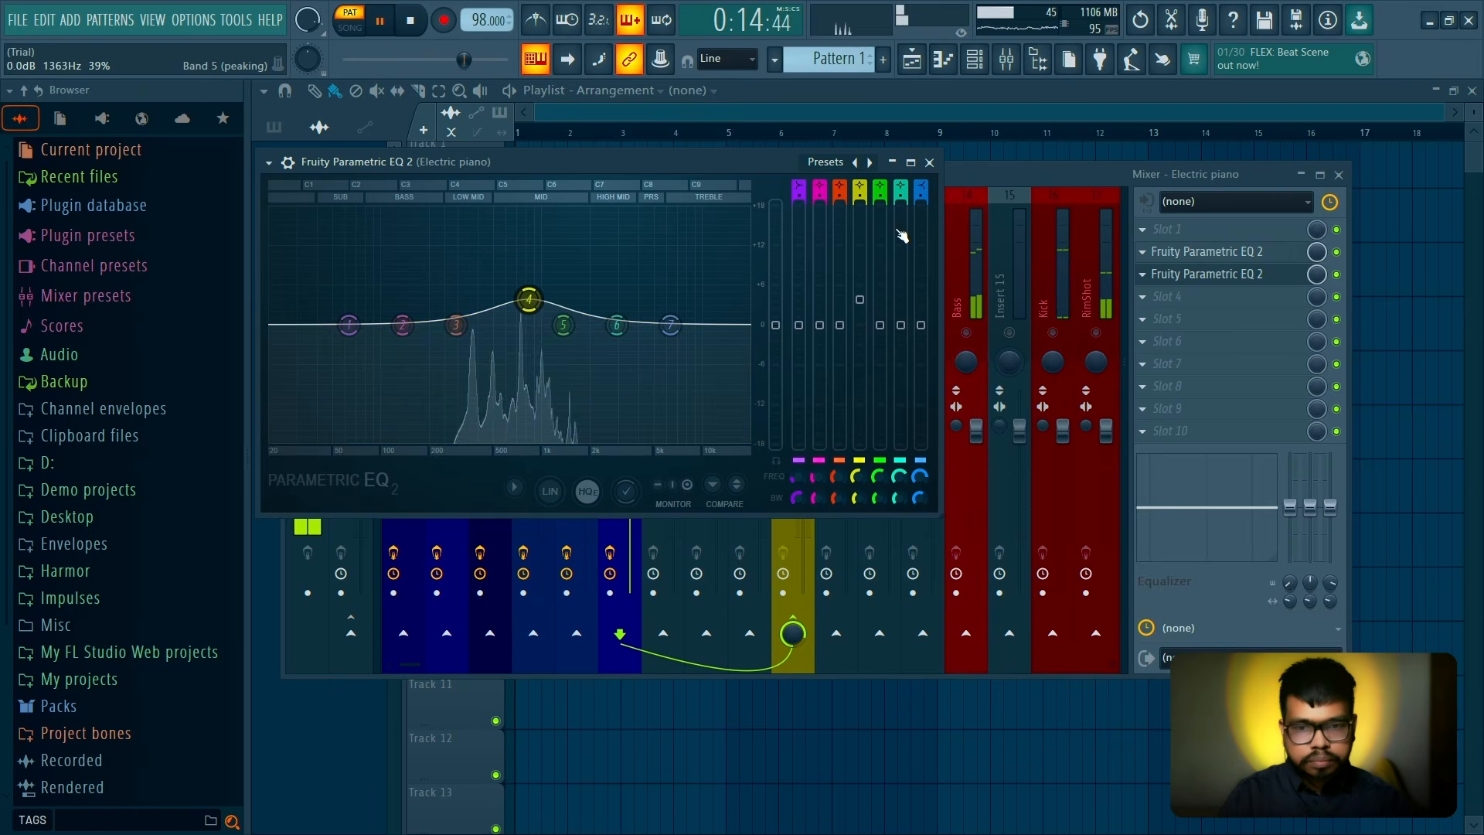
Load Fruity Reeverb 2 in the Electric piano's slot 7 and set its wet level to 71%
left_click(929, 163)
left_click(1187, 365)
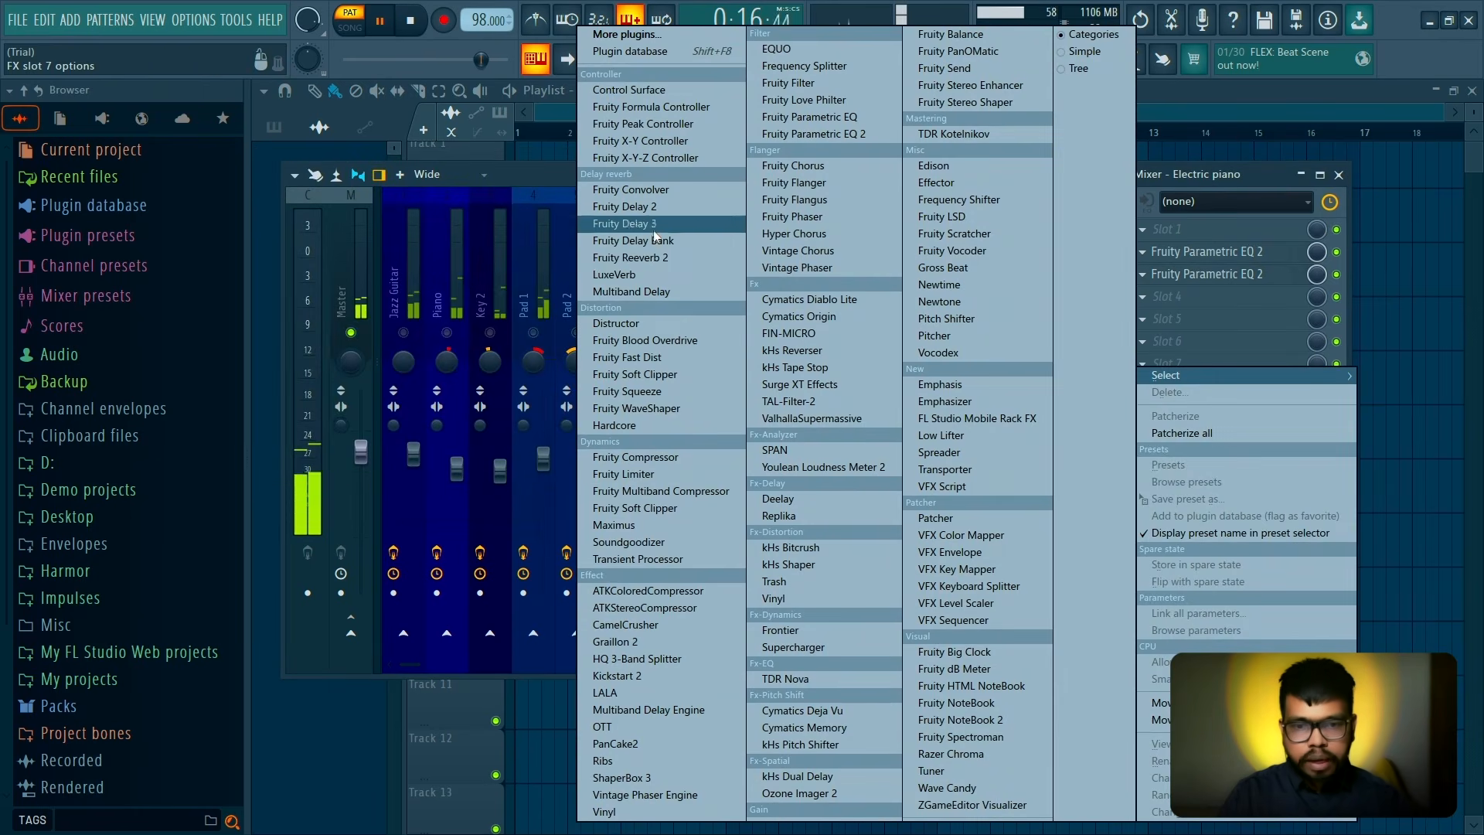
left_click(669, 260)
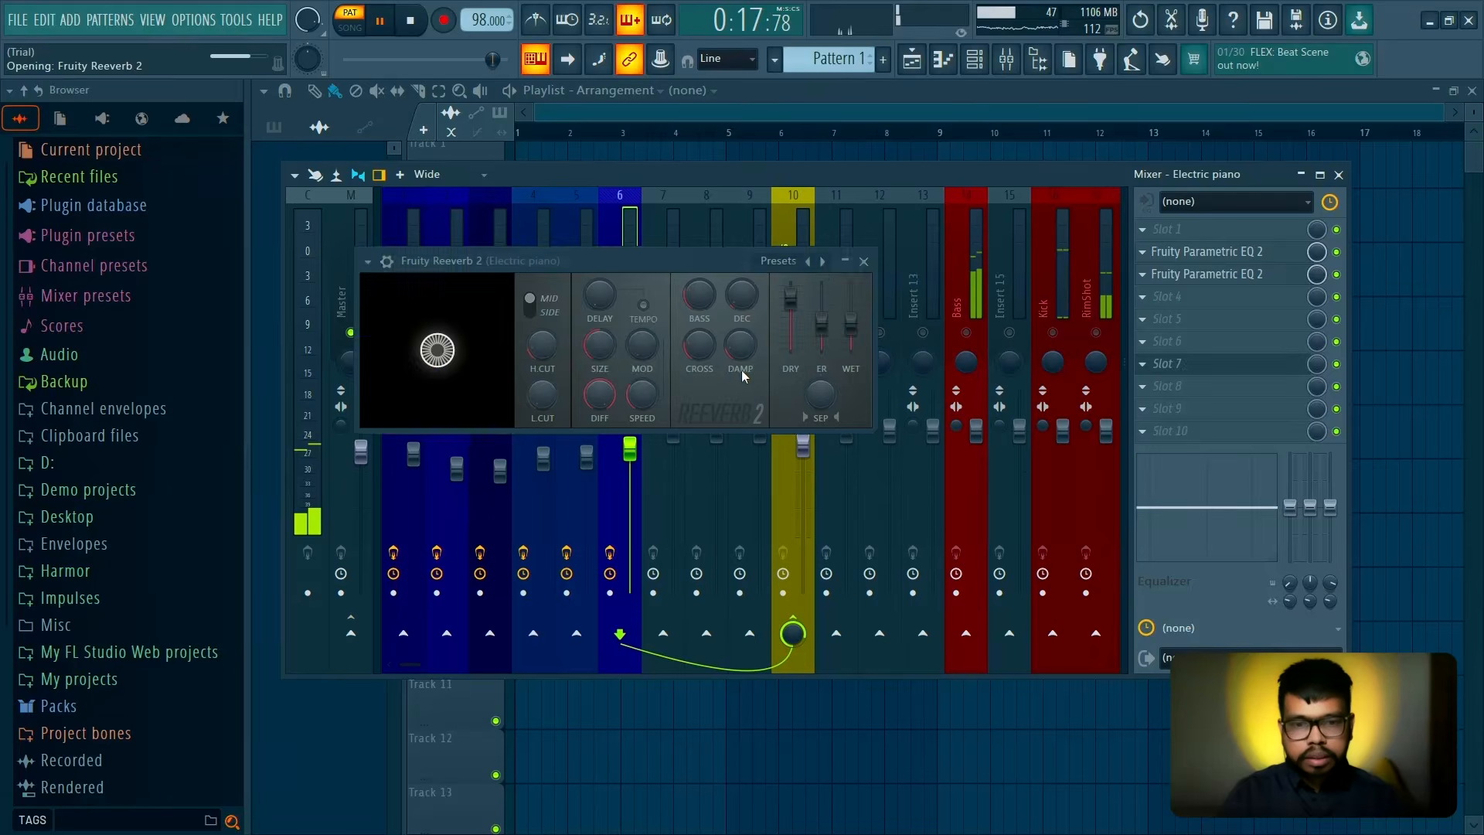
left_click_drag(542, 448, 542, 422)
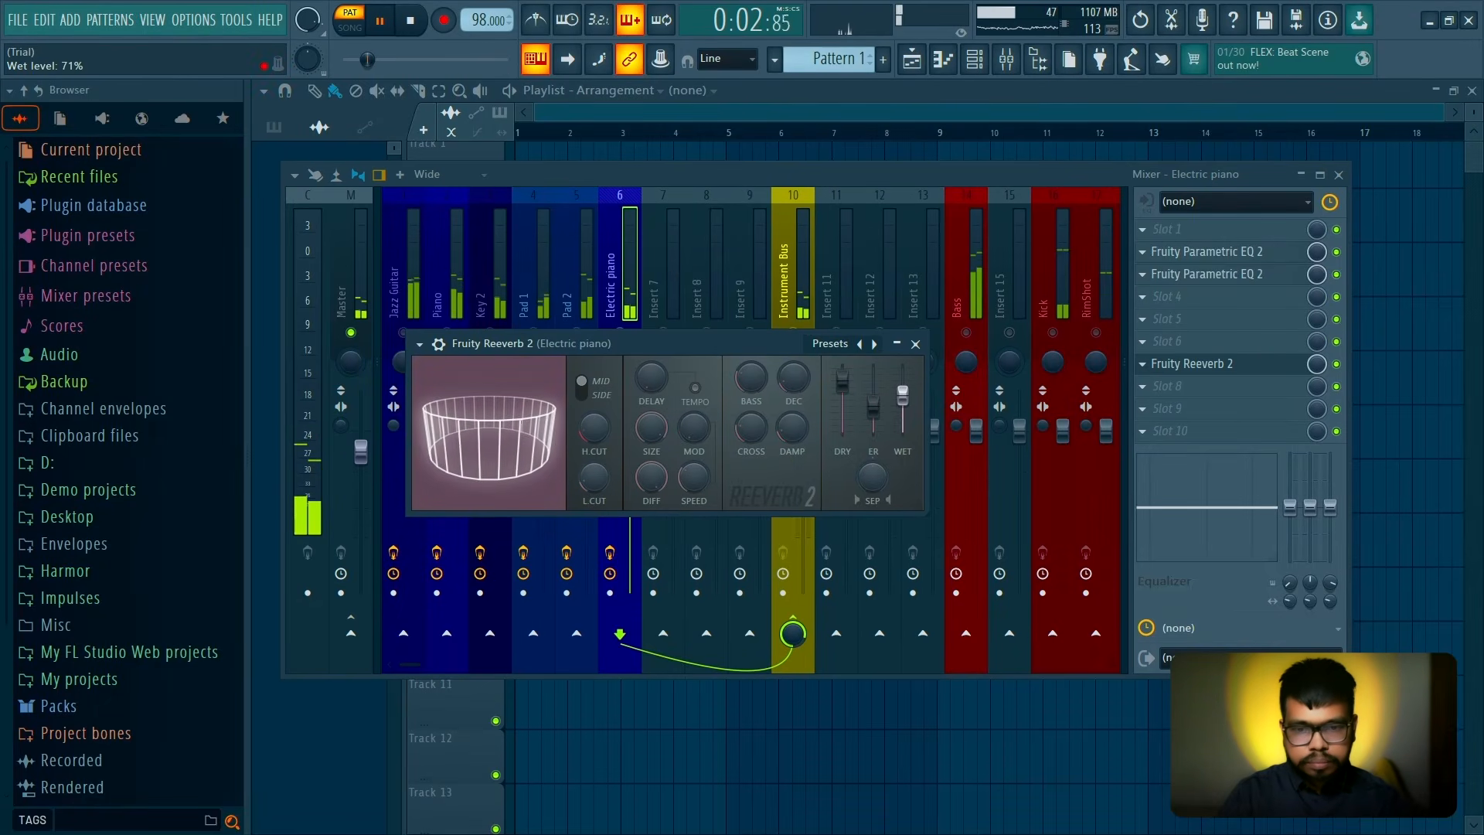
left_click(916, 347)
Try Fruity Delay 2 in the Electric piano's slot 8, with ping-pong feedback and the input volume at about 44%
left_click(1144, 385)
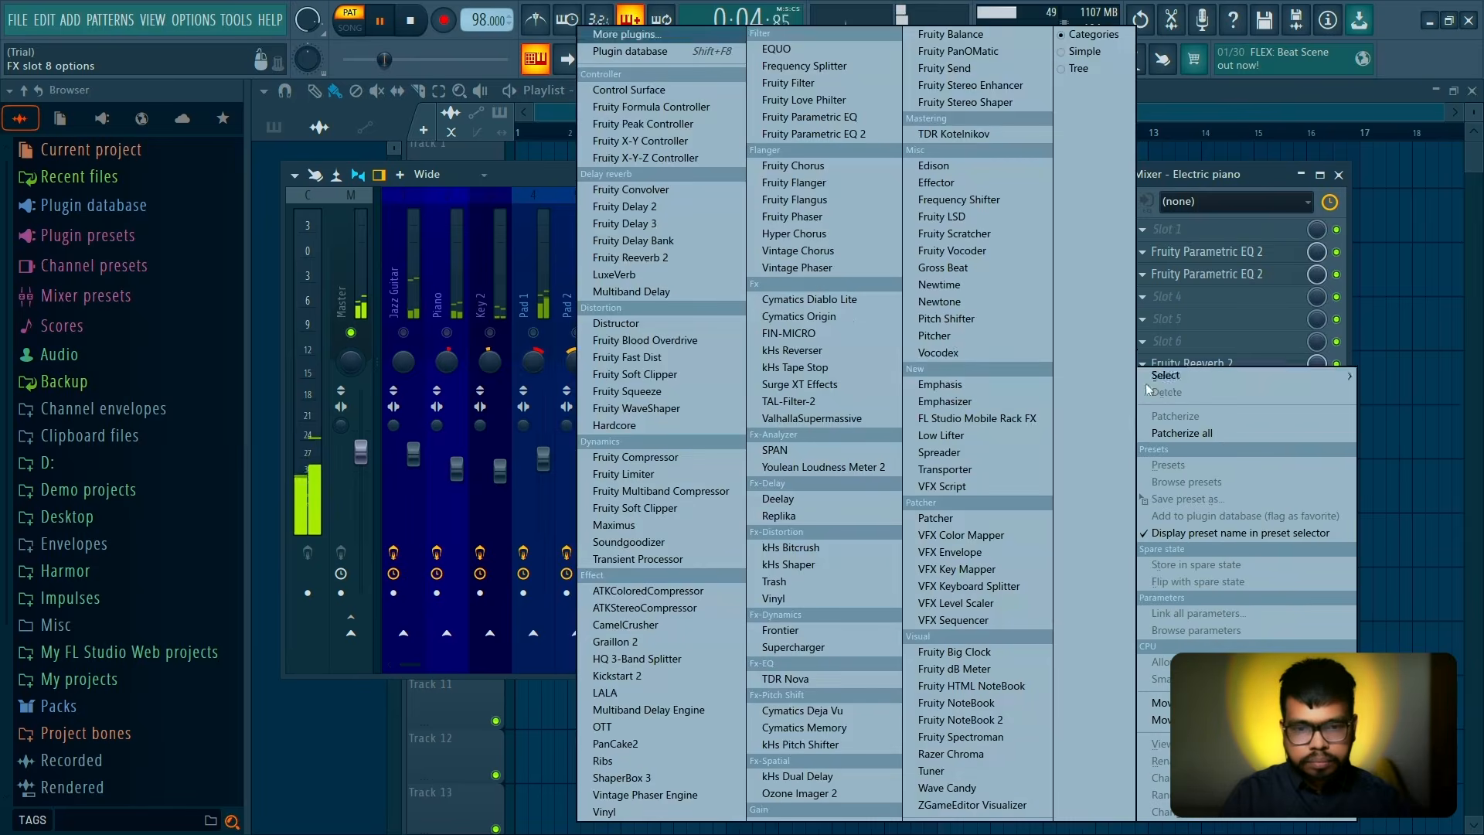
left_click(674, 207)
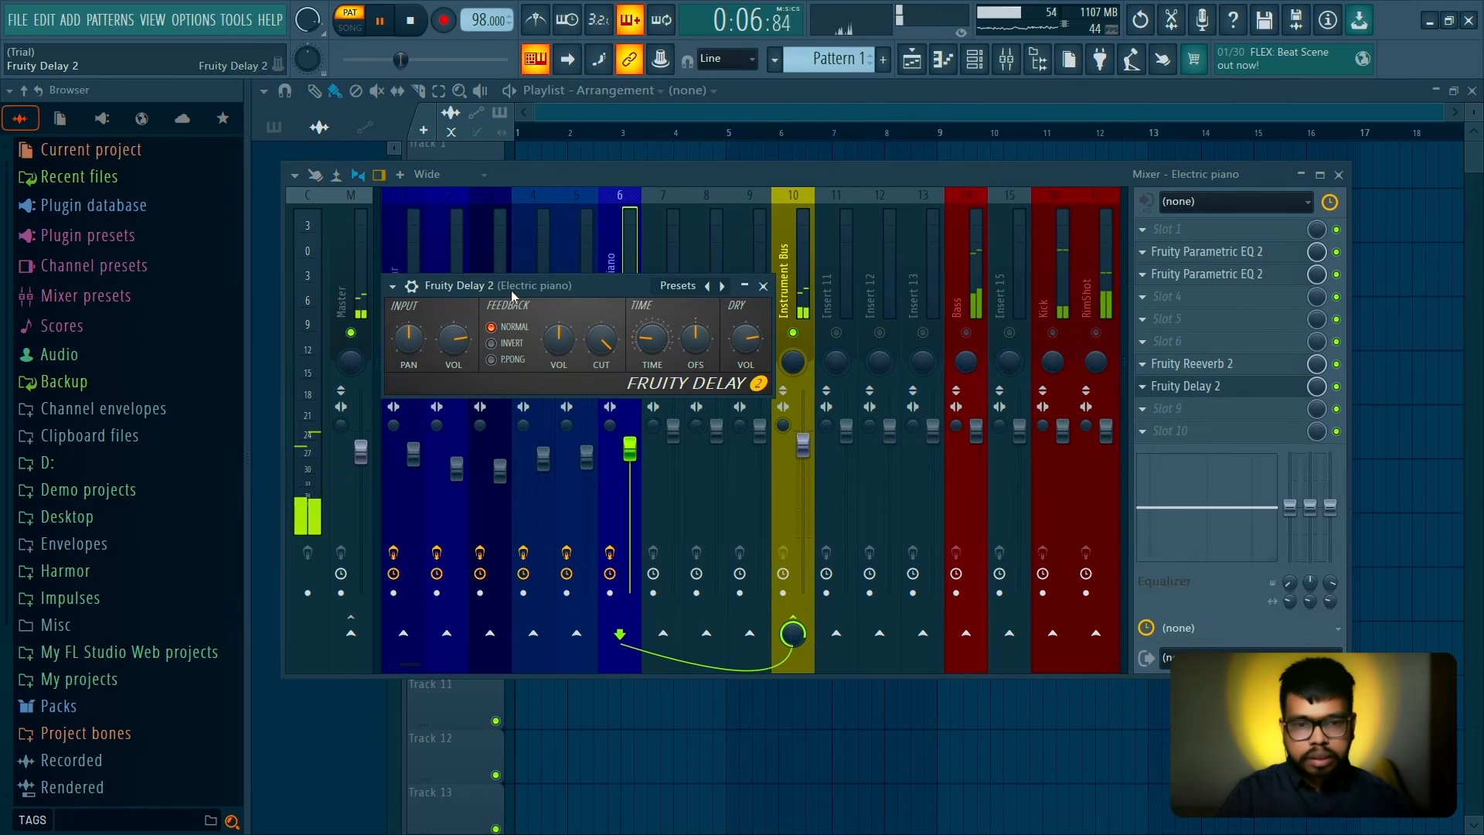
left_click_drag(512, 289, 560, 332)
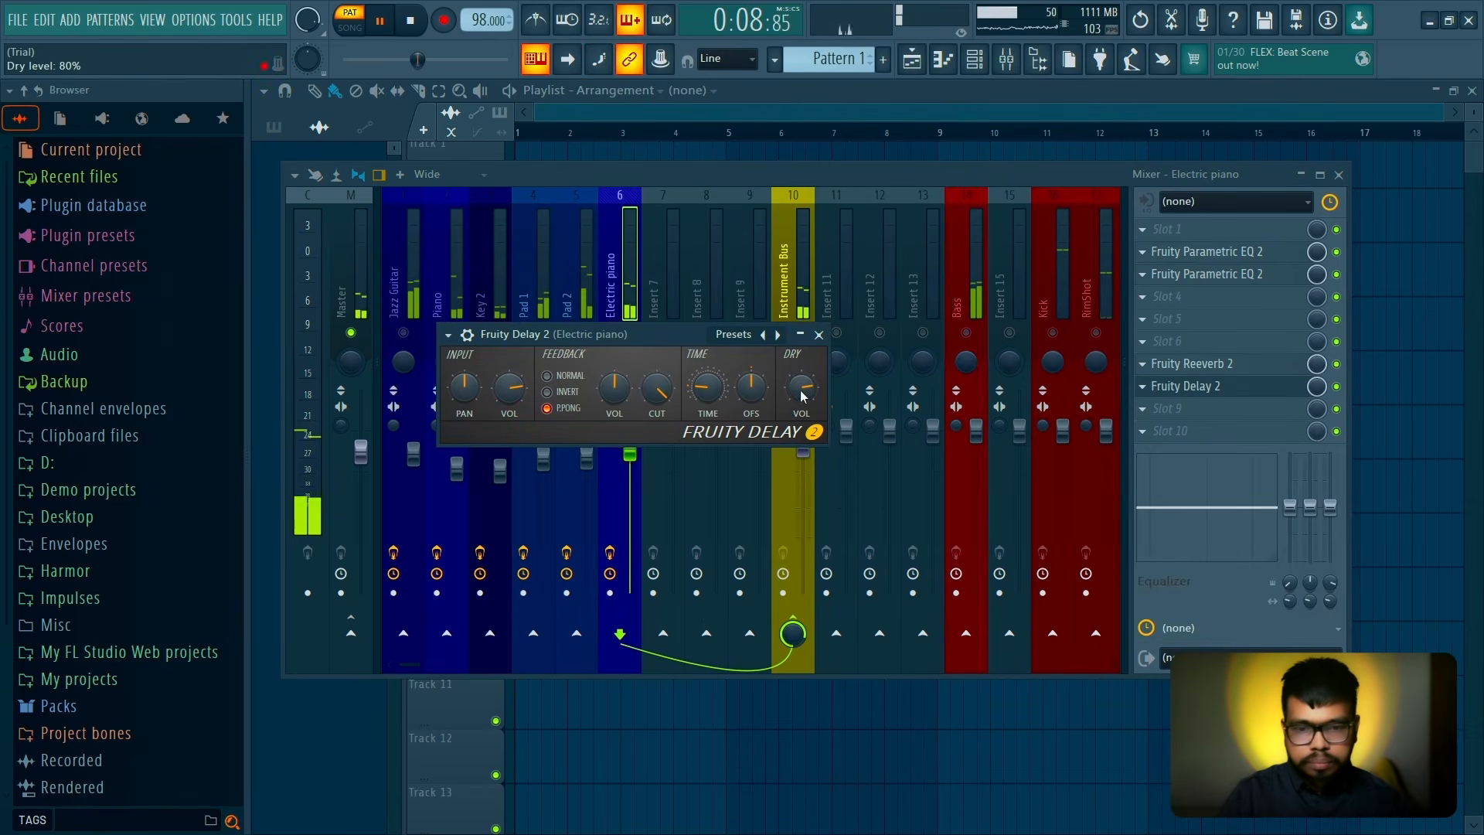
mouse_move(513, 398)
left_mouse_down()
mouse_move(513, 432)
mouse_move(509, 396)
left_mouse_up()
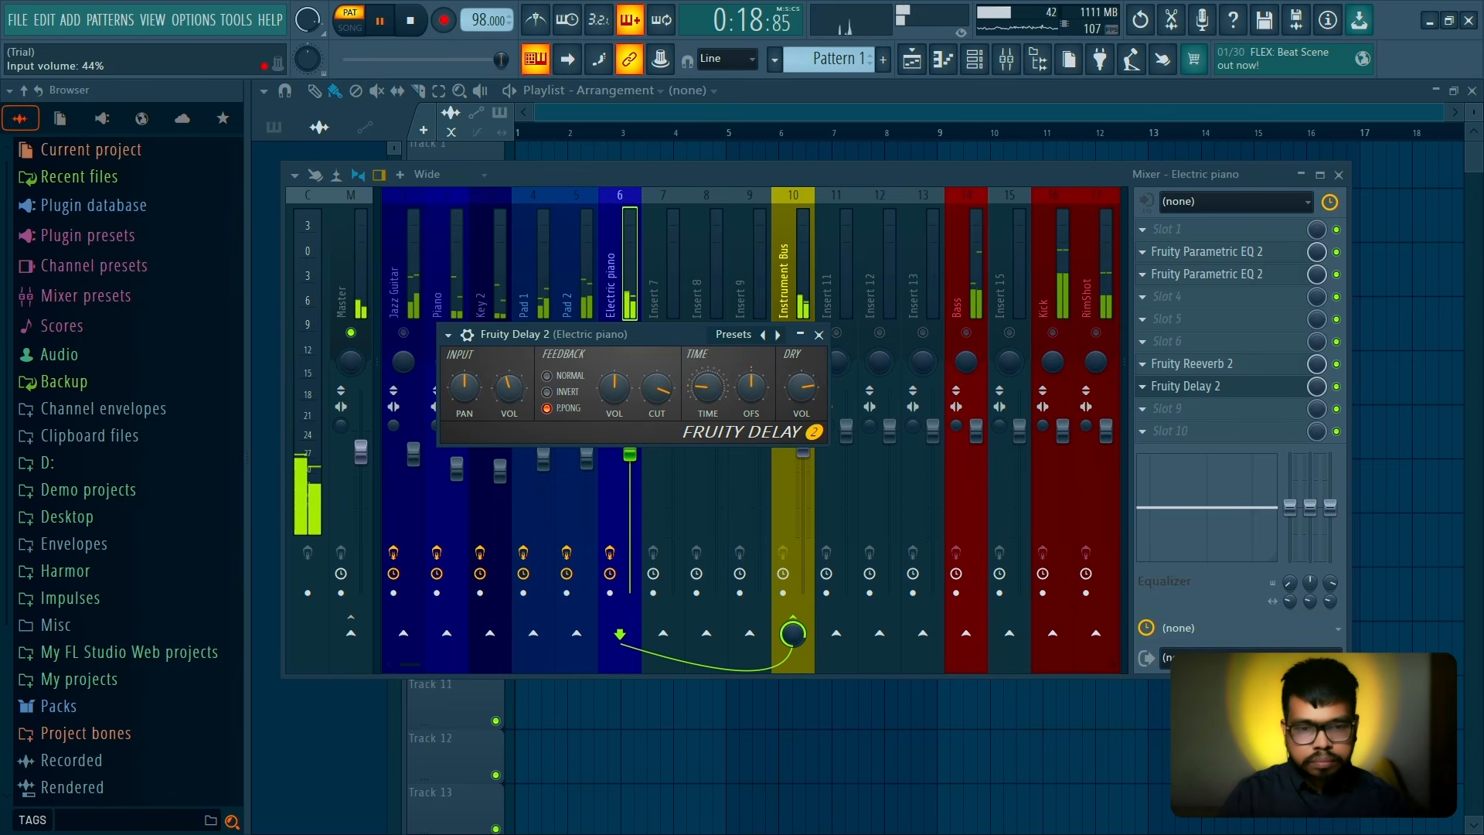
left_click(818, 335)
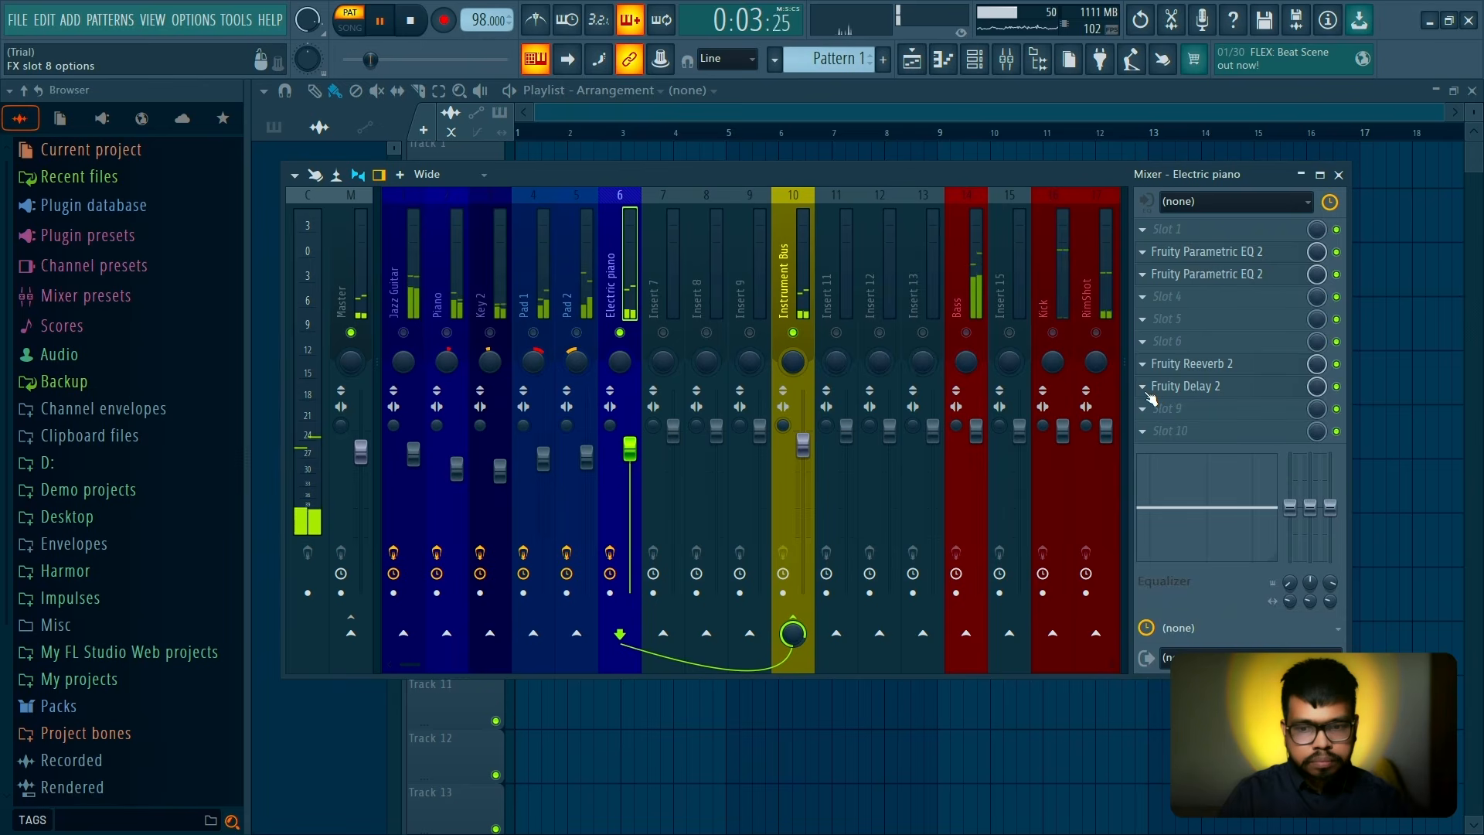
Replace the delay with Fruity Delay 3 in ping-pong mode, band-pass feedback and 77.6% output wet, and lower Fruity Reeverb 2's mix to about 64%
left_click(1145, 390)
mouse_move(1179, 334)
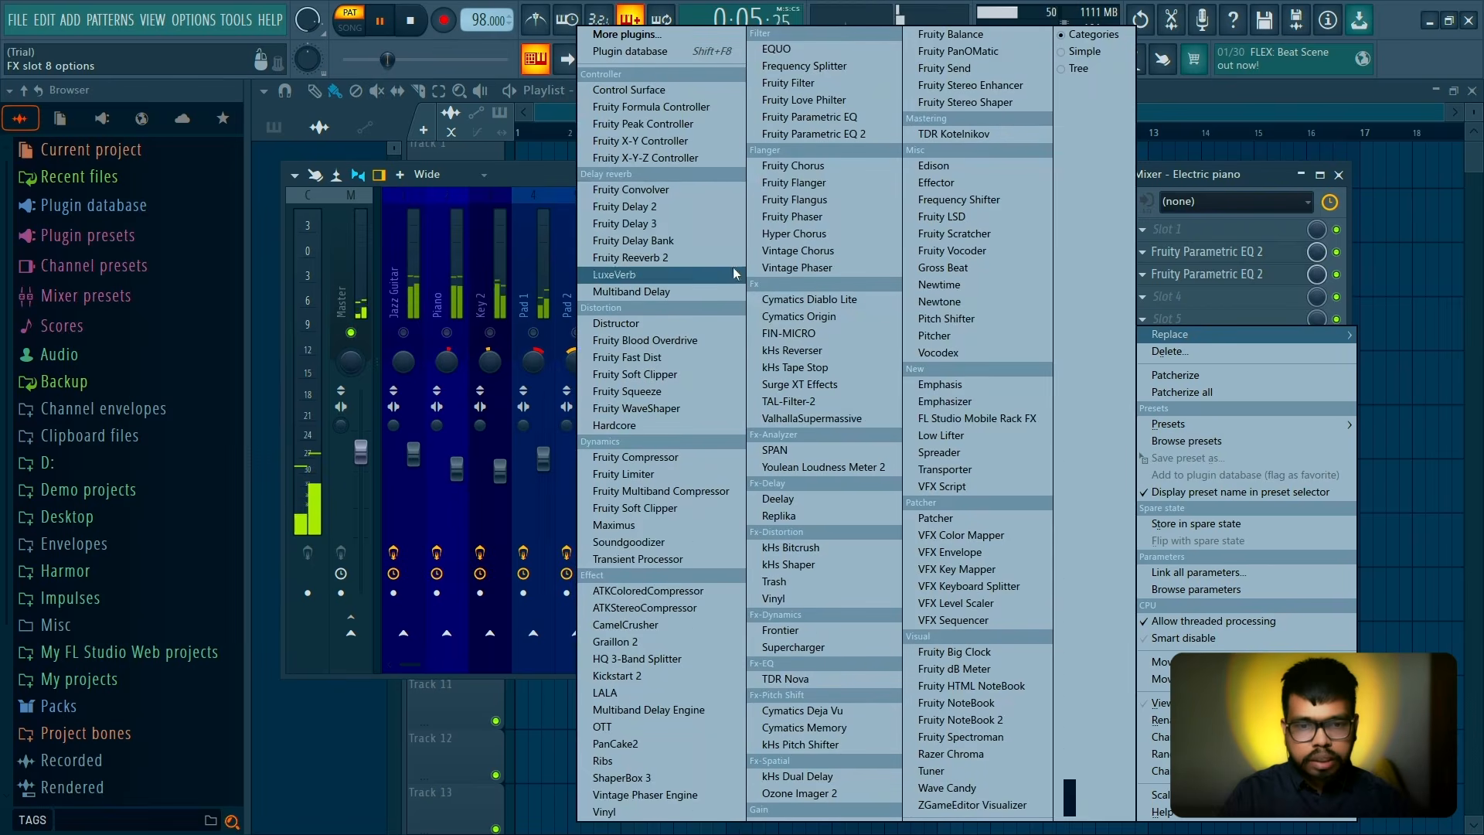
left_click(719, 223)
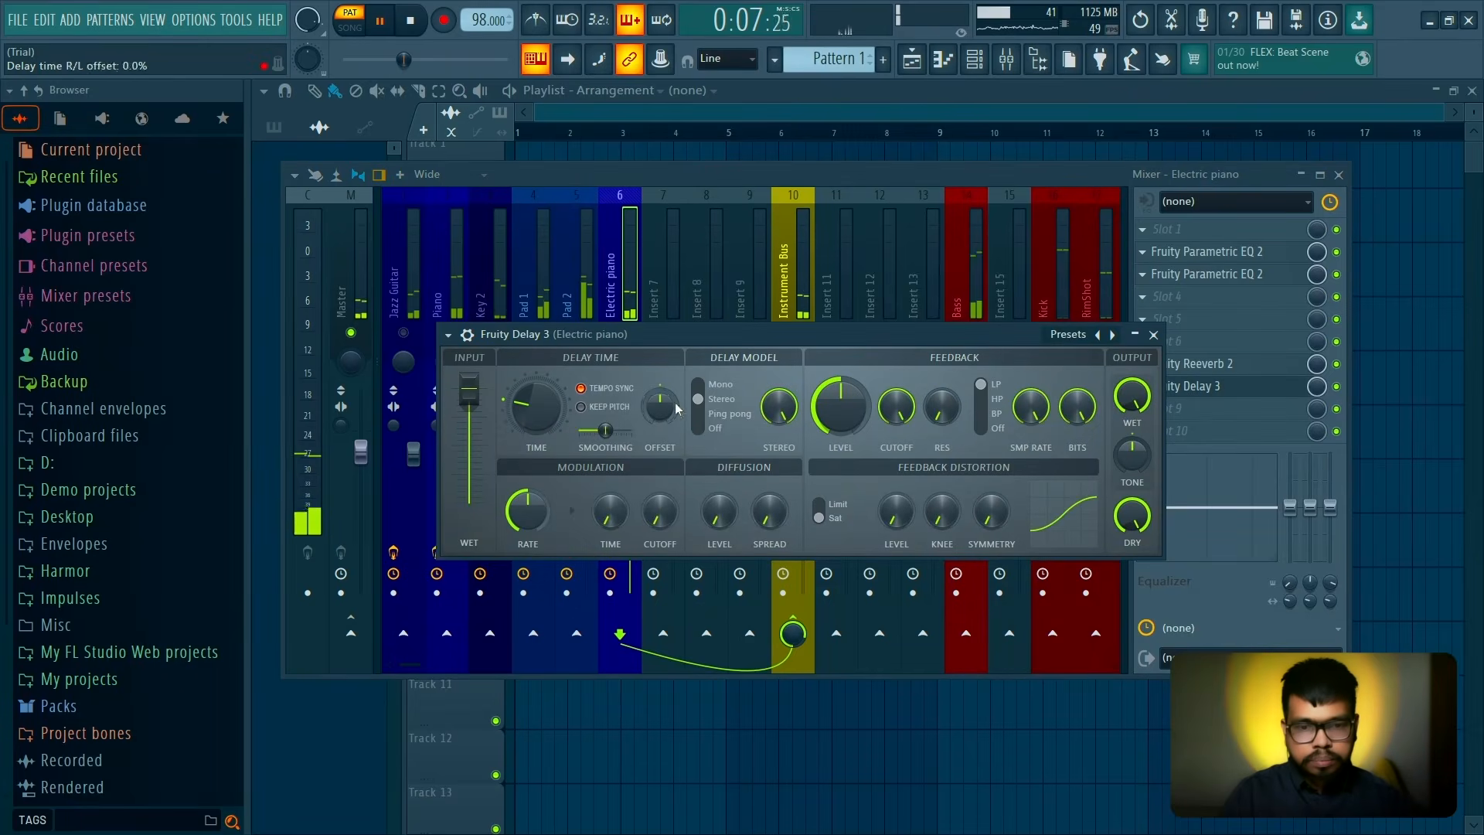
left_click_drag(852, 412, 1015, 443)
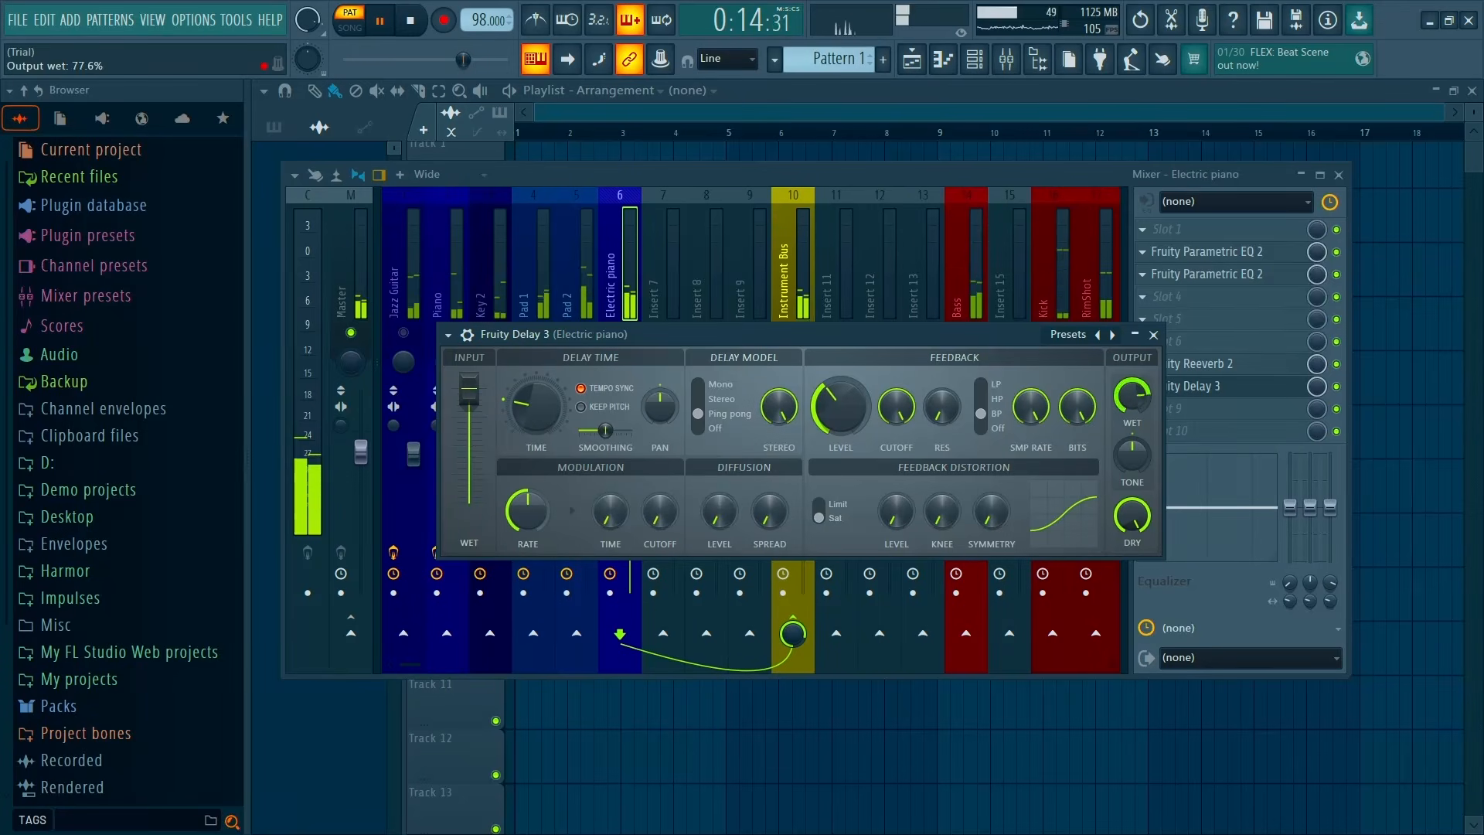
left_click(1153, 336)
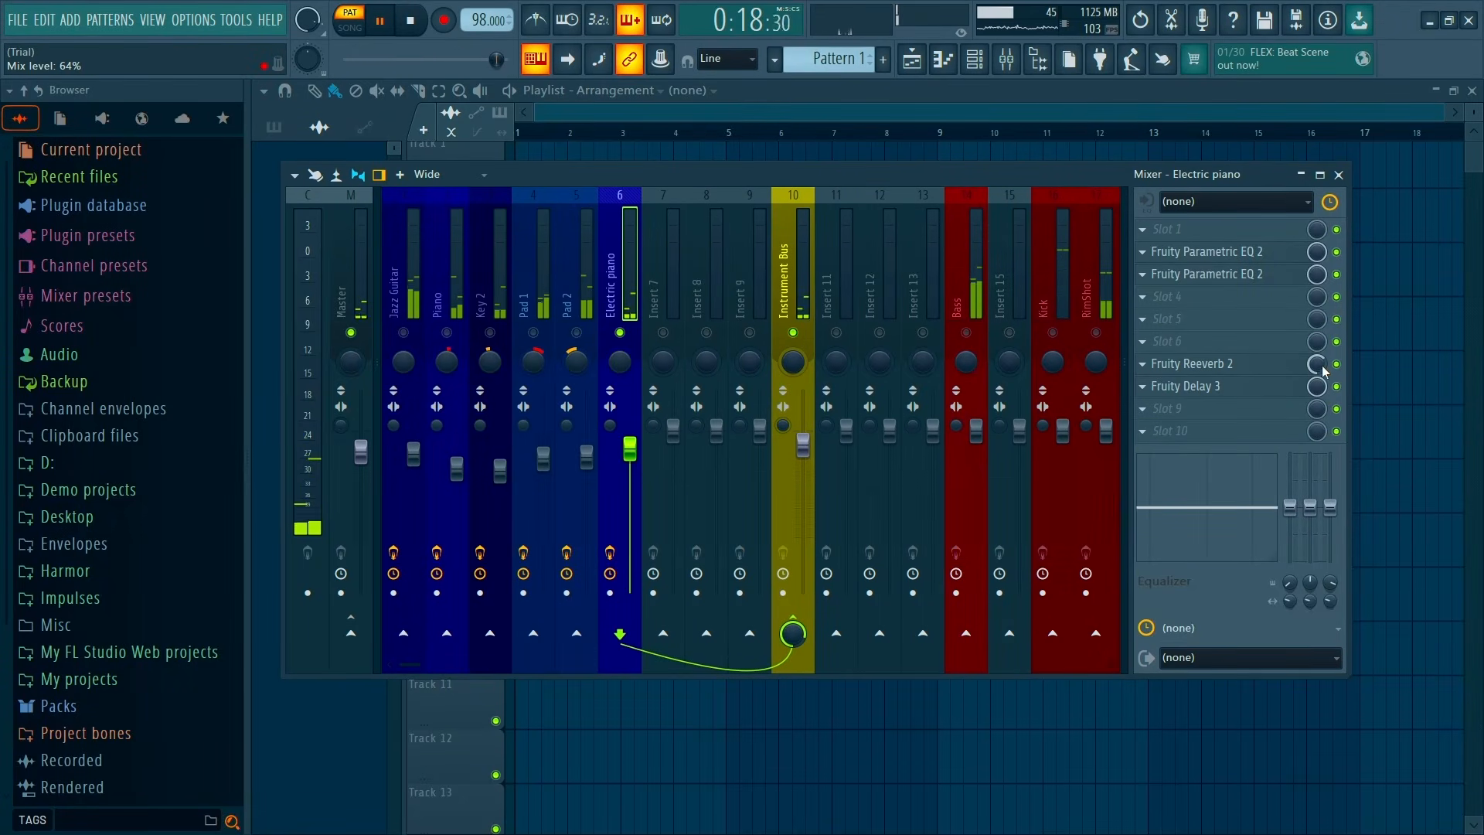
Play all six instrument tracks together with the drums and bass muted, and lower the Electric piano's fader slightly
key("space")
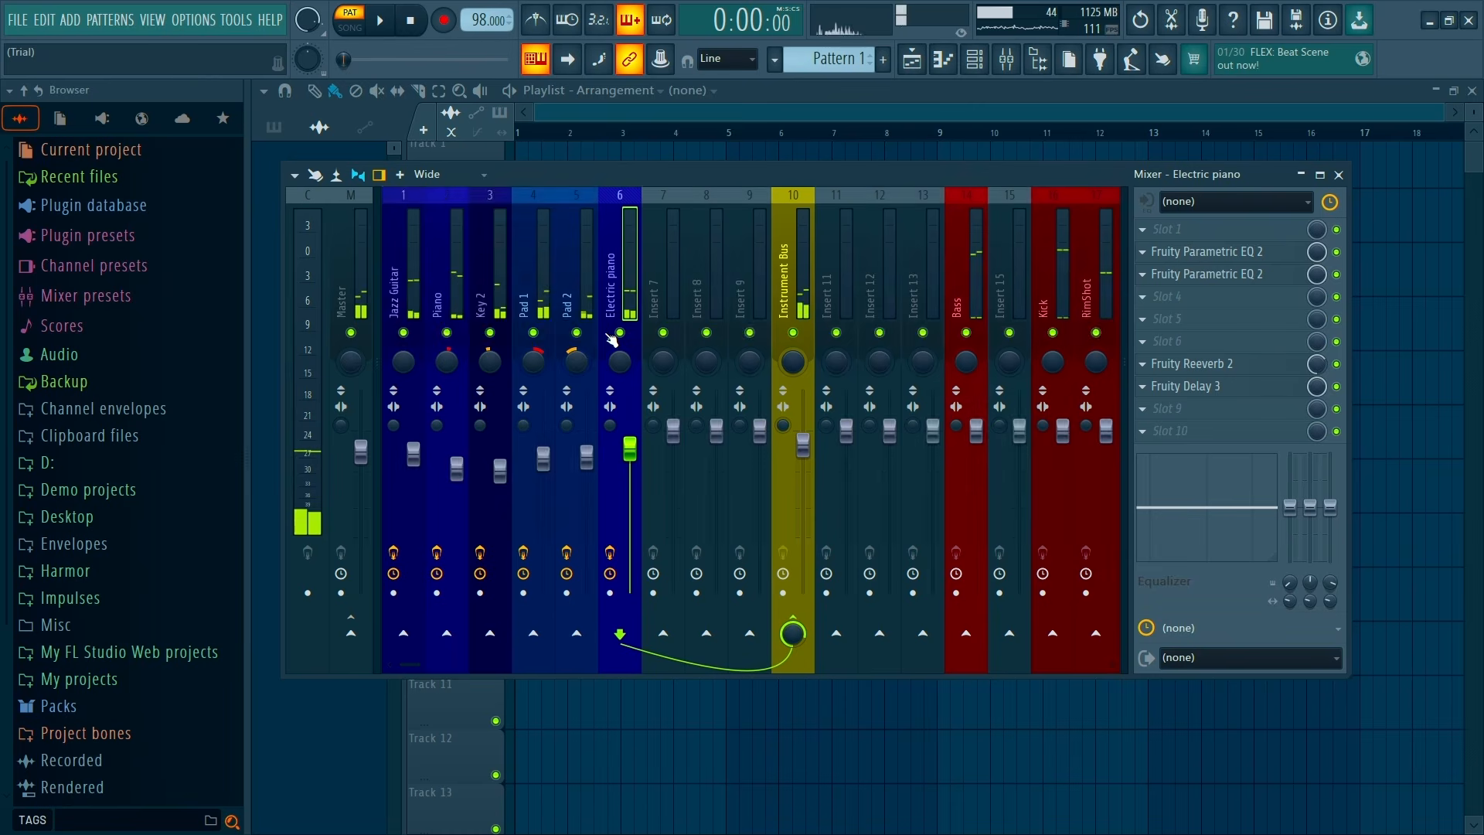
left_click(523, 347)
left_click(489, 346)
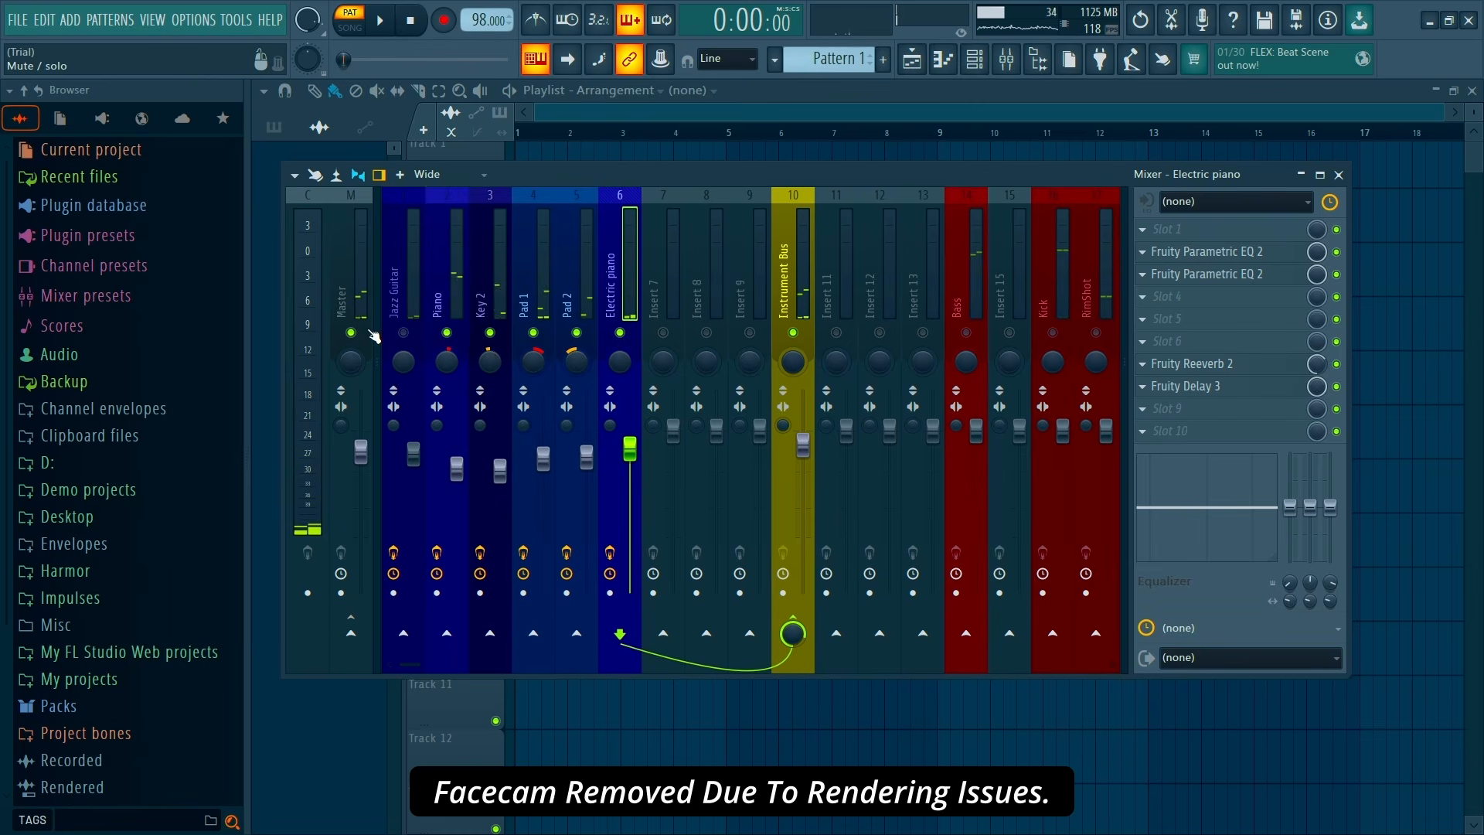
key("space")
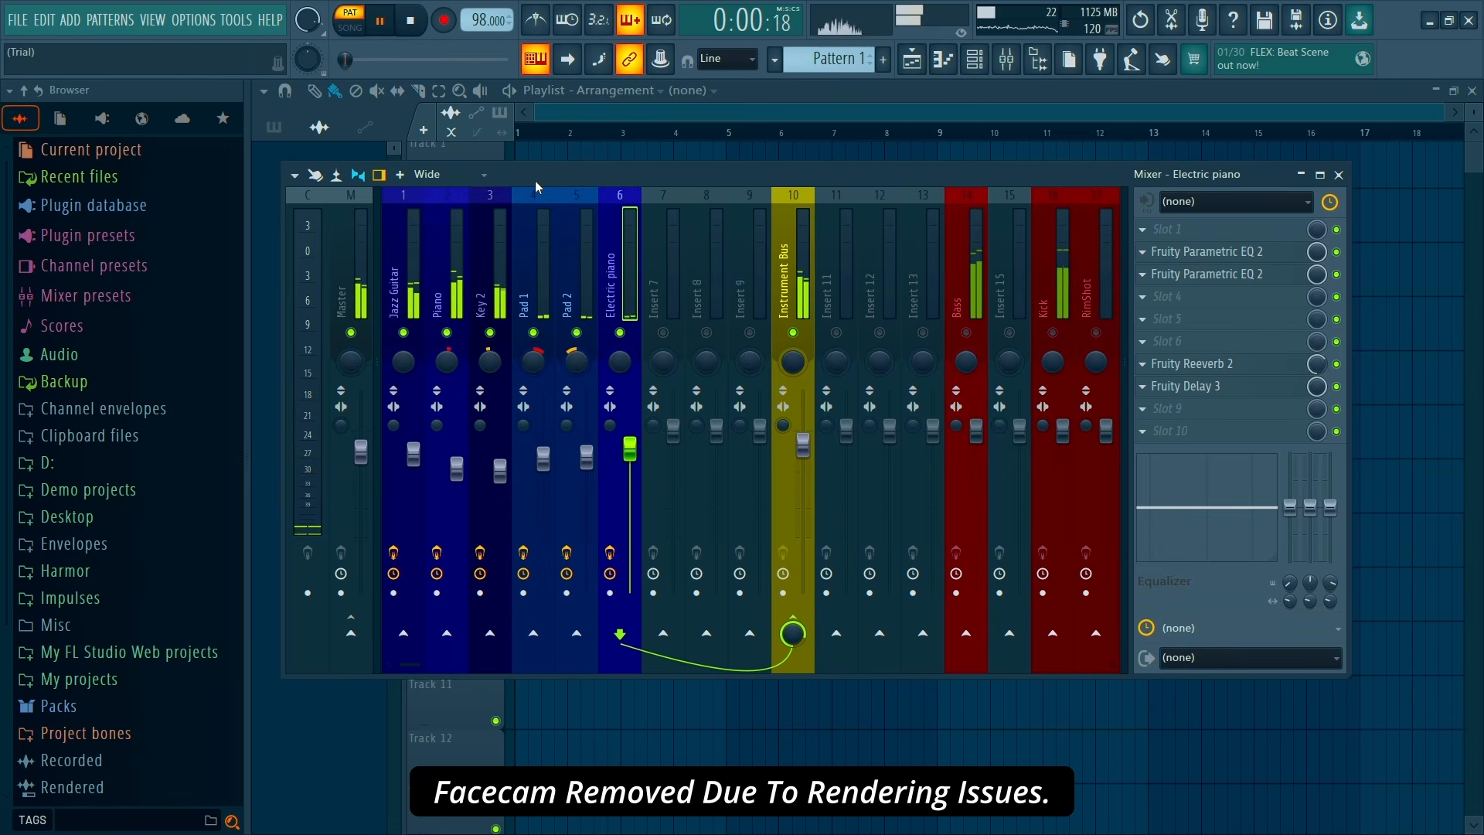
left_click_drag(630, 450, 630, 456)
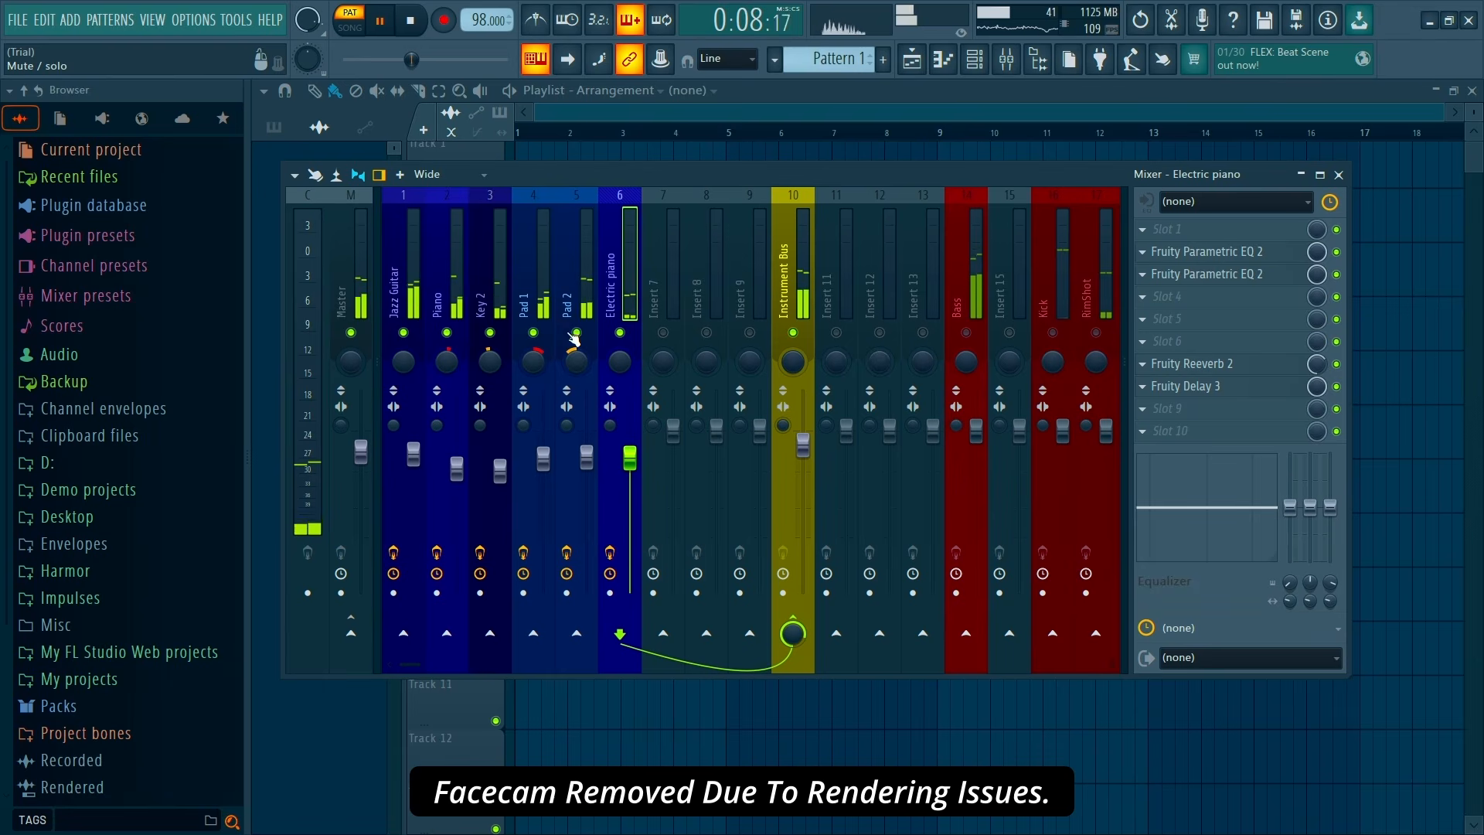
Load Fruity Stereo Shaper in Pad 1's slot 6
left_click(537, 325)
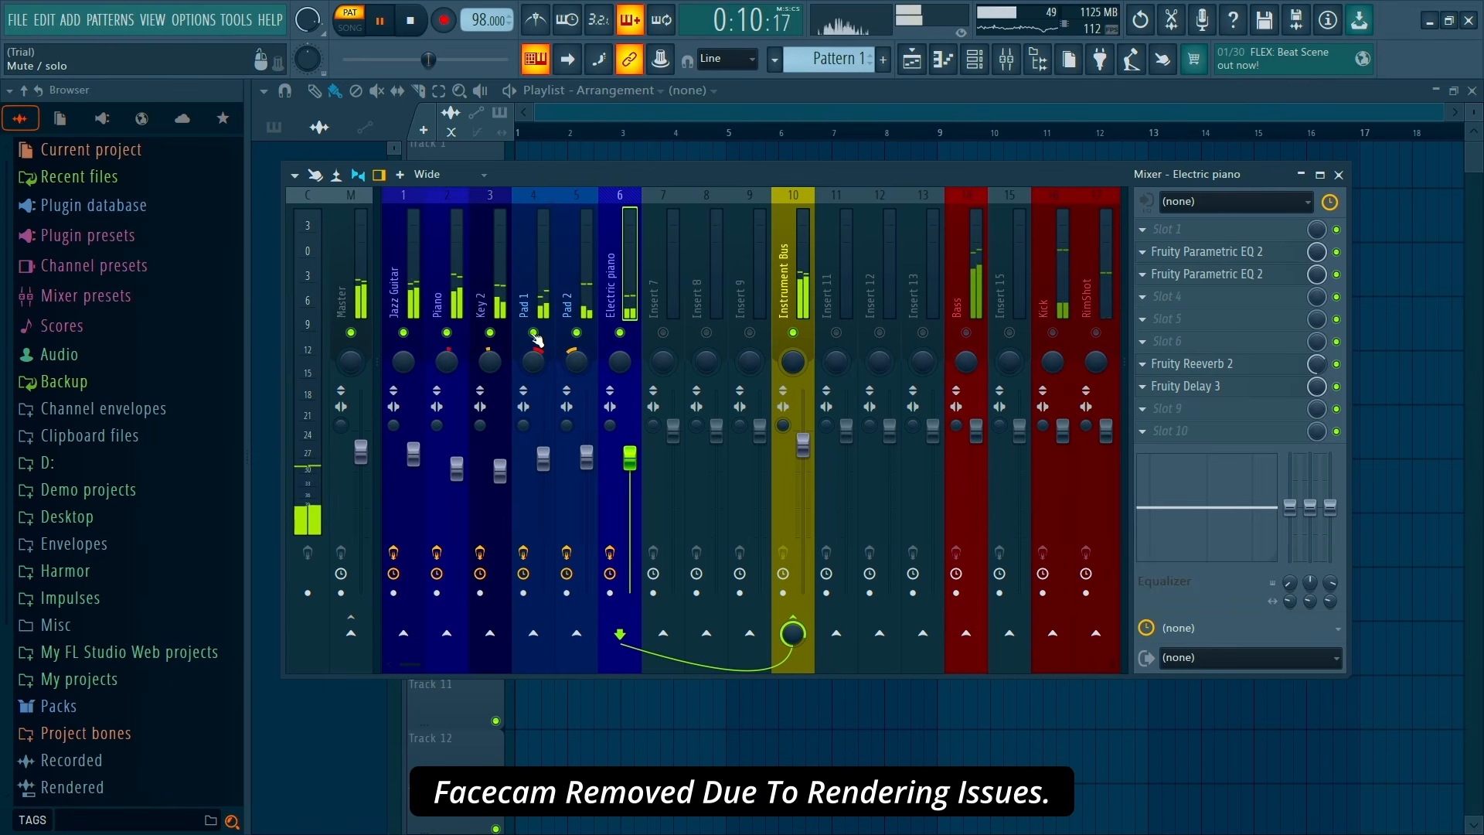
key("space")
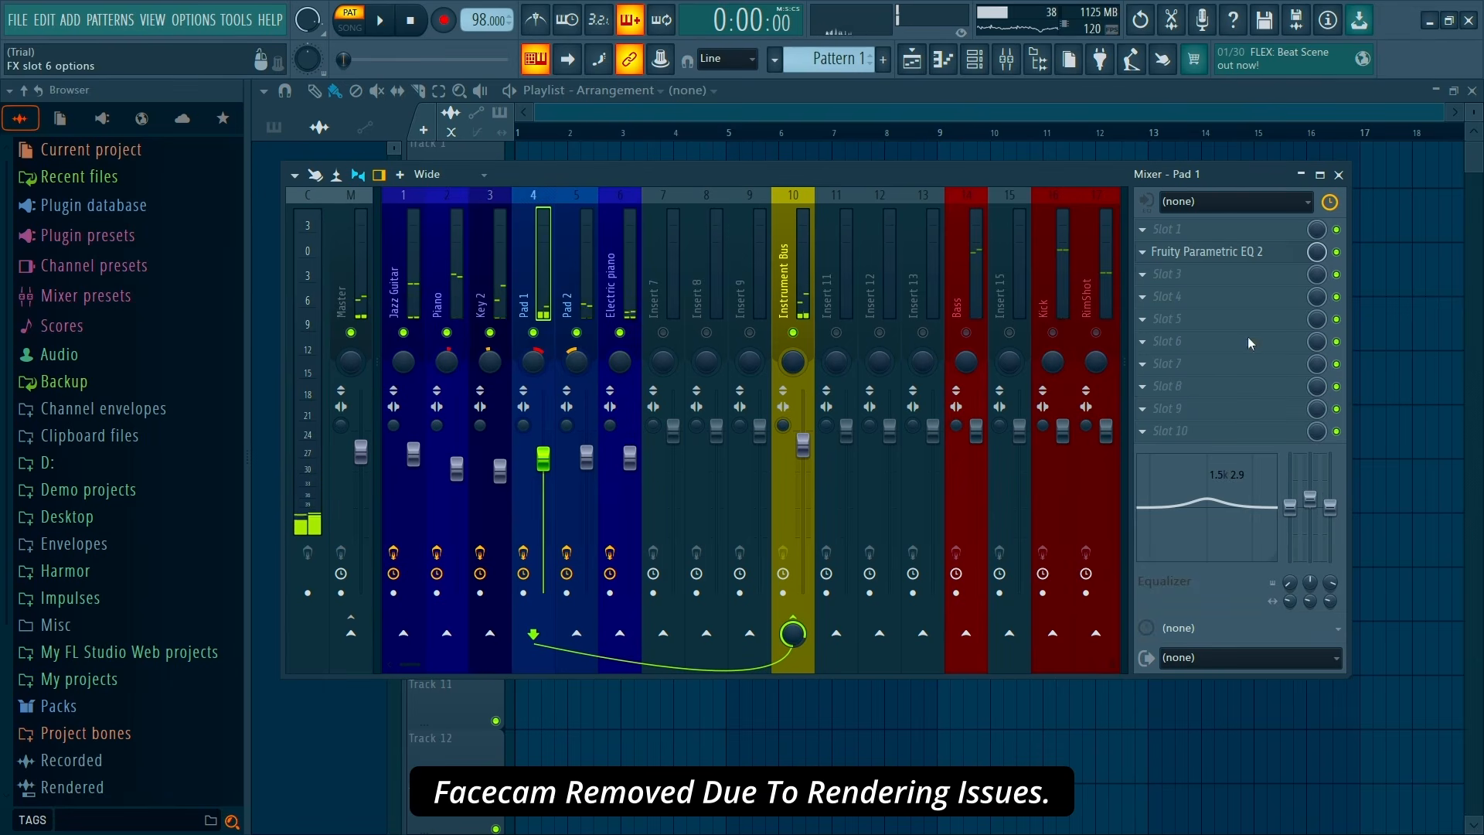
left_click(1250, 342)
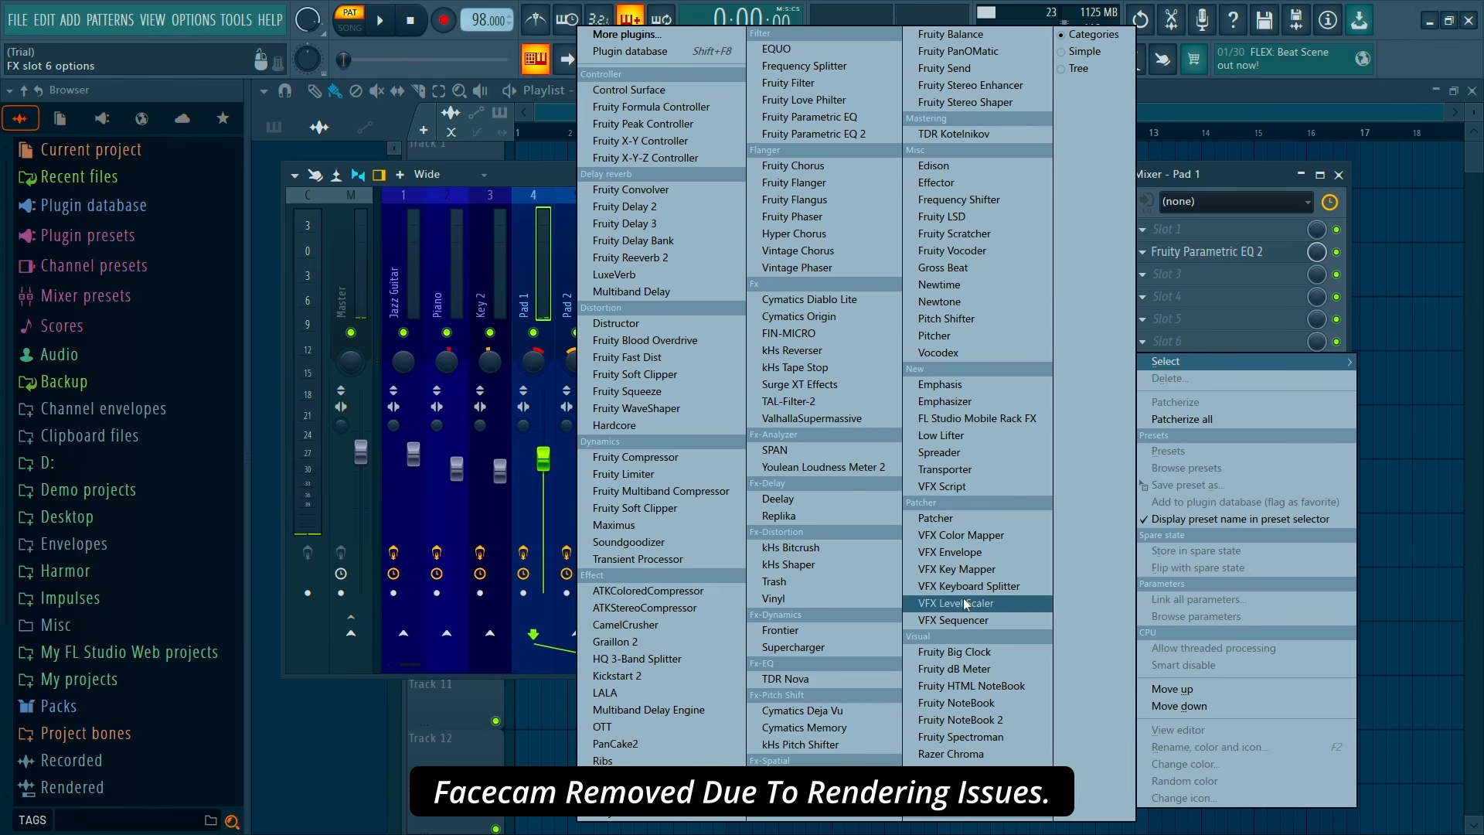
left_click(1216, 341)
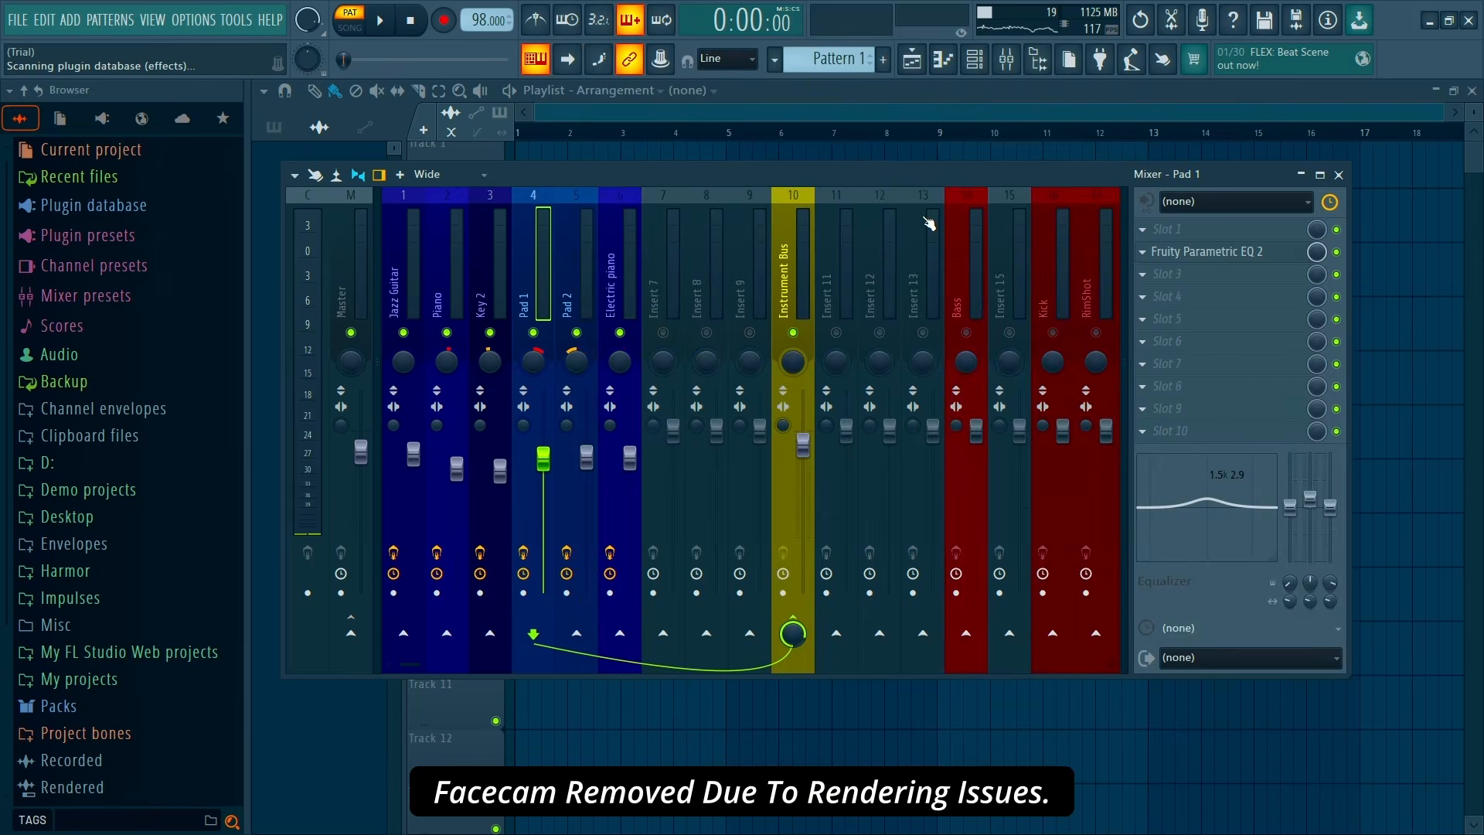
key("F8")
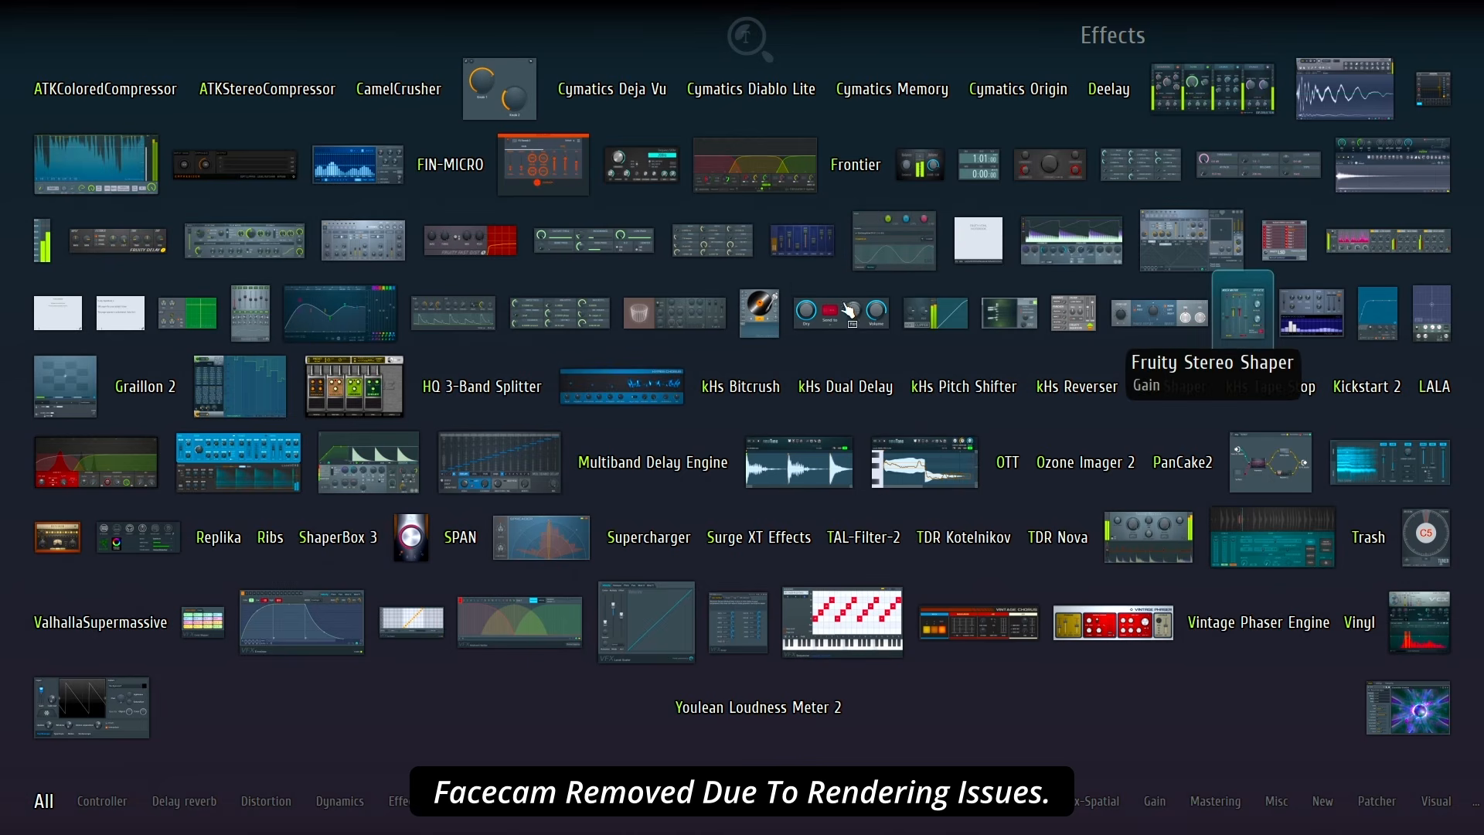
left_click(831, 329)
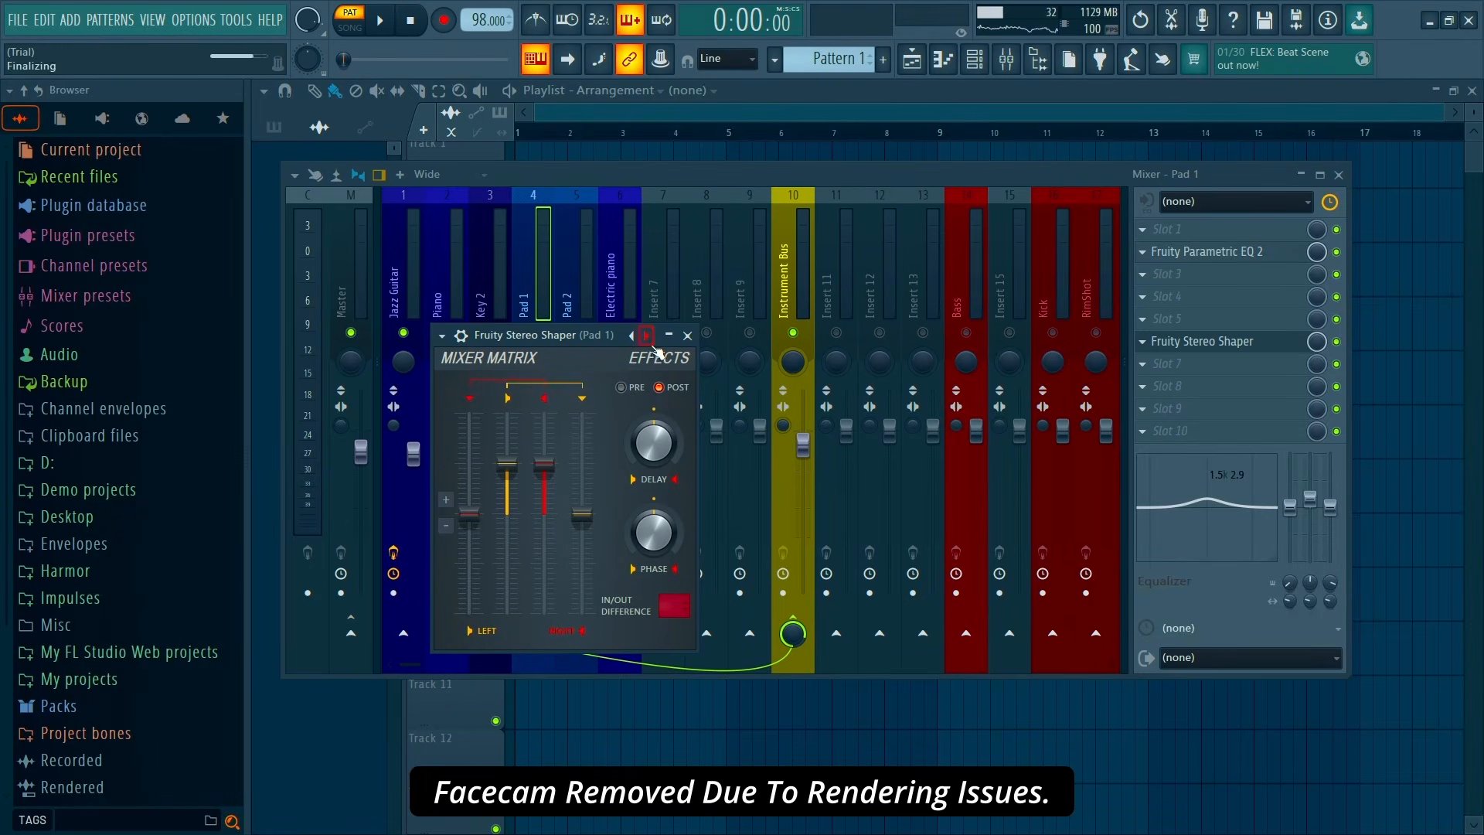
key("space")
left_click(687, 335)
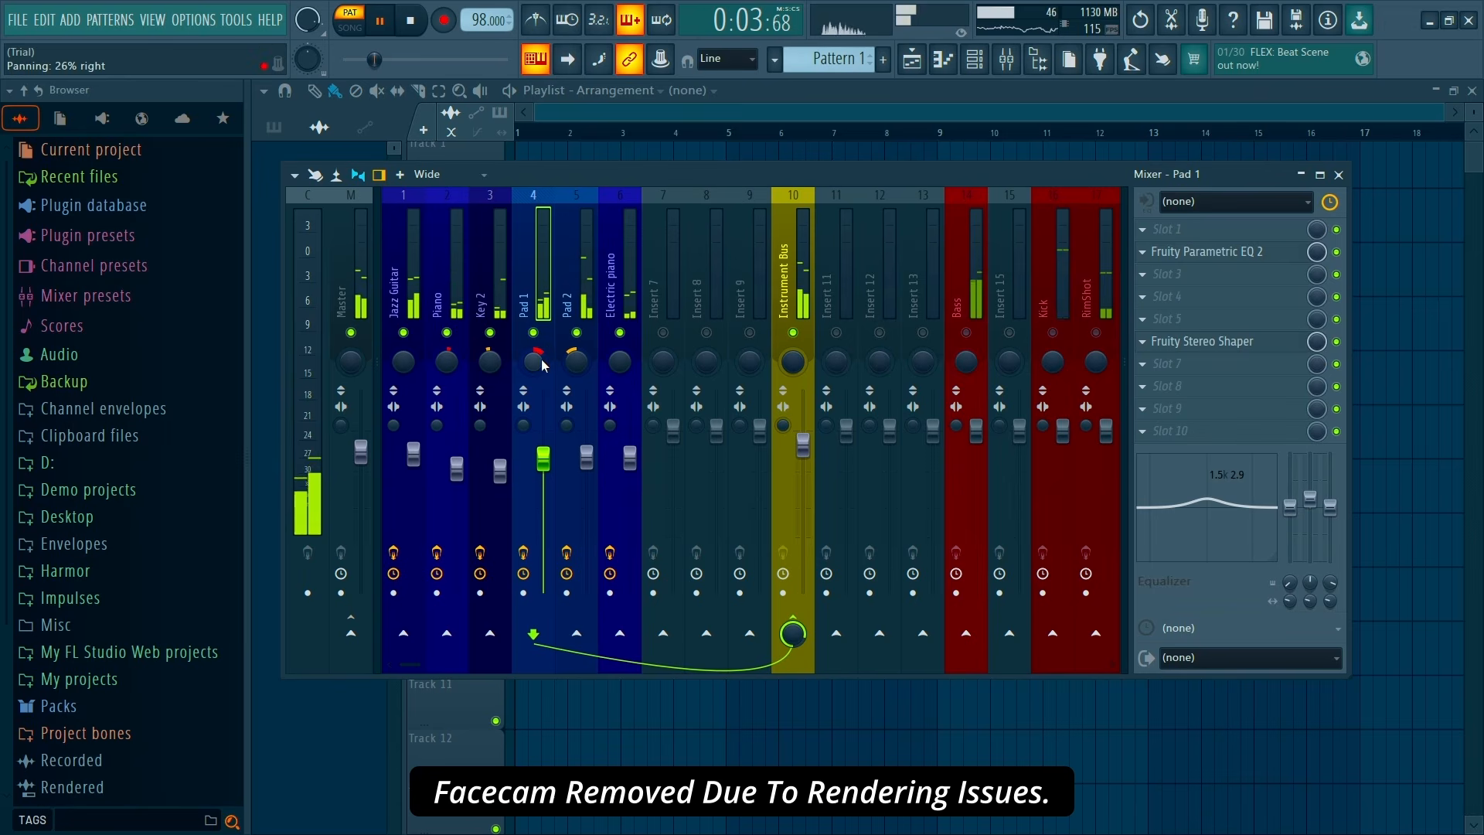
Bring Pad 1's panning back to about centre, pan Pad 2 about 21% left and the Electric piano about 18% right
left_click_drag(533, 362, 534, 381)
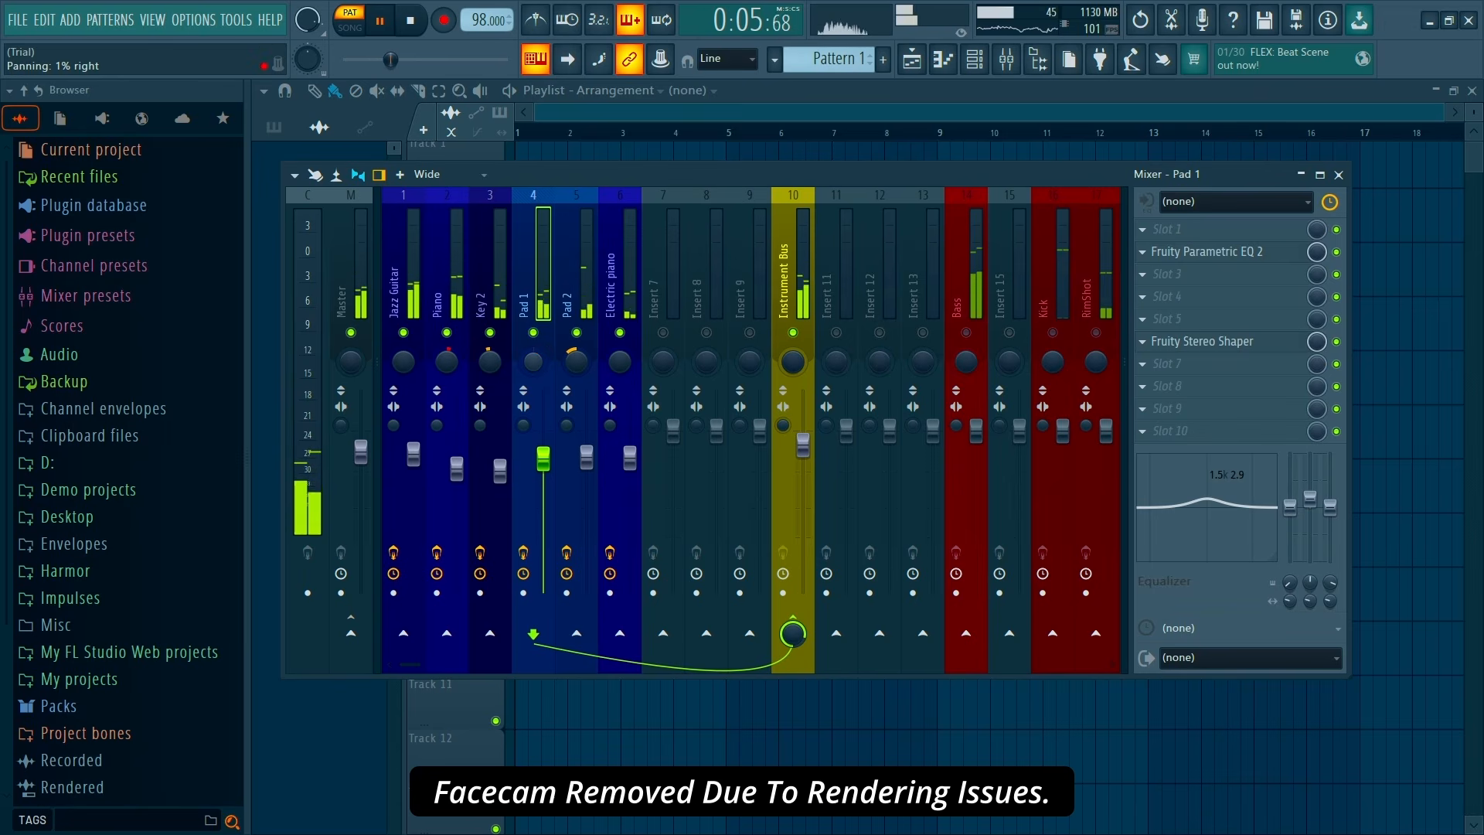
left_click(568, 360)
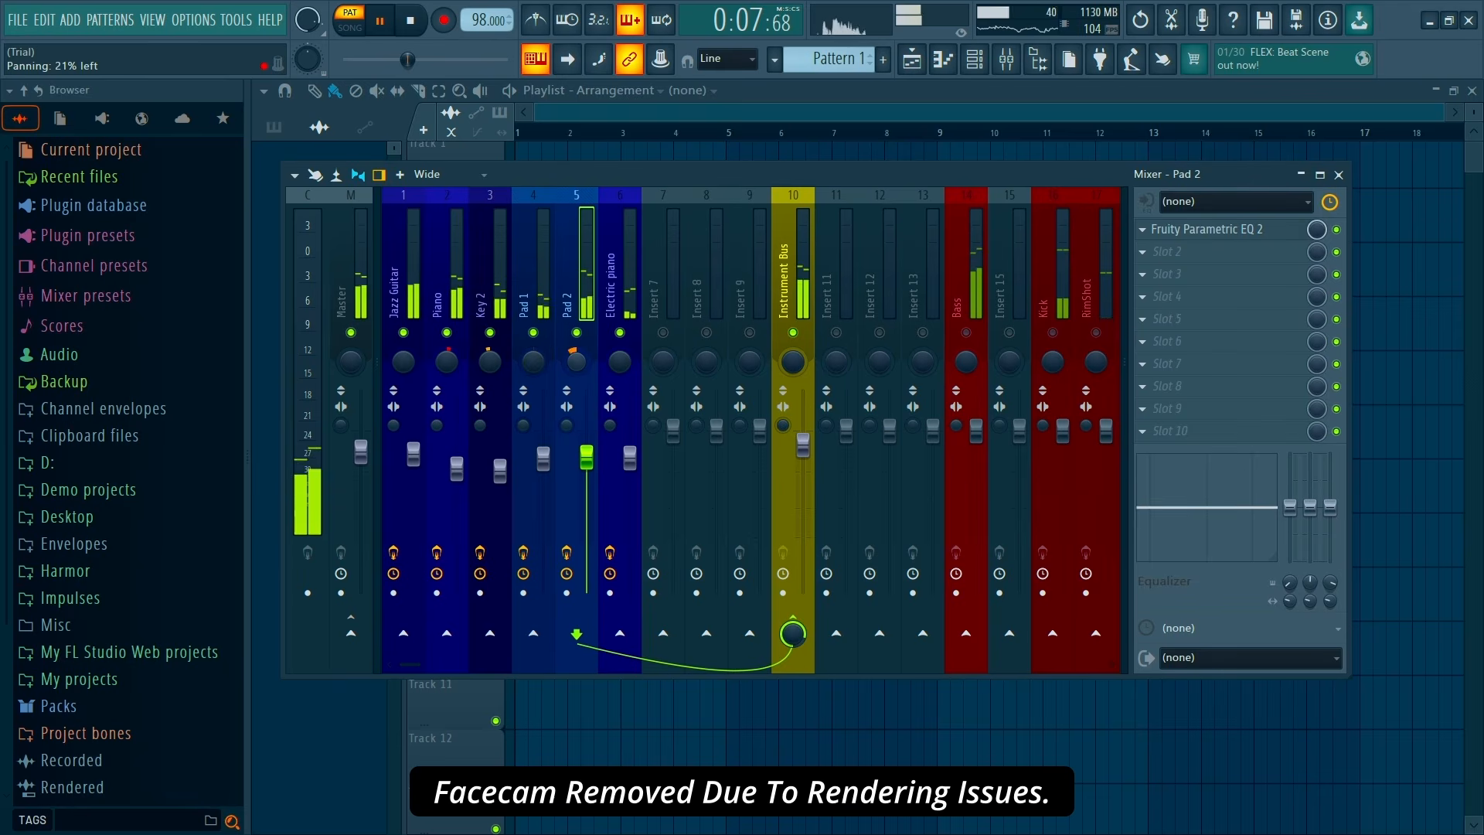
left_click_drag(620, 362, 620, 354)
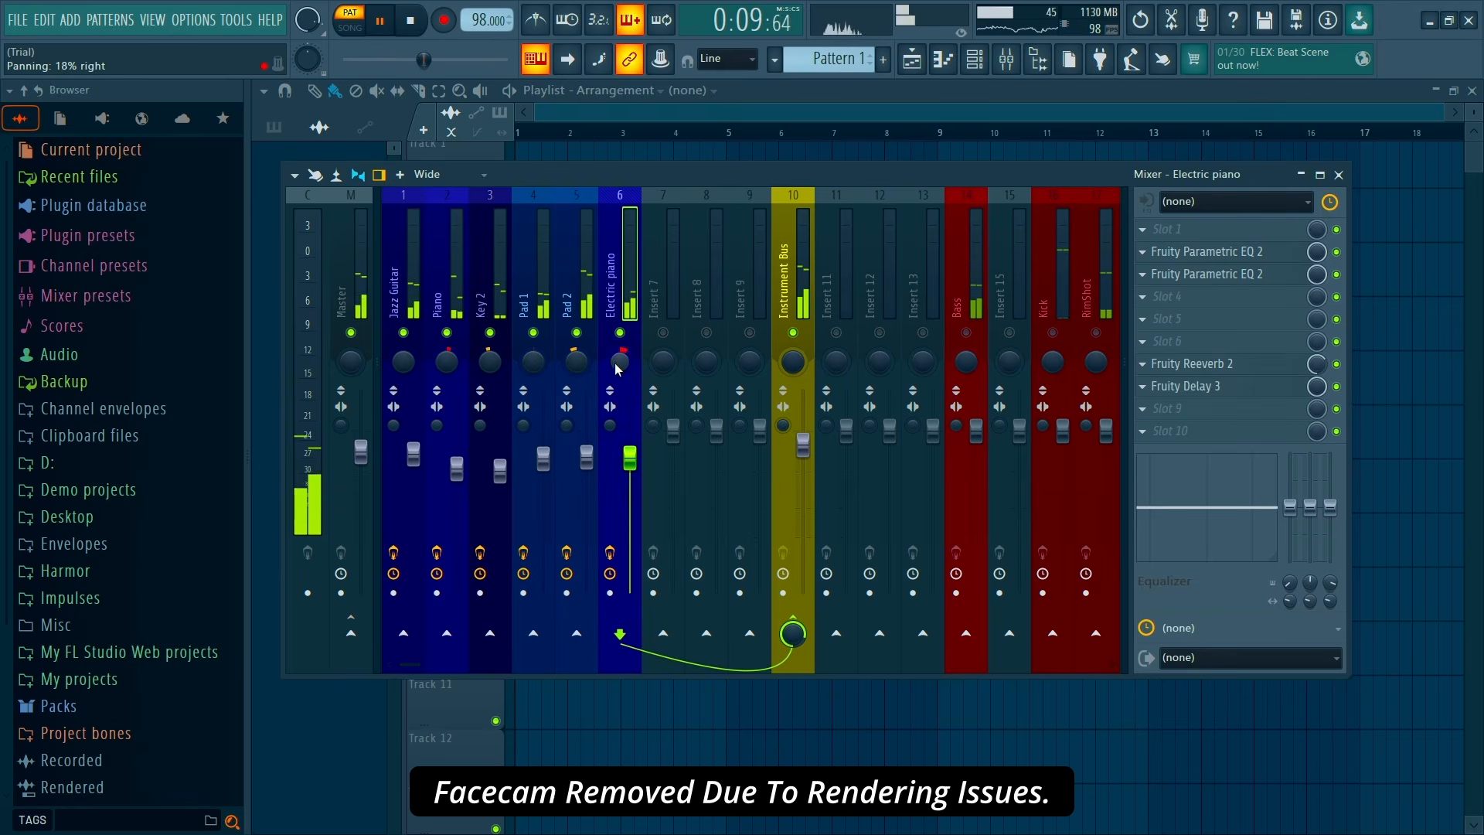
left_click(584, 340)
key("space")
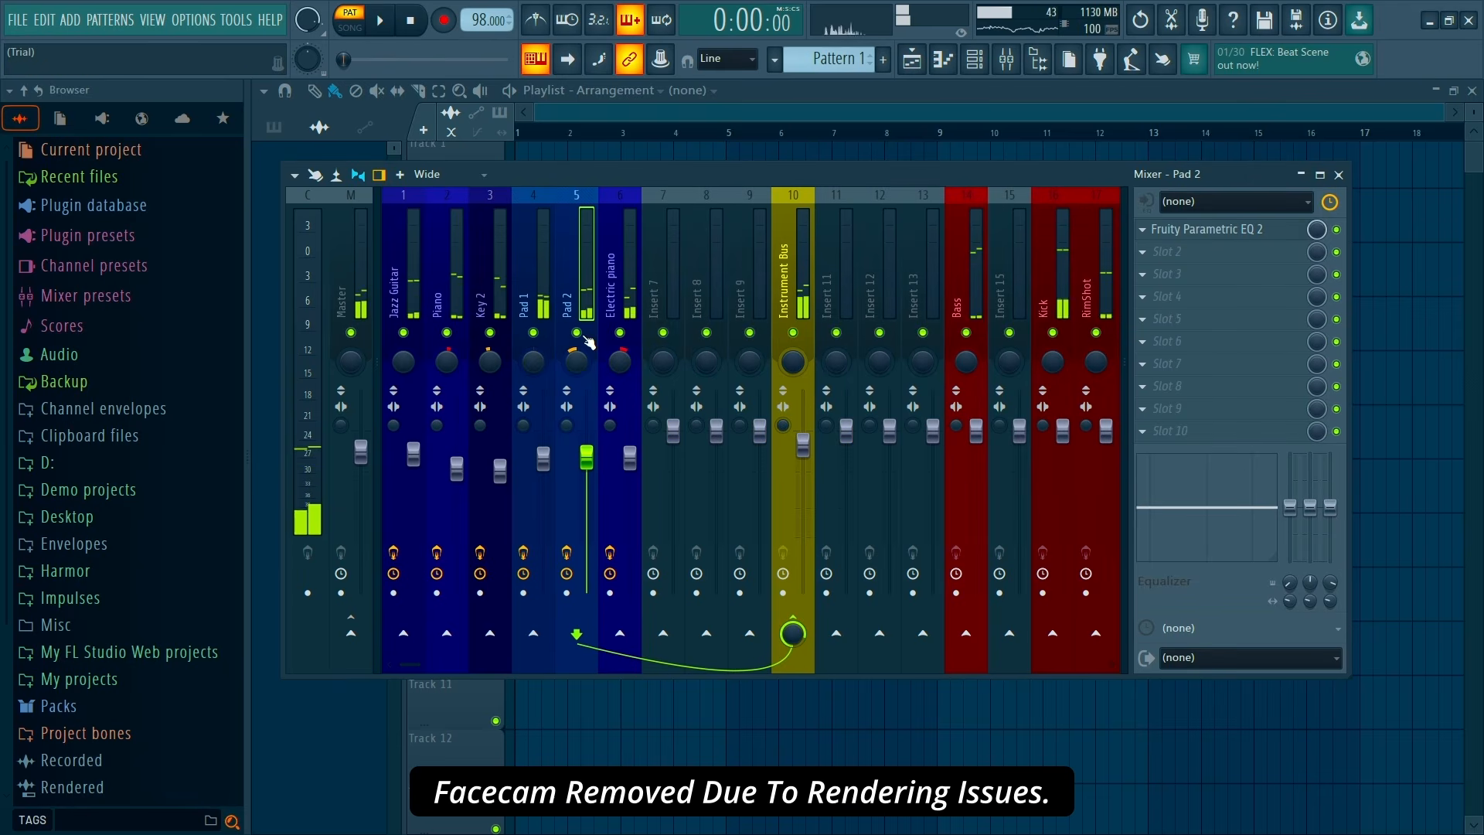
Play the Bass with the instrument tracks while the drums stay muted, lower its fader to -3.0 dB and adjust its stereo separation
left_click(966, 277)
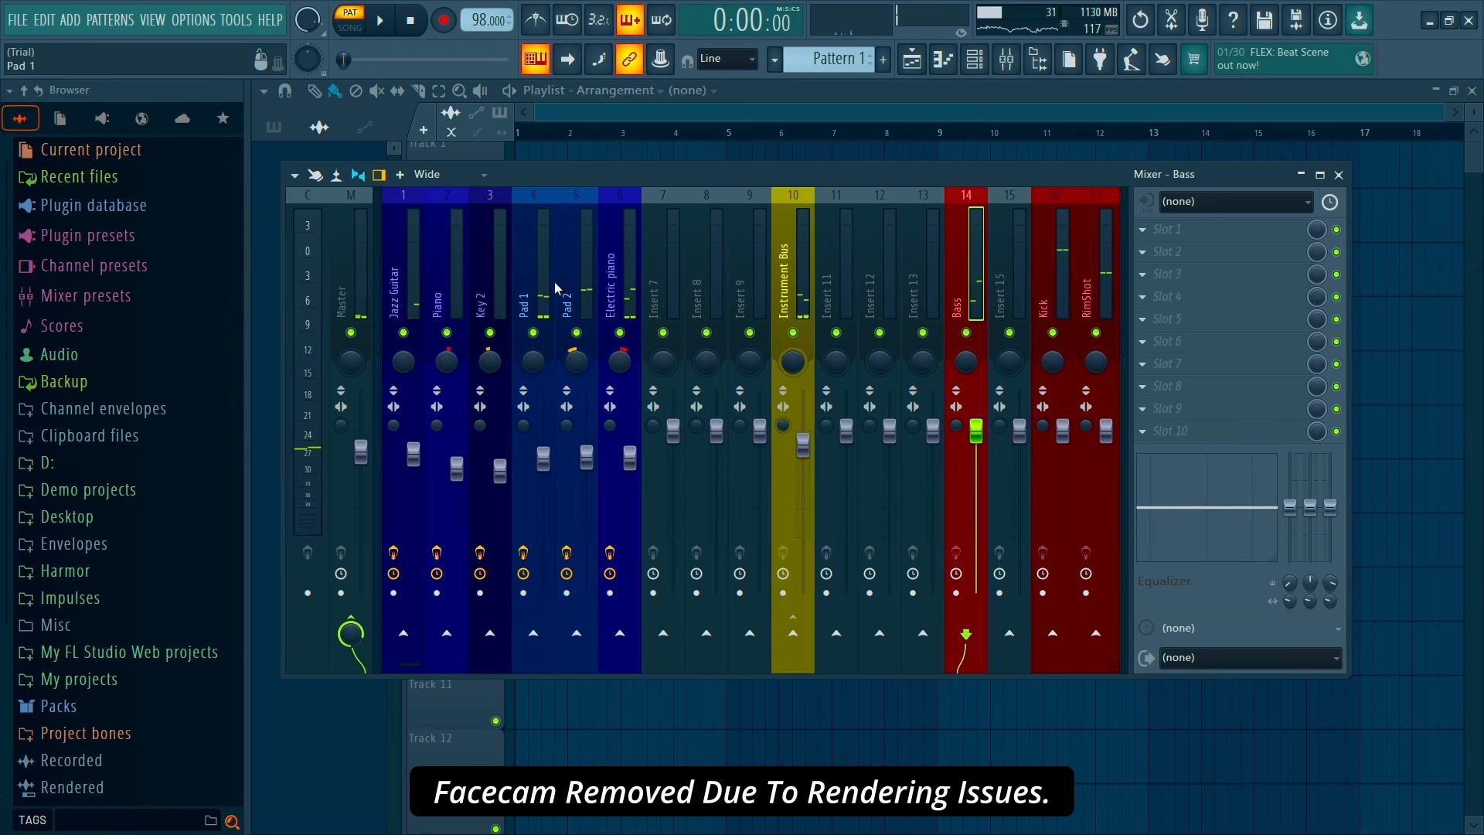
left_click(974, 60)
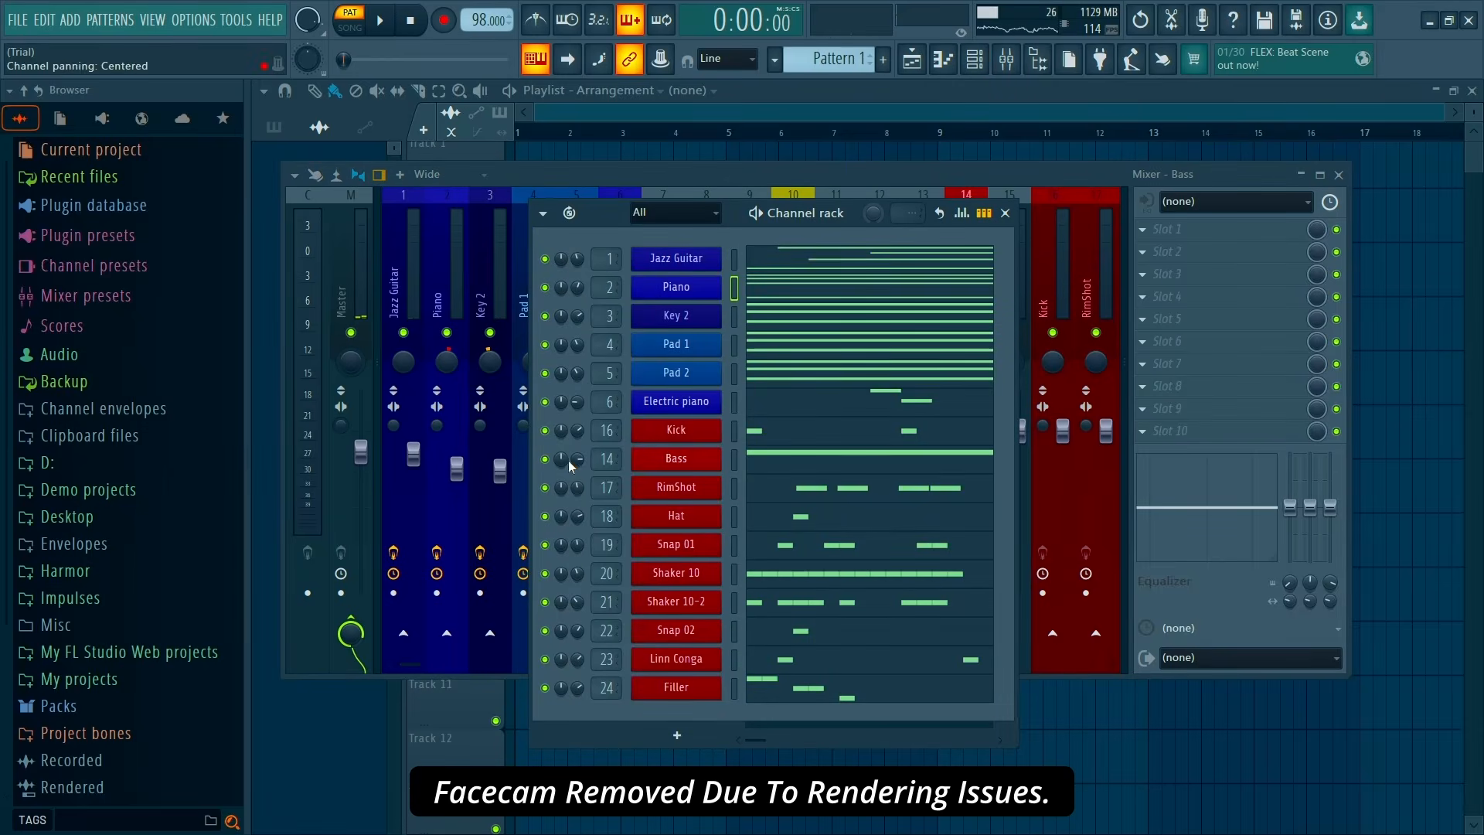
key("space")
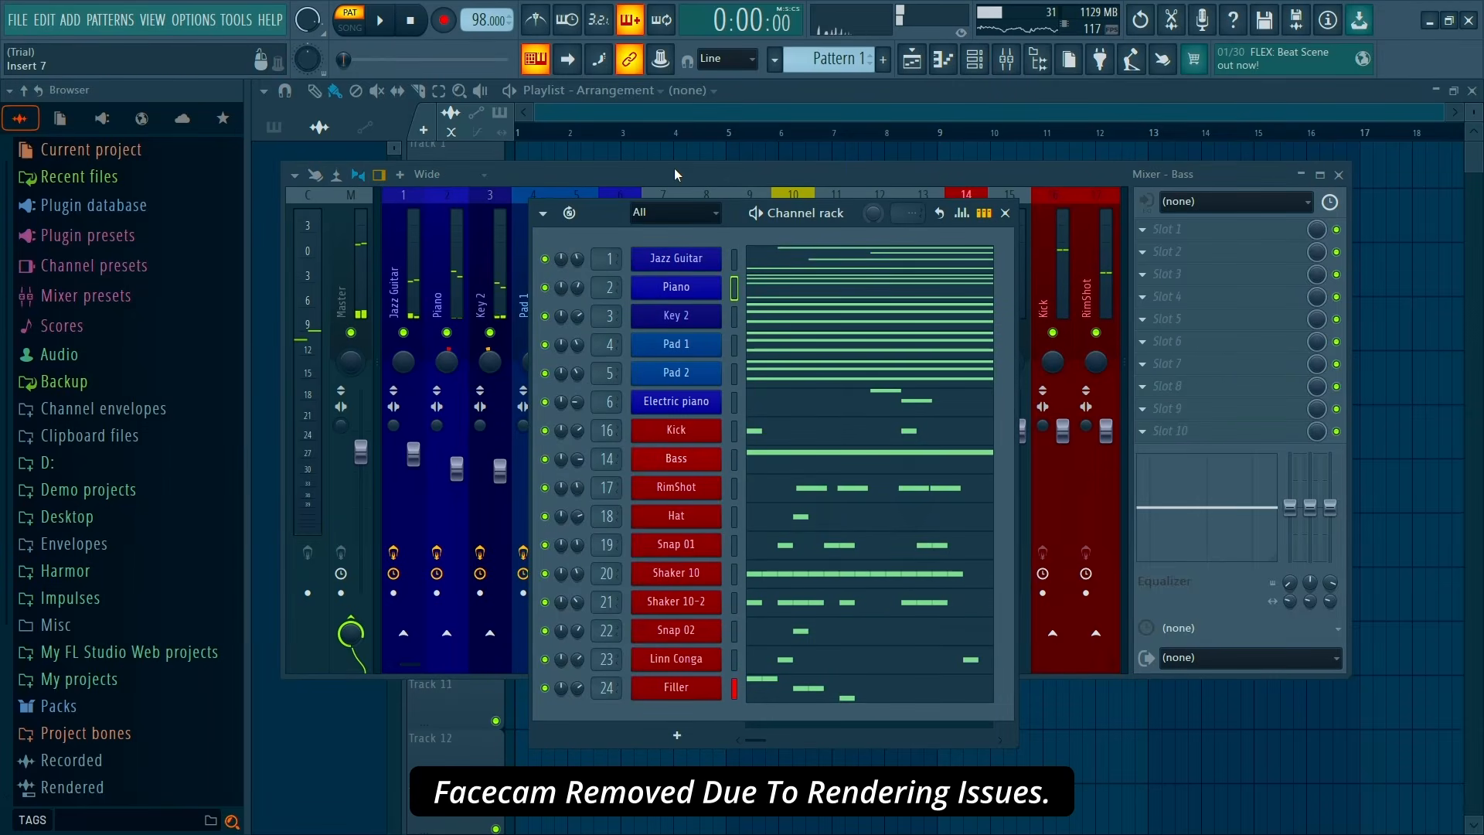
left_click(674, 169)
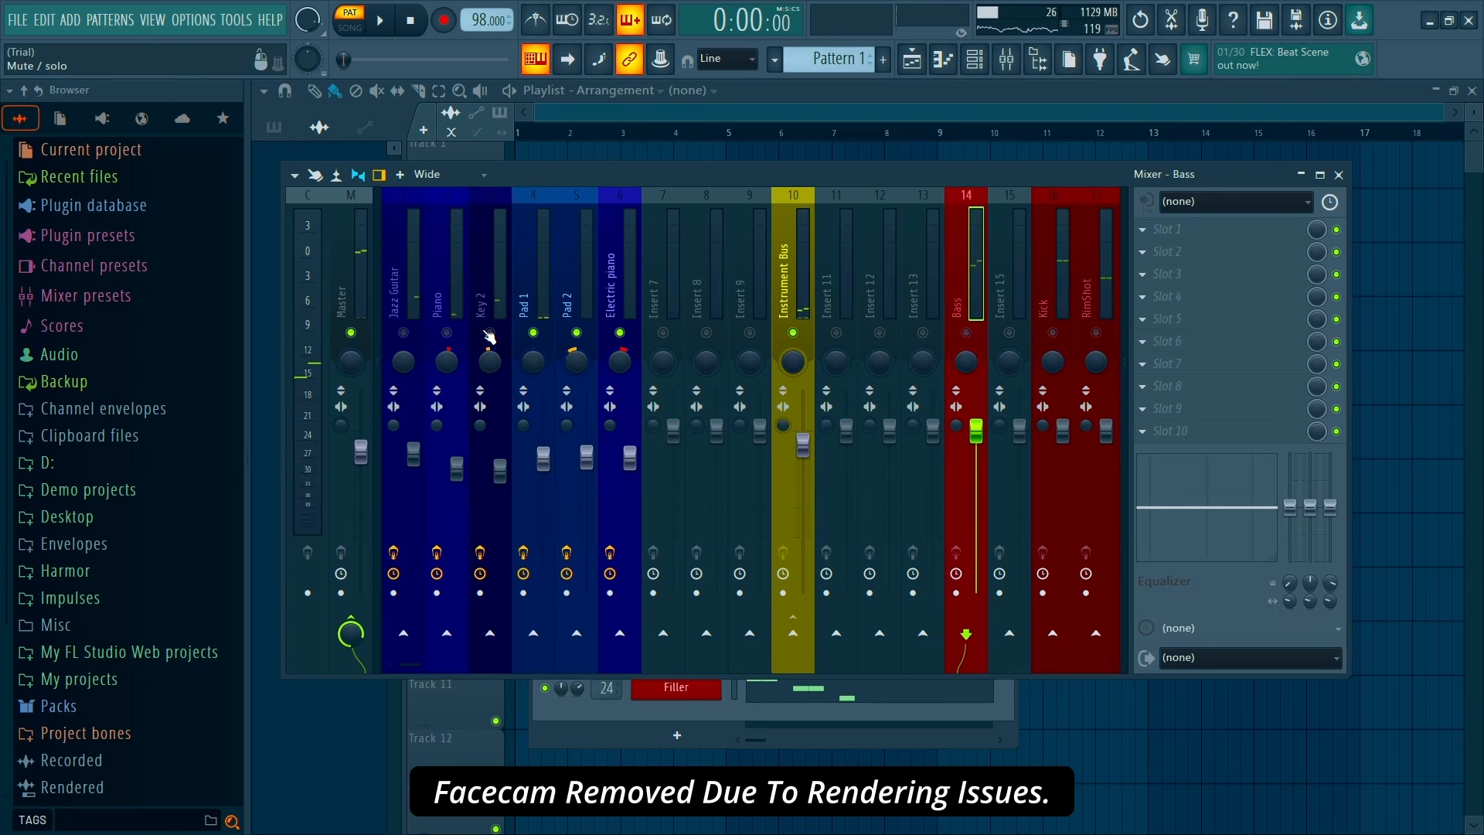
key("space")
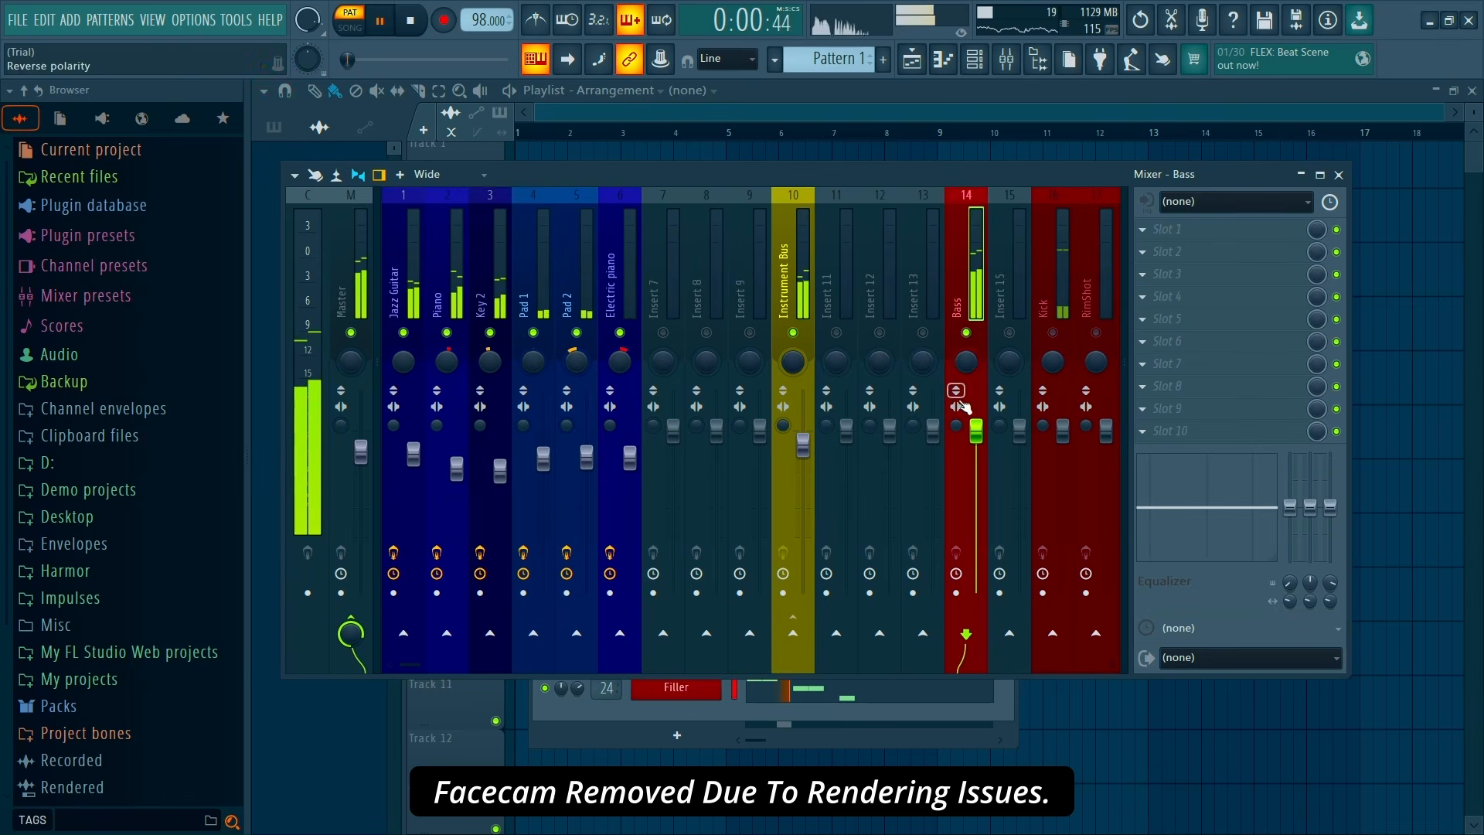
mouse_move(976, 431)
left_mouse_down()
mouse_move(976, 453)
mouse_move(957, 409)
left_mouse_up()
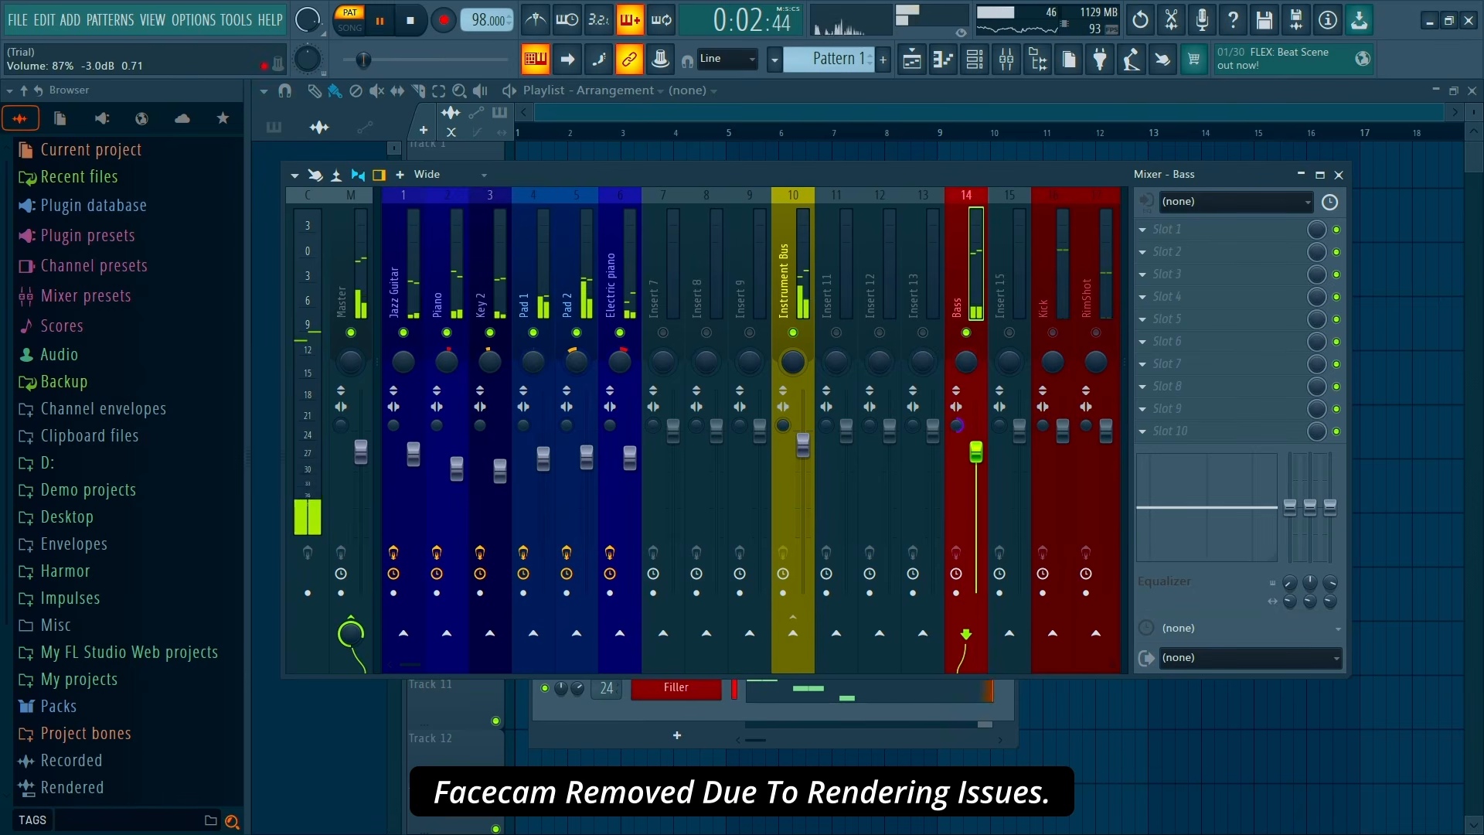
Add Fruity Parametric EQ 2 in the Bass track's slot 1 with the 20Hz + 18kHz cut preset and lower its high cut to about 1.6 kHz
left_click(1262, 242)
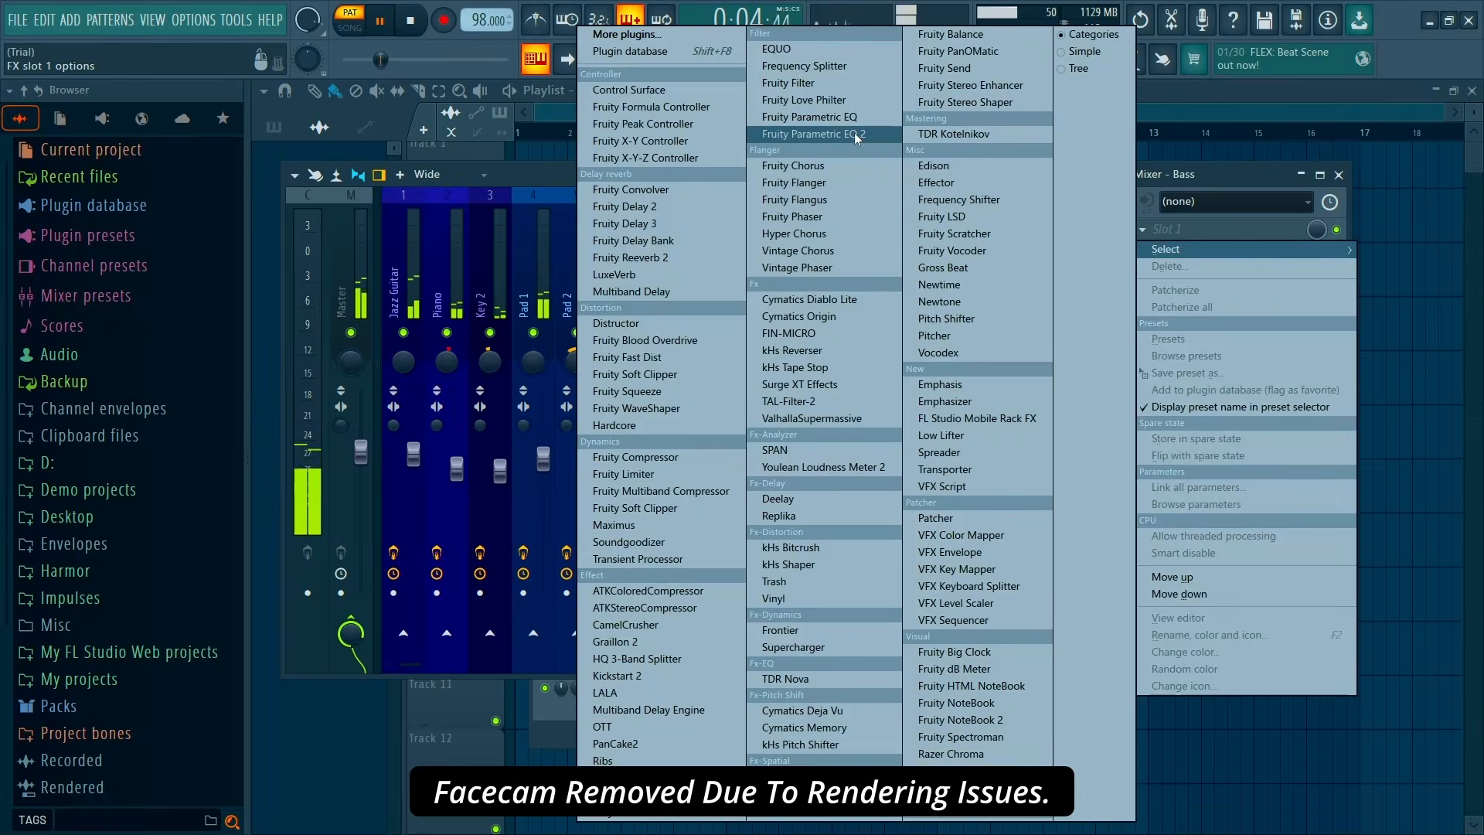
left_click(855, 132)
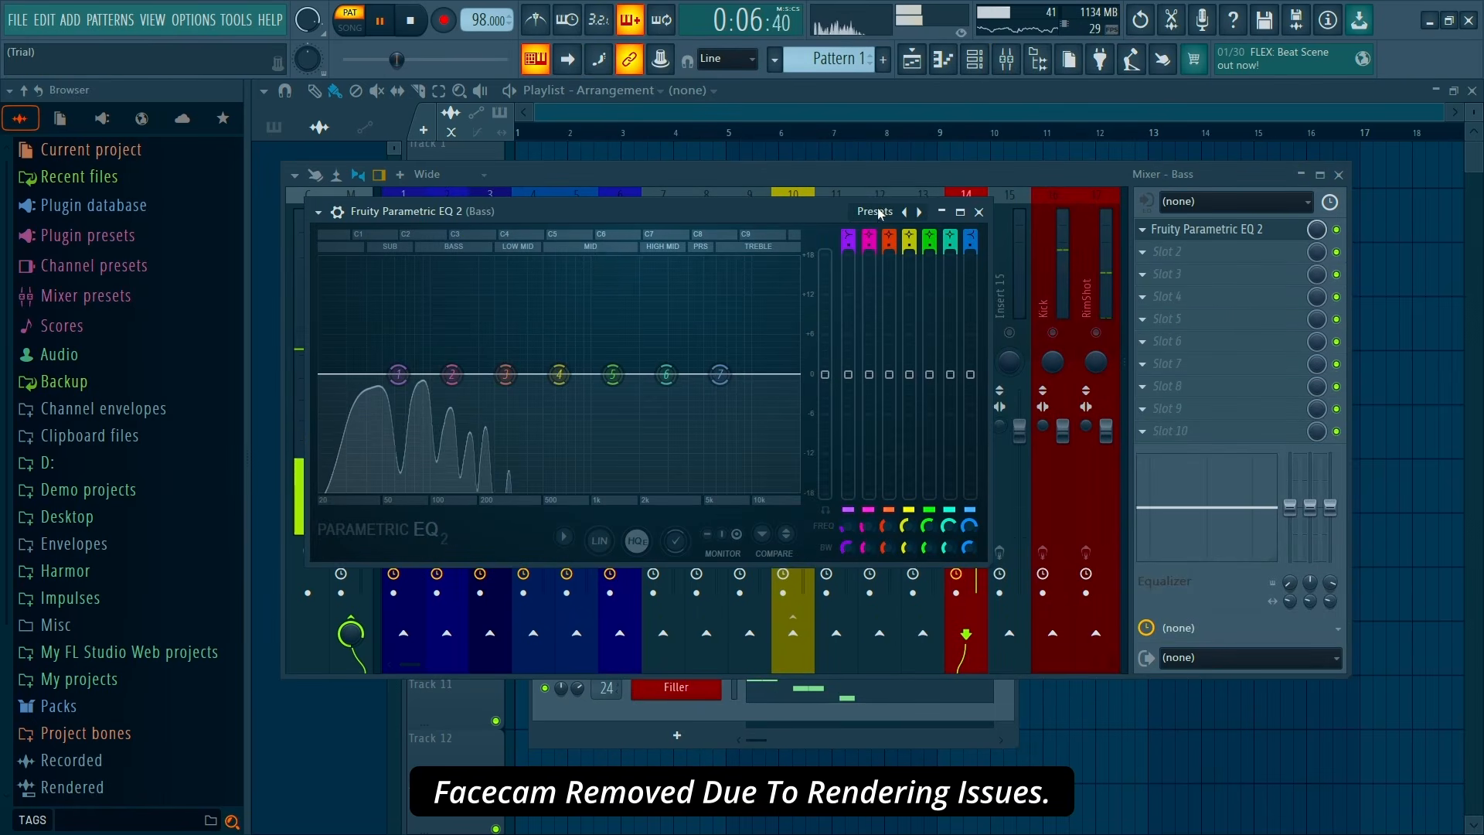
left_click(880, 213)
left_click(904, 240)
left_click_drag(794, 374, 637, 374)
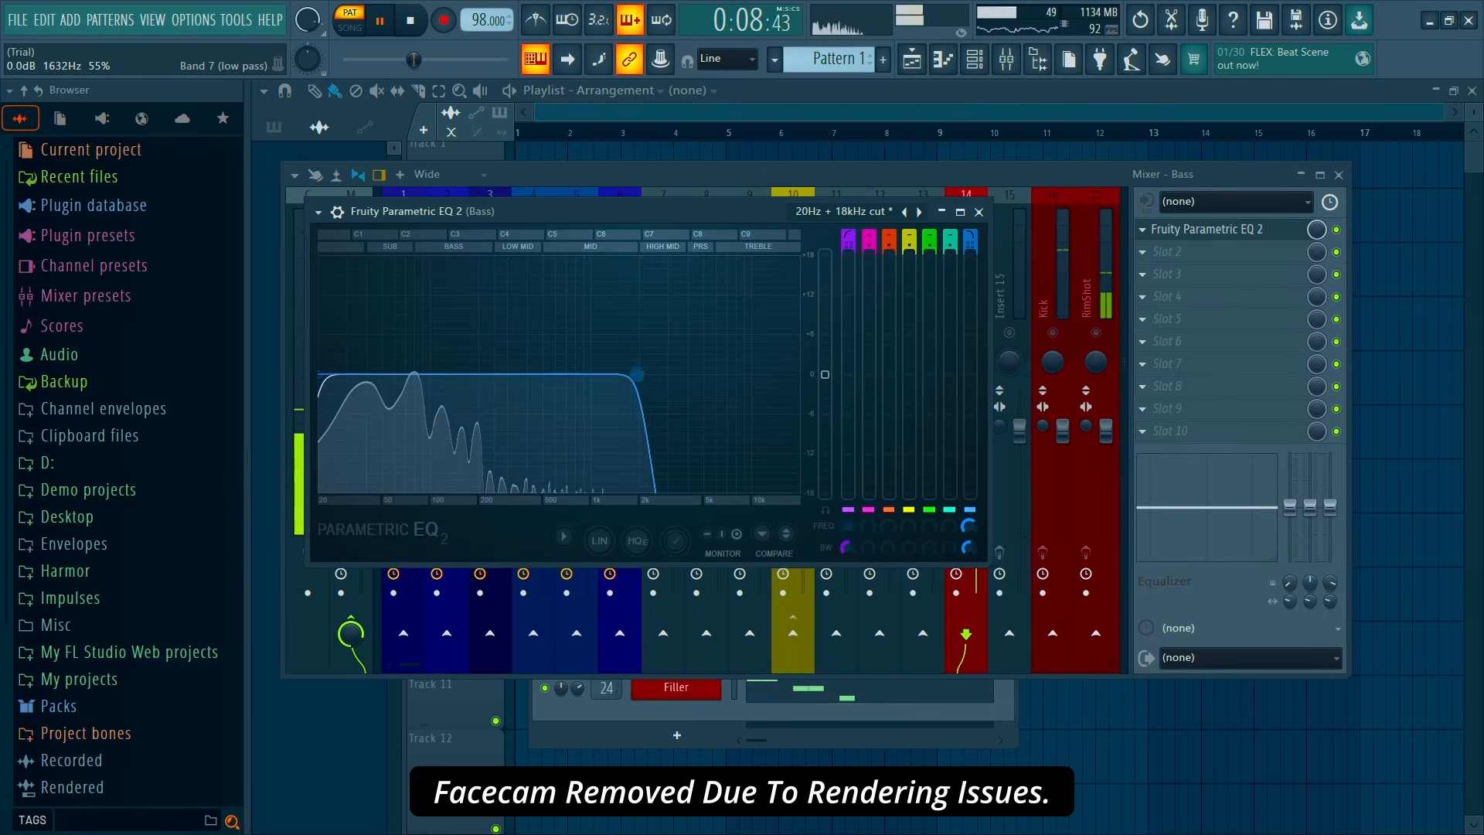
left_click(979, 211)
key("space")
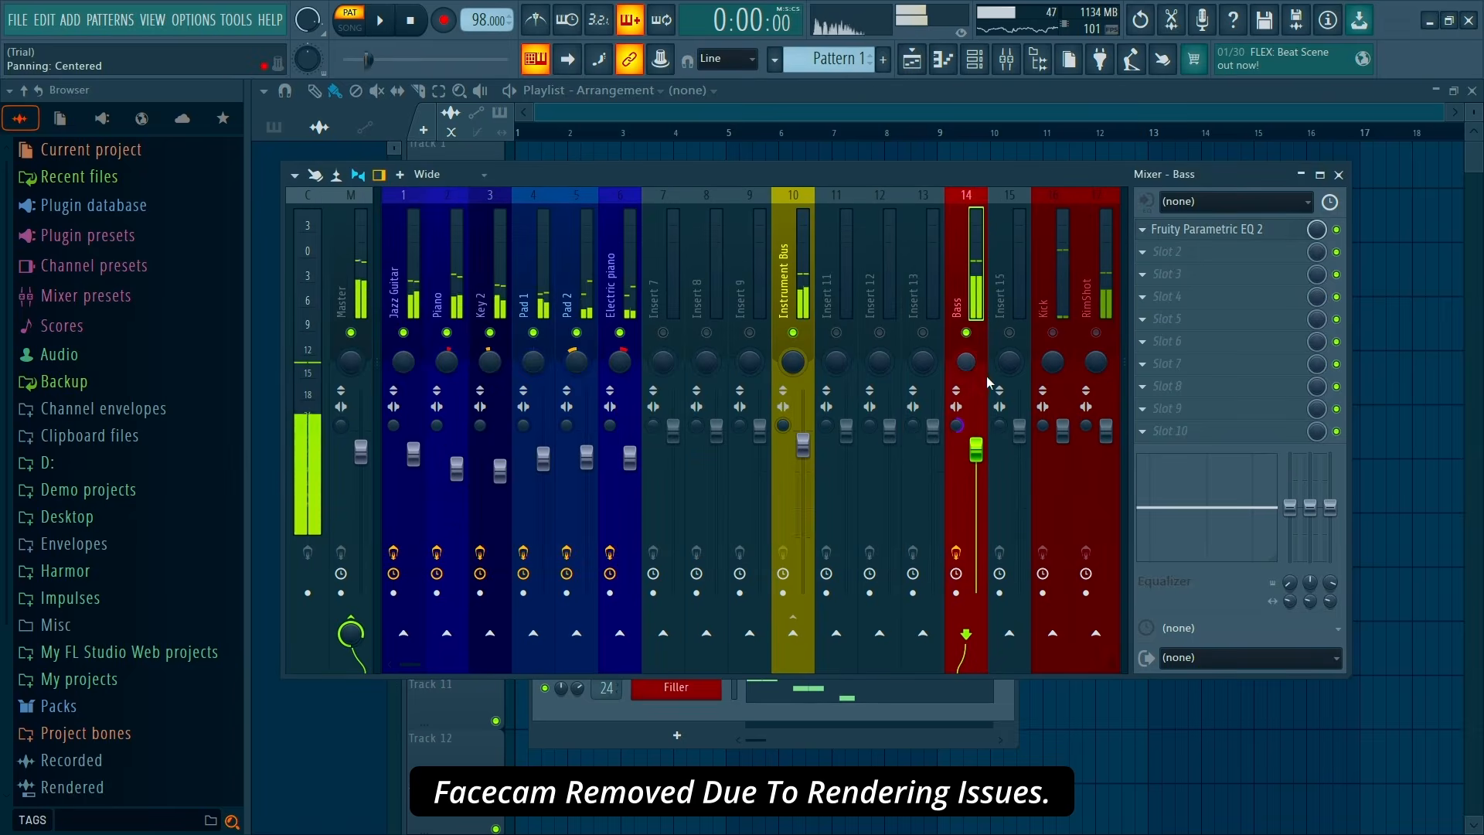
Solo the Bass, add Fruity Blood Overdrive in slot 3 with pre amp at about 0.16, and unmute all tracks
right_click(979, 347)
right_click(967, 333)
key("space")
left_click(1217, 275)
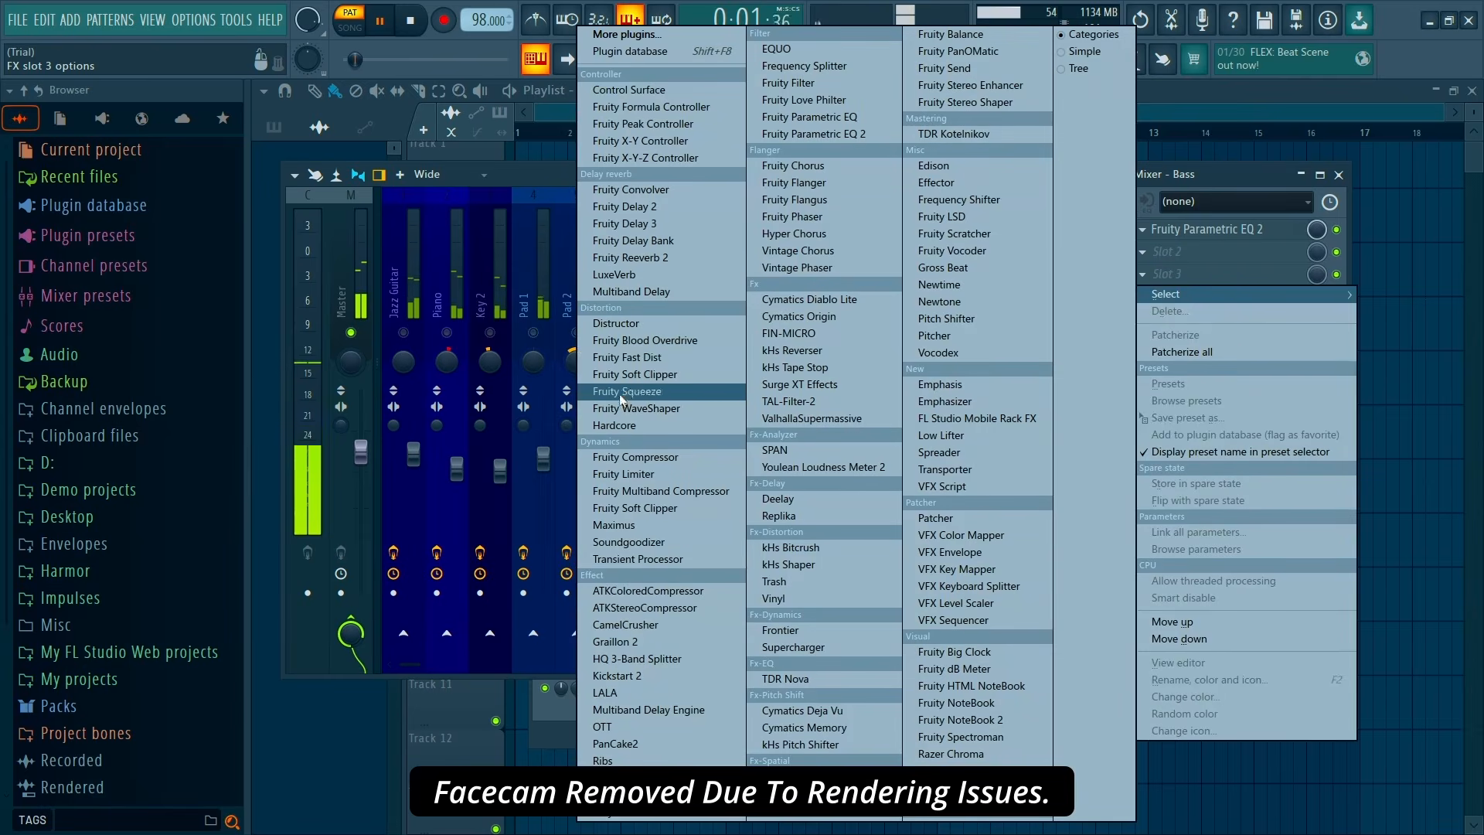
left_click(654, 343)
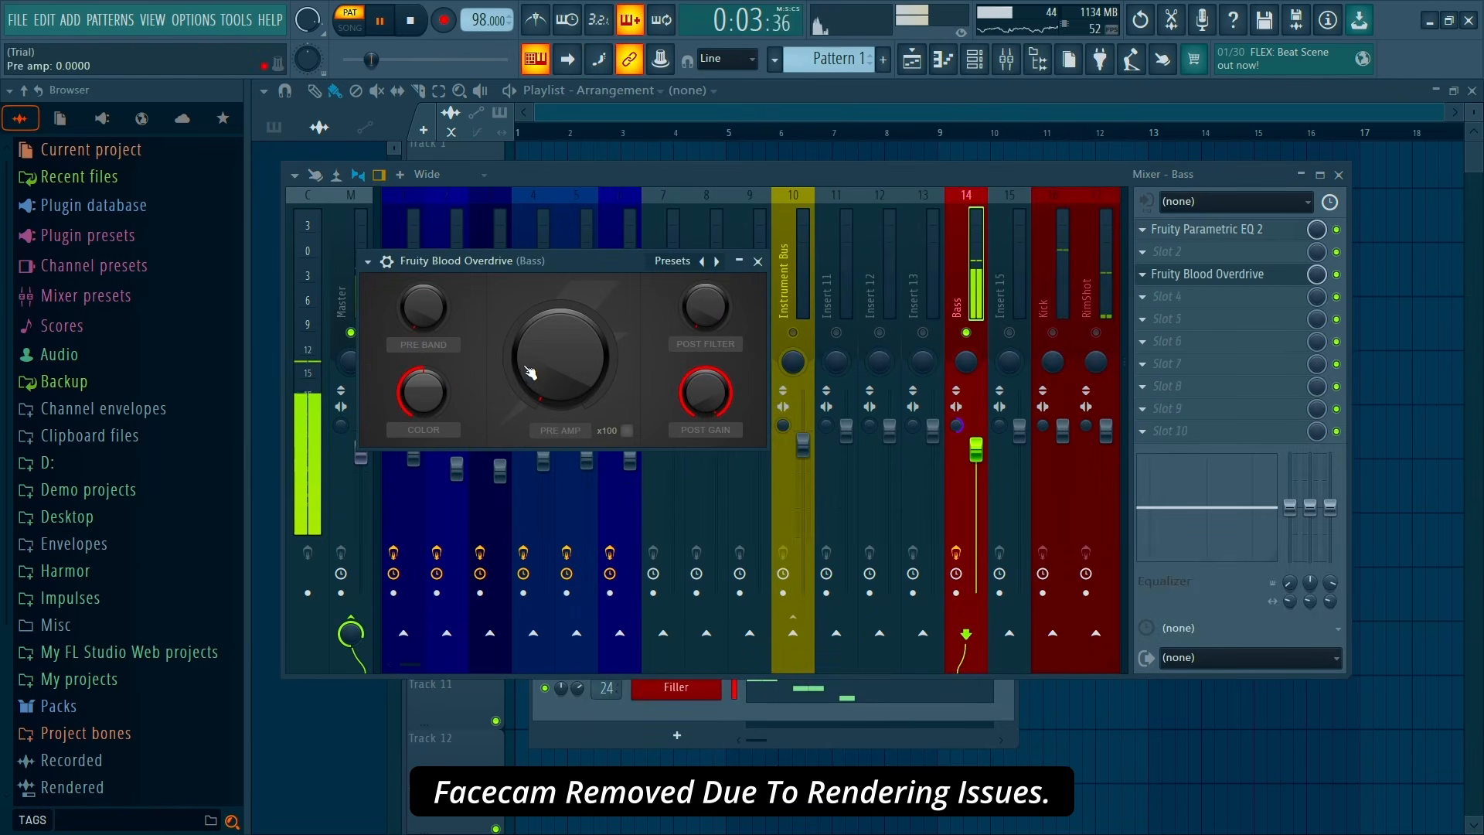
left_click_drag(530, 374, 618, 337)
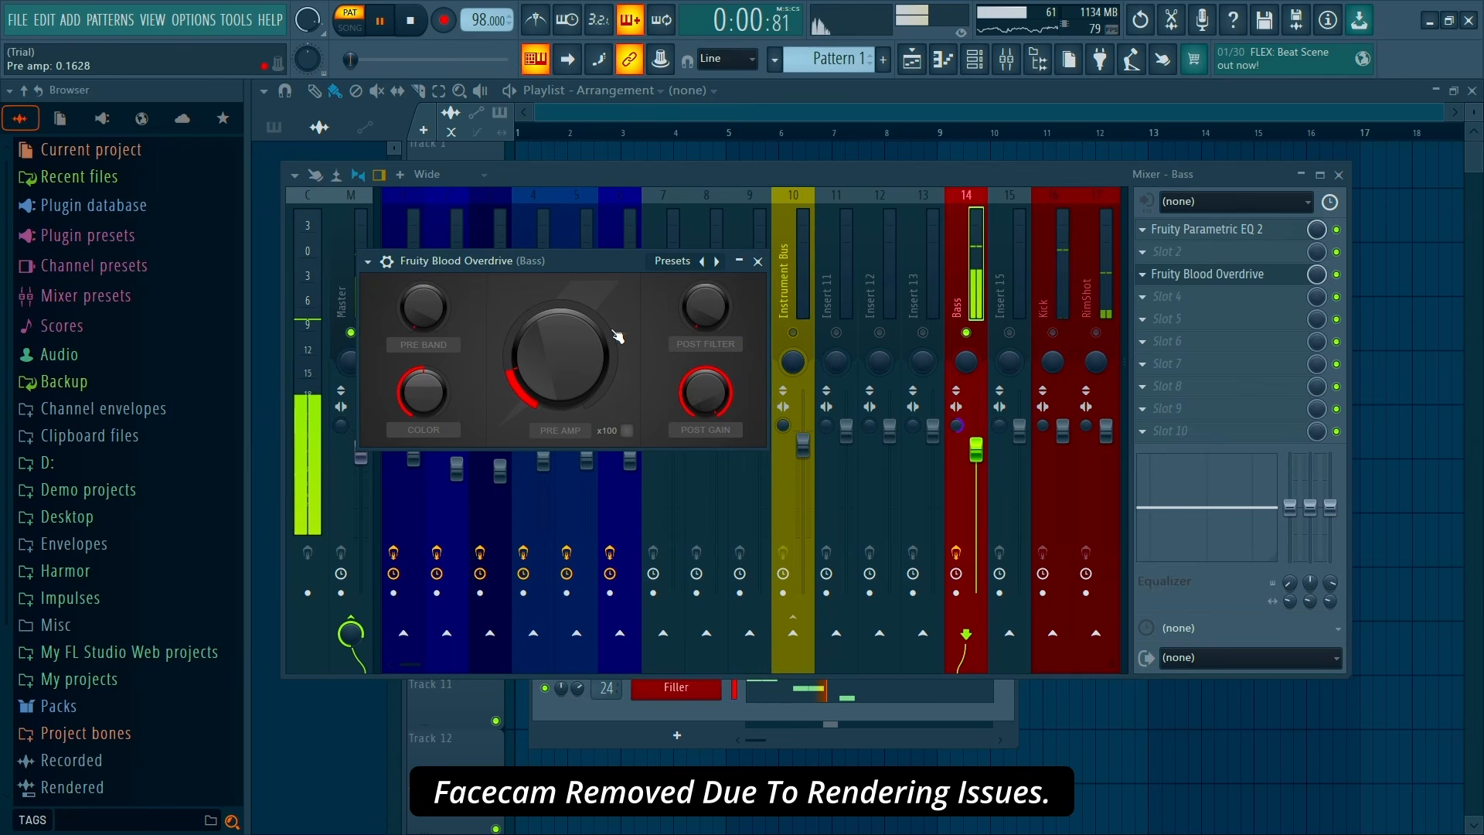
left_click(757, 261)
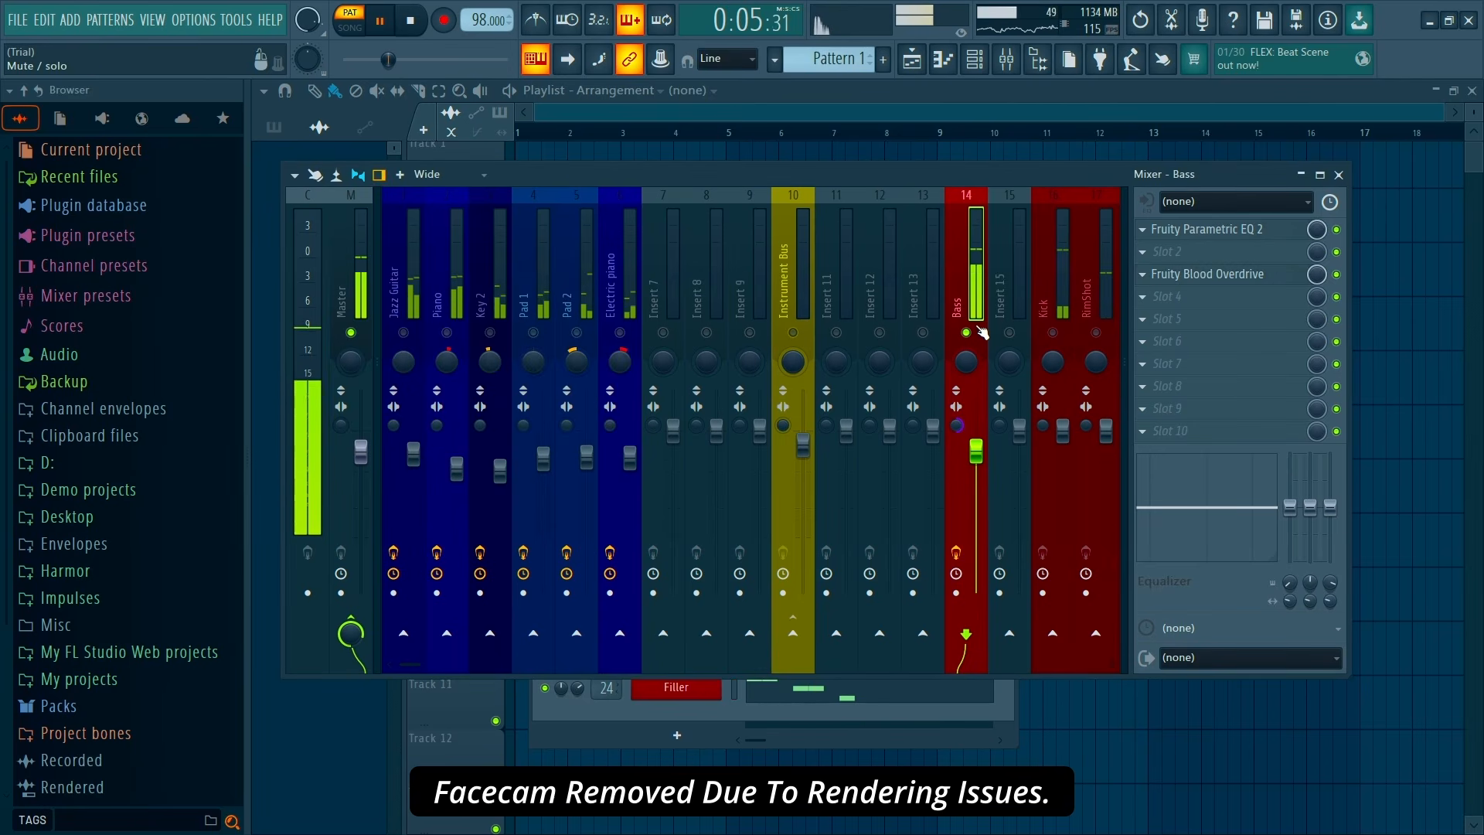
key("space")
left_click(794, 332)
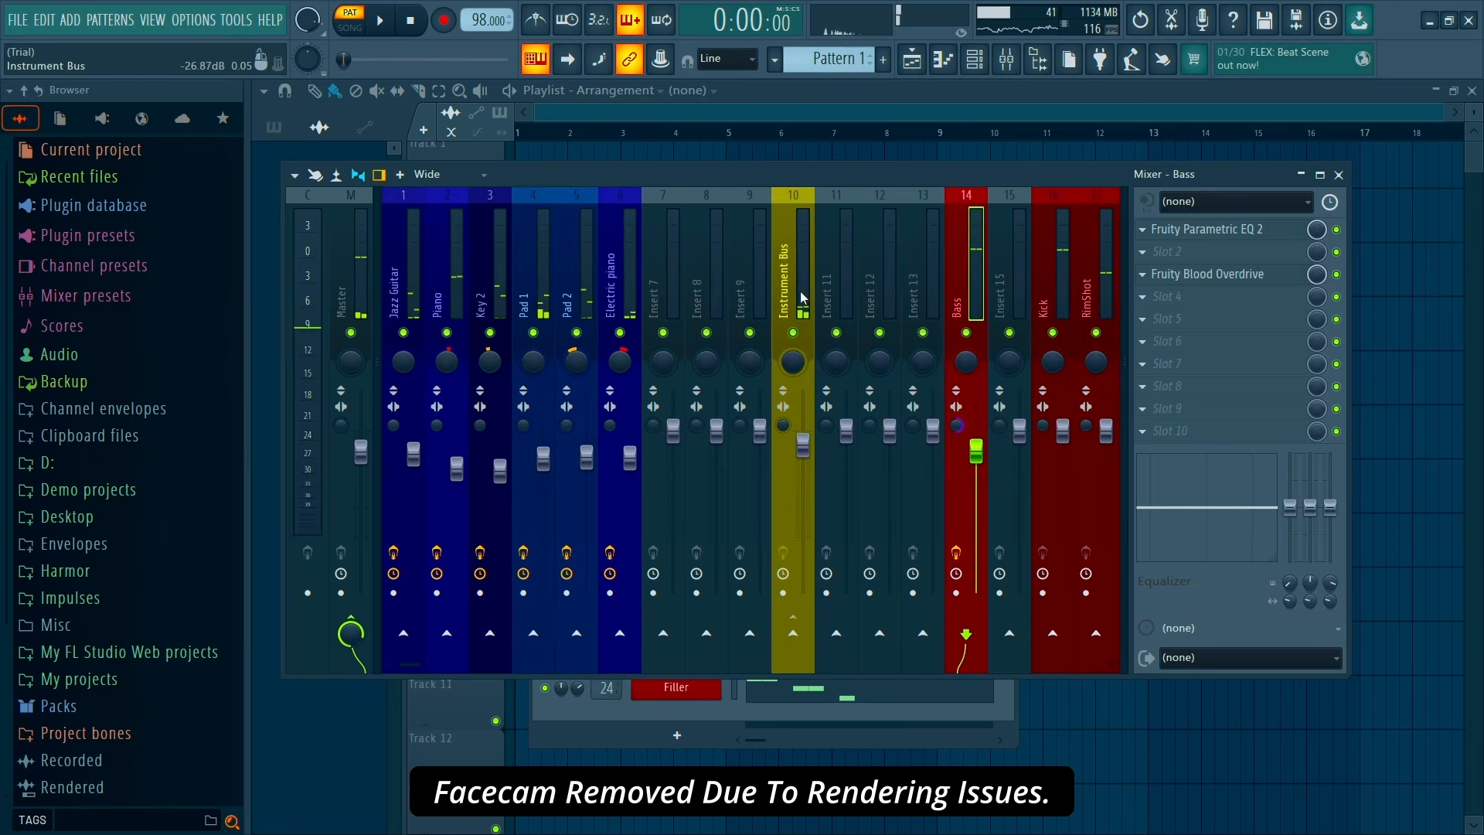
Add Fruity Parametric EQ 2 in the Instrument Bus's slot 1 with the 20Hz + 18kHz cut preset and adjust its low cut slightly
left_click(1254, 234)
left_click(837, 205)
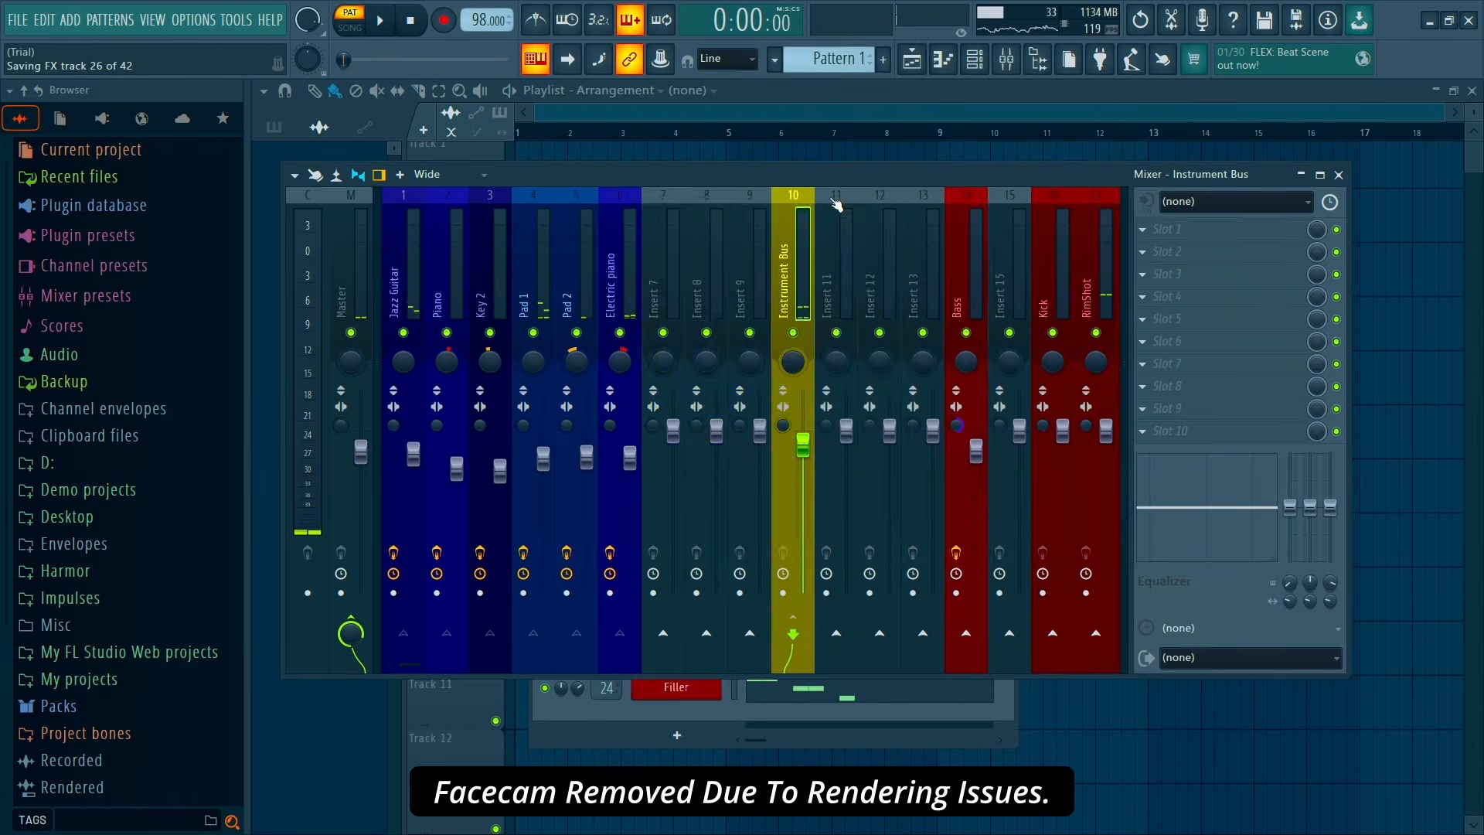
left_click(860, 220)
left_click(904, 237)
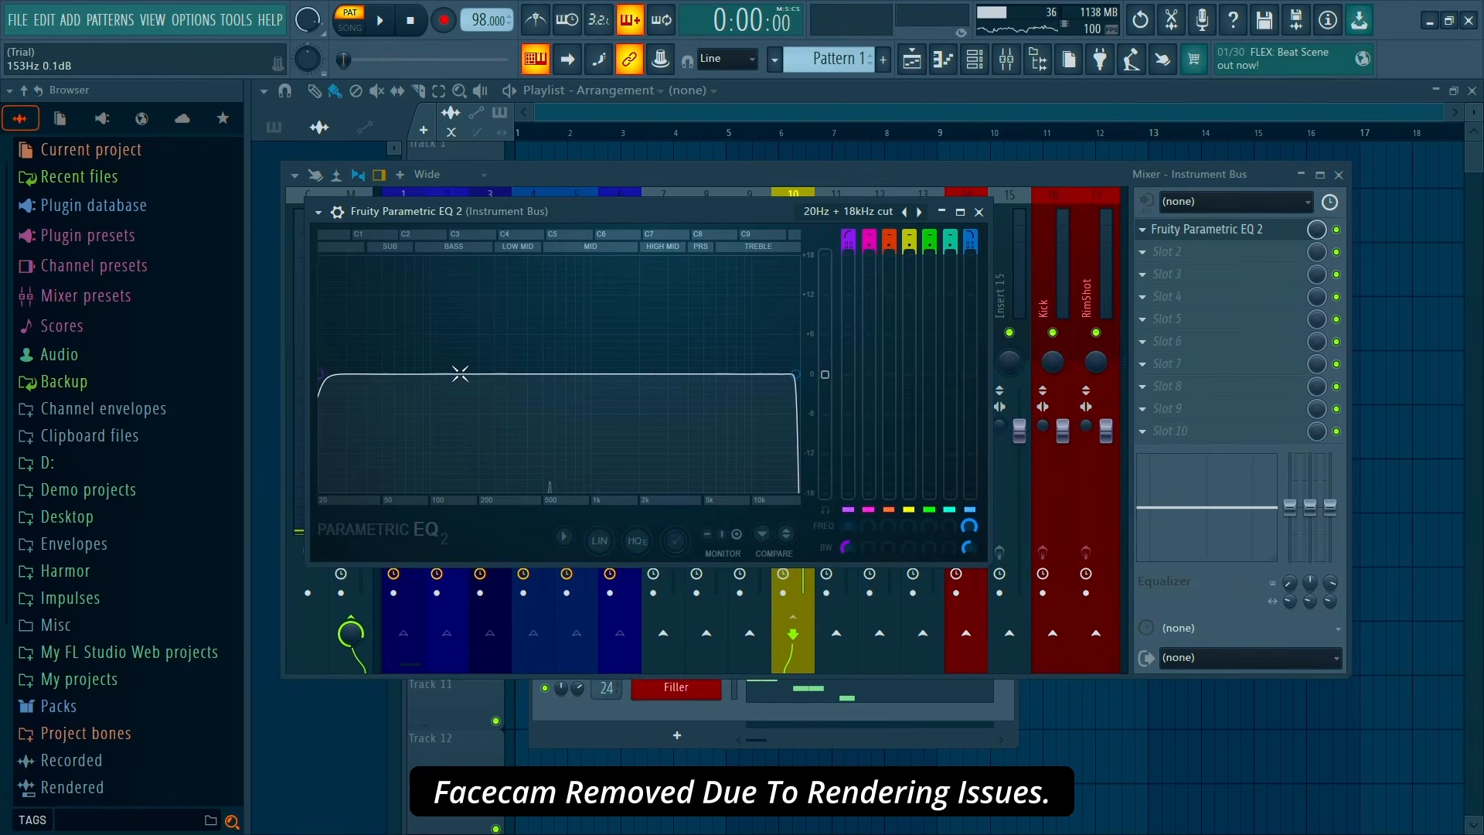
mouse_move(342, 394)
left_mouse_down()
mouse_move(495, 374)
mouse_move(321, 375)
left_mouse_up()
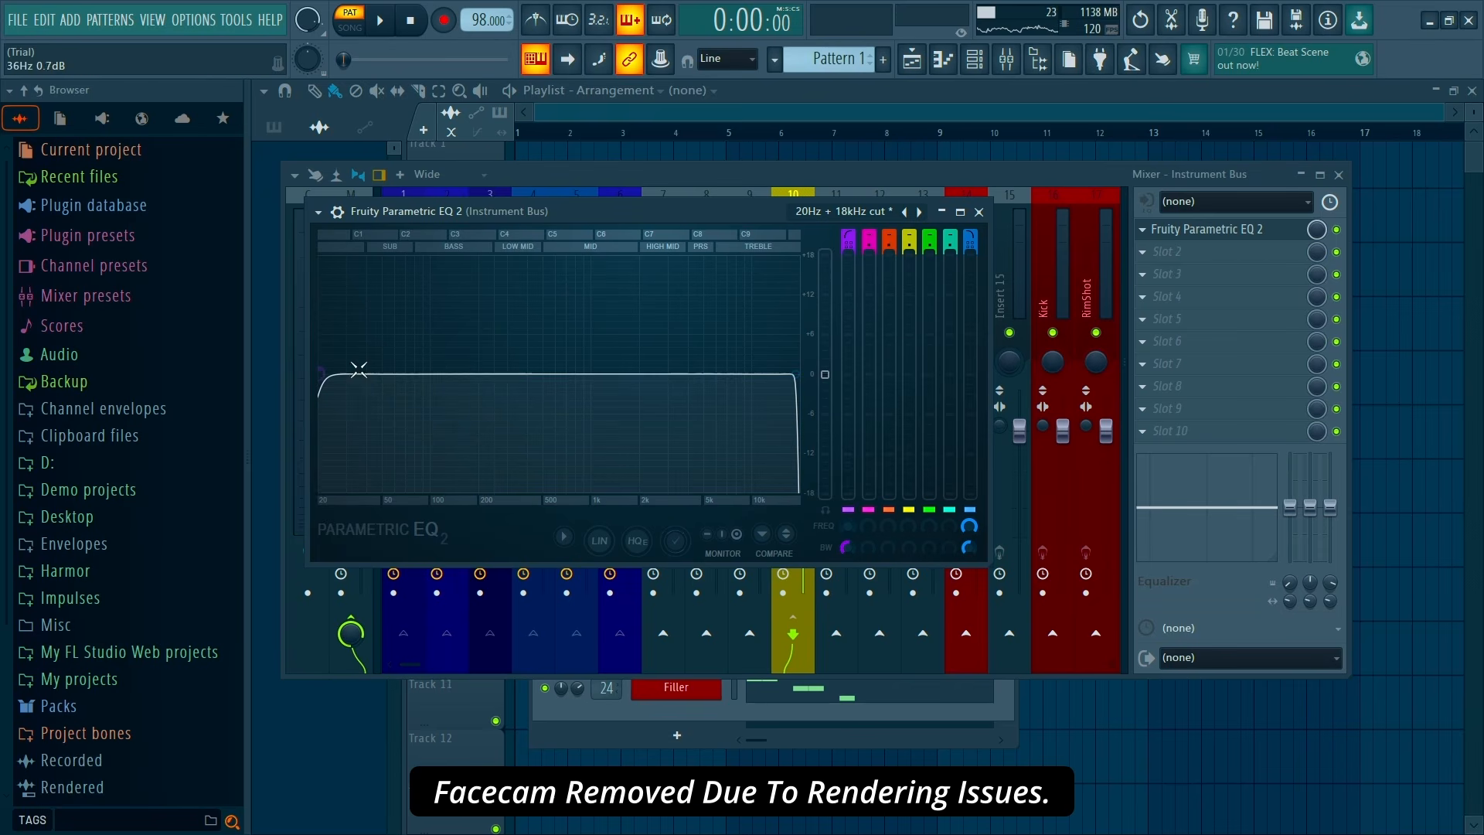
left_click(960, 213)
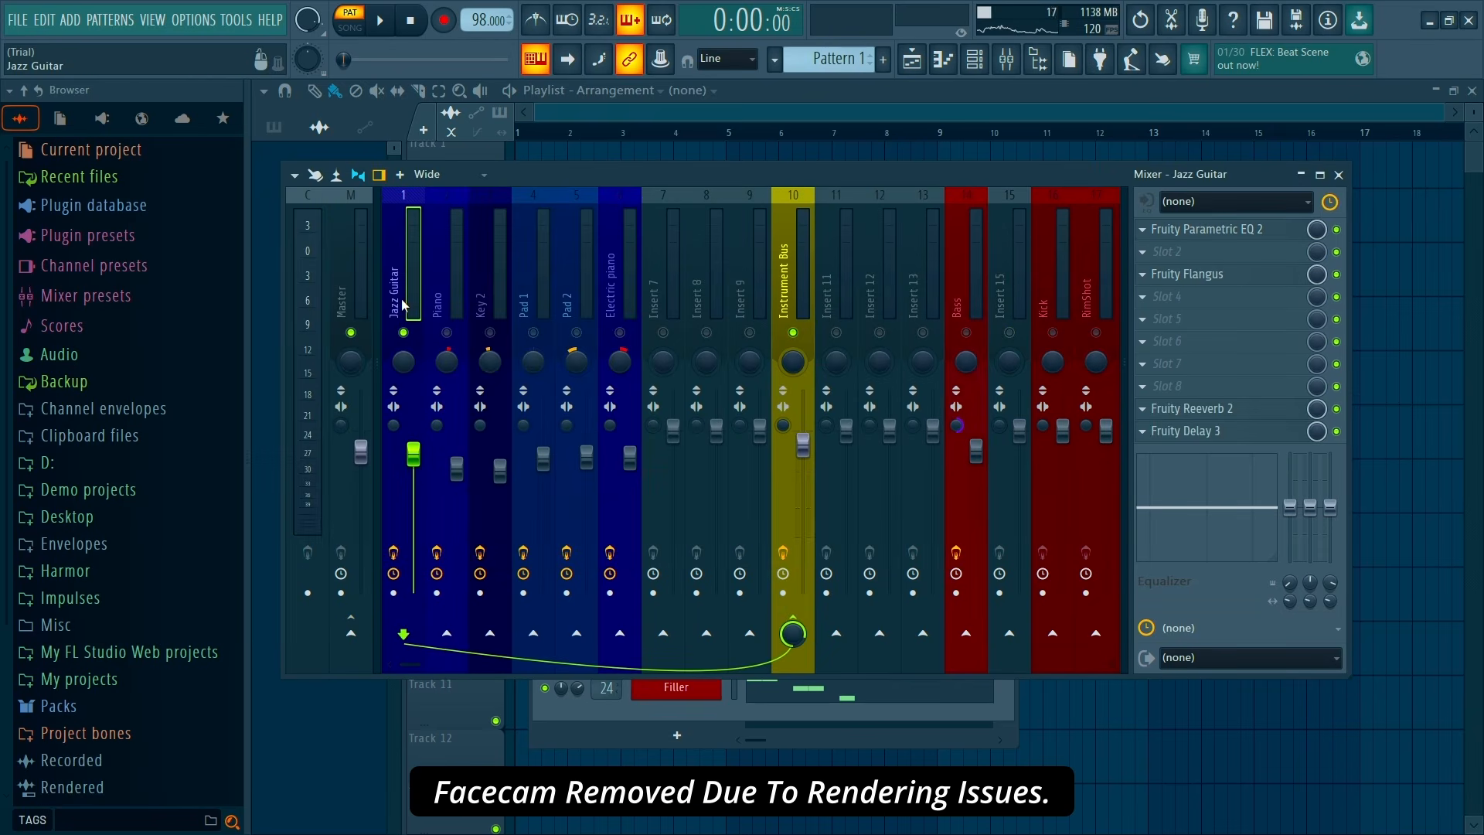
Load Fruity Limiter in the Jazz Guitar's slot 5 and switch it to compressor mode during playback
left_click(1246, 336)
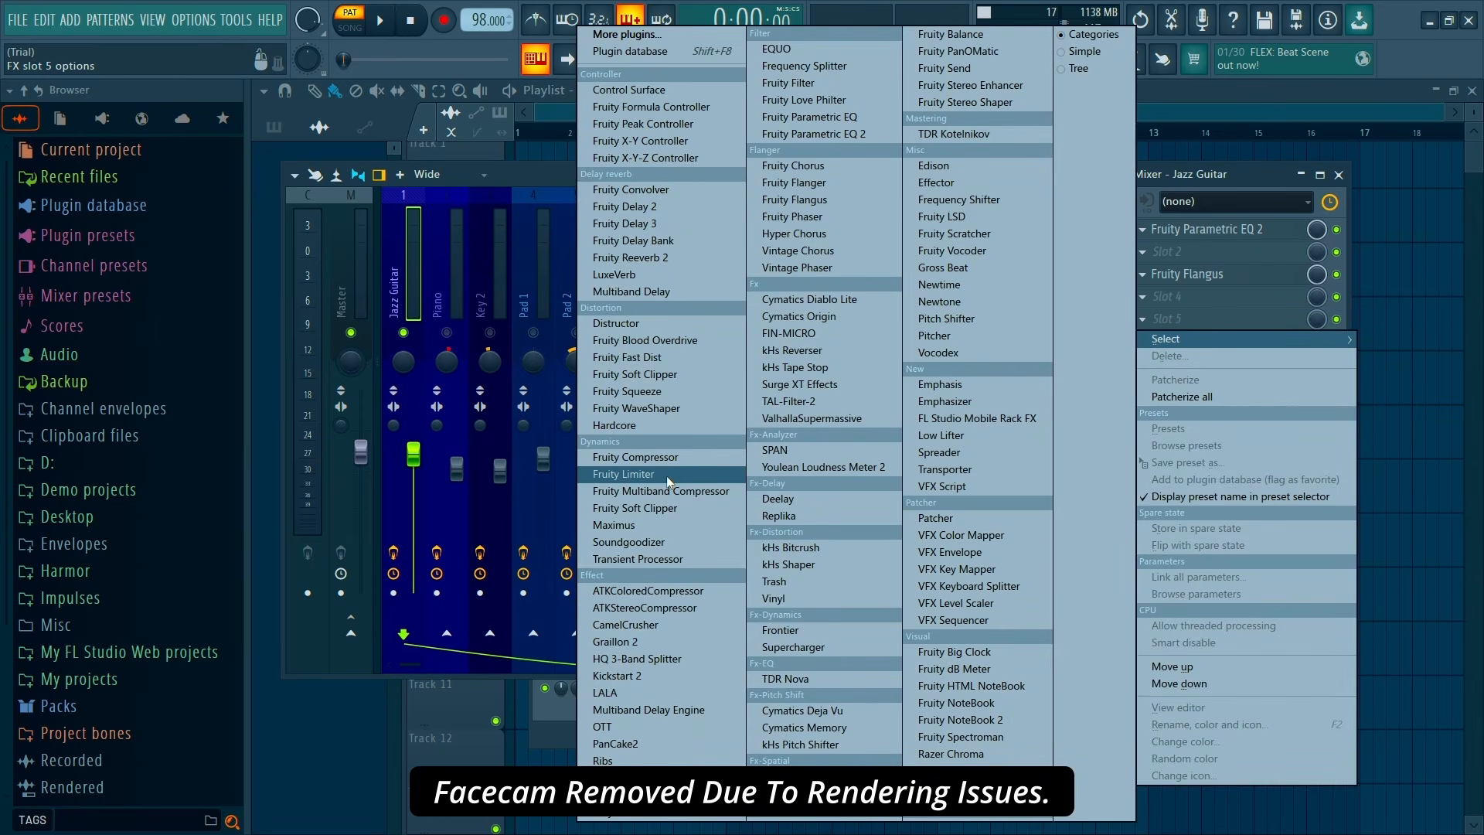
left_click(665, 455)
key("space")
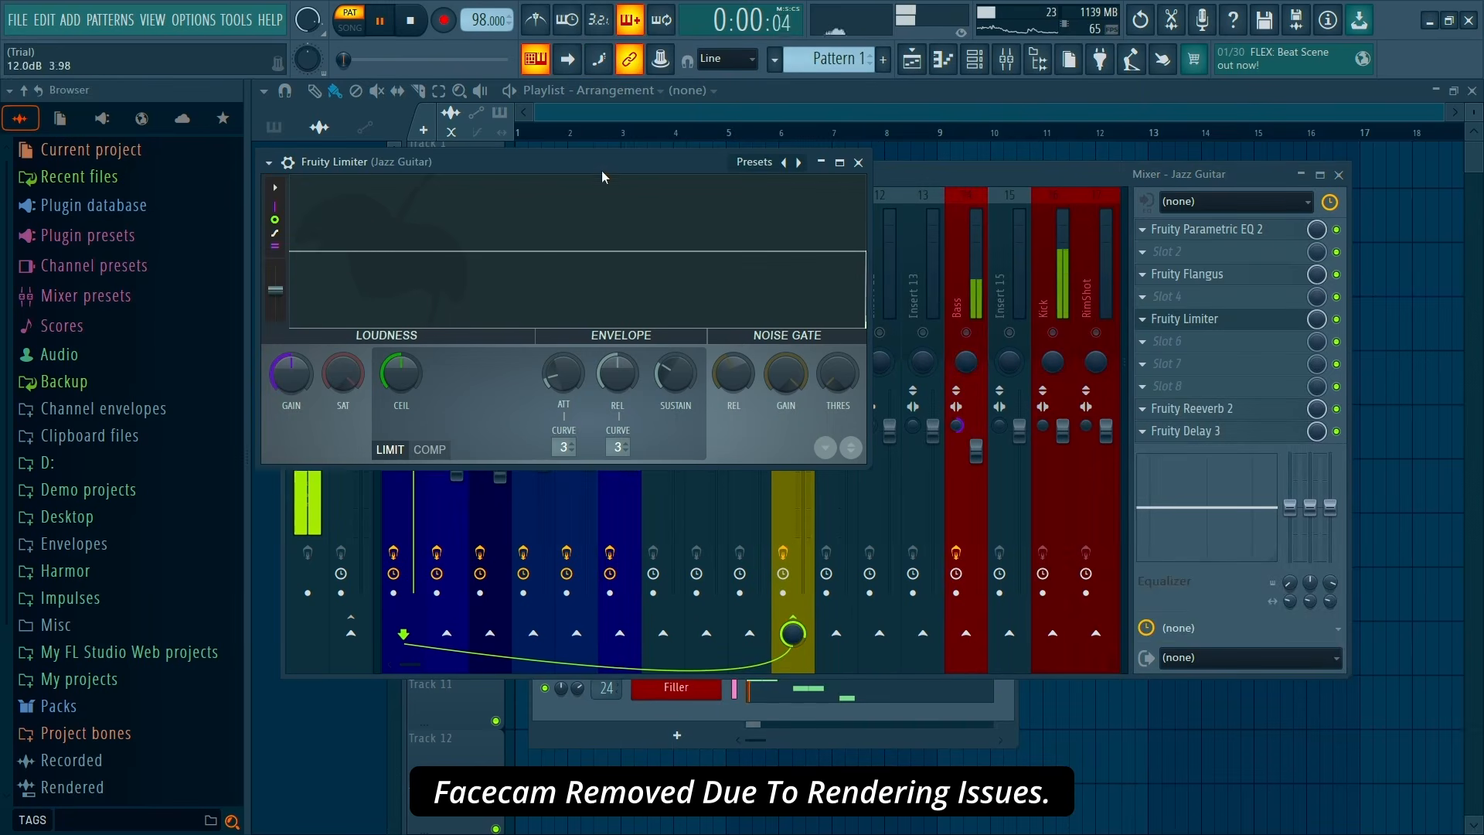
left_click(558, 545)
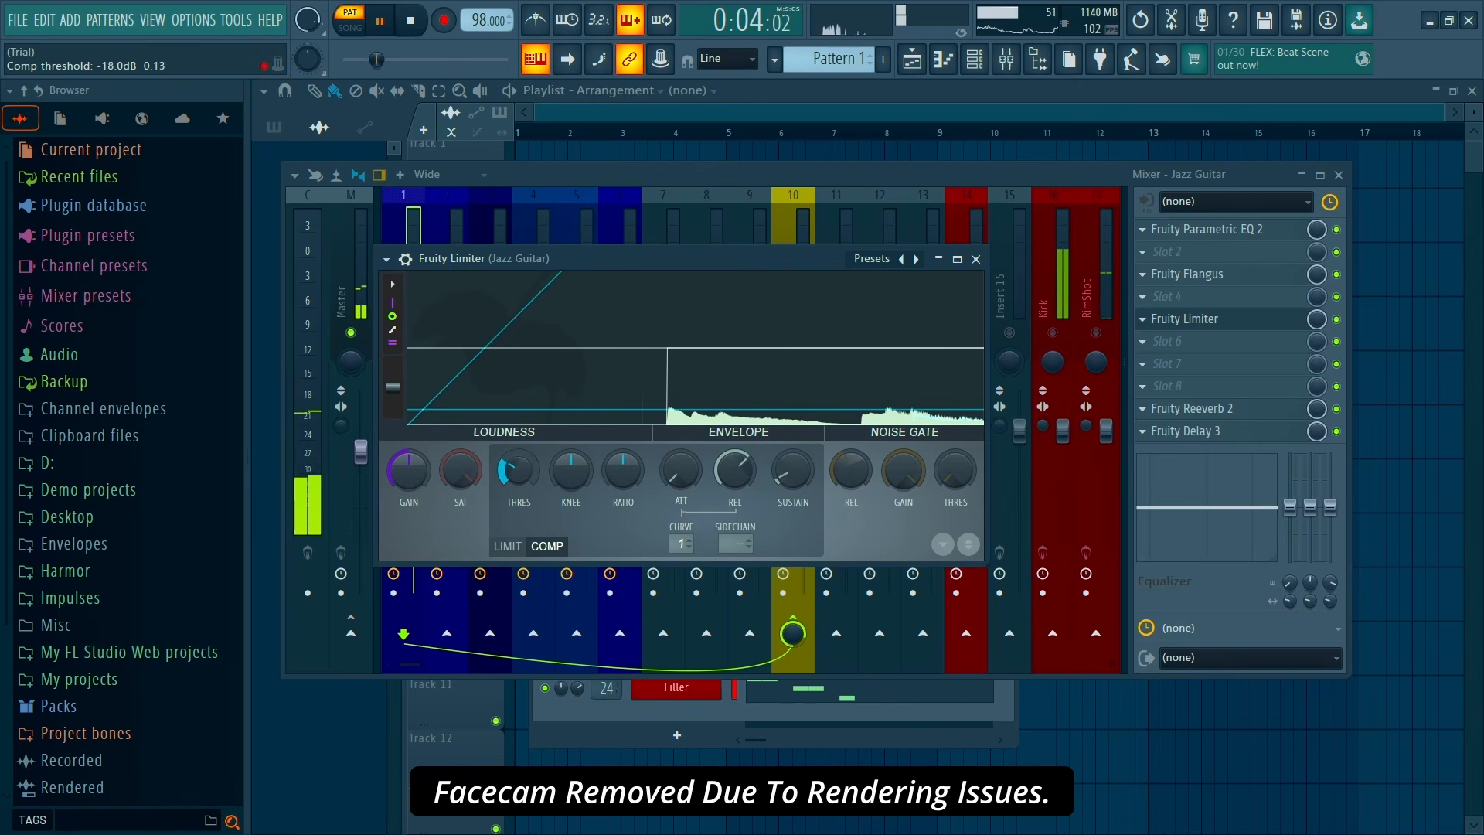
Adjust the Jazz Guitar compressor's threshold, attack and release, with the ratio at about 4.2:1 and the gain at about 2.6 dB
left_click_drag(623, 469, 735, 480)
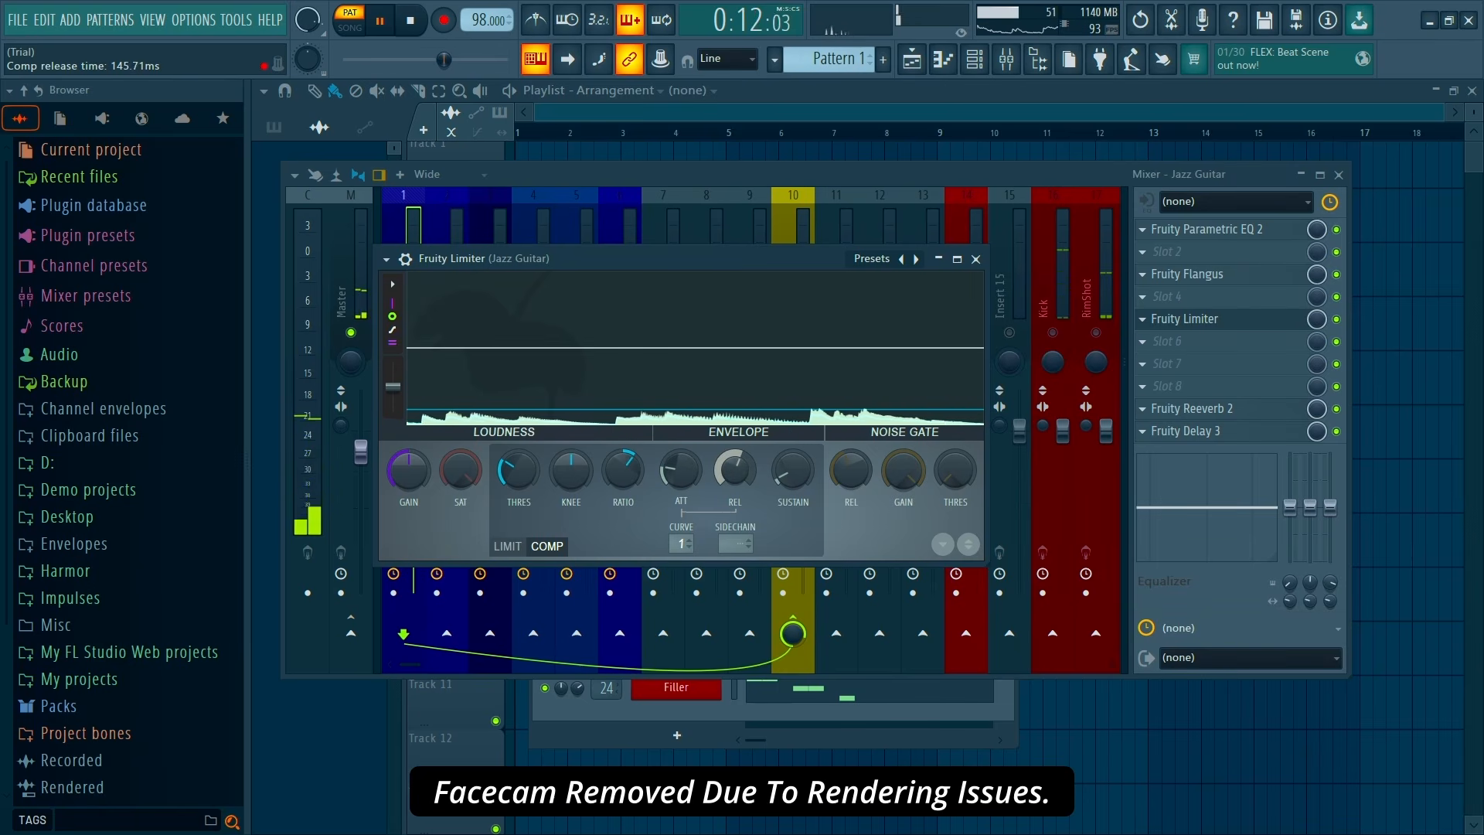
left_click_drag(518, 469, 519, 494)
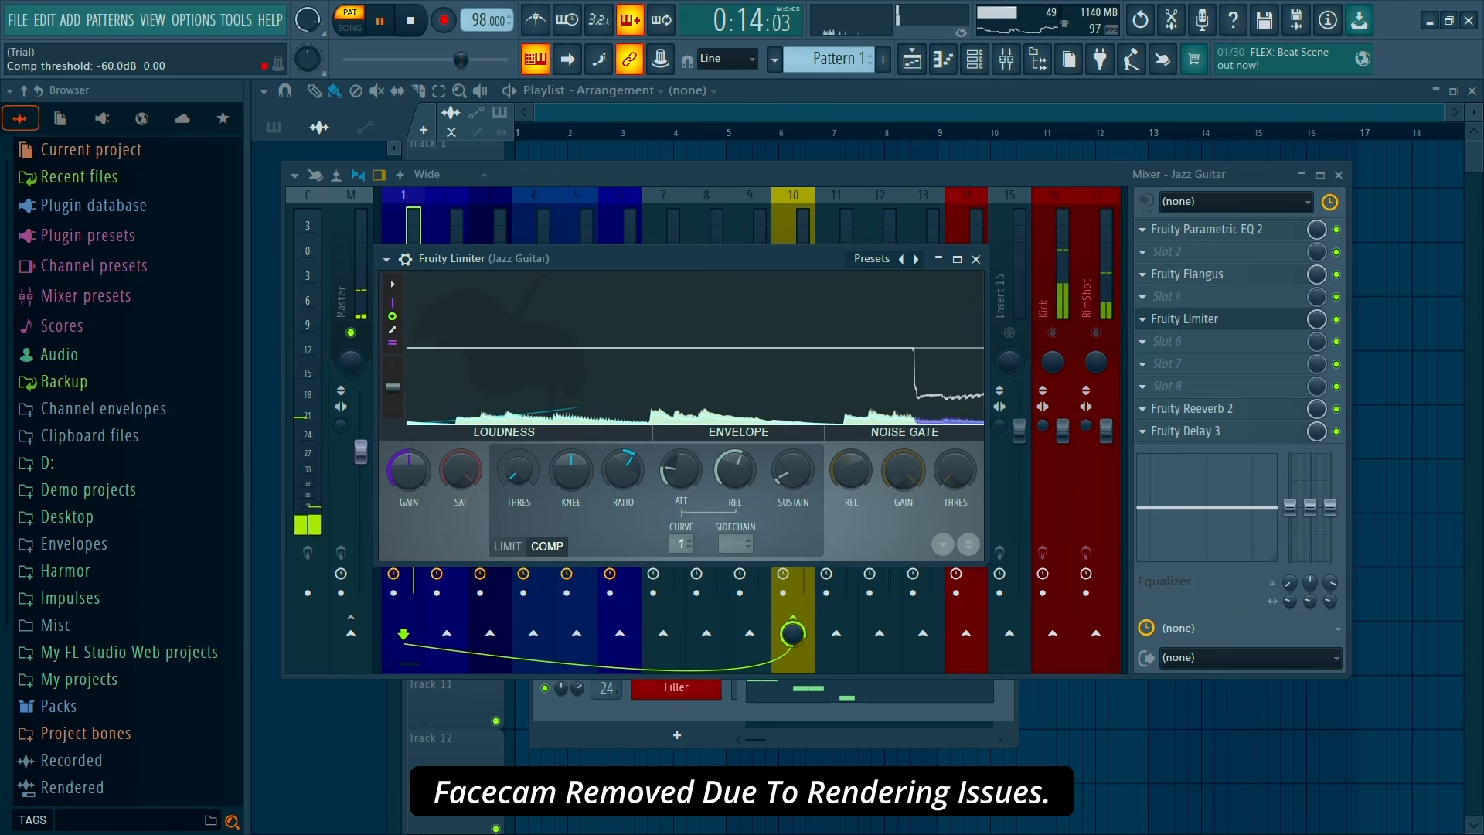
left_click_drag(623, 469, 623, 457)
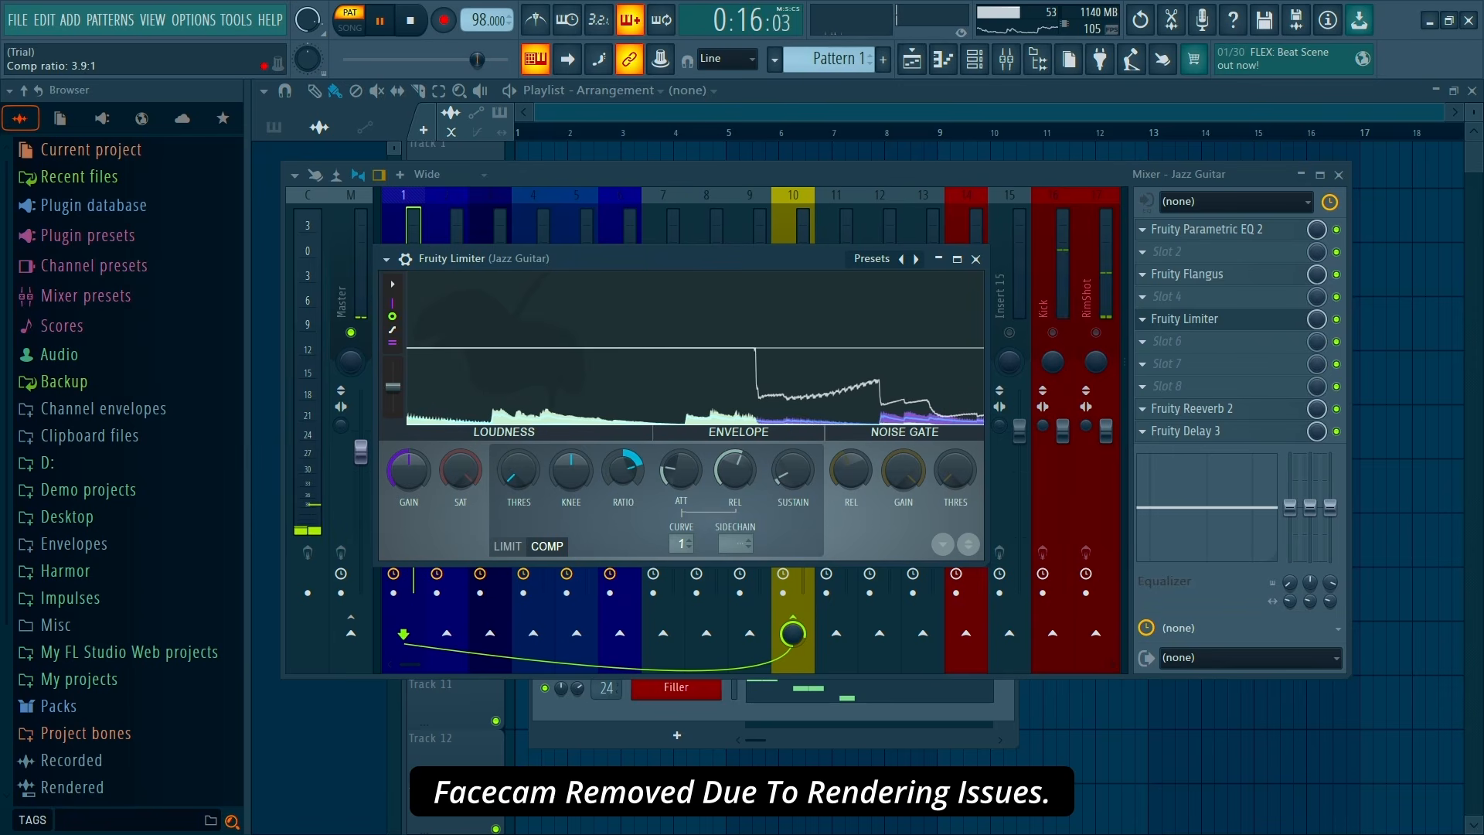
left_click_drag(518, 471, 518, 446)
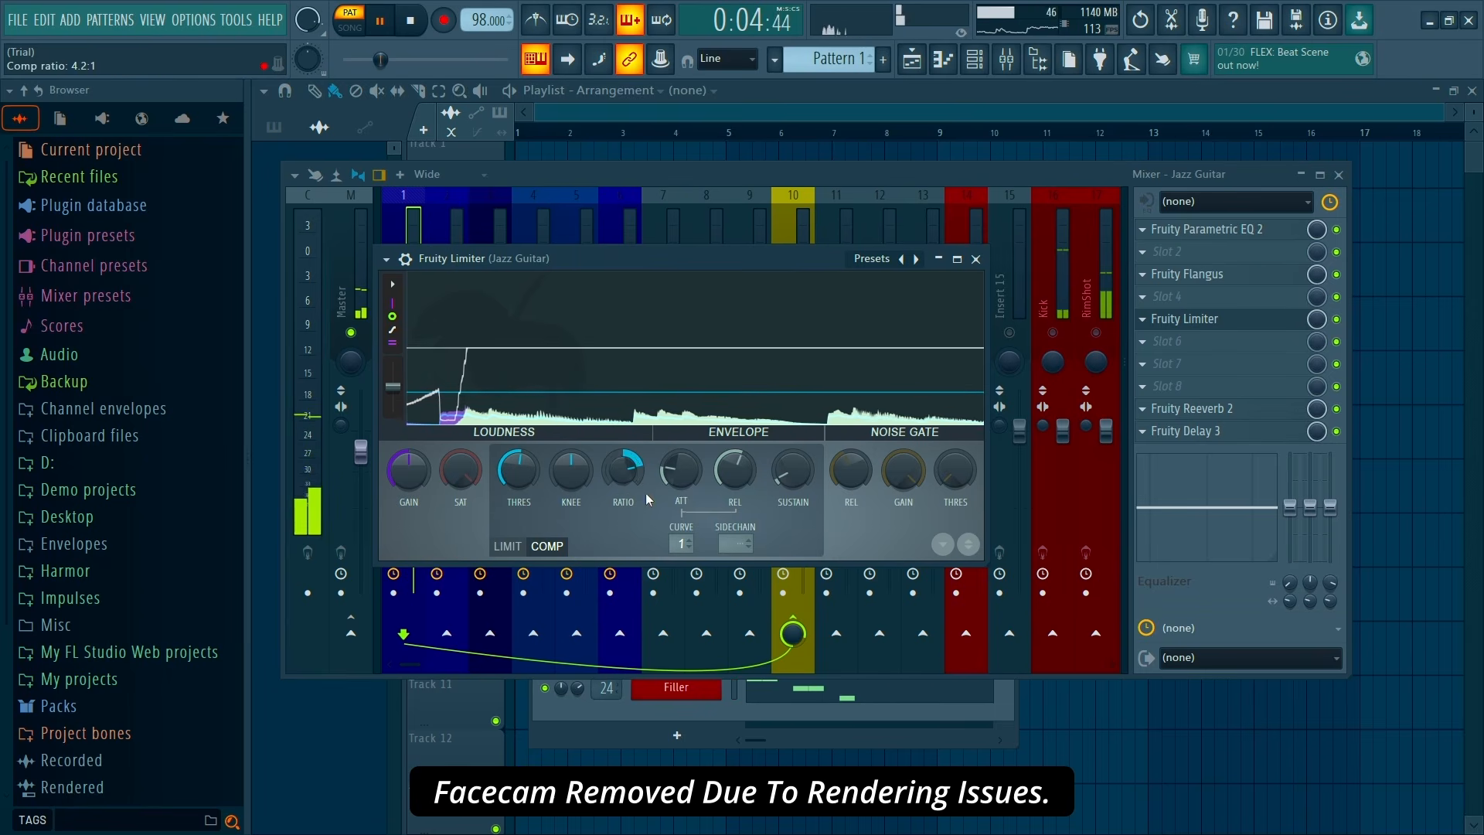
left_click_drag(408, 472, 408, 459)
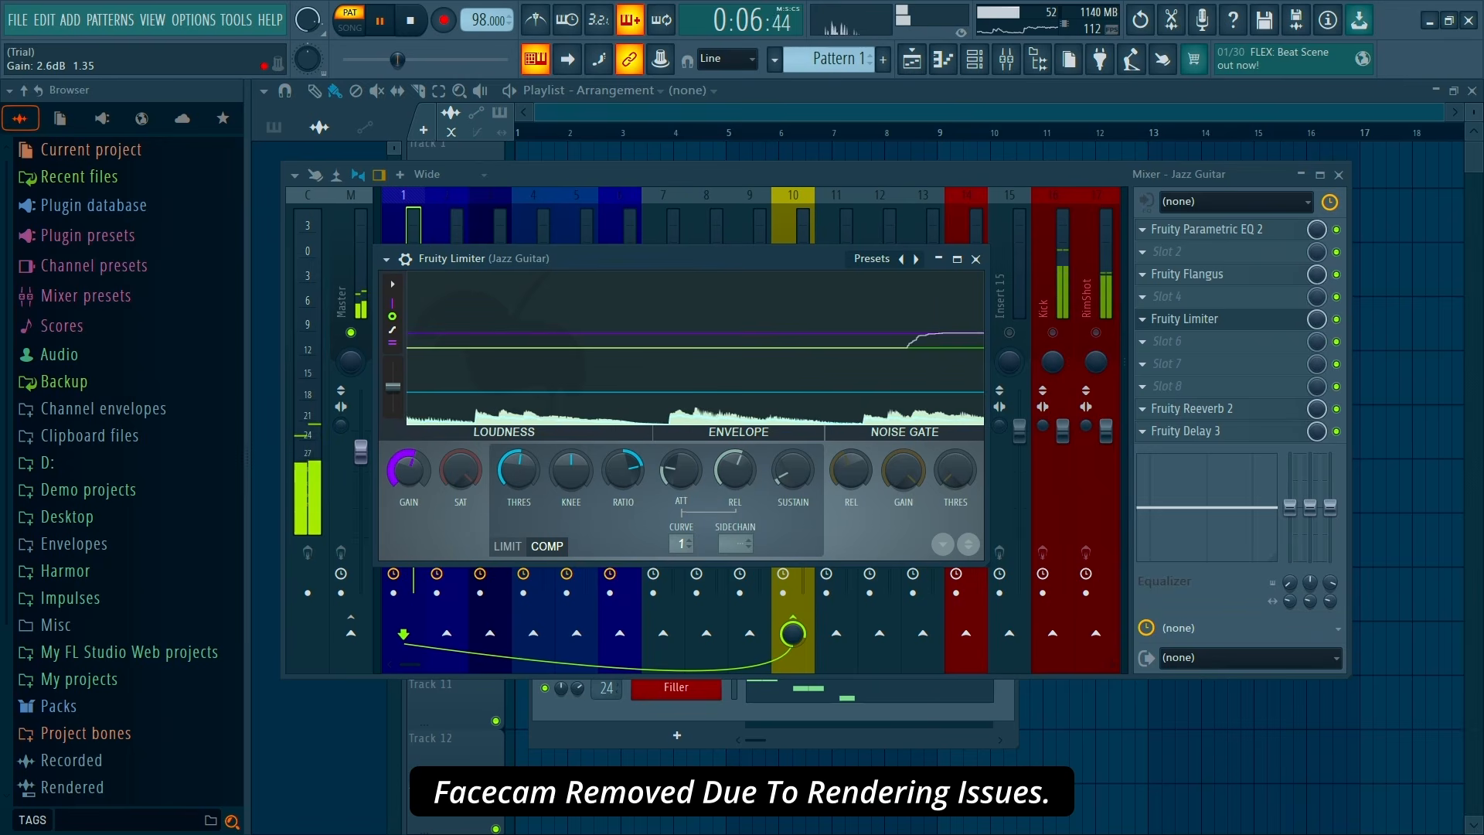
left_click(978, 260)
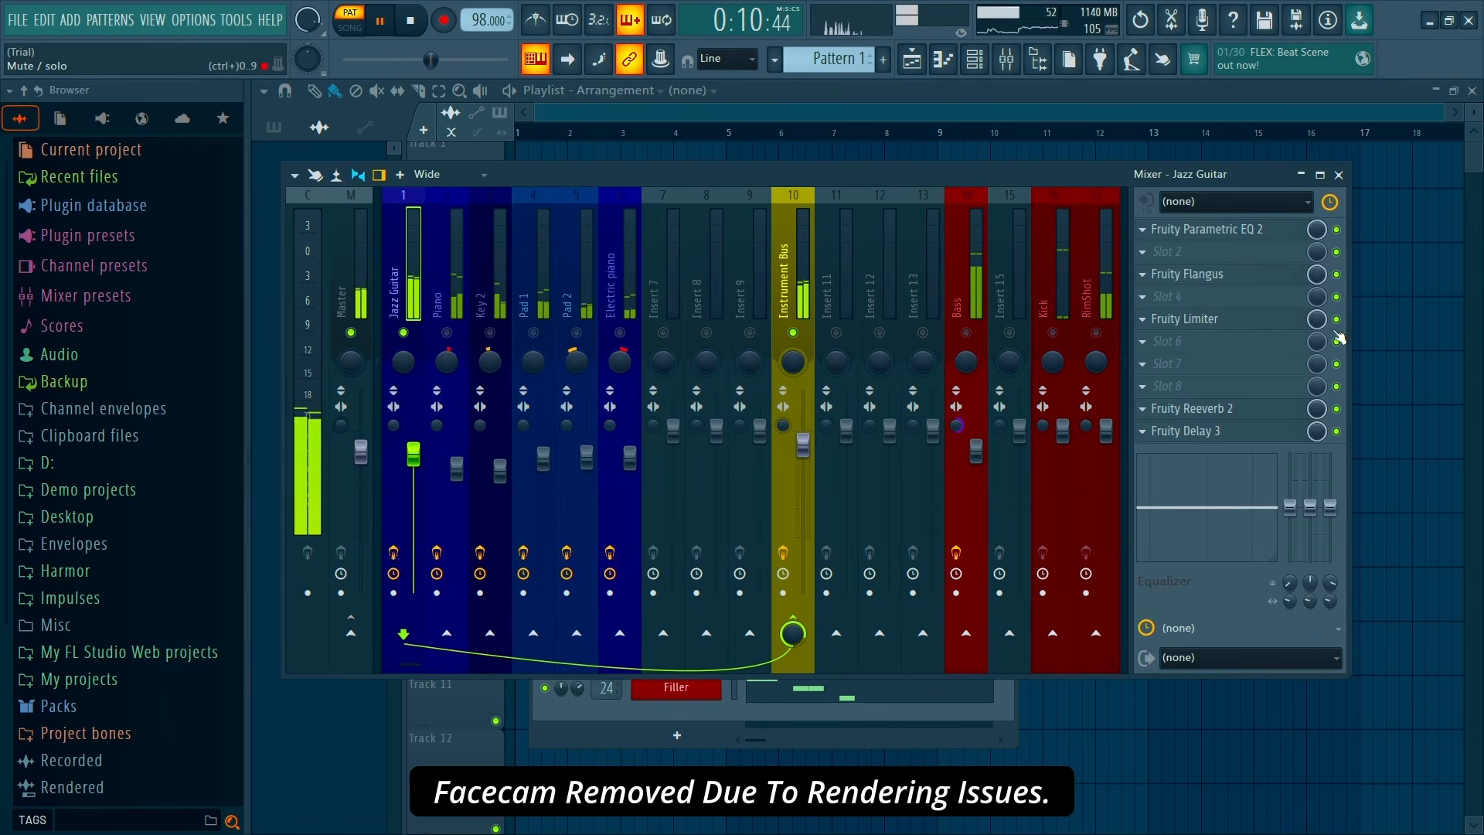
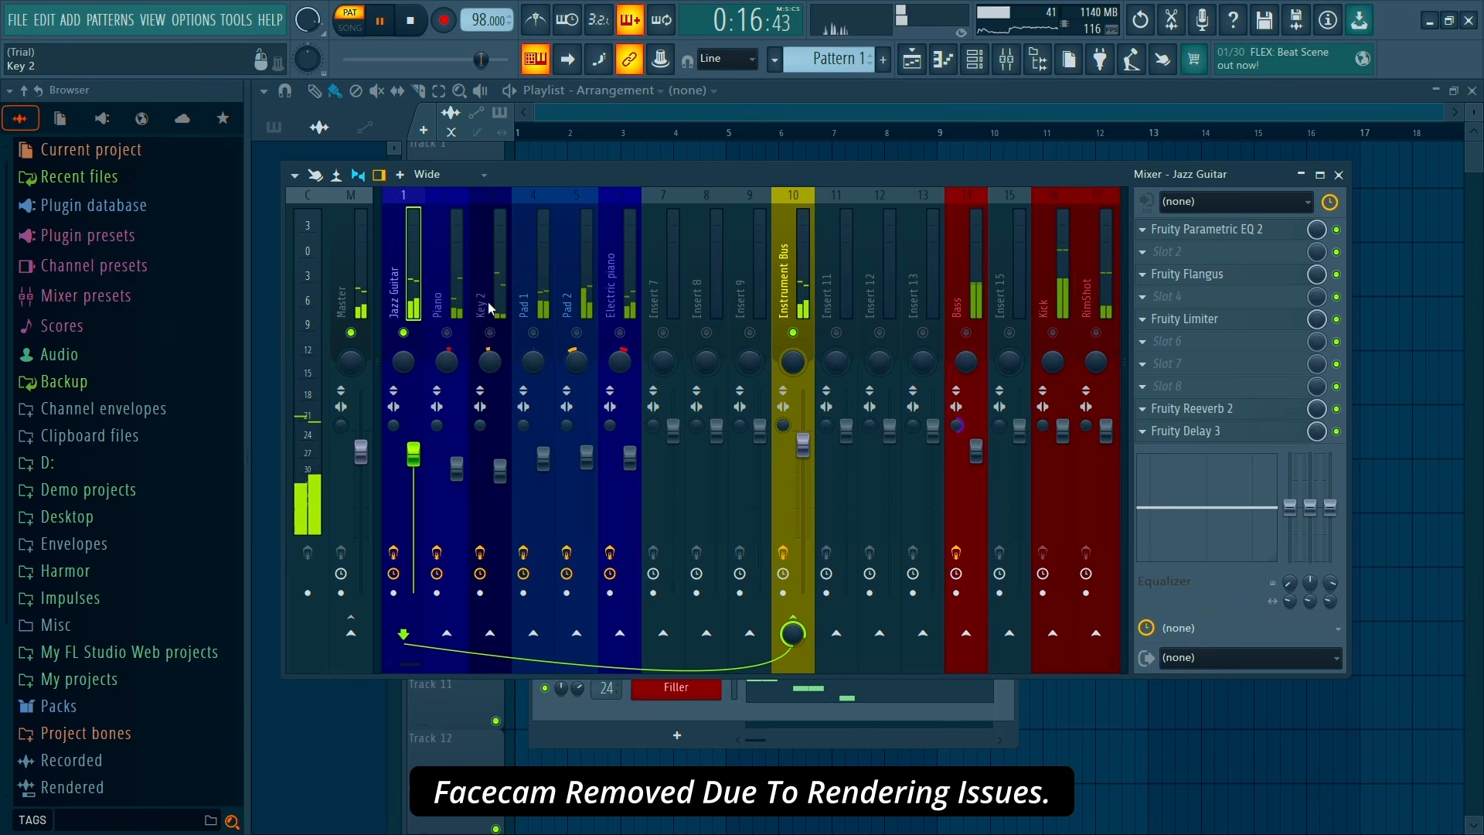
Solo the Piano and play it back briefly
right_click(446, 333)
key("space")
key("space")
key("space")
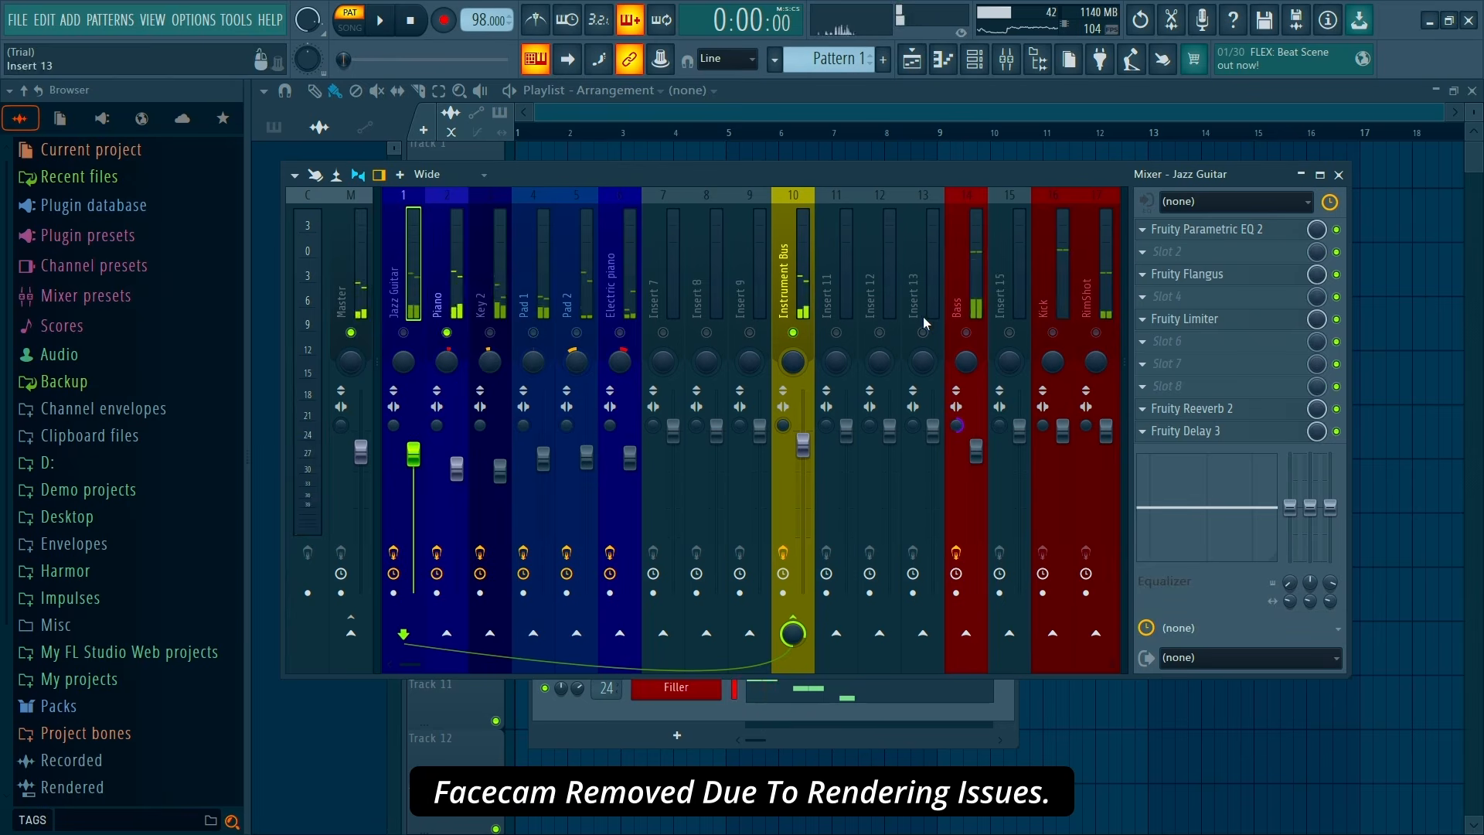
Solo the Kick, play it back, lower its fader slightly and adjust its stereo separation
scroll(924, 323, "down", 6)
right_click(793, 332)
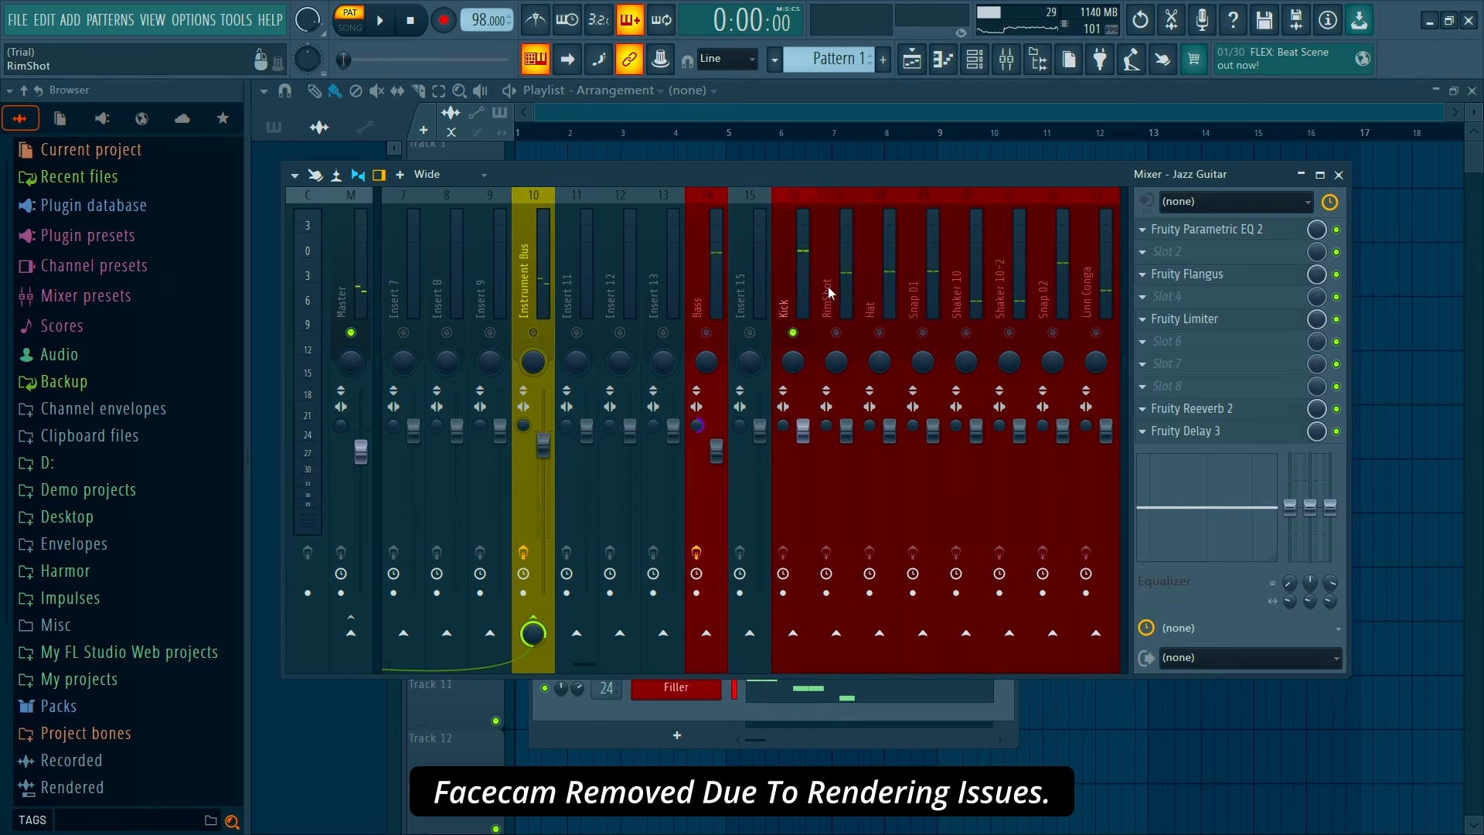
scroll(828, 291, "down", 6)
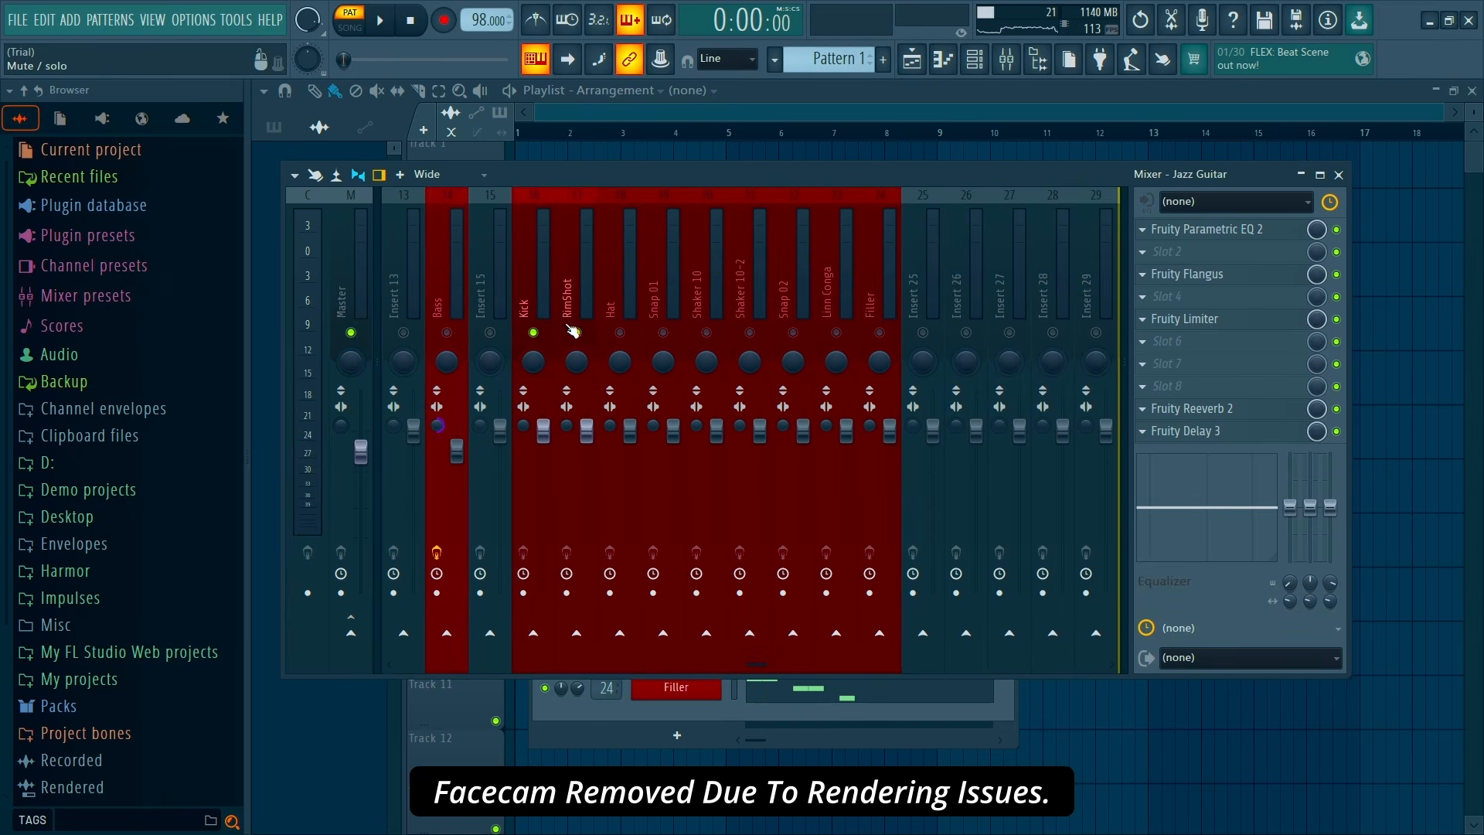
left_click(544, 331)
right_click(549, 335)
key("space")
key("space")
right_click(550, 336)
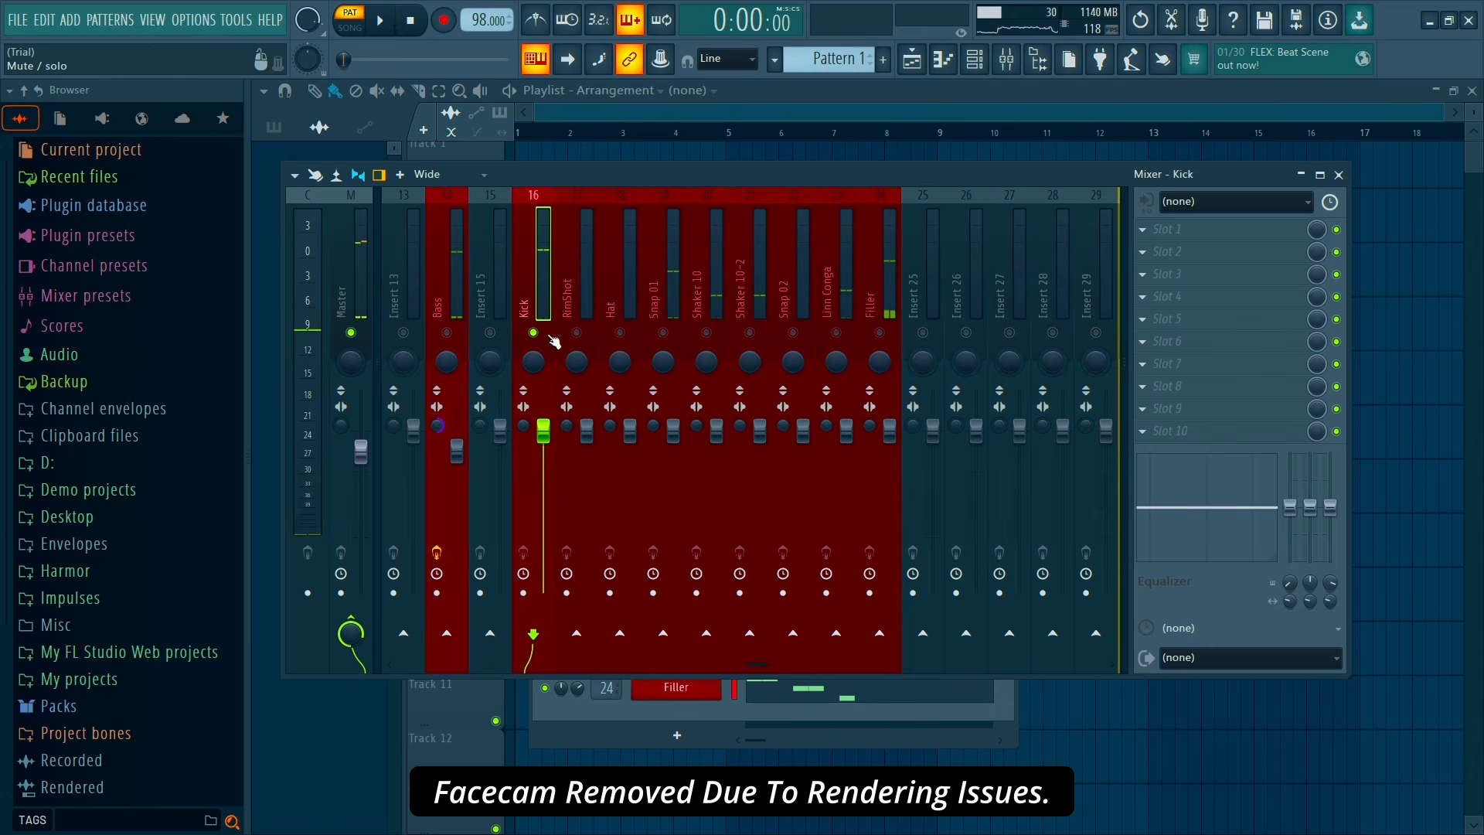
key("space")
left_click_drag(523, 426, 523, 386)
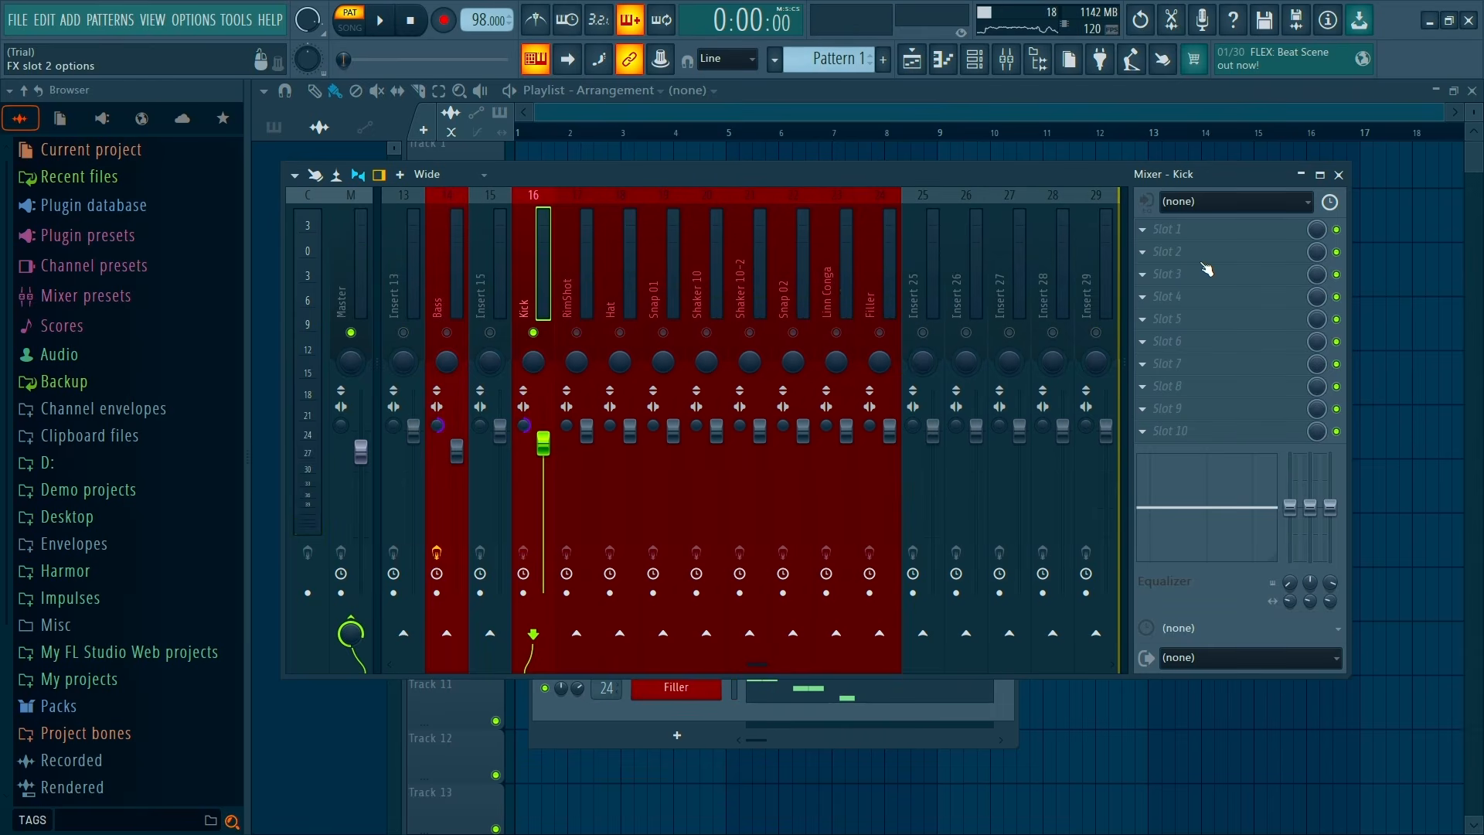
Load Fruity Parametric EQ 2 in the Kick's slot 2 and play the Kick through it
left_click(1203, 261)
left_click(864, 136)
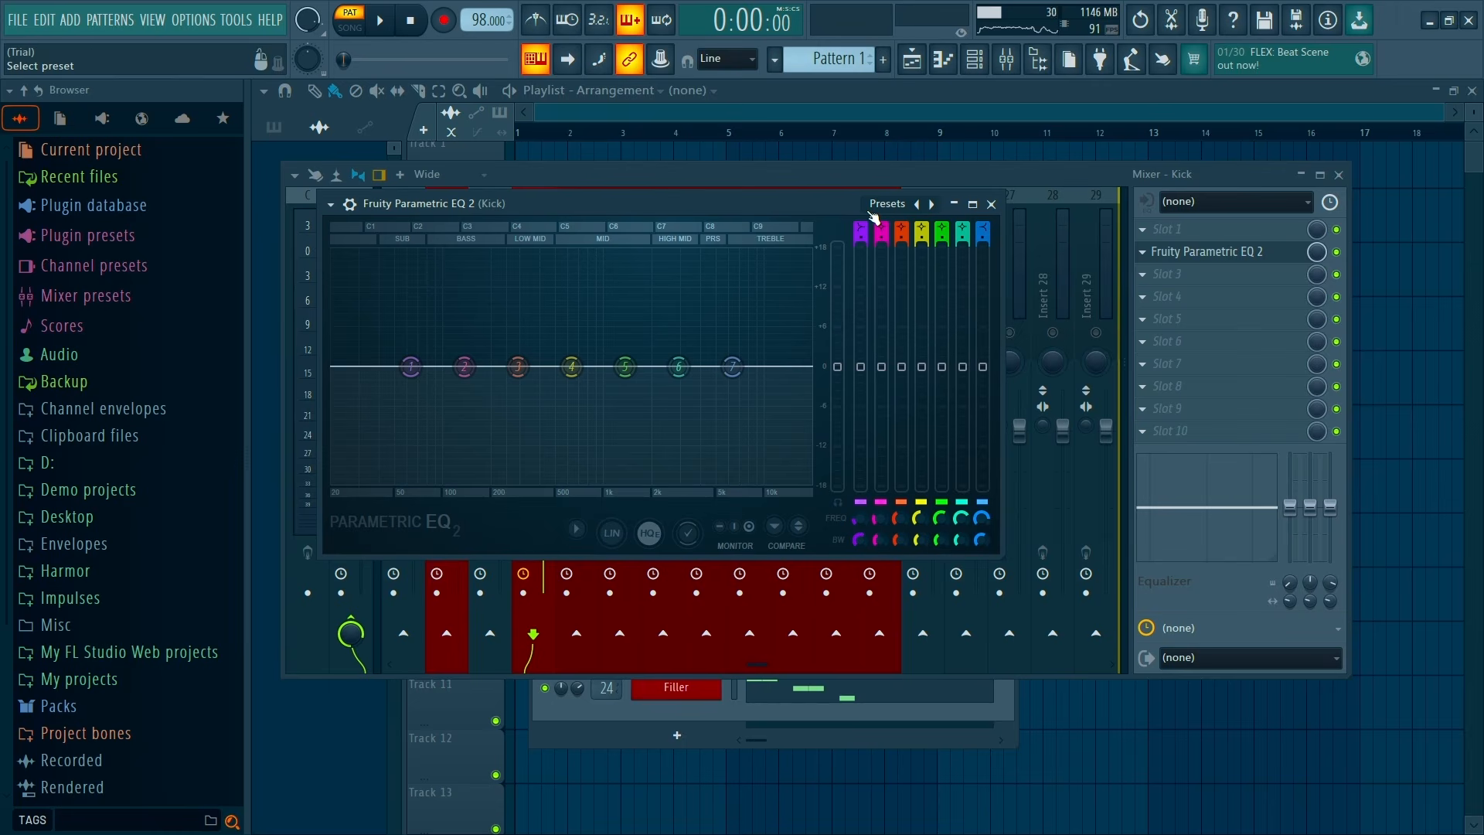
key("space")
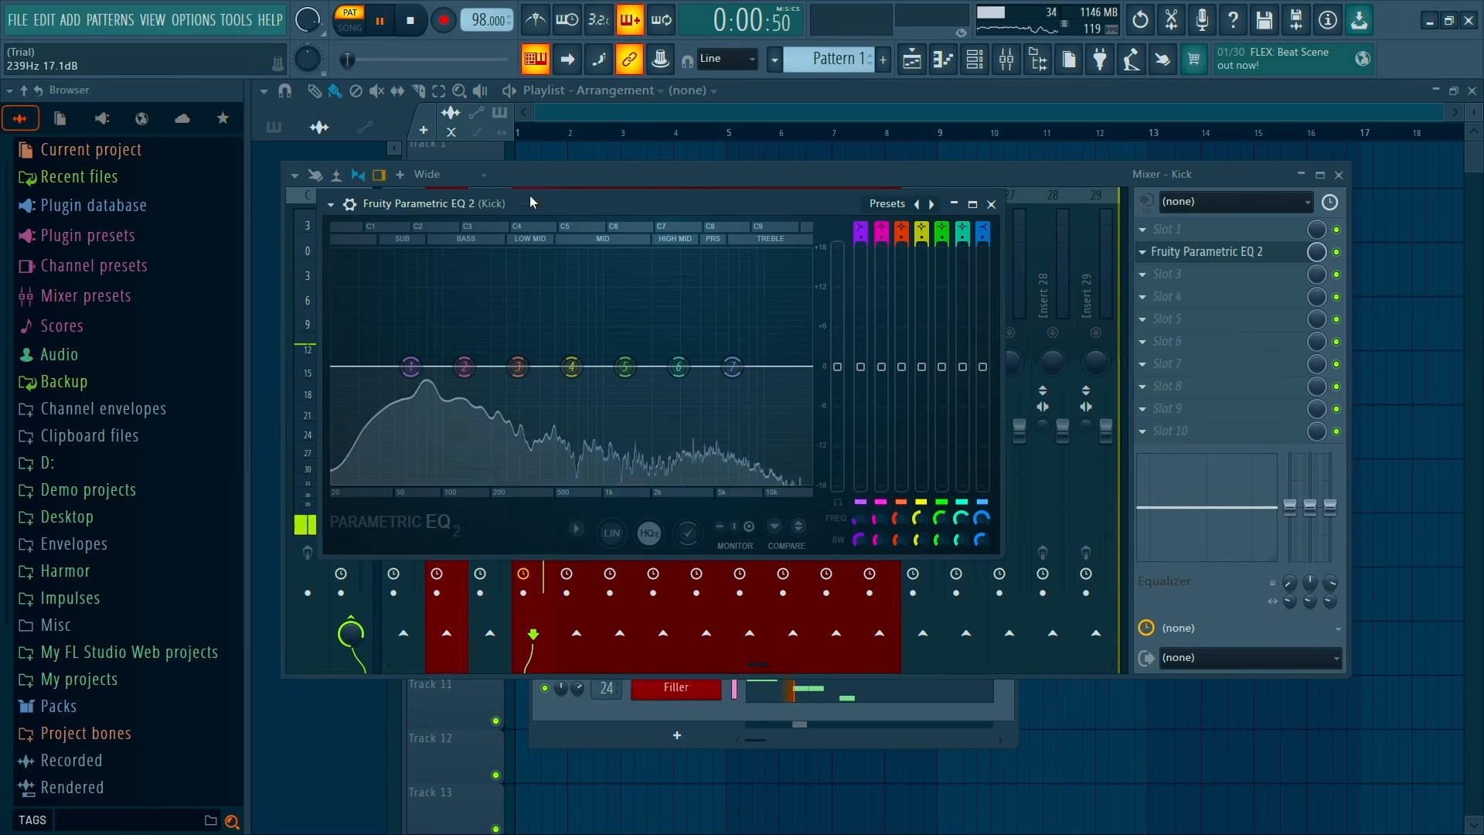
left_click_drag(530, 199, 636, 297)
Shape the Kick's EQ by boosting band 2 in the lows, cutting band 3 in the low mids and boosting band 5 in the highs
left_click_drag(564, 465, 511, 420)
key("space")
mouse_move(618, 464)
left_mouse_down()
mouse_move(622, 401)
mouse_move(617, 507)
mouse_move(623, 487)
left_mouse_up()
key("space")
key("space")
left_click_drag(726, 464, 802, 439)
key("space")
key("space")
key("space")
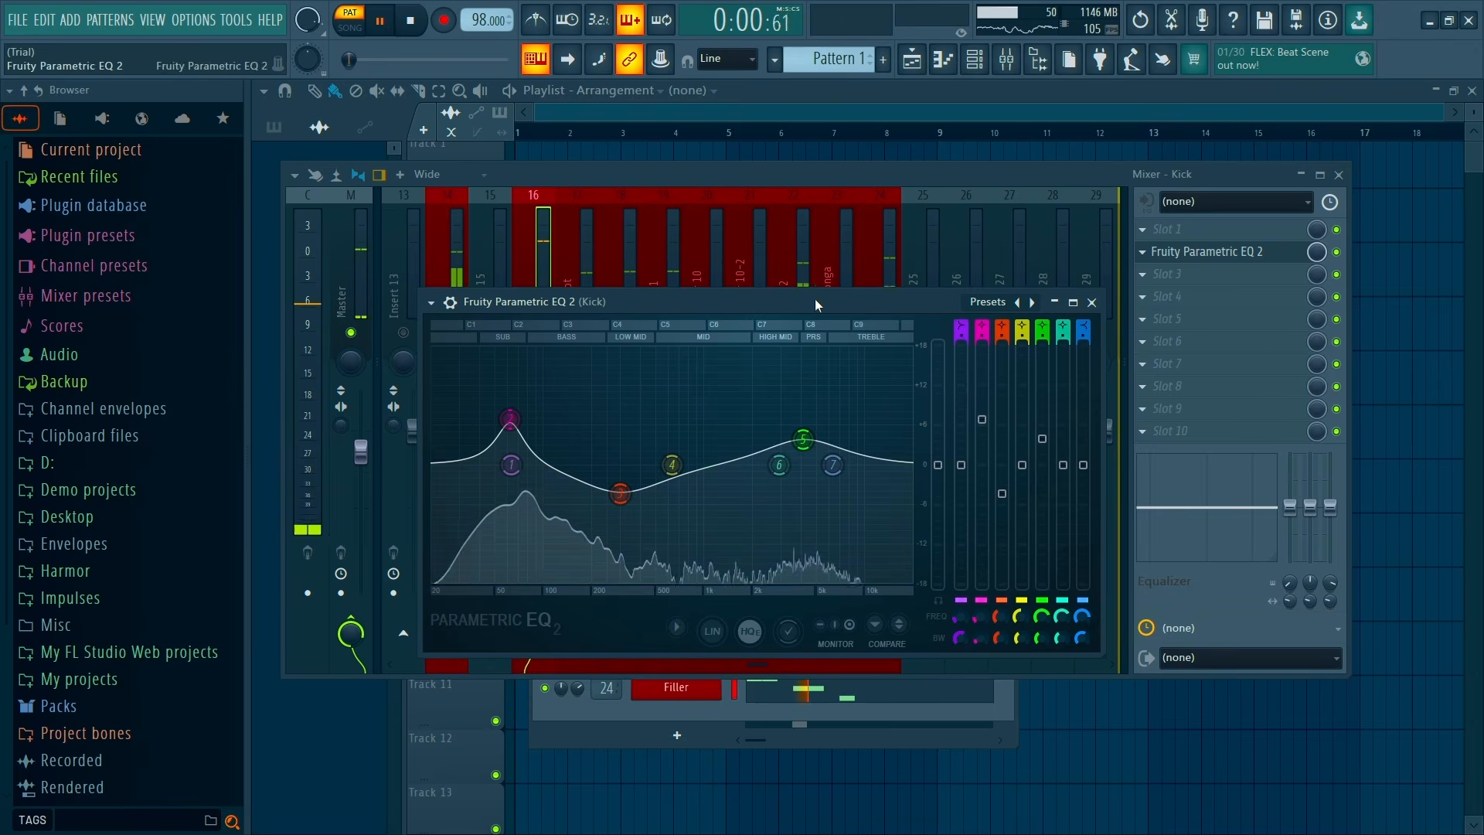
left_click(1092, 302)
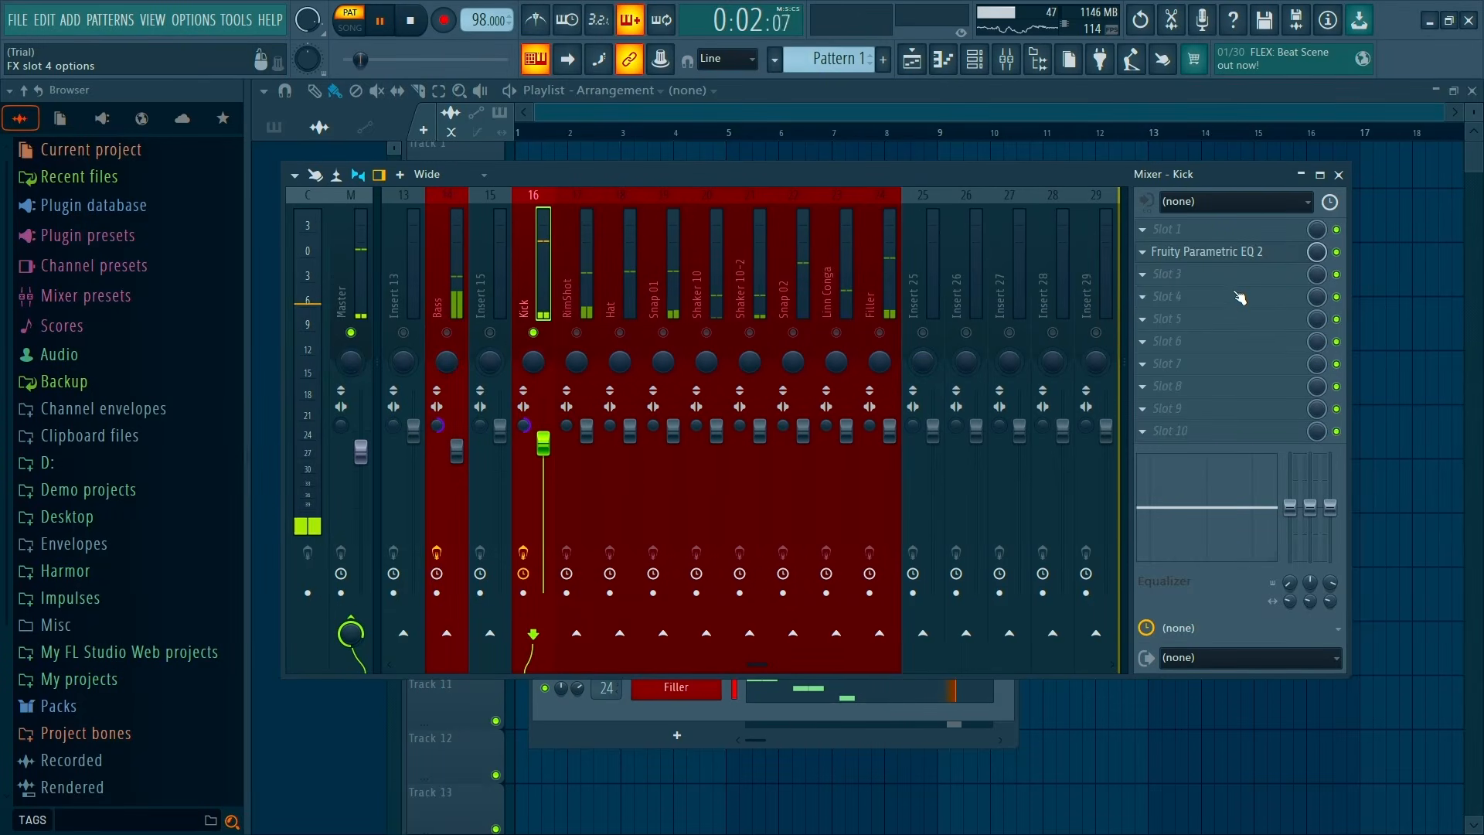
Raise the Kick track's built-in 90 Hz low band to about 1.0 and move its Fruity Parametric EQ 2 to slot 1
left_click_drag(1289, 507, 1289, 504)
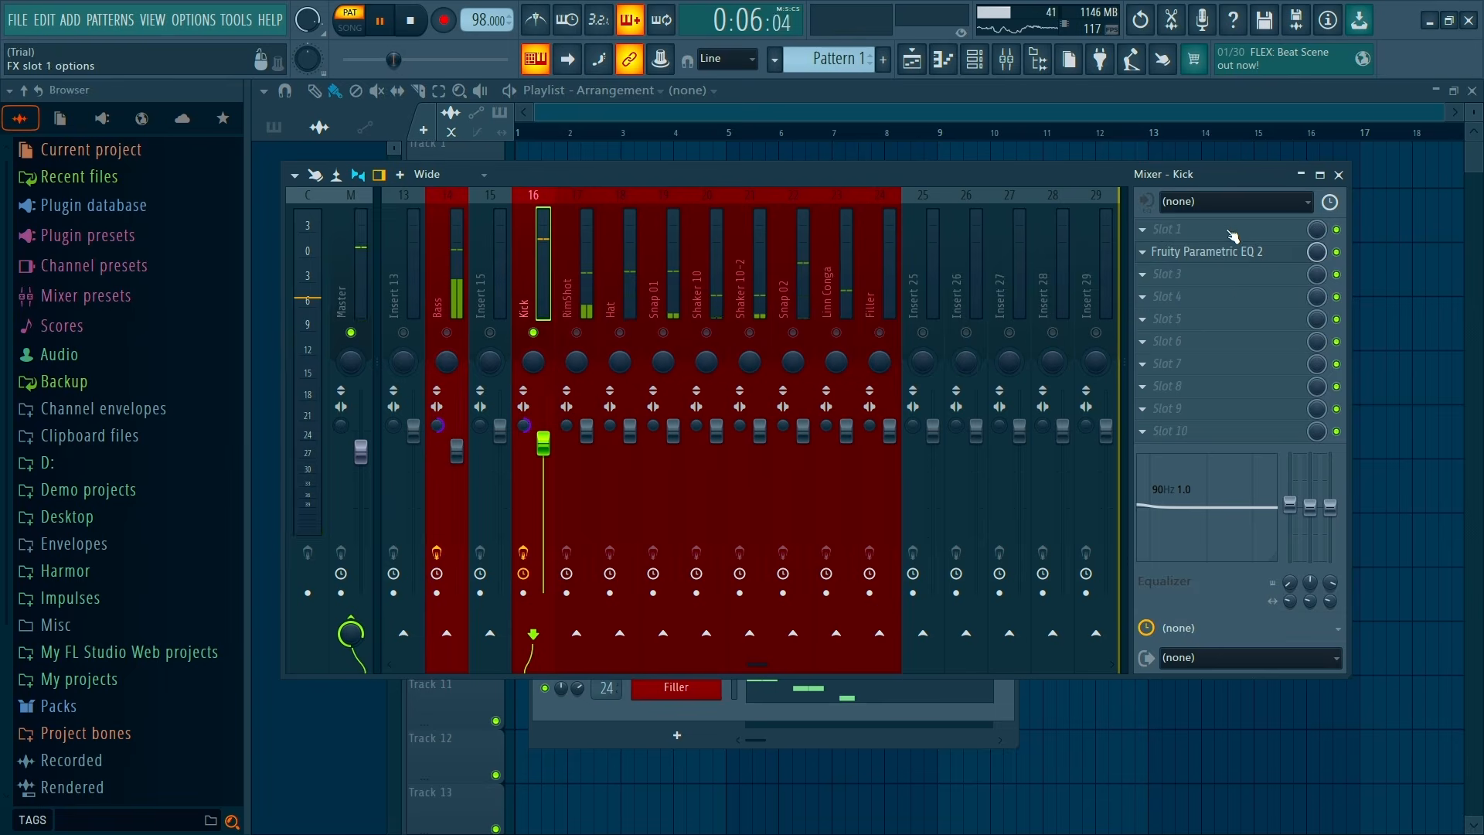
scroll(1229, 232, "down", 1)
Add another Fruity Parametric EQ 2 in the Kick's slot 3 with the 20Hz + 18kHz cut preset, lowering its high cut into the treble
left_click(1229, 273)
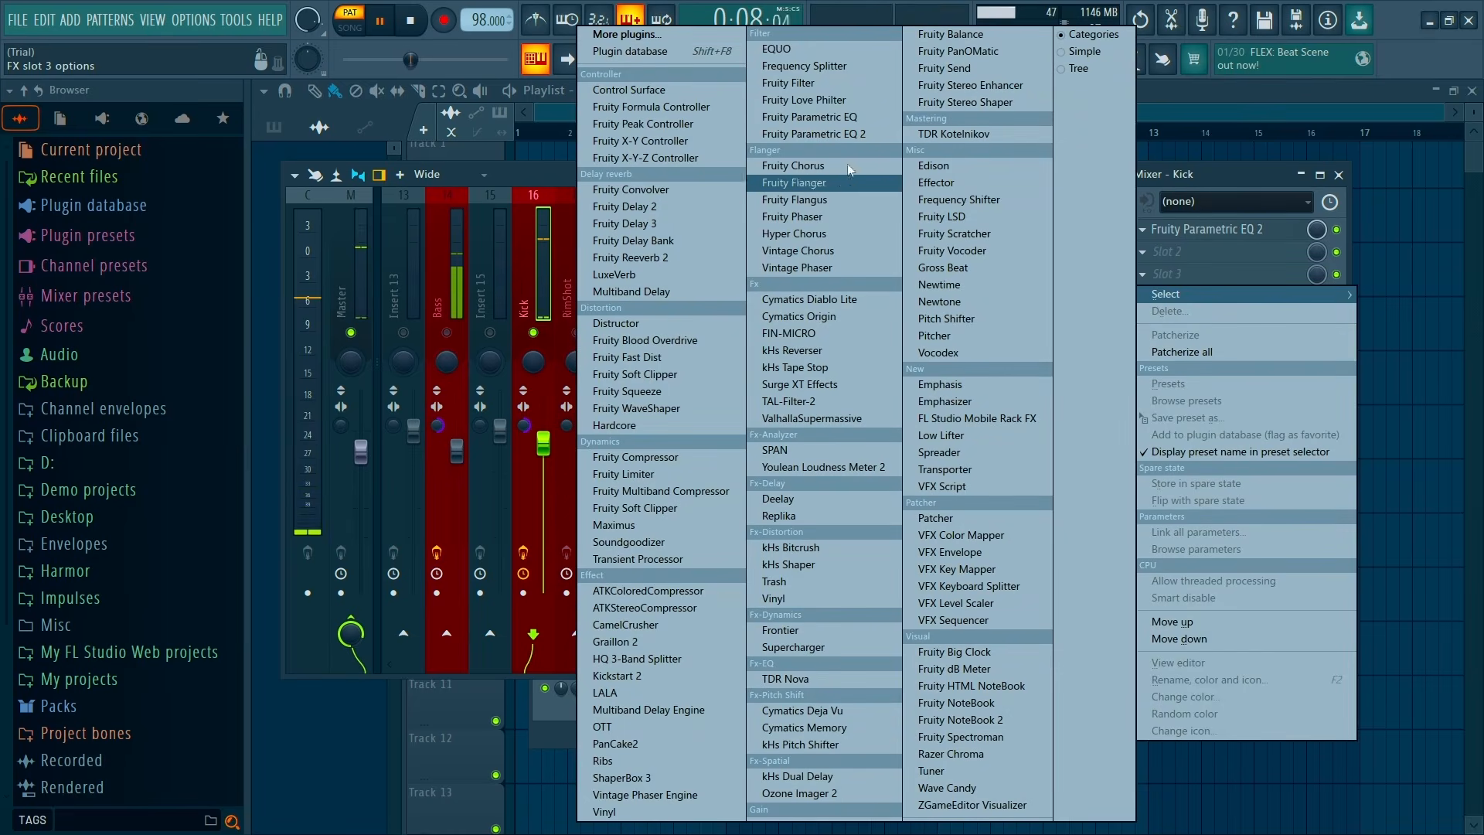
left_click(867, 136)
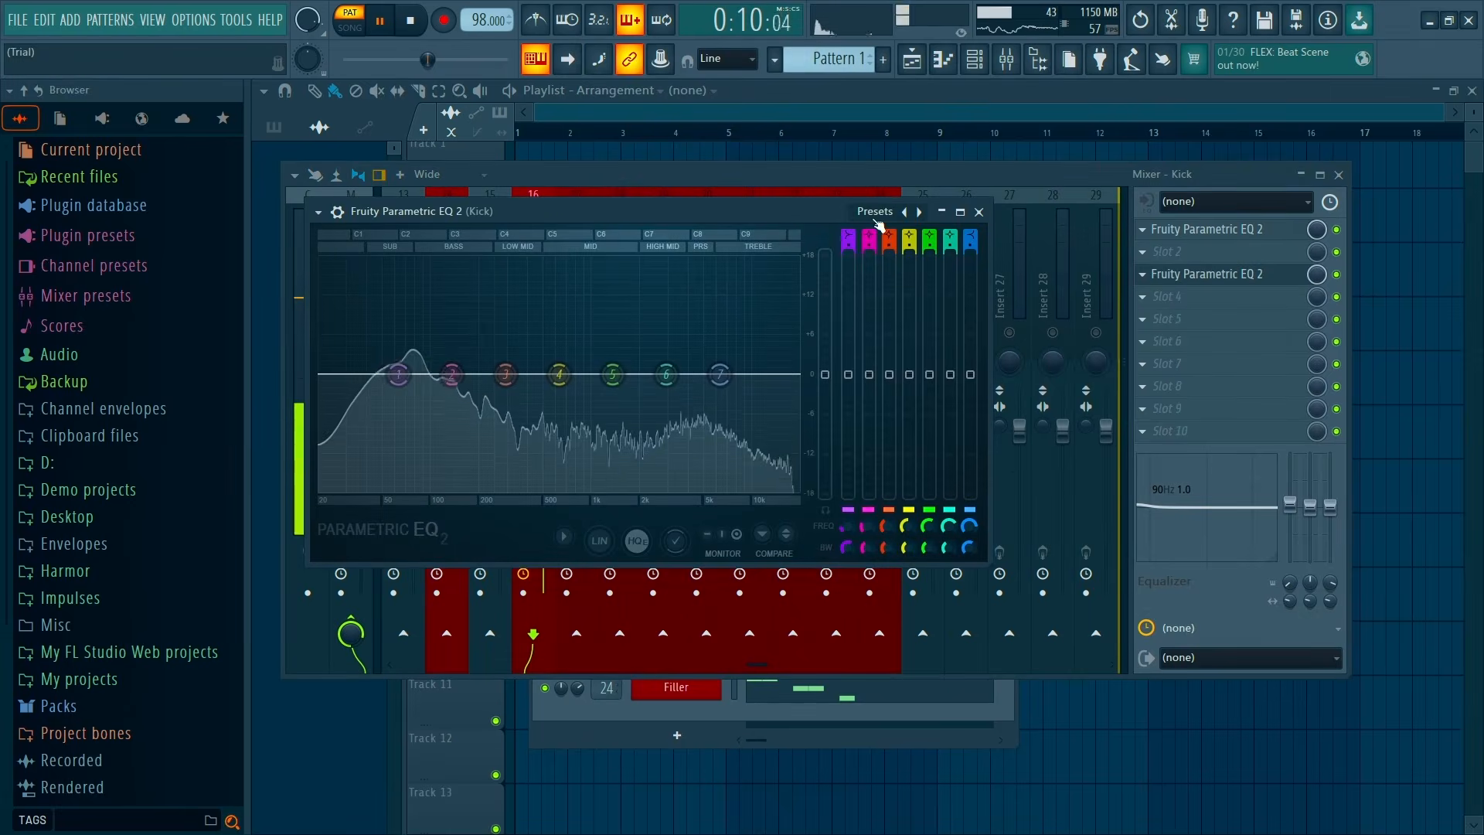
left_click(875, 211)
left_click(906, 244)
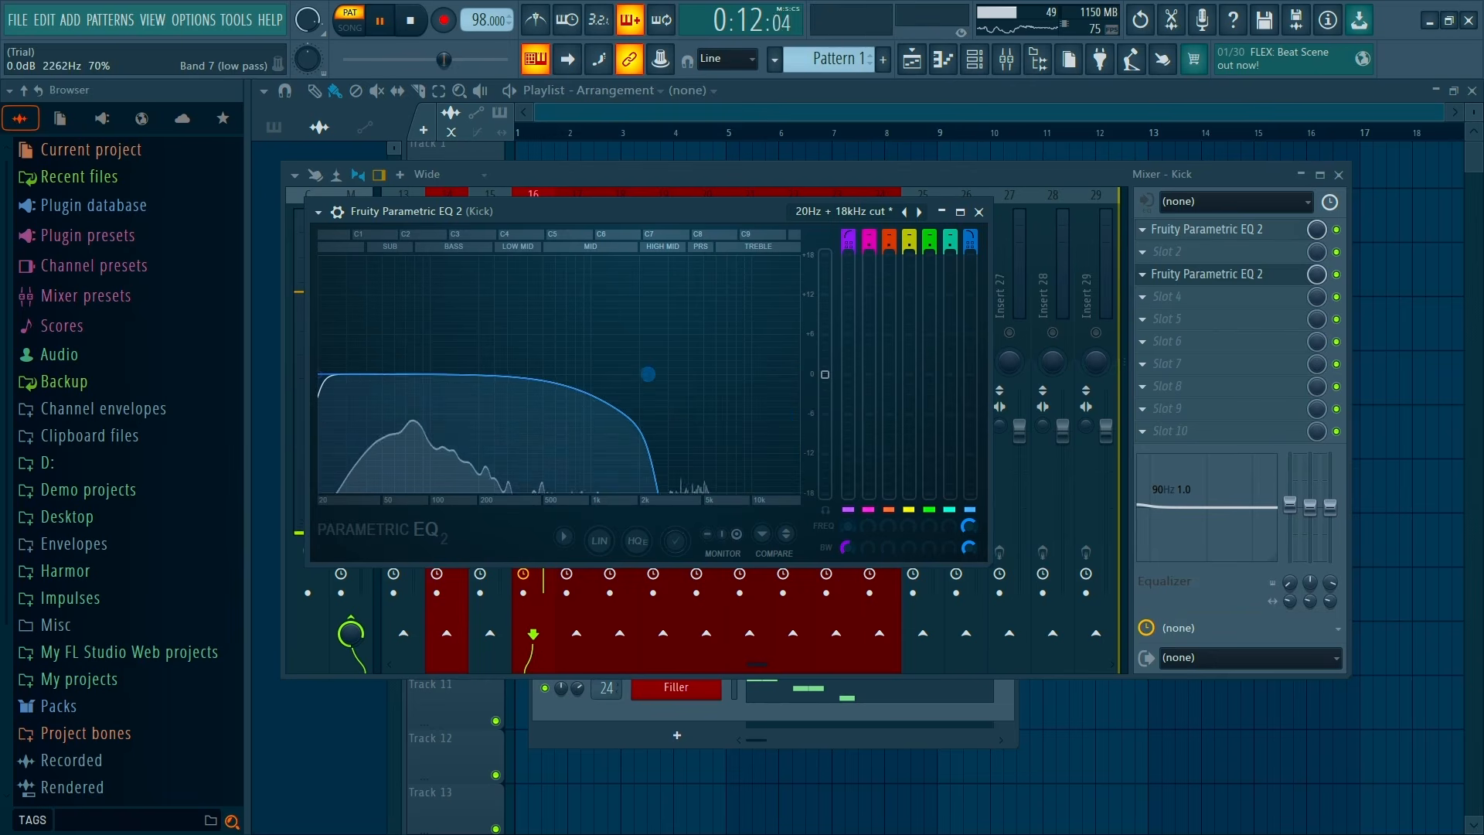
left_click_drag(647, 374, 738, 374)
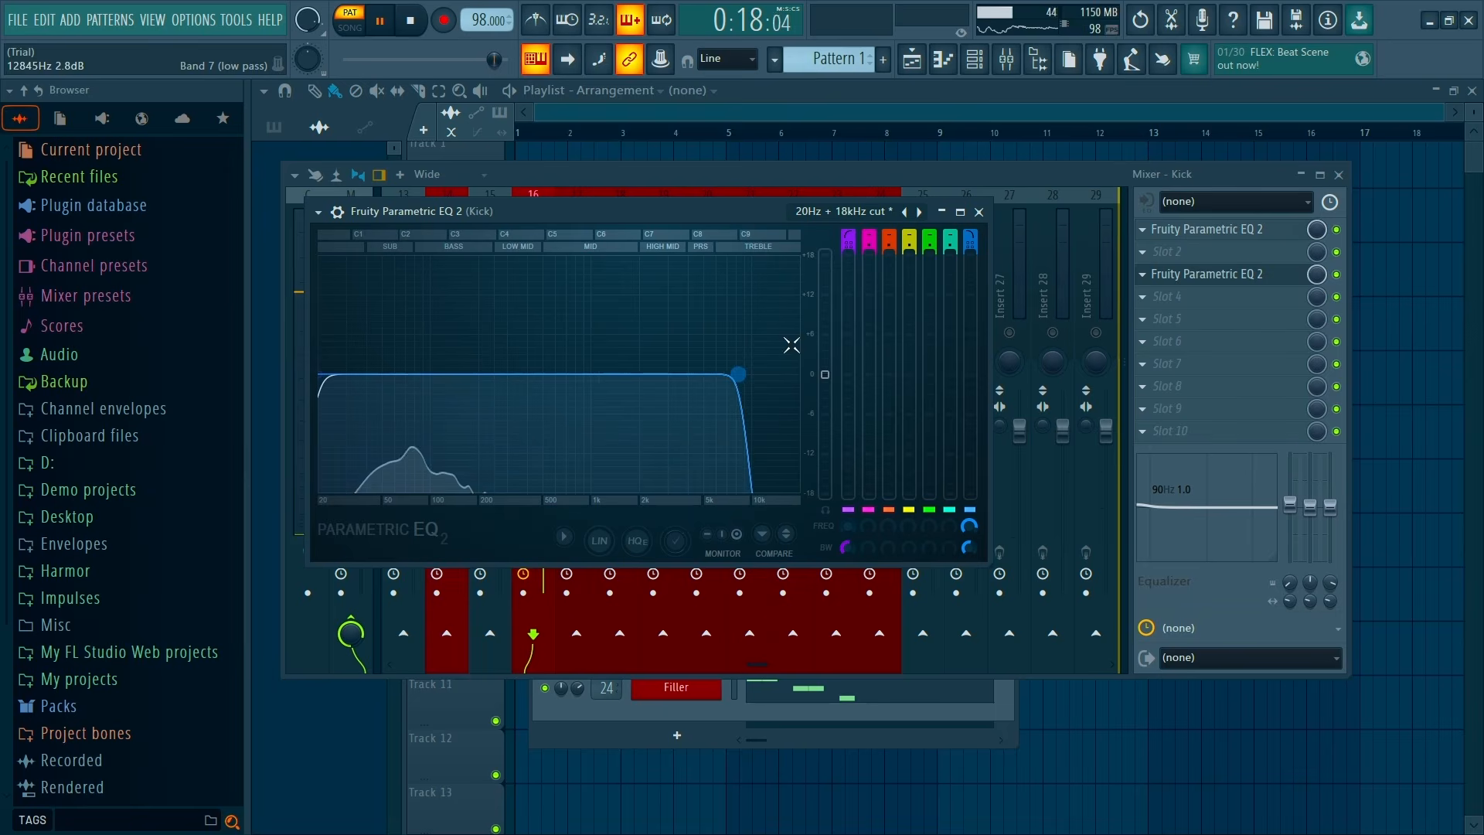
left_click(979, 211)
key("space")
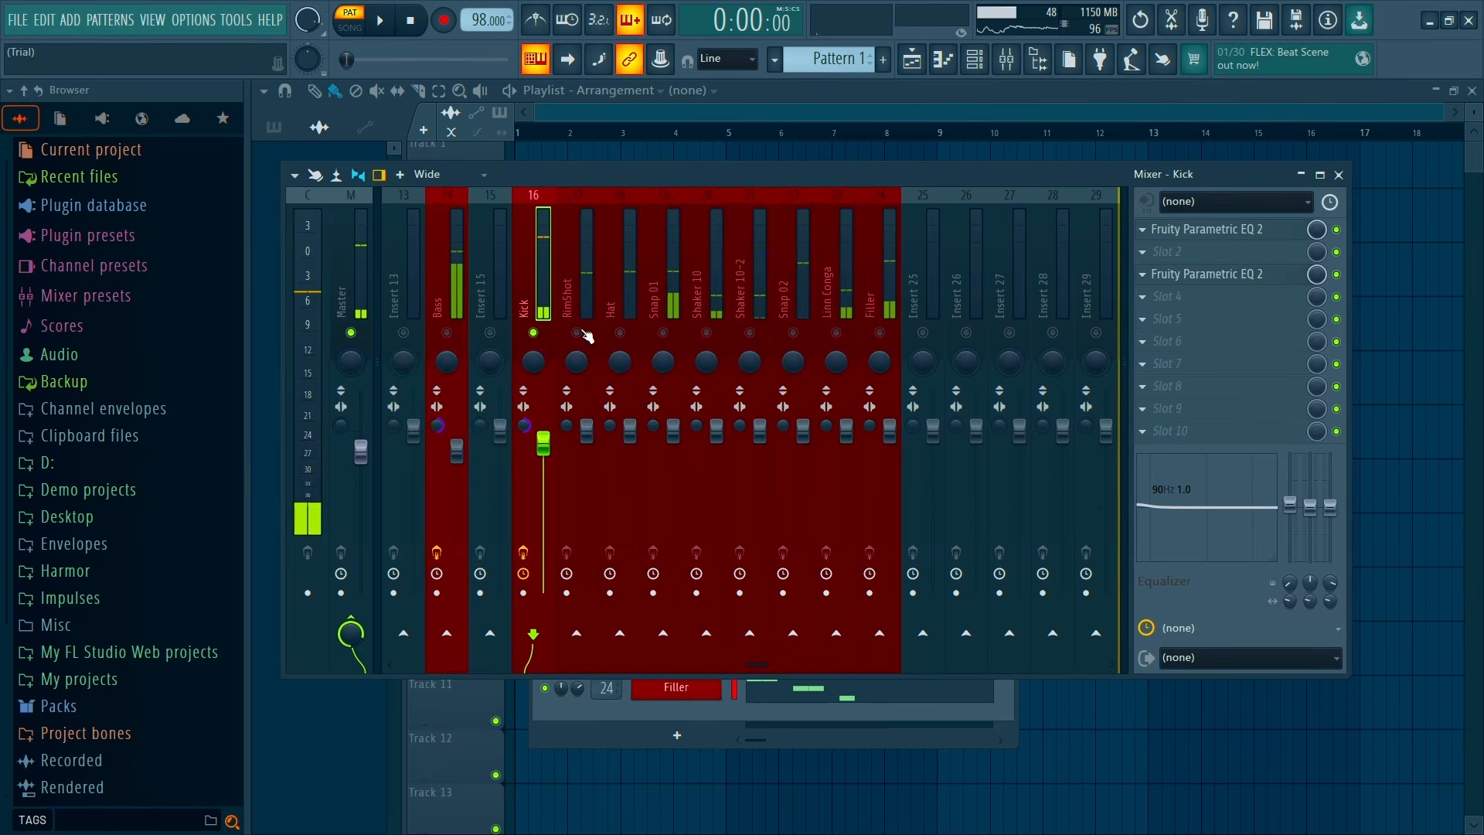
Solo the RimShot during playback and load Fruity Parametric EQ 2 in its slot 2 with a cut preset, raising the low-cut frequency
left_click(581, 313)
key("space")
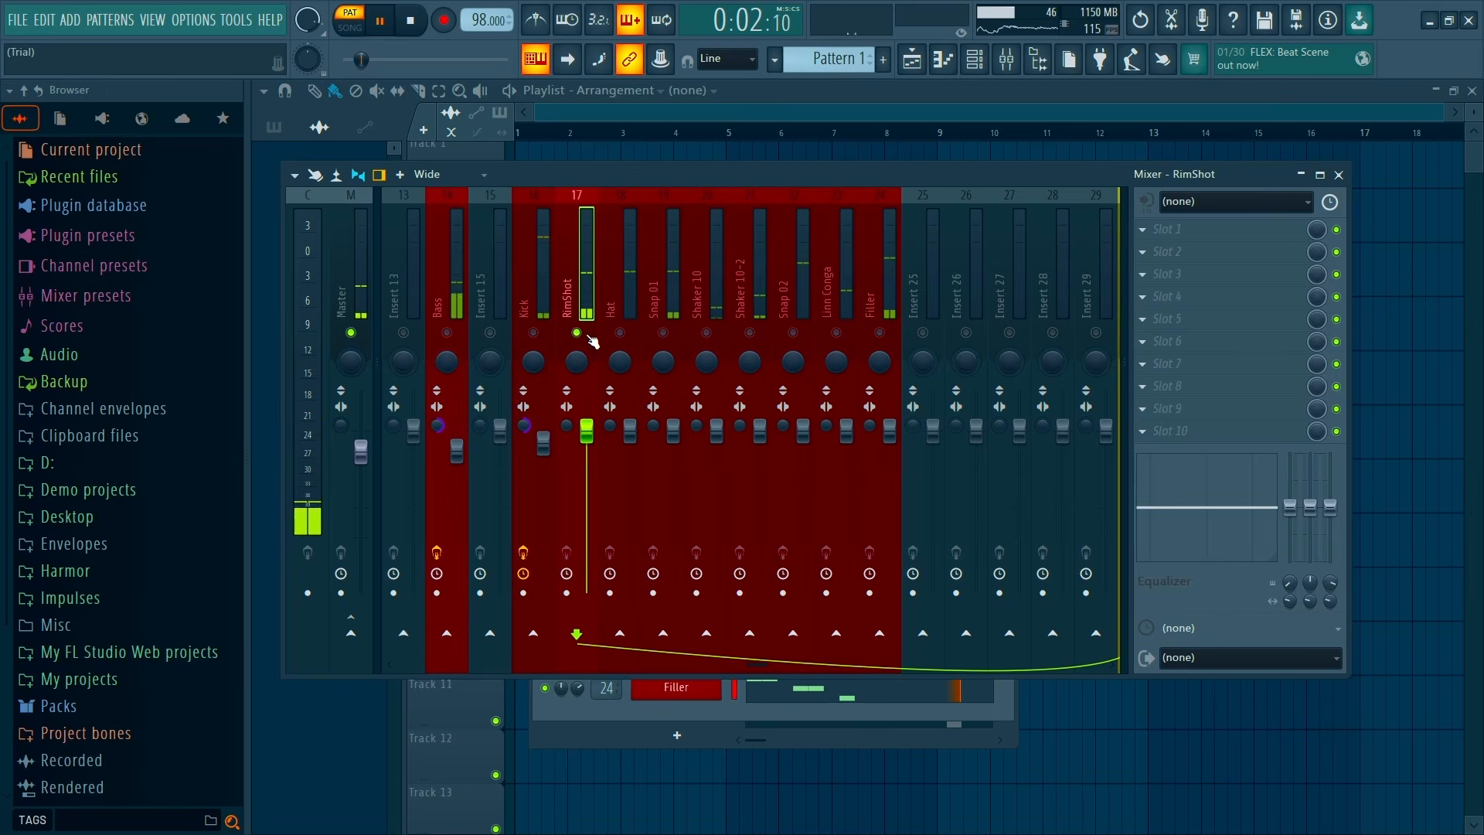
left_click(1240, 260)
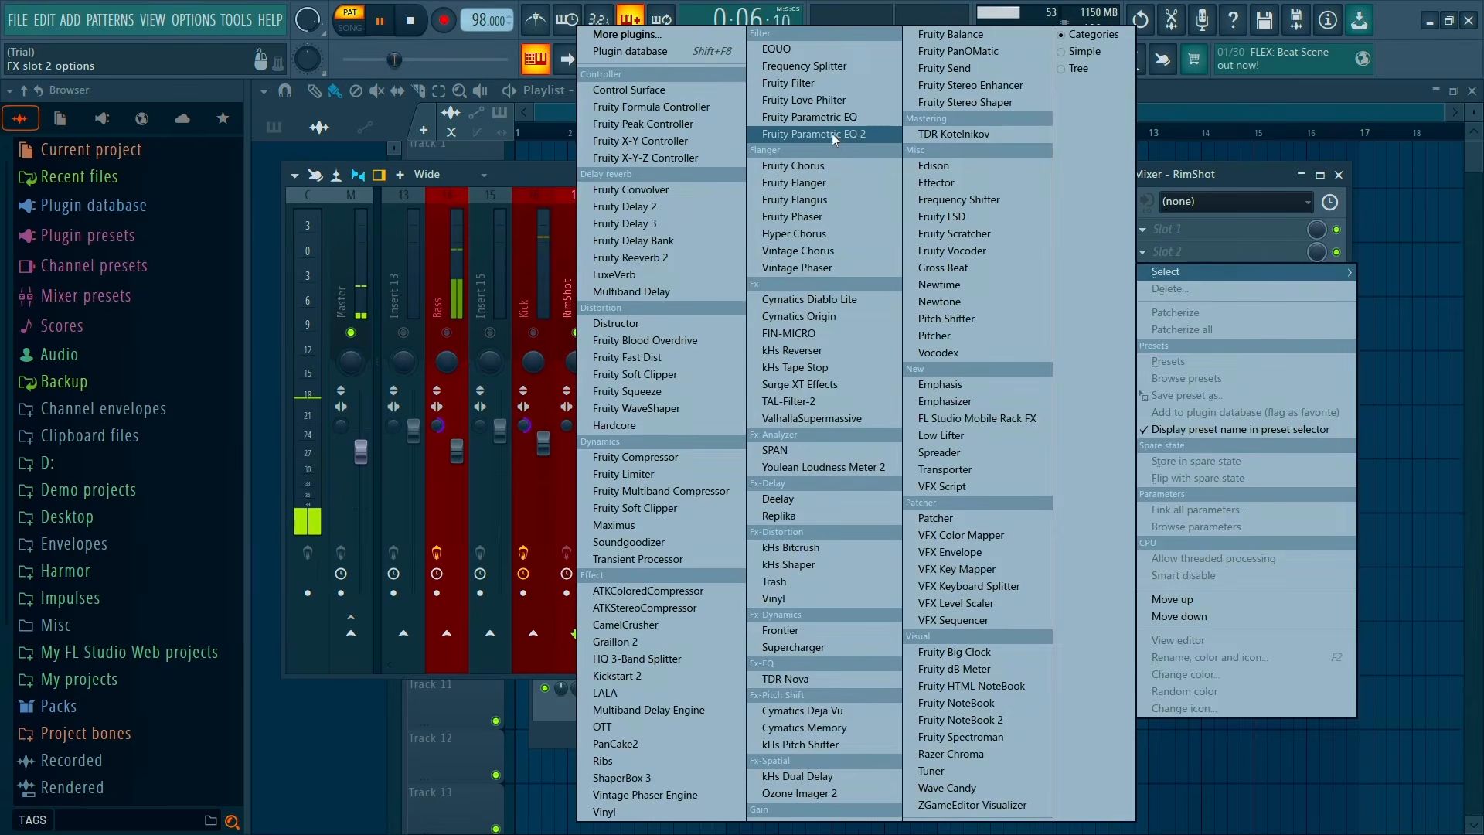
left_click(835, 184)
left_click(946, 286)
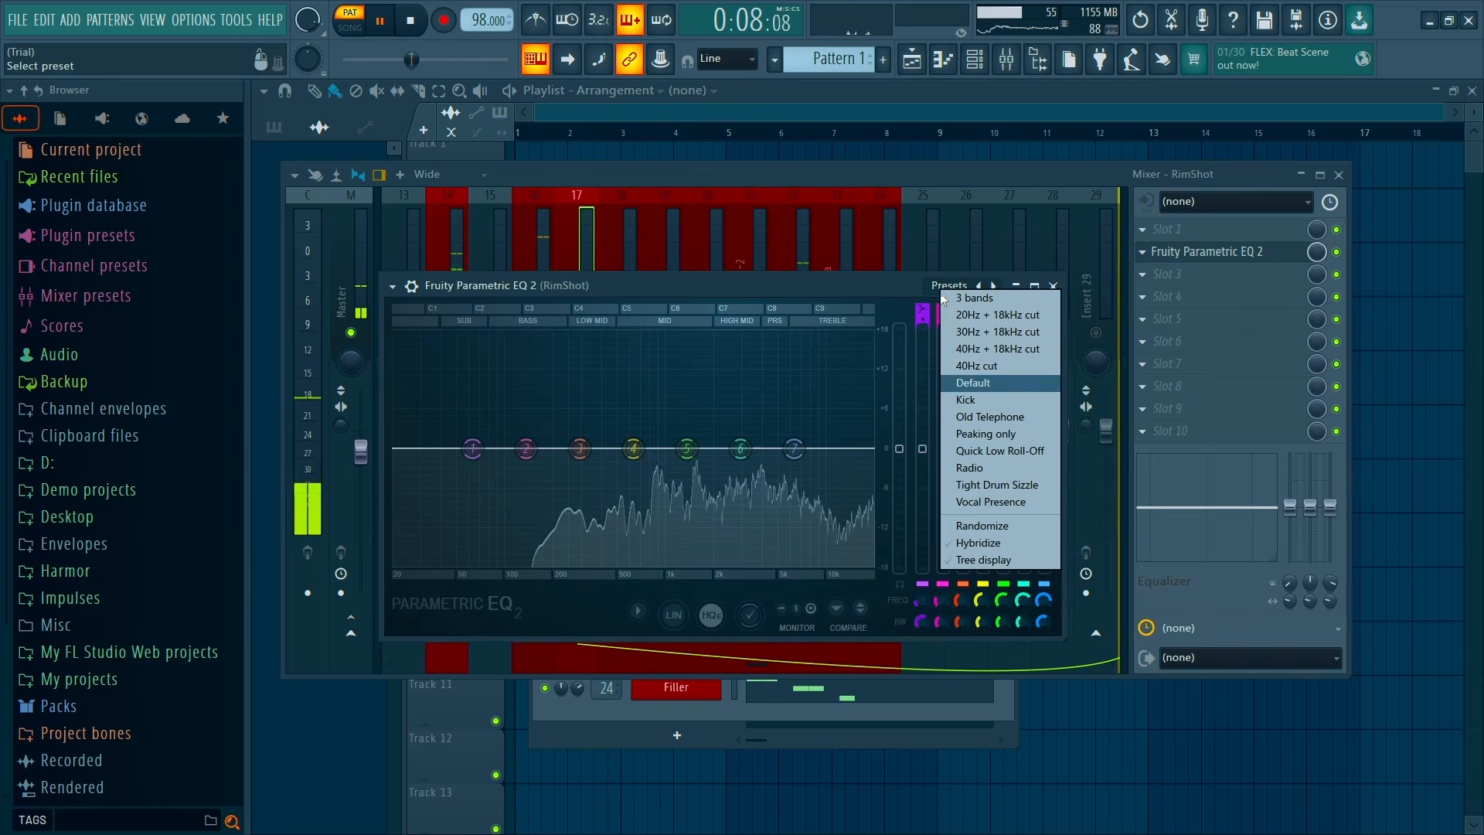
left_click(994, 363)
left_click_drag(395, 449, 572, 446)
left_click(1053, 286)
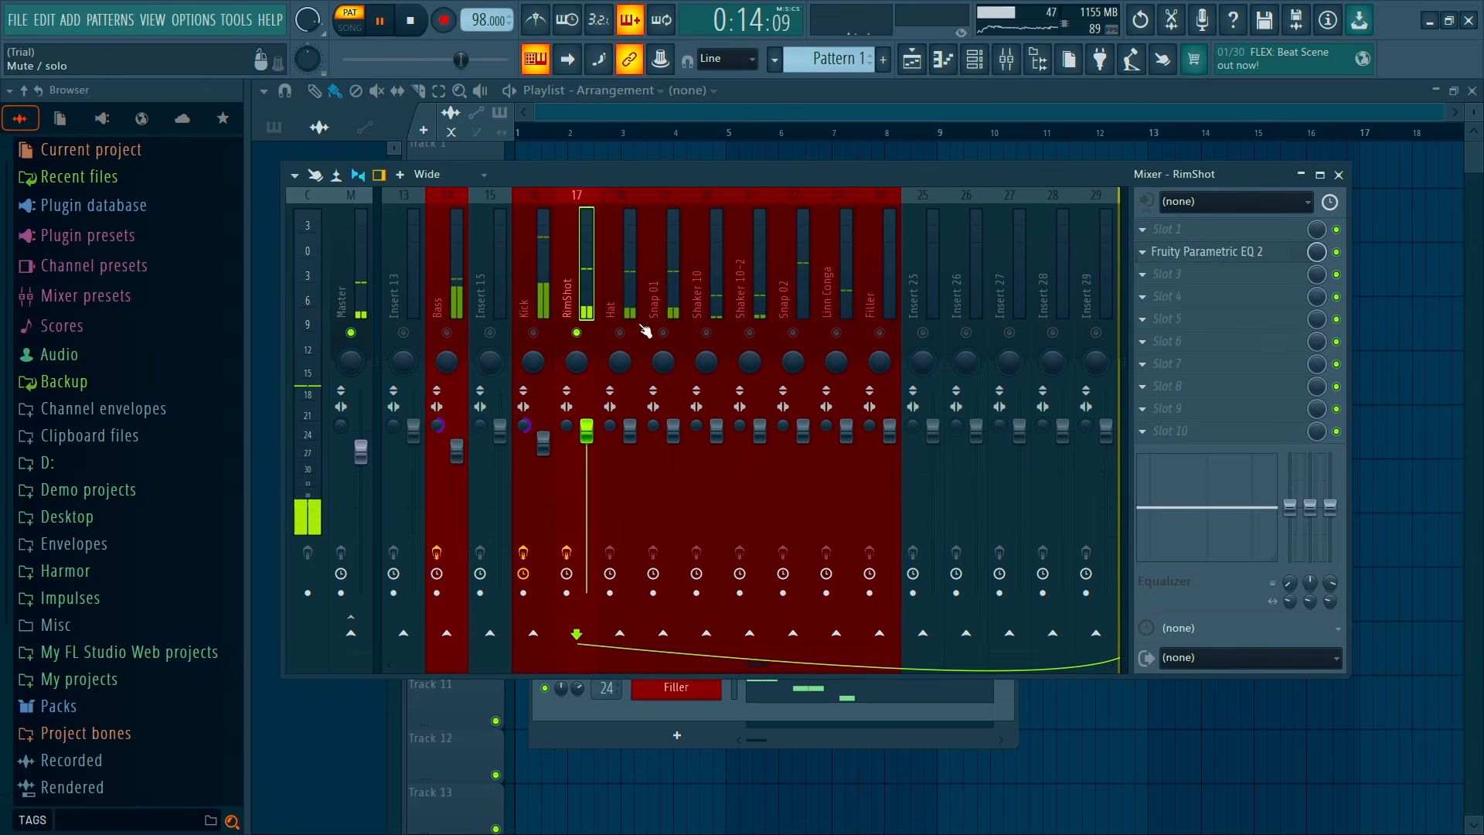
Load Fruity Parametric EQ 2 in the Hat's slot 2 with the 40Hz + 18kHz cut preset and raise its low cut into the low mids
left_click(622, 340)
left_click(1223, 253)
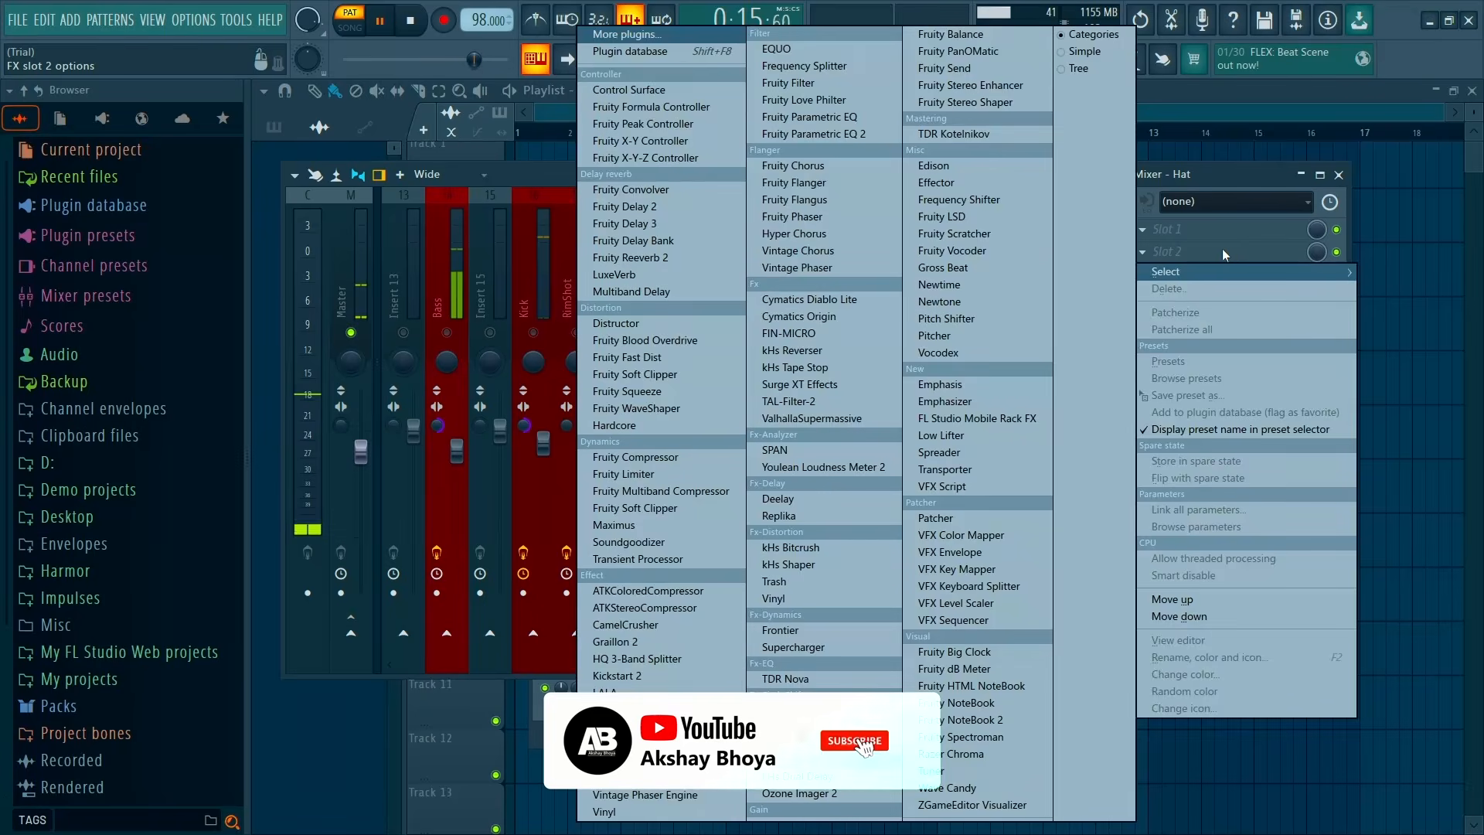
left_click(815, 134)
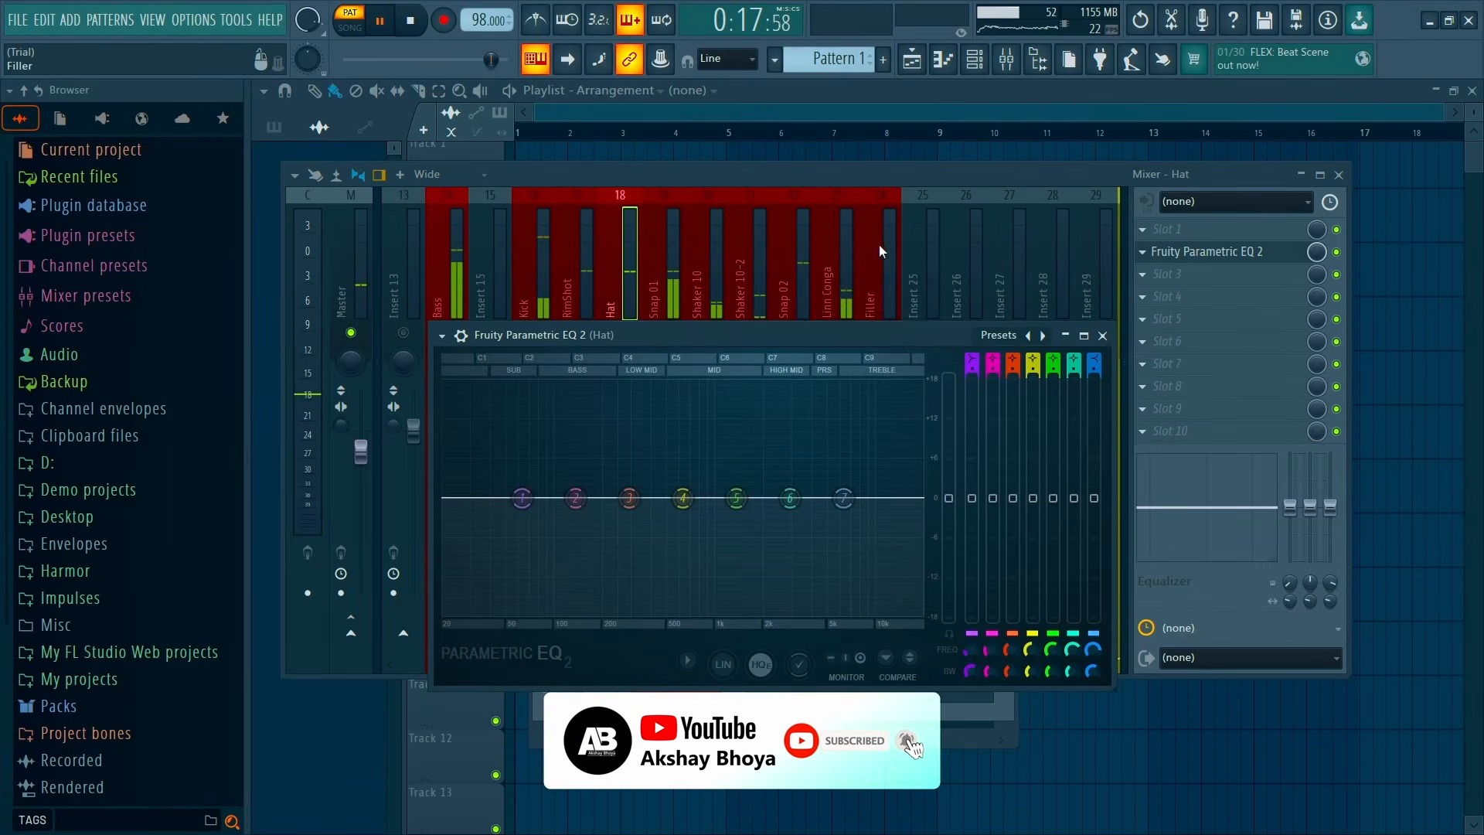
left_click(999, 335)
left_click(1028, 390)
left_click_drag(474, 498, 634, 504)
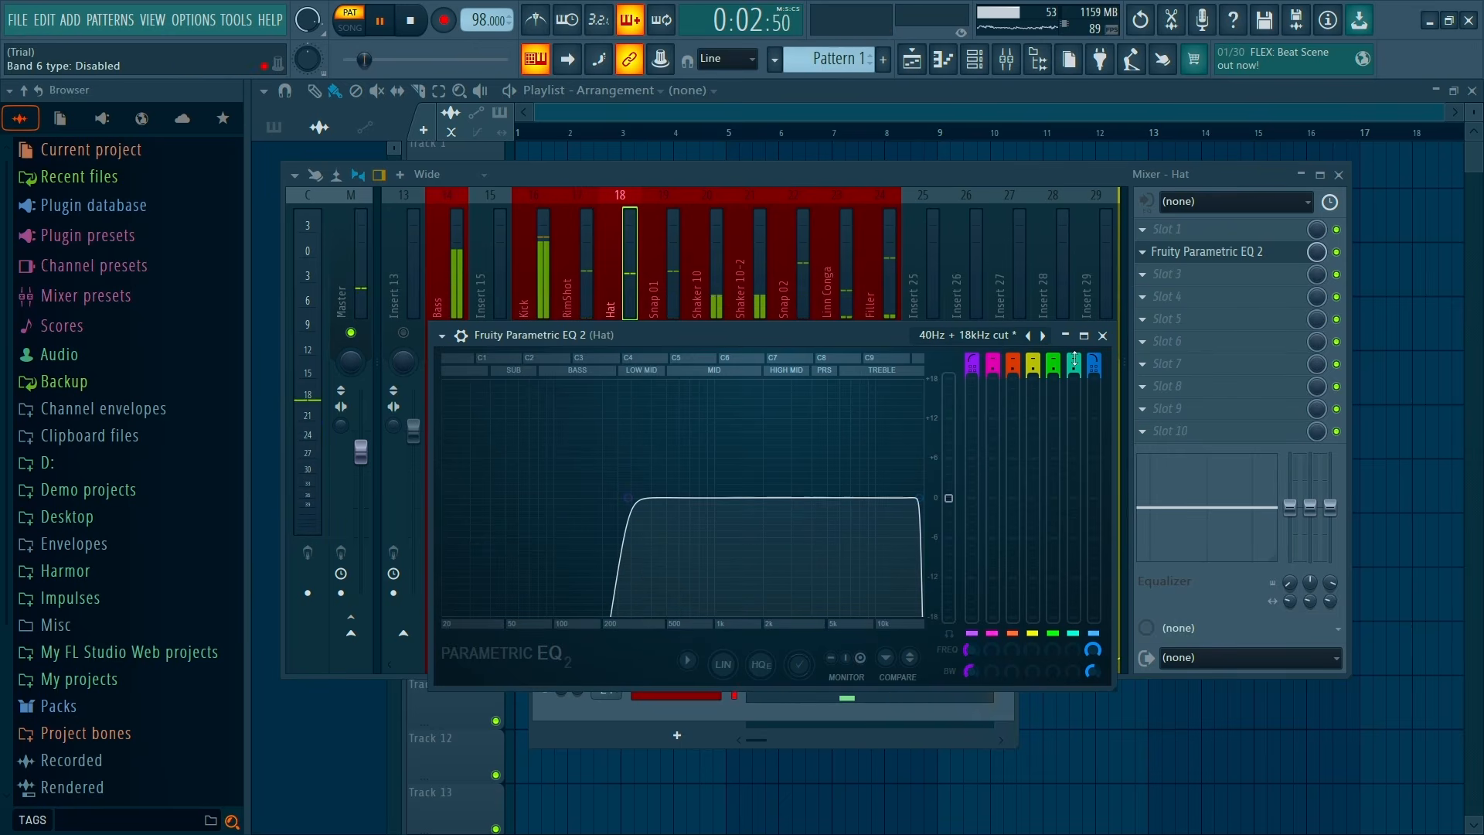
left_click(1103, 334)
Load Fruity Parametric EQ 2 in Snap 01's slot 2 with the 30Hz + 18kHz cut preset and raise its low cut into the low mids
left_click(663, 336)
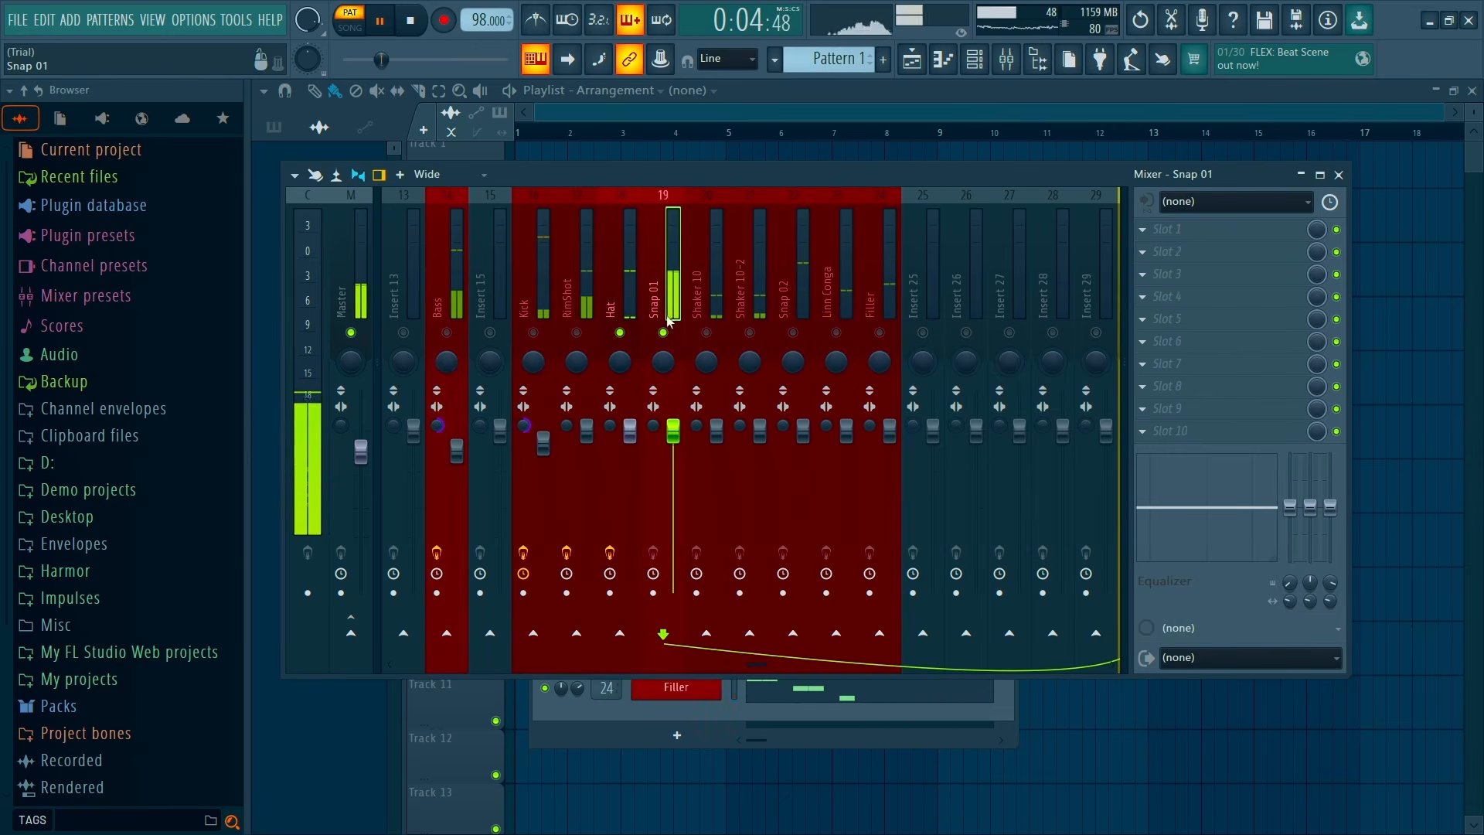
left_click(1175, 251)
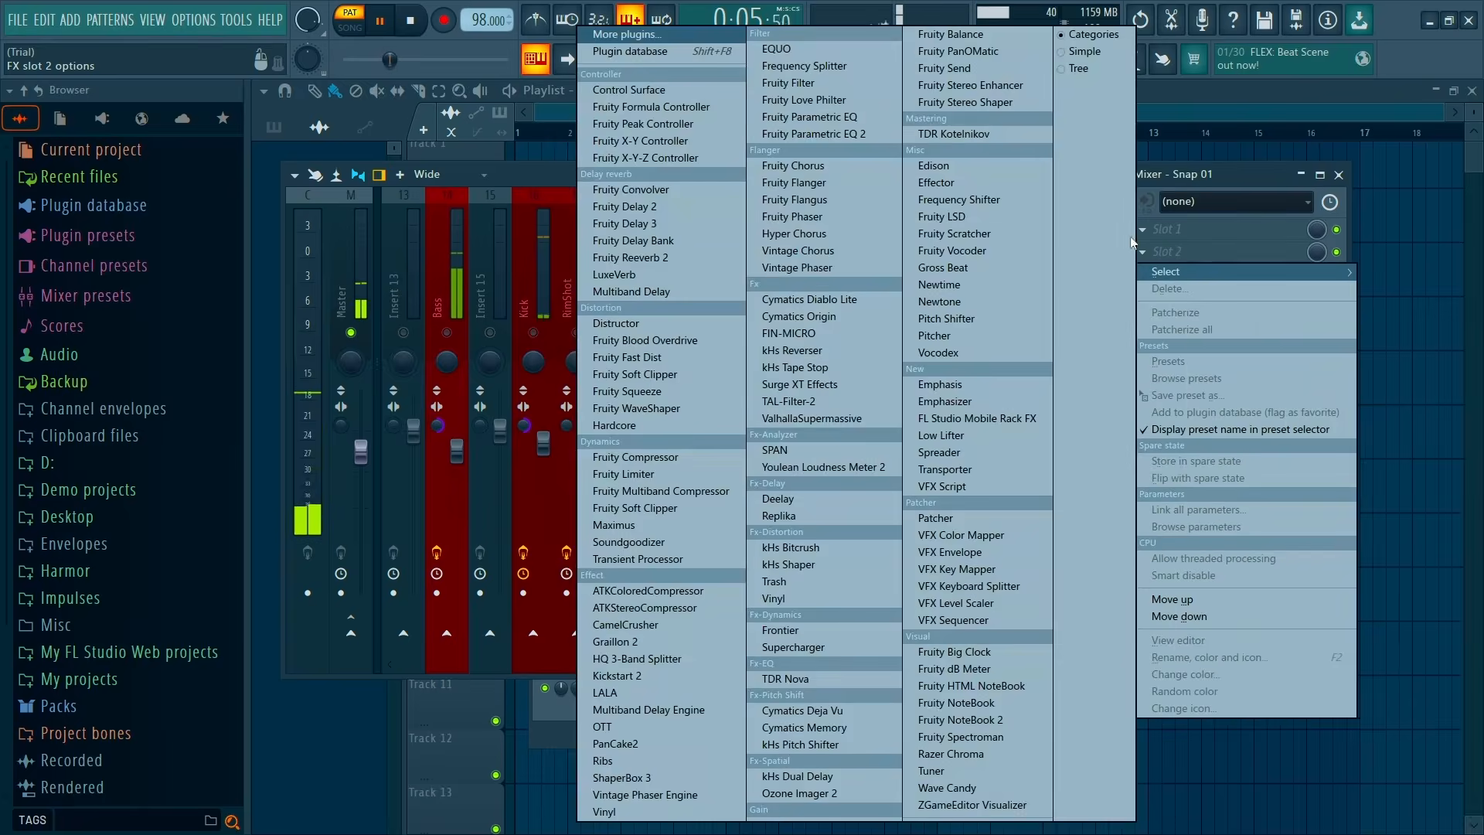
left_click(832, 134)
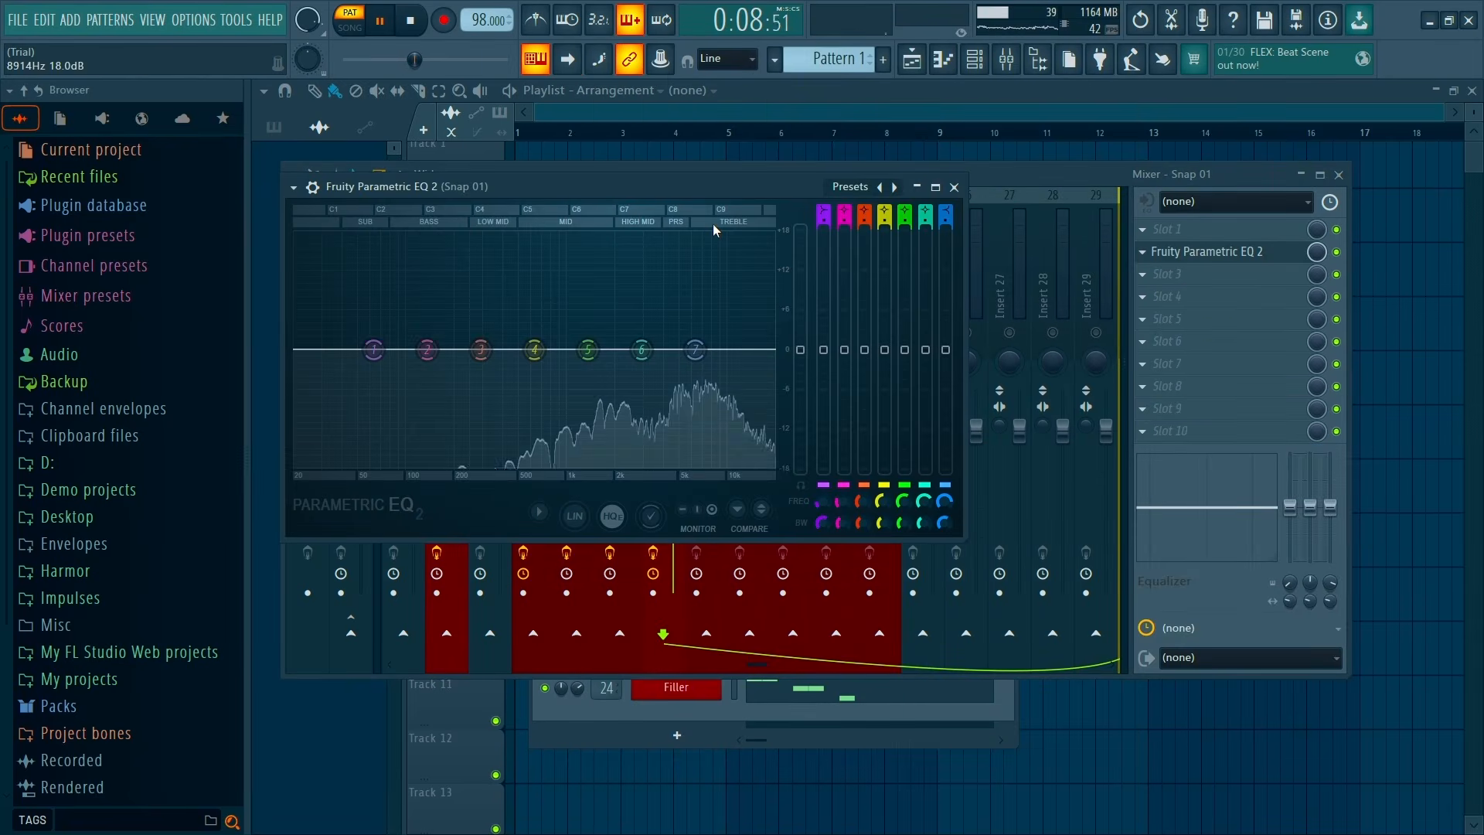
left_click_drag(688, 189, 763, 205)
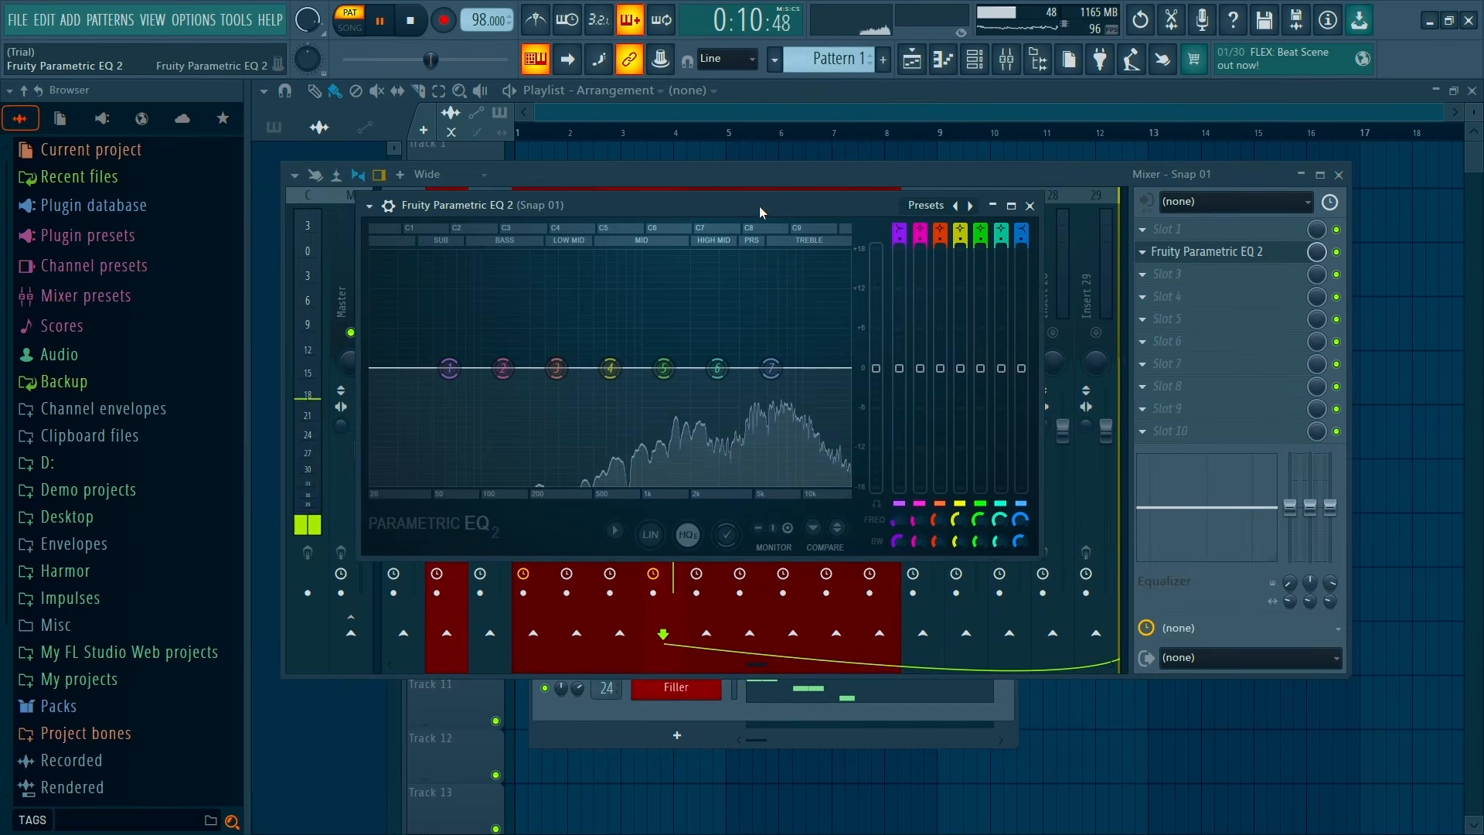
left_click(926, 205)
left_click(954, 274)
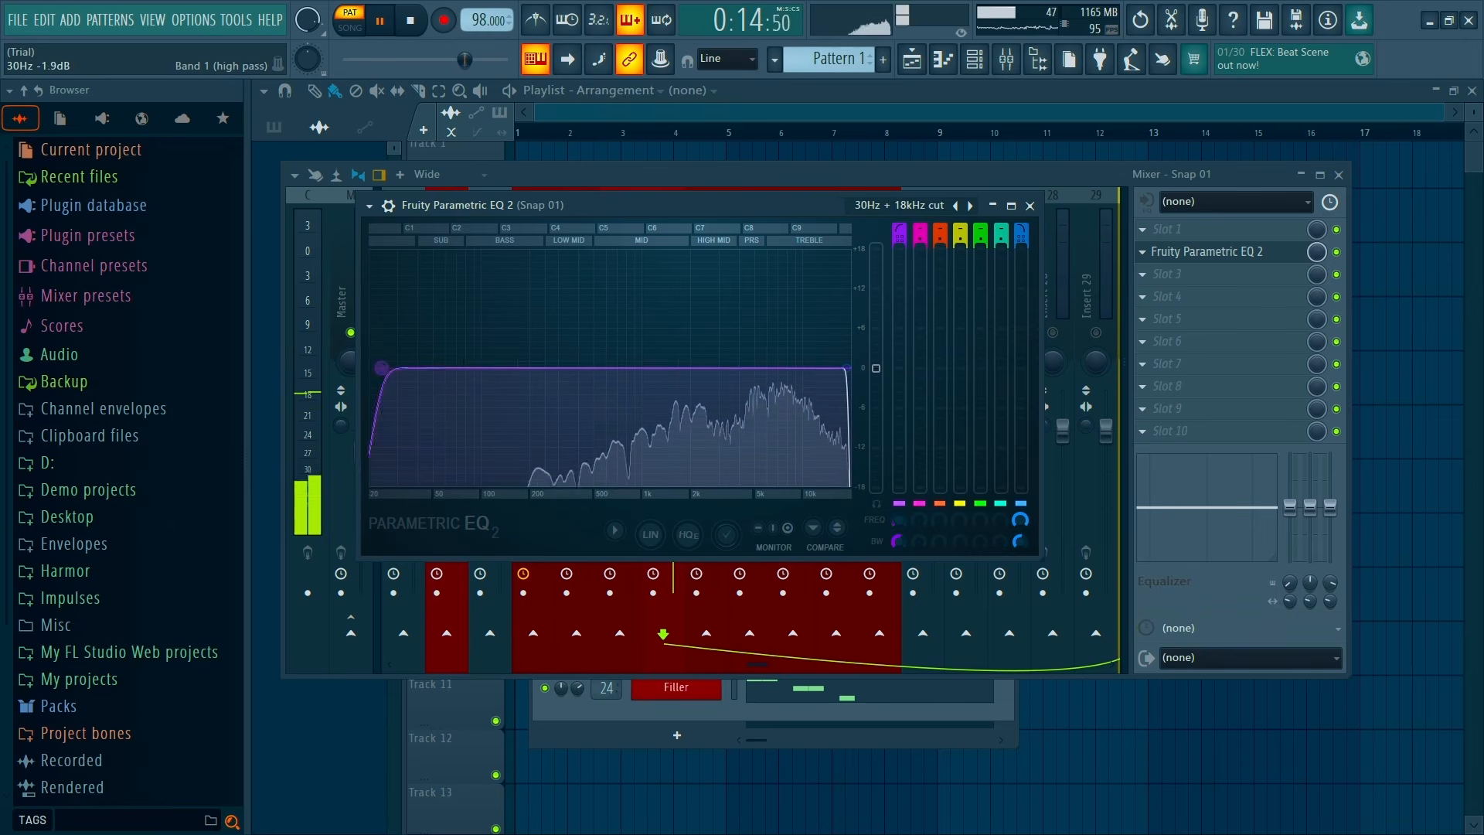
left_click_drag(381, 368, 556, 368)
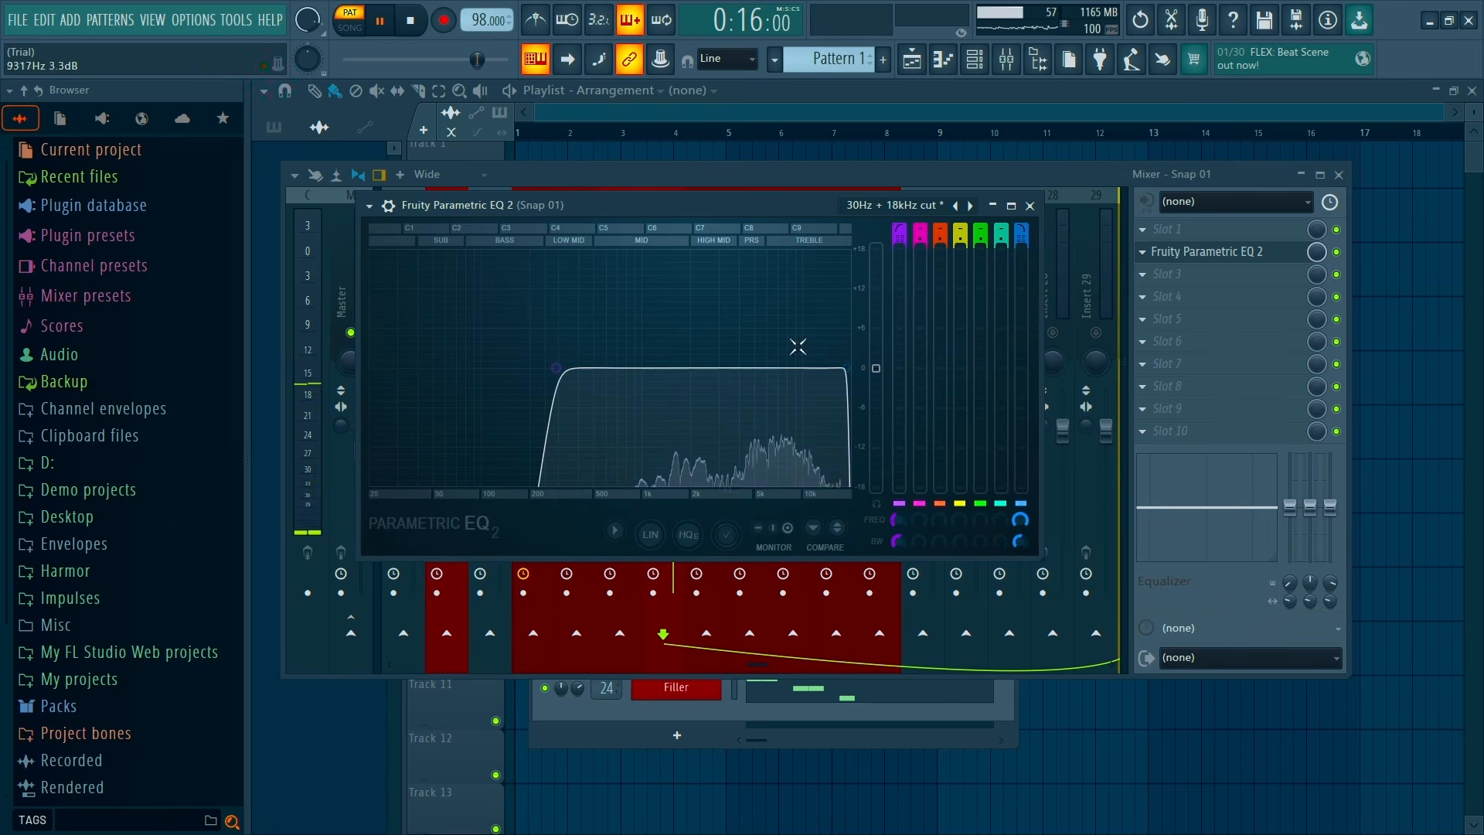
left_click(1029, 205)
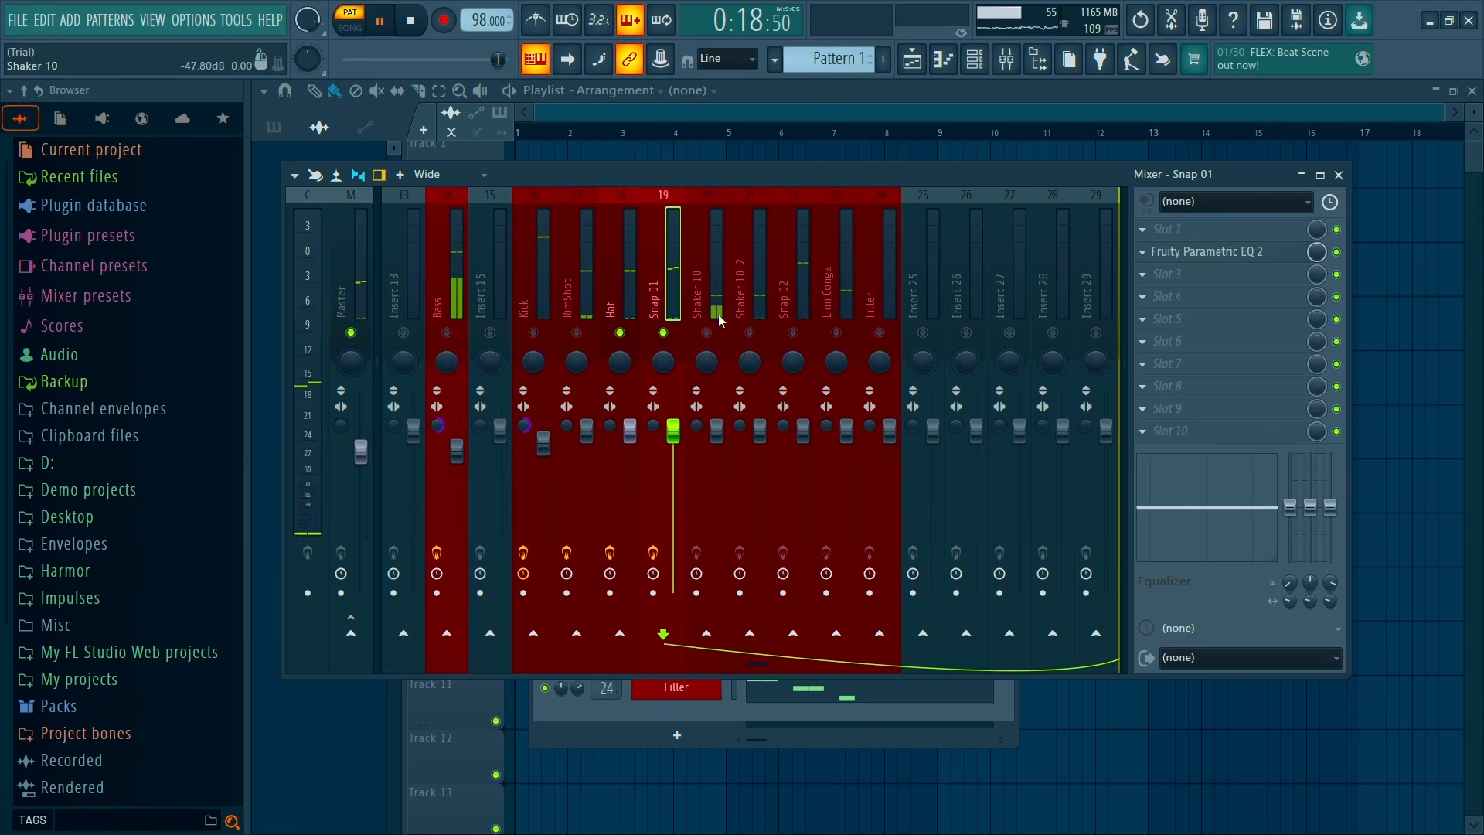
Add Fruity Parametric EQ 2 to Shaker 10's slot 1 with the 30Hz + 18kHz cut preset, low cut near 2 kHz and main level 0.6 dB
left_click(712, 340)
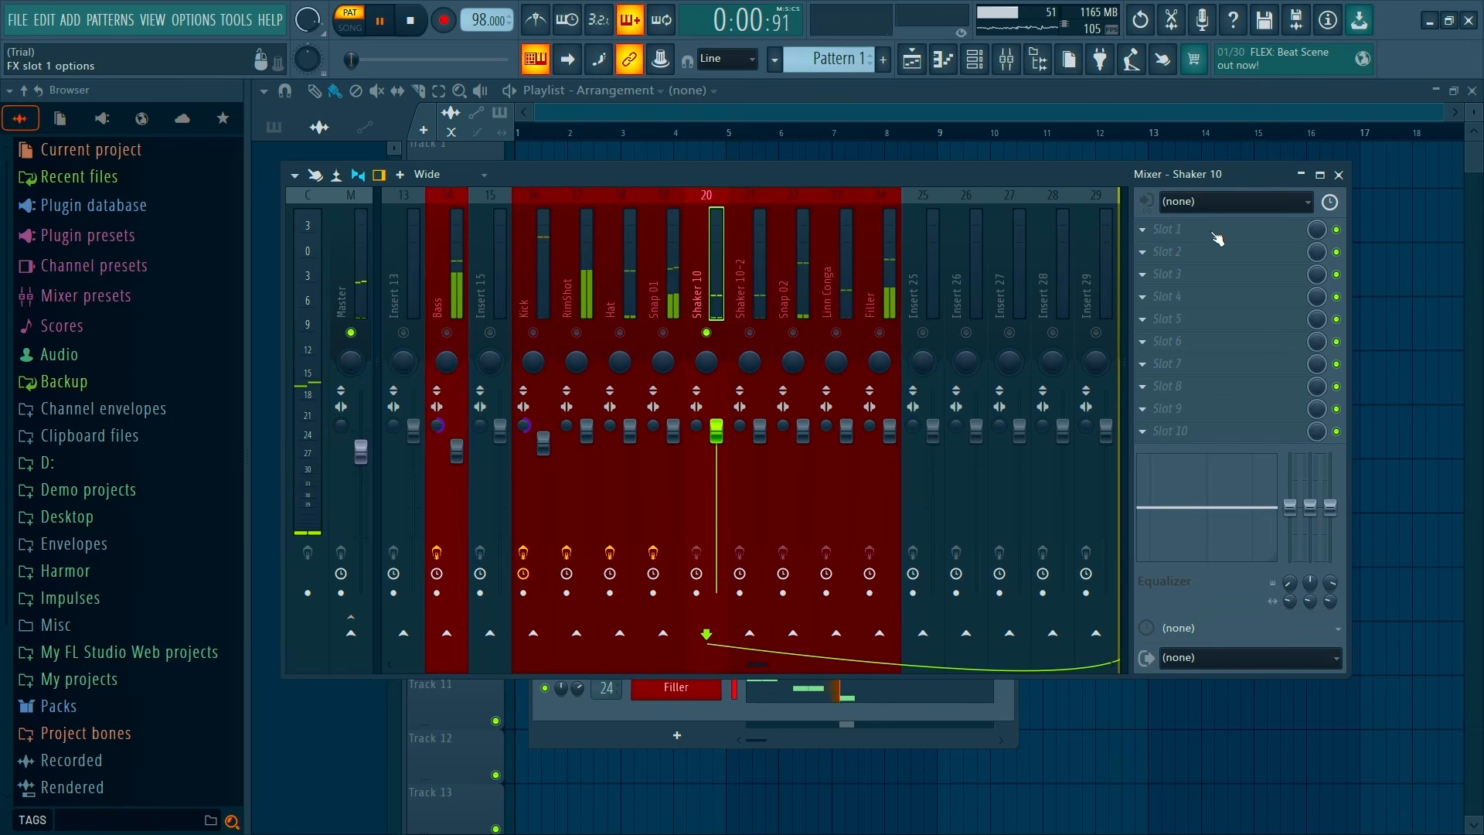
left_click(1143, 229)
left_click(872, 136)
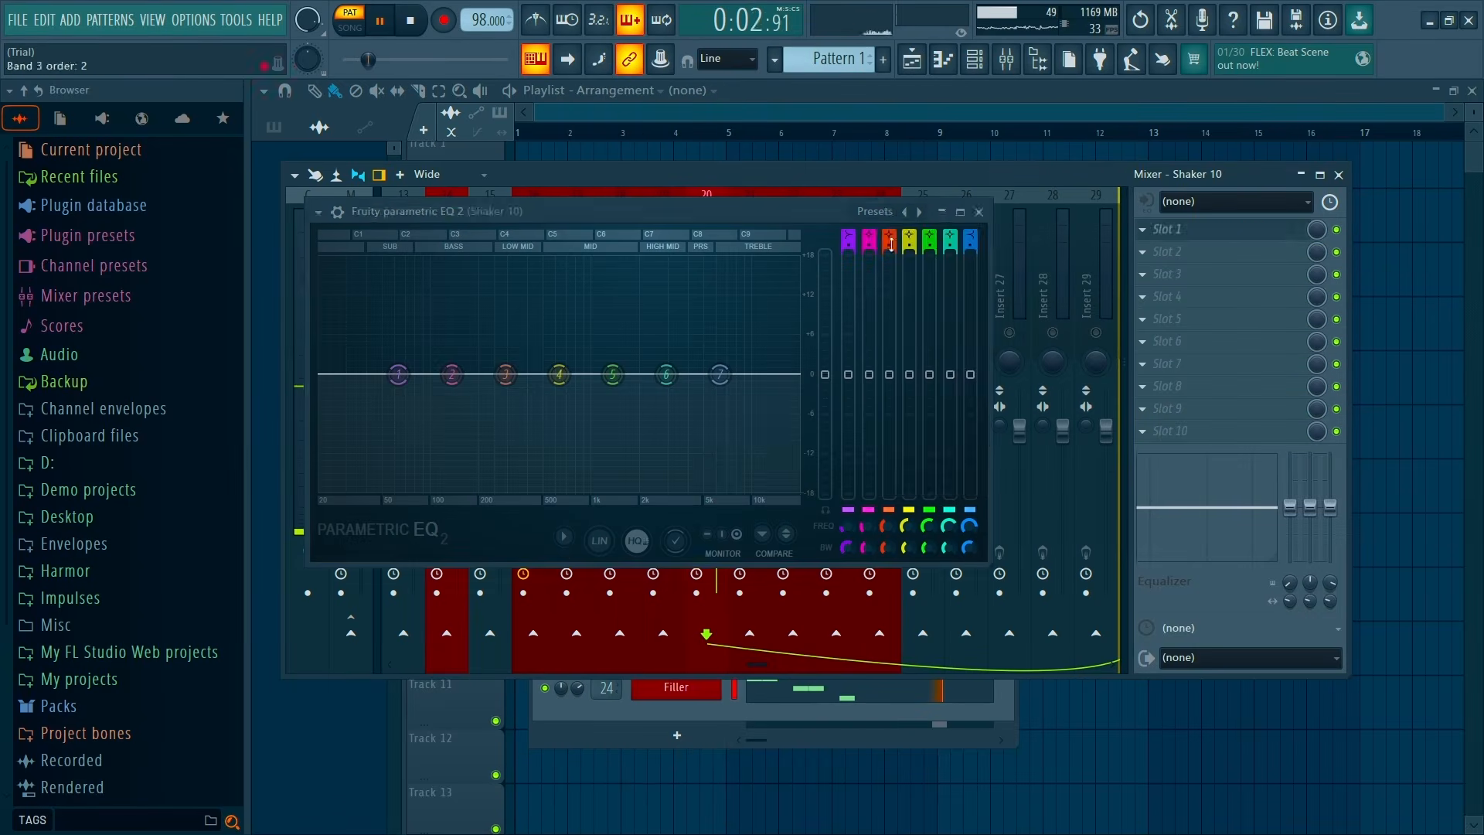
left_click(879, 211)
left_click(896, 249)
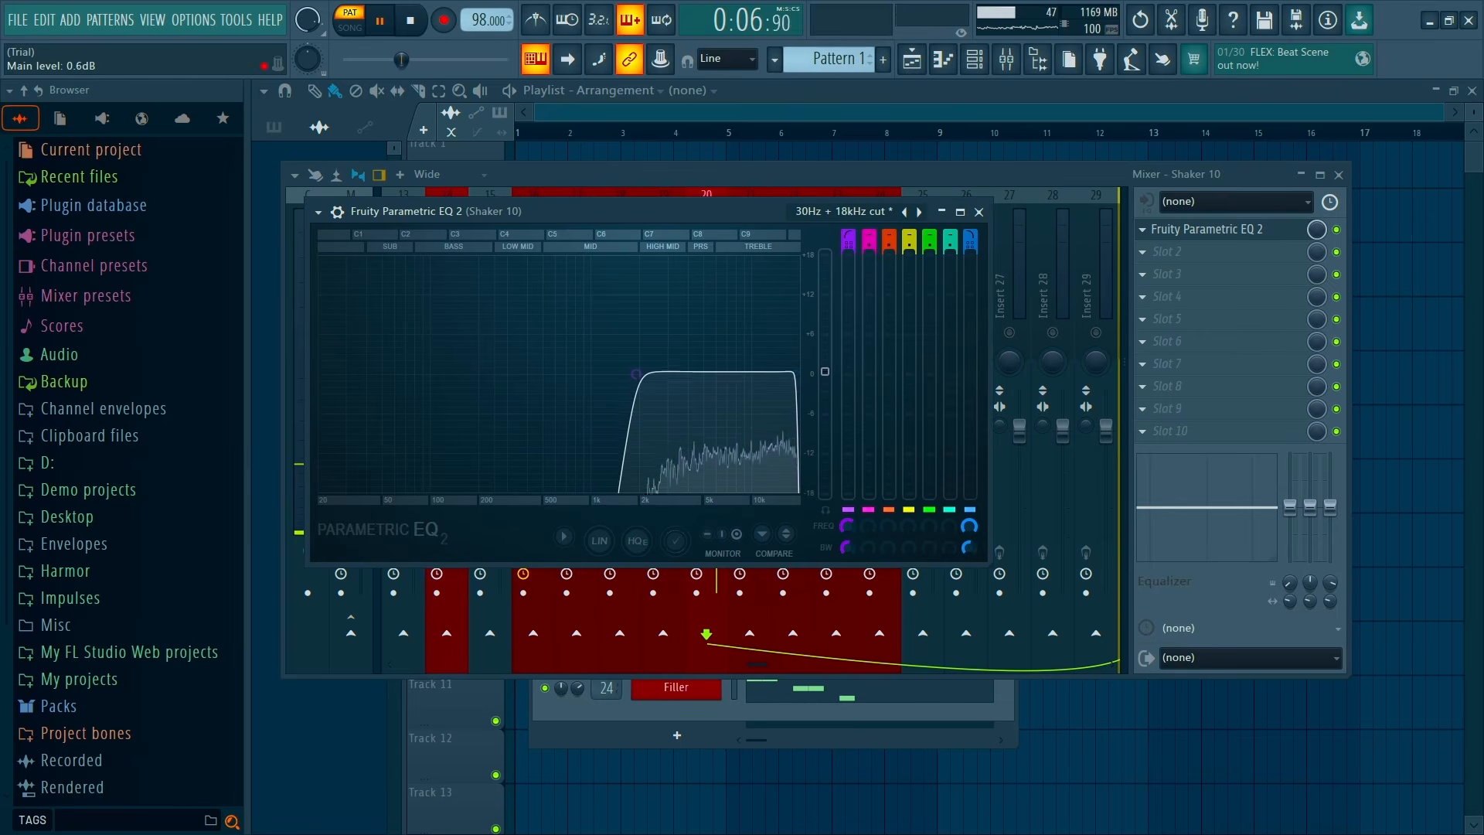
left_click(979, 212)
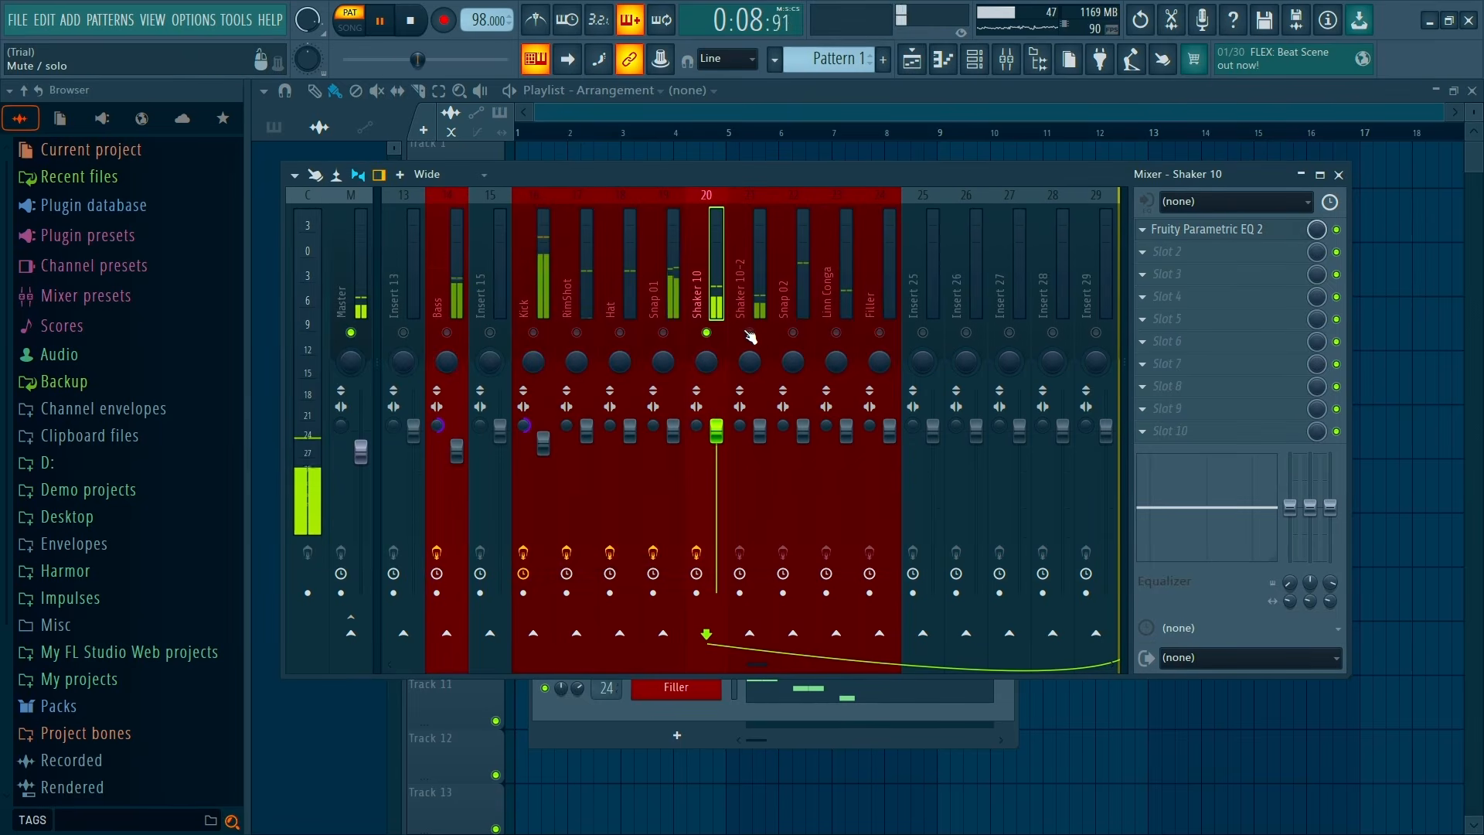
Load Fruity Parametric EQ 2 in Shaker 10-2's slot 1 with a cut preset and raise its low-cut frequency
left_click(760, 304)
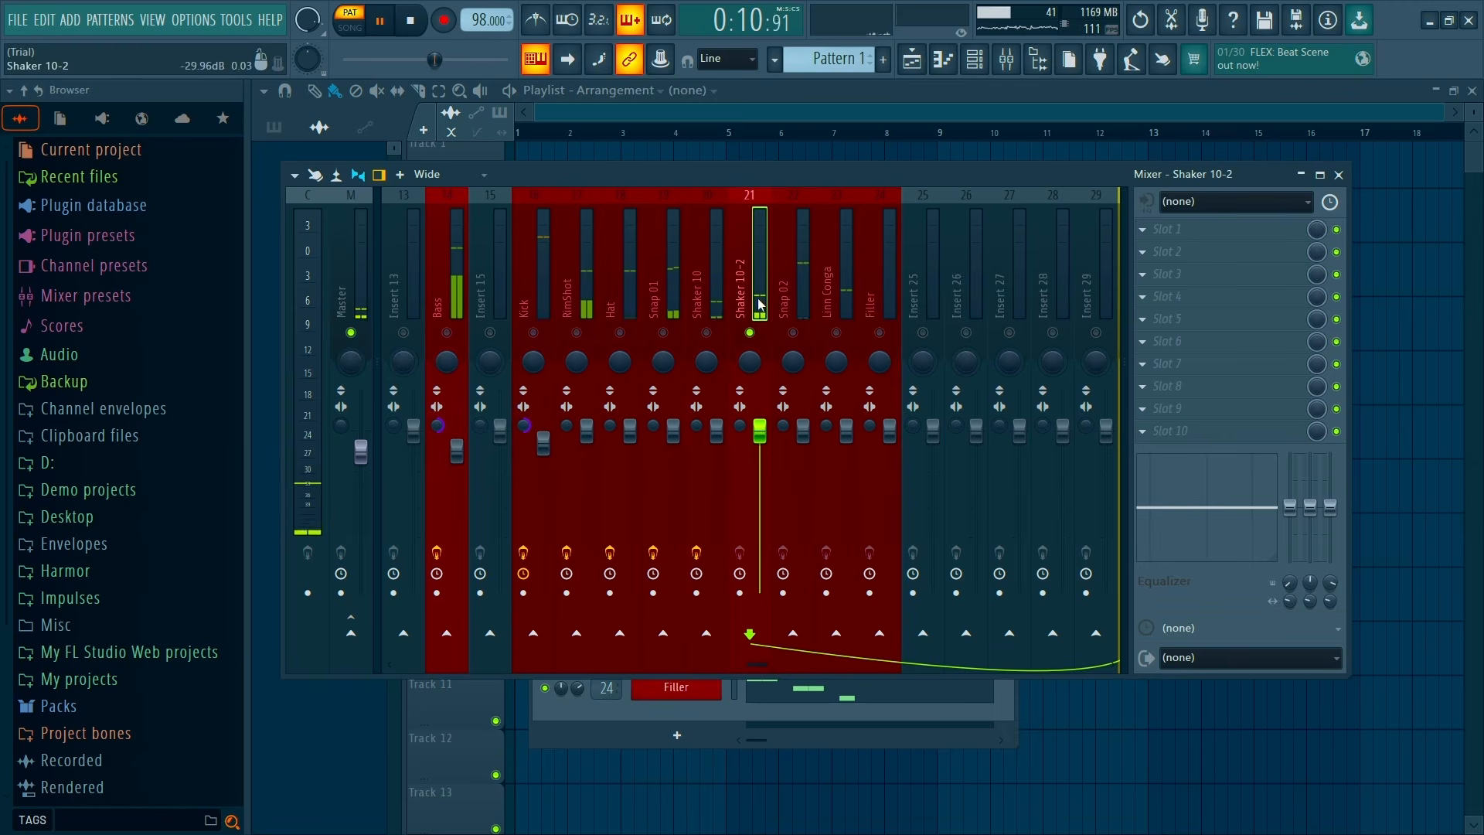
left_click(1216, 233)
left_click(931, 208)
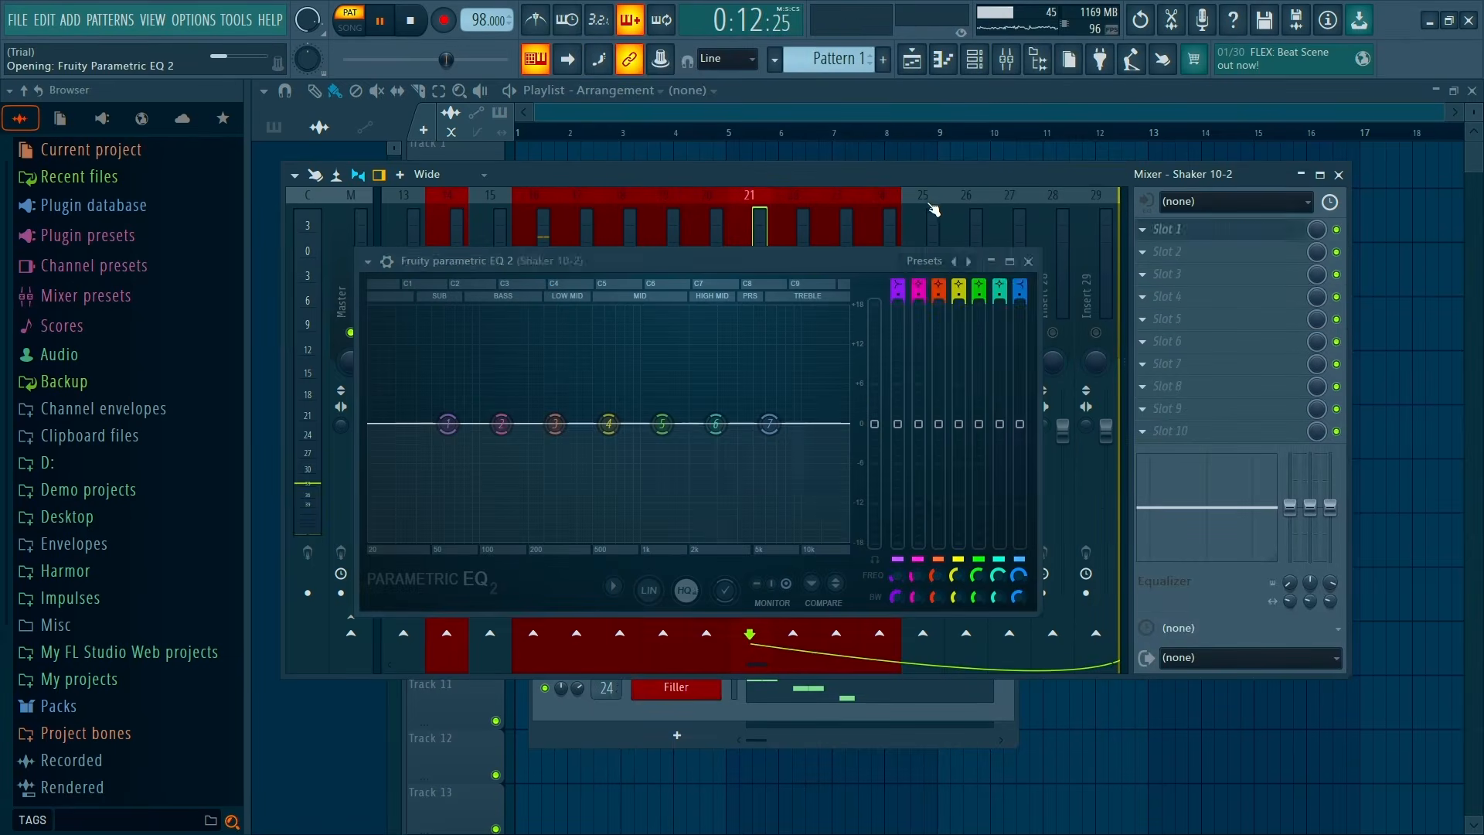
left_click(919, 265)
left_click(951, 325)
left_click_drag(397, 431, 691, 424)
left_click(1028, 261)
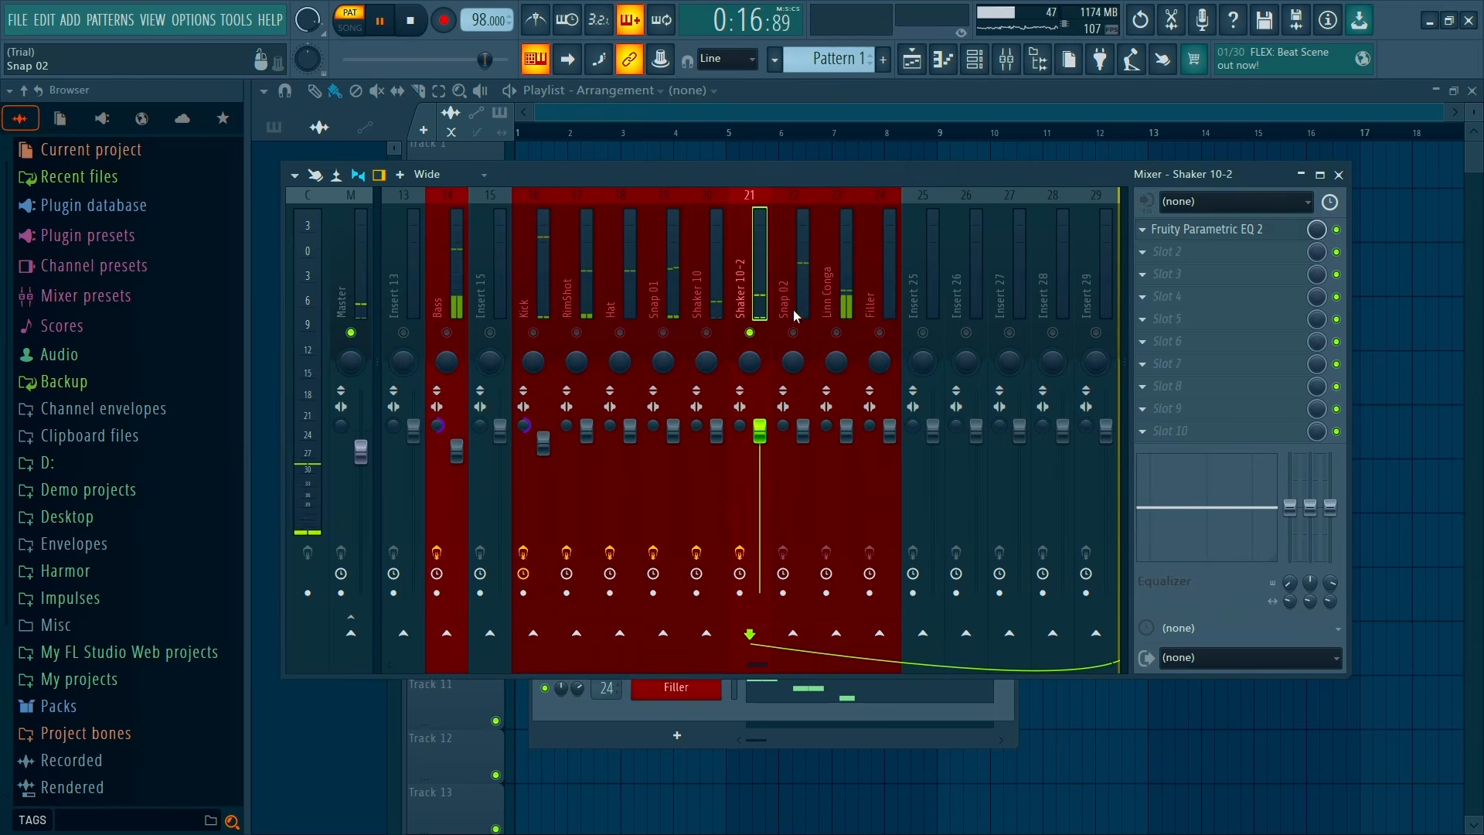
Load Fruity Parametric EQ 2 in Snap 02's slot 1 with the 30Hz + 18kHz cut preset and raise its low cut to about 1376 Hz
left_click(793, 332)
right_click(801, 313)
key("Escape")
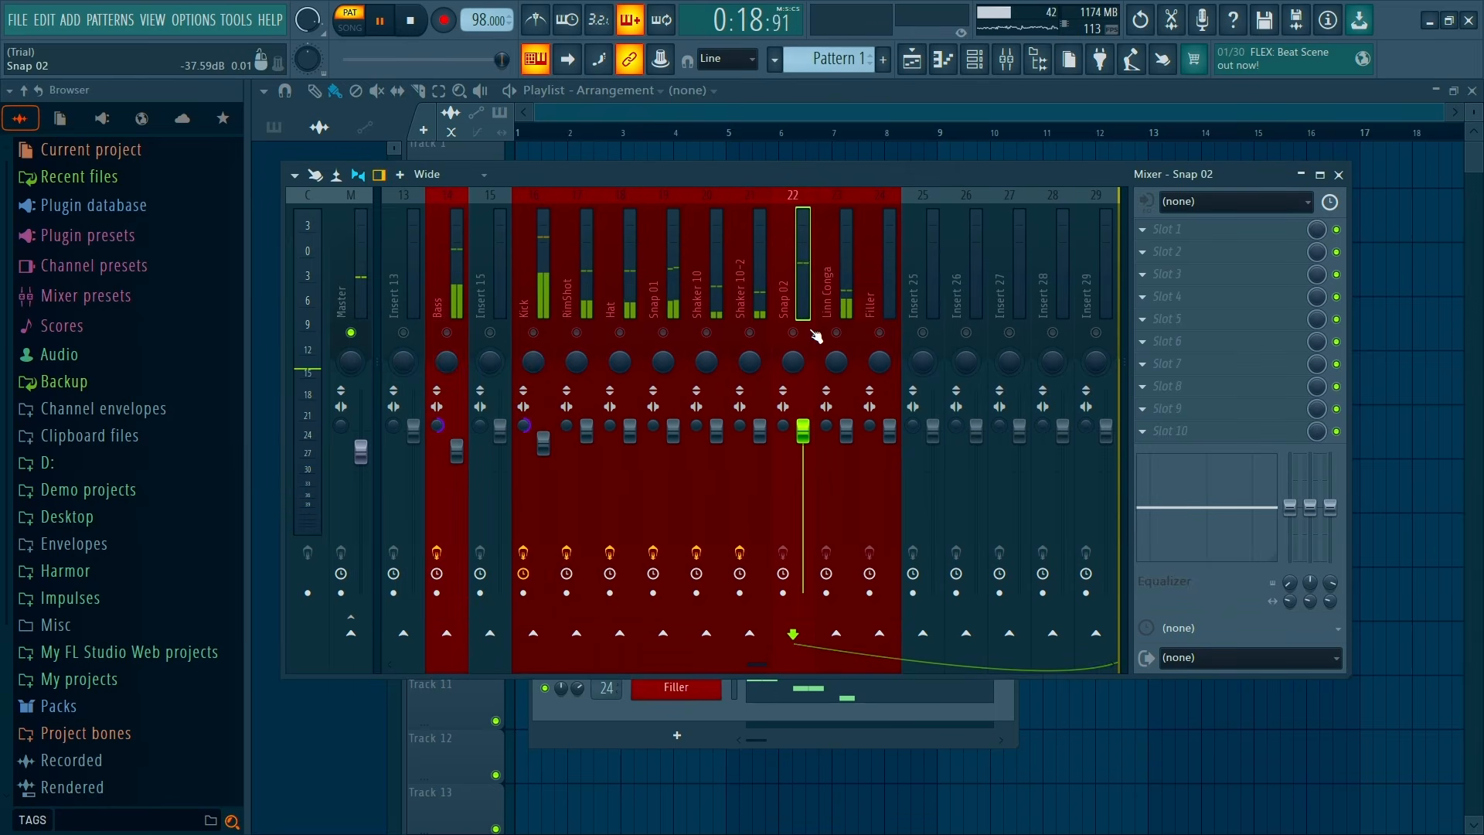
left_click(1191, 229)
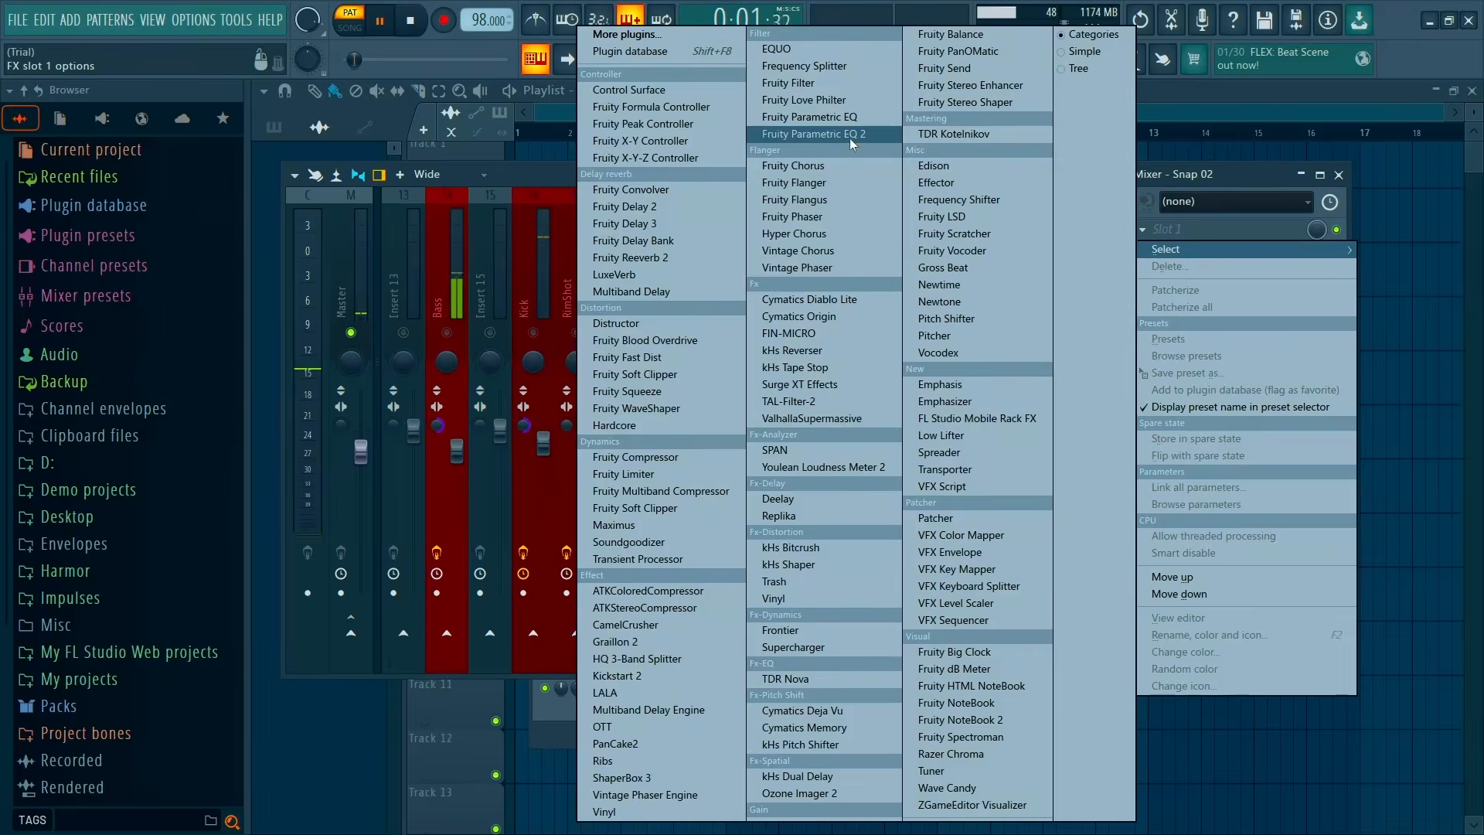
left_click(929, 255)
left_click(971, 311)
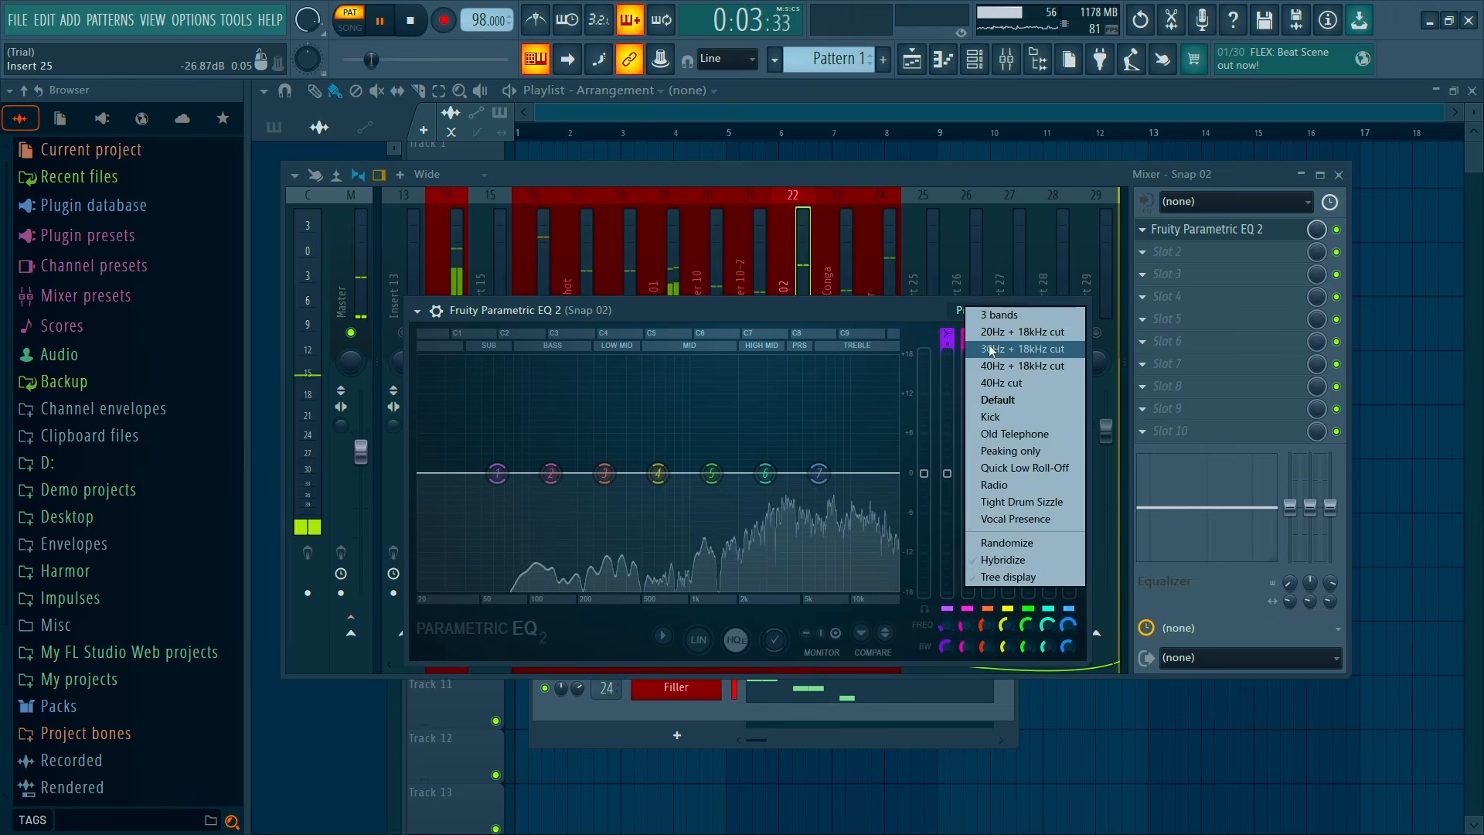
left_click(992, 348)
left_click_drag(430, 473, 712, 473)
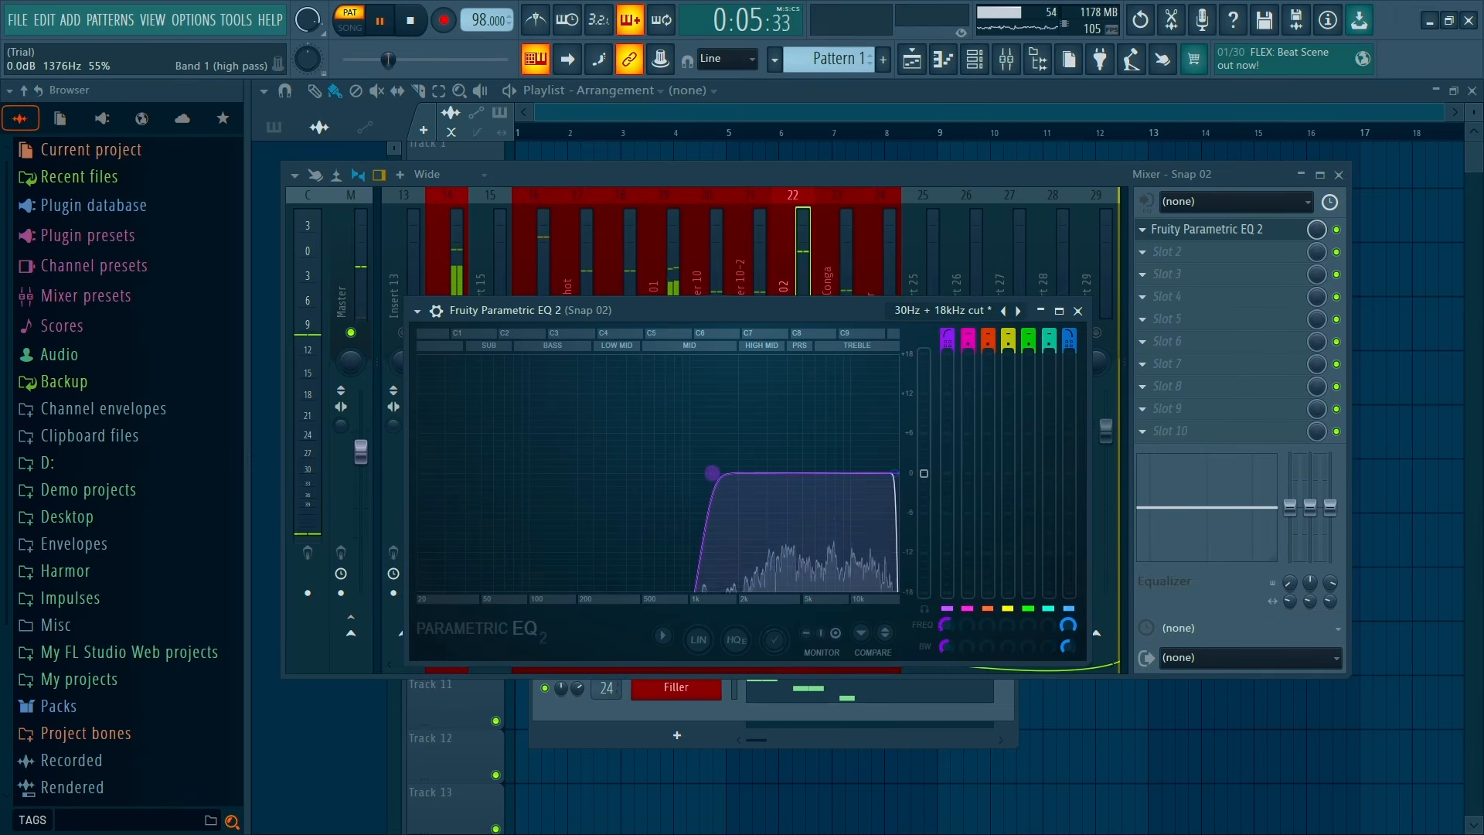
left_click(1079, 311)
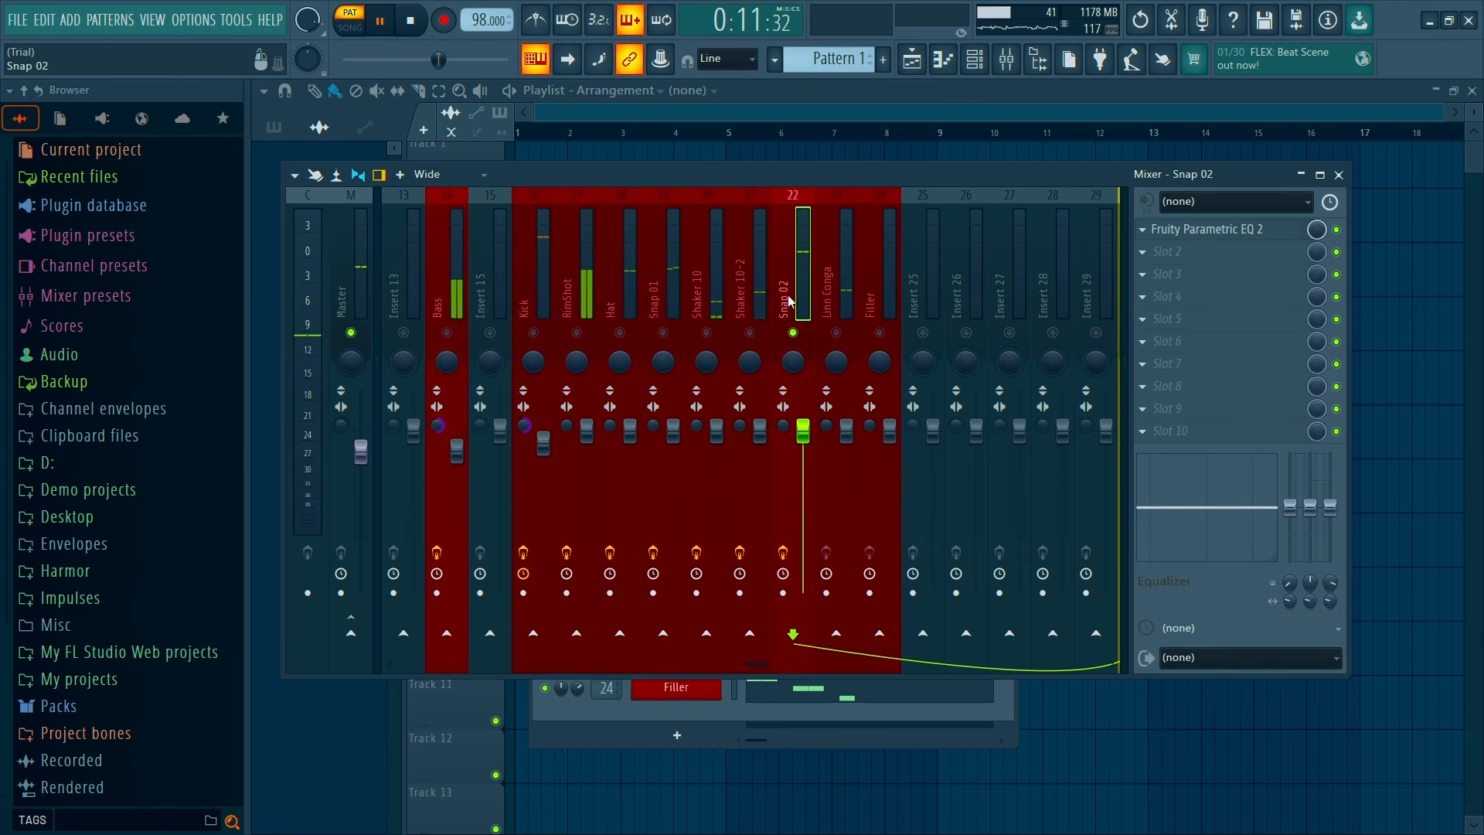
Load Fruity Parametric EQ 2 in Linn Conga's slot 2 with the 20Hz + 18kHz cut preset, raising its low cut into the bass with a gentler slope
left_click(850, 330)
left_click(1212, 260)
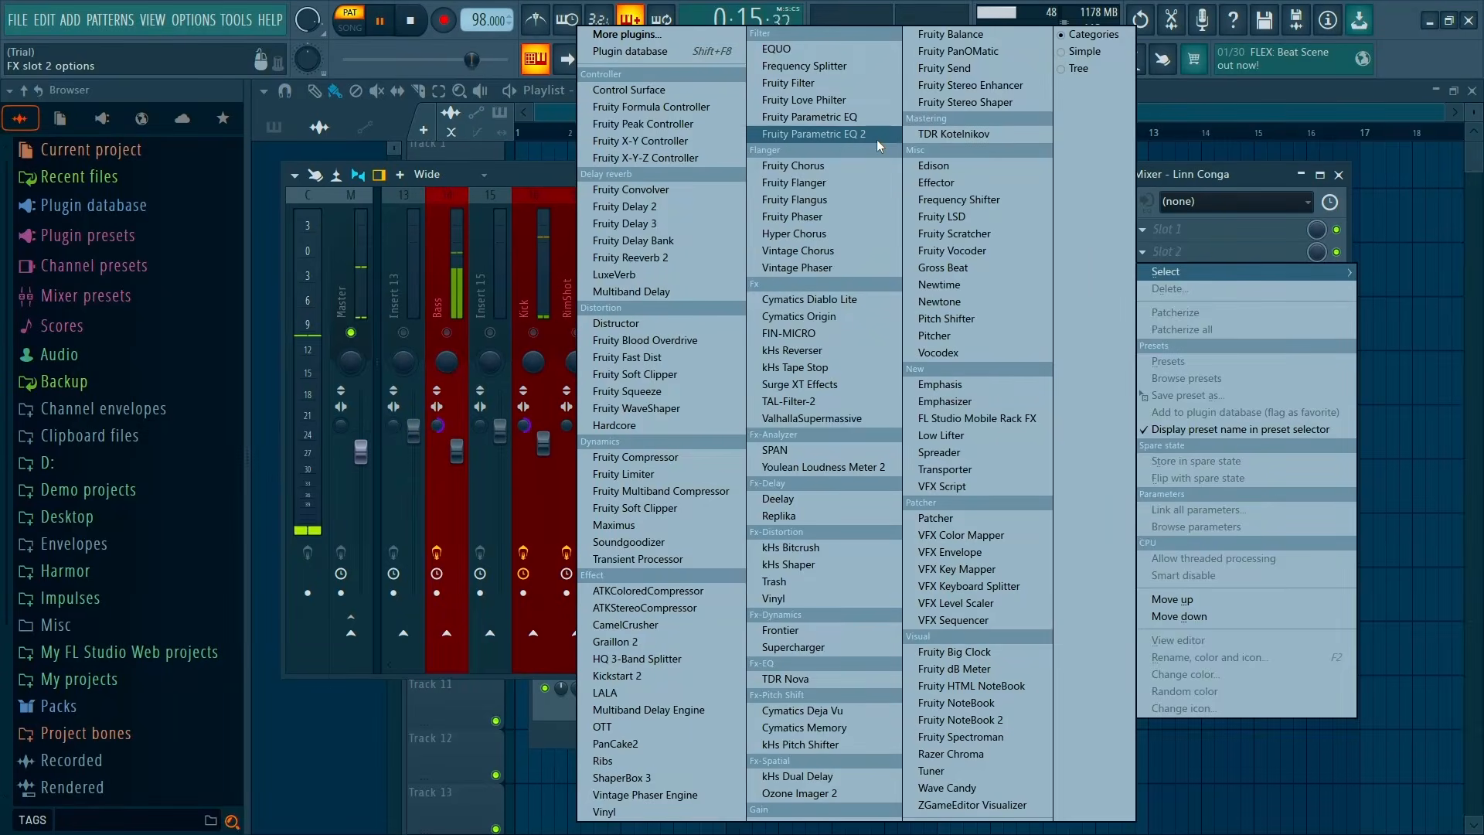
left_click(824, 169)
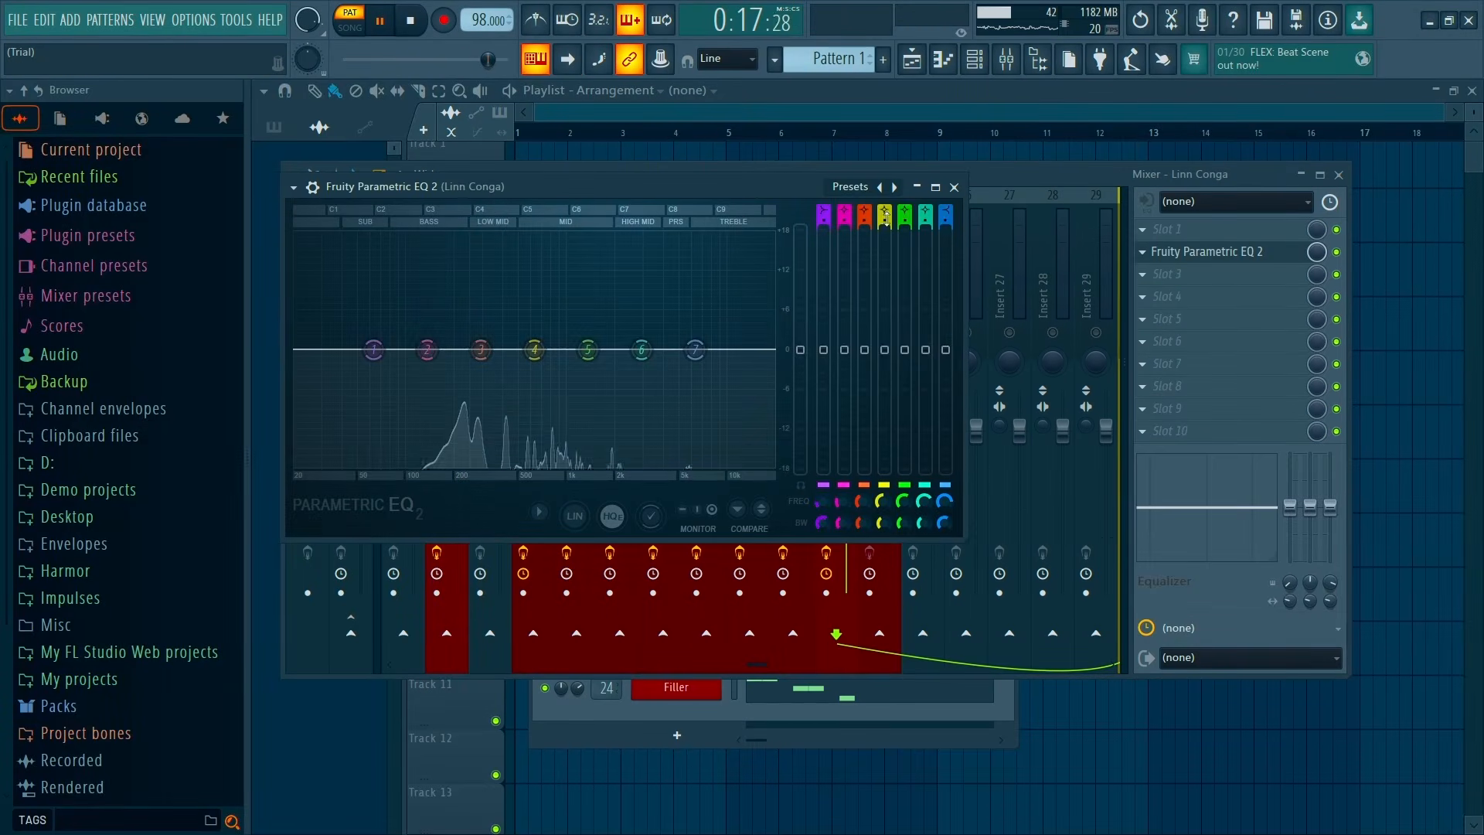
left_click(894, 187)
left_click_drag(298, 350, 418, 350)
scroll(467, 358, "up", 4)
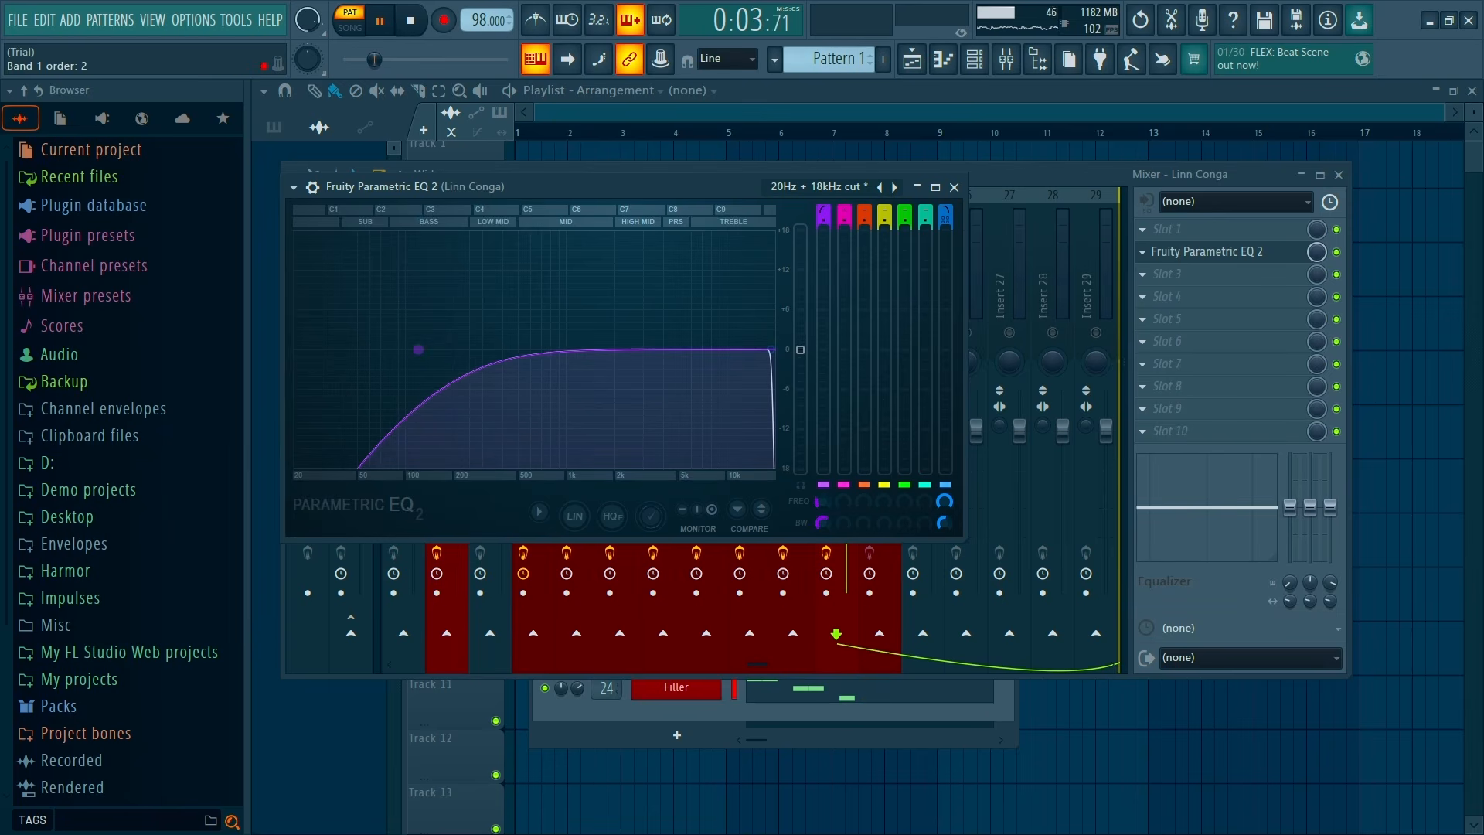
left_click(953, 187)
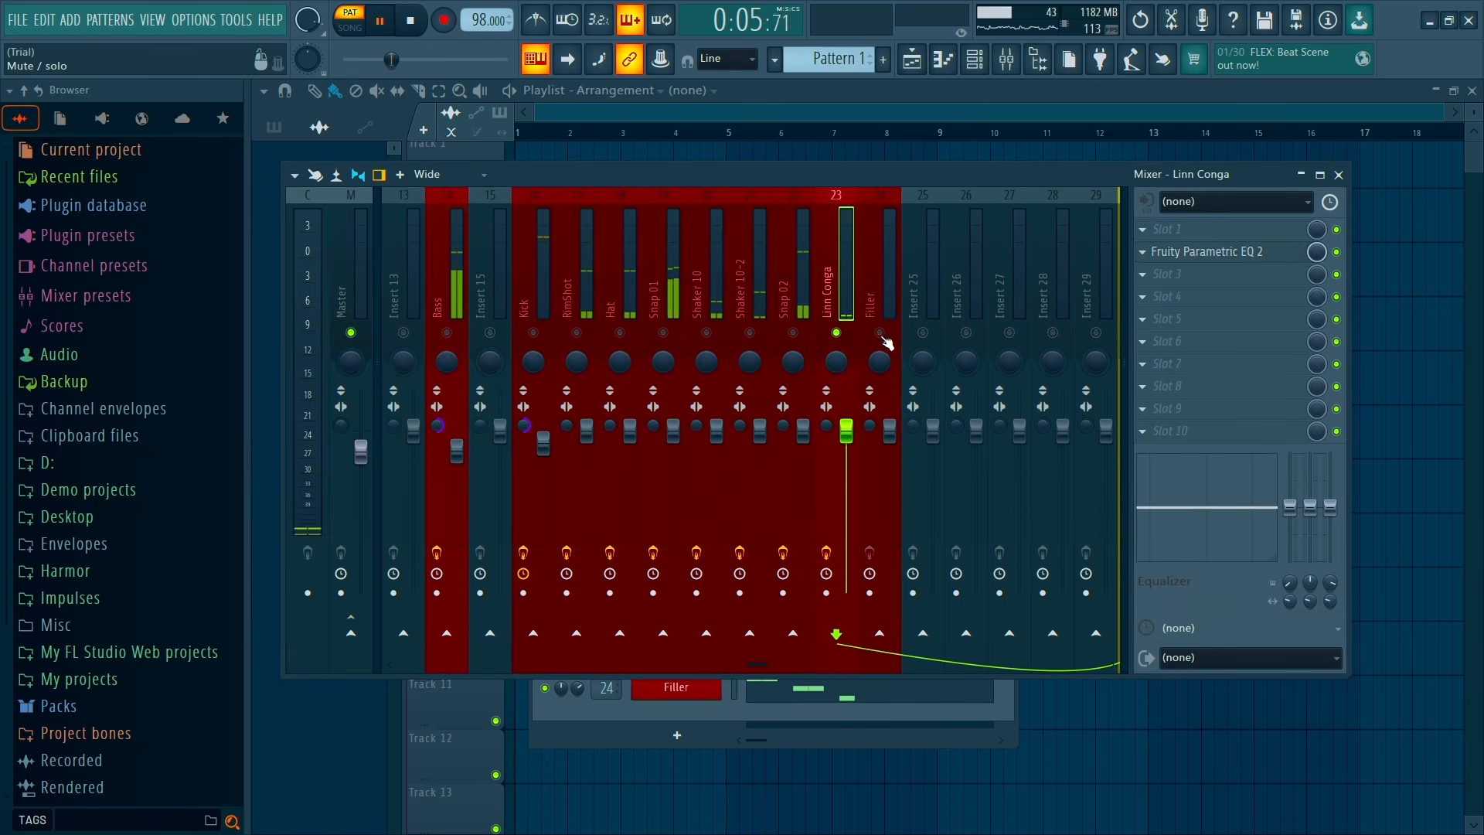
Take Linn Conga out of solo so every mixer track plays together, and stop playback
scroll(881, 306, "down", 4)
scroll(886, 307, "up", 4)
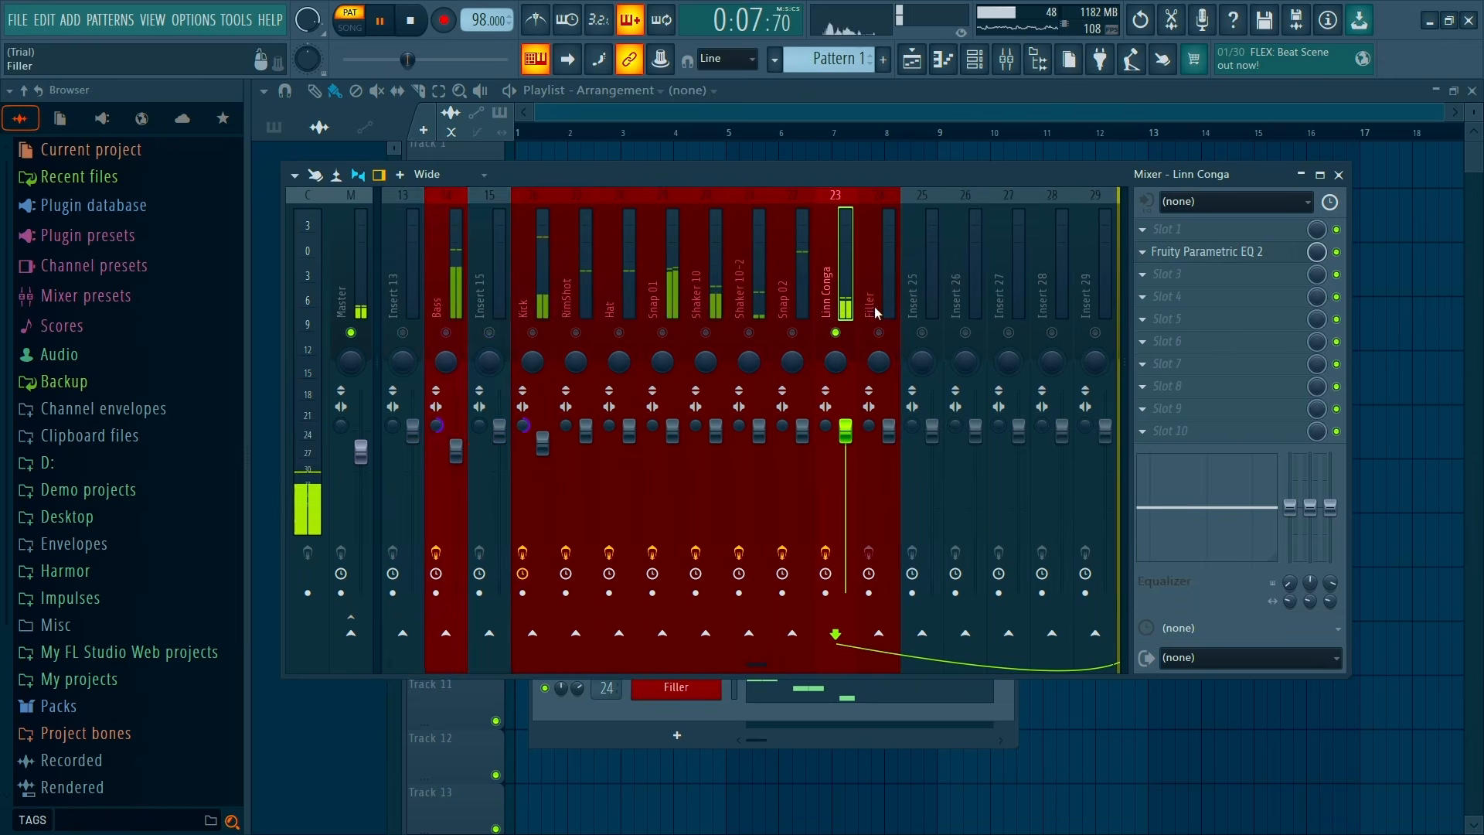
right_click(836, 333)
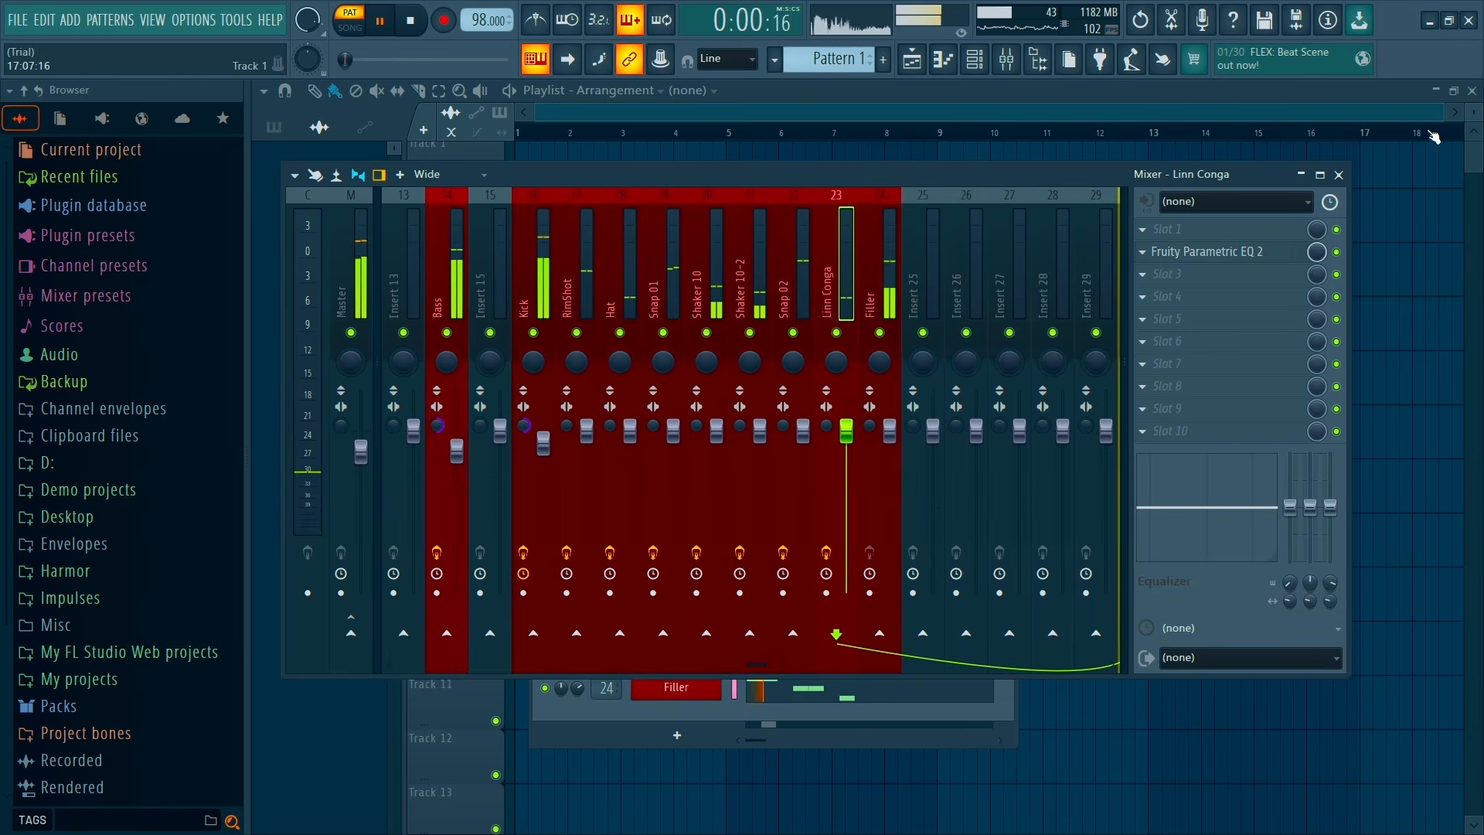
left_click(1339, 174)
key("space")
left_click(1036, 61)
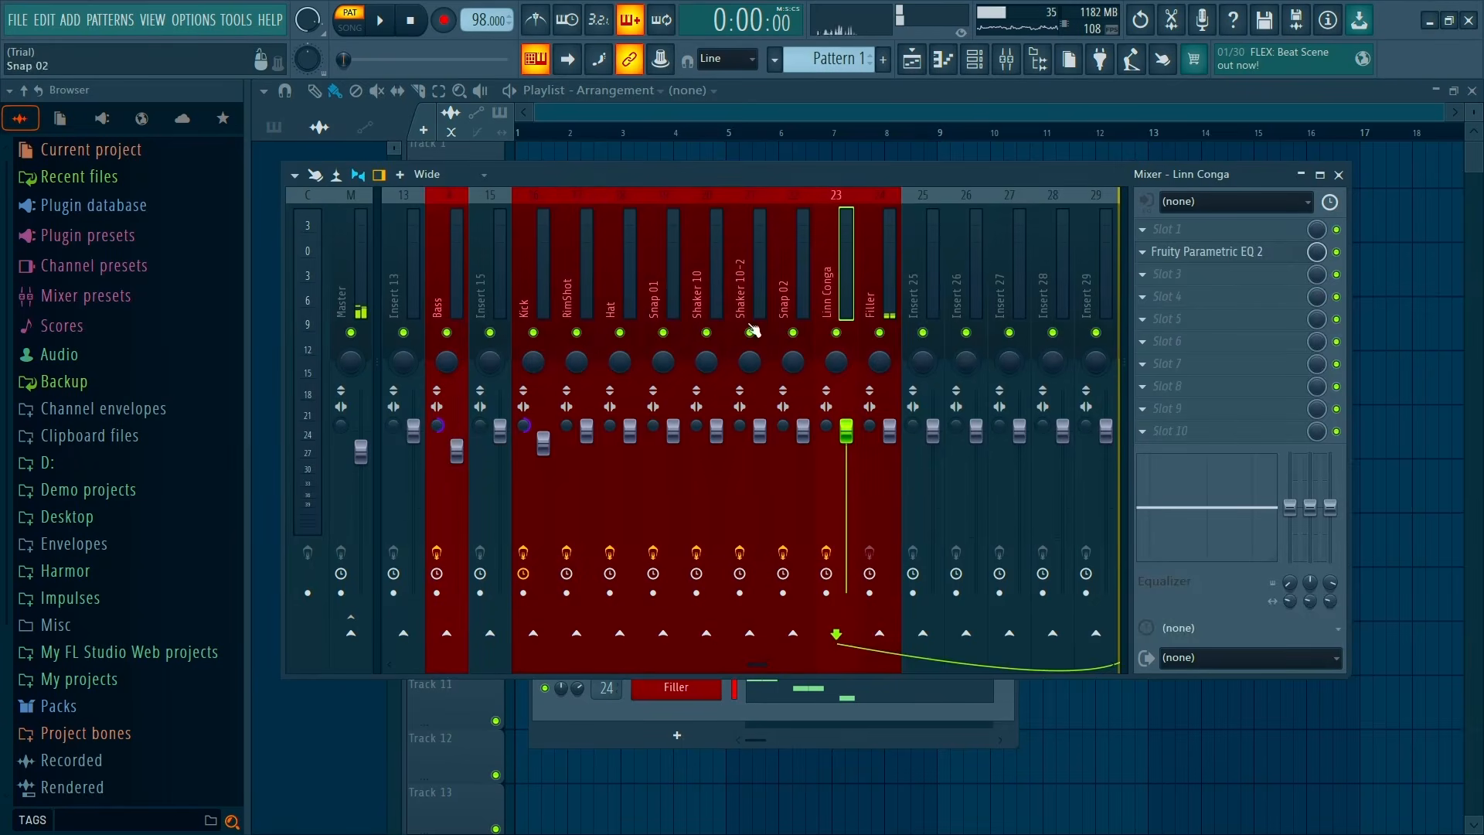
Leave only the drum tracks from Kick through Linn Conga audible and play them, comparing with Bass before muting it again
right_click(534, 333)
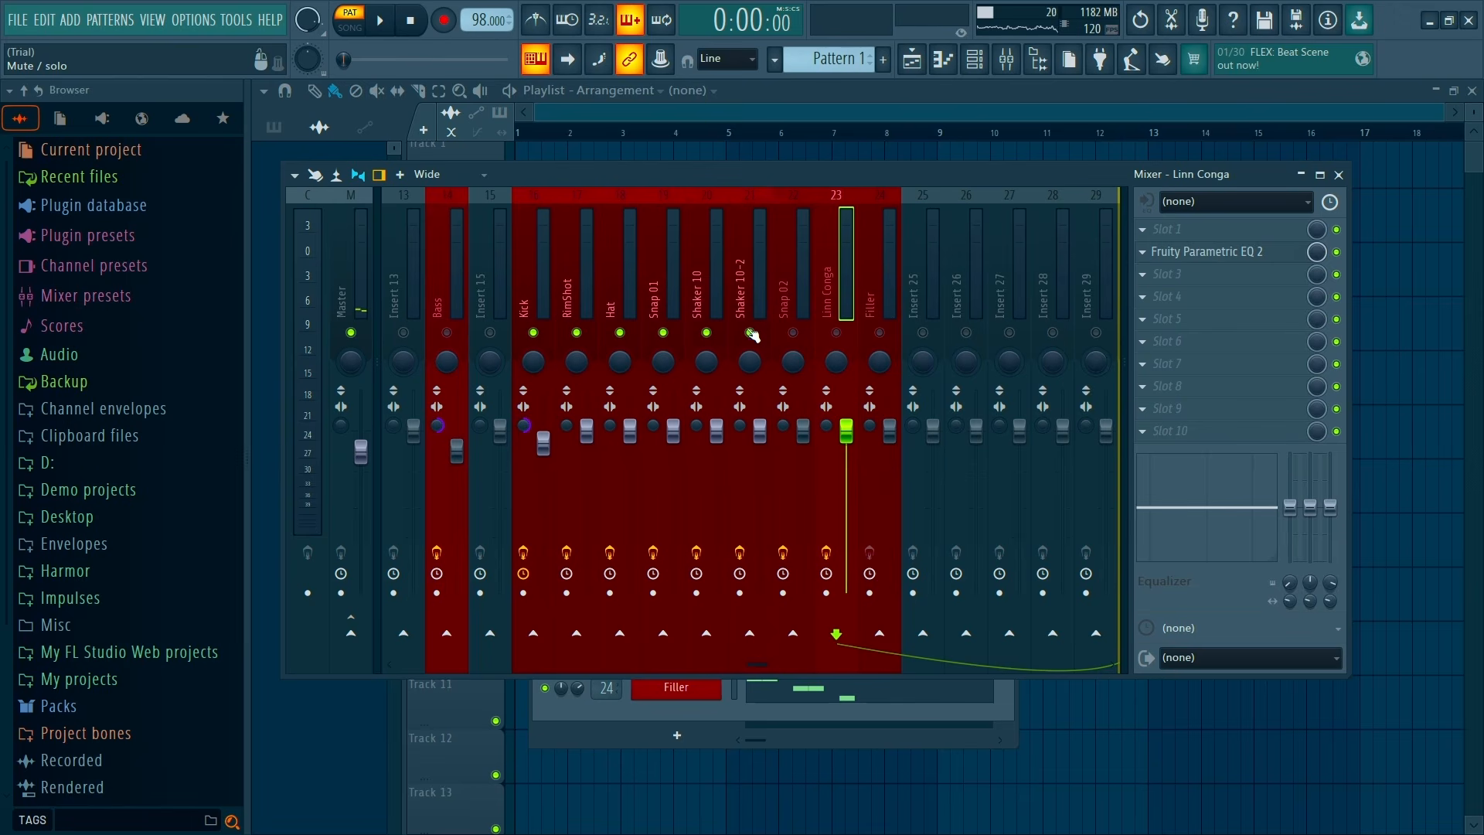
left_click(550, 276)
key("space")
left_click(446, 332)
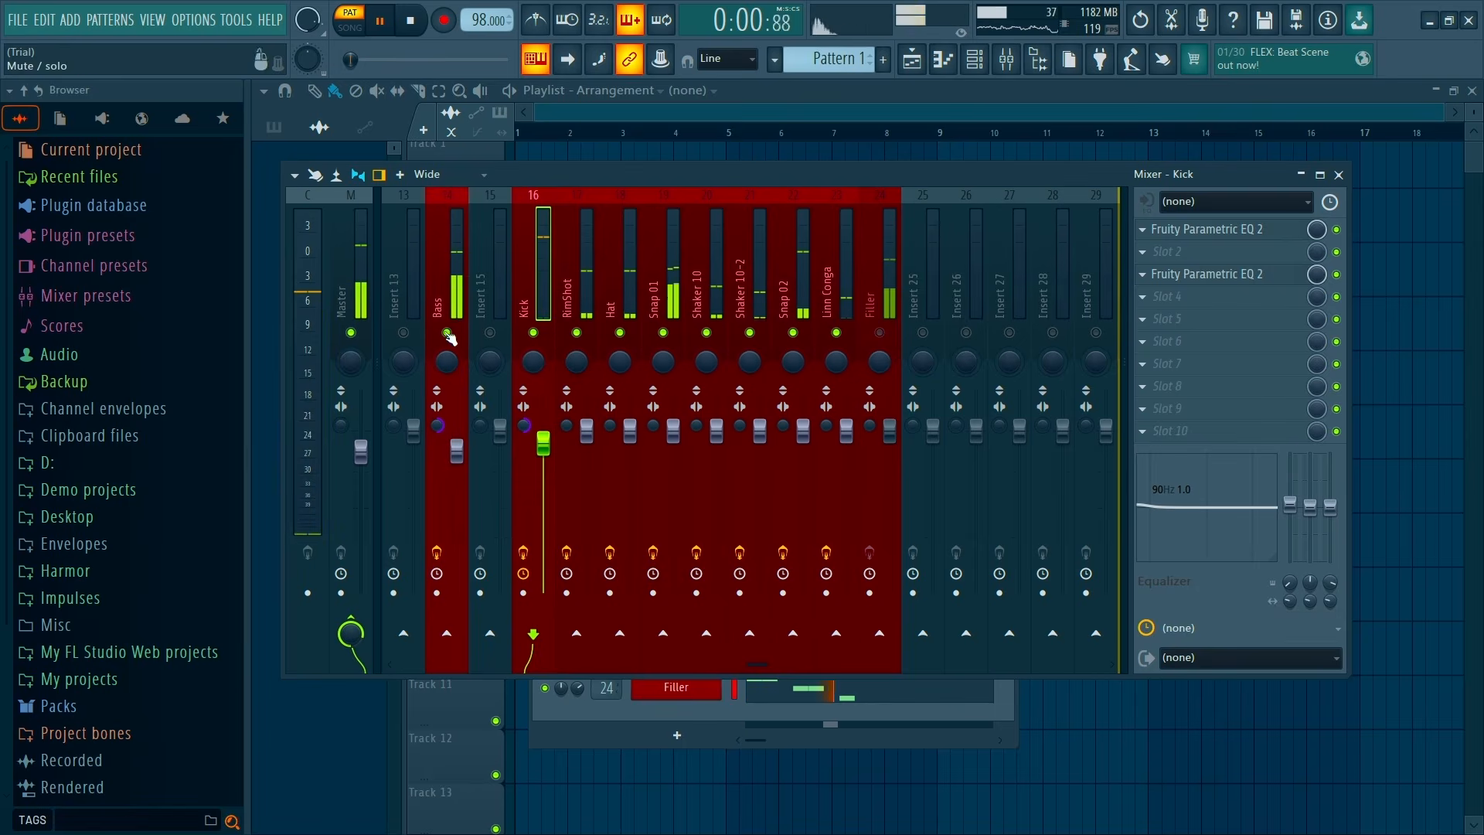
left_click(446, 333)
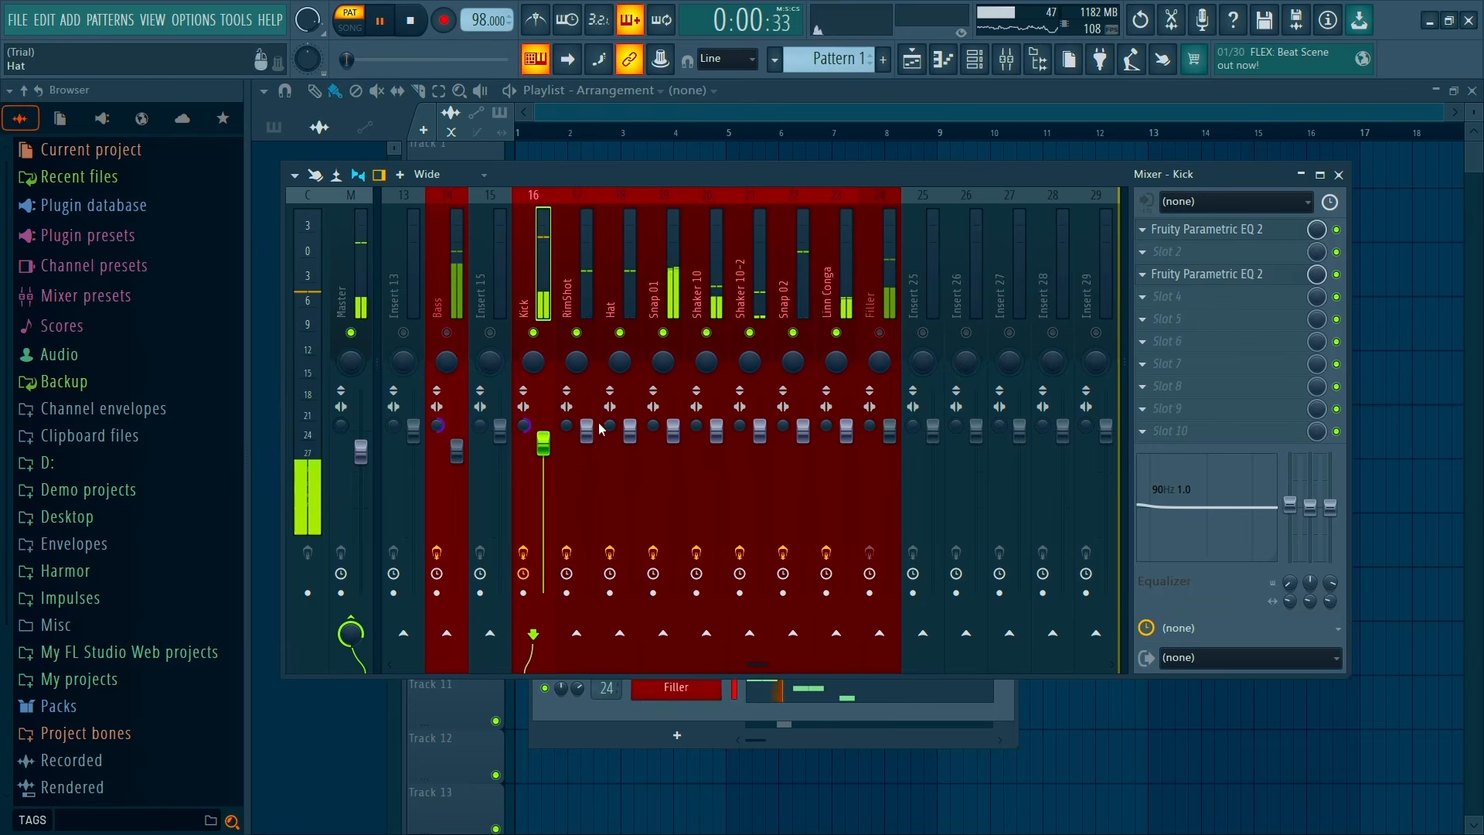
Try a lower RimShot fader level against the other drum tracks during playback
left_click_drag(586, 430, 587, 456)
key("space")
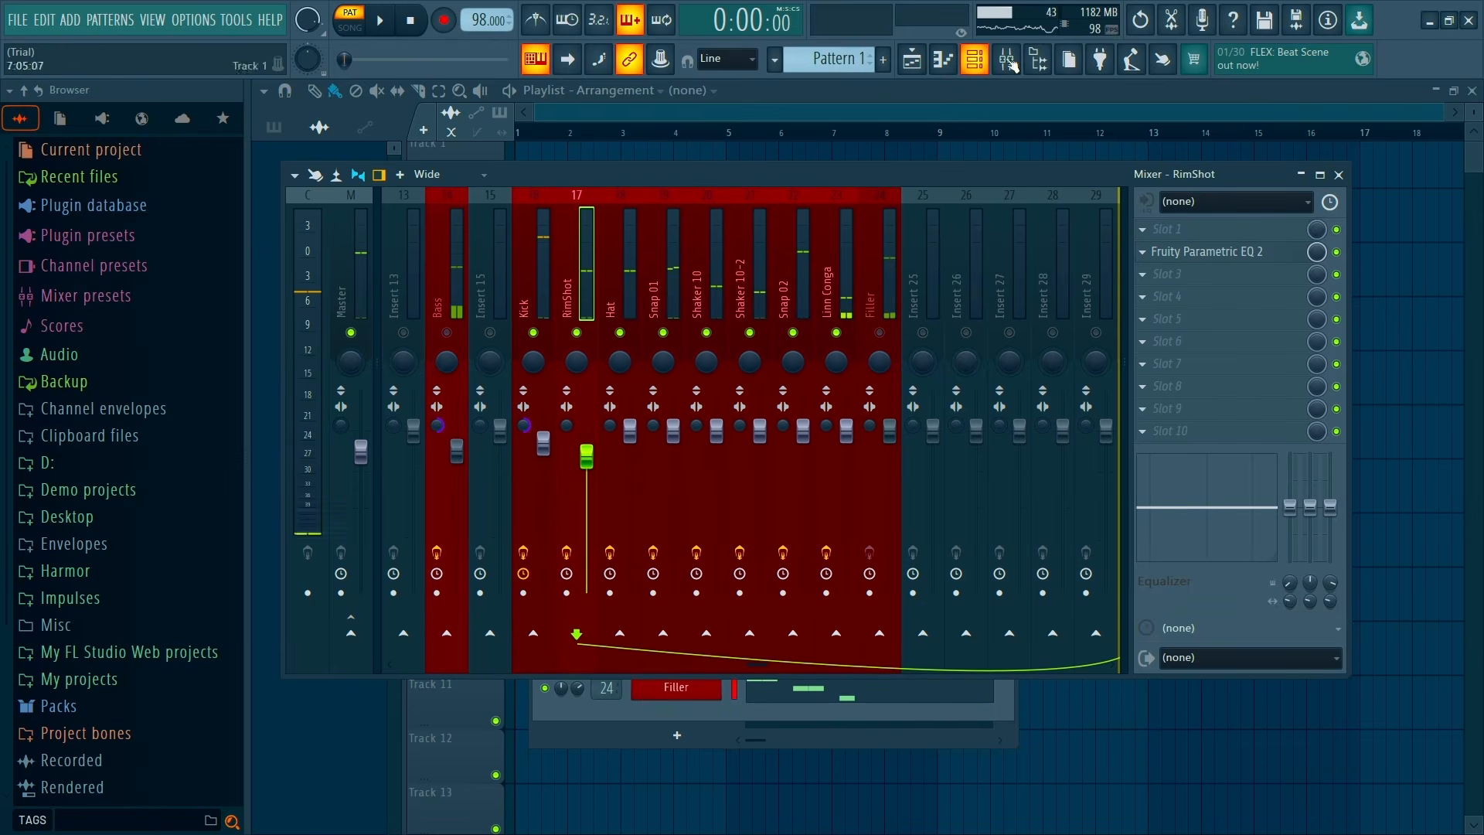
left_click(985, 68)
left_click(580, 171)
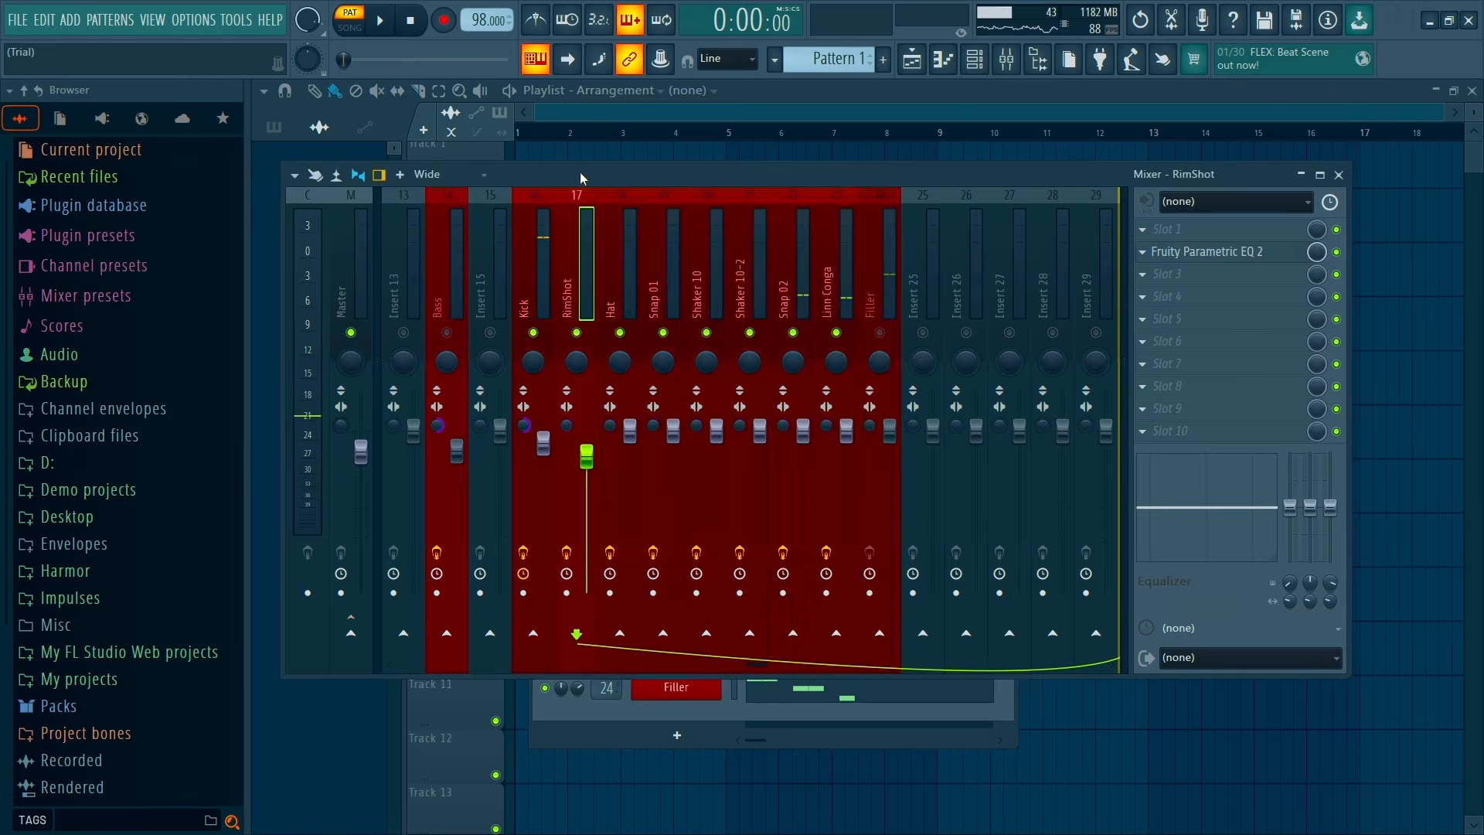
scroll(966, 255, "down", 3)
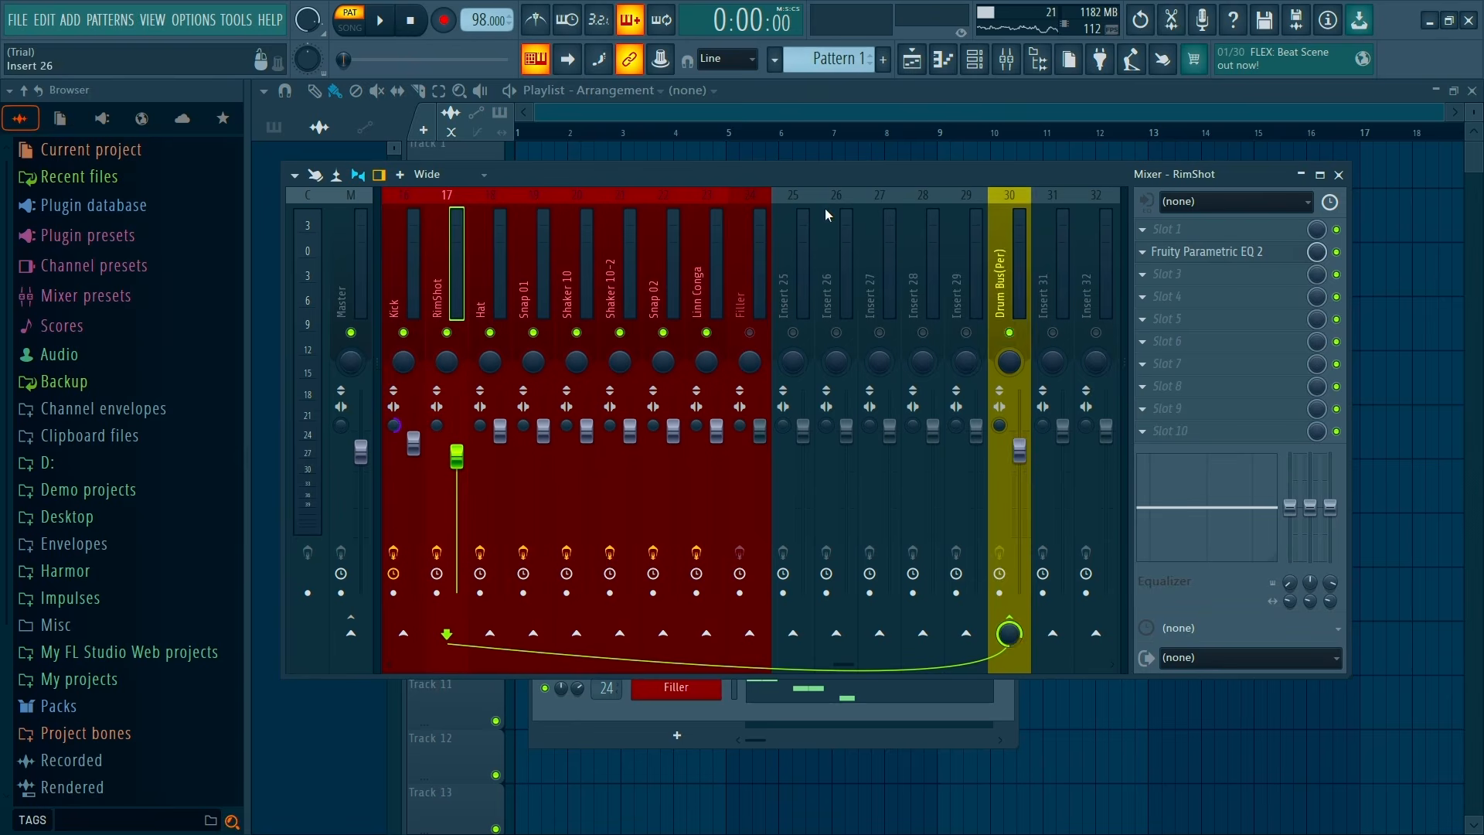
key("space")
scroll(801, 247, "up", 3)
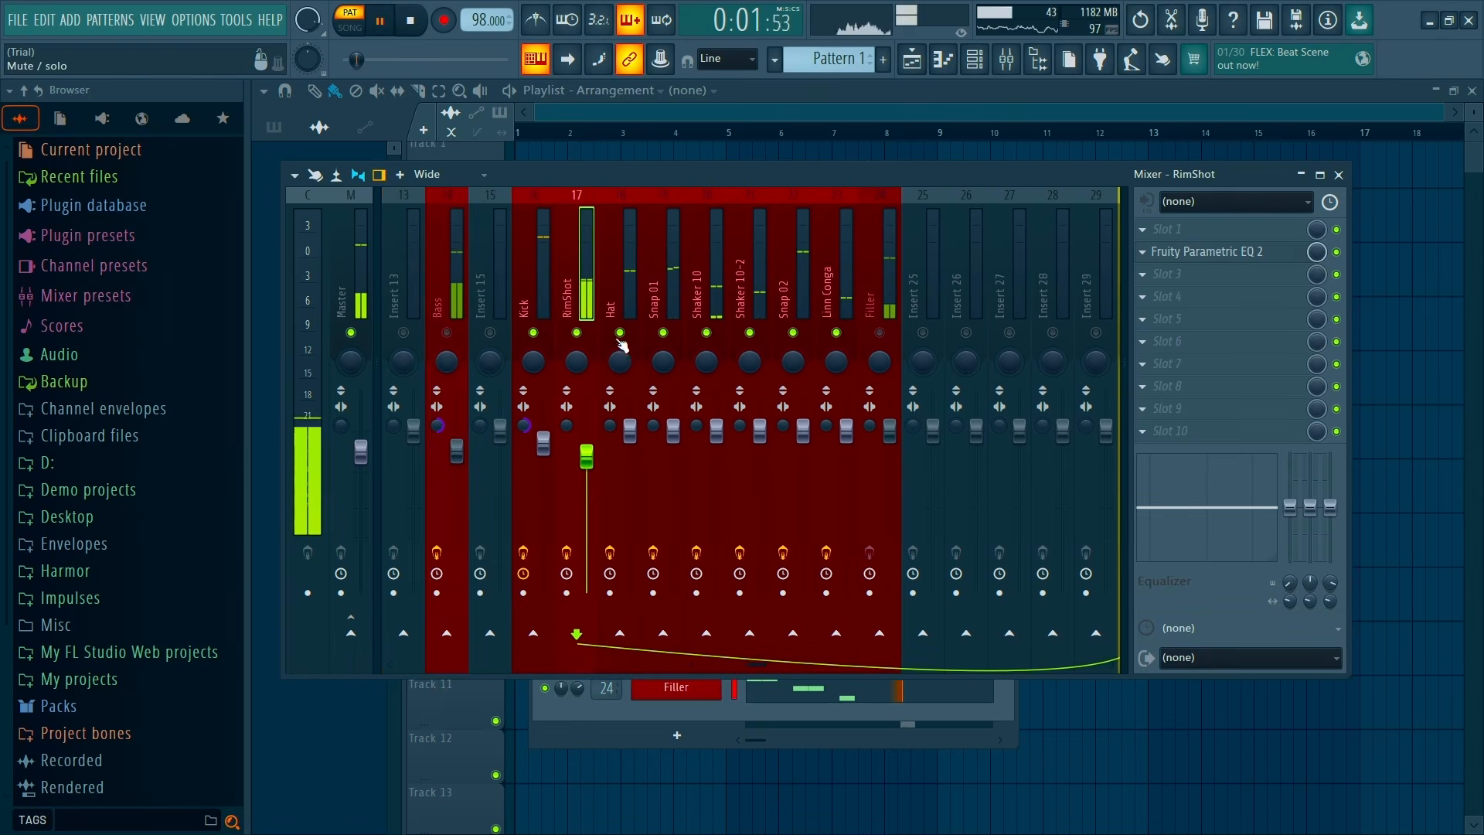
key("space")
Pull the faders of all drum tracks from RimShot through Linn Conga down to near silence together and start playback with the Kick
left_click(831, 300, "shift")
left_click_drag(847, 430, 847, 603)
left_click(658, 305)
left_click(570, 303)
key("space")
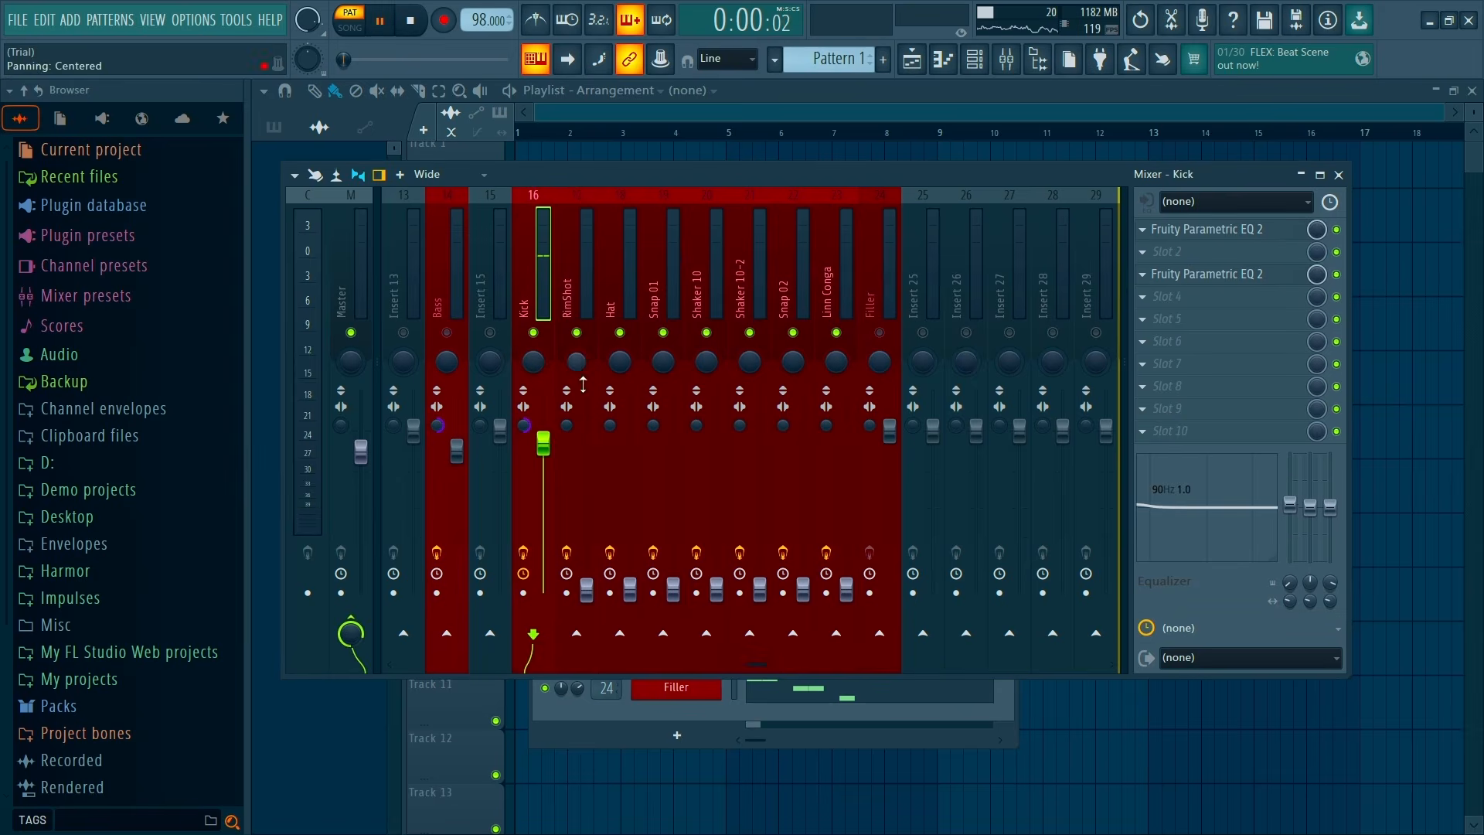
Bring up the RimShot and Hat faders, set Snap 01 to about 80% and Shaker 10 to about 67%
left_click_drag(586, 589, 587, 470)
left_click_drag(637, 594, 637, 574)
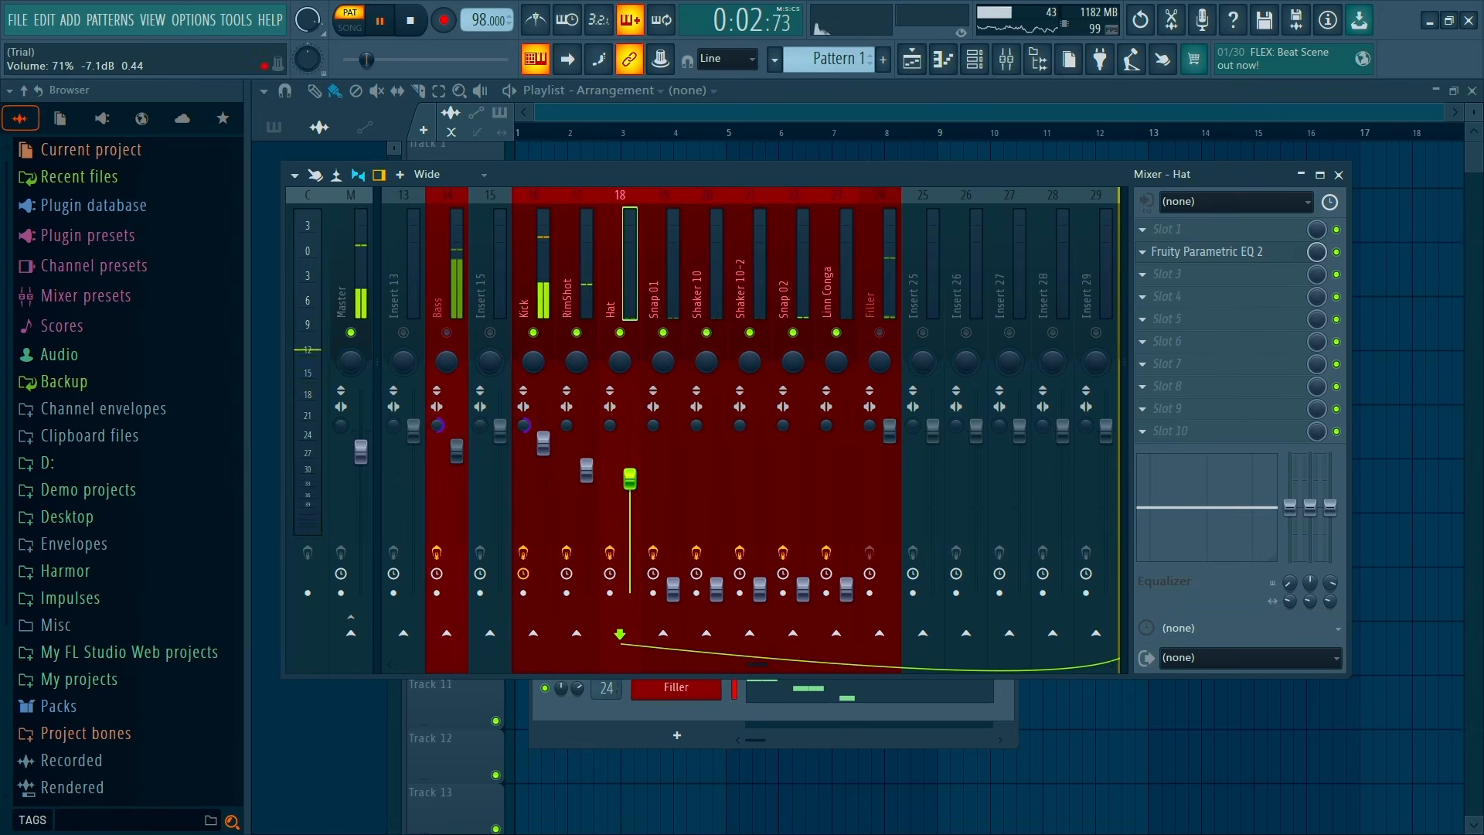
left_click_drag(630, 479, 630, 467)
left_click_drag(680, 587, 685, 486)
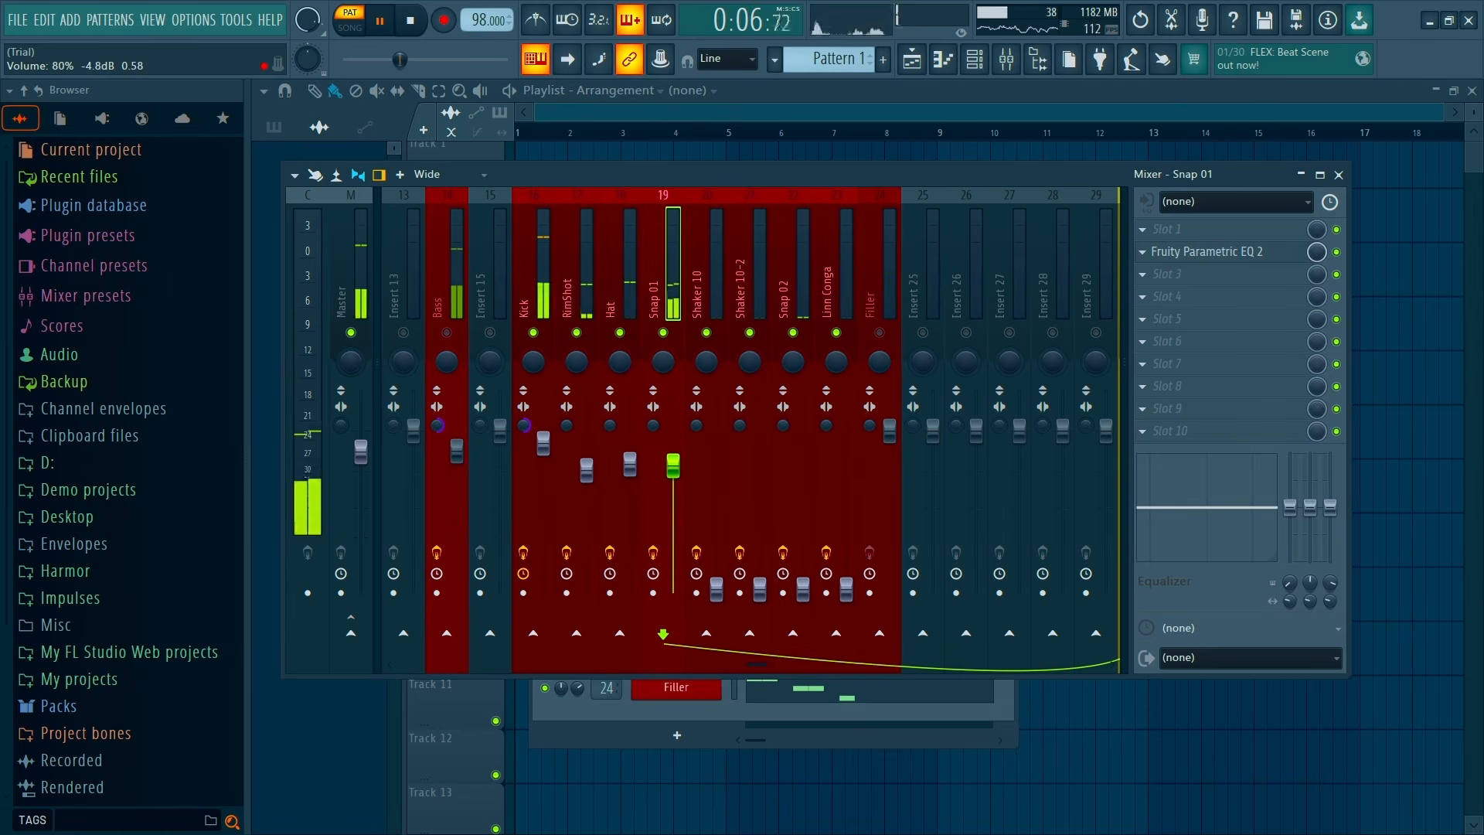
left_click_drag(717, 587, 717, 562)
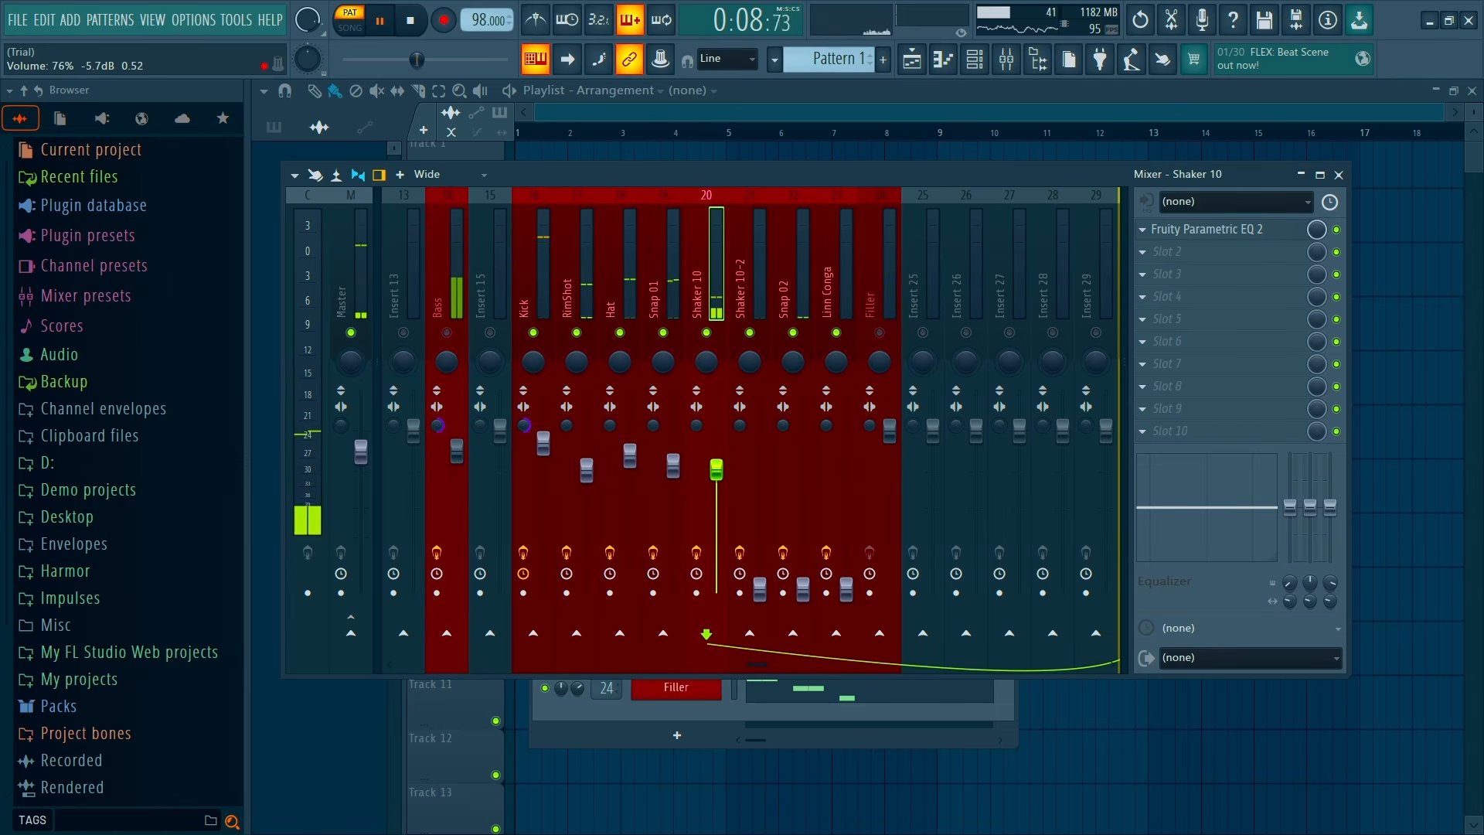
left_click_drag(716, 470, 717, 468)
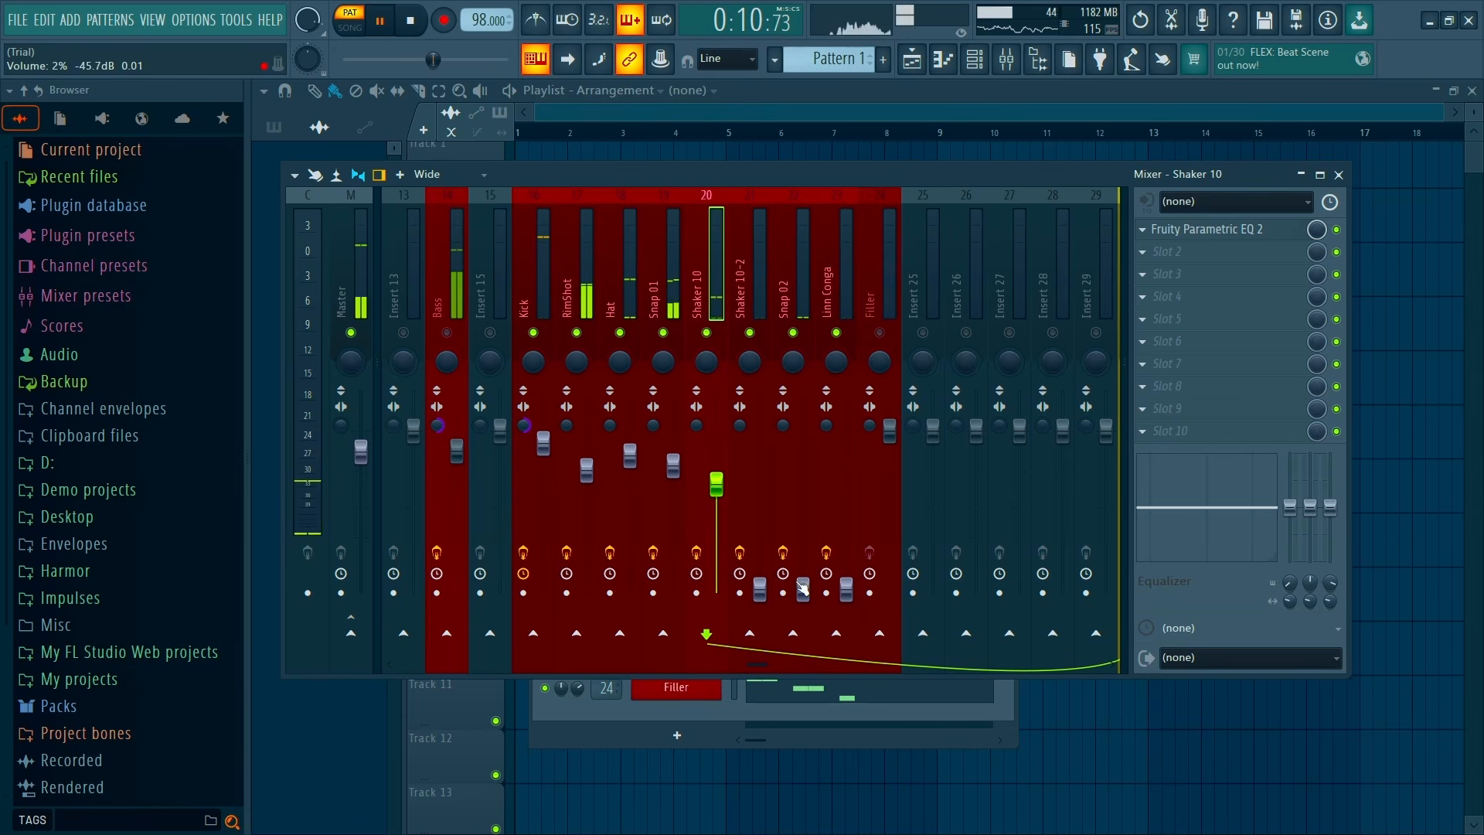
Raise Snap 02's fader into the drum mix and set Linn Conga's to about 86% (-3.2 dB)
left_click_drag(803, 589, 803, 464)
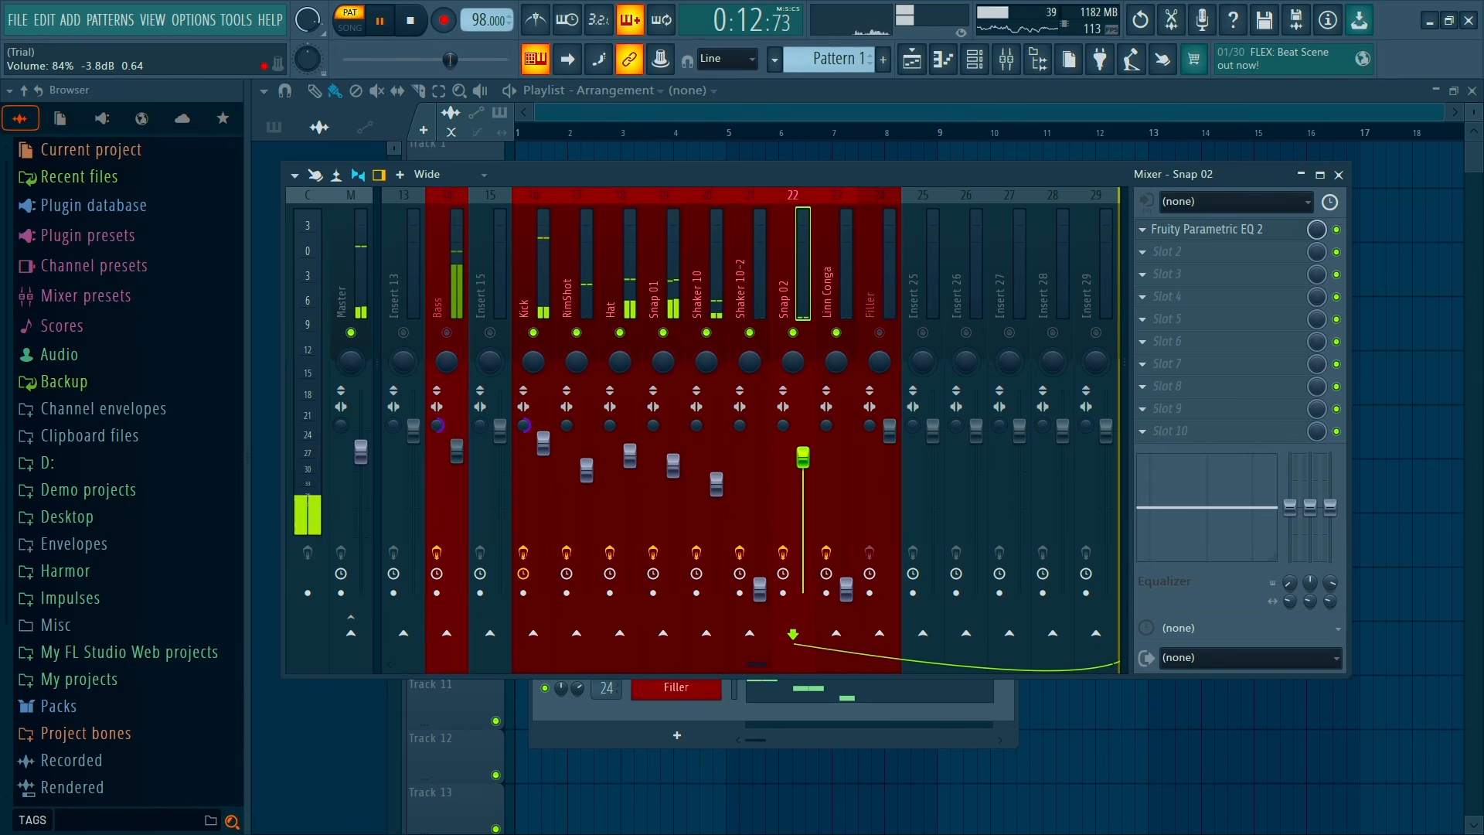
left_click_drag(803, 391, 803, 472)
left_click_drag(846, 589, 846, 585)
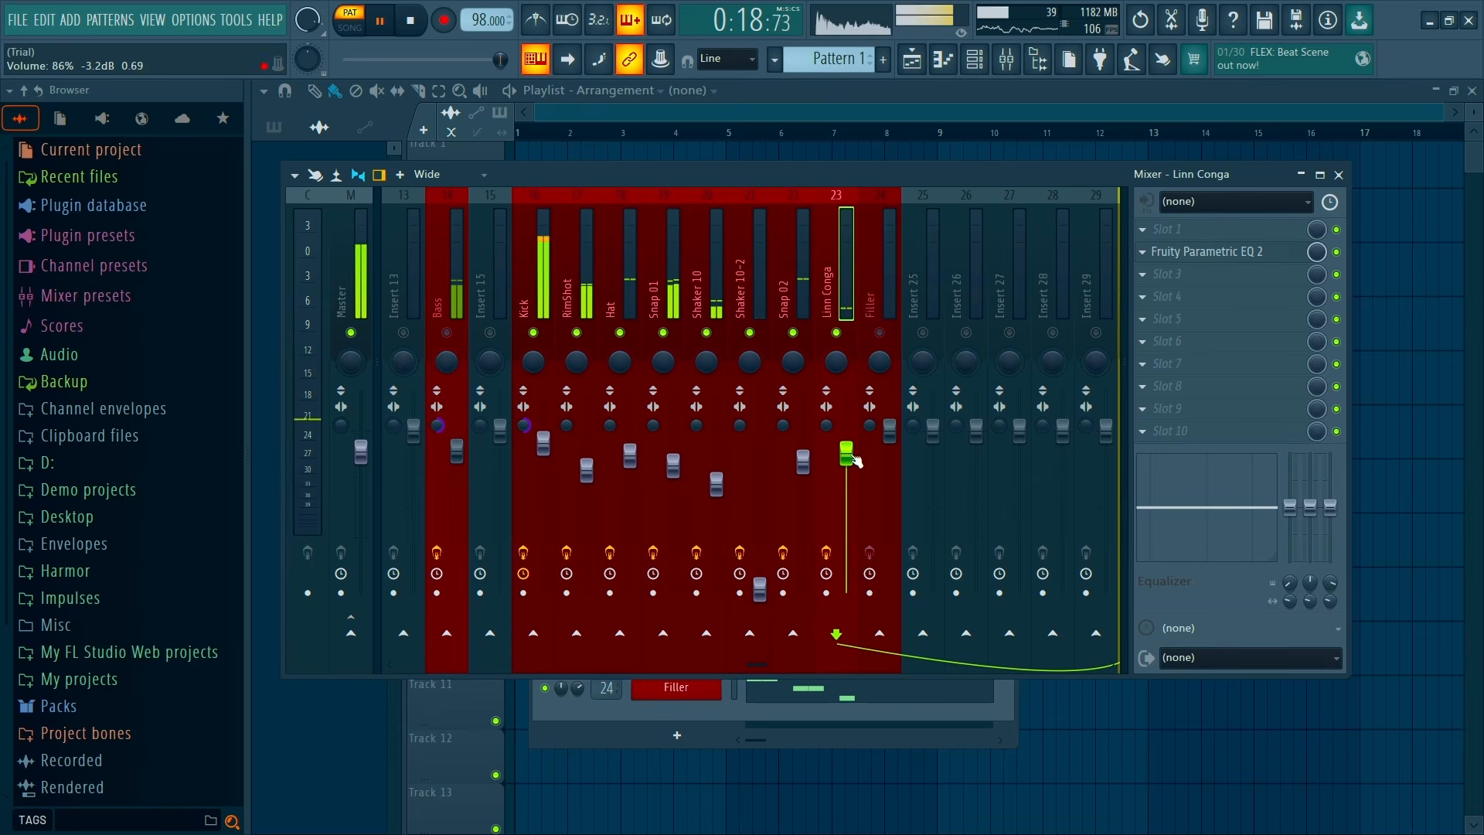
Raise Shaker 10-2's fader slightly above Shaker 10's, compare the two shakers, and leave Shaker 10-2 muted
left_click(718, 489)
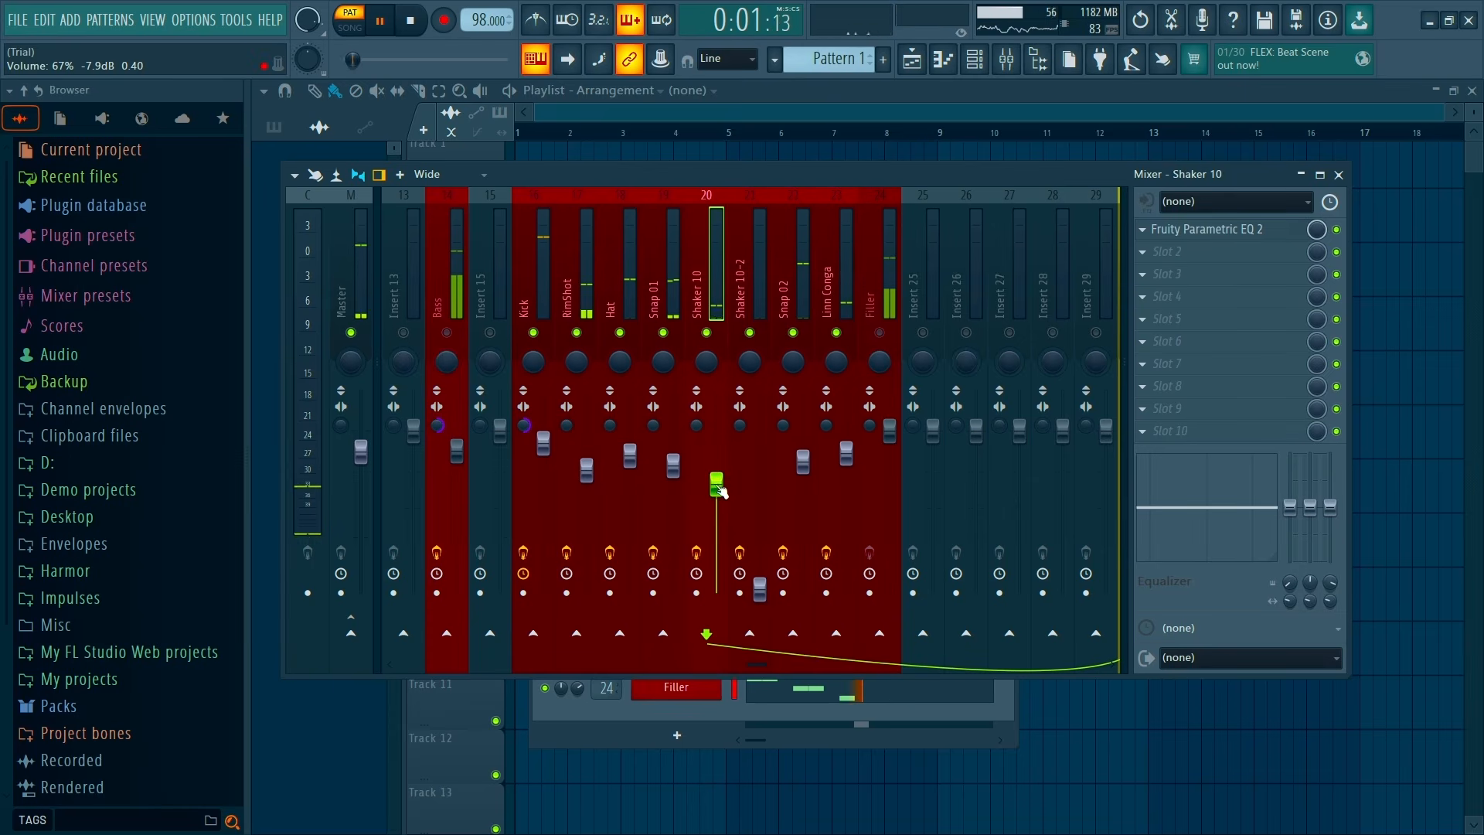
left_click_drag(761, 590, 761, 489)
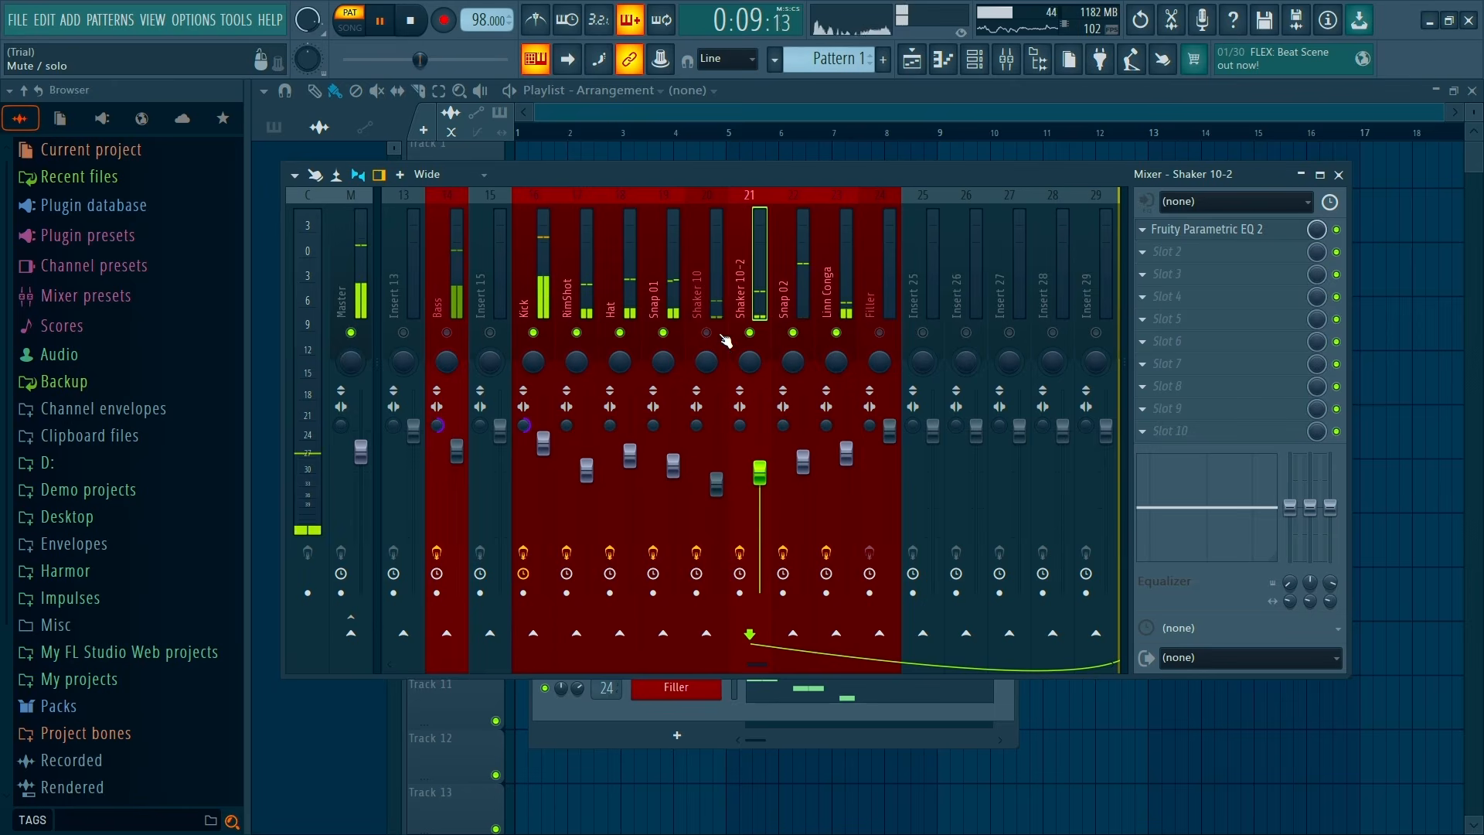
left_click(750, 333)
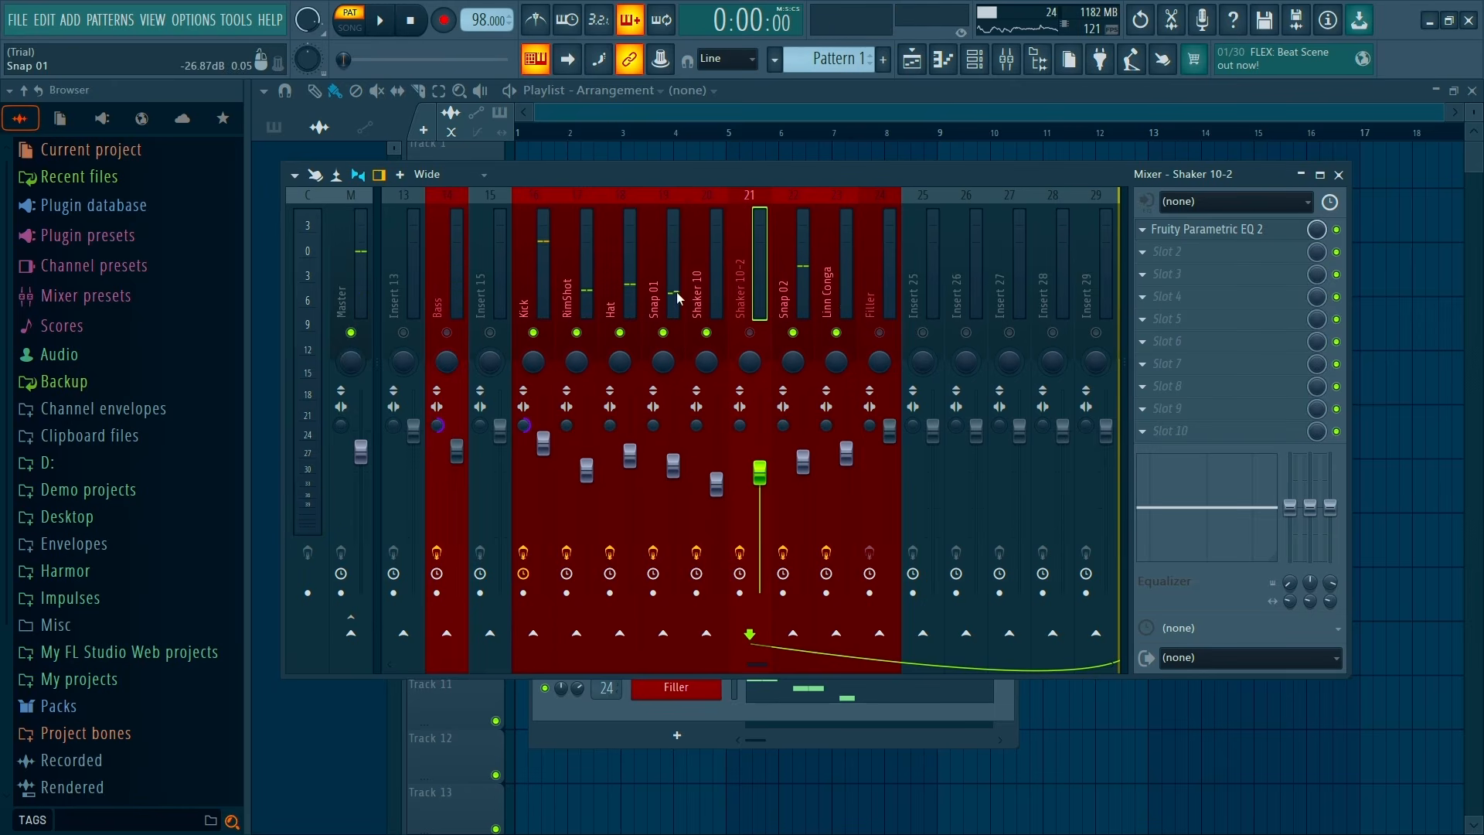
key("space")
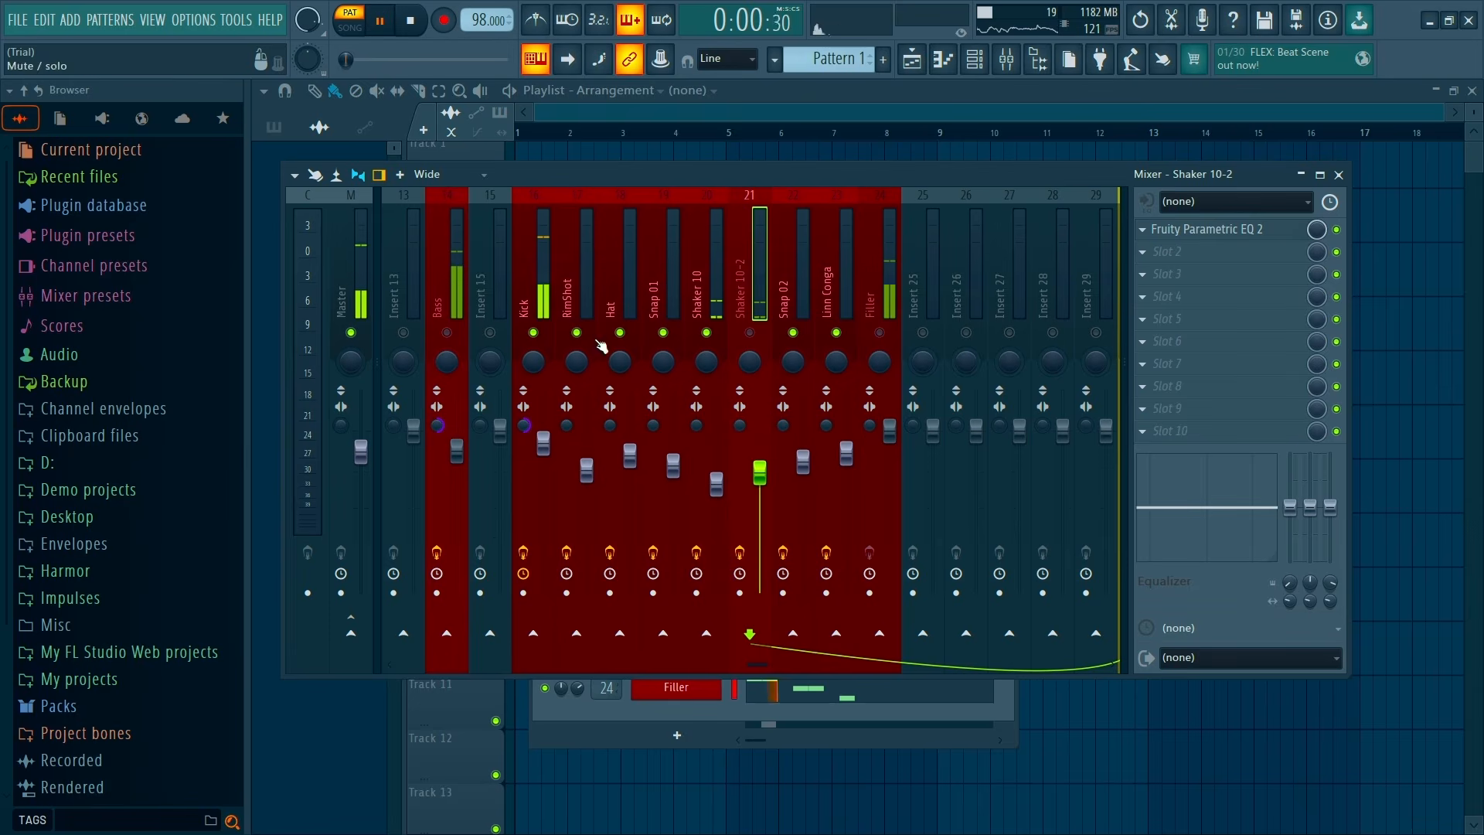
Pan Hat right, Snap 01 about 27% right, Snap 02 left, Linn Conga about 44% right and RimShot left
left_click_drag(620, 372, 705, 370)
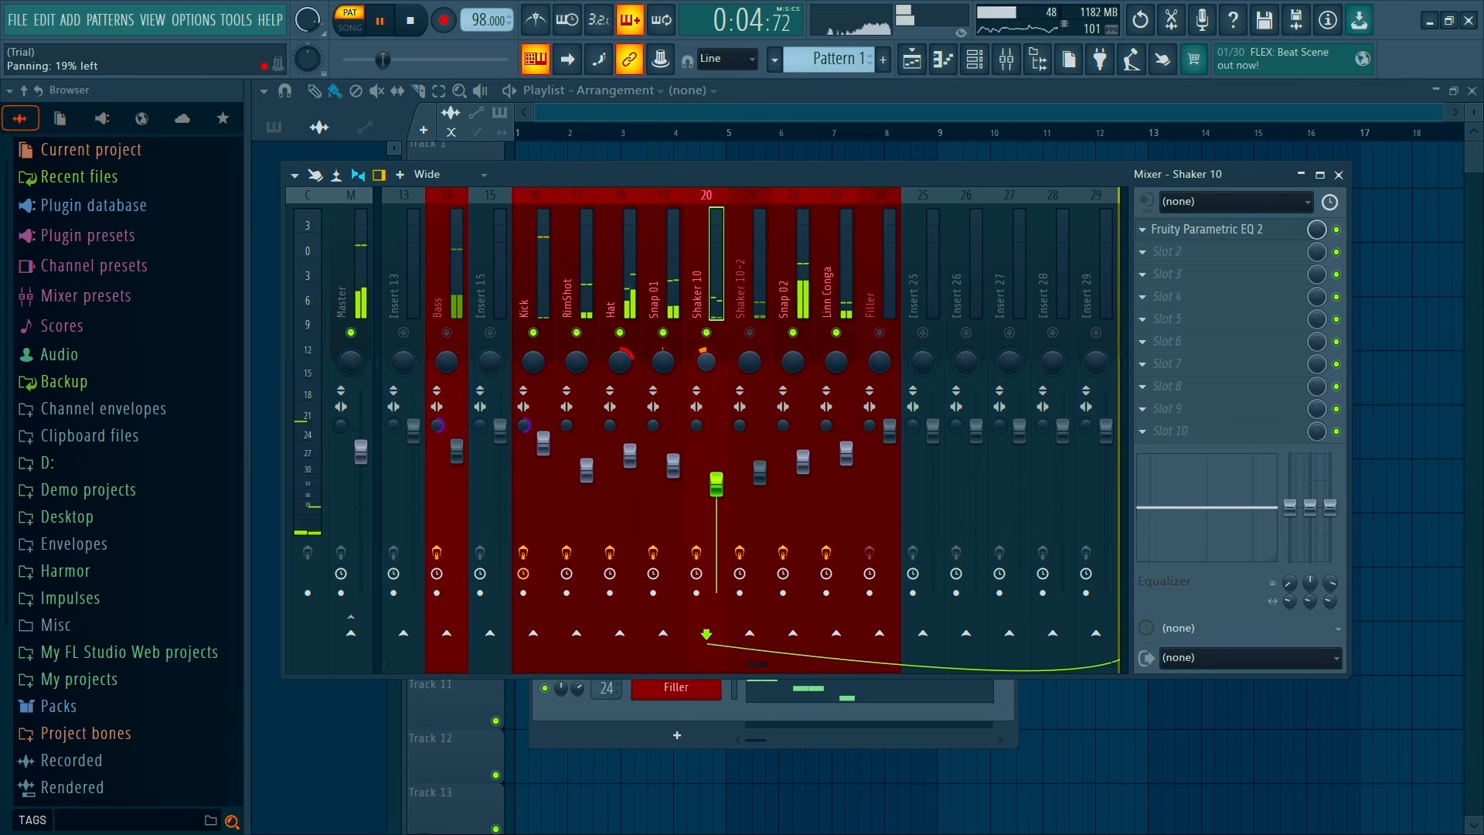
left_click_drag(663, 362, 663, 368)
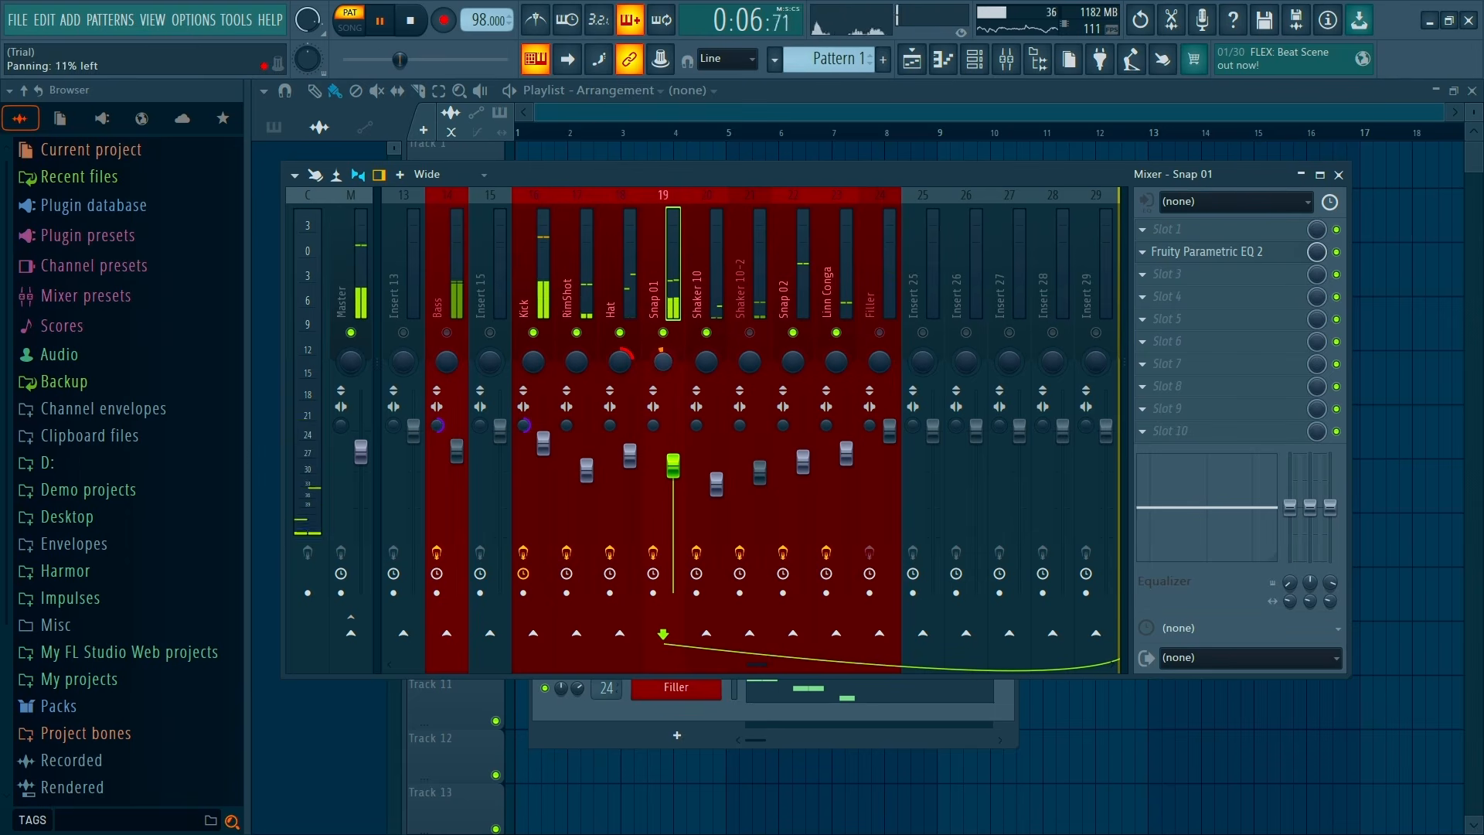
left_click_drag(793, 361, 793, 352)
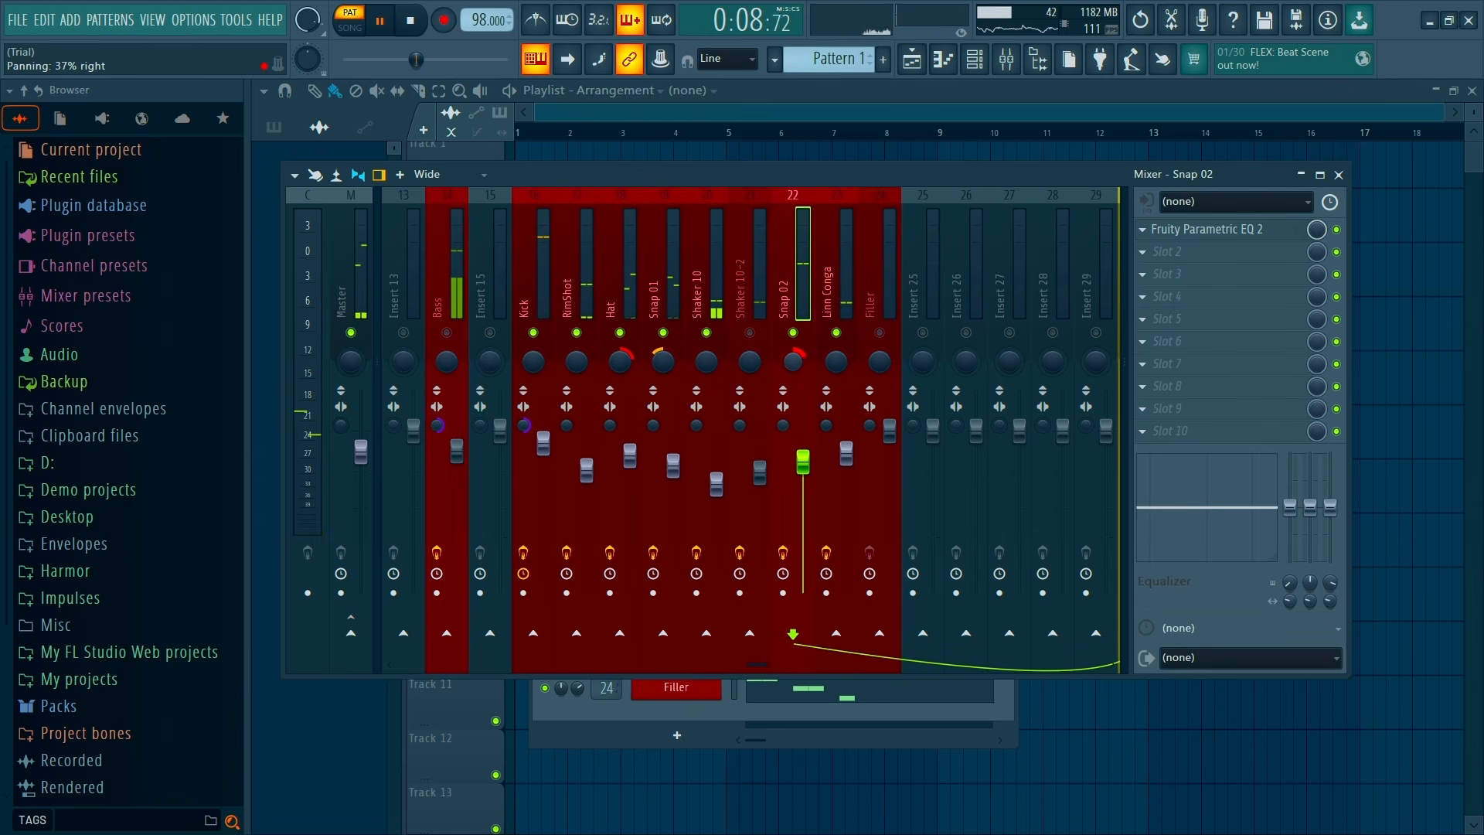
left_click_drag(663, 361, 663, 352)
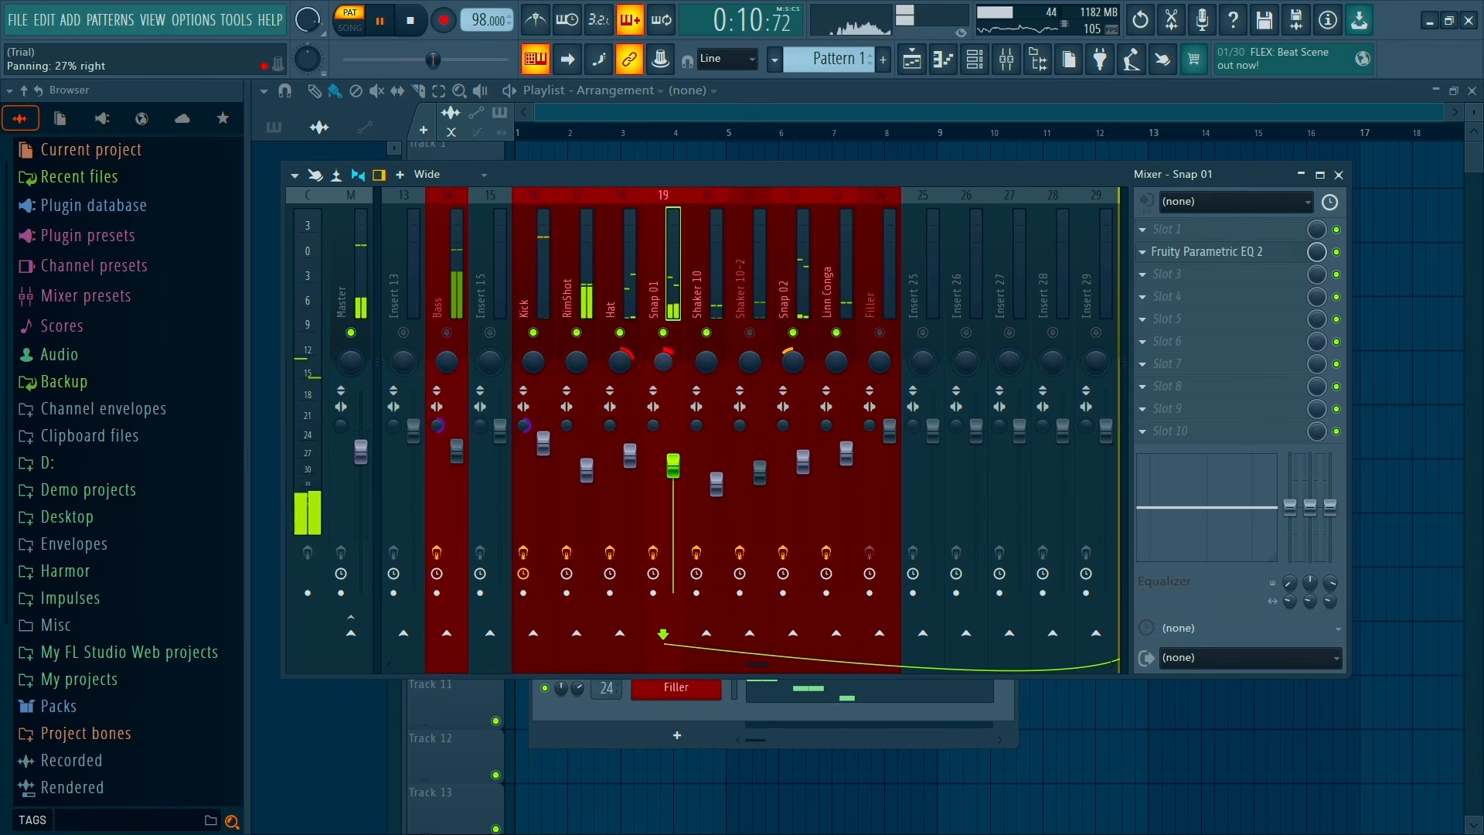
left_click_drag(836, 362, 836, 366)
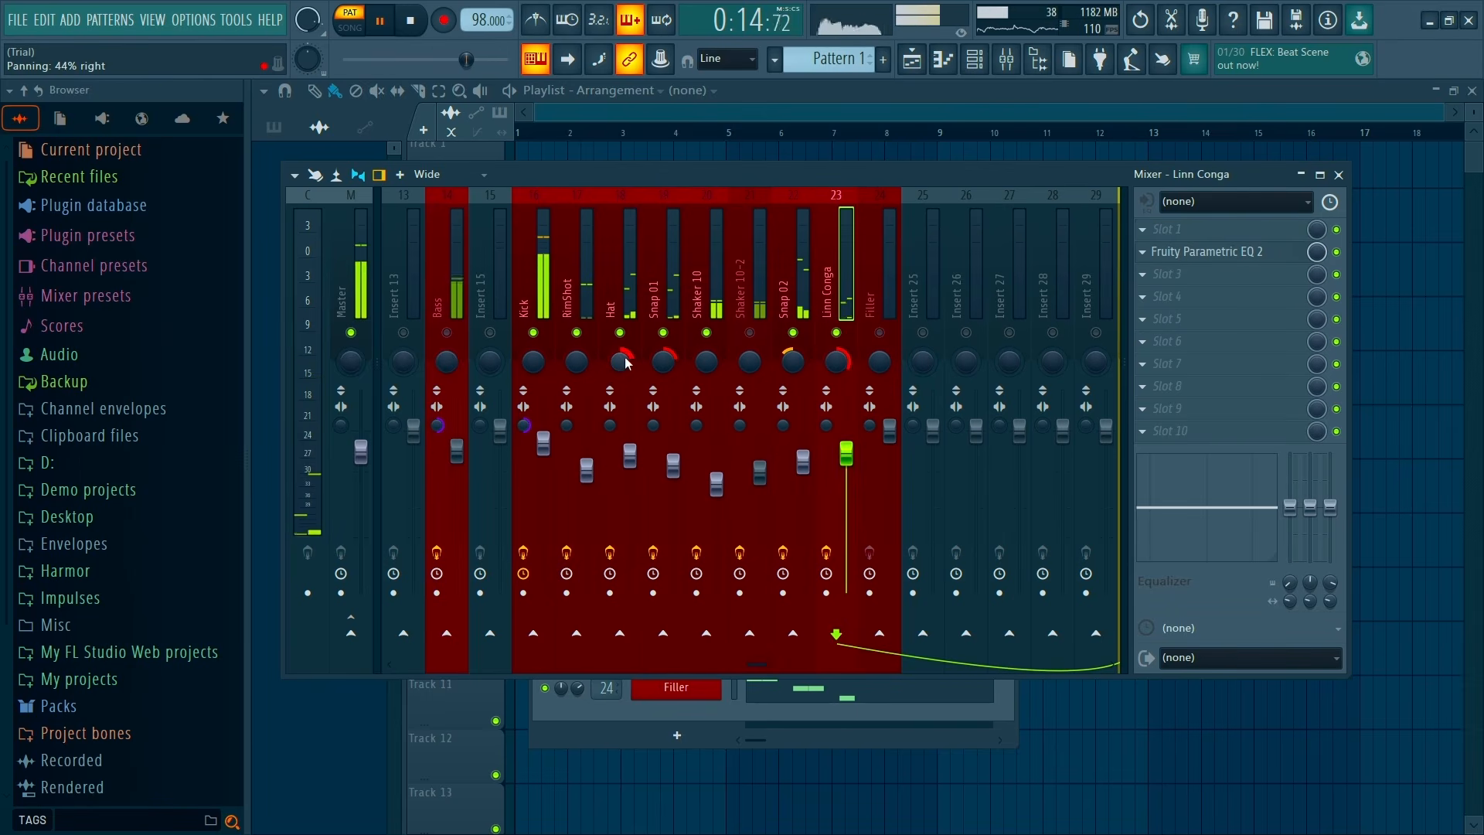
left_click_drag(583, 366, 584, 347)
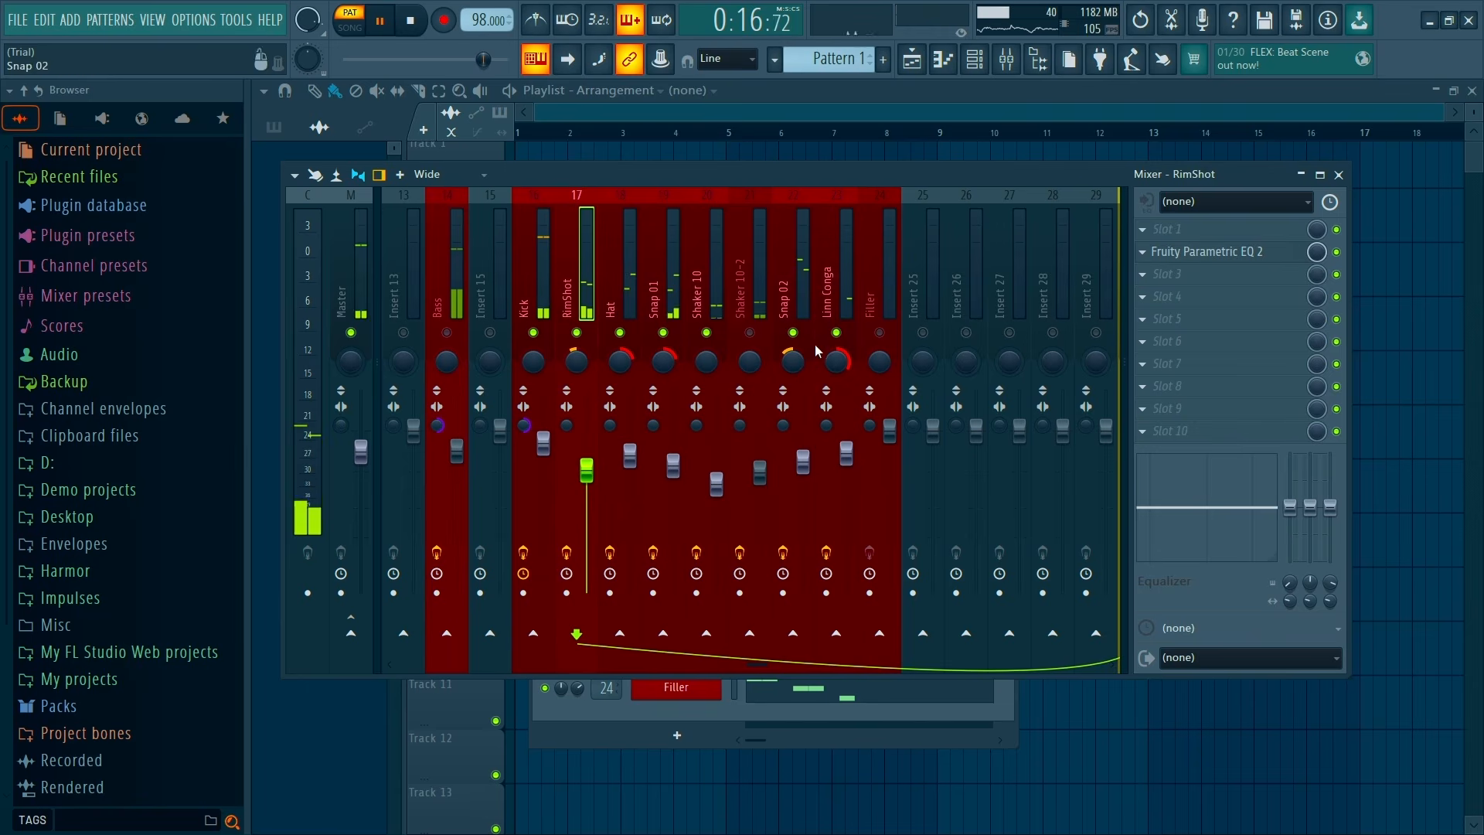
Reduce the panning of Linn Conga and RimShot, and pan the muted Shaker 10-2 slightly left
left_click_drag(836, 362, 837, 371)
left_click_drag(578, 361, 577, 357)
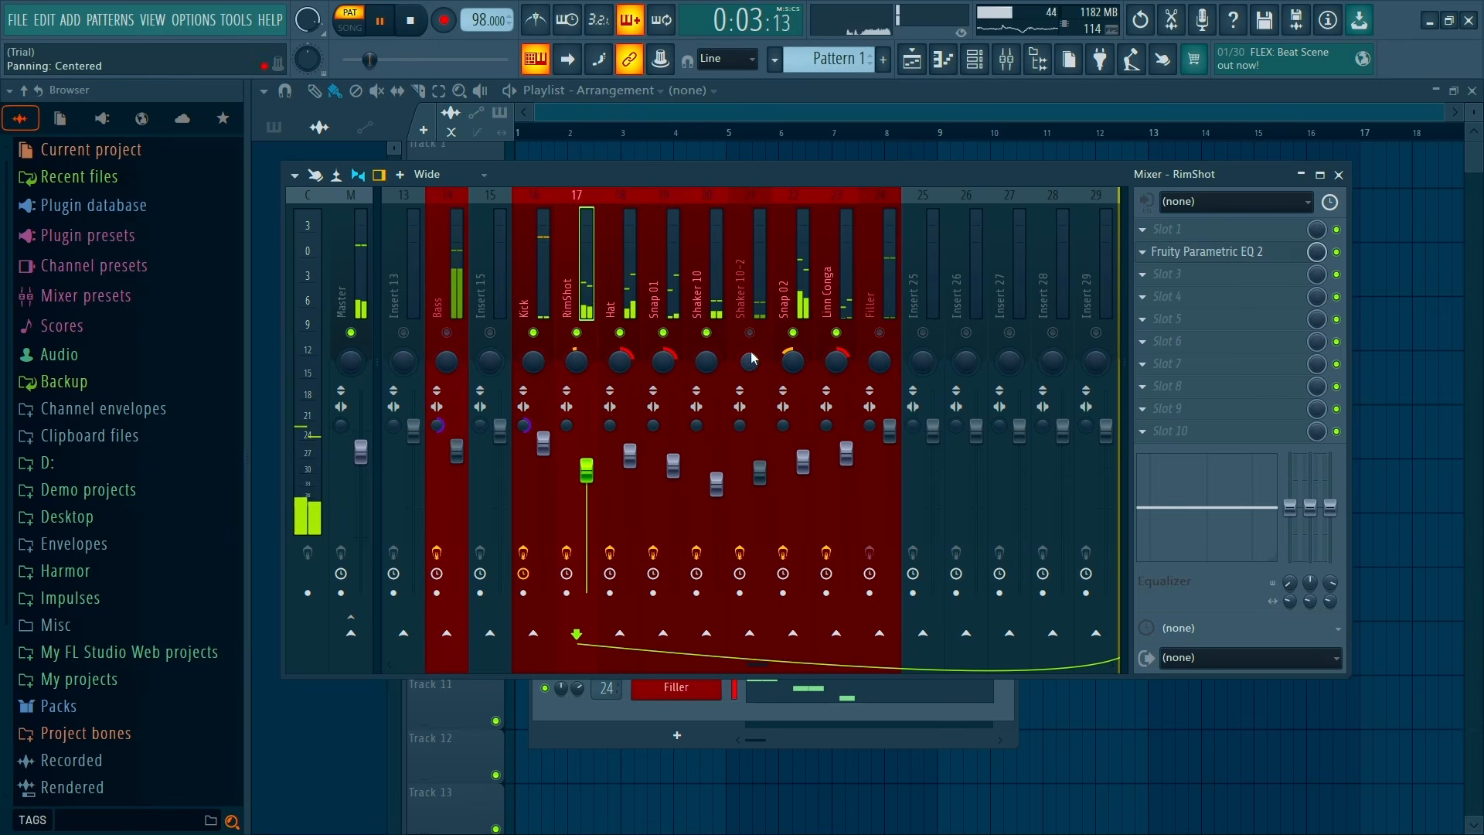
left_click_drag(749, 361, 750, 357)
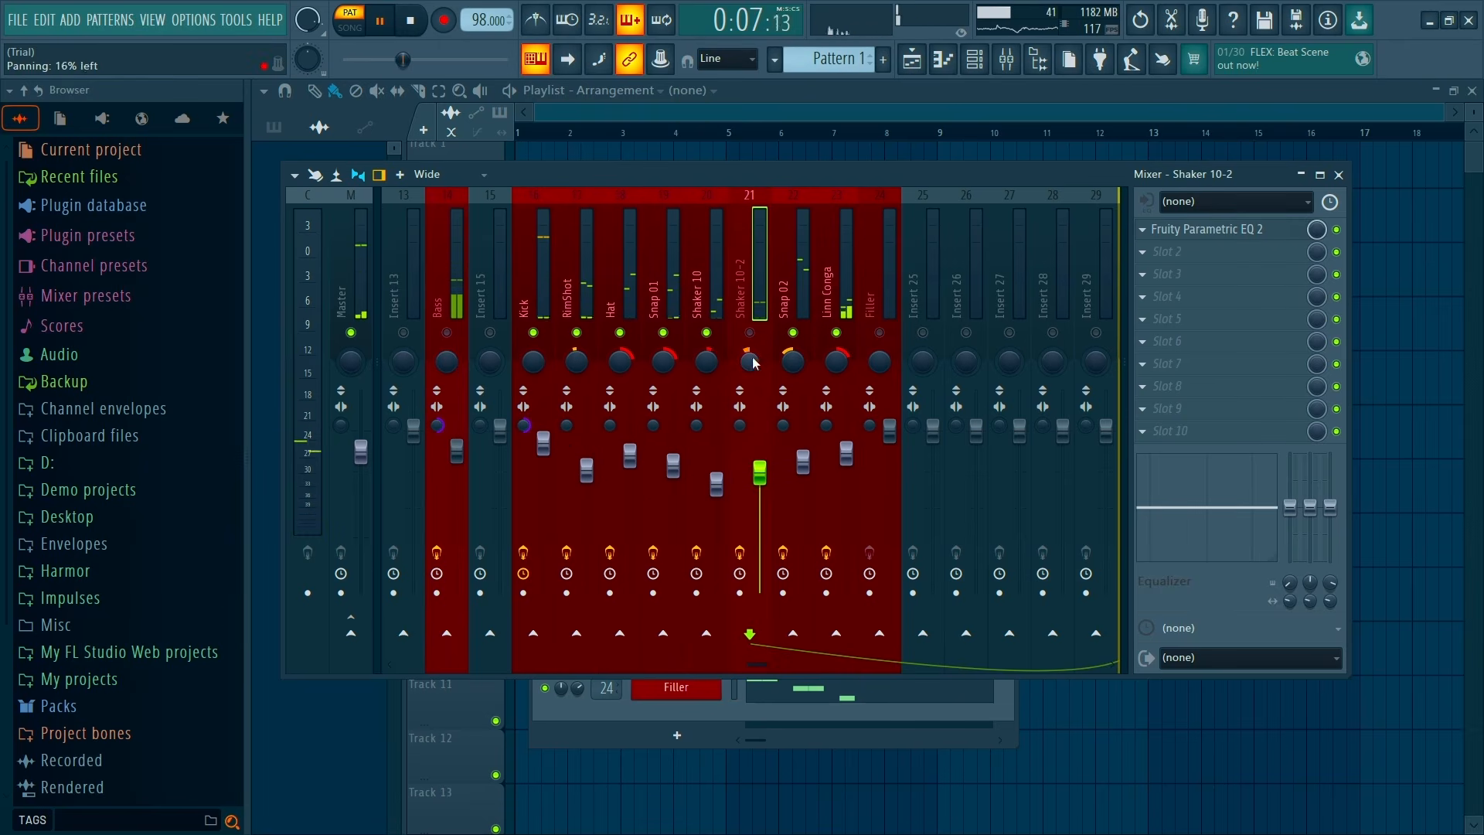
mouse_move(749, 361)
left_mouse_down()
mouse_move(749, 347)
mouse_move(750, 359)
left_mouse_up()
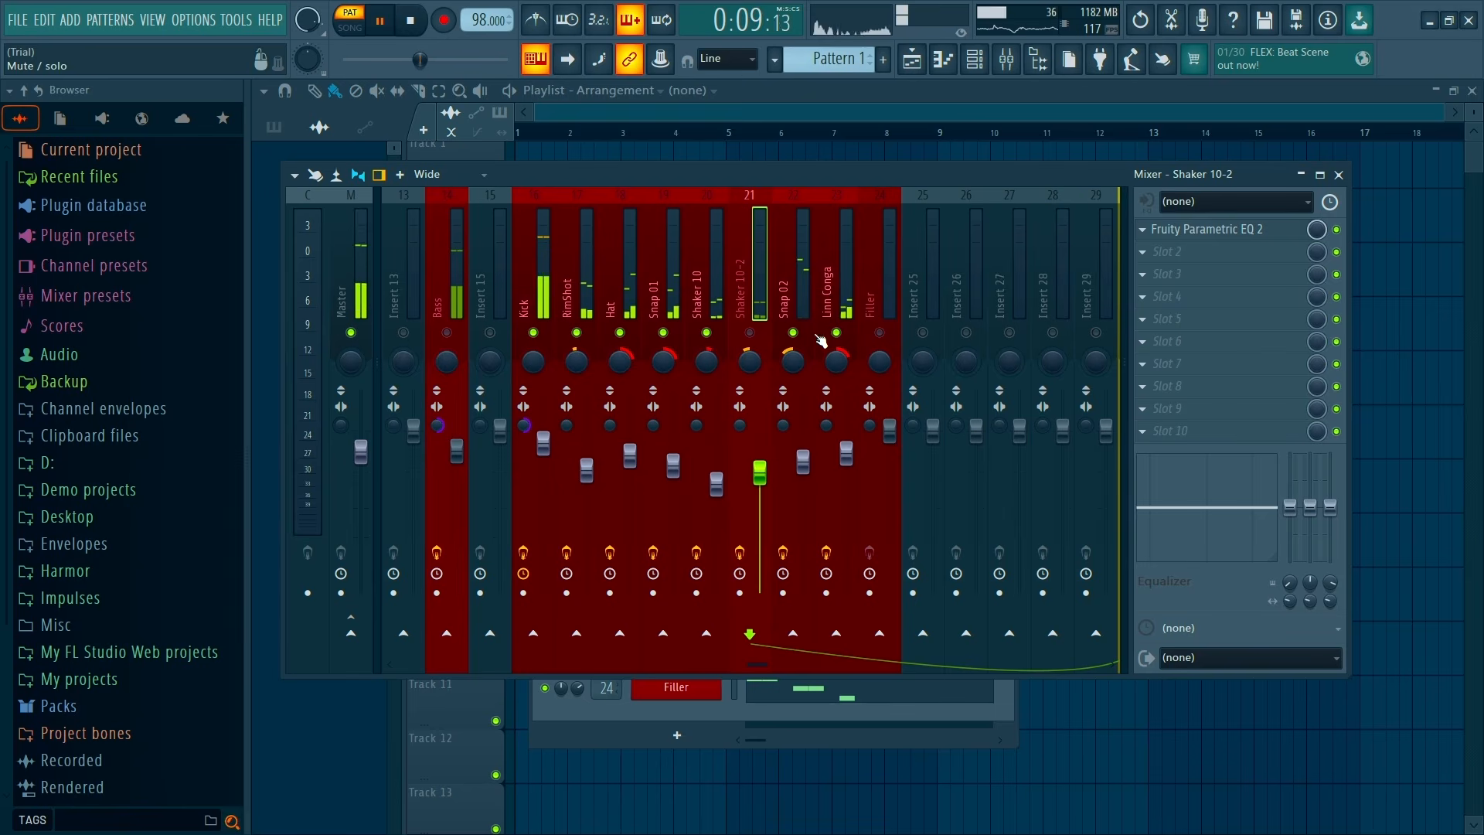
Unmute Filler, pan it about 18% left, and stop playback
left_click(880, 333)
left_click(881, 334)
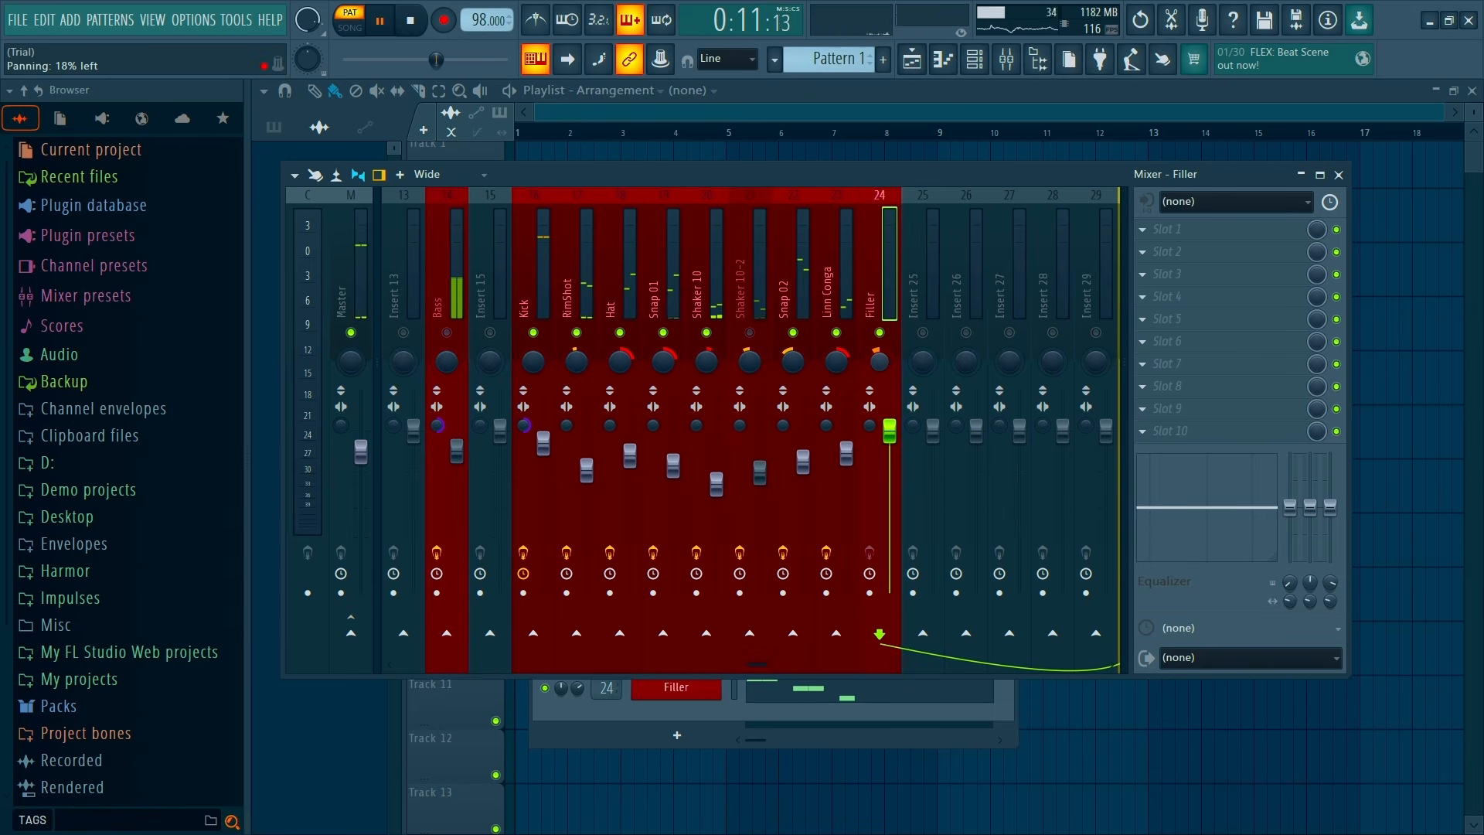
key("space")
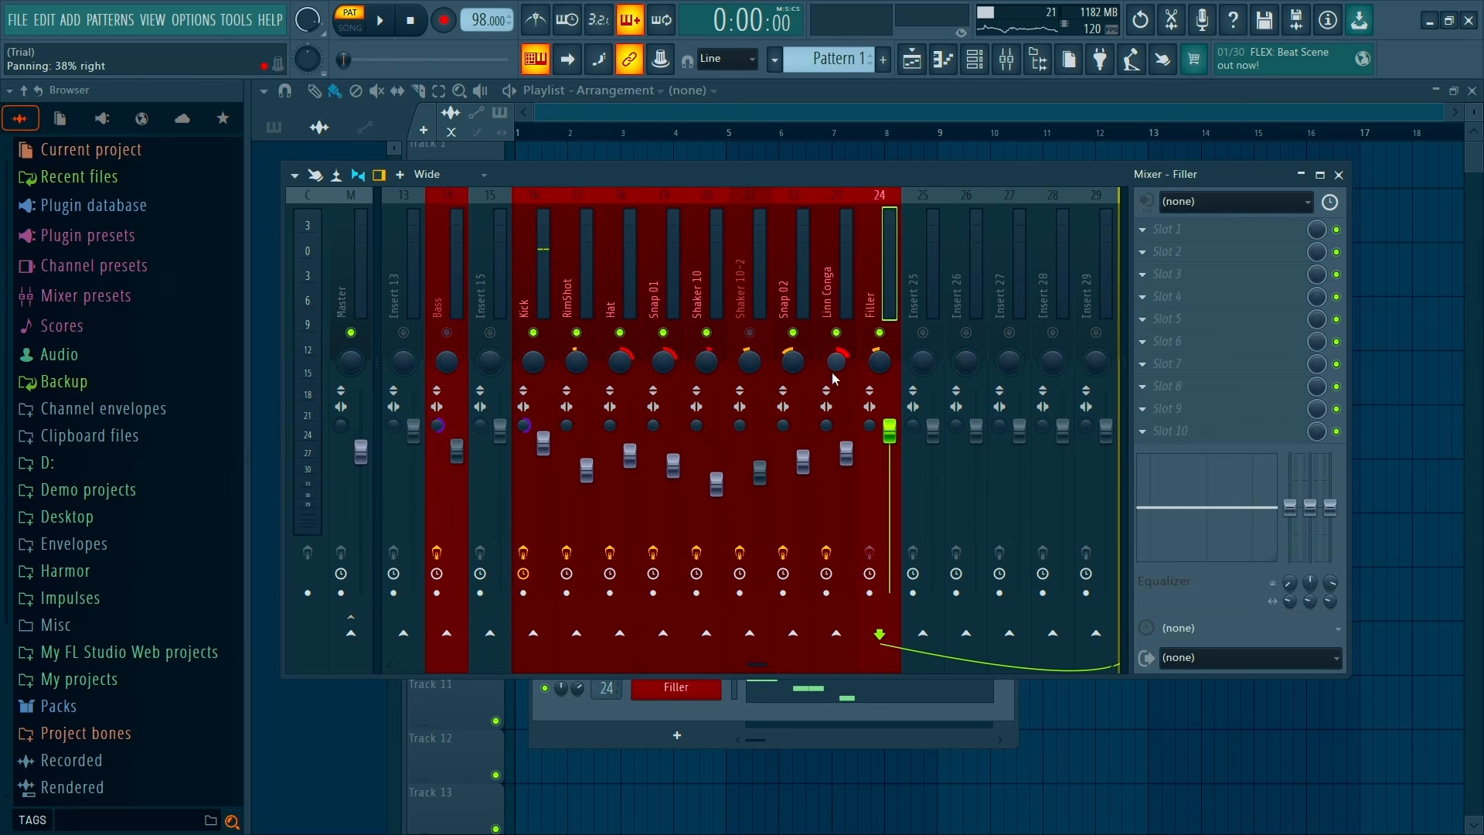
Unmute Bass and play it together with the panned drum tracks and Filler
left_click(464, 331)
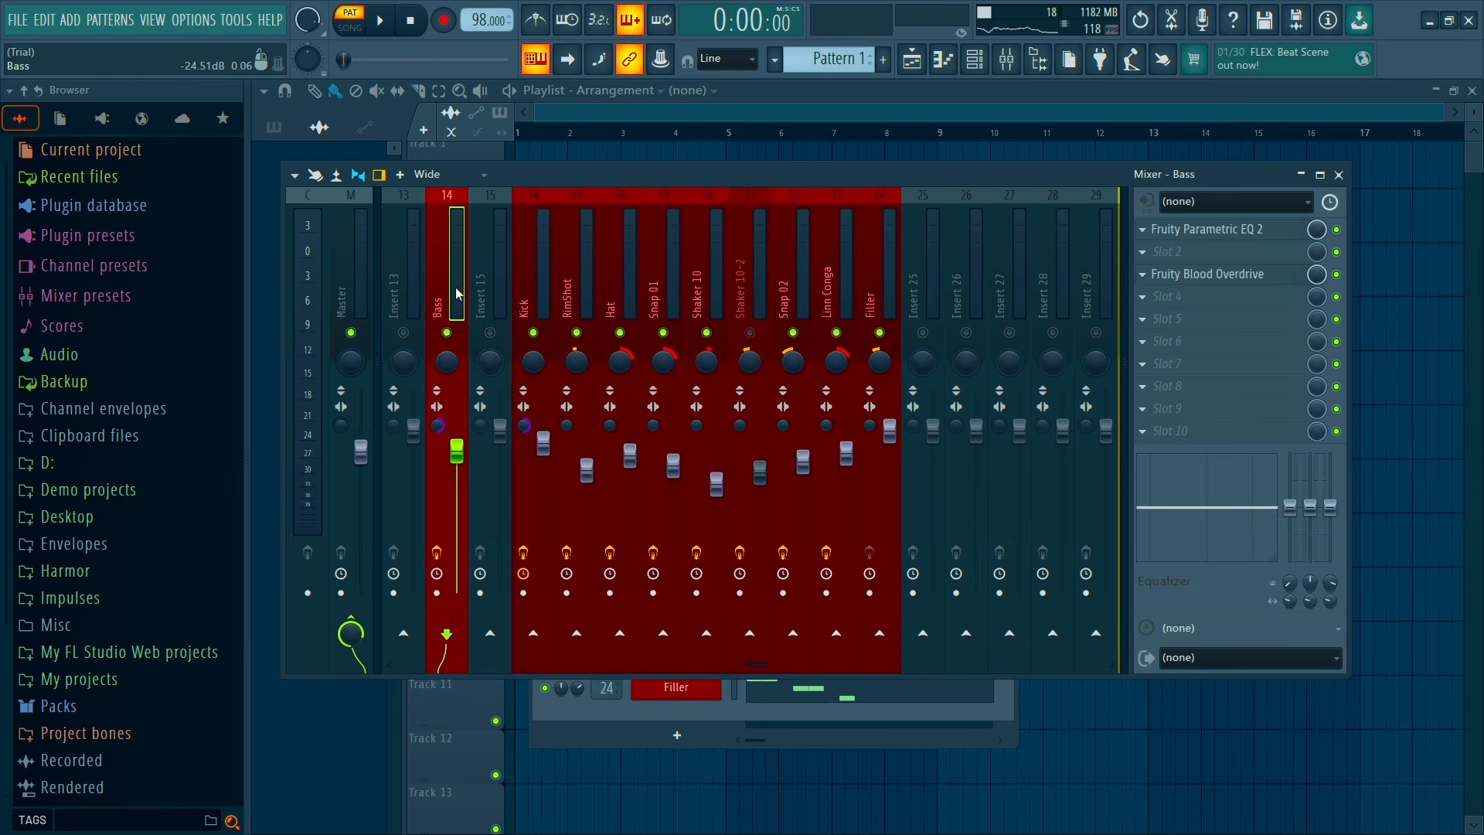
scroll(457, 290, "right", 4)
scroll(471, 284, "left", 4)
scroll(471, 284, "right", 3)
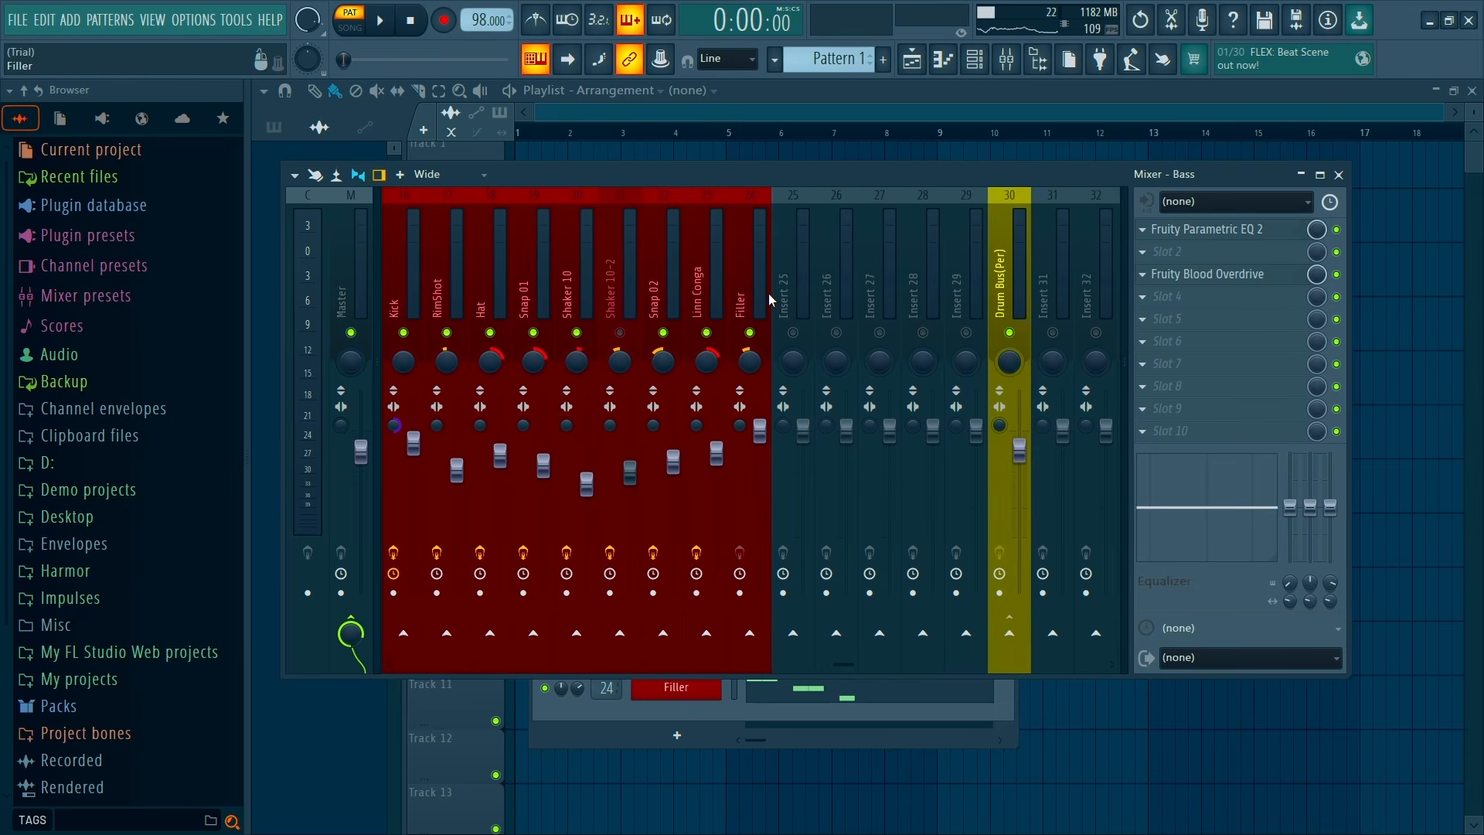
scroll(769, 294, "left", 3)
key("space")
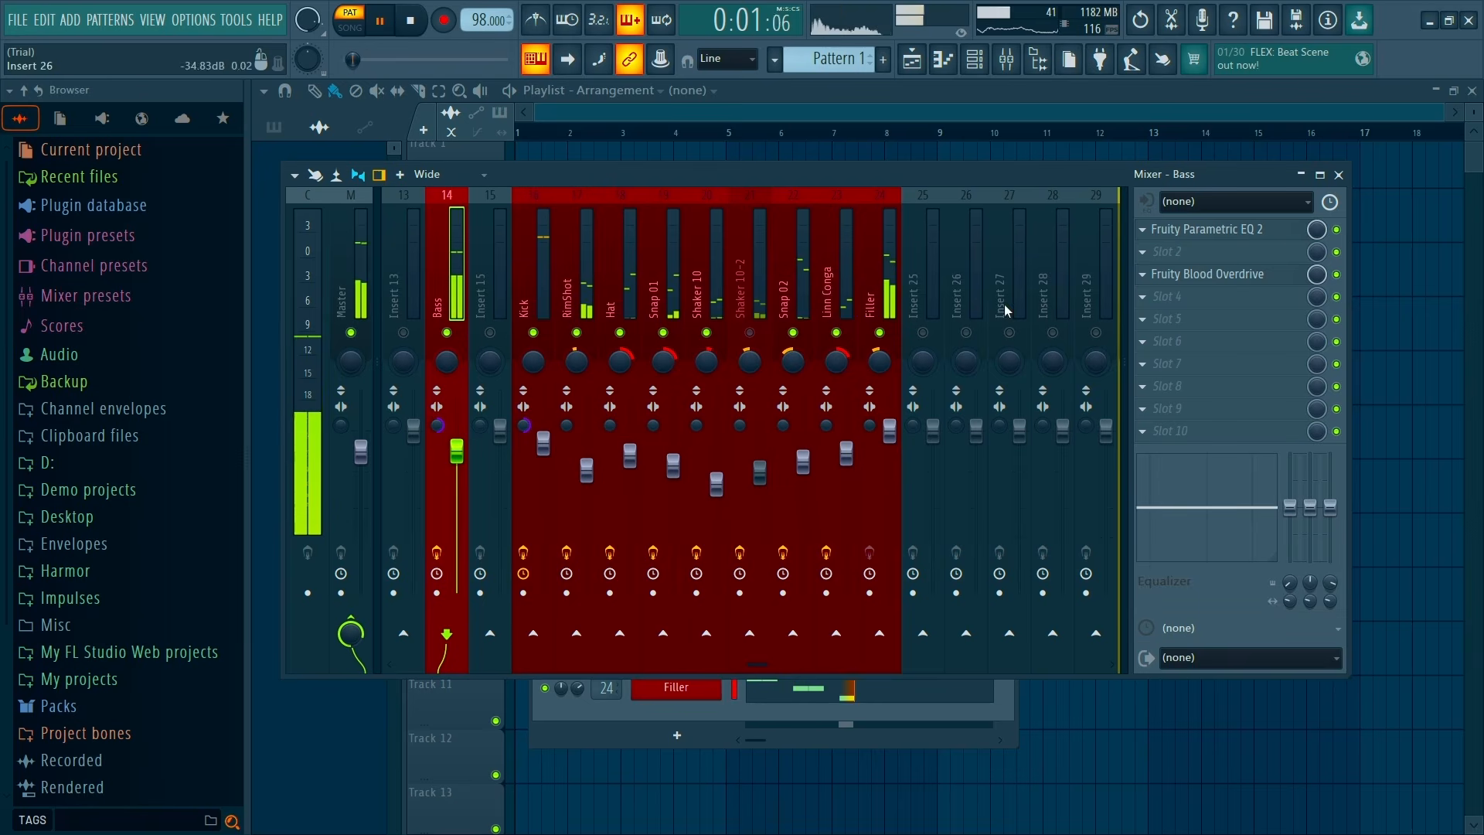
Lower the Filler track's volume, stop playback and open Filler's notes in the piano roll
left_click(888, 429)
key("space")
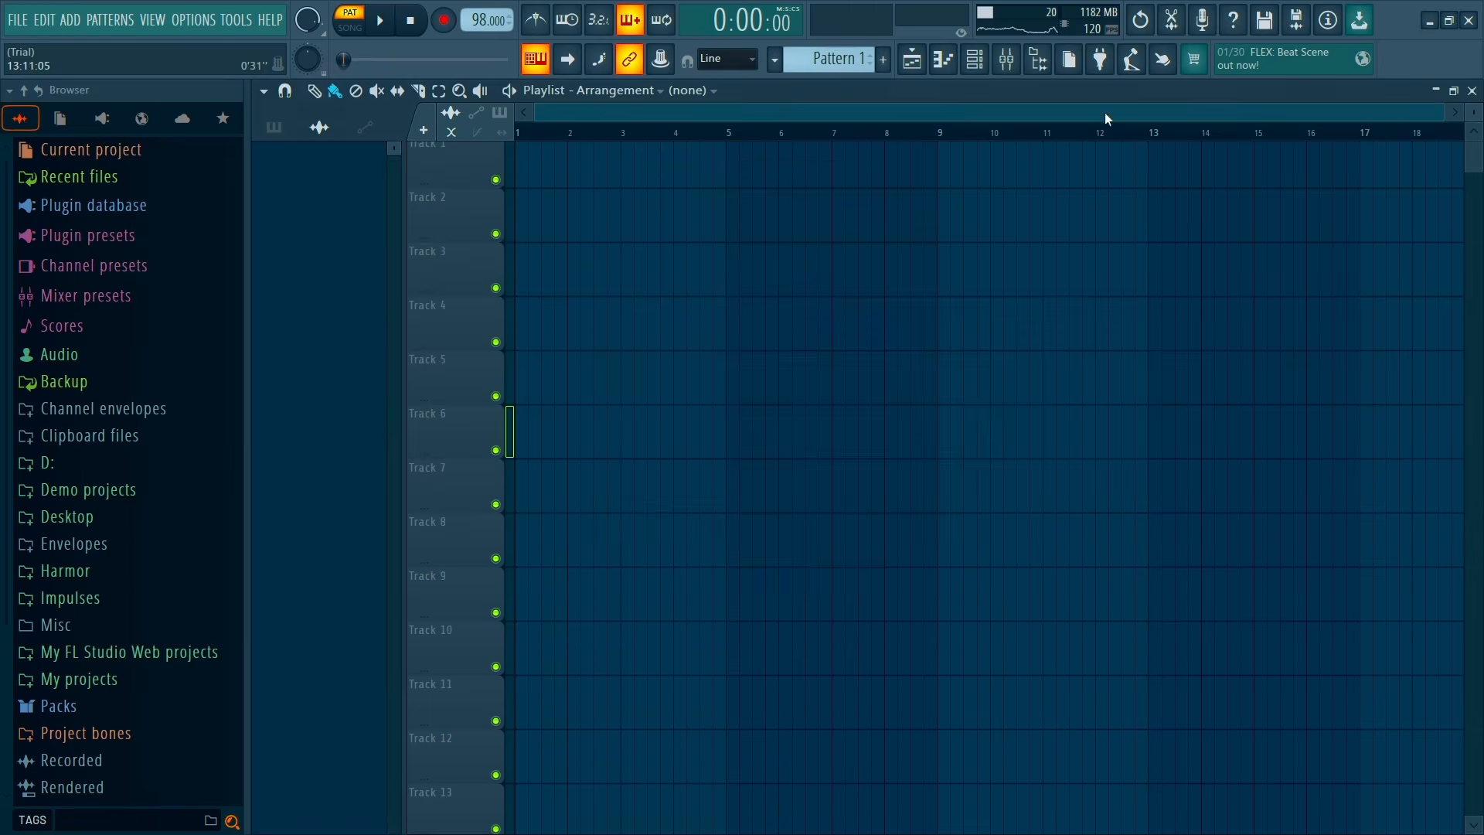
left_click(985, 63)
left_click(777, 694)
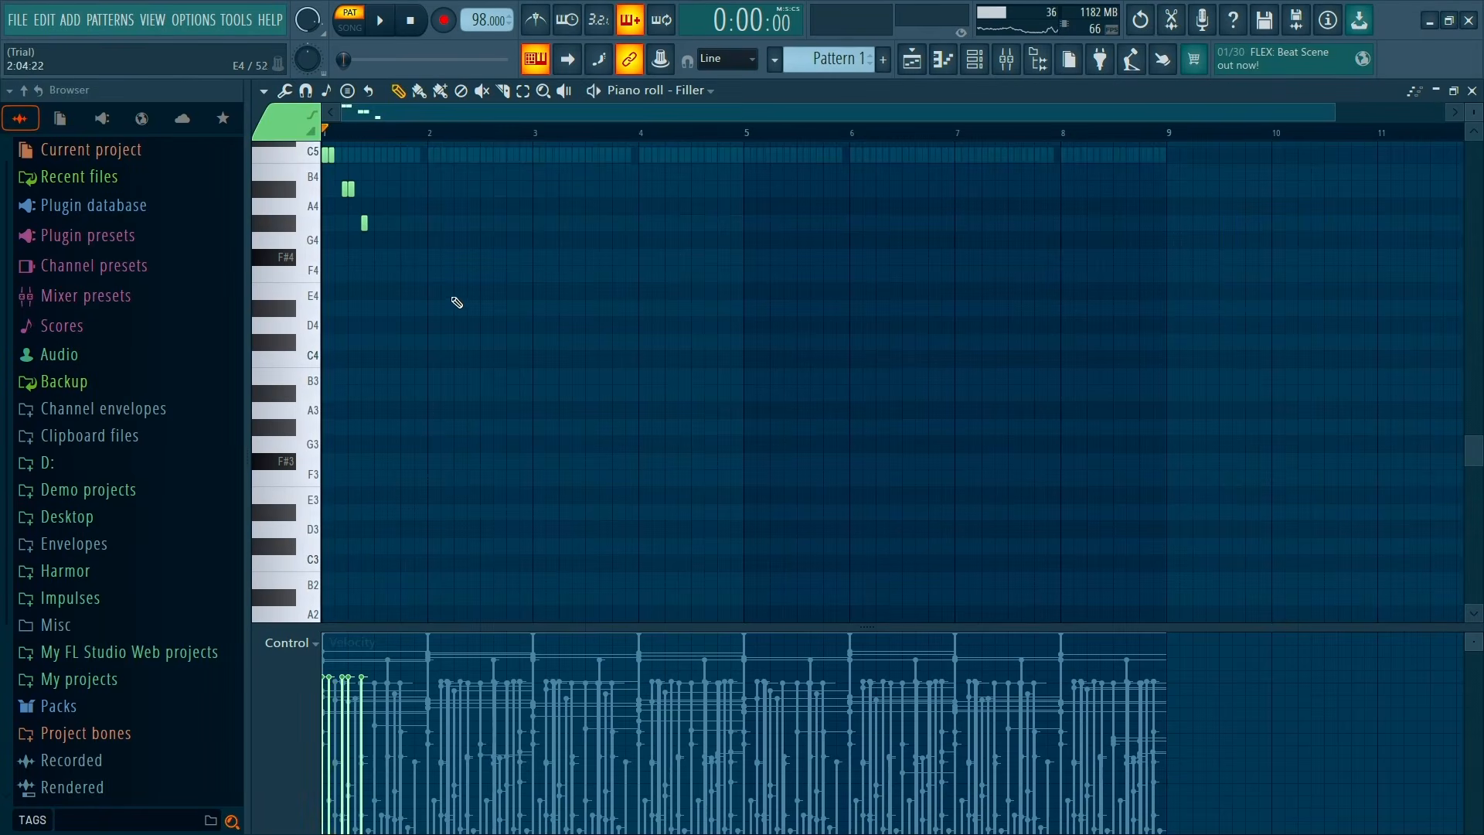
Add two short F4 notes after the existing notes in bar 1 of Filler's pattern
key("space")
scroll(345, 296, "up", 3)
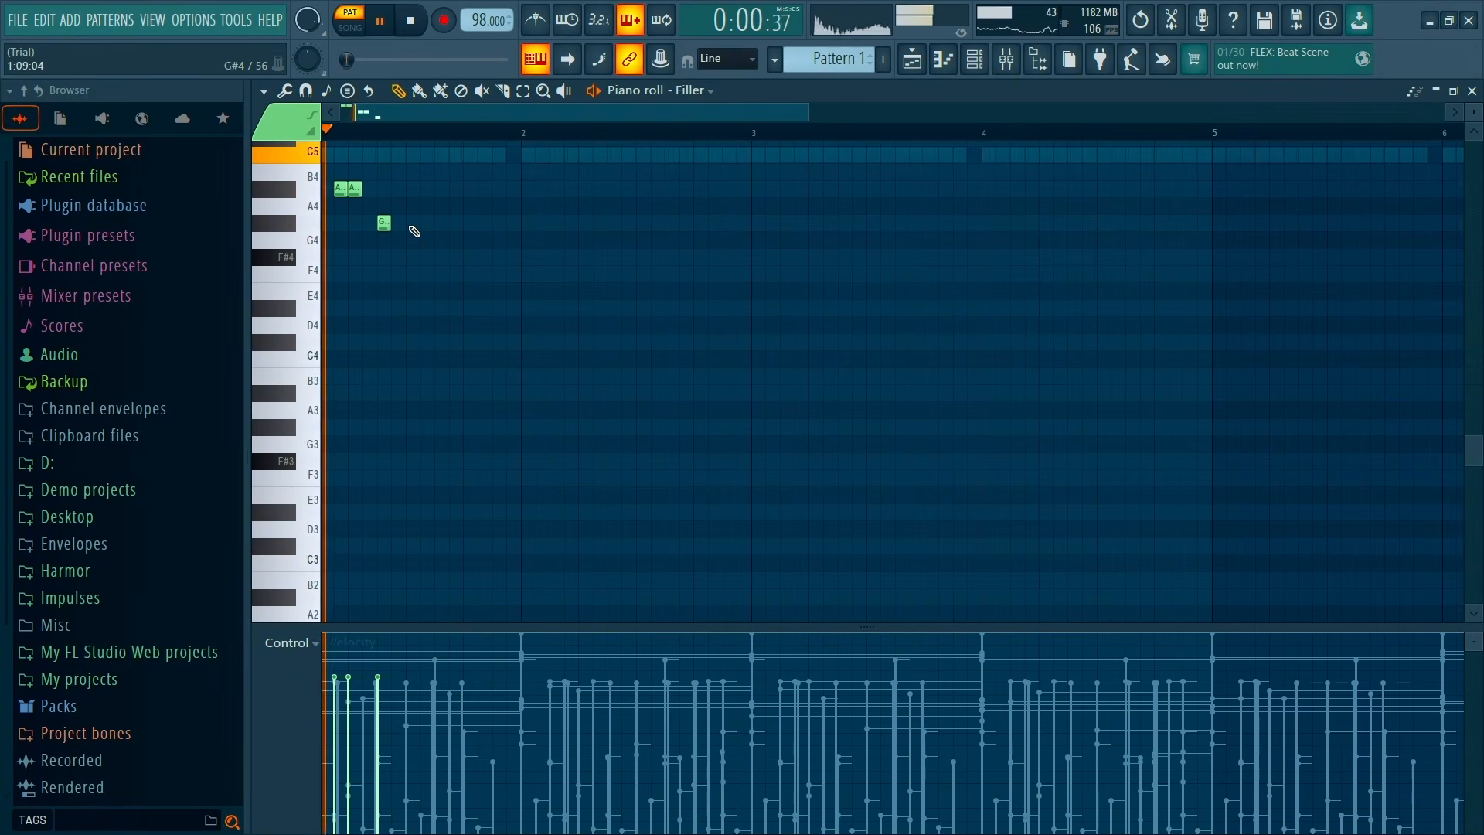
left_click(404, 259)
right_click(471, 260)
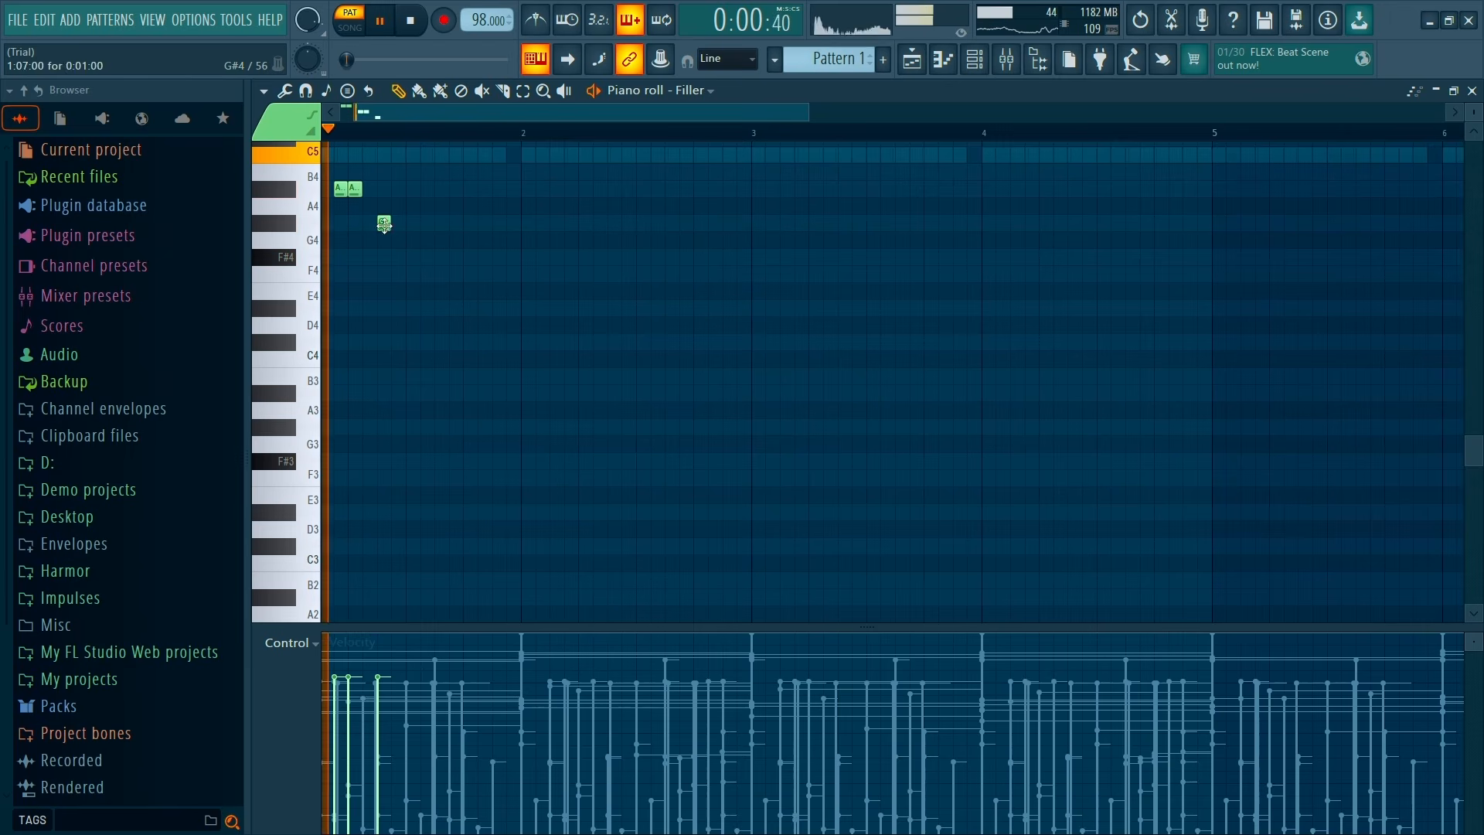
left_click(412, 274)
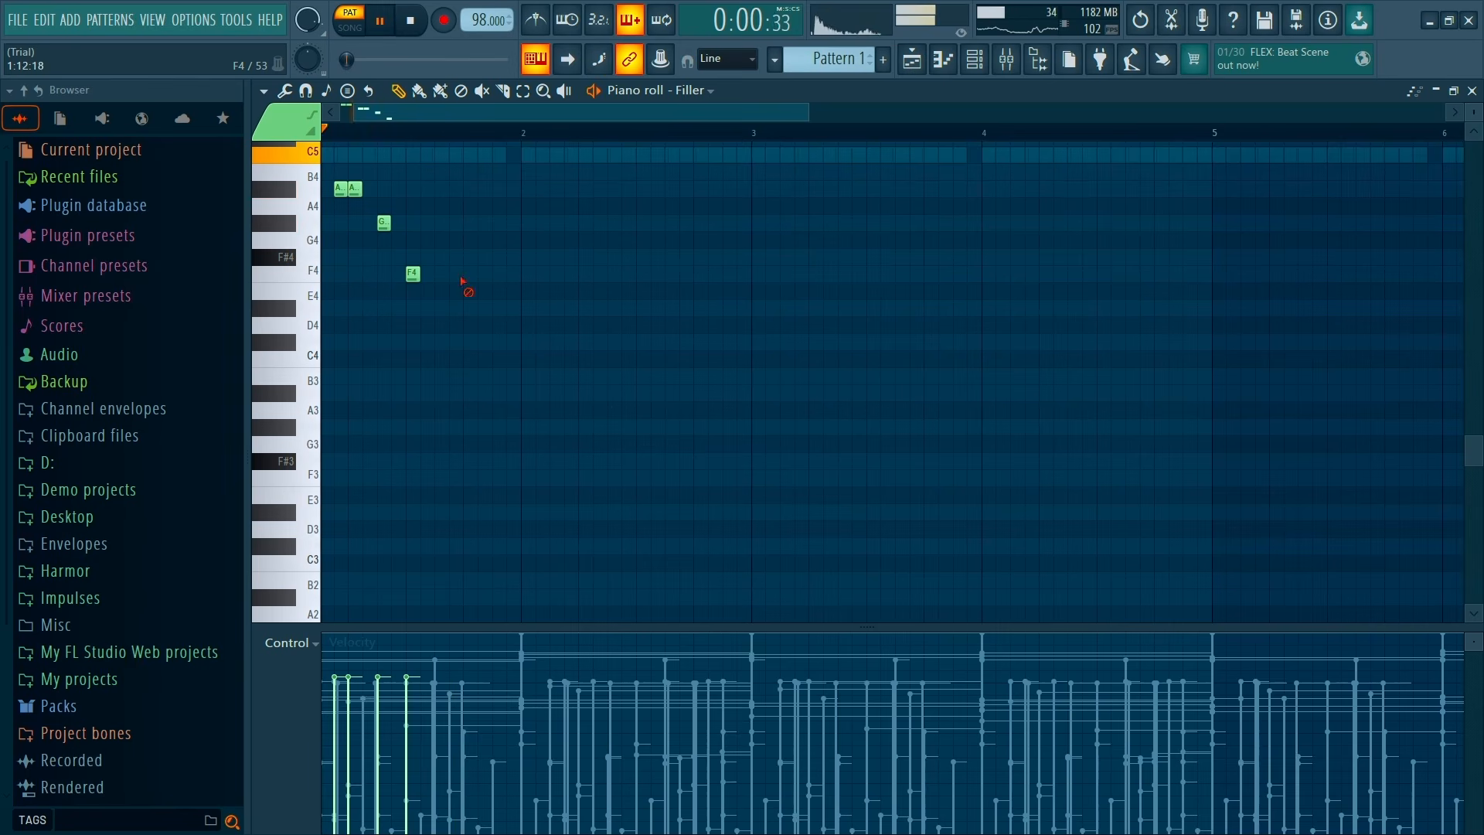
left_click(466, 275)
Reduce the velocities of the two F4 notes, the second to about 38%, check them in playback and close the piano roll
left_click(410, 708)
key("space")
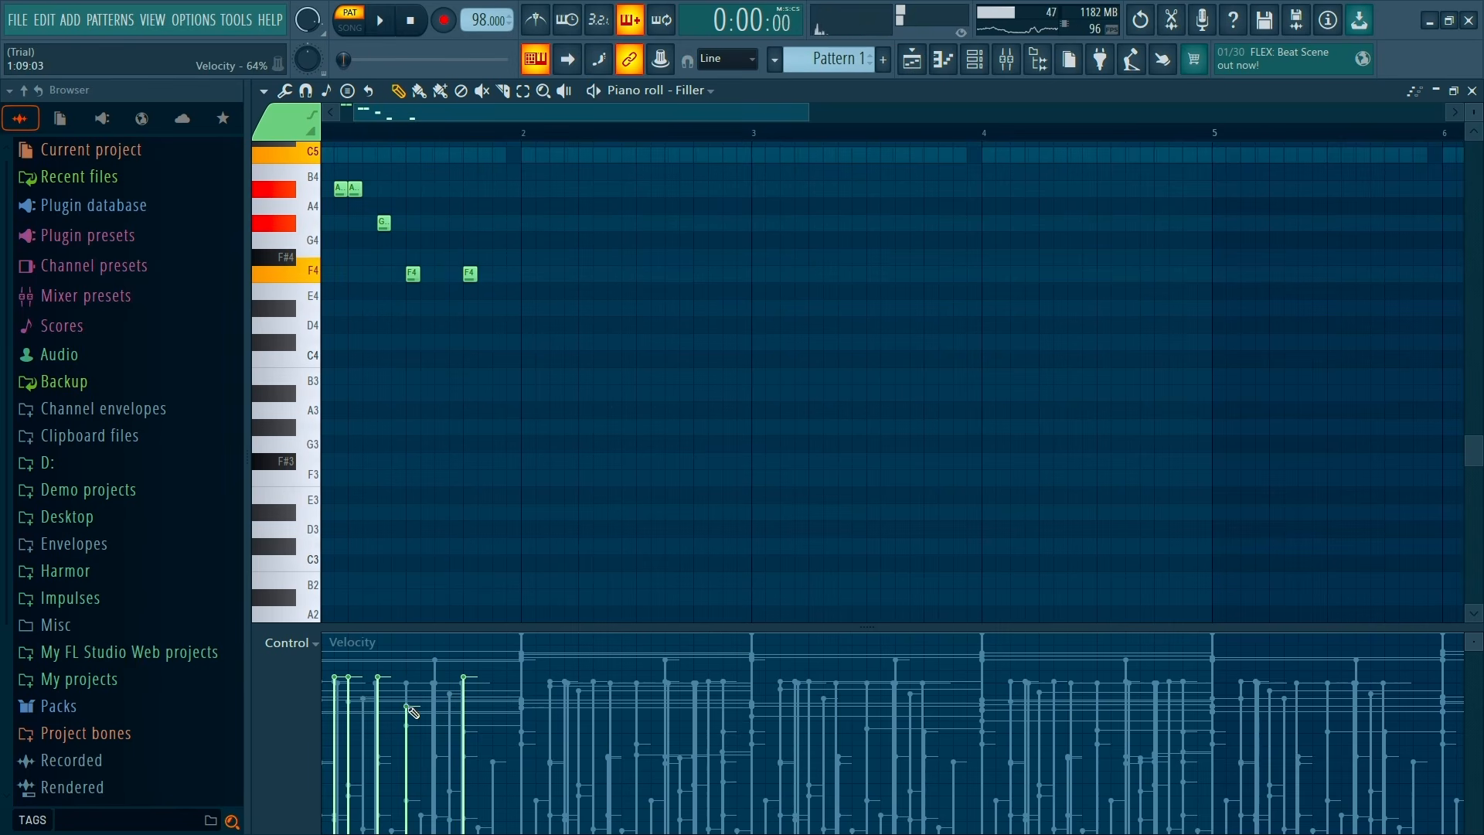
left_click_drag(412, 711, 410, 741)
key("space")
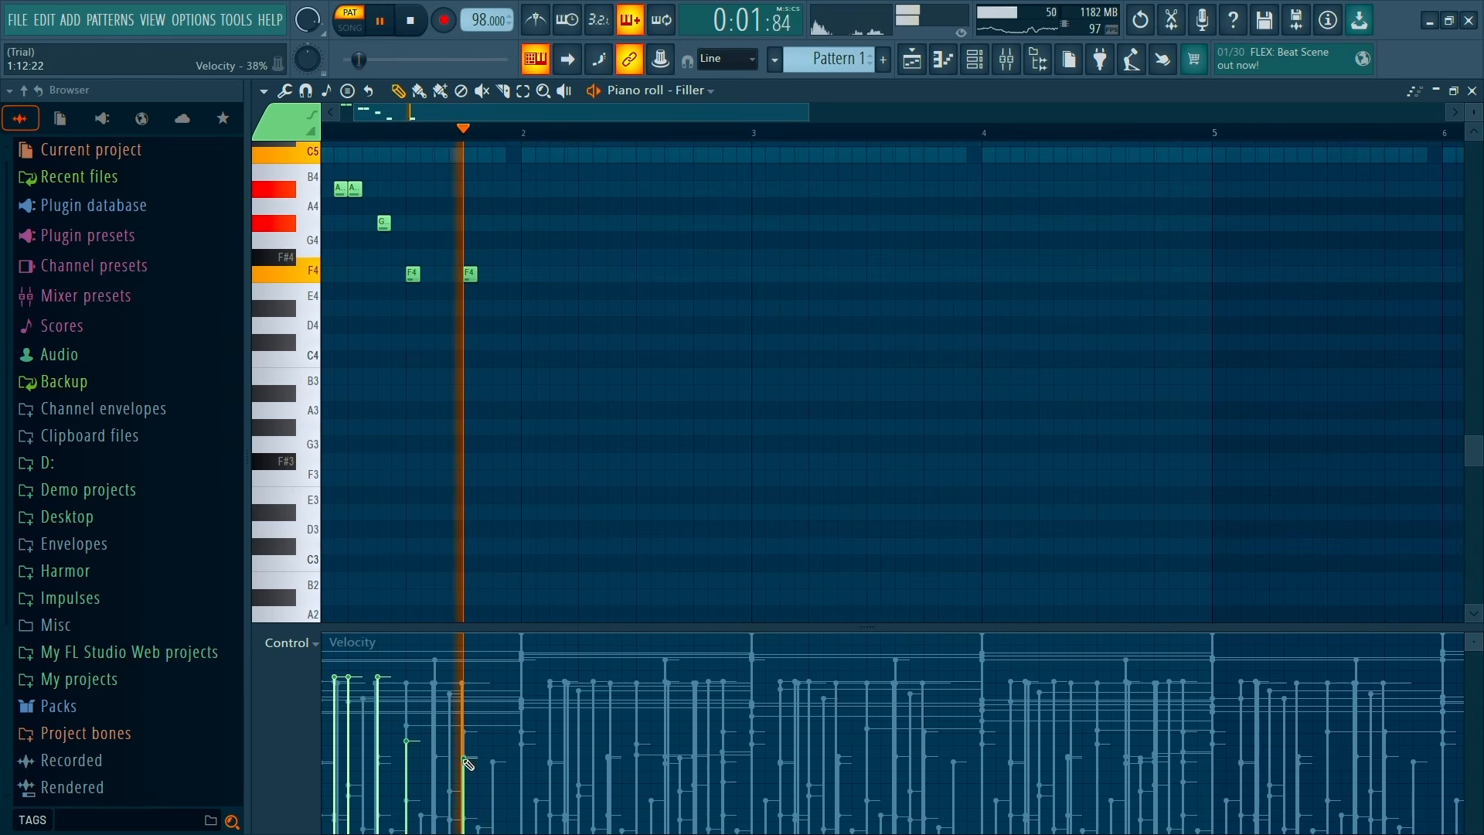
key("space")
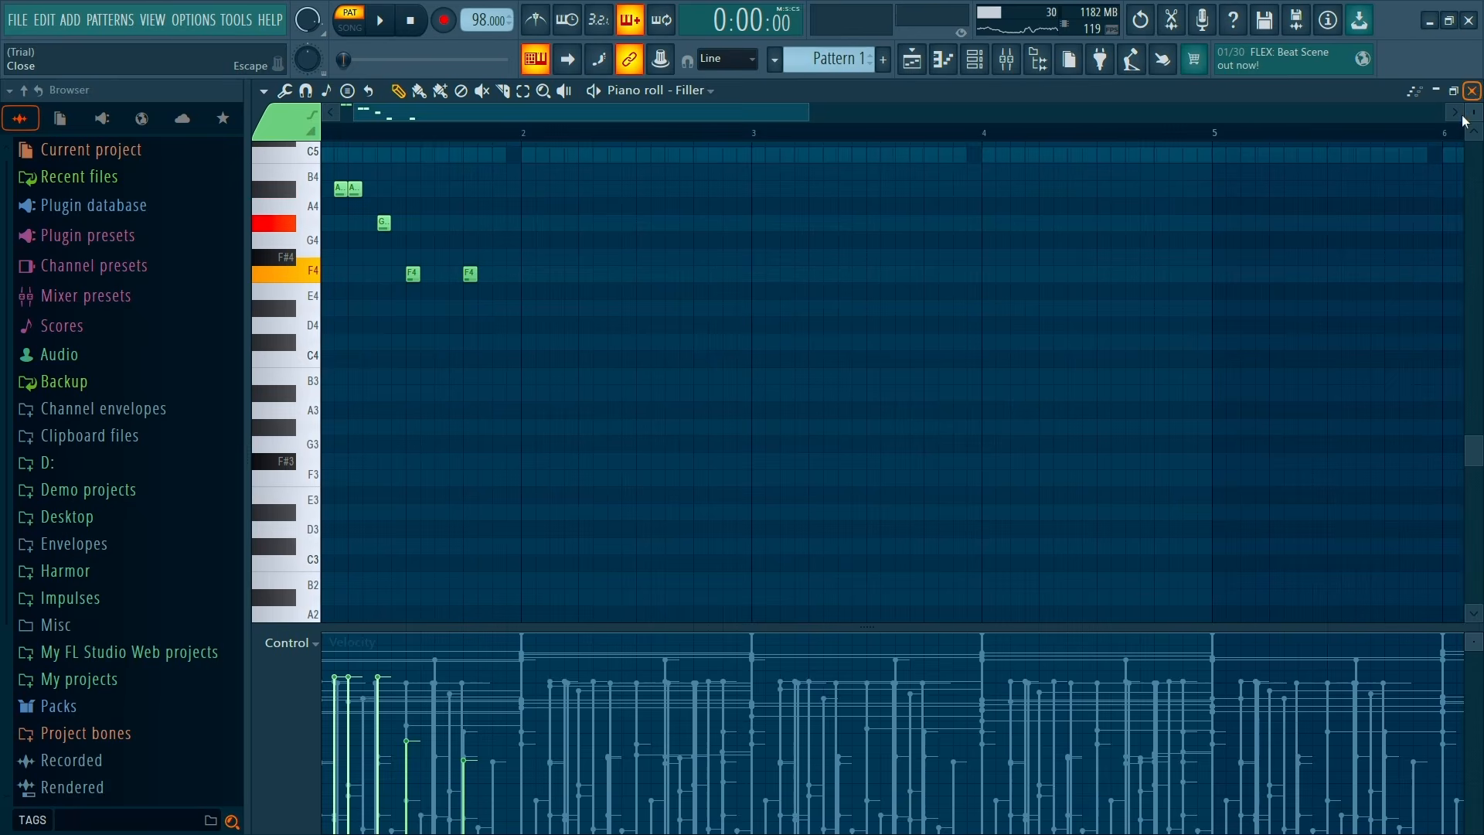
left_click(1471, 92)
Recolor the Kick mixer track magenta and play the pattern briefly
left_click(1039, 65)
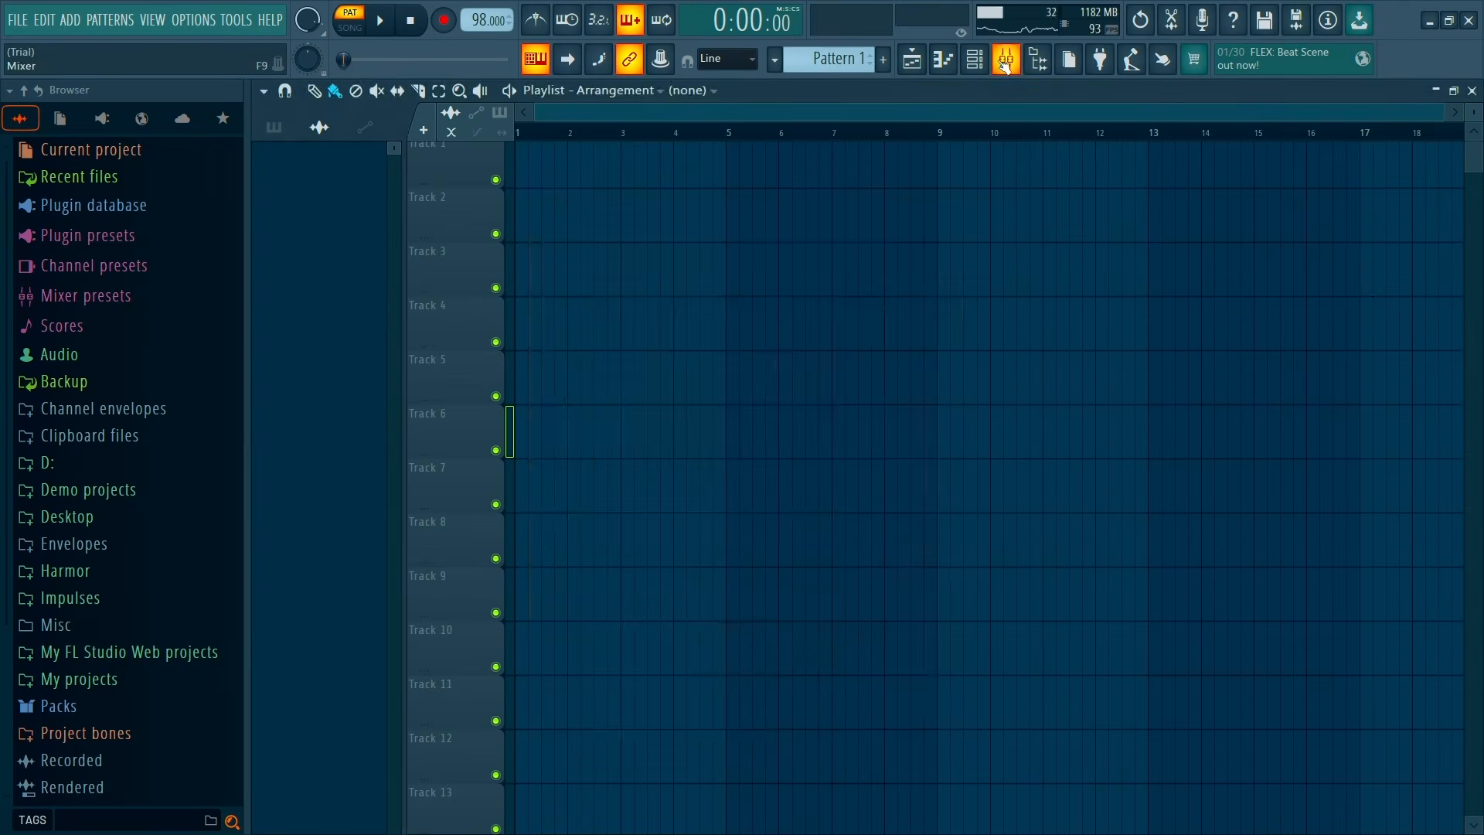
left_click(1006, 67)
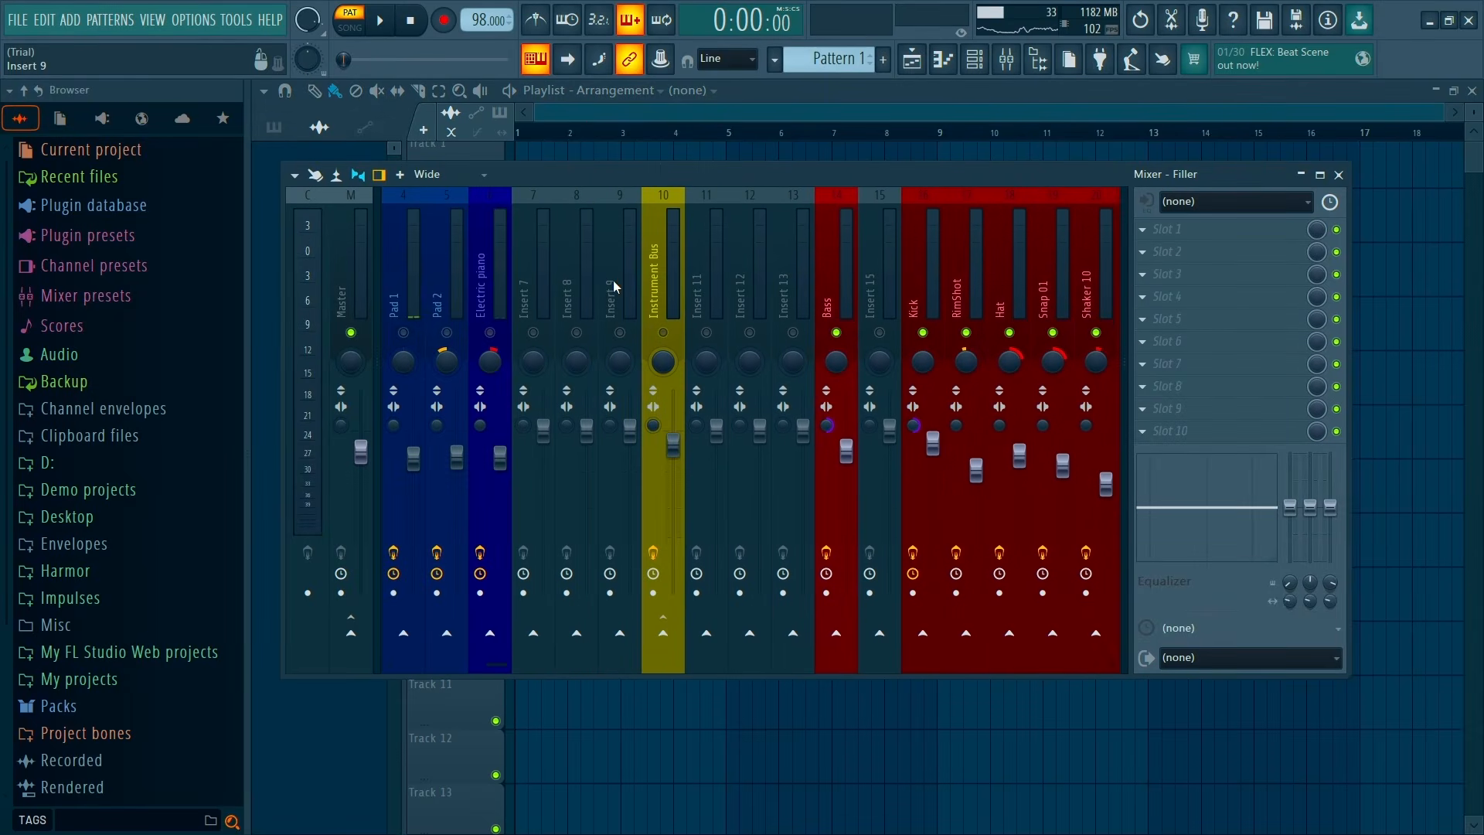
scroll(614, 280, "left", 3)
scroll(743, 286, "right", 8)
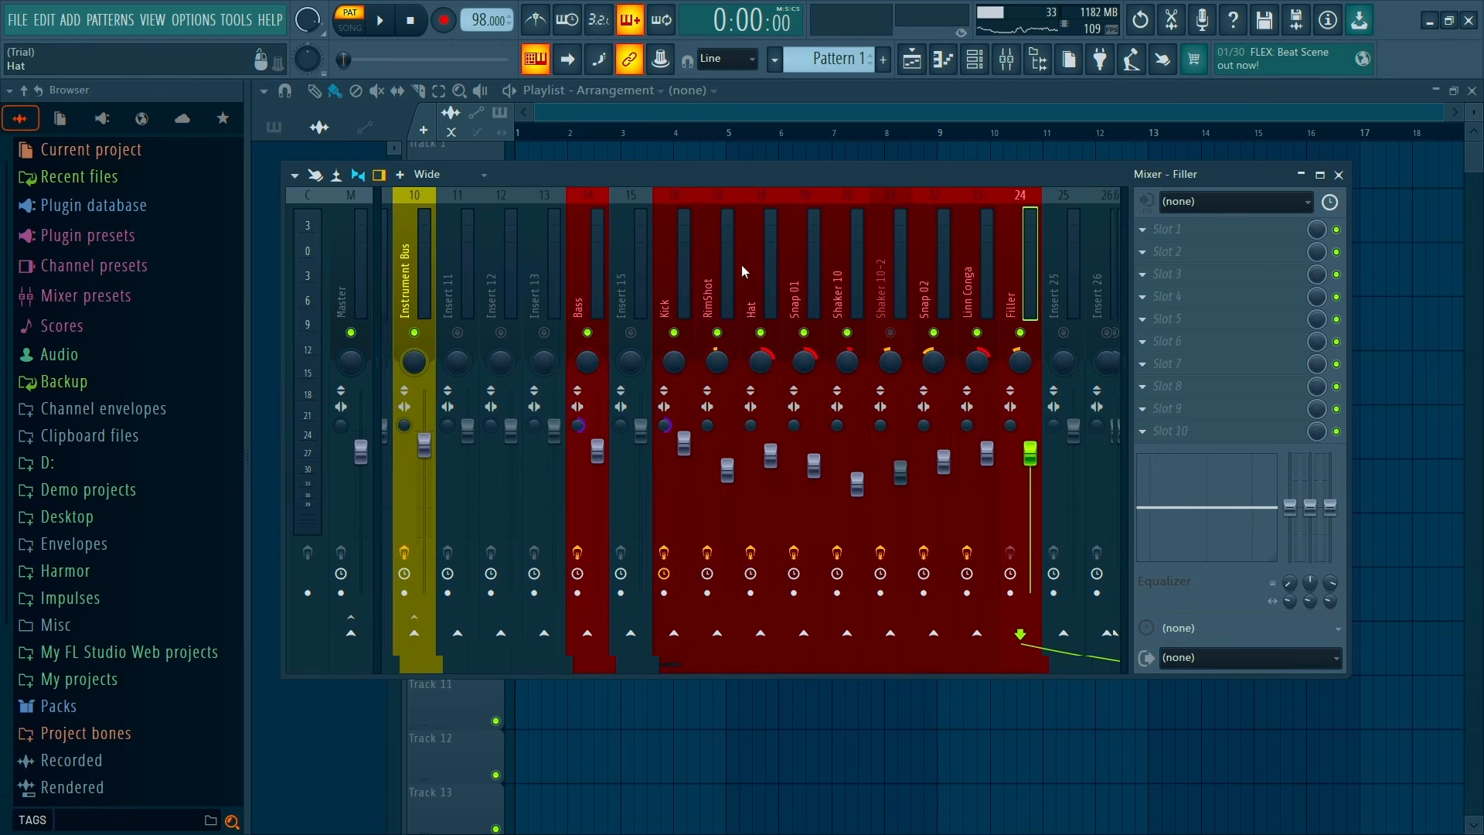
left_click(671, 289)
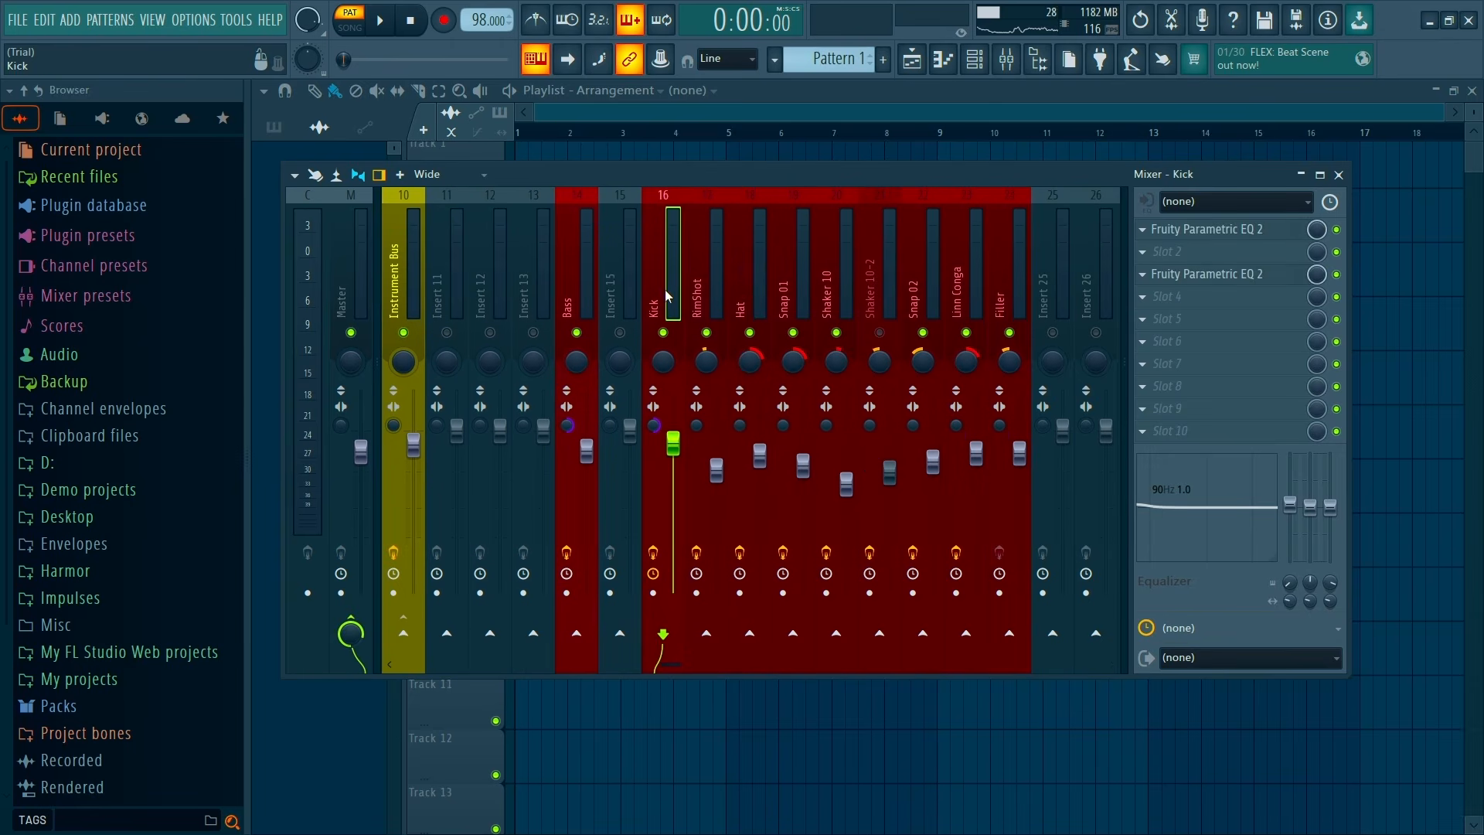
right_click(668, 294)
left_click(773, 189)
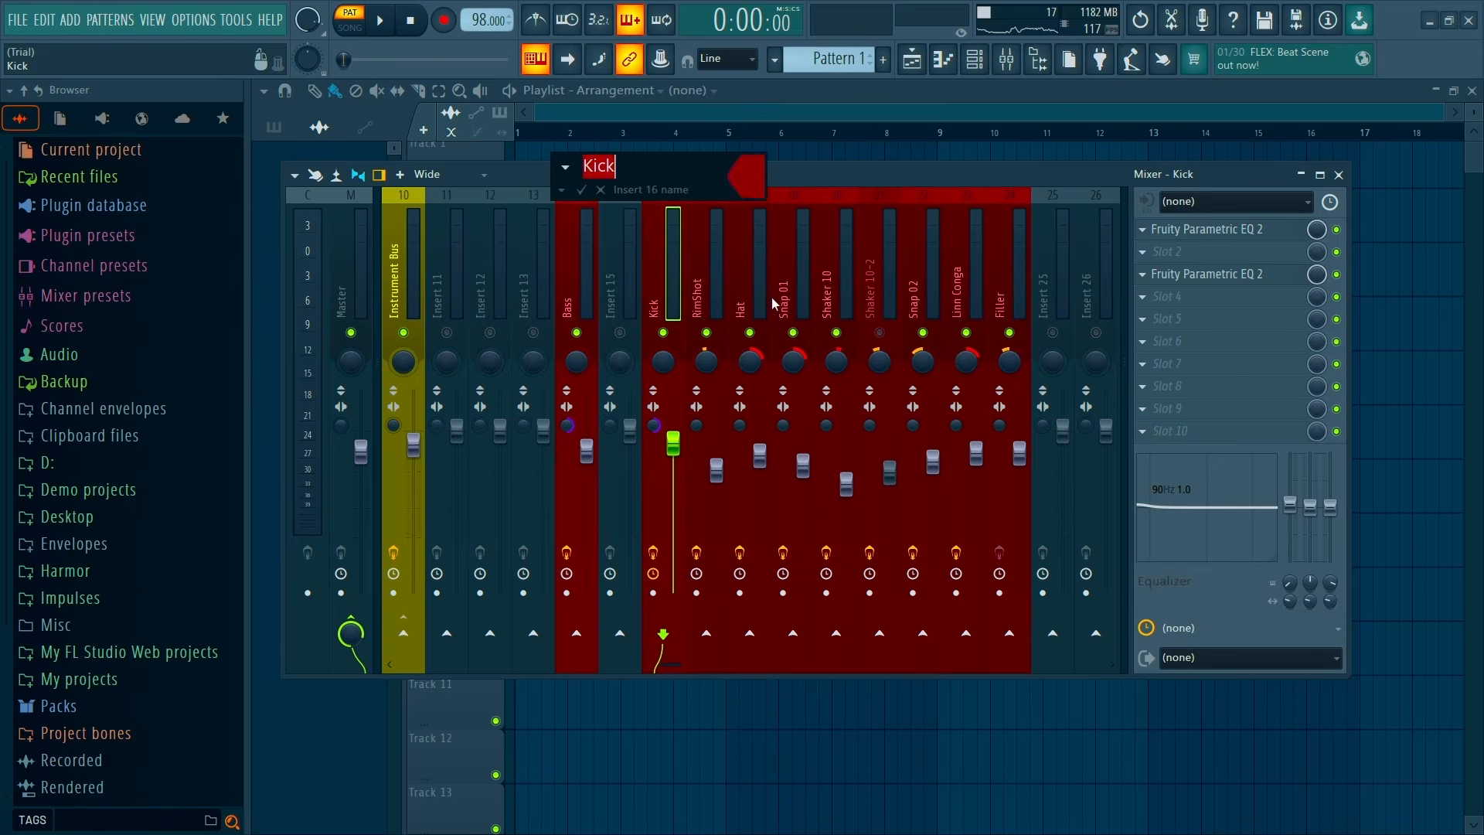
left_click(754, 172)
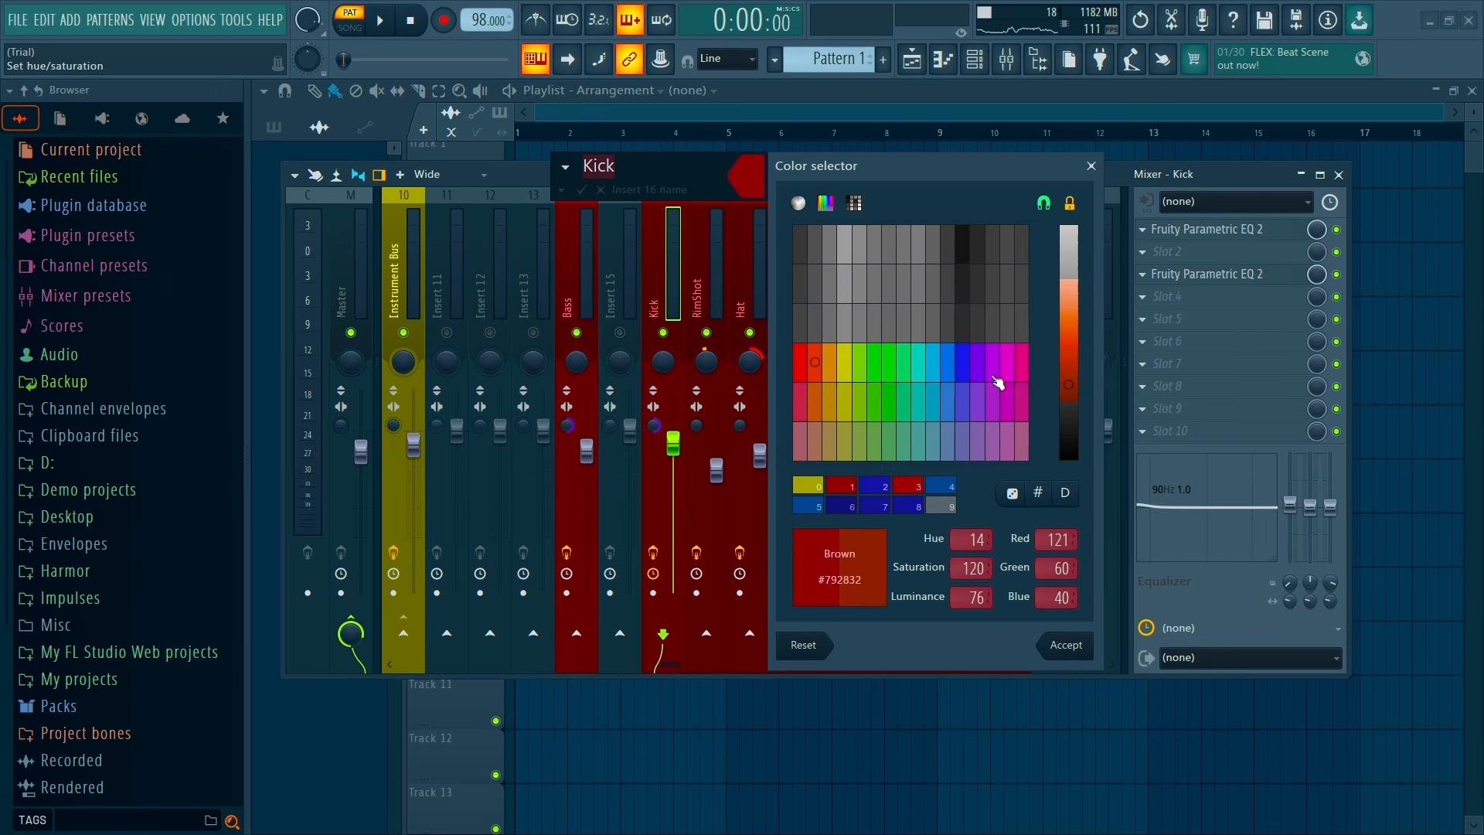
left_click(1023, 375)
key("Return")
key("Return")
key("space")
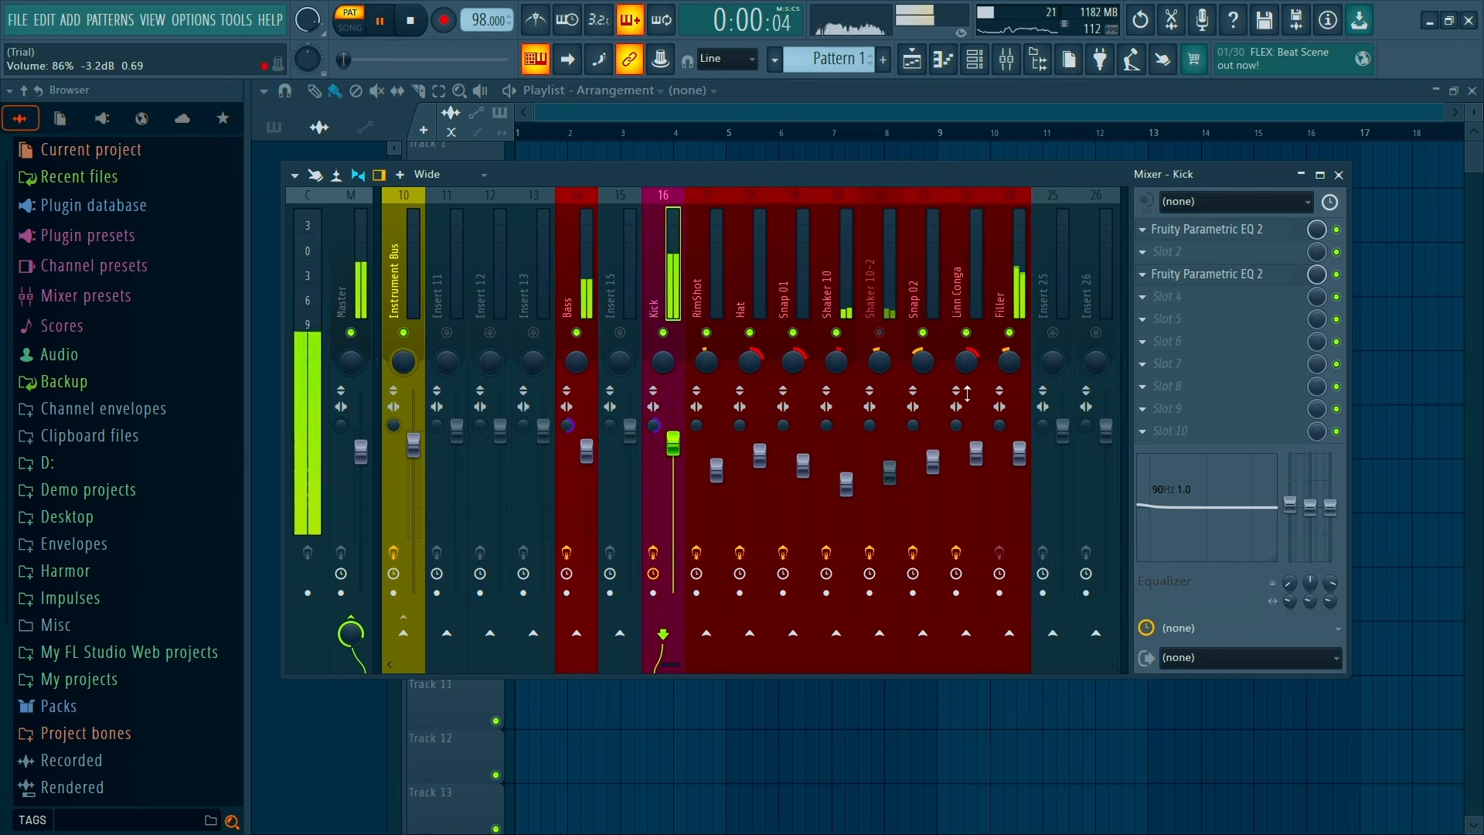
key("space")
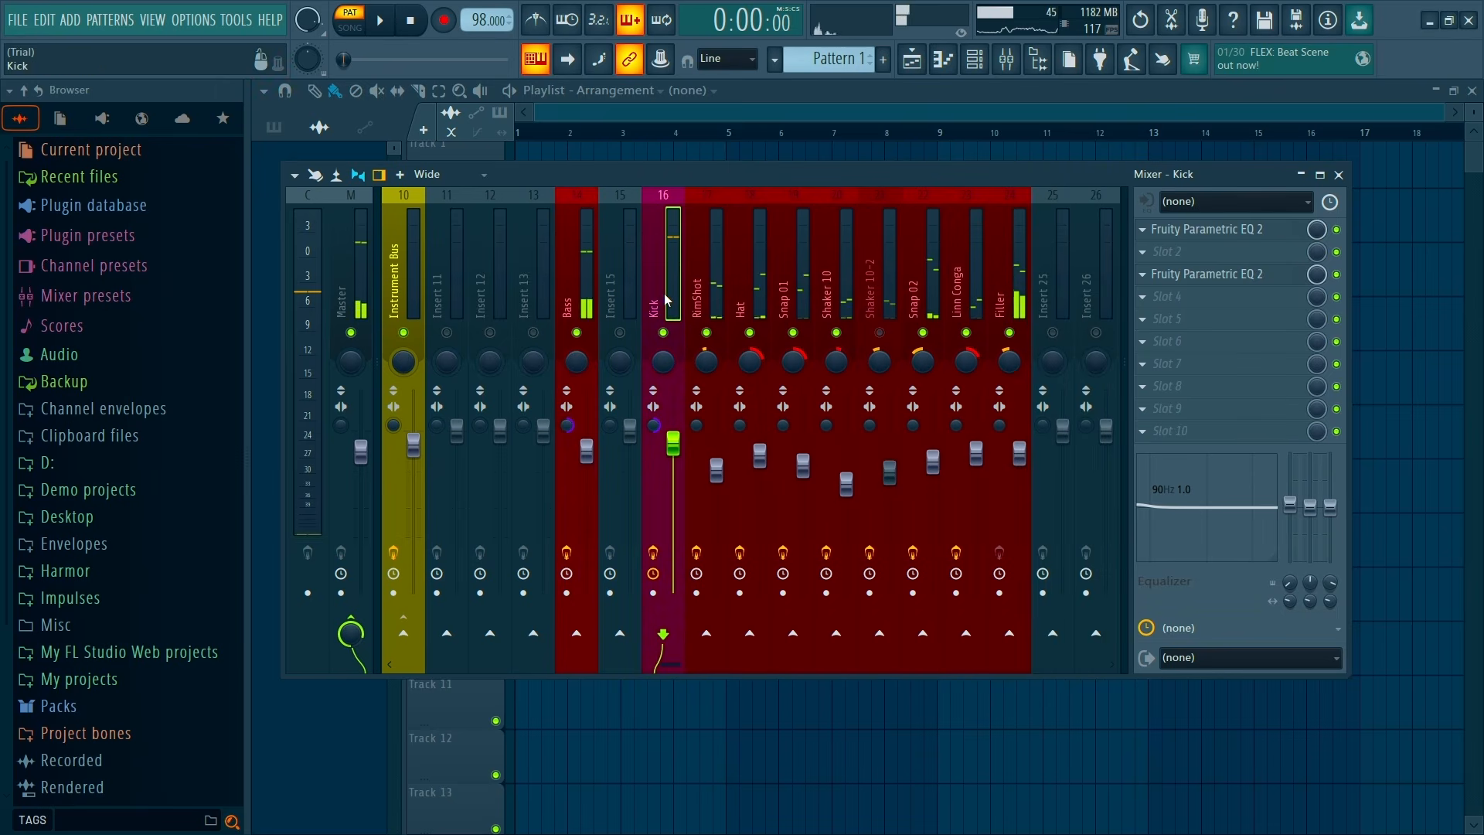
Name mixer insert 35 SideChain and color it turquoise
scroll(638, 296, "down", 3)
scroll(674, 267, "down", 6)
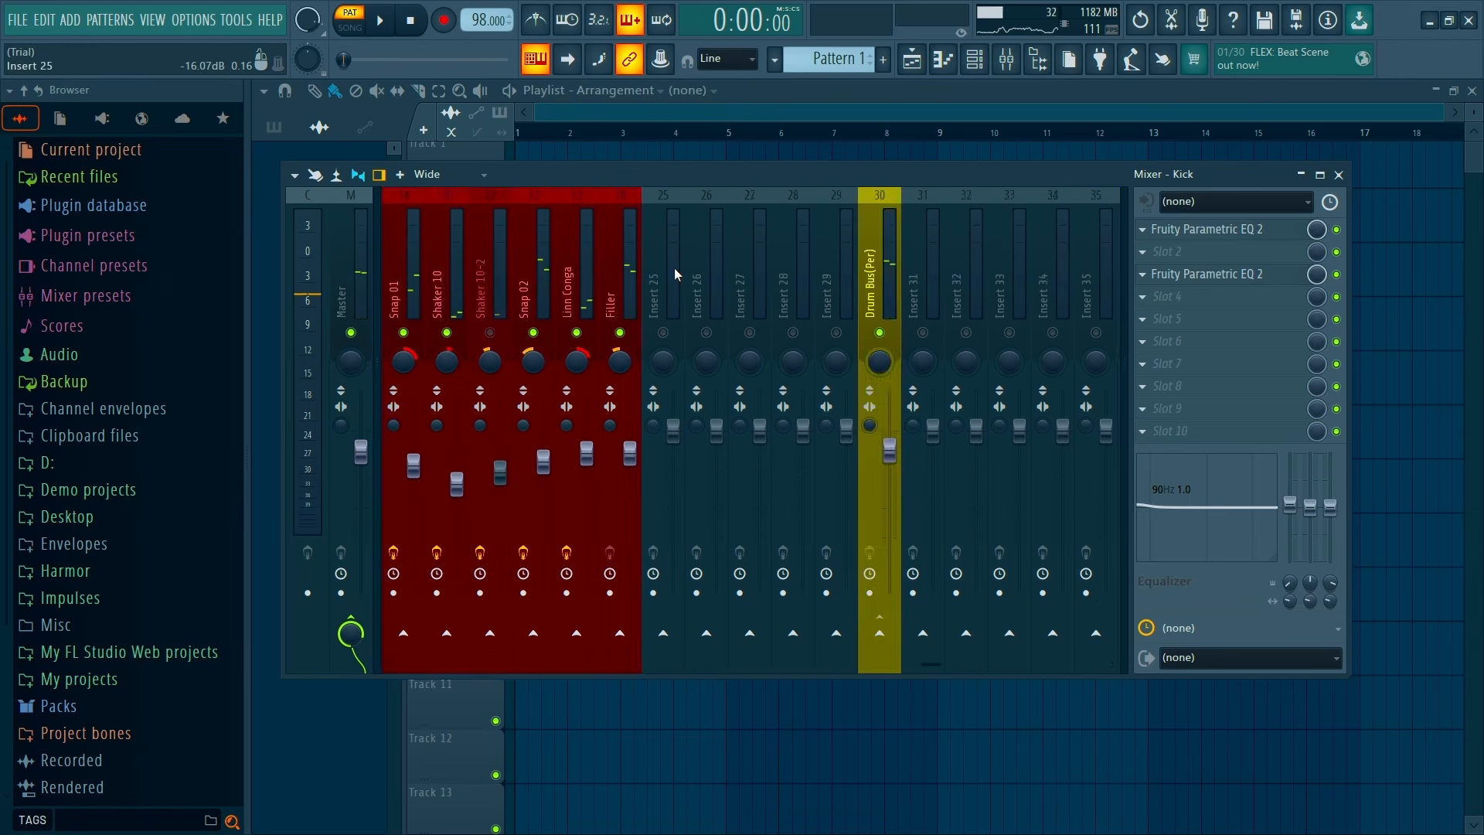
scroll(674, 268, "up", 6)
scroll(709, 272, "up", 1)
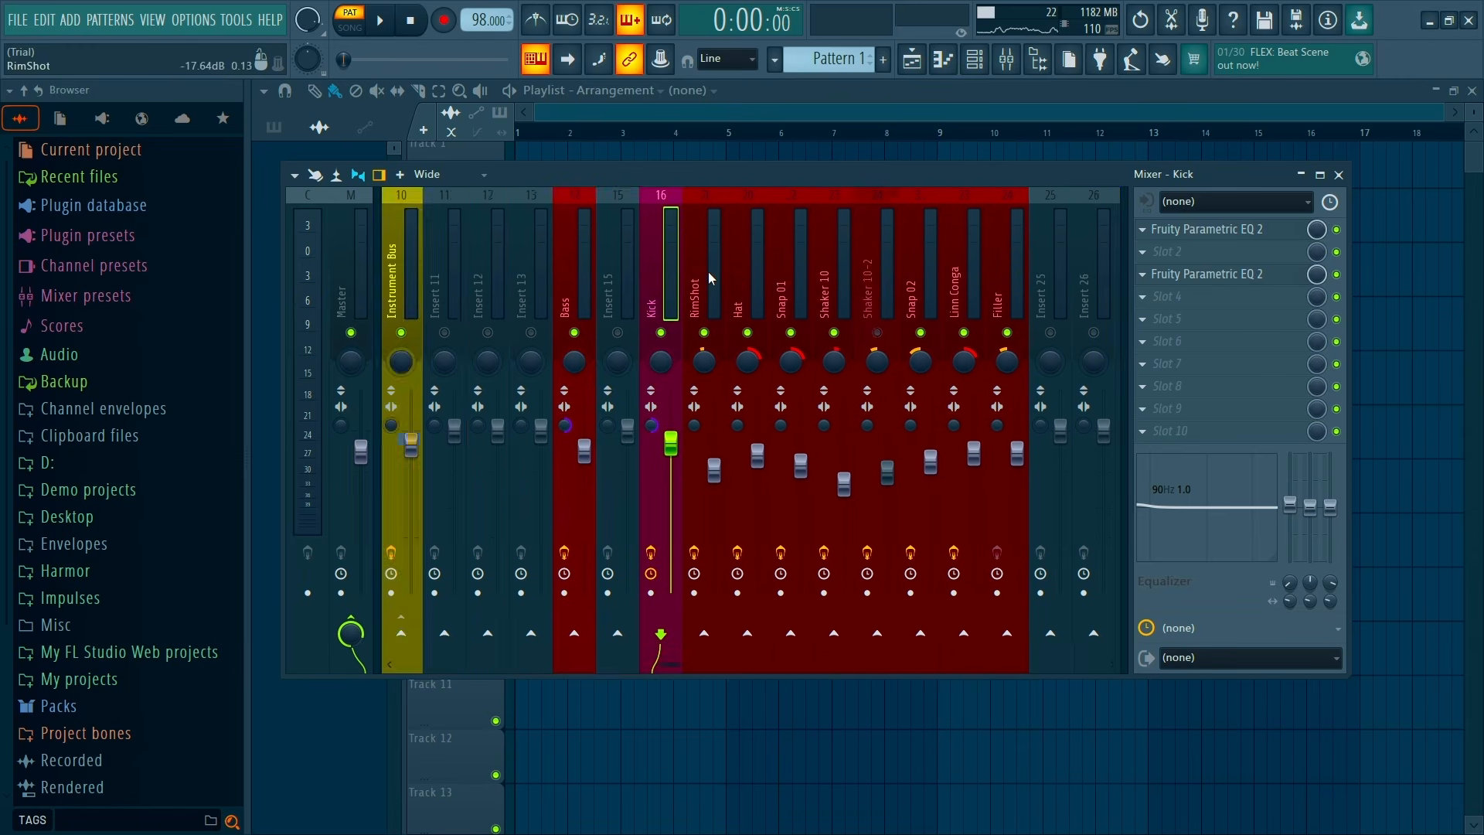
scroll(709, 272, "down", 1)
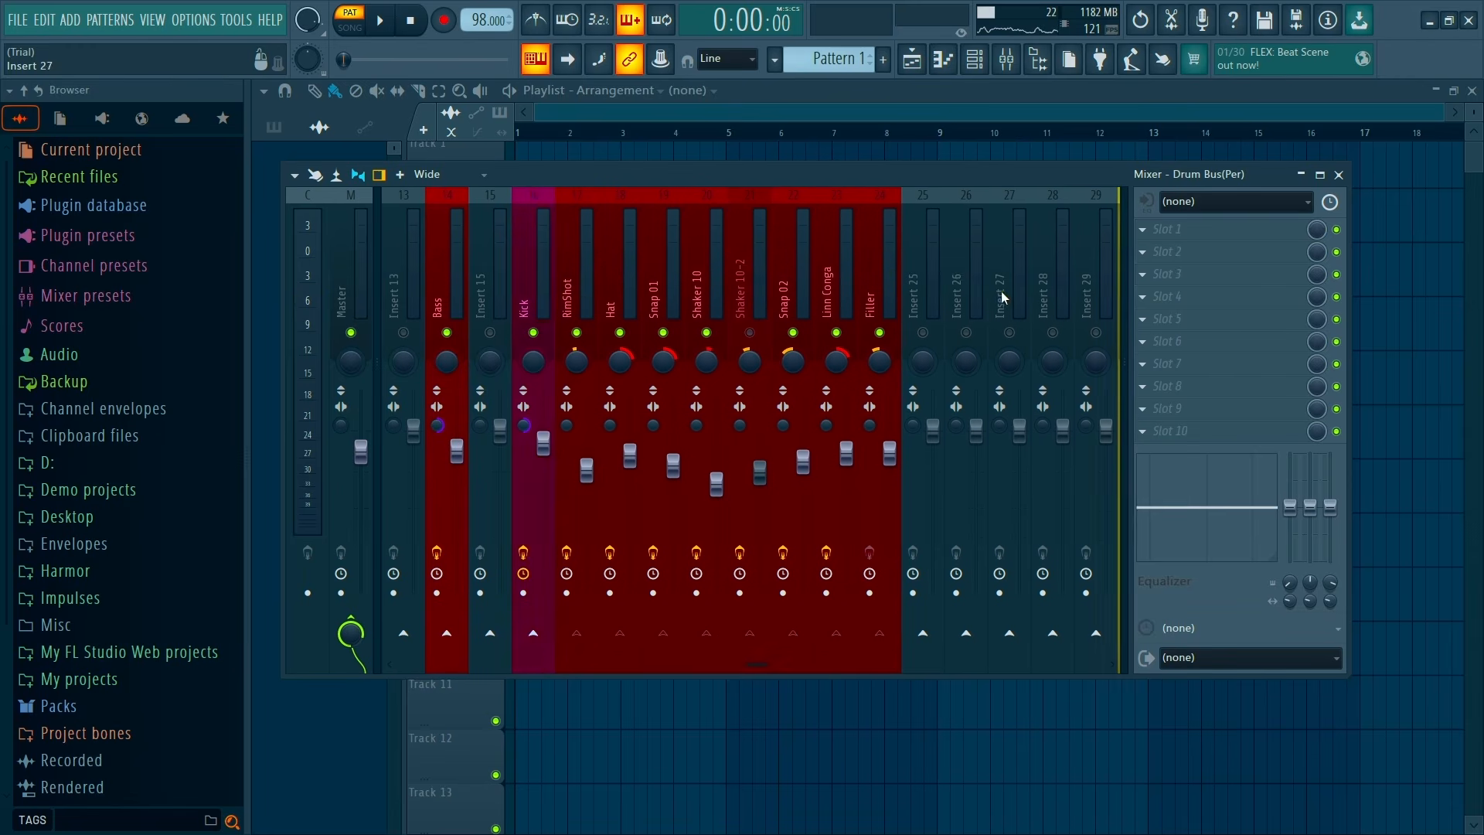
scroll(1000, 290, "down", 3)
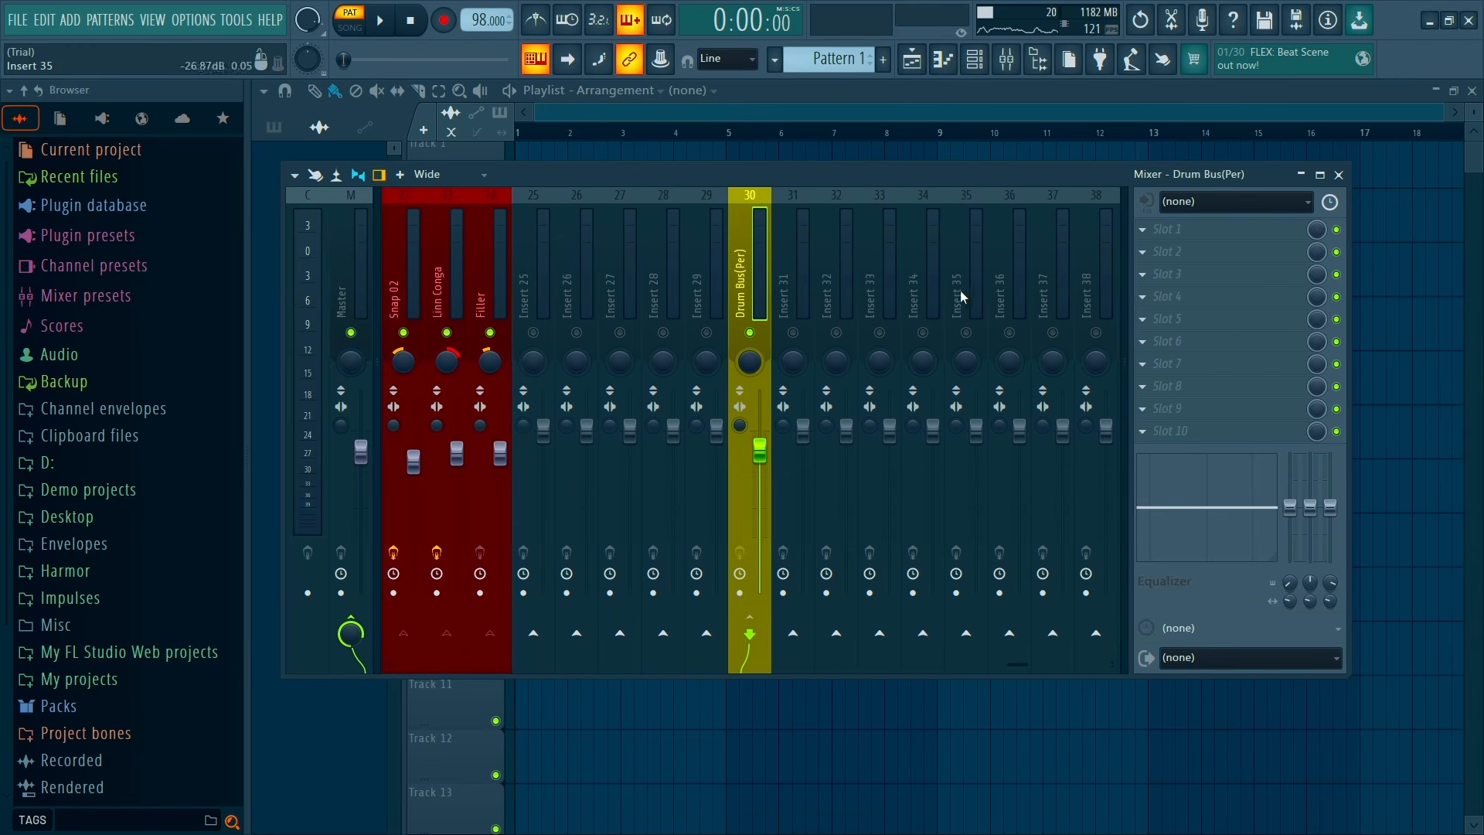
left_click(971, 206)
right_click(972, 208)
left_click(1017, 195)
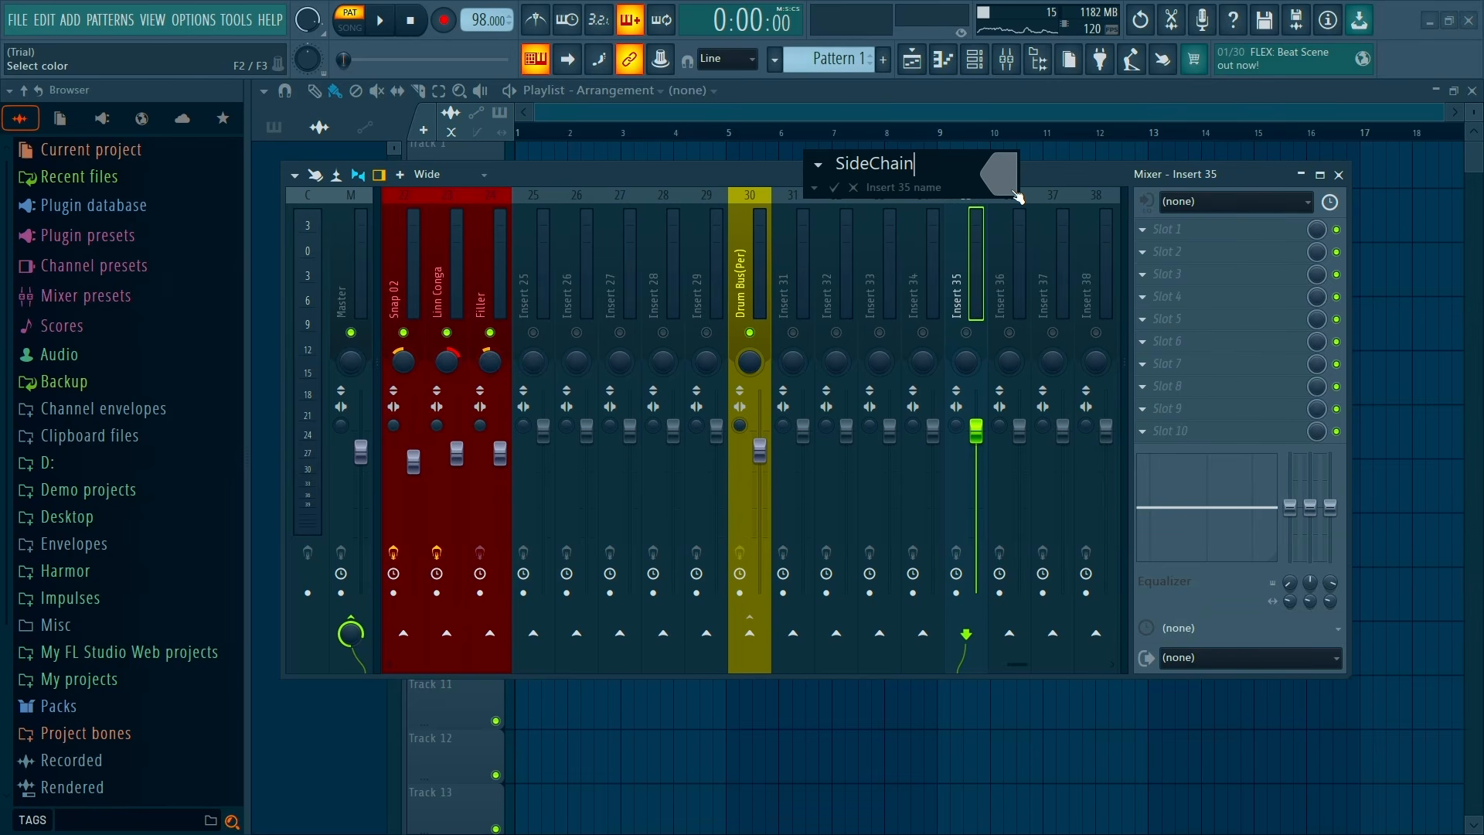
left_click(1016, 195)
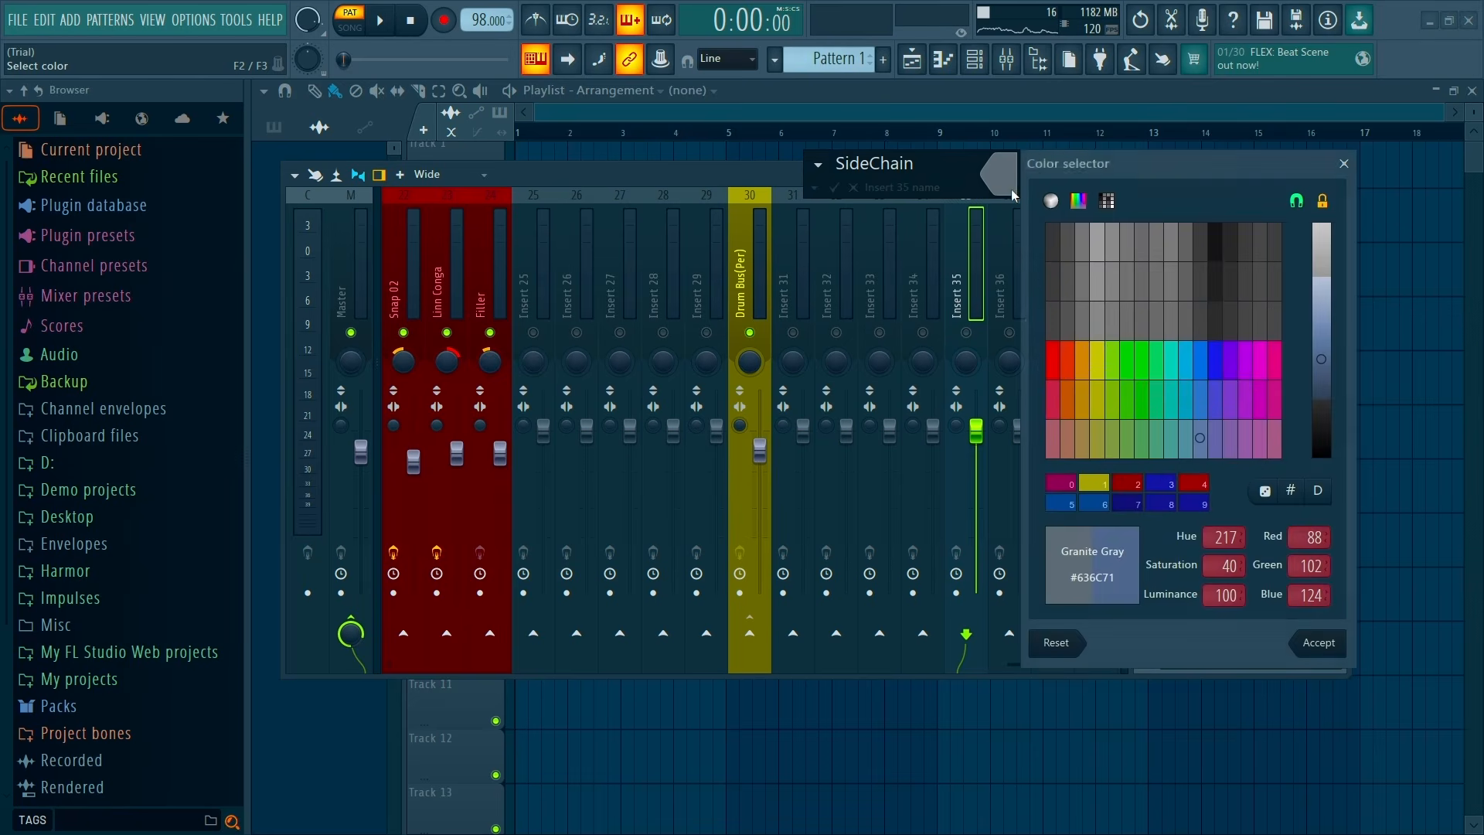
left_click(1176, 368)
key("Return")
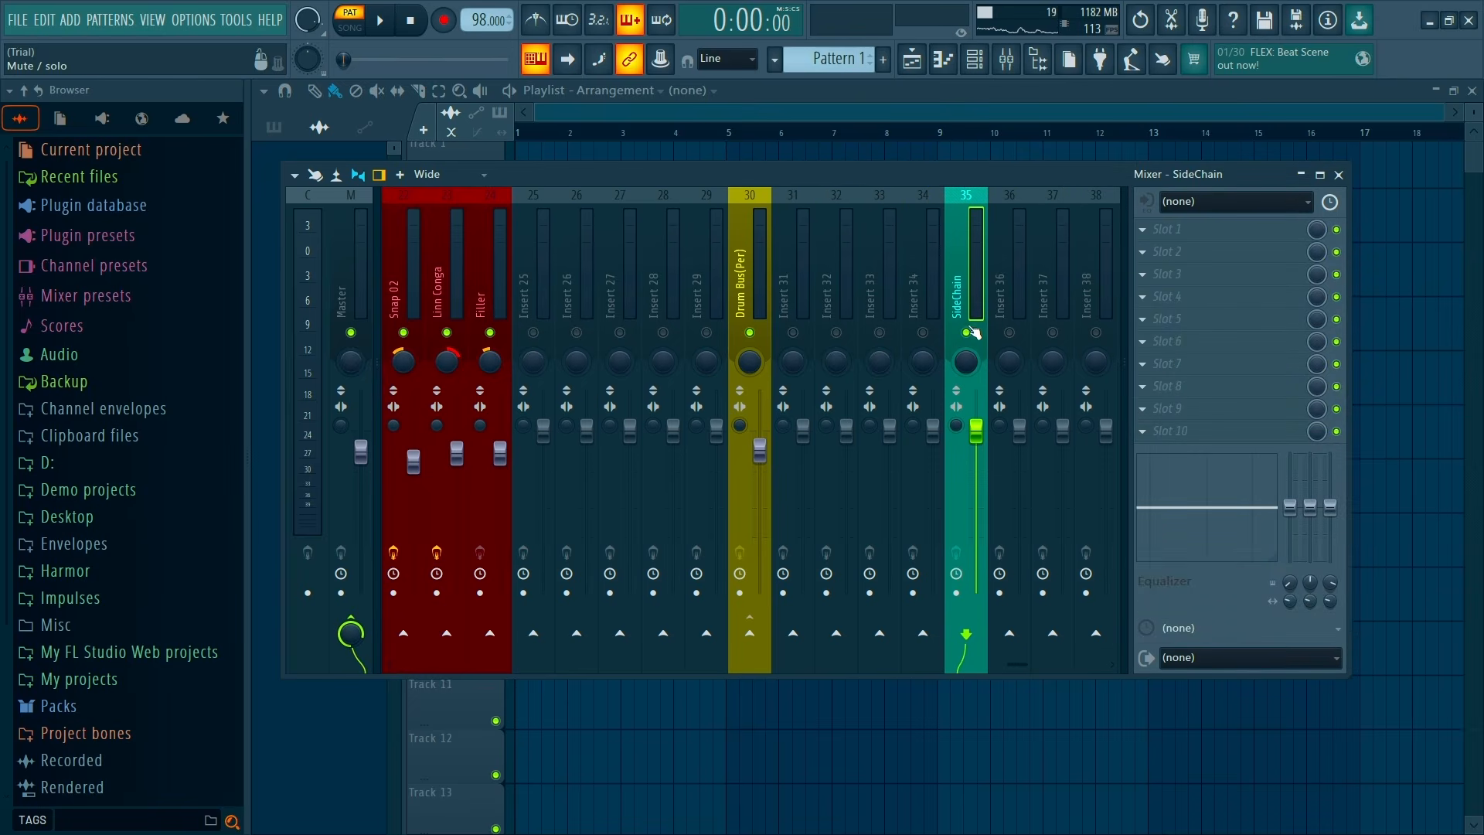
Reroute Drum Bus(Per) from the Master to the SideChain track and play the pattern to check the signal
left_click(752, 298)
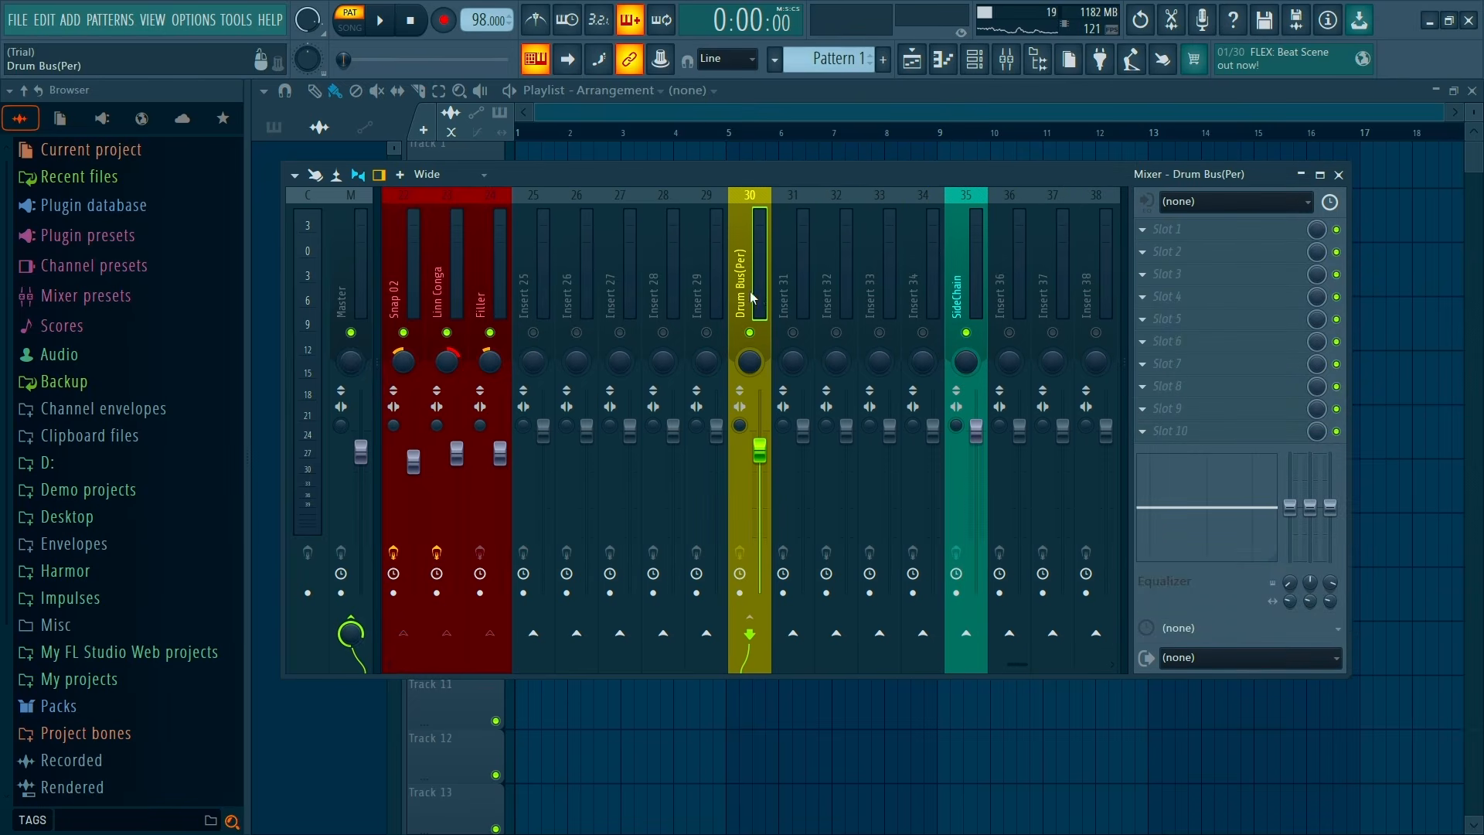
left_click(352, 632)
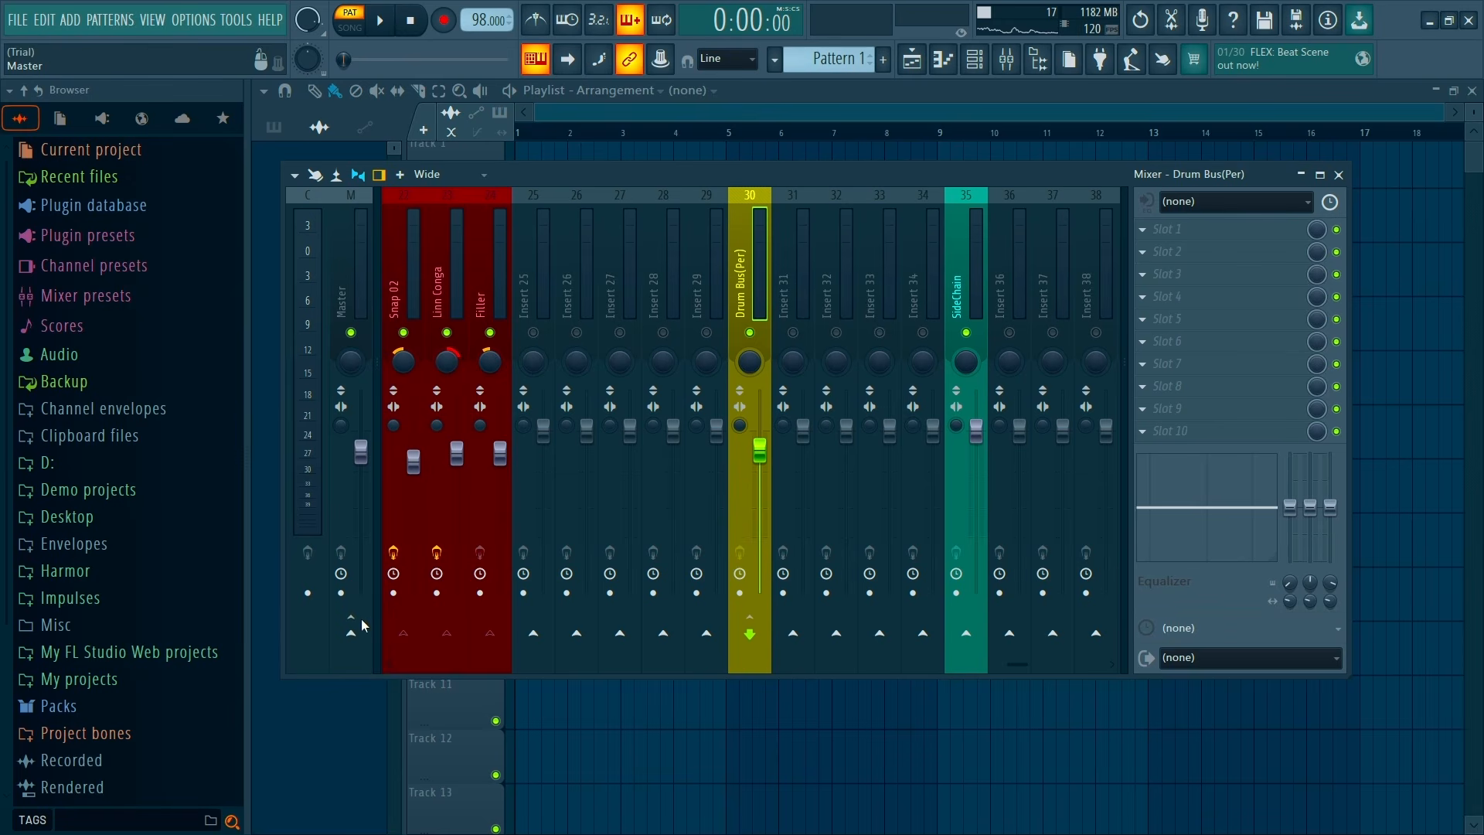
left_click(966, 632)
left_click(974, 288)
key("space")
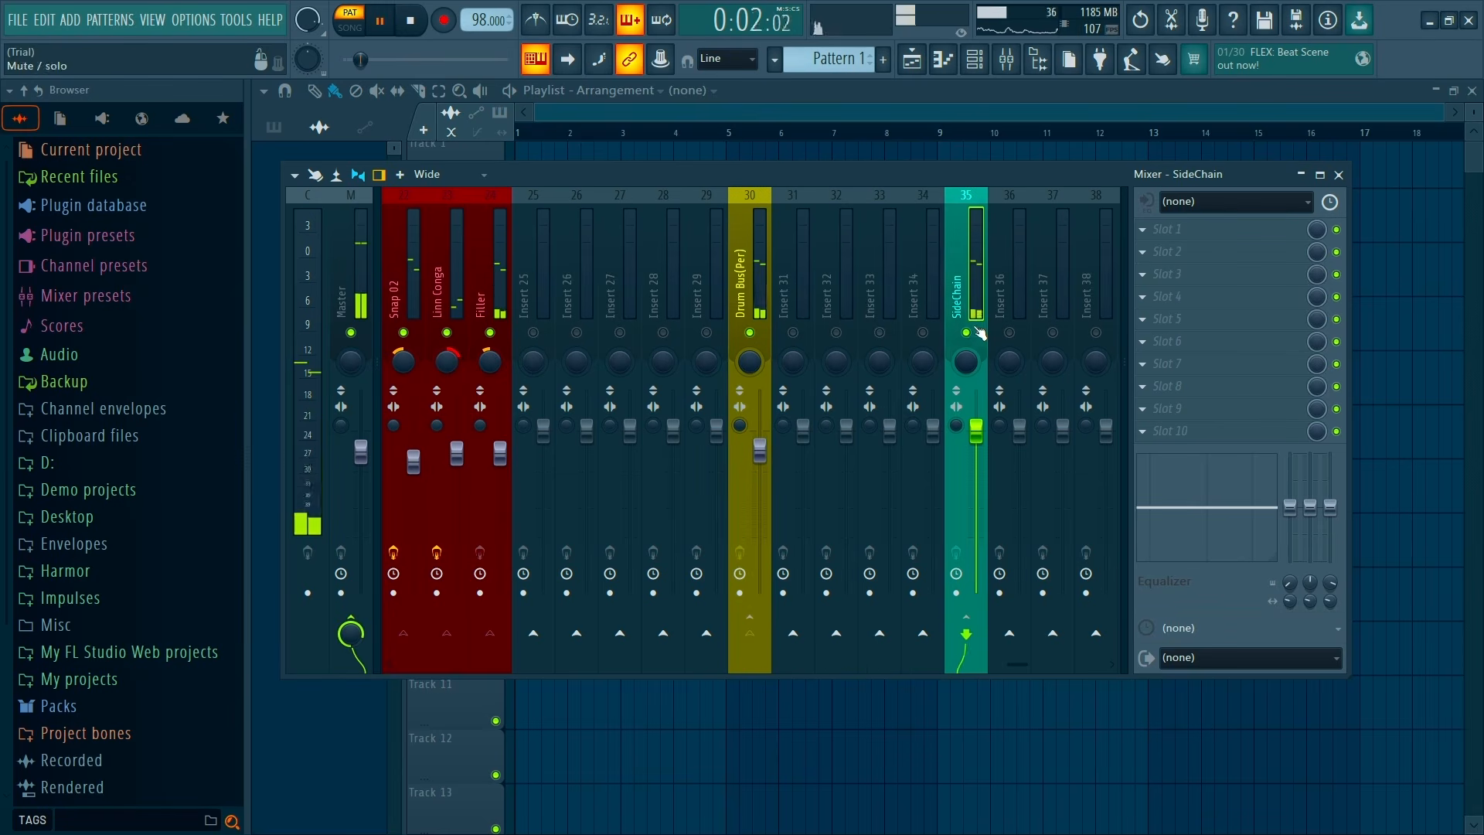
key("space")
Sidechain the Kick track to the Bass track and select Bass
scroll(767, 260, "up", 6)
scroll(674, 272, "down", 2)
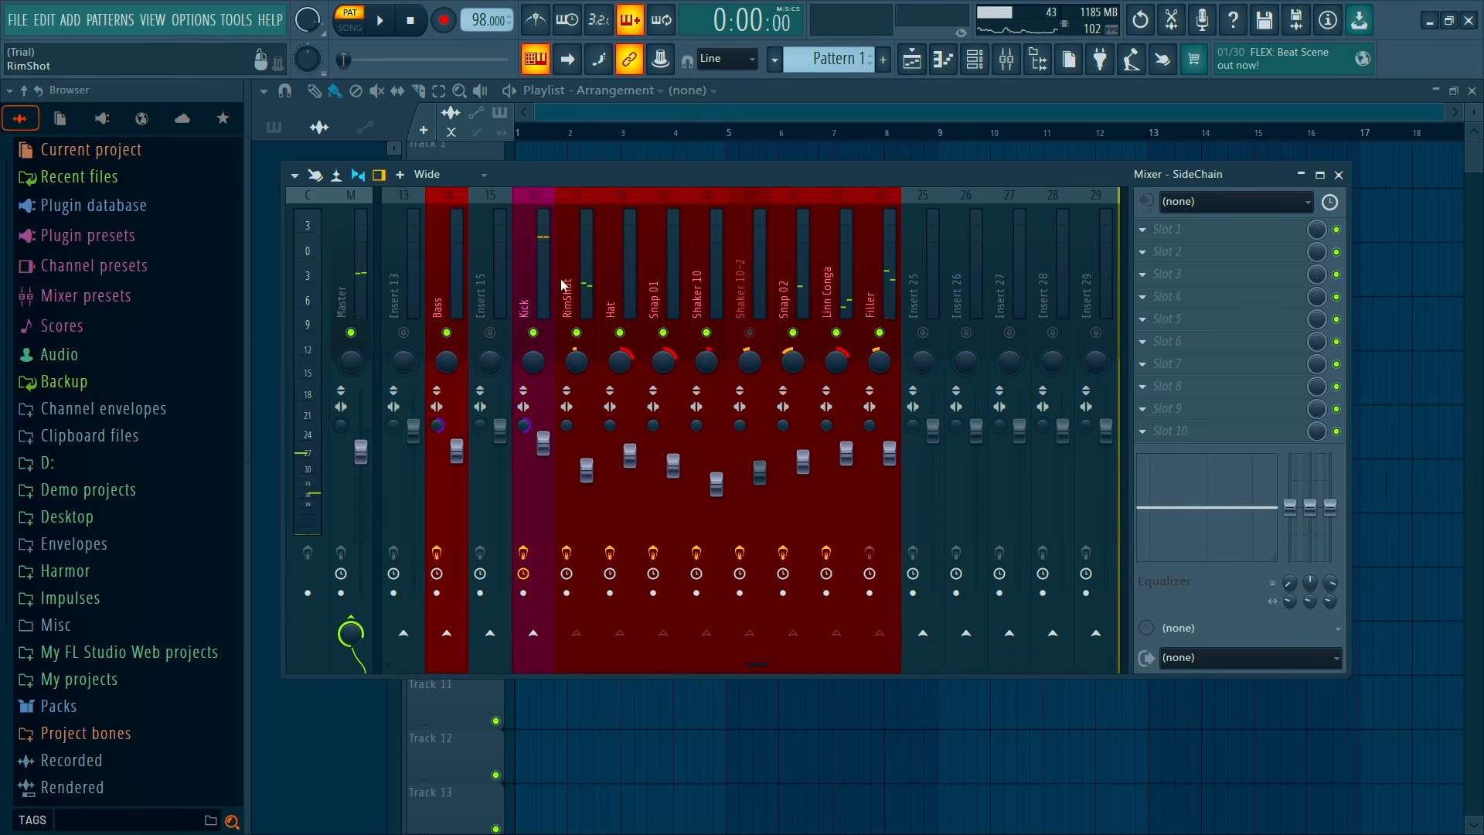
left_click(442, 286)
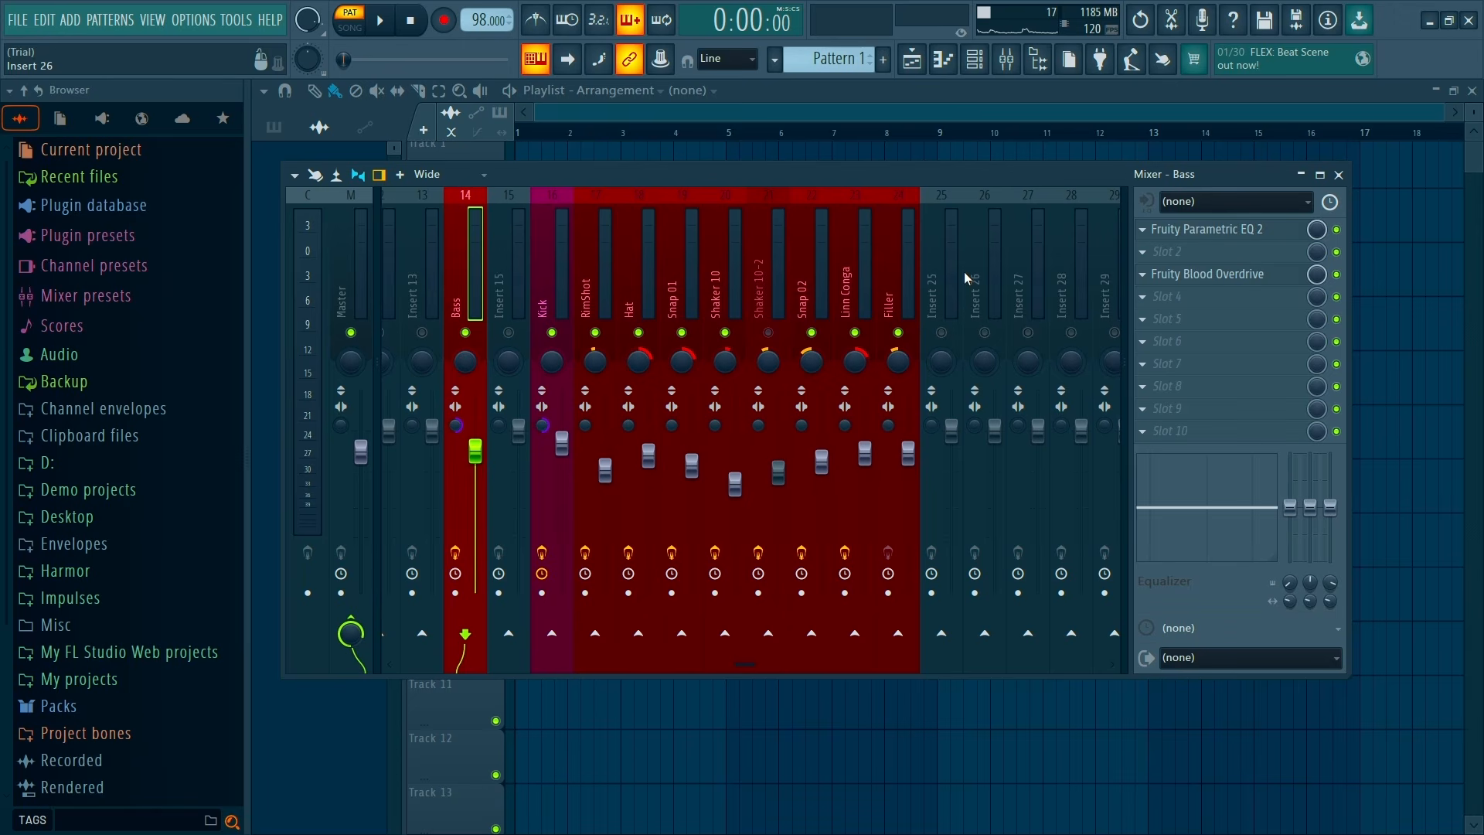
scroll(525, 271, "up", 1)
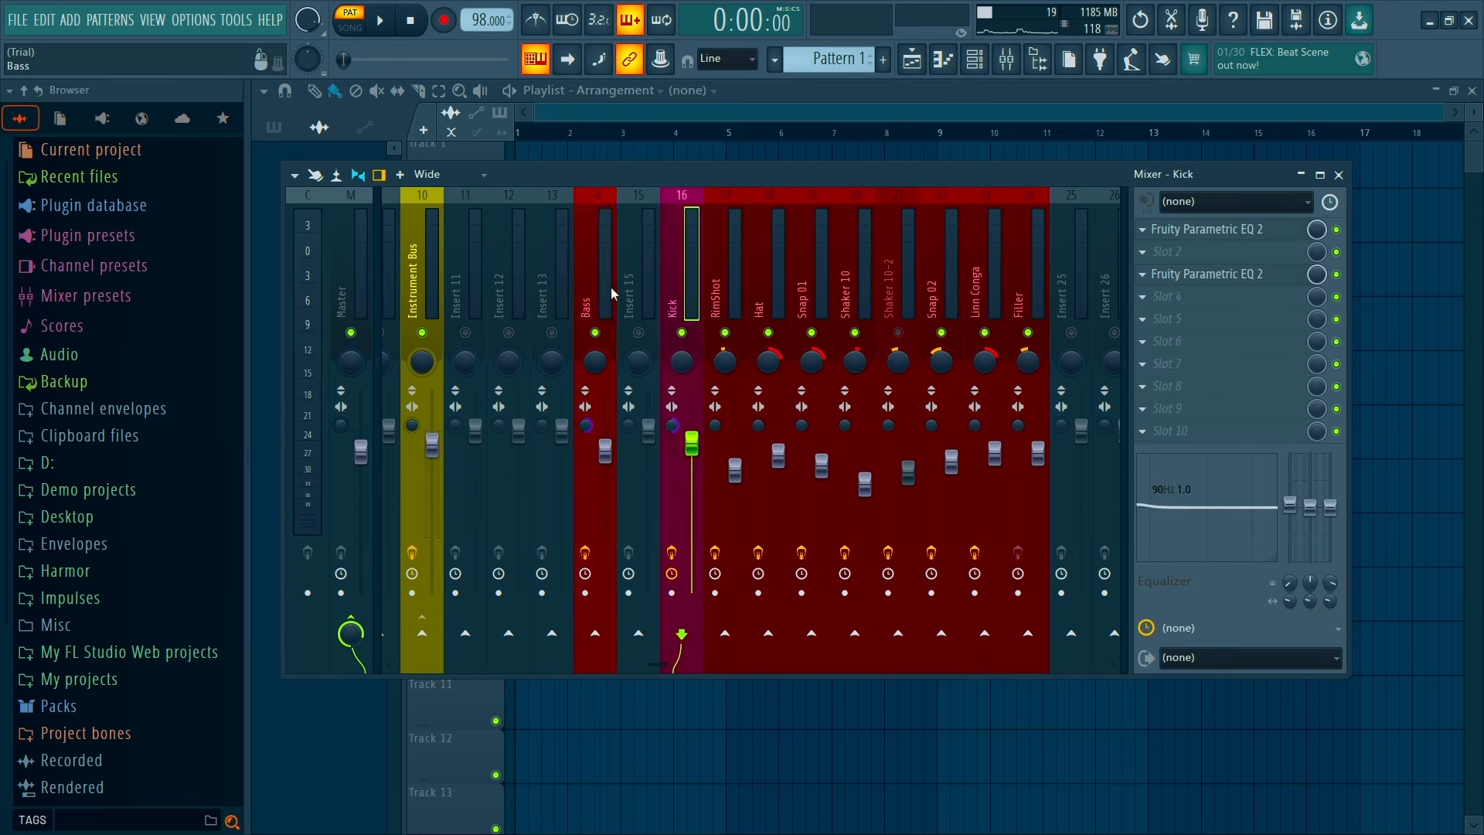
left_click(683, 334)
right_click(605, 658)
left_click(662, 666)
left_click(599, 293)
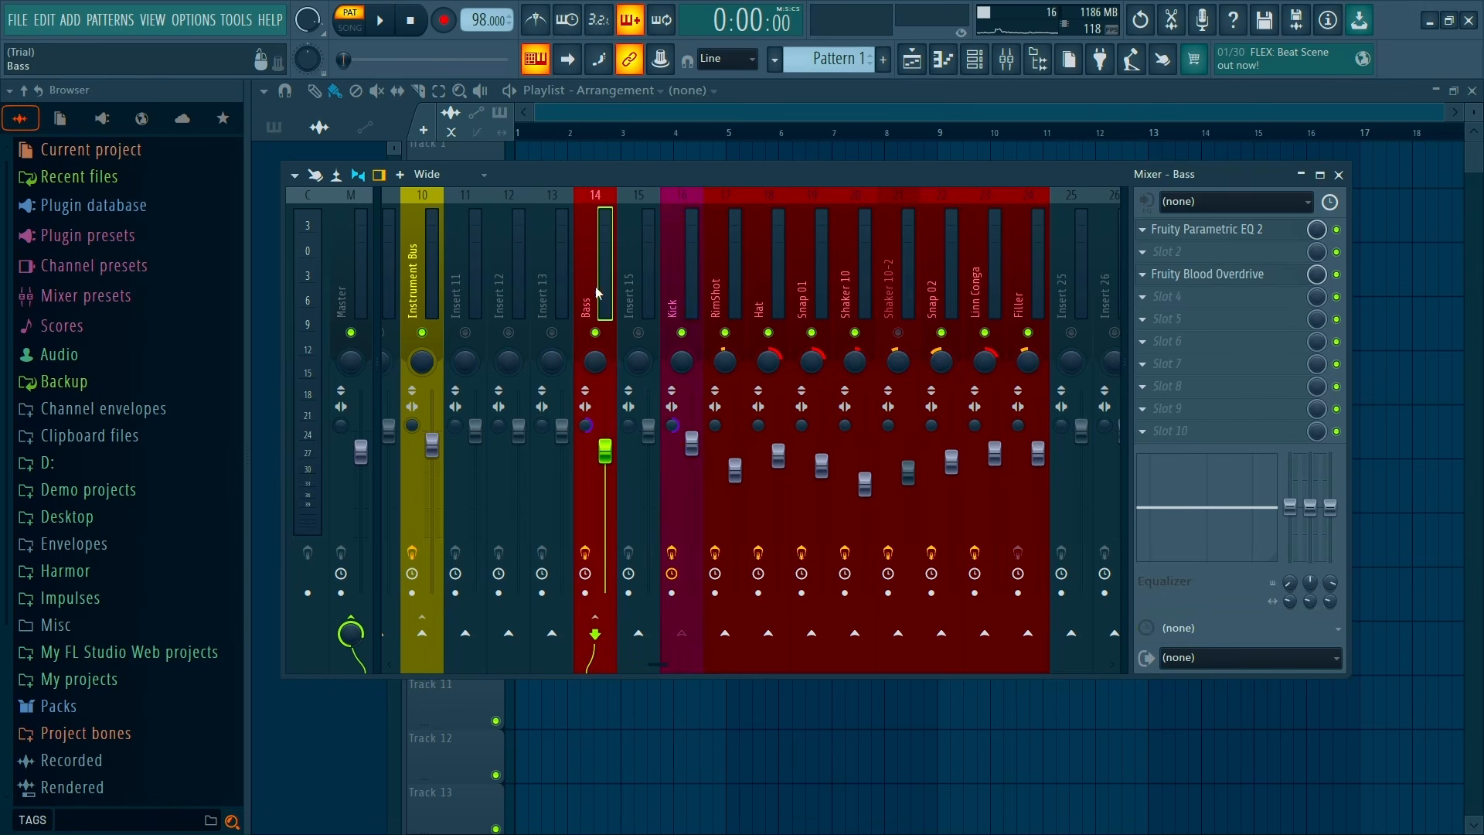
Add Fruity Limiter to slot 6 of the Bass track and use its compressor mode with sidechain input 1
left_click(1237, 345)
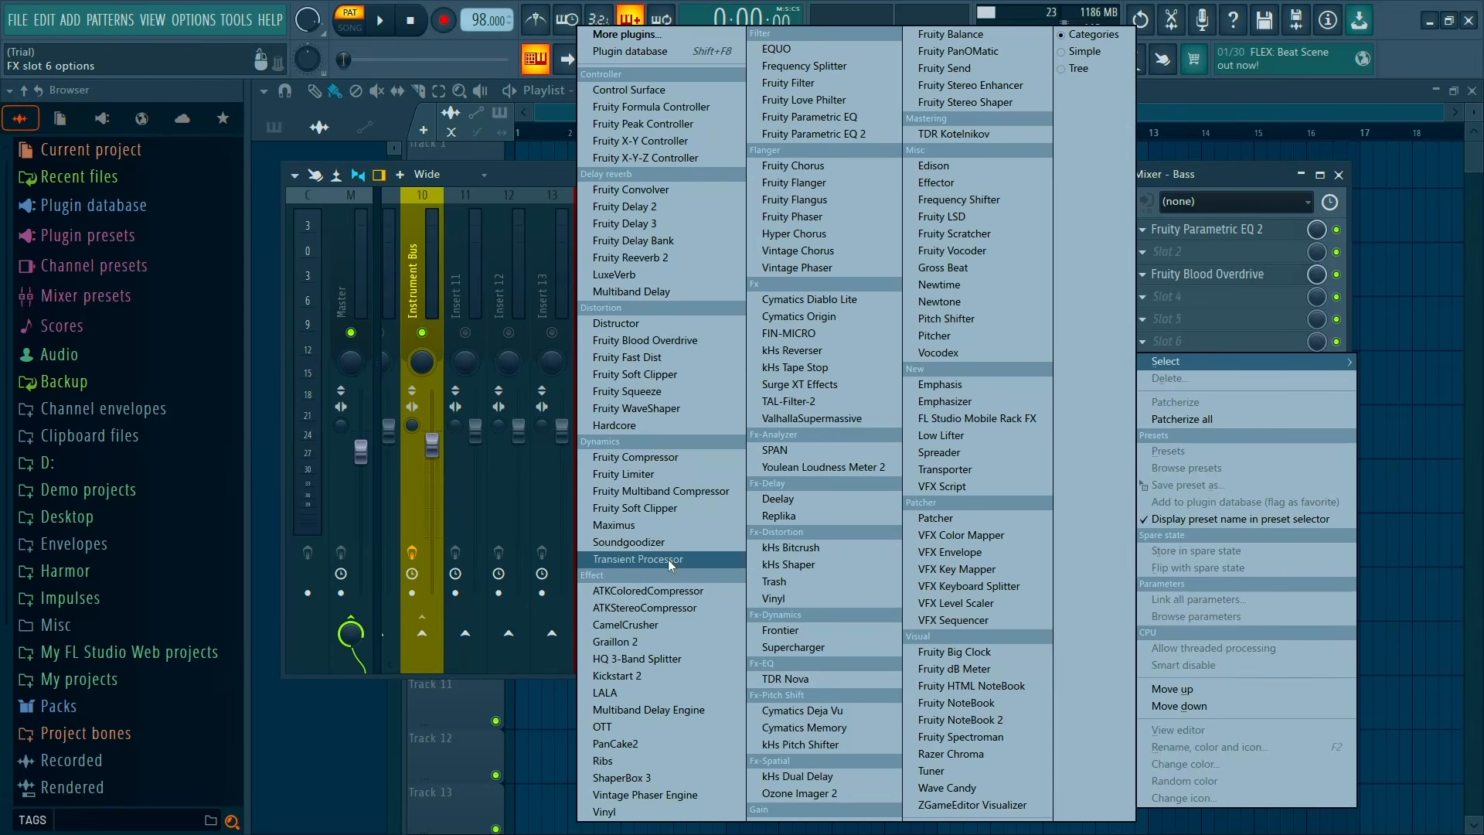
left_click(647, 479)
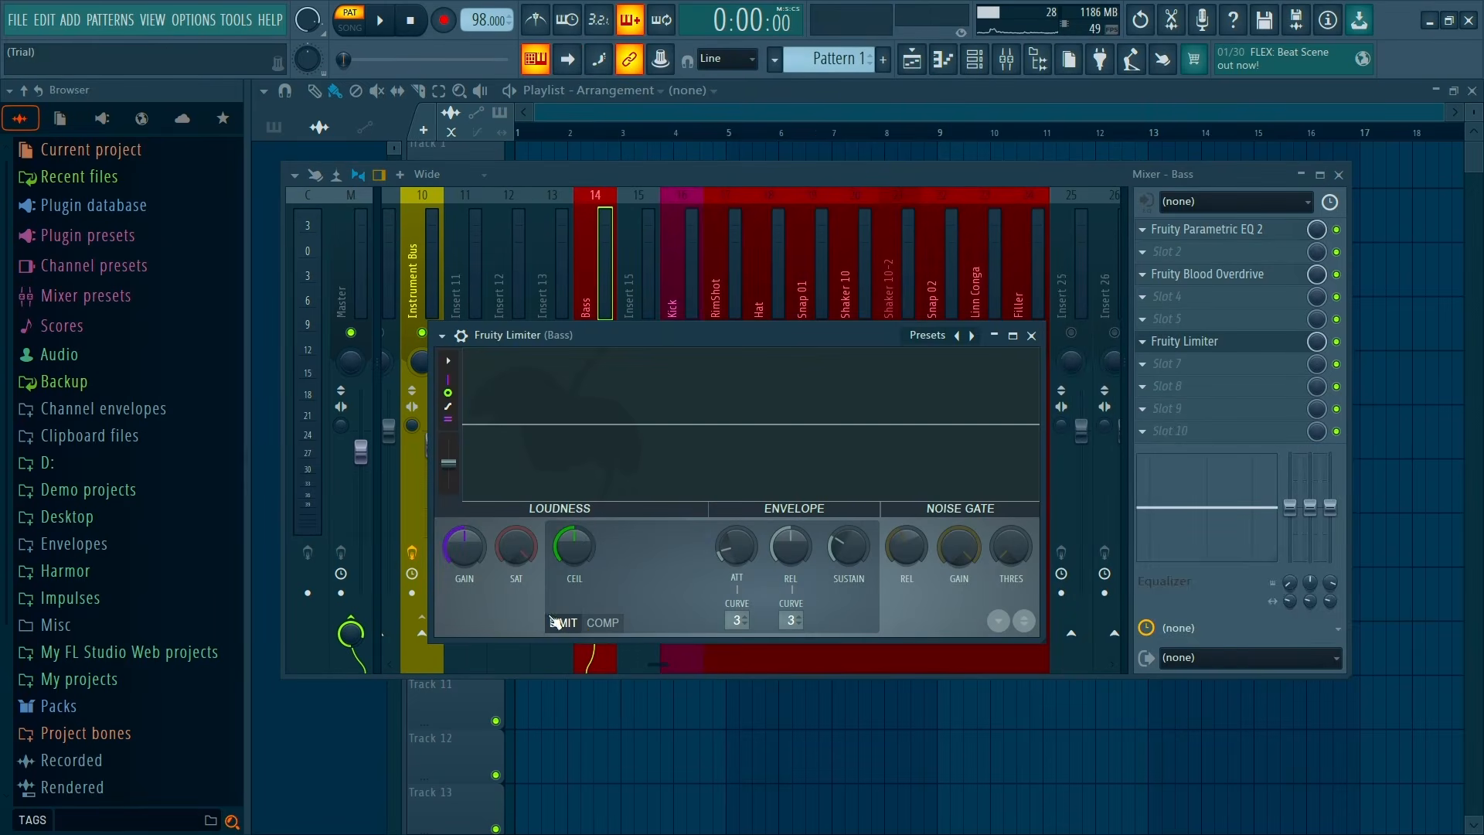
left_click(587, 626)
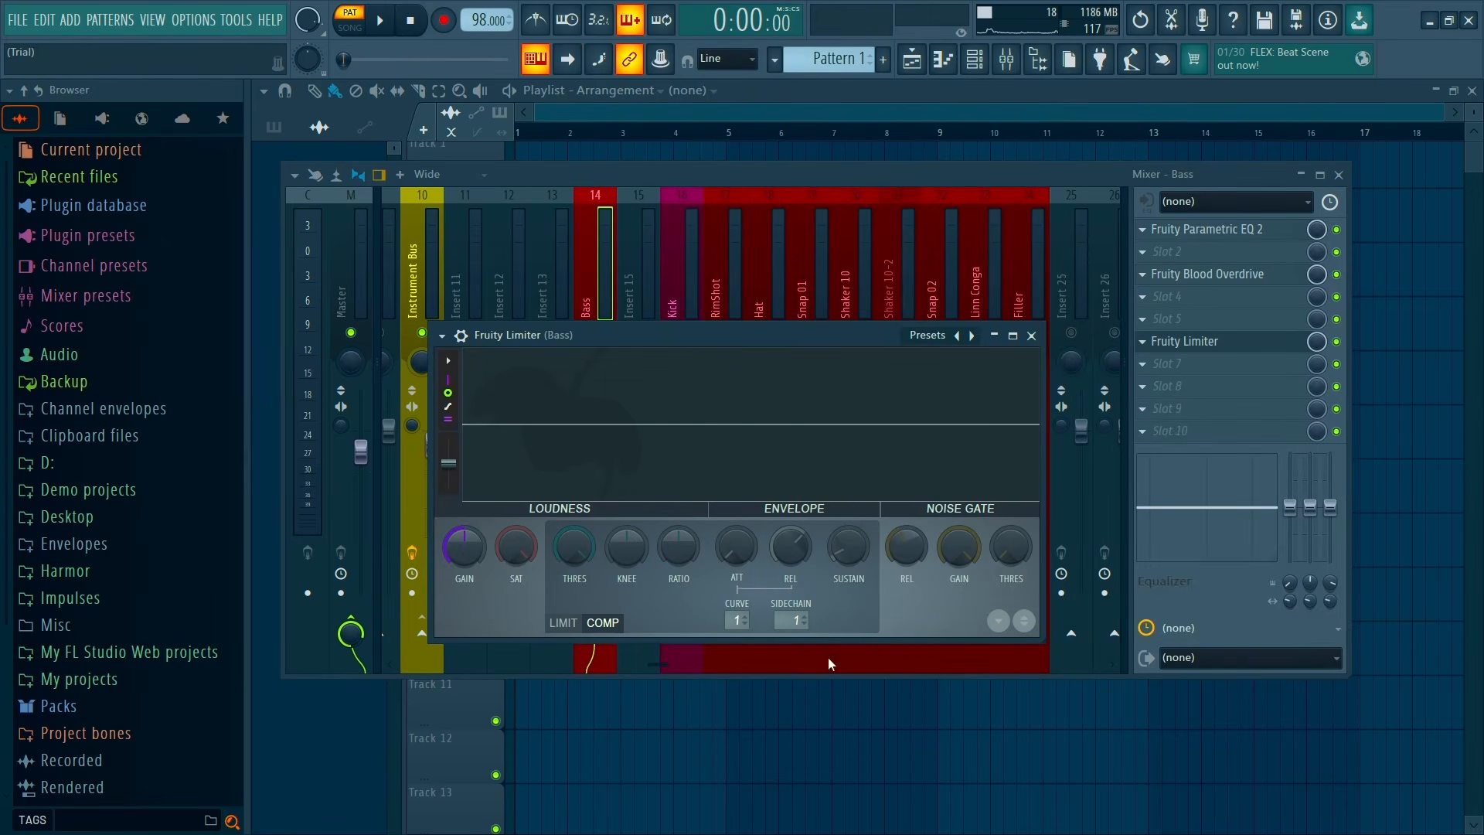
Lower the Bass limiter's threshold, raise its ratio, shorten its release and set its gain to about 3.5 dB during playback
left_click_drag(585, 557, 586, 598)
left_click_drag(678, 546, 679, 532)
left_click_drag(789, 546, 788, 555)
key("space")
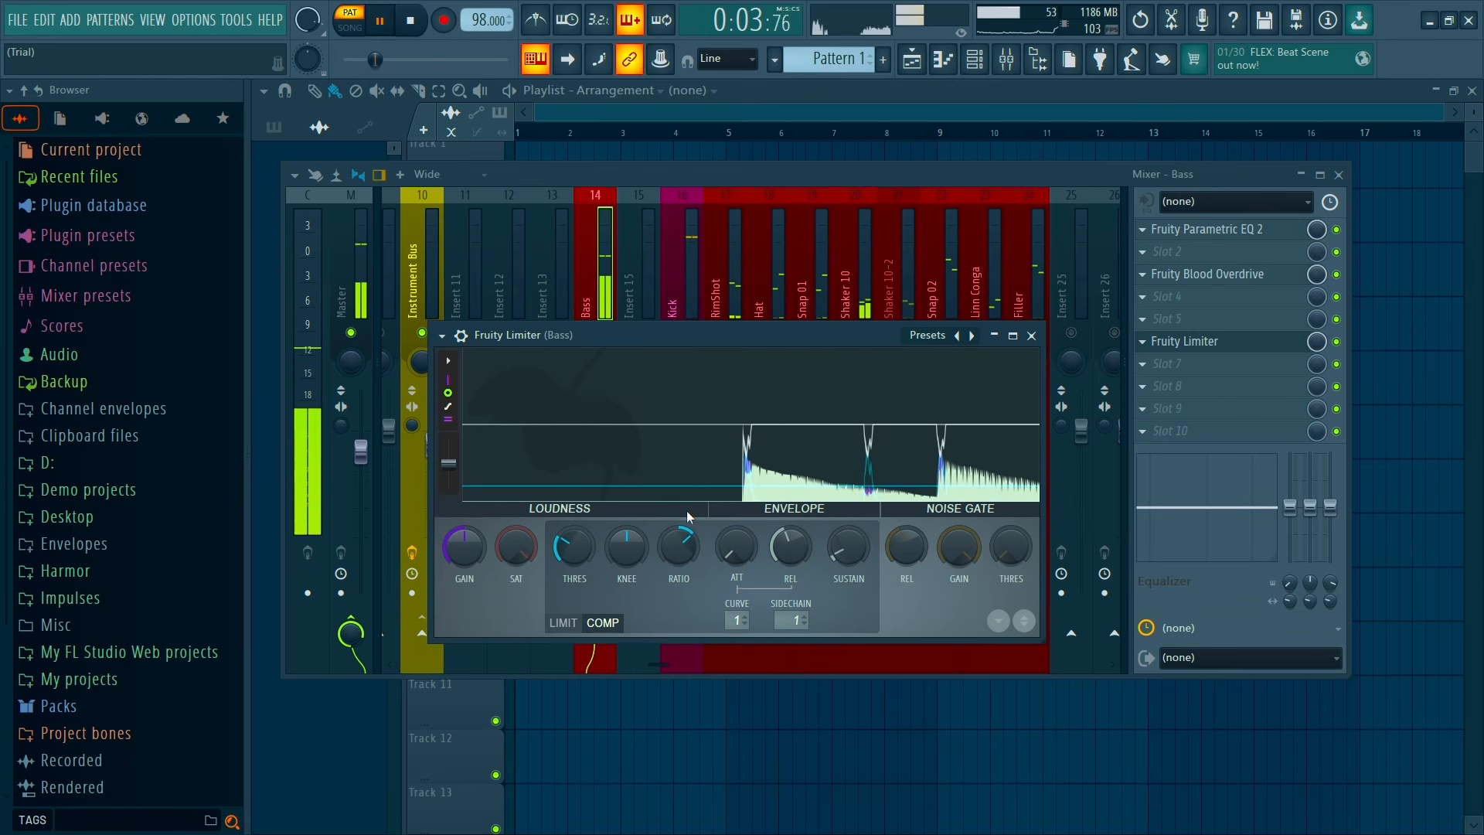
left_click_drag(464, 546, 464, 537)
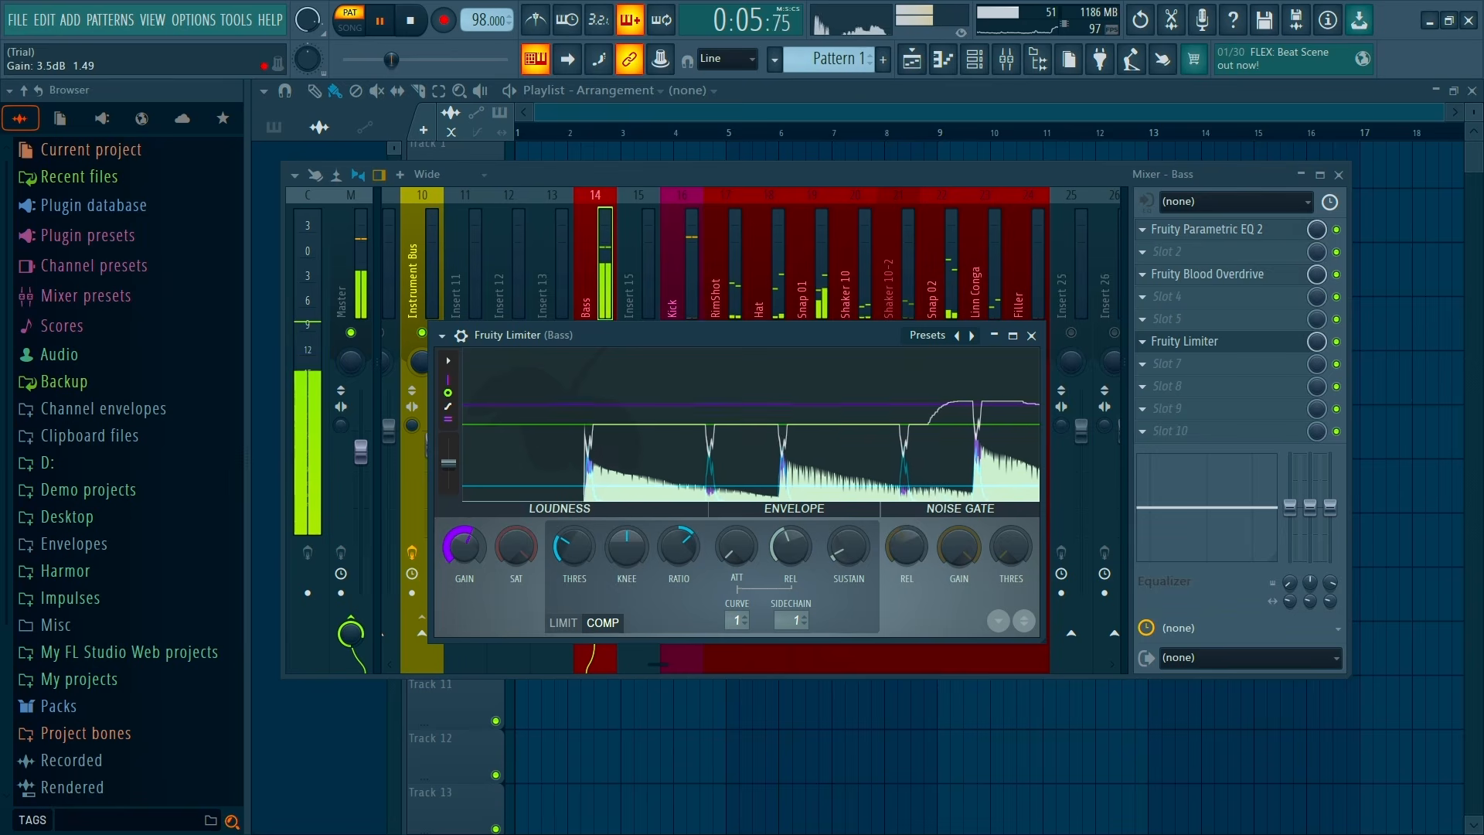
Close the Bass limiter, select the SideChain mixer track and stop playback
left_click(1031, 334)
scroll(668, 263, "down", 6)
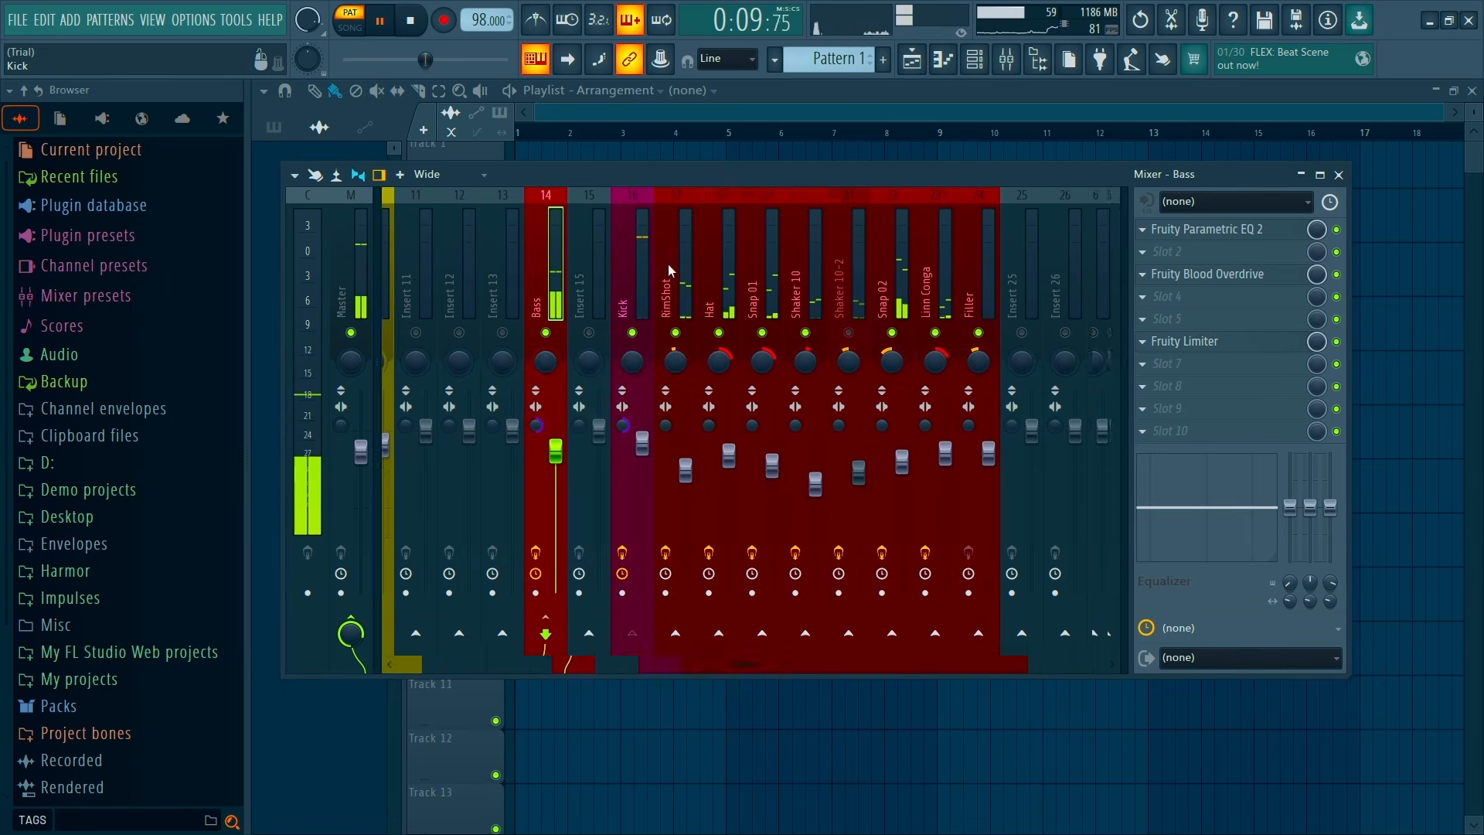
scroll(966, 275, "down", 9)
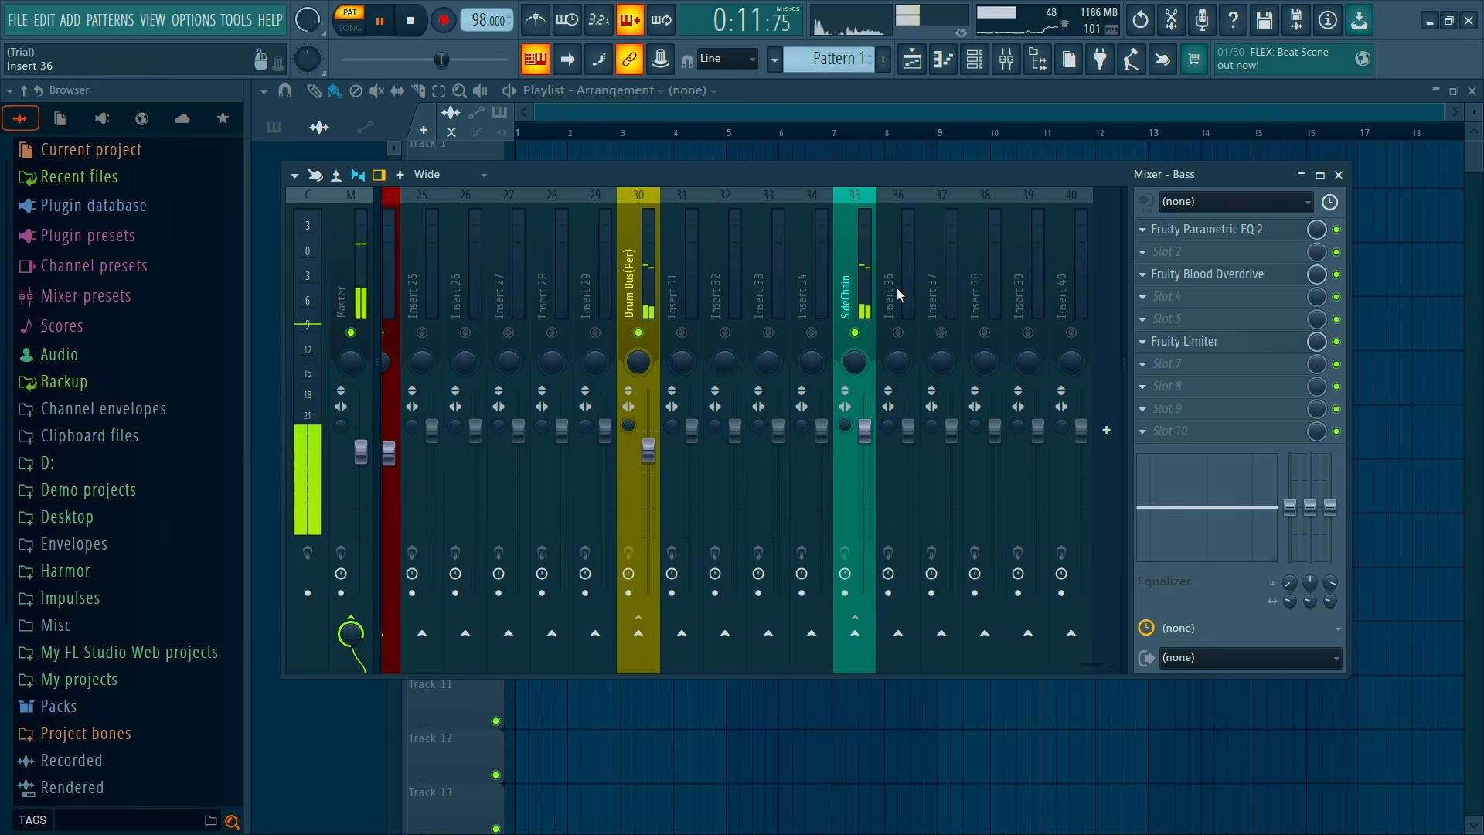
left_click(863, 302)
key("space")
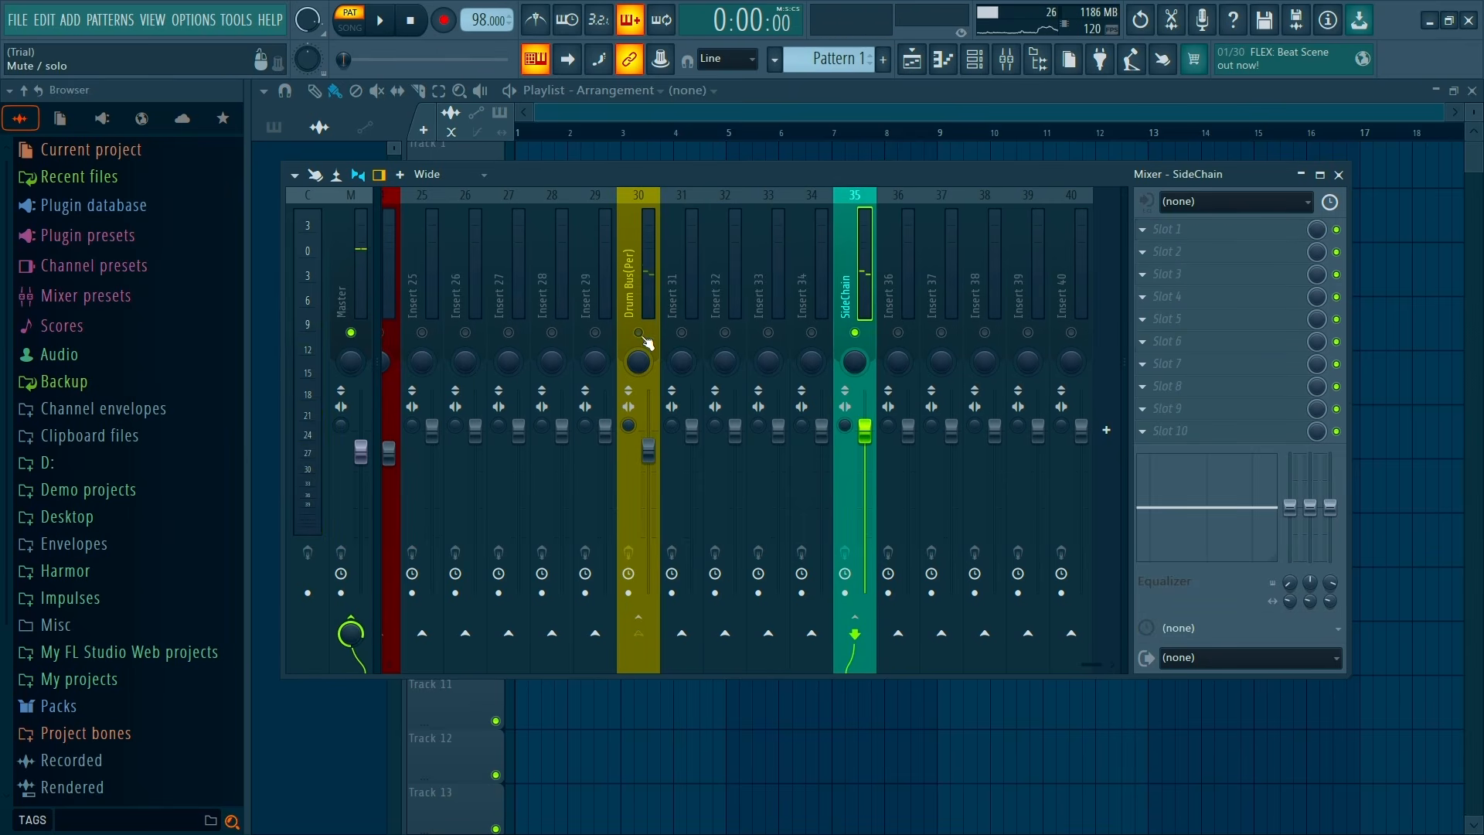
Unmute the Kick and percussion tracks, mute Filler, and play the pattern to check the SideChain signal
scroll(680, 342, "up", 9)
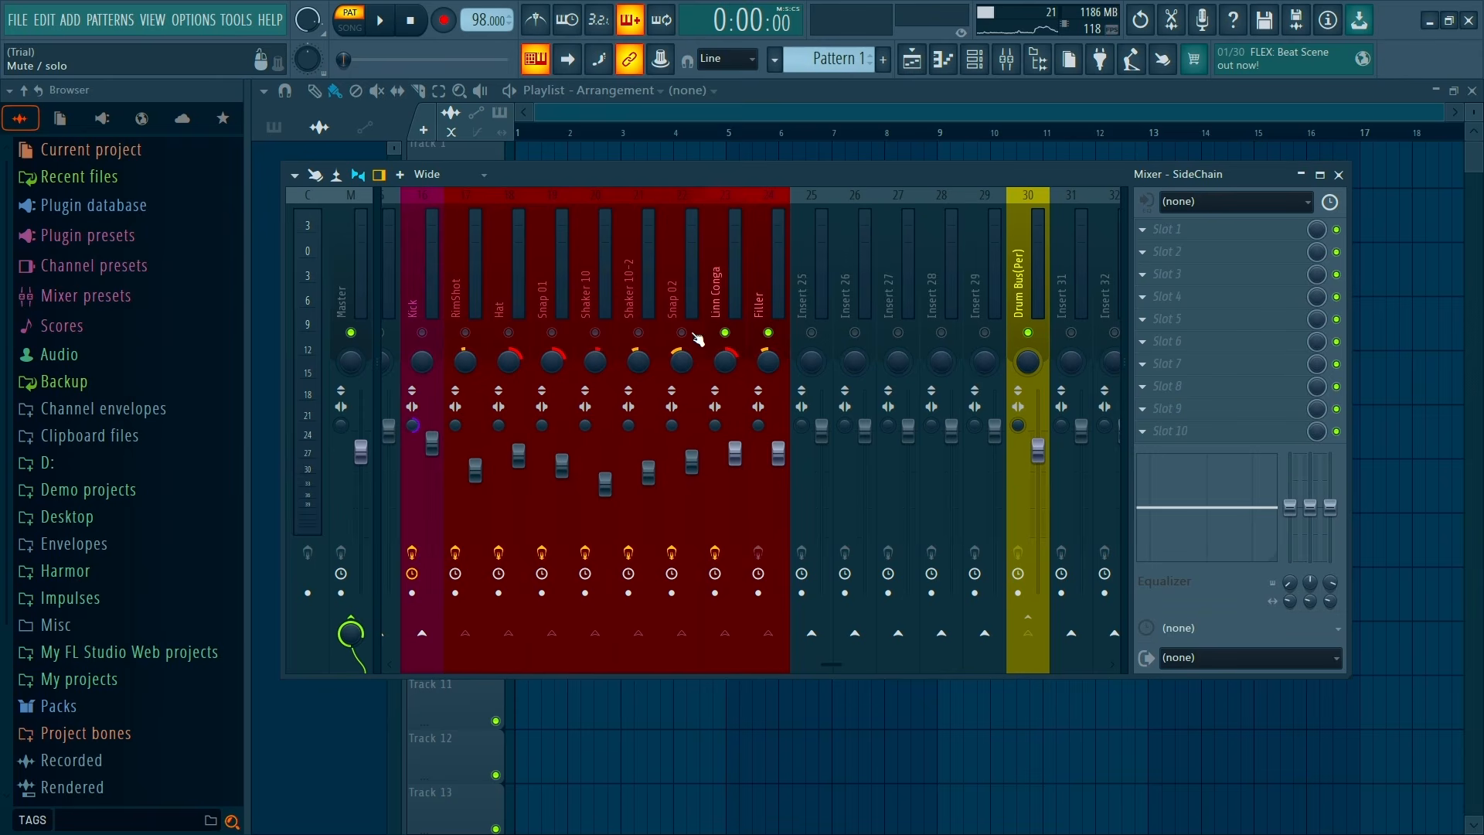
left_click(423, 332)
key("space")
left_click(768, 332)
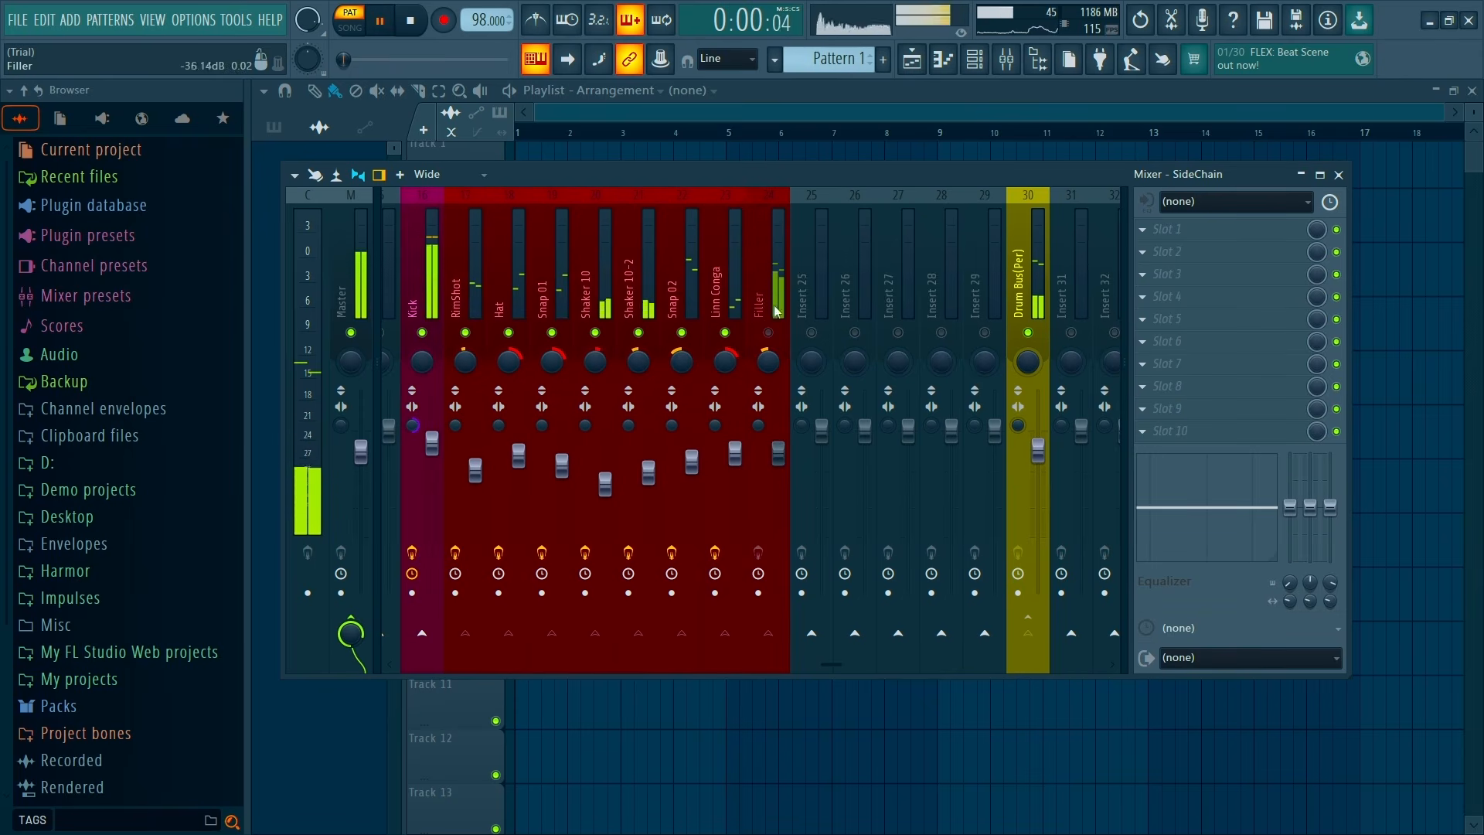
scroll(772, 255, "down", 9)
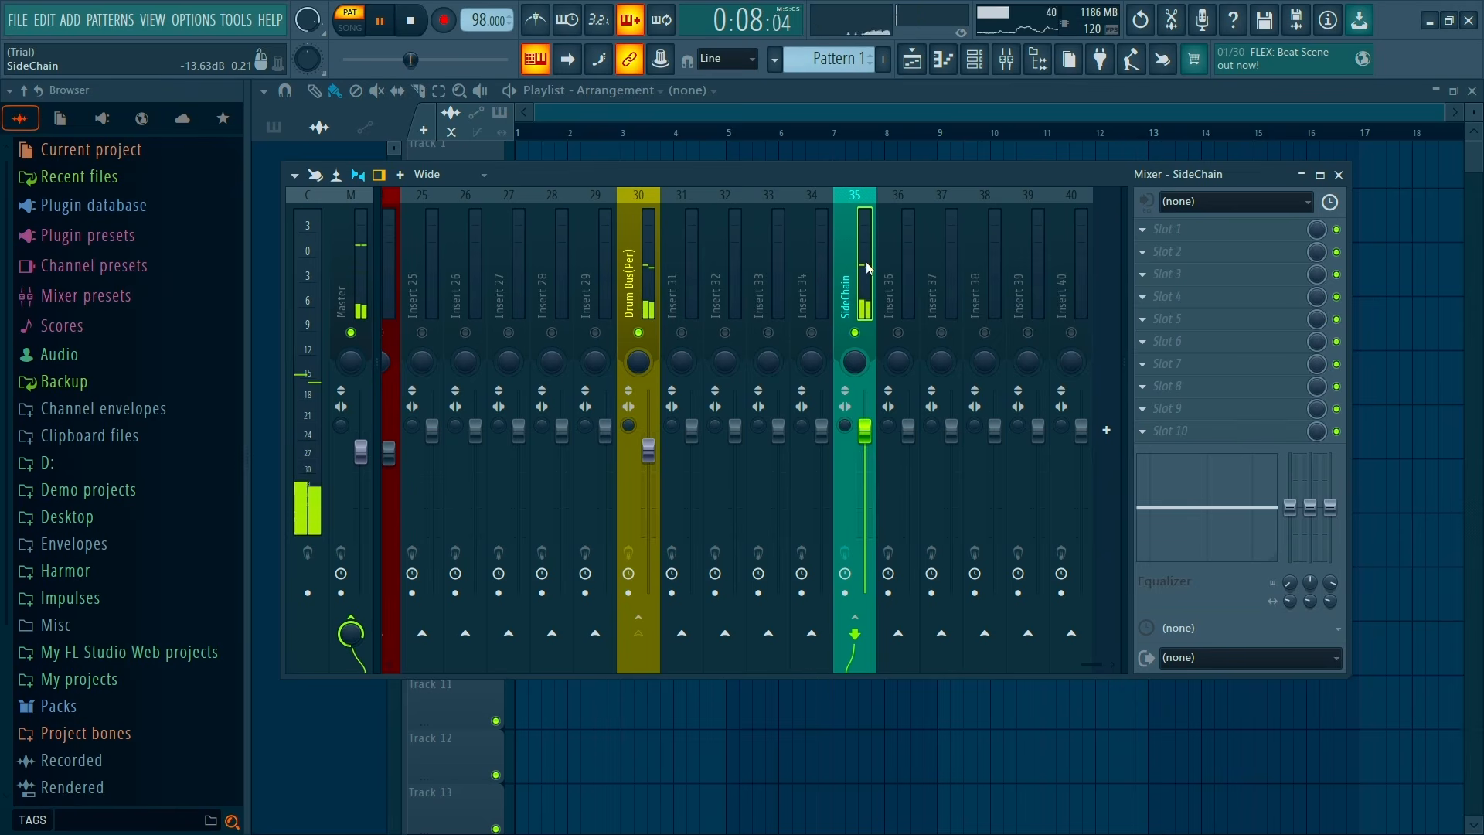
Reroute Drum Bus(Per) from the SideChain track back to the Master and play briefly to check the signal
left_click(651, 305)
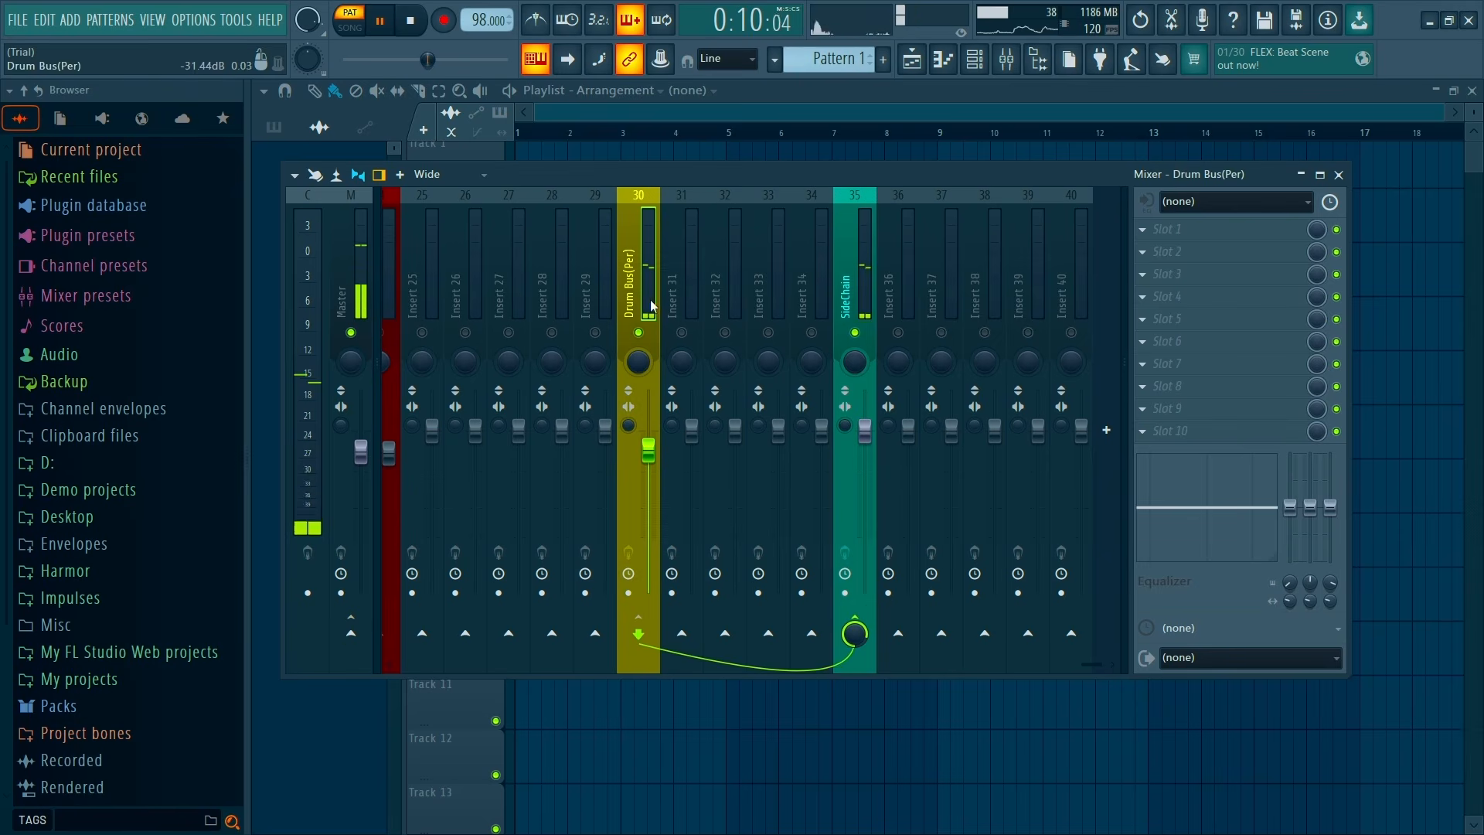
key("space")
left_click(855, 634)
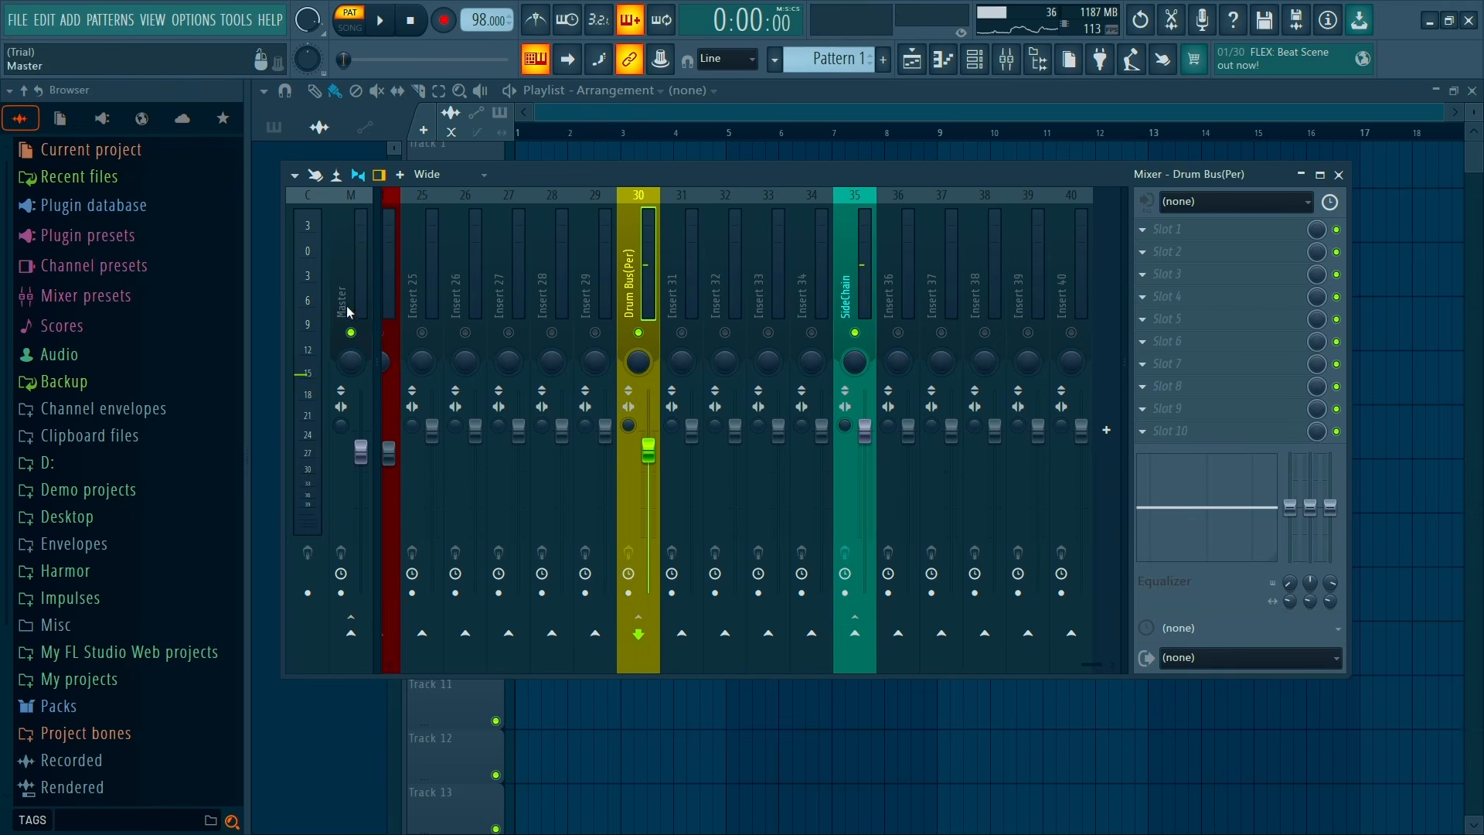
left_click(351, 633)
key("space")
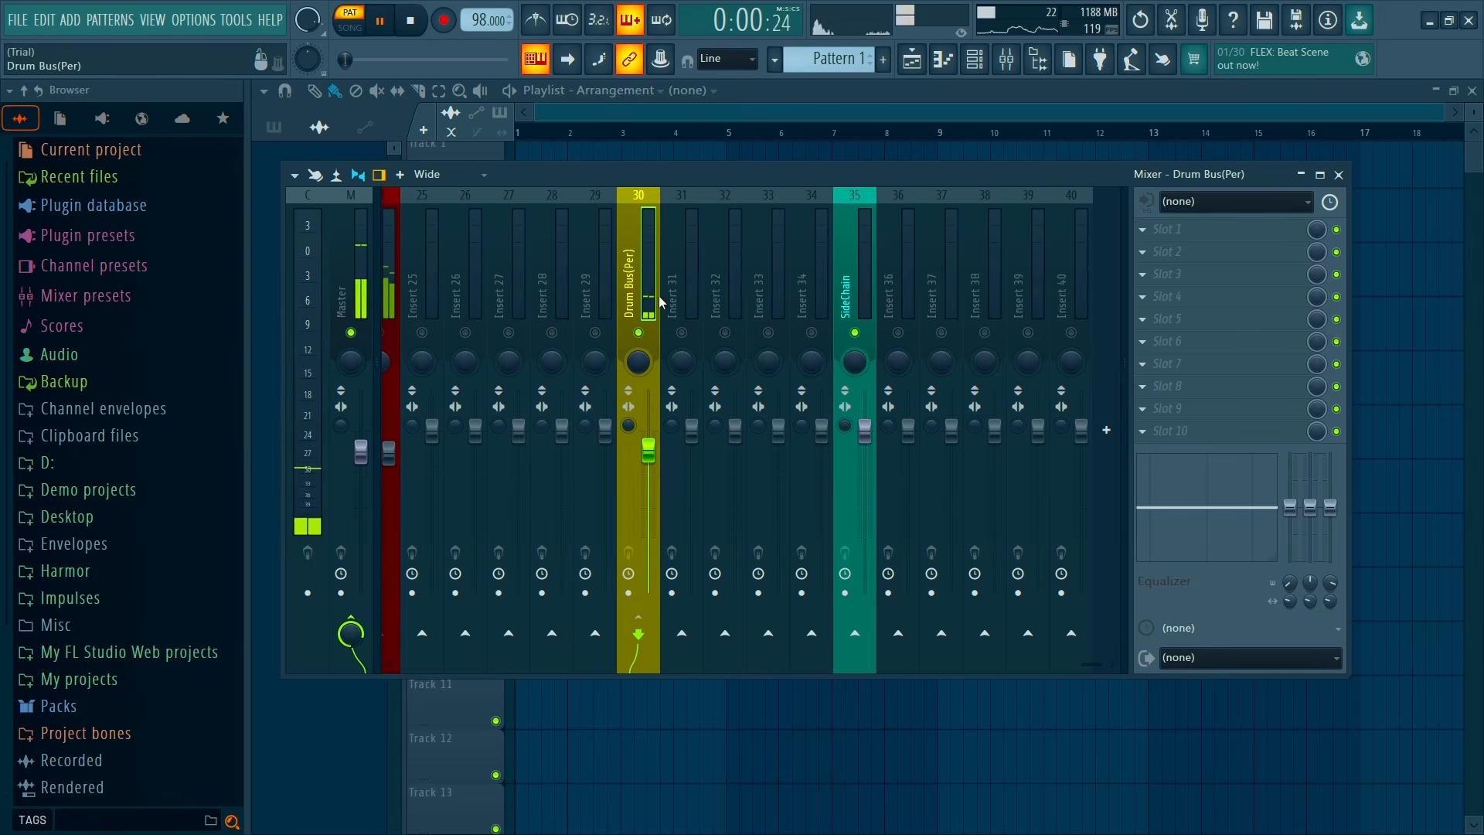
key("space")
Unmute the Instrument Bus and reroute it from the Master to the SideChain track
scroll(648, 289, "up", 3)
scroll(644, 280, "up", 8)
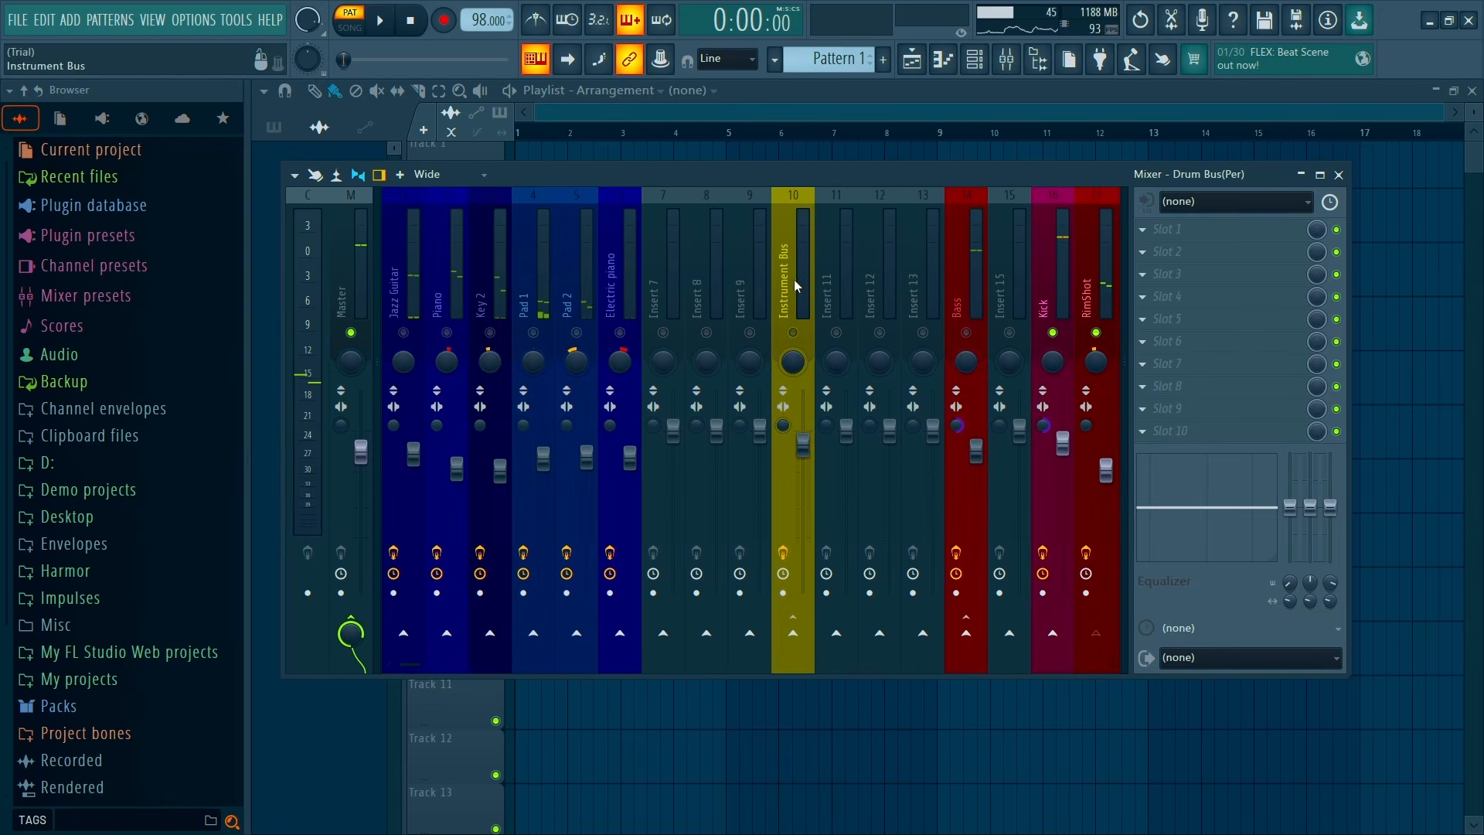
left_click(794, 280)
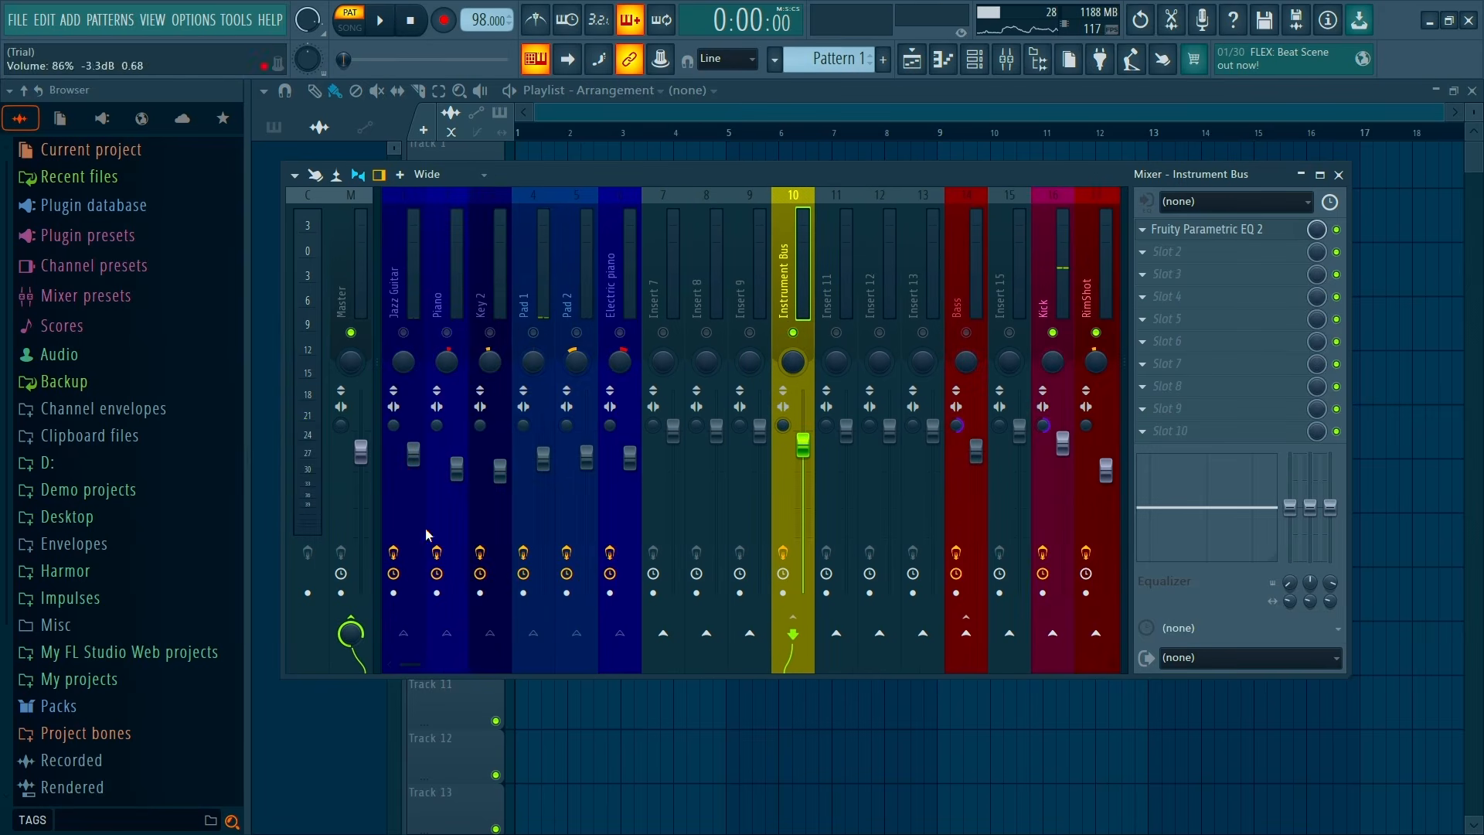
left_click(351, 633)
scroll(855, 338, "down", 6)
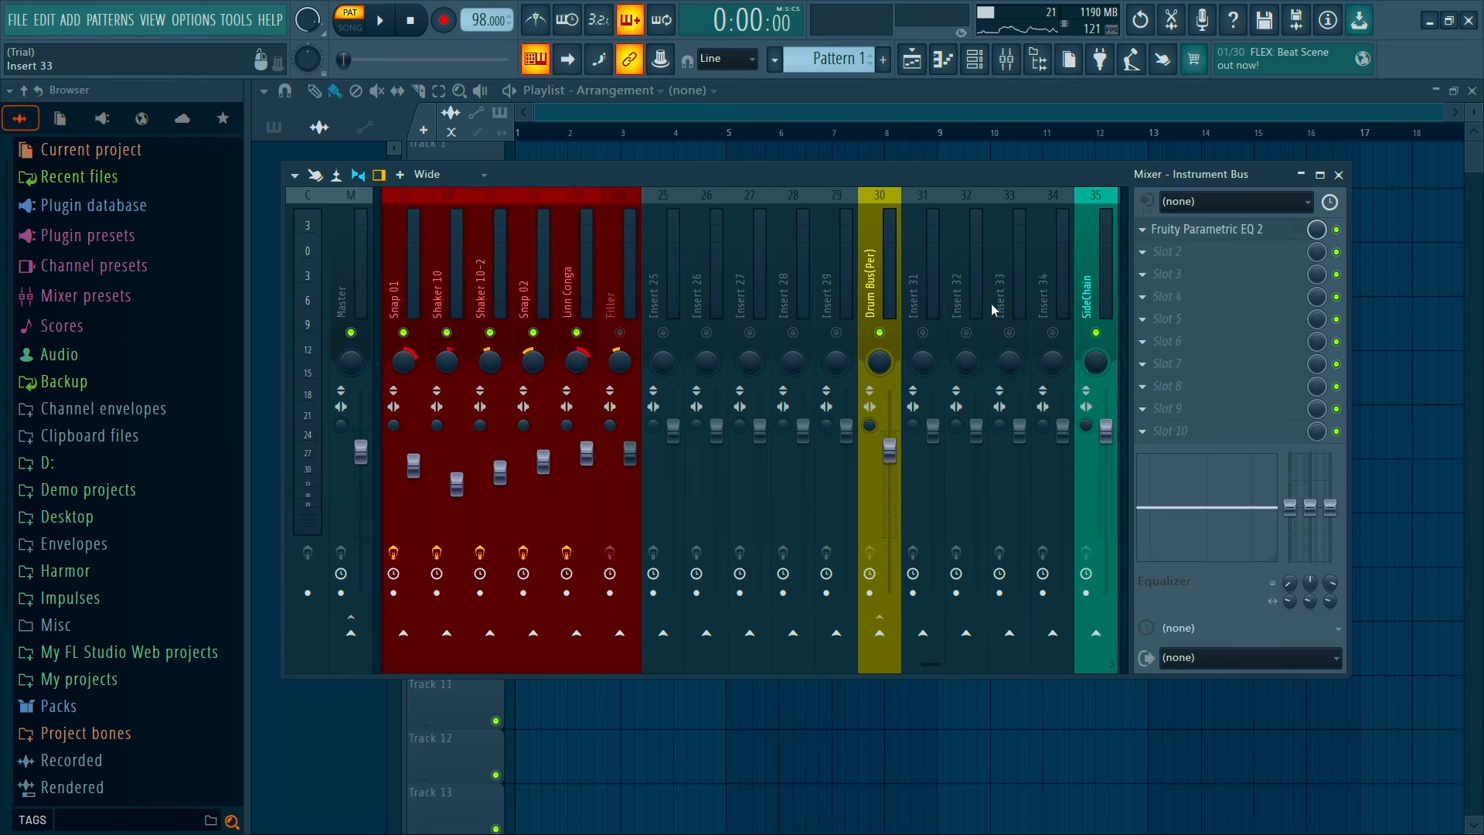
scroll(995, 310, "down", 1)
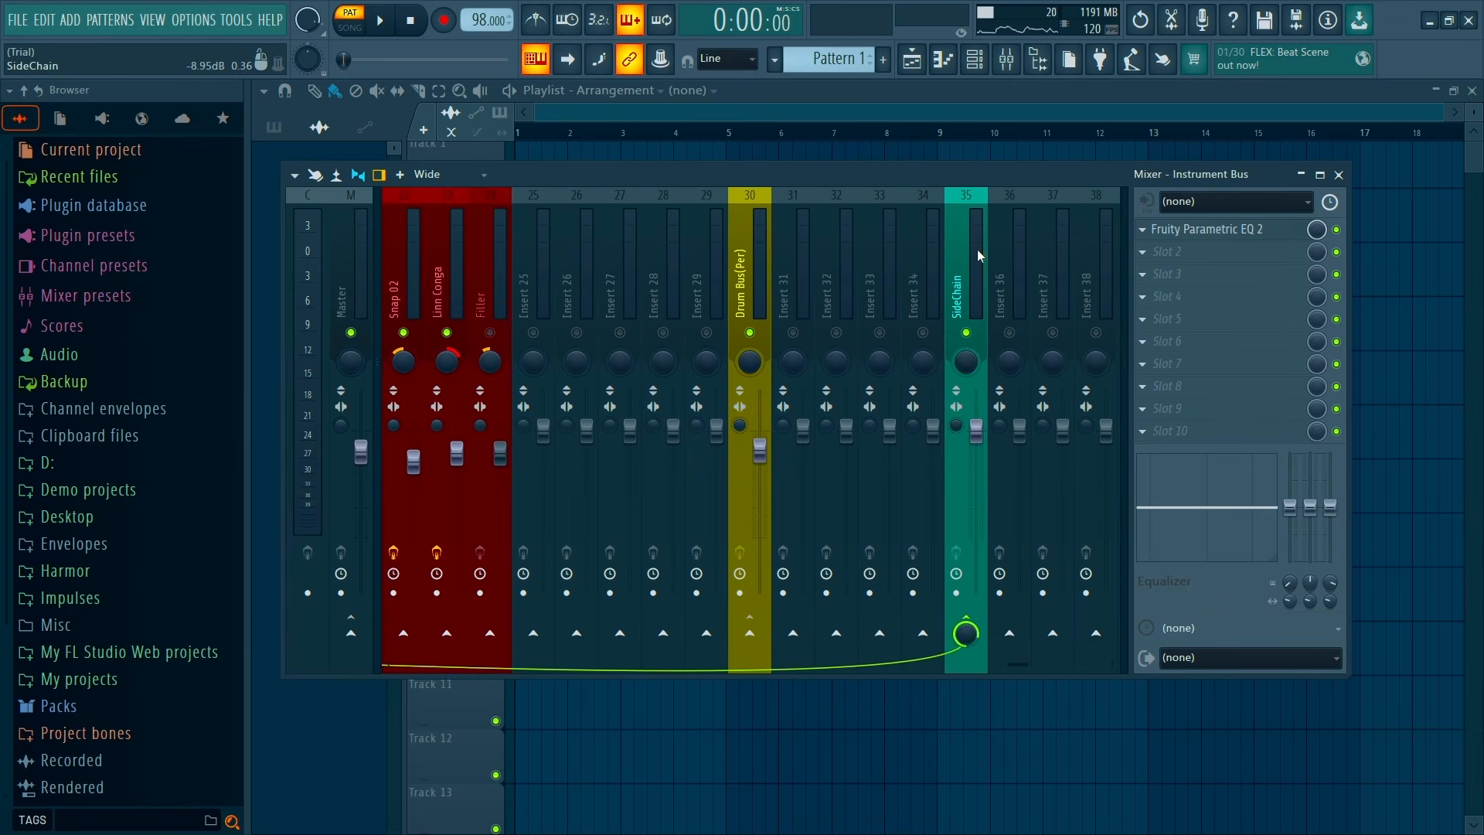
left_click(965, 627)
Sidechain the Kick track to the SideChain track
left_click(1300, 341)
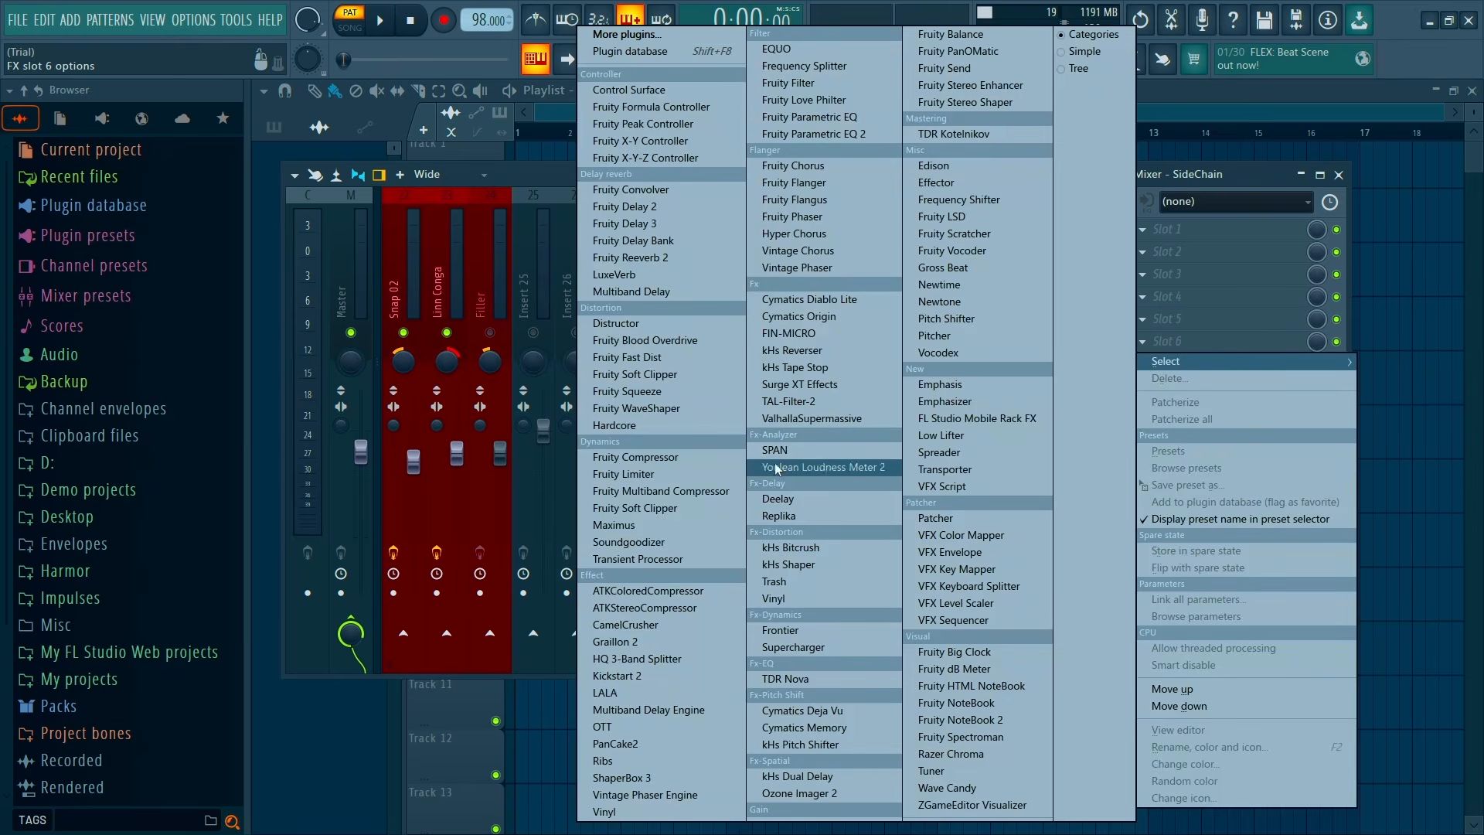
left_click(1239, 182)
scroll(656, 299, "up", 7)
left_click(541, 232)
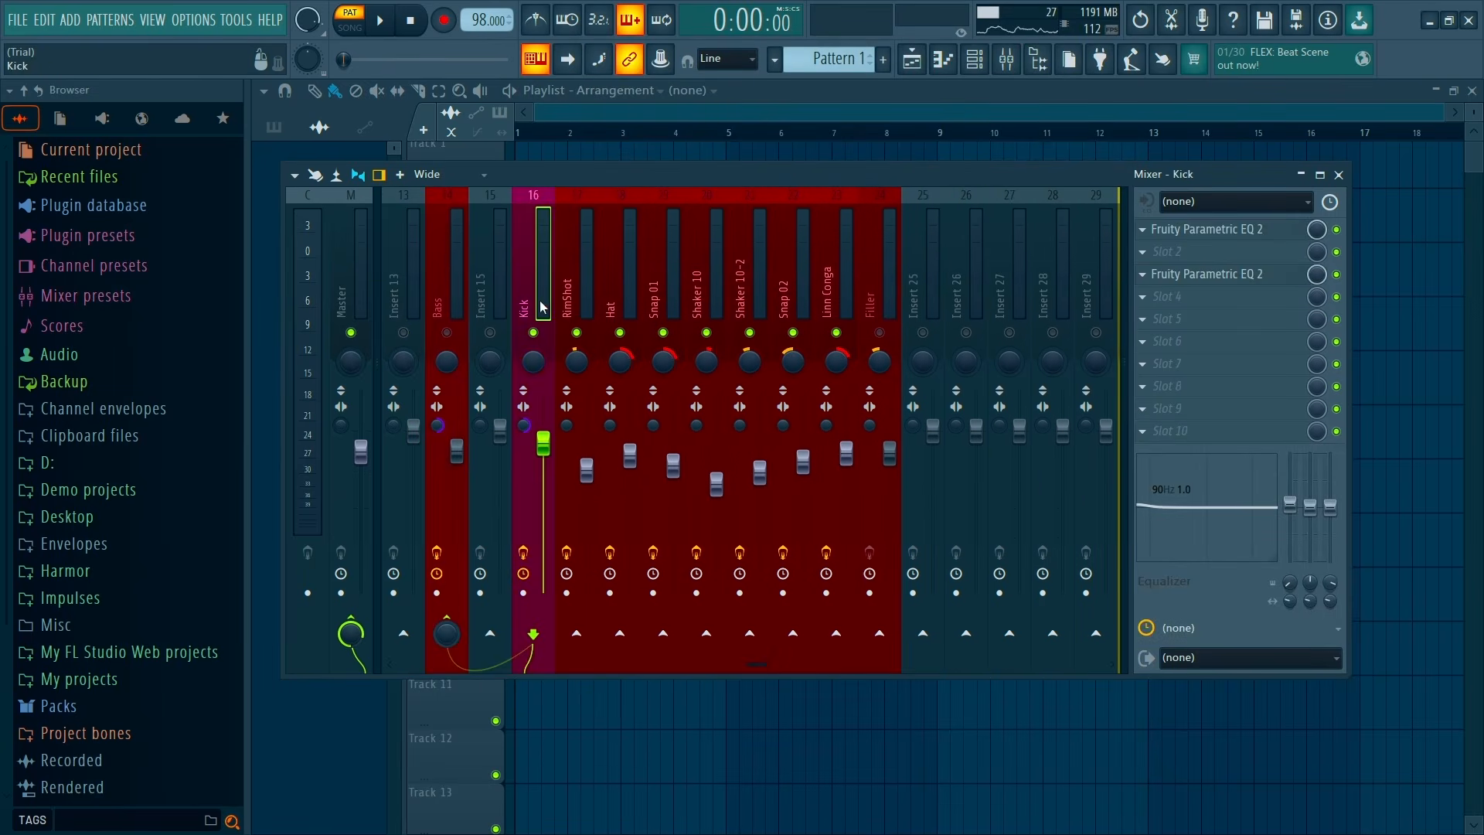
scroll(878, 457, "down", 7)
right_click(966, 633)
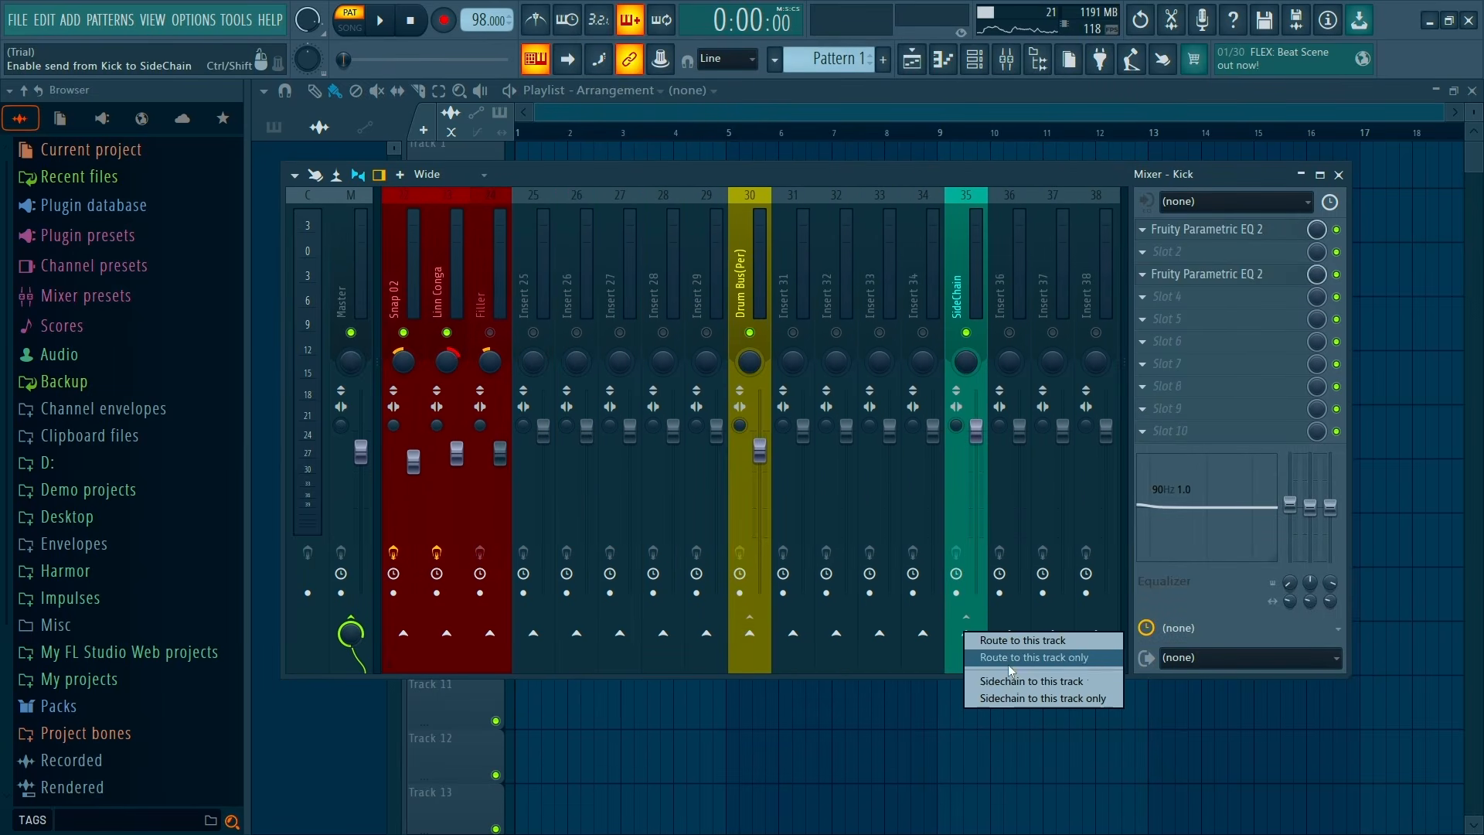
left_click(1020, 679)
Add Fruity Limiter to slot 6 of the SideChain track and move its window clear of the upper mixer area
left_click(977, 288)
left_click(1246, 332)
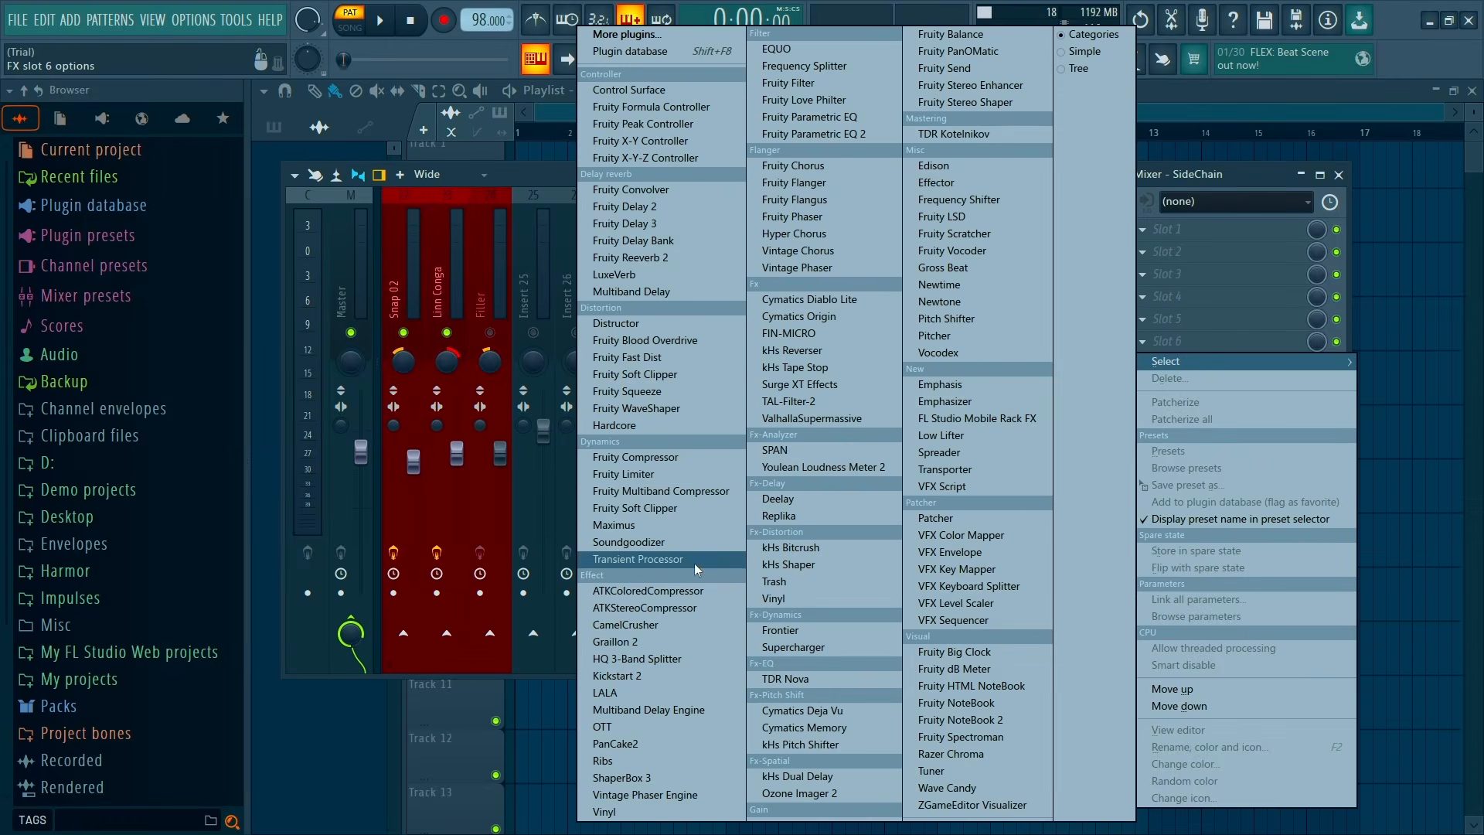
left_click(634, 475)
scroll(588, 257, "up", 5)
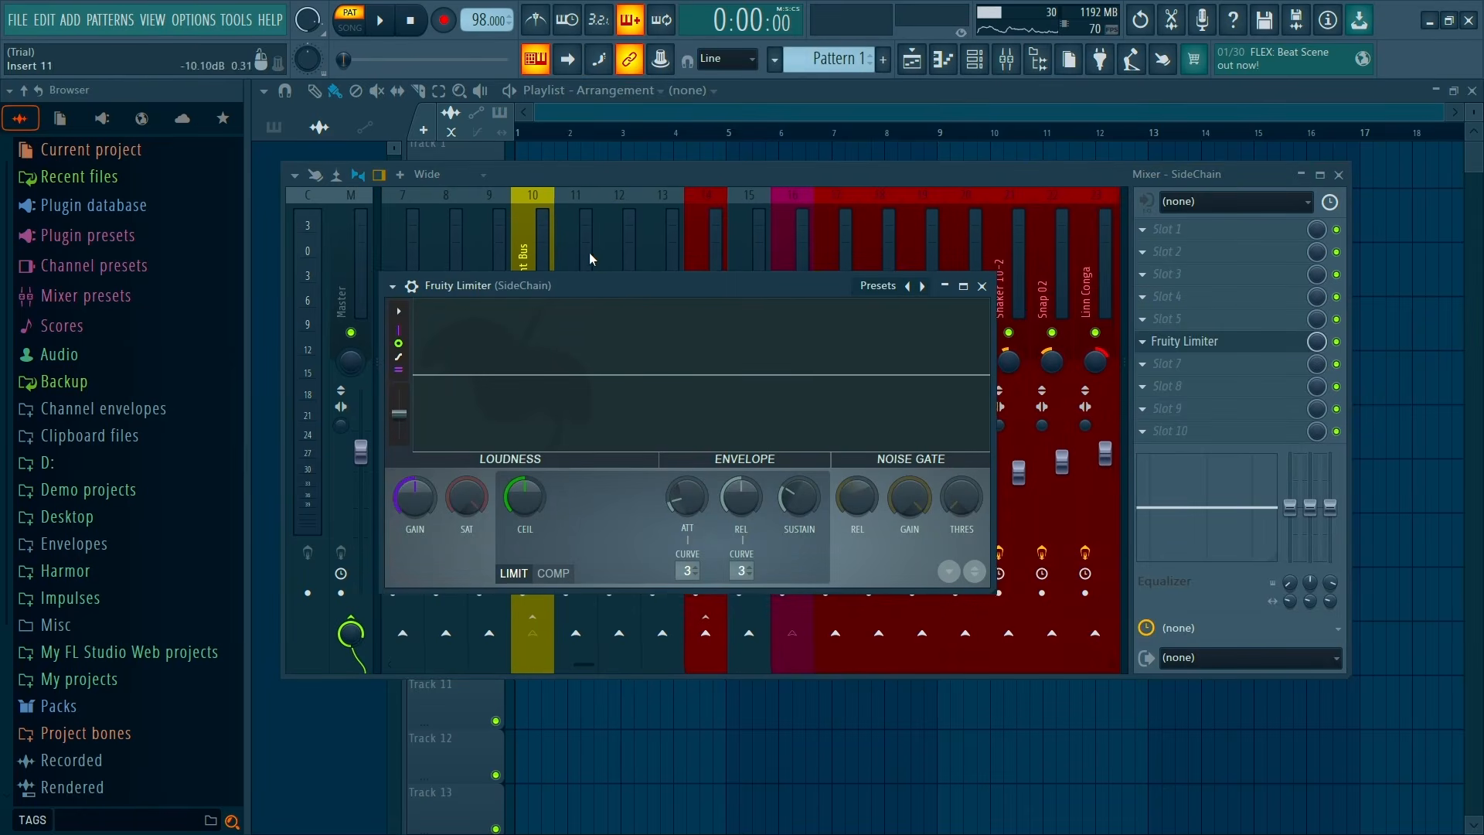
left_click_drag(589, 283, 543, 407)
Unmute the Piano, Key 2, Pad 1, Pad 2 and Electric piano tracks
scroll(501, 218, "up", 2)
scroll(501, 211, "up", 1)
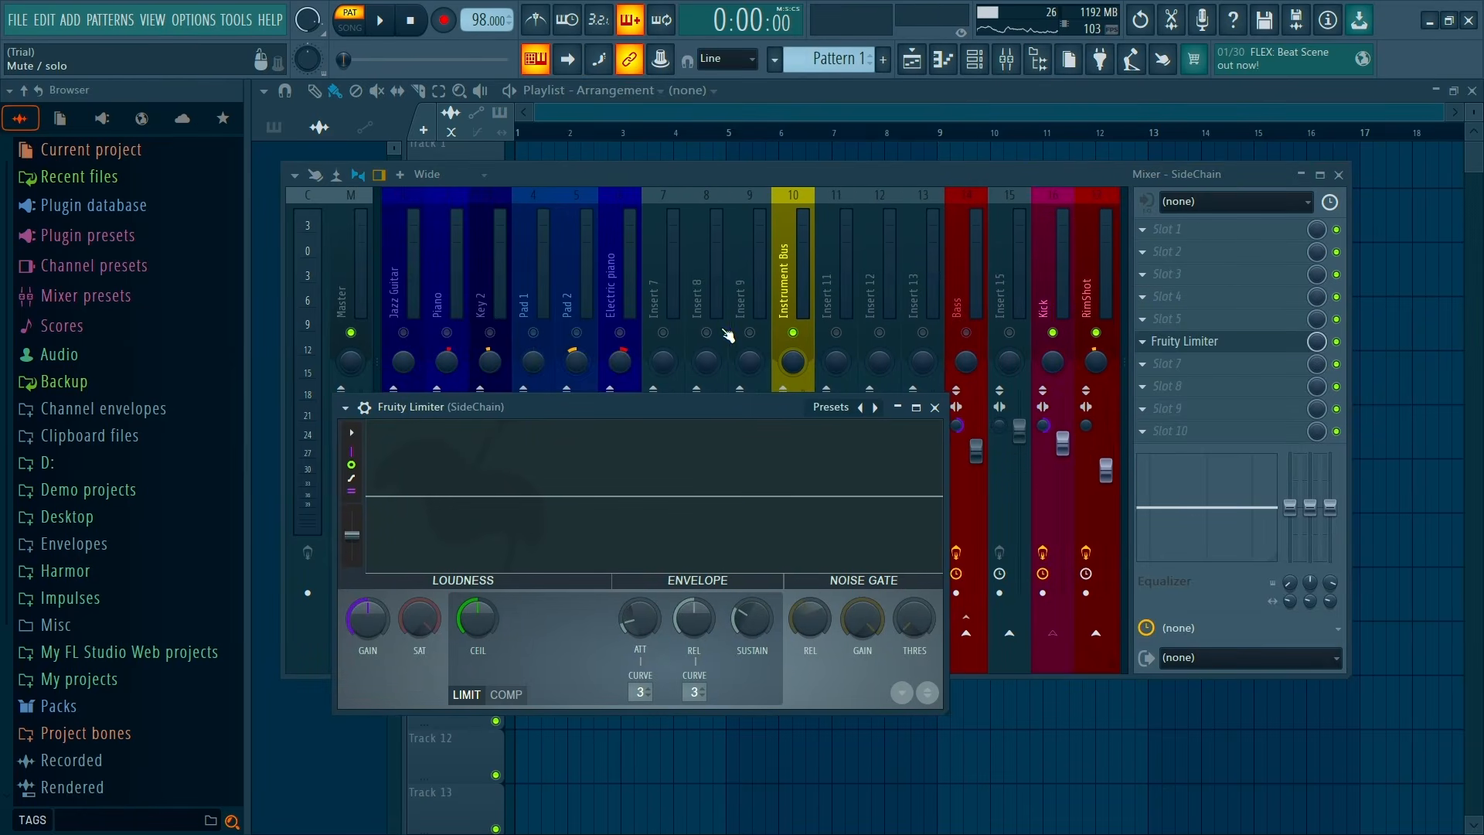
left_click(620, 332)
left_click(577, 332)
left_click(447, 332)
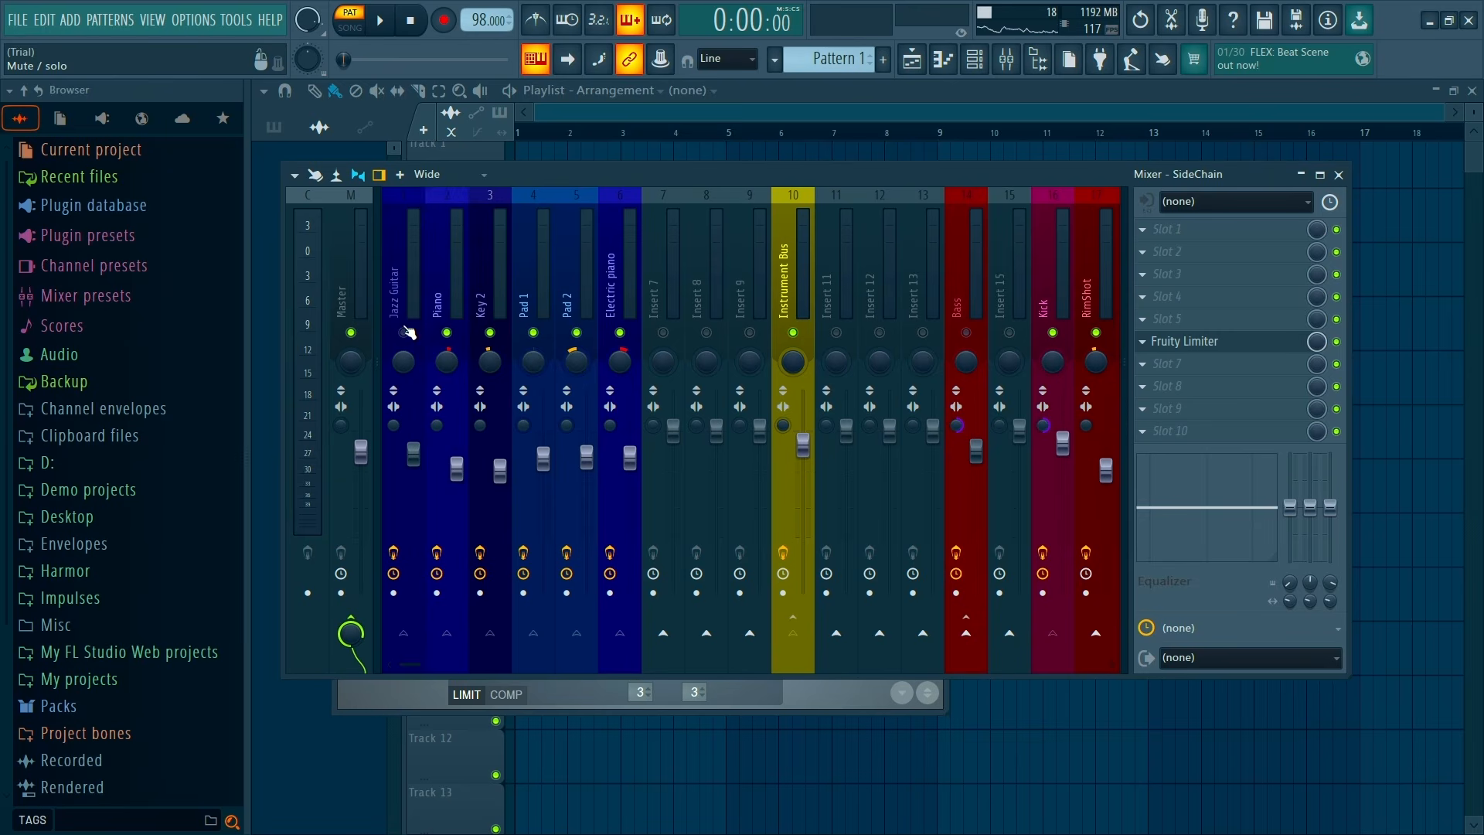
scroll(898, 241, "down", 20)
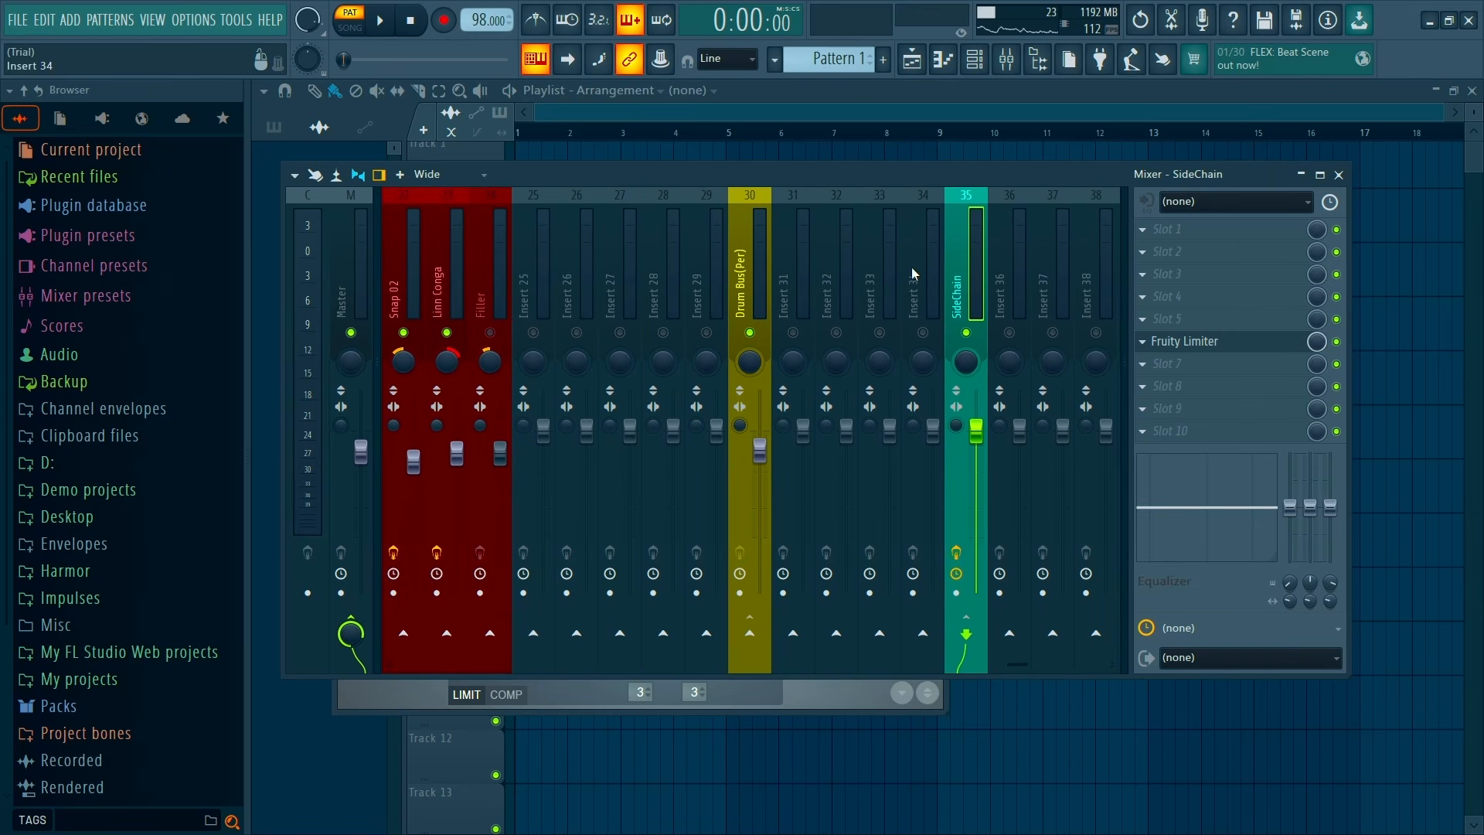
Mute Drum Bus(Per) and briefly play the pattern to check the signal in the SideChain track's Fruity Limiter
left_click(1206, 350)
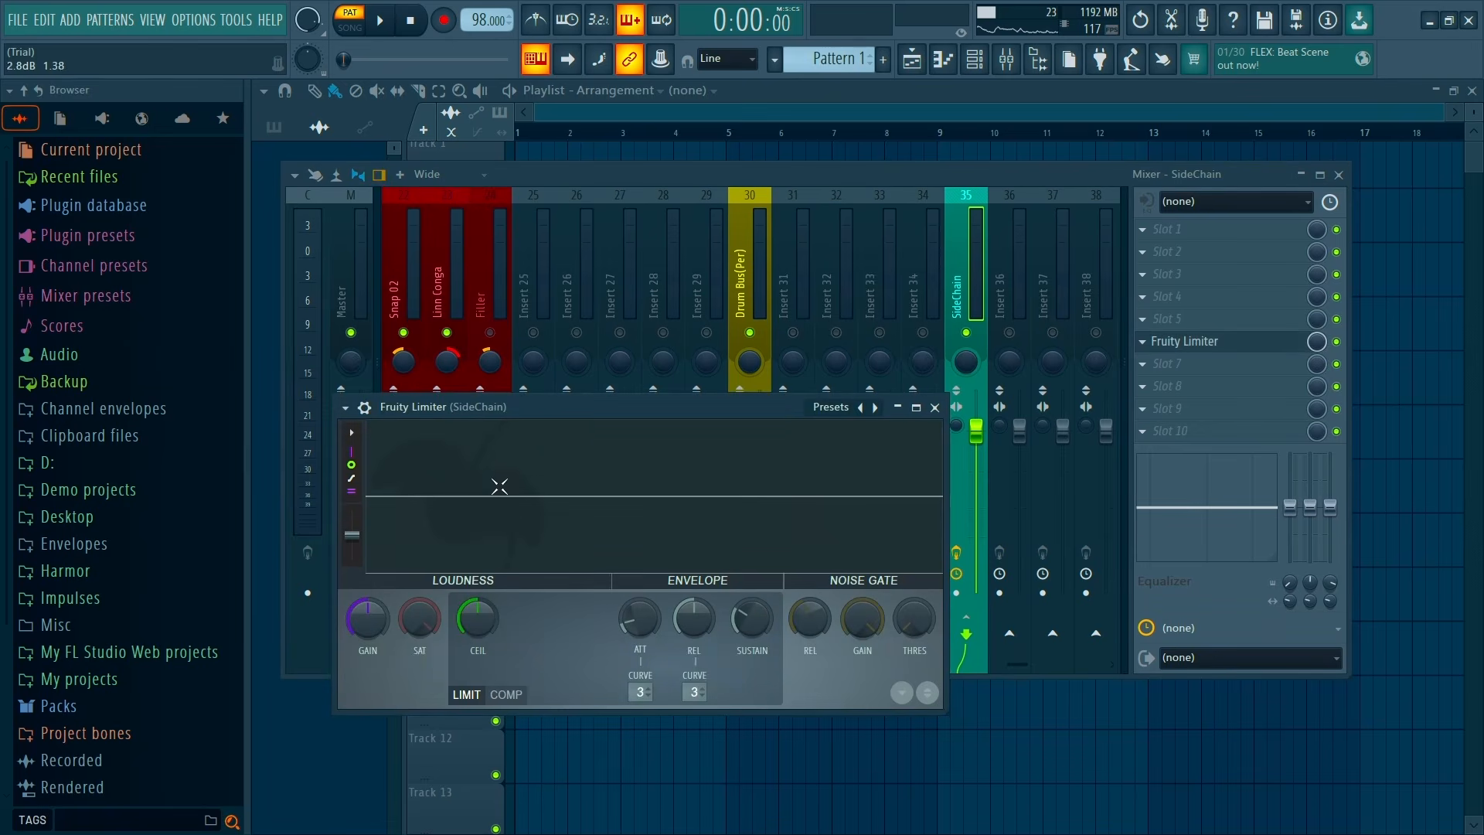
left_click_drag(587, 414, 634, 387)
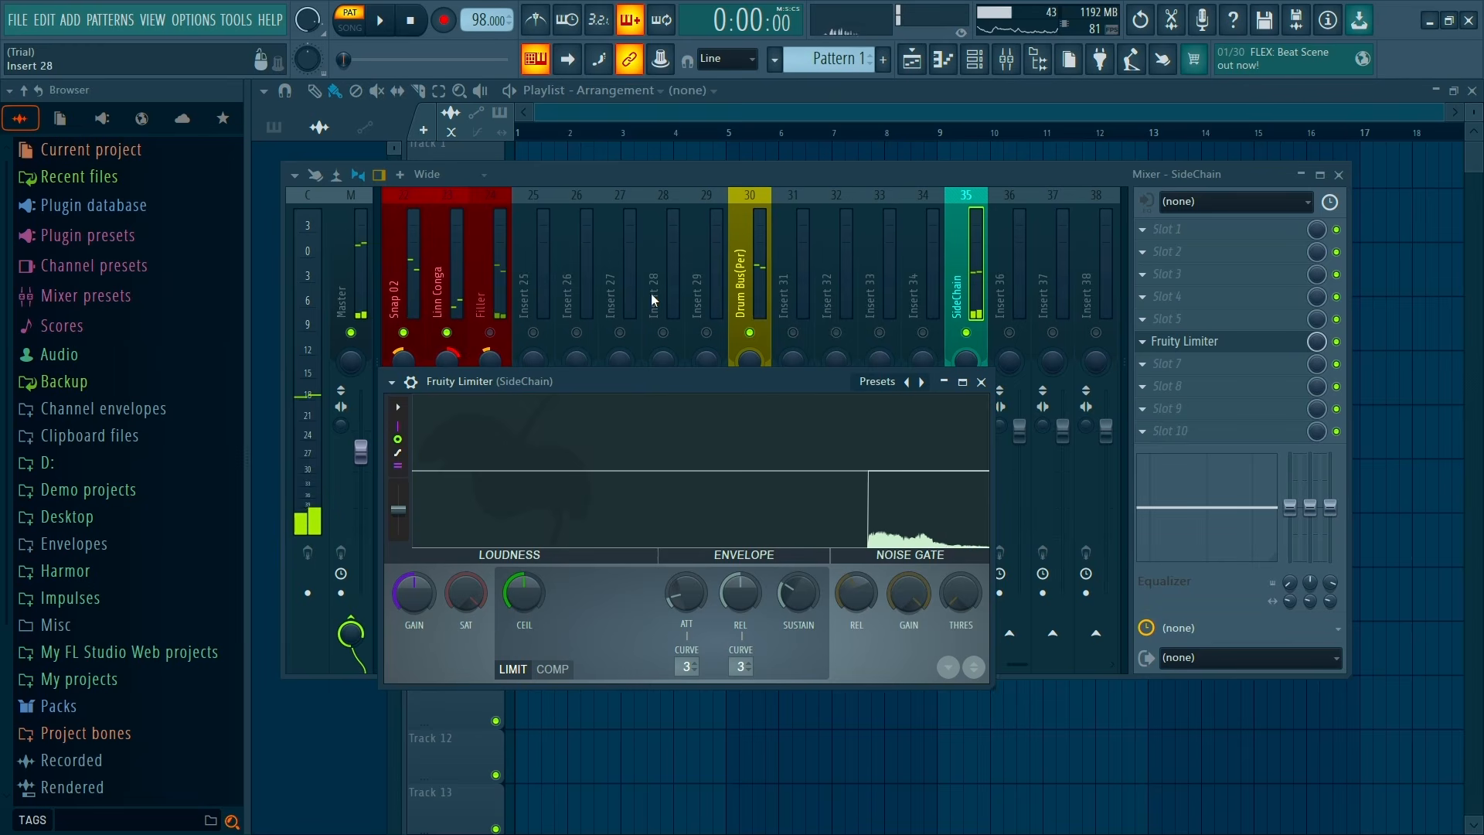
scroll(587, 294, "up", 5)
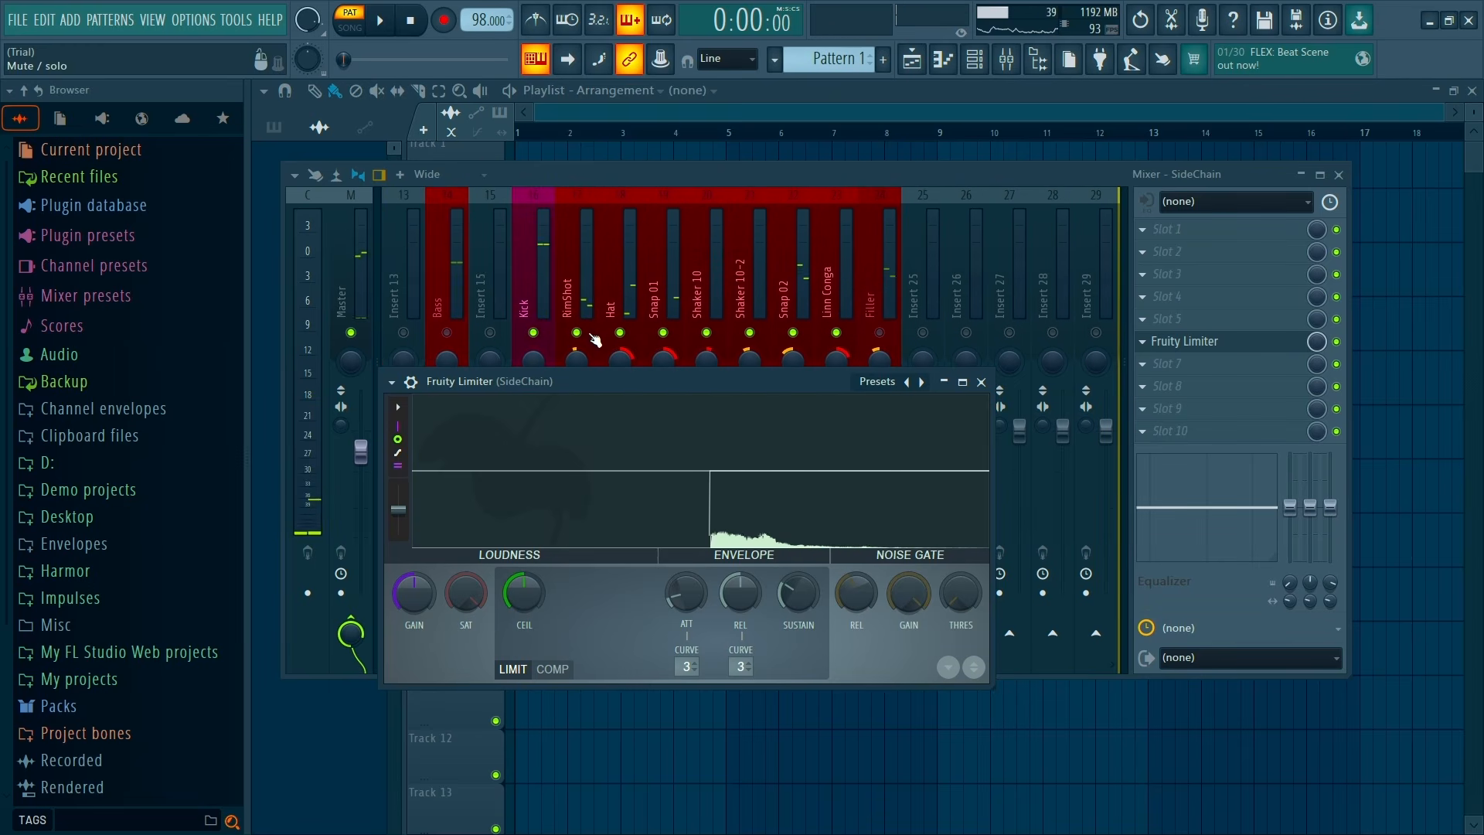
scroll(930, 286, "down", 3)
left_click(1013, 334)
scroll(1042, 259, "down", 9)
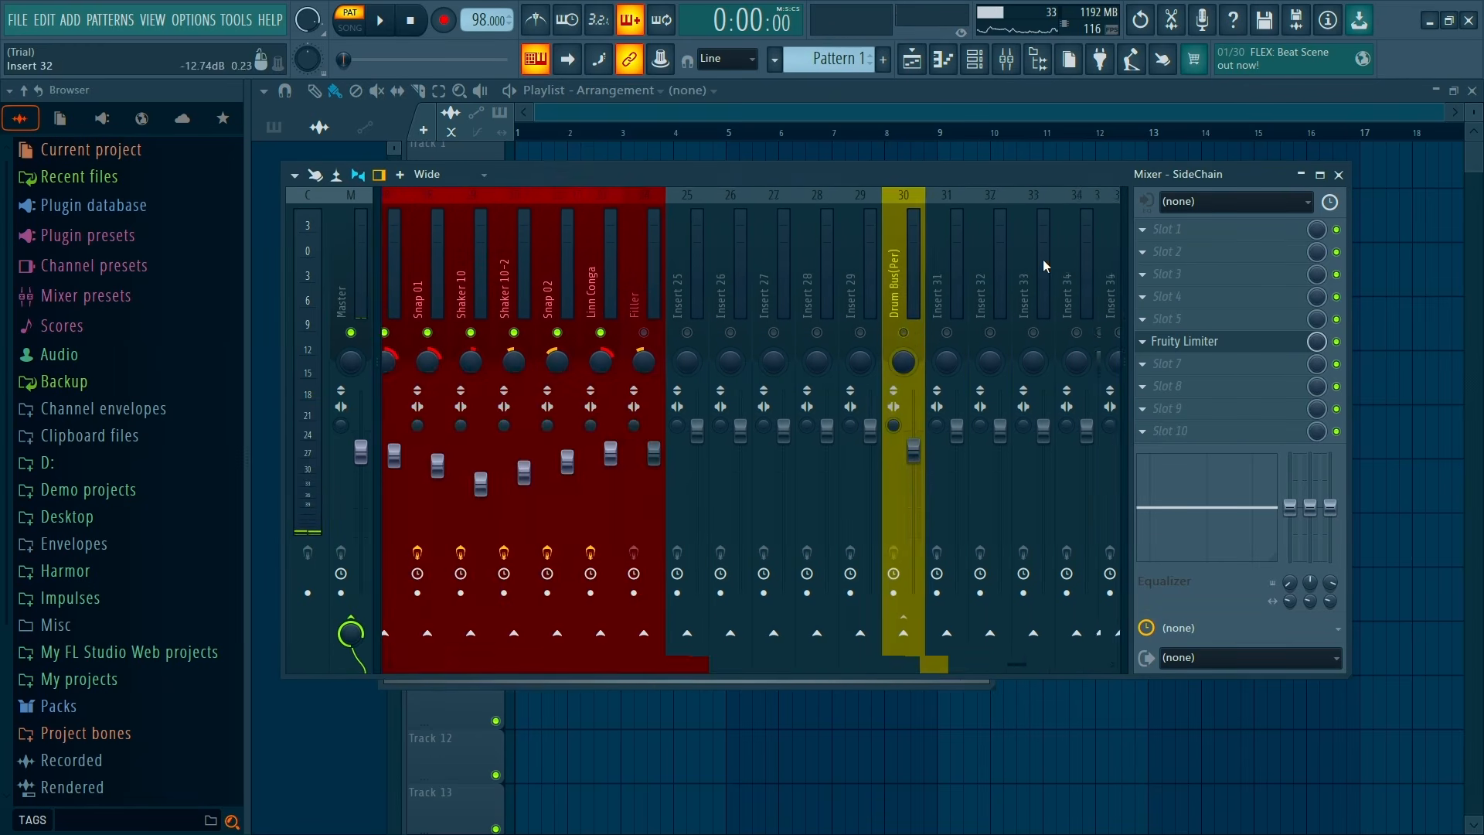
key("space")
left_click(1183, 343)
key("space")
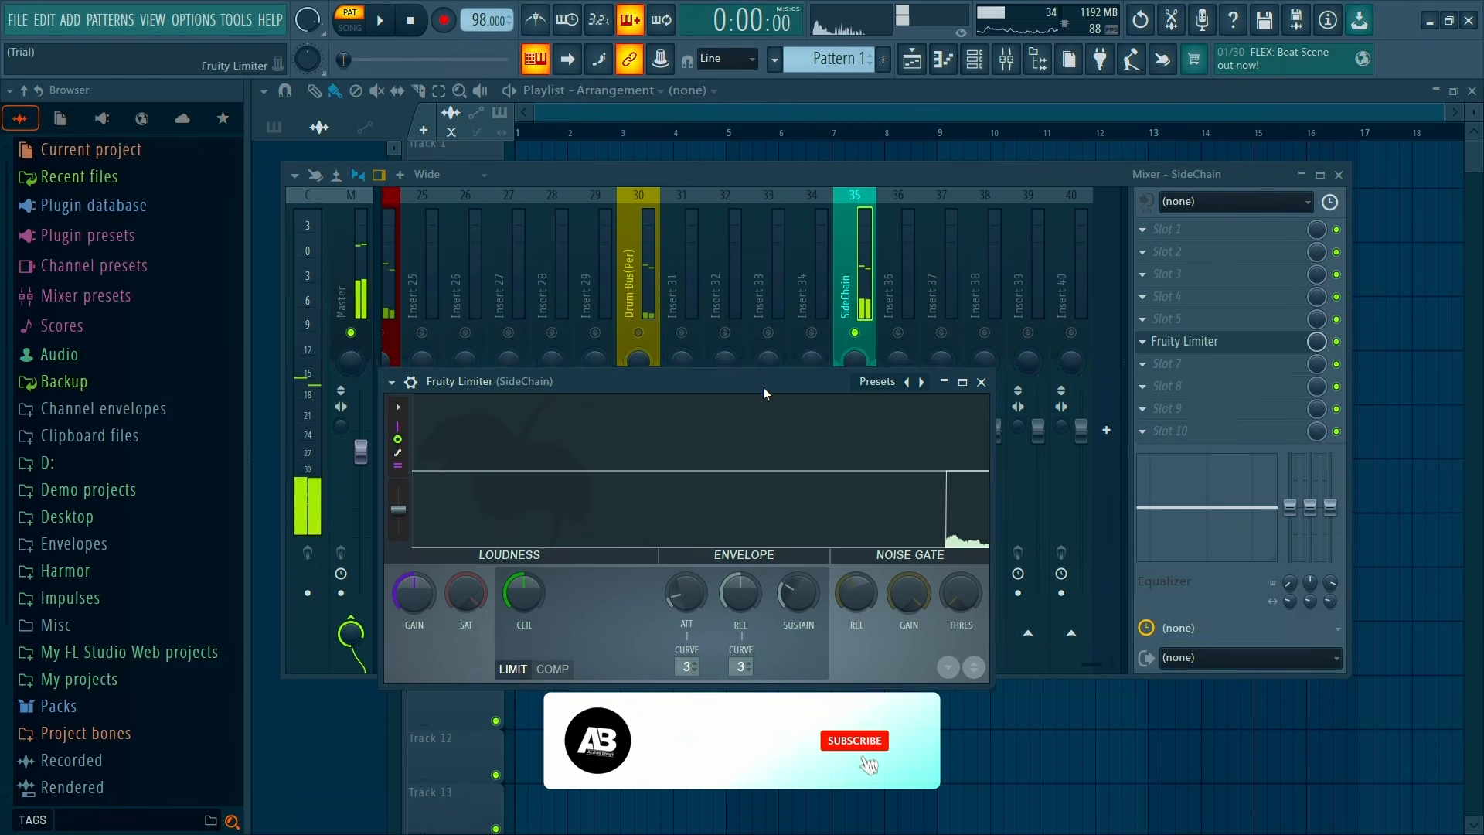
Switch the SideChain limiter to compressor mode and set its sidechain input to 2
left_click(622, 632)
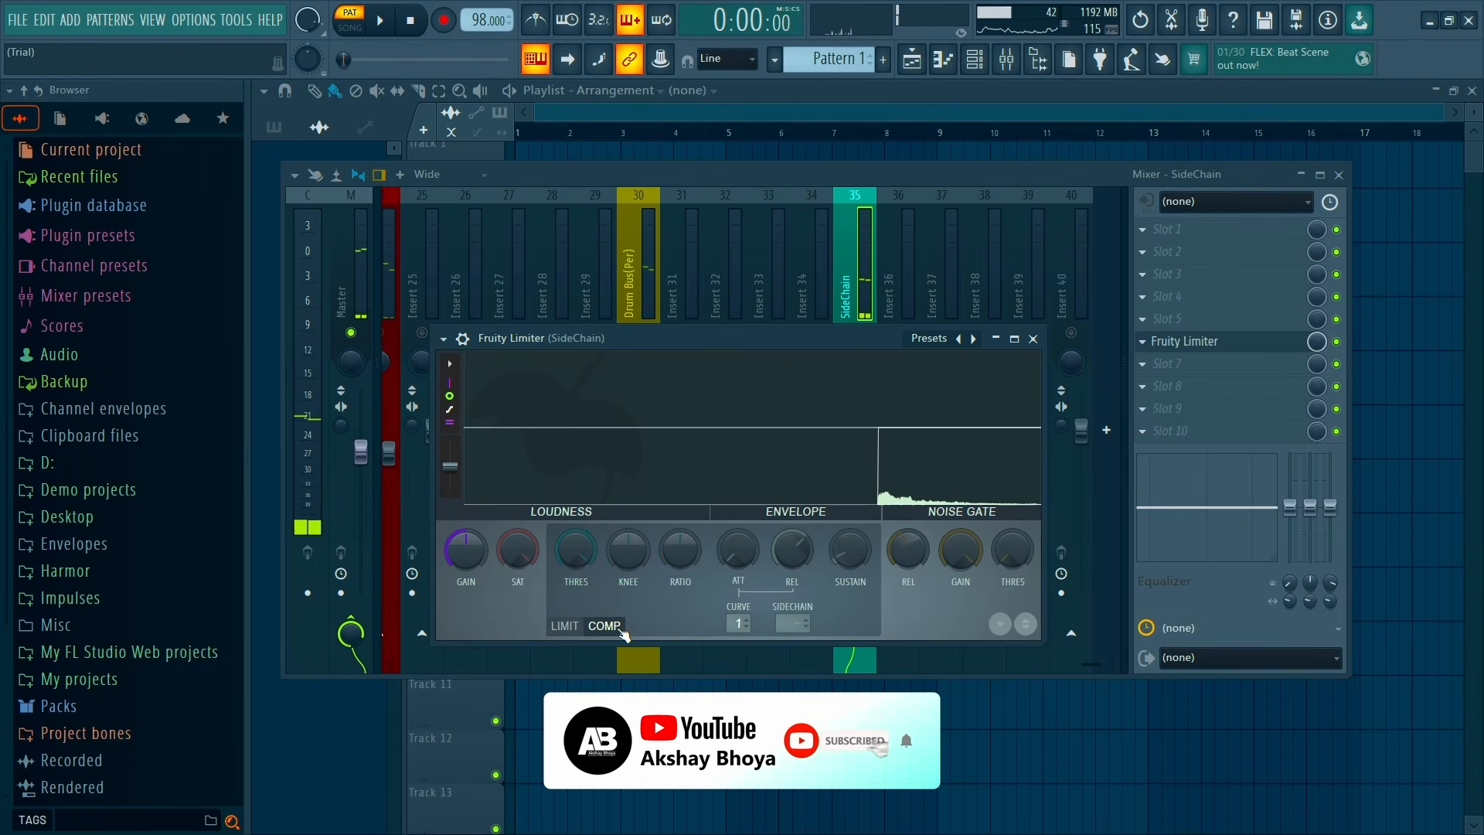
left_click(792, 623)
left_click(814, 666)
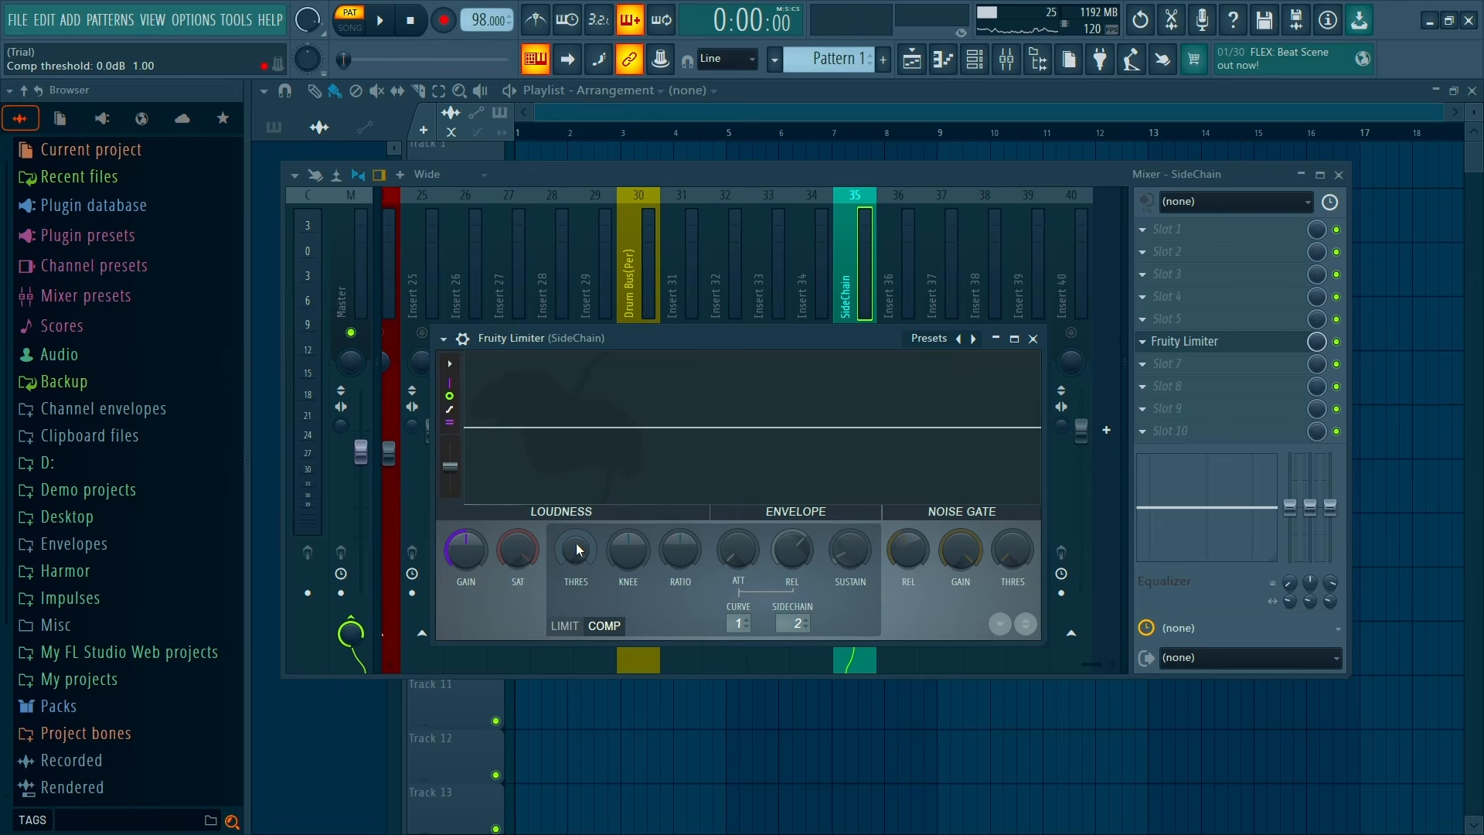
Lower the SideChain limiter's threshold fully, set its attack to about 6.5 ms and raise its ratio to 4.0:1 during playback
left_click_drag(578, 550, 578, 576)
left_click_drag(681, 550, 680, 525)
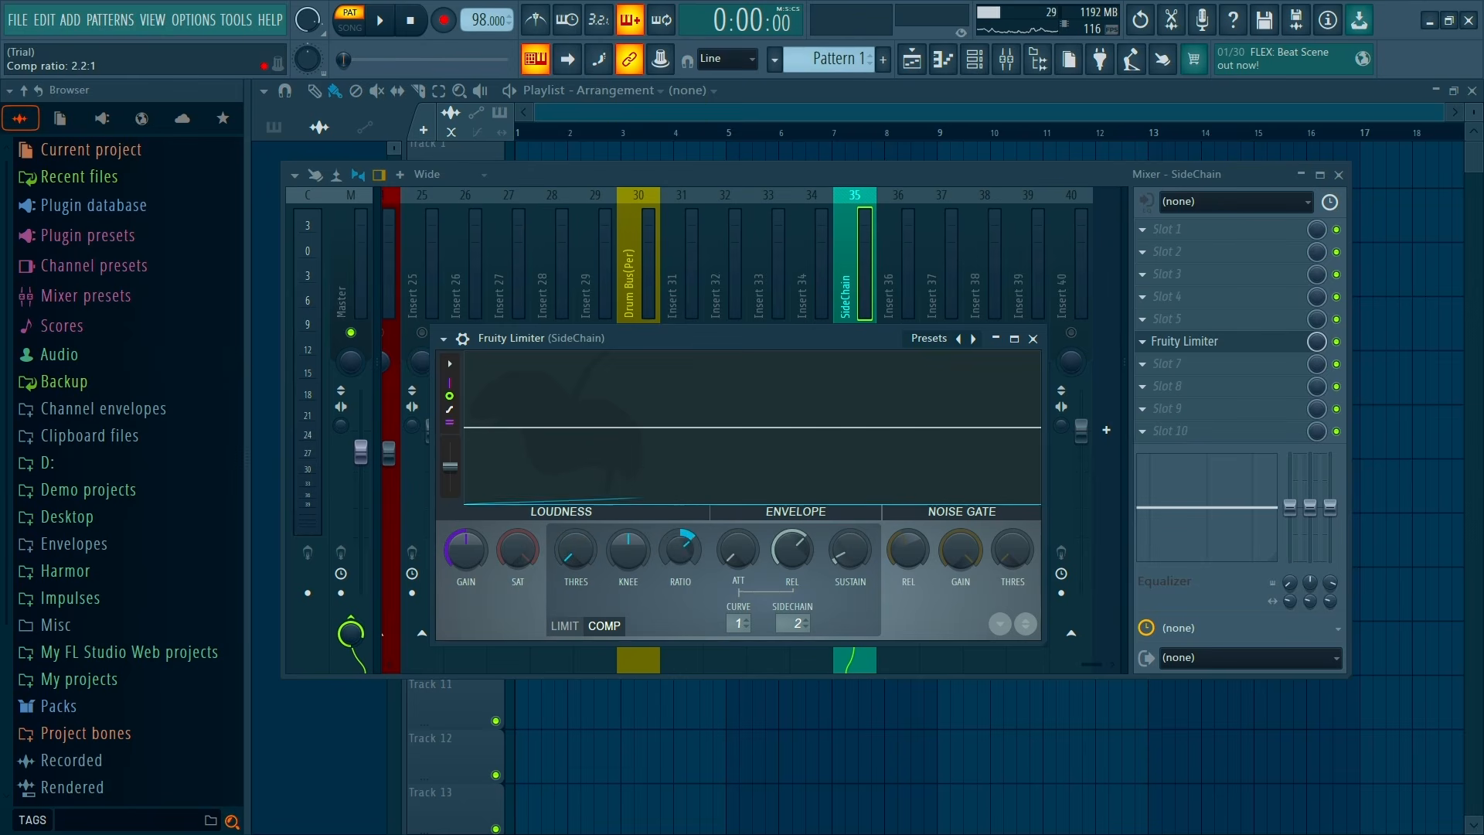
key("space")
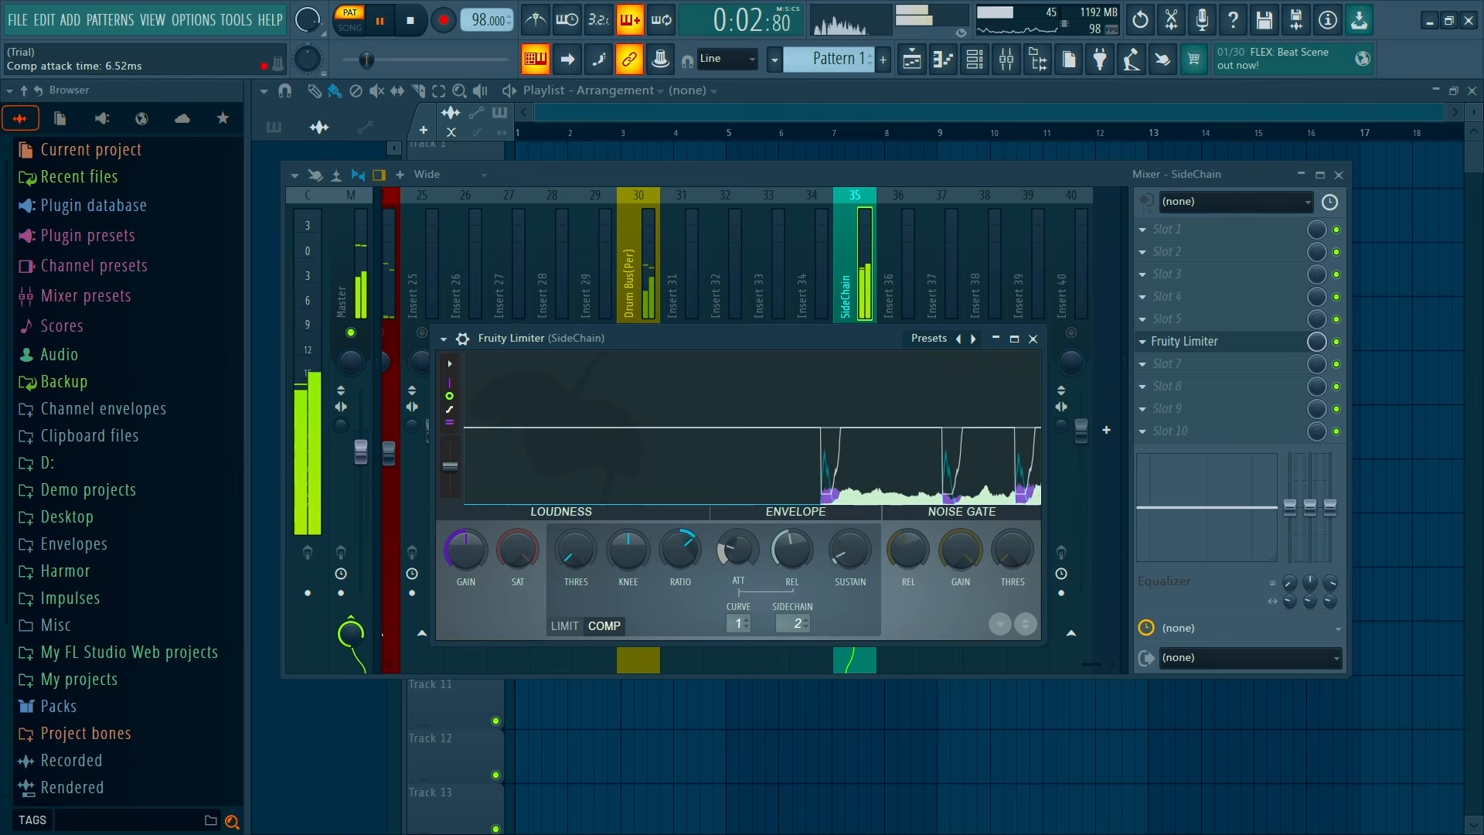
left_click_drag(681, 550, 680, 534)
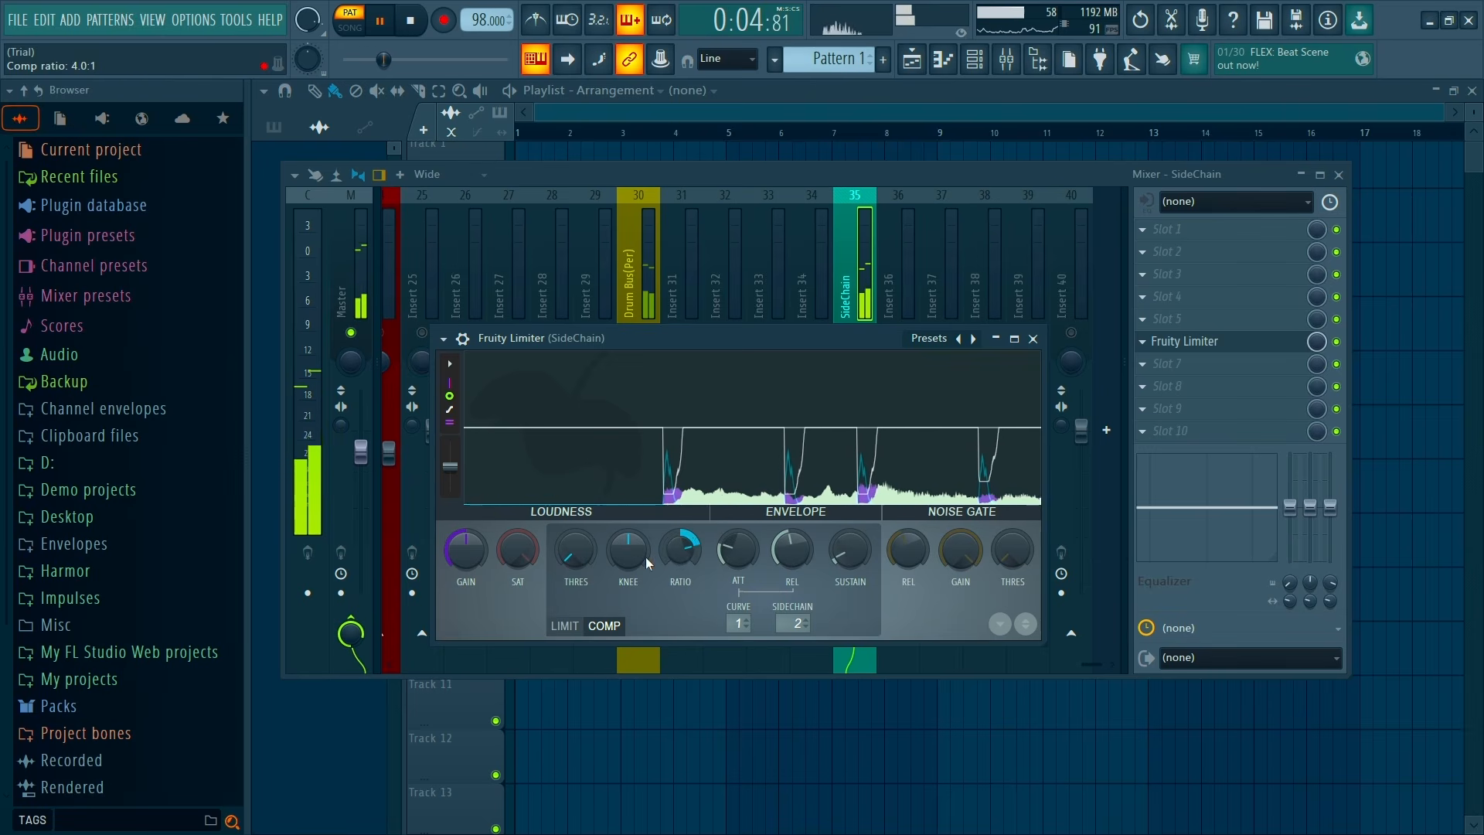
Raise the SideChain limiter's threshold, lengthen its attack and release, and set its ratio to about 4.3:1 during playback
left_click_drag(576, 552, 576, 515)
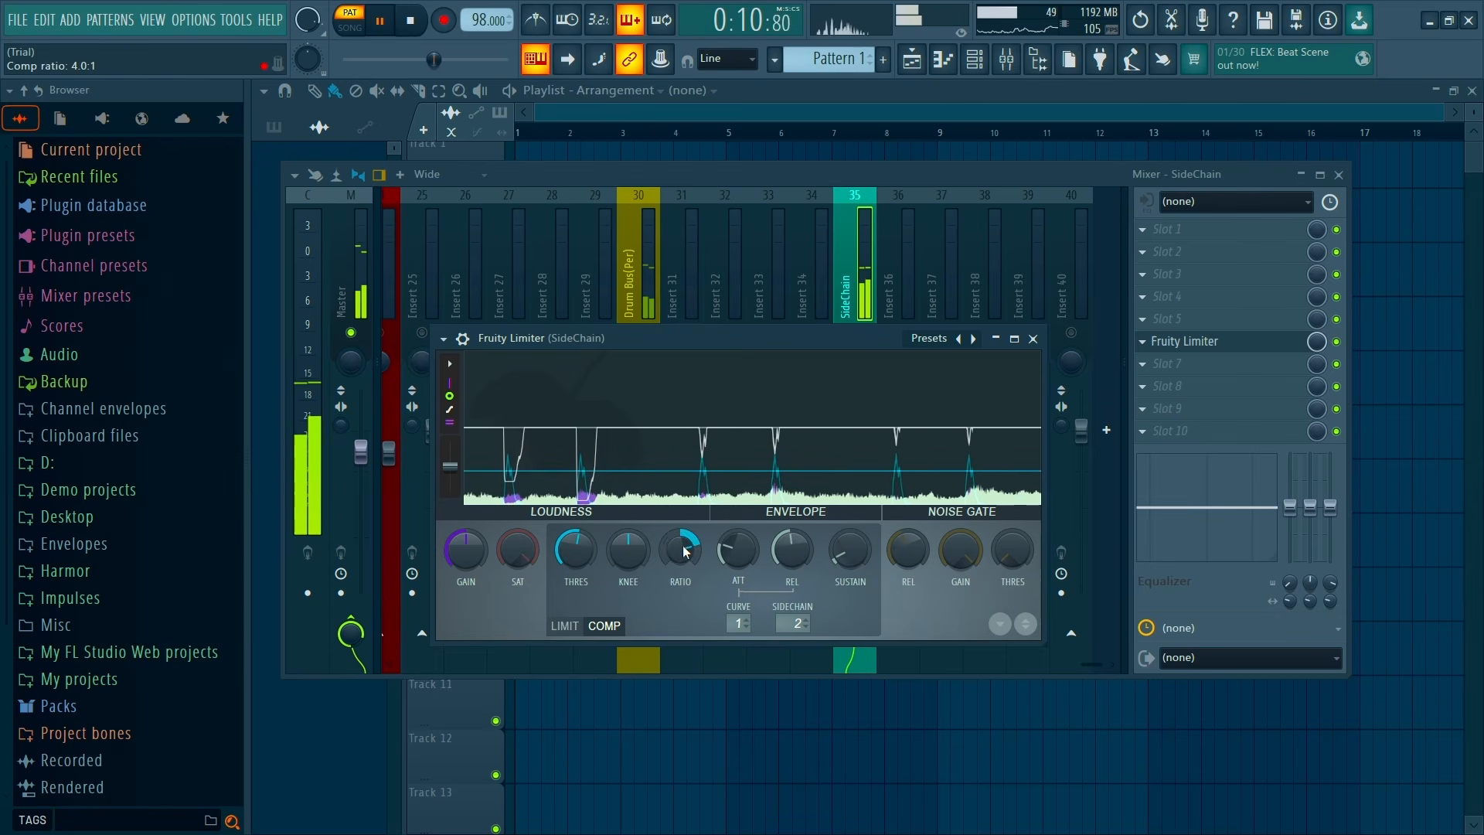
left_click_drag(736, 547, 791, 536)
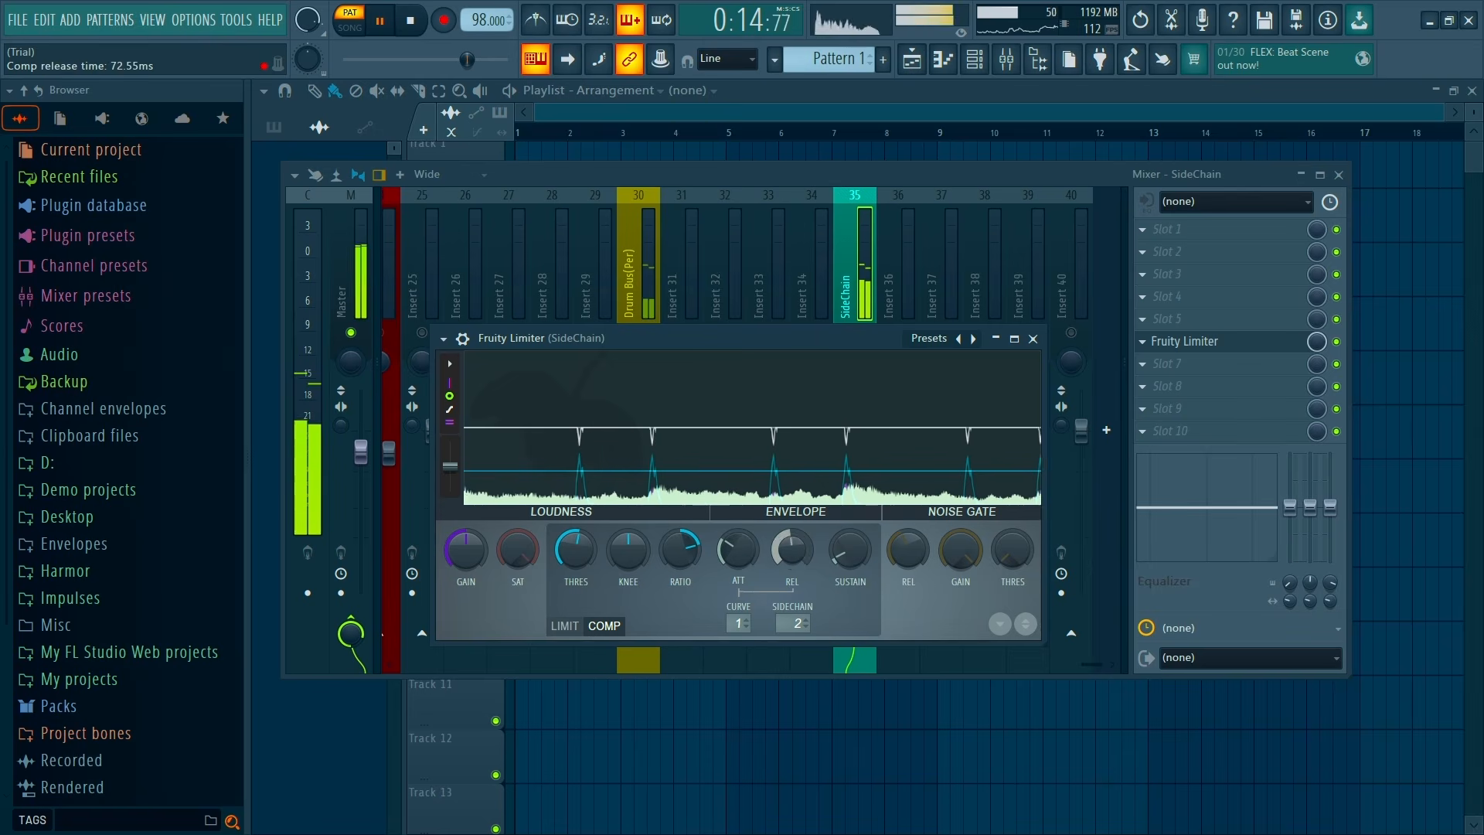
left_click_drag(680, 555, 680, 546)
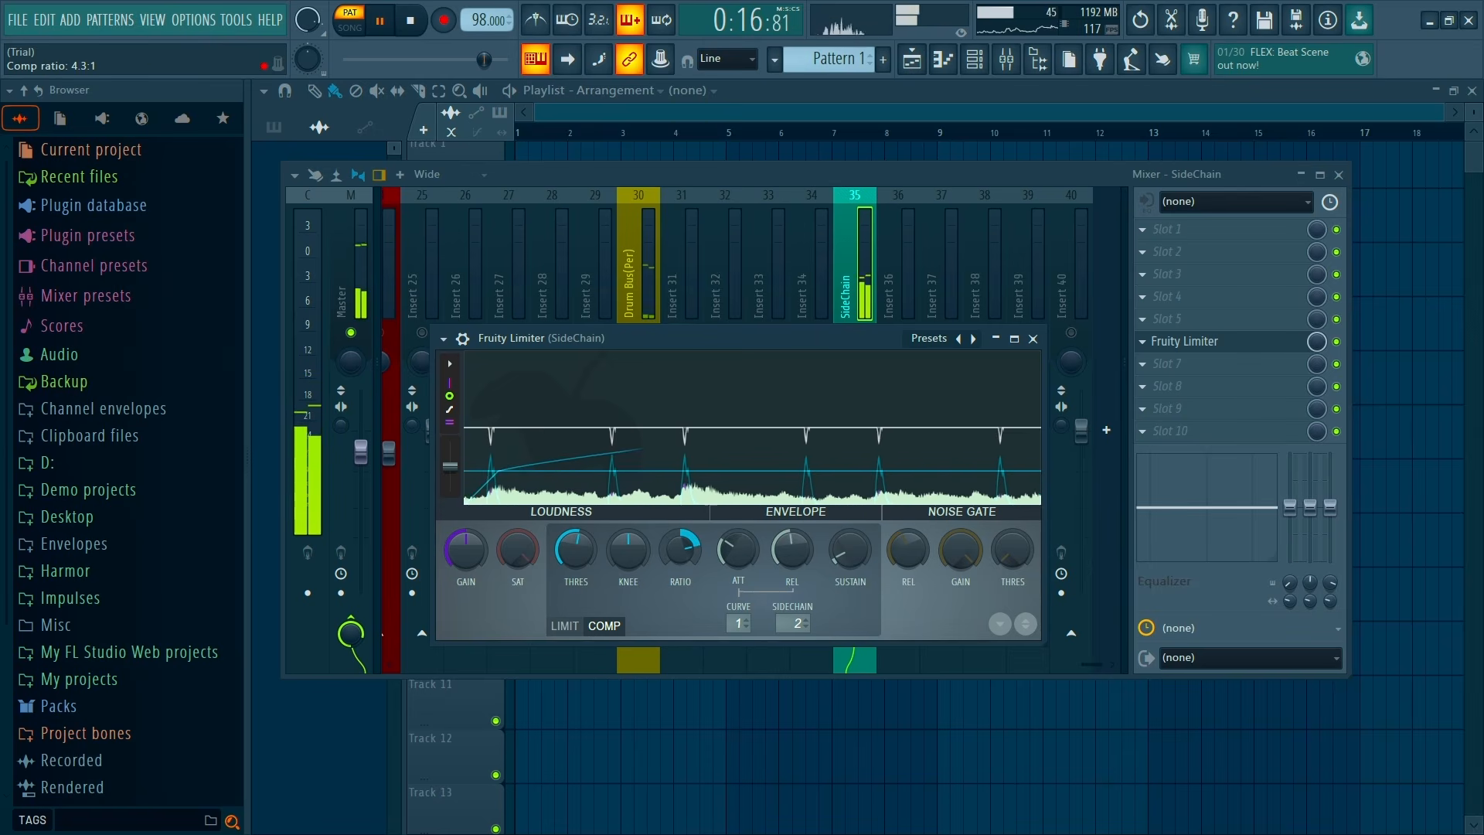
left_click_drag(791, 549, 791, 533)
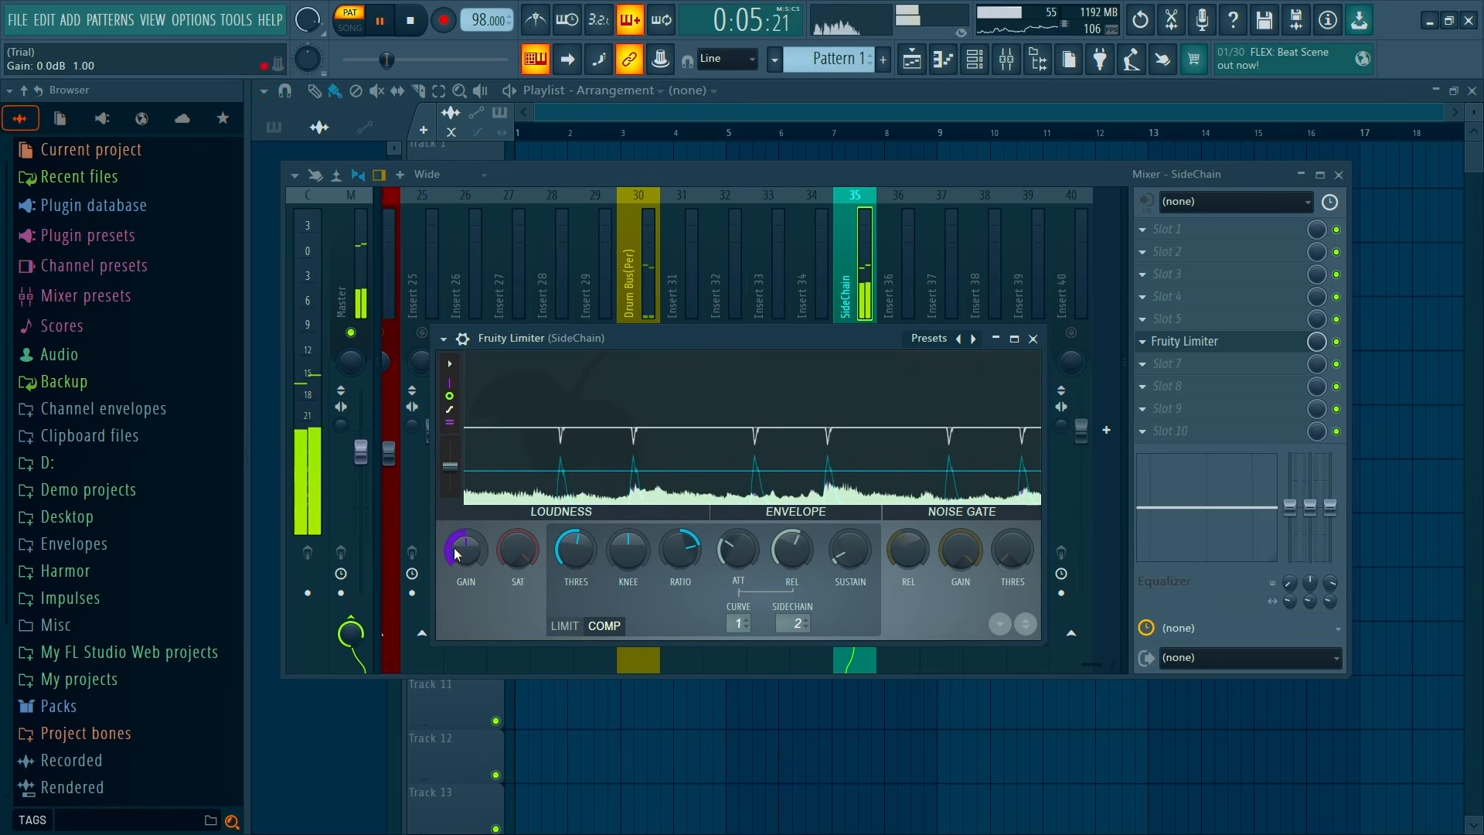
Close the SideChain limiter, play the pattern briefly to check the mix, and close the mixer
left_click(1033, 339)
key("space")
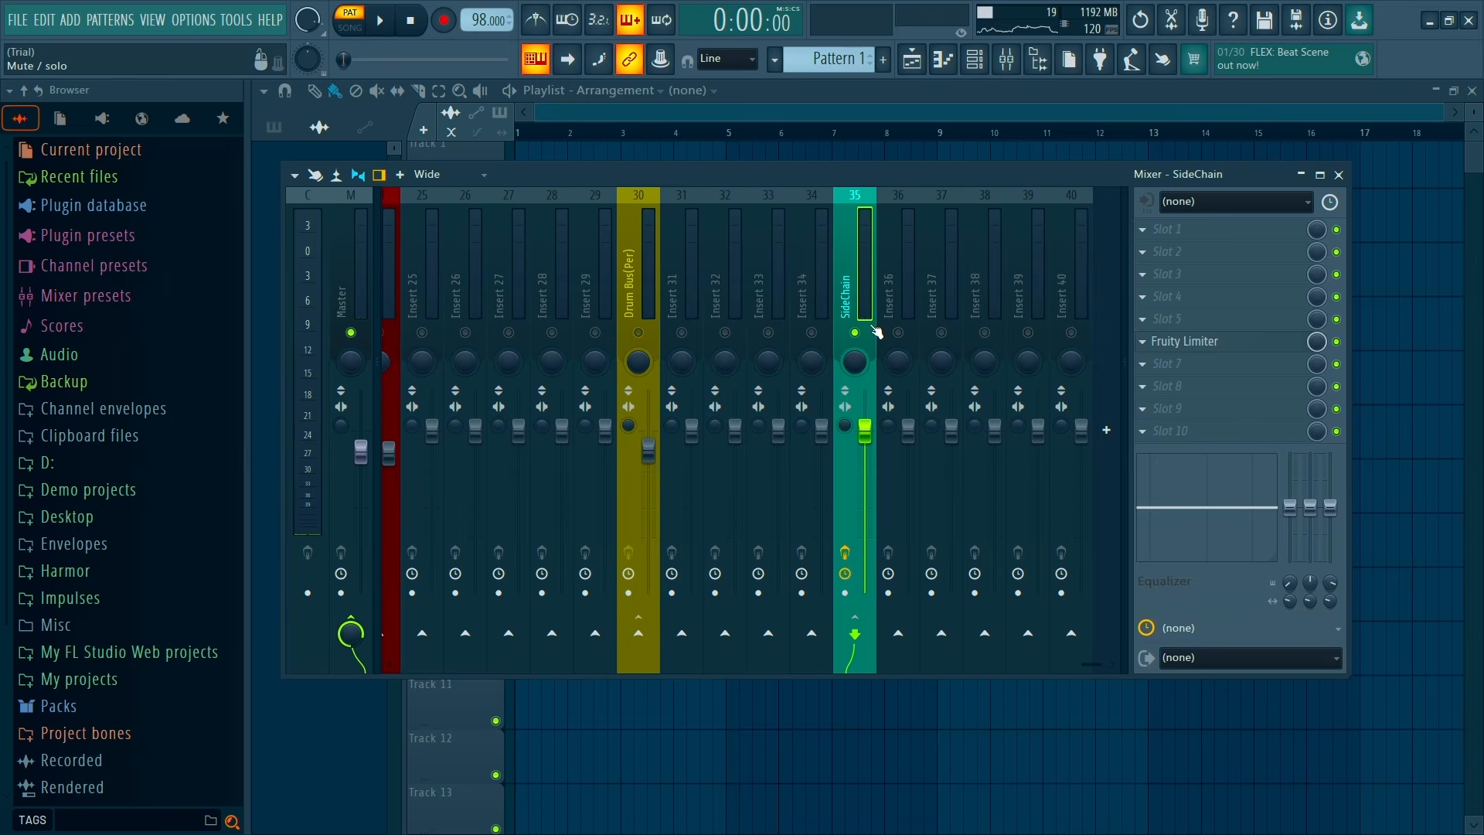
key("space")
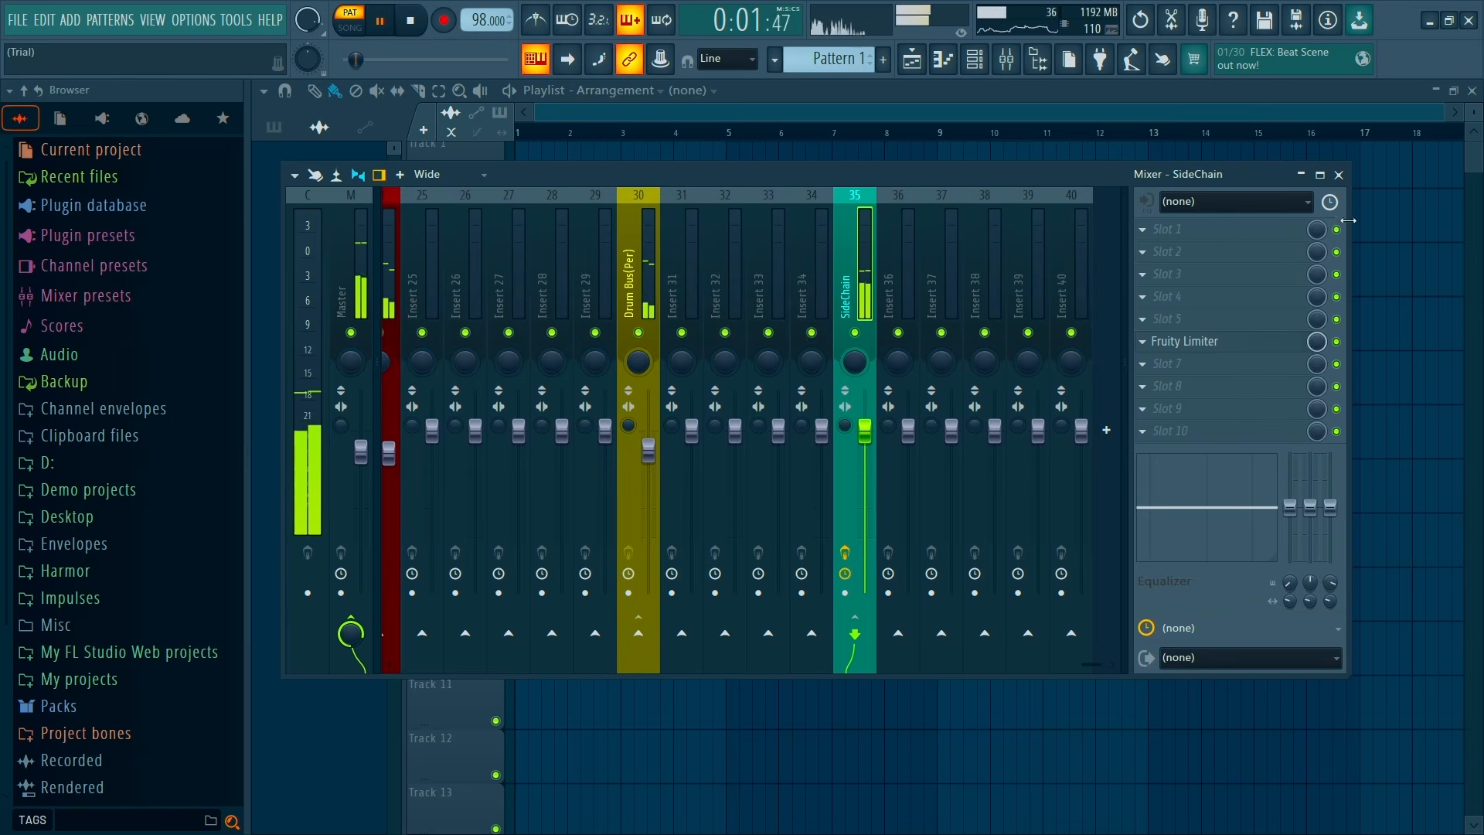
left_click(1339, 174)
key("space")
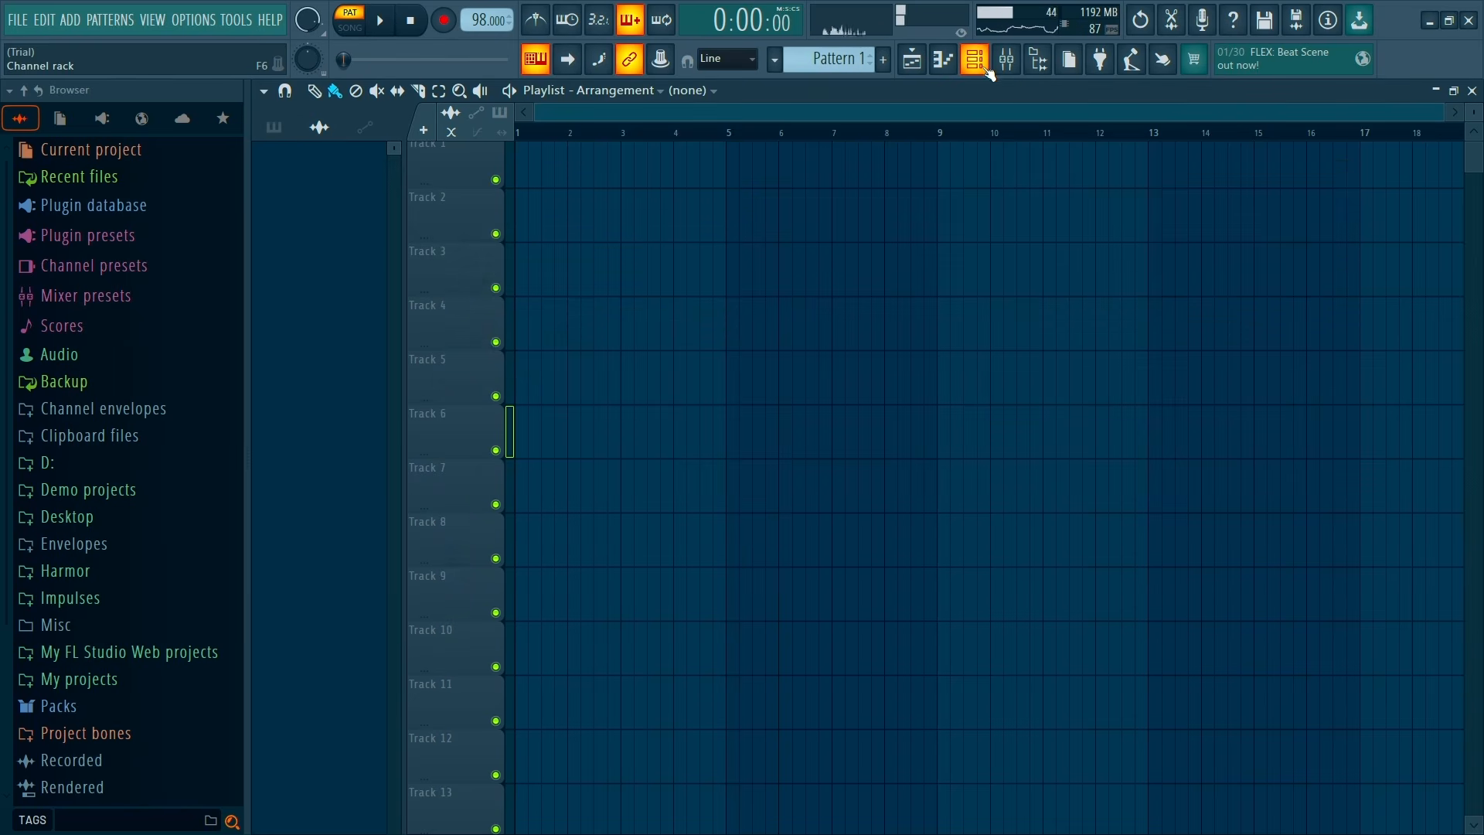
left_click(987, 67)
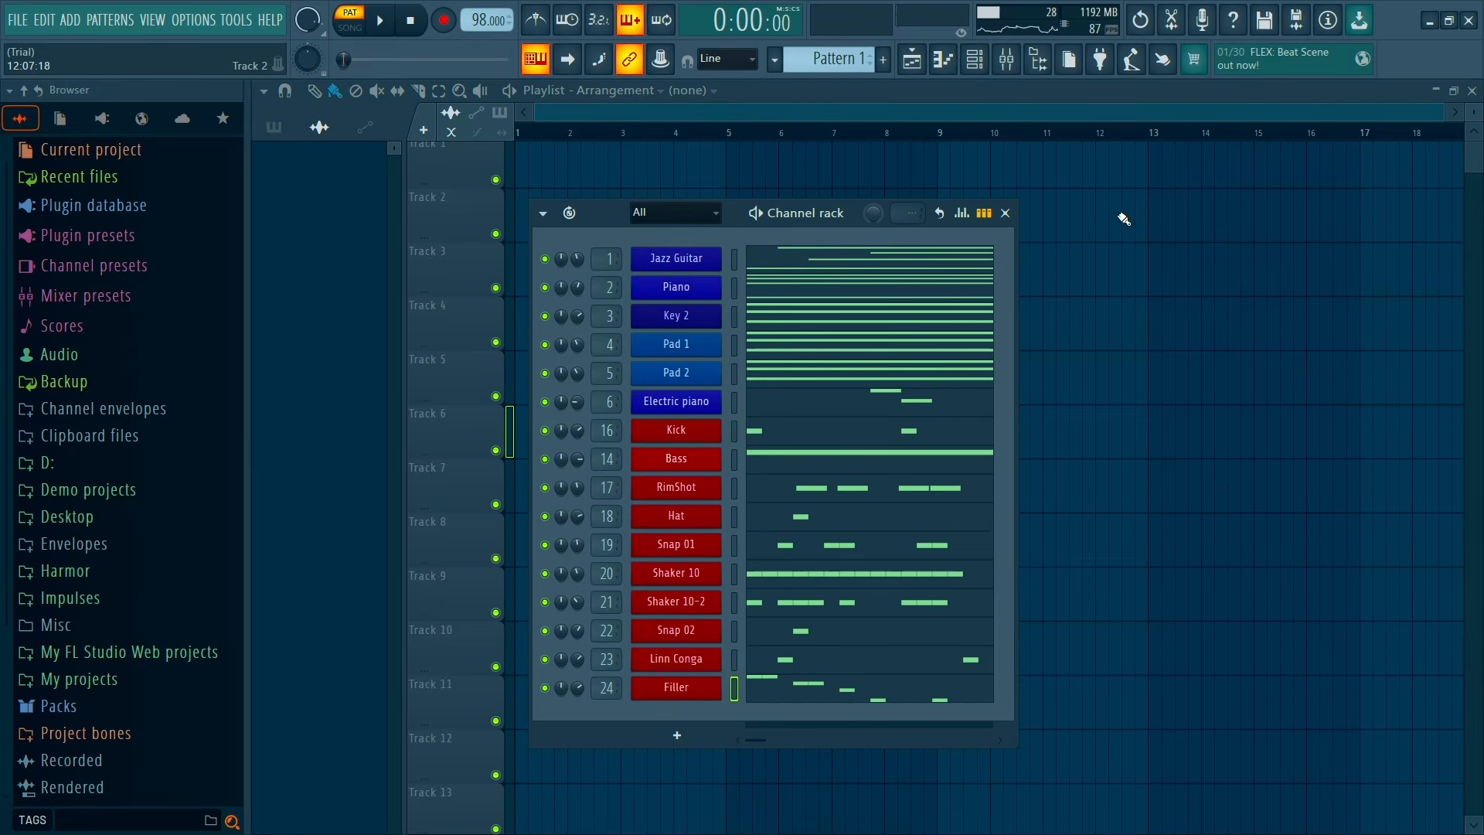
key("F6")
key("F9")
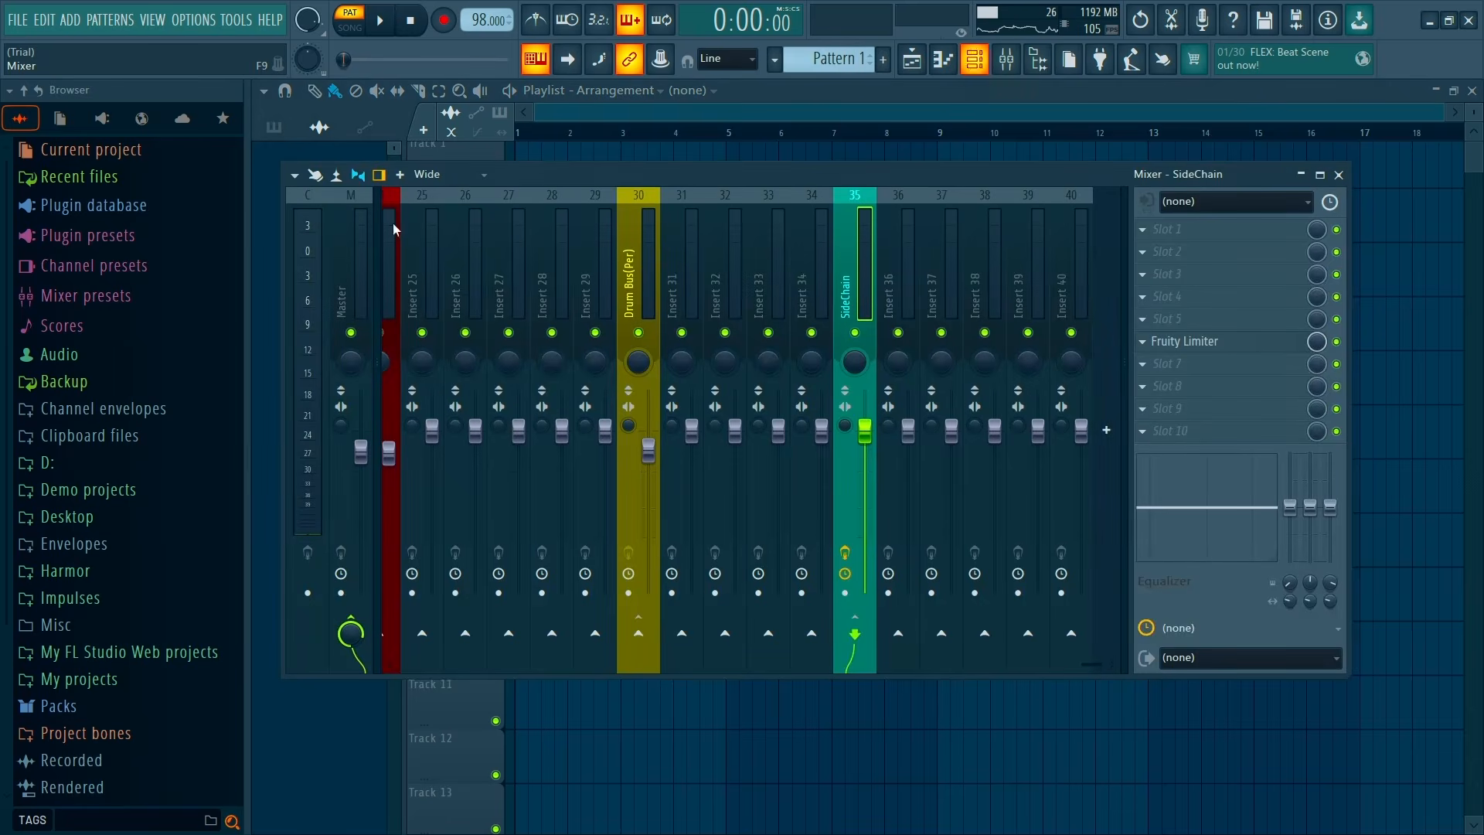
key("F9")
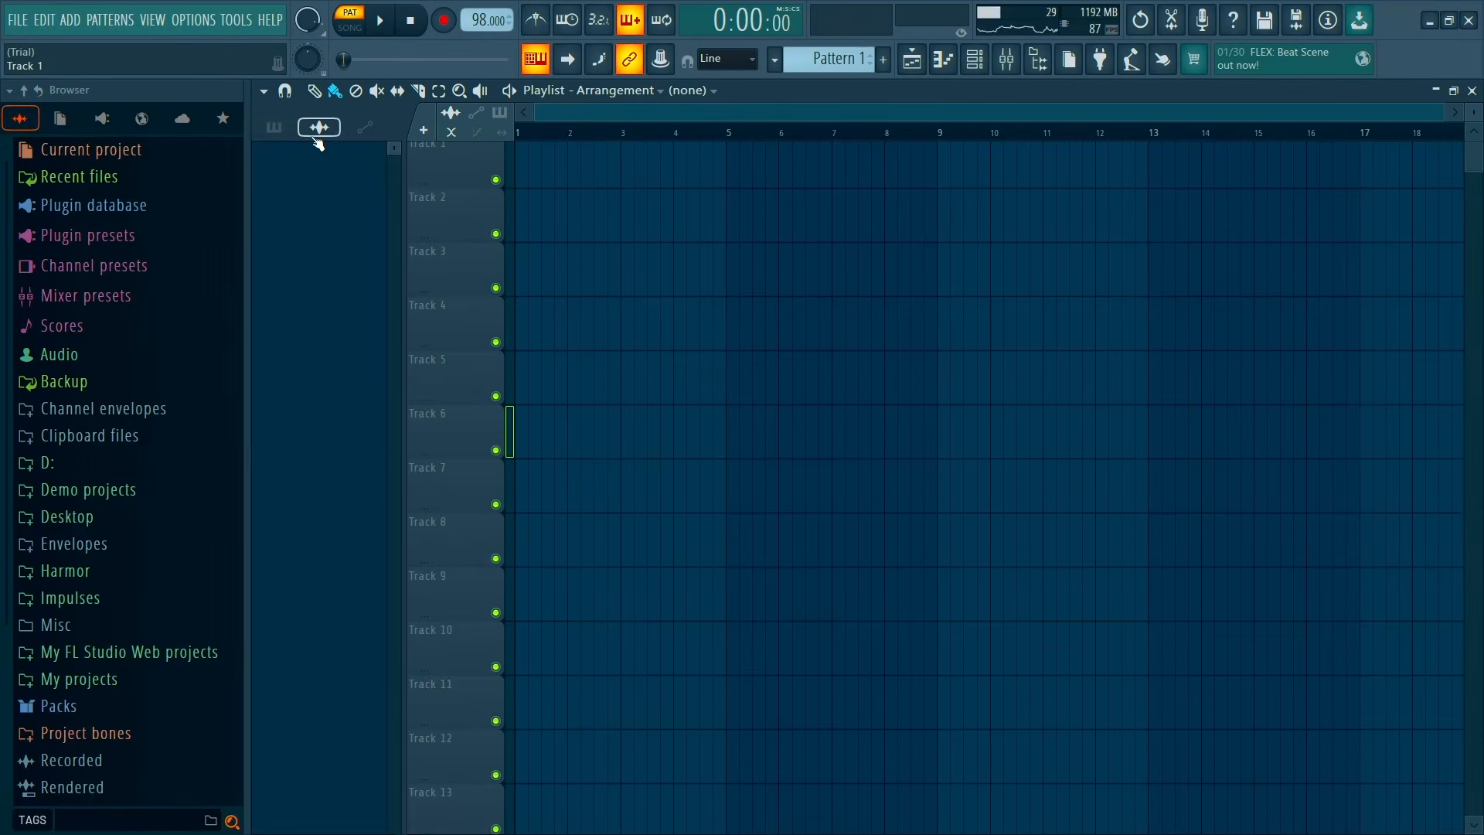
Split Pattern 1 by channel and place all the resulting patterns on playlist tracks 1 to 16, starting at bar 1
left_click(273, 127)
left_click(309, 174)
right_click(309, 174)
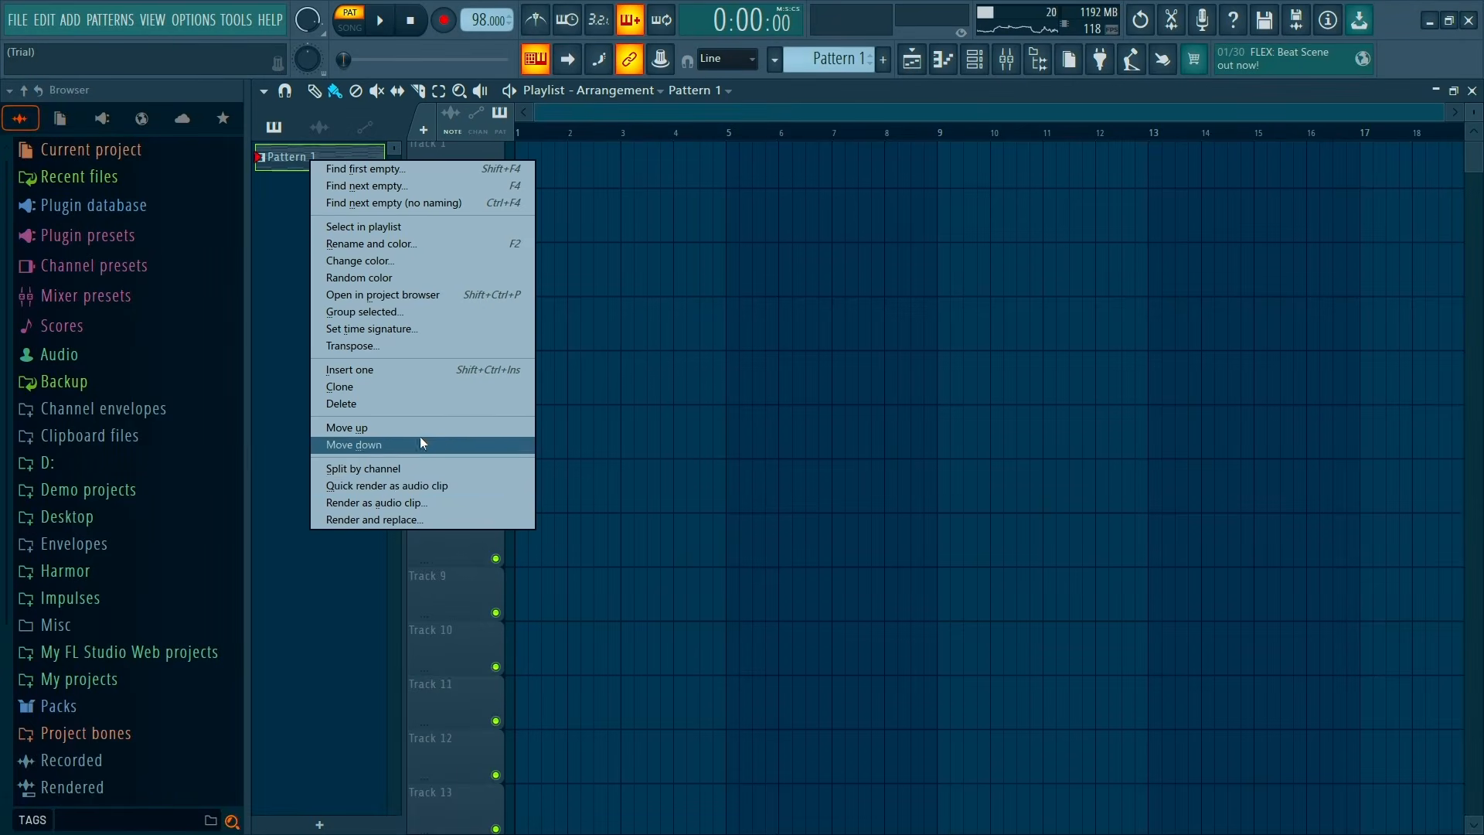
left_click(389, 470)
left_click_drag(302, 156, 299, 595)
left_click_drag(301, 170, 516, 179)
Duplicate the eight-bar block of clips repeatedly along the playlist until the arrangement reaches bar 97
key("ctrl+b")
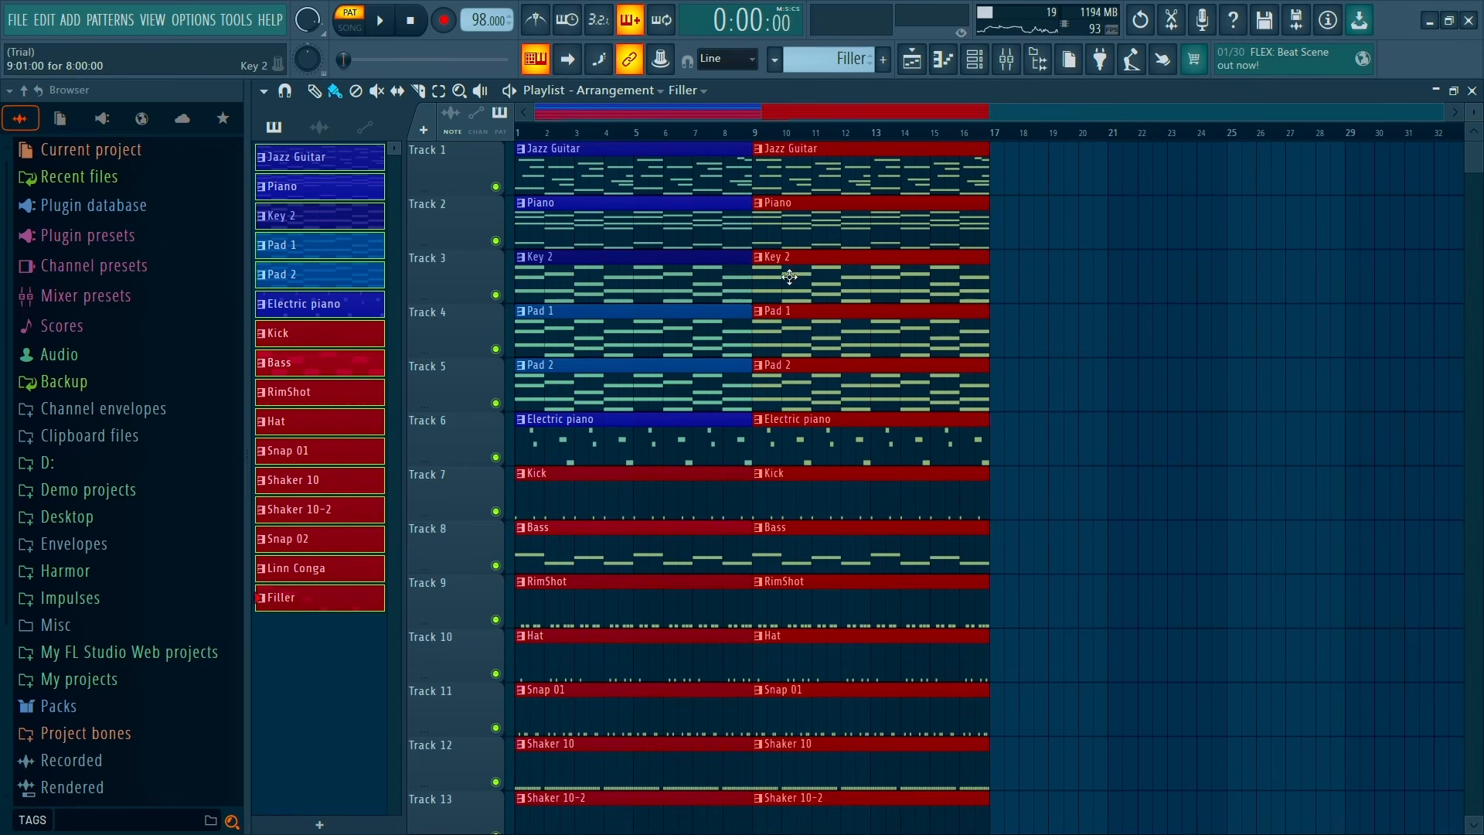
key("ctrl+b")
key("ctrl+b")
key("ctrl+b")
key("ctrl+b")
key("ctrl+b")
key("ctrl+b")
key("ctrl+b")
key("ctrl+b")
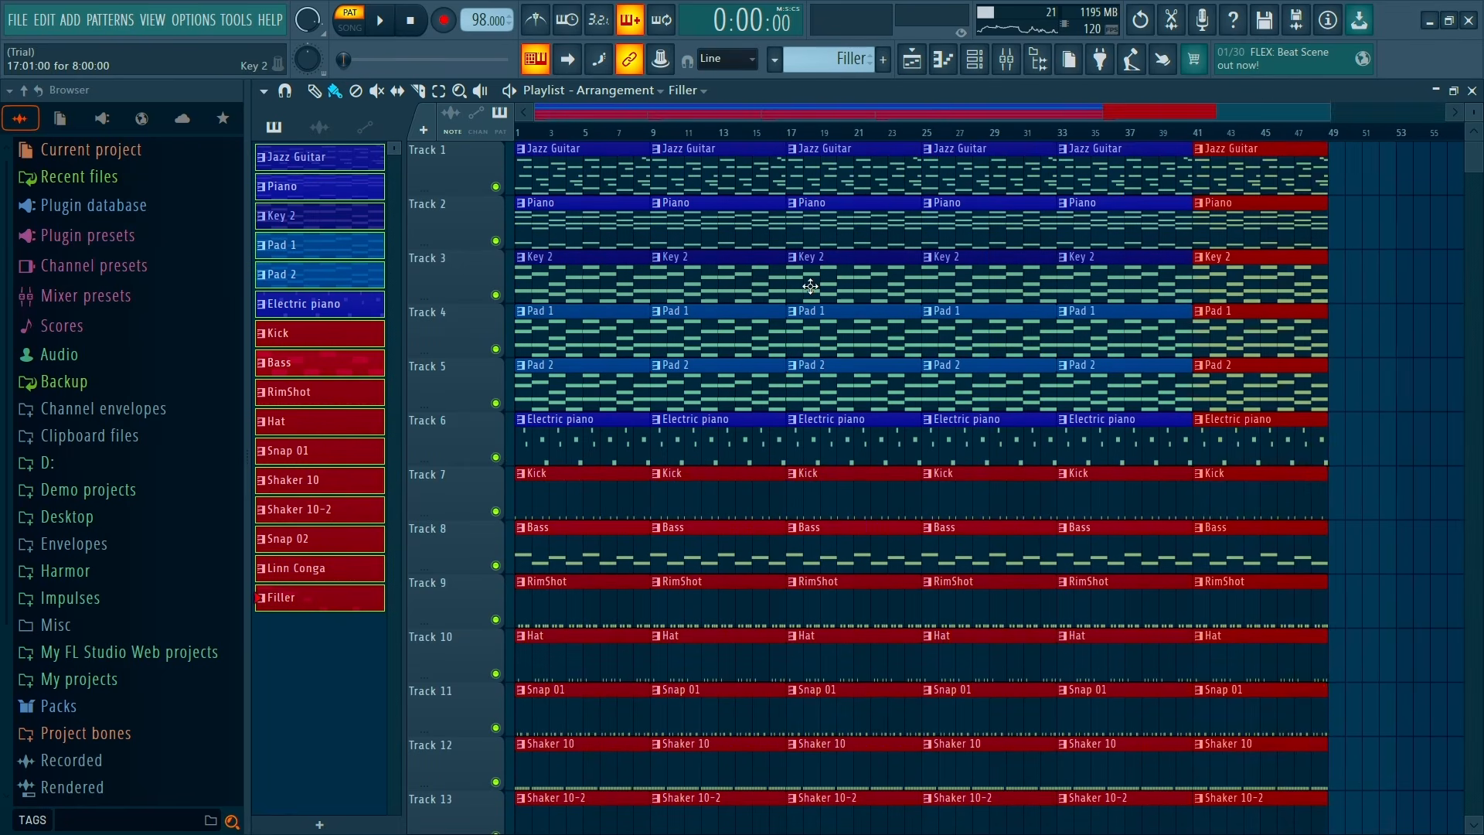
key("ctrl+b")
key("ctrl+b")
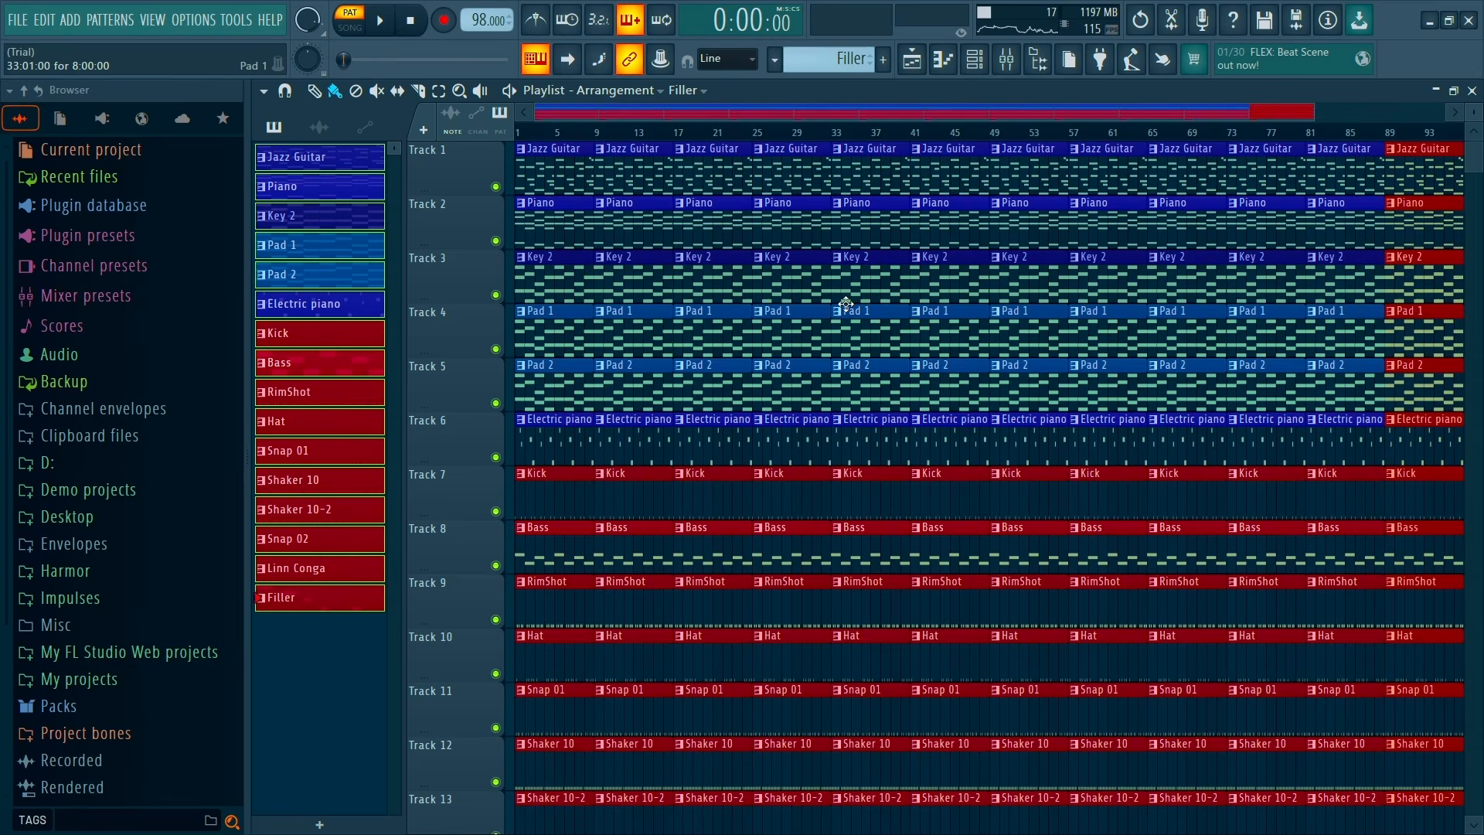
scroll(847, 304, "down", 6)
scroll(610, 692, "up", 2)
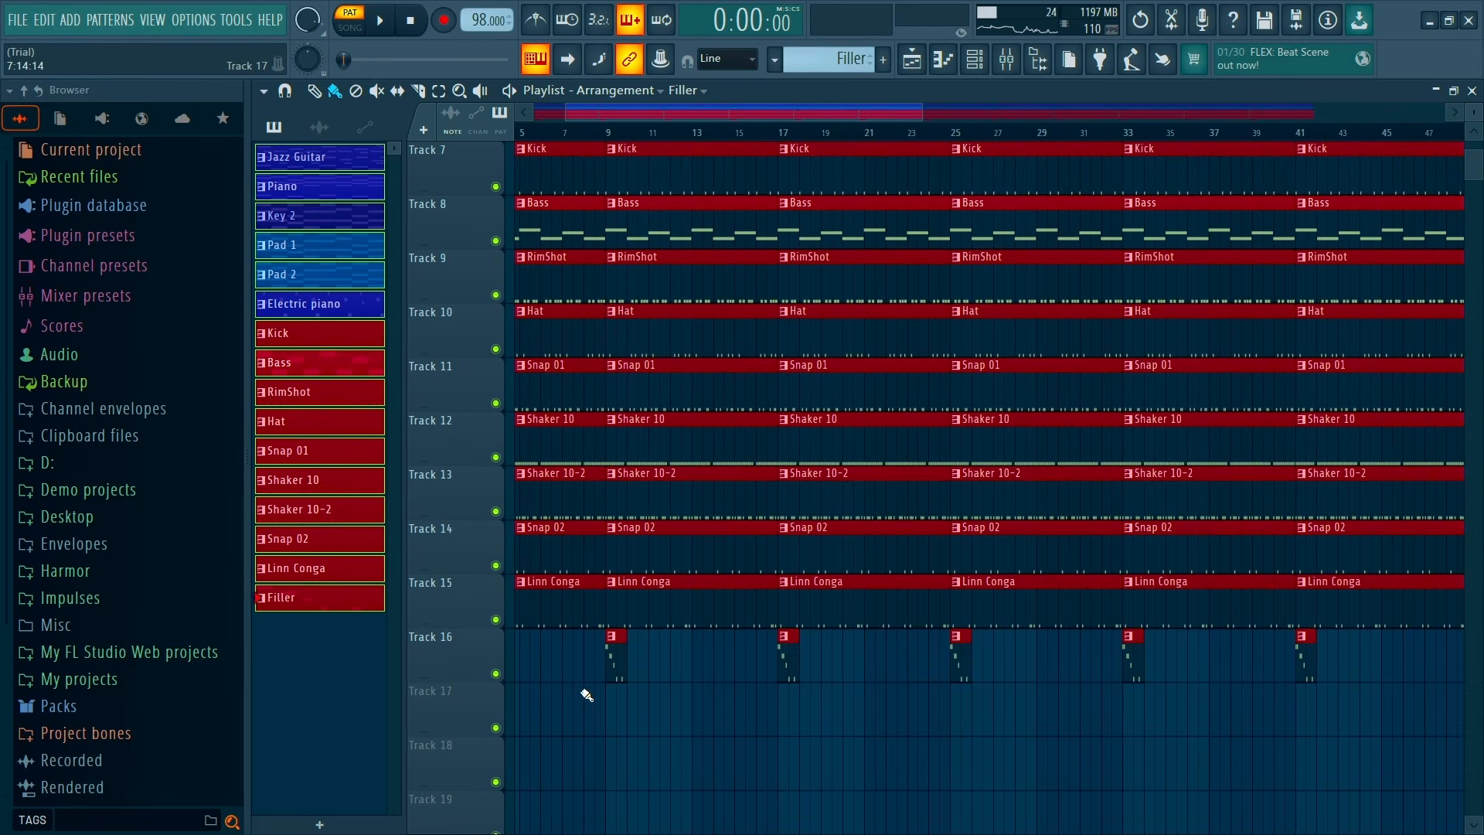
scroll(596, 696, "down", 2)
scroll(564, 530, "up", 6)
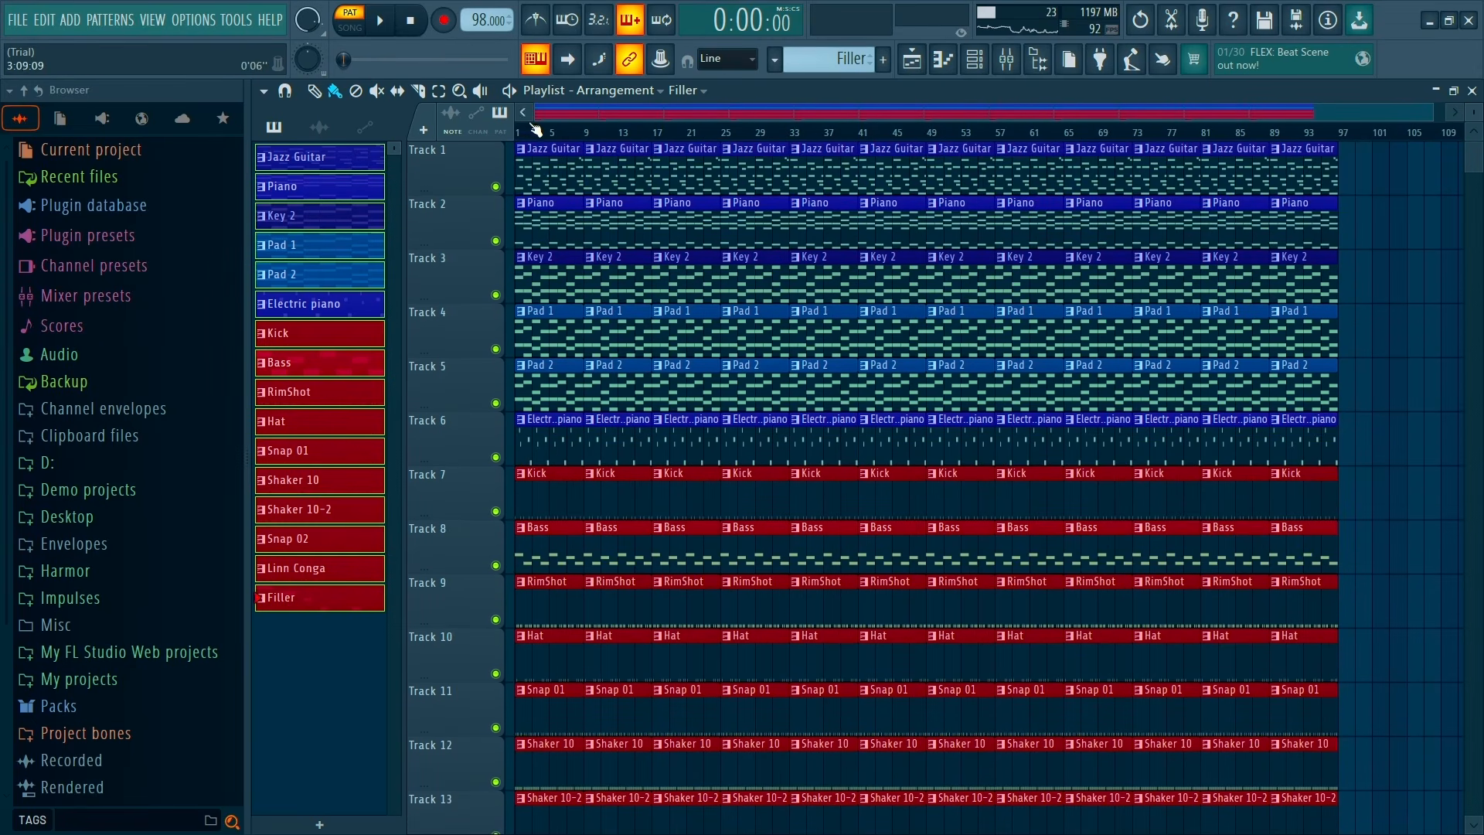
Switch playback to song mode and add a time marker named "Intro" at bar 1
key("l")
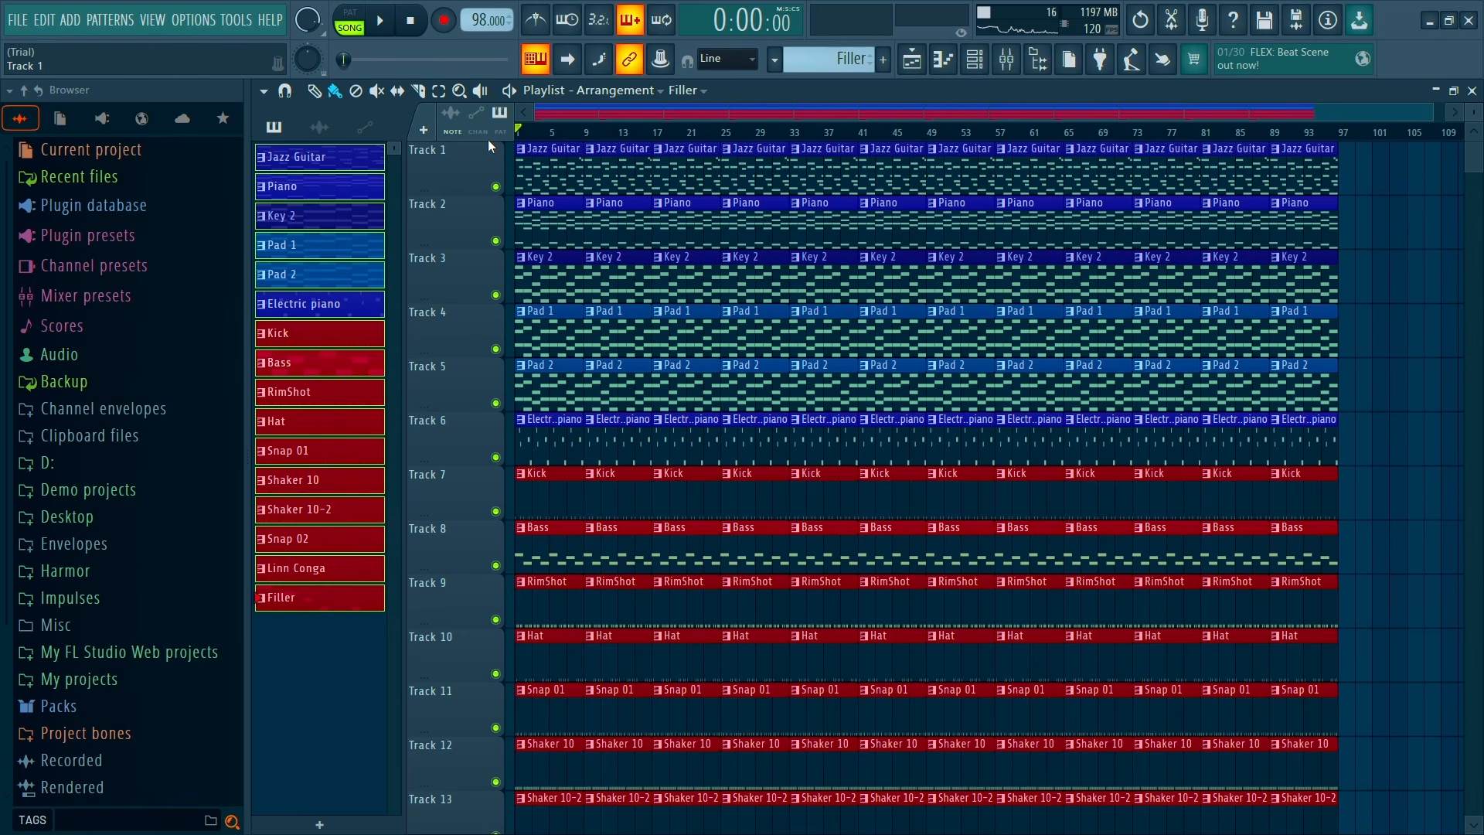
key("alt+t")
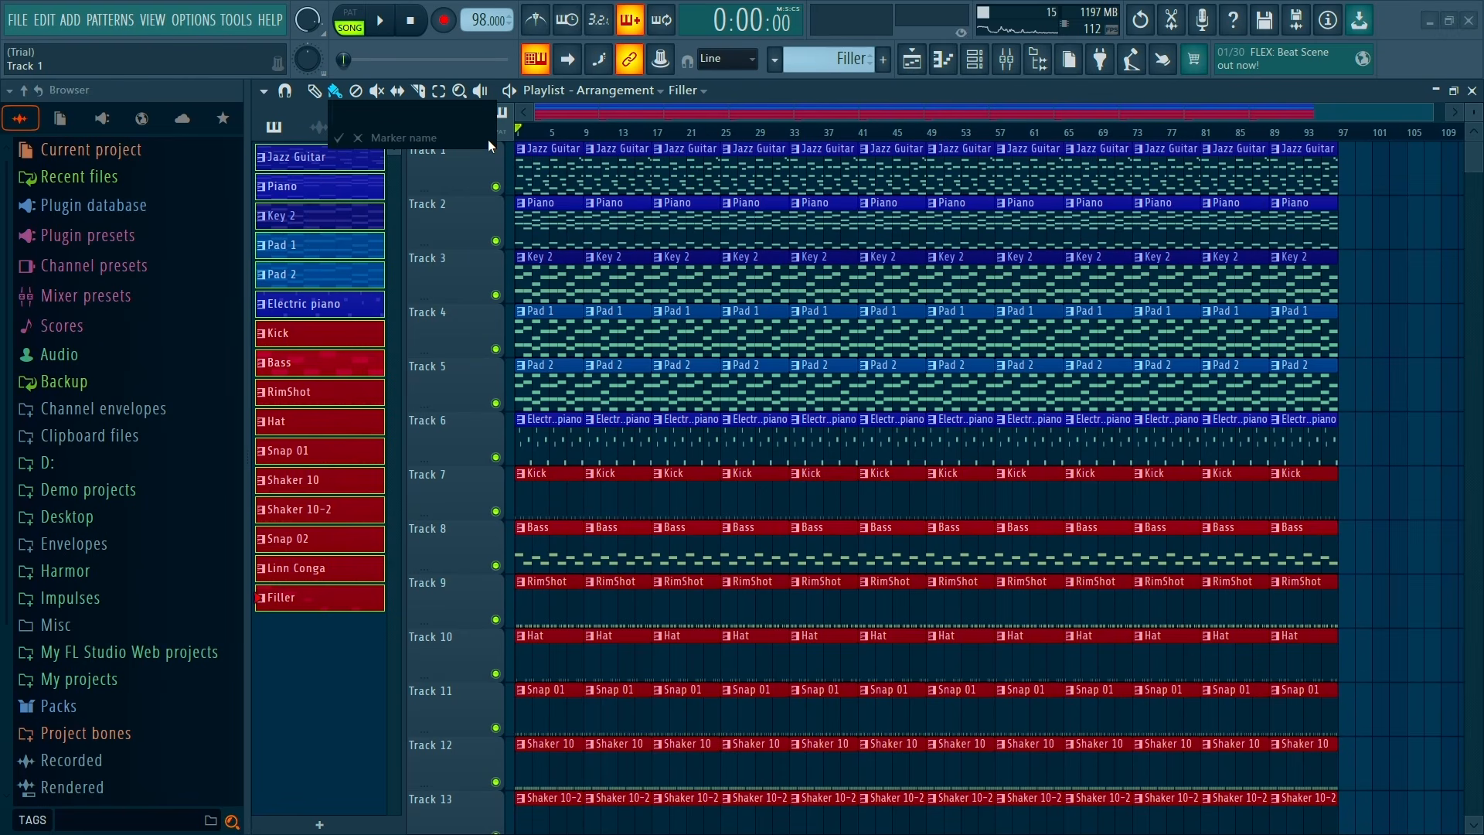
type("Intro")
key("Return")
Add a time marker named "Verse 1" at bar 9 of the playlist
scroll(596, 178, "up", 3)
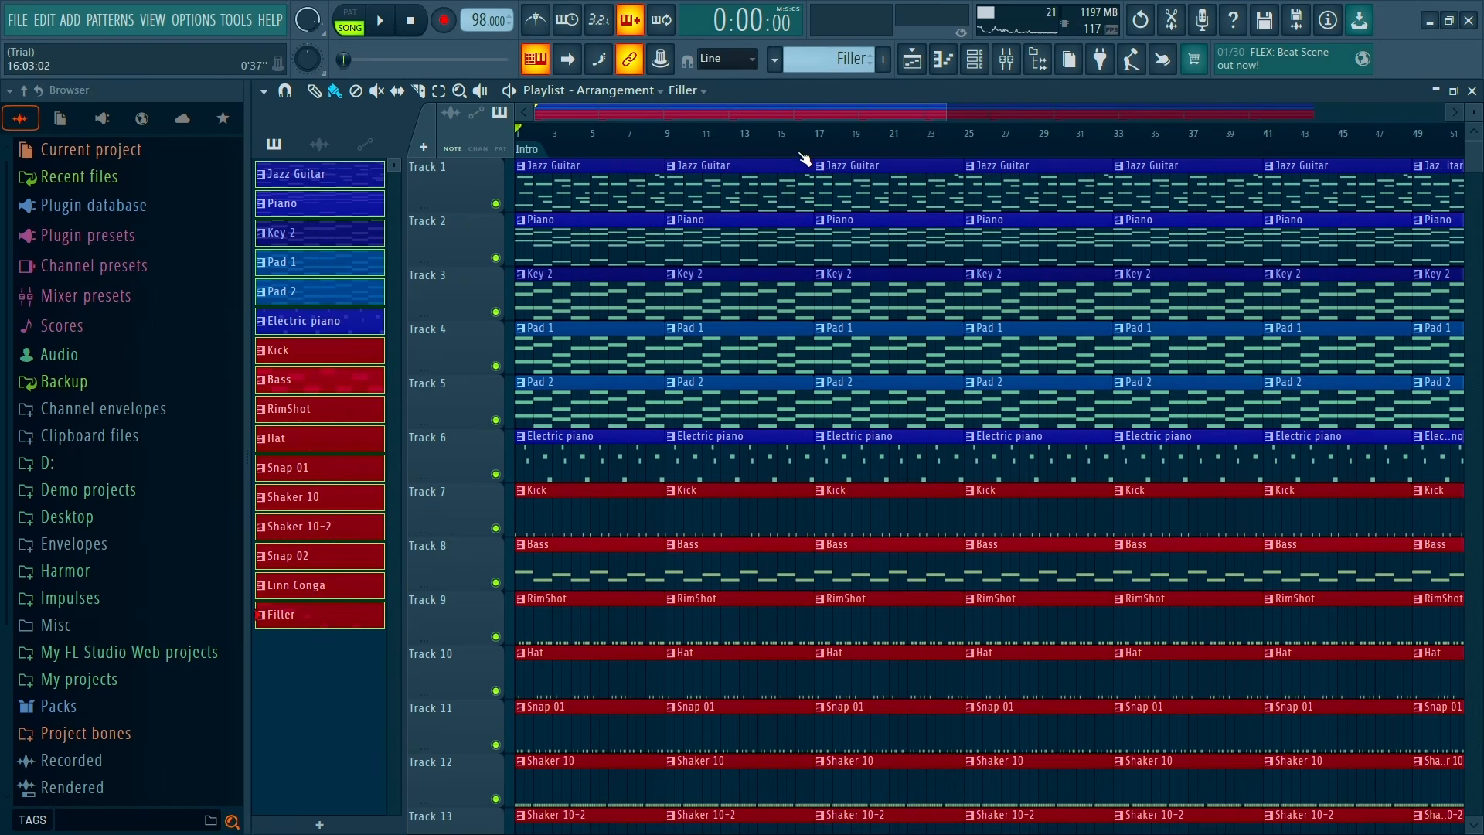
left_click(824, 137)
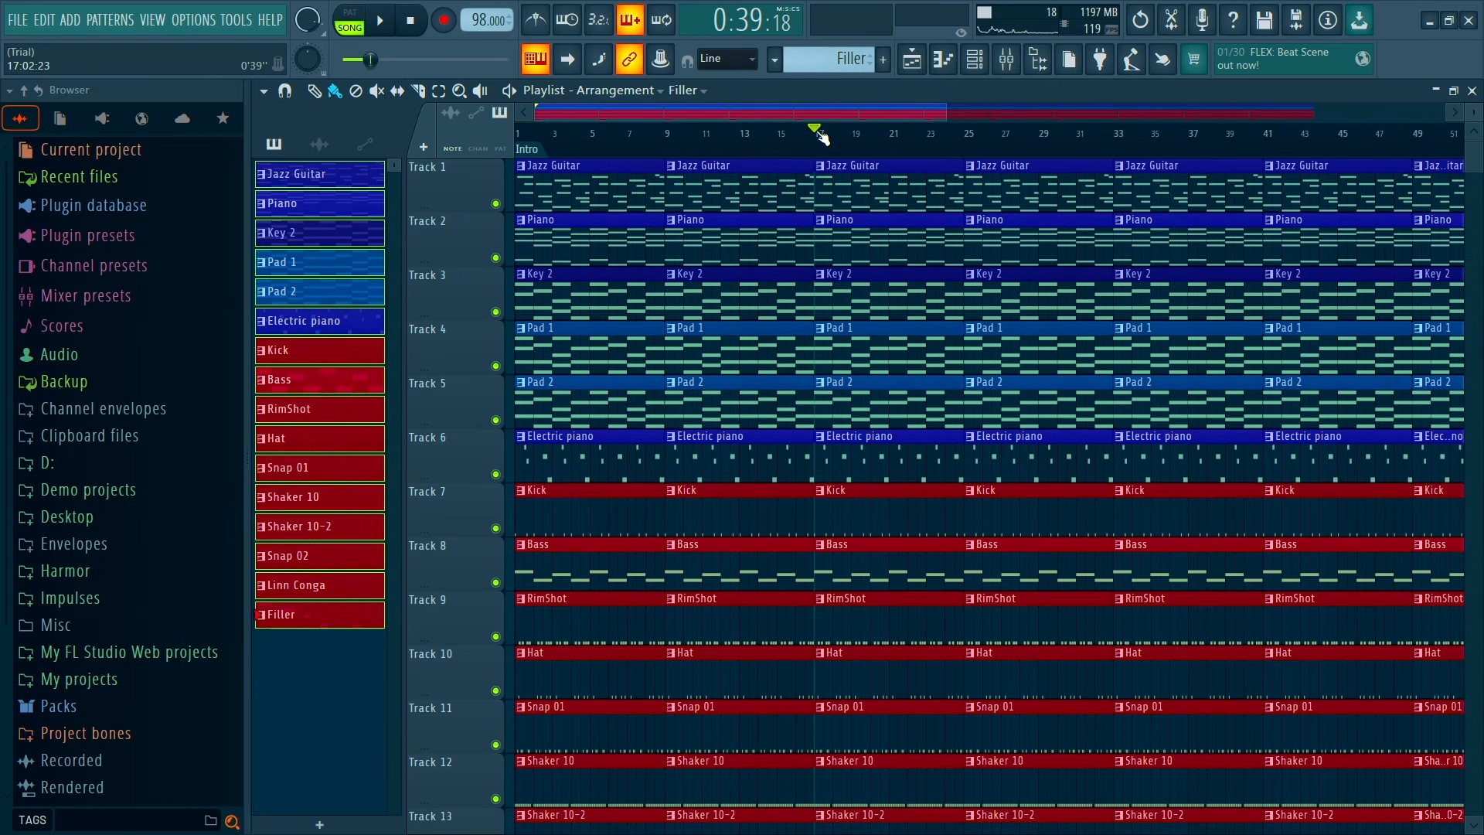
left_click(672, 137)
key("alt+t")
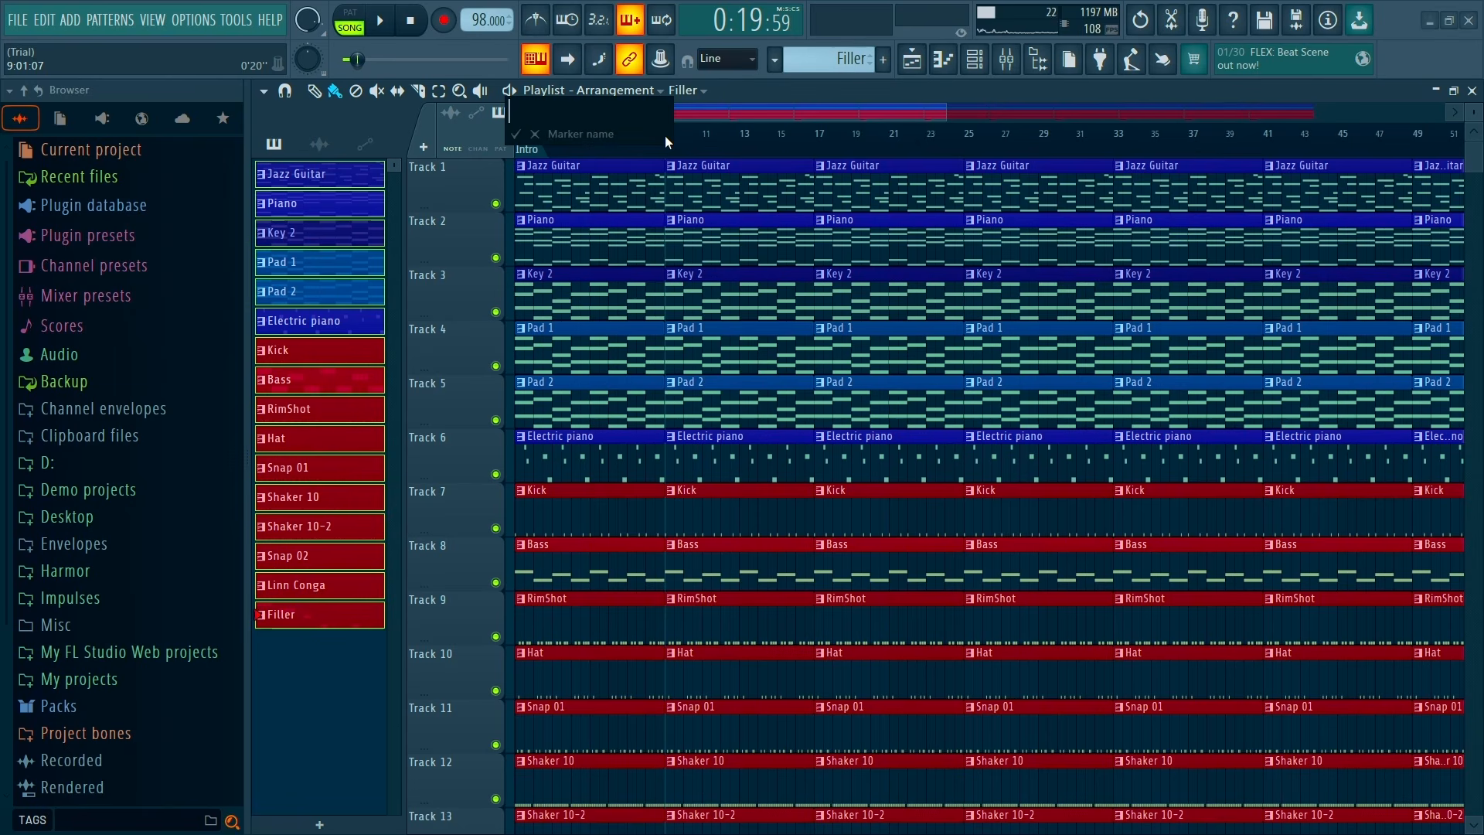
type("Verse 1")
key("Return")
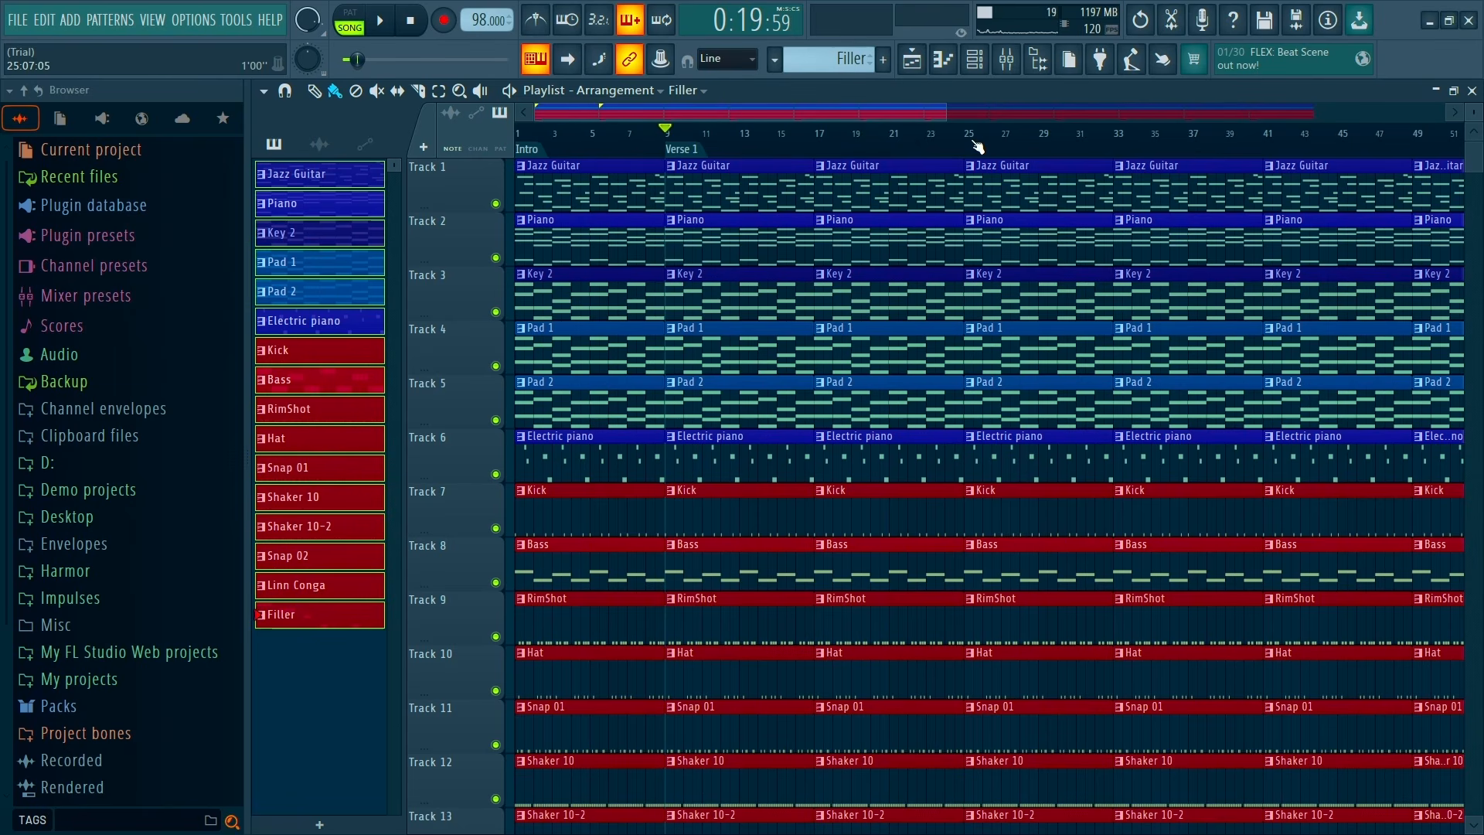
Add a time marker named "Pre-Chorus" at bar 25 of the playlist
left_click(970, 137)
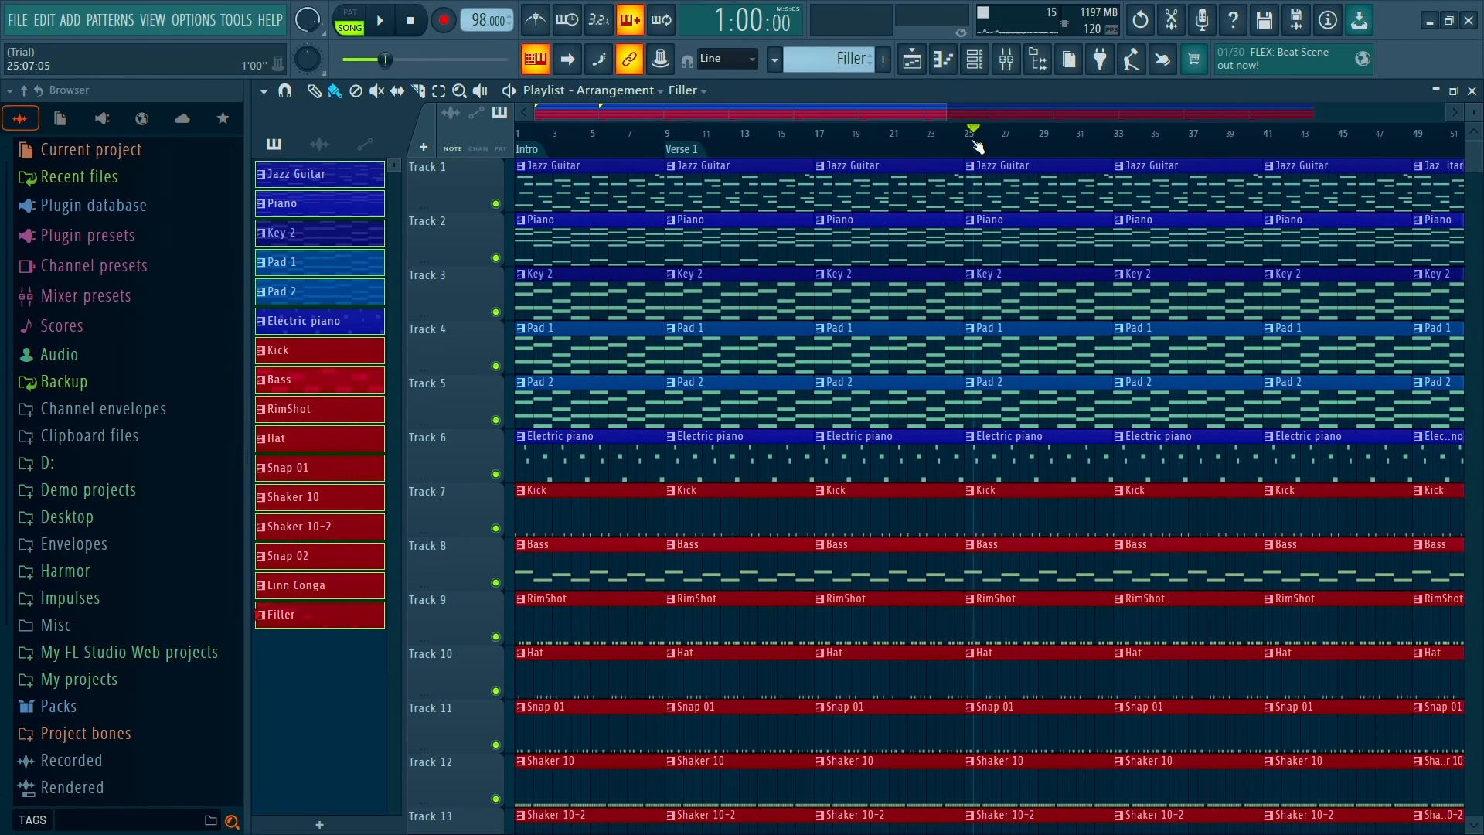
key("alt+t")
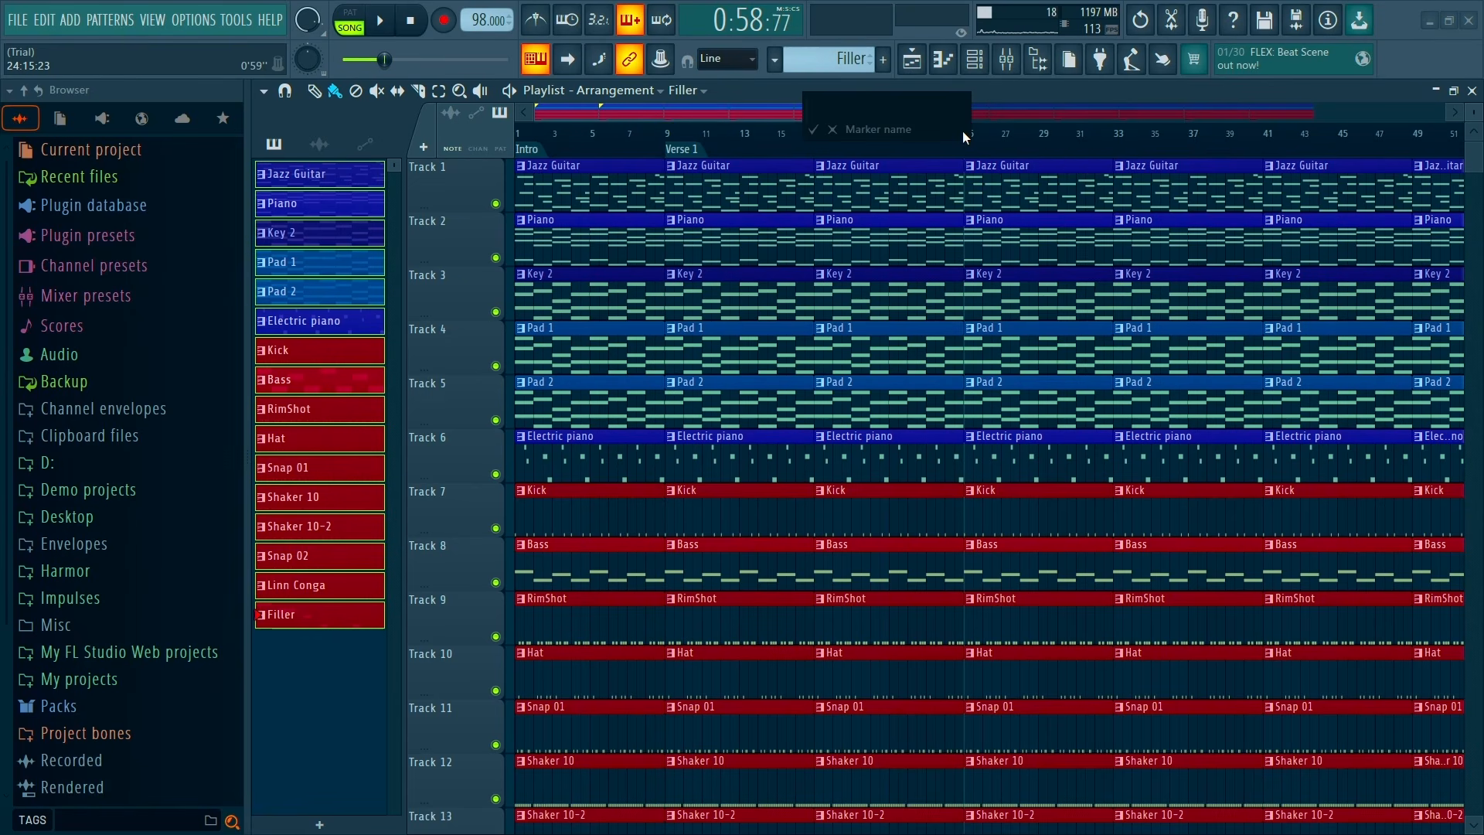
type("Pre-Chorus")
key("Return")
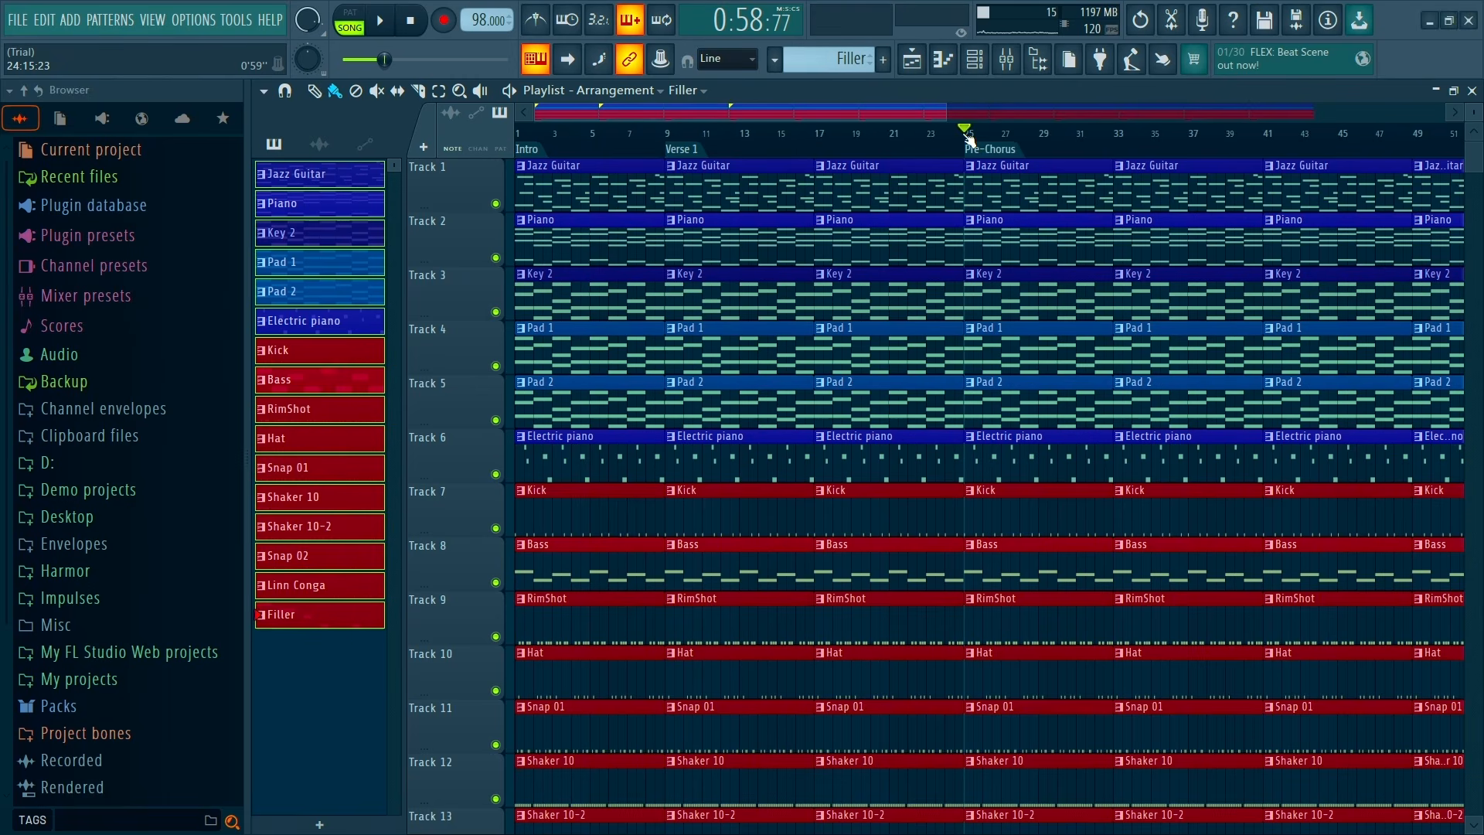
Add a time marker named "Chorus" at bar 33 of the playlist
left_click(1117, 132)
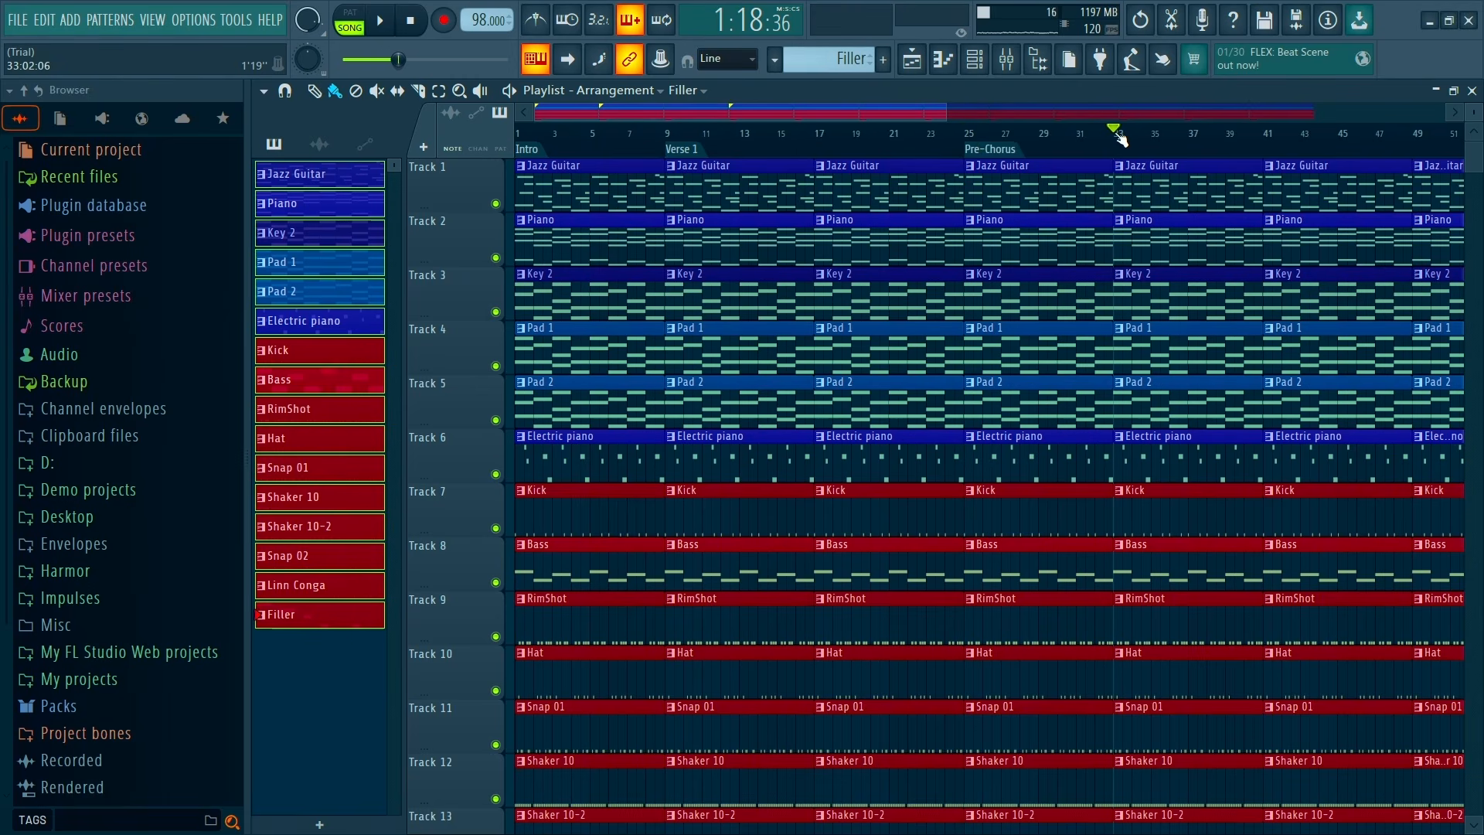
key("alt+t")
type("Ch")
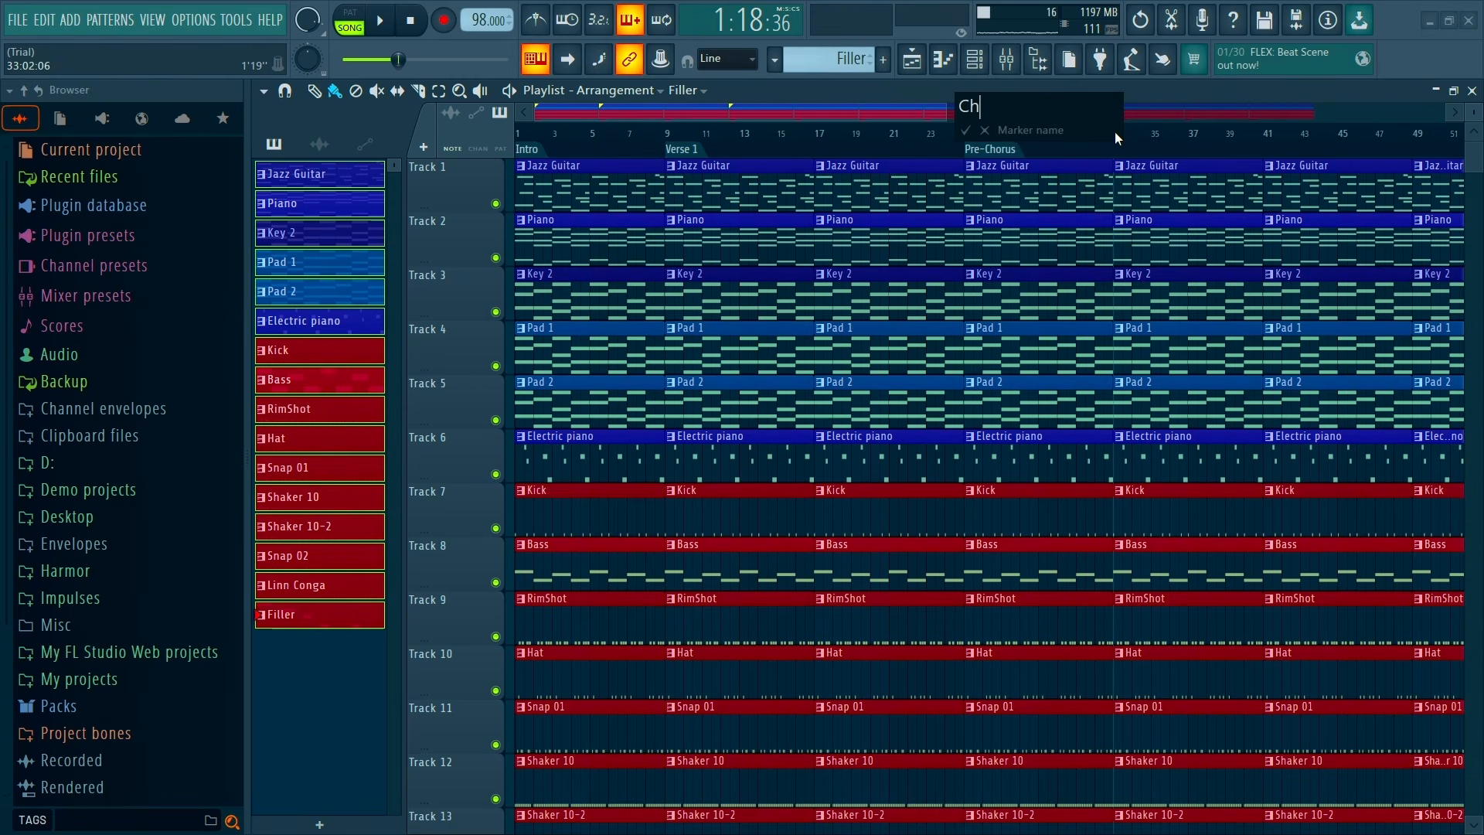
type("orus")
key("Return")
Add a time marker named "Verse 2" at bar 49 of the playlist
key("Page_Down")
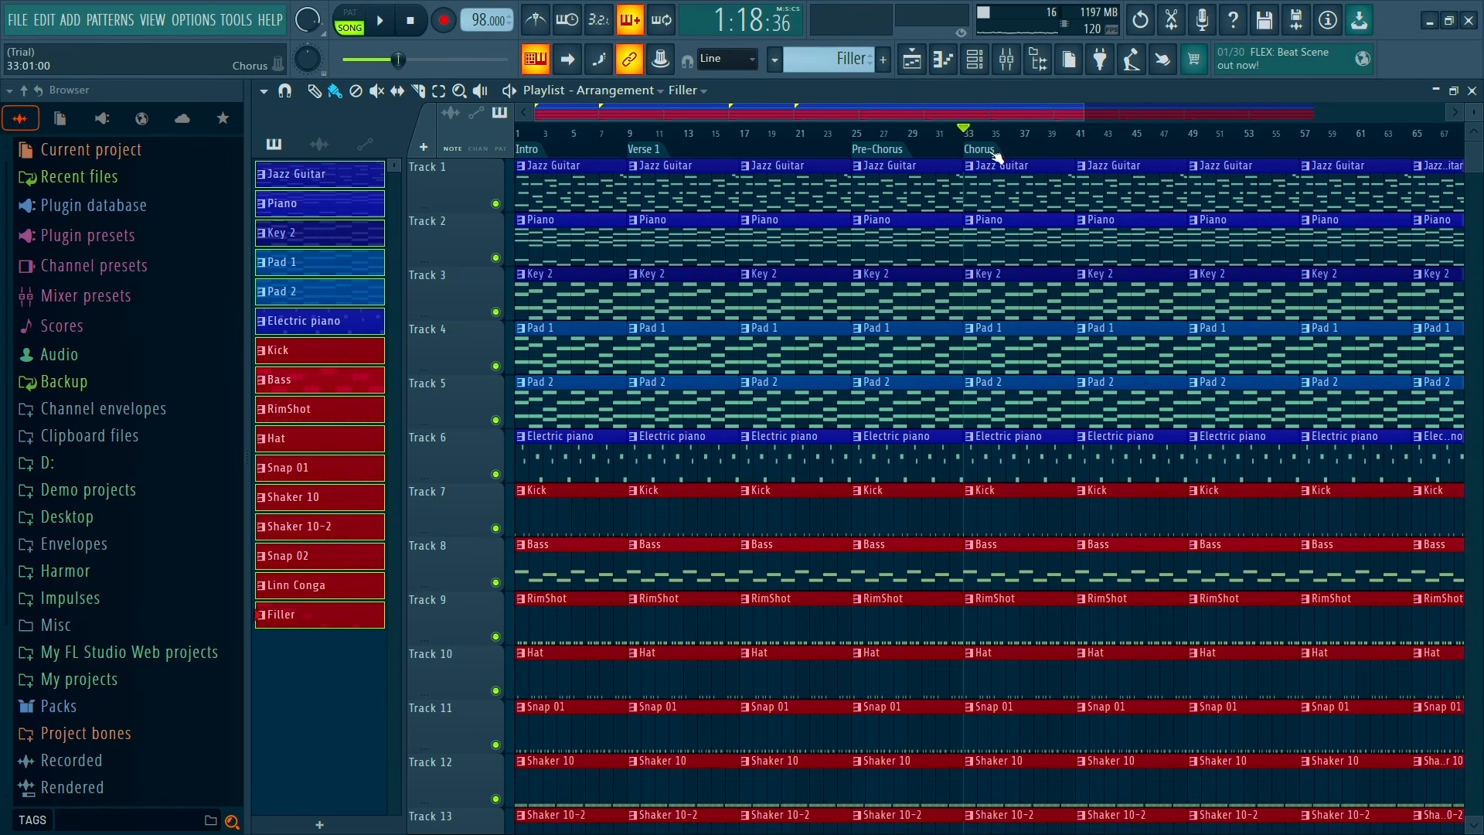
left_click(1192, 136)
key("alt+t")
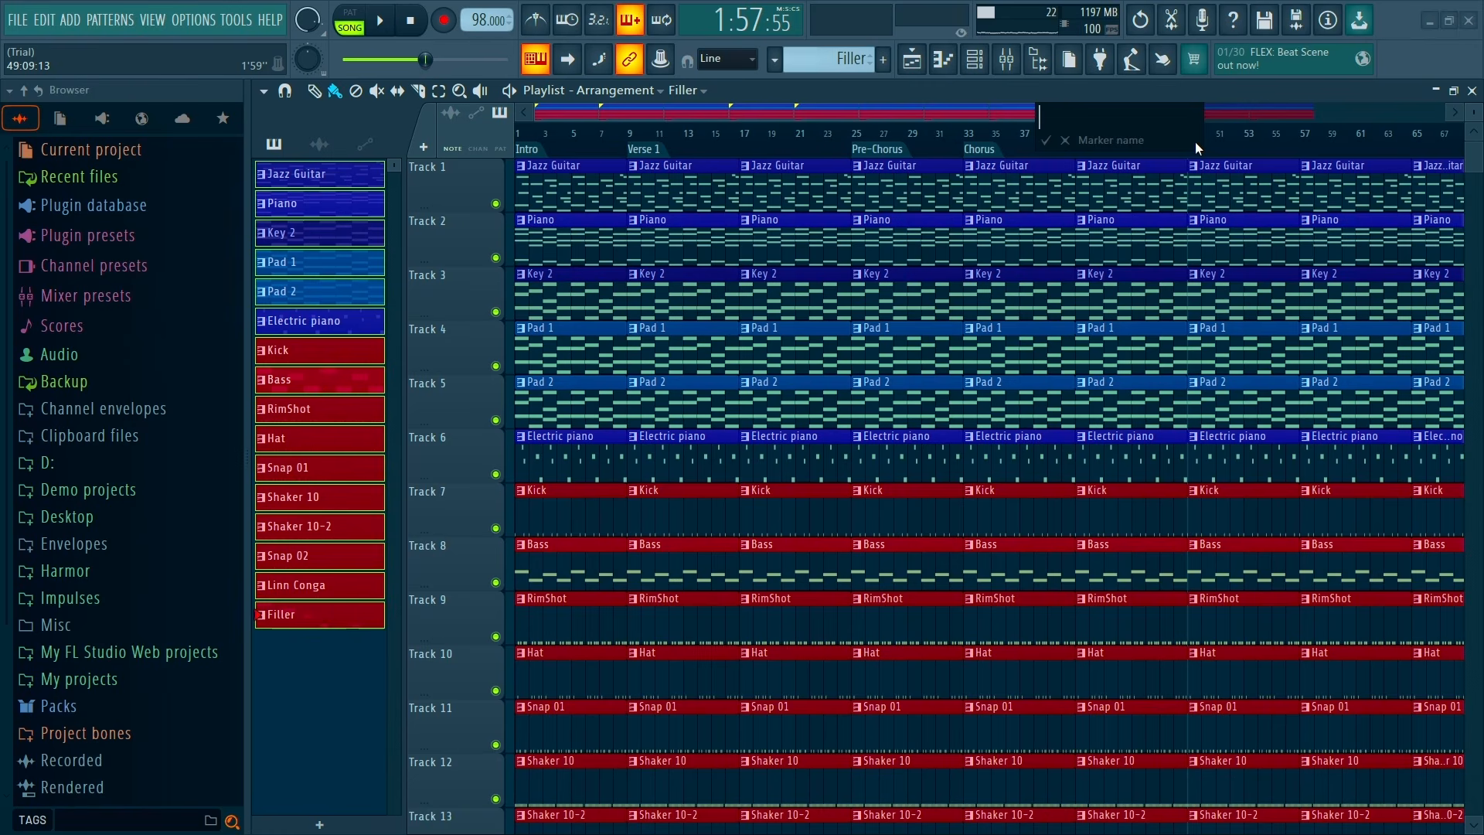
type("Verse 2")
key("Return")
Add a time marker named "Bridge" at bar 65 of the playlist
scroll(1036, 193, "right", 4)
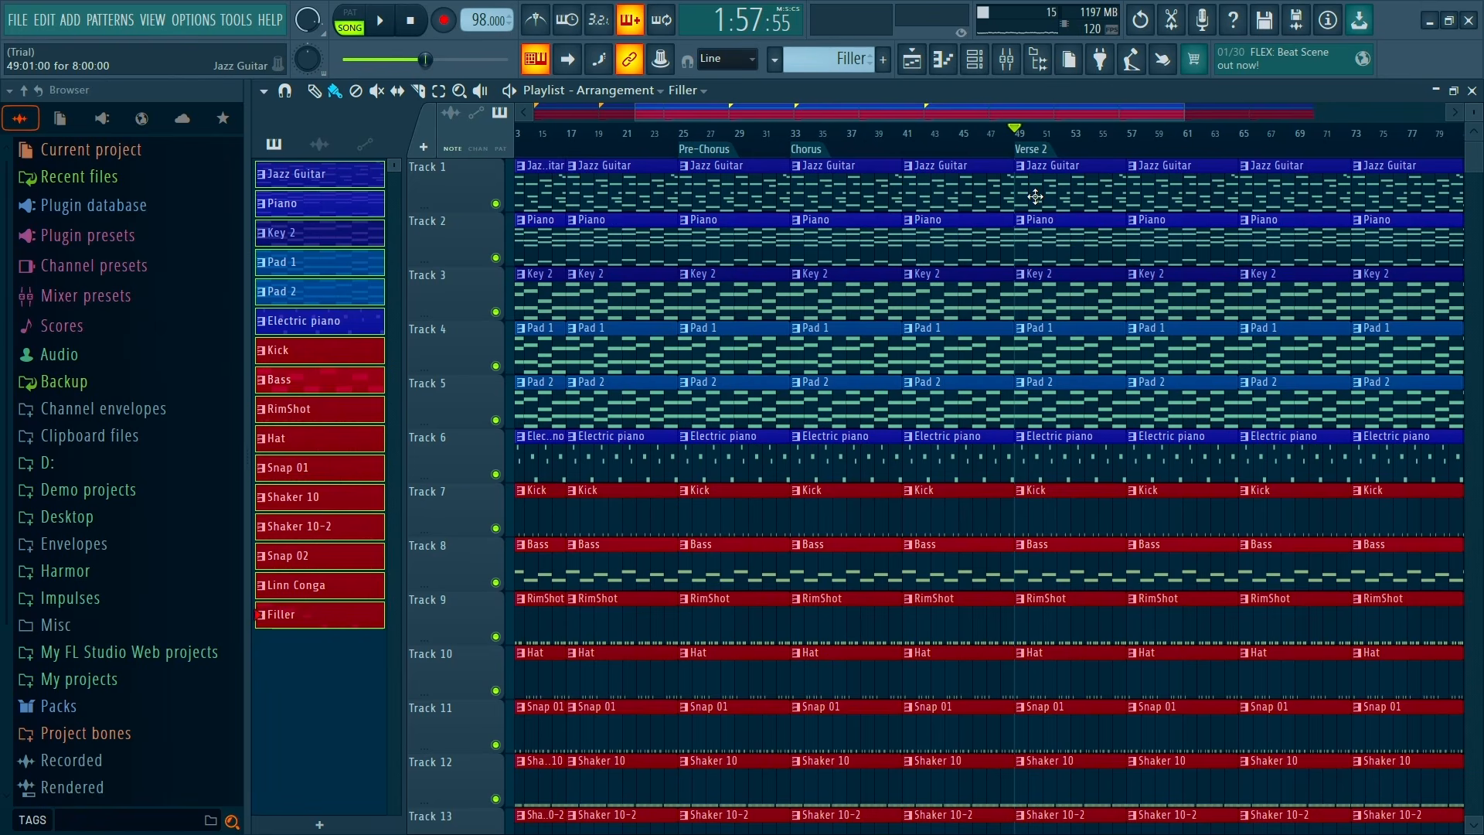
scroll(1121, 162, "up", 1)
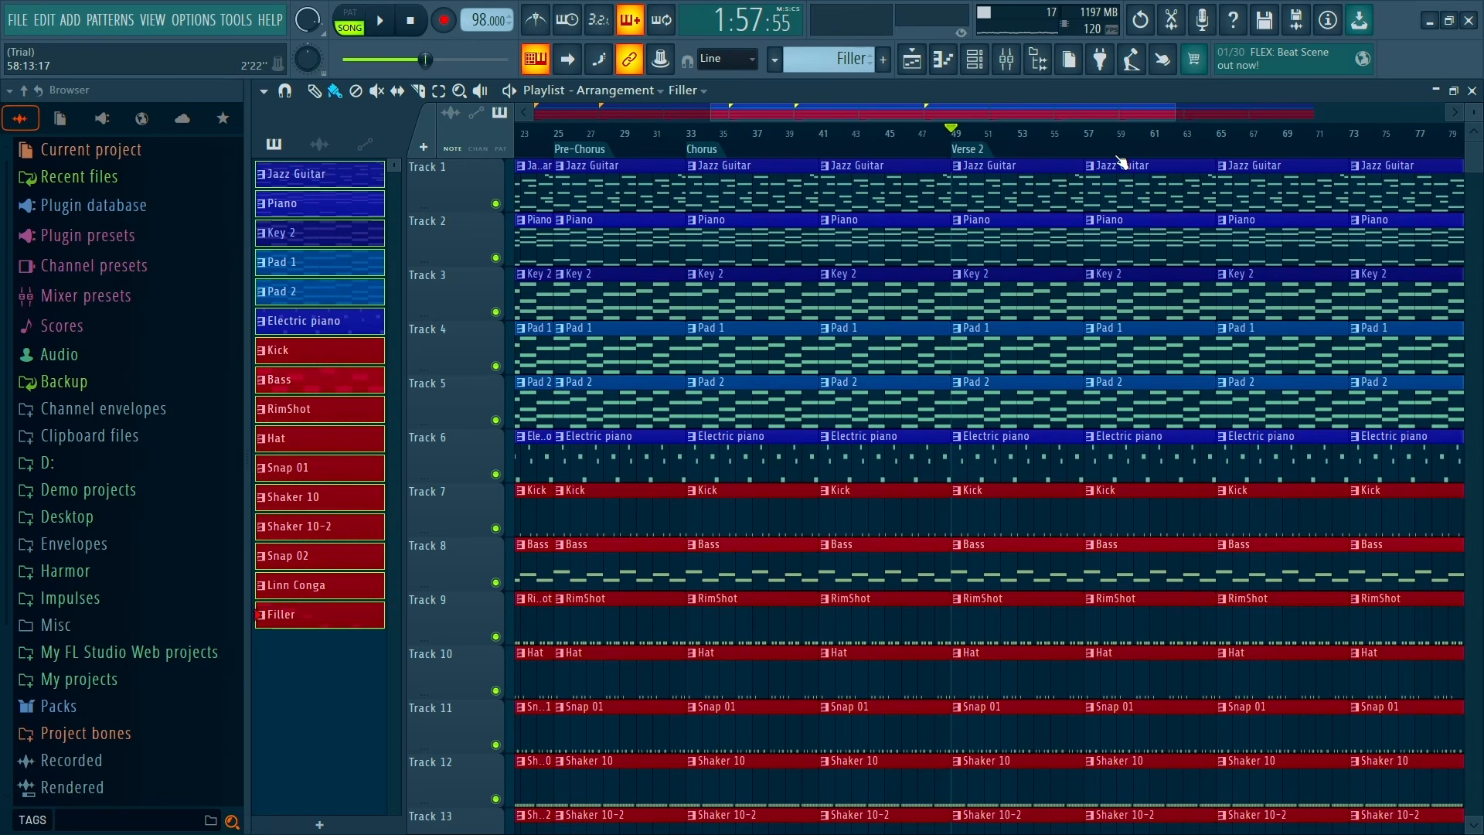
scroll(1121, 163, "down", 1)
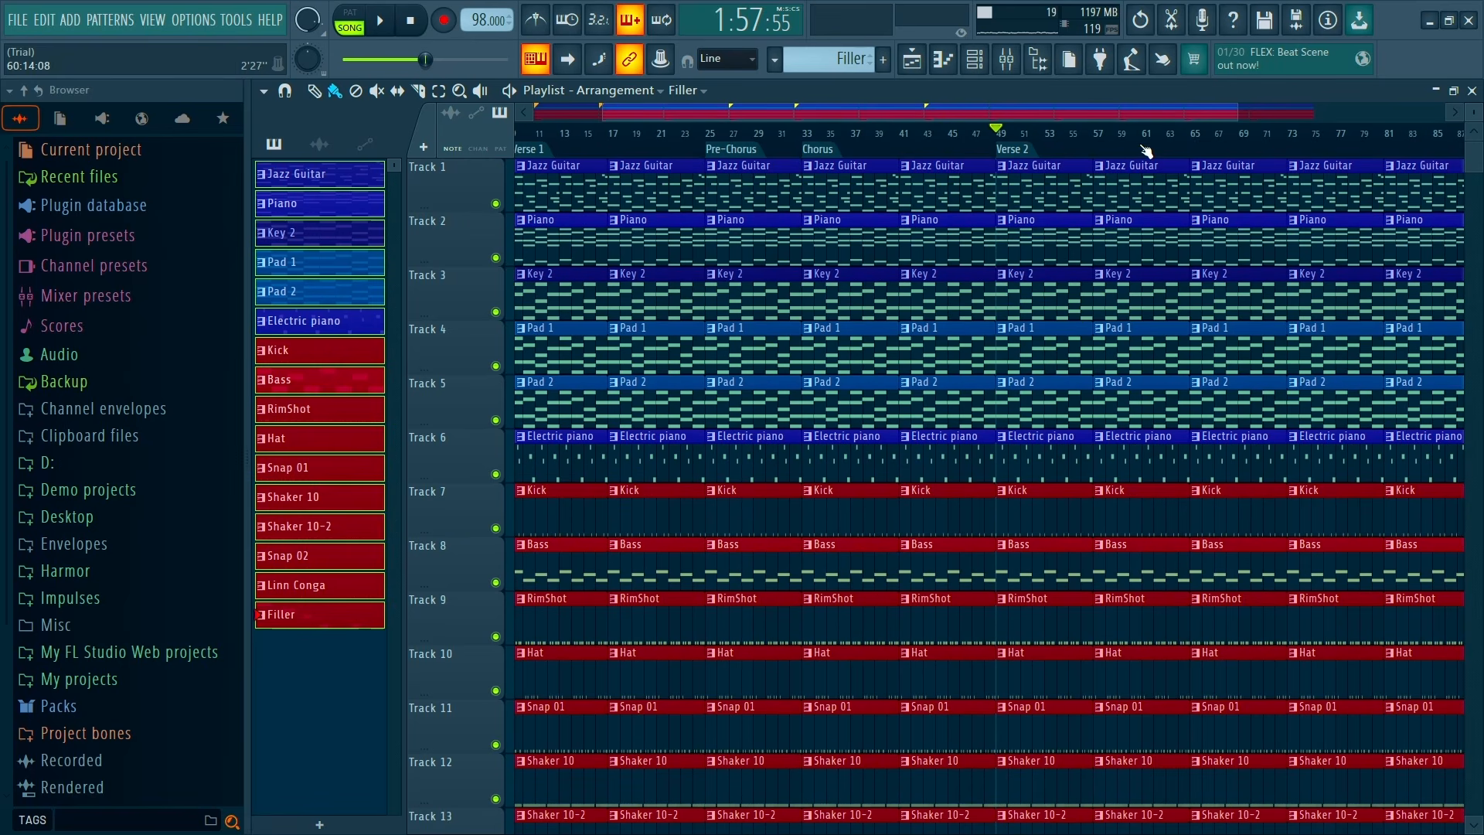
left_click(1198, 139)
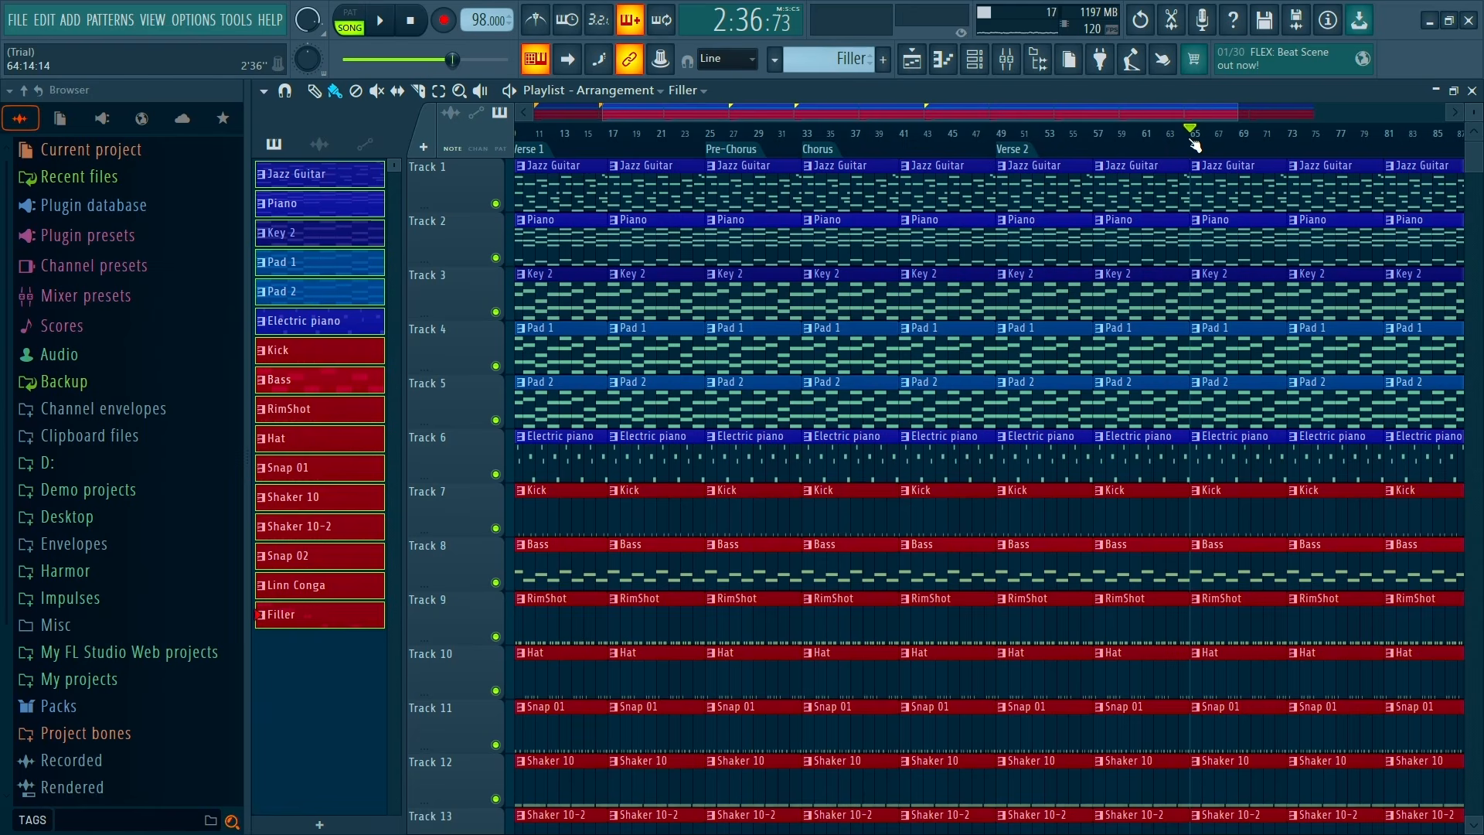
key("alt+t")
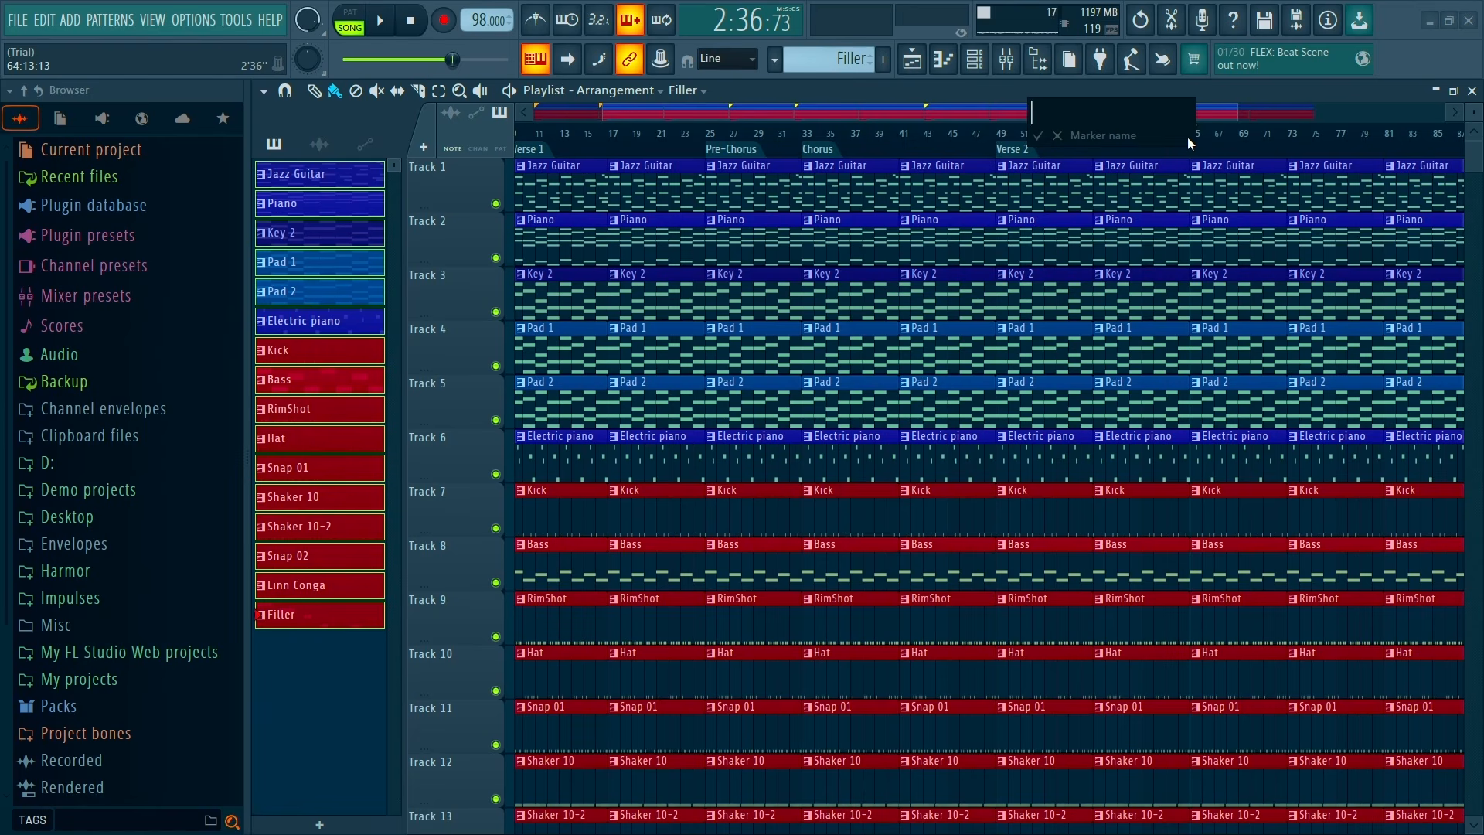
type("Bridge")
key("Return")
Add a time marker named "Outro" at bar 73 of the playlist
scroll(1191, 143, "down", 2)
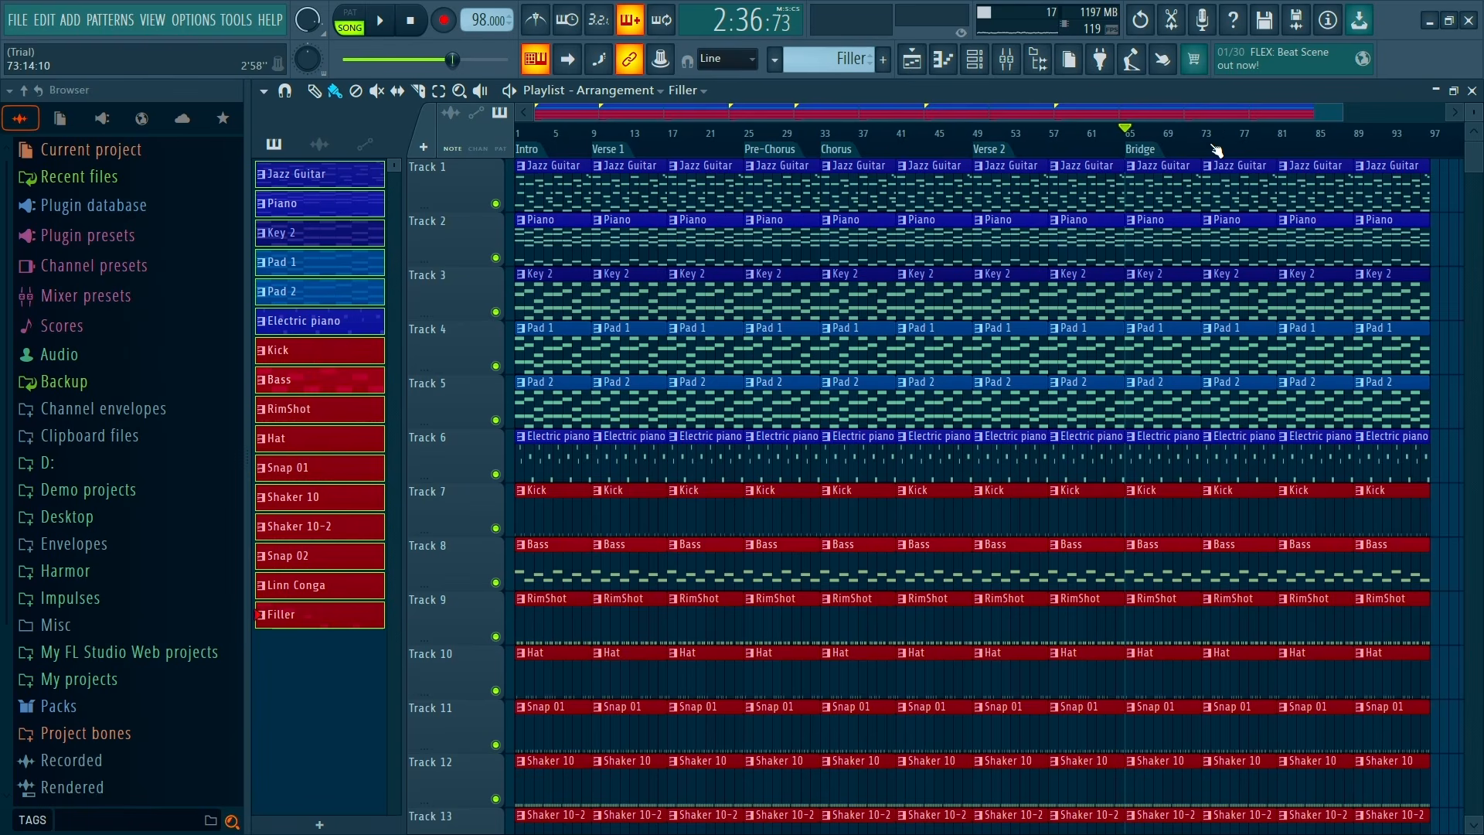
left_click(1280, 145)
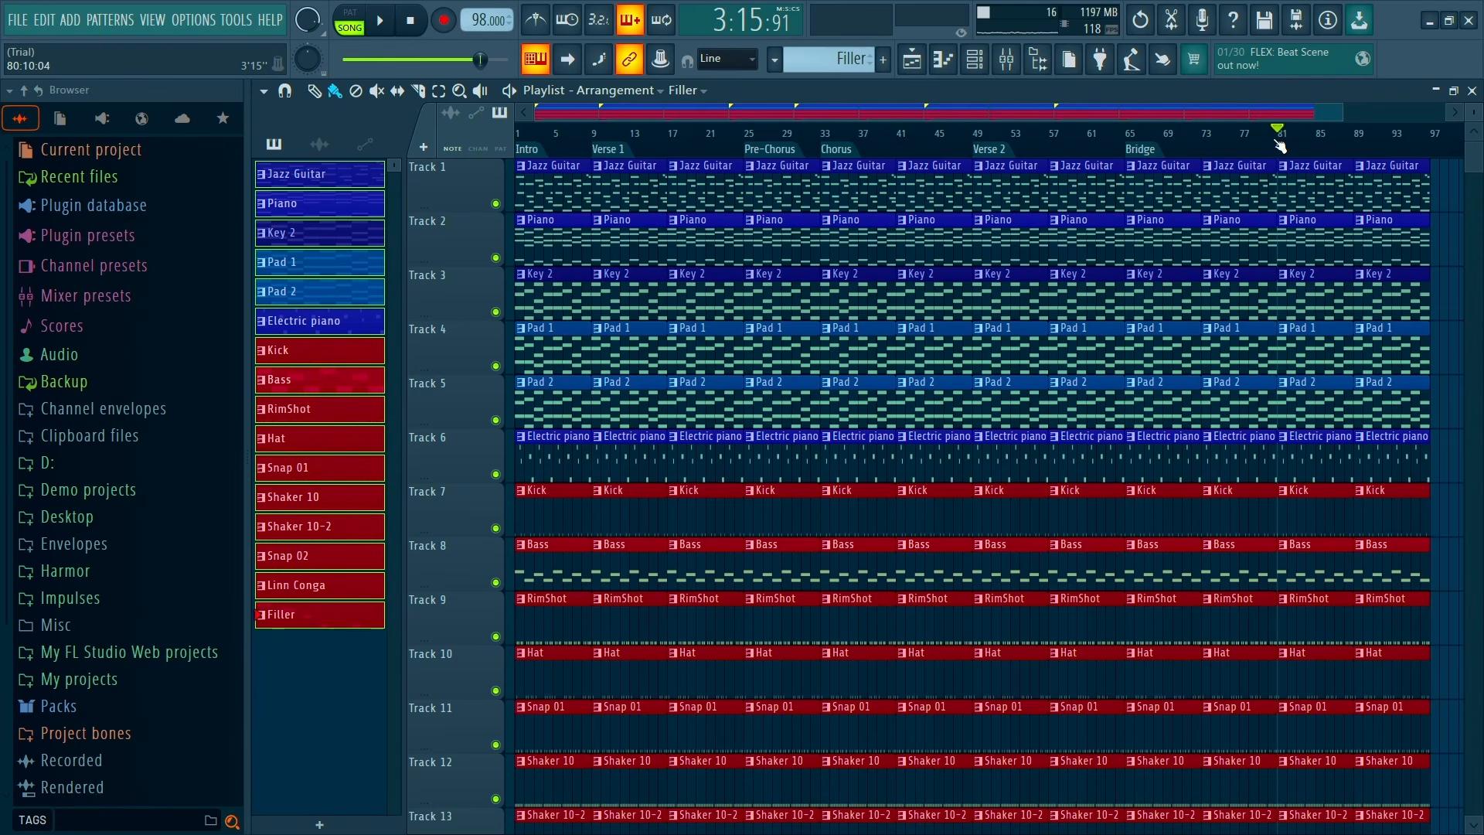
scroll(1210, 147, "up", 3)
left_click(1203, 141)
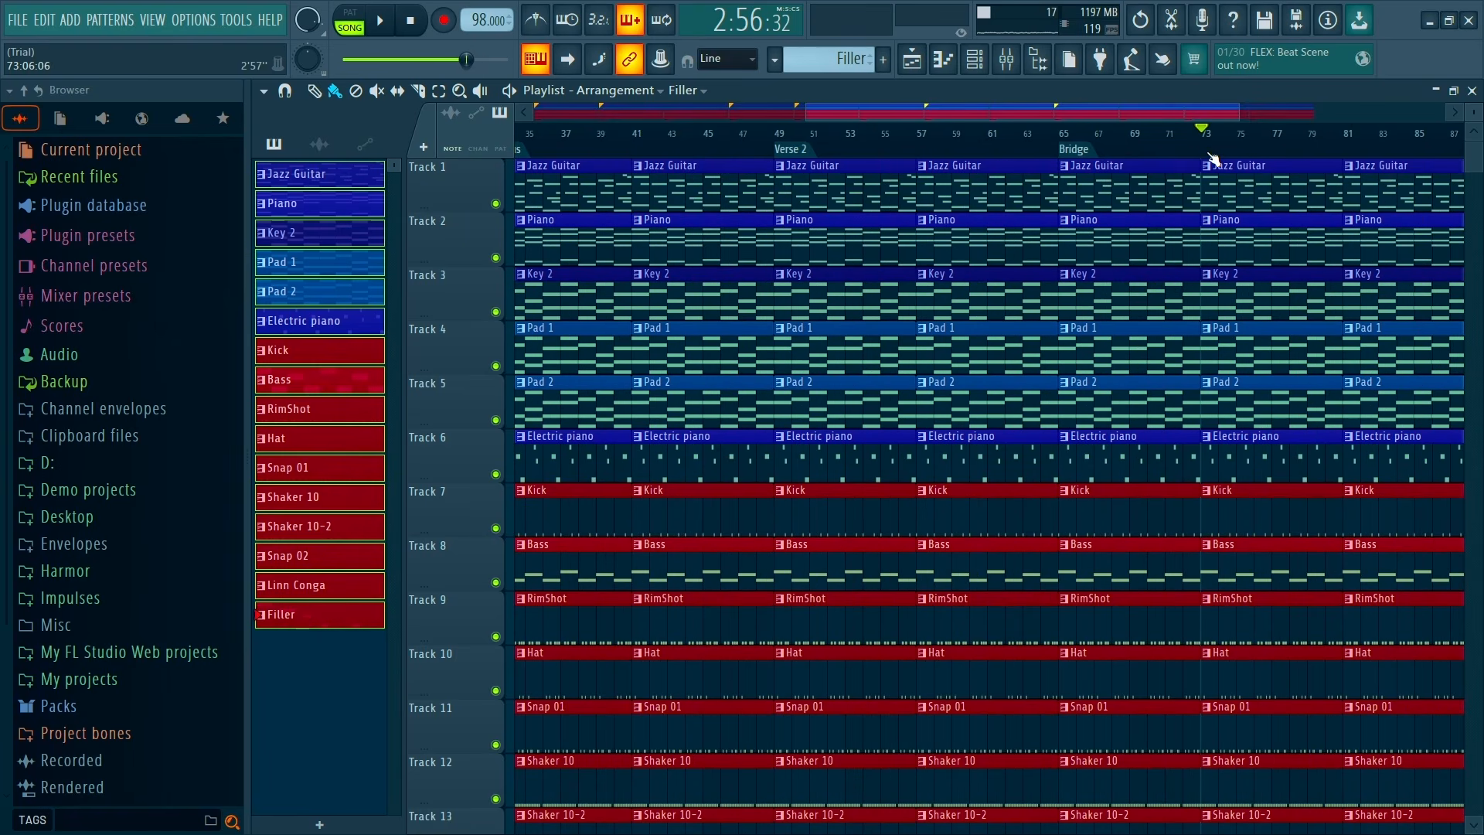
key("alt+t")
type("Ou")
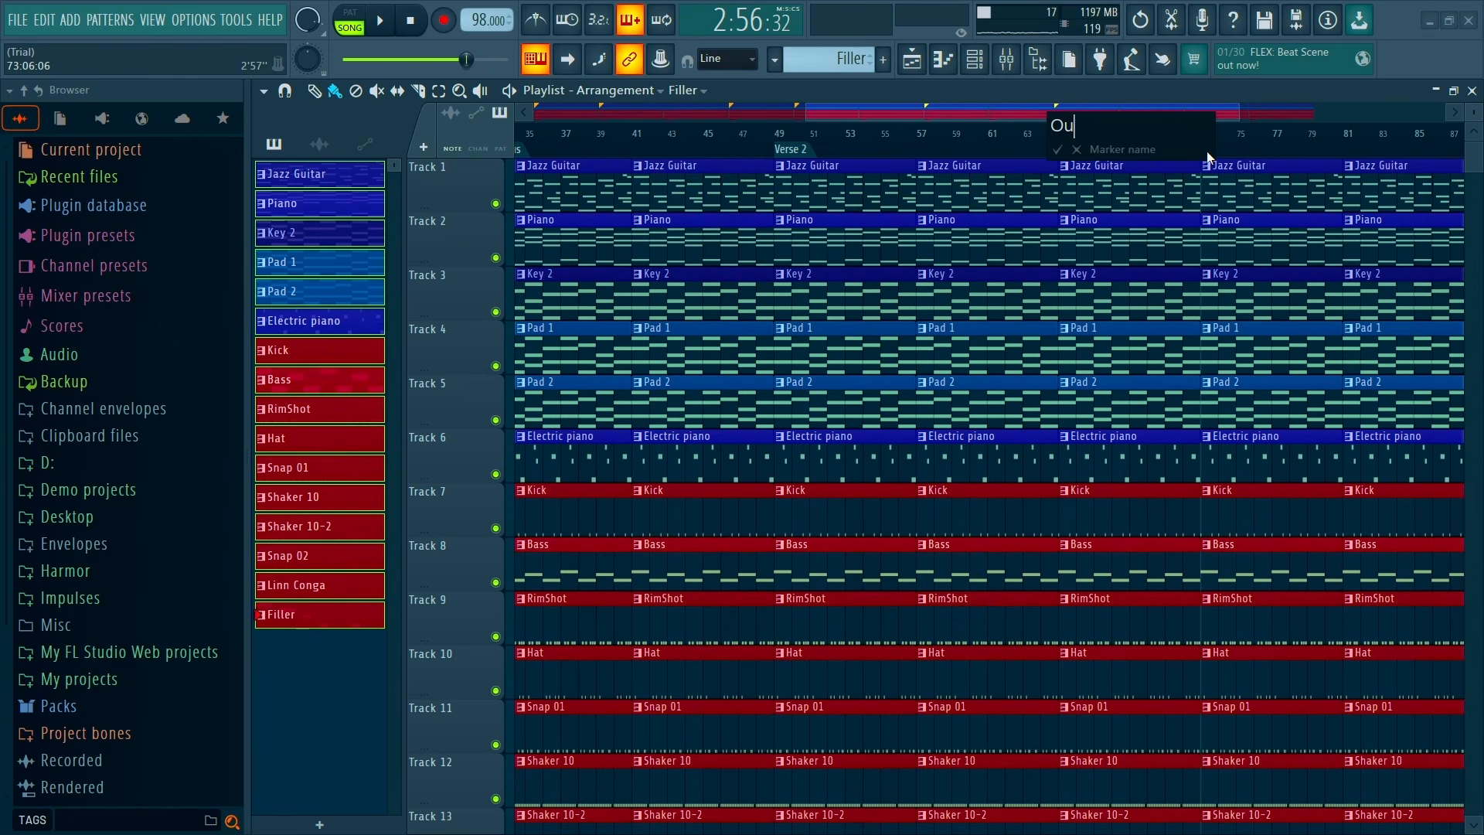
type("tro")
key("Return")
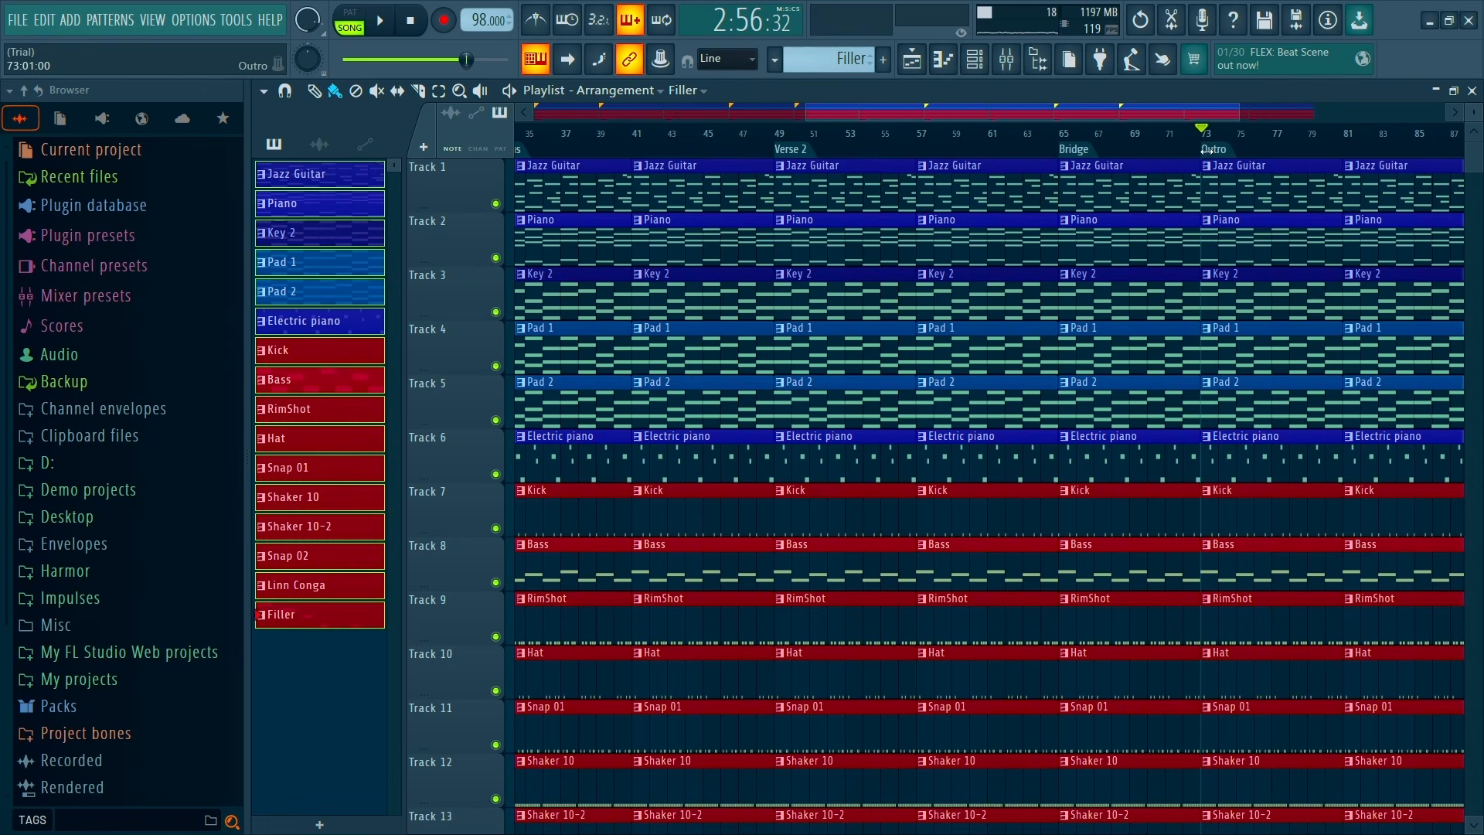
Delete the final eight-bar clips from bar 89 onward on all playlist tracks so the song ends at bar 89
scroll(1210, 155, "down", 3)
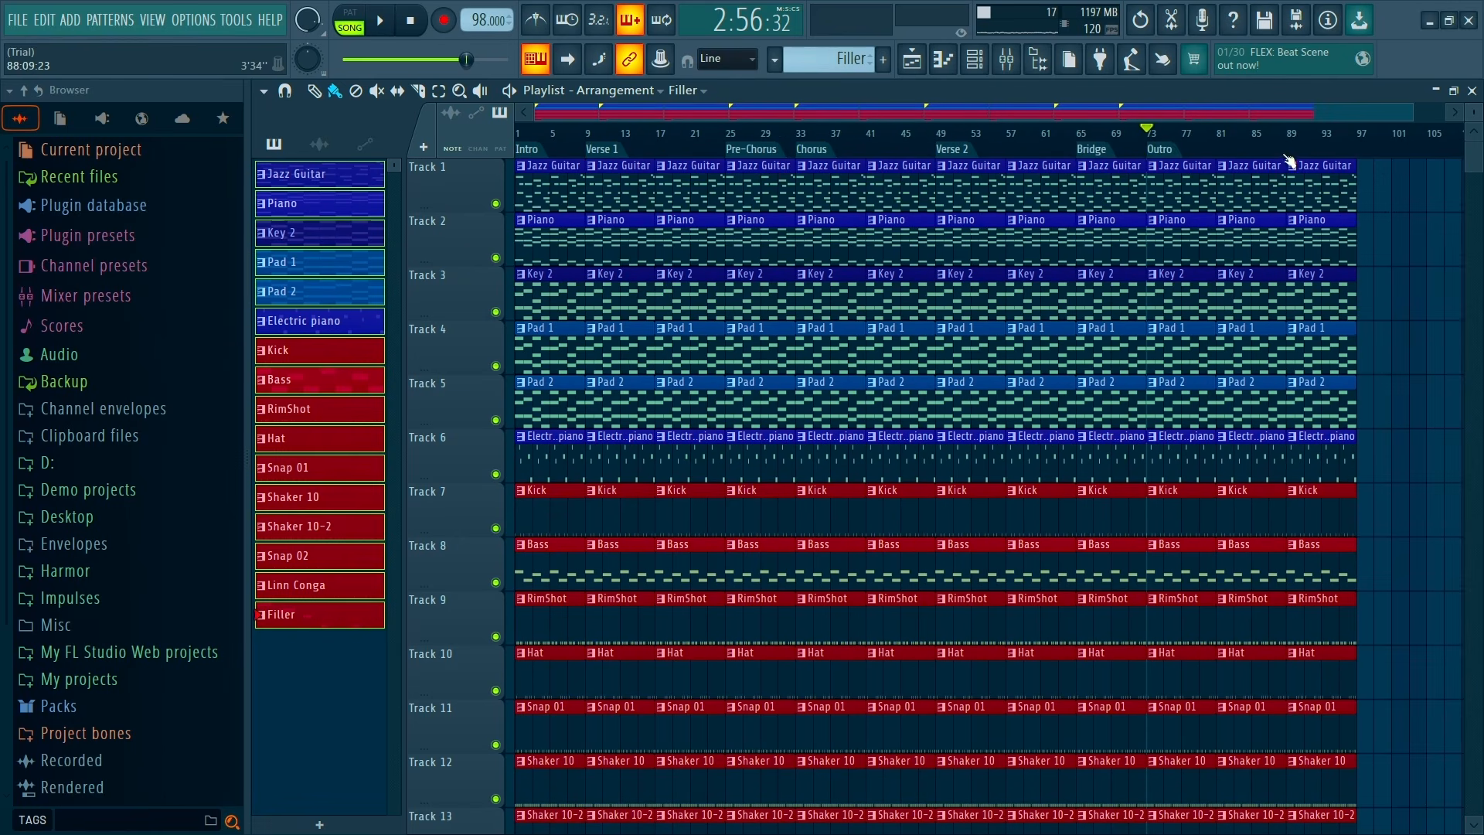
right_click(1322, 171)
right_click(1322, 332)
right_click(1321, 657)
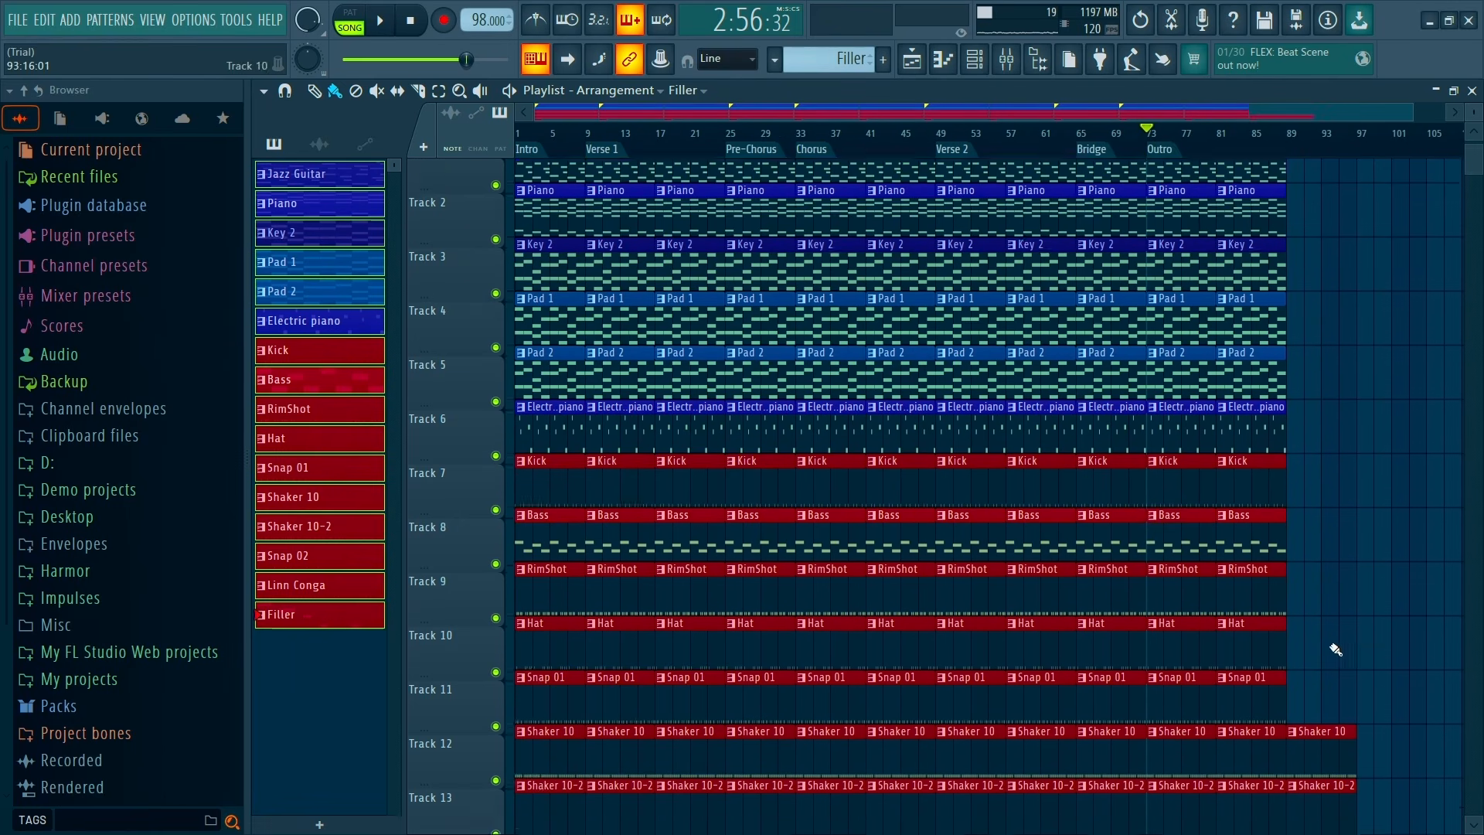
scroll(1346, 392, "down", 5)
right_click(1323, 445)
right_click(1322, 498)
right_click(1320, 552)
right_click(1319, 606)
right_click(1291, 657)
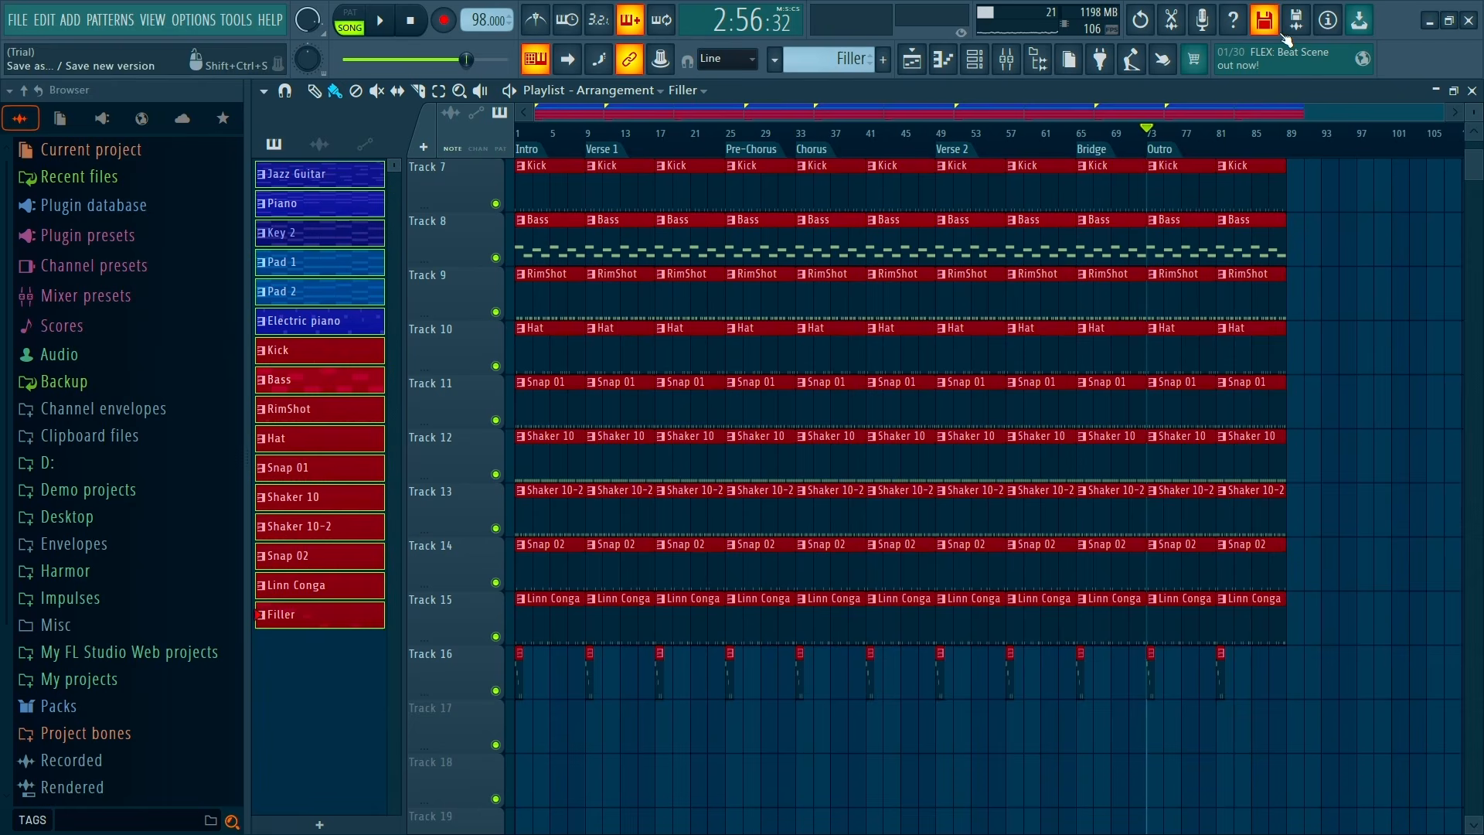
Place the playhead at bar 89 to check the song's length, and return it to the start
left_click(1291, 136)
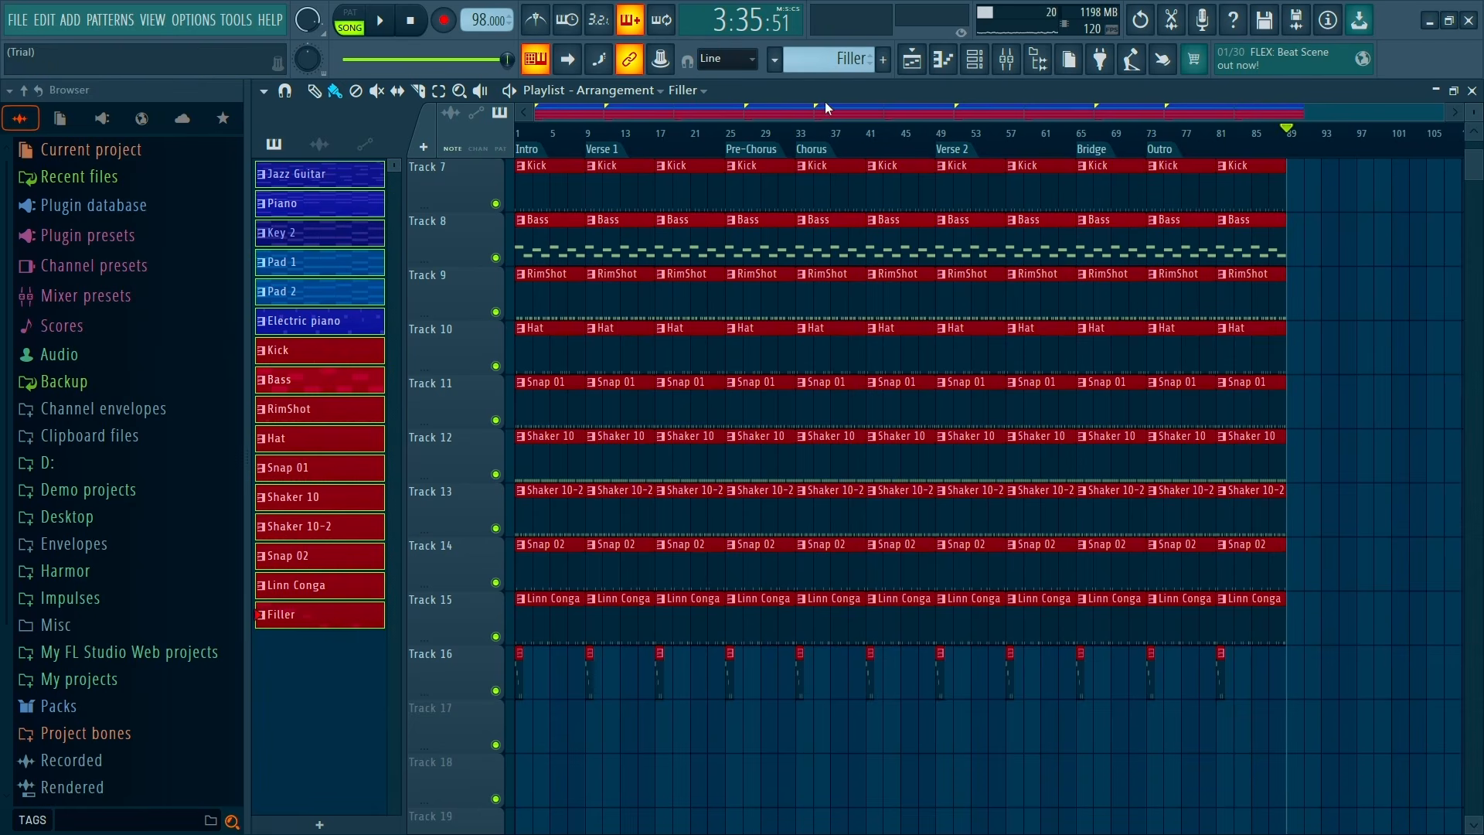
key("Home")
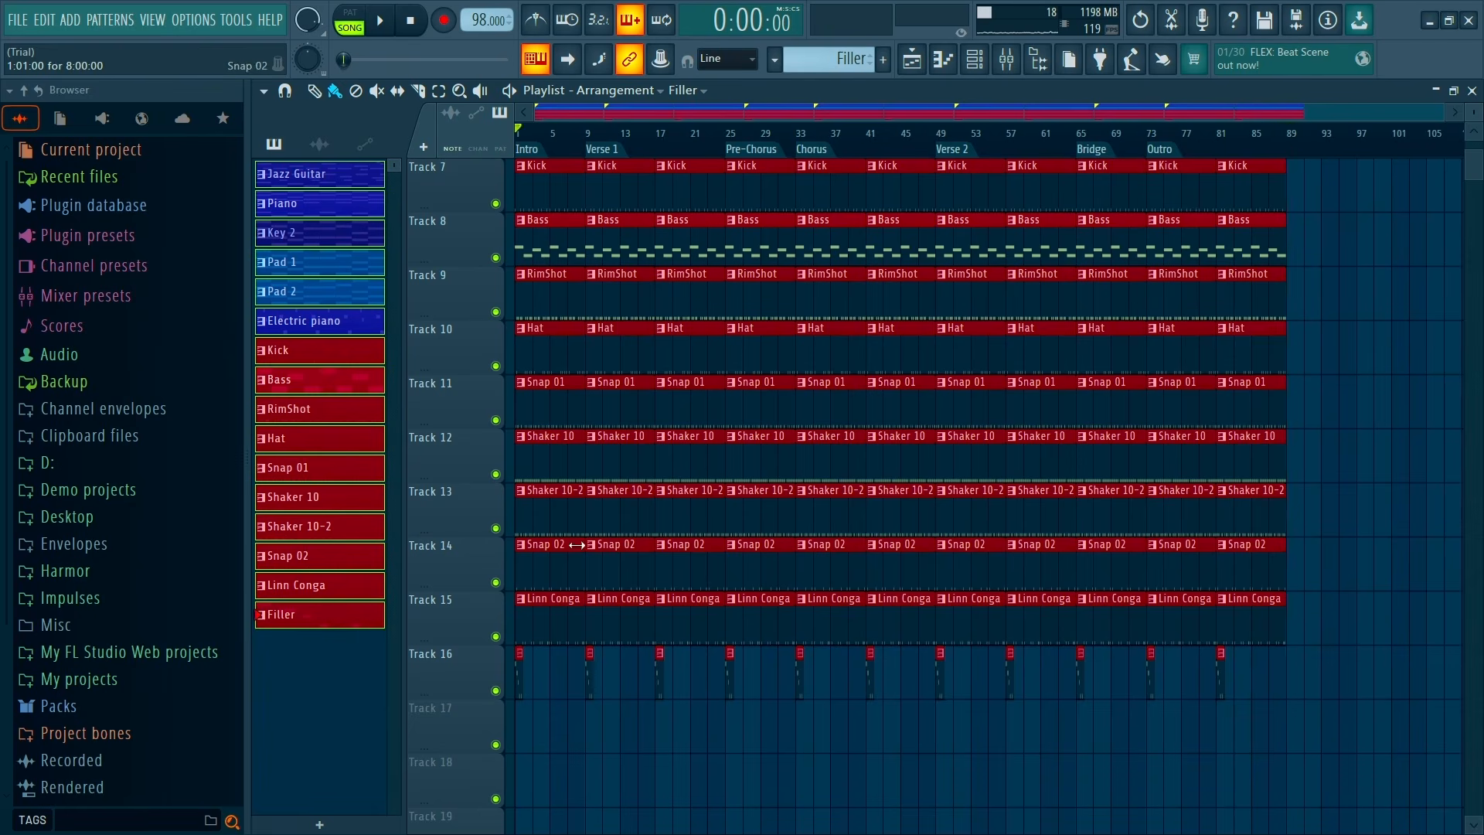
scroll(573, 530, "up", 2)
scroll(615, 662, "up", 4)
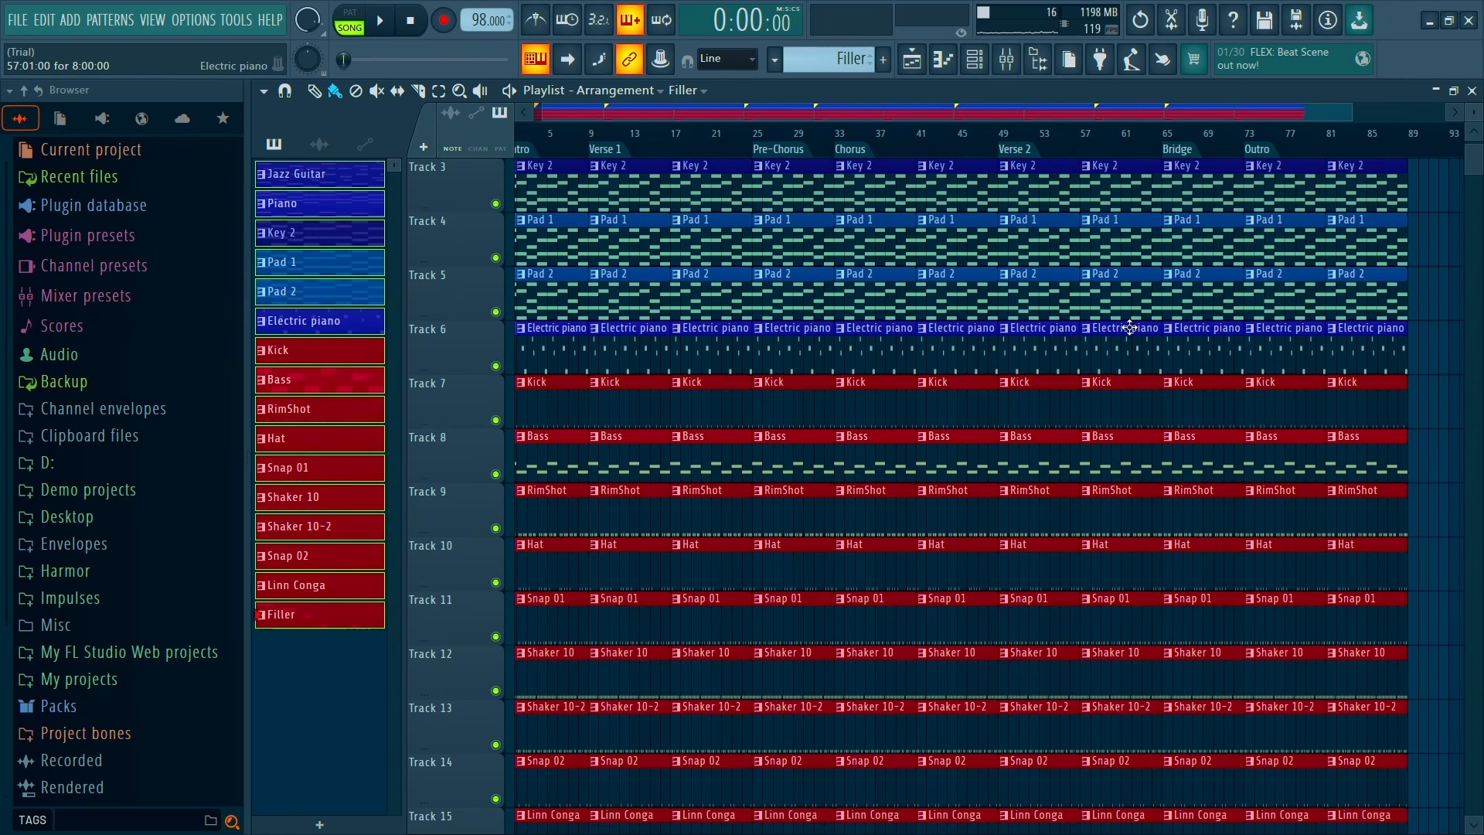
Select all drum and bass clips on tracks 7 to 16 and move them down three tracks, leaving tracks 7 to 9 empty
scroll(1236, 355, "down", 1)
left_click_drag(1356, 401, 498, 780)
scroll(618, 541, "down", 4)
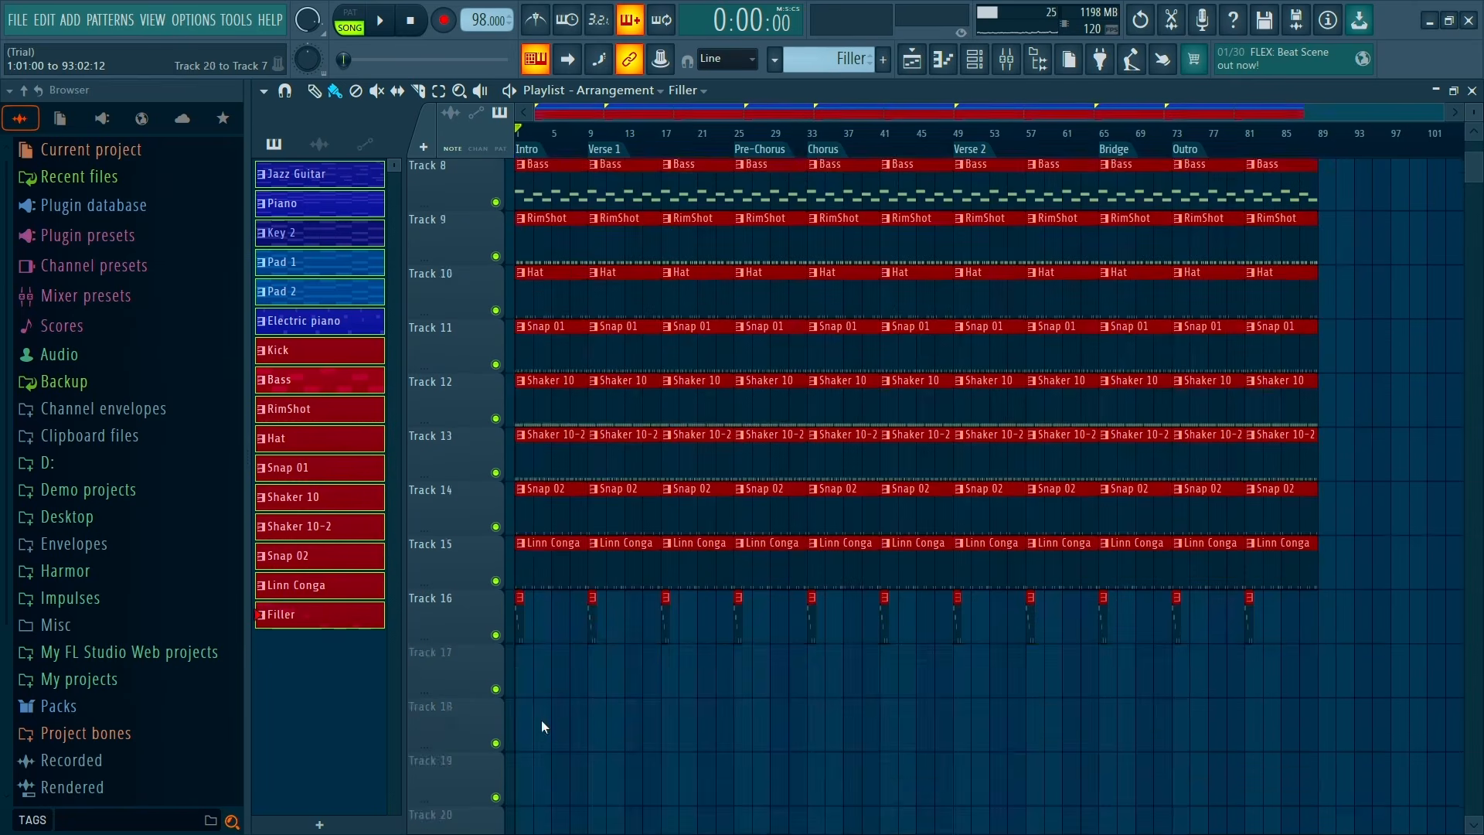
scroll(629, 331, "up", 3)
left_click_drag(629, 331, 619, 497)
scroll(629, 381, "up", 4)
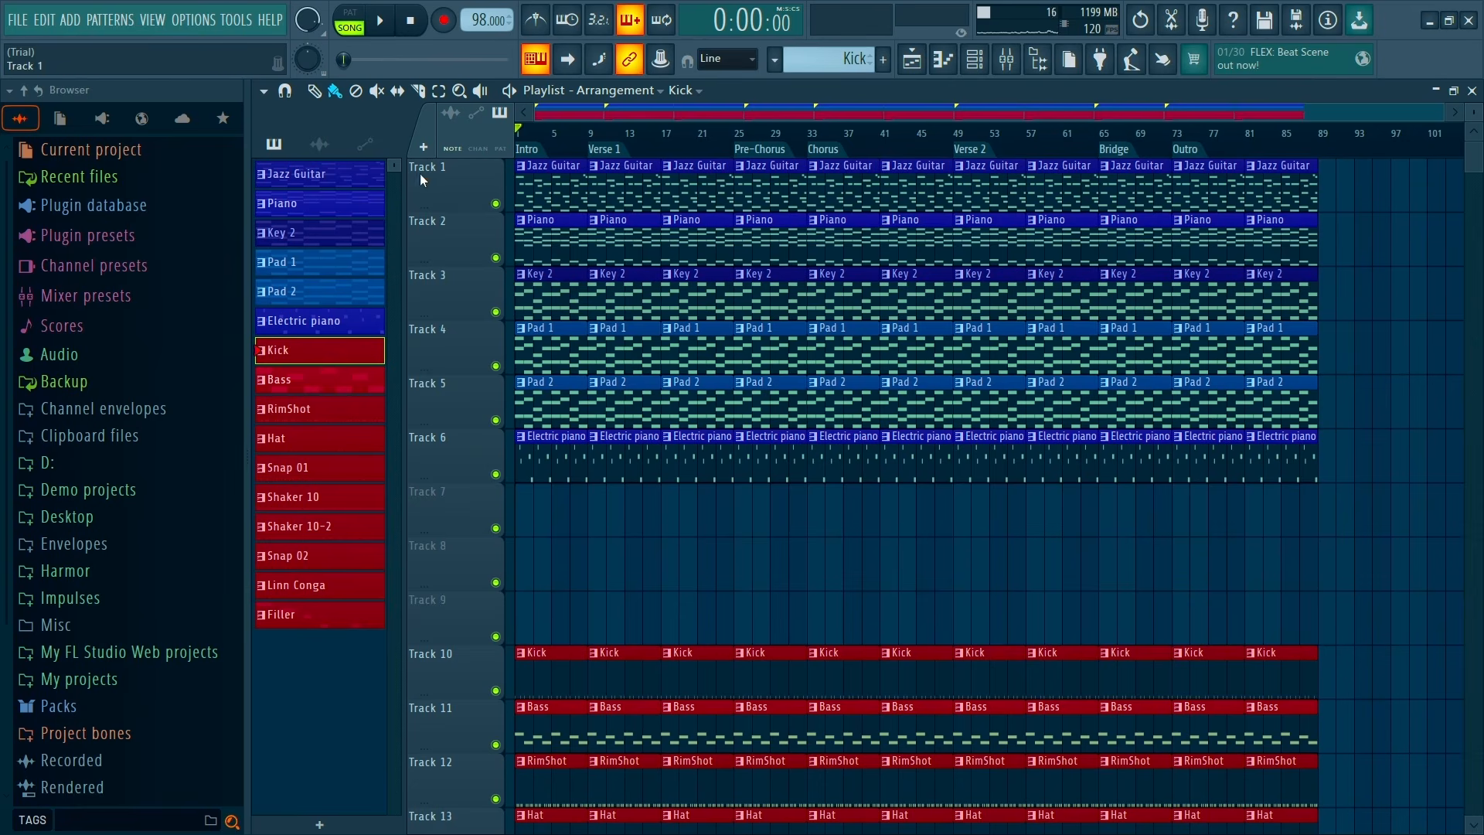
Select the Jazz Guitar pattern, solo Track 1 and listen to it from the intro
left_click(277, 173)
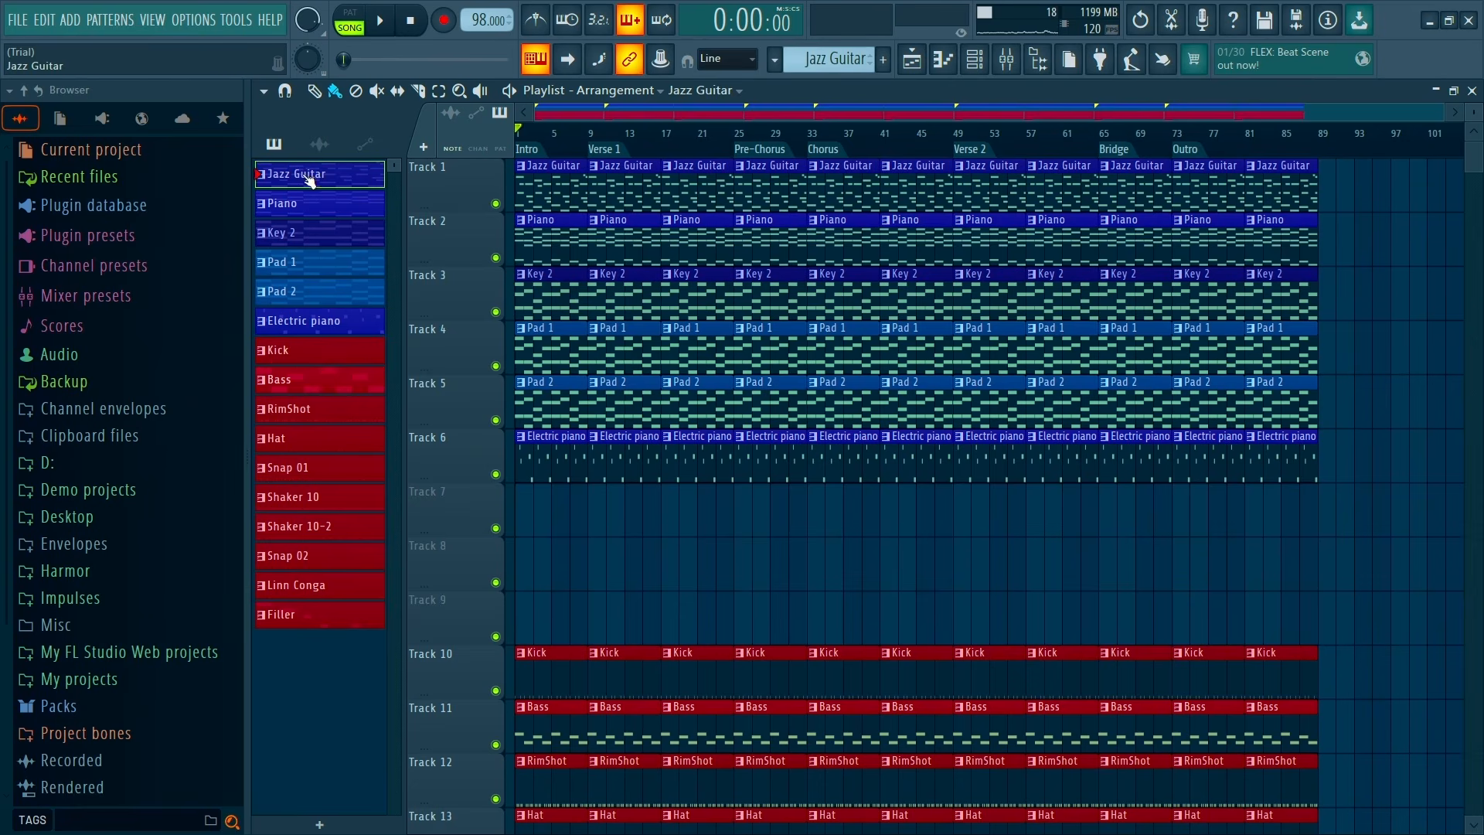
scroll(533, 144, "up", 5)
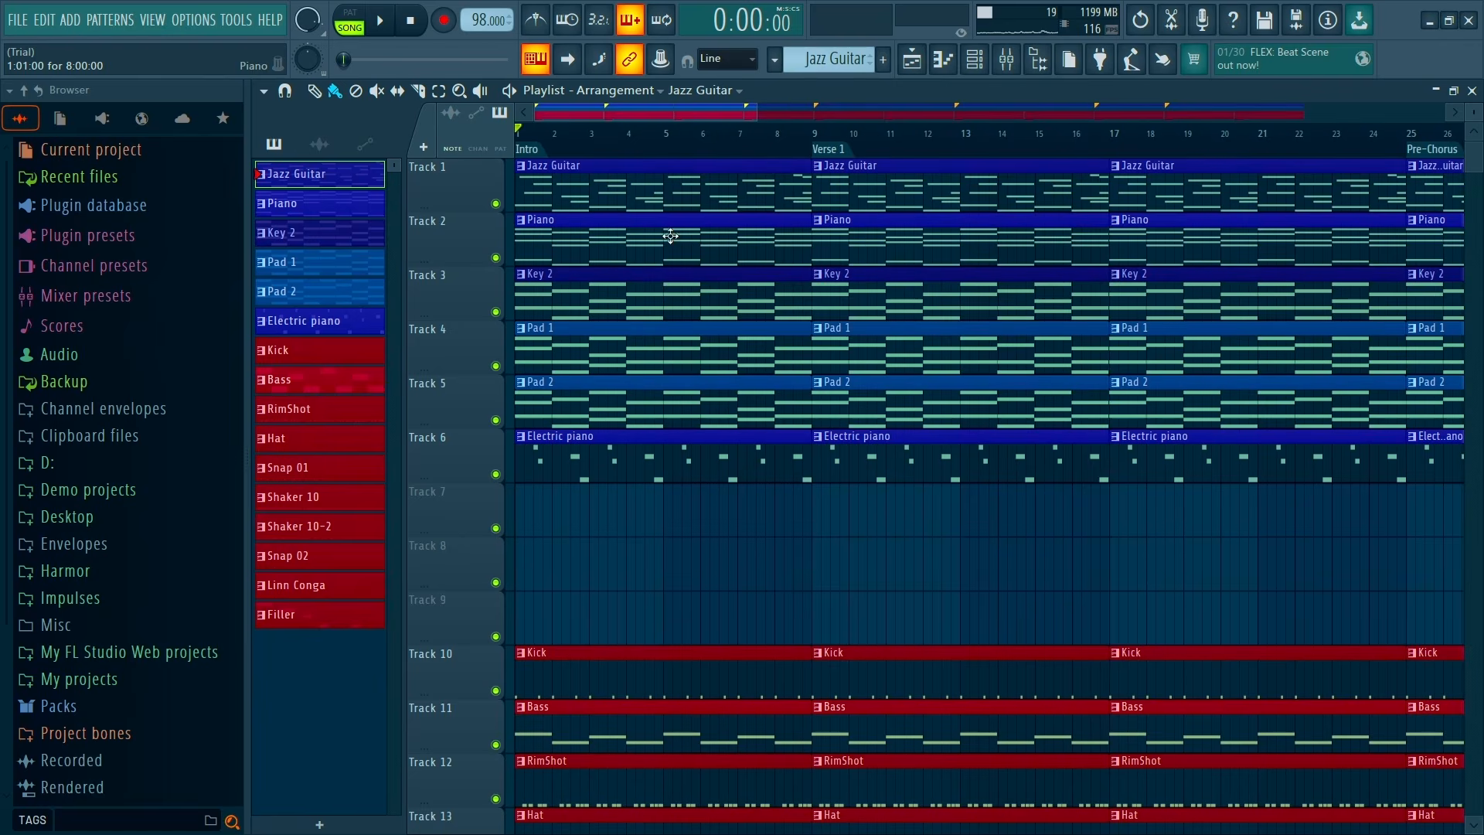
right_click(496, 204)
key("space")
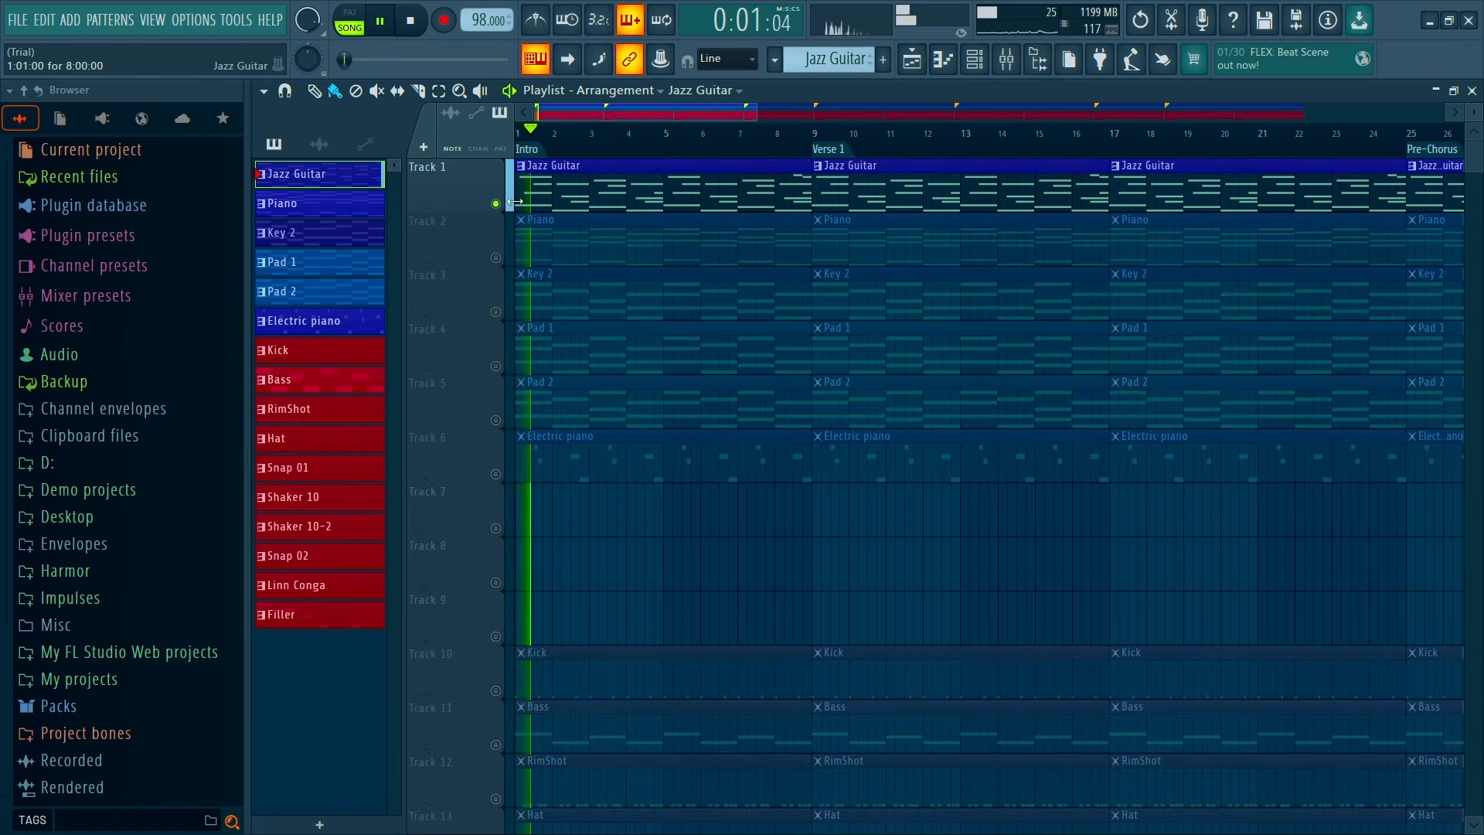
key("space")
Render the Jazz Guitar pattern as a 16-bit stereo WAV audio clip, with the tail set to Cut remainder
right_click(326, 177)
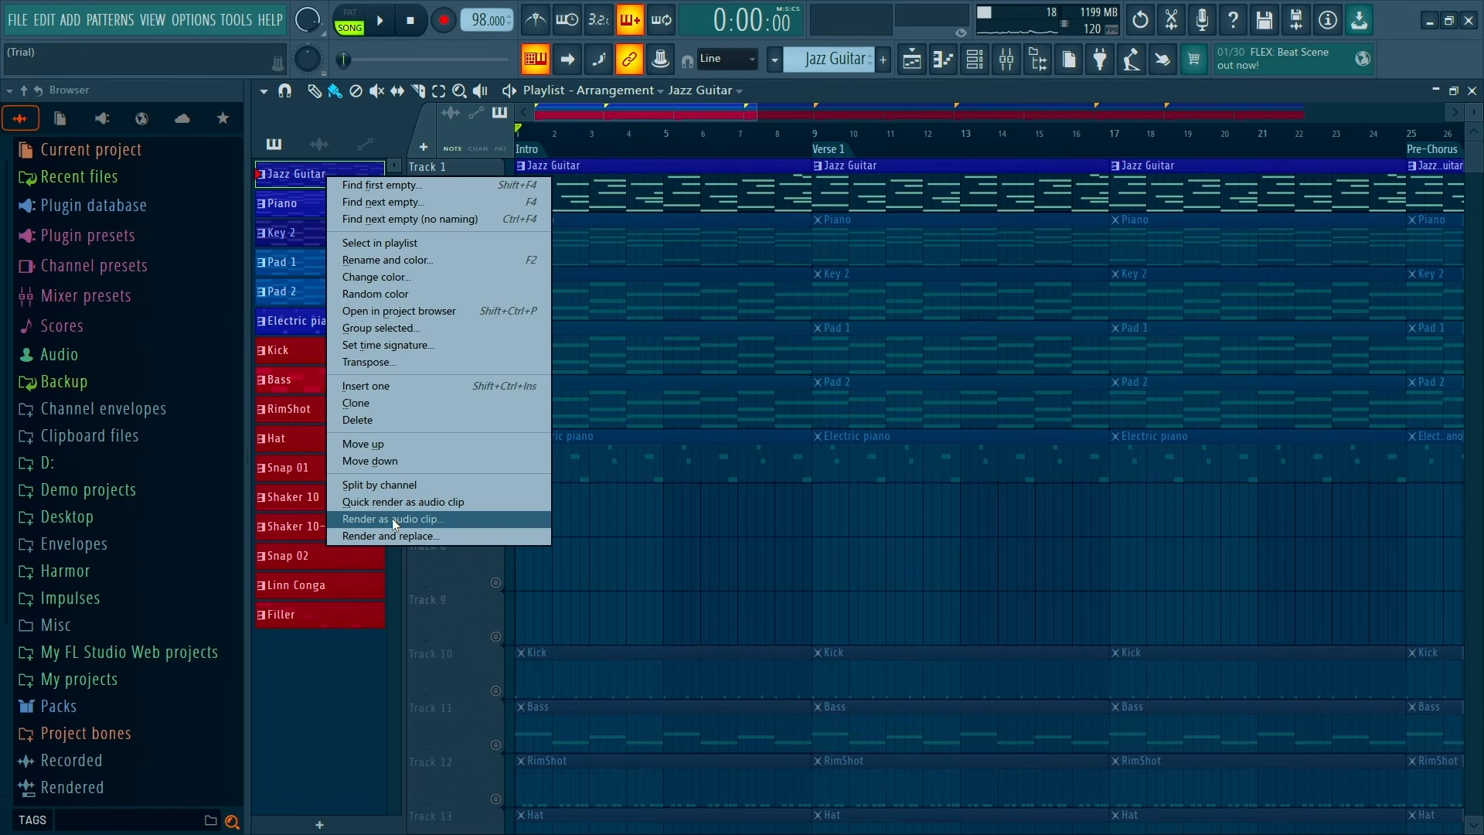
left_click(394, 520)
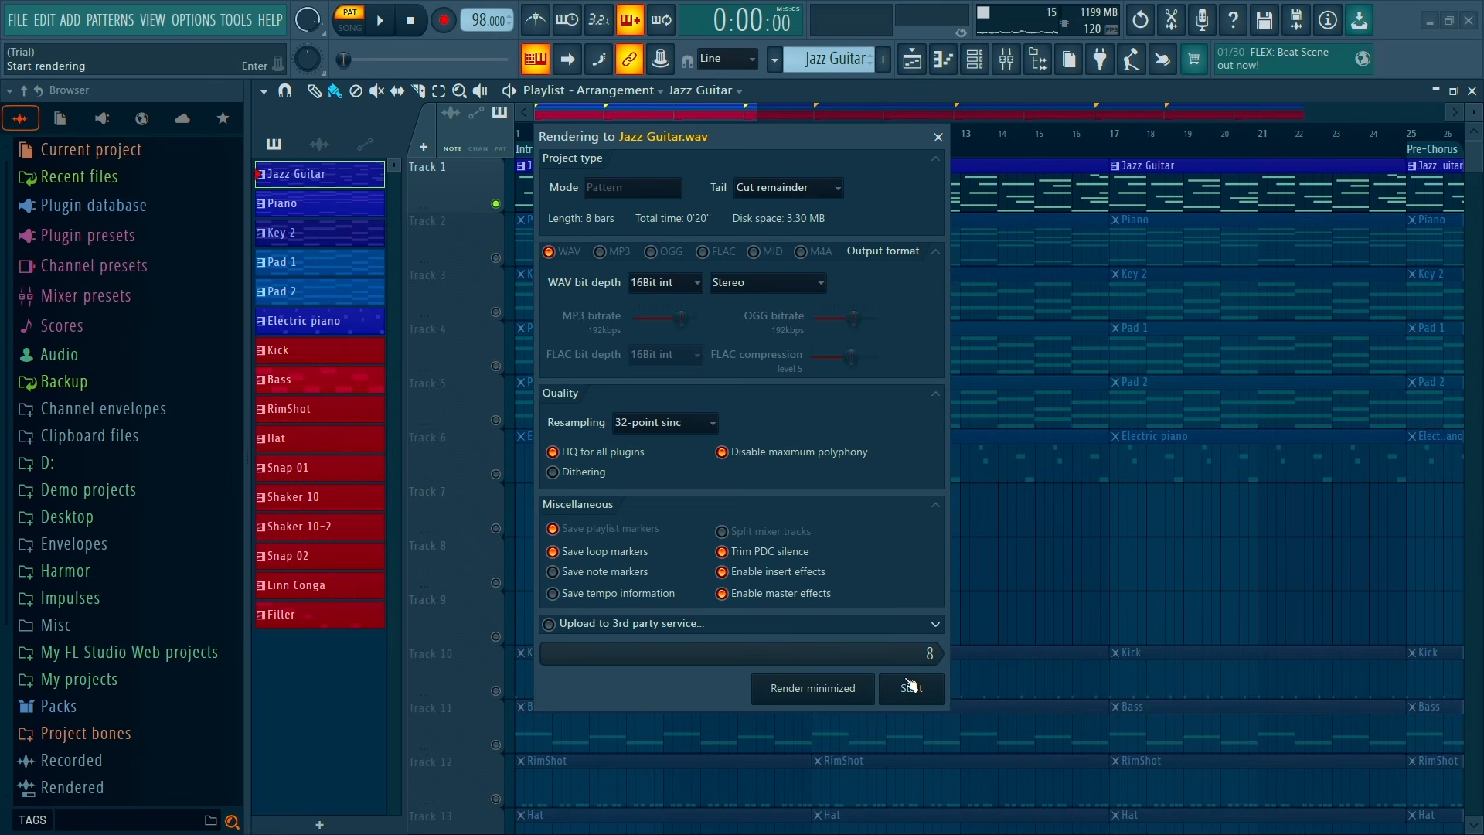
left_click(910, 687)
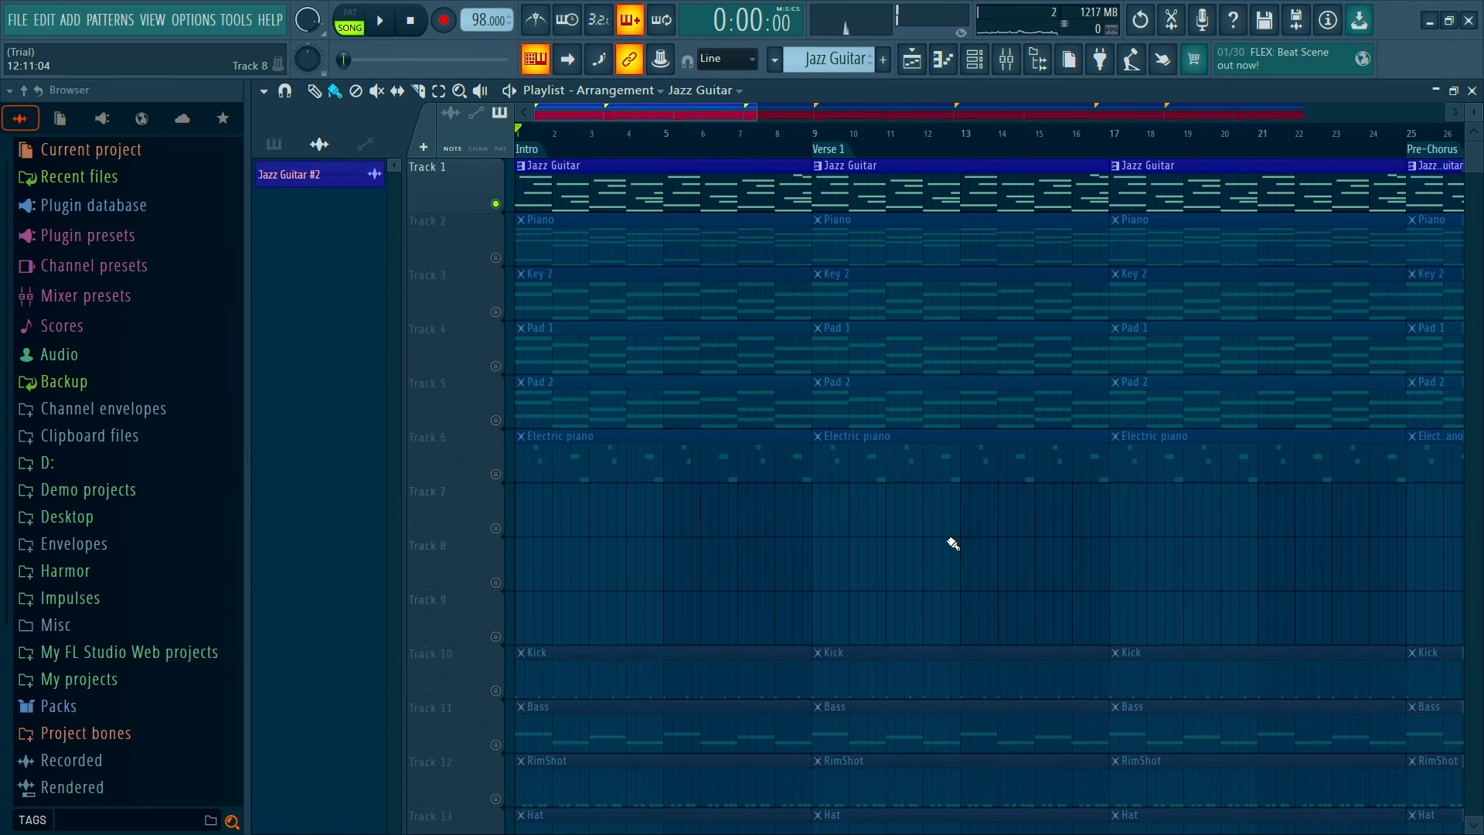
Place the rendered Jazz Guitar audio clip on Track 7 at bar 1 and unsolo the playlist tracks
left_click(310, 186)
scroll(613, 513, "down", 6, "ctrl")
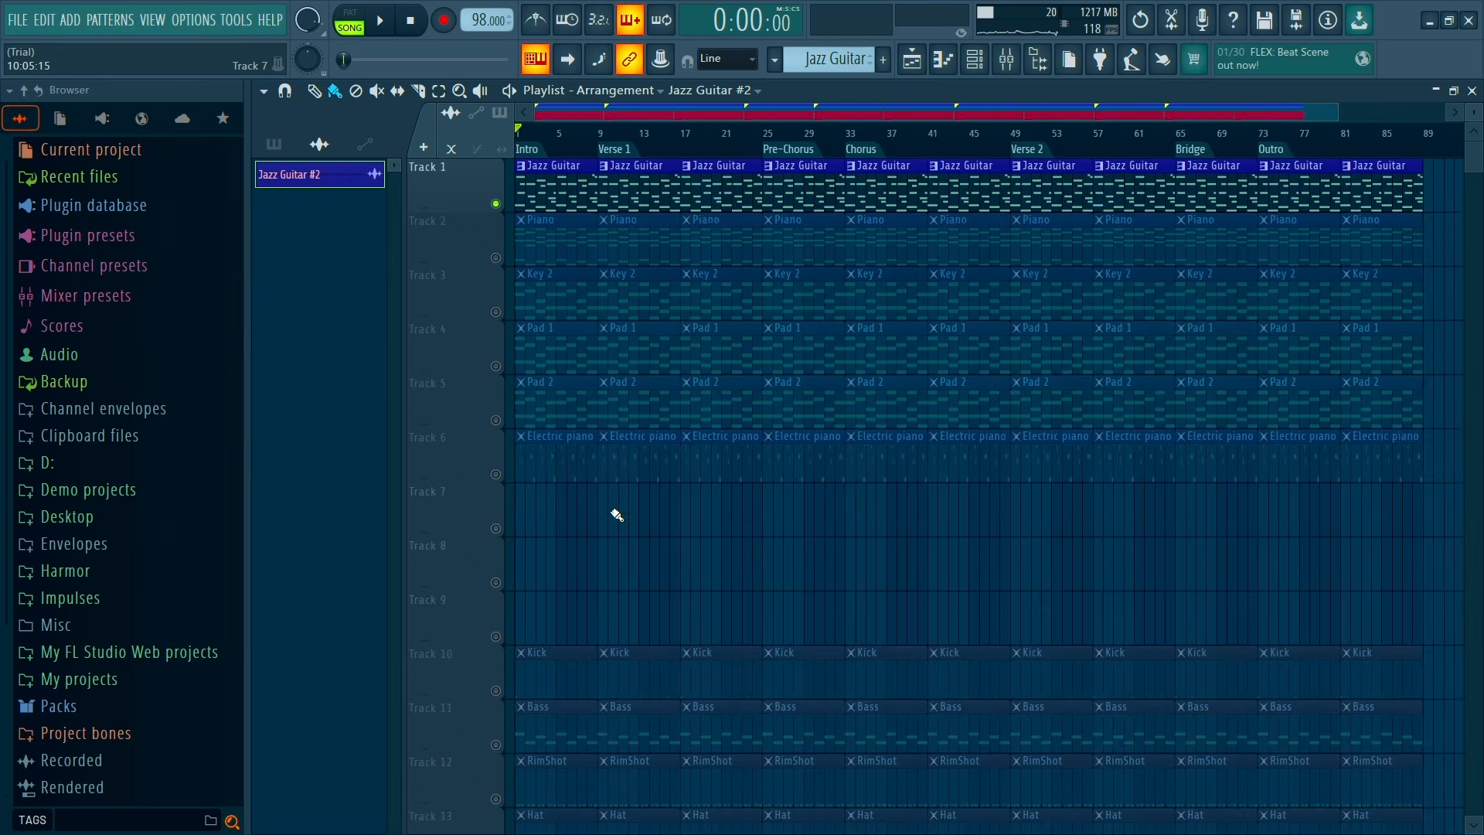
scroll(610, 521, "down", 10)
scroll(610, 514, "up", 10)
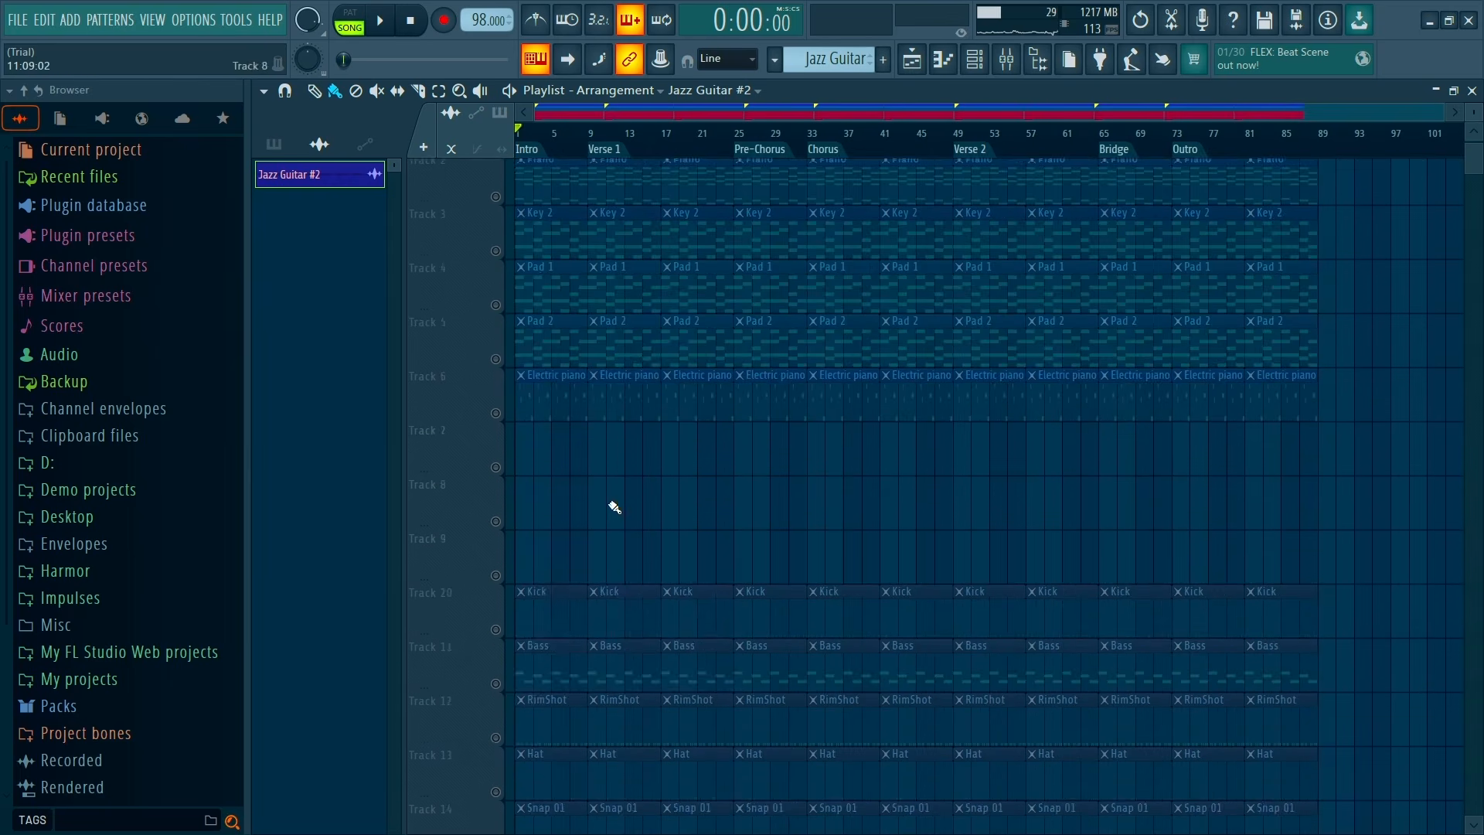
scroll(723, 616, "up", 6, "ctrl")
left_click(558, 525)
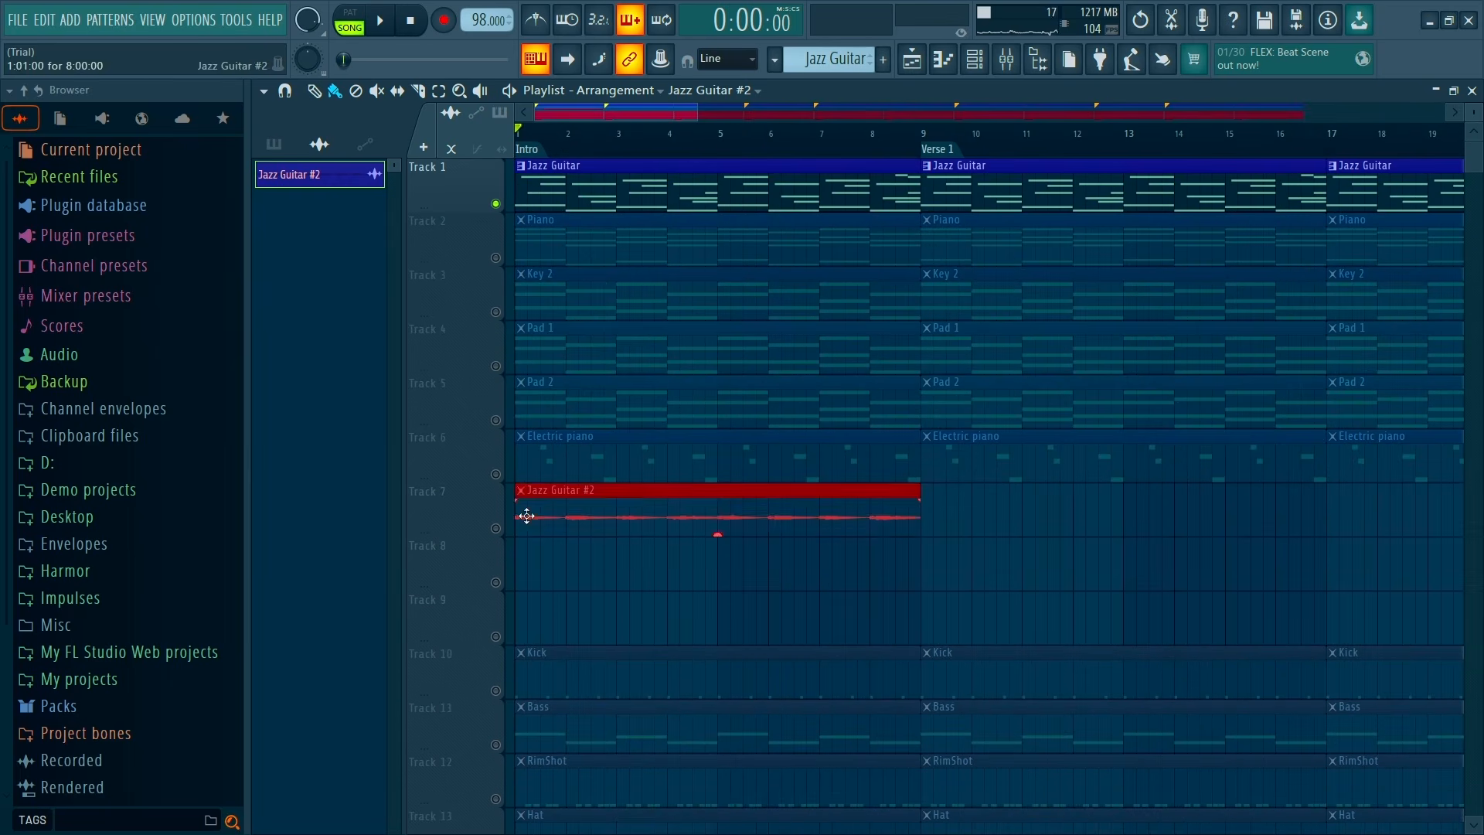
left_click(495, 528, "ctrl")
left_click(495, 528, "ctrl")
Insert a new track above the Jazz Guitar pattern track and move the guitar audio clip onto it at bar 1
right_click(452, 197)
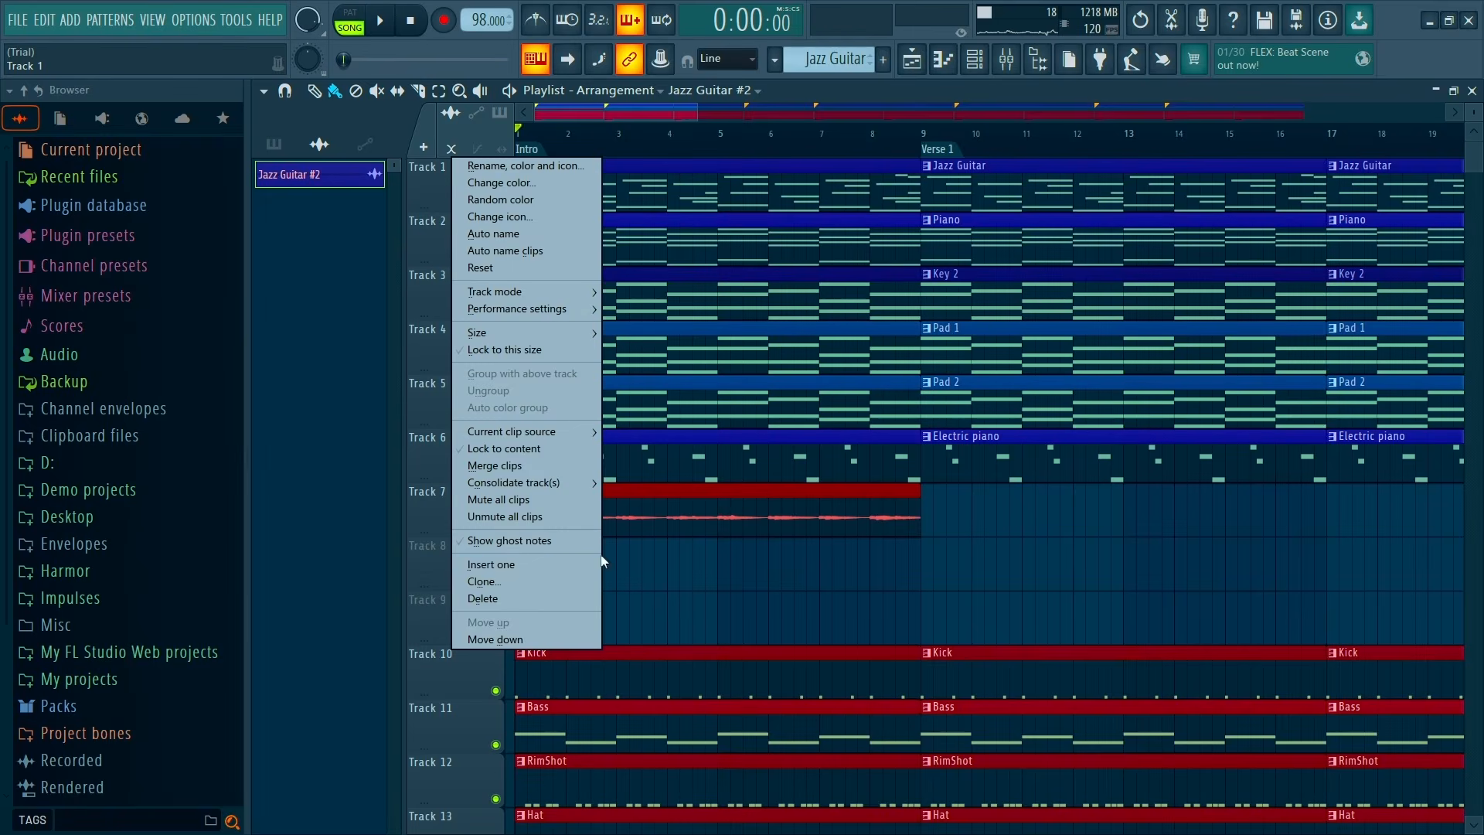
left_click(530, 564)
left_click_drag(611, 552, 545, 133)
Play the song with Track 1 soloed and open the sample settings of the Jazz Guitar audio clip
key("space")
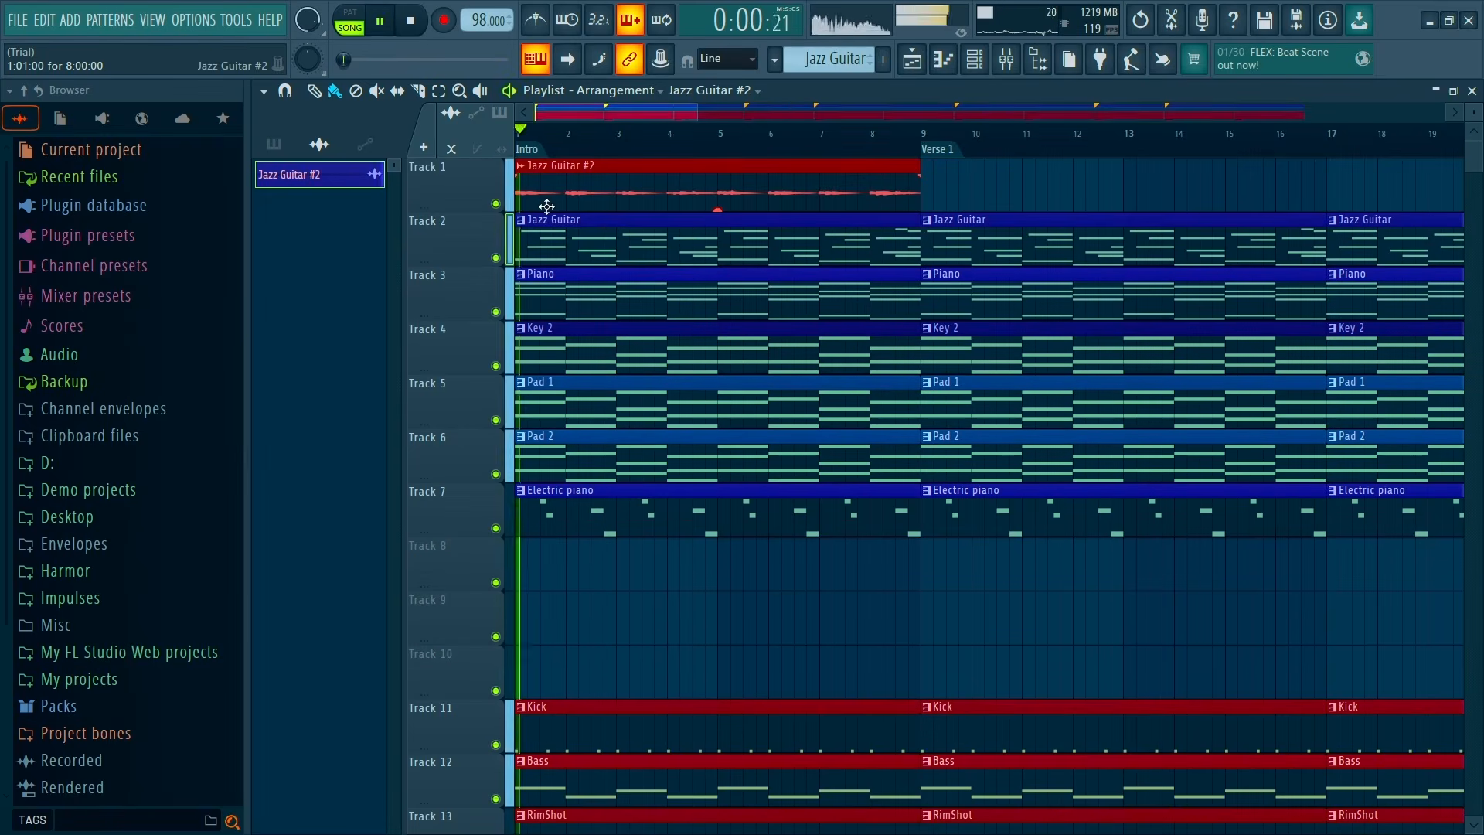
left_click(496, 203, "ctrl")
double_click(552, 184)
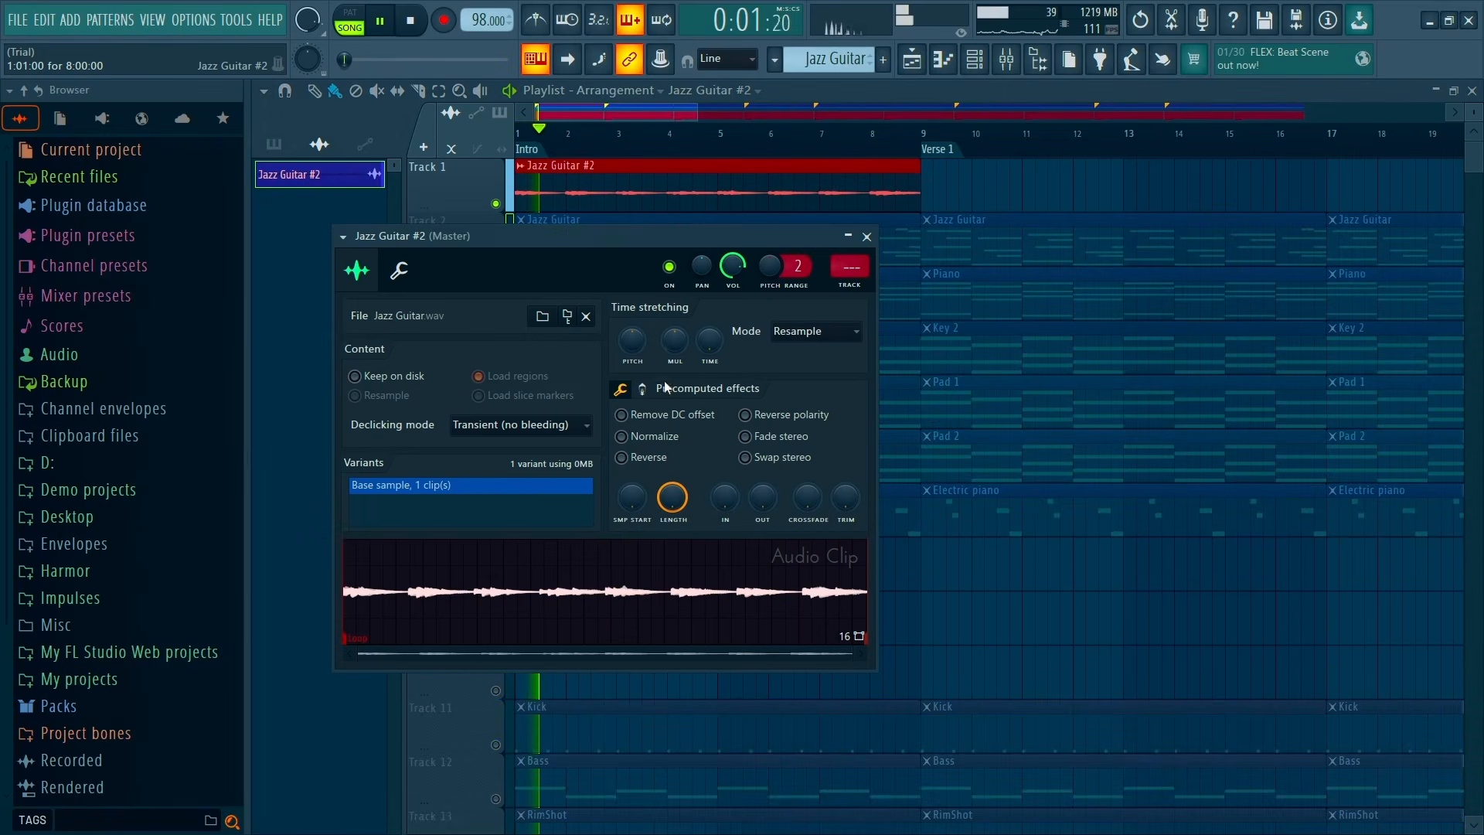
Cut the Jazz Guitar #2 clip on Track 1 at every bar and reverse it with Generic (bleeding) declicking
right_click(963, 178)
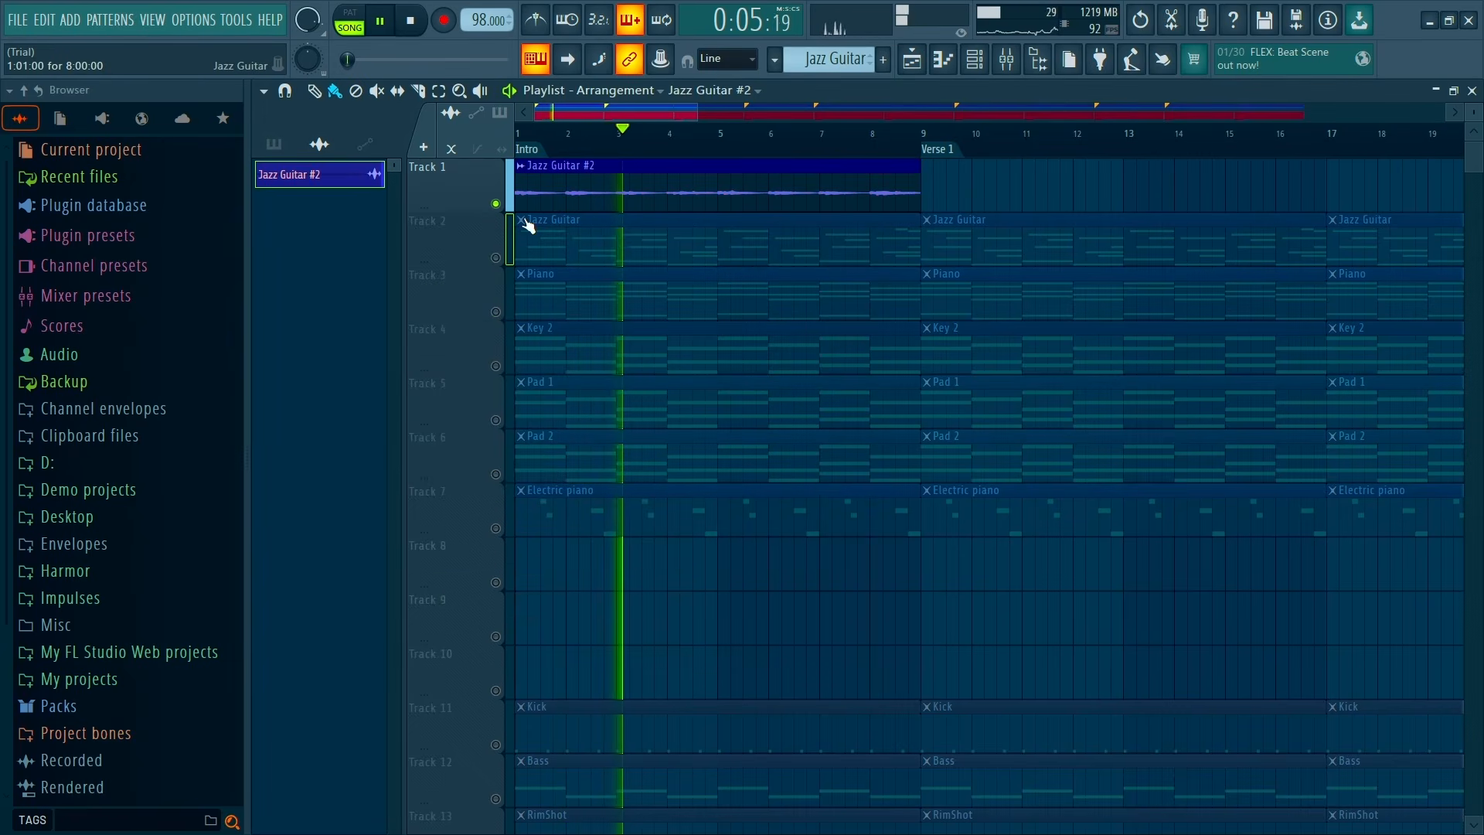
key("space")
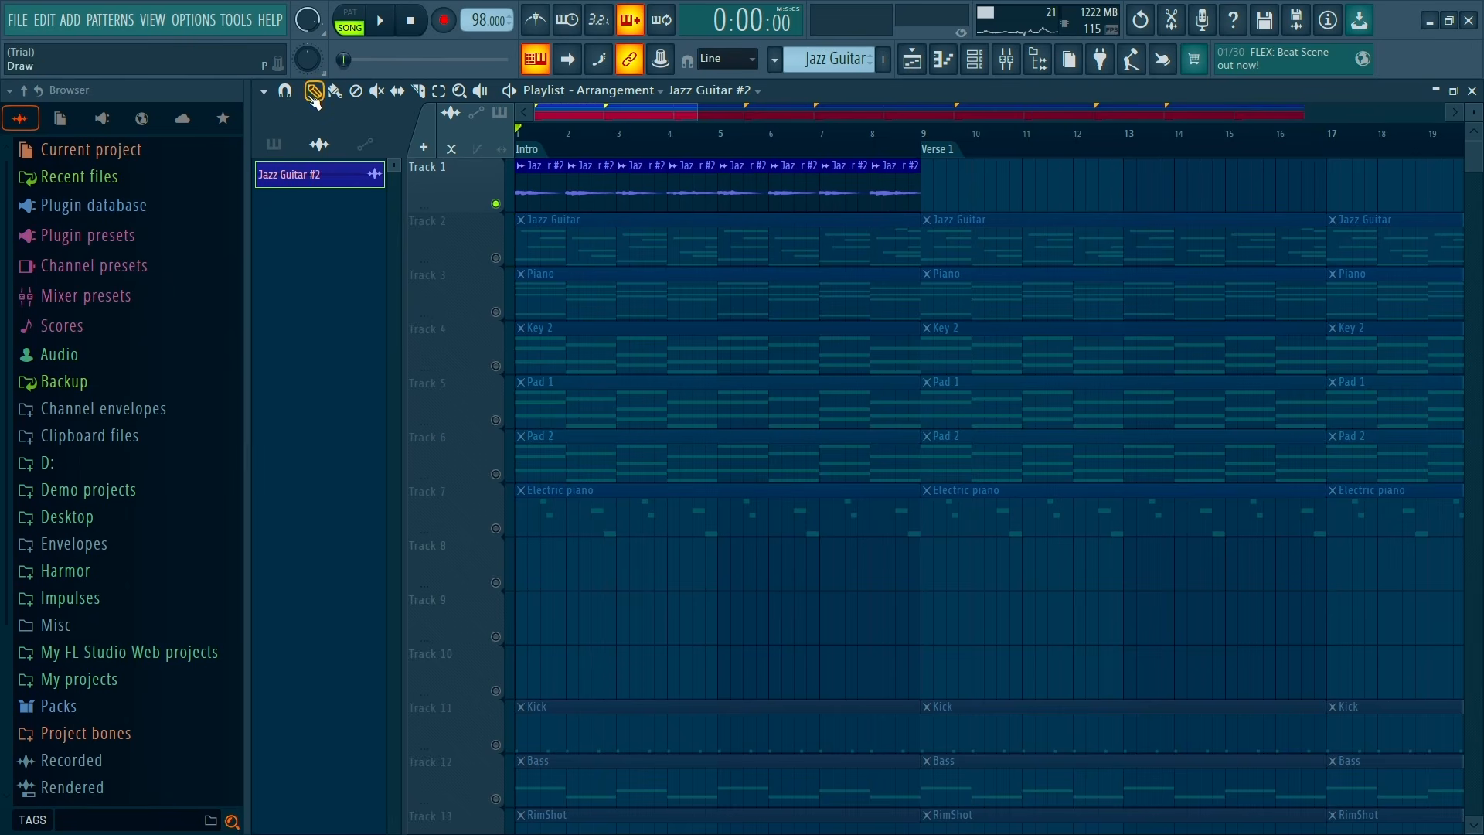
double_click(618, 204)
left_click(627, 458)
left_click(523, 426)
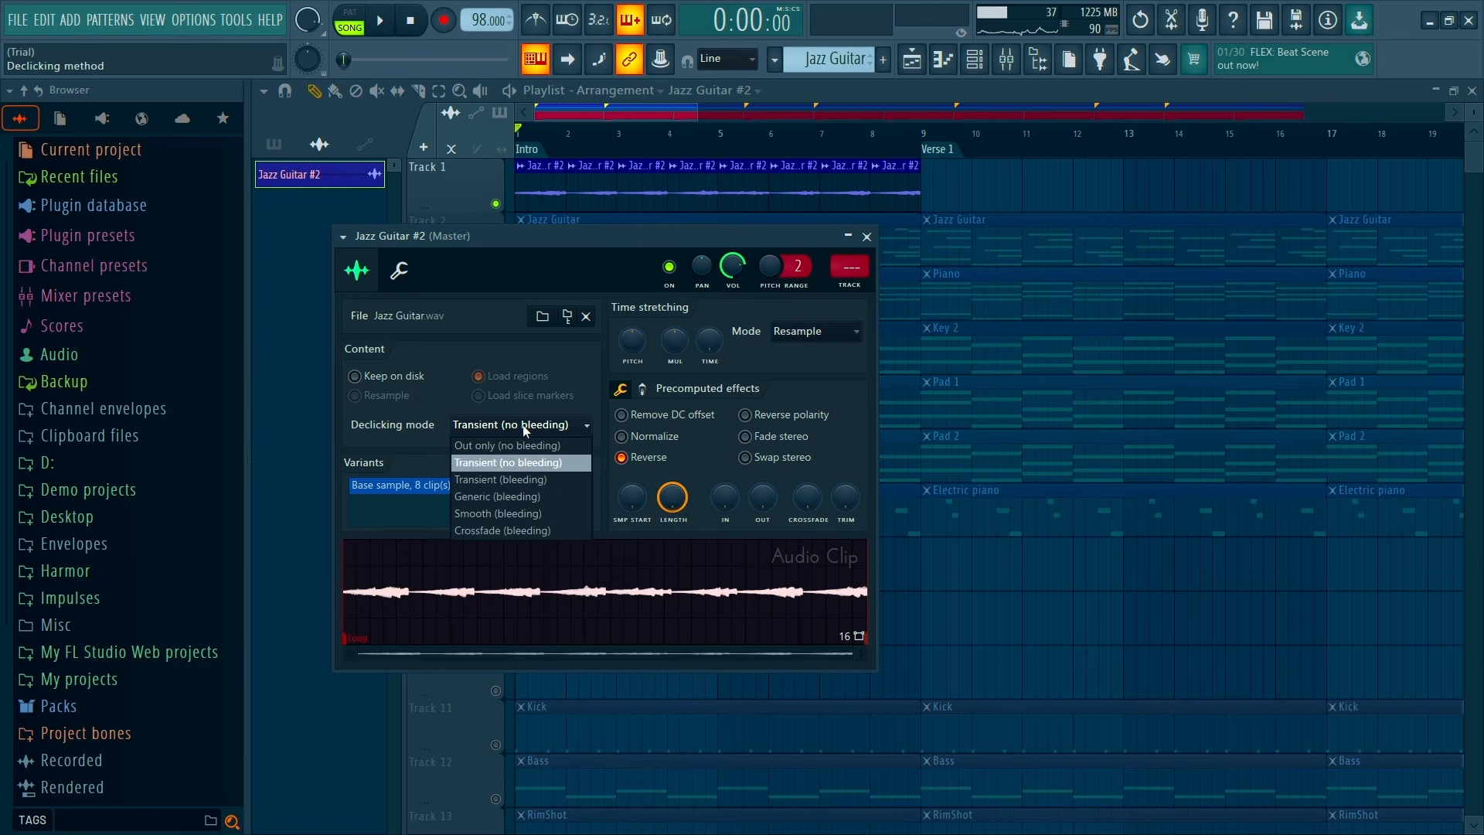
left_click(498, 496)
left_click(865, 235)
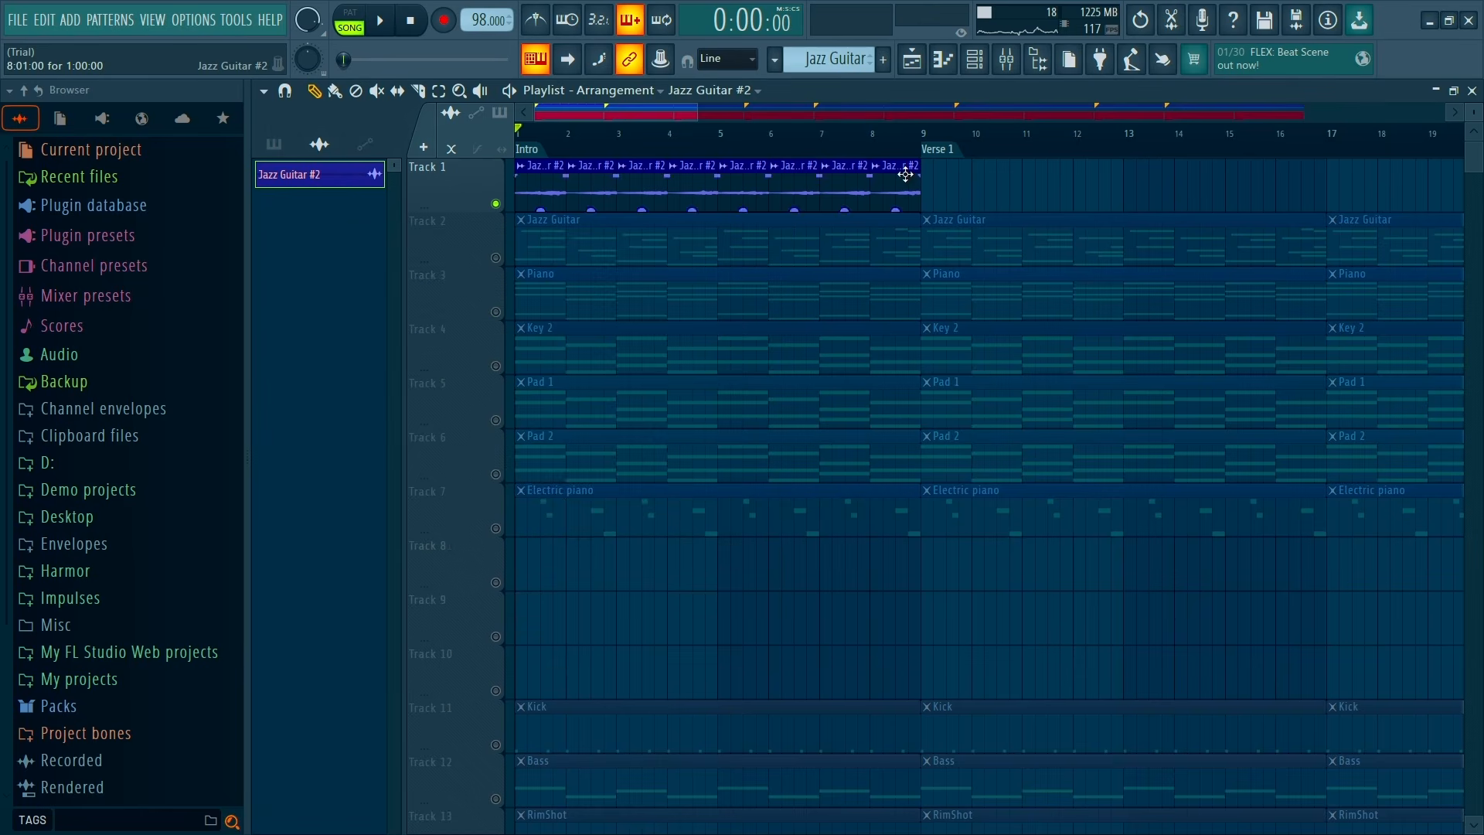
Move the eight one-bar Jazz Guitar #2 slices from Track 1 to Track 8 in reverse order, filling bars 1 to 8
left_click(549, 528)
left_click(495, 582)
right_click(844, 202)
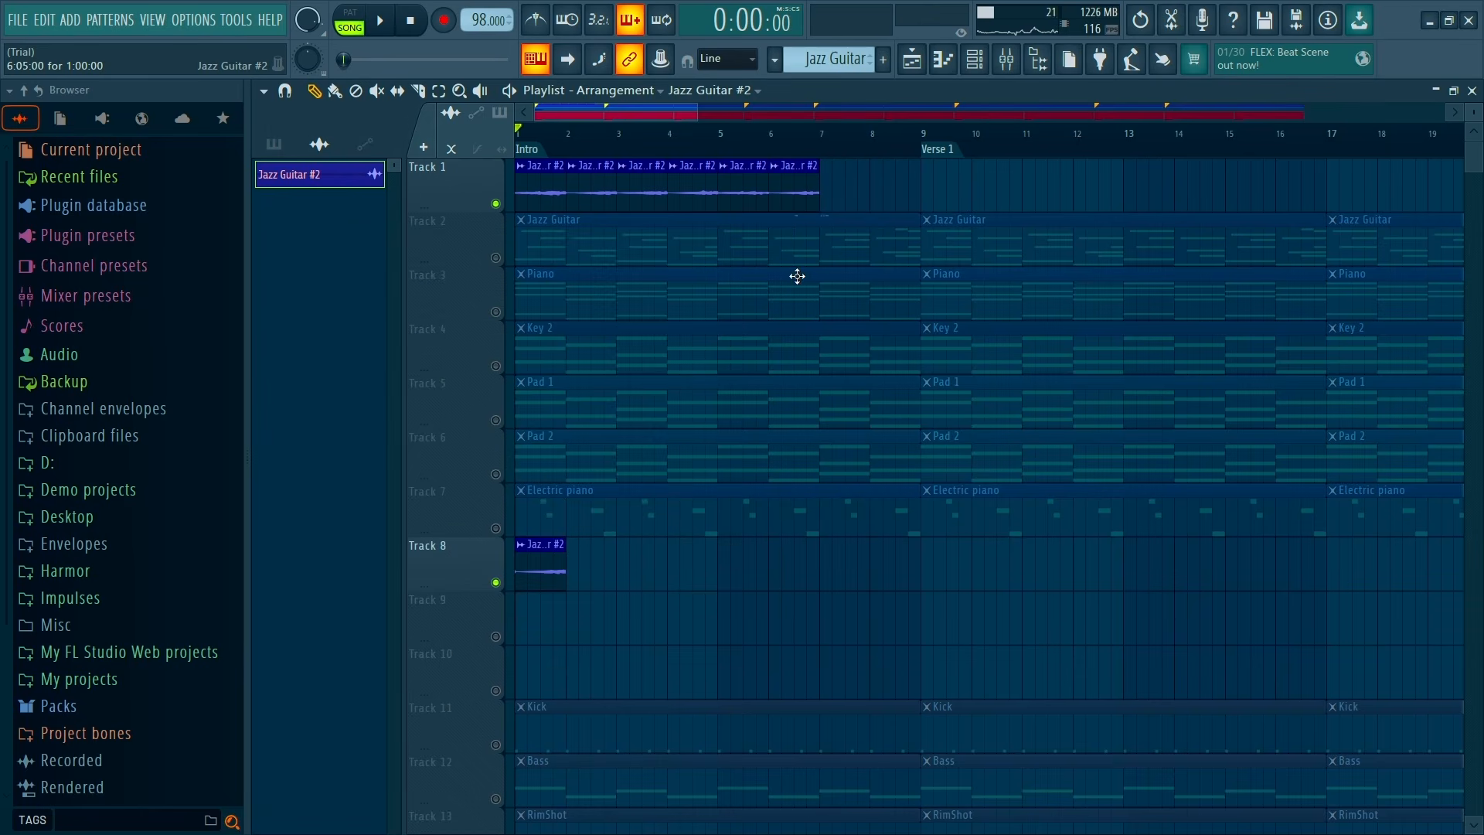
left_click_drag(614, 580, 643, 571)
right_click(801, 186)
left_click(630, 567)
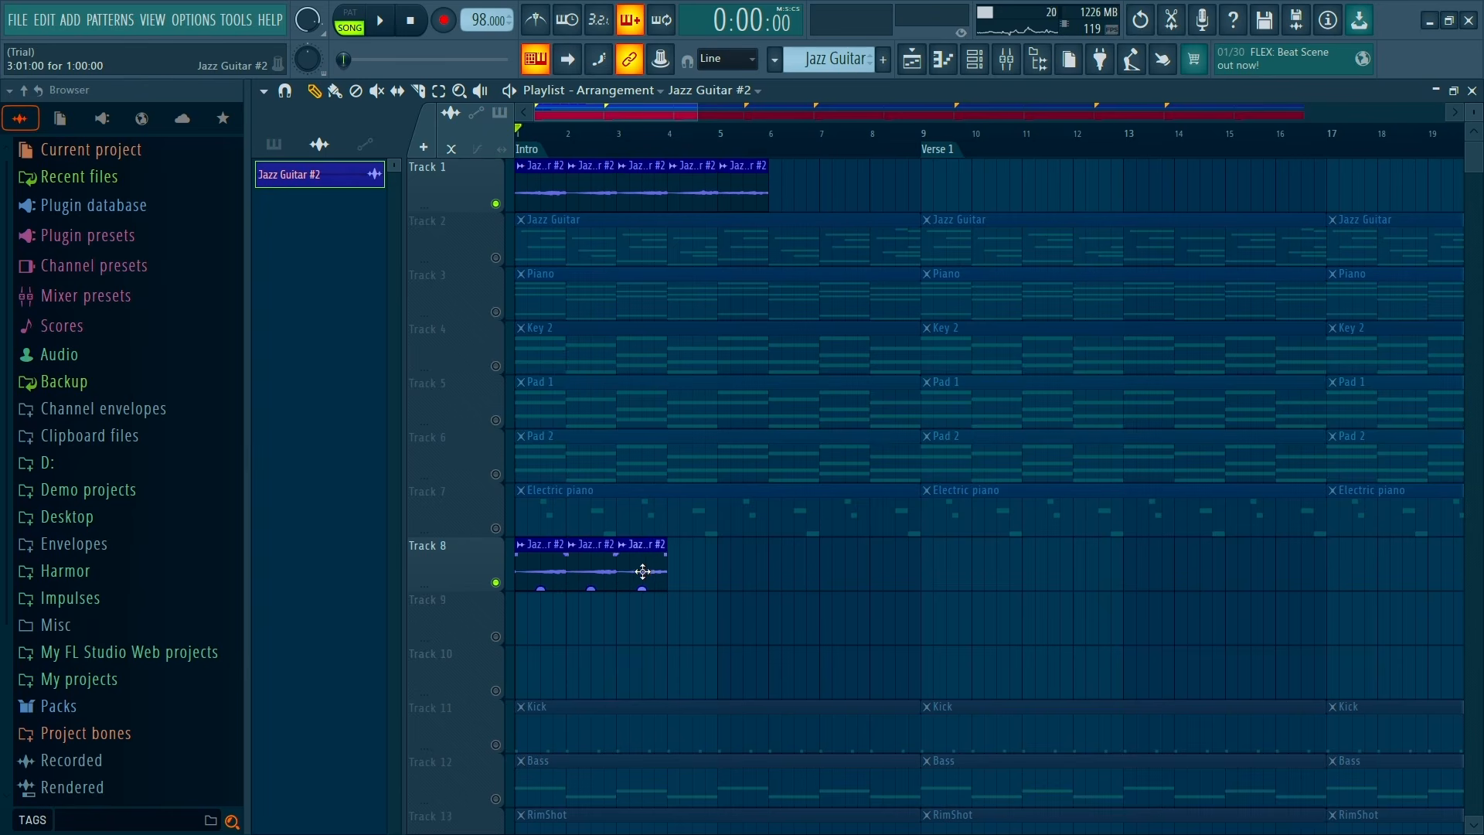
left_click_drag(724, 195, 688, 585)
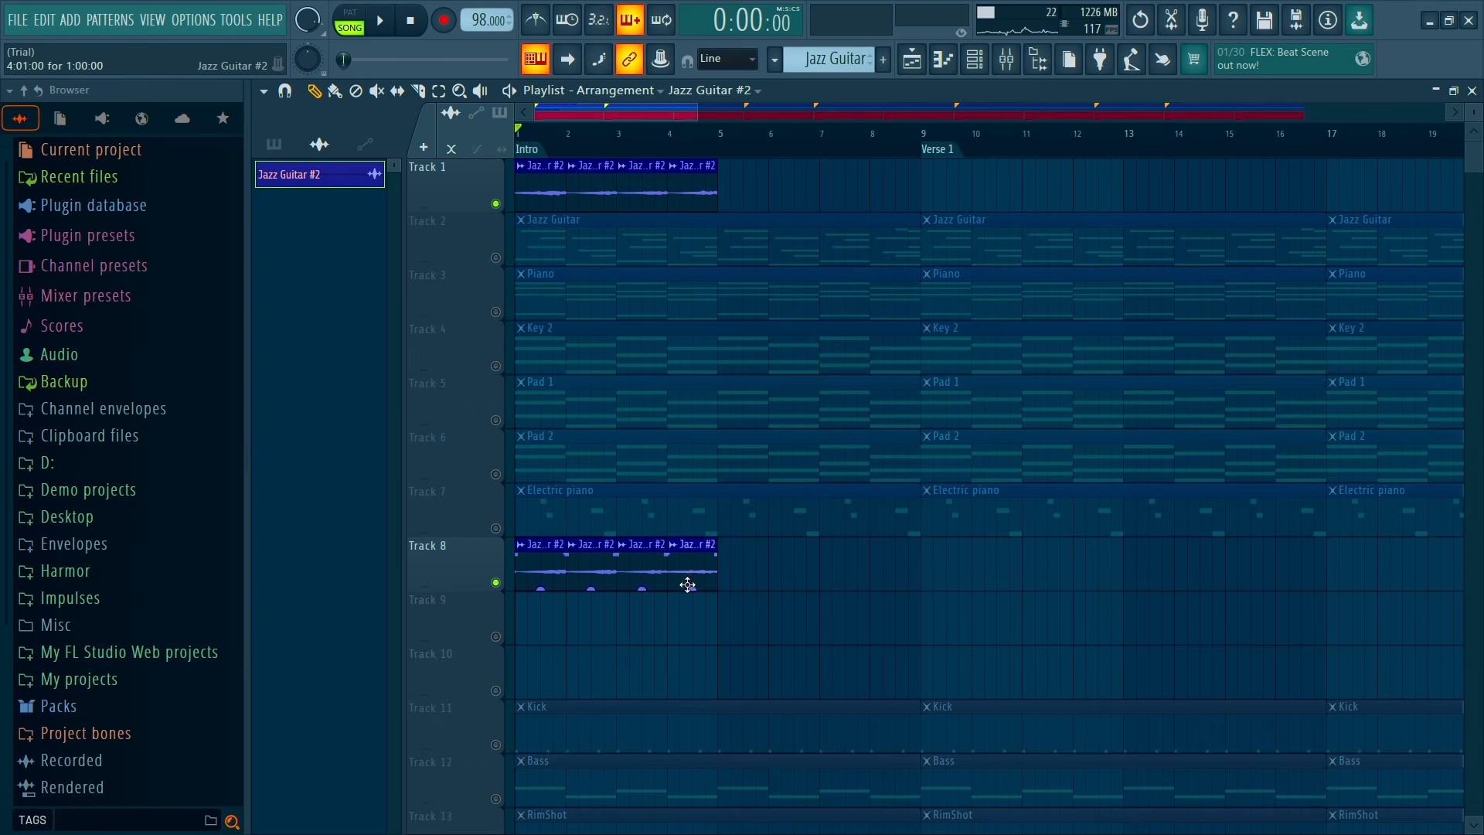
left_click_drag(700, 200, 751, 593)
left_click_drag(638, 193, 853, 603)
left_click_drag(531, 196, 881, 597)
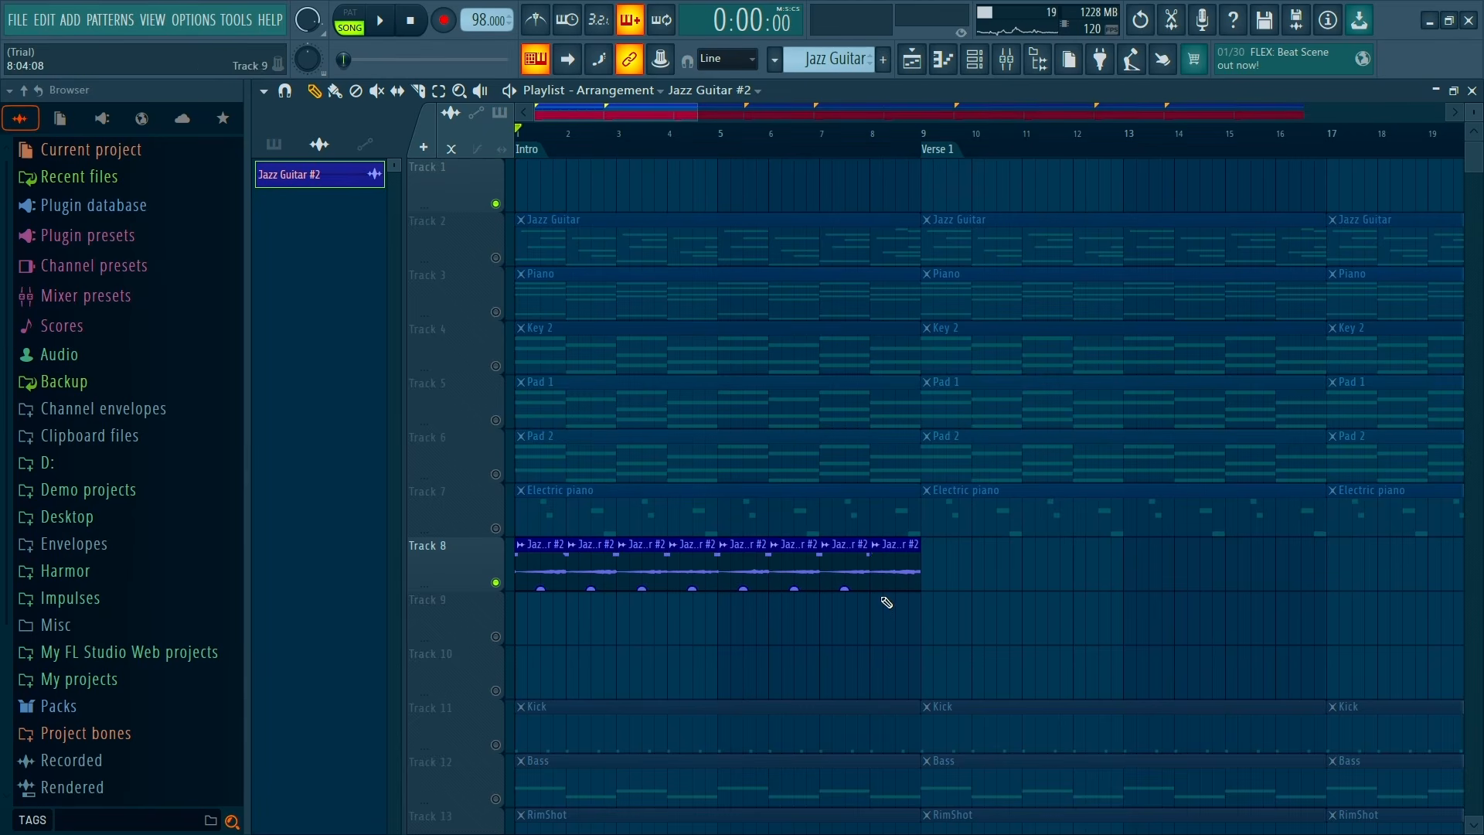
Consolidate the rearranged Jazz Guitar #2 slices on Track 8 into one audio clip and move it to the start of Track 1
double_click(851, 564)
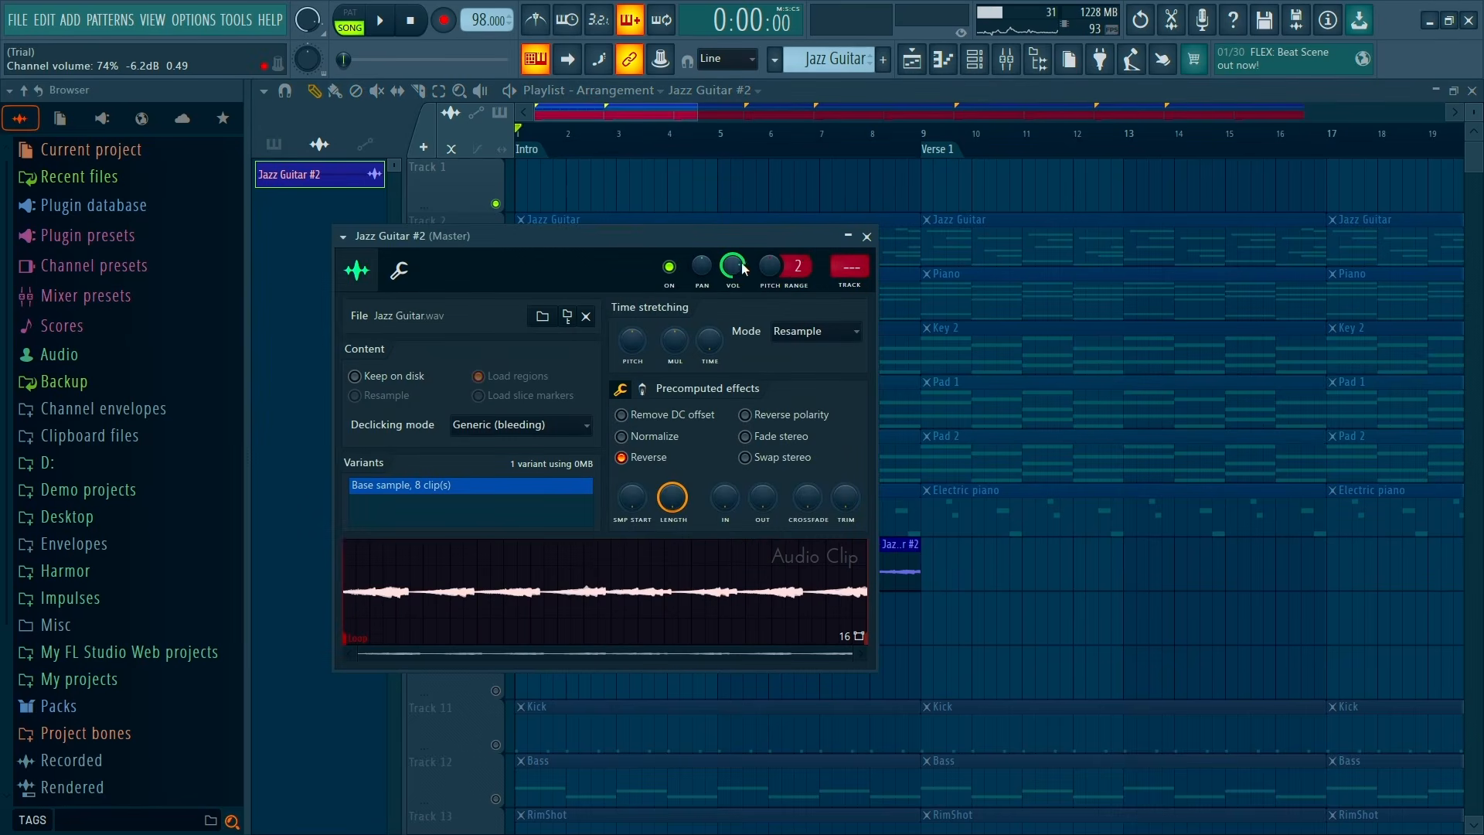
left_click(867, 237)
left_click_drag(960, 570, 474, 546)
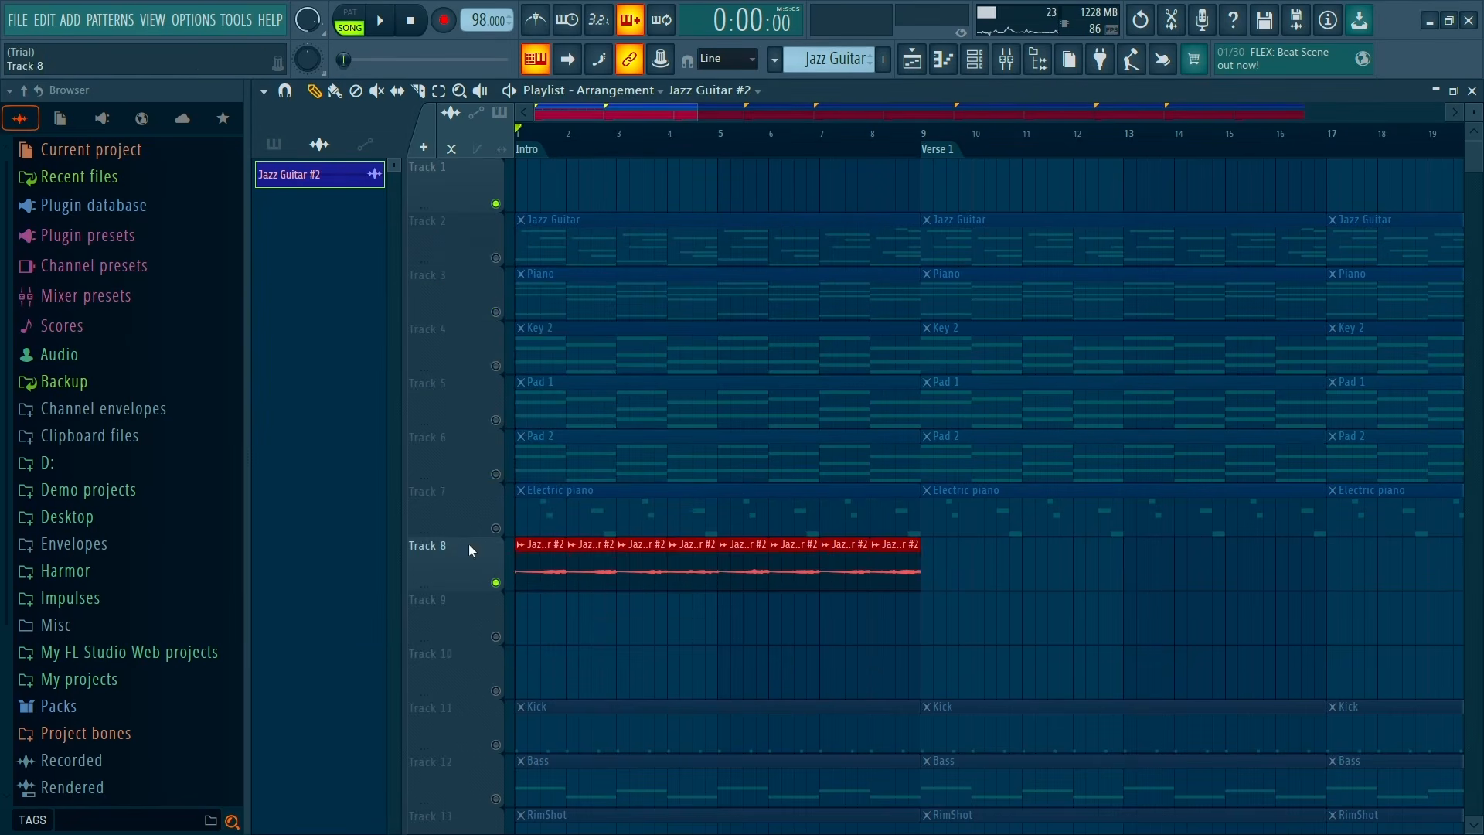
key("ctrl+alt+c")
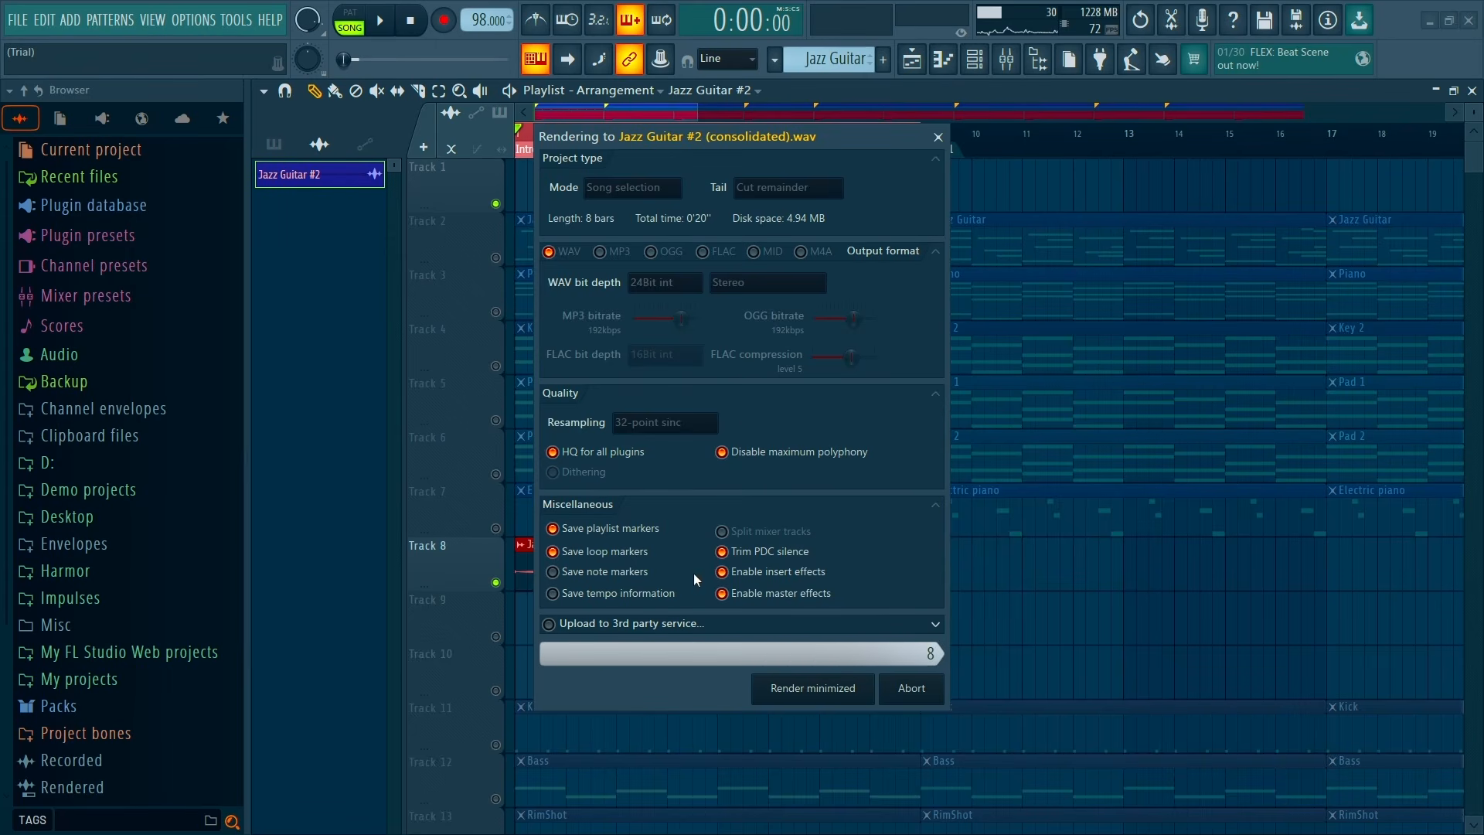
key("space")
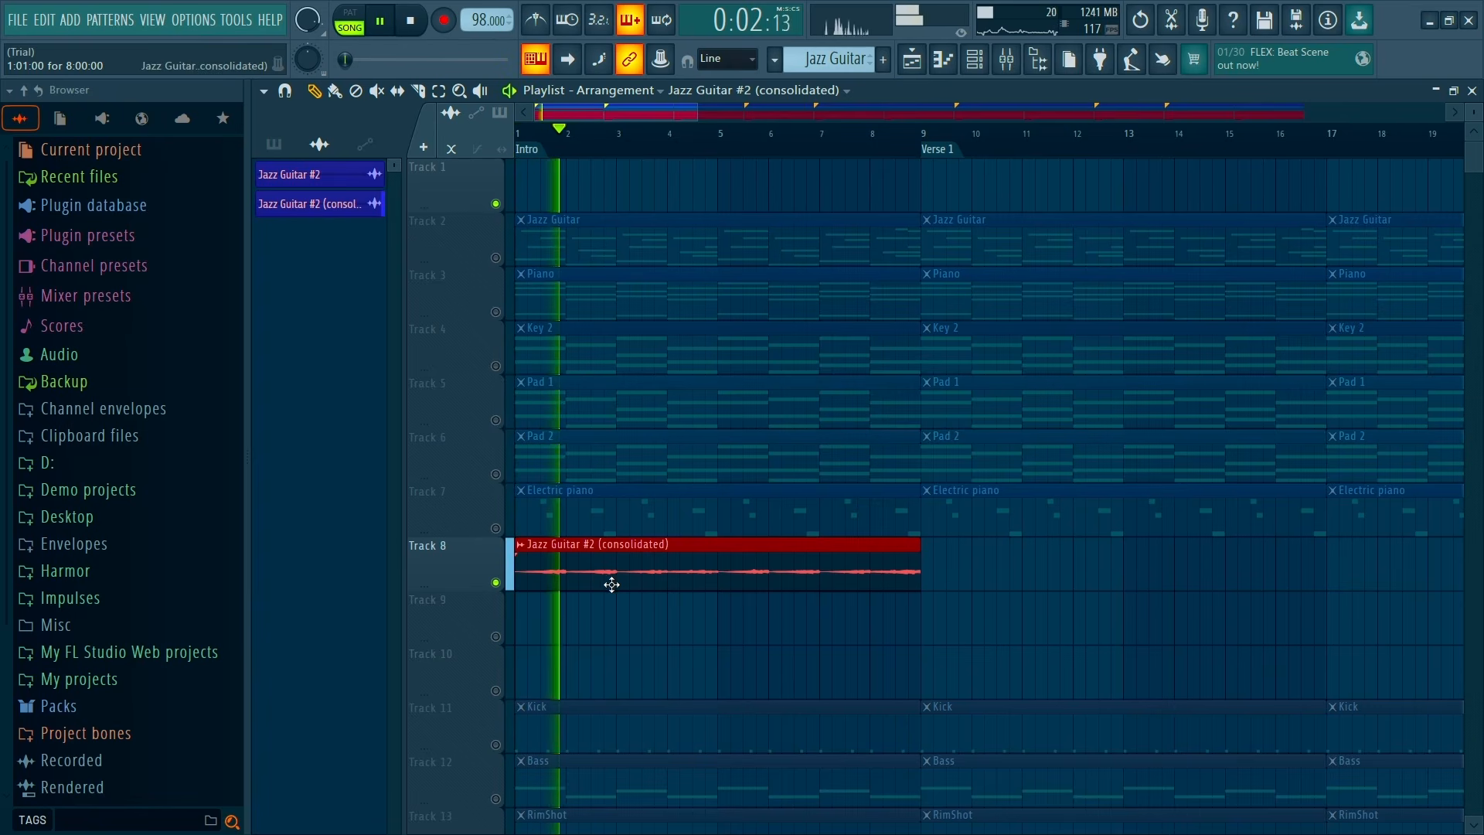
left_click_drag(613, 583, 573, 169)
key("space")
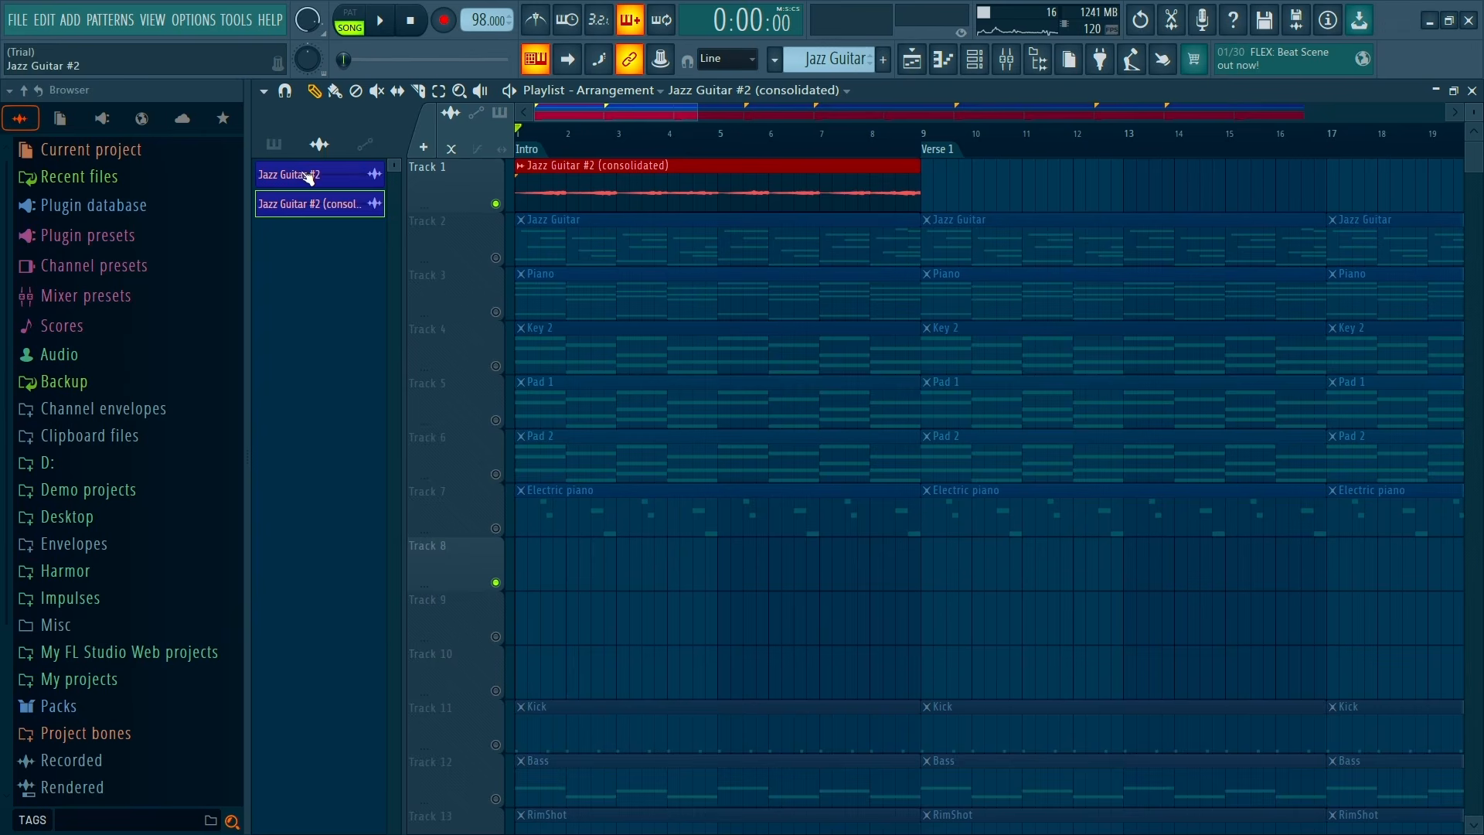
Select the Piano pattern, audition the Piano and Key 2 tracks in solo, and leave Track 3 soloed
left_click(274, 145)
left_click(315, 205)
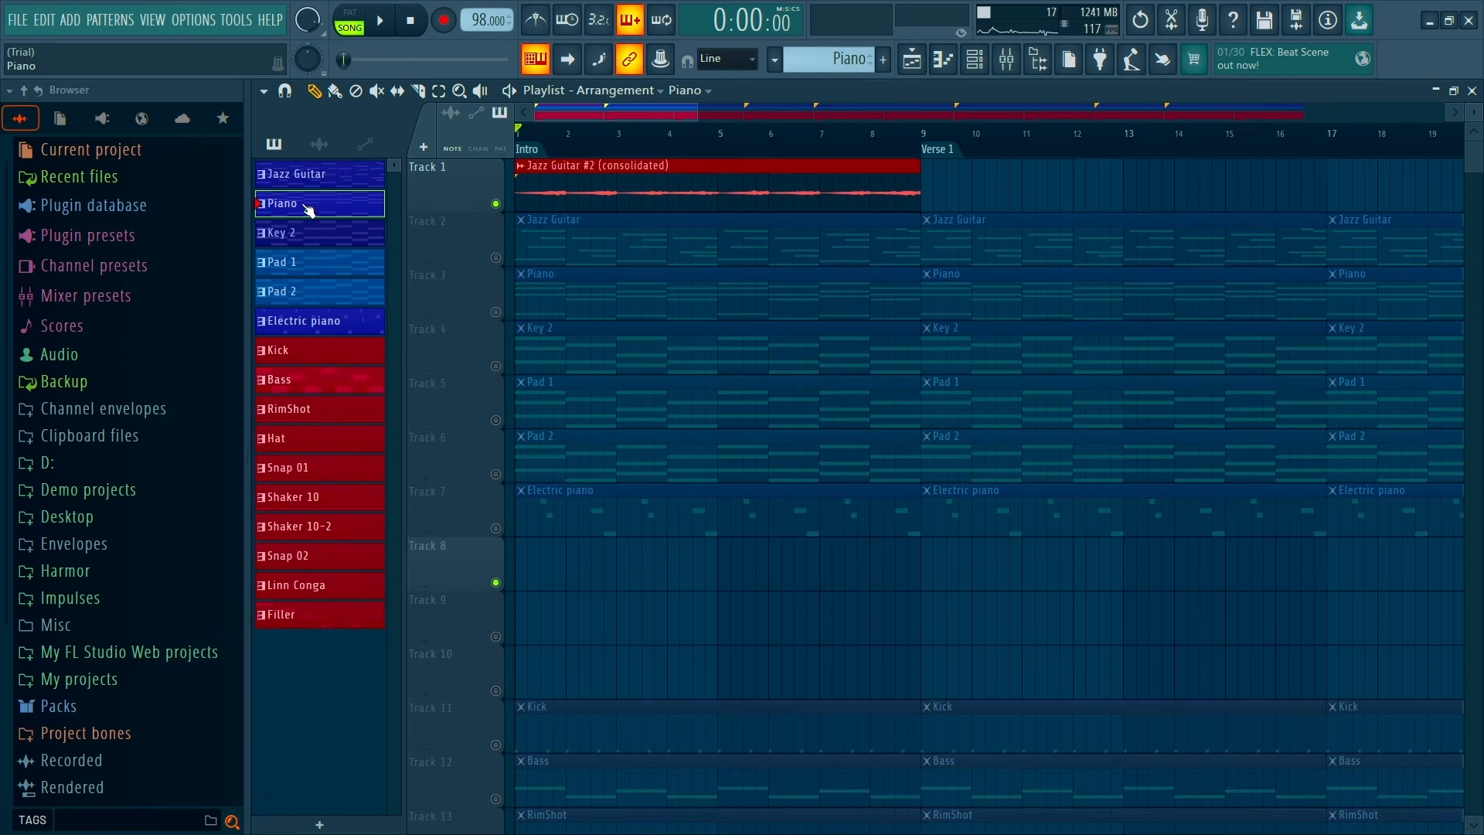
right_click(496, 312)
key("space")
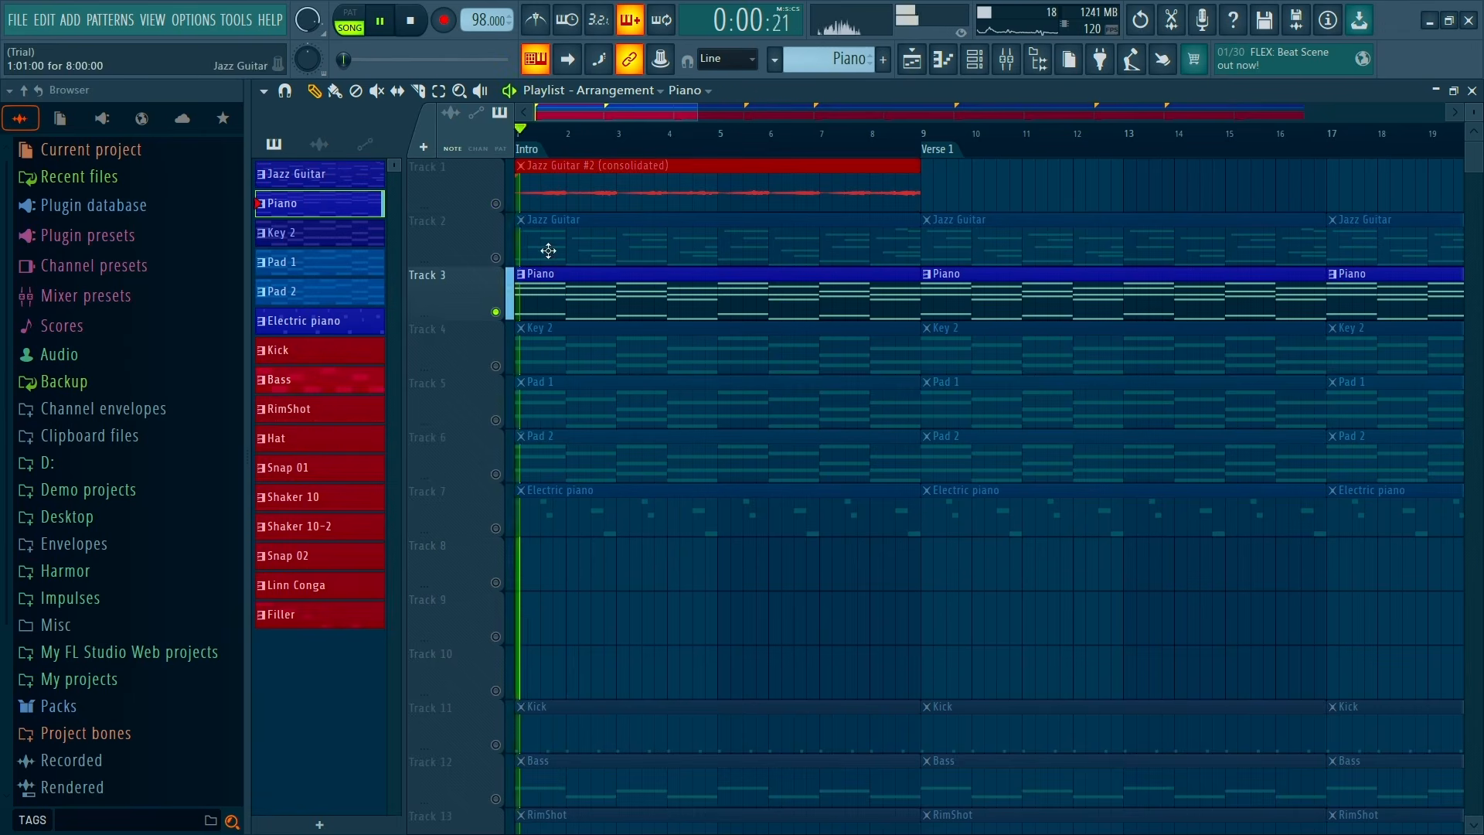
right_click(496, 366)
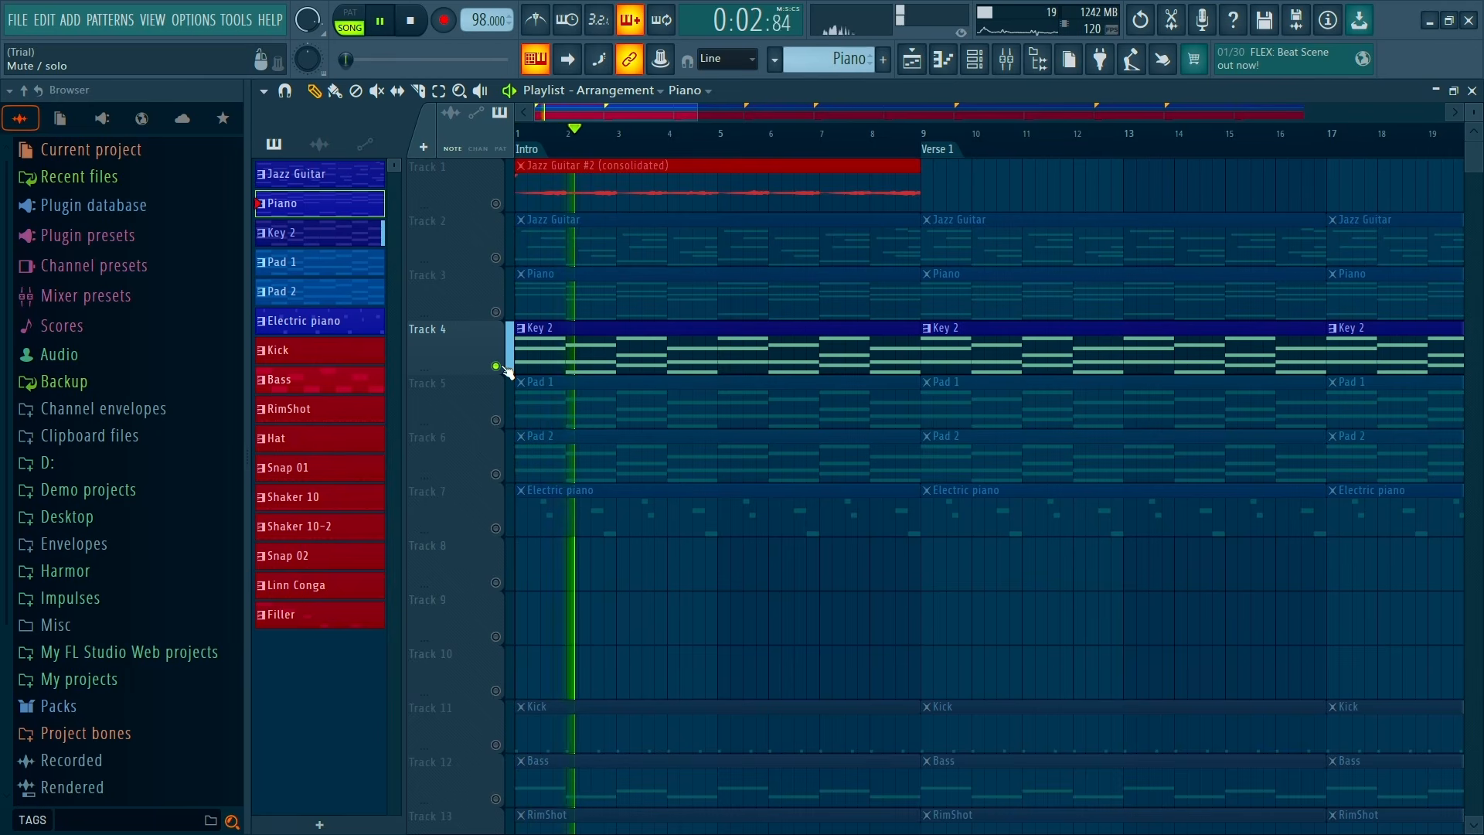
key("space")
right_click(501, 320)
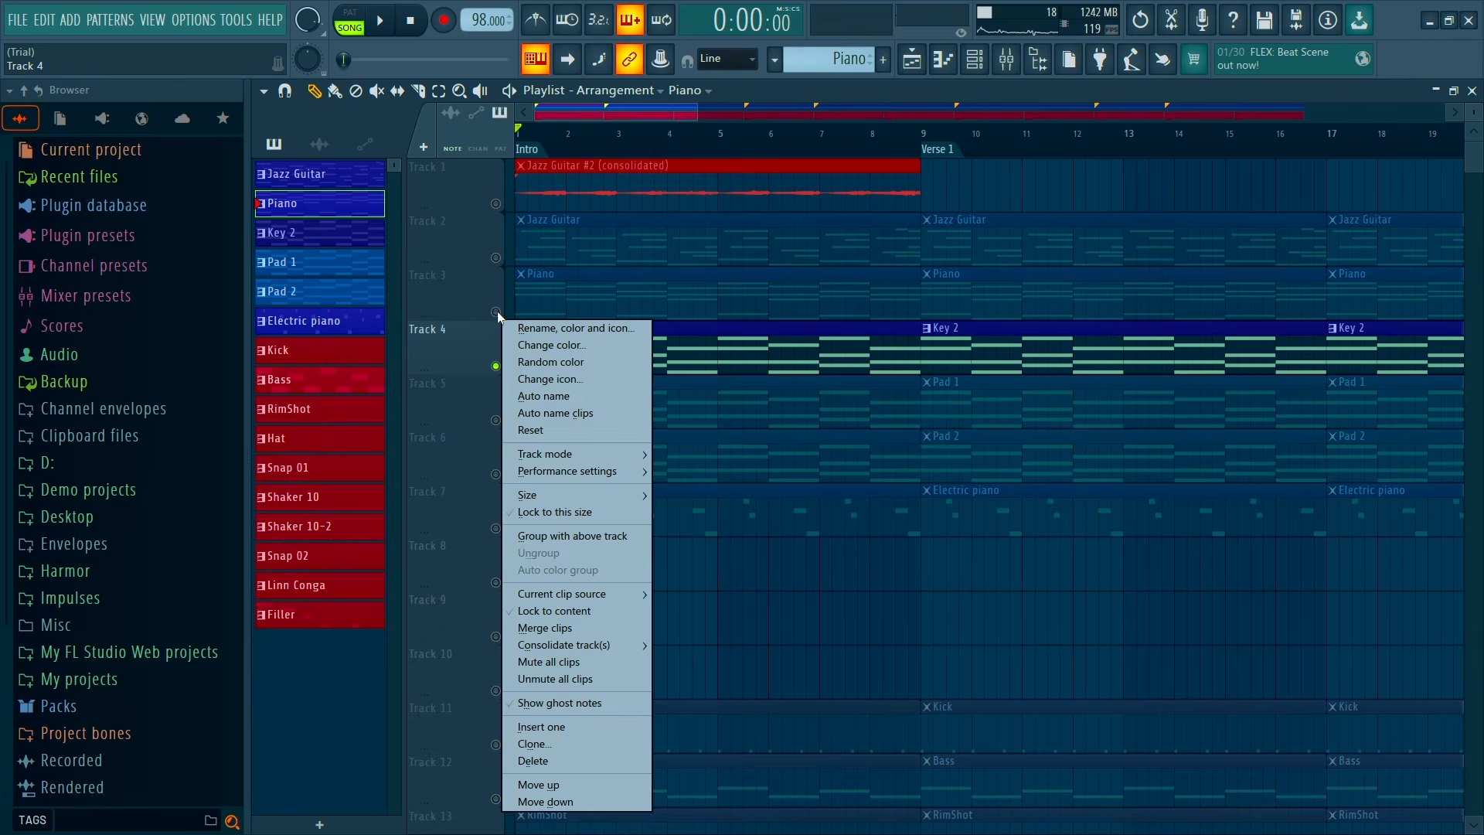
right_click(496, 311)
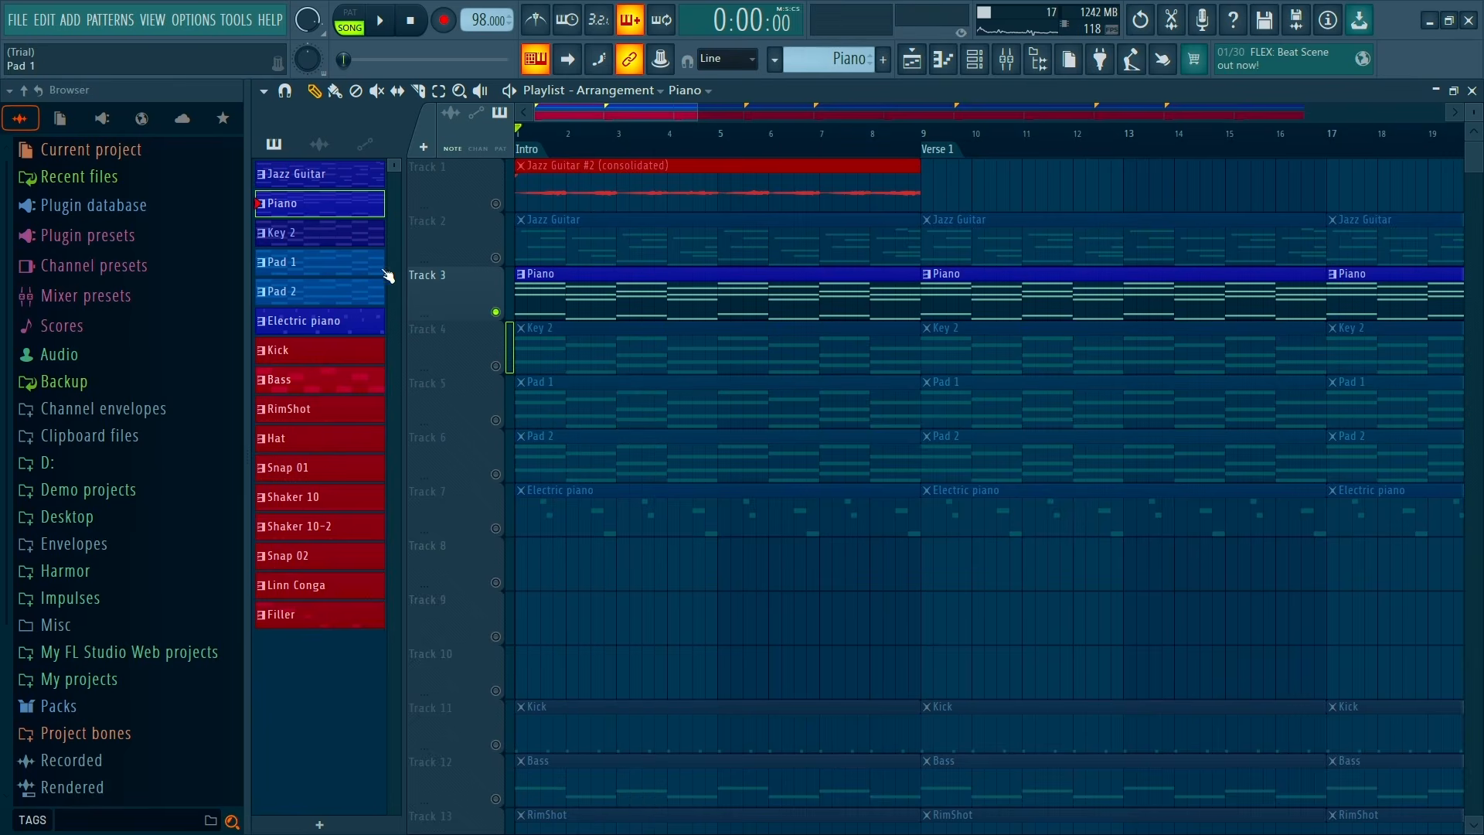
Render the Piano pattern as a 16-bit WAV audio clip with the tail set to Cut remainder
double_click(924, 138)
right_click(322, 206)
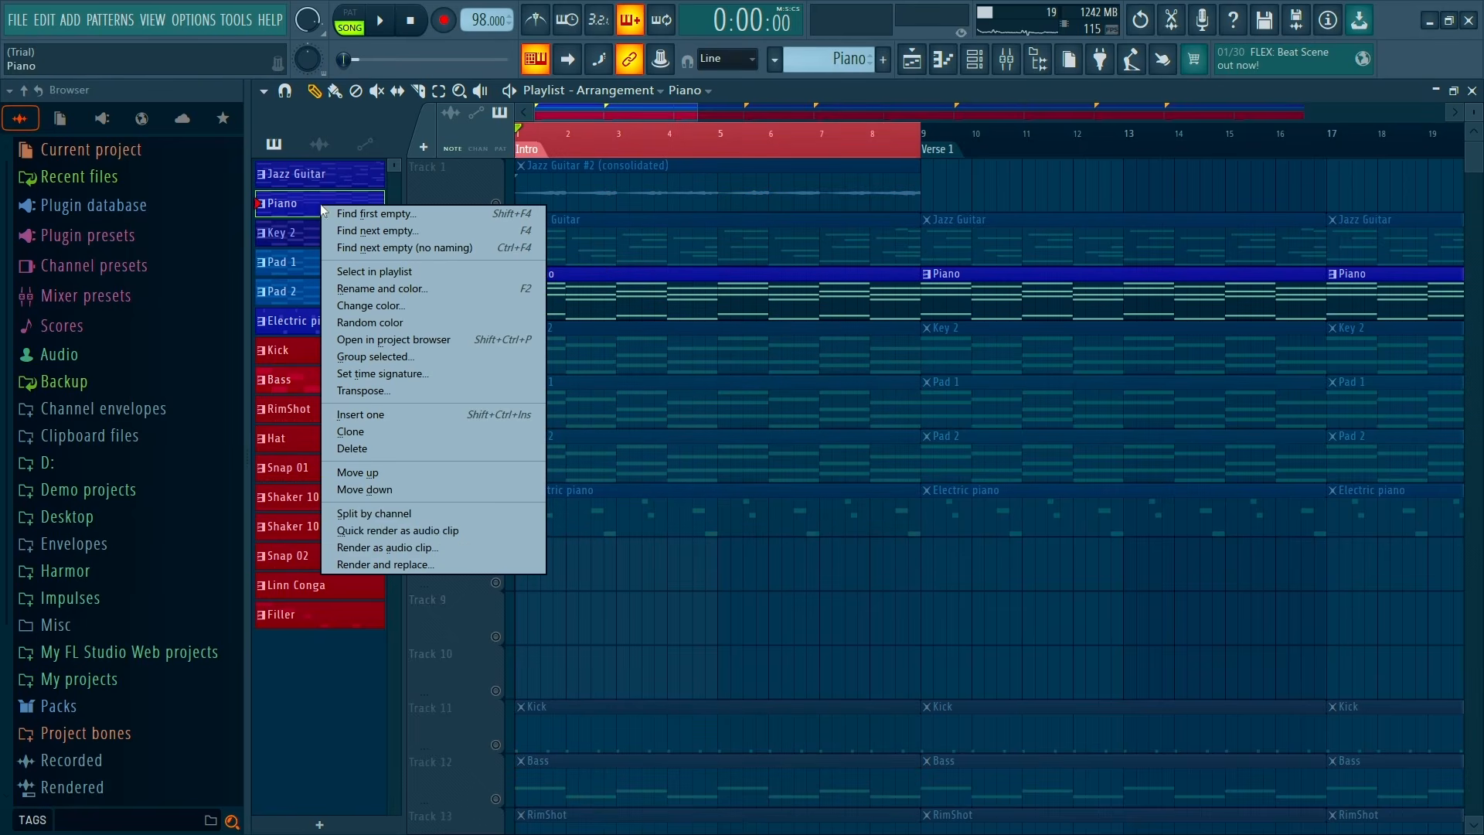
left_click(409, 548)
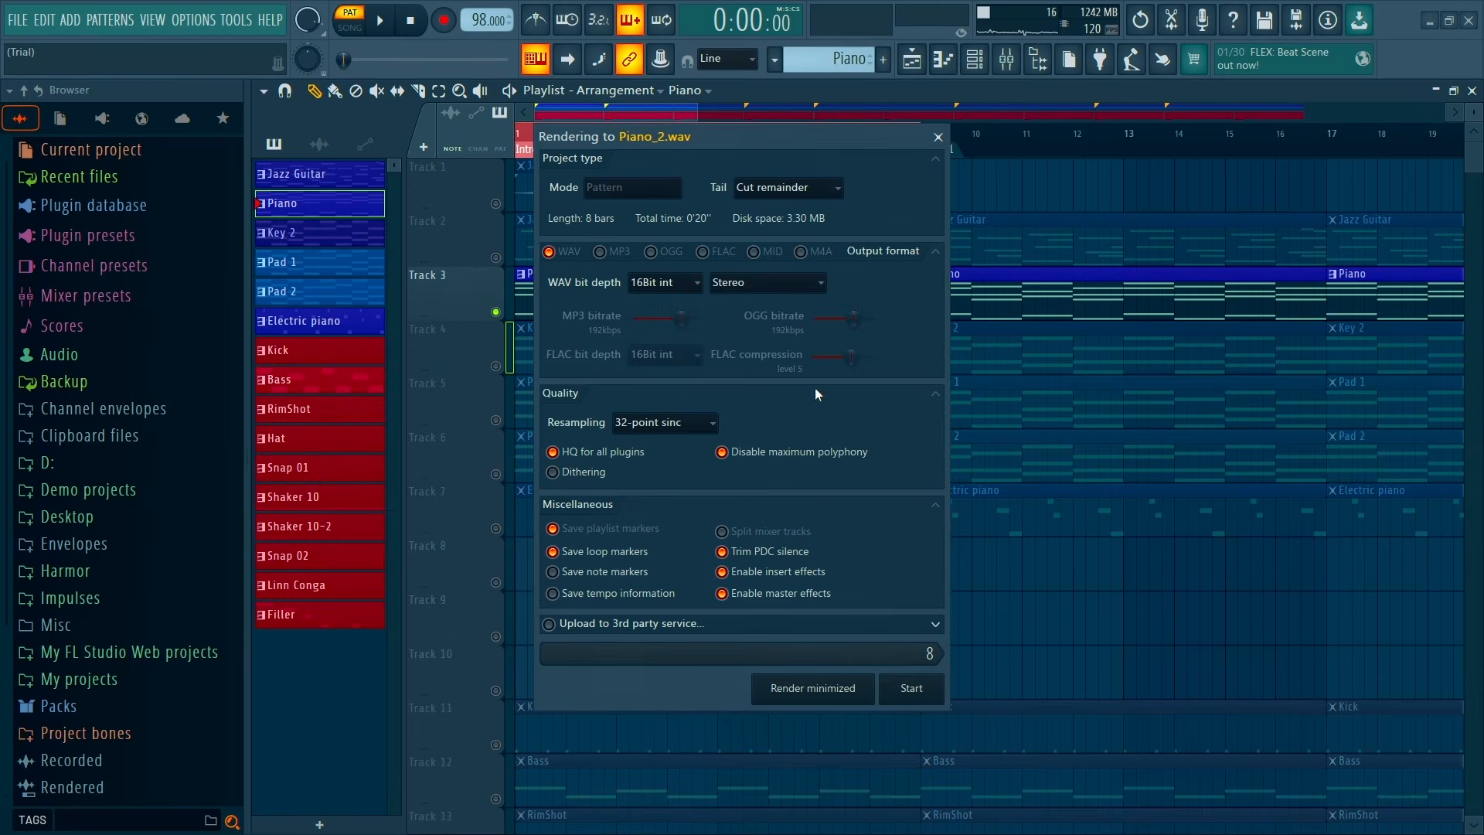
left_click(900, 686)
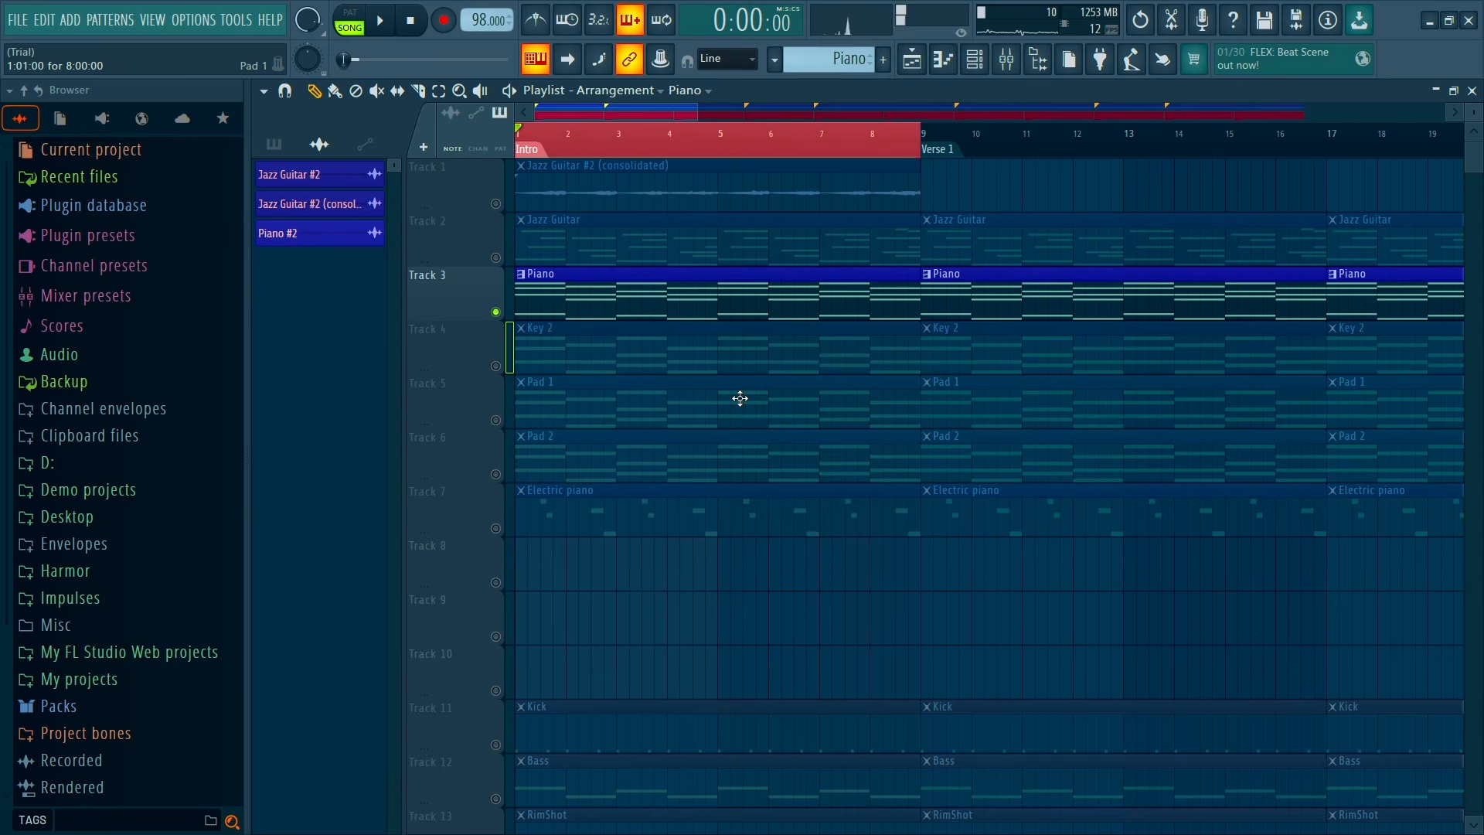
left_click(696, 145)
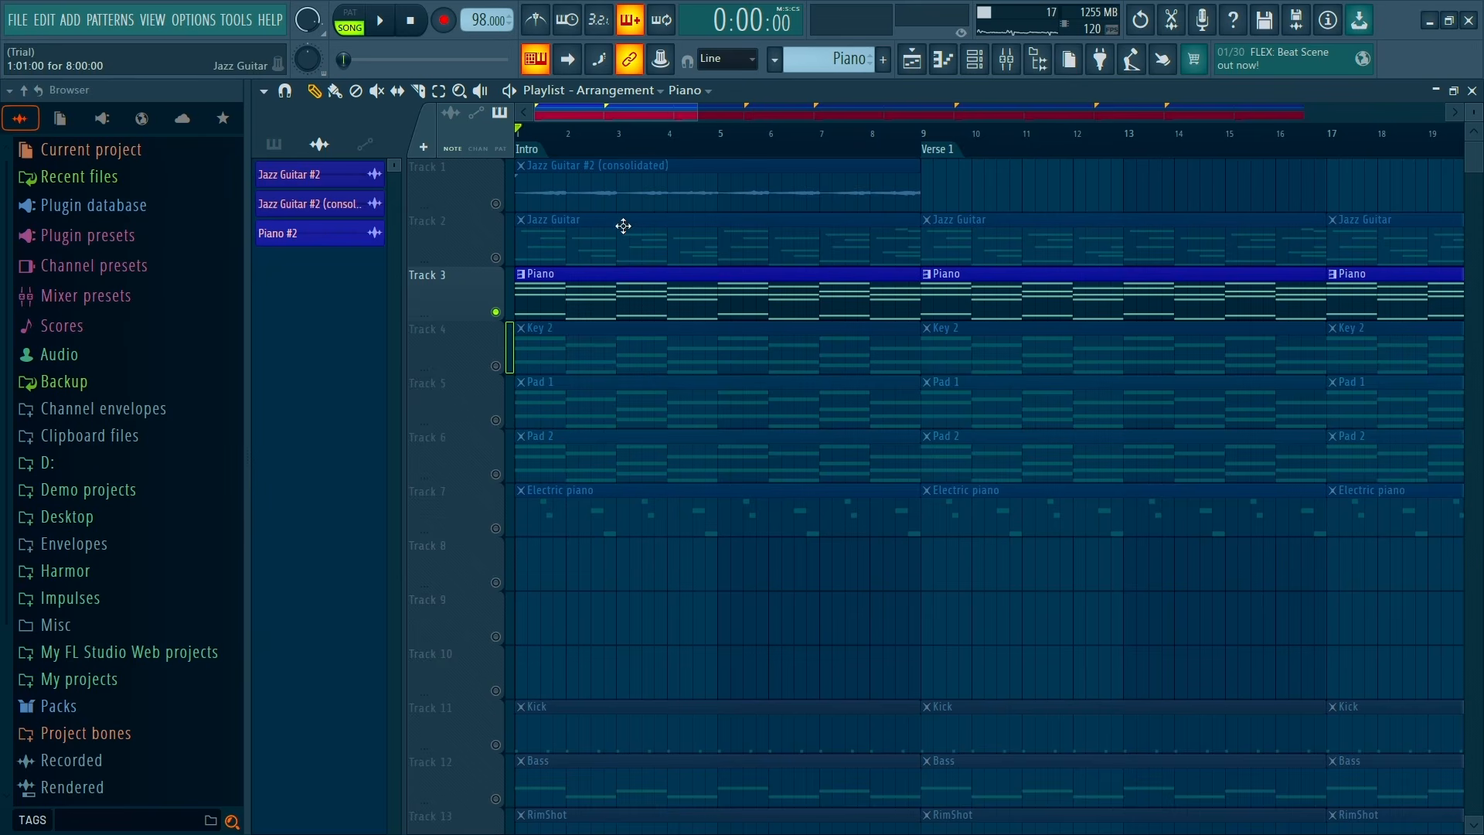
Place the Piano #2 audio clip at bar 1 of Track 8 and reverse it with Generic (bleeding) declicking
left_click(282, 233)
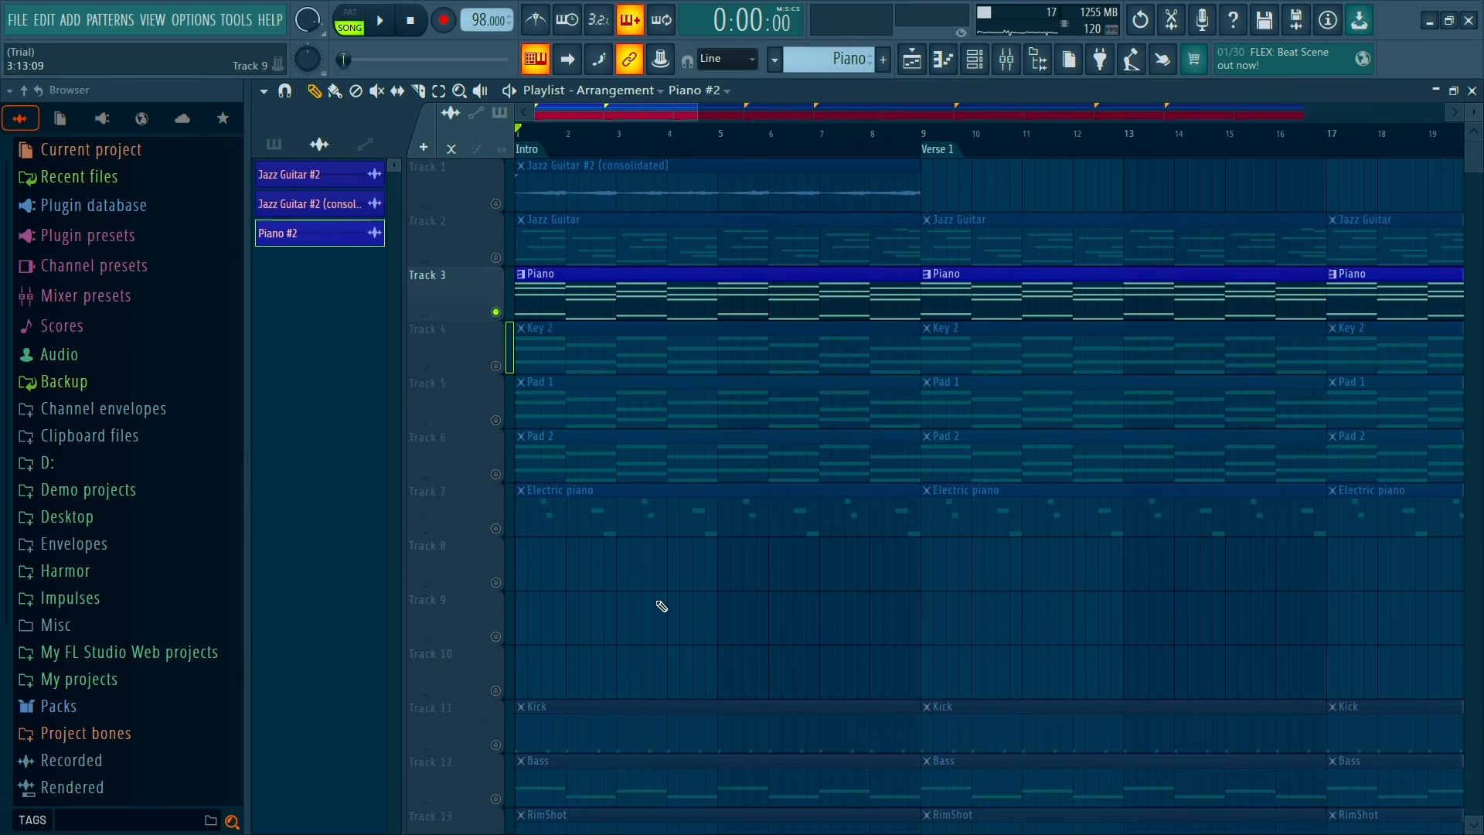
left_click_drag(589, 570, 572, 568)
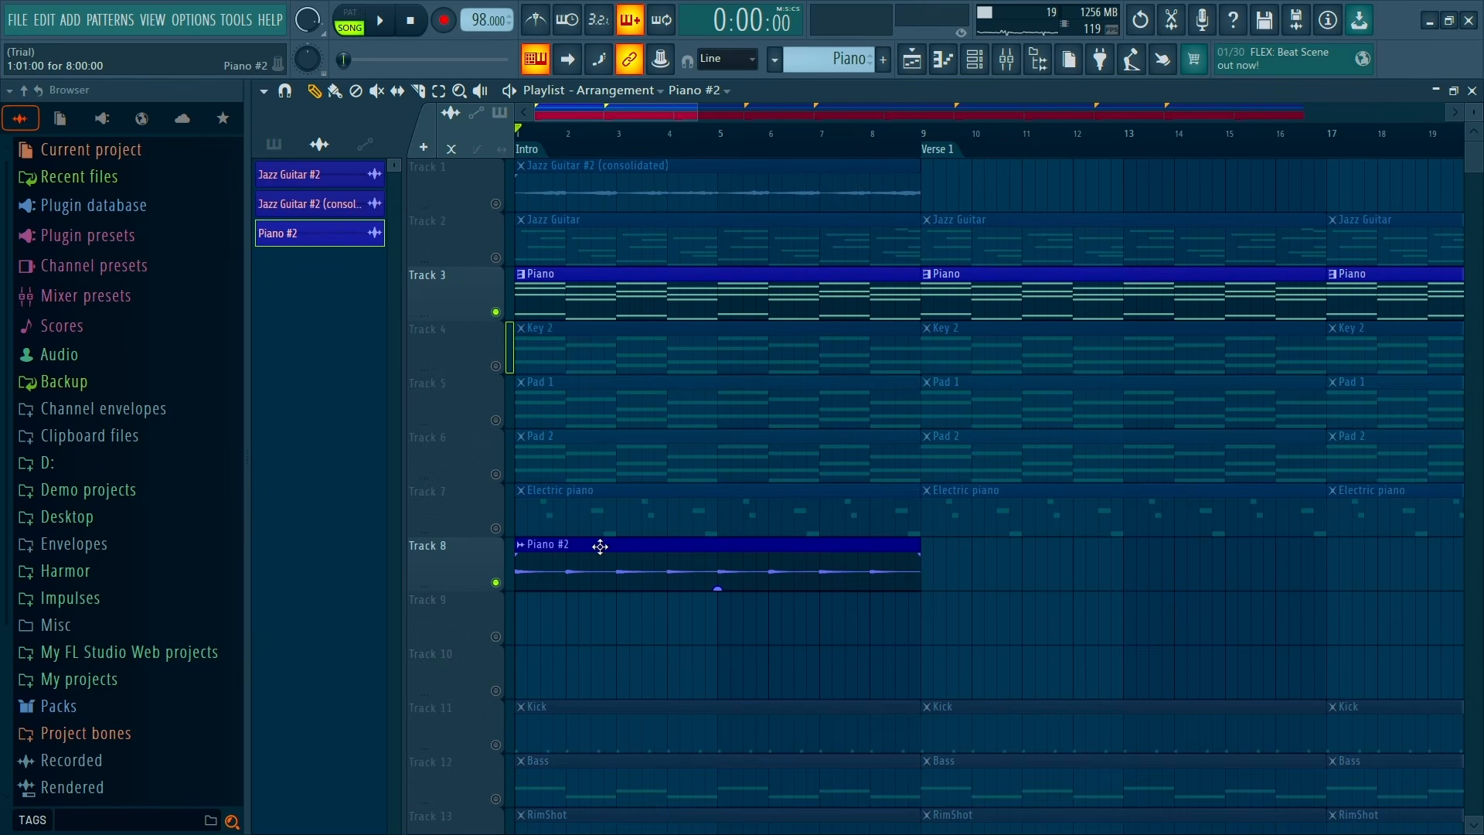
double_click(617, 582)
left_click(670, 506)
left_click(569, 474)
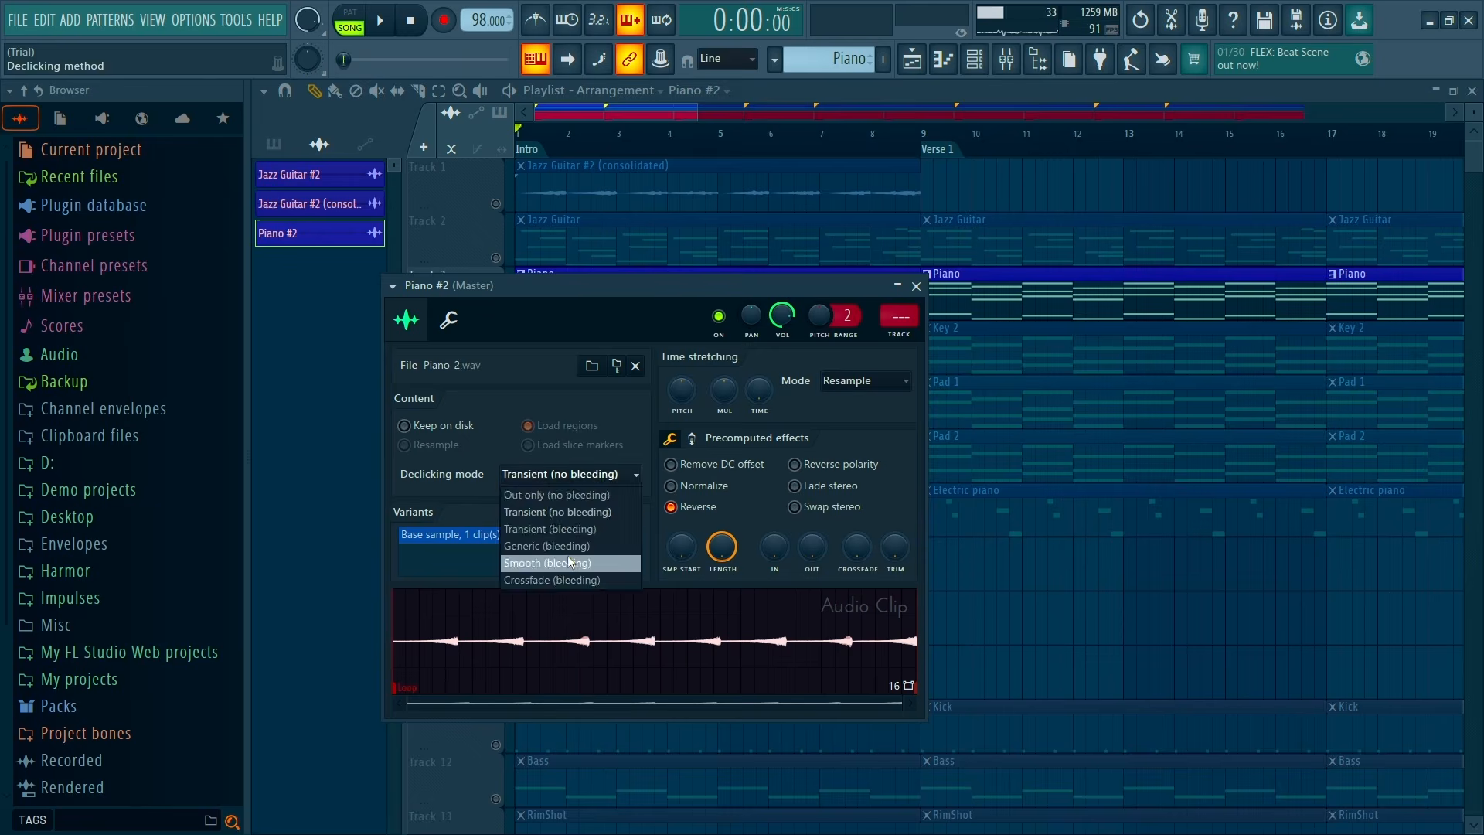
left_click(556, 560)
key("Escape")
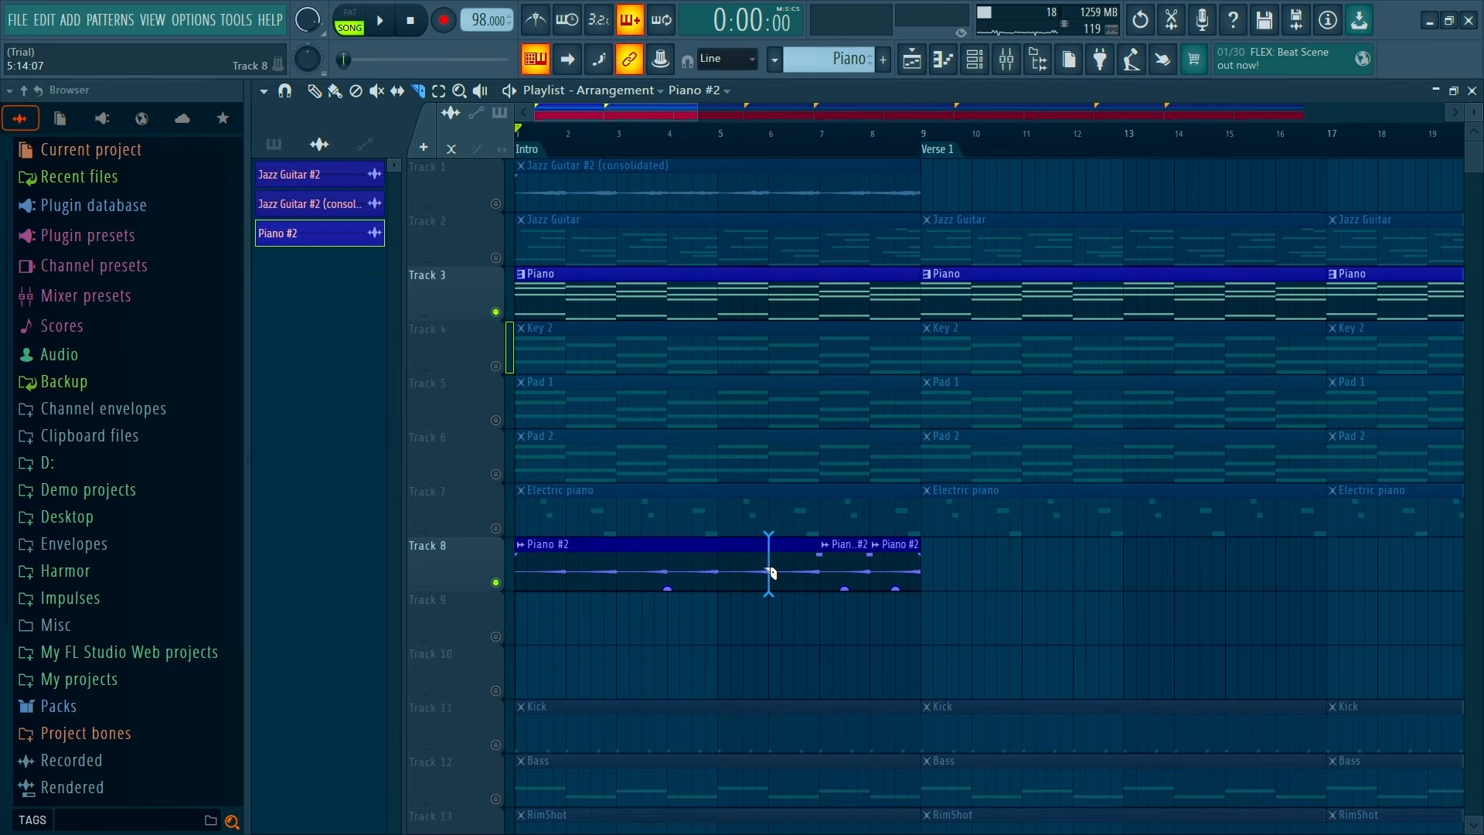
Slice the Piano #2 clip at every bar and arrange the eight slices in reverse order on Track 9
left_click(584, 574)
left_click(314, 91)
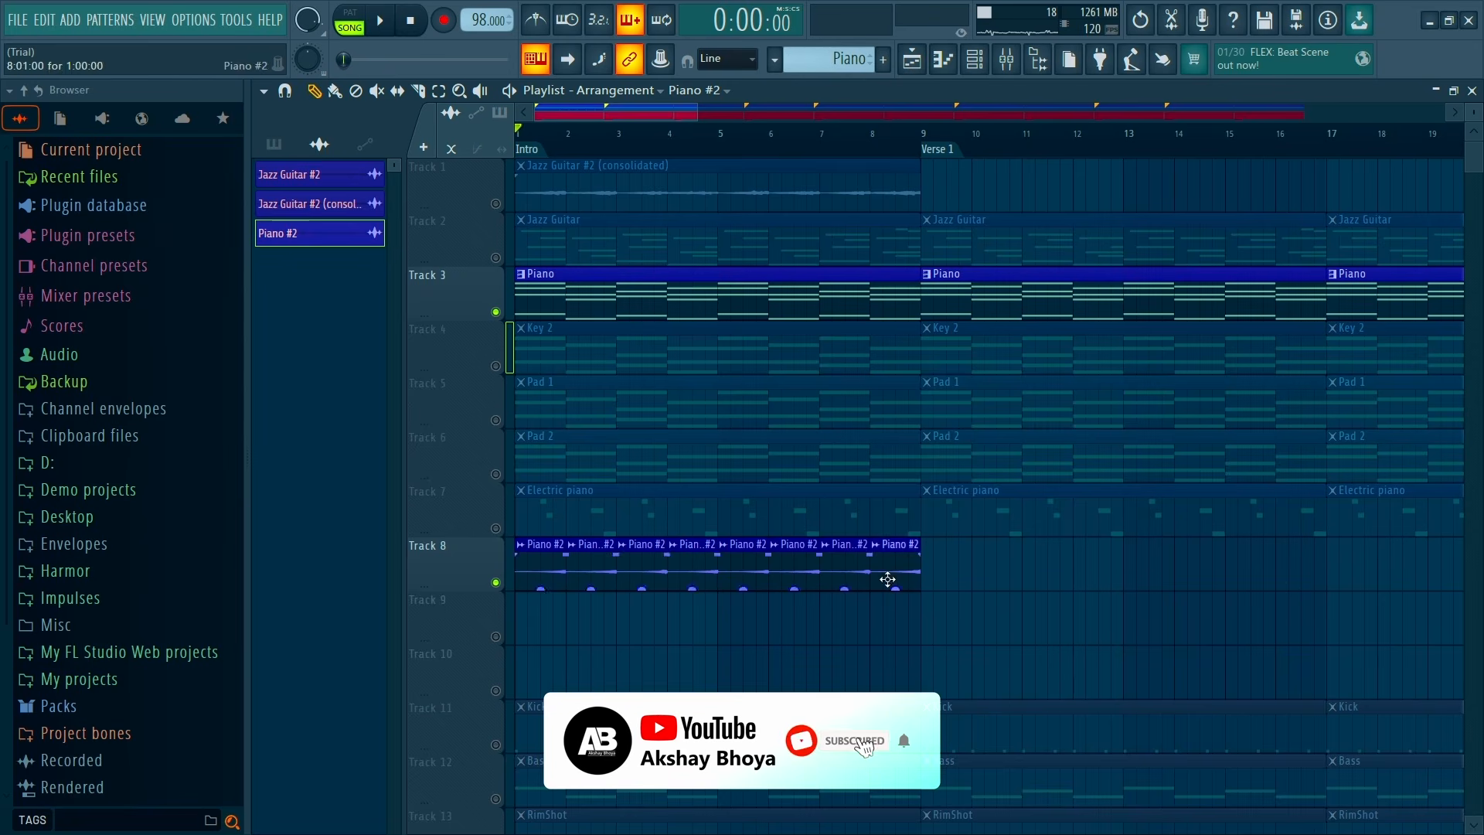
left_click_drag(887, 580, 533, 619)
left_click_drag(840, 573, 590, 641)
left_click_drag(782, 572, 629, 632)
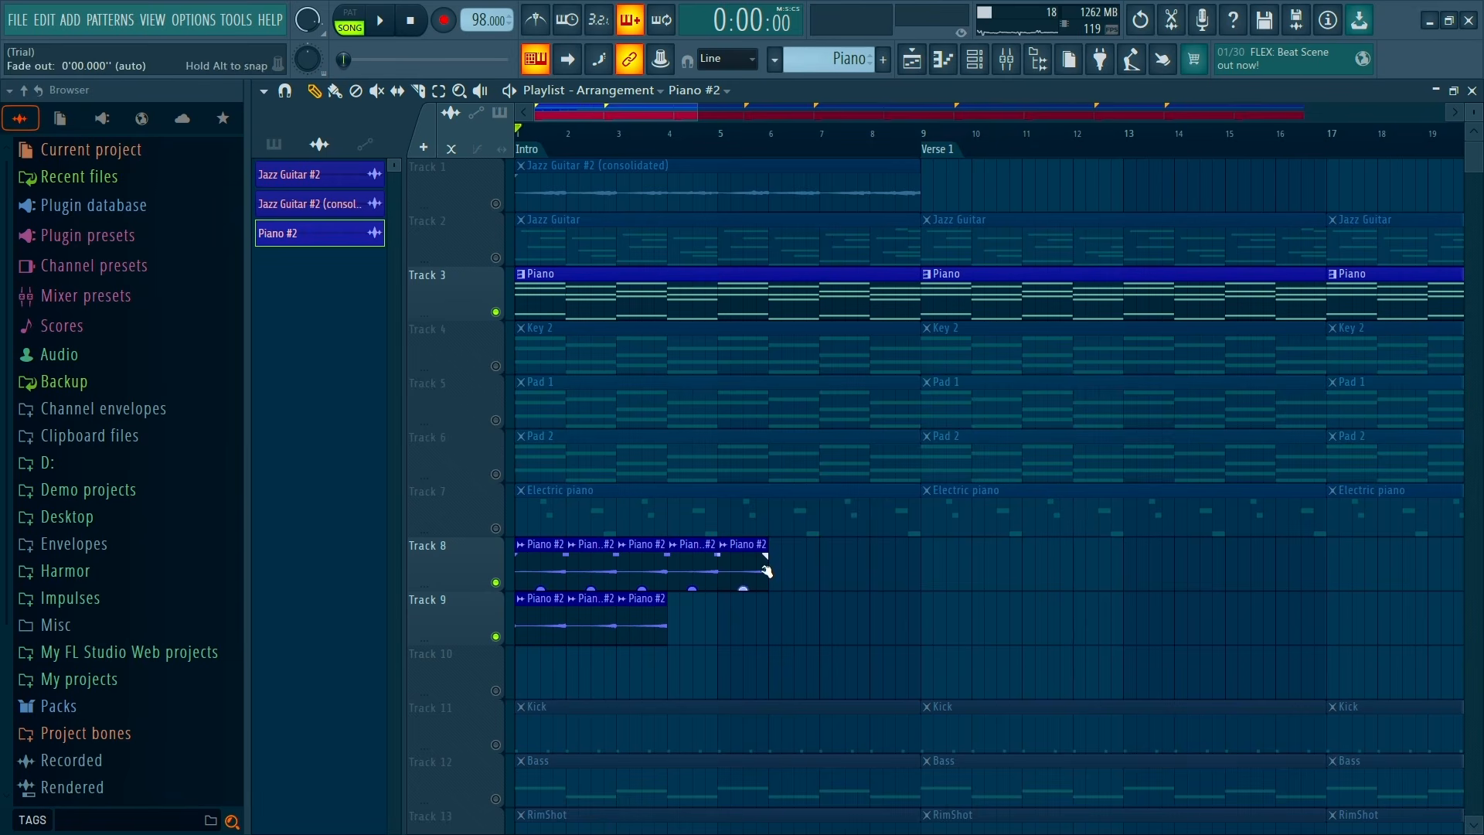
left_click_drag(767, 571, 744, 622)
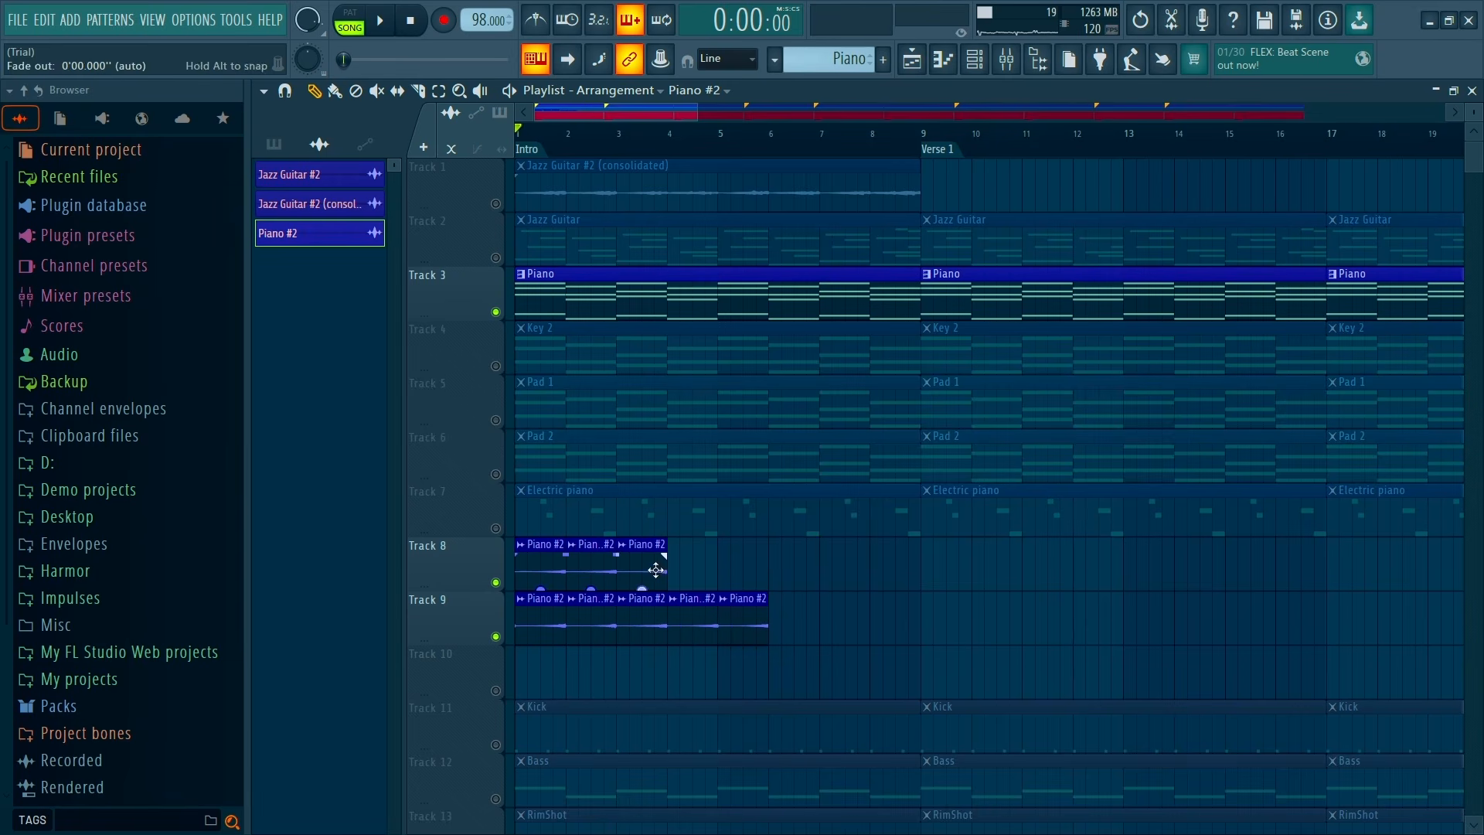
left_click_drag(657, 570, 803, 636)
left_click_drag(584, 566, 839, 632)
left_click_drag(533, 559, 888, 630)
Select all the rearranged Piano #2 slices on Track 9 and consolidate them into one audio clip
double_click(525, 628)
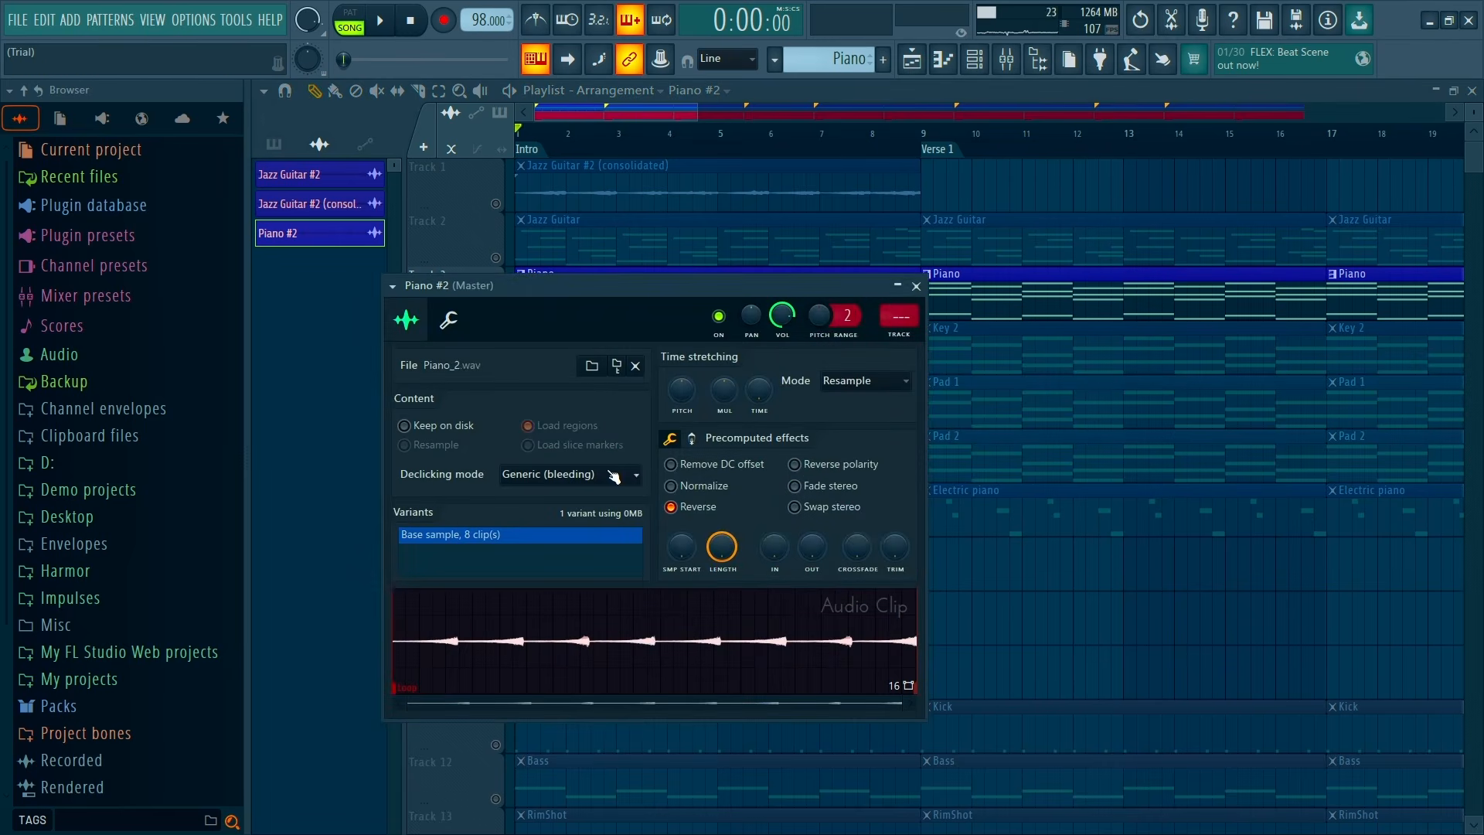
left_click(916, 286)
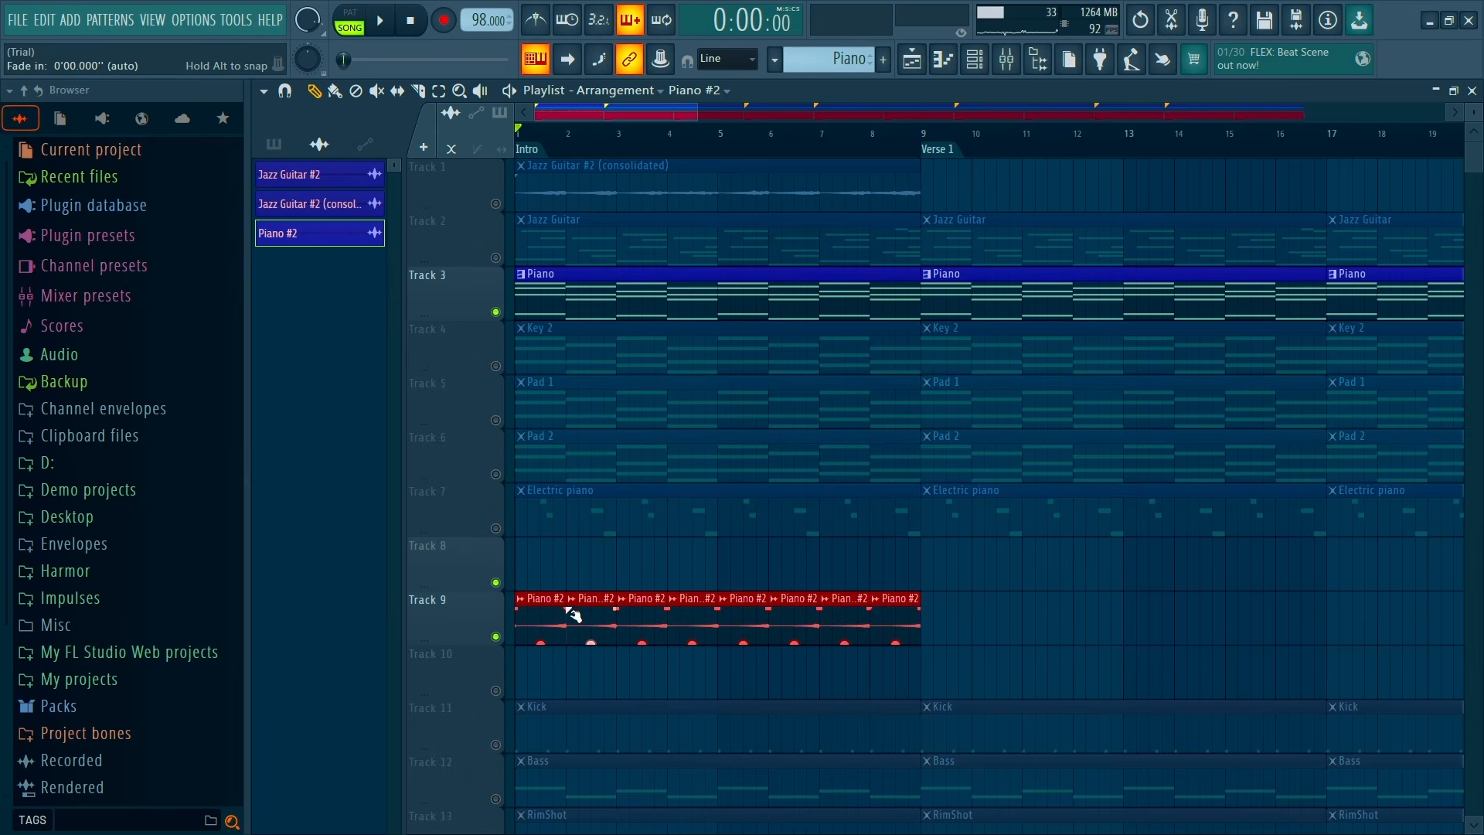
key("ctrl+alt+c")
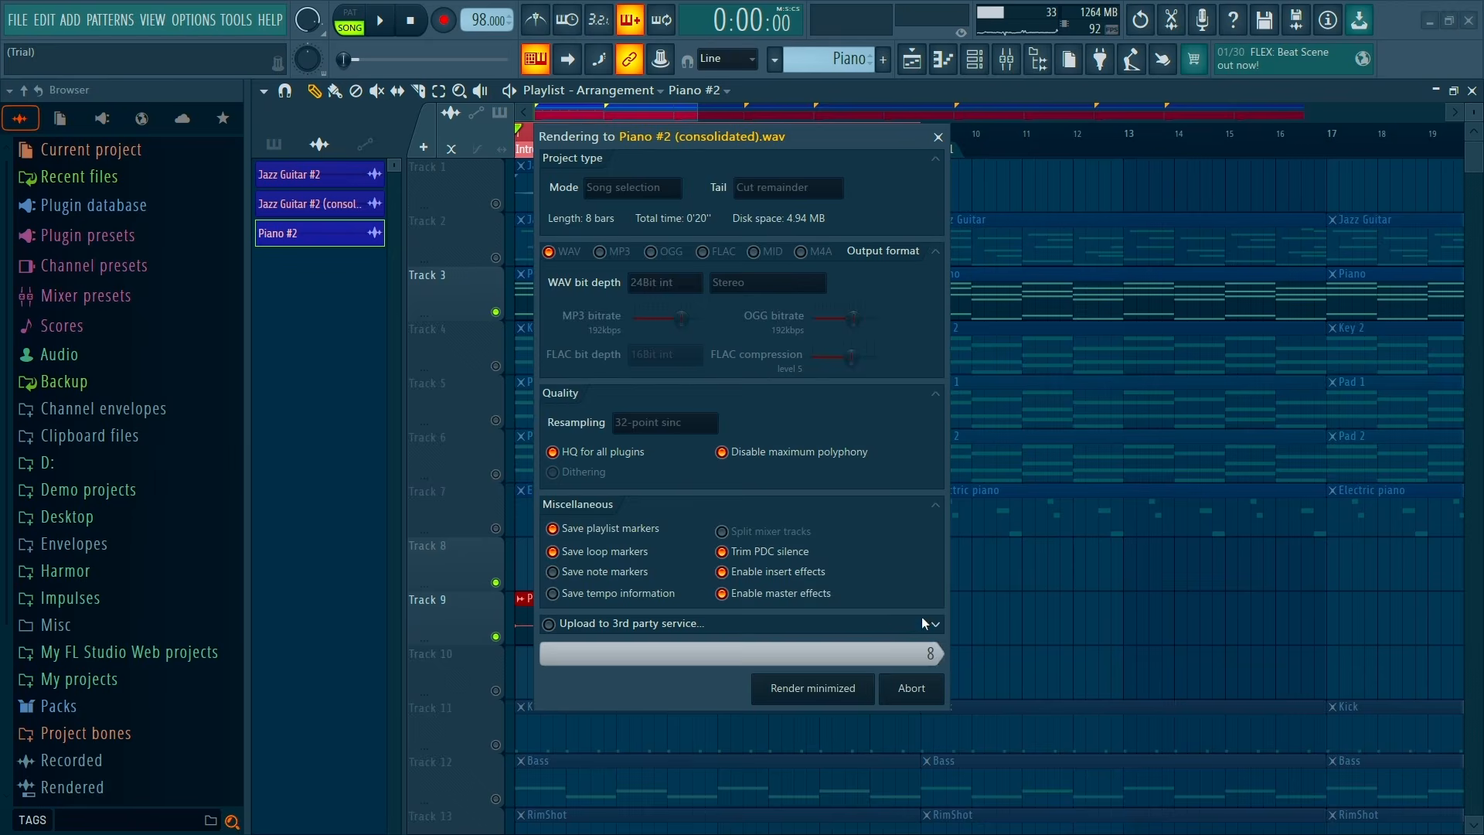
Play the consolidated Piano #2 clip with Track 3 muted, stop playback, and leave only Track 9 active
key("space")
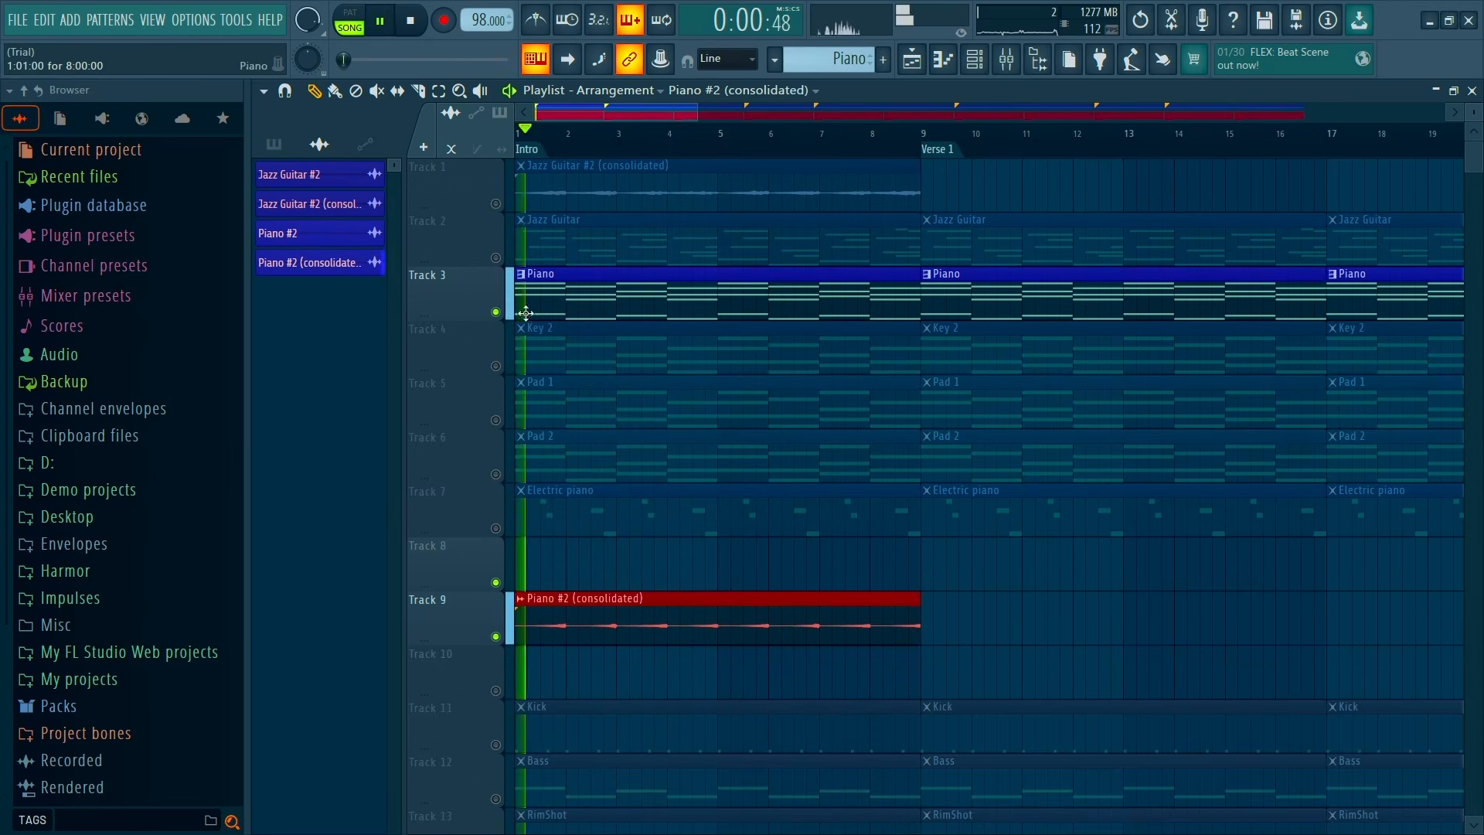
left_click(498, 313)
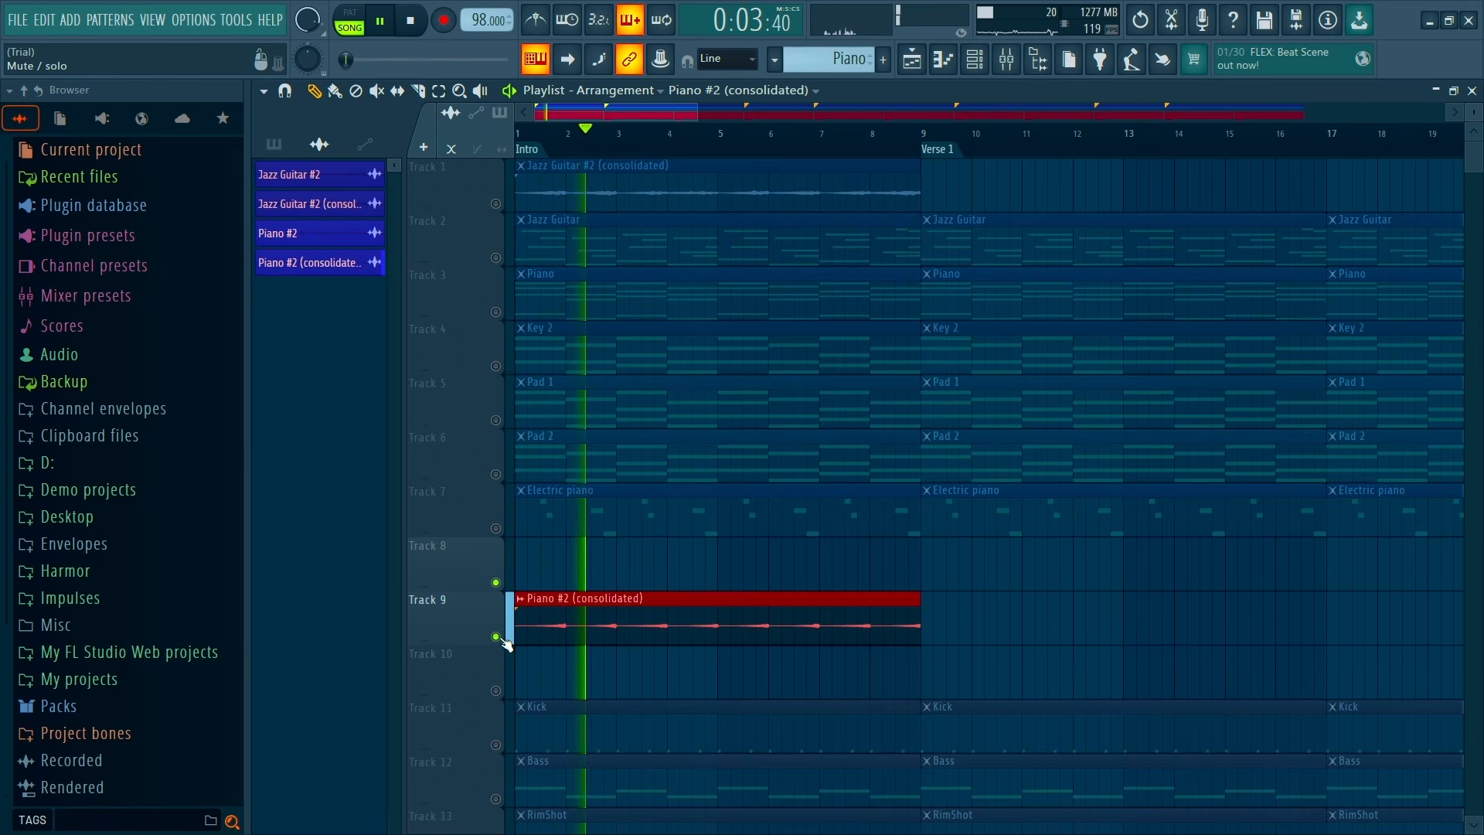
key("space")
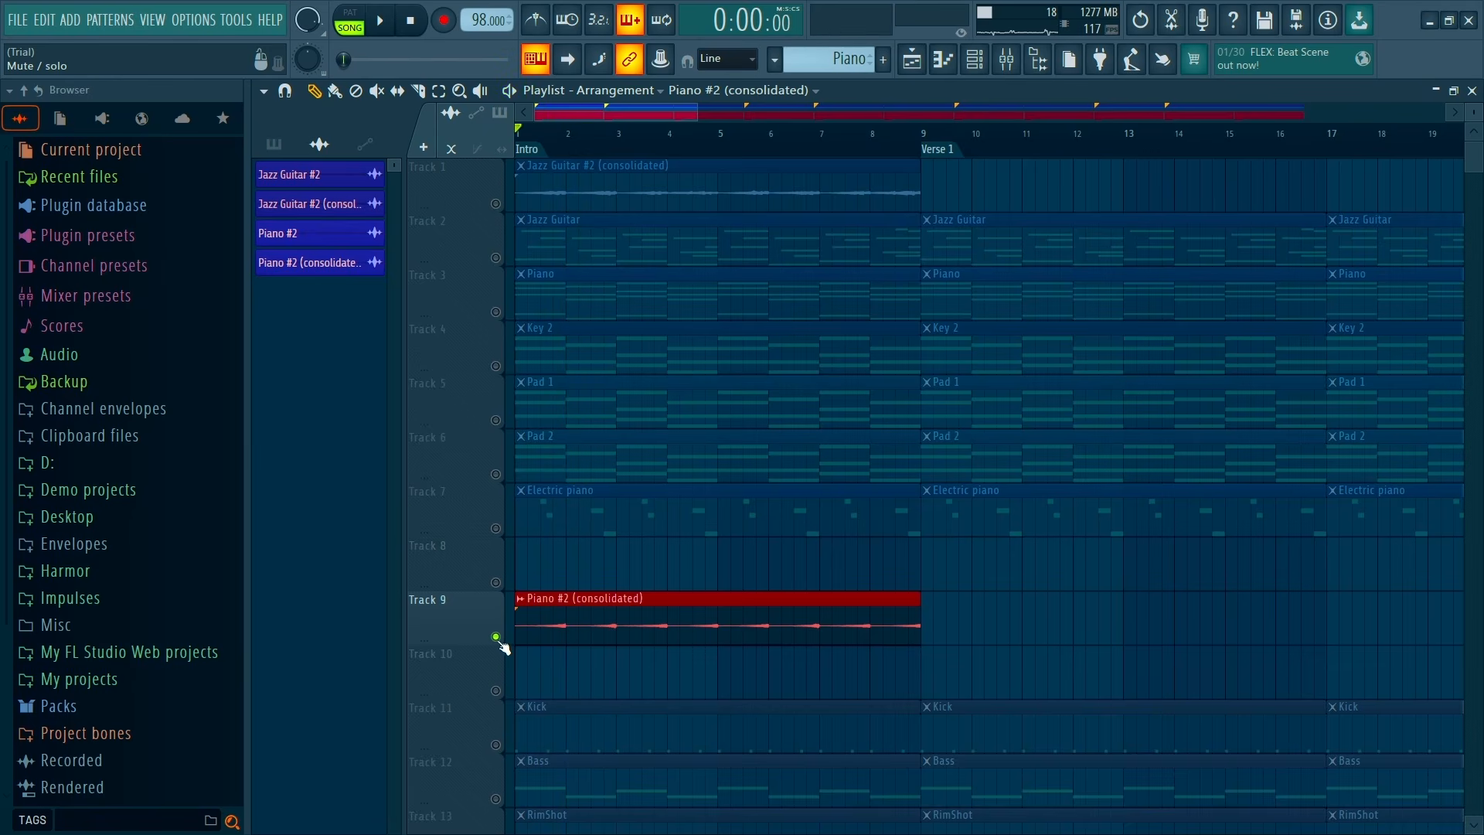
With all tracks active again, insert a track above the Piano track and move the consolidated Piano #2 clip onto it at bar 1
right_click(497, 636)
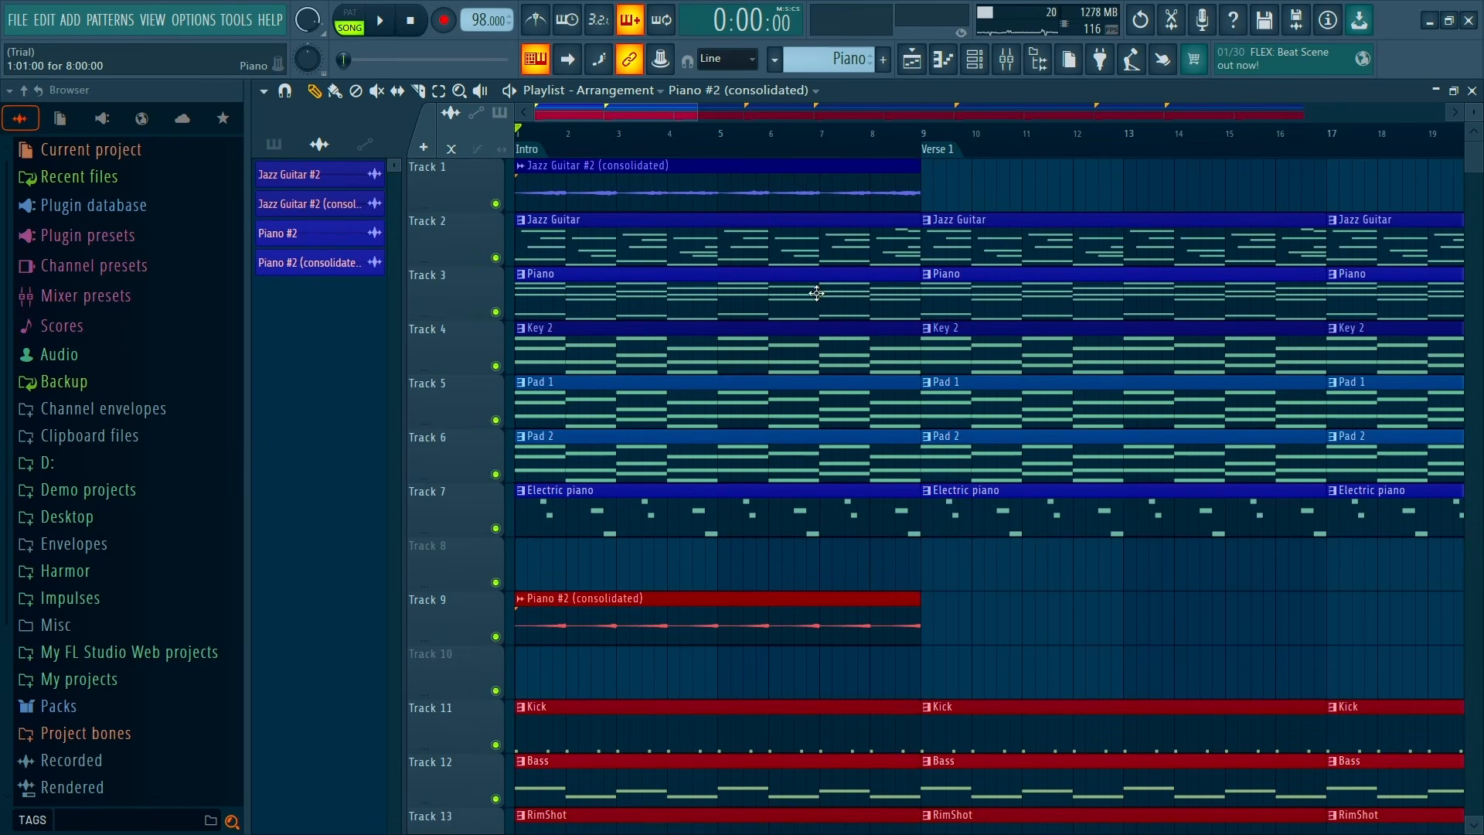
scroll(769, 344, "down", 2)
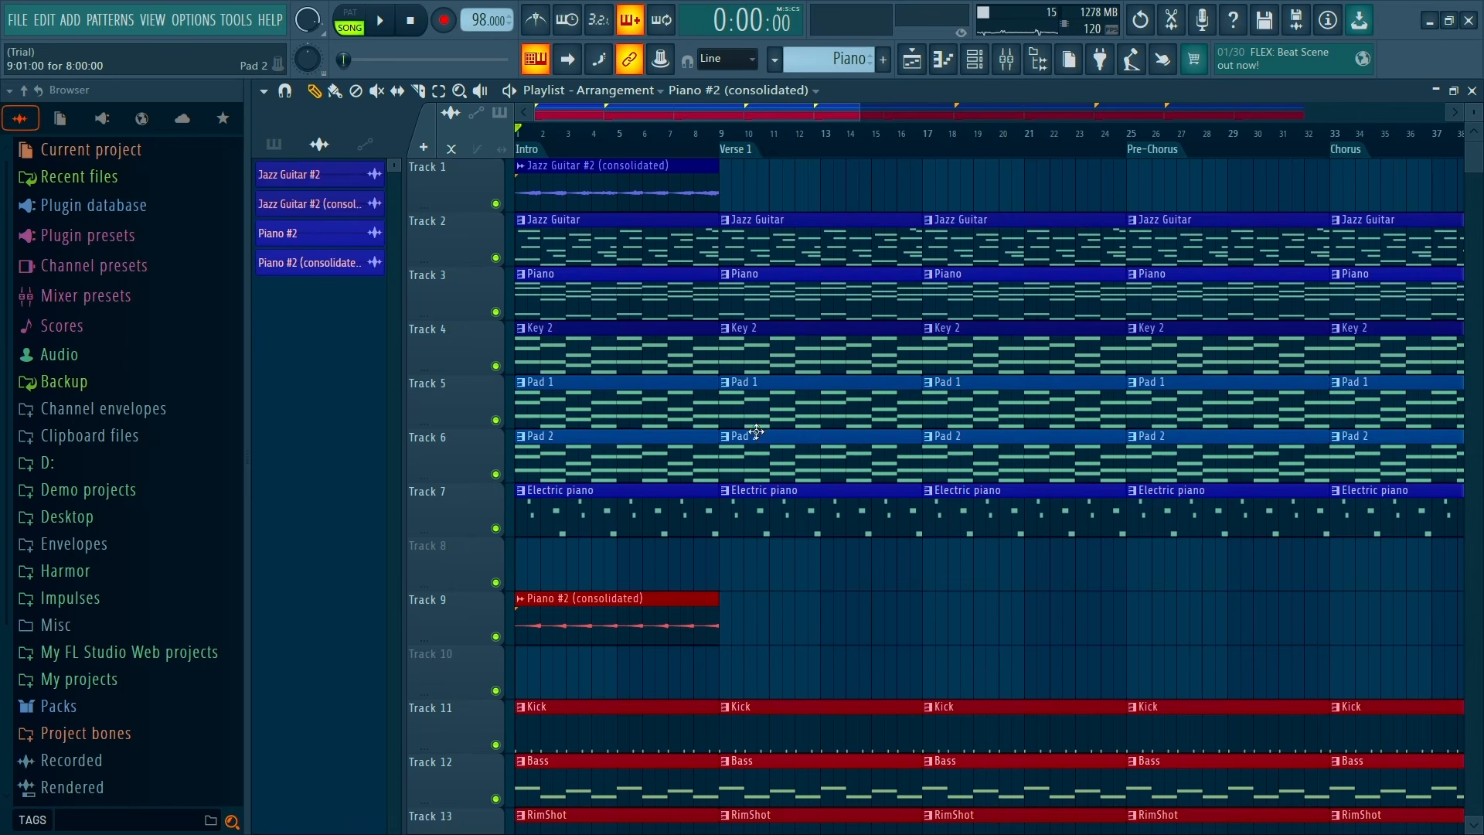
right_click(478, 306)
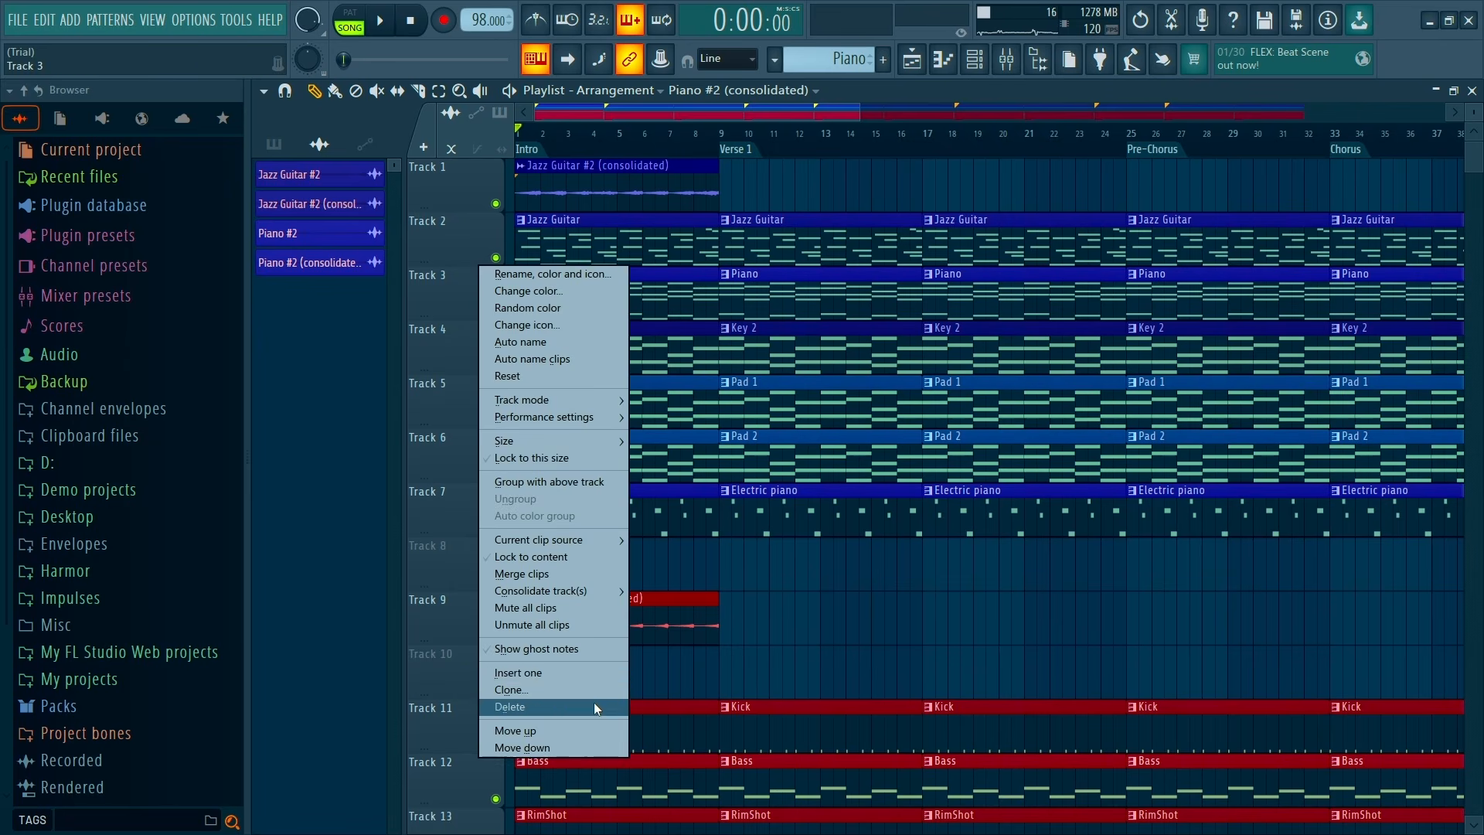
left_click(582, 674)
left_click_drag(585, 673, 553, 275)
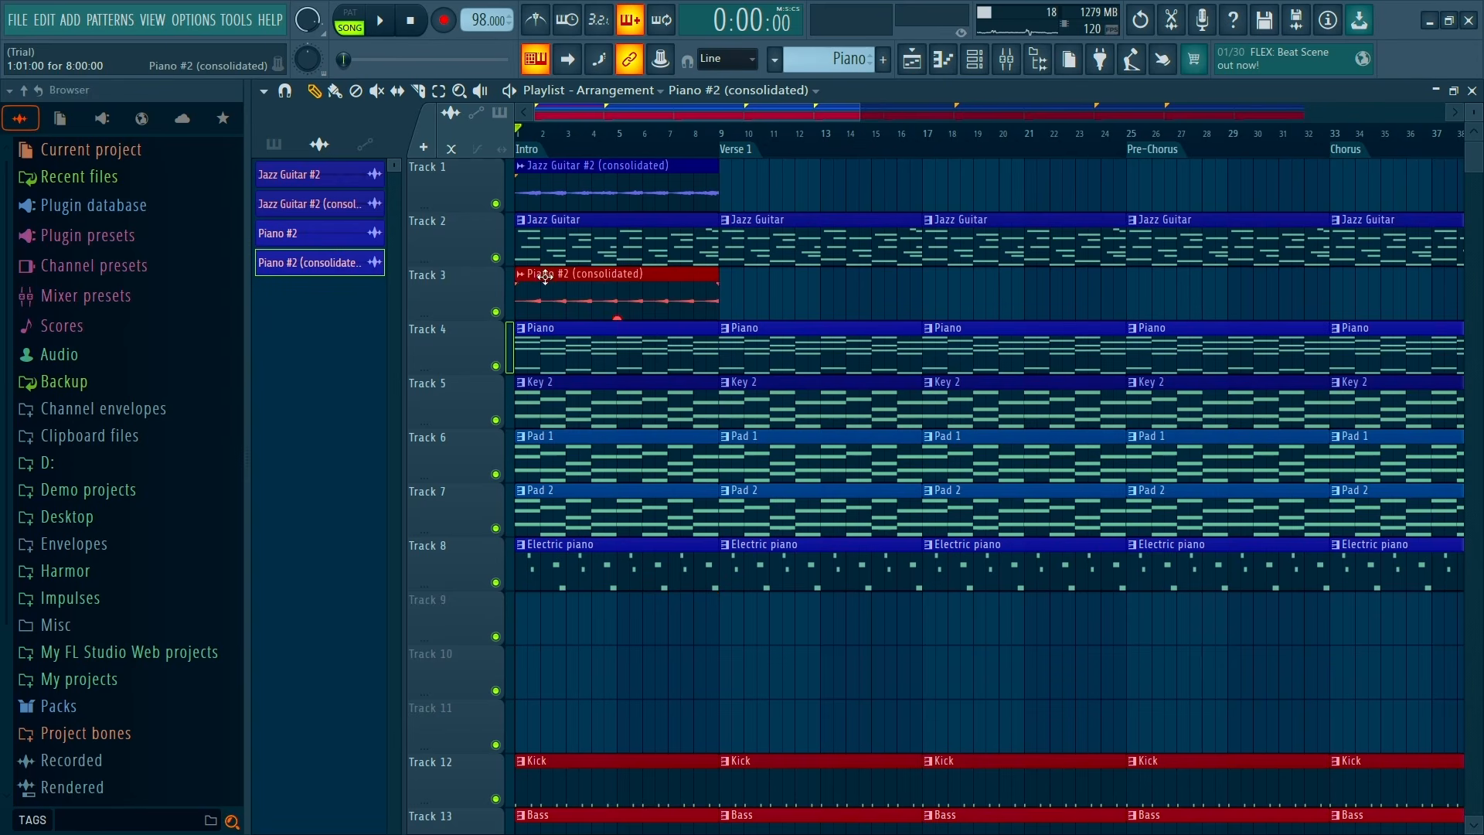
Duplicate the consolidated Jazz Guitar #2 and Piano #2 clips on Tracks 1 and 3 repeatedly until they fill the song up to bar 89
scroll(804, 298, "down", 3)
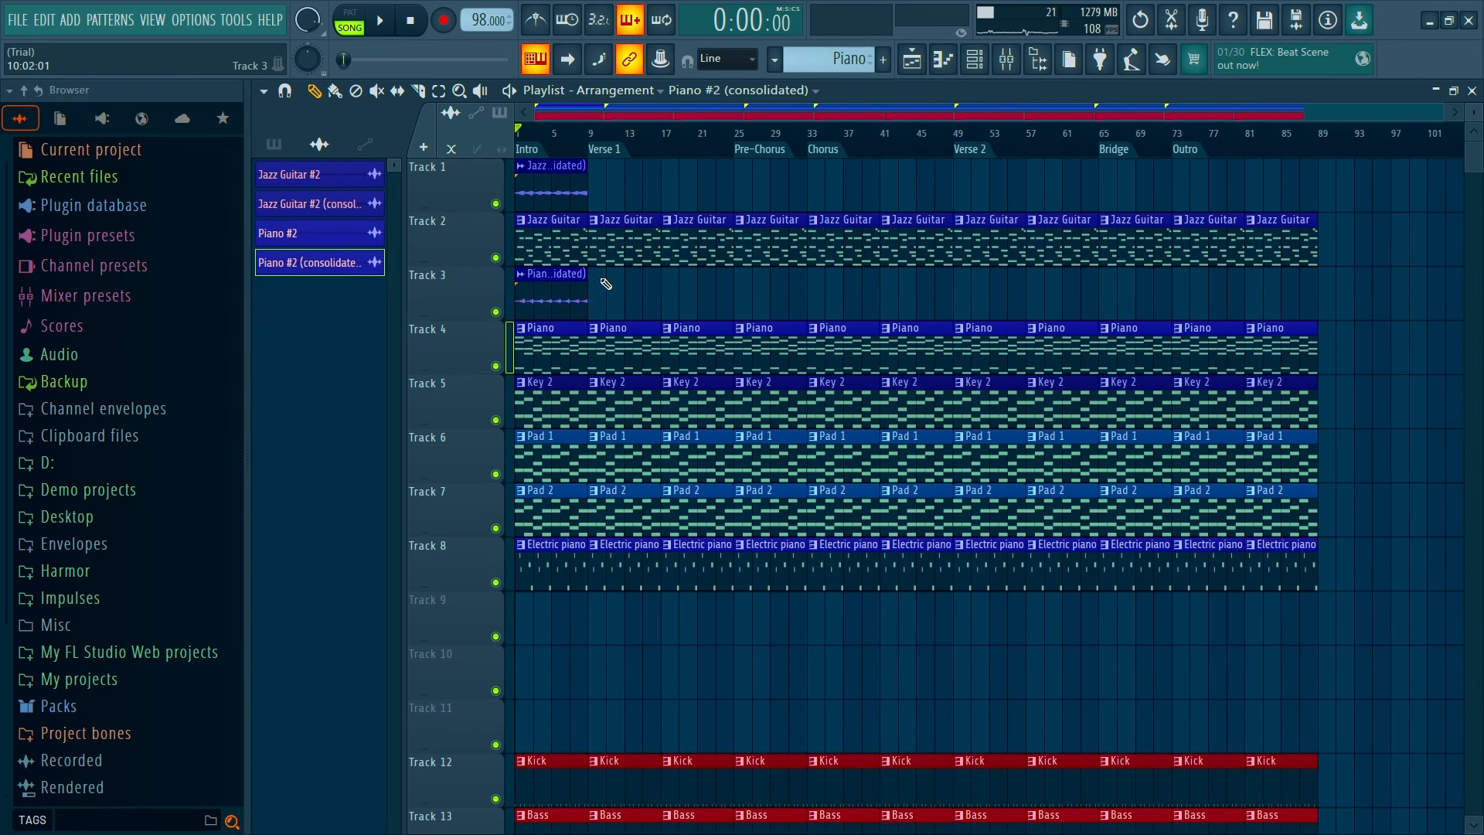
left_click(570, 184, "shift")
key("ctrl+b")
key("ctrl+b")
key("ctrl+b")
key("ctrl+b")
key("ctrl+b")
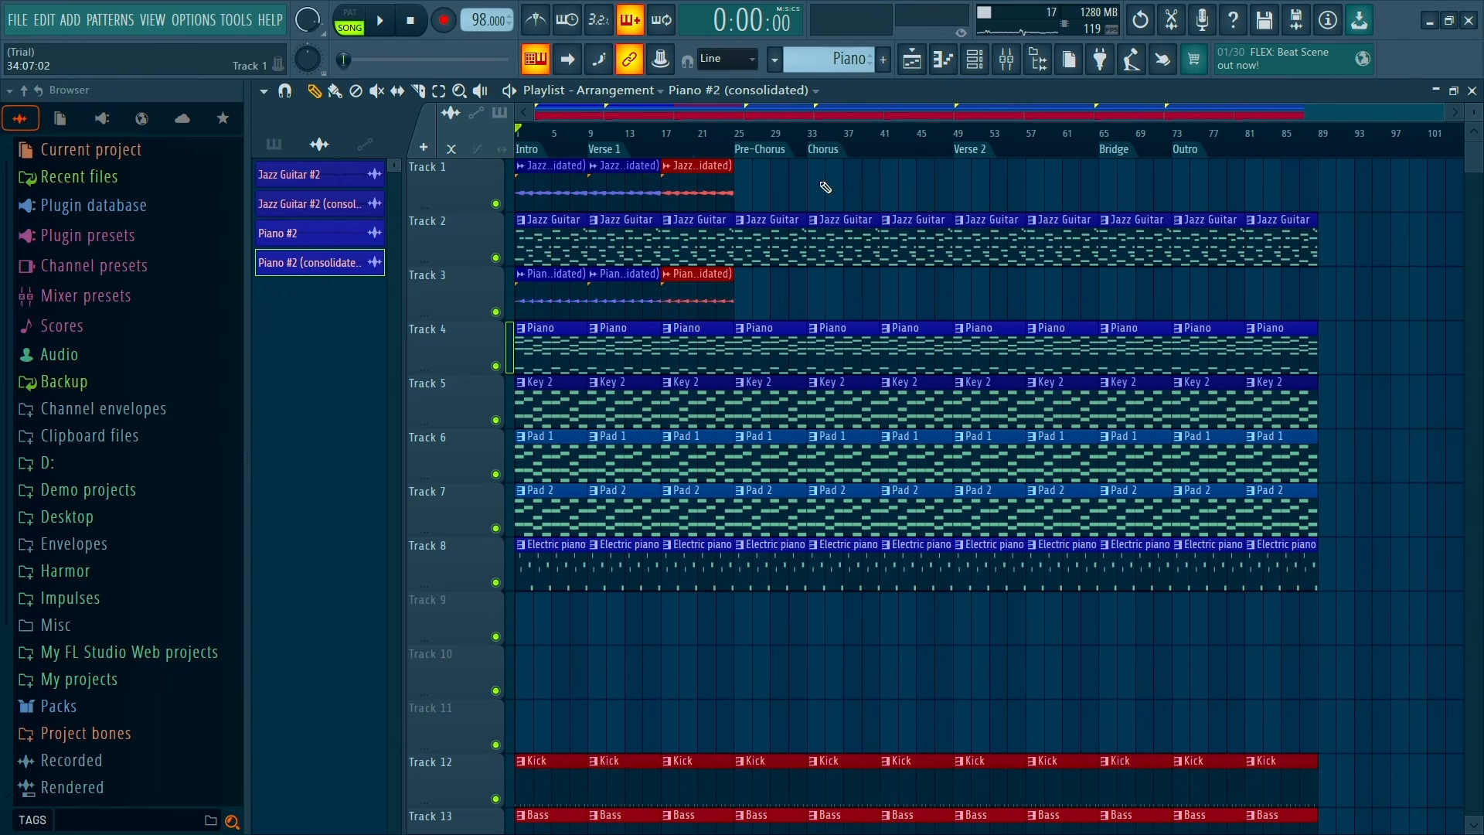
key("ctrl+b")
key("ctrl+b")
key("ctrl+b")
key("ctrl+b")
key("ctrl+b")
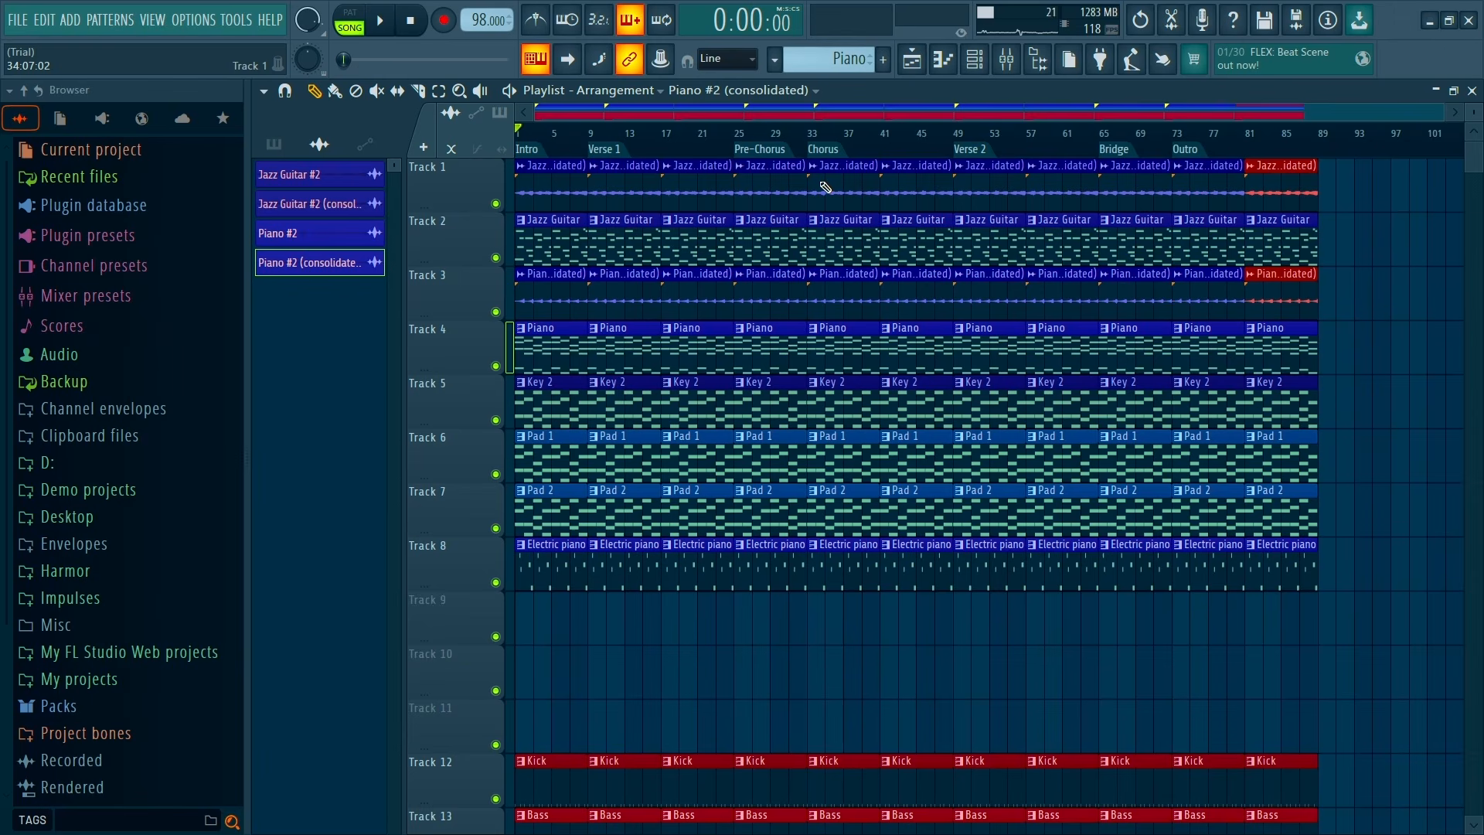
left_click(1394, 265)
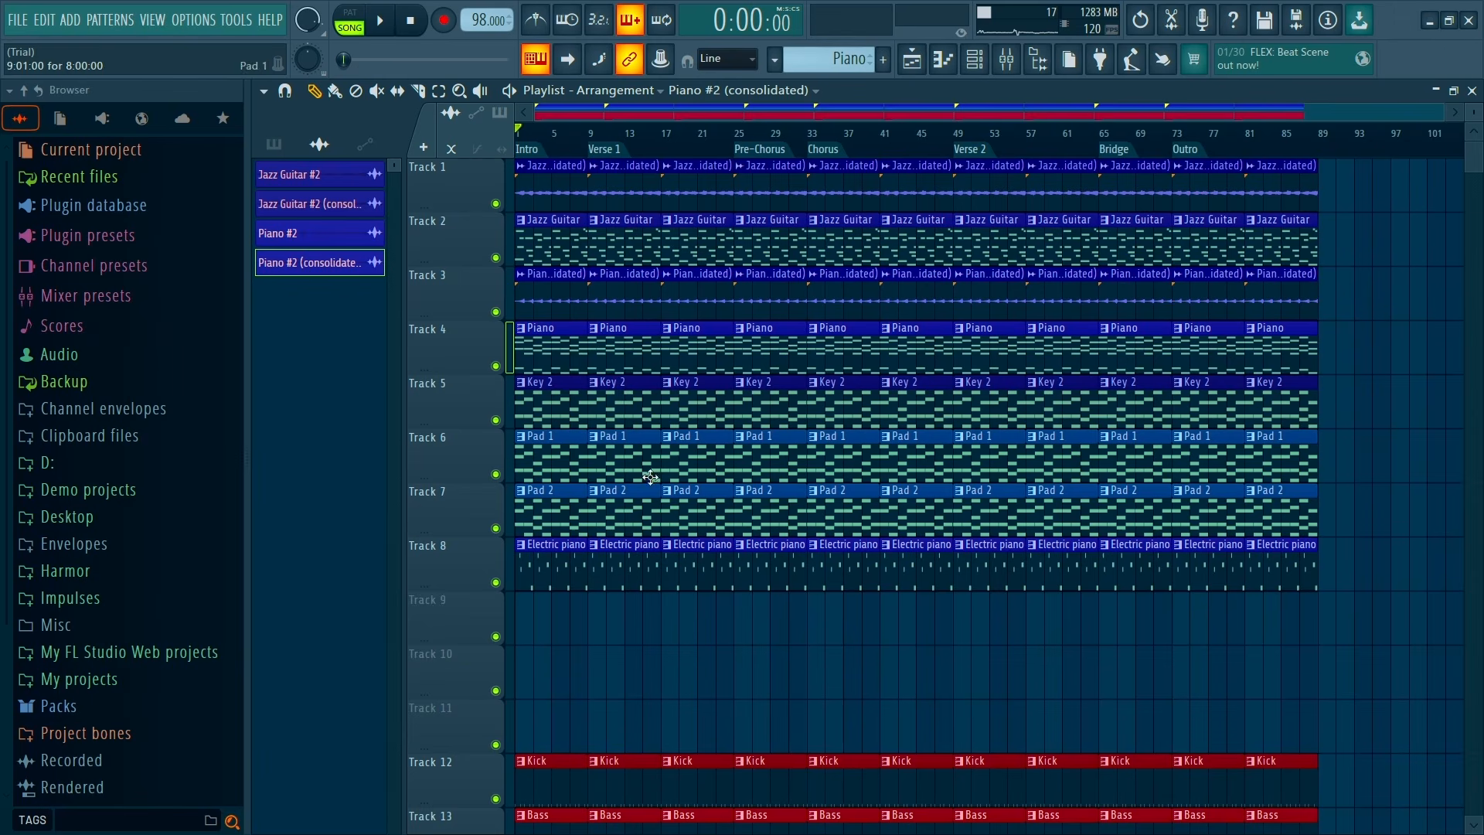
Delete the intro clips of the kick, bass and percussion patterns in bars 1 to 8, from Track 12 downward
scroll(558, 623, "down", 7)
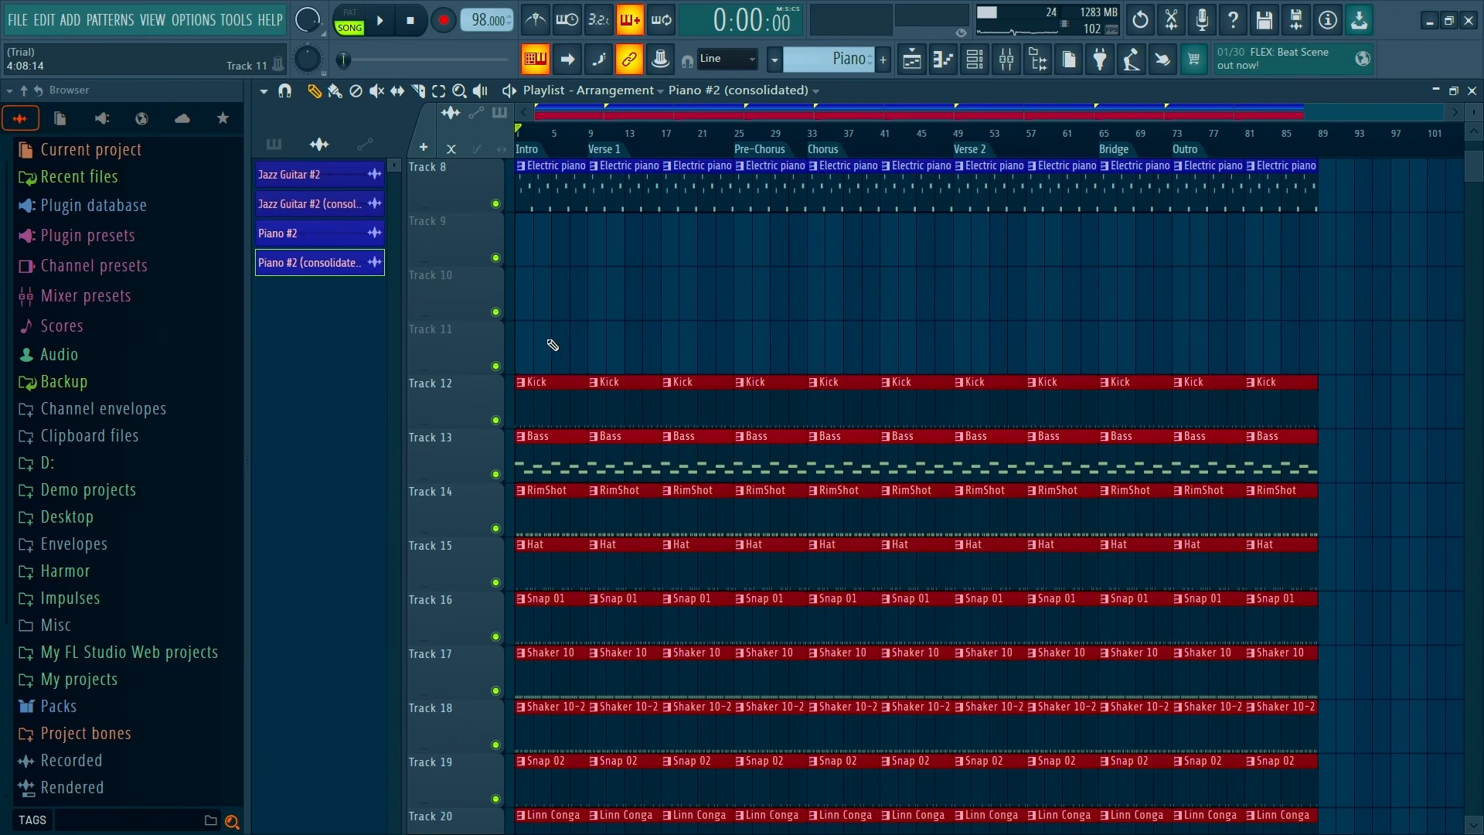
scroll(541, 625, "down", 6)
right_click(548, 344)
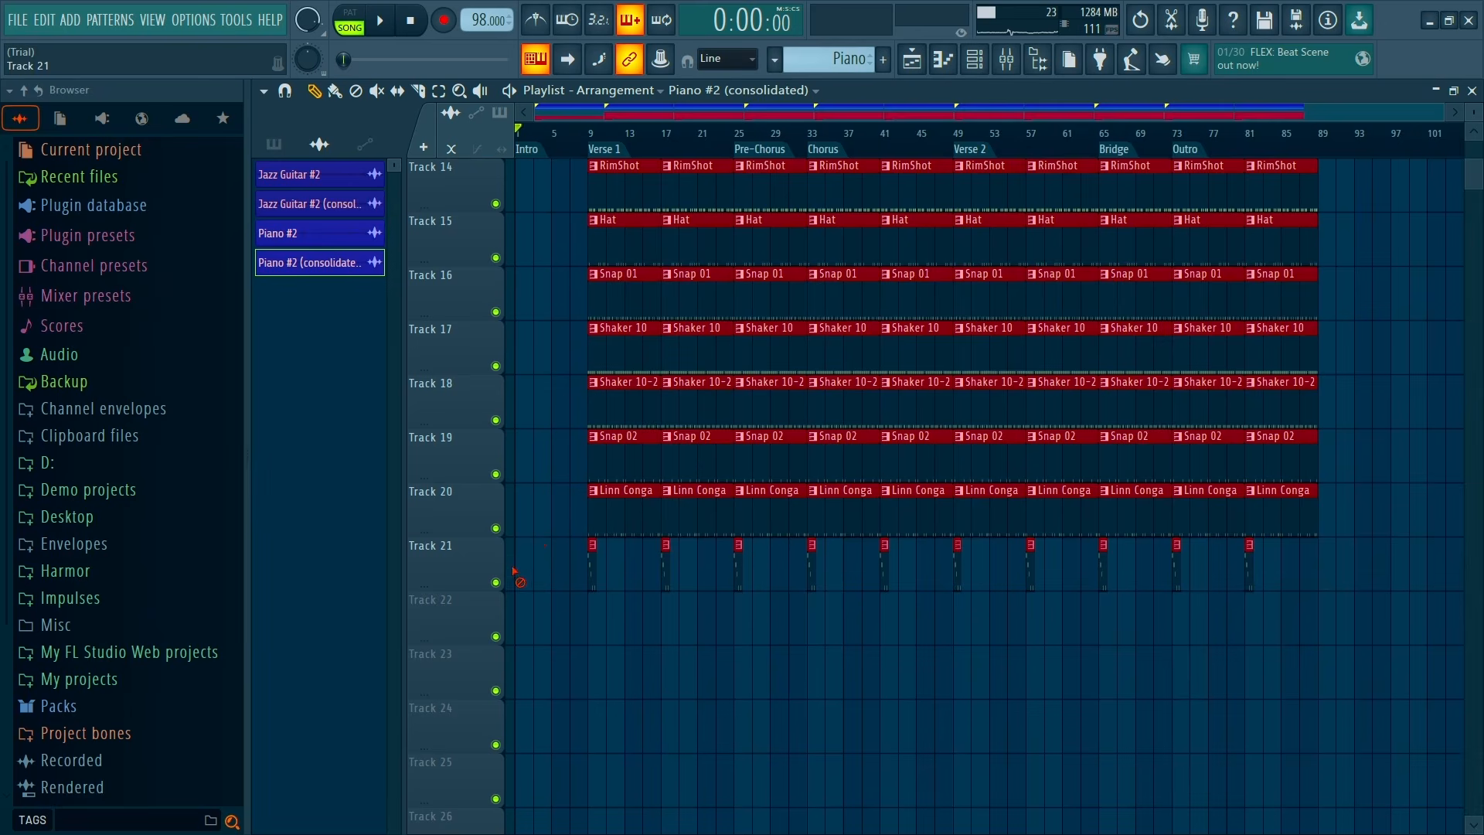
Set the playhead near bar 8 and move the first Filler clip on Track 21 from bar 9 to bar 8
scroll(524, 570, "up", 4, "ctrl")
scroll(610, 463, "up", 10)
left_click(653, 130)
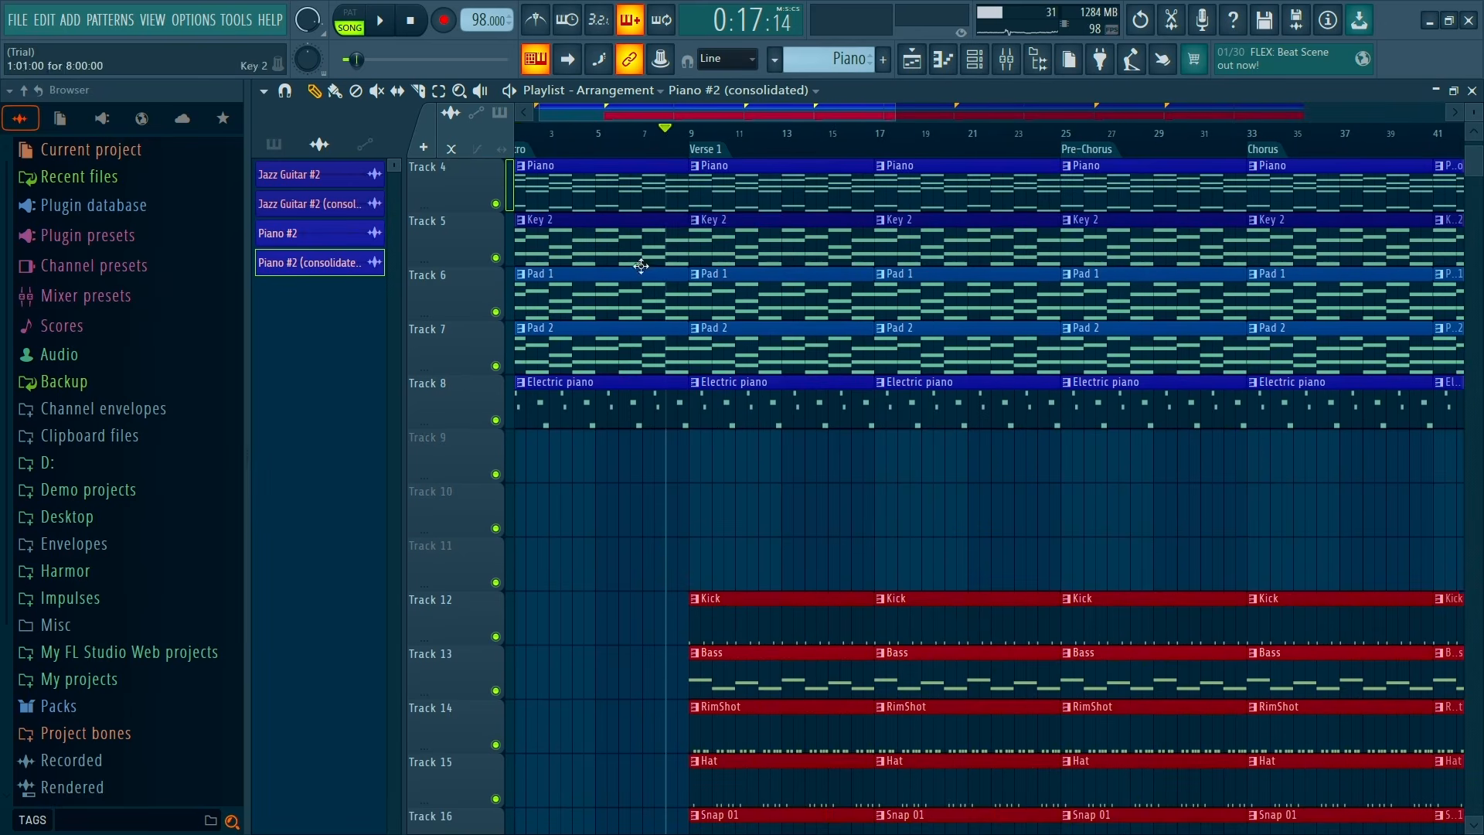
scroll(642, 266, "up", 3, "ctrl")
scroll(642, 266, "down", 12)
left_click_drag(773, 468, 728, 475)
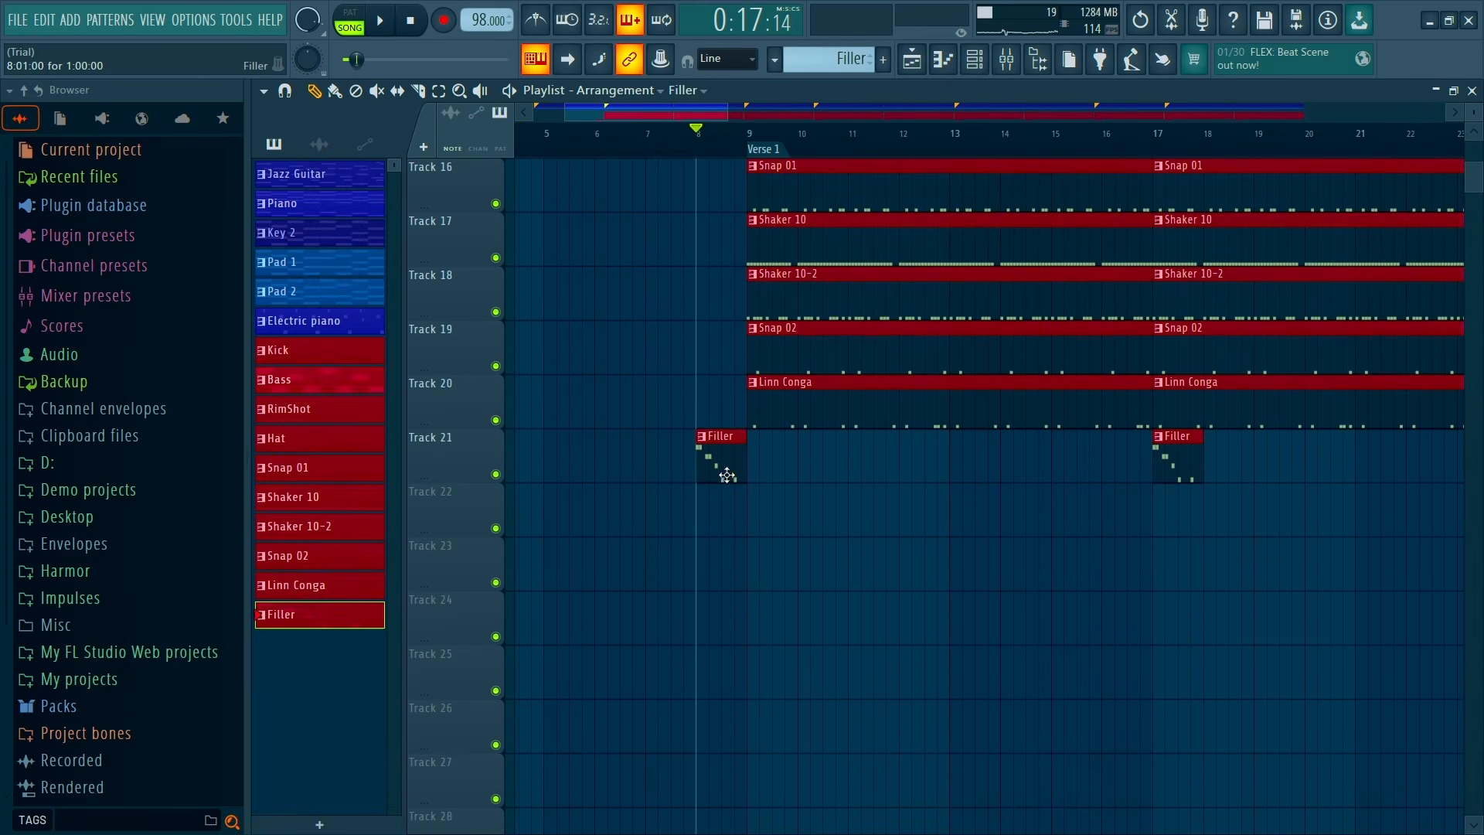
Play the transition into Verse 1 while shifting the Filler clip to the middle of bar 8 and trimming its end to bar 9
key("space")
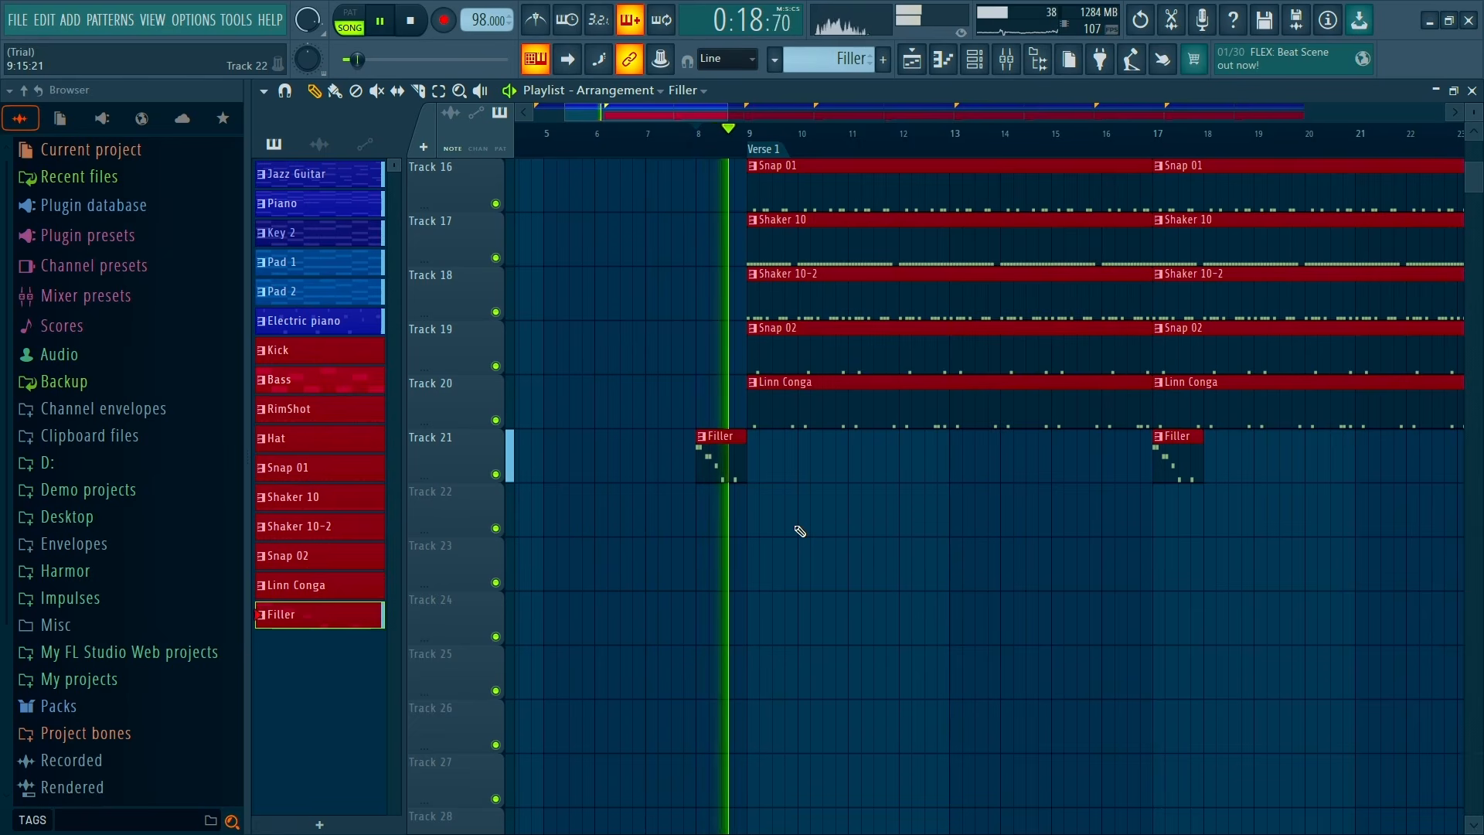
scroll(745, 464, "up", 3, "ctrl")
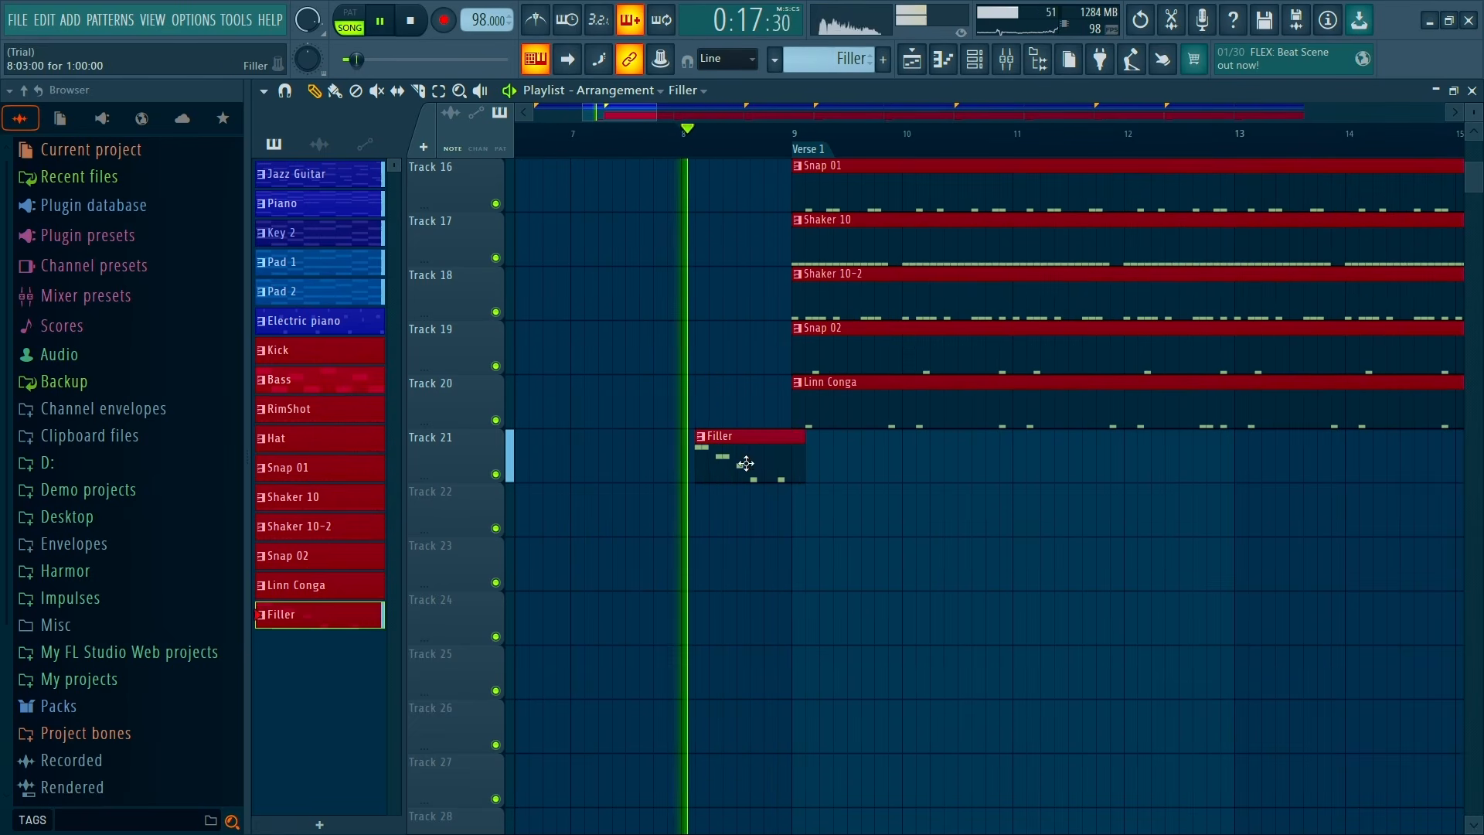
left_click_drag(745, 464, 797, 451)
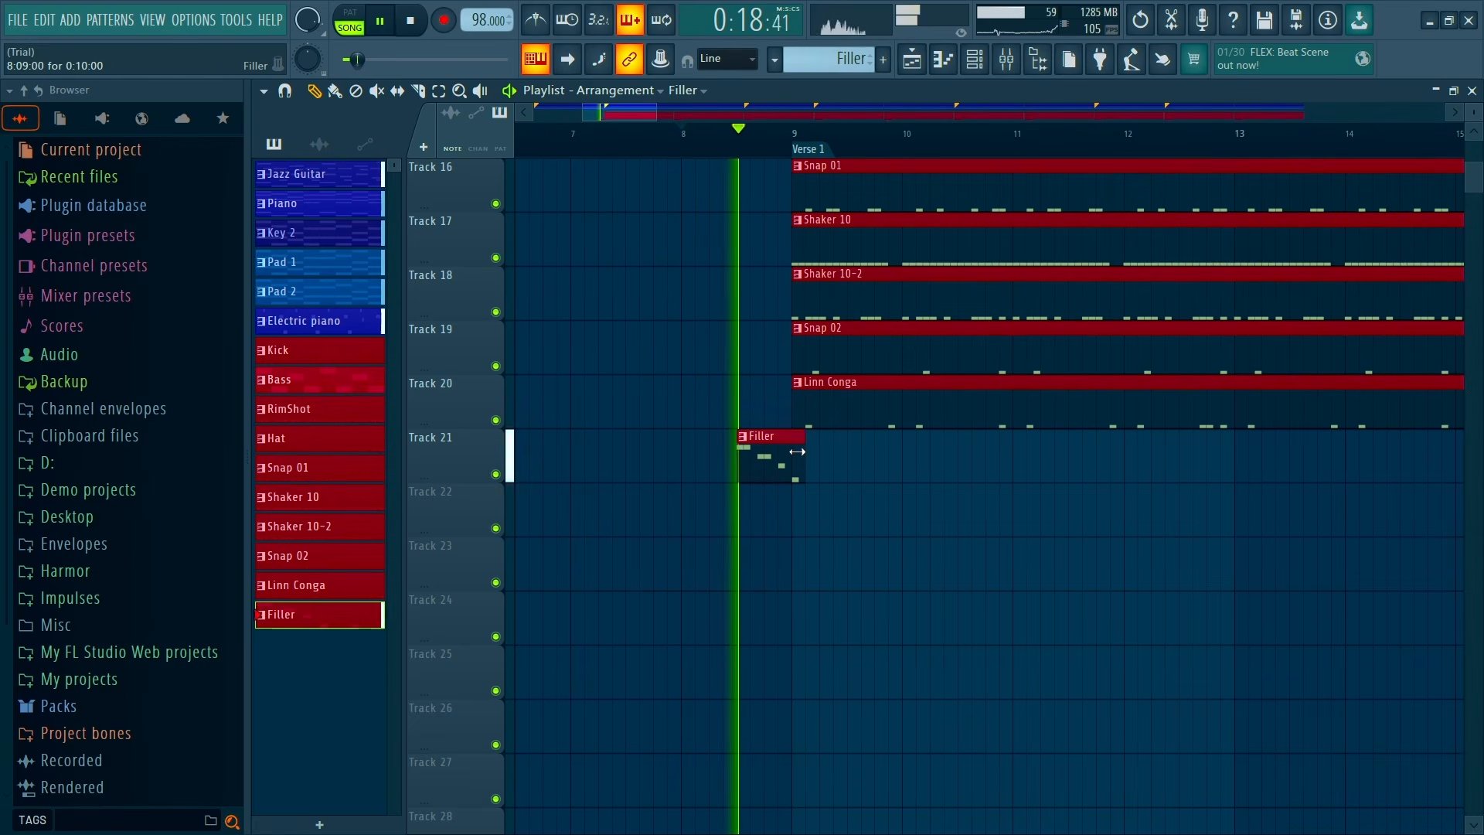
scroll(849, 482, "down", 3, "ctrl")
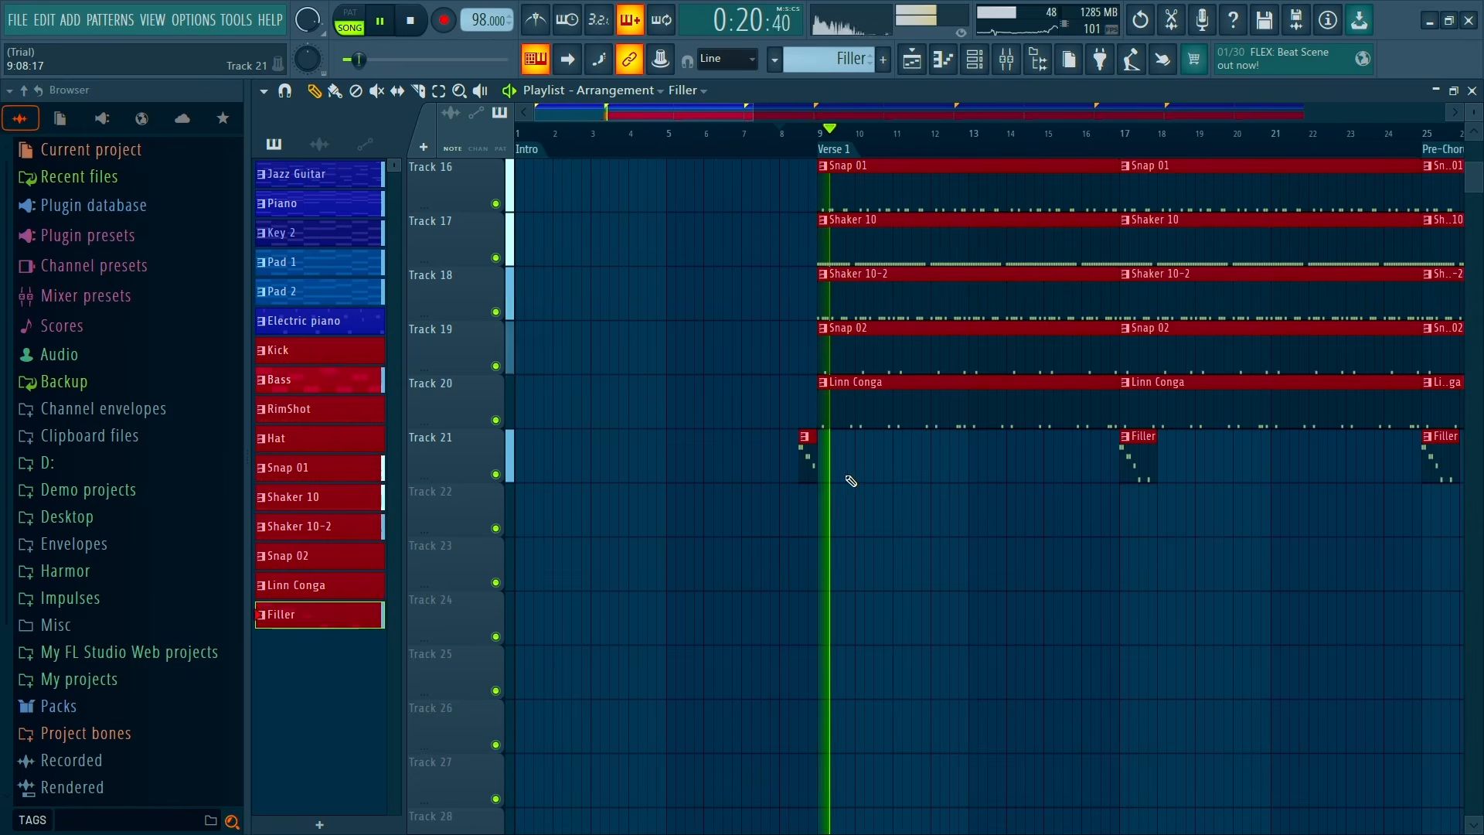
scroll(656, 493, "down", 2, "ctrl")
key("space")
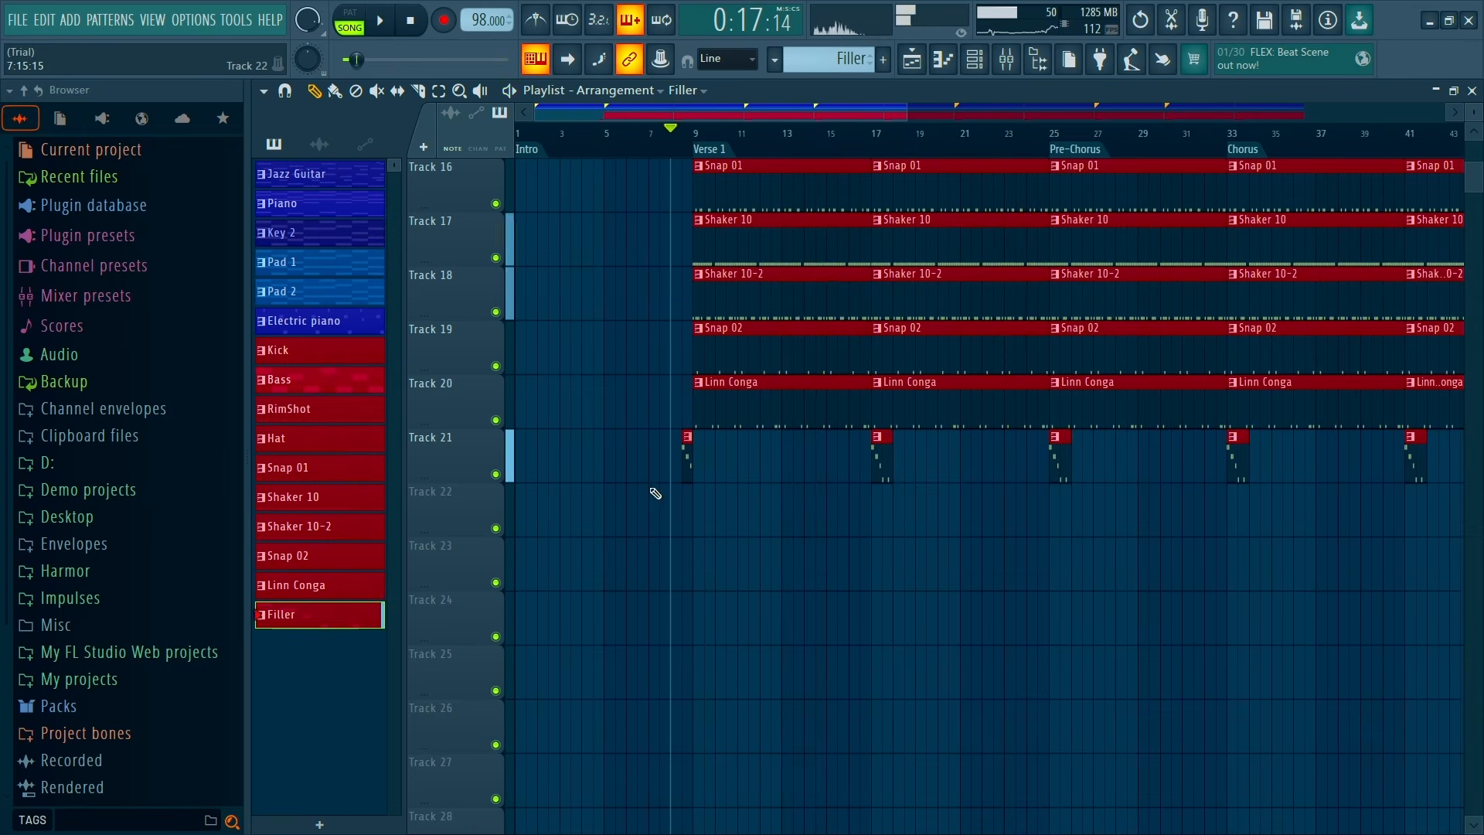
Review the whole arrangement across all tracks and briefly play the intro from bar 1
scroll(657, 493, "up", 5, "ctrl")
scroll(868, 510, "down", 4, "ctrl")
right_click(917, 499, "ctrl")
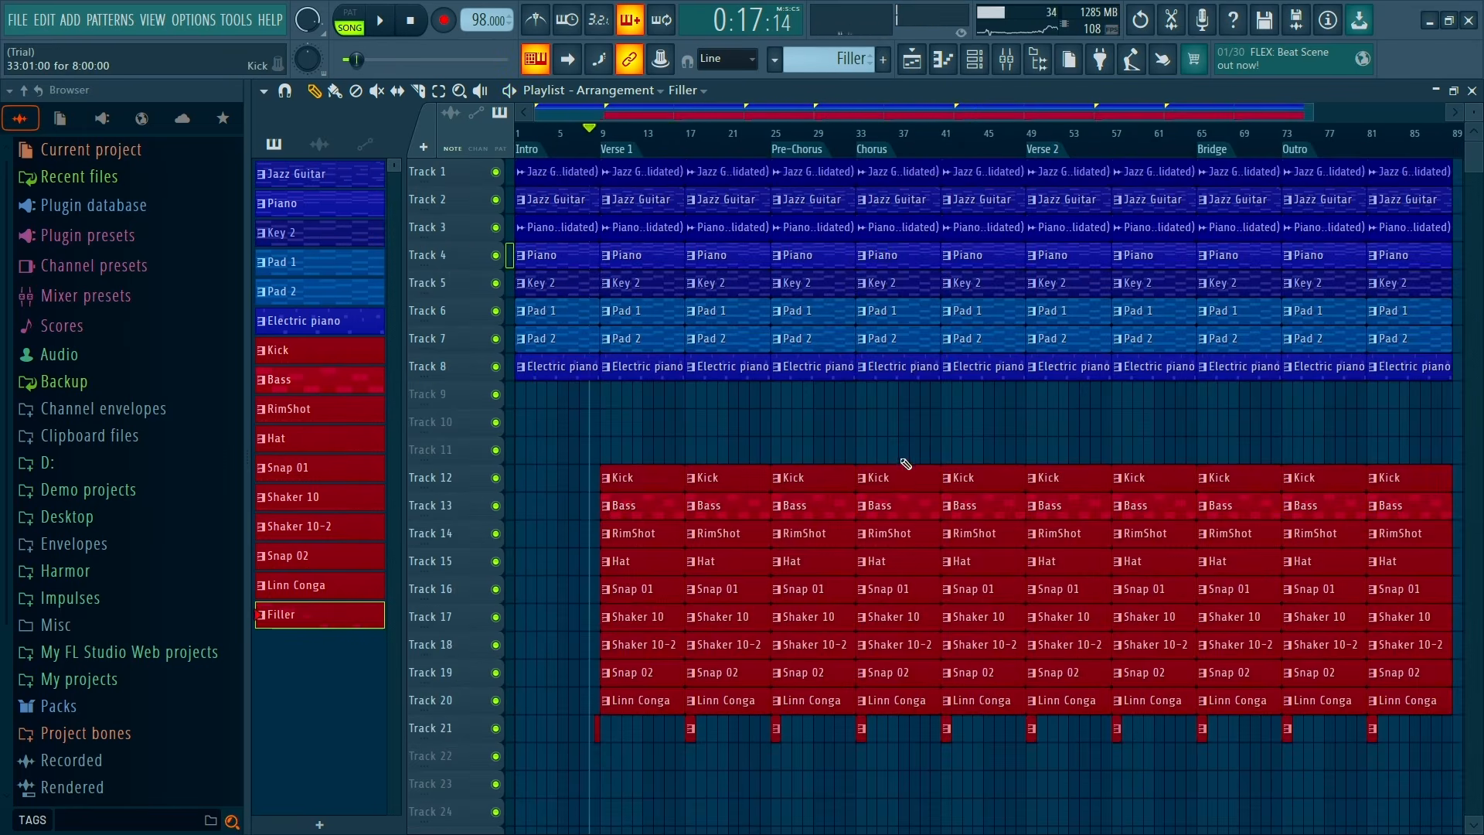
right_click(898, 504, "ctrl")
scroll(898, 504, "down", 4, "ctrl")
left_click_drag(698, 454, 1153, 464)
scroll(589, 460, "up", 8)
scroll(611, 477, "up", 3, "ctrl")
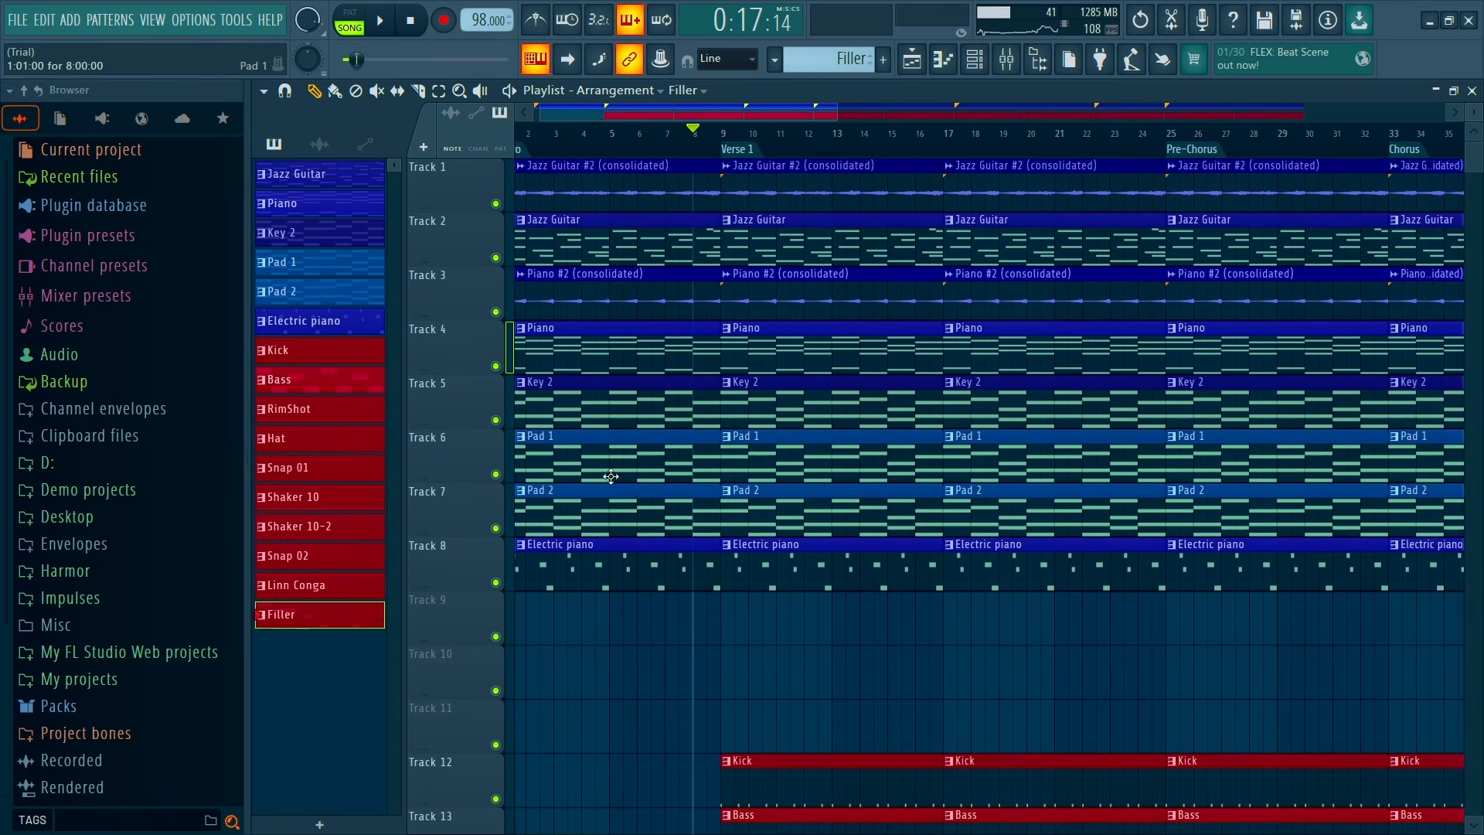
scroll(611, 476, "down", 3, "ctrl")
key("space")
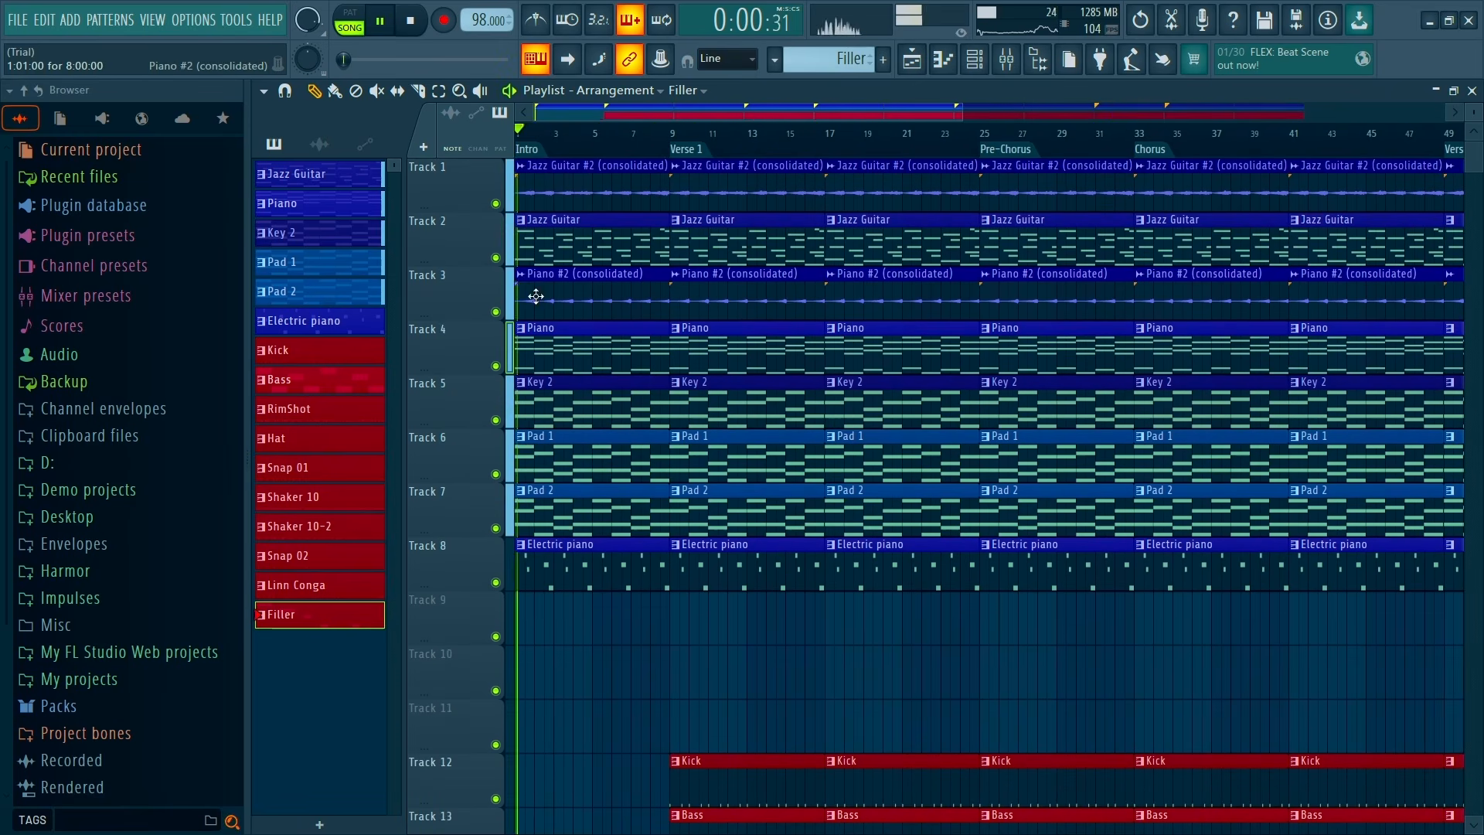
scroll(536, 296, "up", 3, "ctrl")
key("space")
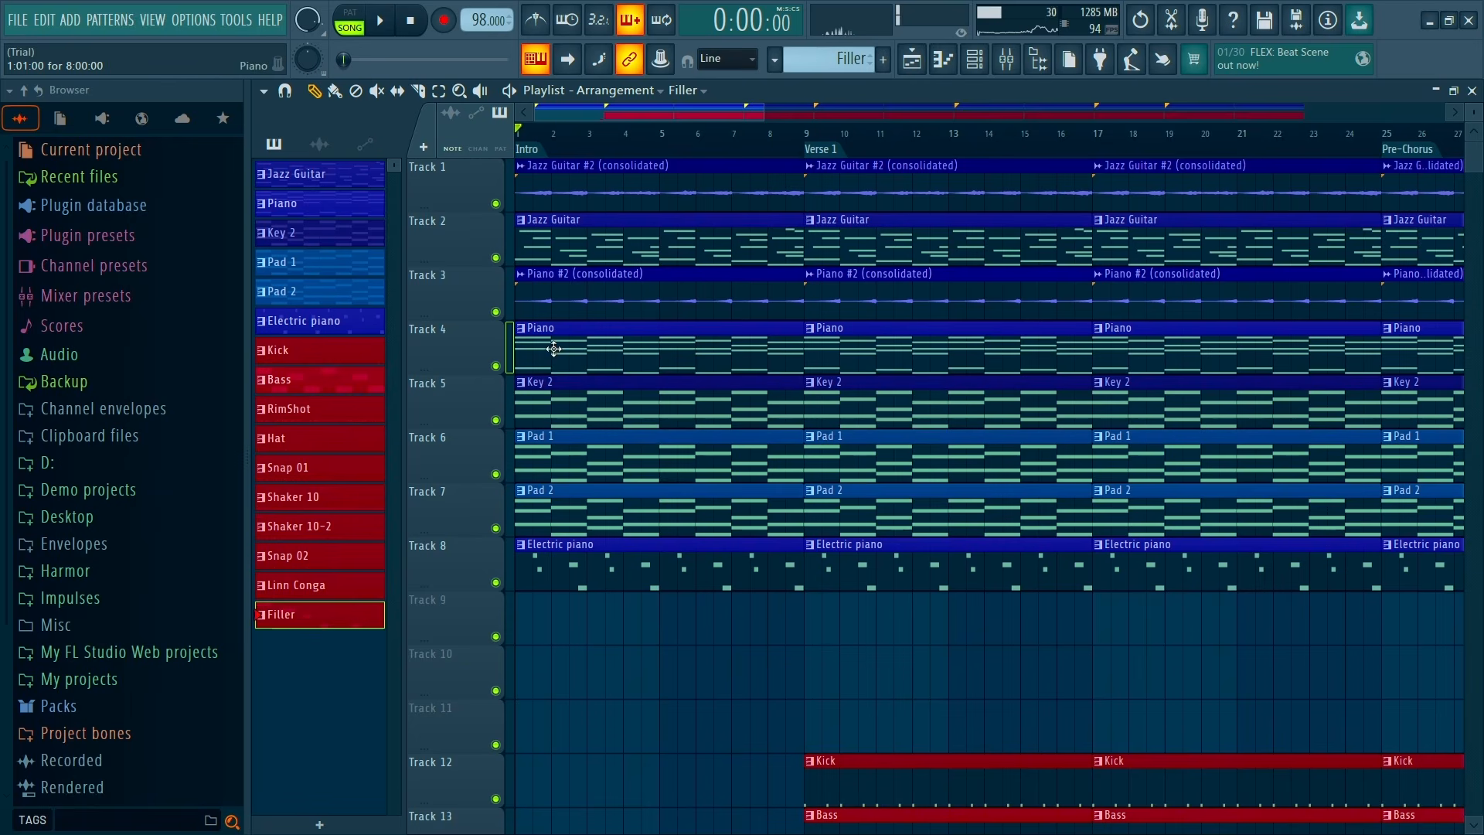
Delete the intro clips in bars 1 to 8 on Track 1 and Tracks 3 to 8, keeping only the Jazz Guitar pattern
mouse_move(575, 589)
left_mouse_down()
mouse_move(583, 599)
mouse_move(578, 340)
left_mouse_up()
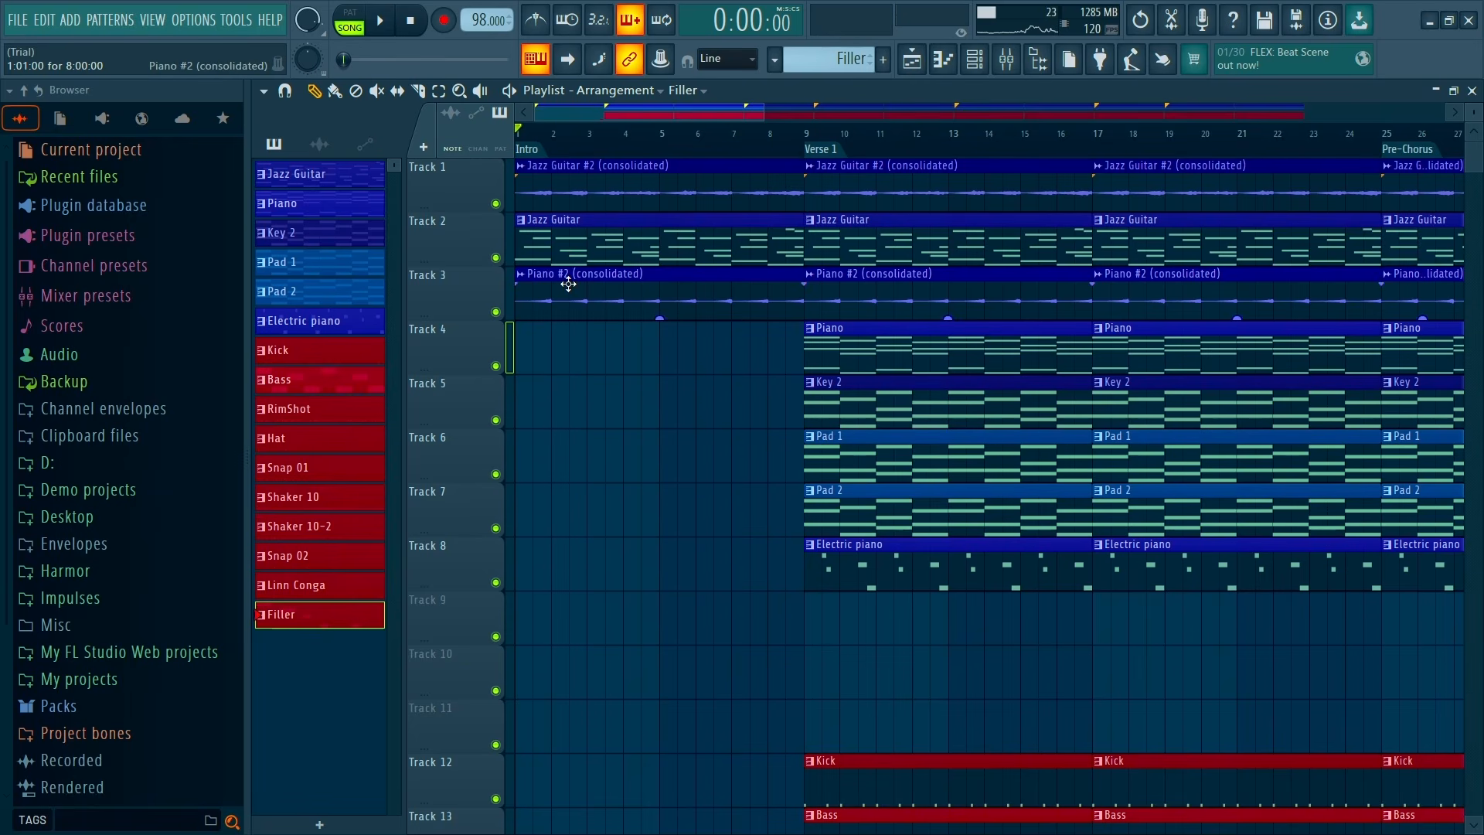
right_click(569, 284)
right_click(594, 198)
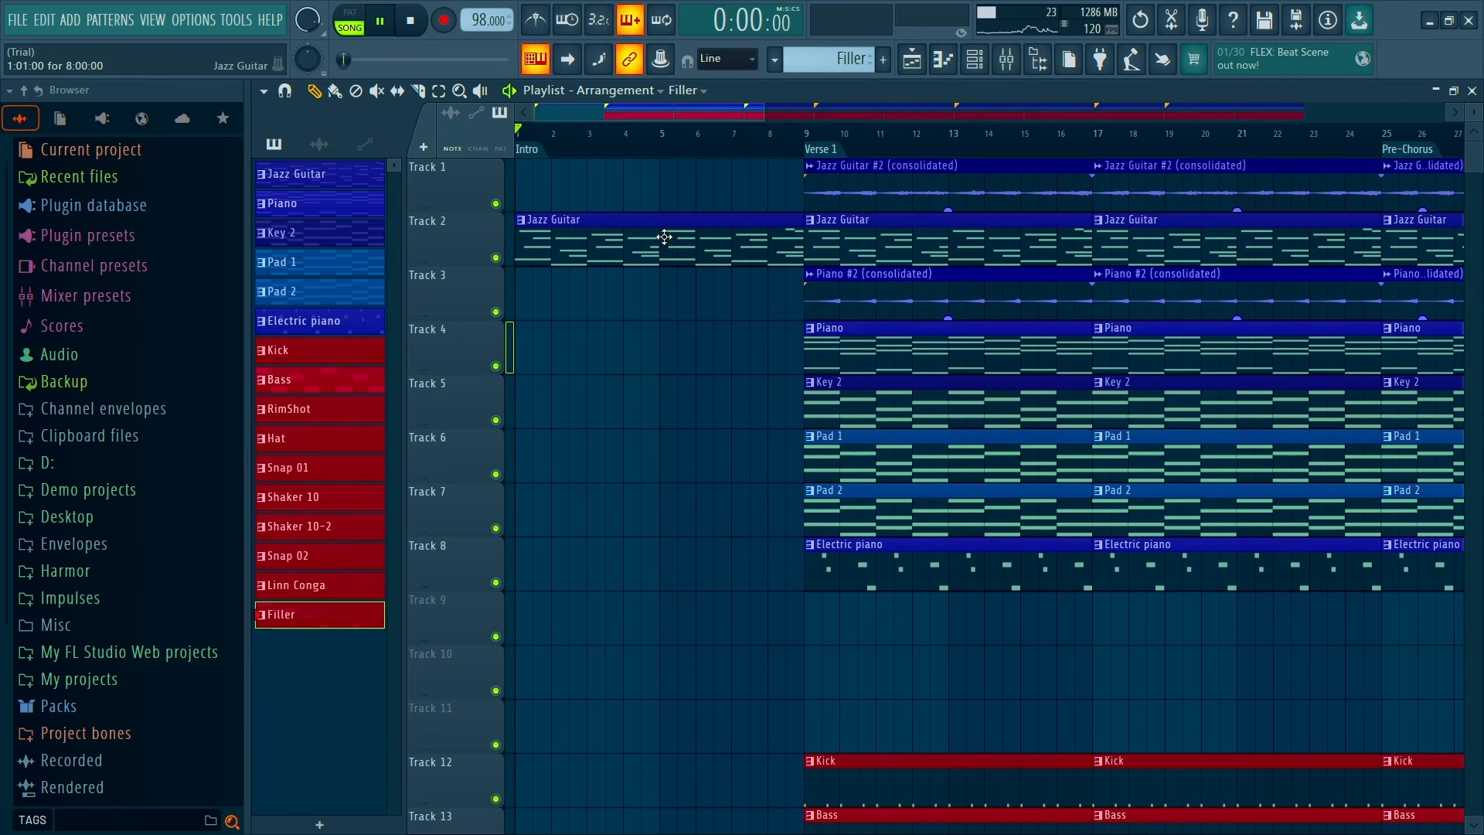
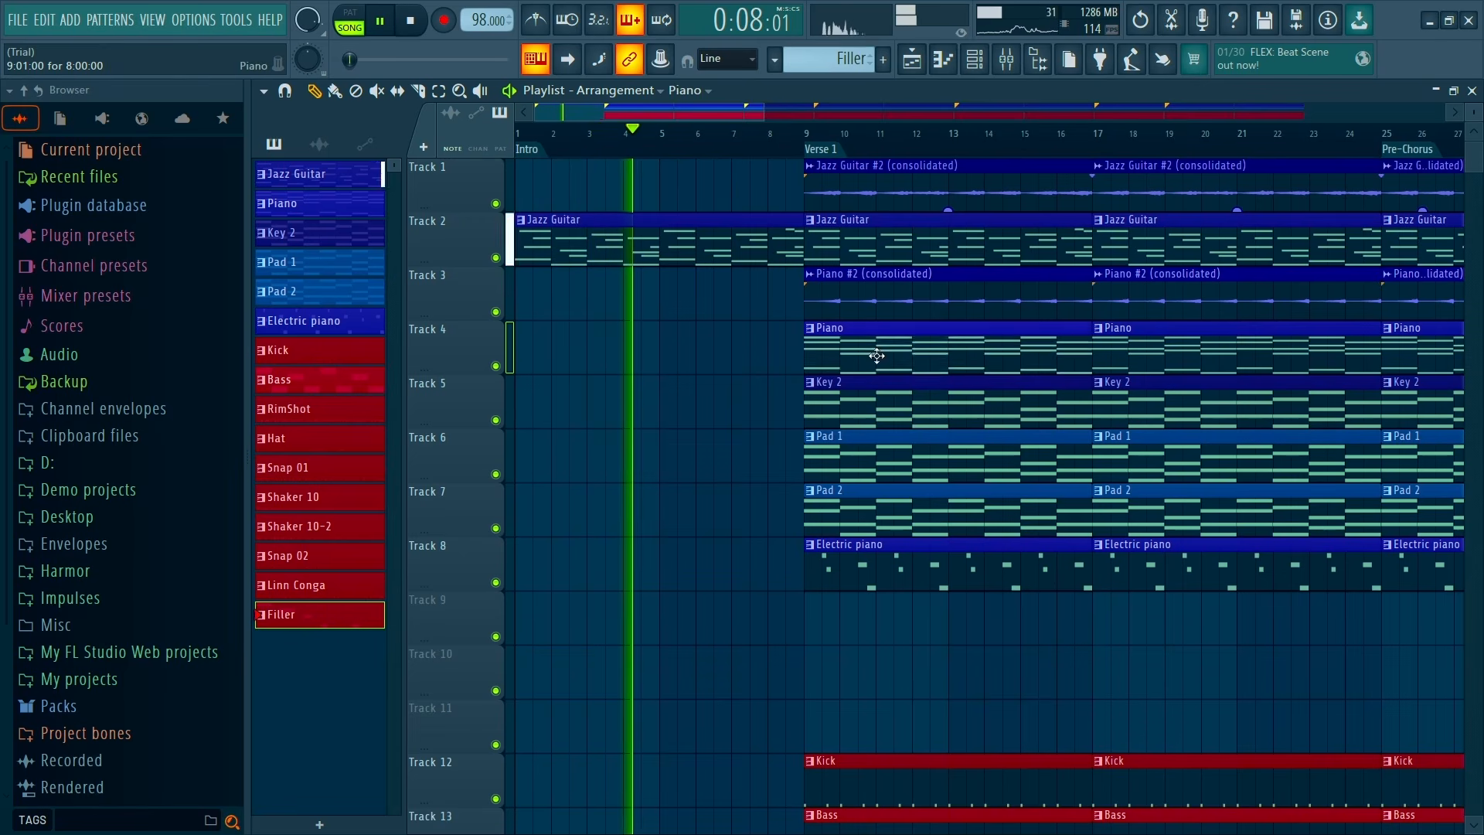
Add a Piano clip on Track 4 from bar 5 to bar 9 while the intro plays
left_click_drag(805, 363, 667, 371)
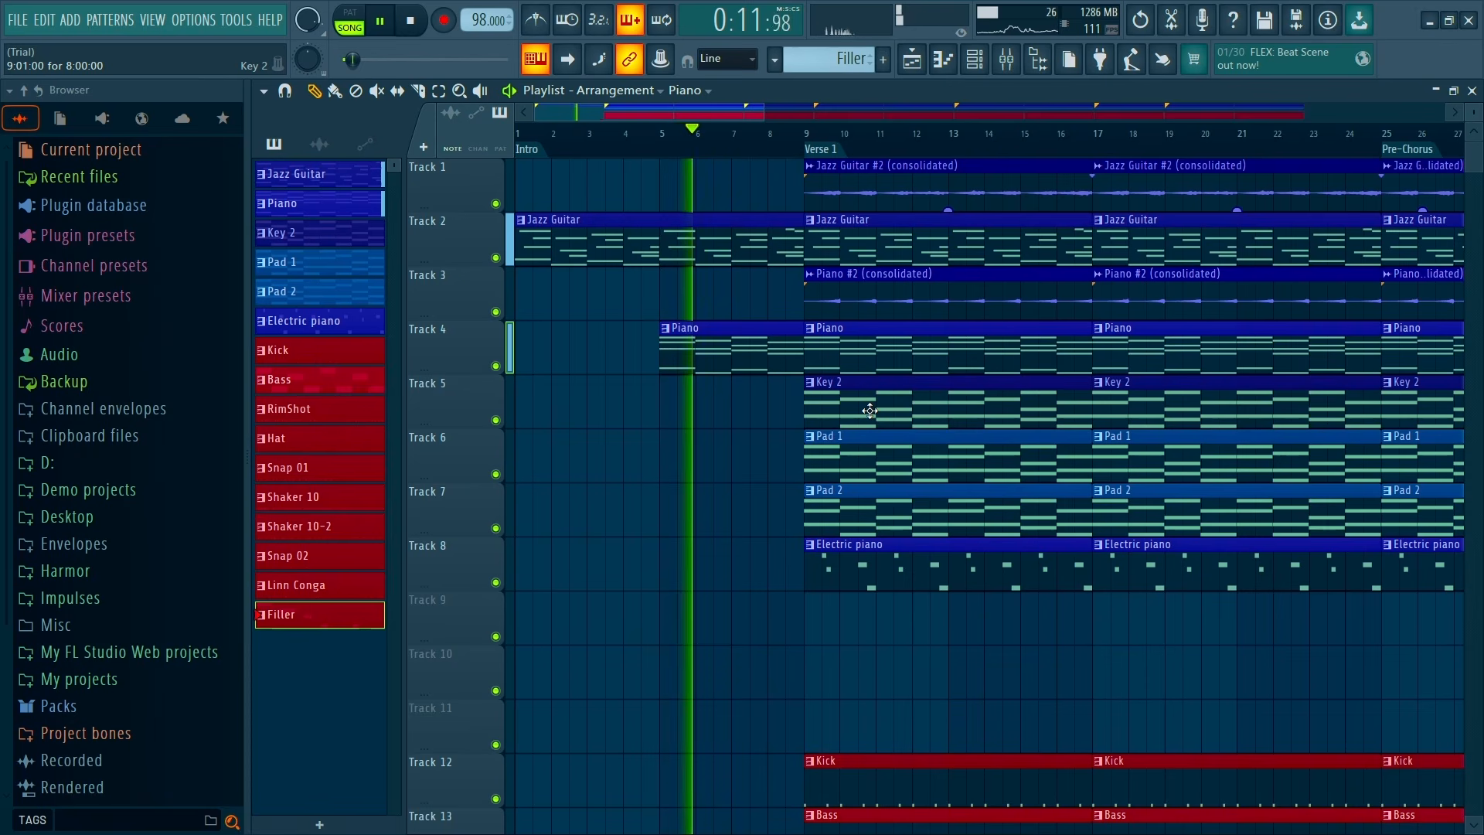
scroll(868, 410, "down", 1)
scroll(867, 410, "down", 1)
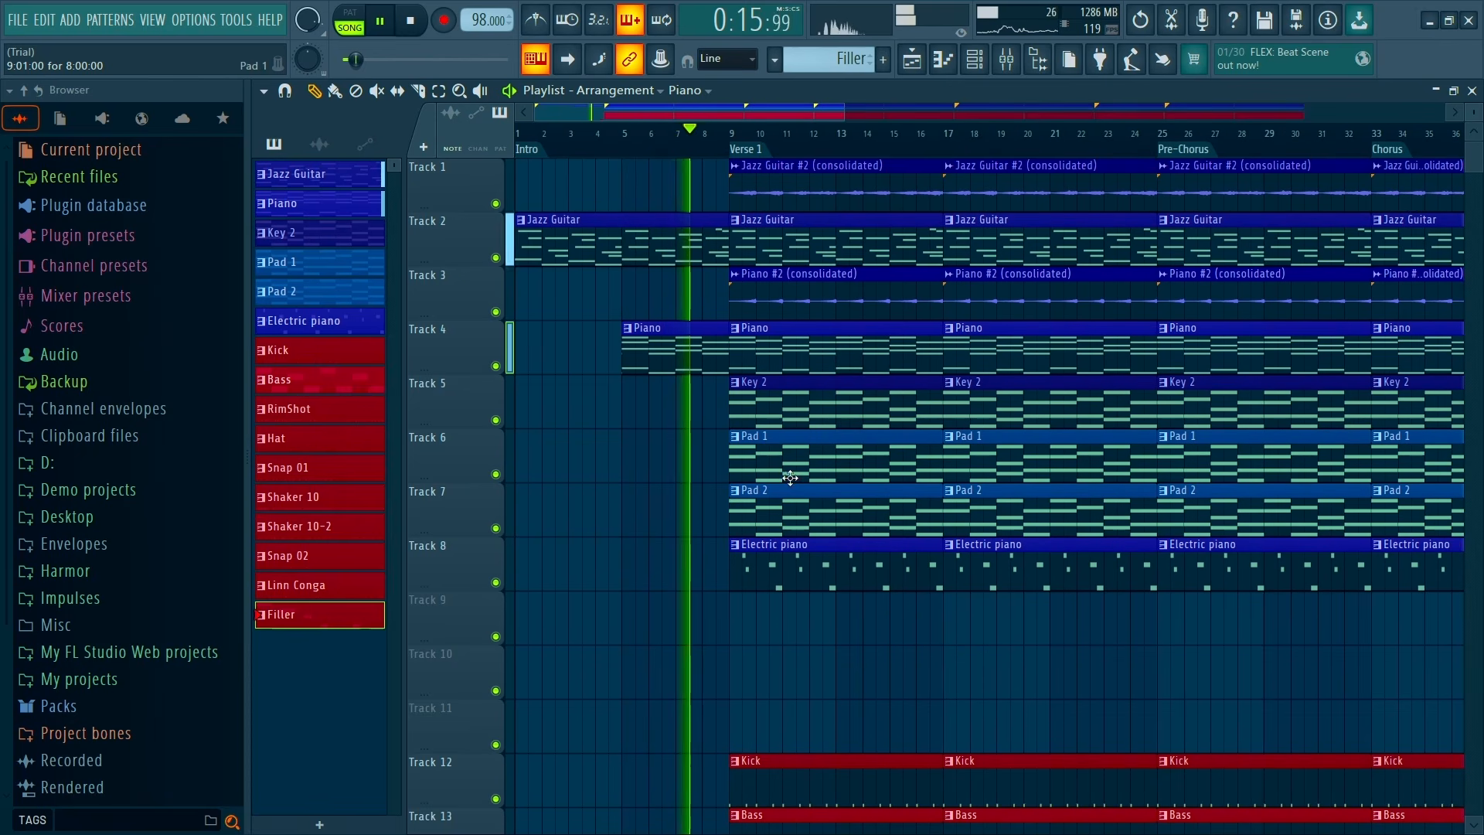
Delete the two consolidated Jazz Guitar #2 clips in Verse 1, at bars 9 and 17 of Track 1, and stop playback
right_click(810, 191)
right_click(966, 191)
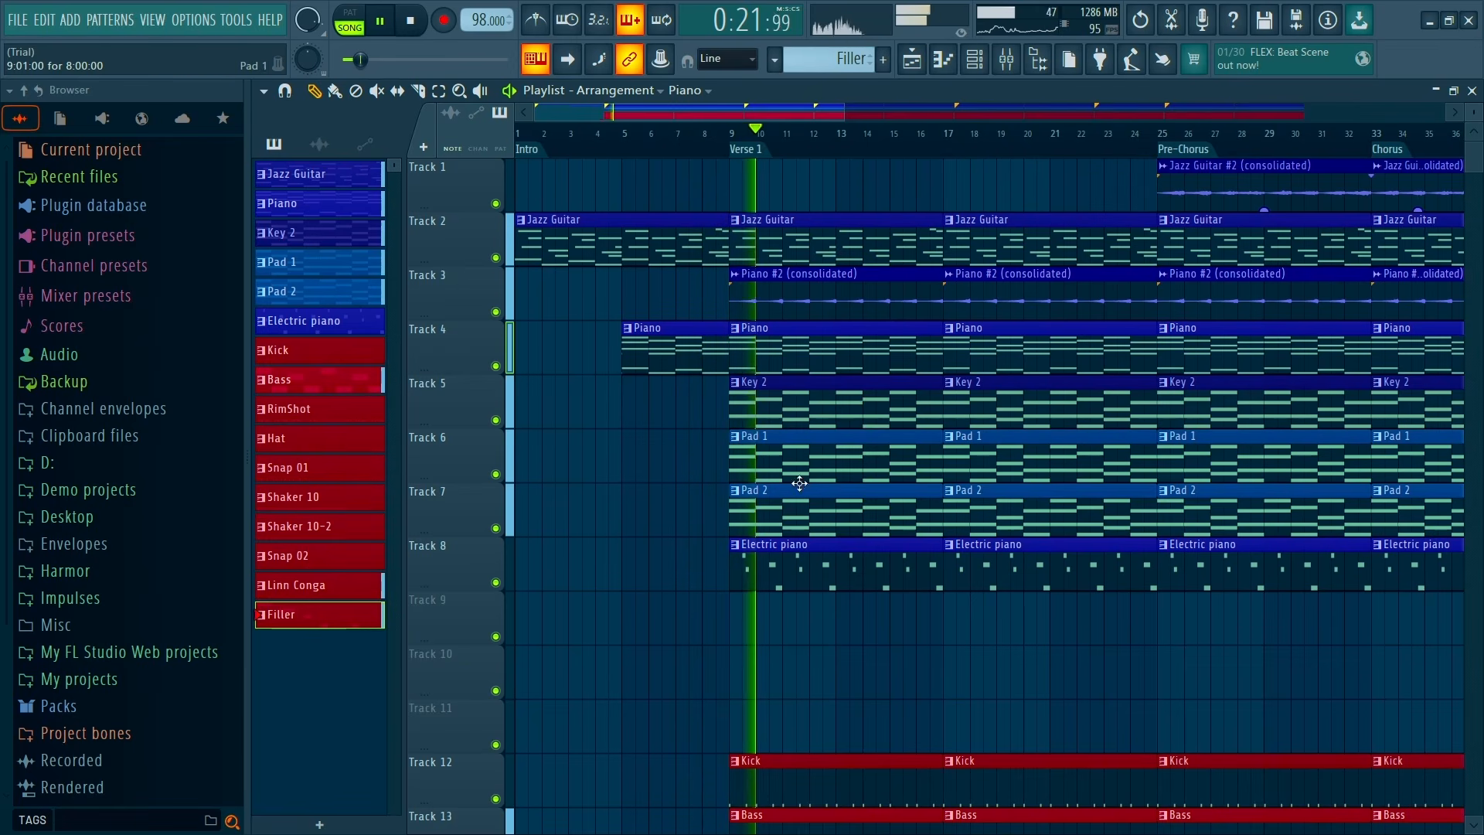
scroll(773, 448, "up", 2)
key("space")
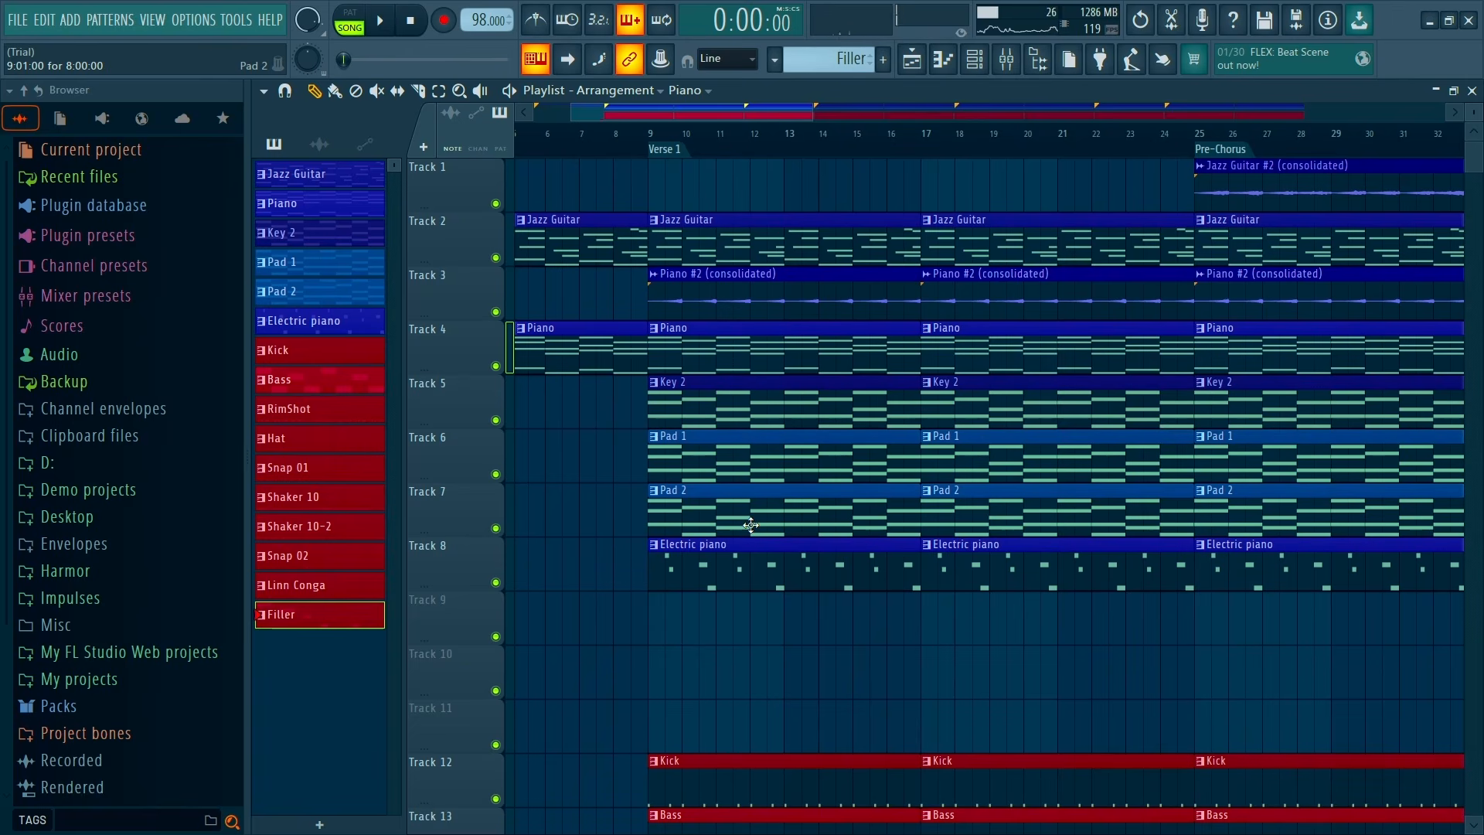
Set the playhead to the start of Verse 1 and delete the Pad 1 clip at bar 9 of Track 6
scroll(744, 529, "down", 1)
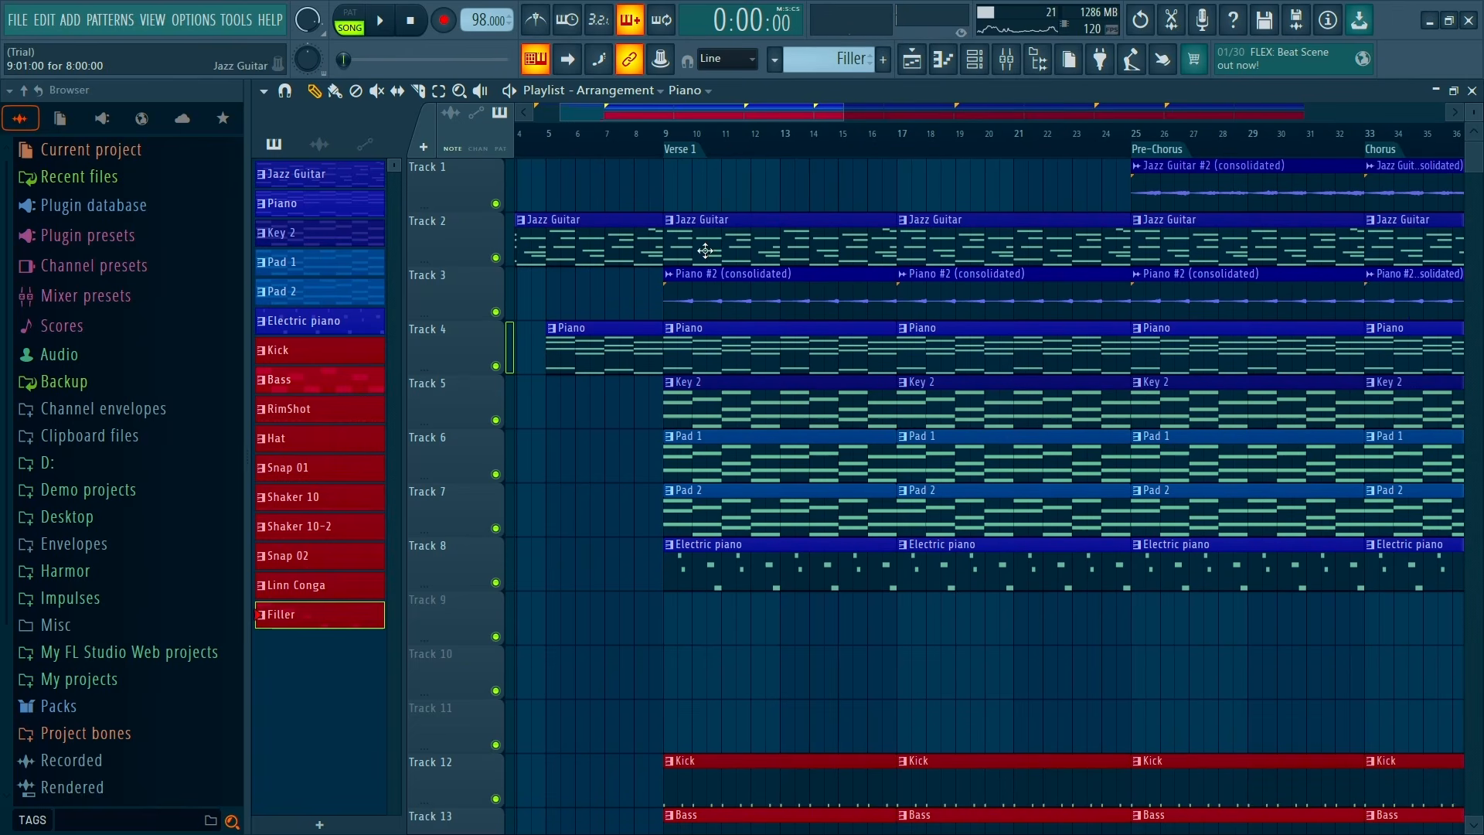
left_click(669, 129)
key("space")
key("space")
scroll(746, 449, "up", 2)
left_click_drag(750, 451, 703, 444)
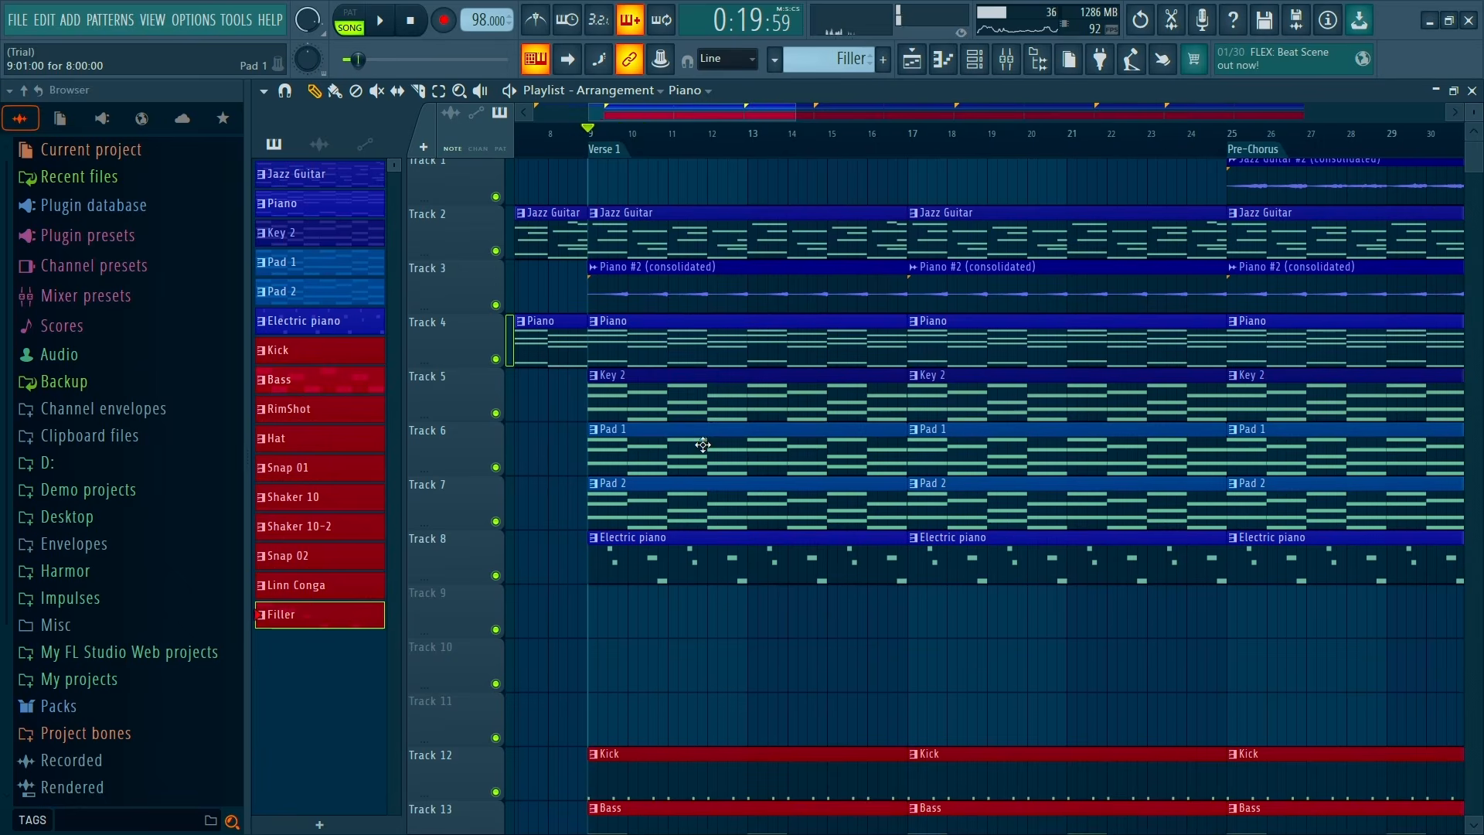
right_click(702, 445)
Play Verse 1 from bar 9 and look over the Channel rack and the tracks
key("space")
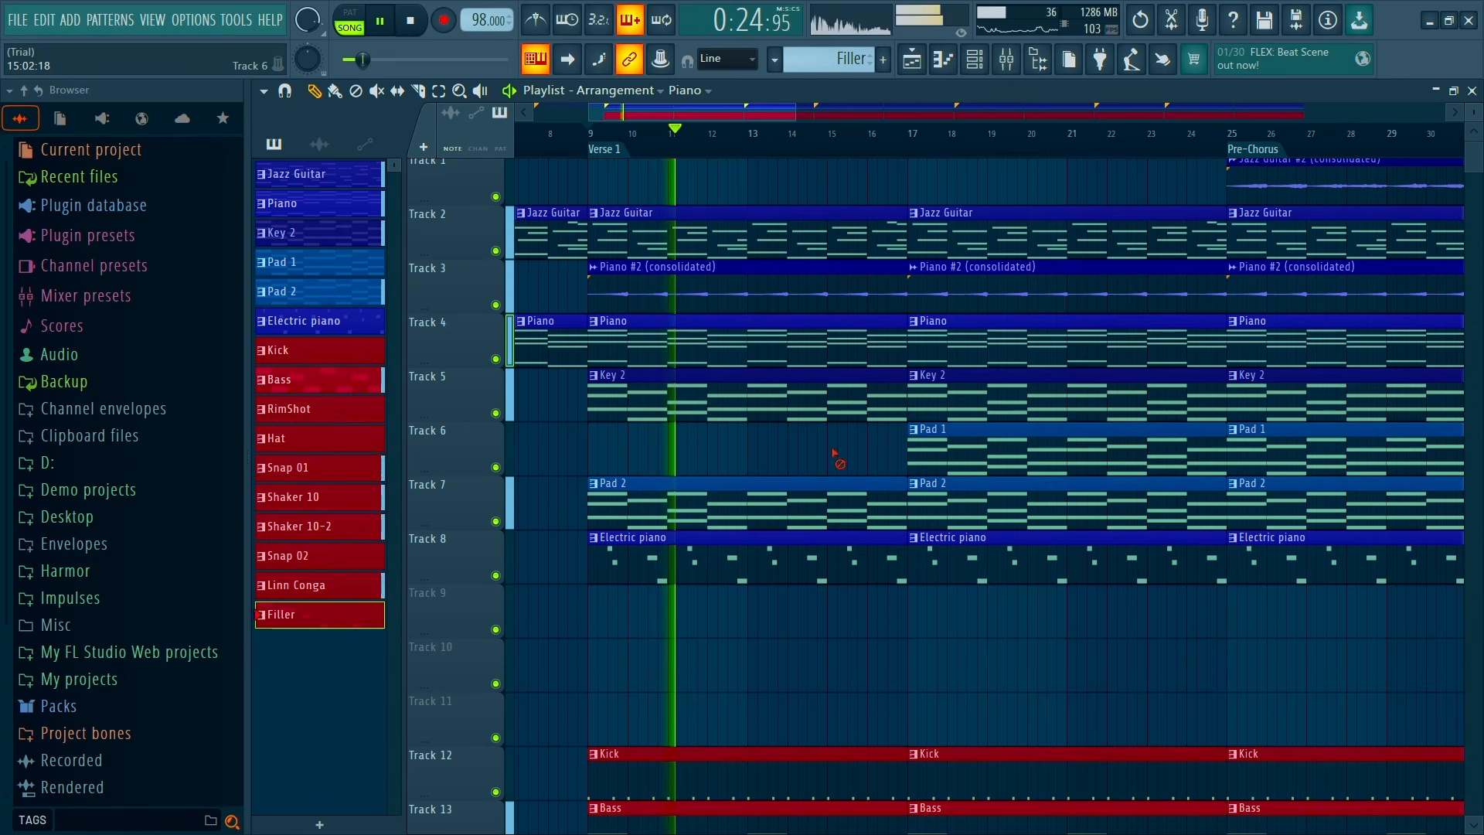
scroll(835, 456, "down", 2)
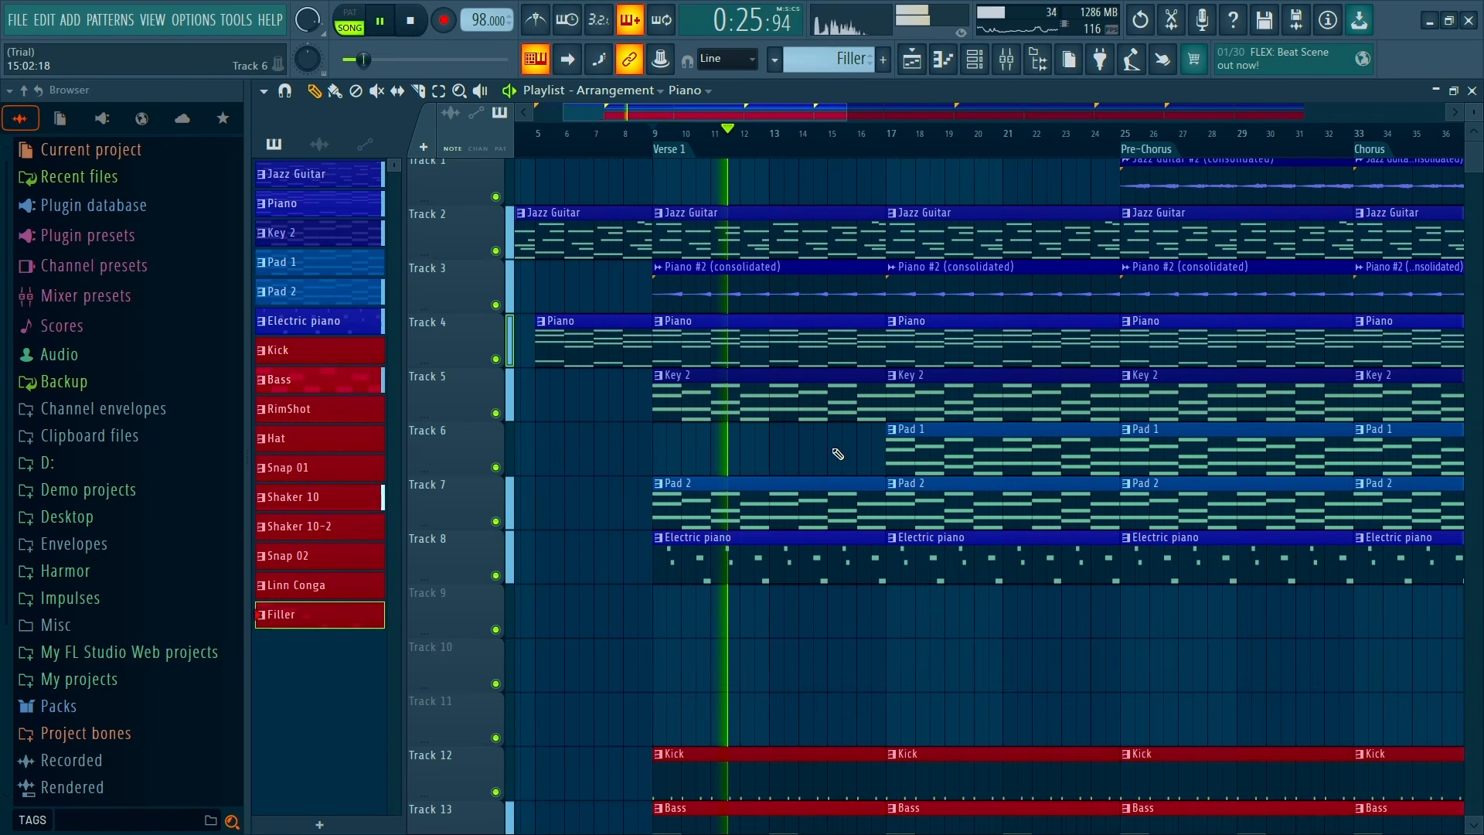
left_click(980, 67)
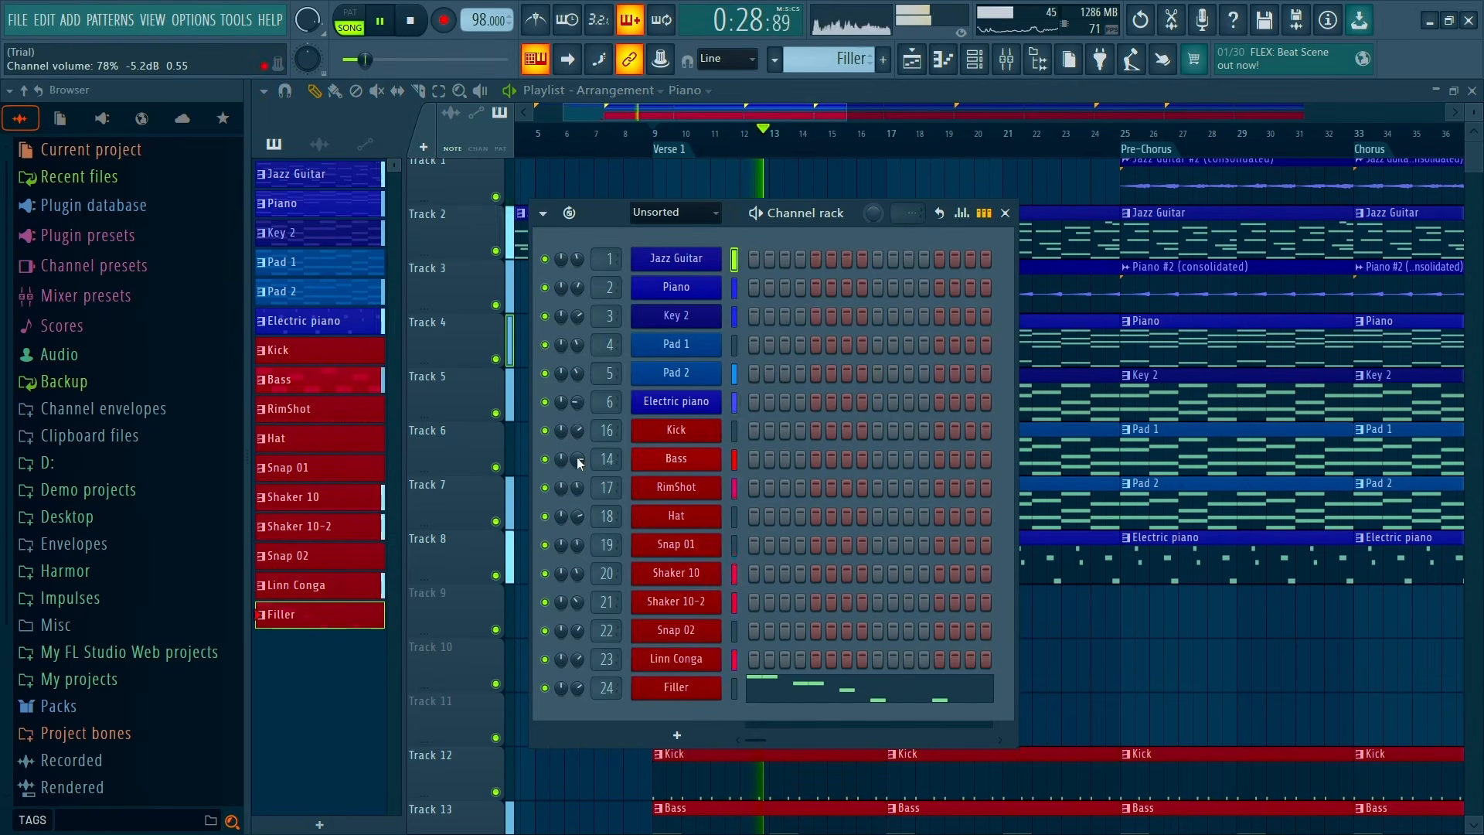
left_click(1004, 213)
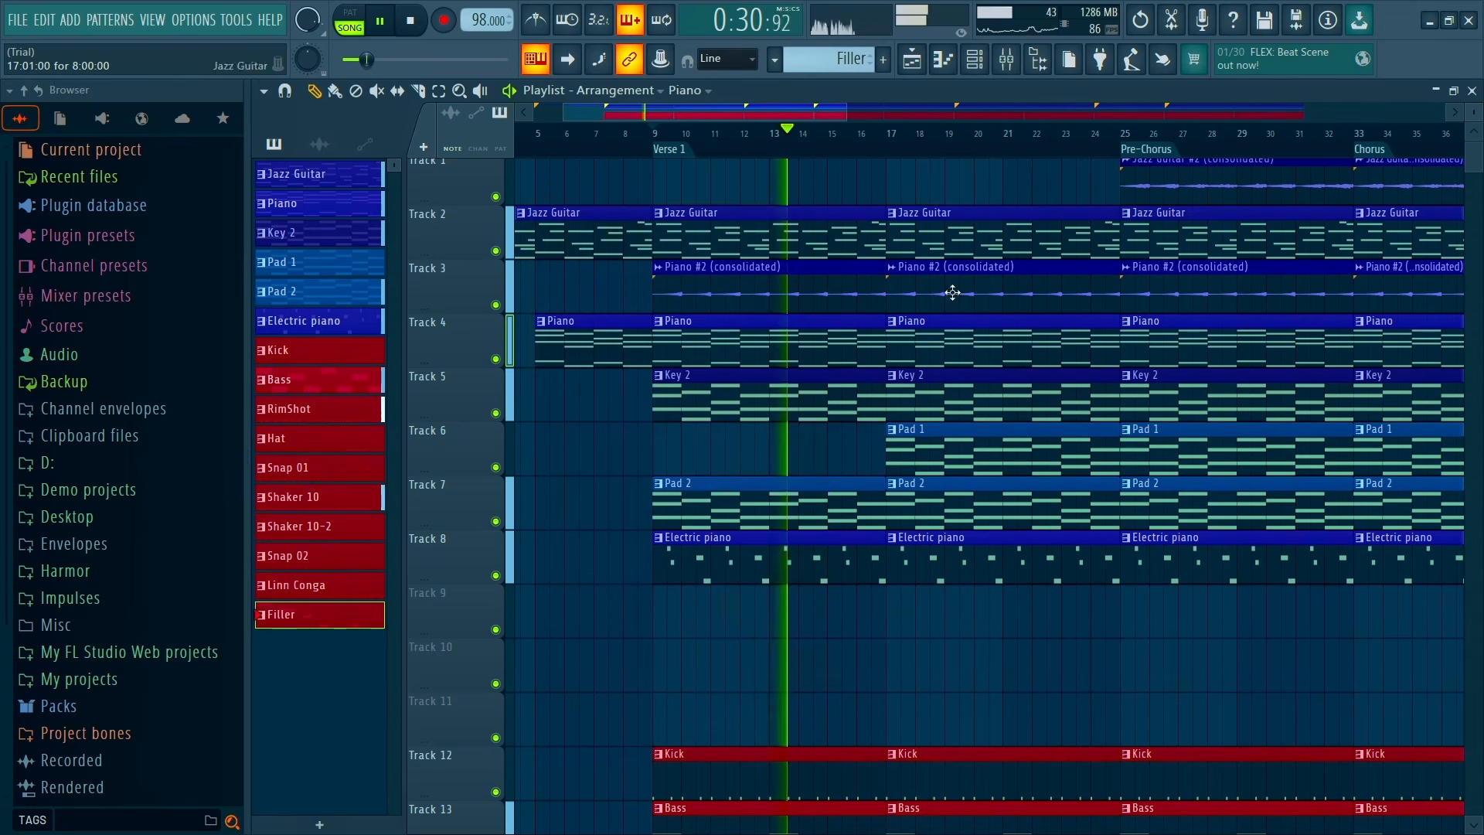
scroll(861, 460, "down", 2)
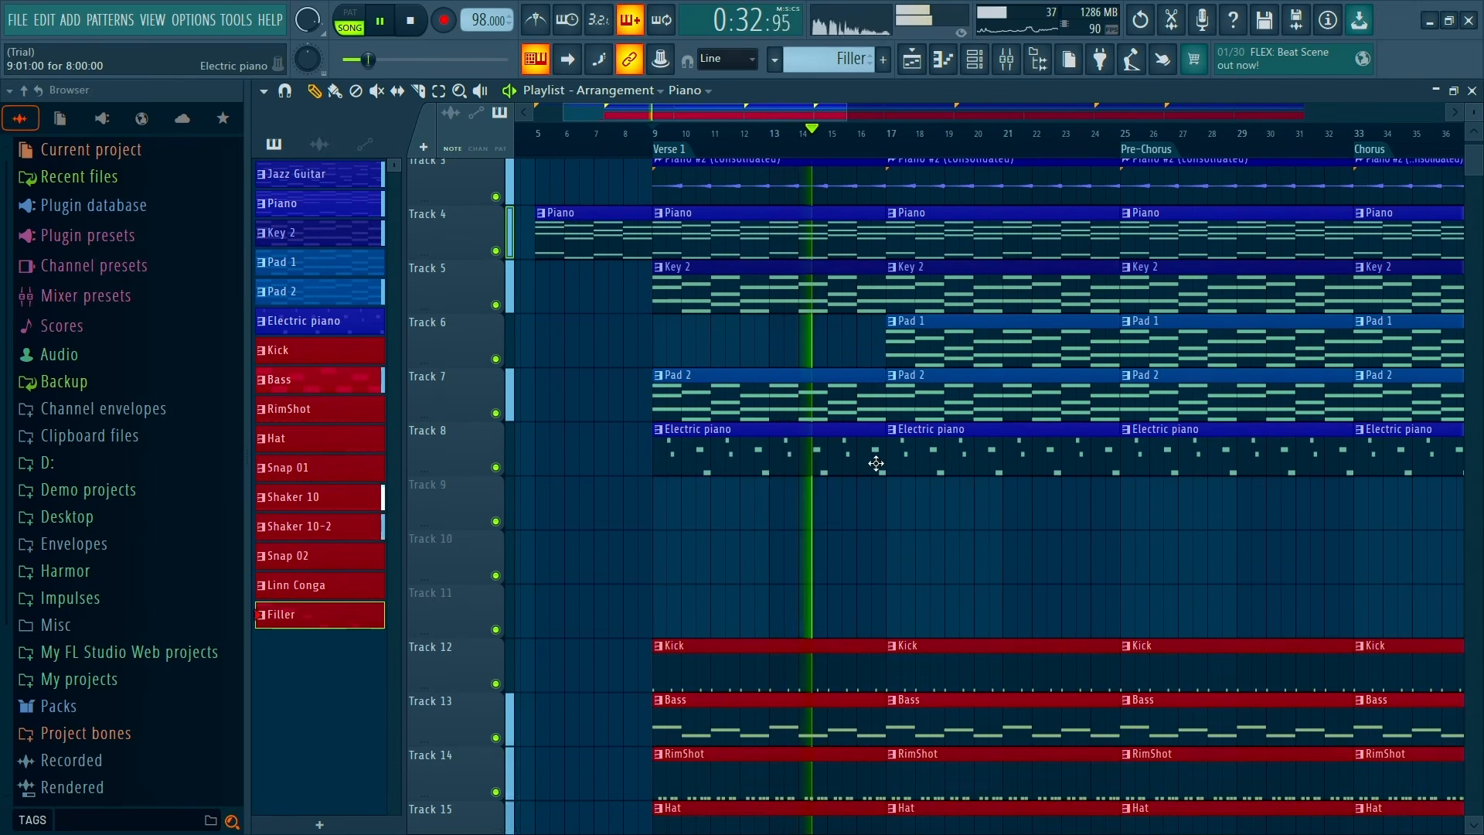
Replay Verse 1 from bar 9 and delete the Key 2 clip at bar 17 of Track 5
scroll(874, 461, "down", 1)
scroll(907, 444, "up", 3)
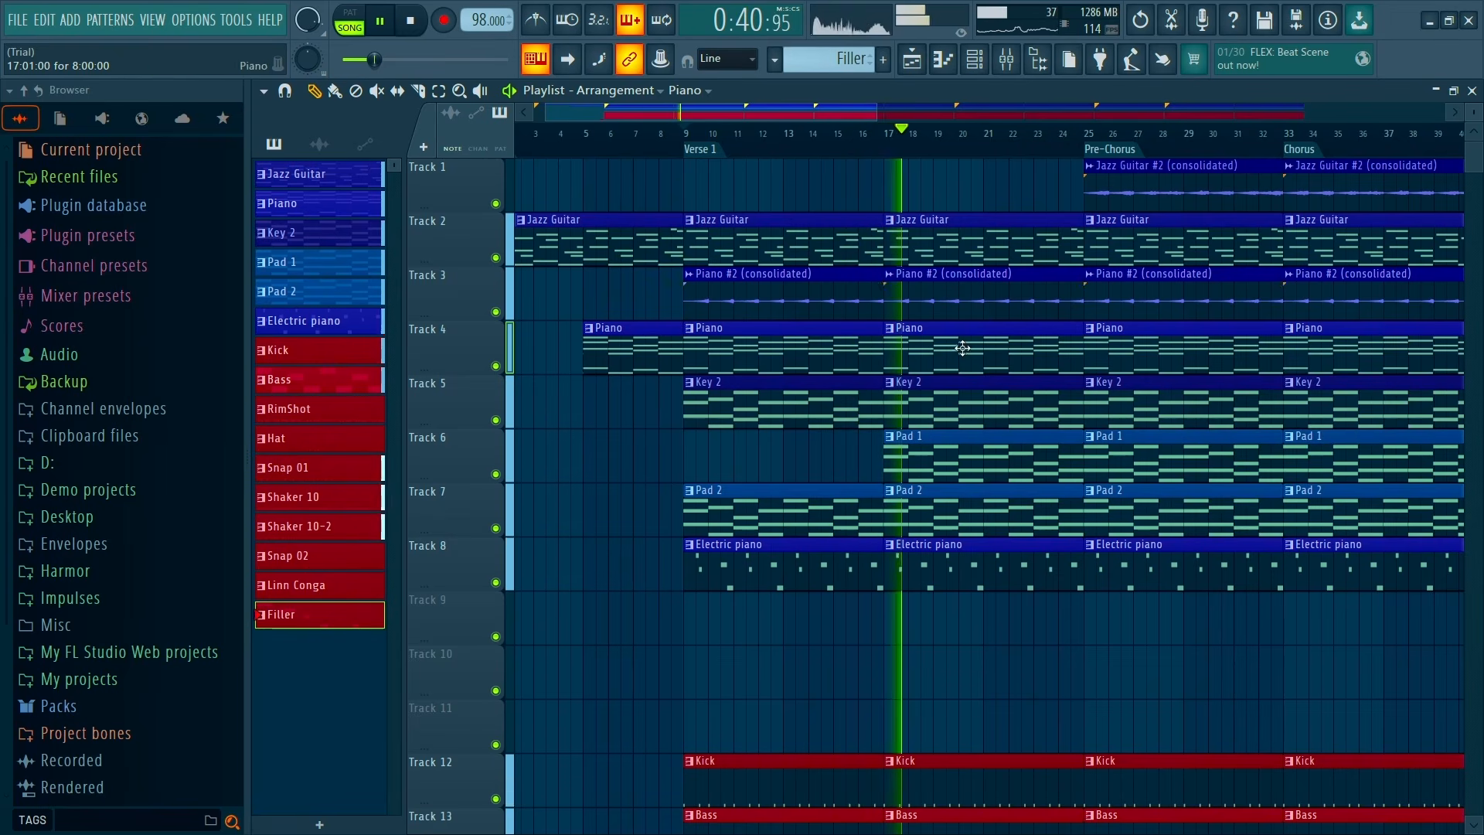
key("space")
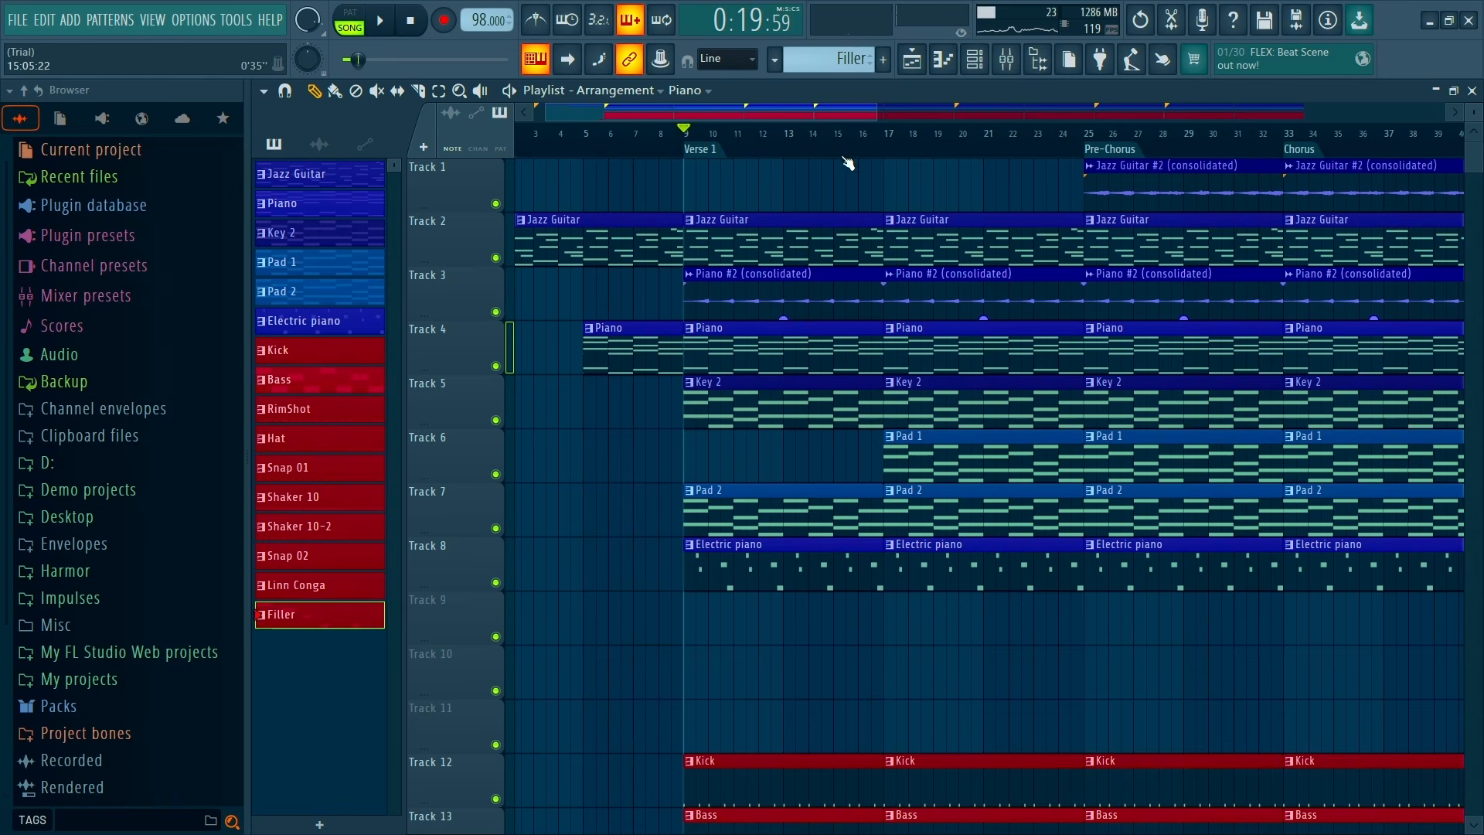
key("space")
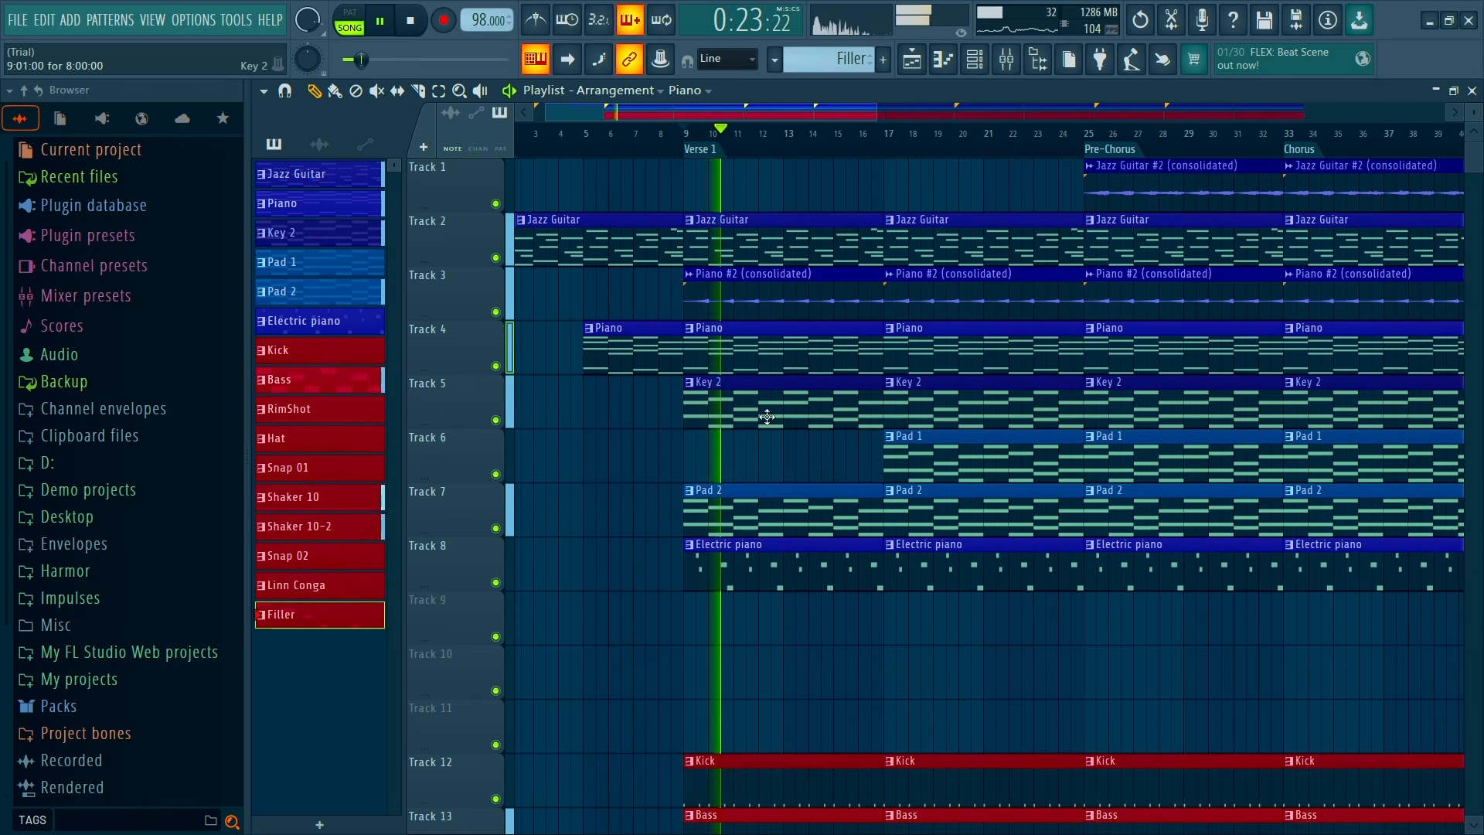
right_click(939, 402)
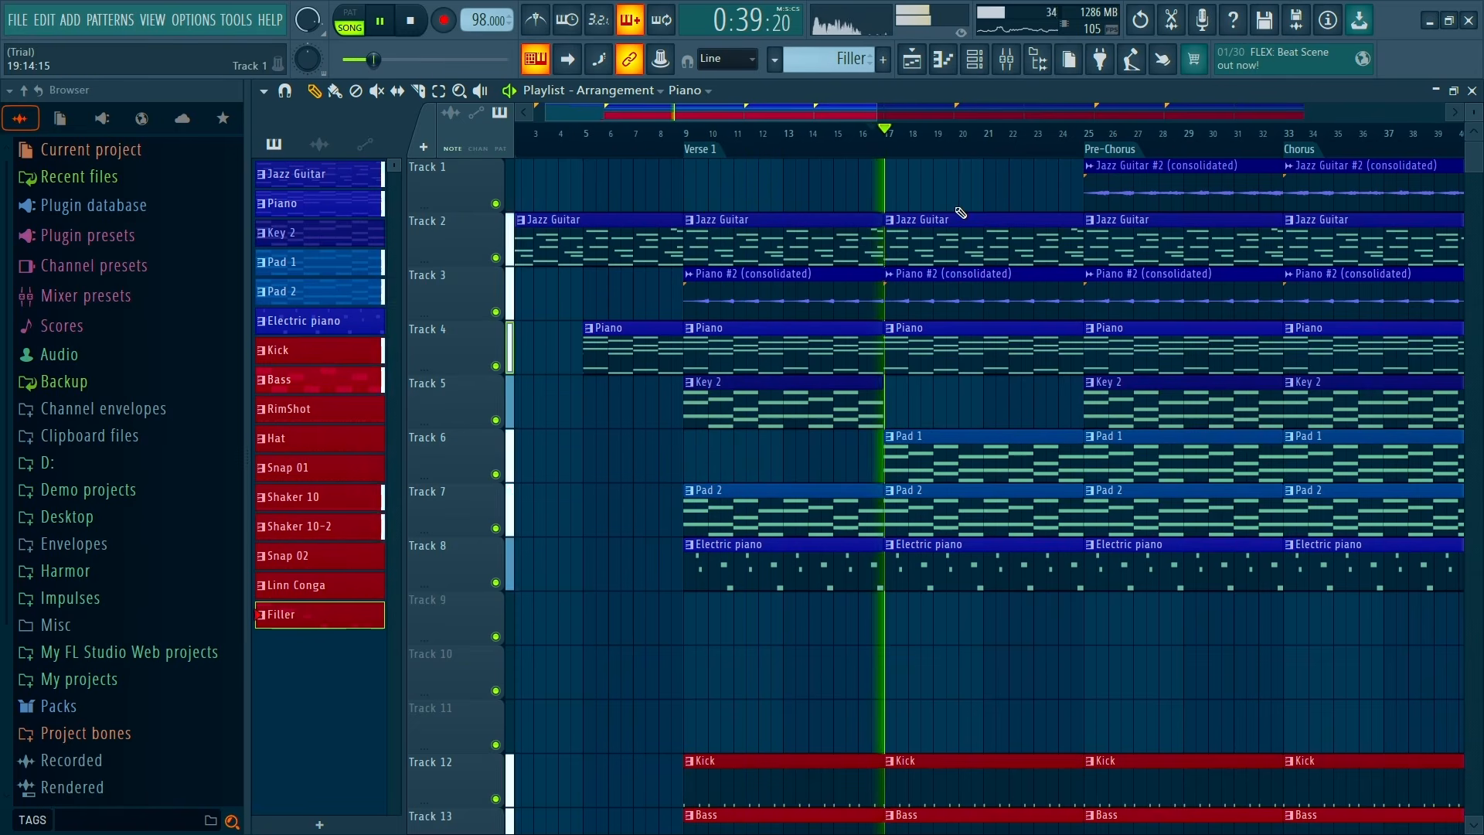
Try removing the Electric piano clip at bar 17 of Track 8, and undo the removal
scroll(959, 209, "down", 2)
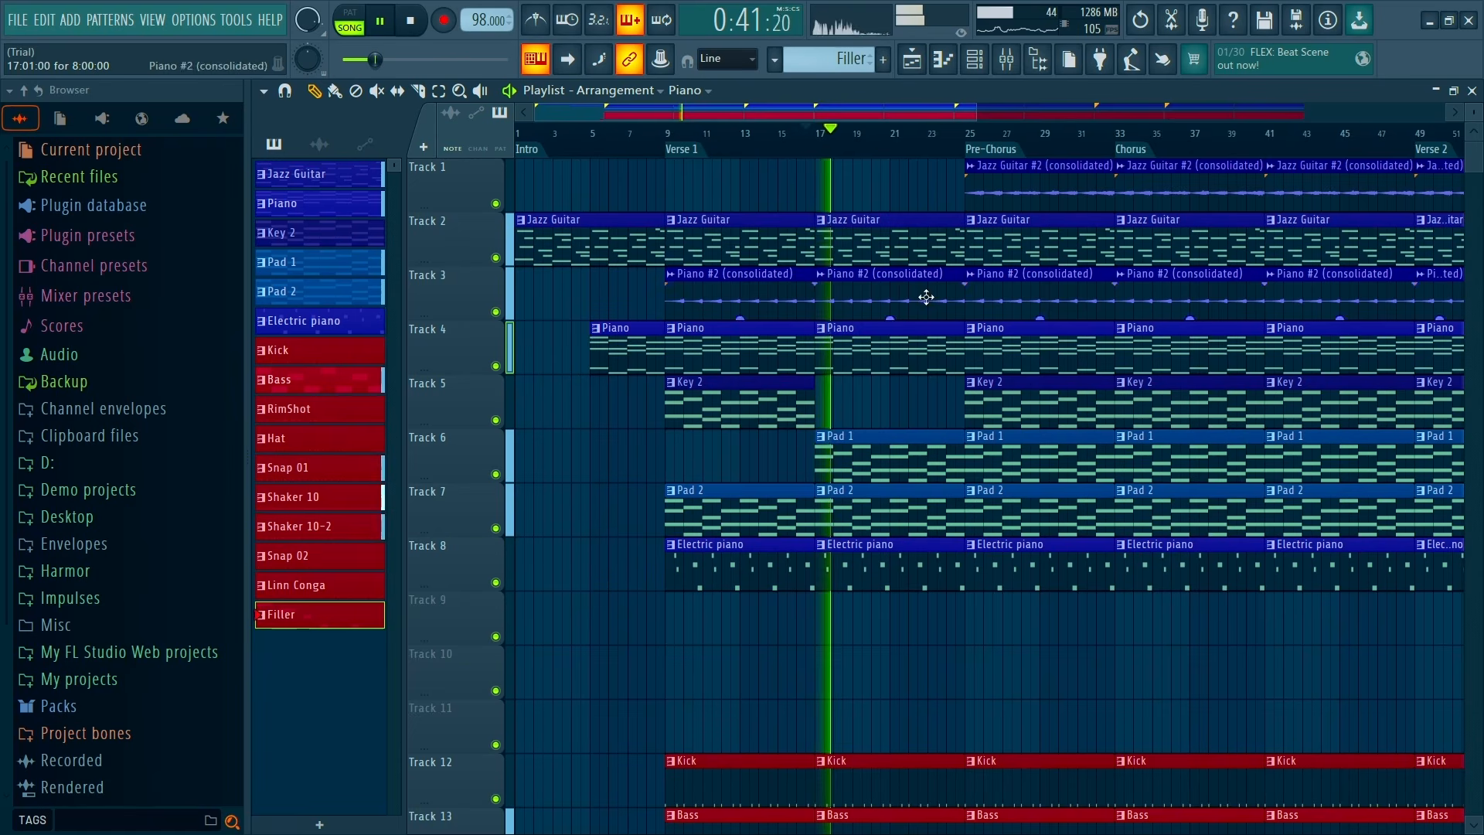
scroll(866, 464, "down", 2)
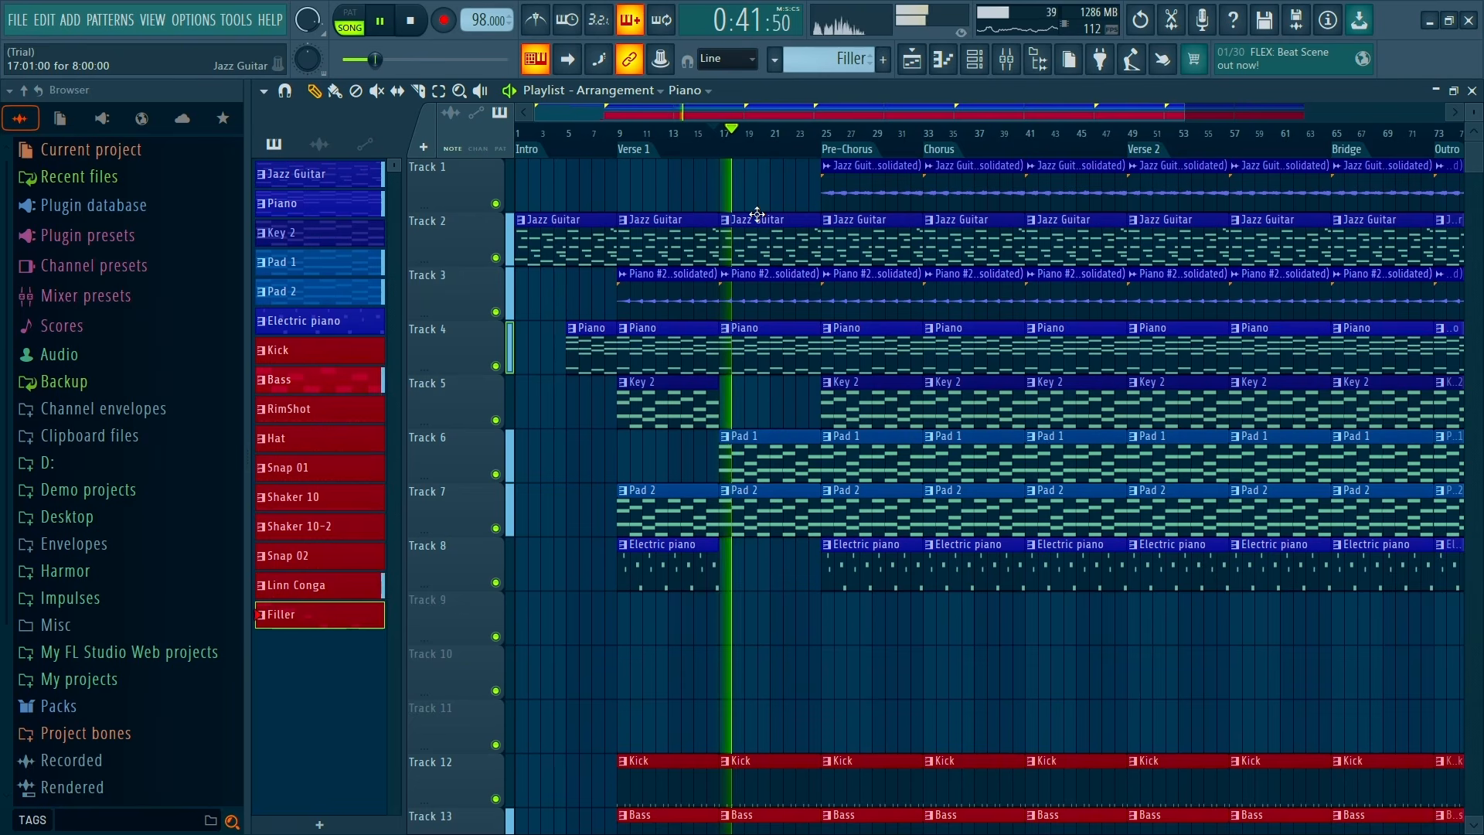
key("ctrl+z")
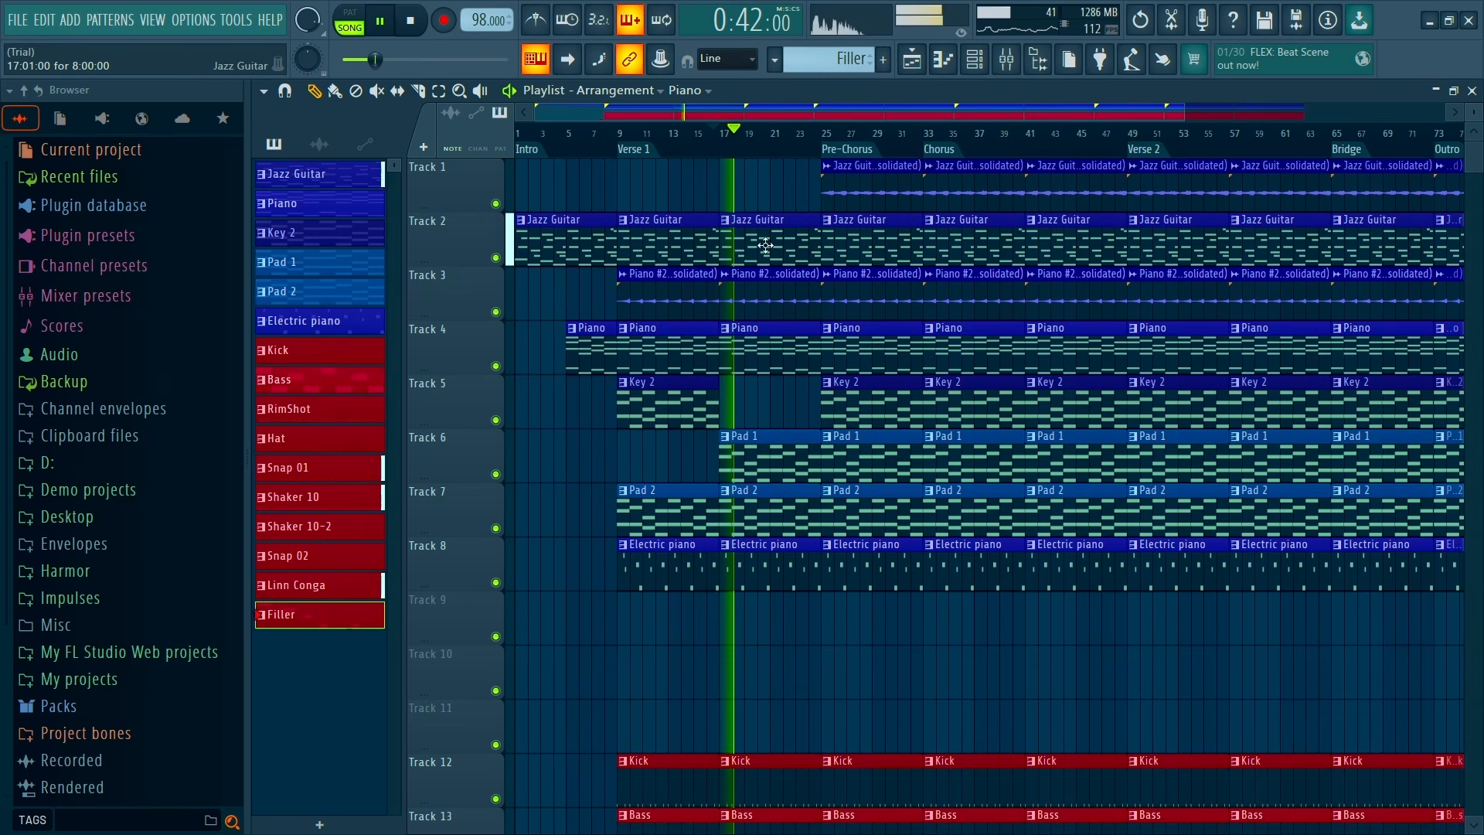
Move the playhead to the Pre-Chorus at bar 25 and delete the consolidated Jazz Guitar #2 clip there on Track 1
left_click(841, 154)
scroll(856, 206, "up", 3)
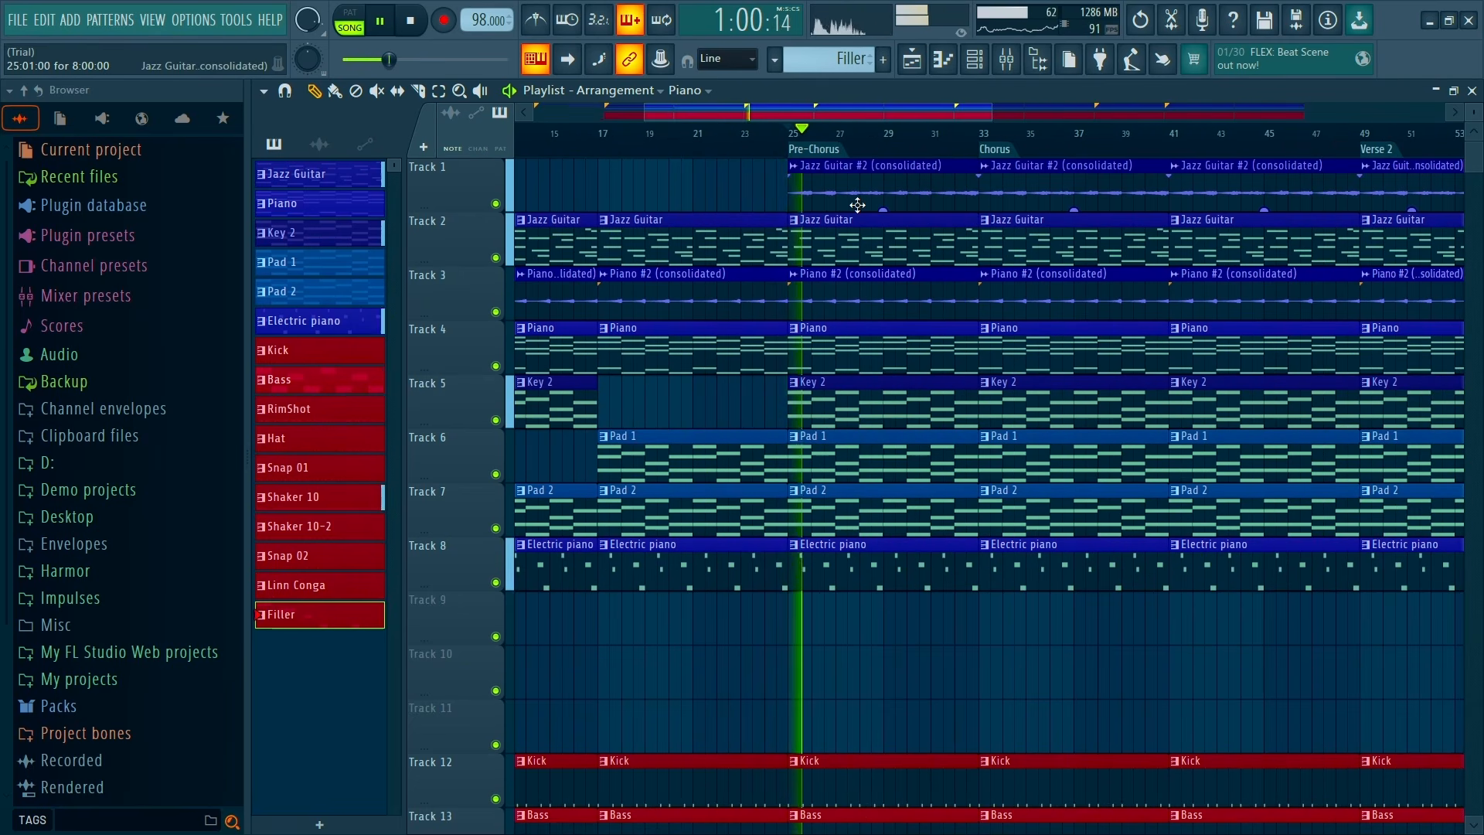
right_click(943, 185)
key("space")
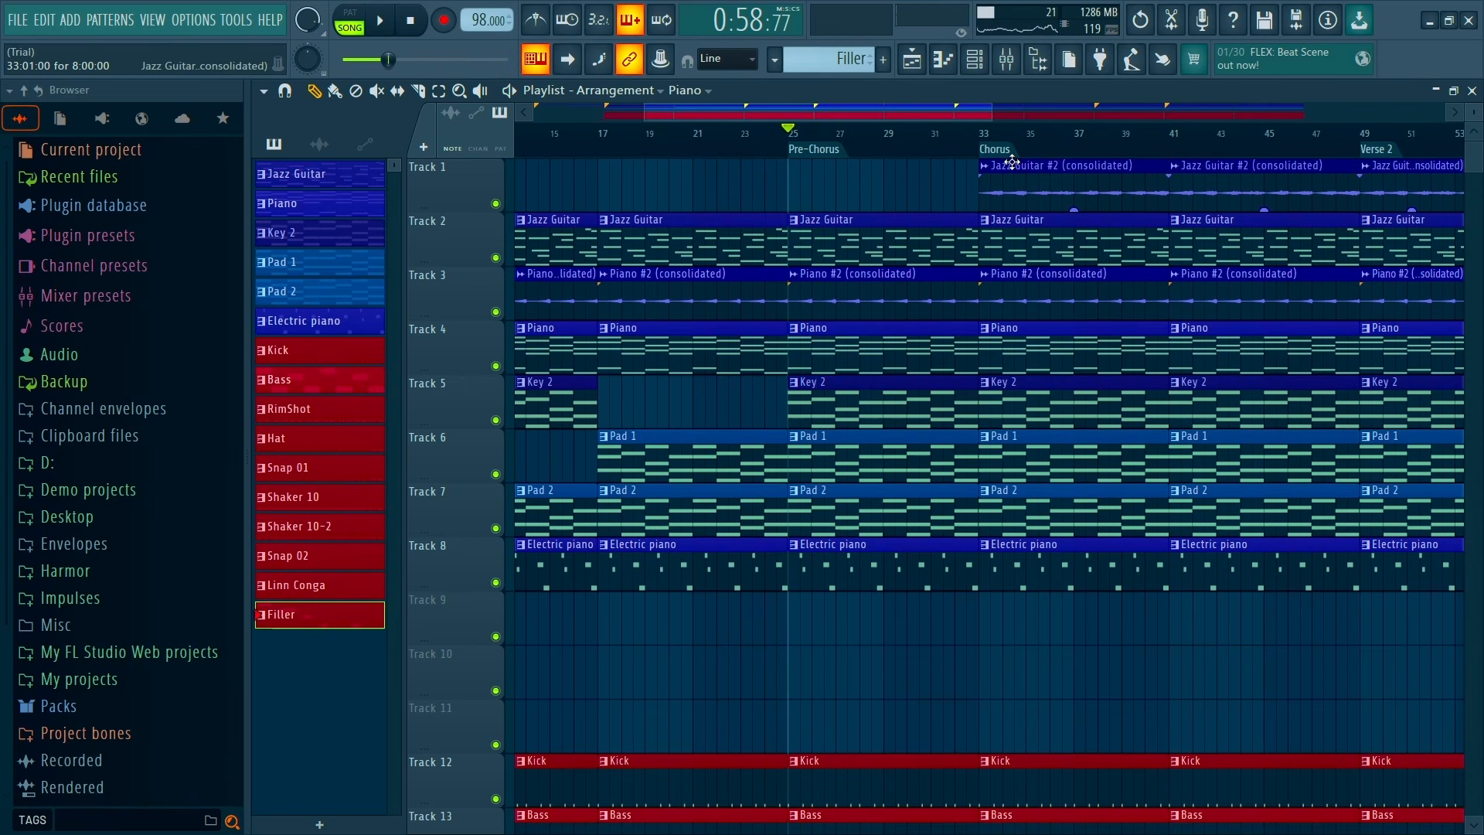
Listen to the start of the Pre-Chorus from bar 25 and delete the Jazz Guitar clip there on Track 2
key("space")
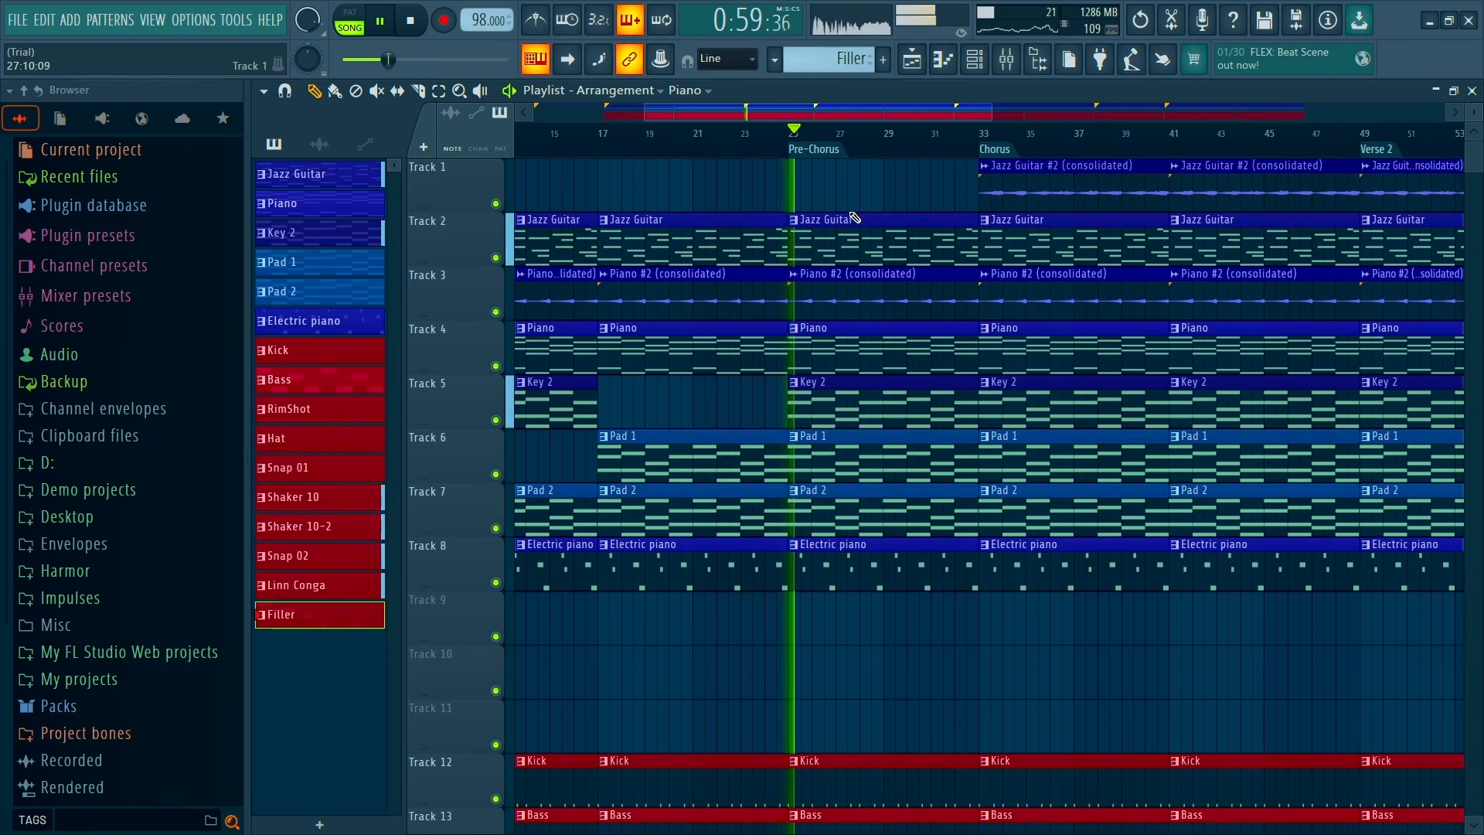
key("space")
scroll(840, 480, "down", 4)
scroll(840, 480, "up", 4)
key("space")
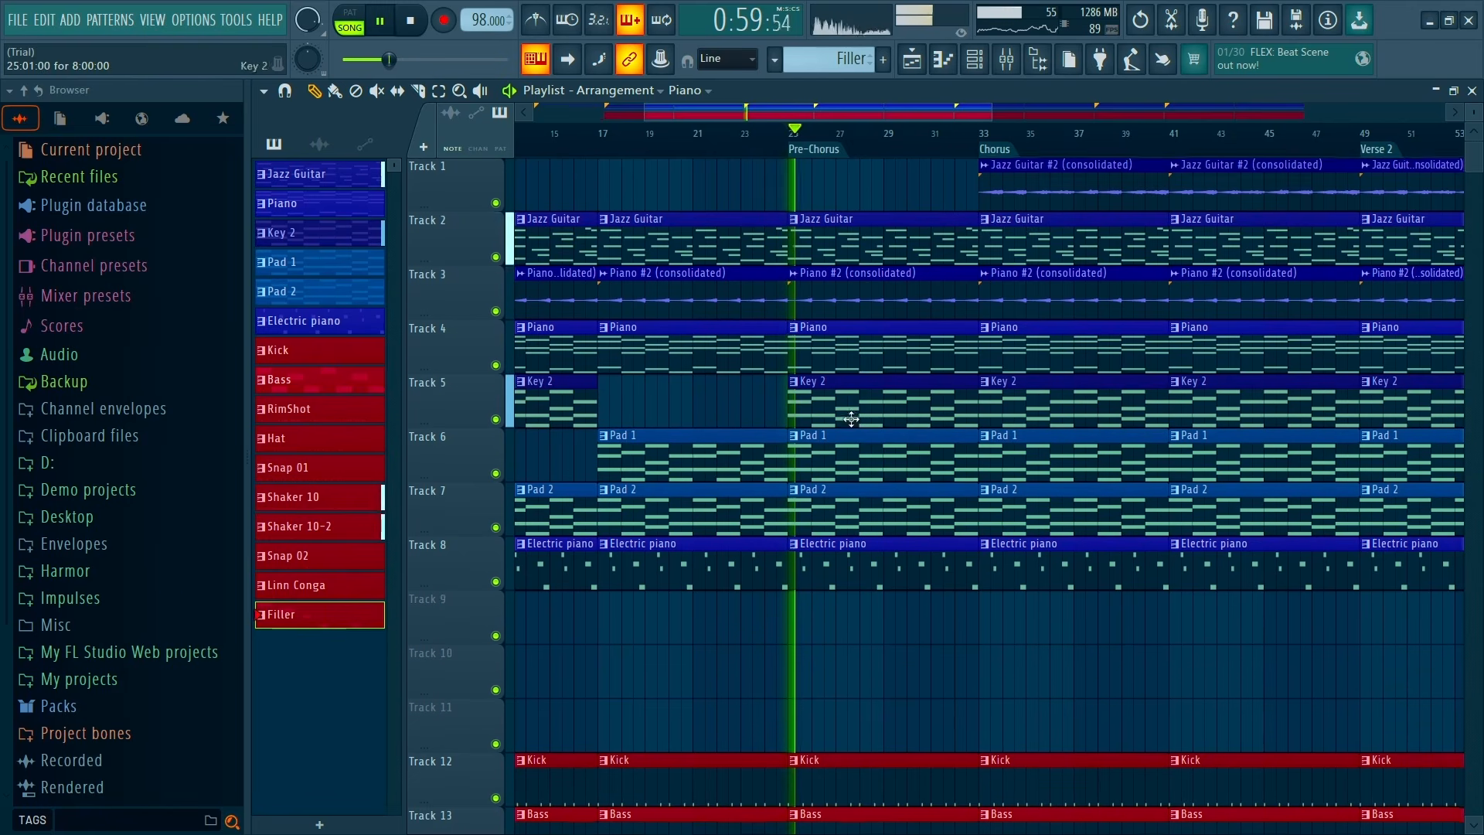
key("space")
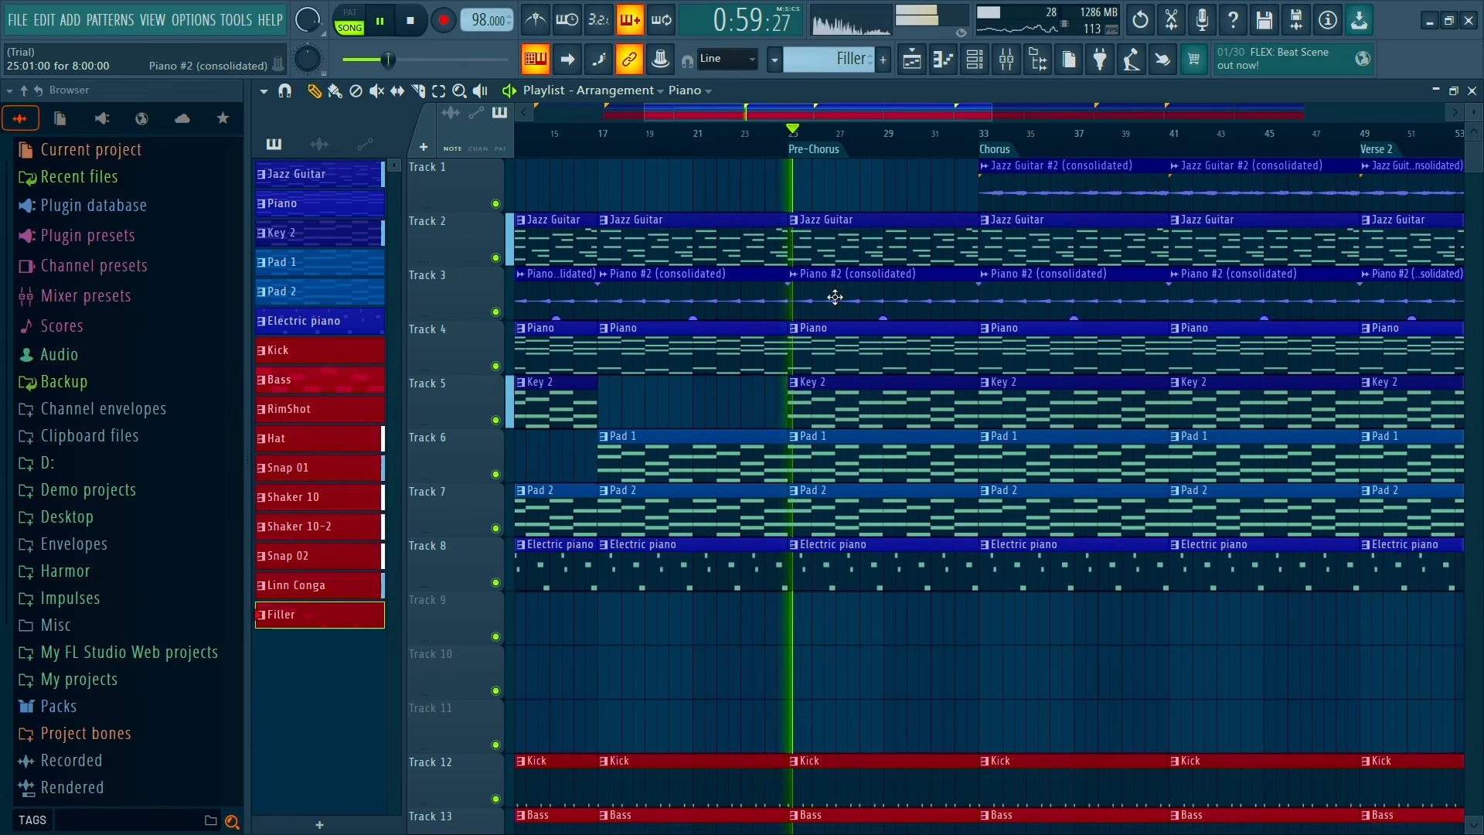
key("space")
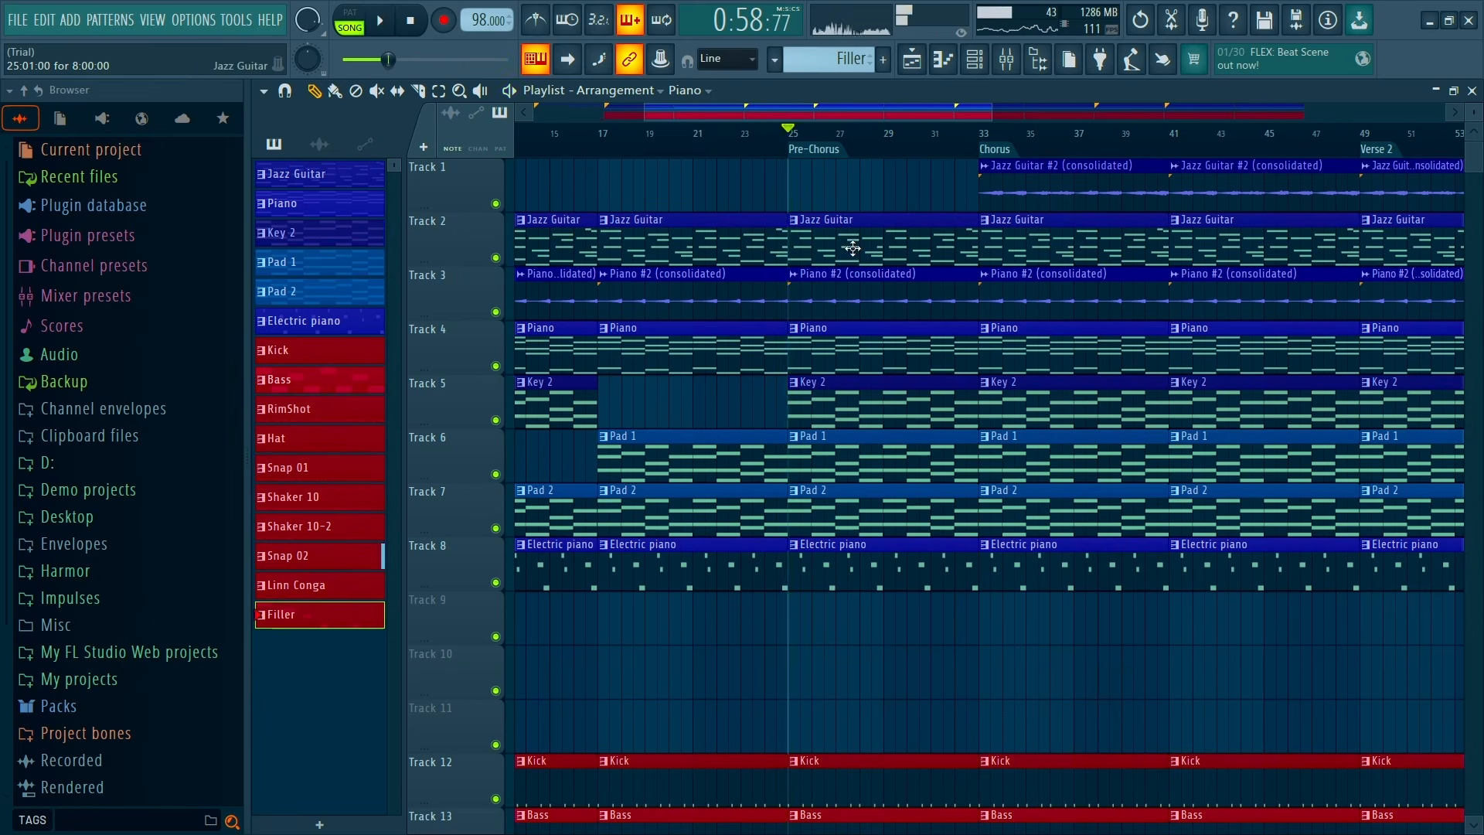
right_click(853, 247)
key("space")
key("space")
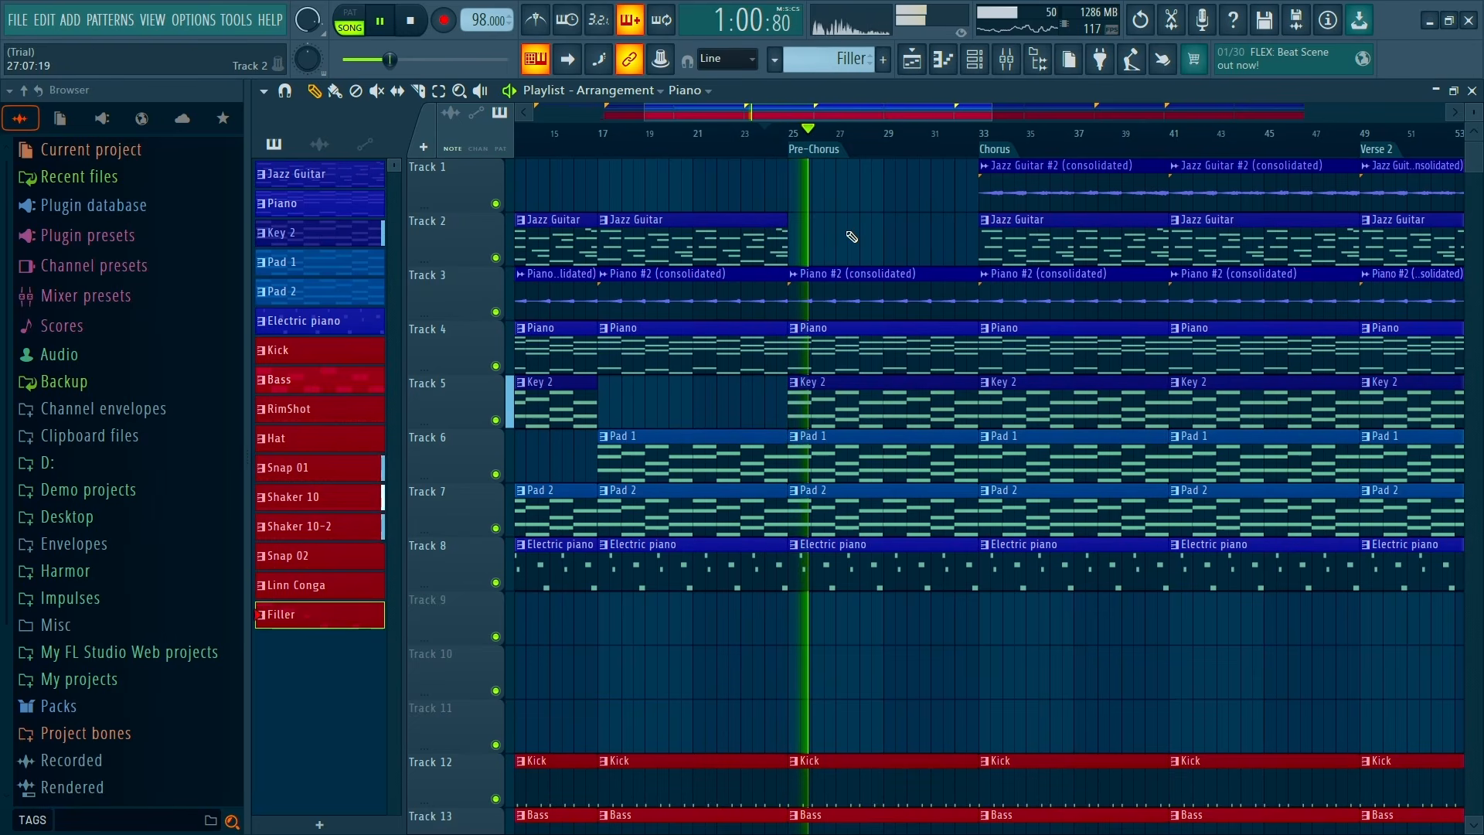
Place a consolidated Jazz Guitar #2 clip back at bar 25 of Track 1 and play the Pre-Chorus
left_click_drag(1008, 192, 814, 187)
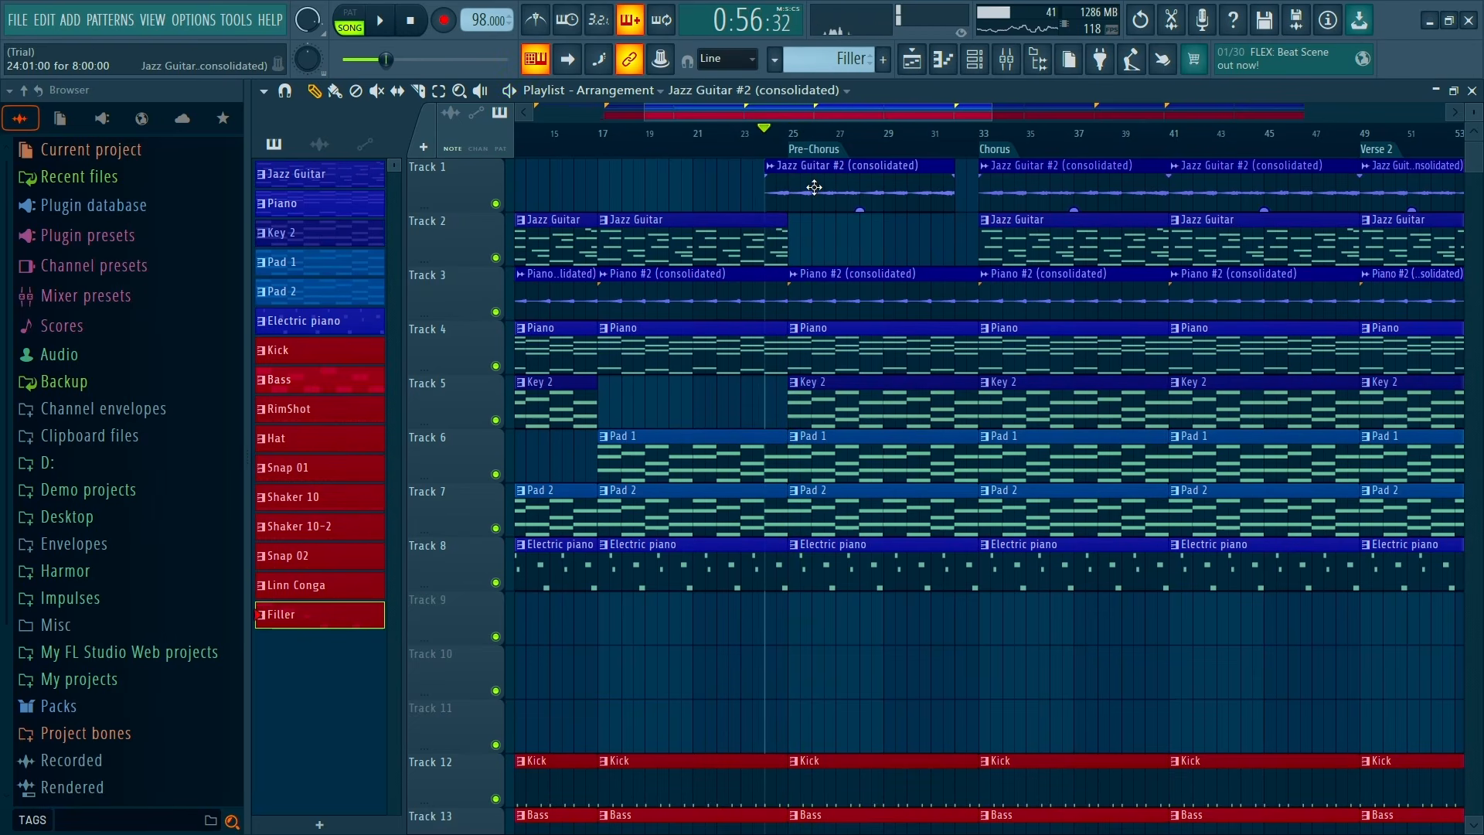
left_click(847, 194)
key("space")
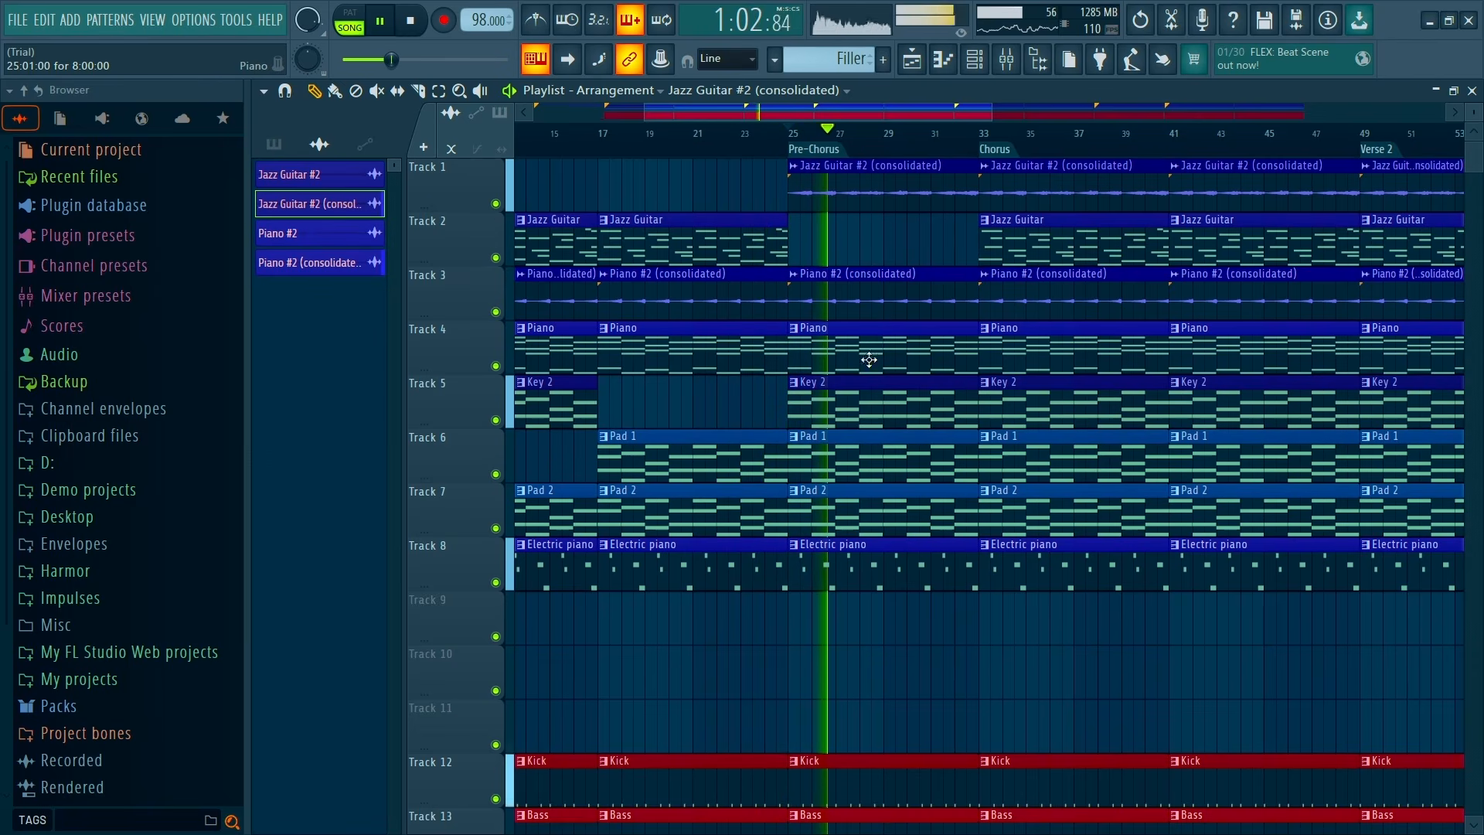
Delete the Pad 1, Pad 2 and Electric piano clips at bar 25 of Tracks 6, 7 and 8
key("space")
right_click(850, 456)
right_click(849, 508)
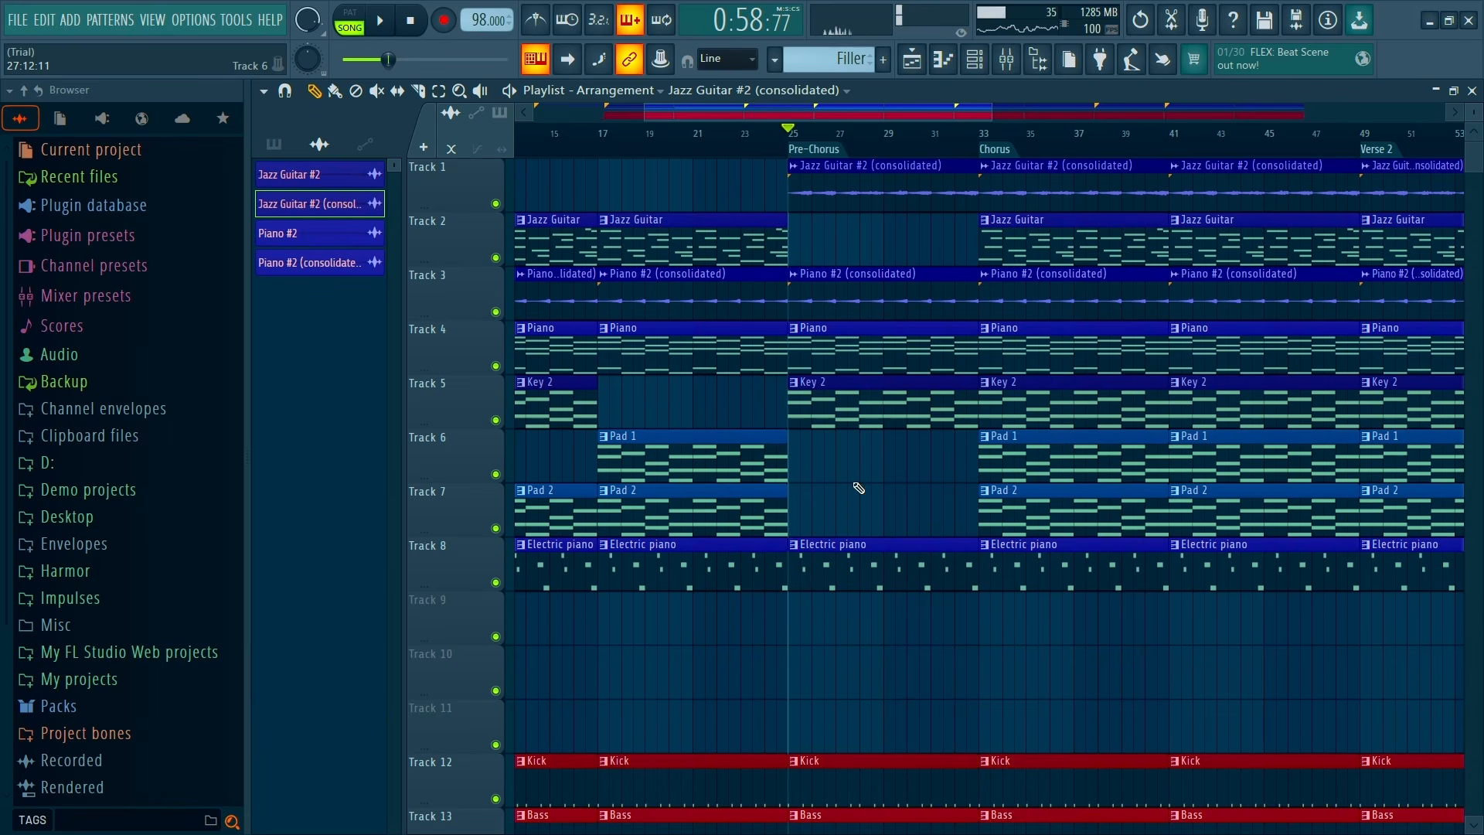
key("space")
right_click(851, 564)
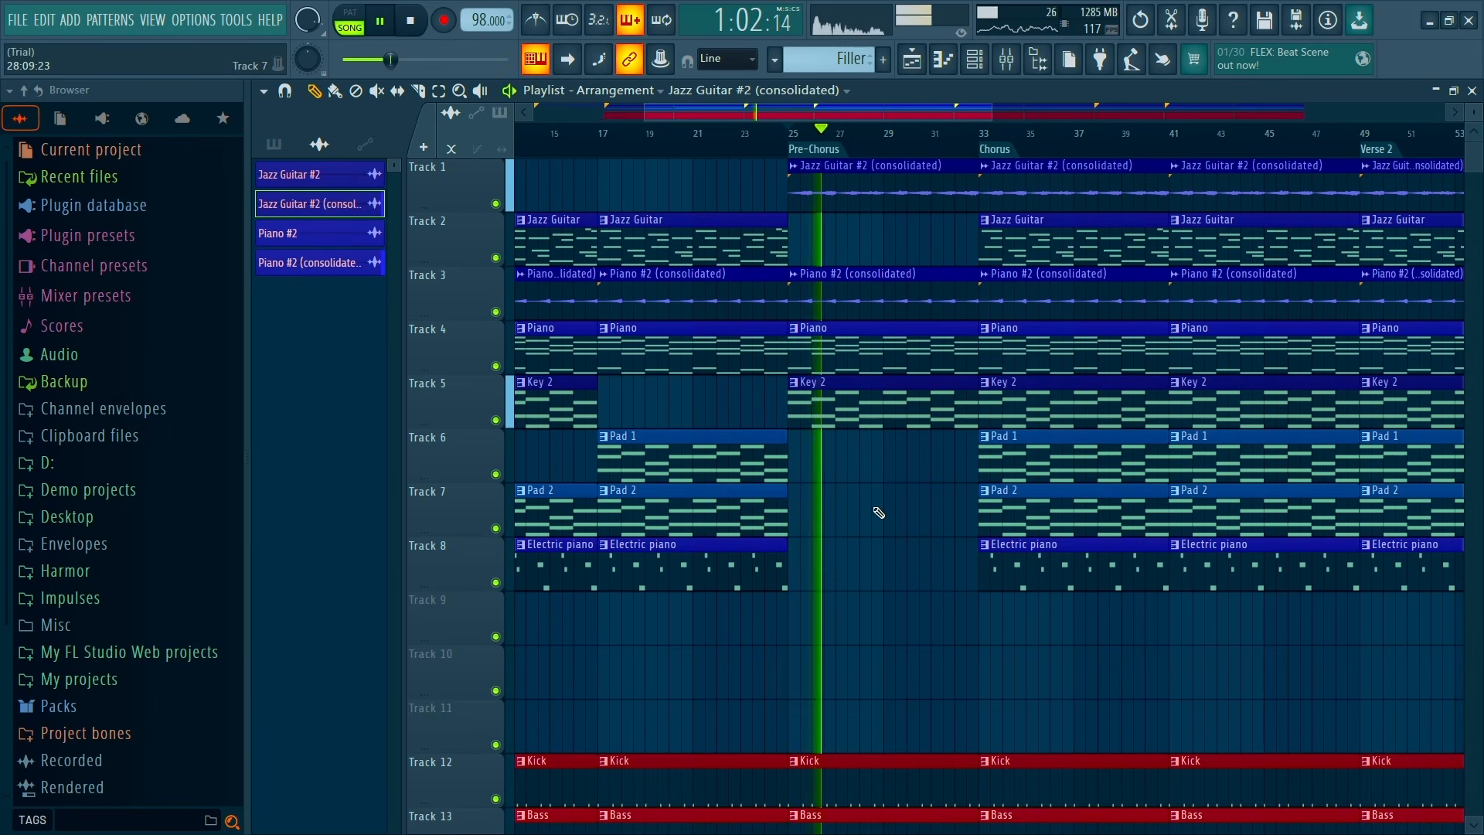
Listen to the Chorus from bar 33 and add a half-bar Filler clip on Track 21 at the end of bar 32
scroll(879, 512, "down", 3)
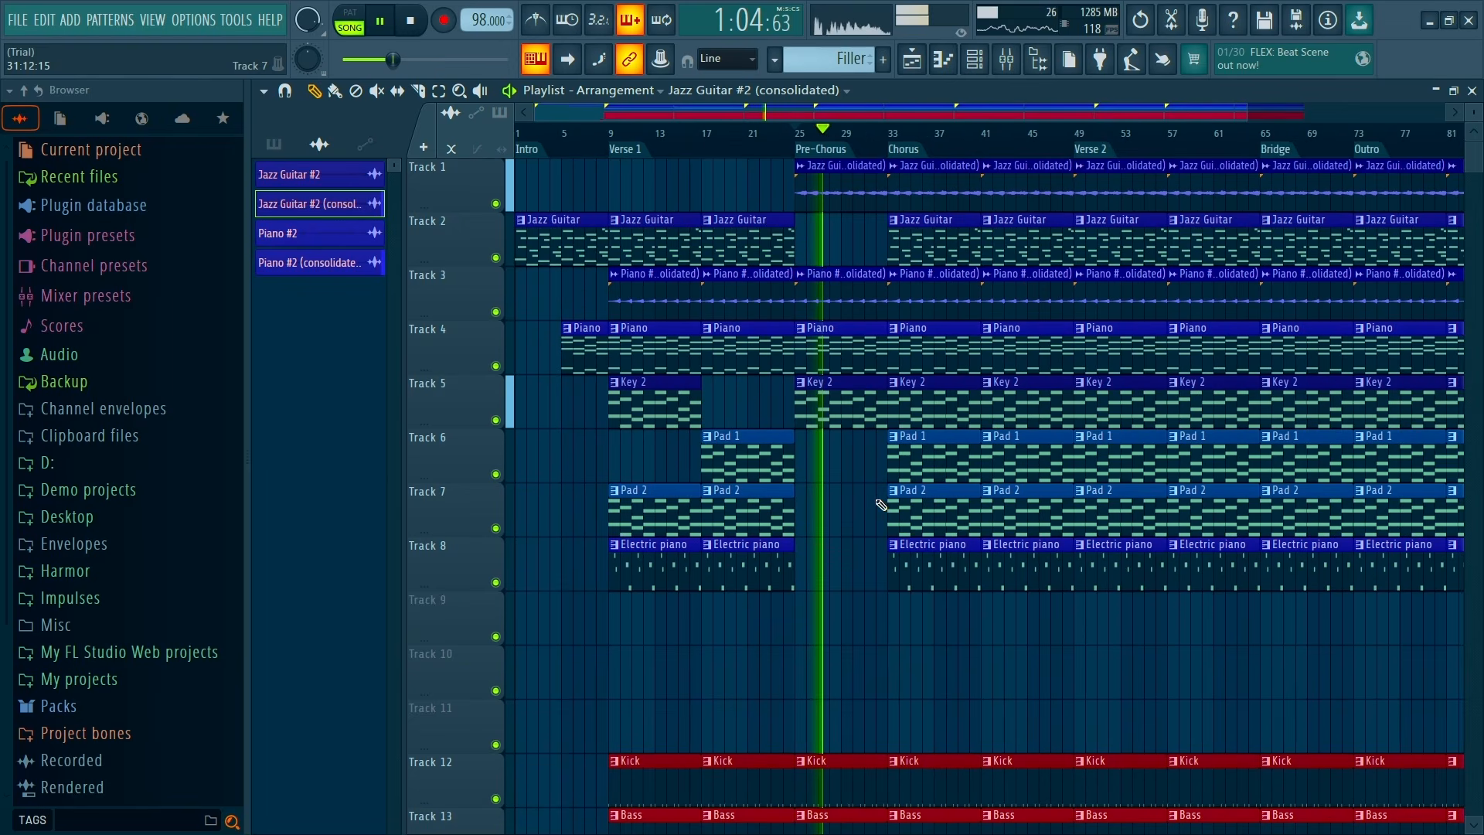
left_click(875, 139)
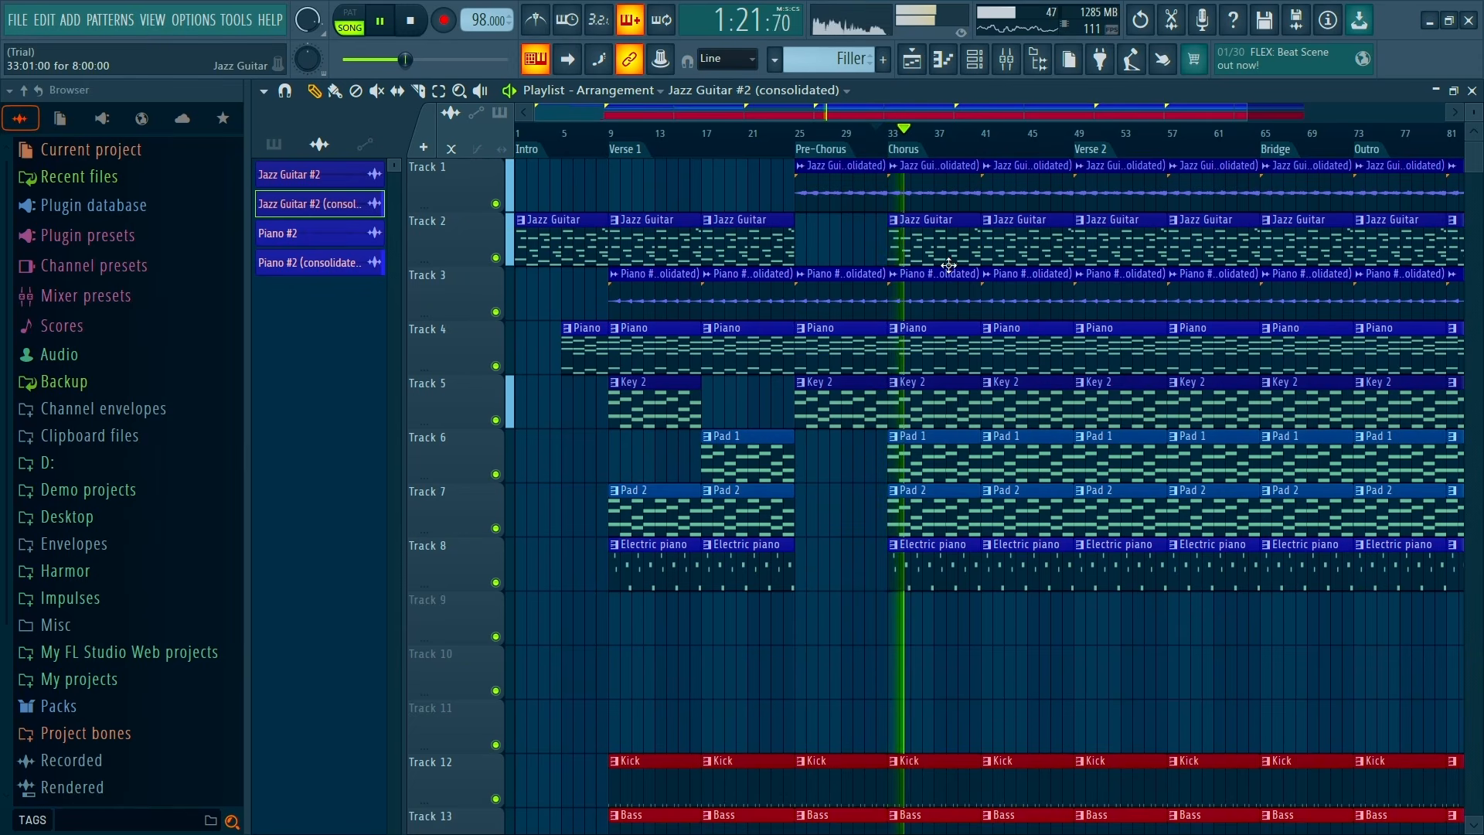
scroll(949, 265, "down", 4)
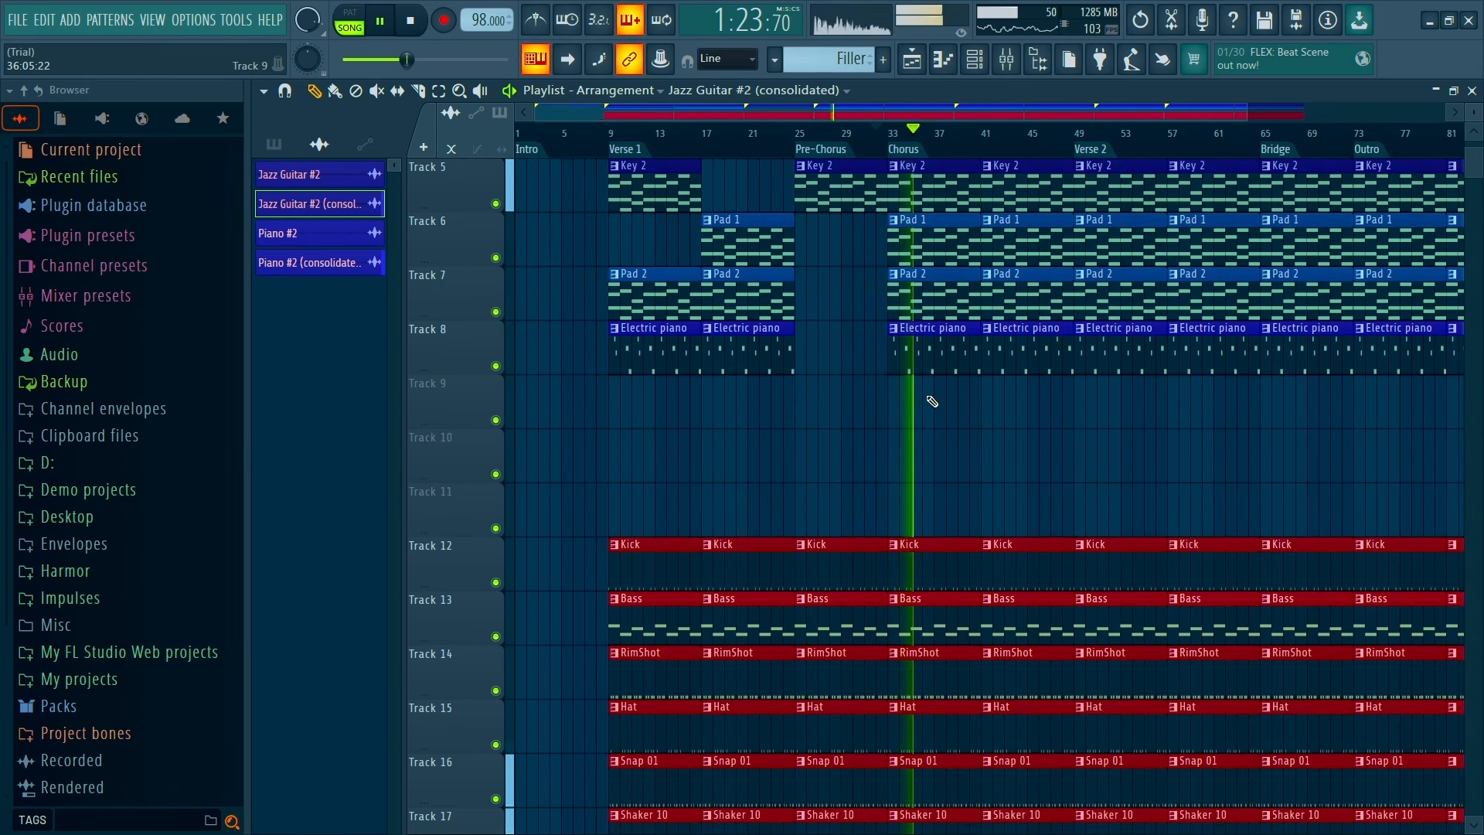
scroll(919, 398, "down", 8)
key("space")
scroll(644, 614, "up", 2)
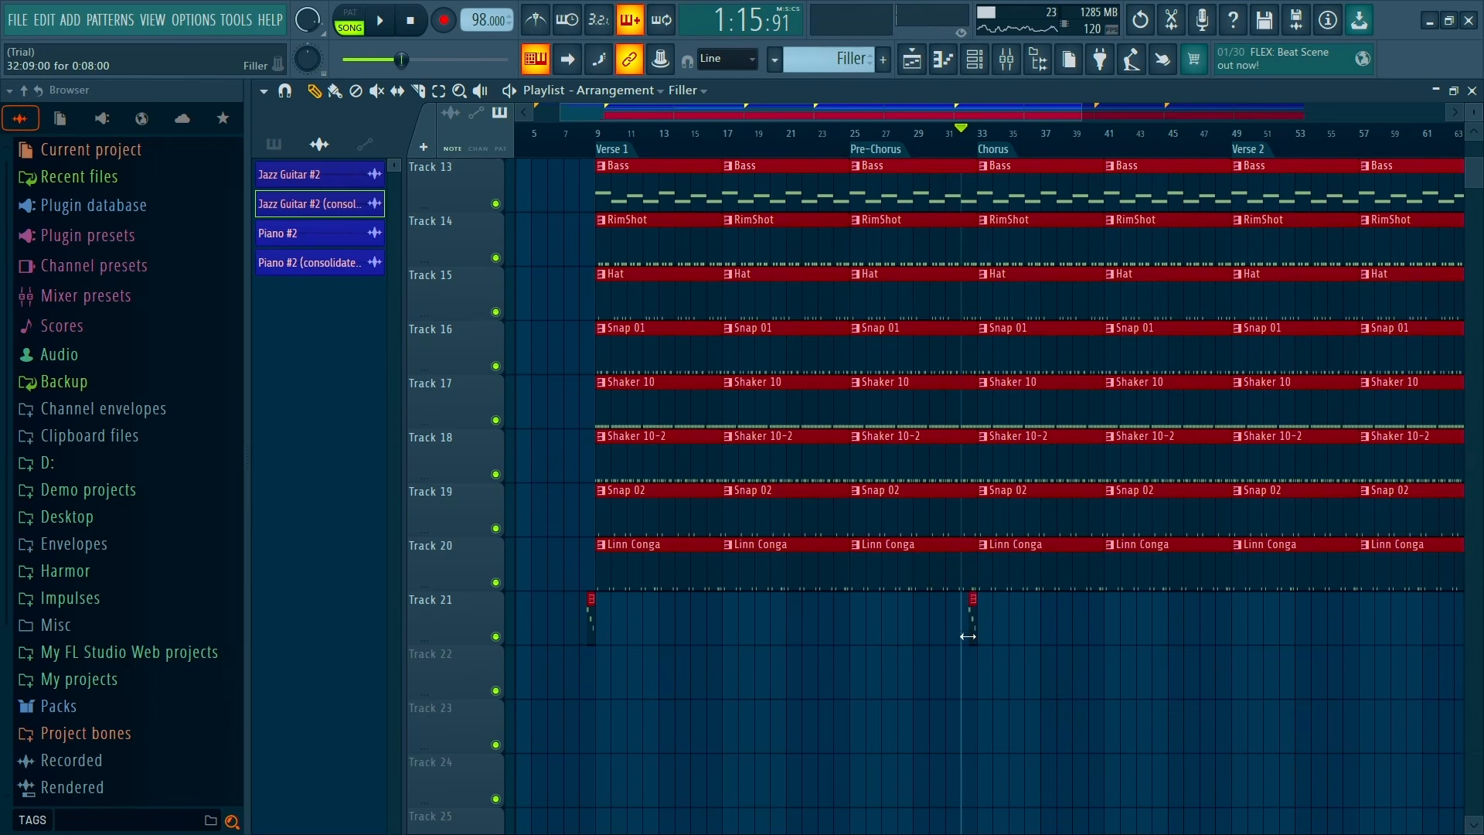
Play the transition from bar 32 into the Chorus and examine the tracks around the Pre-Chorus at bar 25
key("space")
scroll(997, 619, "up", 5)
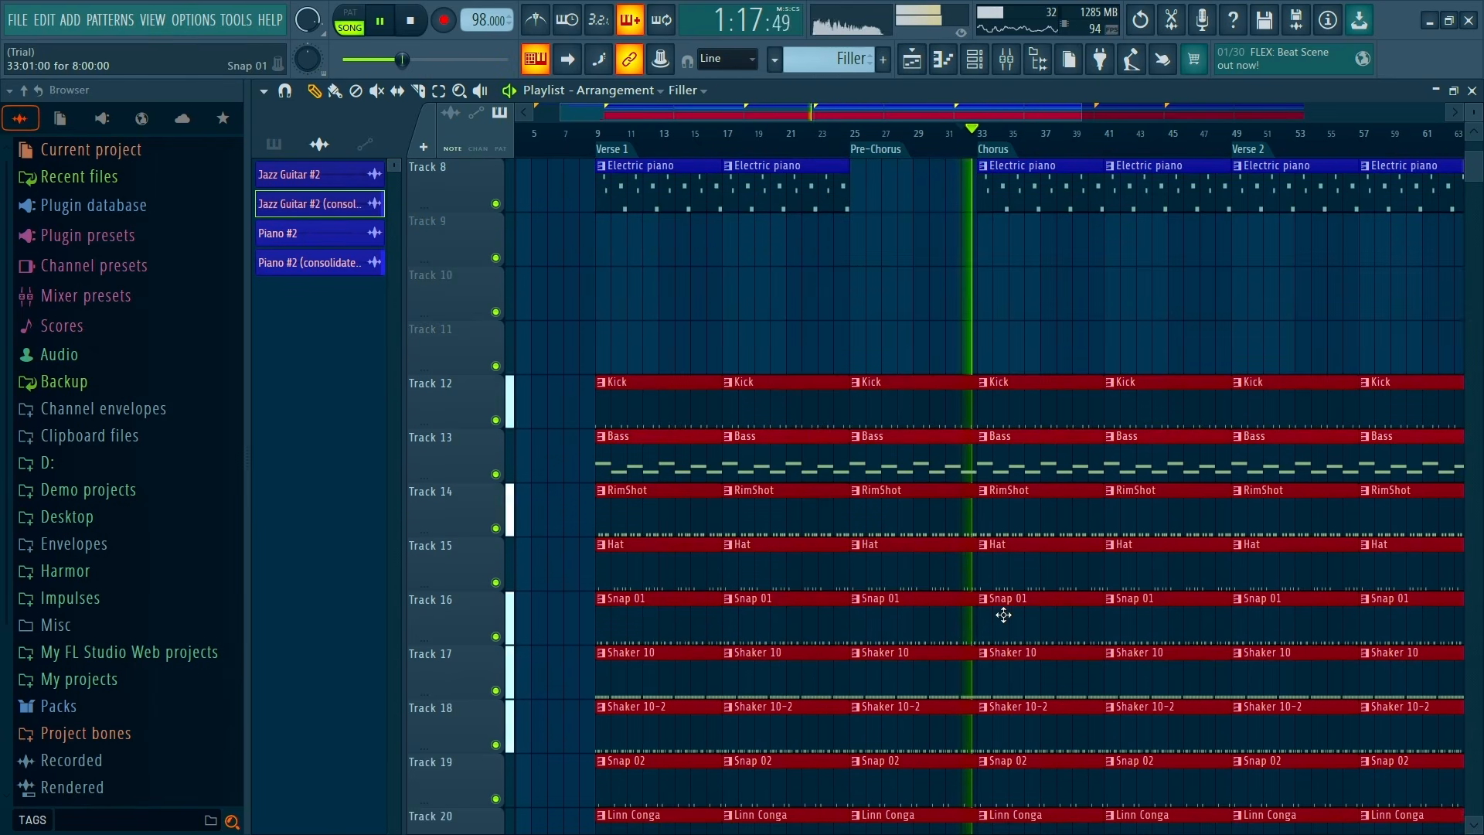
scroll(966, 495, "up", 5)
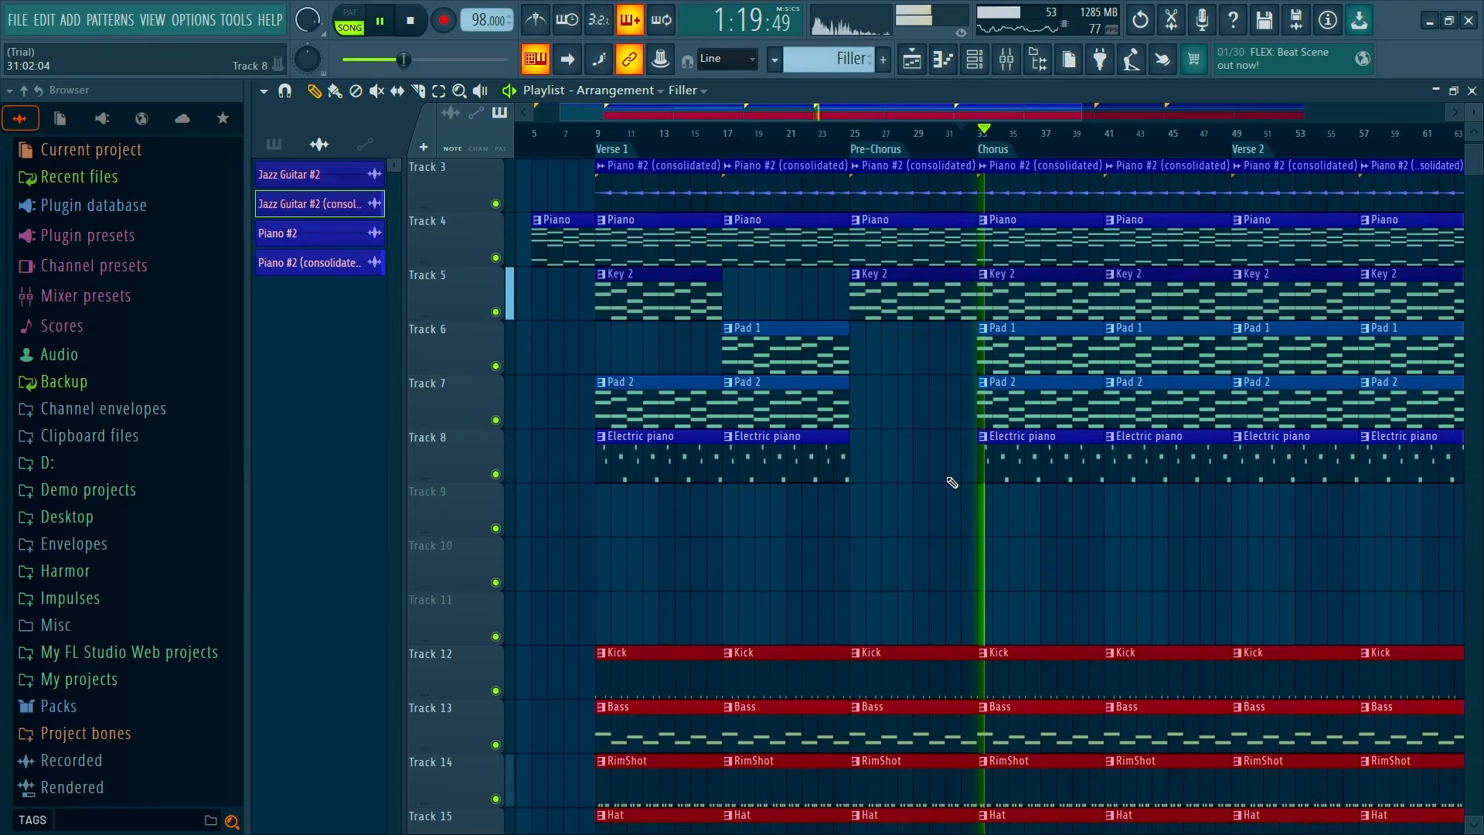
key("space")
scroll(903, 334, "down", 3)
left_click(858, 137)
scroll(855, 265, "down", 2)
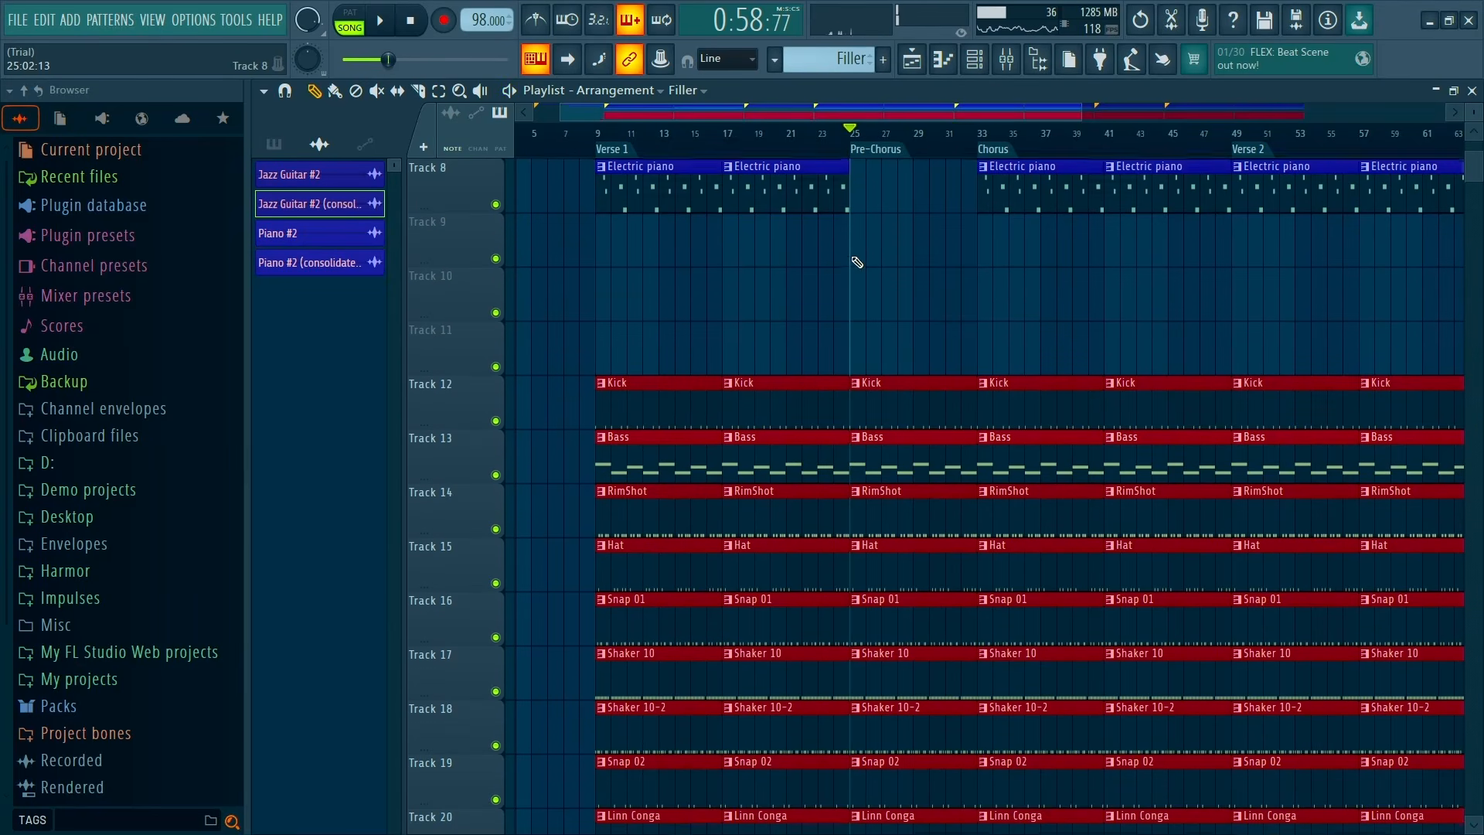
scroll(873, 288, "up", 3)
scroll(874, 287, "down", 3)
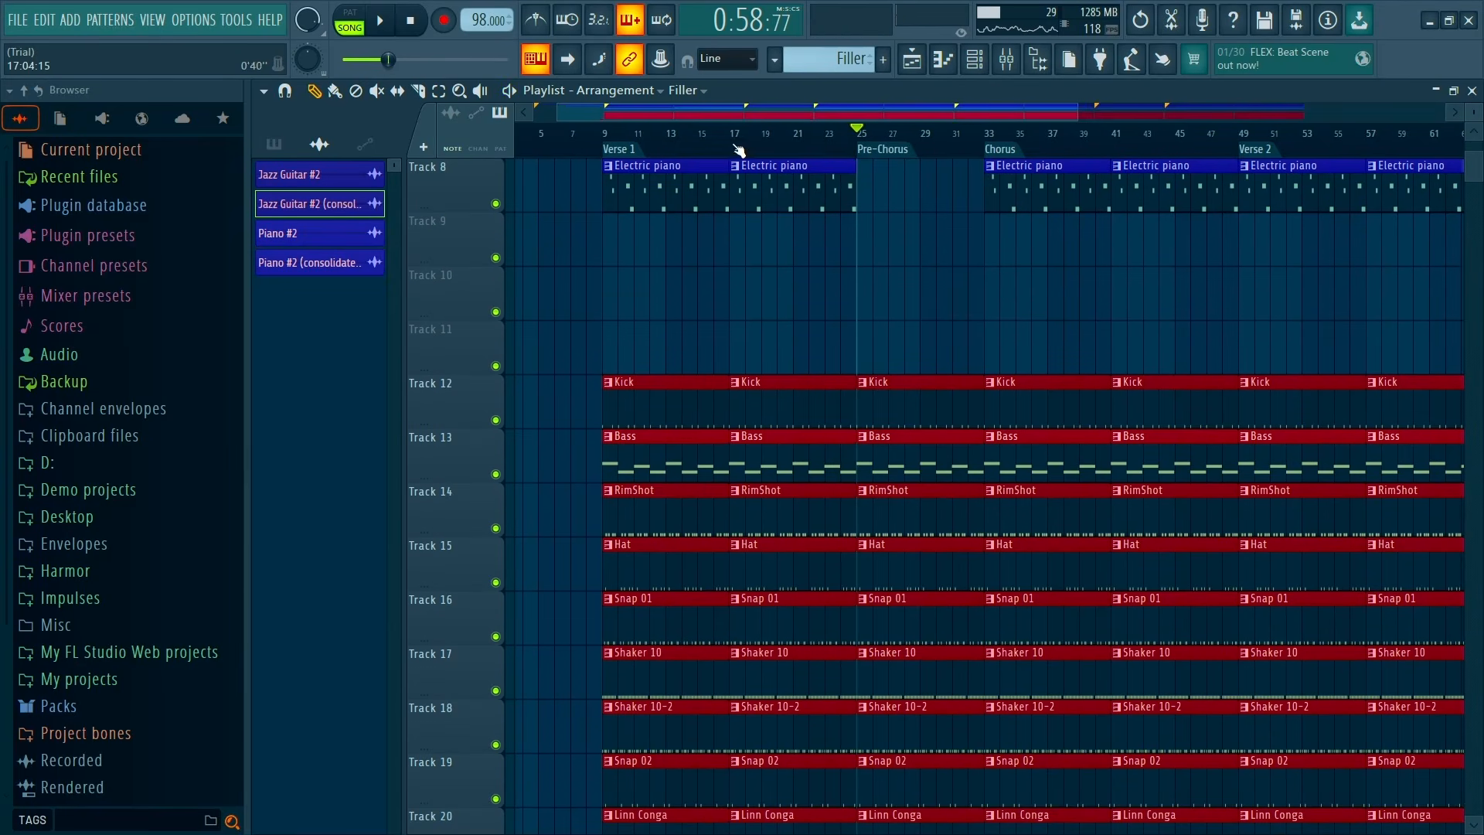
Play the opening of Verse 1 from bar 9 and look over its drum and percussion tracks
left_click(607, 137)
key("space")
scroll(588, 301, "up", 2)
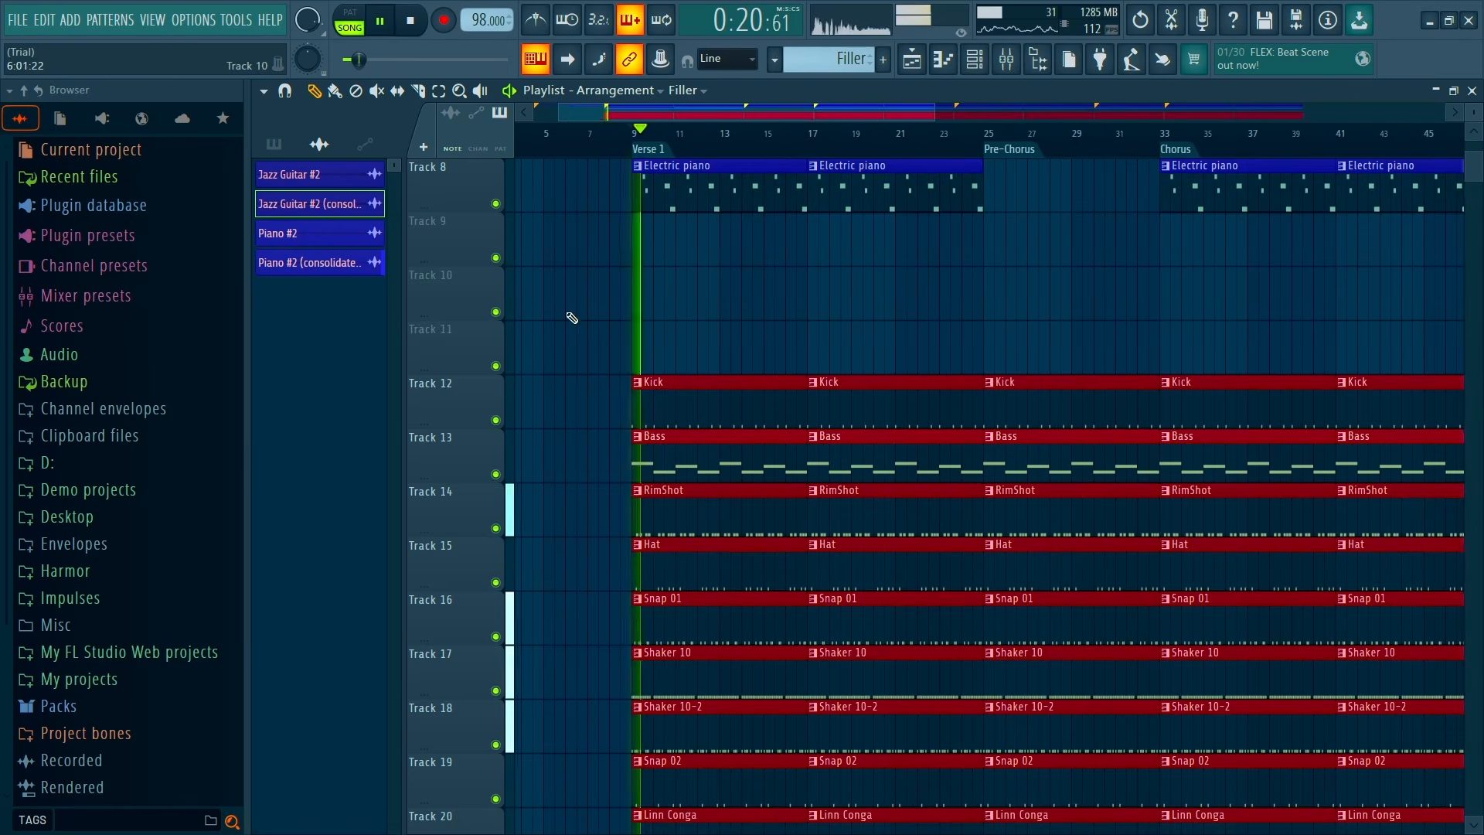
scroll(634, 340, "down", 1)
scroll(648, 347, "down", 2)
scroll(623, 384, "up", 3)
key("space")
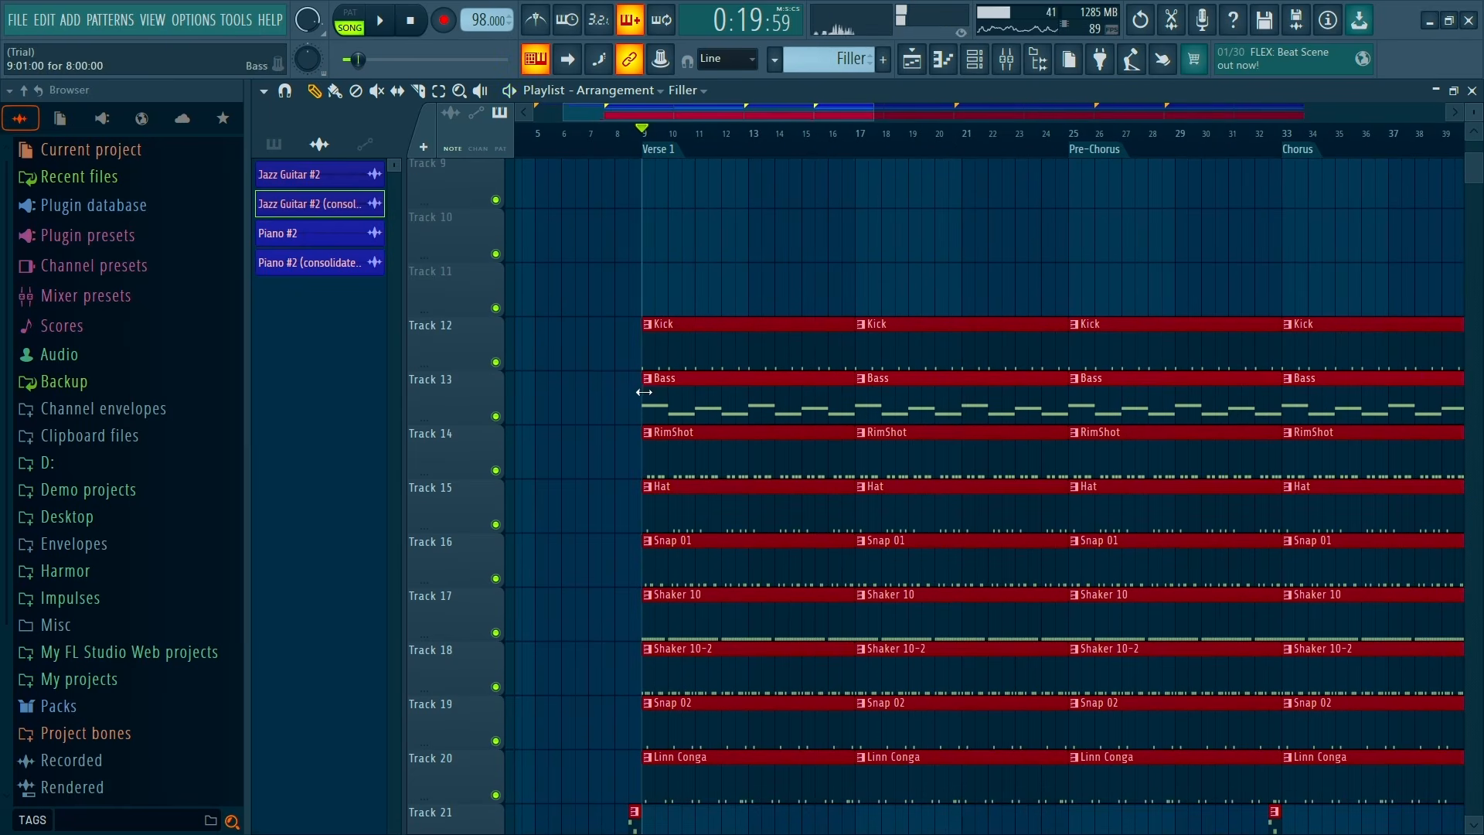
Delete the Shaker 10-2 clips at bars 9, 17 and 25 of Track 18 and the Shaker 10 clips at bars 33 and 41 of Track 17
scroll(658, 371, "down", 4)
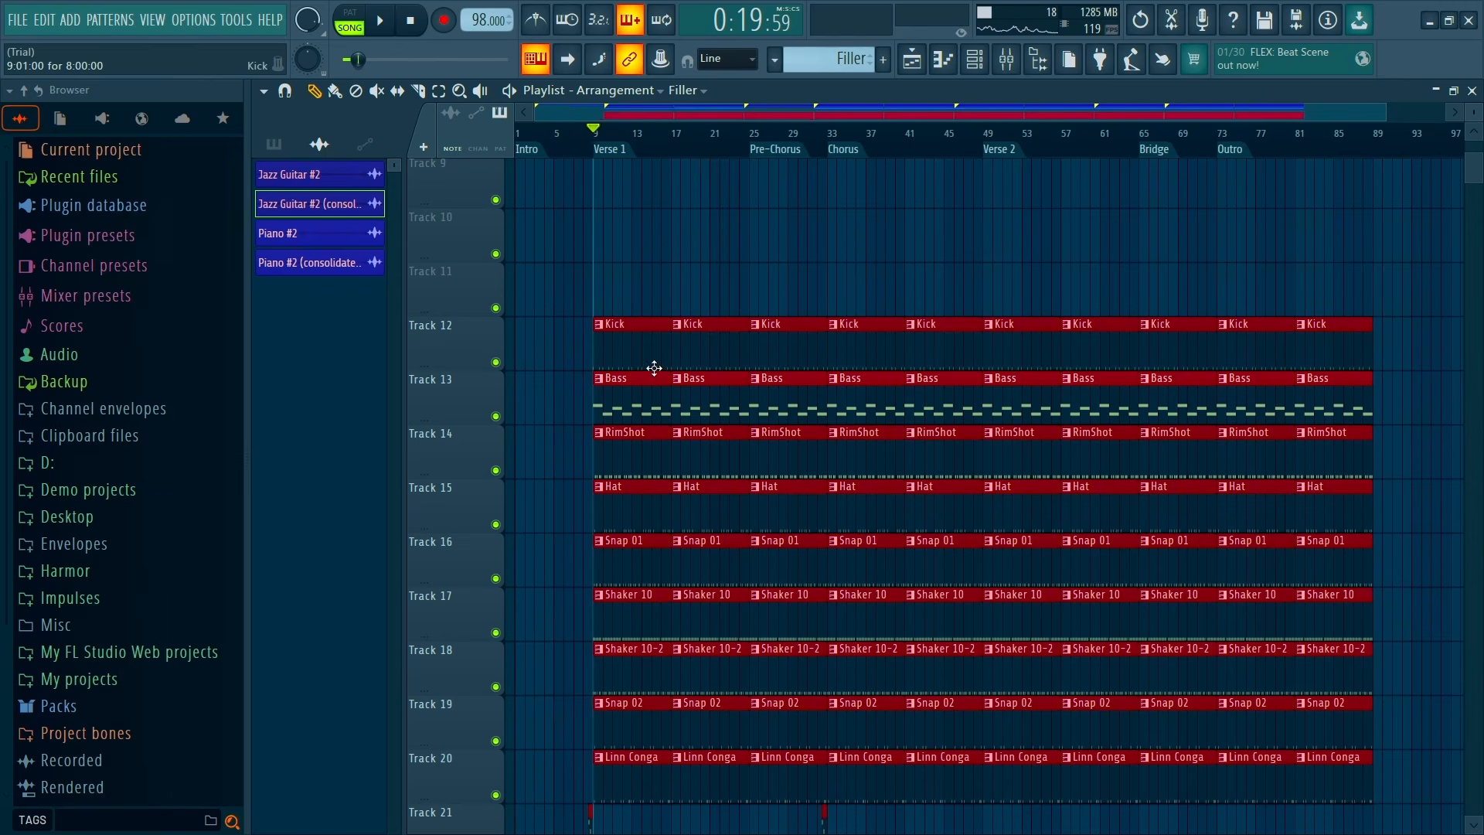
scroll(655, 368, "down", 3)
scroll(735, 675, "up", 3)
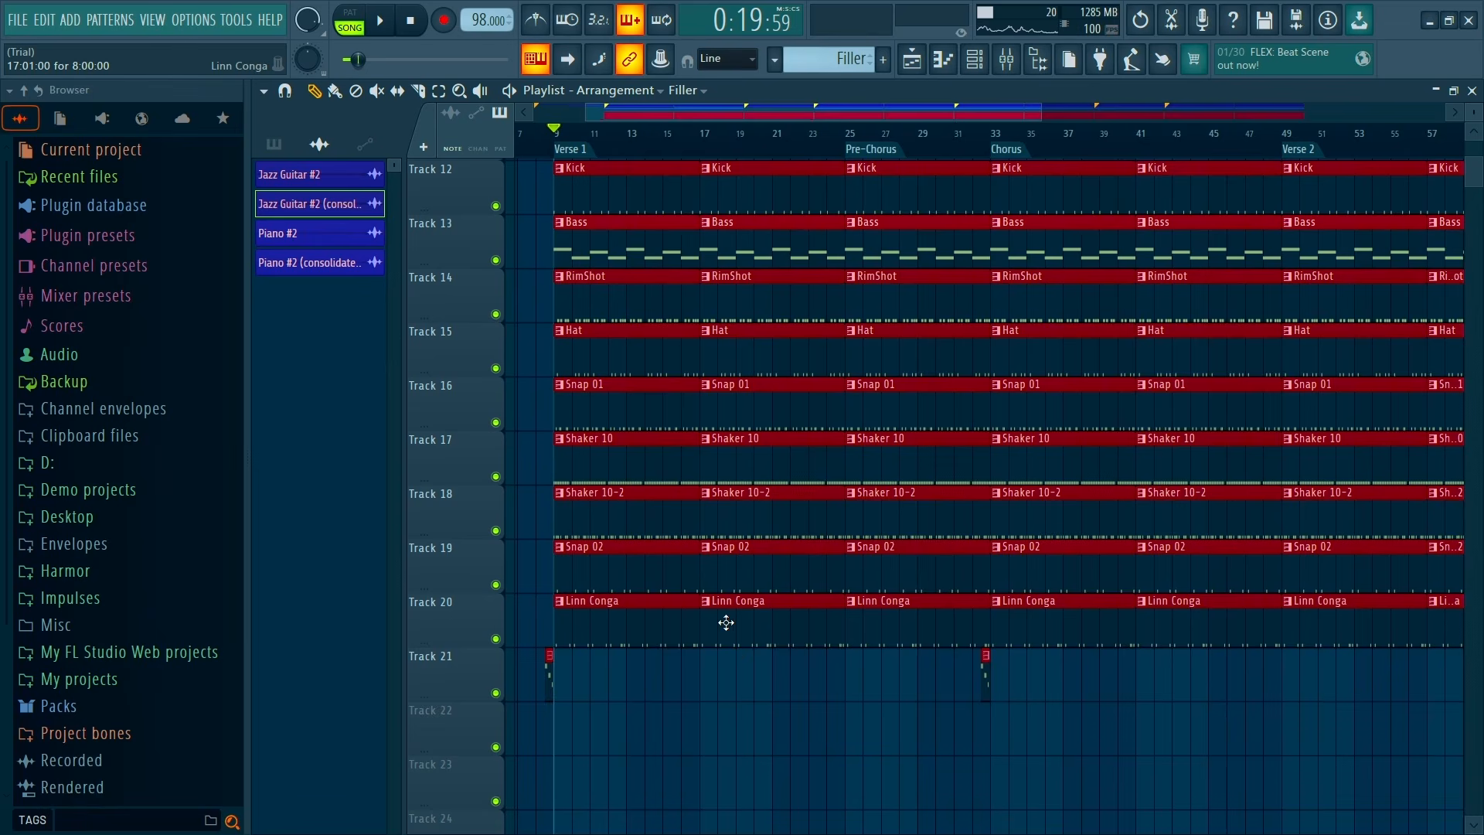
scroll(726, 622, "down", 1)
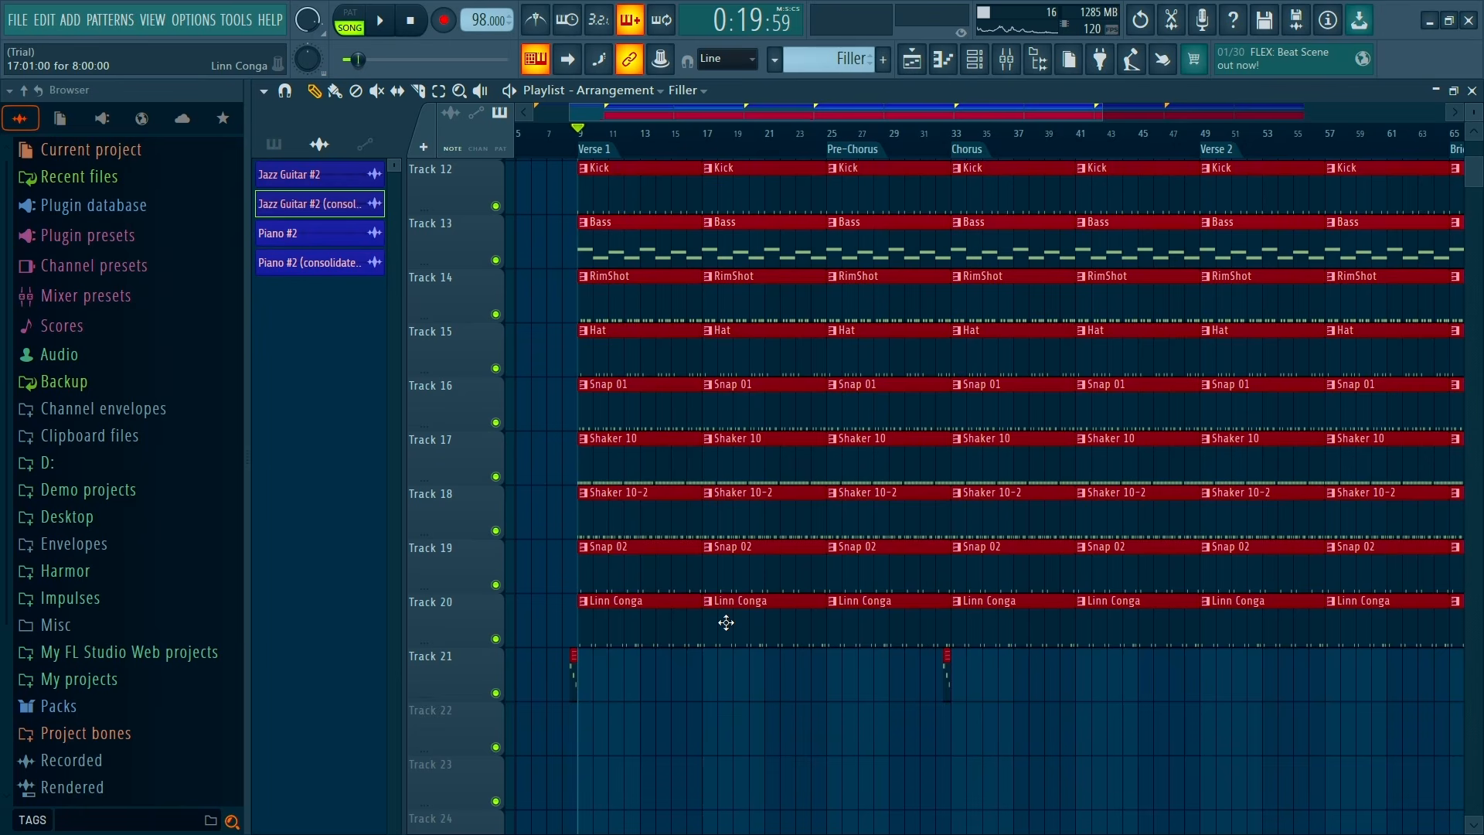
scroll(703, 530, "up", 1)
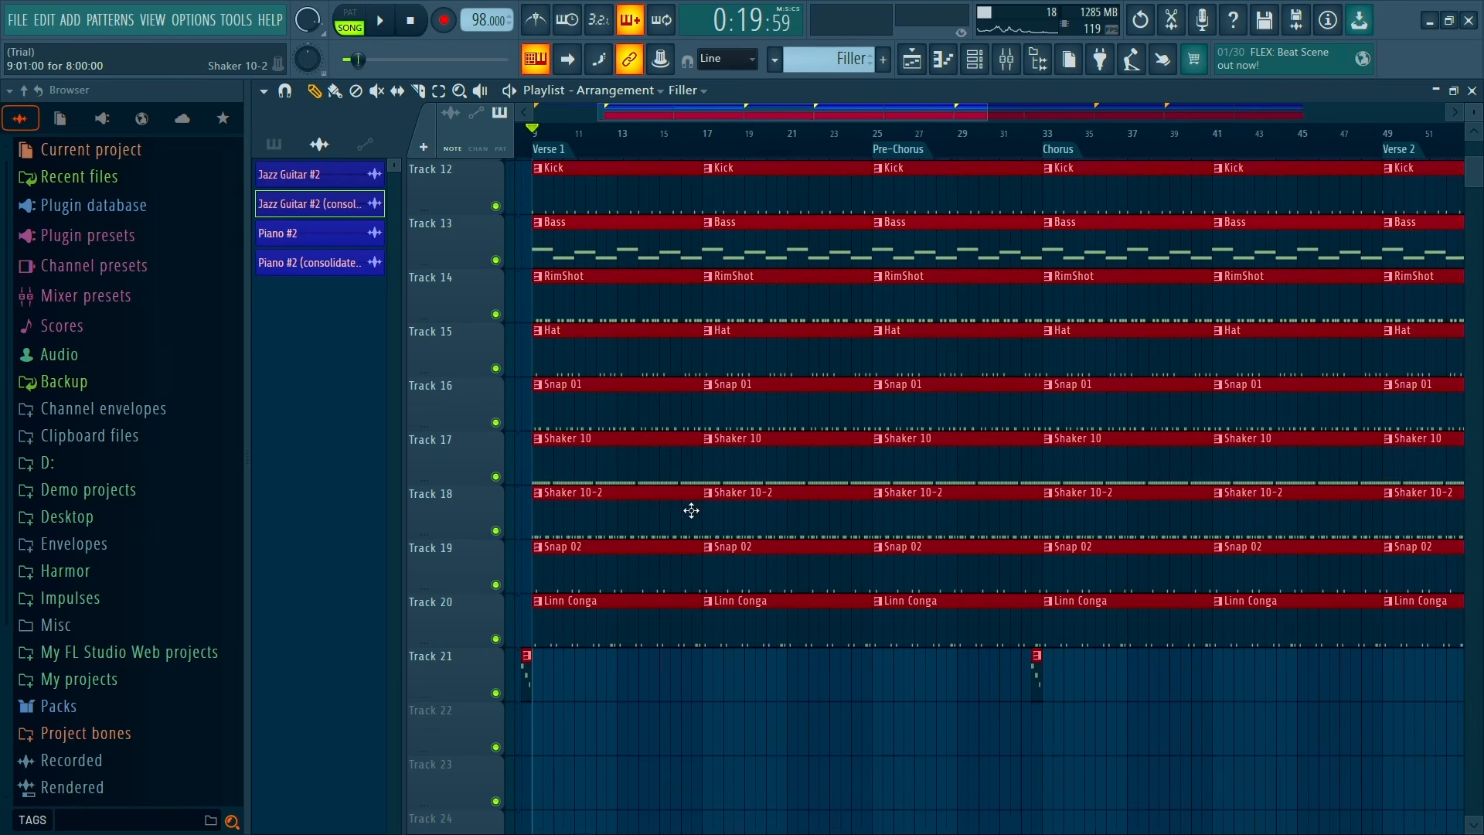
scroll(716, 570, "up", 1)
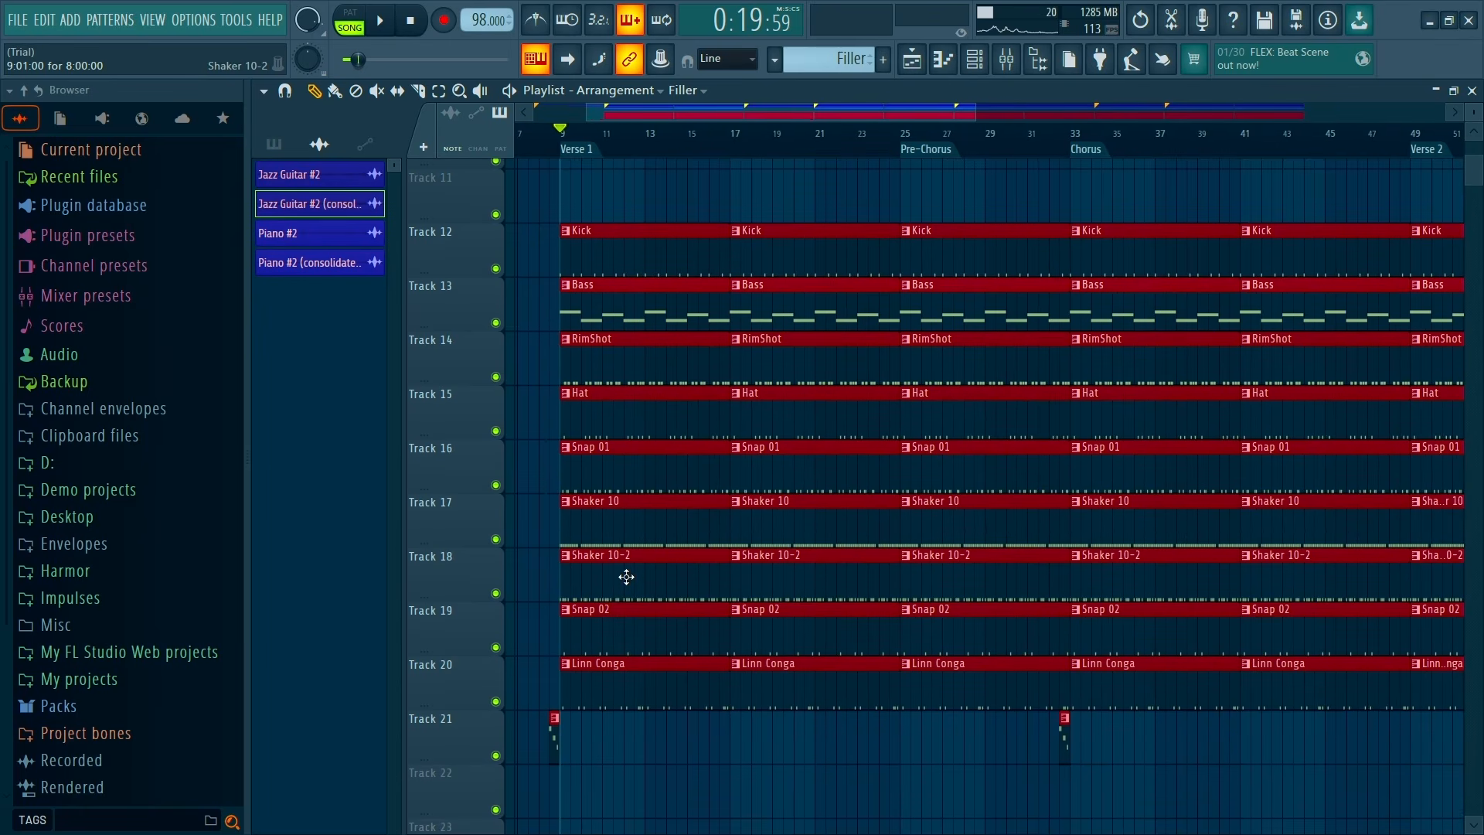
scroll(626, 577, "down", 2)
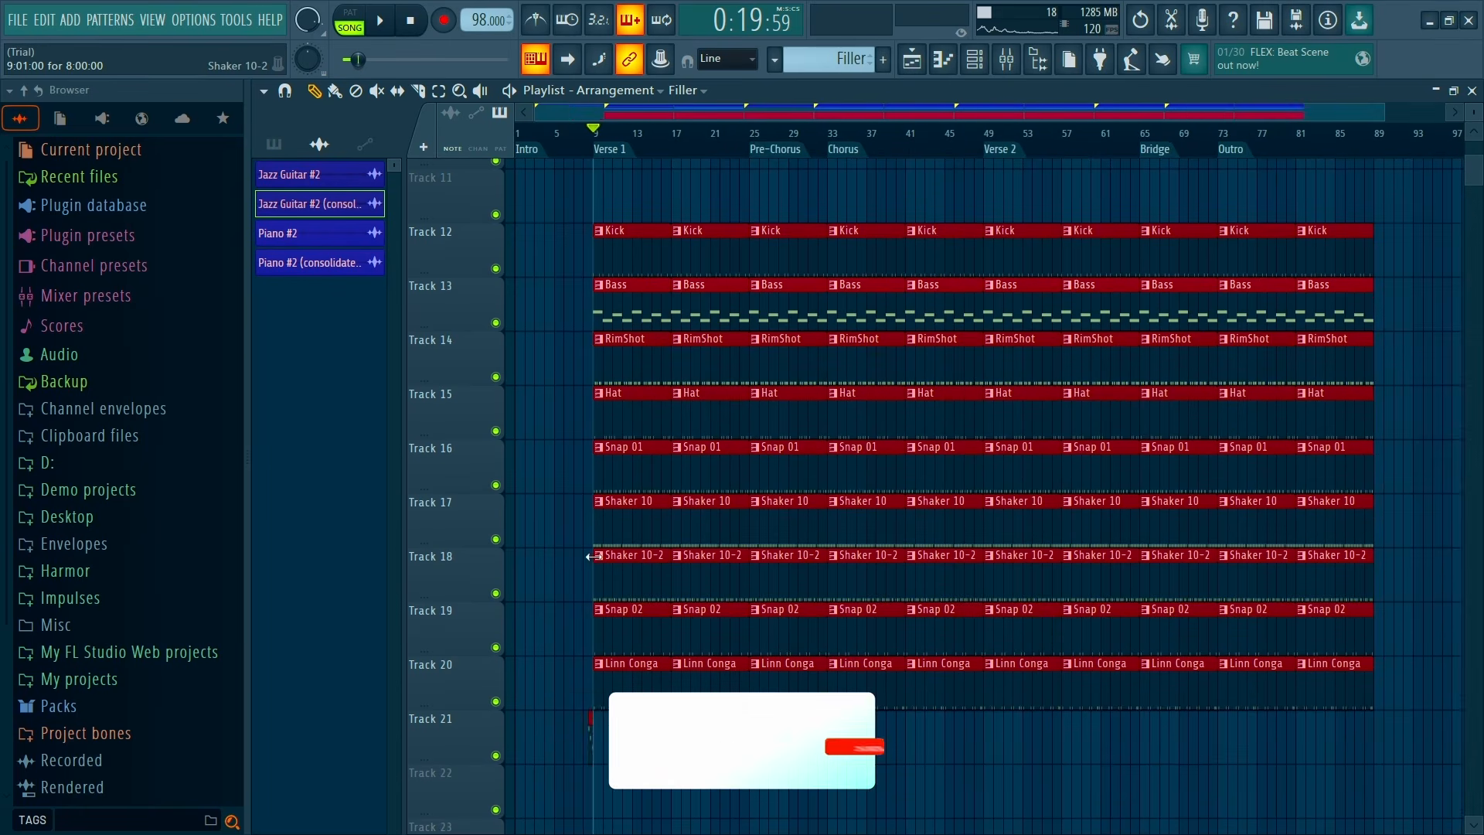
right_click(643, 576)
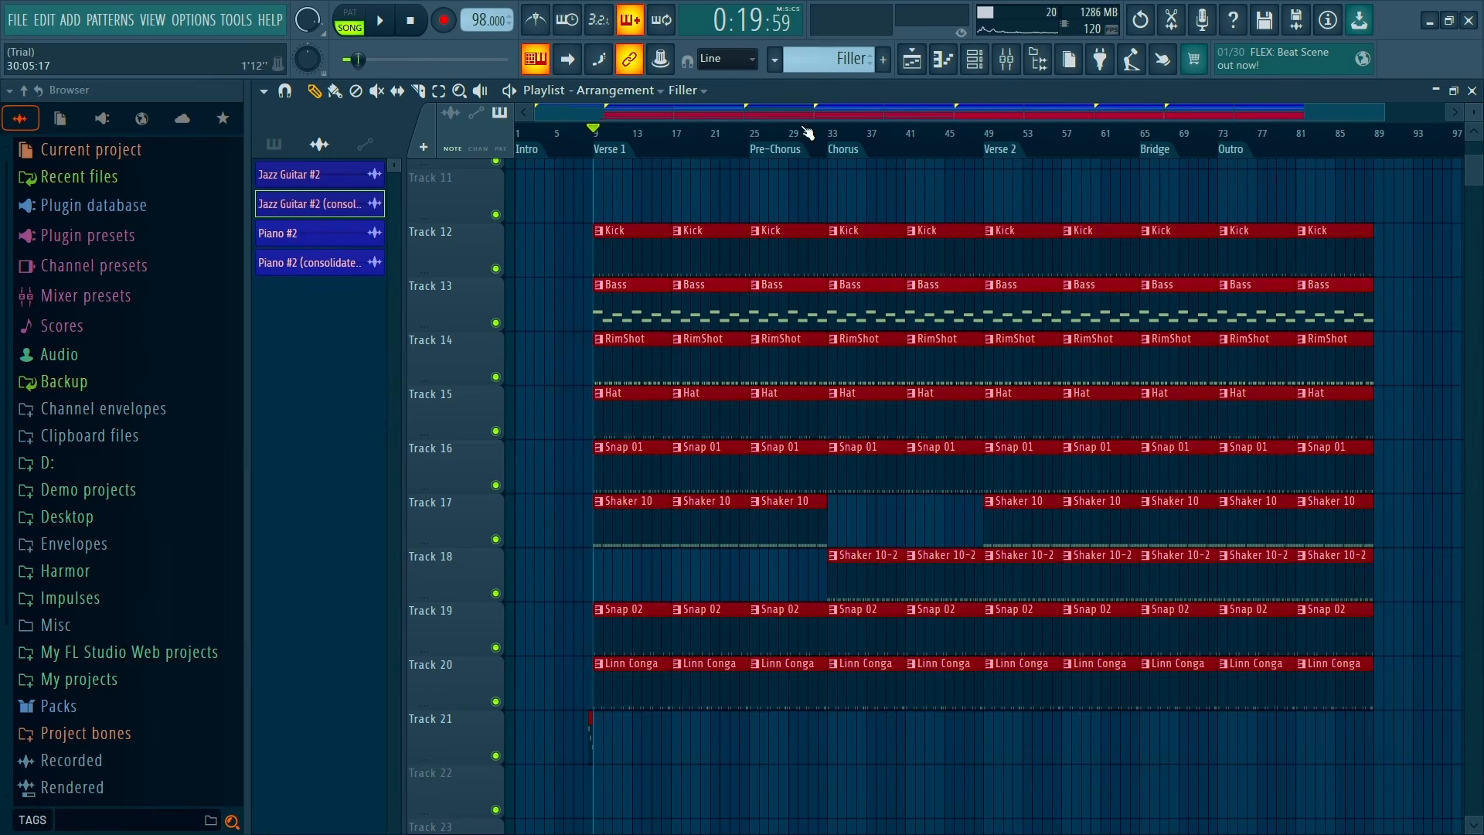
Play the Pre-Chorus from bar 25 and delete the Kick clip at bar 25 of Track 12
key("space")
key("space")
left_click(754, 137)
scroll(778, 217, "up", 3)
key("space")
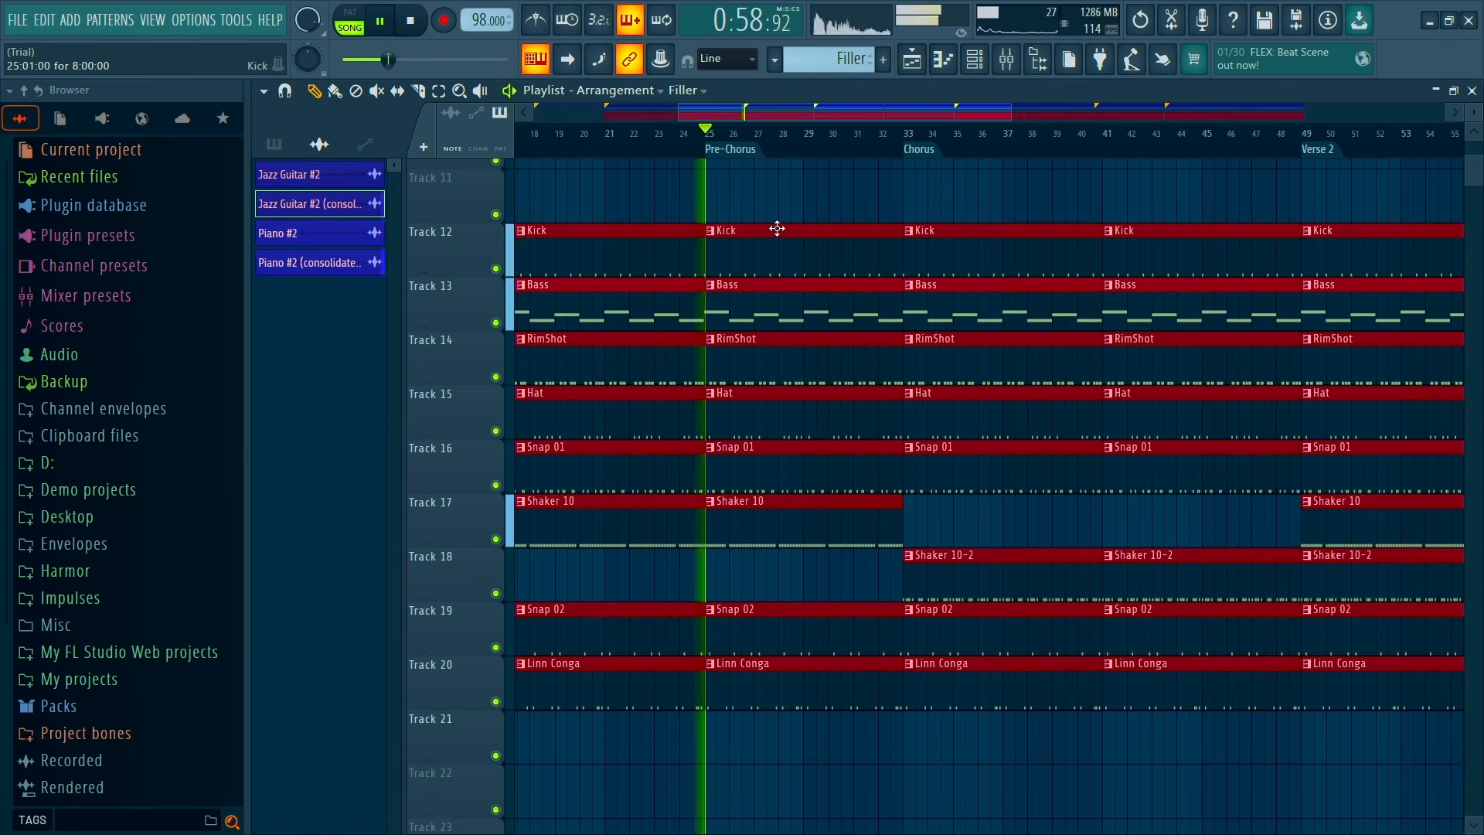
key("space")
right_click(772, 239)
key("space")
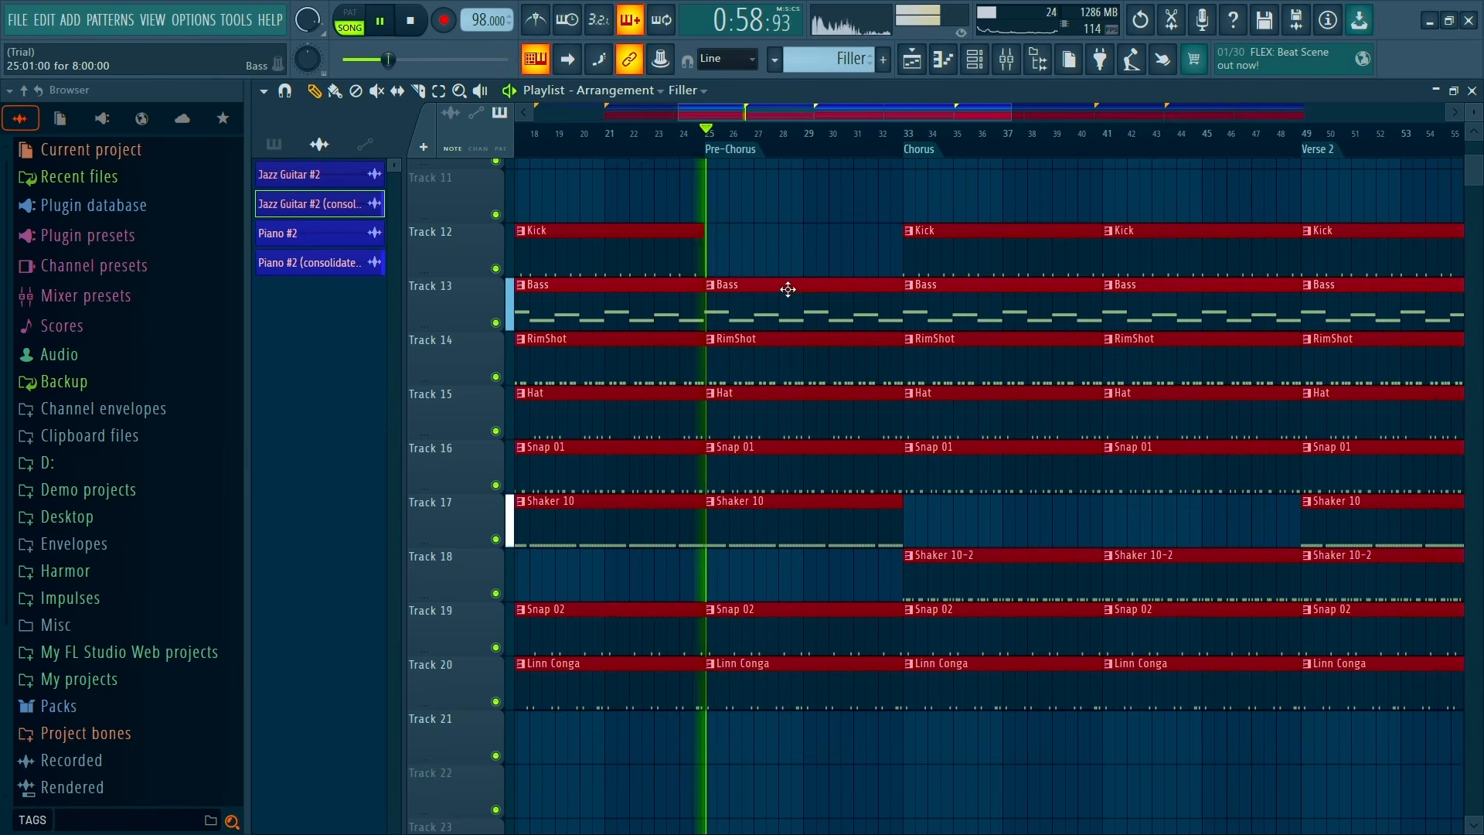
Try the Pre-Chorus without the RimShot clip at bar 25 of Track 14, then undo that deletion
key("space")
key("space")
right_click(777, 381)
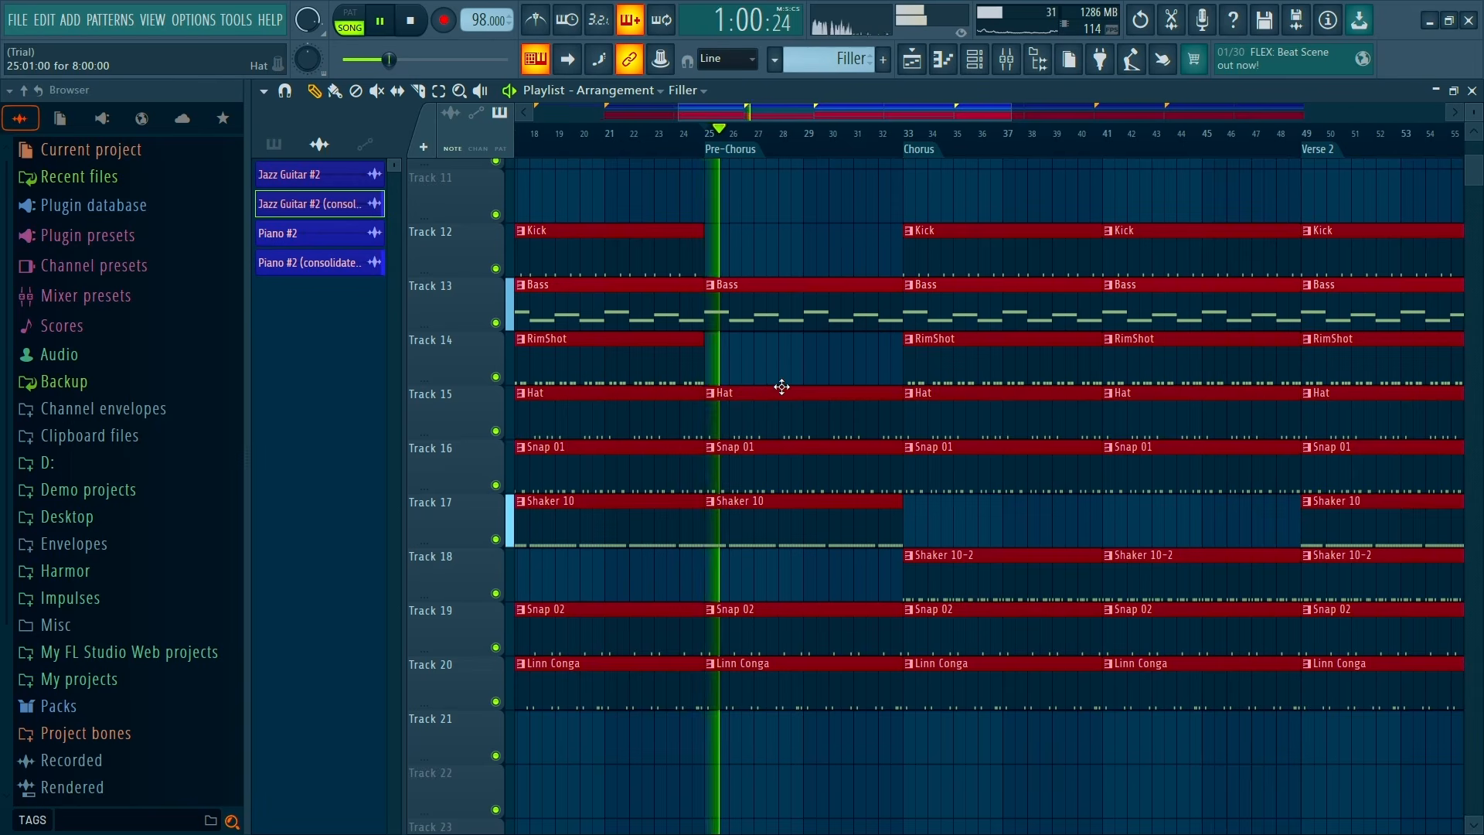
key("ctrl+z")
Delete the Hat, Snap 01 and Shaker 10 clips at bar 25 of Tracks 15, 16 and 17
key("space")
right_click(765, 401)
right_click(766, 456)
key("space")
right_click(772, 514)
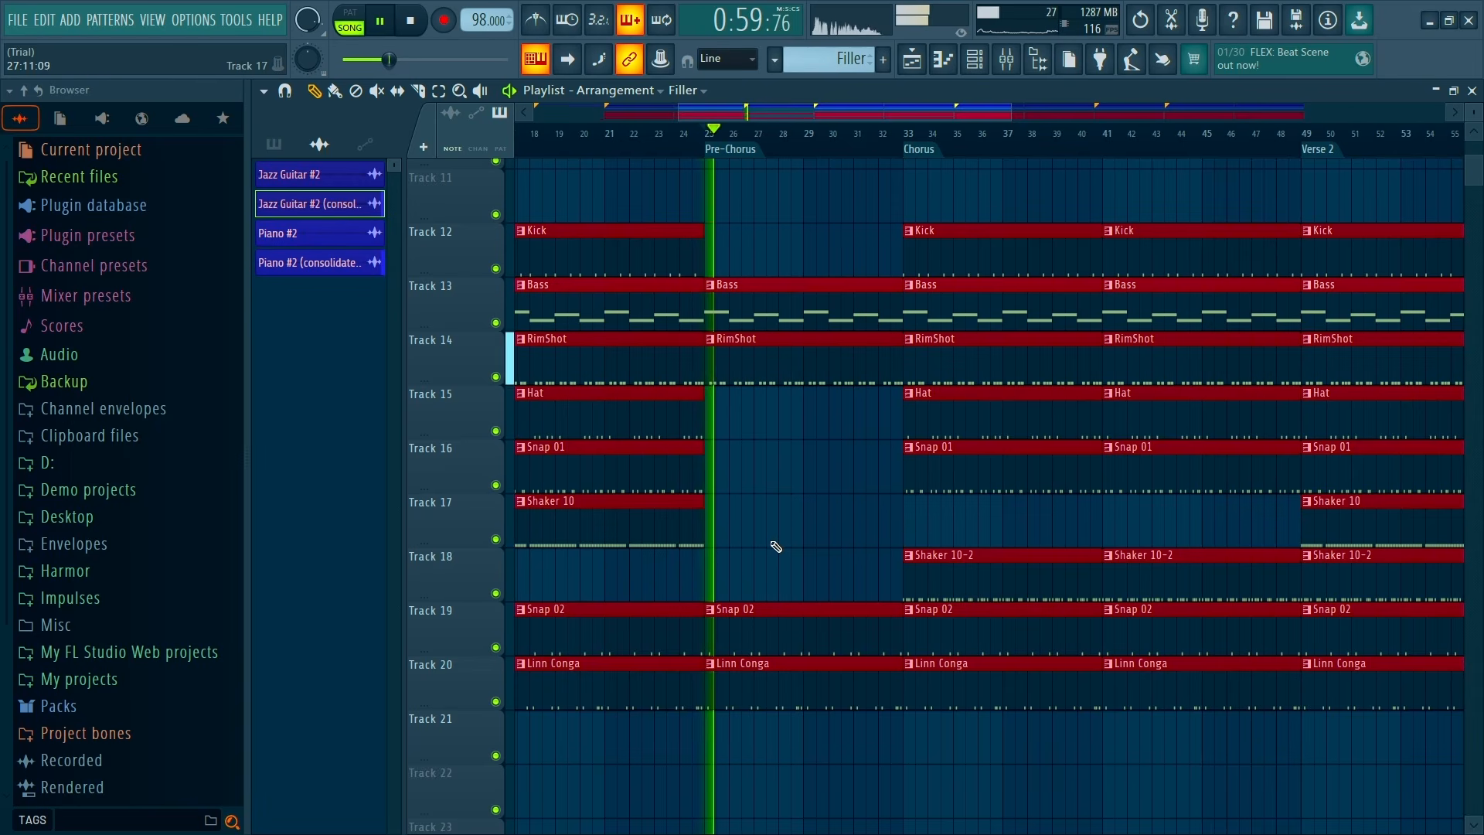
Listen to the Pre-Chorus and delete the Linn Conga and Snap 02 clips at bar 25 of Tracks 20 and 19
key("space")
key("space")
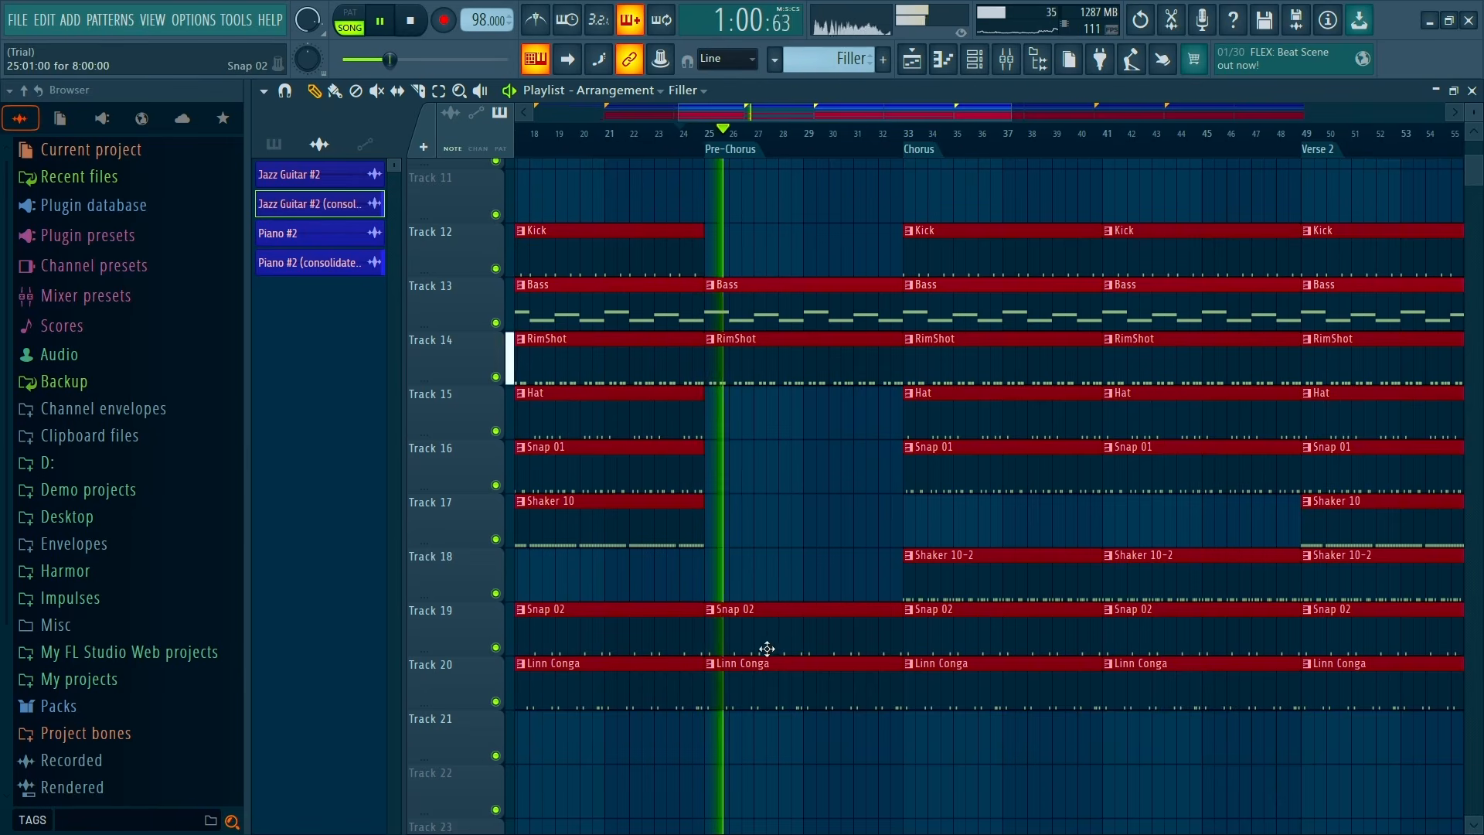
scroll(745, 606, "up", 2)
right_click(748, 688)
key("space")
key("space")
right_click(742, 629)
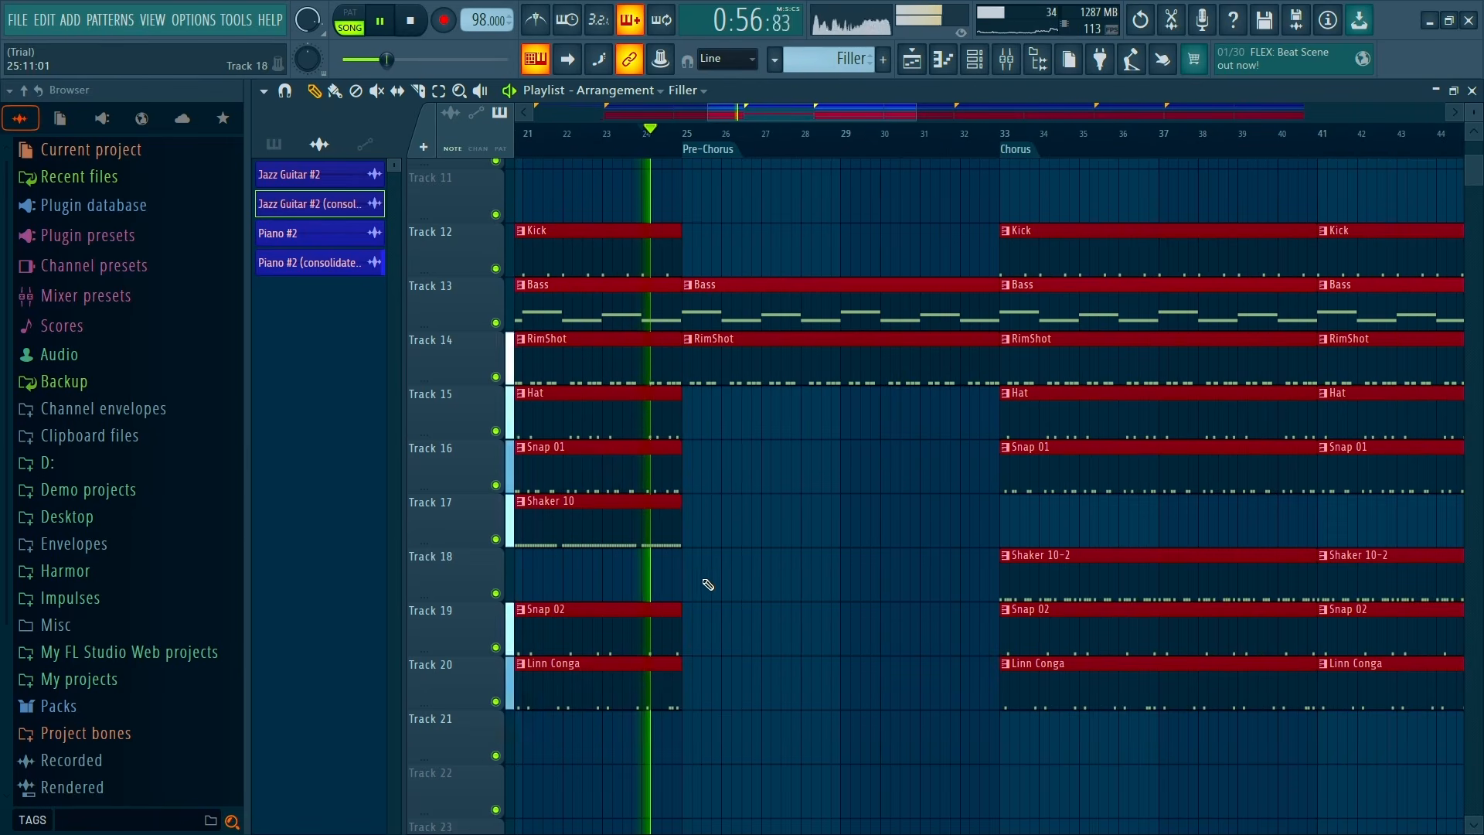
Try out a Snap 01 clip at bar 25 of Track 16 during playback and remove it again
scroll(661, 525, "down", 1)
left_click(758, 473)
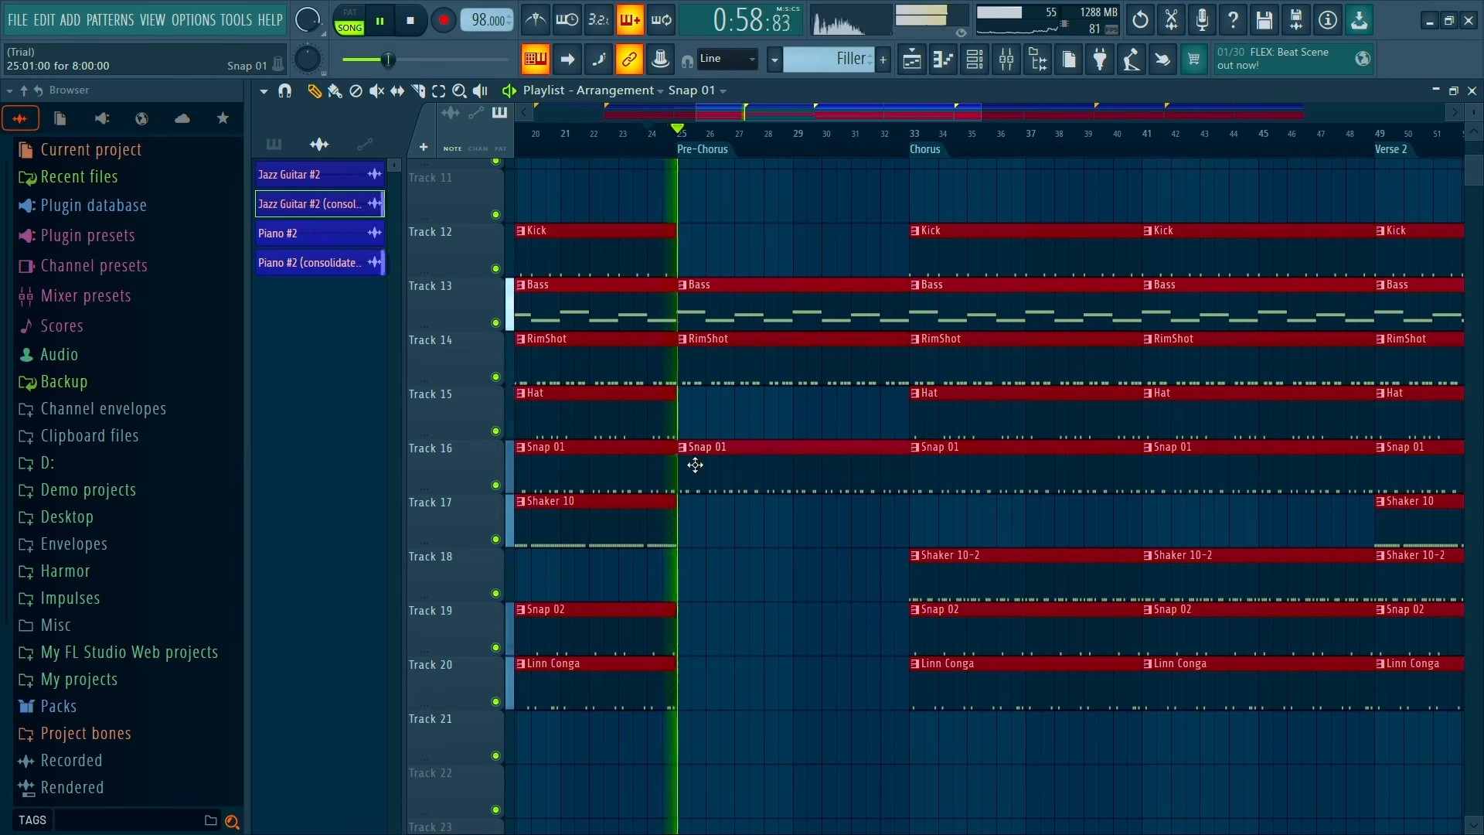
scroll(697, 520, "up", 2)
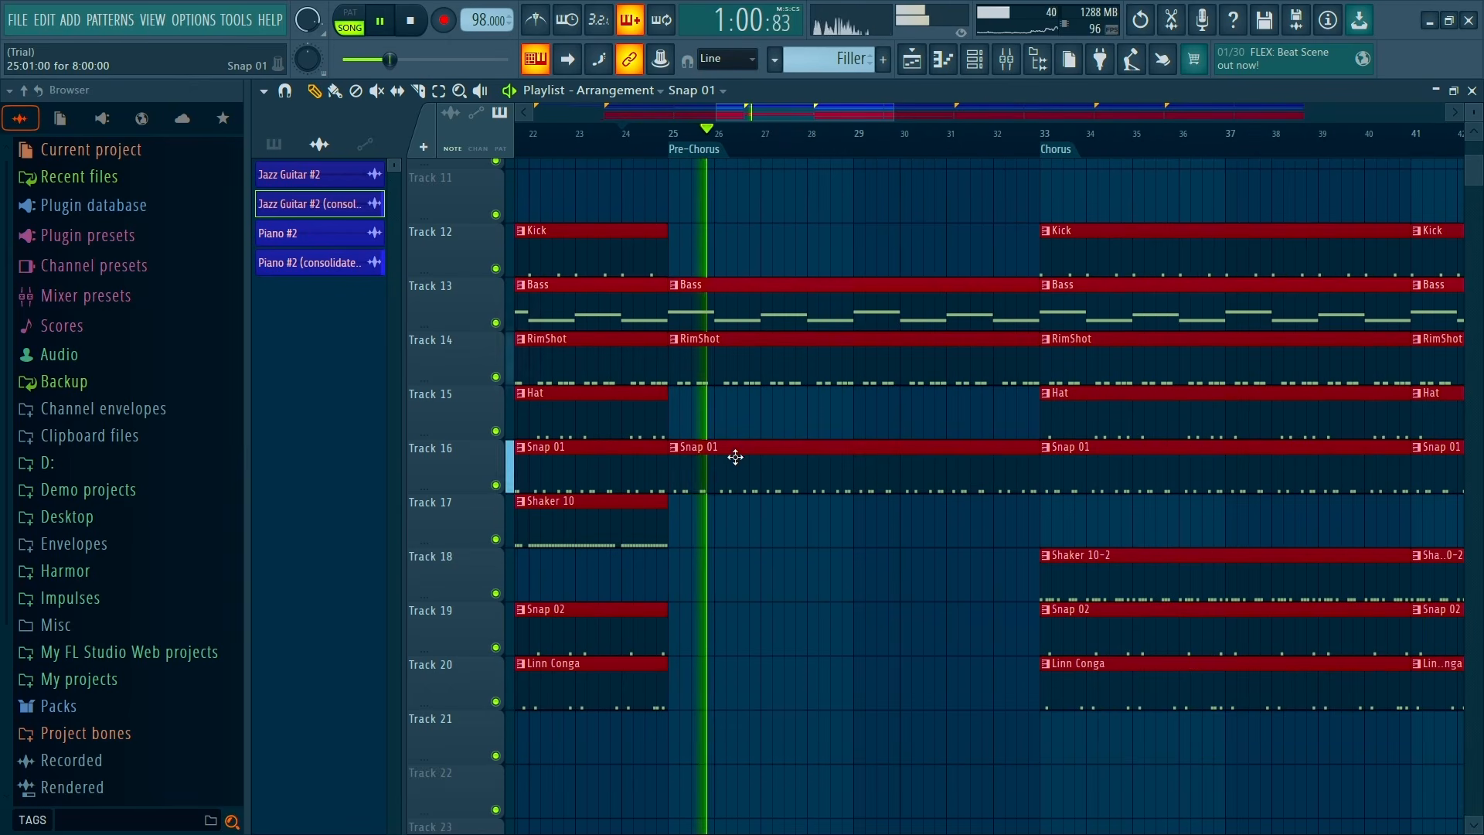
right_click(699, 461)
Put a Hat clip back at bar 25 of Track 15 and play into the Pre-Chorus
key("space")
left_click_drag(1129, 415, 780, 424)
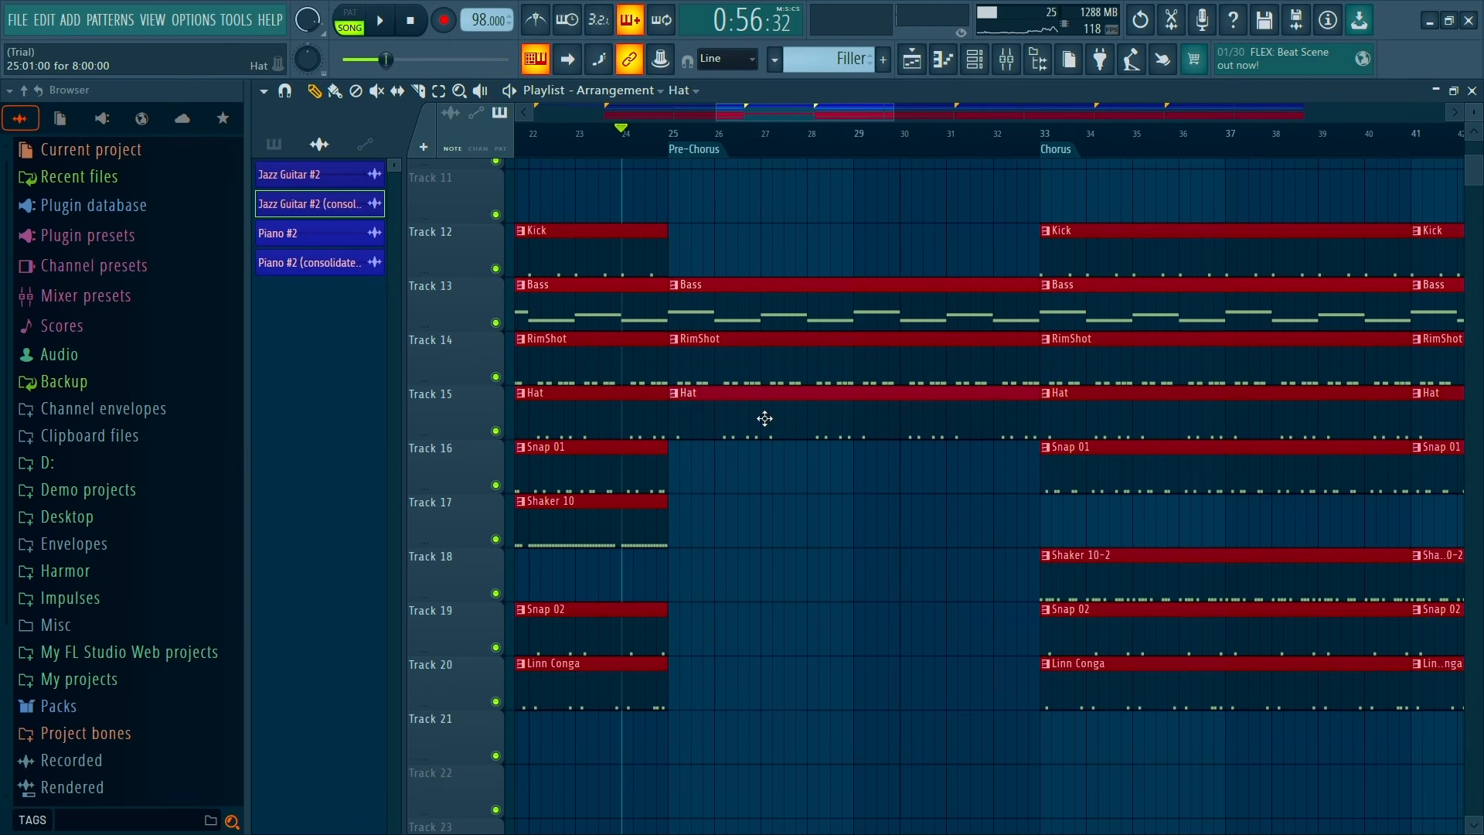
key("space")
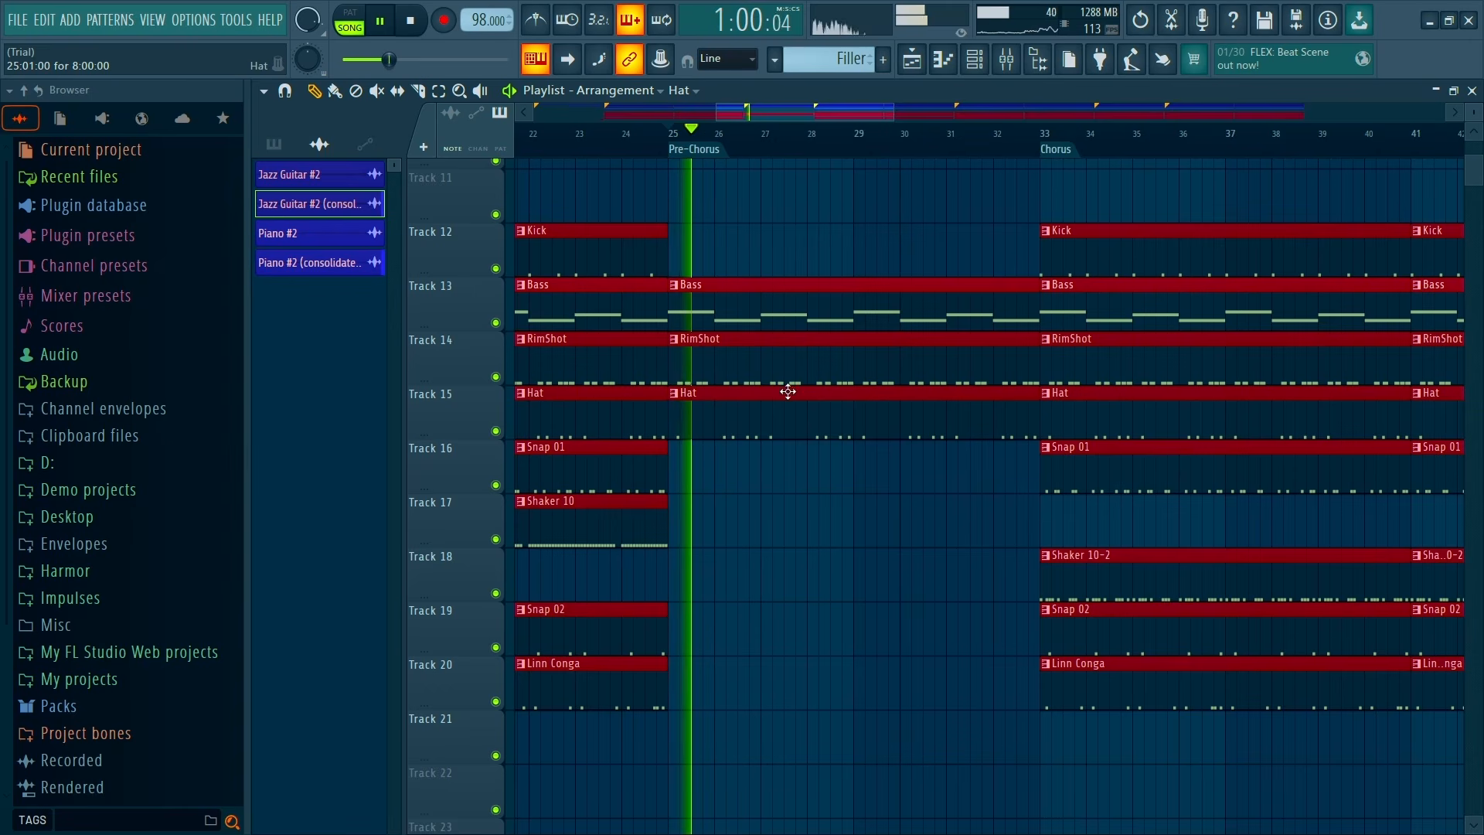
Add a Snap 02 clip at bar 25 of Track 19, and audition a Linn Conga clip on Track 20 before deleting it
left_click_drag(1042, 624, 775, 620)
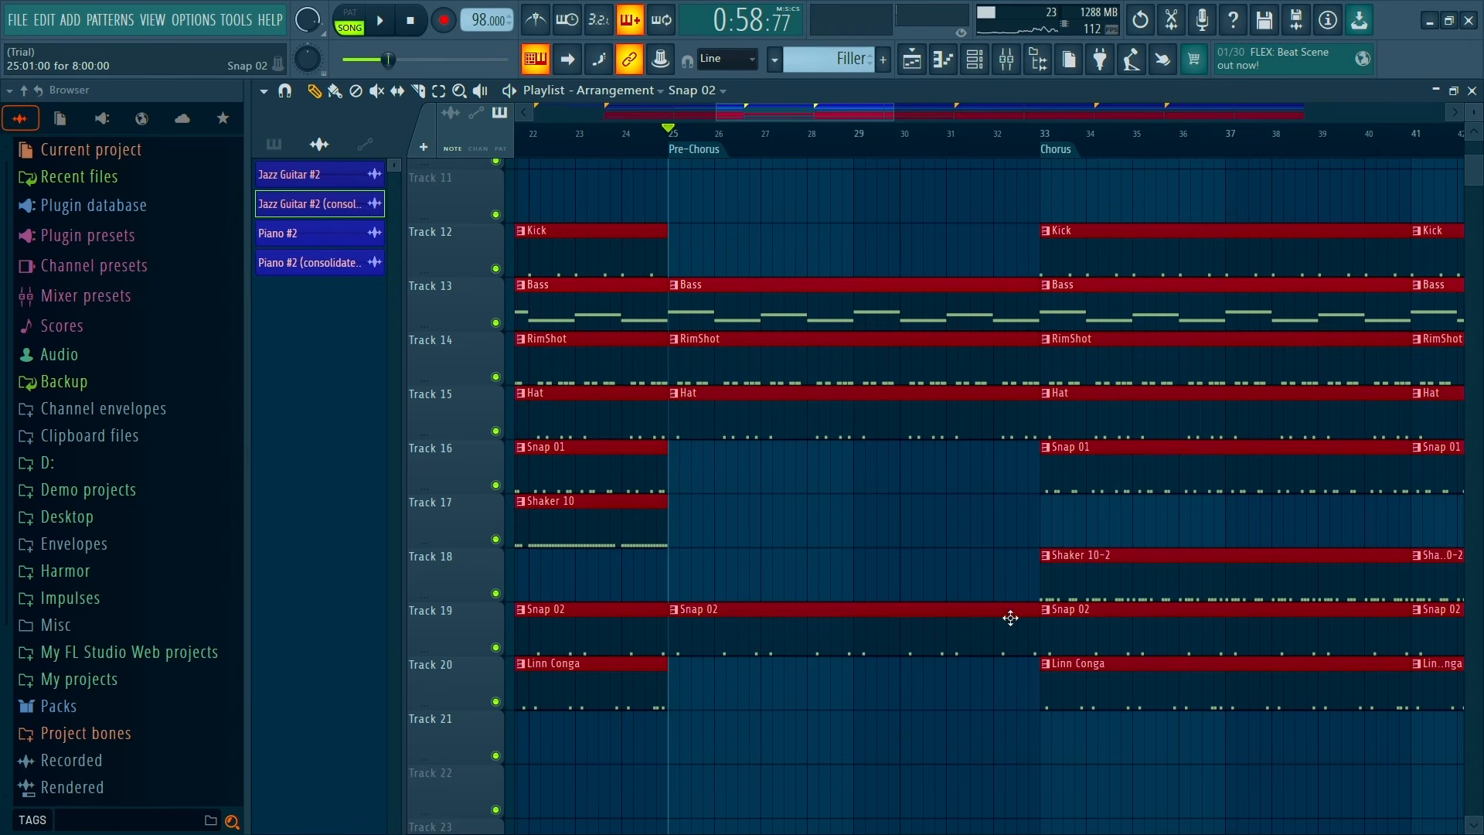
left_click_drag(1038, 676, 704, 701)
key("space")
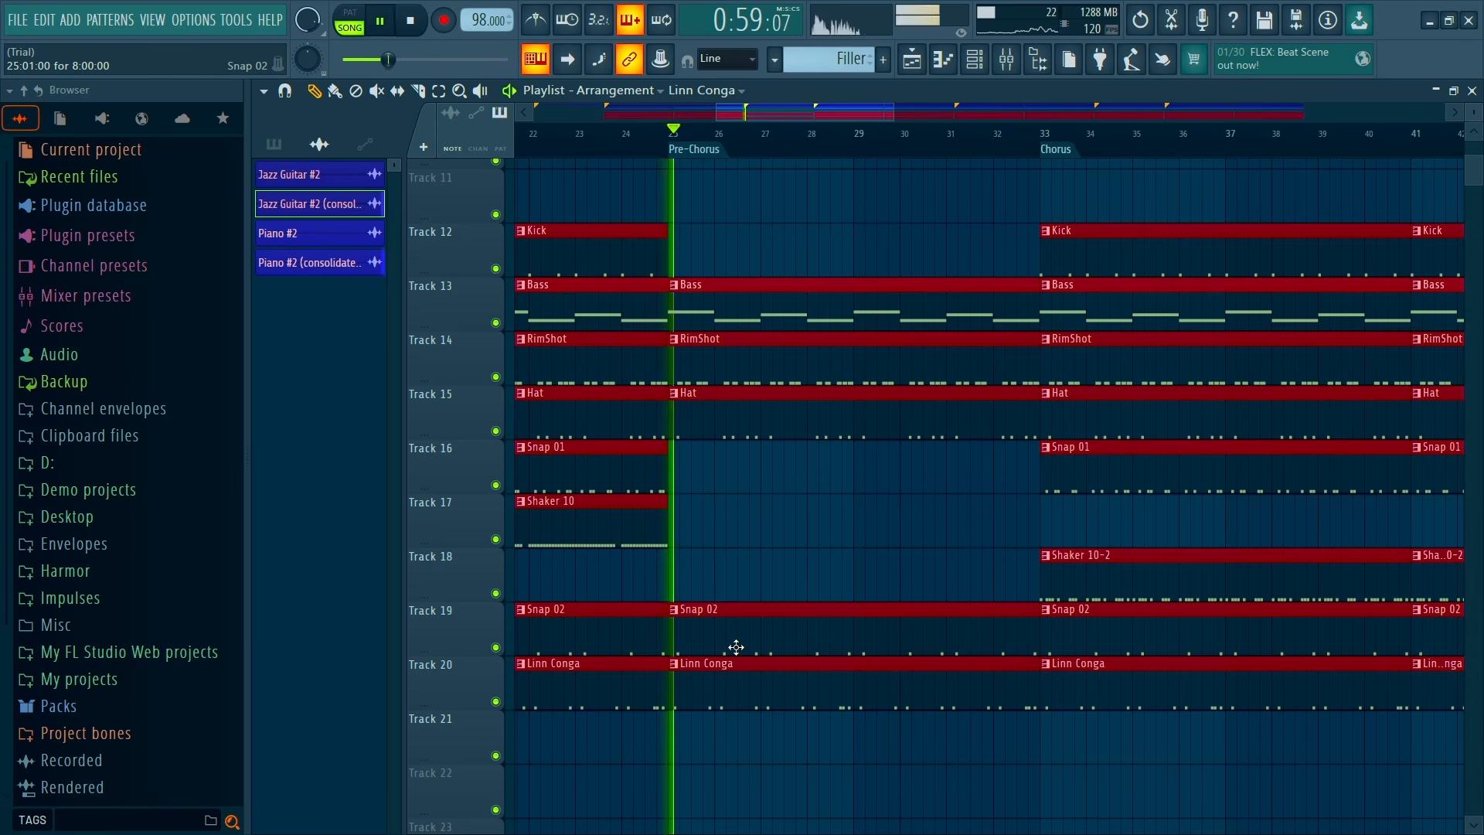
key("space")
key("space")
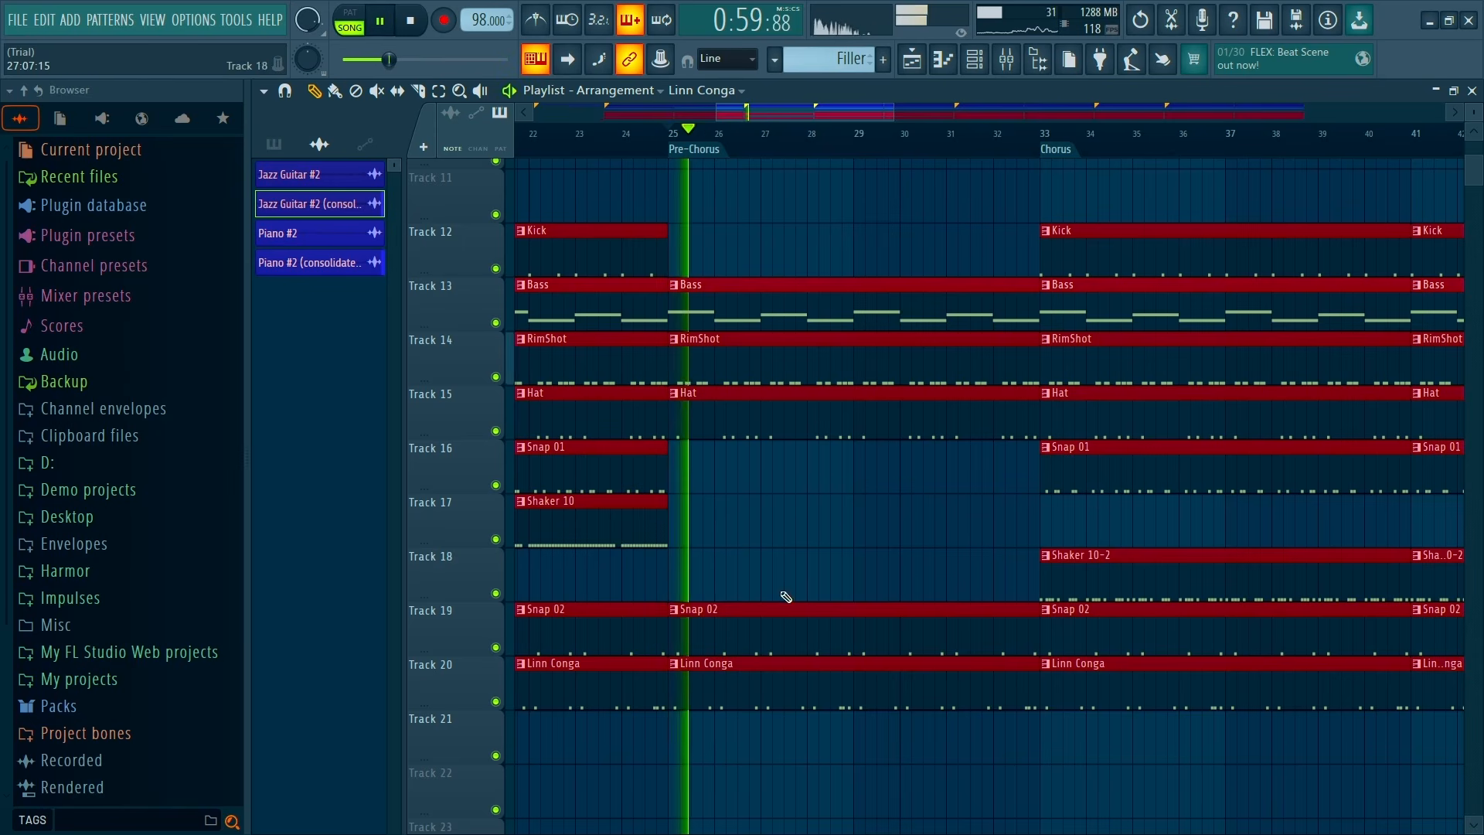
right_click(760, 686)
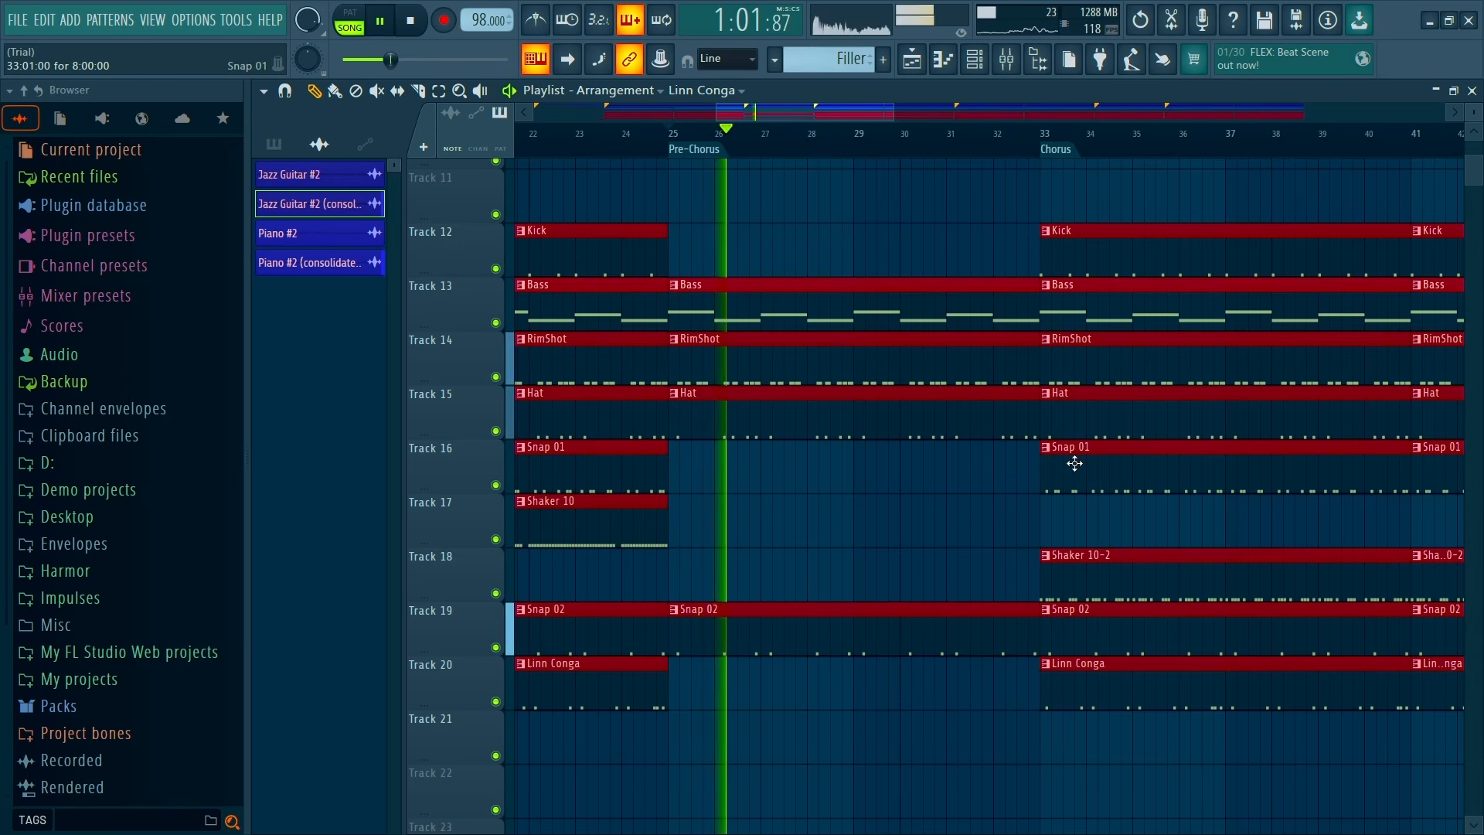
Add a Snap 01 clip at bar 25 of Track 16 and play the Pre-Chorus with it
key("space")
left_click(1037, 467)
left_click(680, 468)
key("space")
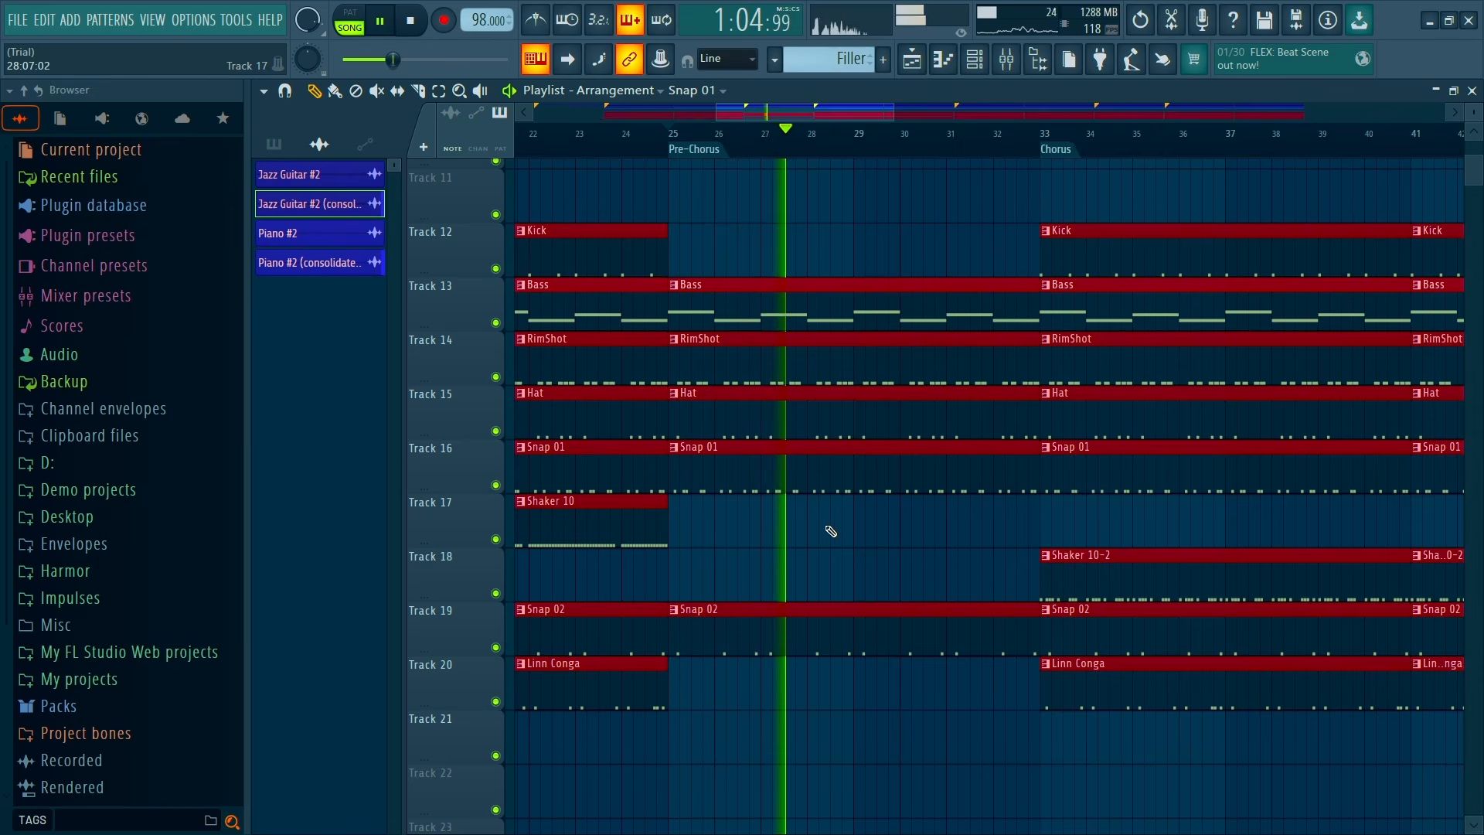
Copy the Filler clip from before Verse 1 to the end of bar 32 on Track 21
scroll(828, 530, "down", 1)
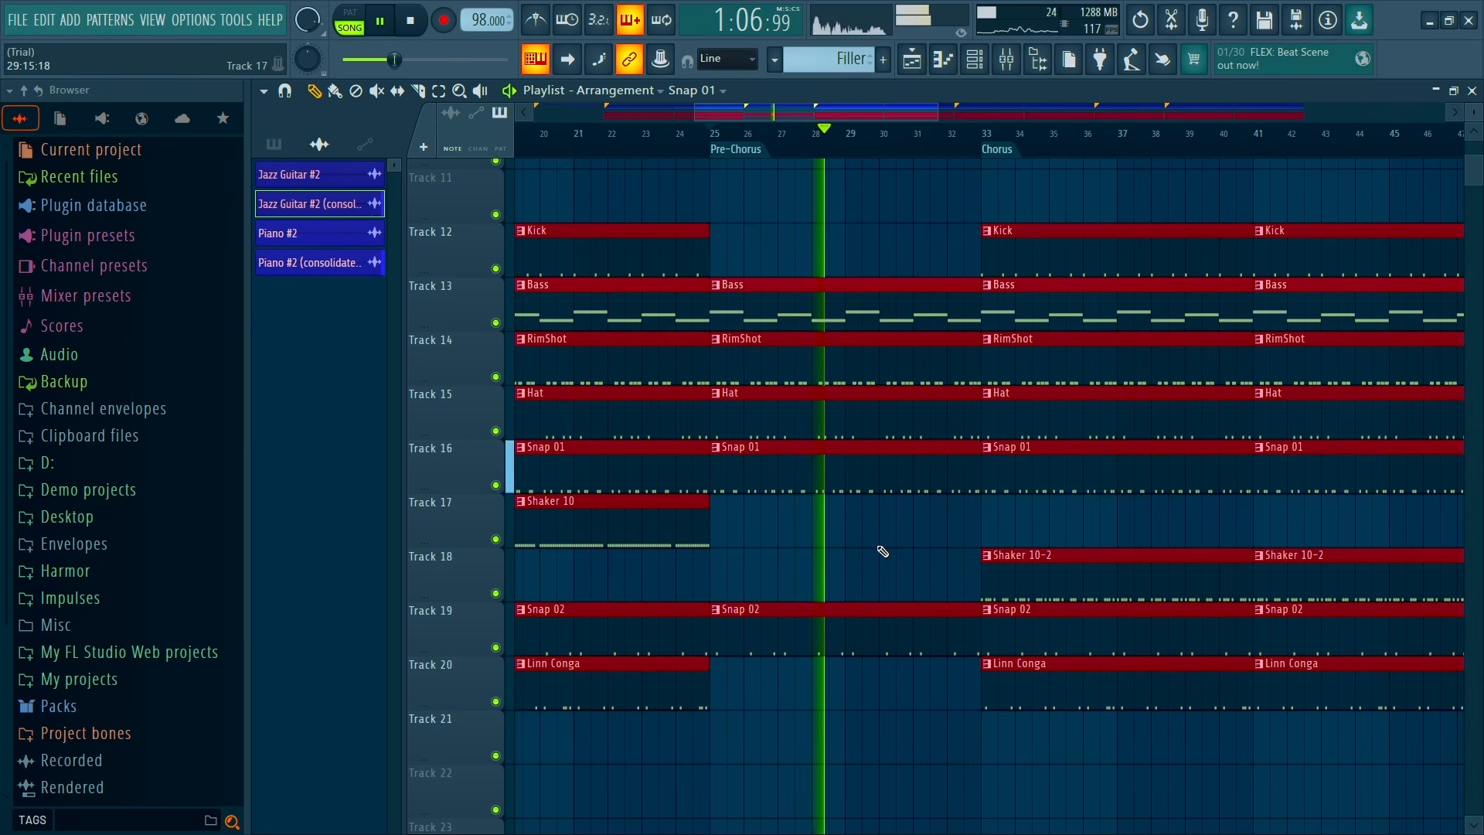
scroll(911, 559, "up", 3)
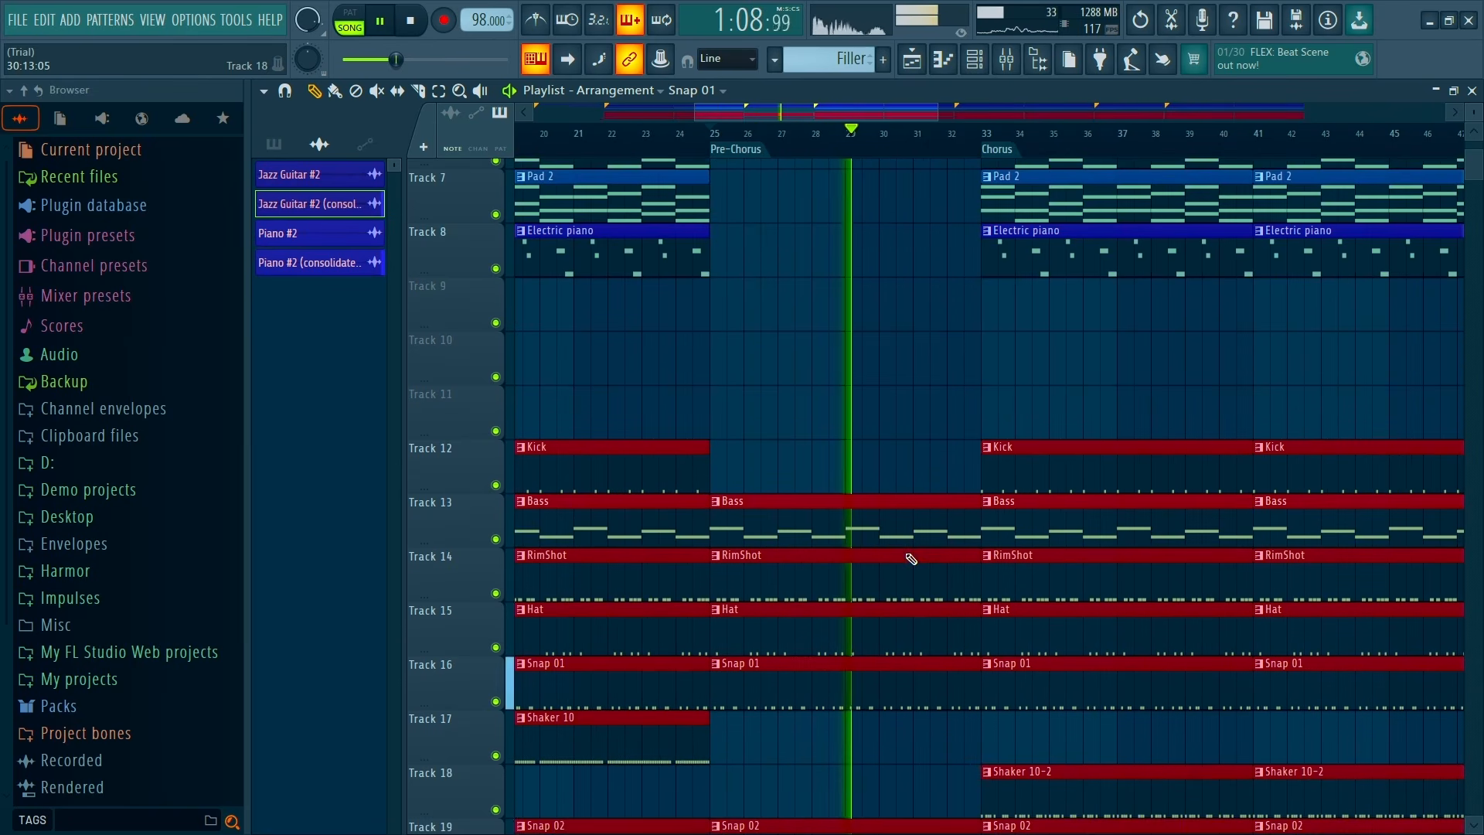
scroll(911, 559, "down", 9)
scroll(911, 562, "down", 2)
scroll(850, 534, "up", 1)
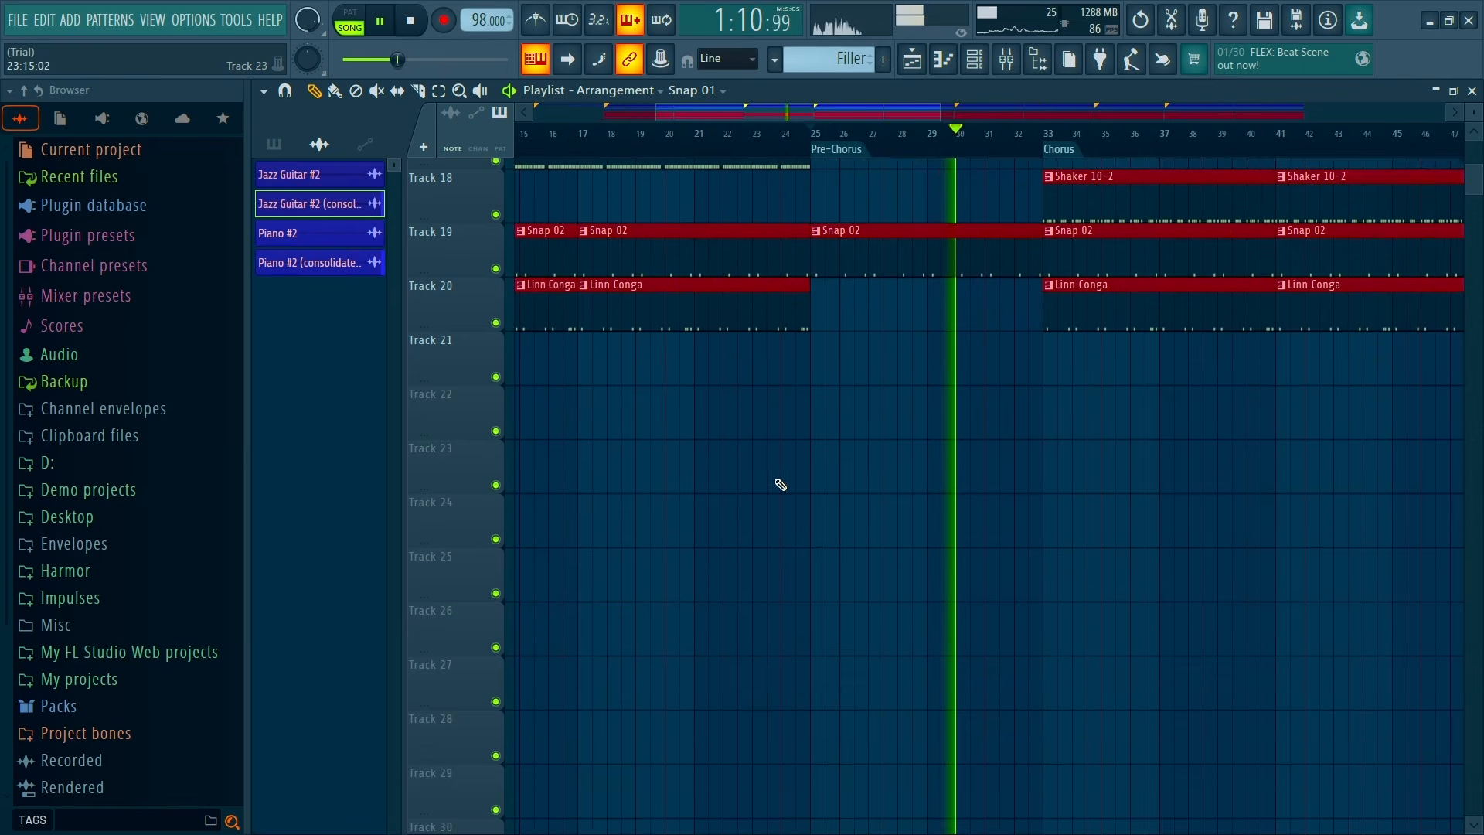
scroll(796, 541, "up", 2)
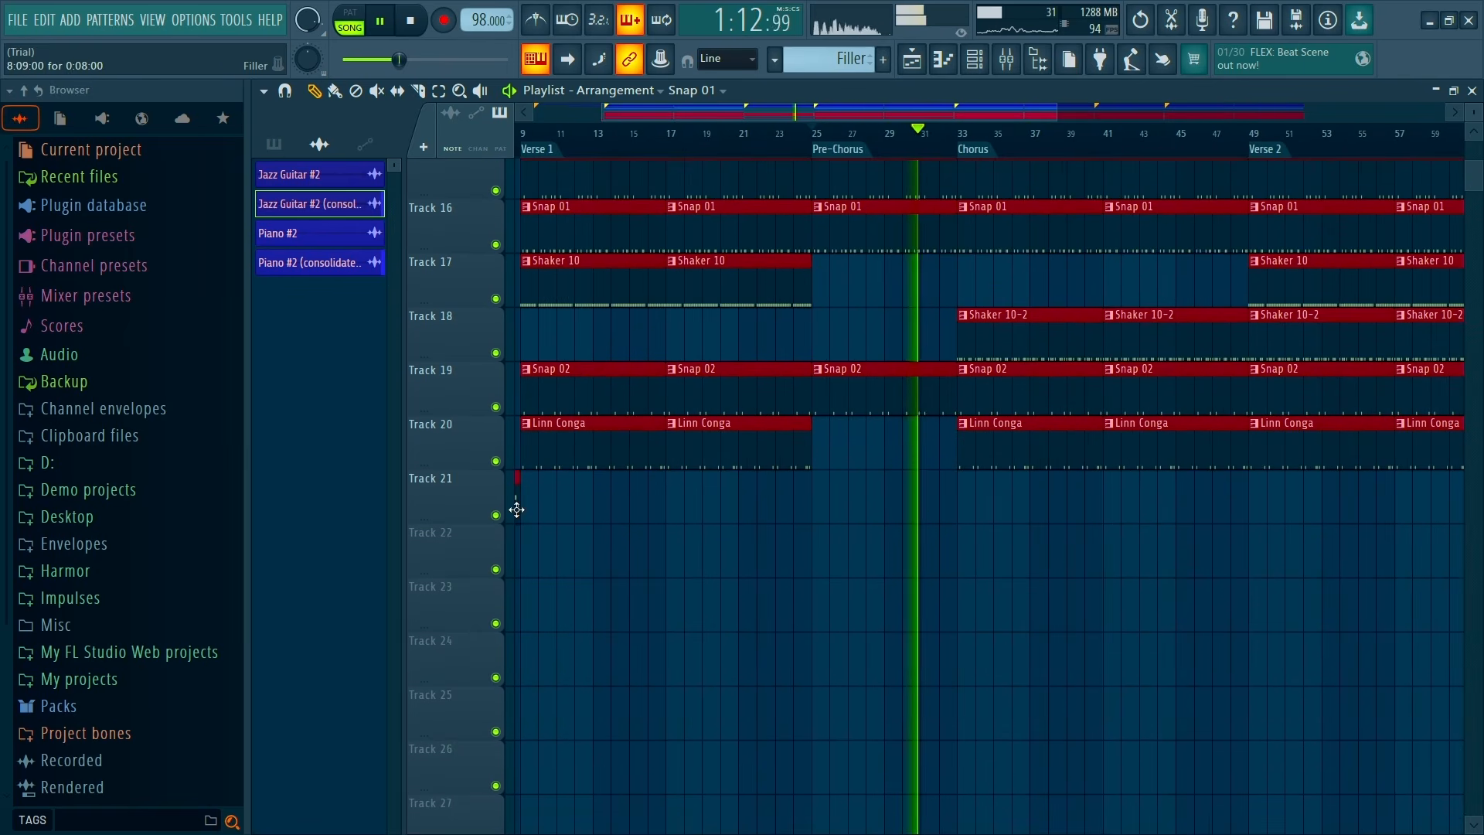
left_click_drag(517, 507, 958, 508)
scroll(980, 518, "up", 4)
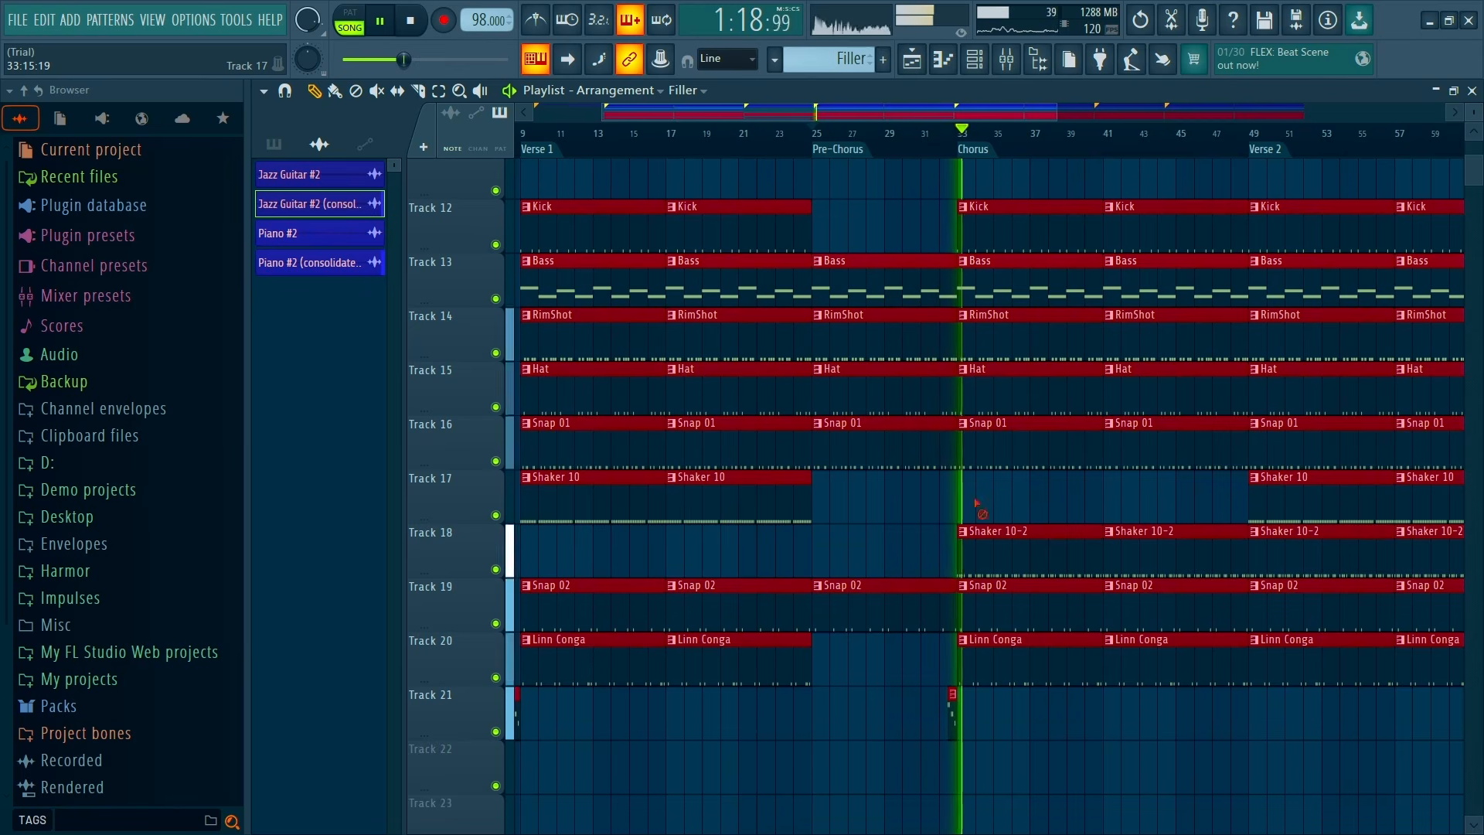
Trim the Pre-Chorus Bass, RimShot, Hat, Snap 01 and Snap 02 clips to end where the Filler clip starts in bar 32
scroll(978, 502, "up", 5)
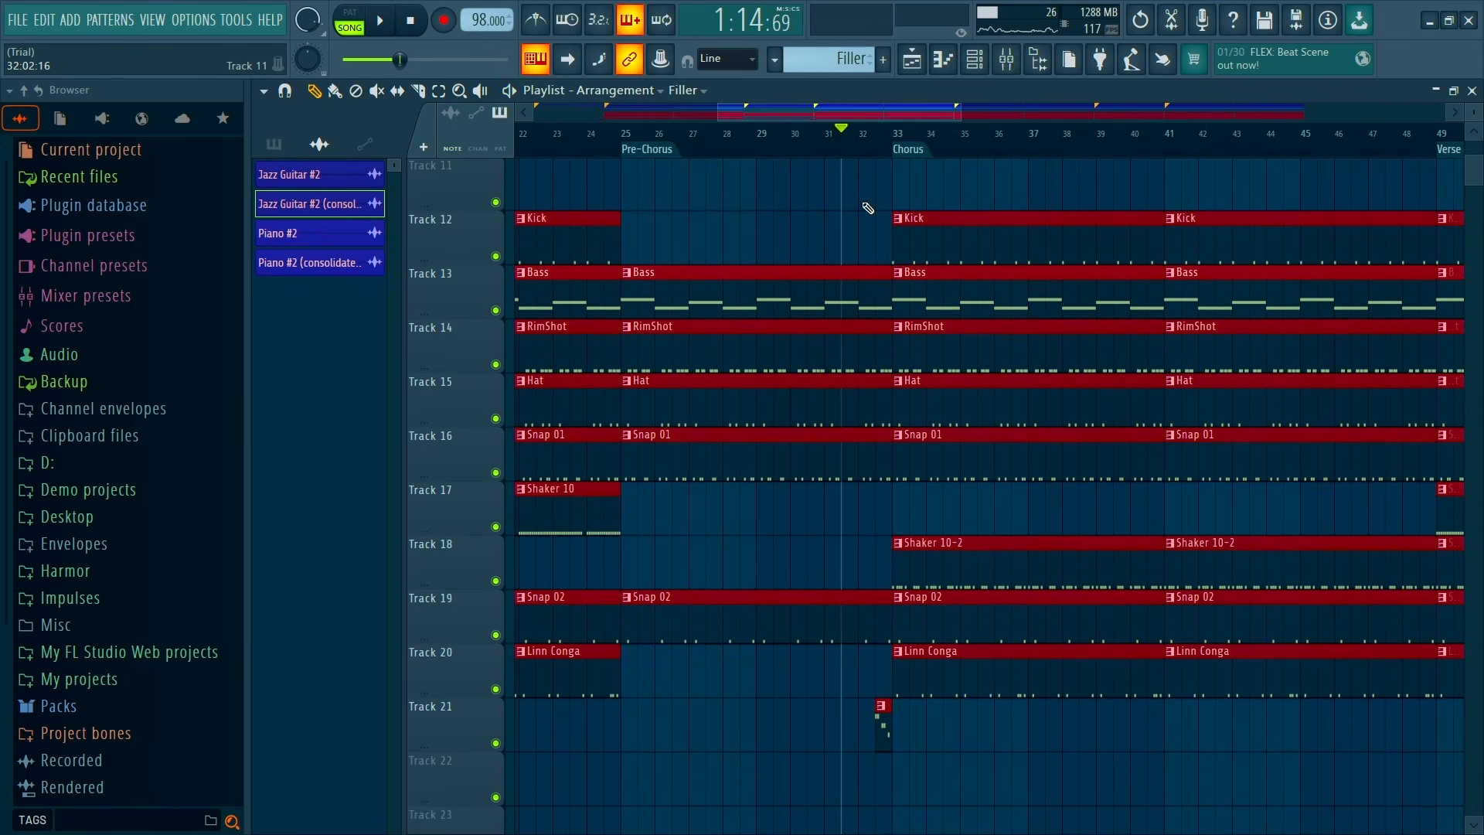
scroll(867, 208, "up", 3)
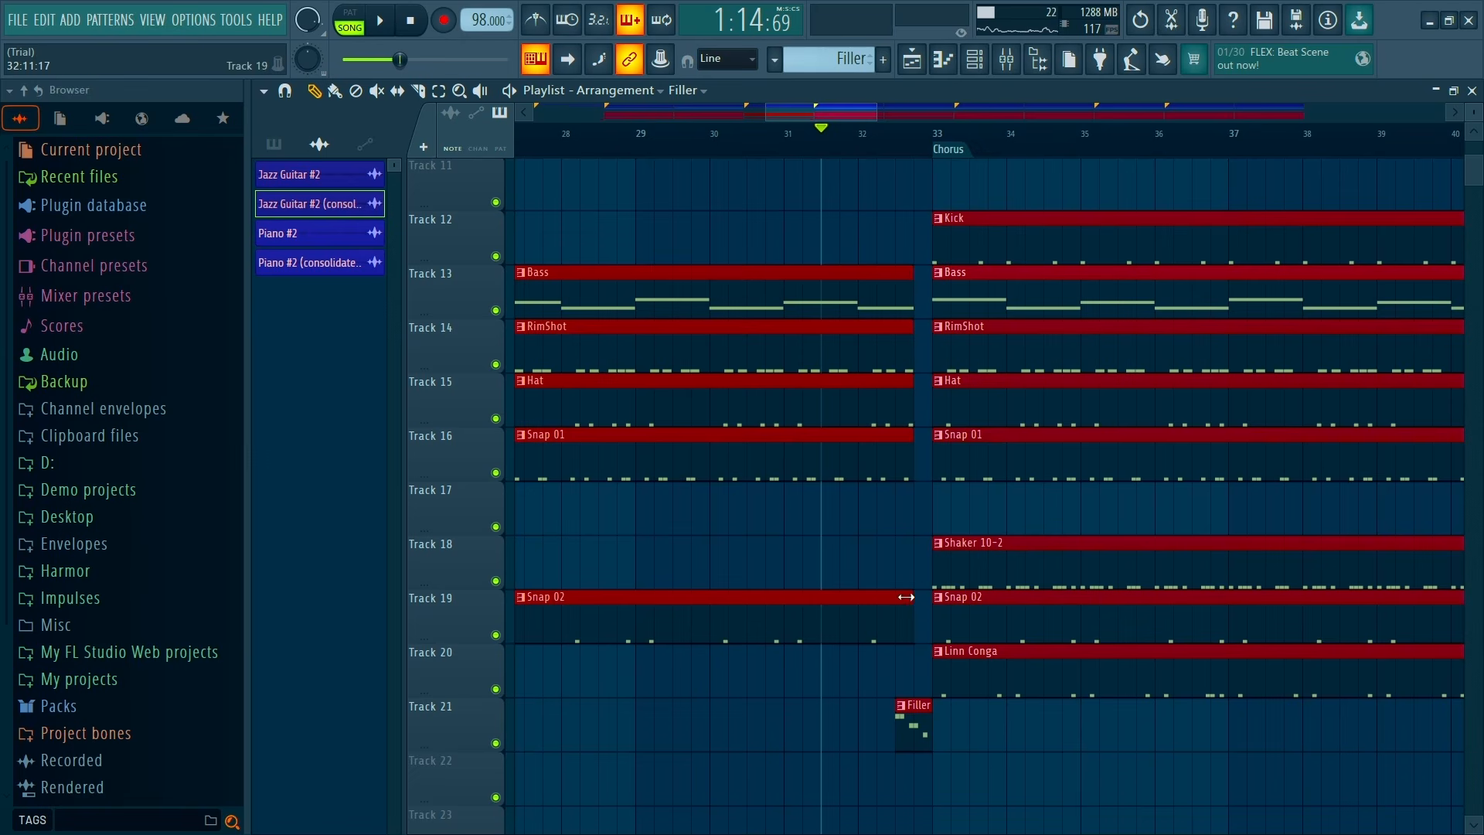
scroll(918, 571, "down", 1)
scroll(915, 564, "up", 4)
scroll(915, 564, "down", 5)
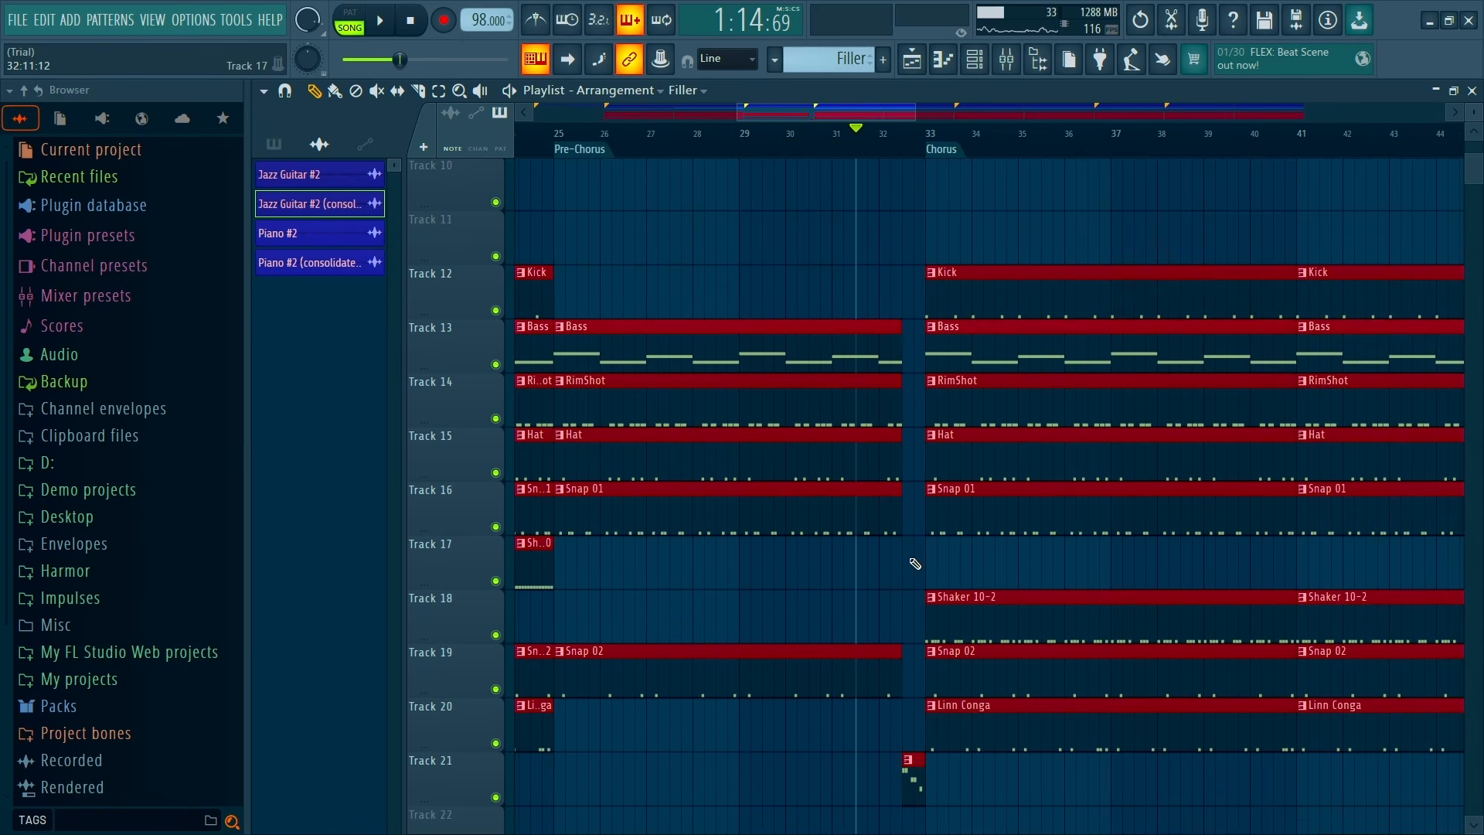
Play into the Chorus and trim the Pre-Chorus clips on Tracks 1, 3, 4 and 5 to the Filler's start in bar 32
key("space")
scroll(915, 563, "up", 4)
scroll(916, 564, "down", 5)
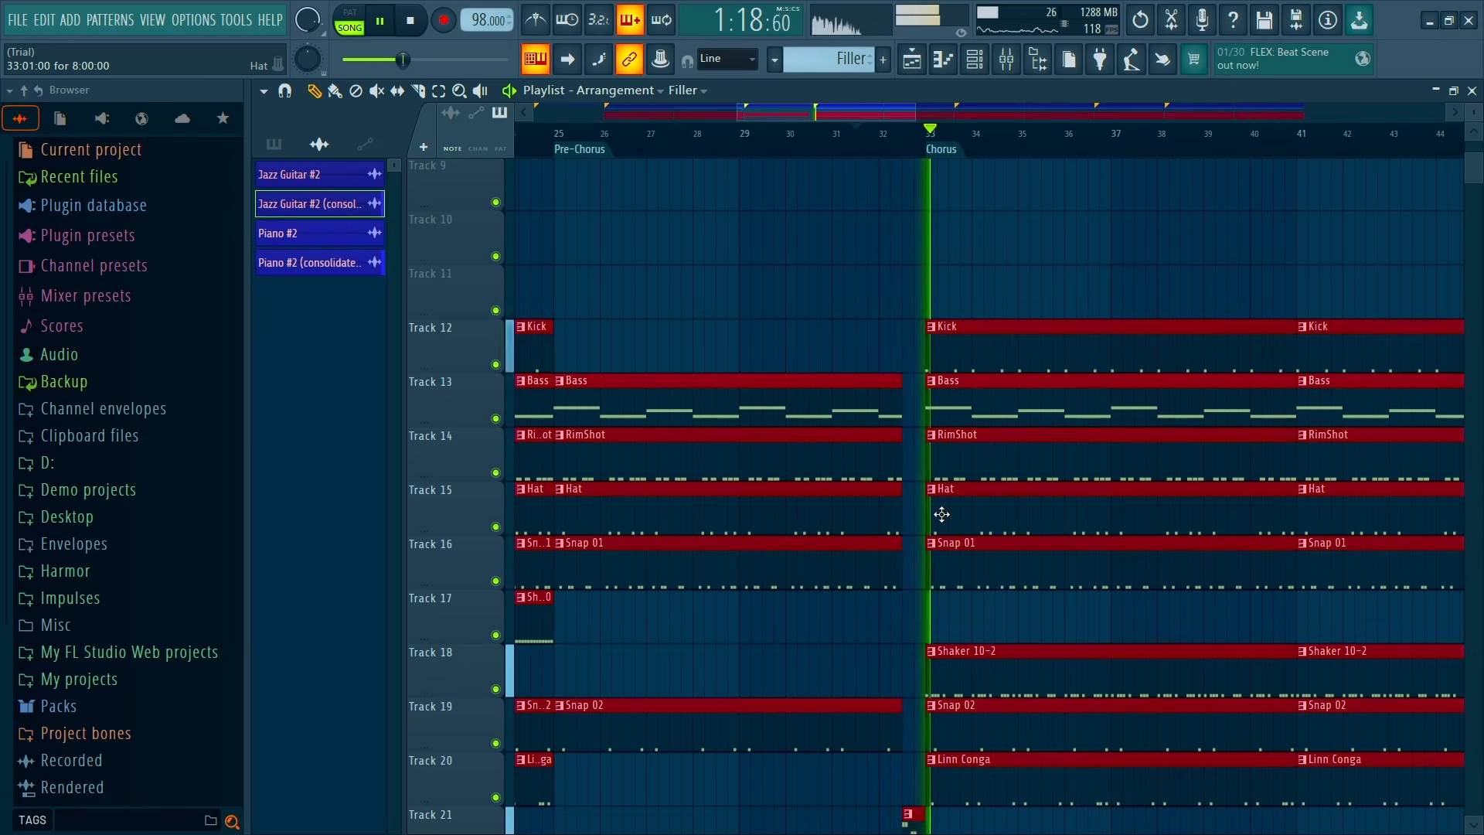
scroll(940, 506, "up", 8)
left_click_drag(868, 436, 916, 164)
key("space")
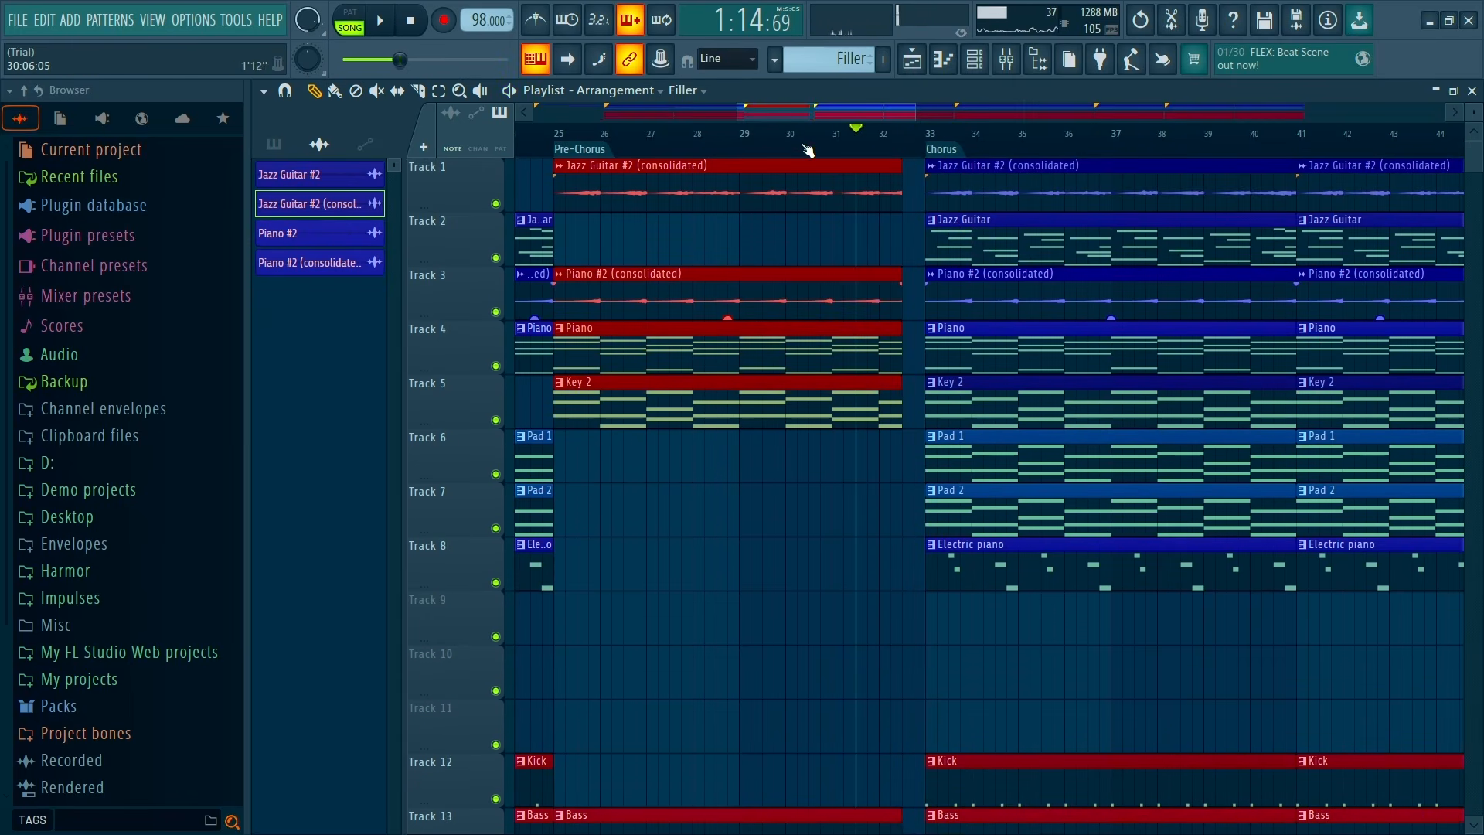
Deselect the clips and switch the Pre-Chorus Jazz Guitar #2 and Piano #2 audio clips to their Intro region, reaching bar 33
key("space")
left_click(862, 461, "ctrl")
scroll(912, 487, "down", 4)
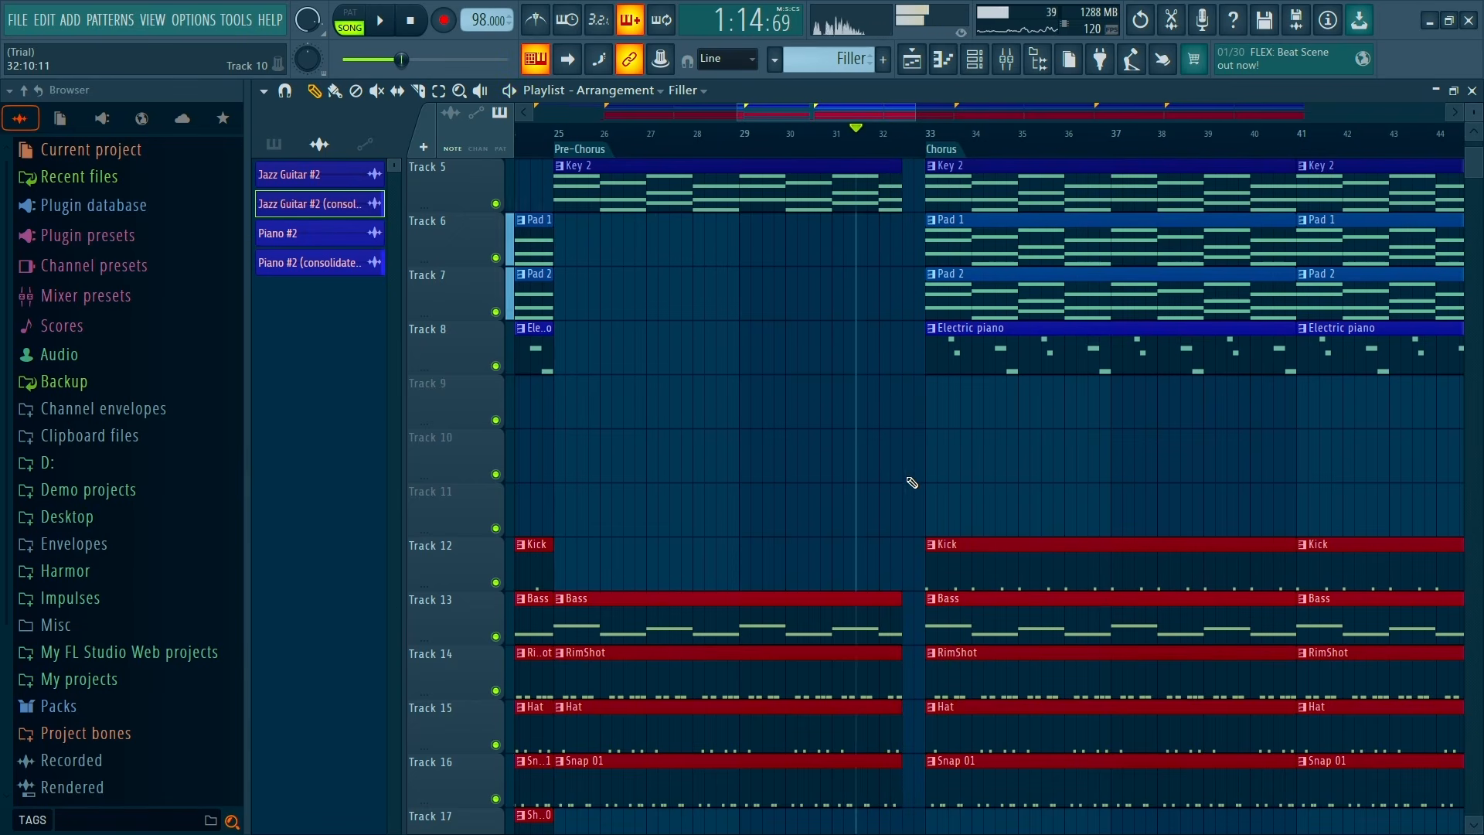
scroll(912, 479, "up", 4)
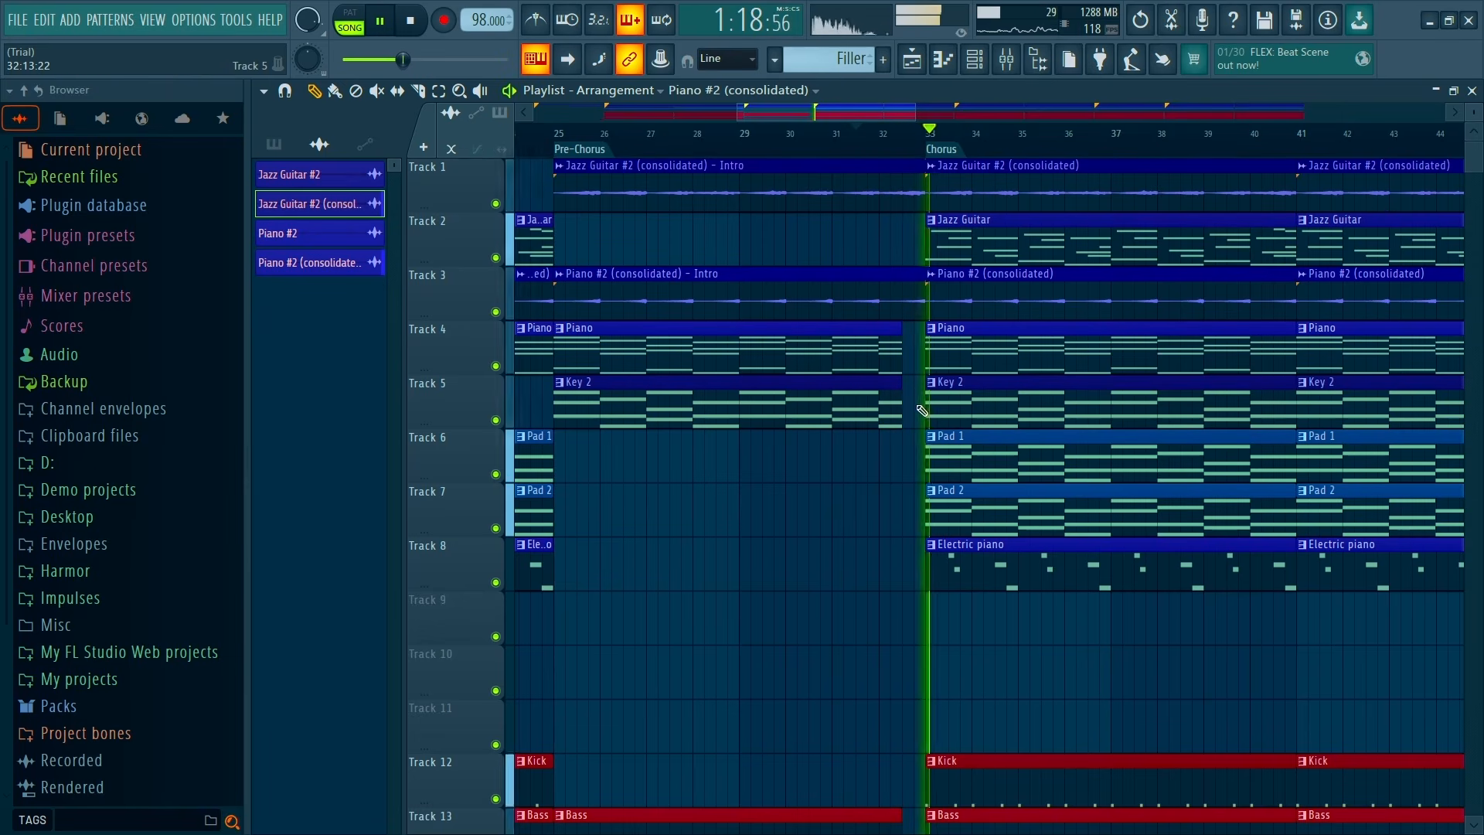
Listen to the Chorus from bar 33 and look over its instrument clips up to bar 41
scroll(882, 543, "down", 2)
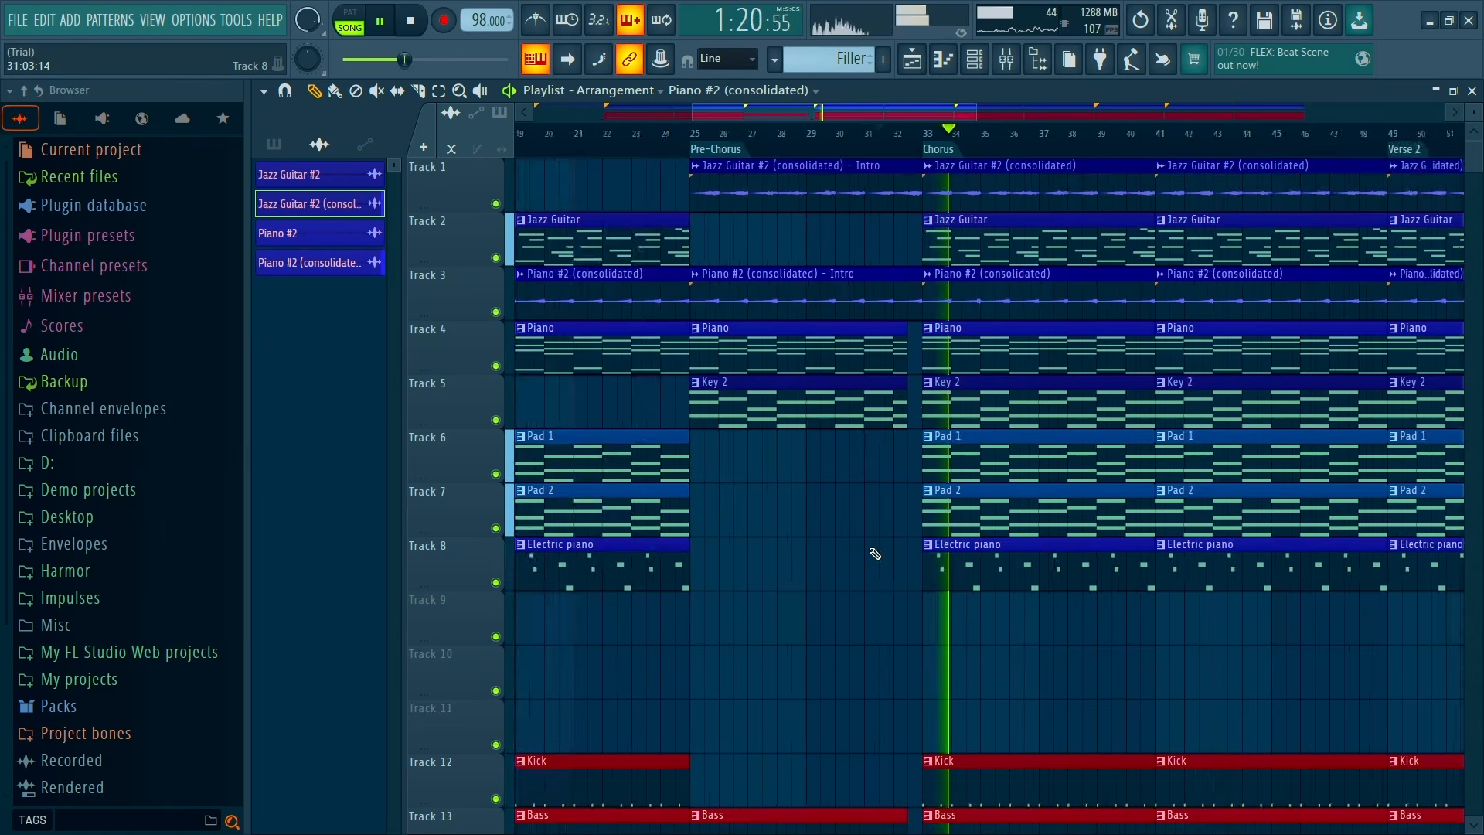
scroll(875, 553, "down", 2)
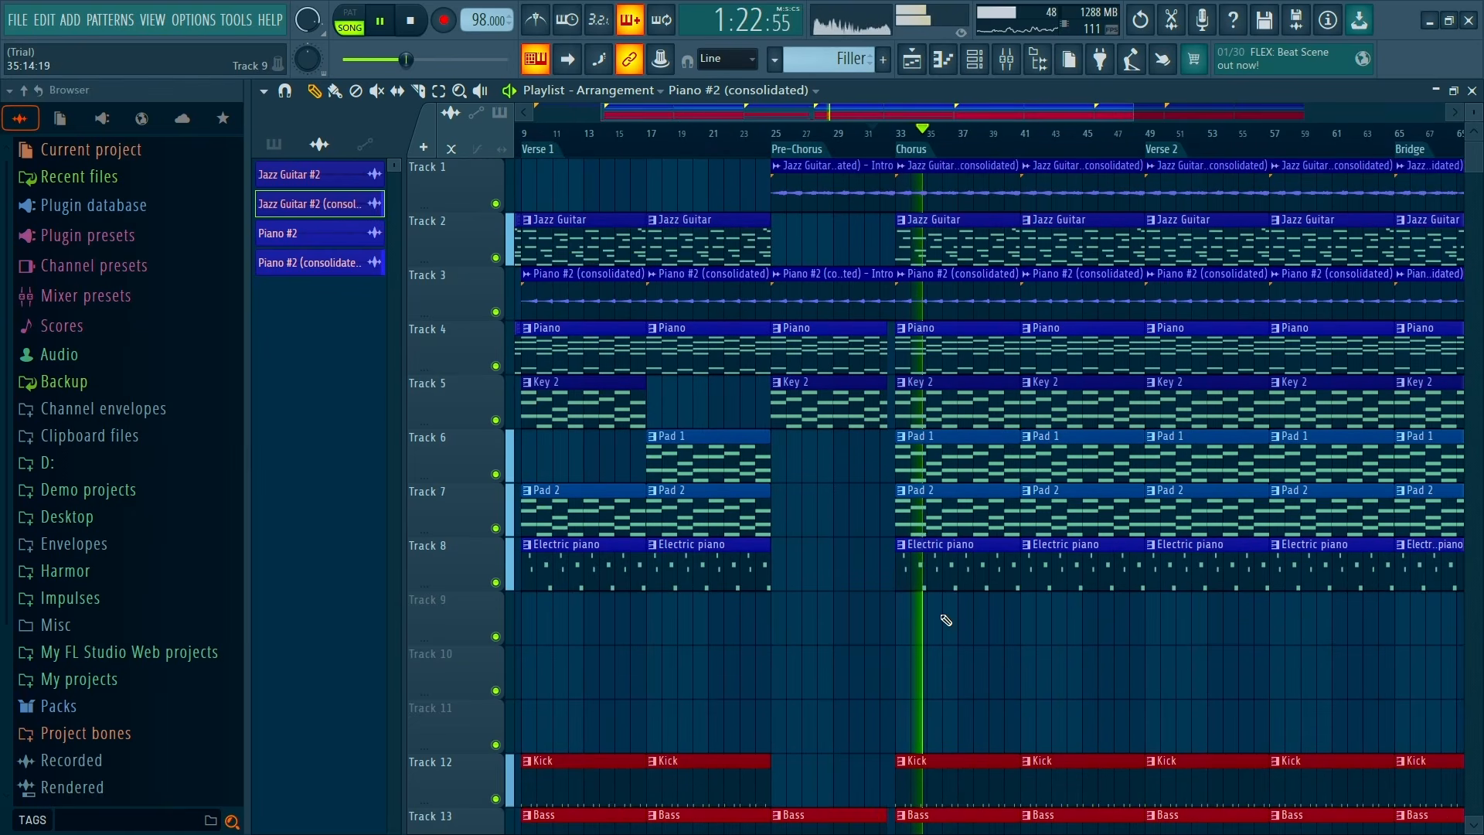
scroll(946, 620, "down", 2)
scroll(947, 620, "down", 1)
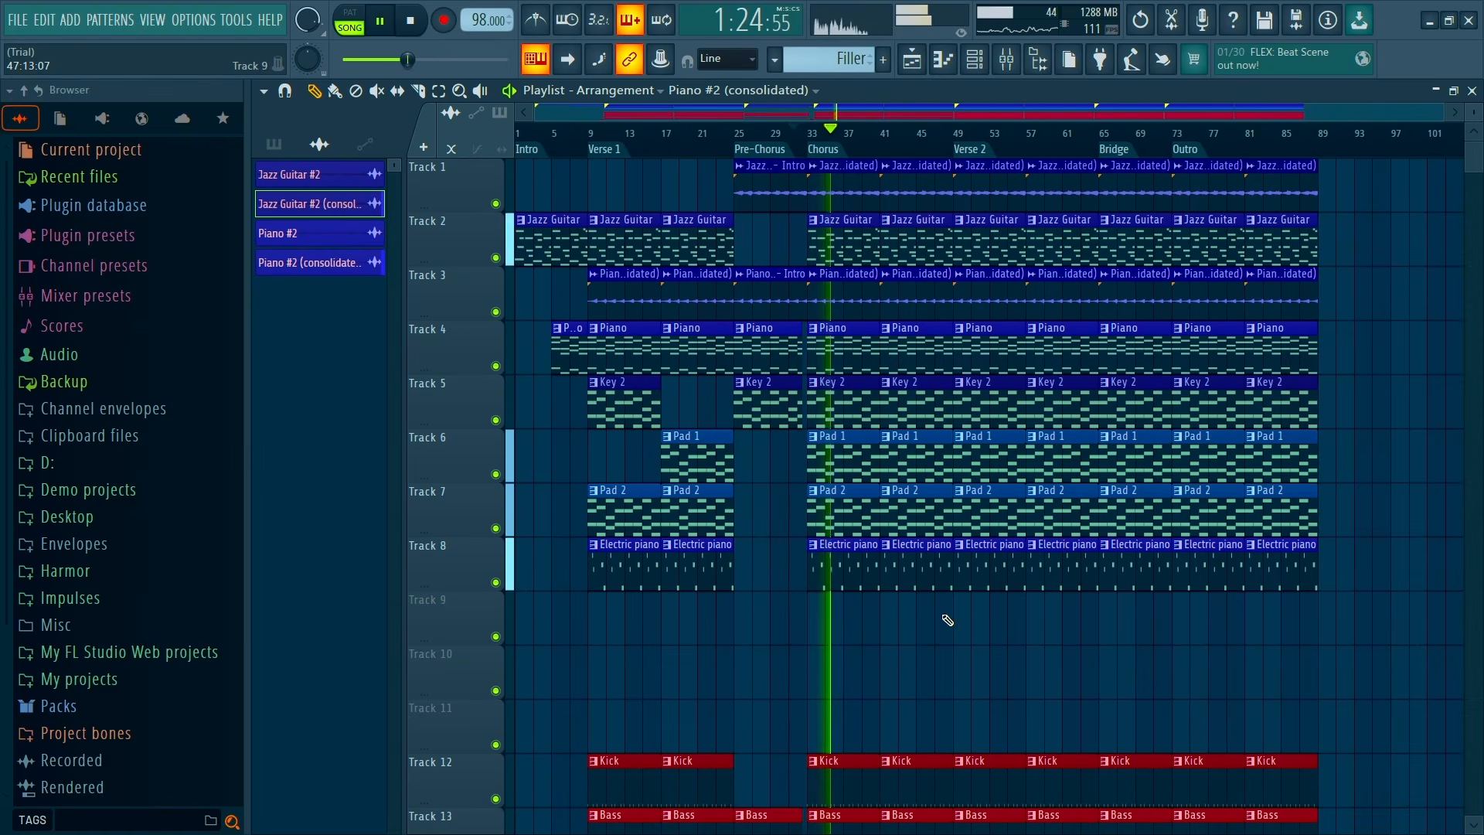
scroll(858, 632, "up", 2)
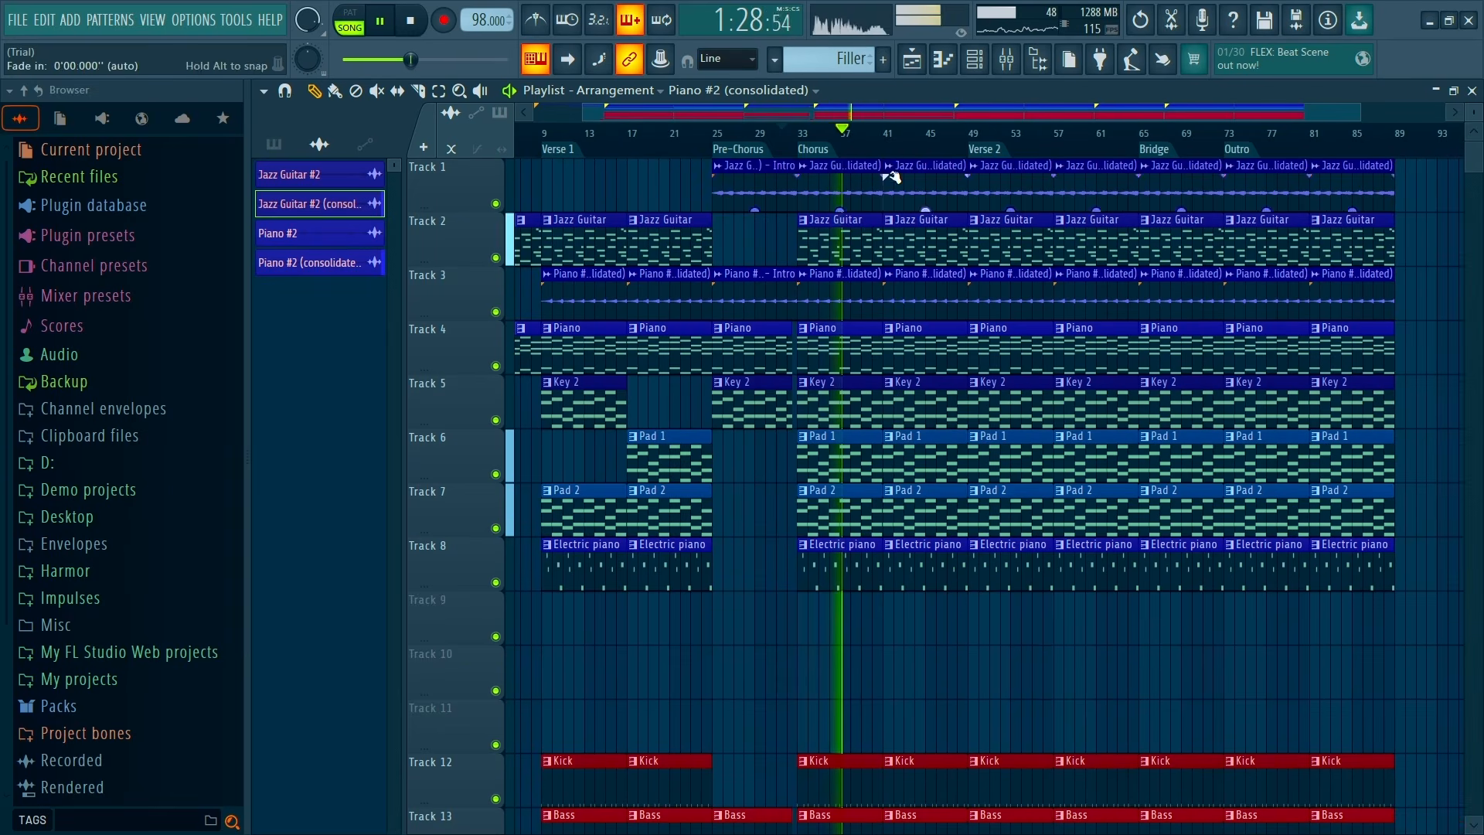
left_click(883, 147)
scroll(883, 133, "up", 4)
key("space")
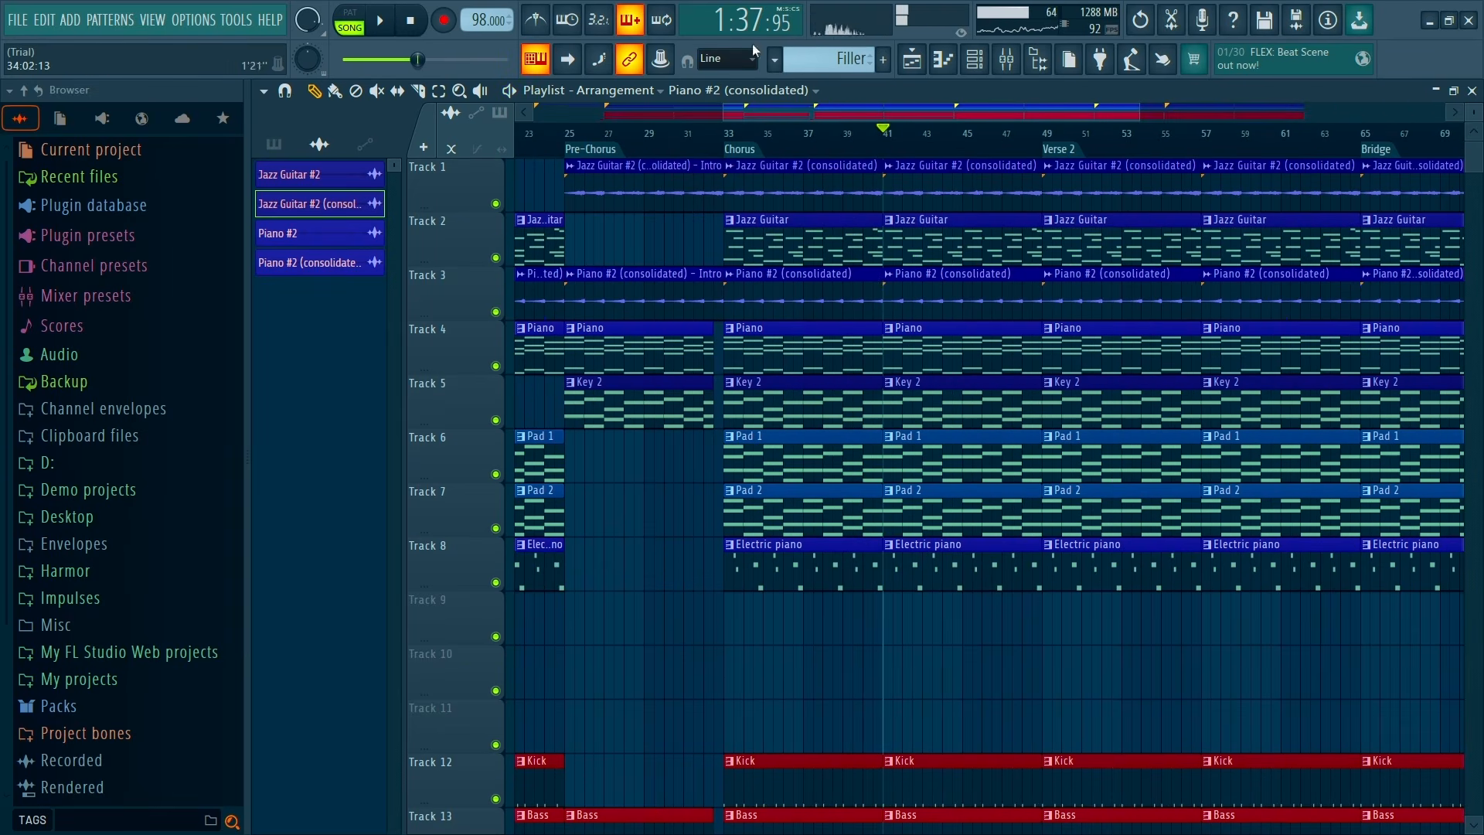
Play the Chorus from bar 33 and delete the Key 2 and Pad 1 clips at bar 33 of Tracks 5 and 6
left_click(732, 137)
scroll(732, 137, "up", 3)
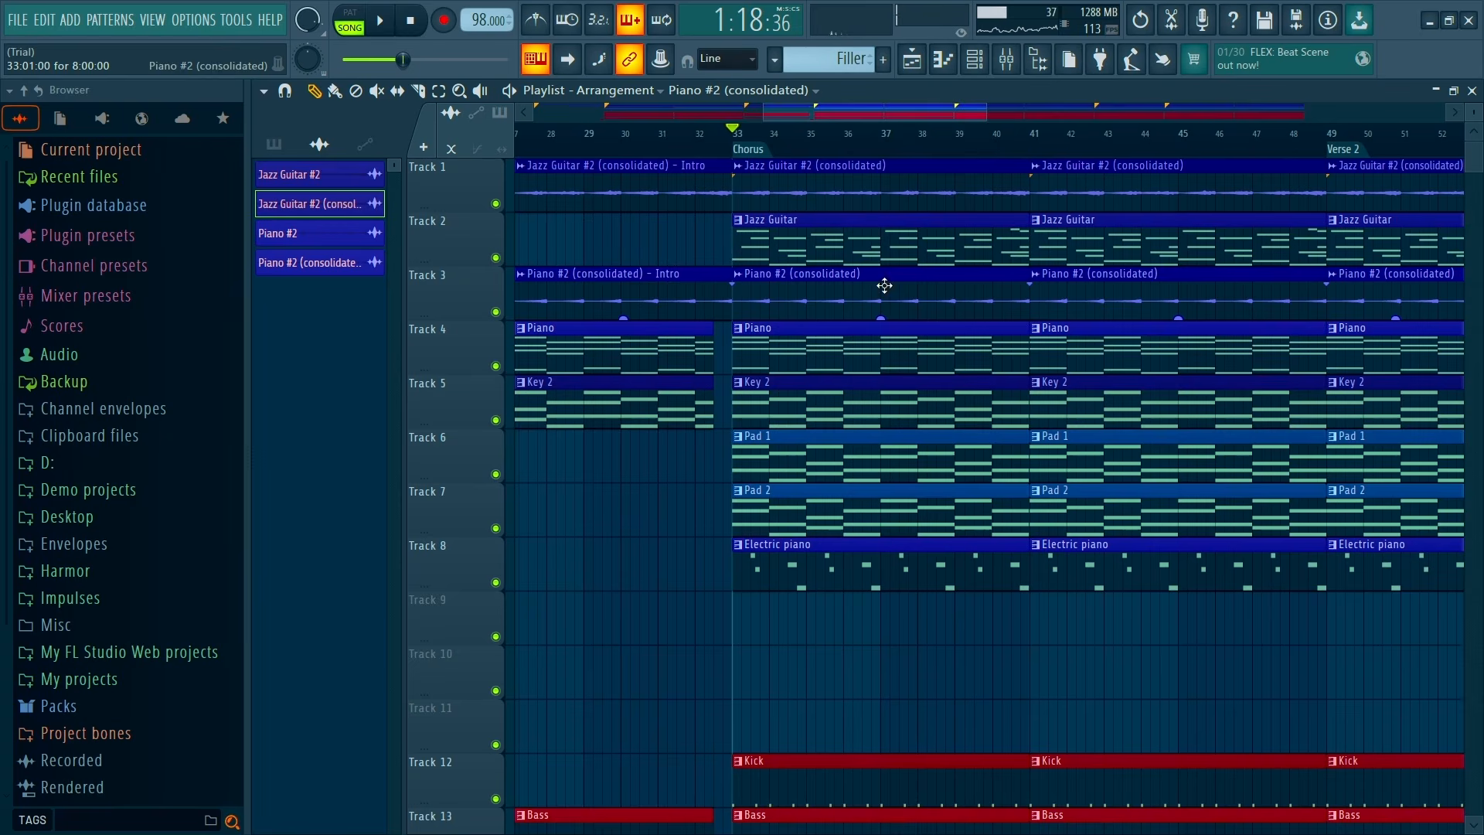
scroll(715, 164, "down", 1)
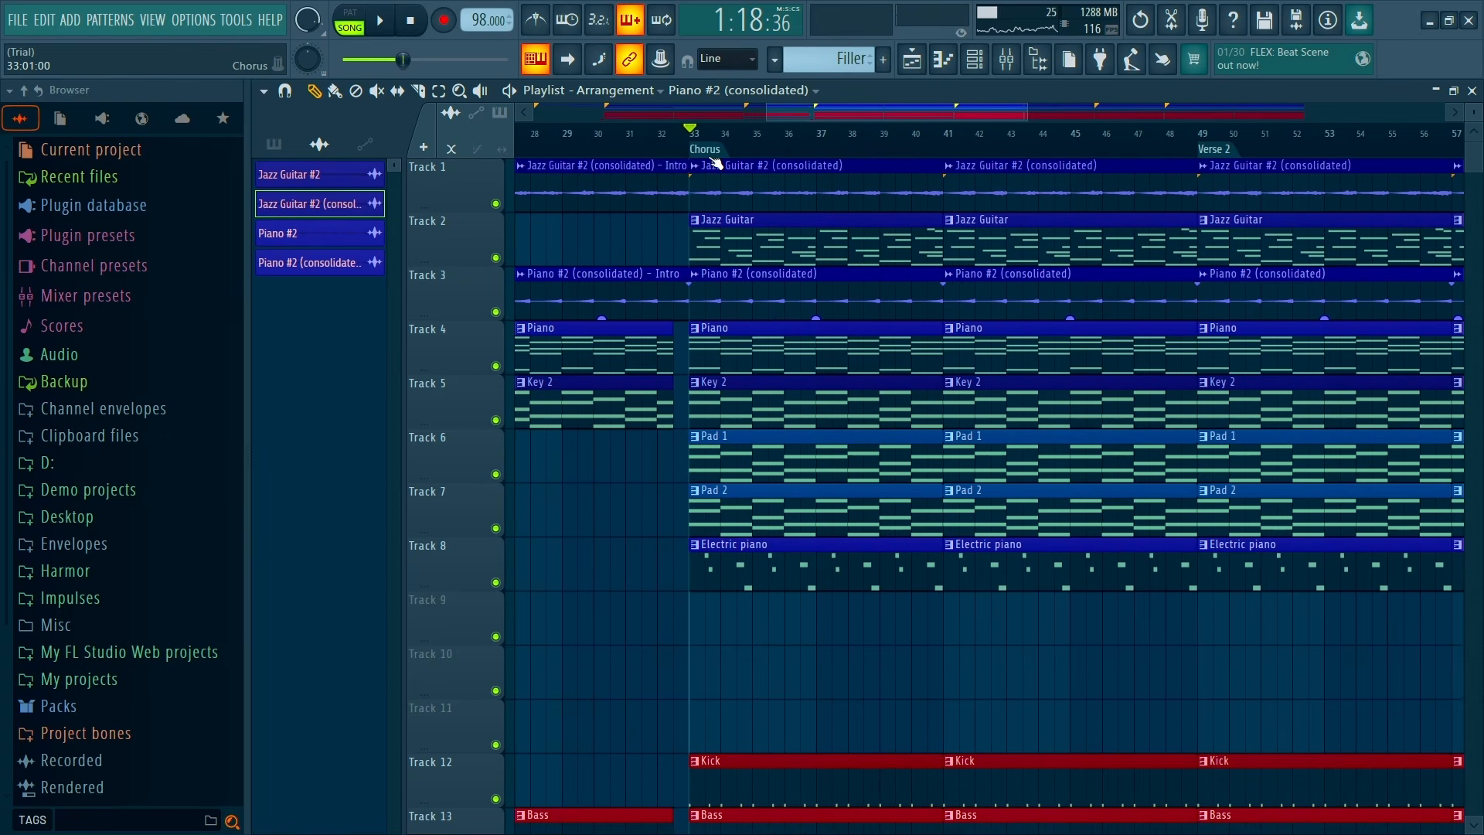
key("space")
right_click(738, 402)
right_click(752, 454)
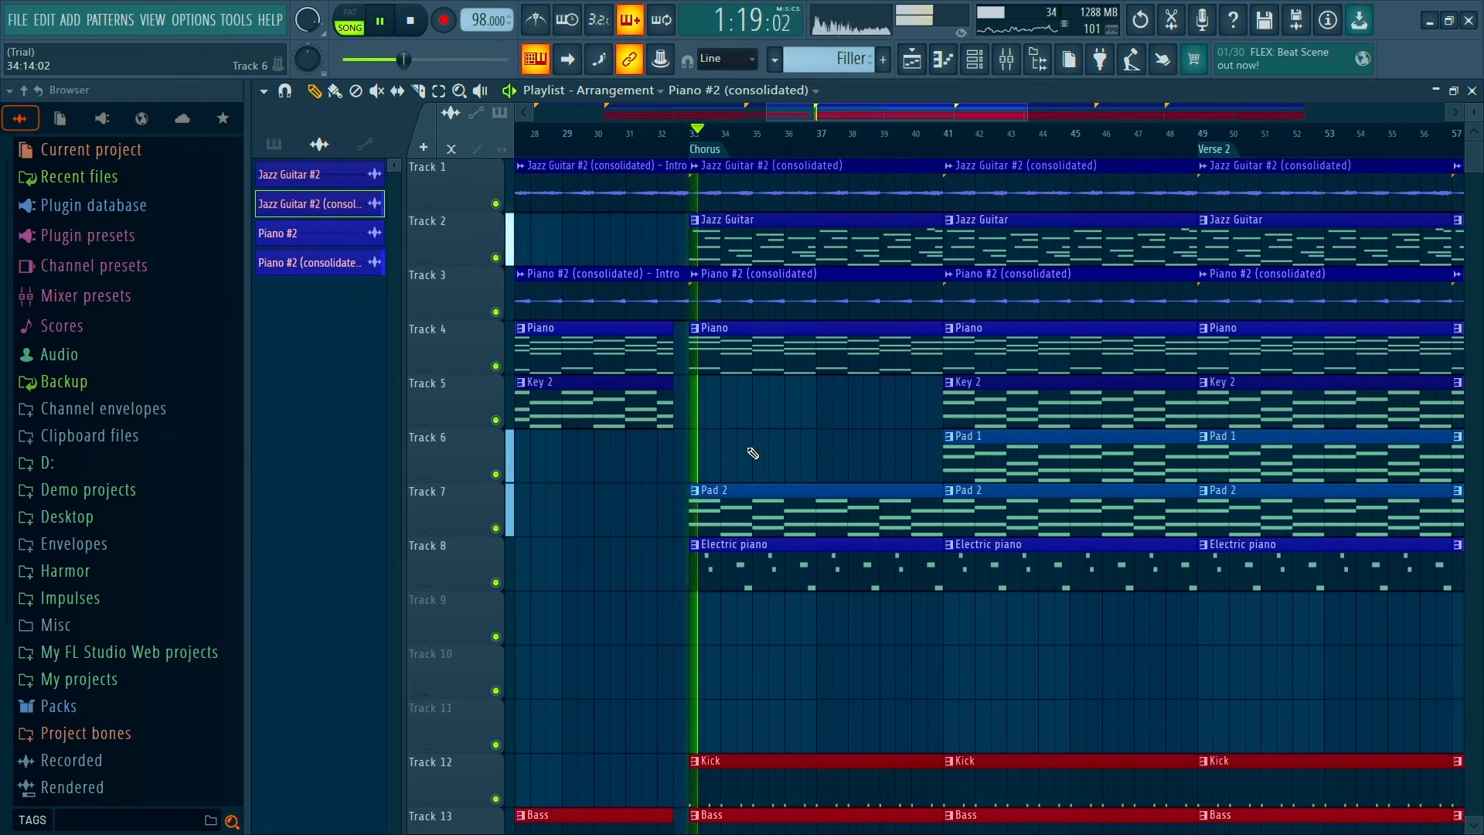
Delete the Pad 2 clip at bar 33, copy Pad 1 to bar 33 of Track 6, and audition Track 6 soloed
right_click(756, 499)
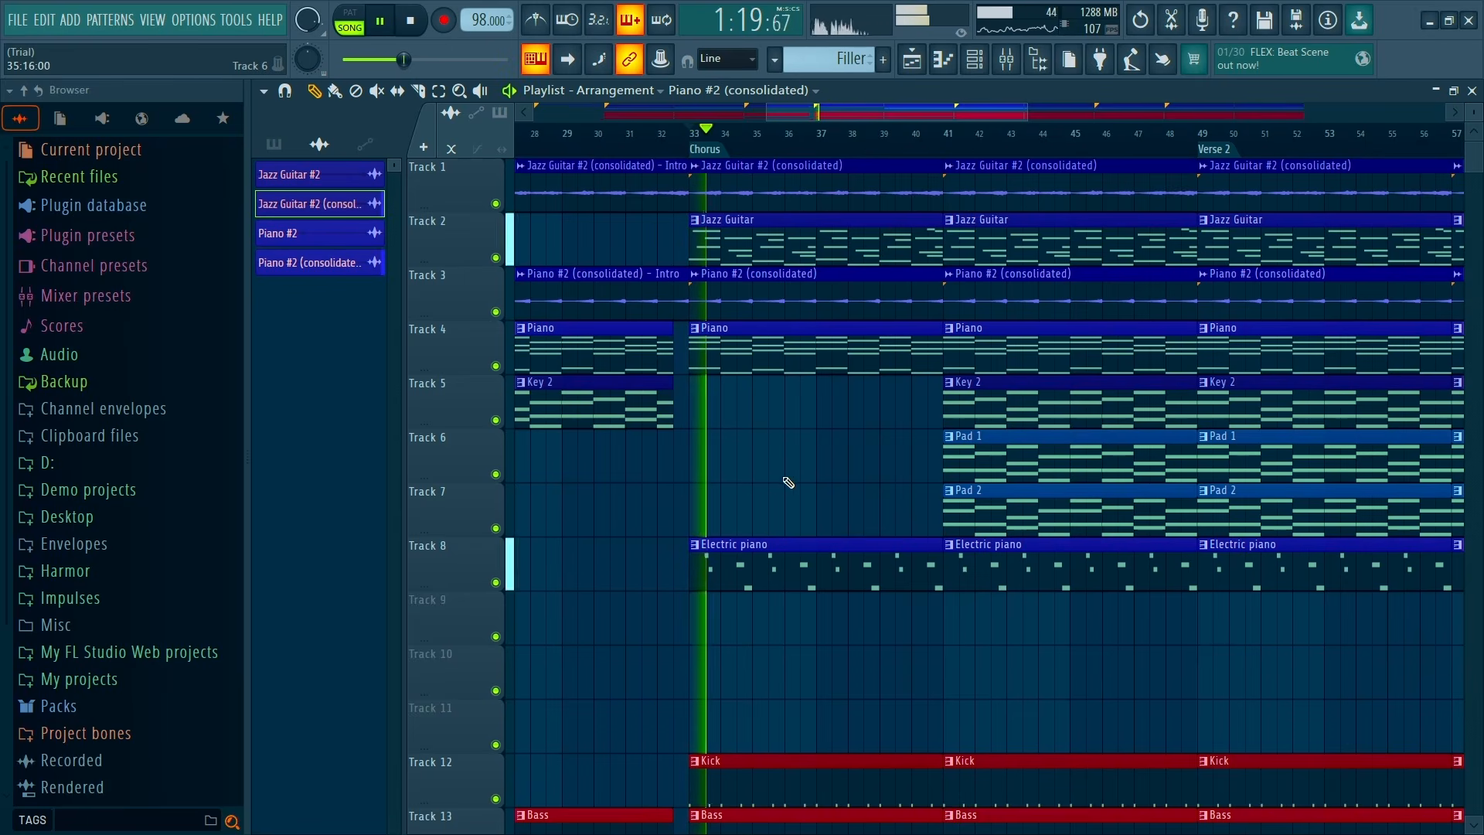
key("space")
left_click_drag(972, 459, 719, 473, "shift")
key("space")
right_click(496, 474)
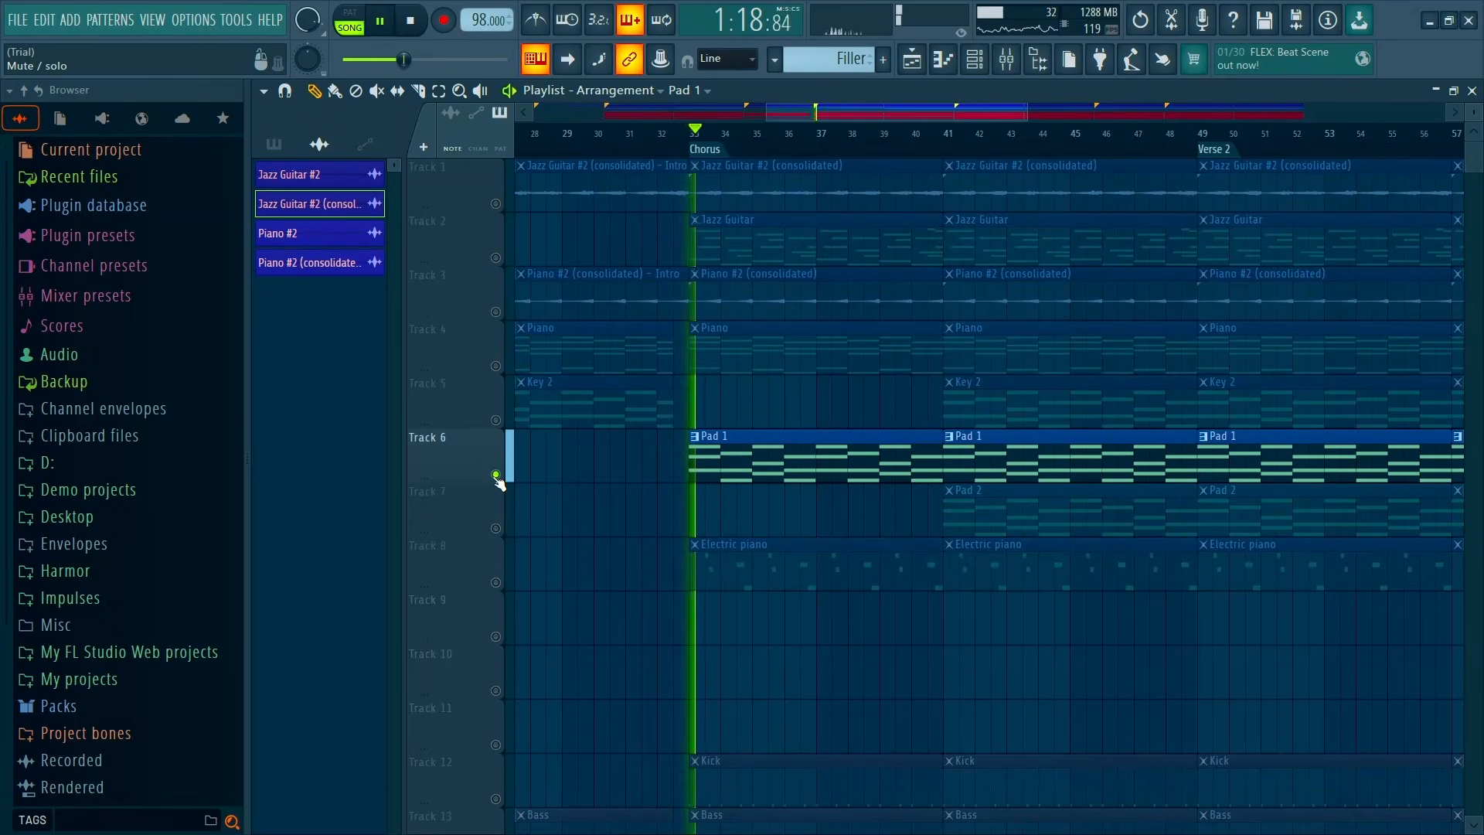
right_click(496, 474)
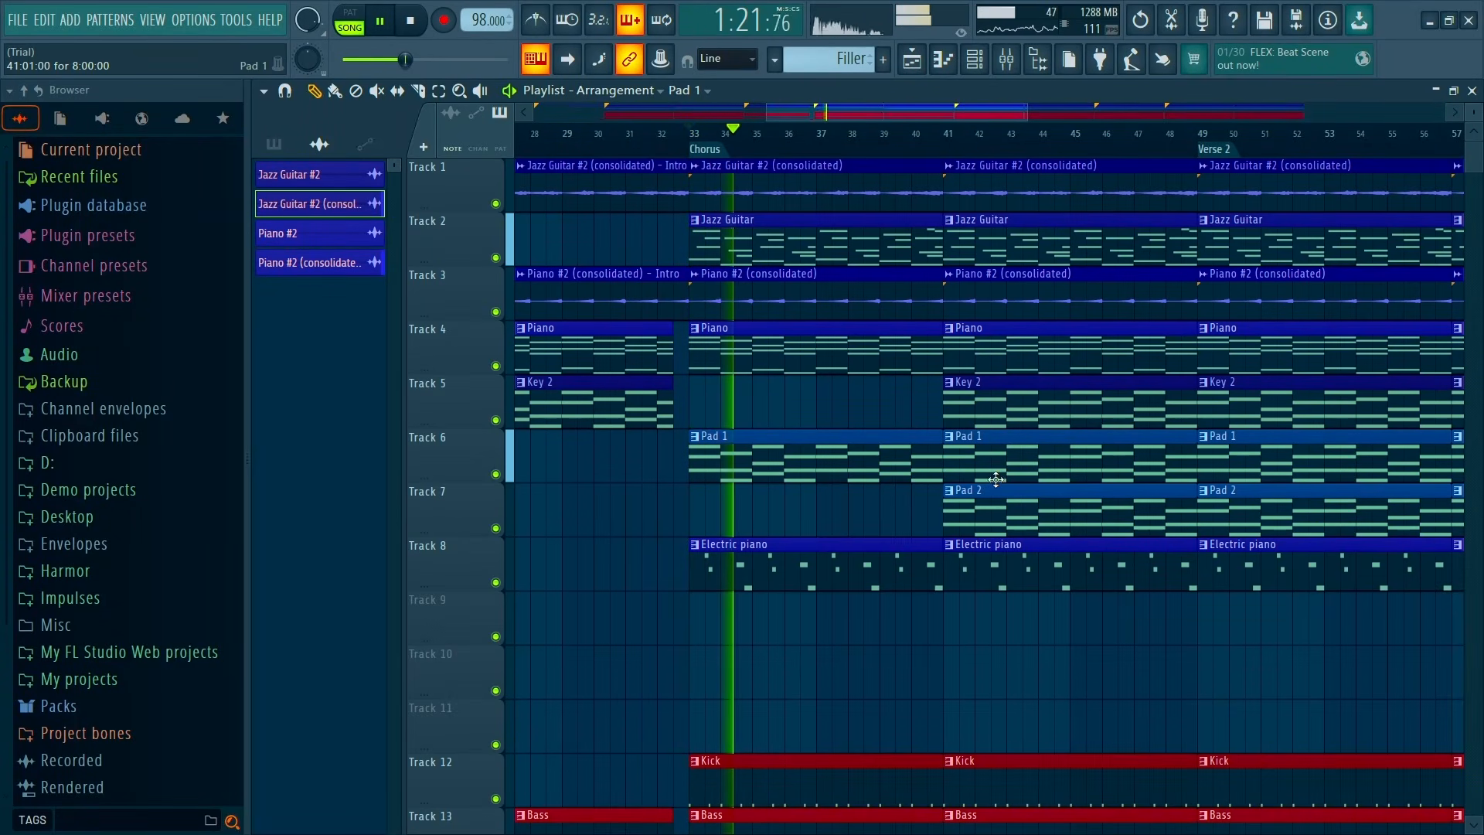
Listen to the Chorus from bar 33 and examine its bass and percussion clips on Tracks 12 to 20 against the neighbouring sections
scroll(931, 474, "down", 2, "ctrl")
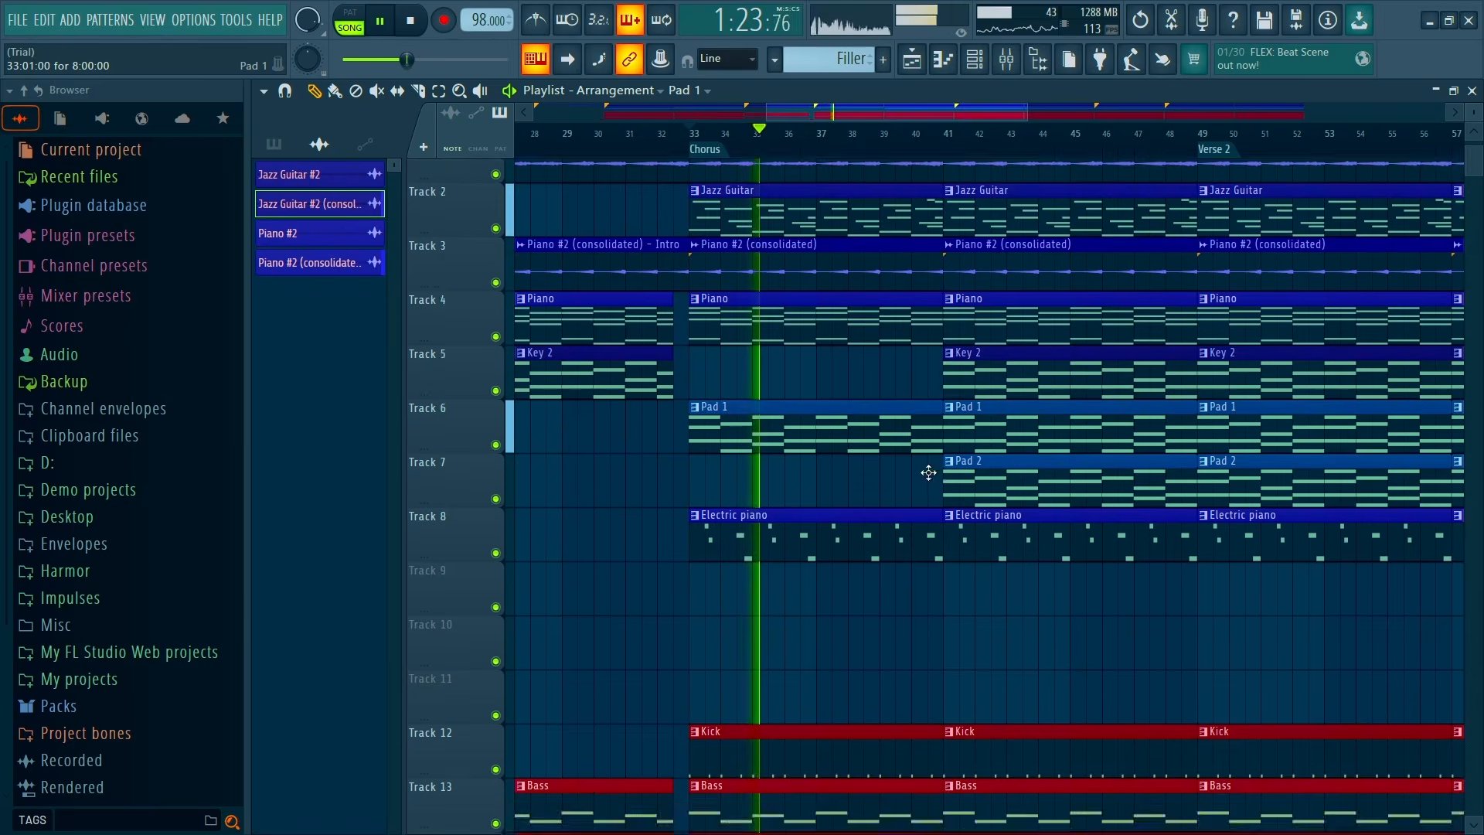
scroll(850, 474, "down", 3)
scroll(819, 475, "down", 3)
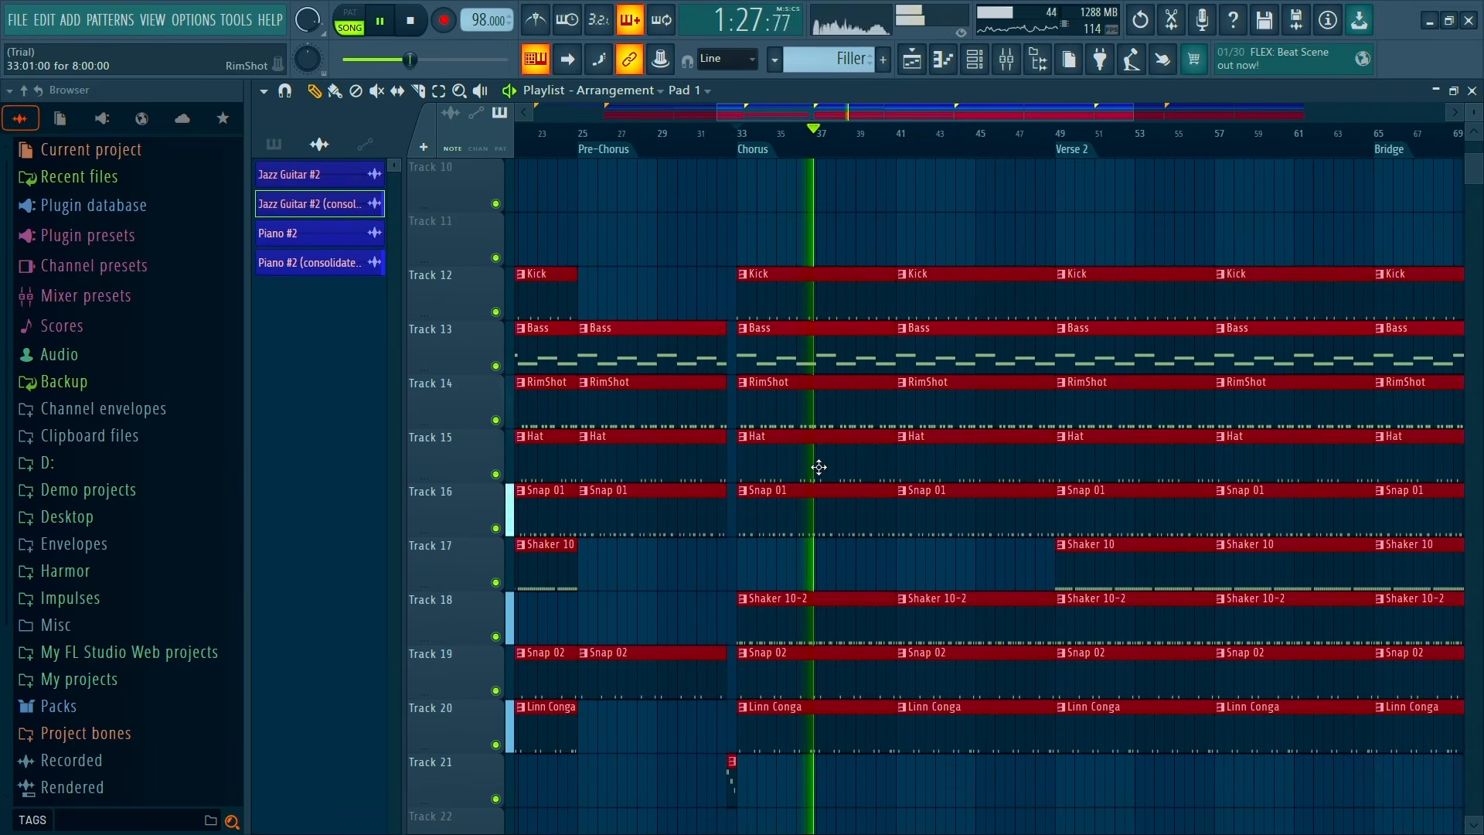
scroll(819, 466, "down", 2)
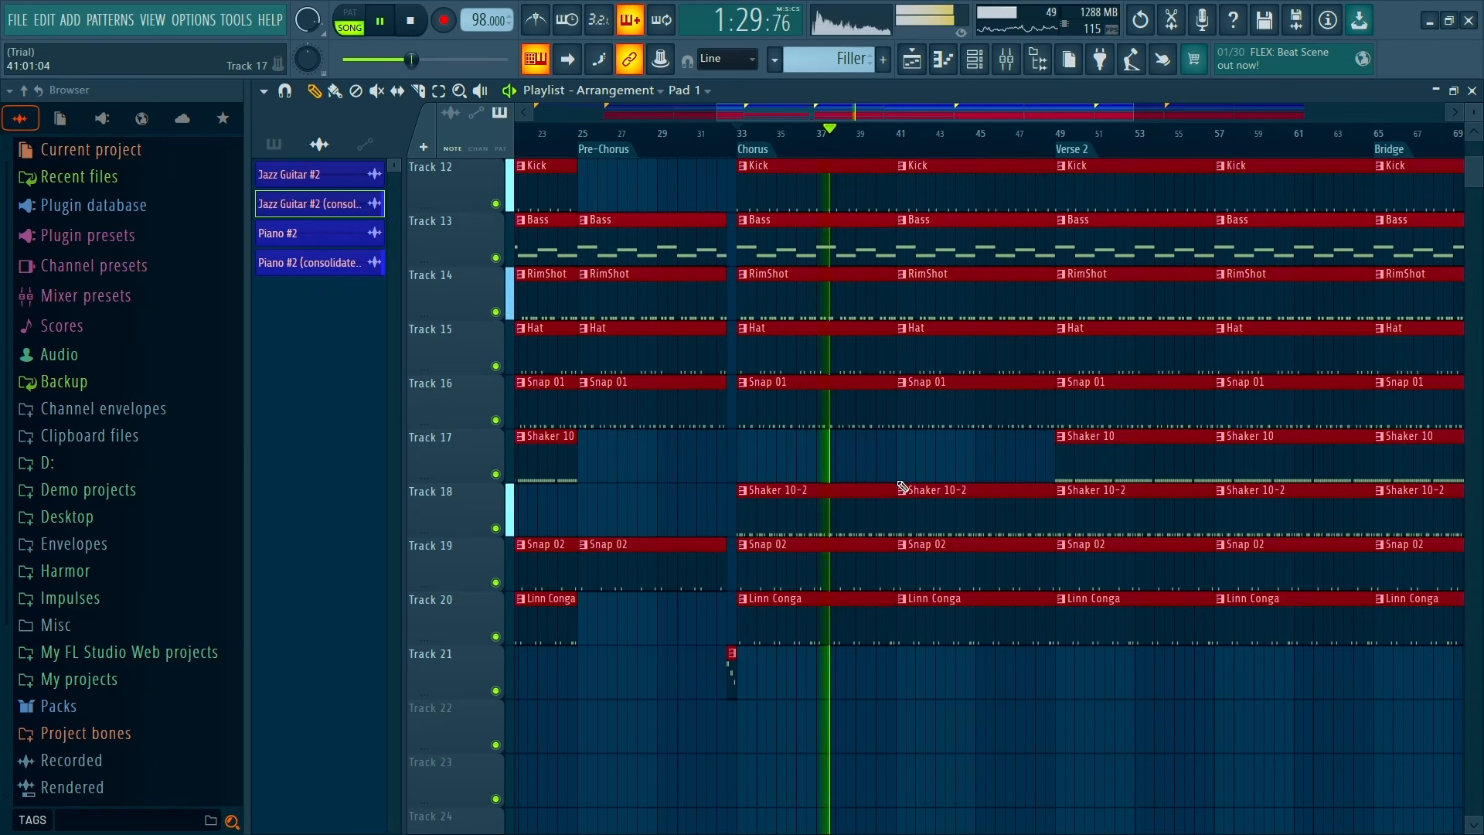
scroll(832, 424, "down", 1)
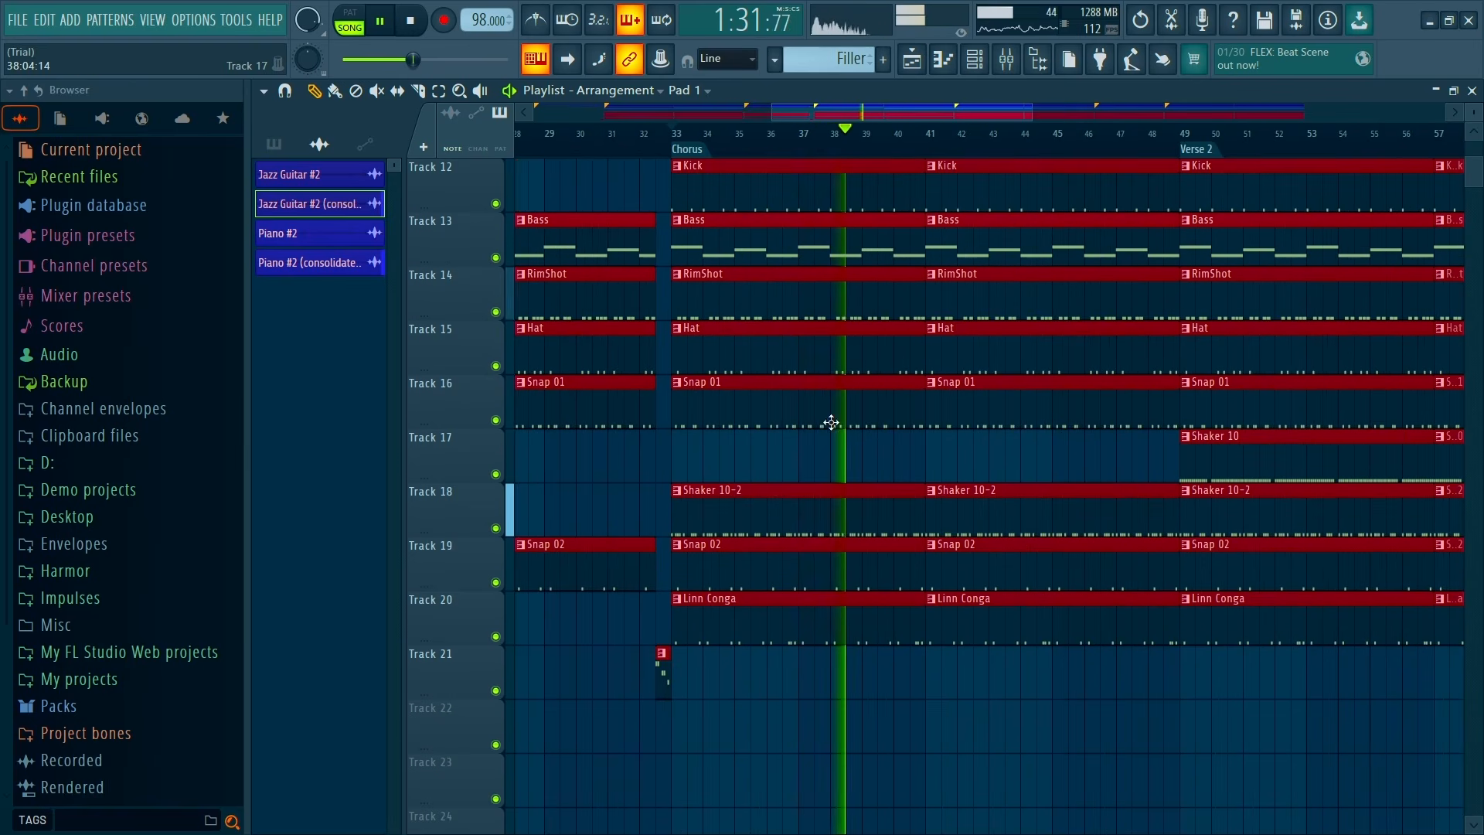
scroll(1127, 443, "down", 1)
scroll(1127, 443, "down", 1)
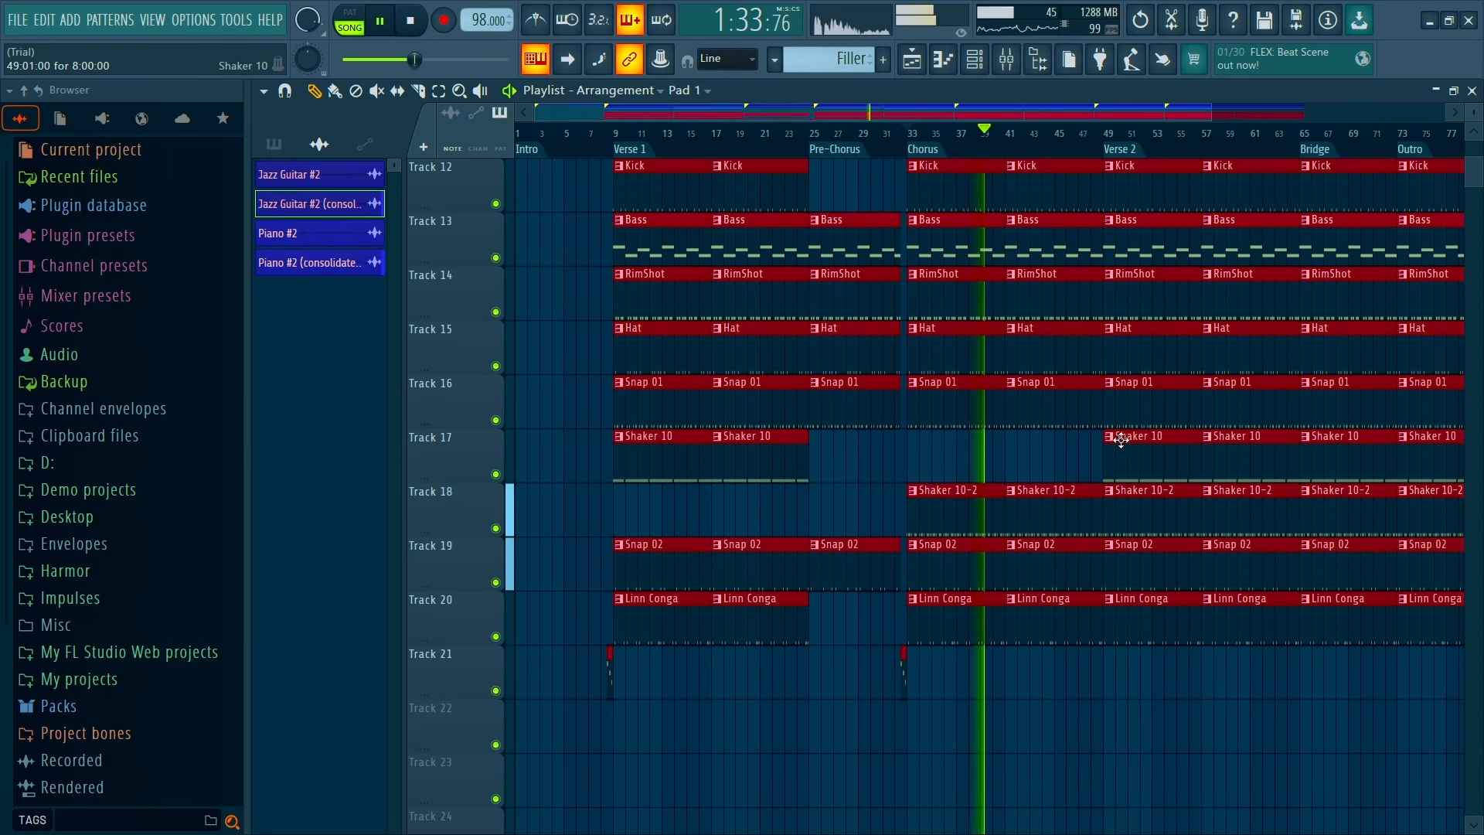
scroll(1120, 440, "up", 4)
scroll(1120, 440, "down", 1)
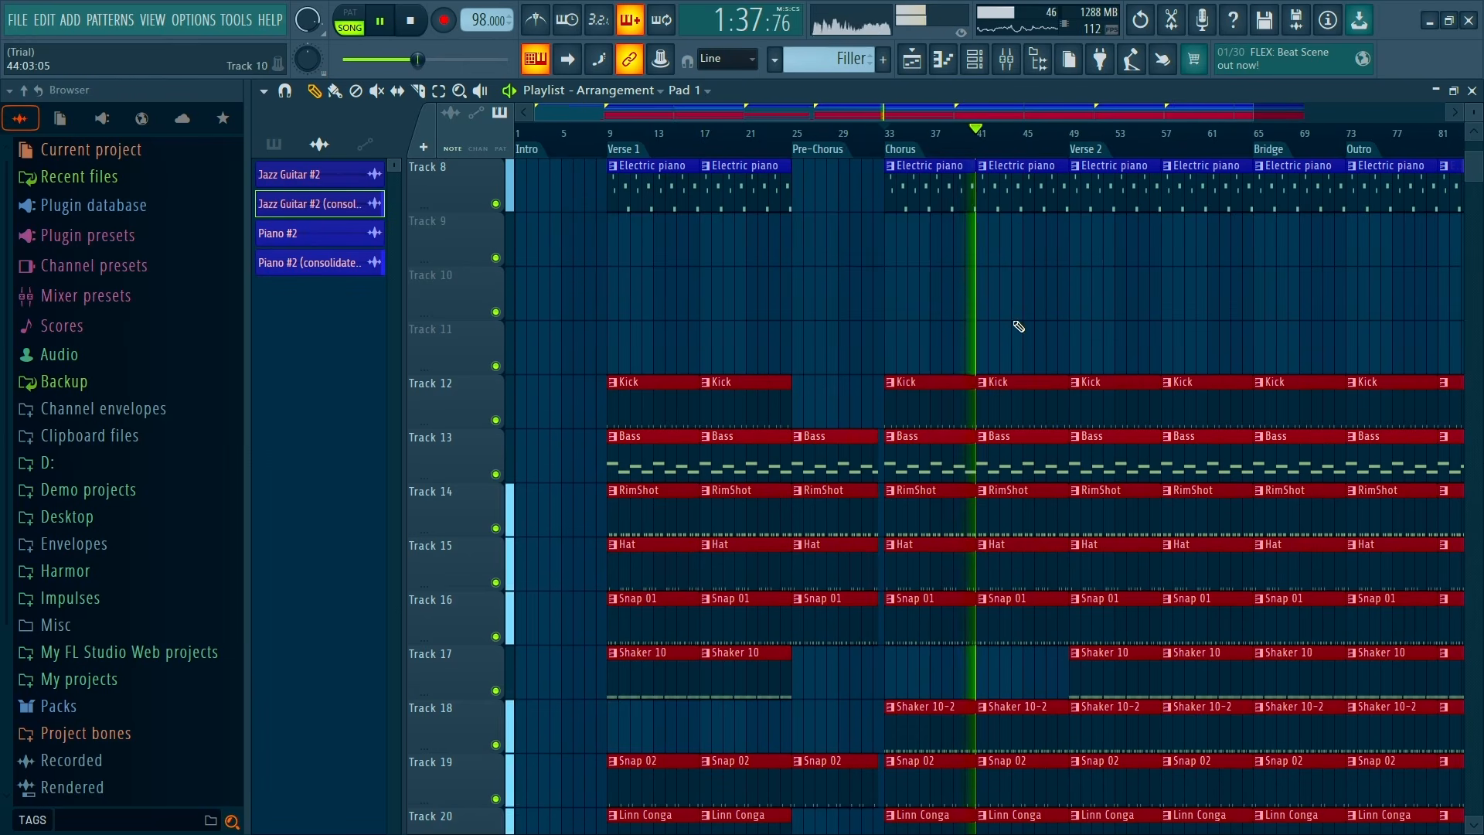
scroll(1017, 348, "down", 4)
scroll(1019, 391, "up", 2)
key("space")
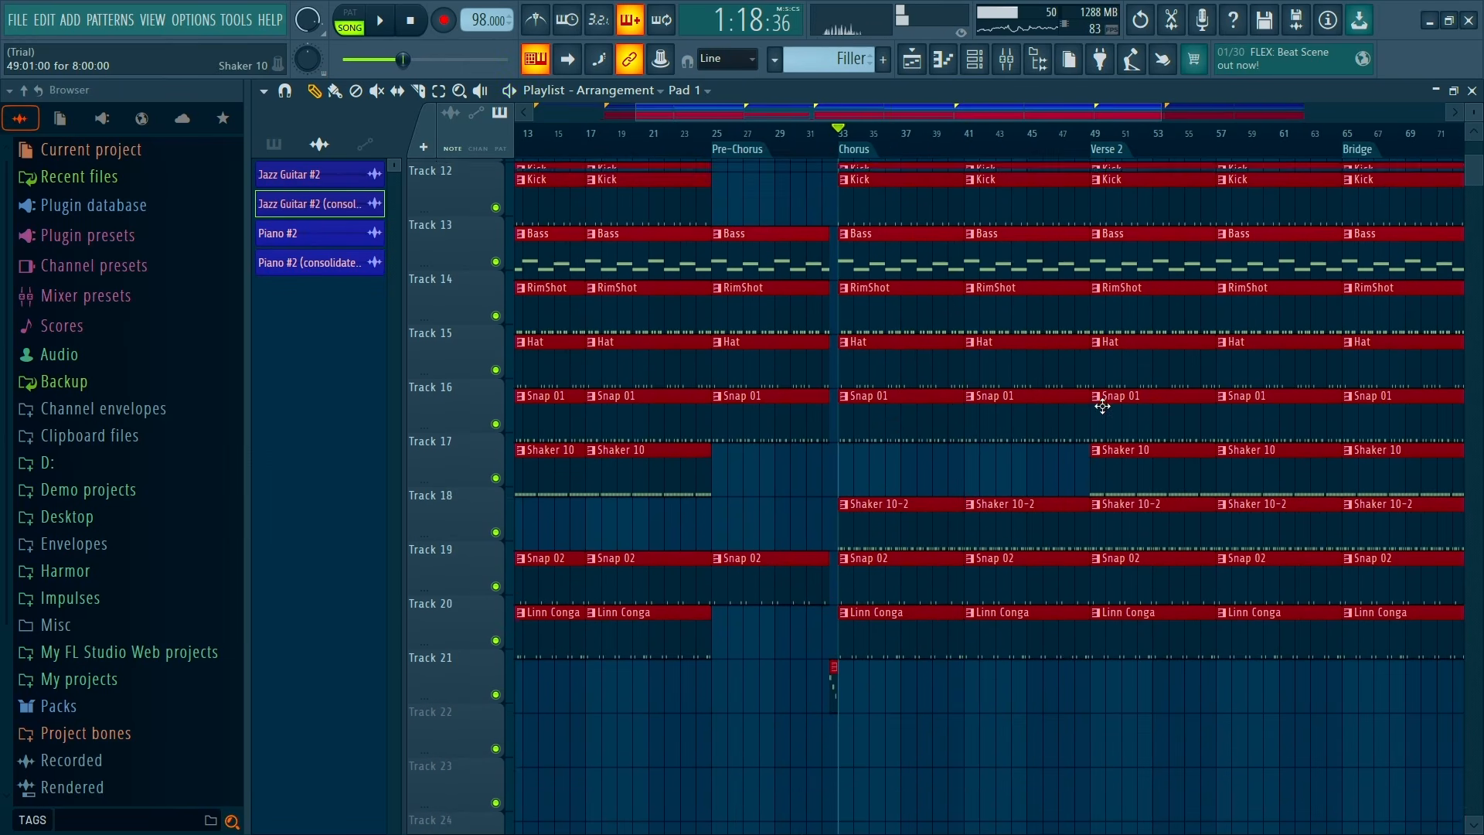
scroll(1102, 407, "up", 1)
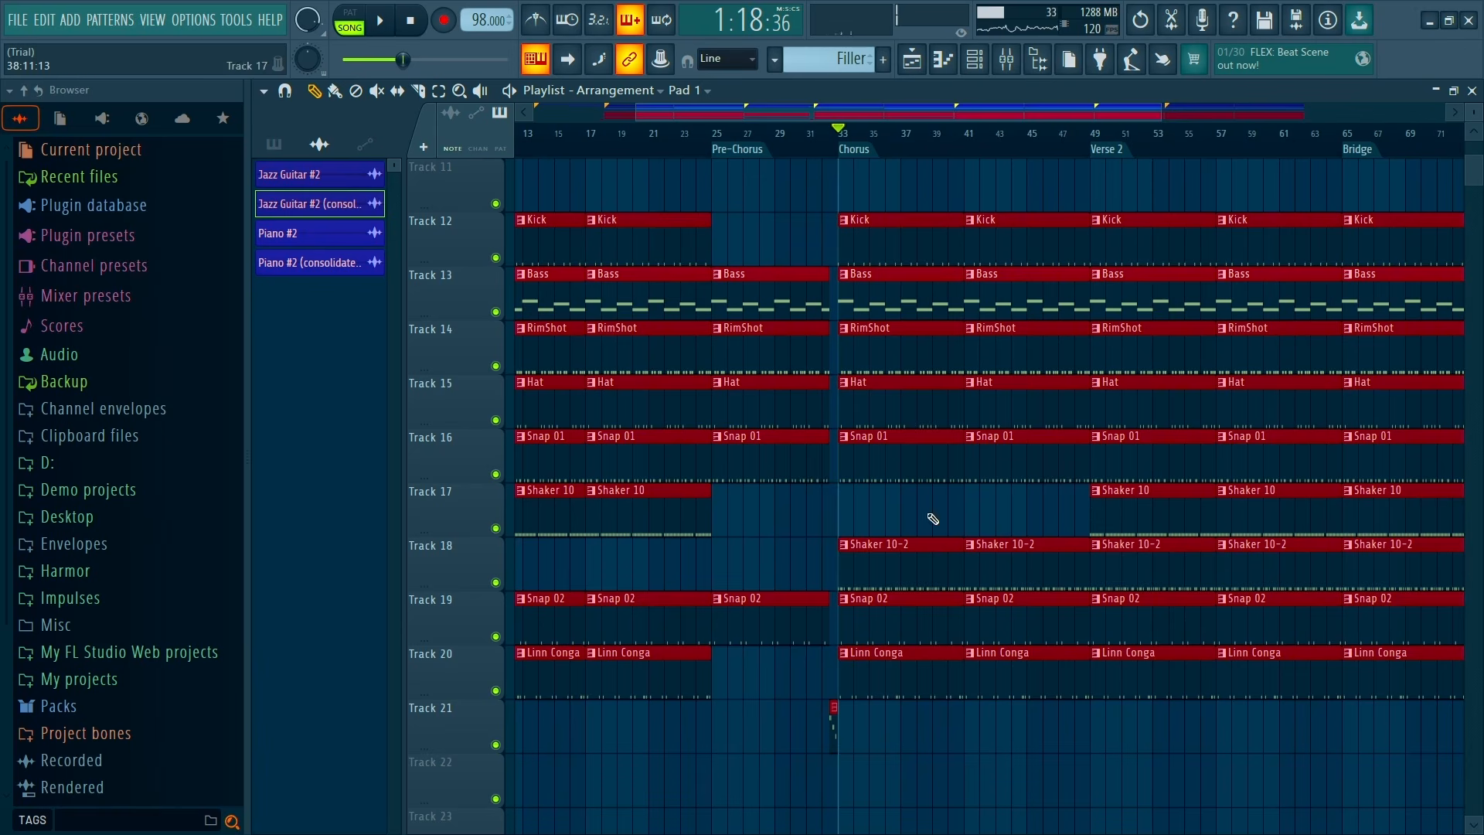
key("space")
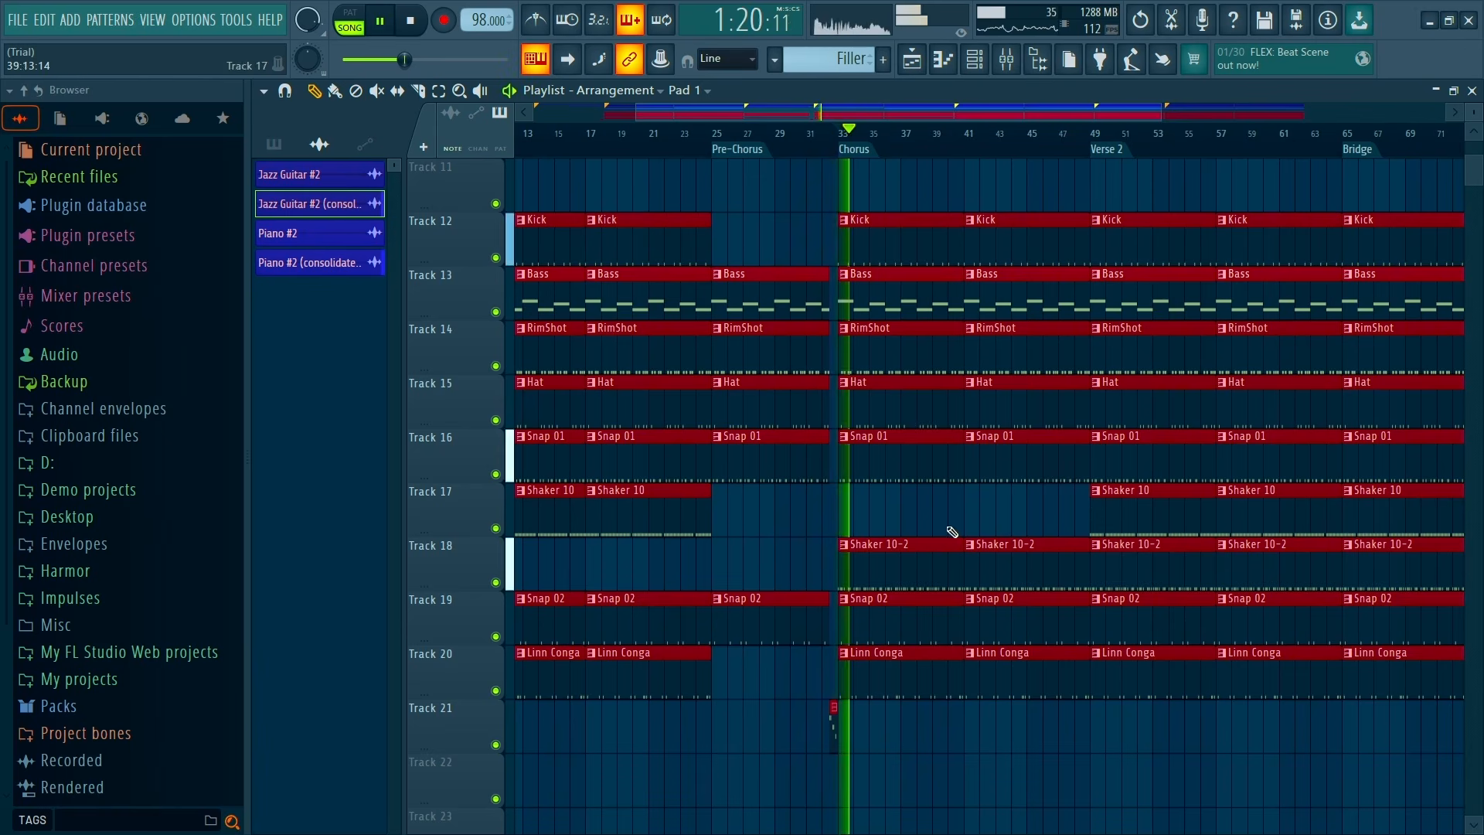
Delete the kick, bass and percussion clips on Tracks 12 to 20 from Verse 2 at bar 49 through the Outro
scroll(951, 545, "down", 4)
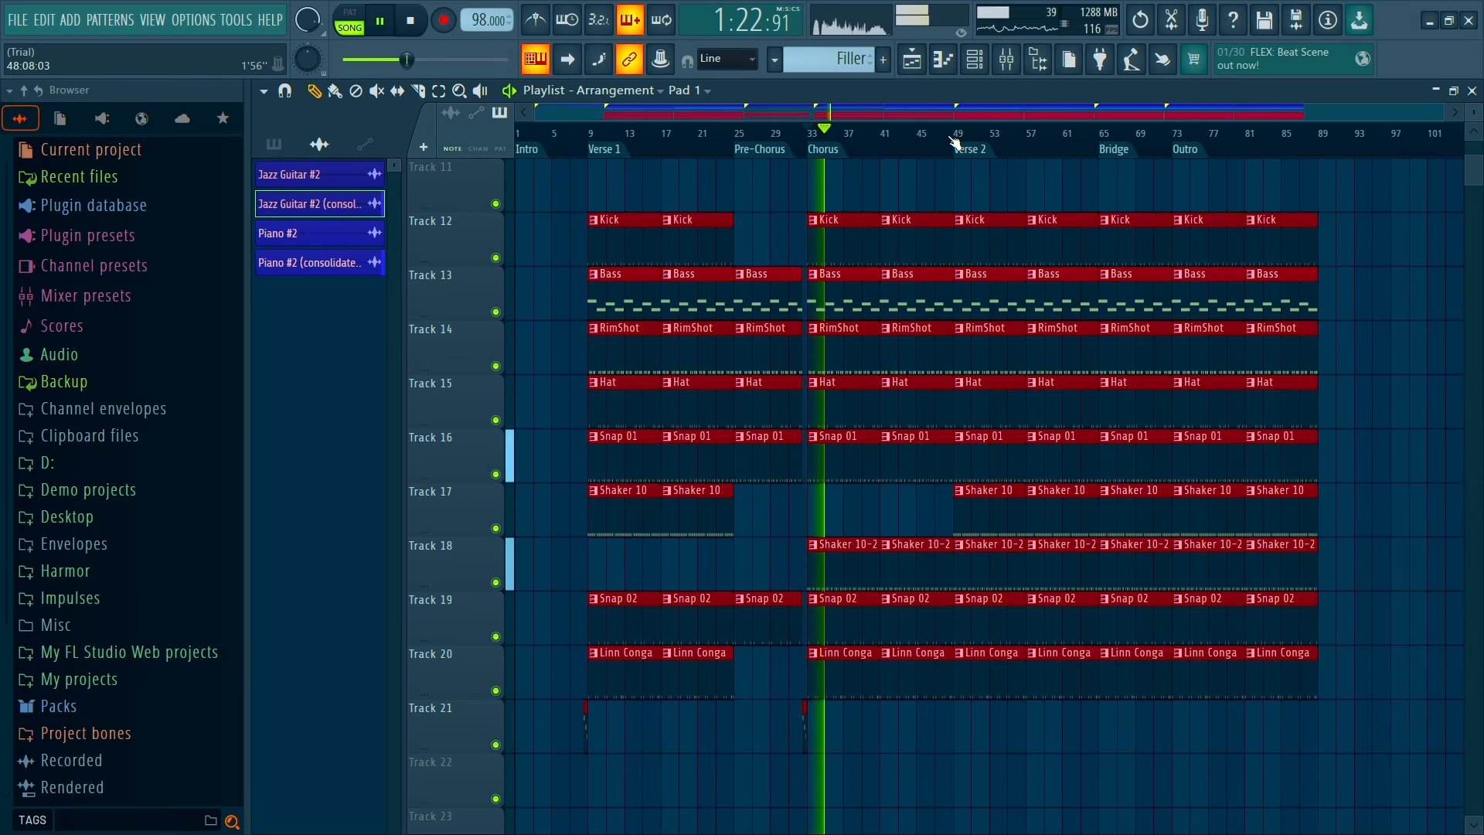
left_click(954, 140)
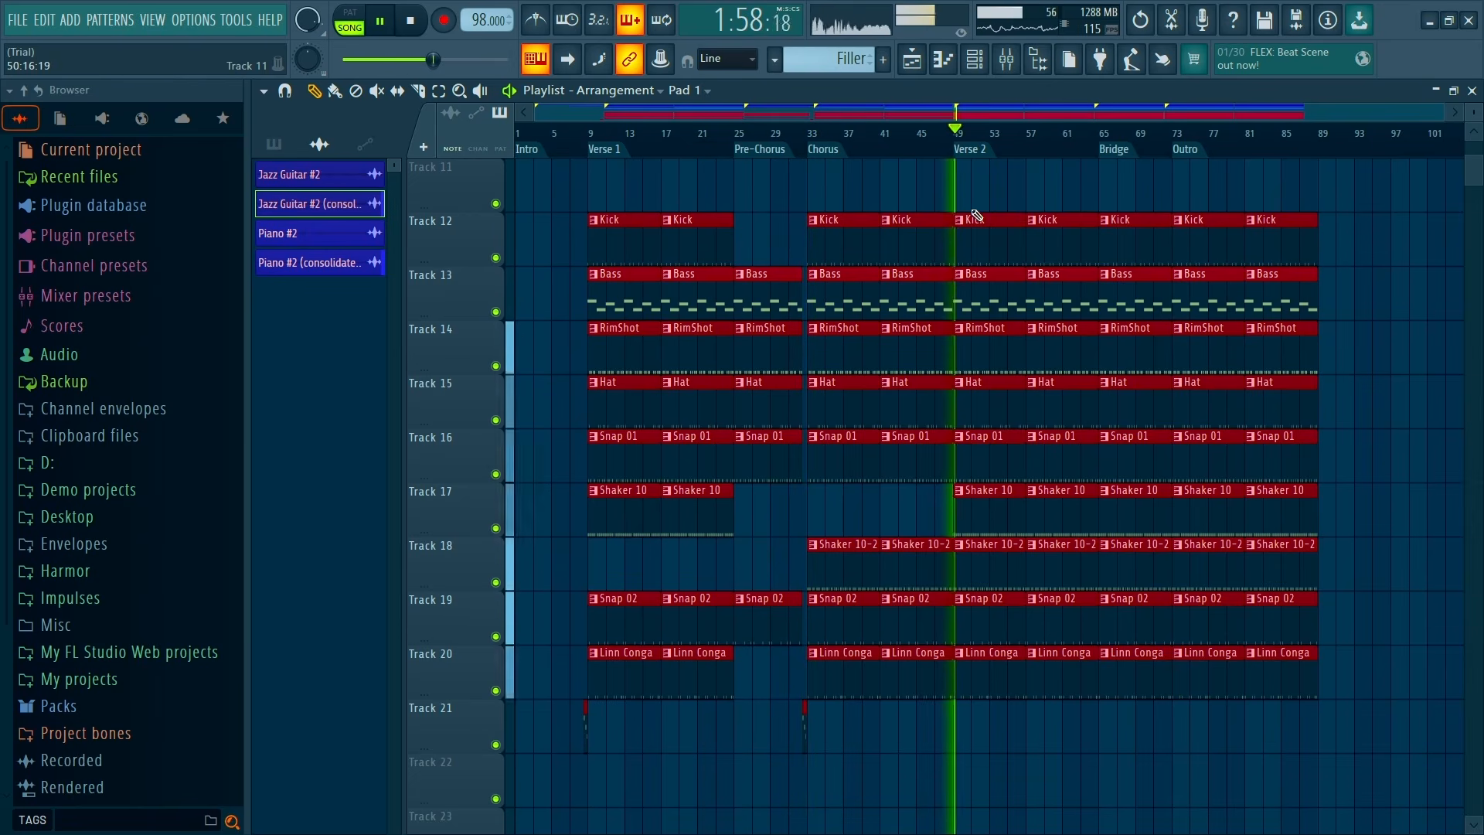
scroll(998, 273, "up", 2)
key("space")
left_click_drag(998, 272, 1364, 825)
key("Delete")
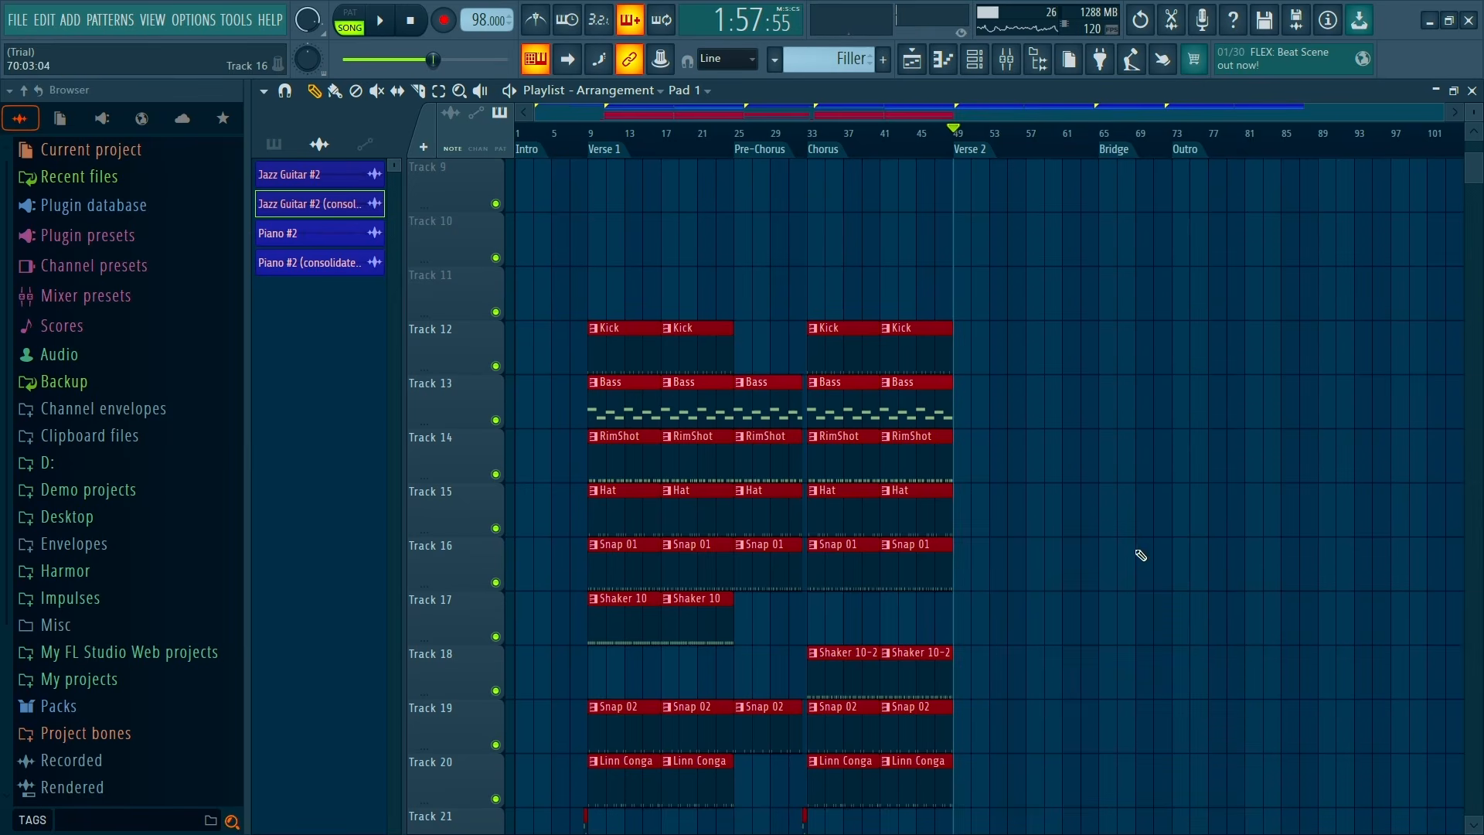
scroll(562, 301, "down", 1)
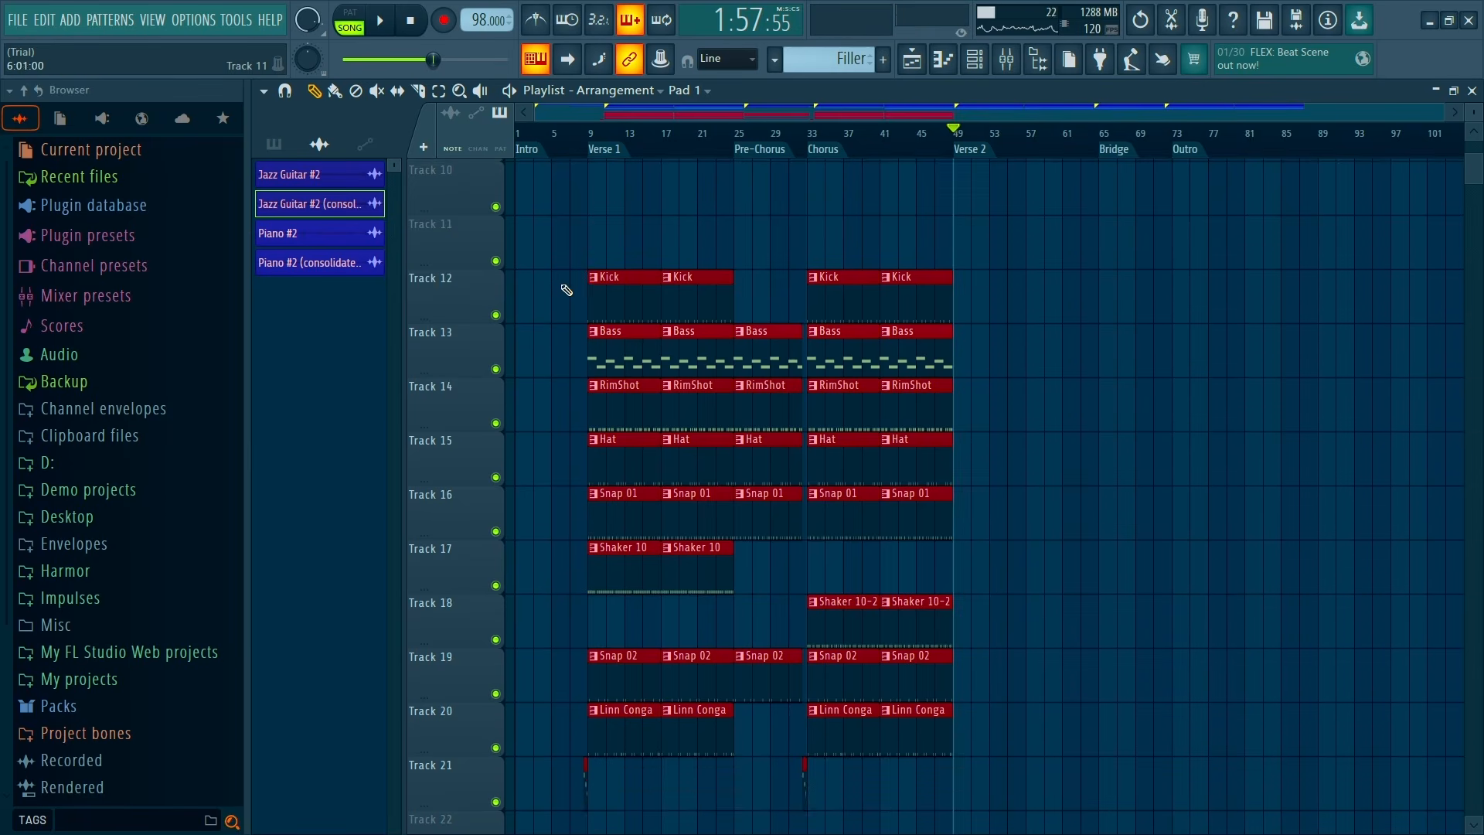
left_click_drag(562, 215, 1021, 808)
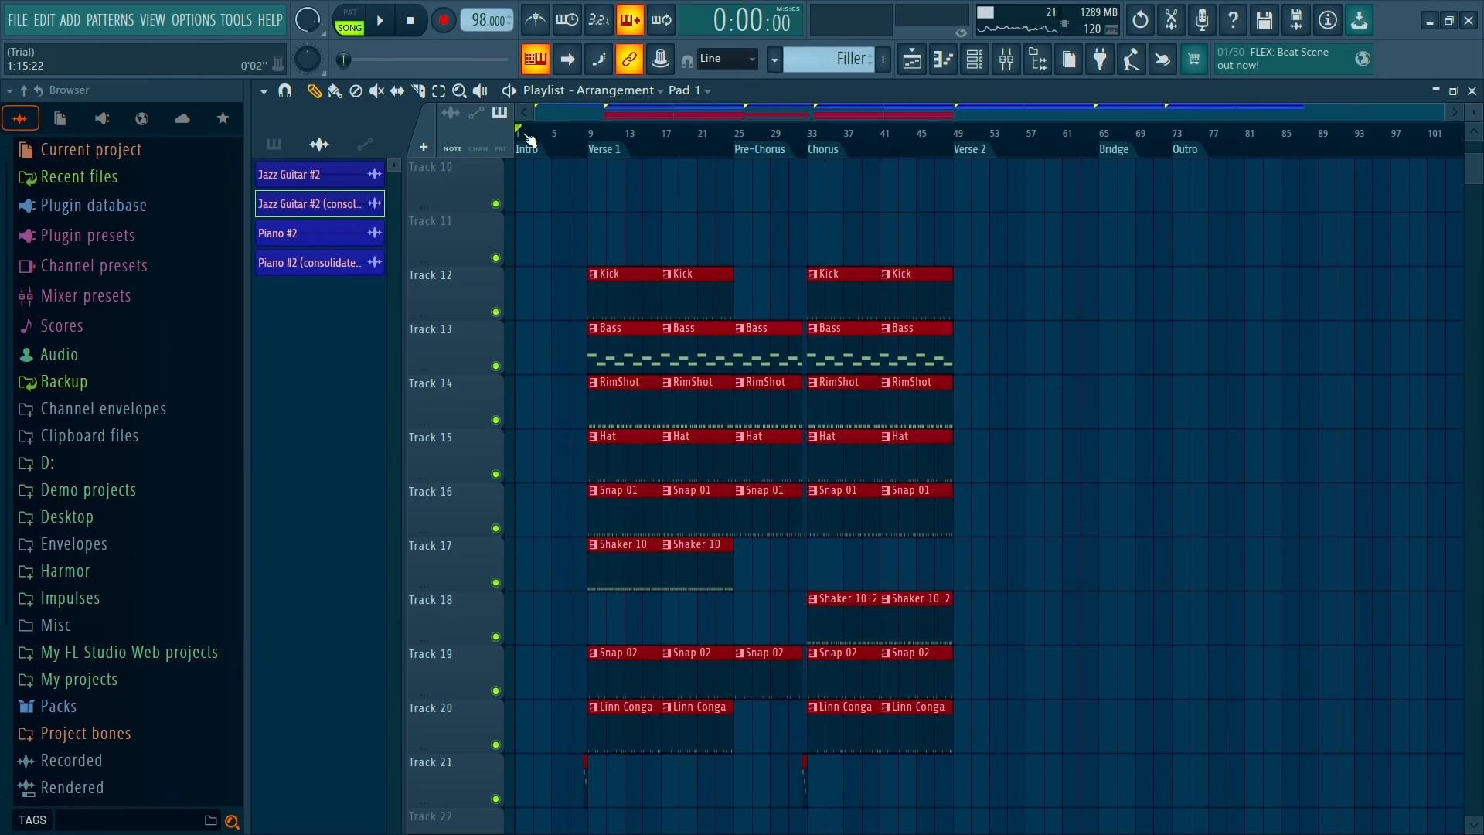
Open the Risers folder of the sample Packs in the Browser
scroll(545, 210, "up", 1)
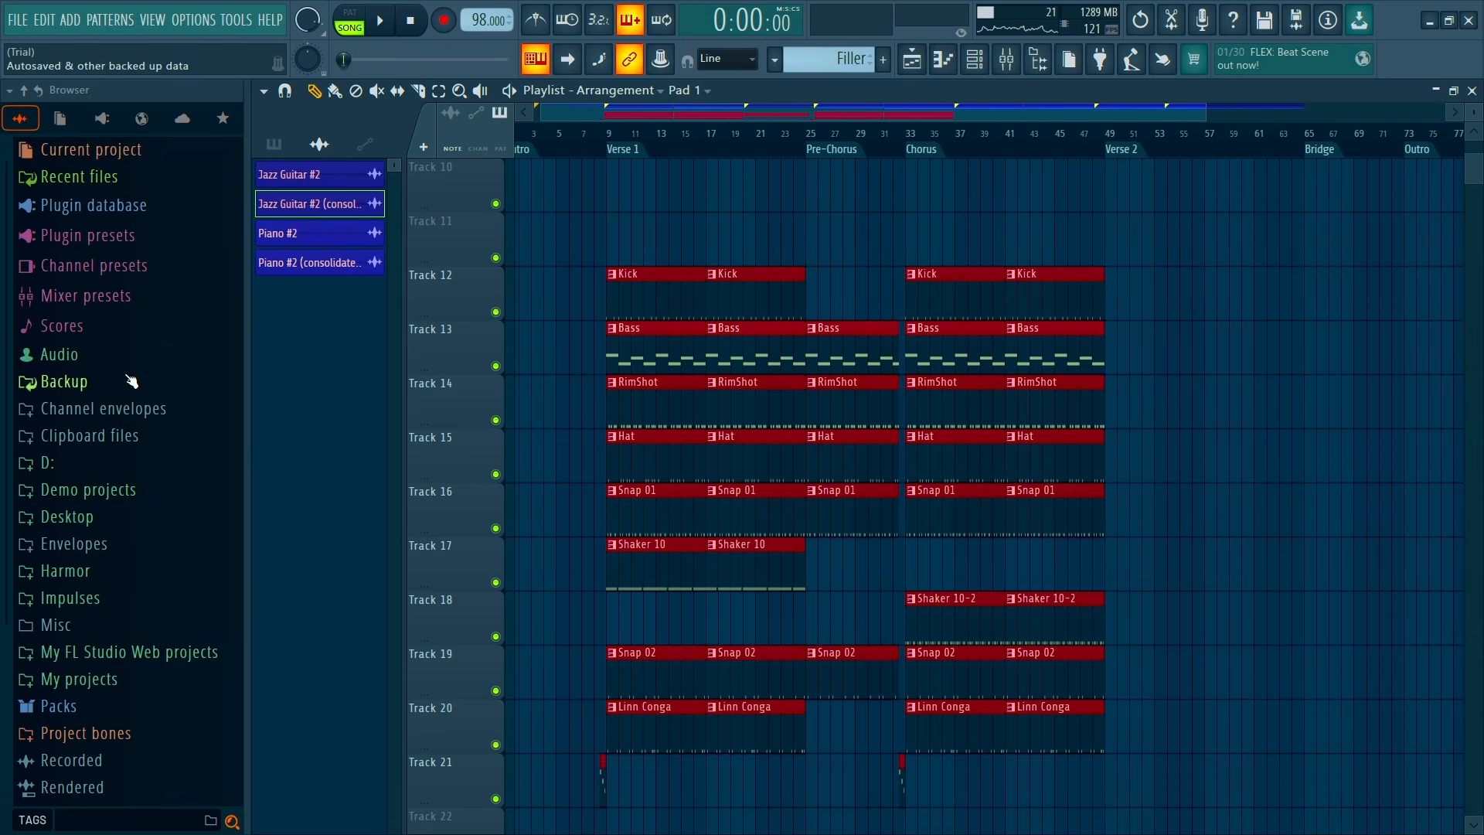
left_click(141, 700)
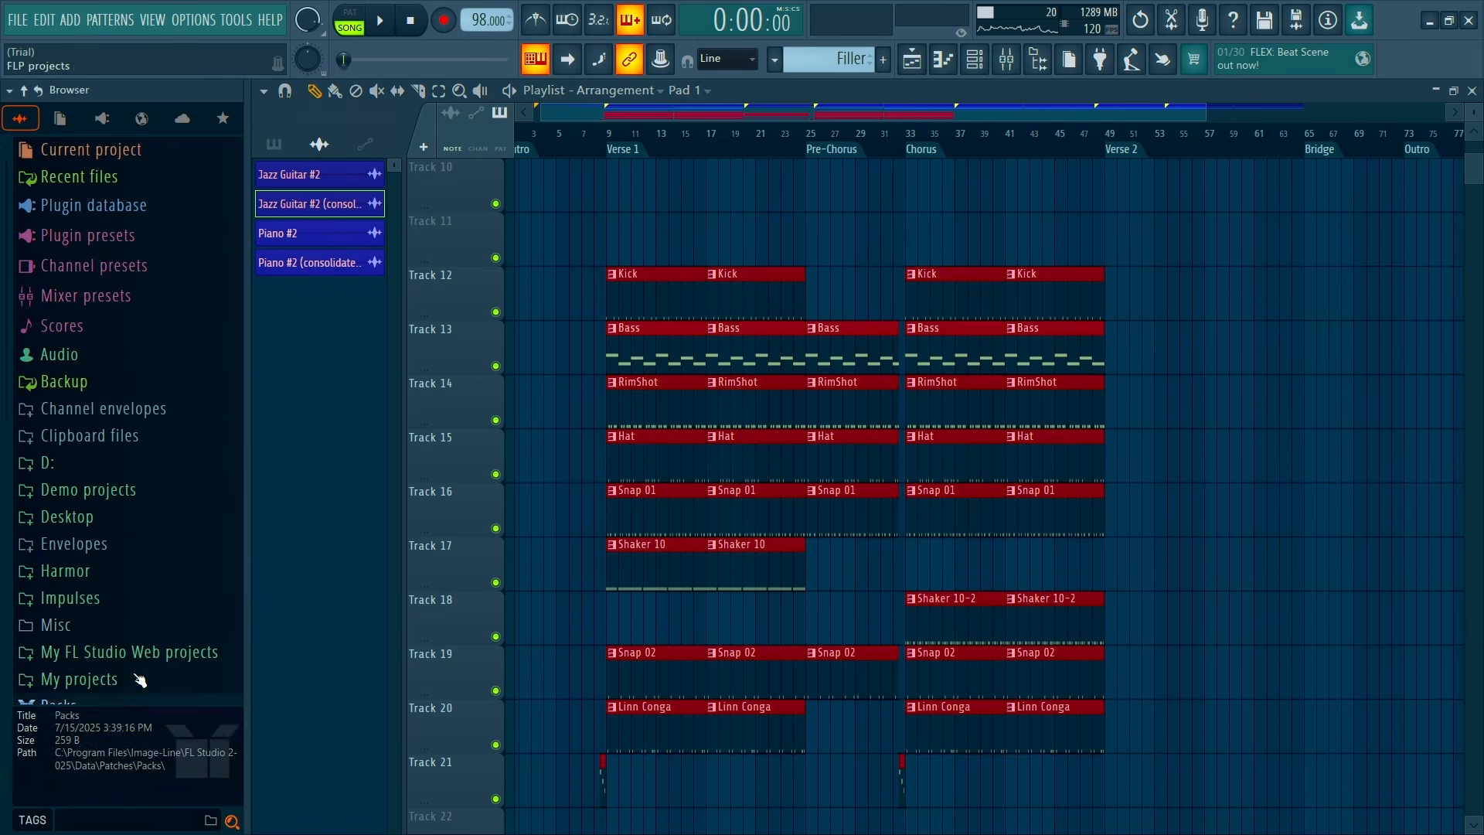
scroll(166, 525, "down", 3)
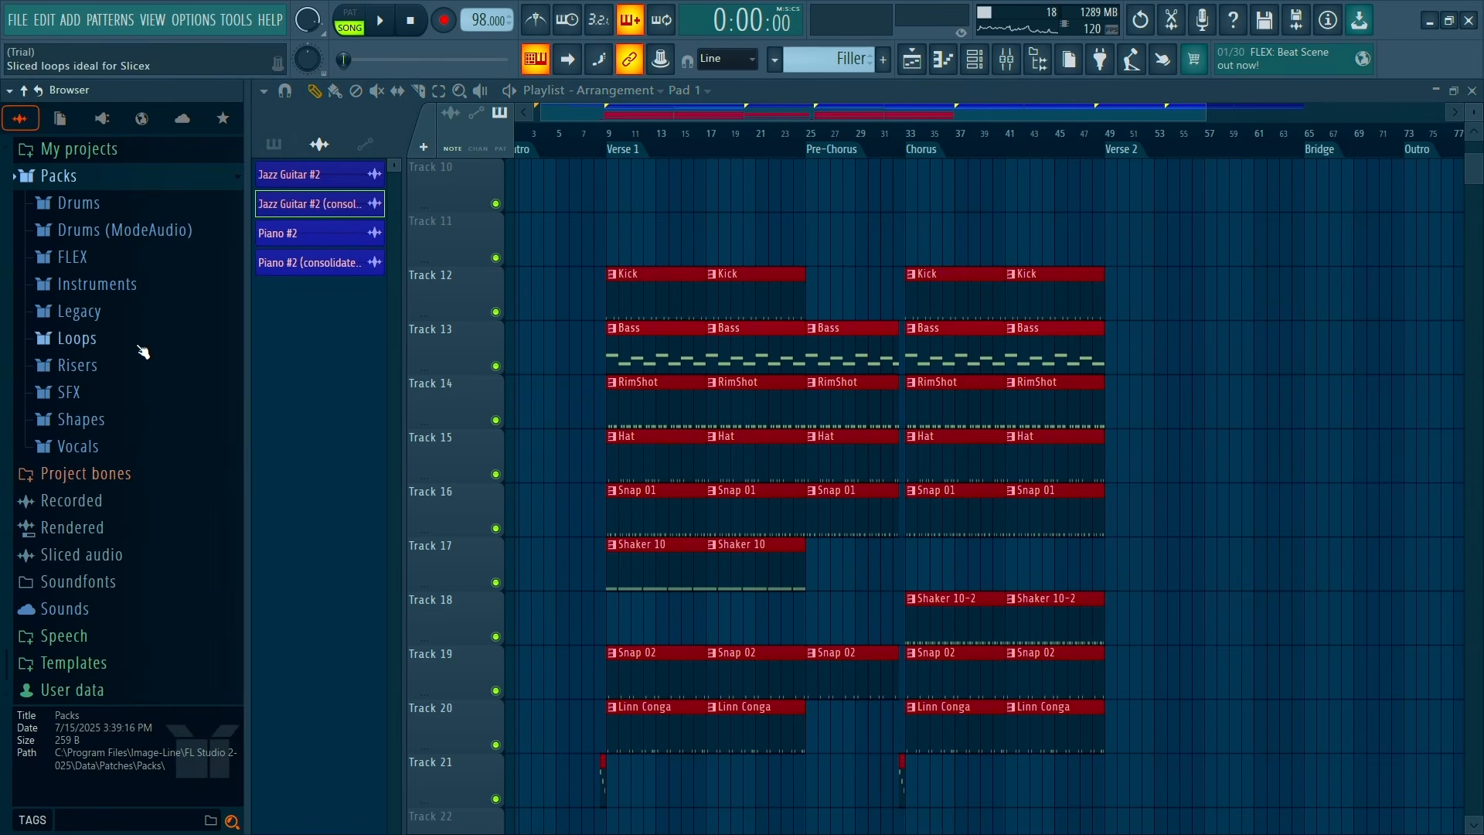
left_click(130, 378)
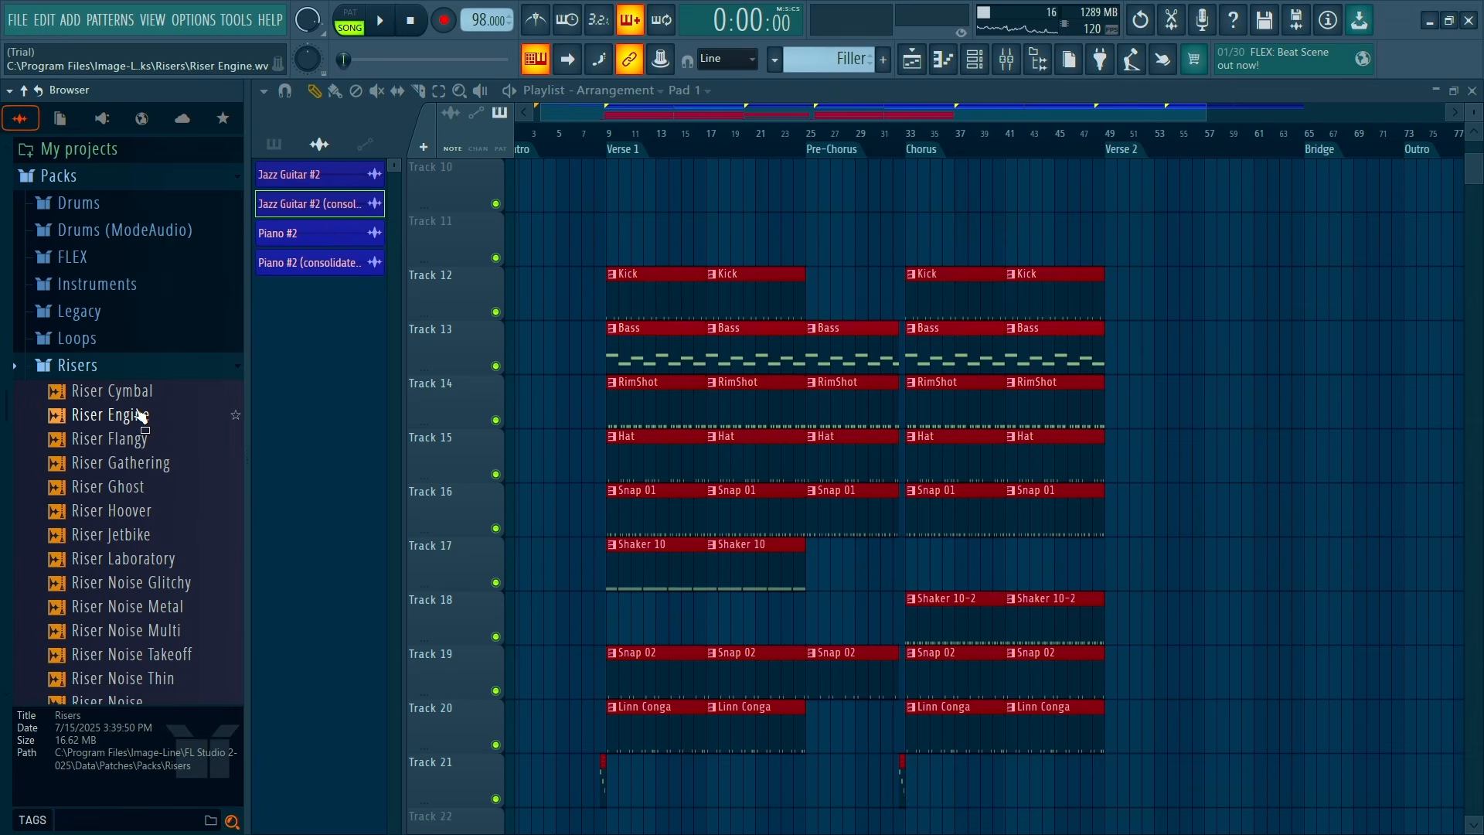
Preview several riser samples, from Riser Engine through Riser Ghost and Riser Jetbike to Riser Noise Metal
left_click(142, 418)
left_click(154, 486)
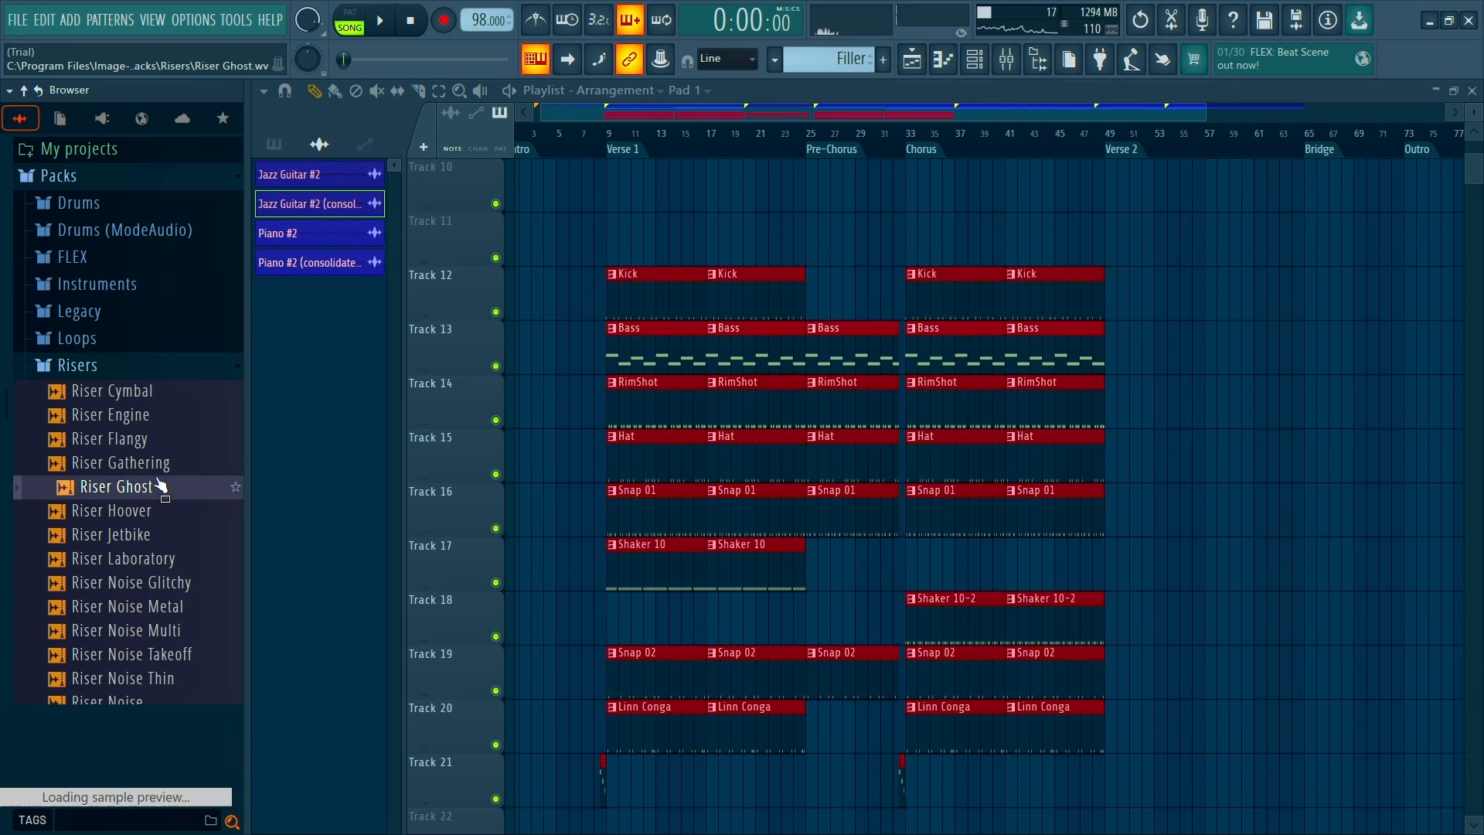
left_click(154, 510)
left_click(155, 534)
scroll(154, 438, "down", 2)
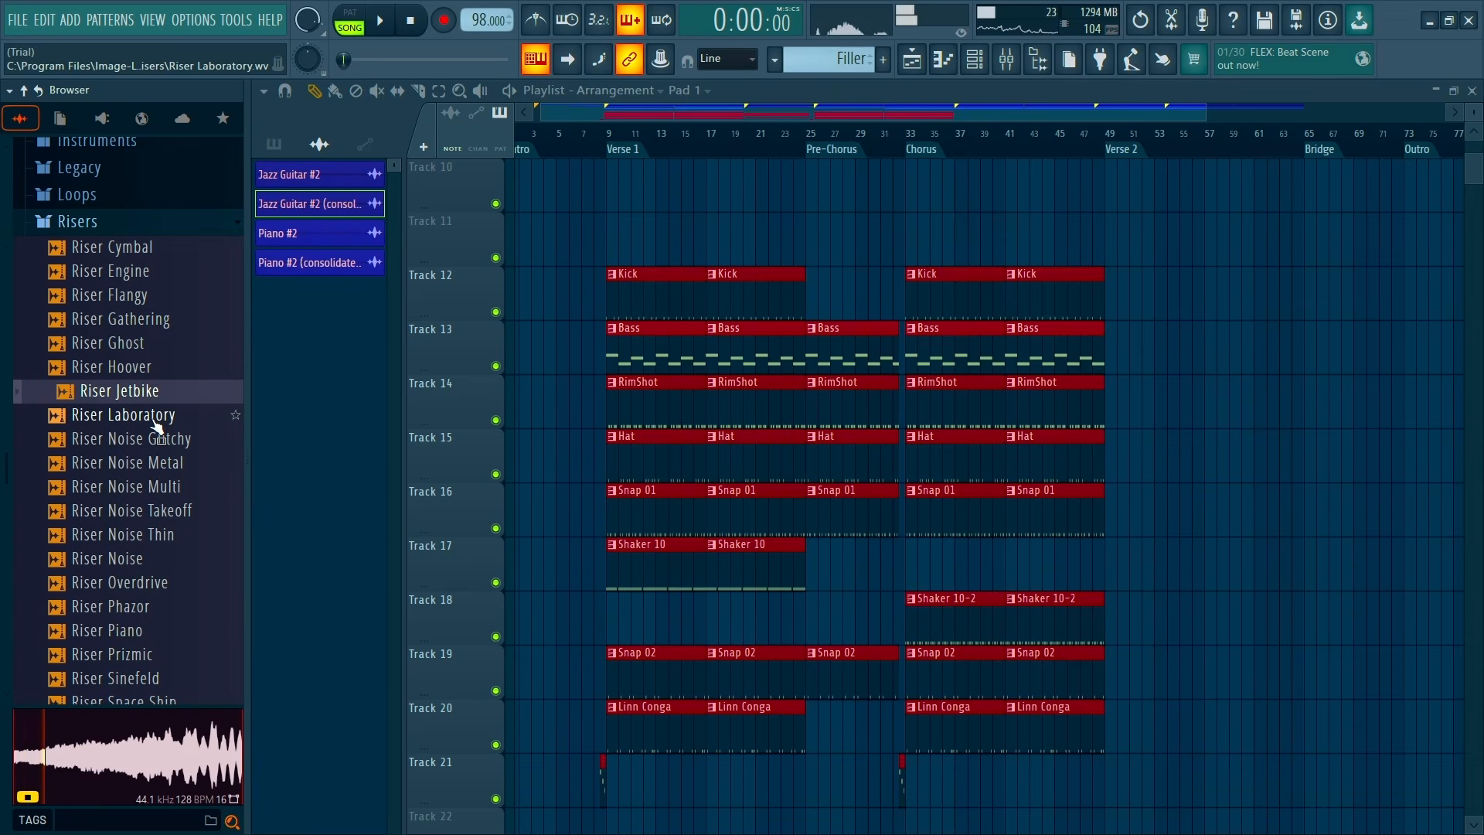
left_click(154, 418)
left_click(153, 464)
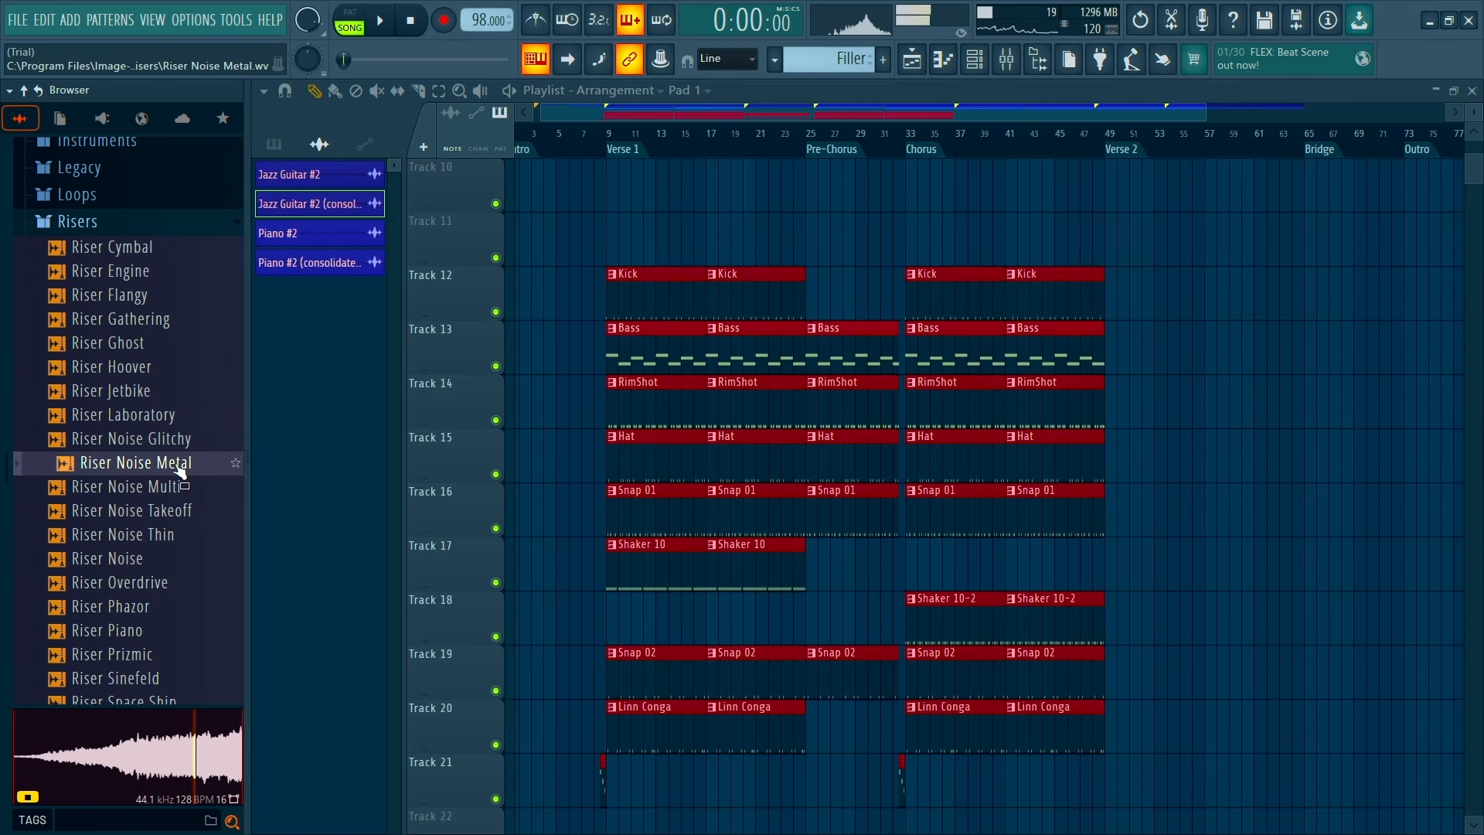
Place the Riser Noise Metal sample on Track 23 from bar 5, ending where Verse 1 starts at bar 9
scroll(818, 428, "down", 3)
scroll(609, 461, "up", 2)
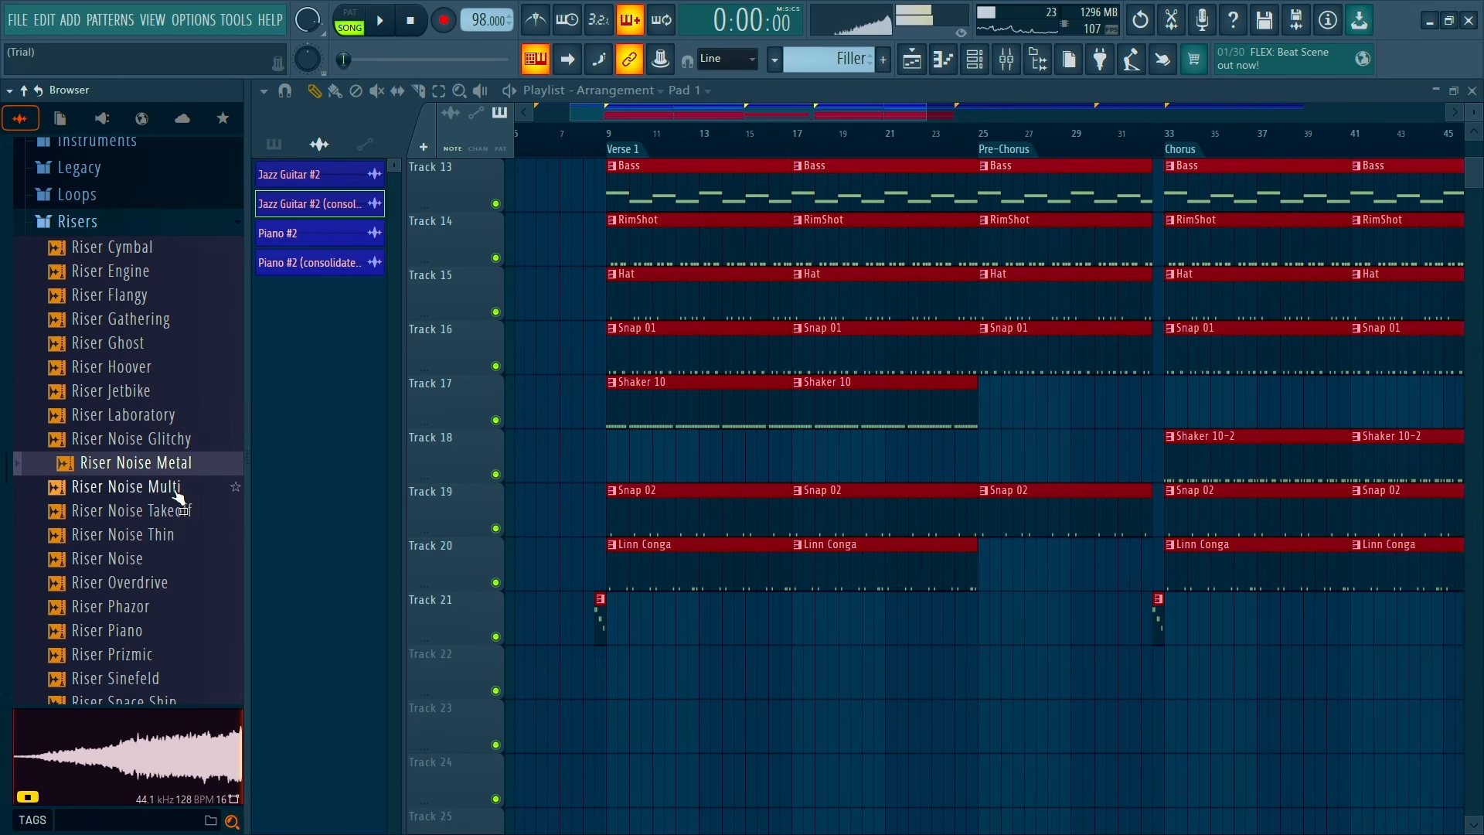
left_click_drag(434, 503, 589, 713)
scroll(595, 711, "up", 3)
scroll(669, 732, "up", 2)
scroll(671, 696, "down", 4)
scroll(669, 642, "up", 1)
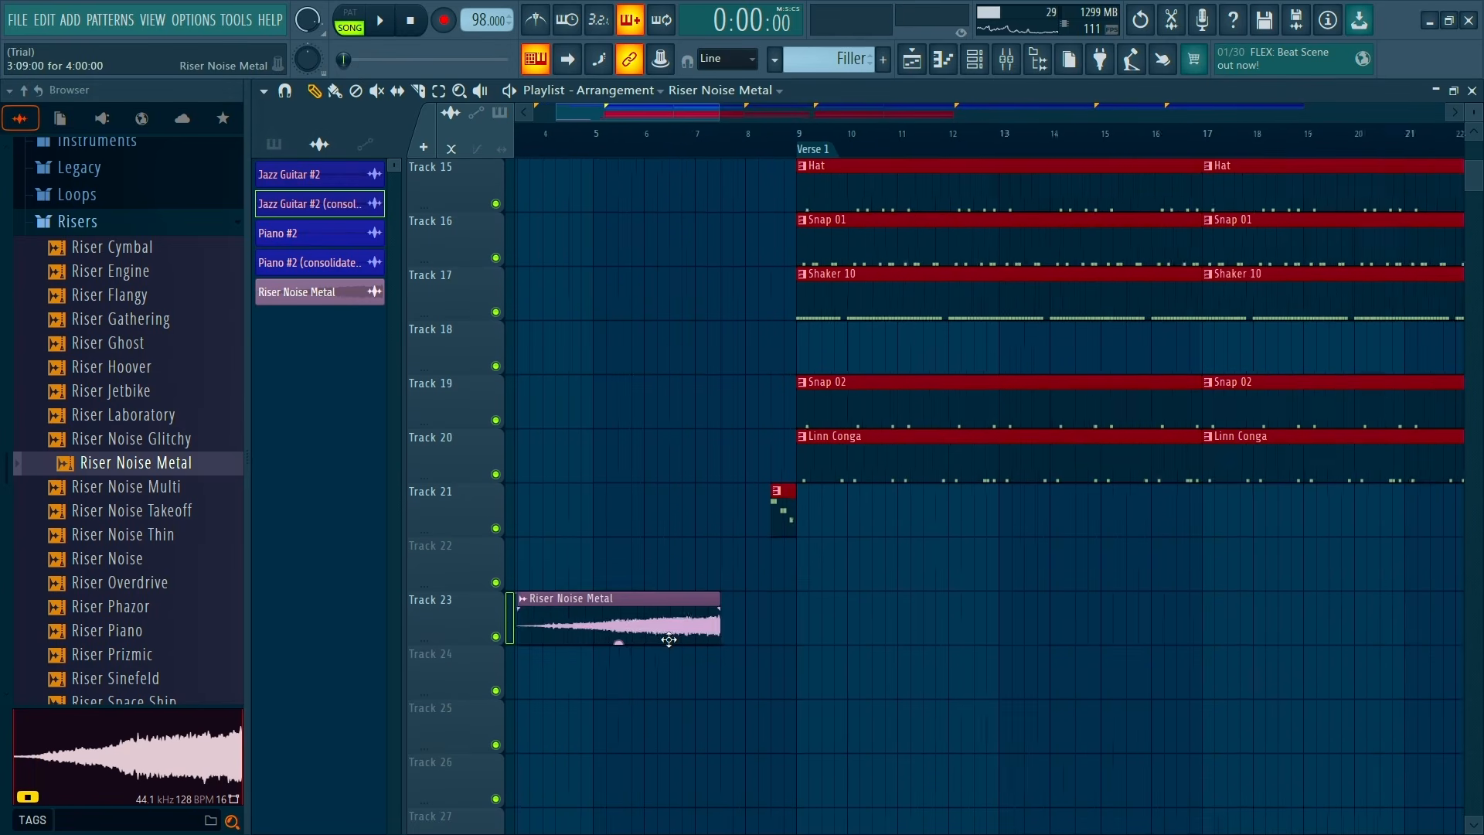
scroll(669, 640, "up", 1)
left_click_drag(670, 640, 783, 620)
Play the riser and set its channel volume to 17% and its modulation X offset to -57%
key("space")
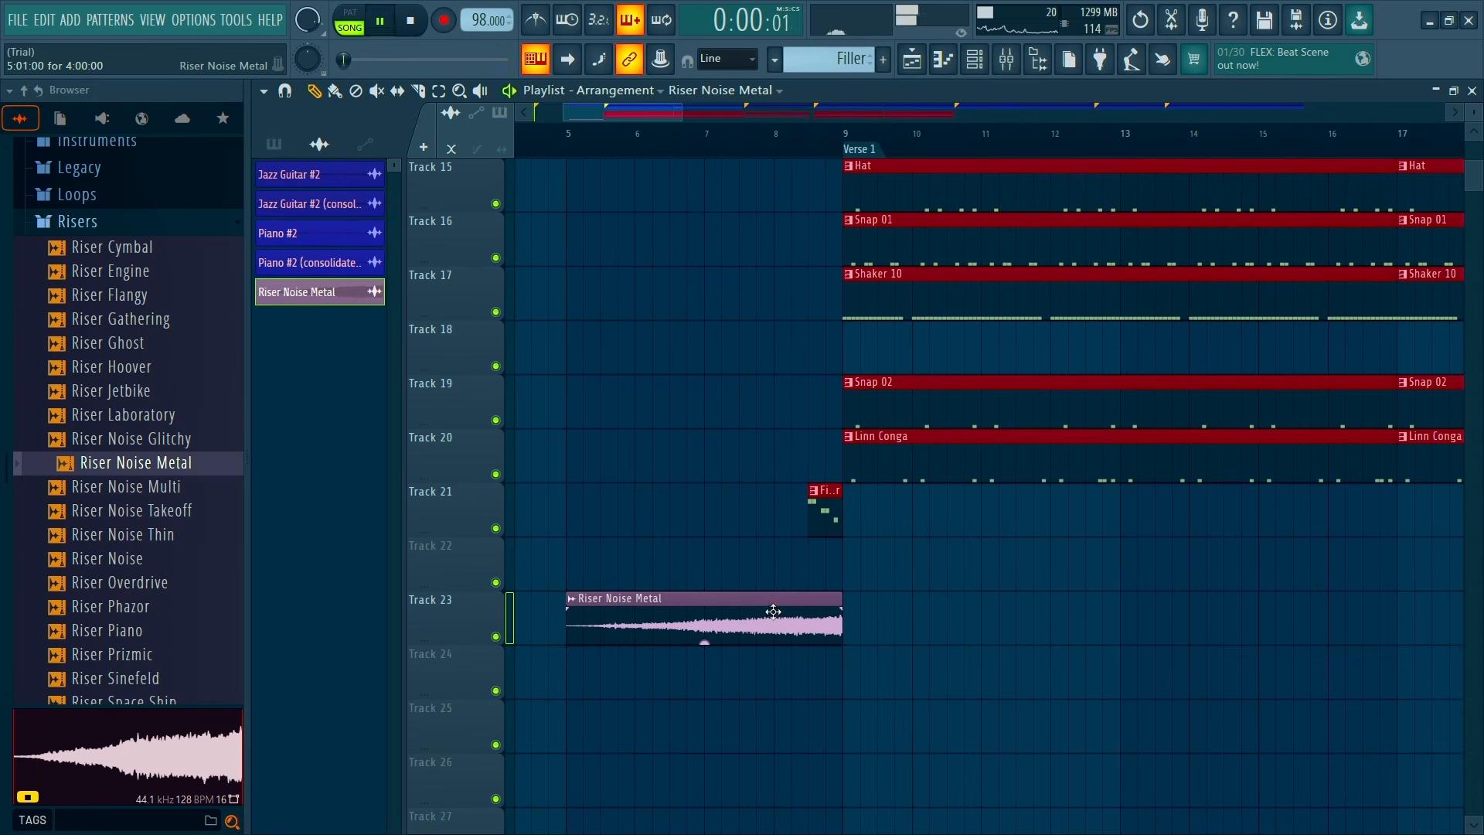
key("space")
double_click(735, 613)
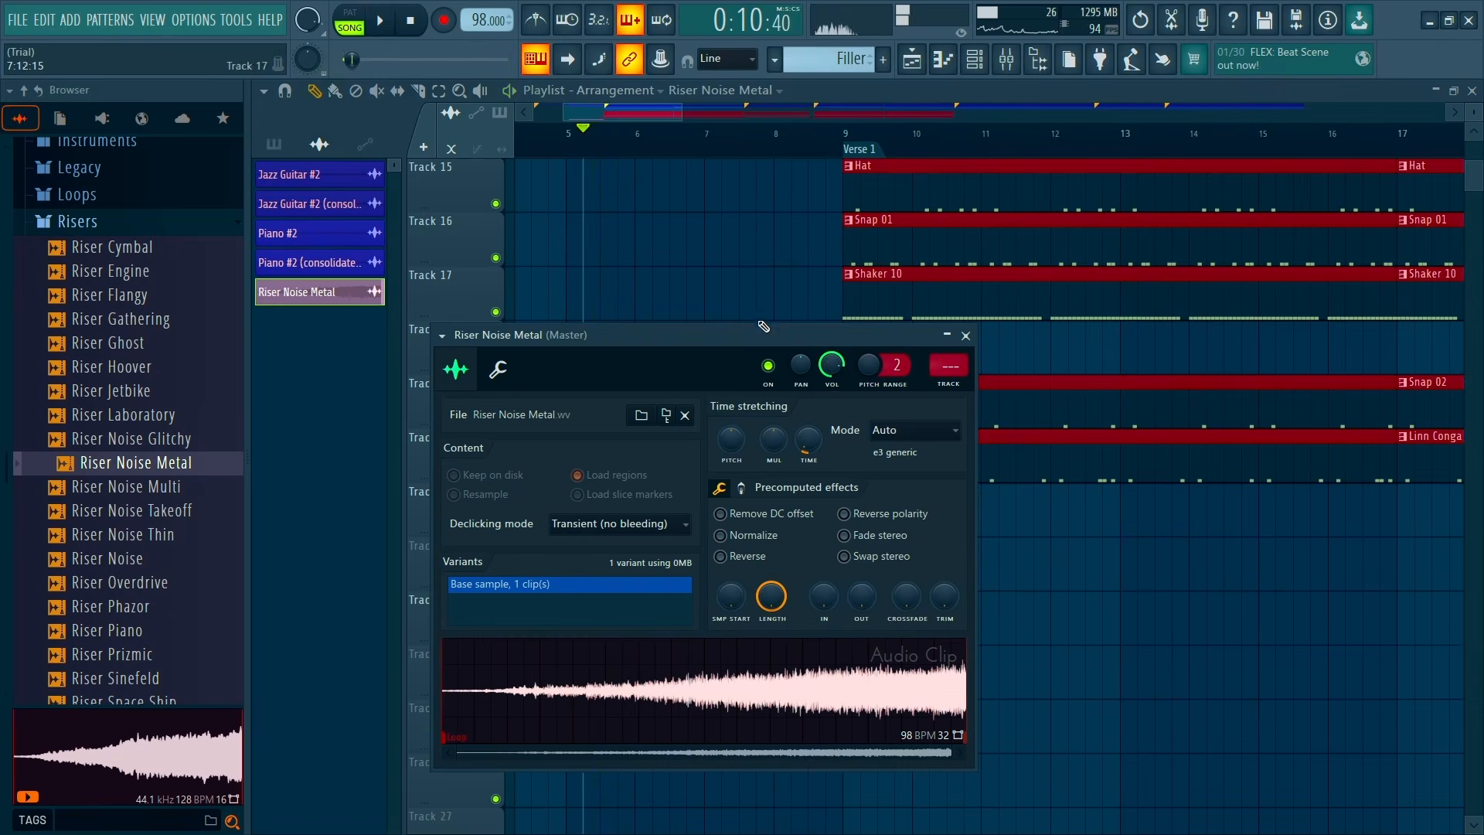
left_click_drag(830, 364, 830, 417)
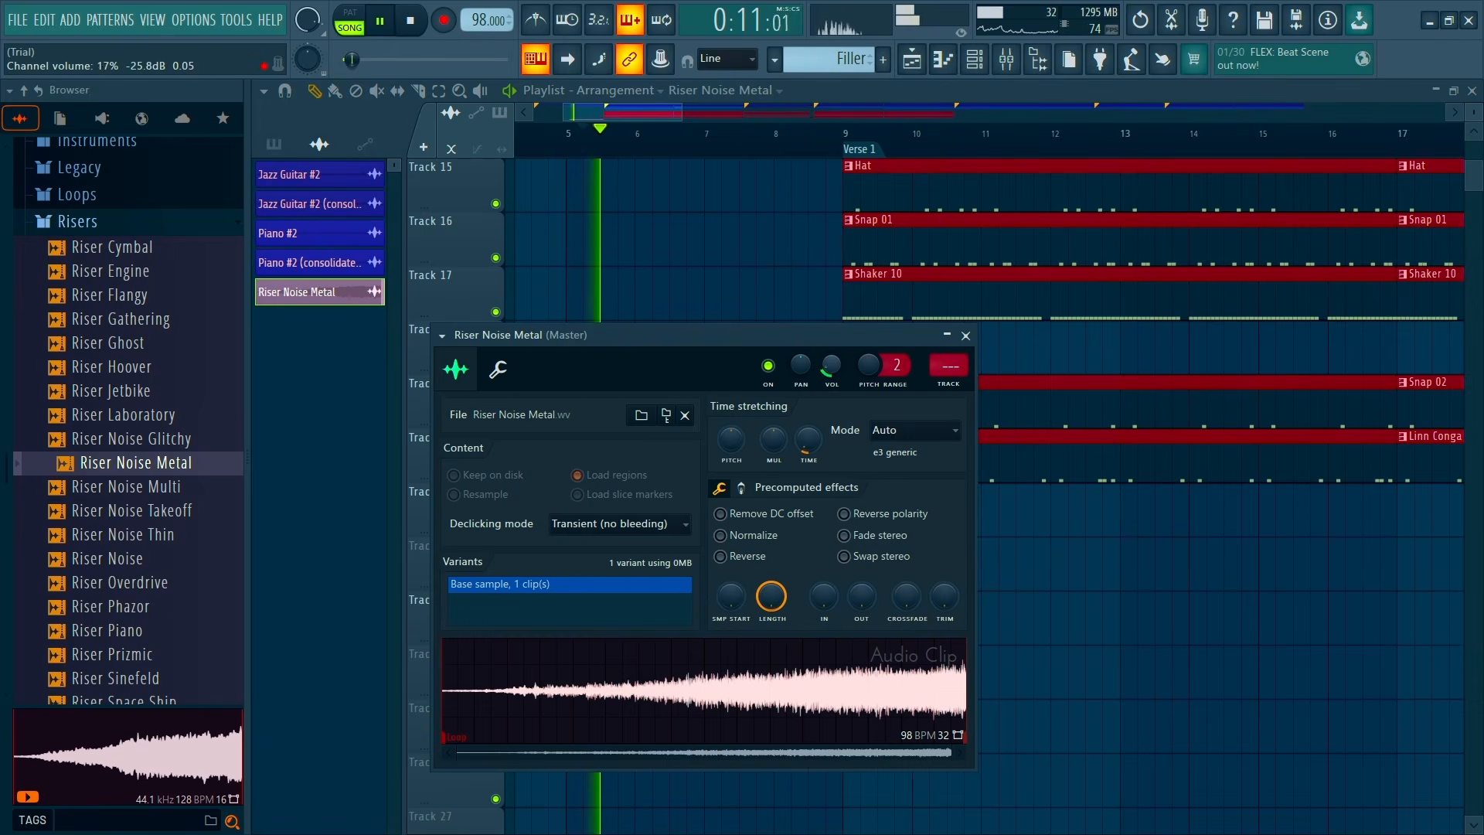
left_click(498, 370)
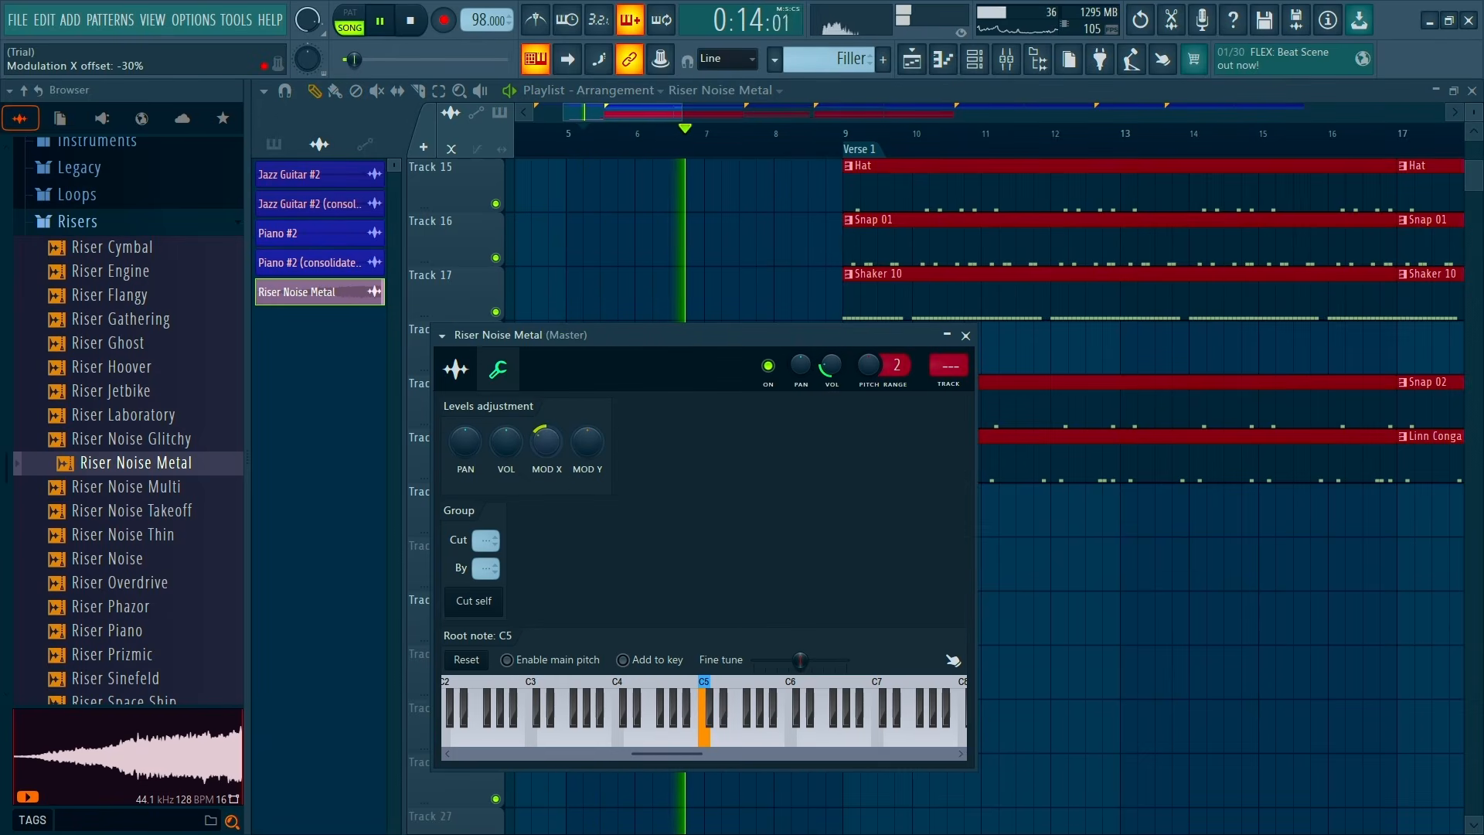
left_click_drag(547, 434, 547, 444)
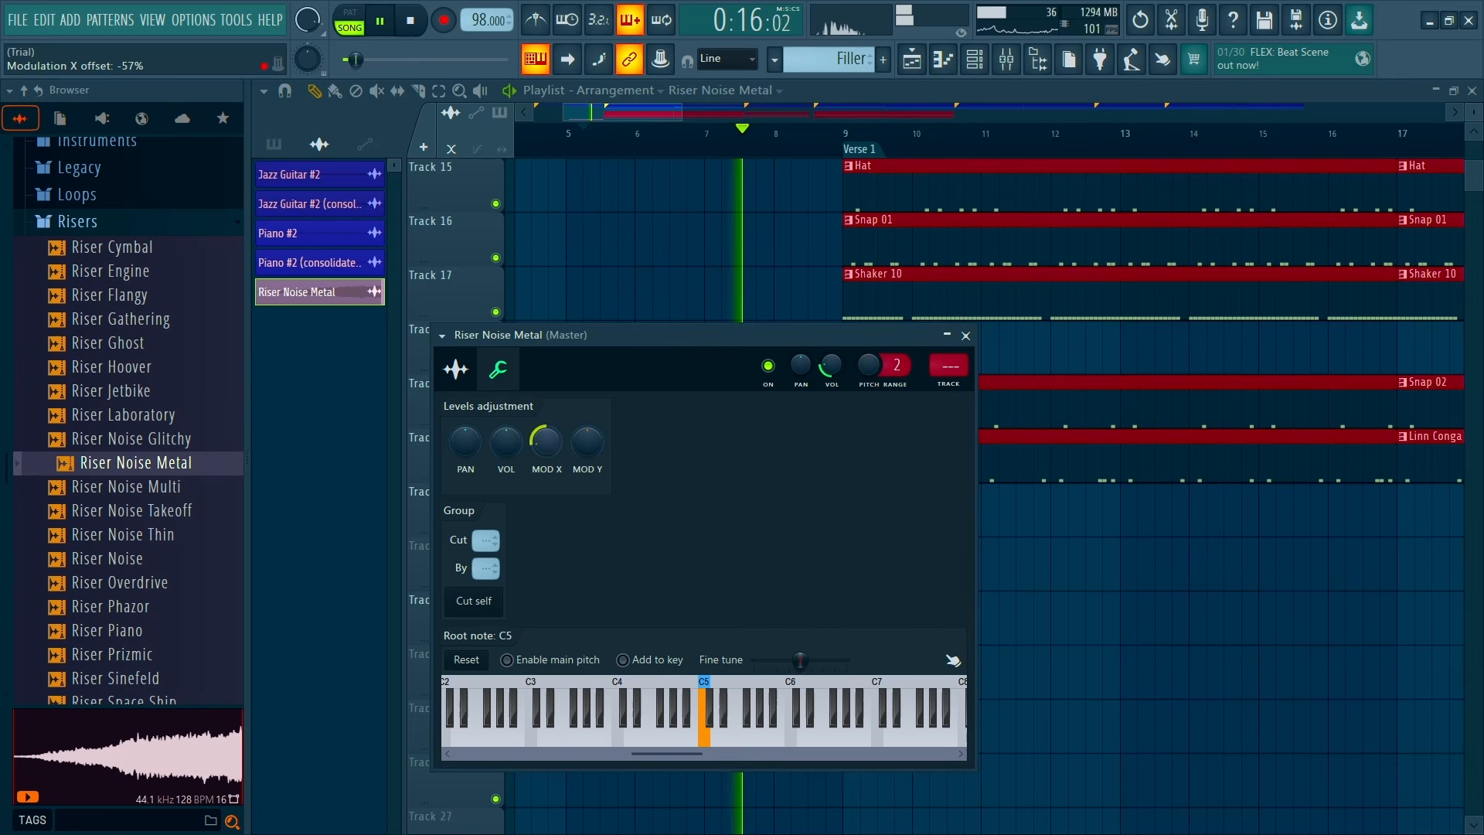
left_click(456, 369)
left_click(966, 335)
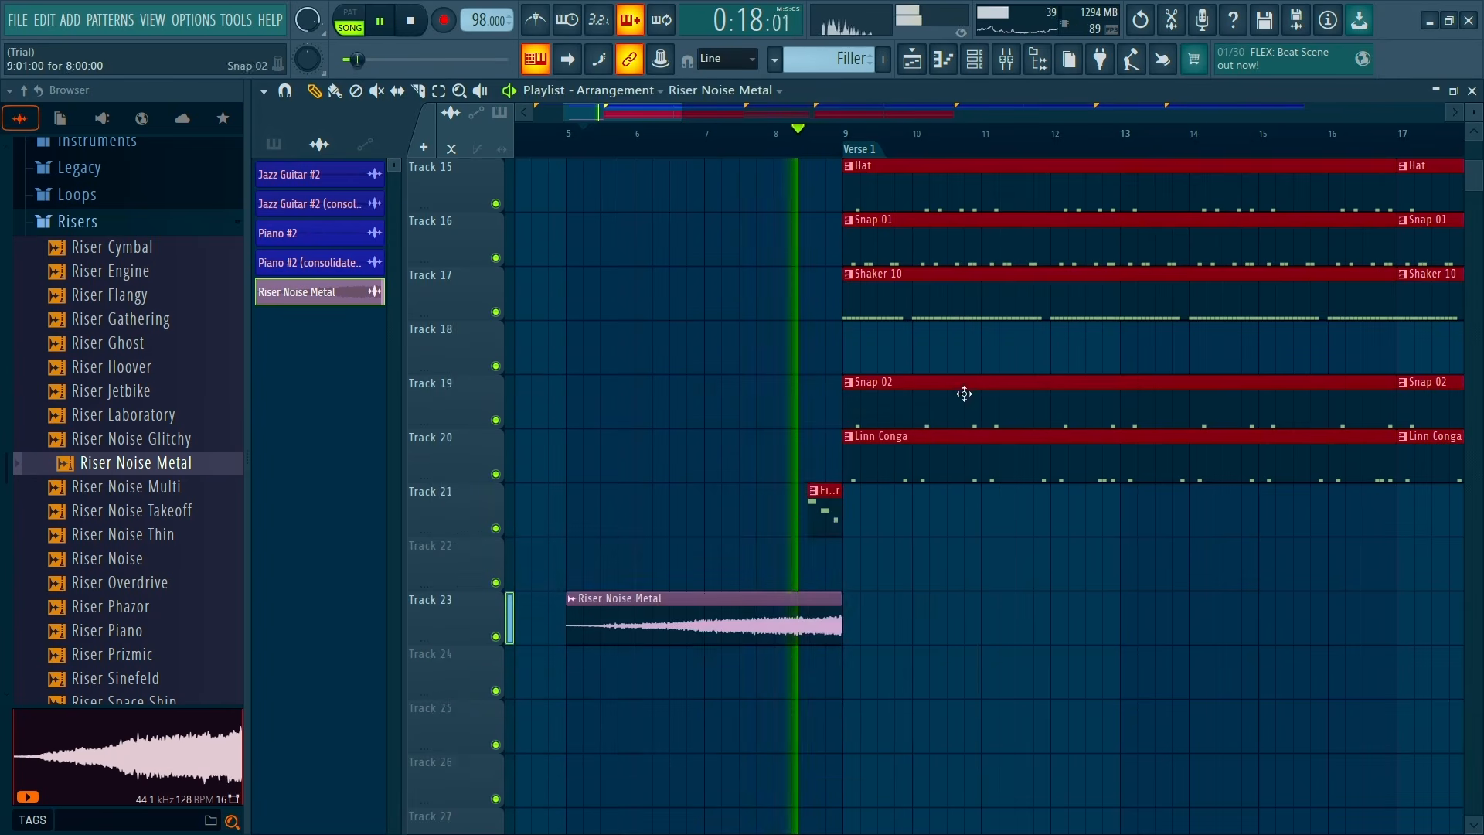
Set the Riser Noise Metal clip's quick fade in to maximum and its quick fade out to 5%
double_click(818, 619)
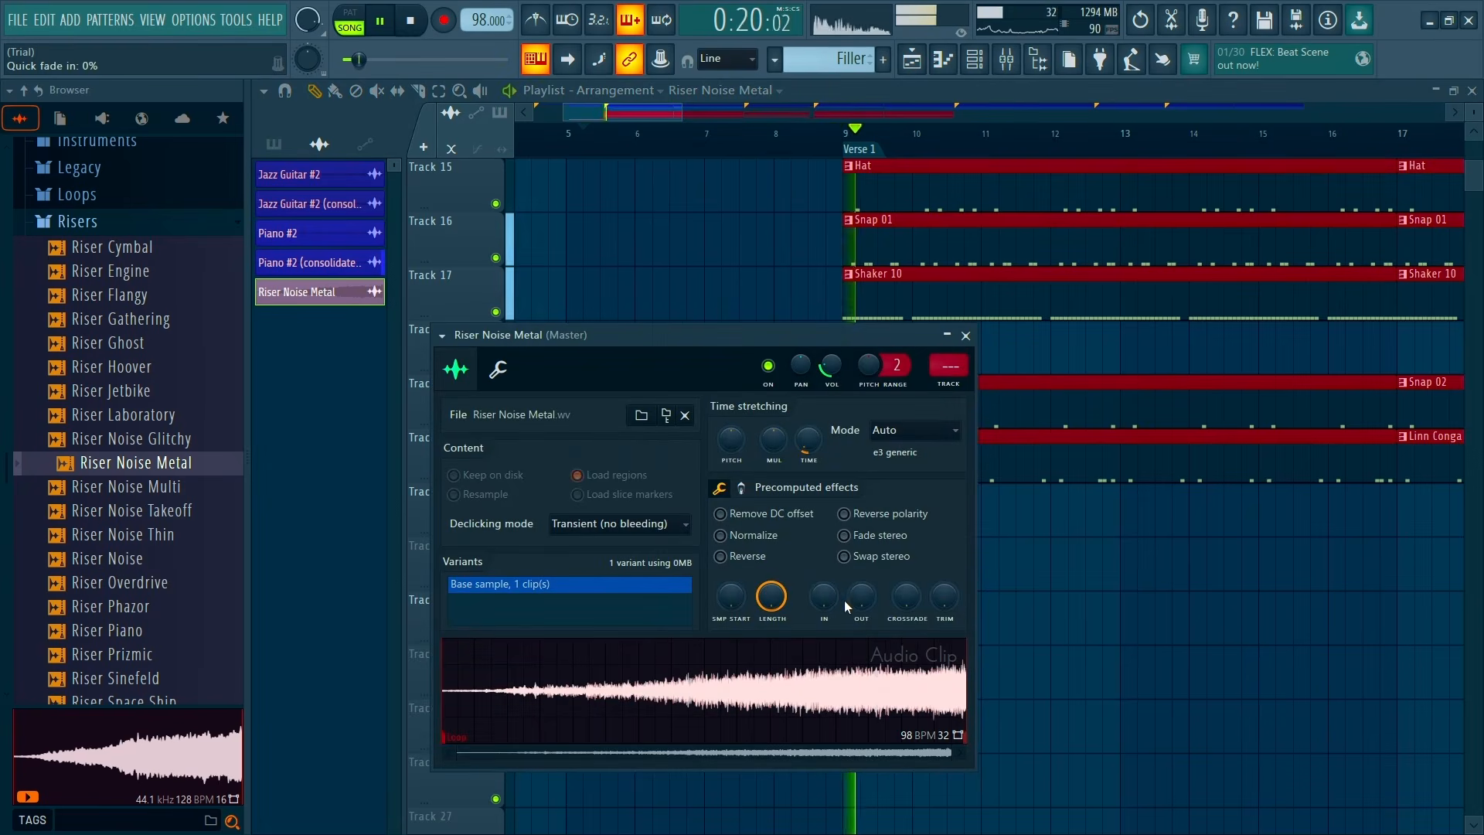
left_click_drag(834, 608, 835, 556)
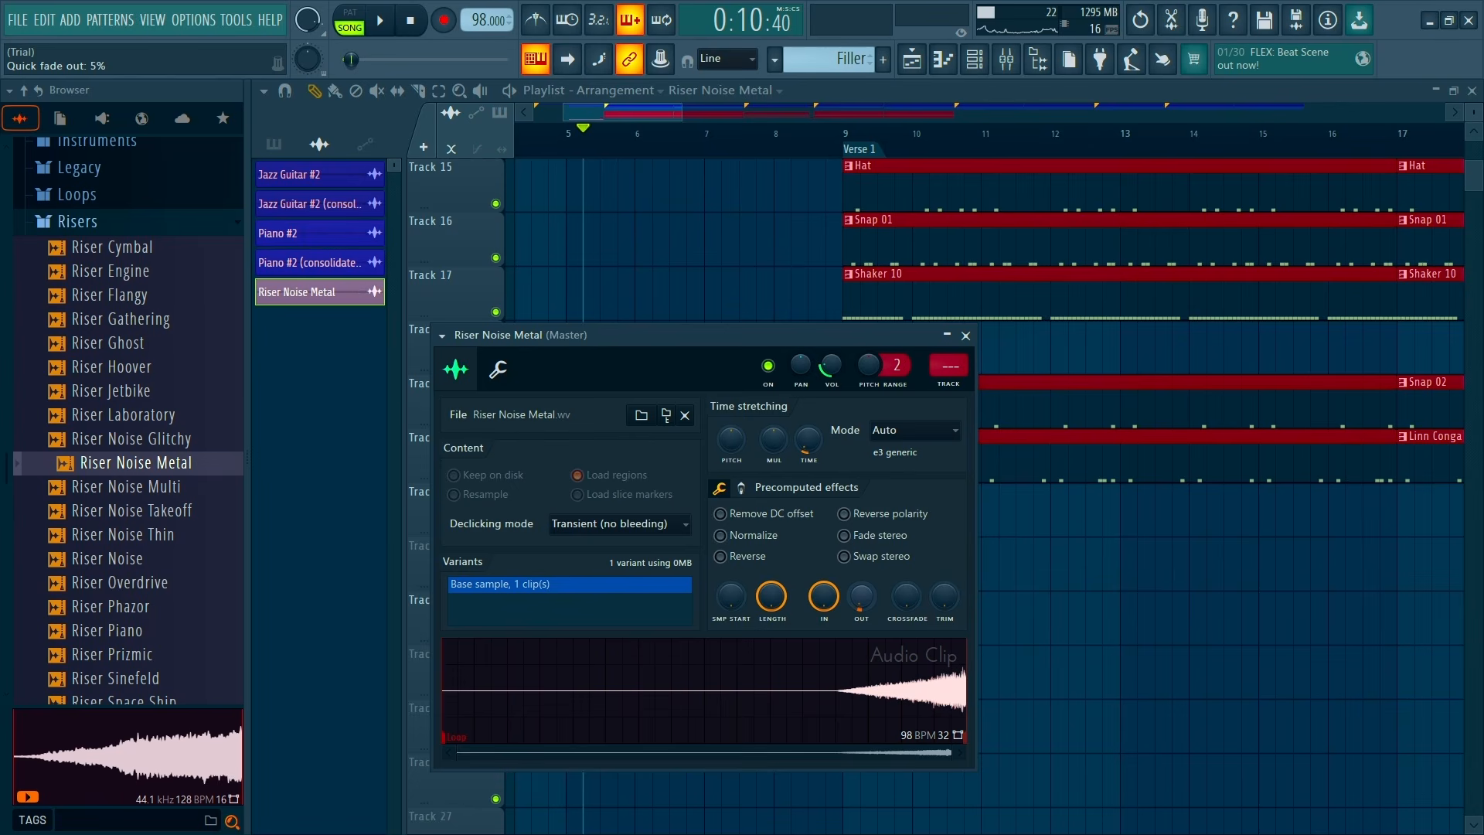
key("space")
right_click(1076, 595)
key("space")
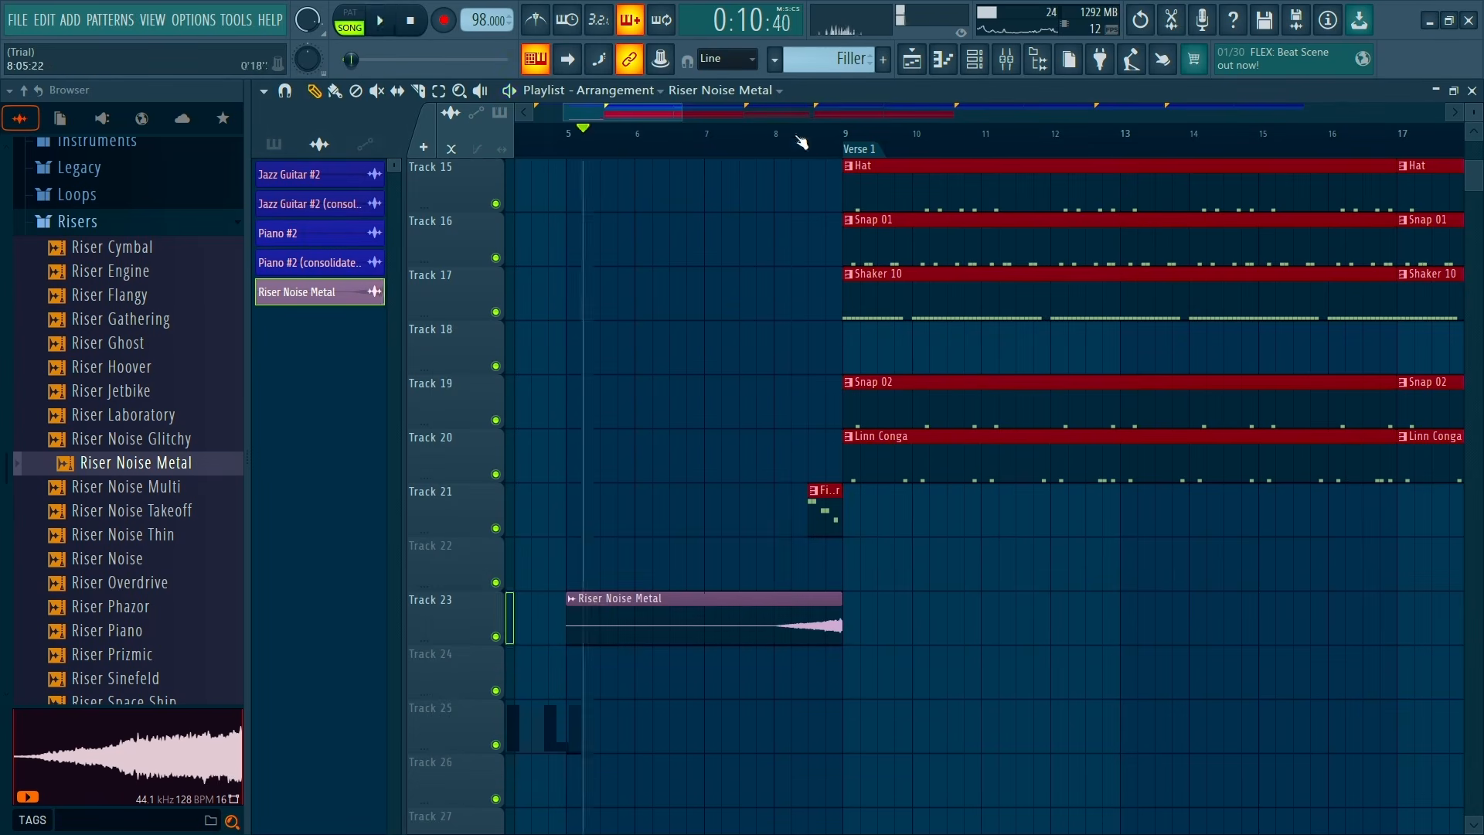
Play the riser from bar 8 and raise the Riser Noise Metal channel volume to 25%
left_click(776, 133)
key("space")
double_click(771, 613)
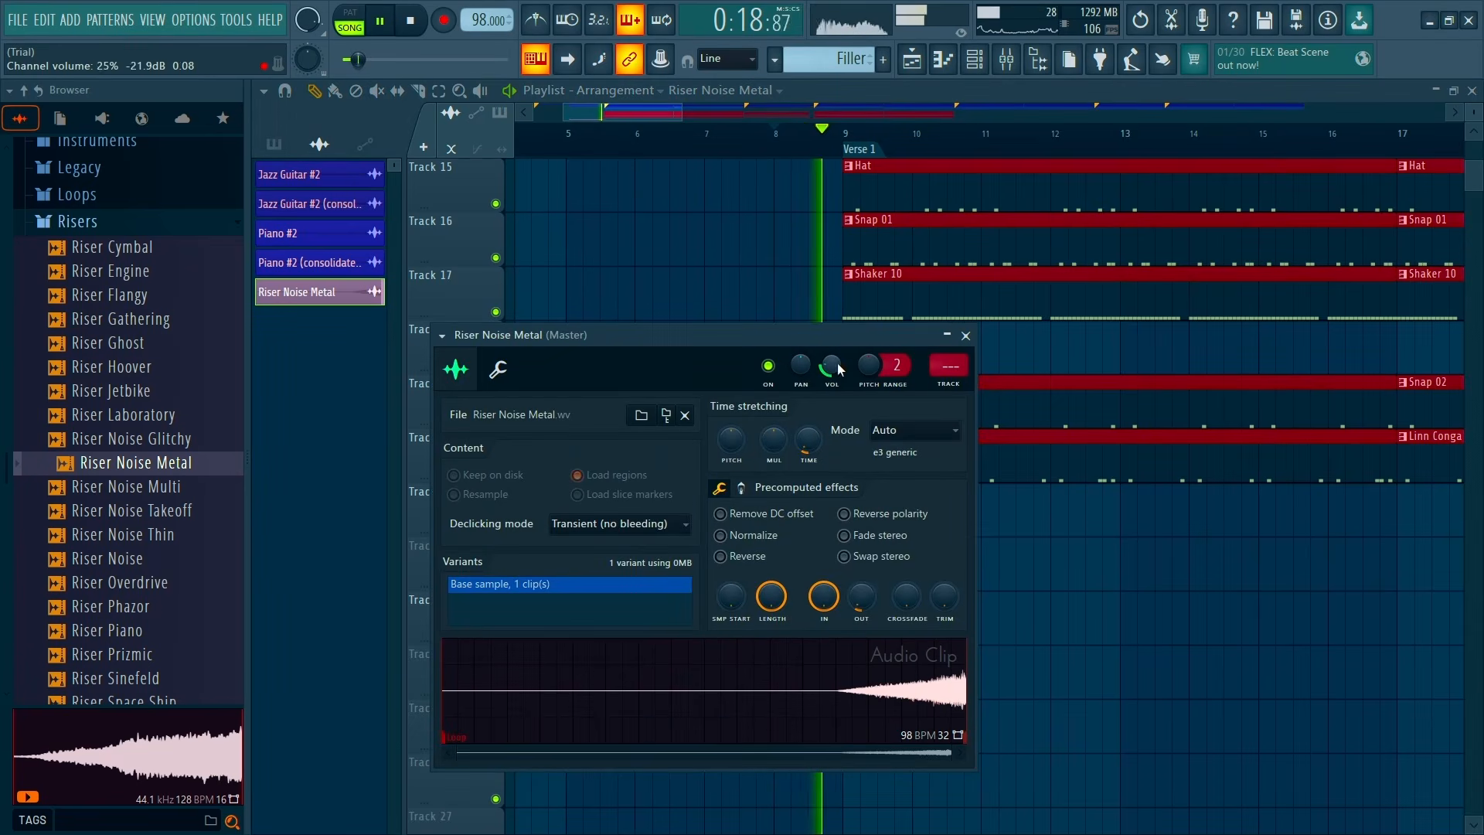
key("space")
key("space")
key("space")
Raise the riser's modulation X offset slightly and set its channel volume to 35% during playback
left_click(498, 370)
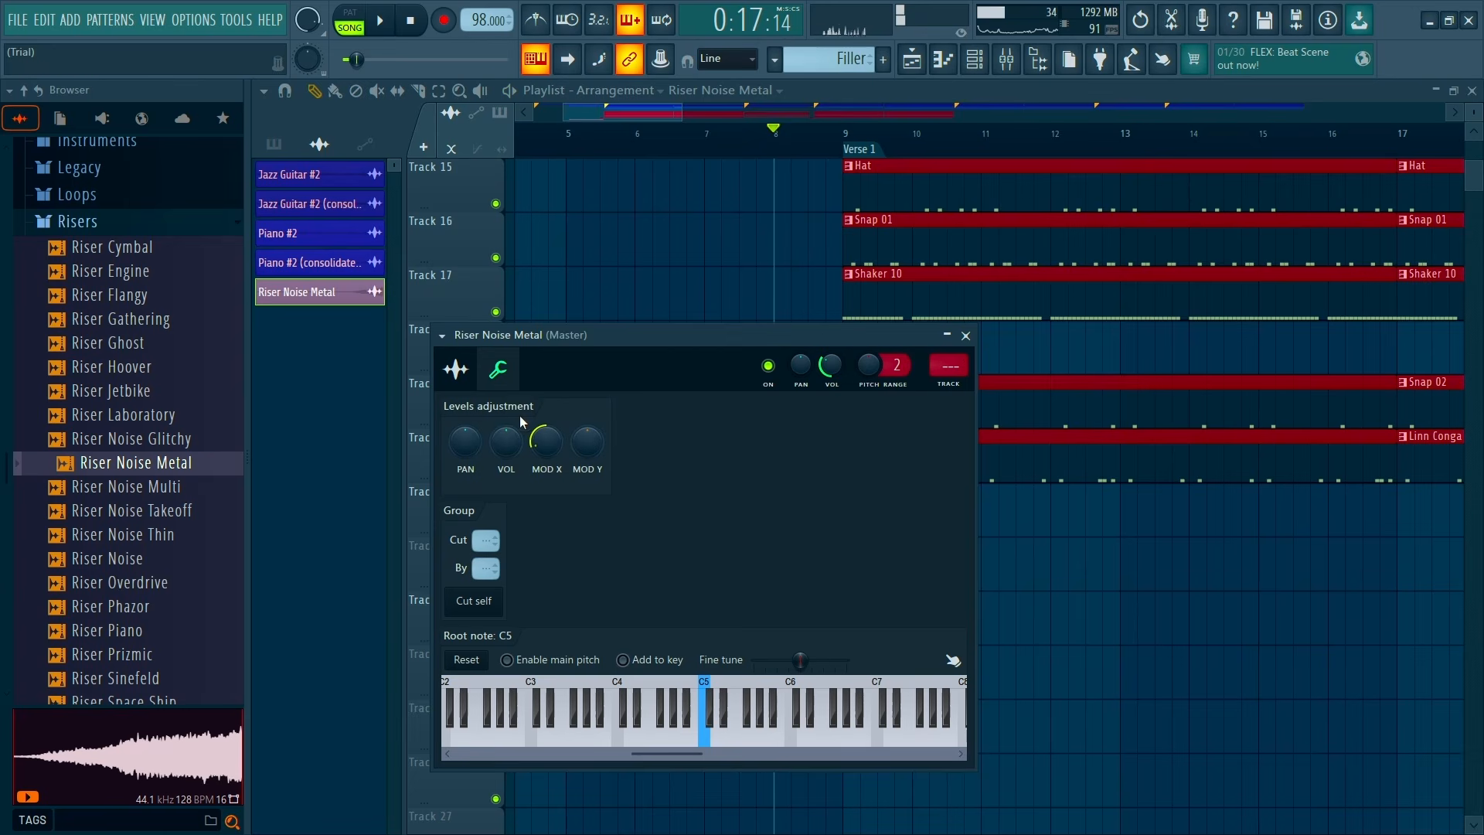
key("space")
key("space")
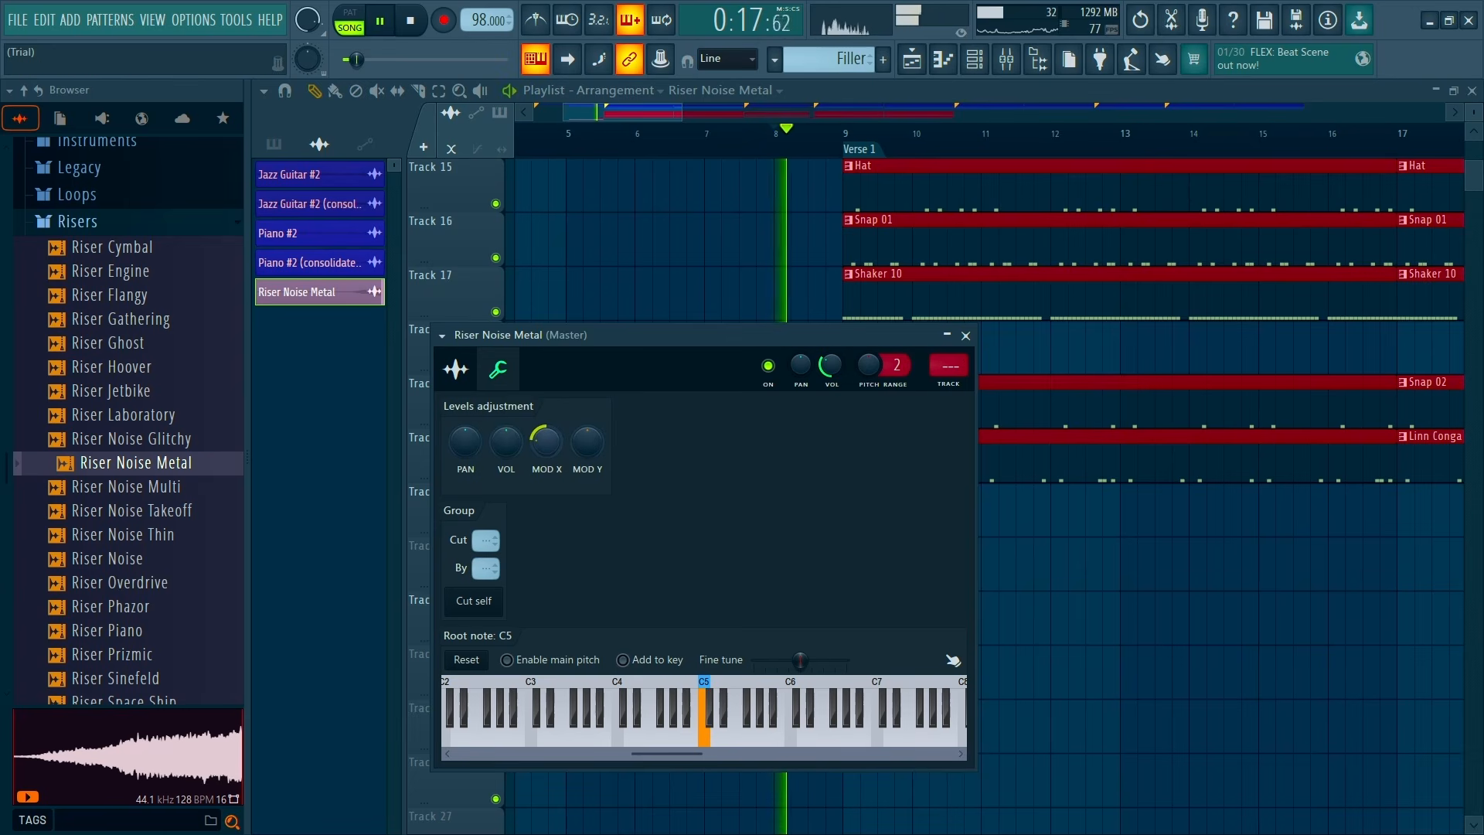
left_click_drag(546, 441, 546, 433)
left_click(456, 369)
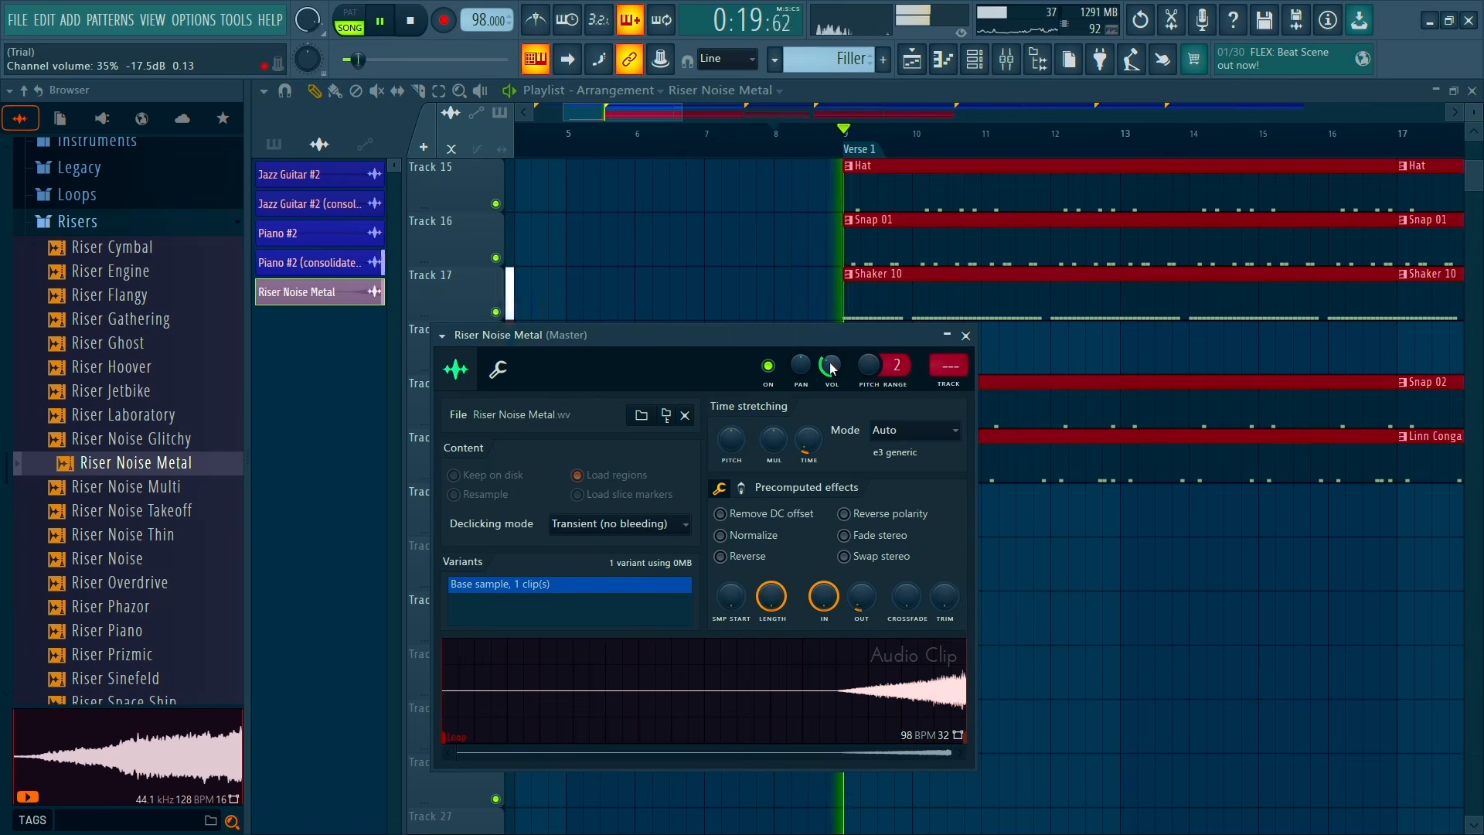
key("space")
key("Escape")
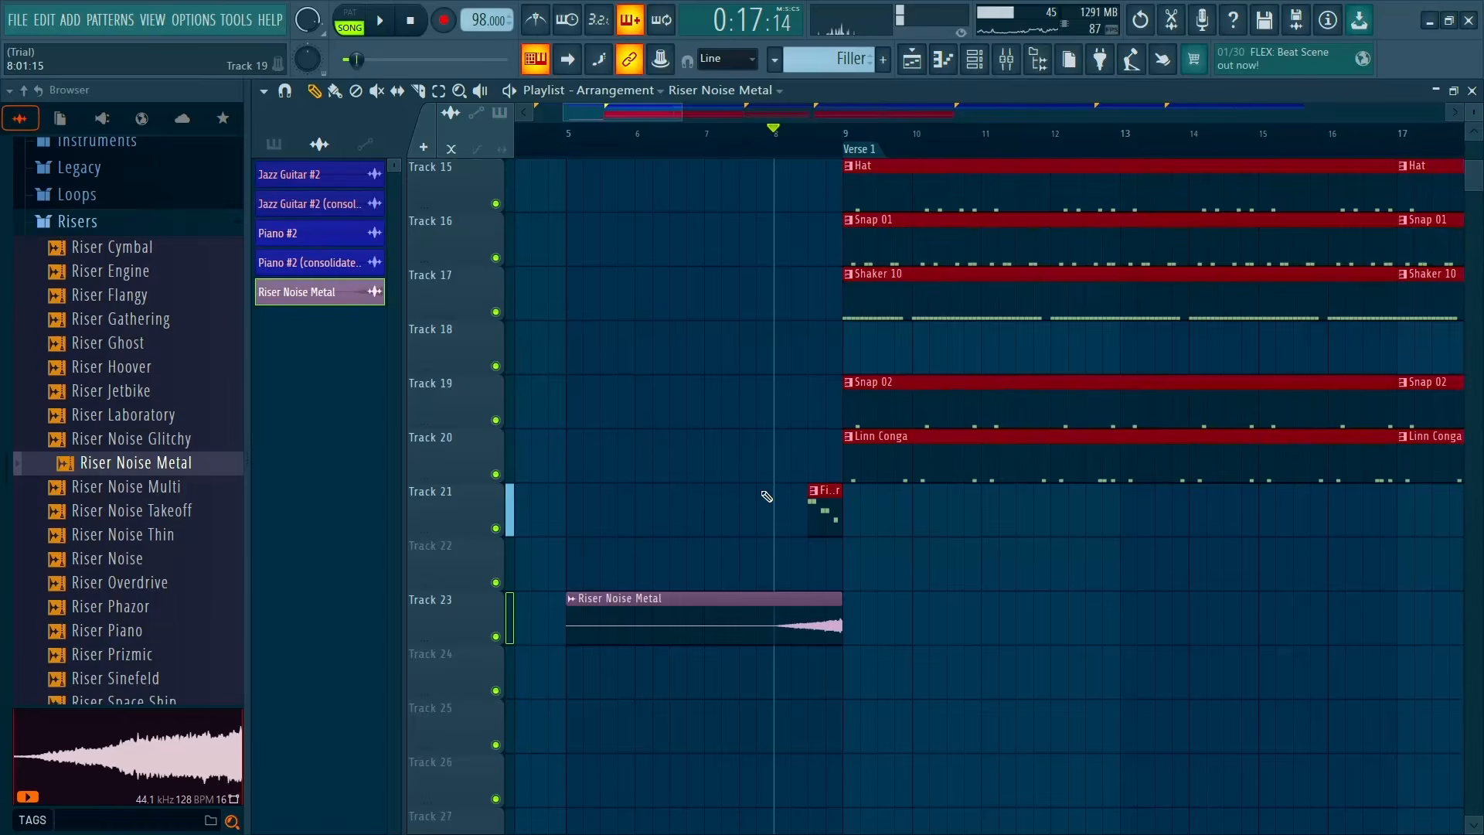
Recolor the Riser Noise Metal clip to olive yellow #ADAD3A
left_click(583, 602)
left_click(611, 570)
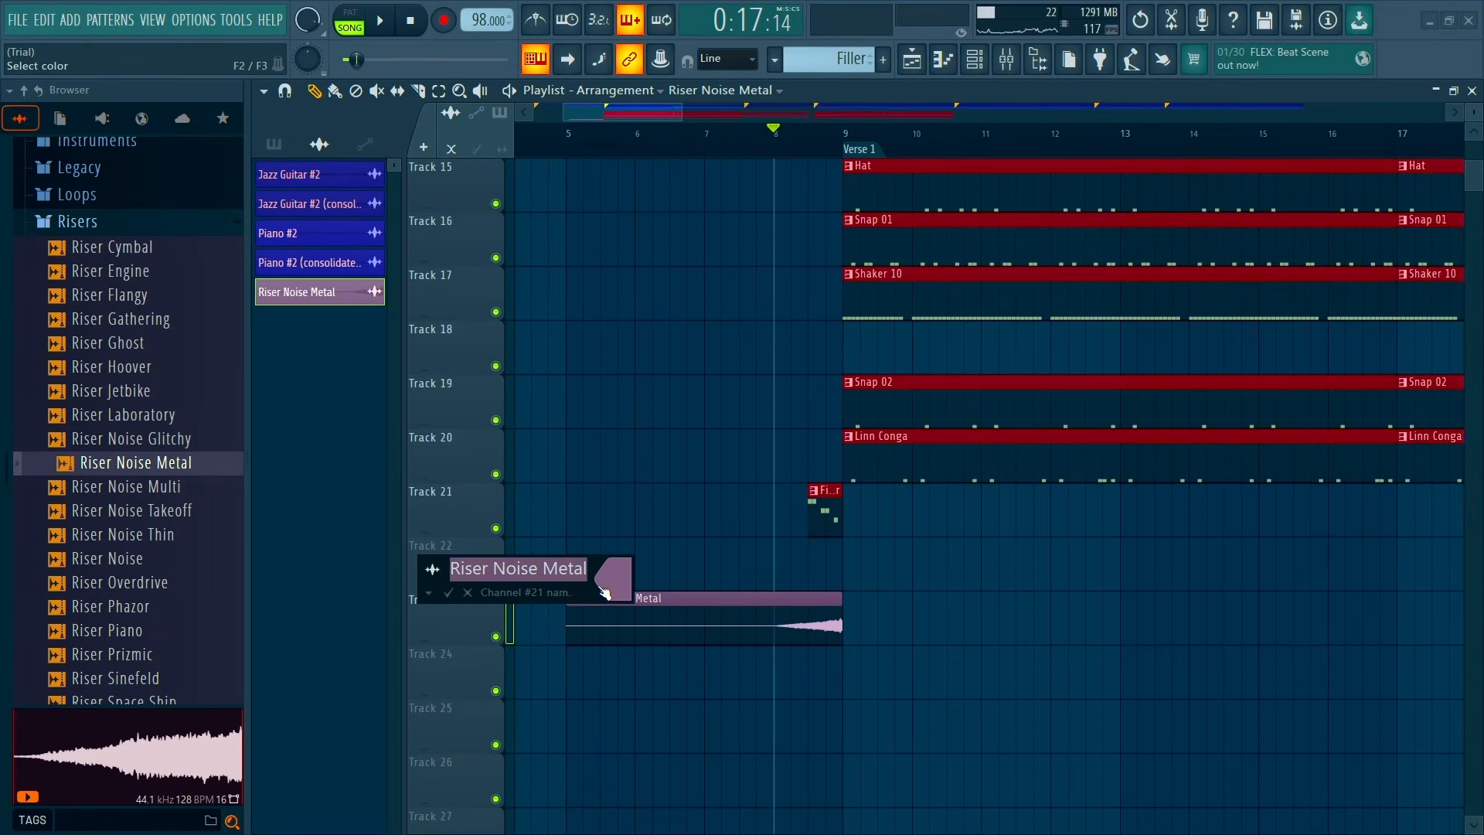
left_click(615, 593)
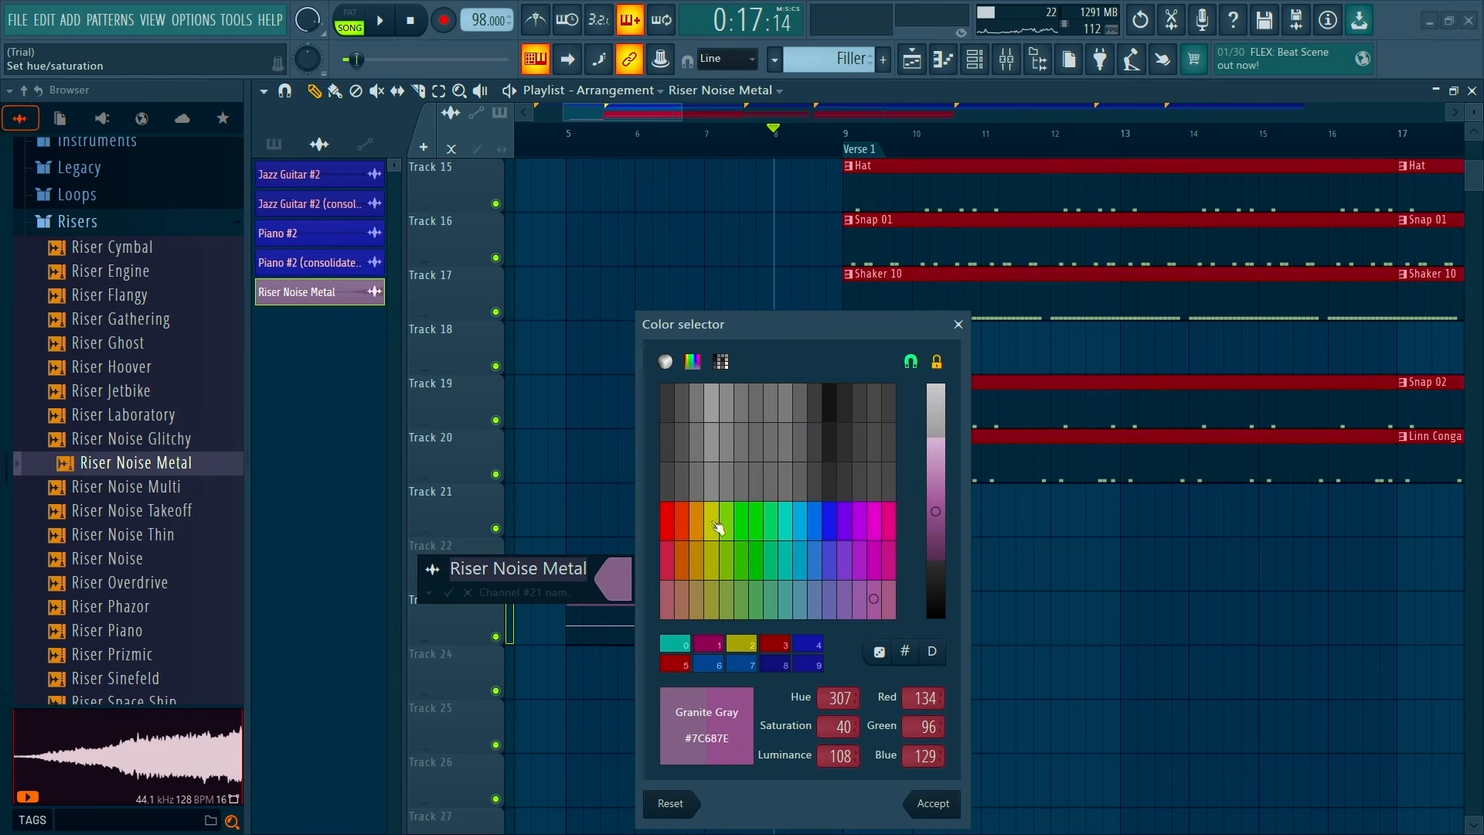
left_click(712, 523)
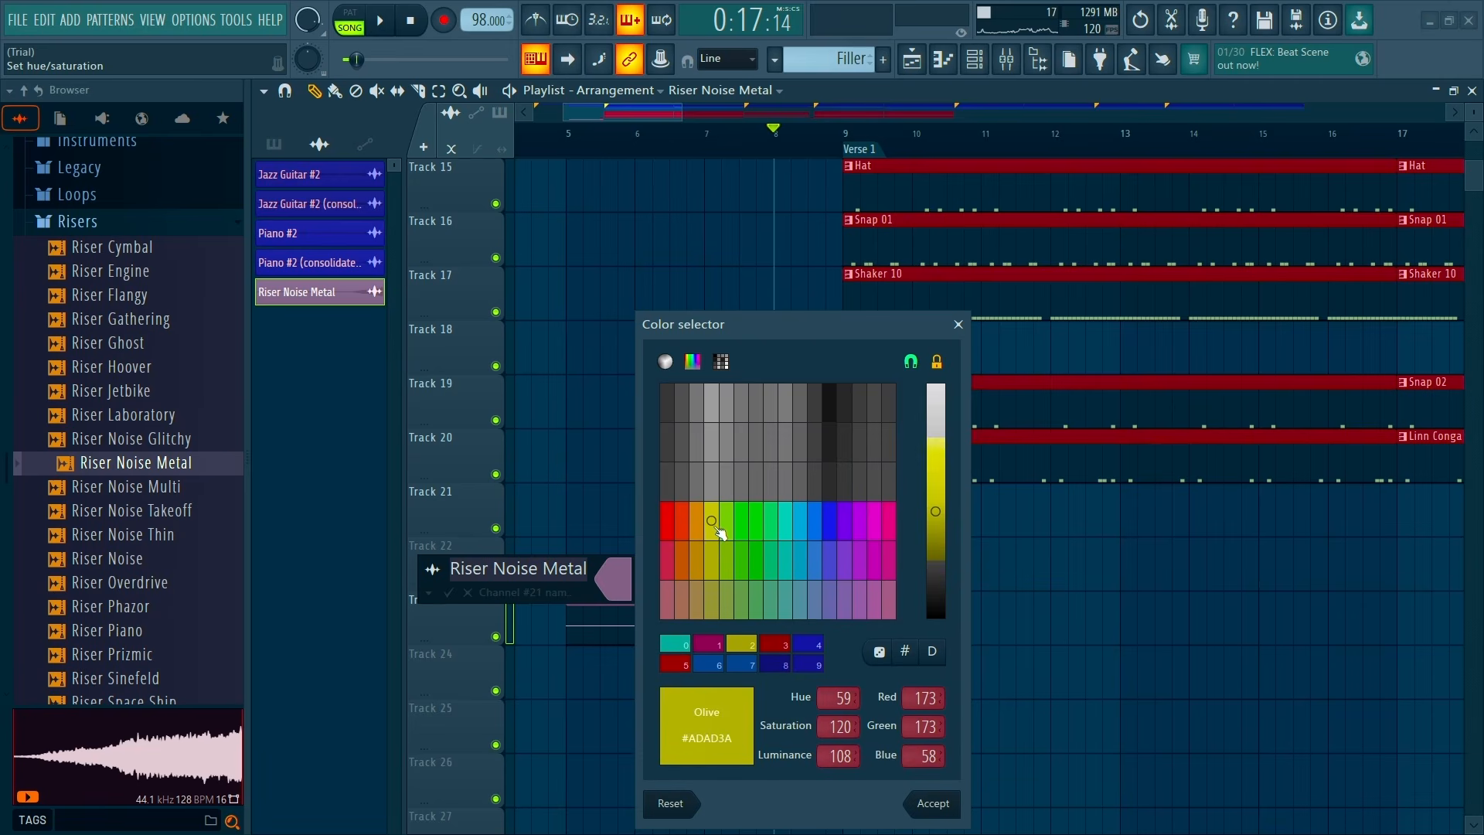
key("Return")
key("Return")
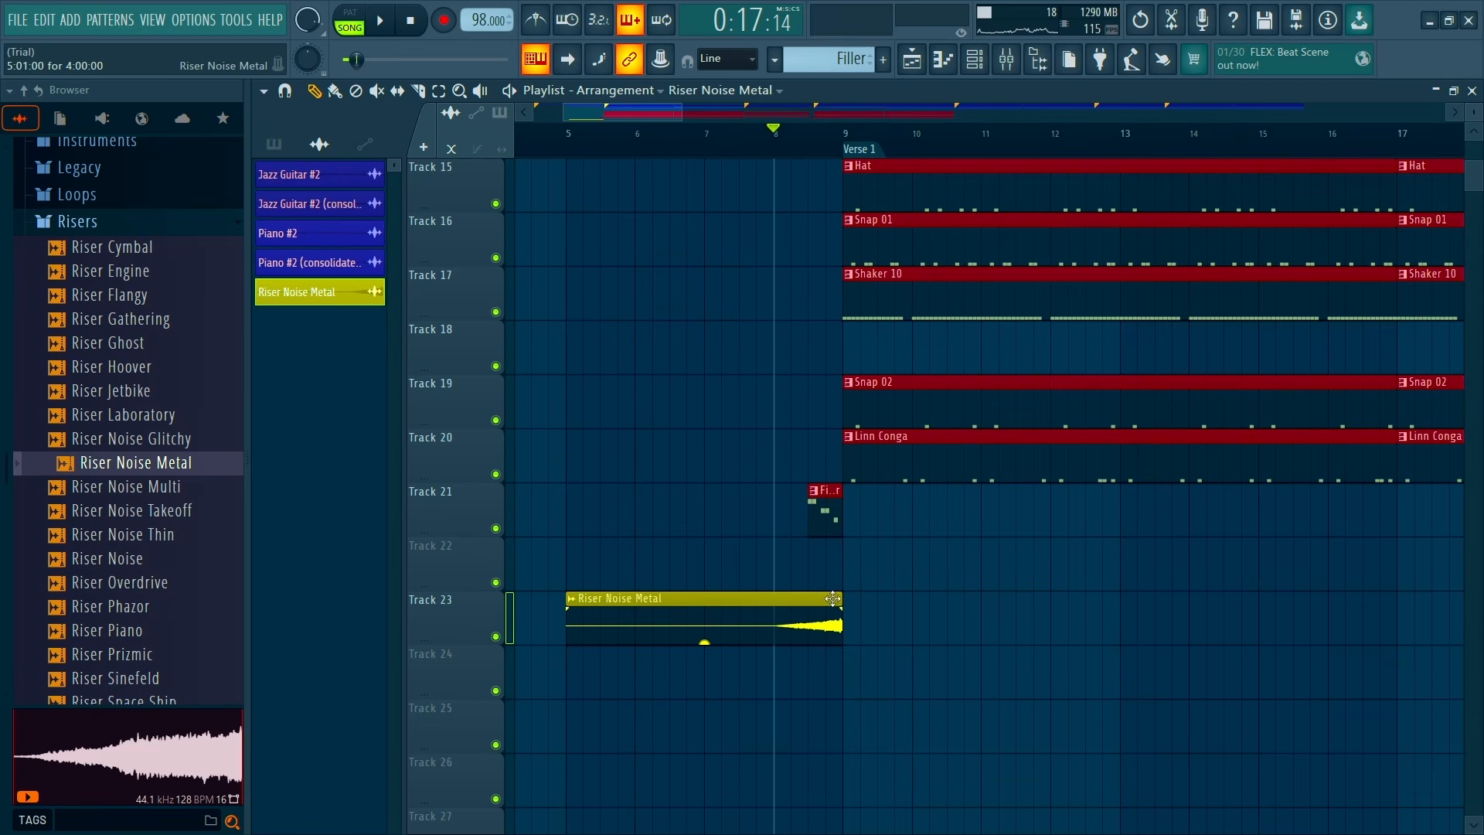
Play into Verse 1 and place a second Riser Noise Metal clip on Track 23 from bar 29, ending where the Chorus starts
key("space")
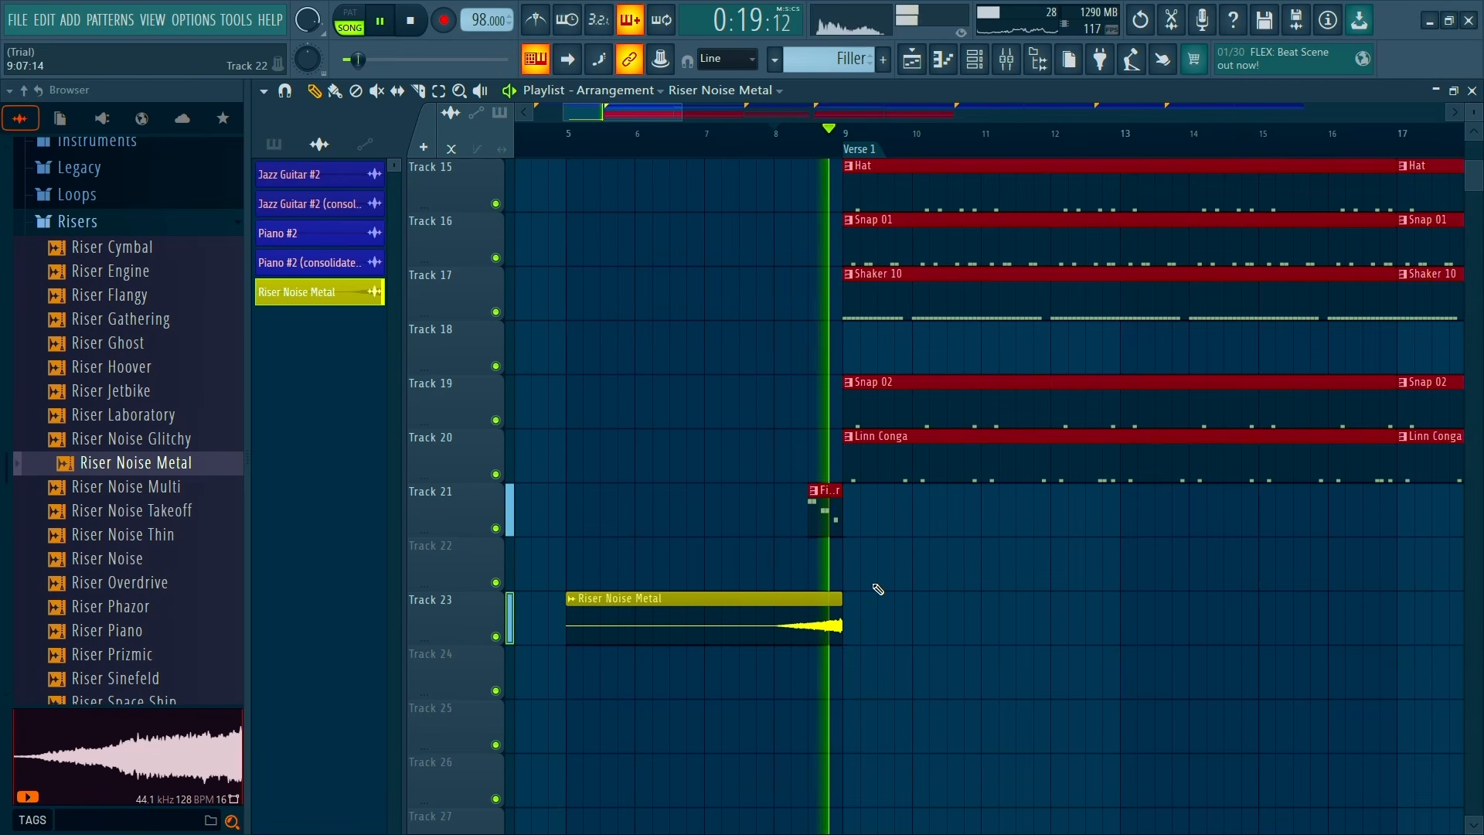
scroll(878, 590, "down", 2)
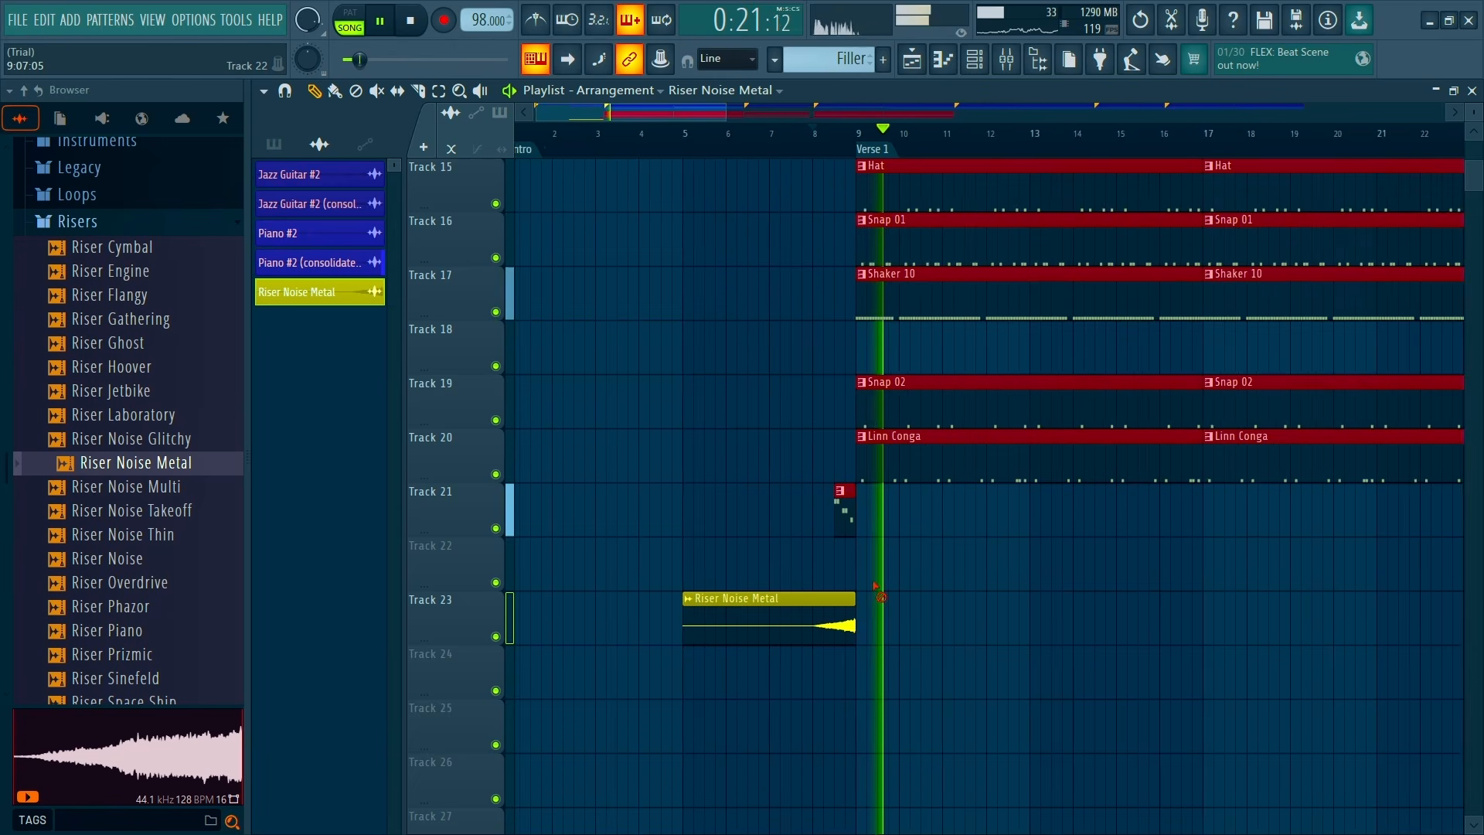
scroll(878, 590, "down", 1)
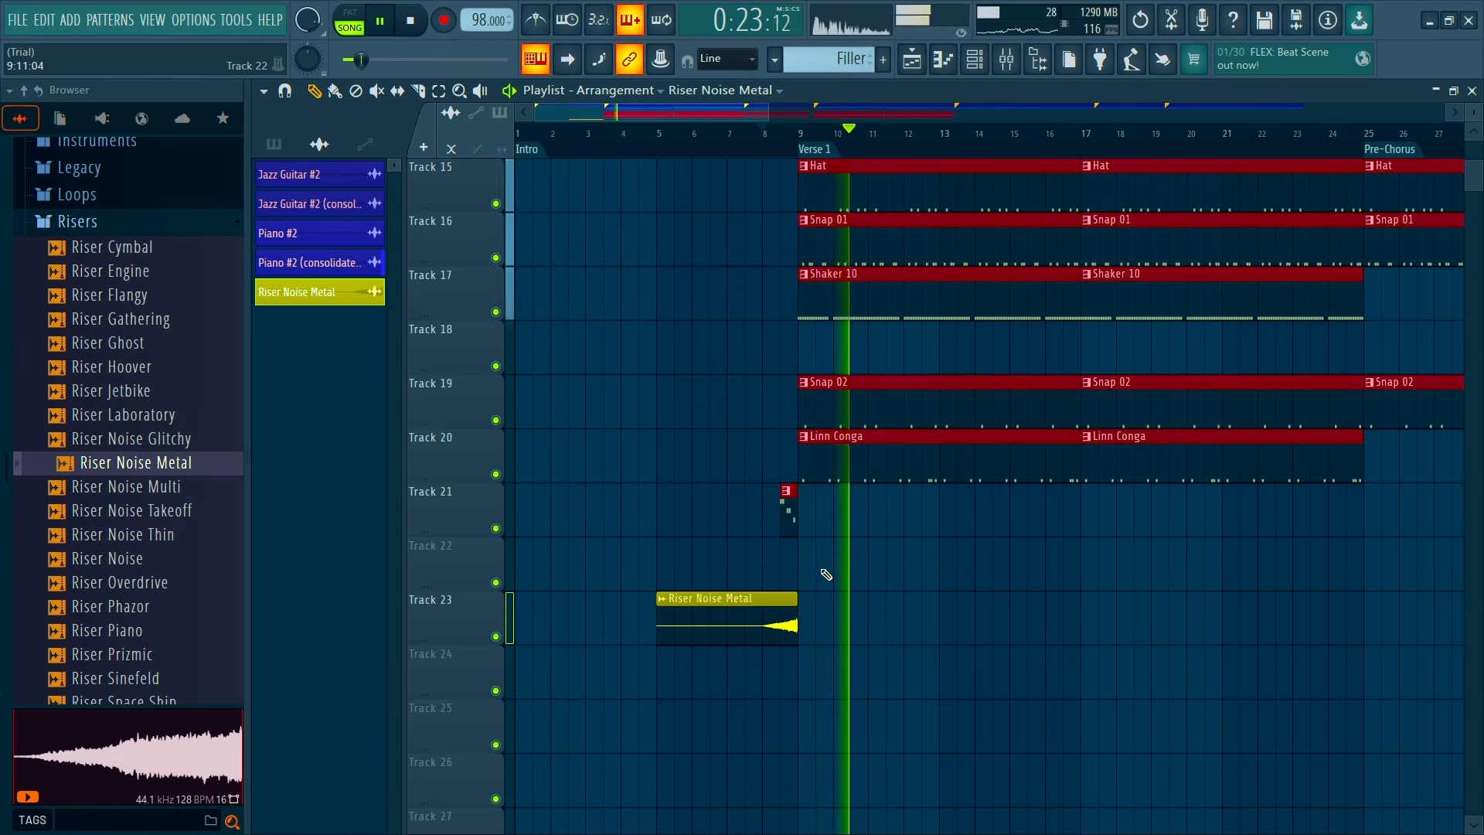
scroll(826, 574, "down", 2)
left_click_drag(636, 616, 1077, 616)
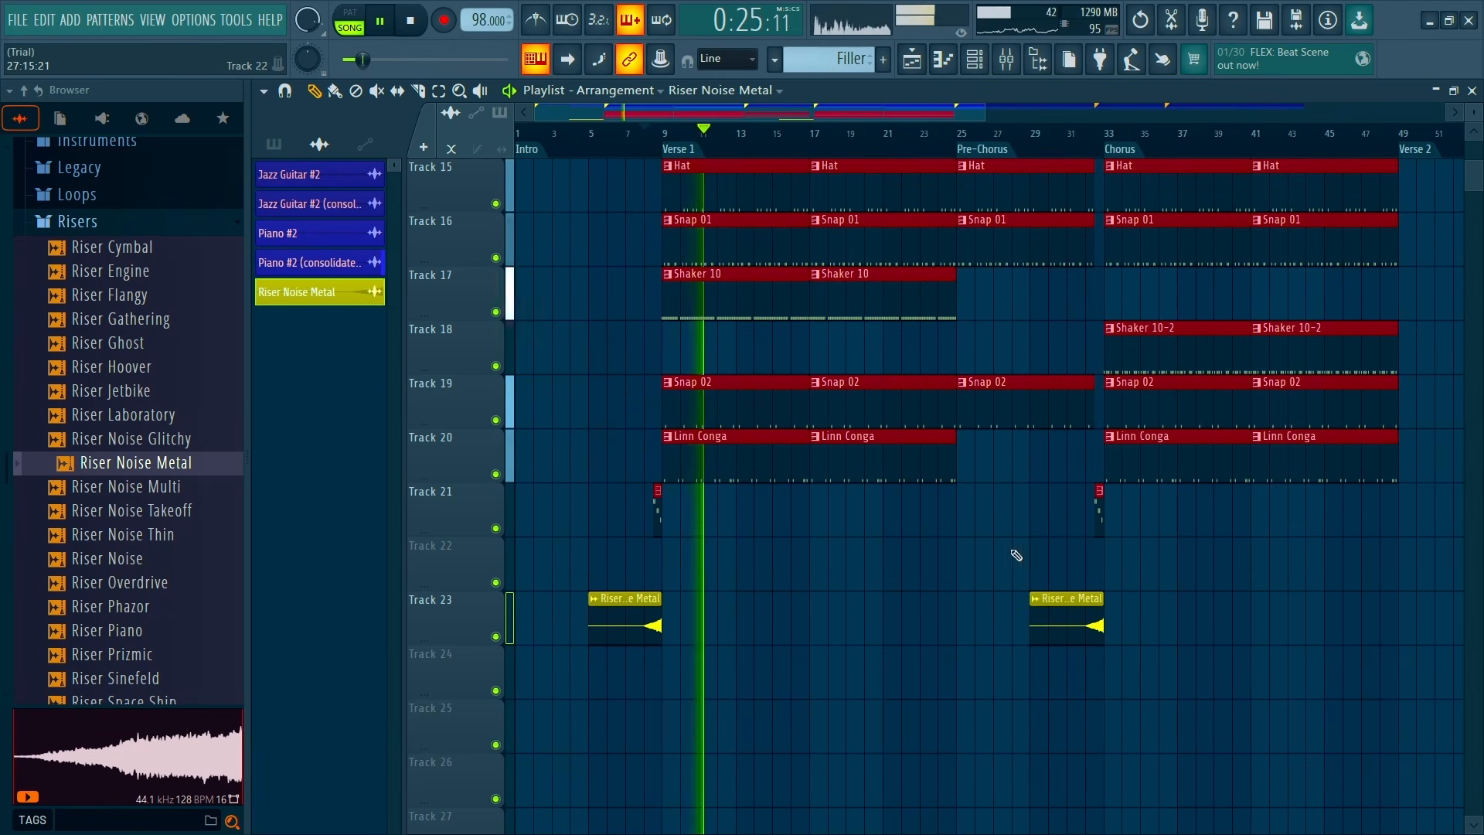
key("space")
Preview more riser samples, including Riser Jetbike, Riser Noise Multi, Riser Phazor, Riser Storm and Riser UFO
scroll(590, 497, "up", 4)
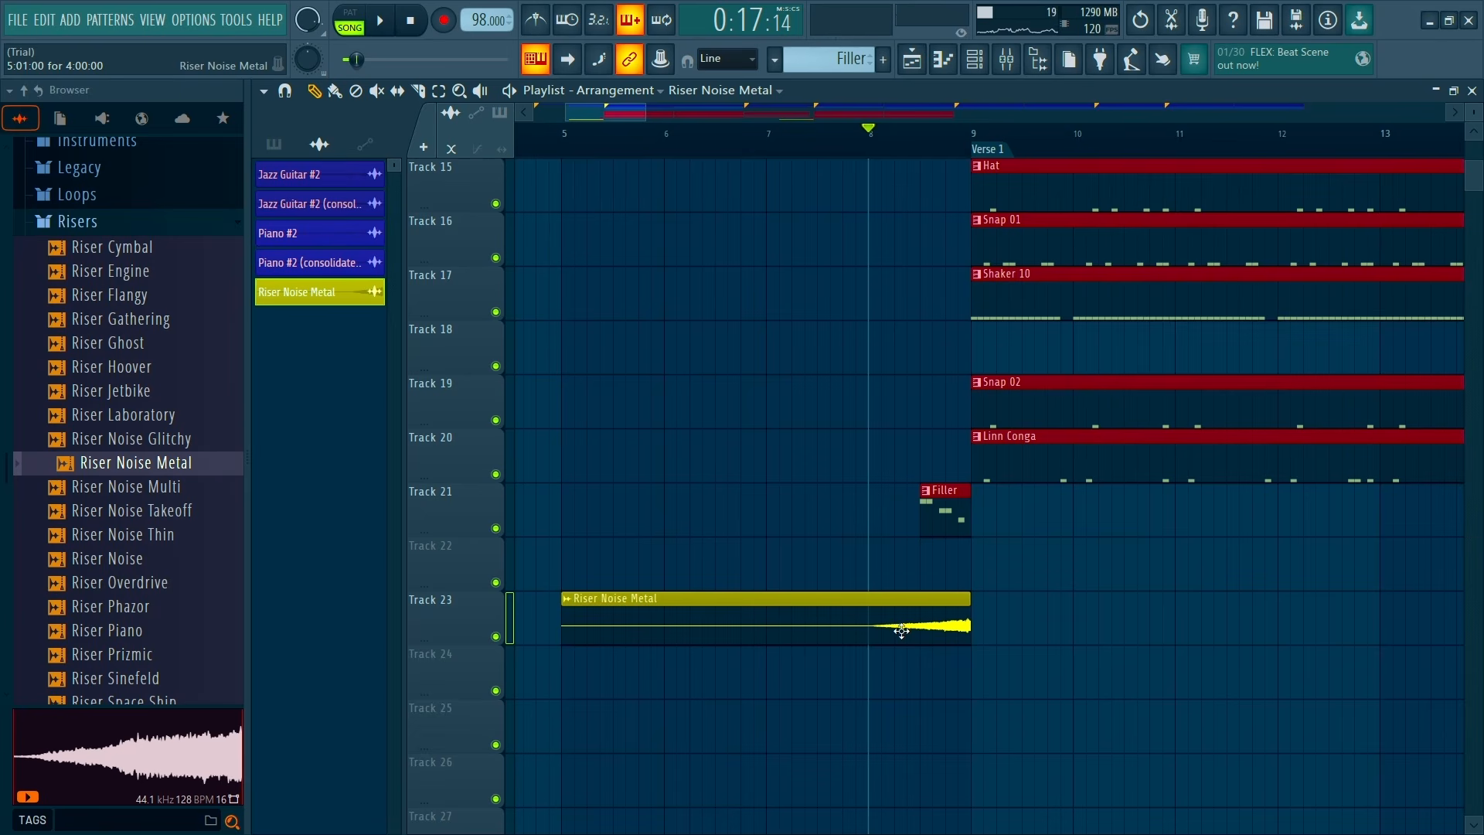
scroll(893, 625, "down", 1)
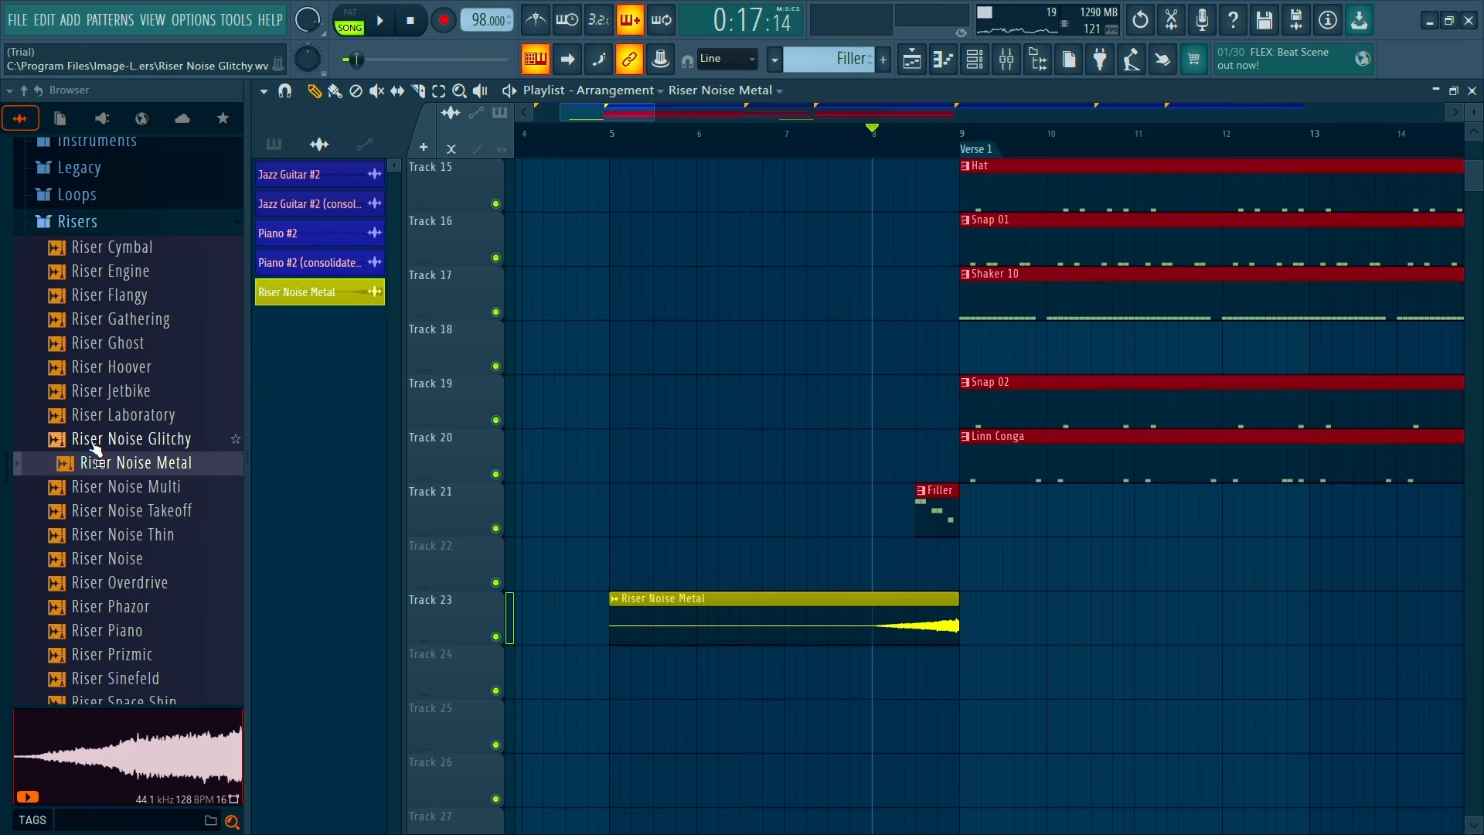
left_click(93, 390)
left_click(108, 486)
left_click(120, 606)
scroll(120, 526, "down", 3)
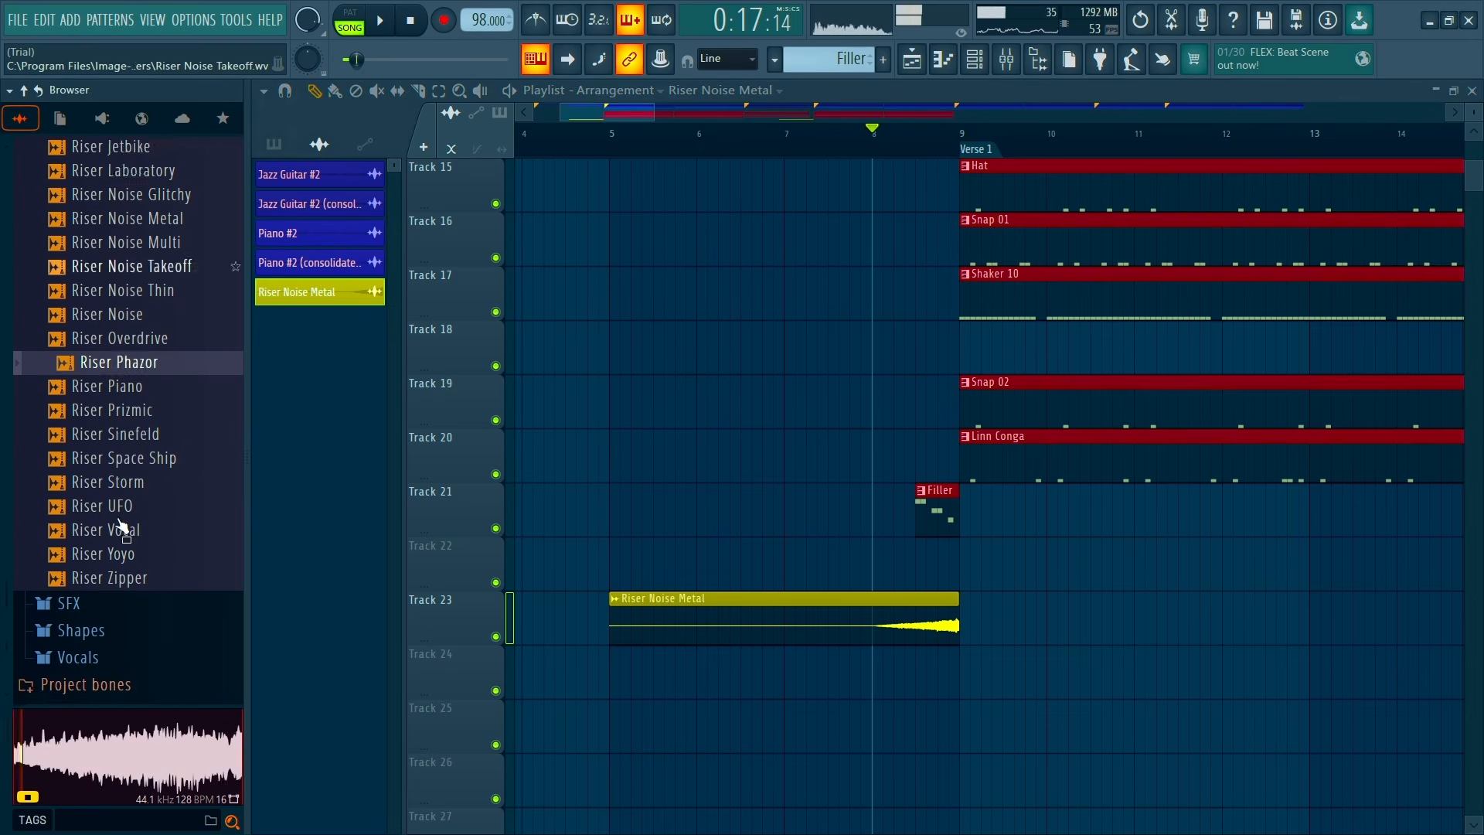
left_click(124, 393)
left_click(130, 487)
left_click(134, 513)
scroll(135, 516, "up", 3)
key("space")
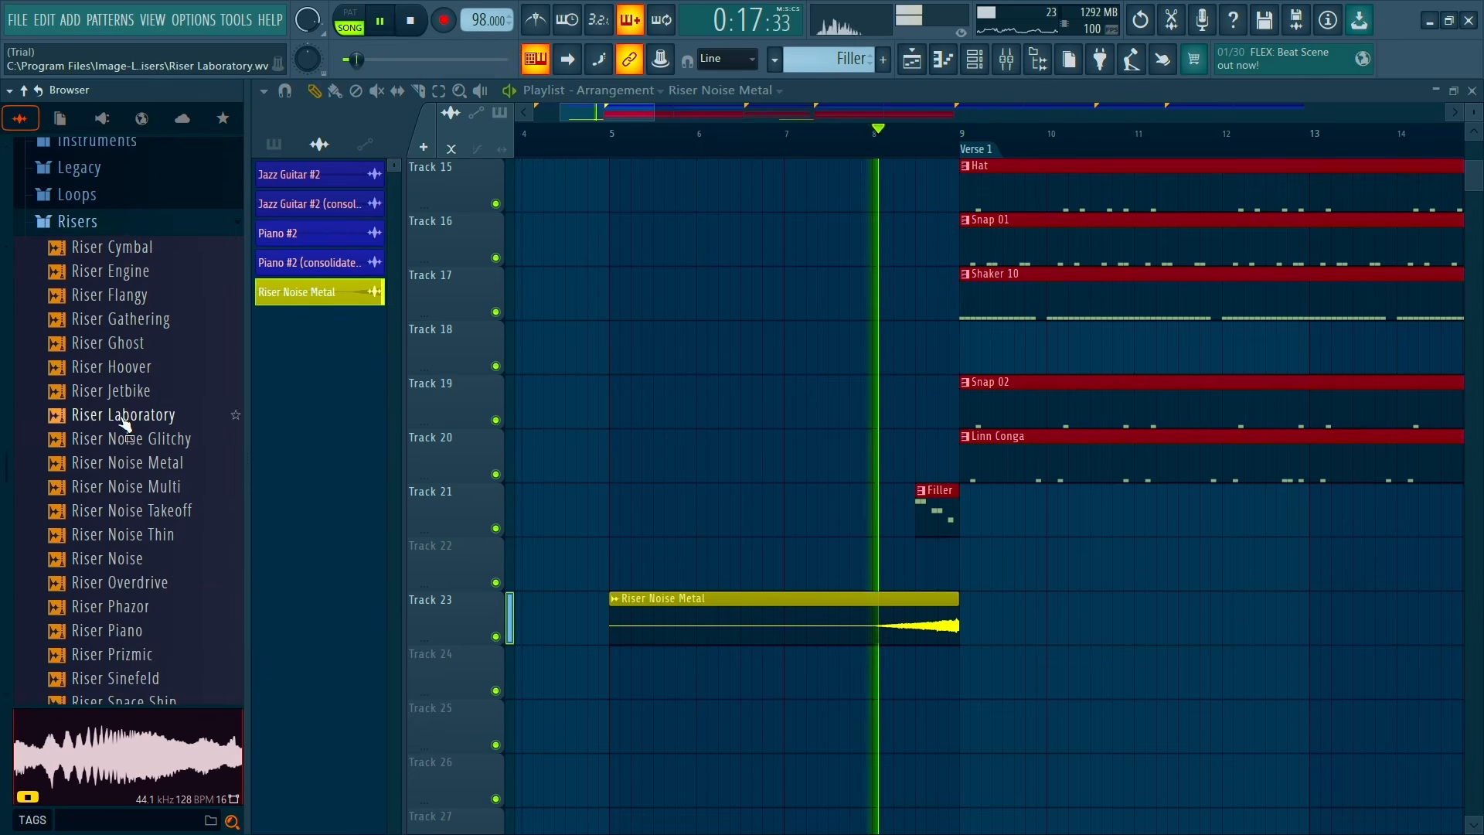
key("space")
Open the Legacy FX sample folder and preview the FLS effects, from FLS_Glass Break_01 through FLS_Radio Tuning 001
scroll(123, 410, "up", 3)
left_click(116, 361)
left_click(116, 310)
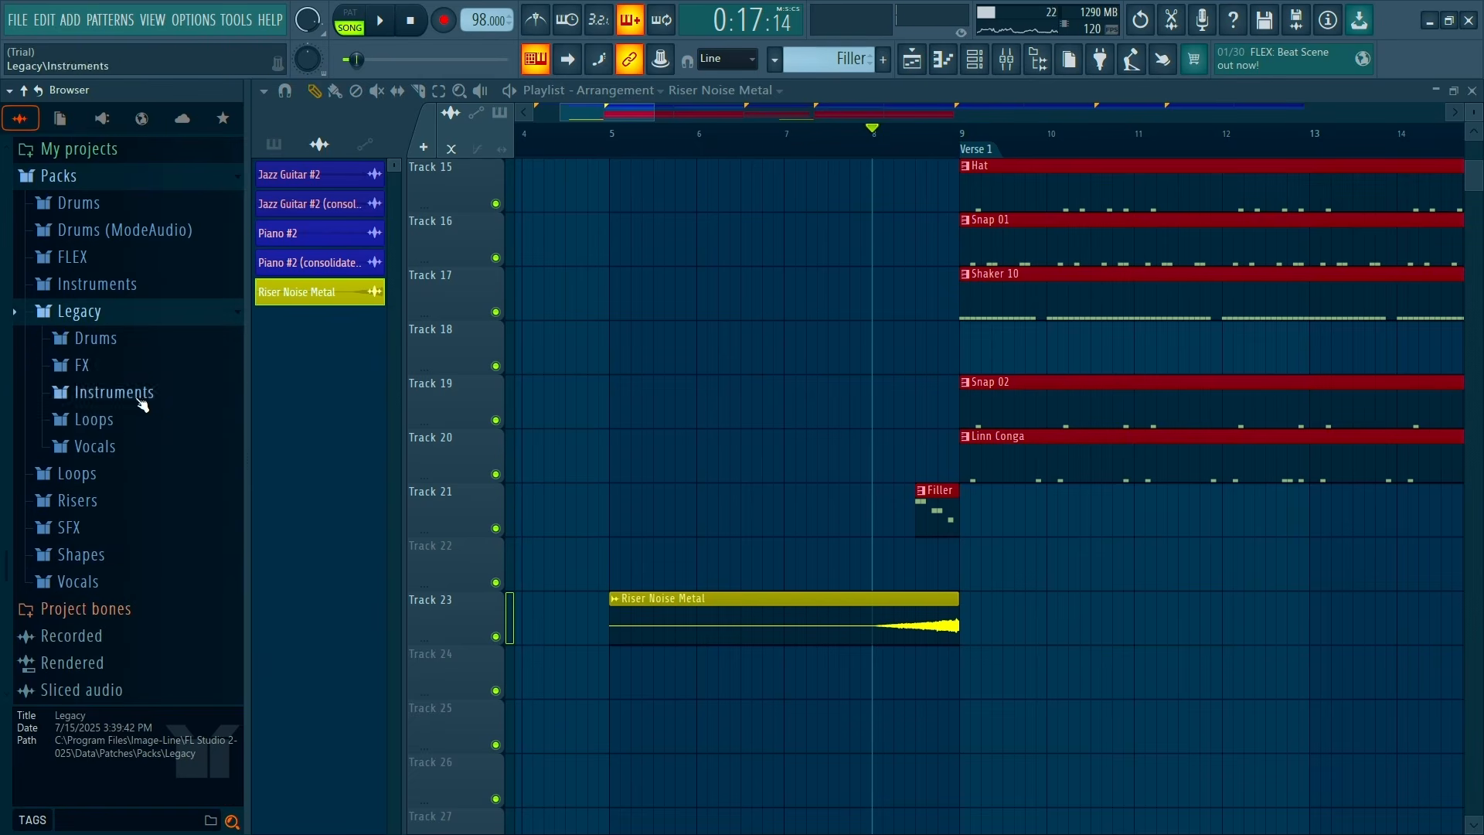
left_click(124, 365)
left_click(147, 438)
left_click(147, 462)
left_click(147, 510)
left_click(151, 486)
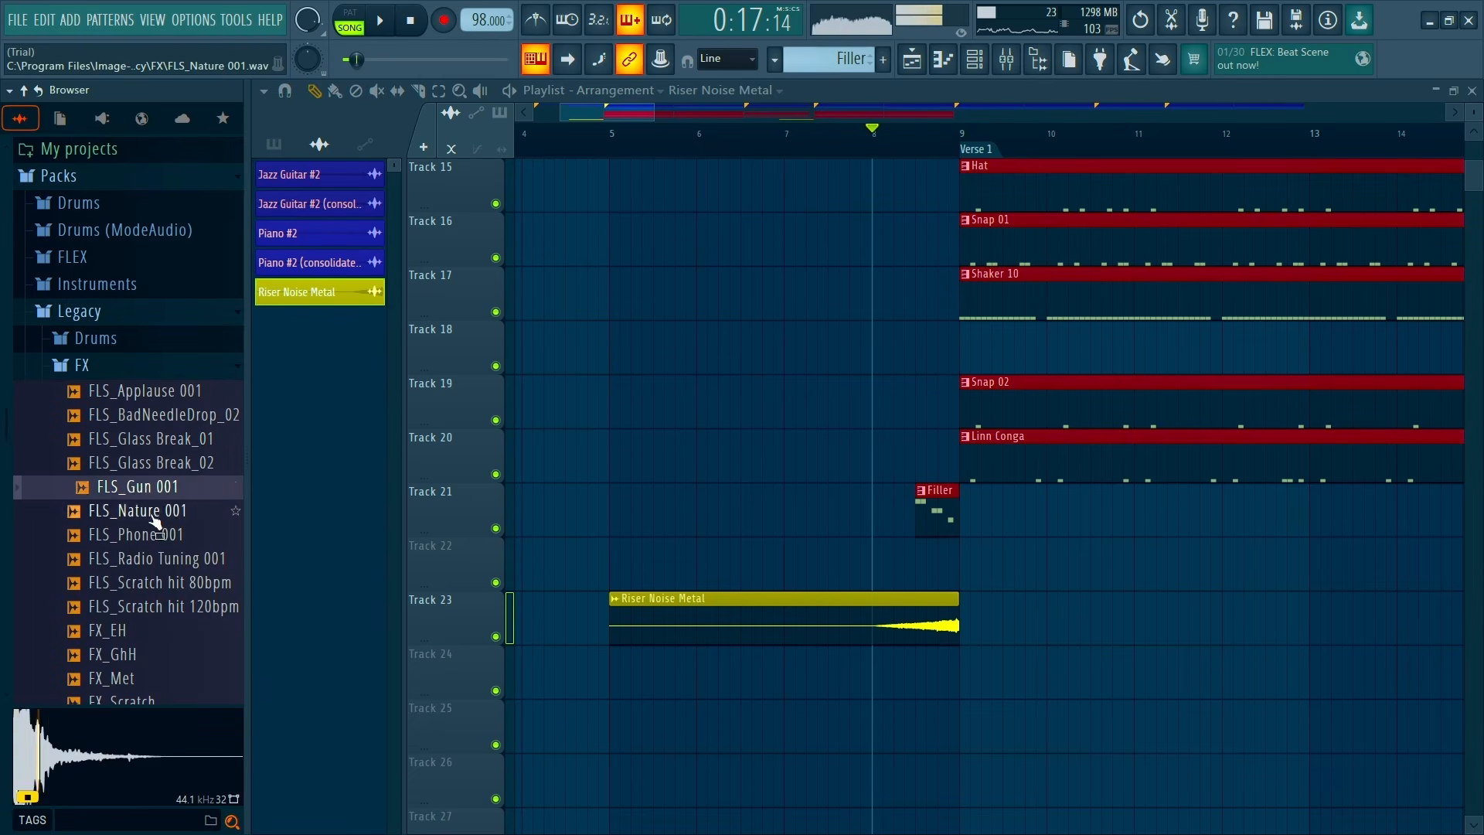
left_click(154, 534)
left_click(156, 559)
left_click(151, 513)
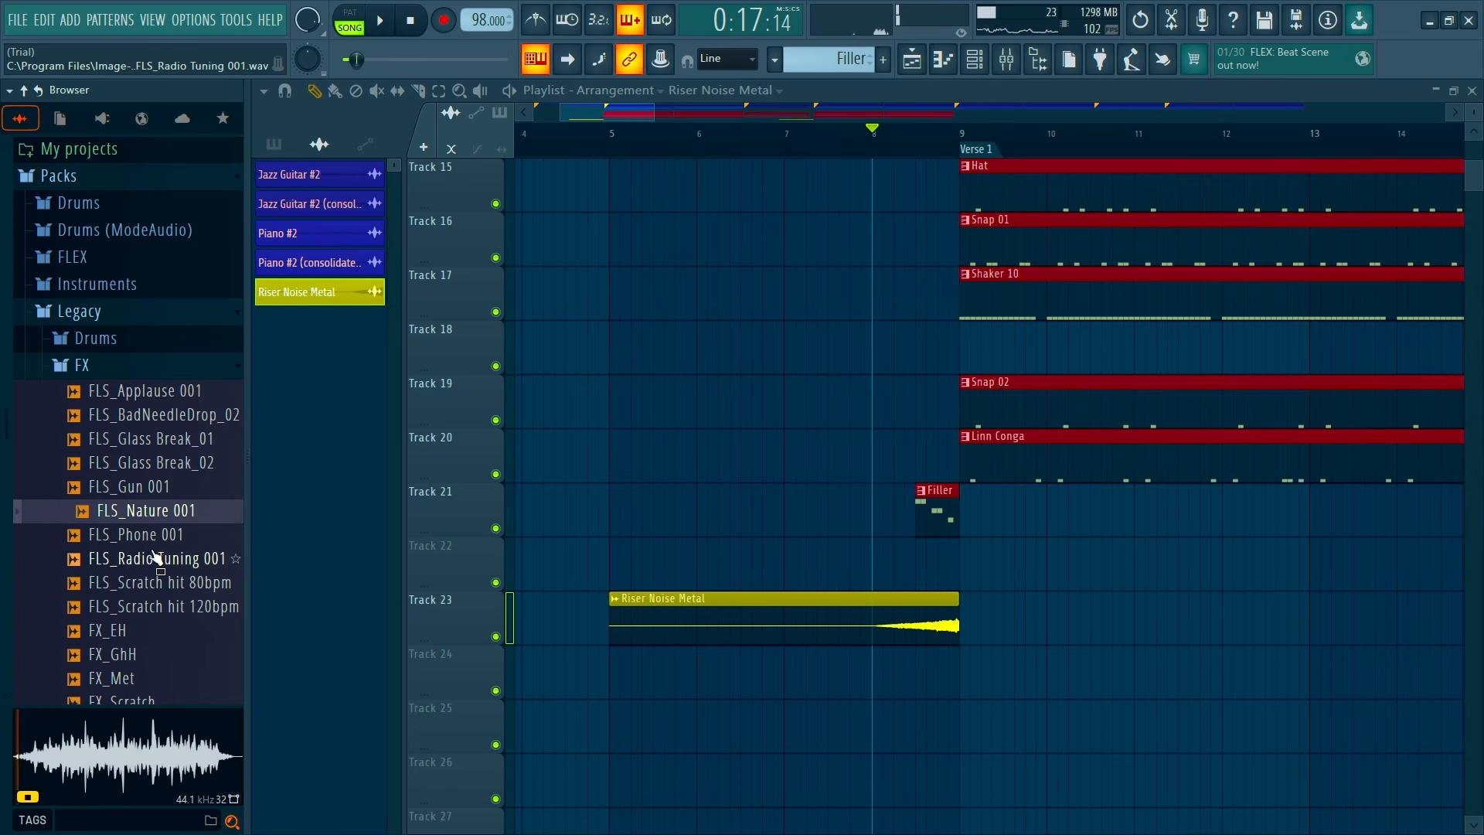
Preview the remaining Legacy FX samples, from FLS_Scratch hit 80bpm through FX_WindChimes
left_click(158, 582)
left_click(108, 630)
scroll(116, 580, "down", 3)
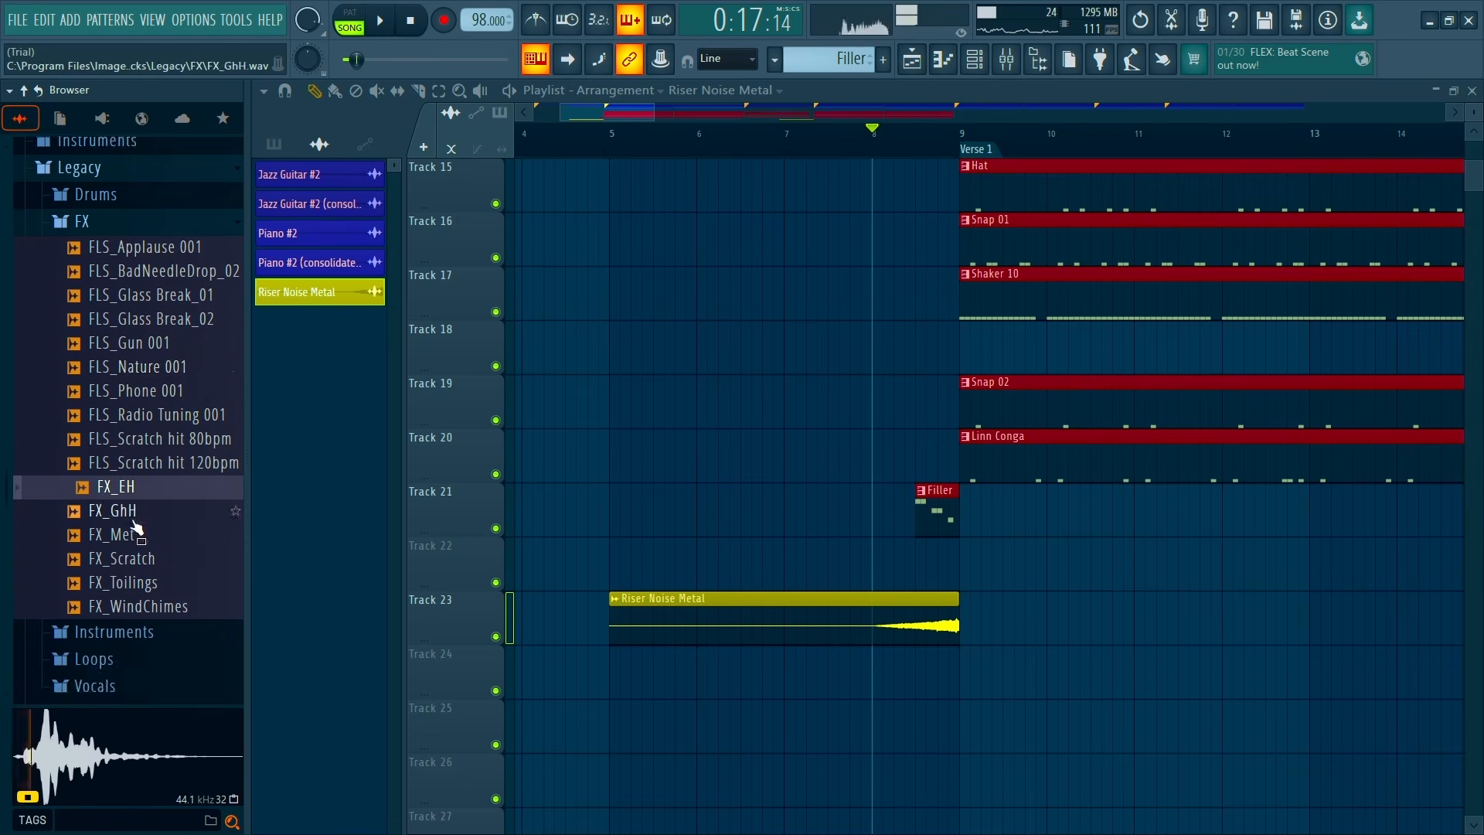
left_click(116, 510)
left_click(165, 558)
left_click(168, 584)
left_click(169, 607)
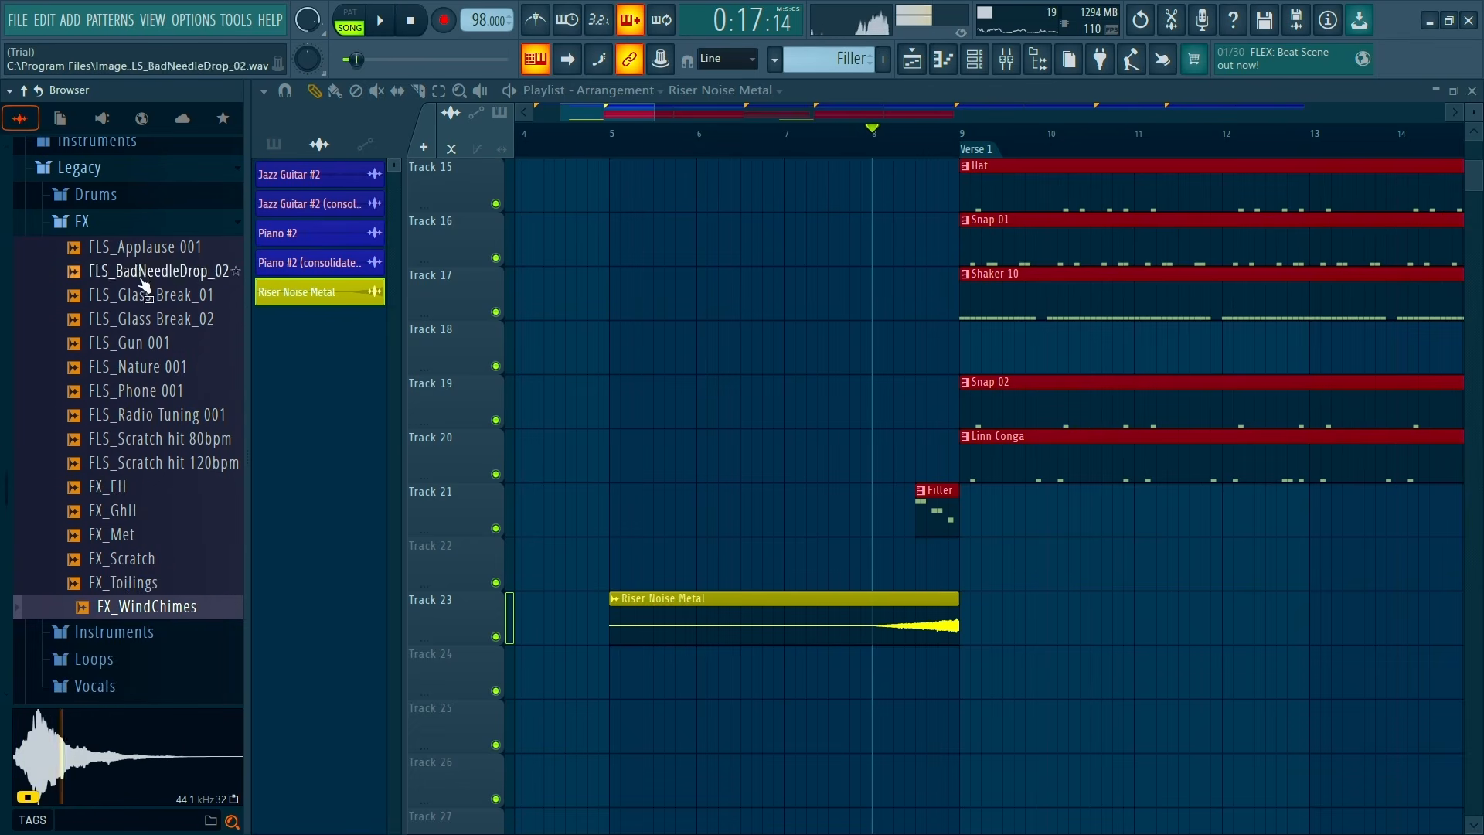
Close the Legacy FX folder and open the Strings folder under Legacy Instruments
left_click(136, 228)
left_click(140, 264)
left_click(139, 265)
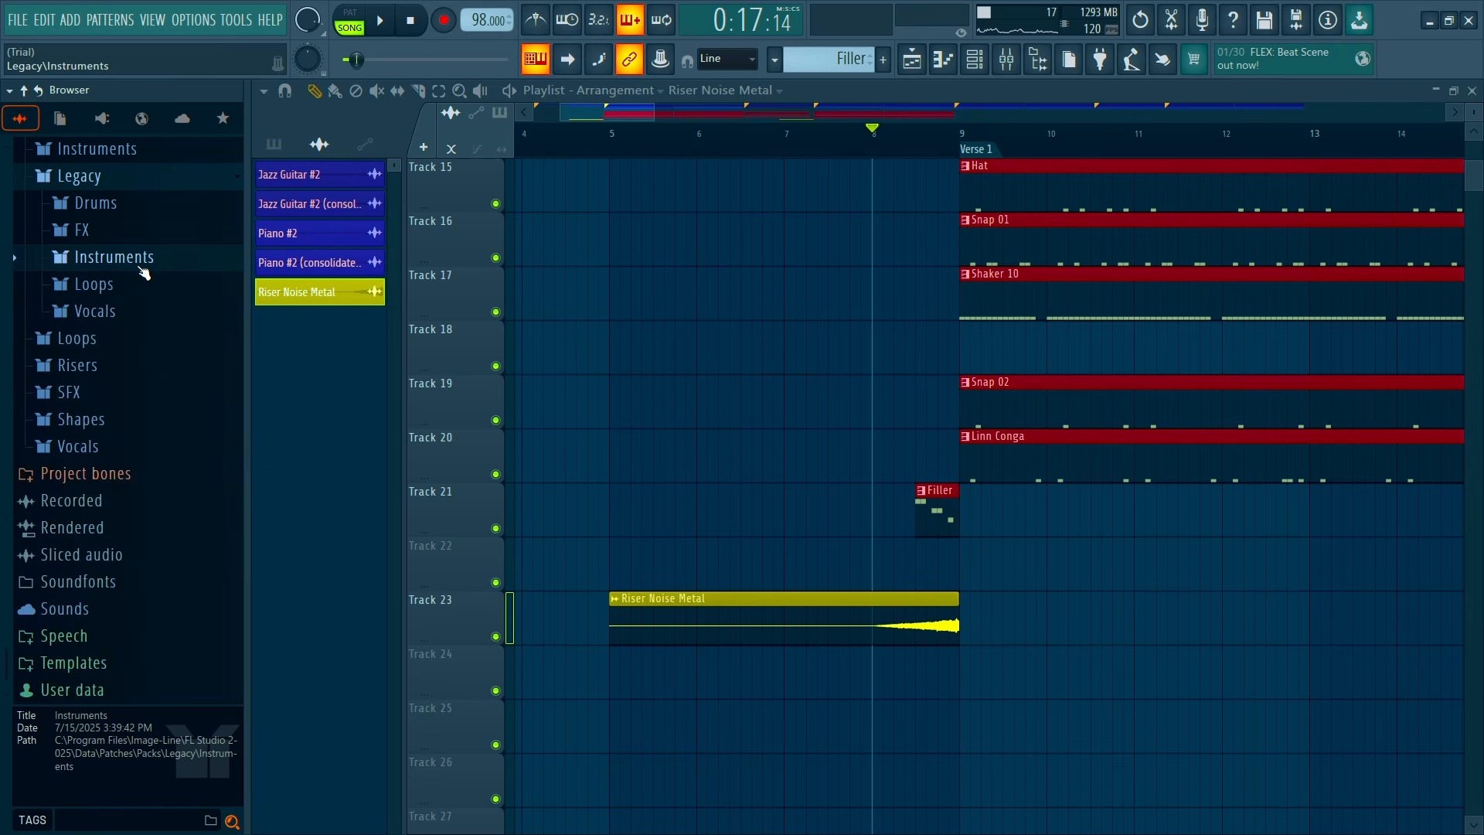
left_click(140, 265)
left_click(114, 501)
left_click(115, 500)
left_click(114, 501)
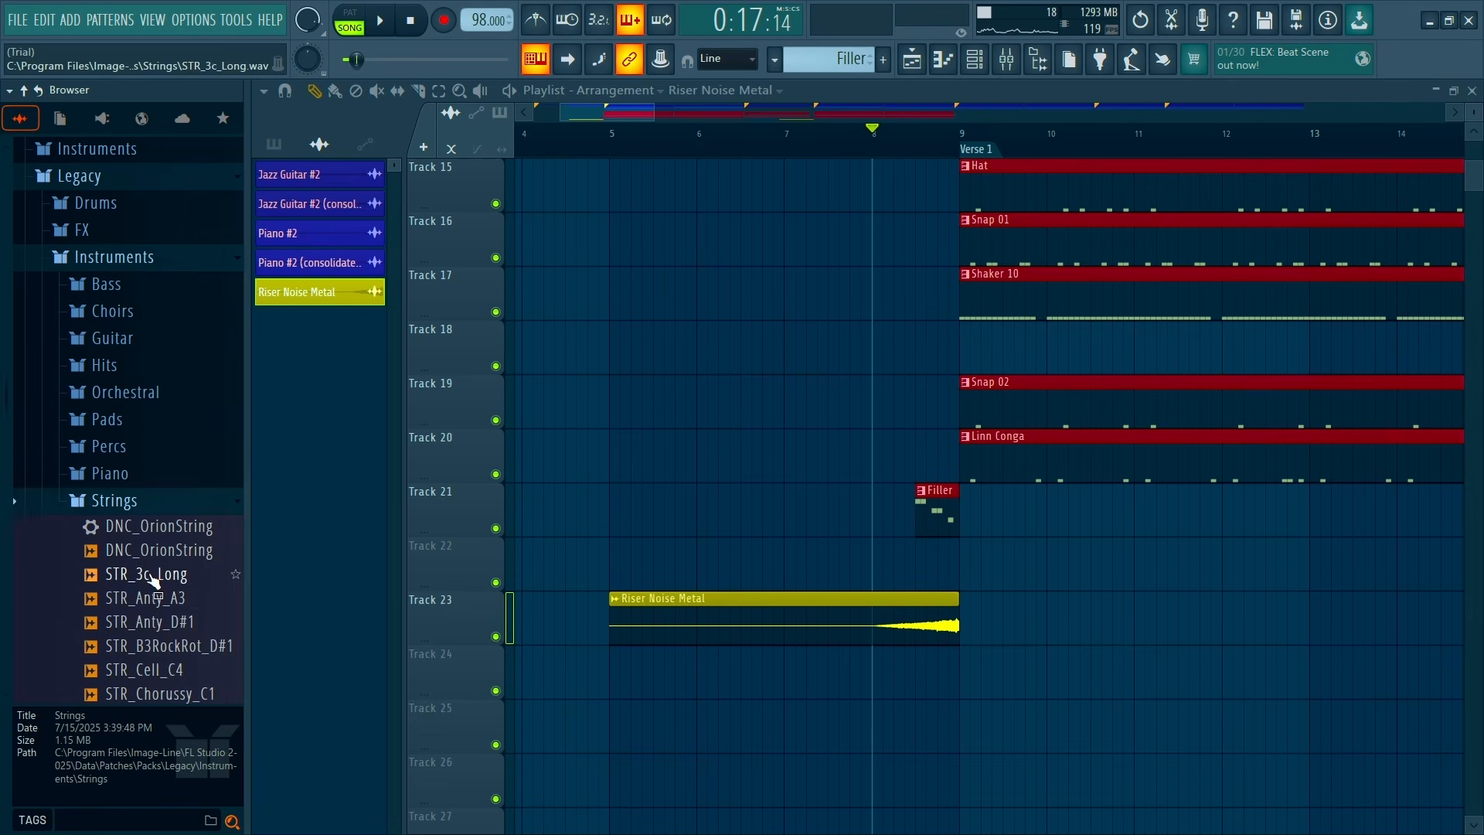
Preview string samples such as STR_Anty_A3, STR_Anty_D#1, STR_B3RockRot_D#1 and STR_MandoLynn_B2, then close the Strings folder
left_click(152, 597)
left_click(157, 627)
left_click(160, 650)
scroll(153, 585, "down", 3)
left_click(154, 529)
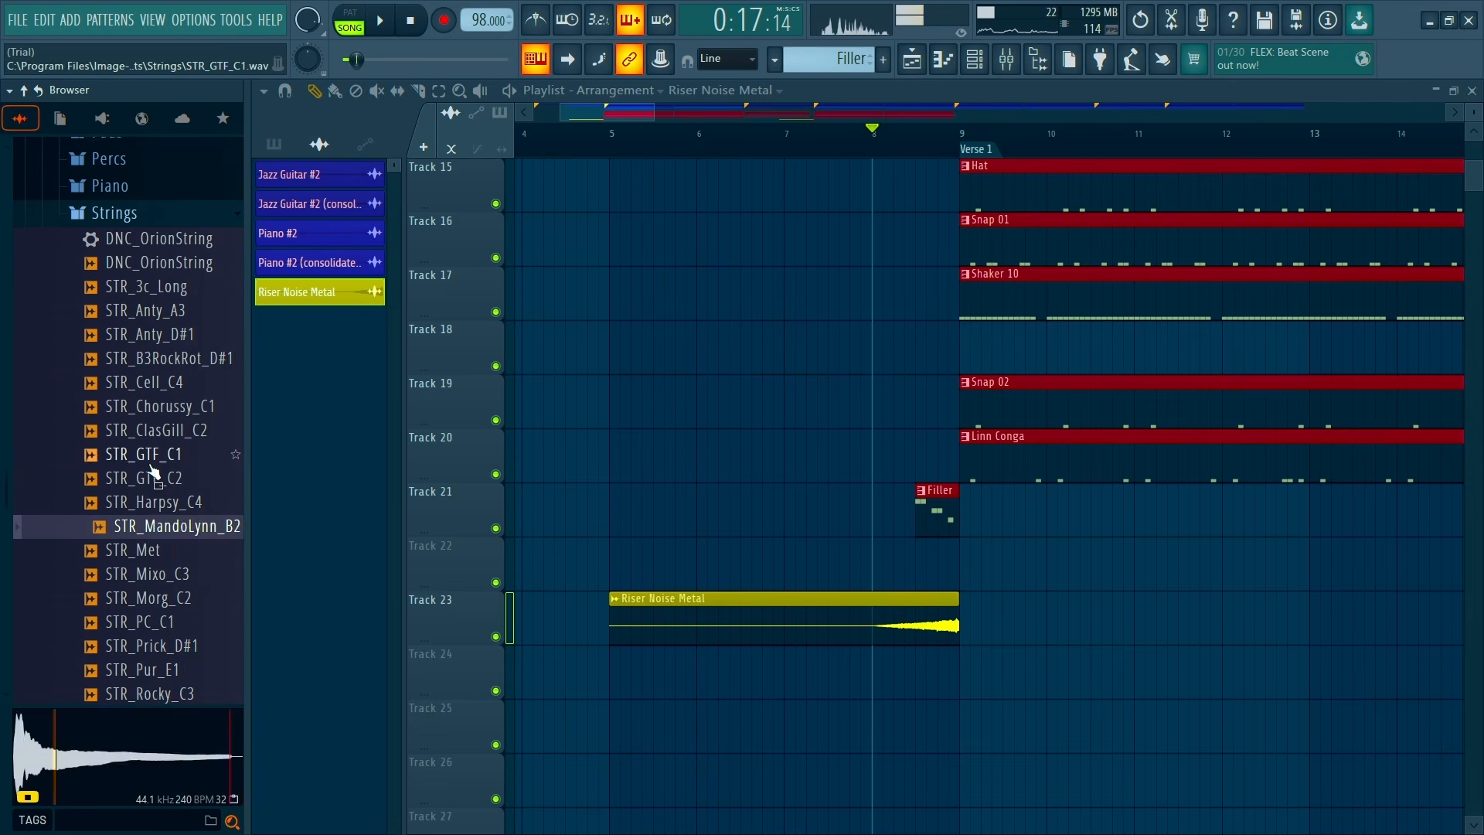
scroll(151, 467, "down", 3)
left_click(151, 460)
scroll(151, 464, "up", 8)
left_click(147, 499)
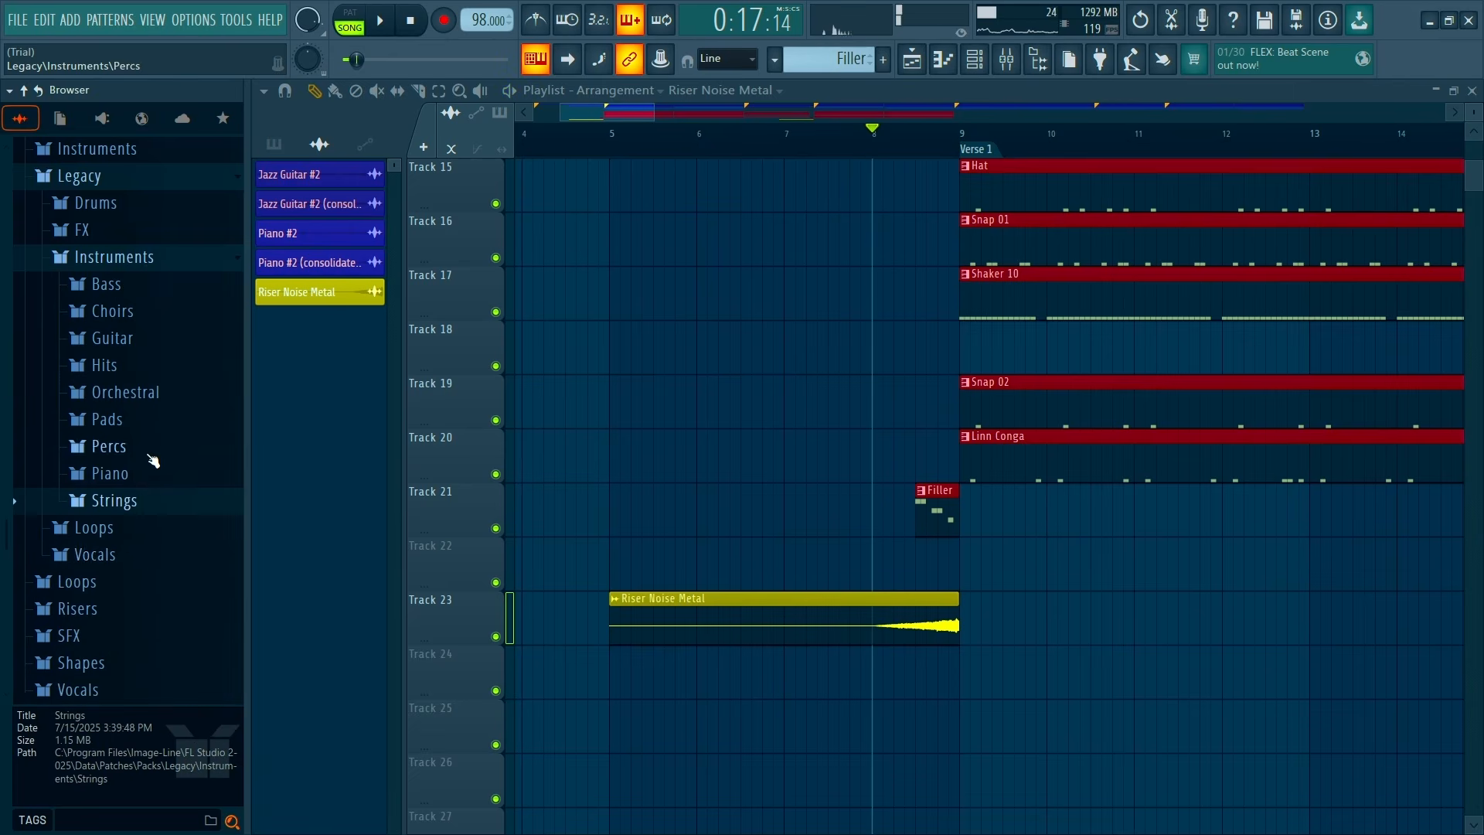
Look through the Legacy Vocals folder and the Orchestral instrument folder
scroll(154, 423, "down", 2)
left_click(165, 418)
left_click(165, 418)
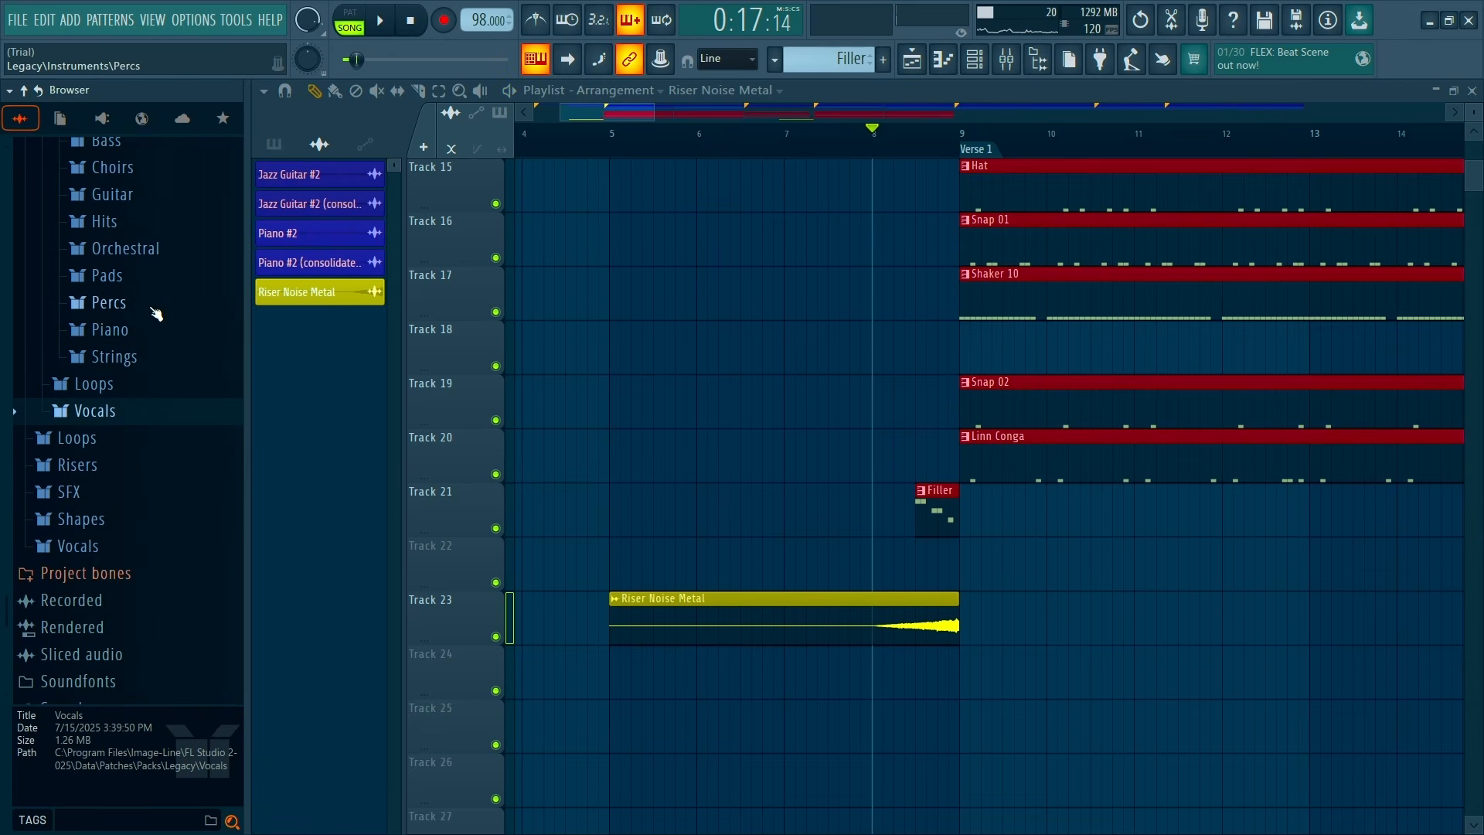
left_click(168, 249)
left_click(168, 251)
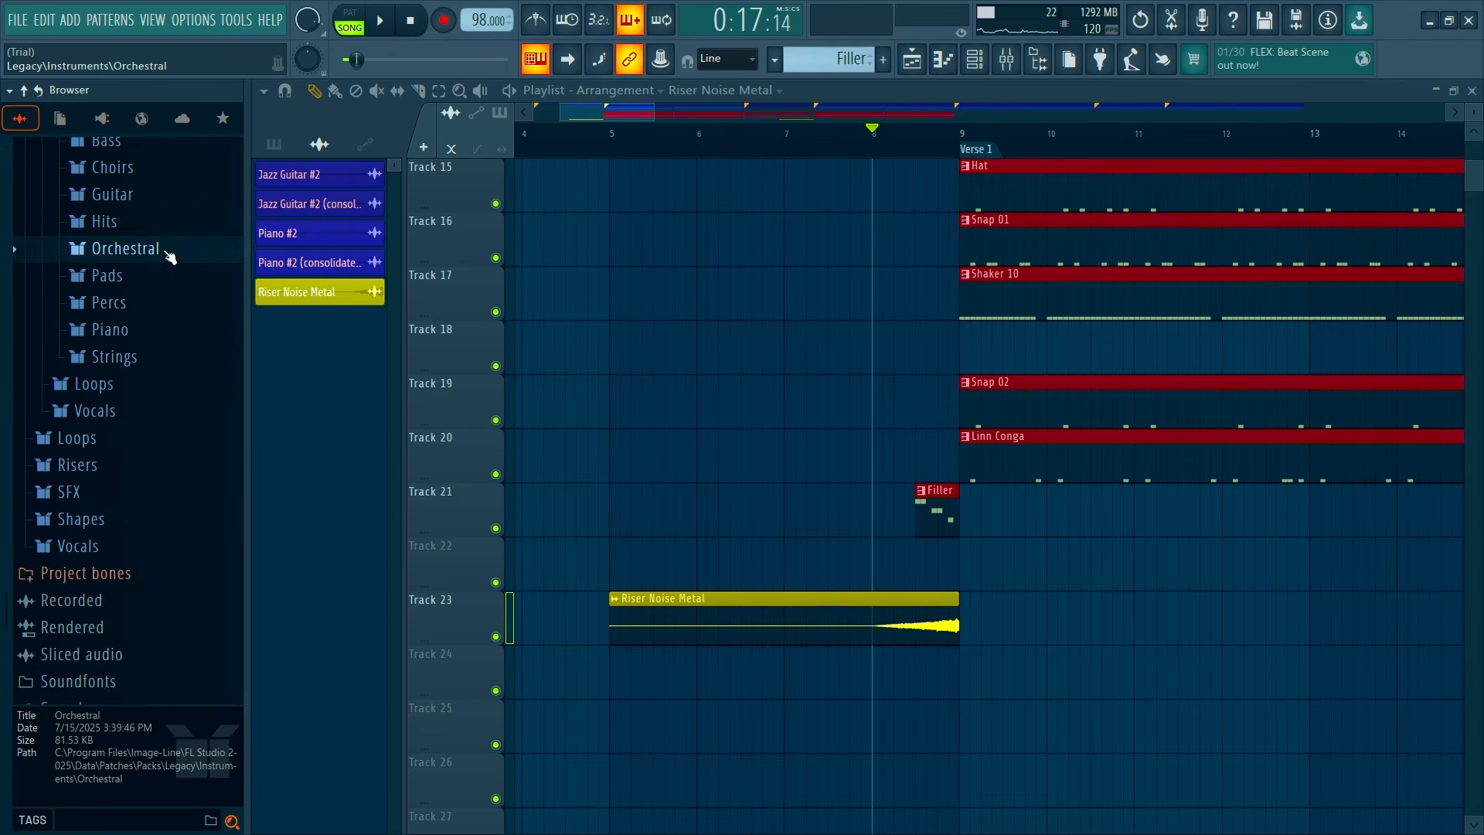
Preview samples in the Legacy Hits folder, from HIT_2 through HIT_Ctim_C4 and HIT_Ctim_F3 to HIT_Orch
left_click(168, 225)
left_click(159, 271)
left_click(153, 316)
left_click(162, 414)
left_click(158, 438)
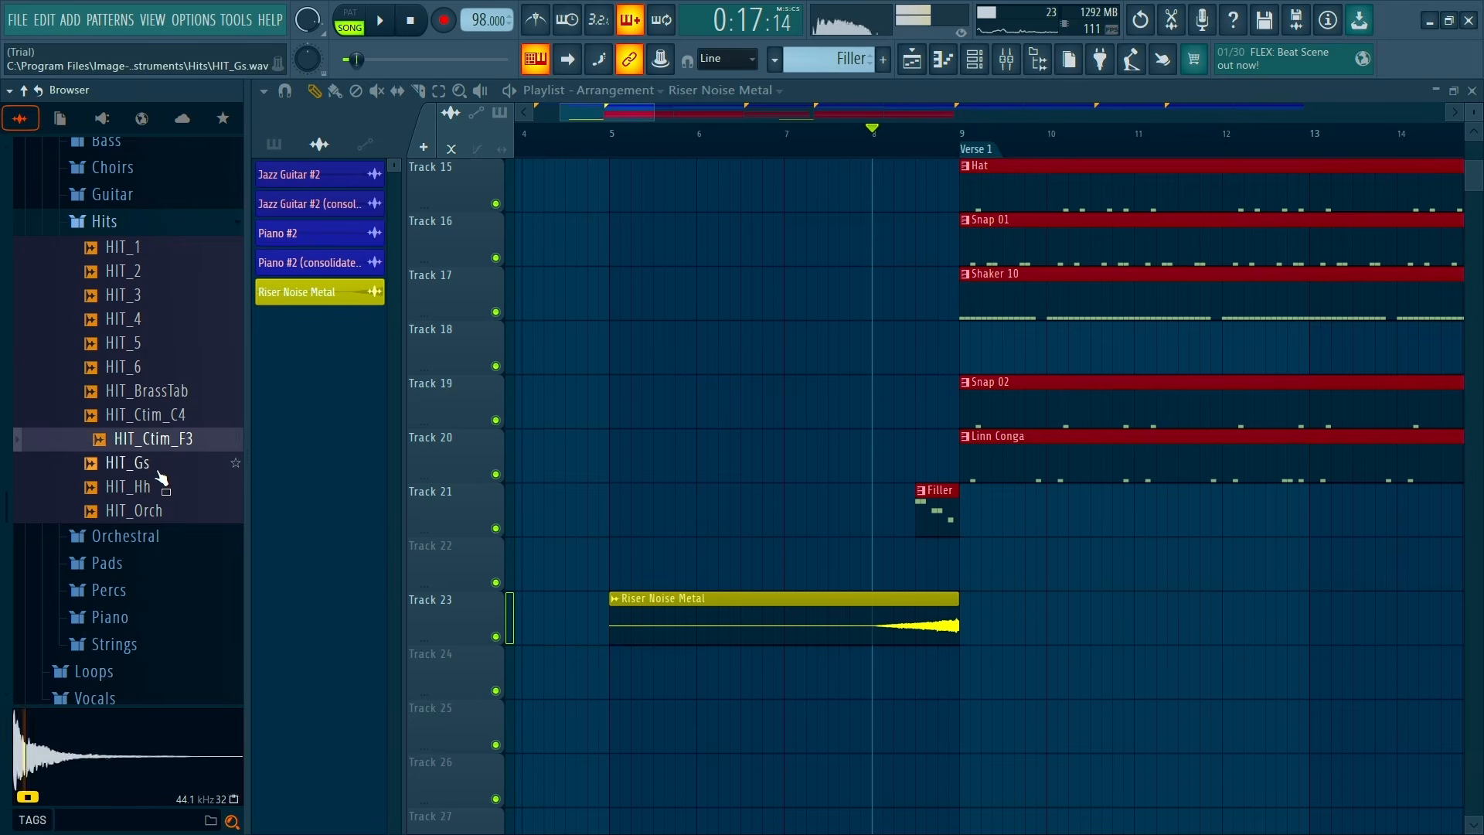
left_click(159, 486)
left_click(158, 510)
left_click(158, 462)
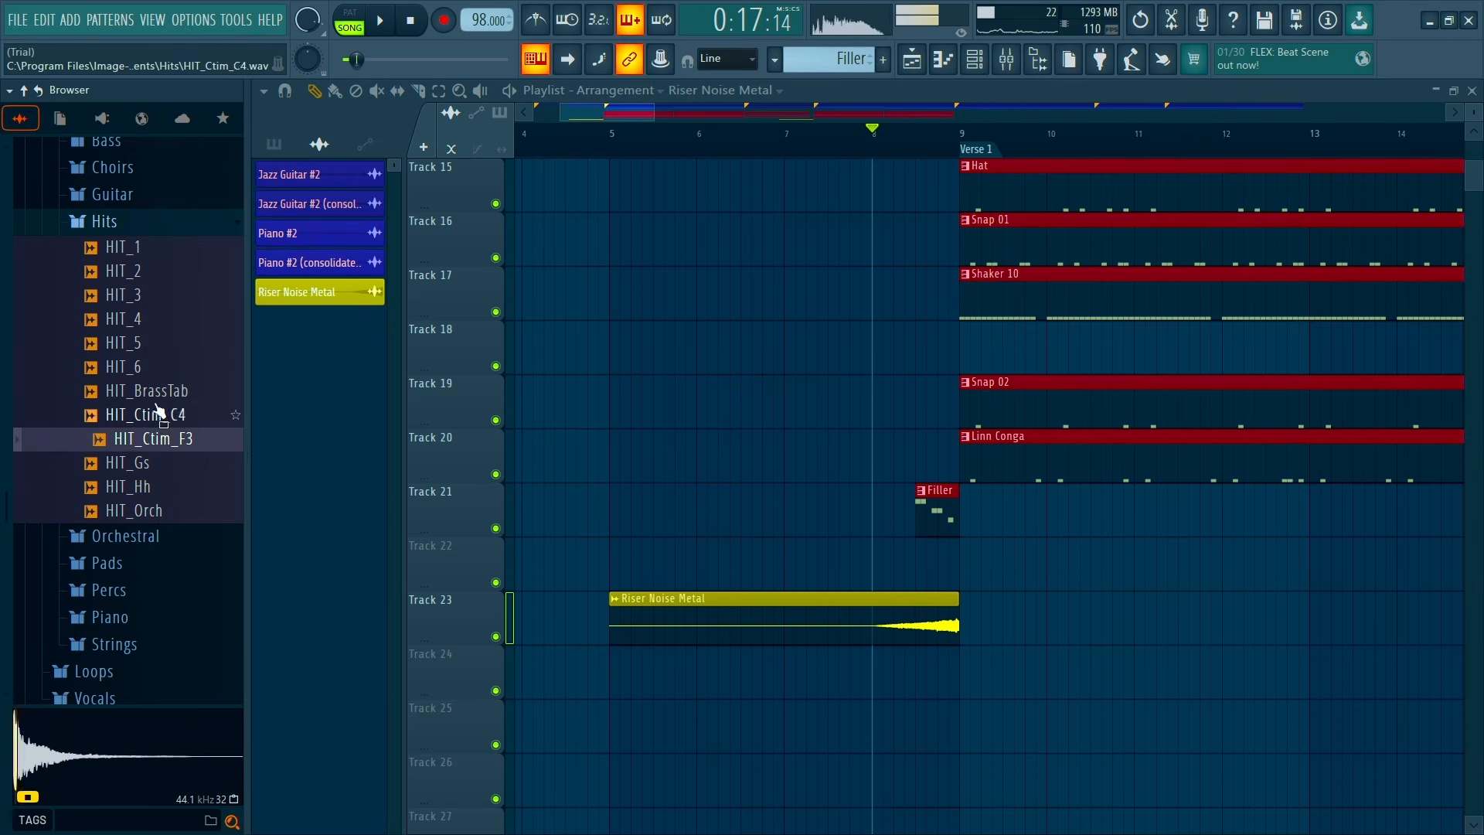
Close the Legacy Instruments folder and open the HipHop folder under Legacy Drums
scroll(143, 433, "up", 4)
left_click(135, 409)
left_click(81, 373)
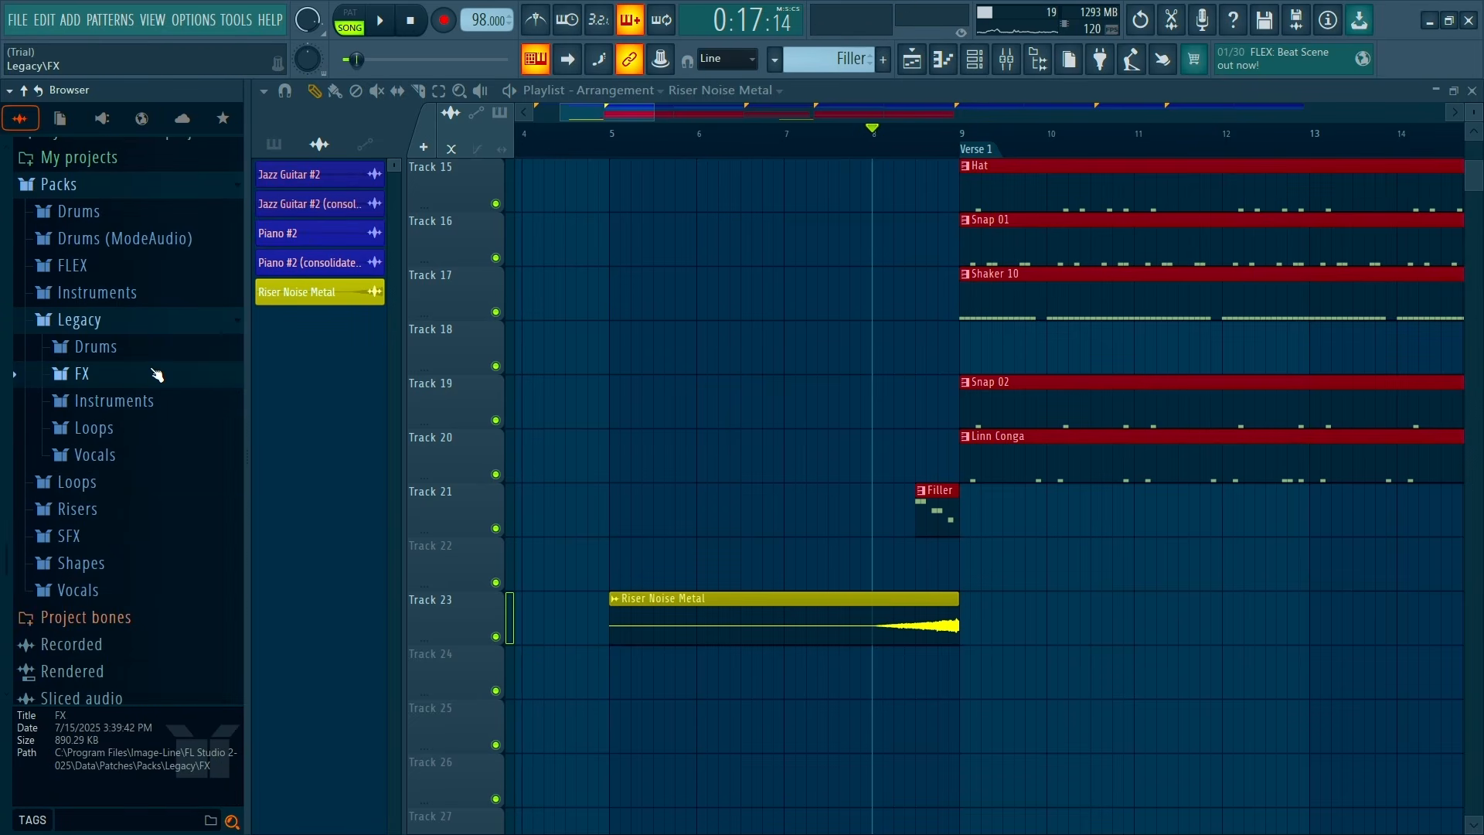
left_click(163, 349)
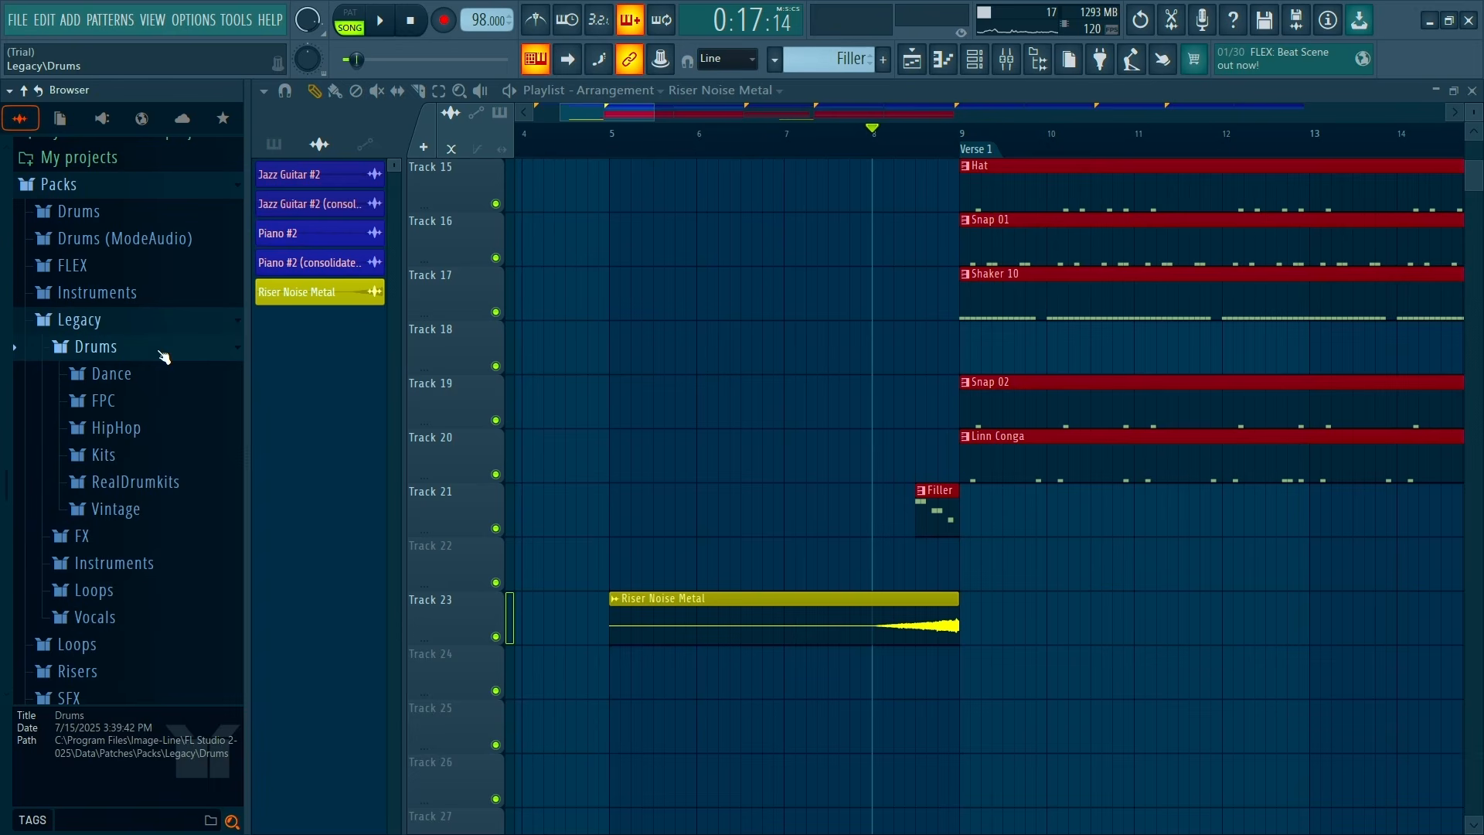
left_click(164, 428)
Preview hip-hop hat and kick samples, including HIP_Hat, HIP_Hat_5 and HIP_Kick_3, and look through the rest of the list
left_click(165, 477)
left_click(165, 456)
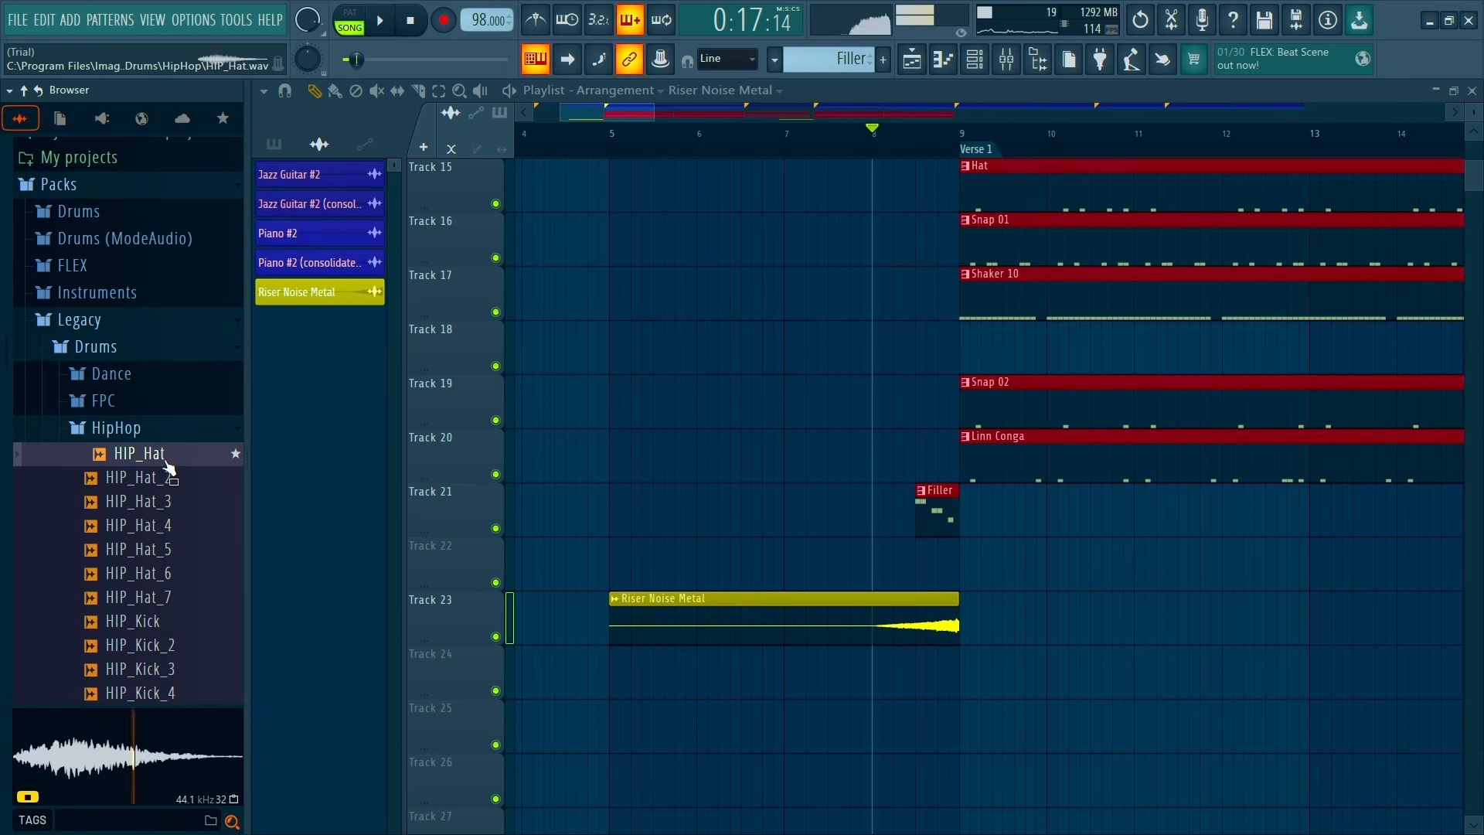
left_click(170, 551)
scroll(166, 534, "down", 1)
left_click(165, 531)
scroll(166, 518, "down", 6)
left_click(172, 434)
left_click(170, 384)
scroll(171, 390, "down", 1)
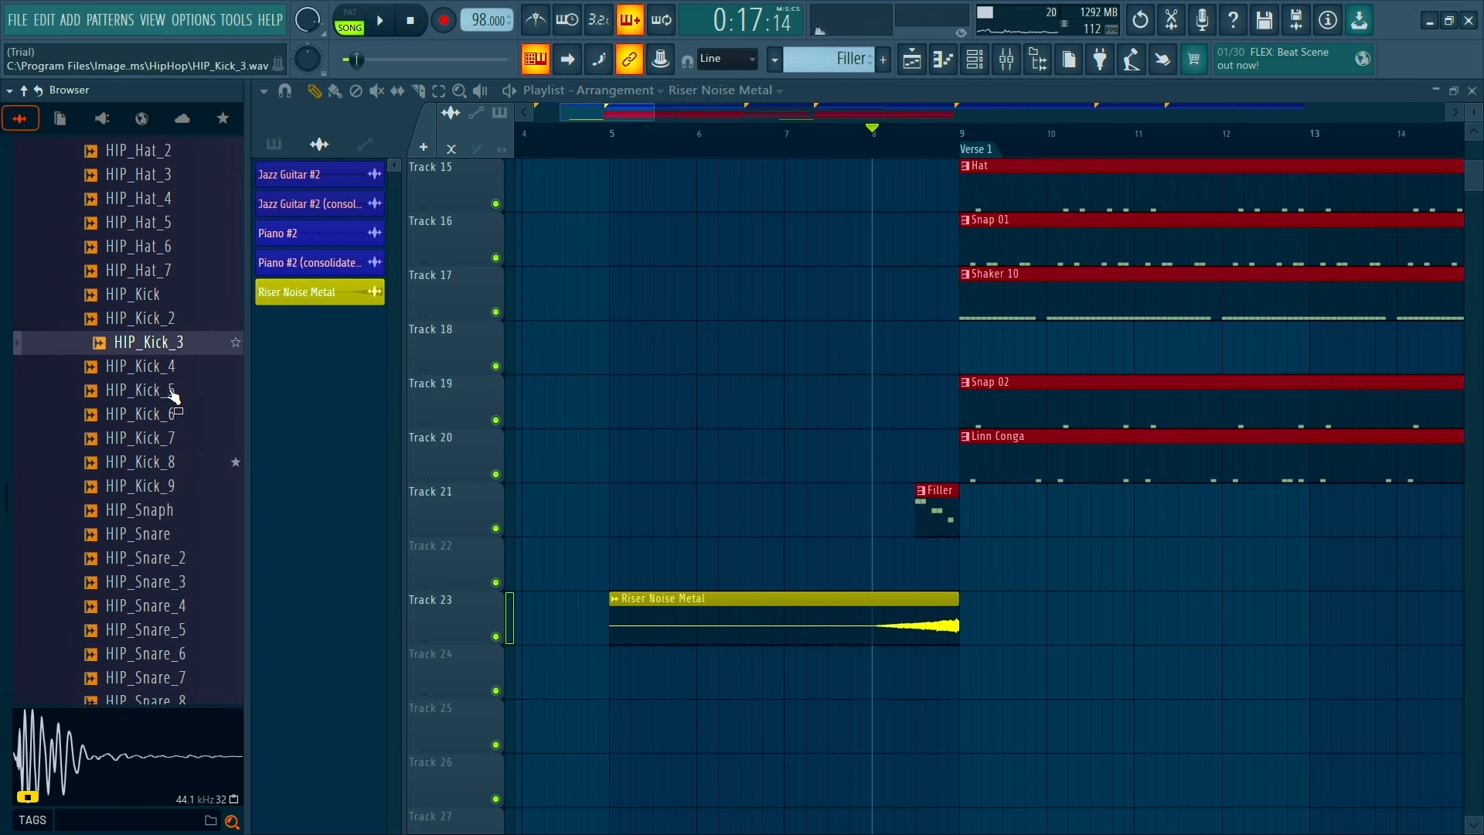
scroll(172, 402, "down", 3)
scroll(169, 433, "up", 9)
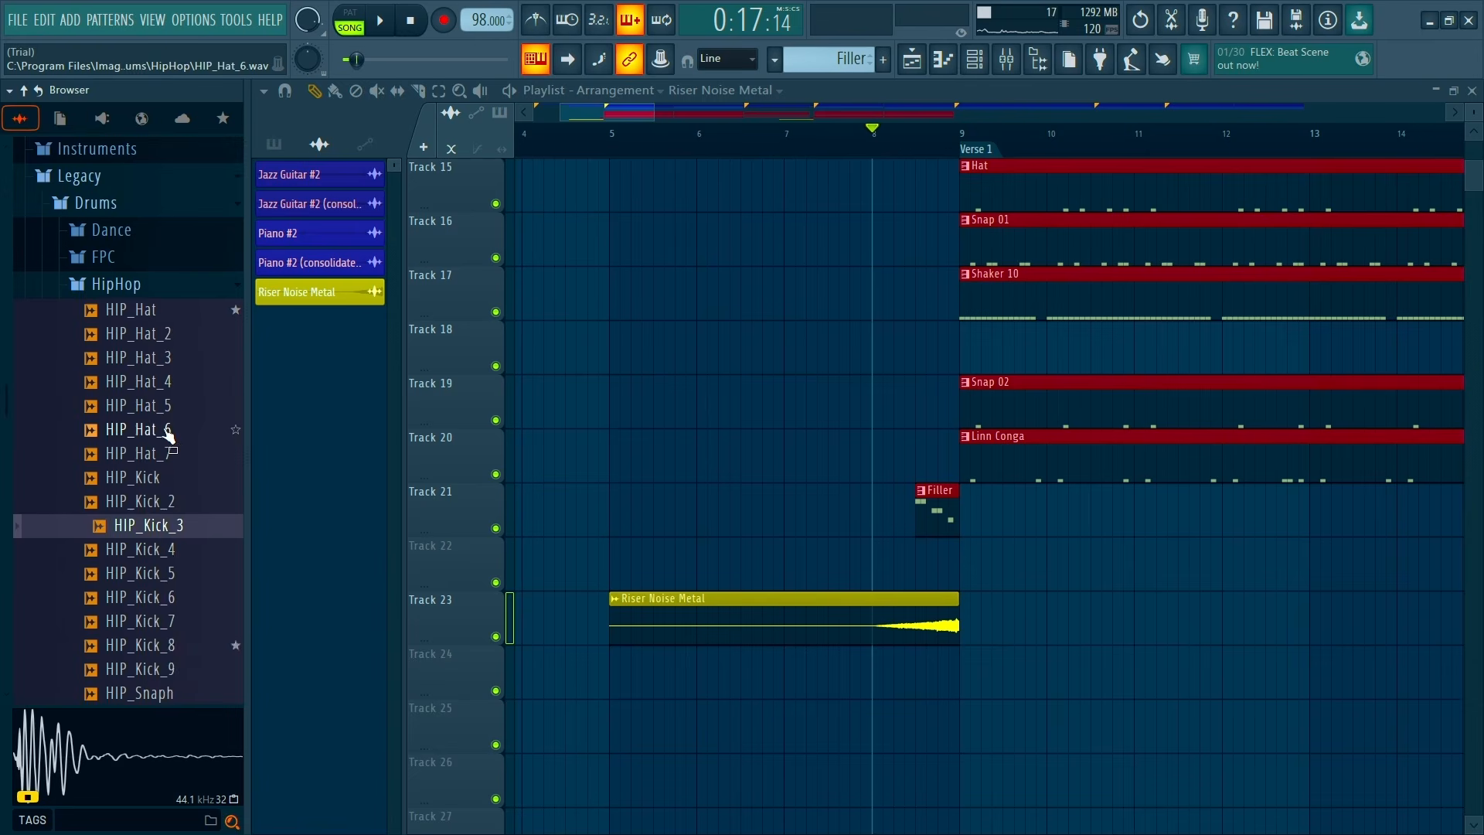
Preview more hip-hop hats and the closed hi-hat samples in the FPC Hi Hats folder, through FPC_CIHH_GSab_003
left_click(148, 433)
left_click(151, 407)
left_click(164, 461)
left_click(170, 528)
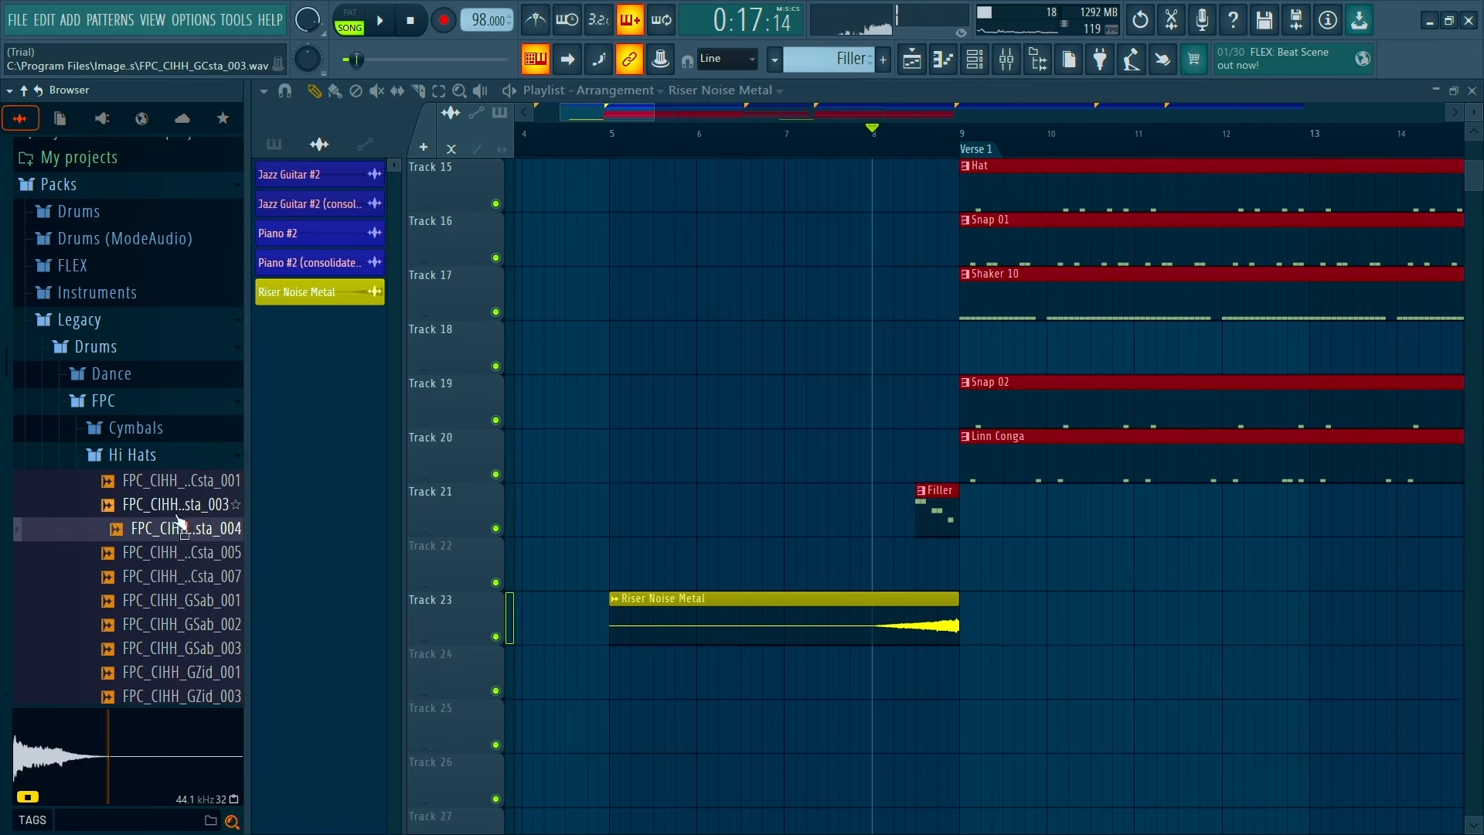
left_click(170, 504)
left_click(178, 552)
left_click(185, 600)
left_click(188, 624)
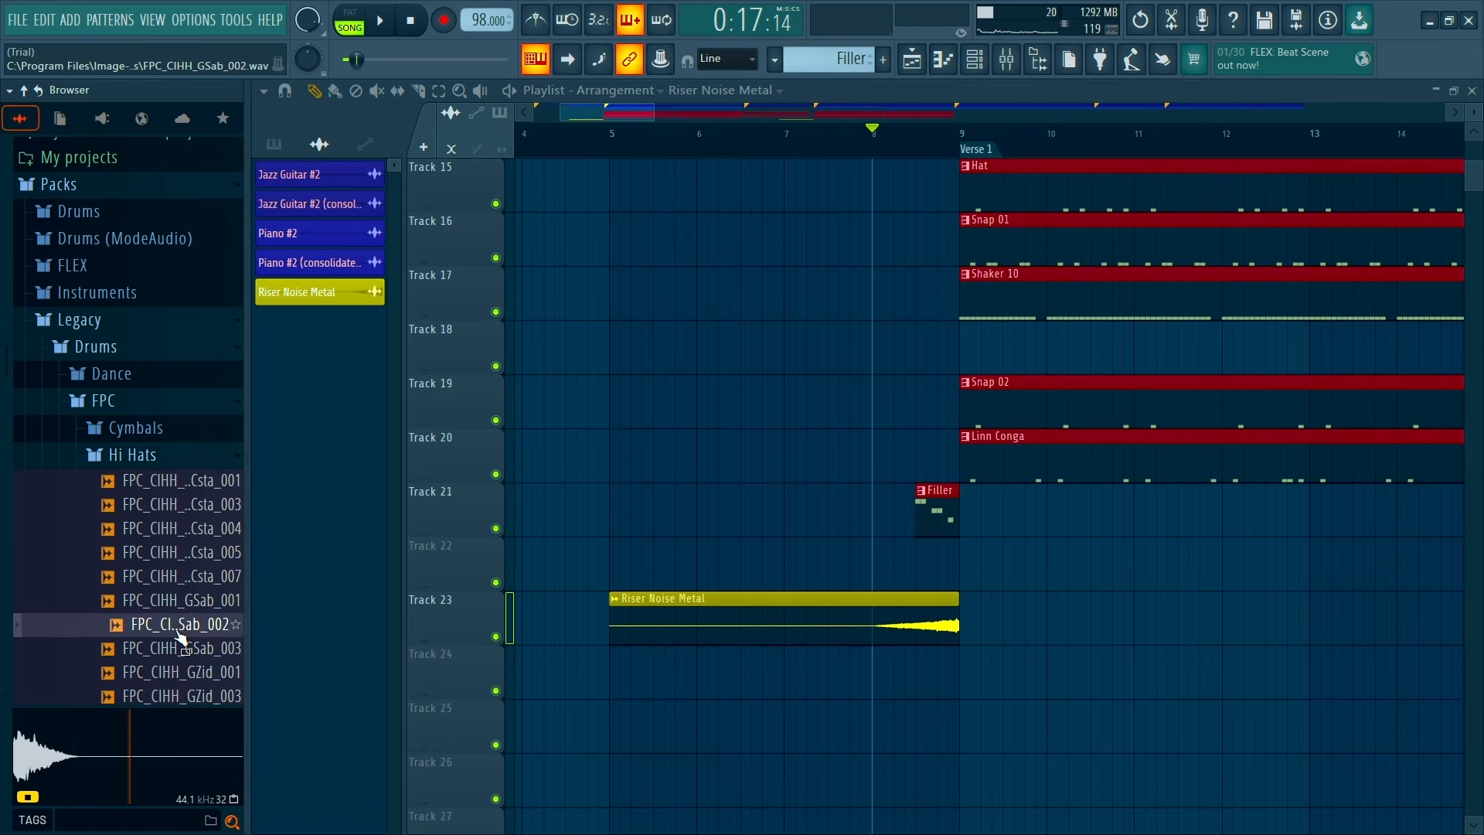
left_click(190, 648)
Preview the open hi-hat samples FPC_OHH_Greal_13_01 to FPC_OHH_Greal_13_03 in the FPC Hi Hats folder
scroll(185, 634, "down", 4)
left_click(180, 528)
left_click(178, 483)
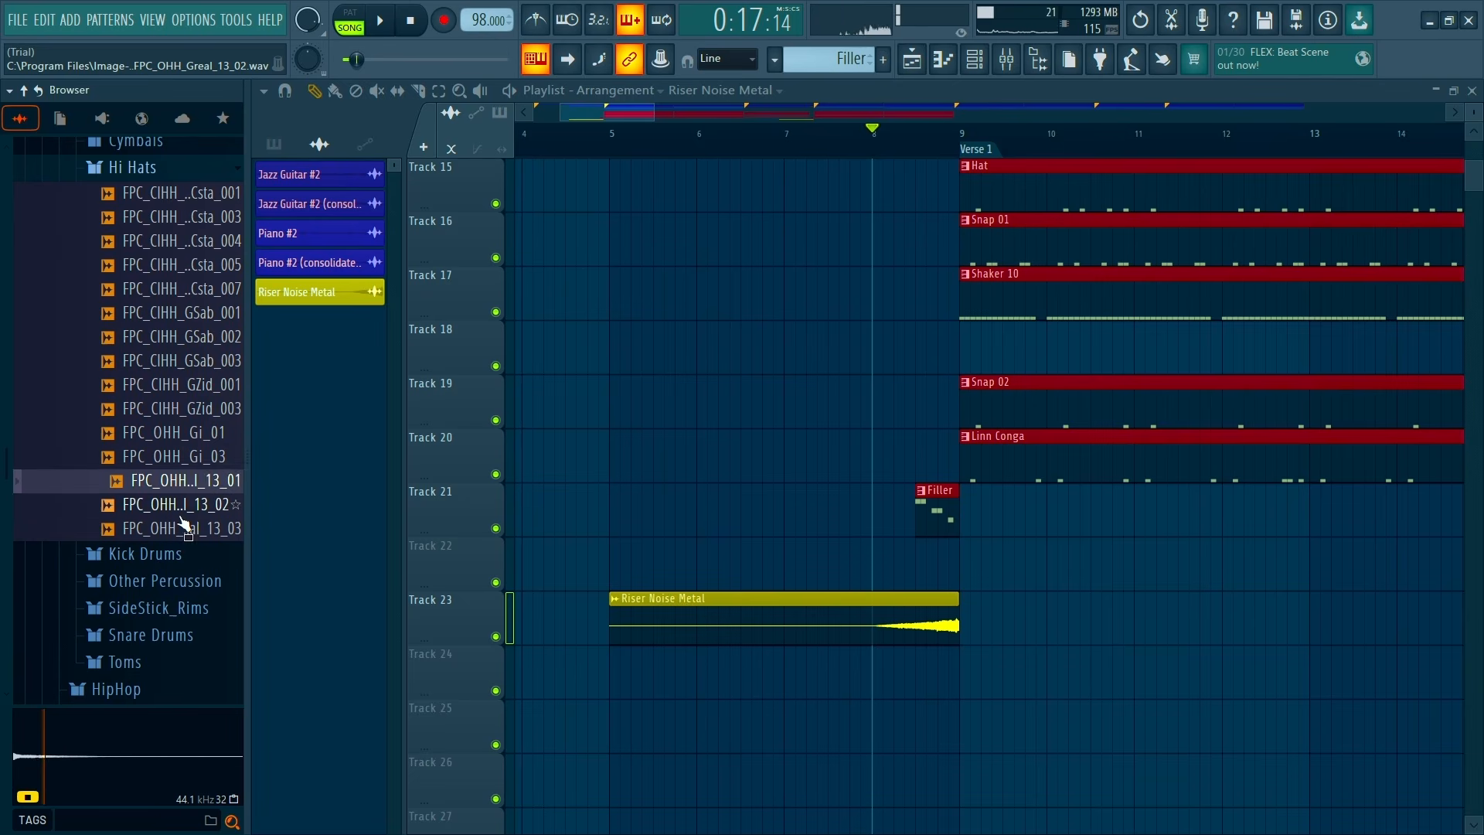
left_click(182, 505)
left_click(184, 484)
left_click(188, 528)
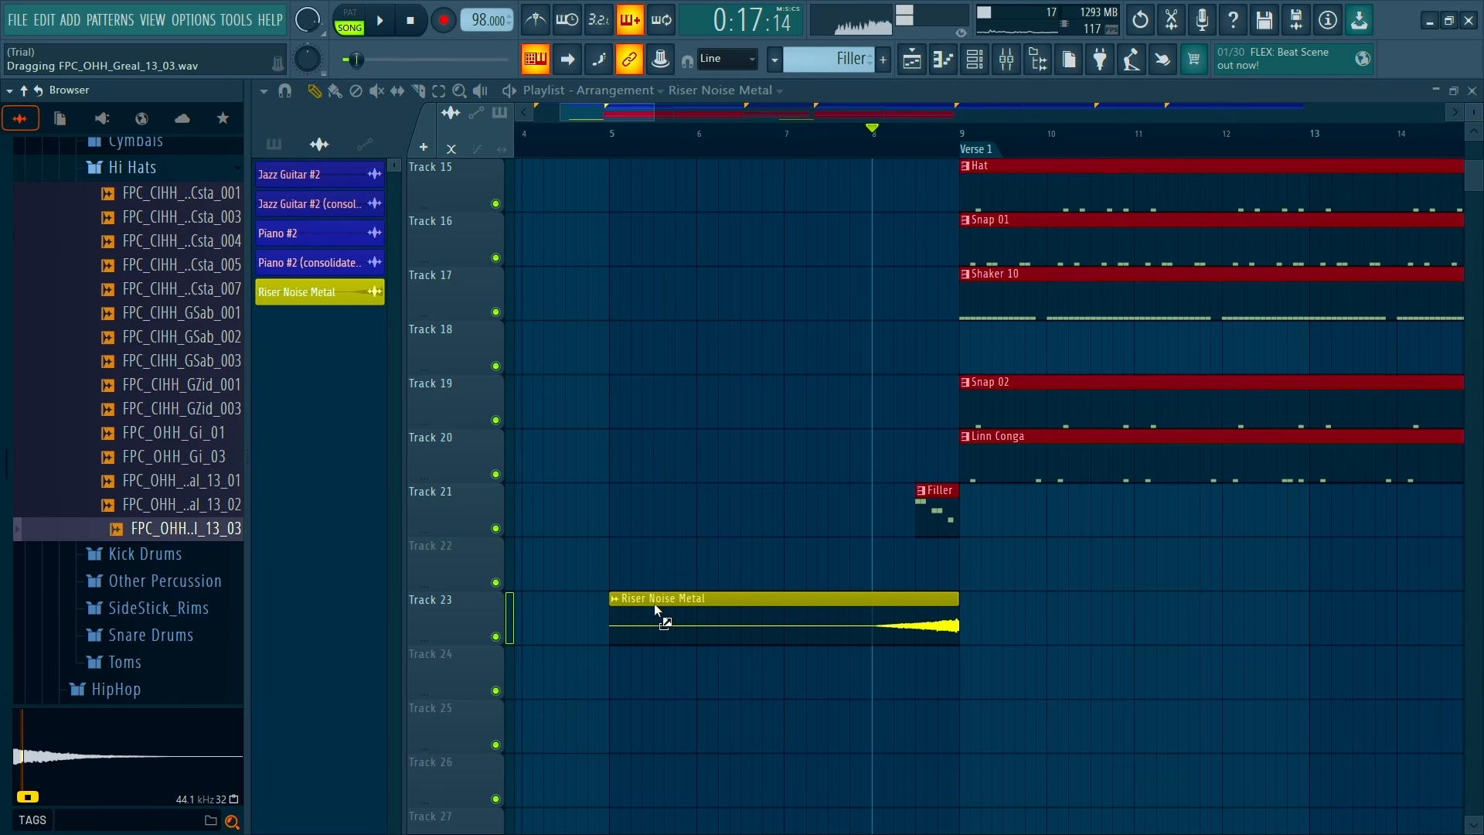
Add FPC_OHH_Greal_13_03 to Track 21, reverse the sample, and position the clip to end at the start of the Pre-Chorus
left_click_drag(655, 611, 776, 516)
double_click(758, 499)
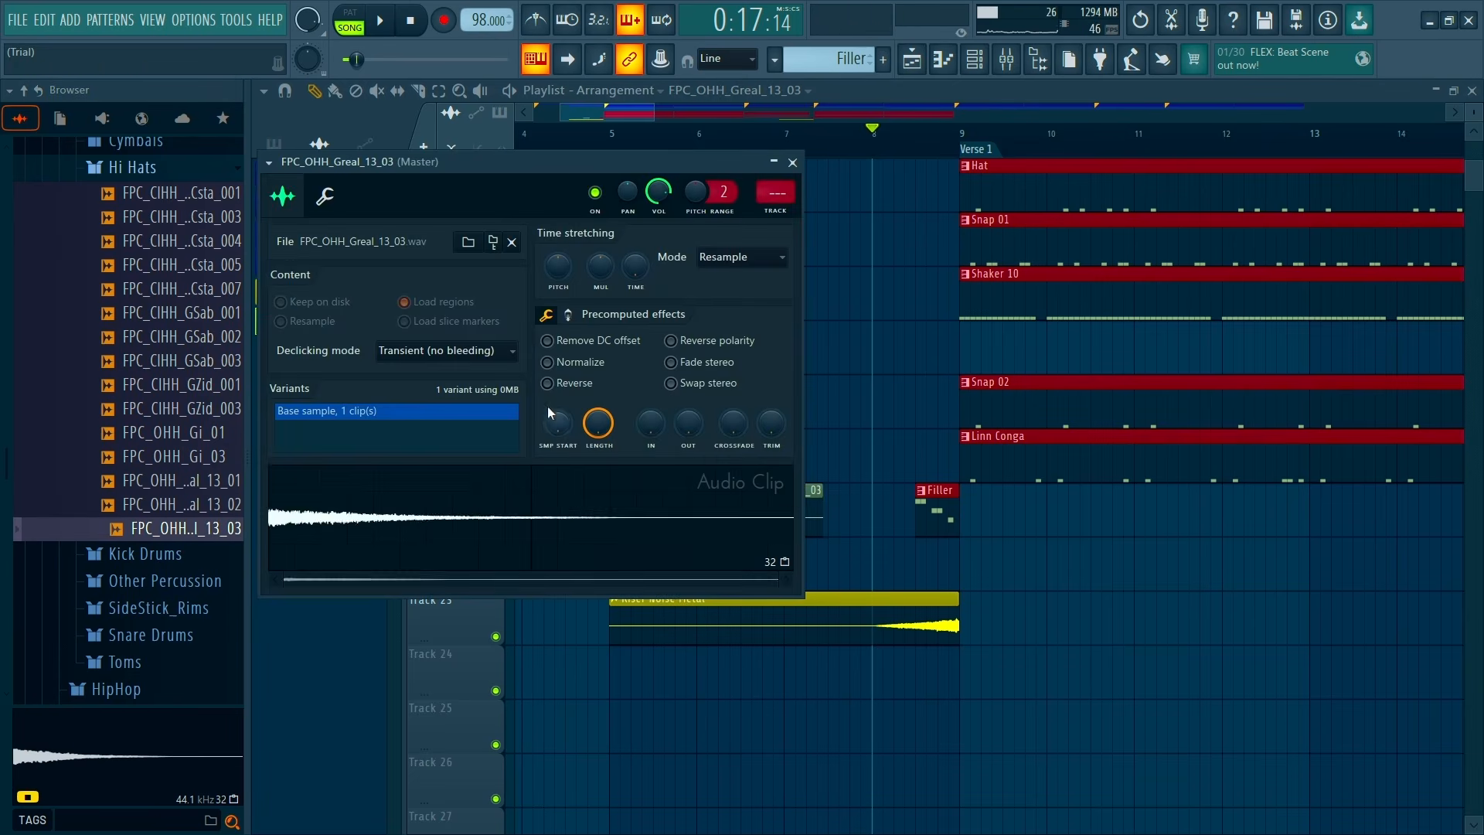
left_click(551, 383)
key("Escape")
scroll(835, 491, "down", 3)
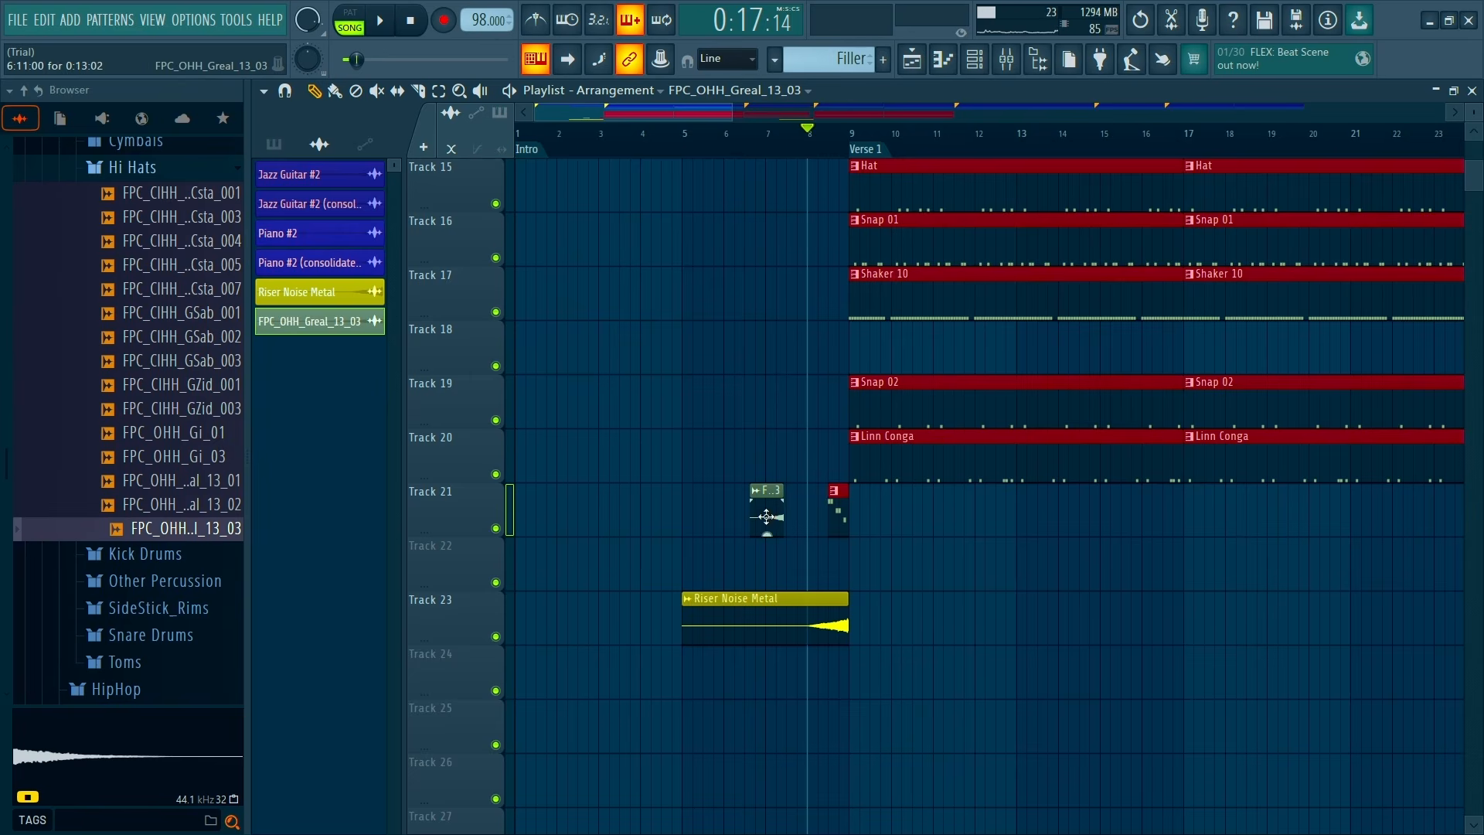
scroll(1015, 555, "down", 2)
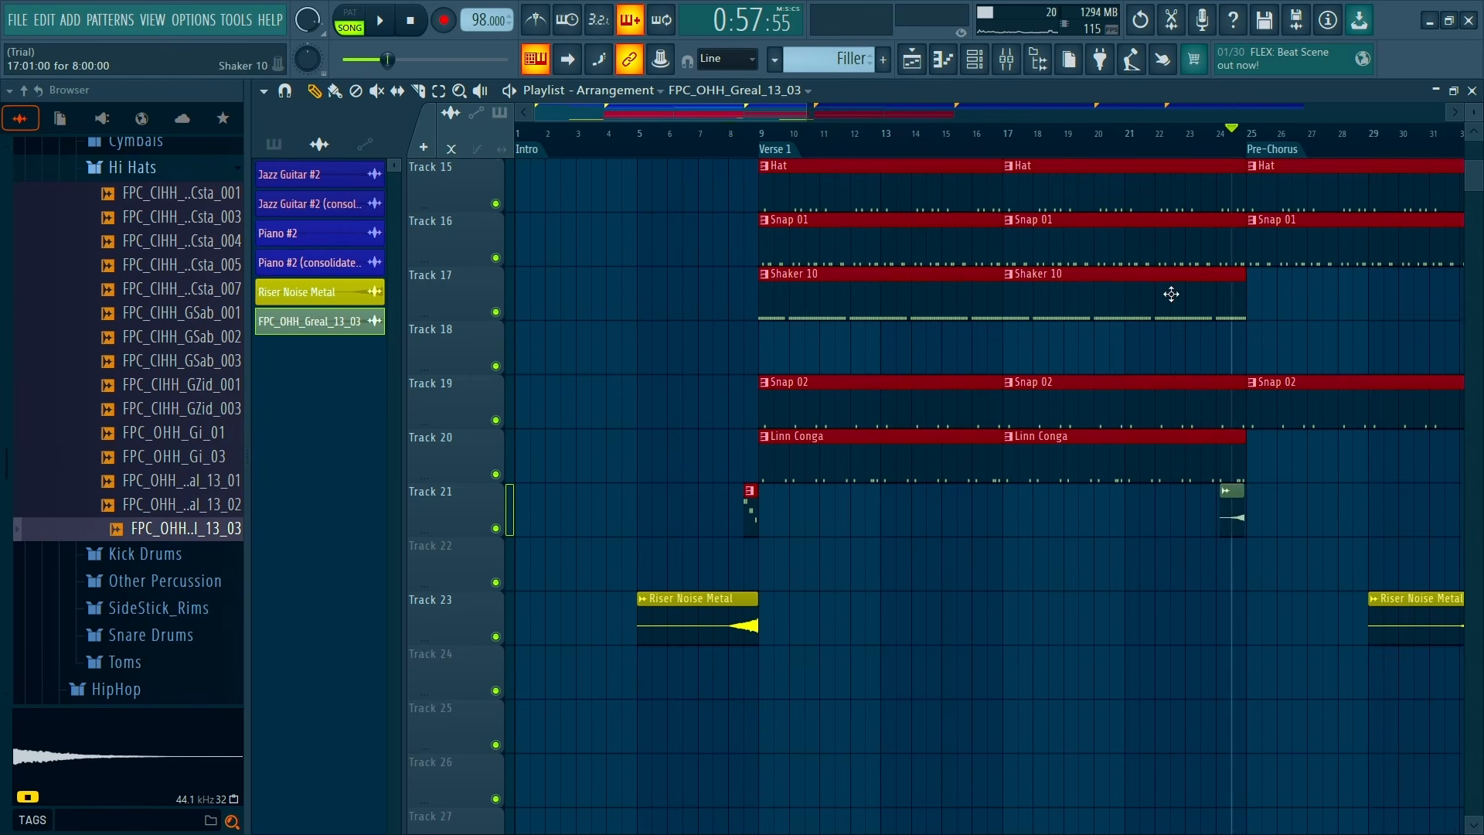
Lower the channel volume of the reversed FPC_OHH_Greal_13_03 clip while auditioning it
scroll(1171, 294, "up", 4)
scroll(918, 564, "up", 3)
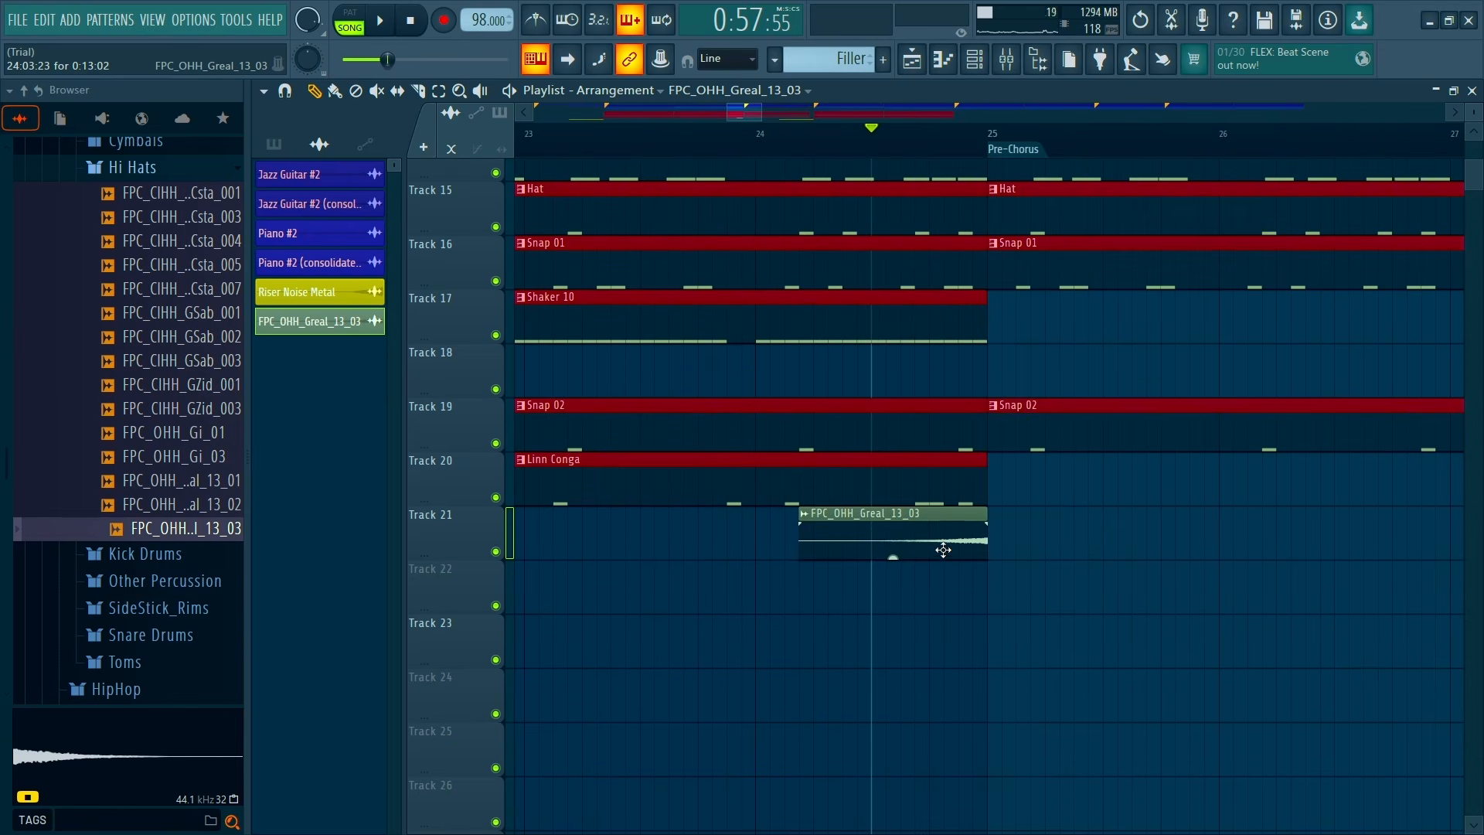
double_click(943, 549)
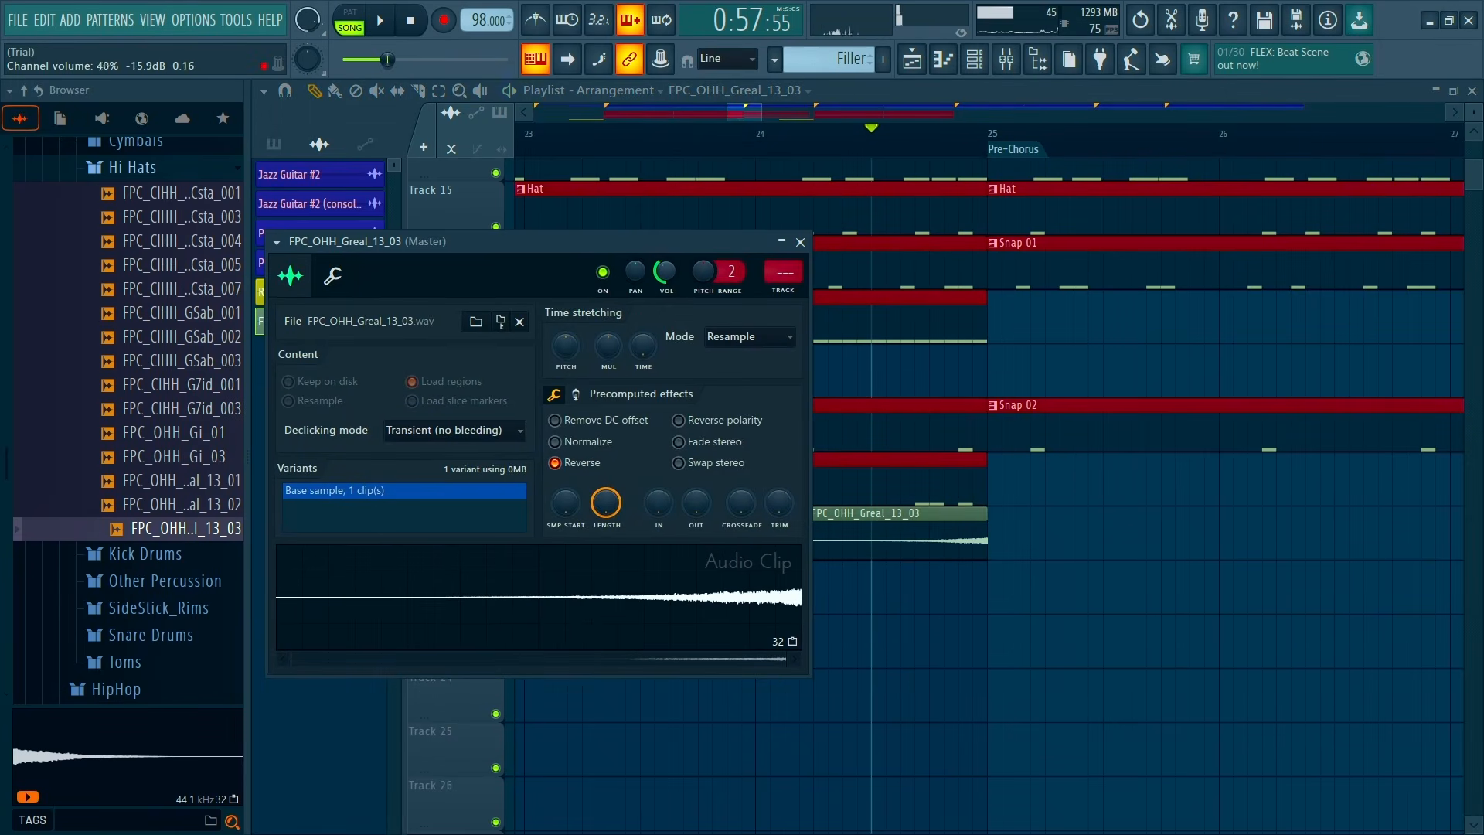
key("space")
key("space")
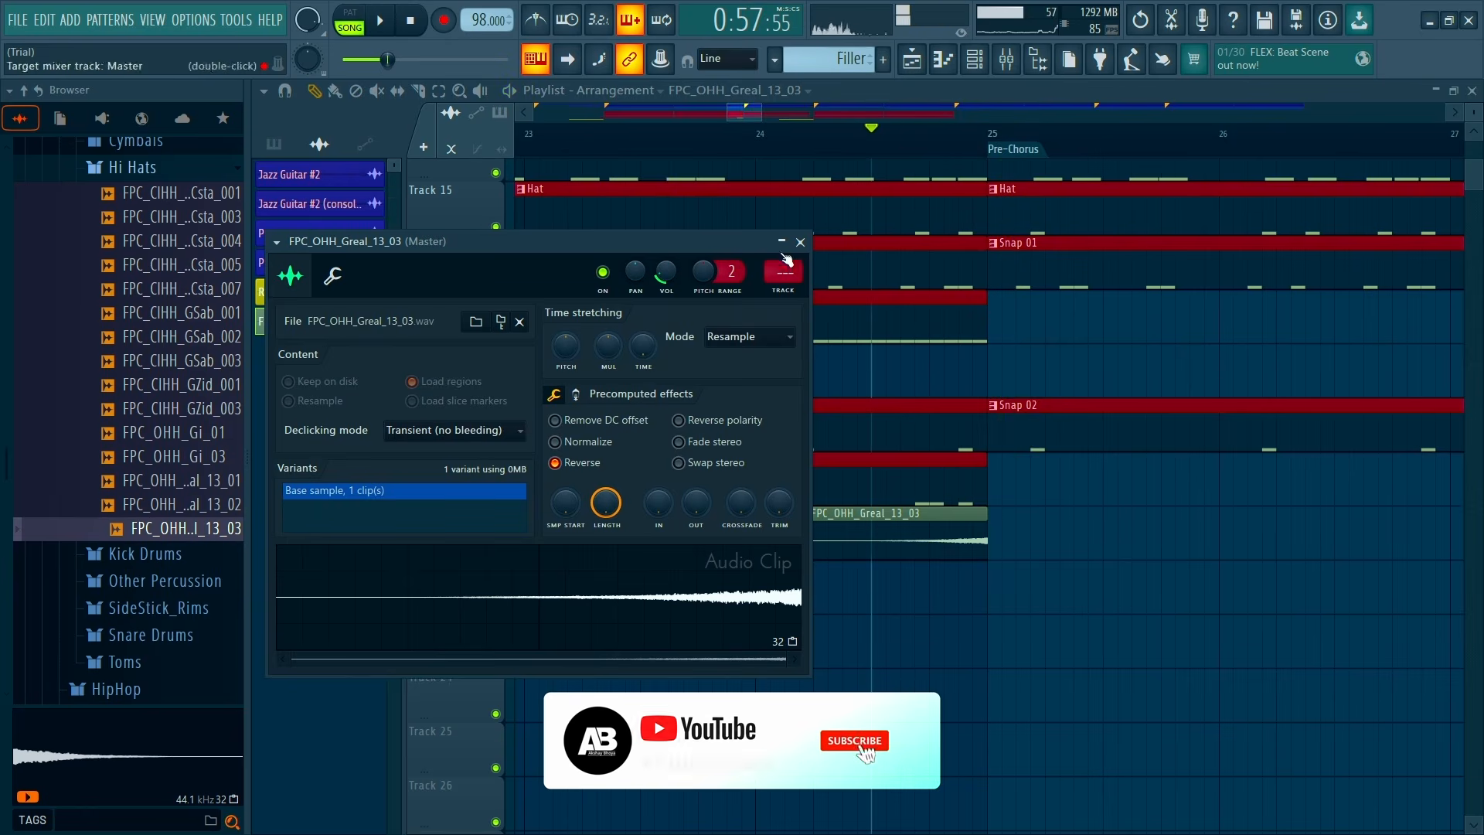
left_click(800, 242)
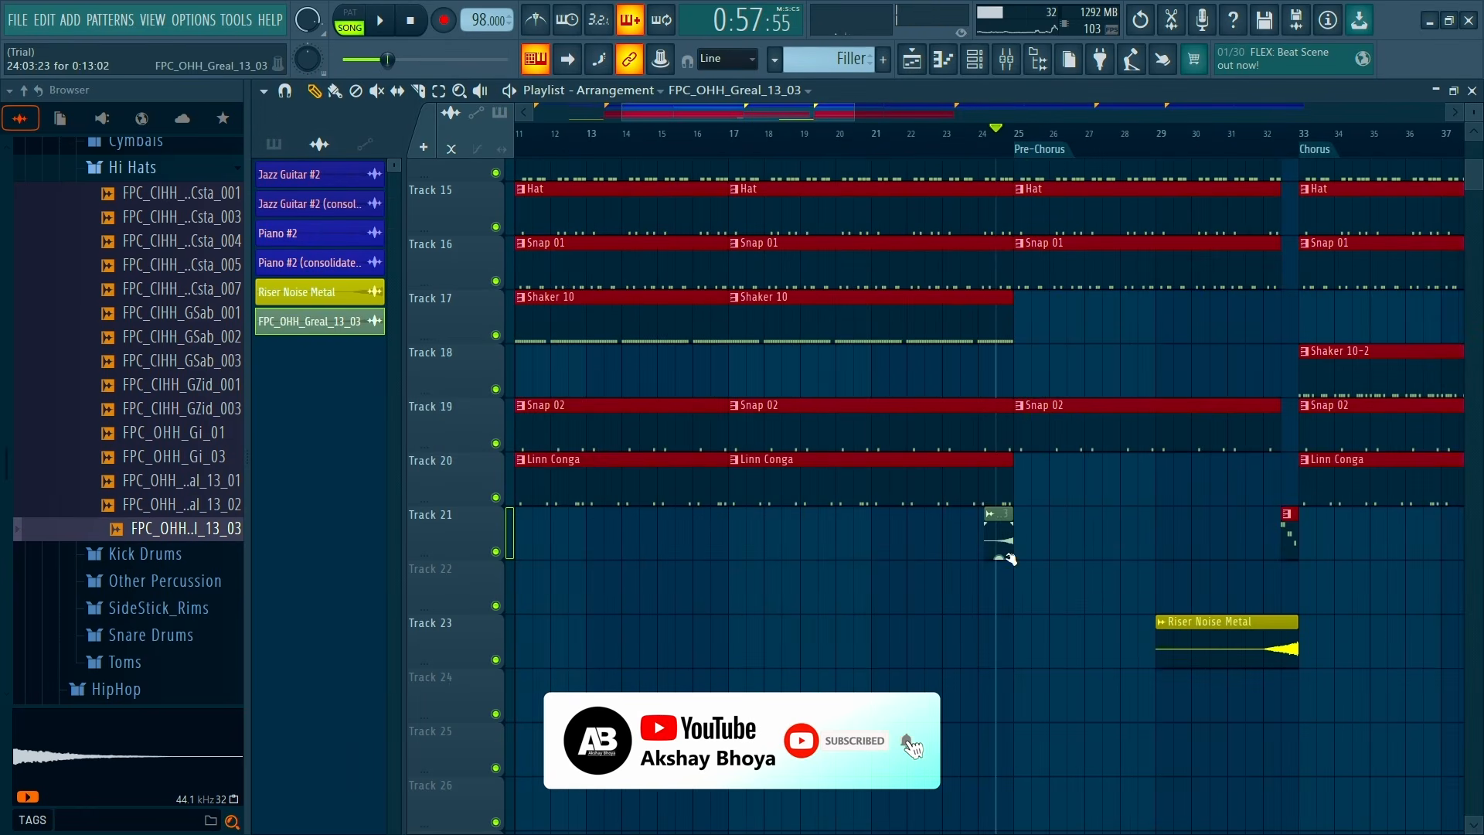
Move the reversed hi-hat clip down to Track 23 and play the transition into the Pre-Chorus
key("space")
scroll(1073, 508, "down", 3)
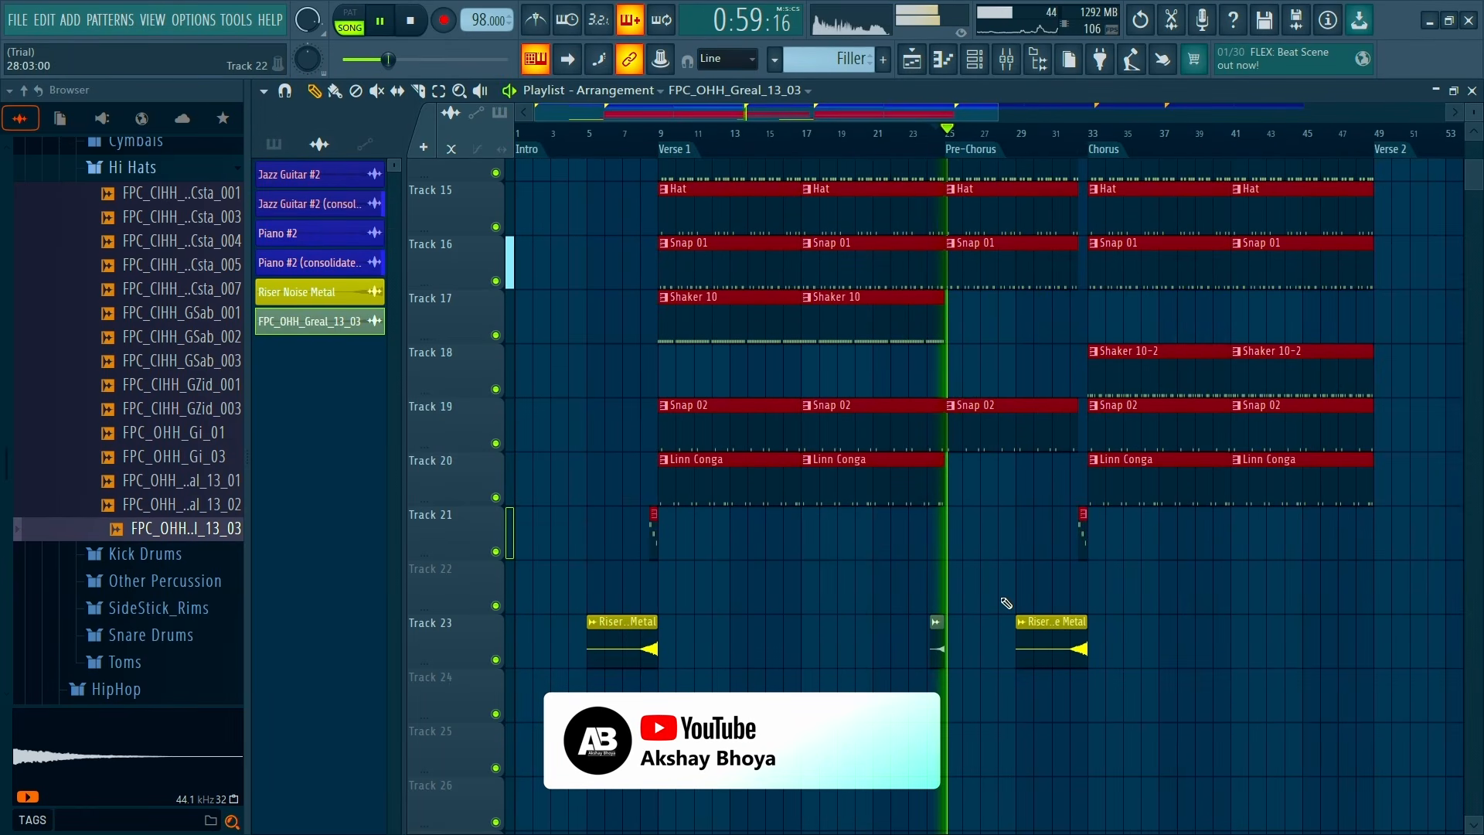
scroll(957, 594, "up", 3)
scroll(960, 595, "down", 2)
scroll(955, 595, "up", 4)
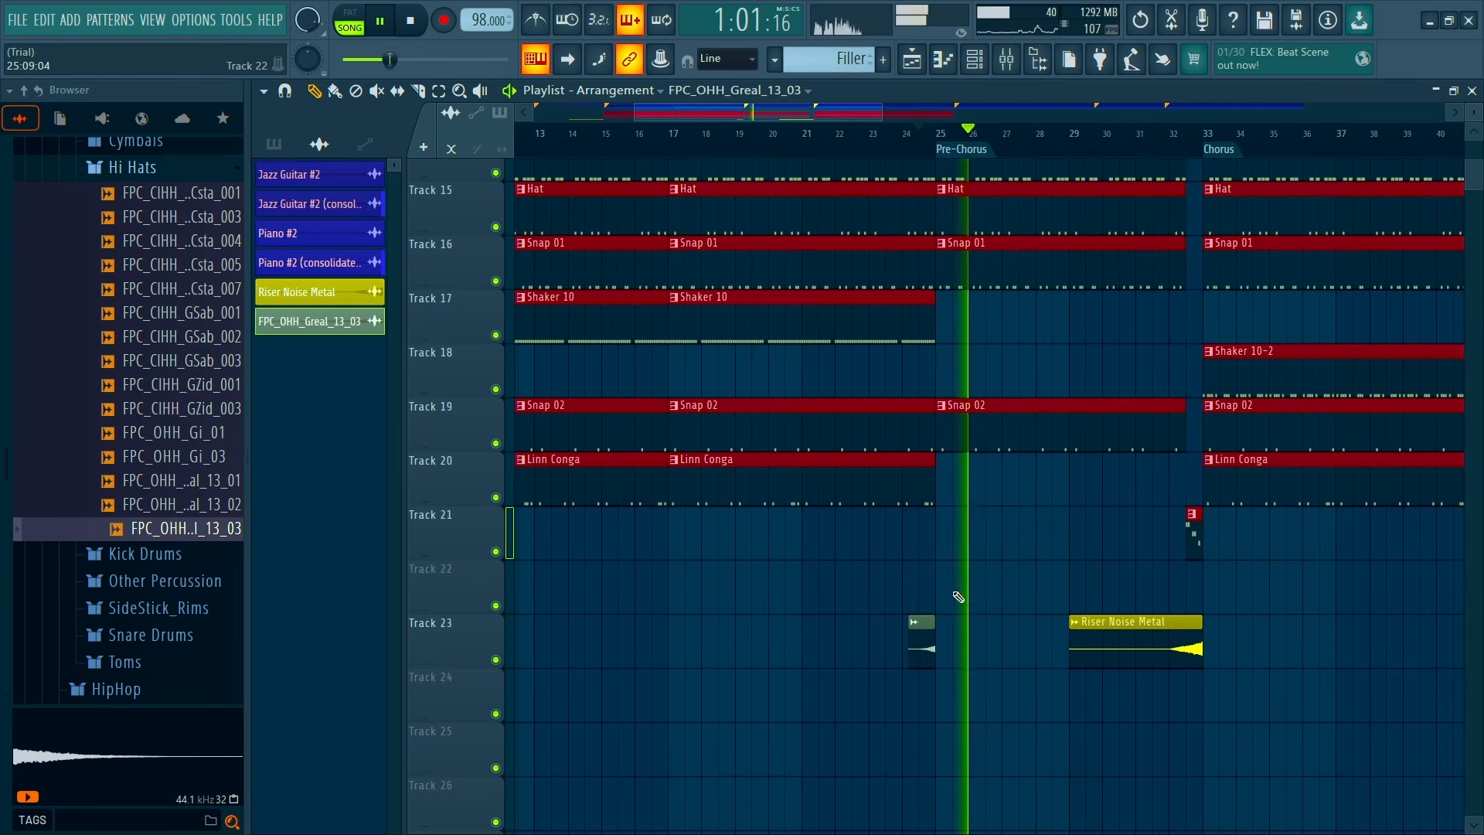
key("space")
Preview the FPC hi-hats again, from FPC_OHH_Gi_01 up through the GZid and GSab samples to FPC_CIHH_GCsta_007
left_click(143, 439)
left_click(160, 451)
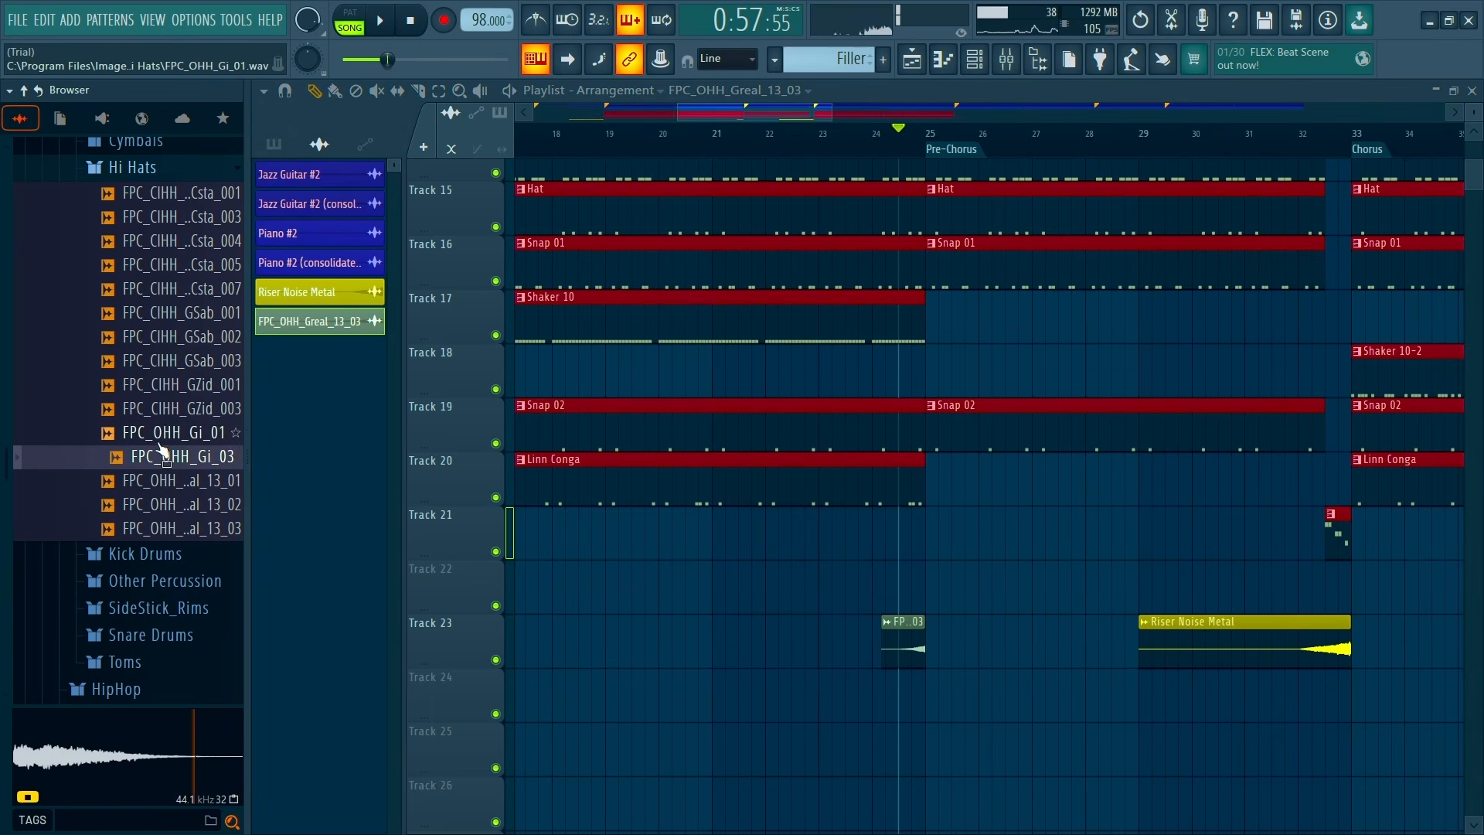
left_click(165, 435)
left_click(167, 362)
left_click(172, 383)
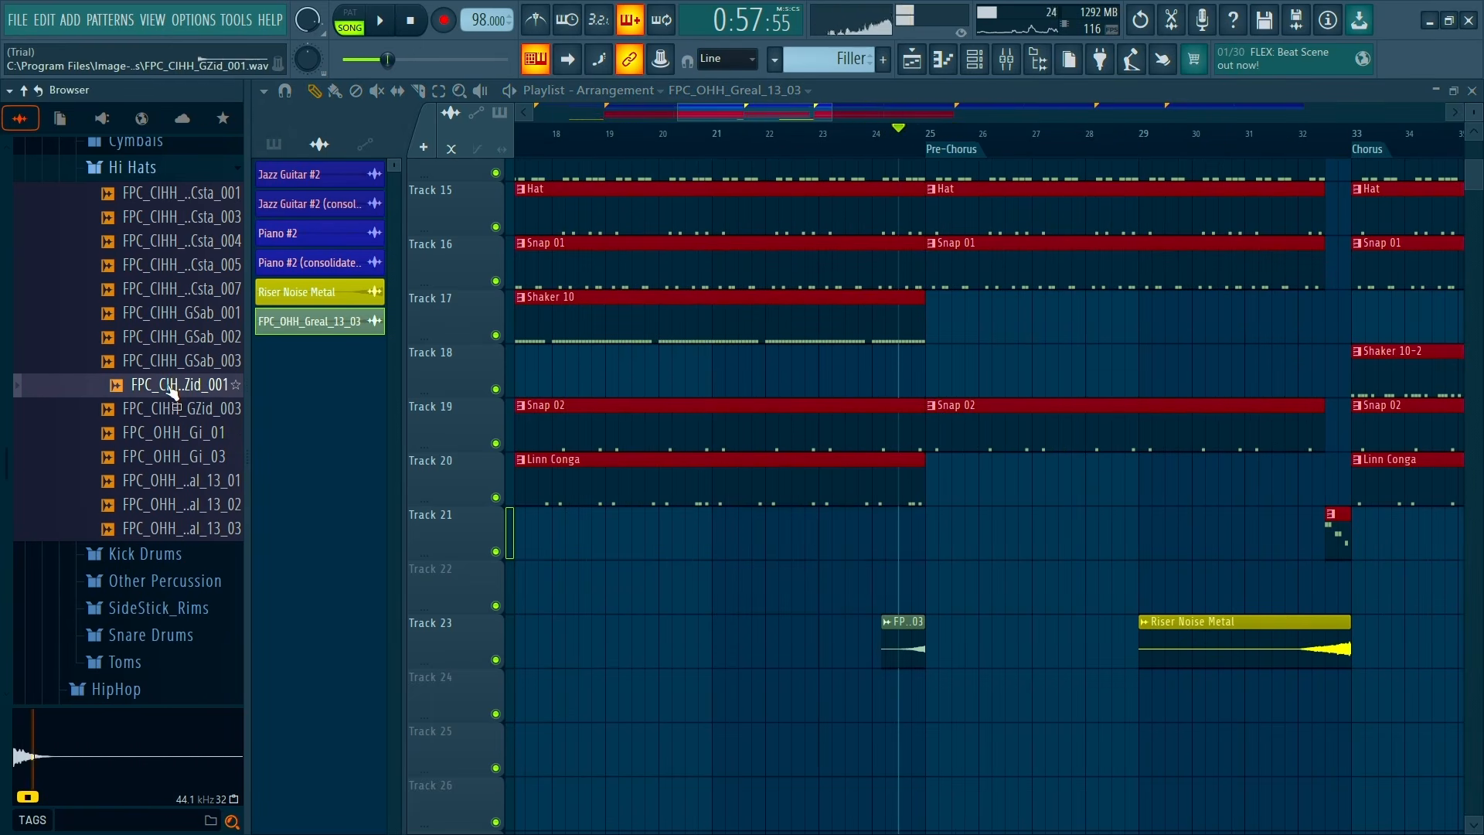
left_click(178, 405)
left_click(171, 361)
left_click(167, 336)
left_click(167, 312)
left_click(165, 289)
Place FPC_CIHH_GCsta_007 on Track 23 at the start of the Pre-Chorus and give it a slight quick fade-in
scroll(165, 289, "up", 2)
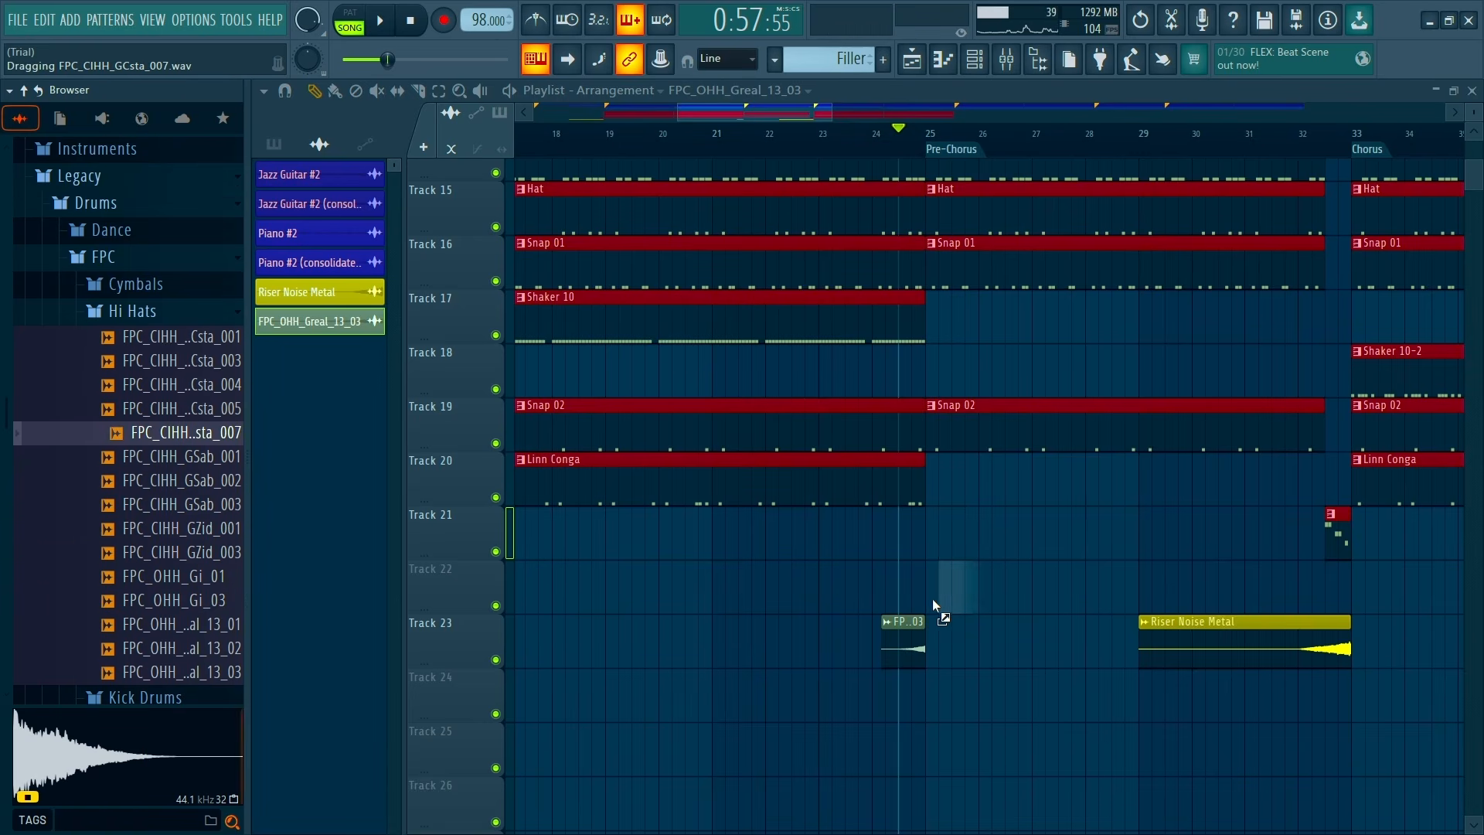
left_click_drag(932, 598, 935, 657)
scroll(930, 597, "up", 5)
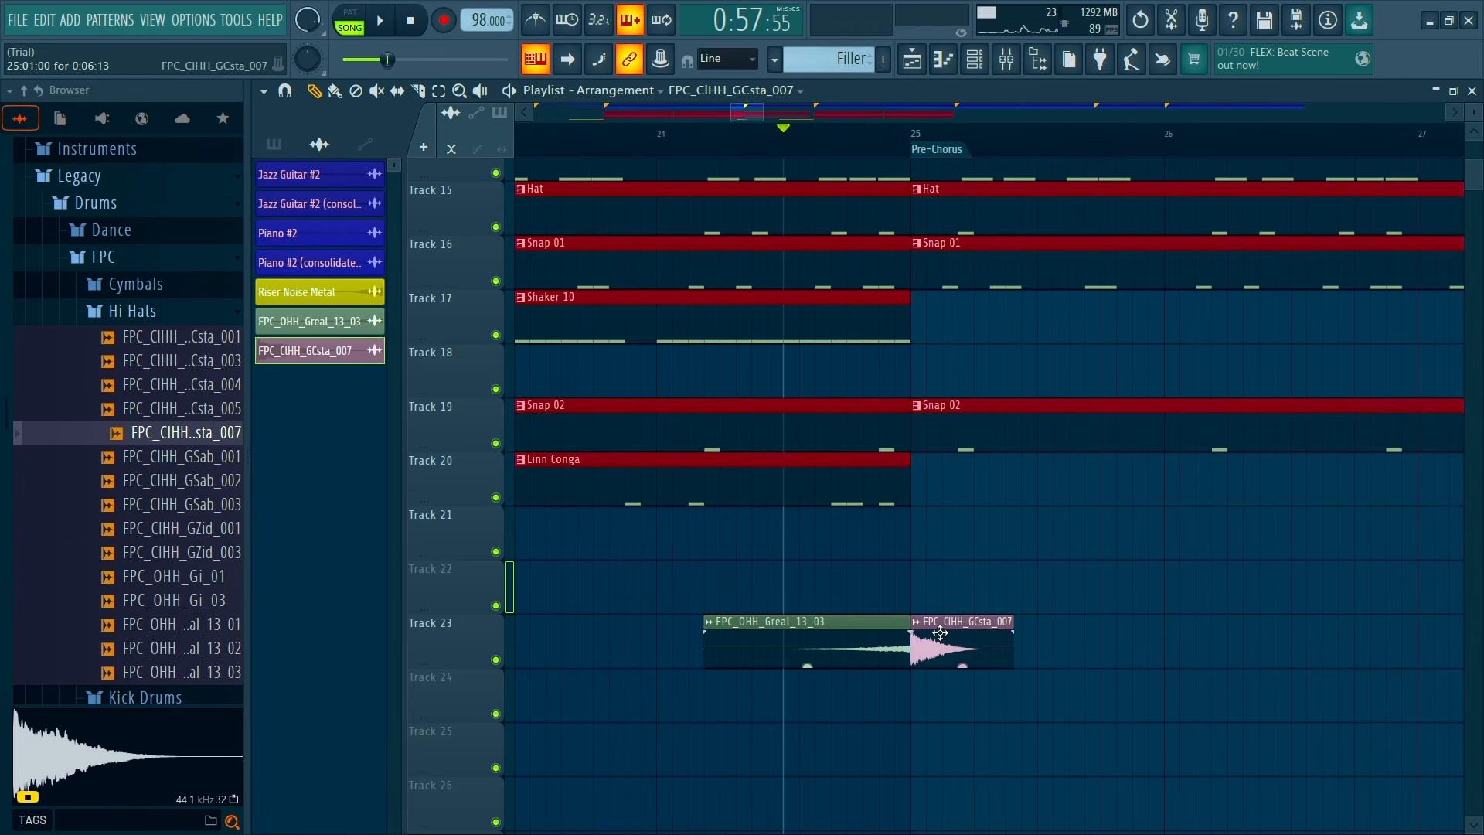
double_click(939, 633)
scroll(753, 284, "down", 1)
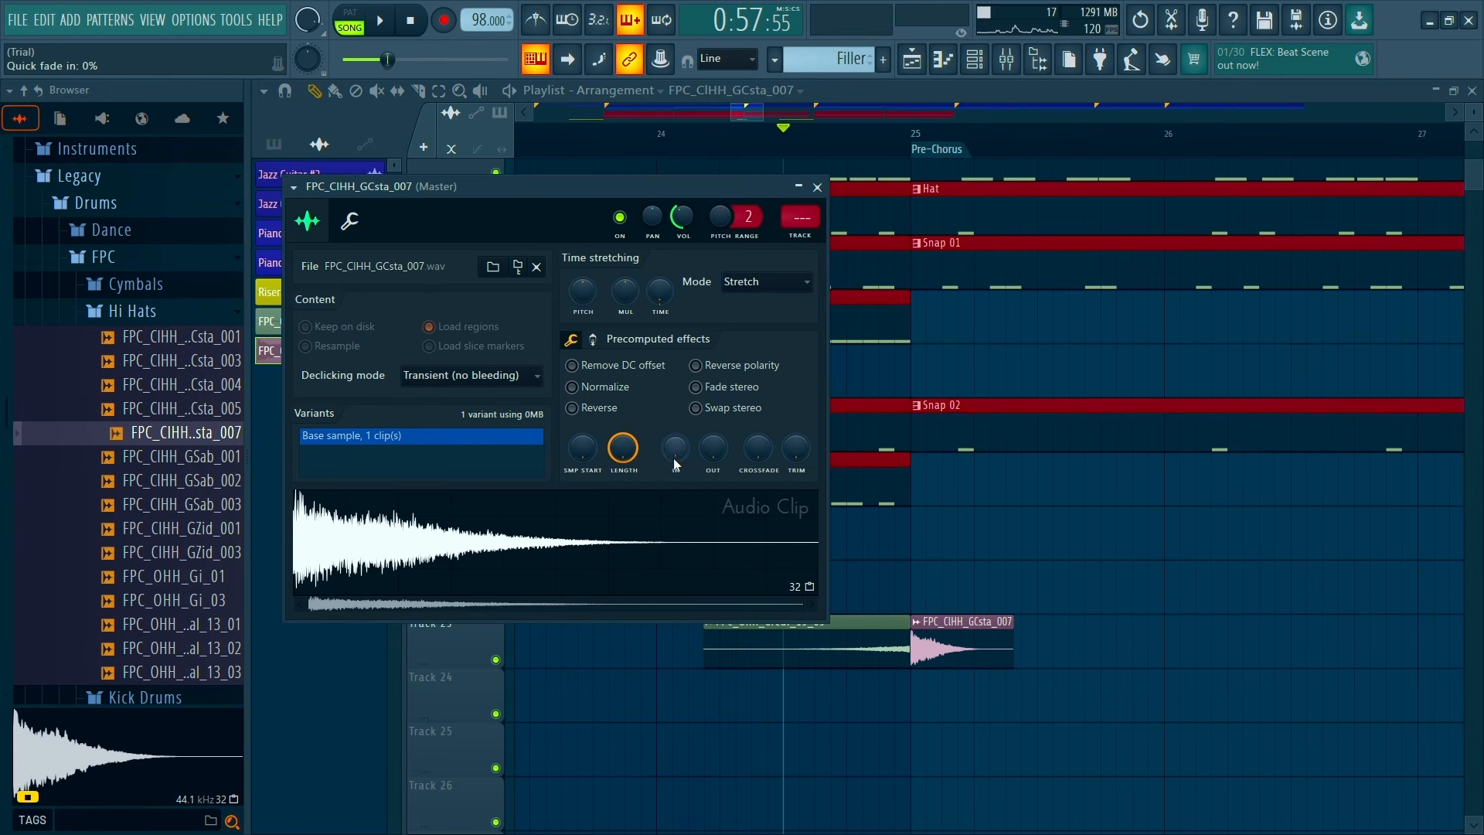
left_click_drag(674, 457, 674, 440)
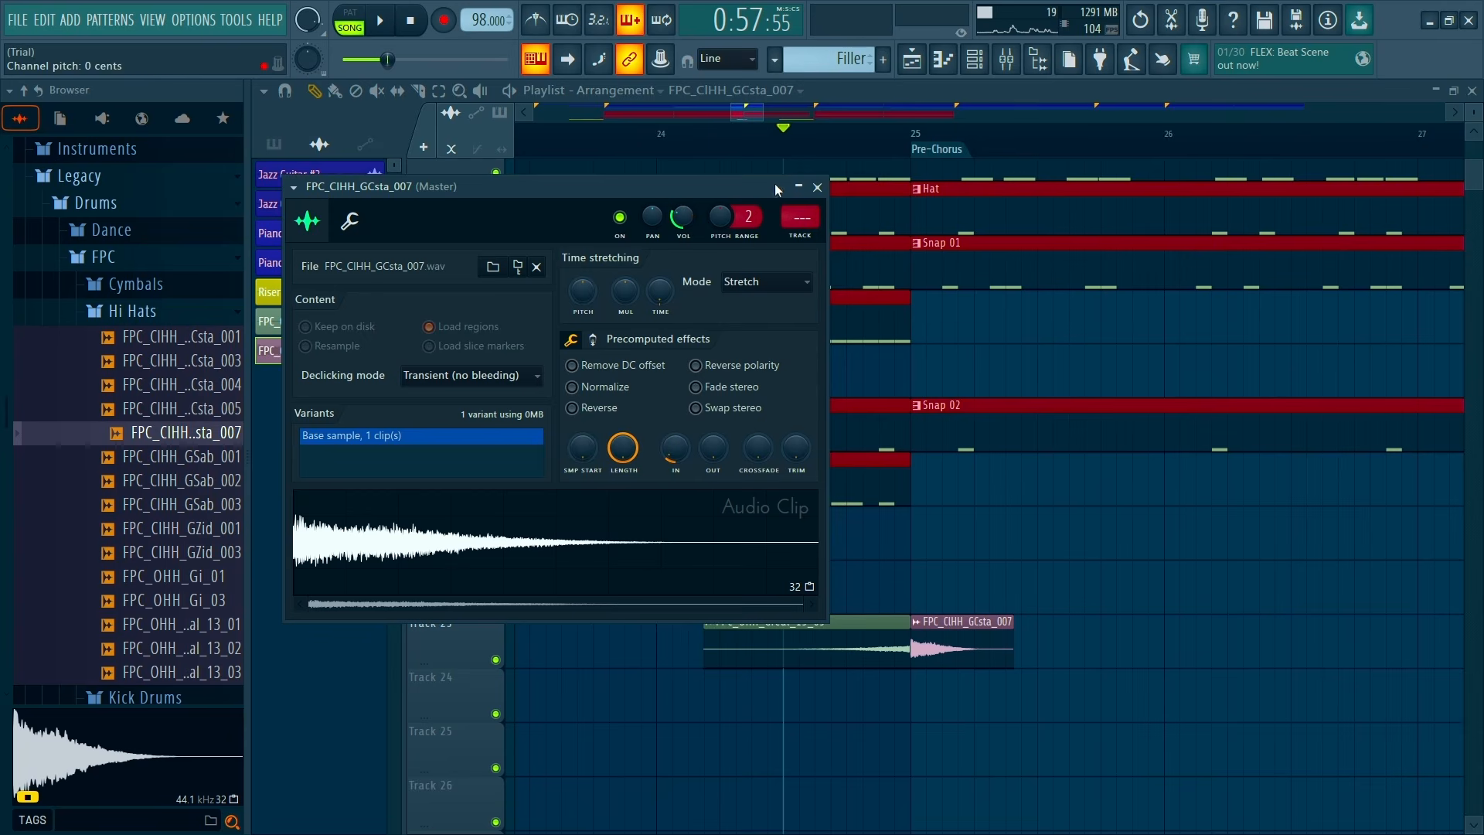
left_click(818, 187)
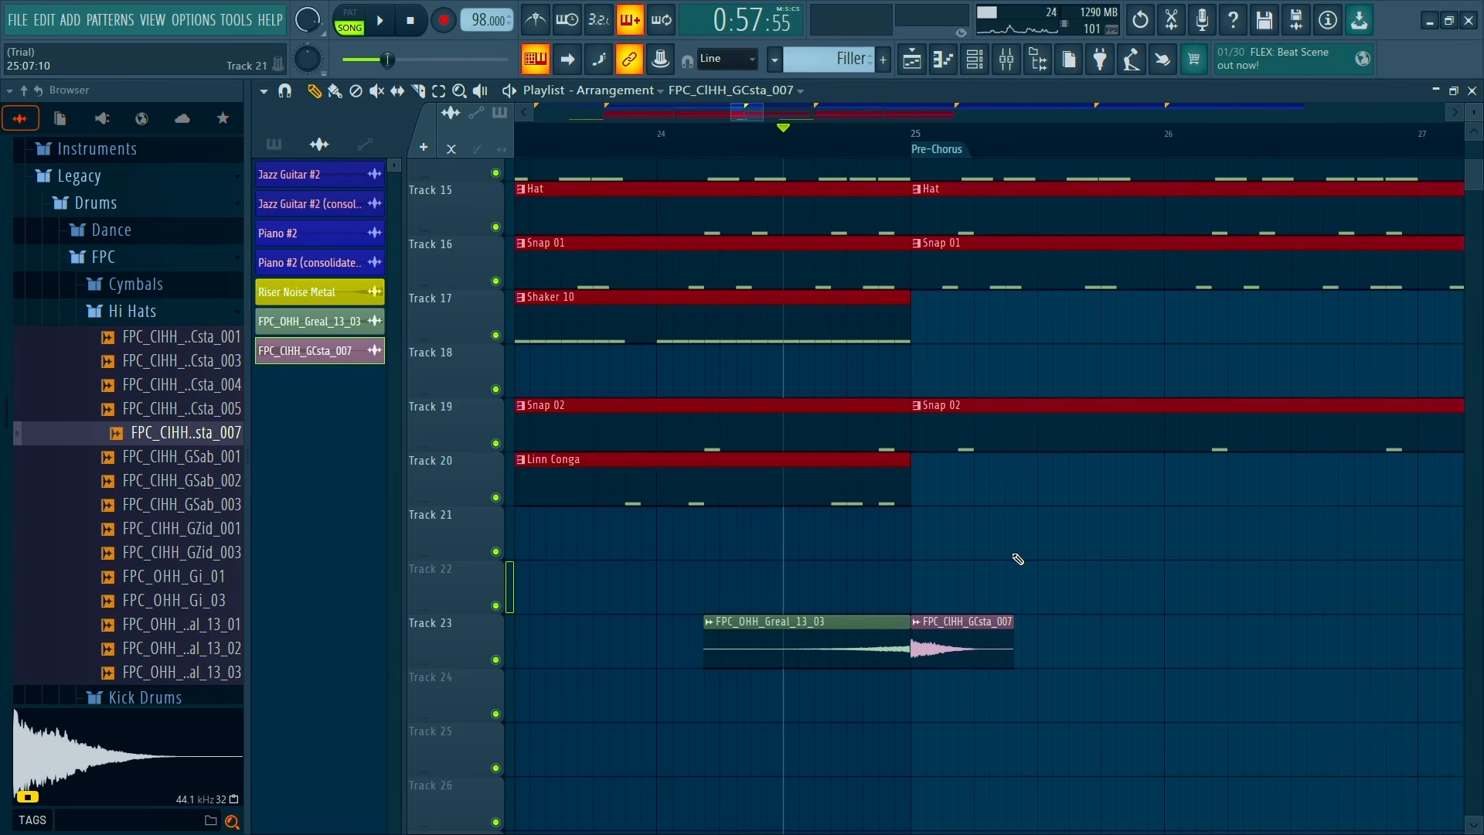
Lower the gain of the FPC_CIHH_GCsta_007 clip to -6.5 dB while playing the transition
key("space")
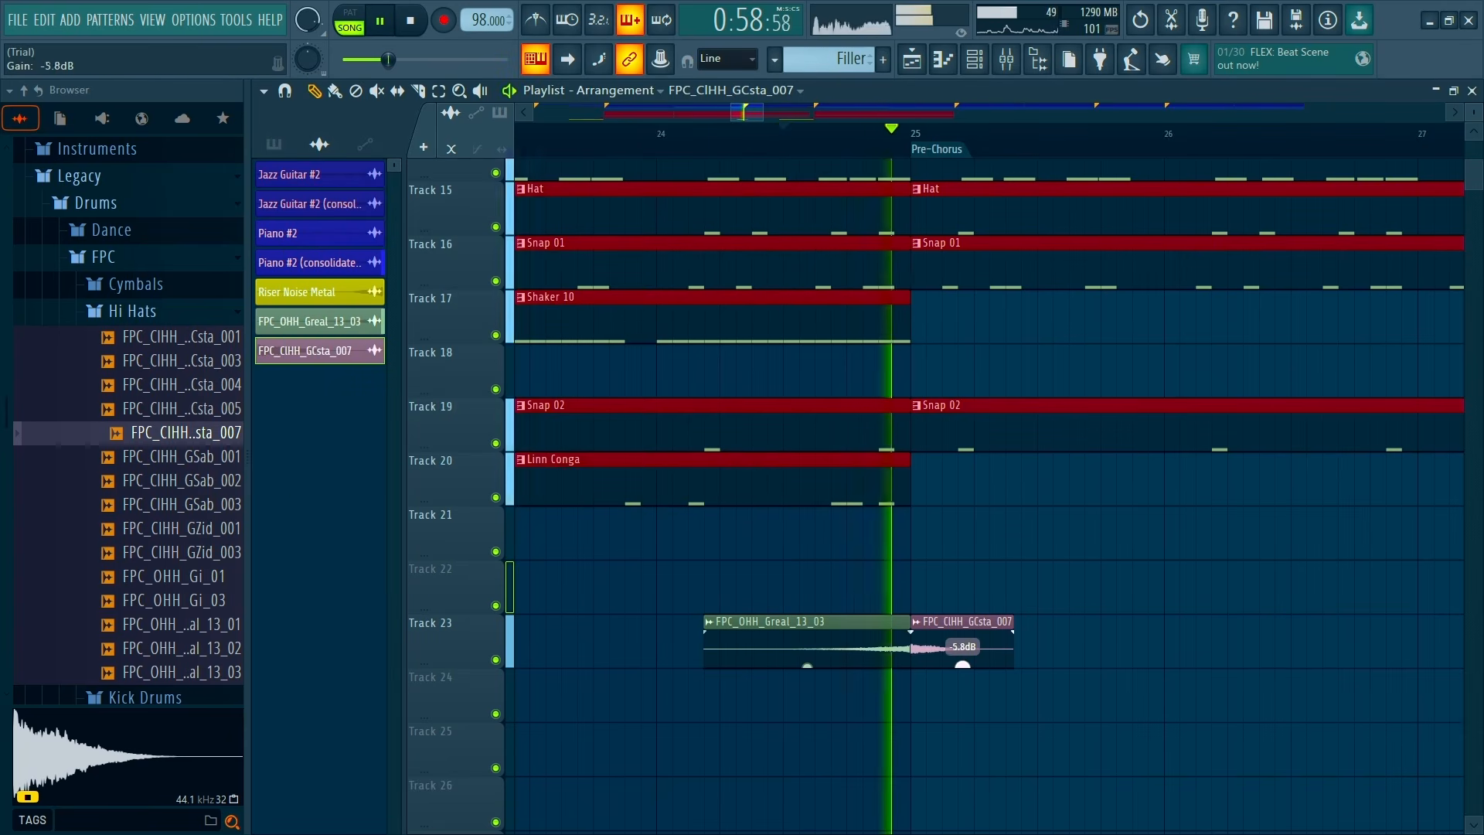
scroll(971, 594, "down", 3)
key("space")
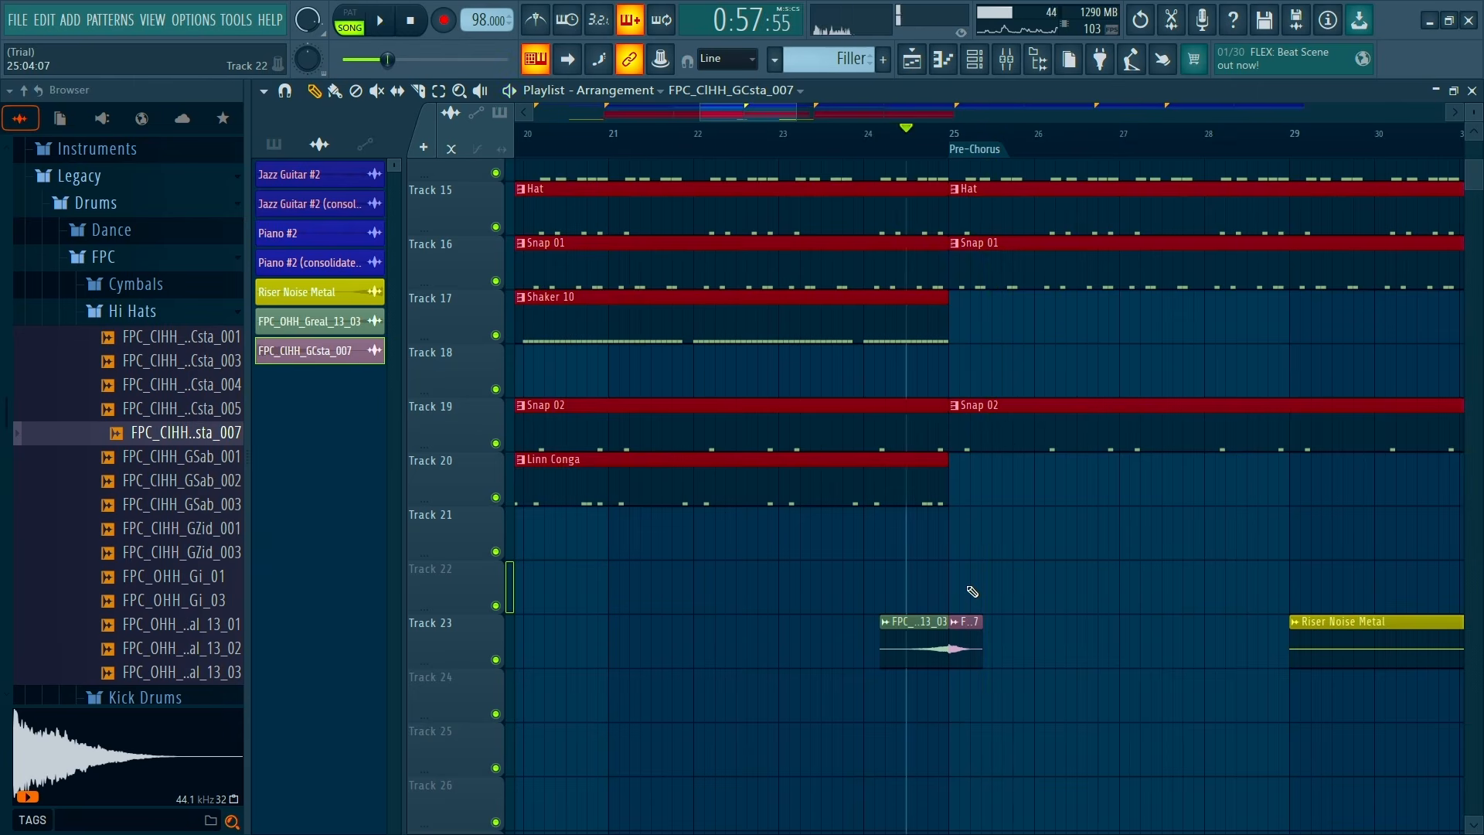
scroll(971, 593, "up", 2)
key("space")
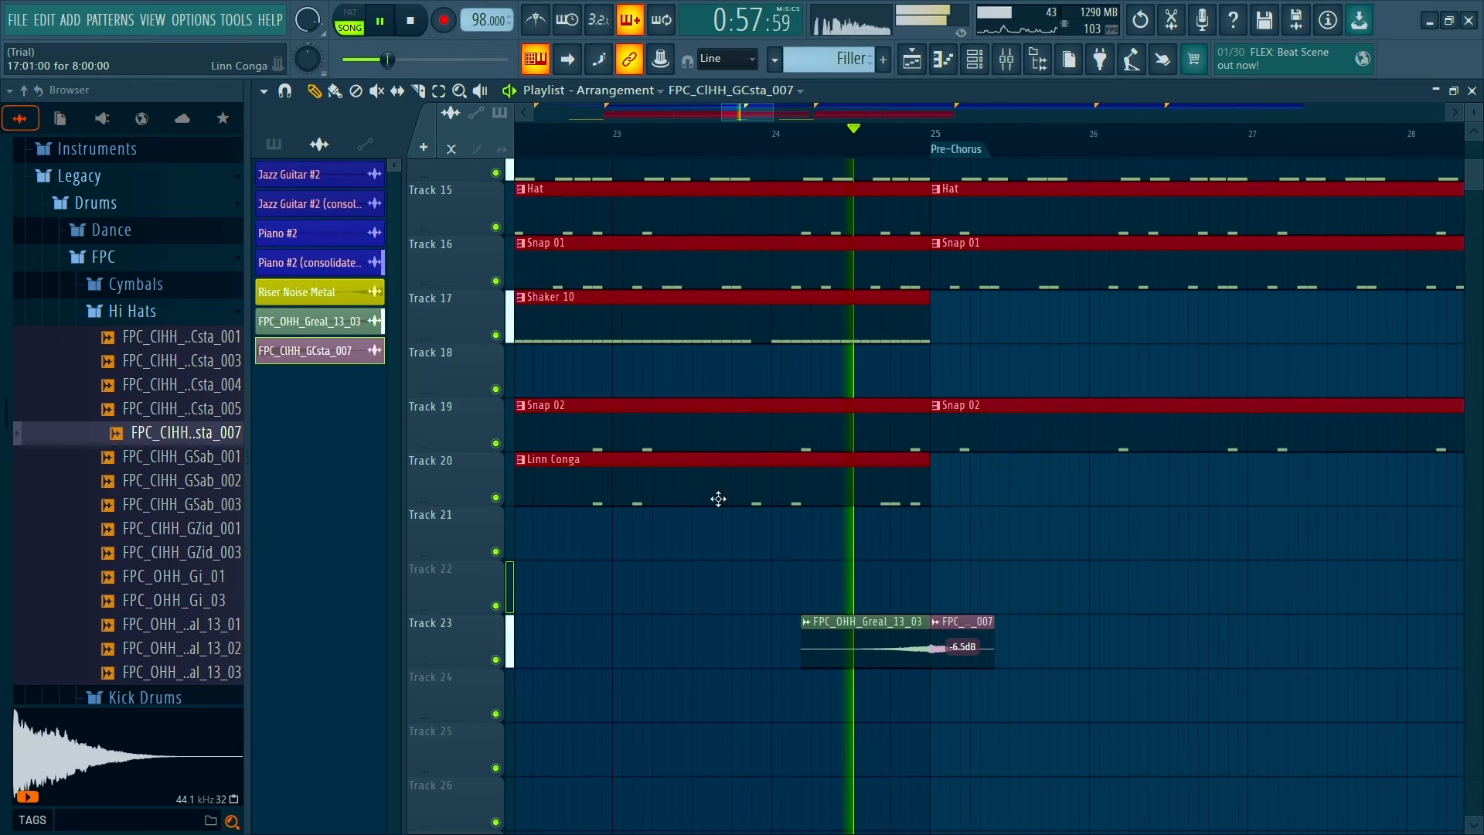
scroll(999, 579, "down", 1)
key("space")
scroll(978, 646, "up", 1)
Try shifting the pitch of the FPC_CIHH_GCsta_007 sample during playback, and remove its clip from Track 23
double_click(975, 648)
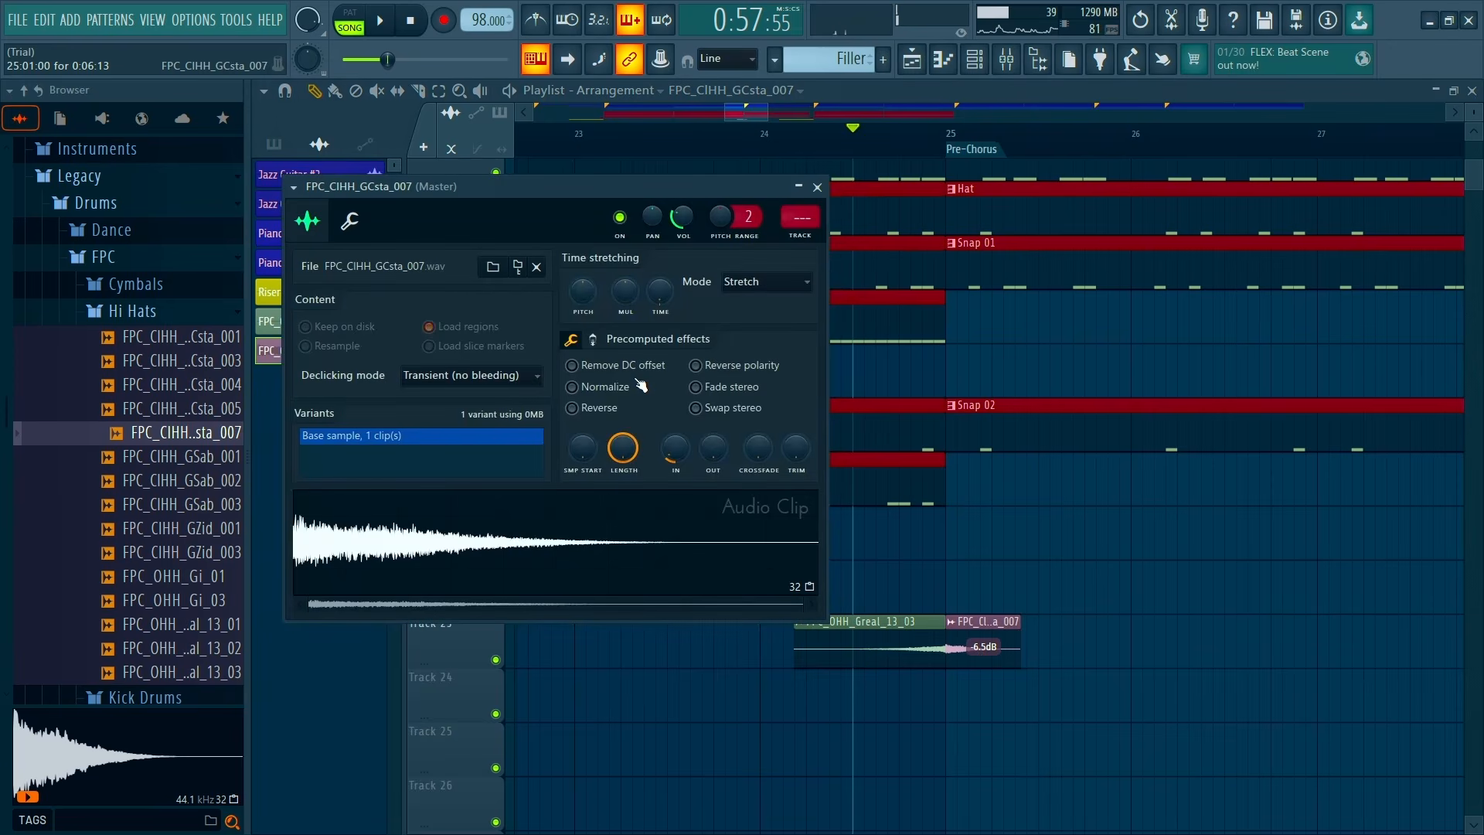
key("space")
left_click_drag(585, 295, 584, 286)
key("space")
key("space")
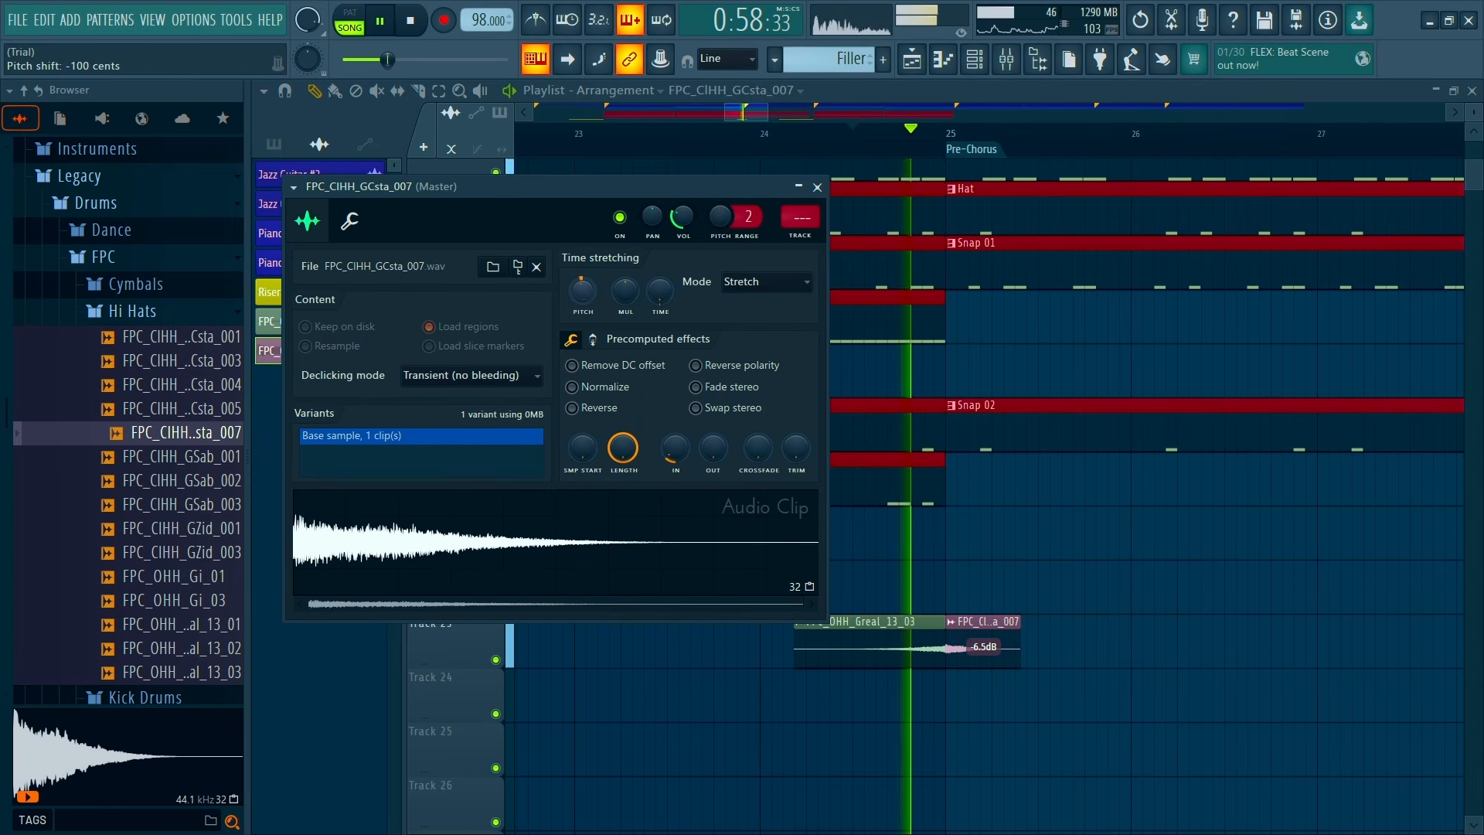
left_click(817, 187)
key("space")
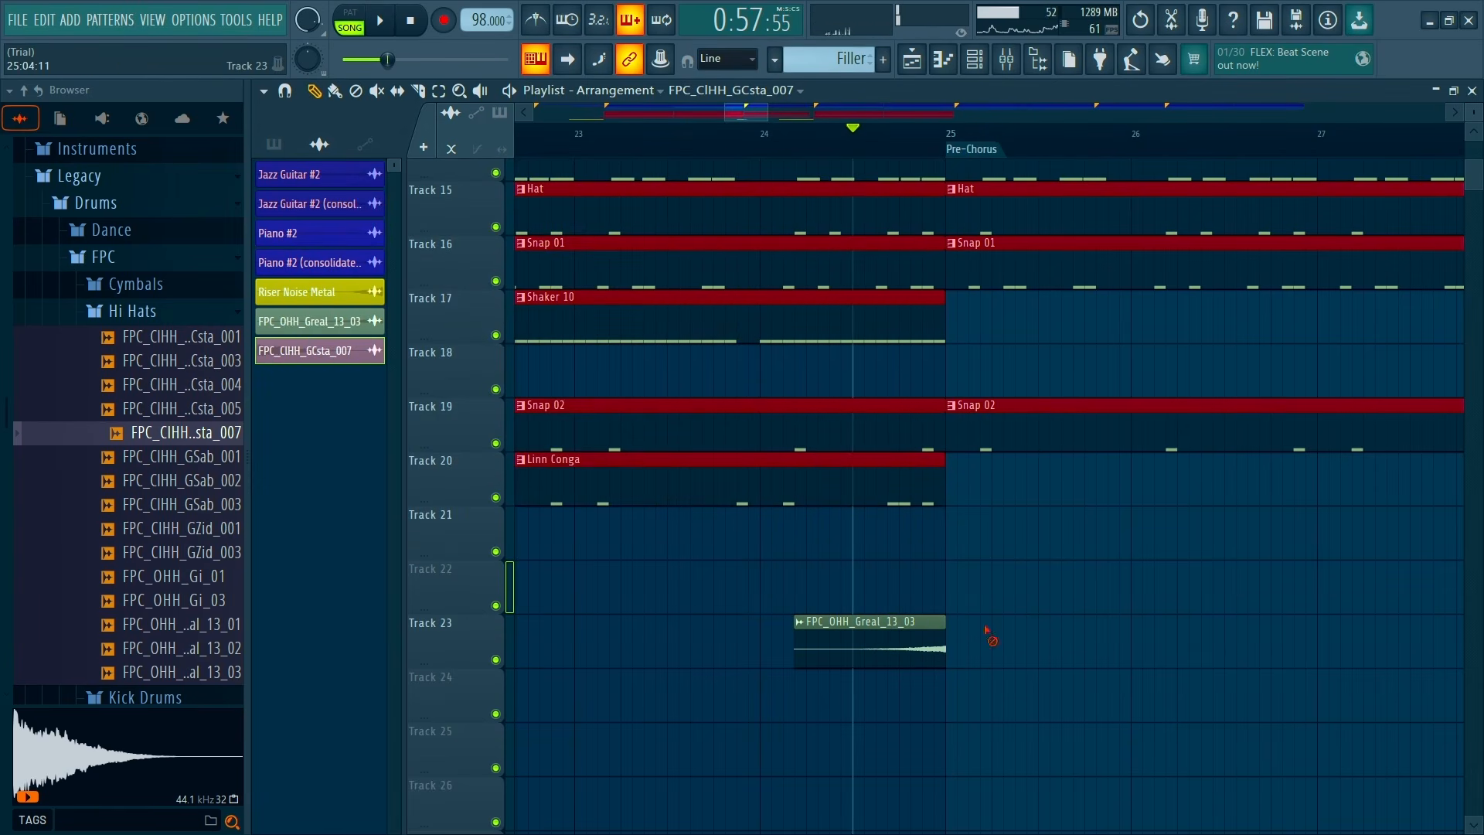
Preview crashes in the FPC Cymbals folder and place FPC_Crash_G16InLite_05 on Track 22 at the start of the Pre-Chorus
left_click(135, 284)
left_click(174, 339)
left_click(177, 359)
left_click(177, 382)
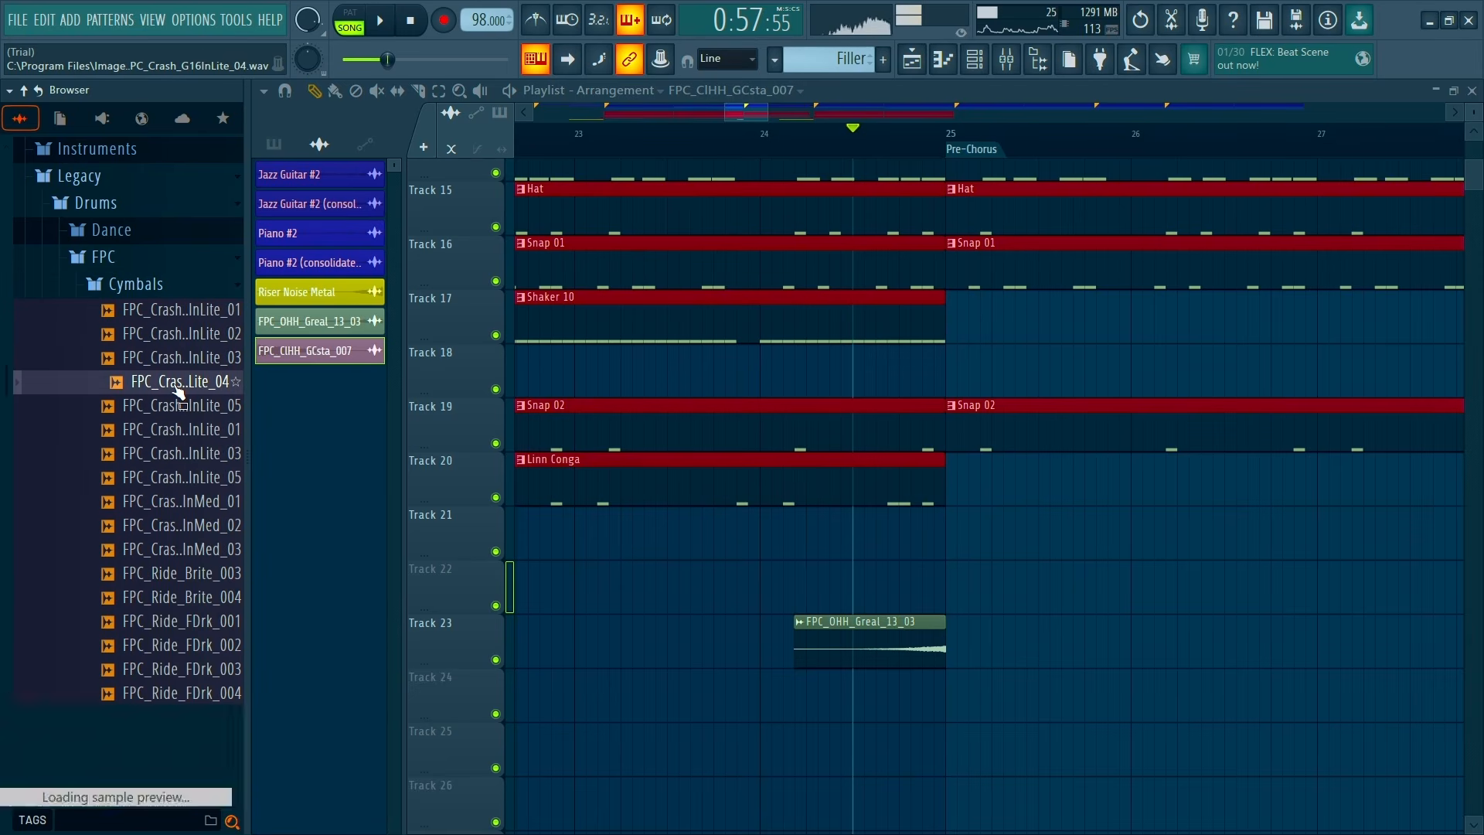
left_click(179, 413)
left_click_drag(207, 423, 927, 614)
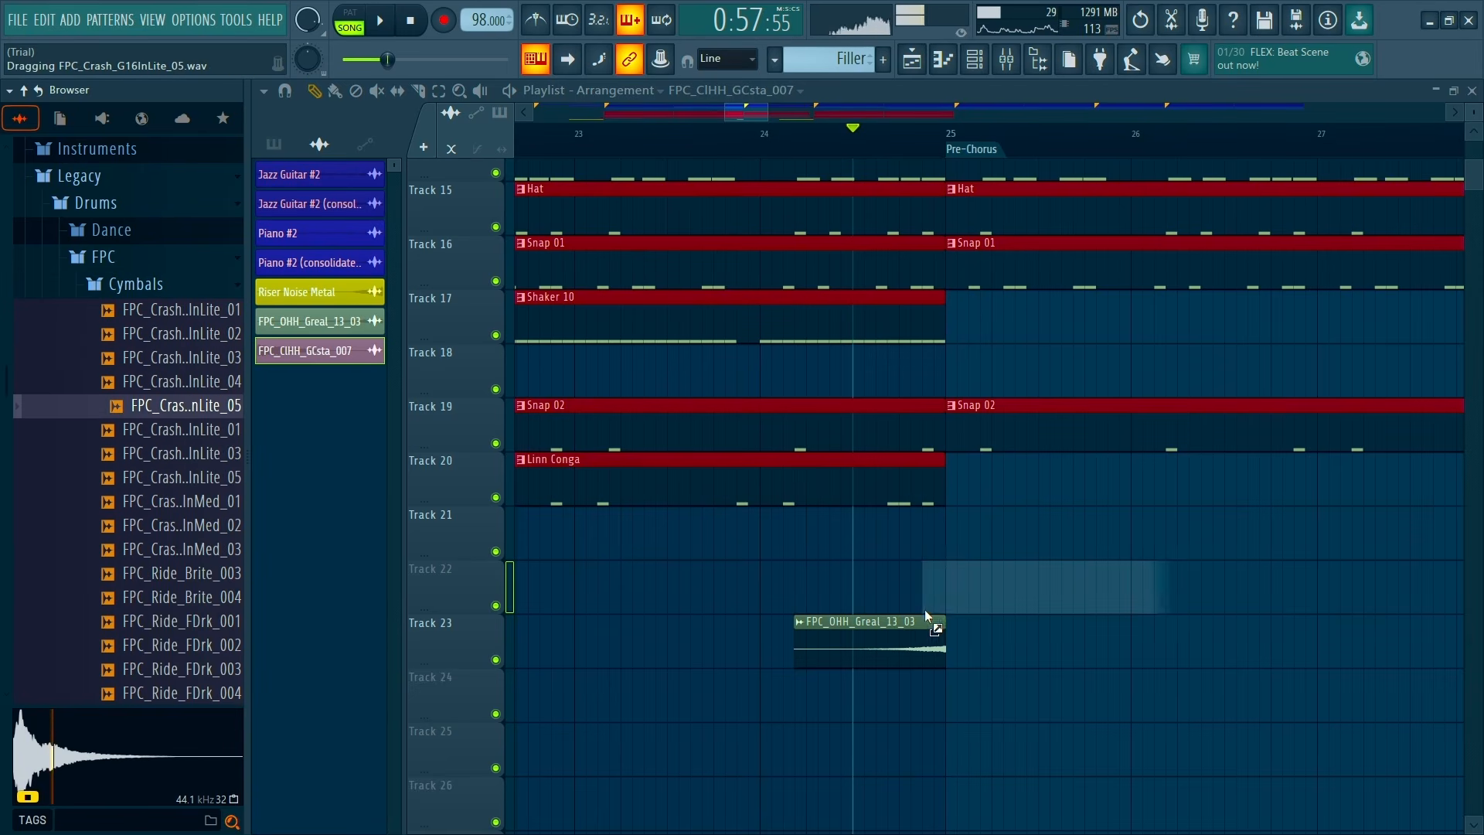
left_click_drag(1032, 592, 1032, 594)
Give the FPC_Crash_G16InLite_05 sample a quick fade-in and lower its channel volume to about 26%
key("space")
key("space")
left_click_drag(716, 242, 700, 433)
key("space")
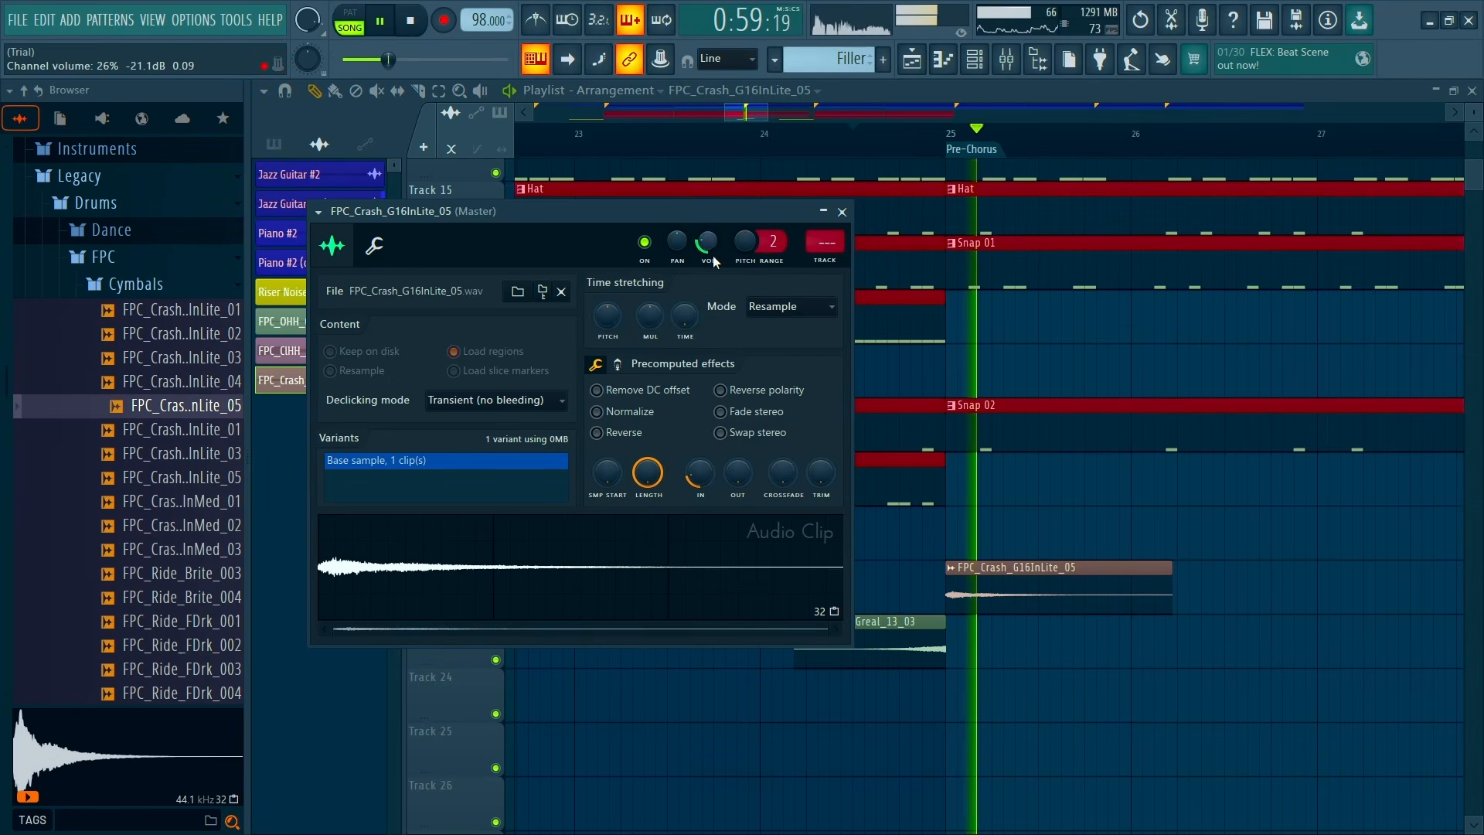
left_click(842, 212)
Move the crash clip to Track 23 directly after the reversed hi-hat and listen to the transition
left_click_drag(1020, 588, 1020, 643)
right_click(1020, 576, "ctrl")
right_click(1056, 590, "ctrl")
scroll(987, 634, "down", 6)
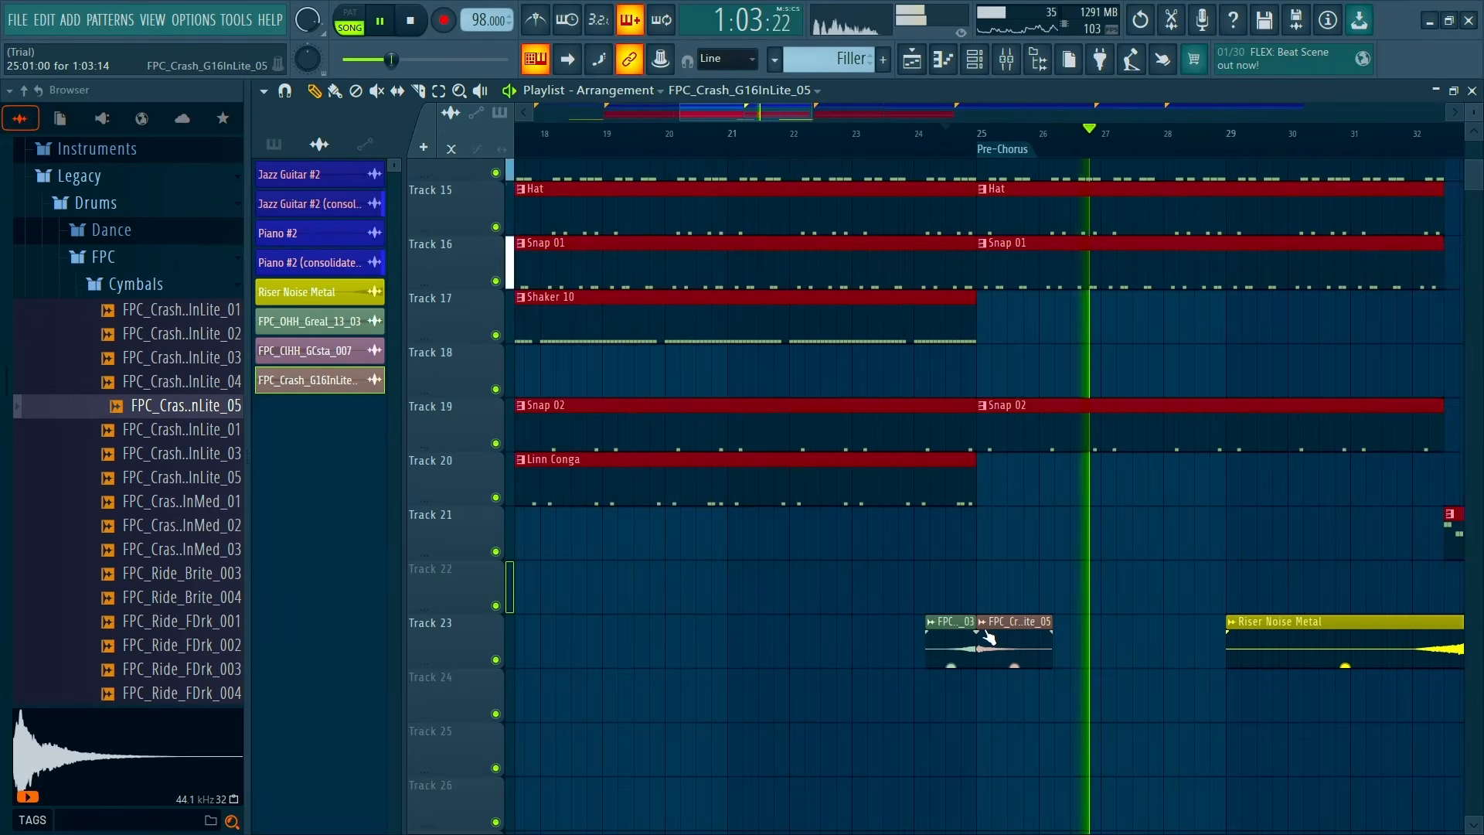
scroll(986, 631, "down", 2)
key("space")
Copy the crash clip to the starts of Verse 1 and the Chorus on Track 23, and play from just before Verse 1
left_click_drag(824, 627, 999, 663)
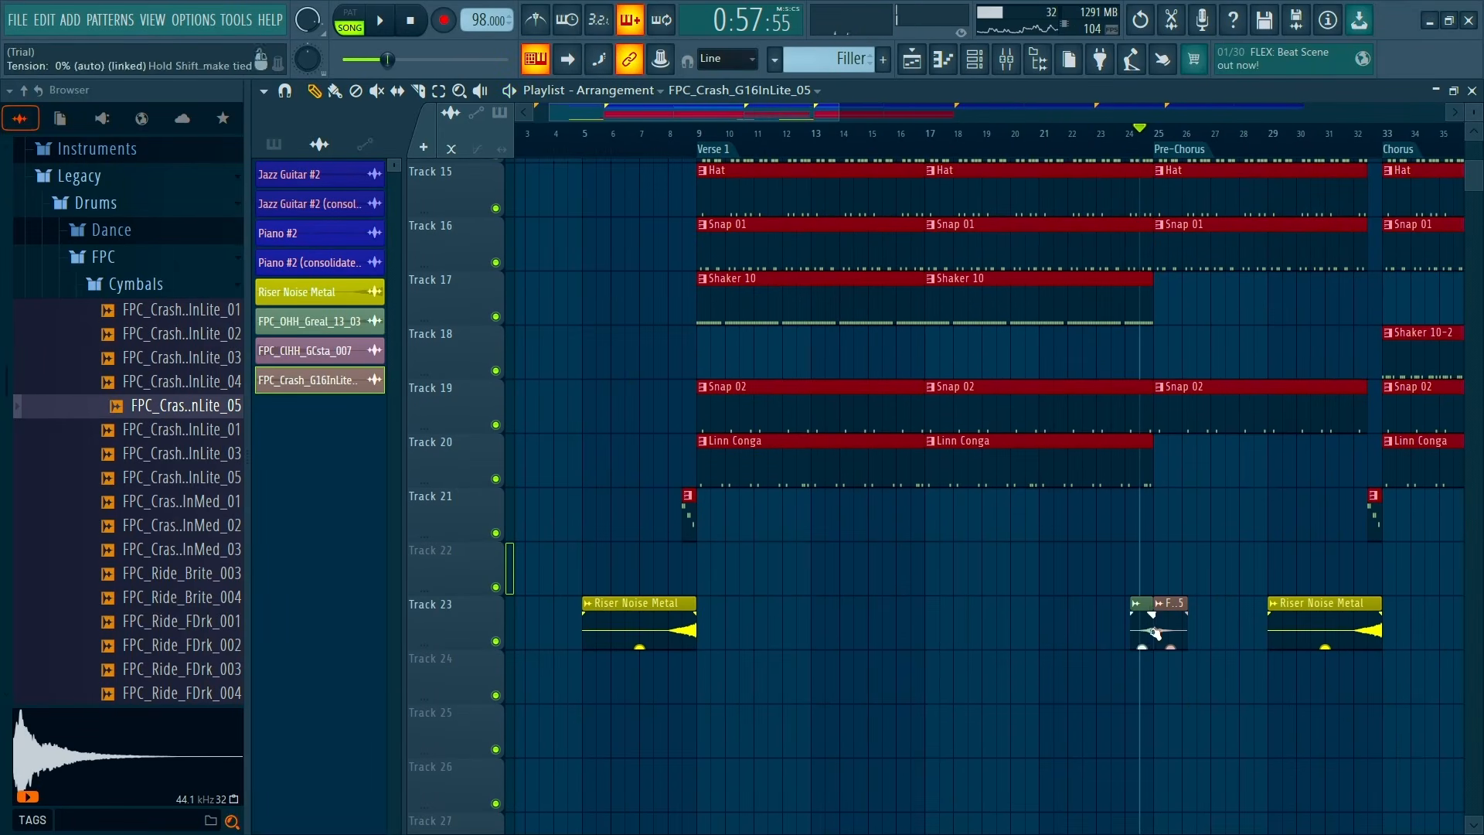
left_click(682, 150)
scroll(682, 150, "down", 2)
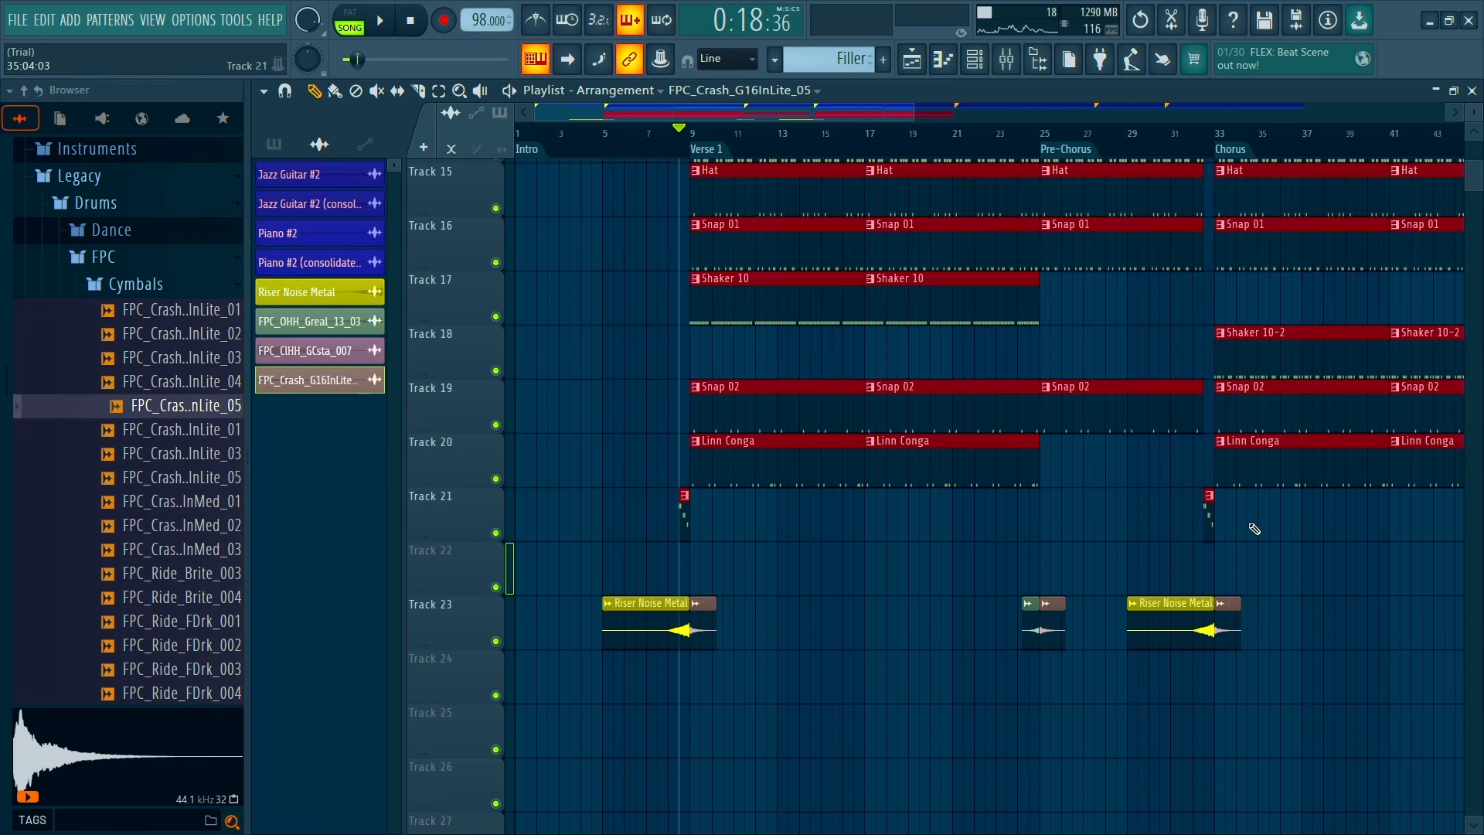
scroll(745, 440, "down", 2)
key("space")
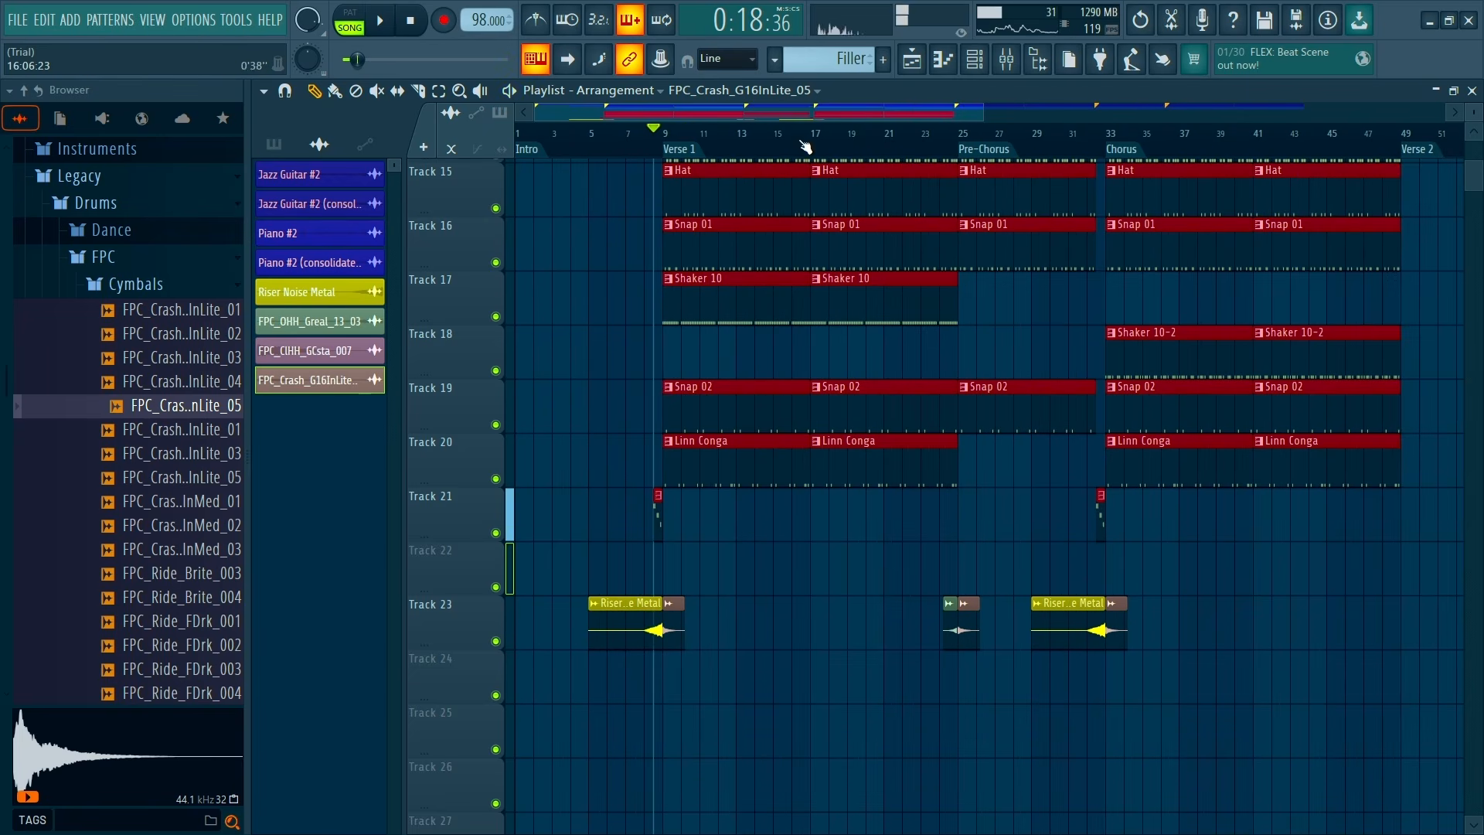
Copy the reversed hi-hat and crash pair to the bar 17 transition on Track 23 and play that passage
left_click(796, 139)
left_click(966, 630)
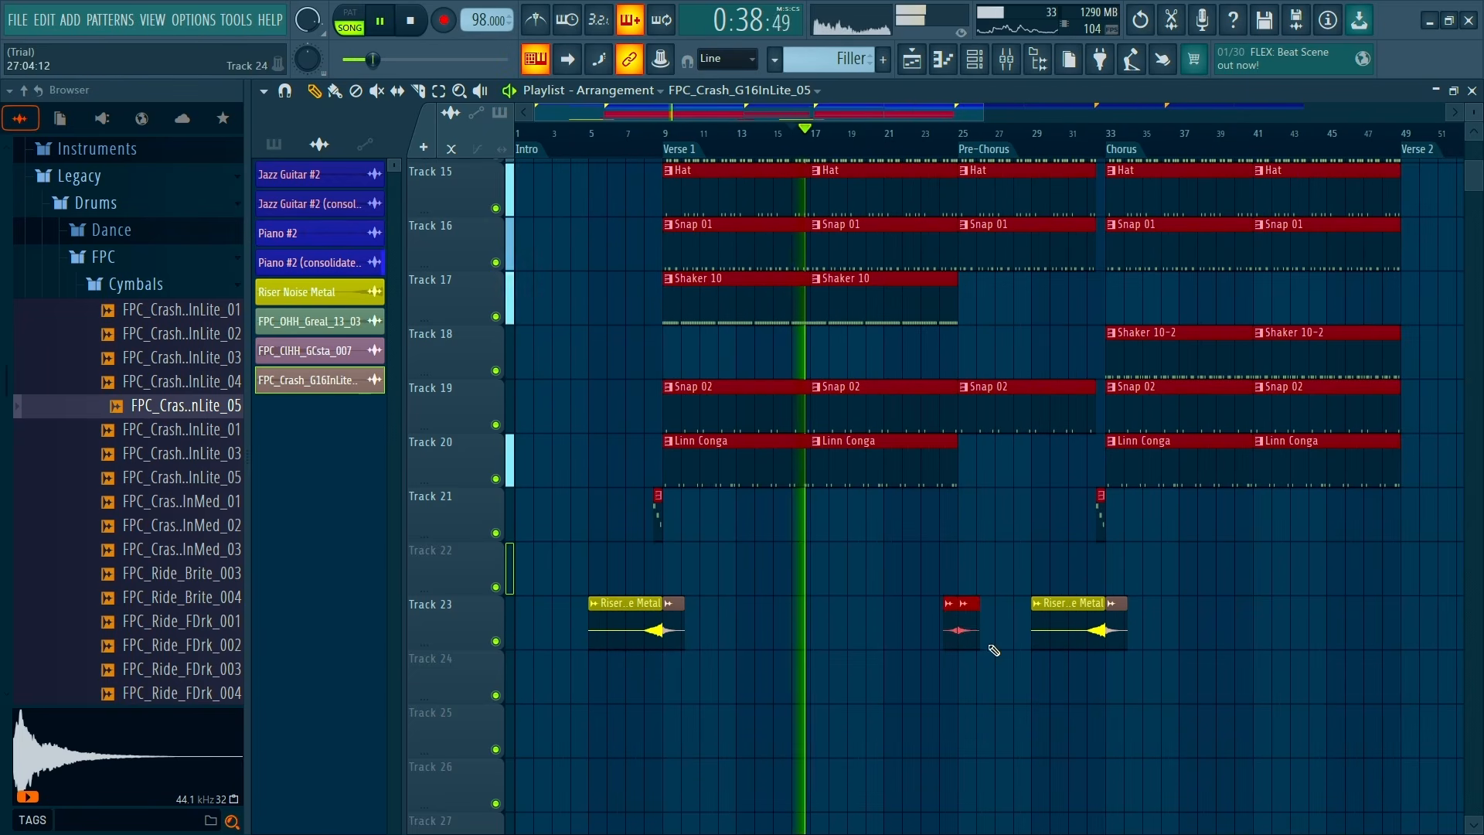
left_click_drag(969, 629, 881, 630)
key("space")
key("space")
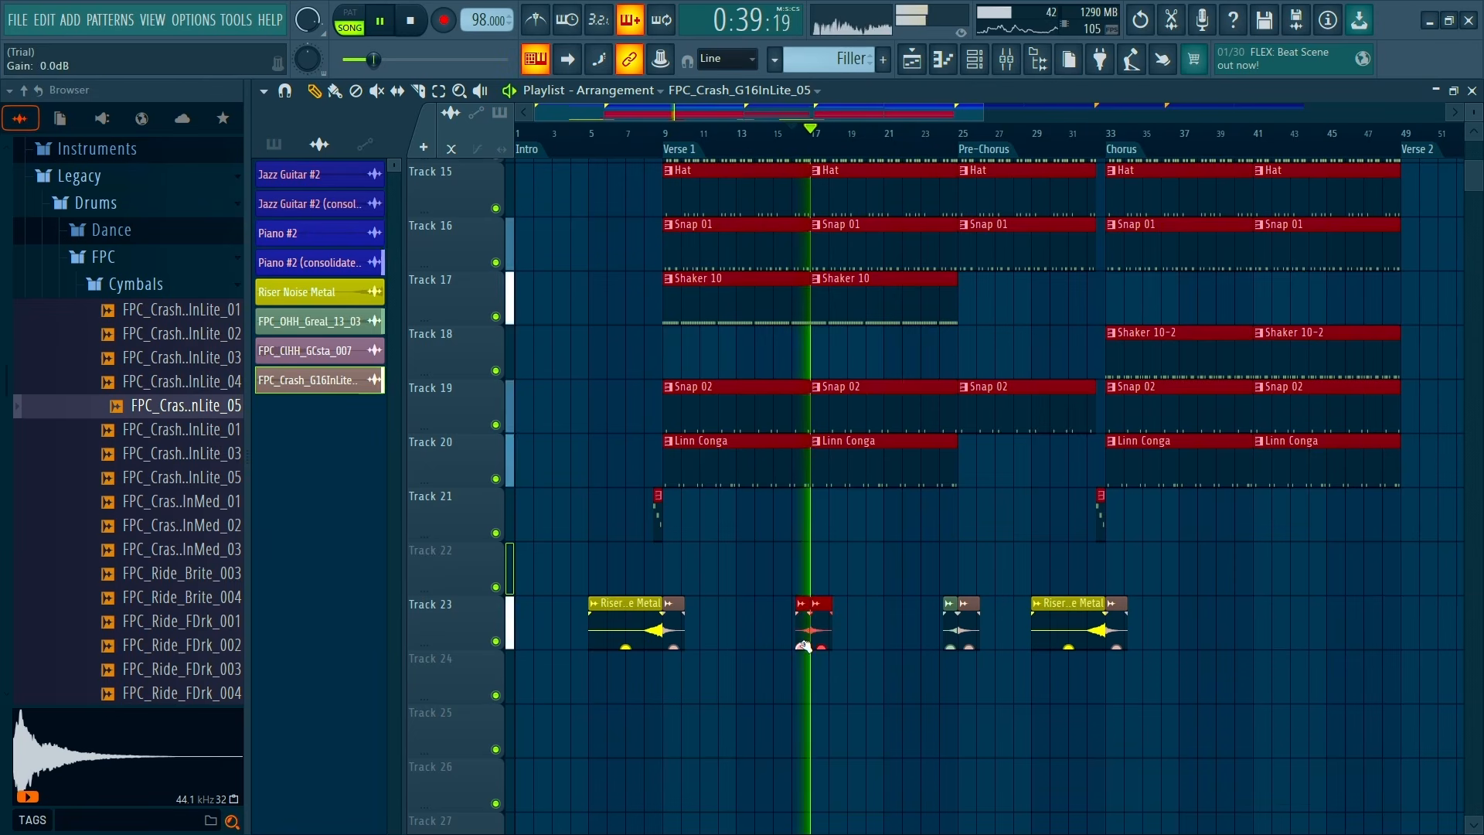
Stop playback and copy the bar 17 reversed hi-hat and crash pair to the bar 41 transition on Track 23
right_click(833, 686)
right_click(872, 568)
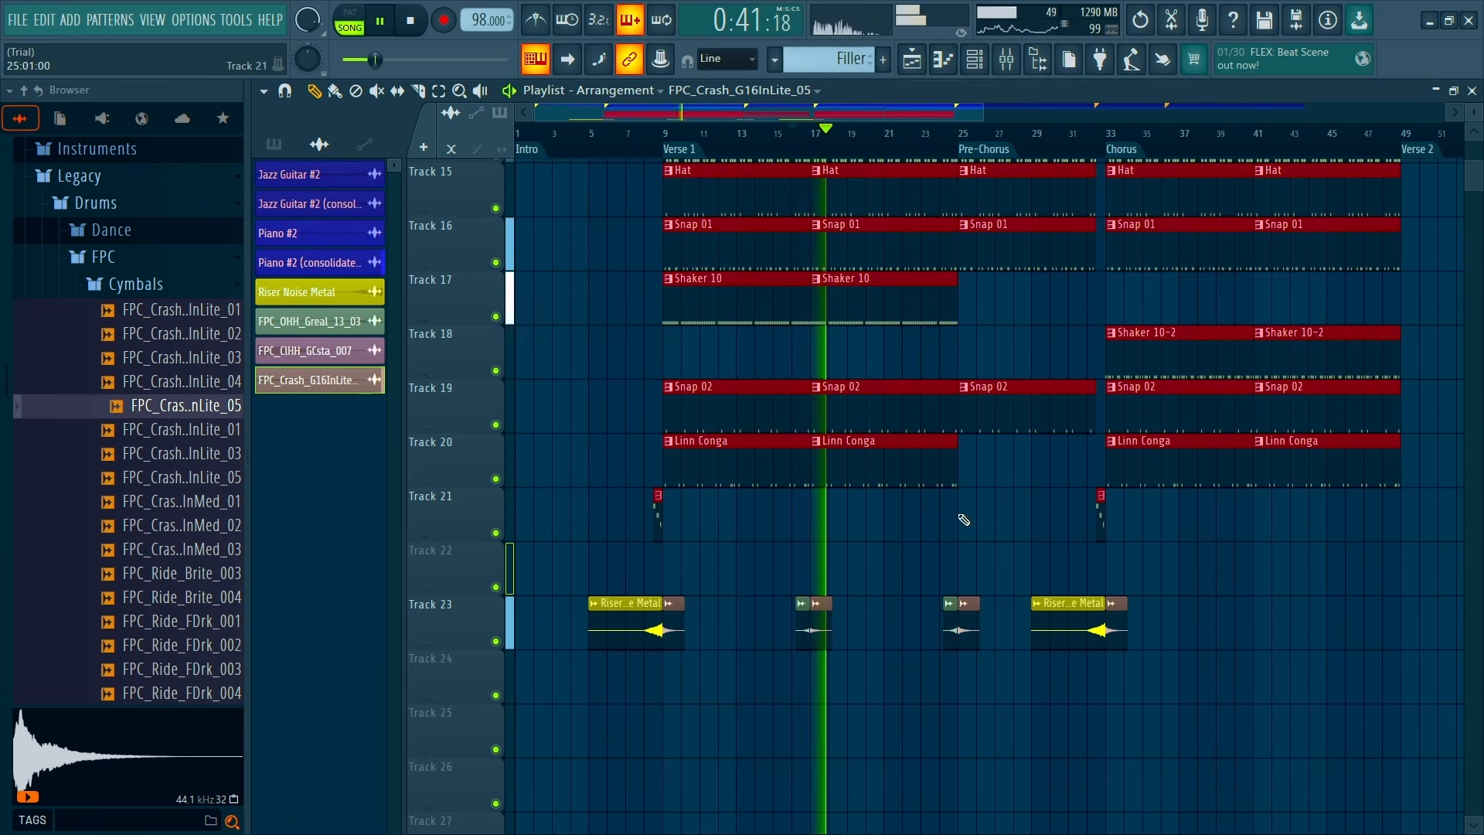
scroll(851, 572, "down", 1)
key("space")
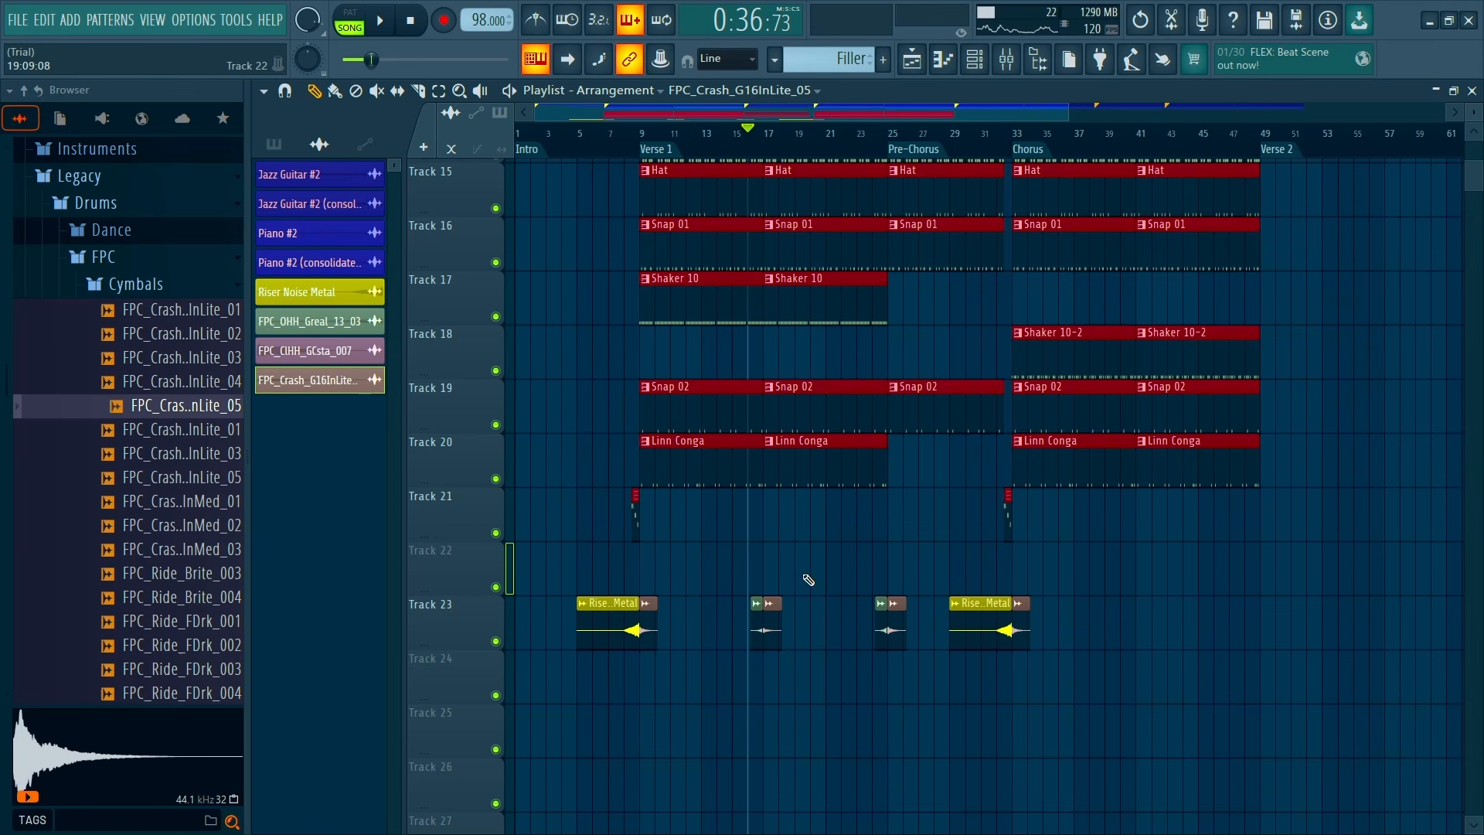
left_click(771, 632)
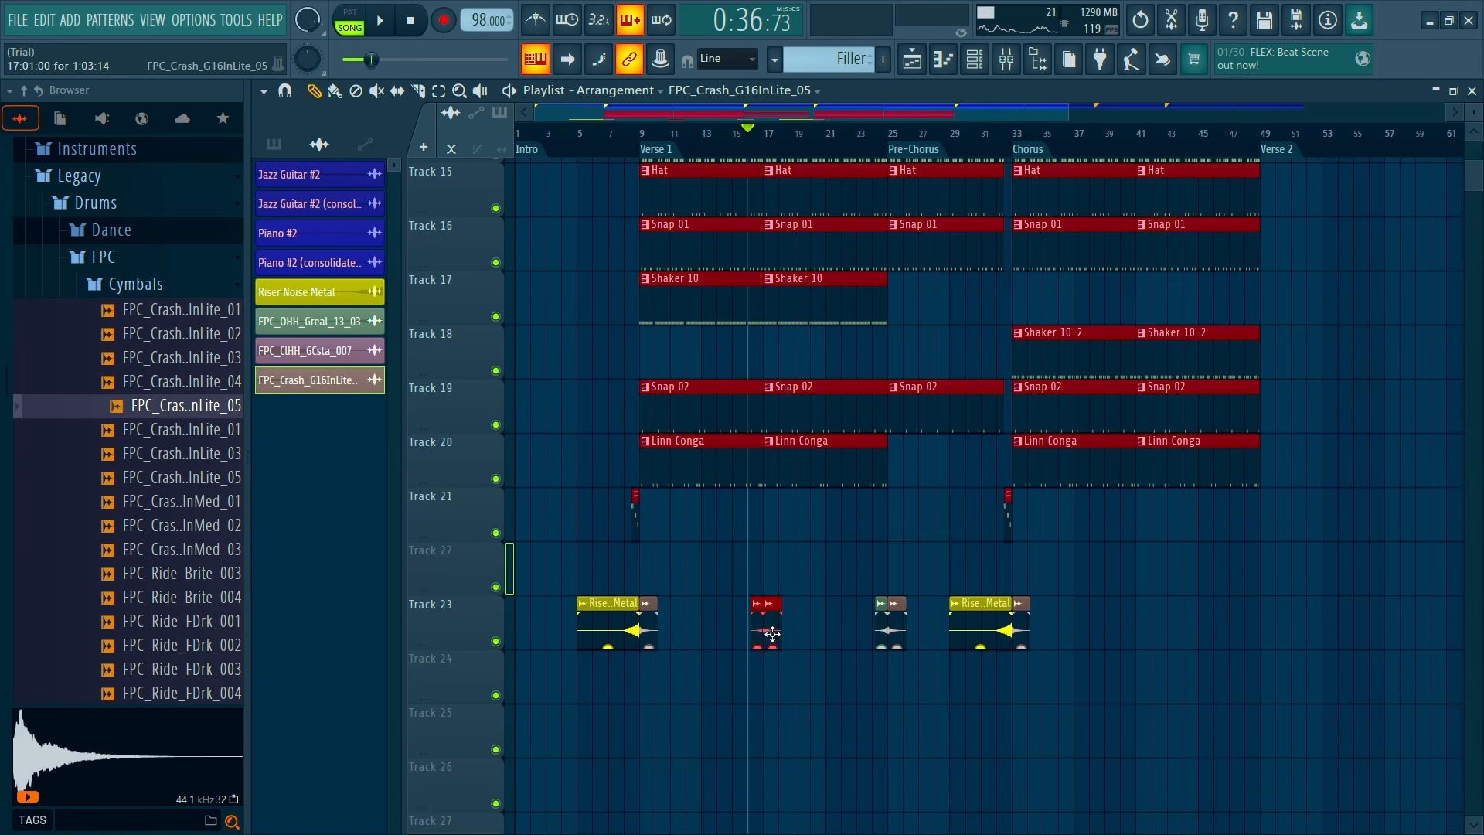
Audition the FPC cymbal samples from the crashes through the rides to FPC_Splash_F_006 for an alternative crash
key("Down")
key("Down")
key("Down")
key("Down")
key("Down")
key("Down")
key("Down")
key("Down")
key("Down")
key("Down")
key("Down")
key("Down")
key("Down")
key("Down")
key("Down")
key("Down")
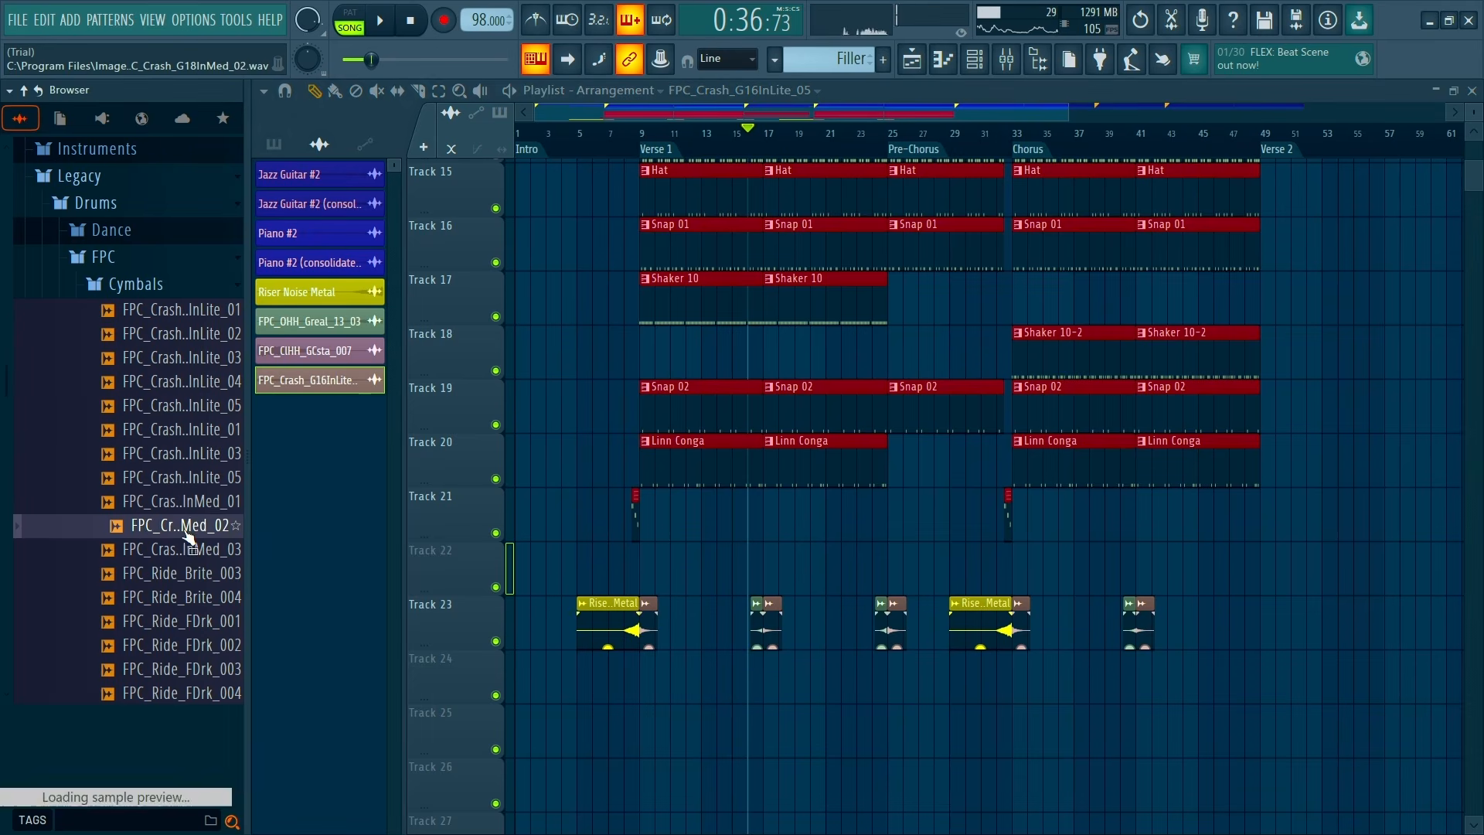
left_click(178, 576)
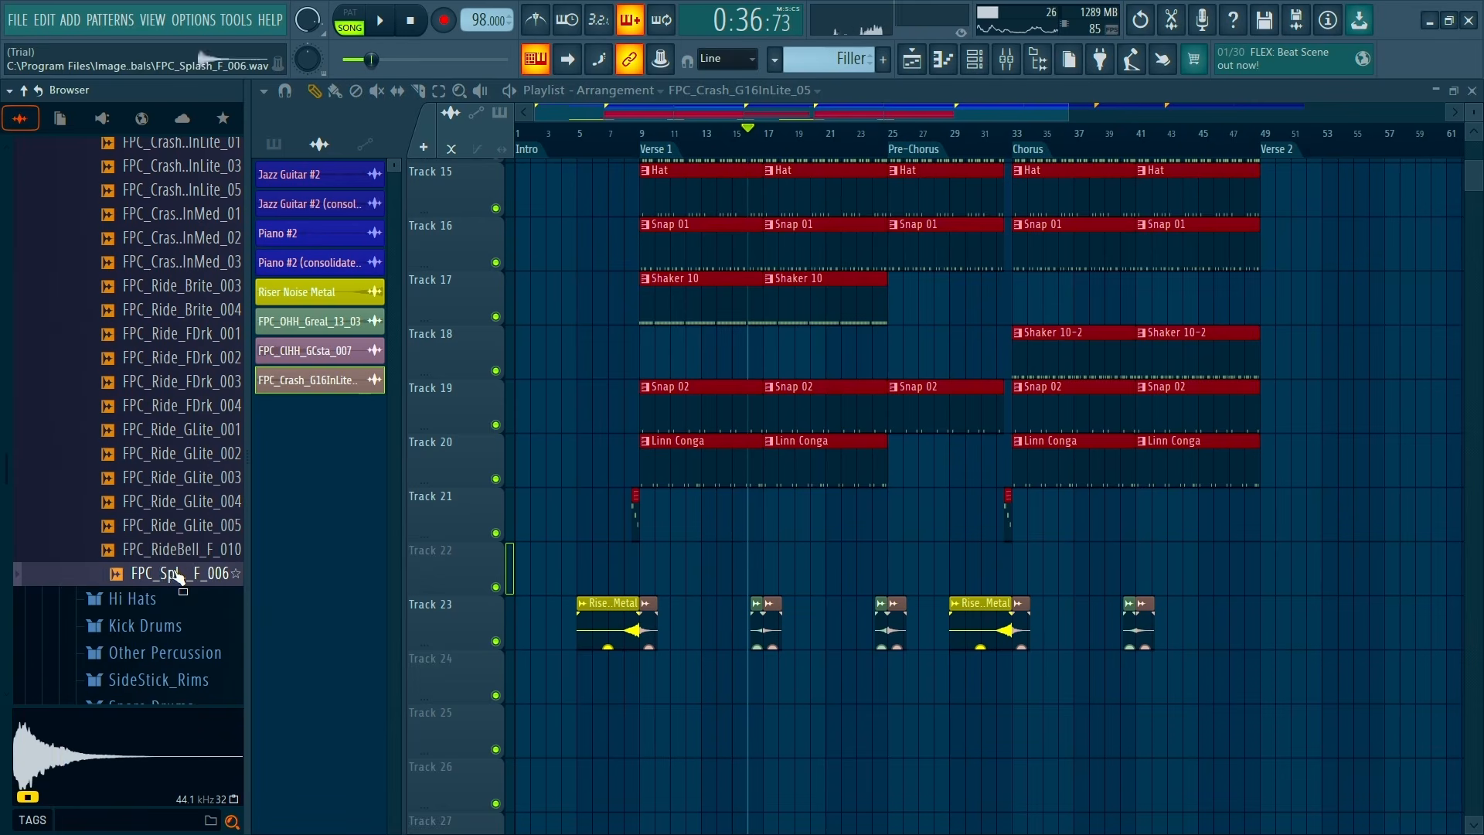
scroll(173, 553, "up", 4)
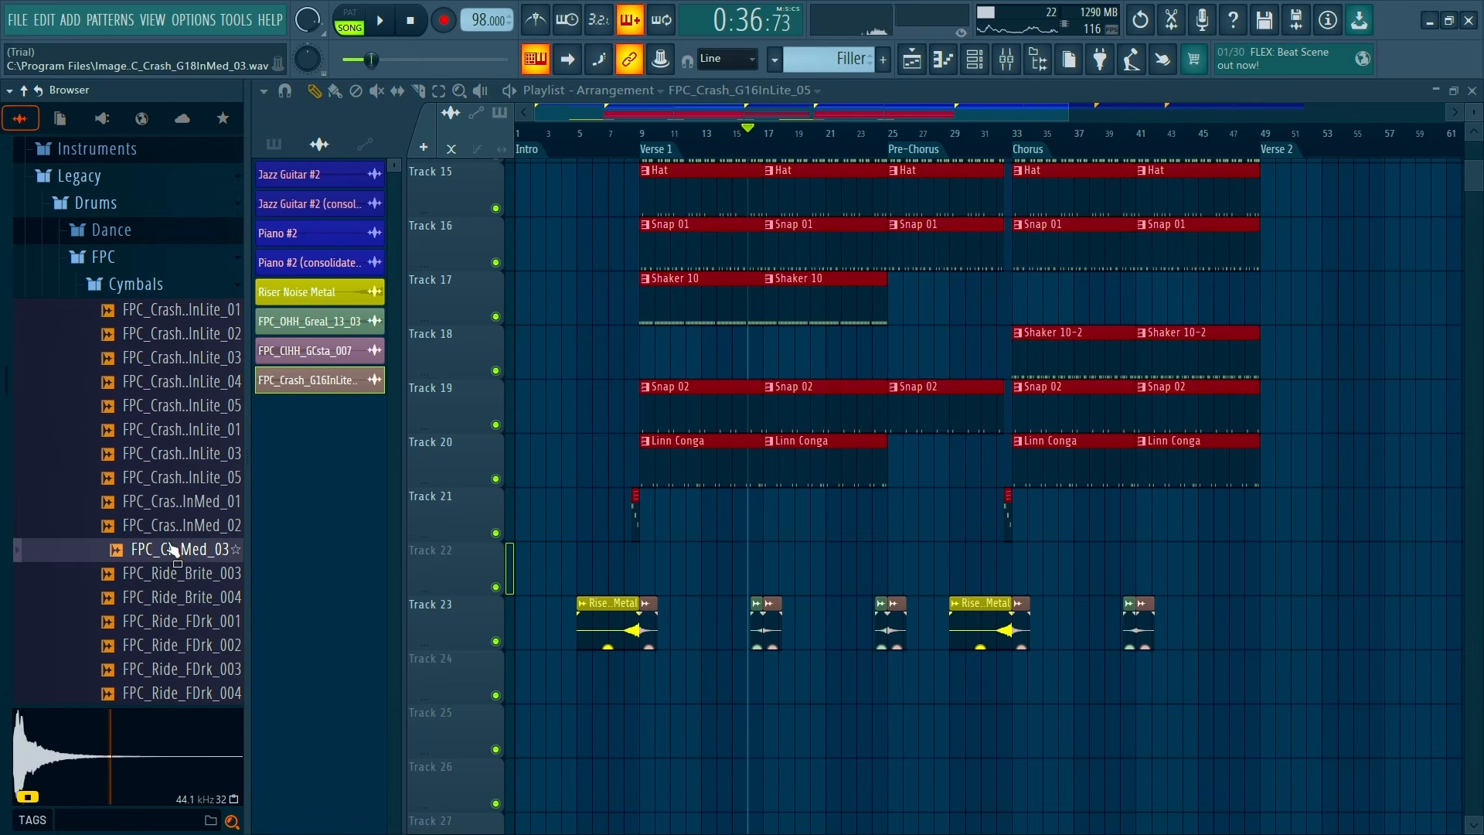
Compare the neighbouring G18 crash samples again, ending on FPC_Crash_G18InMed_02
left_click(170, 531)
left_click(176, 506)
left_click(177, 529)
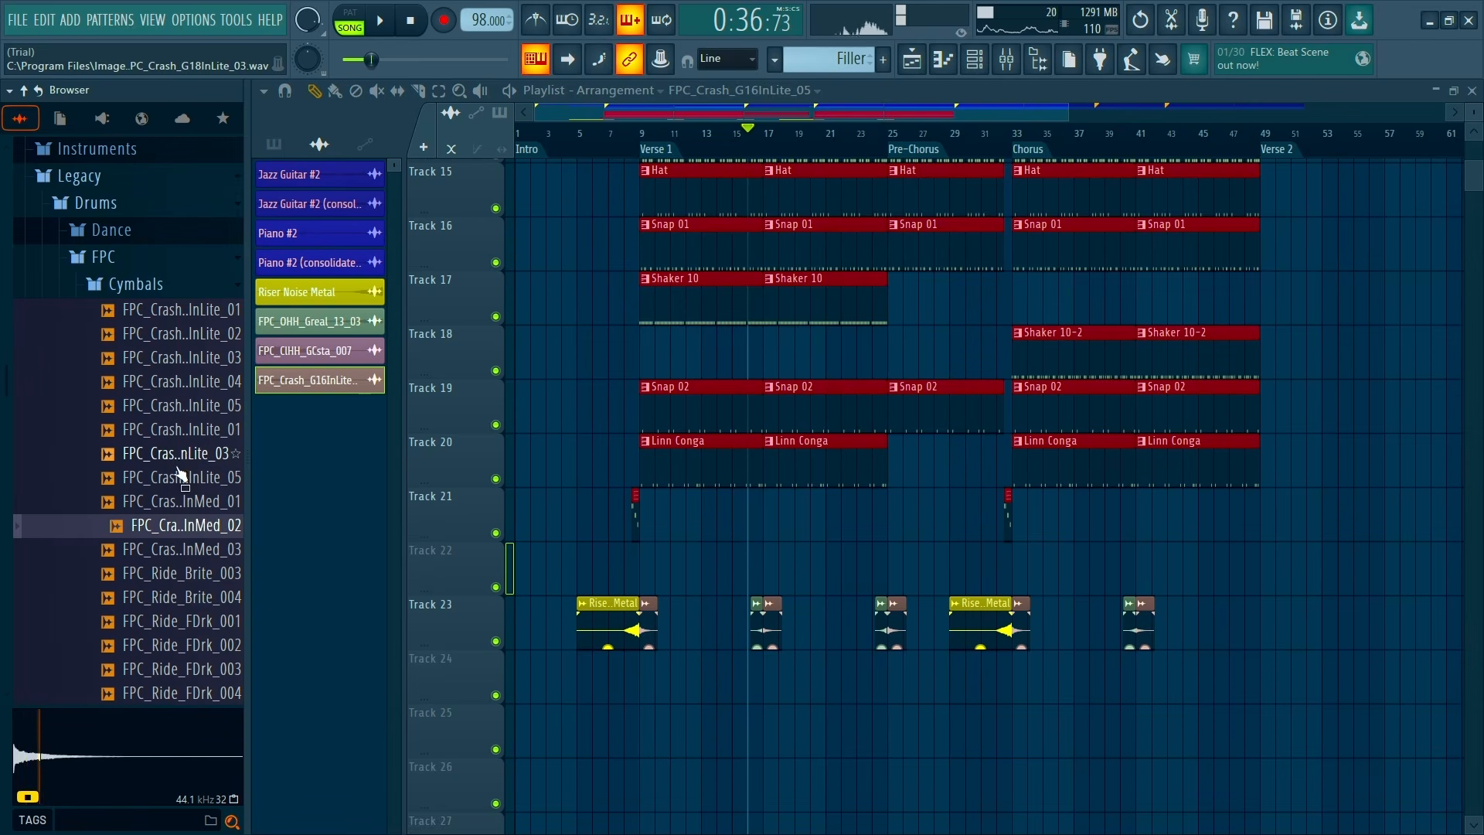
left_click(178, 457)
left_click(183, 431)
left_click(187, 503)
left_click(193, 527)
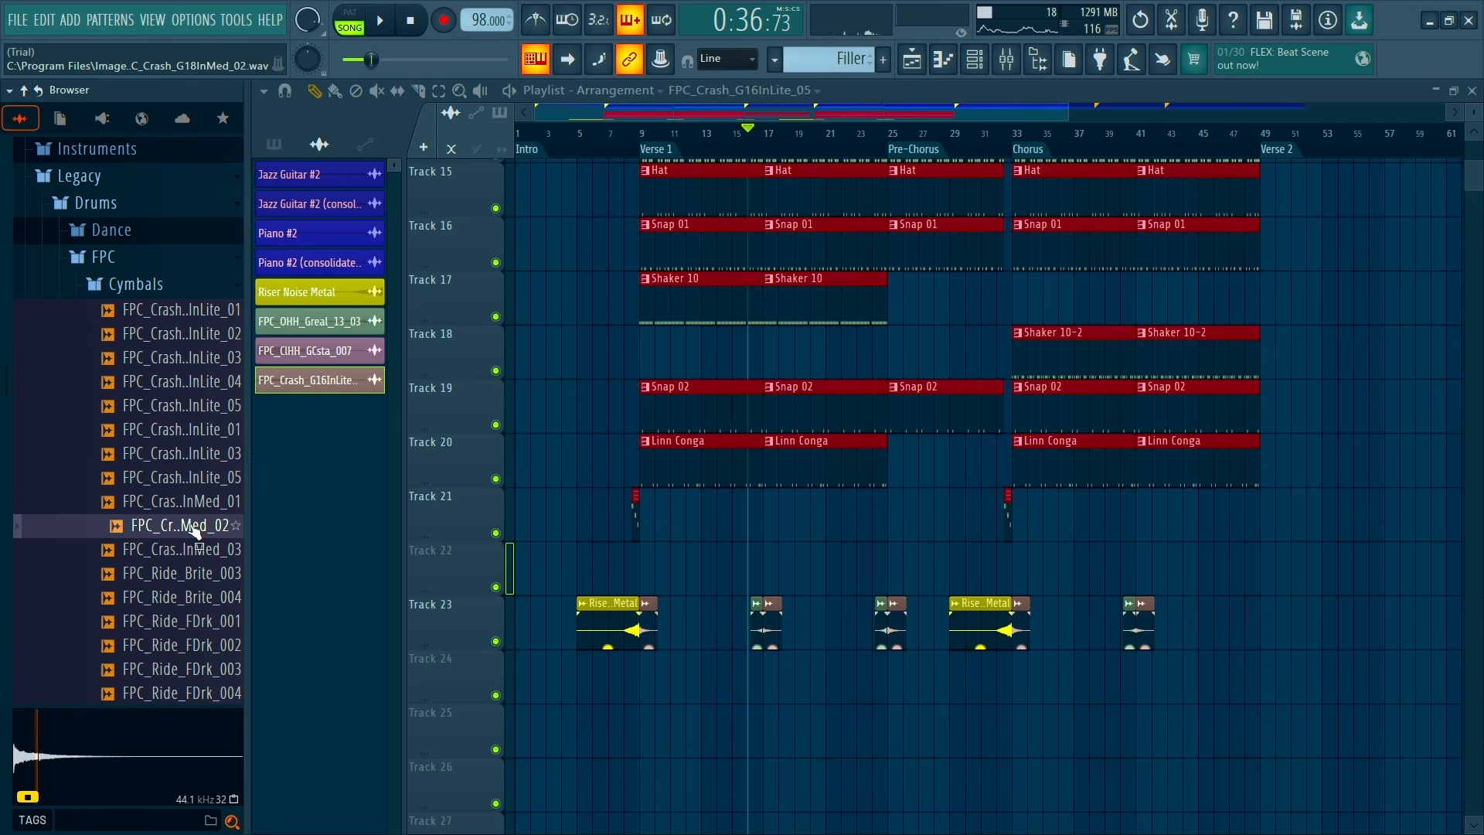
Place FPC_Crash_G18InMed_02 on Track 24 at bar 17 and delete the old crash clip there from Track 23
left_click_drag(776, 657, 775, 657)
scroll(775, 657, "up", 3)
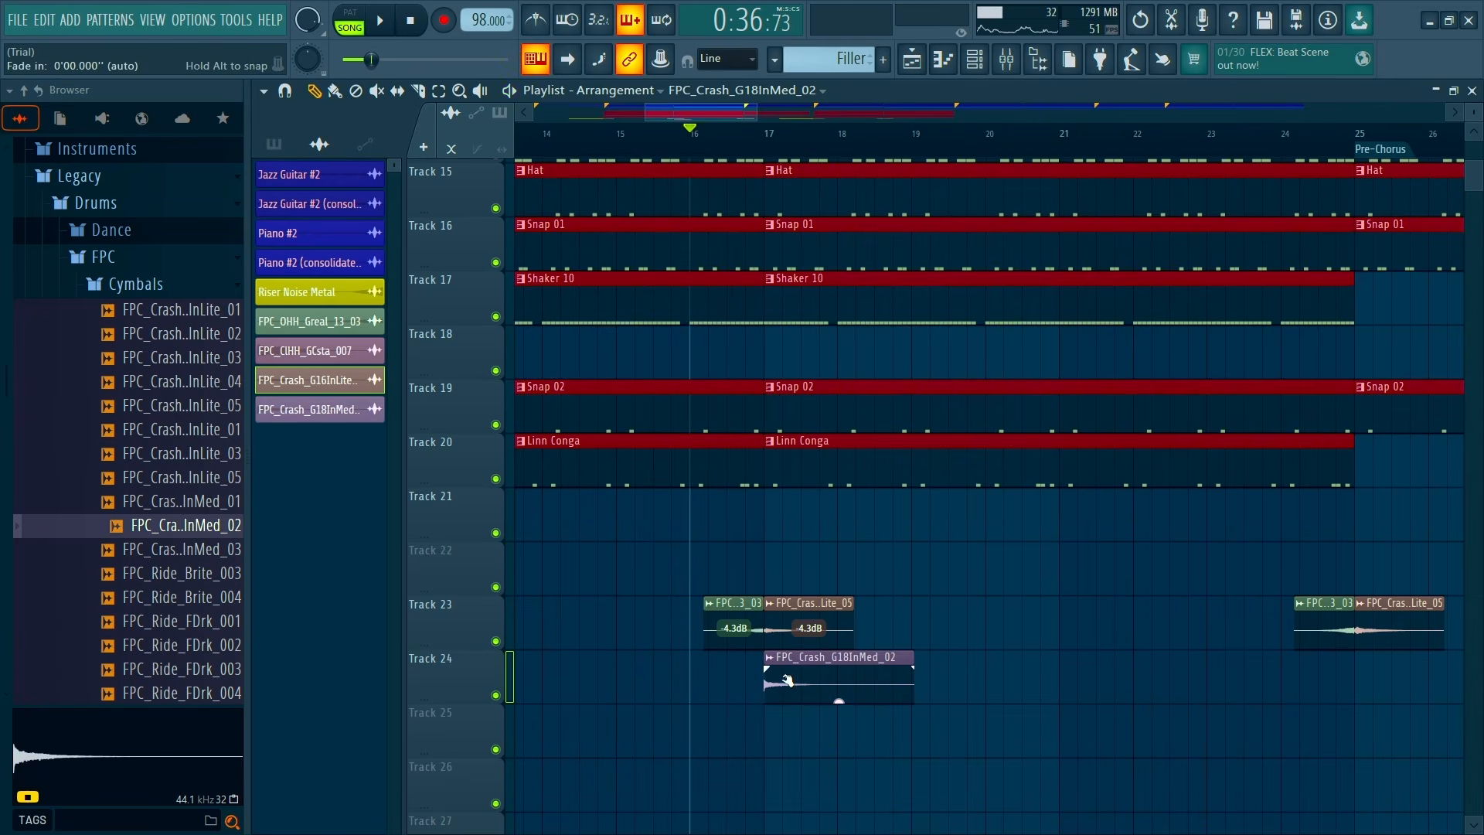
left_click(781, 656)
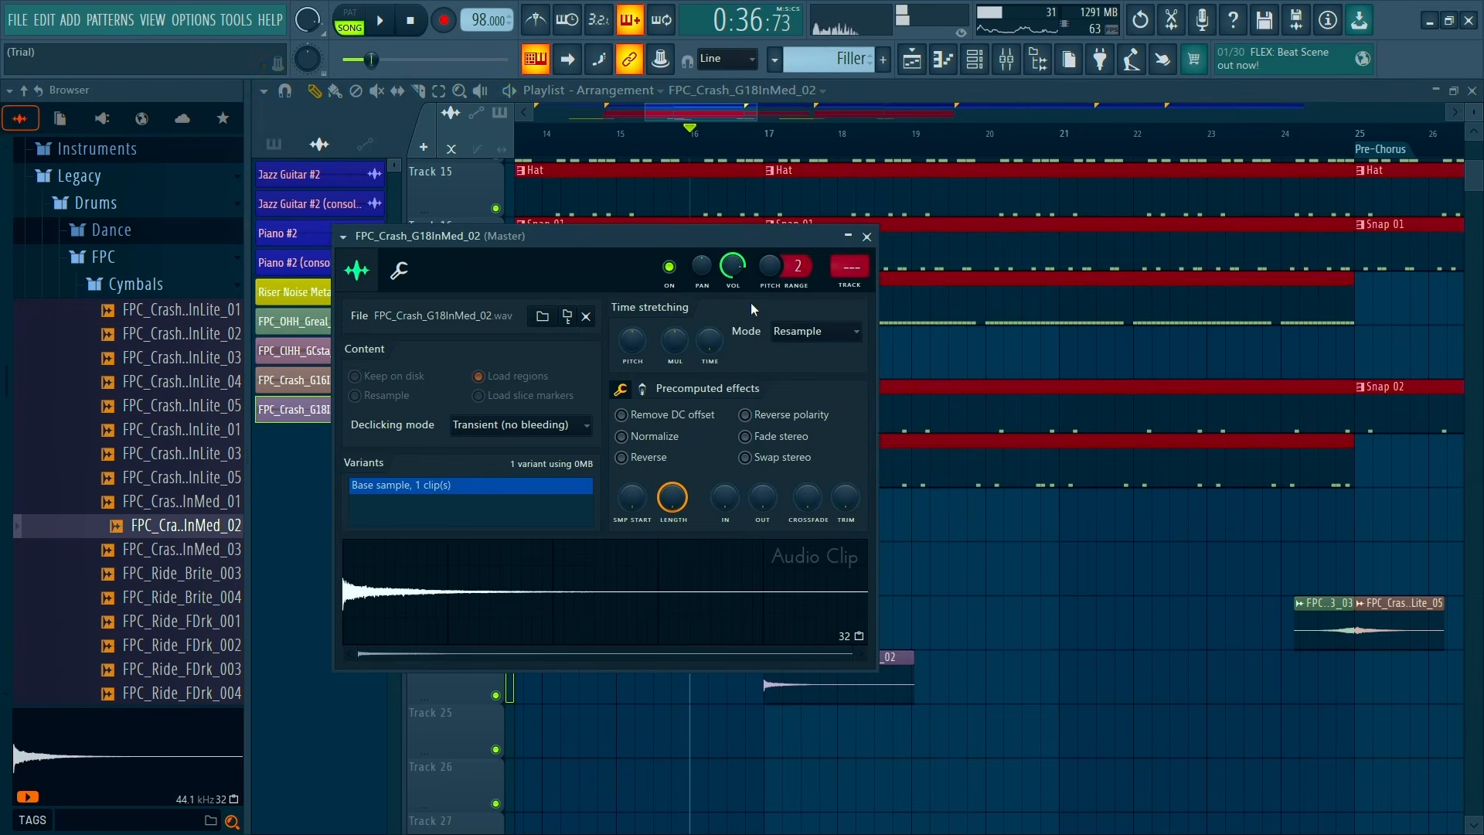
right_click(955, 645)
right_click(840, 616)
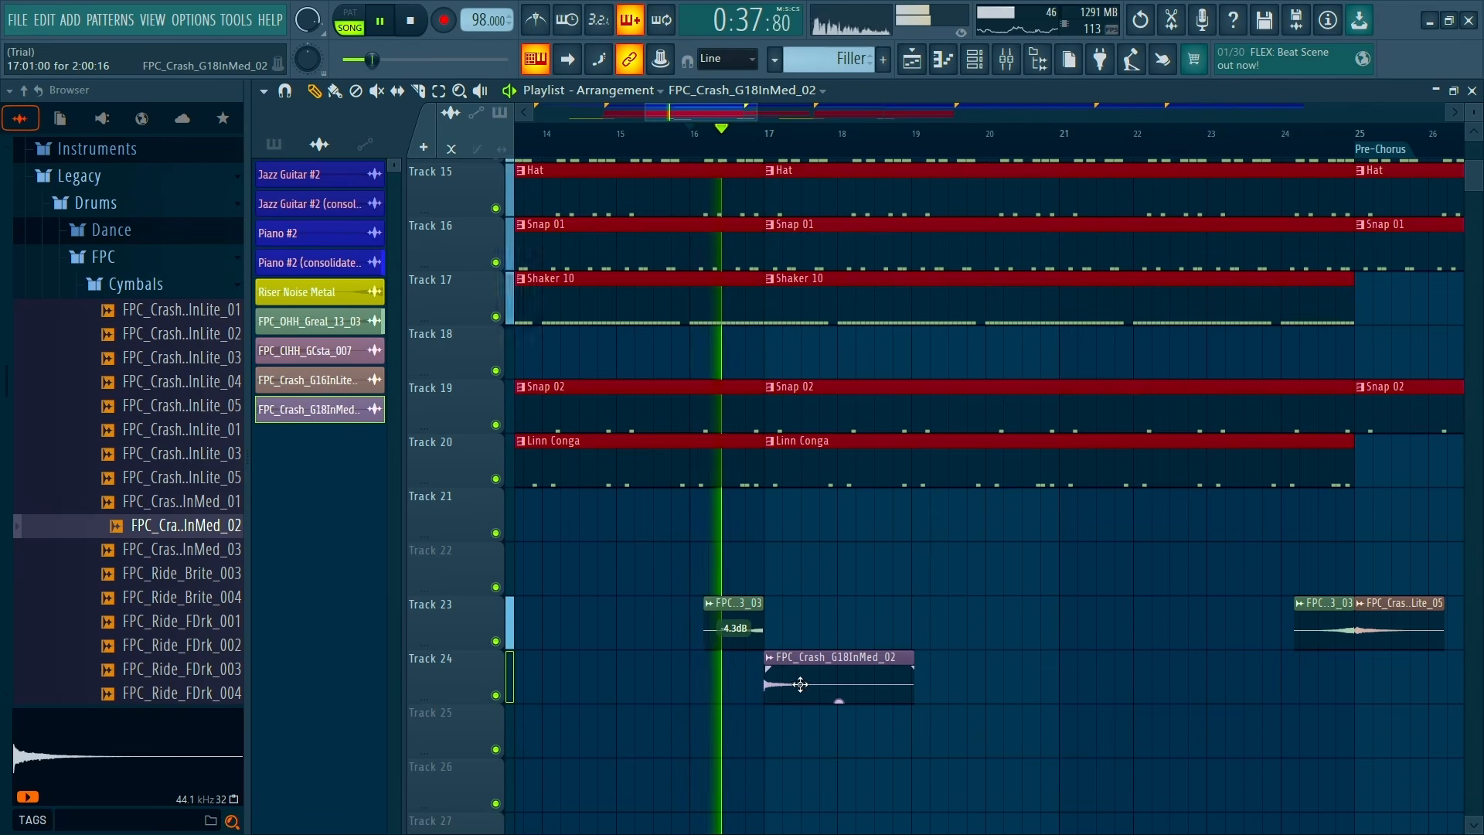
Lower the FPC_Crash_G18InMed_02 channel volume and add a short fade-in while checking the bar 17 transition
left_click(780, 657)
key("space")
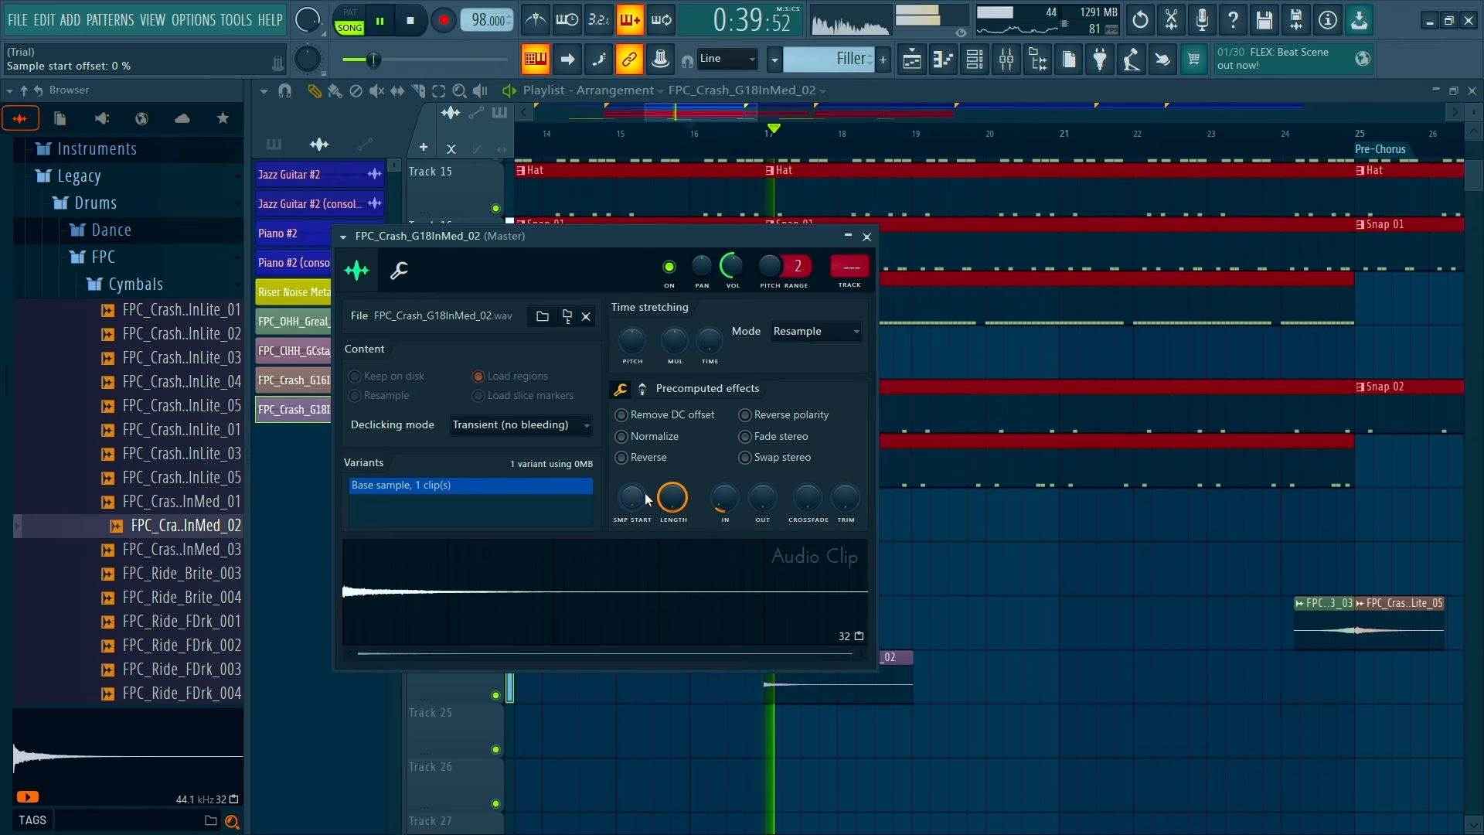
key("space")
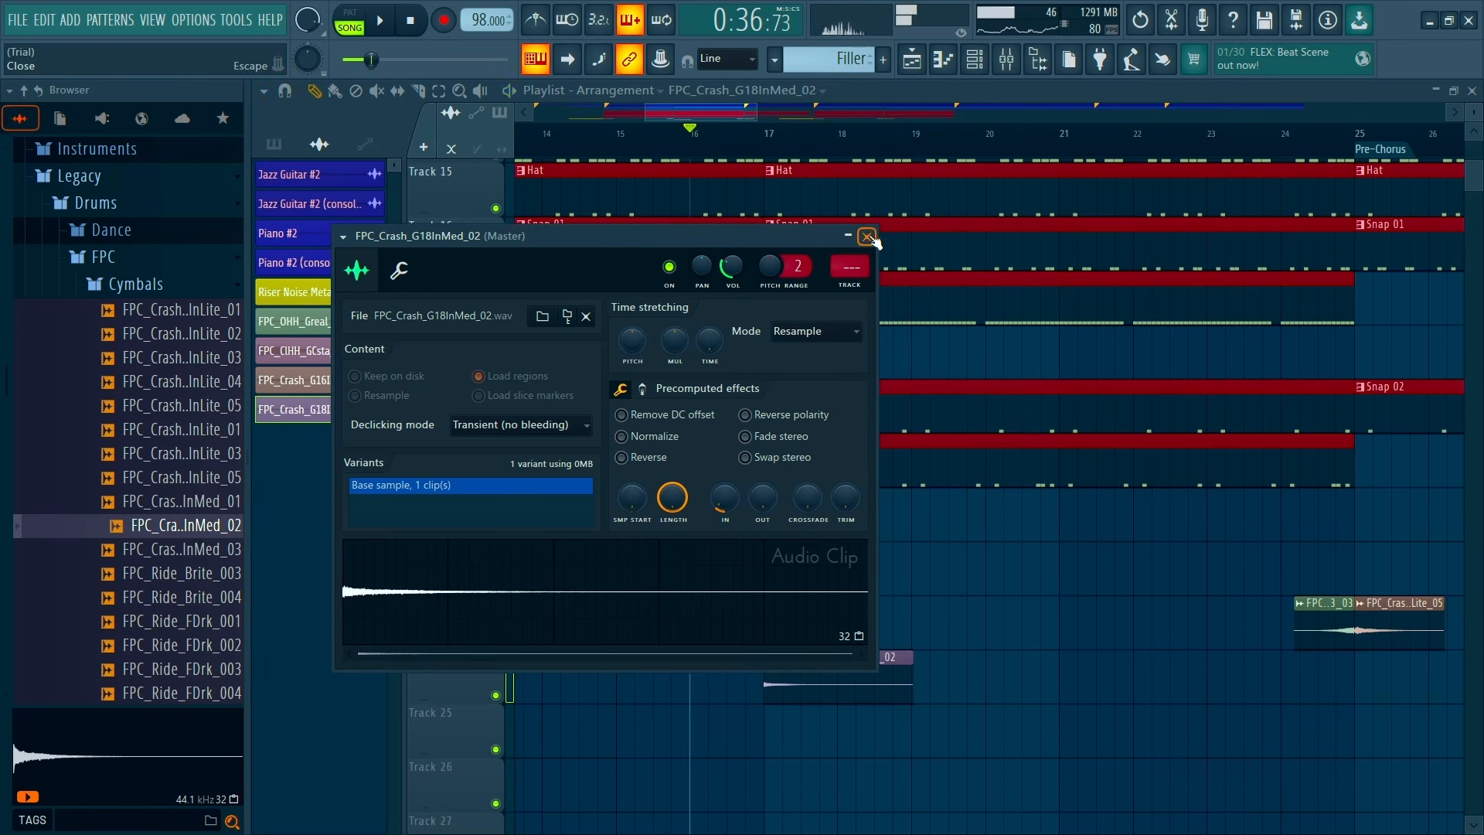
left_click(866, 236)
Replace the bar 41 crash with a copy of the FPC_Crash_G18InMed_02 clip on Track 24, and play briefly
scroll(928, 610, "down", 5)
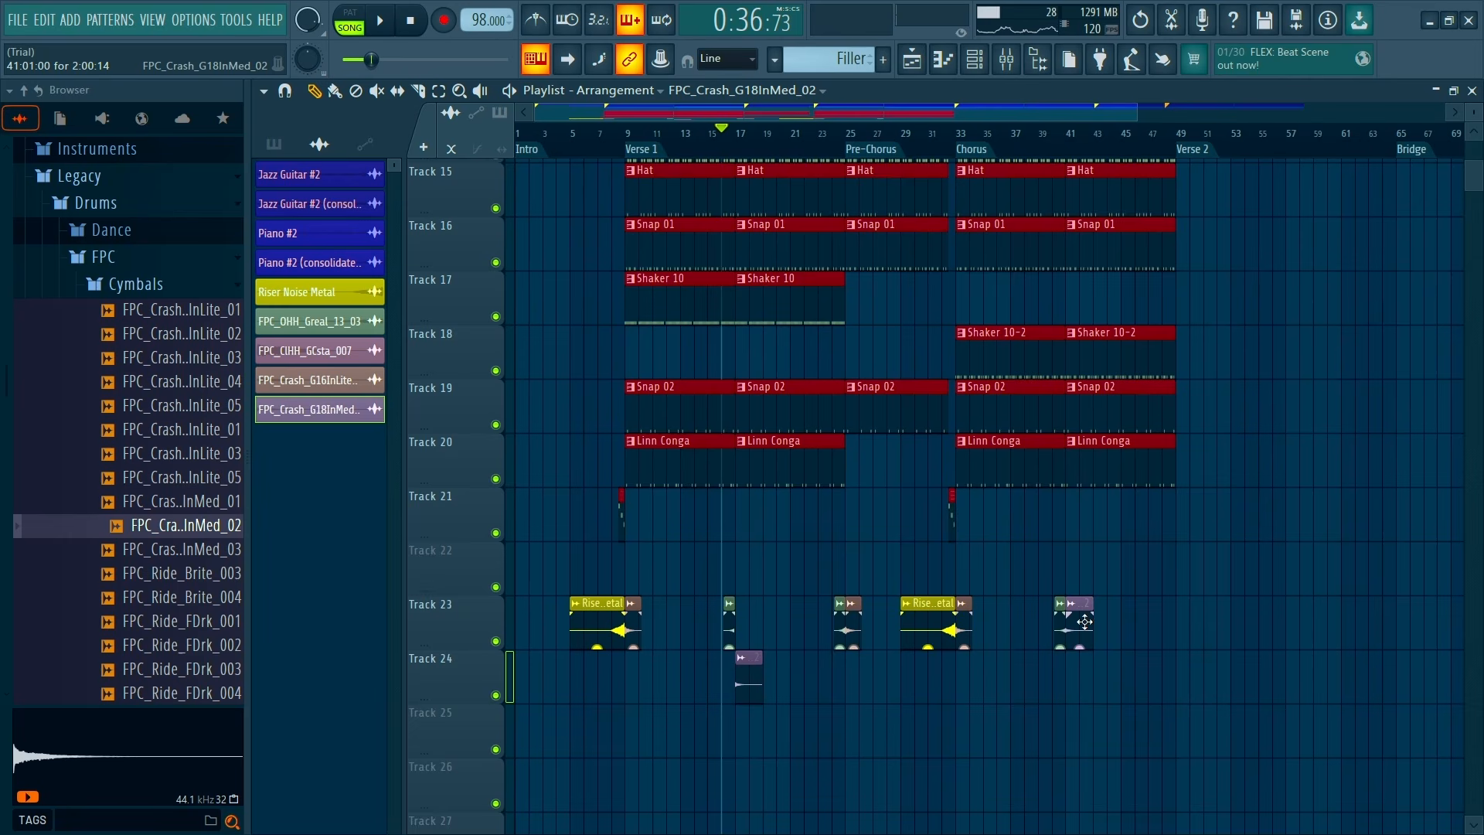
scroll(1145, 549, "down", 2)
key("space")
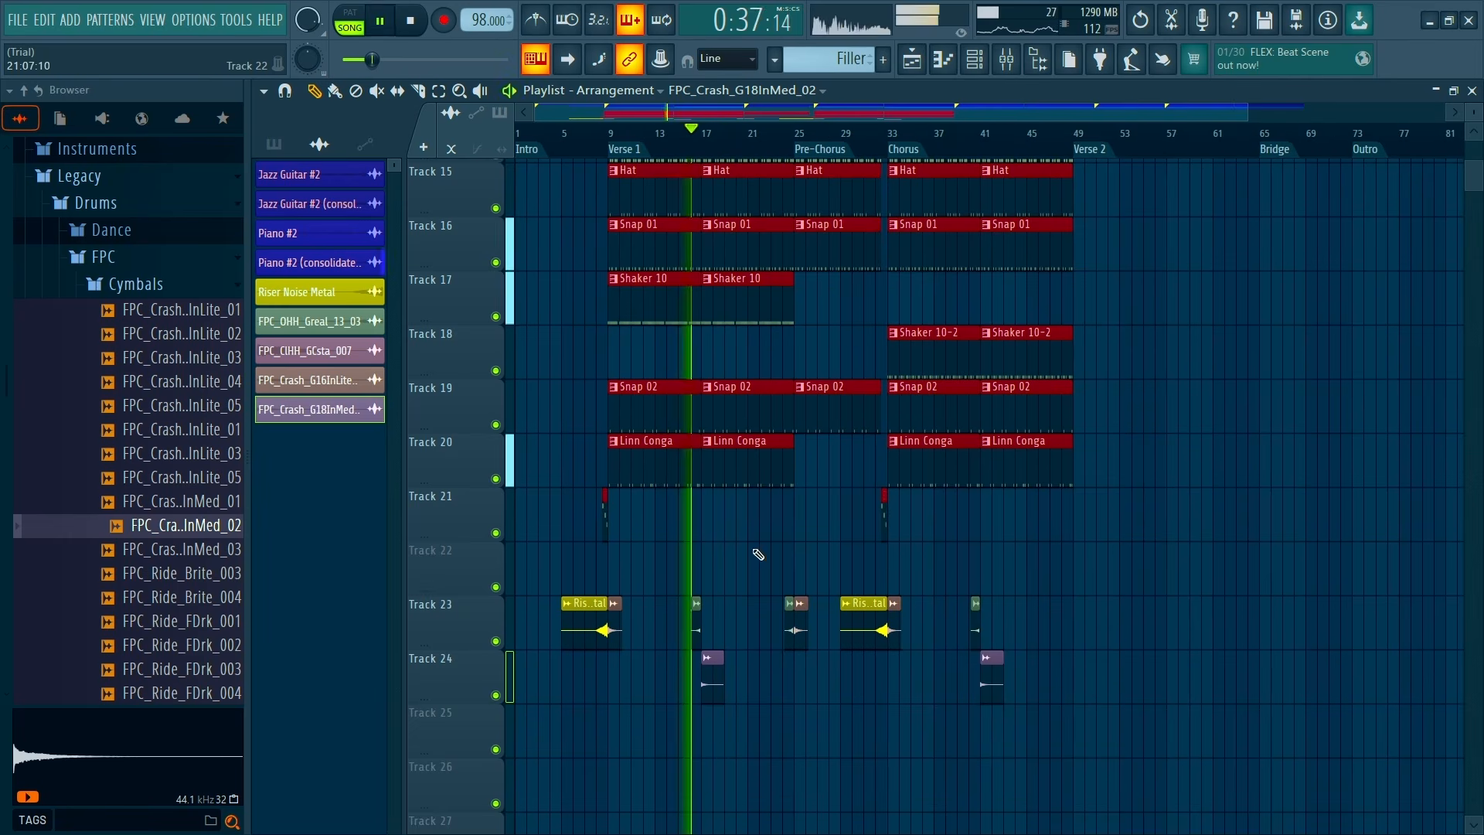
key("space")
Collapse the open browser folders and narrow the browser to give the playlist more room
left_click(99, 286)
left_click(24, 90)
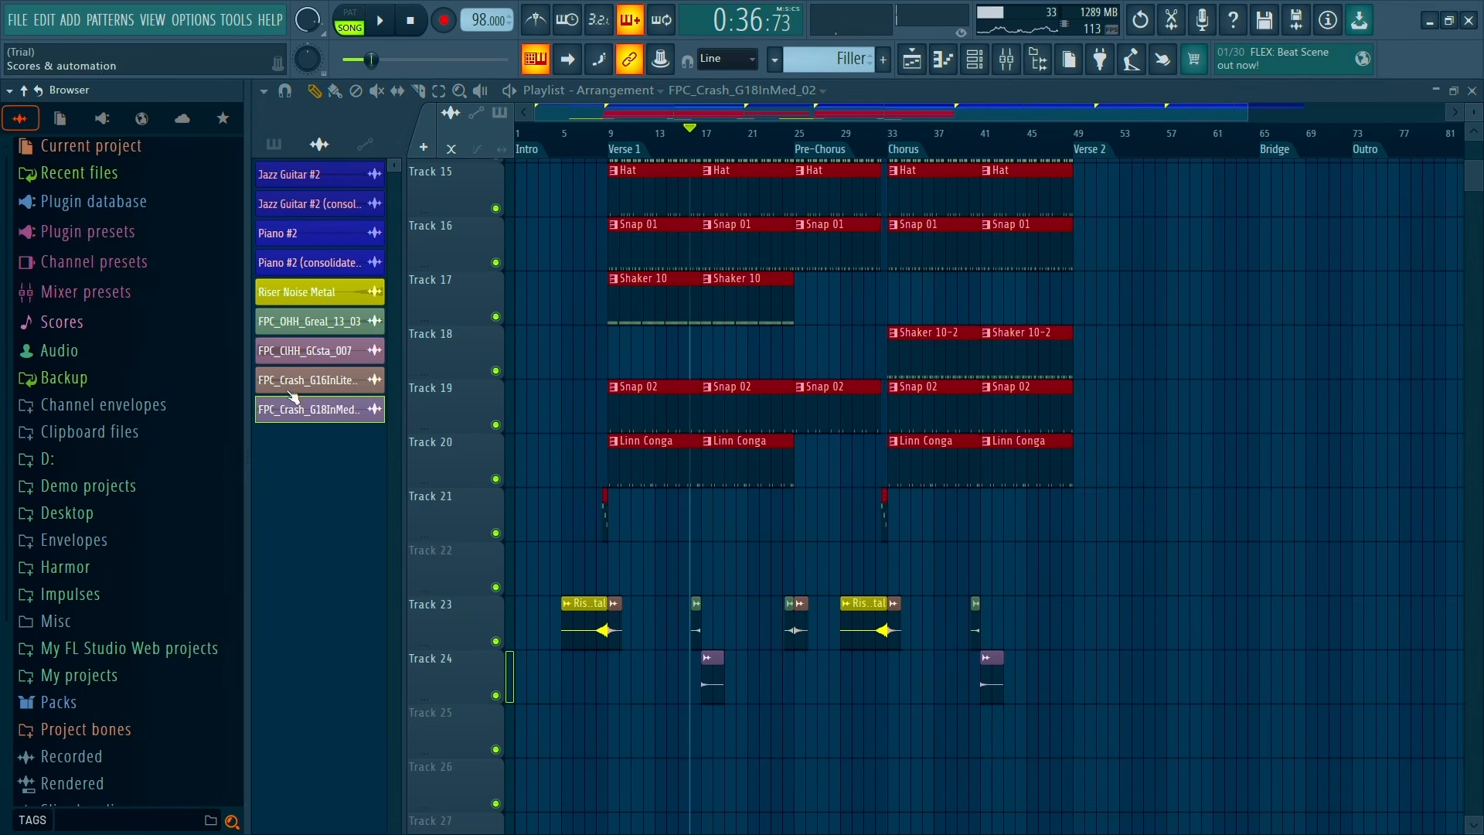
left_click_drag(246, 377, 170, 377)
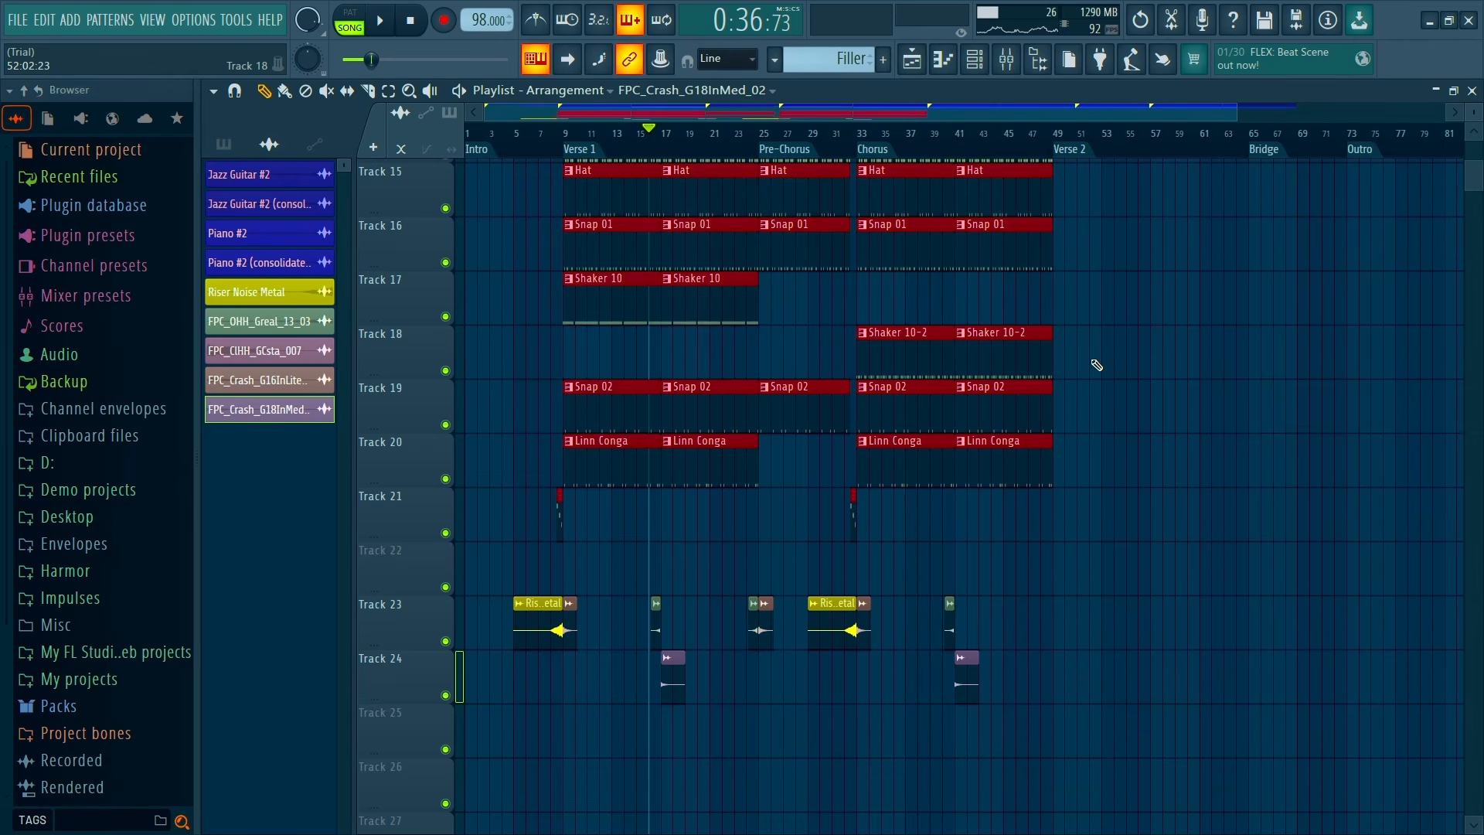
Raise the band 1 high-pass frequency to 160 Hz in the Instrument Bus's Fruity Parametric EQ 2 during playback
scroll(1094, 370, "down", 2)
scroll(1093, 373, "up", 5)
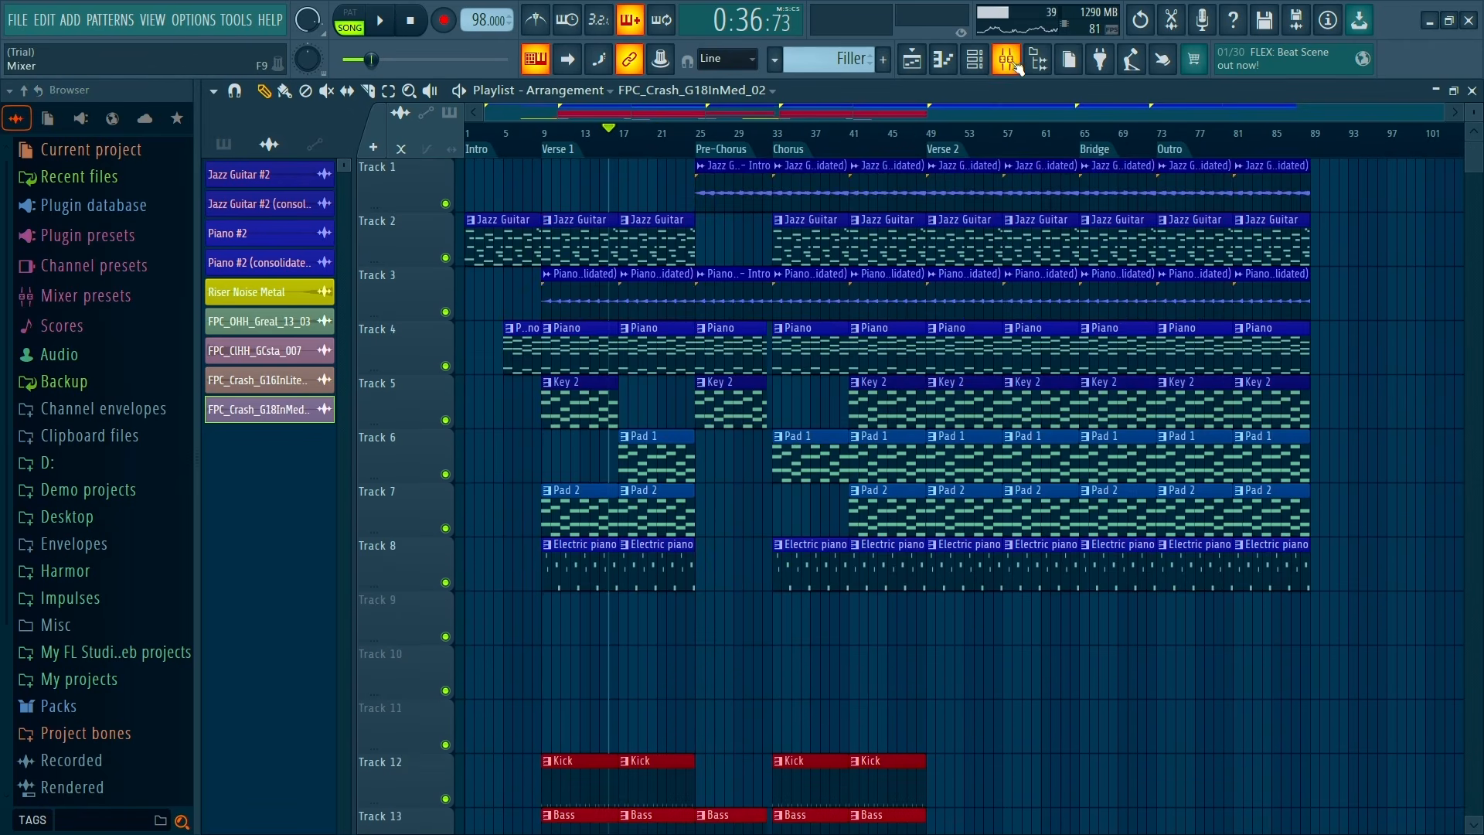
left_click(1007, 61)
left_click(742, 263)
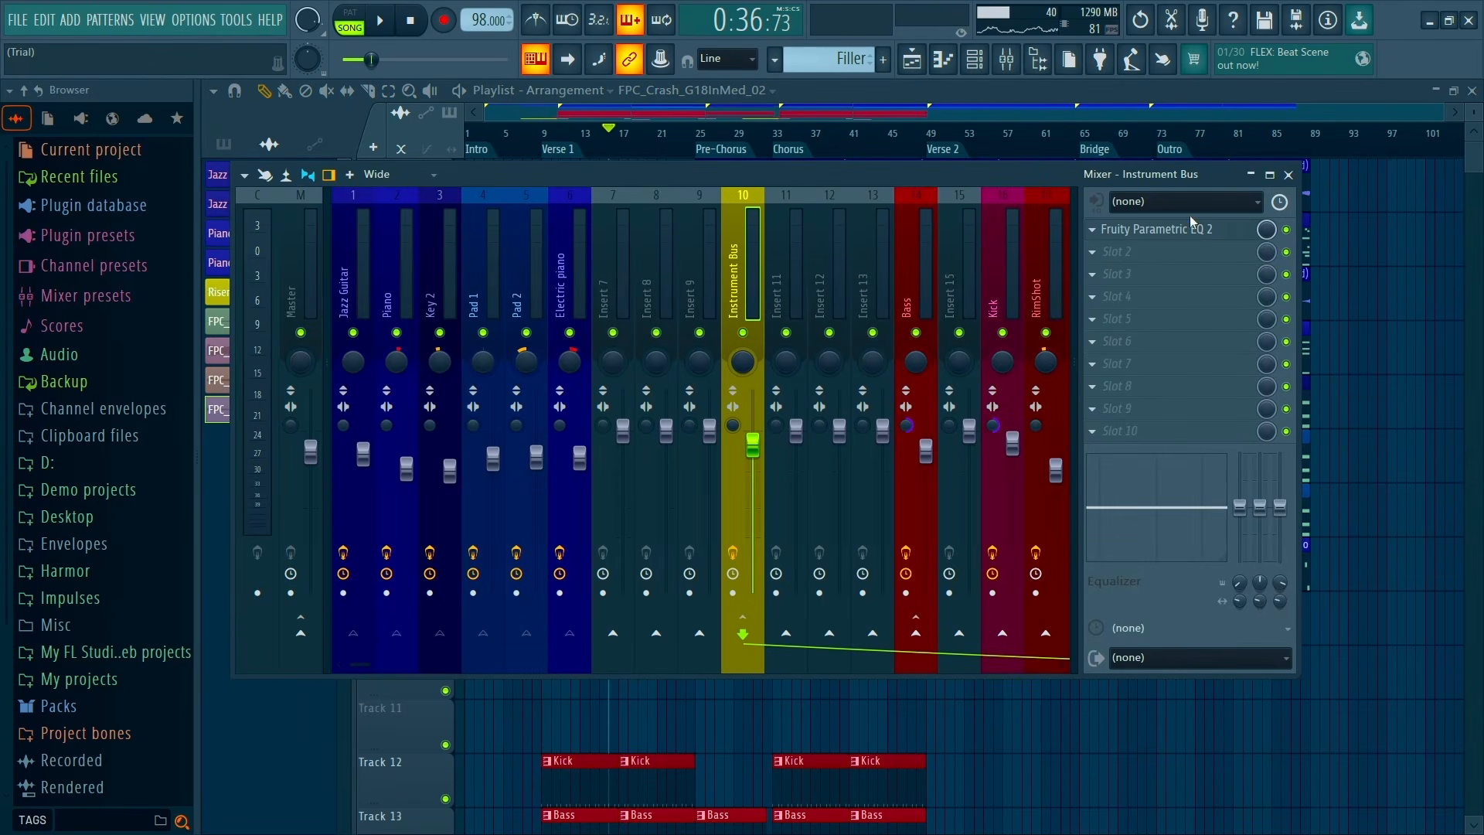
left_click(1214, 235)
key("space")
left_click_drag(270, 374, 417, 374)
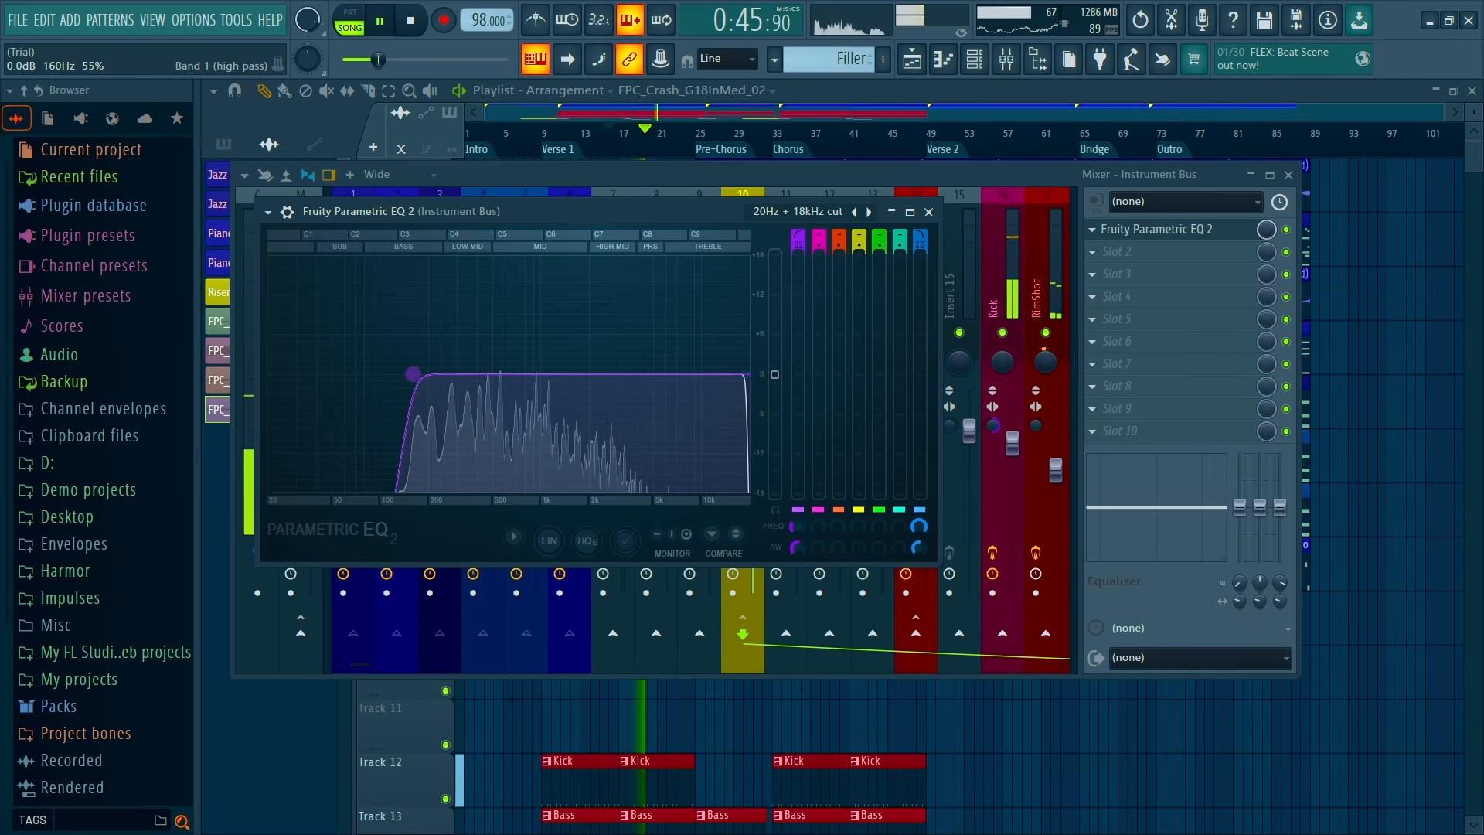
key("space")
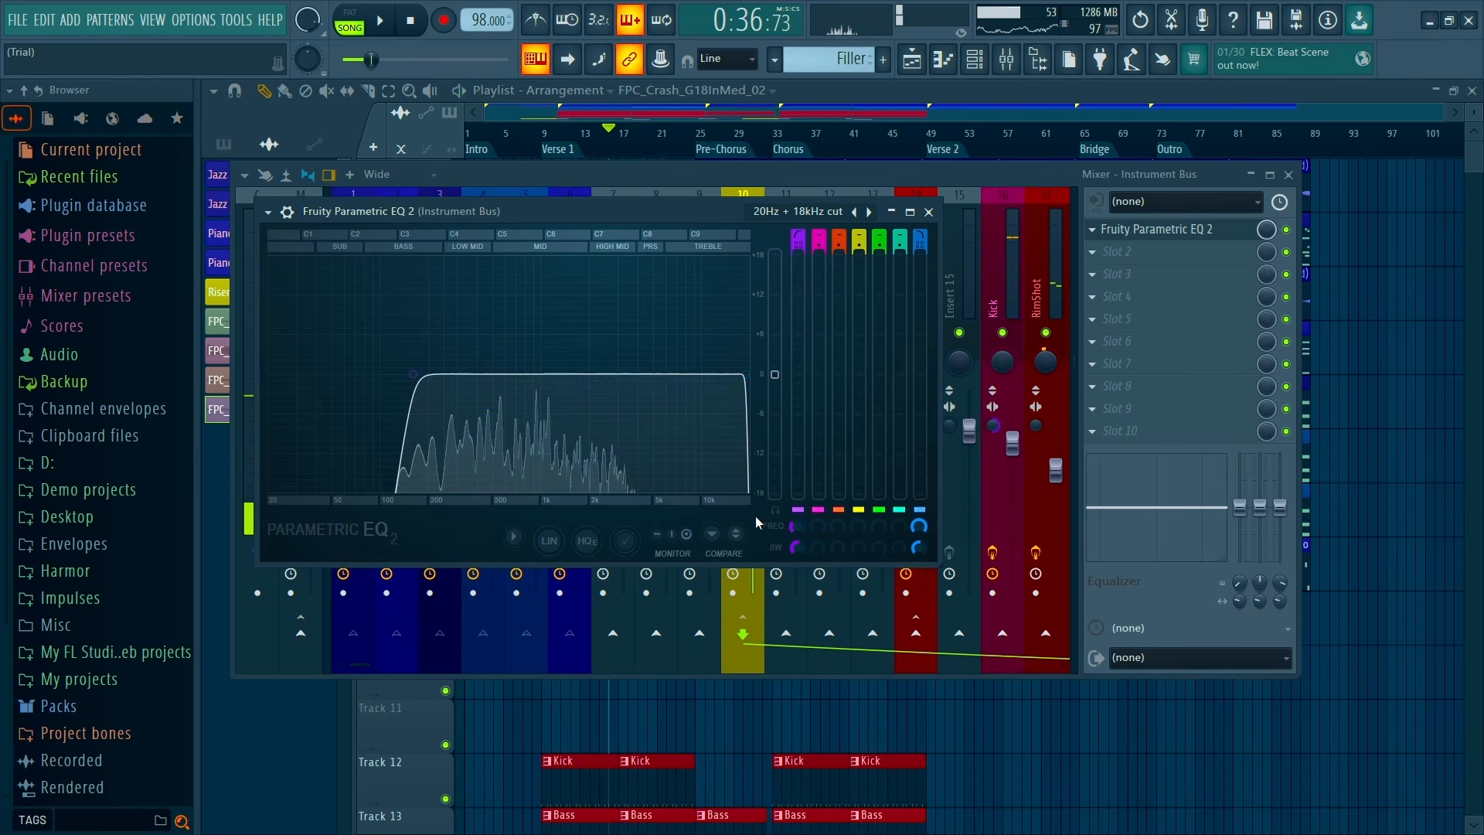
Create an automation clip for the EQ's band 1 frequency, and close the EQ and the mixer
right_click(796, 514)
left_click(848, 663)
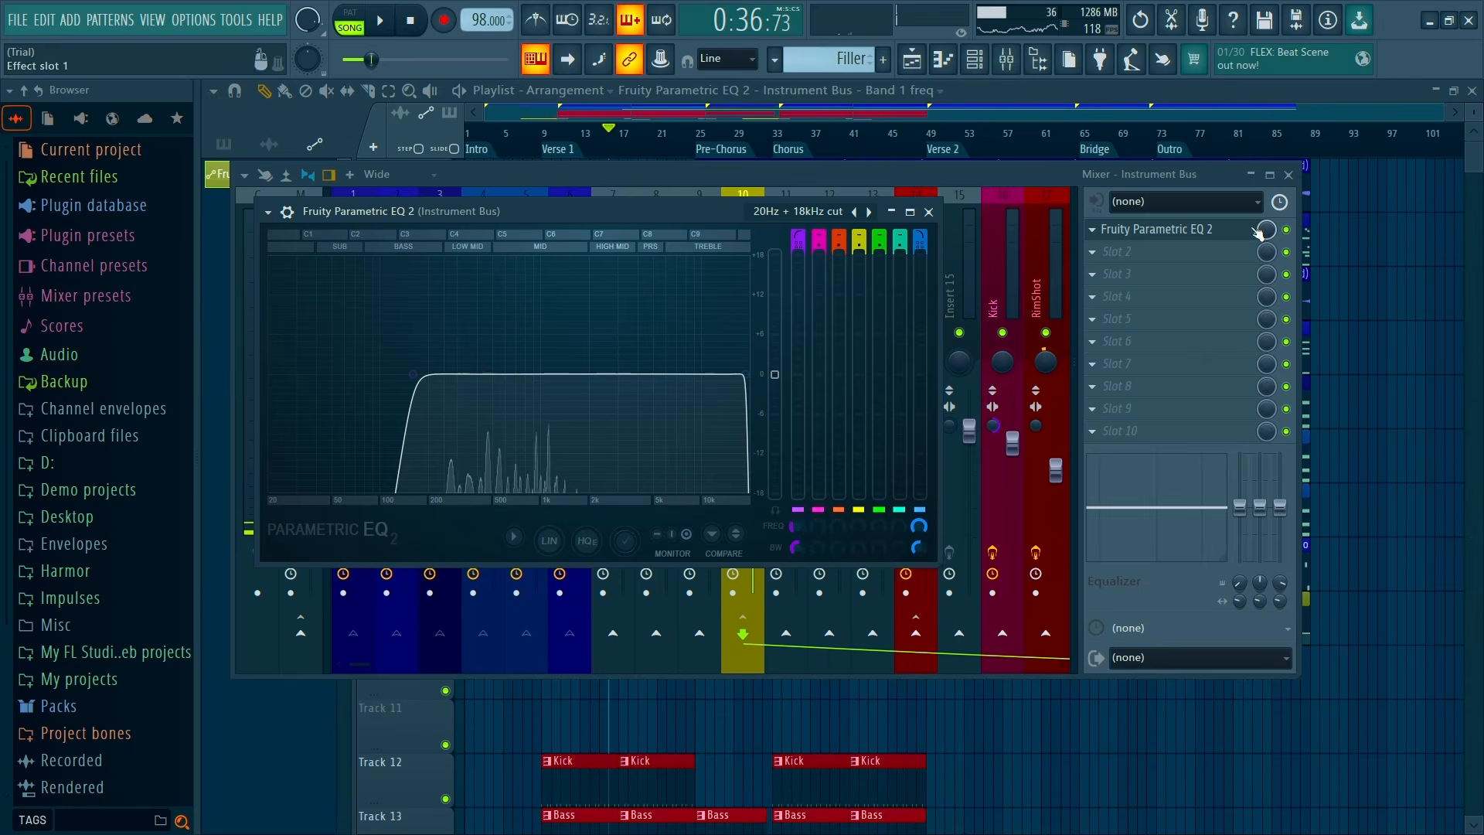
left_click(1289, 175)
left_click(929, 211)
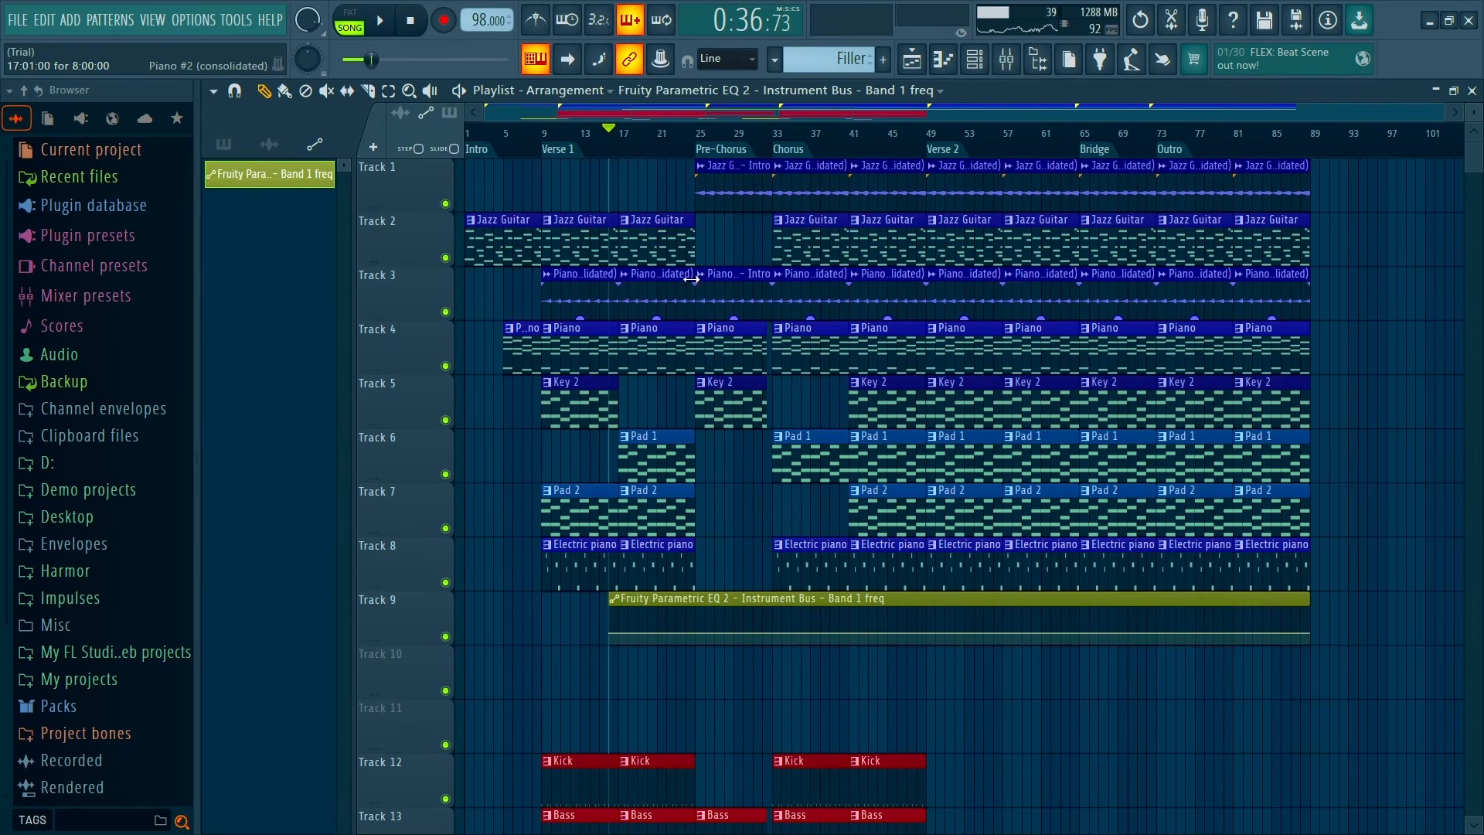
Make the Track 9 automation clip span bar 1 to bar 89, with the start point's 160 Hz value copied to the end point
scroll(696, 284, "down", 4)
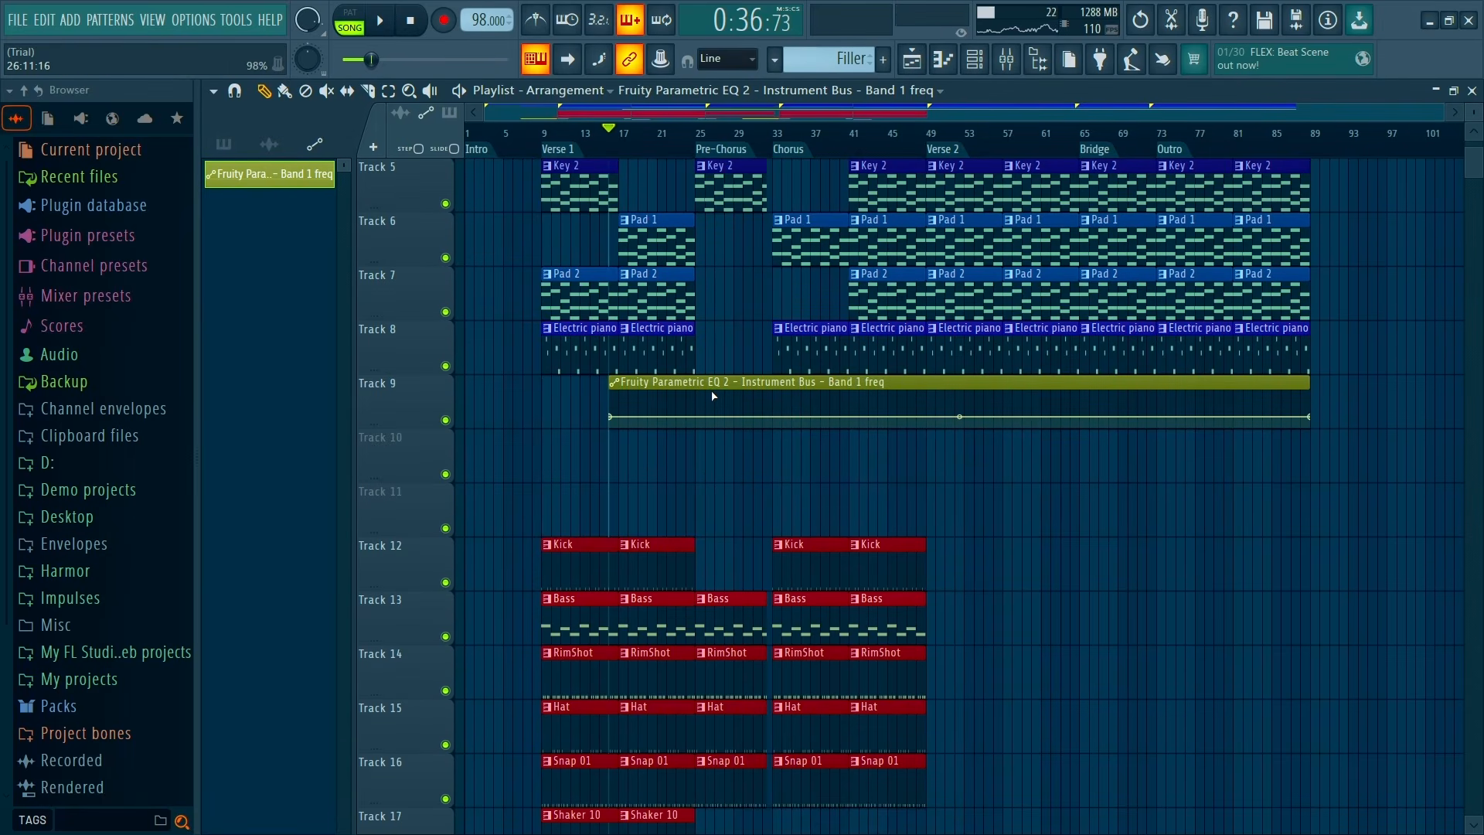
left_click_drag(712, 401, 567, 403)
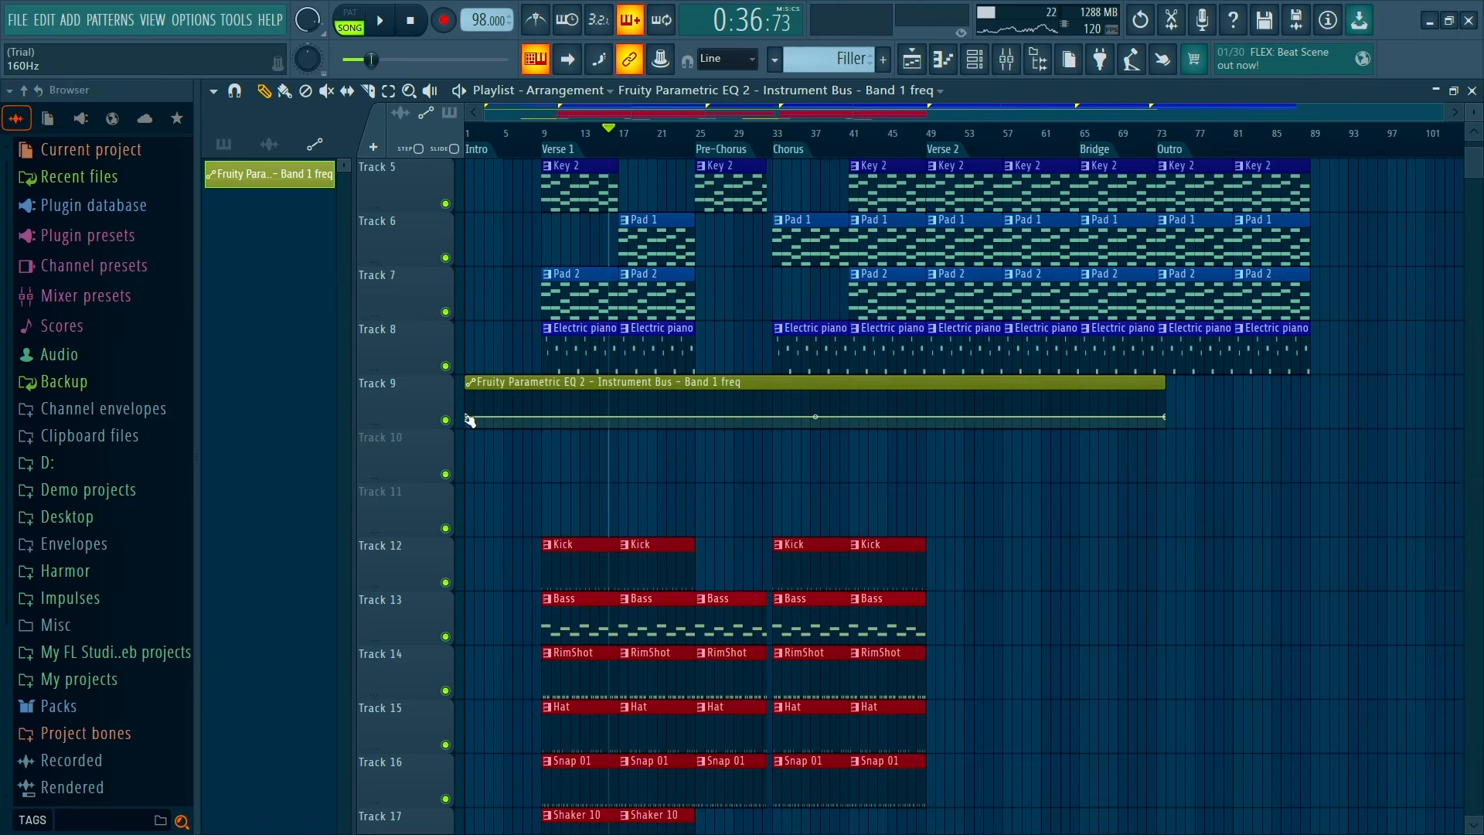
right_click(470, 418)
left_click(520, 706)
left_click_drag(1169, 418, 1312, 424)
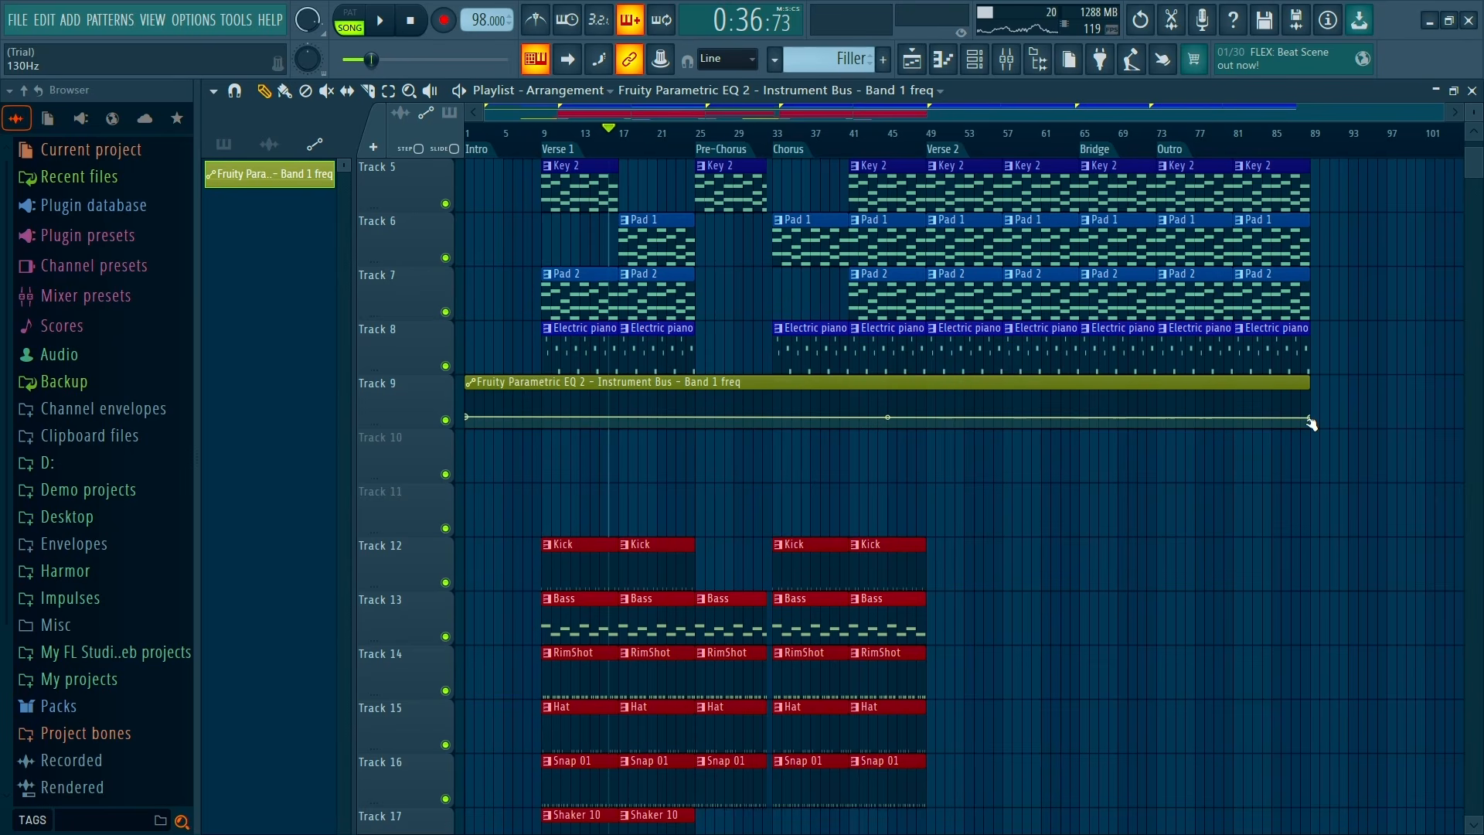
right_click(1311, 422)
left_click(1402, 722)
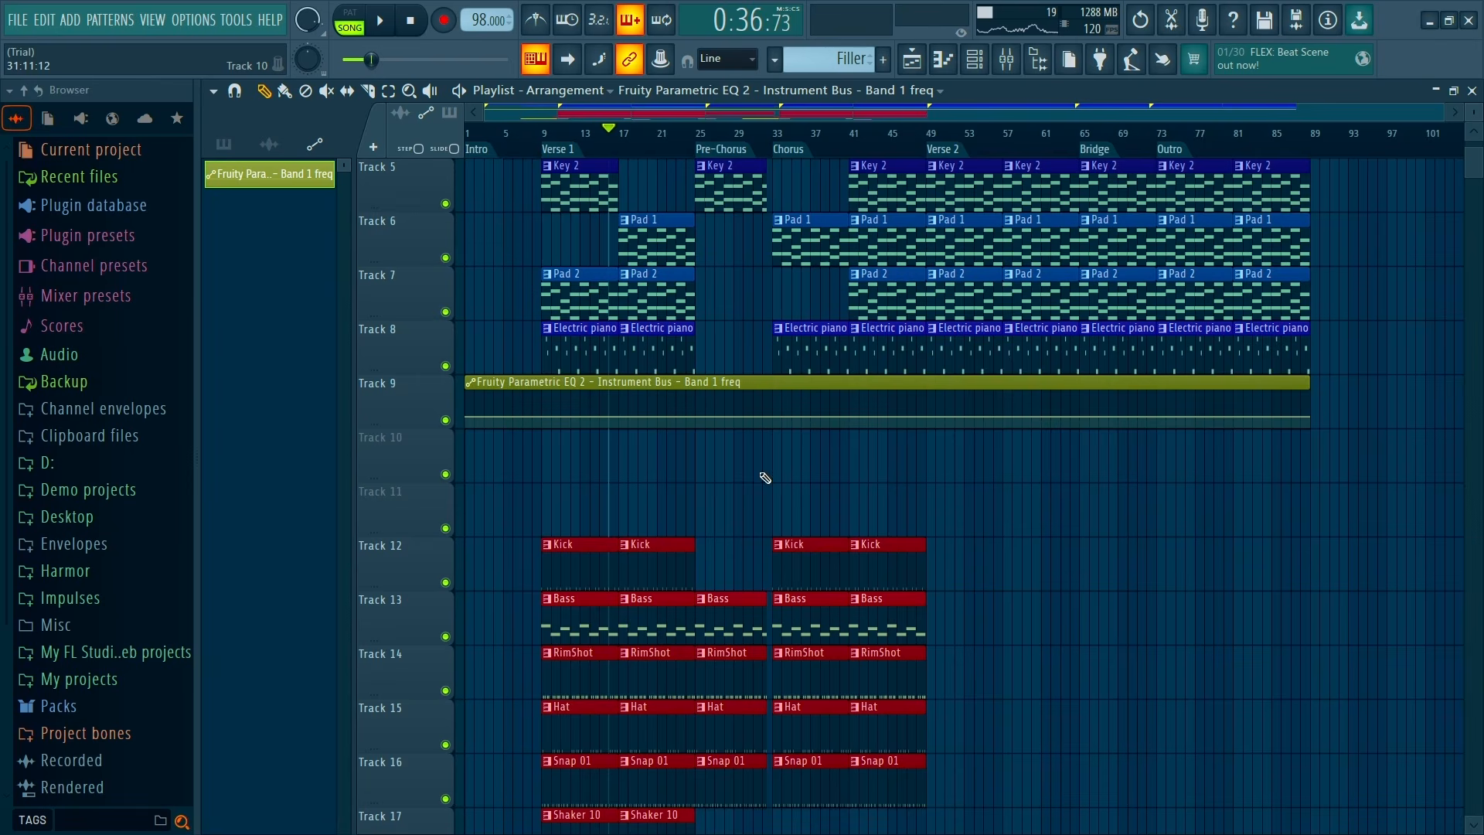
Add an automation point at the start of Verse 1 (bar 9) and paste the copied frequency value onto it
scroll(523, 397, "up", 3)
left_click_drag(618, 487, 696, 514)
left_click(613, 134)
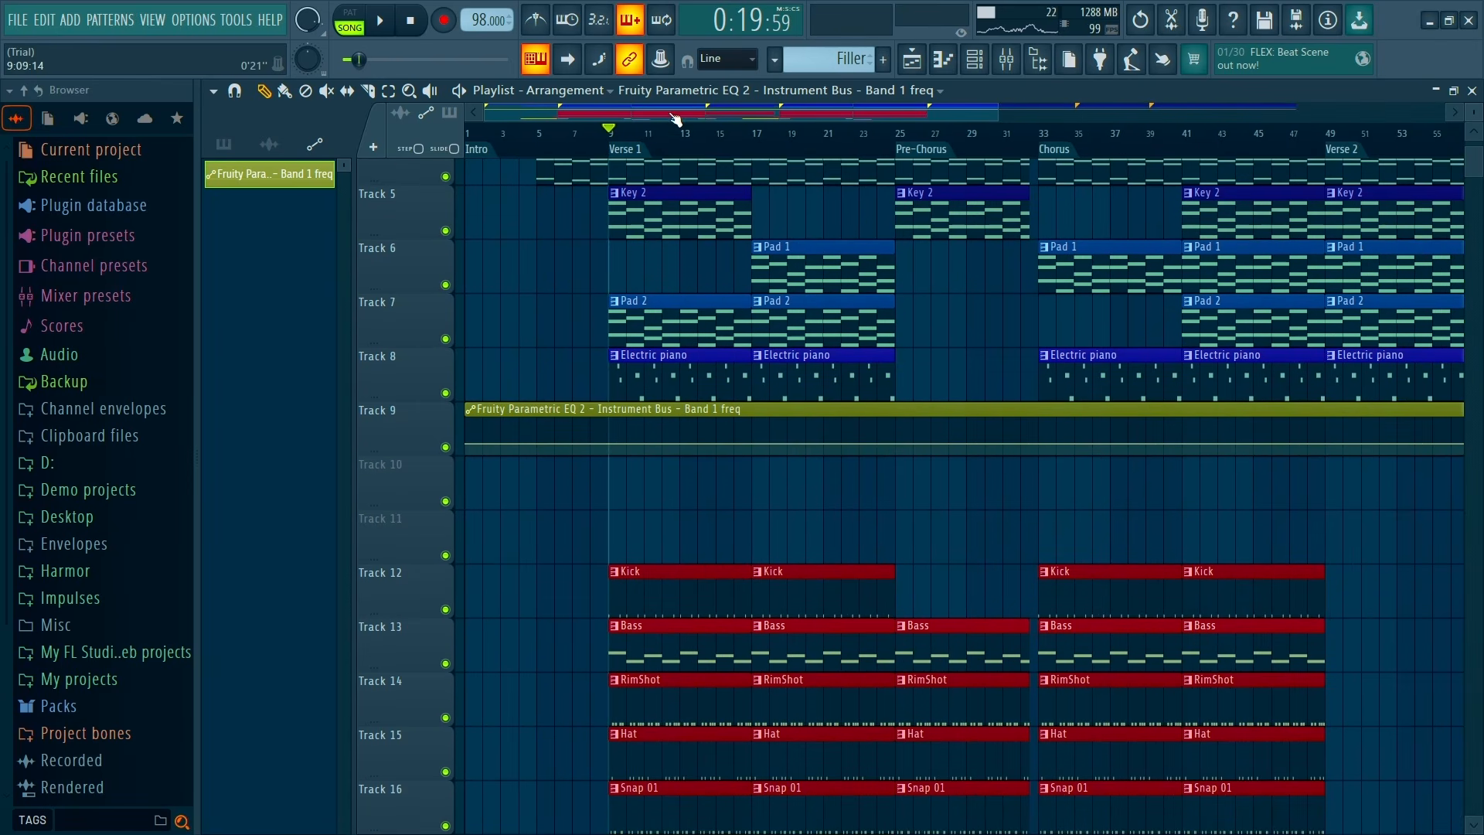
right_click(609, 445)
left_click(667, 746)
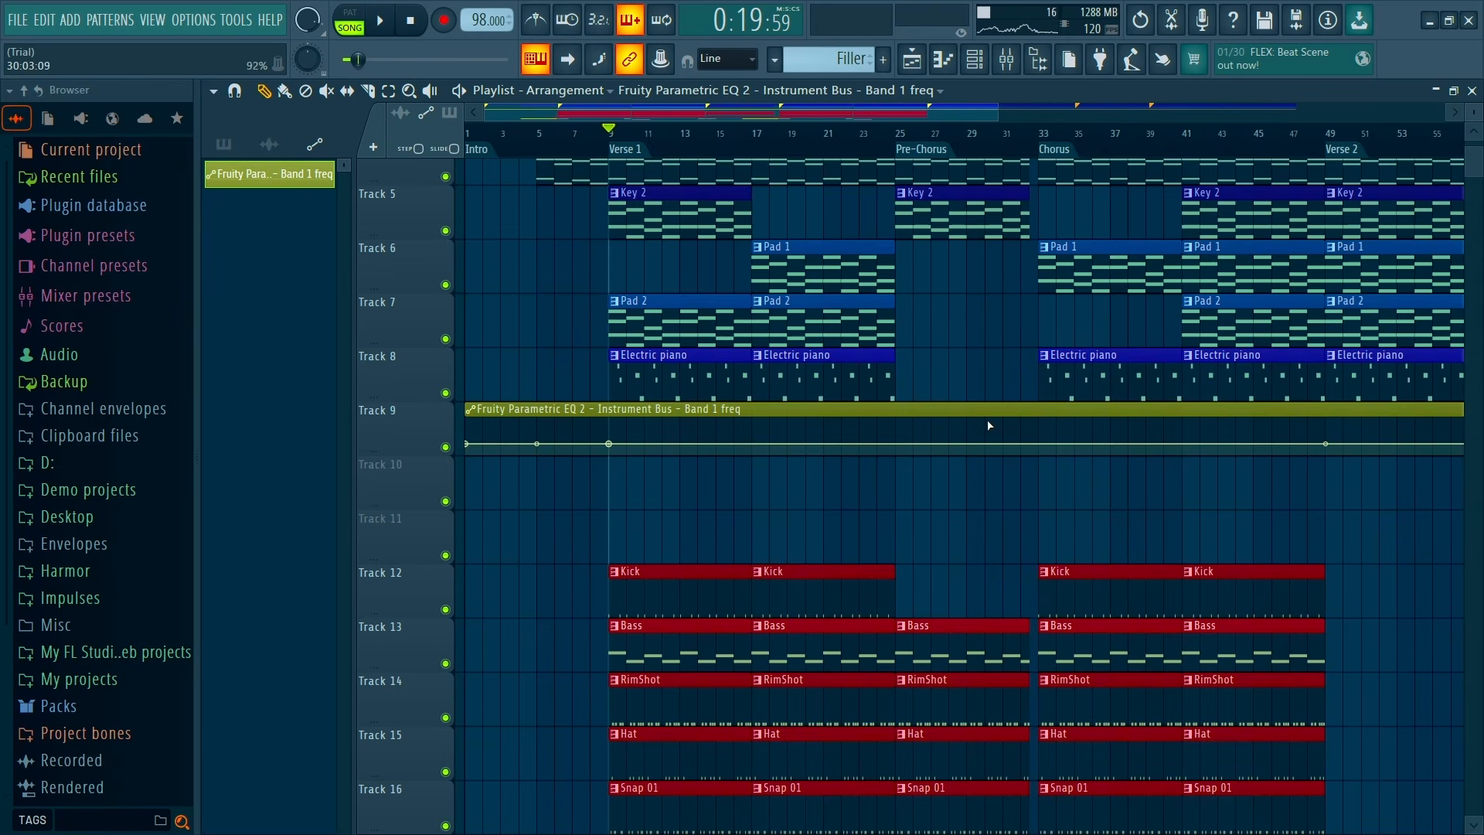
Add automation points at the starts of the Bridge and the Outro, pasting the copied 30% value onto both
scroll(864, 439, "down", 2)
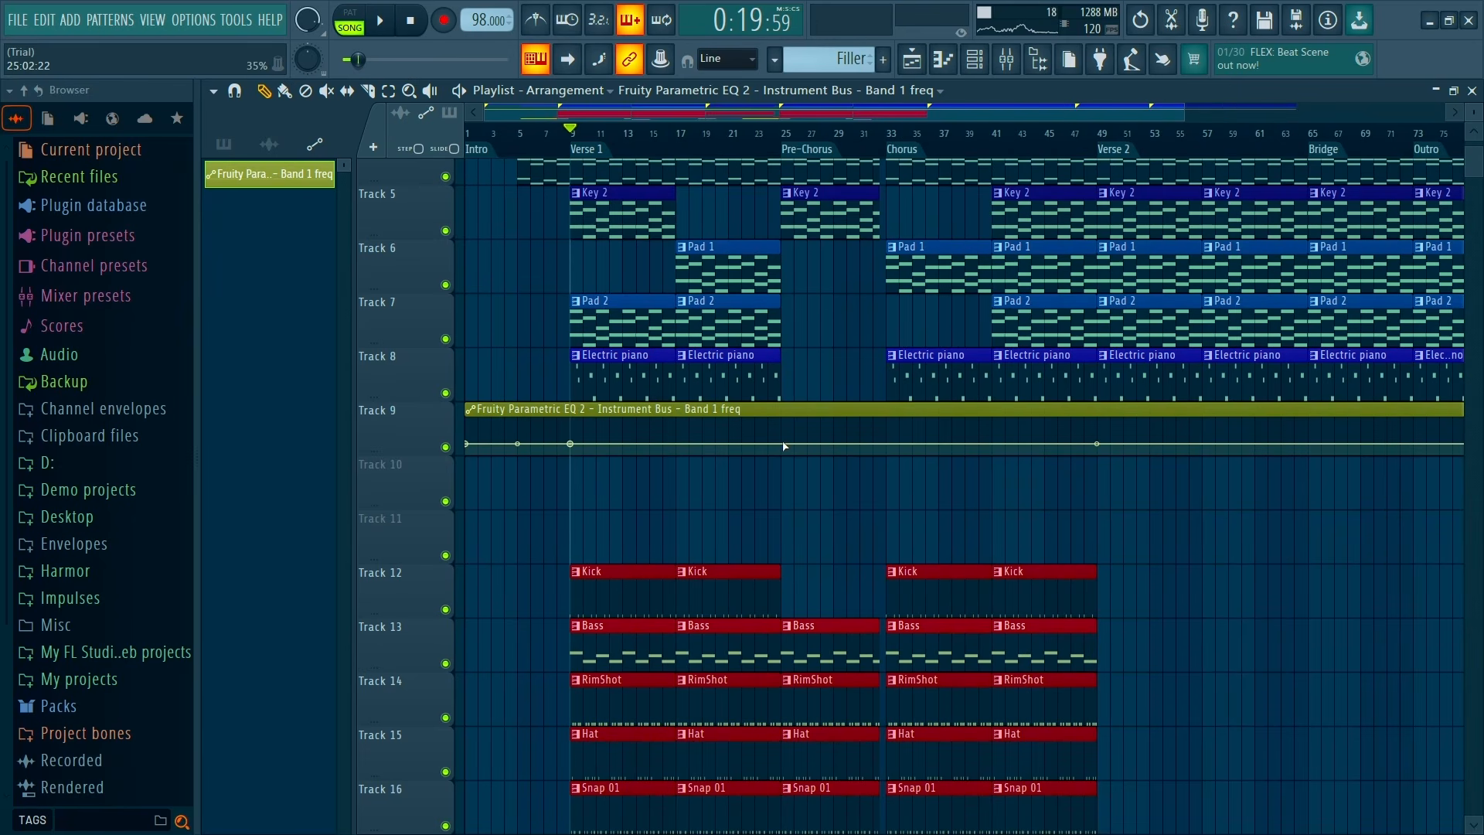
scroll(1157, 439, "down", 1)
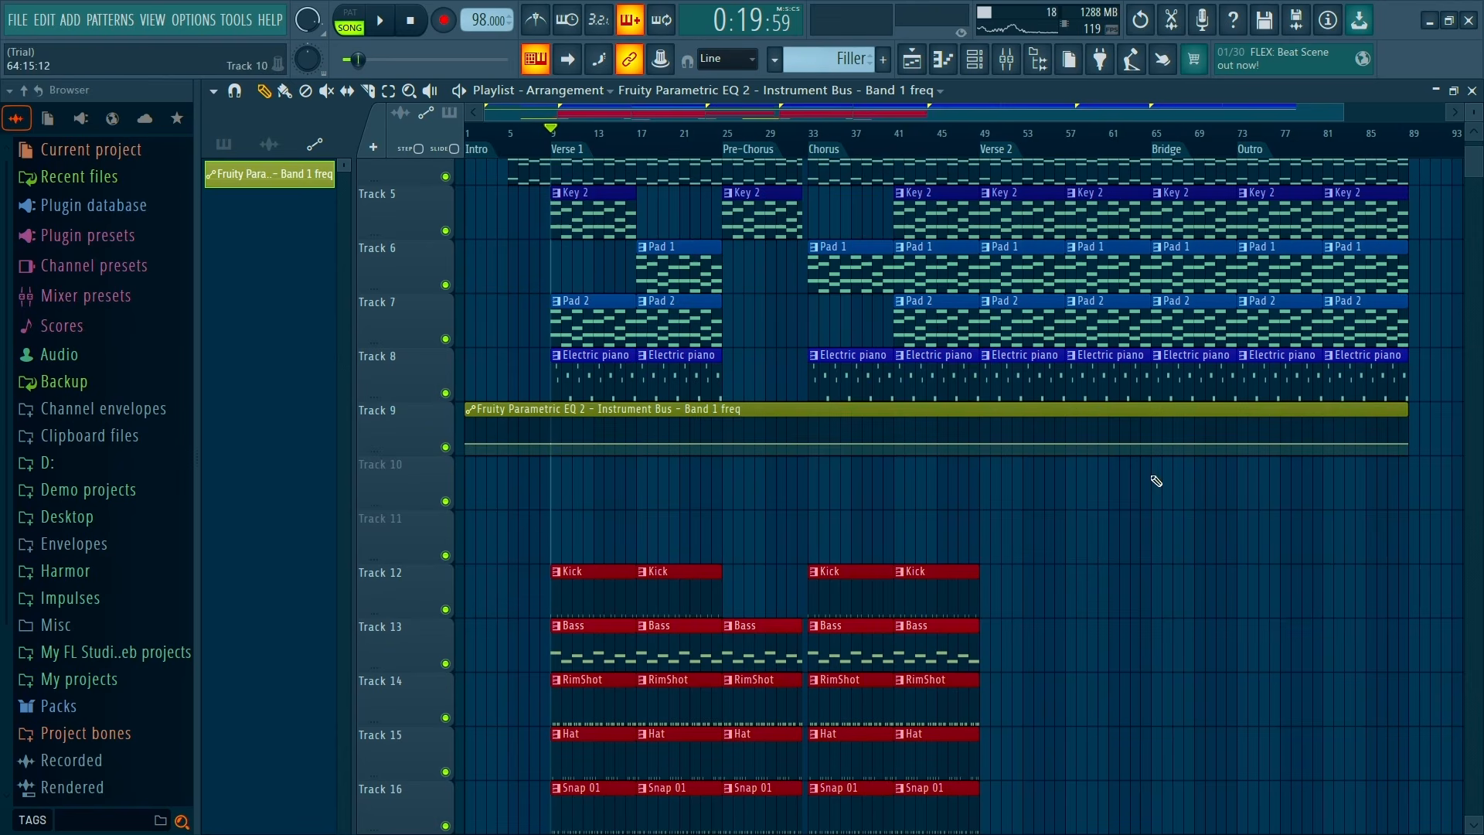
right_click(1157, 444)
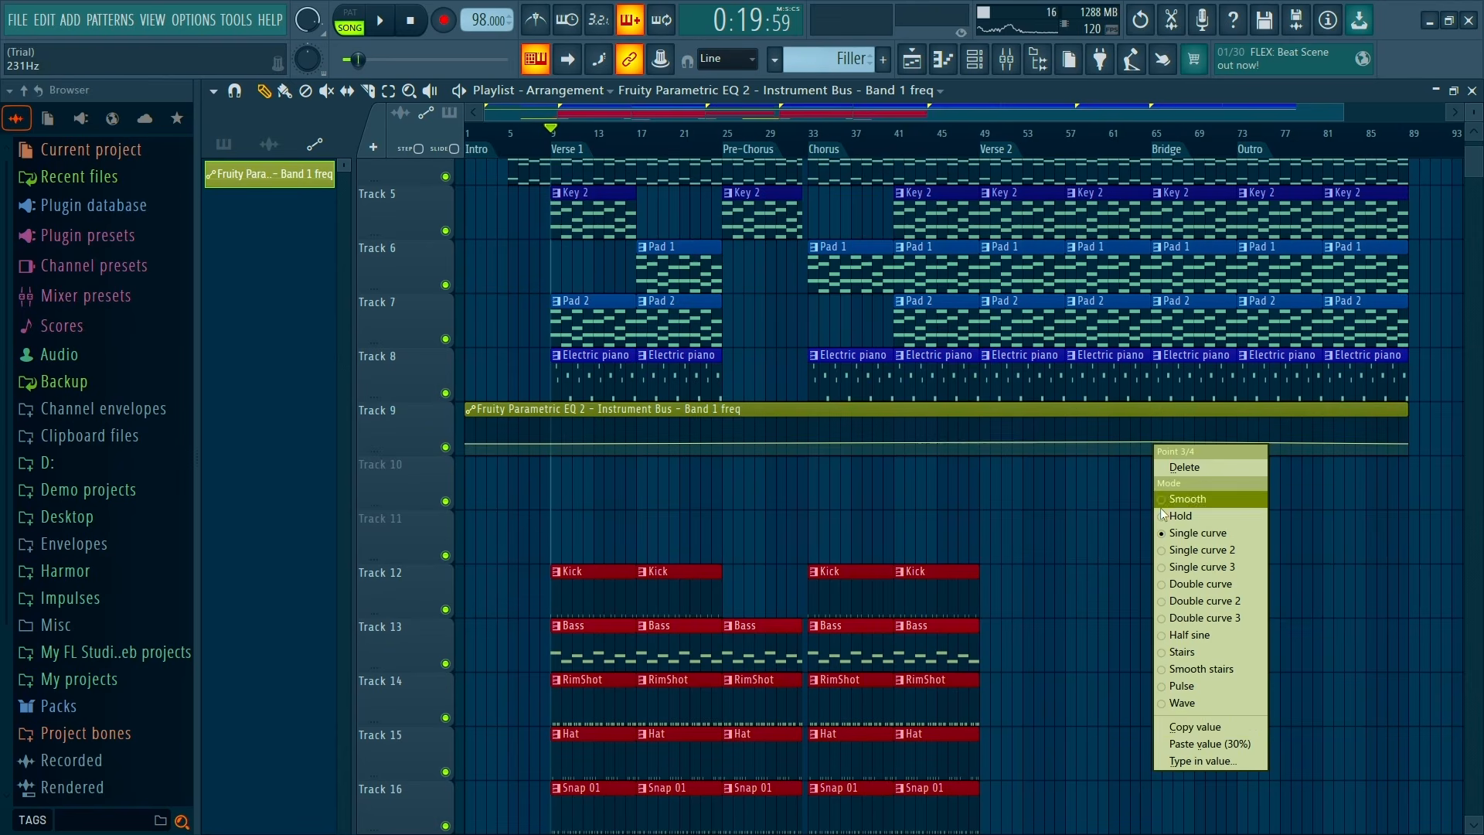
left_click(1194, 744)
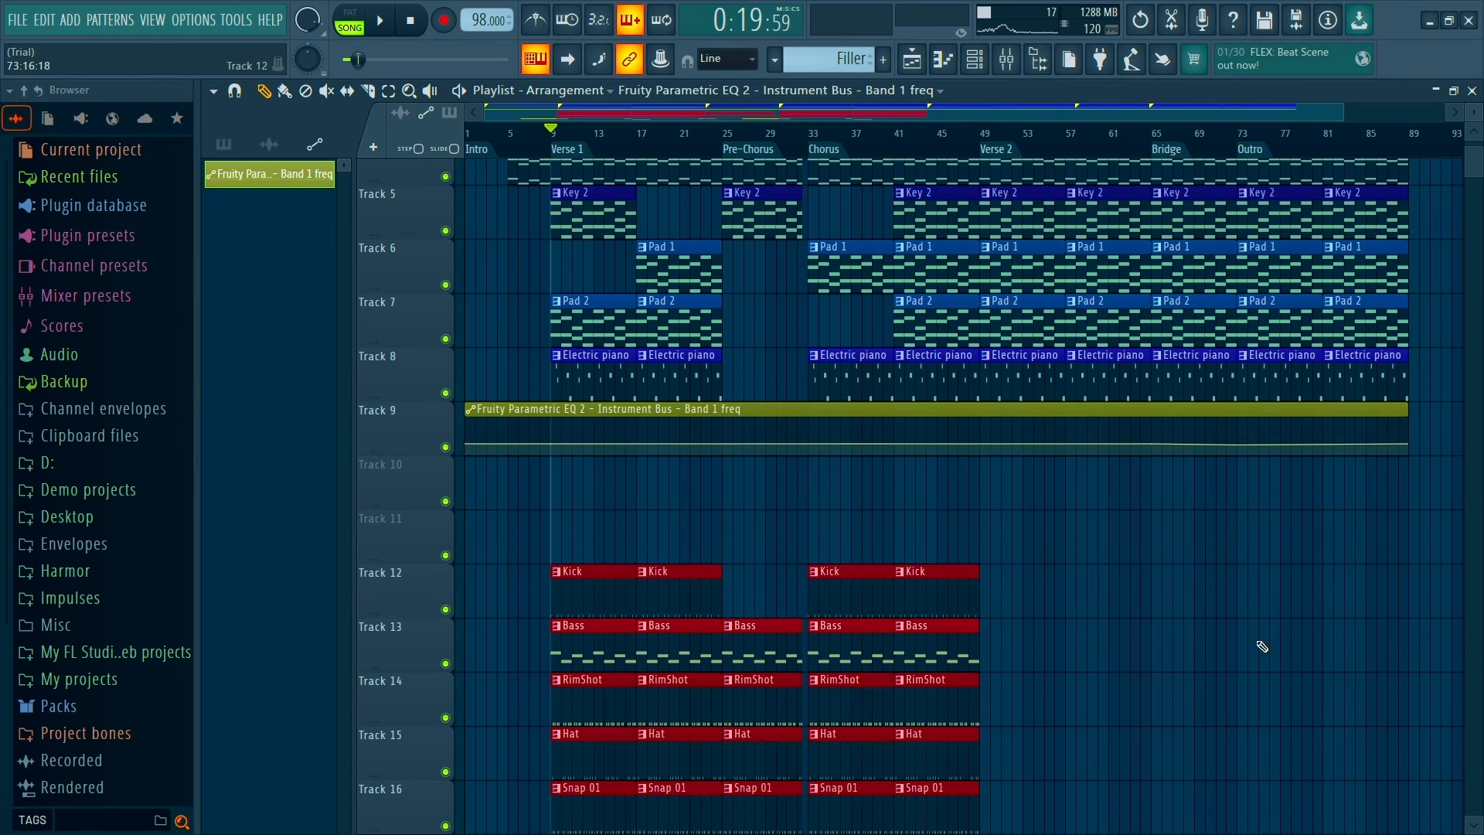
mouse_move(1254, 421)
right_click(1239, 445)
left_click(1260, 747)
Shape the frequency automation to drop at the Bridge and curve up to the Outro, and to rise from minimum across the Intro
scroll(1161, 449, "up", 3)
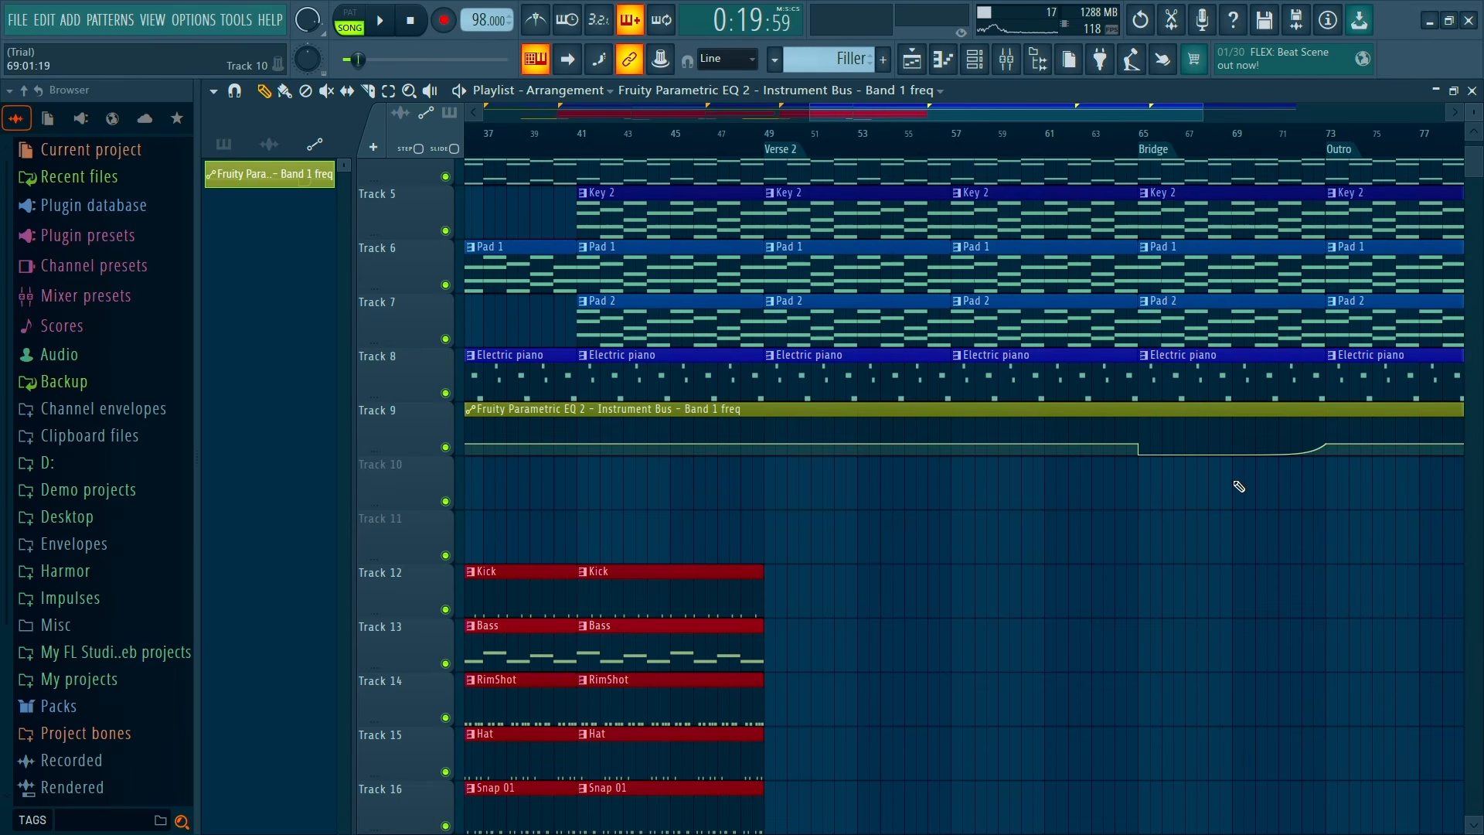
scroll(1239, 486, "down", 3)
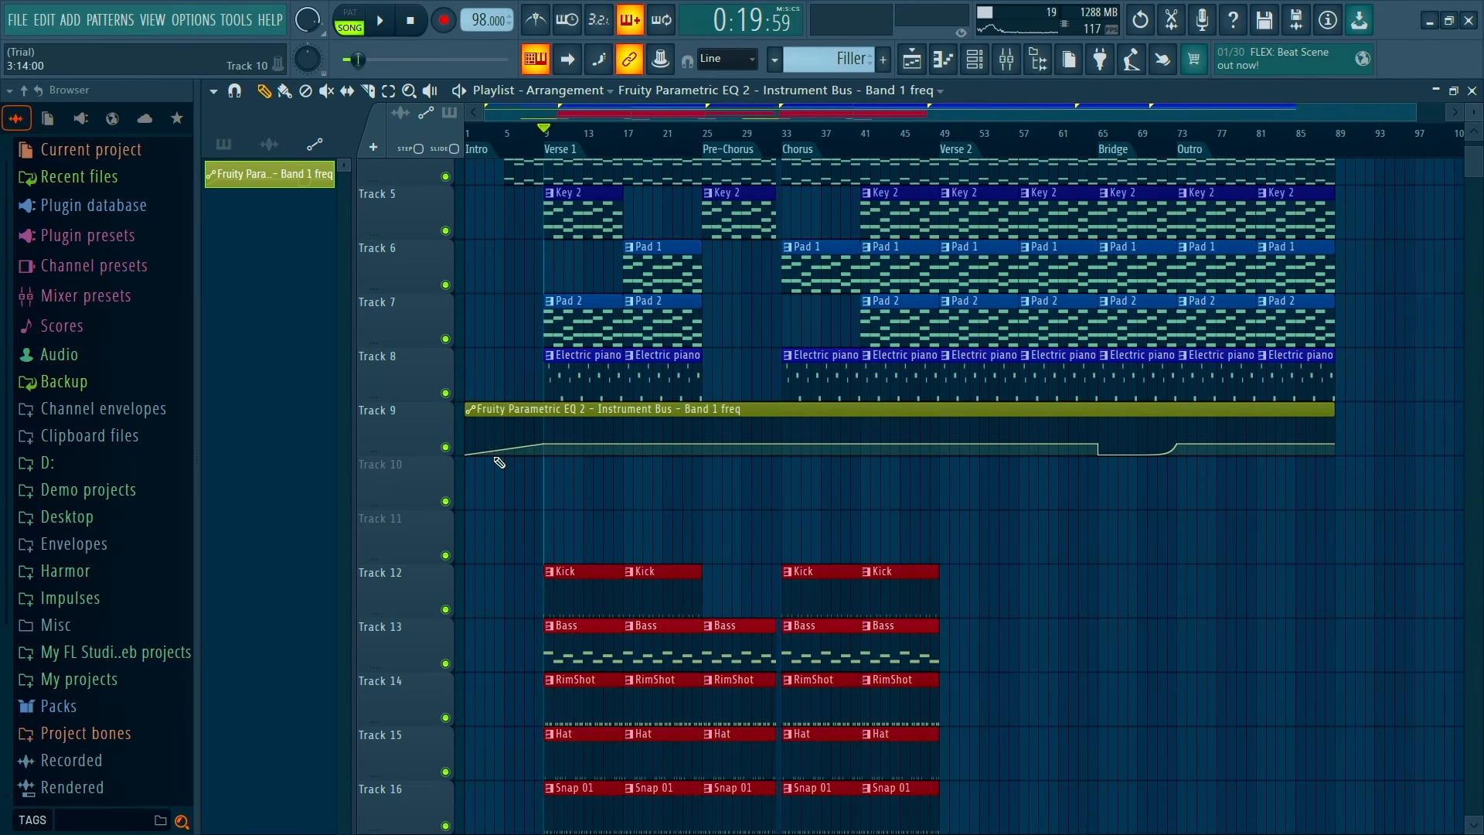
Move all drum and percussion clips up two tracks so the Kick clips sit on Track 10, directly below the filter automation
scroll(612, 520, "down", 4)
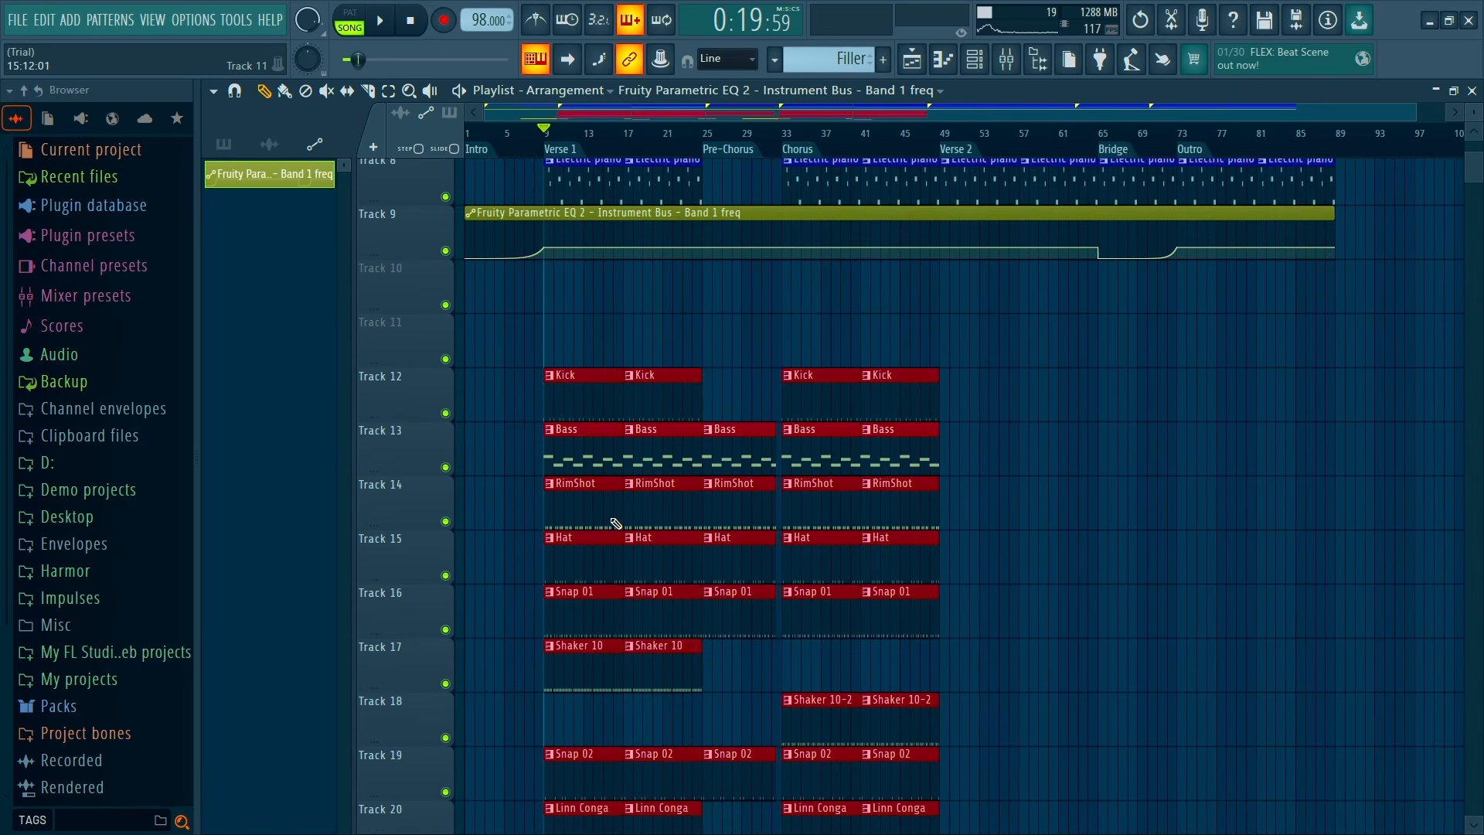
scroll(978, 350, "down", 2)
left_click_drag(965, 279, 464, 821)
scroll(554, 412, "up", 3)
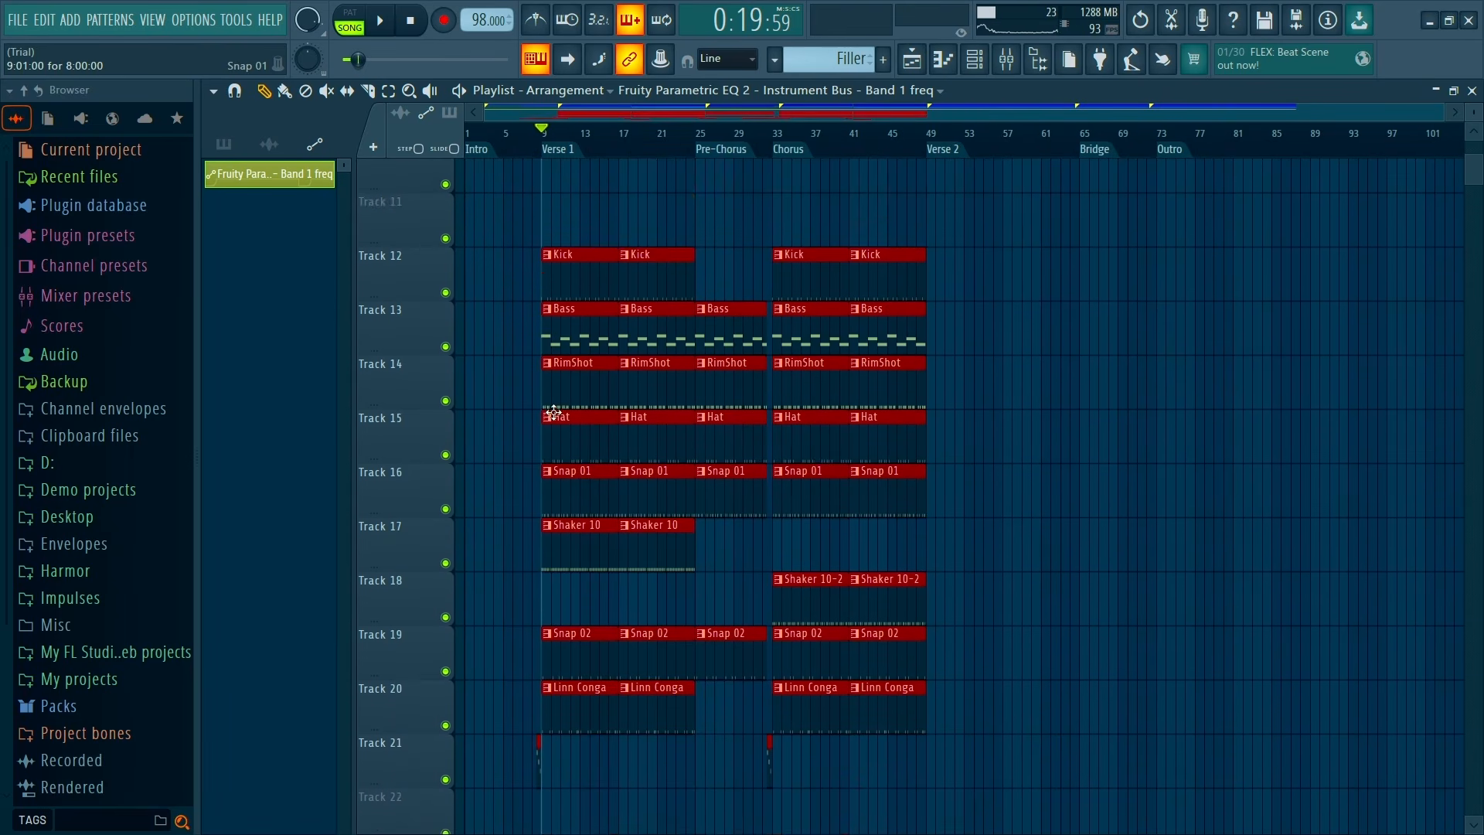
scroll(554, 411, "up", 4)
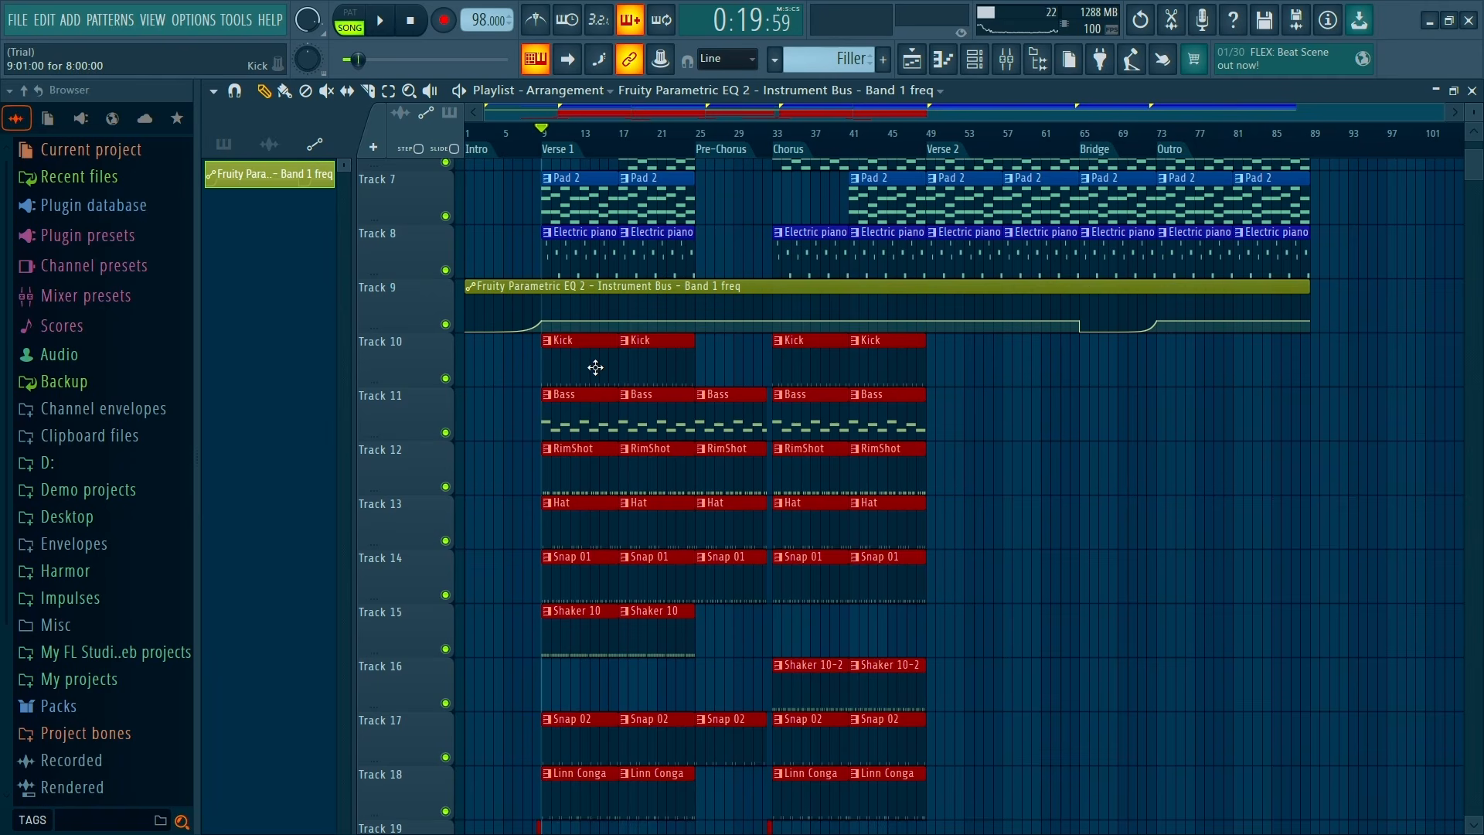
Duplicate the drum and percussion clips of Verse 1, Pre-Chorus and Chorus into Verse 2, Bridge and Outro, starting at bar 49
scroll(592, 369, "up", 4)
left_click_drag(580, 596, 947, 595)
scroll(1291, 487, "down", 10)
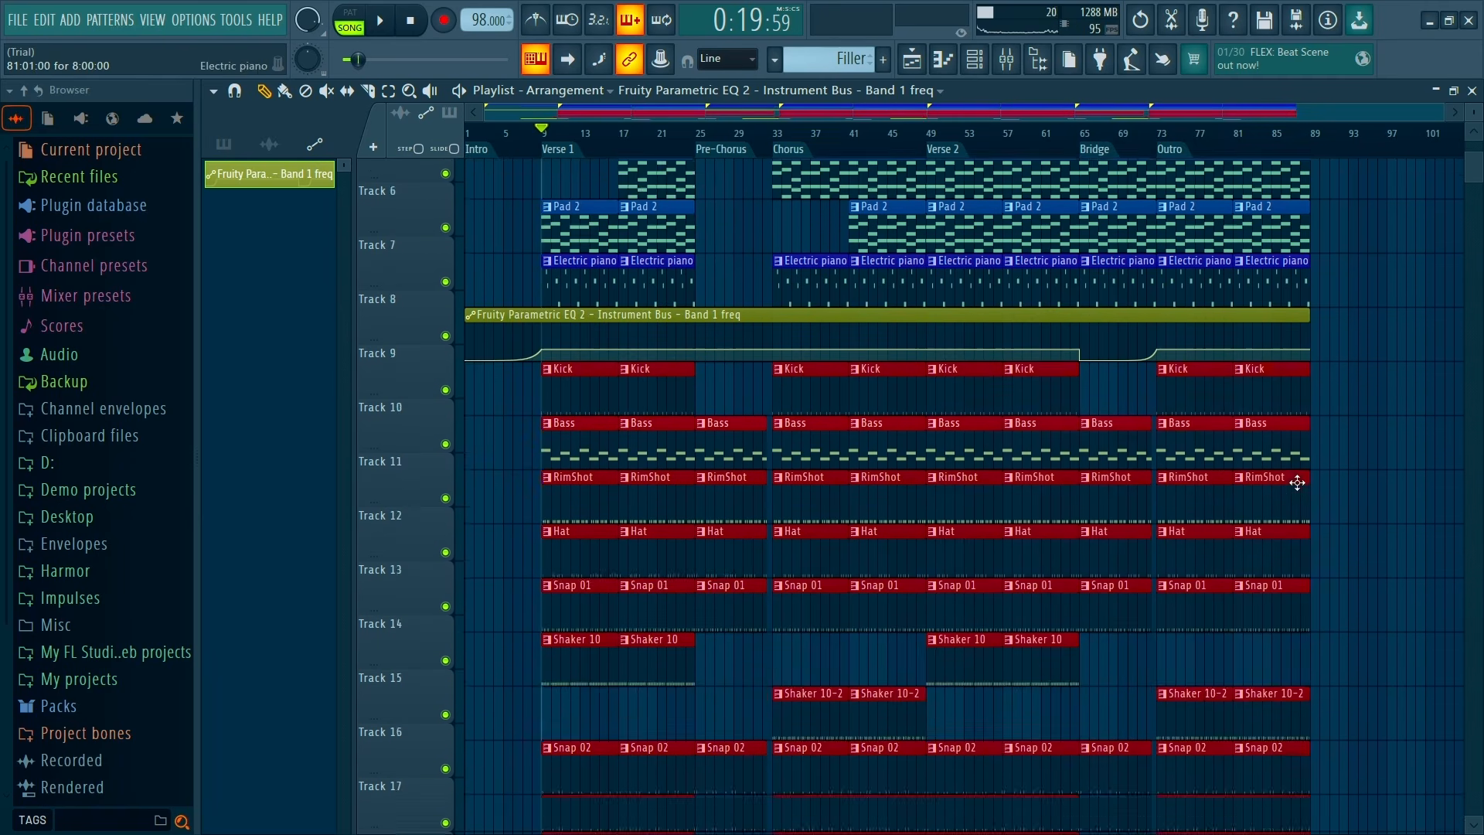
Play back the transition from the Chorus into Verse 2, starting around bar 45
scroll(1291, 496, "down", 2)
scroll(999, 520, "up", 5)
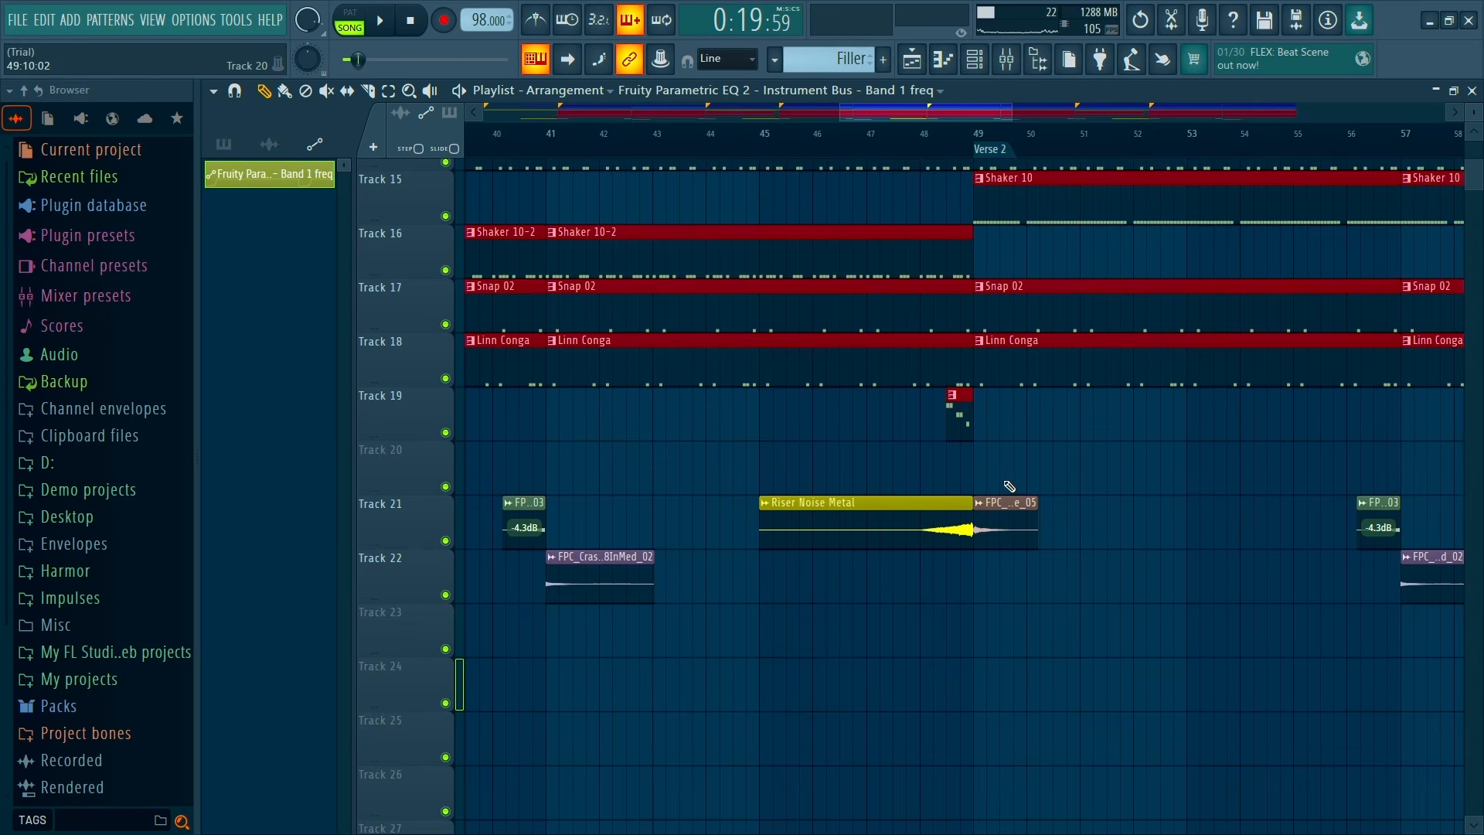
scroll(1009, 486, "down", 5)
scroll(950, 419, "up", 3)
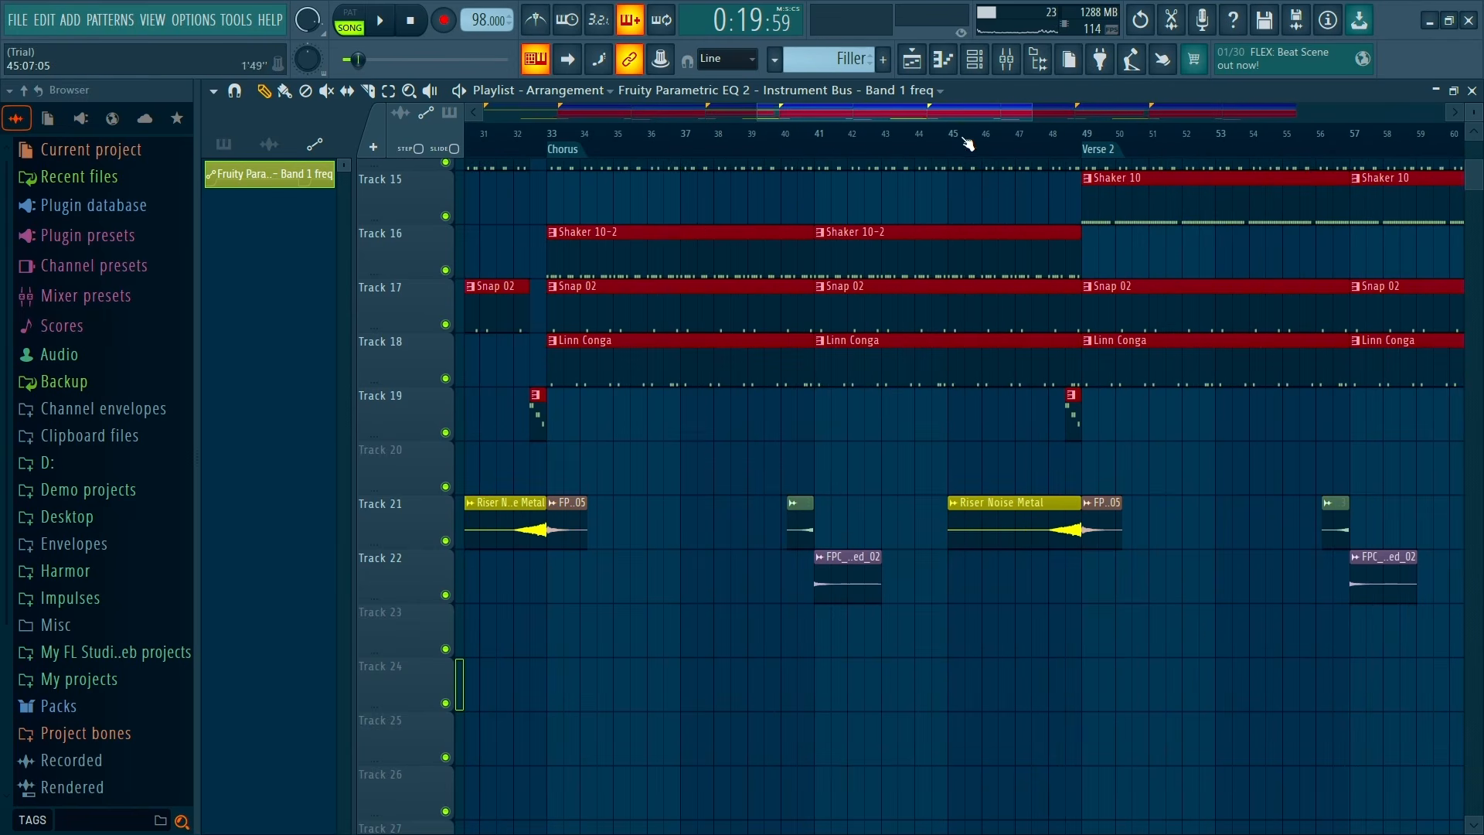
left_click(966, 137)
key("space")
left_click(1038, 141)
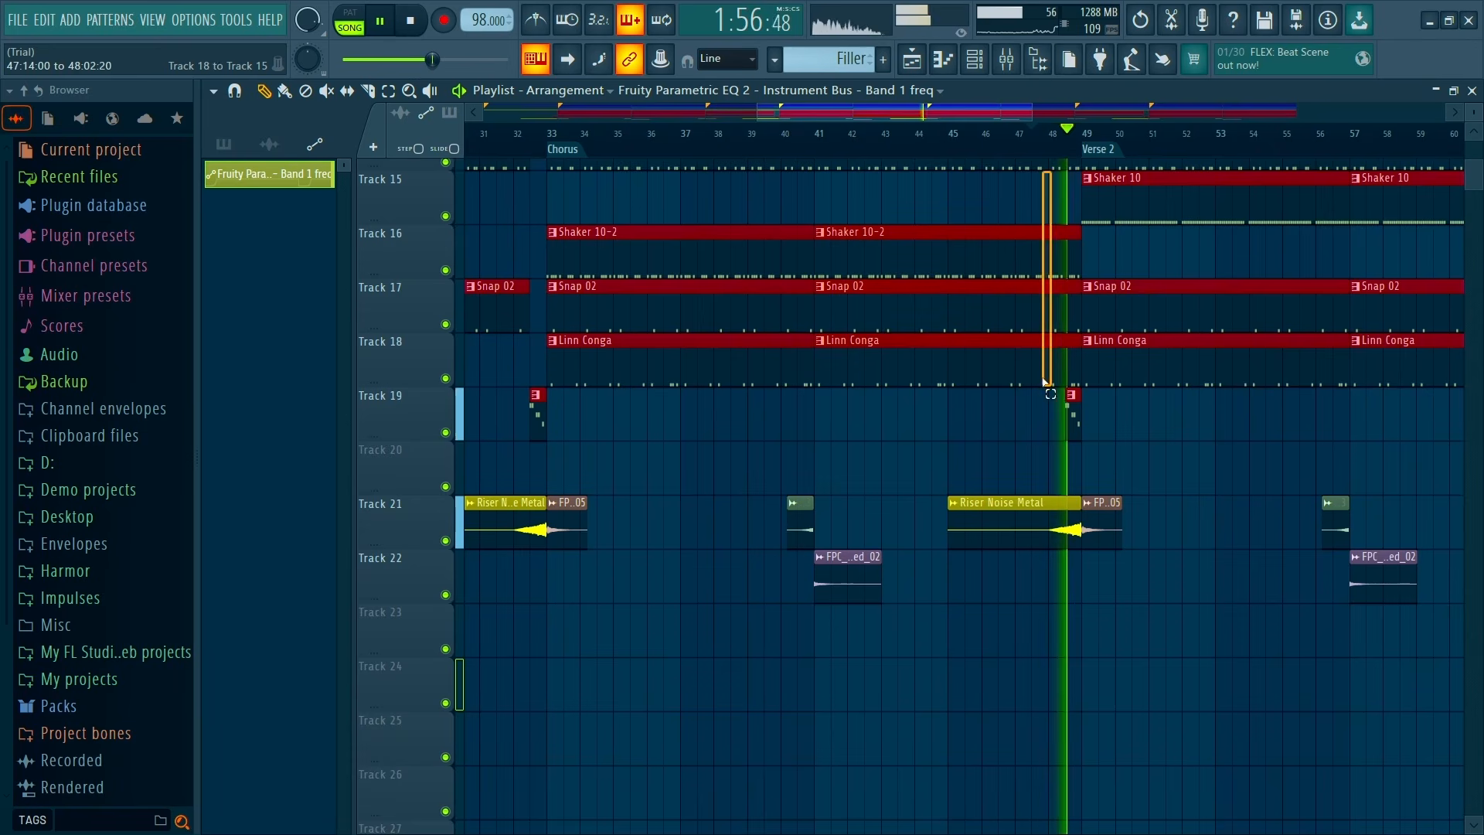
Play back the transition from Verse 2 into the Bridge
scroll(1095, 282, "down", 4)
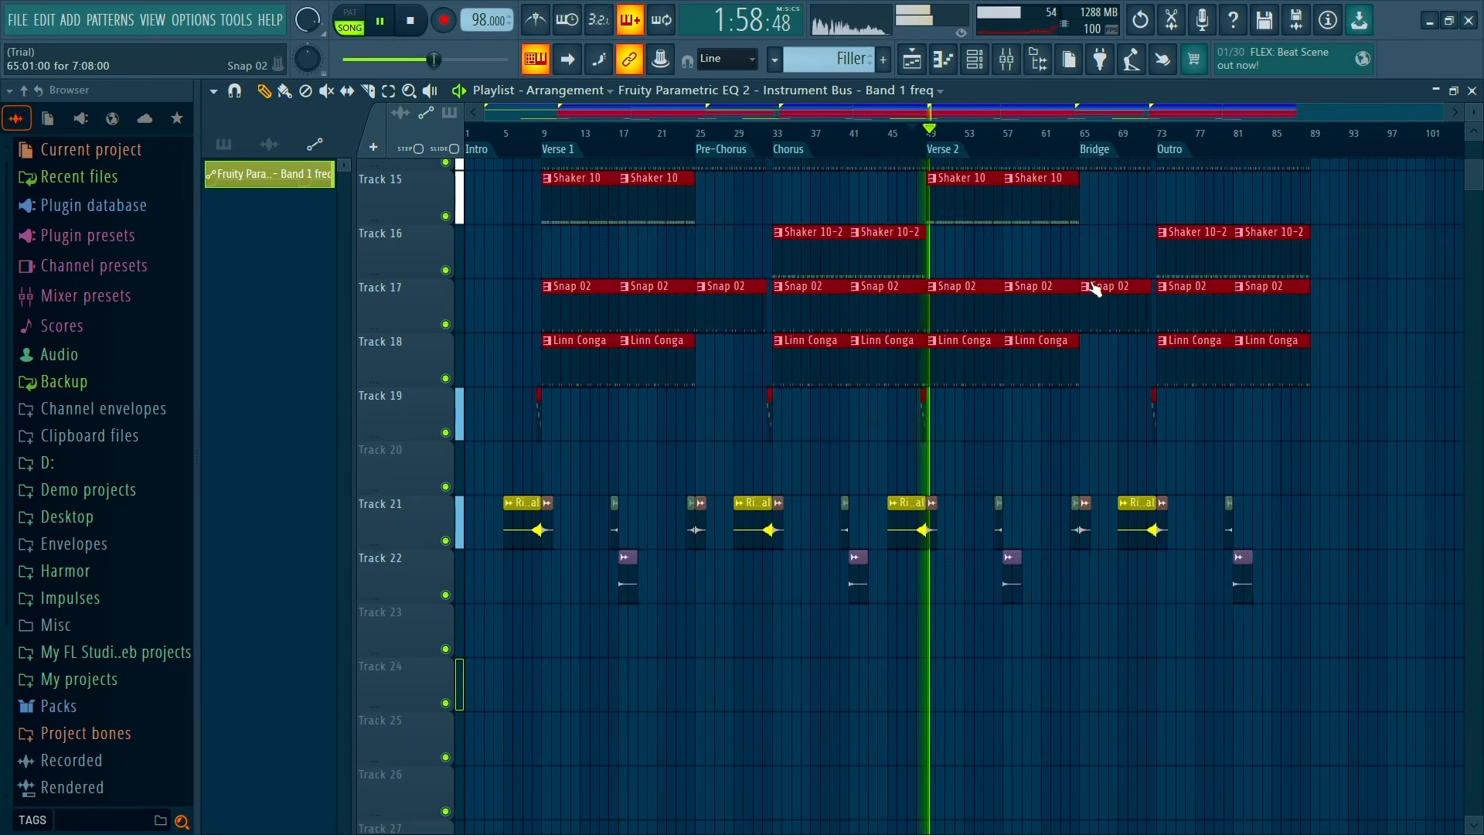
scroll(1126, 331, "up", 2)
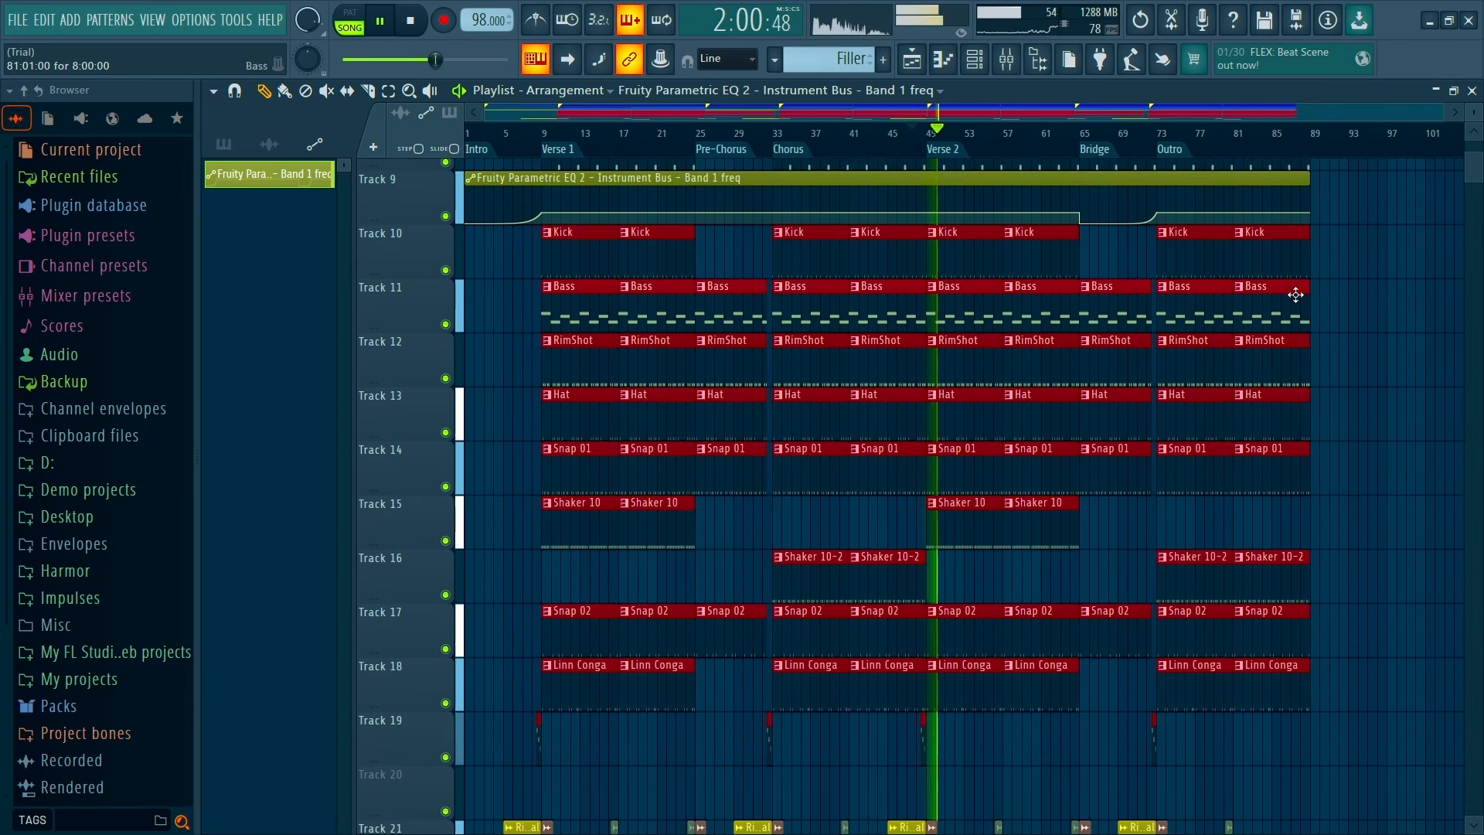
left_click(1076, 133)
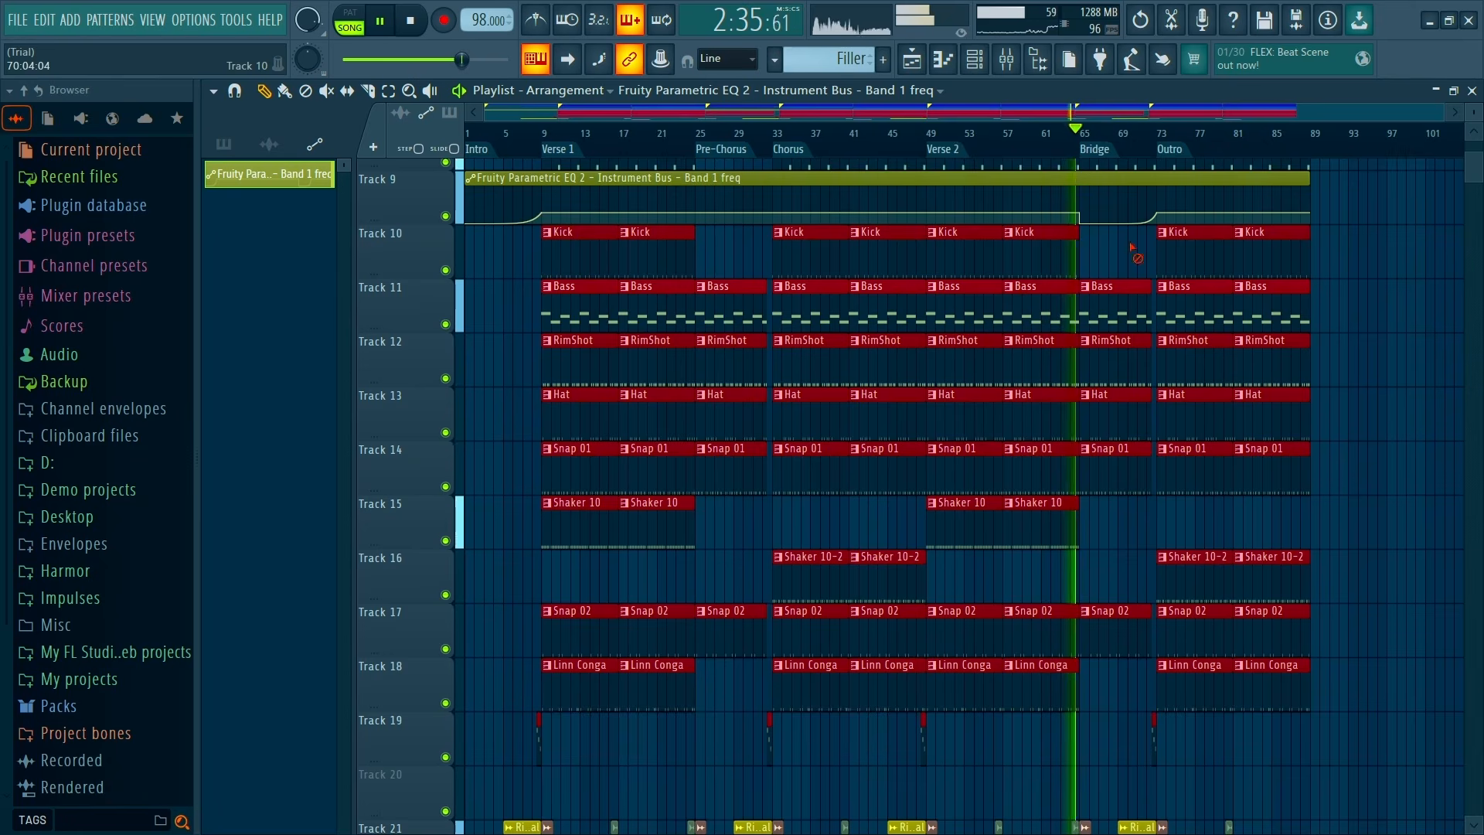
scroll(1149, 259, "up", 2)
scroll(1151, 263, "up", 4)
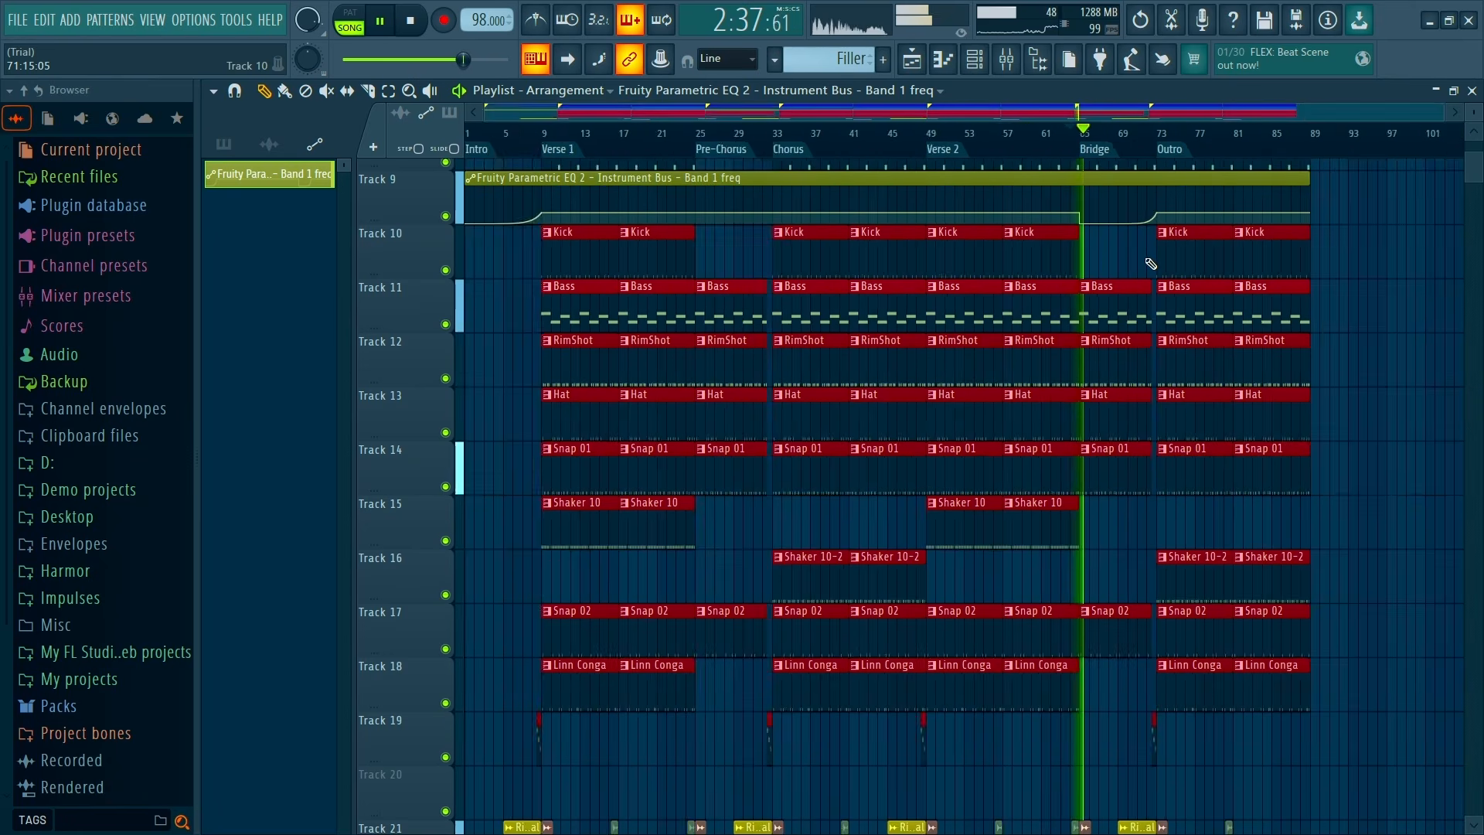
key("space")
Try removing the RimShot and Hat clips from the Bridge during playback
left_click(908, 149)
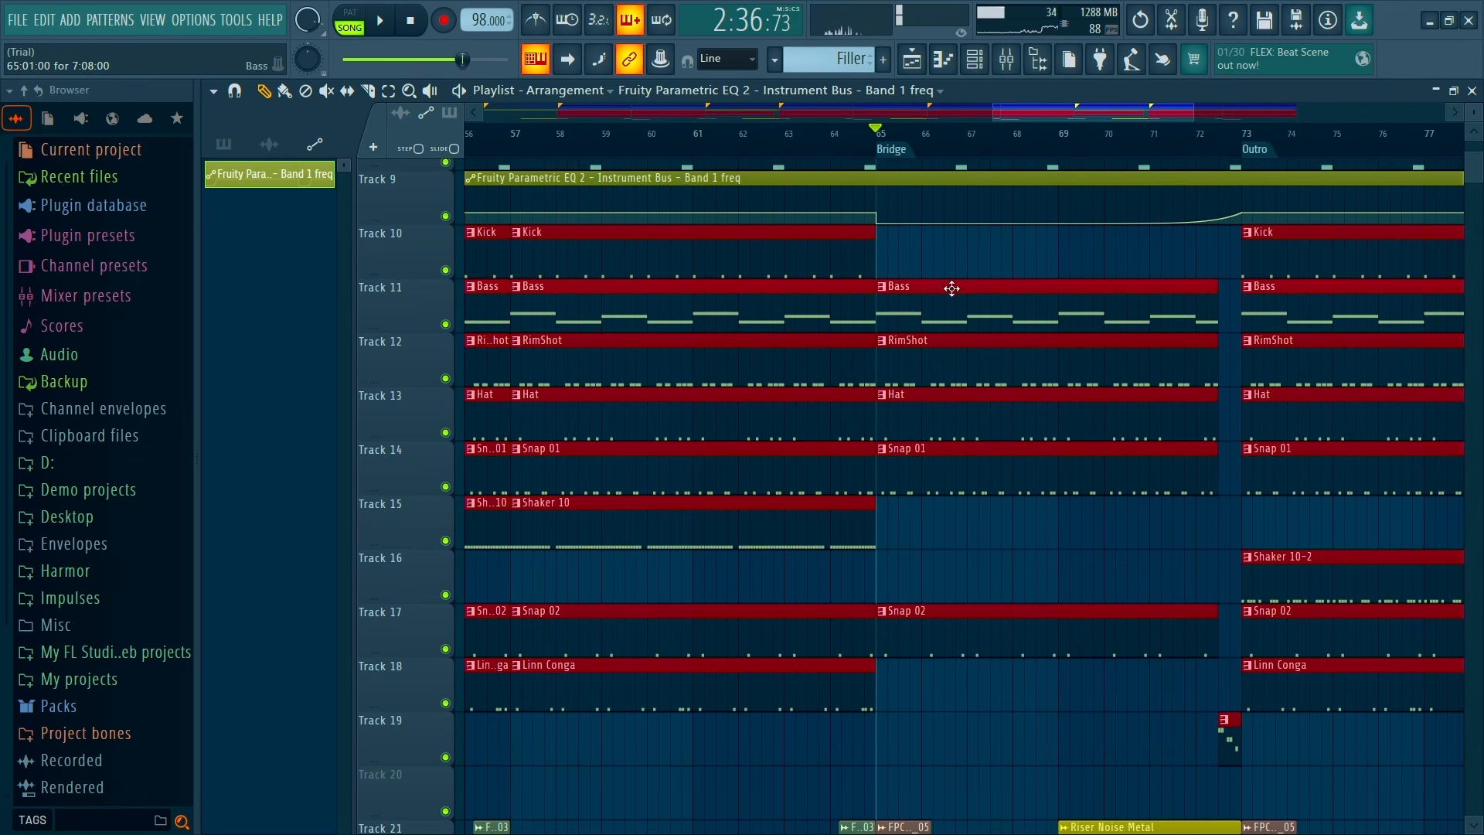
key("space")
right_click(977, 360)
right_click(977, 417)
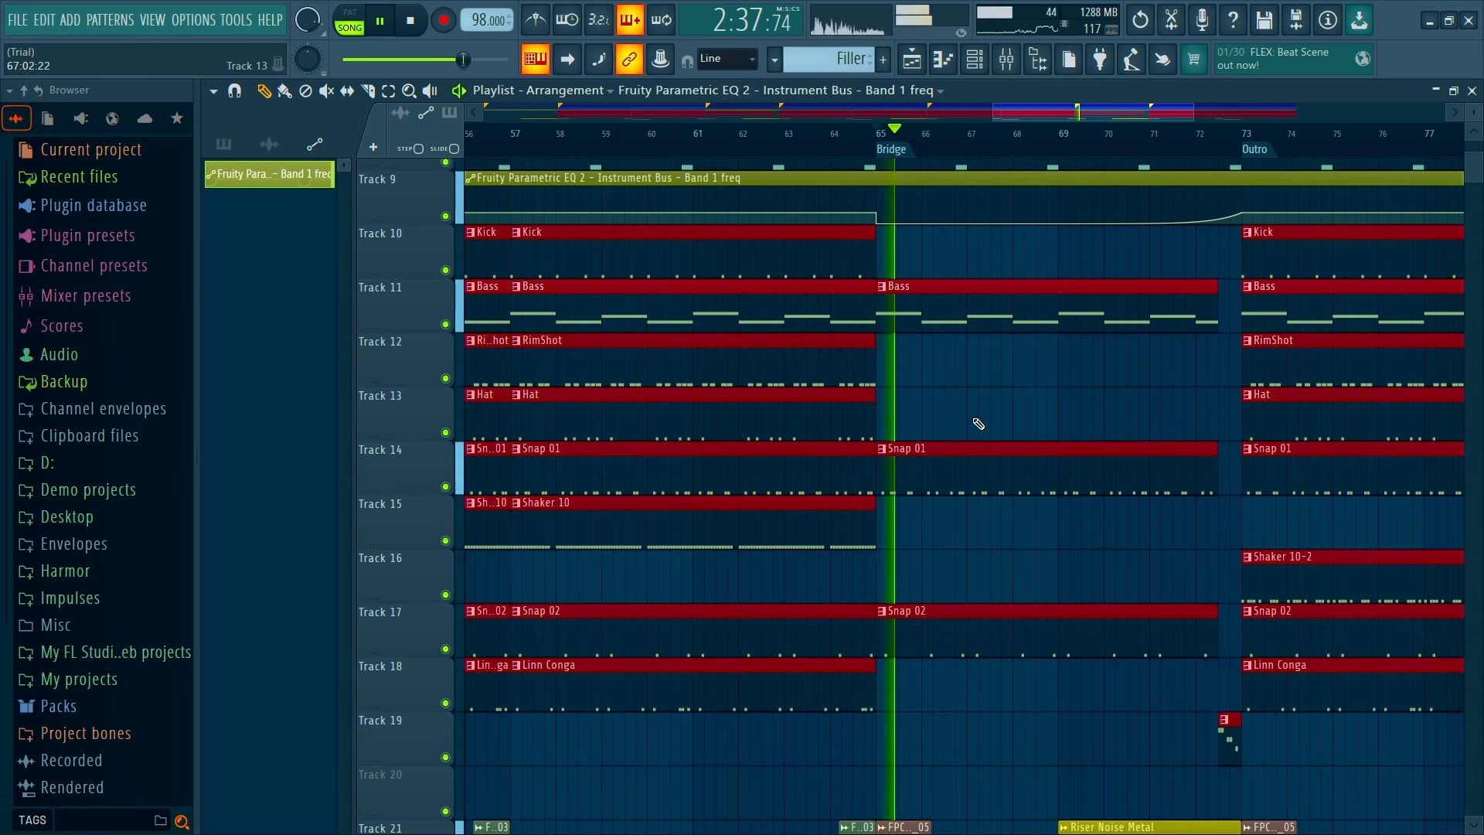
key("ctrl+z")
Delete the Snap 01 and Hat clips from the Bridge
key("space")
key("space")
right_click(974, 470)
right_click(971, 421)
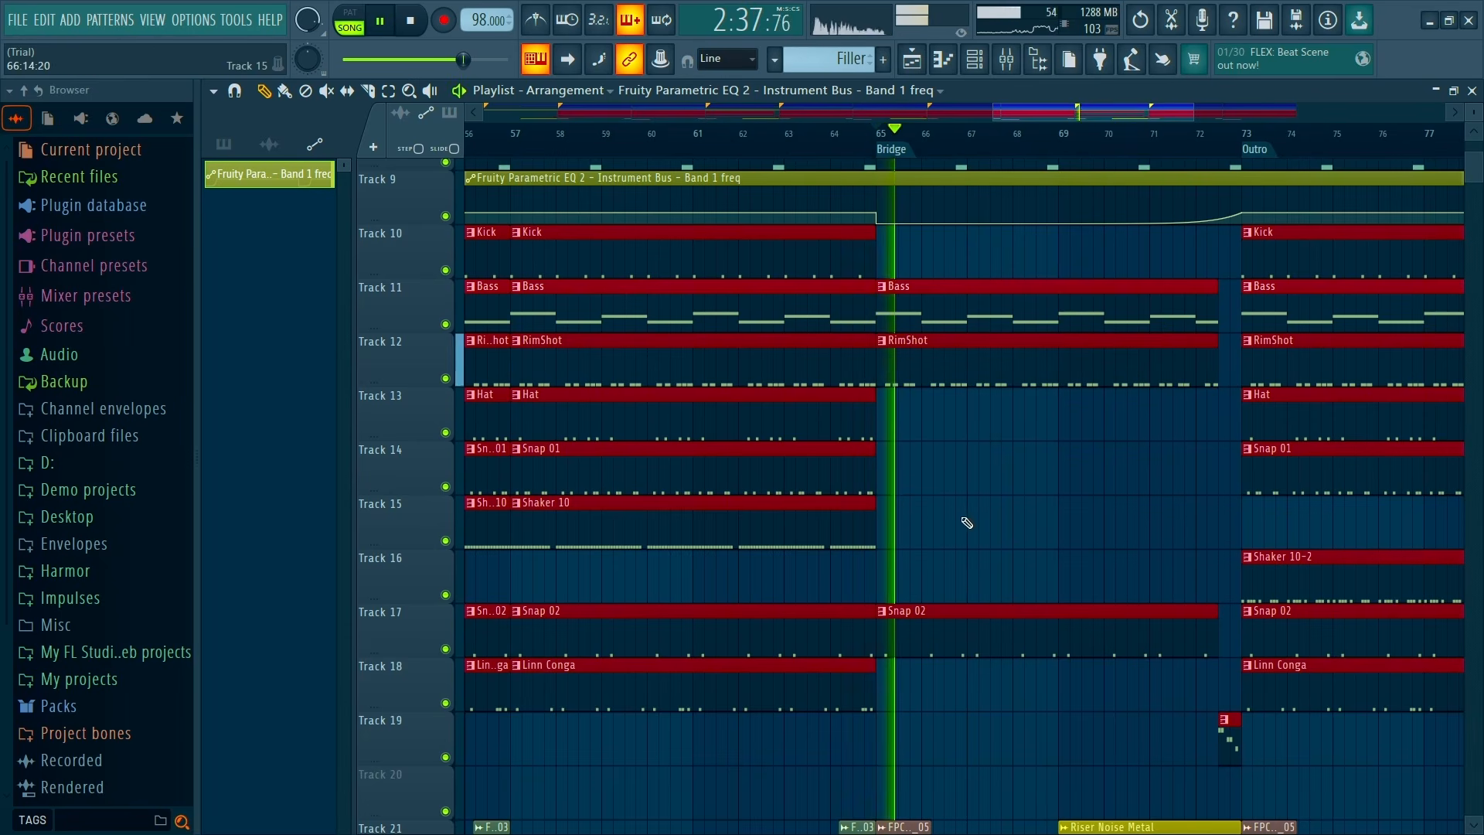
Play back the end of the Bridge and its transition into the Outro
scroll(988, 417, "down", 2)
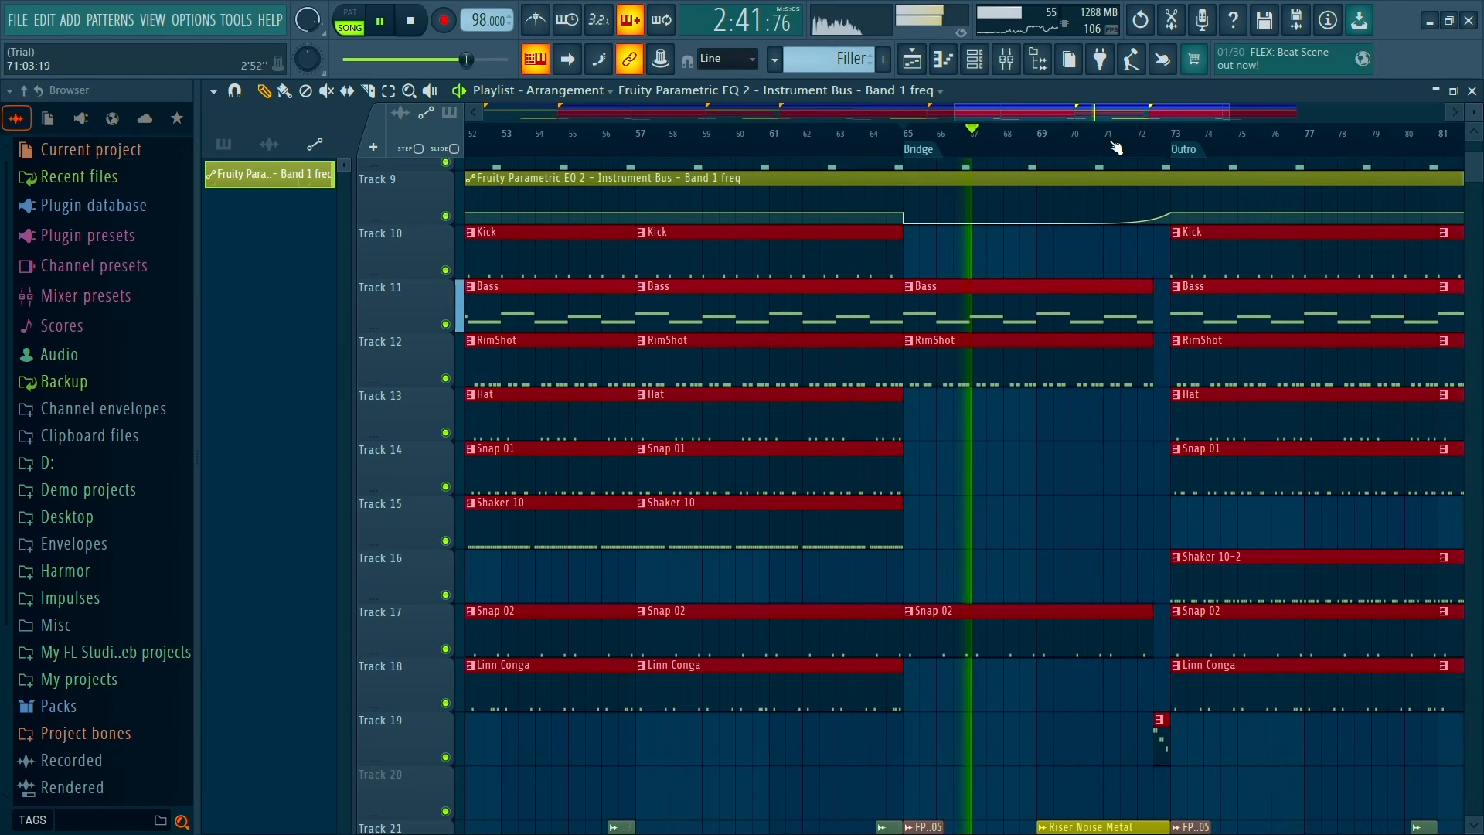
left_click(1116, 147)
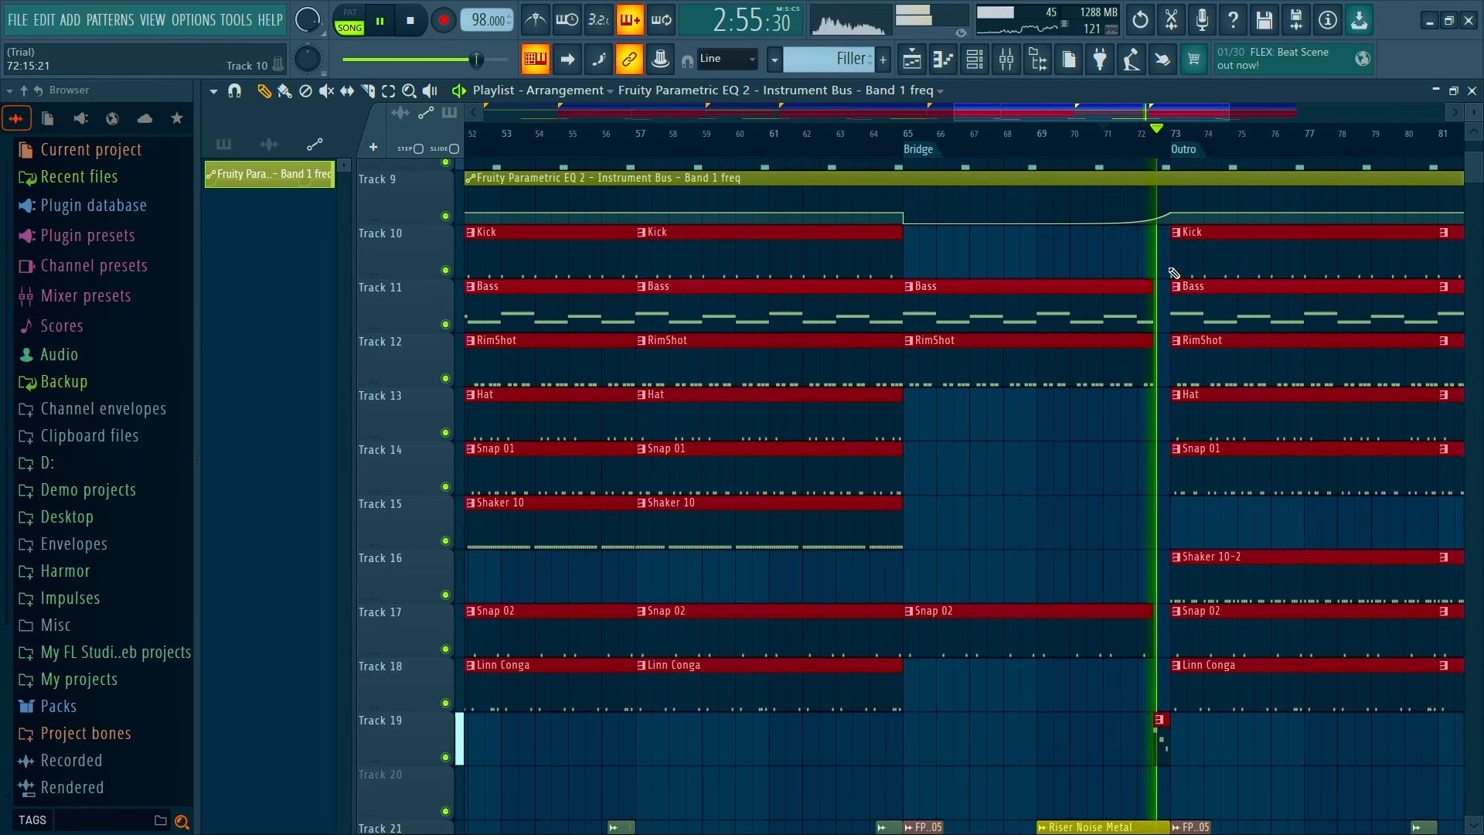
scroll(1174, 272, "up", 5)
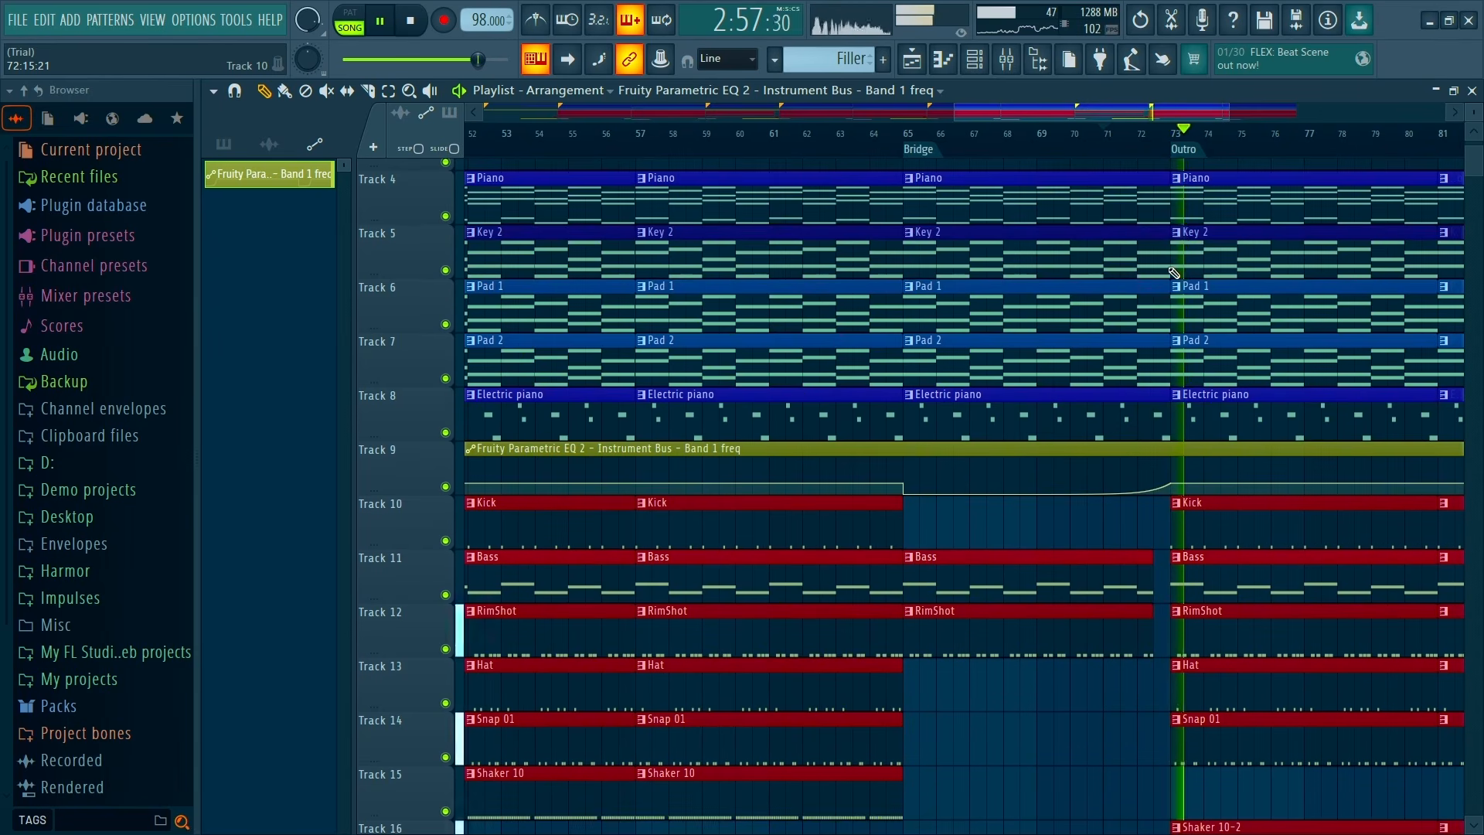
scroll(1174, 272, "up", 3)
key("space")
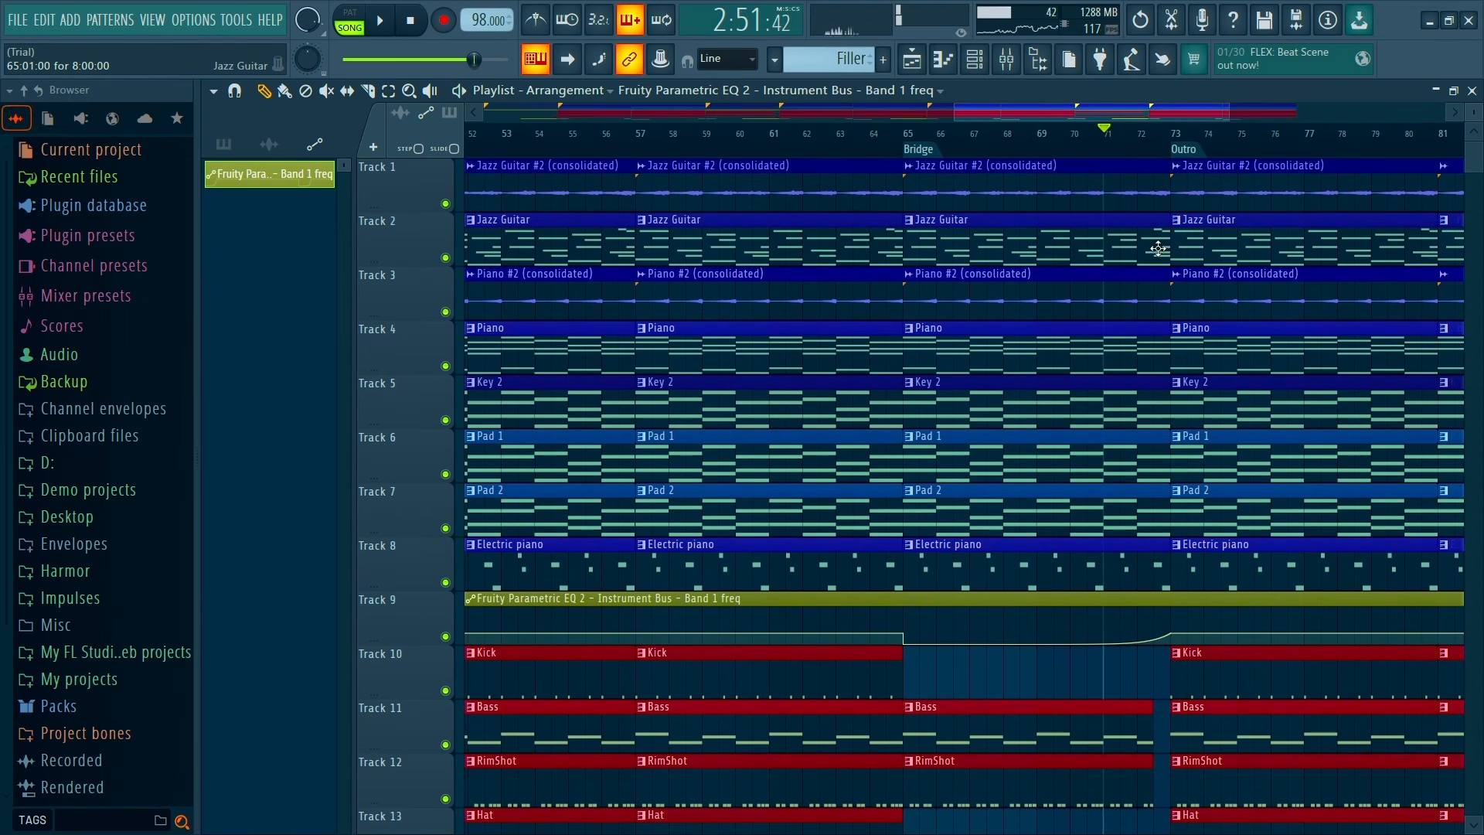
Shorten the Bridge's Jazz Guitar, Piano, Key 2, Pad 1, Pad 2 and Electric piano pattern clips to end with the Bass clip
mouse_move(1163, 250)
left_mouse_down()
mouse_move(1136, 250)
mouse_move(1152, 259)
left_mouse_up()
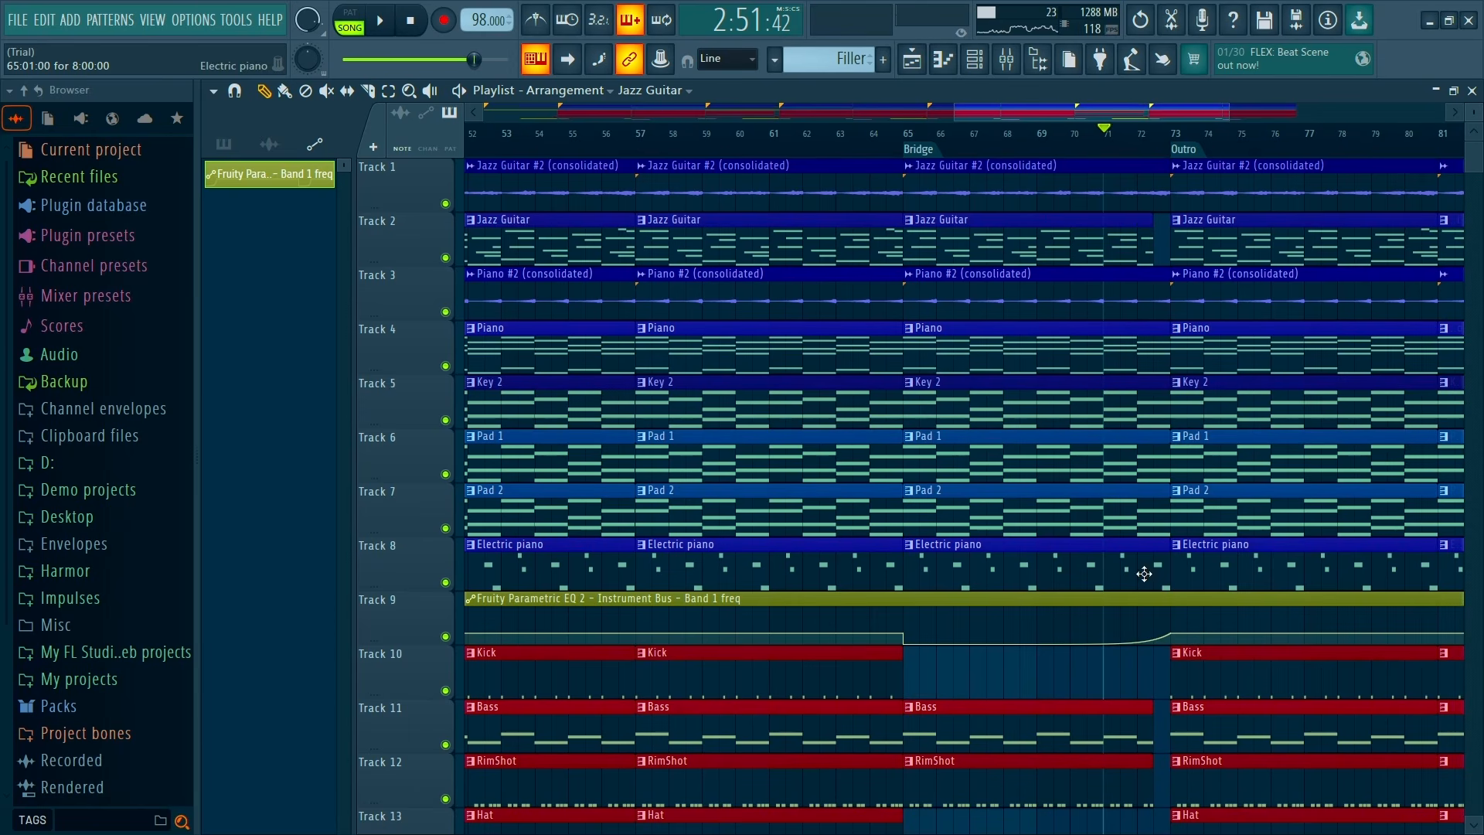
left_click_drag(1144, 573, 1151, 348)
key("space")
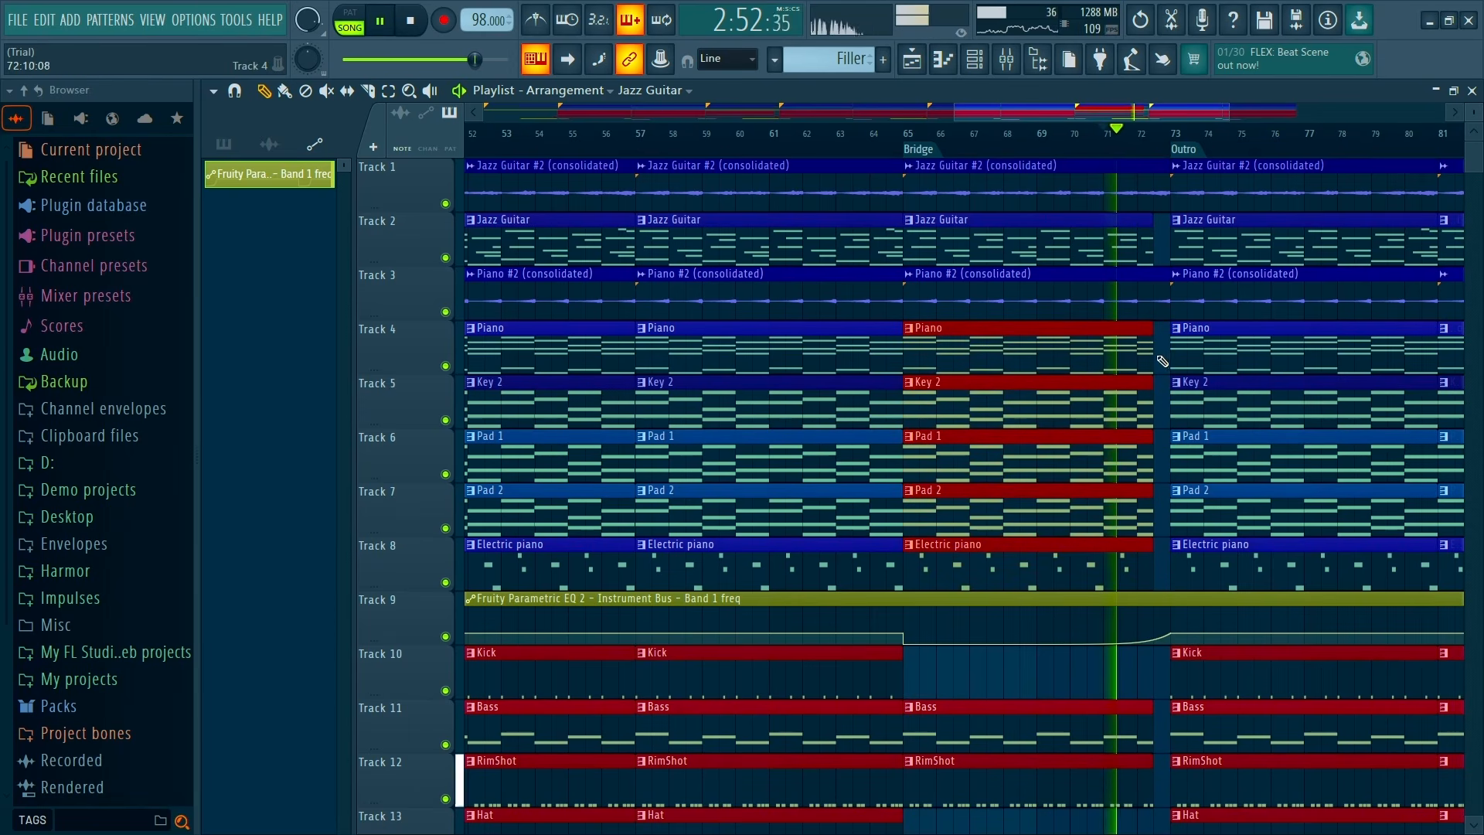
left_click(1162, 360, "ctrl")
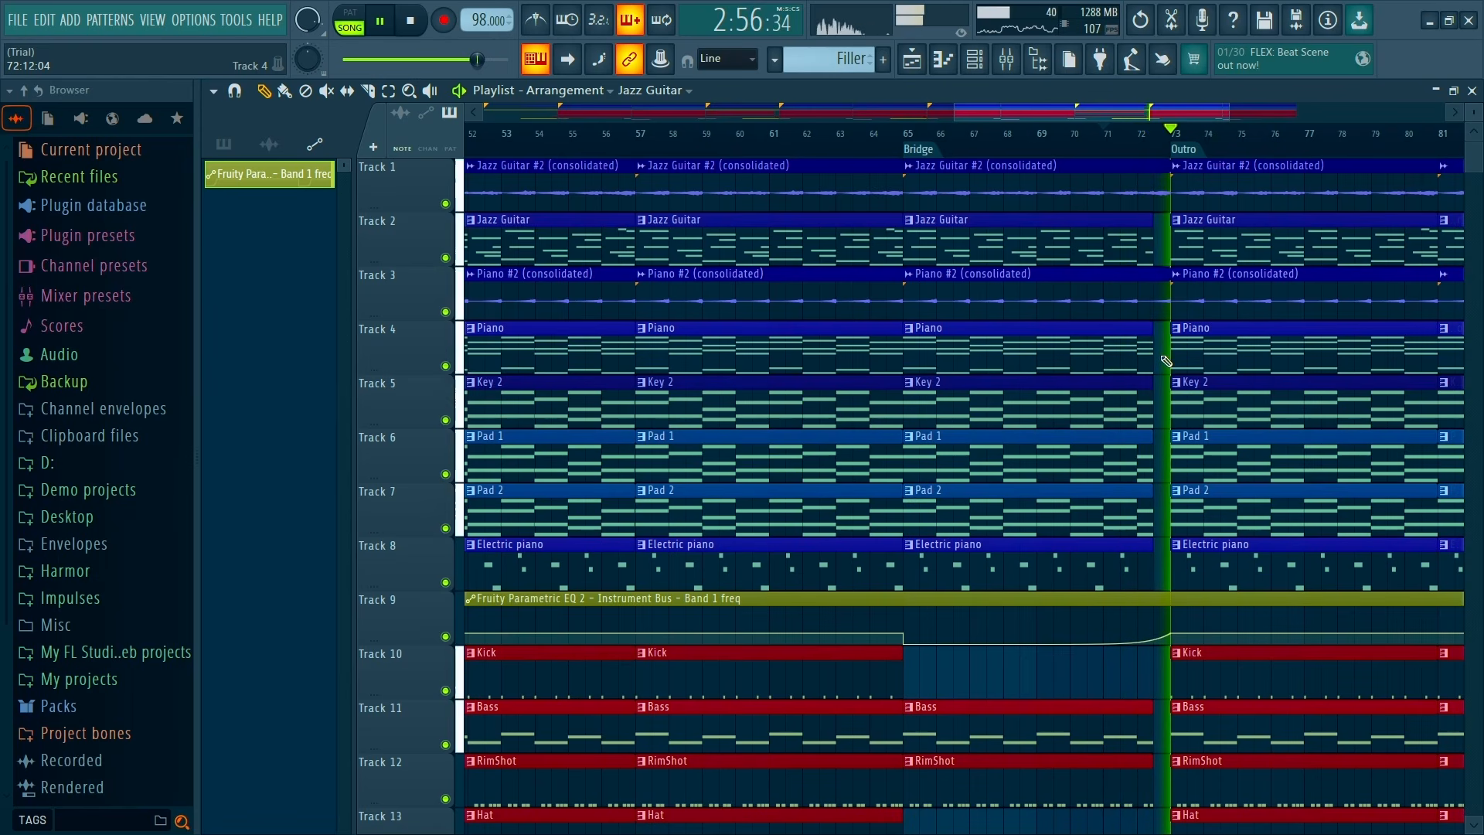
Play back the middle and the end of the Outro, then stop playback
scroll(1166, 360, "down", 3)
scroll(1166, 361, "down", 2)
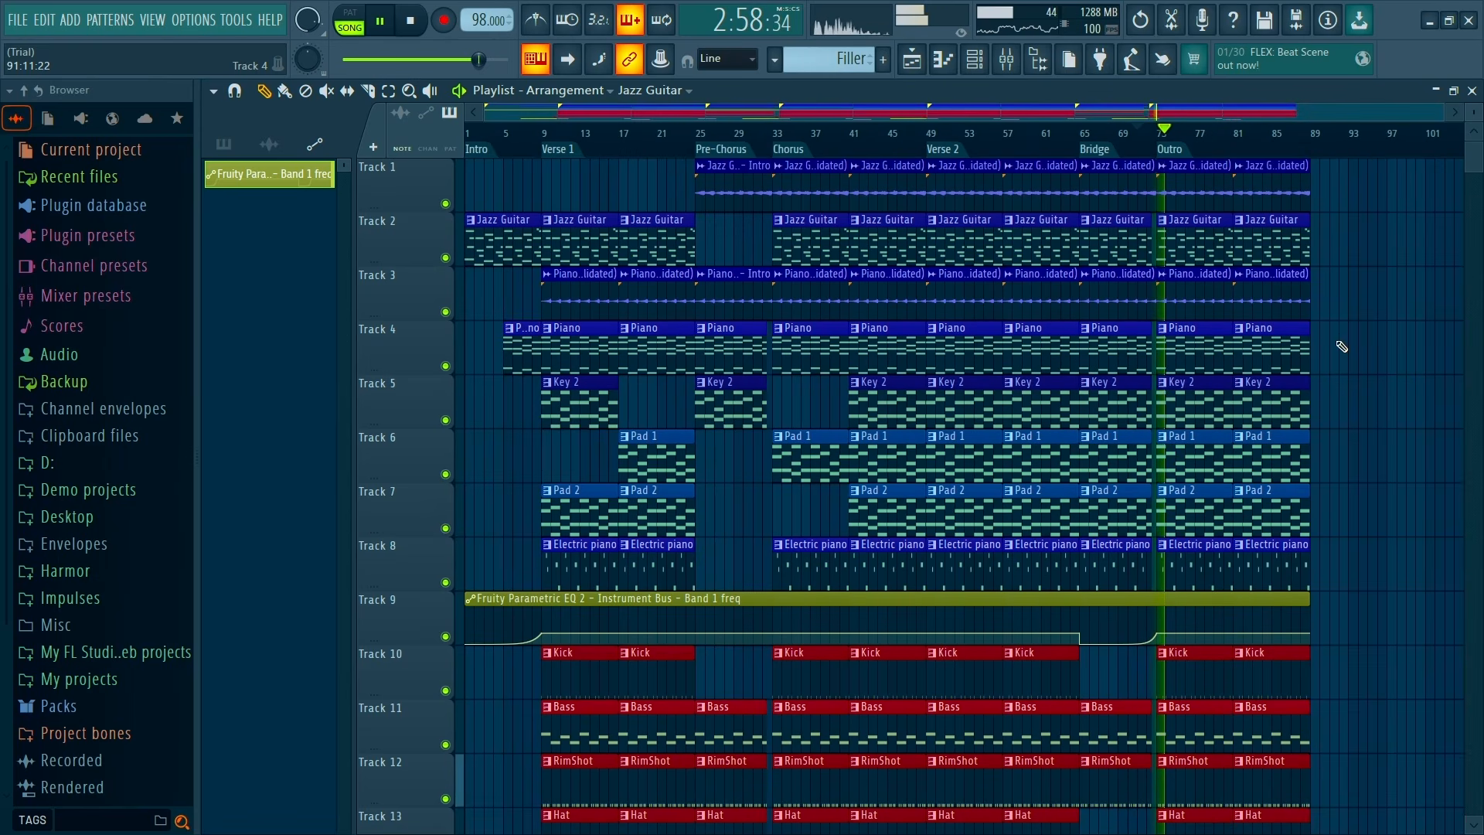
left_click(1242, 136)
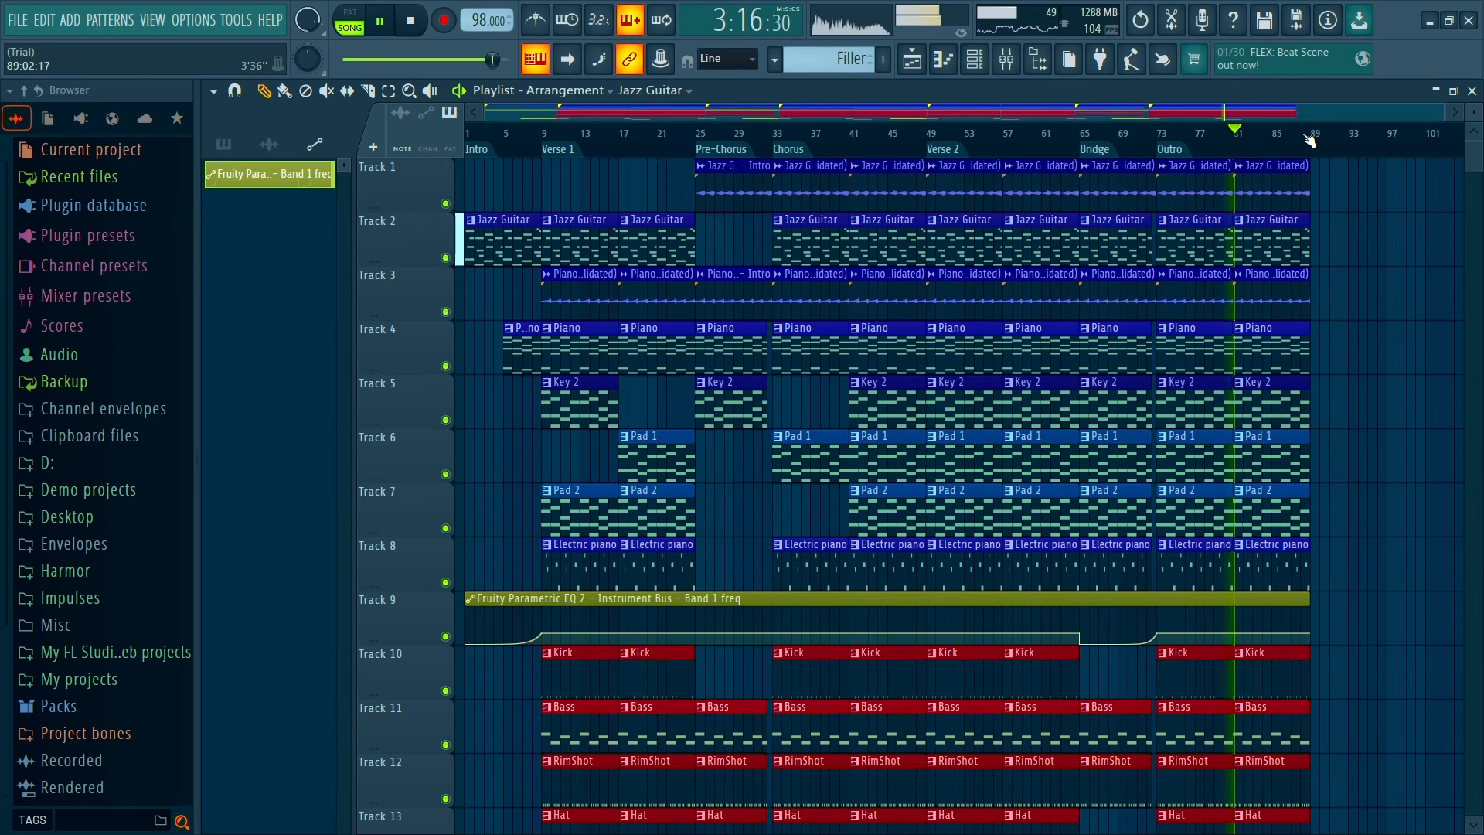
left_click(1308, 136)
key("space")
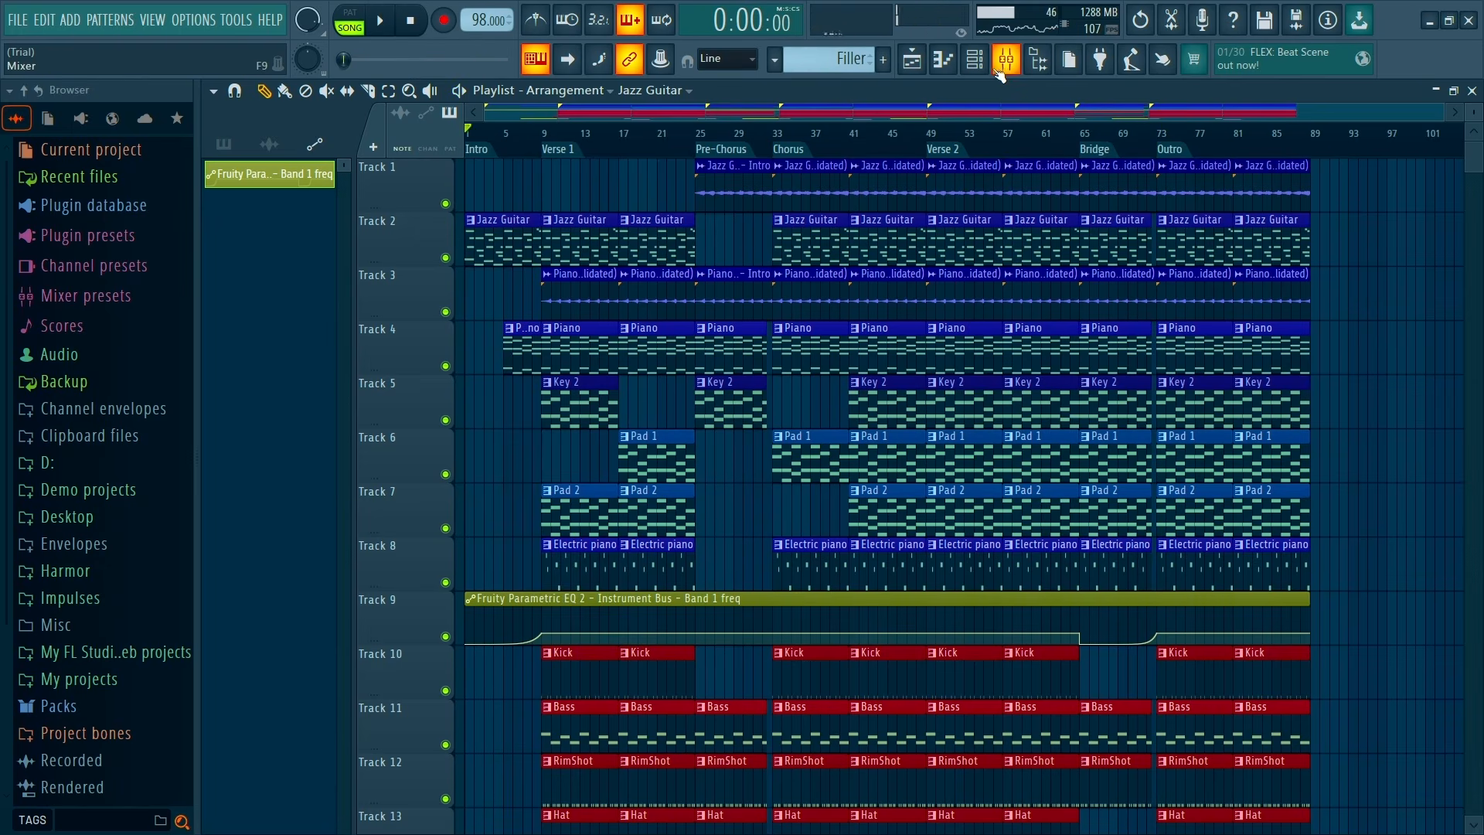
Add Fruity Parametric EQ 2 to slot 6 of the Master mixer track and load its 20Hz + 18kHz cut preset
left_click(1001, 70)
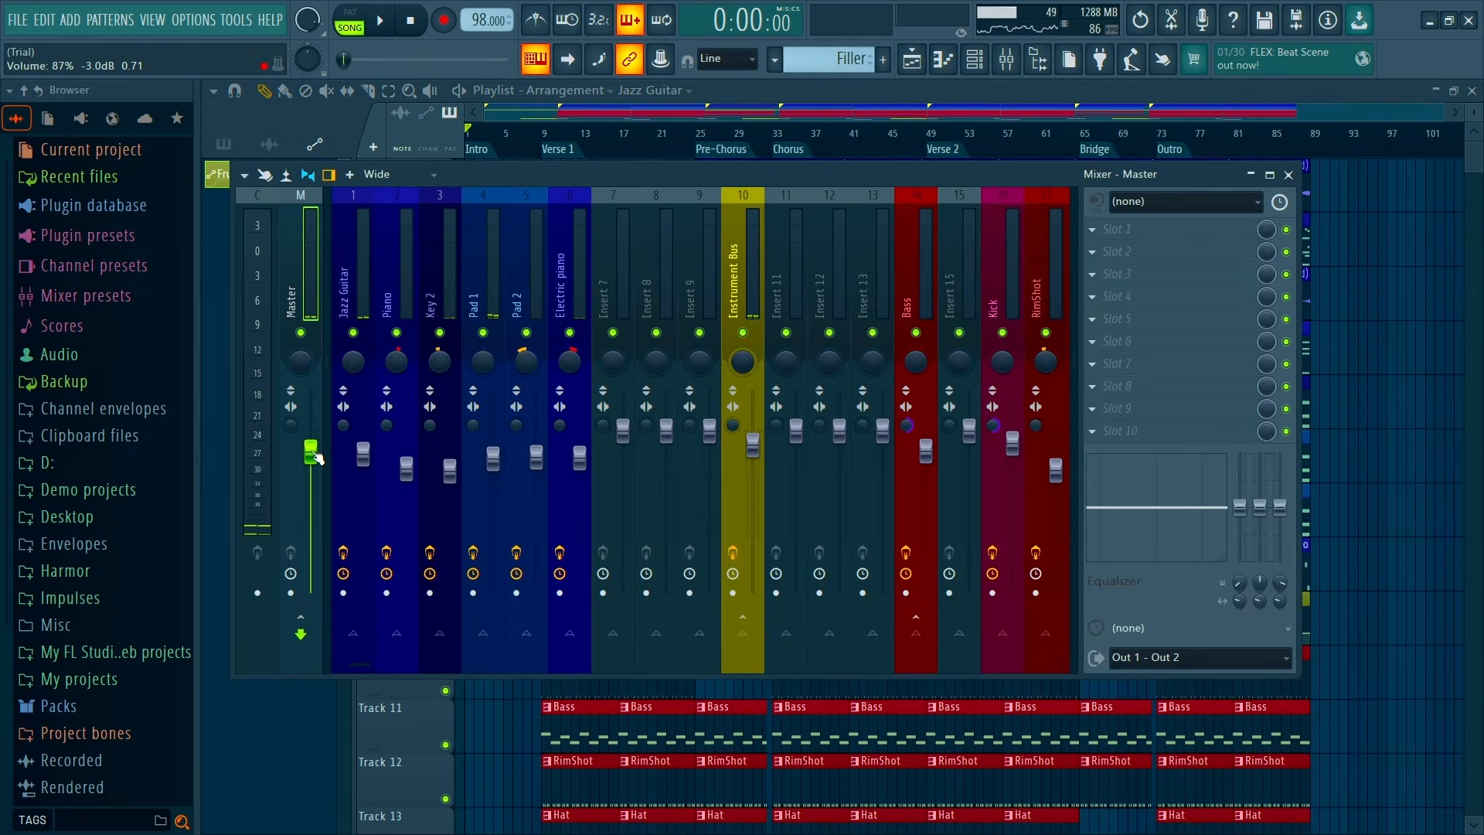
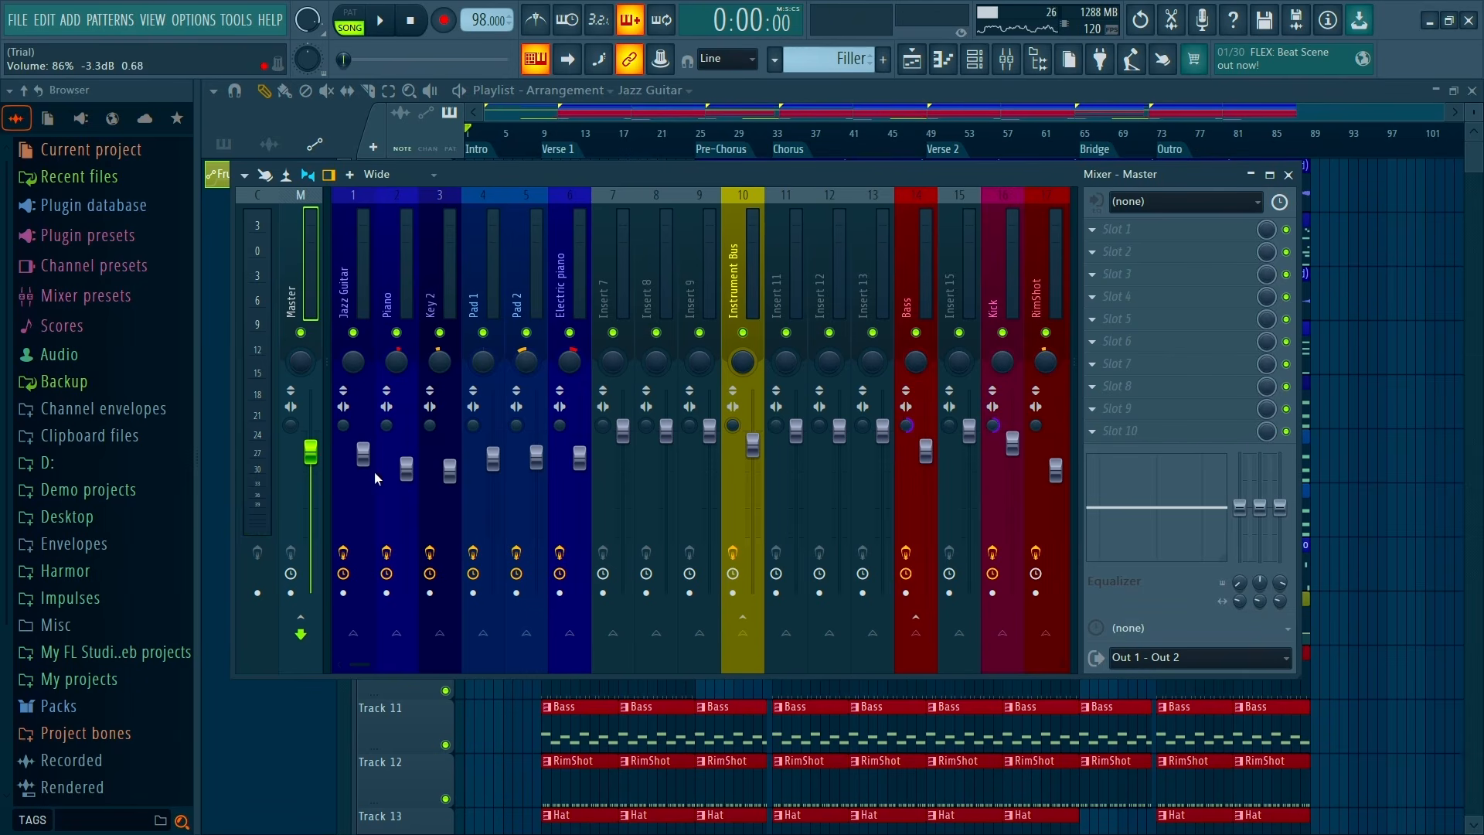
left_click(1198, 381)
left_click(1191, 345)
left_click(1197, 347)
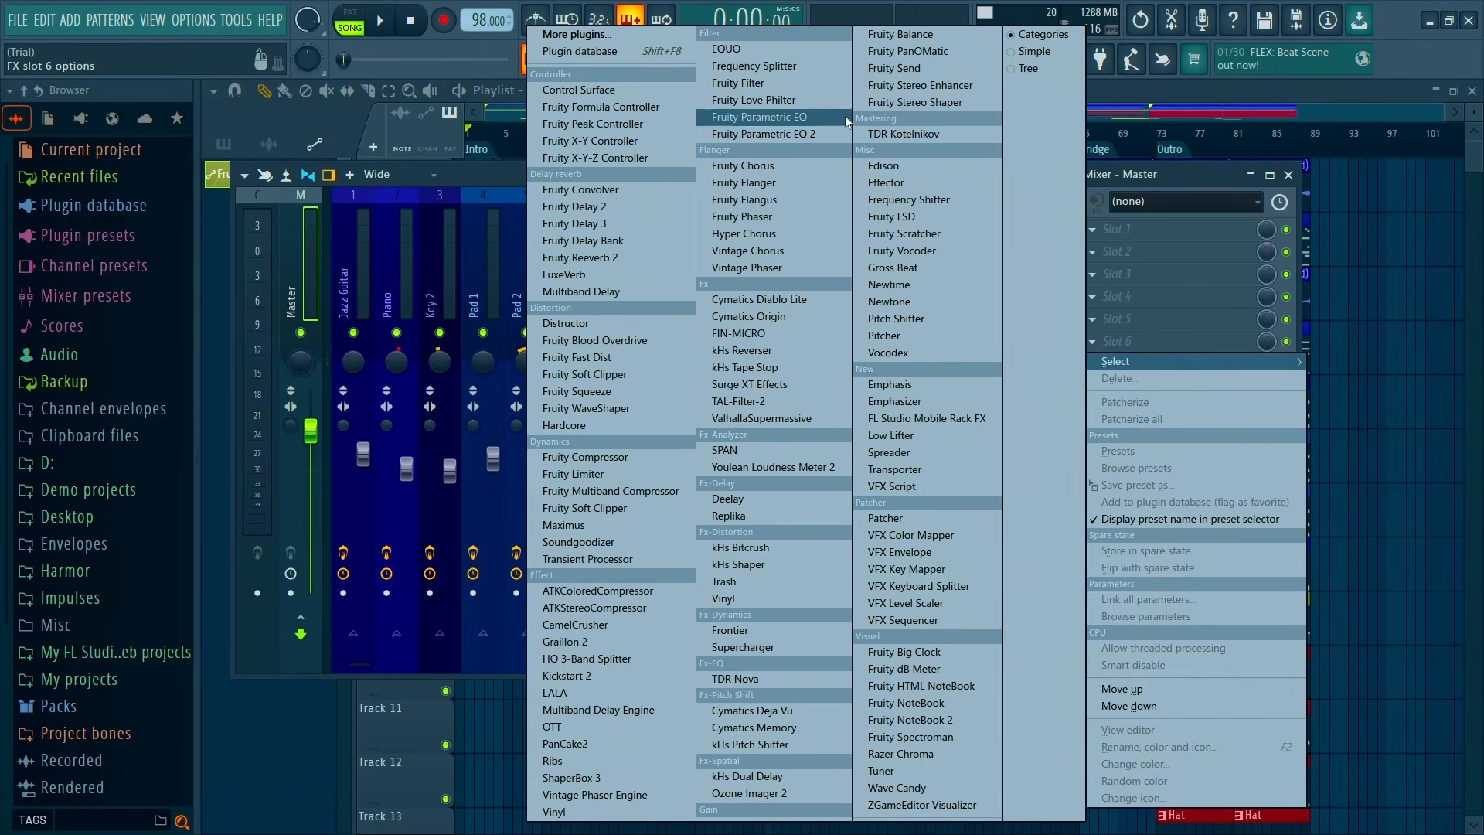
left_click(829, 135)
left_click(954, 338)
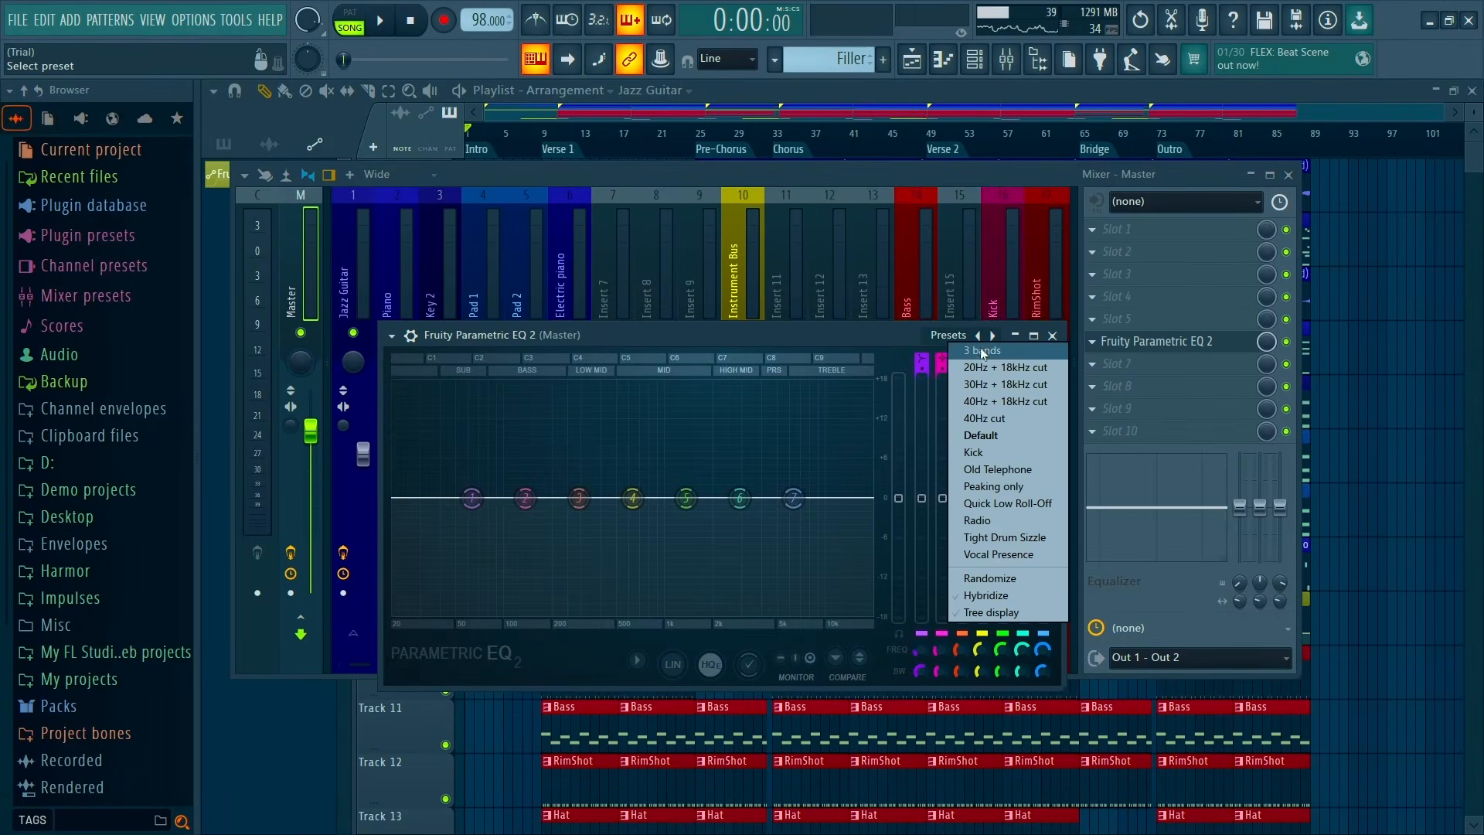
left_click(988, 365)
Lower the Master EQ's band 7 low-pass cutoff to the low mids during playback and create an automation clip for its frequency
key("space")
left_click_drag(864, 515, 612, 497)
key("space")
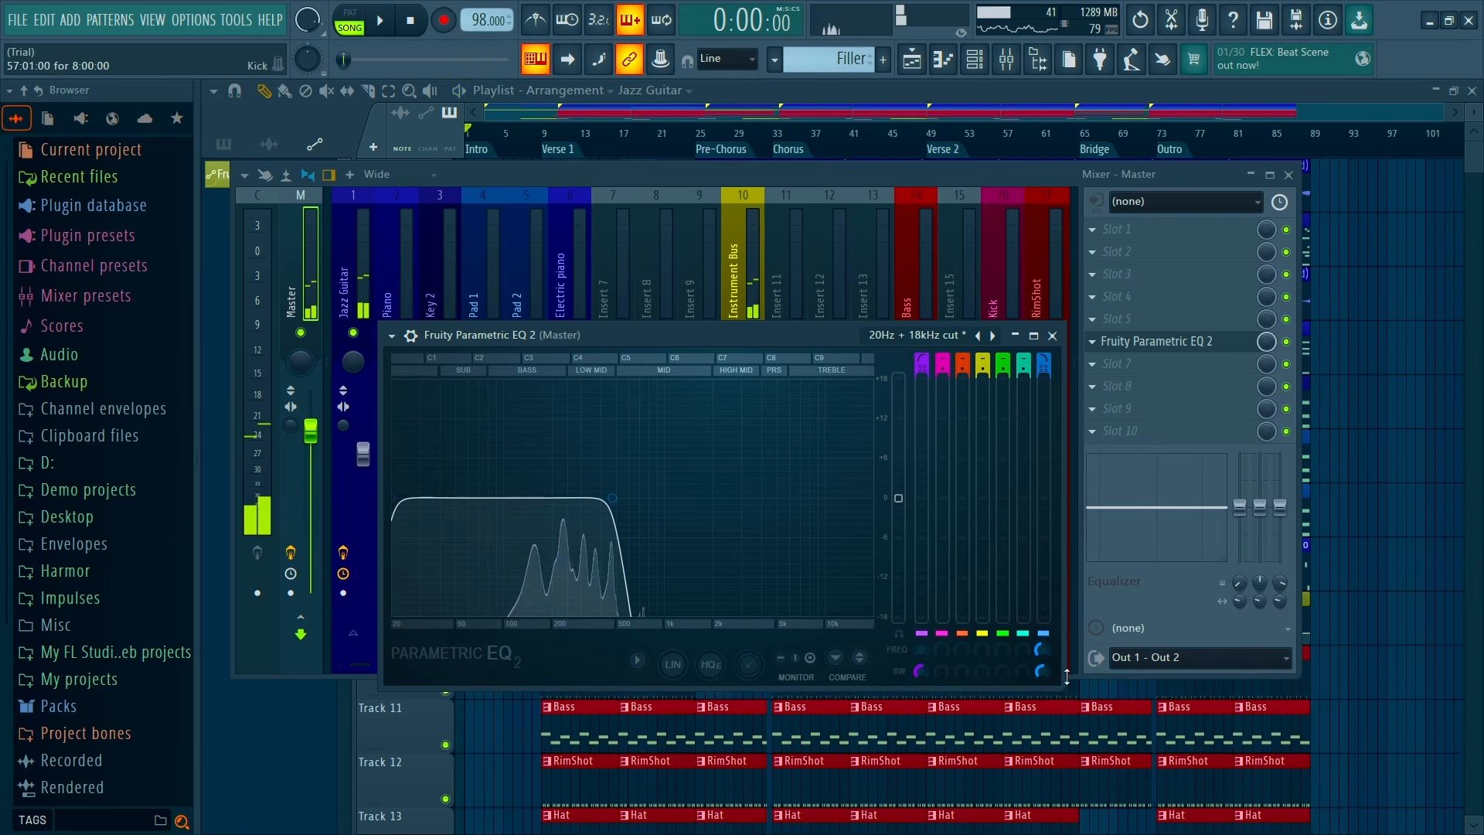
right_click(1040, 652)
left_click(1095, 662)
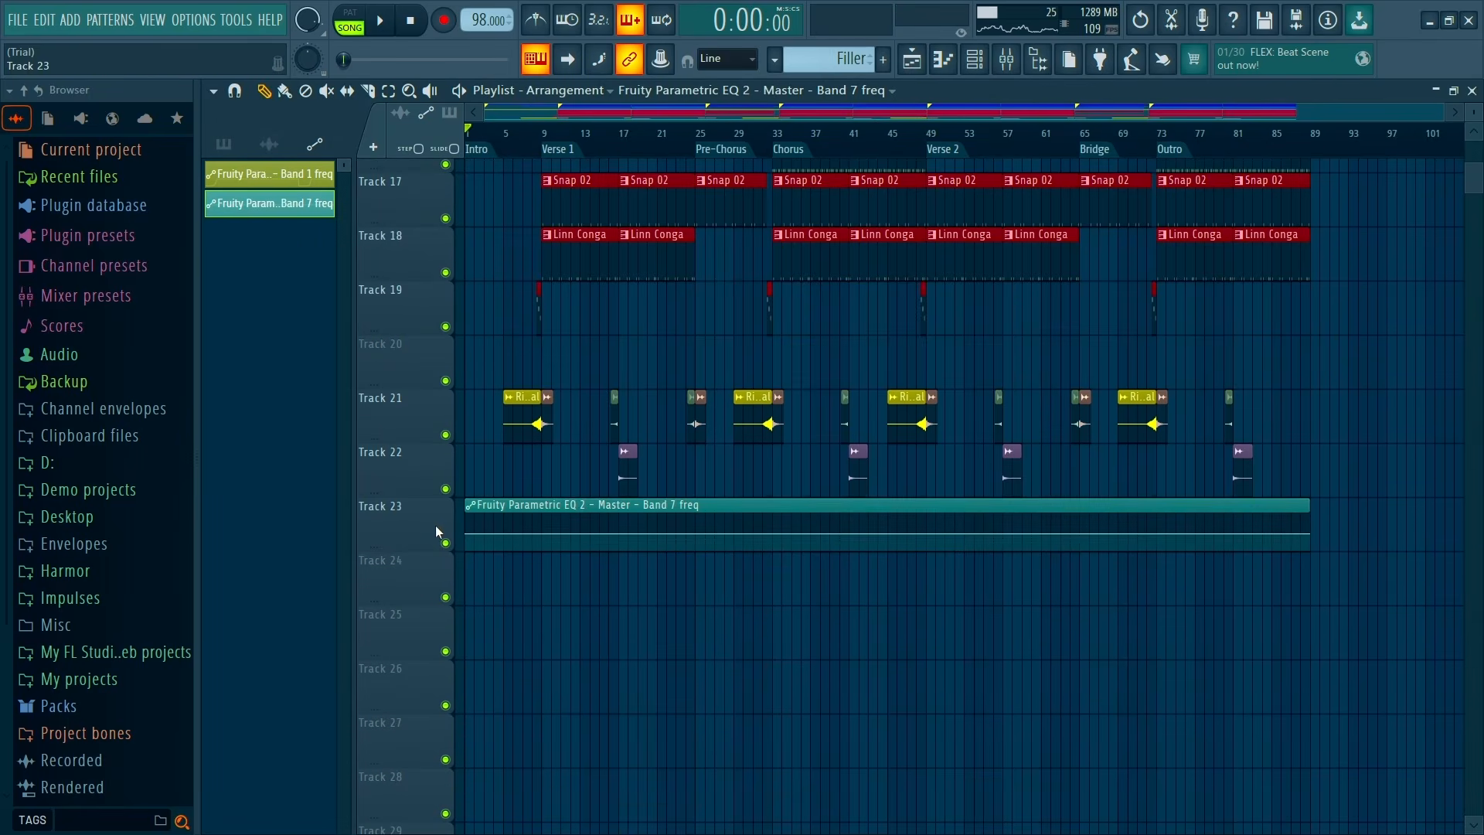
Copy the Band 7 automation's 46% start value onto a new point at bar 9, and lower the start point for an Intro rise
right_click(467, 533)
left_click(511, 796)
scroll(590, 556, "up", 3)
right_click(632, 534)
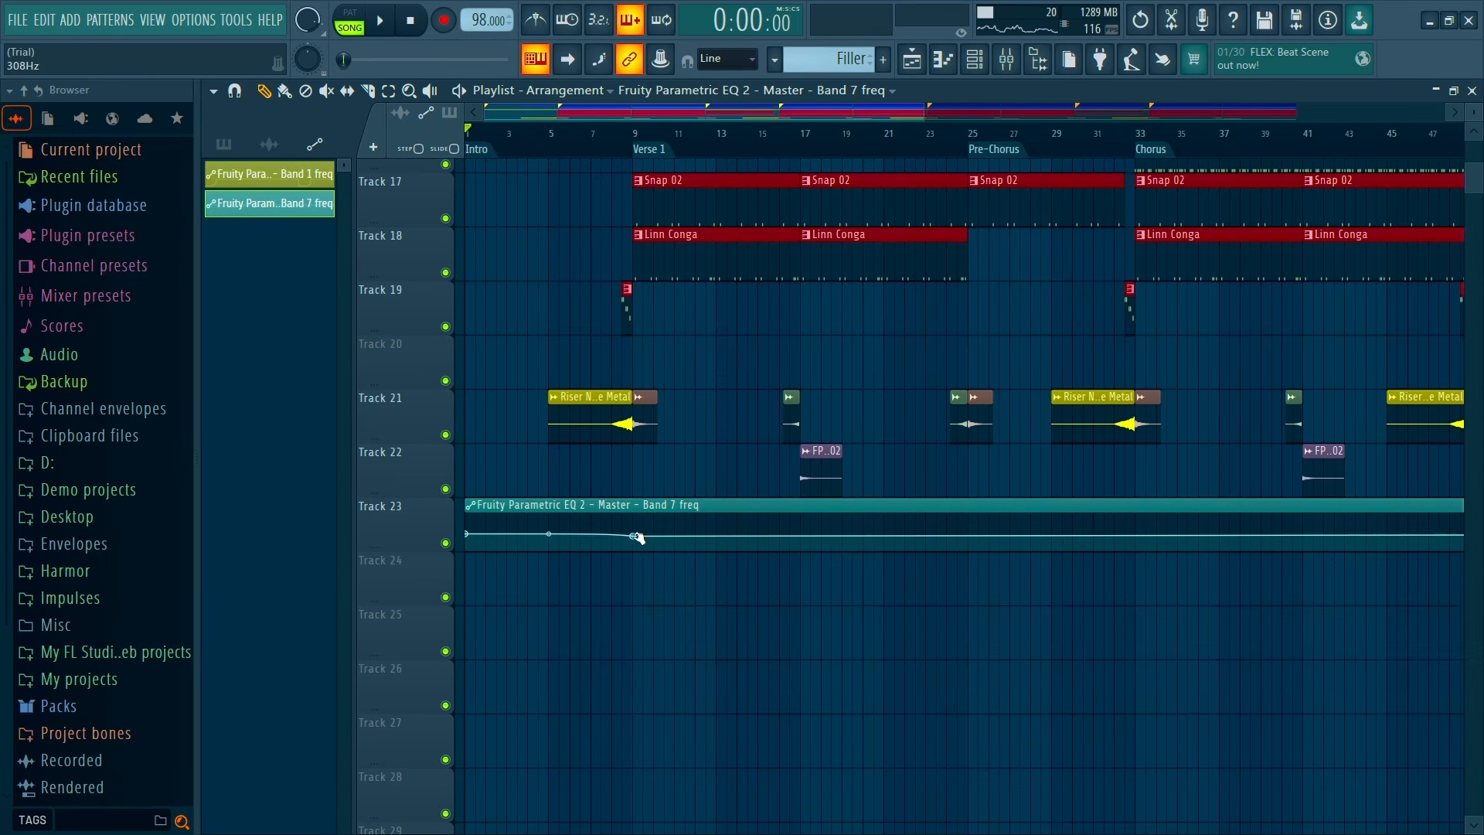
right_click(632, 535)
left_click(680, 795)
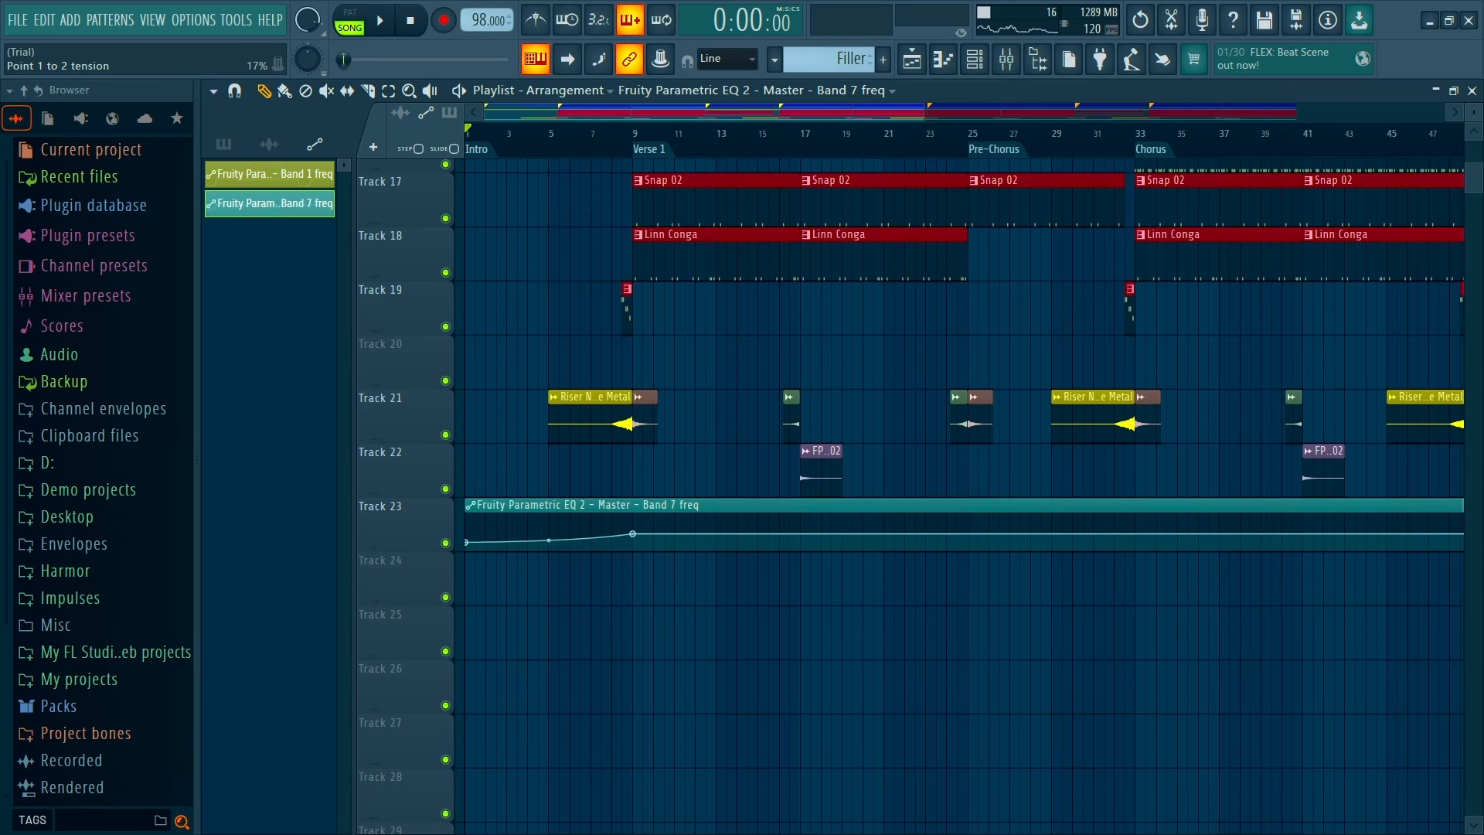
Play back the Intro with the Master low-pass automation
key("space")
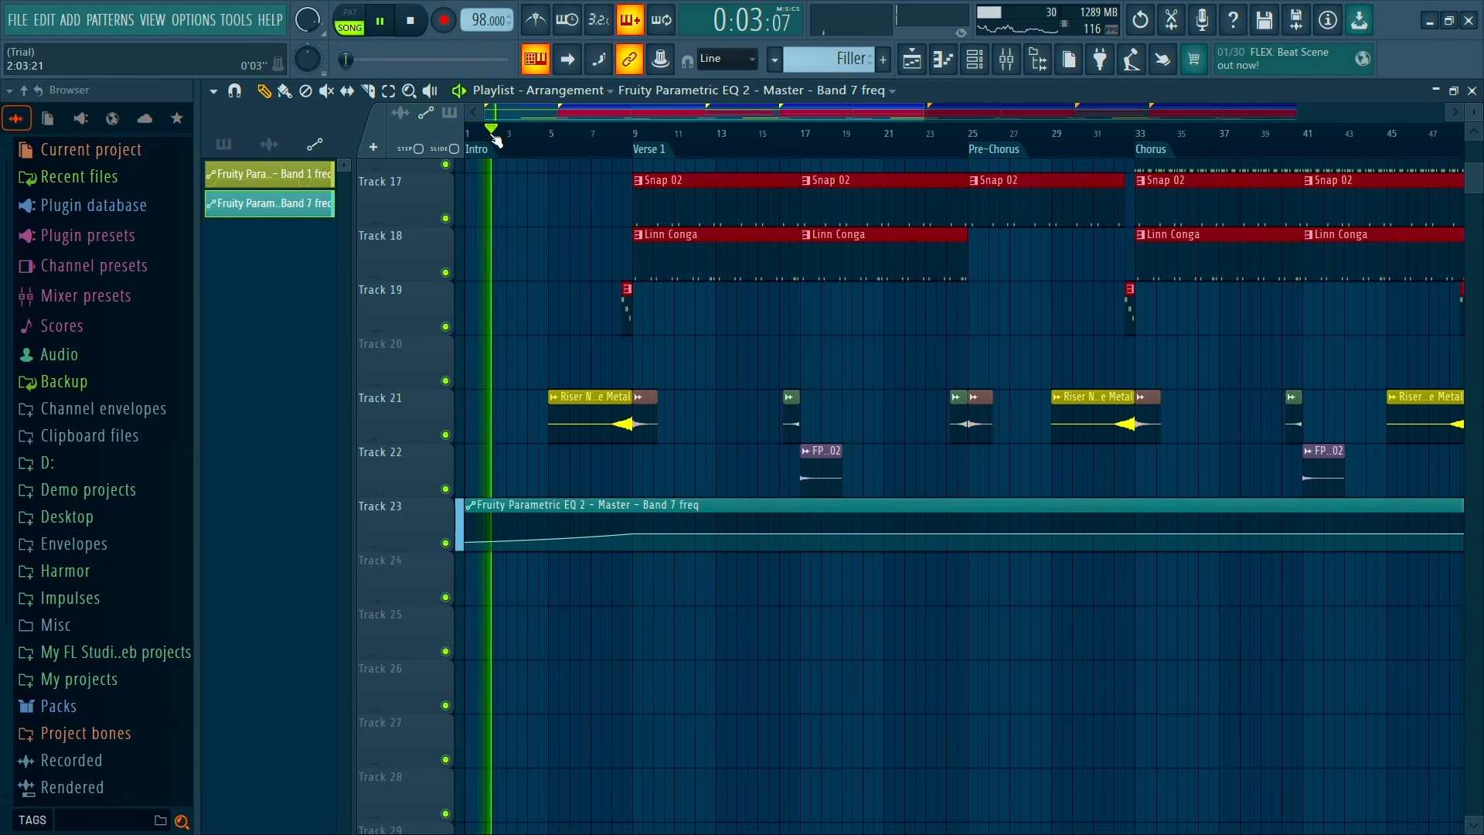
key("space")
key("space")
key("space")
Paste the 46% value onto the Master Band 7 automation's start point, raise the bar 9 point for the Intro rise, and play it back
scroll(470, 545, "up", 5)
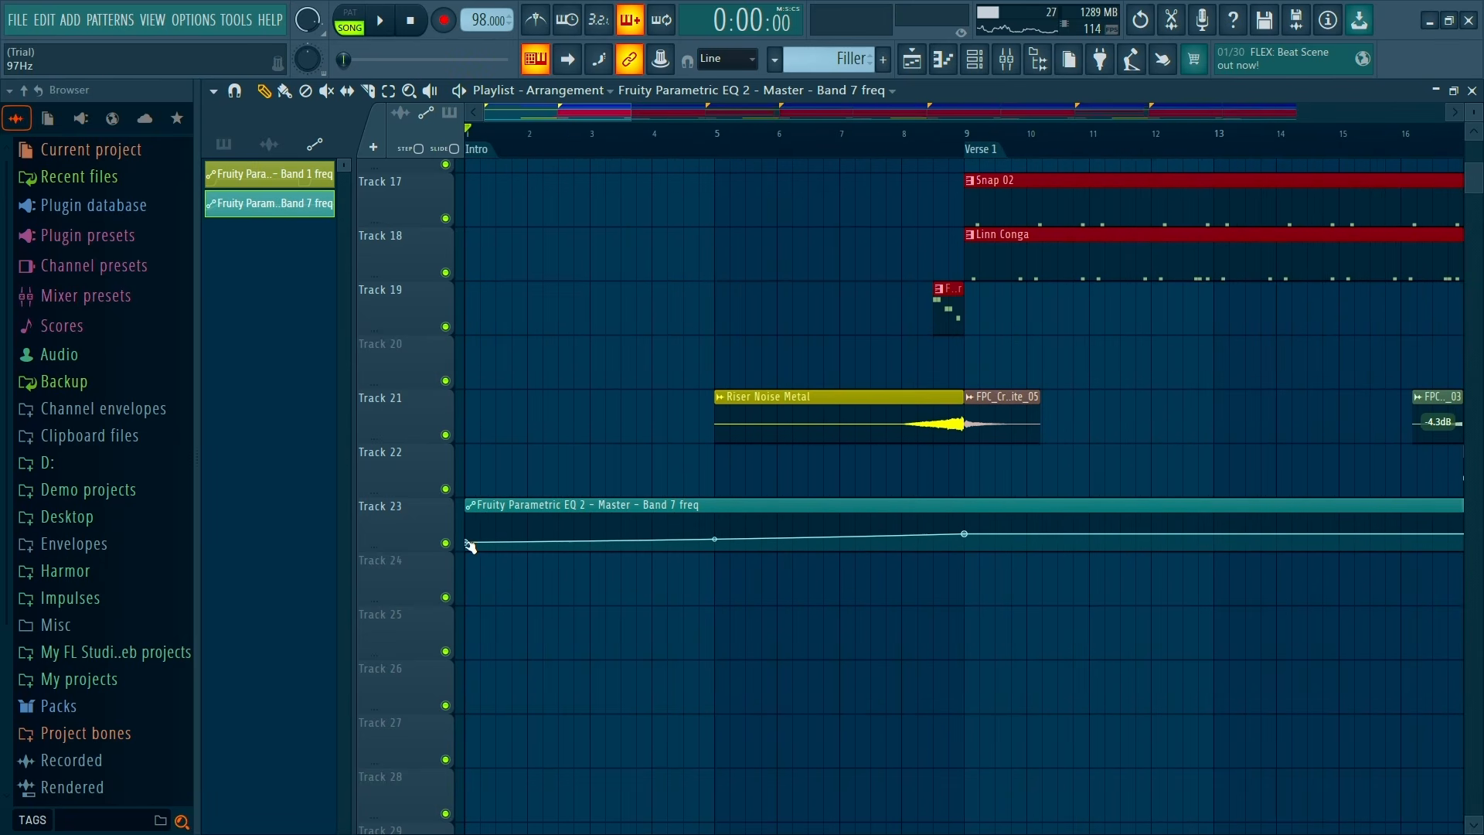
right_click(470, 546)
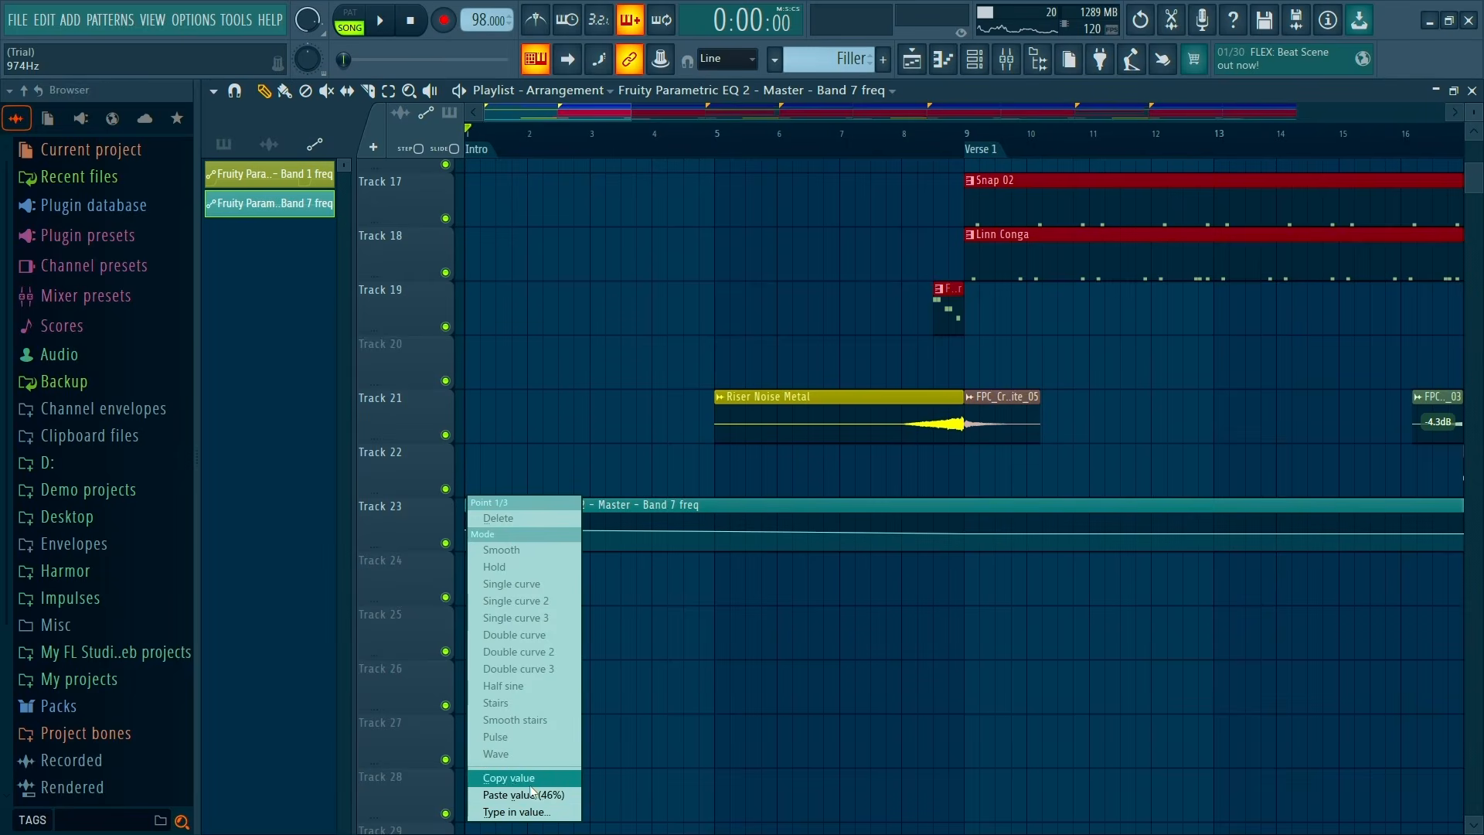
left_click(510, 795)
scroll(833, 545, "down", 3)
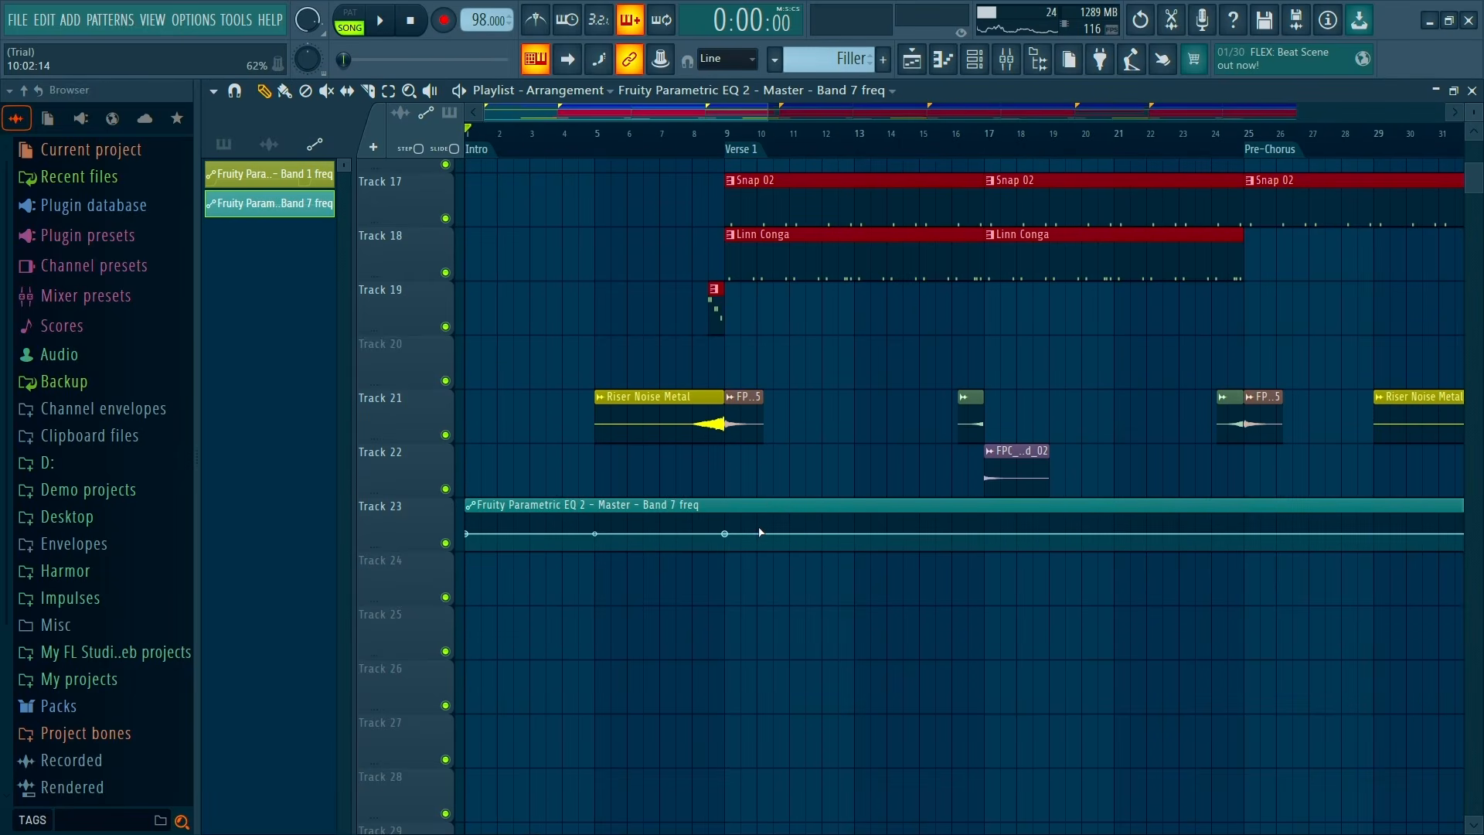
left_click_drag(725, 533, 725, 514)
key("space")
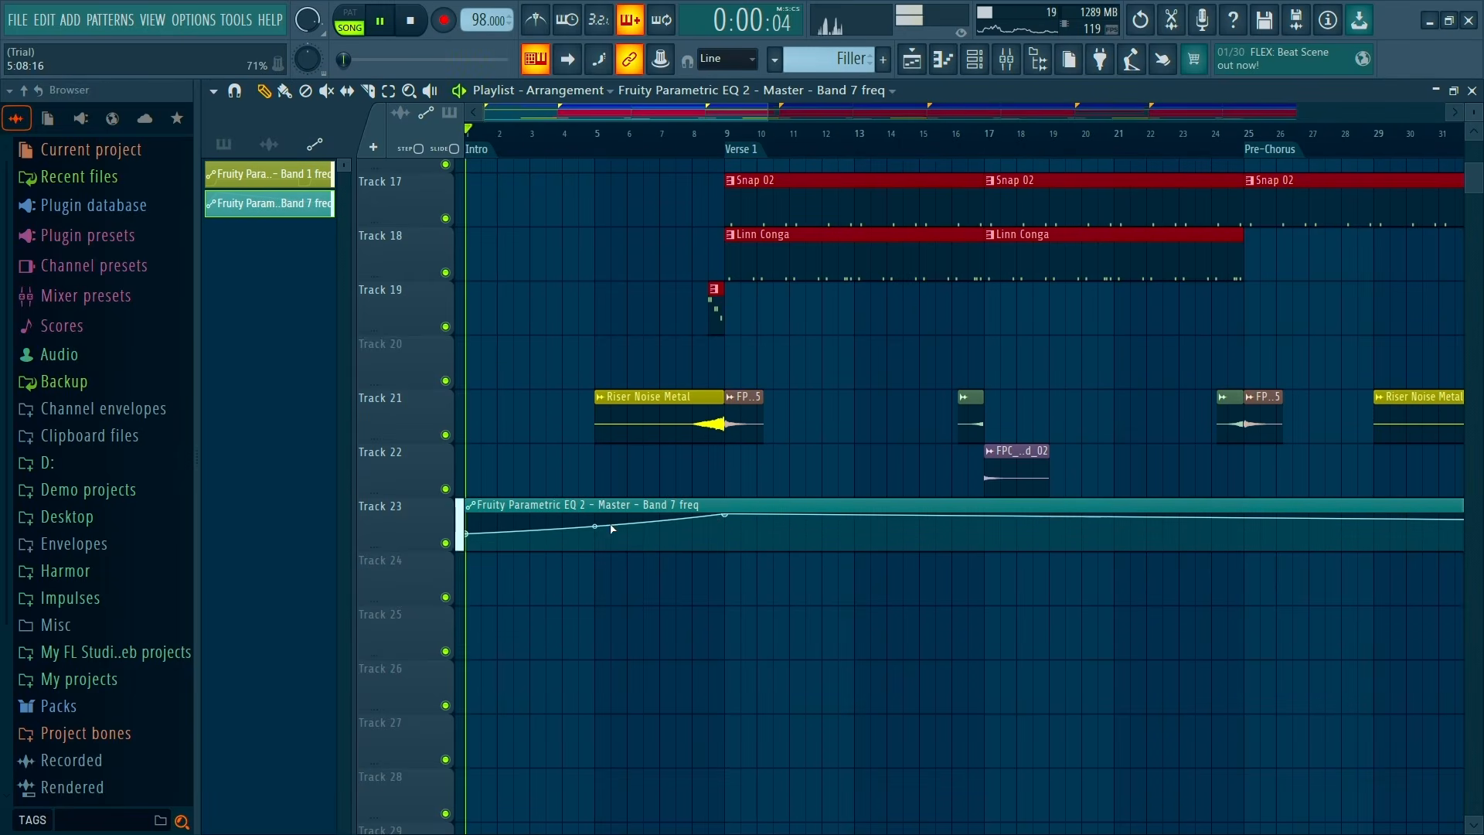
scroll(520, 546, "down", 5)
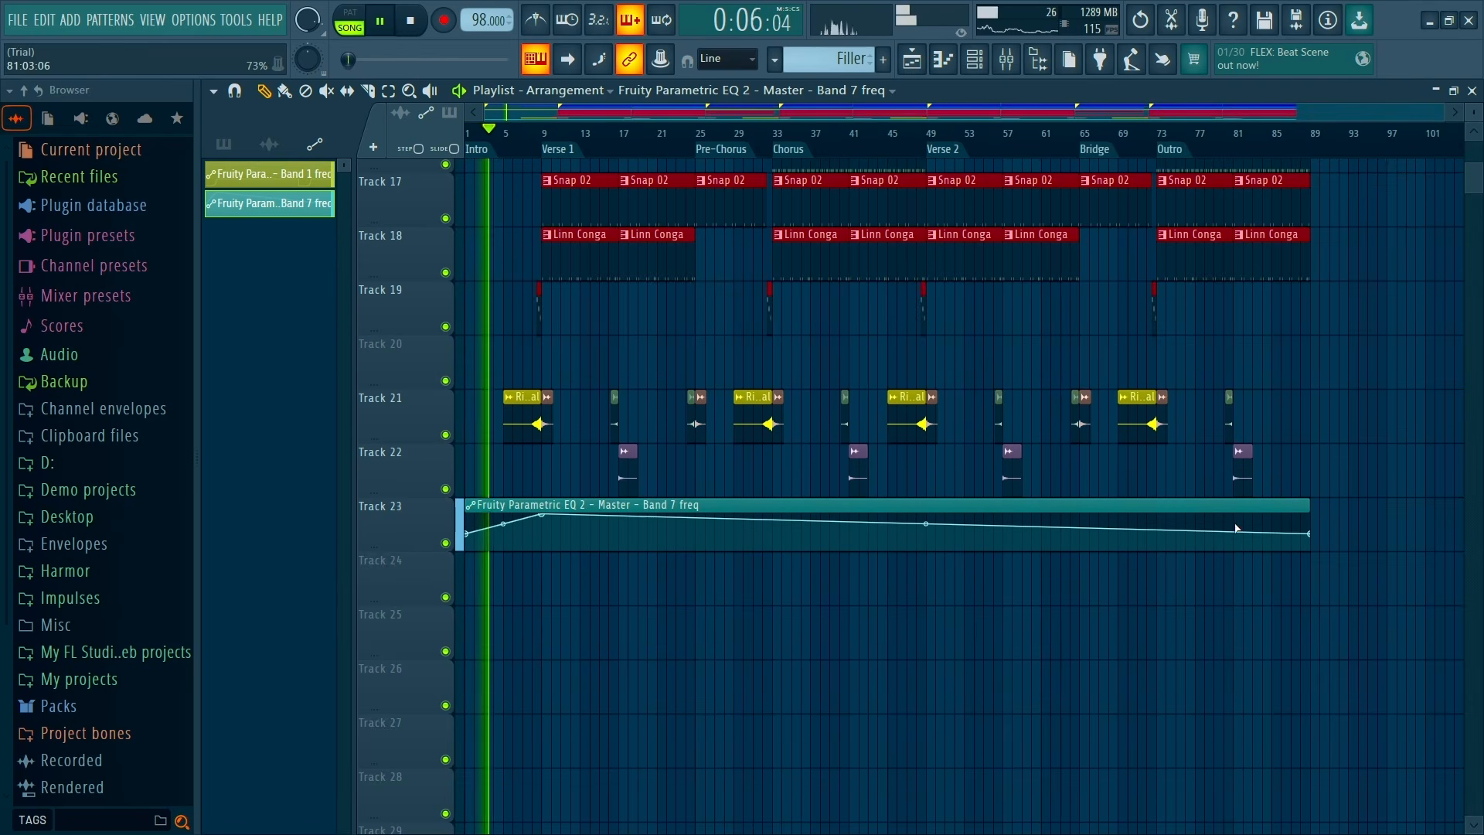
key("space")
Hold the Master Band 7 automation at the high level until bar 73, with a curved fall through the Outro to the clip's end
left_click(1168, 145)
left_click(1158, 146)
scroll(1152, 552, "up", 3)
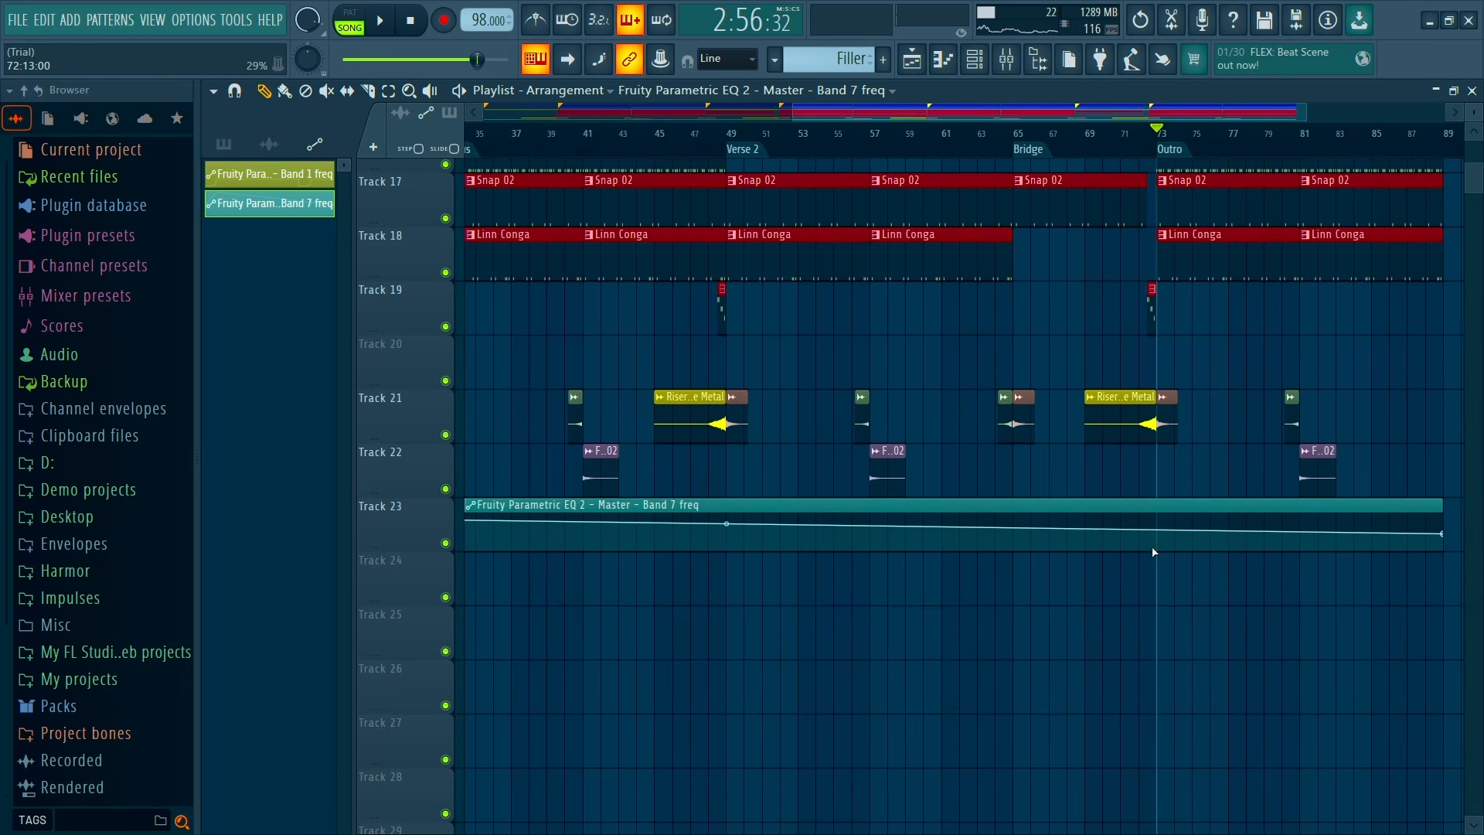
left_click_drag(1159, 531, 1347, 516)
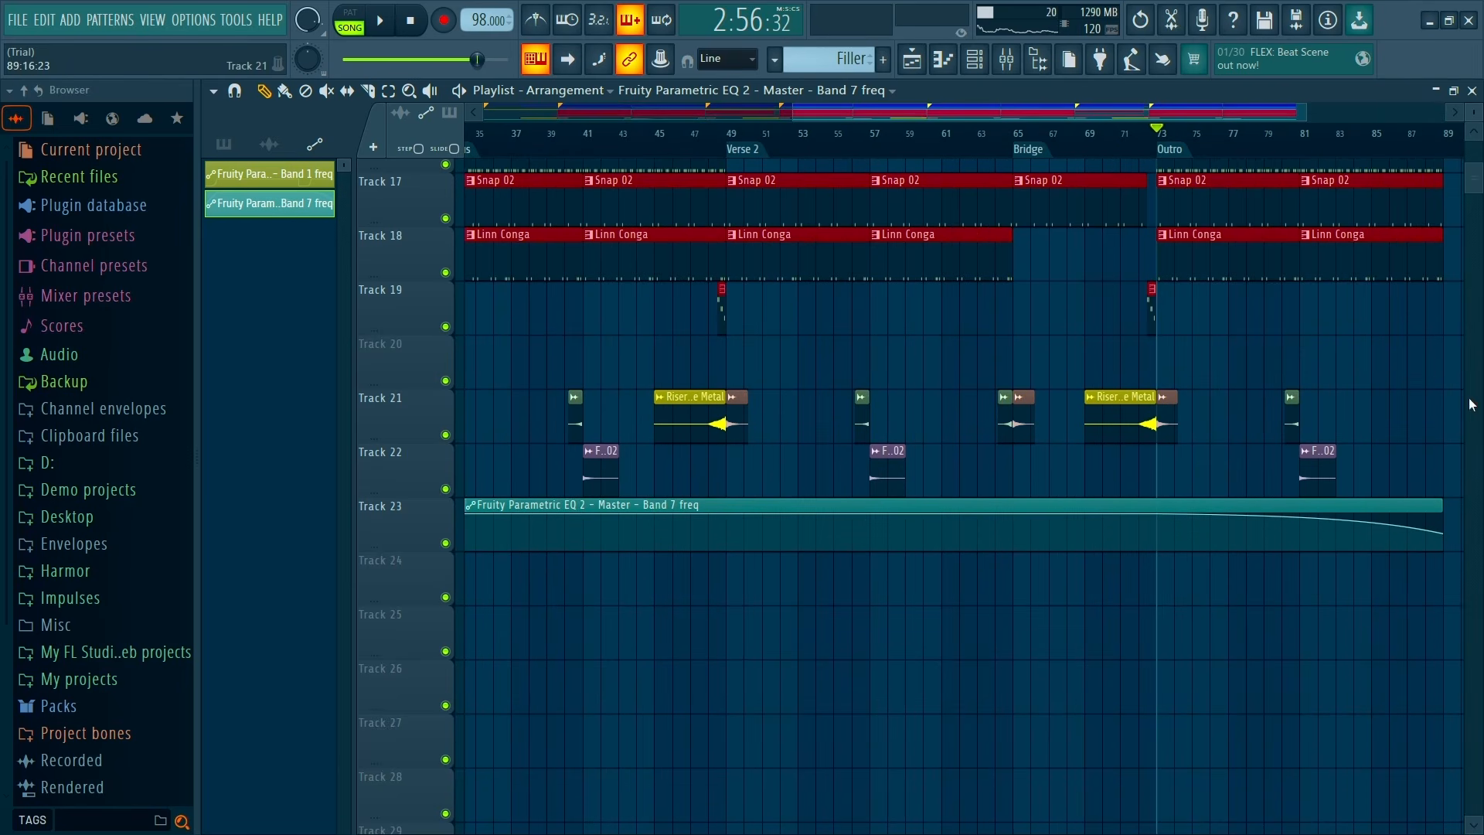
scroll(1384, 437, "down", 4)
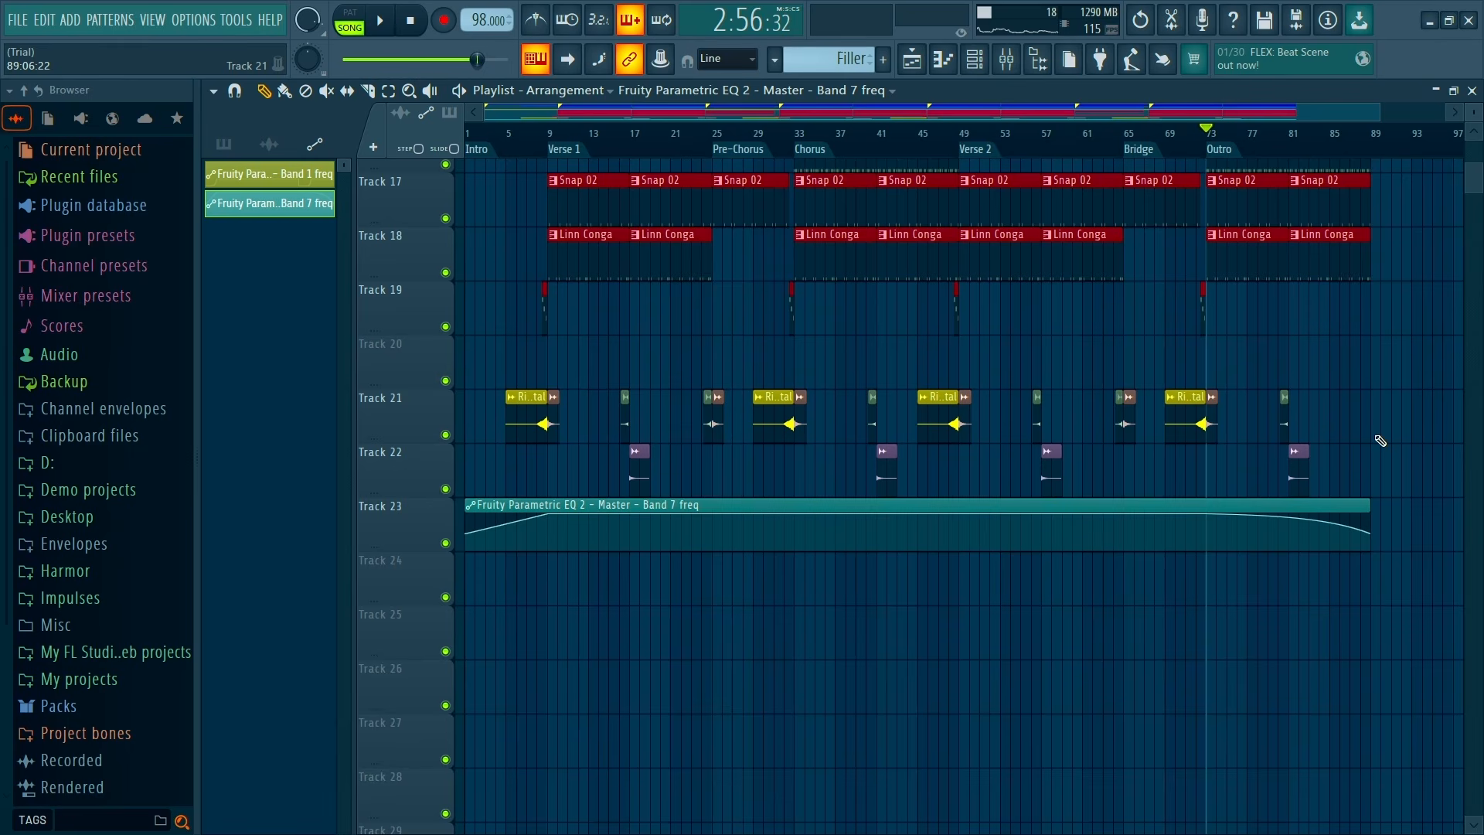
Play back parts of the Outro to hear the Master low-pass fall
scroll(1368, 448, "up", 4)
key("space")
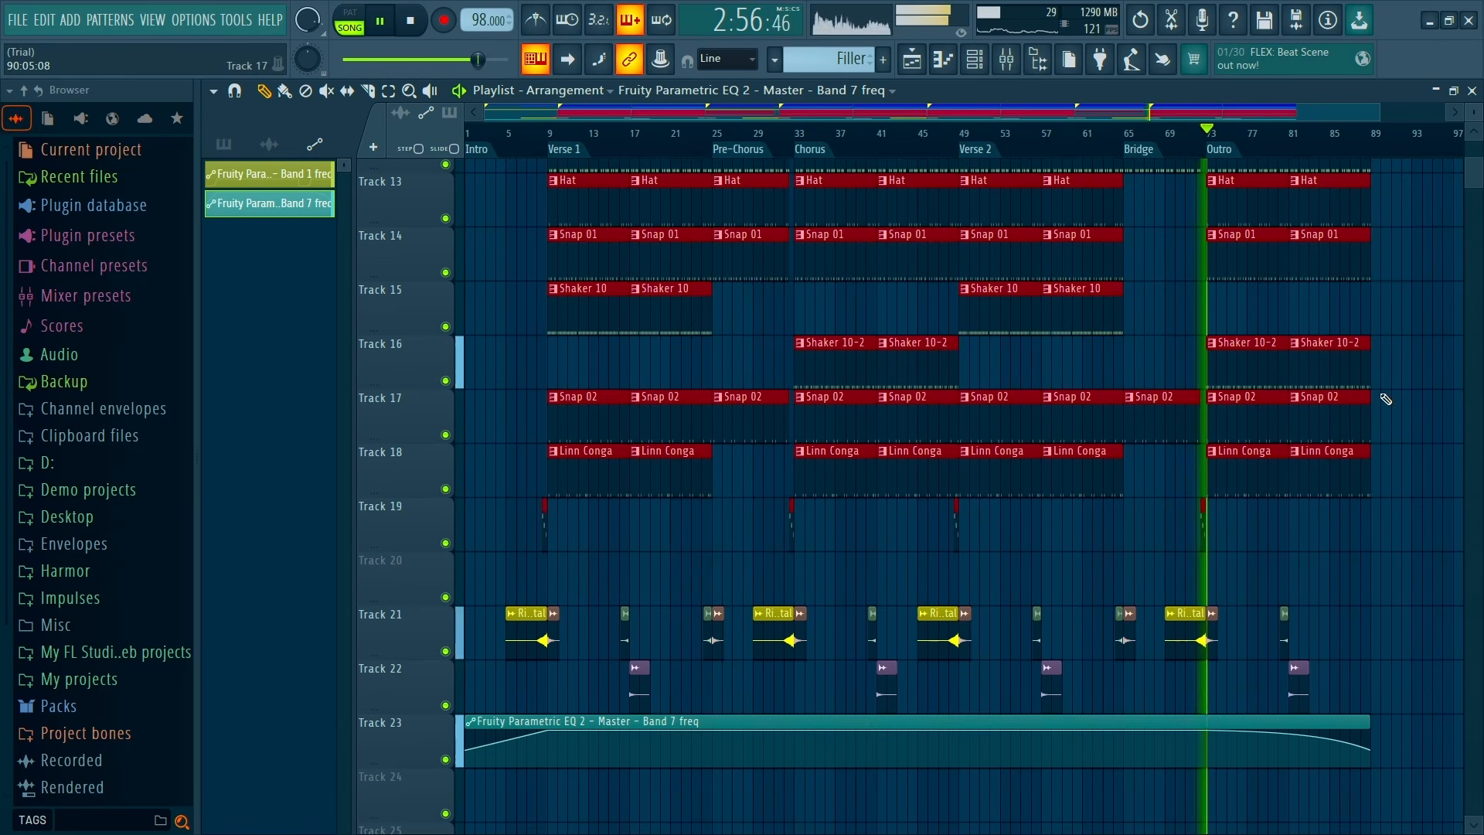
left_click_drag(1244, 138, 1295, 139)
left_click(1317, 138)
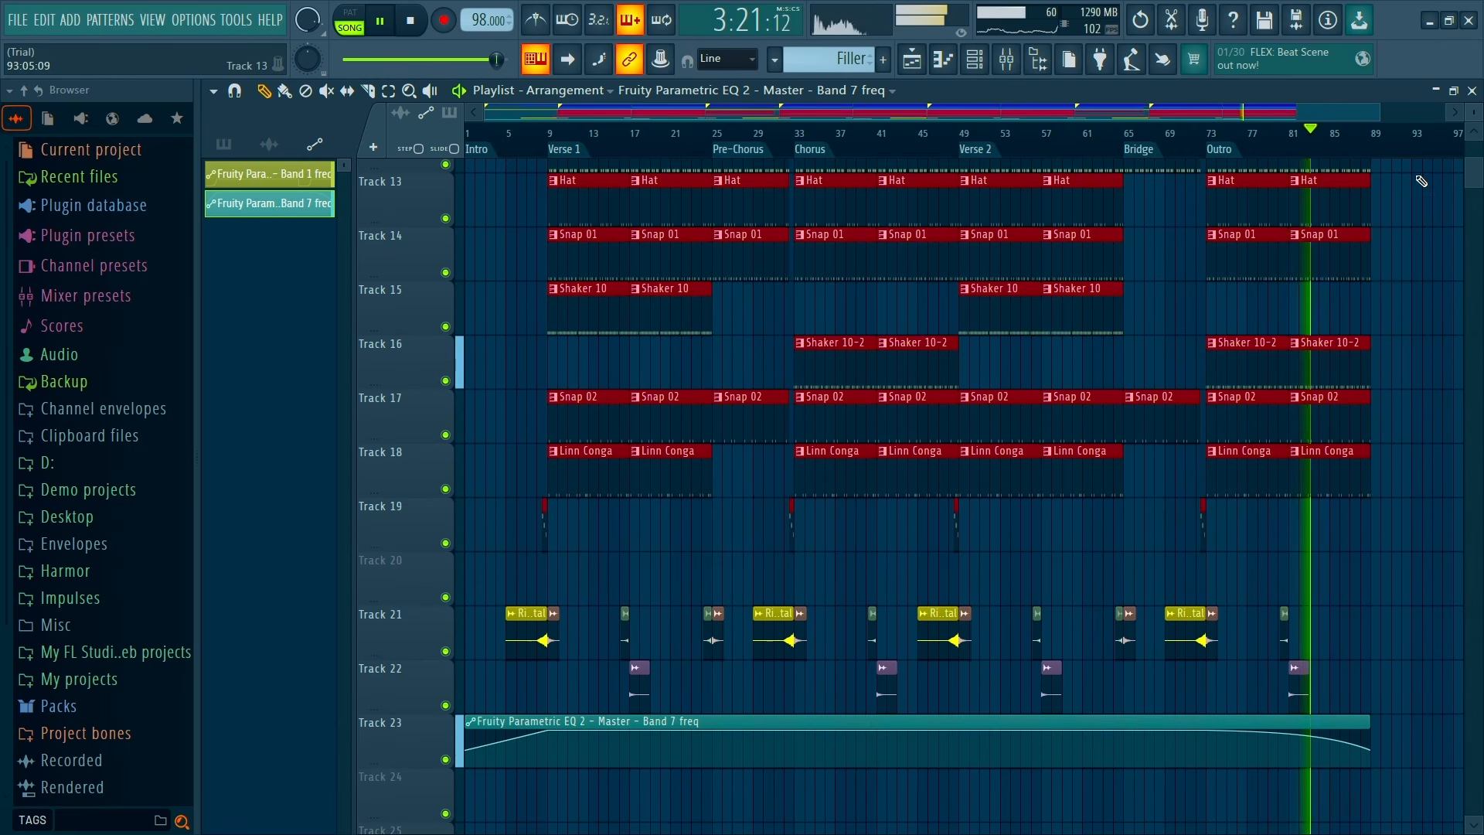
left_click(1352, 136)
key("space")
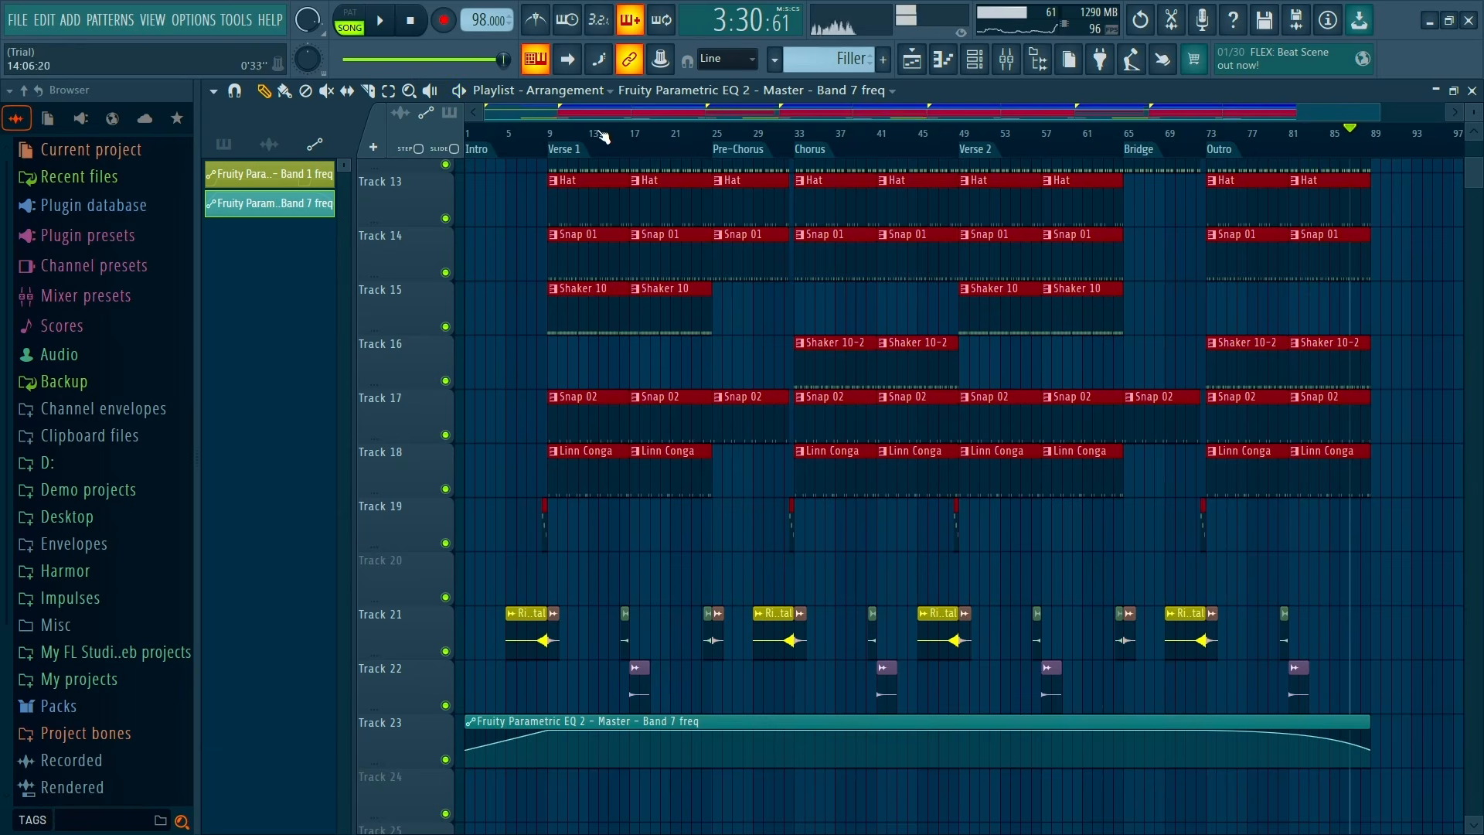
Play back the start of Verse 1 briefly, and move the playhead to the Pre-Chorus at bar 25
left_click(552, 136)
key("space")
scroll(653, 381, "up", 3)
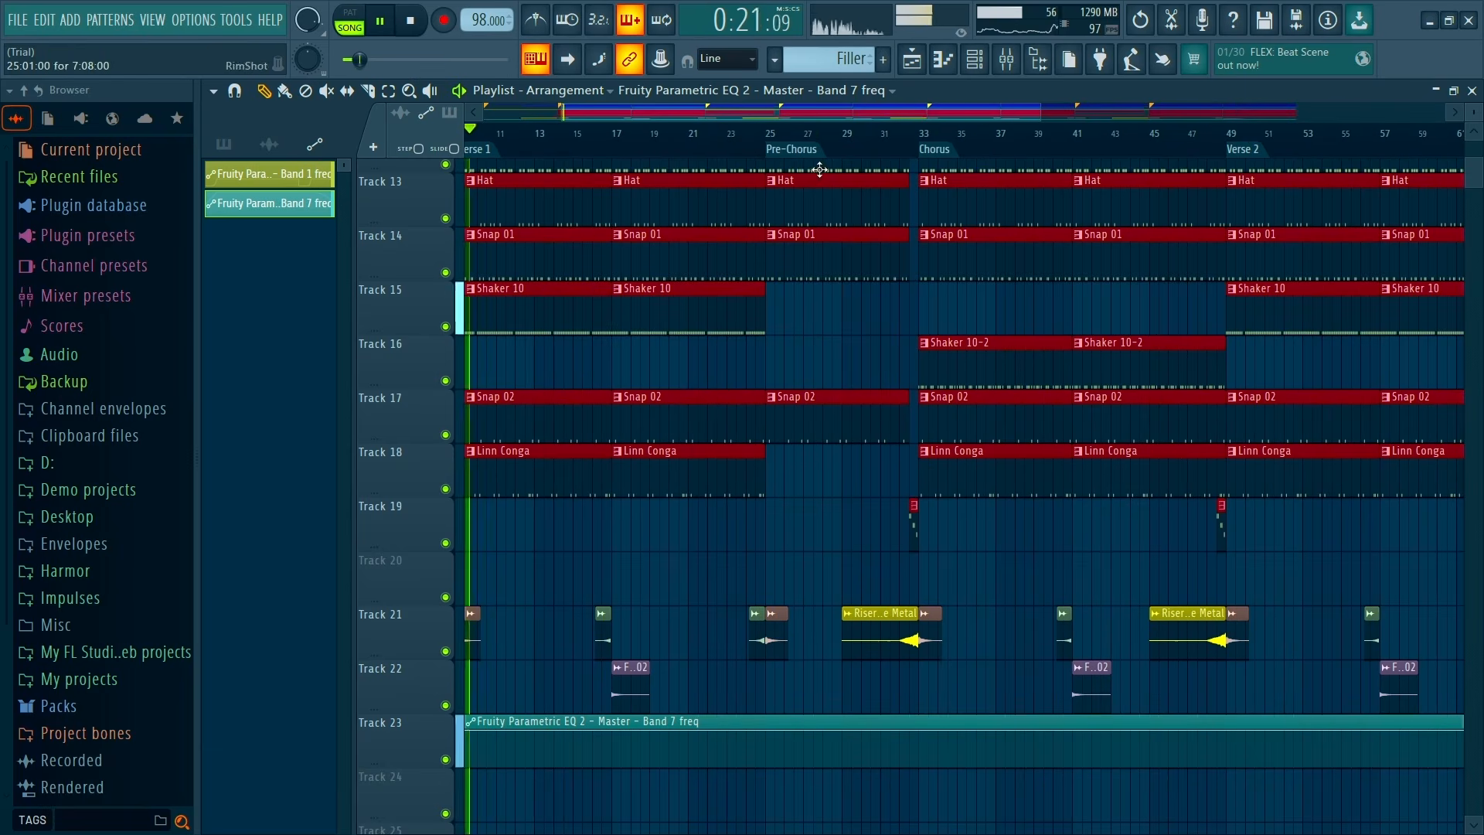
key("space")
left_click(768, 137)
scroll(784, 303, "up", 2)
scroll(787, 306, "up", 1)
scroll(796, 309, "up", 1)
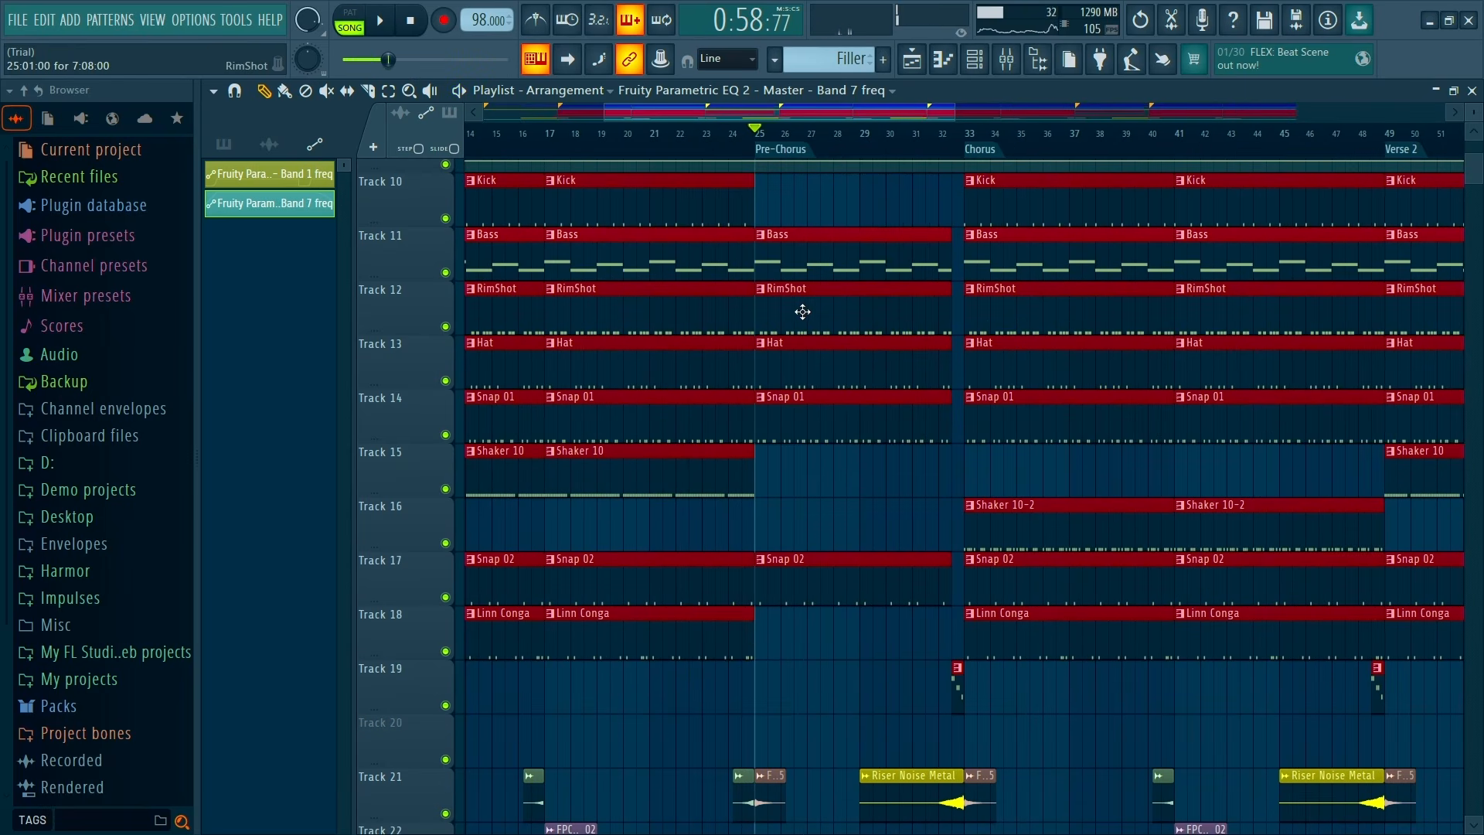
Add Fruity Parametric EQ 2 to slot 2 of the Drum Bus(Per) mixer track and load its 30Hz + 18kHz cut preset
key("F9")
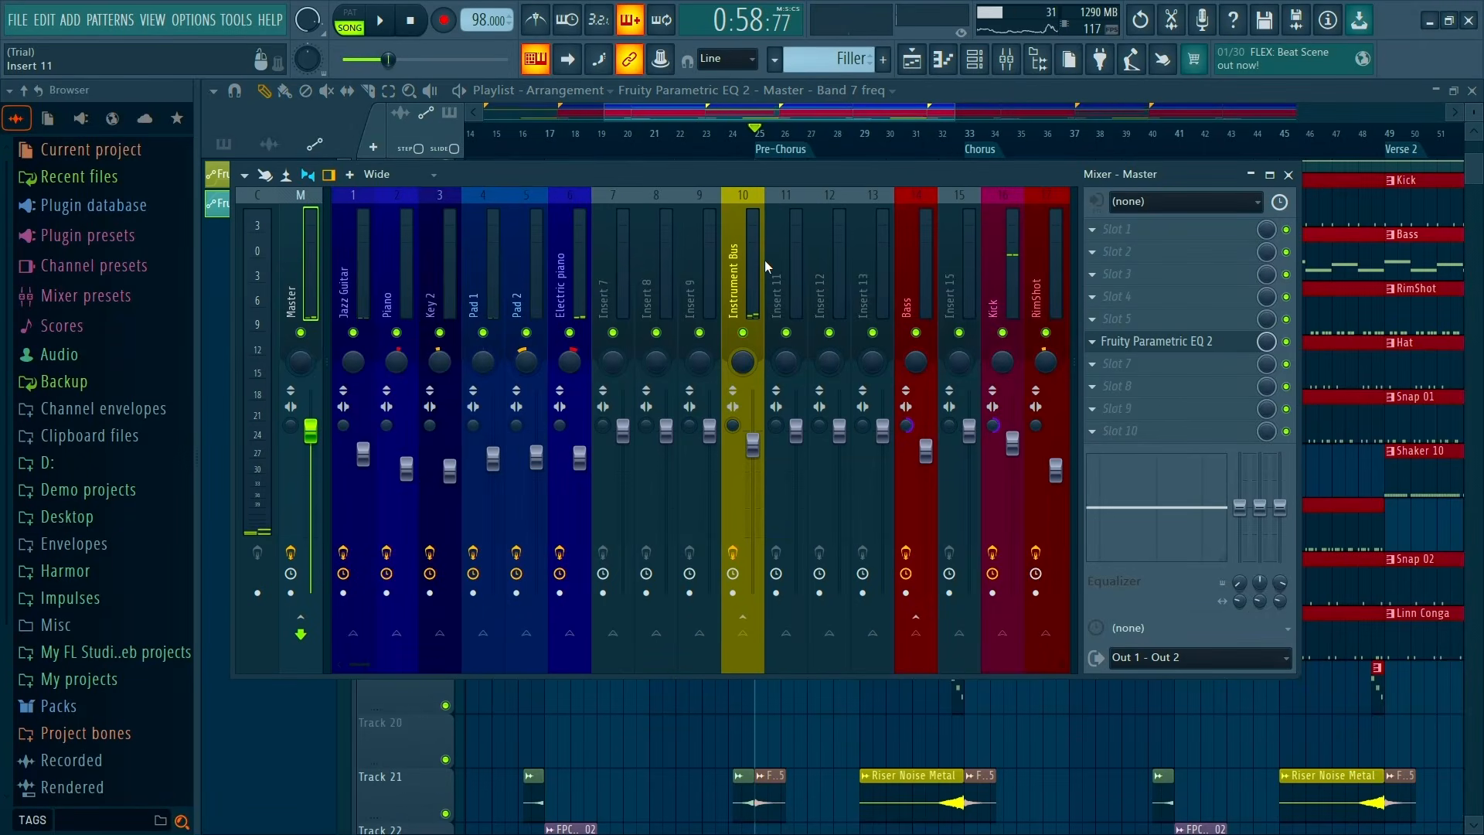
scroll(763, 261, "down", 2)
scroll(763, 261, "down", 2)
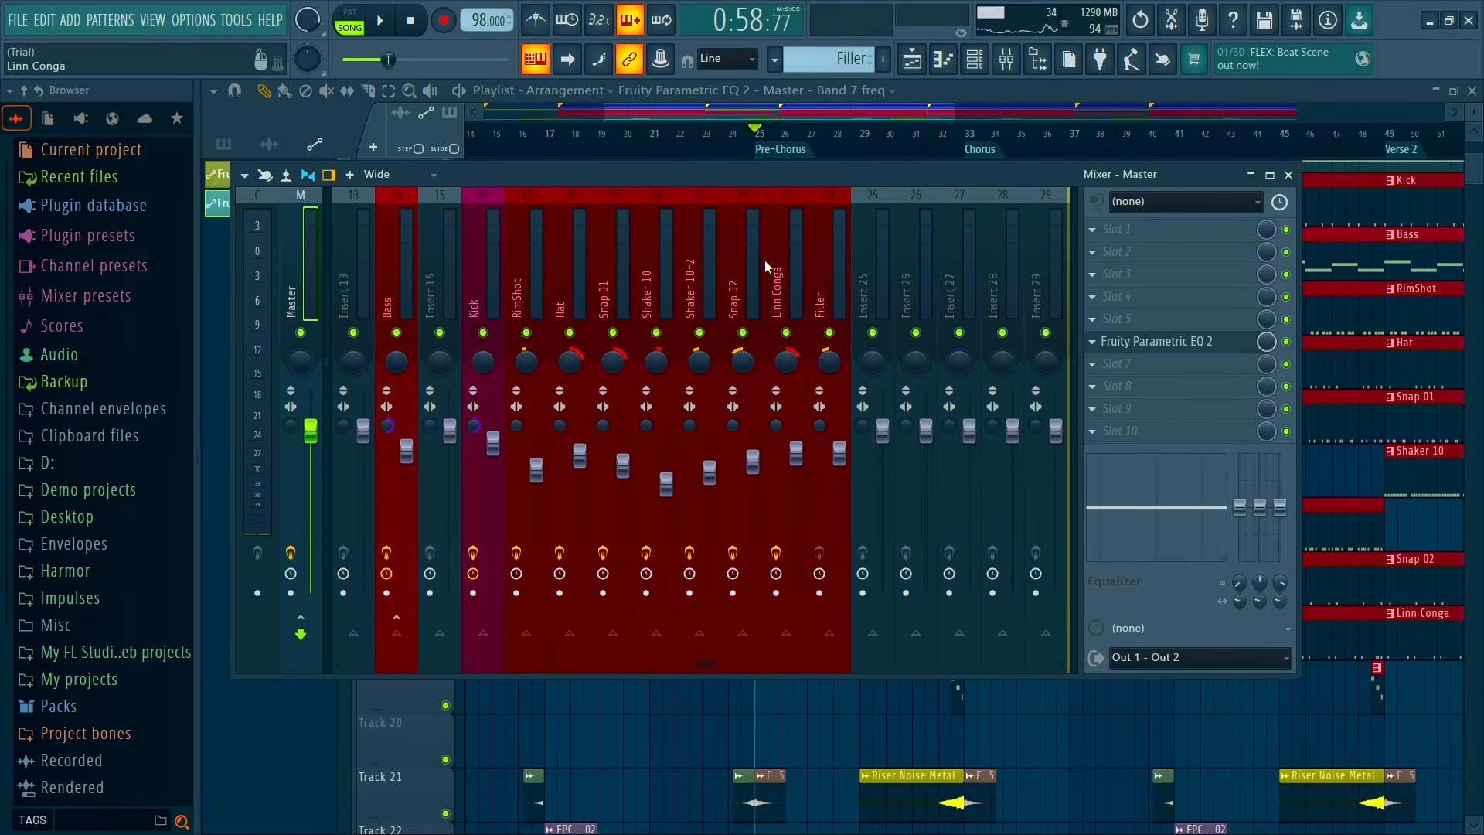
scroll(764, 260, "down", 3)
left_click(697, 275)
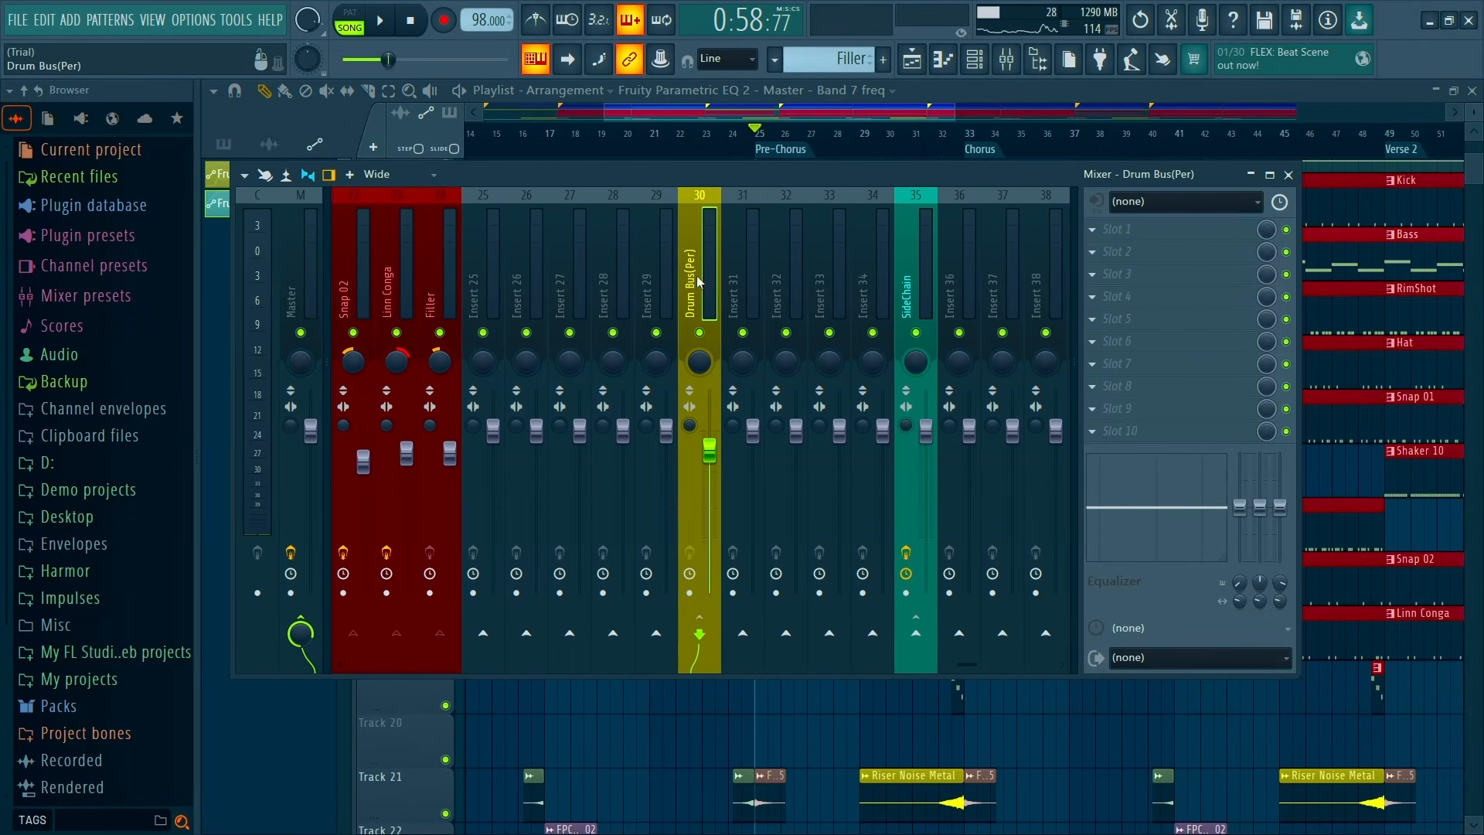
left_click(1165, 255)
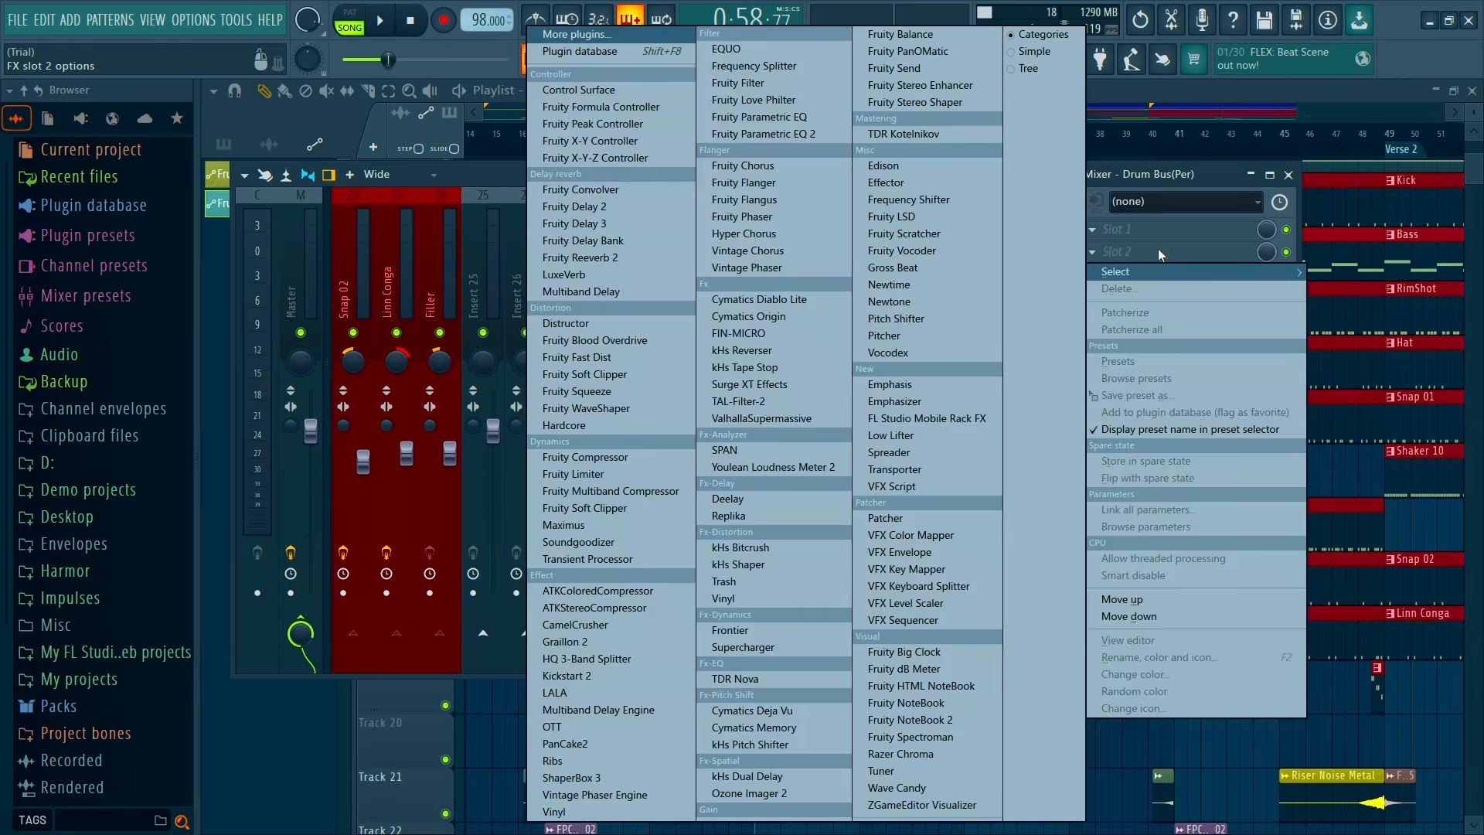
left_click(805, 138)
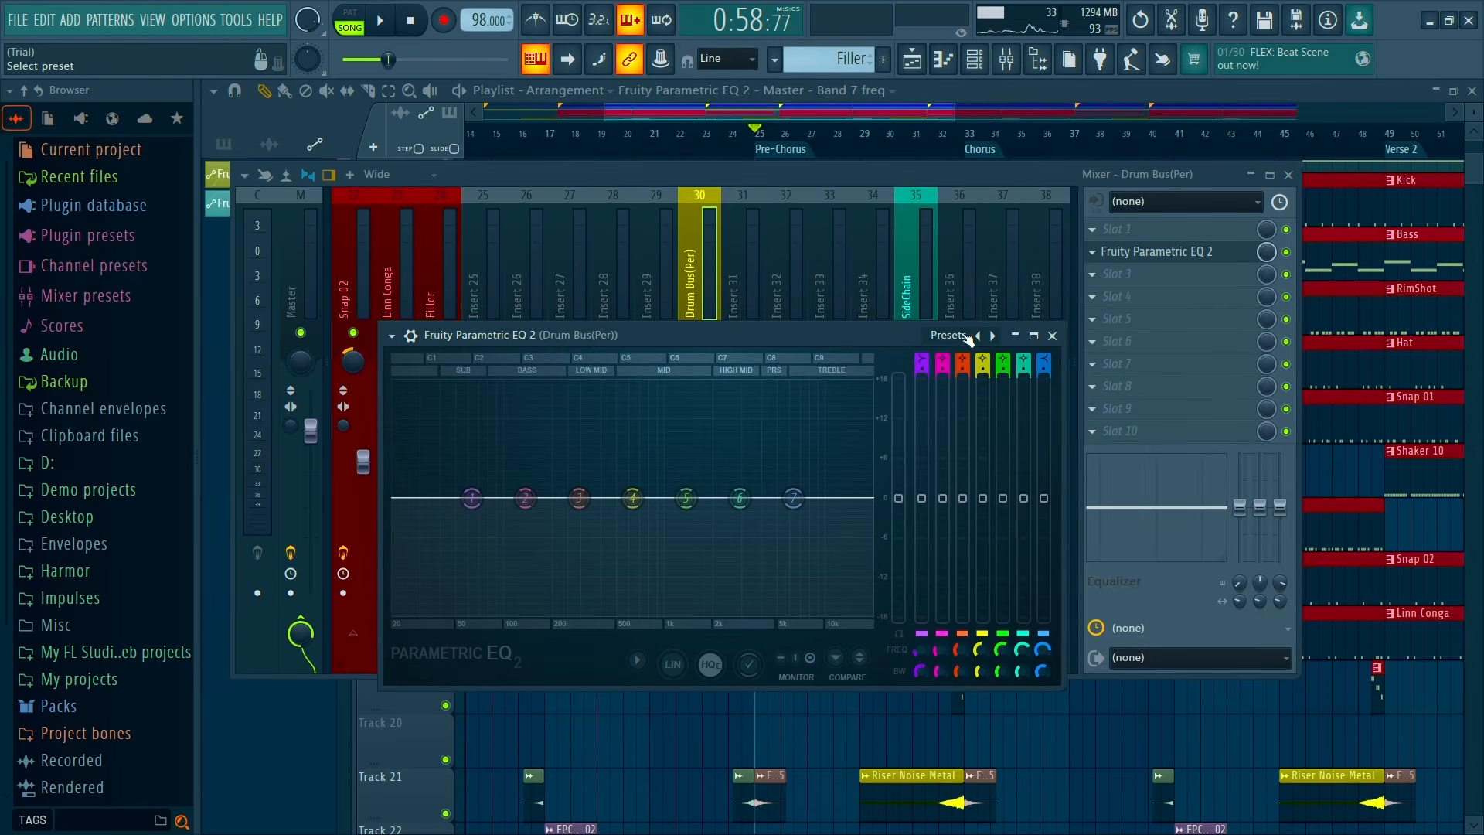
left_click(949, 336)
left_click(961, 375)
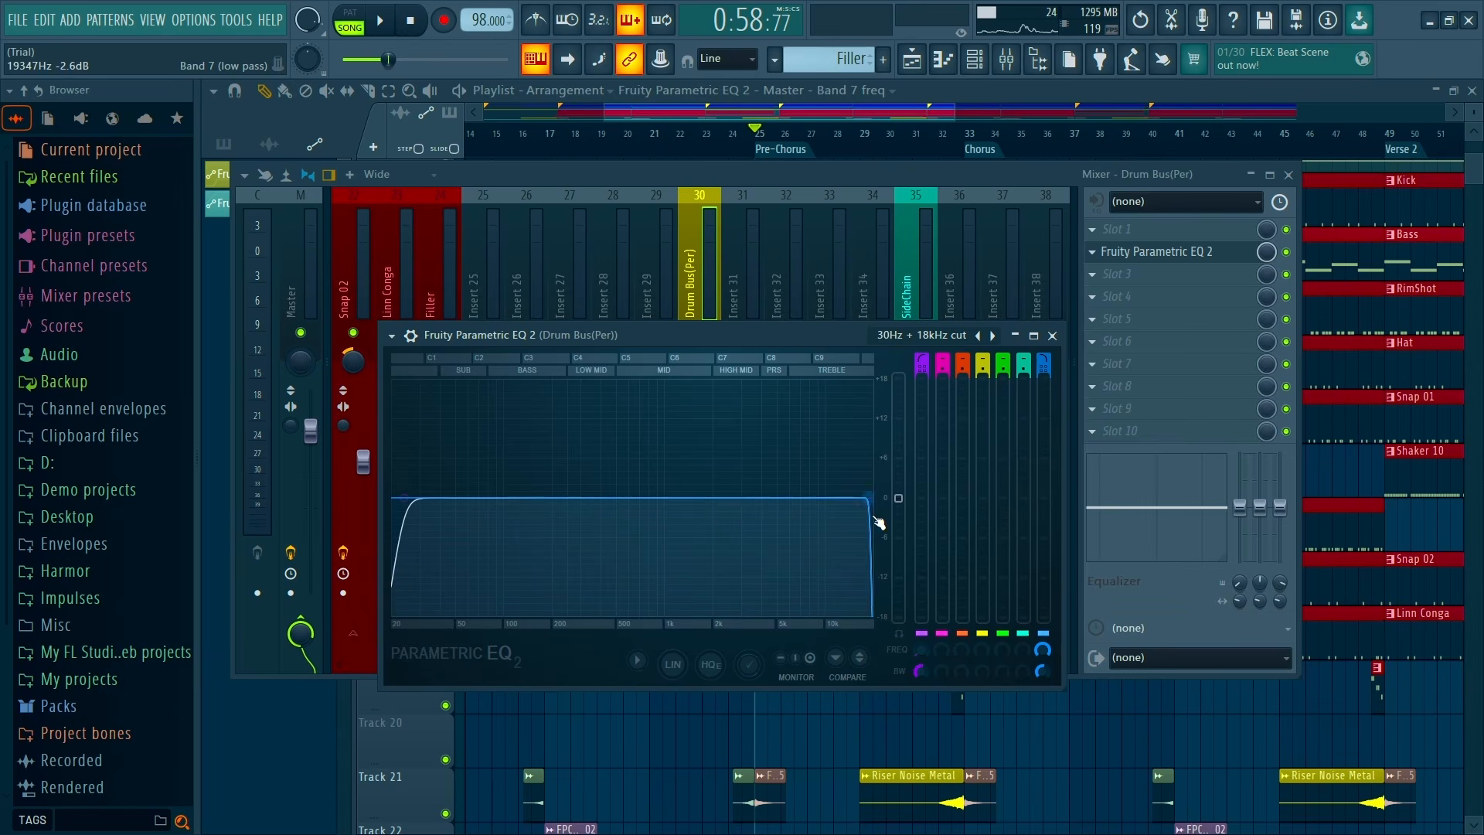
Lower the Drum Bus EQ's band 7 low-pass cutoff to 886 Hz while auditioning the Pre-Chorus
left_click_drag(879, 524, 669, 497)
key("space")
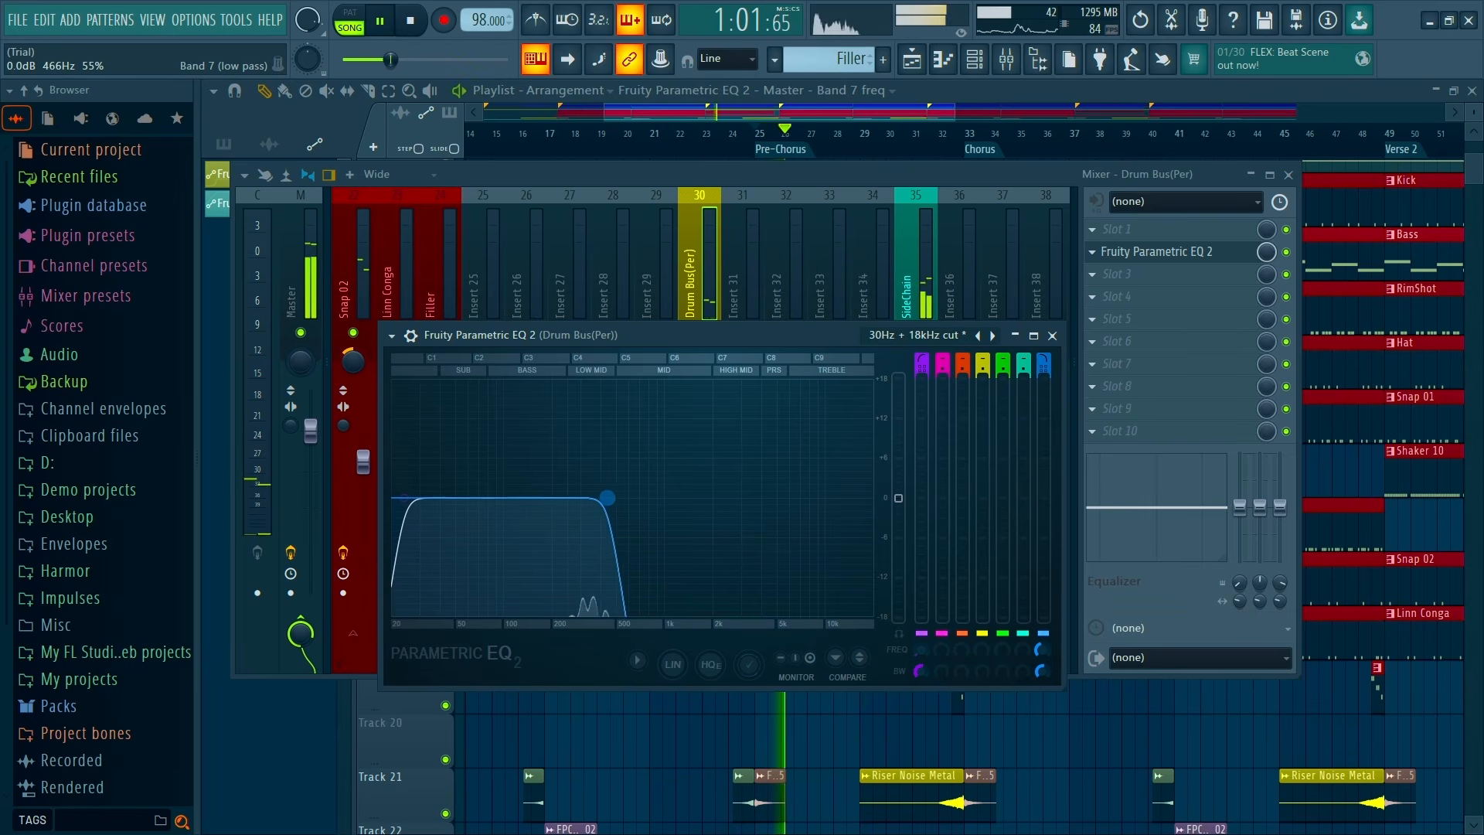
key("space")
key("space")
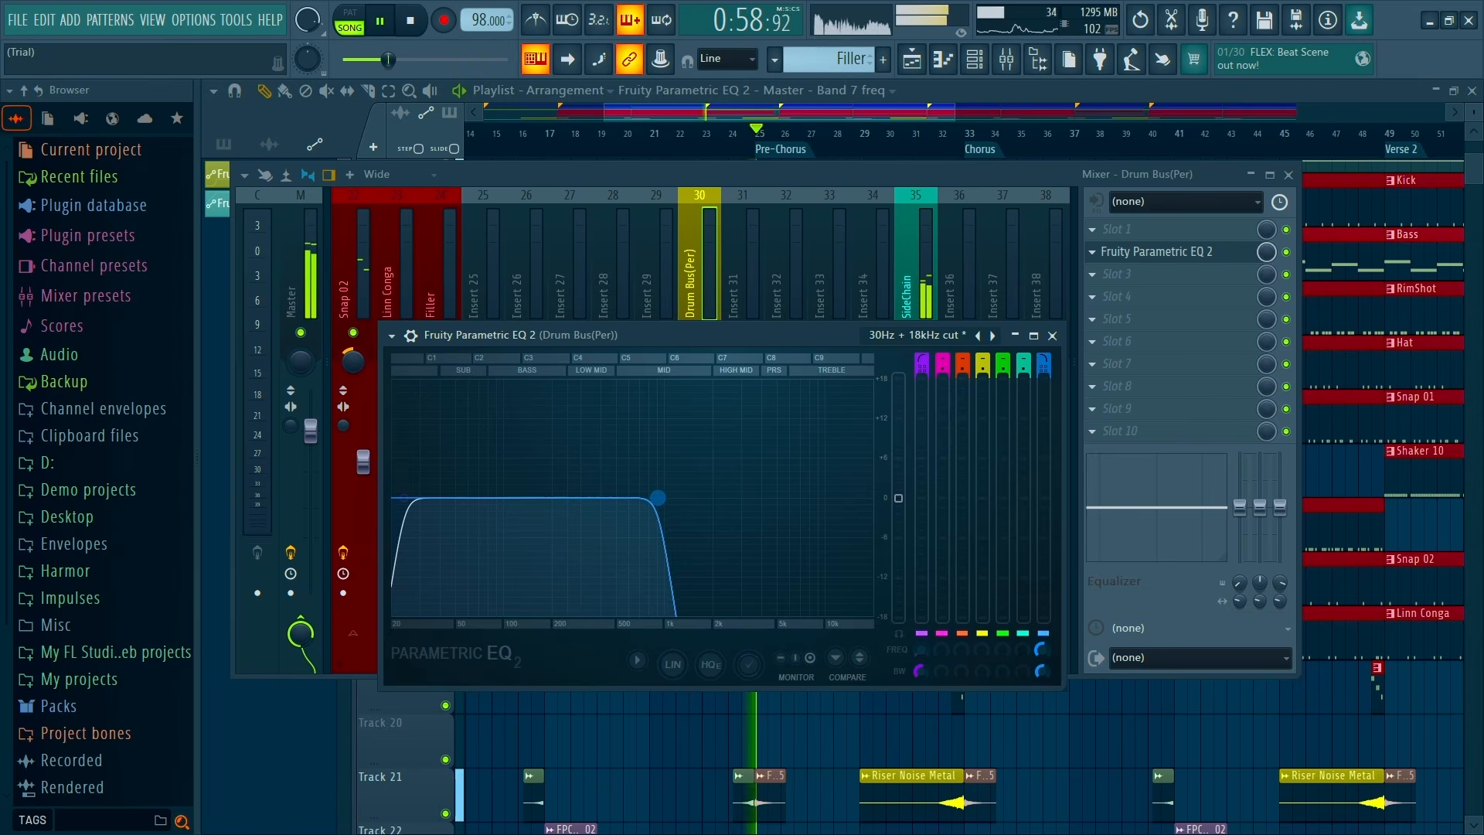
key("space")
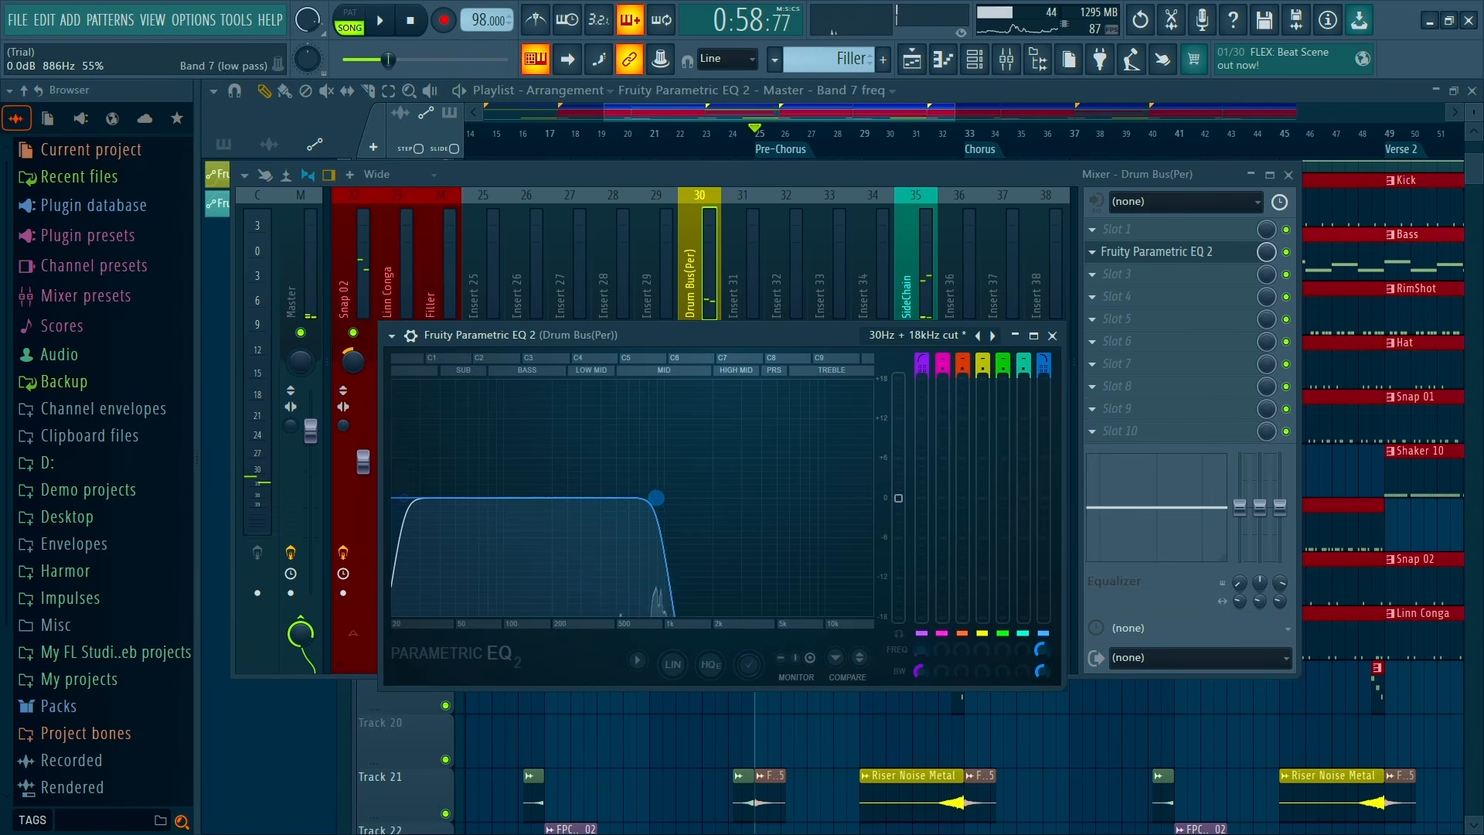
Create an automation clip for the Drum Bus EQ's band 7 frequency and move it to Track 24, starting at bar 1
right_click(1043, 649)
left_click(1098, 671)
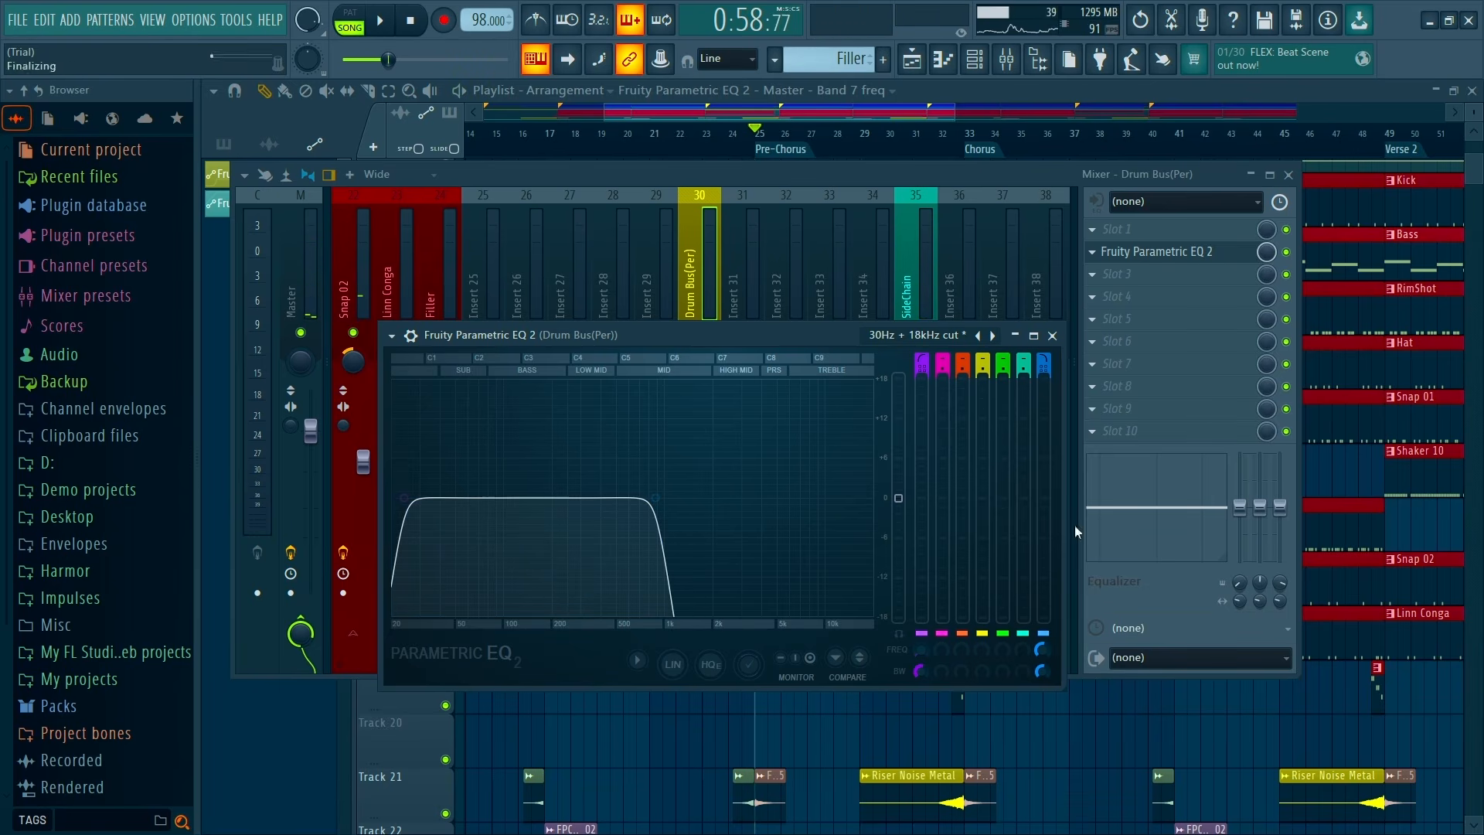
left_click(1052, 335)
left_click(1289, 175)
scroll(822, 646, "down", 4)
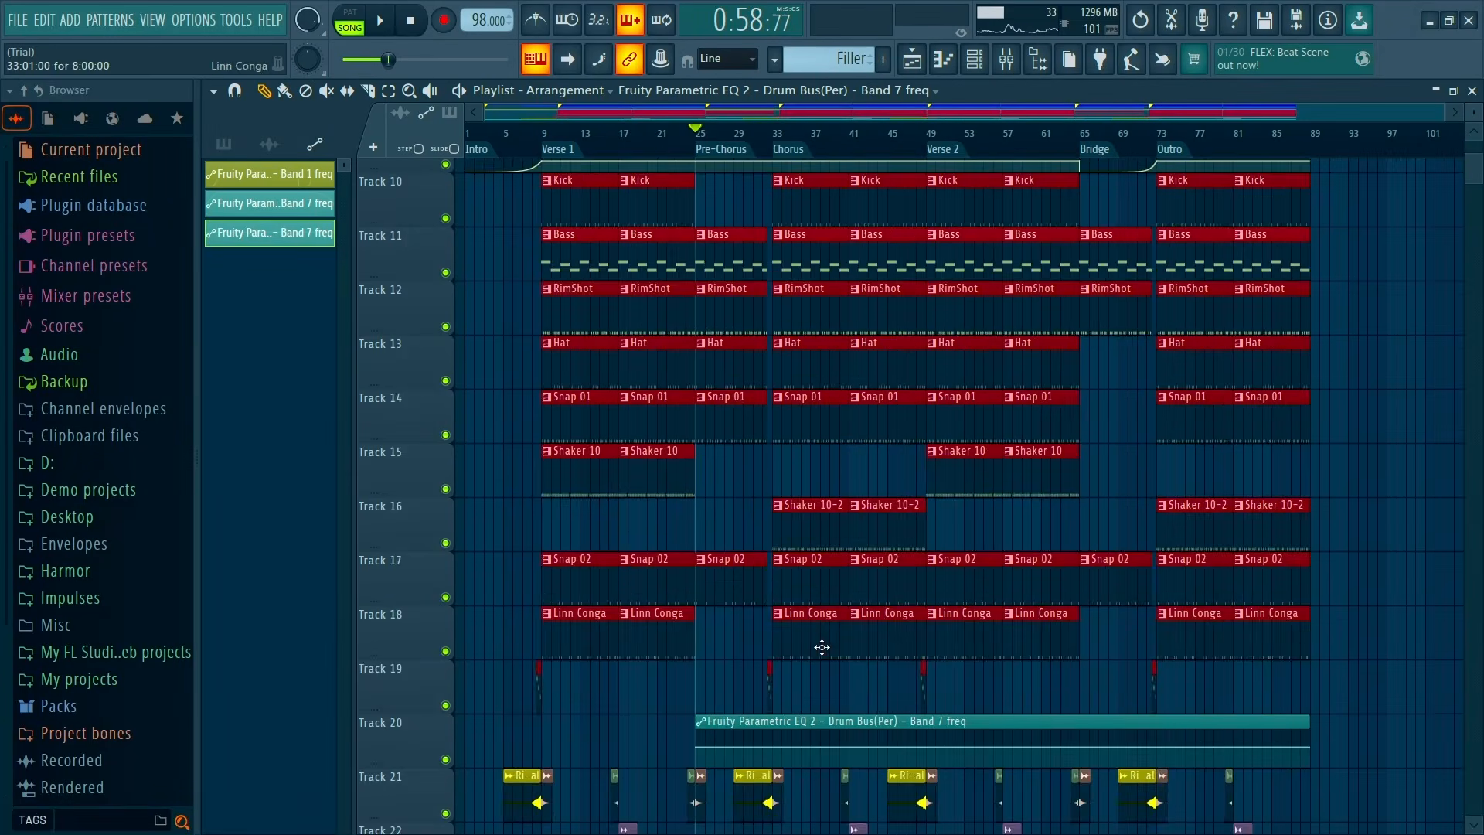
scroll(838, 398, "down", 3)
left_click_drag(843, 403, 590, 655)
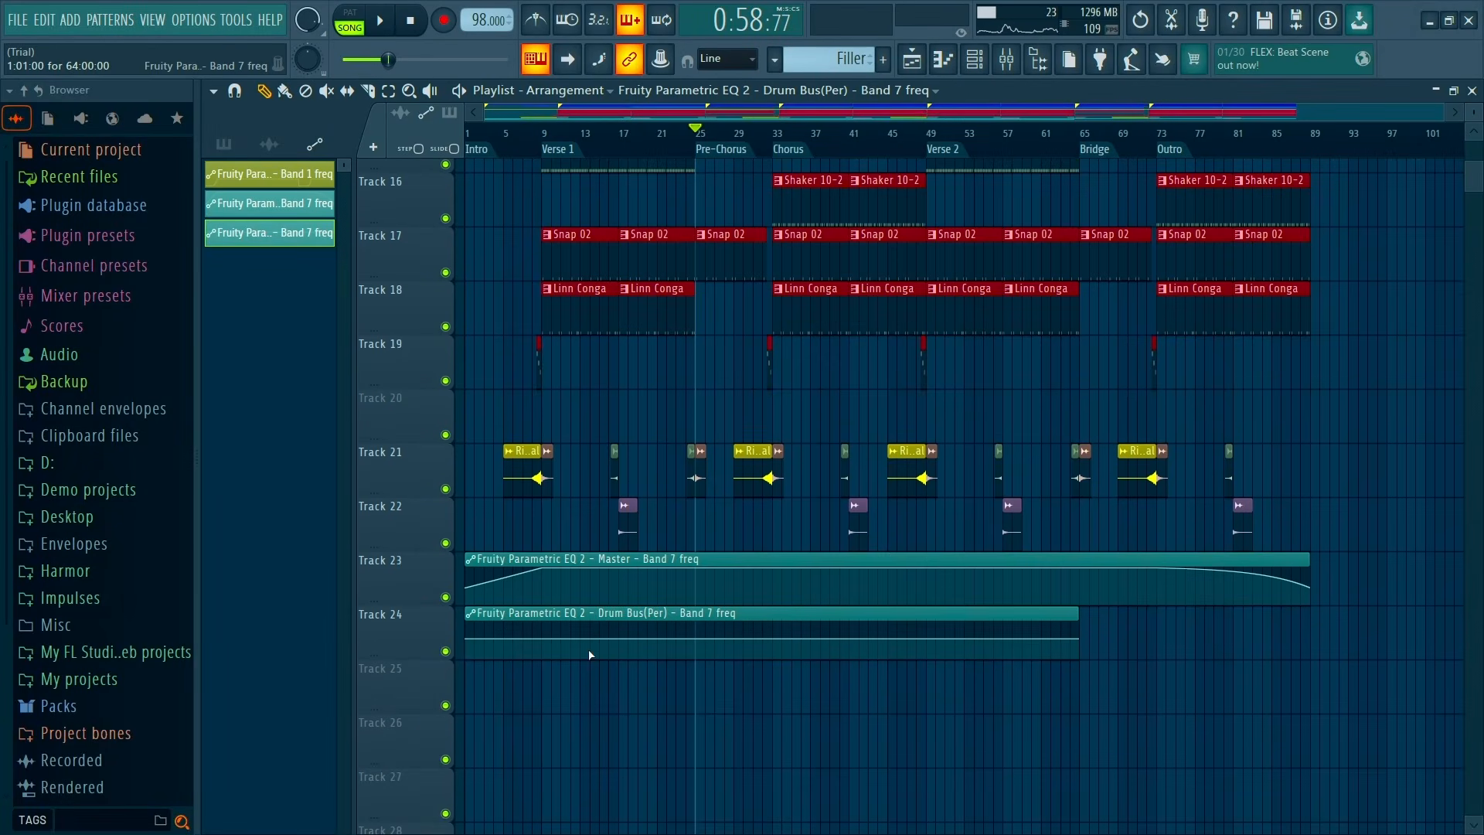
Copy the Drum Bus automation's 55% start value onto a new point where the Filler before the Chorus begins
right_click(465, 641)
left_click(494, 794)
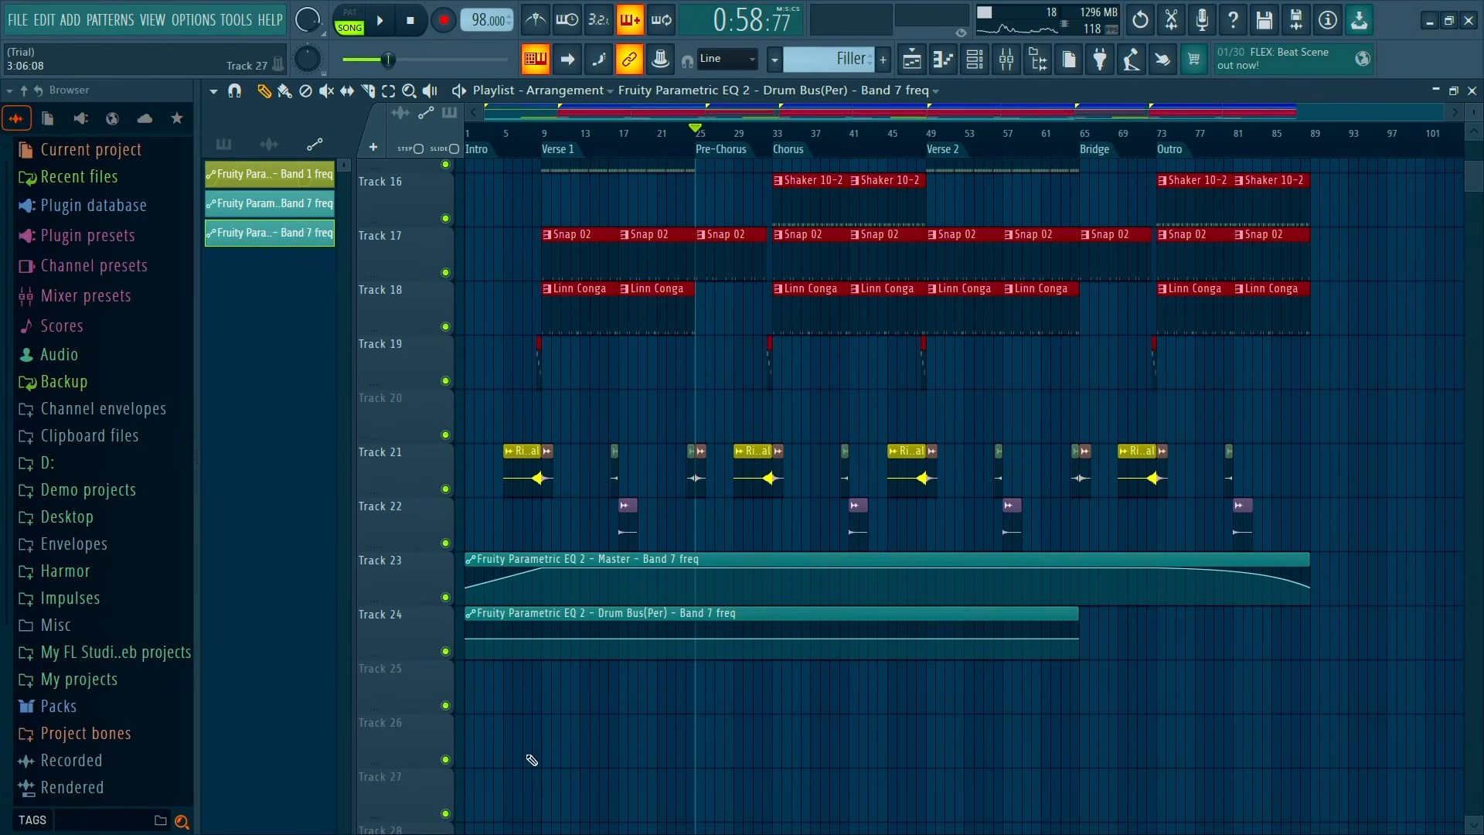
scroll(769, 182, "up", 3)
scroll(758, 193, "up", 1)
scroll(746, 297, "up", 6)
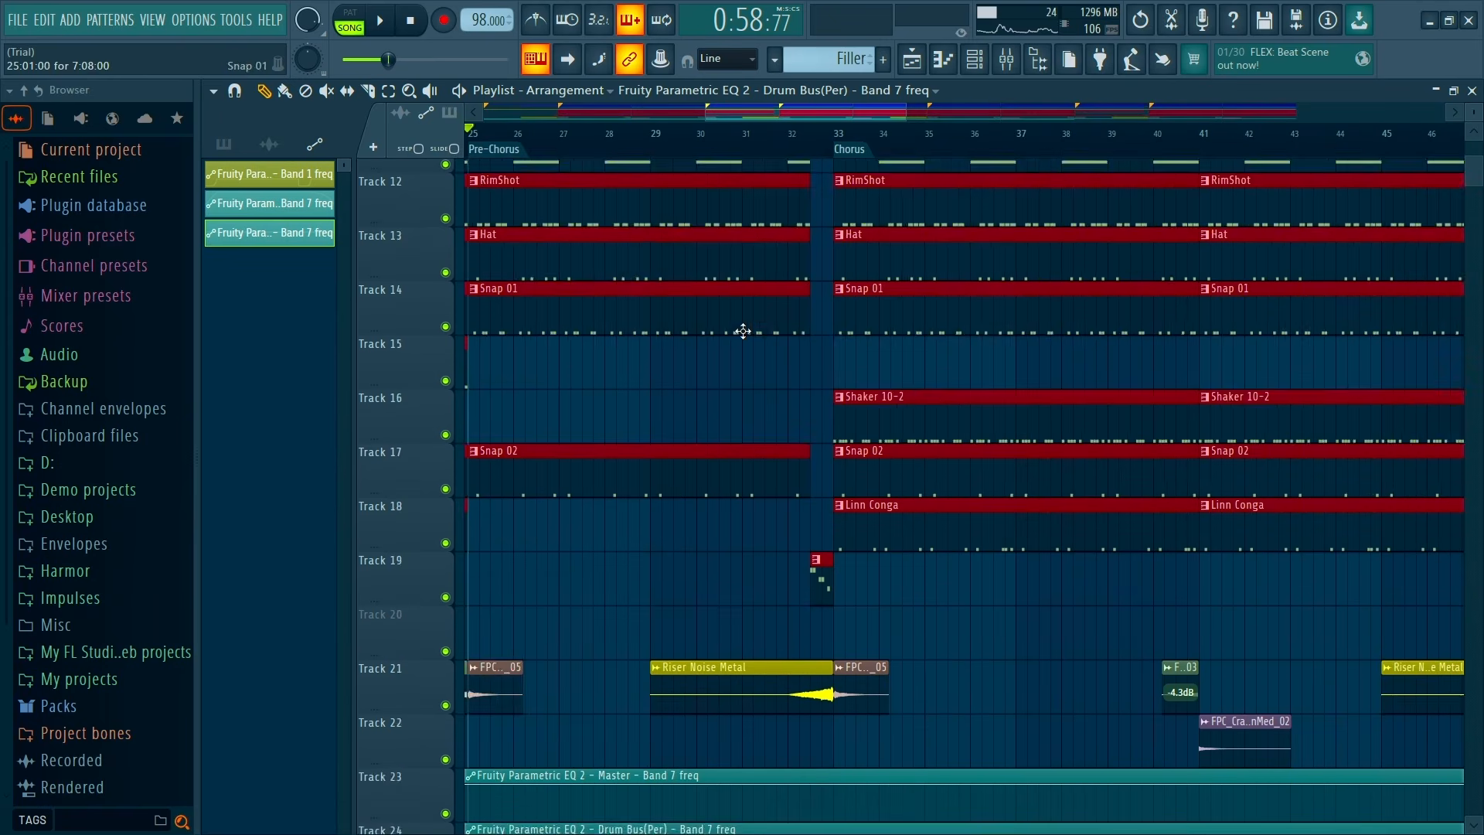
scroll(747, 340, "down", 4)
scroll(747, 355, "up", 2)
scroll(782, 397, "down", 3)
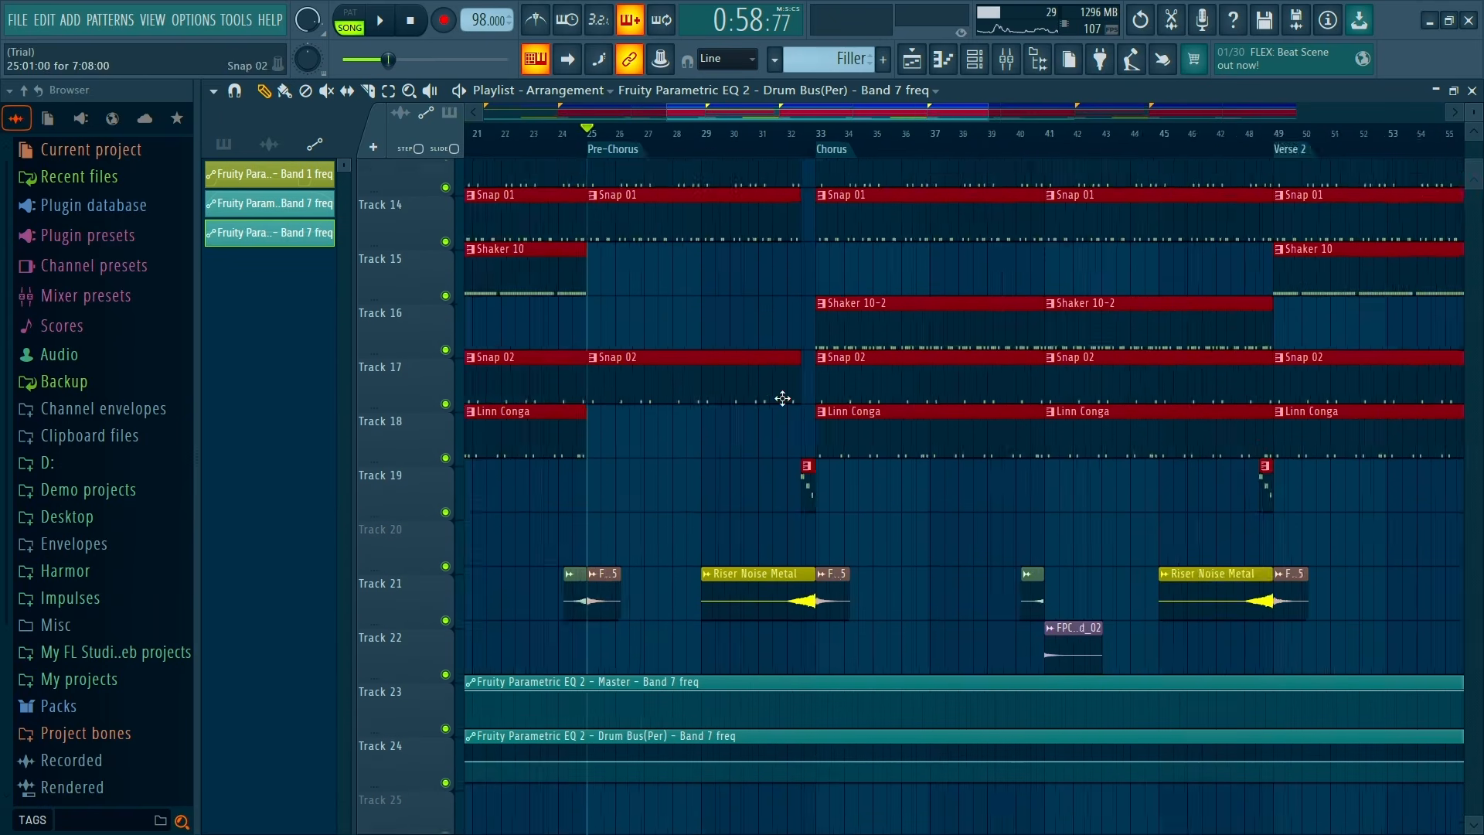
scroll(777, 418, "up", 3)
right_click(824, 748)
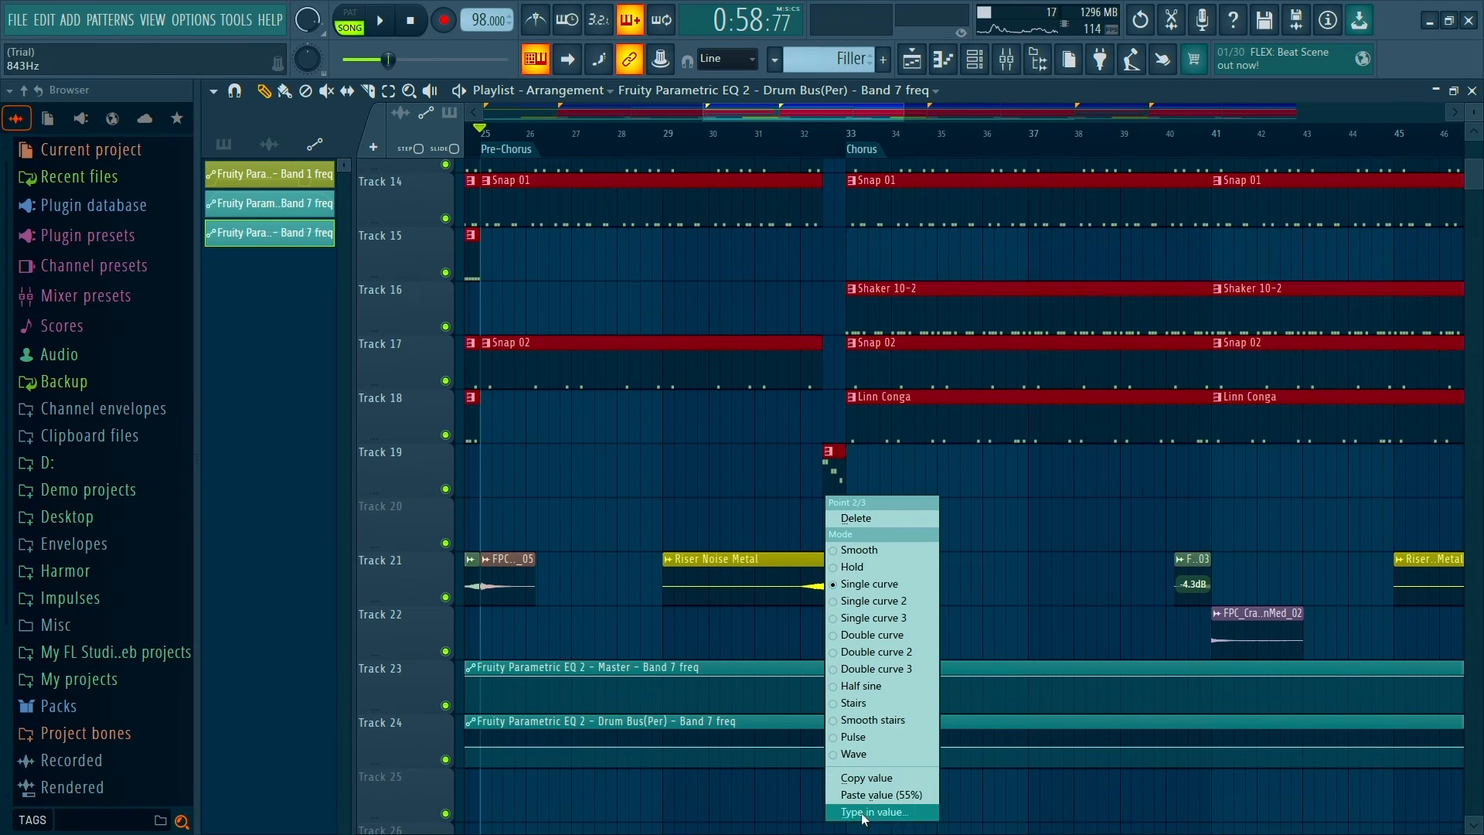
left_click(850, 795)
Add a raised point at bar 33 of the Drum Bus Band 7 automation to open the filter into the Chorus
scroll(838, 765, "up", 3)
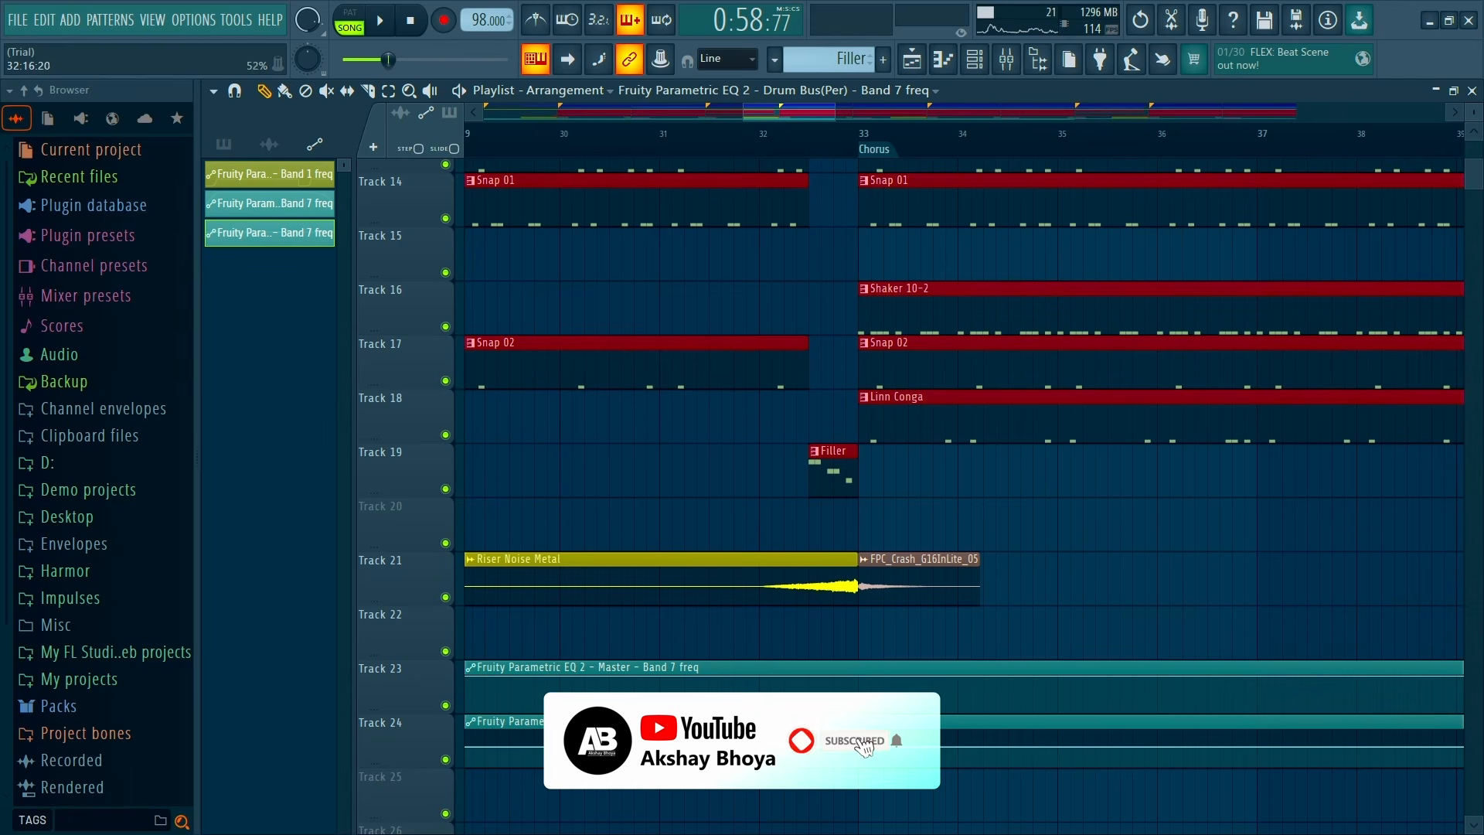
left_click_drag(861, 746, 861, 732)
scroll(773, 753, "down", 5)
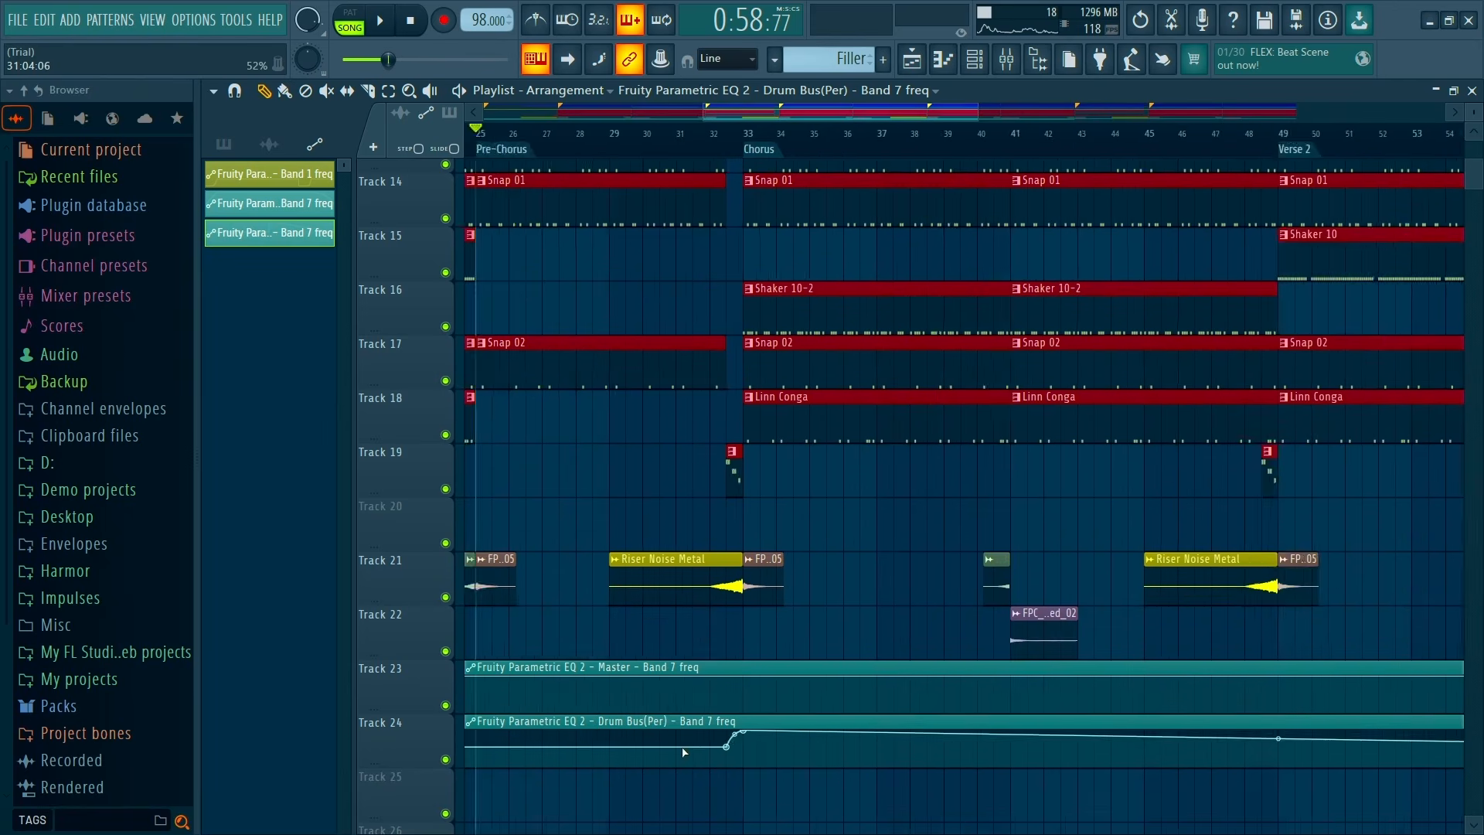
Reshape the Drum Bus automation's pre-Chorus rise, lowering the point at the Filler's start and setting the tension up to bar 33 to 100%
scroll(615, 760, "down", 5)
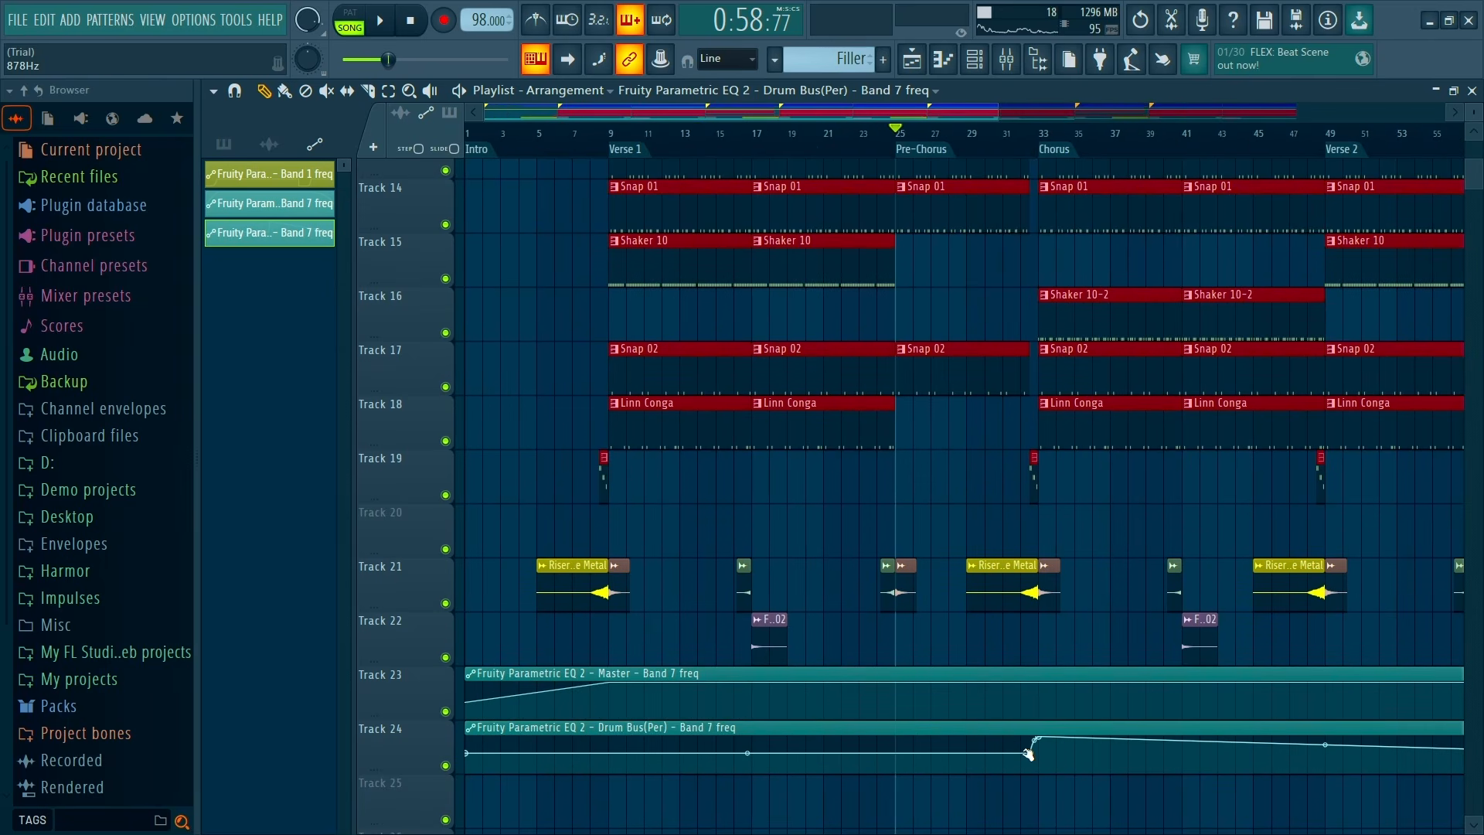
left_click_drag(1042, 738, 1038, 754)
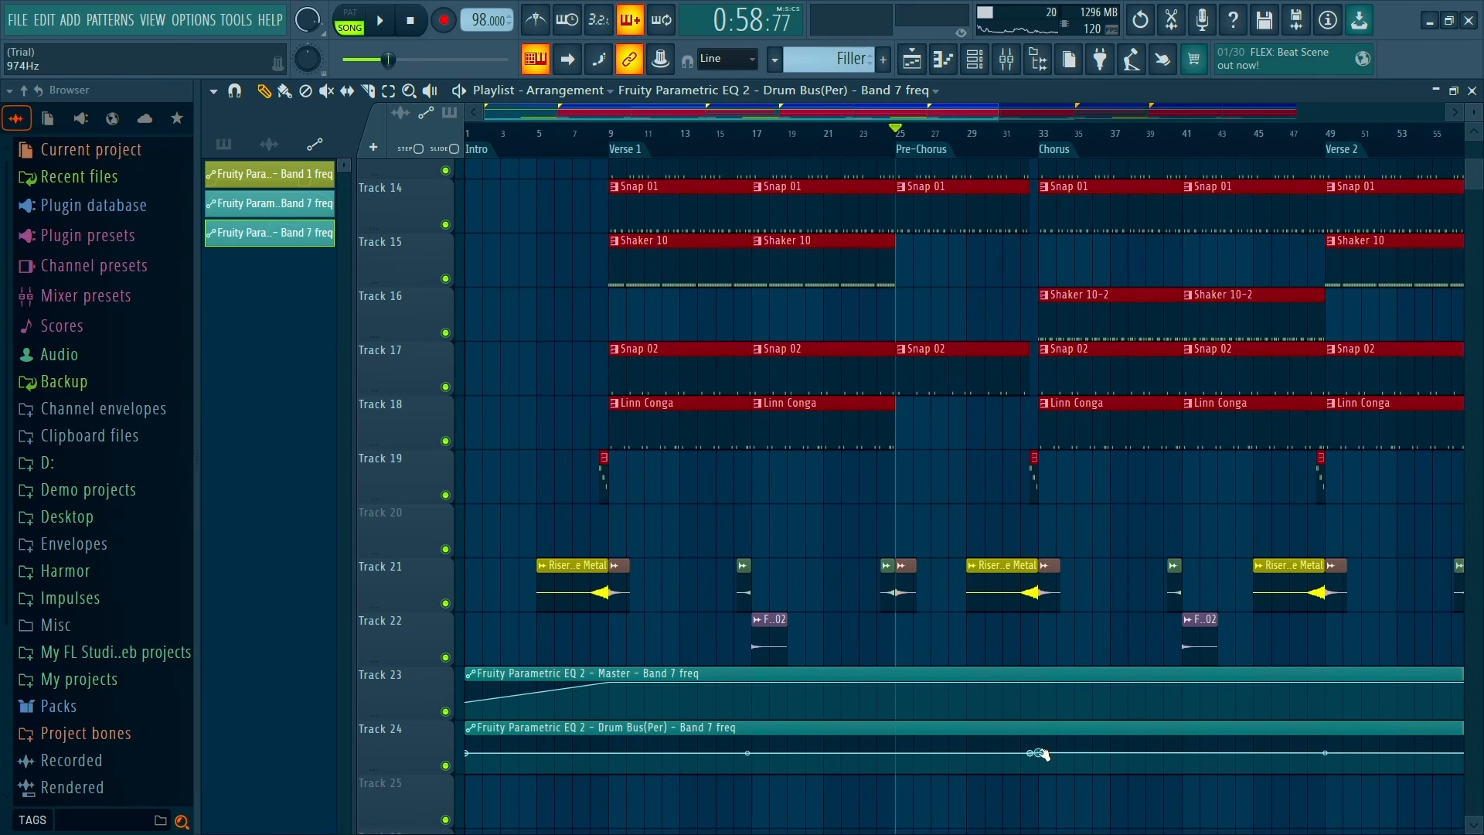
scroll(1035, 754, "up", 5)
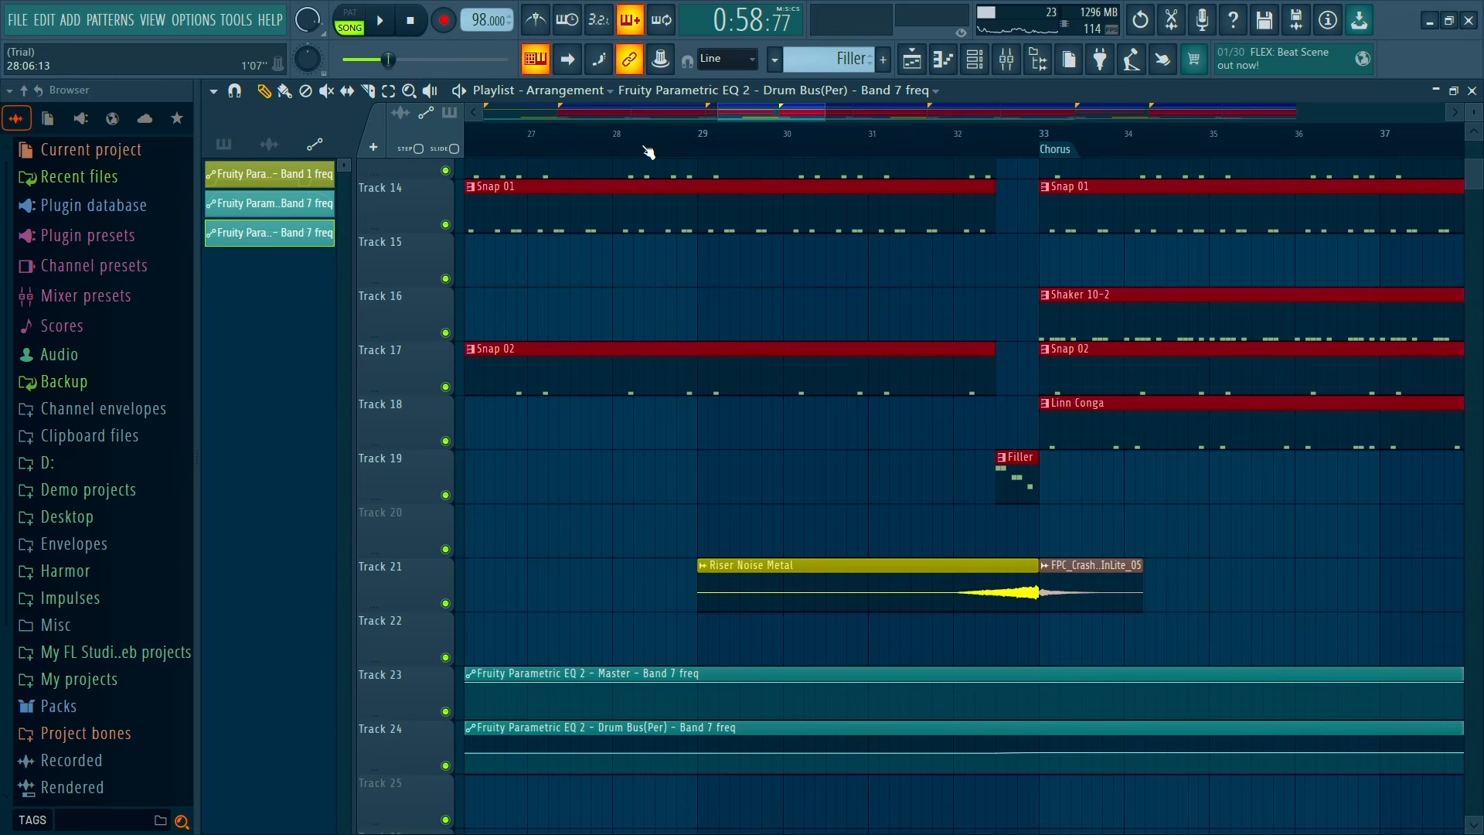
left_click(686, 131)
mouse_move(1000, 756)
left_mouse_down()
mouse_move(1004, 739)
mouse_move(1040, 738)
mouse_move(995, 747)
mouse_move(1012, 758)
left_mouse_up()
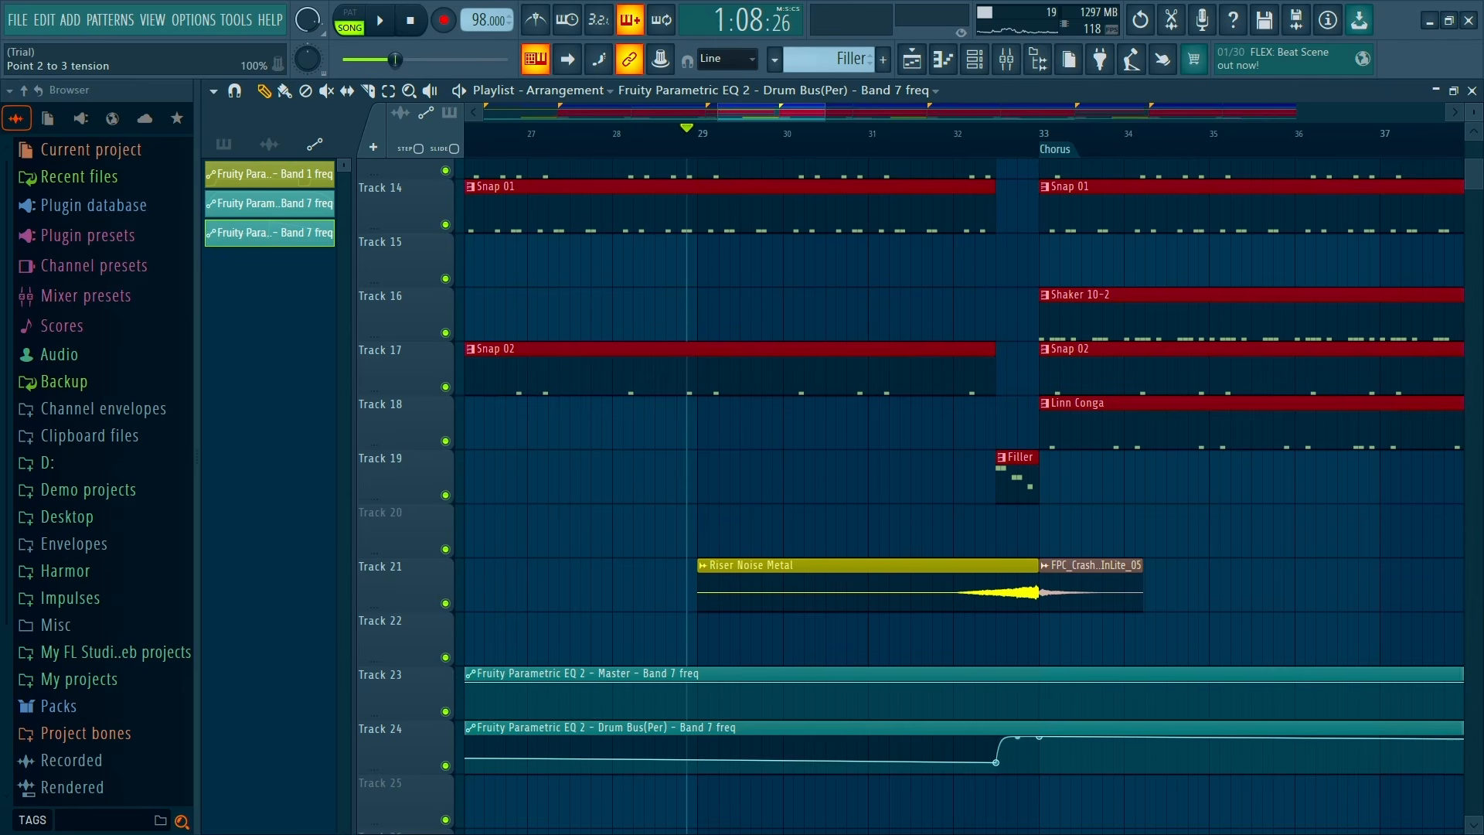
Add a point at bar 29 of the Drum Bus Band 7 automation and raise it to the top
left_click(699, 757)
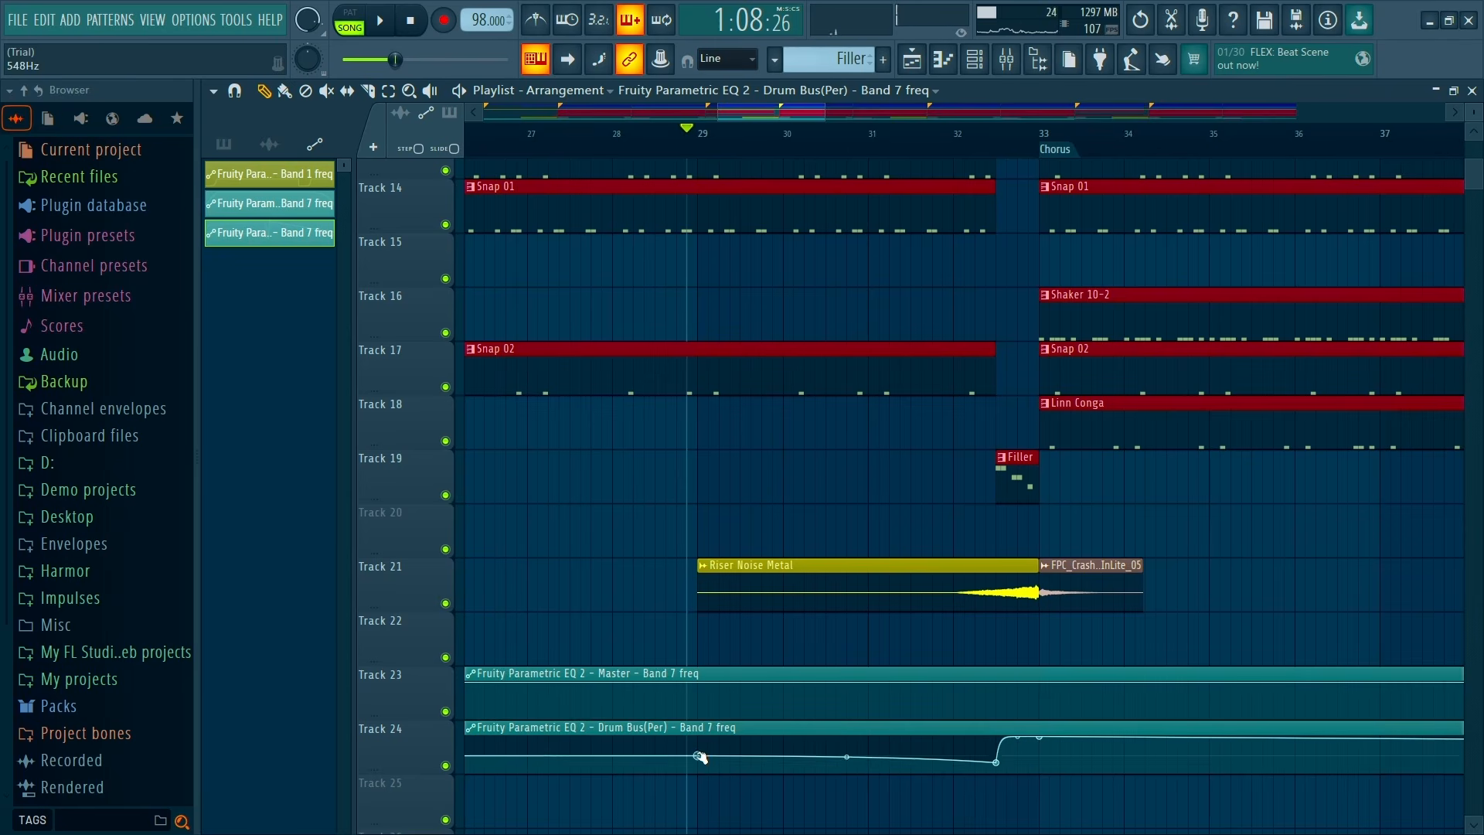
left_click_drag(700, 757, 705, 730)
scroll(695, 734, "down", 6)
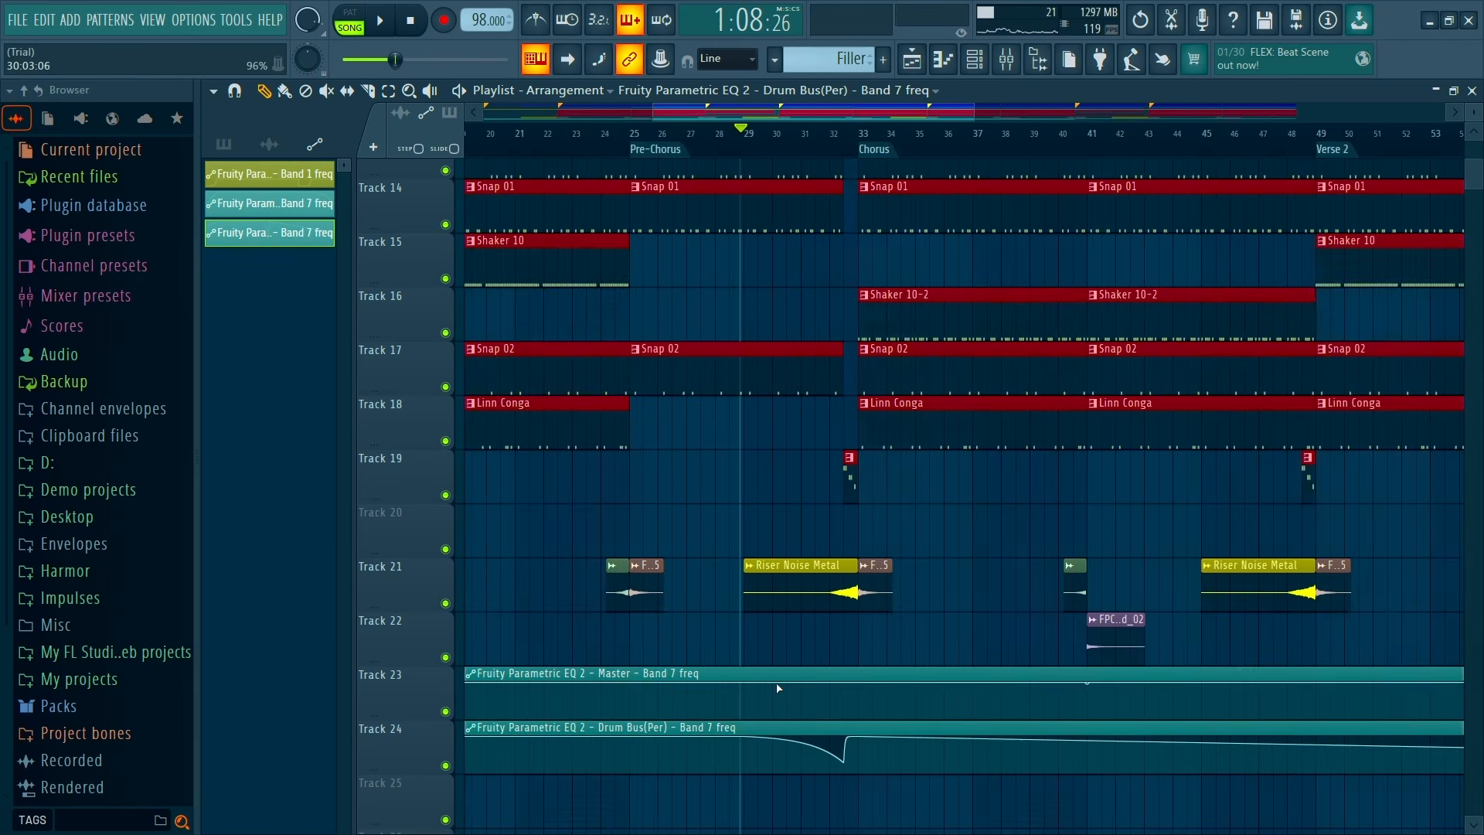
left_click_drag(507, 793, 581, 802)
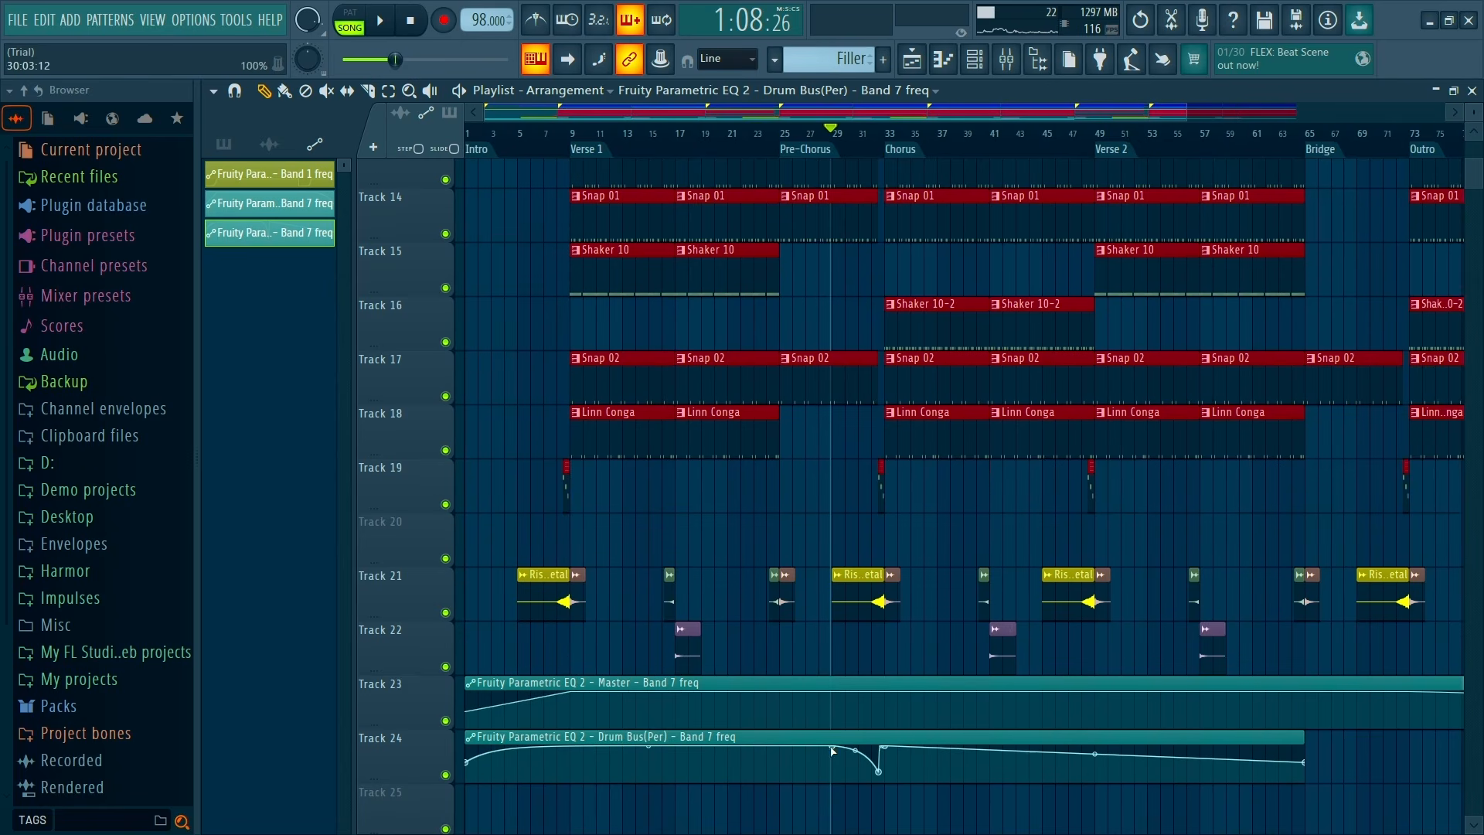
scroll(936, 609, "up", 4)
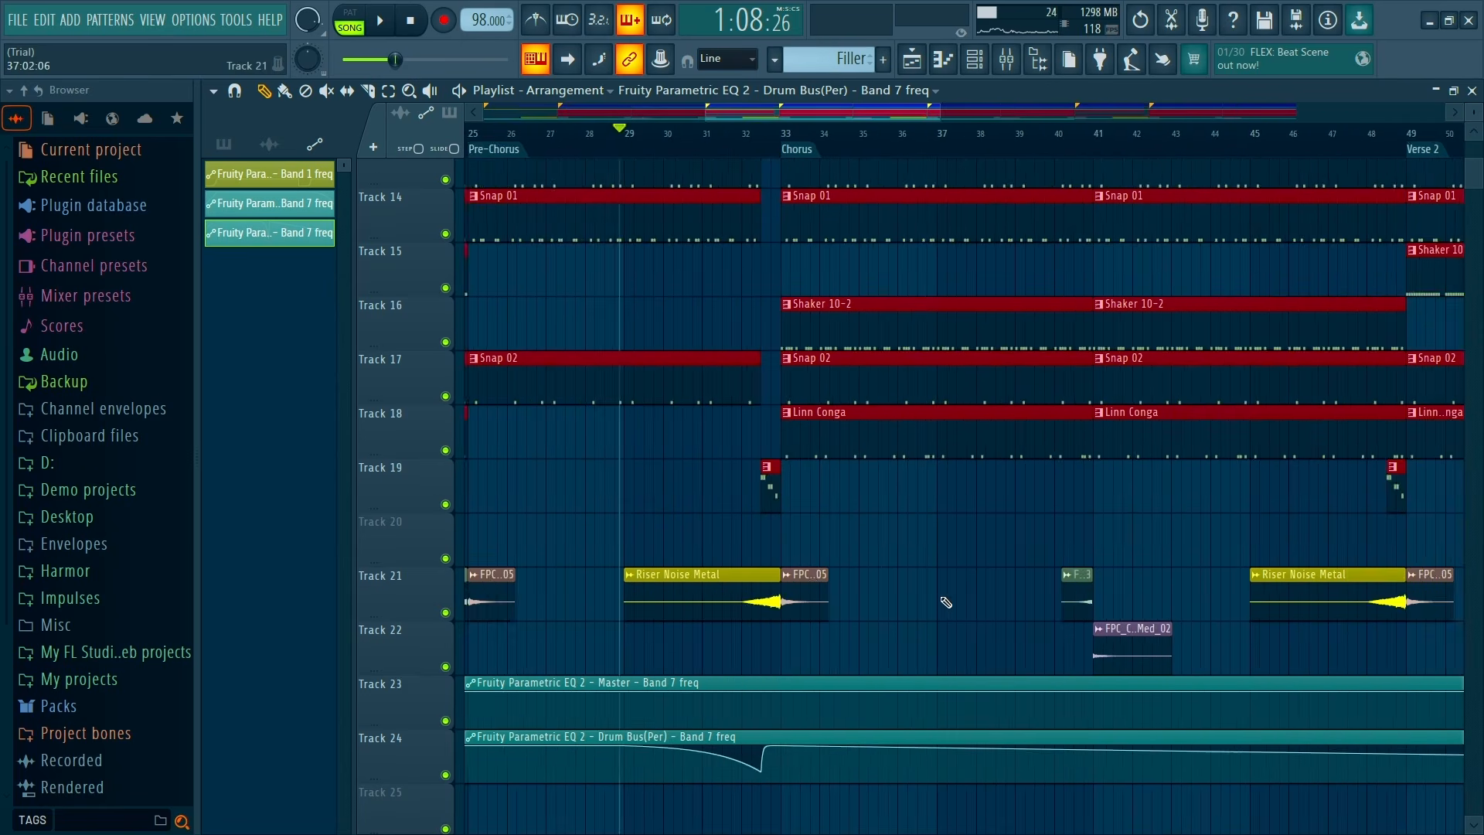
Paste the copied 55% value onto the Drum Bus automation's dip point at the Filler's start and make the rise after it vertical
key("space")
left_click_drag(578, 473, 926, 451)
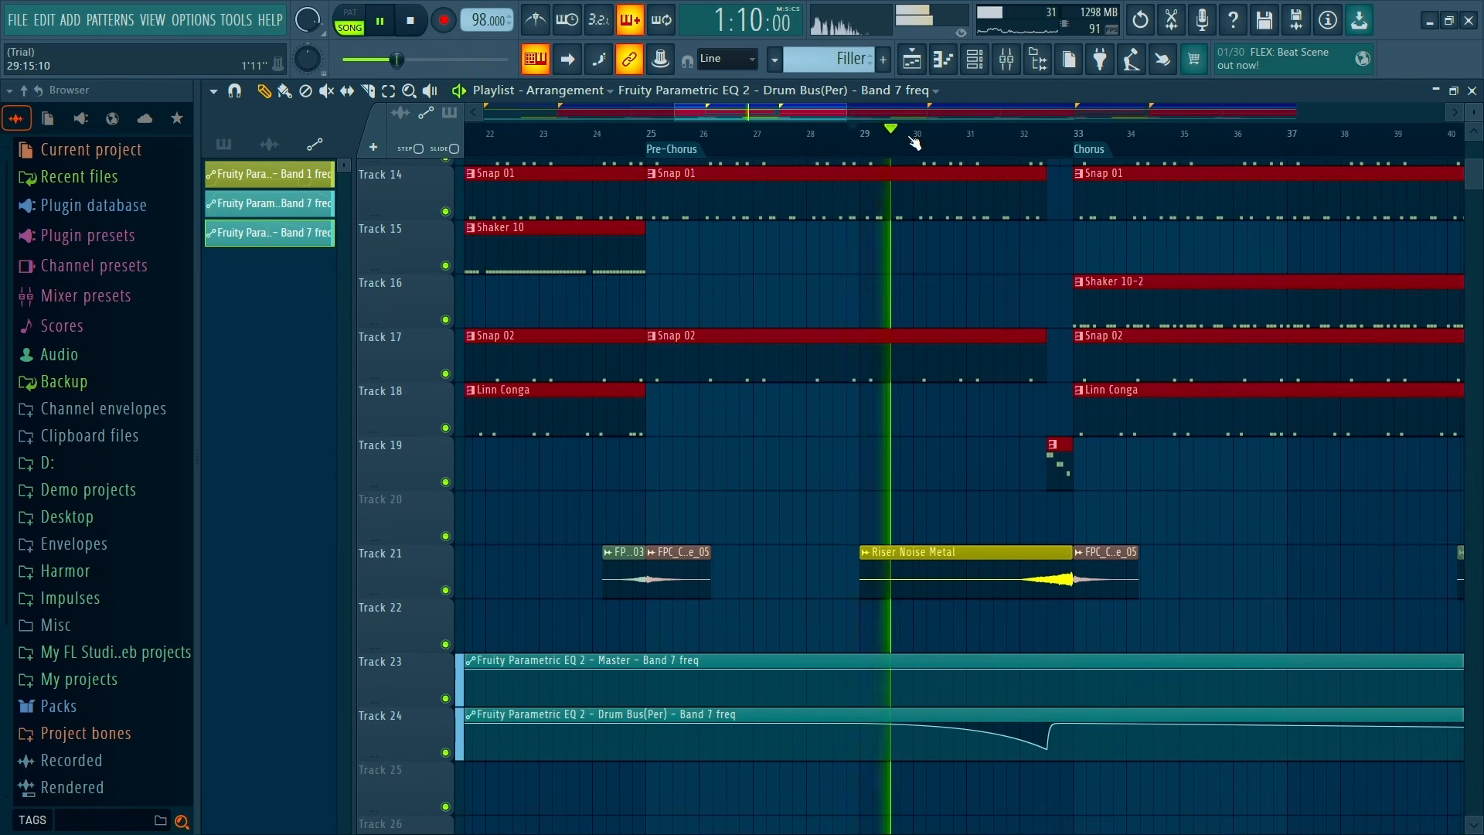
right_click(1046, 748)
left_click(1074, 795)
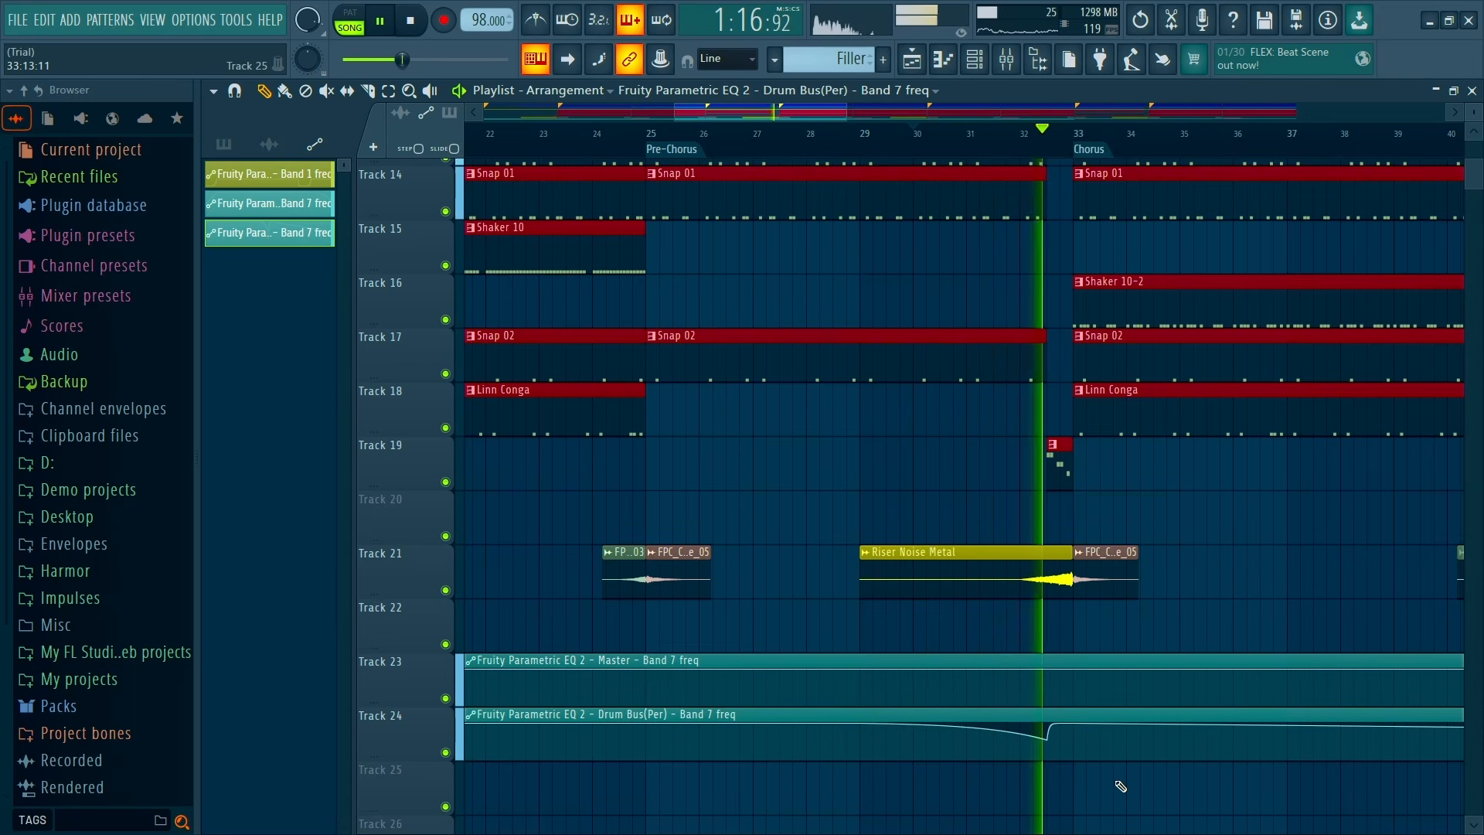
key("space")
scroll(1065, 703, "up", 4)
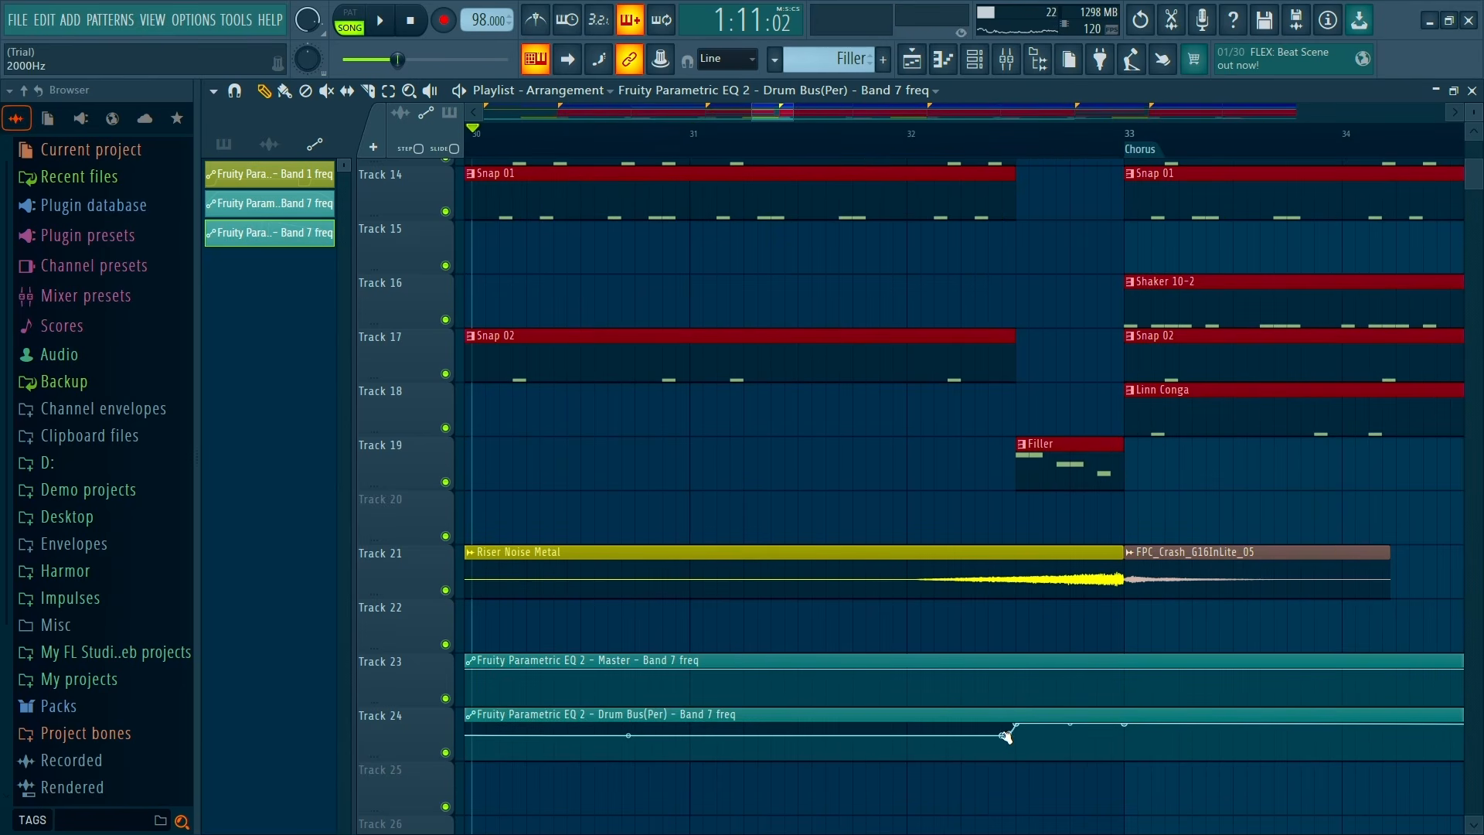
scroll(1013, 740, "down", 4)
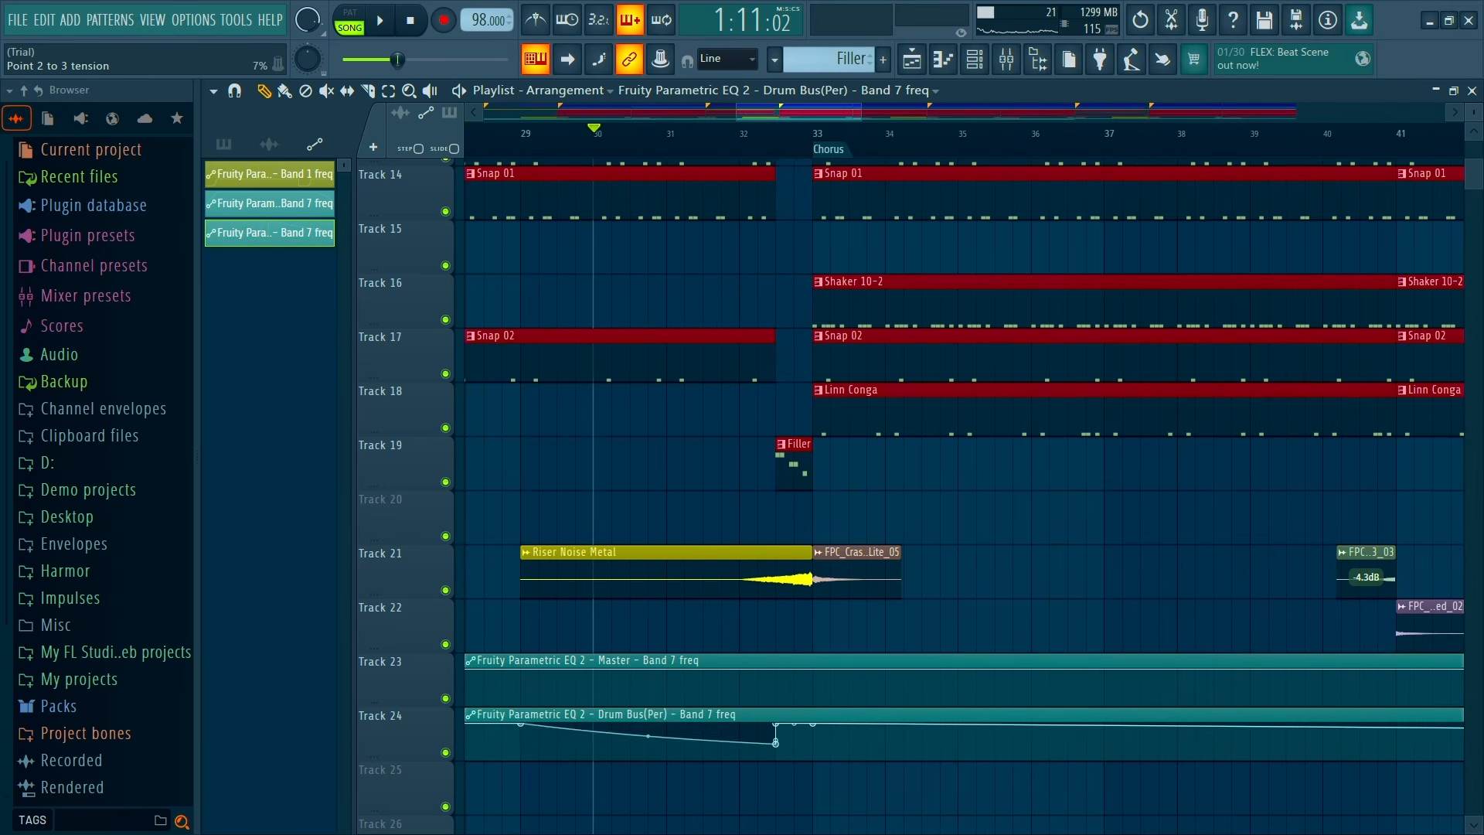
Play the end of the Pre-Chorus from bar 30 into the Chorus to check the drum filter dip
key("space")
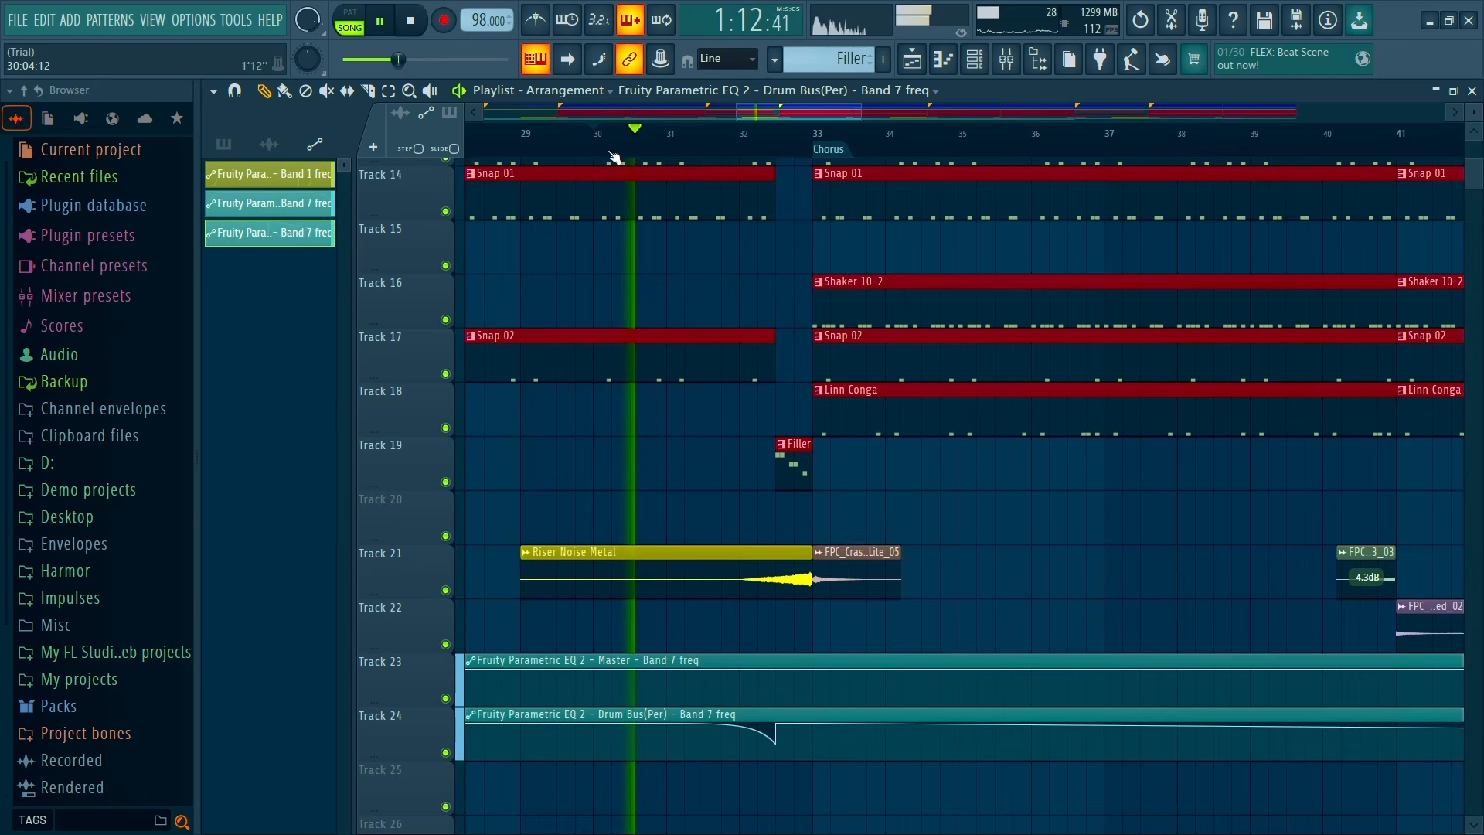
scroll(629, 433, "up", 3)
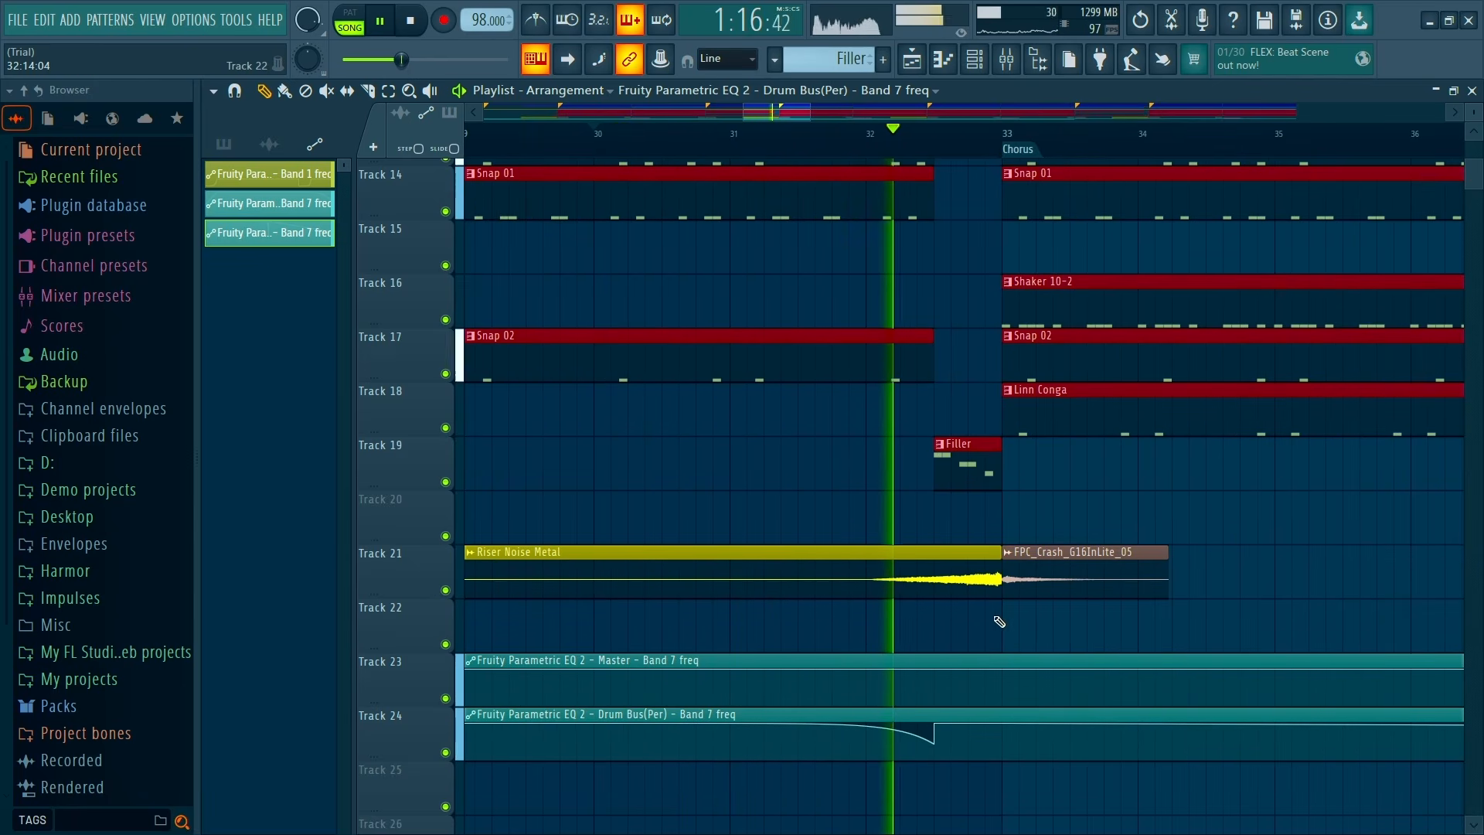
scroll(1021, 630, "down", 4)
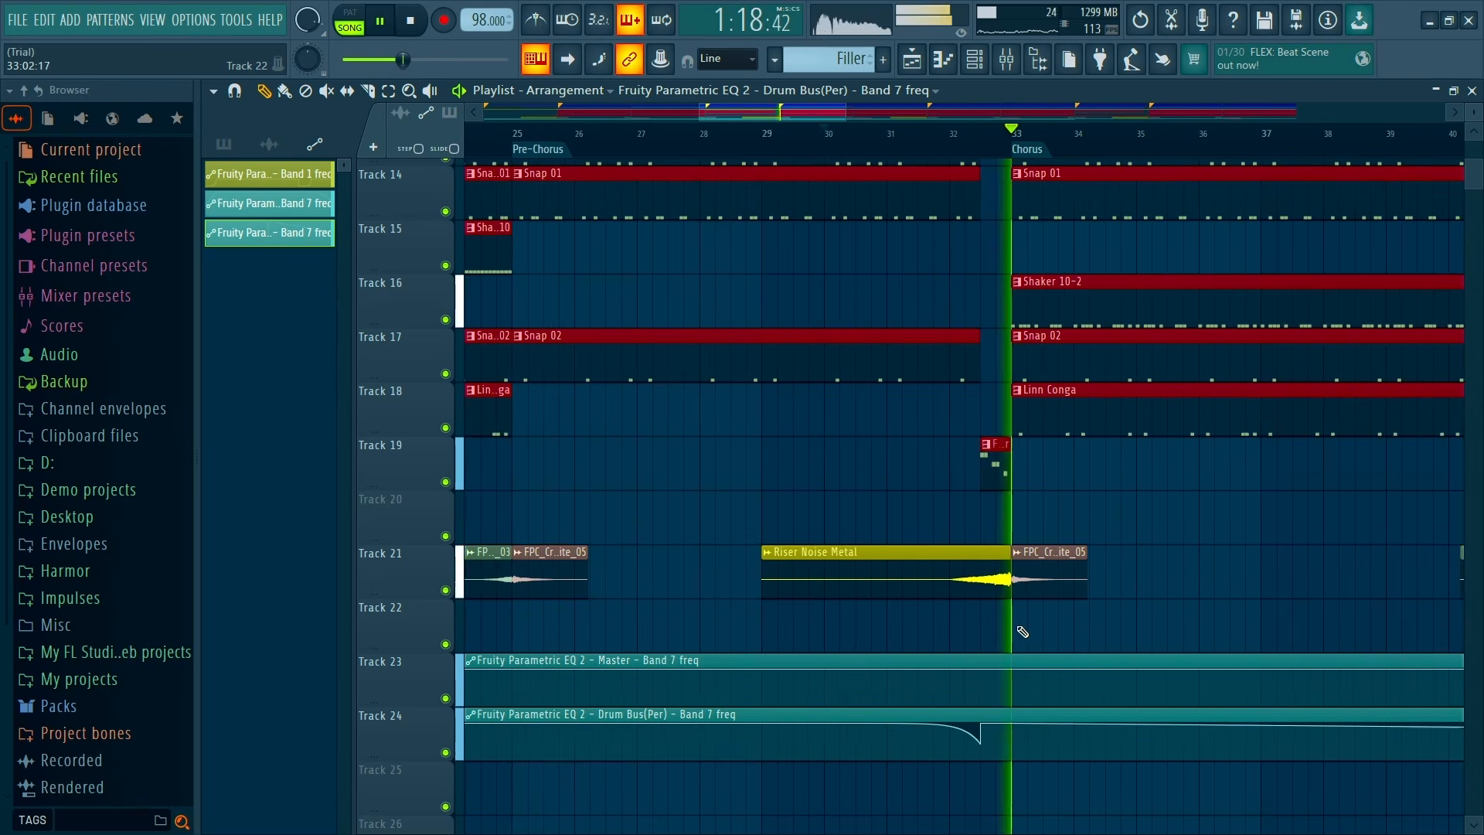
key("space")
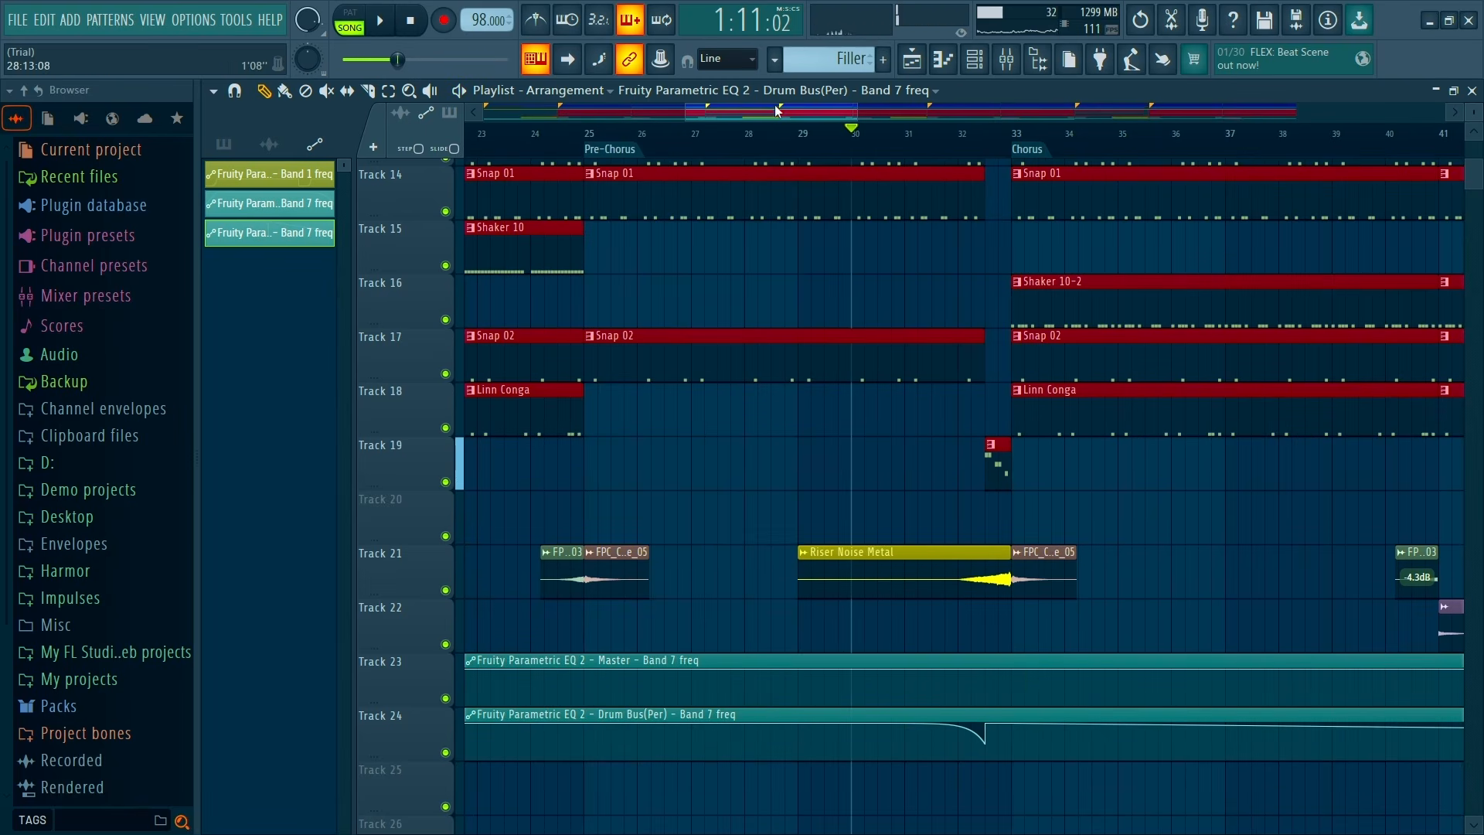
Start the Drum Bus filter's closing curve at the Pre-Chorus with a point at bar 25, and delete the bar 29 point
left_click(589, 134)
key("space")
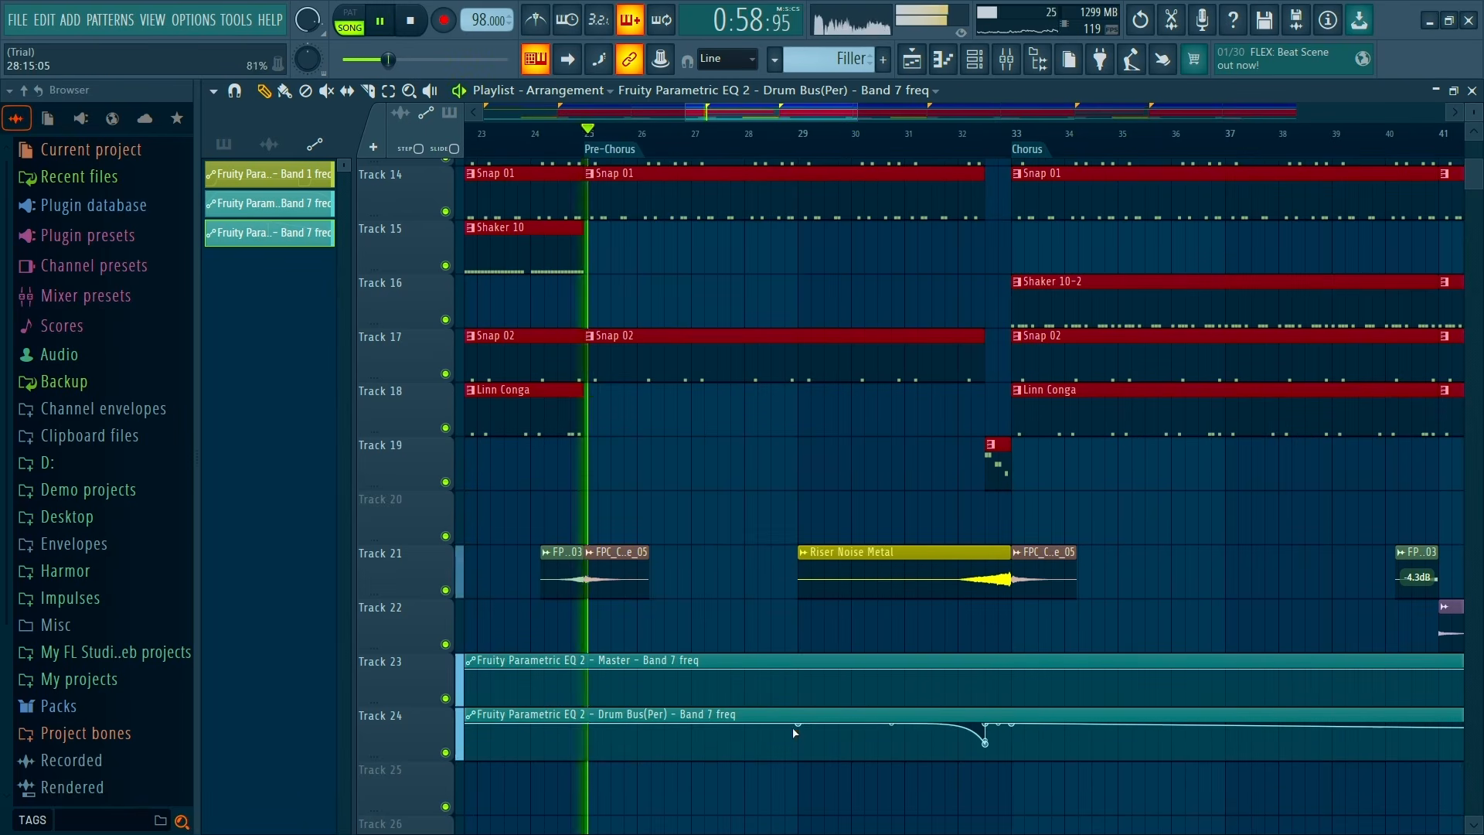
key("space")
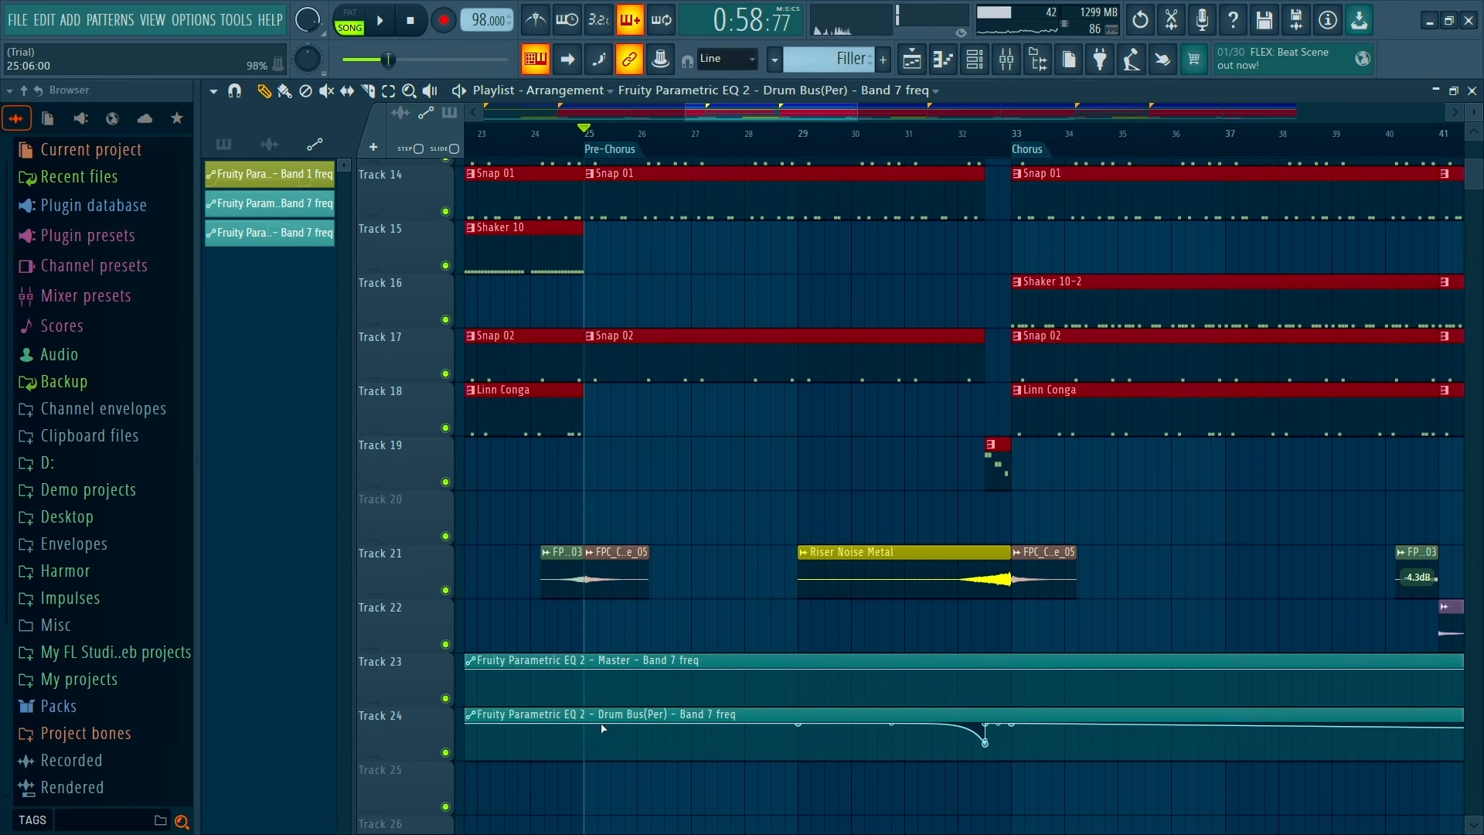
key("space")
mouse_move(799, 725)
left_mouse_down()
mouse_move(799, 746)
mouse_move(800, 727)
left_mouse_up()
right_click(800, 728)
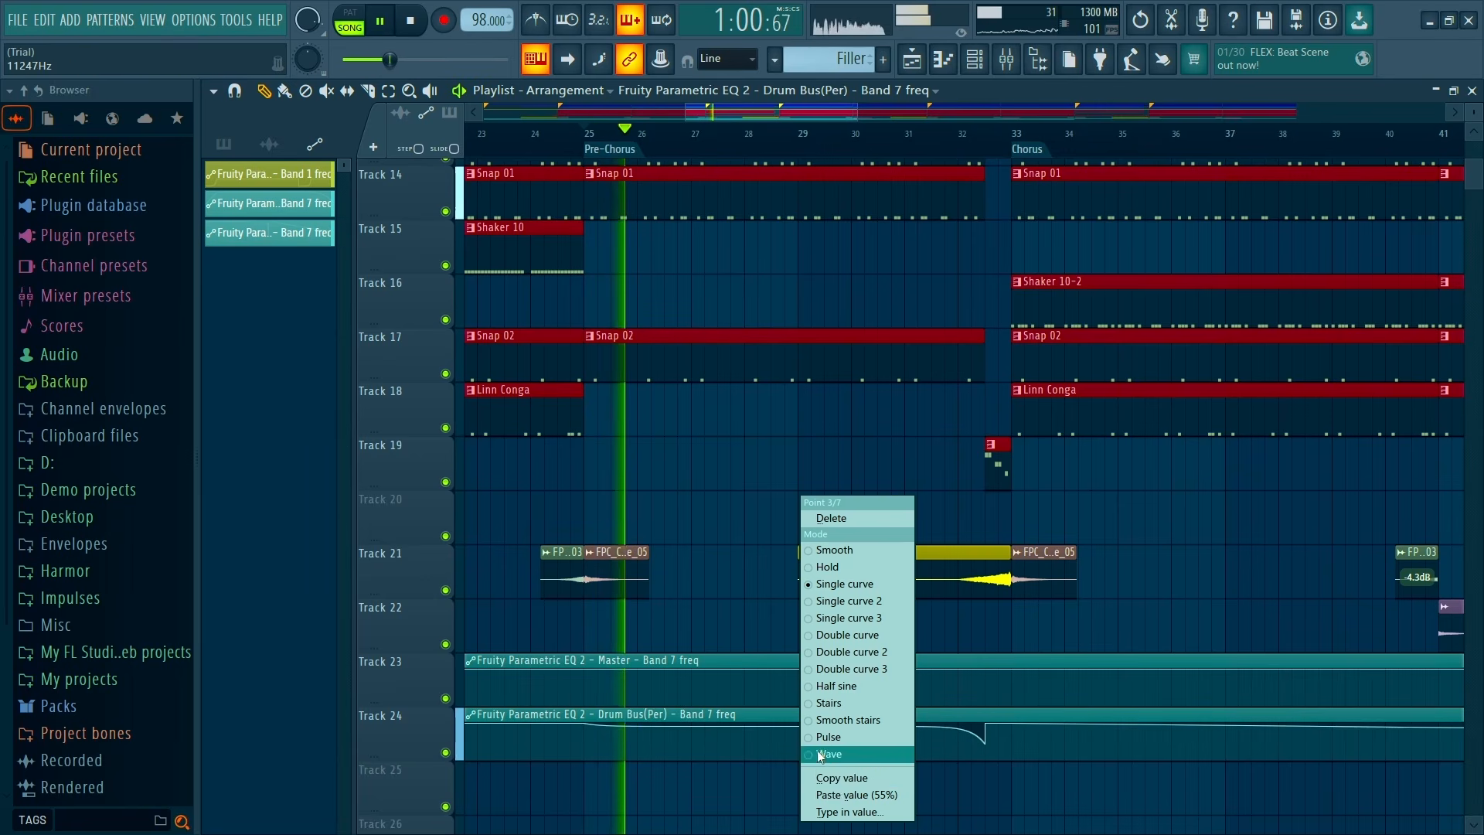
left_click(842, 517)
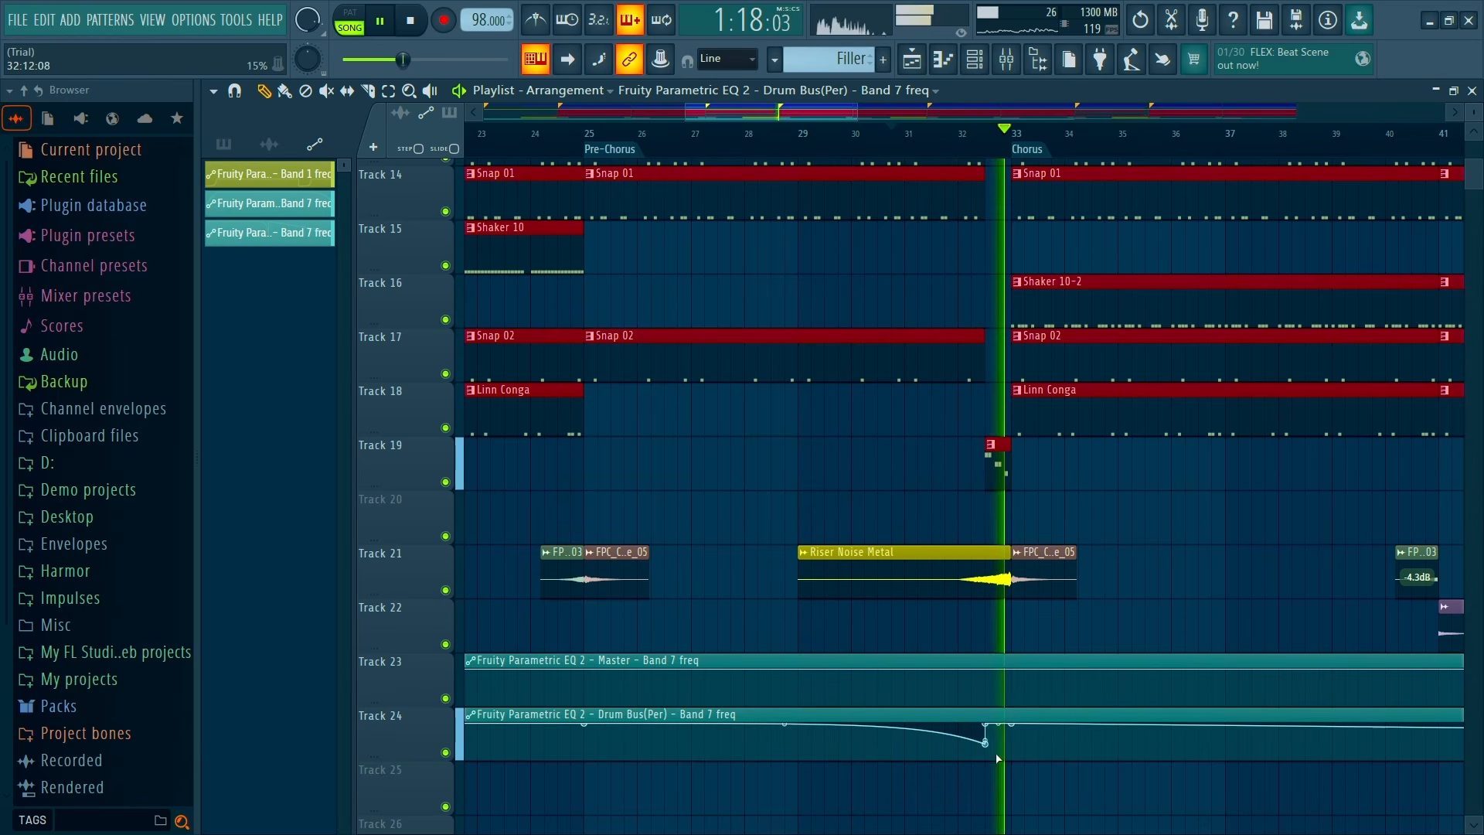
Steepen the Drum Bus automation's closing curve between bar 25 and the Filler, and play the transition into the Chorus
scroll(1042, 596, "down", 3)
scroll(978, 723, "up", 3)
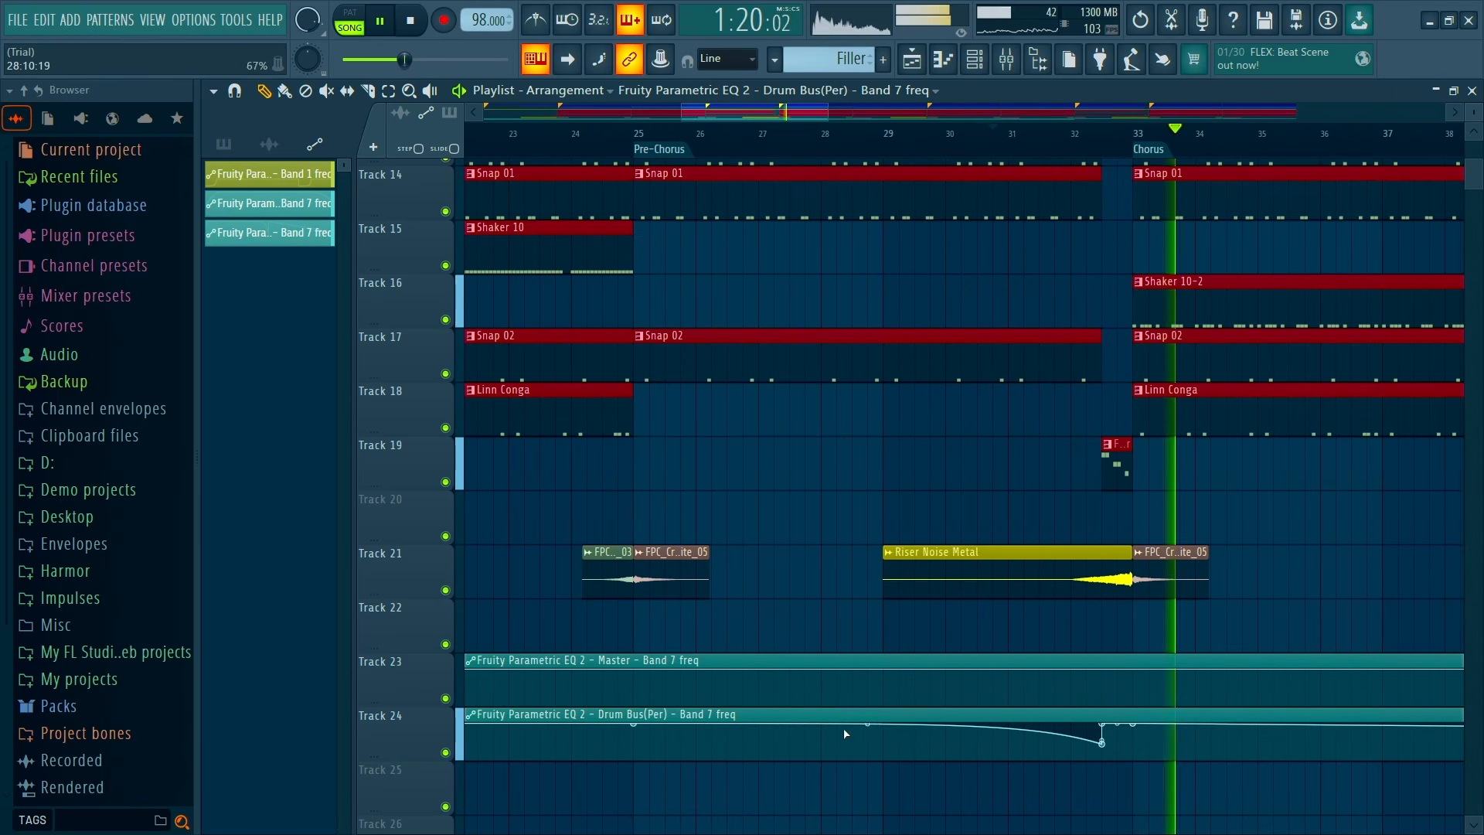
key("space")
key("space")
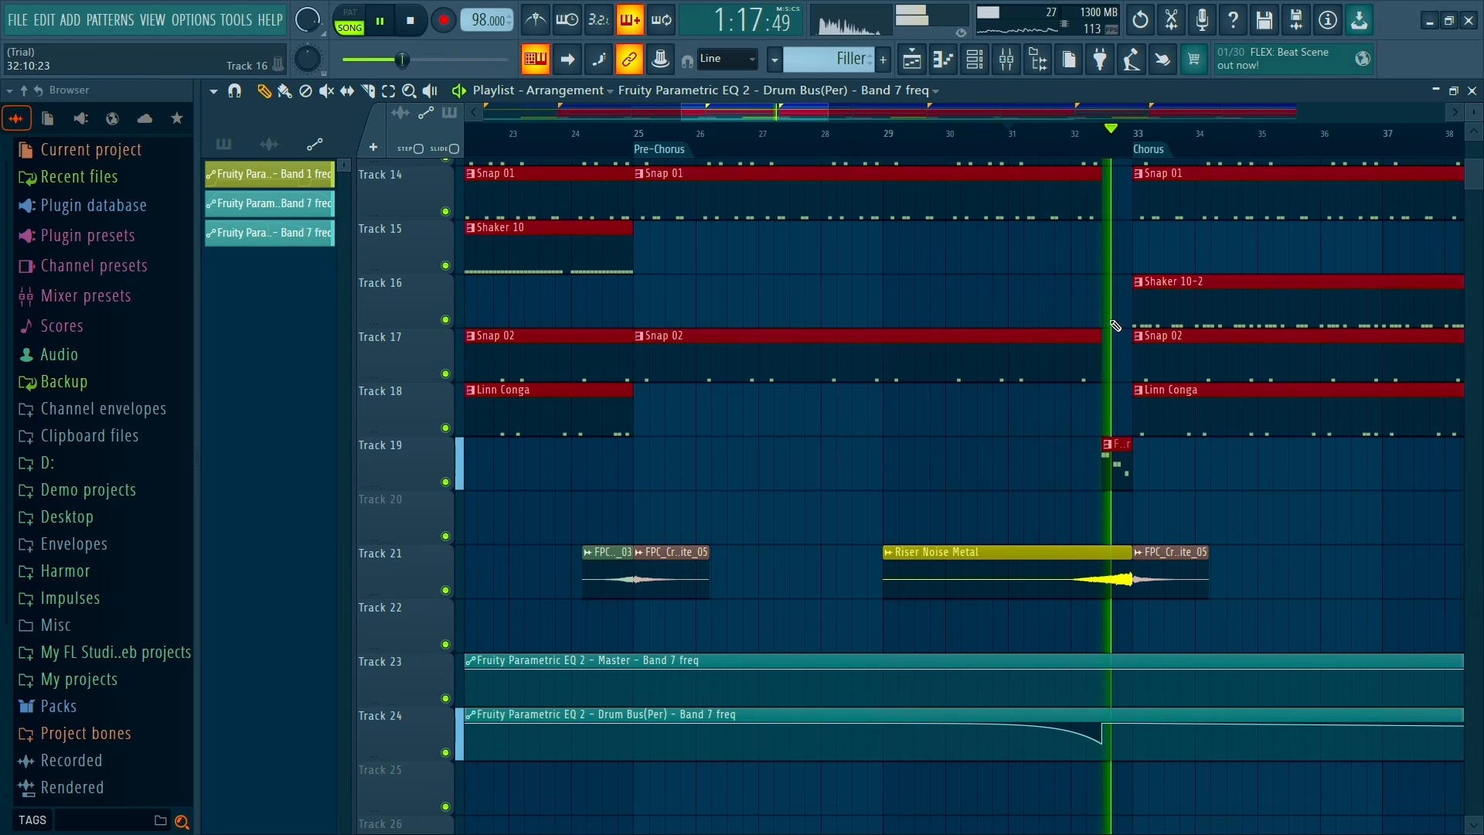
Raise the Drum Bus automation's end value to 20000 Hz and shorten the clip to end just after the Chorus begins
scroll(1206, 525, "down", 5)
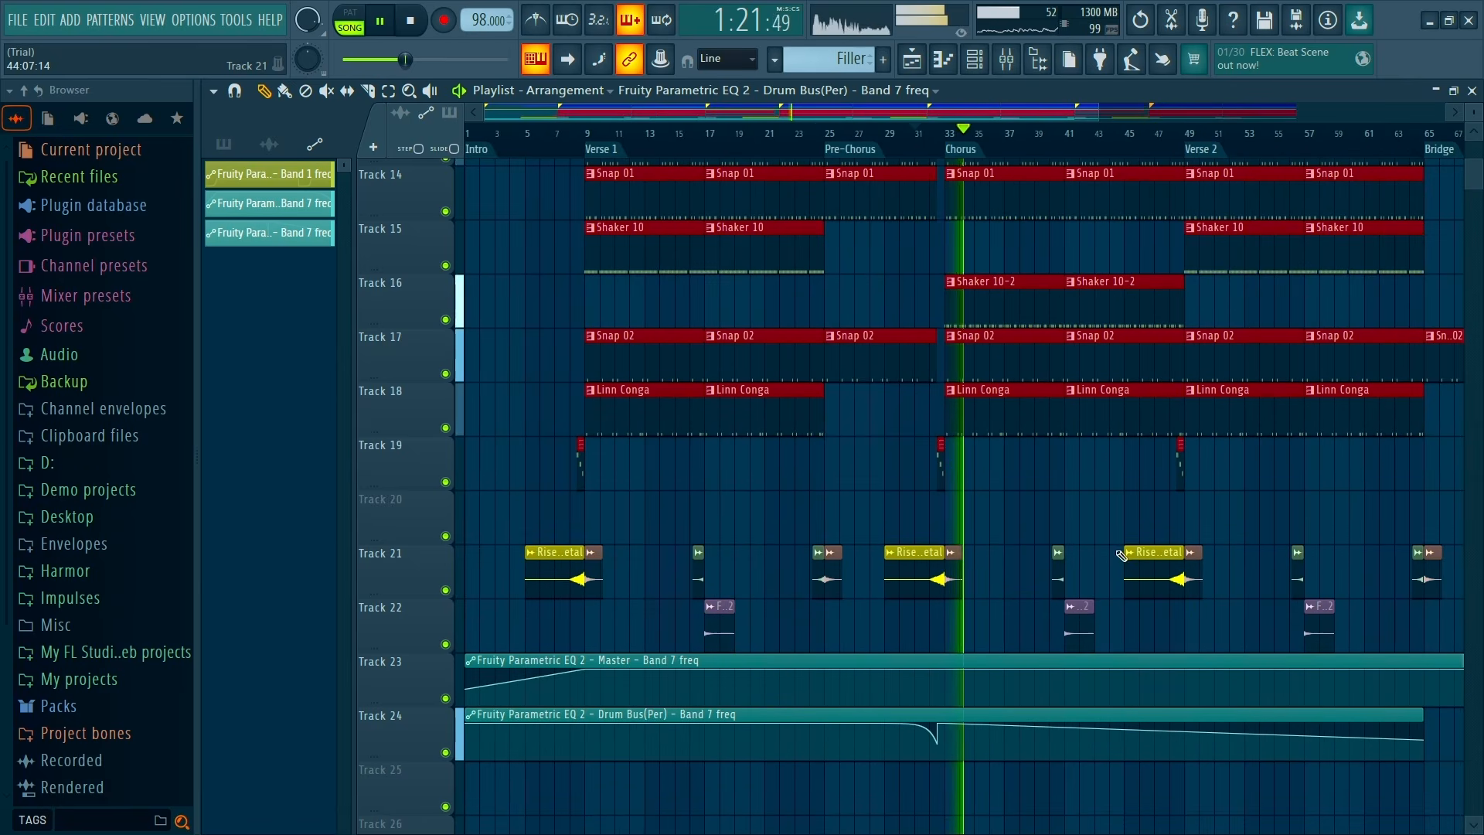
scroll(1237, 773, "down", 2)
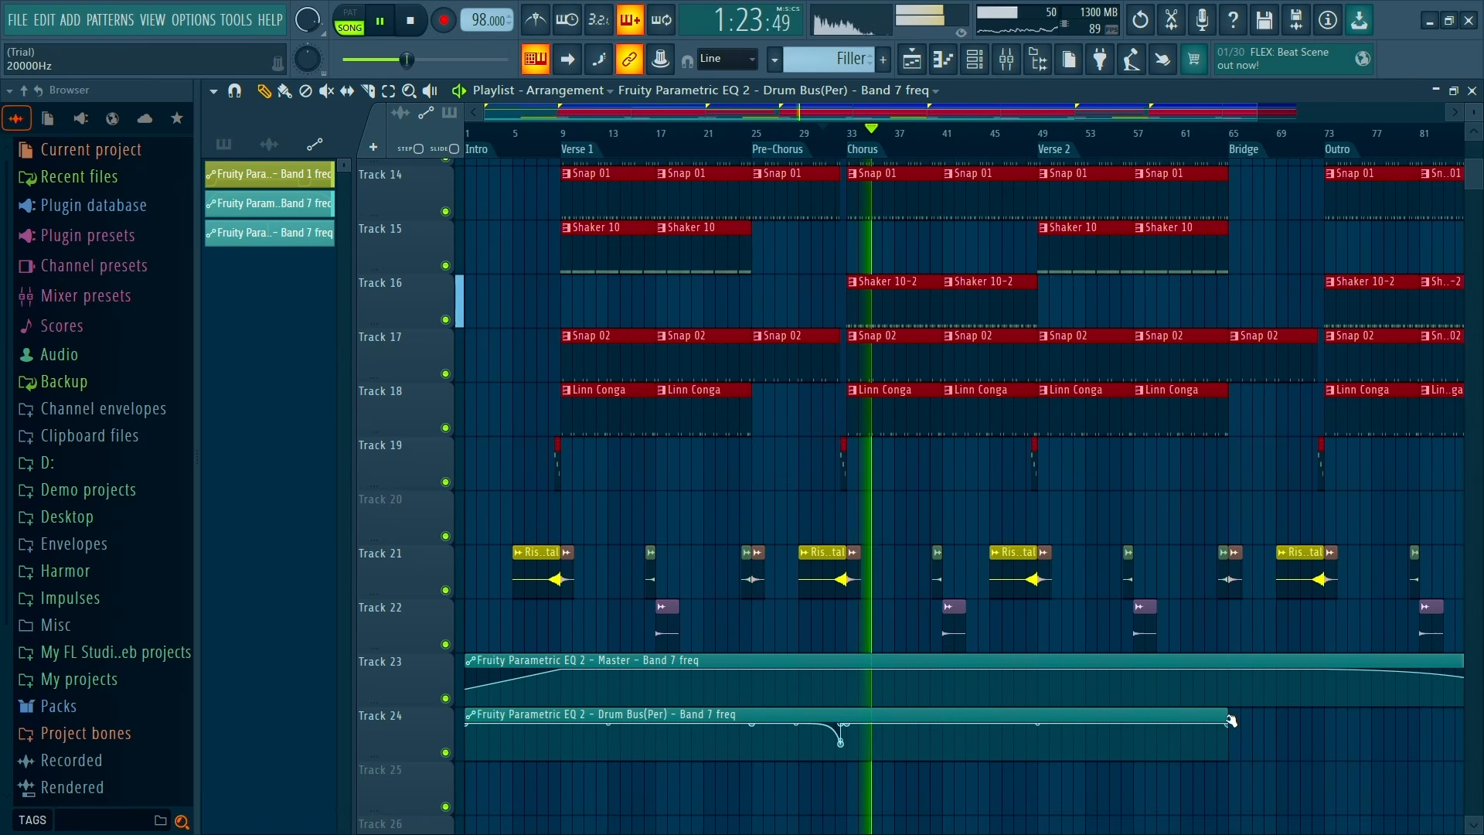
left_click_drag(1229, 743, 856, 710)
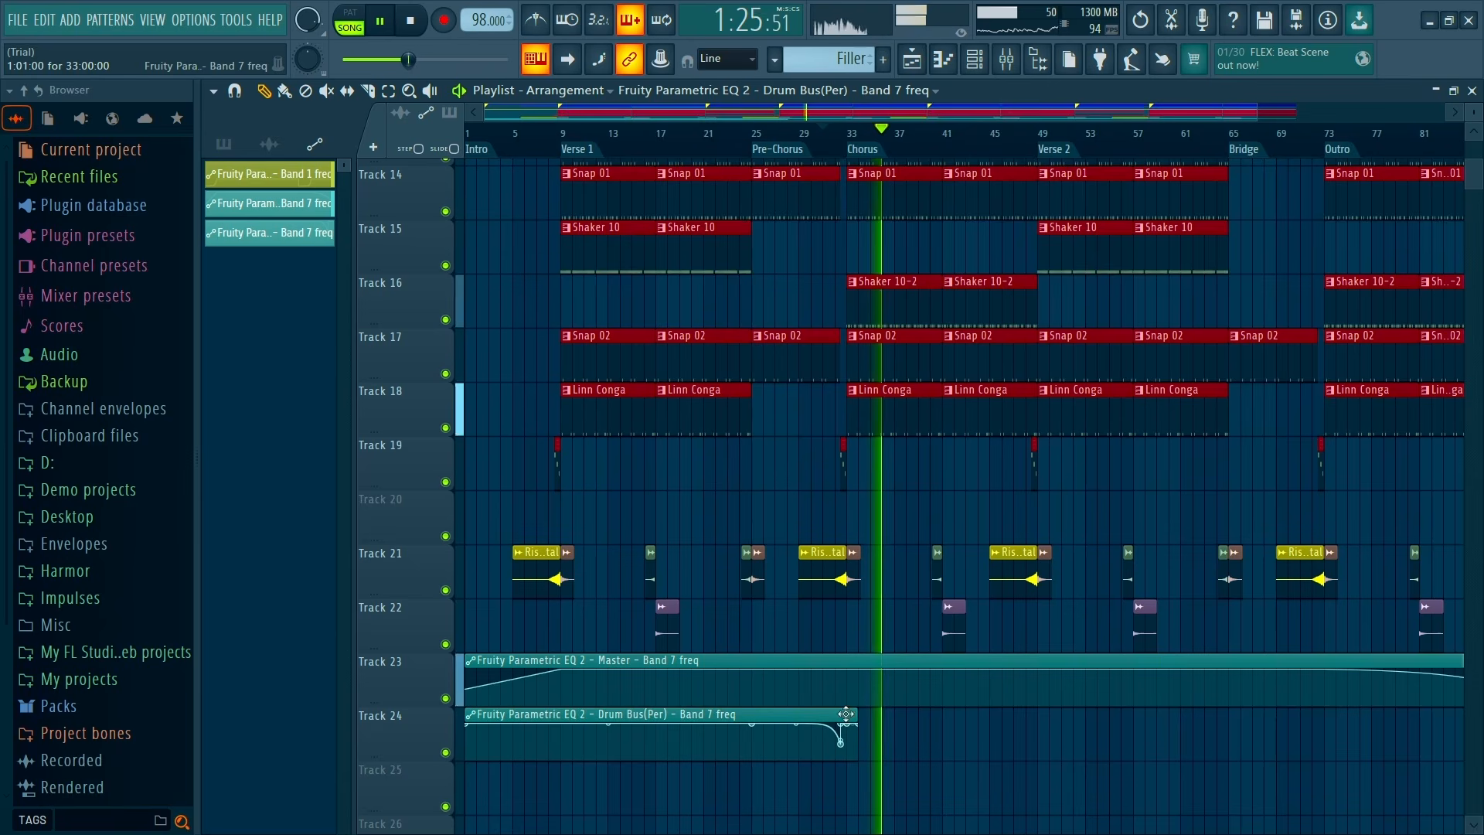
Copy the shortened Drum Bus automation clip along Track 24 so its filter dip falls just before the Outro
key("space")
left_click_drag(679, 715, 1240, 711, "shift")
scroll(1375, 541, "up", 5)
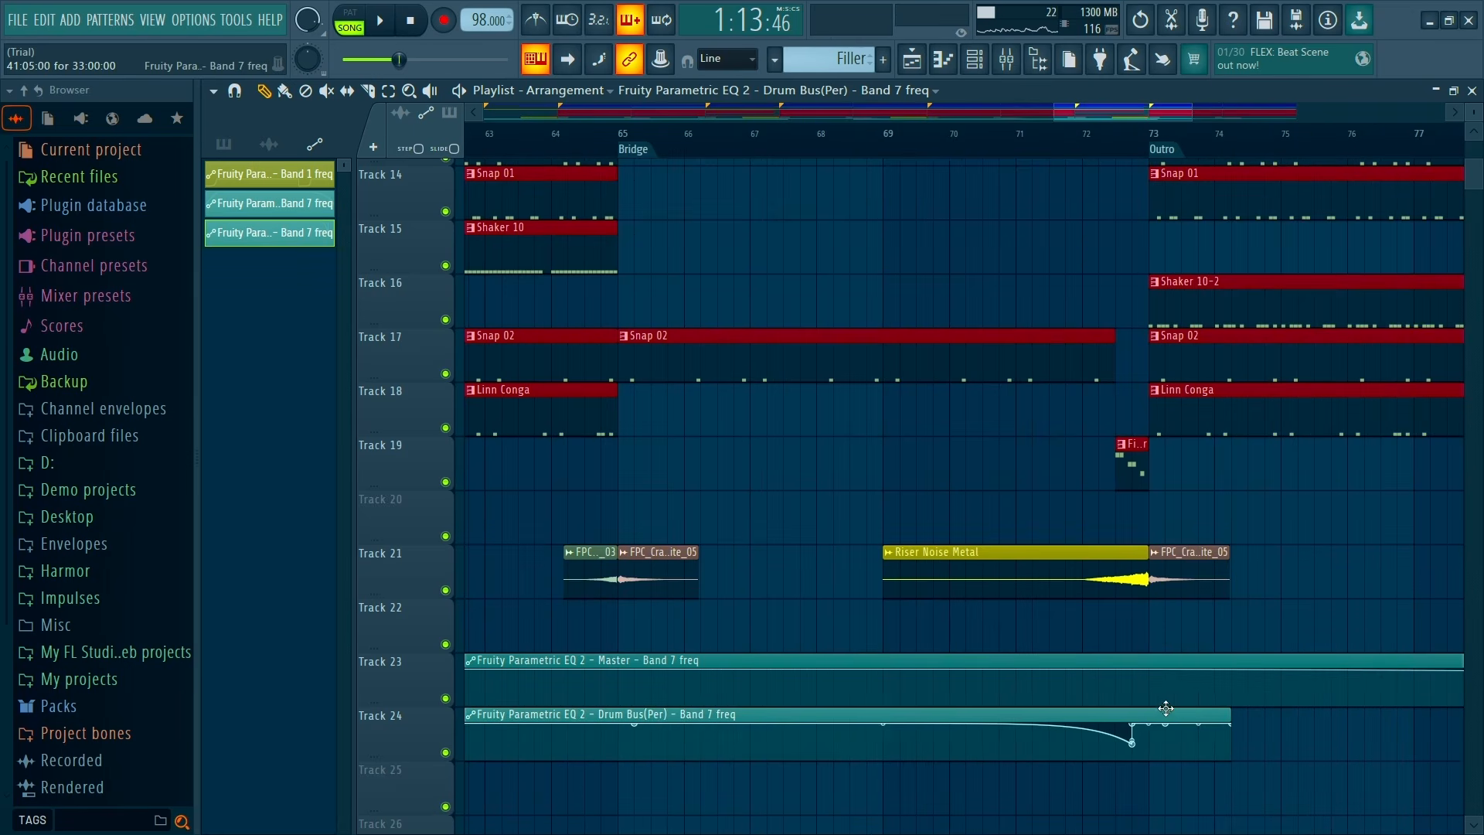
scroll(1252, 603, "down", 5)
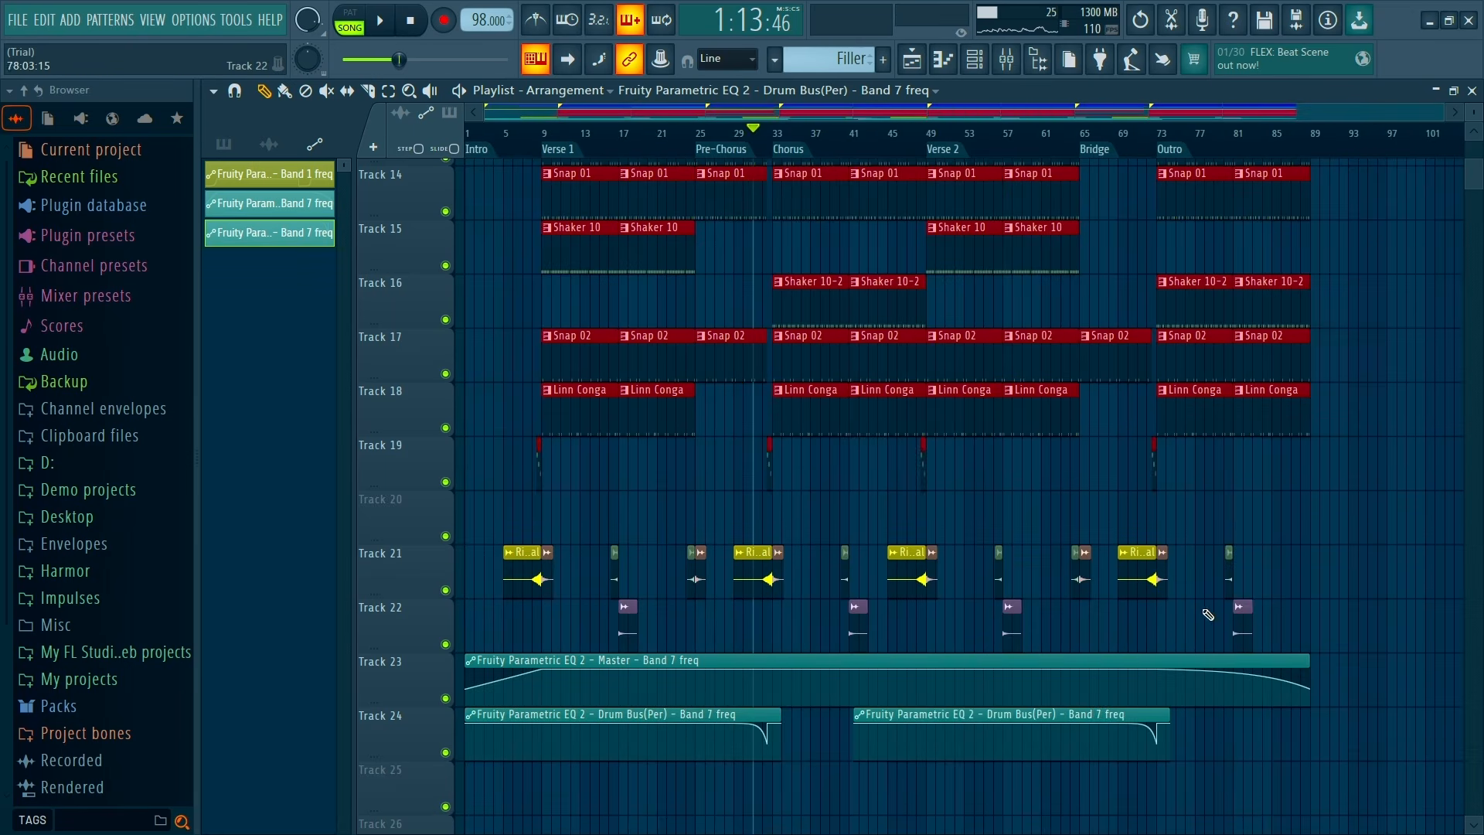
Review all tracks of the arrangement and play the opening of the Intro
scroll(1208, 615, "up", 3)
key("space")
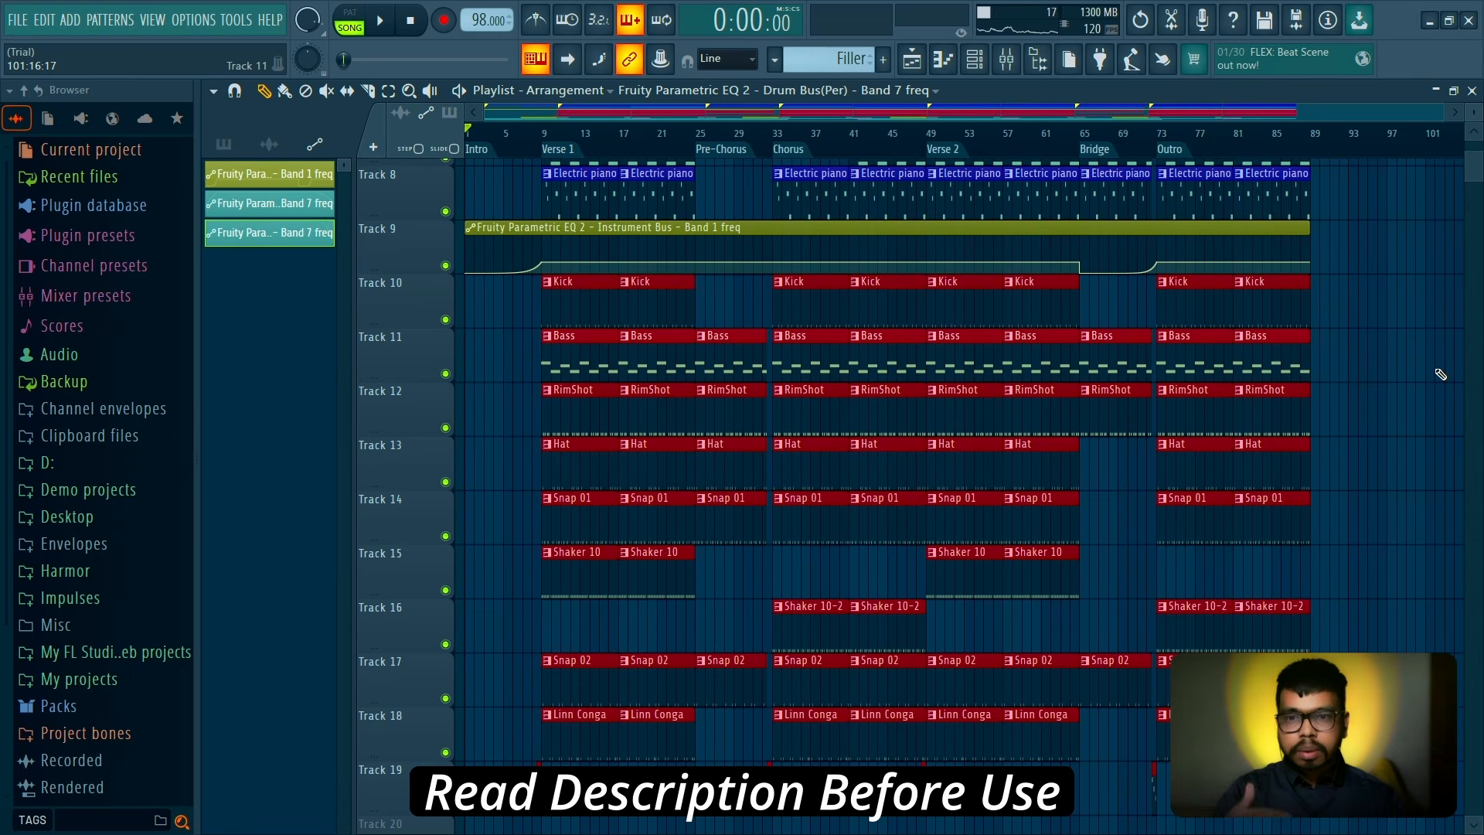
scroll(1415, 382, "down", 3)
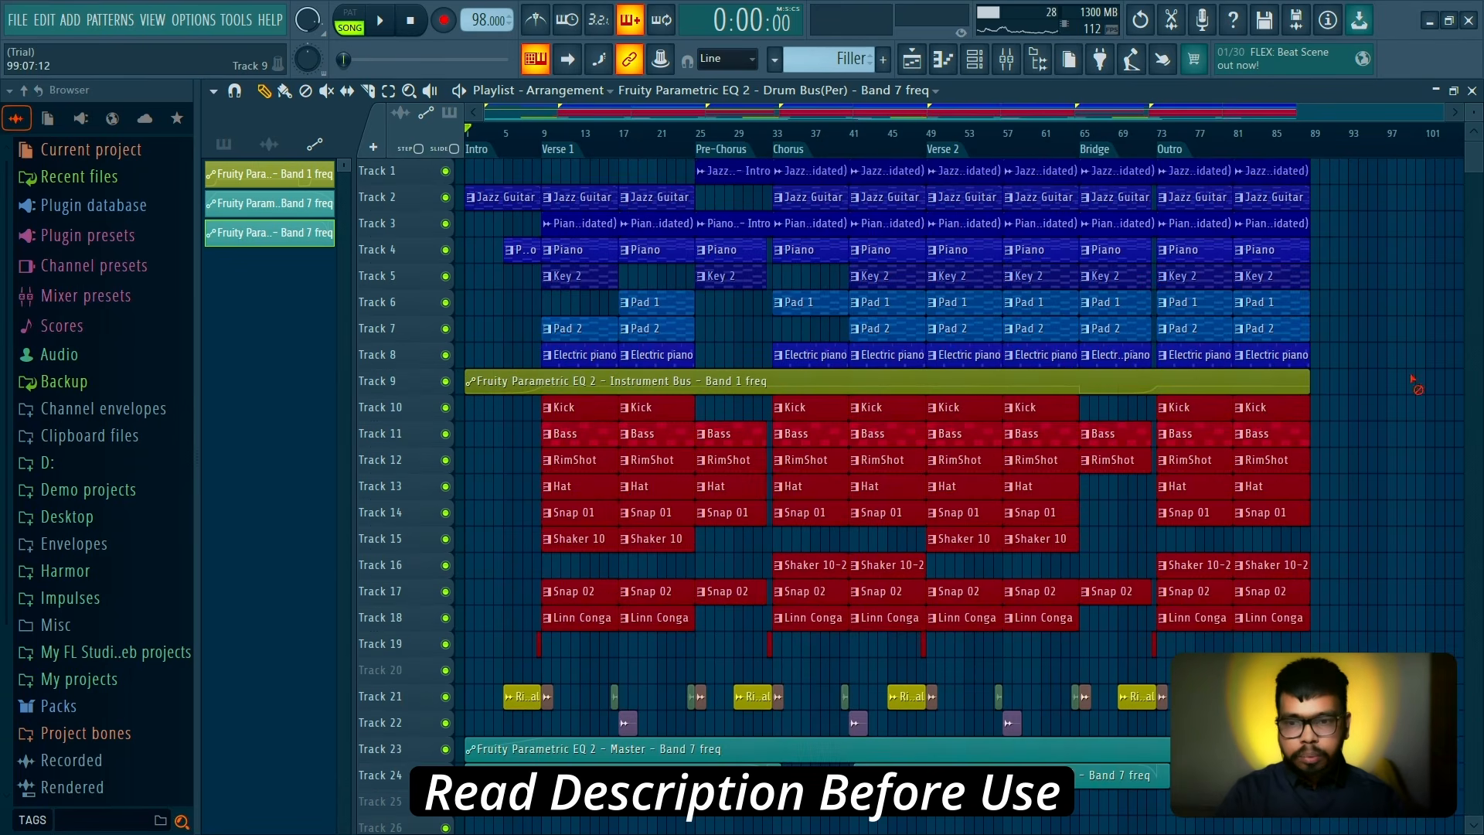
scroll(1415, 380, "up", 1)
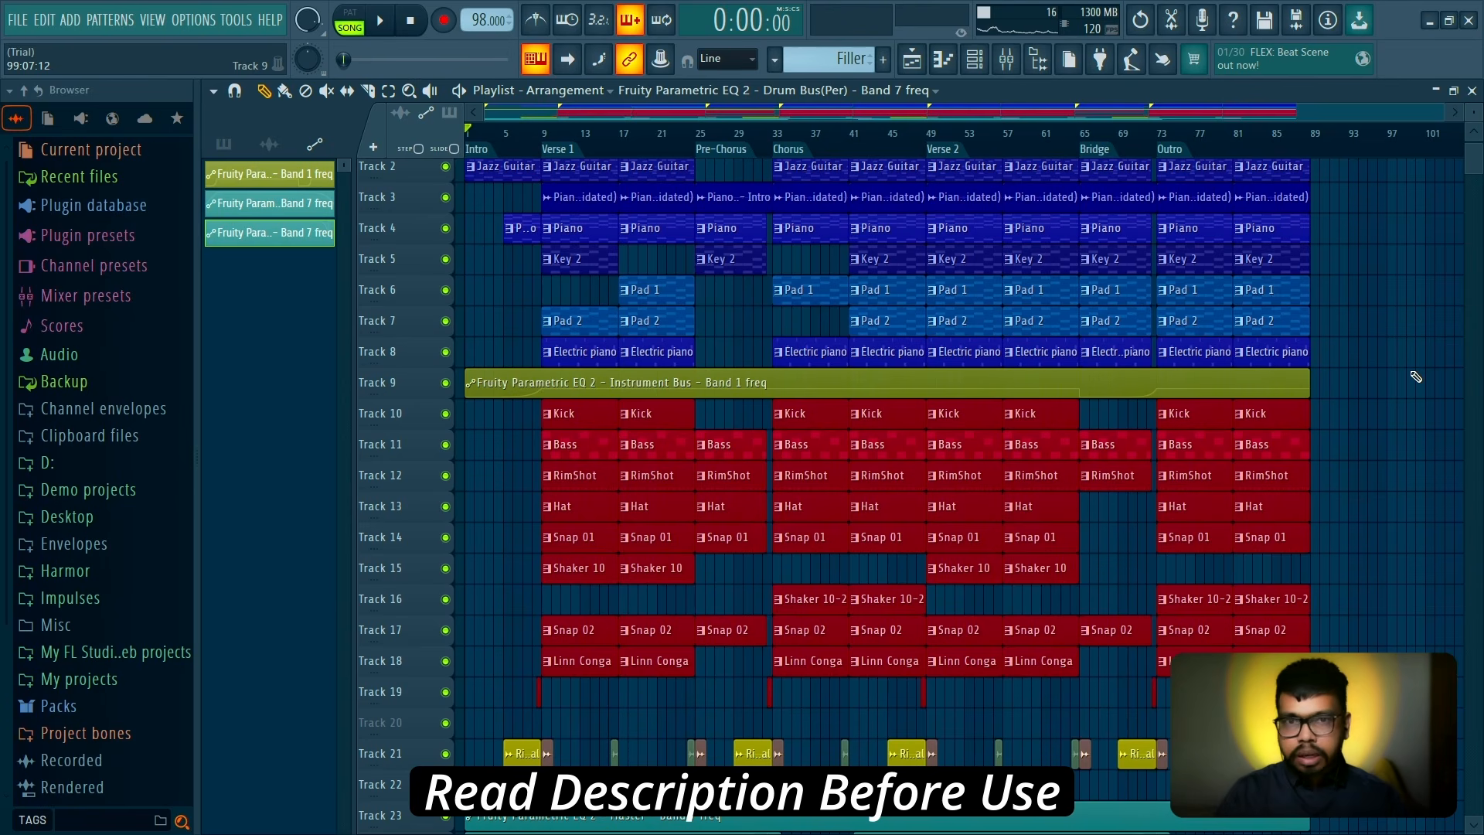
scroll(1415, 376, "up", 4)
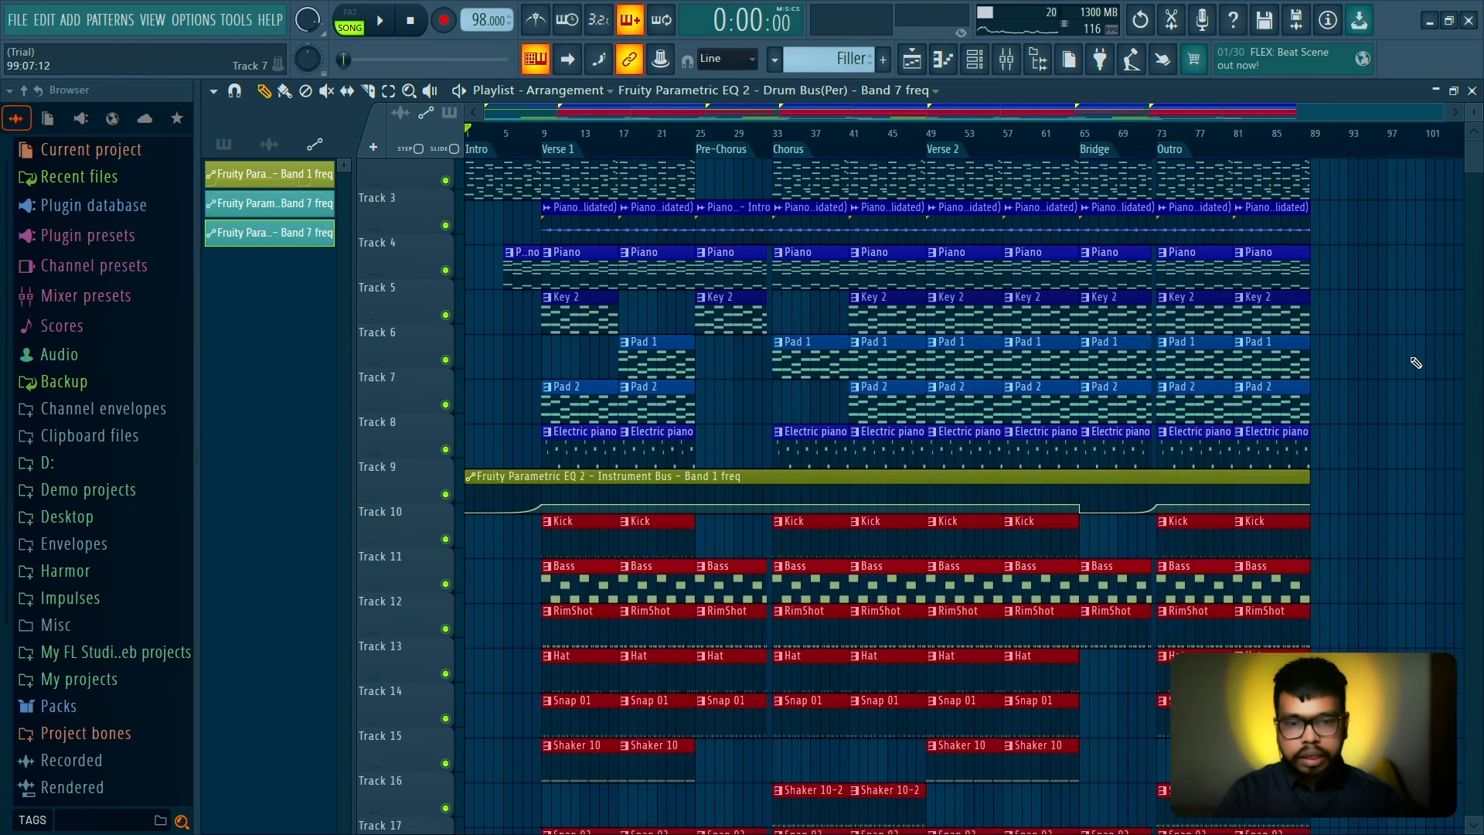
key("space")
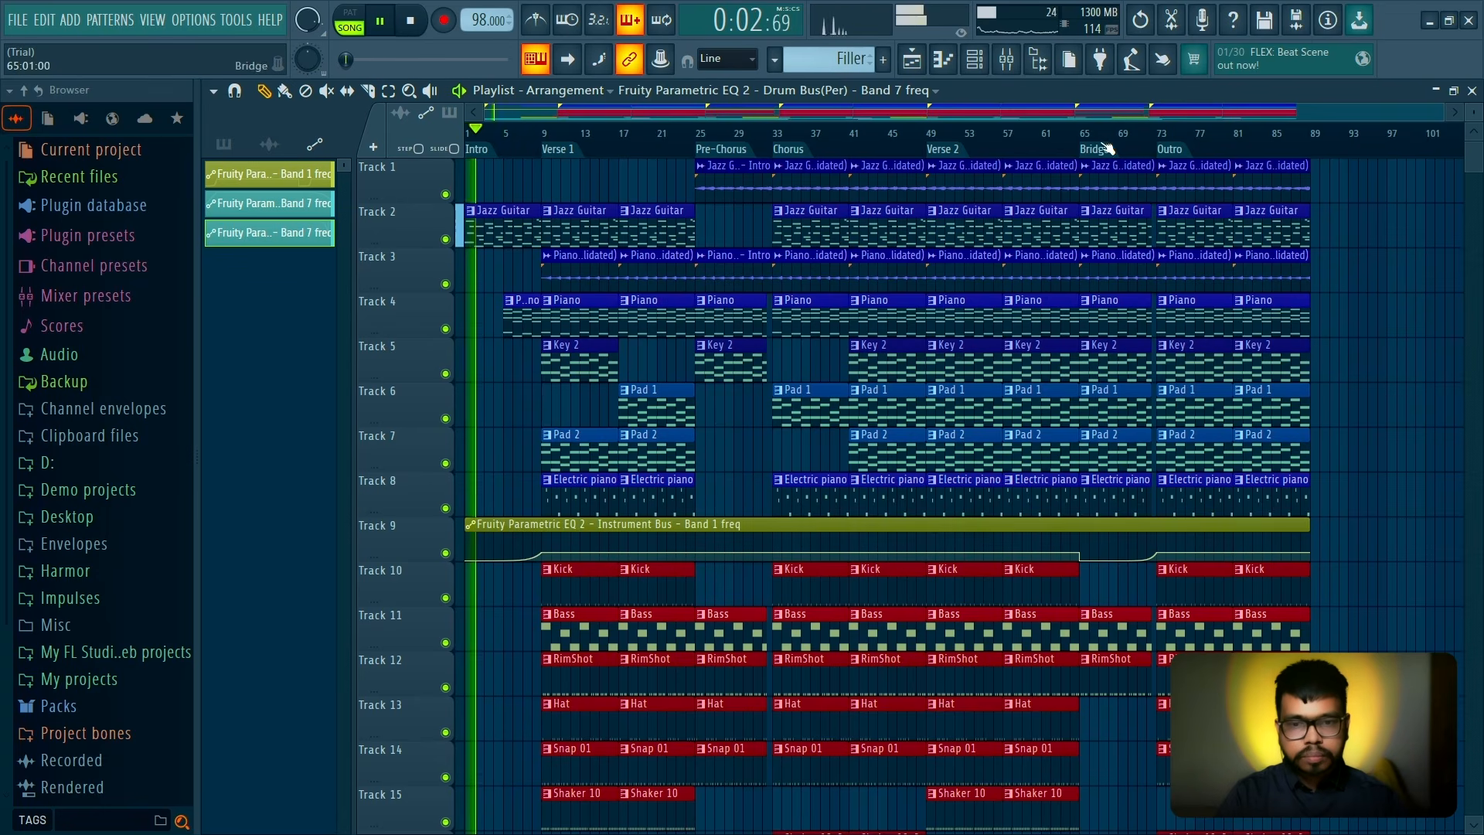
key("space")
Load Fruity Limiter in effect slot 10 of the Master track and play the Intro through it
left_click(1008, 61)
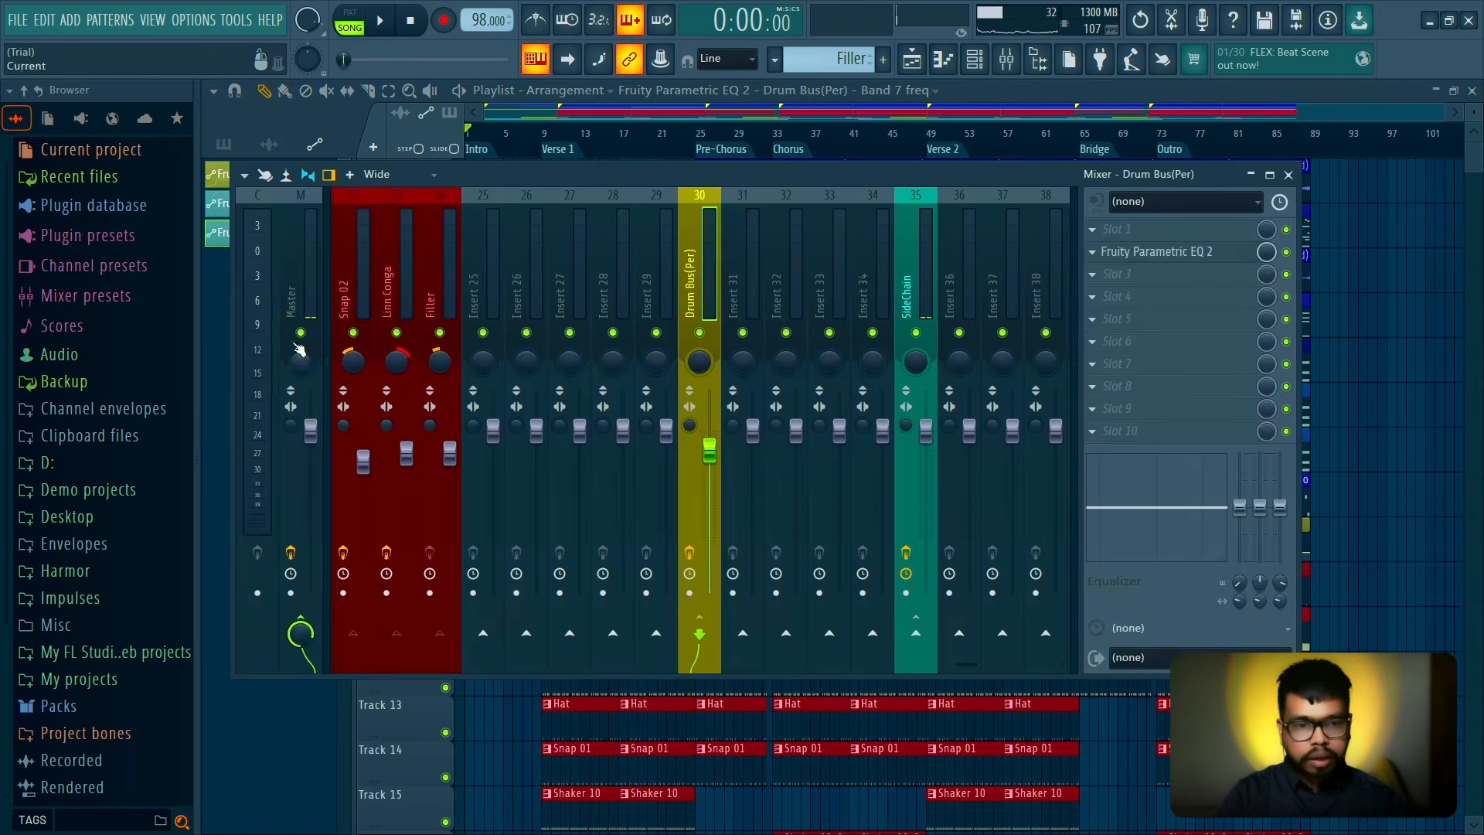
left_click(1126, 427)
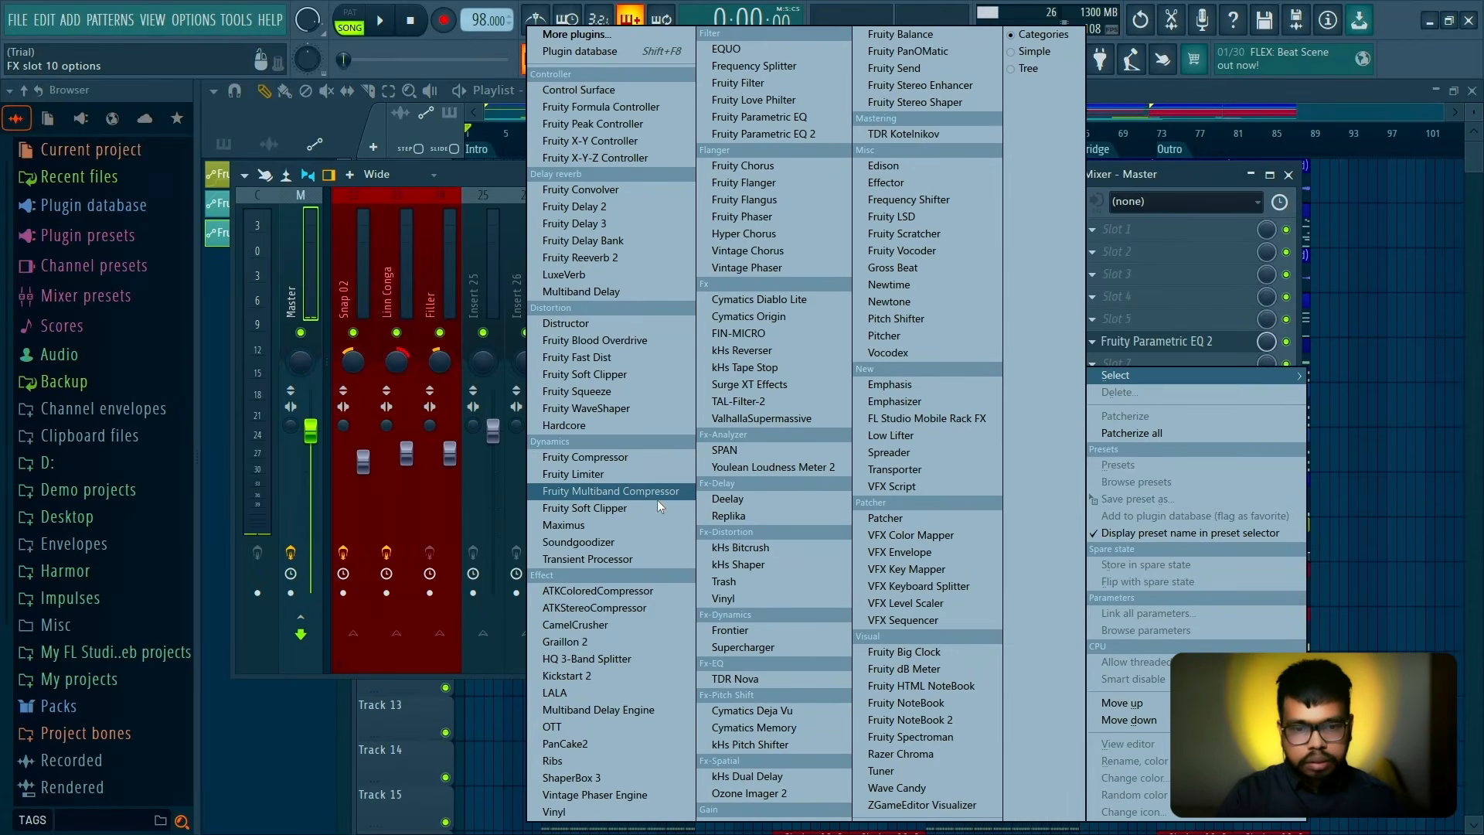
left_click(579, 479)
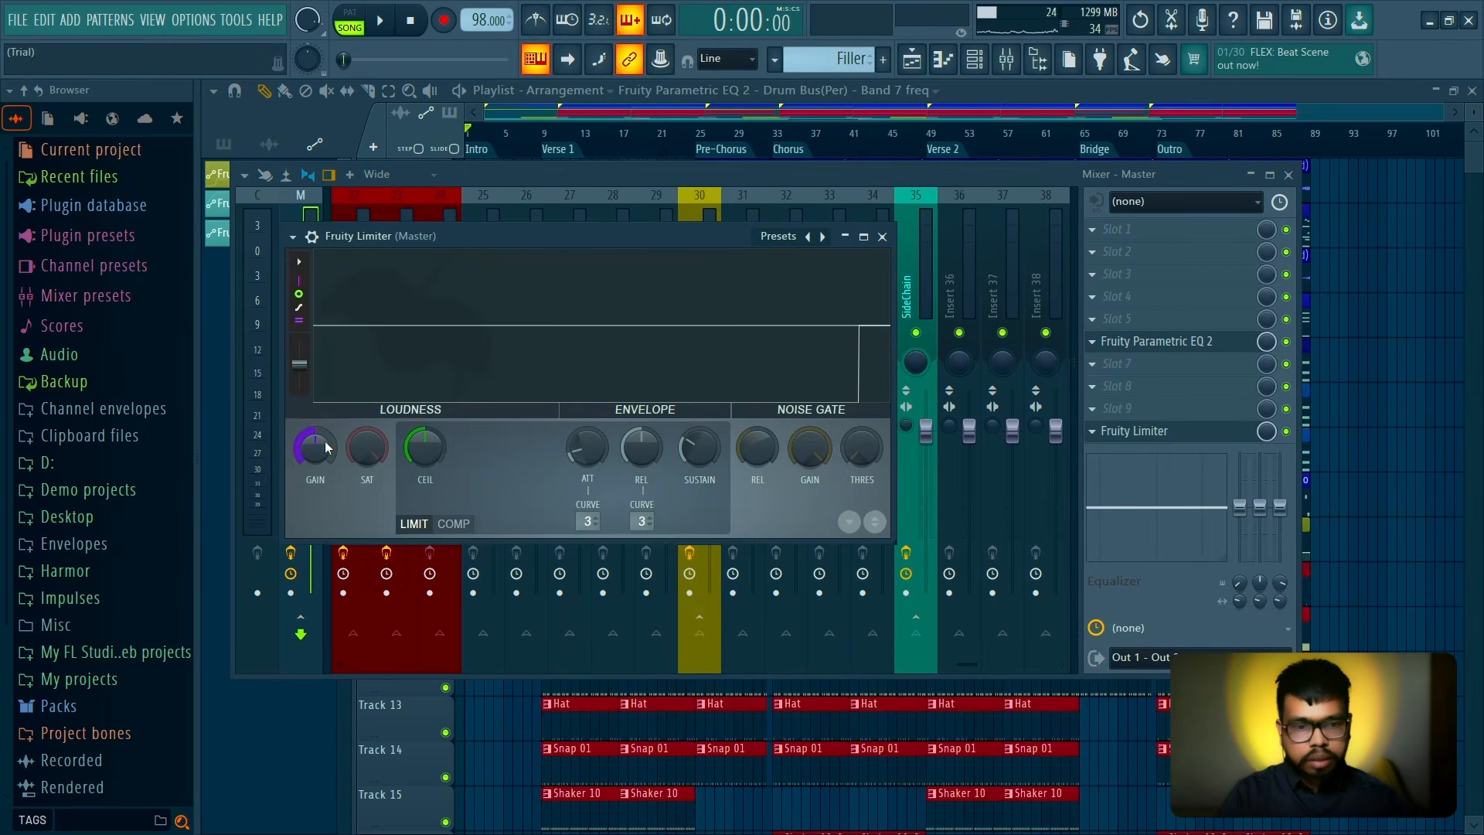
key("space")
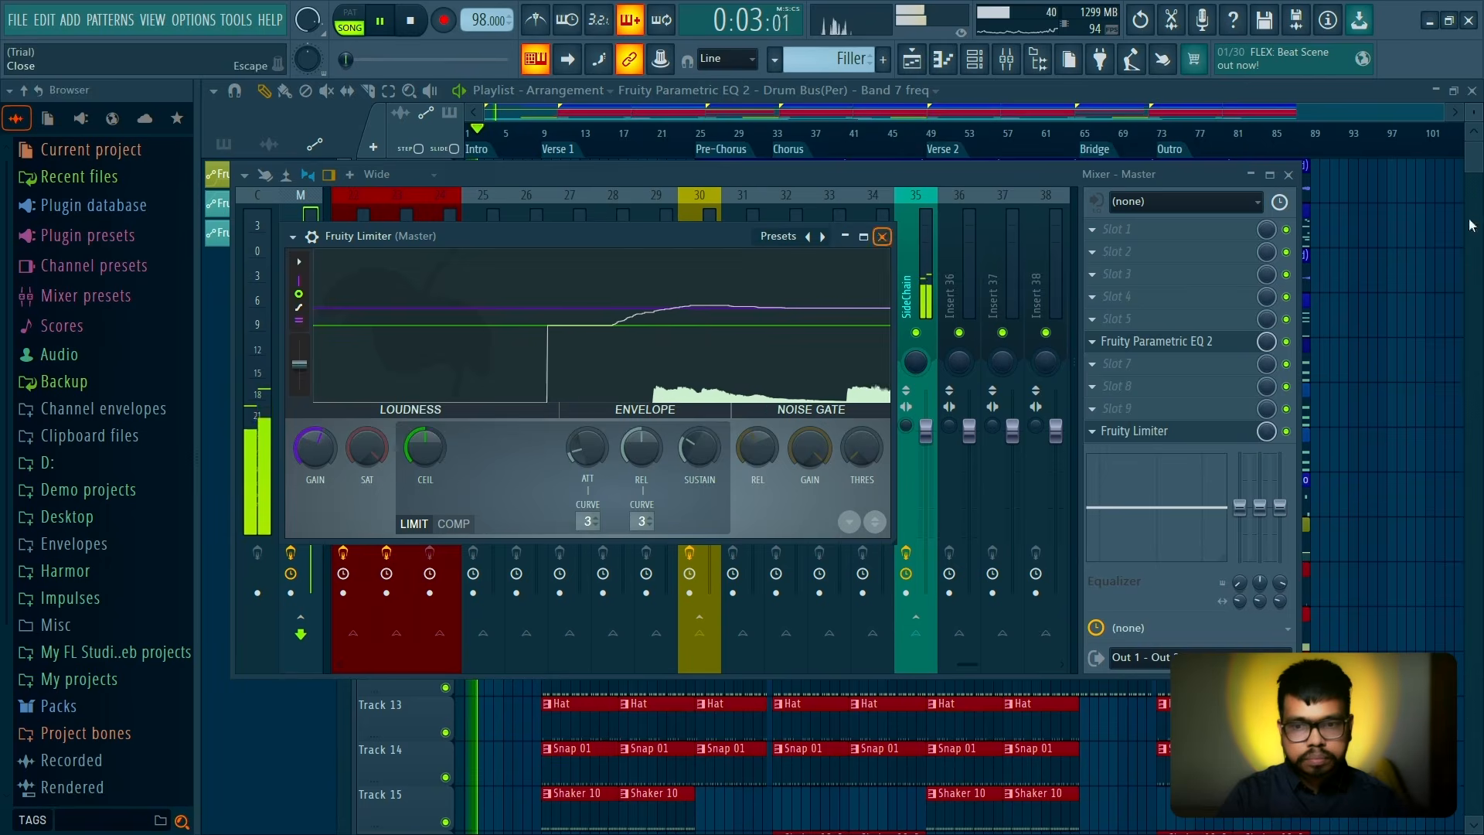
left_click(882, 237)
left_click(1287, 175)
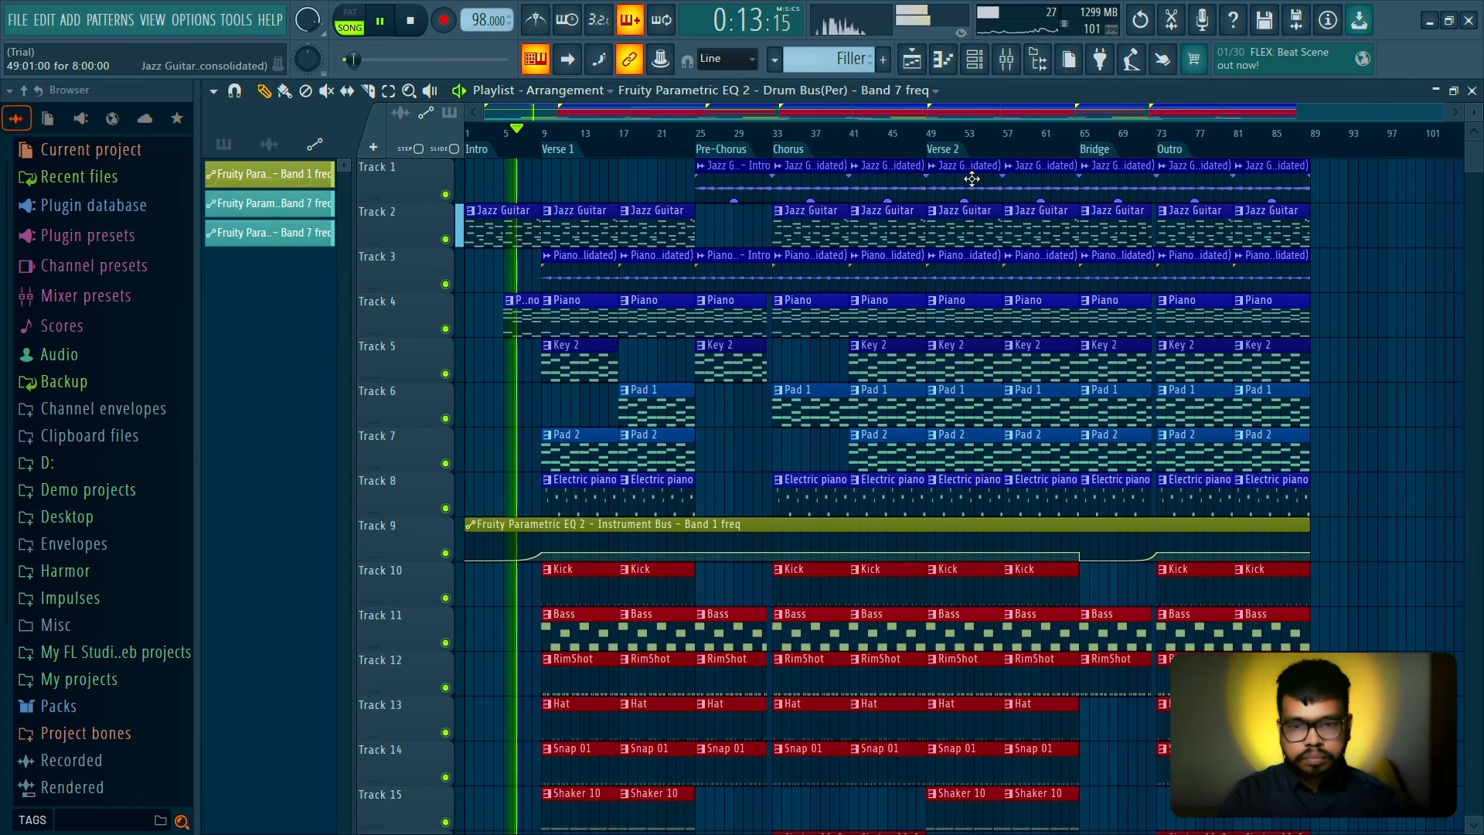
Delete the two consolidated Jazz Guitar audio clips on Track 1 that span Verse 2, bars 49 to 64
key("space")
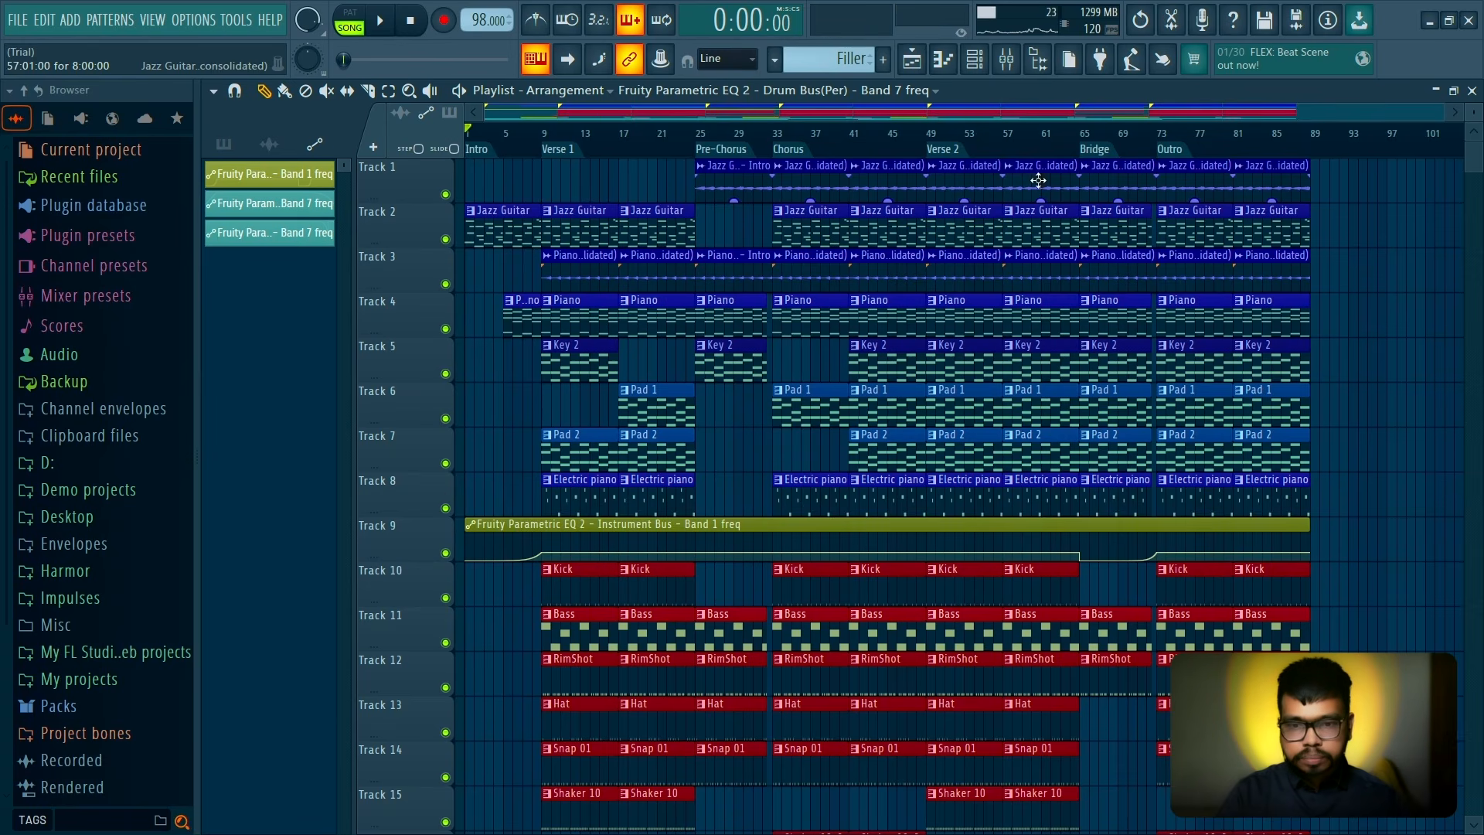
right_click(964, 174)
right_click(1020, 179)
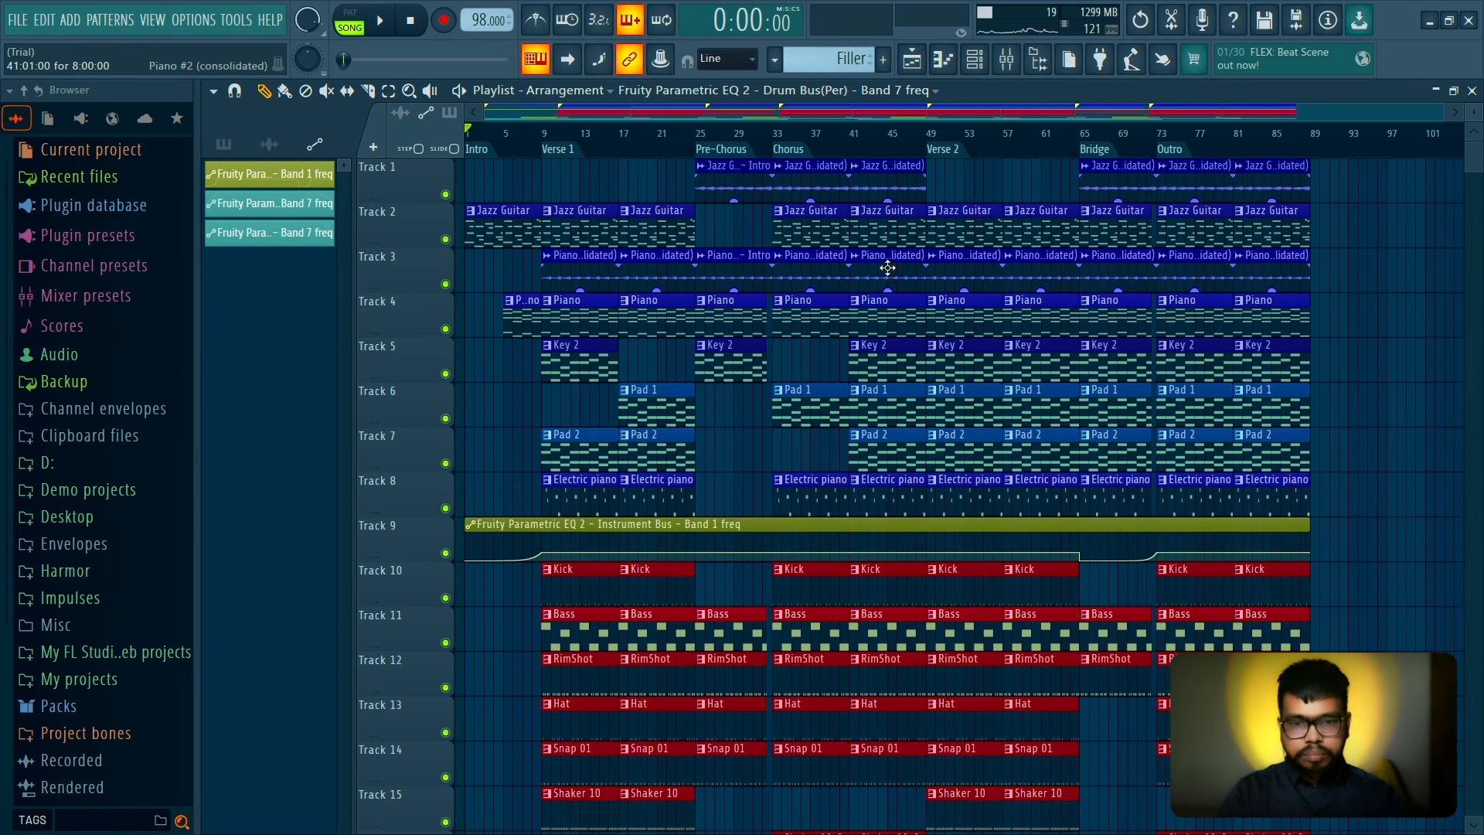
Delete the remaining instrument clips on Tracks 2 to 8 that span Verse 2, bars 49 to 64
right_click(966, 224)
right_click(972, 267)
right_click(975, 310)
right_click(1039, 239)
right_click(1034, 322)
right_click(1036, 363)
right_click(1036, 406)
right_click(1002, 448)
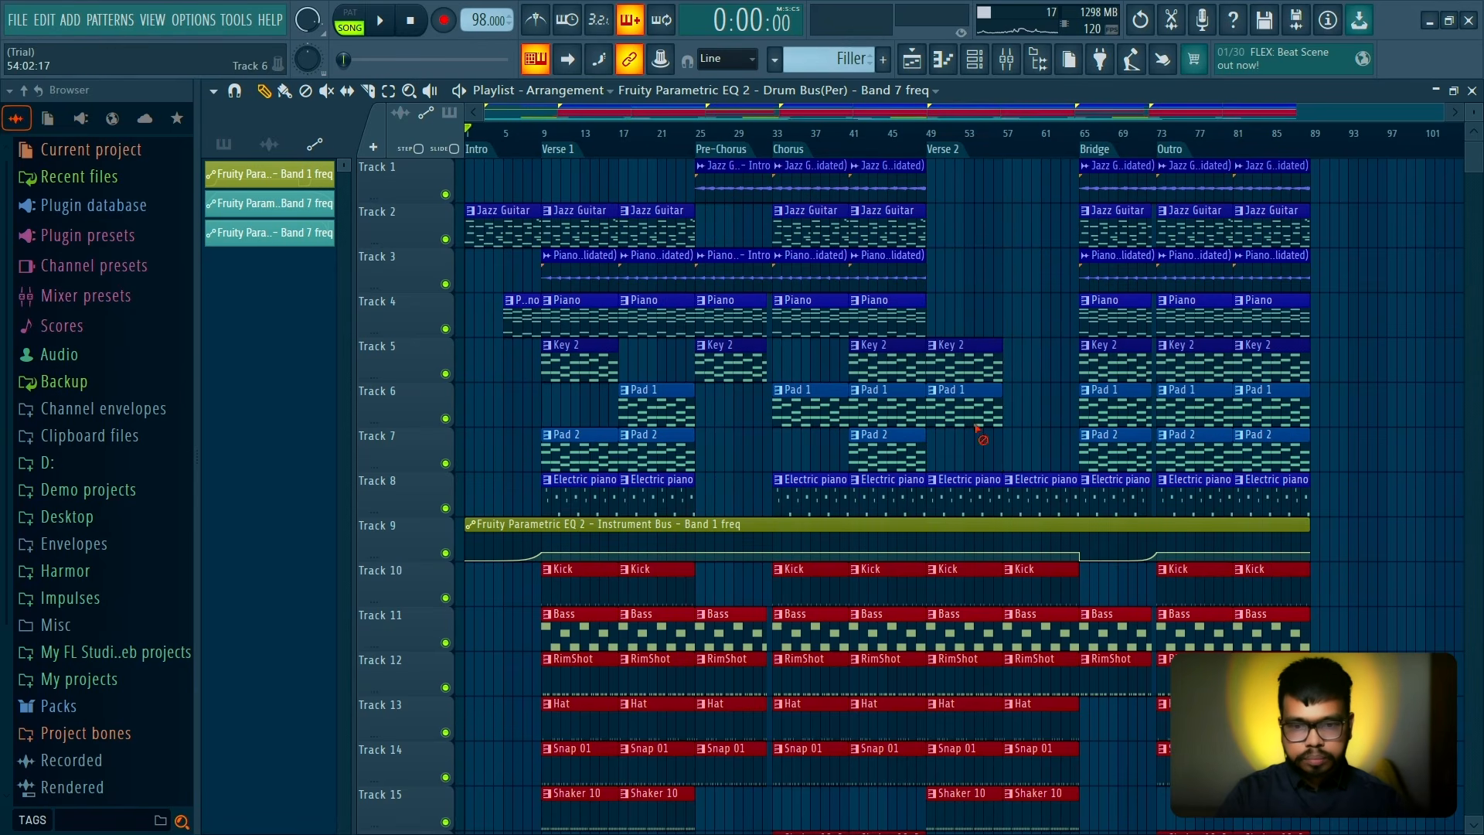
right_click(978, 364)
right_click(979, 406)
right_click(969, 493)
right_click(1012, 503)
Copy the Verse 1 instrument clips on Tracks 2 to 8 into Verse 2, starting at bar 49
left_click_drag(542, 160, 694, 514)
left_click_drag(575, 260, 961, 259)
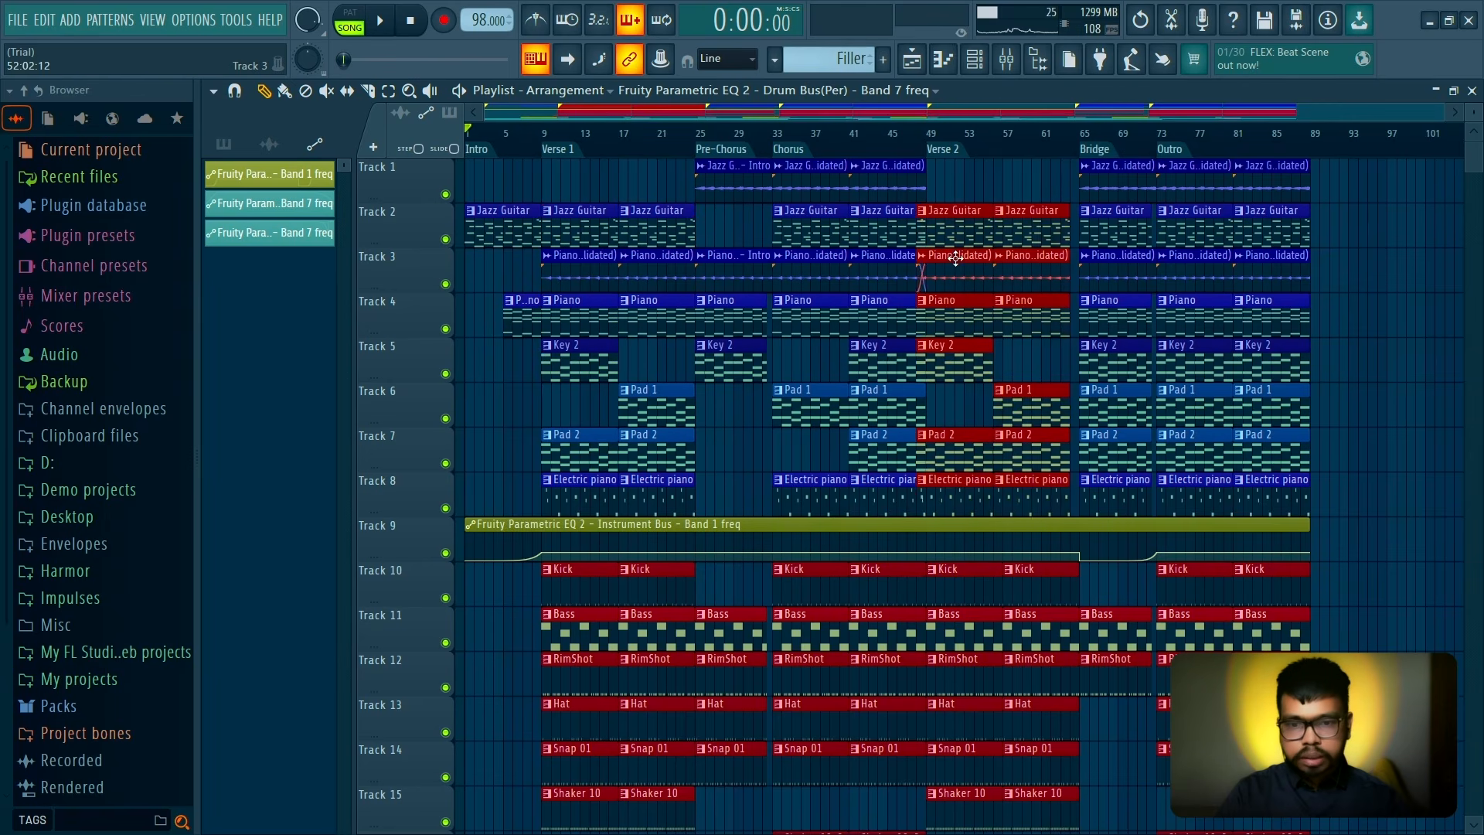
left_click(955, 173)
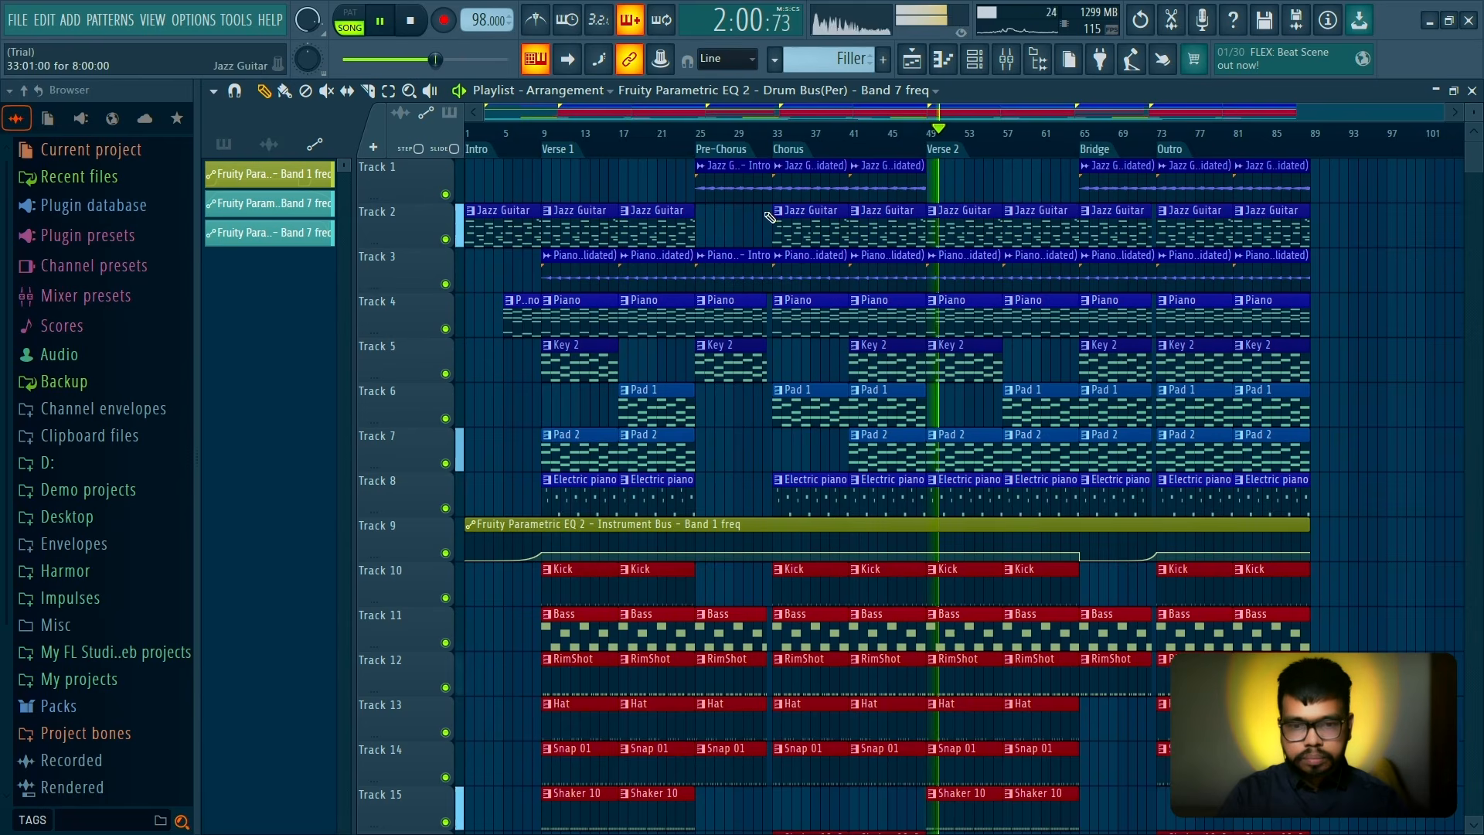
Thin out the Bridge by deleting its Jazz Guitar clip on Track 2 and its Pad 1, Pad 2 and Electric piano clips
right_click(1104, 226)
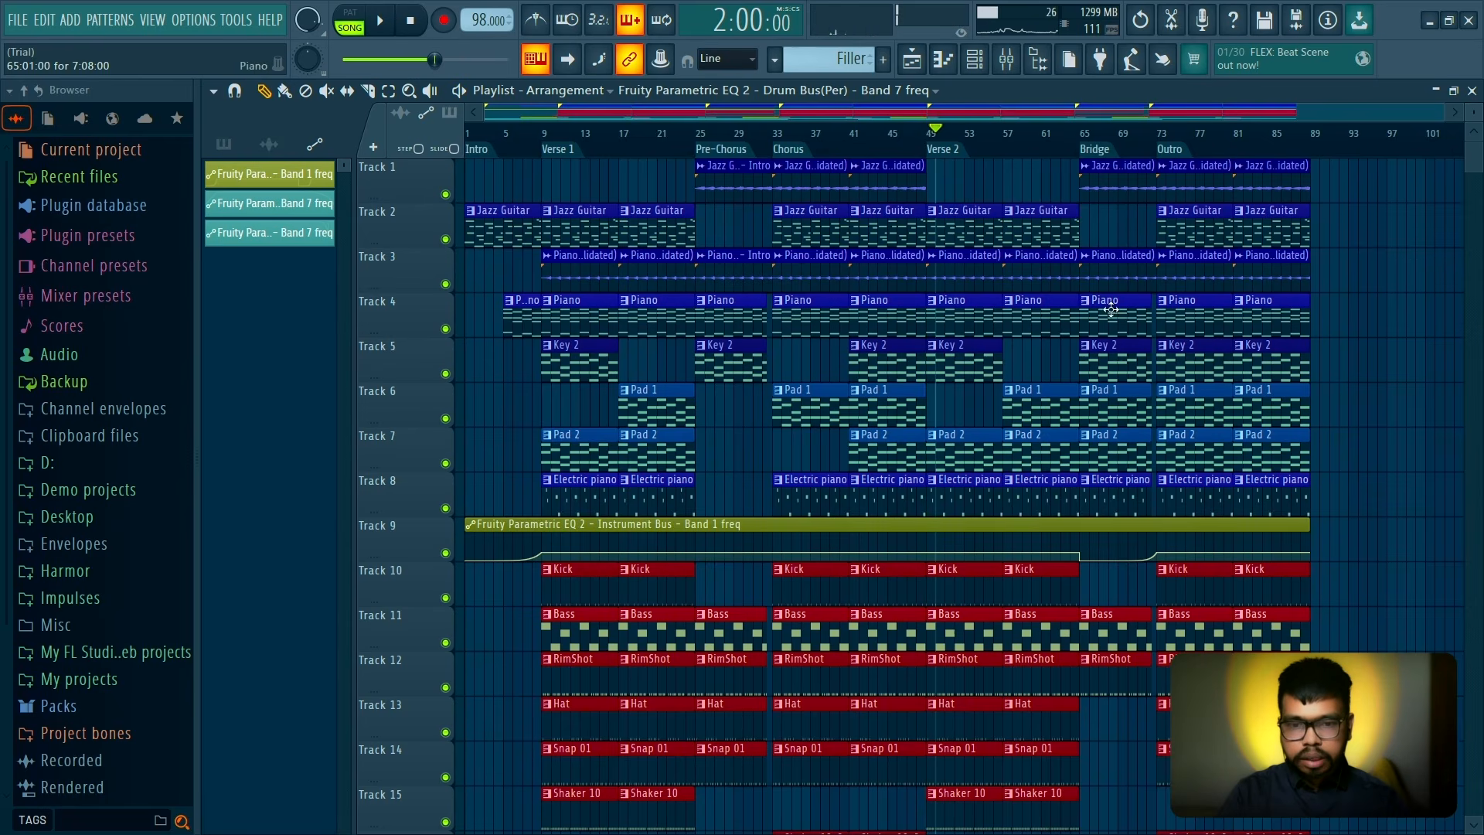
right_click(1115, 362)
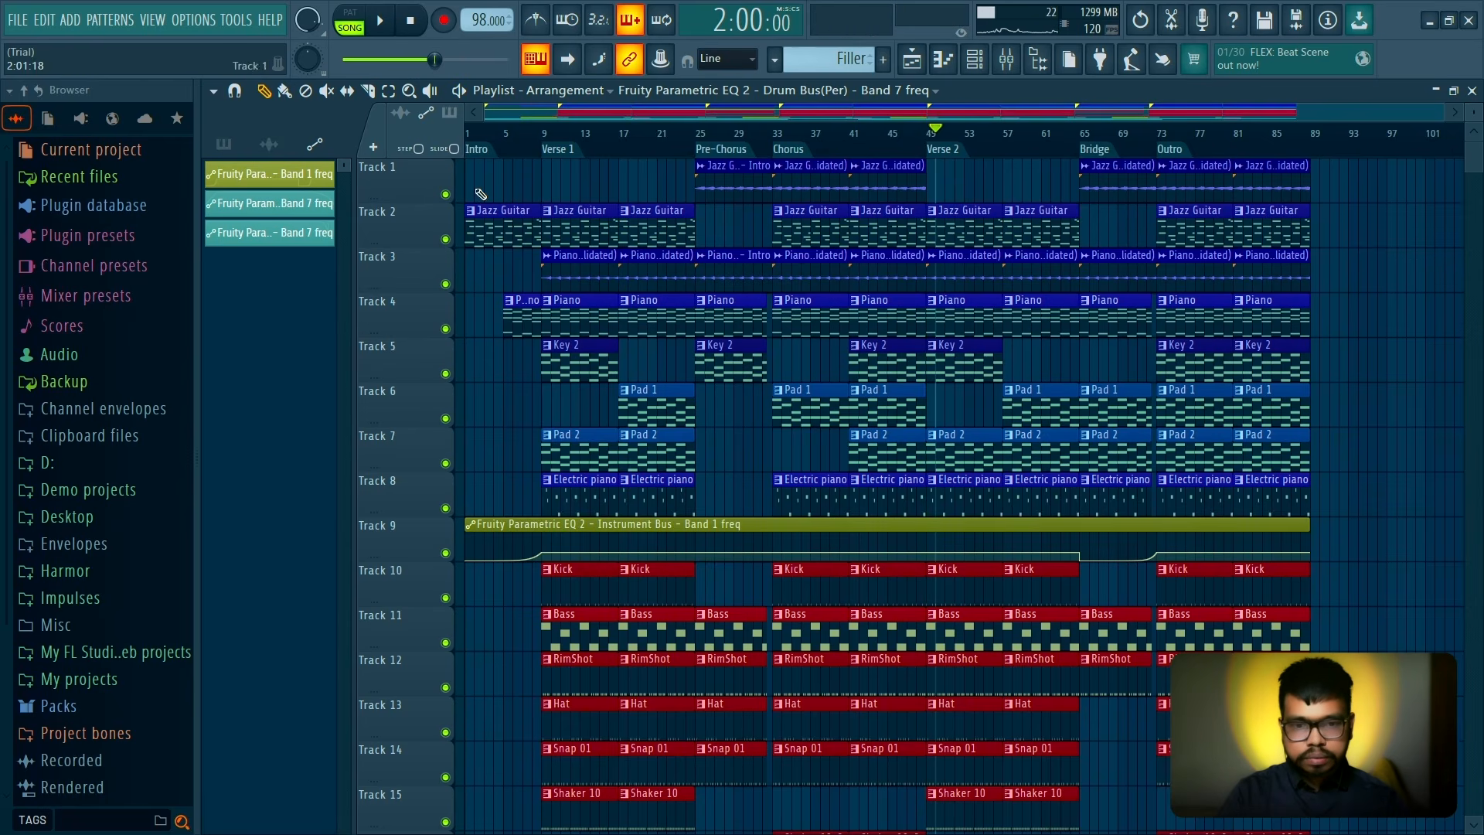
key("ctrl+z")
right_click(1113, 405)
right_click(1115, 452)
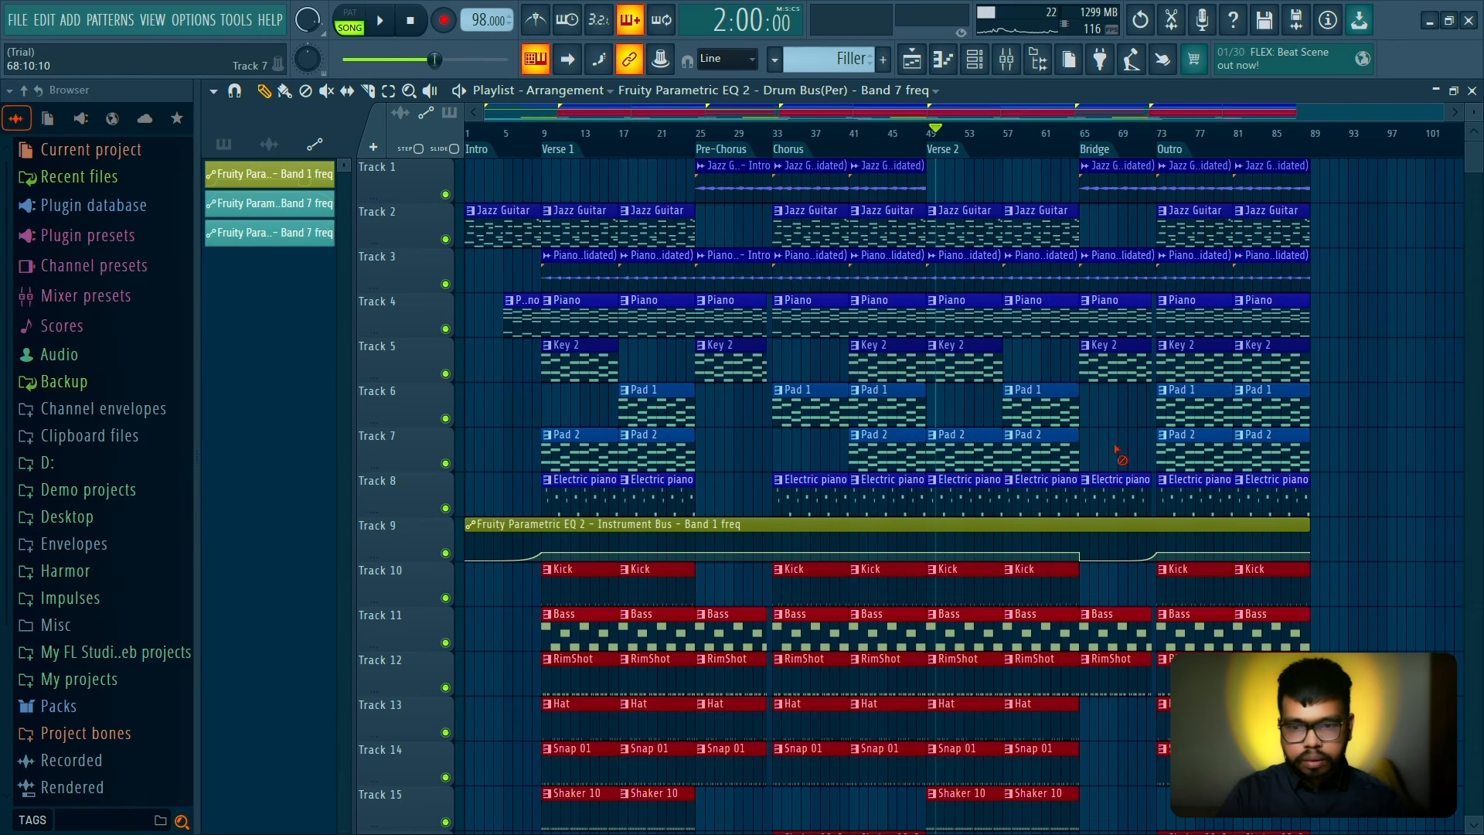
right_click(1110, 473)
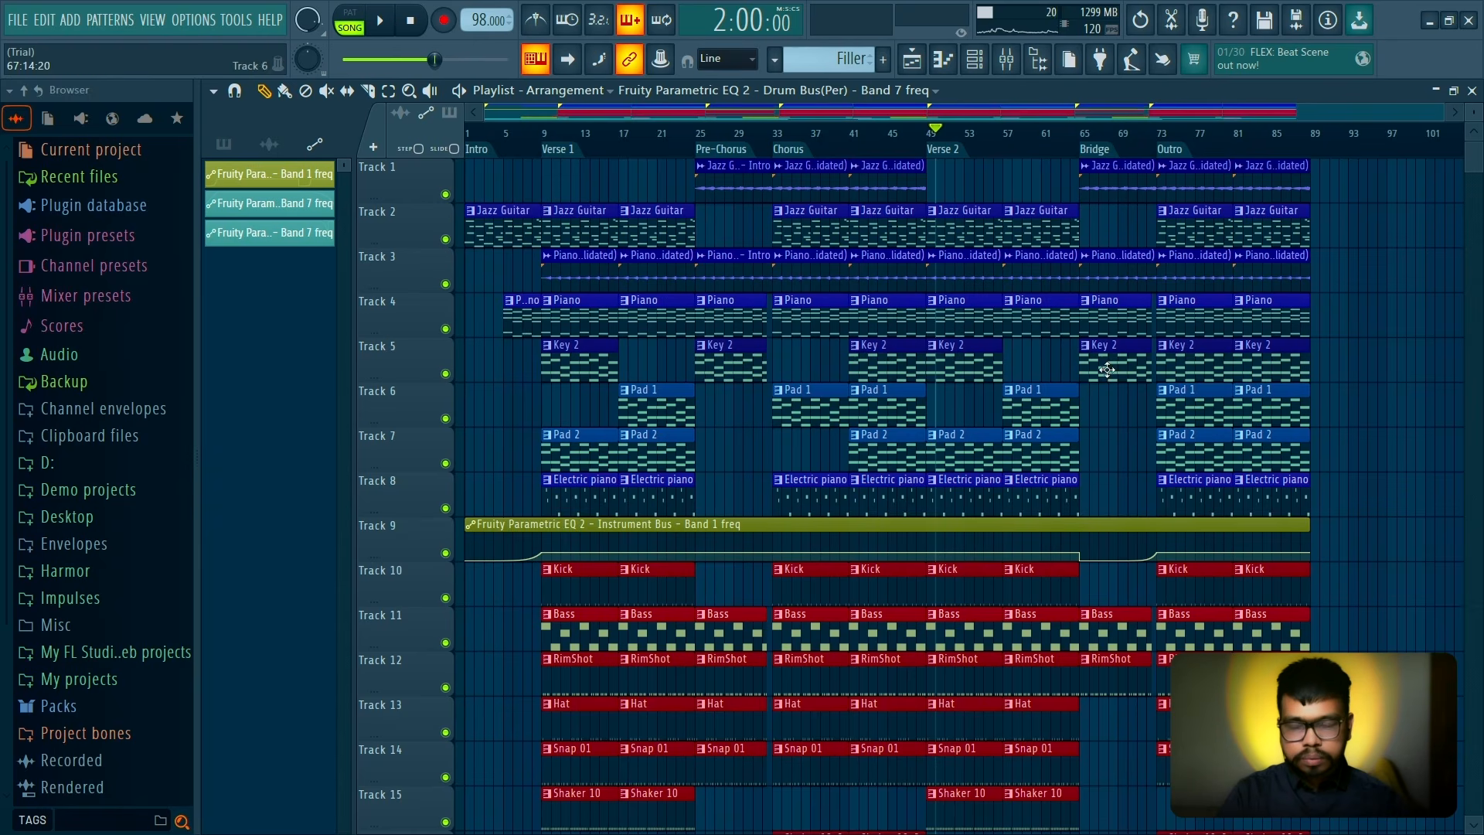
Play the start of the Bridge, and play the arrangement from the Intro through to the Chorus while checking all tracks
left_click(1090, 147)
key("space")
key("space")
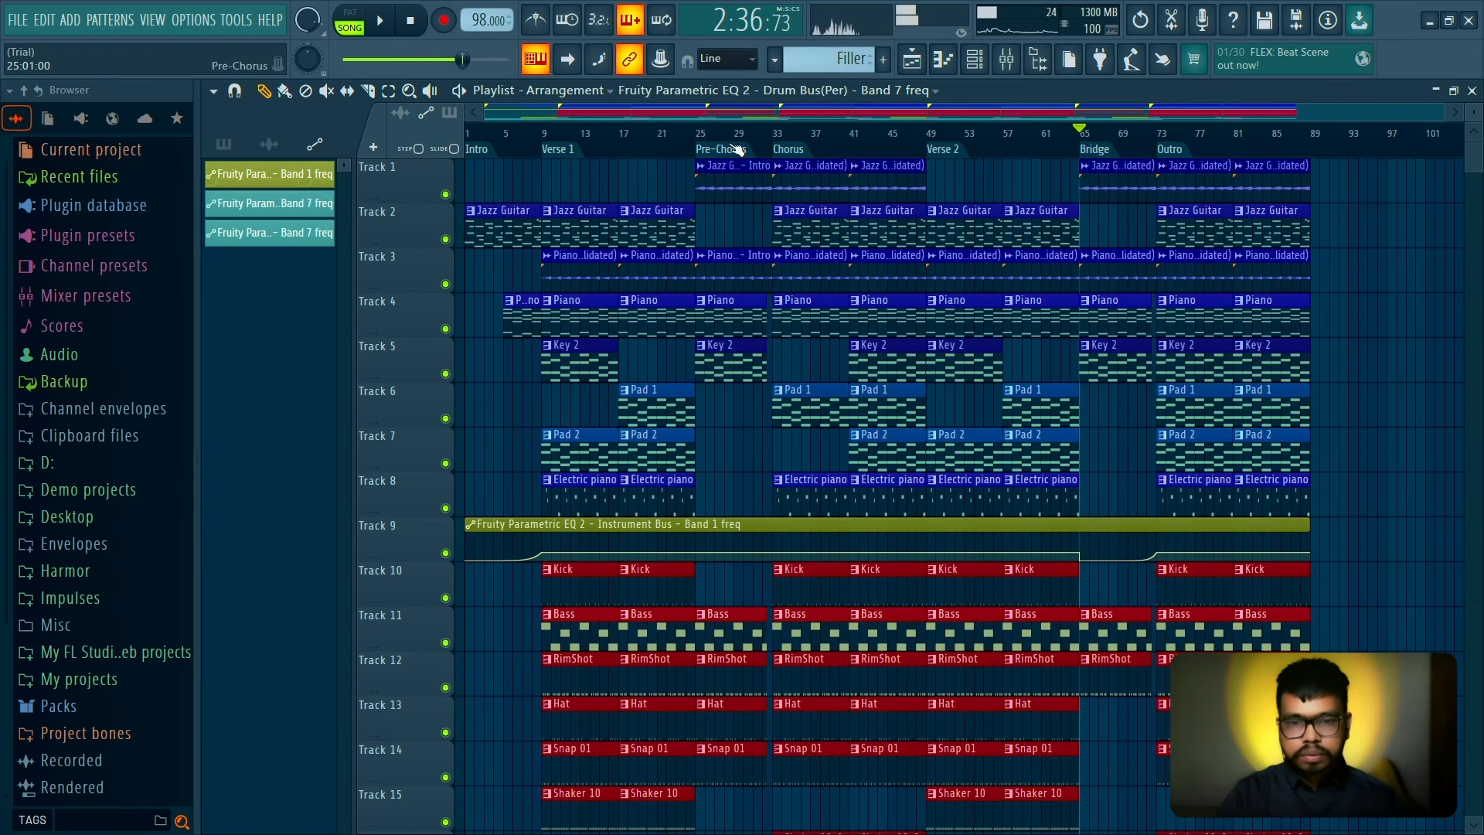
left_click_drag(495, 147, 258, 147)
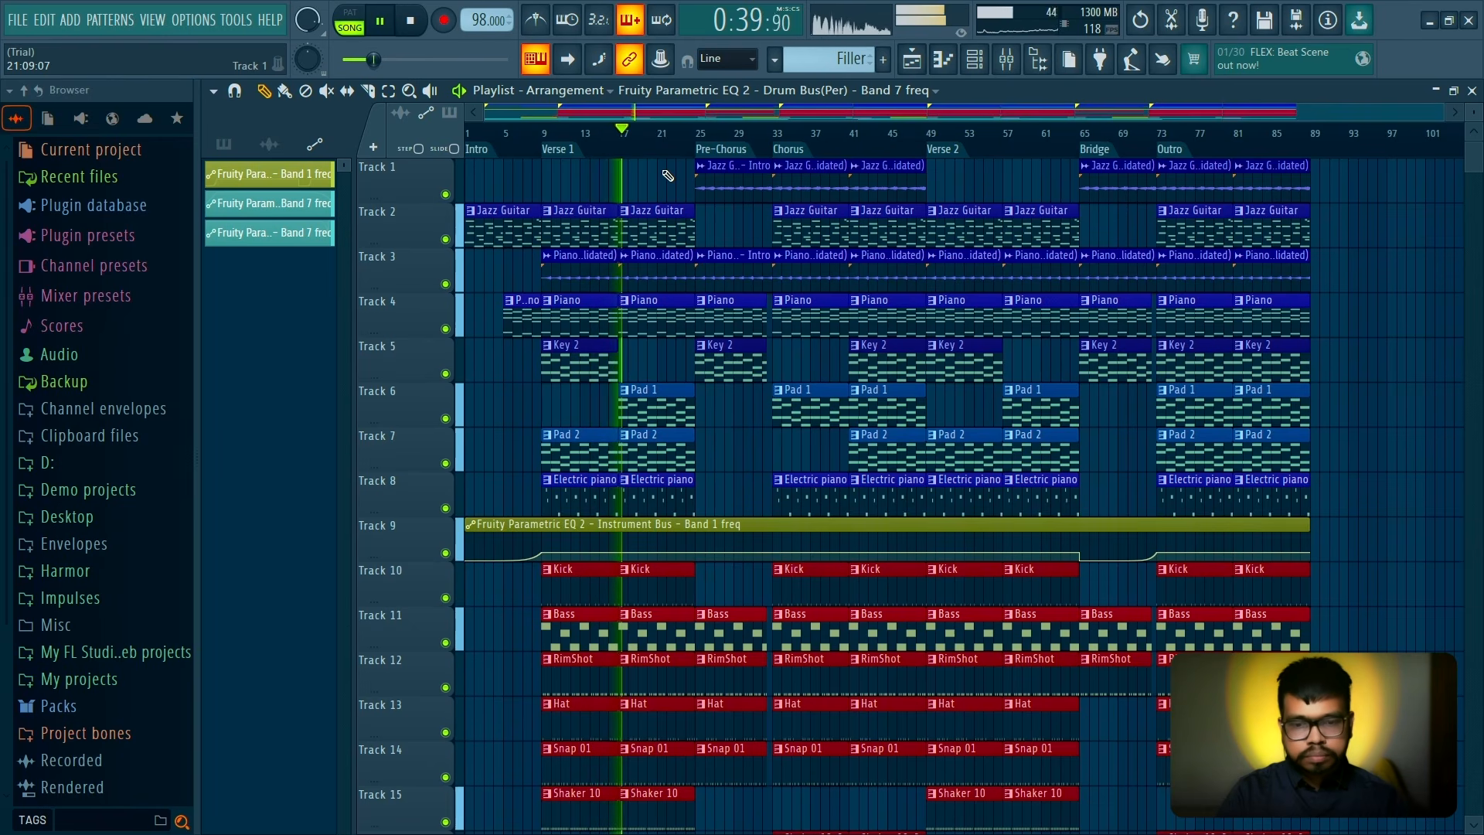
scroll(676, 184, "down", 9)
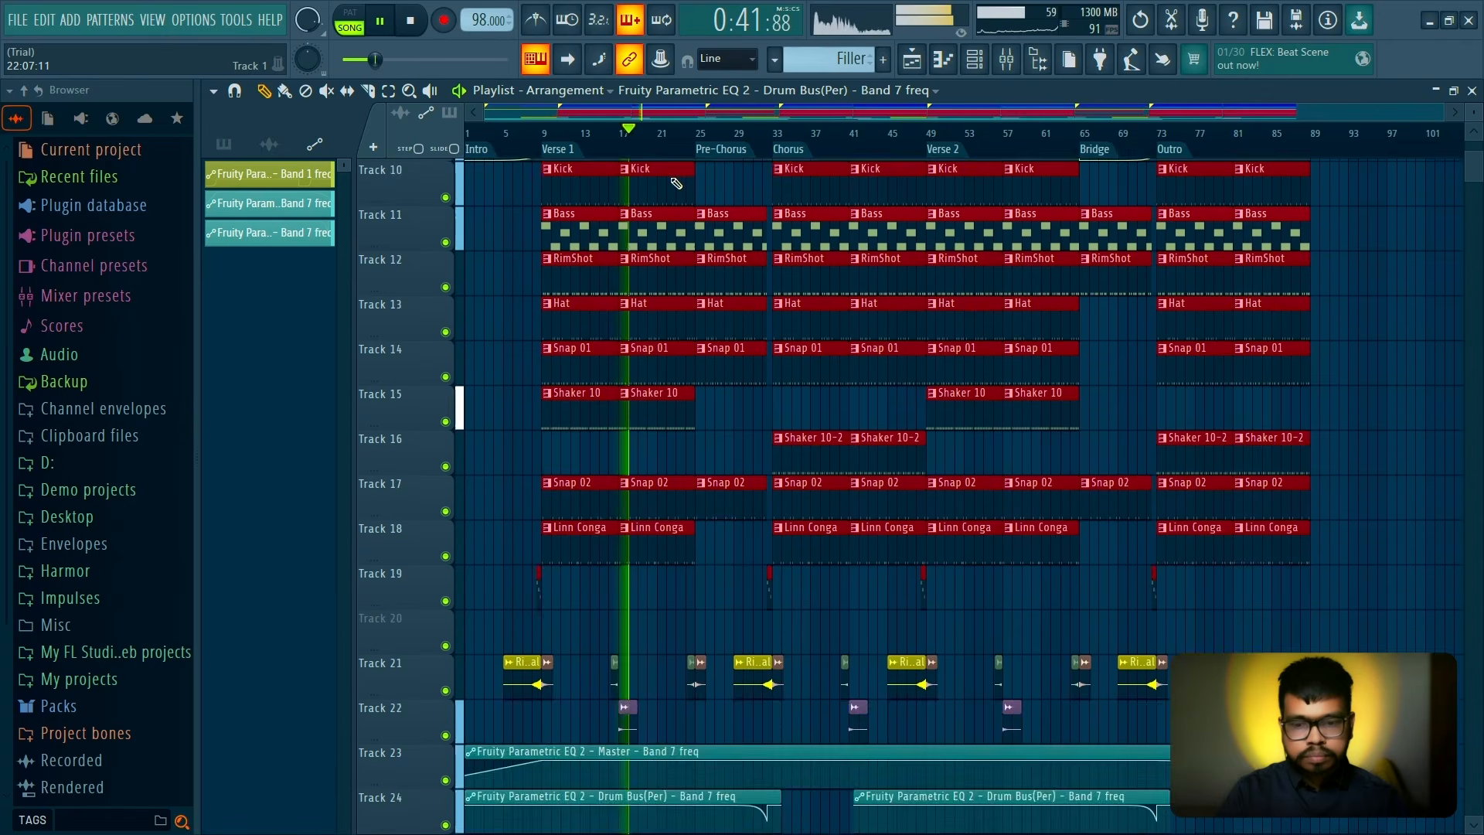
scroll(676, 183, "up", 7)
scroll(676, 183, "up", 2)
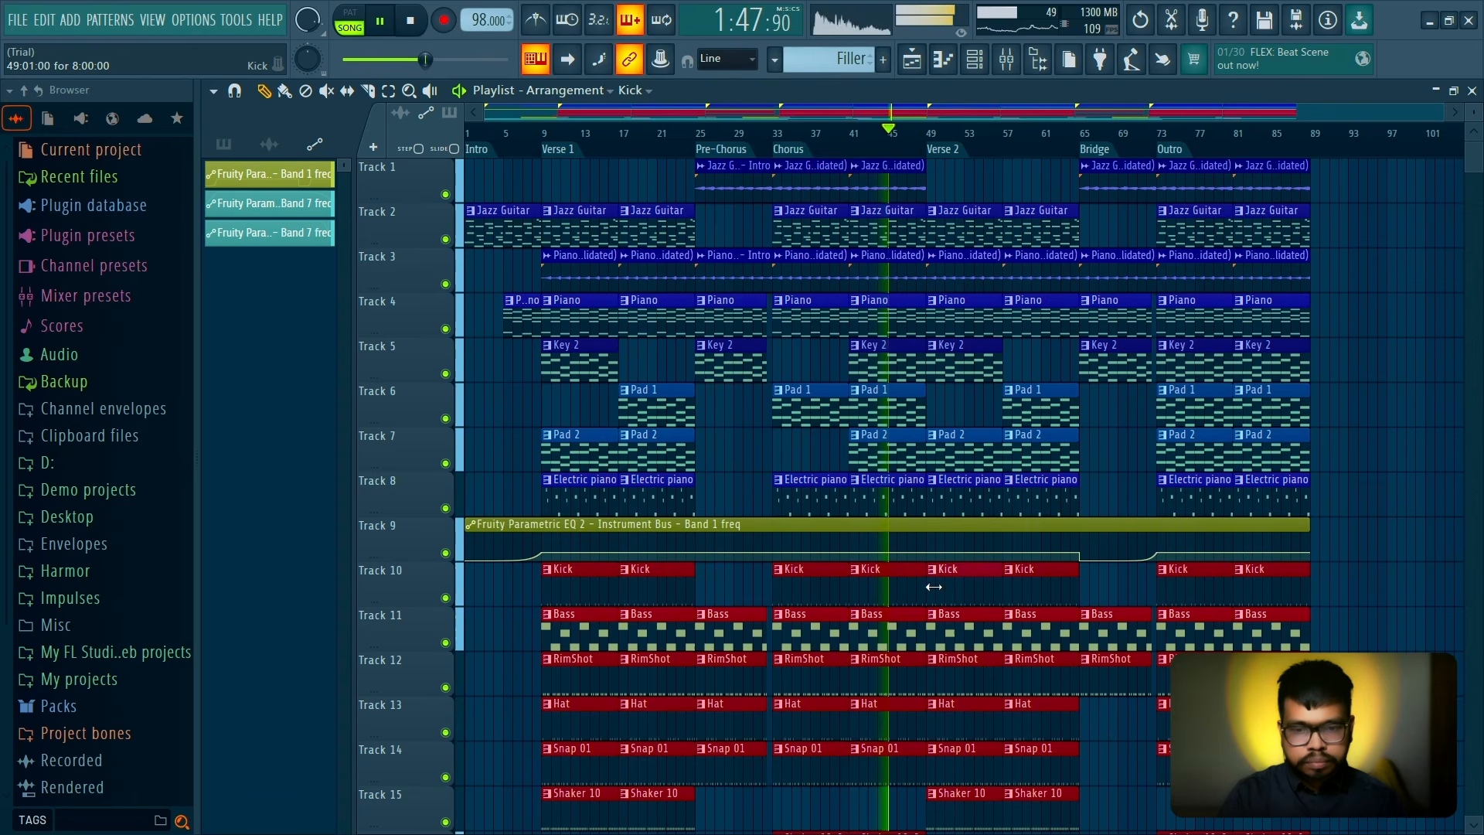
Trim the first Verse 2 Kick clip to start at bar 53, and try starting the Bass clip at bar 50 before undoing that trim
left_click_drag(946, 587, 966, 589)
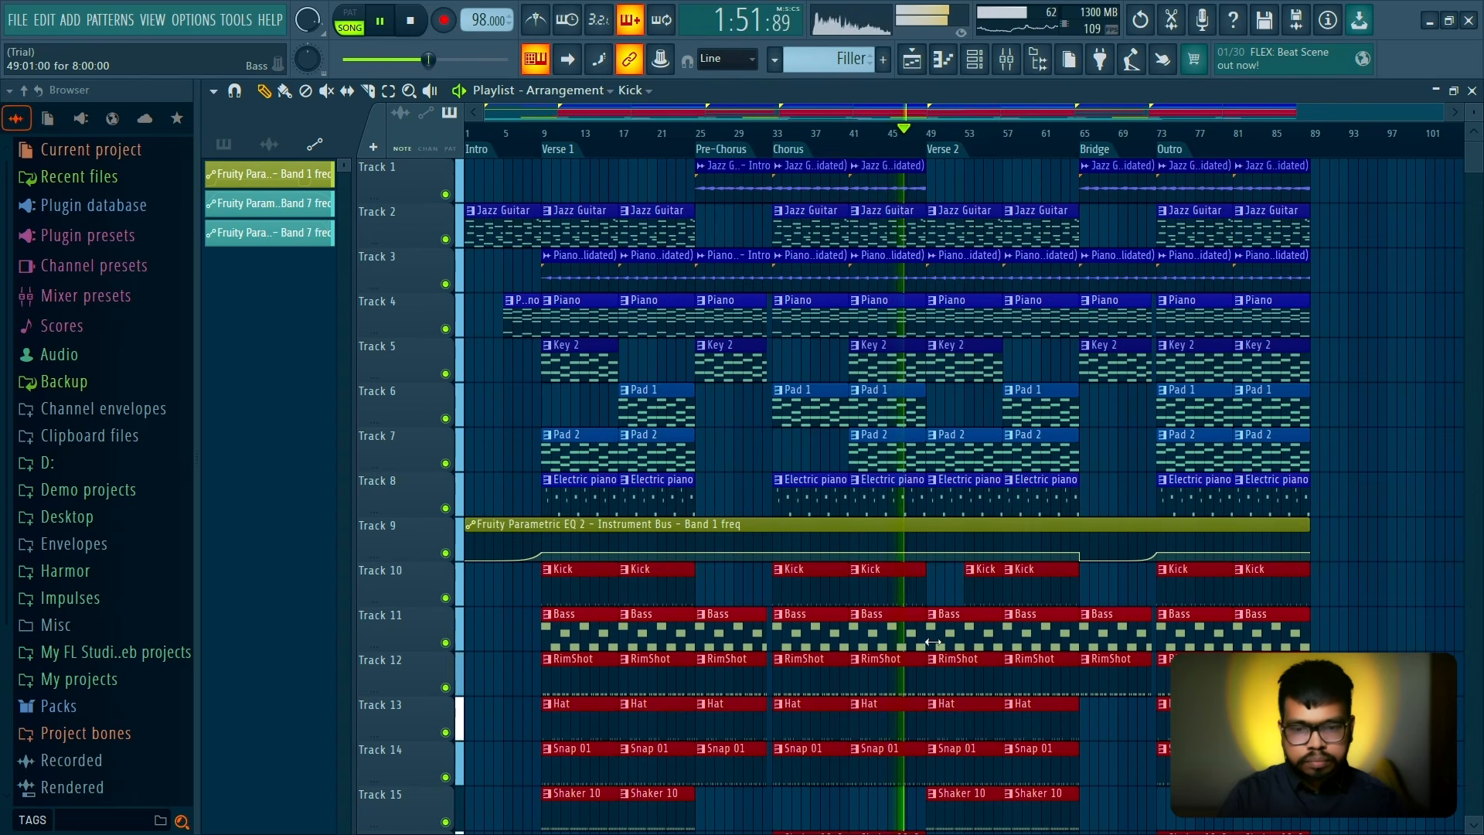
left_click_drag(936, 642, 944, 642)
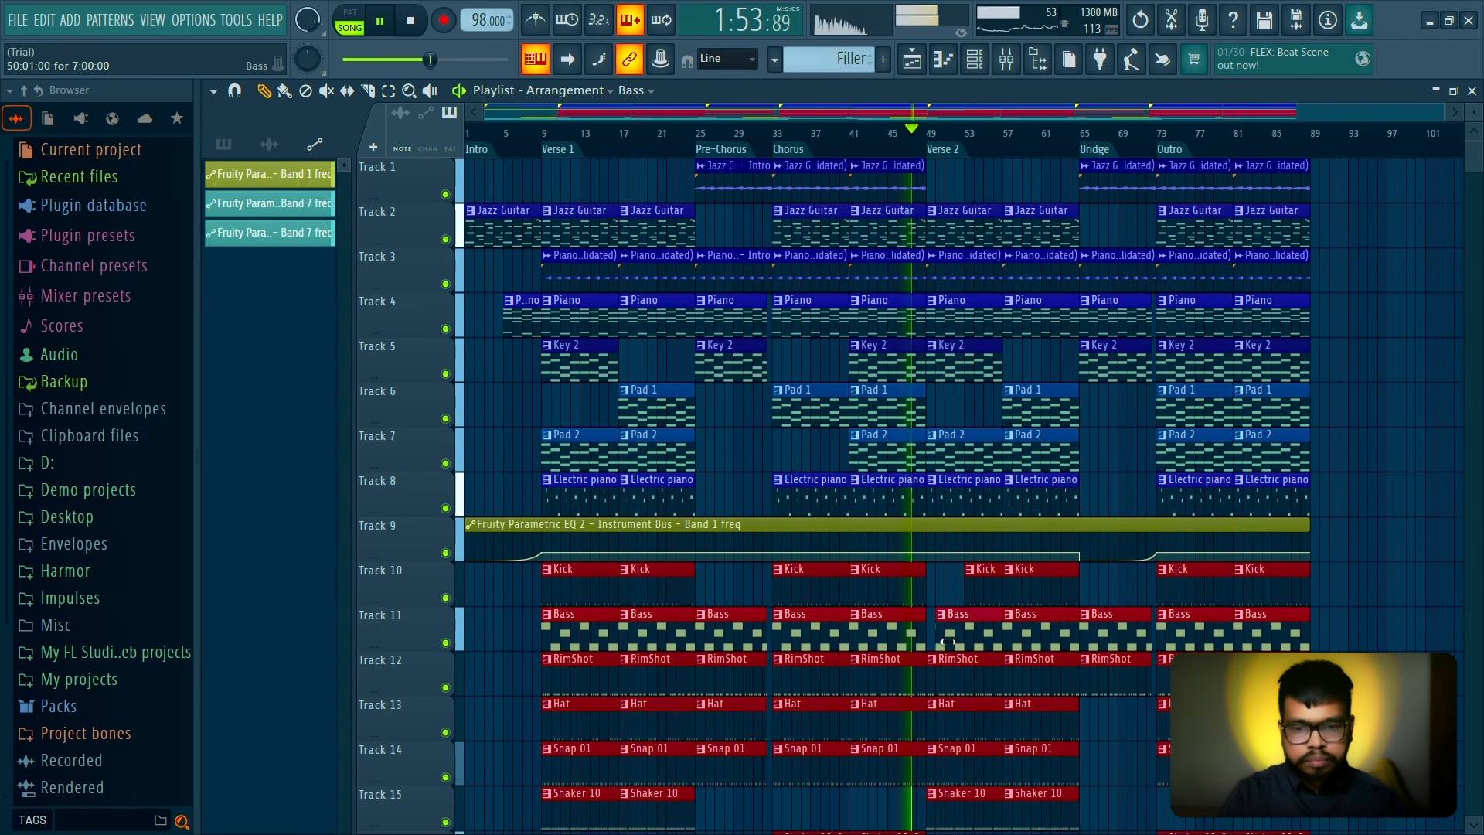
key("ctrl+z")
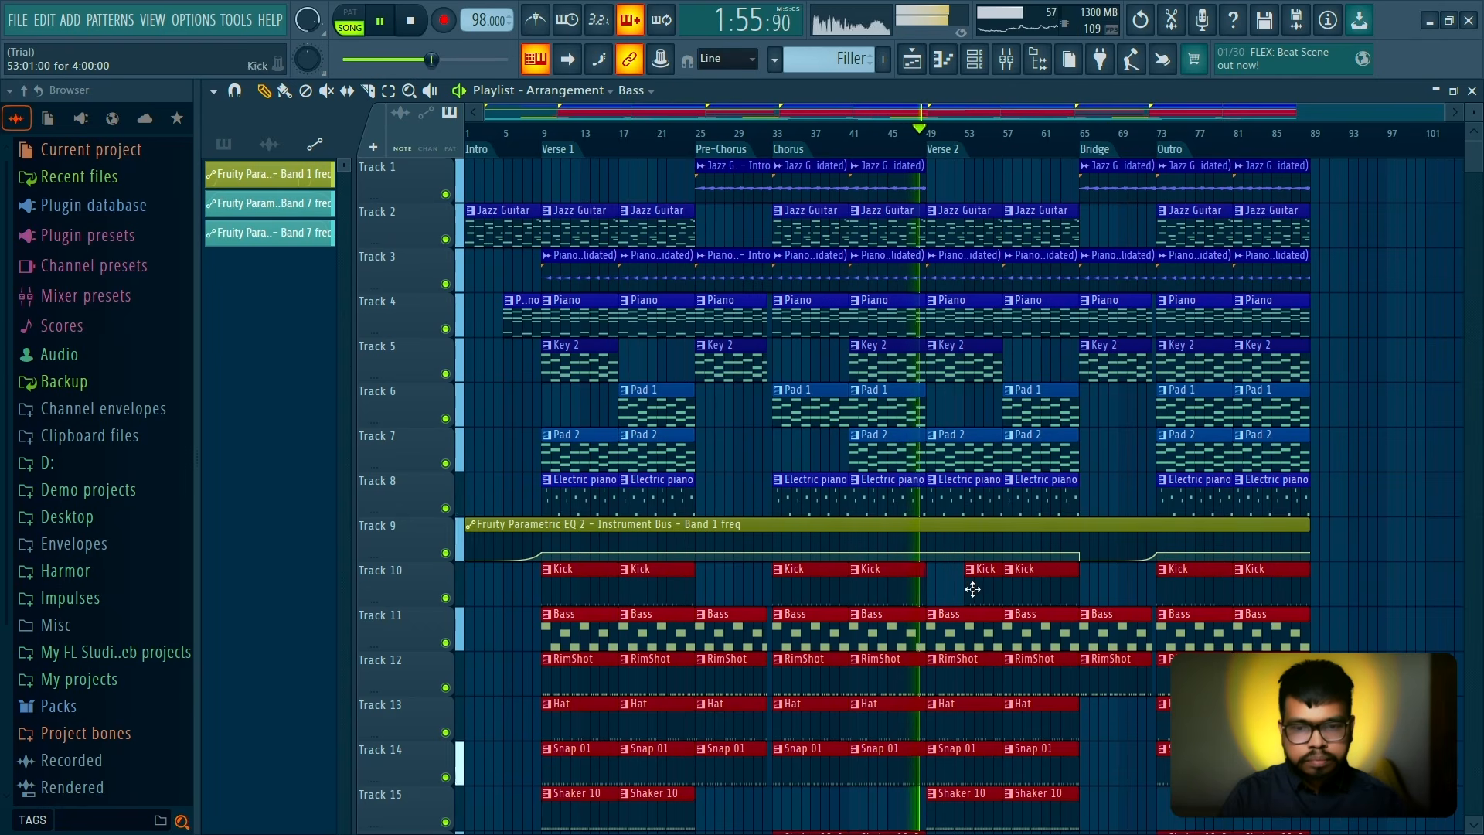